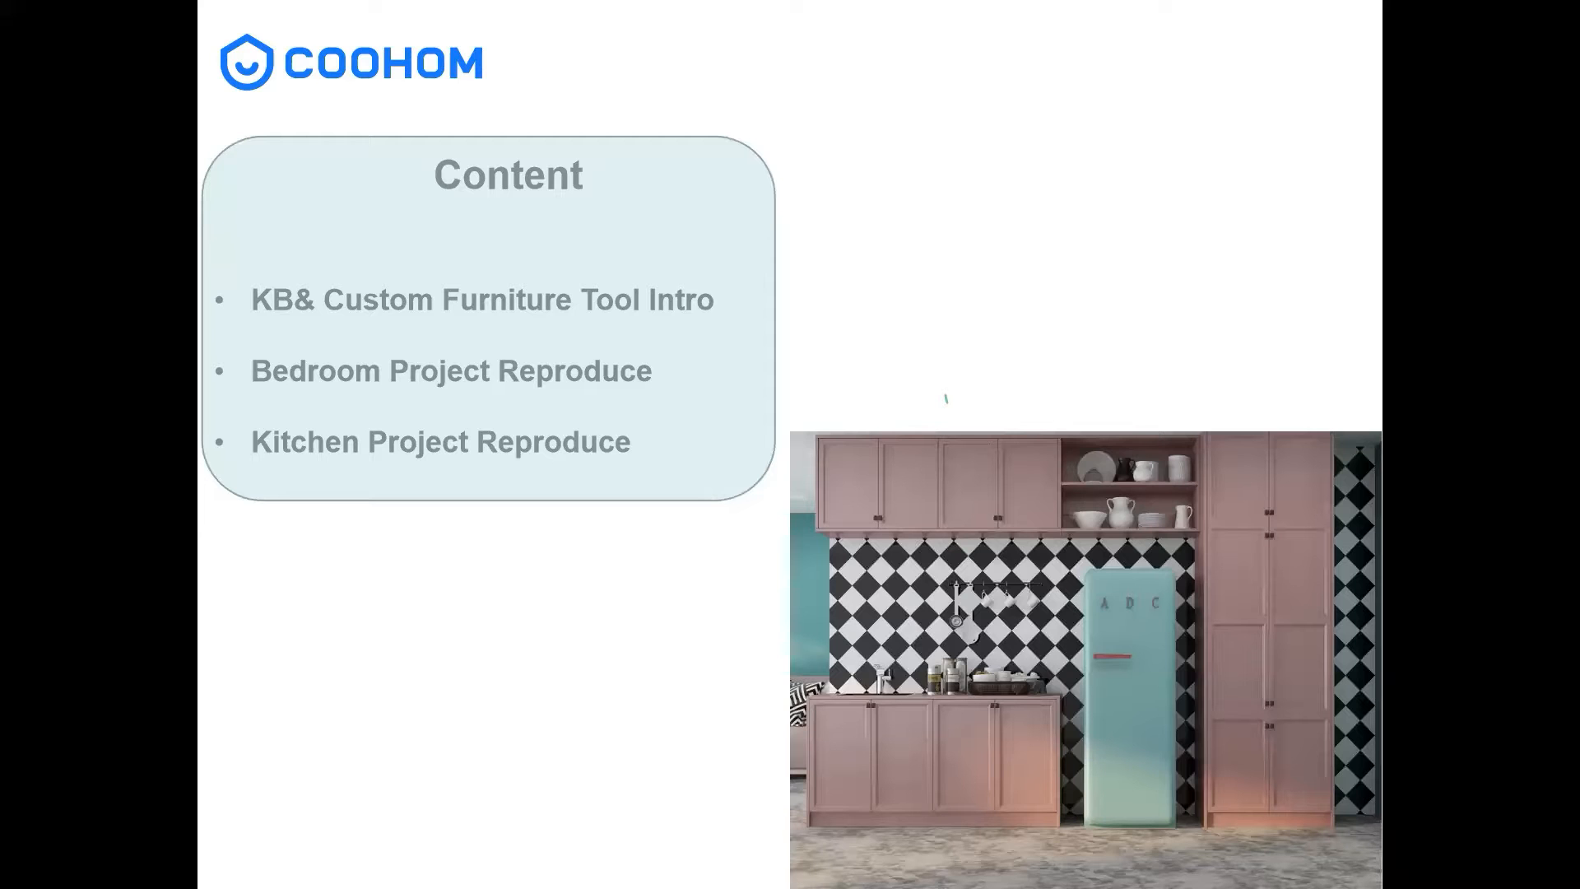
{"action": "key", "text": "Right"}
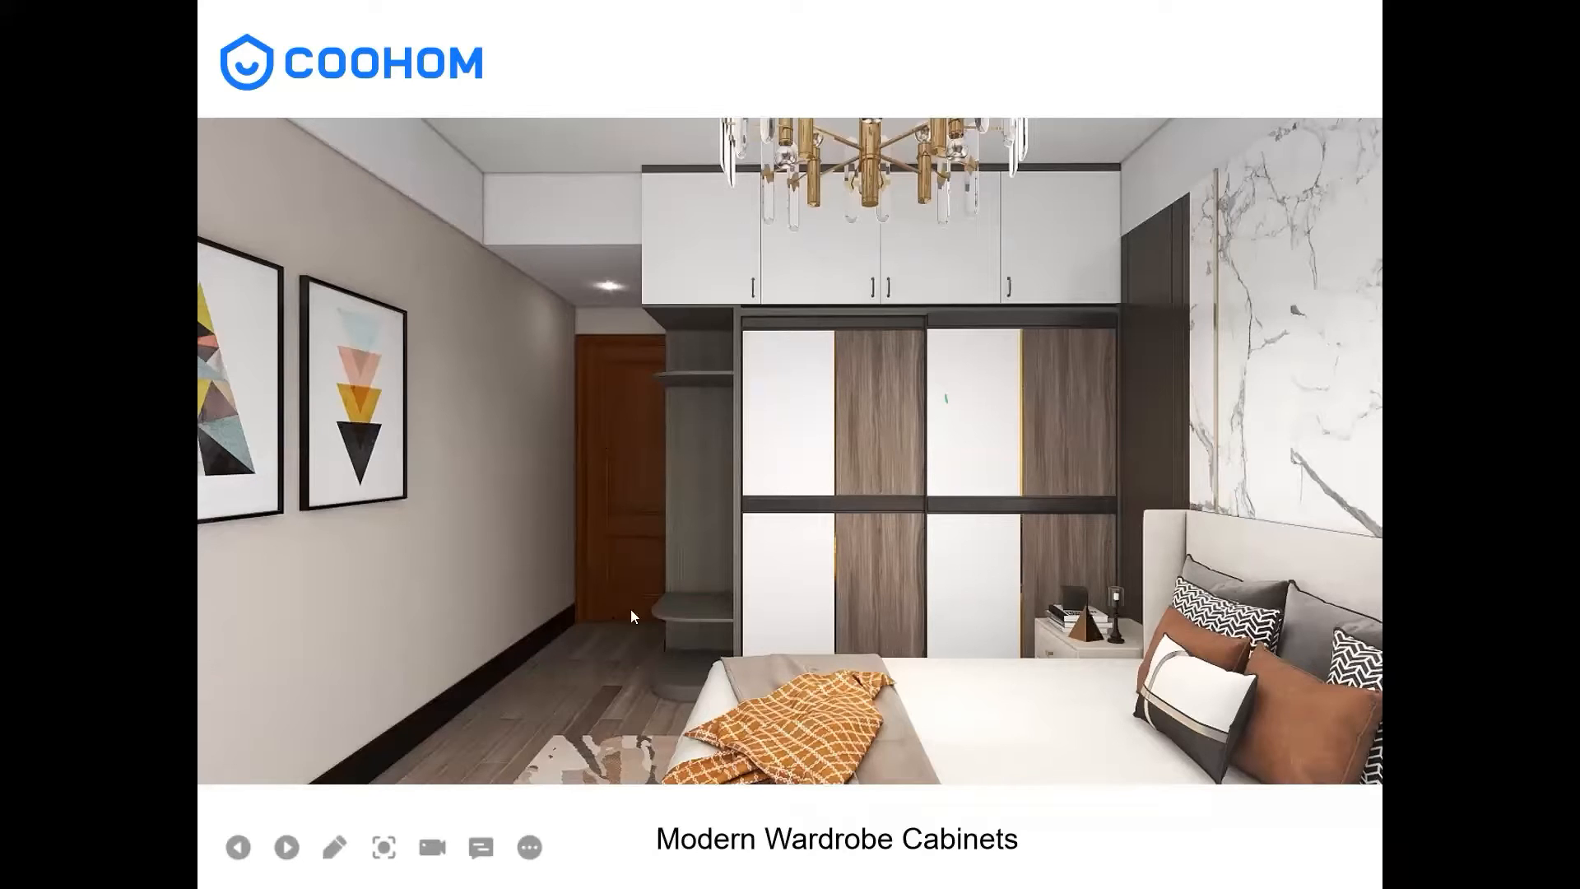
{"action": "left_click", "coordinate": [963, 608]}
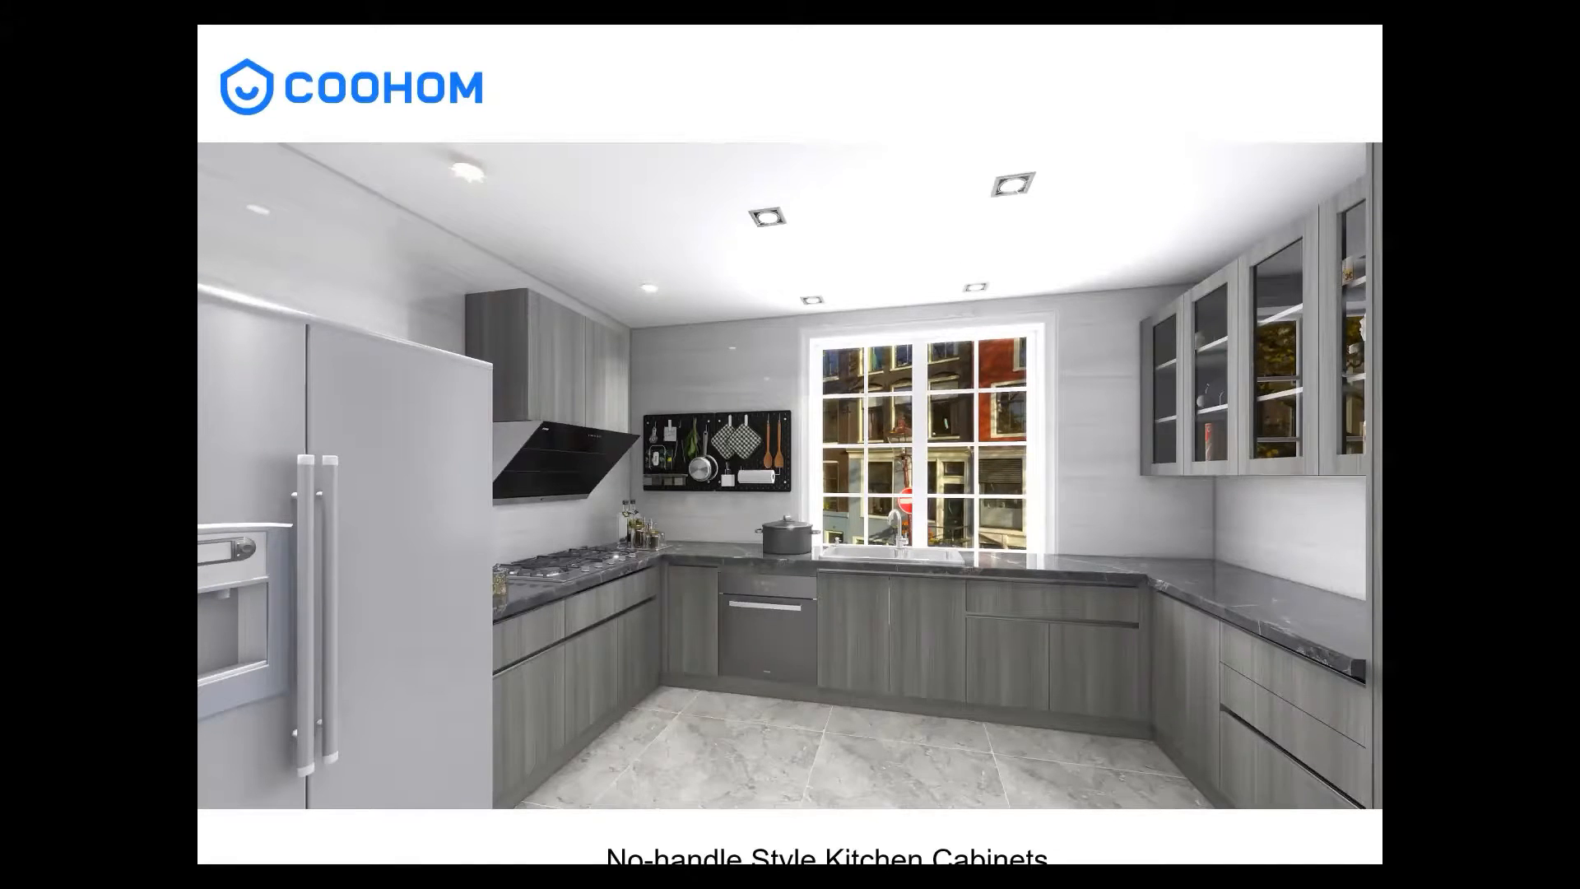
{"action": "key", "text": "Escape"}
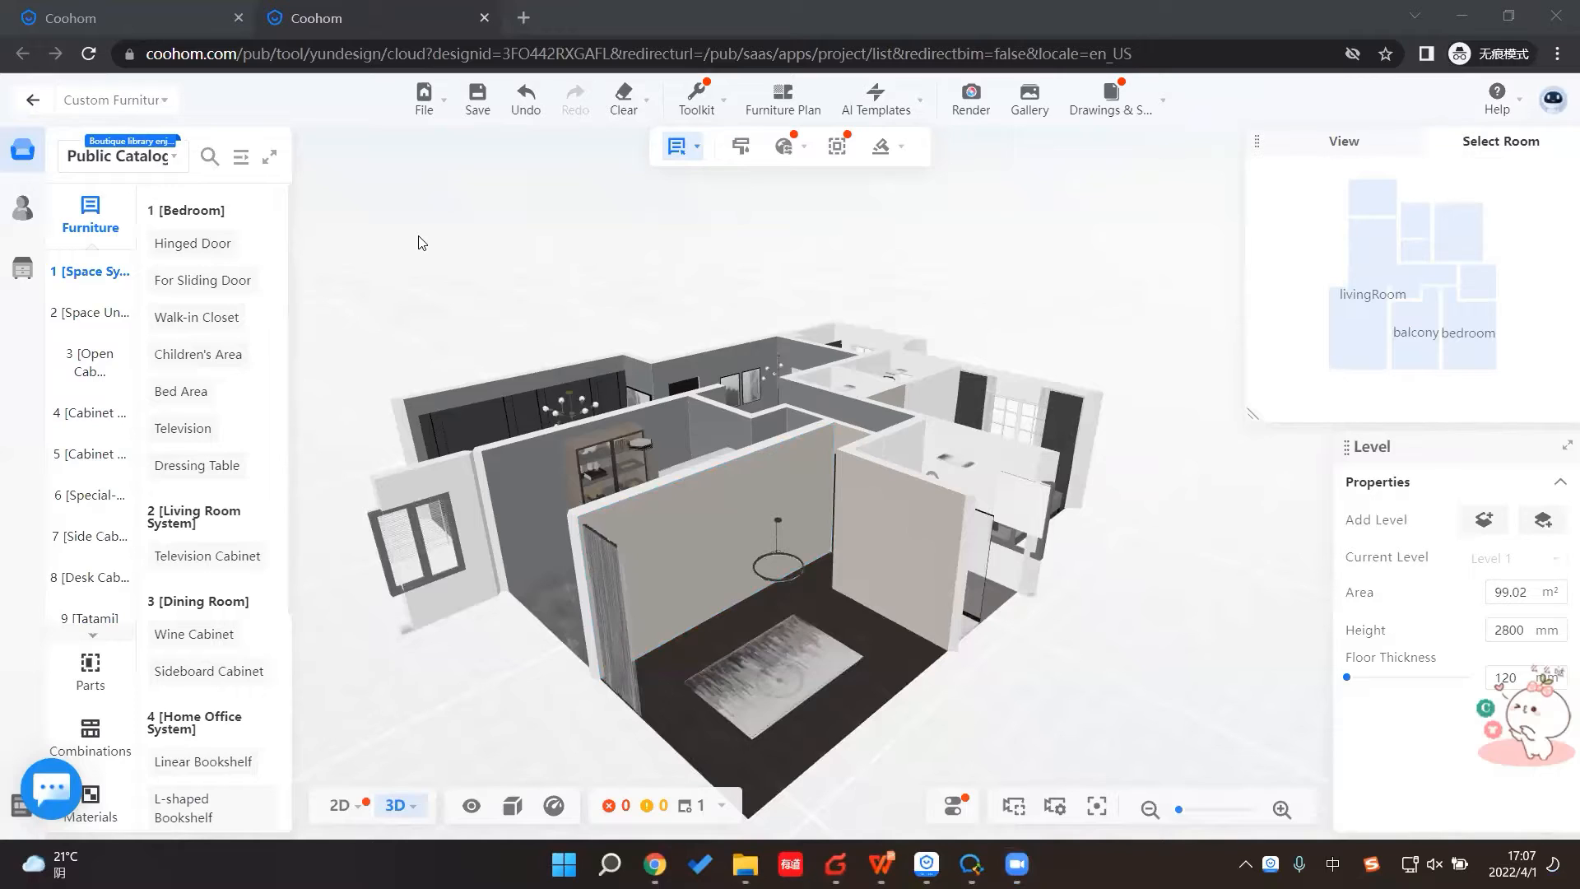
Step: Leave the custom furniture tool and display the home's 2D floor plan
{"action": "left_click", "coordinate": [30, 103]}
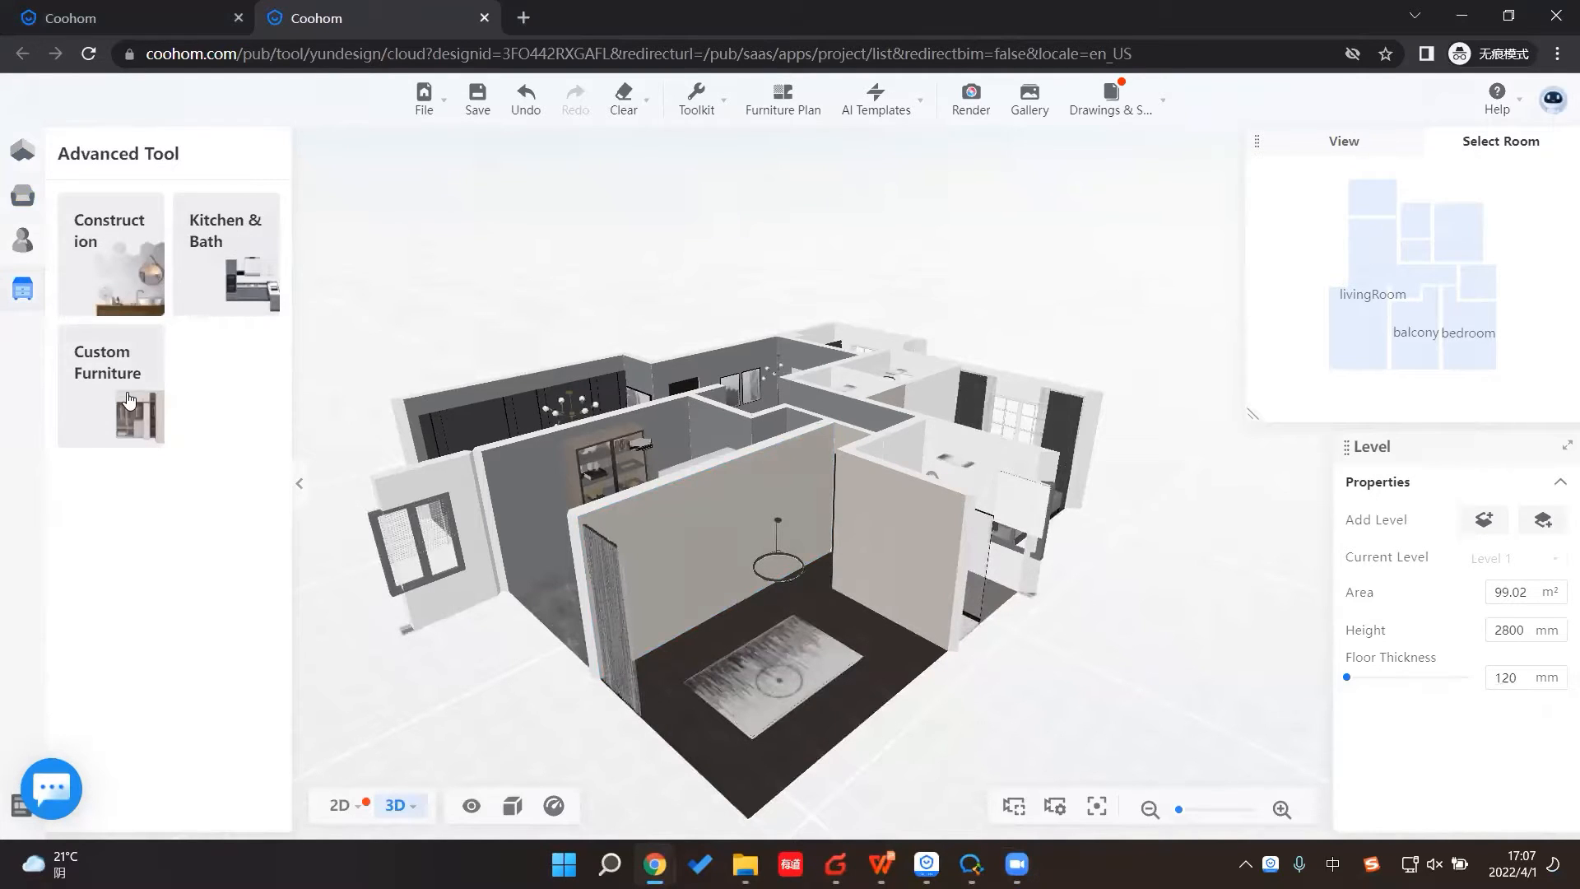
{"action": "mouse_move", "coordinate": [34, 298]}
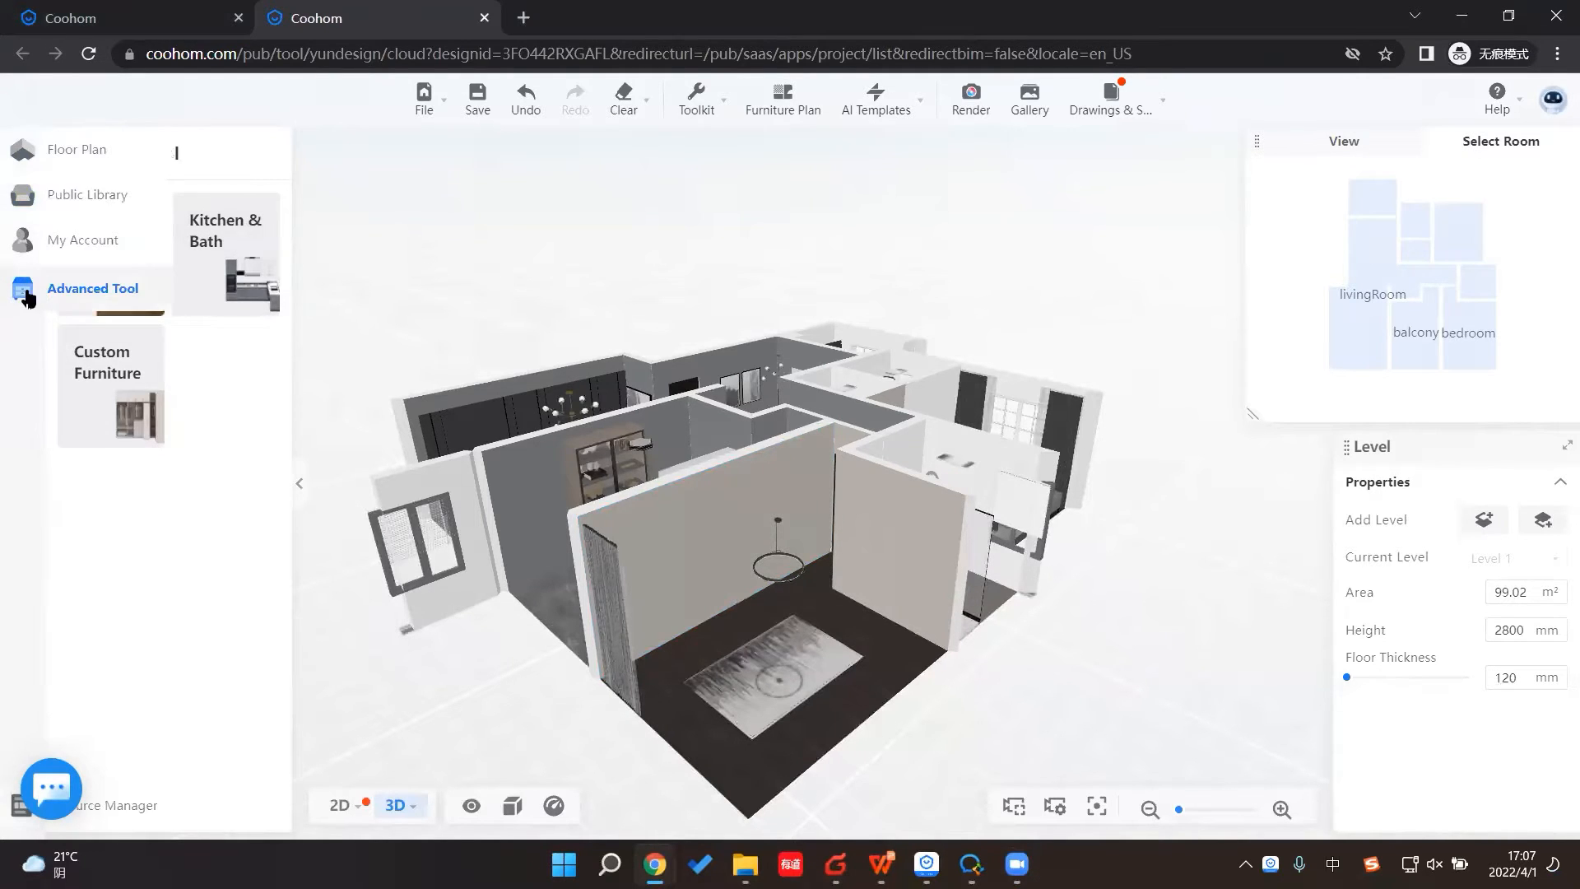
{"action": "left_click", "coordinate": [32, 151]}
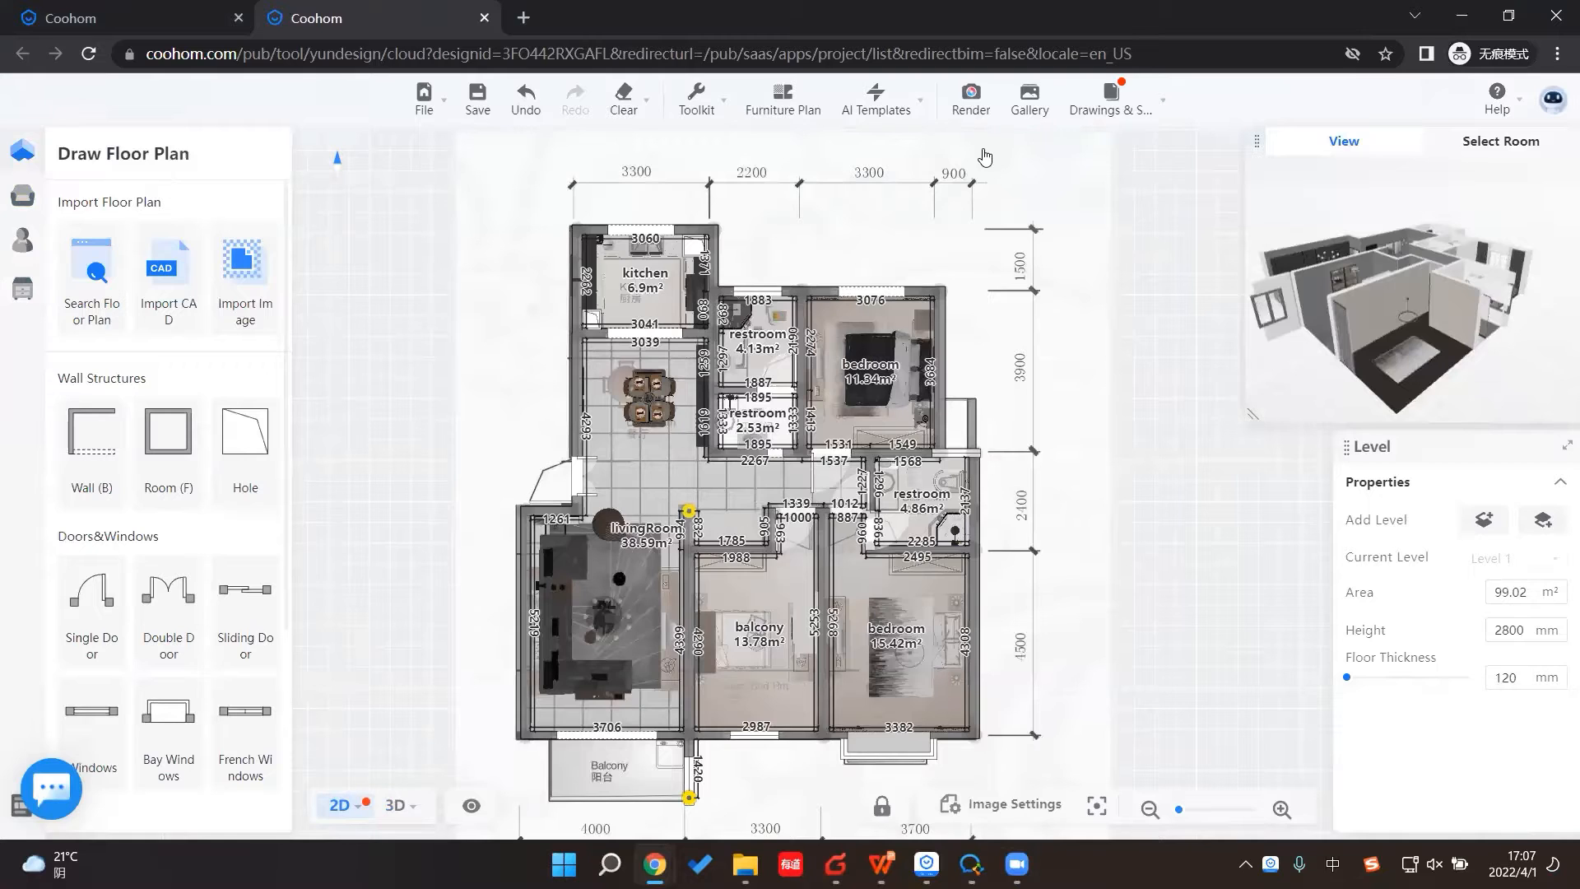
Step: Enter the Custom Furniture environment from the advanced tools
{"action": "mouse_move", "coordinate": [28, 290]}
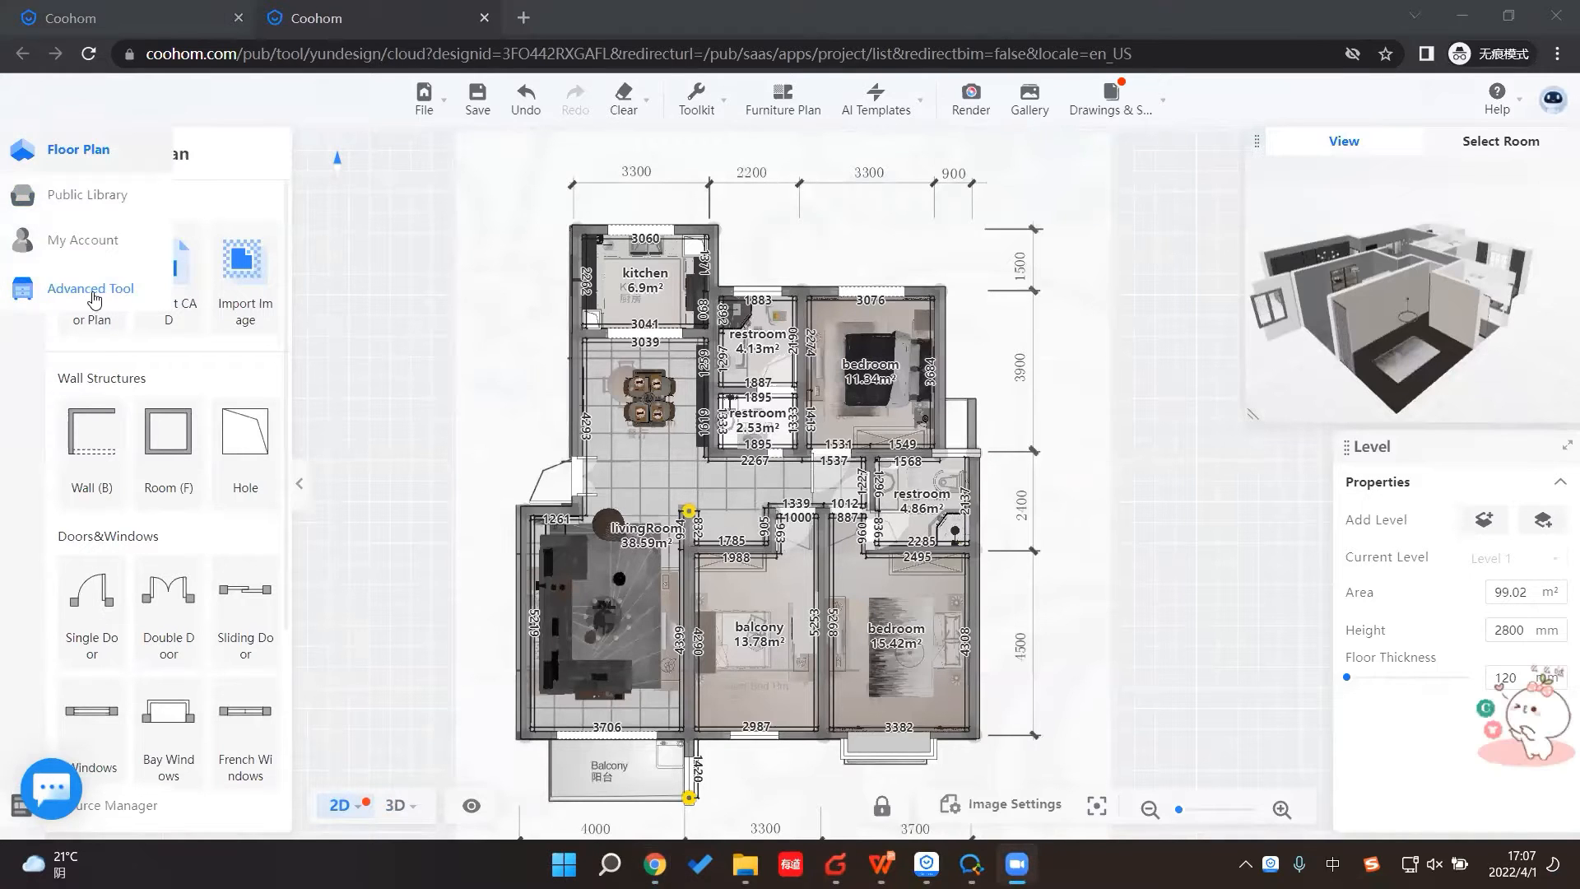
{"action": "left_click", "coordinate": [29, 292]}
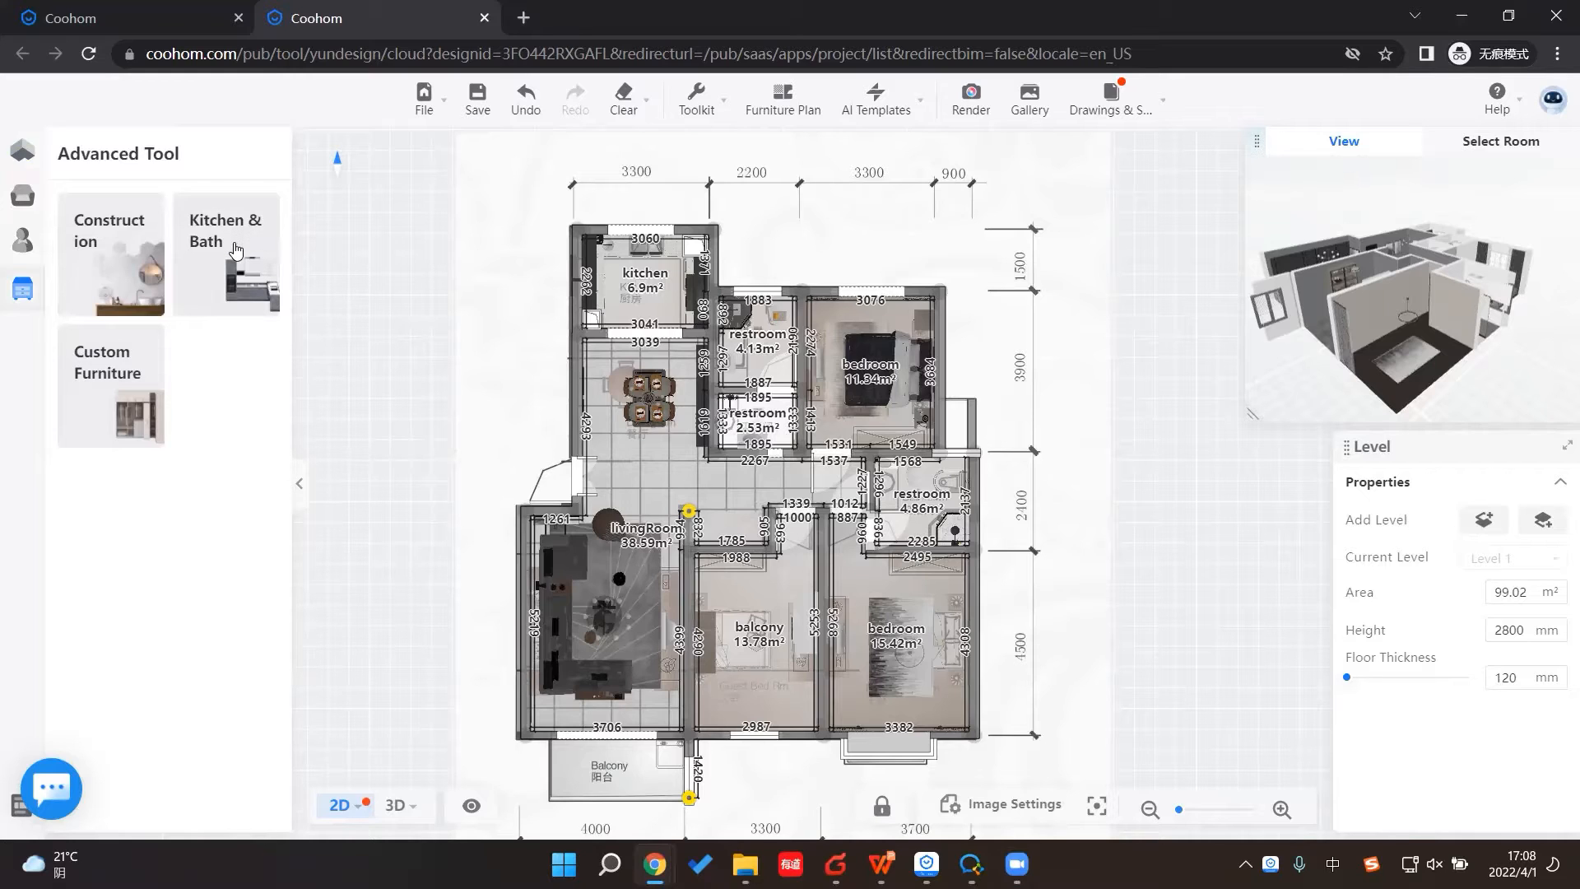
{"action": "left_click", "coordinate": [102, 386]}
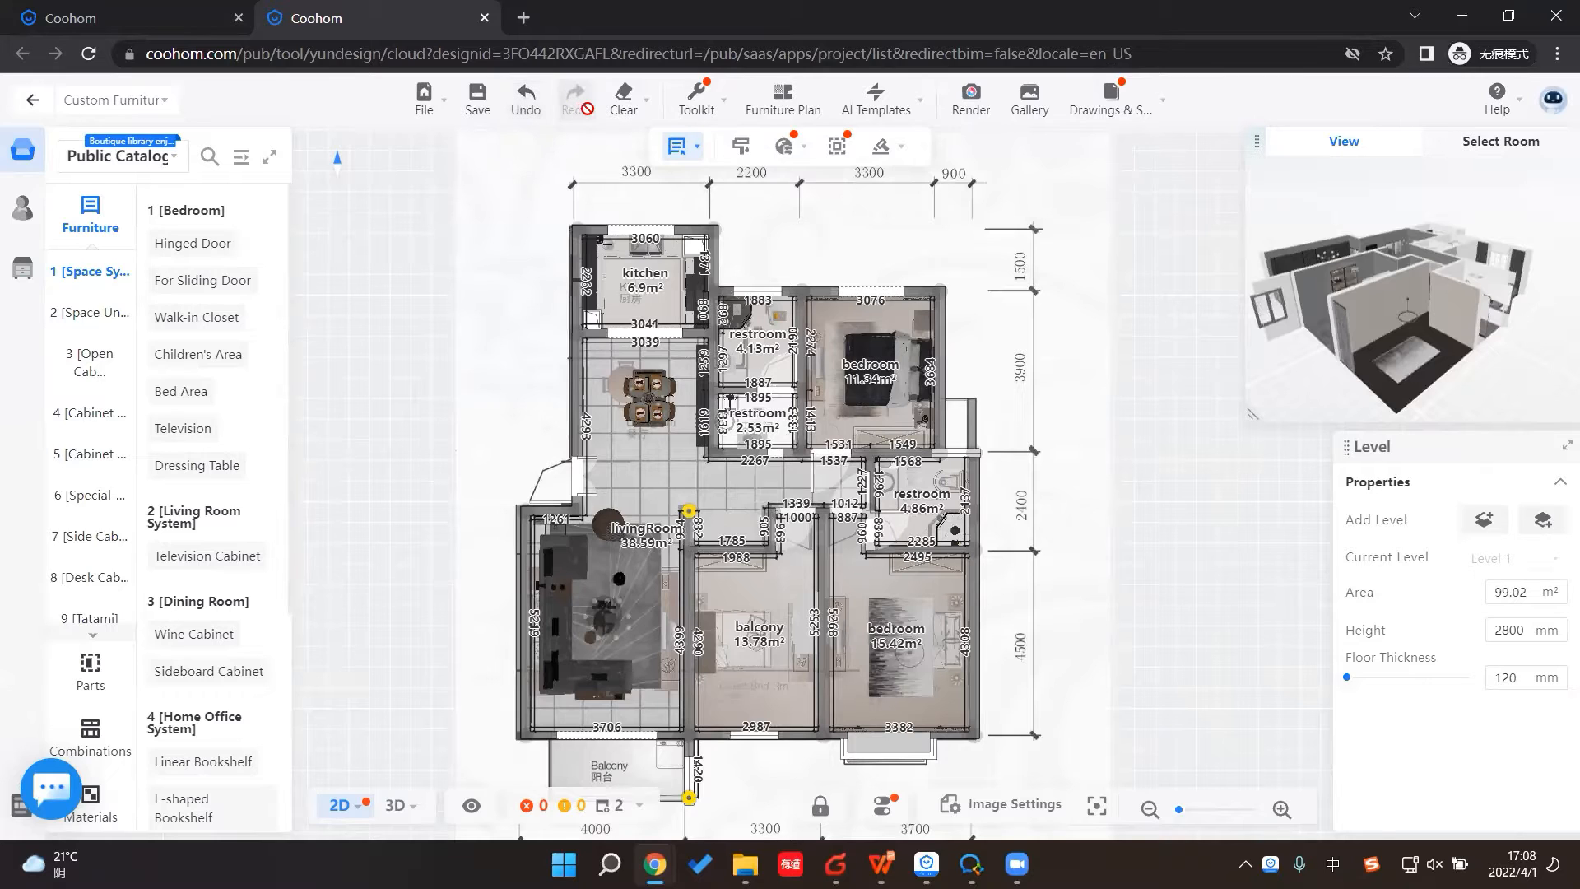
{"action": "mouse_move", "coordinate": [634, 111]}
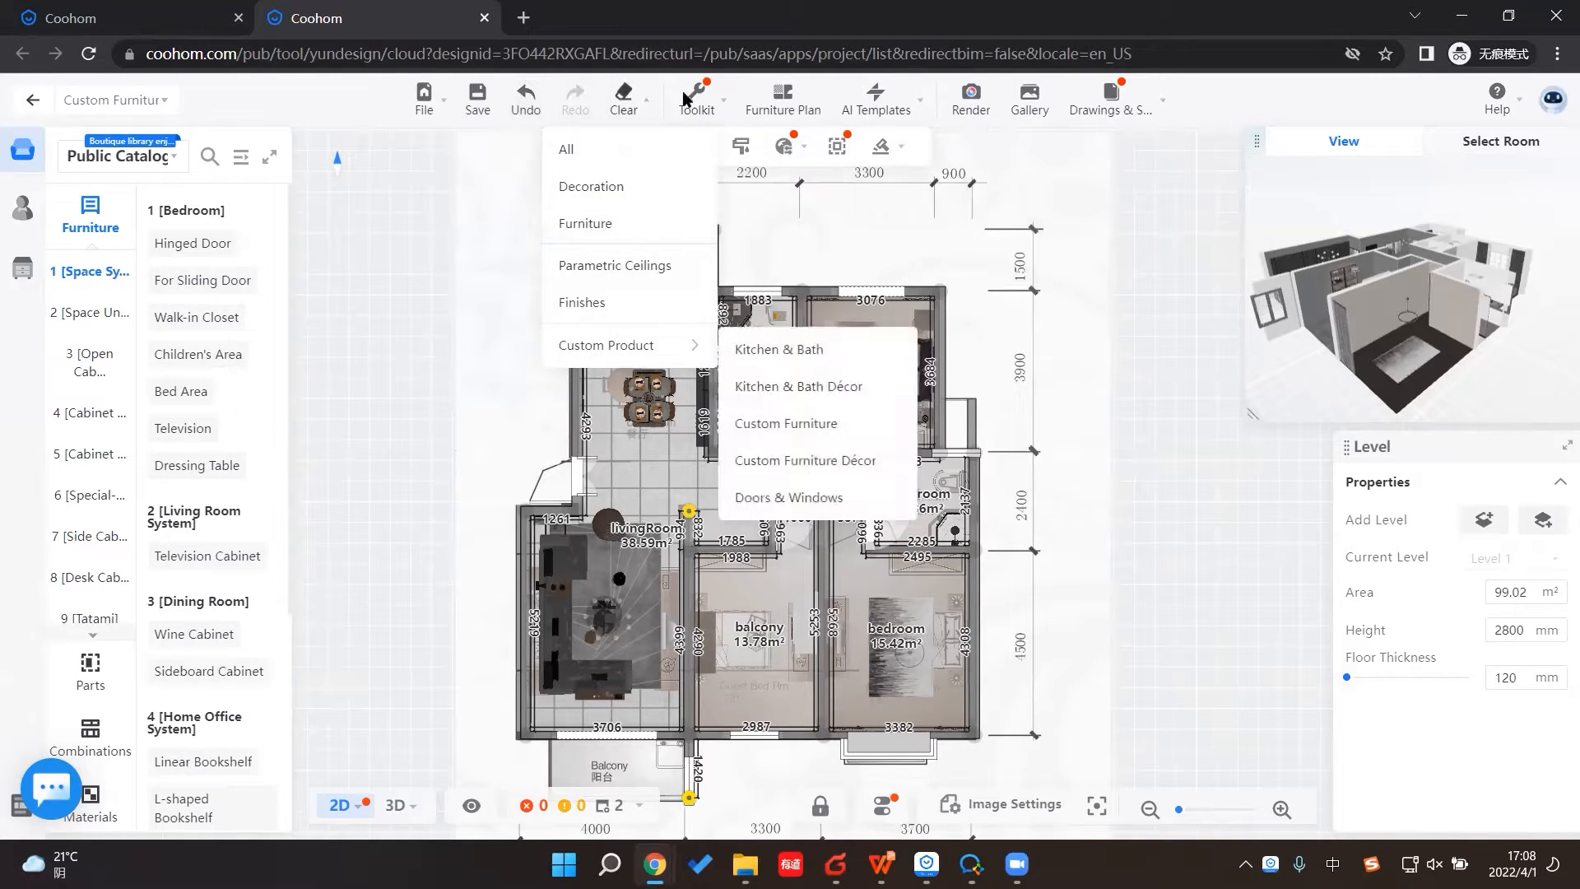
{"action": "mouse_move", "coordinate": [695, 114]}
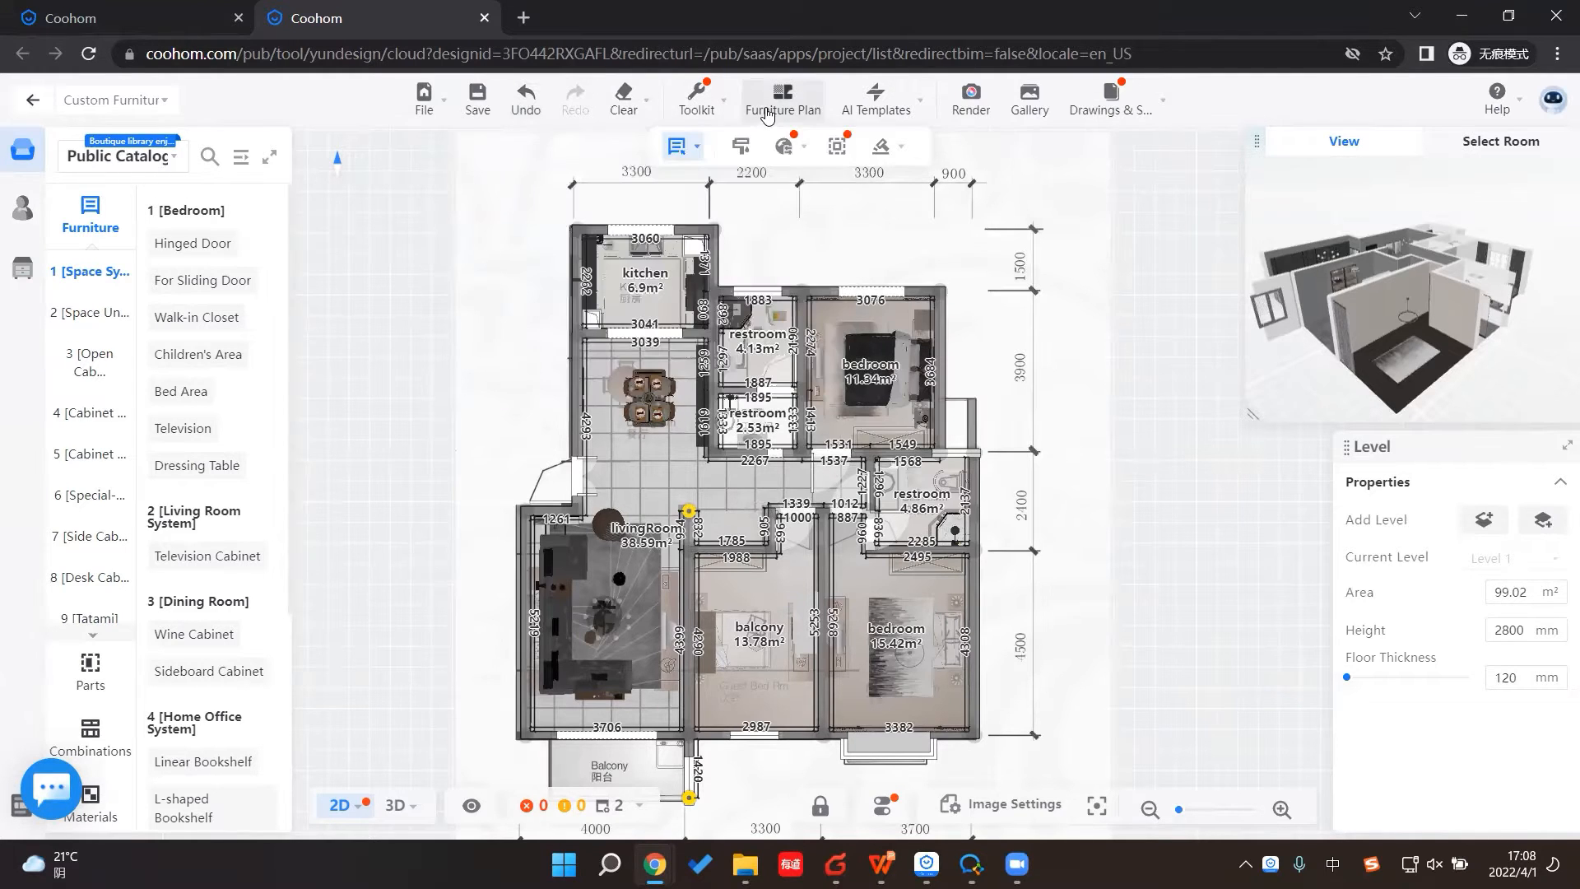
{"action": "mouse_move", "coordinate": [866, 109]}
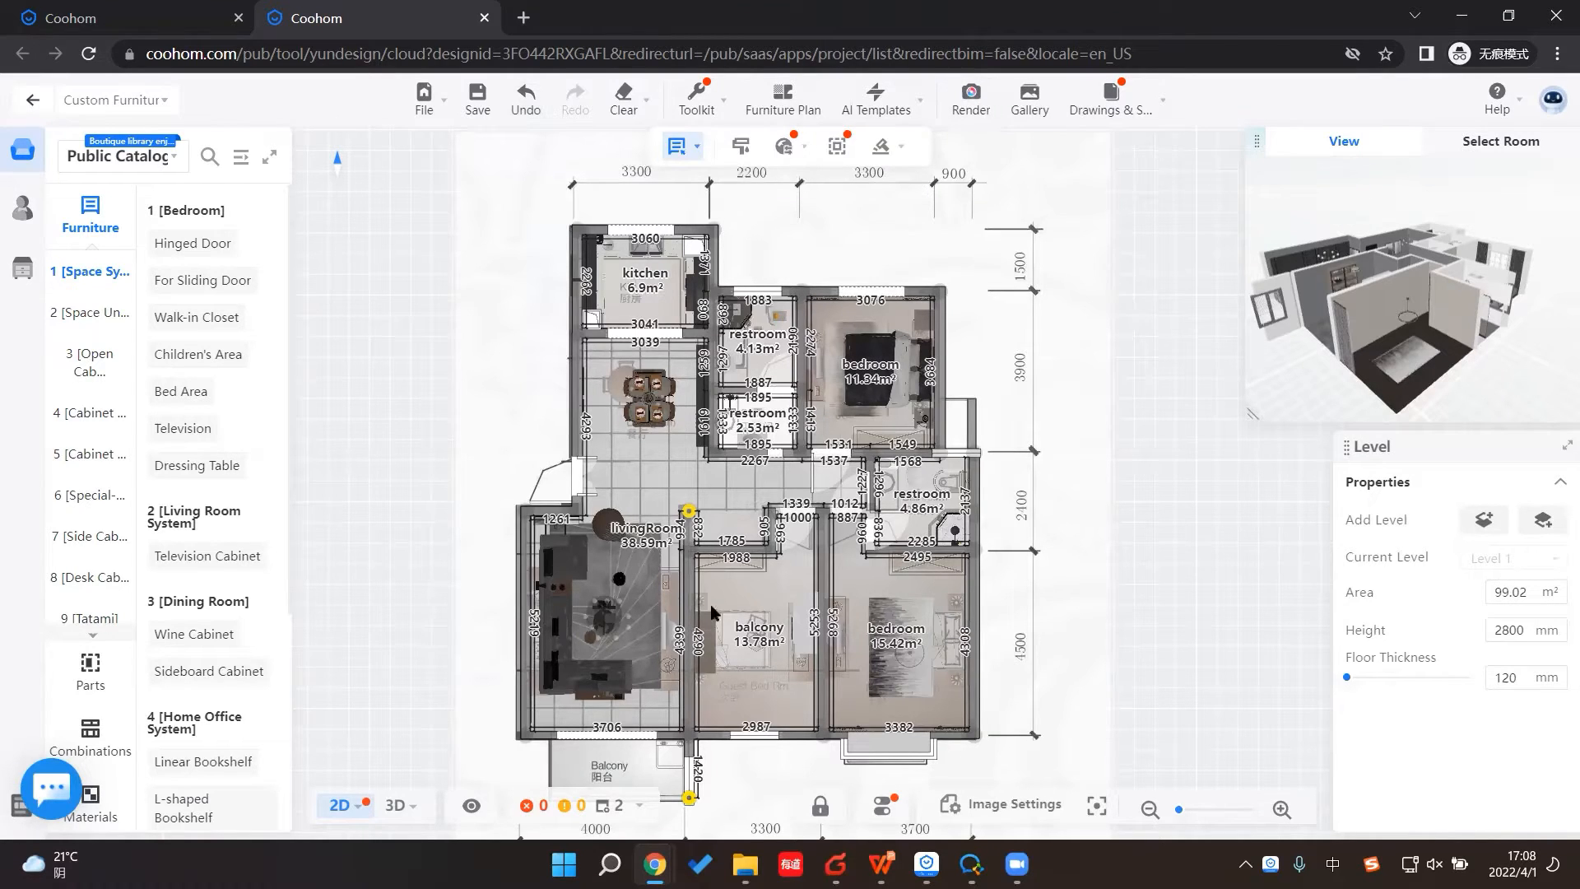
Step: Switch to the 3D view and display only the bedroom next to the balcony room to look inside it
{"action": "left_click", "coordinate": [400, 806]}
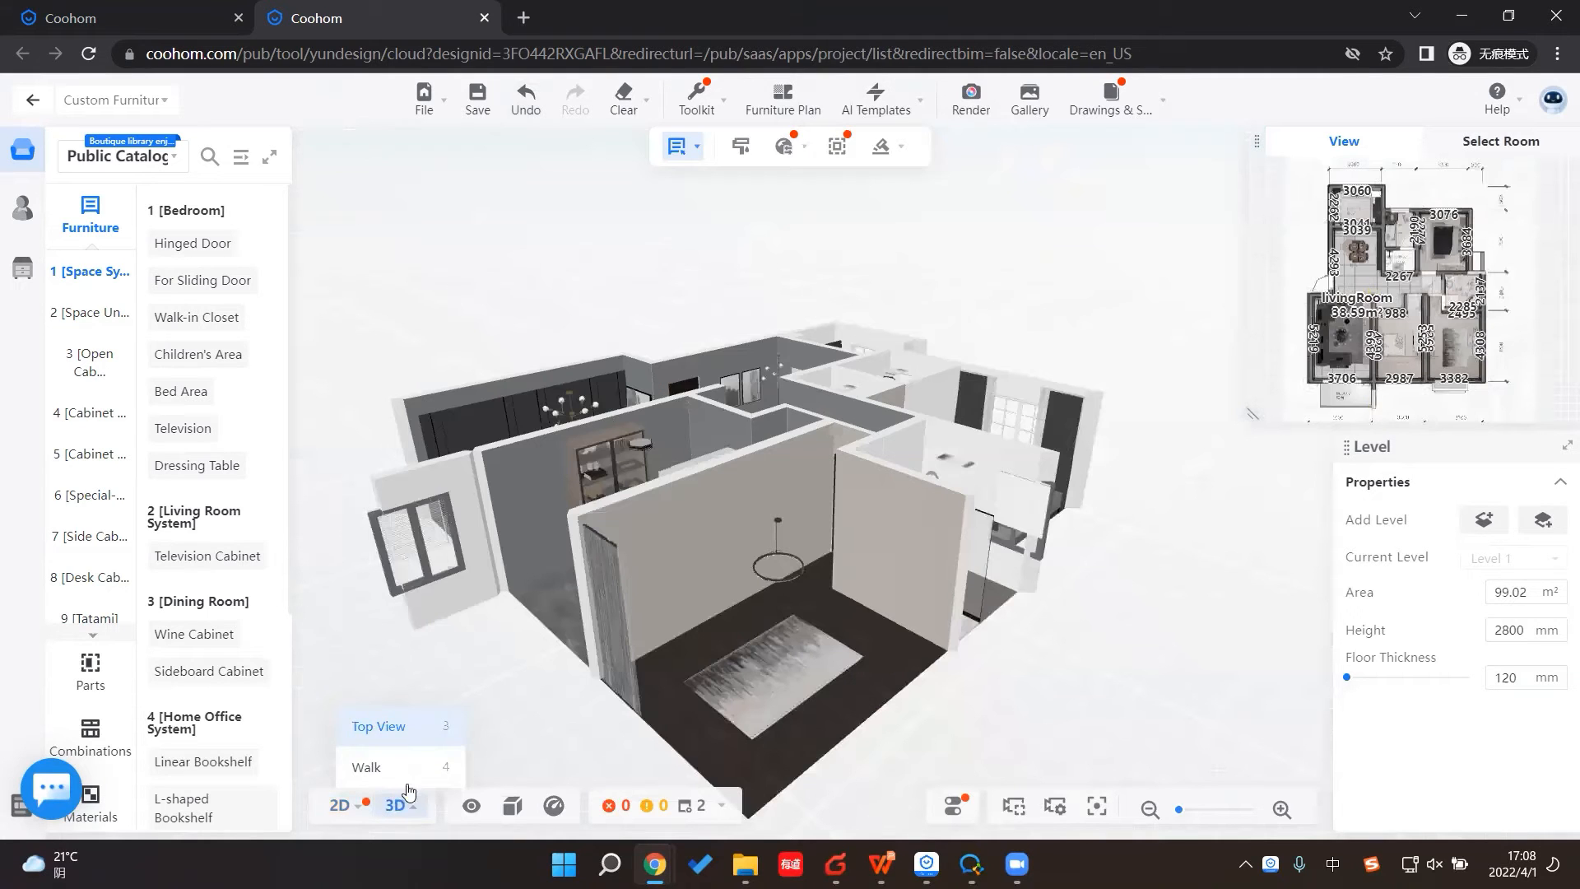
{"action": "left_click", "coordinate": [1485, 146]}
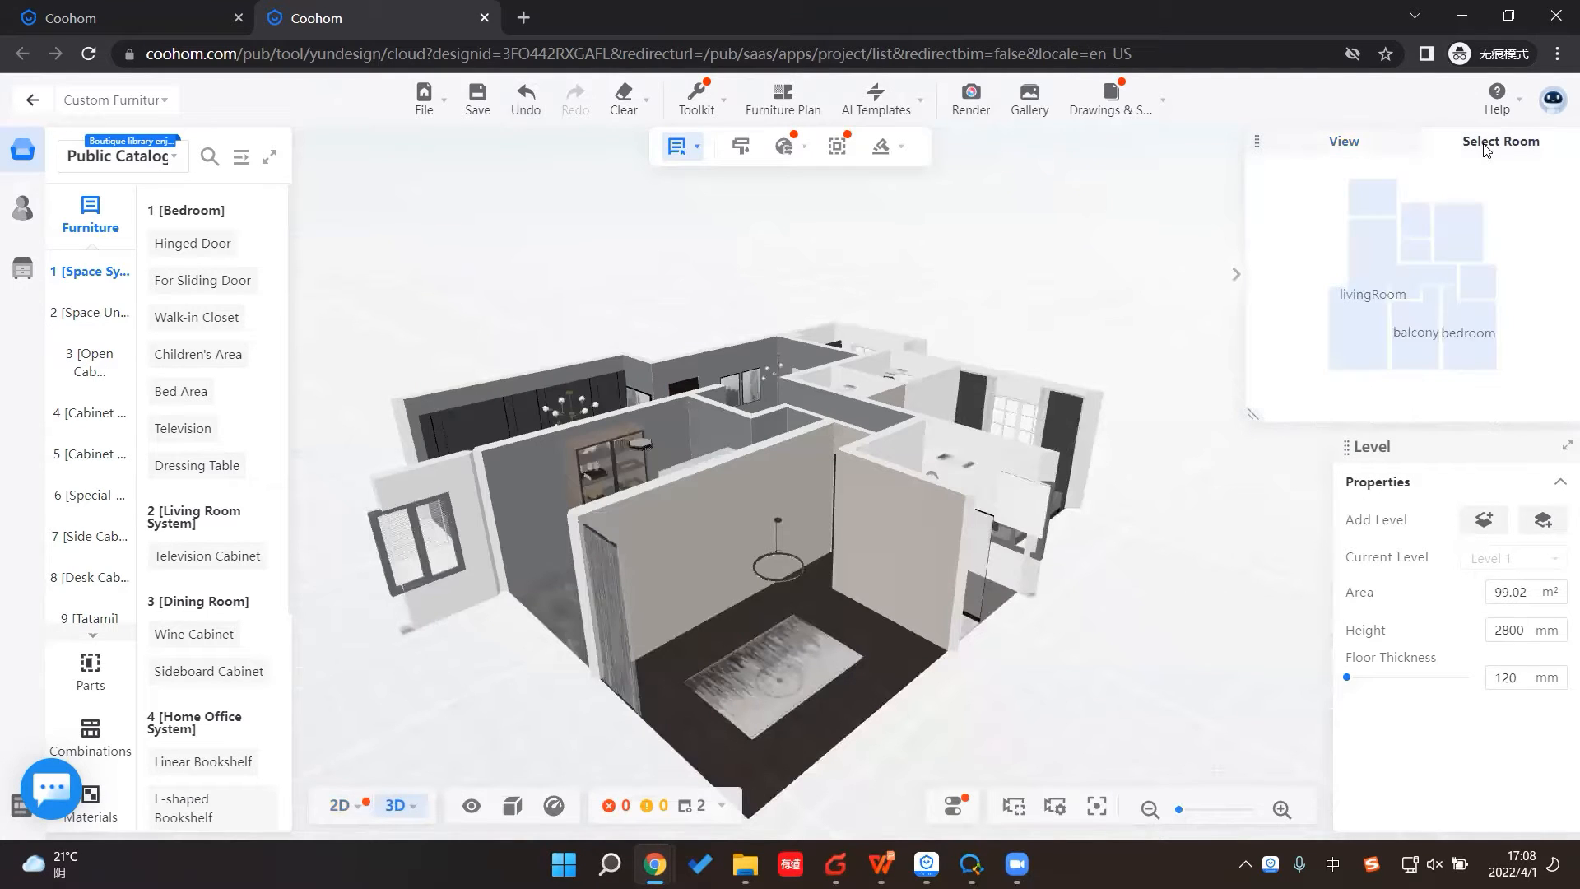
{"action": "left_click", "coordinate": [1468, 338]}
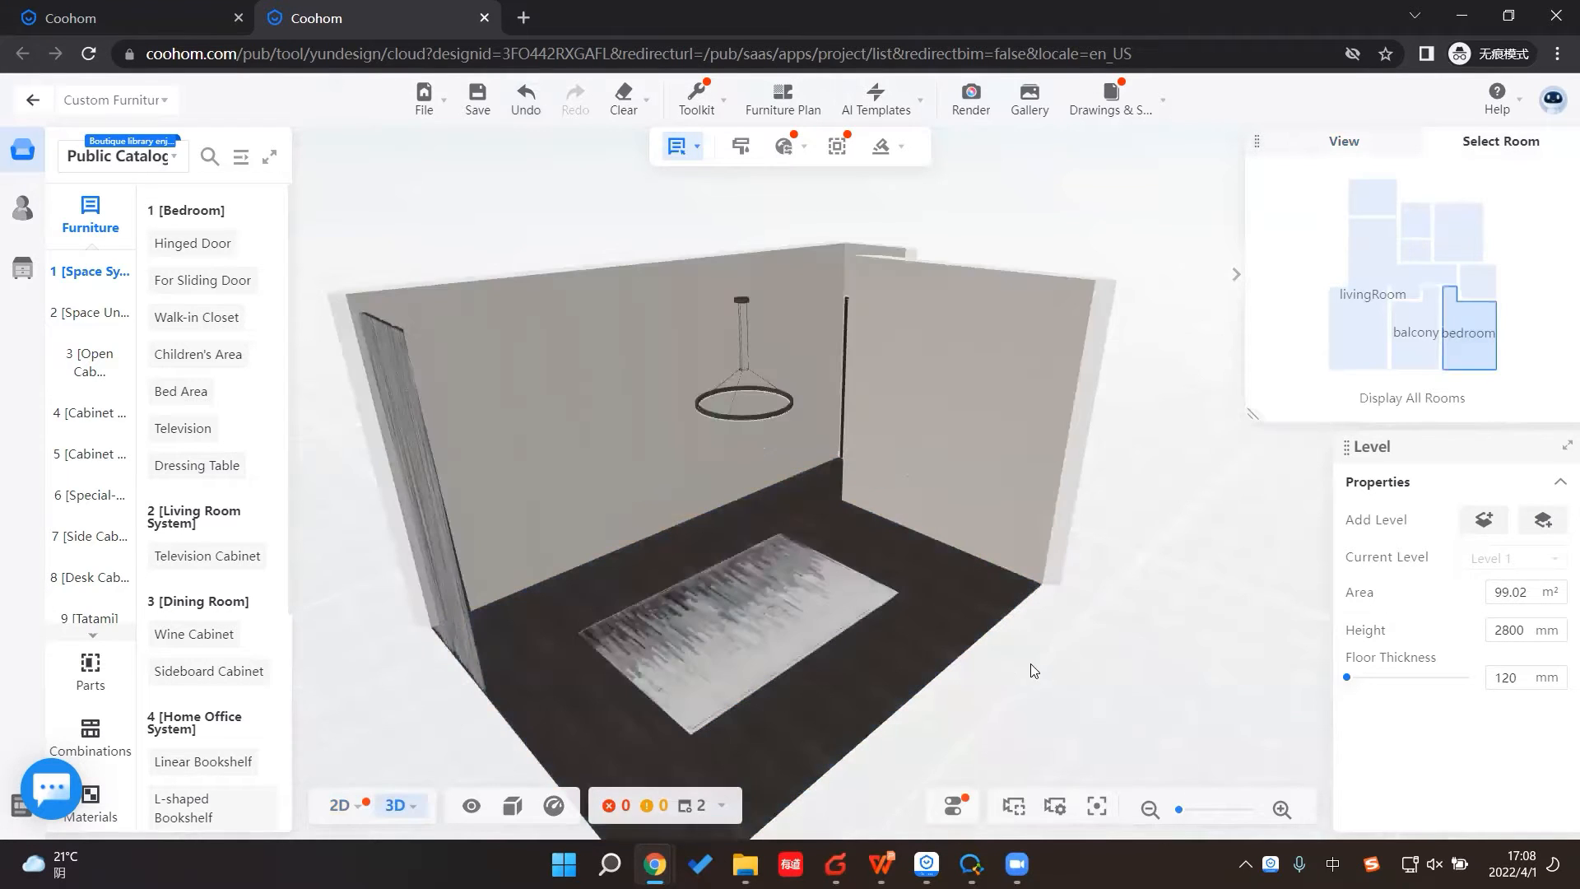
{"action": "left_click_drag", "start_coordinate": [1105, 647], "coordinate": [1489, 477]}
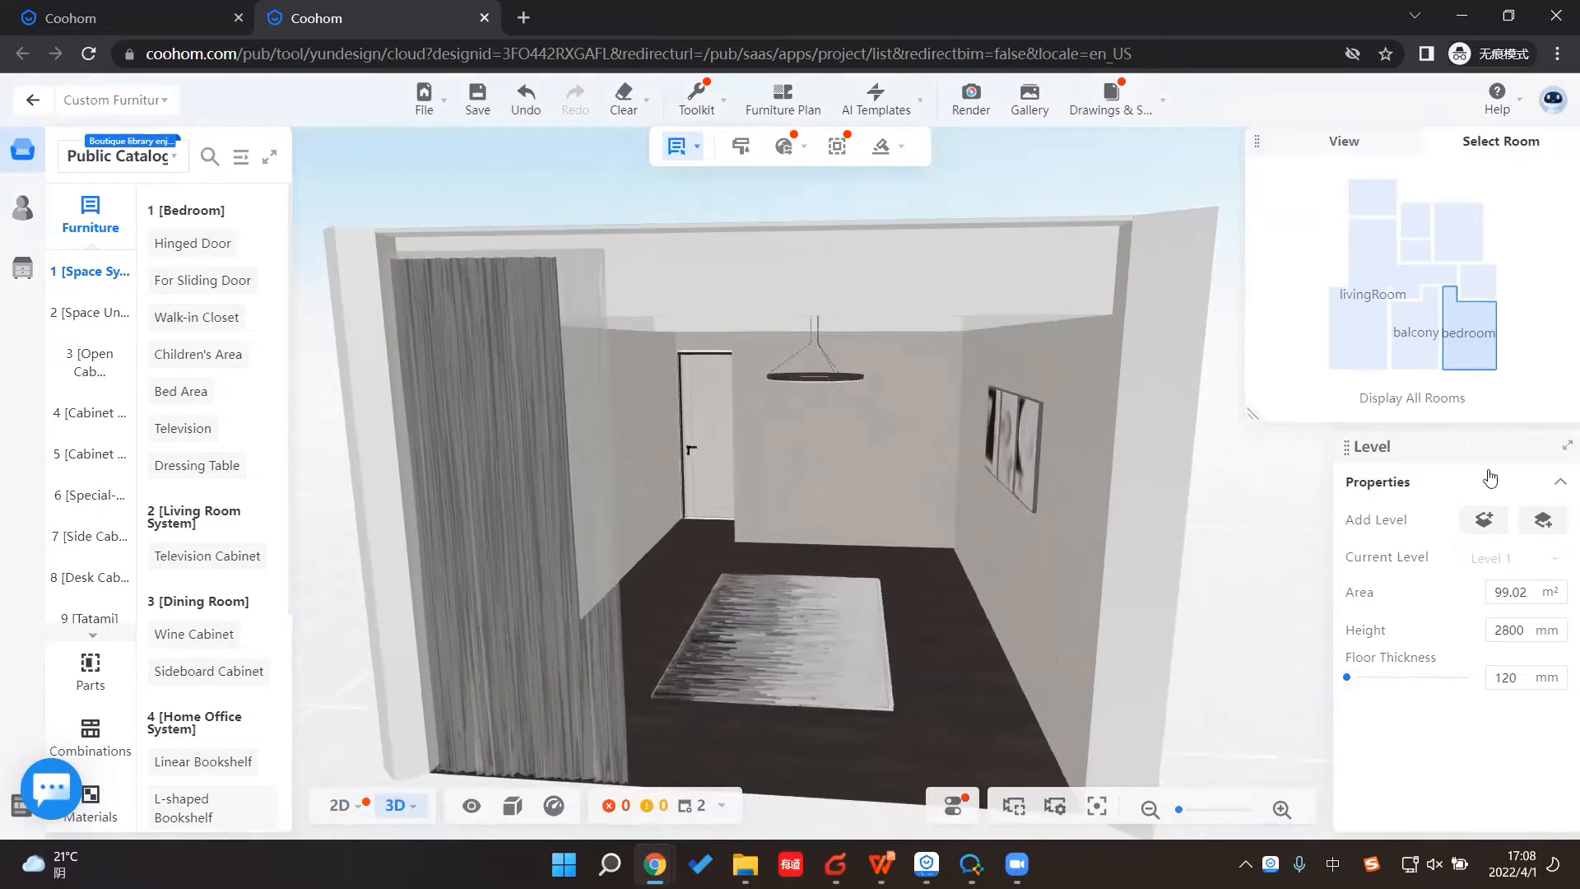
{"action": "scroll", "coordinate": [951, 517], "scroll_direction": "up", "scroll_amount": 3}
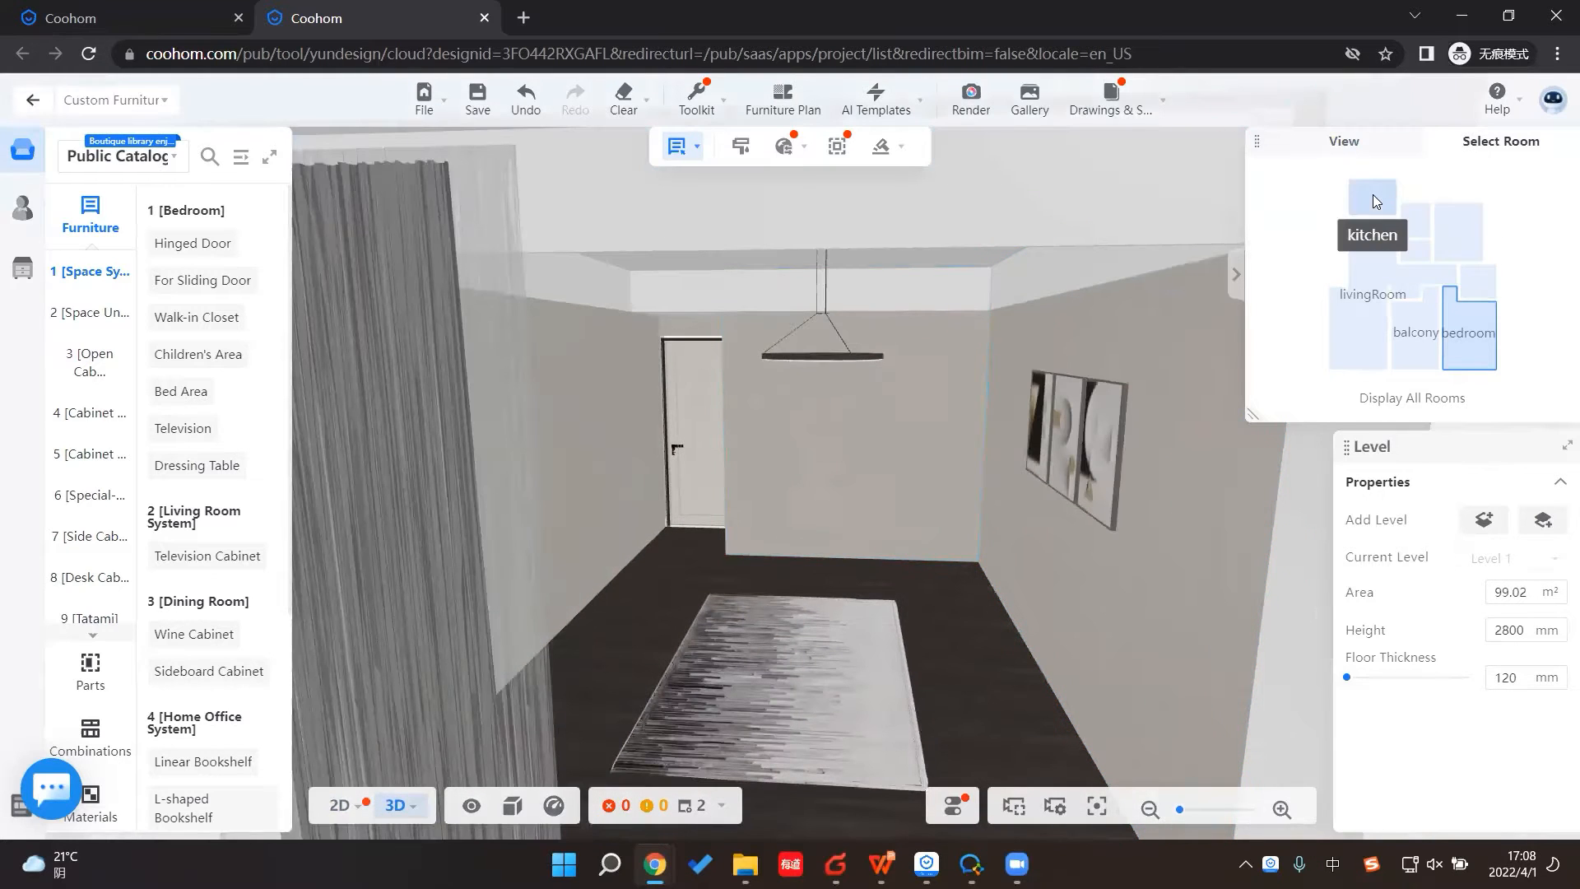
Step: Display only the kitchen in 3D and look at its cabinets from the front
{"action": "left_click", "coordinate": [1372, 197]}
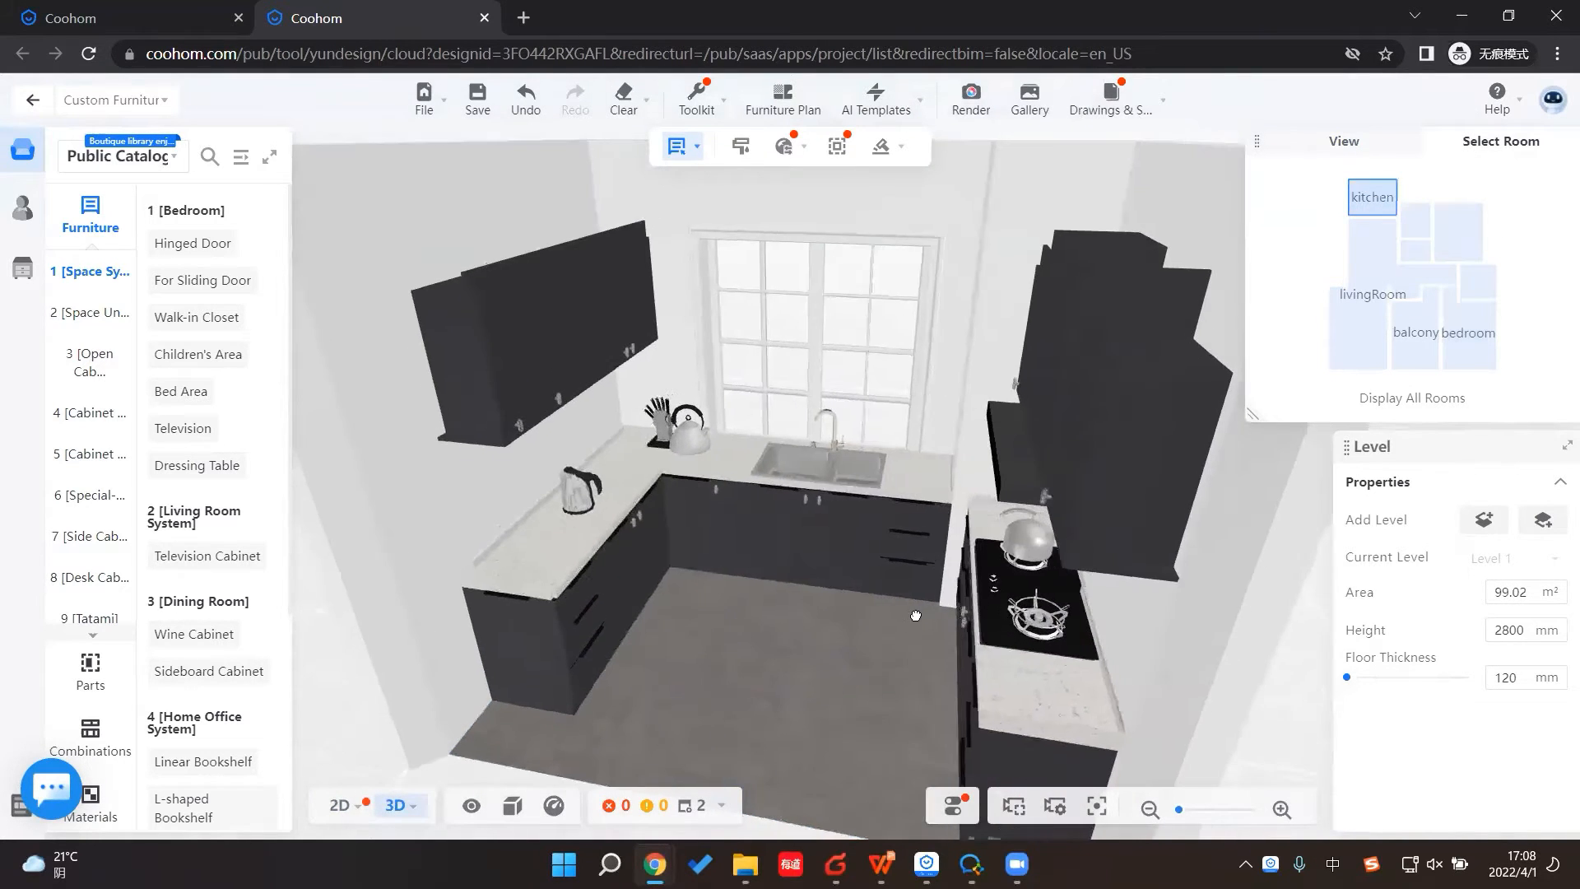
{"action": "left_click_drag", "start_coordinate": [793, 642], "coordinate": [786, 587]}
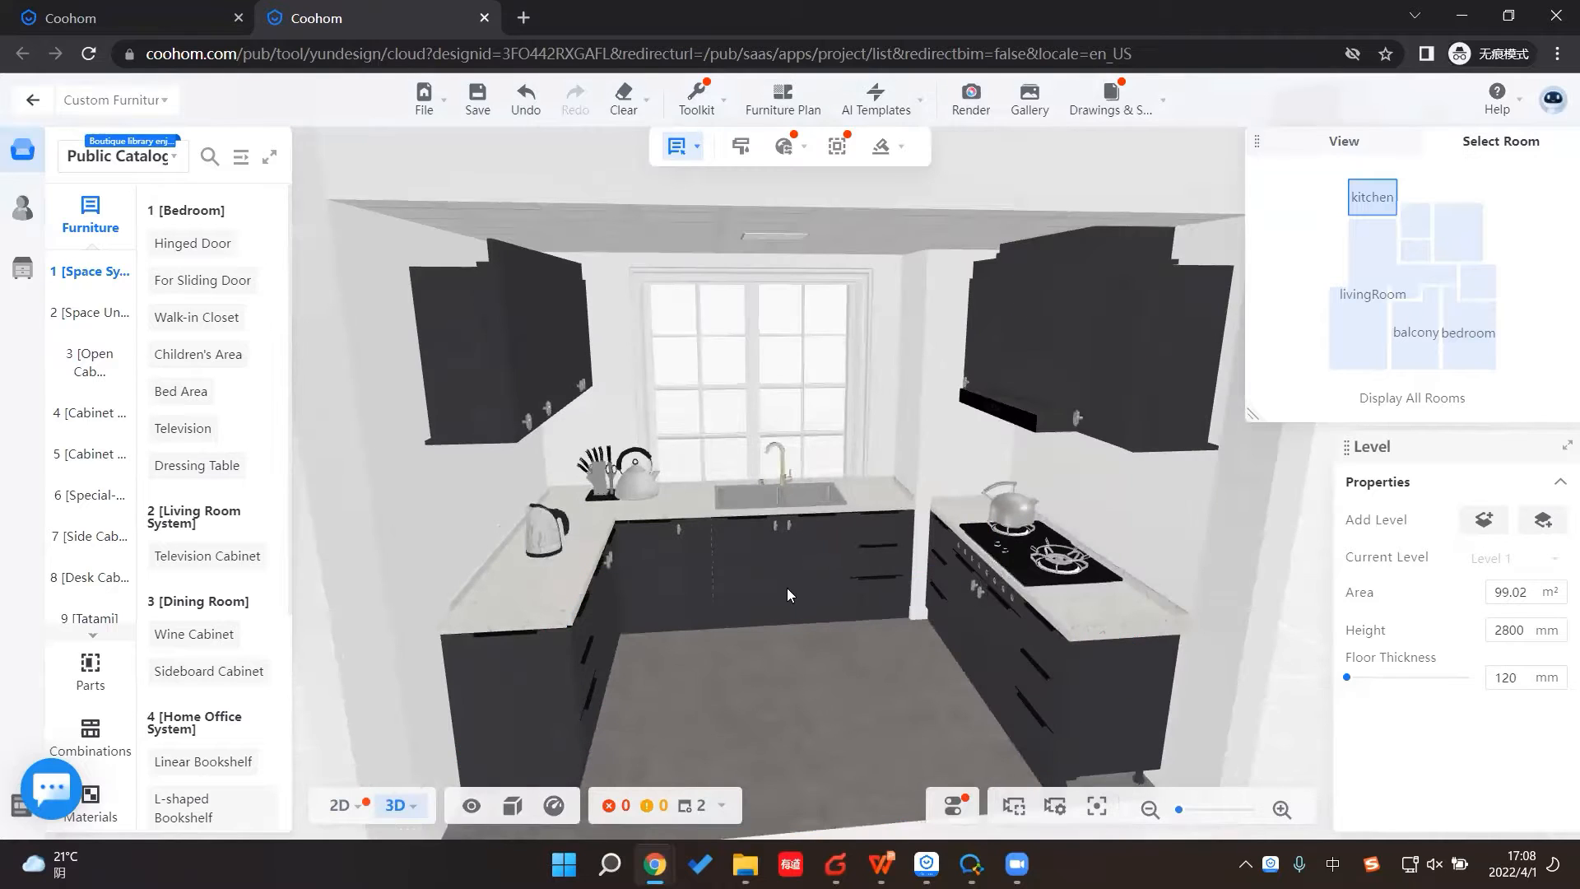
{"action": "scroll", "coordinate": [759, 550], "scroll_direction": "up", "scroll_amount": 2}
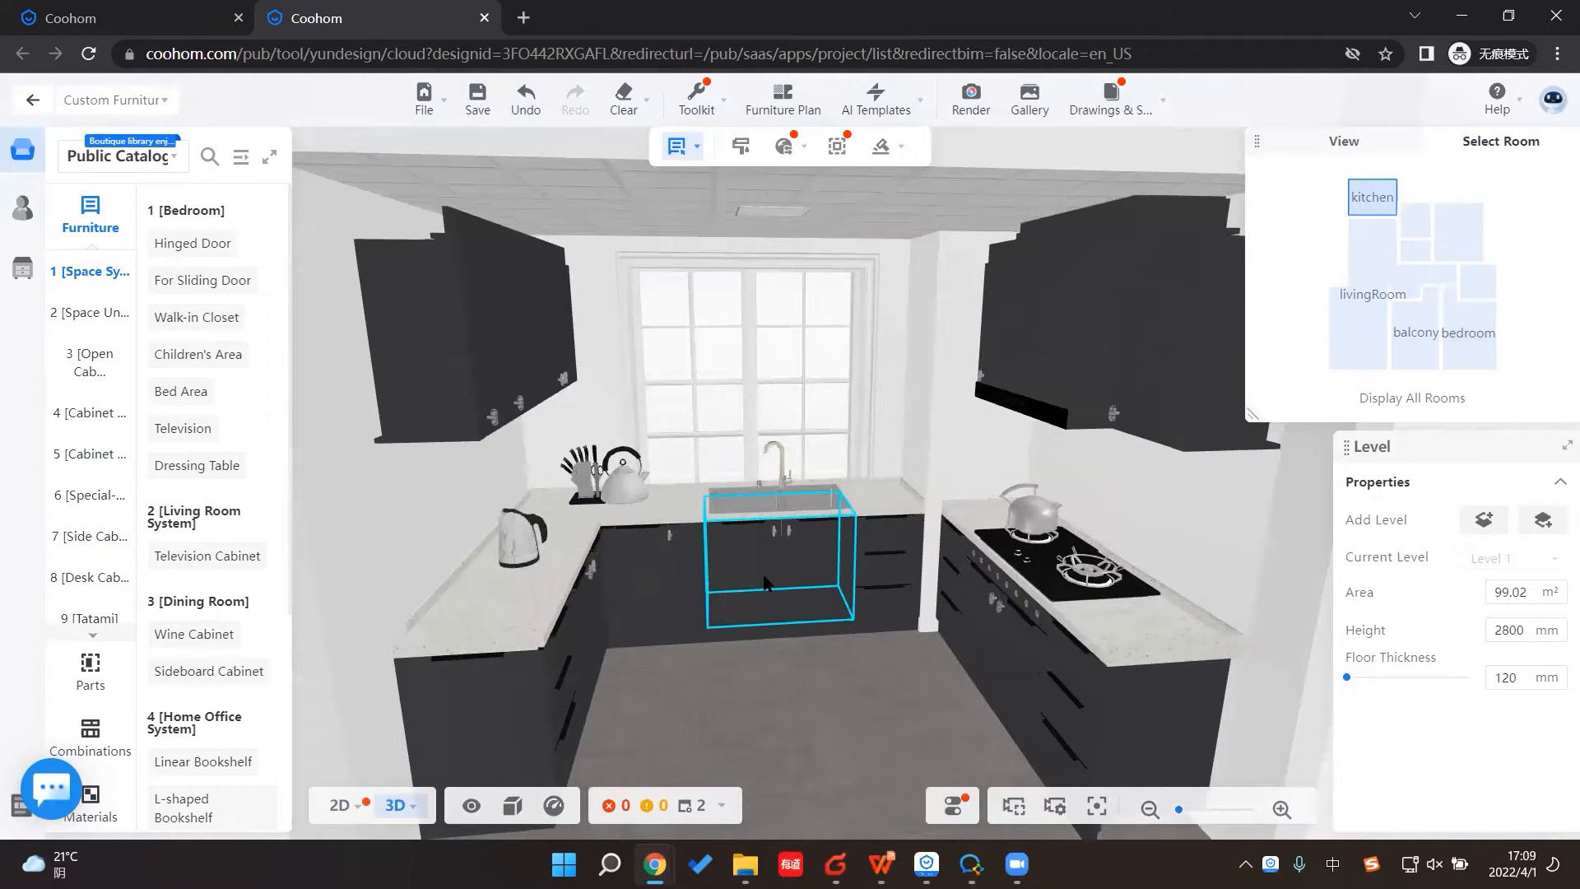
Step: Examine the parameters of the base cabinet under the sink and of the wall cabinet above the stove
{"action": "left_click", "coordinate": [763, 582]}
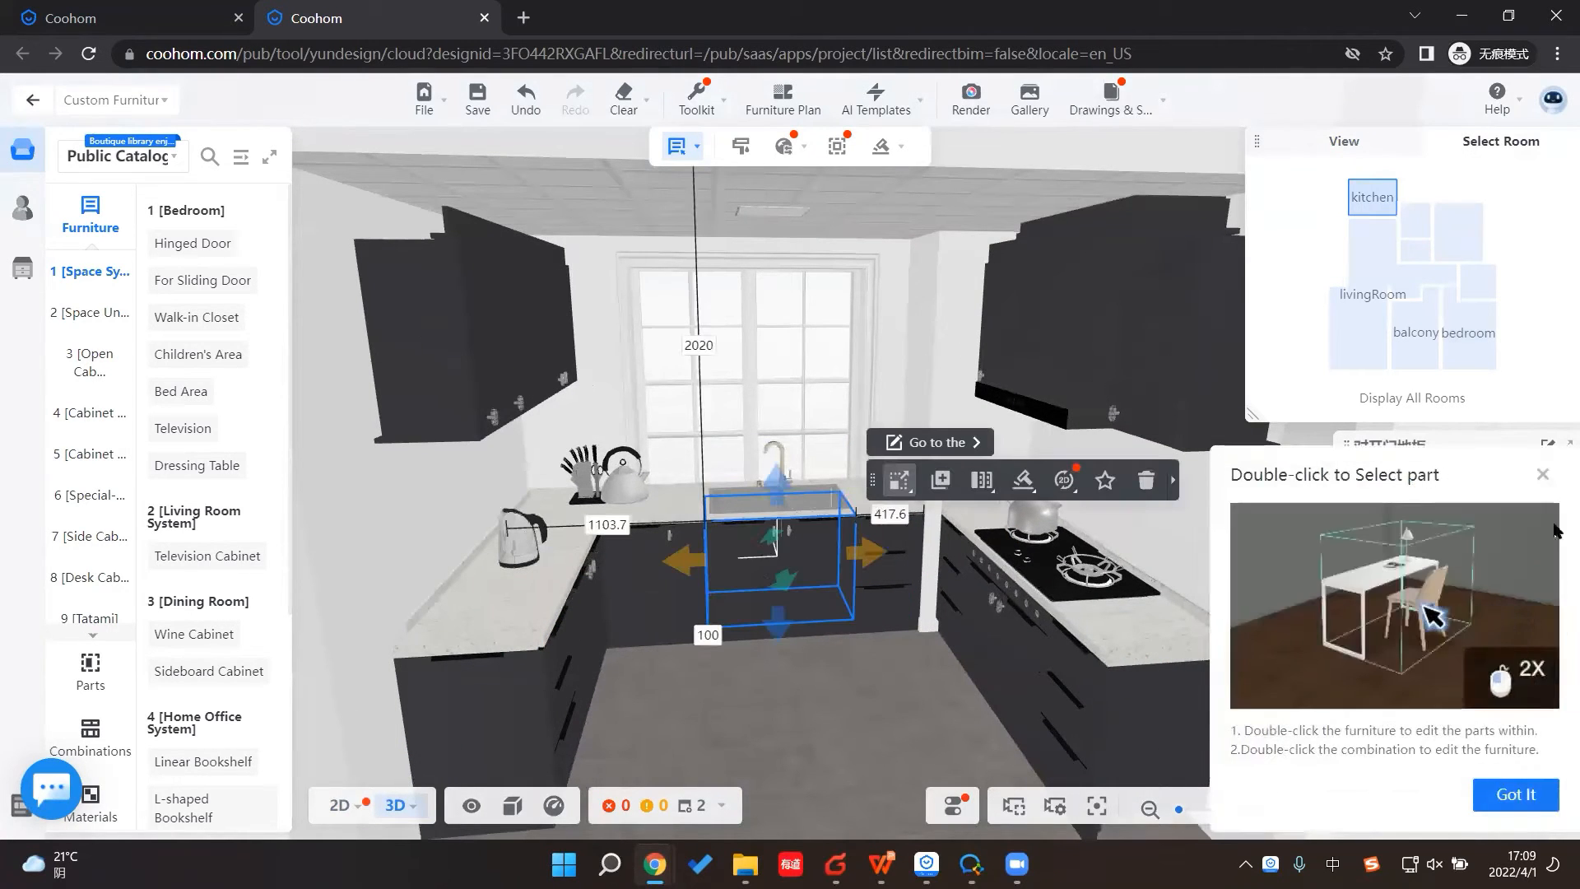
{"action": "left_click", "coordinate": [1544, 475]}
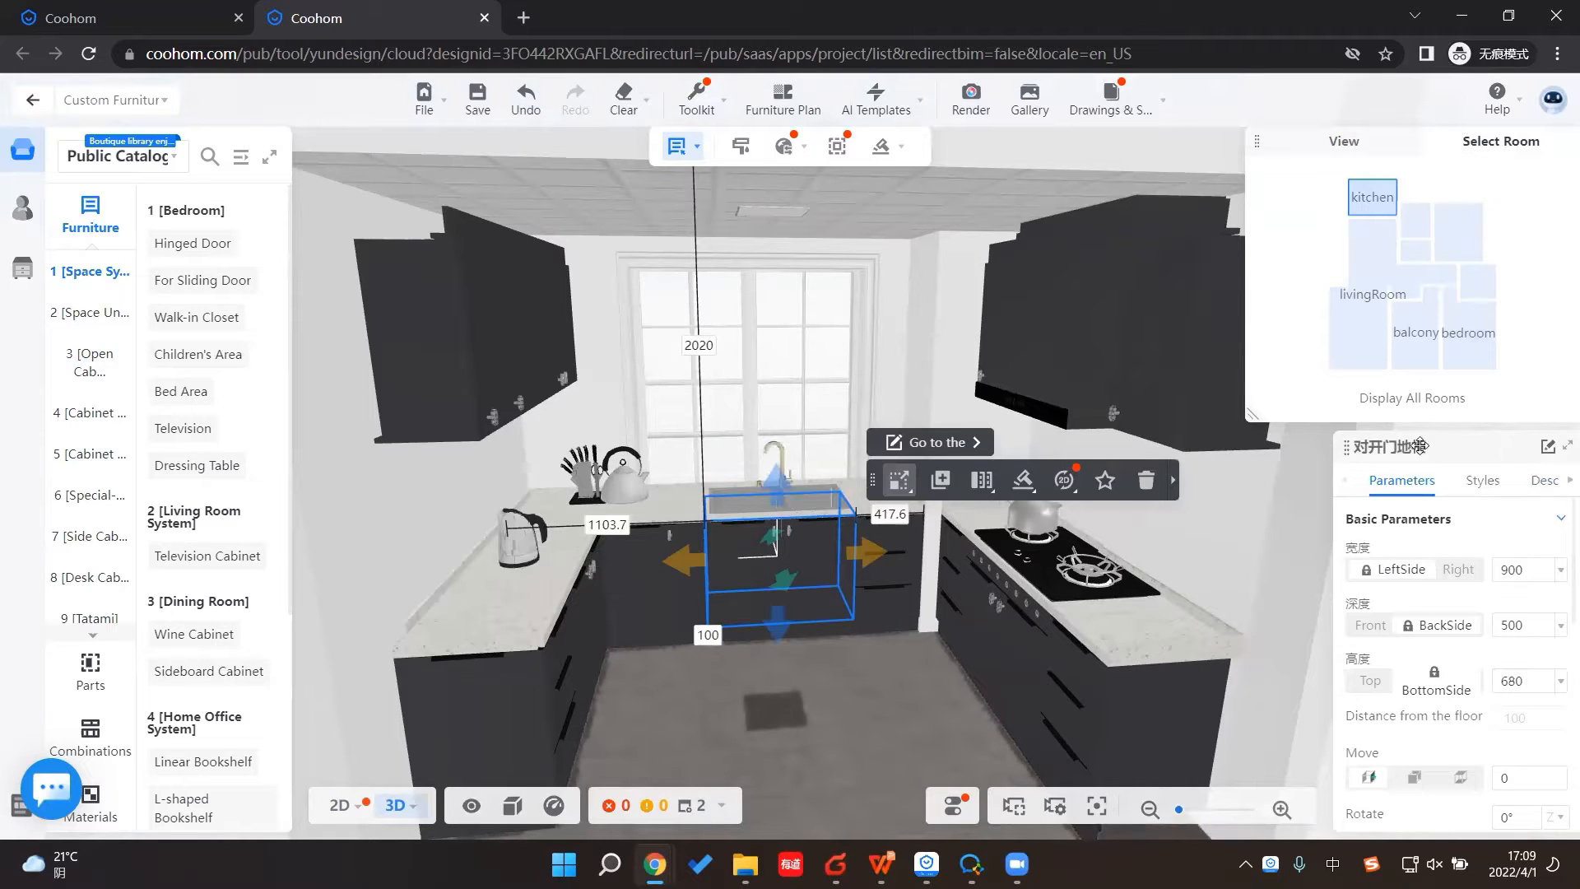
{"action": "left_click", "coordinate": [1107, 324]}
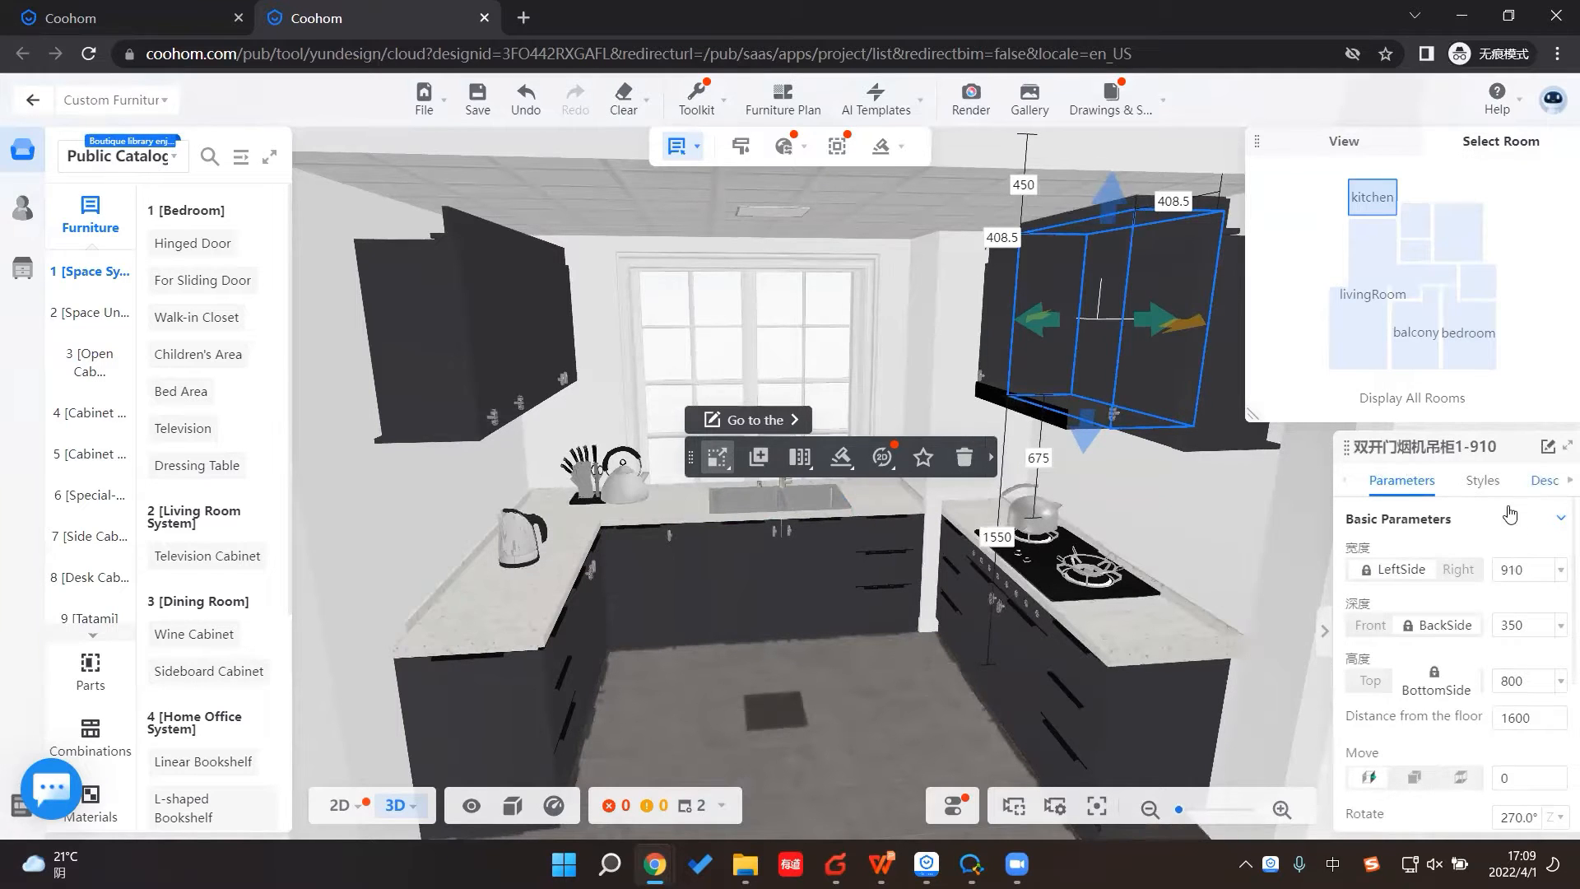
{"action": "scroll", "coordinate": [1503, 601], "scroll_direction": "down", "scroll_amount": 3}
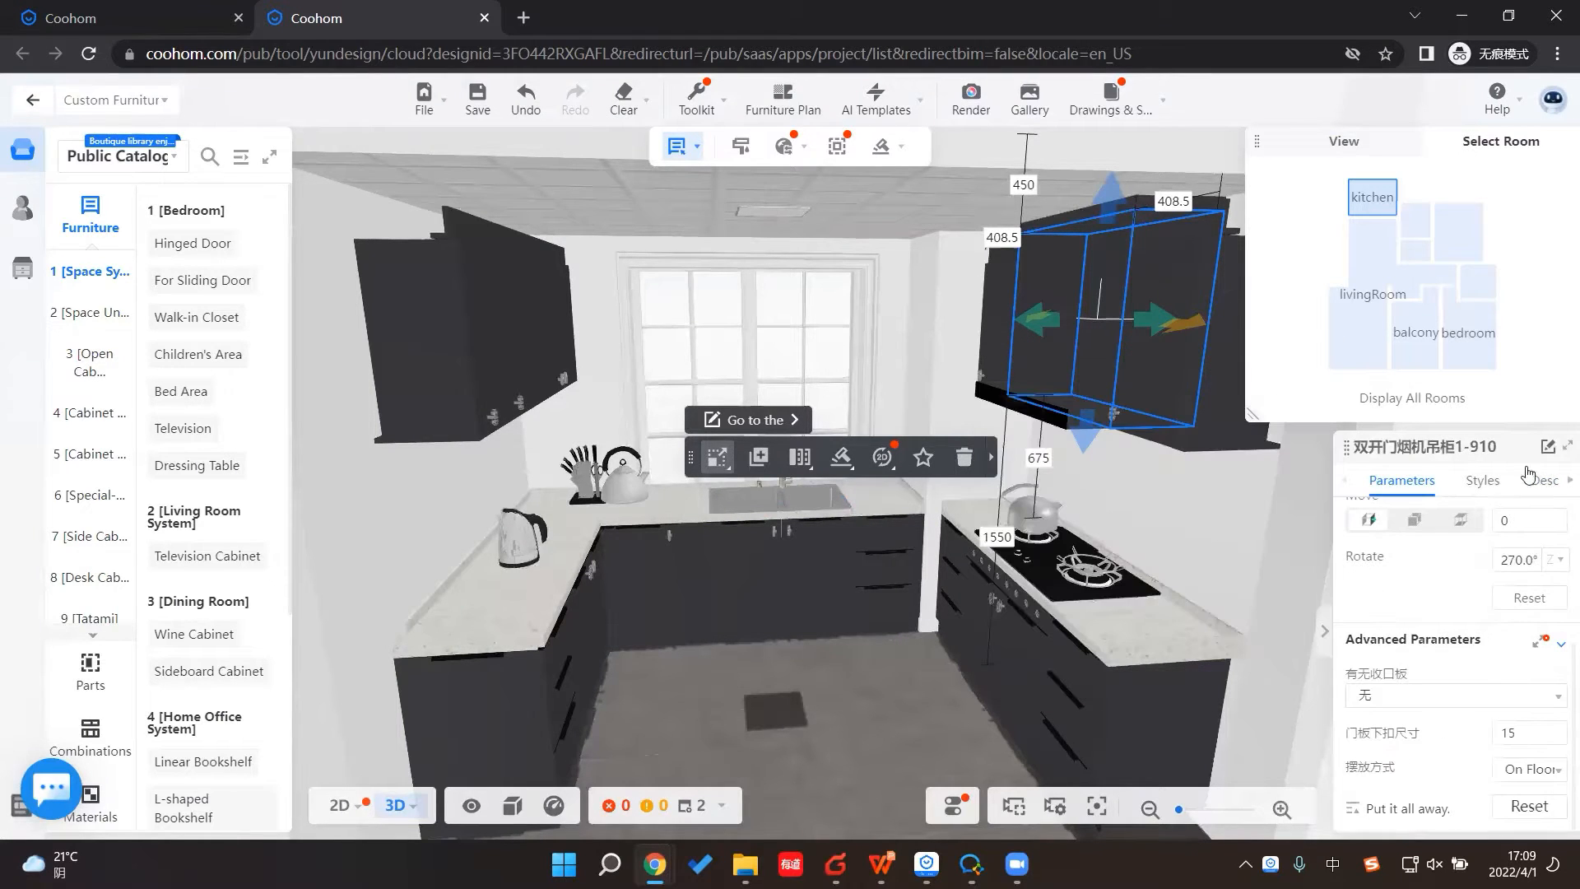
{"action": "scroll", "coordinate": [1465, 592], "scroll_direction": "up", "scroll_amount": 3}
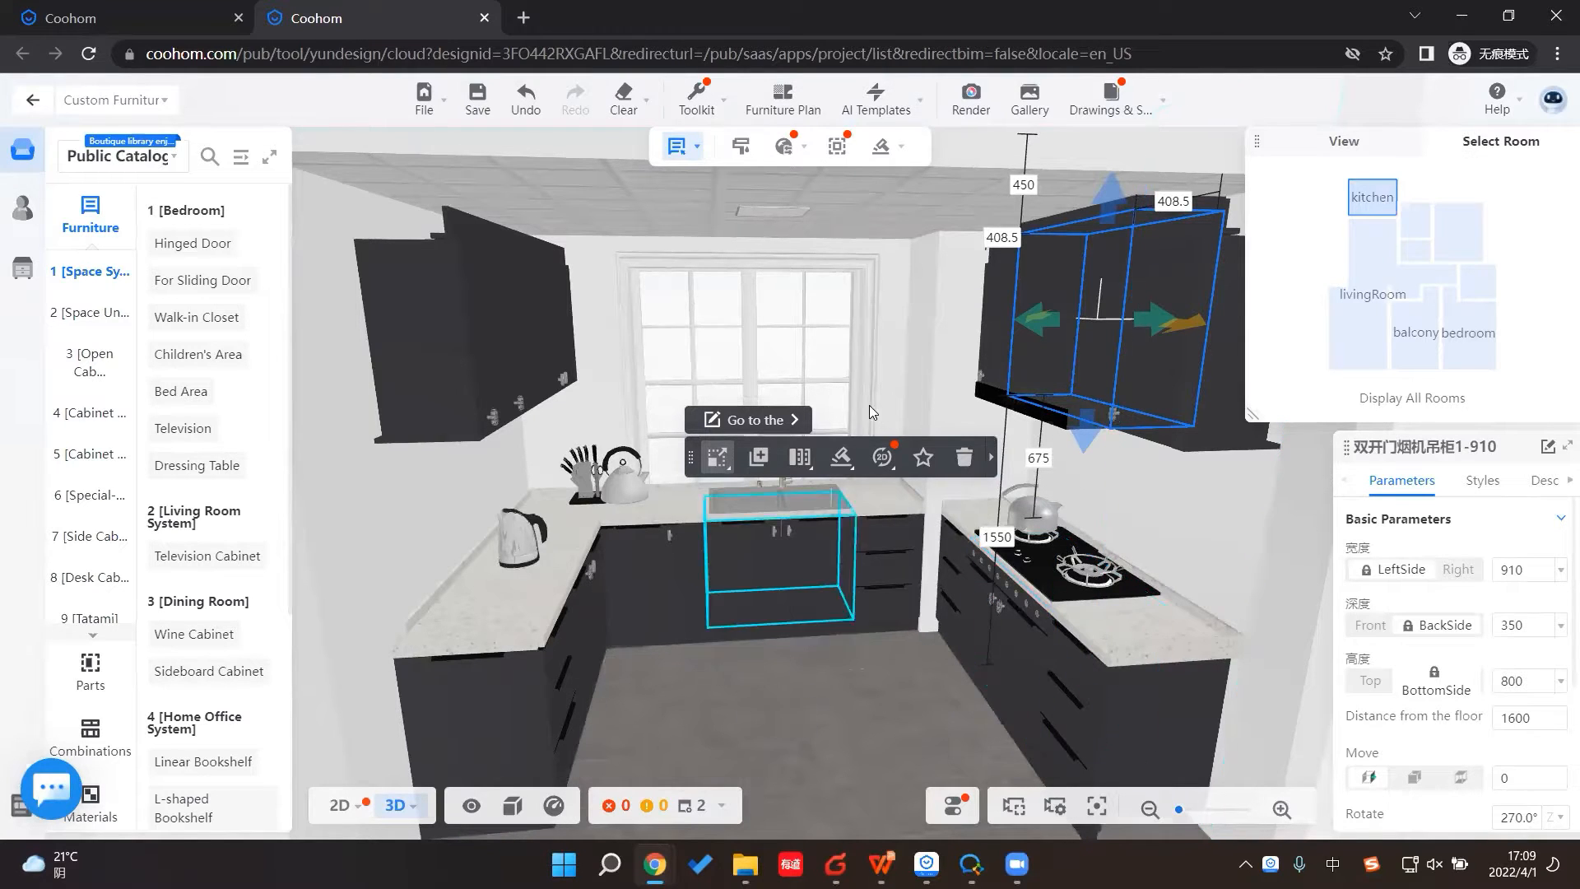
Step: Expand the Public Catalog into its large window and widen its category list
{"action": "left_click", "coordinate": [241, 158]}
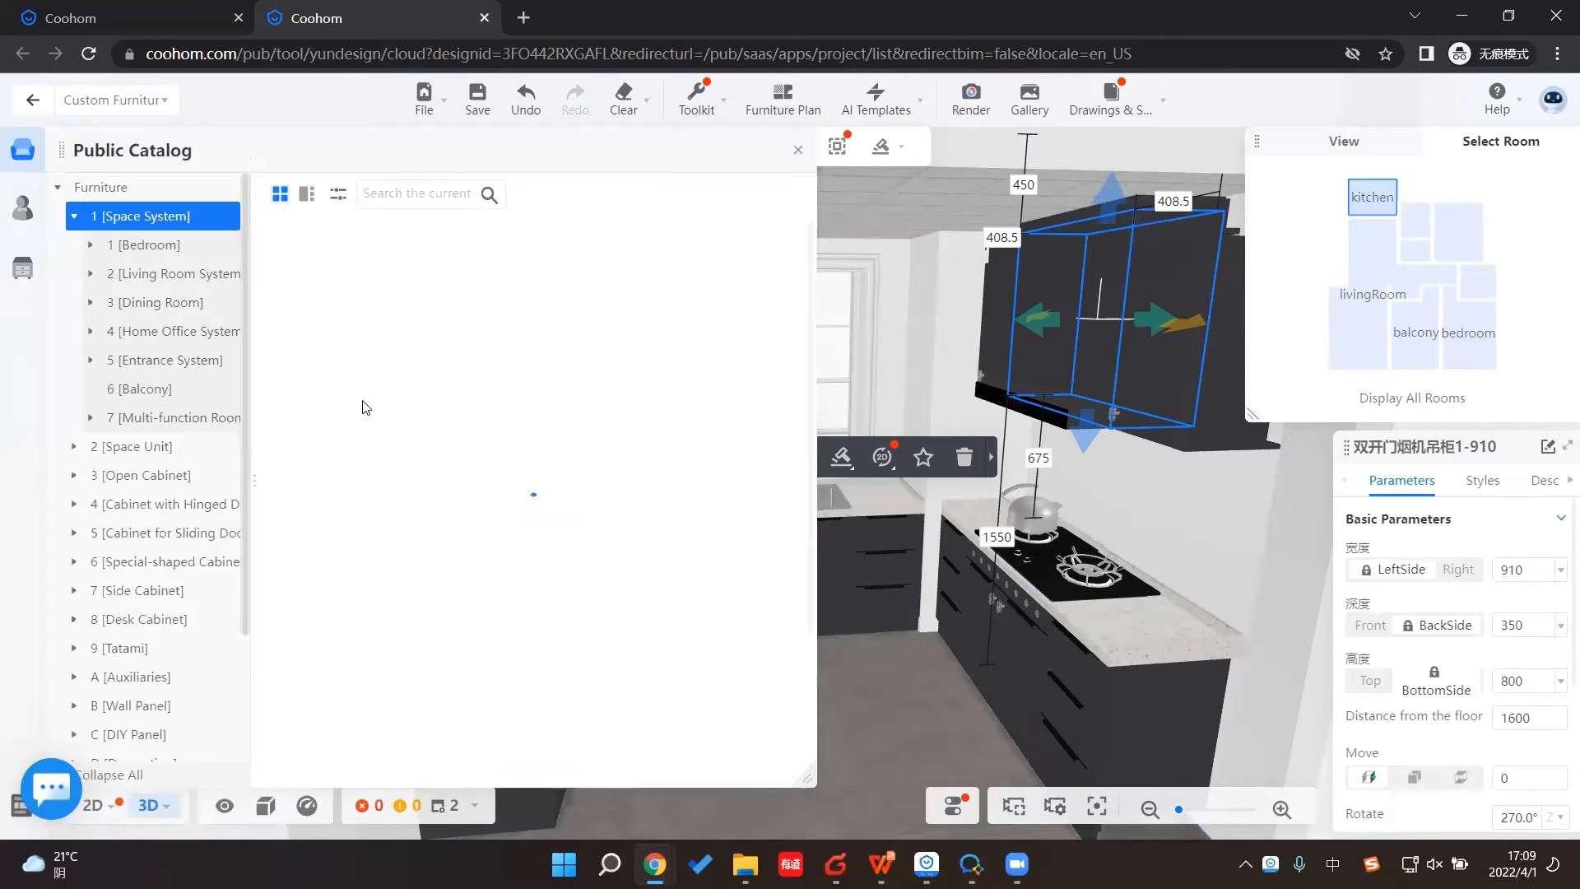
{"action": "left_click_drag", "start_coordinate": [250, 476], "coordinate": [647, 576]}
{"action": "left_click", "coordinate": [884, 712]}
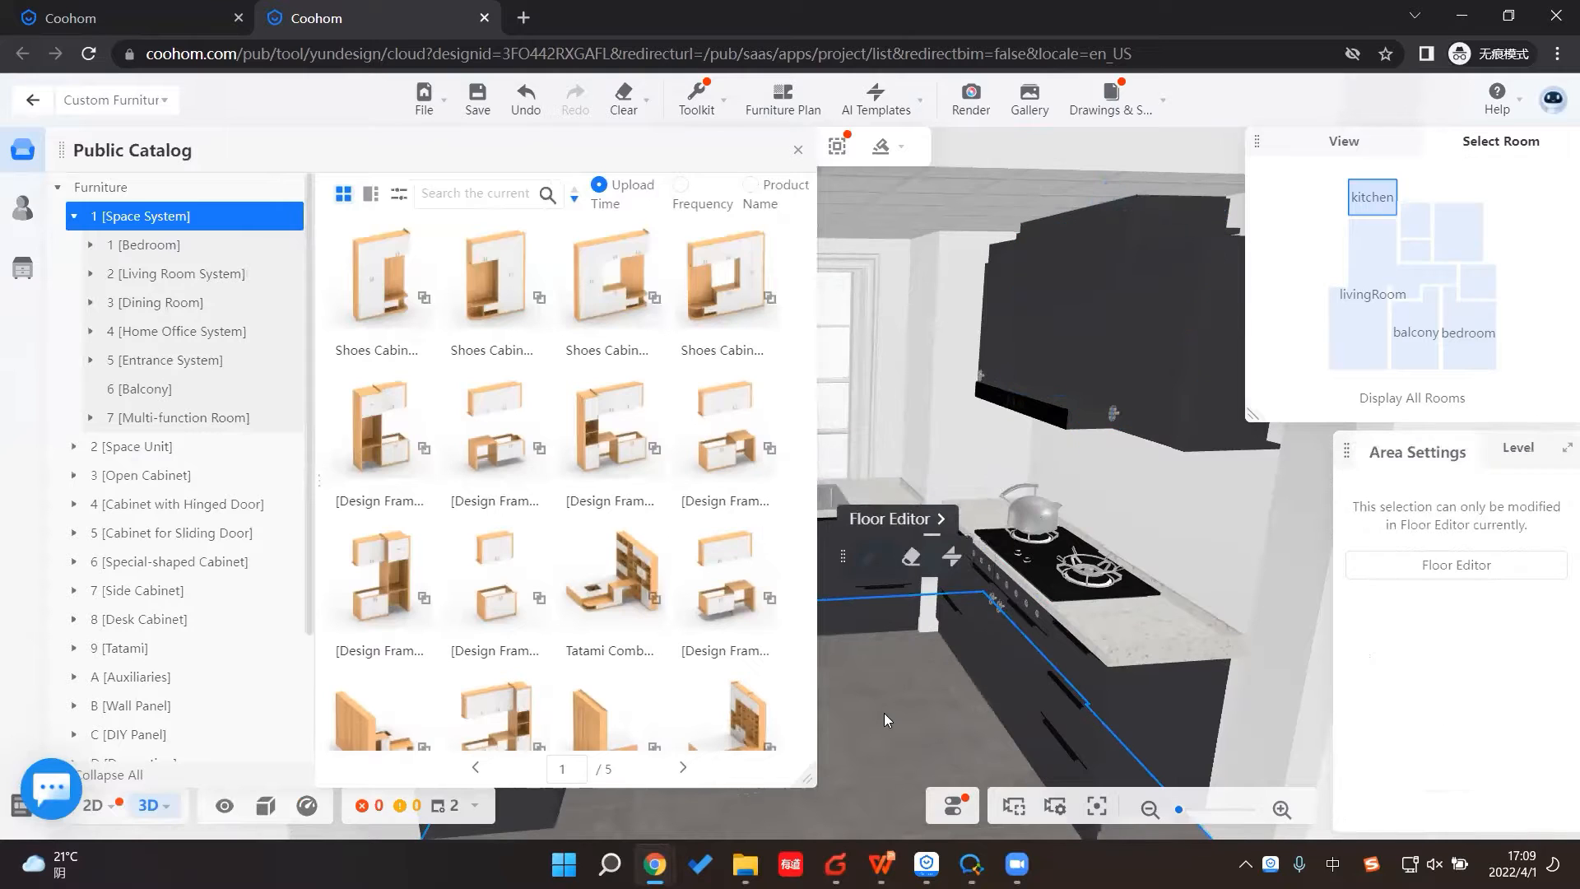
Step: Browse the Space System catalog, examining the Bedroom models for Hinged Door, For Sliding Door, Walk-in Closet and Children's Area
{"action": "left_click", "coordinate": [76, 216]}
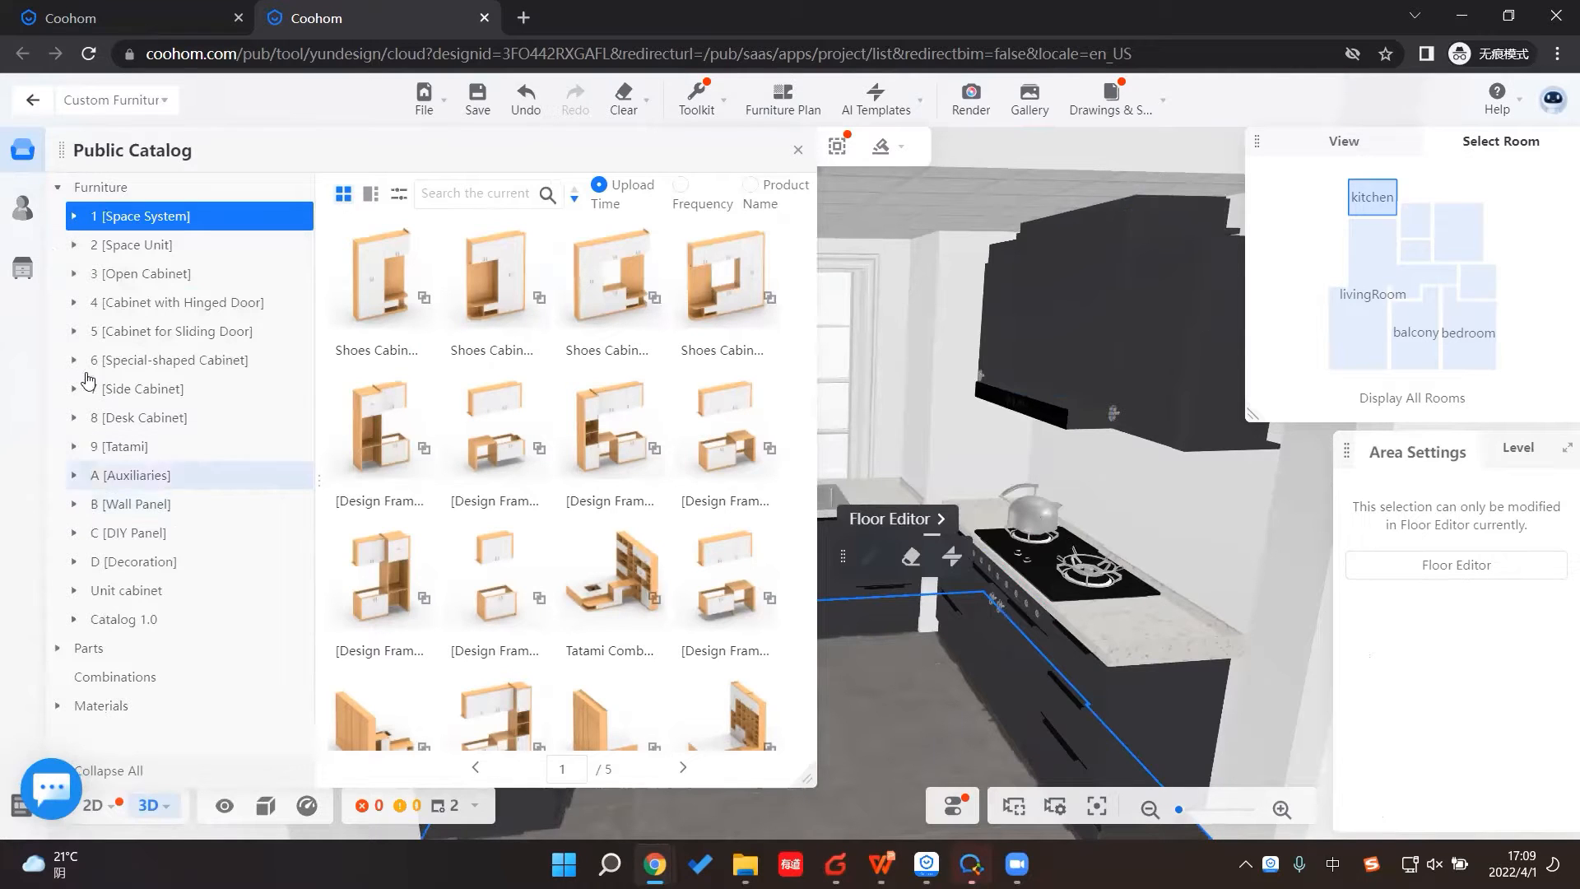
{"action": "left_click", "coordinate": [76, 217]}
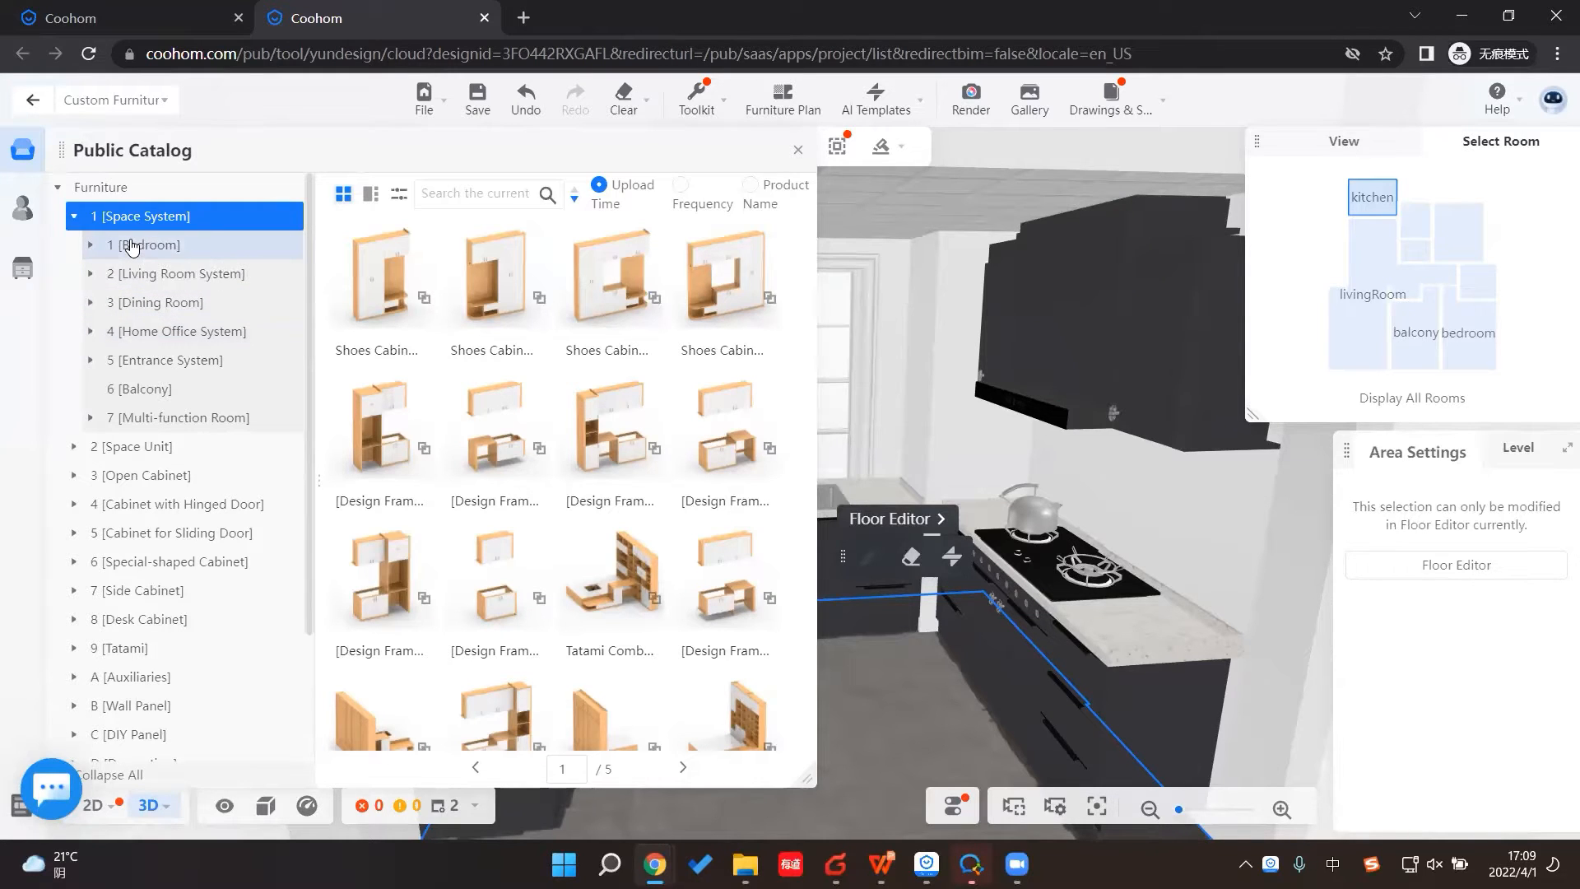
{"action": "left_click", "coordinate": [133, 249]}
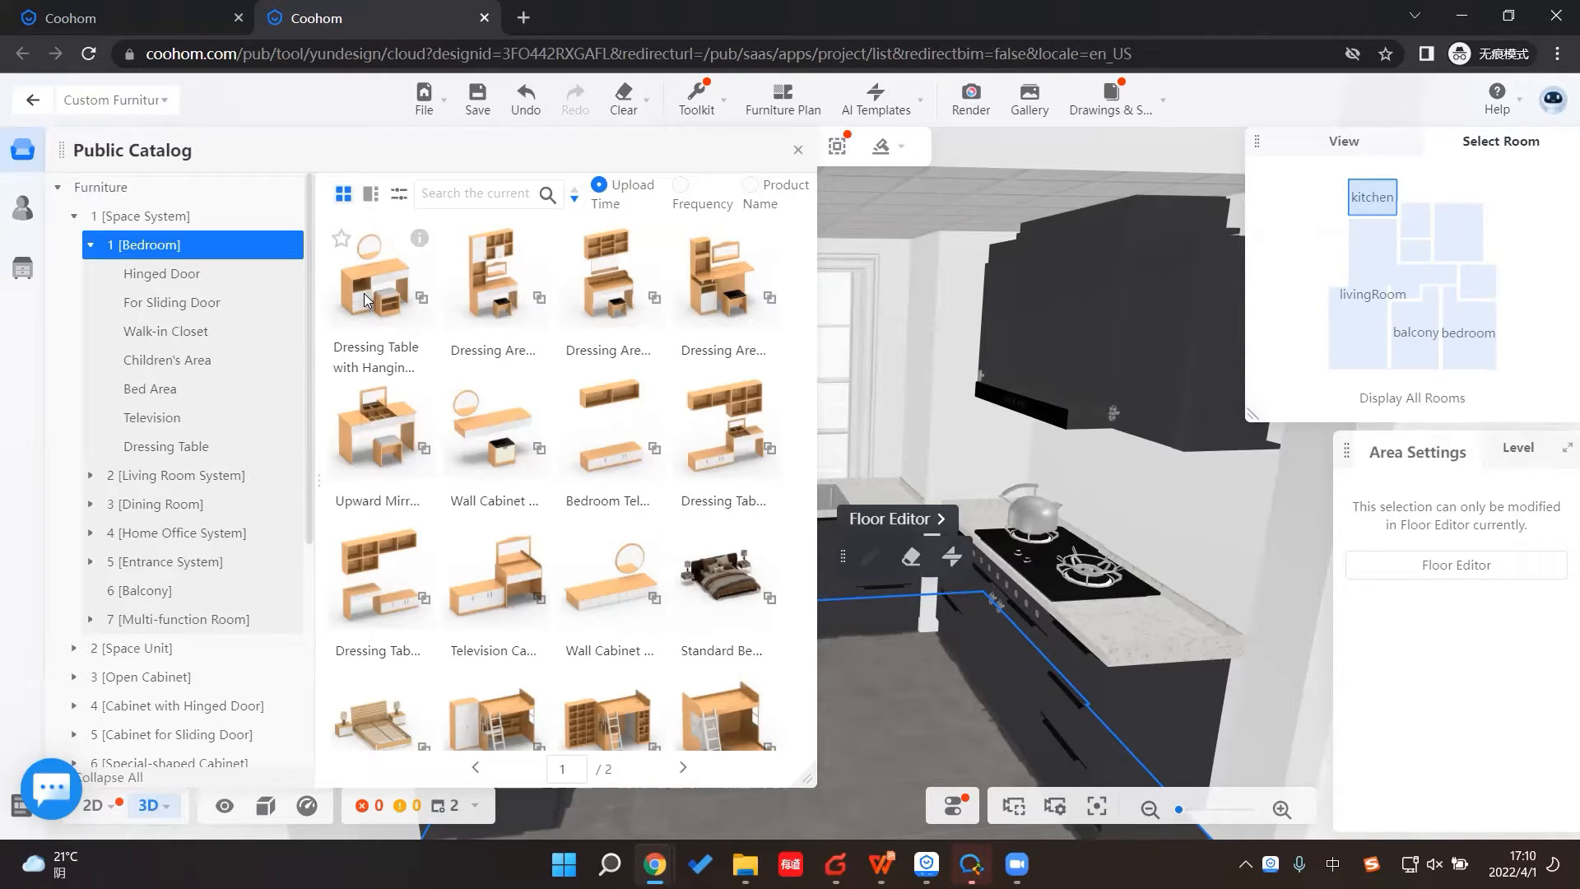
{"action": "left_click", "coordinate": [138, 277]}
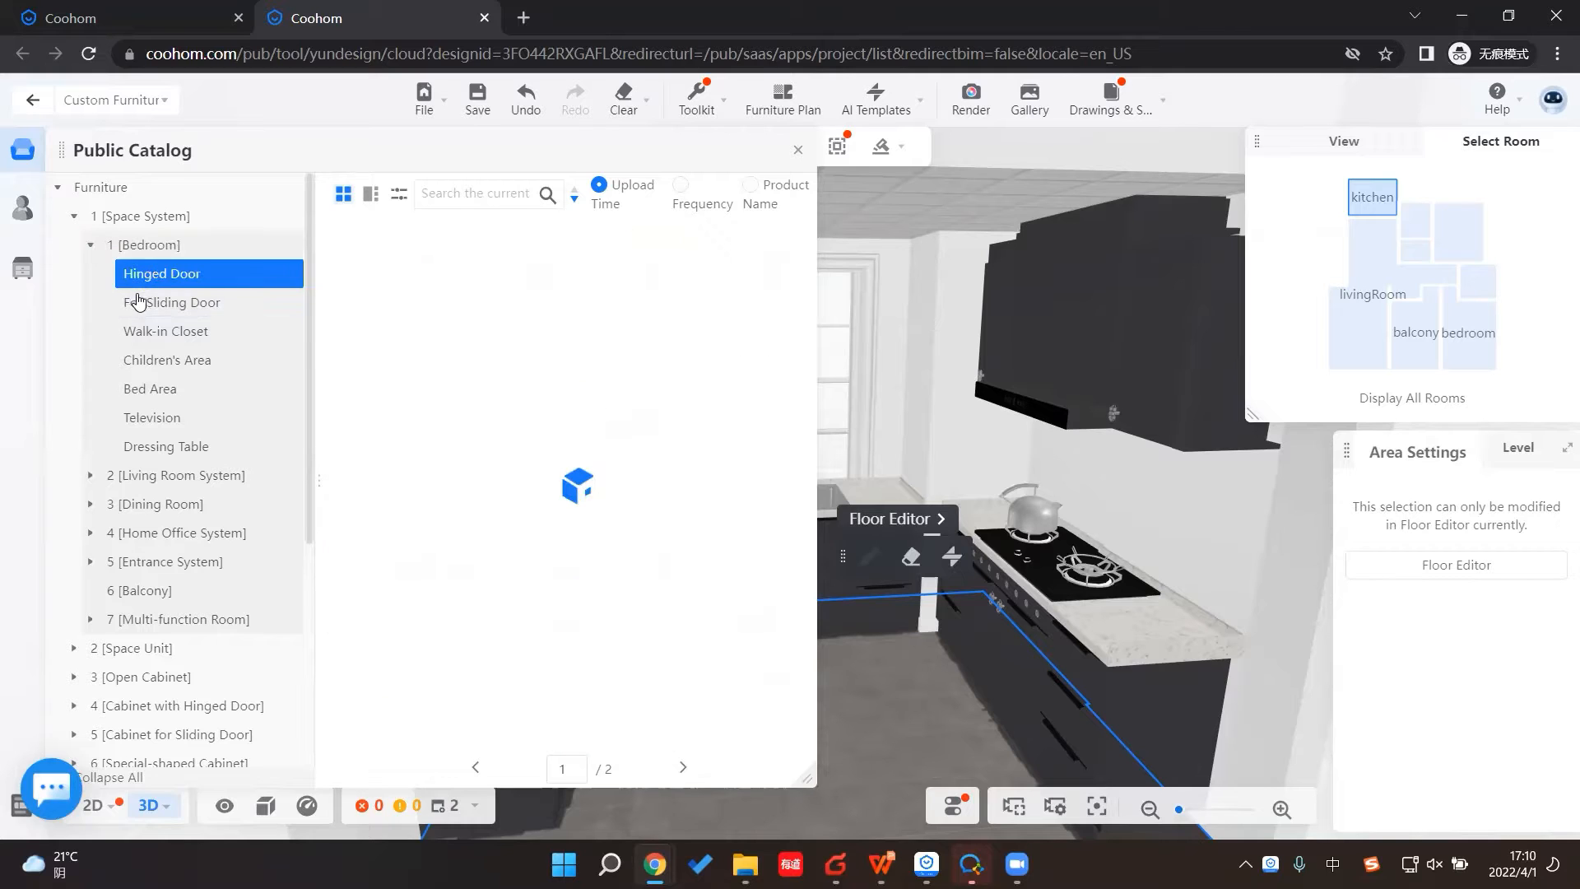
{"action": "left_click", "coordinate": [138, 303]}
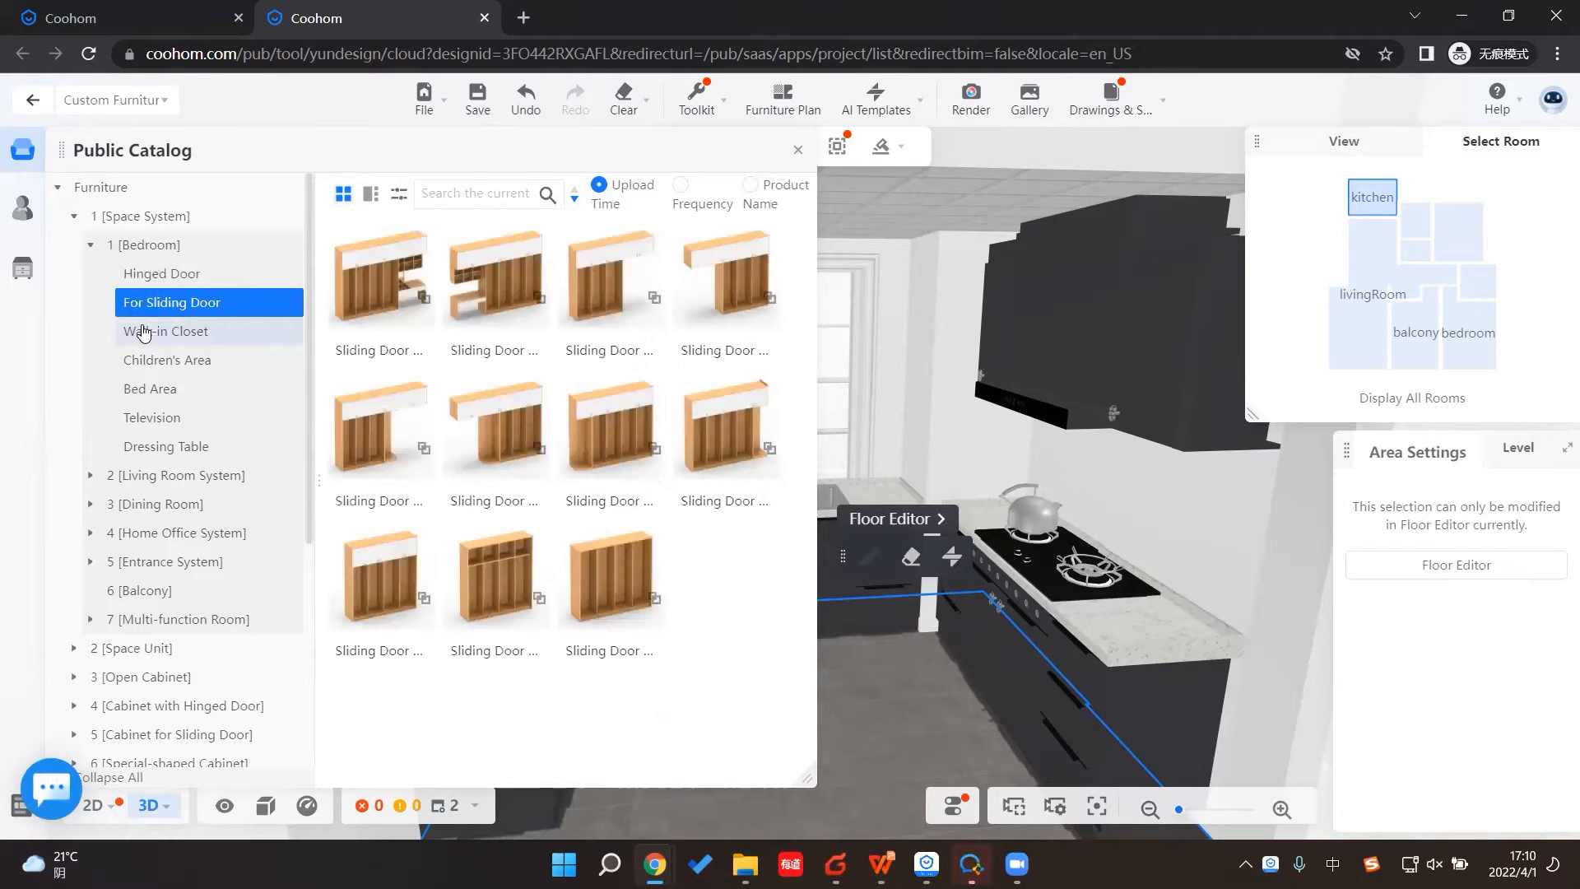
{"action": "left_click", "coordinate": [143, 332]}
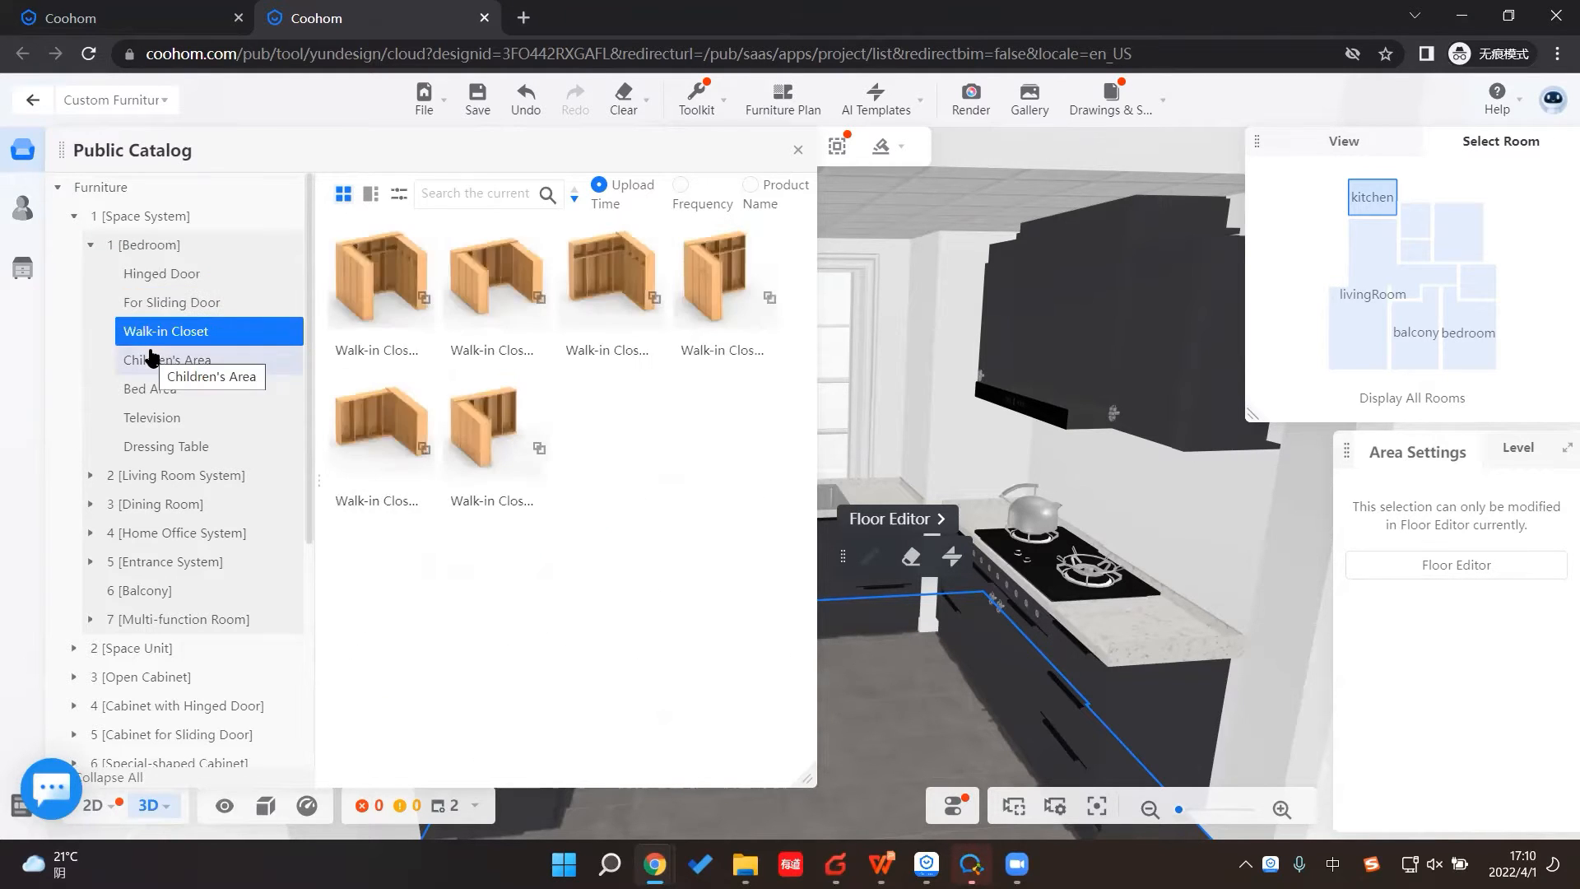
{"action": "left_click", "coordinate": [152, 360]}
{"action": "left_click", "coordinate": [173, 337]}
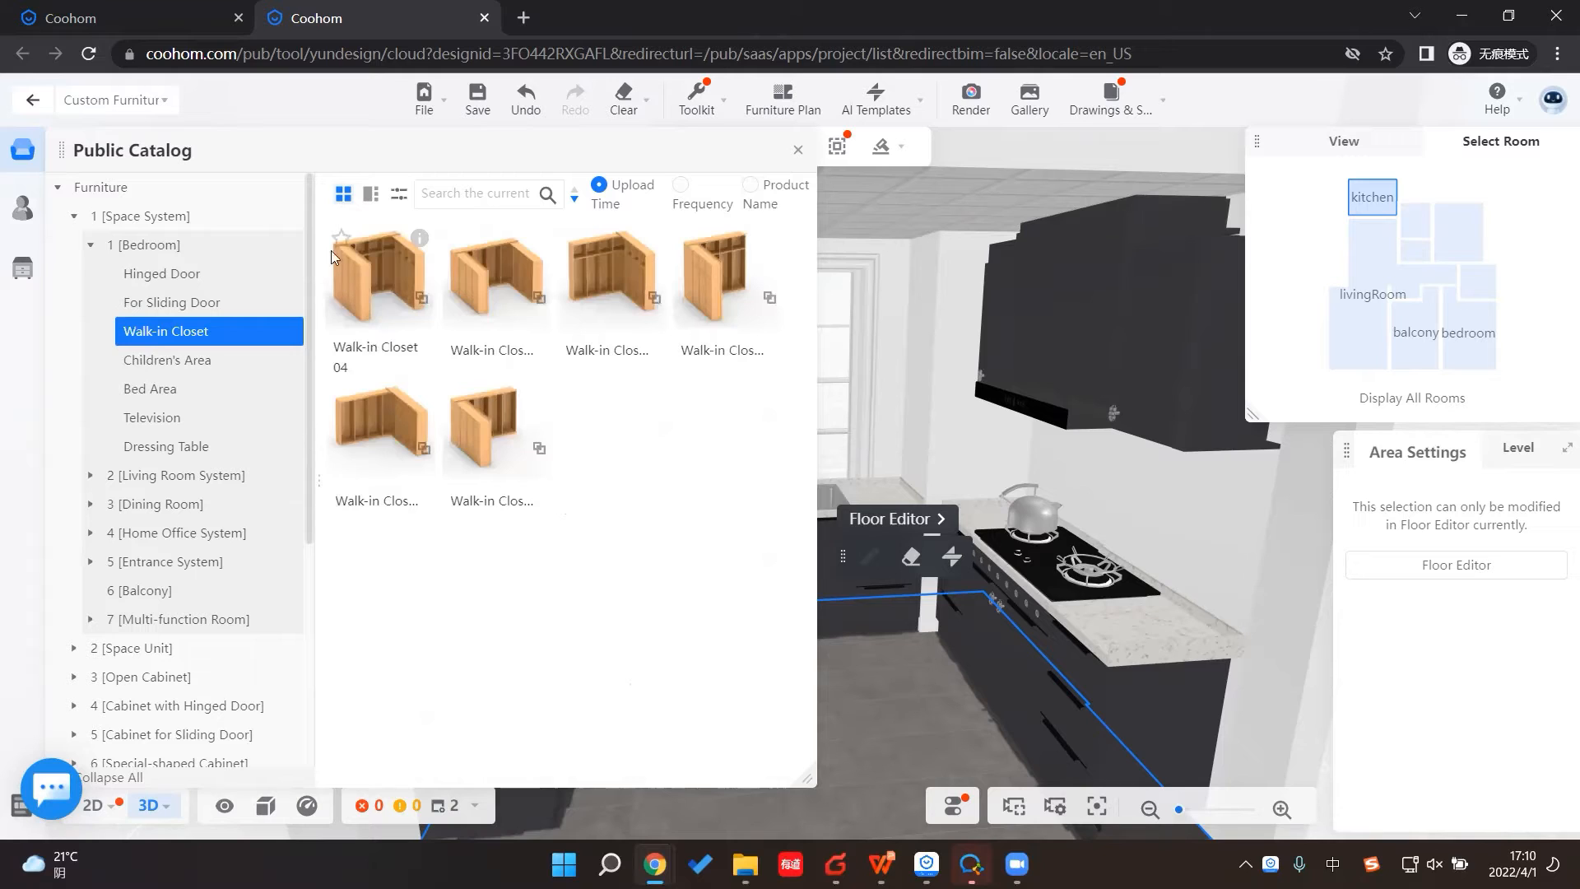
{"action": "left_click", "coordinate": [91, 246]}
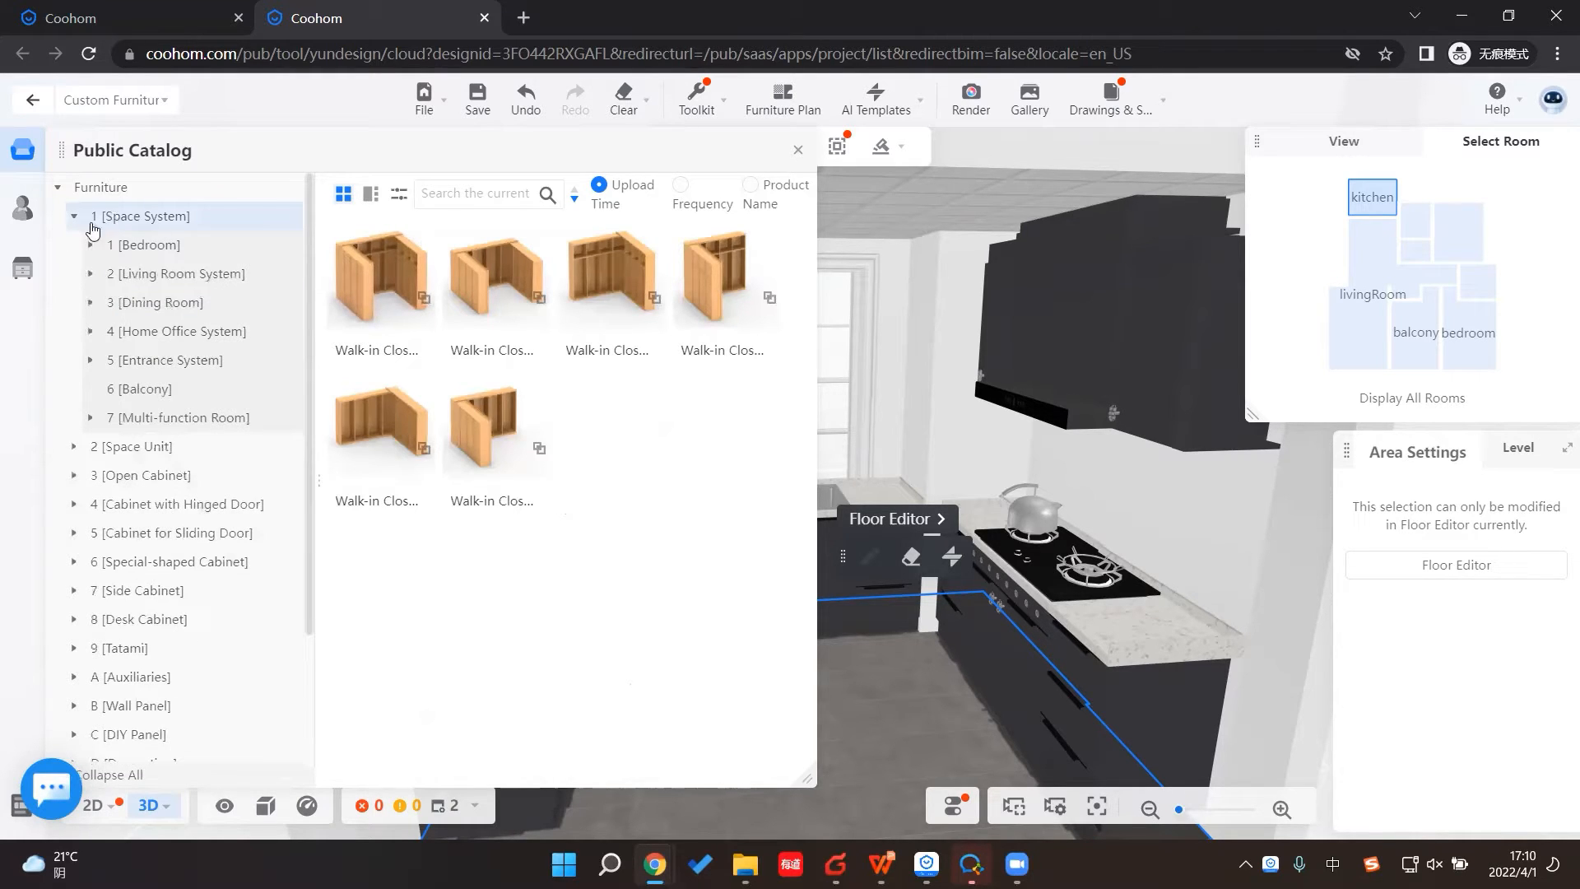
Step: Browse the Bedroom category of the Space Unit catalog, examining its Dressing Area models
{"action": "left_click", "coordinate": [74, 216]}
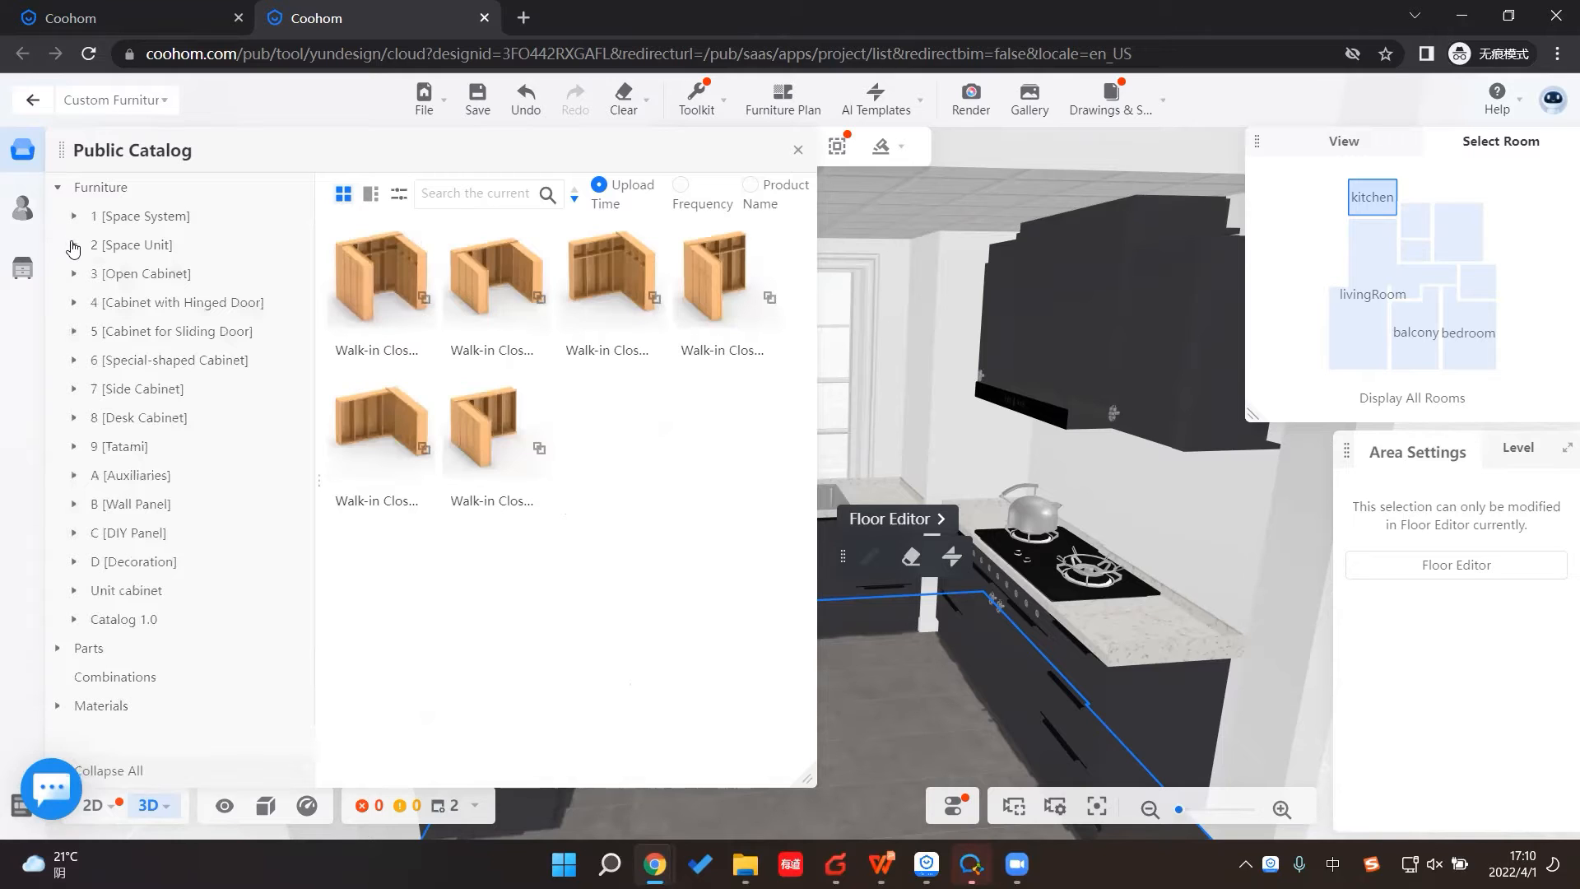
{"action": "left_click", "coordinate": [74, 245]}
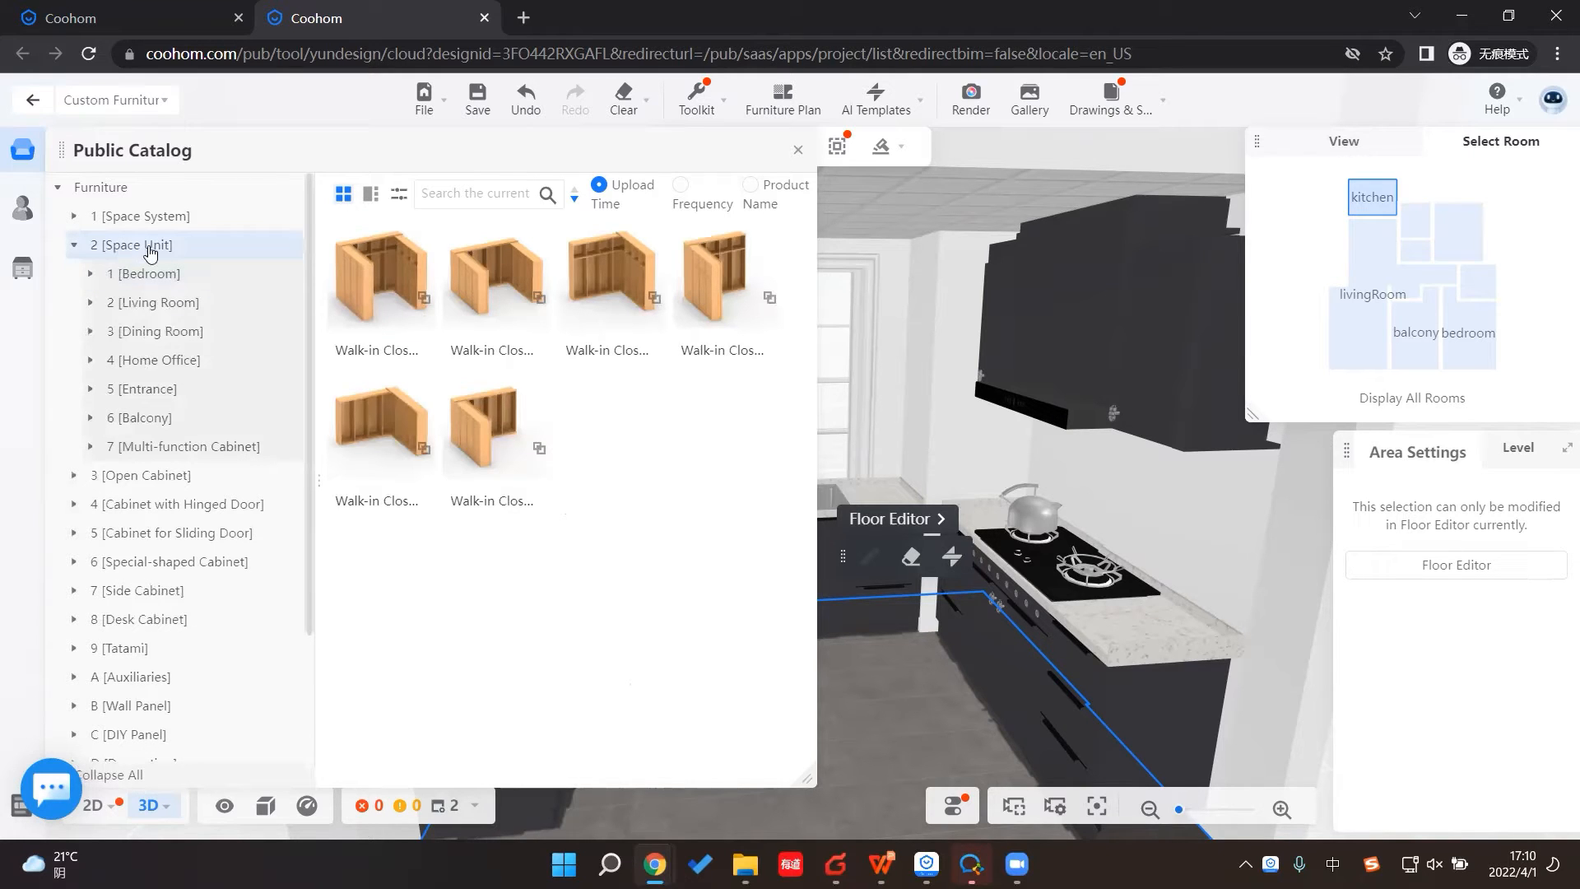
{"action": "left_click", "coordinate": [137, 277]}
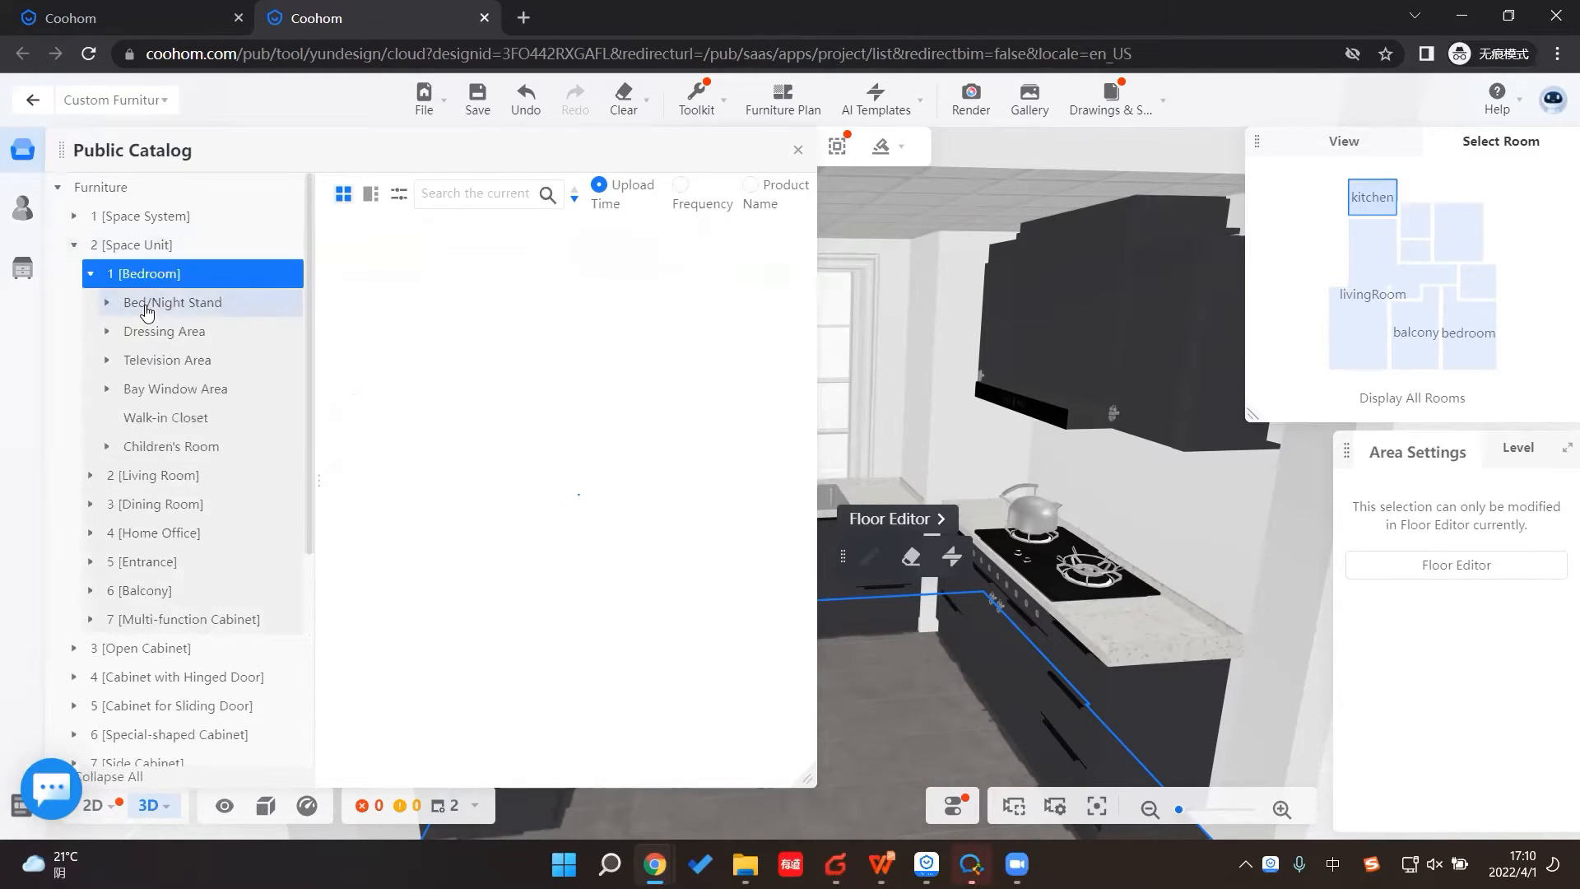
{"action": "left_click", "coordinate": [143, 331]}
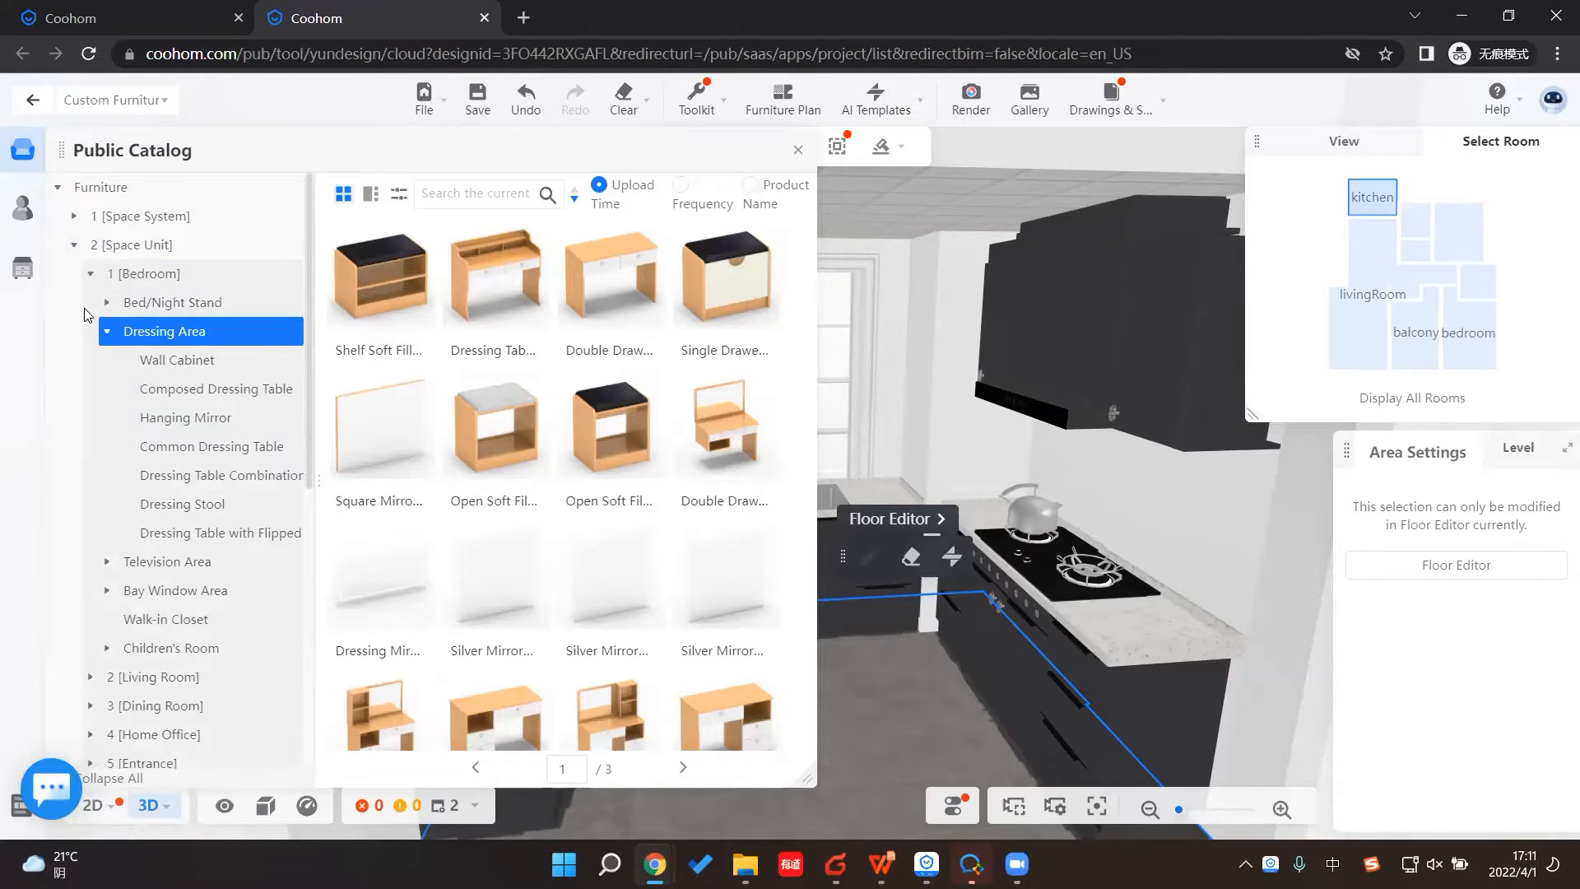
{"action": "left_click", "coordinate": [91, 273]}
{"action": "left_click", "coordinate": [74, 246]}
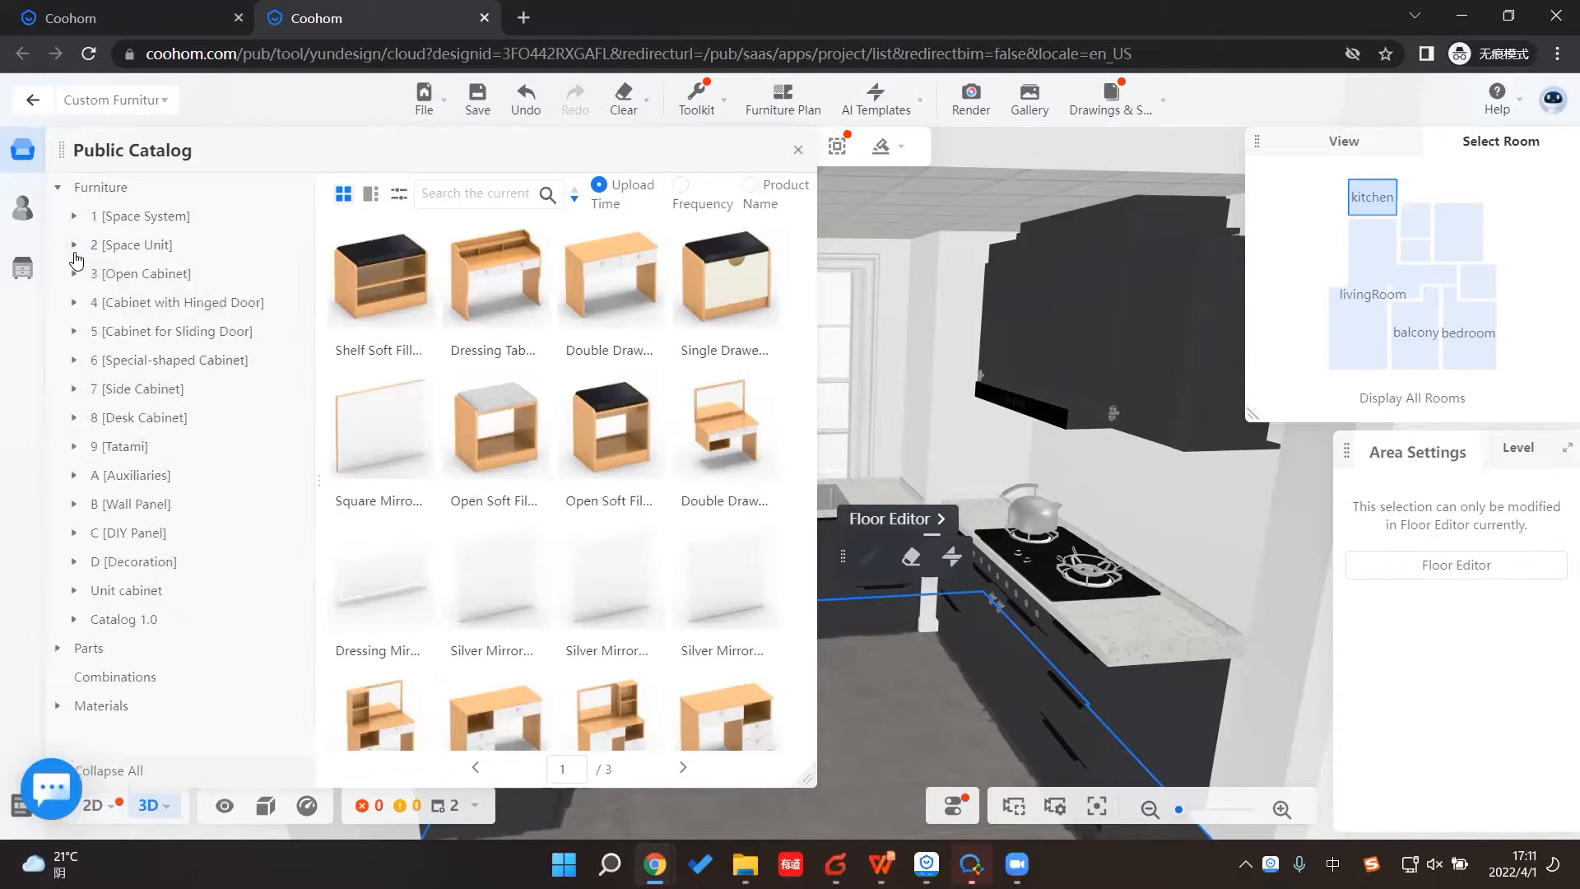
Step: Examine the Single-row, Multi-row and Multi-row Side Unit models under Open Base Unit, plus the Auxiliaries subcategories
{"action": "left_click", "coordinate": [113, 279]}
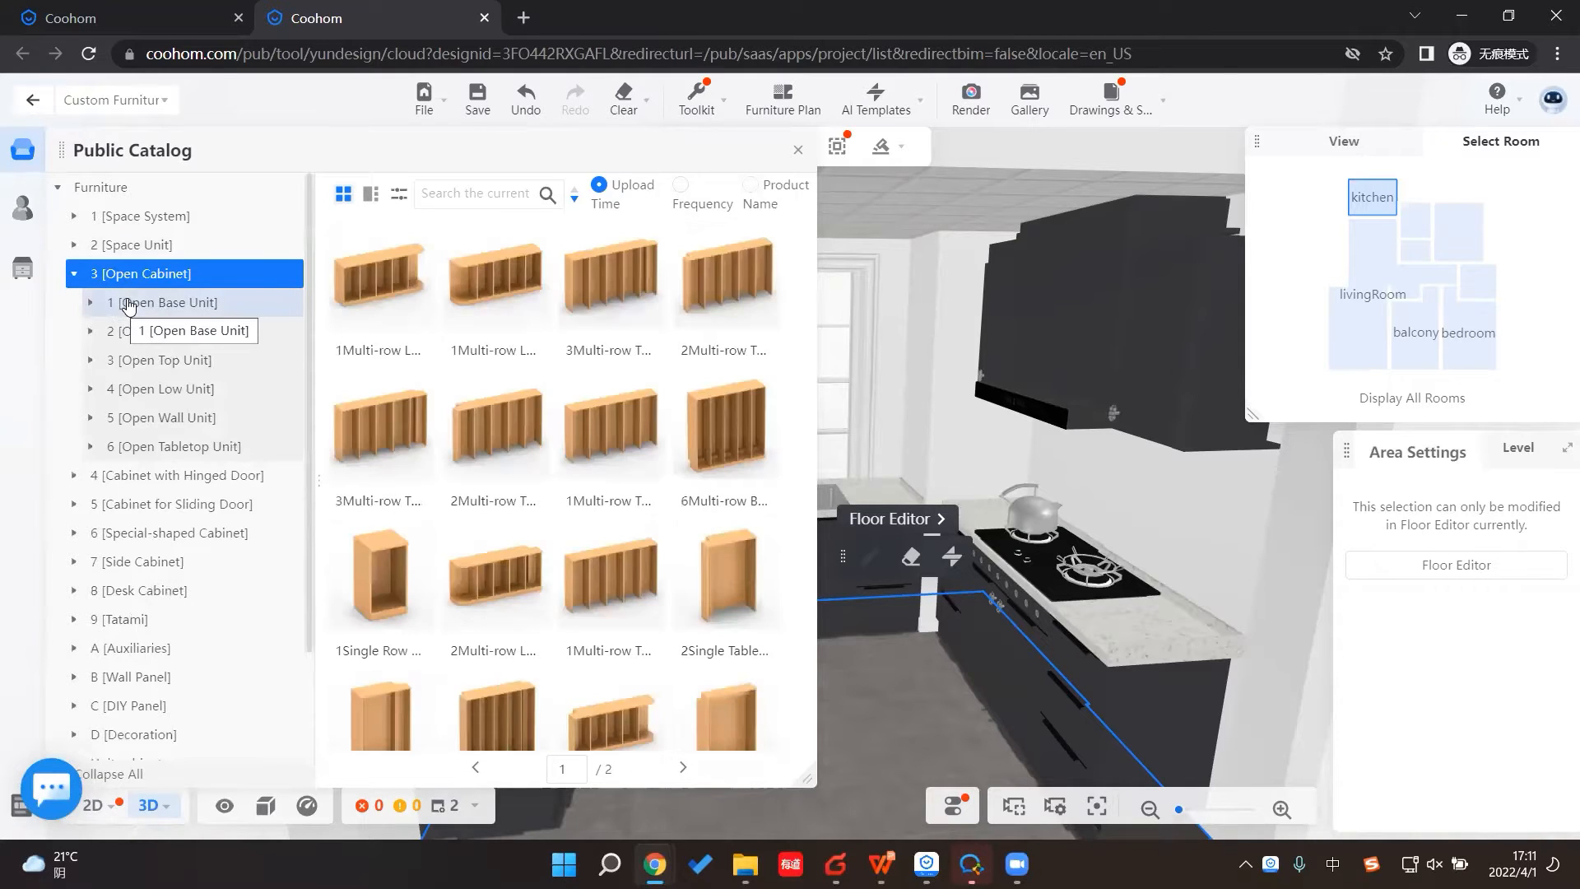
{"action": "left_click", "coordinate": [128, 304]}
{"action": "left_click", "coordinate": [135, 337]}
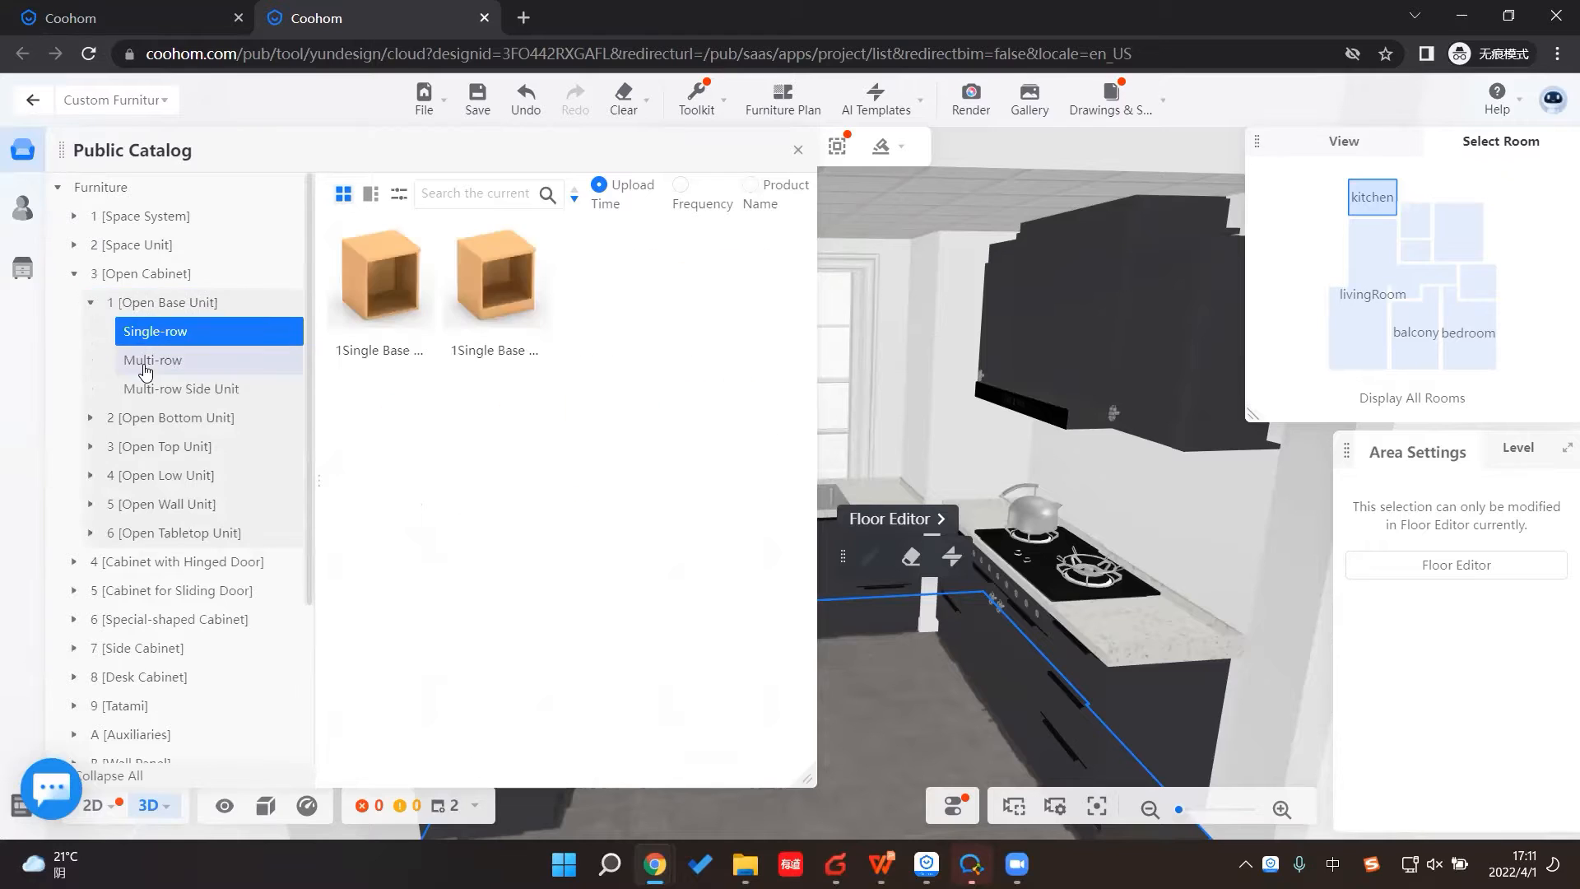
{"action": "left_click", "coordinate": [146, 366]}
{"action": "left_click", "coordinate": [148, 390]}
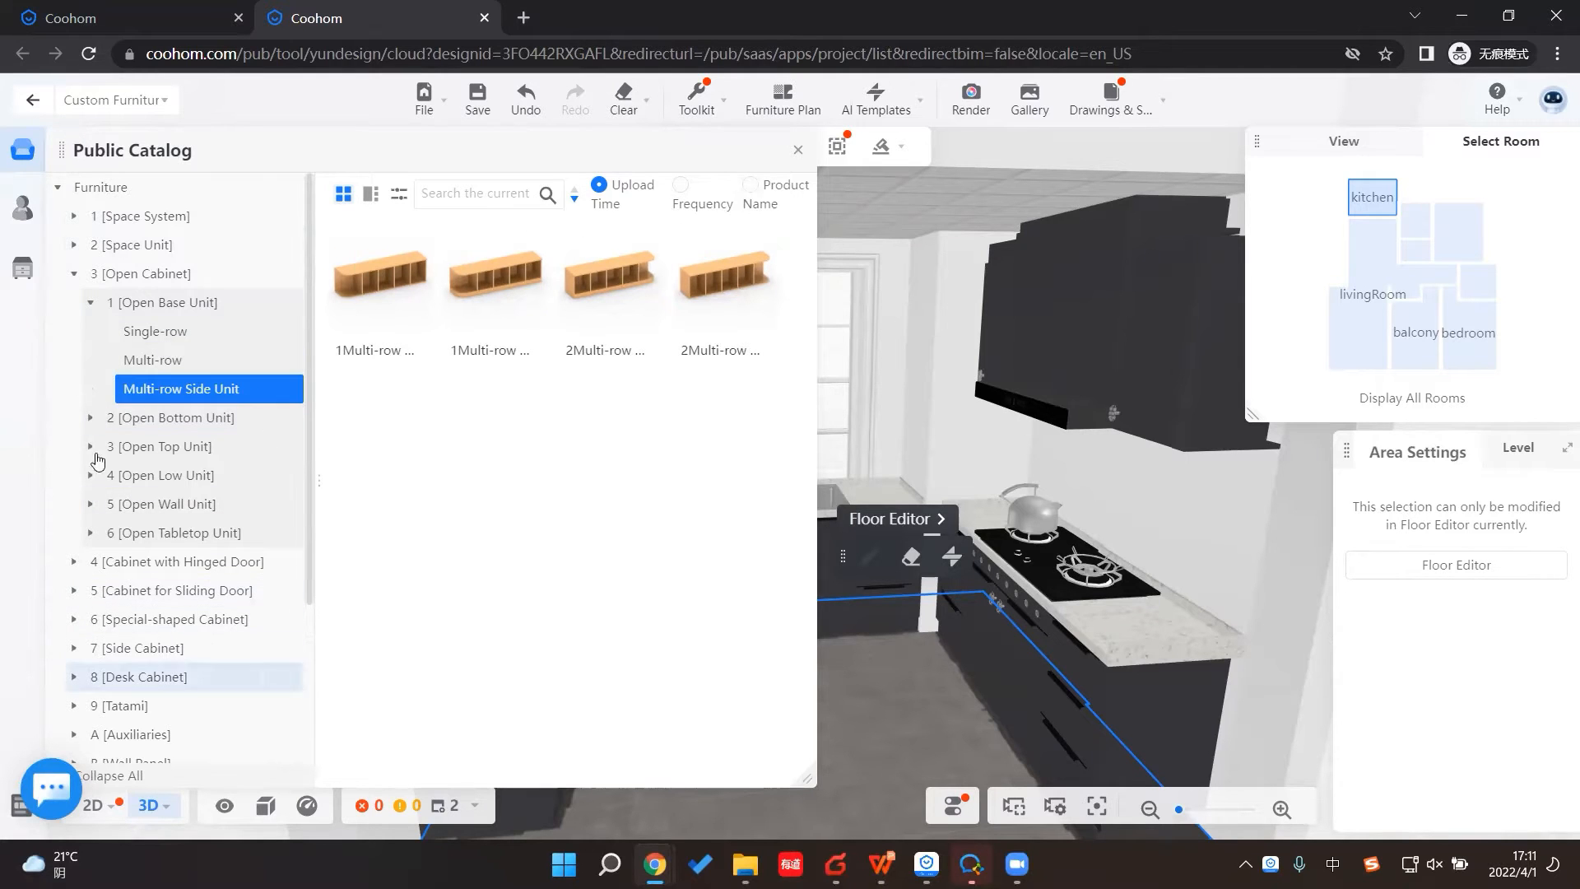
{"action": "left_click", "coordinate": [75, 278]}
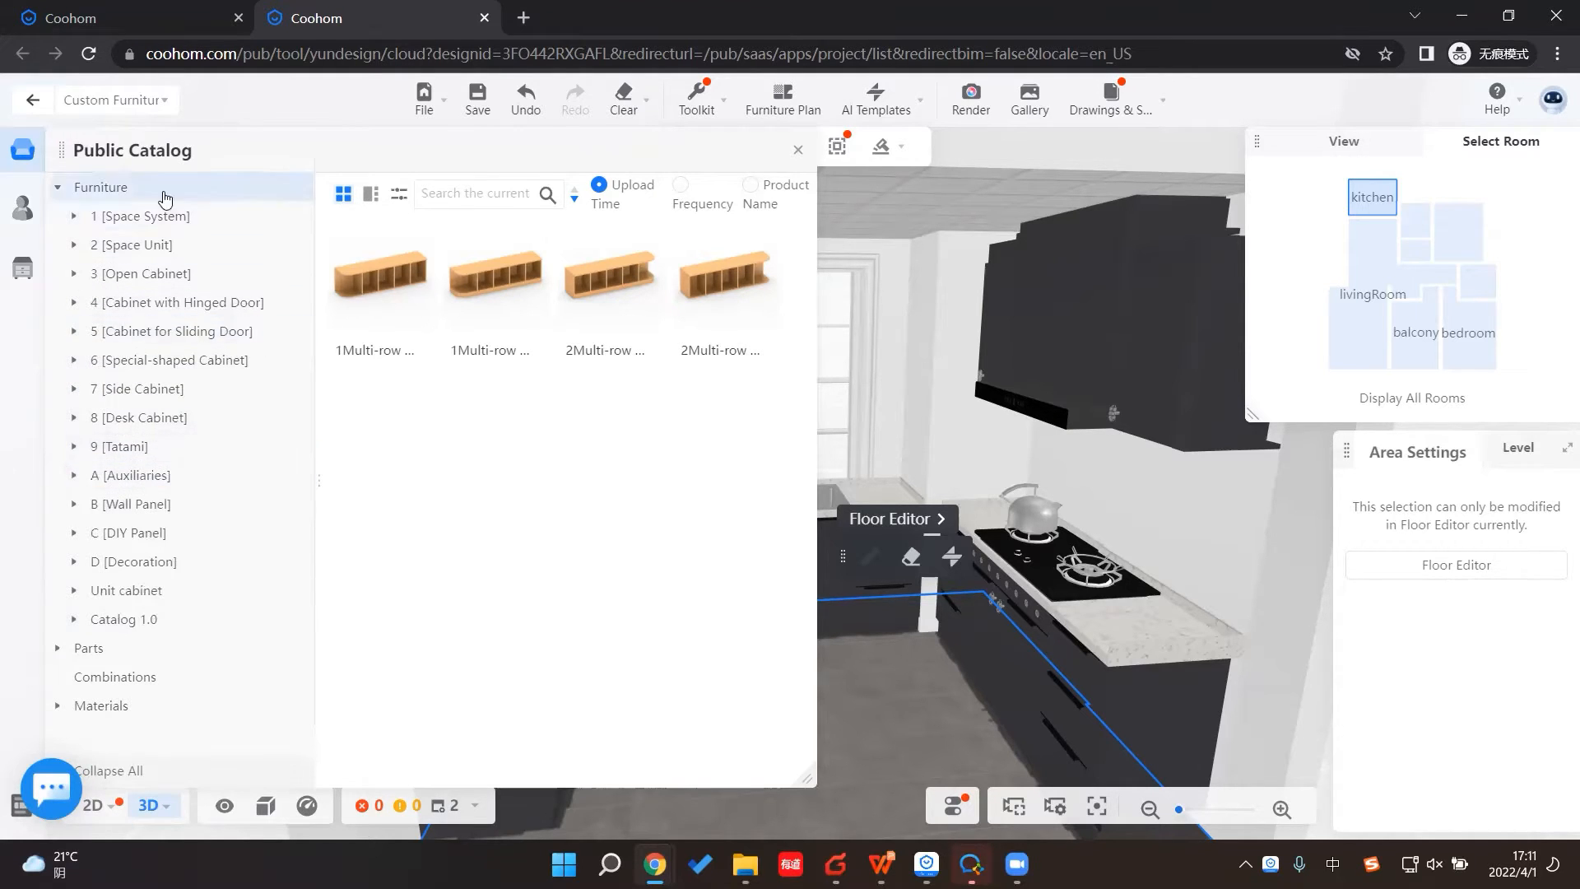
{"action": "left_click", "coordinate": [76, 476]}
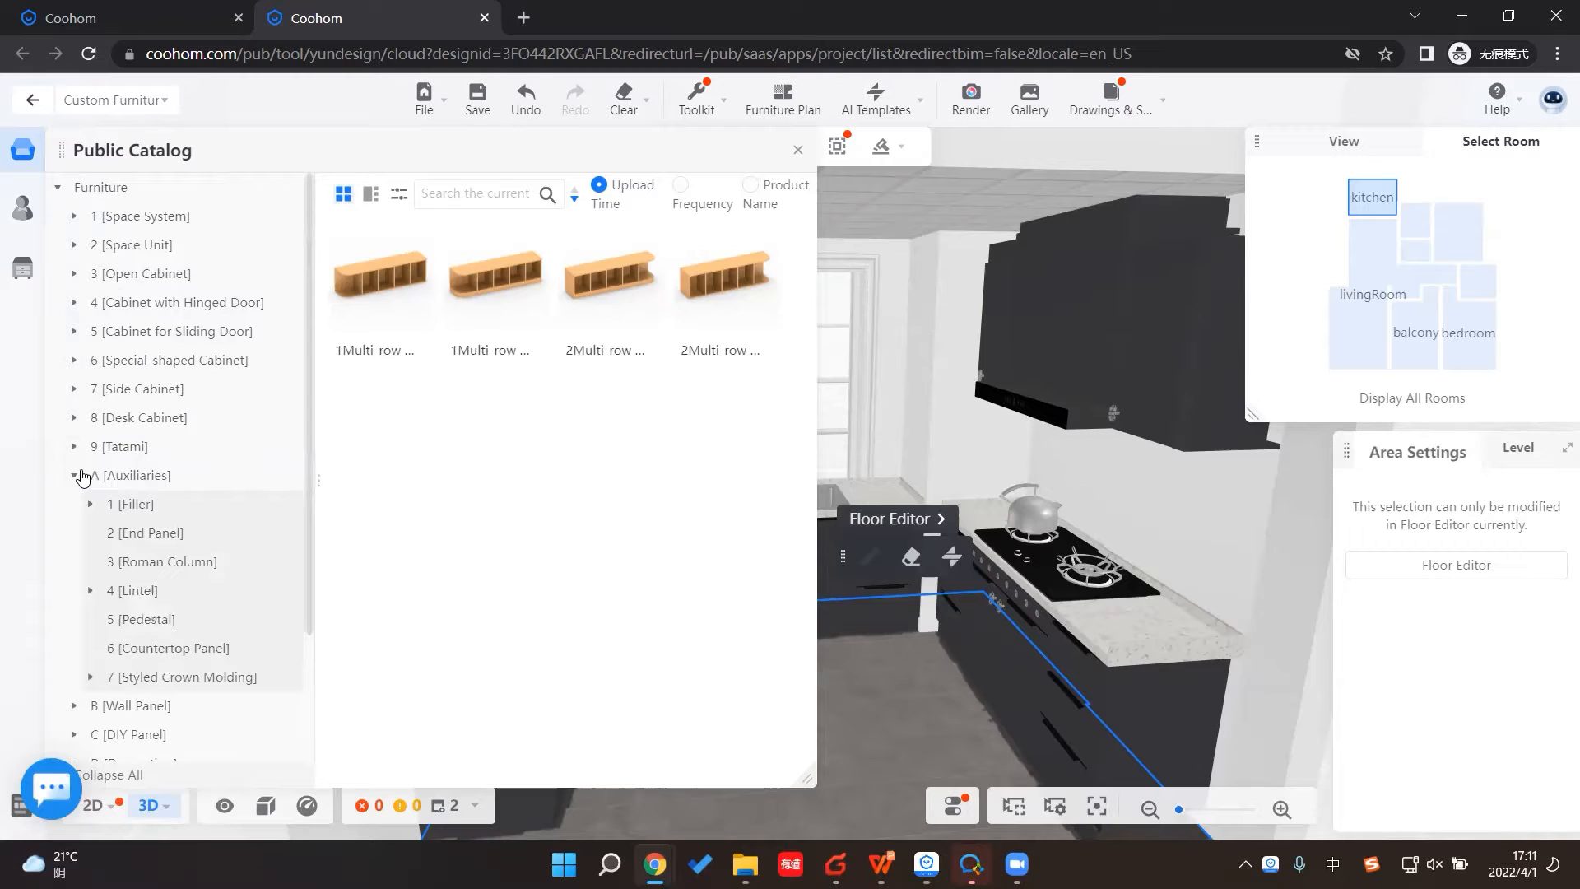
{"action": "left_click", "coordinate": [76, 475]}
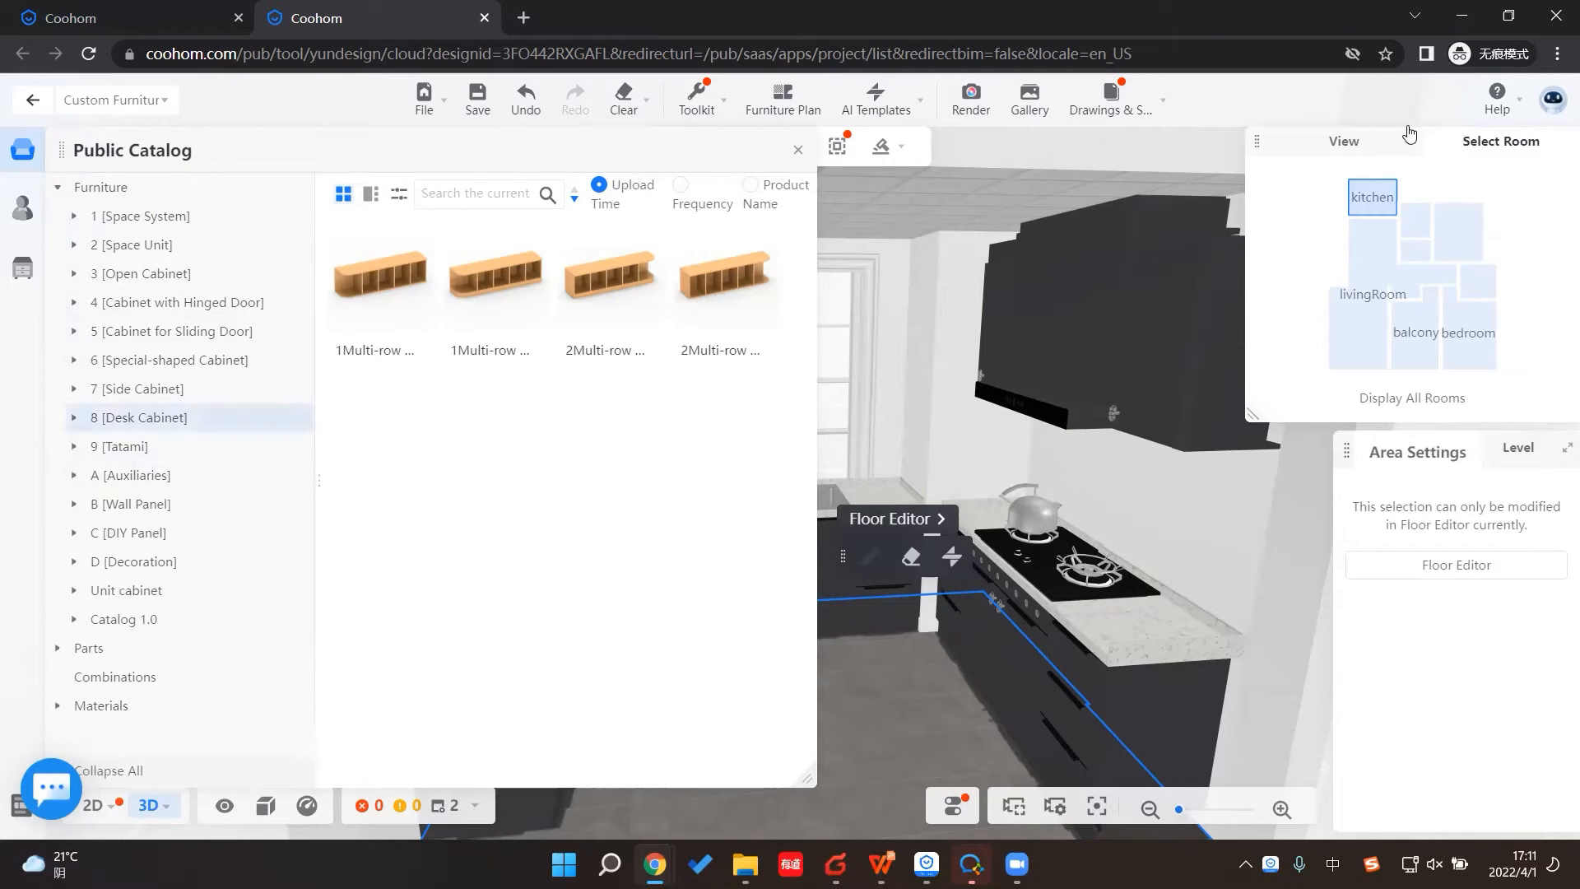
{"action": "mouse_move", "coordinate": [1555, 108]}
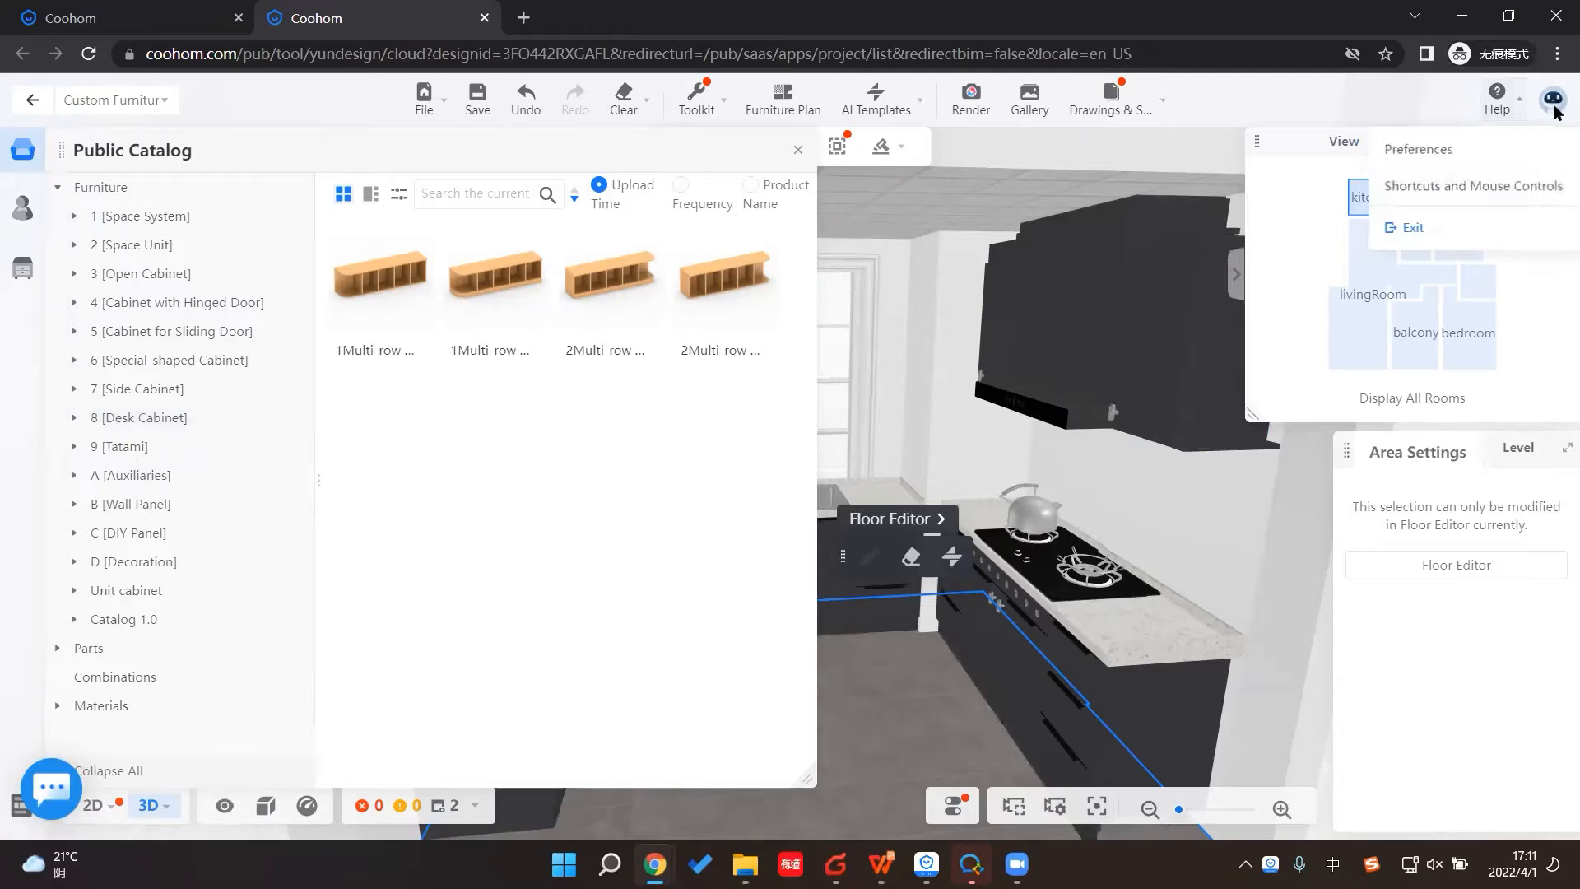
{"action": "left_click", "coordinate": [1511, 242]}
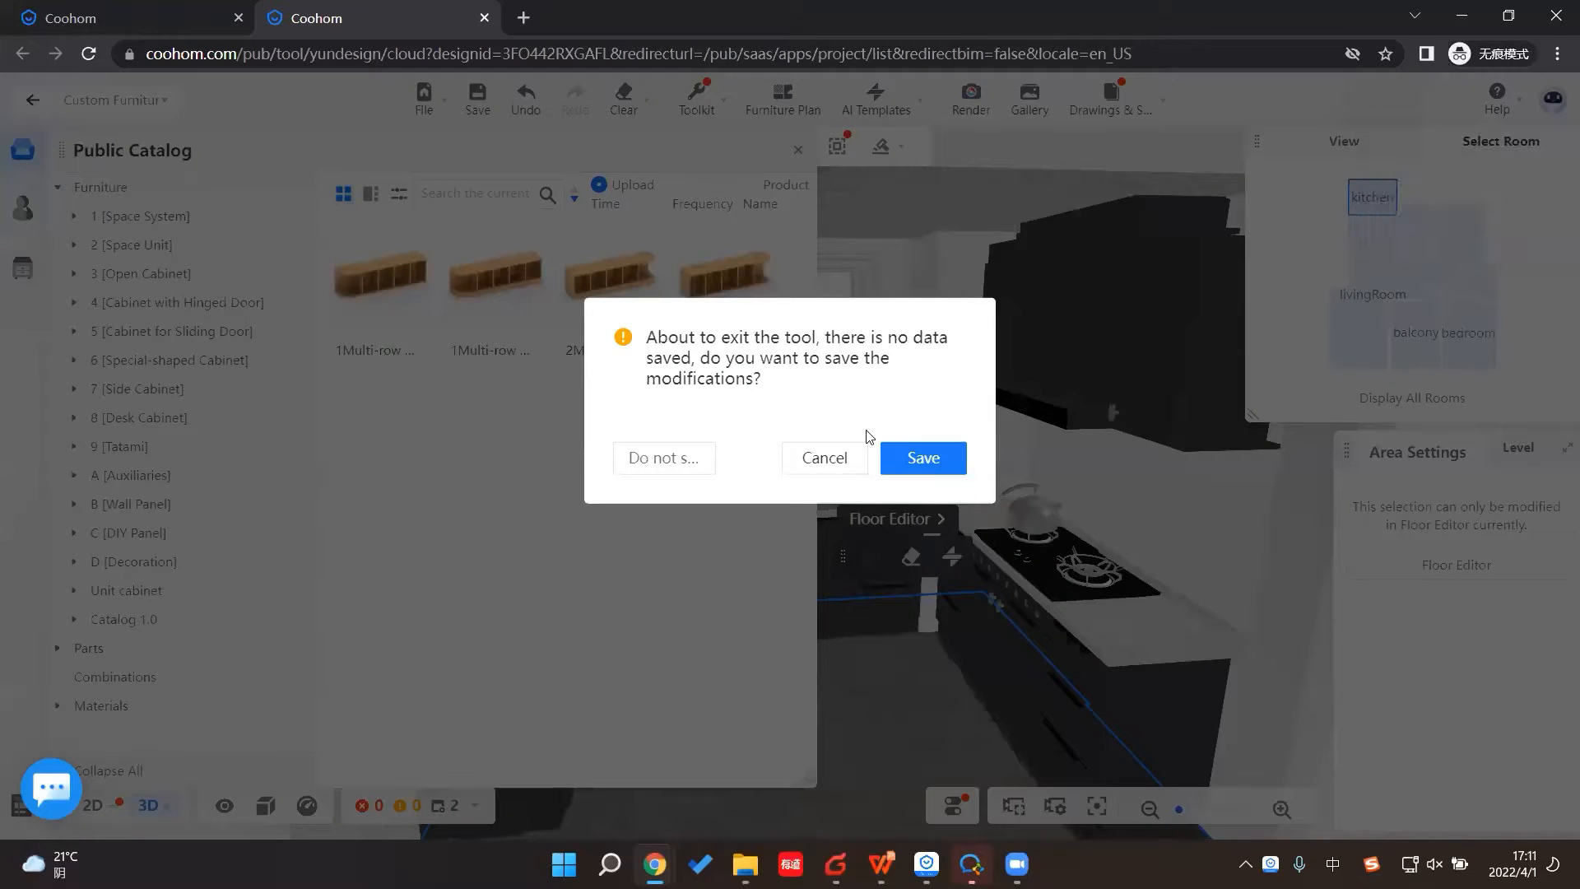
{"action": "left_click", "coordinate": [851, 471]}
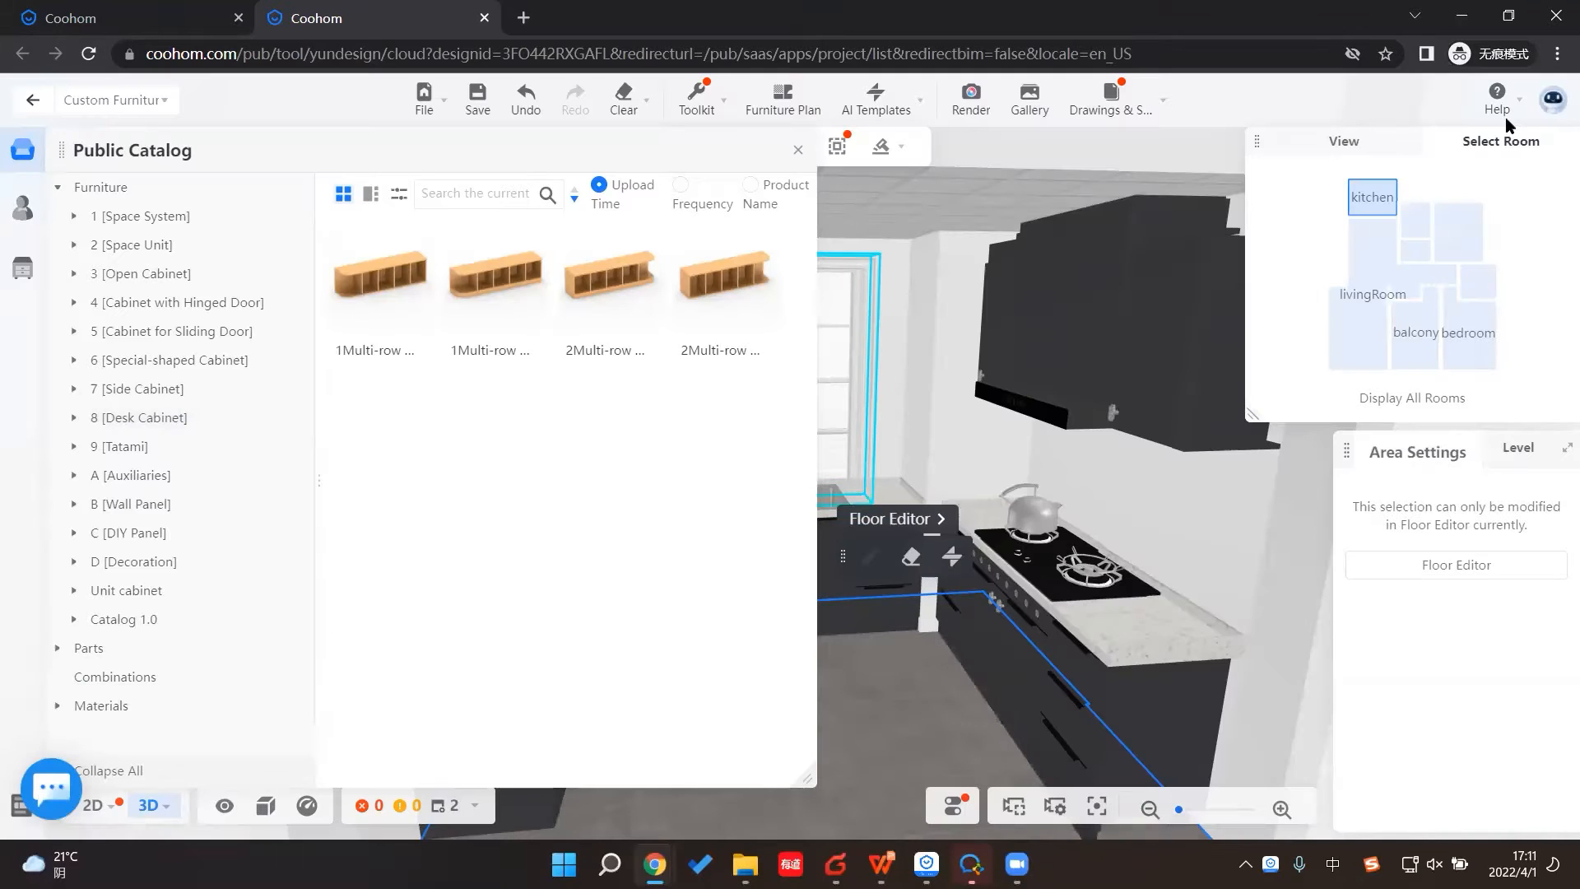
Step: Exit the custom furniture tool and save the modifications
{"action": "mouse_move", "coordinate": [1554, 110]}
{"action": "left_click", "coordinate": [1502, 219]}
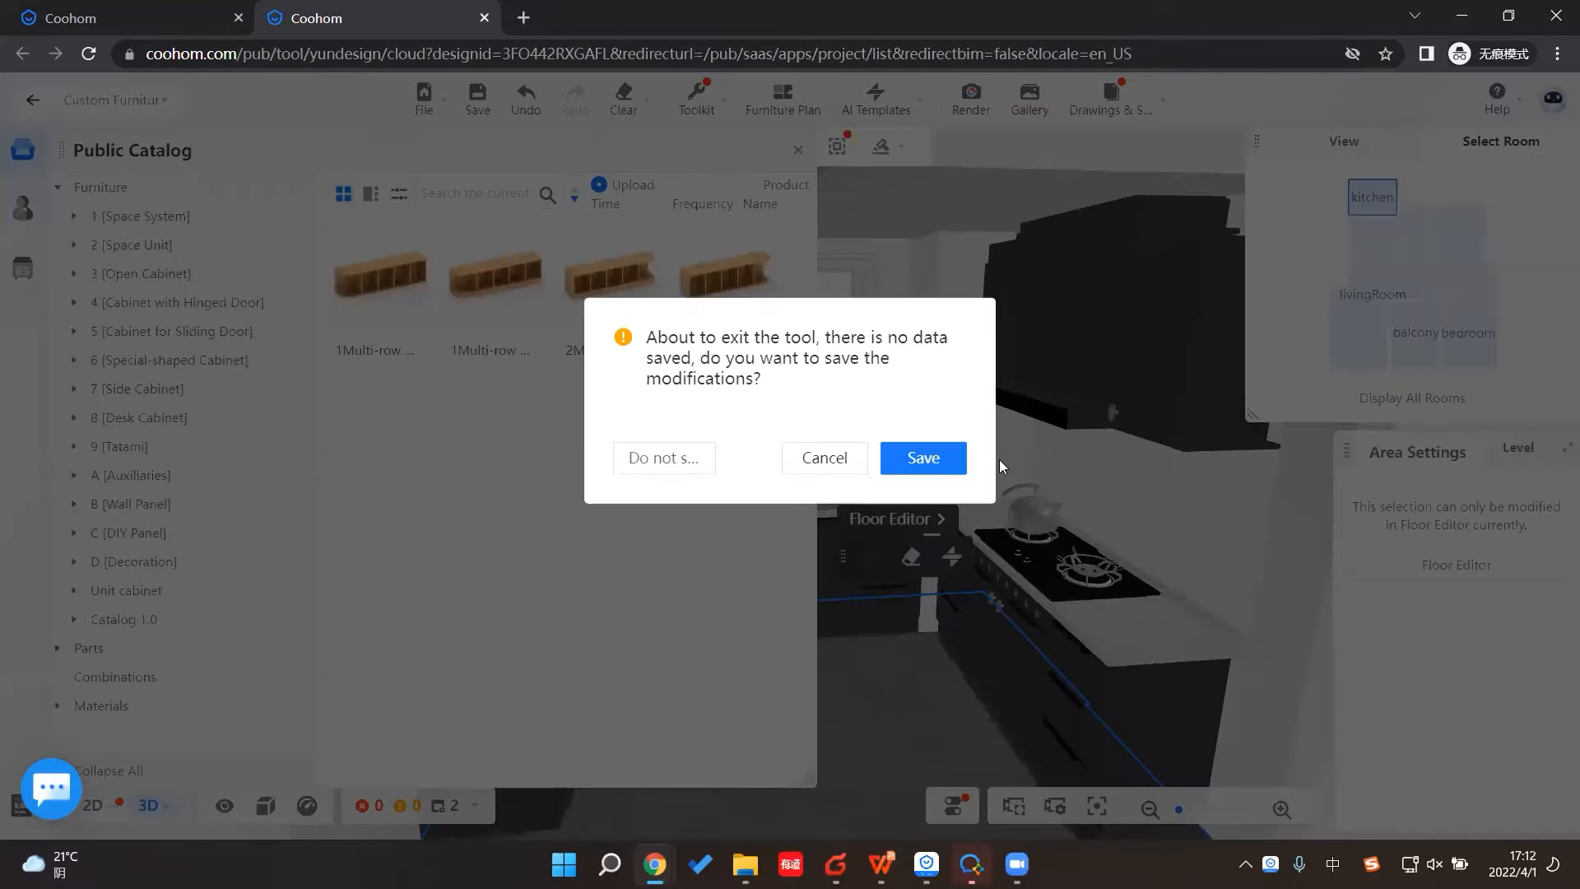
{"action": "left_click", "coordinate": [933, 468]}
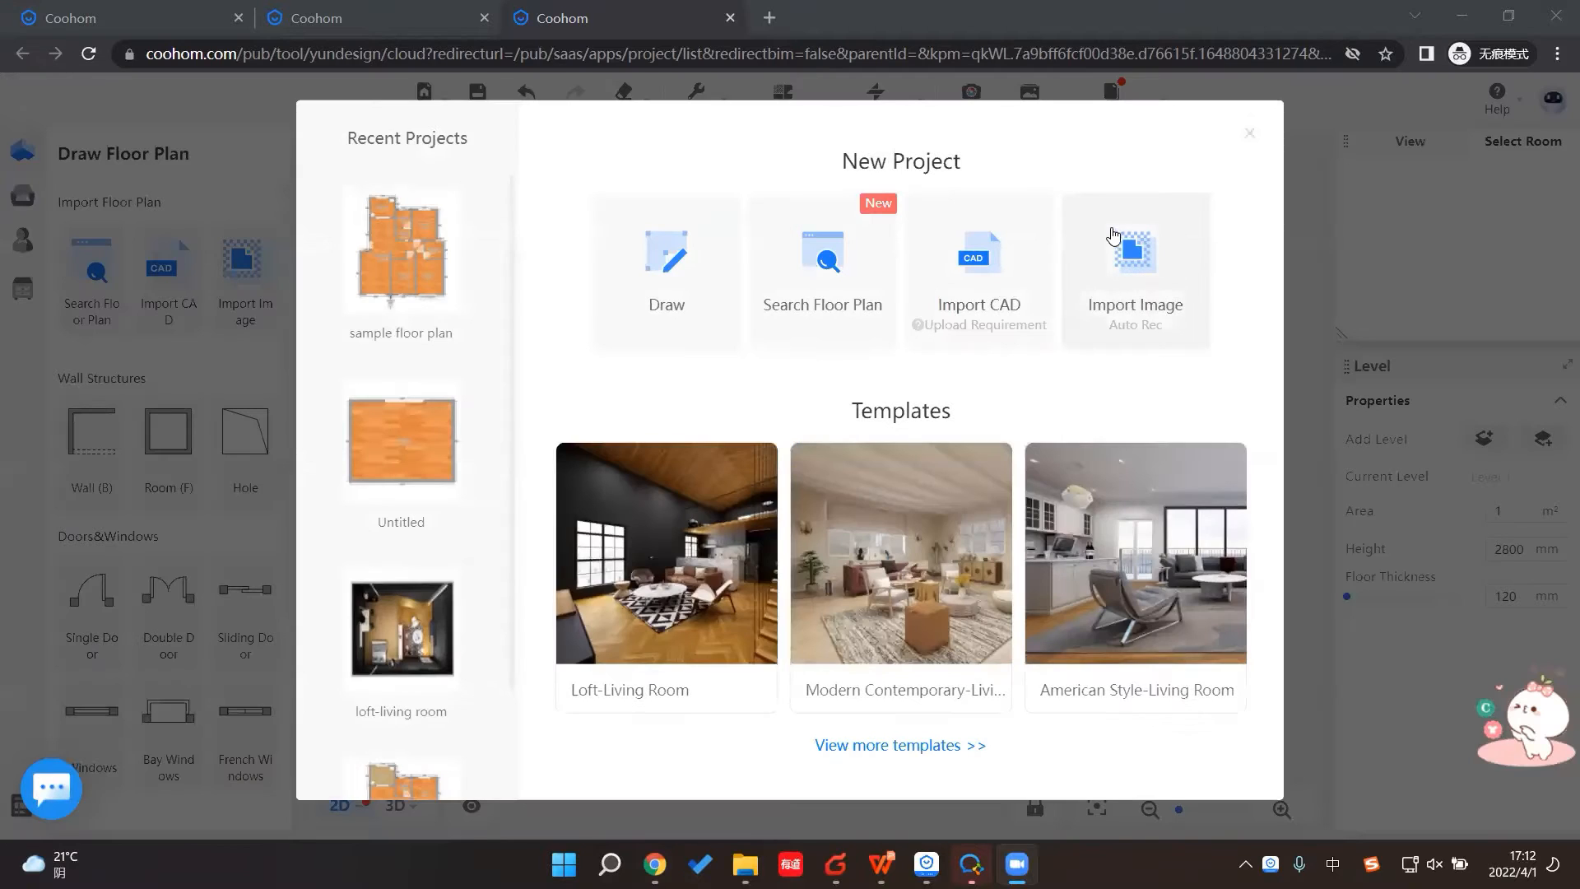
Step: Start a new project by importing the floor plan image "sample floor plan" from the desktop
{"action": "left_click", "coordinate": [1132, 297]}
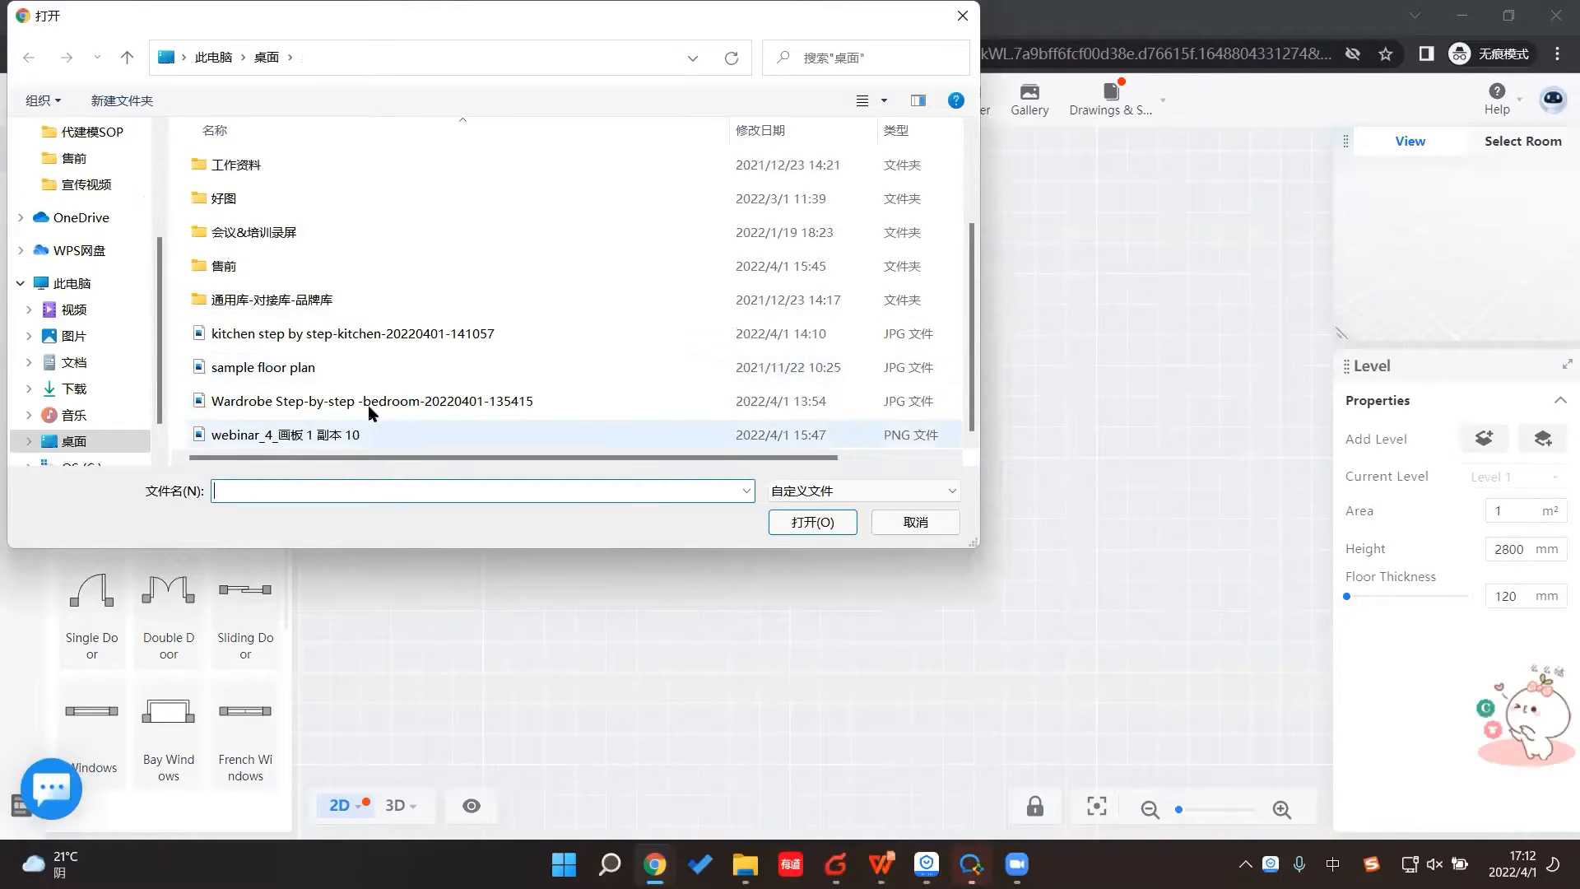
{"action": "left_click", "coordinate": [245, 369]}
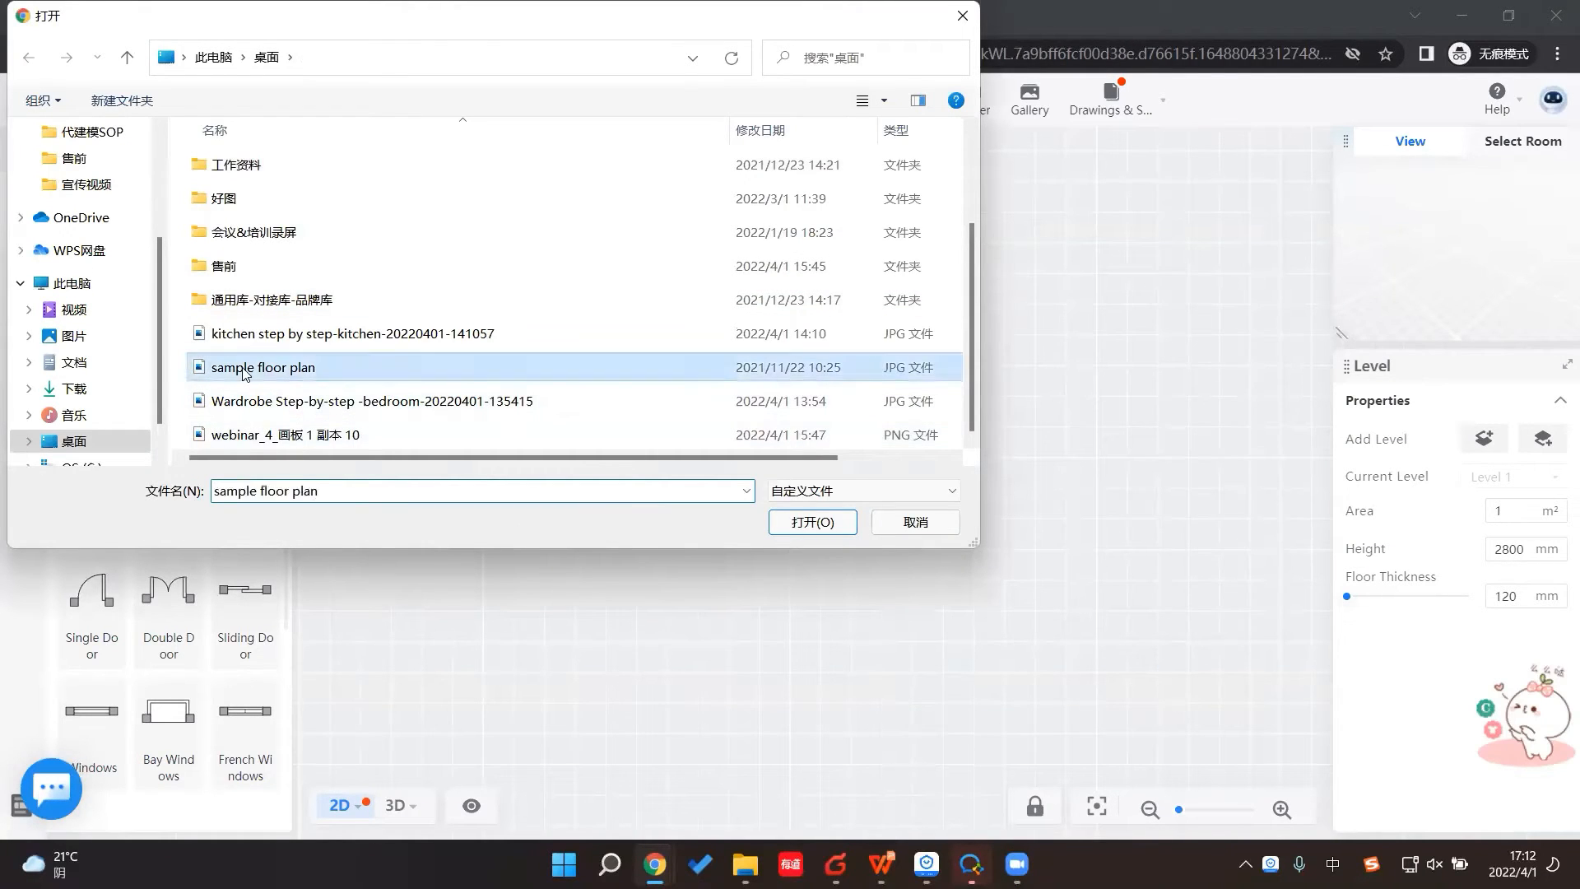
{"action": "left_click", "coordinate": [792, 525]}
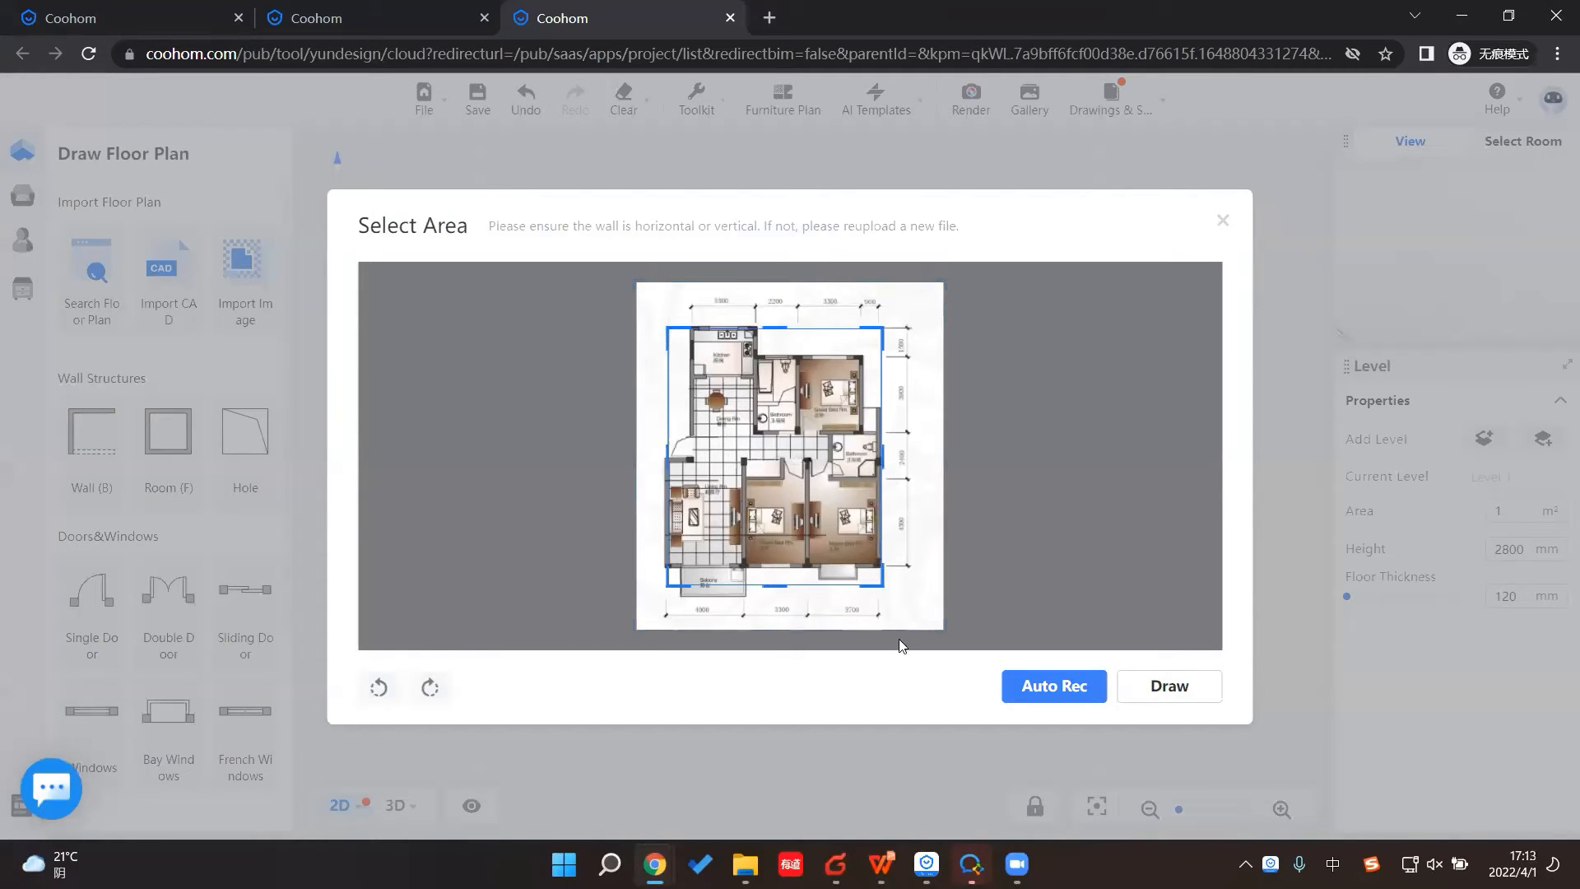
Step: Extend the selection area to cover the whole floor plan image and run automatic recognition on it
{"action": "left_click_drag", "start_coordinate": [666, 590], "coordinate": [635, 630]}
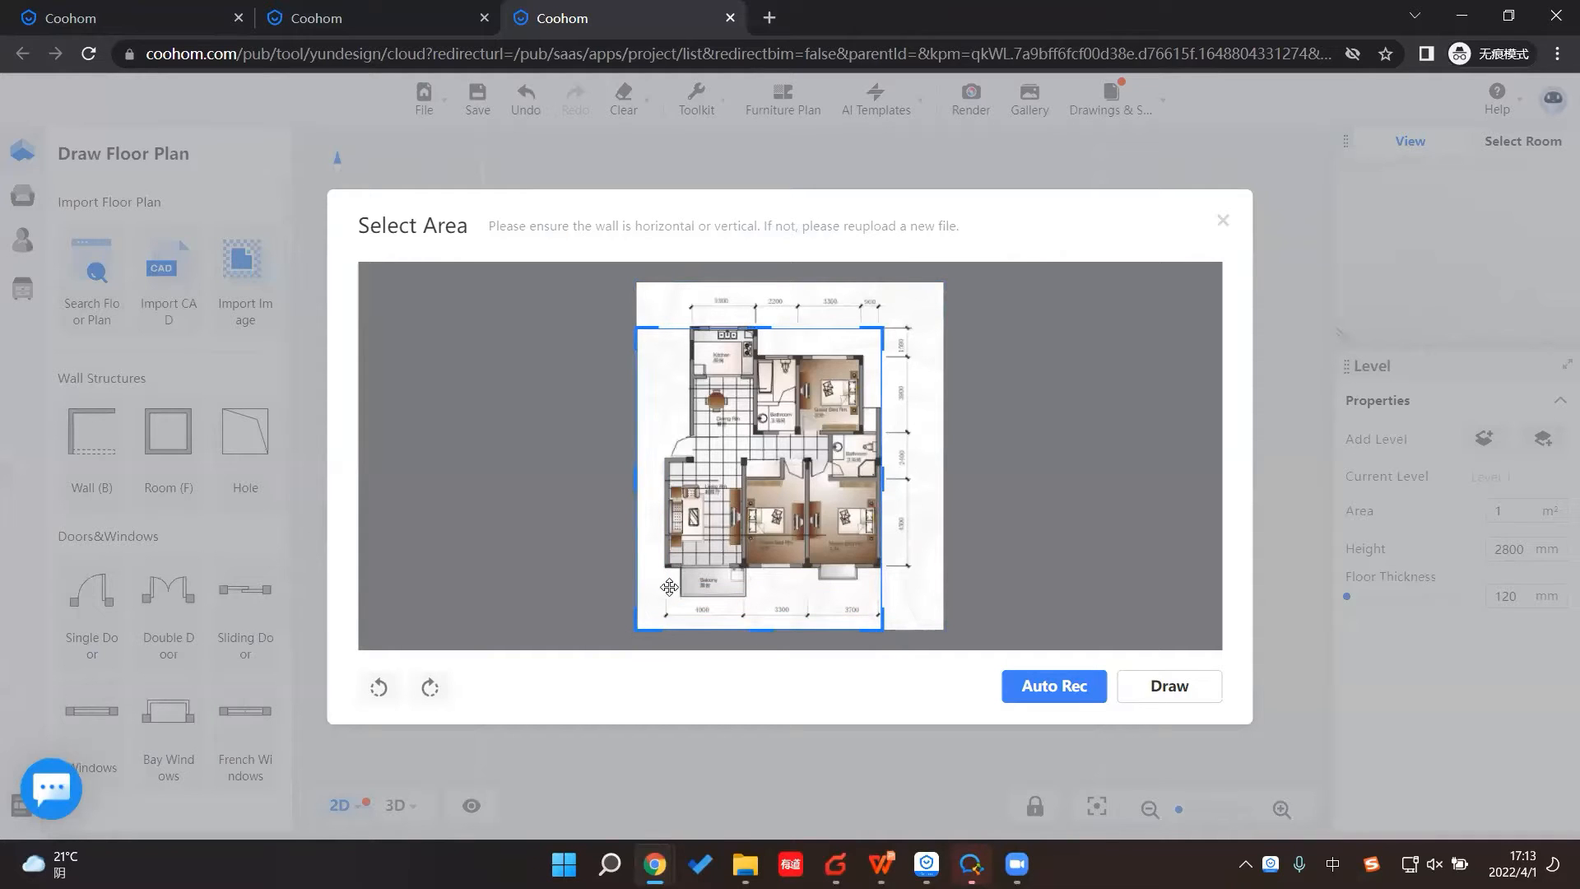
{"action": "left_click_drag", "start_coordinate": [898, 334], "coordinate": [945, 282]}
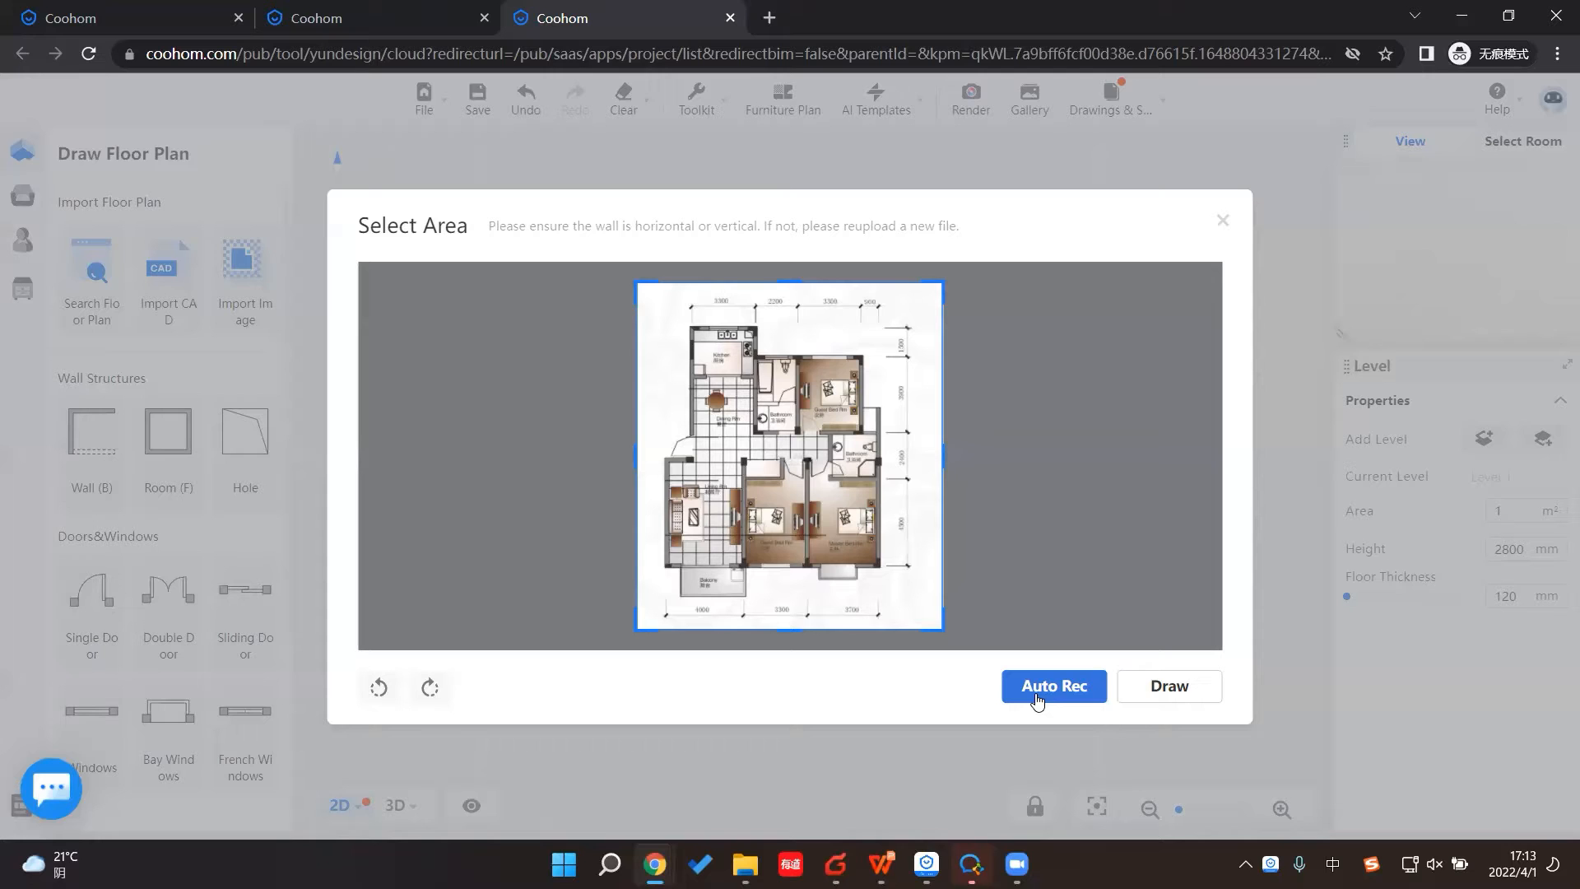
{"action": "left_click", "coordinate": [1036, 697]}
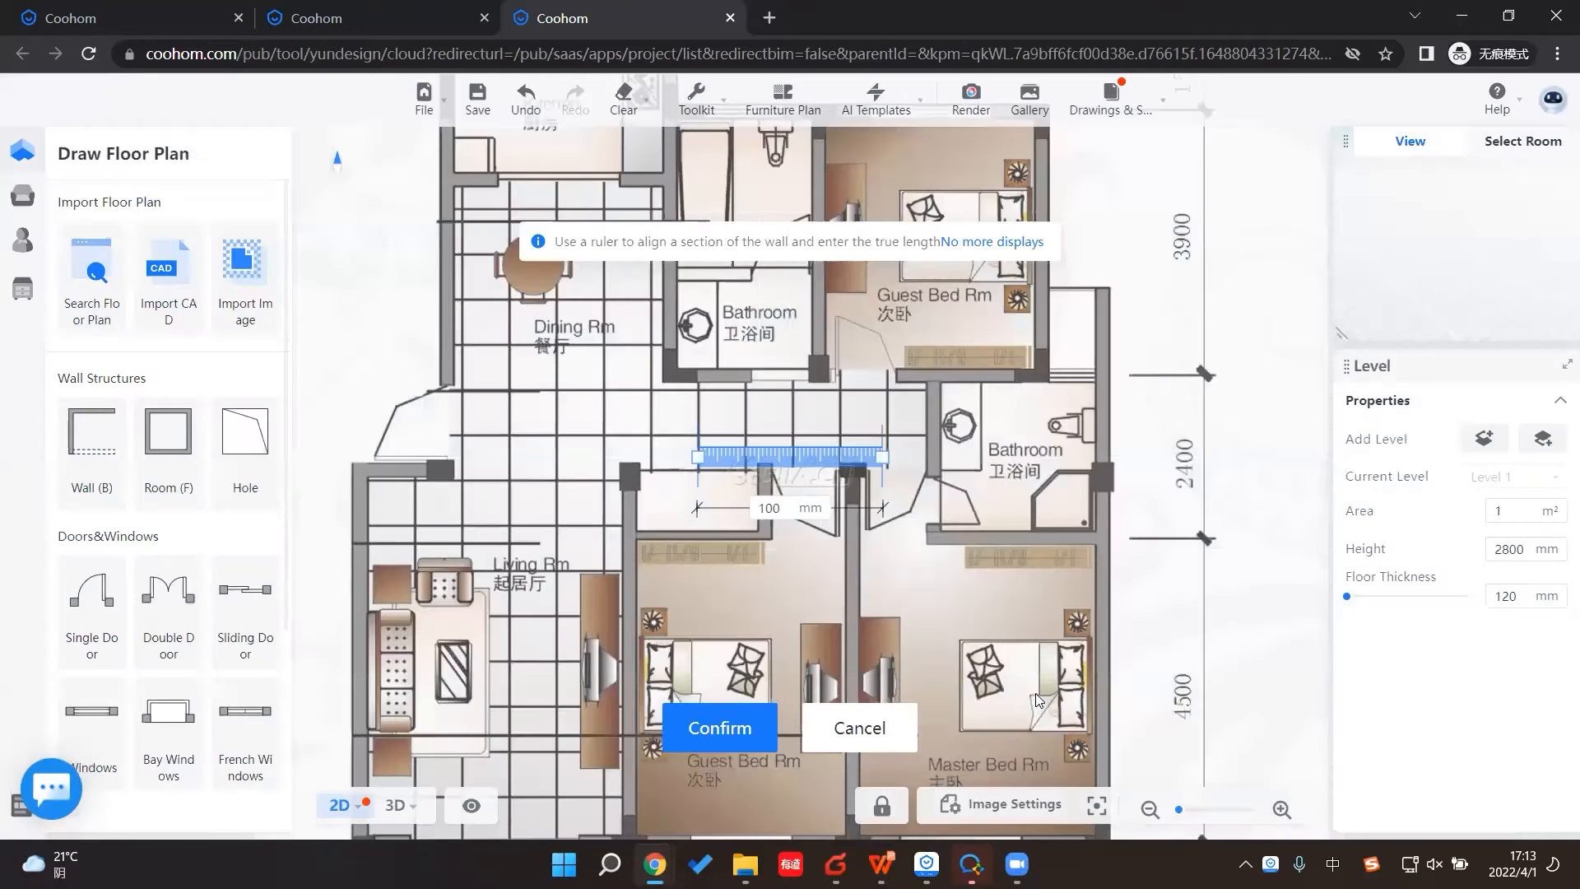
Step: Align the scale ruler with the living room's 4000 dimension below the plan, set its length to 4000 mm and confirm
{"action": "scroll", "coordinate": [1021, 453], "scroll_direction": "down", "scroll_amount": 4}
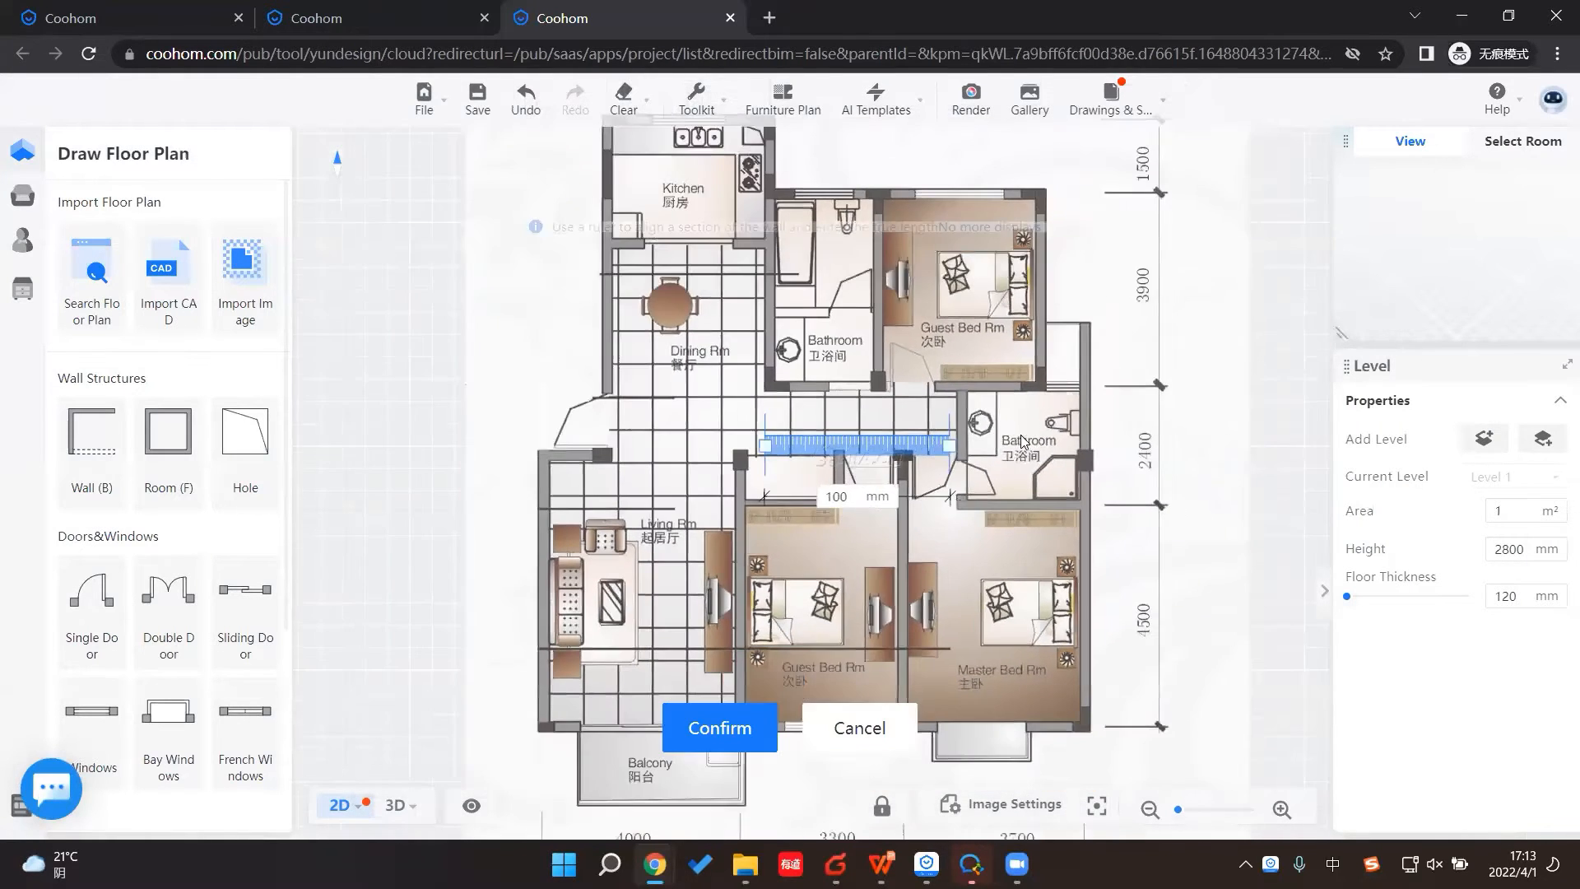
{"action": "scroll", "coordinate": [1015, 459], "scroll_direction": "down", "scroll_amount": 3}
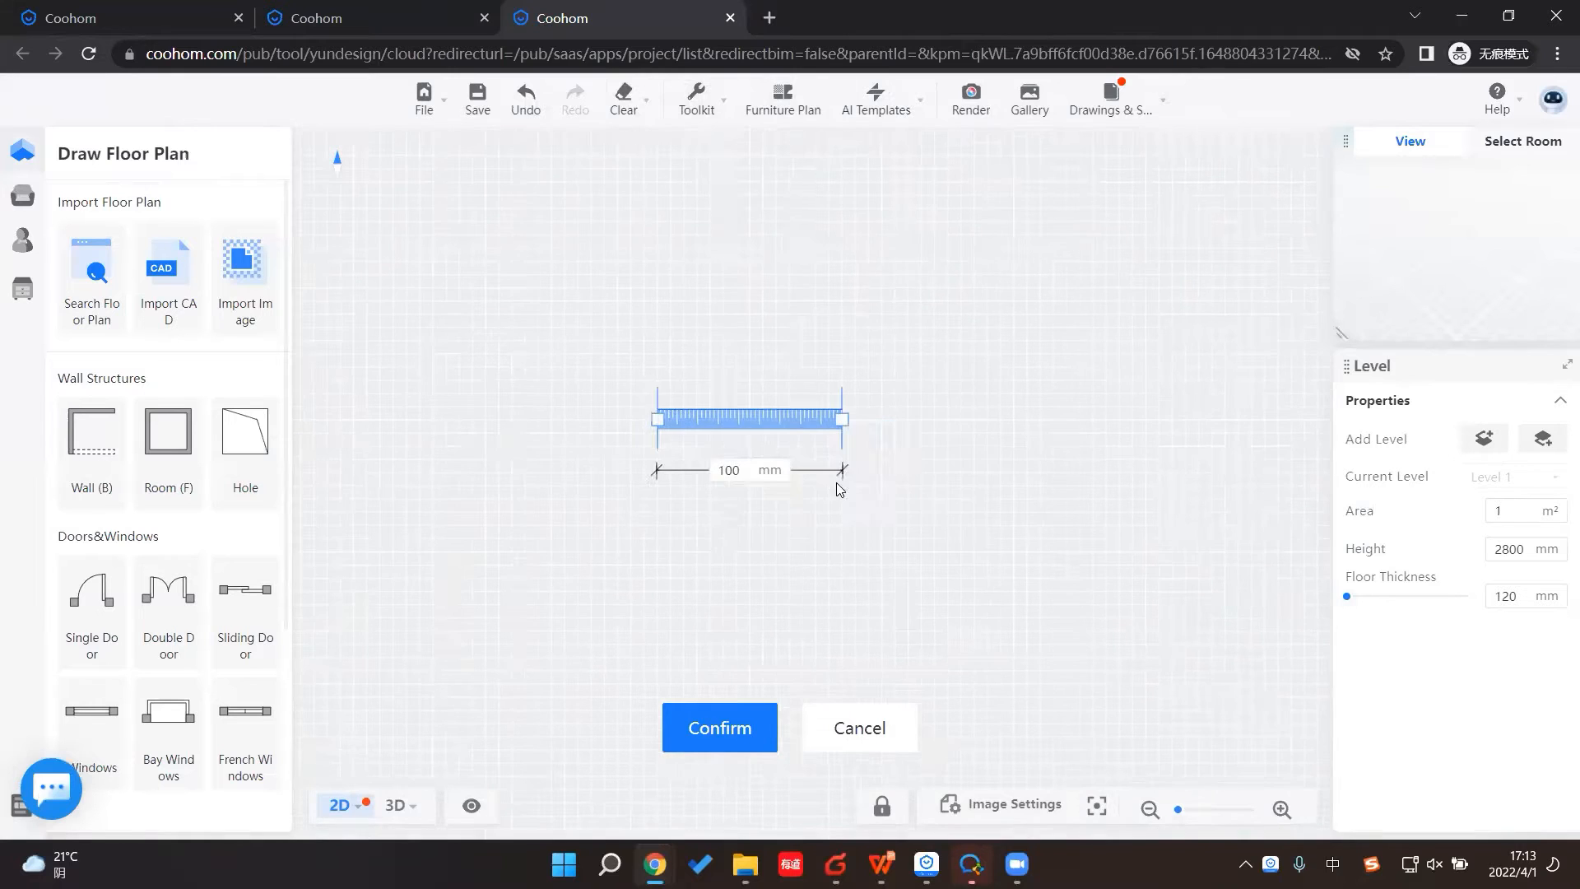
{"action": "left_click_drag", "start_coordinate": [764, 410], "coordinate": [665, 684]}
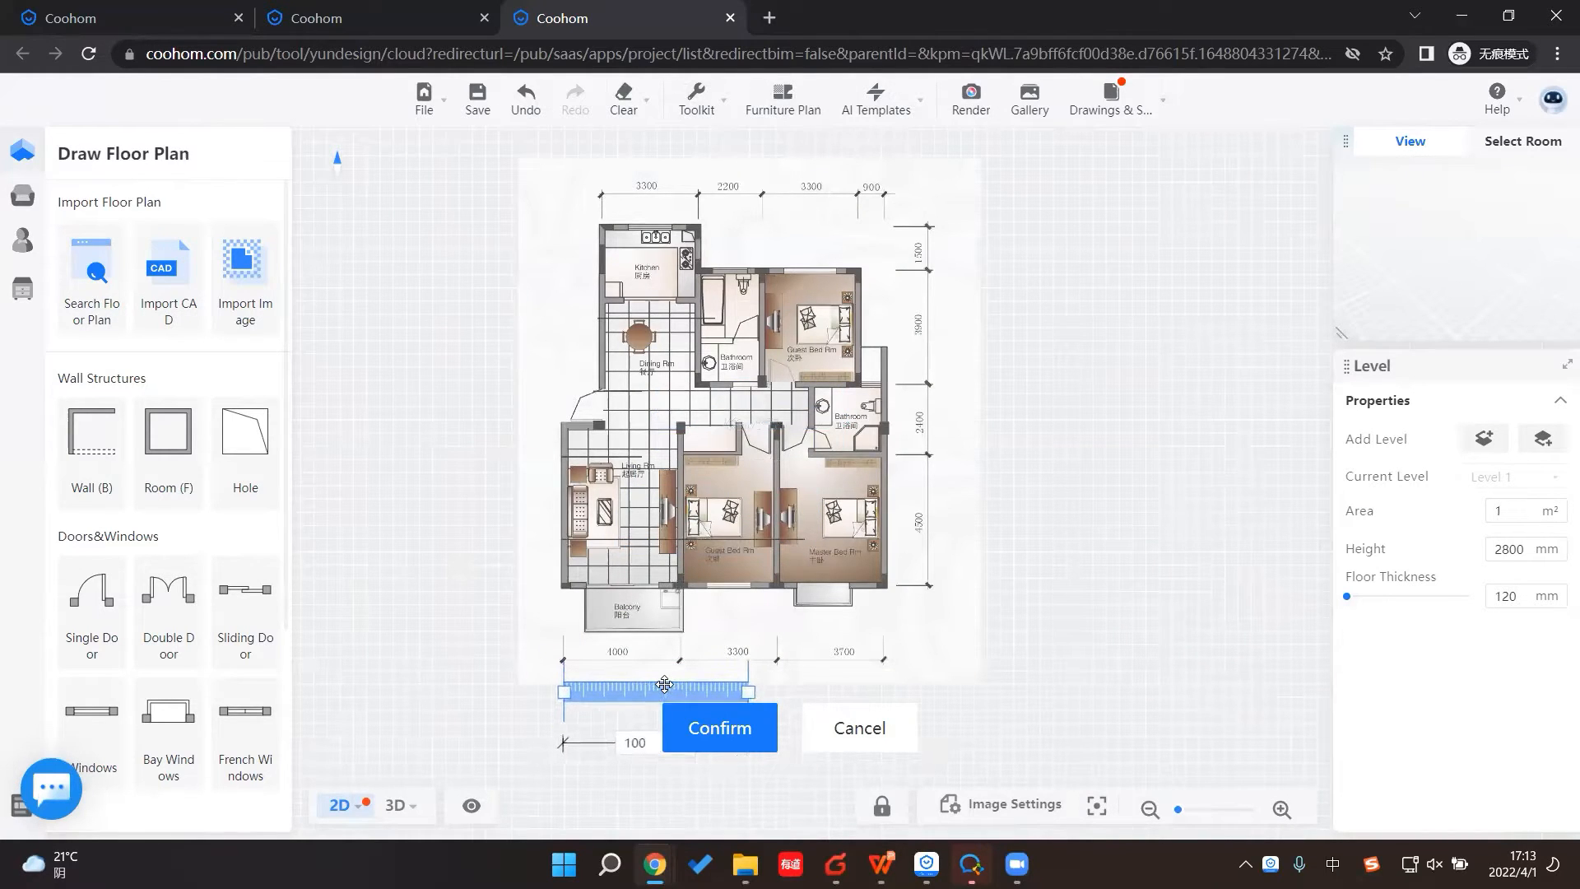
{"action": "left_click_drag", "start_coordinate": [730, 688], "coordinate": [683, 679]}
{"action": "left_click_drag", "start_coordinate": [1148, 604], "coordinate": [1145, 532]}
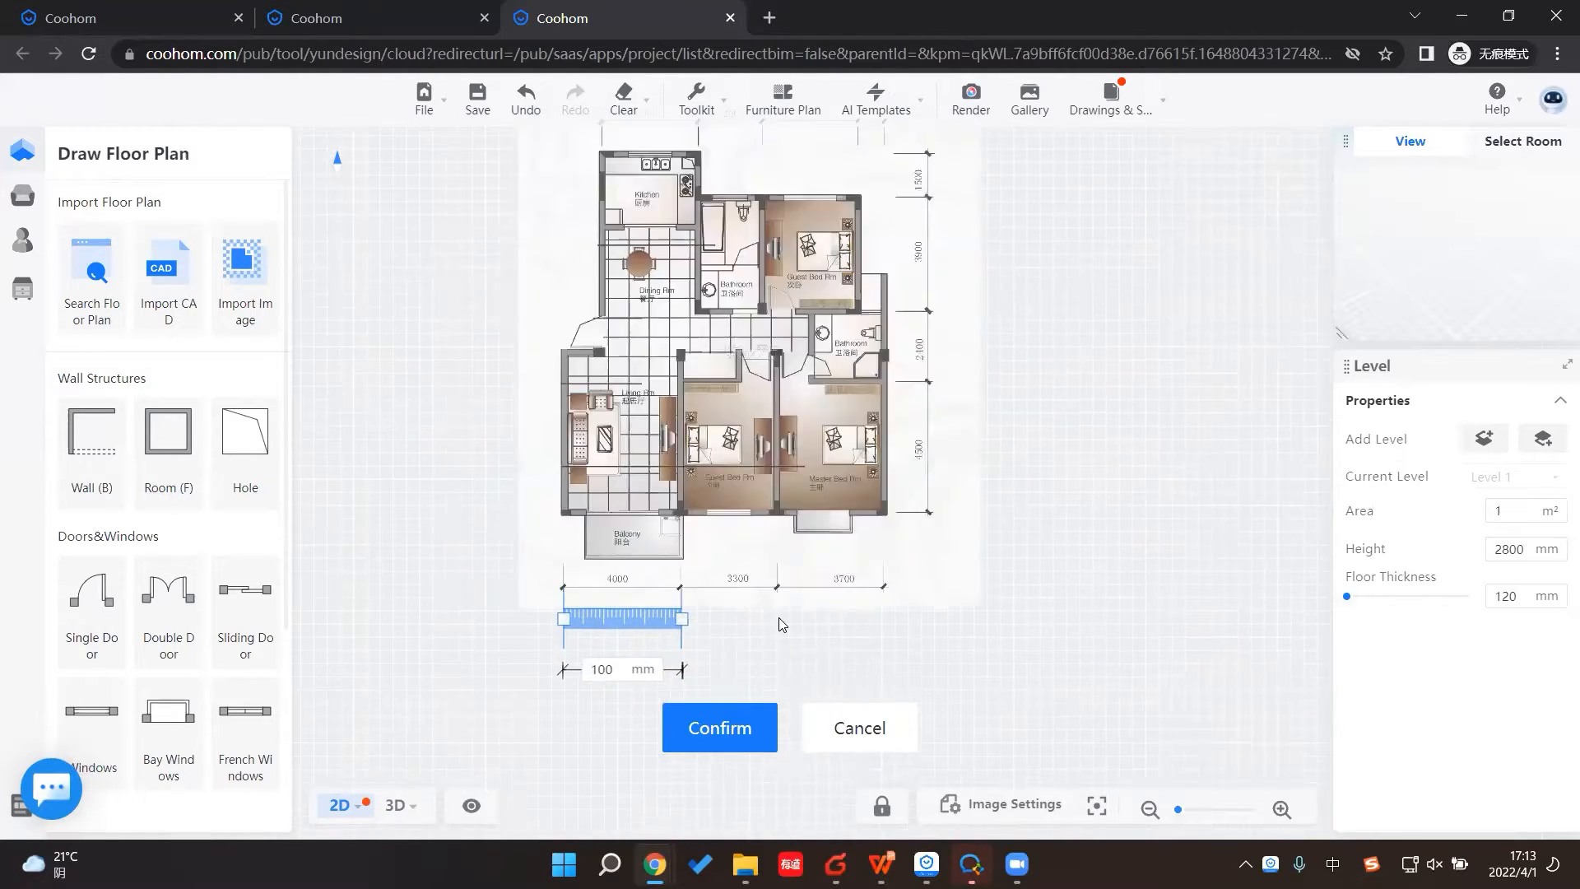
{"action": "left_click", "coordinate": [624, 676]}
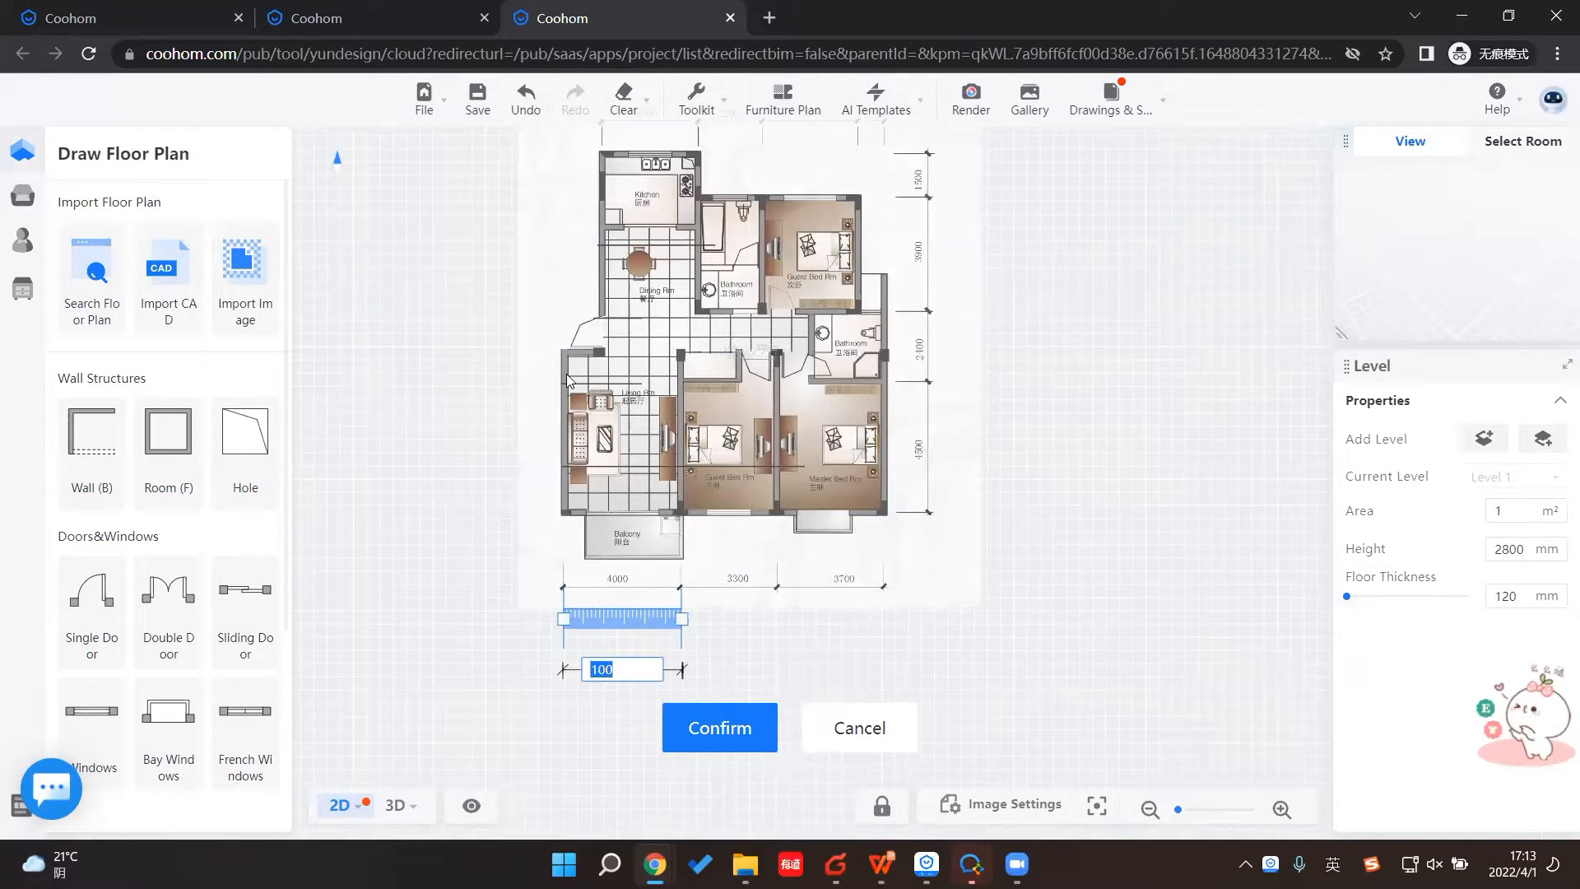
{"action": "type", "text": "4000"}
{"action": "left_click", "coordinate": [683, 745]}
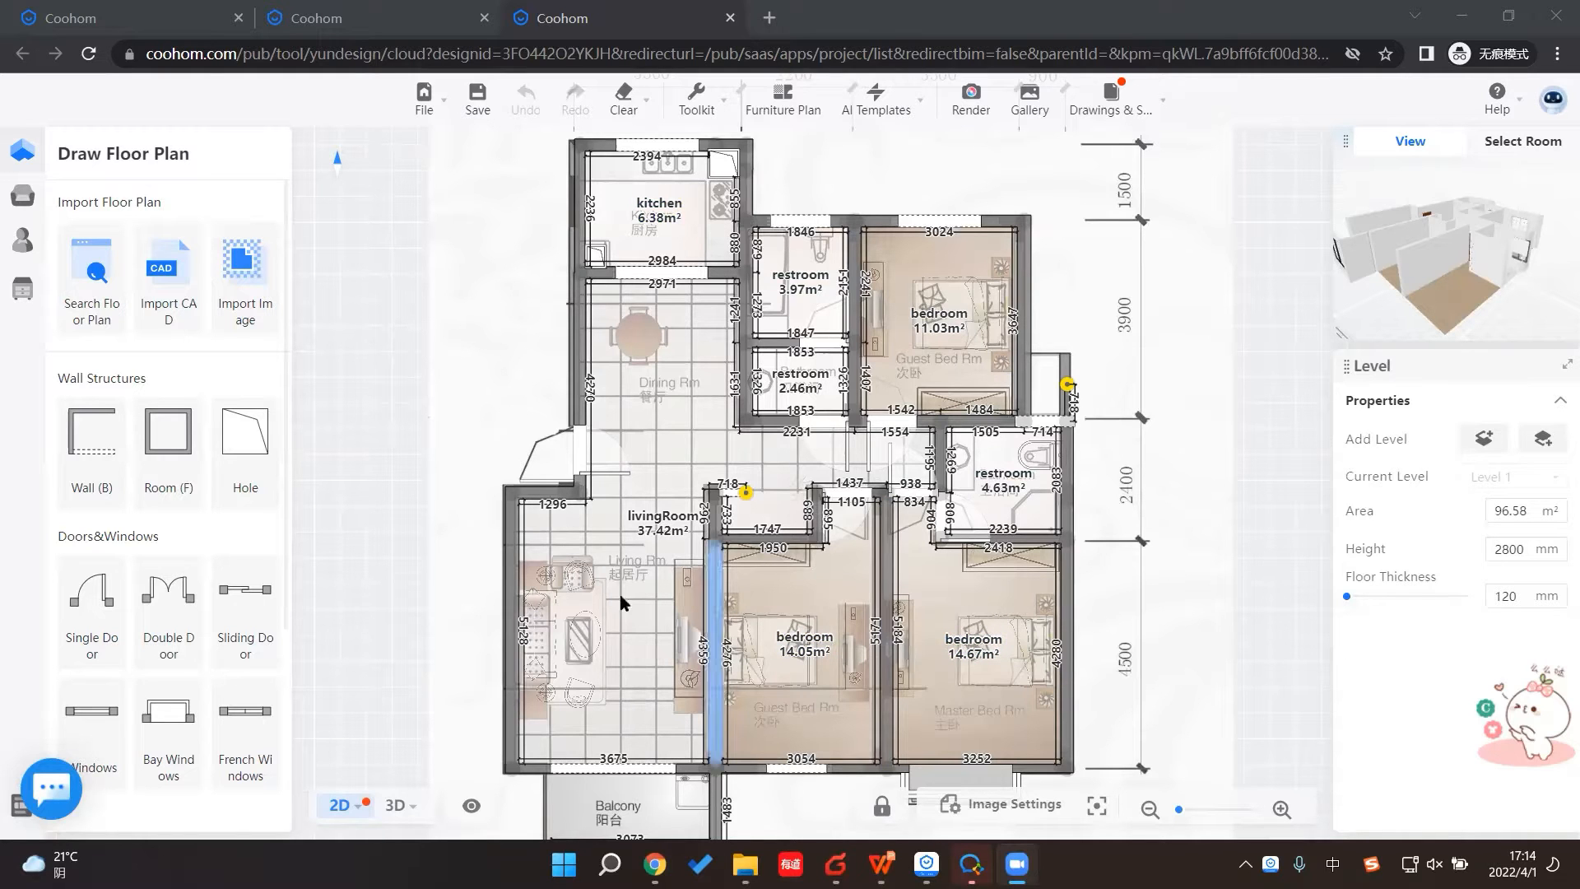
Step: Isolate the 14.67 m² master bedroom and show it in 3D, looking towards its door wall
{"action": "scroll", "coordinate": [463, 657], "scroll_direction": "down", "scroll_amount": 1}
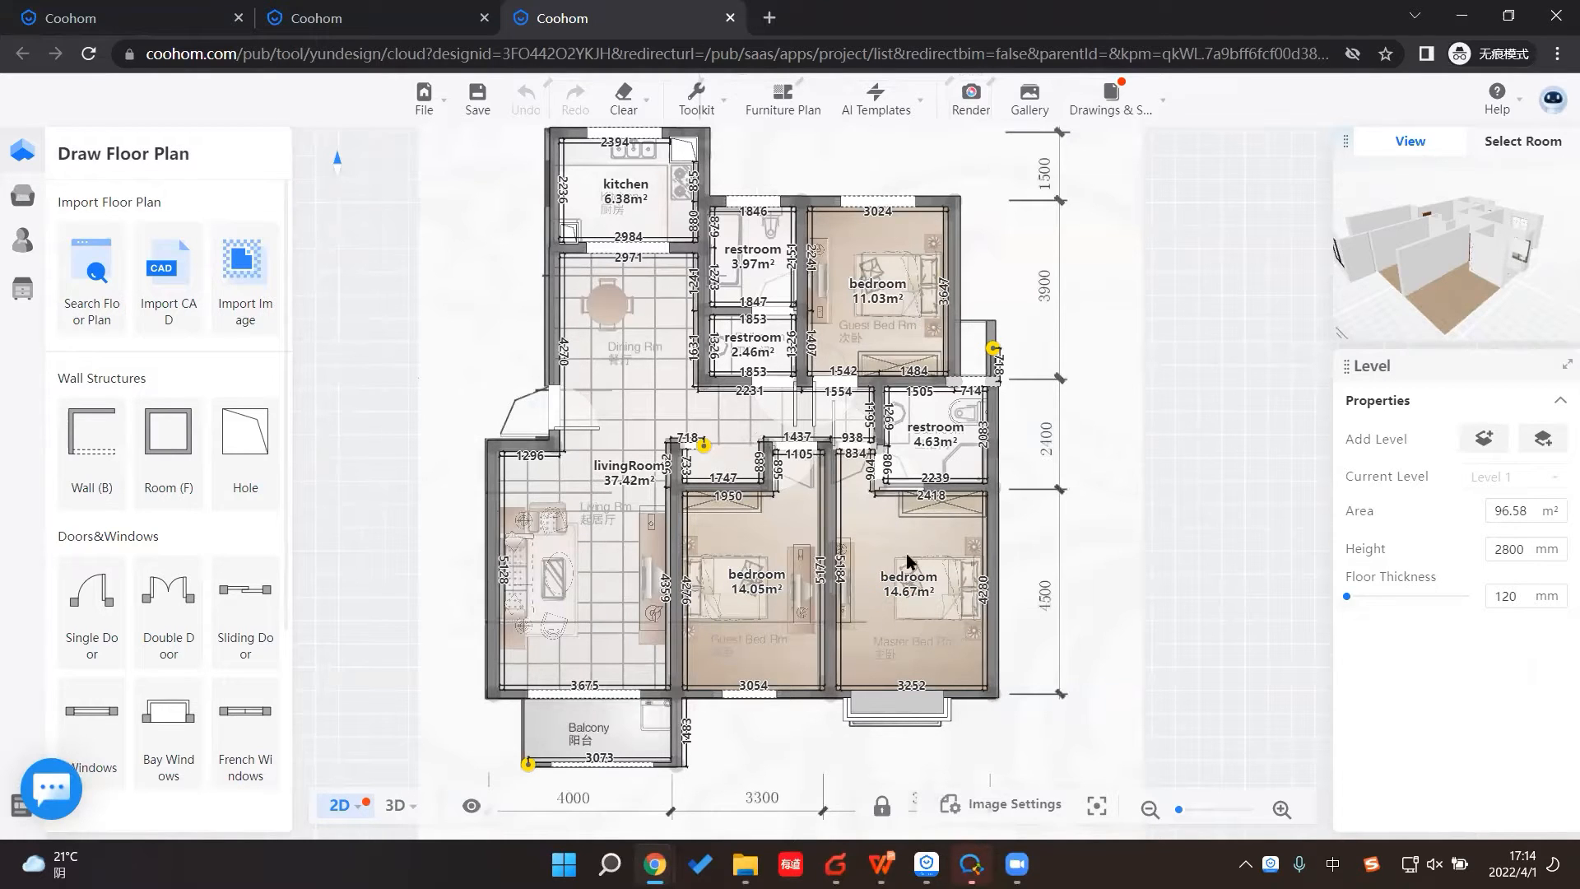
{"action": "left_click", "coordinate": [1534, 147]}
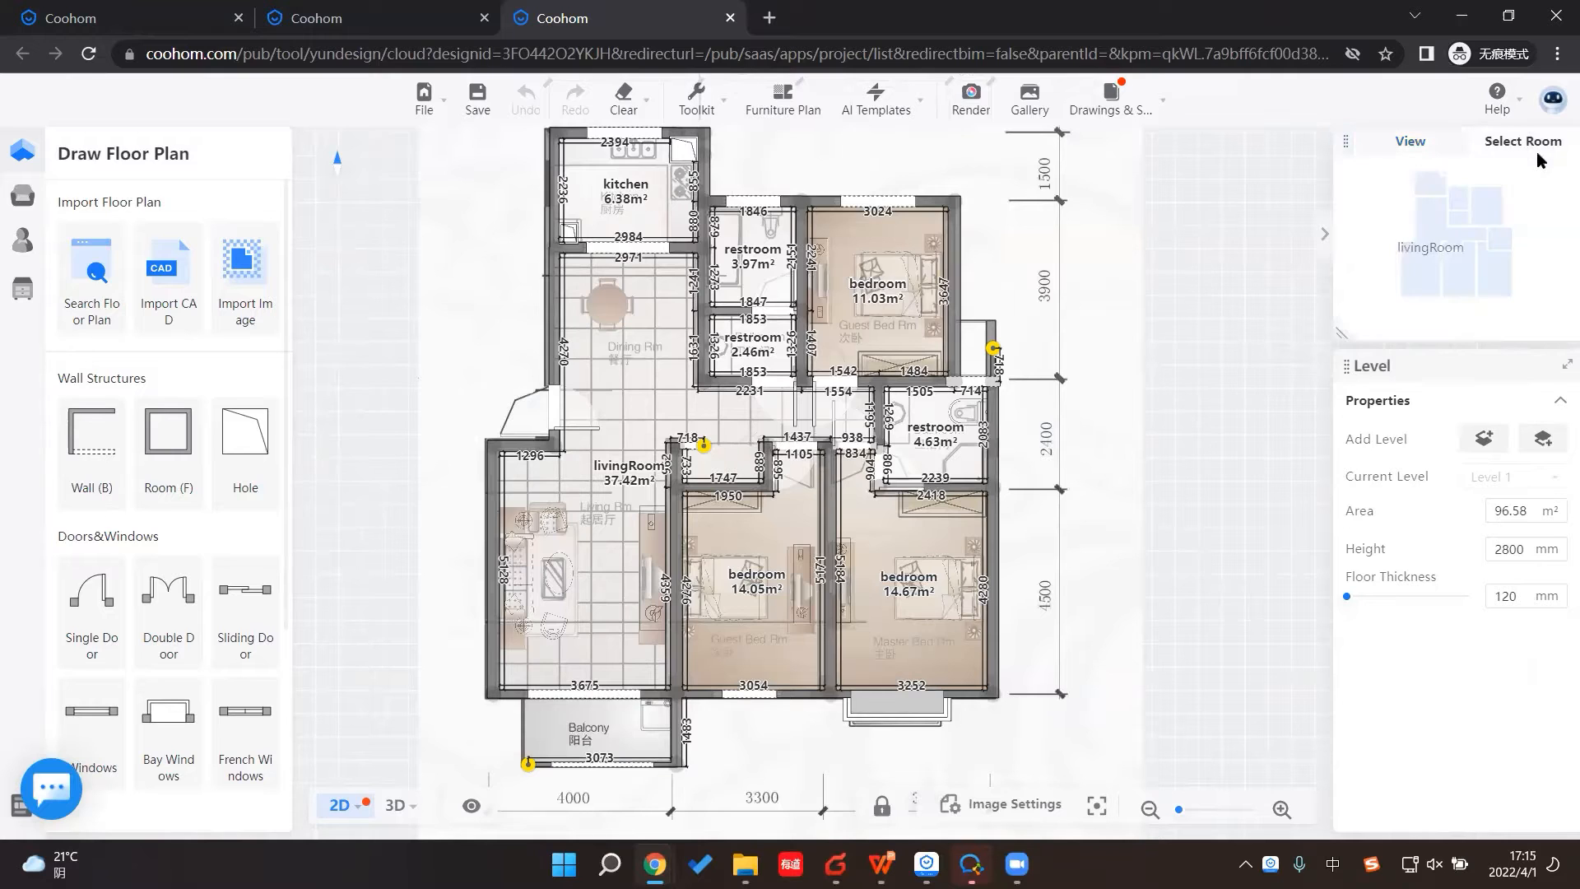
{"action": "left_click", "coordinate": [1493, 288]}
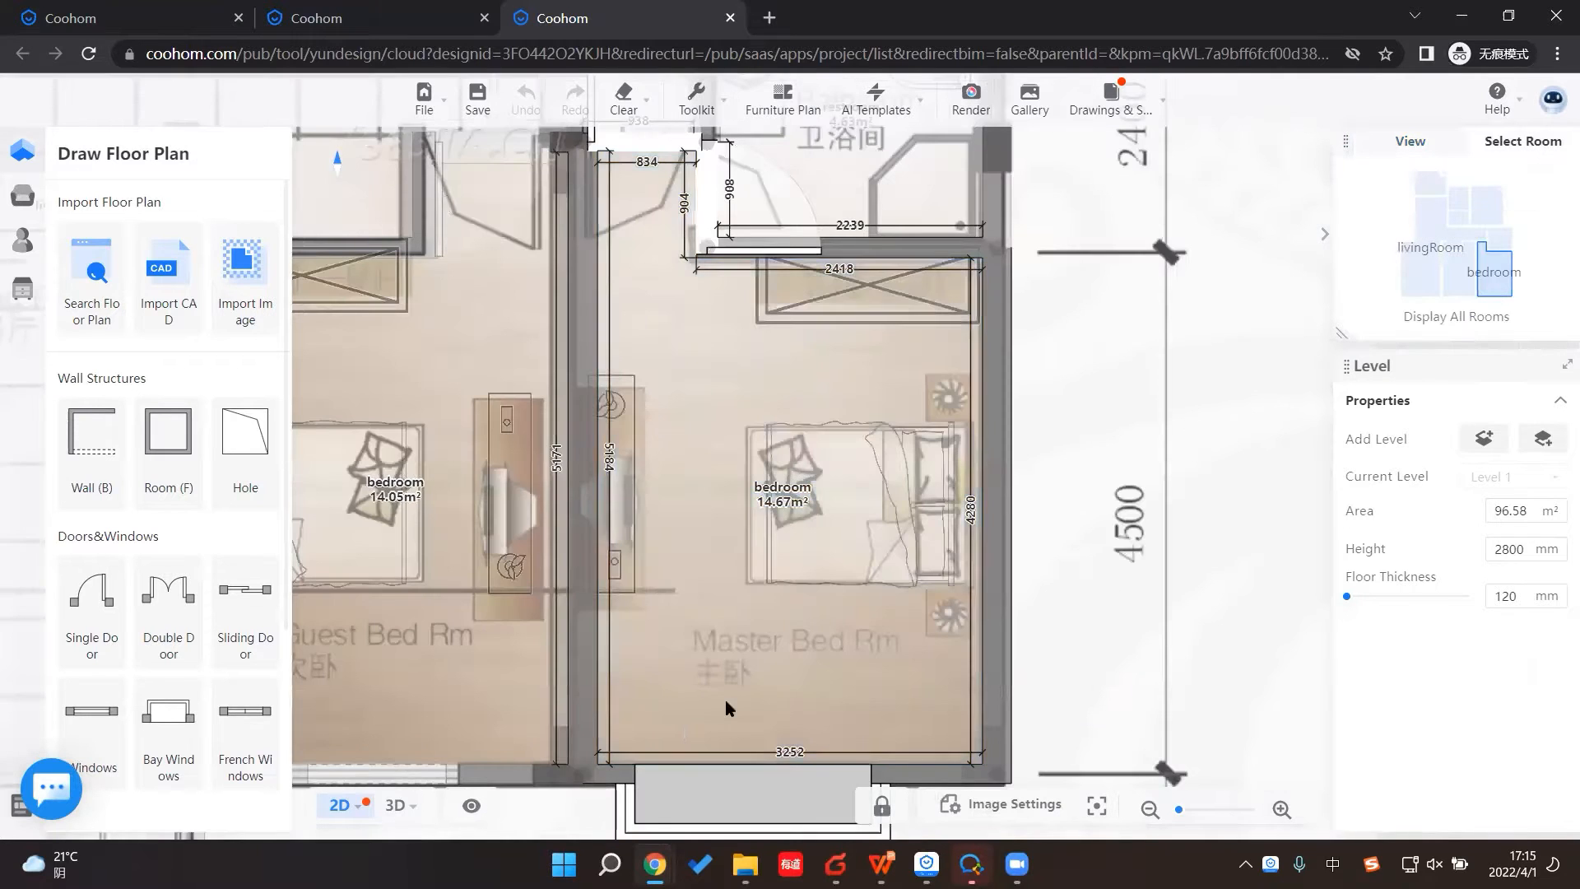
{"action": "left_click", "coordinate": [396, 808]}
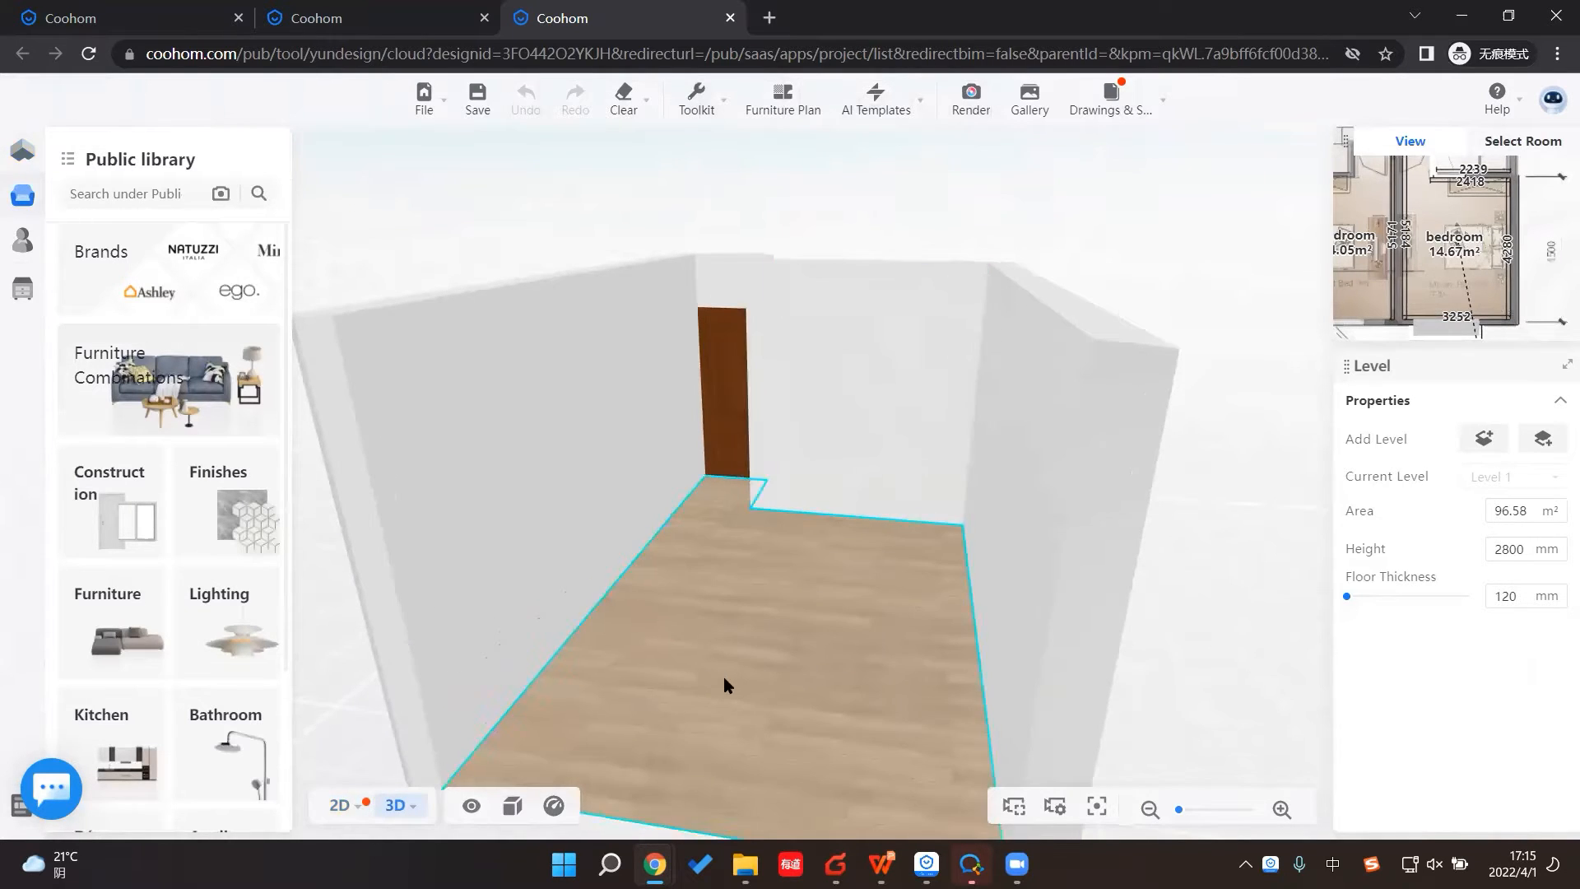
{"action": "left_click_drag", "start_coordinate": [724, 676], "coordinate": [744, 676]}
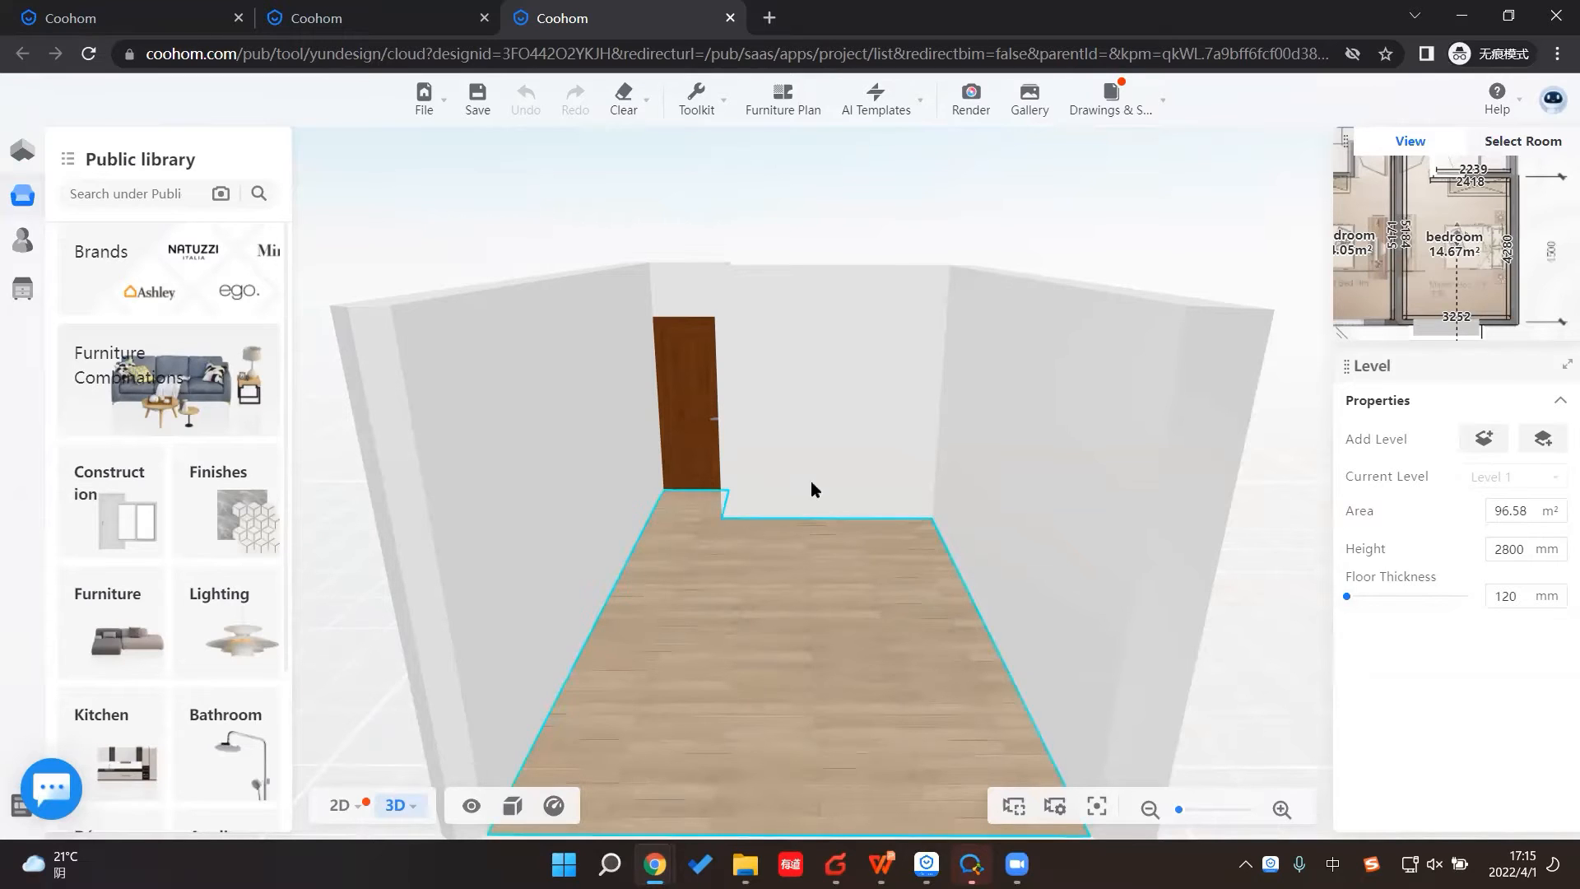
Step: Browse the AI templates for the whole house and filter them to the Three Bedrooms floorplan type
{"action": "mouse_move", "coordinate": [881, 117]}
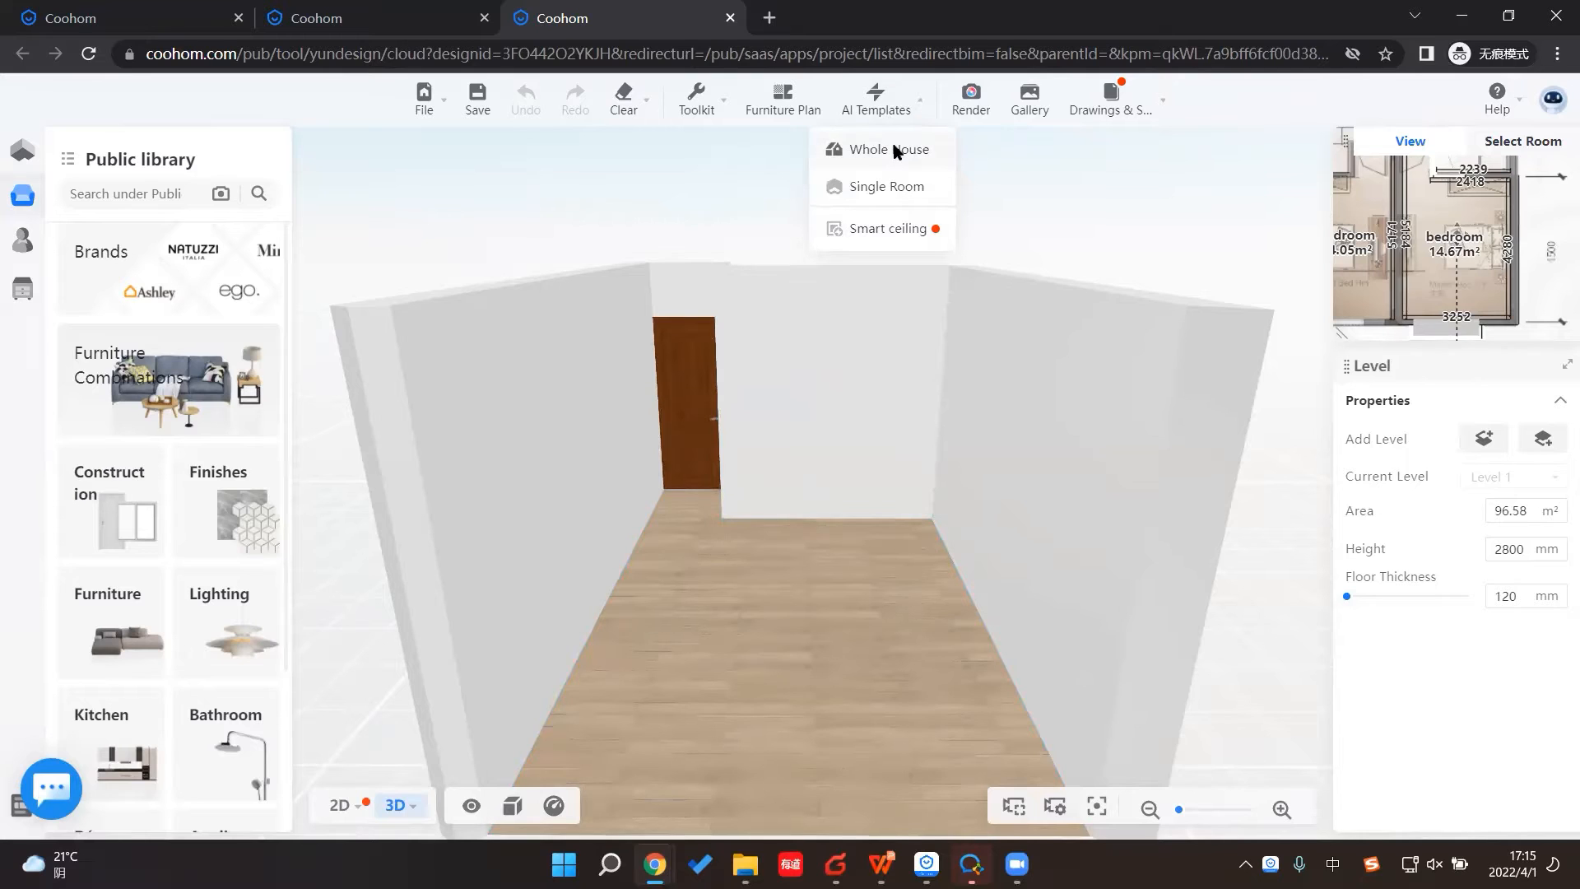
{"action": "left_click", "coordinate": [893, 149]}
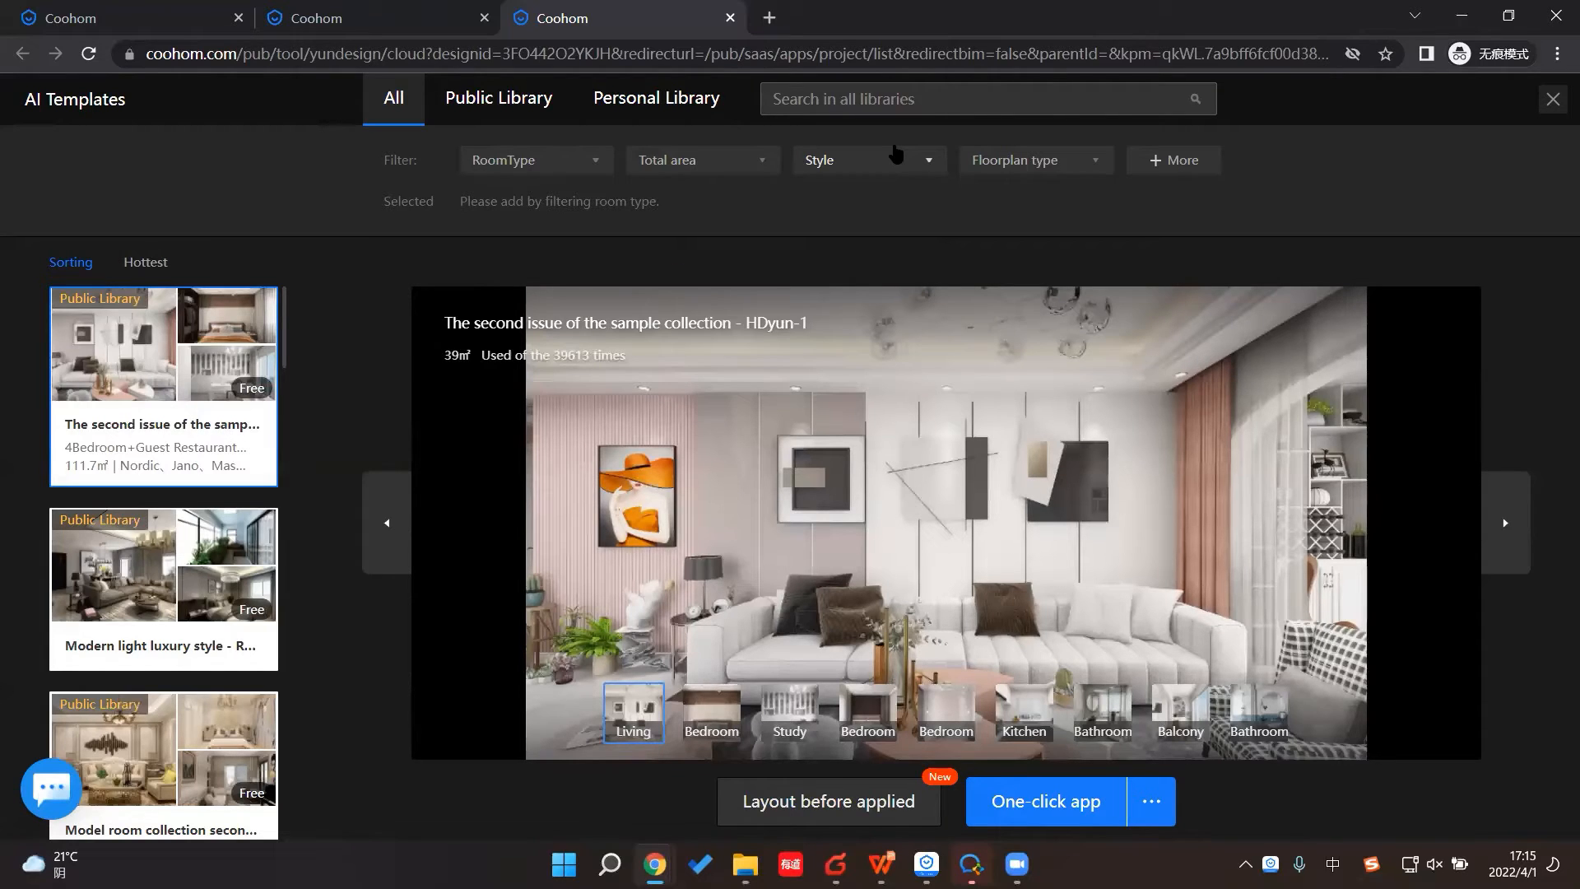
{"action": "left_click", "coordinate": [576, 160]}
{"action": "left_click", "coordinate": [864, 160]}
{"action": "left_click", "coordinate": [992, 163]}
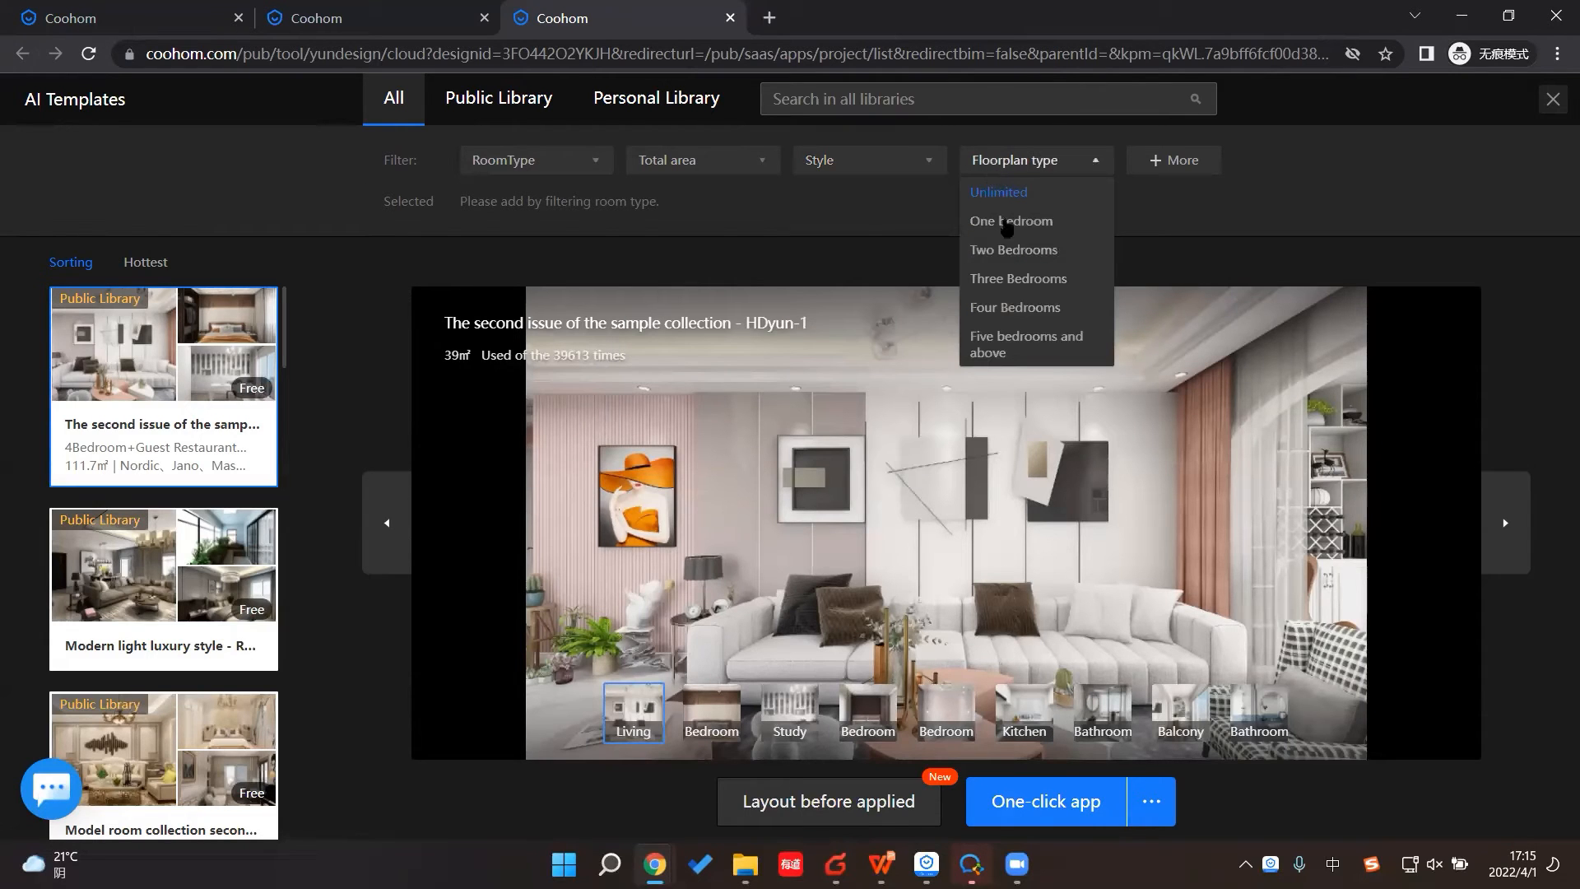
{"action": "left_click", "coordinate": [1018, 278]}
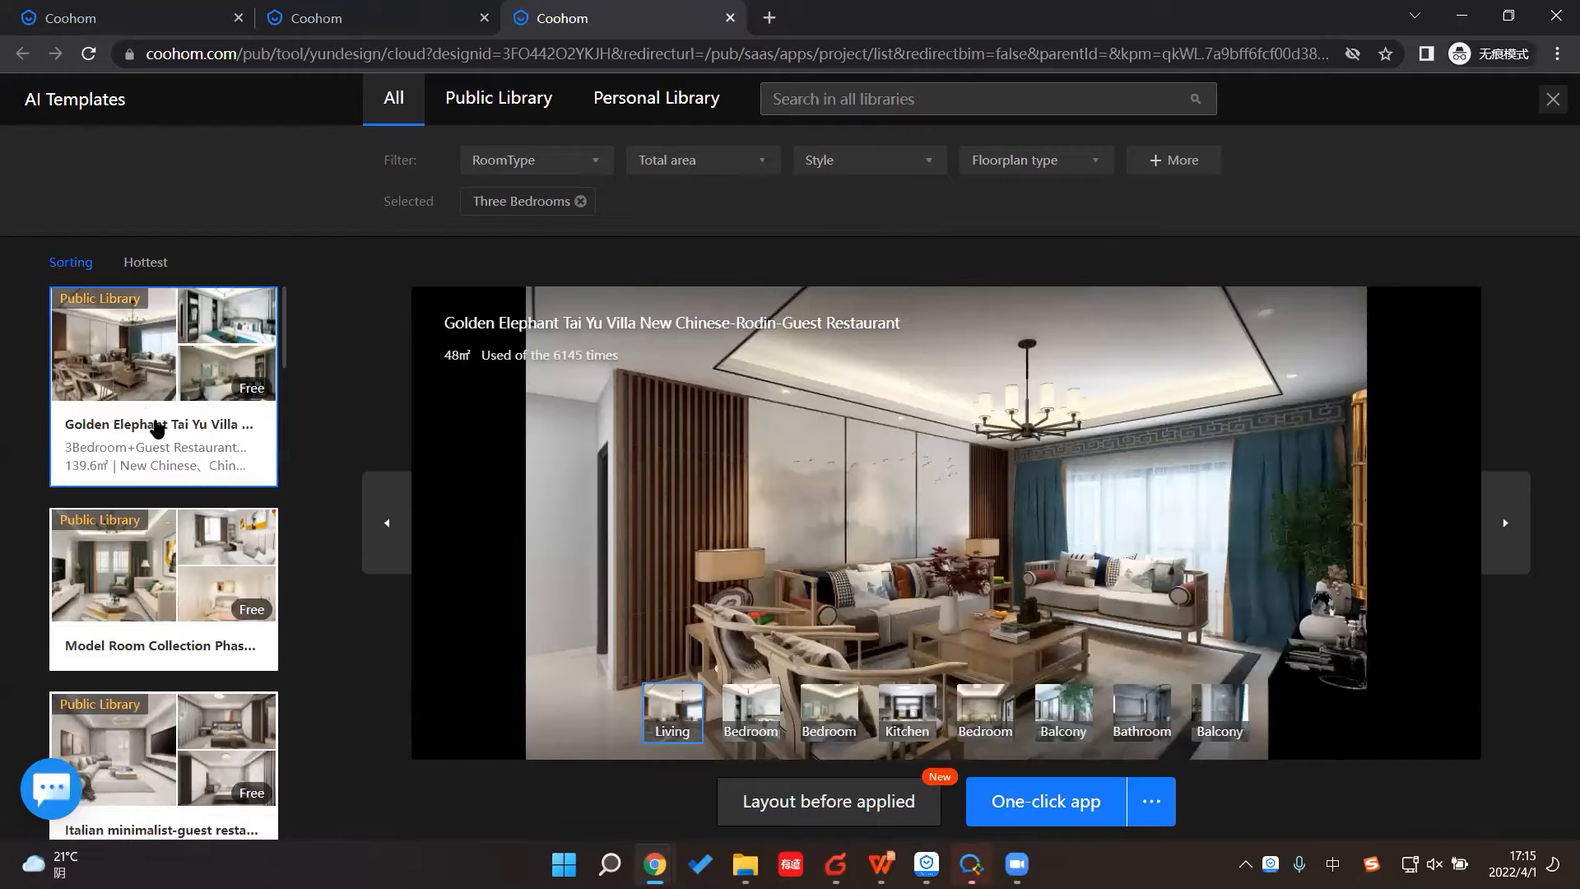
Step: Apply the "Hesheng CityBang-New Chinese-Rodin-Guest Restaurant" template to the whole house and dismiss the list of unmatched items
{"action": "scroll", "coordinate": [141, 411], "scroll_direction": "down", "scroll_amount": 3}
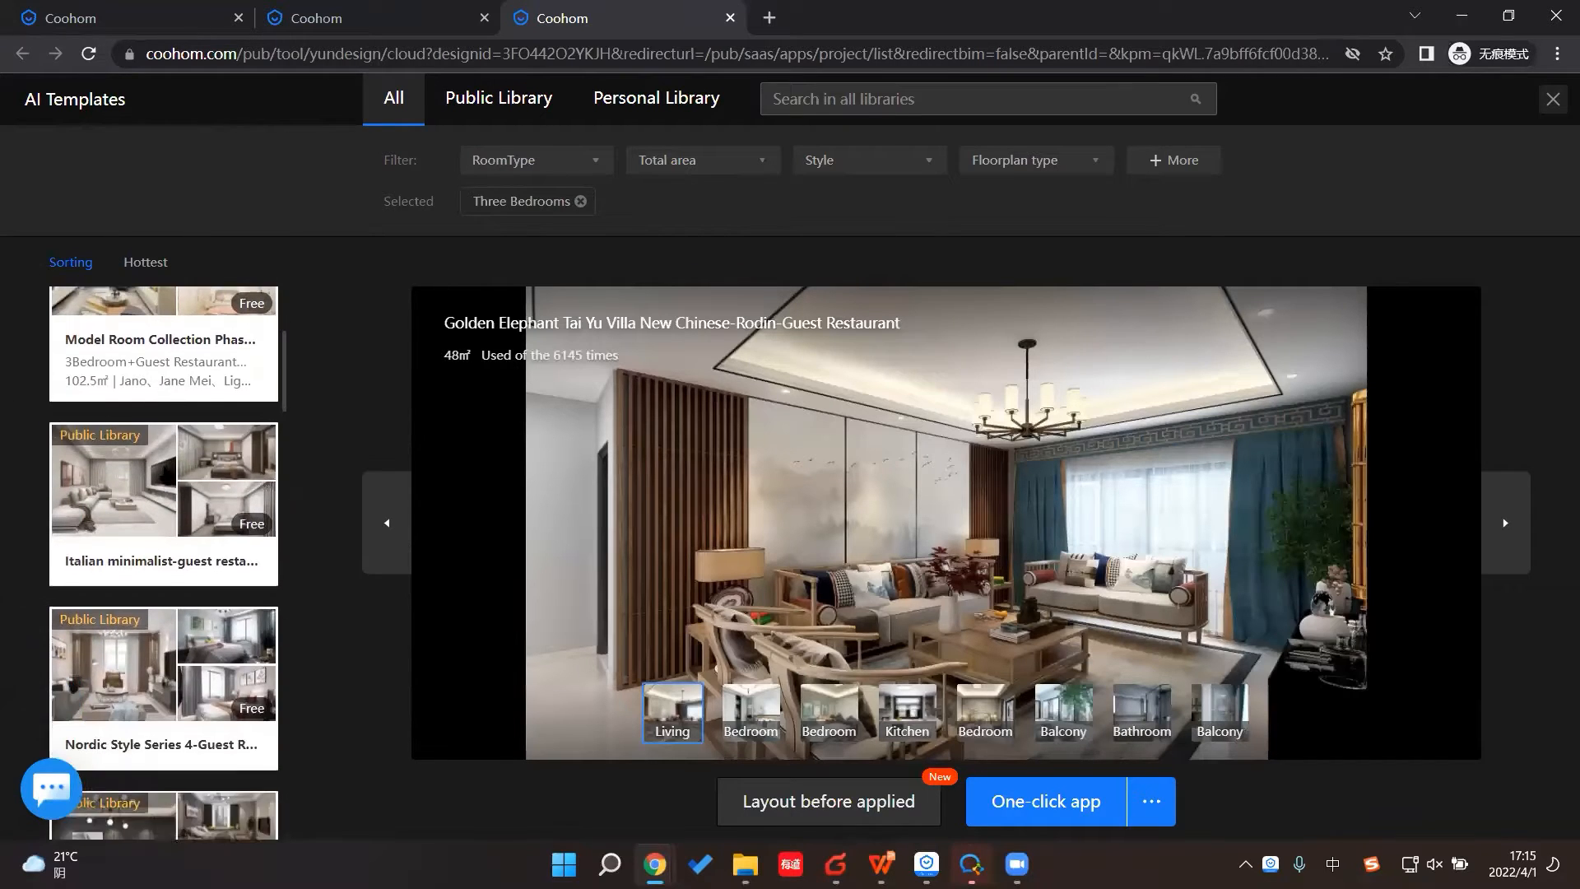
{"action": "scroll", "coordinate": [194, 444], "scroll_direction": "down", "scroll_amount": 5}
{"action": "scroll", "coordinate": [191, 455], "scroll_direction": "down", "scroll_amount": 6}
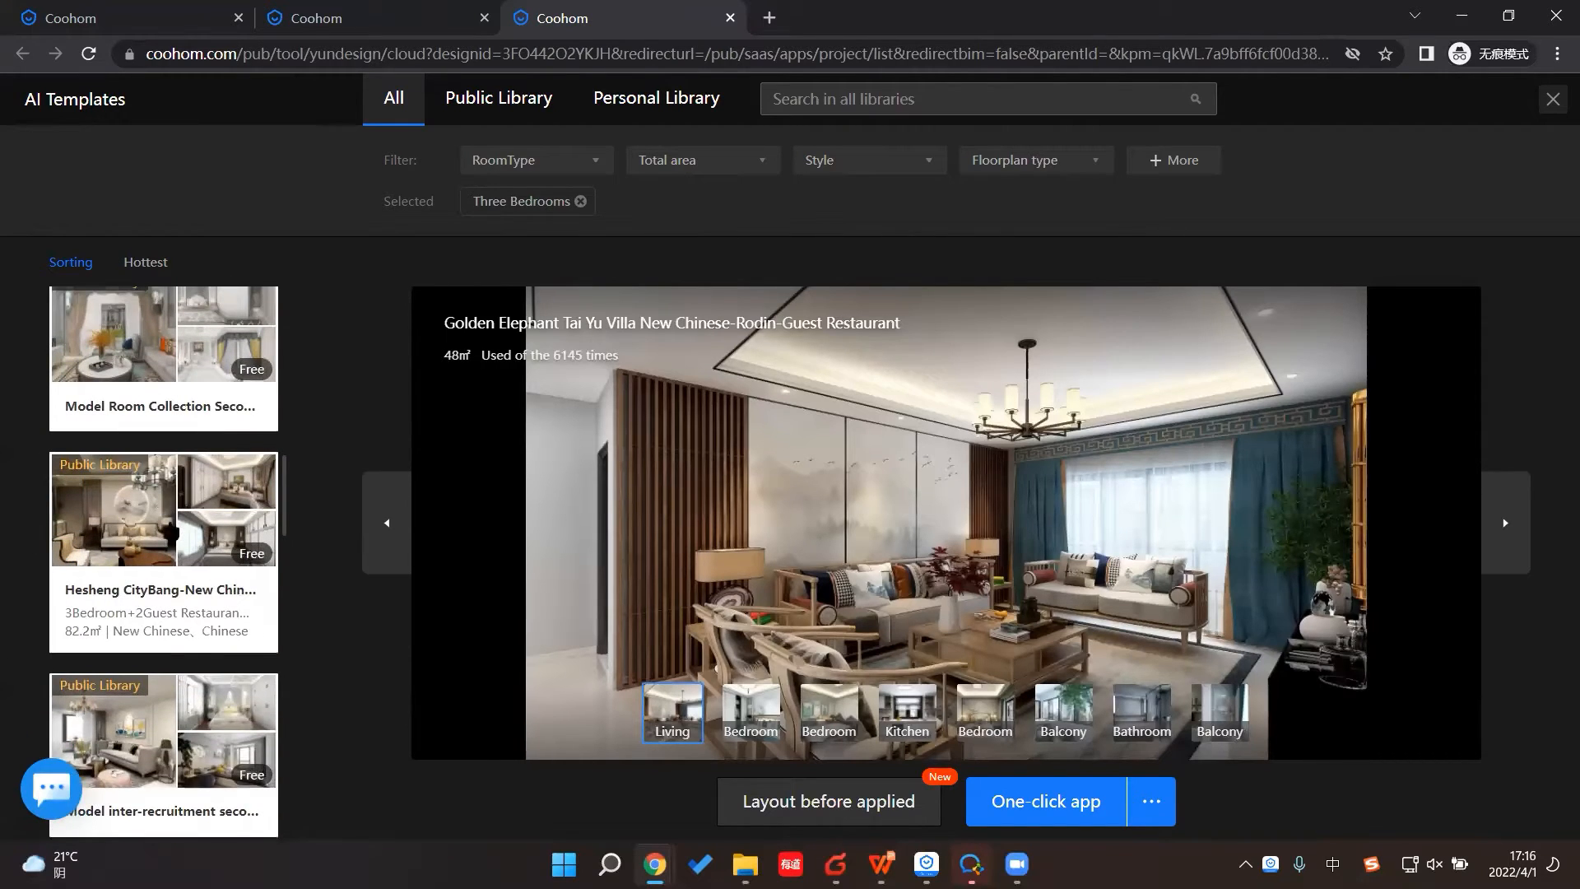
{"action": "left_click", "coordinate": [173, 529]}
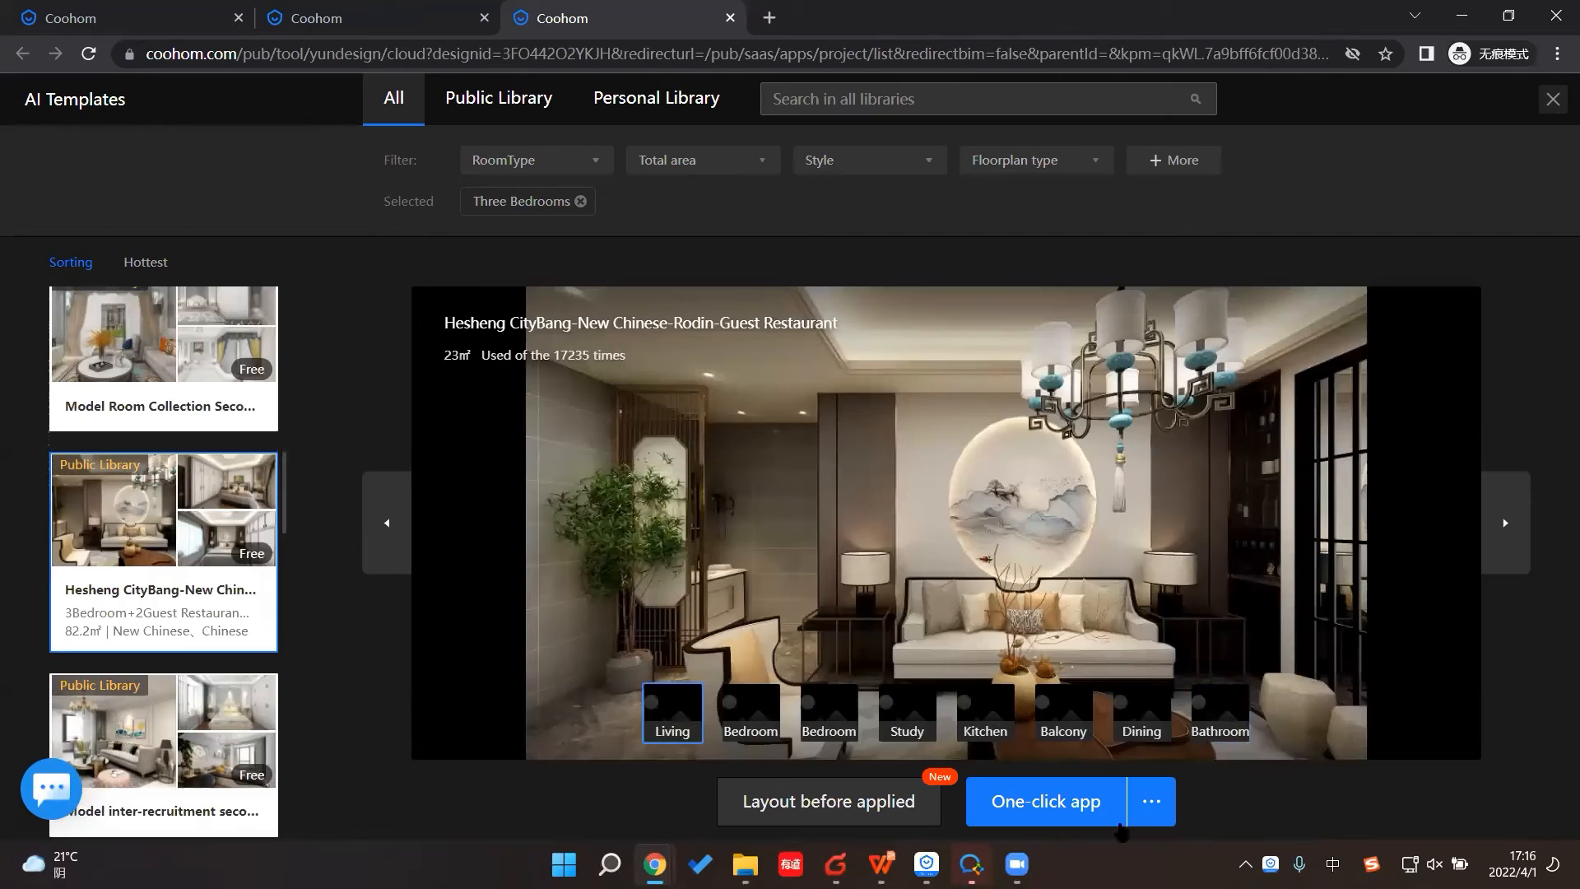
{"action": "left_click", "coordinate": [1098, 817]}
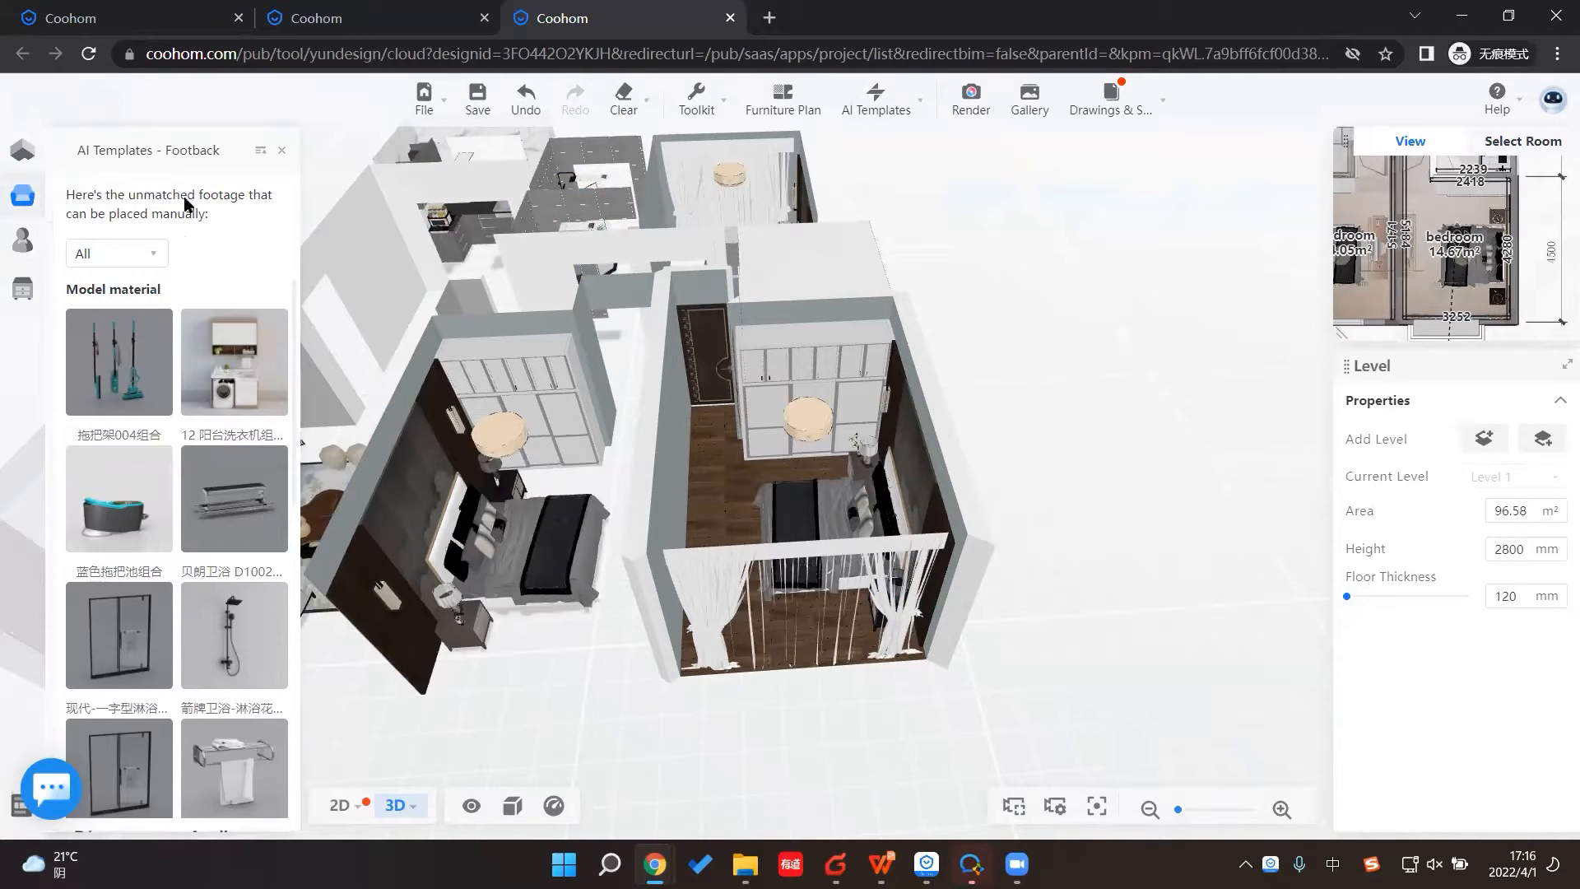
{"action": "left_click", "coordinate": [280, 152]}
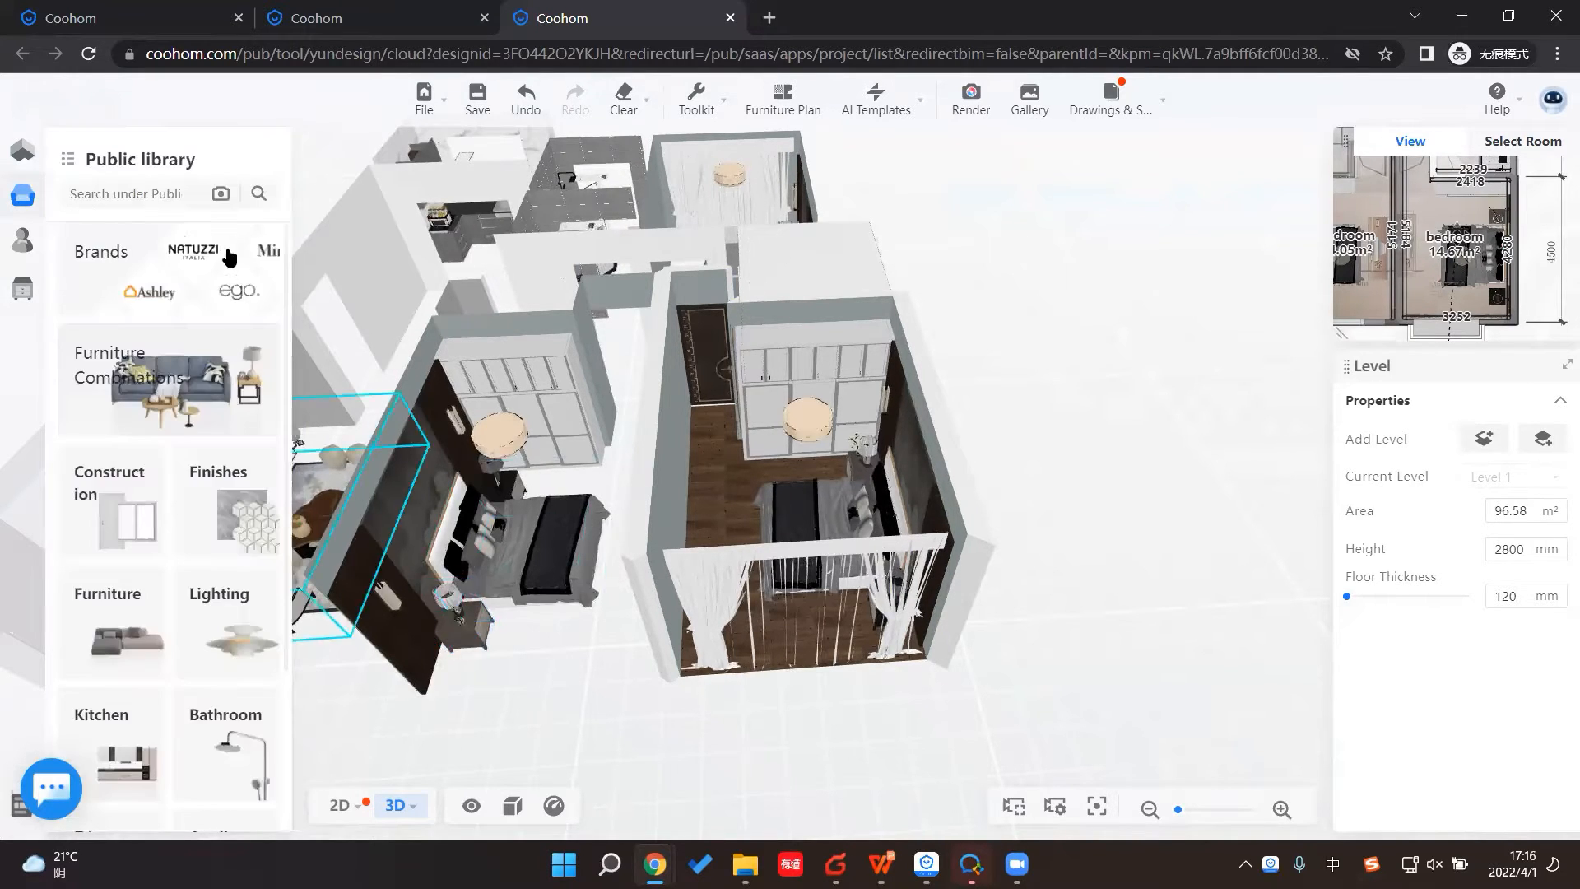
Step: Go into the master bedroom and delete the white wardrobe standing against the wall beside the door
{"action": "left_click_drag", "start_coordinate": [618, 746], "coordinate": [596, 669]}
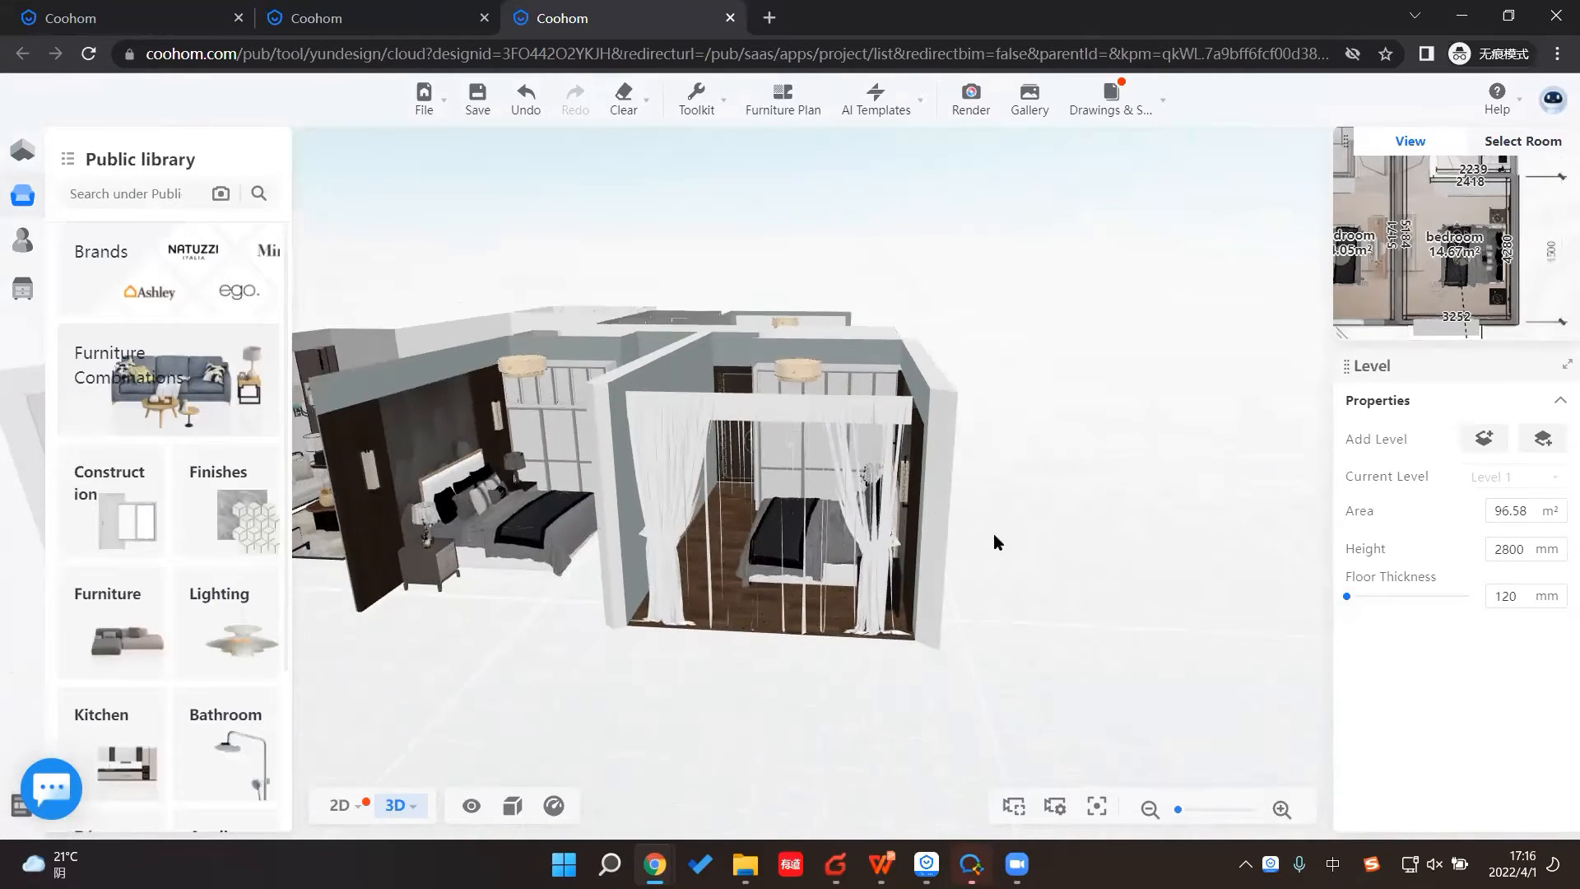
{"action": "left_click", "coordinate": [1524, 140]}
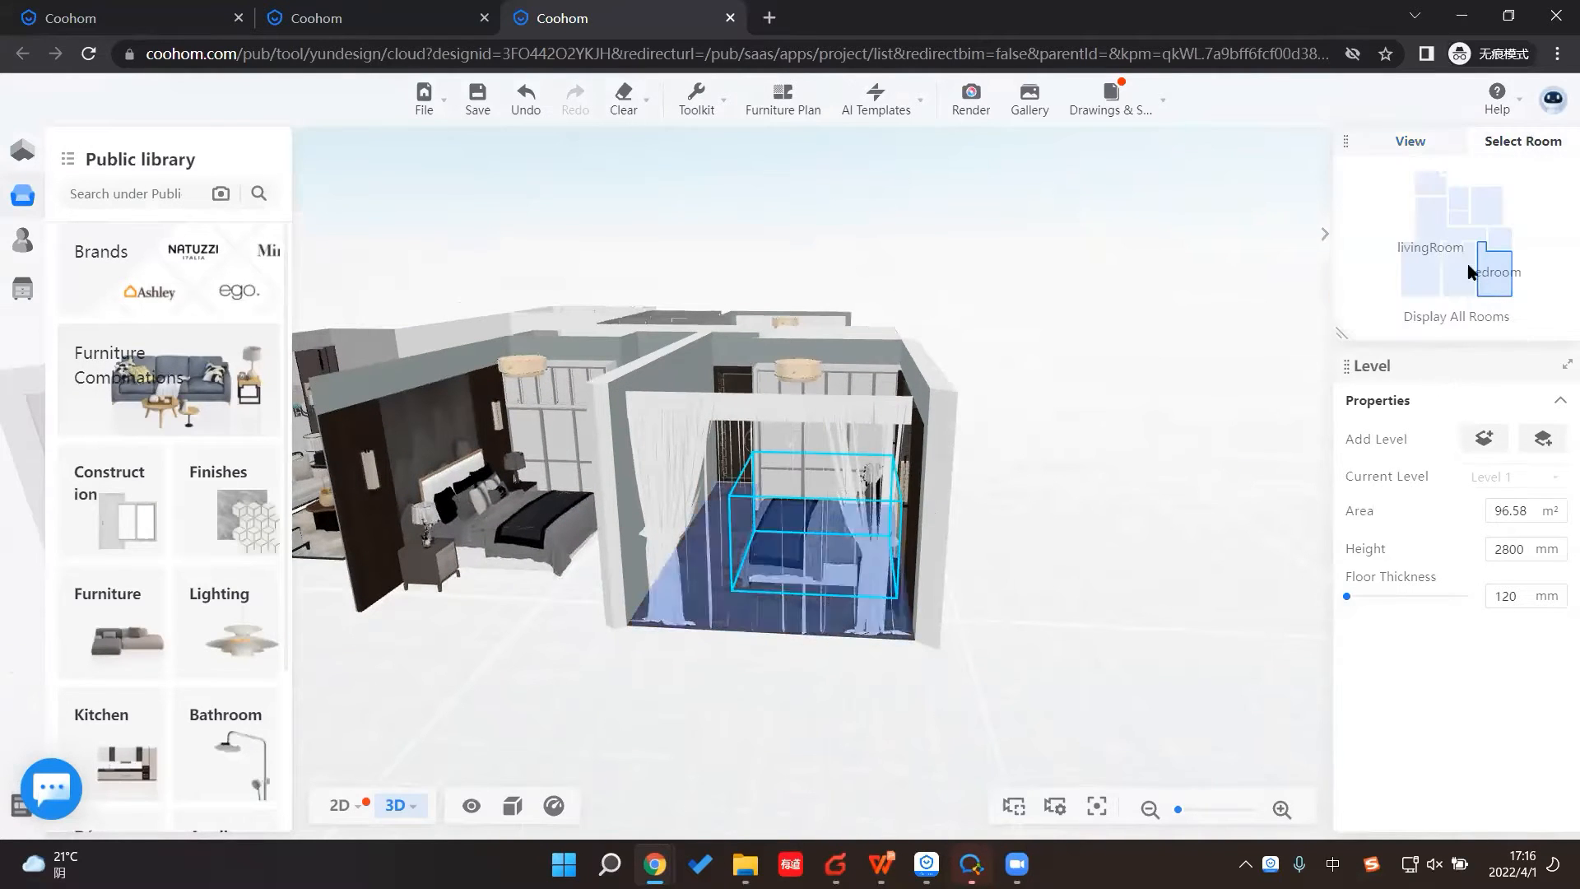
{"action": "left_click", "coordinate": [1493, 274]}
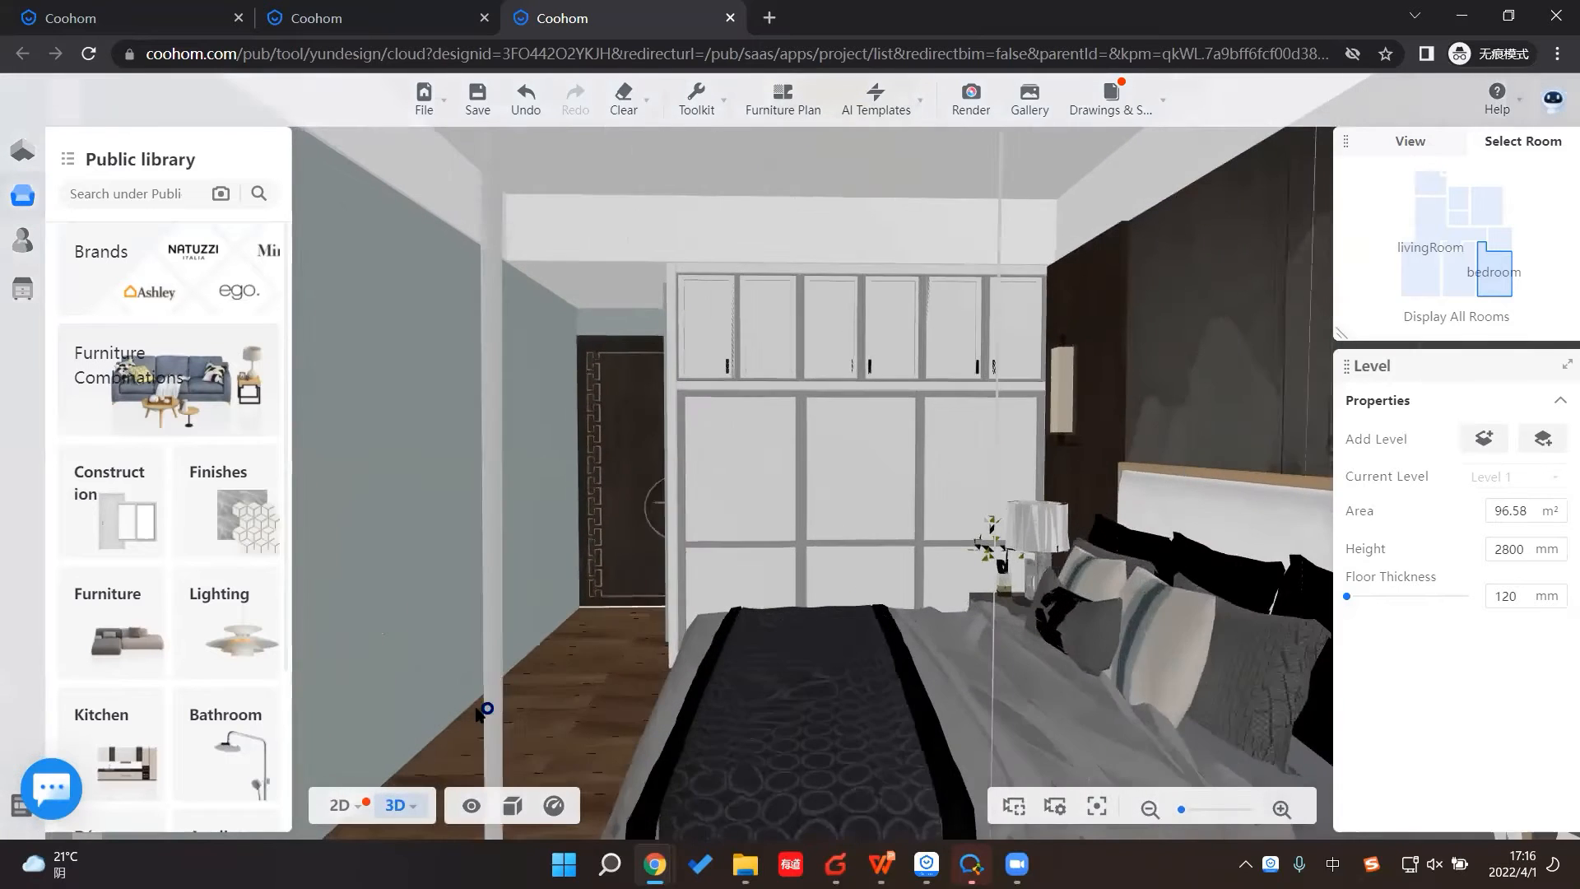
{"action": "left_click_drag", "start_coordinate": [494, 715], "coordinate": [892, 619]}
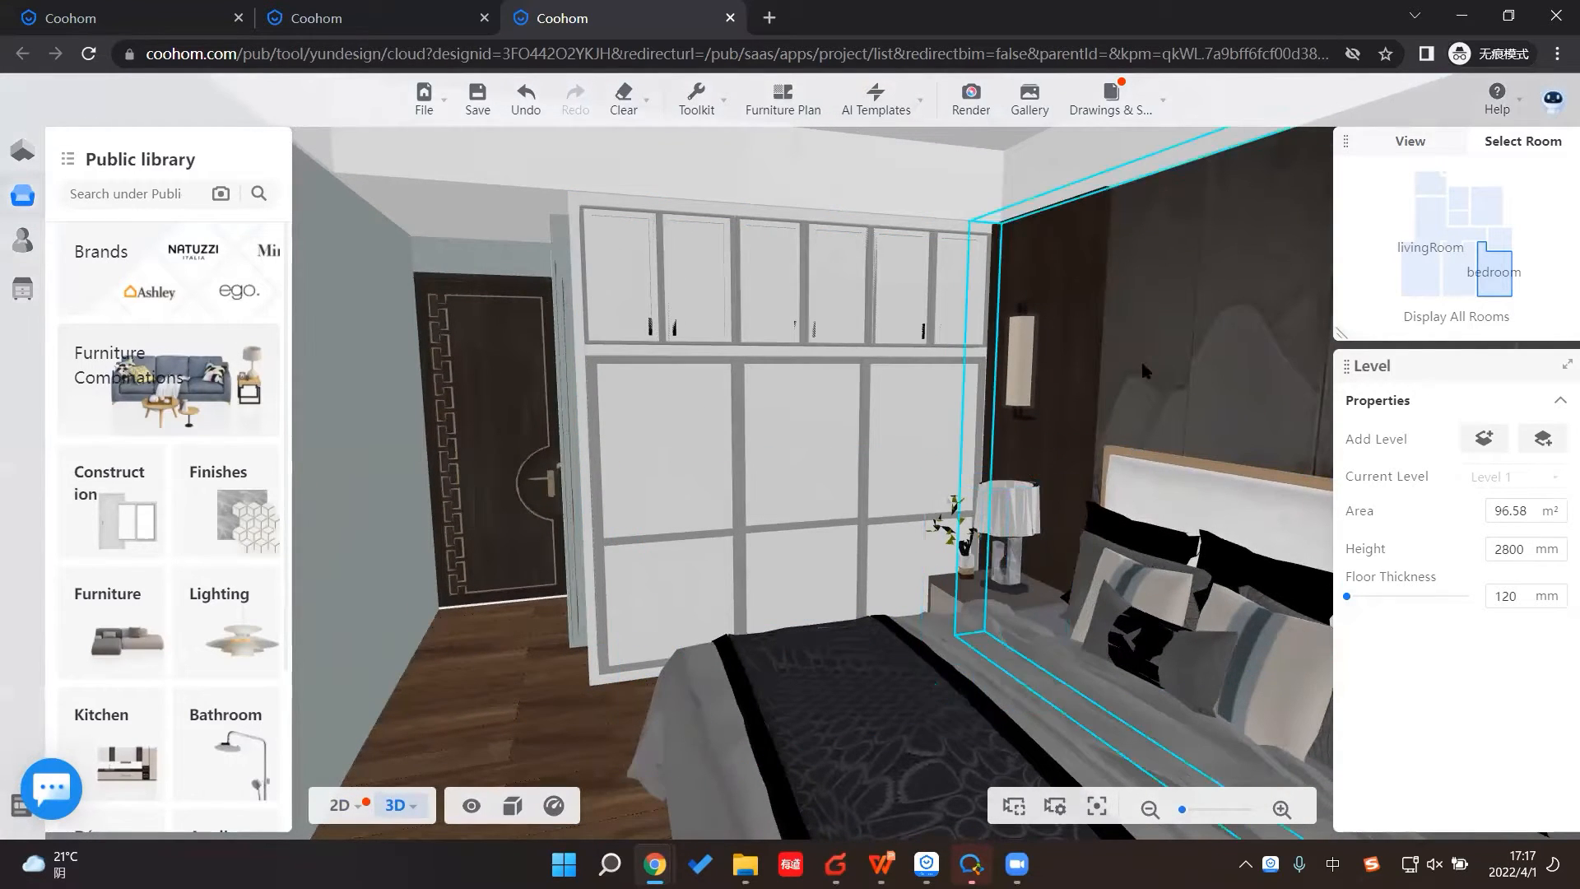
{"action": "left_click_drag", "start_coordinate": [394, 722], "coordinate": [471, 397]}
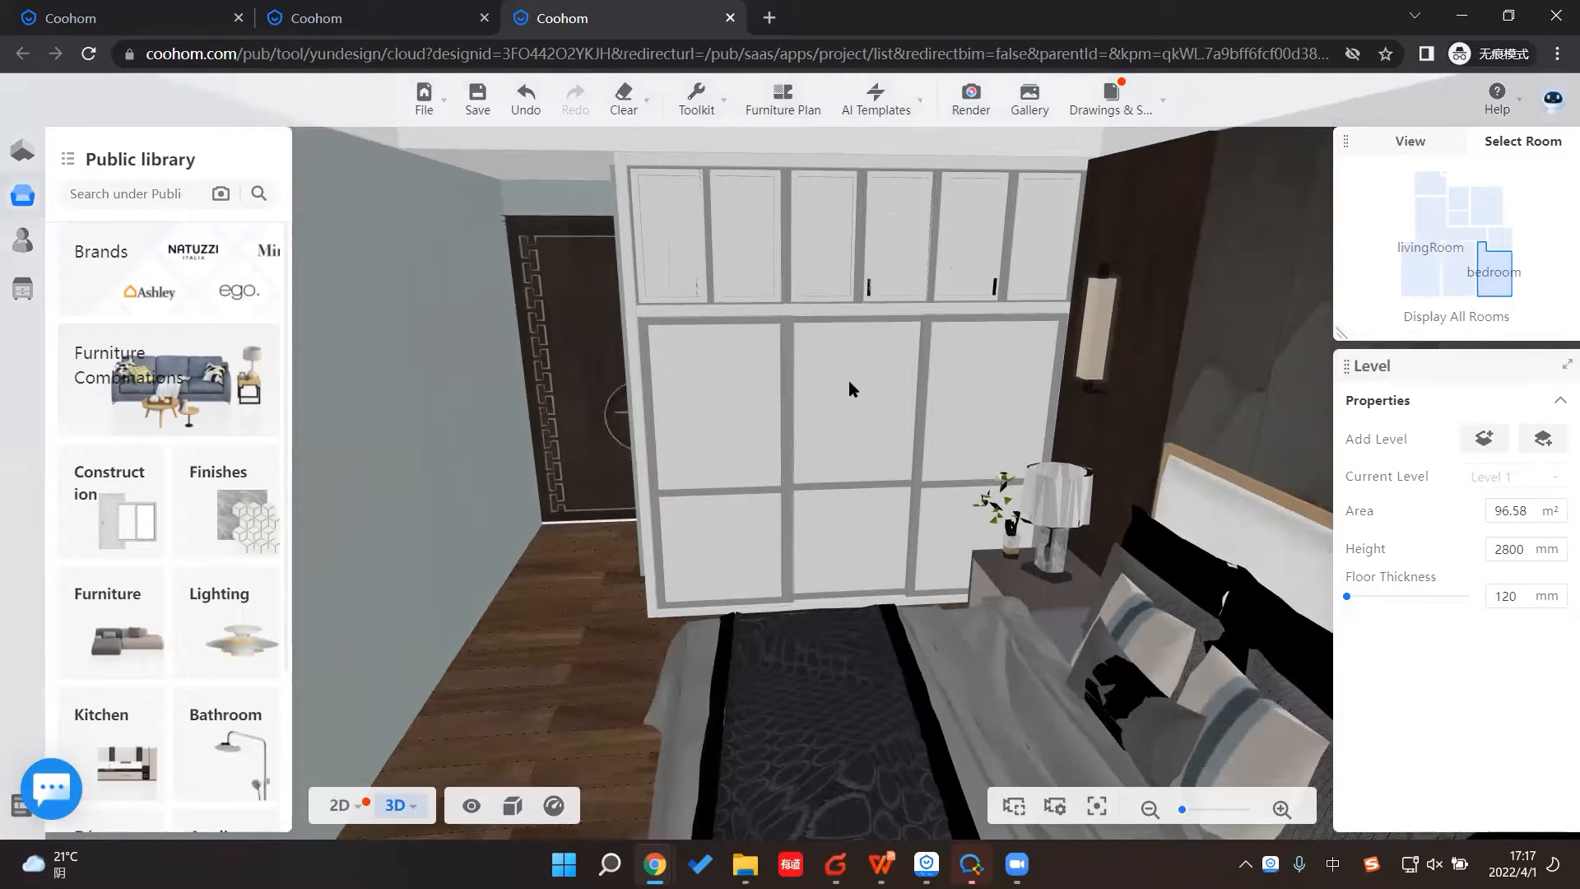
{"action": "left_click", "coordinate": [794, 464]}
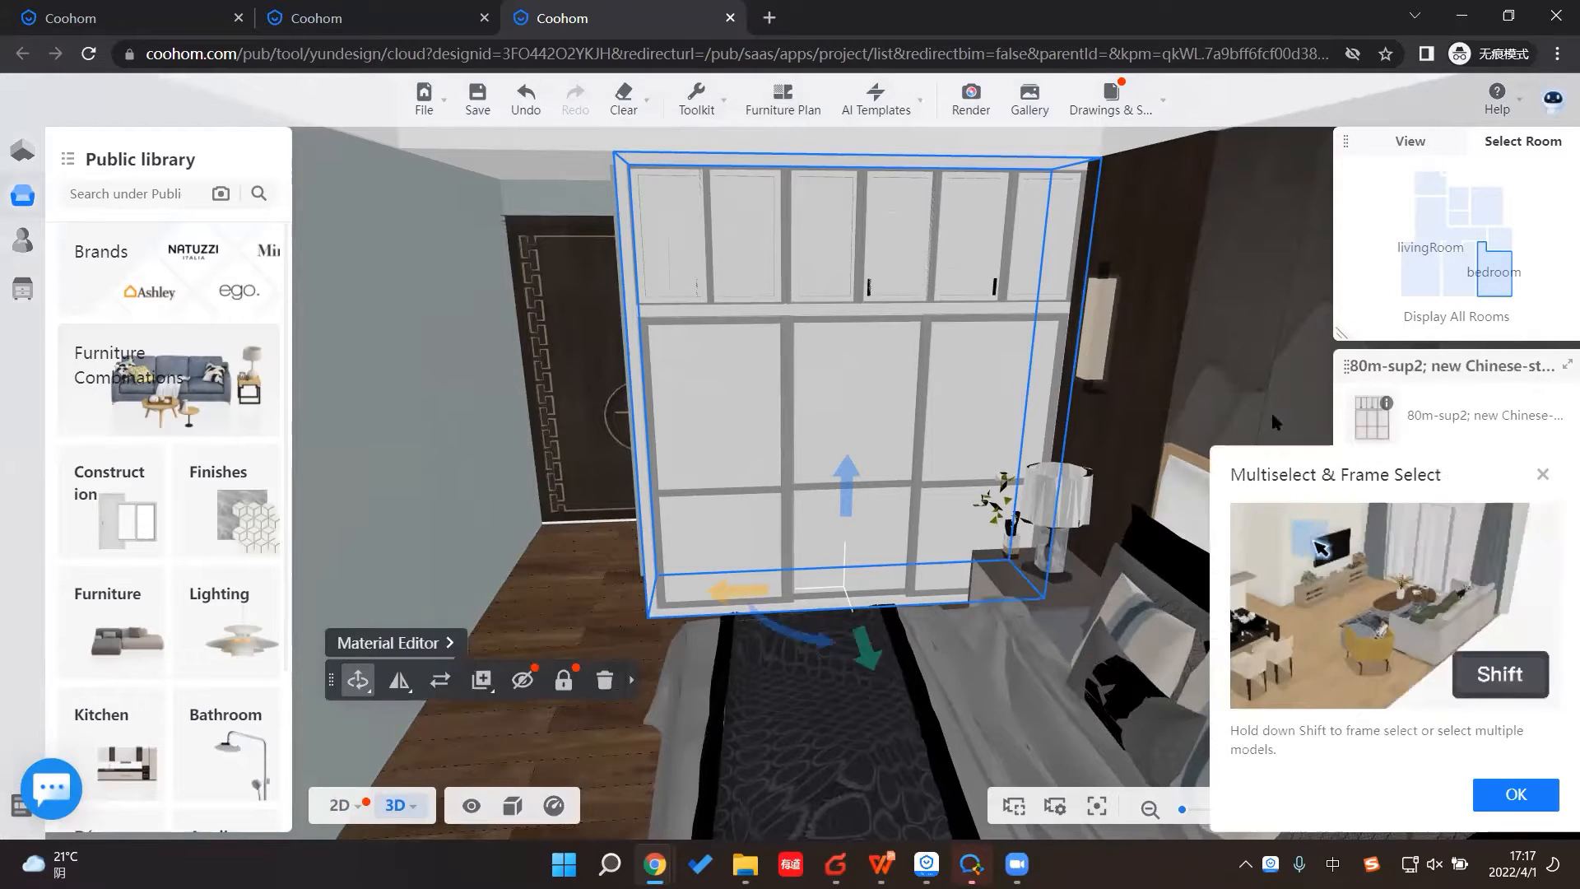
{"action": "left_click", "coordinate": [1543, 474]}
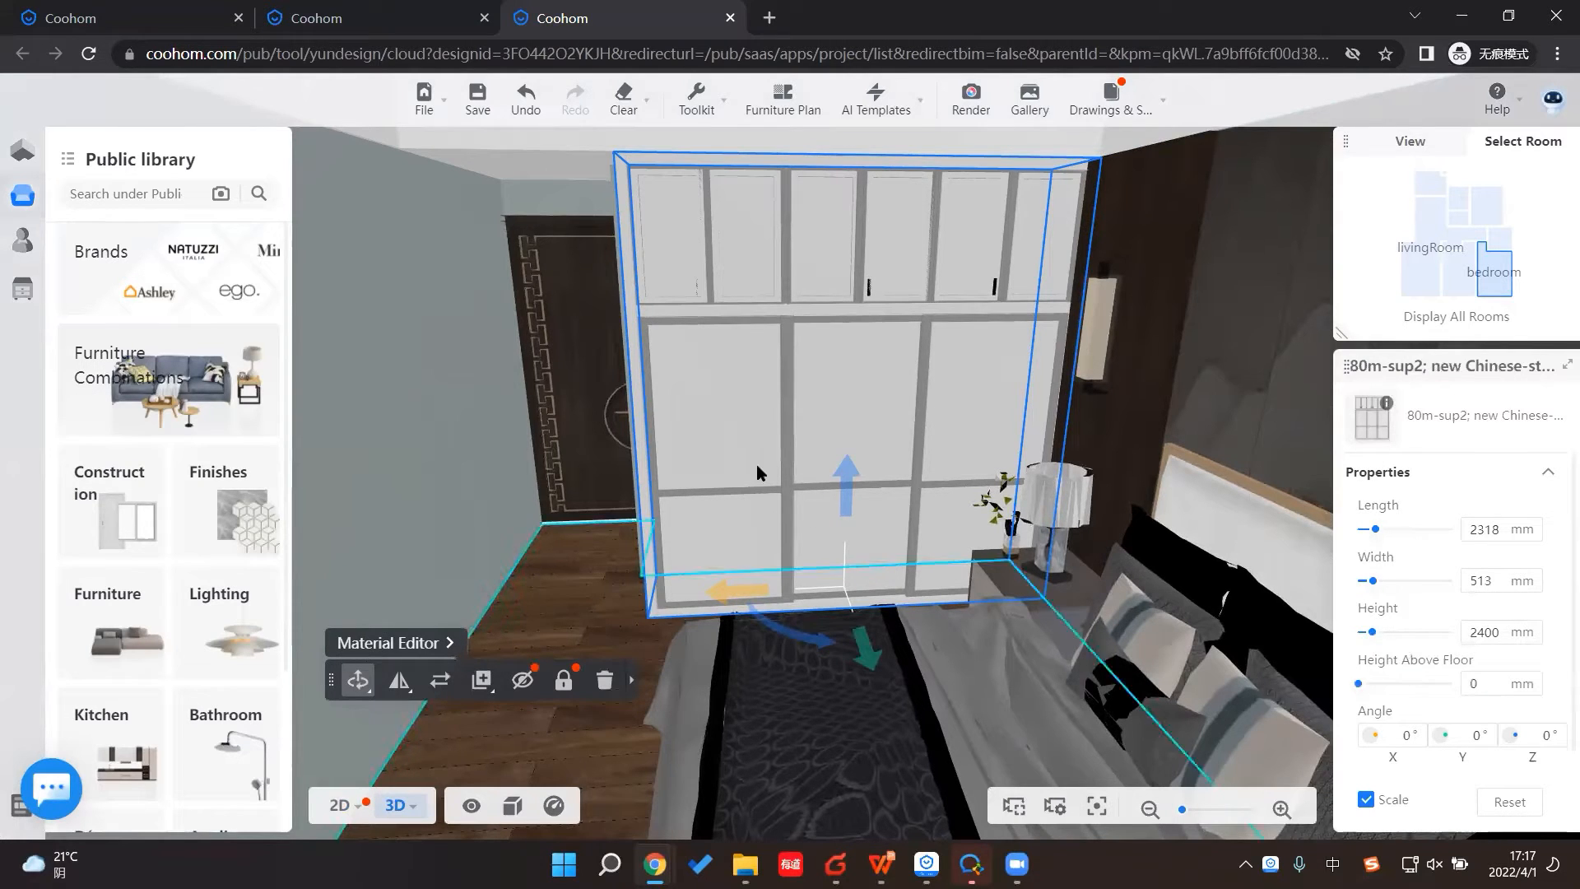
{"action": "key", "text": "Delete"}
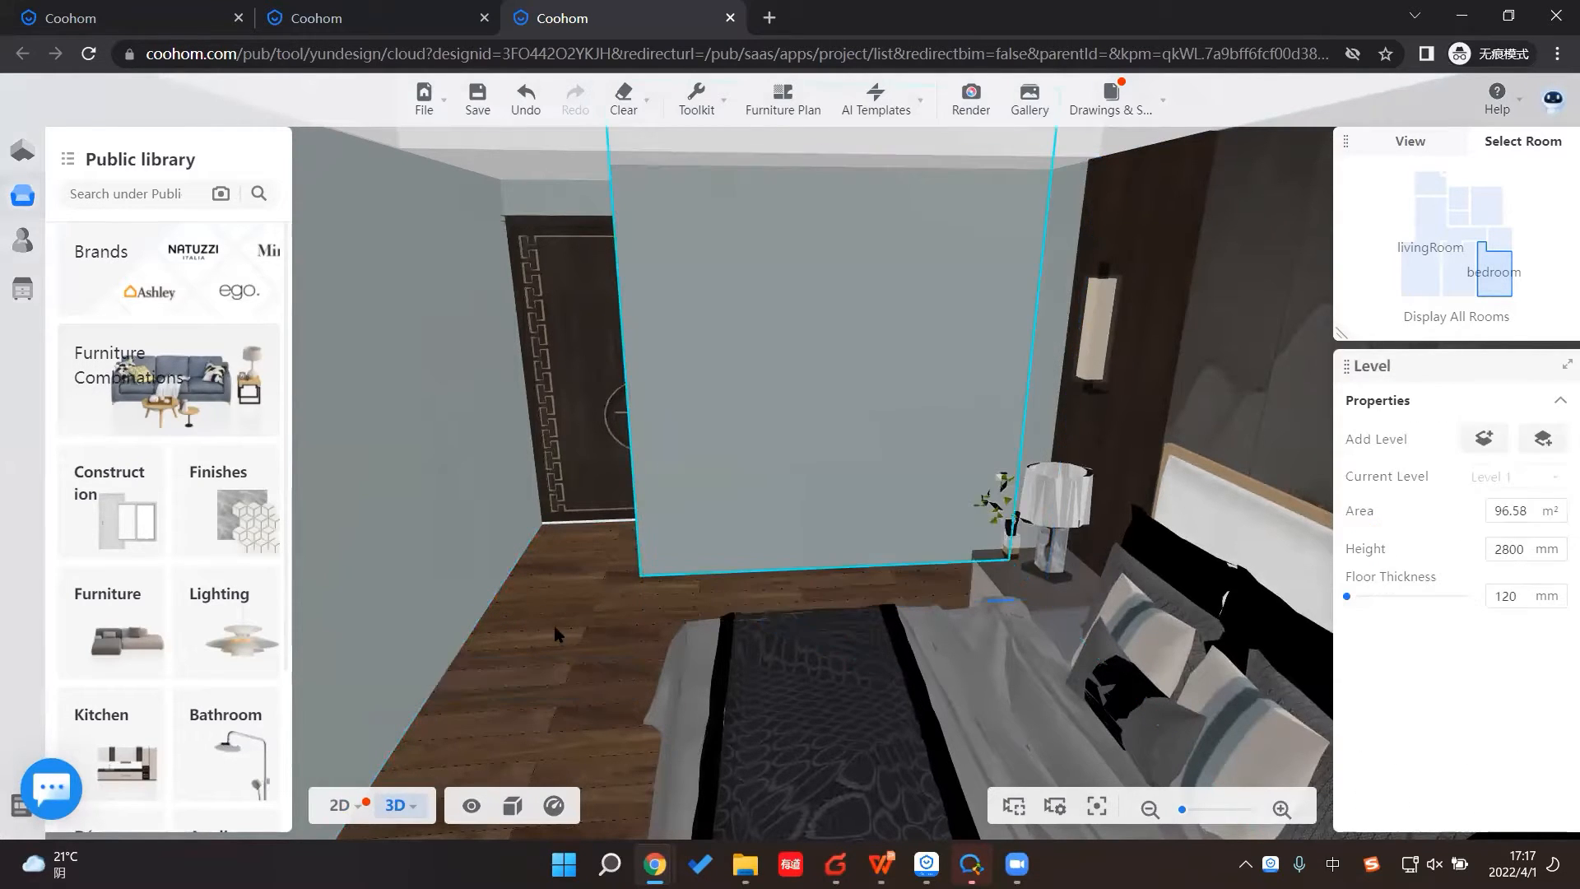
Step: Delete the polygonal suspended ceiling piece that runs above the bedroom's door wall
{"action": "scroll", "coordinate": [757, 465], "scroll_direction": "down", "scroll_amount": 2}
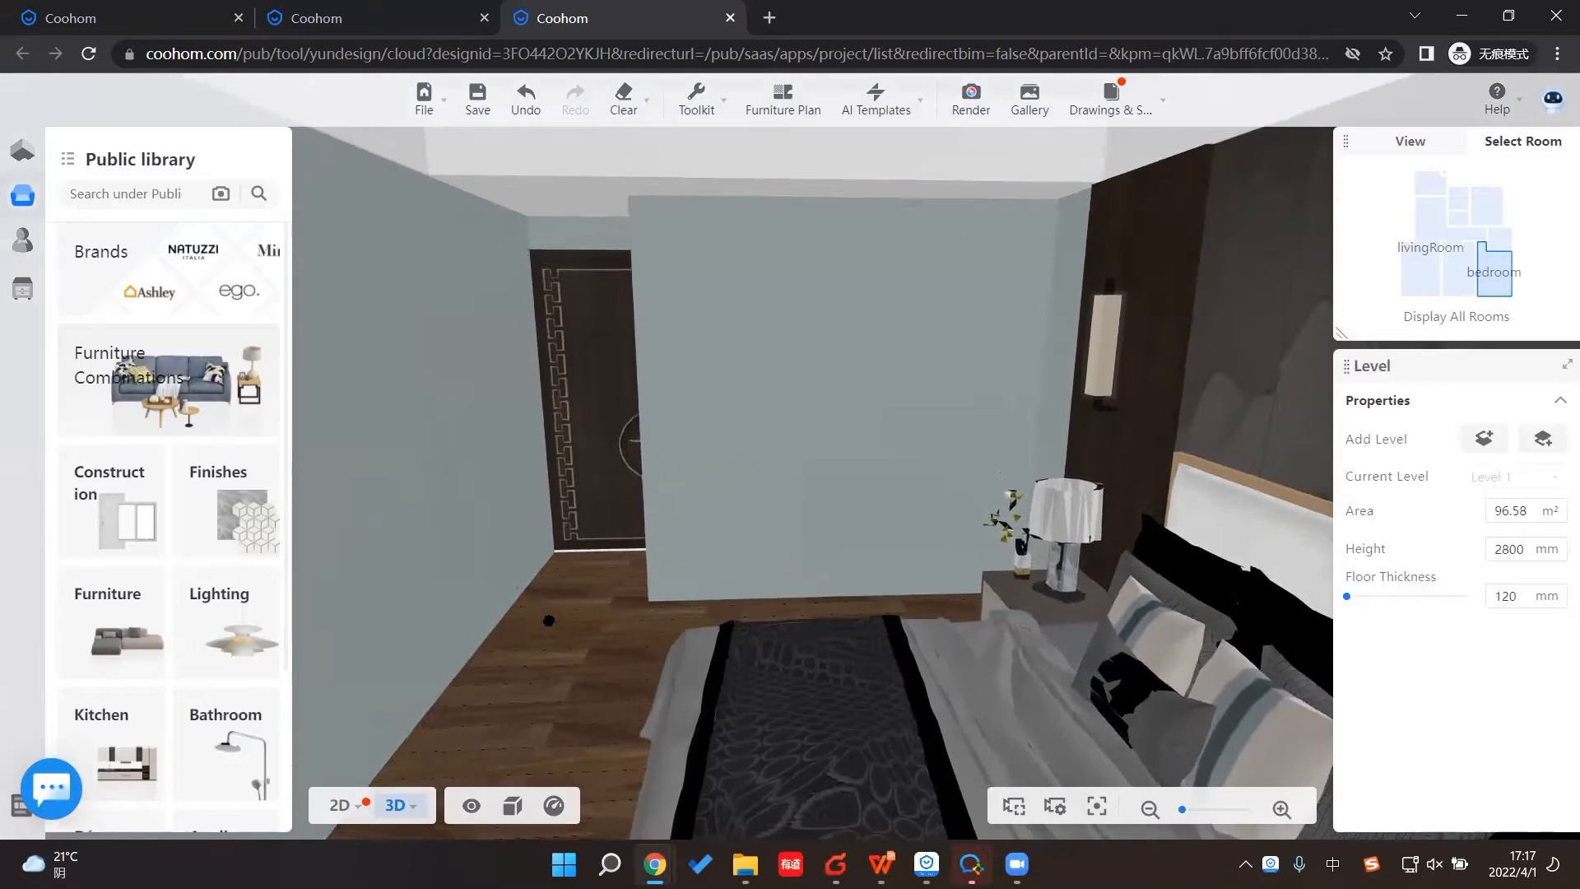
{"action": "left_click", "coordinate": [639, 170]}
{"action": "left_click", "coordinate": [583, 205]}
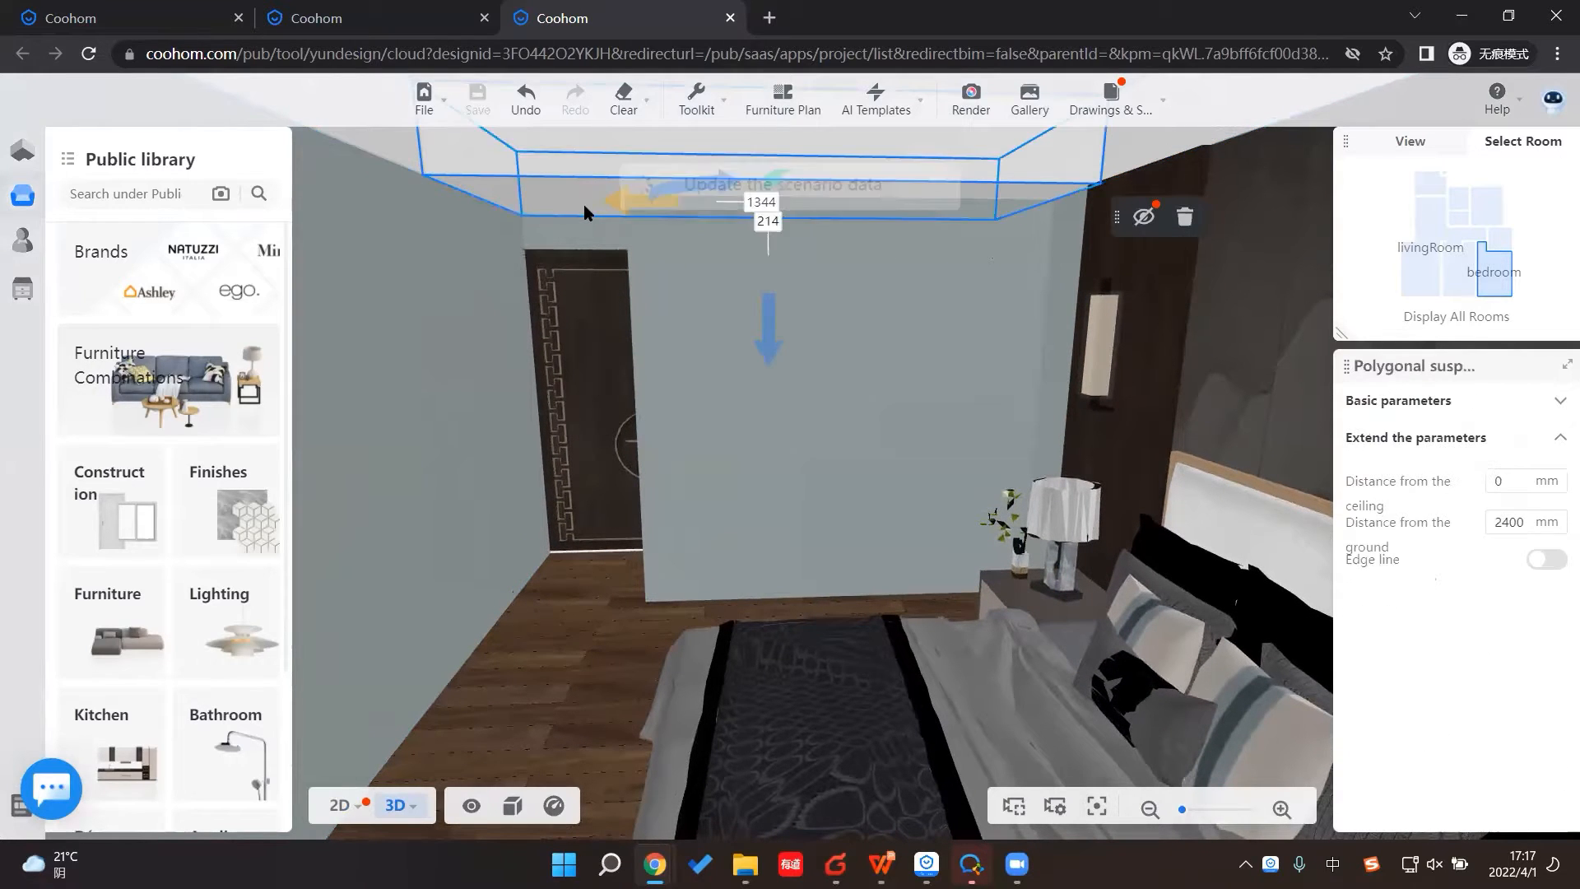
{"action": "key", "text": "Delete"}
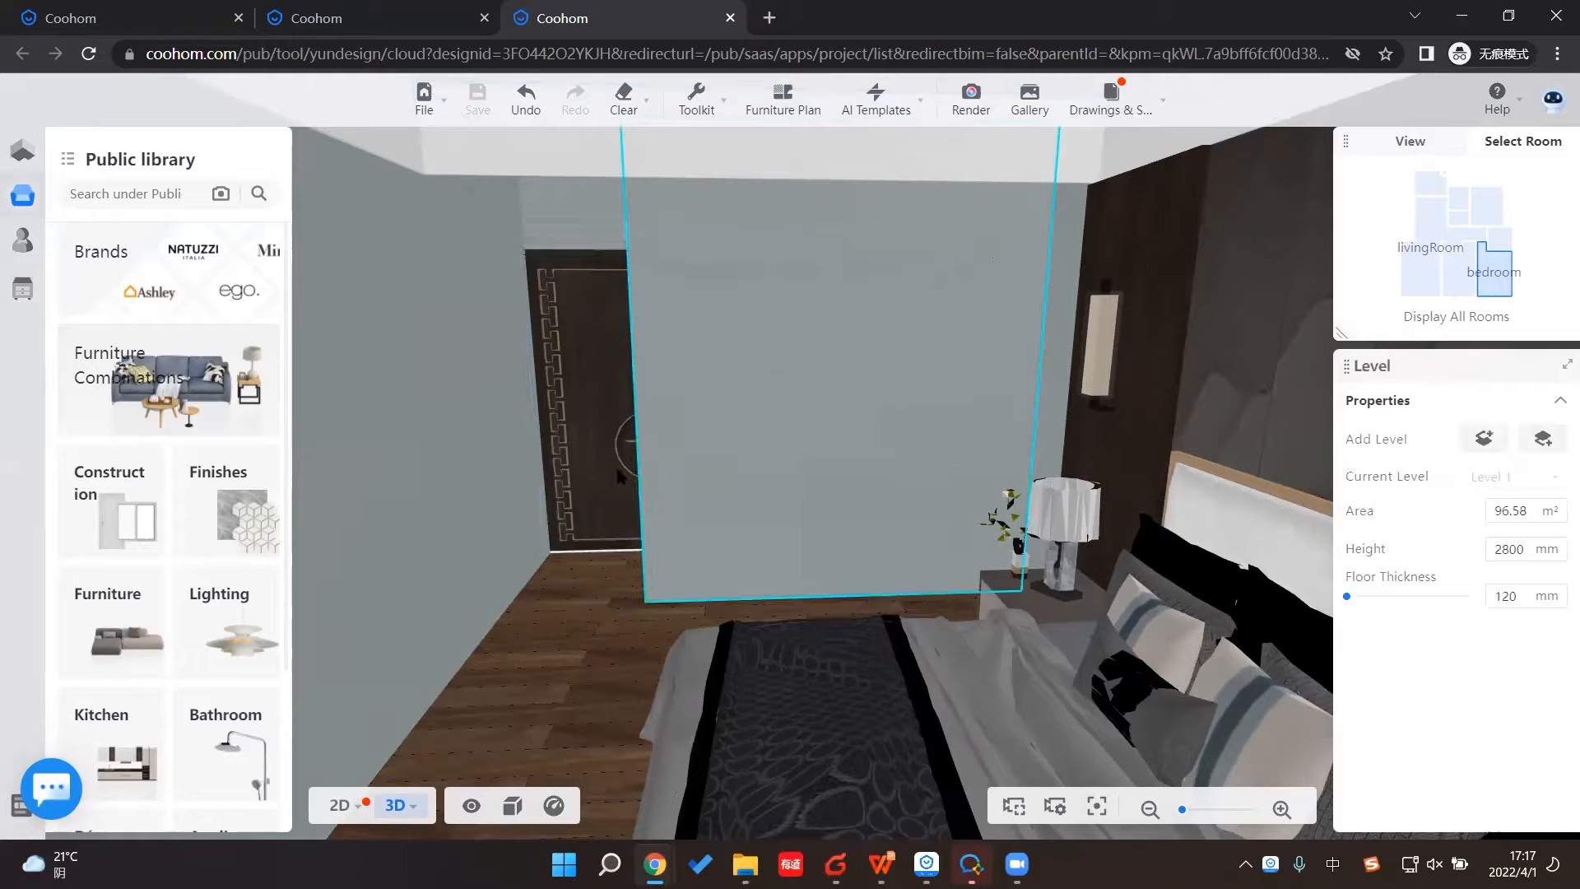
Step: Examine the bedroom's remaining dropped ceiling along the door wall and how it can be edited
{"action": "scroll", "coordinate": [609, 617], "scroll_direction": "up", "scroll_amount": 2}
{"action": "left_click_drag", "start_coordinate": [661, 592], "coordinate": [572, 586]}
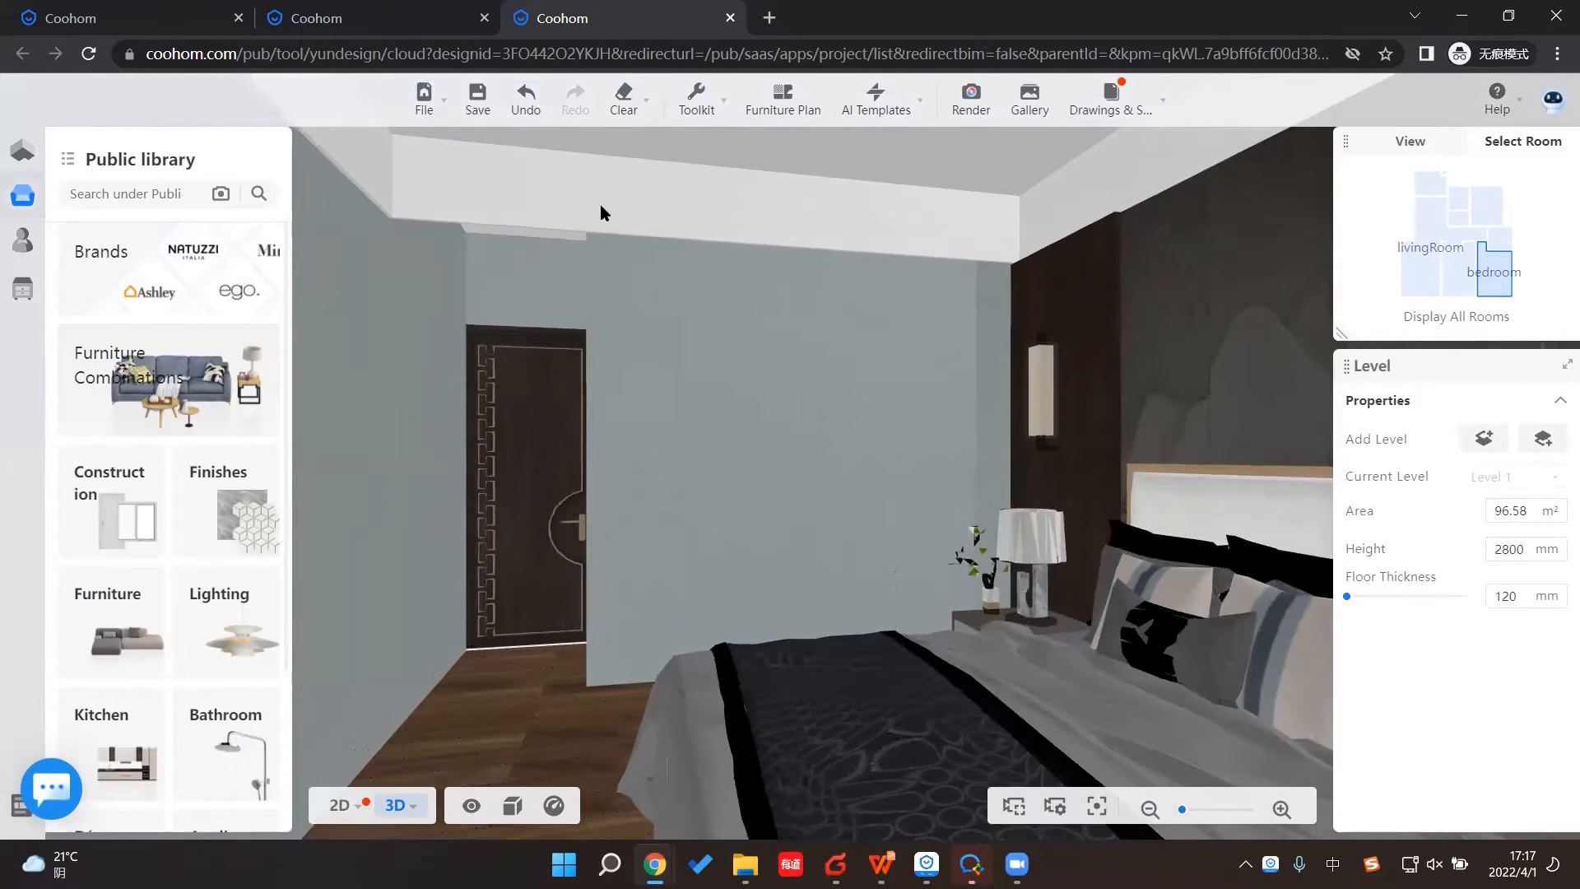
{"action": "left_click", "coordinate": [597, 203]}
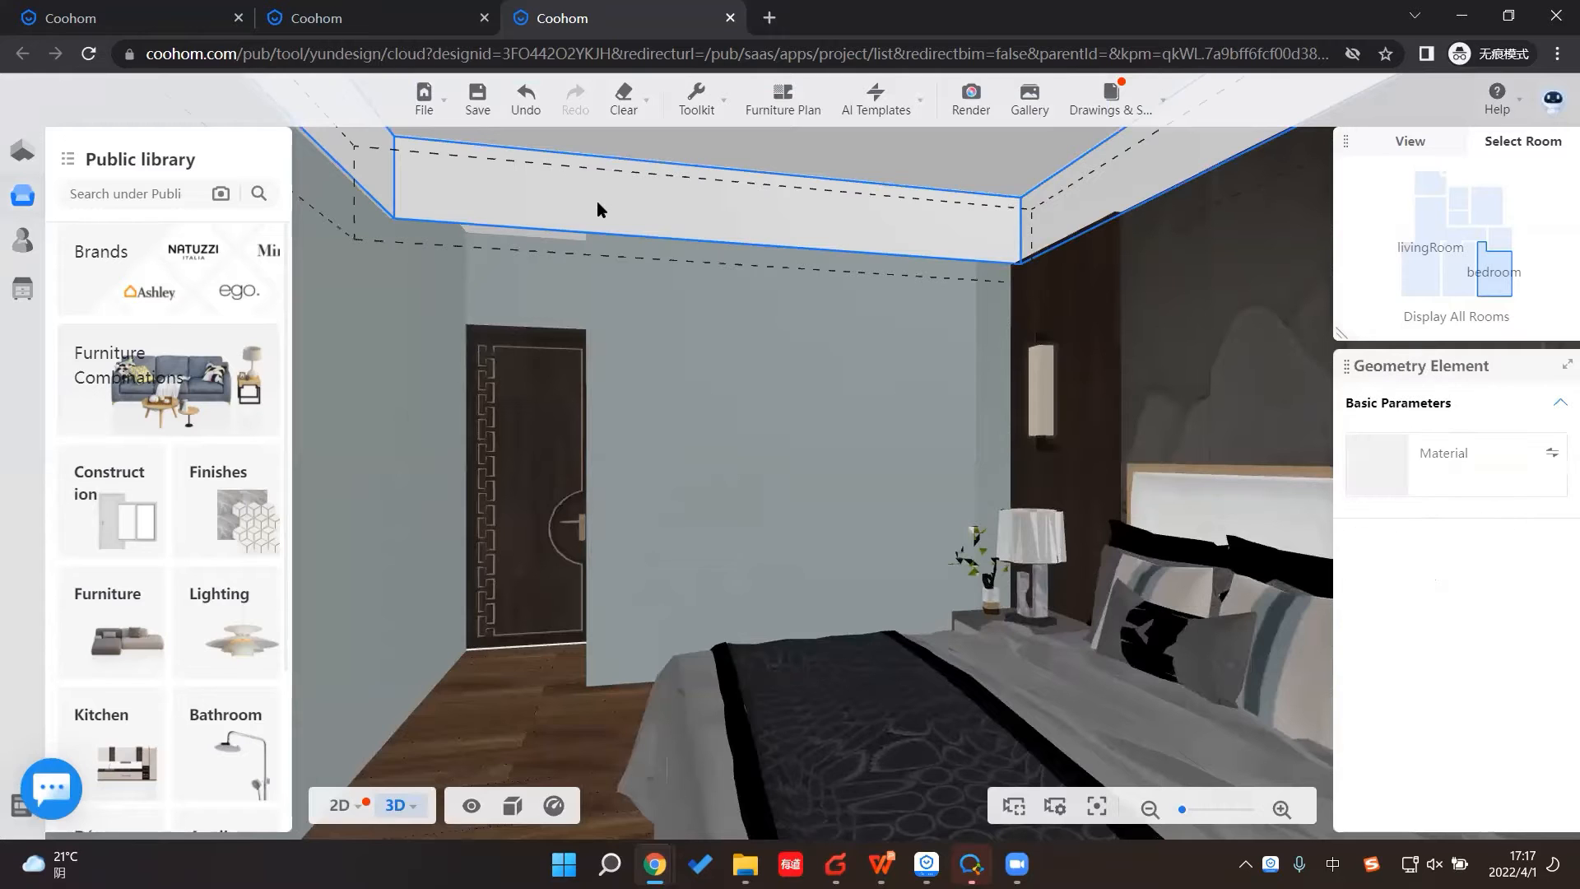
{"action": "left_click_drag", "start_coordinate": [596, 572], "coordinate": [563, 569]}
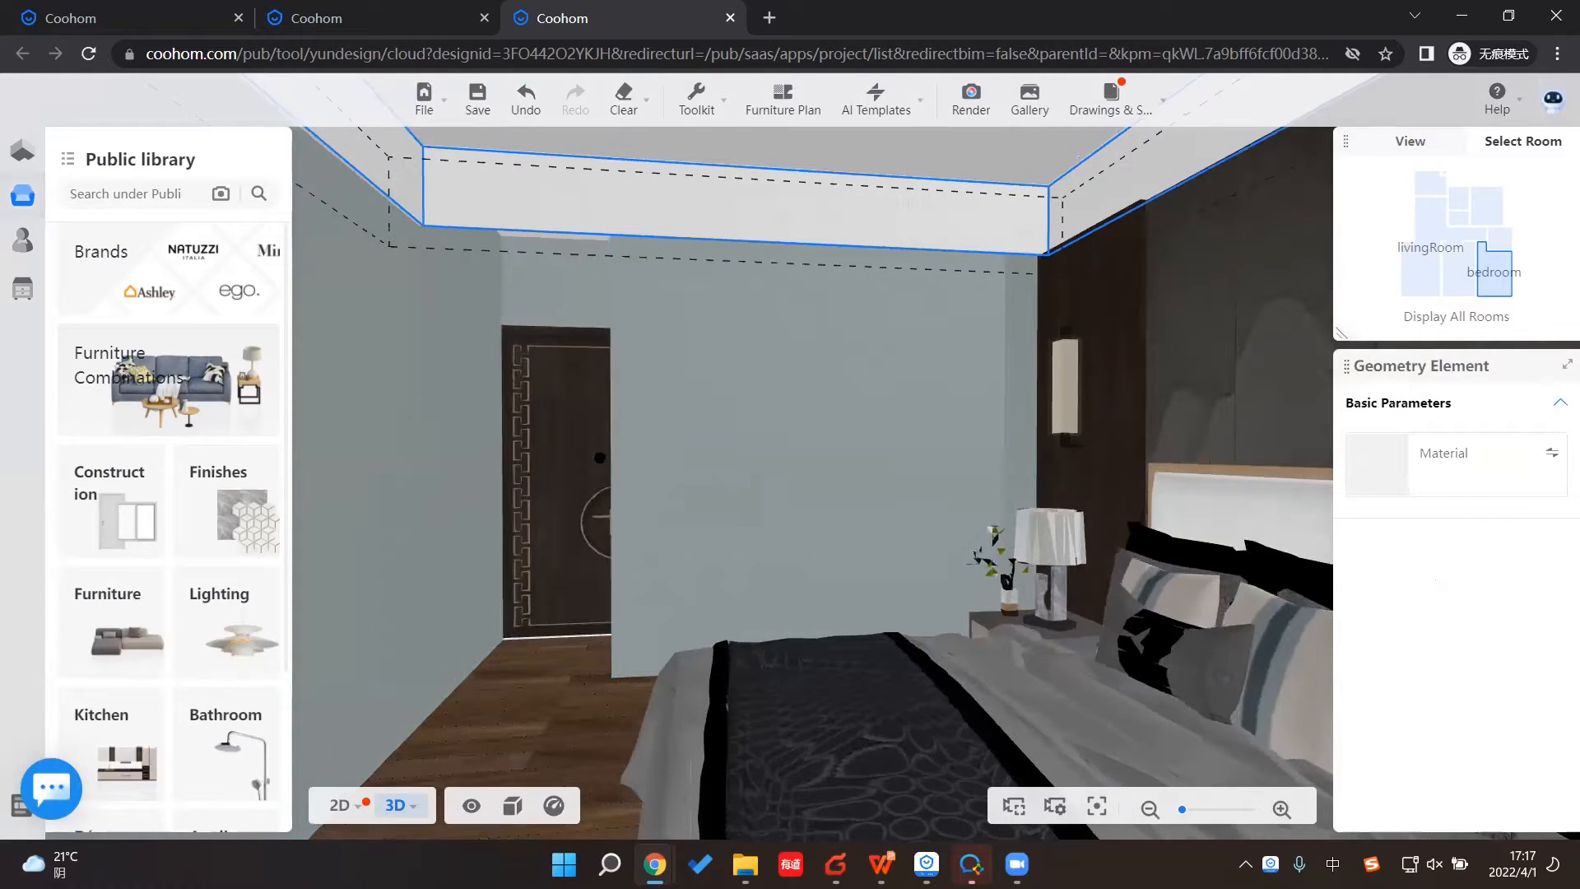
{"action": "left_click", "coordinate": [556, 707]}
{"action": "left_click_drag", "start_coordinate": [546, 698], "coordinate": [576, 691]}
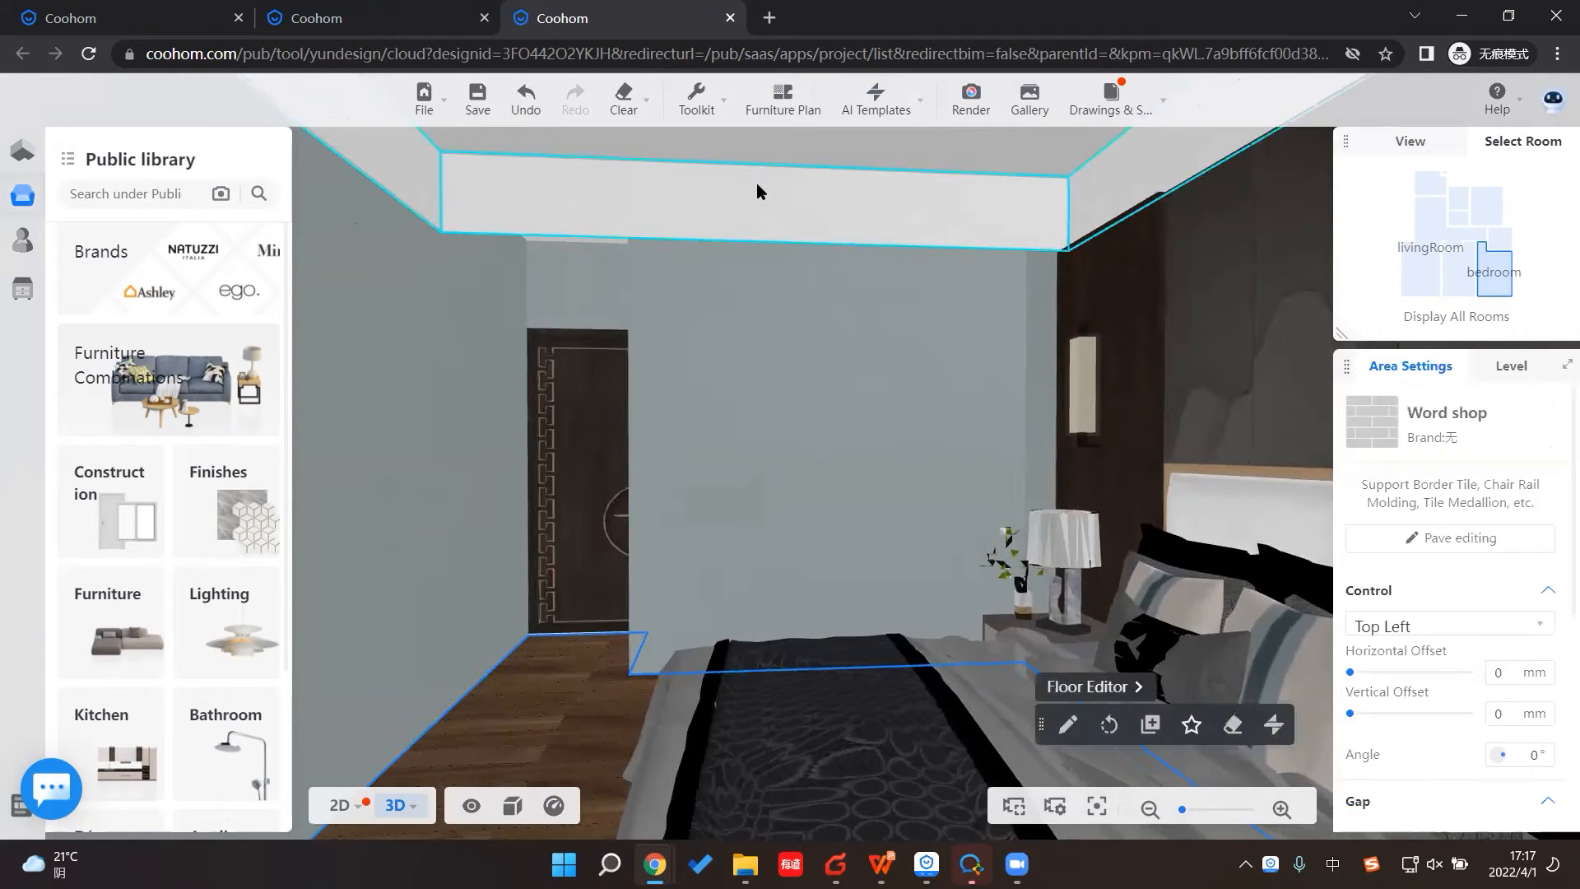
{"action": "left_click", "coordinate": [759, 201]}
{"action": "left_click", "coordinate": [760, 204]}
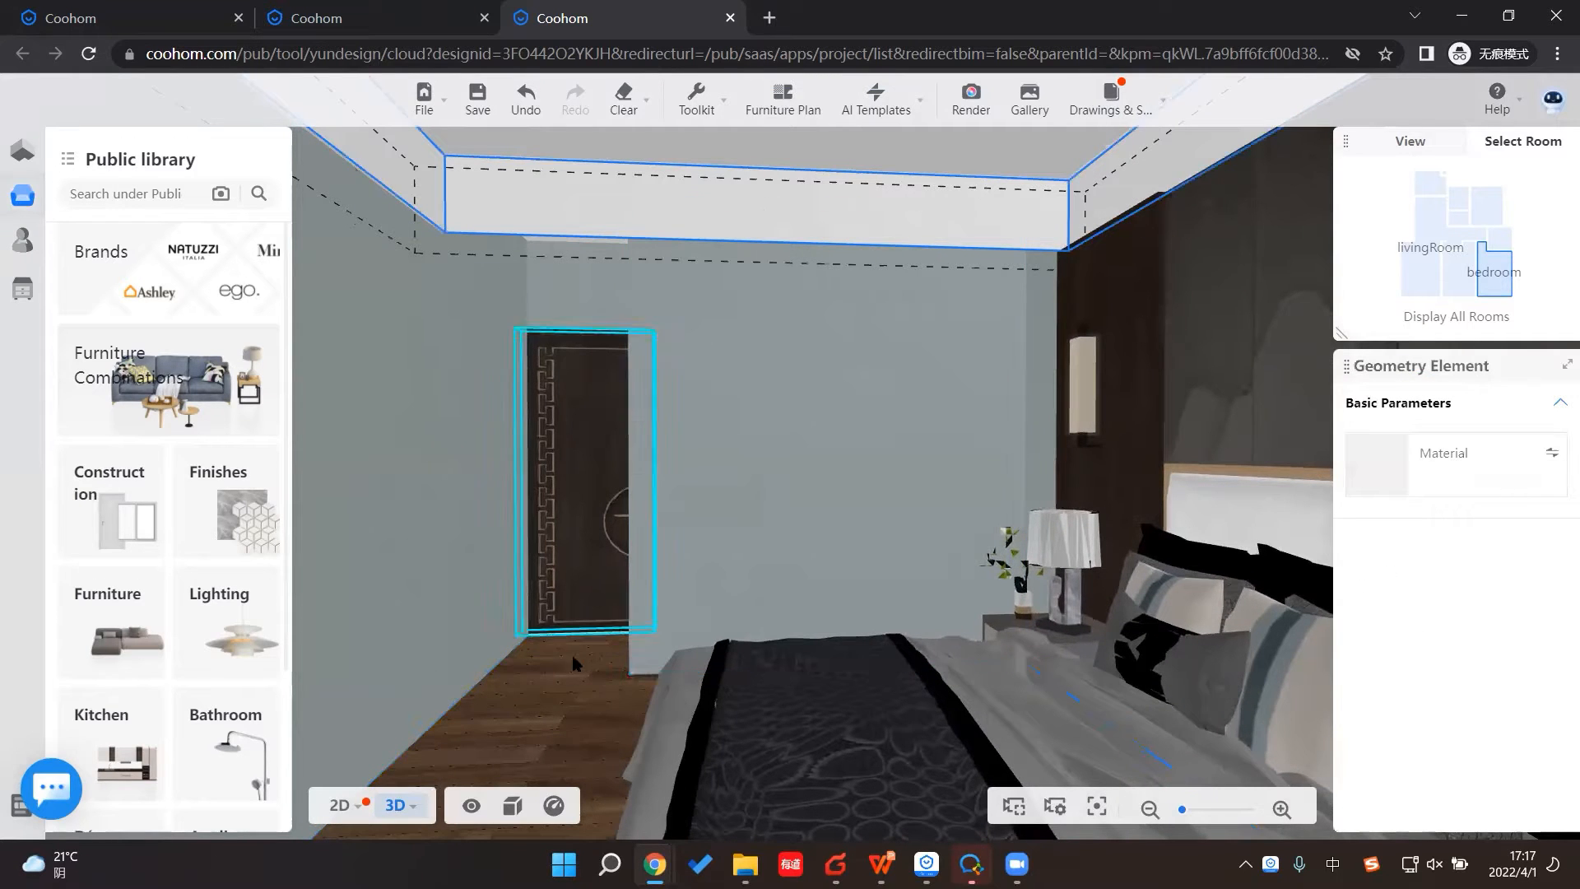
{"action": "left_click", "coordinate": [547, 706]}
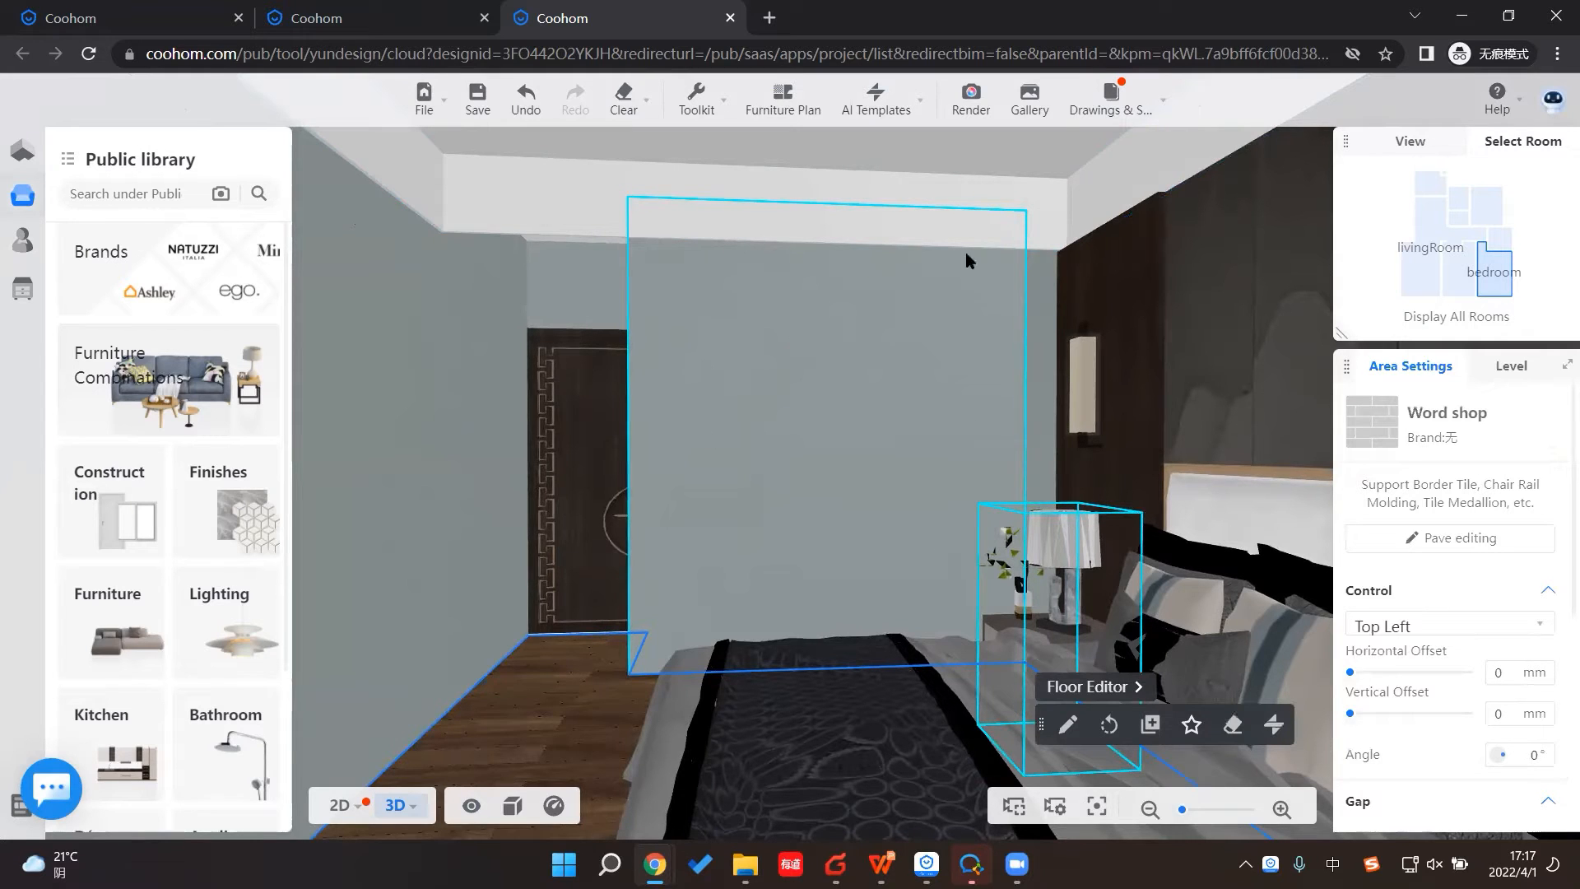
Step: Hide the floor furniture and wall decors in the bedroom's 3D view
{"action": "left_click", "coordinate": [472, 808]}
{"action": "mouse_move", "coordinate": [460, 613]}
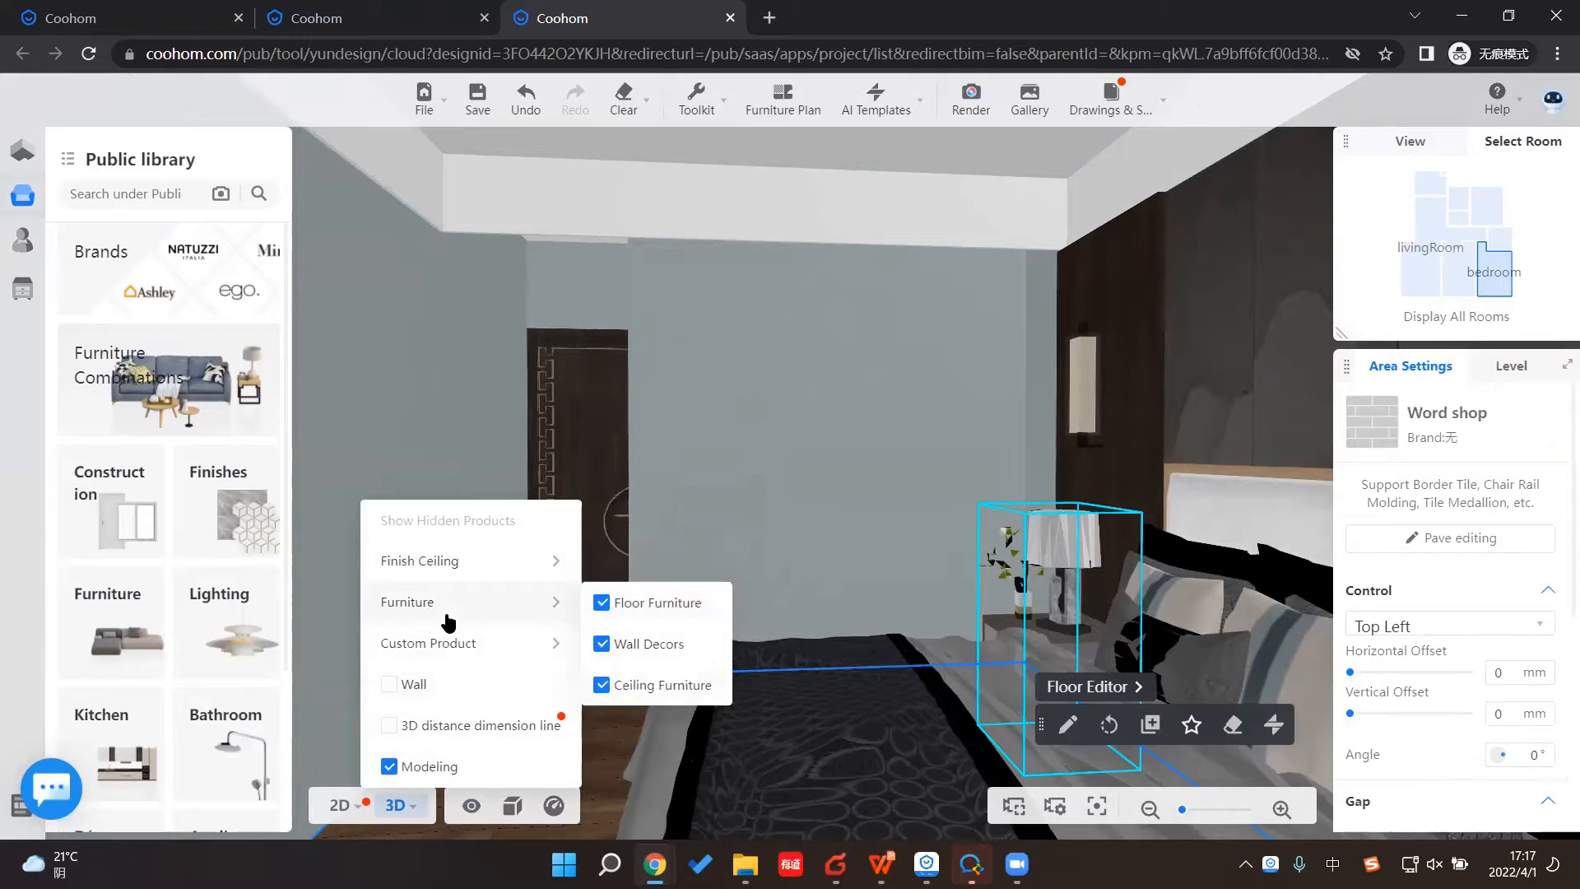
{"action": "left_click", "coordinate": [601, 602]}
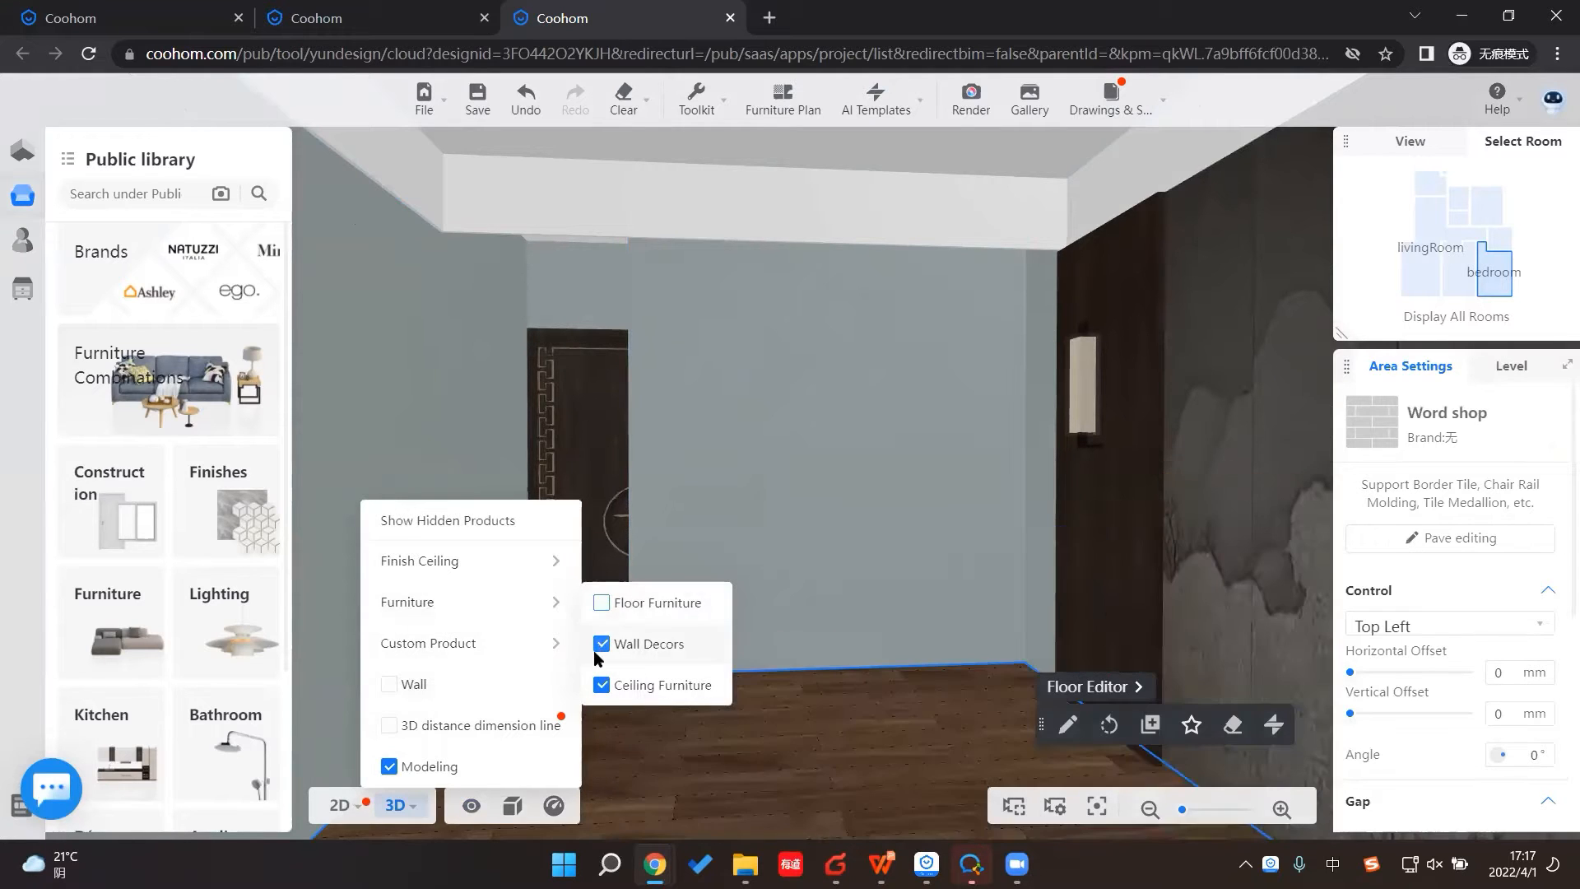
{"action": "left_click", "coordinate": [473, 808]}
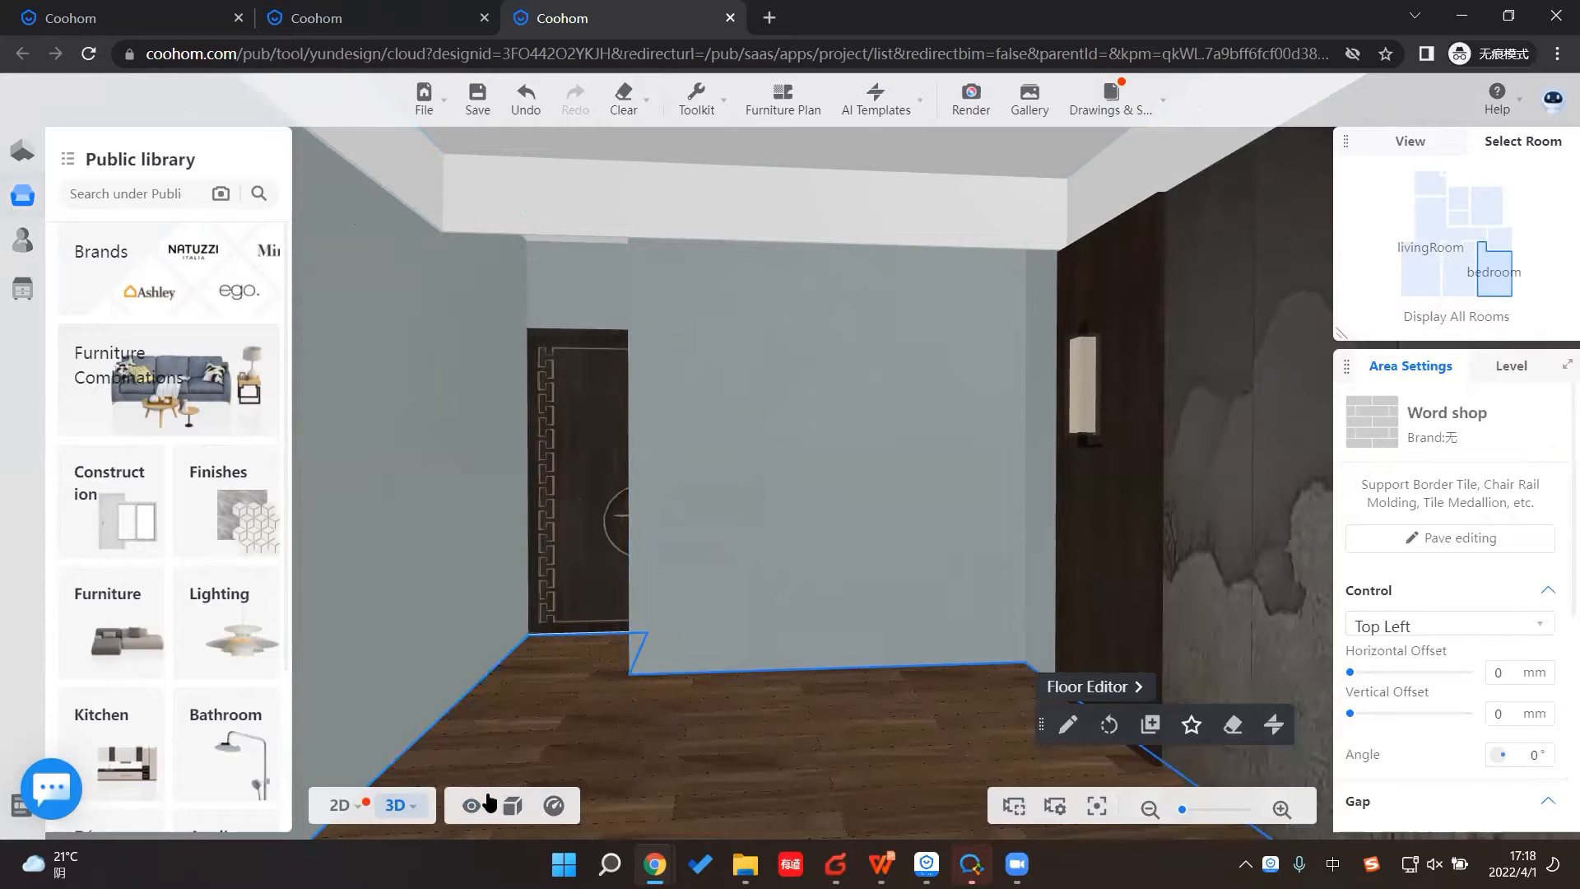
{"action": "left_click", "coordinate": [467, 809]}
{"action": "mouse_move", "coordinate": [465, 608]}
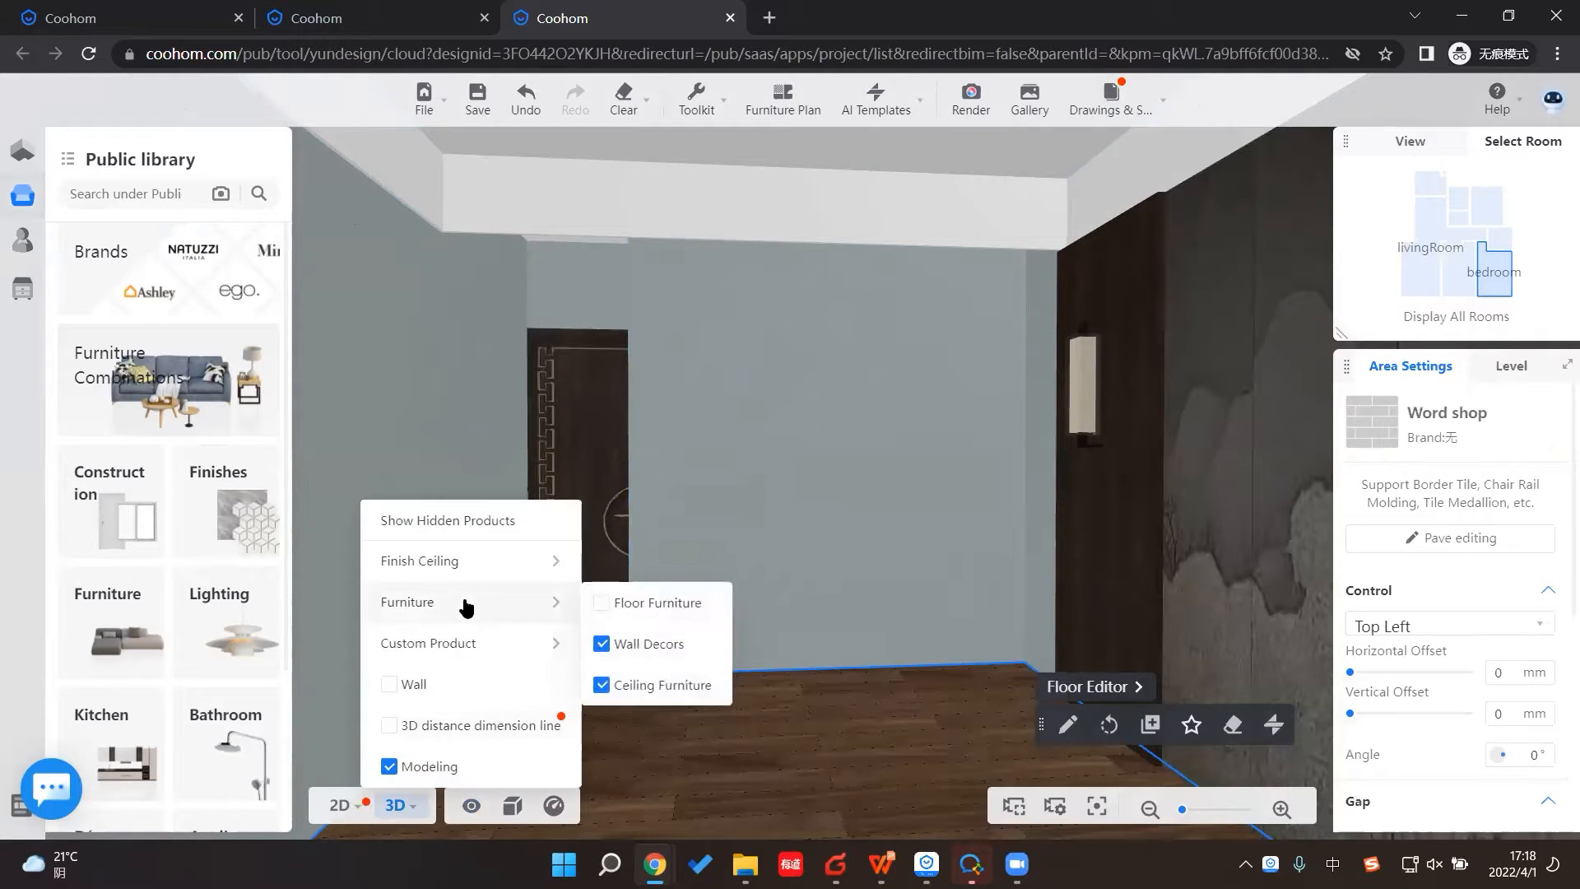
{"action": "left_click", "coordinate": [601, 645]}
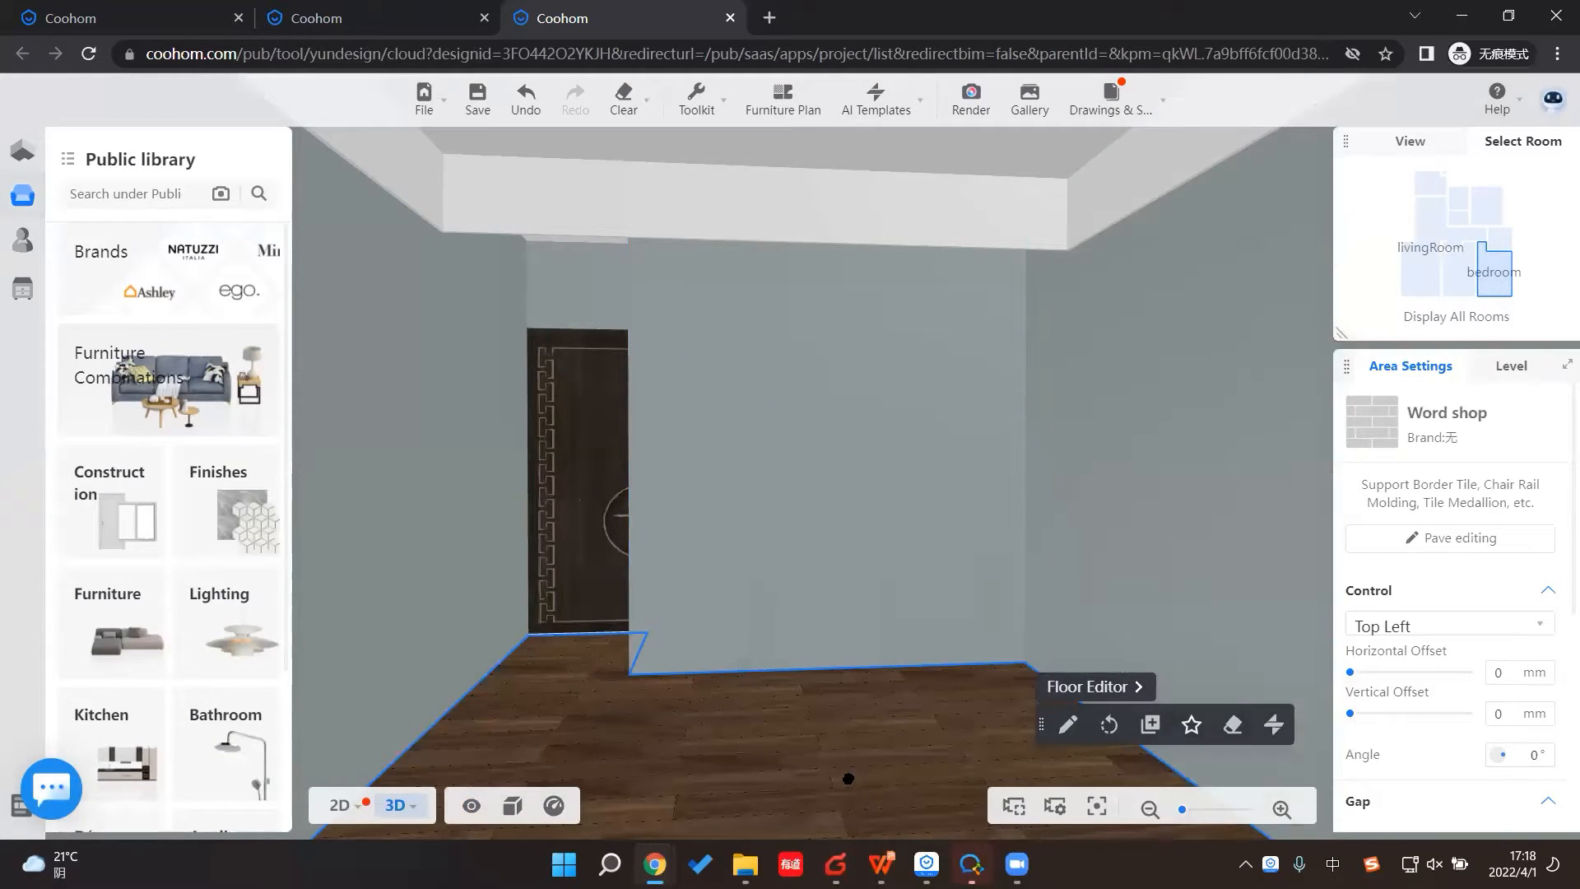
Step: Facing the bedroom's door wall, open the Custom Furniture tool and expand its Public Catalog to the full browsing view
{"action": "left_click_drag", "start_coordinate": [848, 779], "coordinate": [880, 779]}
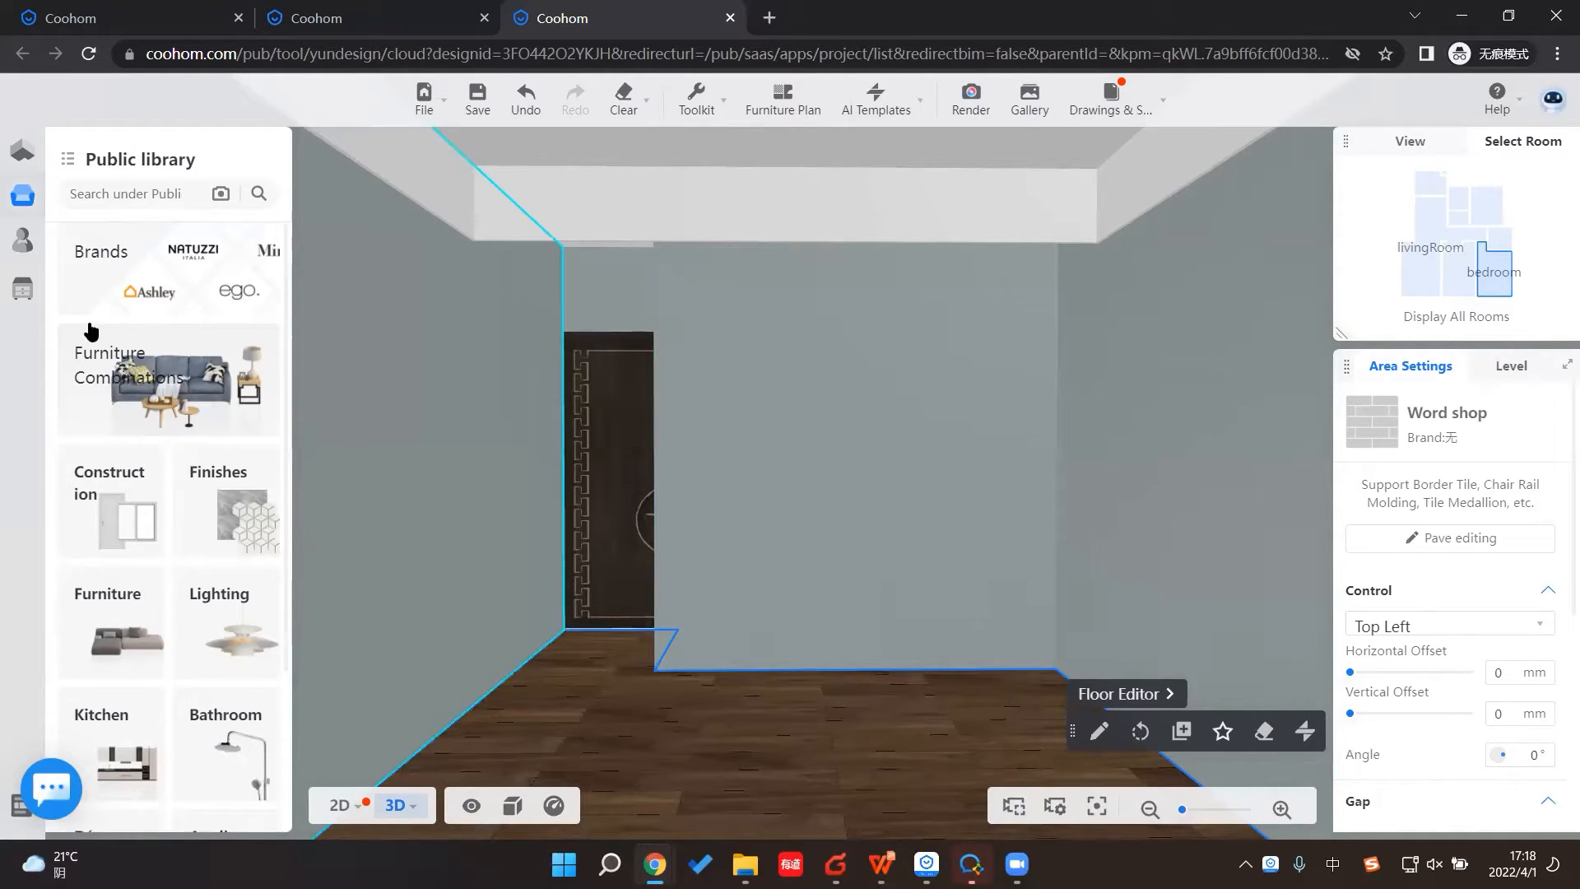
{"action": "left_click", "coordinate": [28, 293]}
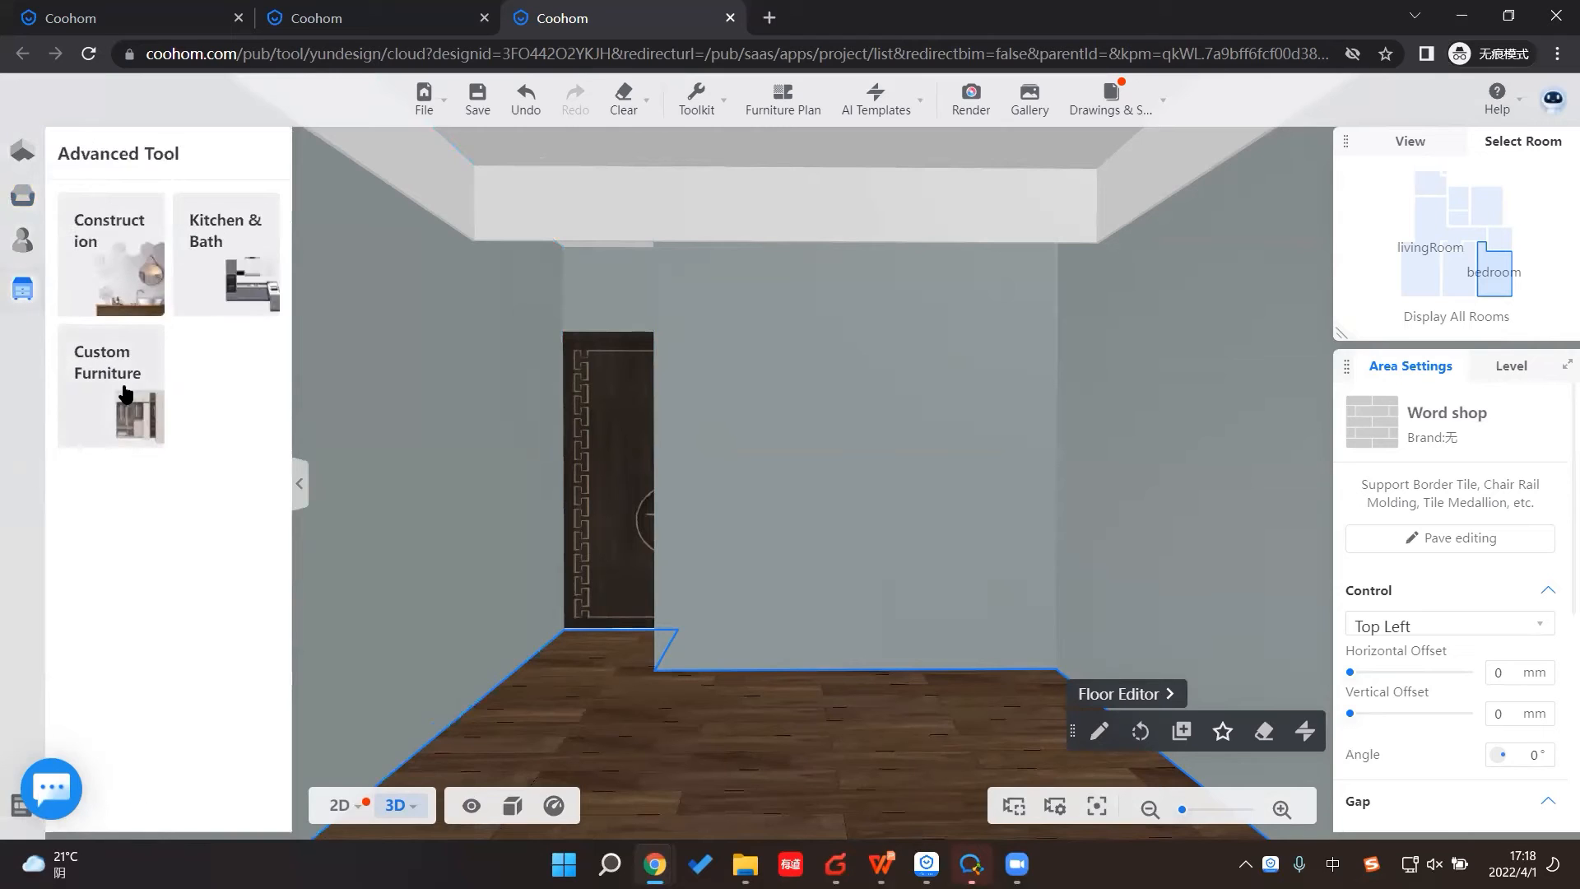
{"action": "left_click", "coordinate": [125, 395]}
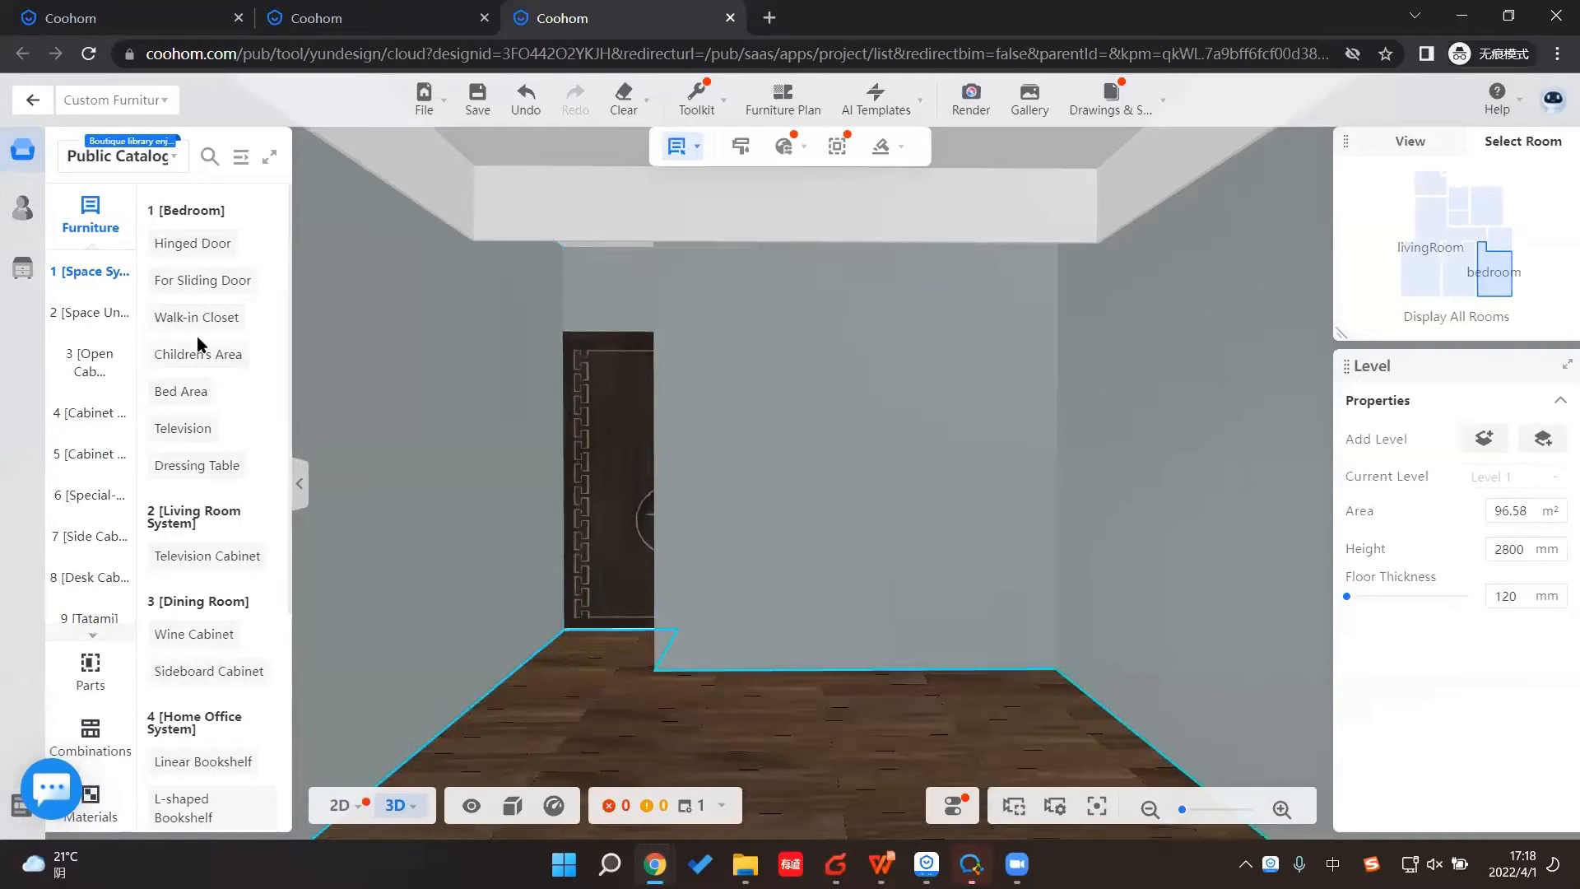
{"action": "left_click", "coordinate": [245, 156]}
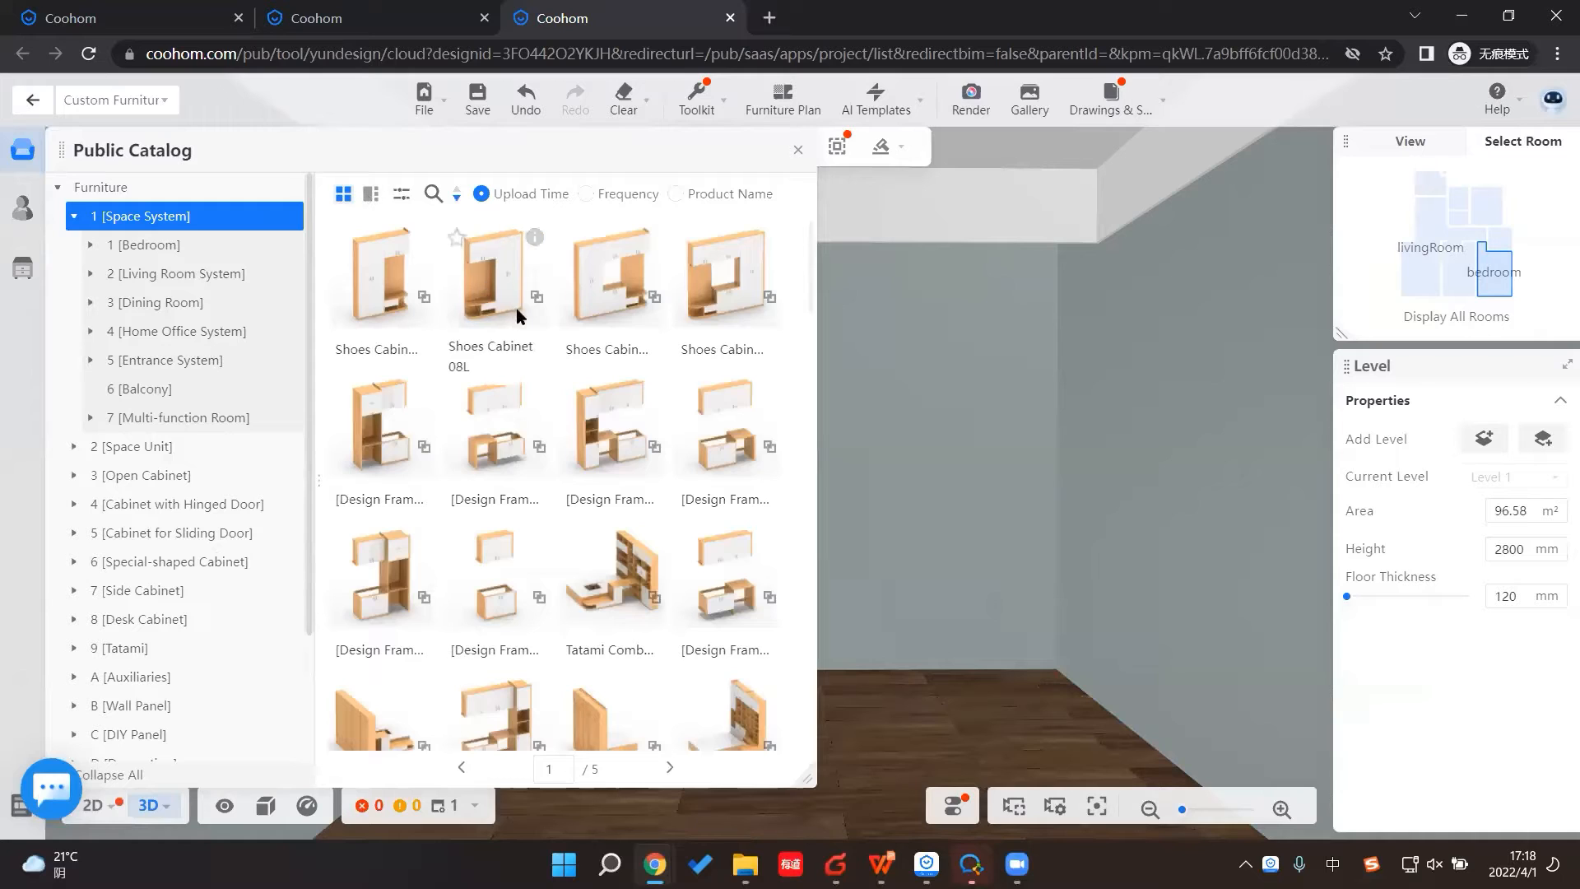
Step: Place the Sliding Door Area04L wardrobe from the Bedroom sliding-door category against the door wall and return the catalog to compact view
{"action": "left_click", "coordinate": [123, 245]}
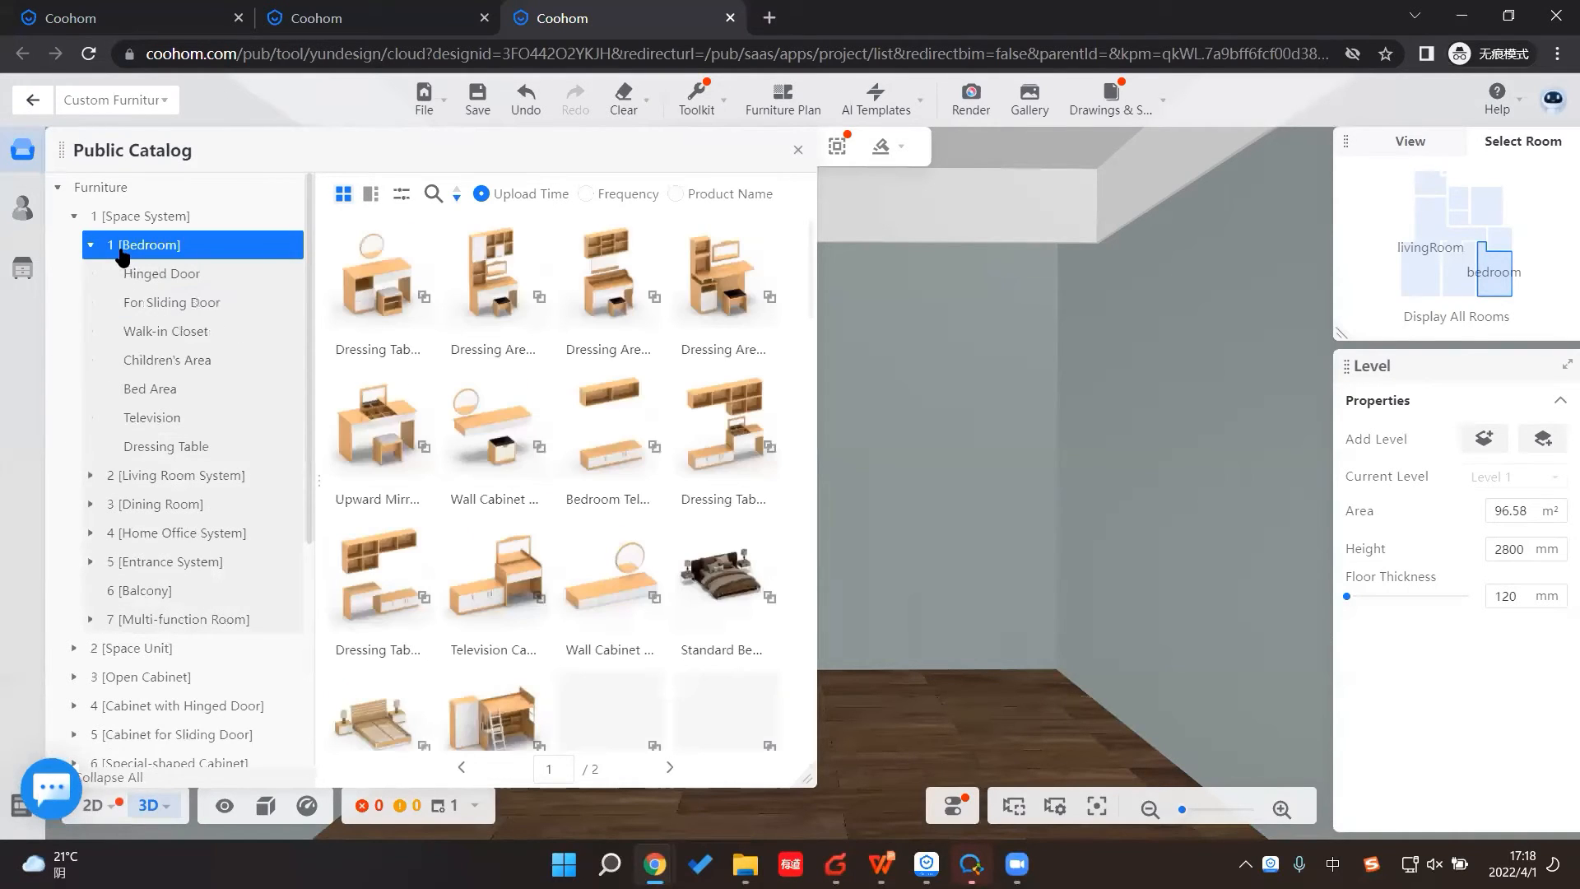
{"action": "left_click", "coordinate": [144, 306]}
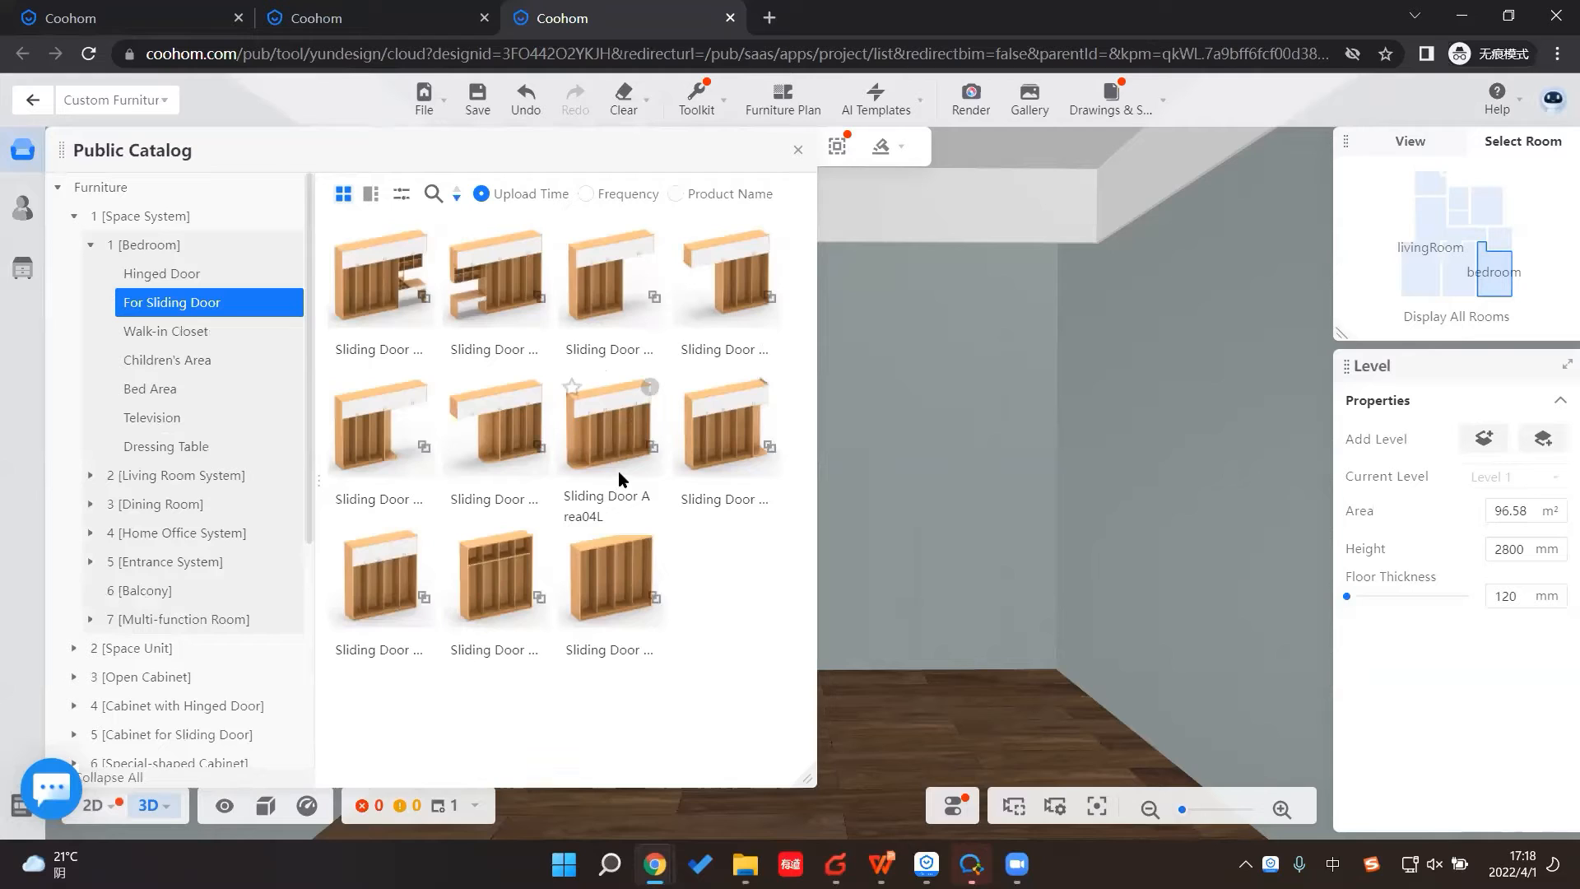
{"action": "left_click", "coordinate": [604, 413]}
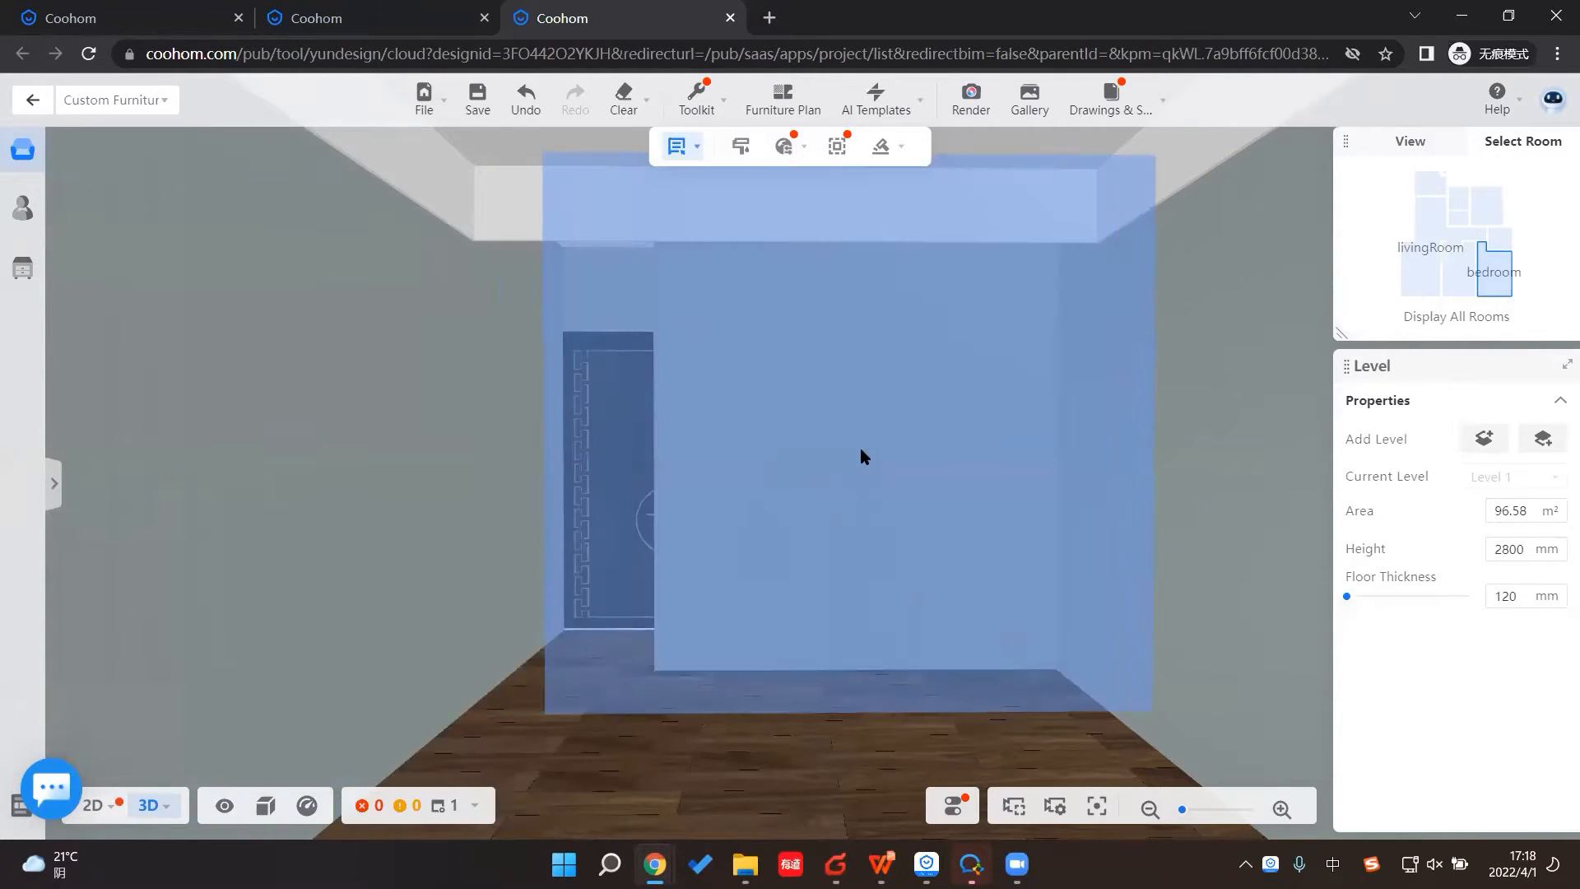
{"action": "left_click", "coordinate": [798, 774]}
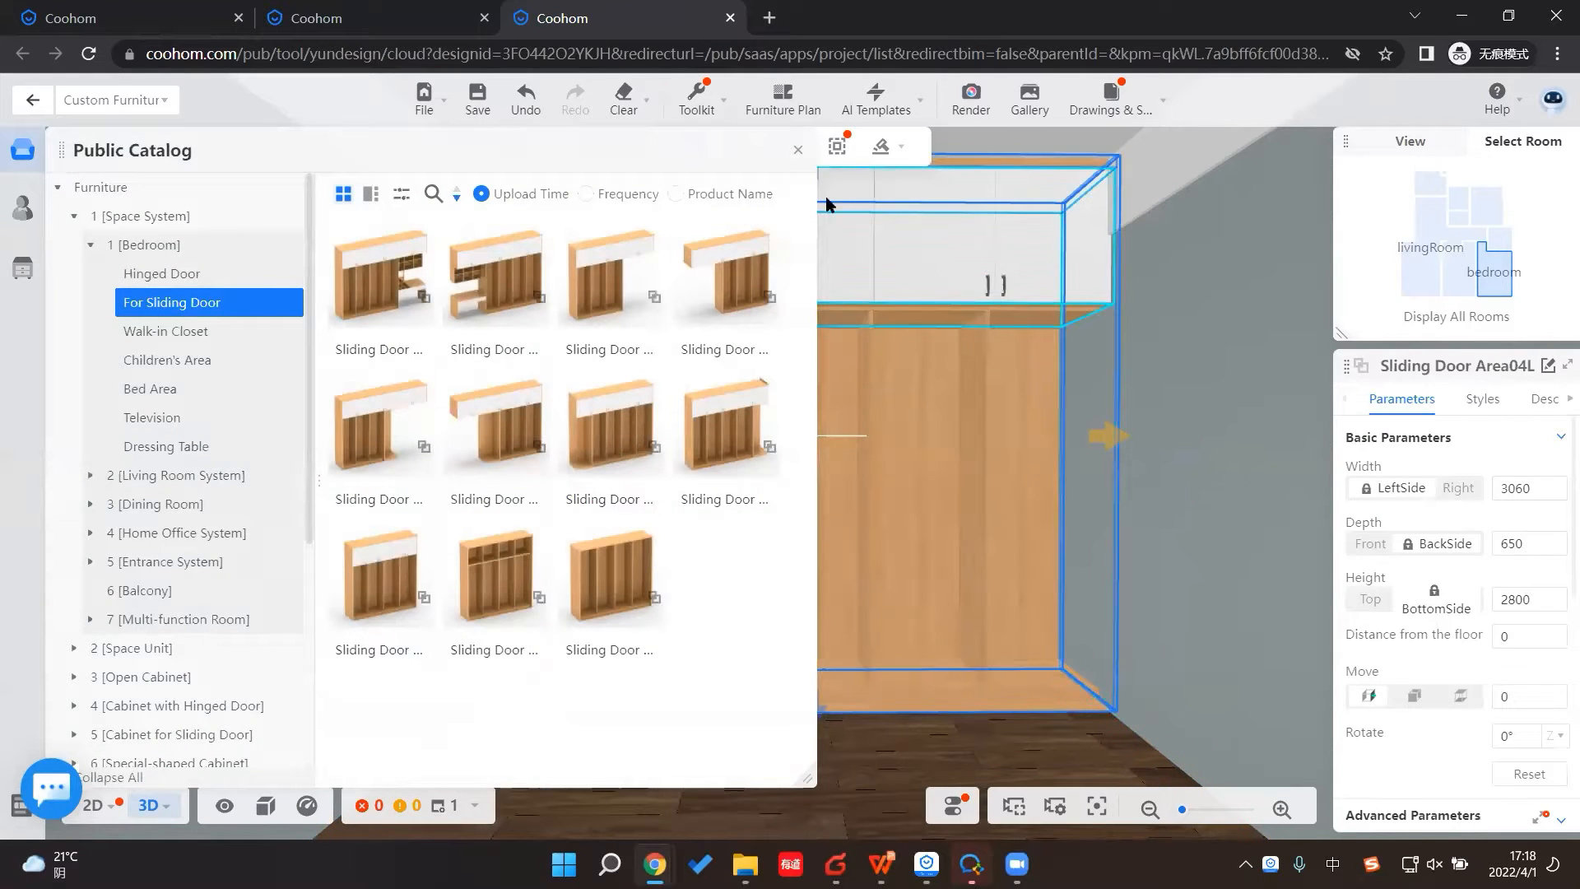
{"action": "left_click", "coordinate": [798, 151]}
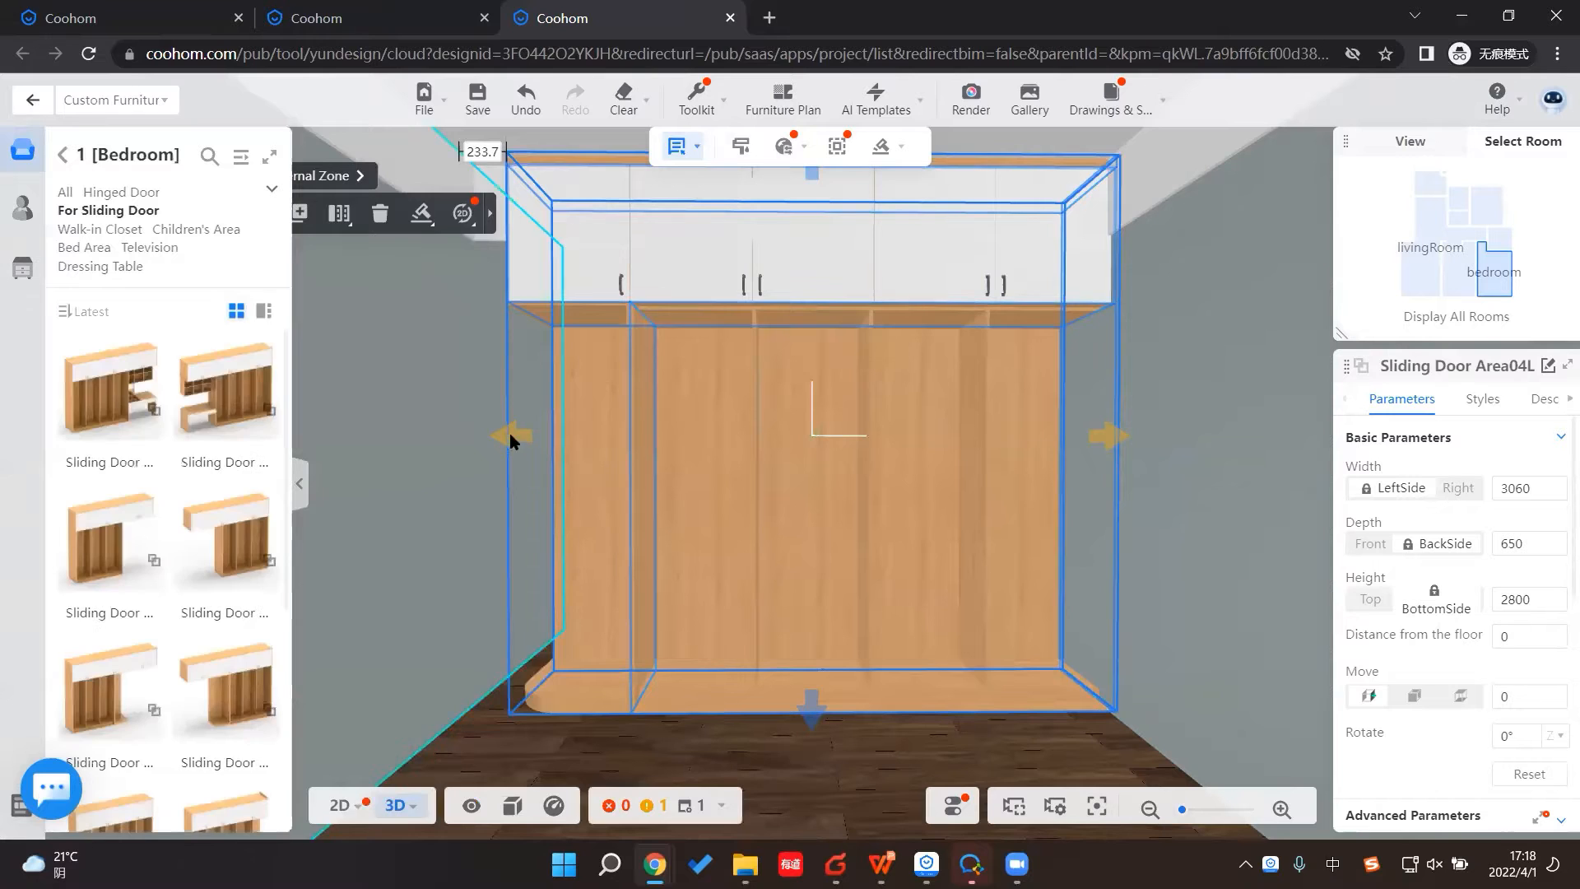
Step: Resize the wardrobe to 2417.7 mm wide, clearing the doorway on one side and reaching the side wall on the other
{"action": "left_click_drag", "start_coordinate": [512, 435], "coordinate": [656, 454]}
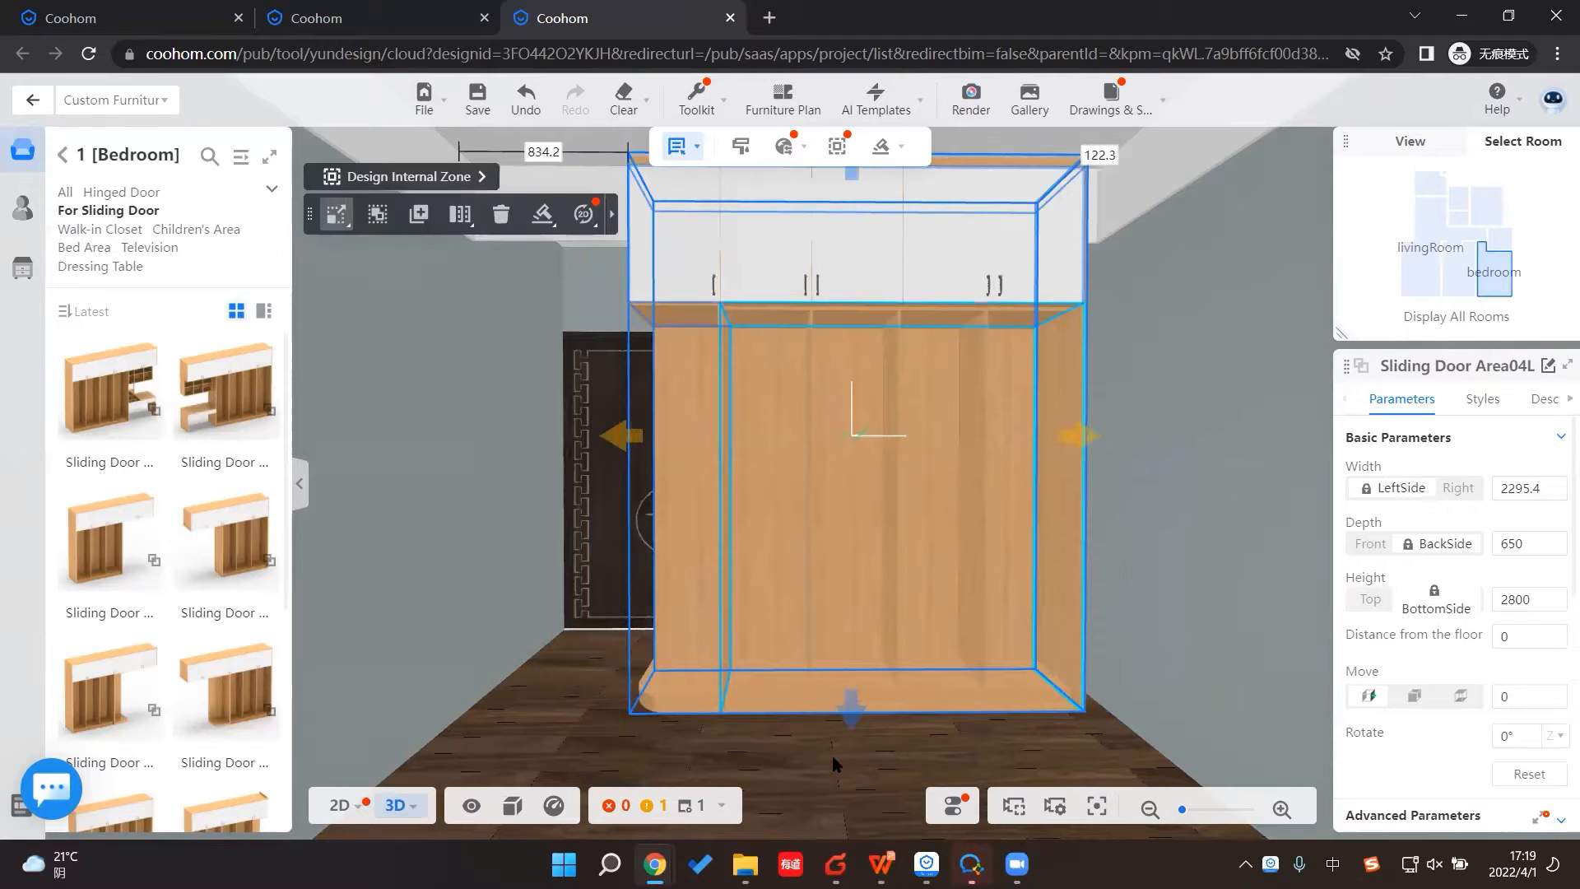
{"action": "left_click_drag", "start_coordinate": [799, 766], "coordinate": [1109, 599]}
{"action": "left_click_drag", "start_coordinate": [1123, 501], "coordinate": [1154, 498]}
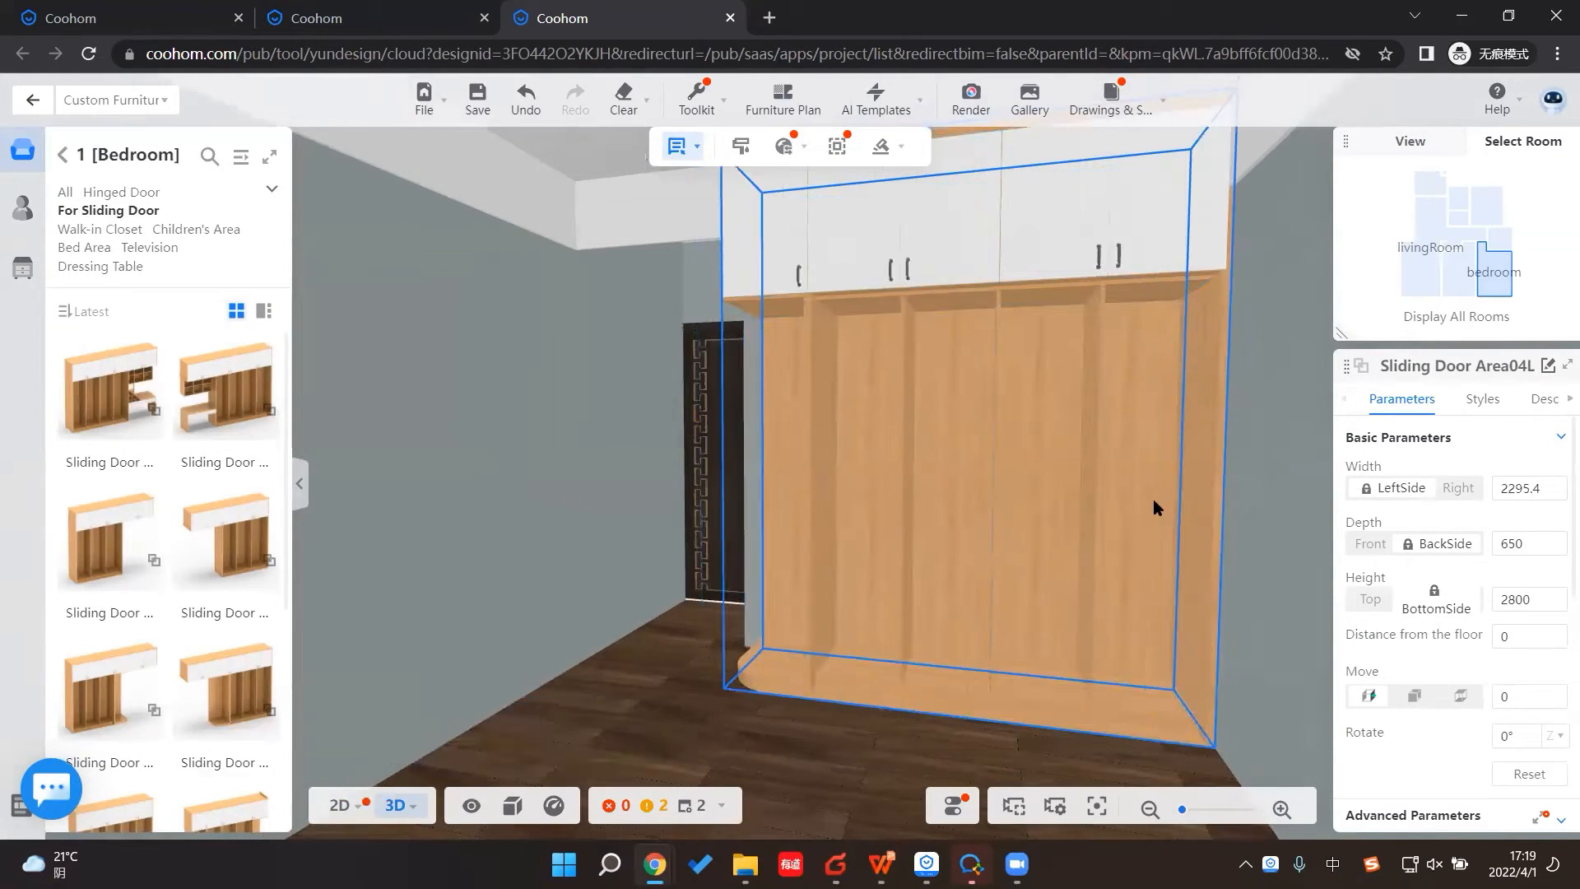
{"action": "left_click_drag", "start_coordinate": [1024, 614], "coordinate": [739, 545]}
{"action": "left_click_drag", "start_coordinate": [668, 418], "coordinate": [652, 418]}
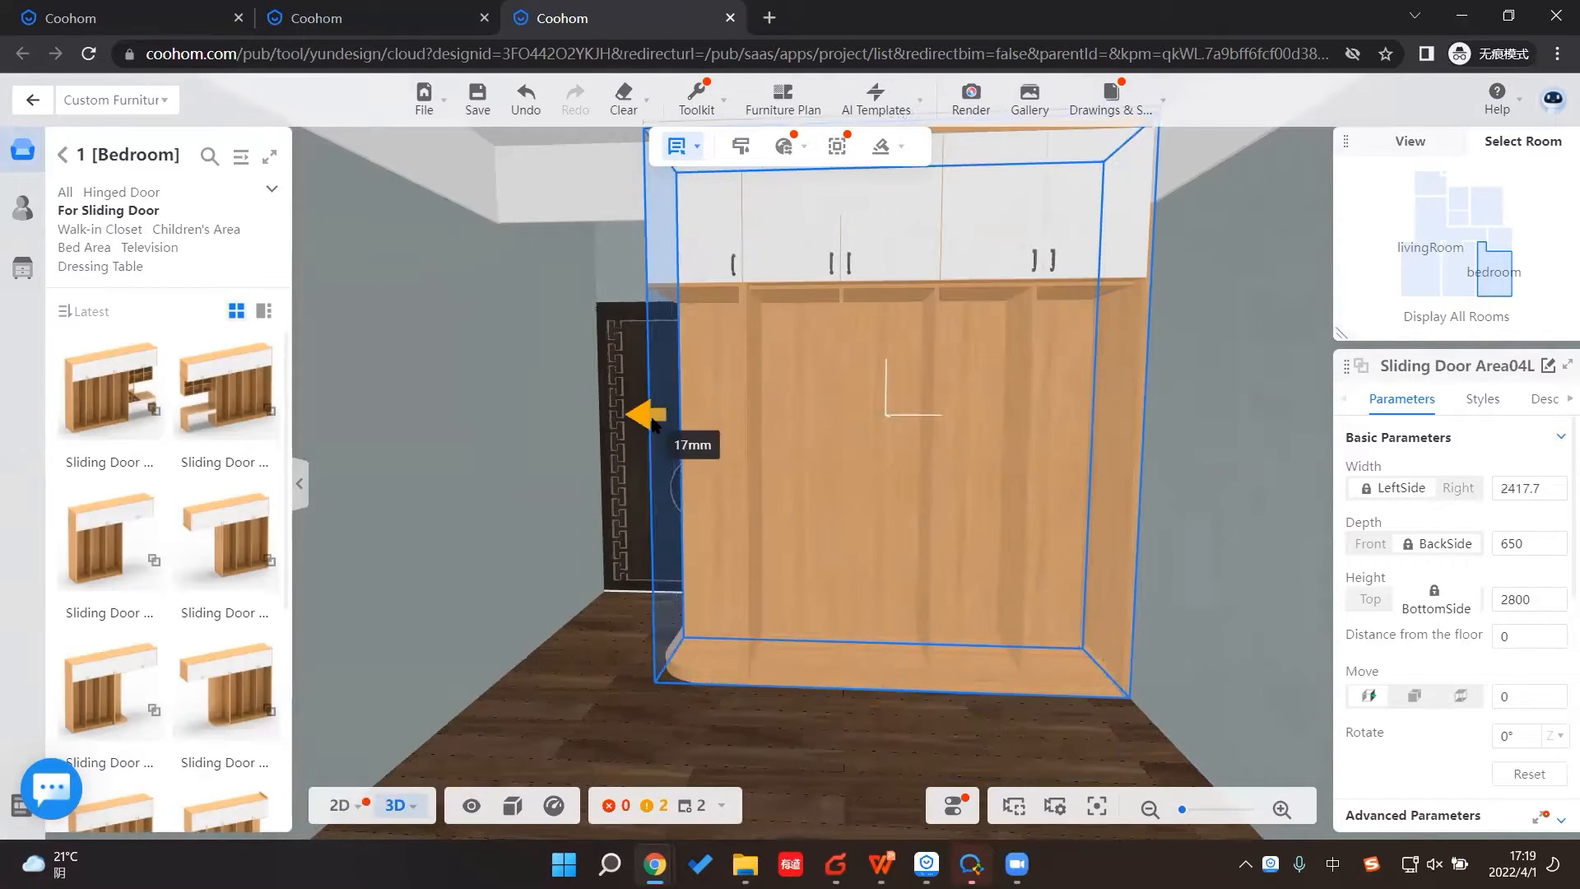
{"action": "left_click", "coordinate": [607, 701]}
{"action": "left_click_drag", "start_coordinate": [615, 703], "coordinate": [609, 696]}
{"action": "left_click_drag", "start_coordinate": [505, 729], "coordinate": [744, 522]}
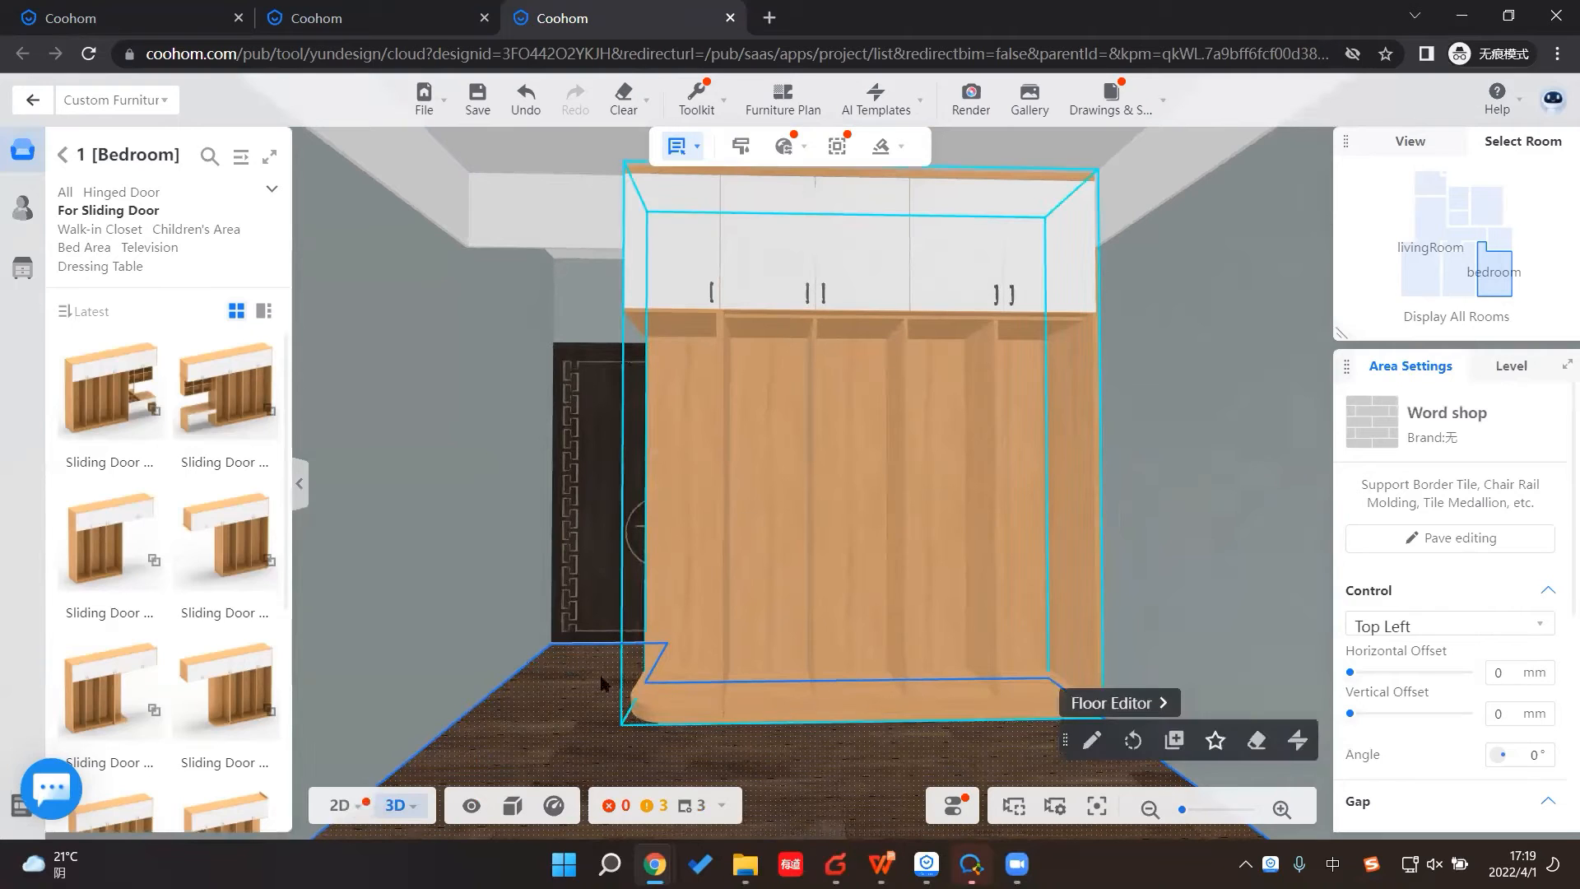
Step: Display the bedroom's 3D view in Material + Wireframe mode with the whole wardrobe in sight
{"action": "left_click", "coordinate": [512, 806]}
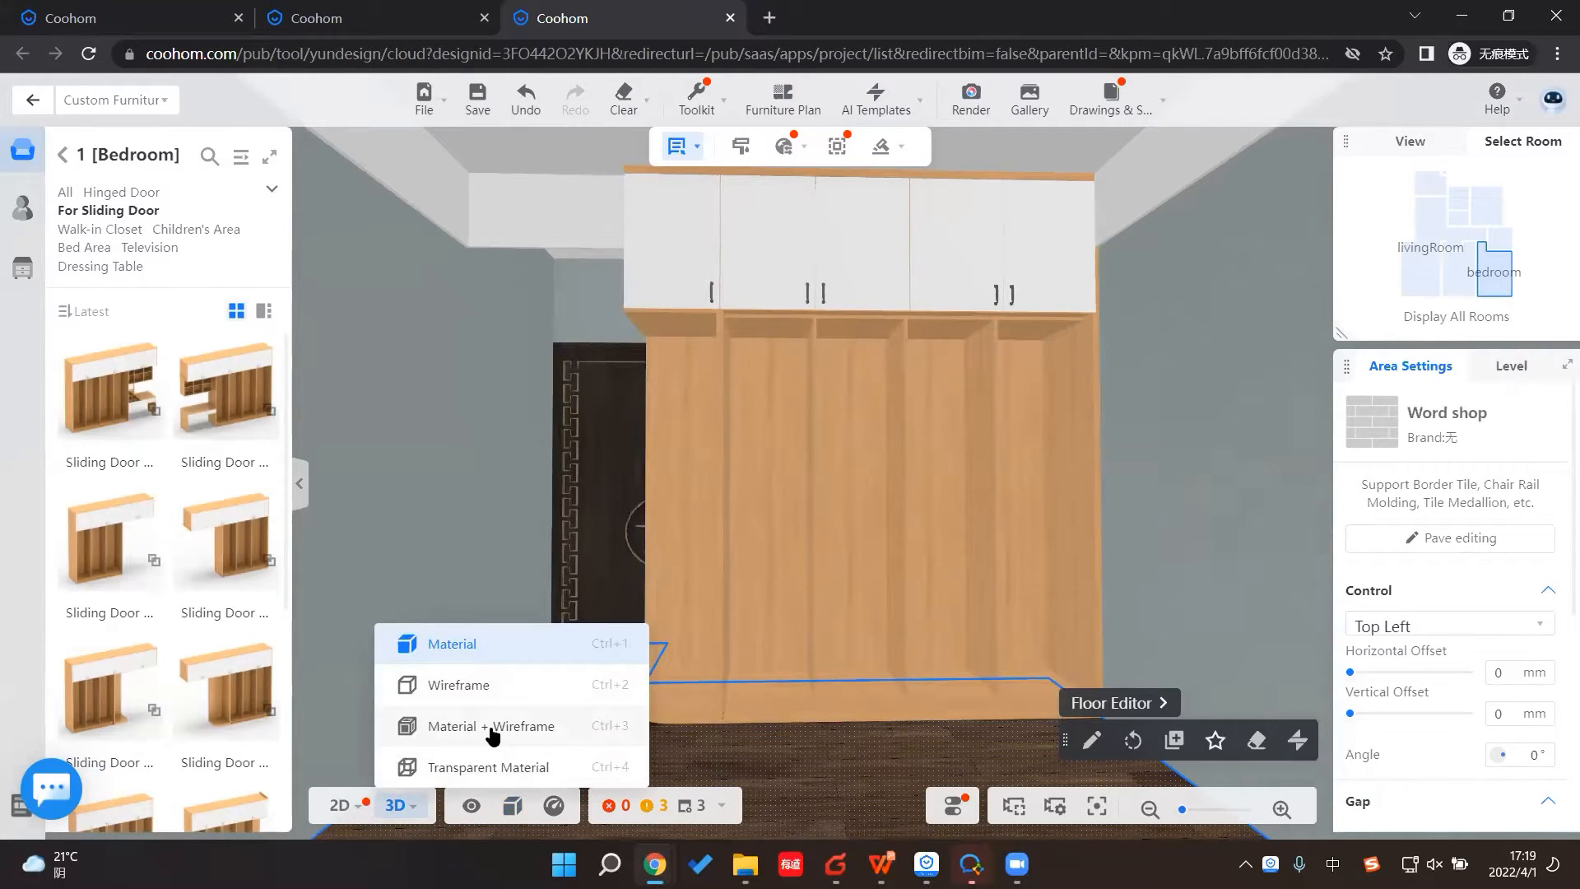
{"action": "left_click", "coordinate": [493, 728]}
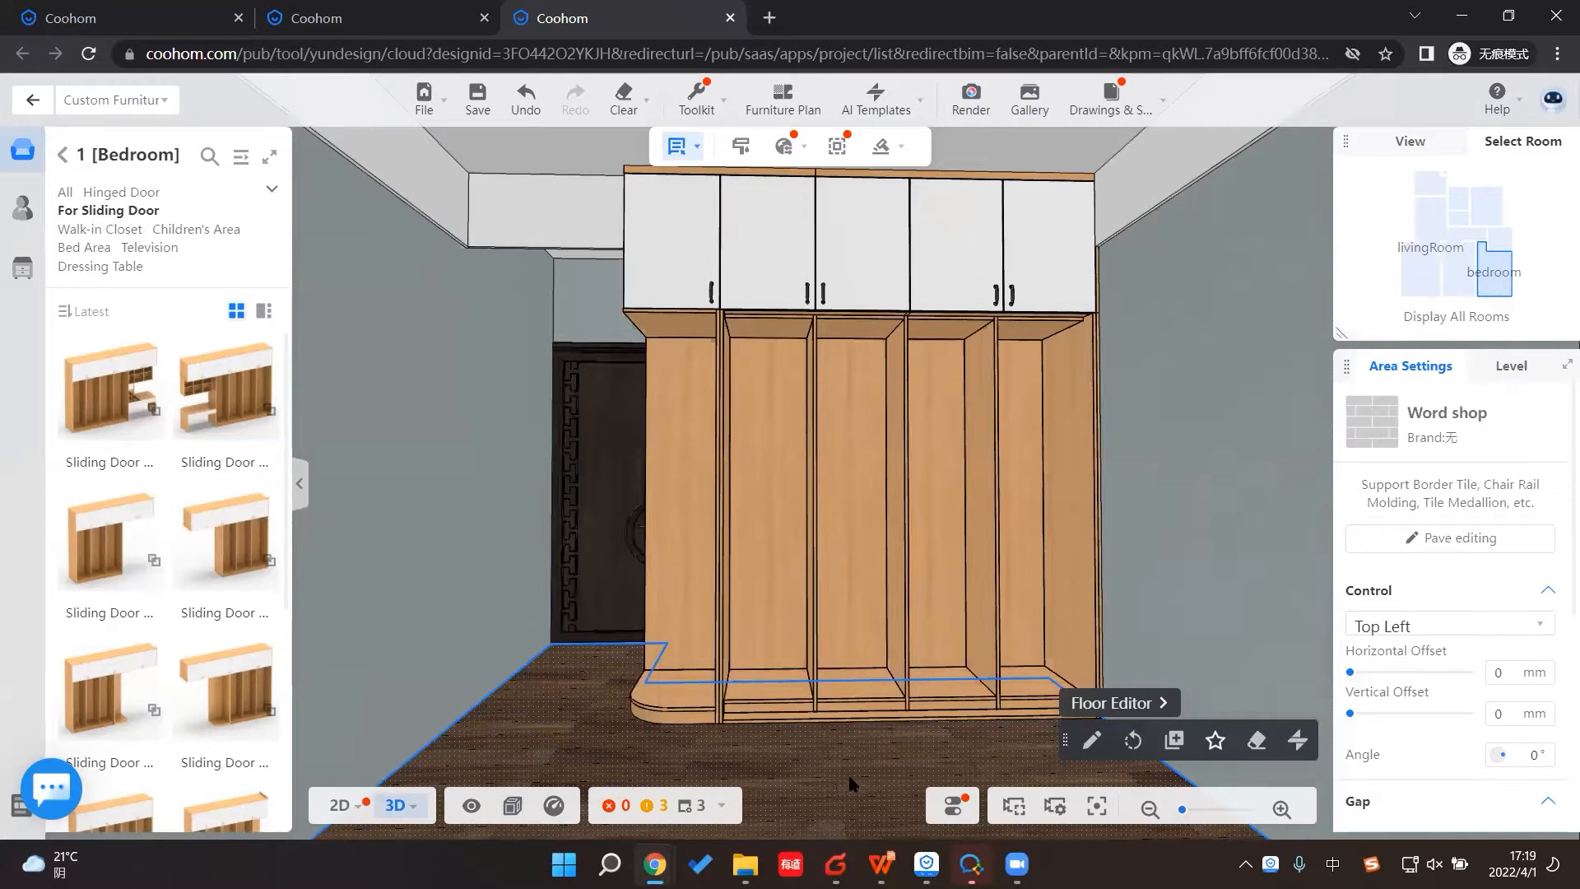
{"action": "scroll", "coordinate": [806, 755], "scroll_direction": "down", "scroll_amount": 5}
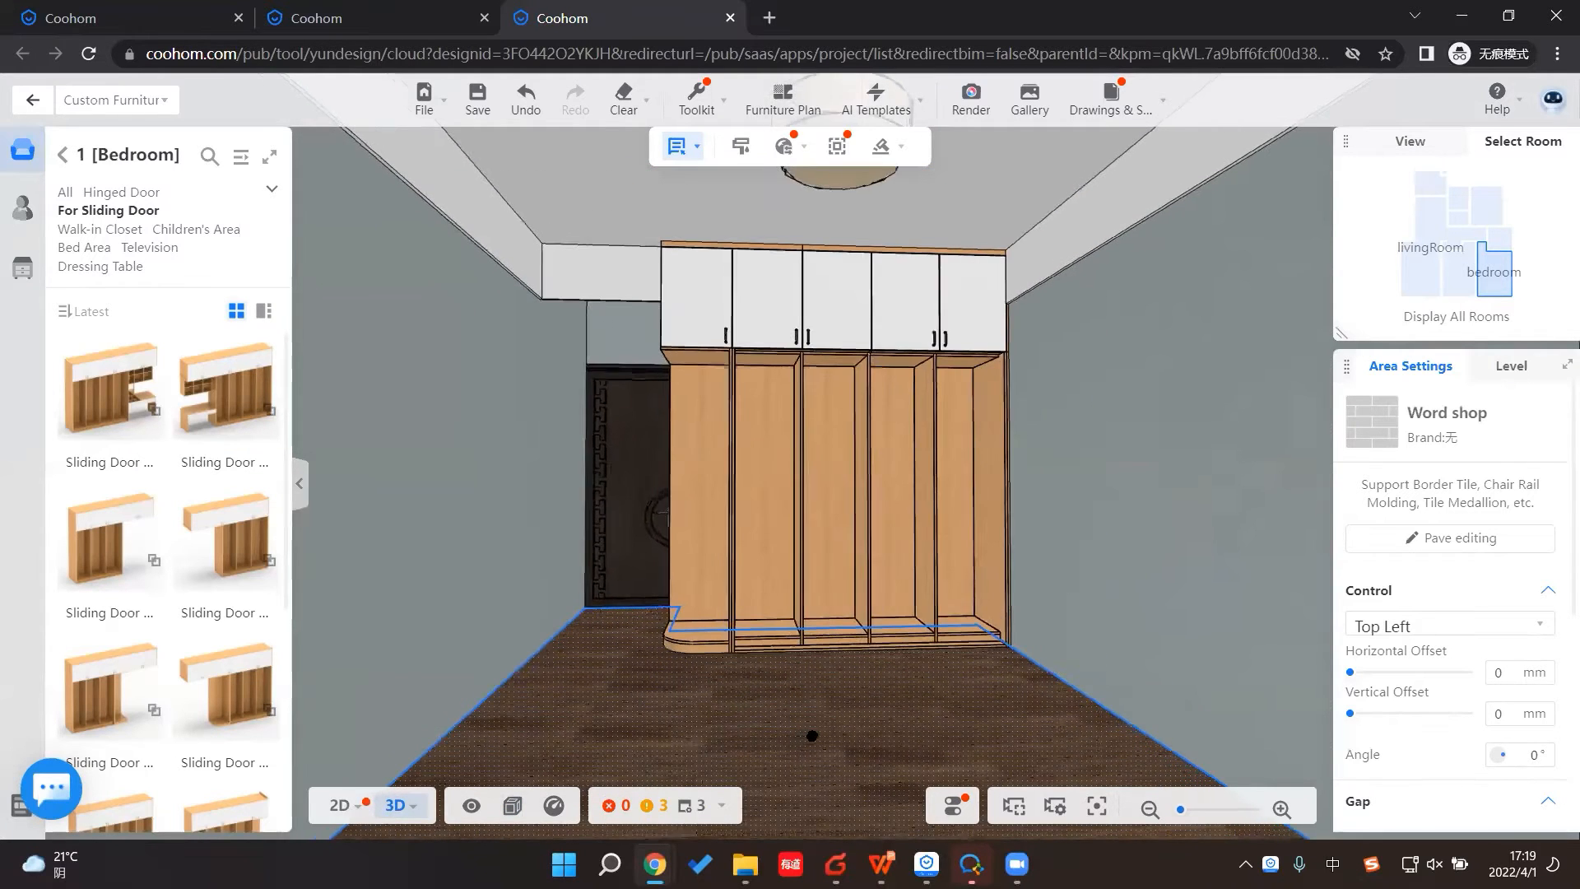
{"action": "left_click_drag", "start_coordinate": [818, 739], "coordinate": [818, 752]}
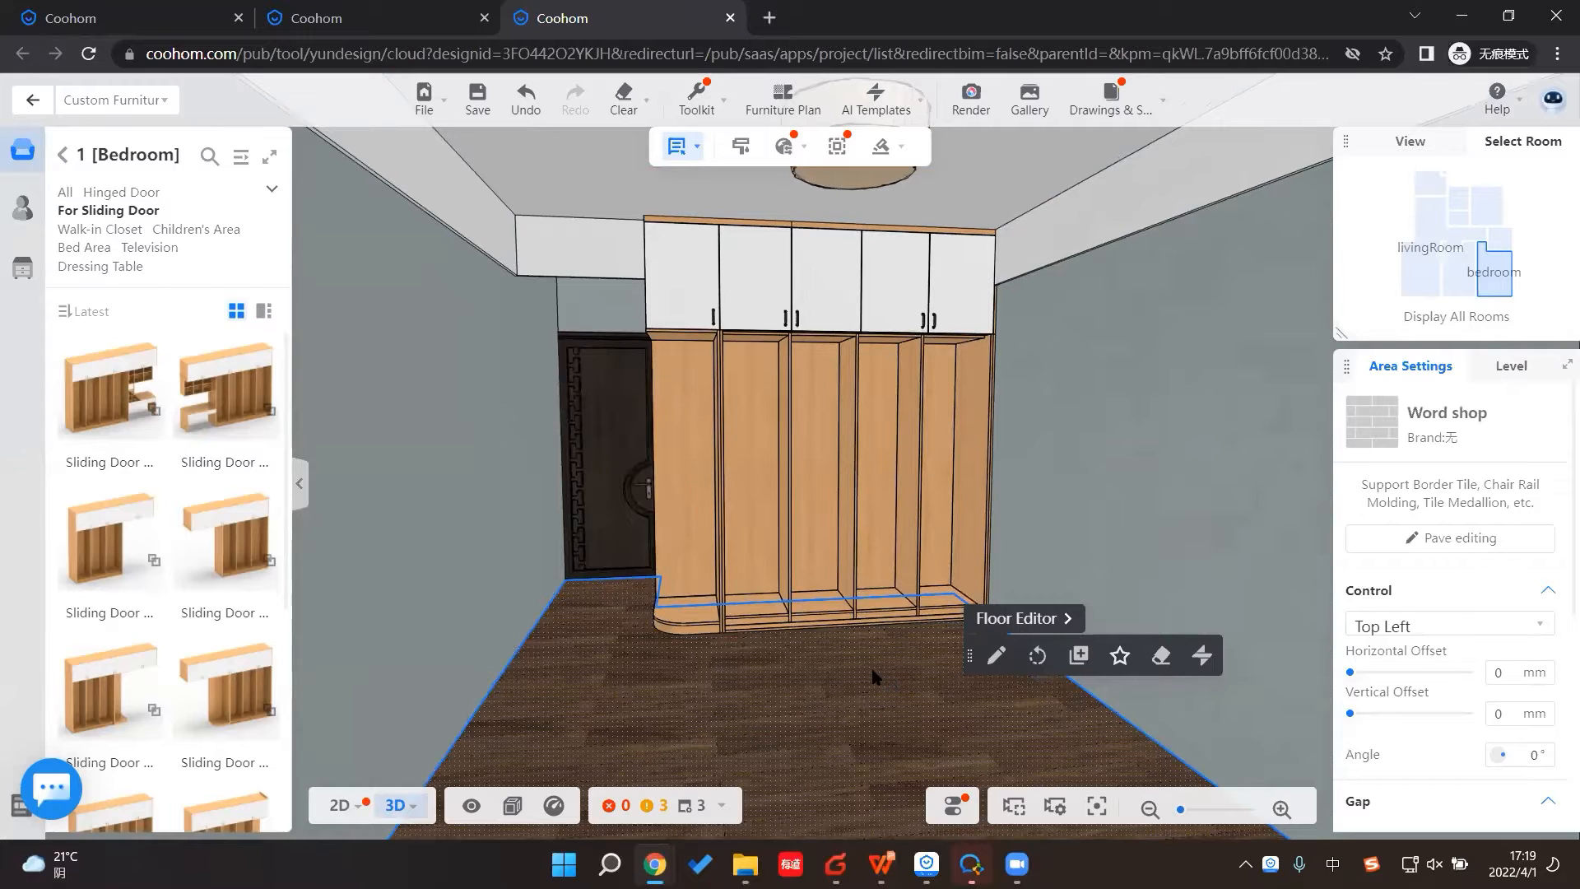
{"action": "mouse_move", "coordinate": [947, 802]}
{"action": "mouse_move", "coordinate": [903, 772]}
{"action": "left_click_drag", "start_coordinate": [903, 774], "coordinate": [813, 706]}
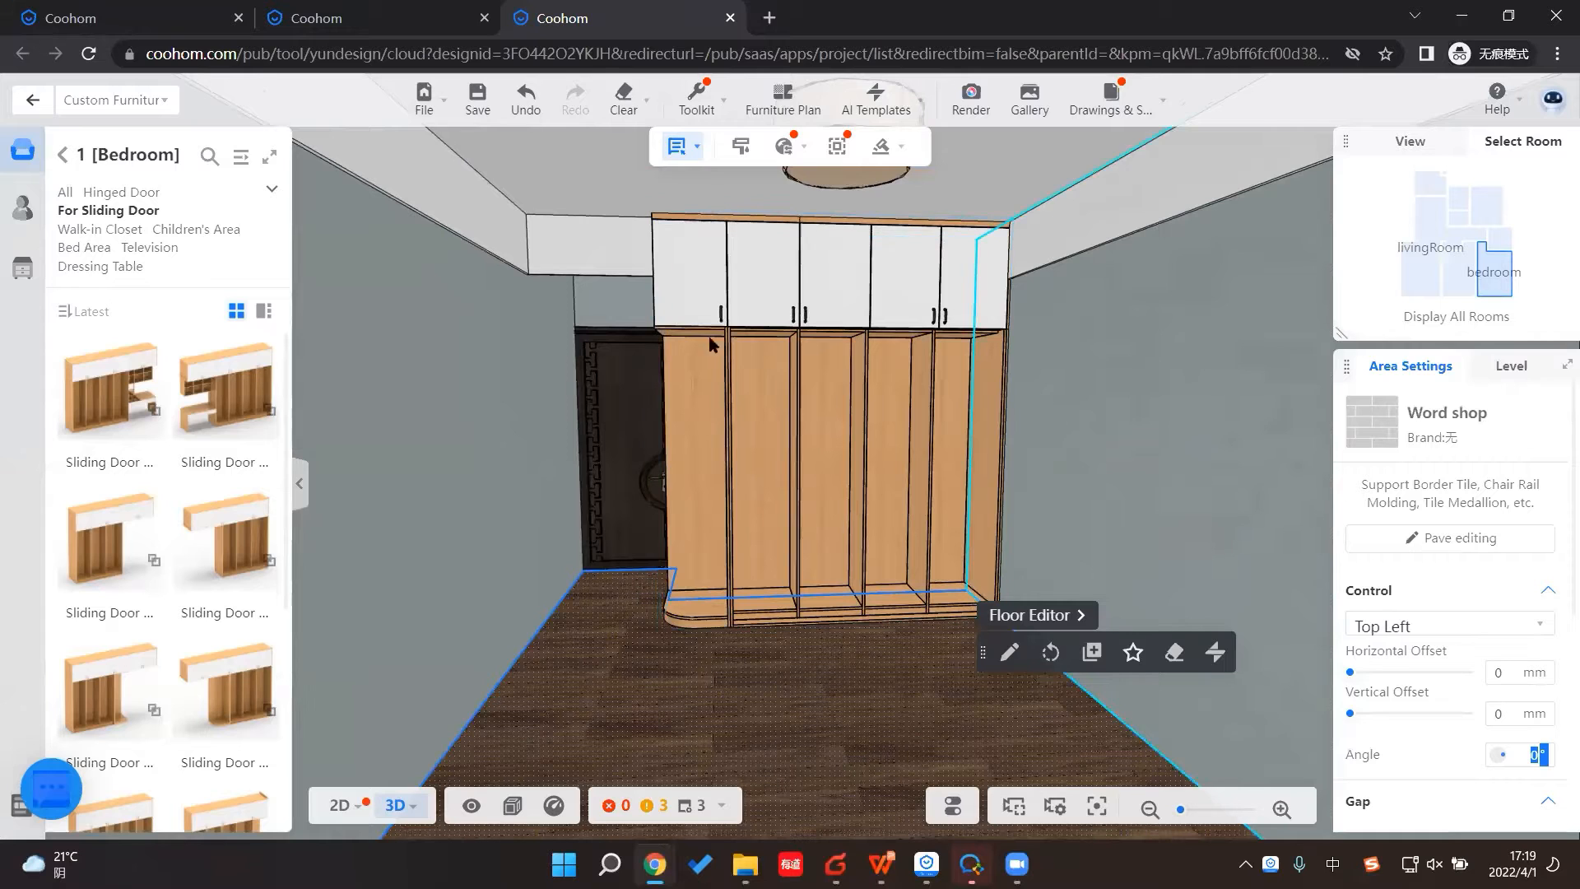
Step: Capture the 3D view, mark the wardrobe's upper cabinet, main section and rounded end unit as 1, 2 and 3, and discard the capture
{"action": "key", "text": "ctrl+alt+a"}
{"action": "mouse_move", "coordinate": [283, 91]}
{"action": "left_mouse_down"}
{"action": "mouse_move", "coordinate": [1349, 845]}
{"action": "mouse_move", "coordinate": [1374, 776]}
{"action": "left_mouse_up"}
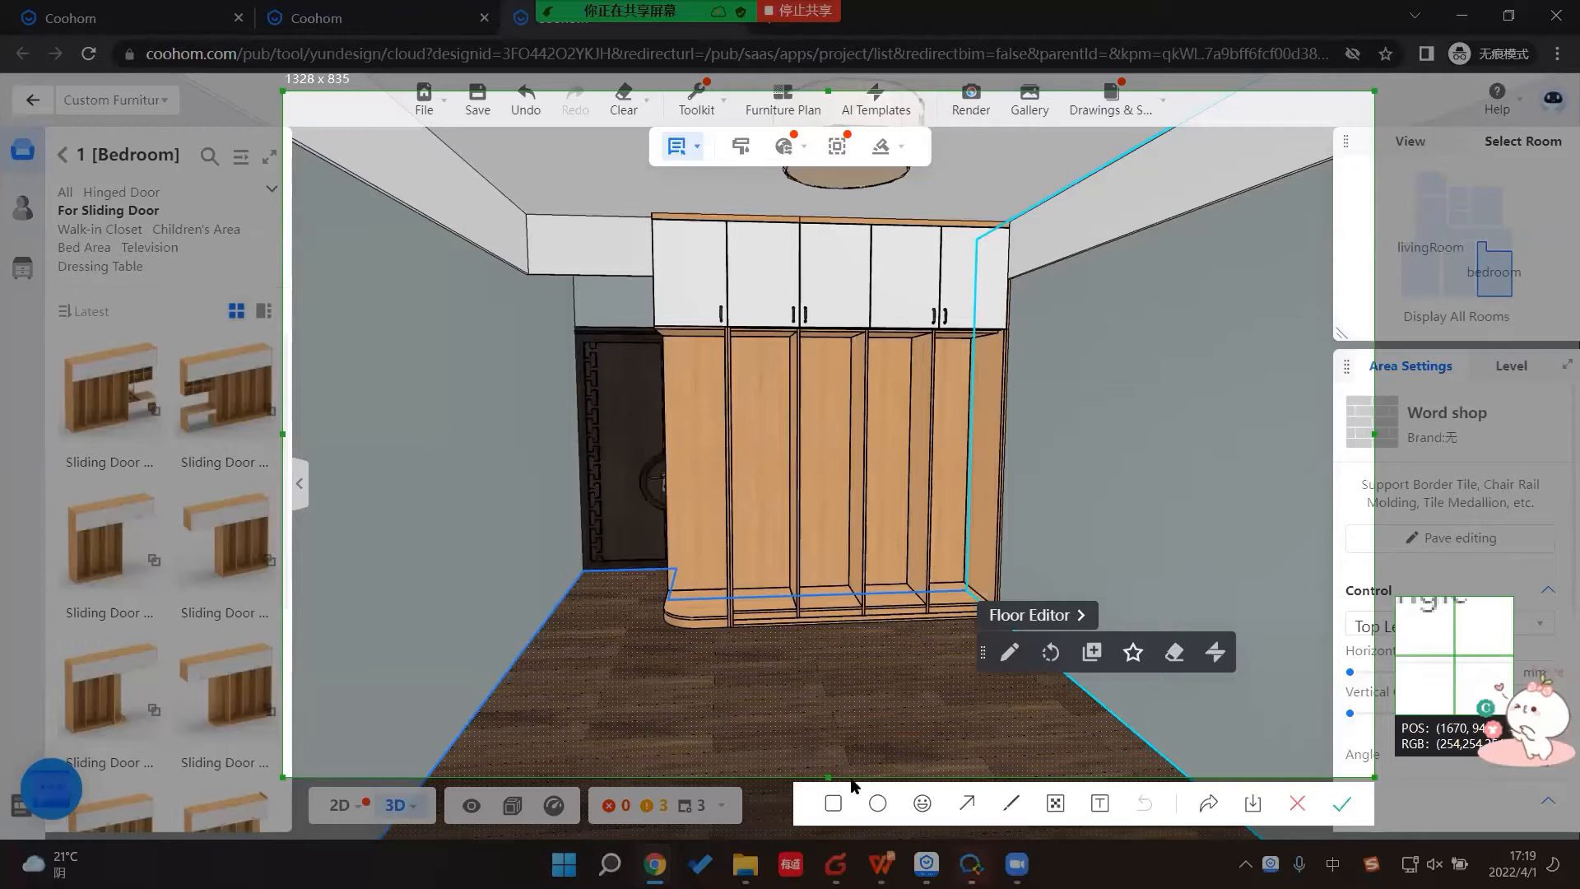
{"action": "left_click", "coordinate": [835, 807]}
{"action": "left_click_drag", "start_coordinate": [632, 189], "coordinate": [1019, 335]}
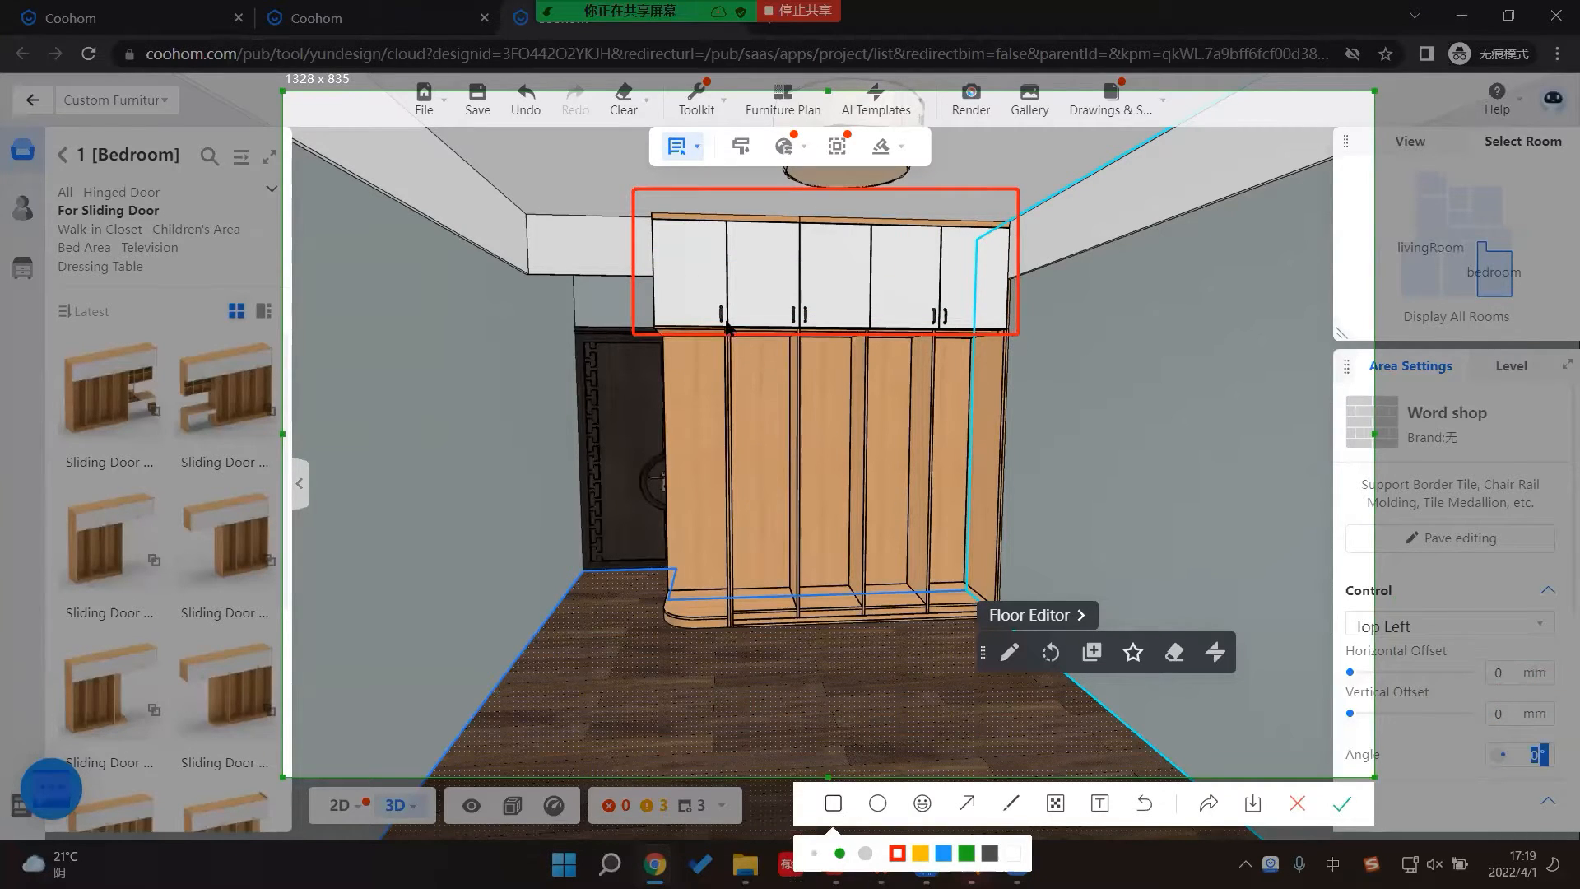
{"action": "left_click_drag", "start_coordinate": [719, 318], "coordinate": [1029, 618]}
{"action": "mouse_move", "coordinate": [614, 303]}
{"action": "left_mouse_down"}
{"action": "mouse_move", "coordinate": [699, 600]}
{"action": "mouse_move", "coordinate": [732, 635]}
{"action": "left_mouse_up"}
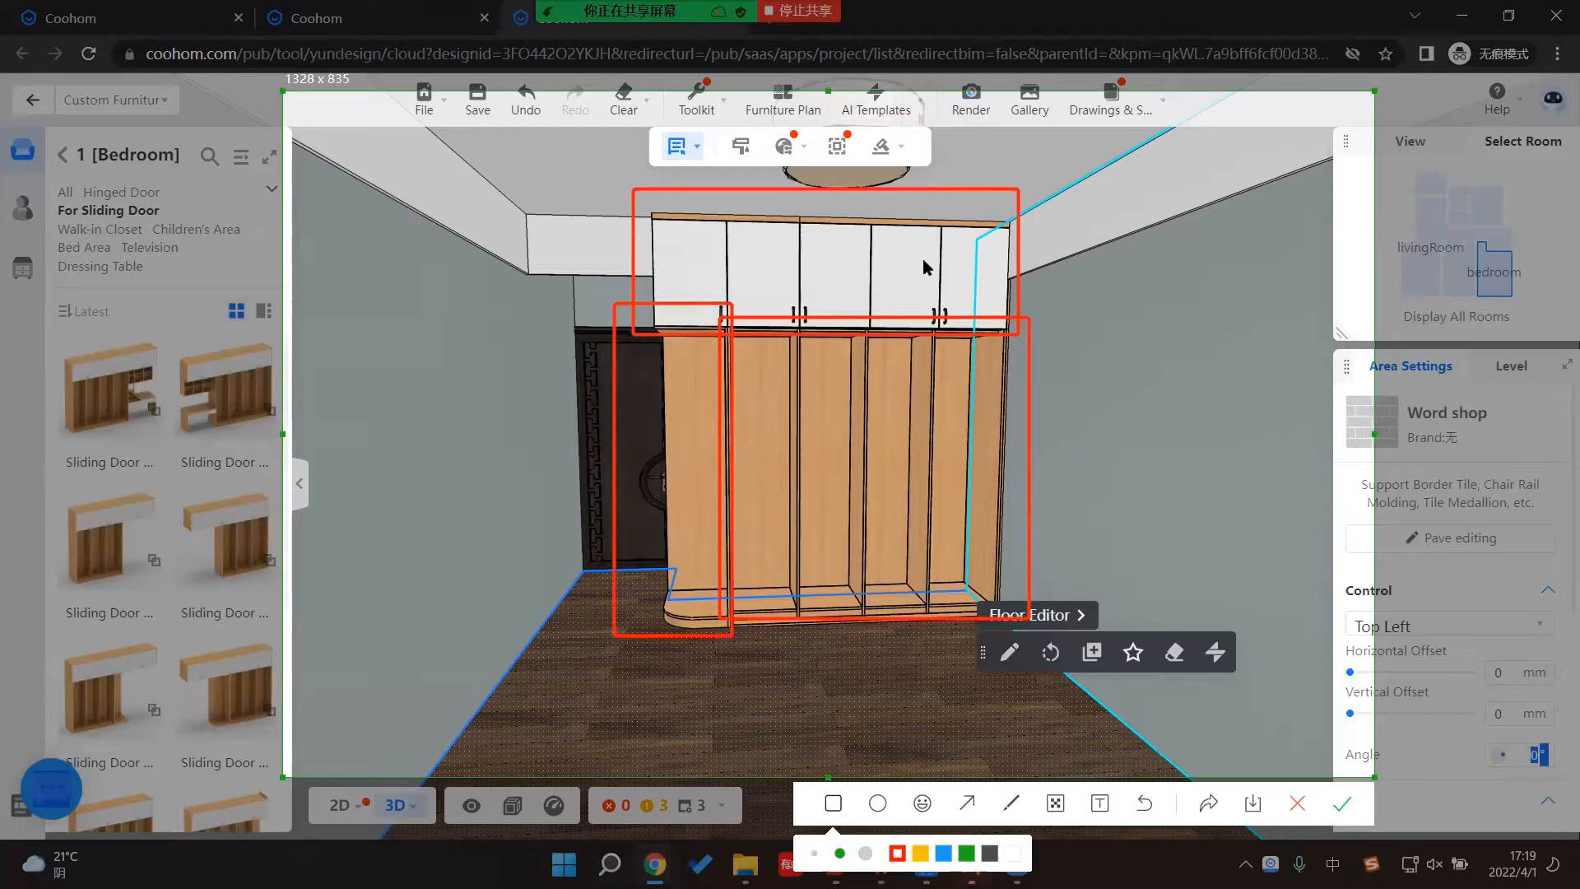
{"action": "left_click", "coordinate": [1012, 804]}
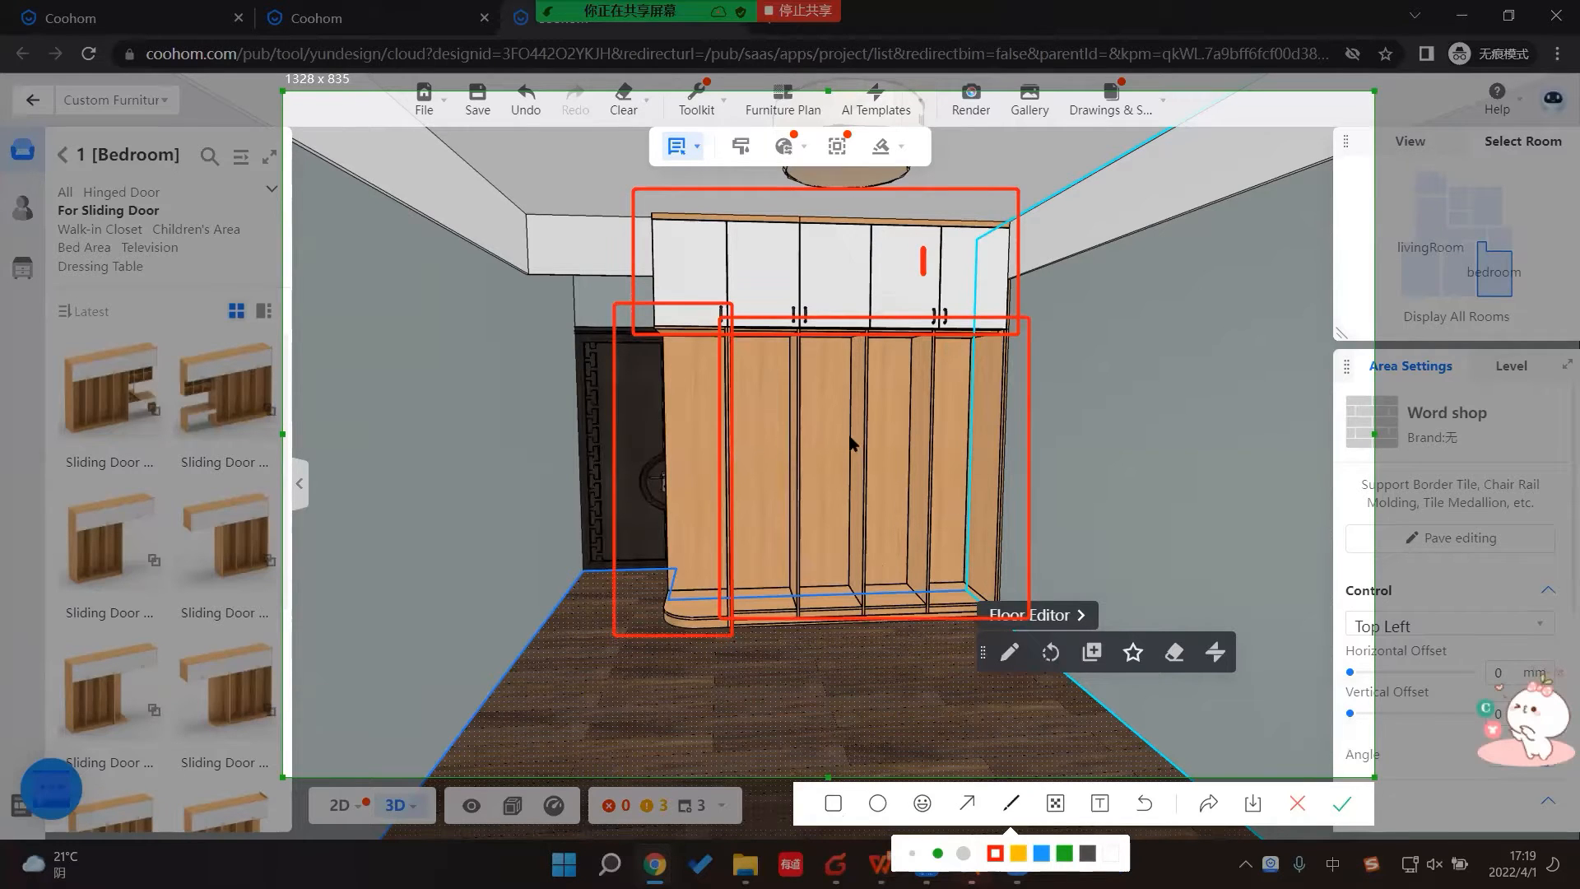
{"action": "mouse_move", "coordinate": [864, 438]}
{"action": "left_mouse_down"}
{"action": "mouse_move", "coordinate": [841, 458]}
{"action": "mouse_move", "coordinate": [869, 458]}
{"action": "left_mouse_up"}
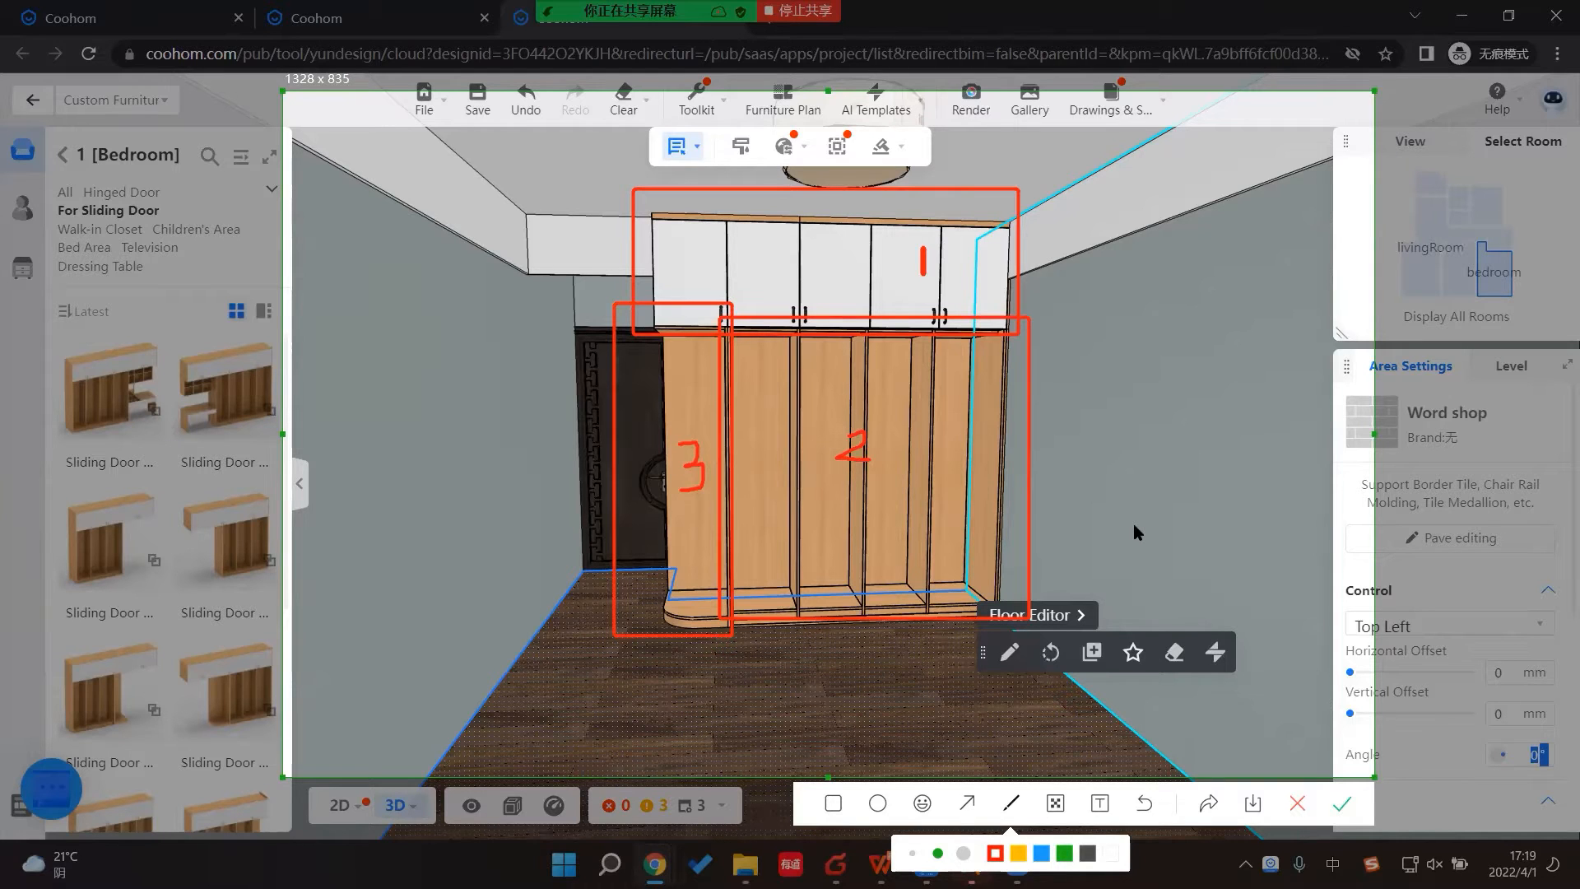
{"action": "key", "text": "Escape"}
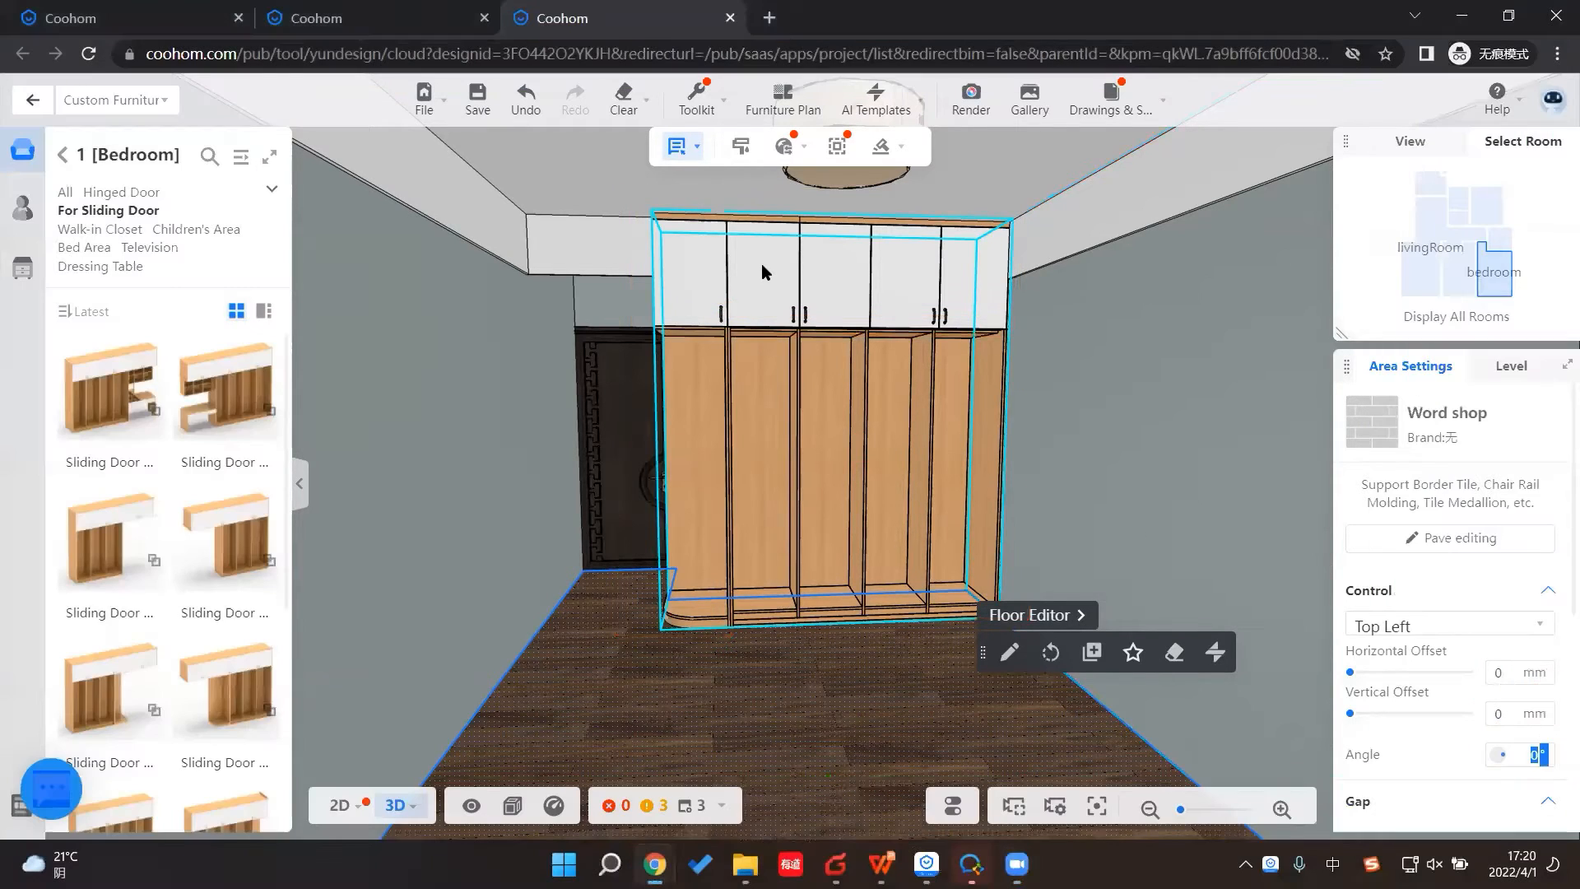
Step: Select the upper cabinet separately inside the wardrobe combination and clear the selection again
{"action": "left_click", "coordinate": [762, 265]}
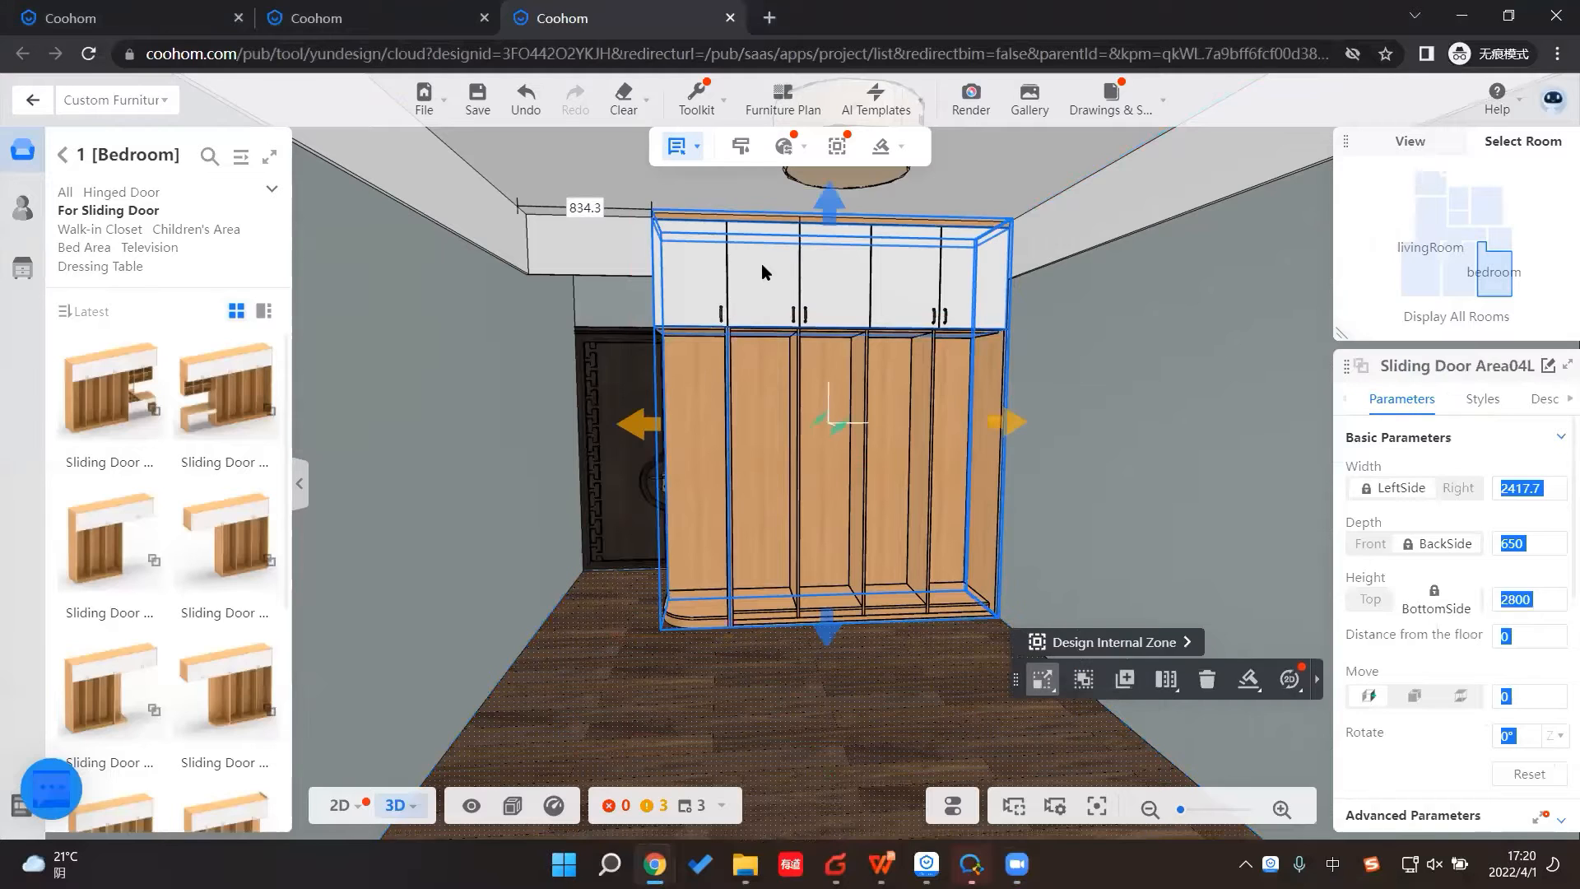
{"action": "left_click", "coordinate": [762, 265]}
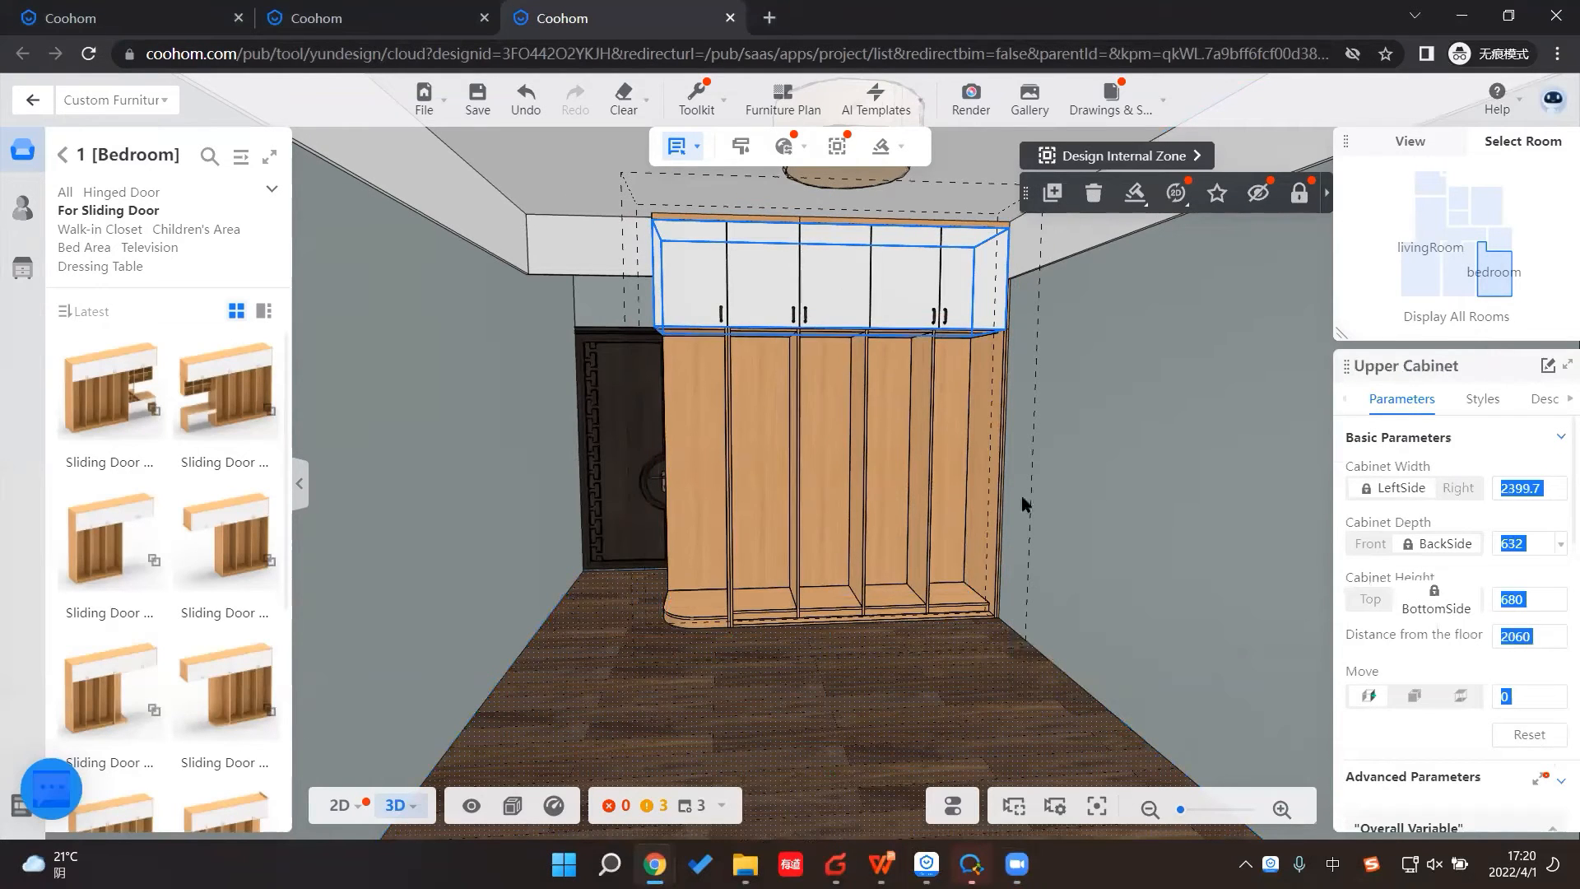
{"action": "left_click", "coordinate": [731, 703]}
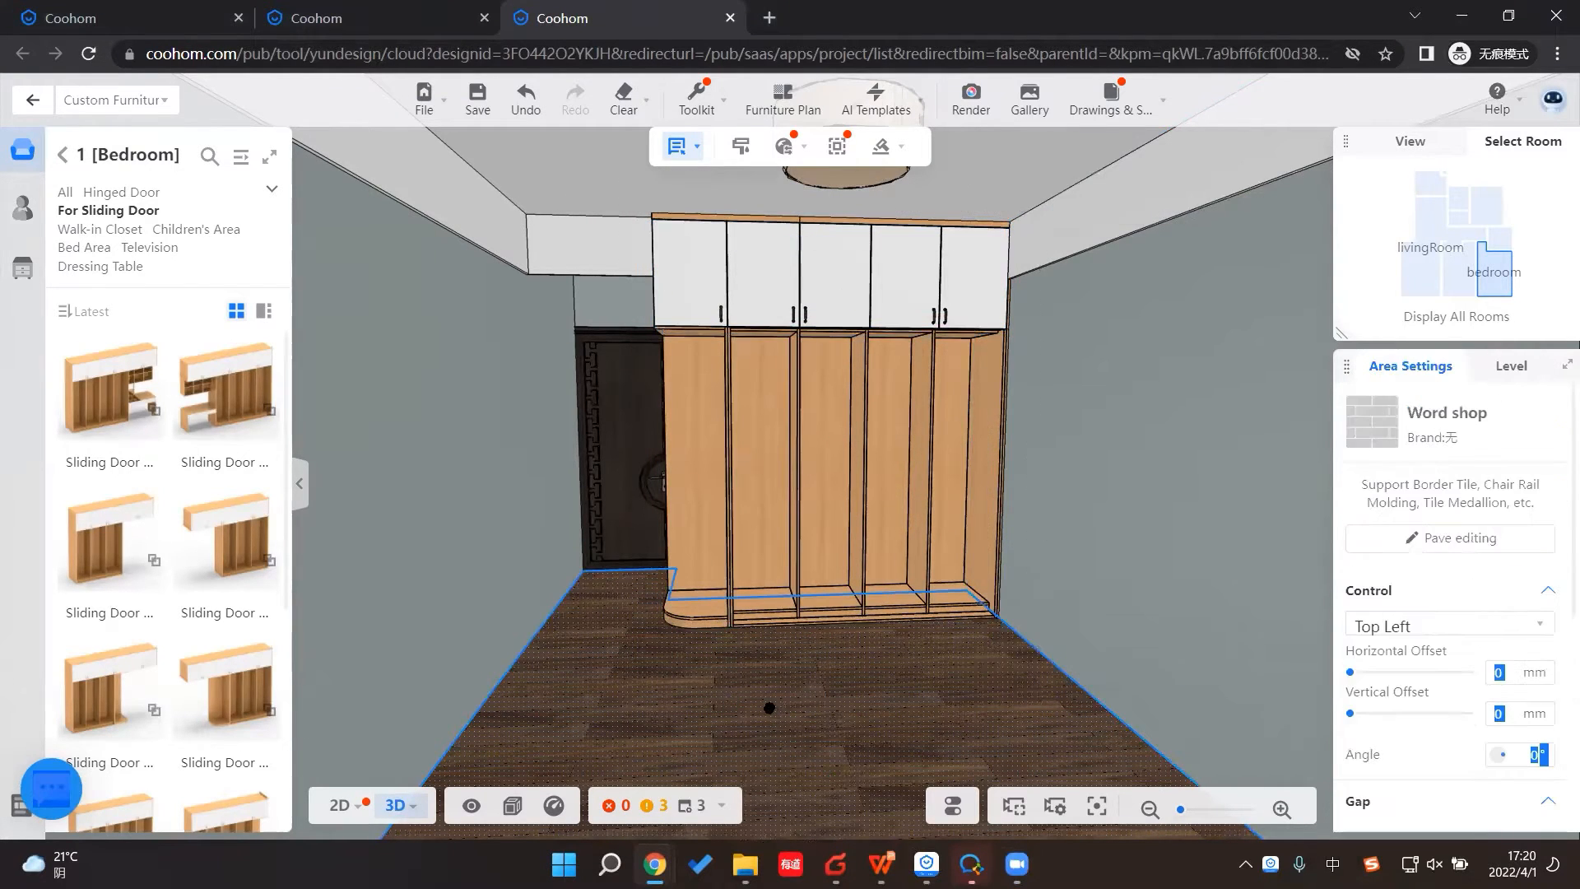
Step: Replace the upper cabinet's carcass style with 1Four-door Top Cabinet B from the Top Unit category for four doors
{"action": "left_click", "coordinate": [826, 444]}
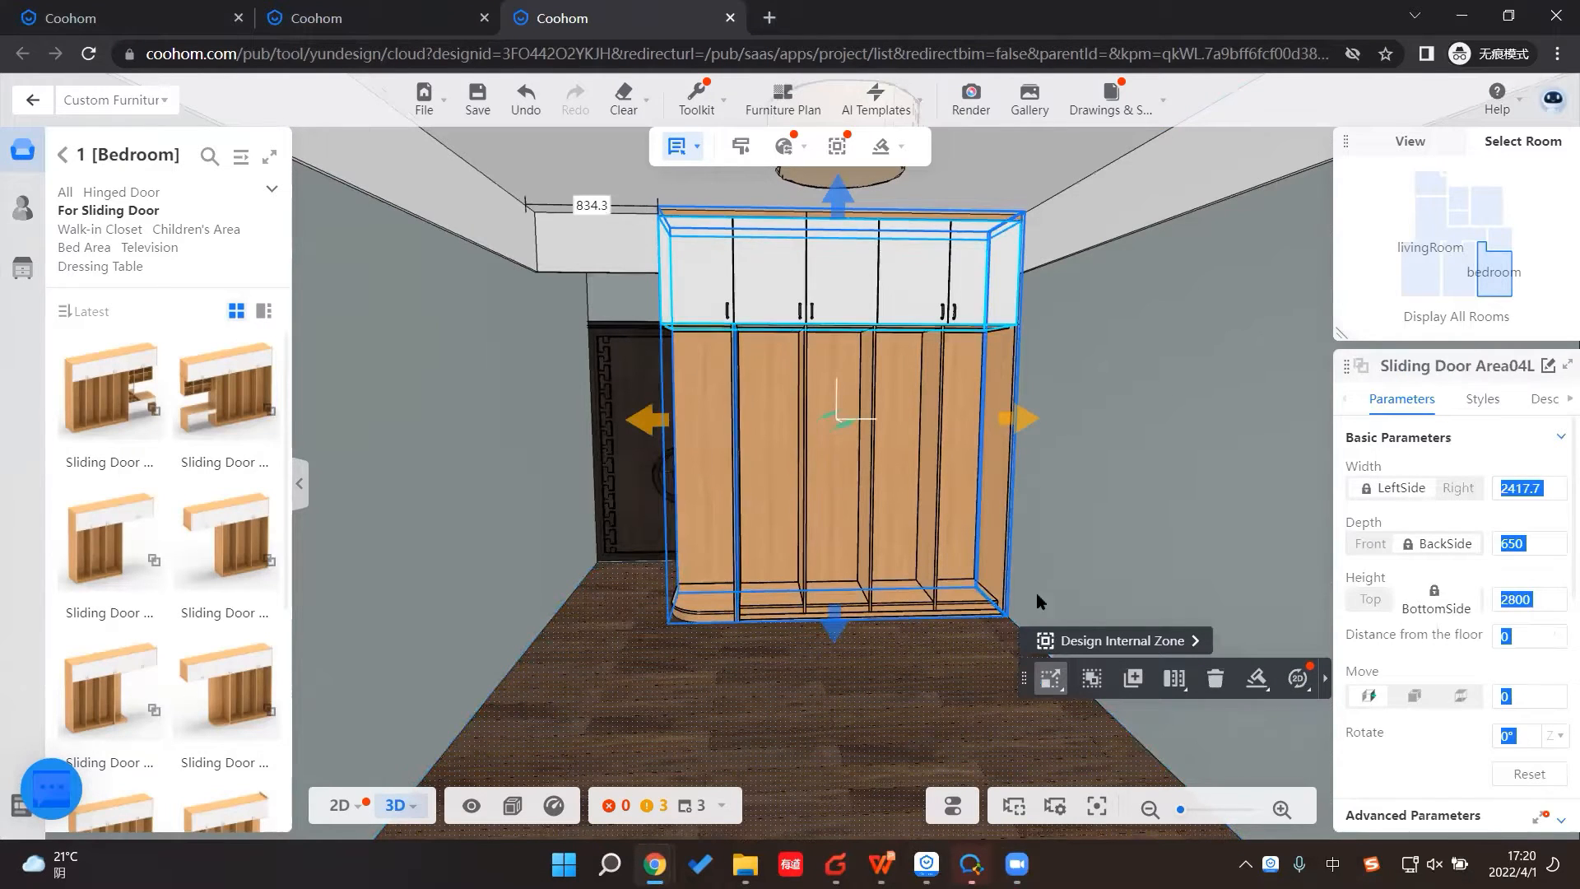
{"action": "left_click", "coordinate": [772, 274]}
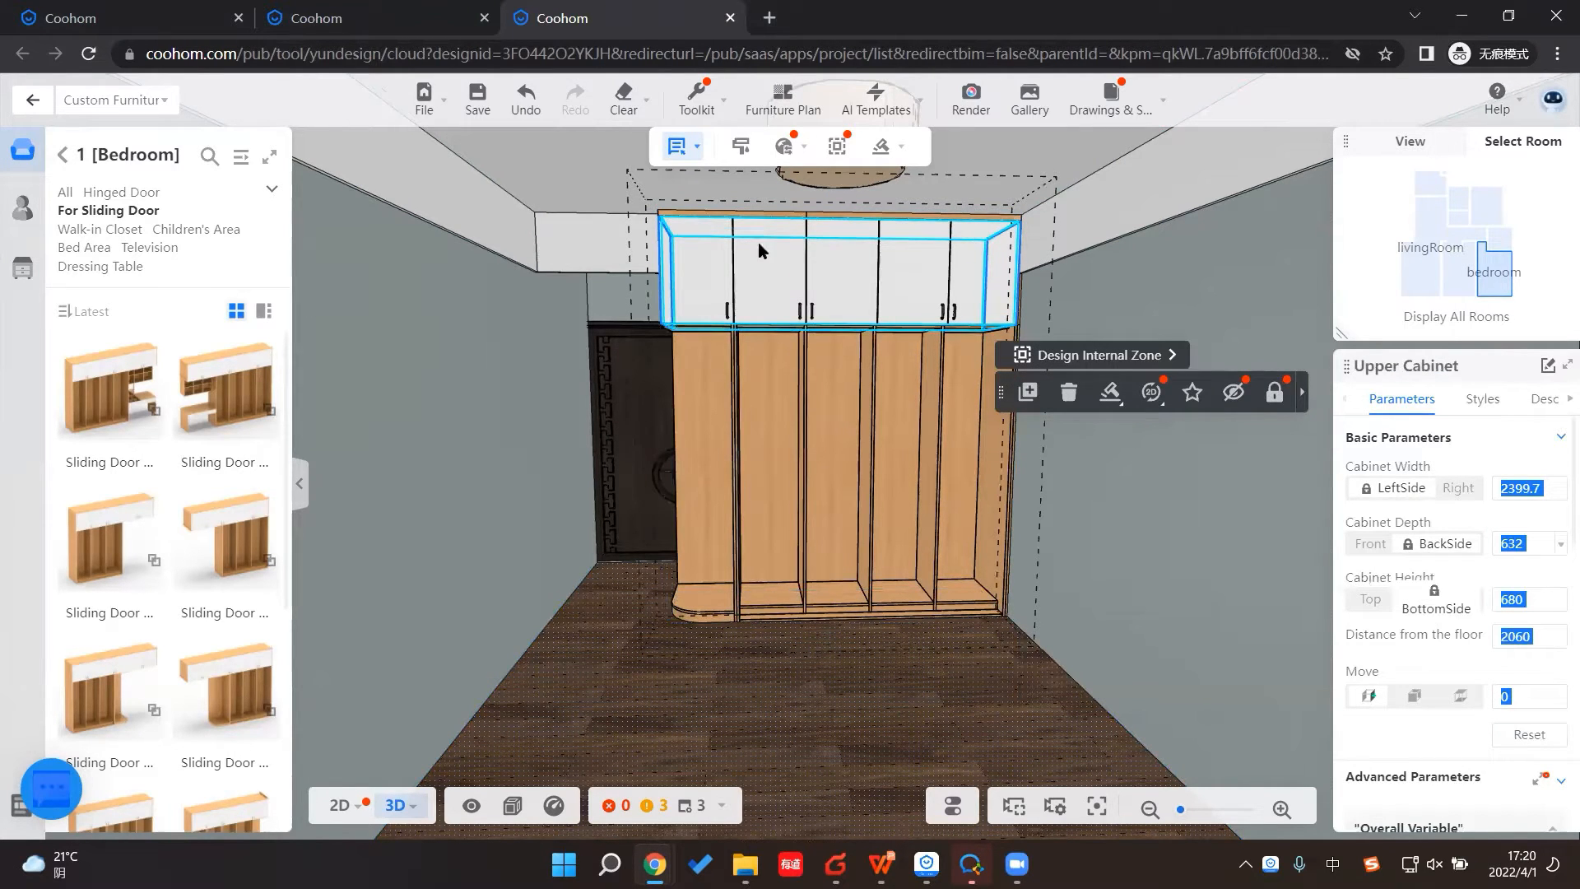
{"action": "left_click", "coordinate": [1469, 402]}
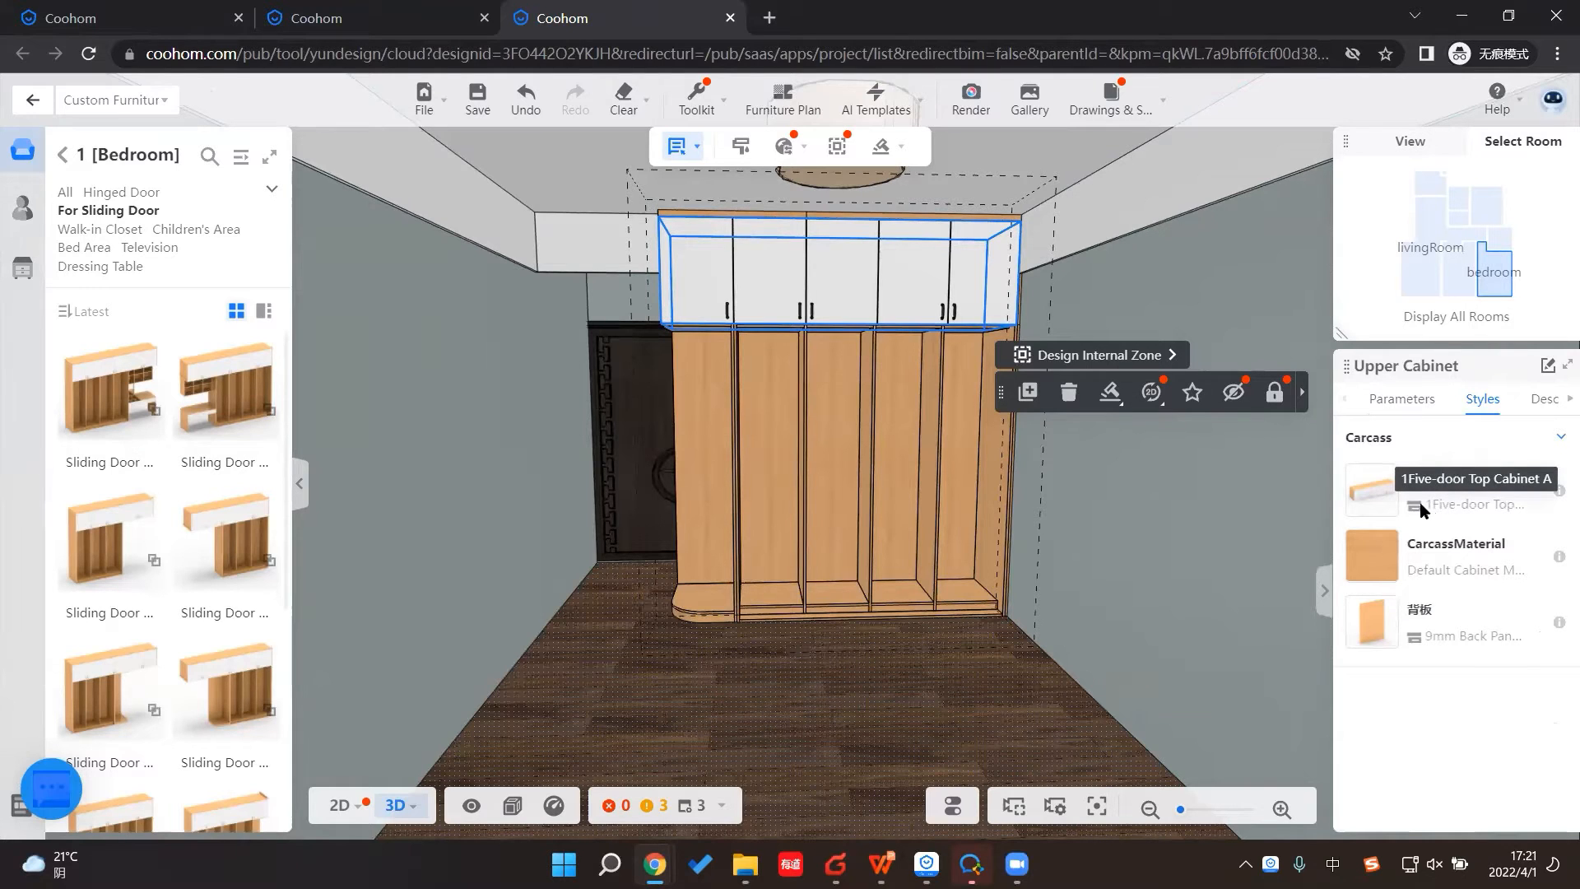
{"action": "mouse_move", "coordinate": [1389, 498]}
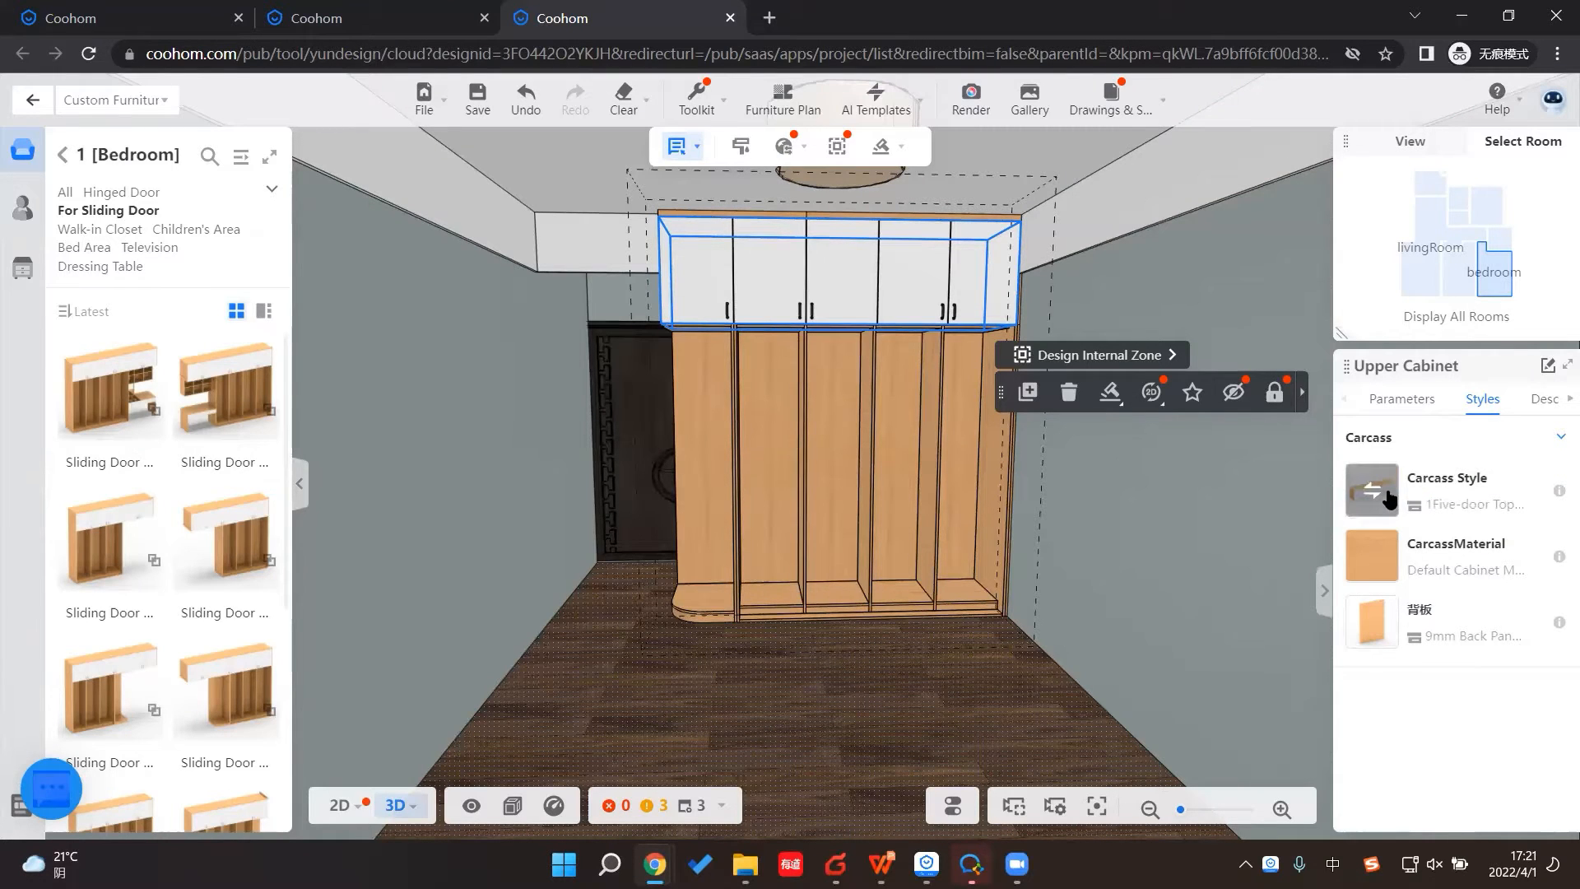
{"action": "left_click", "coordinate": [1372, 491]}
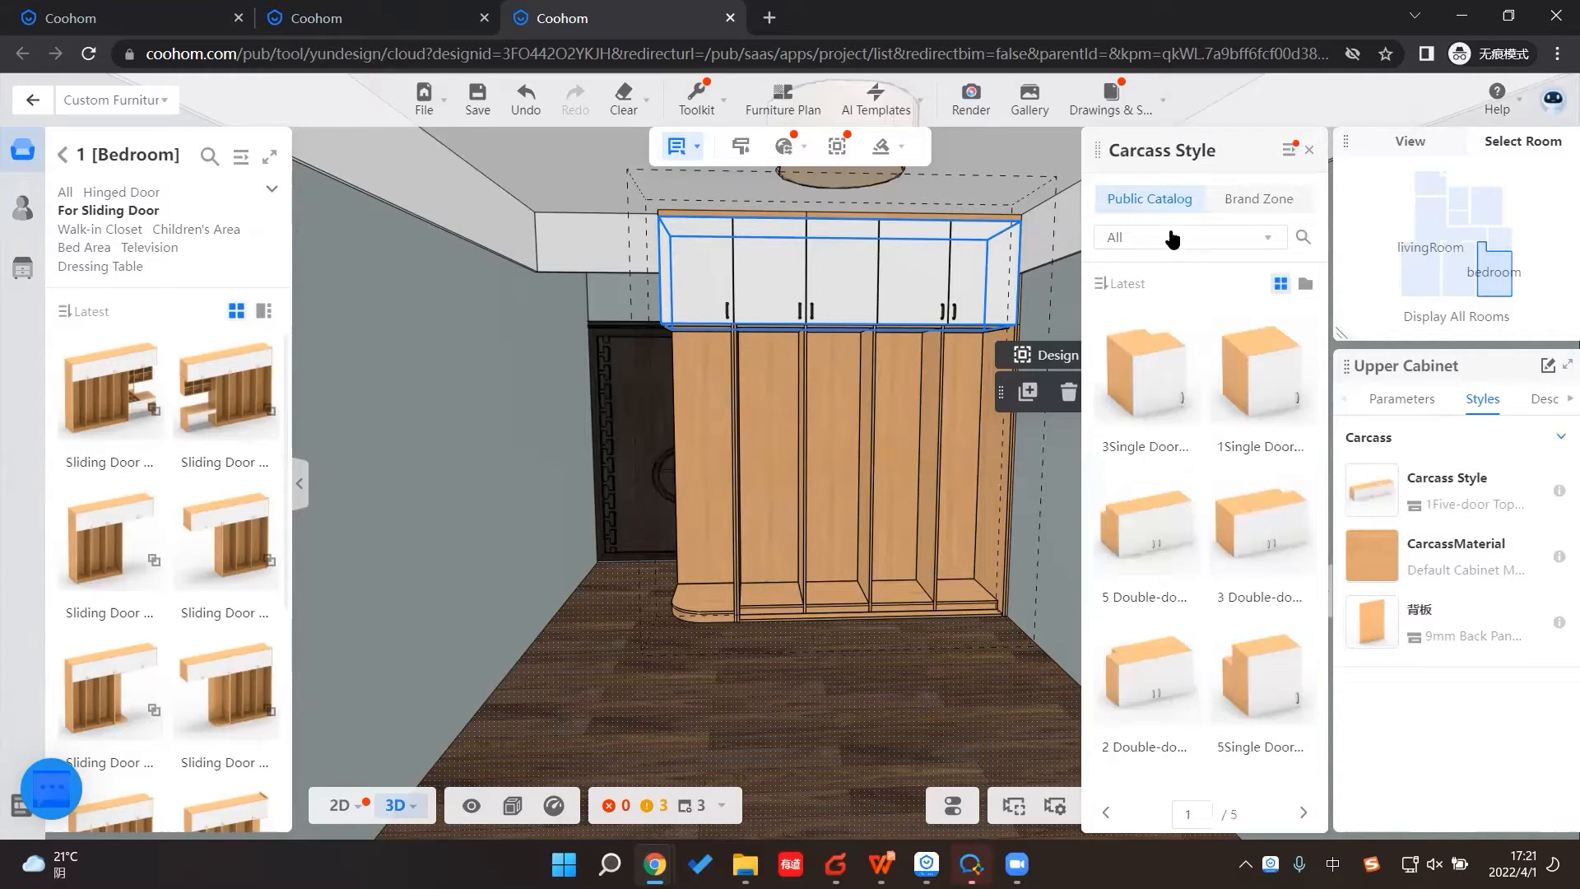
{"action": "left_click", "coordinate": [1238, 237]}
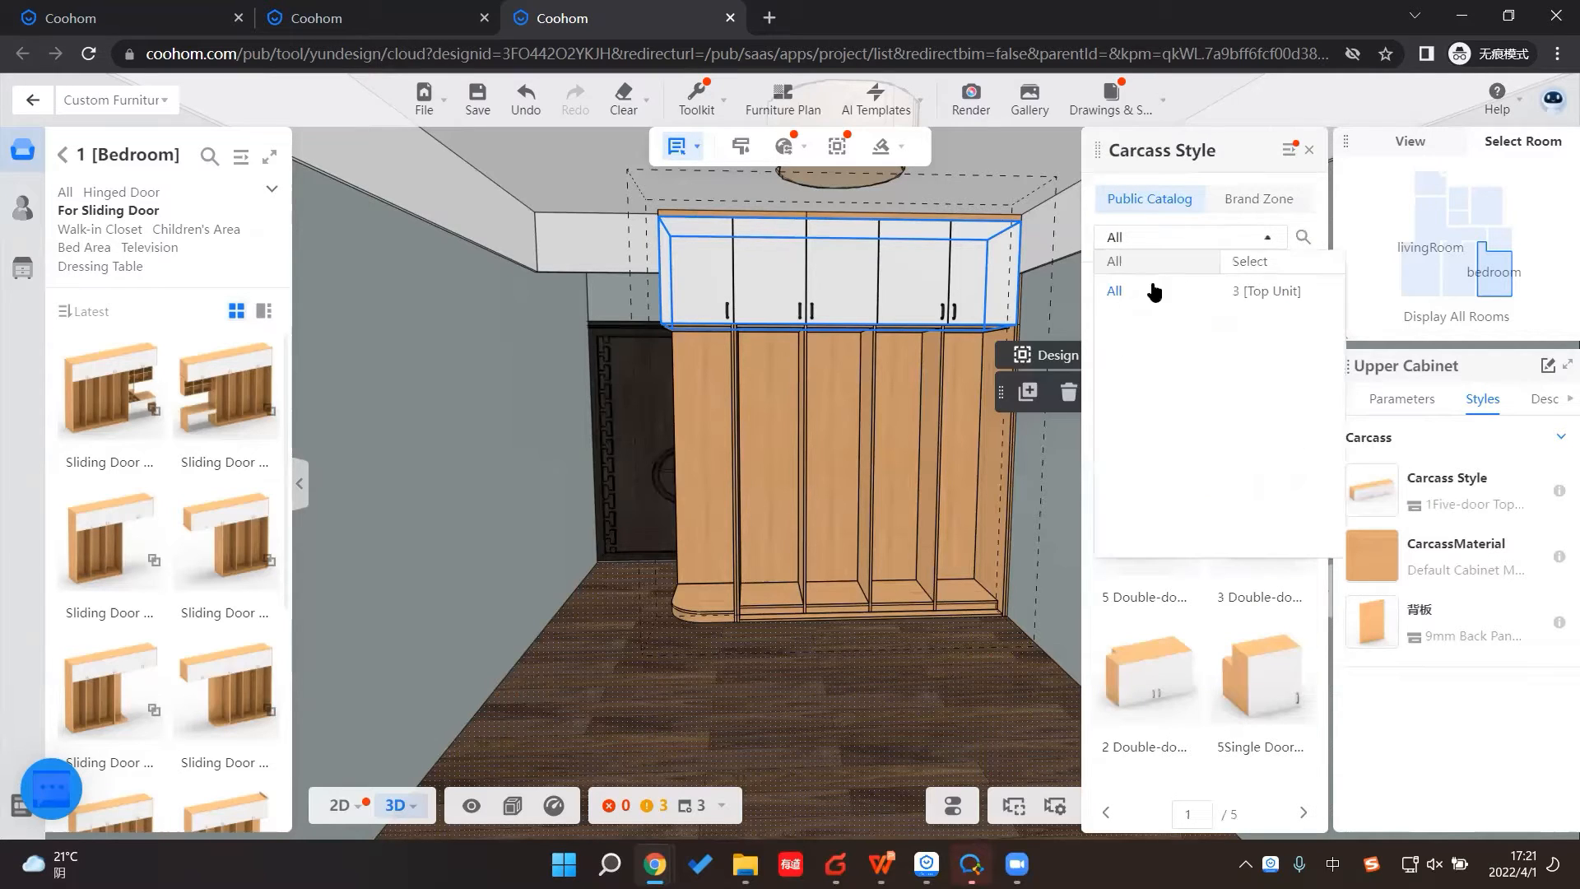
{"action": "left_click", "coordinate": [1250, 293]}
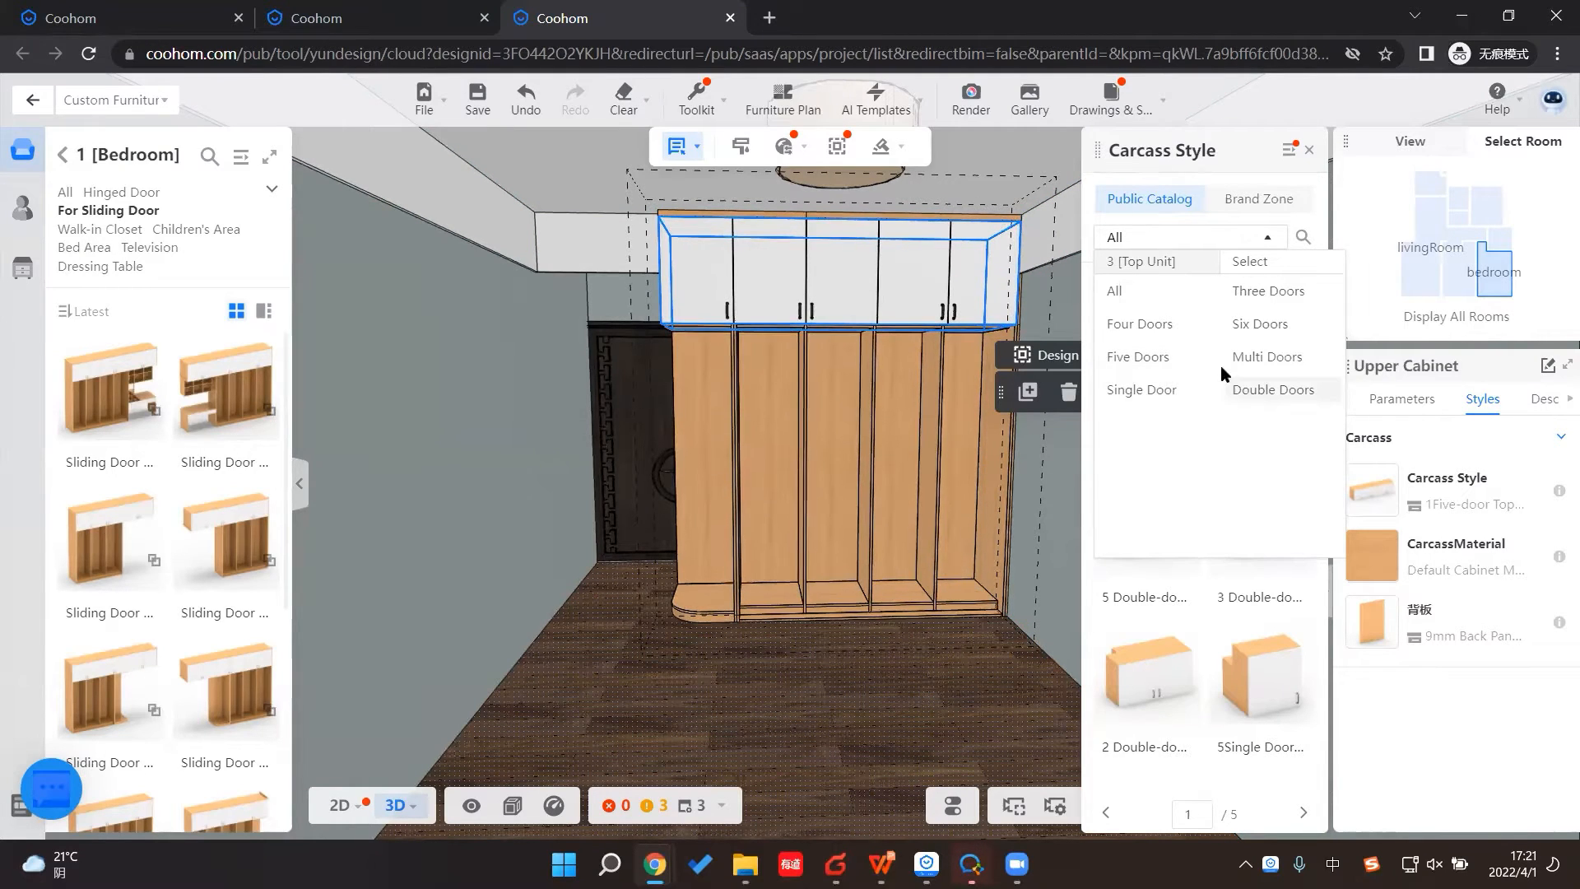
{"action": "left_click", "coordinate": [1155, 326]}
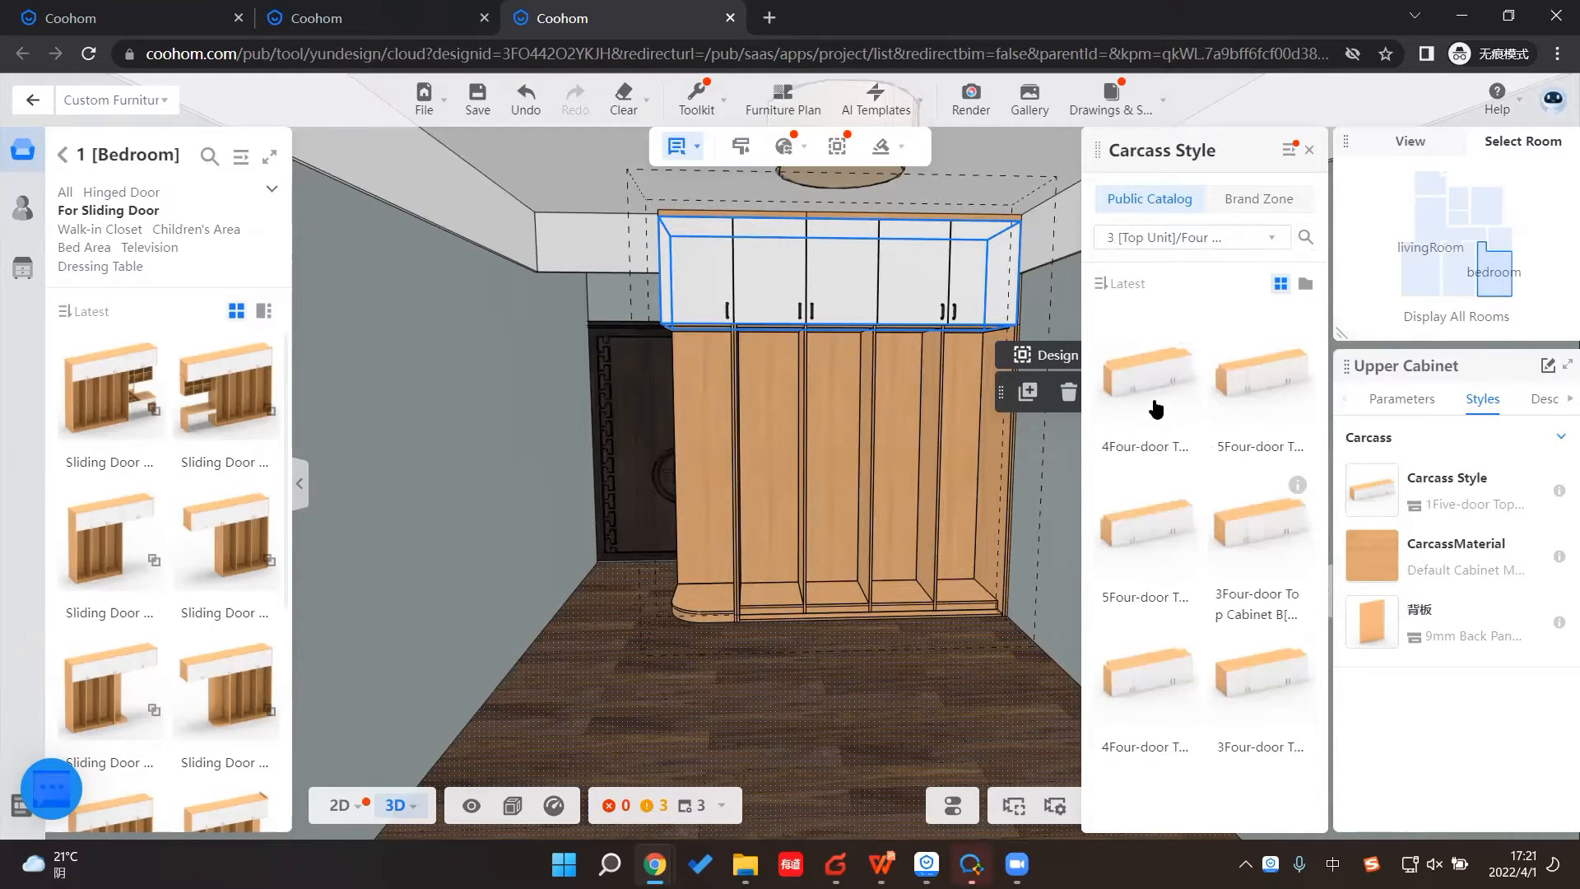
{"action": "scroll", "coordinate": [1239, 635], "scroll_direction": "down", "scroll_amount": 3}
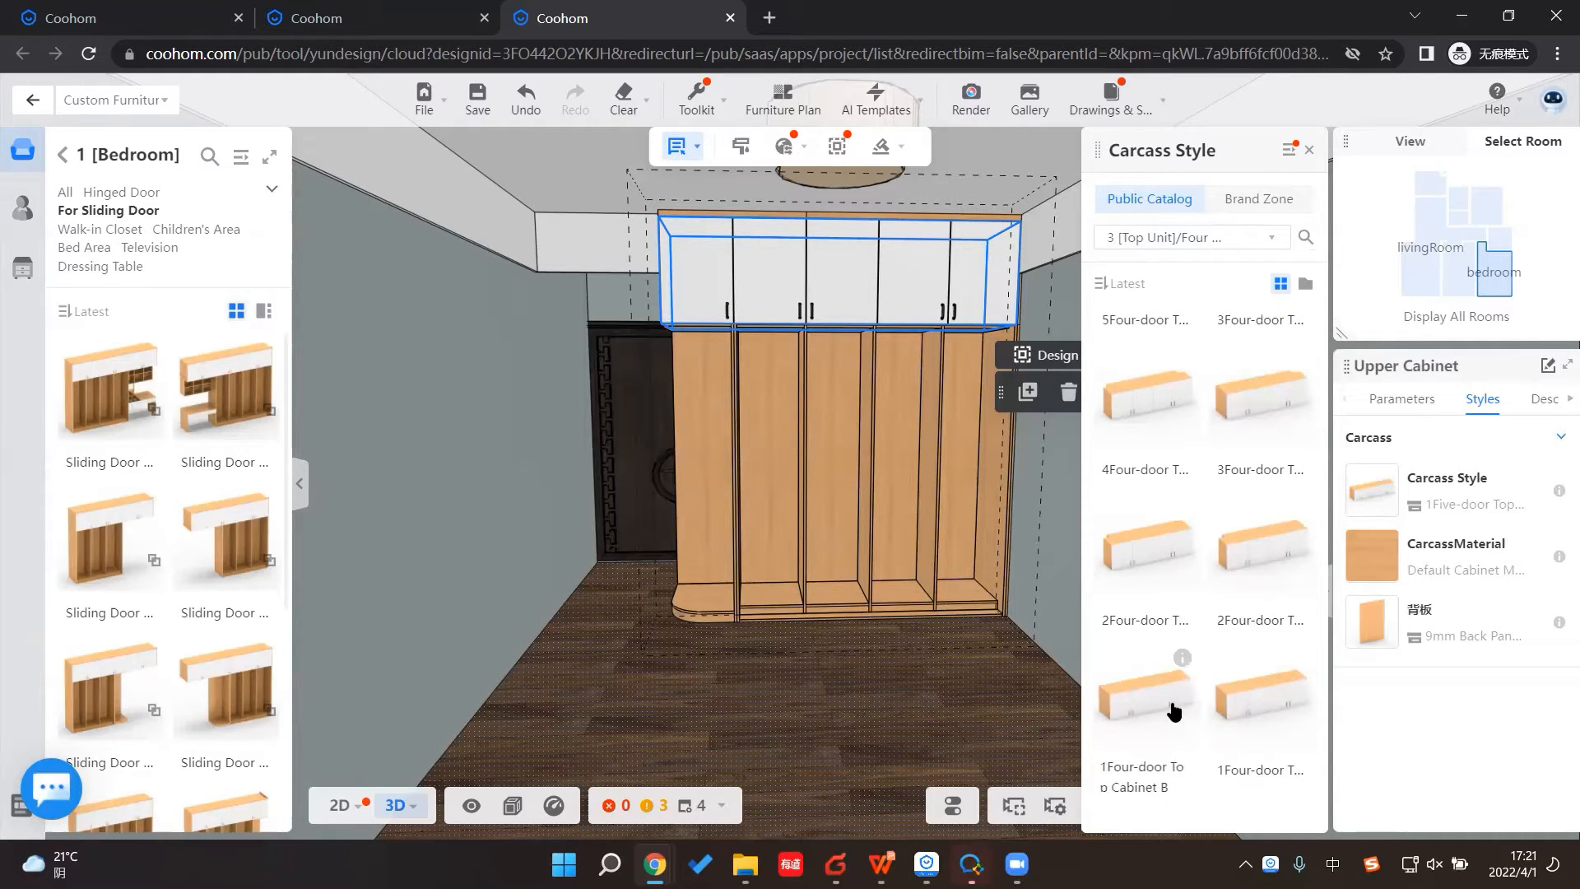
{"action": "left_click", "coordinate": [1127, 706]}
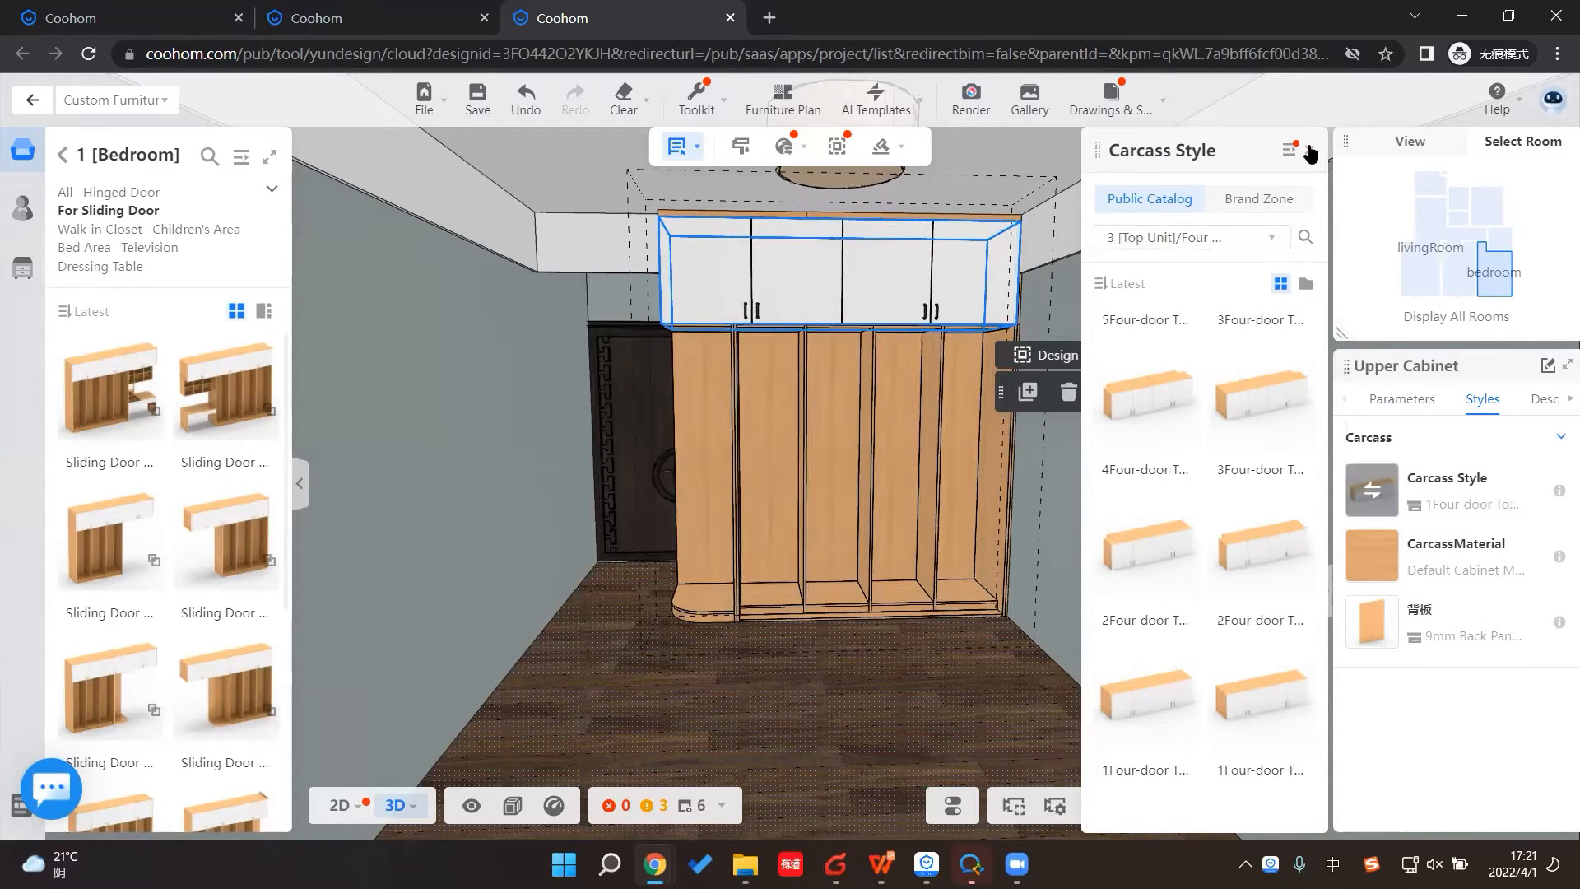
Step: Replace the carcass style of the upper cabinet's internal replaceable combination with the [1:2:1] door layout
{"action": "left_click_drag", "start_coordinate": [751, 673], "coordinate": [737, 672]}
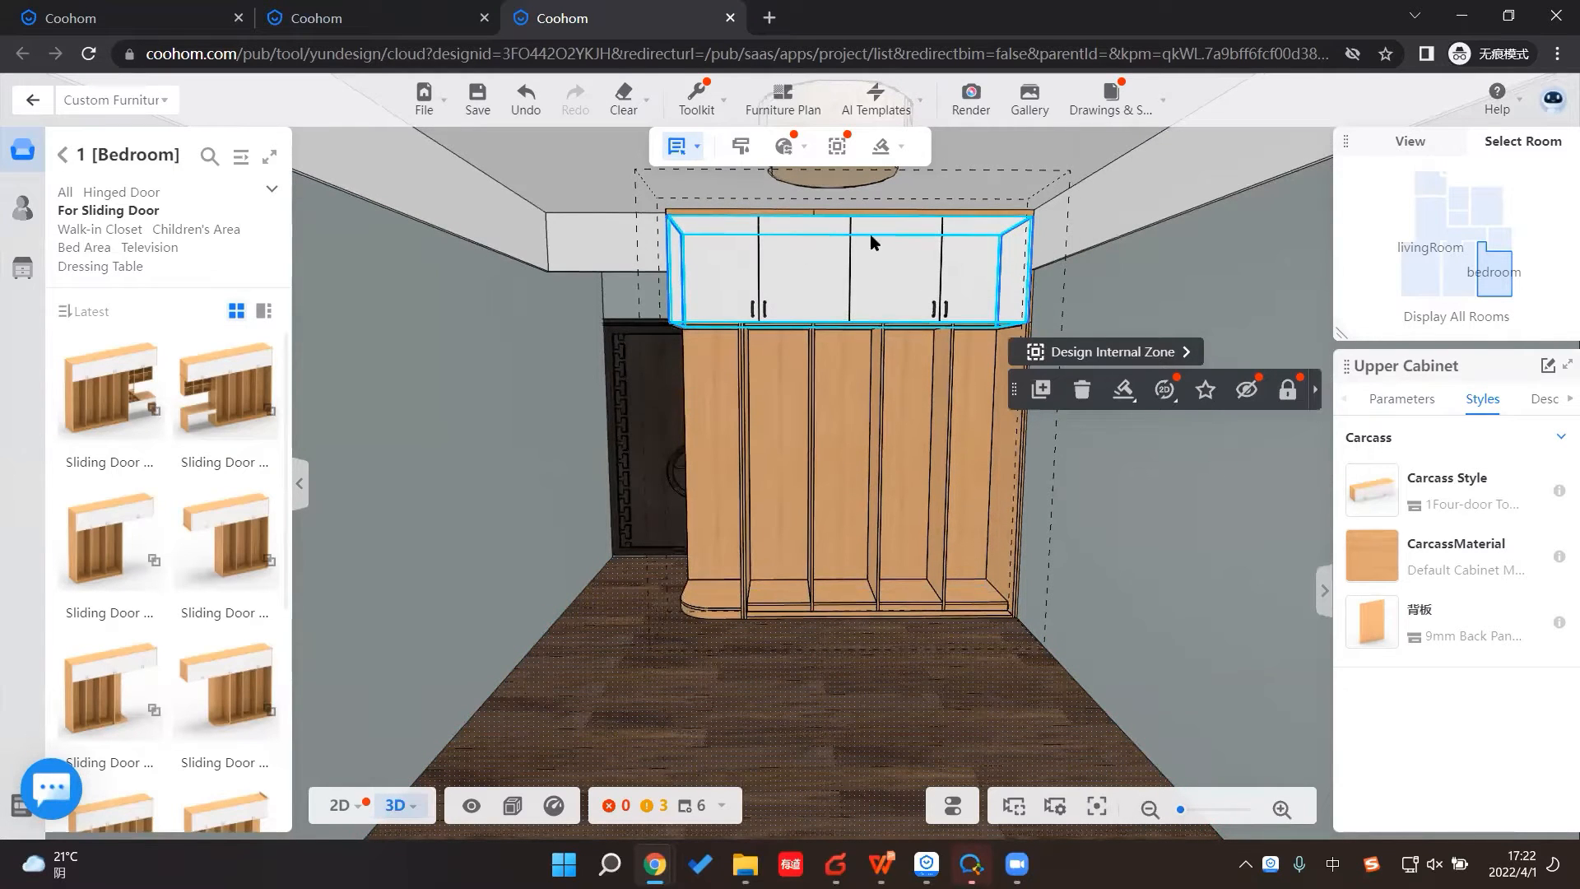
{"action": "left_click", "coordinate": [817, 257]}
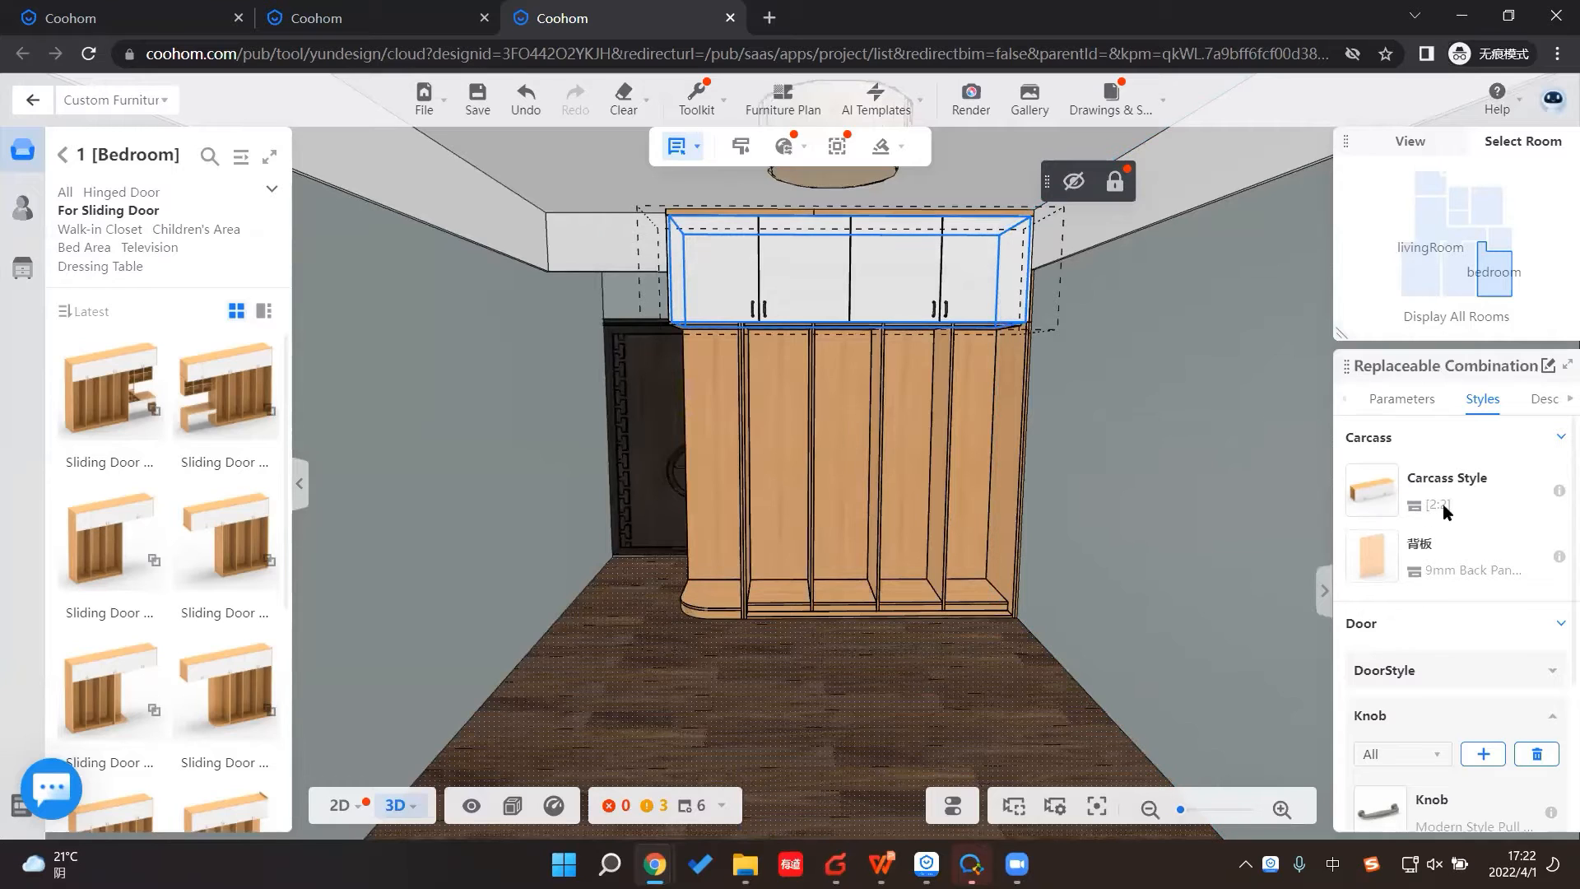
{"action": "left_click", "coordinate": [1373, 492]}
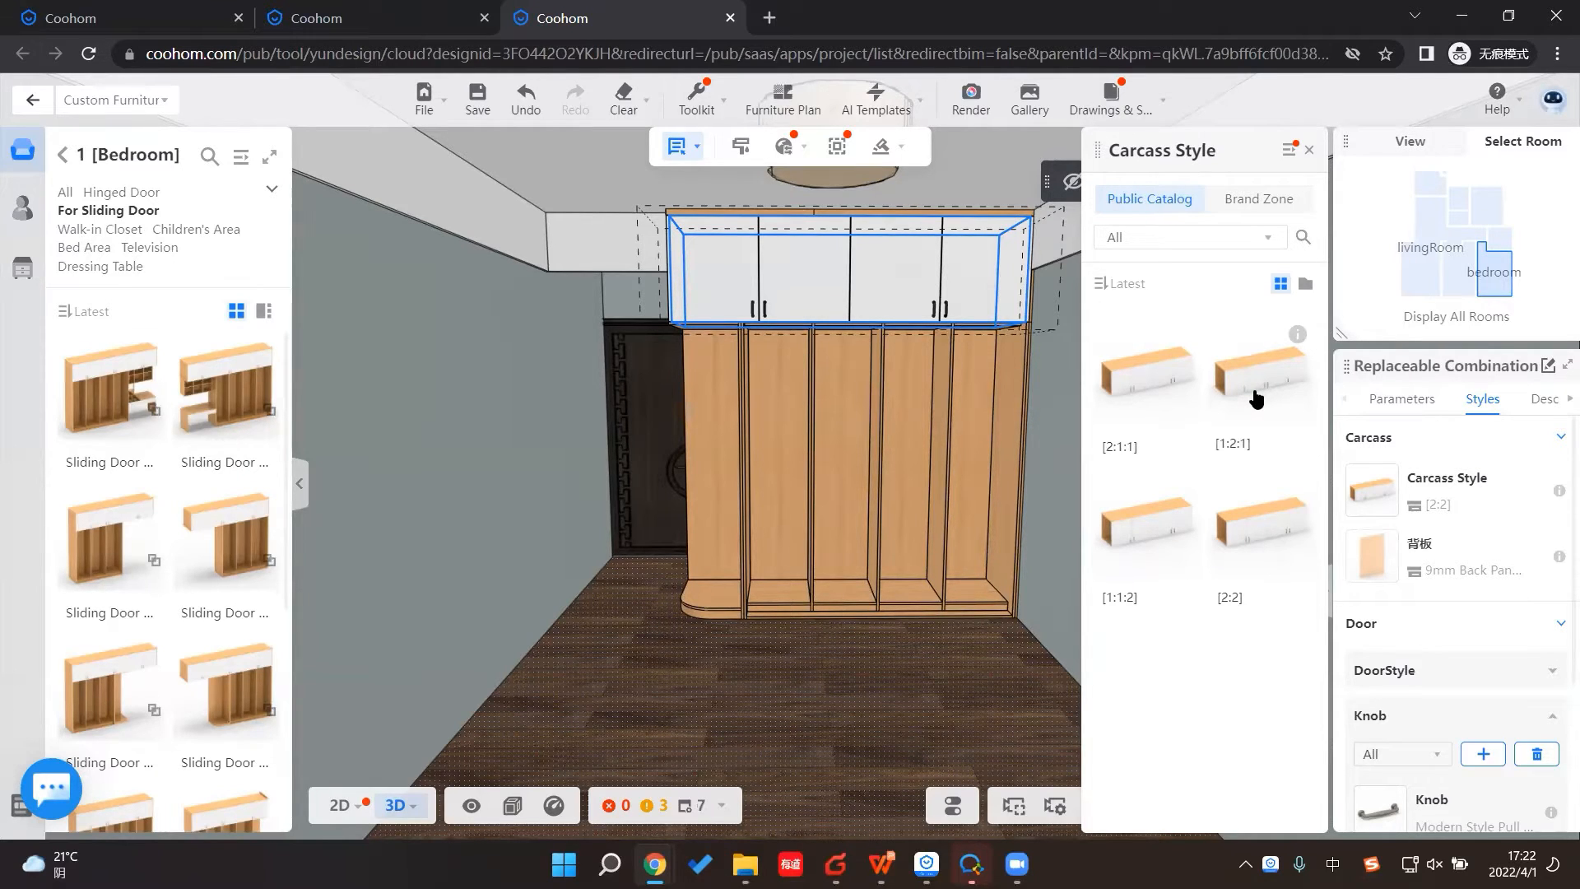
{"action": "left_click", "coordinate": [1256, 398]}
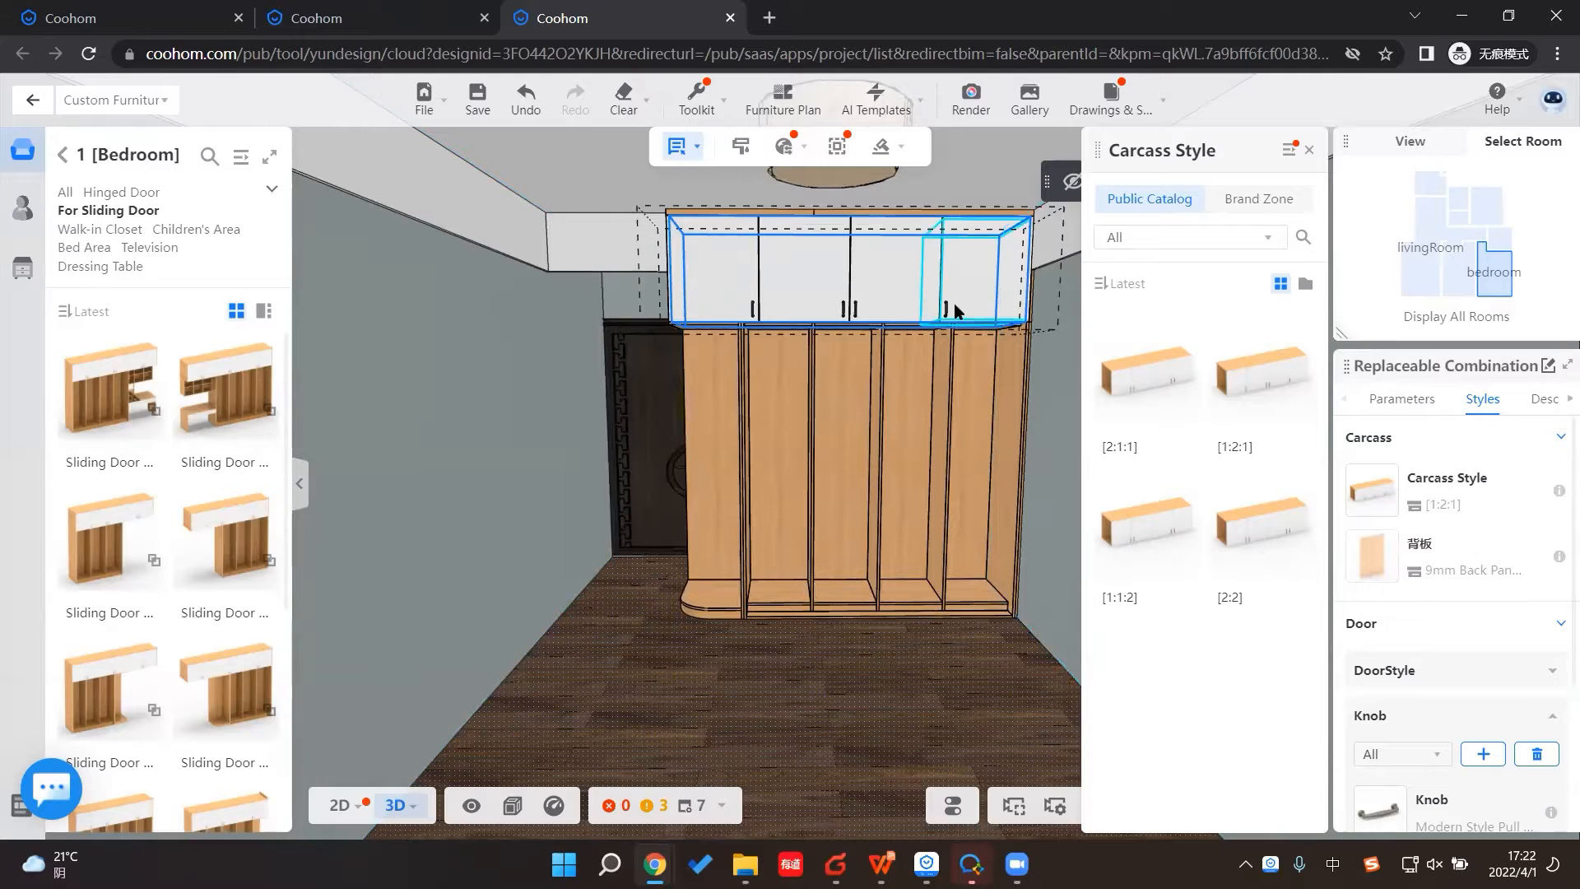
{"action": "left_click", "coordinate": [1309, 149]}
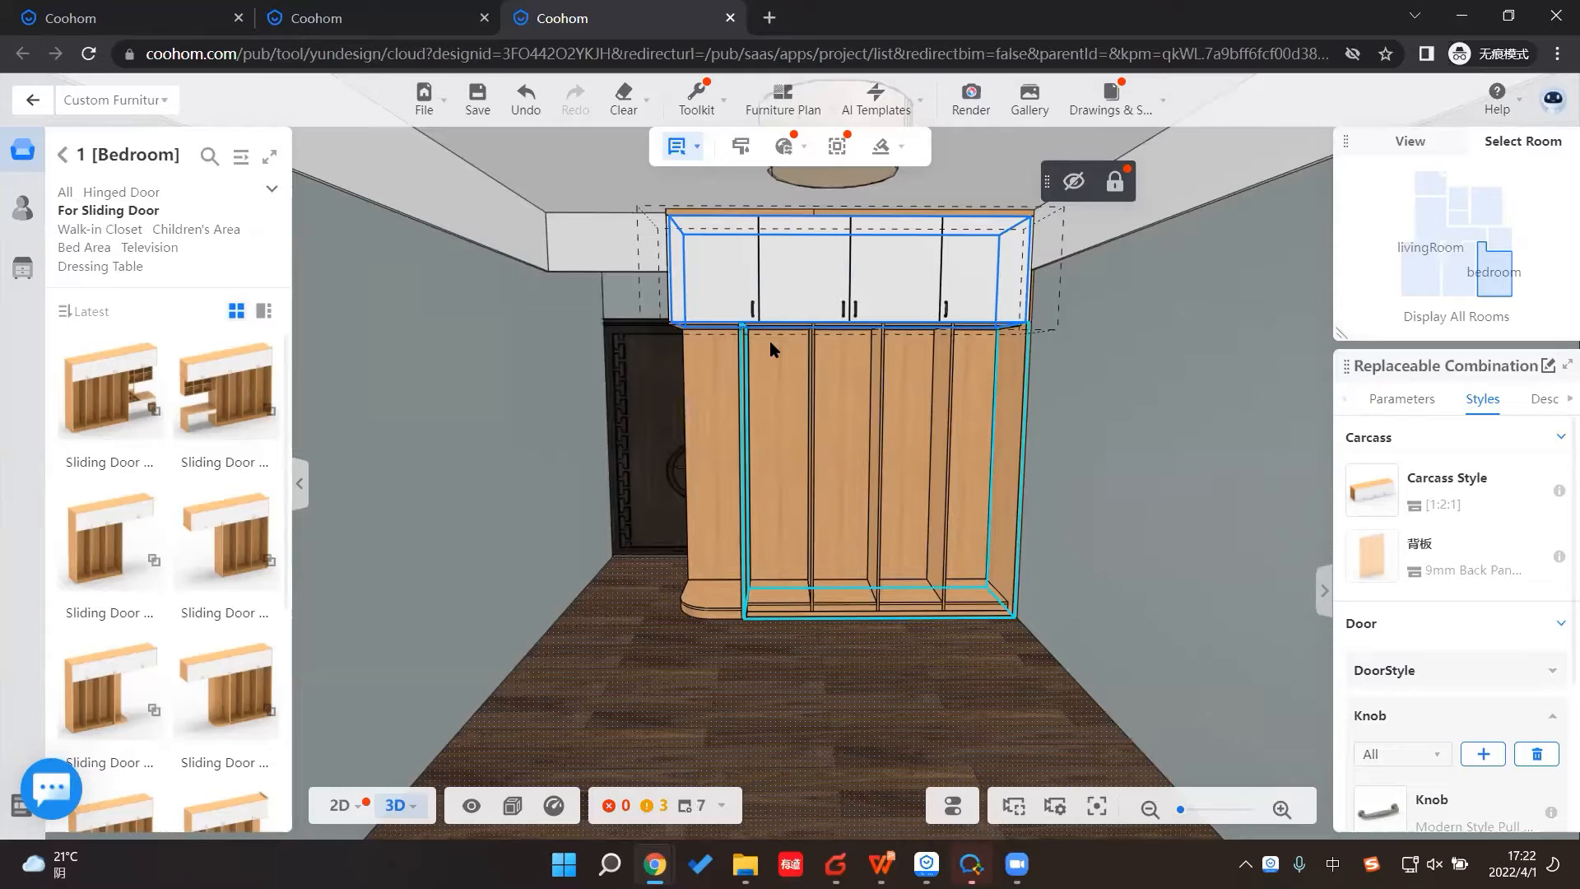
{"action": "left_click", "coordinate": [774, 297]}
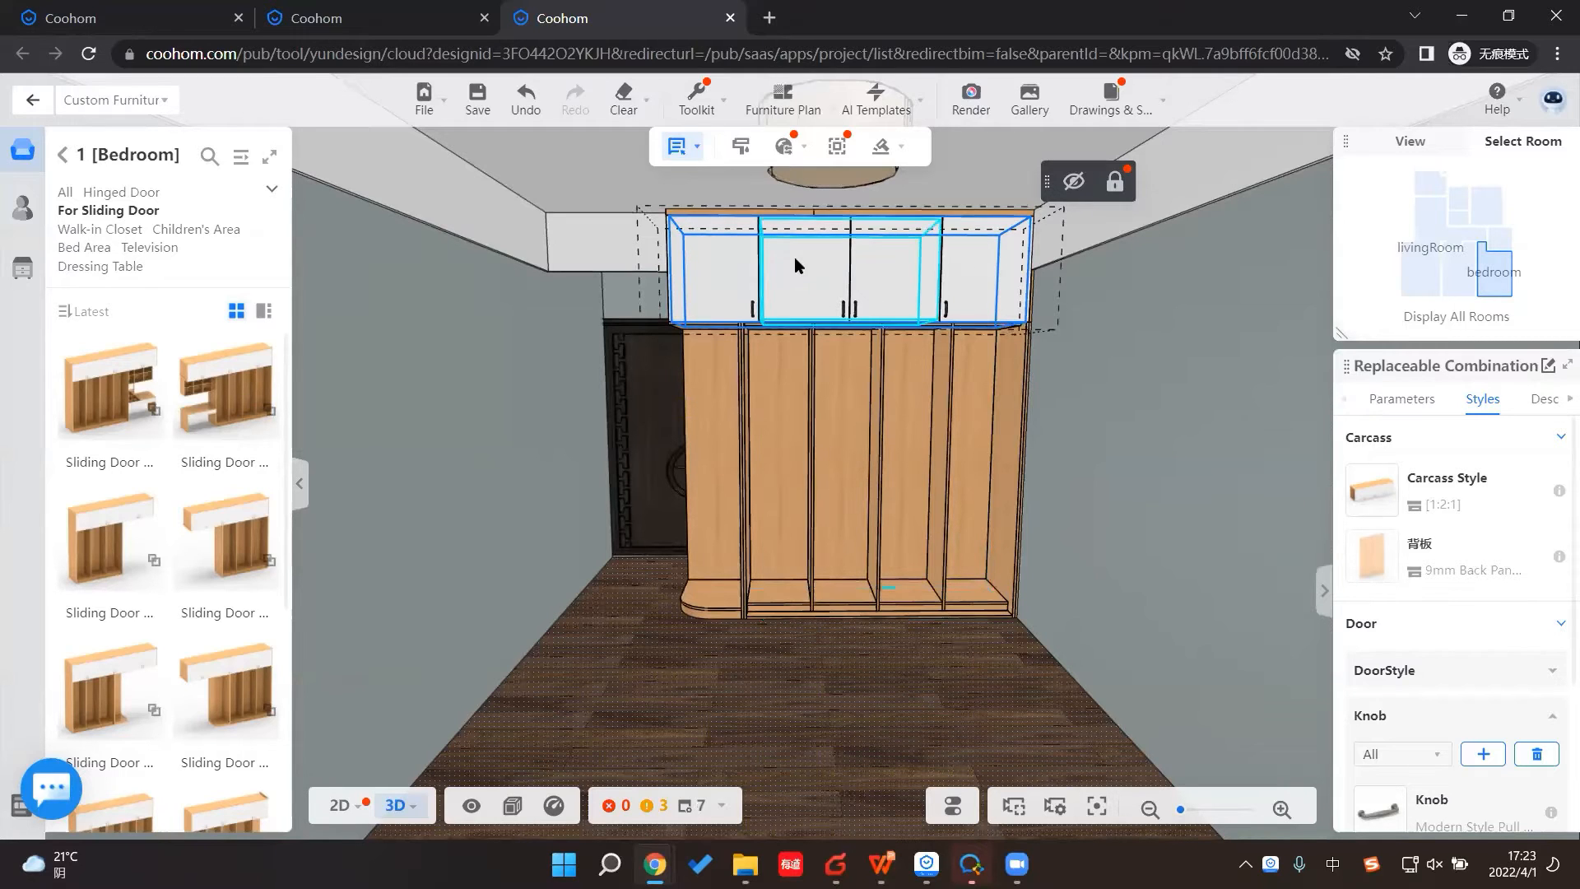
Step: Select the lower cabinet separately inside the wardrobe combination and bring up its Overall Variable interval parameters
{"action": "left_click", "coordinate": [910, 454]}
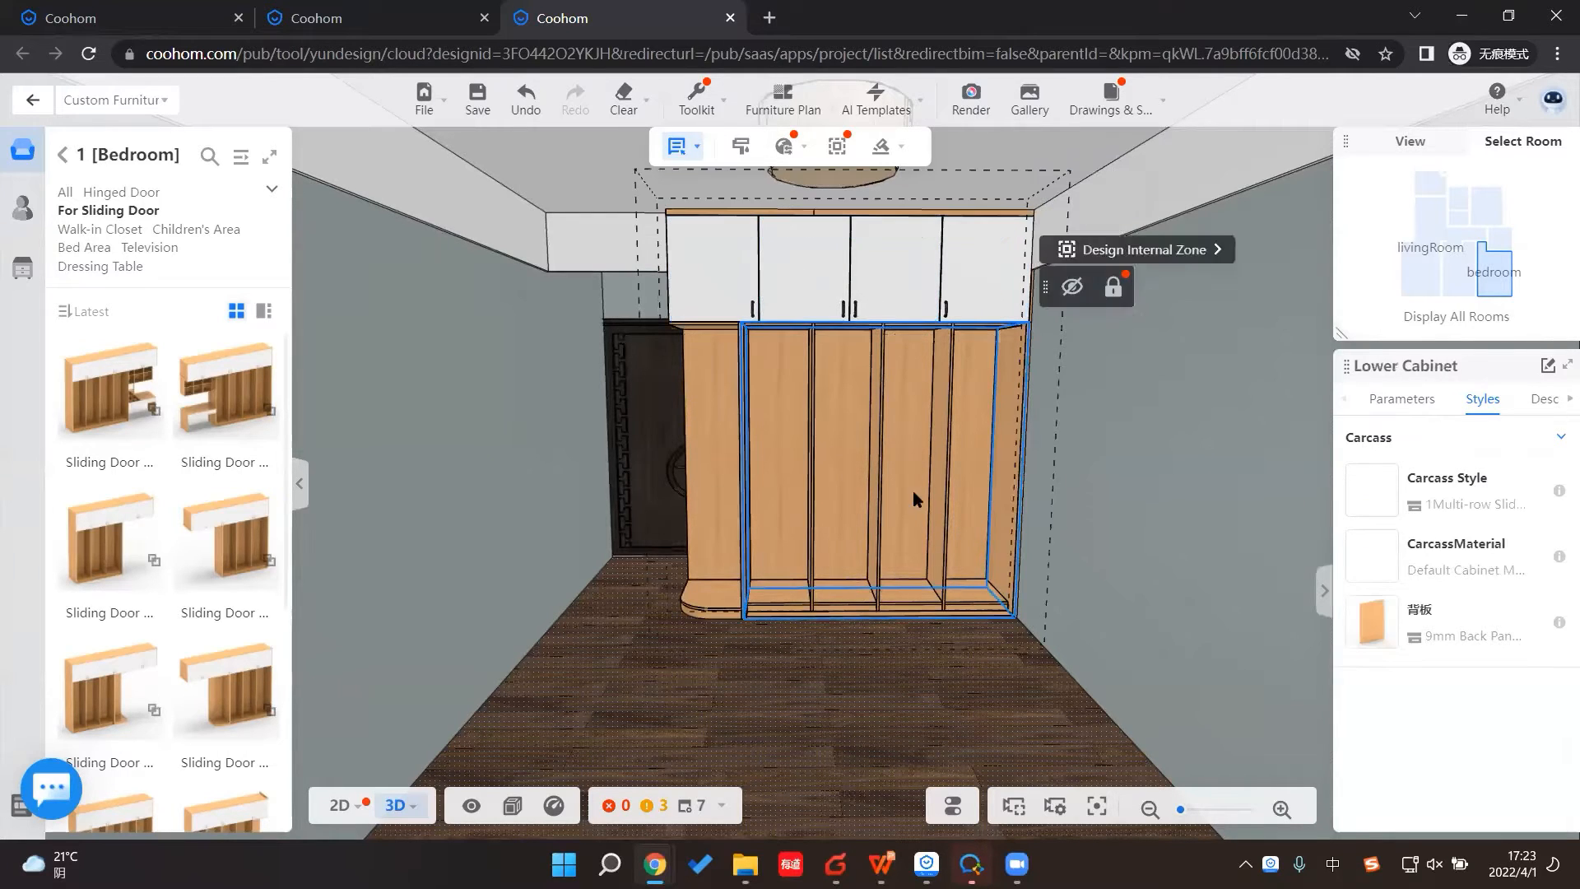
{"action": "left_click", "coordinate": [855, 669]}
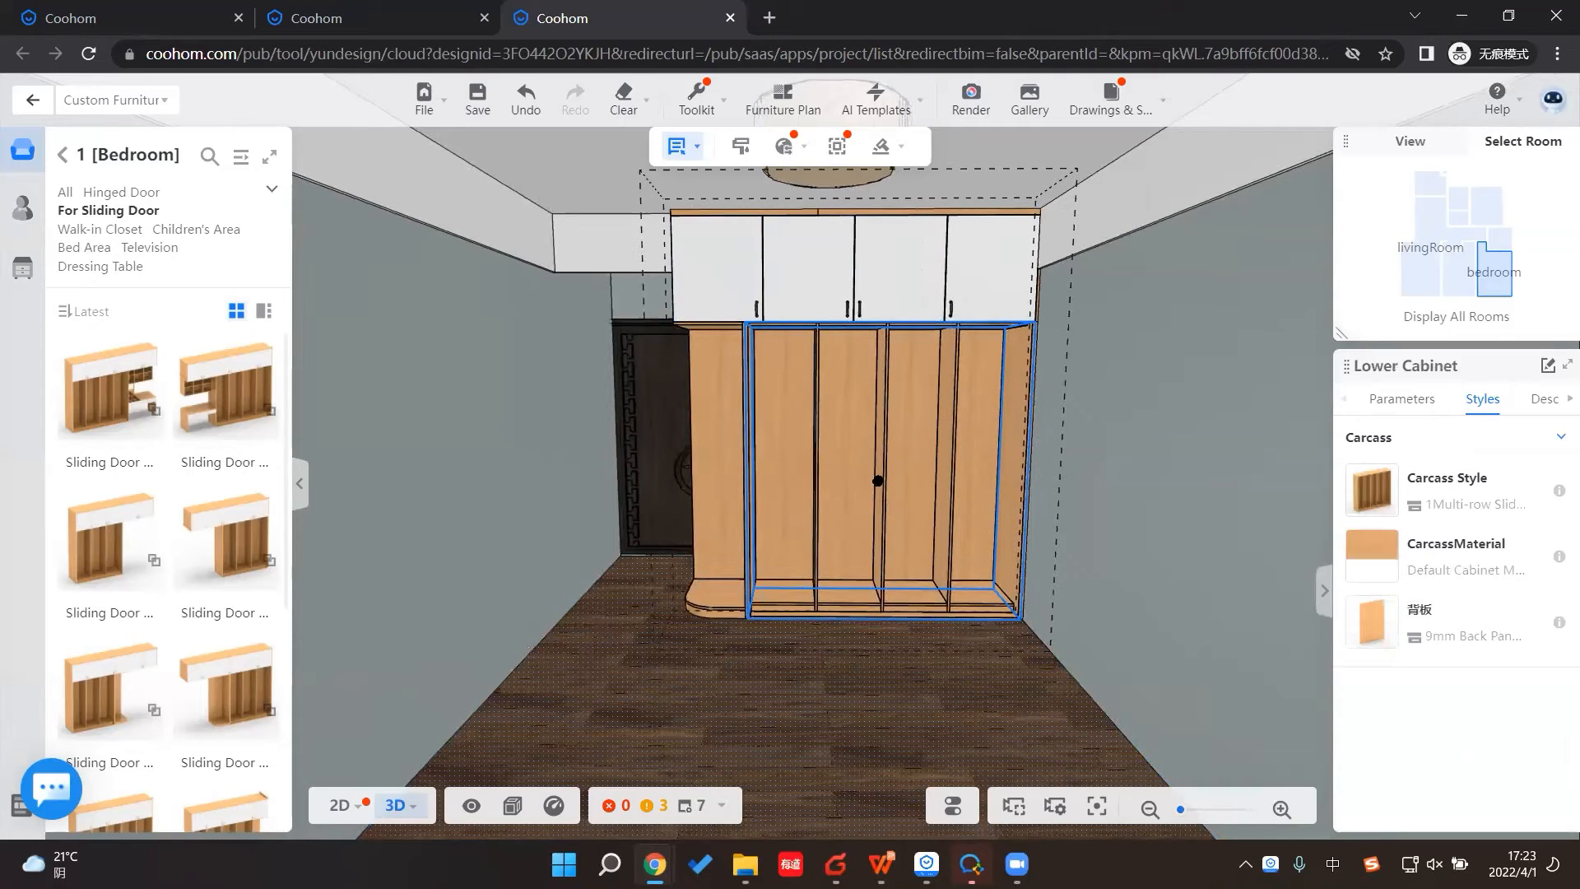
{"action": "left_click", "coordinate": [793, 390]}
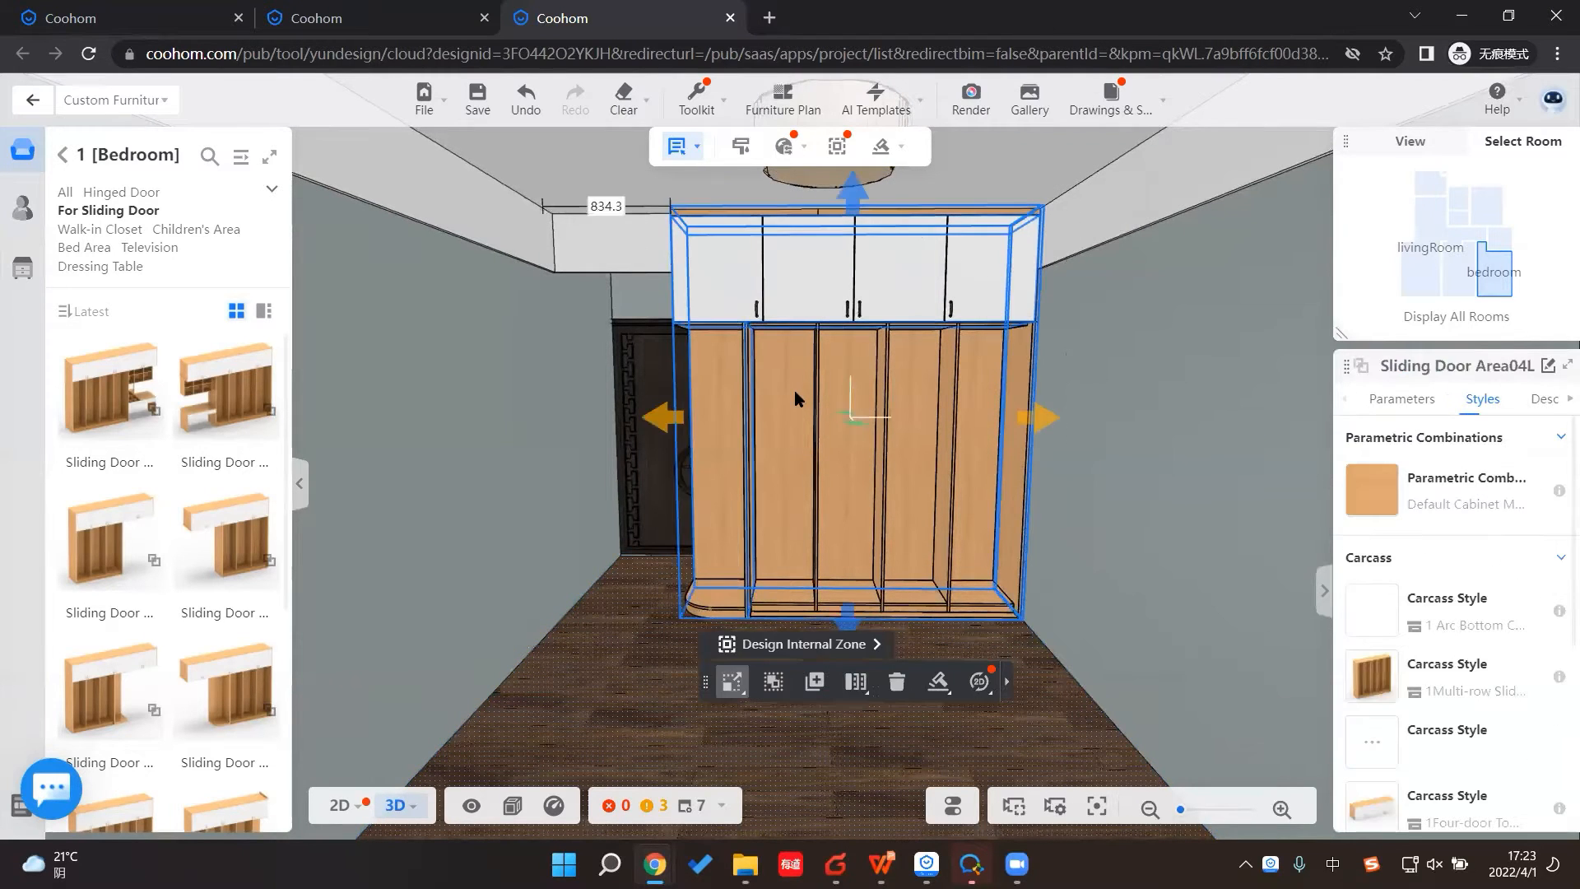
{"action": "left_click", "coordinate": [794, 391]}
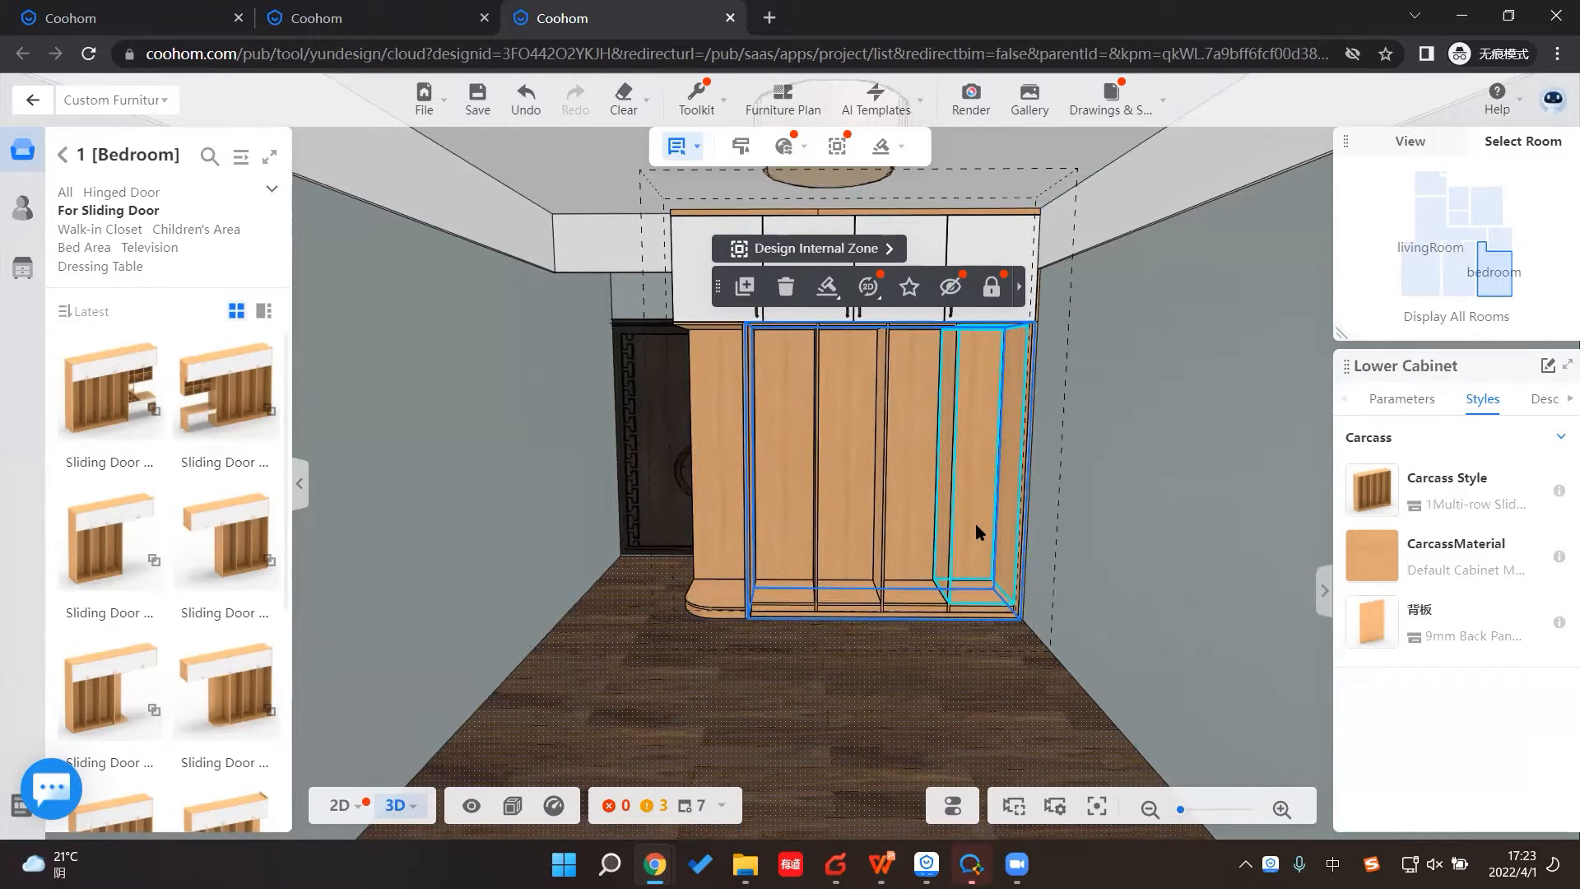
{"action": "left_click", "coordinate": [1422, 402]}
{"action": "scroll", "coordinate": [1411, 399], "scroll_direction": "down", "scroll_amount": 3}
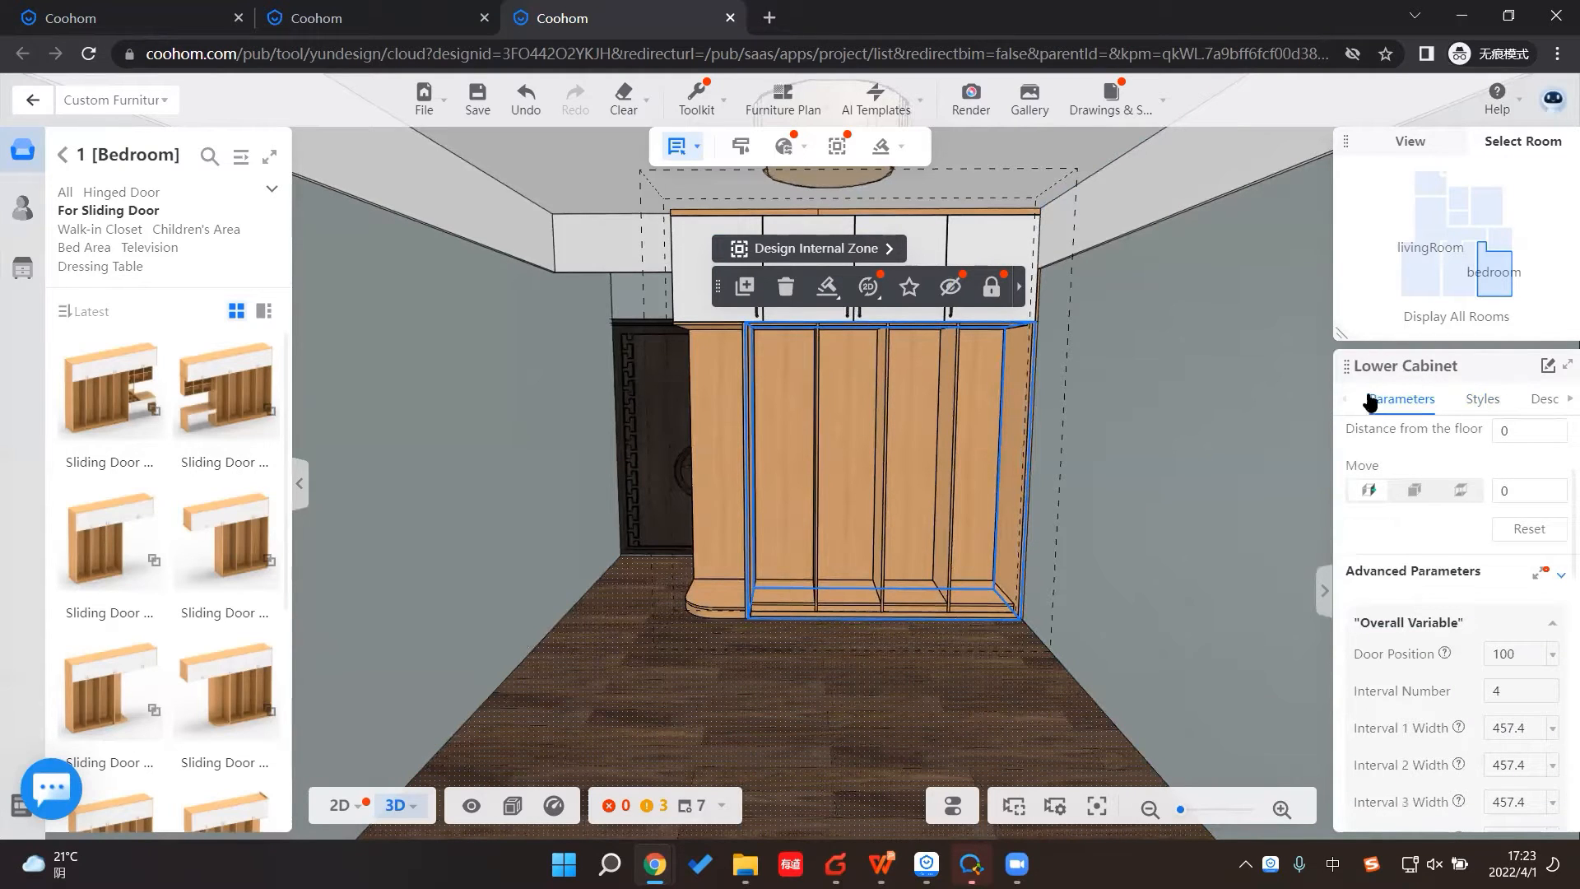
{"action": "scroll", "coordinate": [1409, 421], "scroll_direction": "down", "scroll_amount": 5}
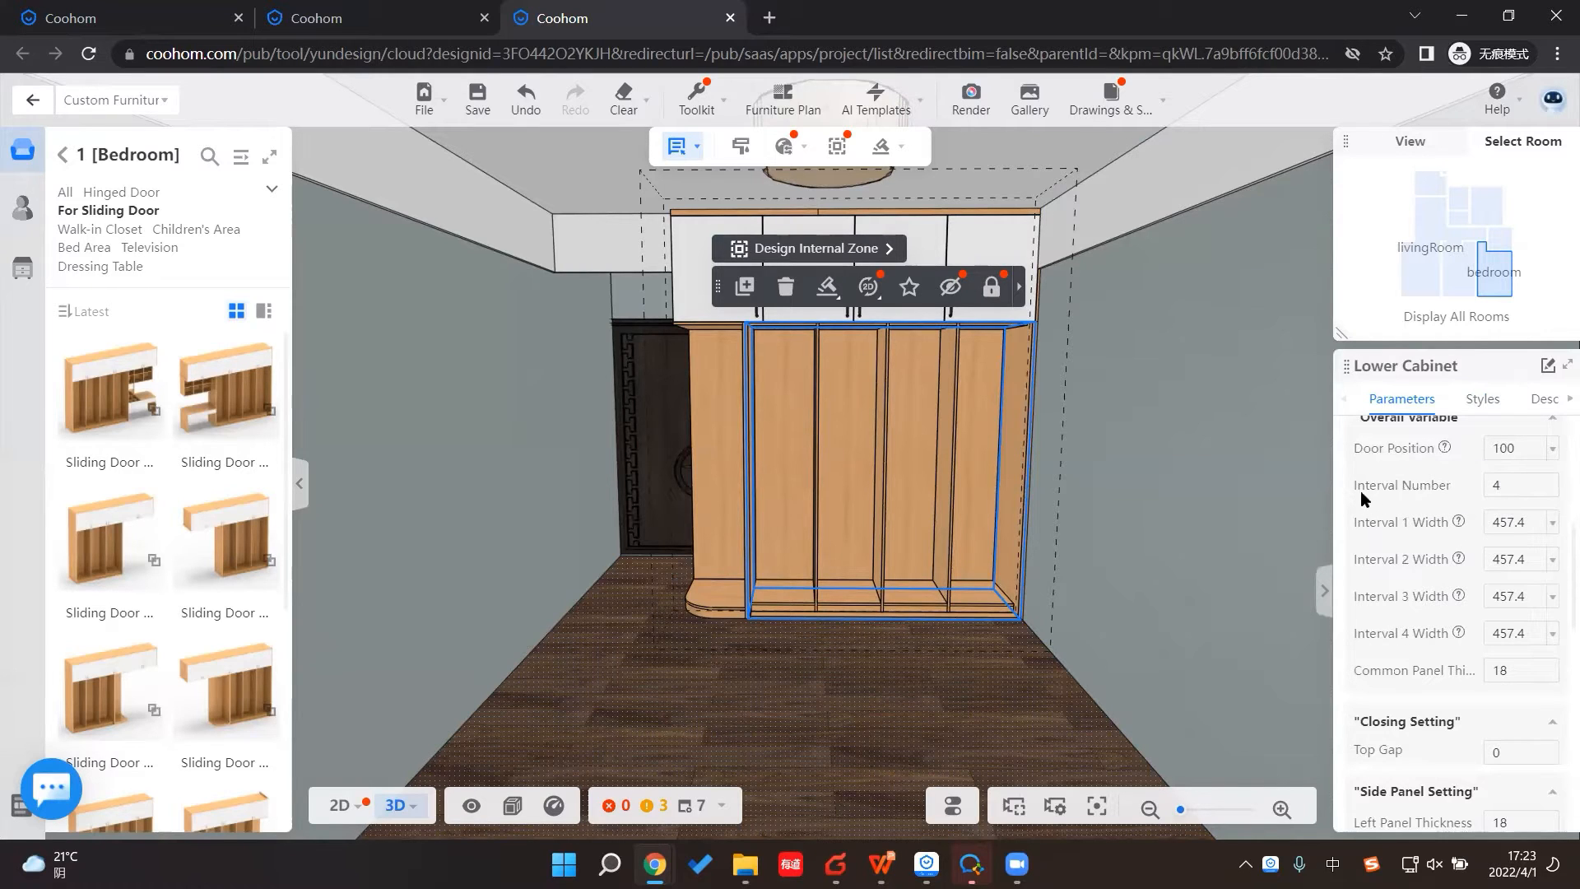
Step: Set the lower cabinet's Interval Number to 5
{"action": "key", "text": "shift"}
{"action": "double_click", "coordinate": [1498, 484]}
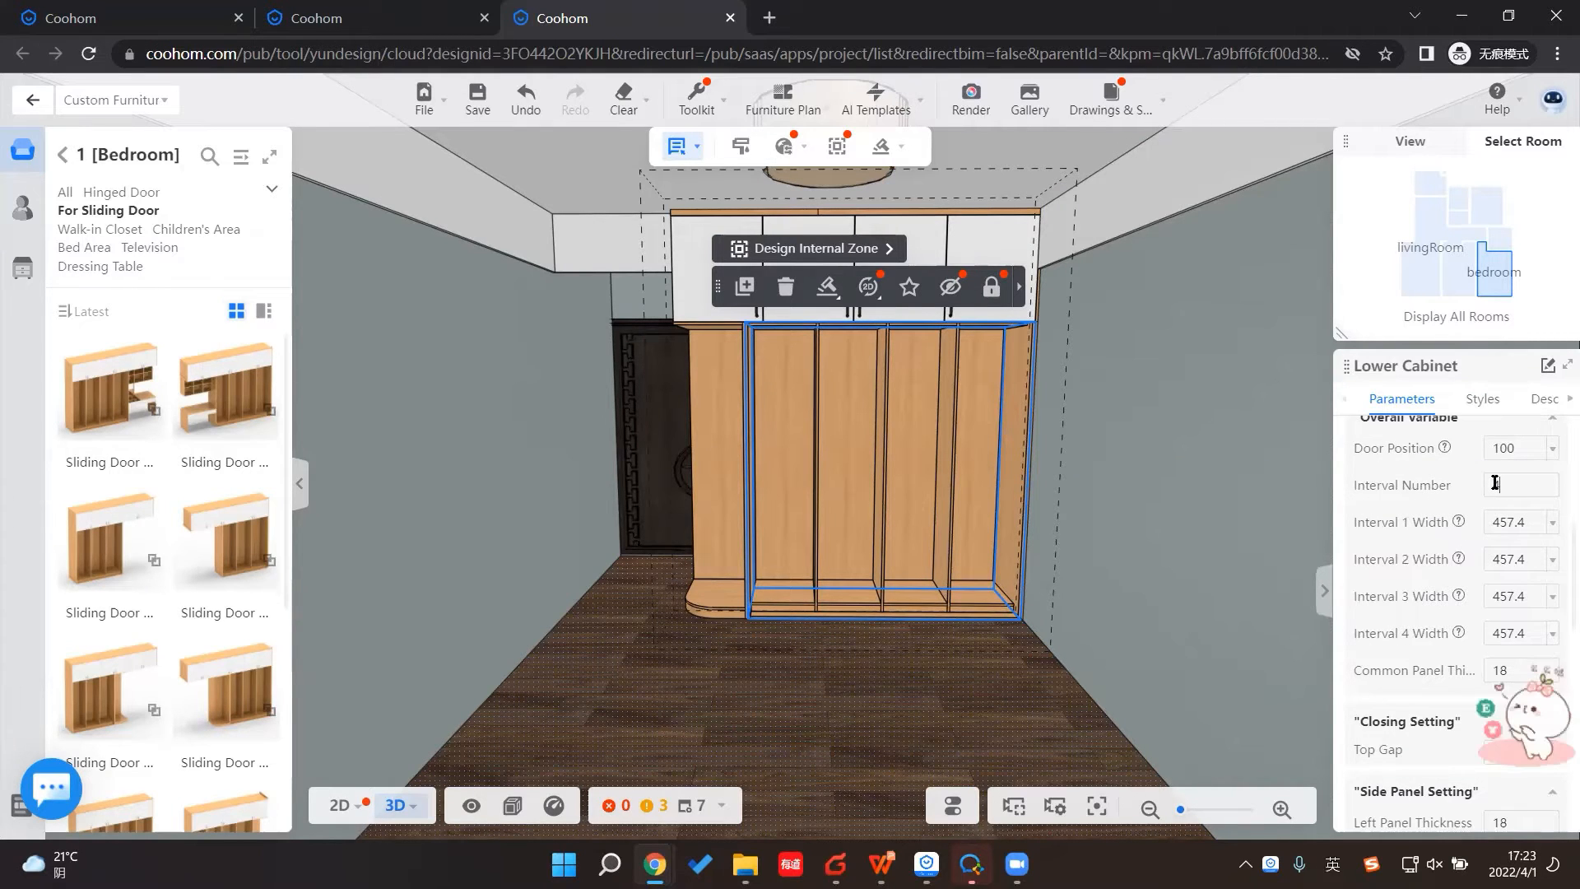
{"action": "type", "text": "5"}
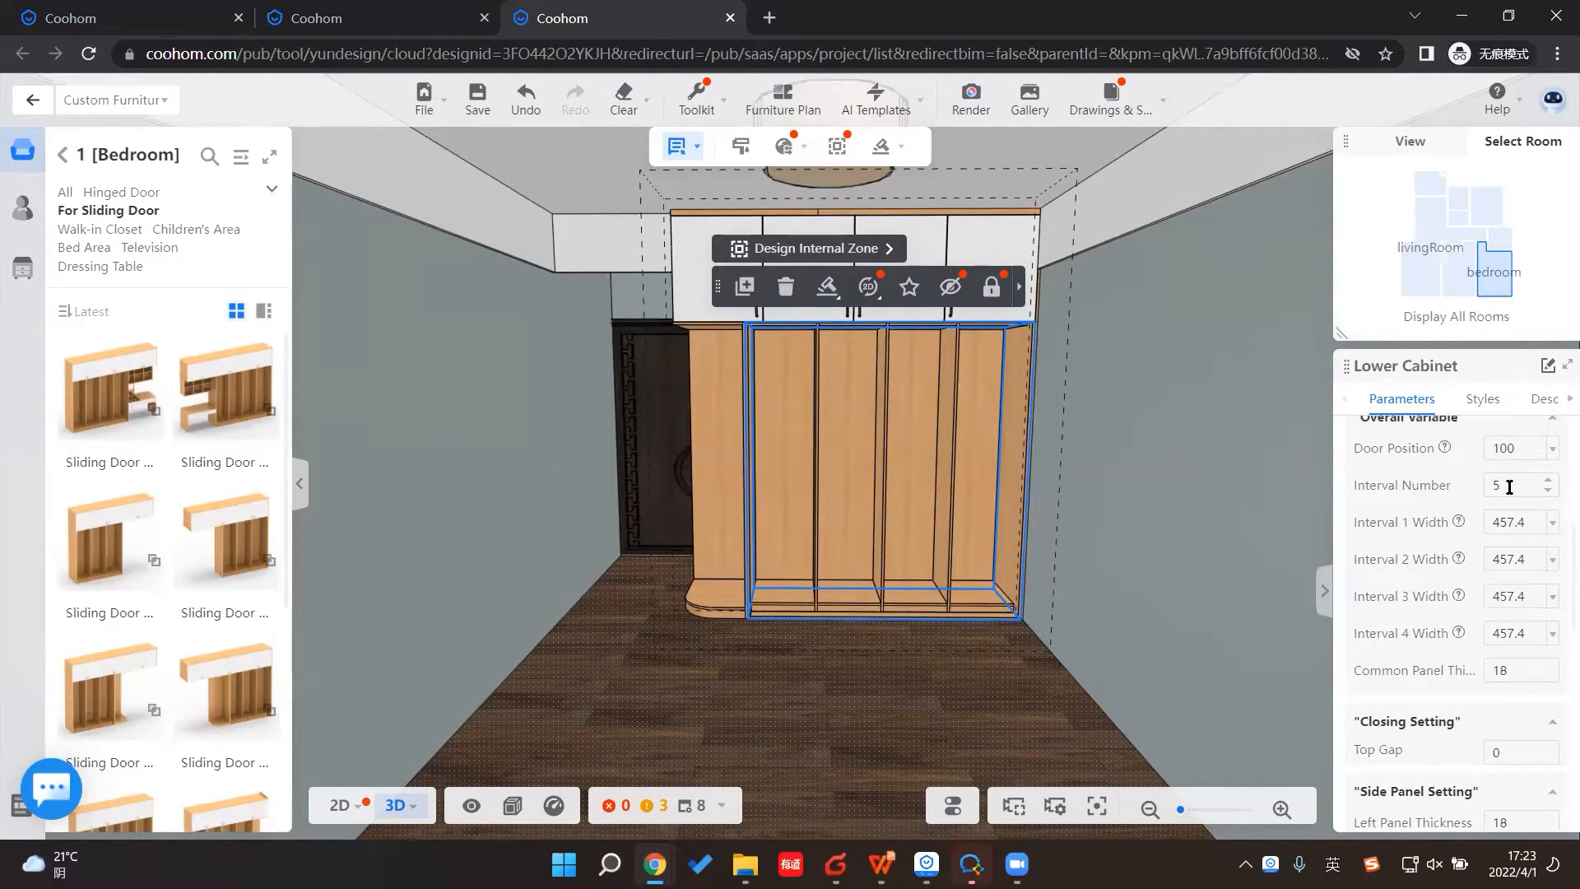
{"action": "key", "text": "Return"}
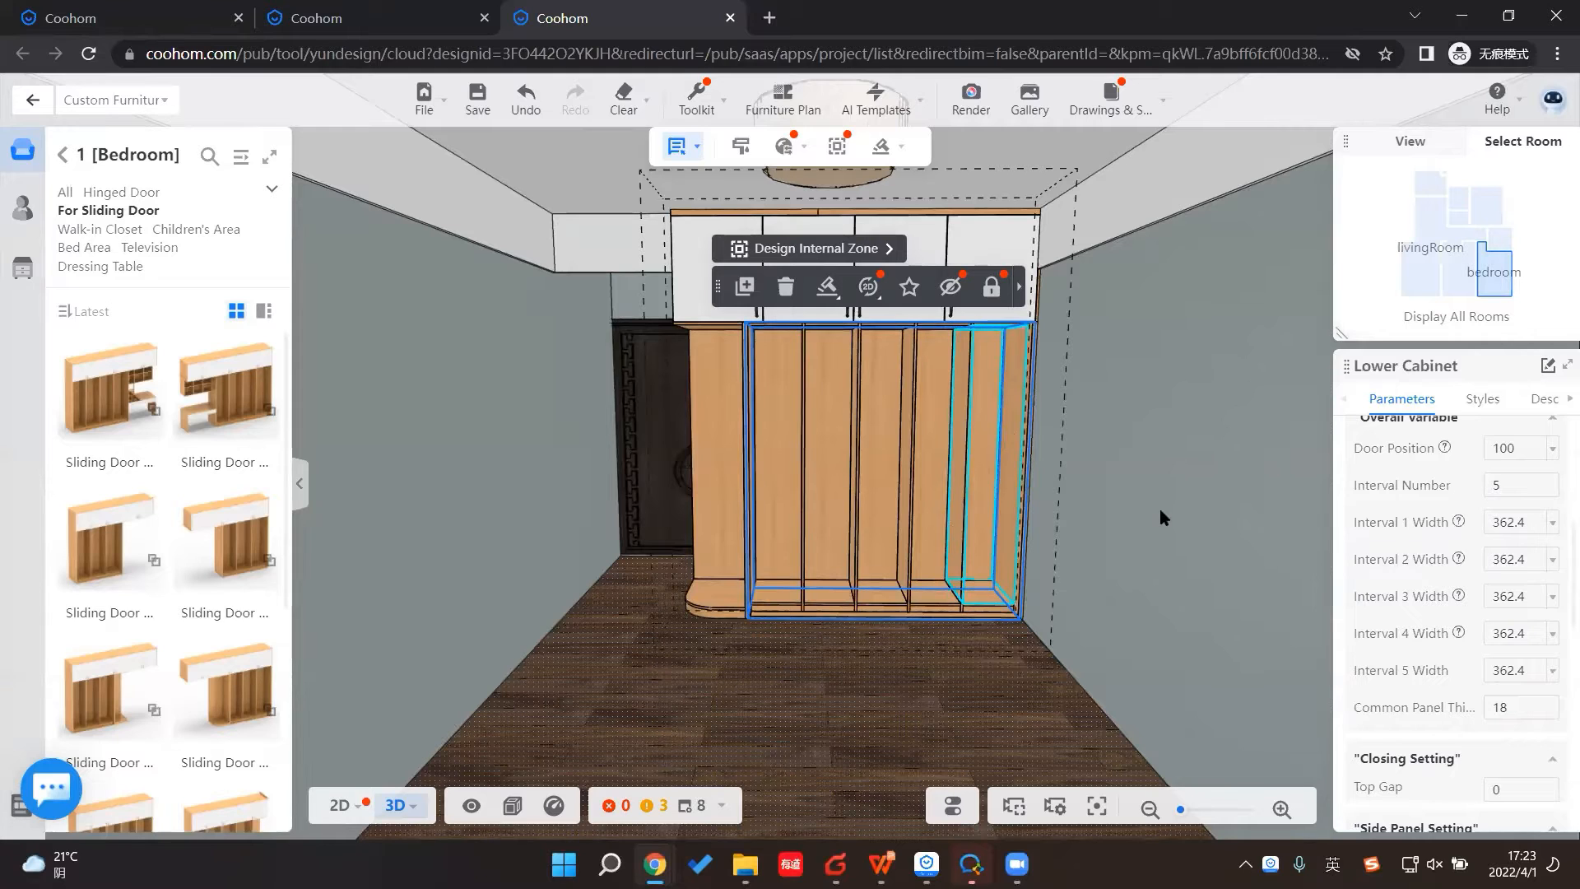
Step: Set the lower cabinet's Interval Number to 2 and its Interval 1 Width to 1200
{"action": "double_click", "coordinate": [1492, 481]}
{"action": "type", "text": "2"}
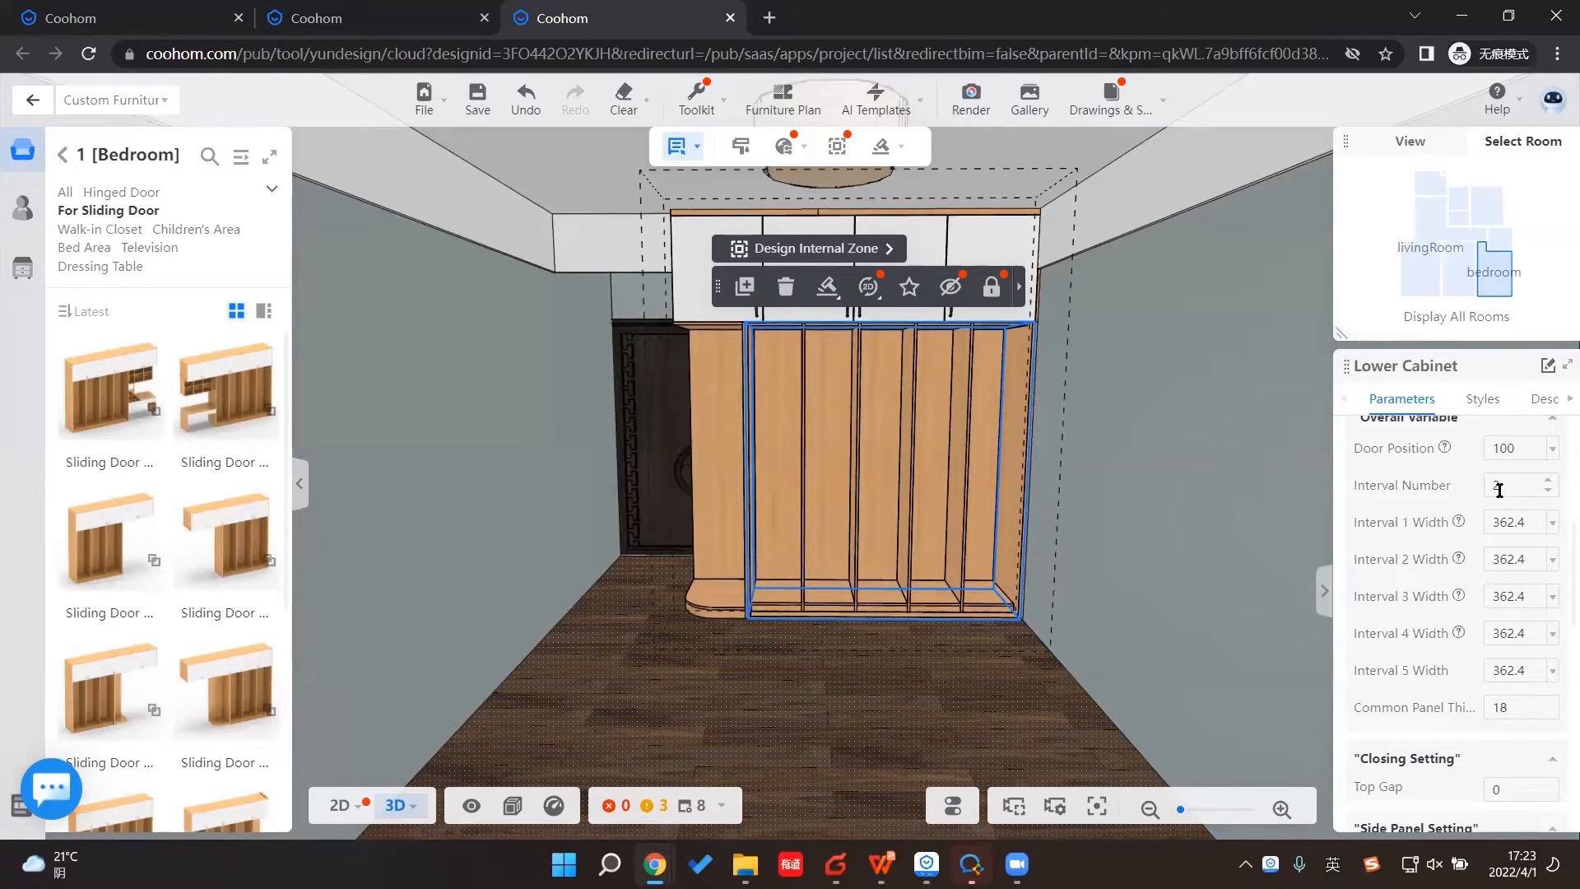
{"action": "key", "text": "Return"}
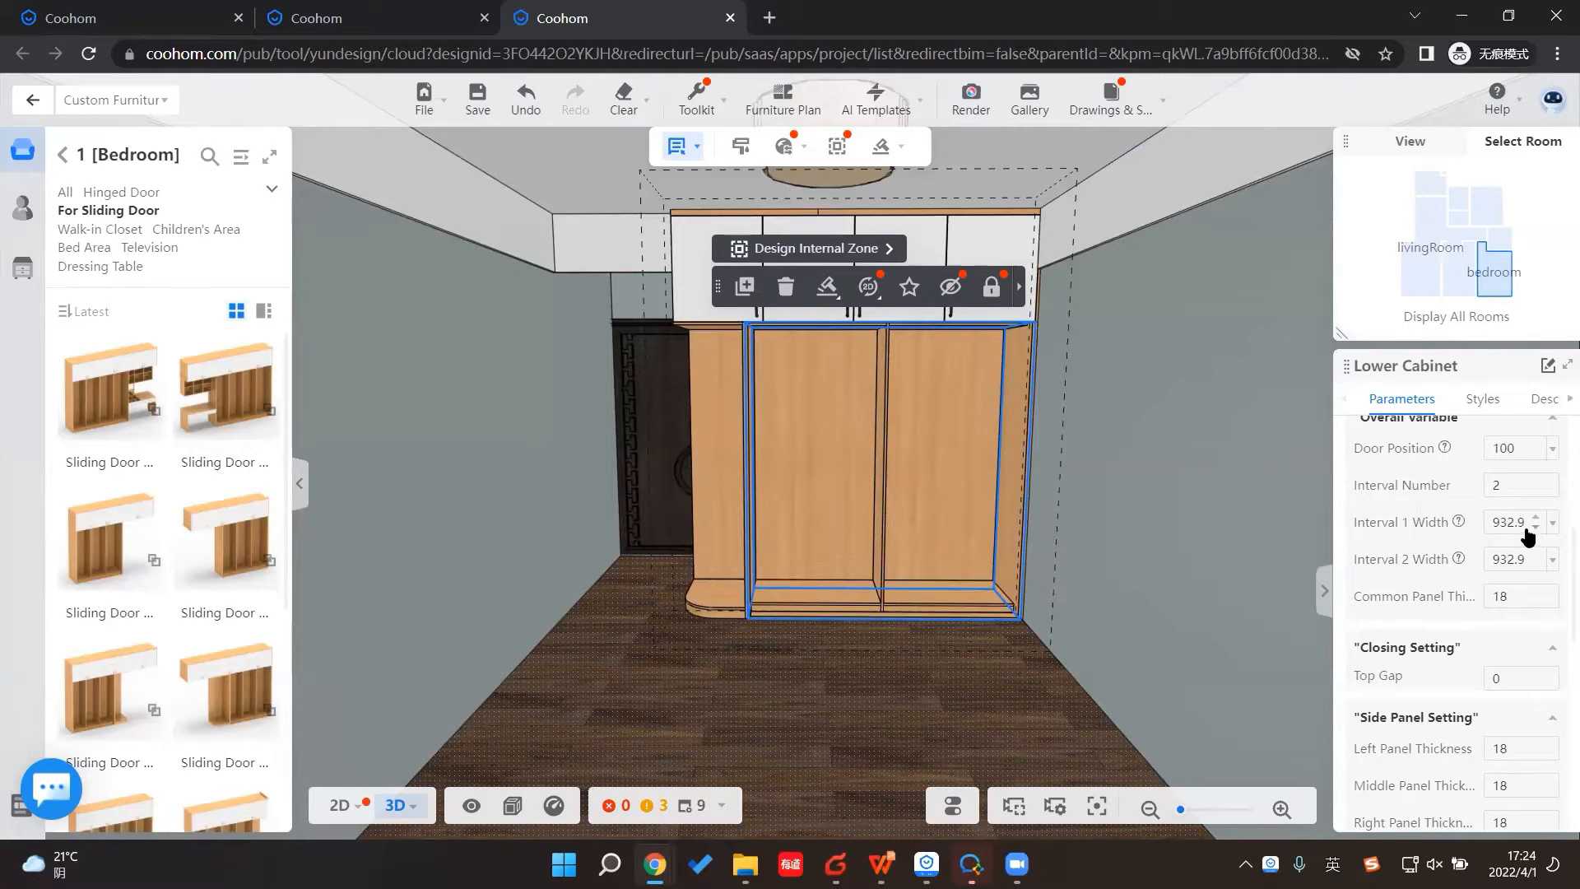
{"action": "double_click", "coordinate": [1486, 517]}
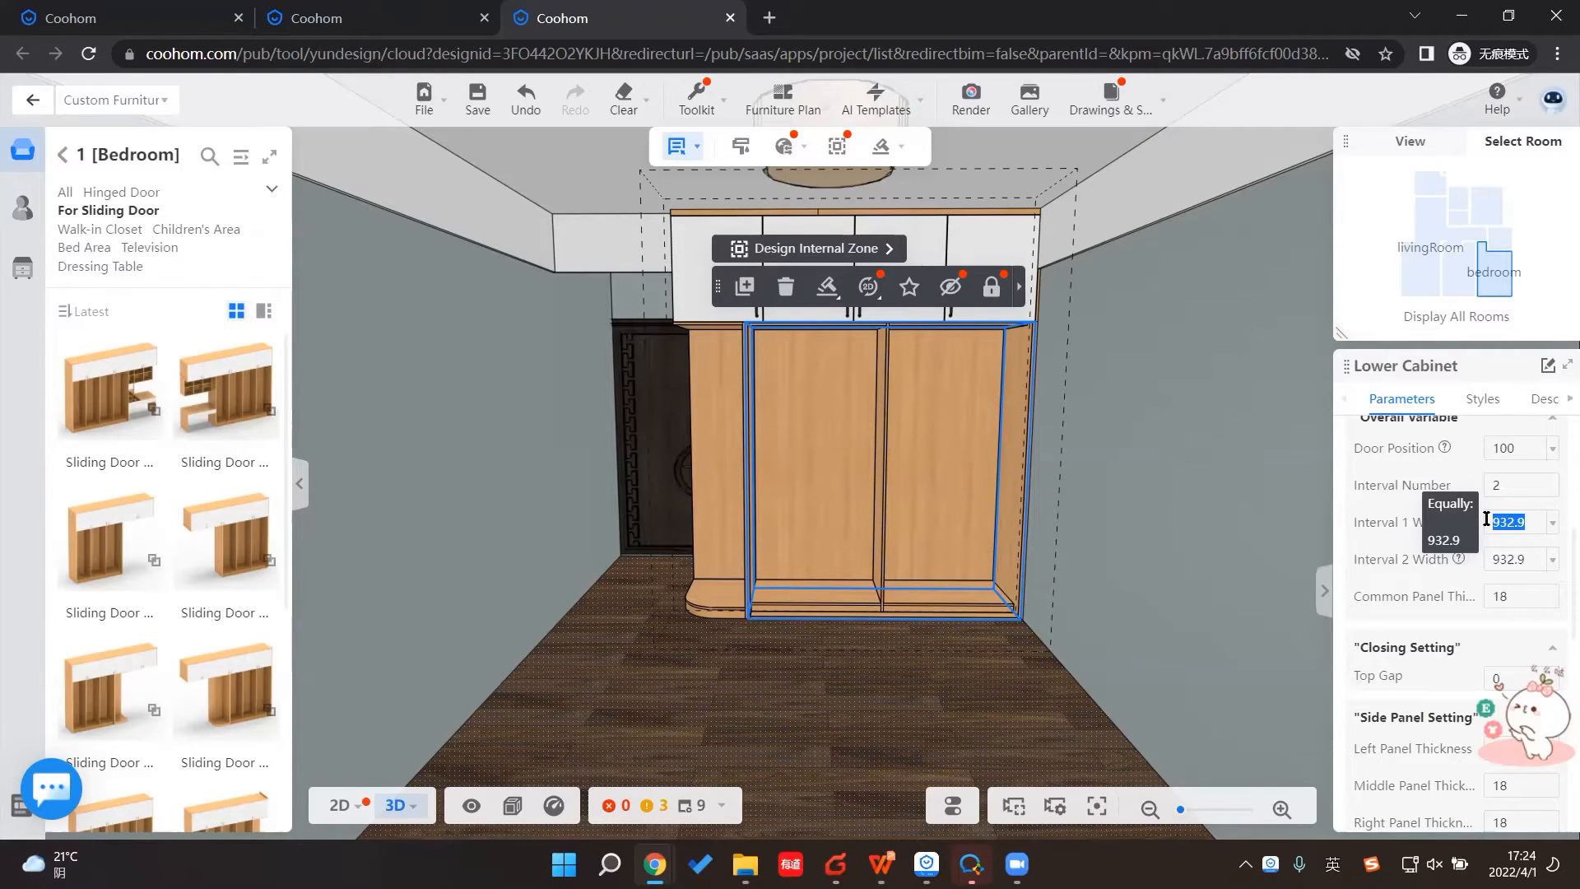
{"action": "type", "text": "1200"}
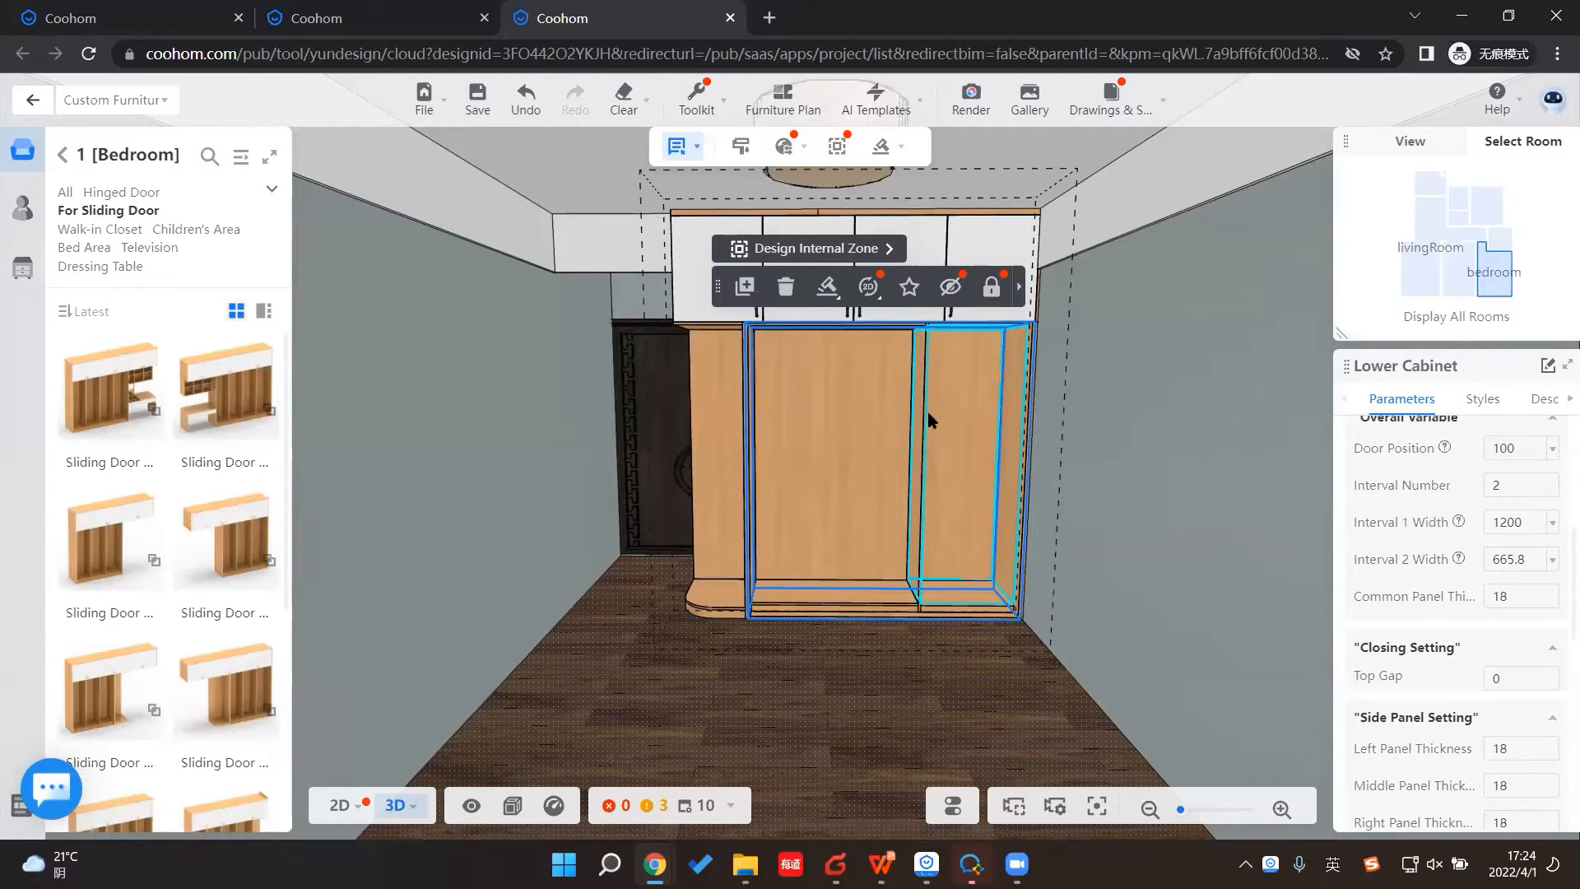
Step: Replace the narrow interval's carcass style with the Wardrobe Bottom Cabinet that has a hanging rail, shelves and two drawers
{"action": "left_click", "coordinate": [1483, 401]}
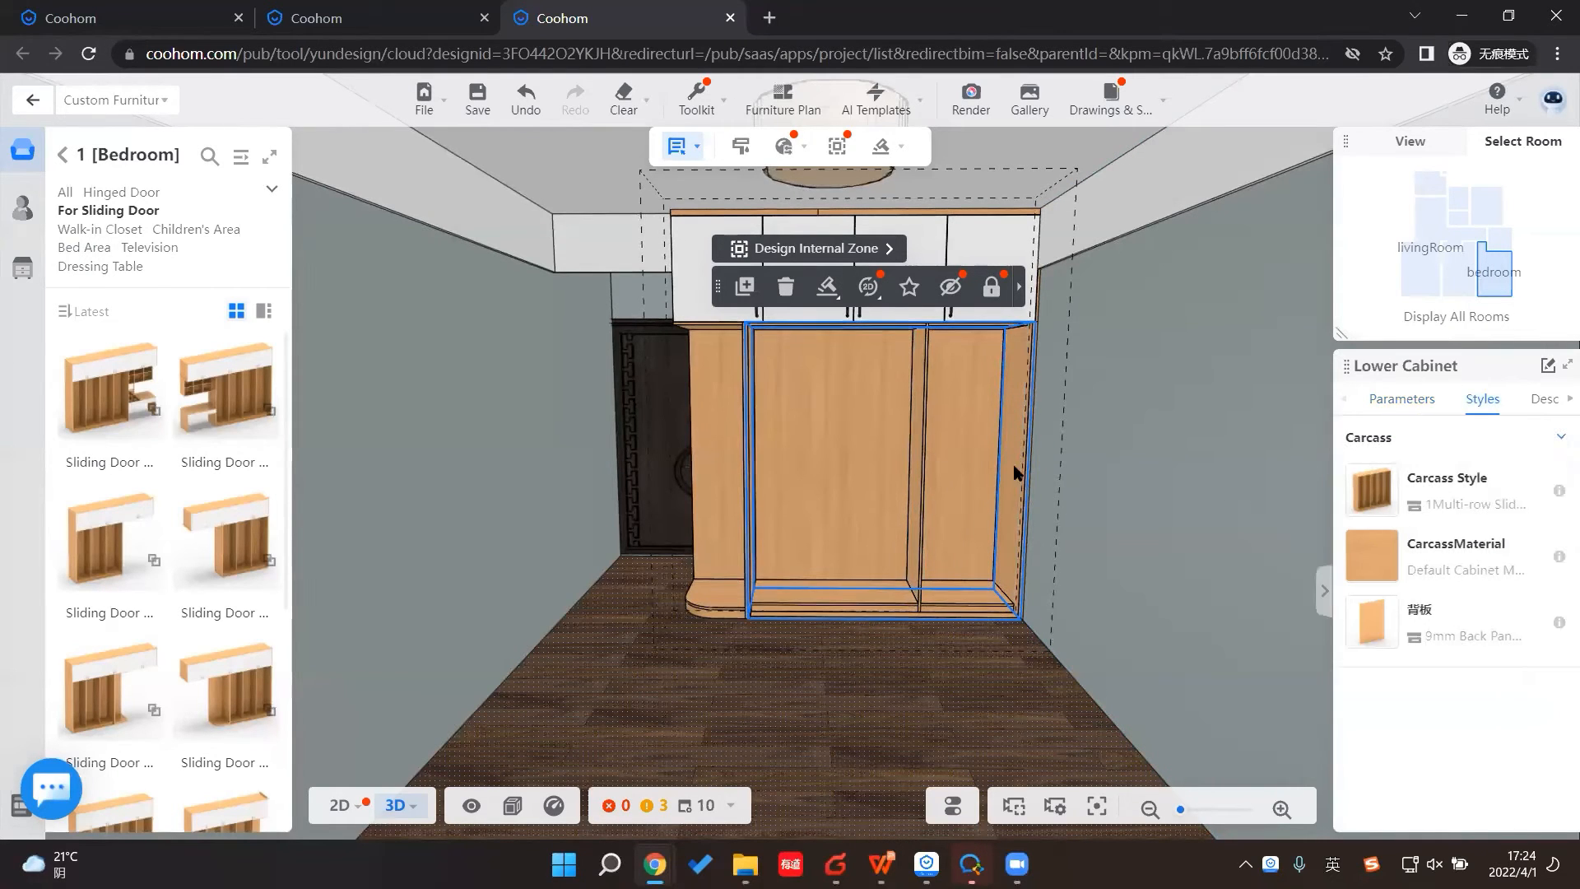
{"action": "left_click", "coordinate": [971, 392]}
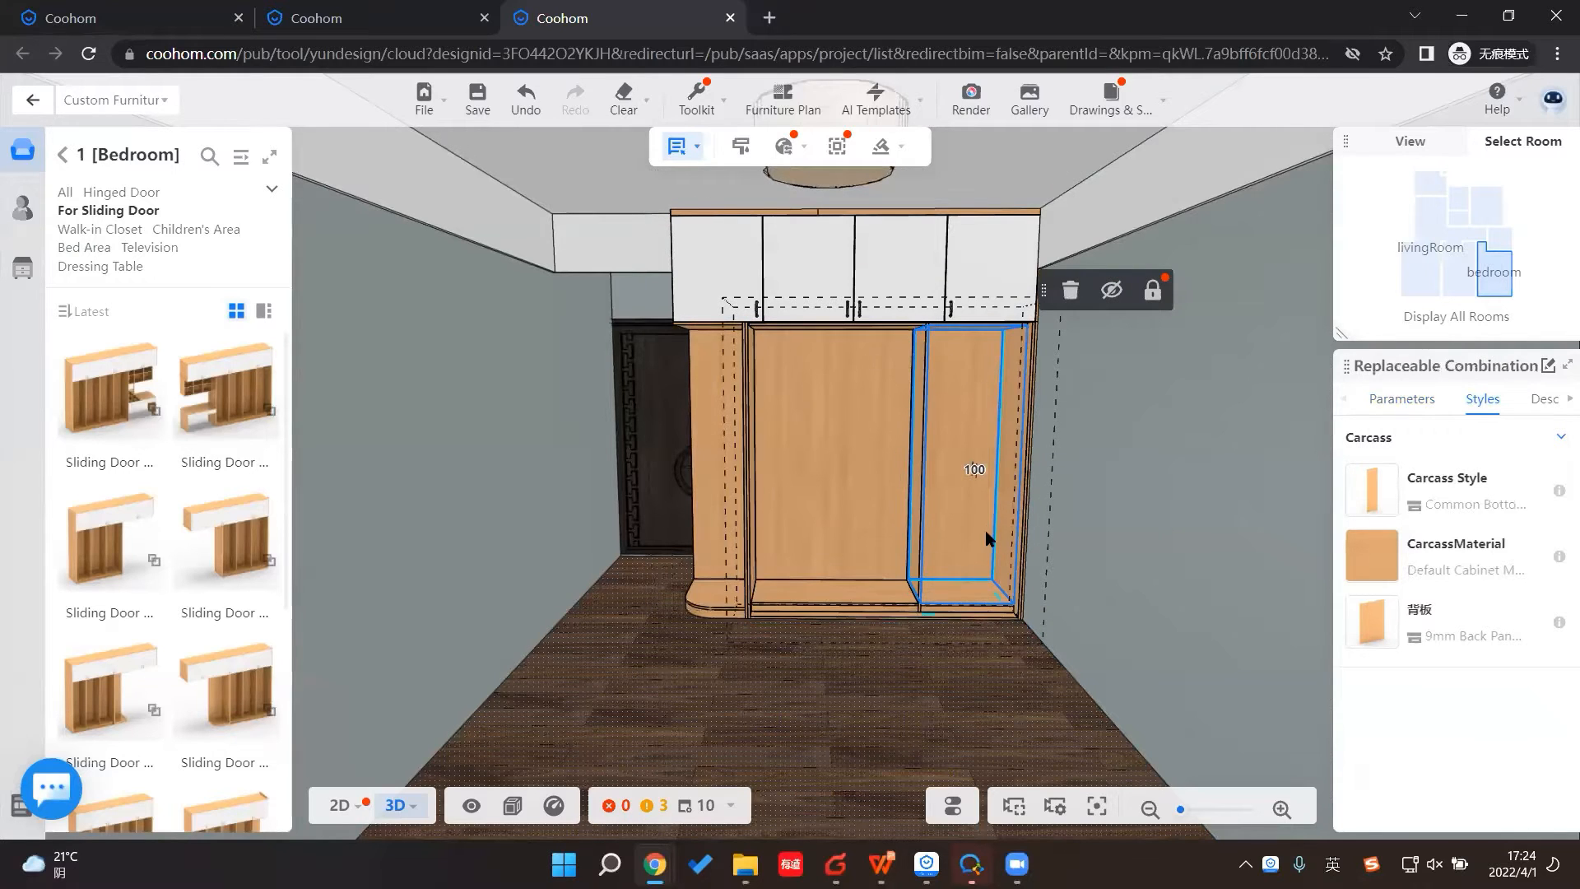
{"action": "left_click", "coordinate": [1372, 491]}
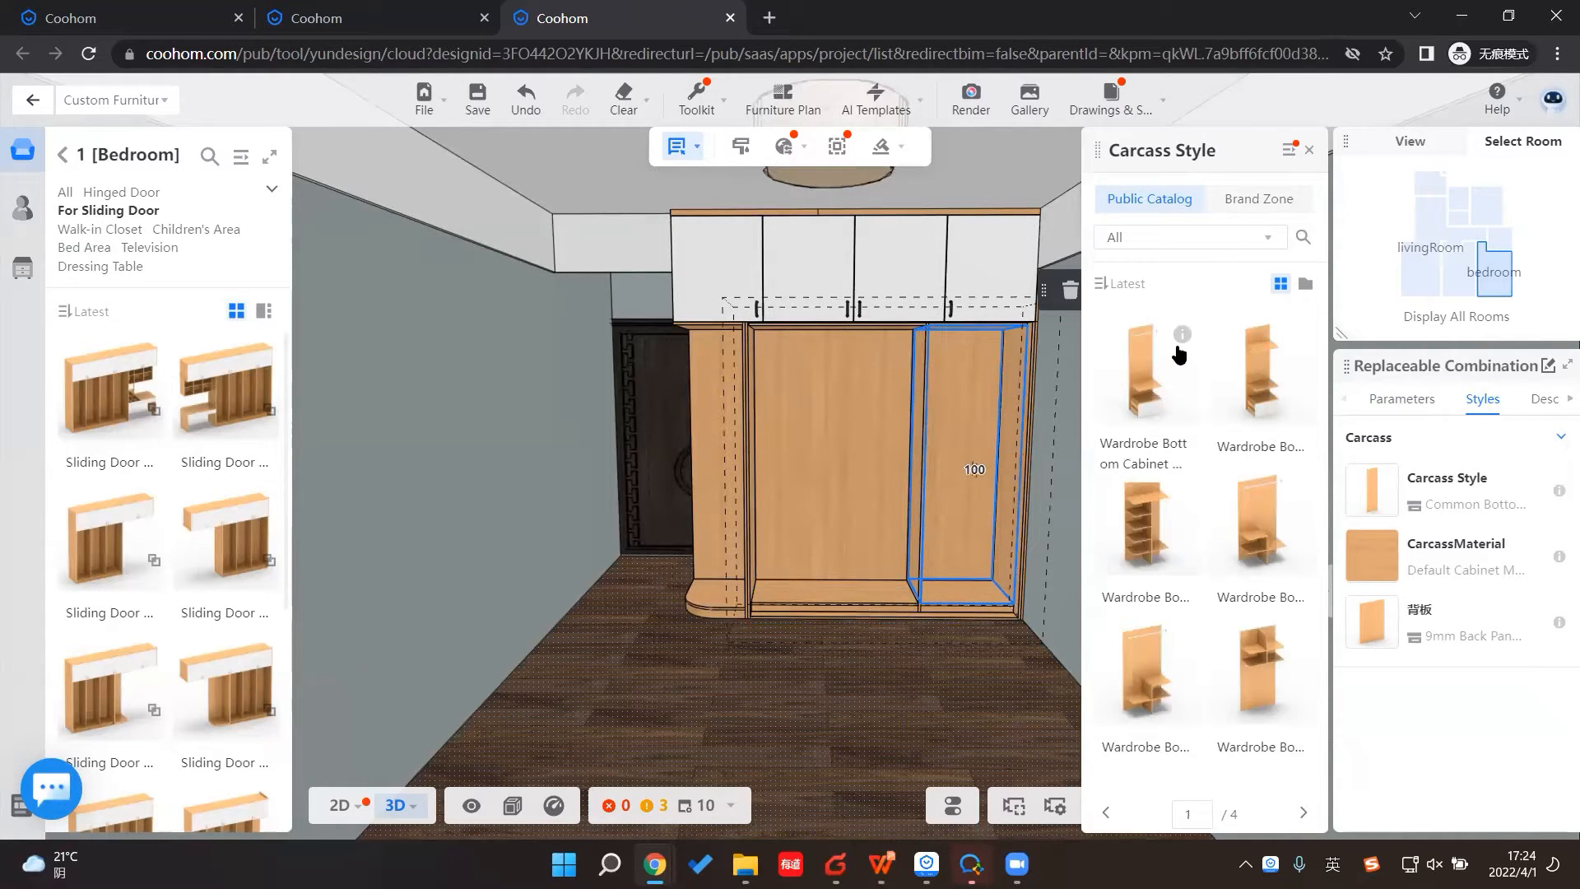
{"action": "mouse_move", "coordinate": [1181, 349]}
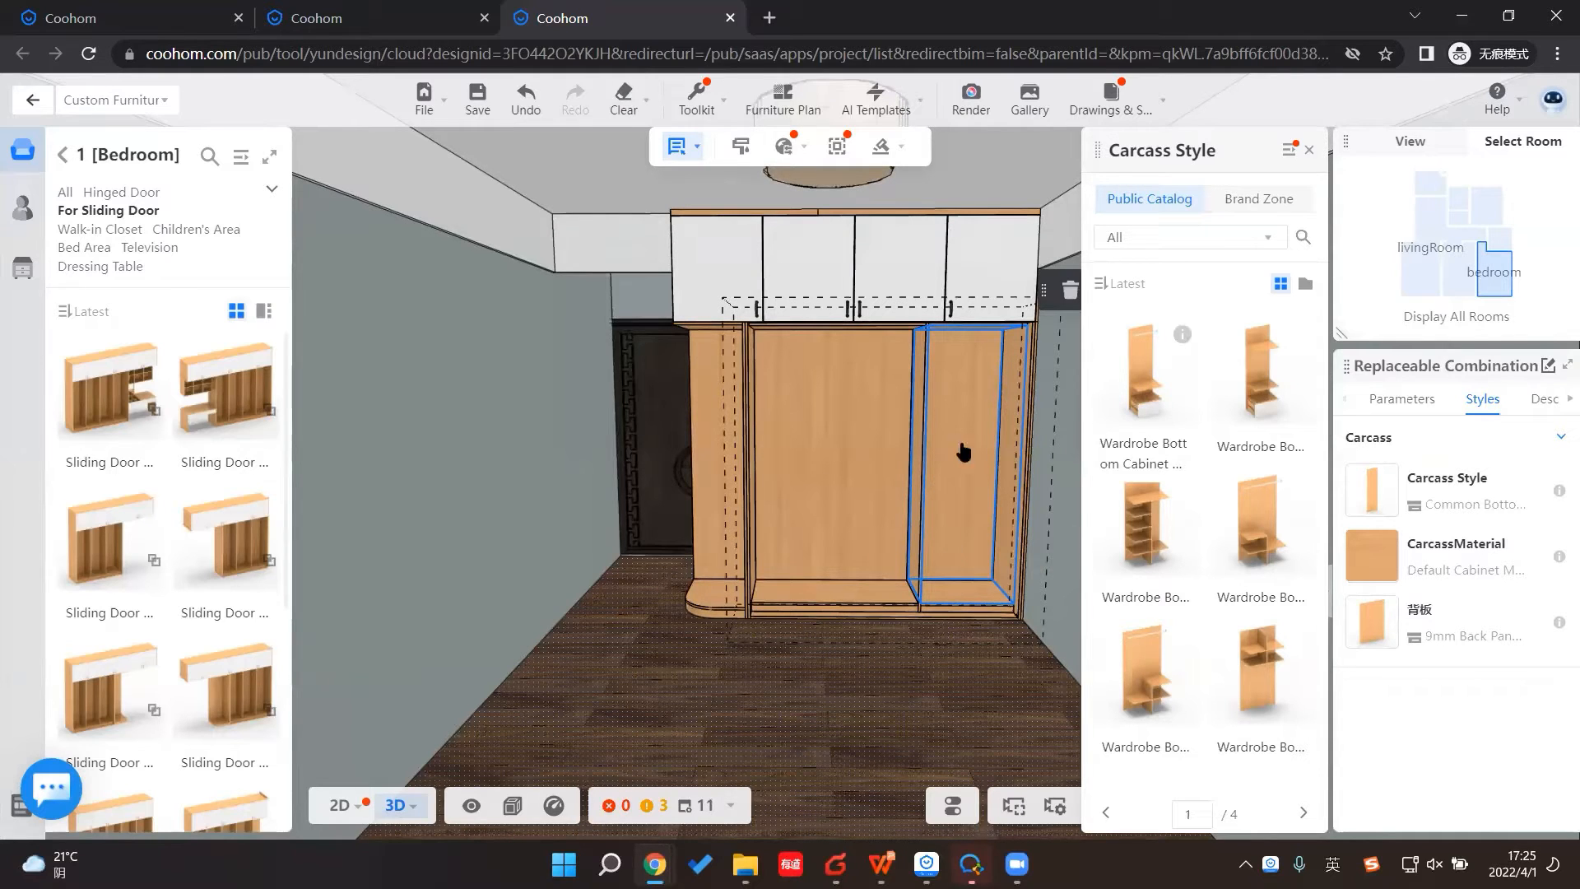
{"action": "left_click", "coordinate": [1157, 423]}
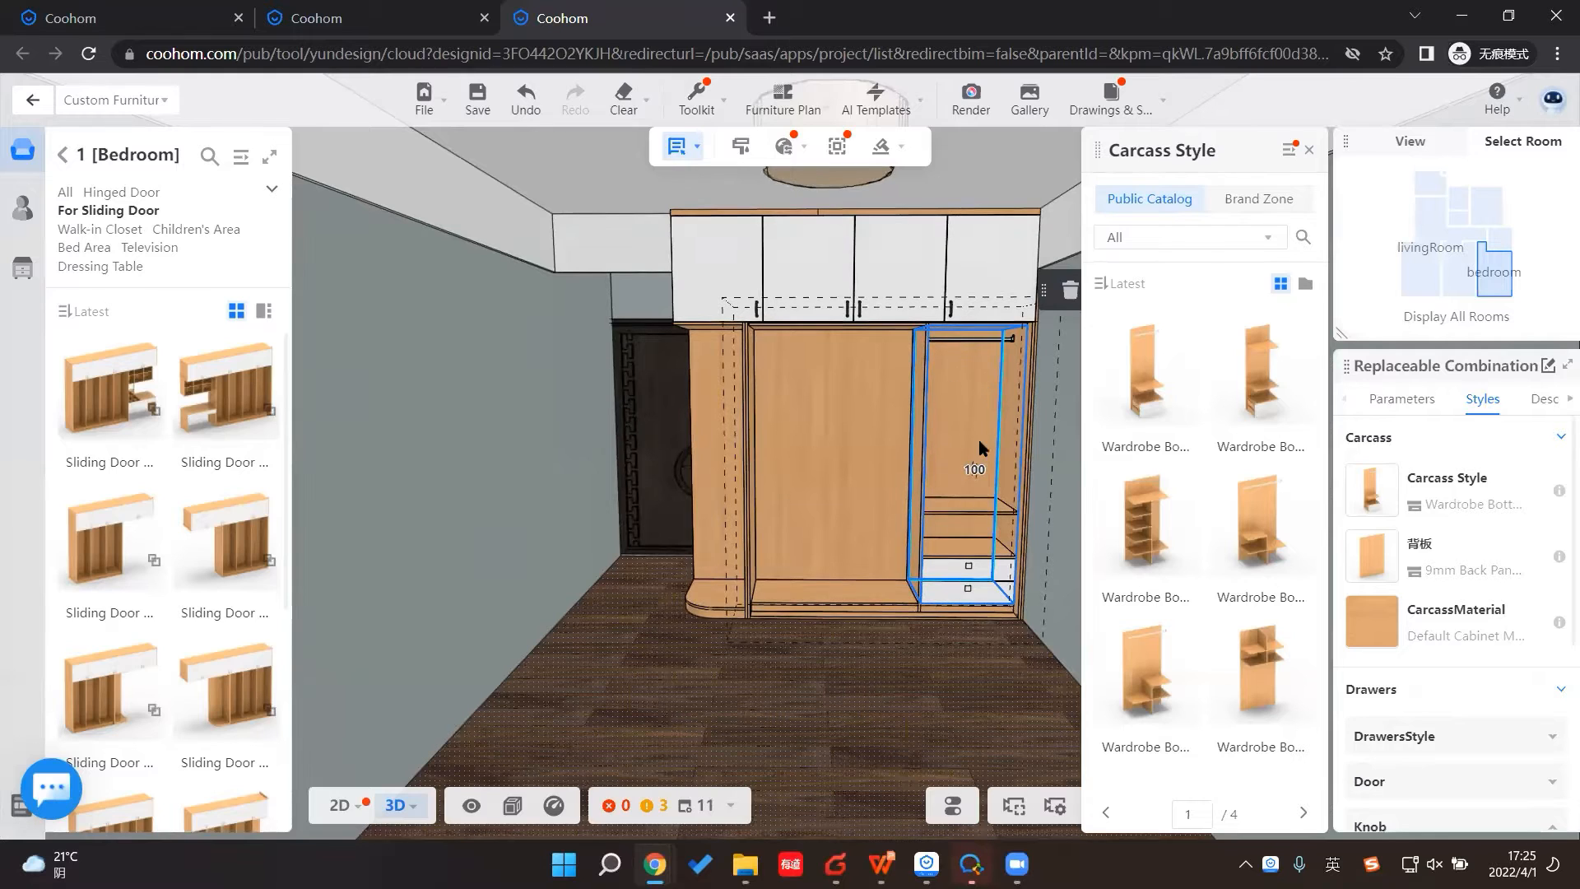
Step: Replace the 1200-wide interval's carcass style with the Wardrobe Bottom Cabinet that has a hanging rail above stepped shelves
{"action": "left_click", "coordinate": [794, 360]}
{"action": "left_click", "coordinate": [793, 359]}
{"action": "left_click", "coordinate": [920, 666]}
{"action": "left_click", "coordinate": [853, 490]}
{"action": "left_click", "coordinate": [853, 491]}
{"action": "left_click", "coordinate": [853, 489]}
{"action": "left_click", "coordinate": [852, 489]}
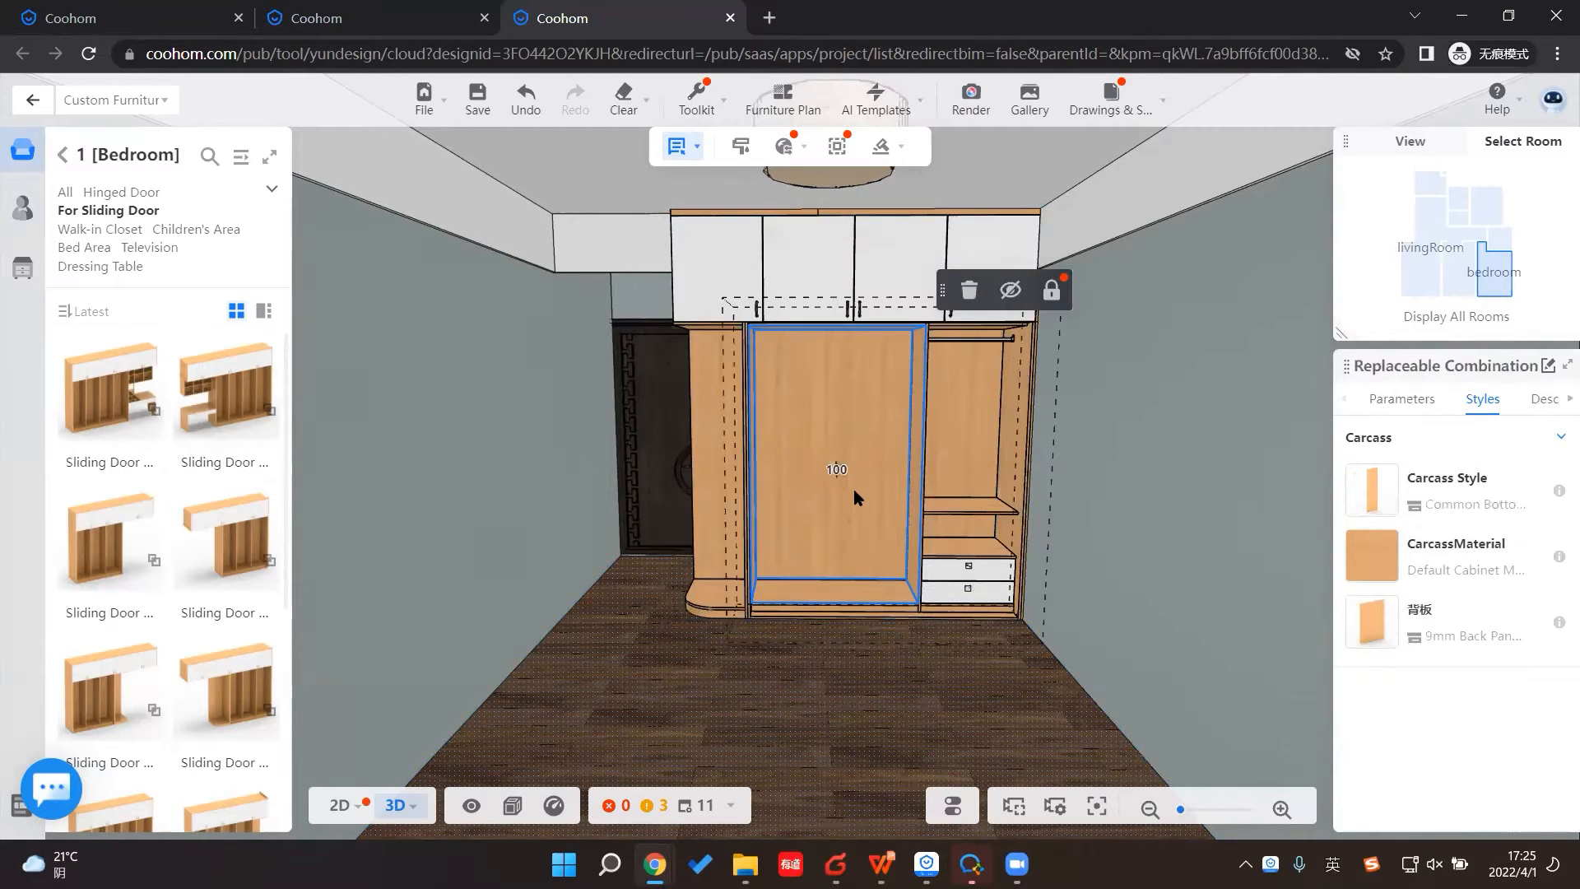
{"action": "left_click", "coordinate": [1367, 492]}
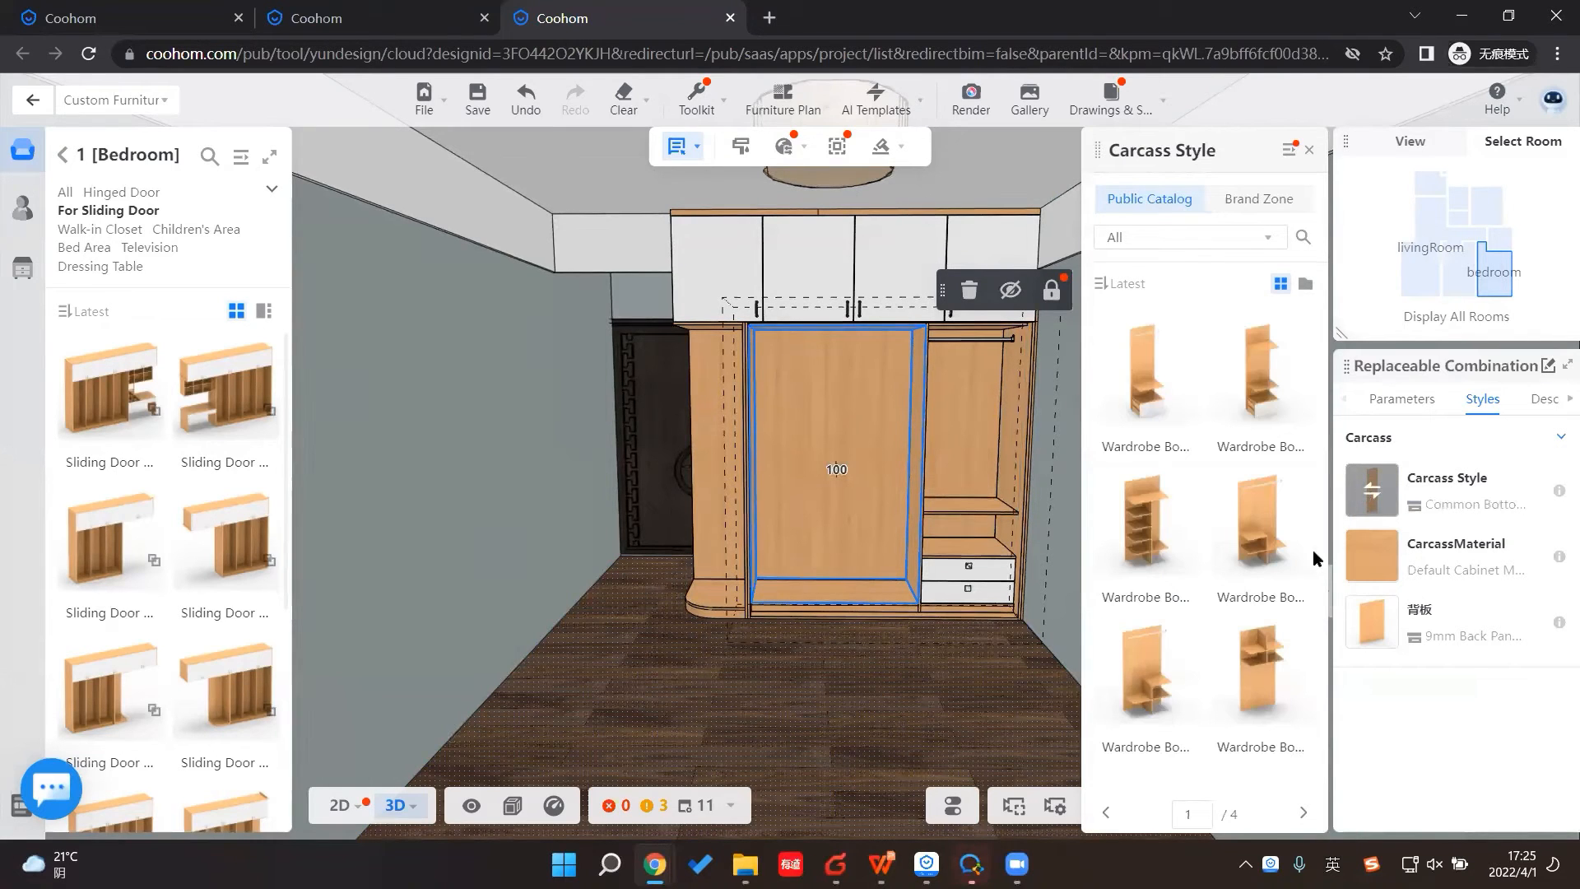
{"action": "scroll", "coordinate": [1198, 614], "scroll_direction": "down", "scroll_amount": 1}
{"action": "left_click", "coordinate": [1150, 557]}
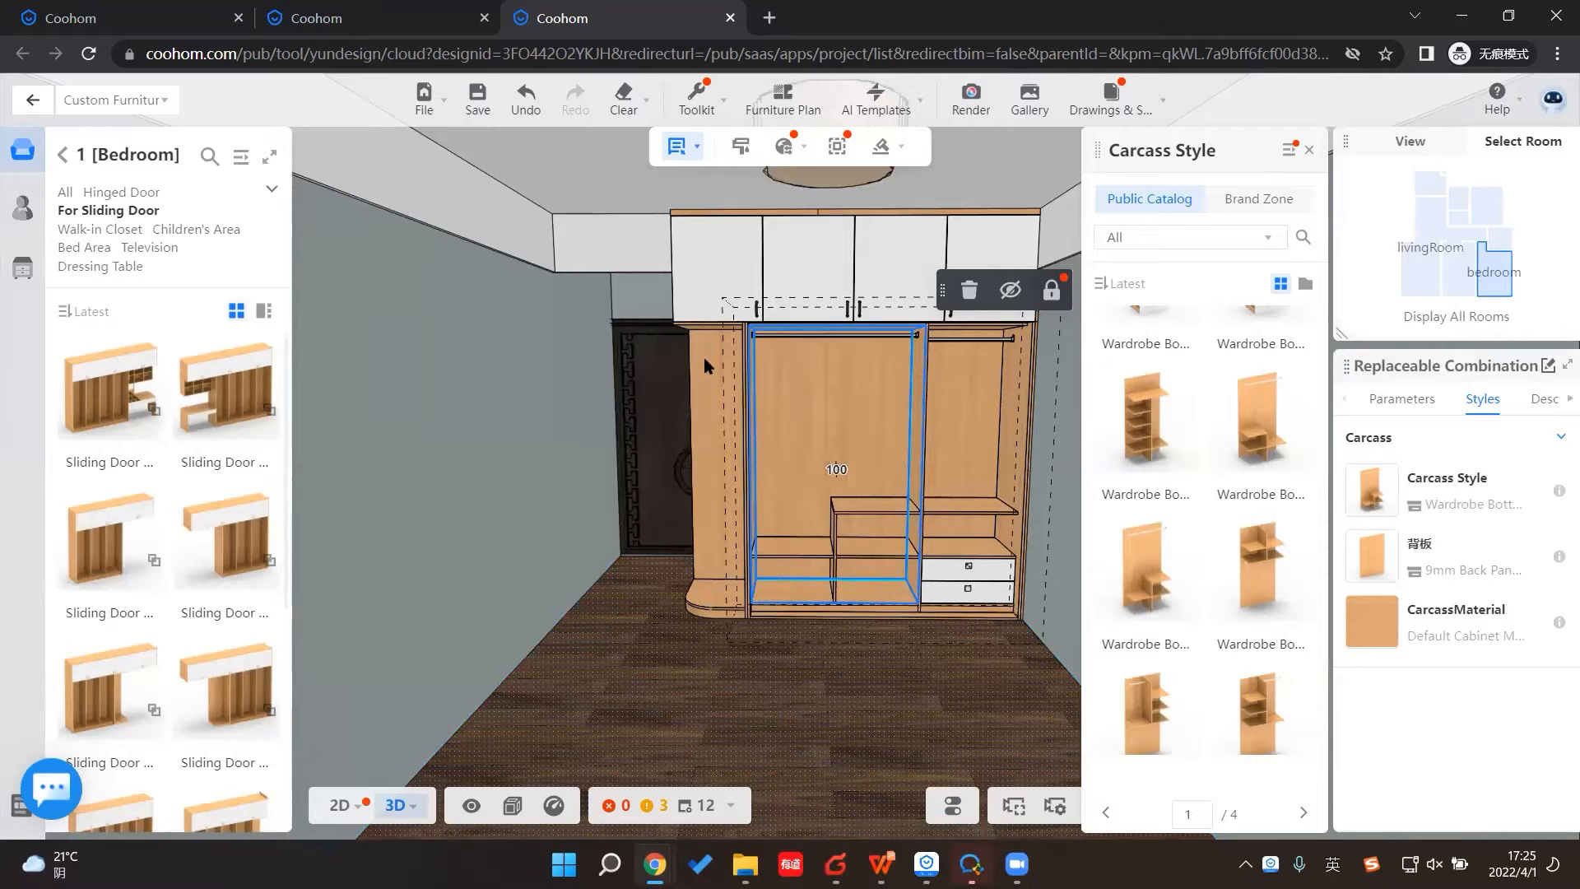
{"action": "left_click", "coordinate": [694, 699]}
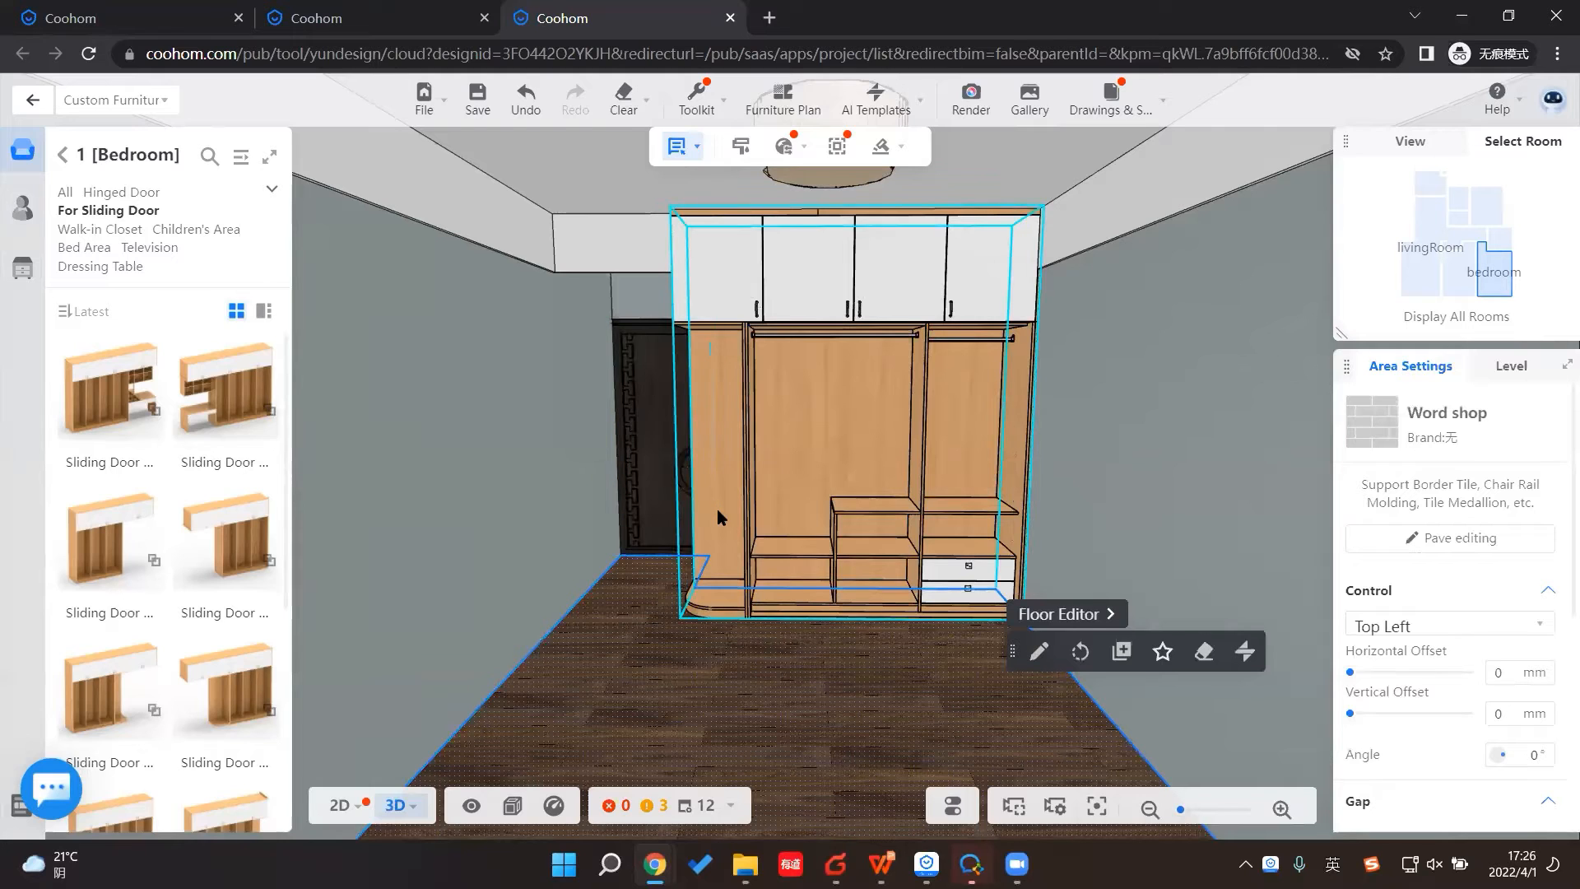
Step: View the carcass styles offered for the wardrobe's rounded side cabinet as a whole
{"action": "left_click", "coordinate": [718, 509]}
{"action": "left_click", "coordinate": [718, 509]}
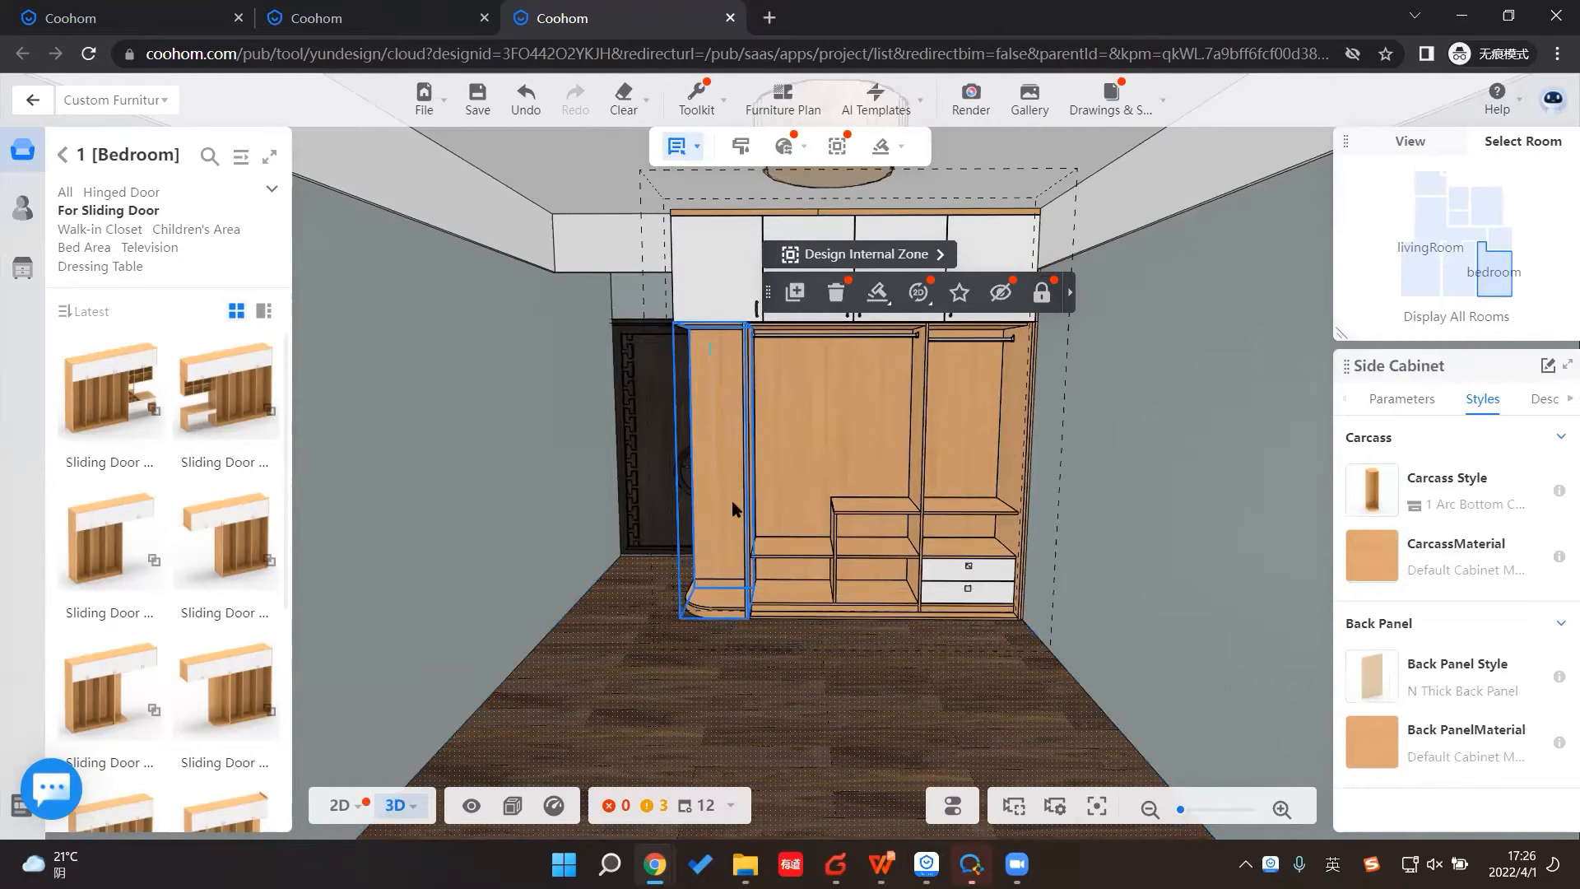
{"action": "left_click", "coordinate": [1371, 492]}
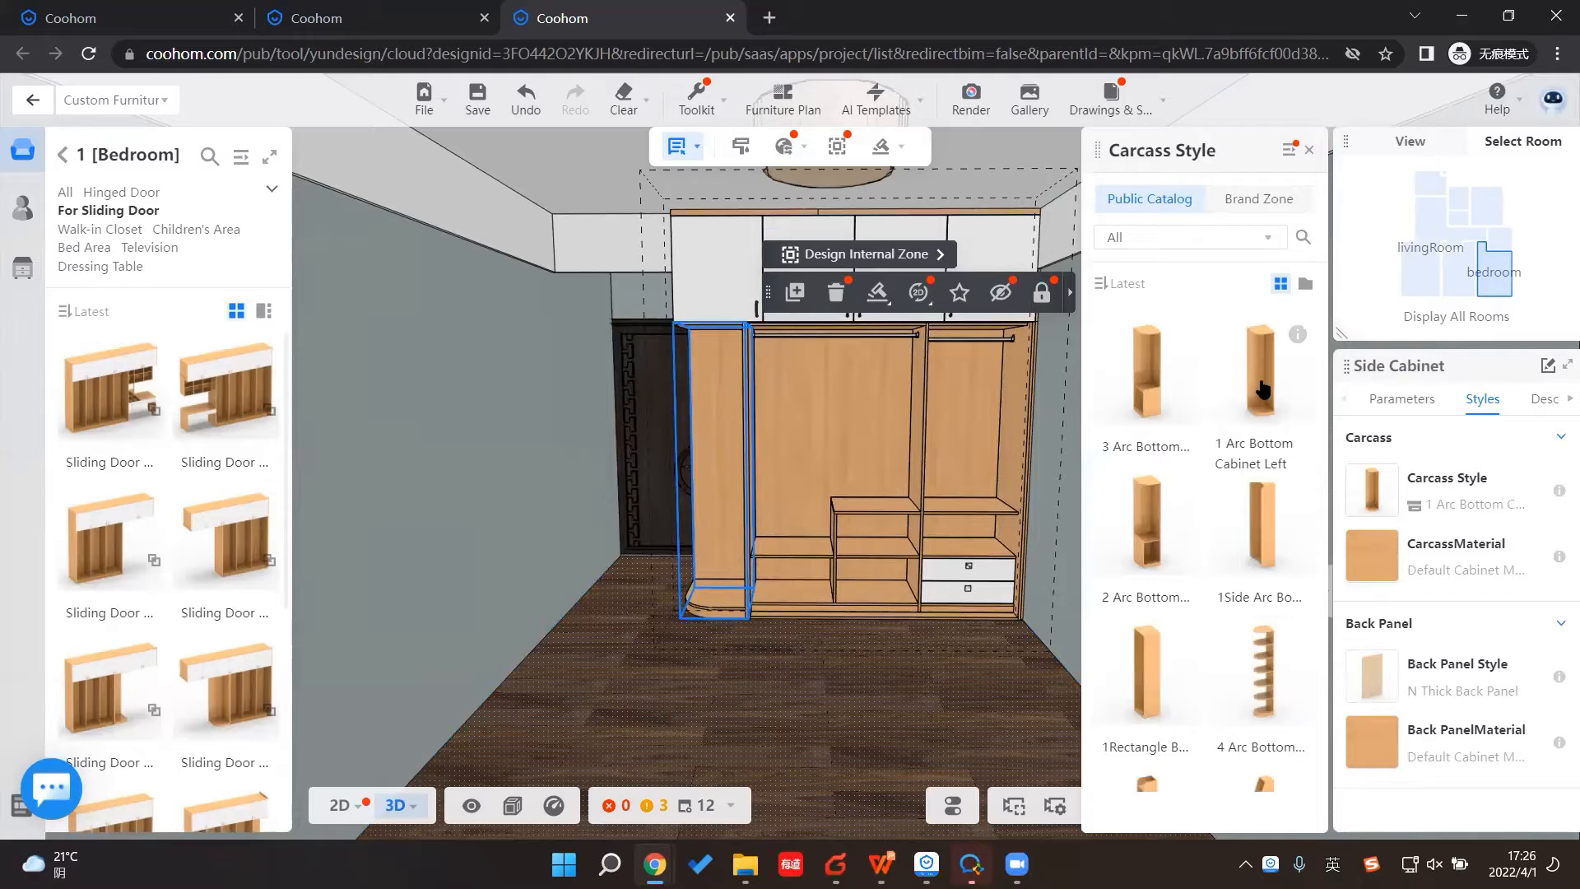
{"action": "key", "text": "Escape"}
Step: Replace the carcass style inside the rounded side cabinet with the Left Arc Bottom Cabinet that has one upper and one lower shelf
{"action": "left_click", "coordinate": [724, 486]}
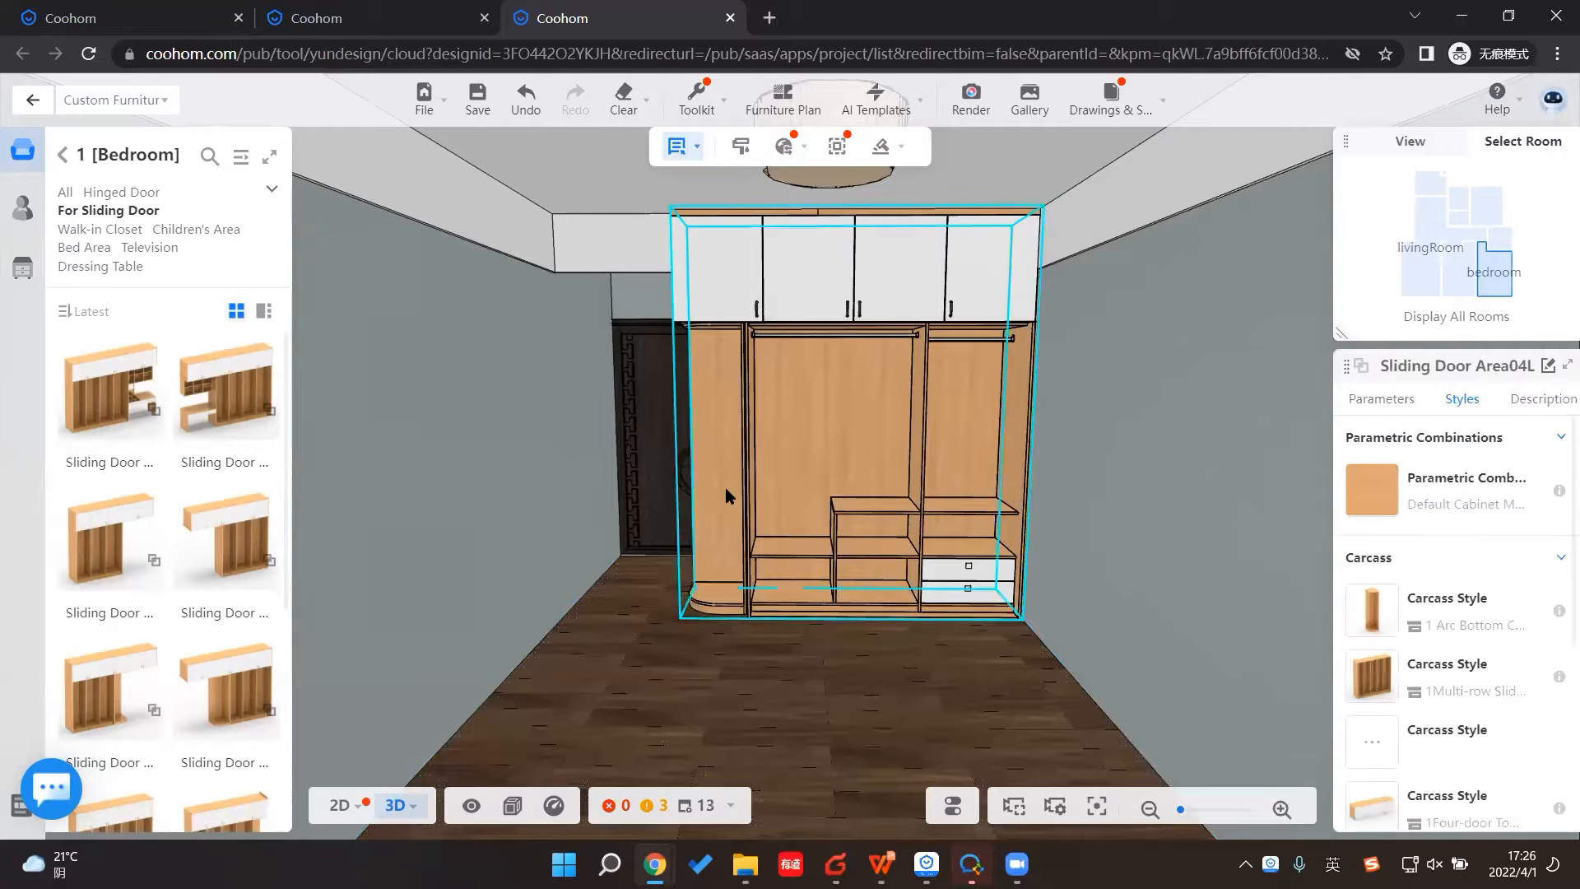
{"action": "left_click", "coordinate": [725, 487]}
{"action": "left_click", "coordinate": [724, 487]}
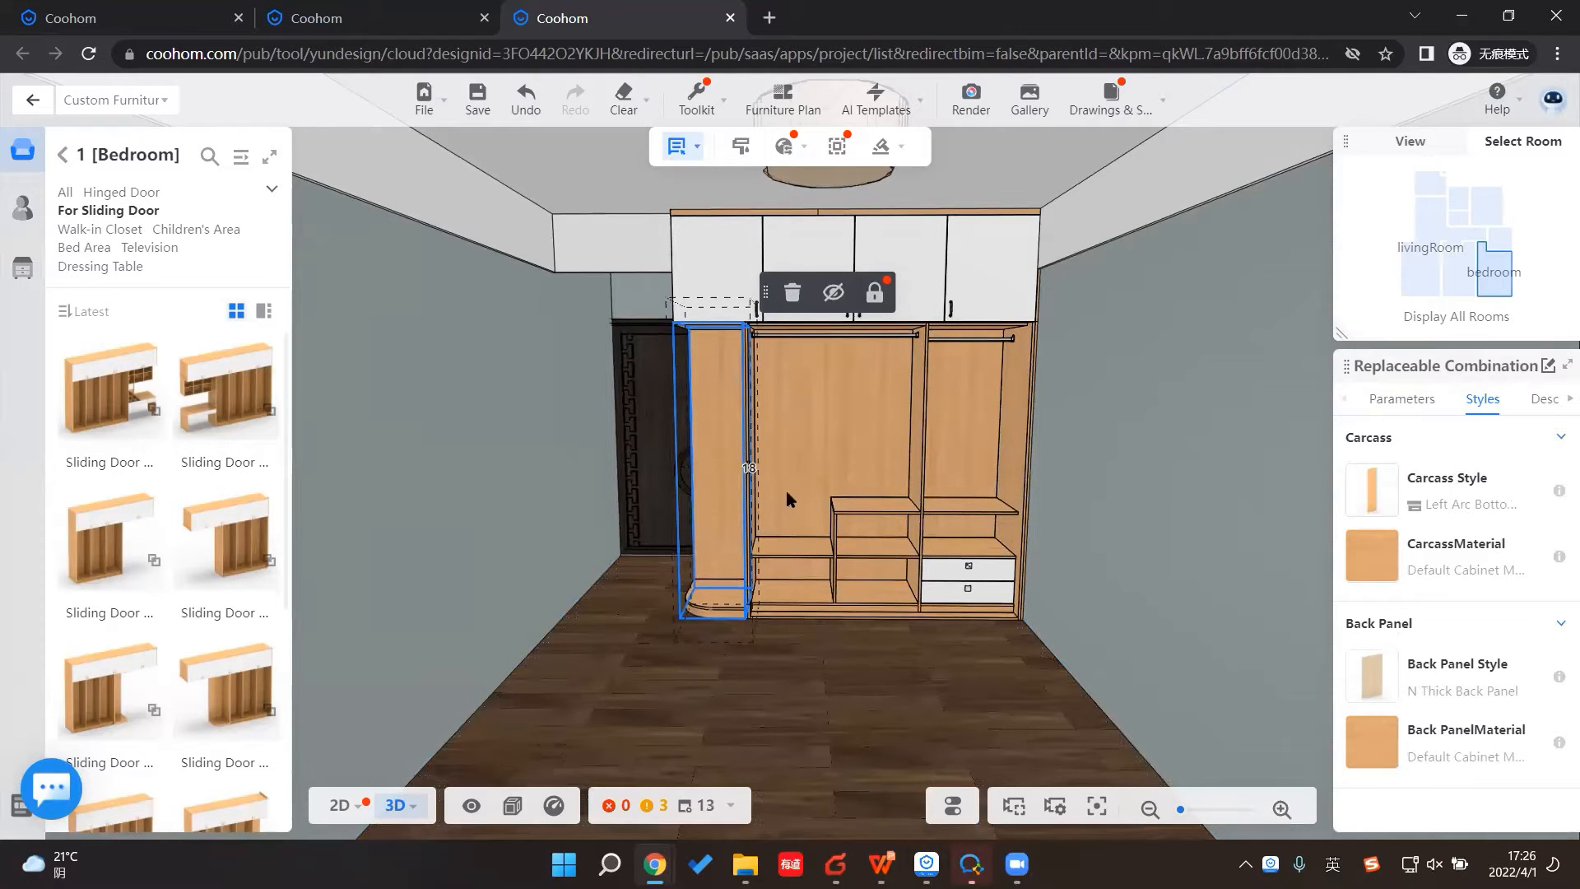
{"action": "left_click", "coordinate": [1370, 498]}
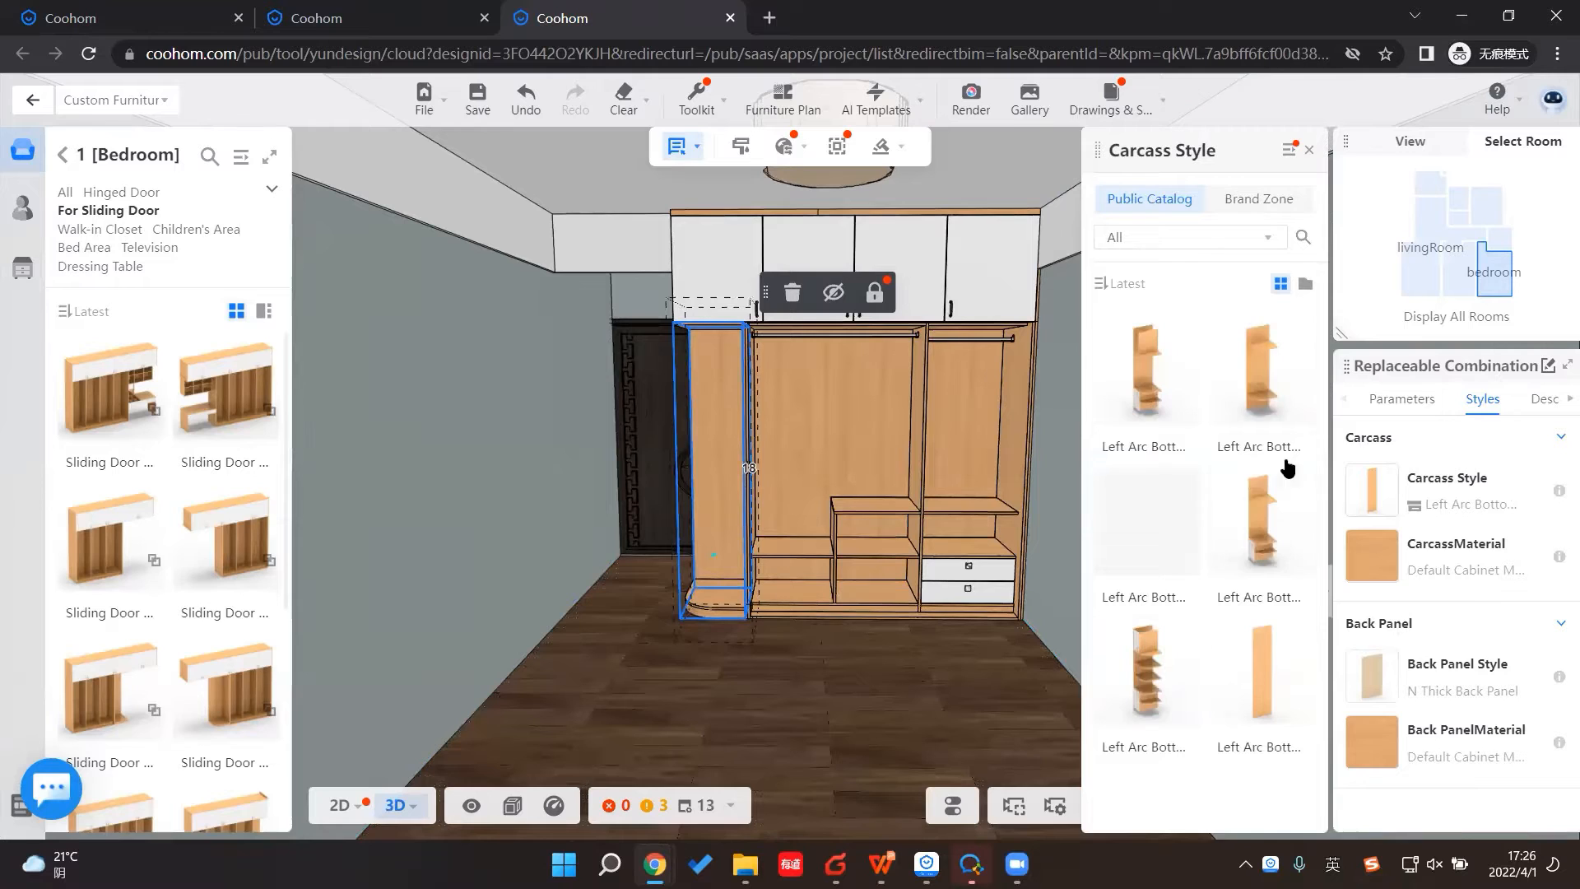
{"action": "left_click", "coordinate": [1274, 383]}
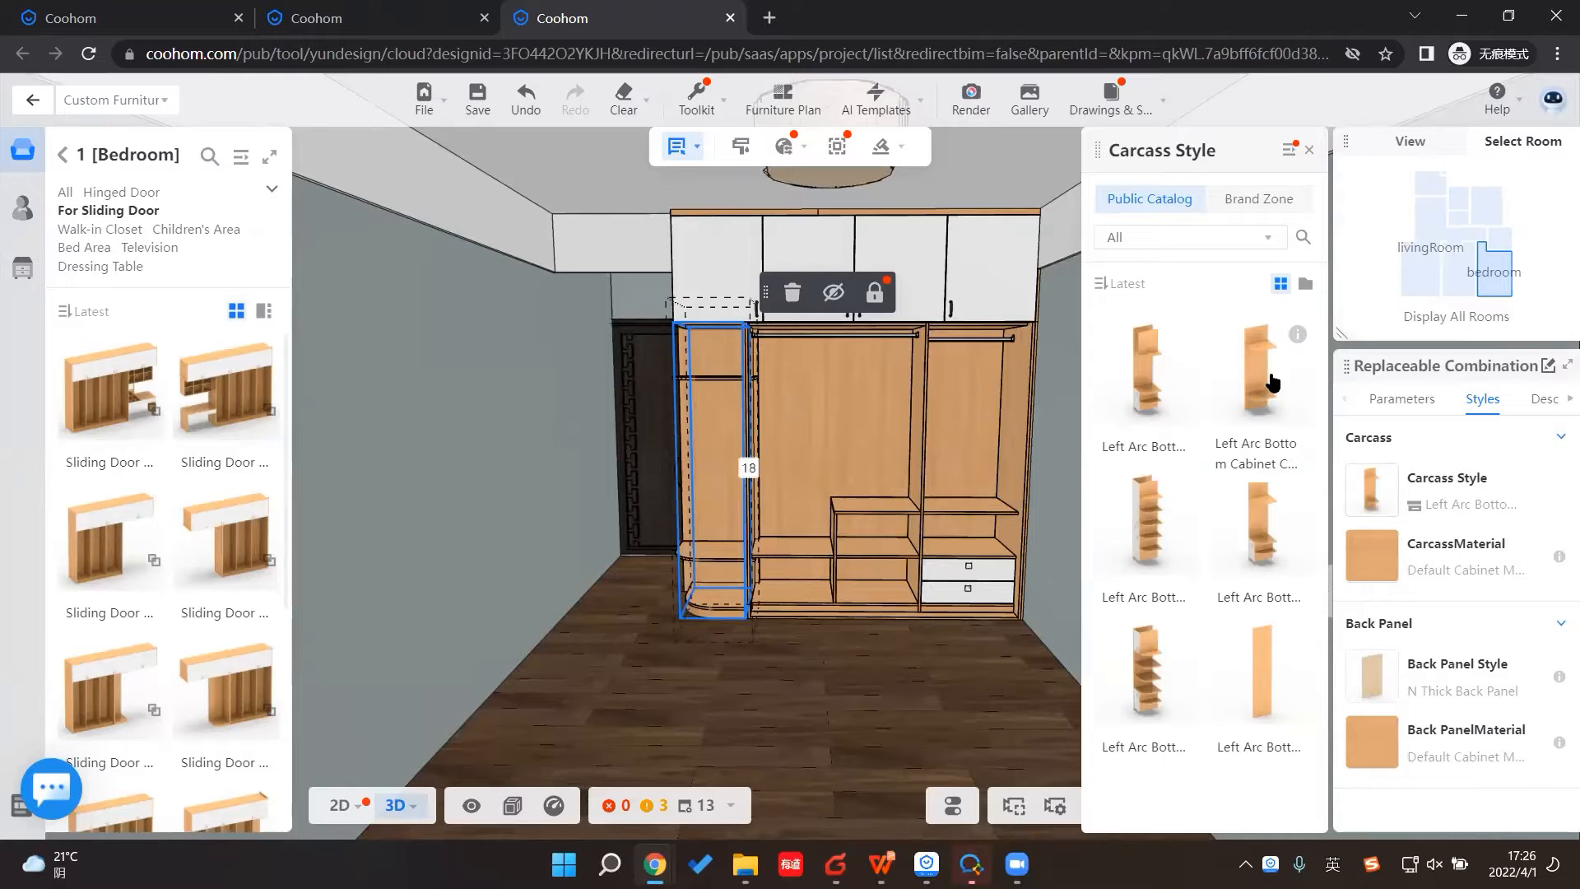
{"action": "left_click", "coordinate": [765, 751]}
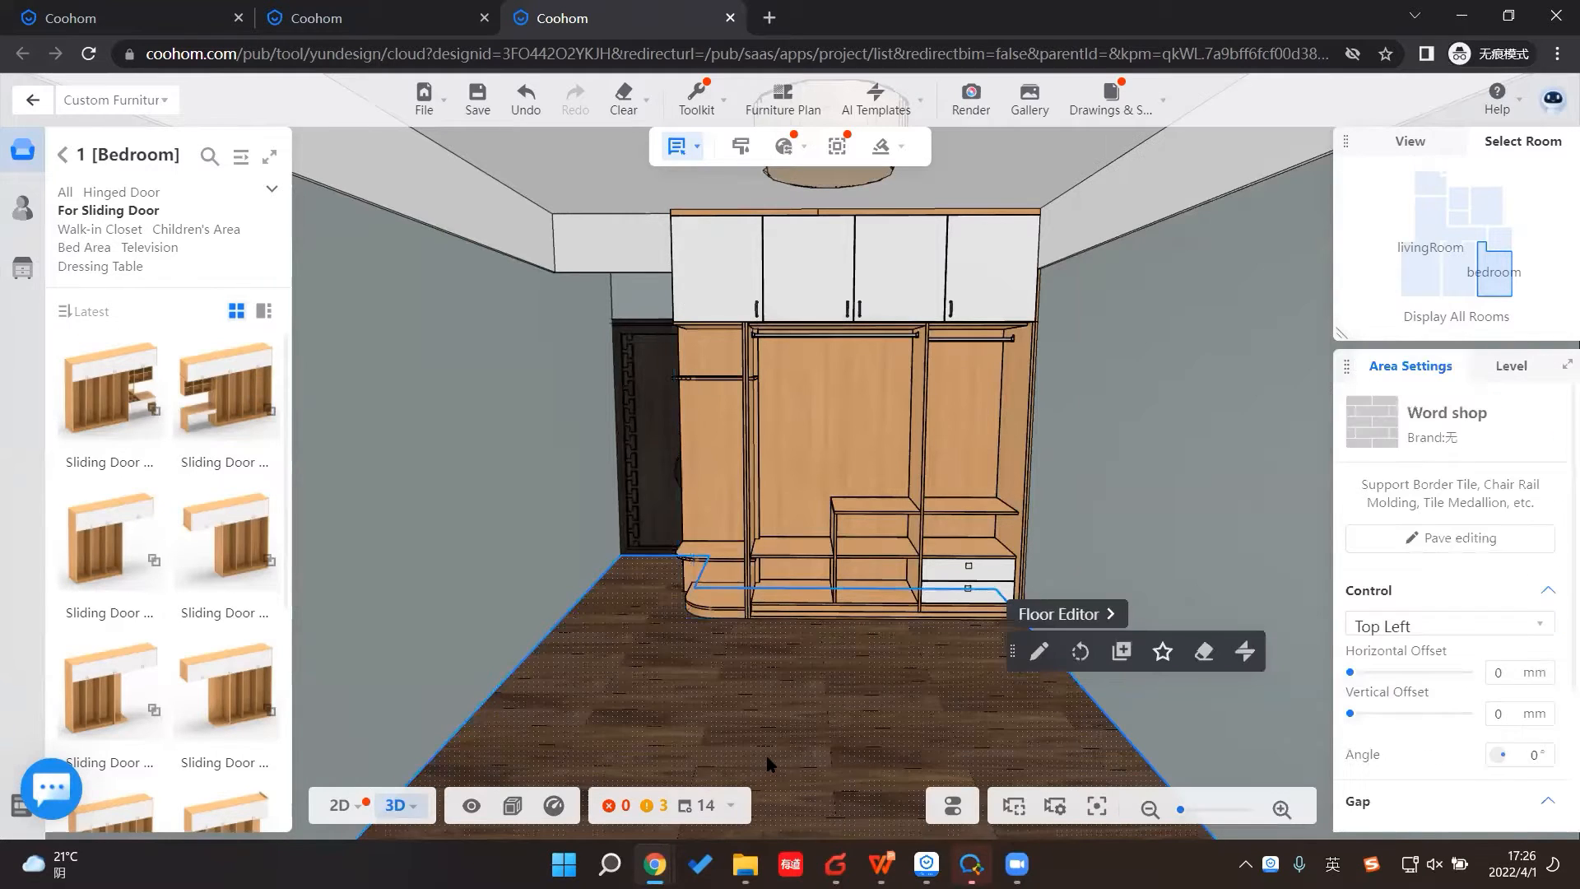
Step: Examine the overall, closing, side panel, top and bottom, and toekick parameters of the wardrobe's rounded side cabinet
{"action": "left_click", "coordinate": [733, 497]}
{"action": "left_click", "coordinate": [725, 496]}
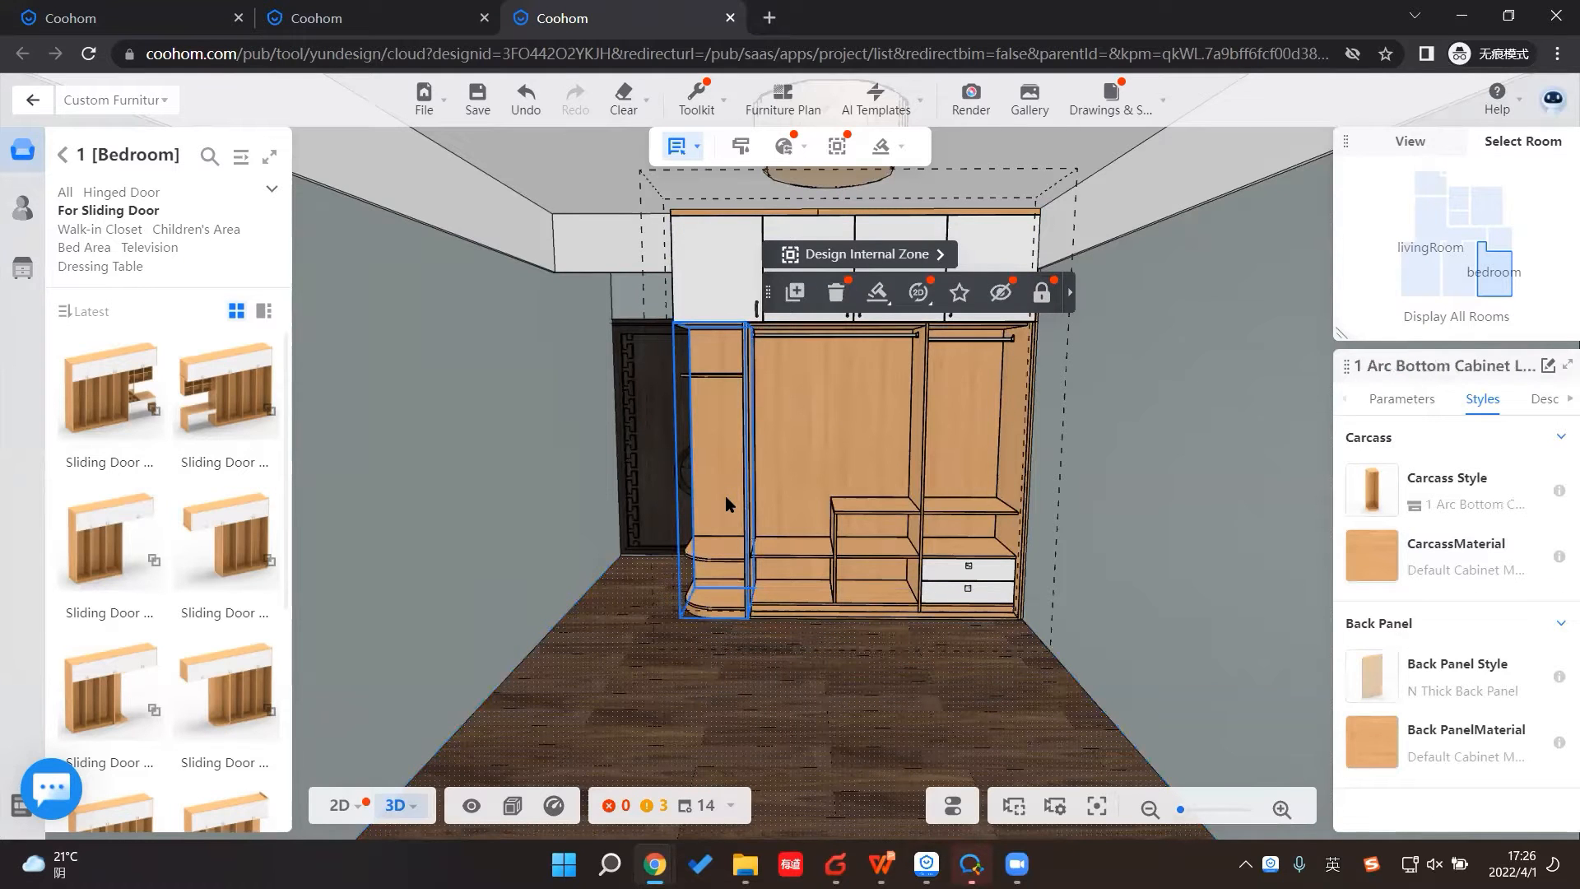
{"action": "left_click", "coordinate": [1402, 399]}
{"action": "scroll", "coordinate": [1424, 541], "scroll_direction": "down", "scroll_amount": 3}
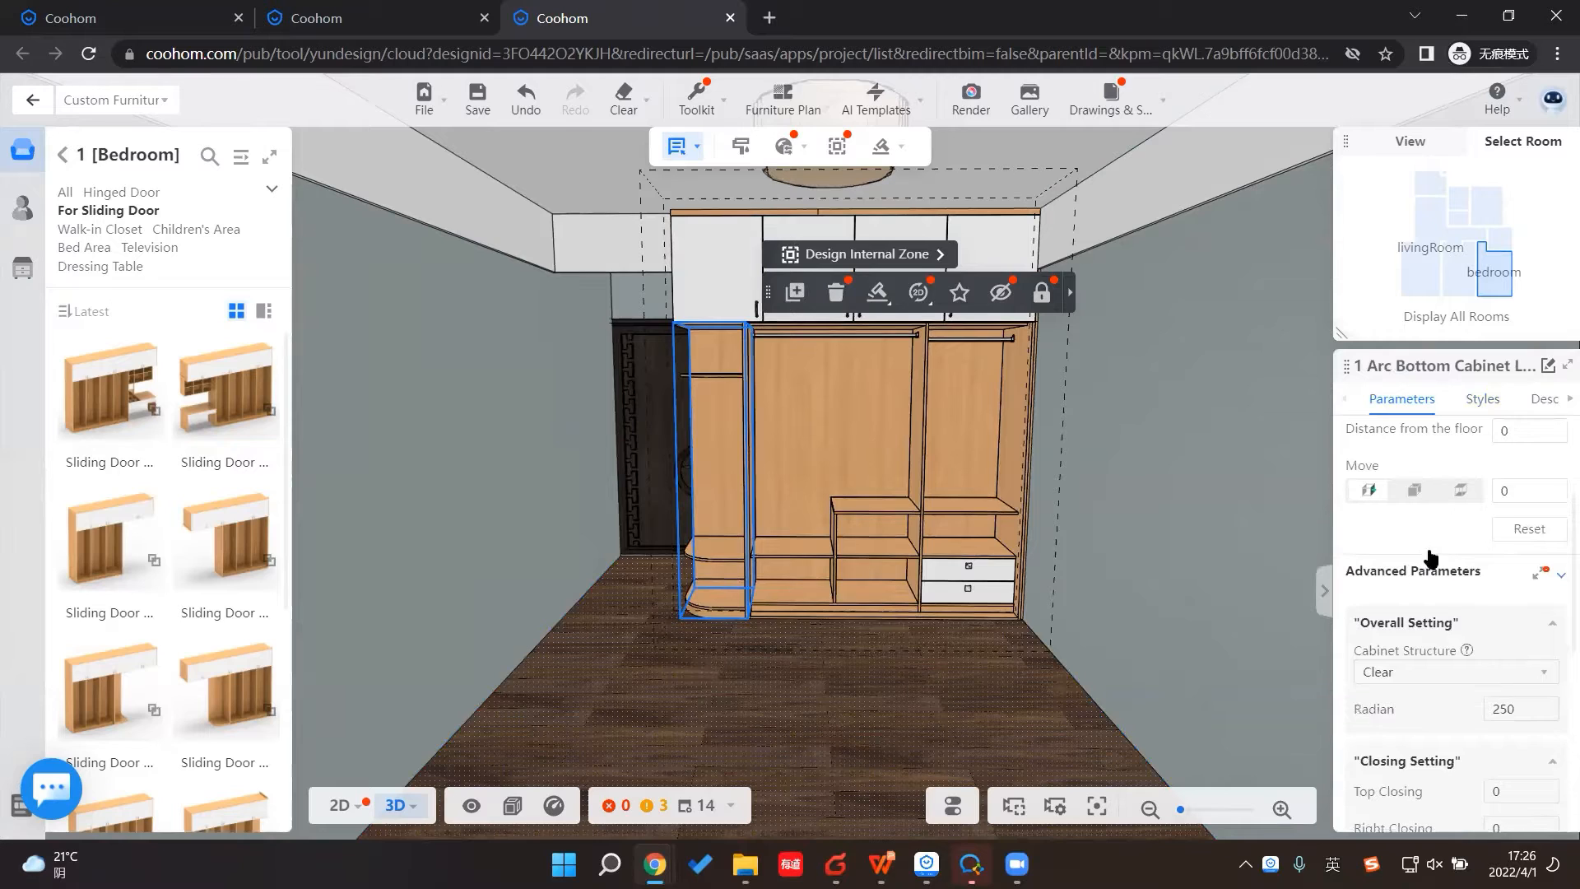
{"action": "scroll", "coordinate": [1440, 567], "scroll_direction": "down", "scroll_amount": 3}
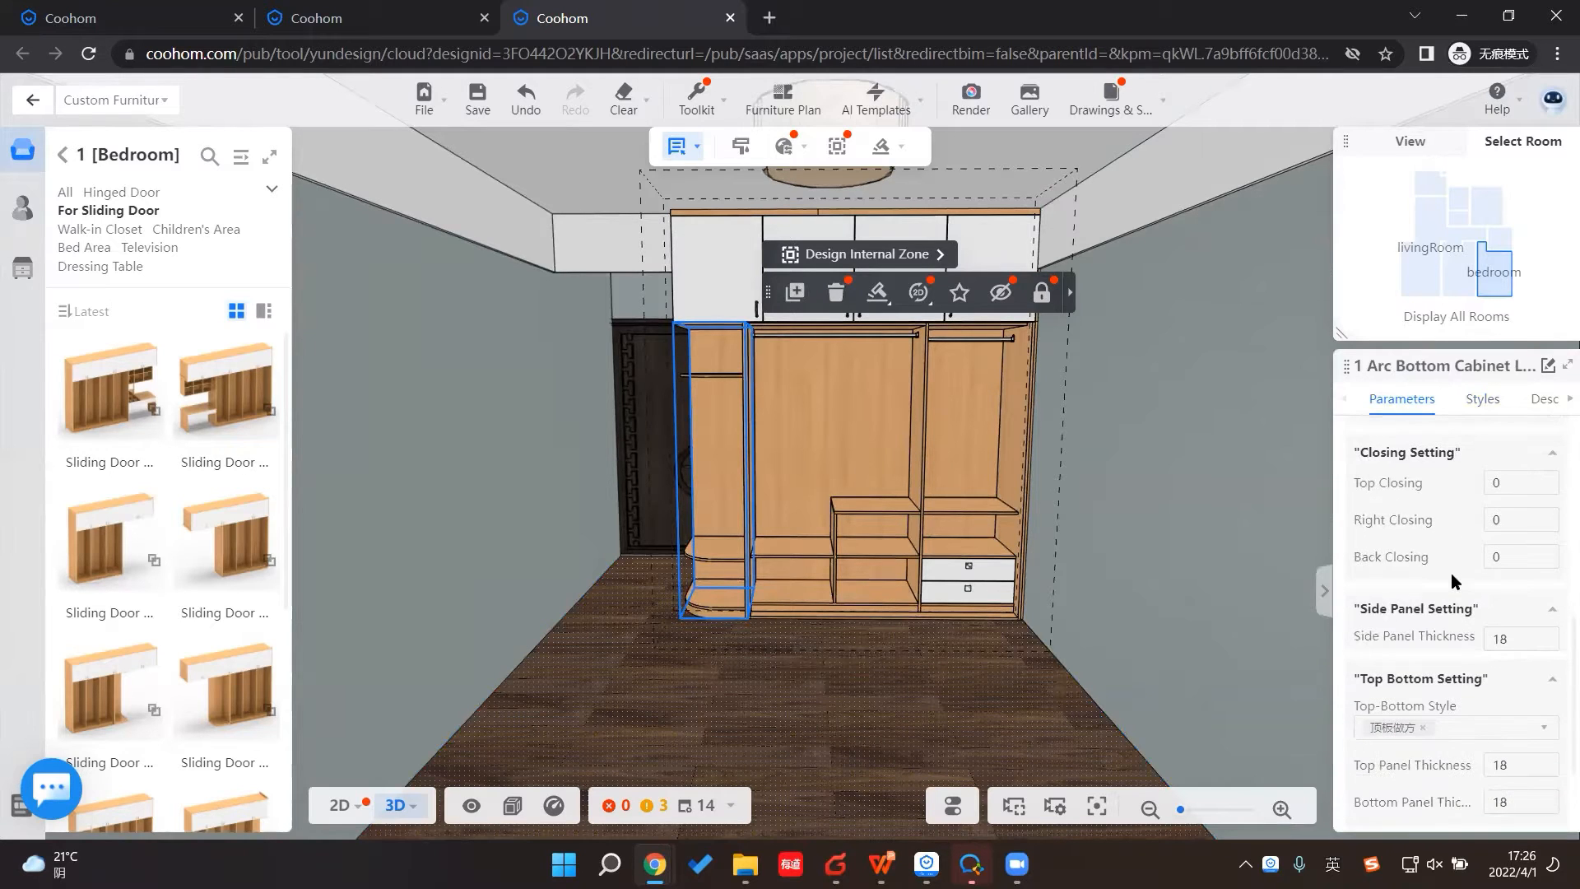
{"action": "scroll", "coordinate": [1447, 609], "scroll_direction": "down", "scroll_amount": 3}
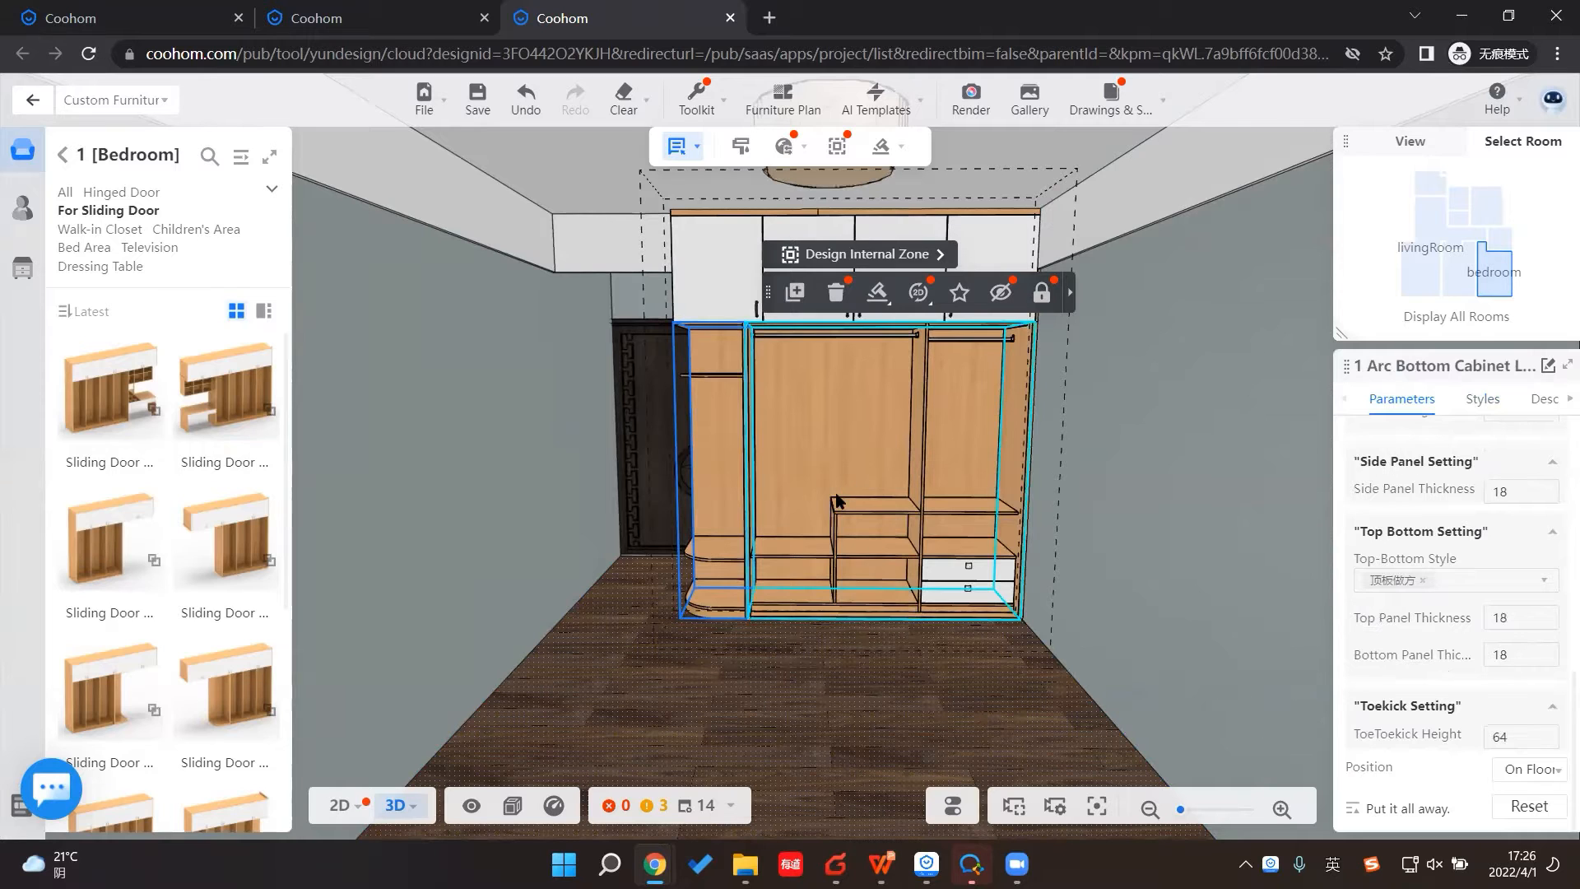
{"action": "scroll", "coordinate": [1440, 654], "scroll_direction": "up", "scroll_amount": 5}
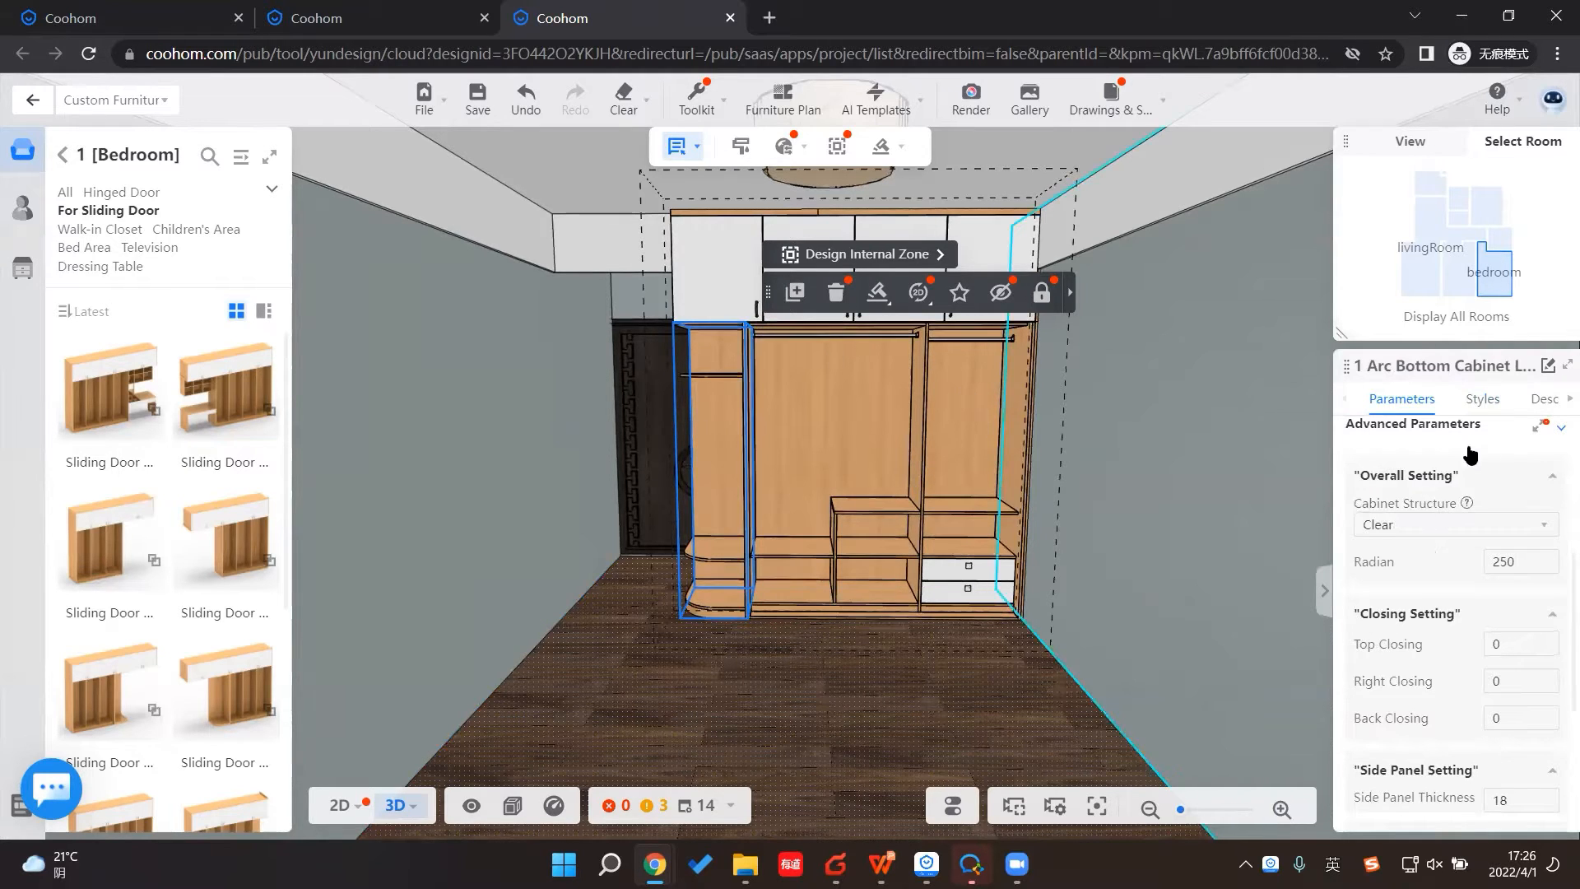
{"action": "left_click", "coordinate": [1434, 539]}
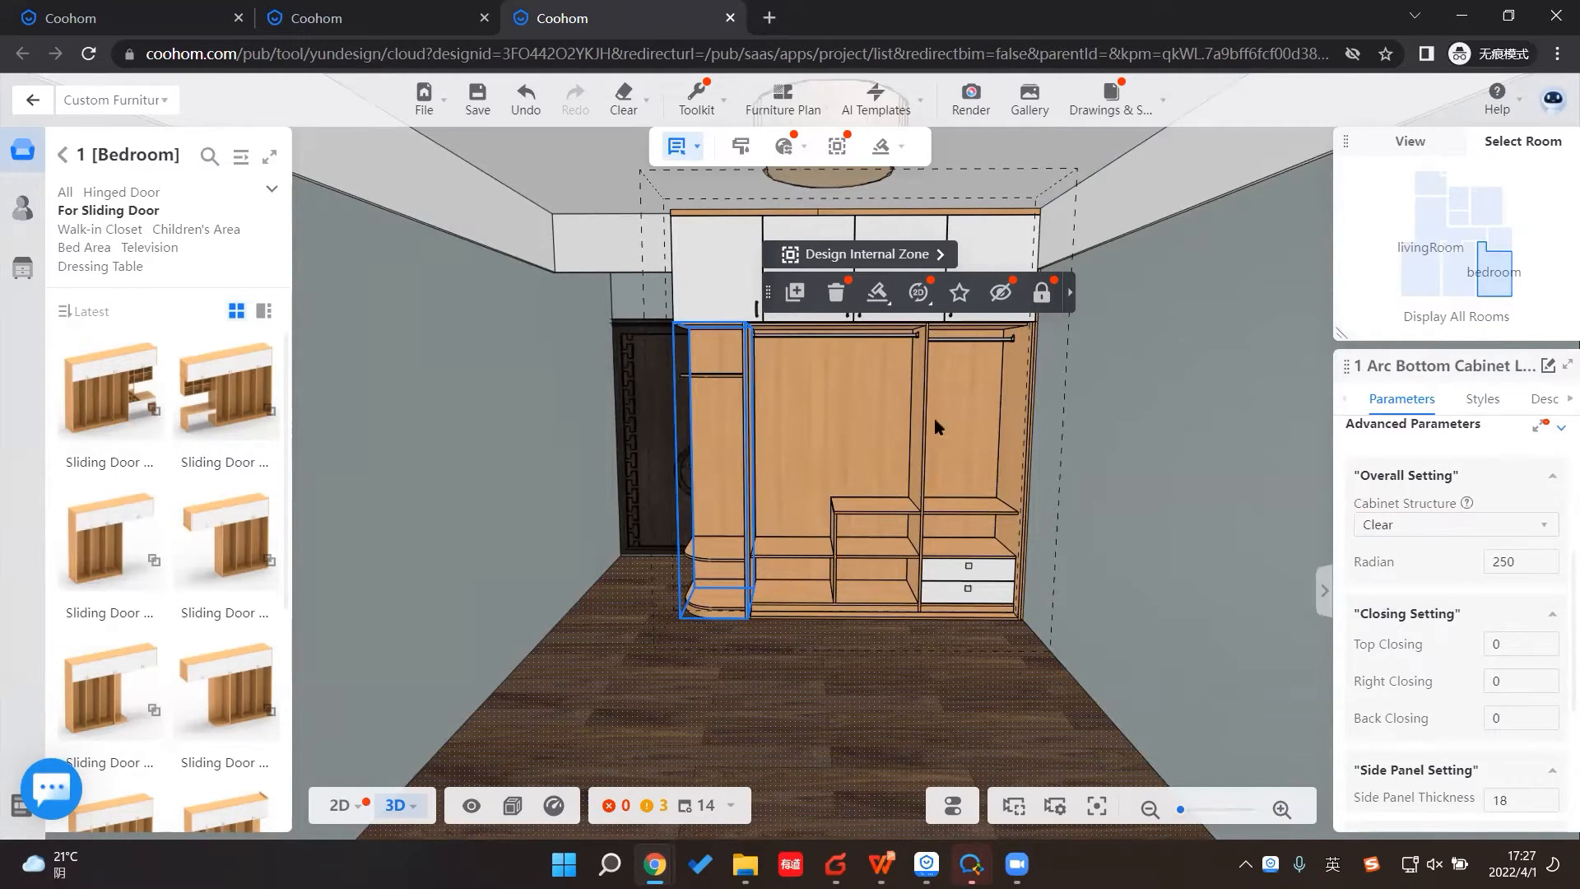
{"action": "mouse_move", "coordinate": [645, 101]}
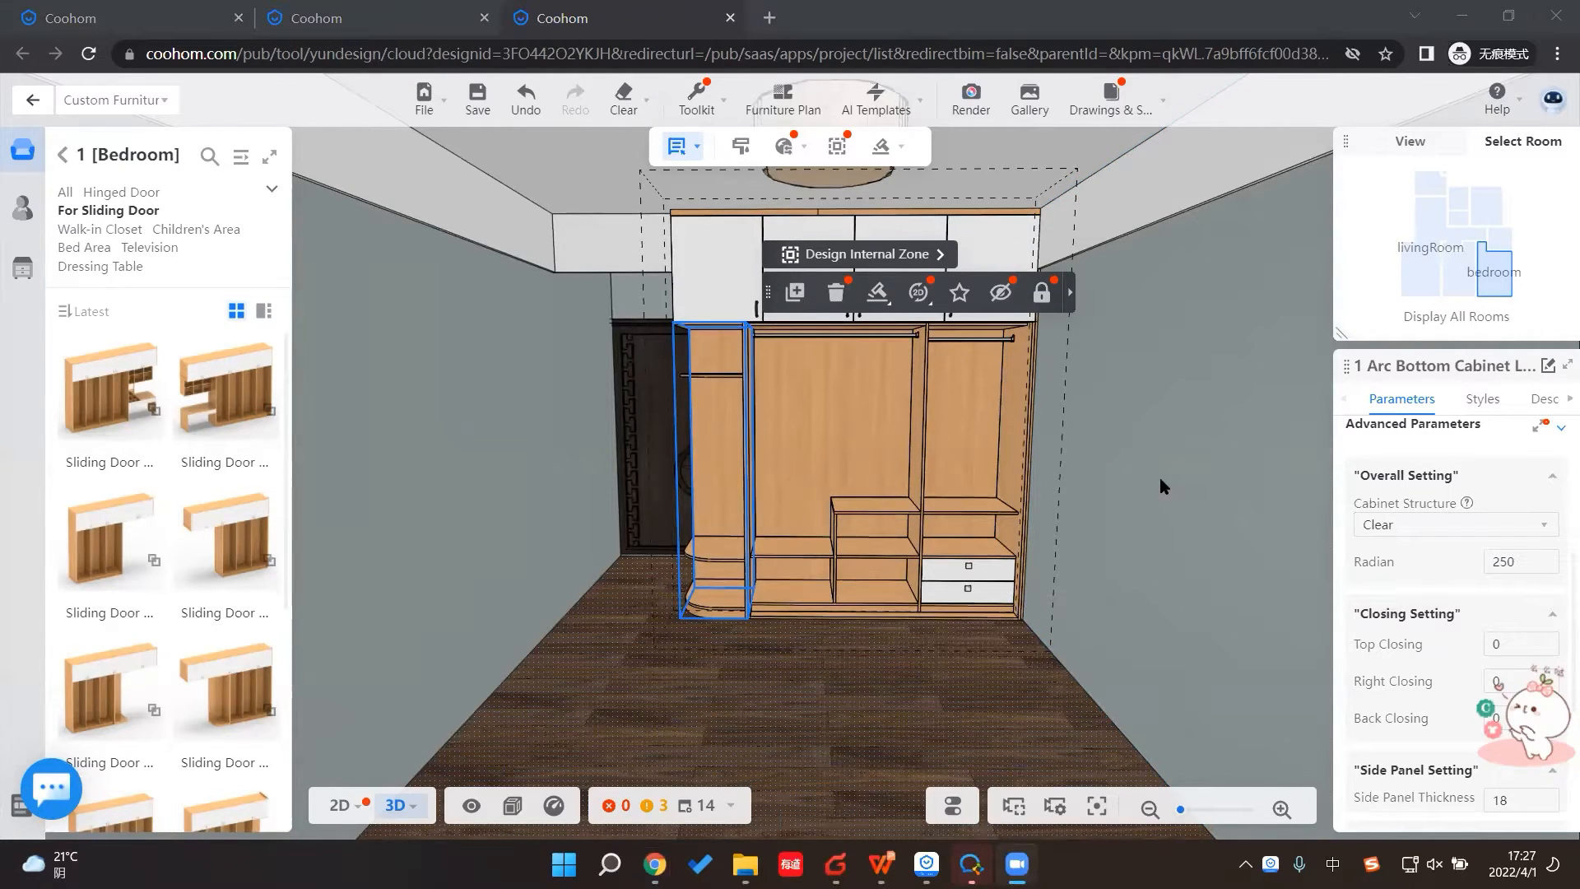
Step: Open all the wardrobe's doors and drawers in the 3D view to expose the interior
{"action": "left_click", "coordinate": [969, 663]}
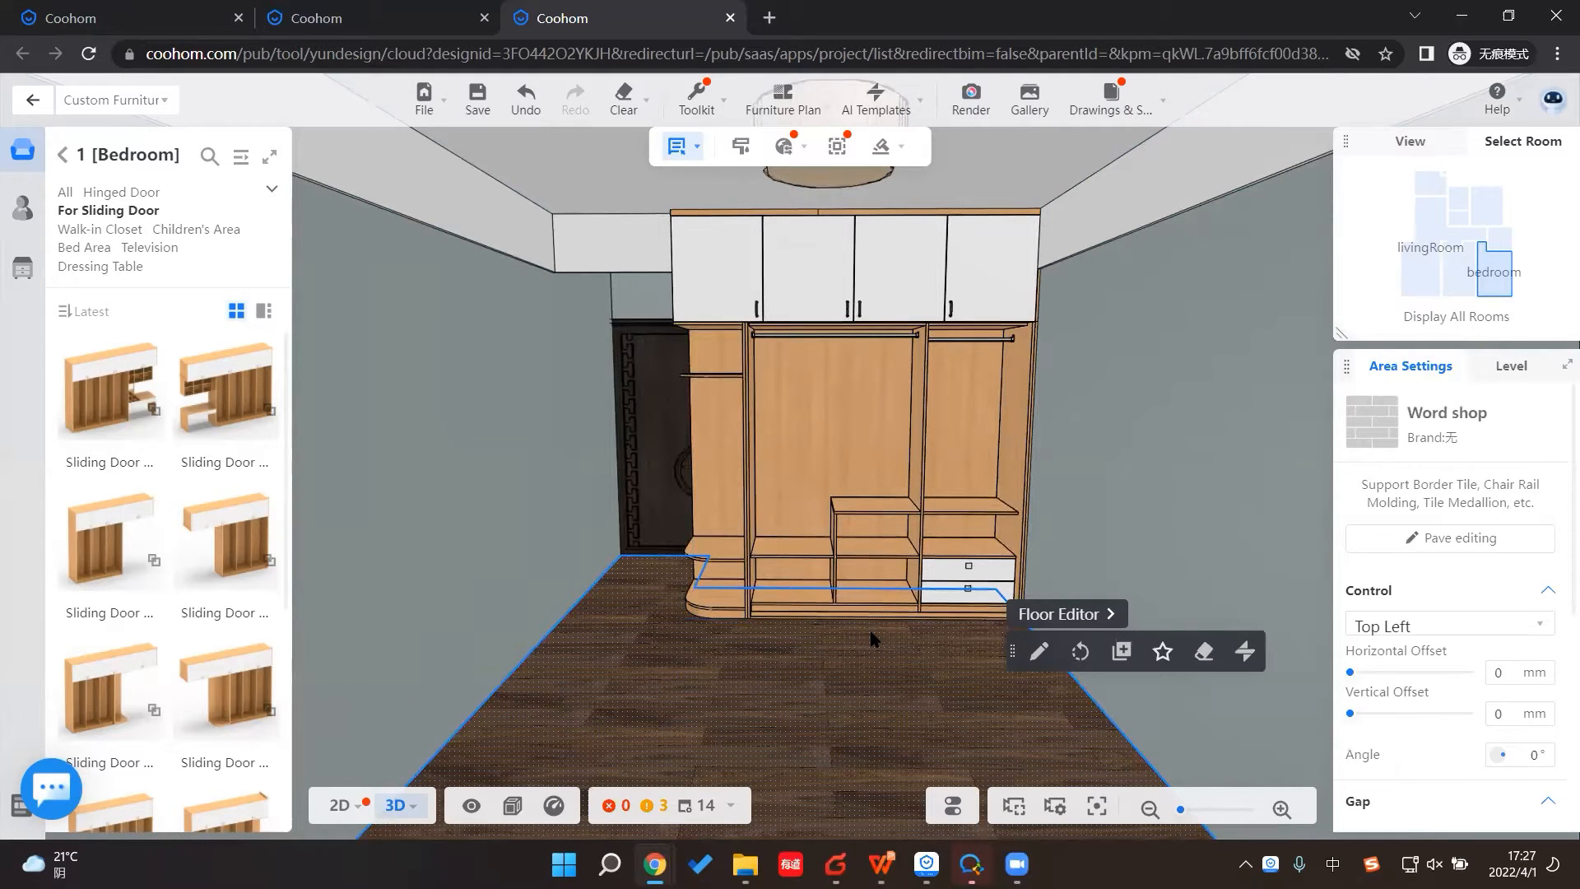
{"action": "key", "text": "o"}
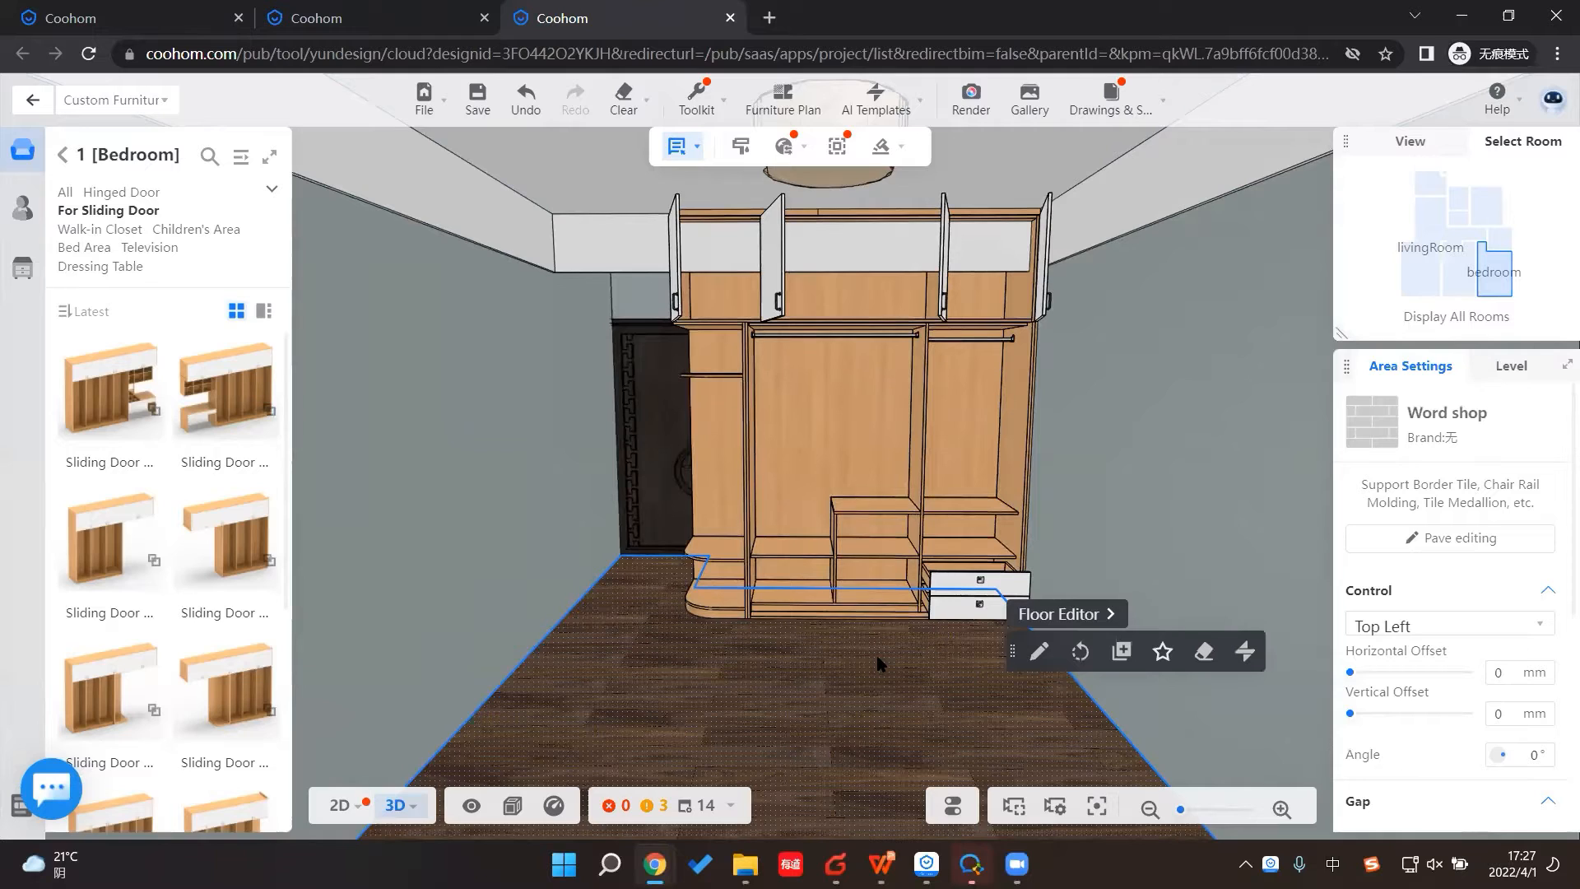
{"action": "left_click", "coordinate": [882, 251]}
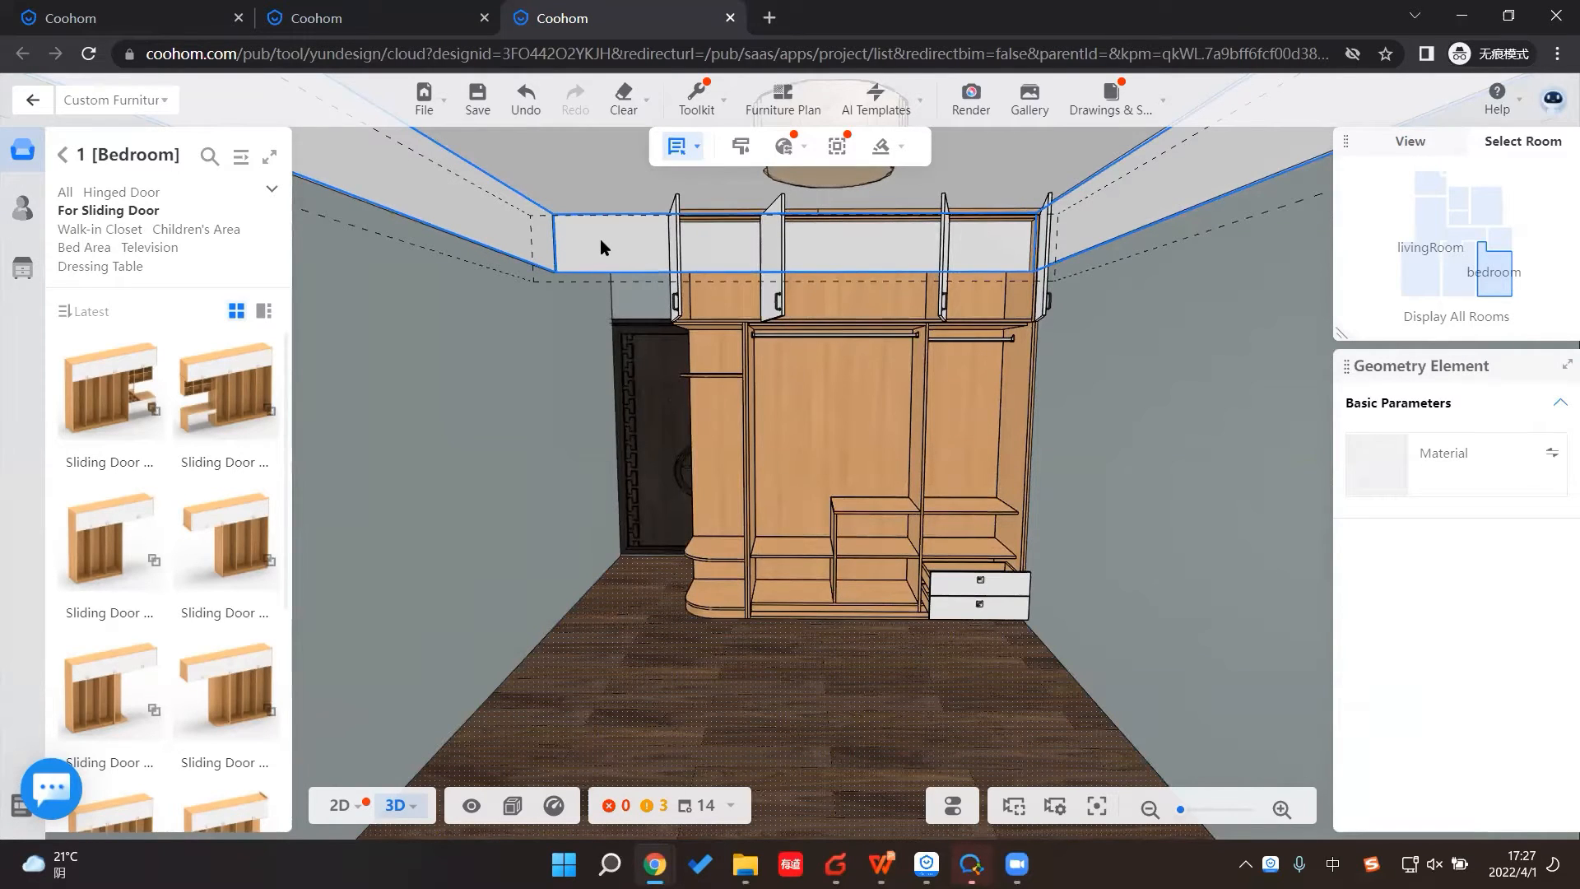
{"action": "right_click_drag", "start_coordinate": [410, 777], "coordinate": [357, 784]}
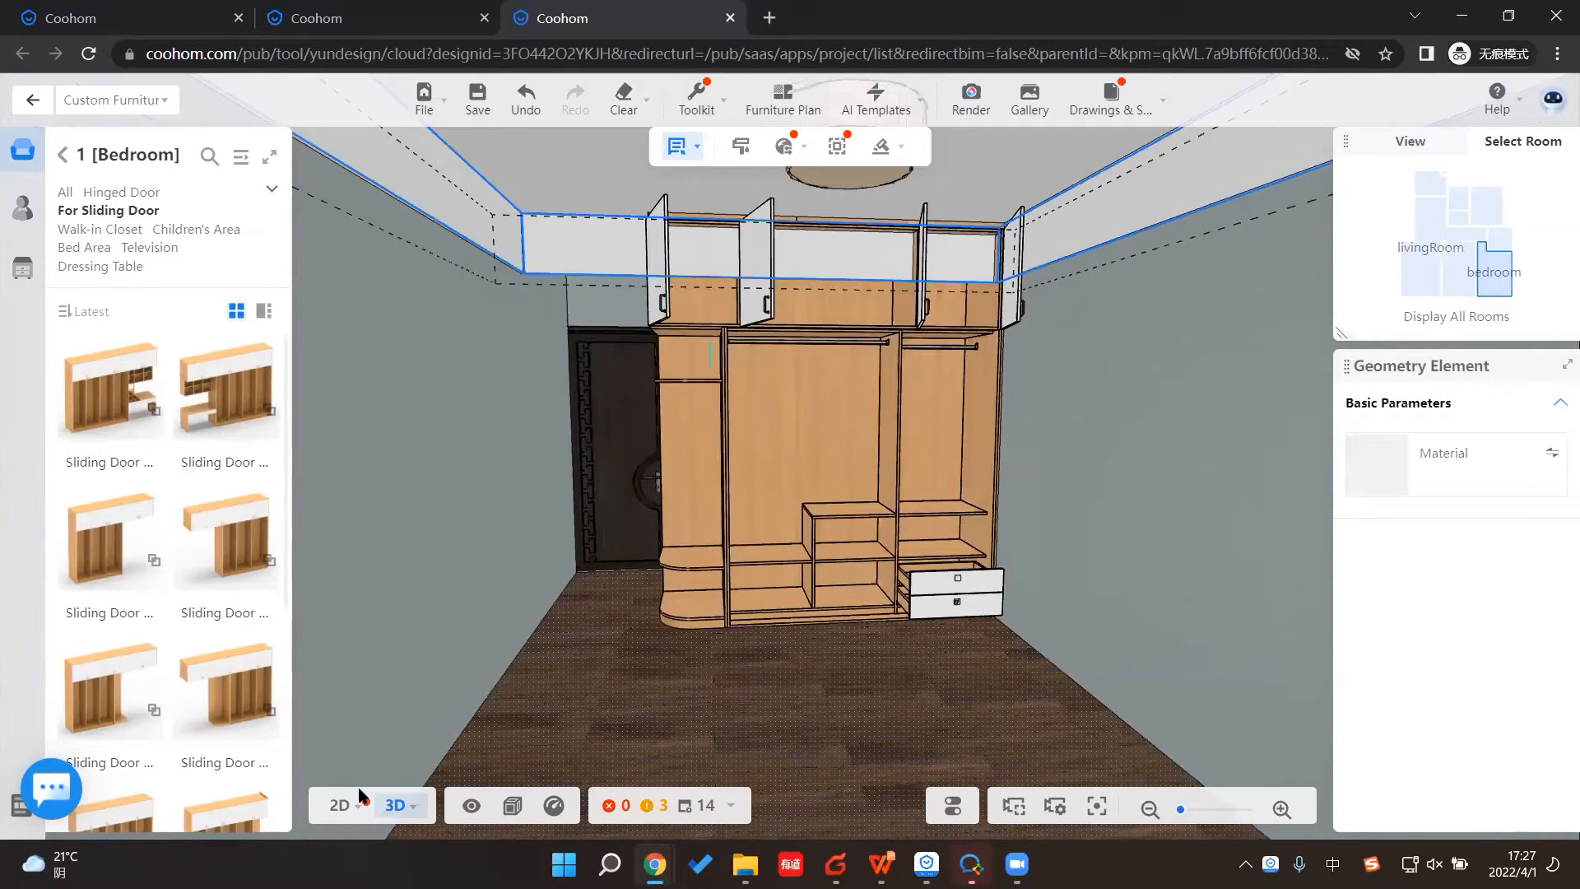
{"action": "left_click", "coordinate": [339, 805]}
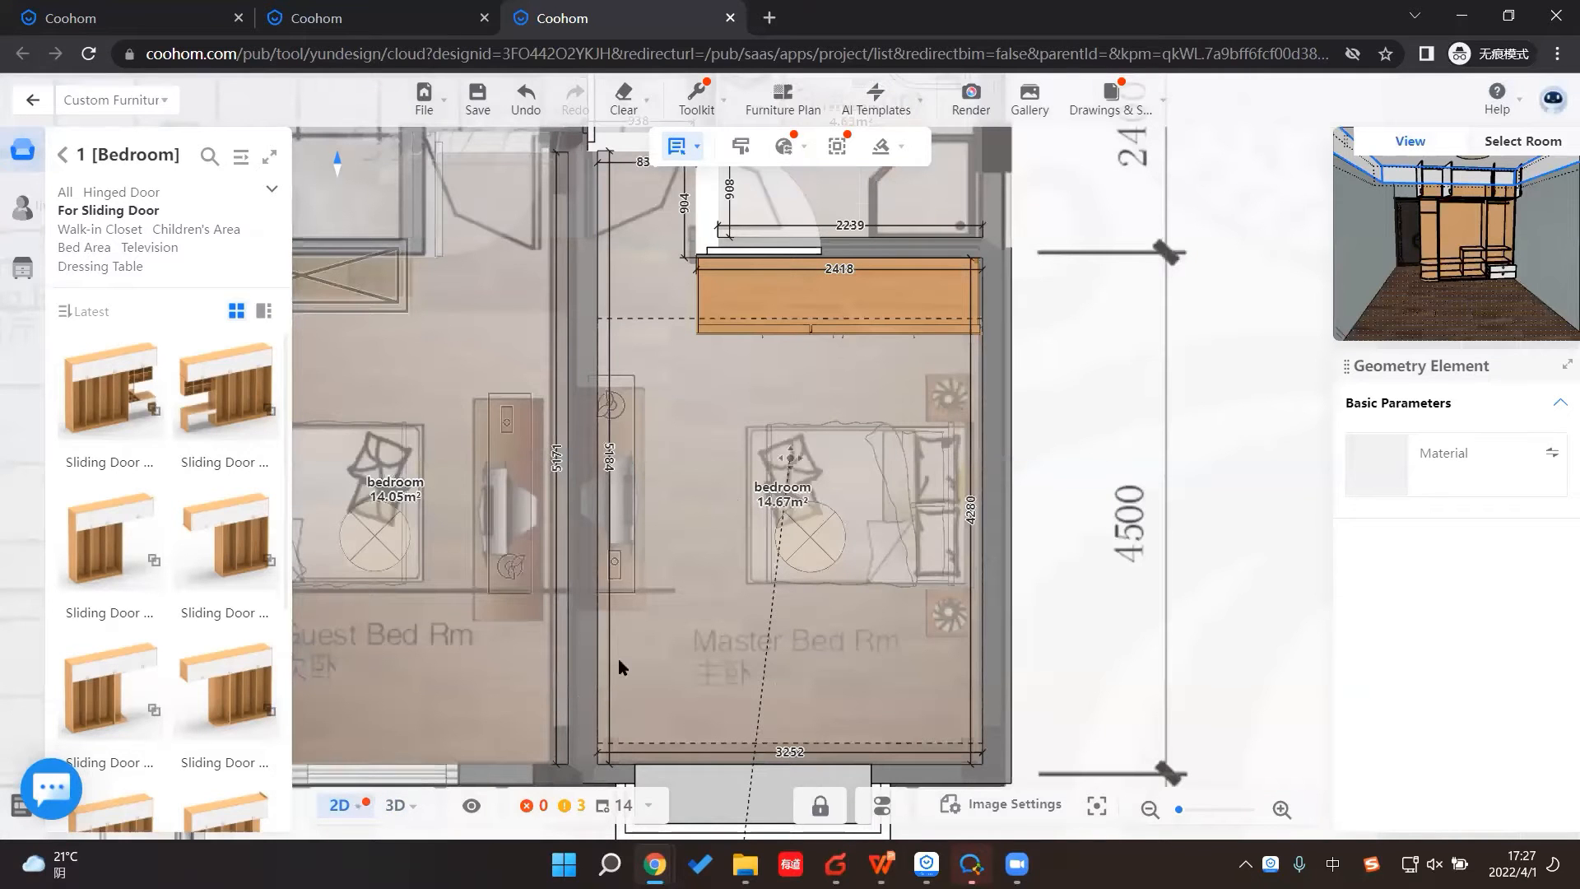
{"action": "left_click", "coordinate": [401, 805]}
{"action": "right_click_drag", "start_coordinate": [826, 713], "coordinate": [822, 713]}
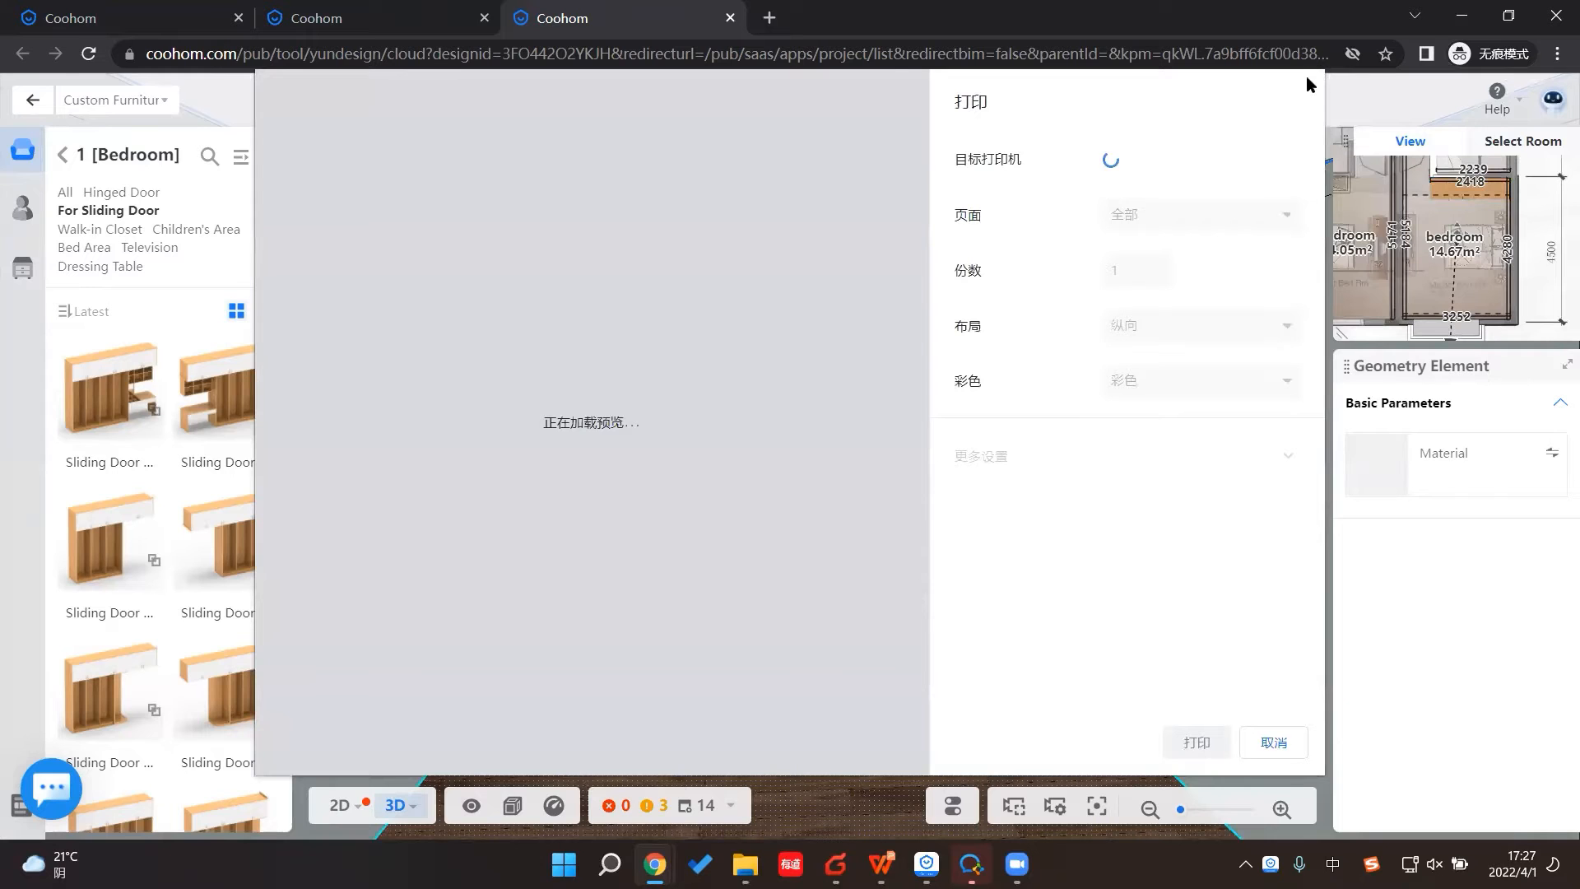
{"action": "left_click", "coordinate": [1259, 742]}
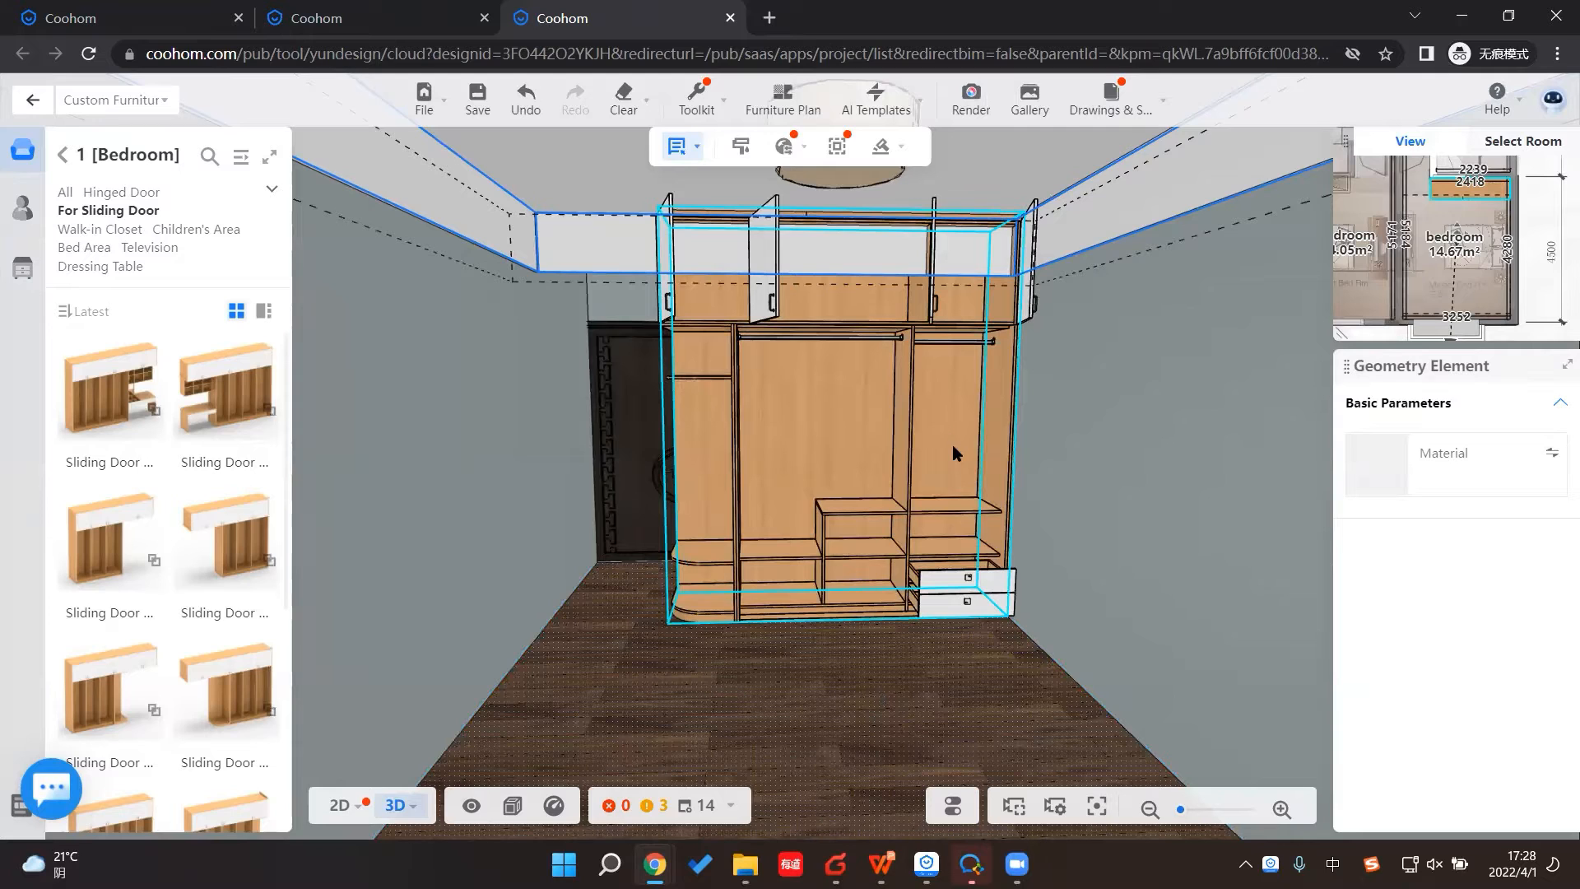
{"action": "left_click", "coordinate": [1030, 711]}
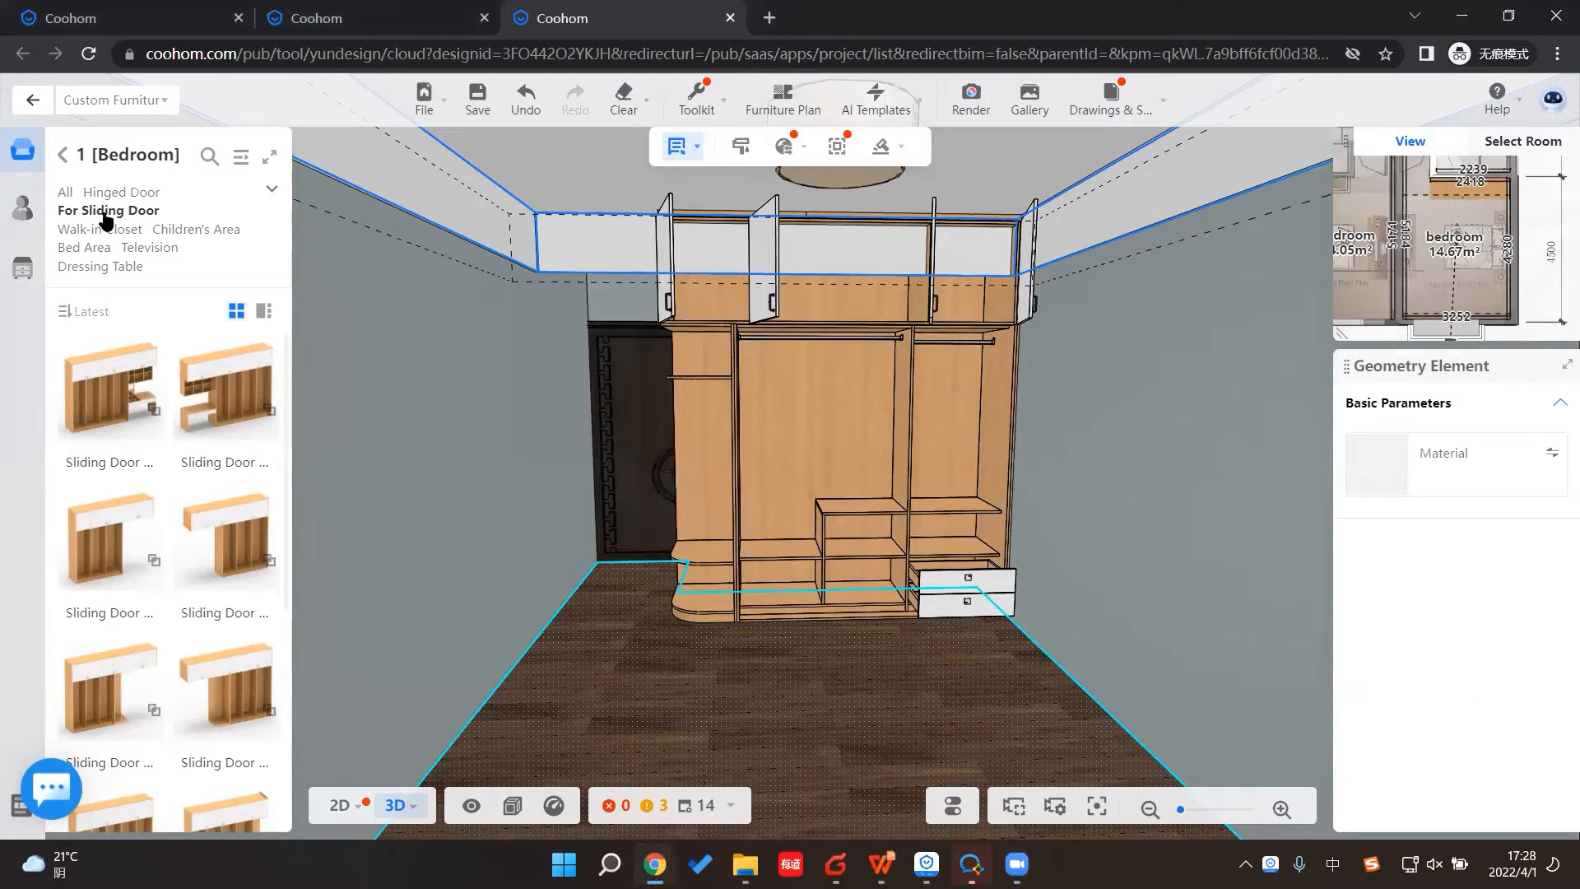
Step: Browse the full Public Catalog to the Hanging Clothes models in Decoration, under Costume&Shoes&Bags
{"action": "left_click", "coordinate": [240, 159]}
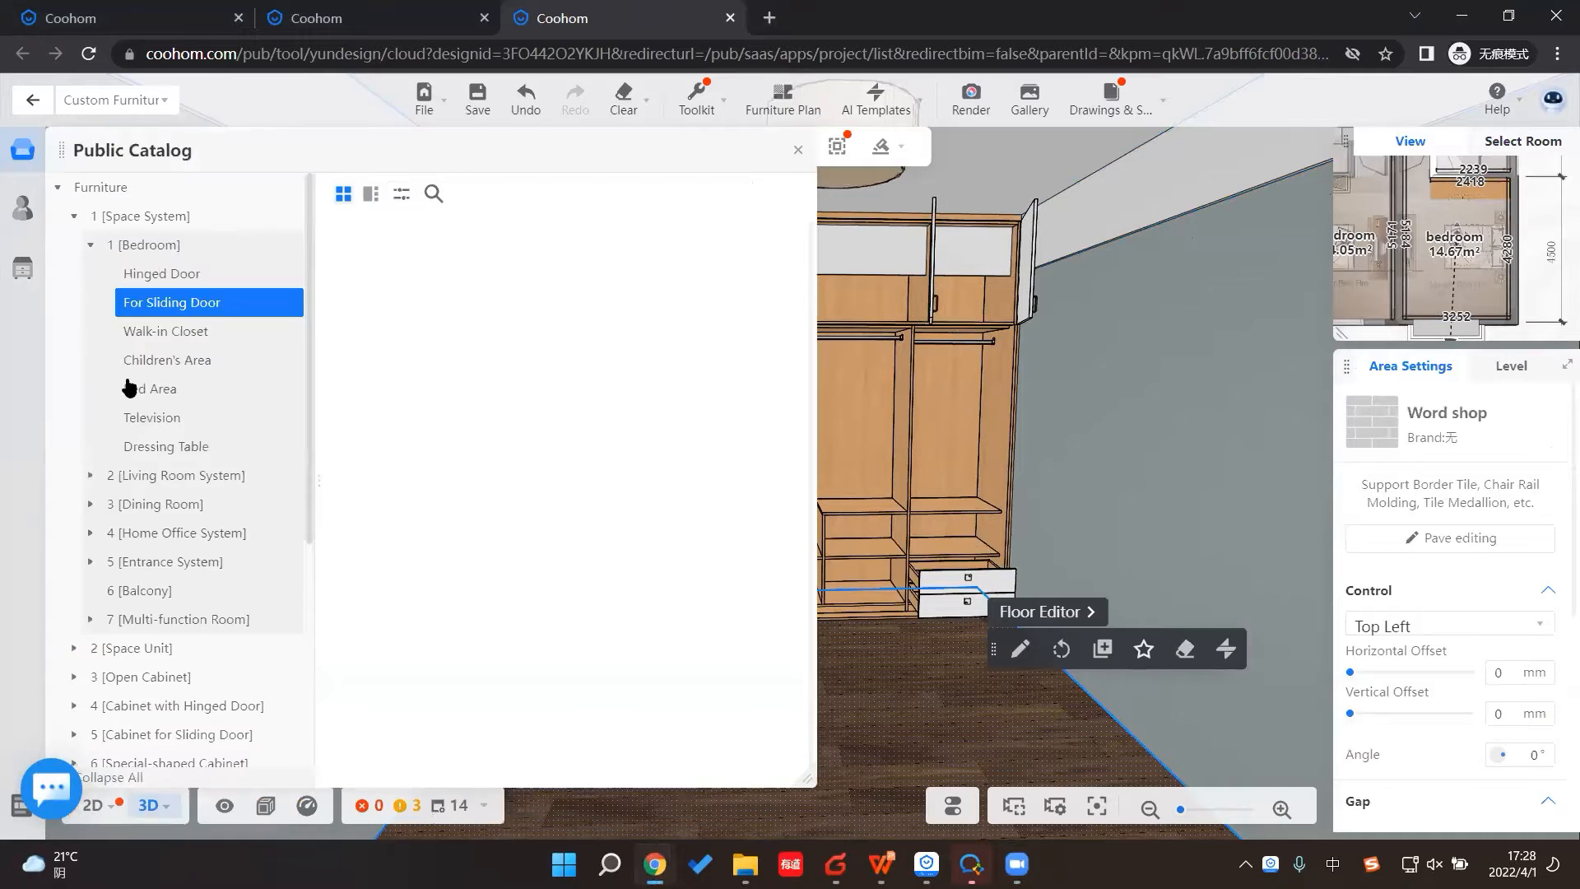
{"action": "left_click", "coordinate": [74, 218]}
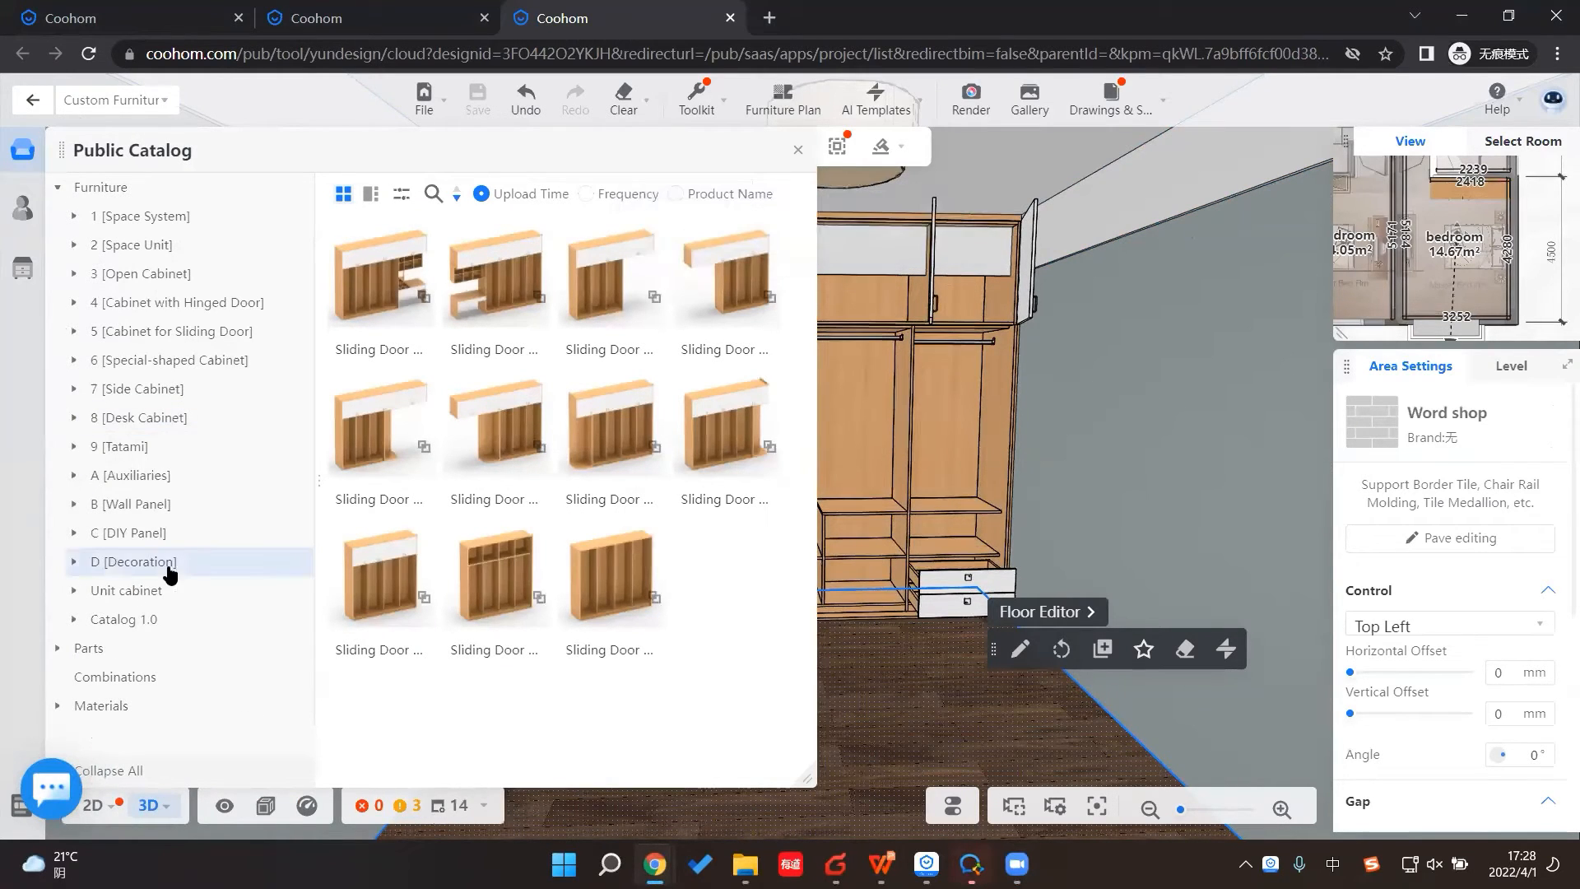
{"action": "left_click", "coordinate": [73, 564]}
{"action": "scroll", "coordinate": [107, 526], "scroll_direction": "down", "scroll_amount": 2}
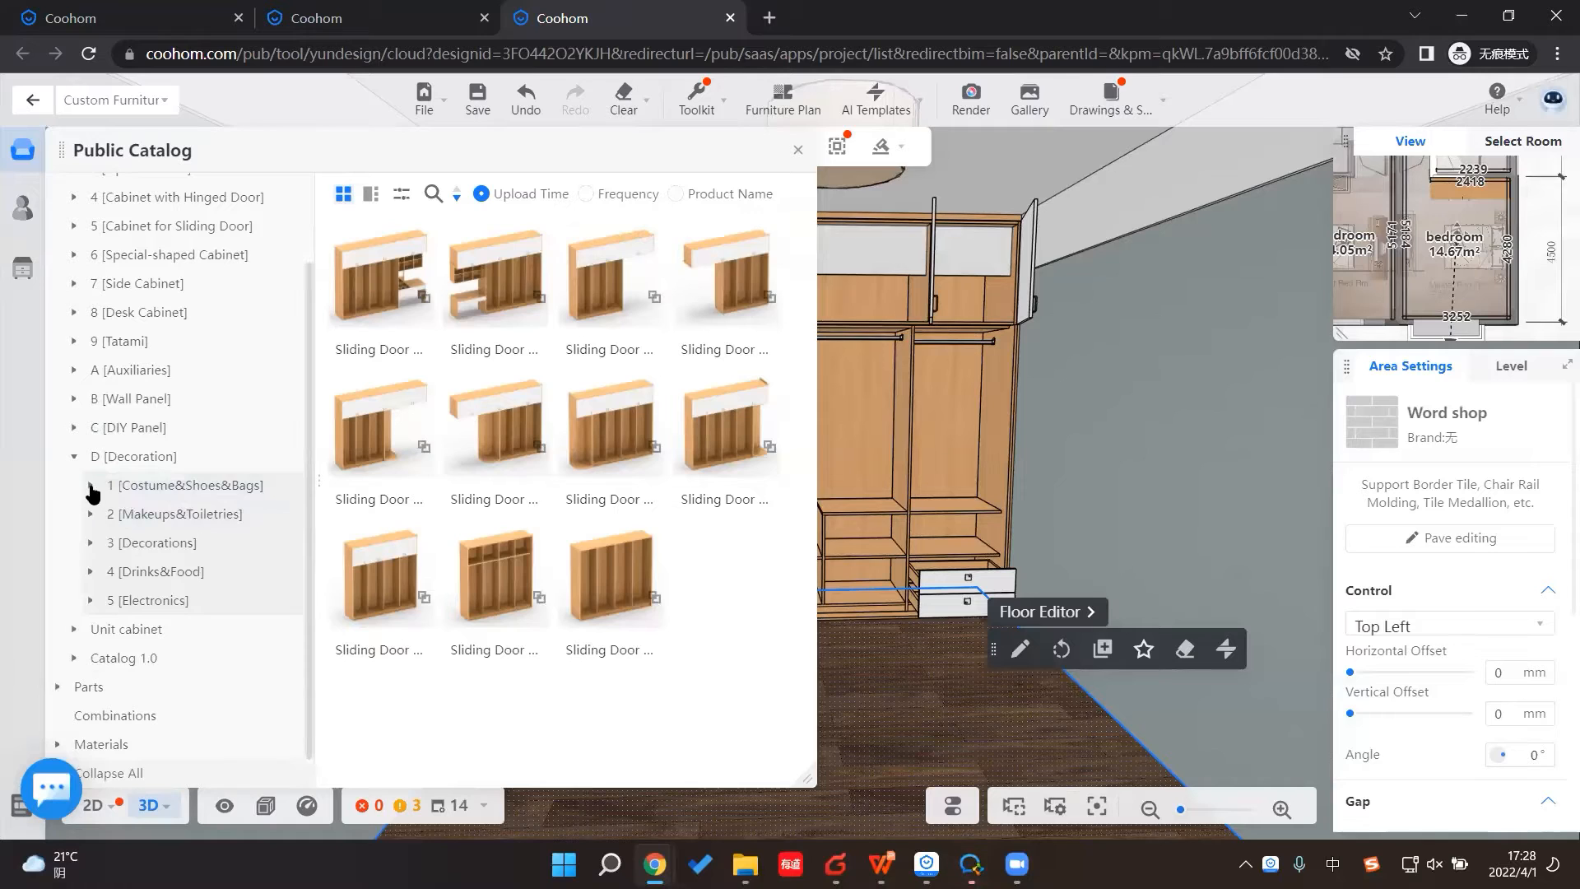
{"action": "left_click", "coordinate": [91, 486]}
{"action": "left_click", "coordinate": [147, 578]}
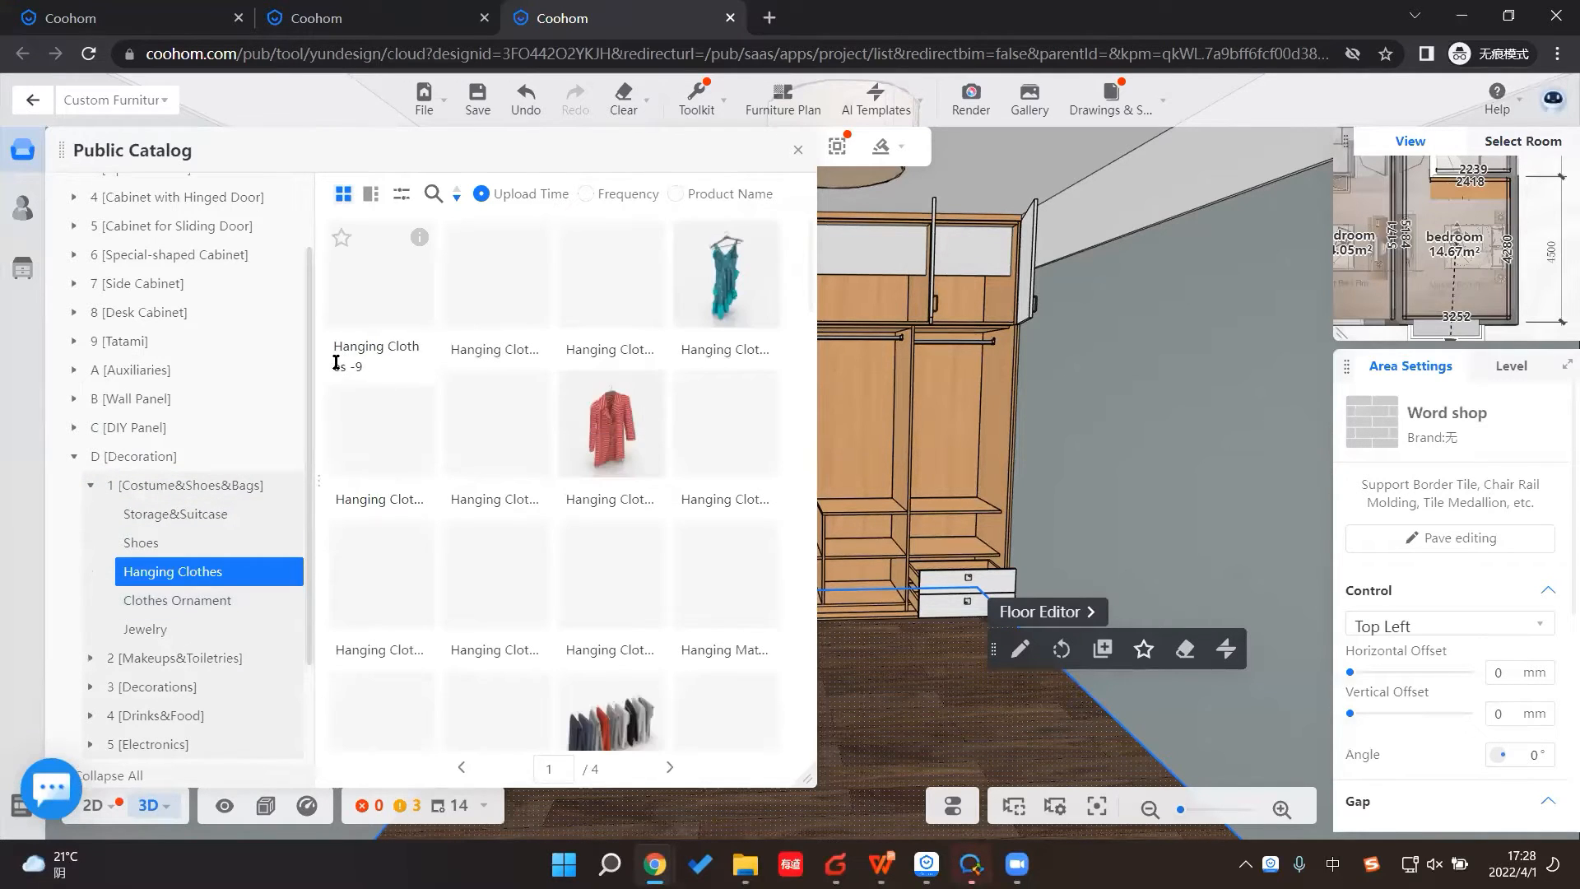
{"action": "scroll", "coordinate": [619, 550], "scroll_direction": "down", "scroll_amount": 5}
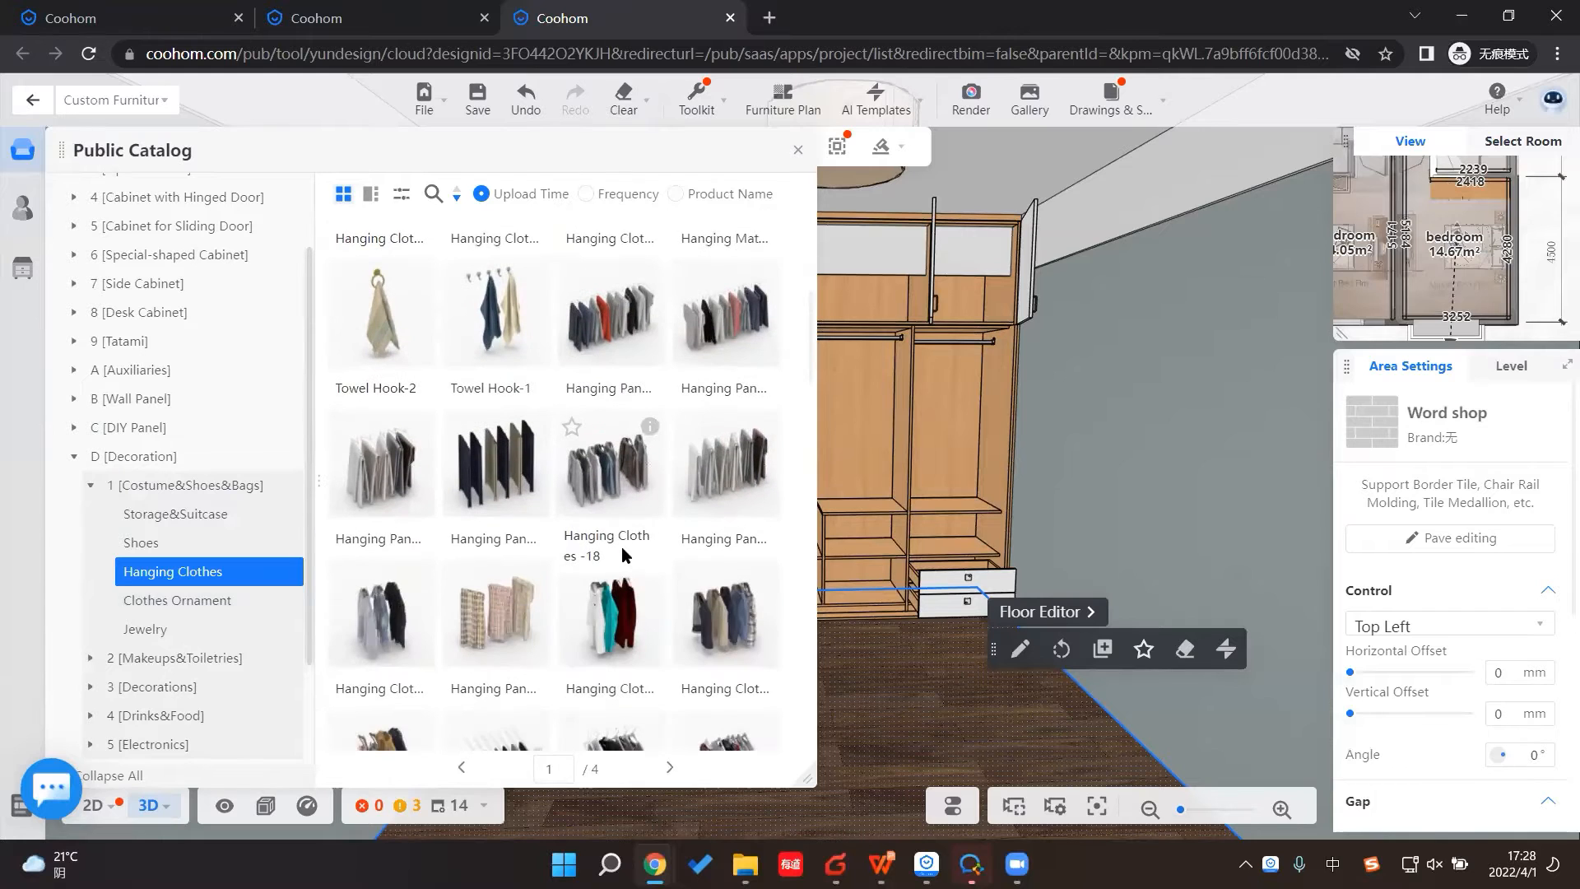
{"action": "scroll", "coordinate": [619, 547], "scroll_direction": "down", "scroll_amount": 2}
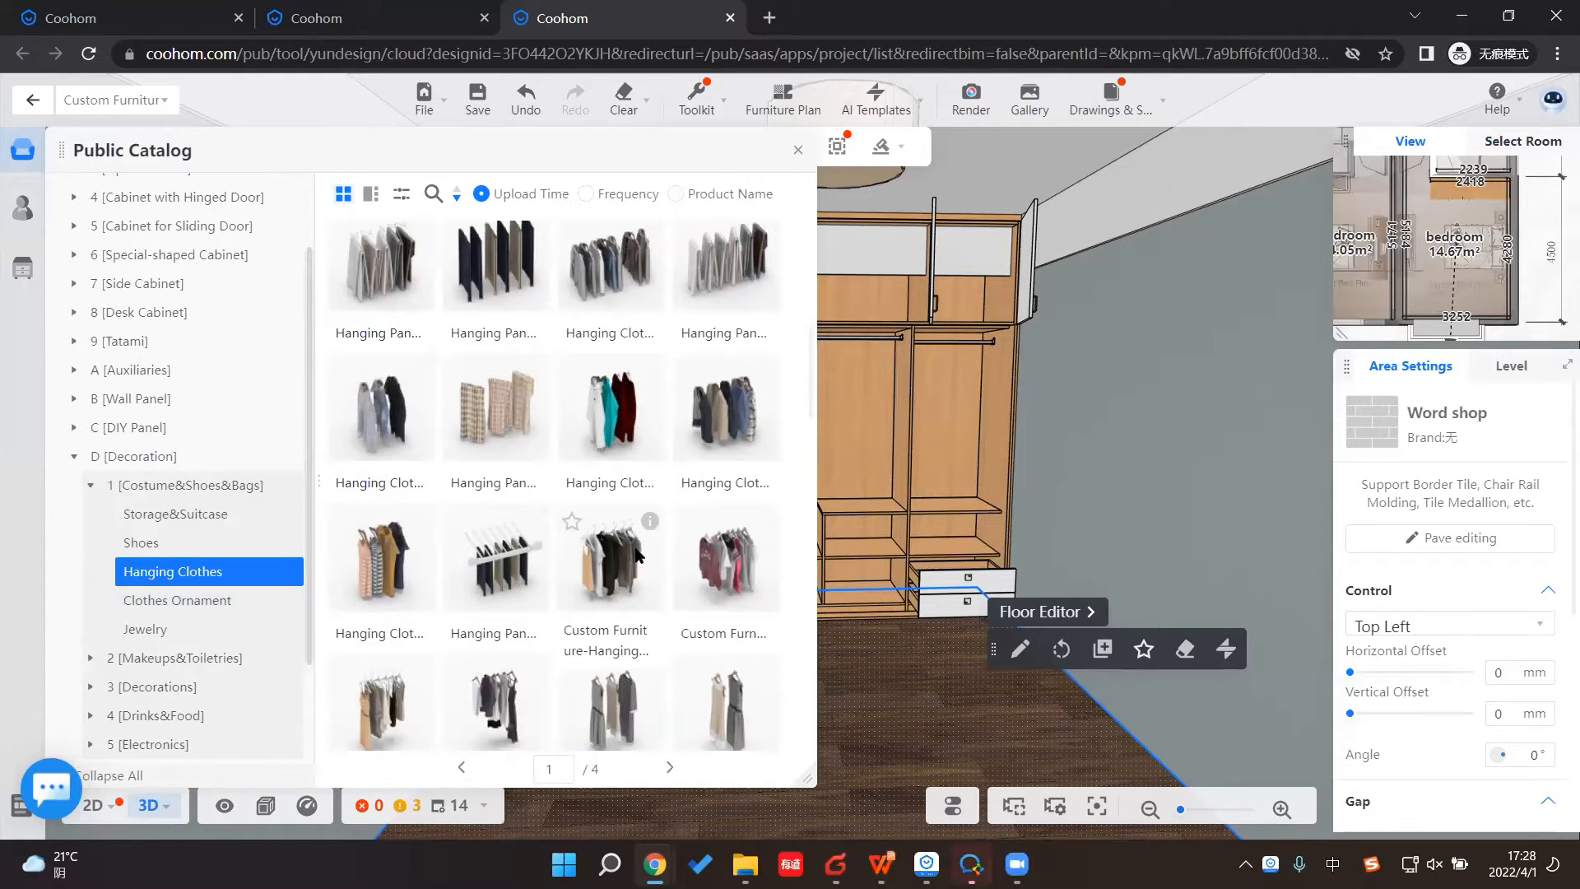
{"action": "left_click_drag", "start_coordinate": [639, 564], "coordinate": [797, 469]}
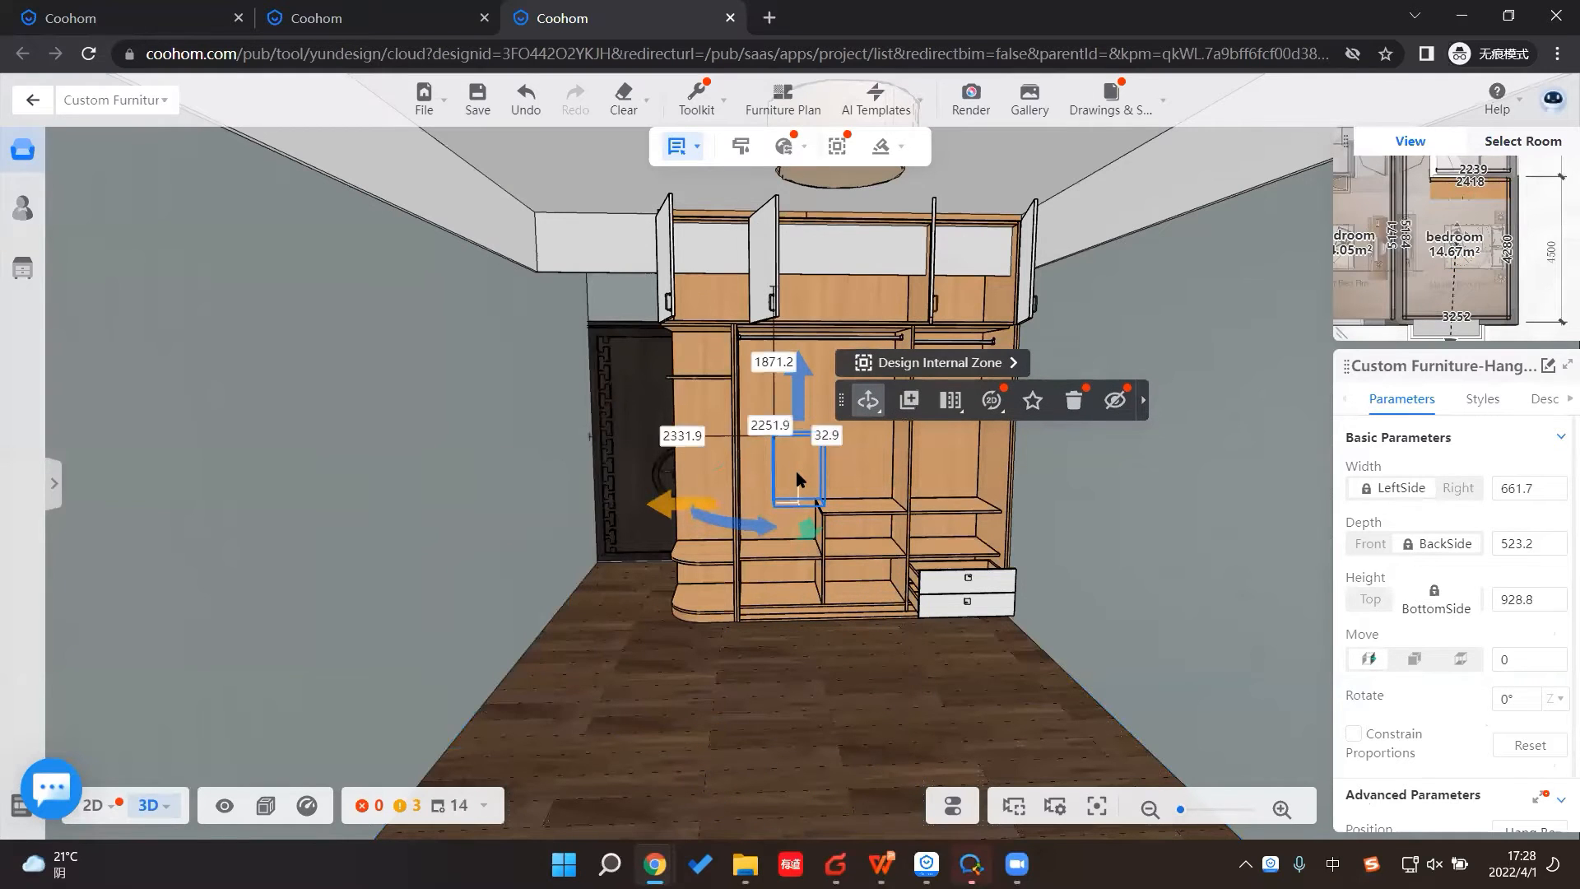
{"action": "right_click", "coordinate": [797, 471]}
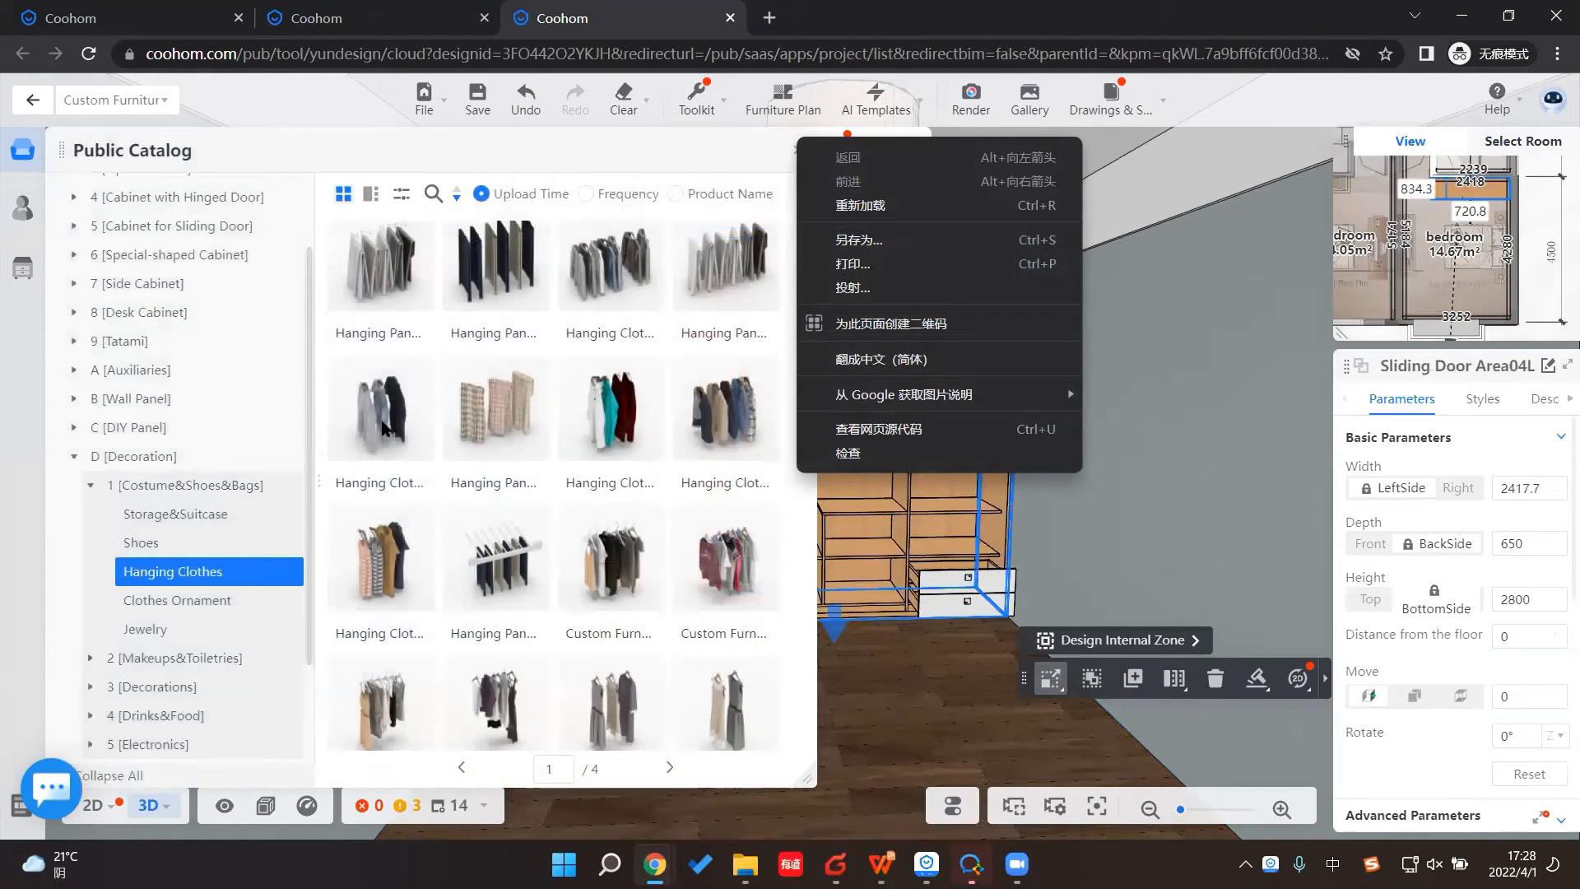
Step: Insert the Hanging Clothes -19 model from the catalog and set it down in front of the wardrobe
{"action": "left_click", "coordinate": [390, 409]}
{"action": "left_click", "coordinate": [390, 409]}
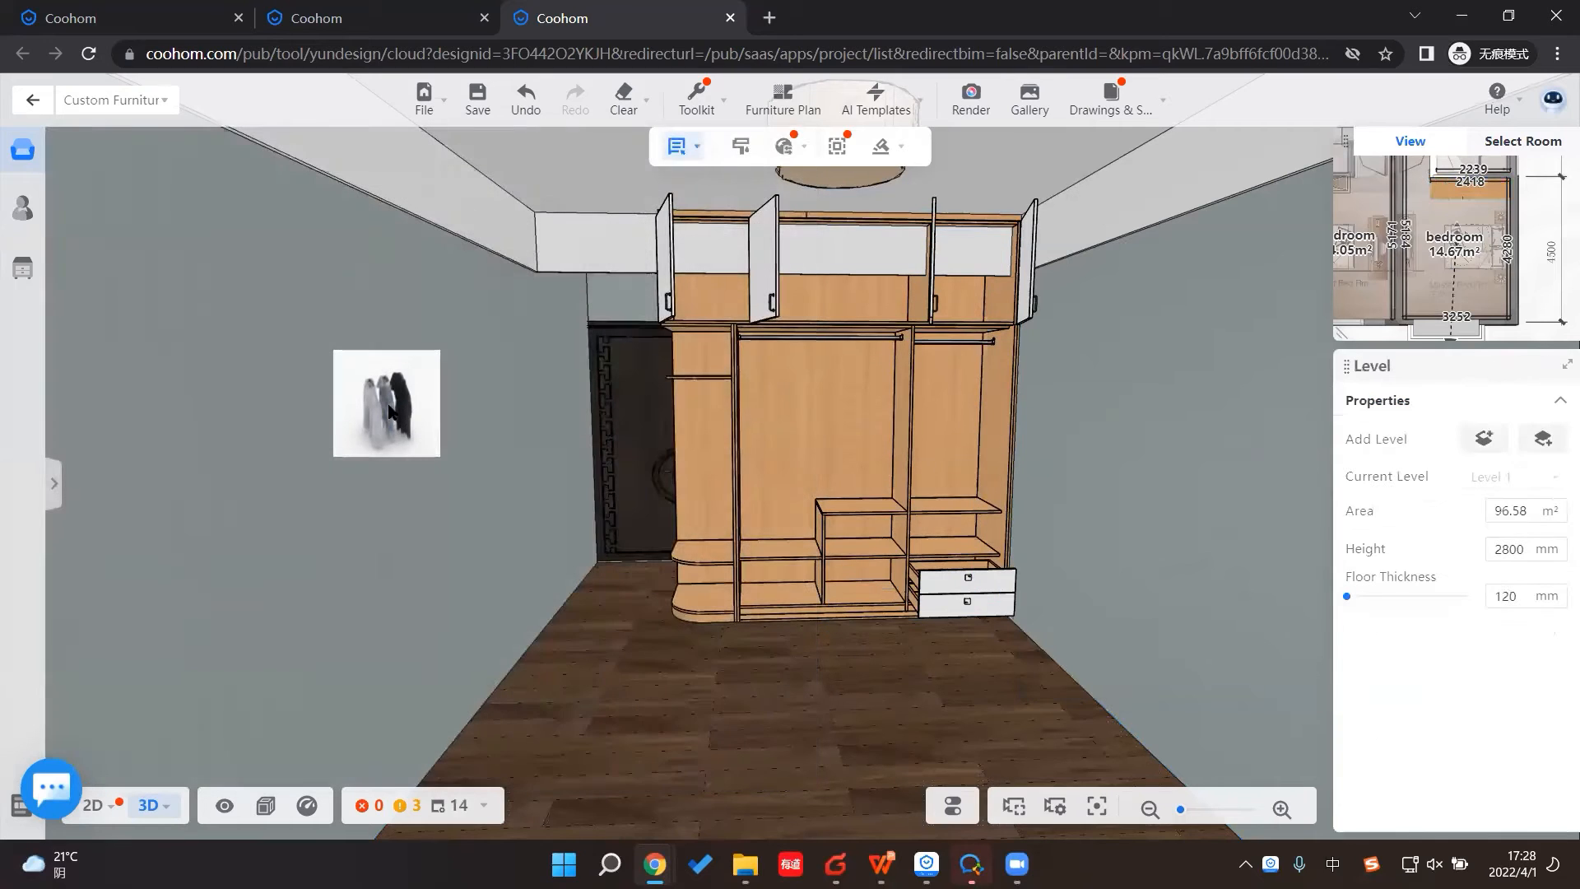
{"action": "scroll", "coordinate": [403, 642], "scroll_direction": "down", "scroll_amount": 1}
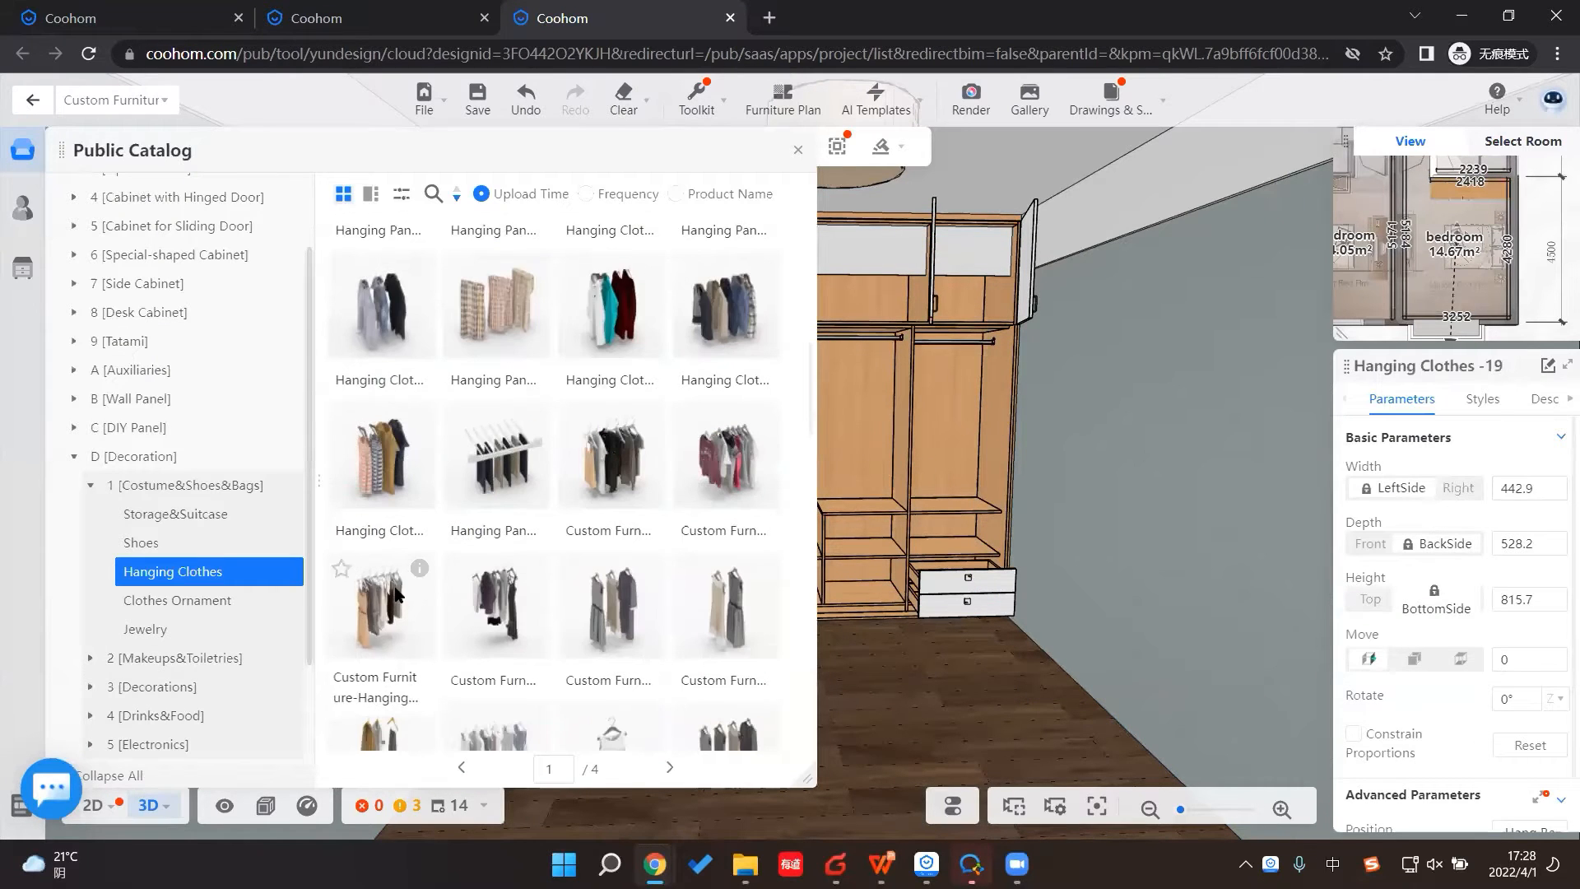
{"action": "left_click", "coordinate": [395, 592]}
{"action": "left_click", "coordinate": [813, 383]}
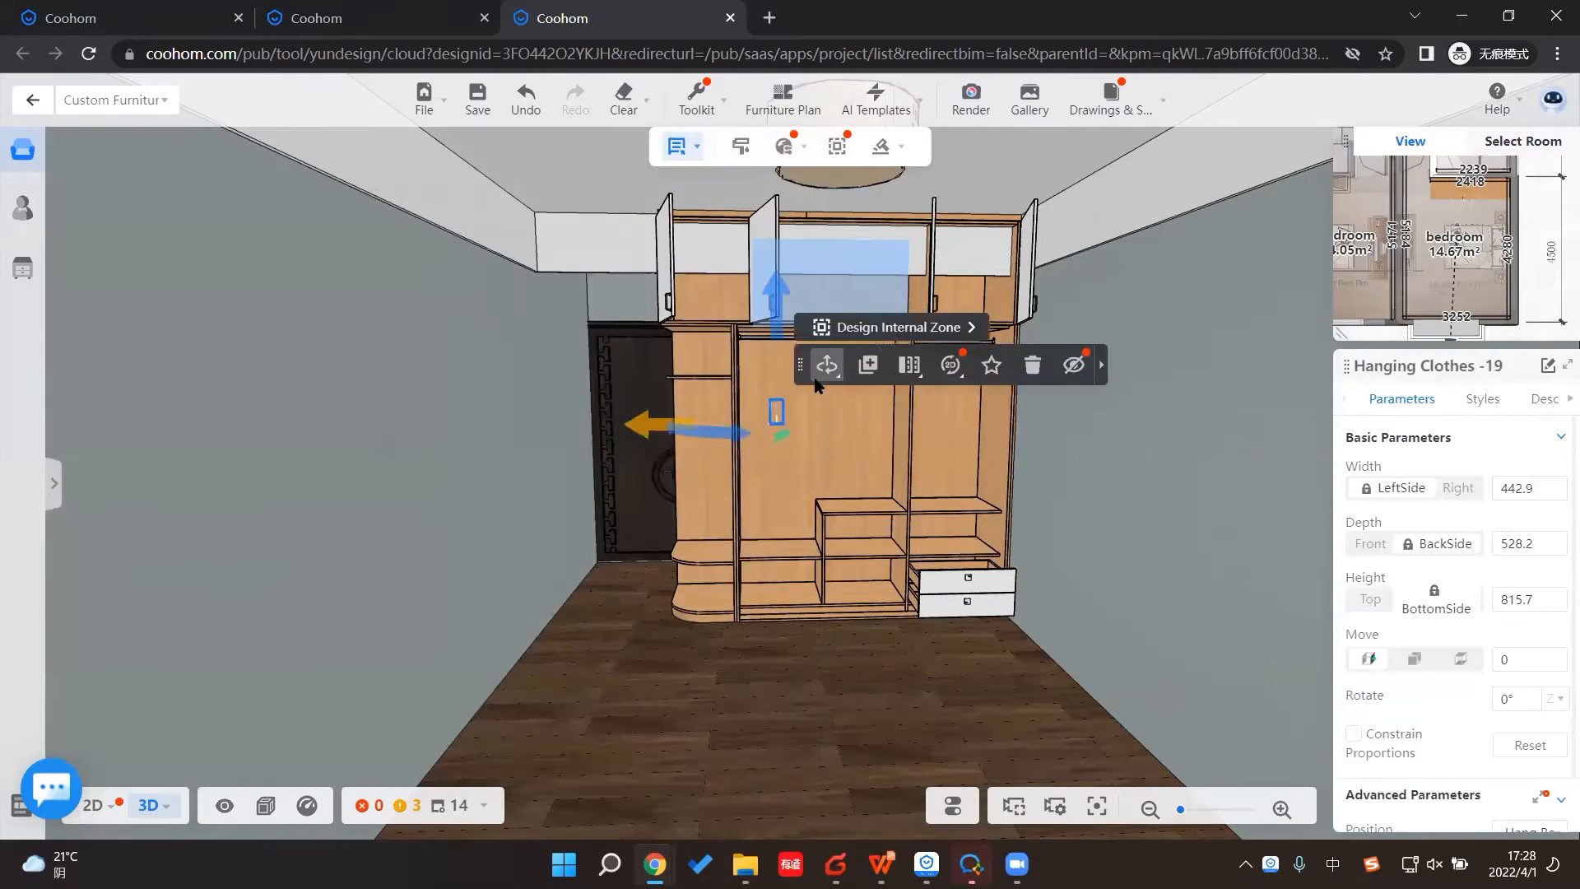
{"action": "left_click_drag", "start_coordinate": [805, 389], "coordinate": [775, 627]}
{"action": "left_click", "coordinate": [772, 588]}
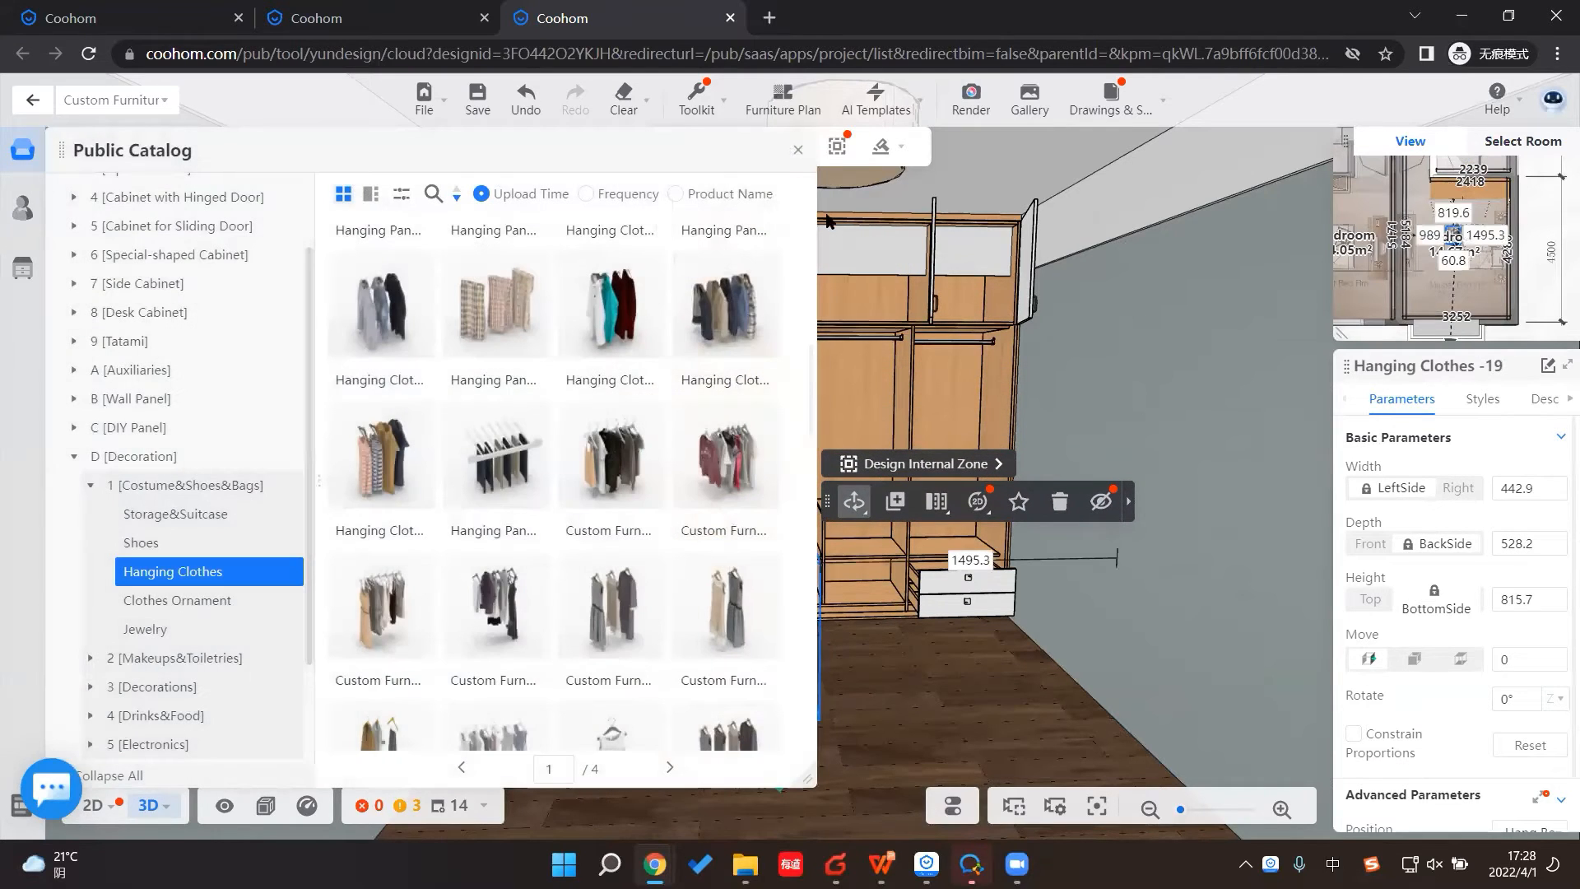
Step: Lift the hanging clothes to about 1171 mm above the floor and shift them into the wardrobe's wide compartment
{"action": "left_click", "coordinate": [797, 150]}
{"action": "left_click_drag", "start_coordinate": [778, 633], "coordinate": [799, 350]}
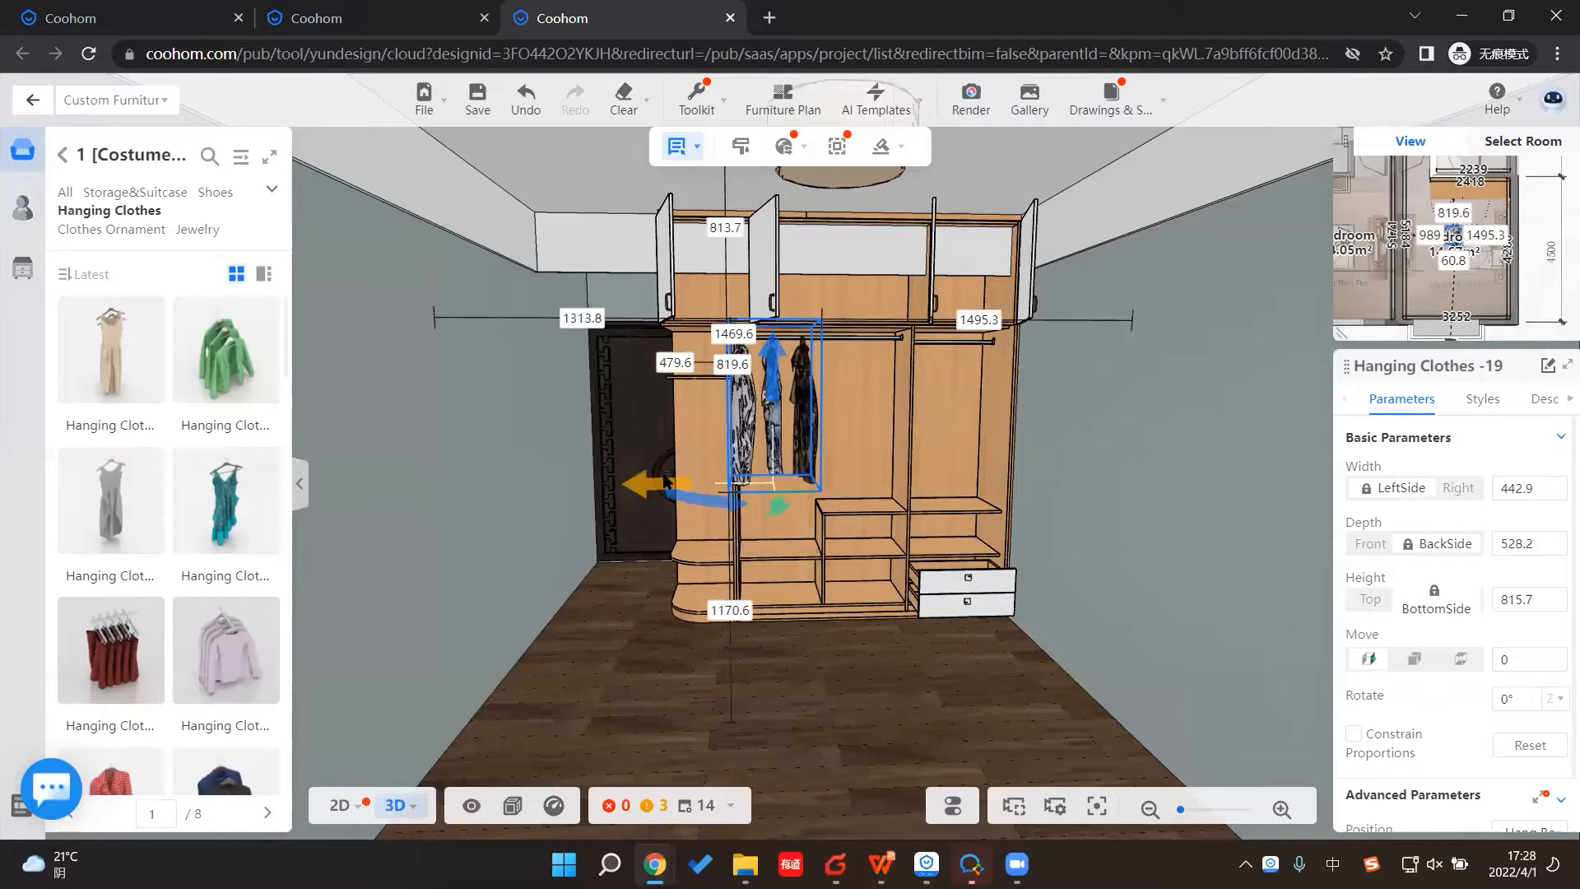
{"action": "left_click_drag", "start_coordinate": [631, 490], "coordinate": [659, 491]}
{"action": "left_click_drag", "start_coordinate": [804, 509], "coordinate": [763, 476]}
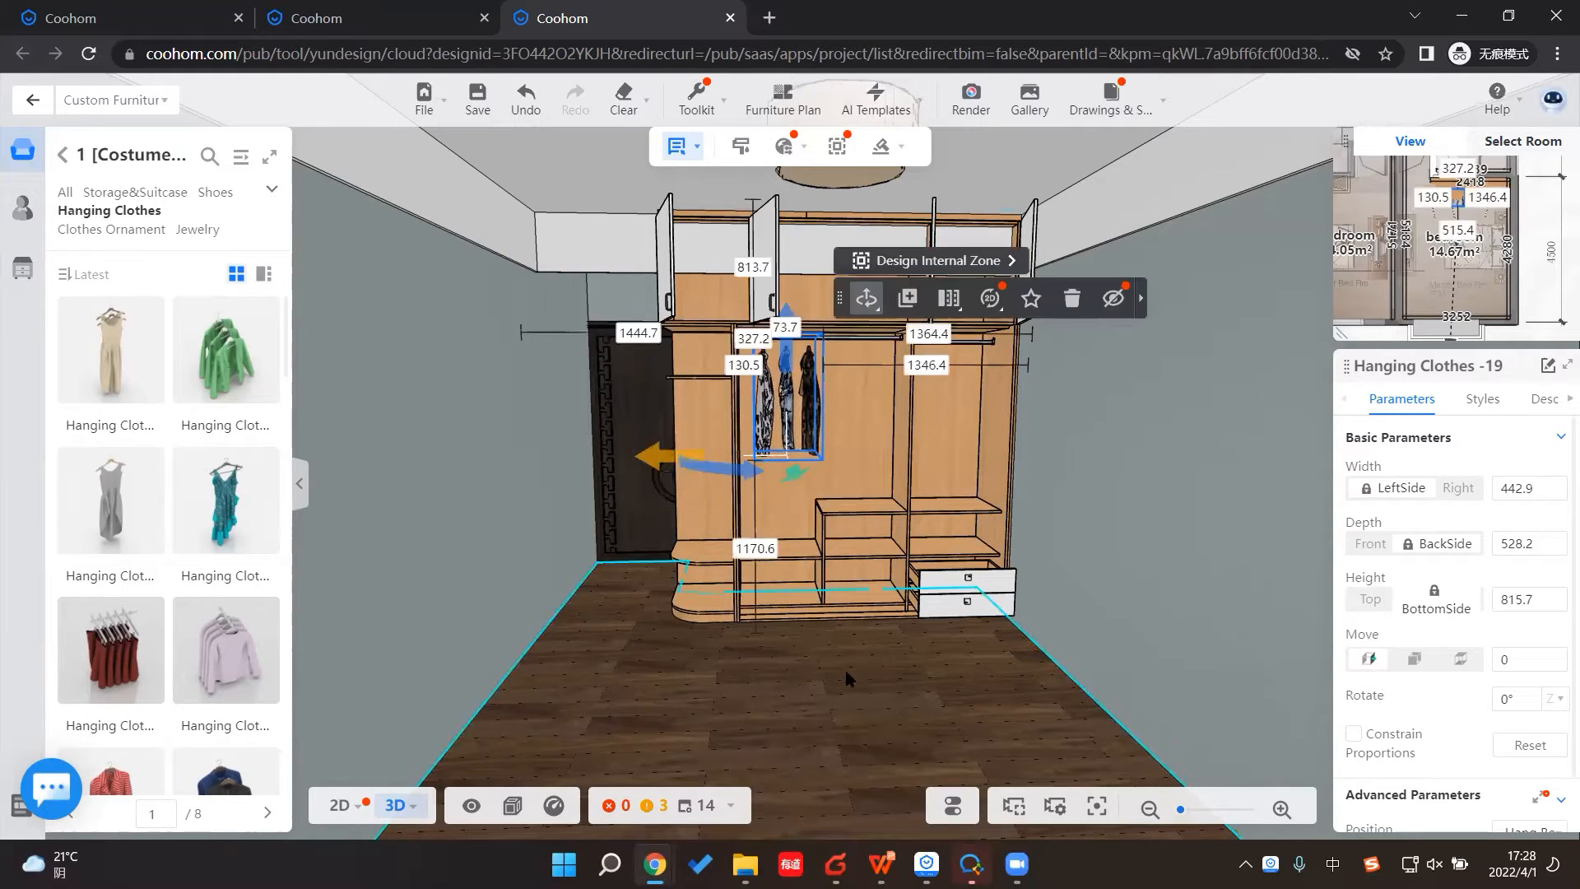
Step: Raise the hanging clothes by about 85 mm so they hang from the wide compartment's rail
{"action": "left_click_drag", "start_coordinate": [884, 671], "coordinate": [695, 481]}
{"action": "left_click_drag", "start_coordinate": [733, 668], "coordinate": [660, 602]}
{"action": "left_click_drag", "start_coordinate": [772, 352], "coordinate": [771, 346]}
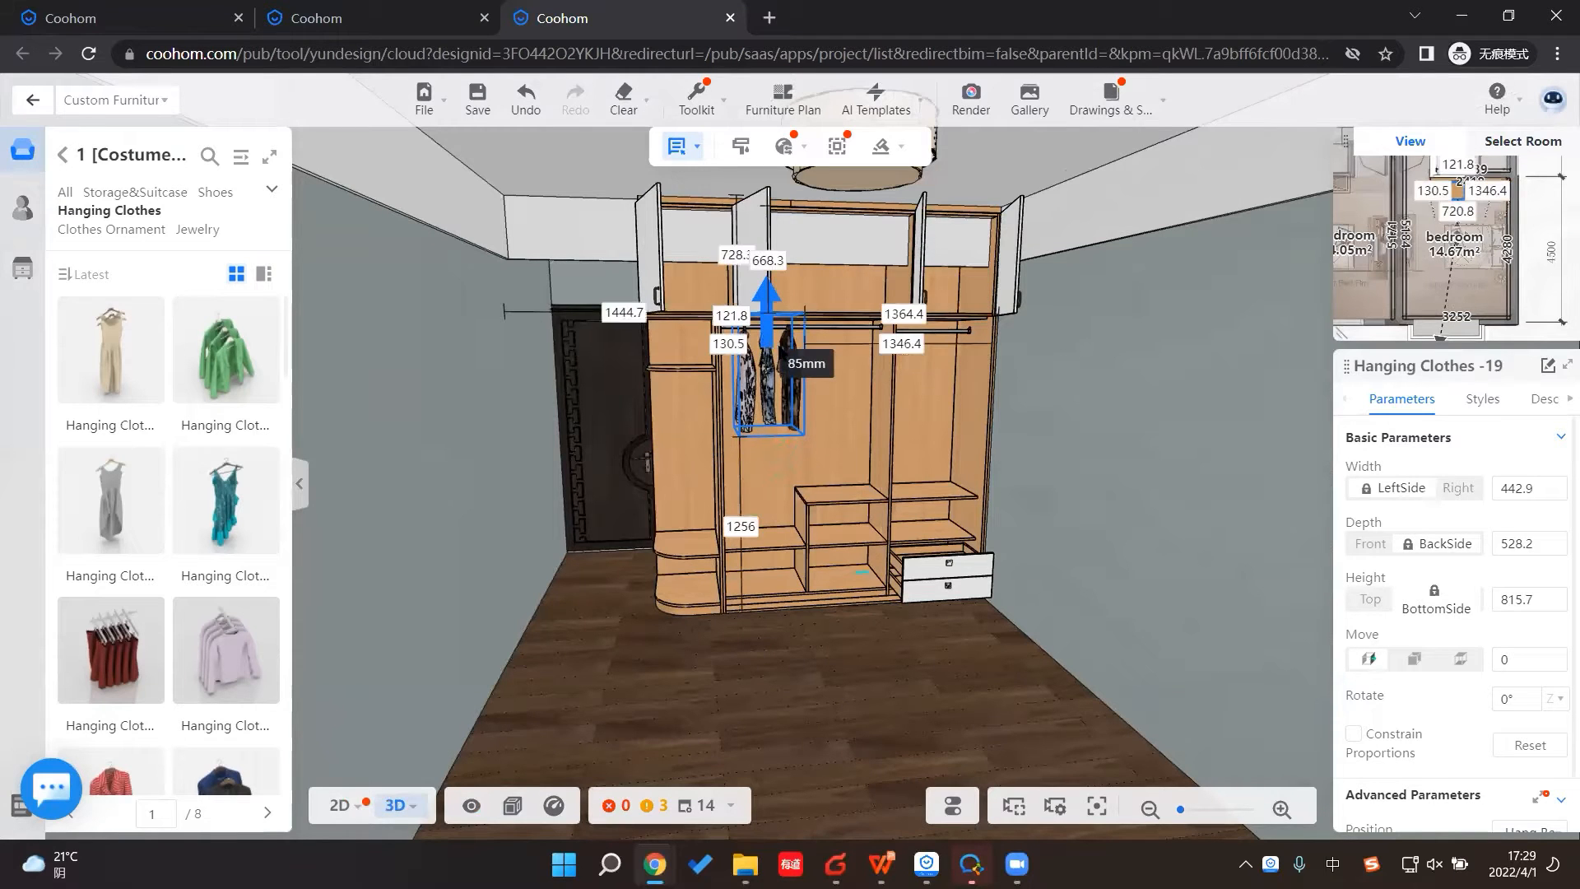
{"action": "left_click", "coordinate": [829, 745]}
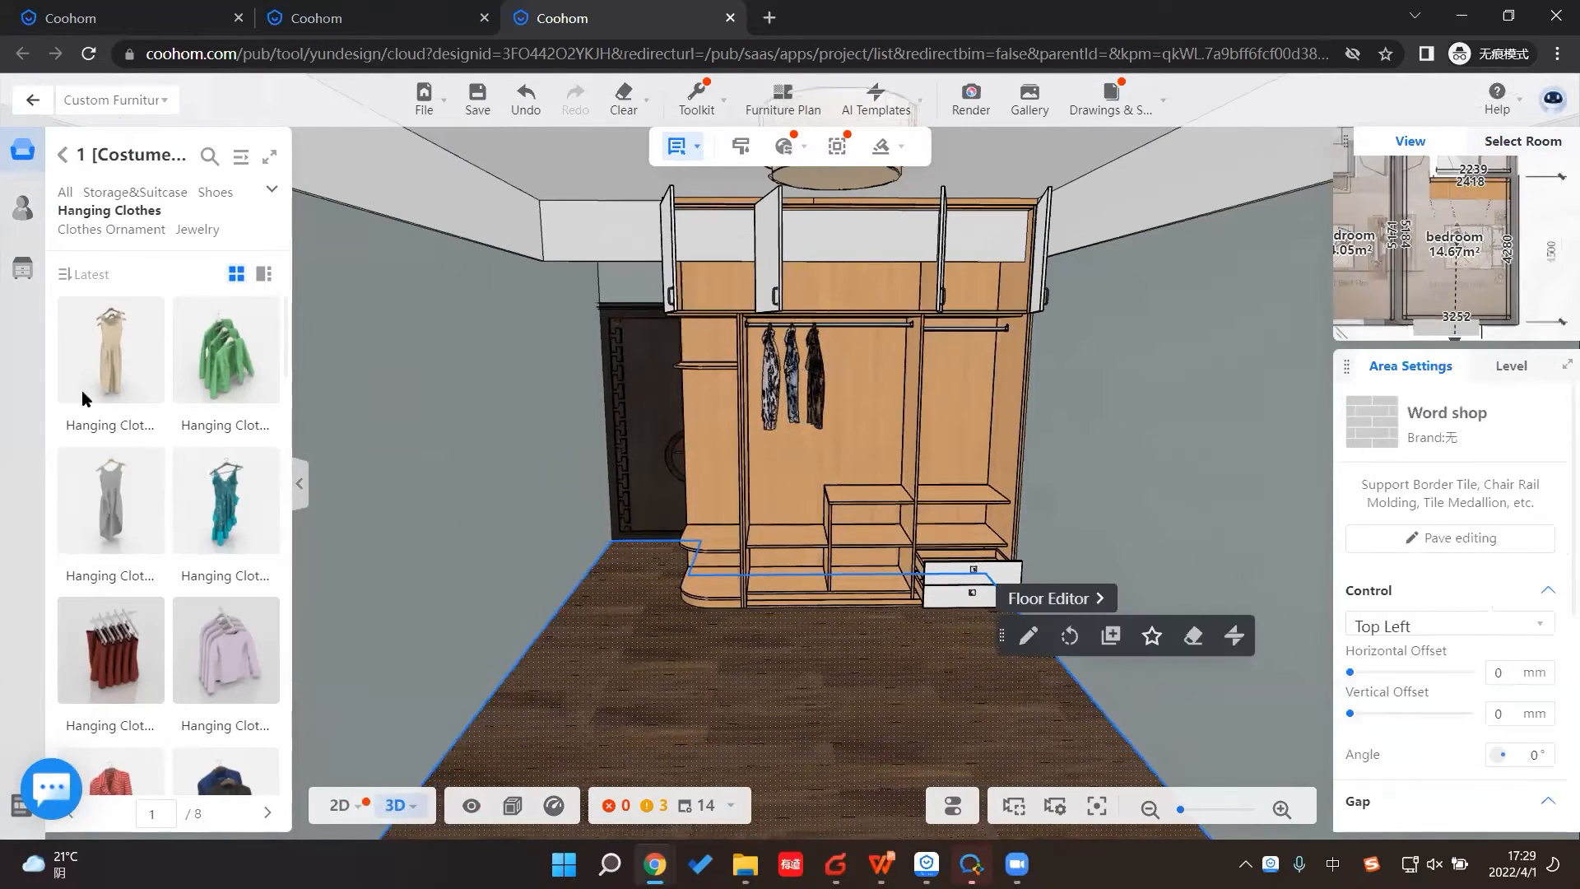
{"action": "left_click", "coordinate": [96, 372]}
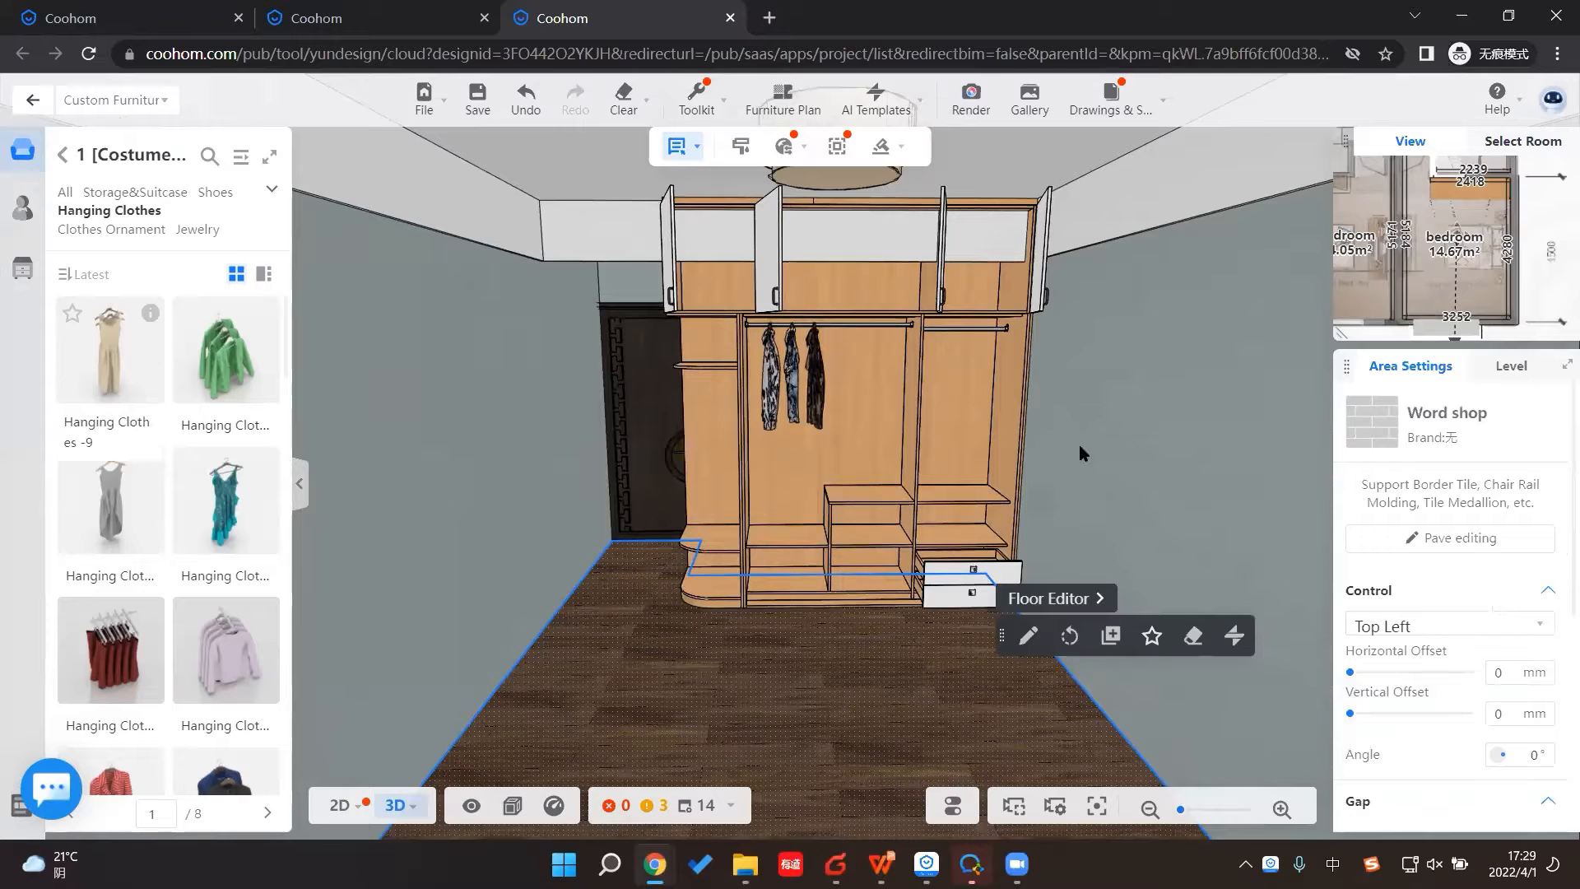
{"action": "left_click", "coordinate": [870, 362]}
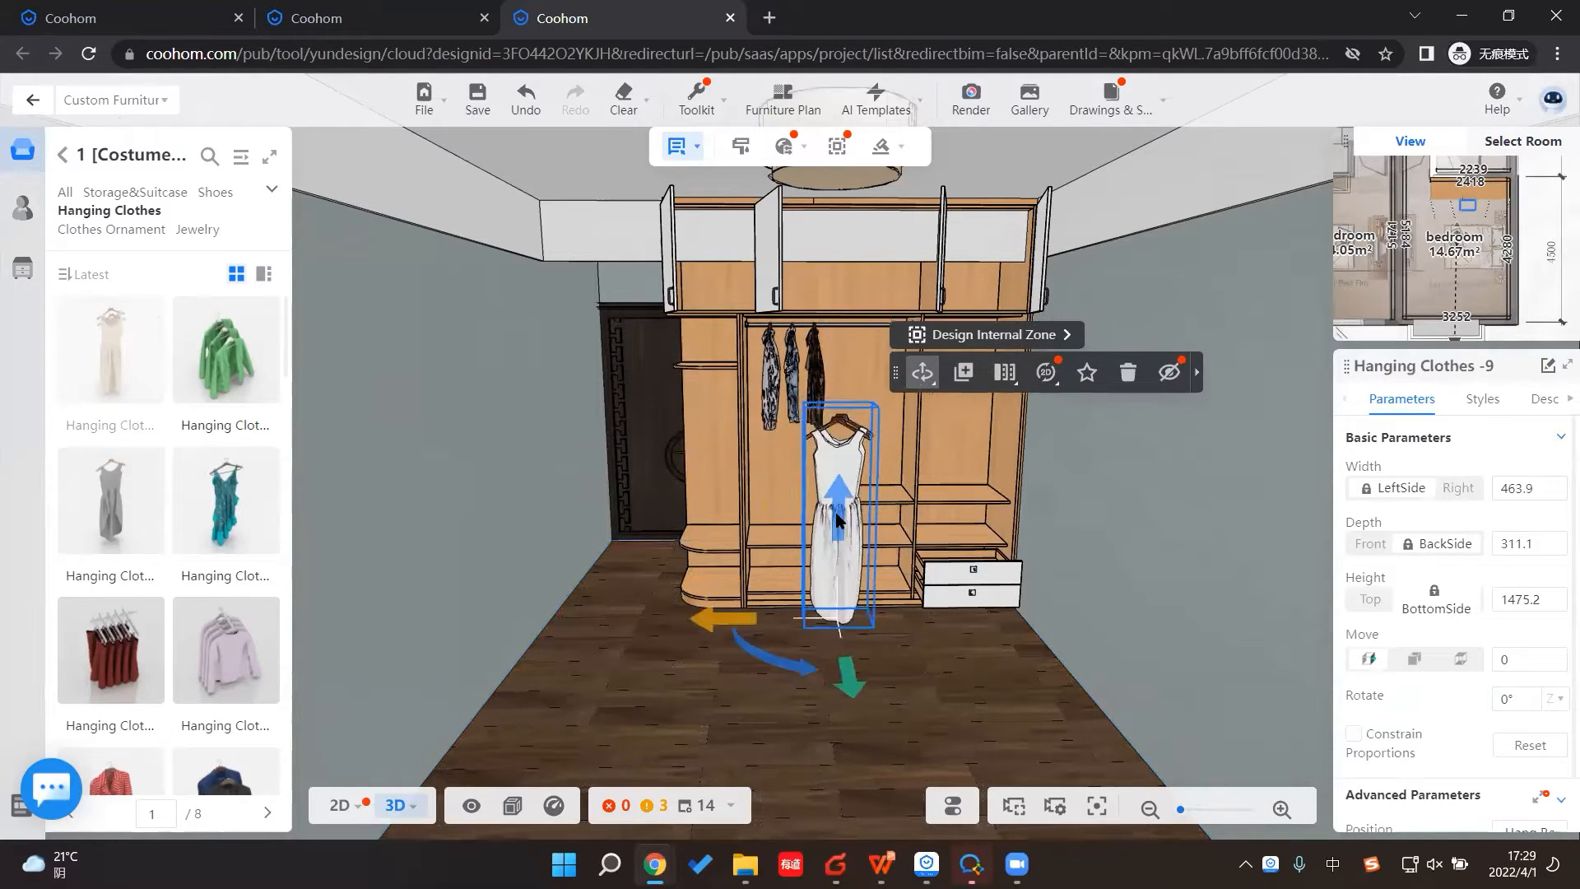
{"action": "key", "text": "Escape"}
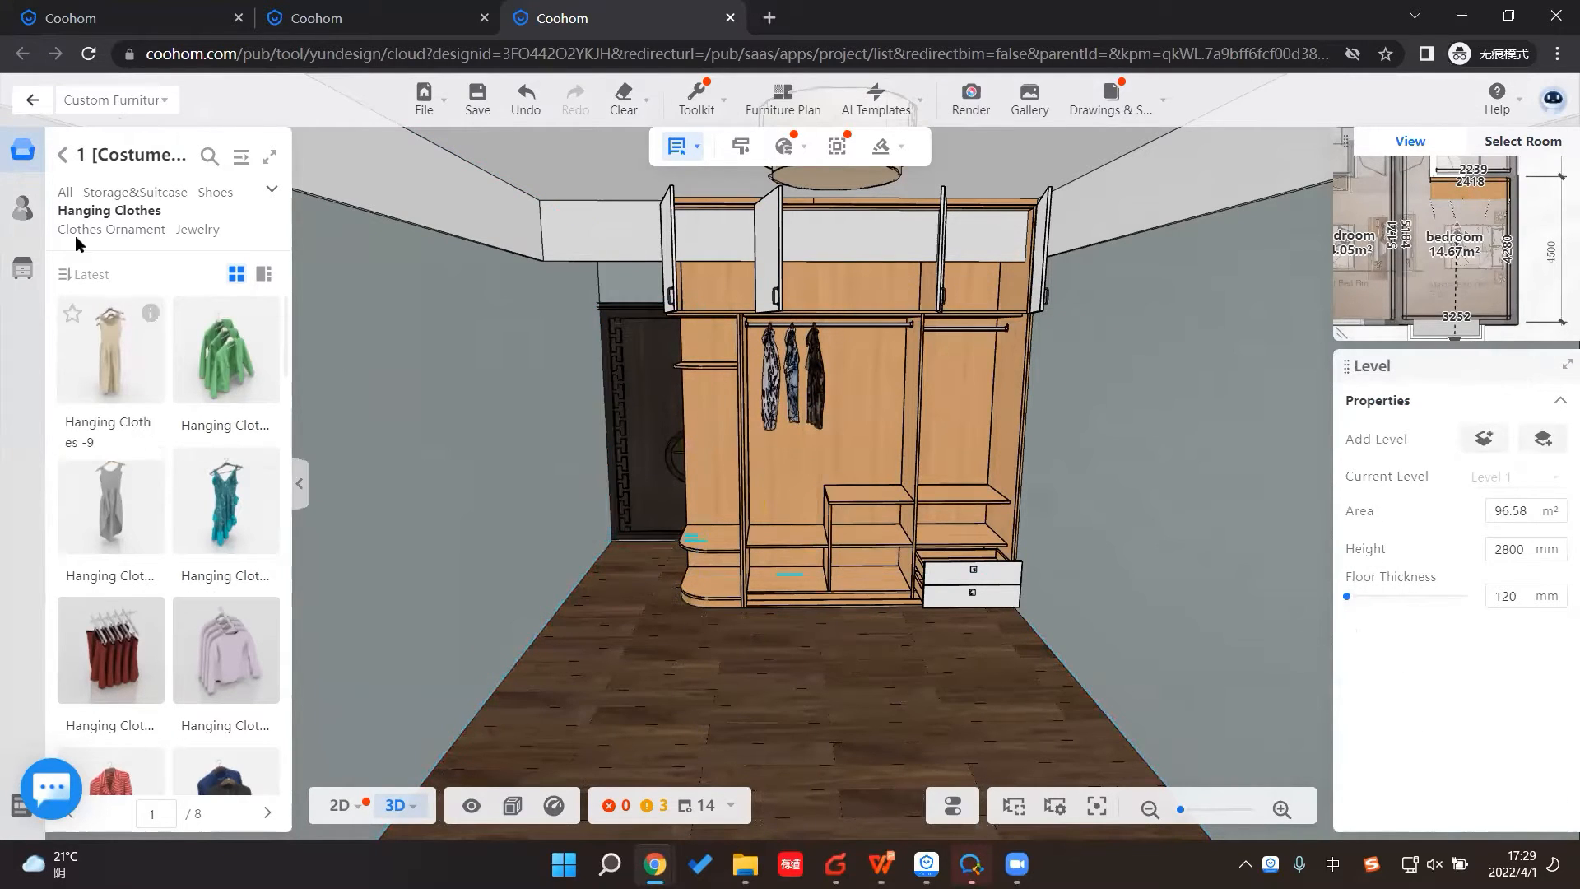
Step: Insert the Women's Bag-1 model from the full catalog's Storage&Suitcase category onto the wardrobe's upper shelf above the drawers
{"action": "left_click", "coordinate": [241, 157]}
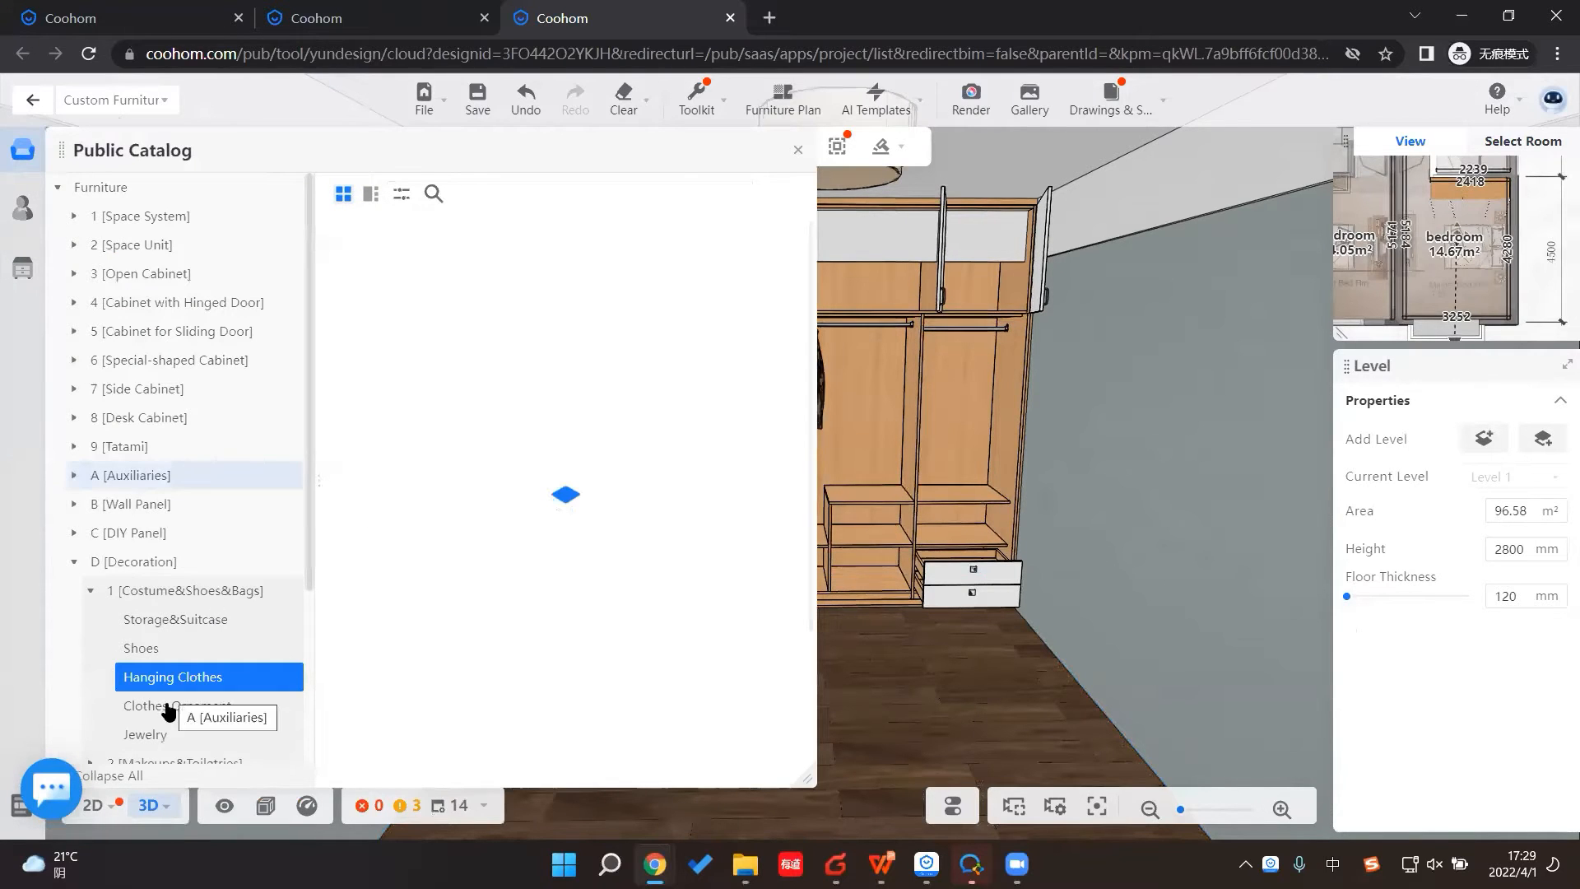
{"action": "scroll", "coordinate": [171, 710], "scroll_direction": "down", "scroll_amount": 1}
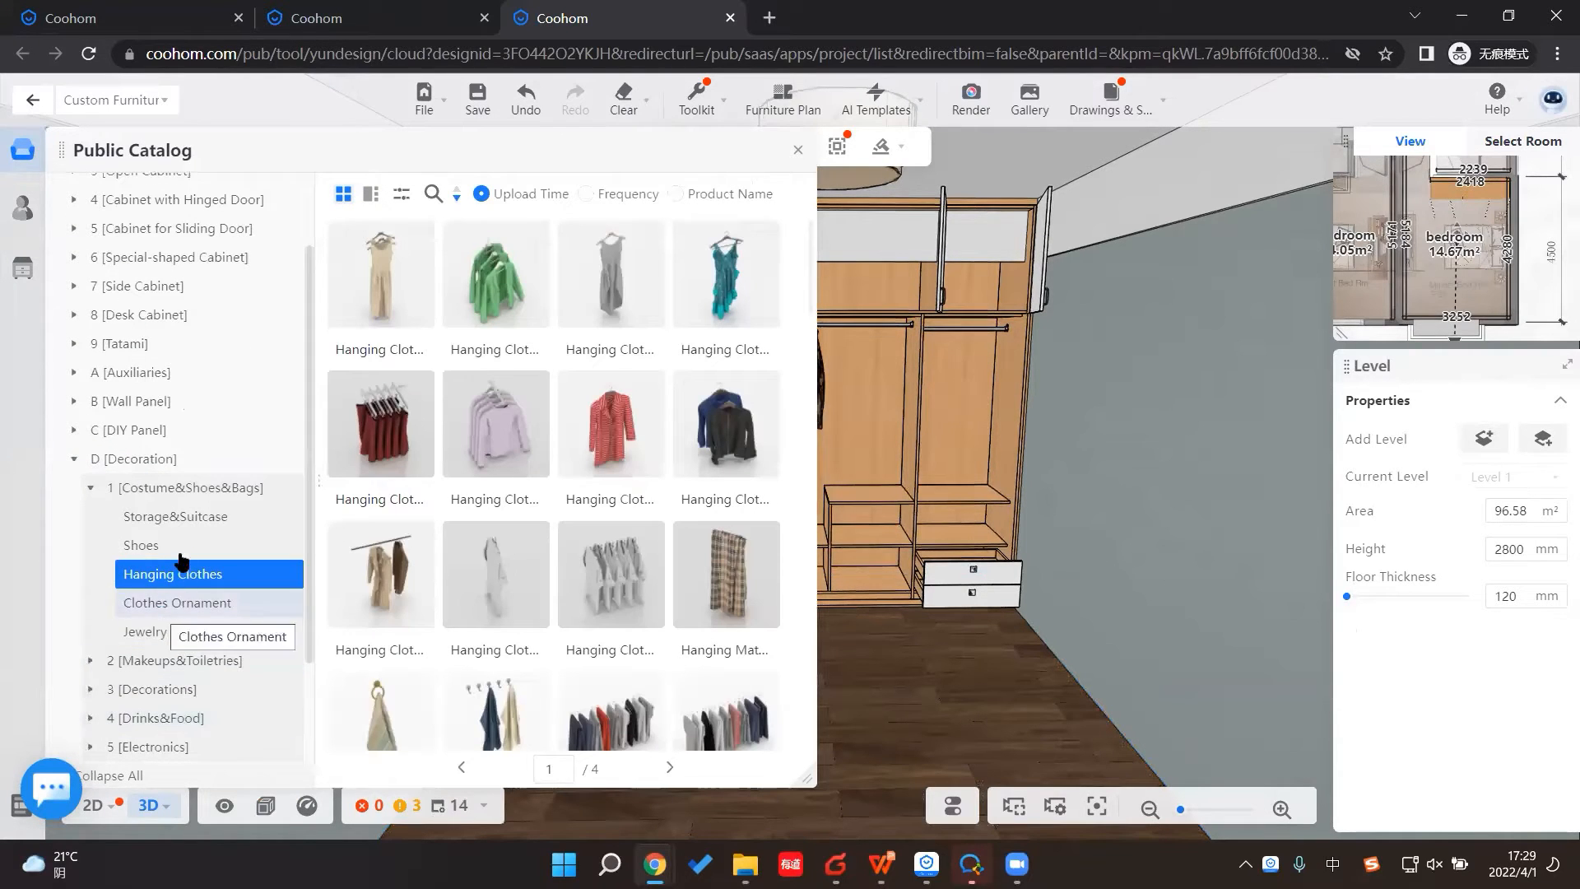
{"action": "left_click", "coordinate": [191, 524]}
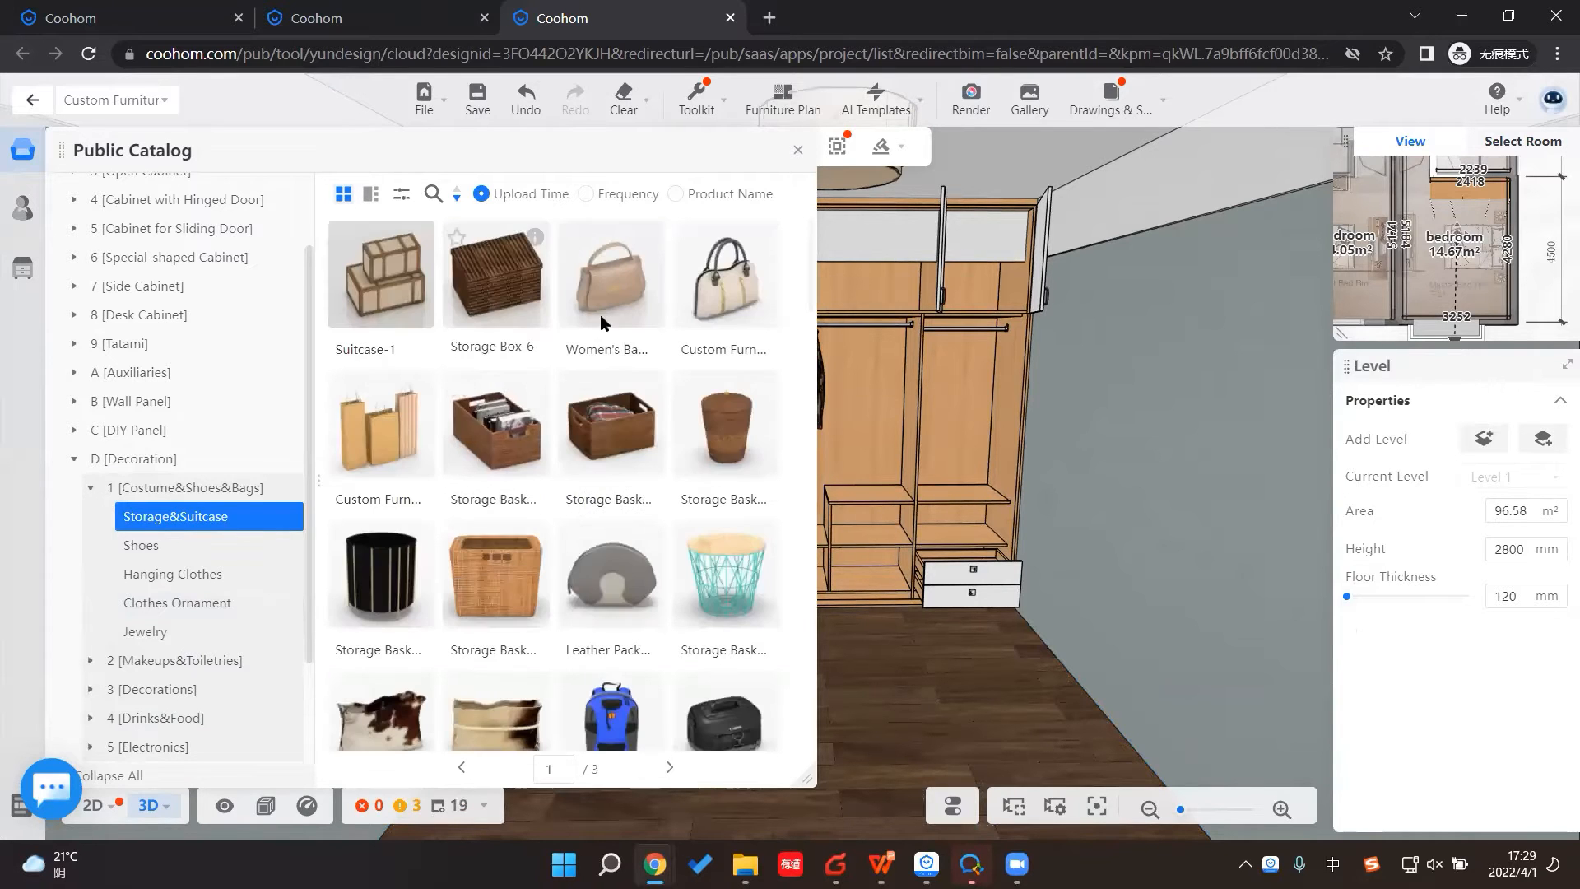
{"action": "left_click", "coordinate": [981, 492]}
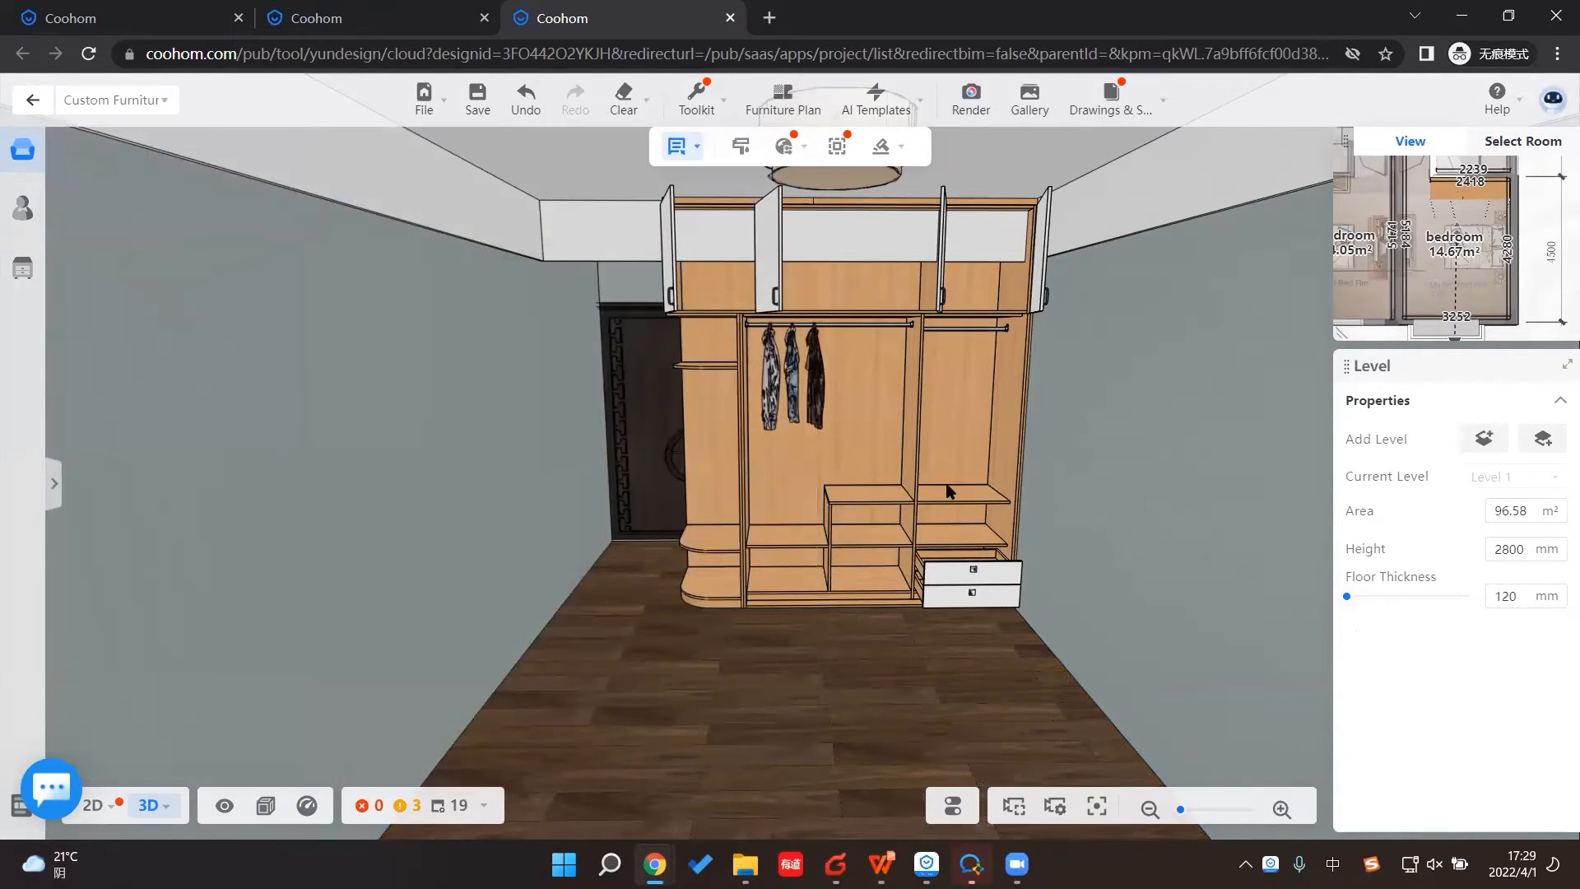
{"action": "left_click", "coordinate": [957, 492]}
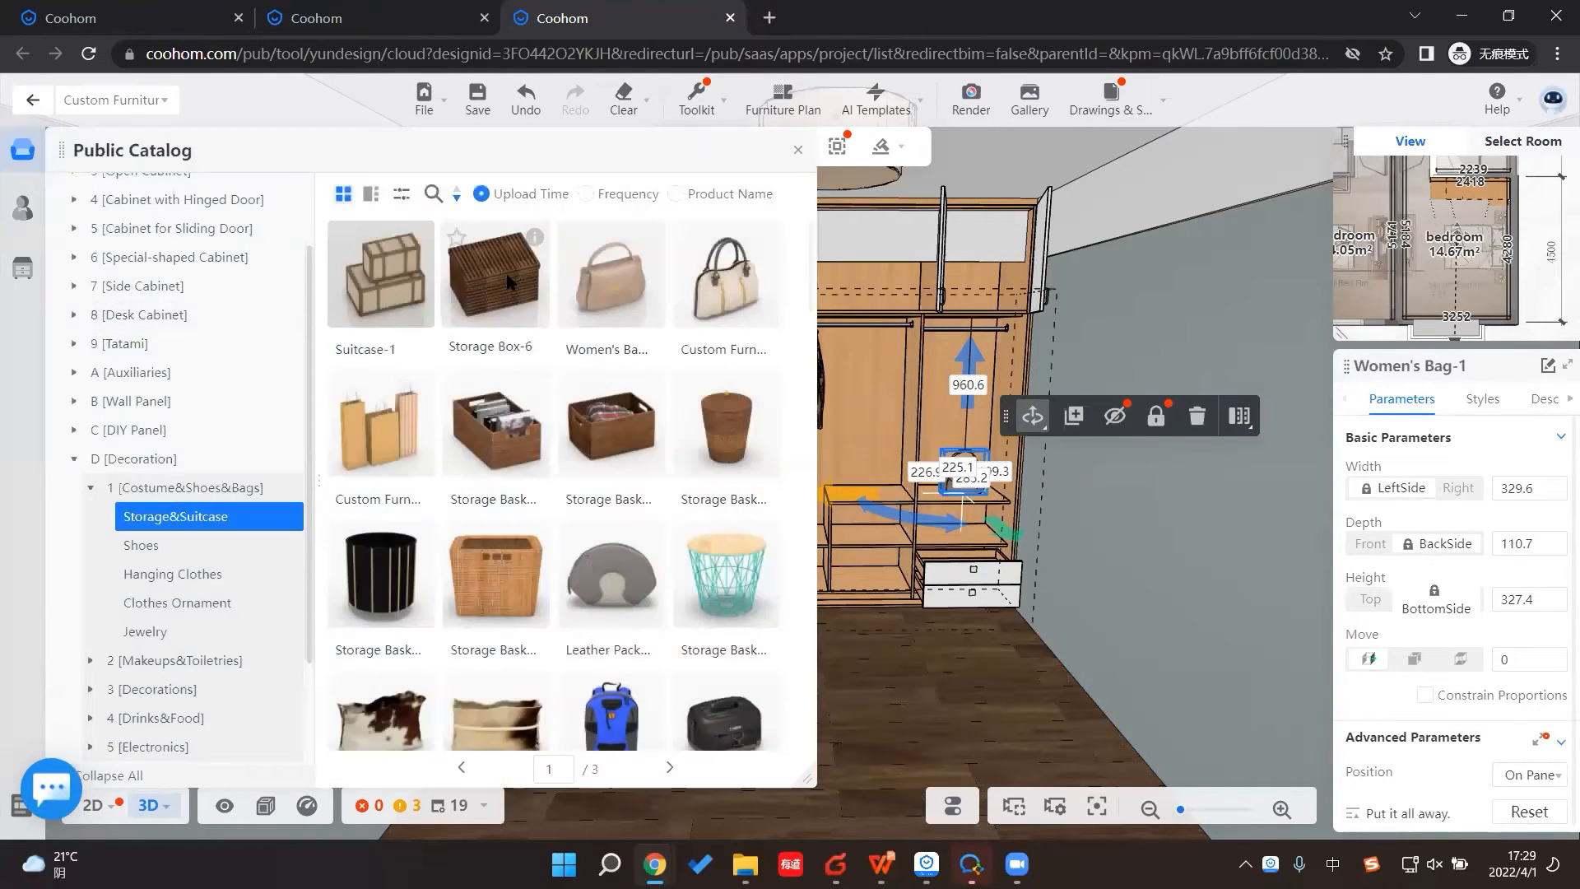
Step: Insert the Storage Box-6 model and lower it into the wardrobe's upper cabinet, about 13.5 mm above the compartment's bottom
{"action": "left_click", "coordinate": [732, 487]}
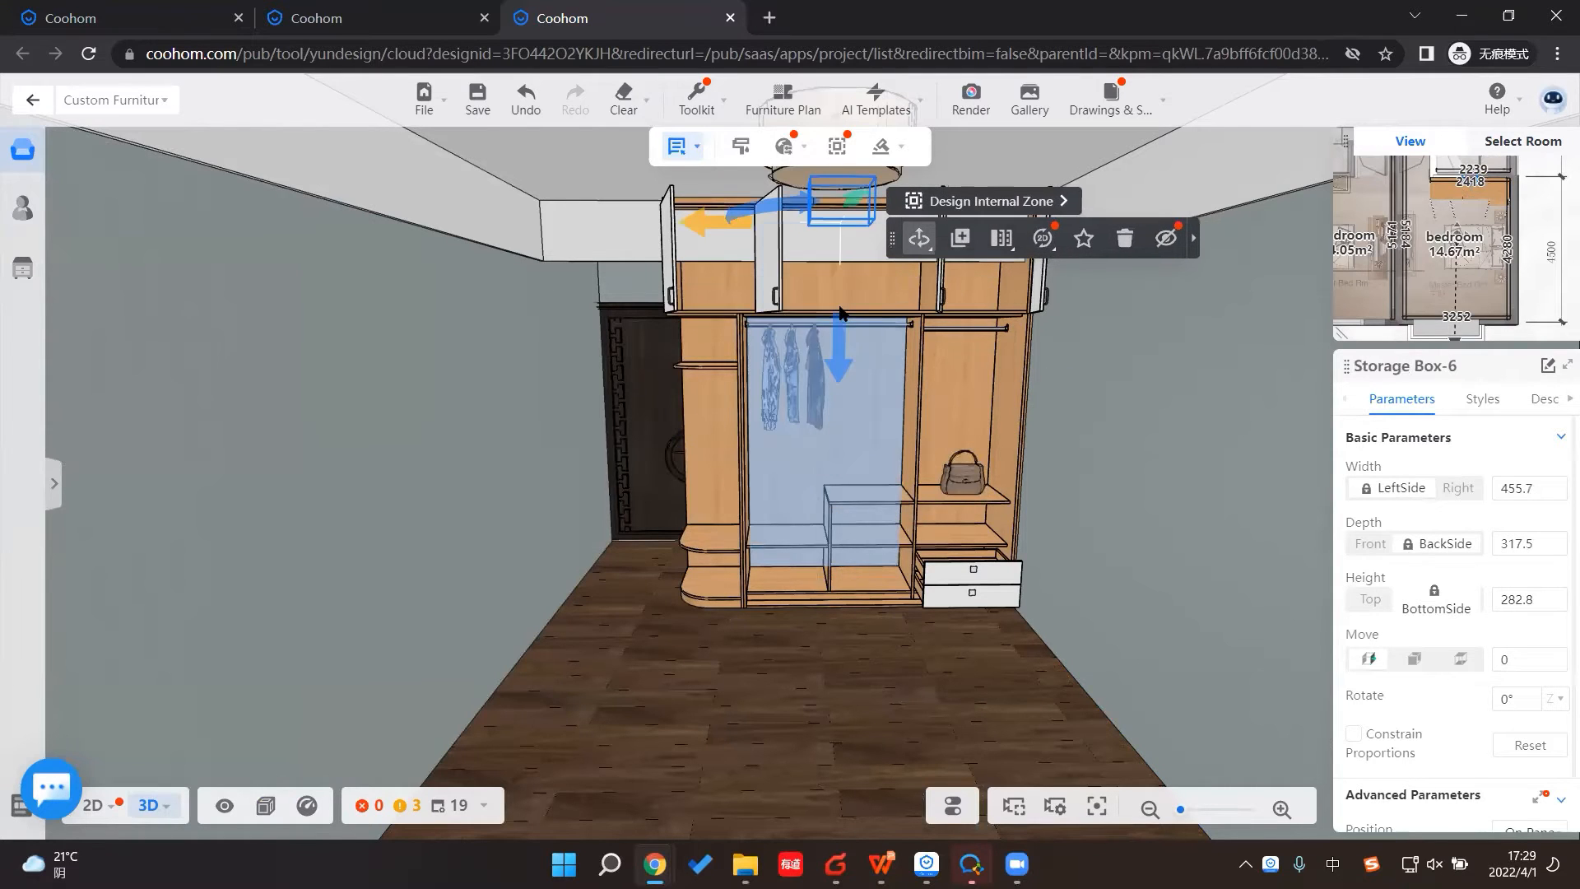
{"action": "left_click", "coordinate": [847, 220]}
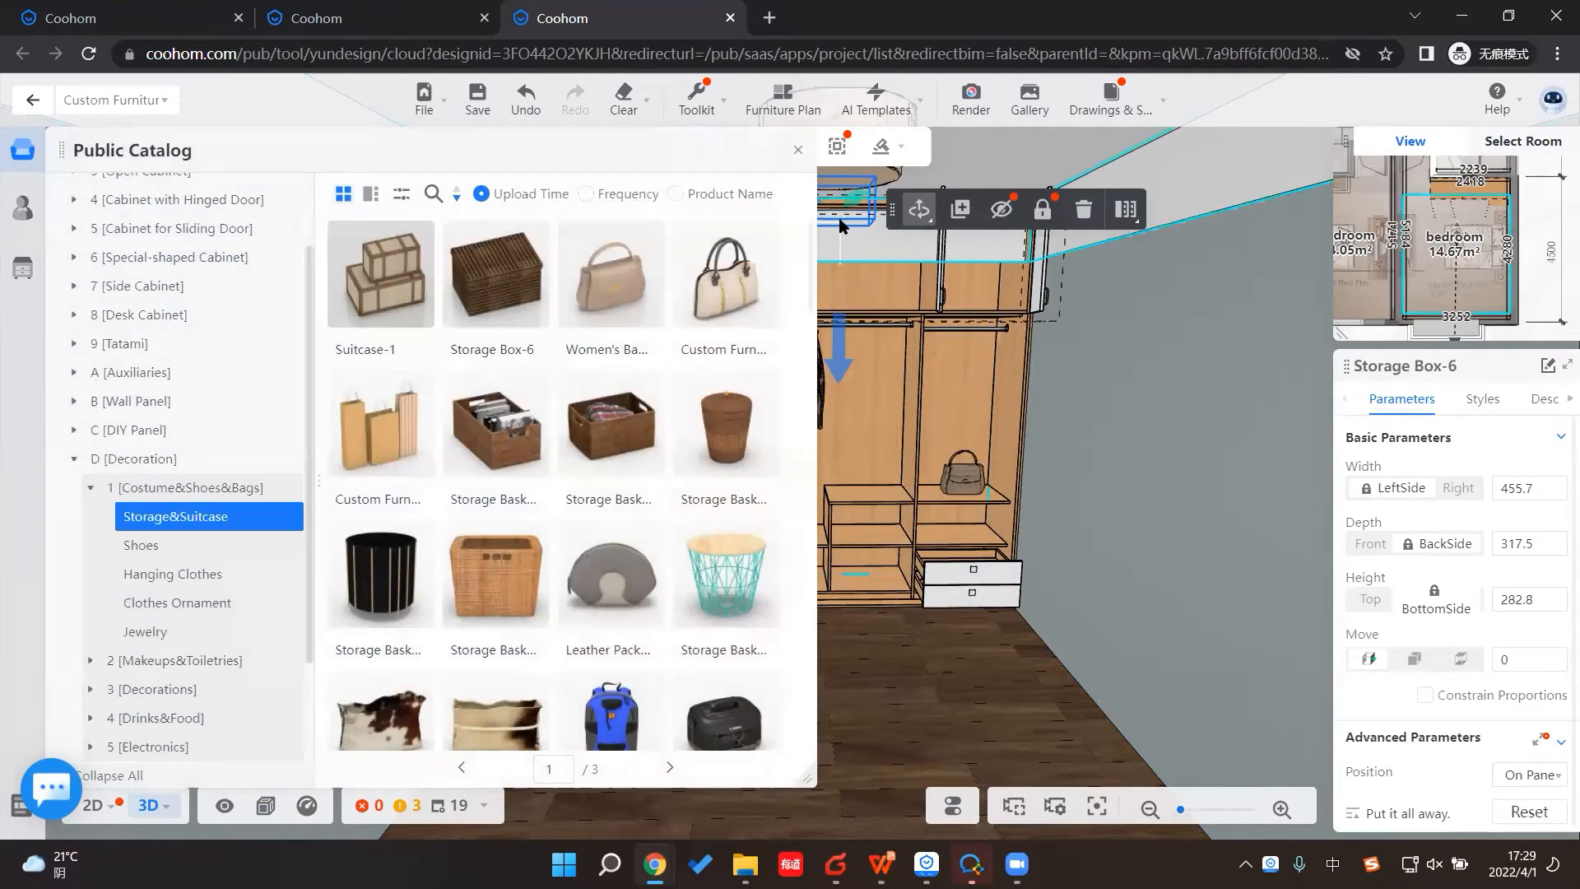
{"action": "left_click_drag", "start_coordinate": [836, 333], "coordinate": [833, 441]}
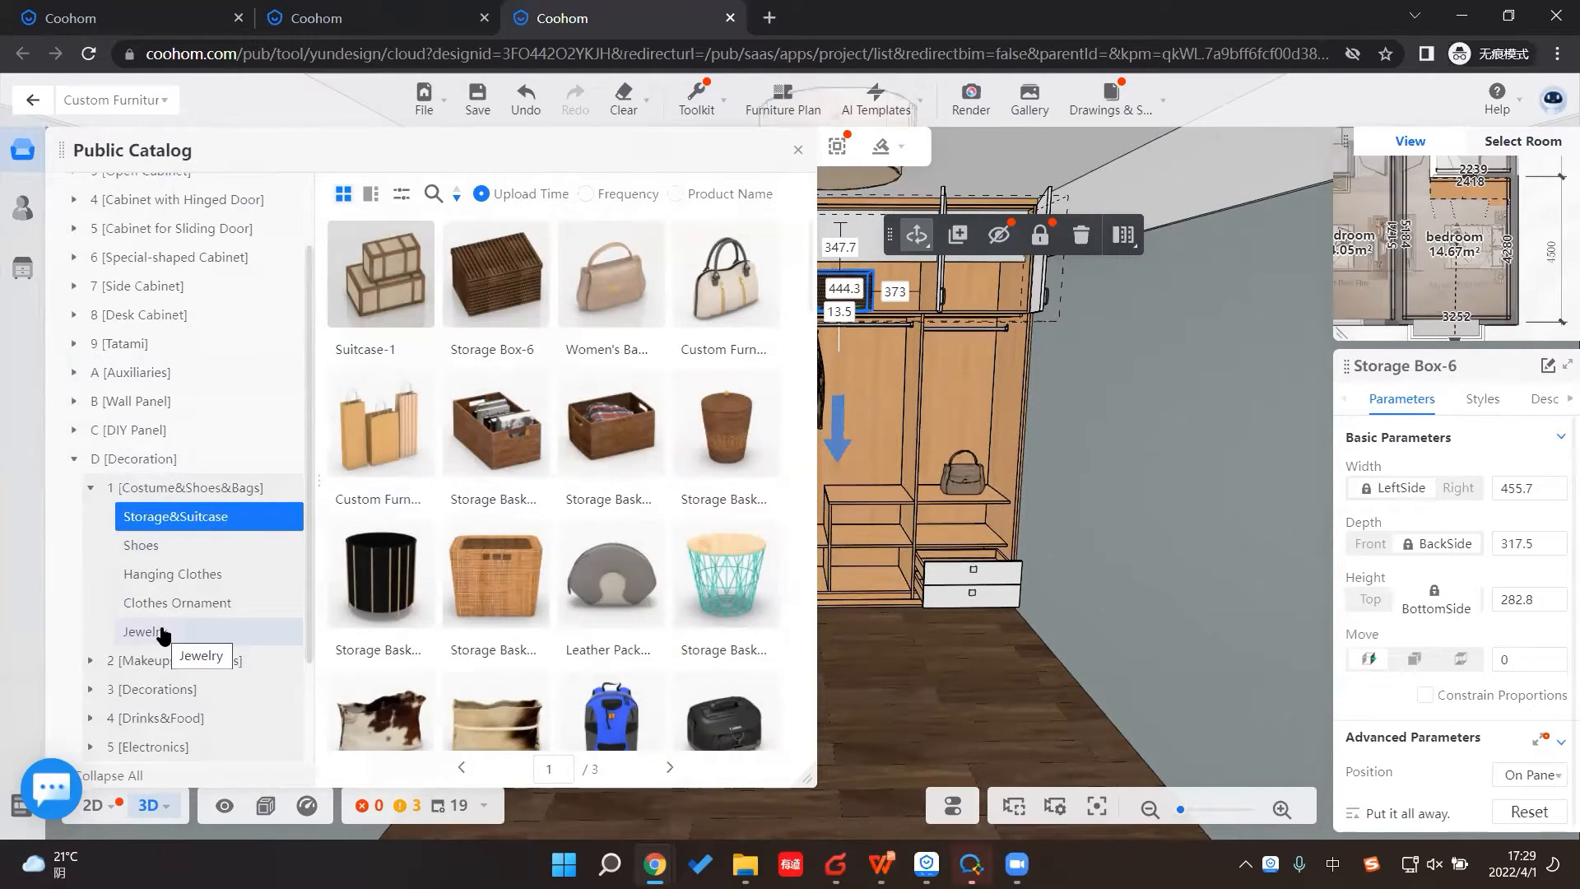
Step: Find a long-strap women's bag among the Storage&Suitcase models and hang it in the open shelf unit beside the door
{"action": "scroll", "coordinate": [546, 449], "scroll_direction": "down", "scroll_amount": 10}
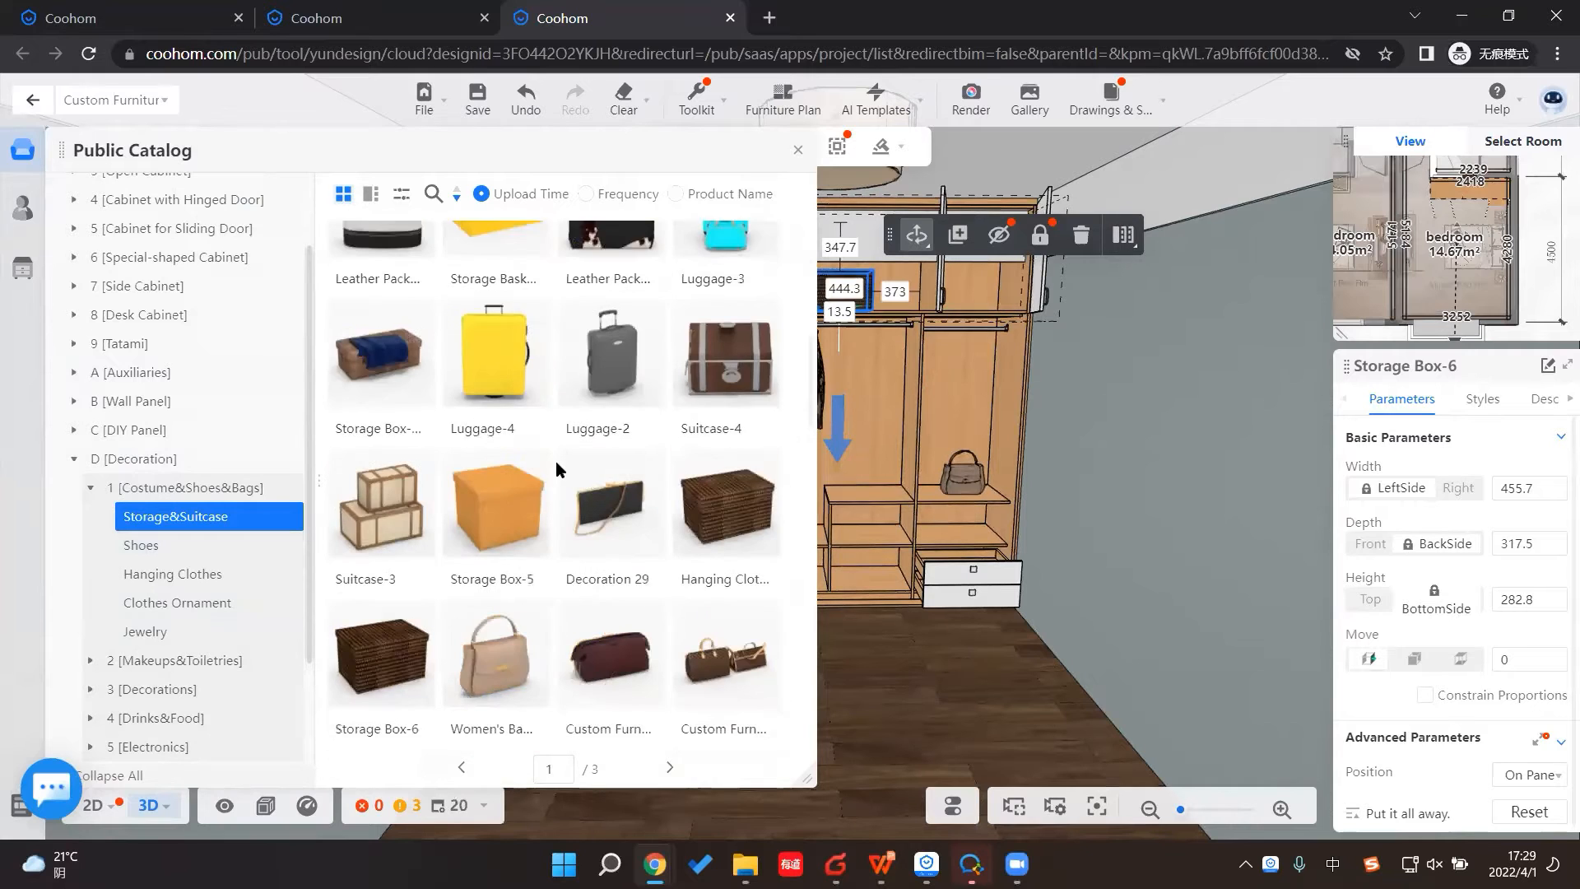
{"action": "scroll", "coordinate": [564, 462], "scroll_direction": "down", "scroll_amount": 5}
{"action": "left_click_drag", "start_coordinate": [590, 484], "coordinate": [704, 454]}
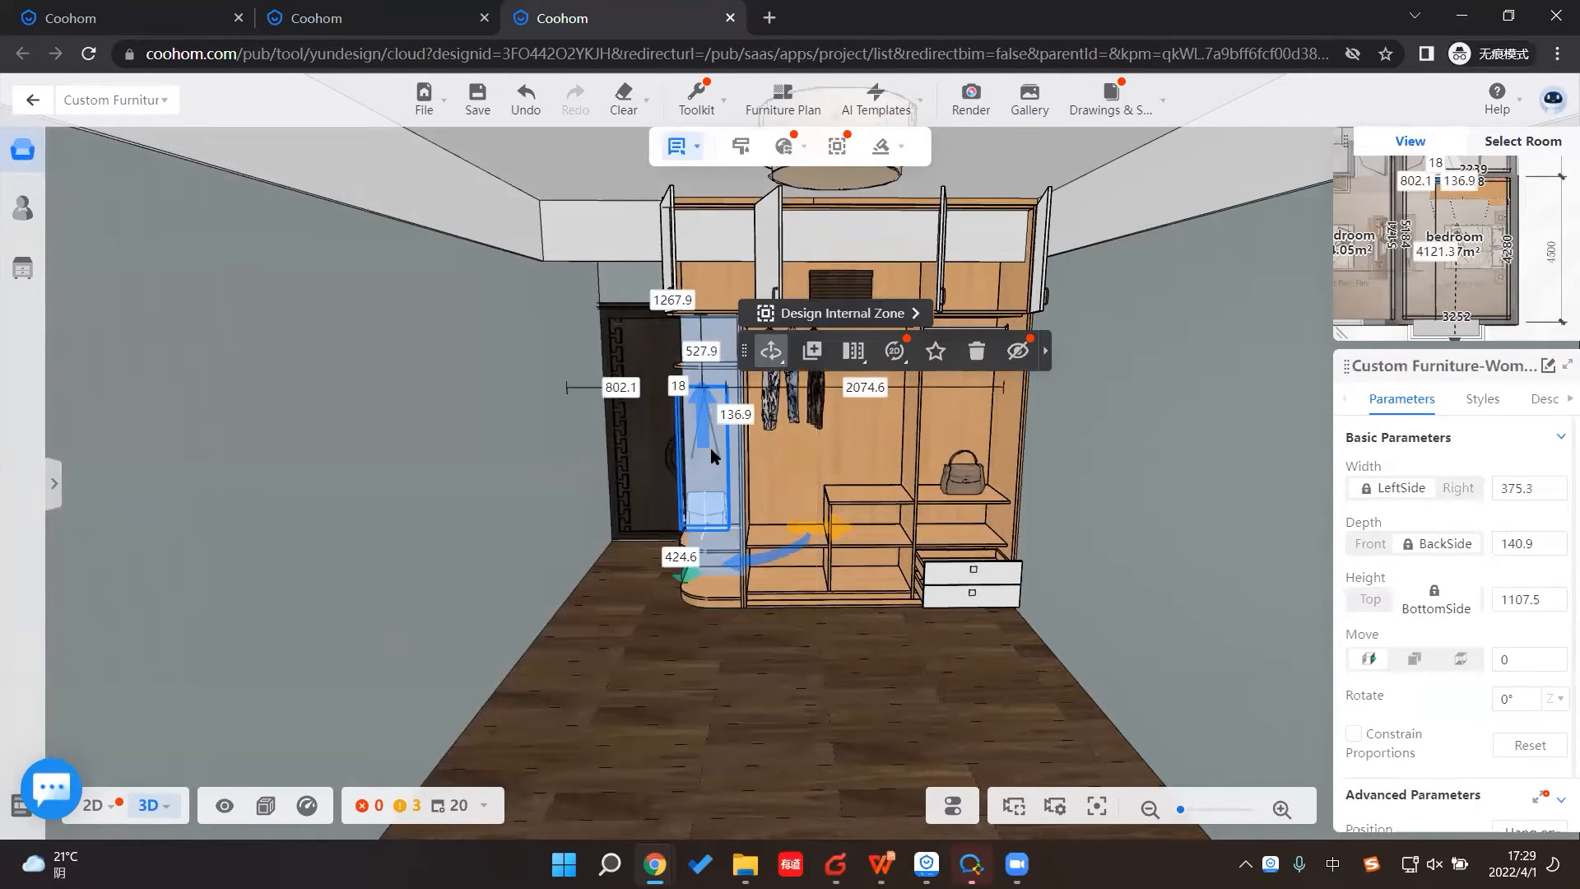
Step: Insert the High Heels-1 model from the Shoes category onto the lowest shelf of the open end unit
{"action": "left_click", "coordinate": [54, 484]}
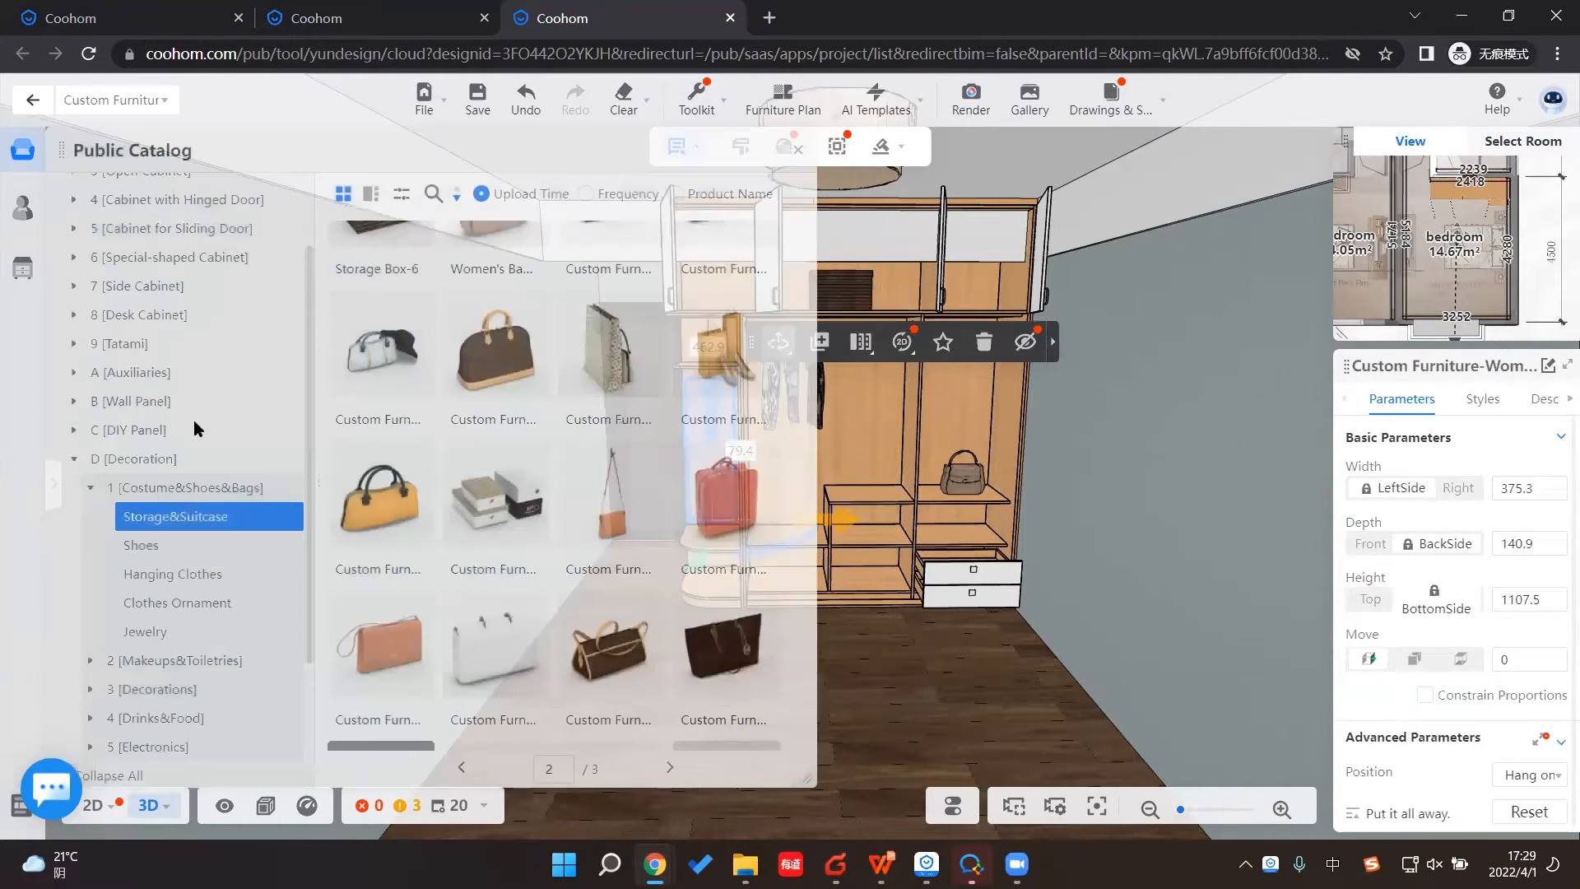
{"action": "left_click", "coordinate": [141, 547]}
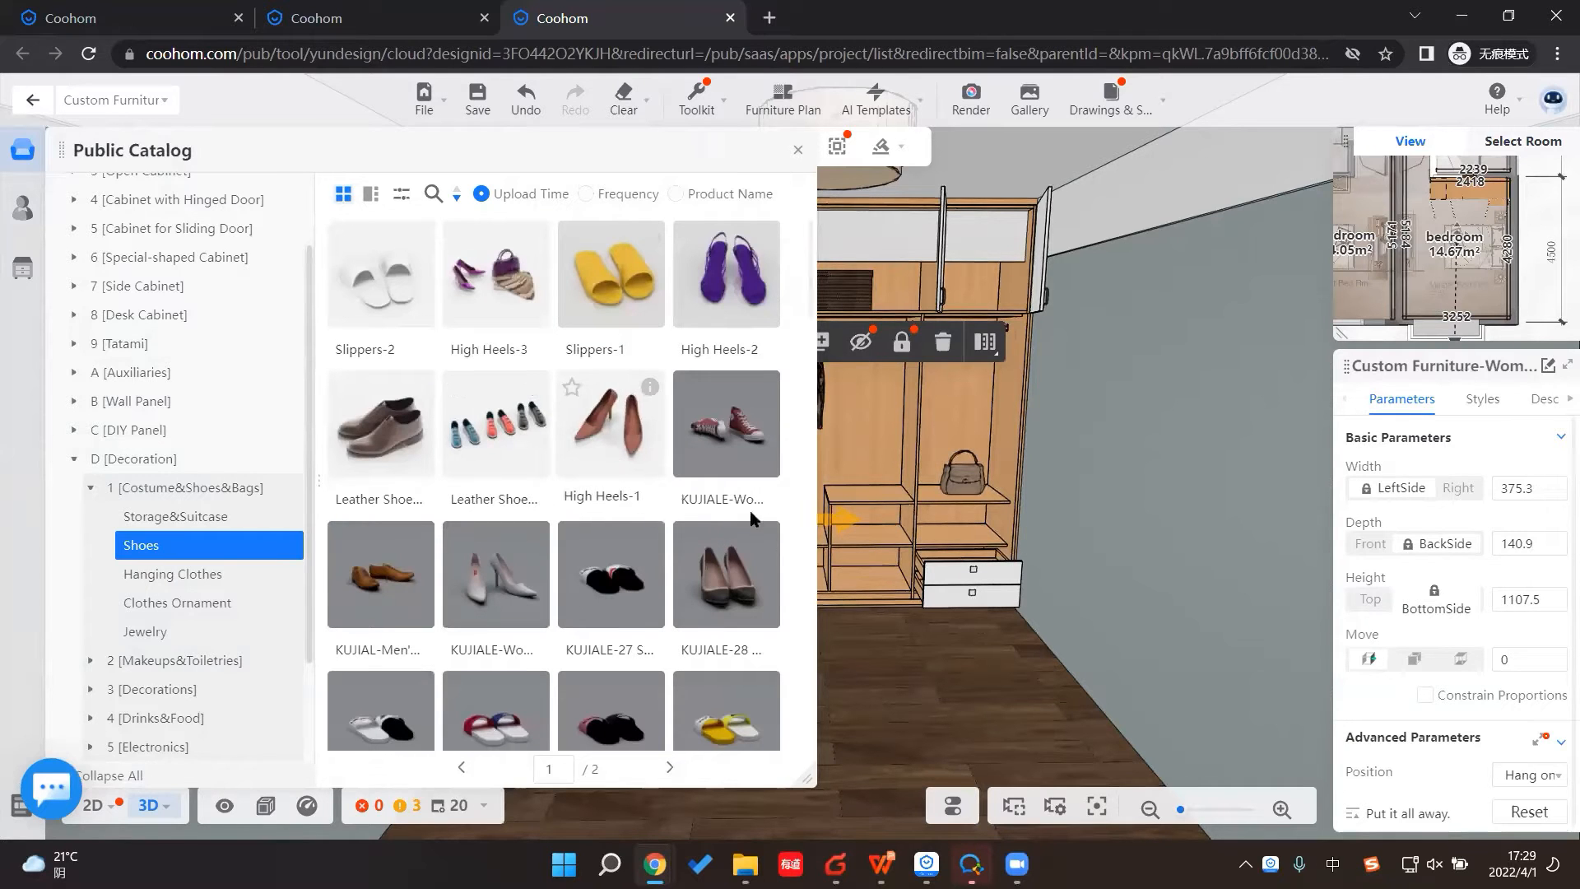
{"action": "left_click_drag", "start_coordinate": [610, 428], "coordinate": [713, 576]}
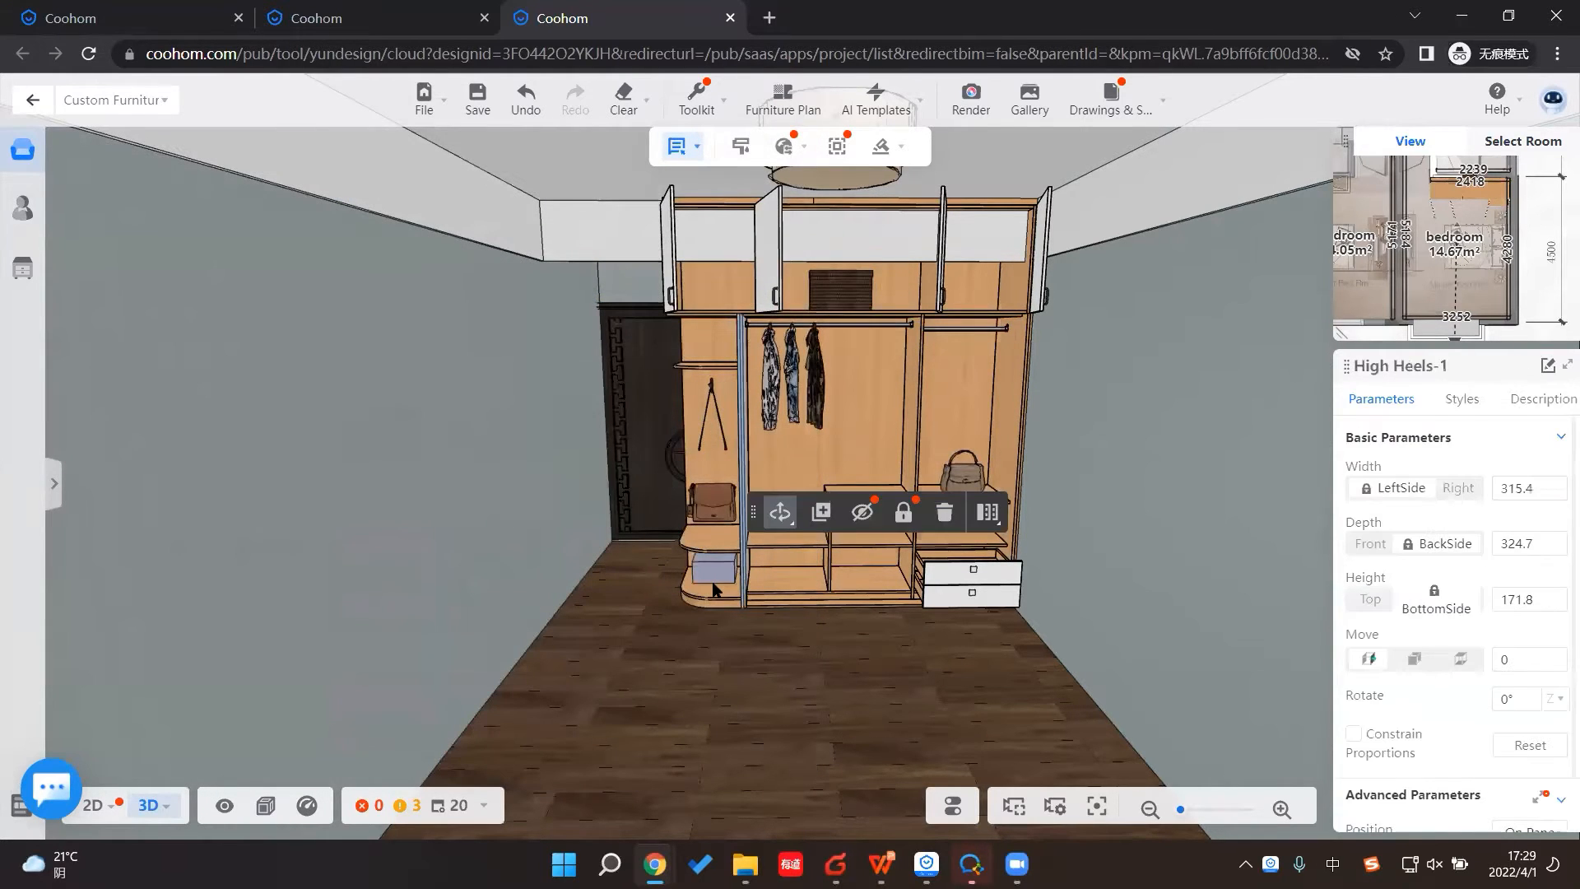
Step: Close the expanded catalog and shut the wardrobe's upper cabinet doors and drawers
{"action": "left_click", "coordinate": [830, 703]}
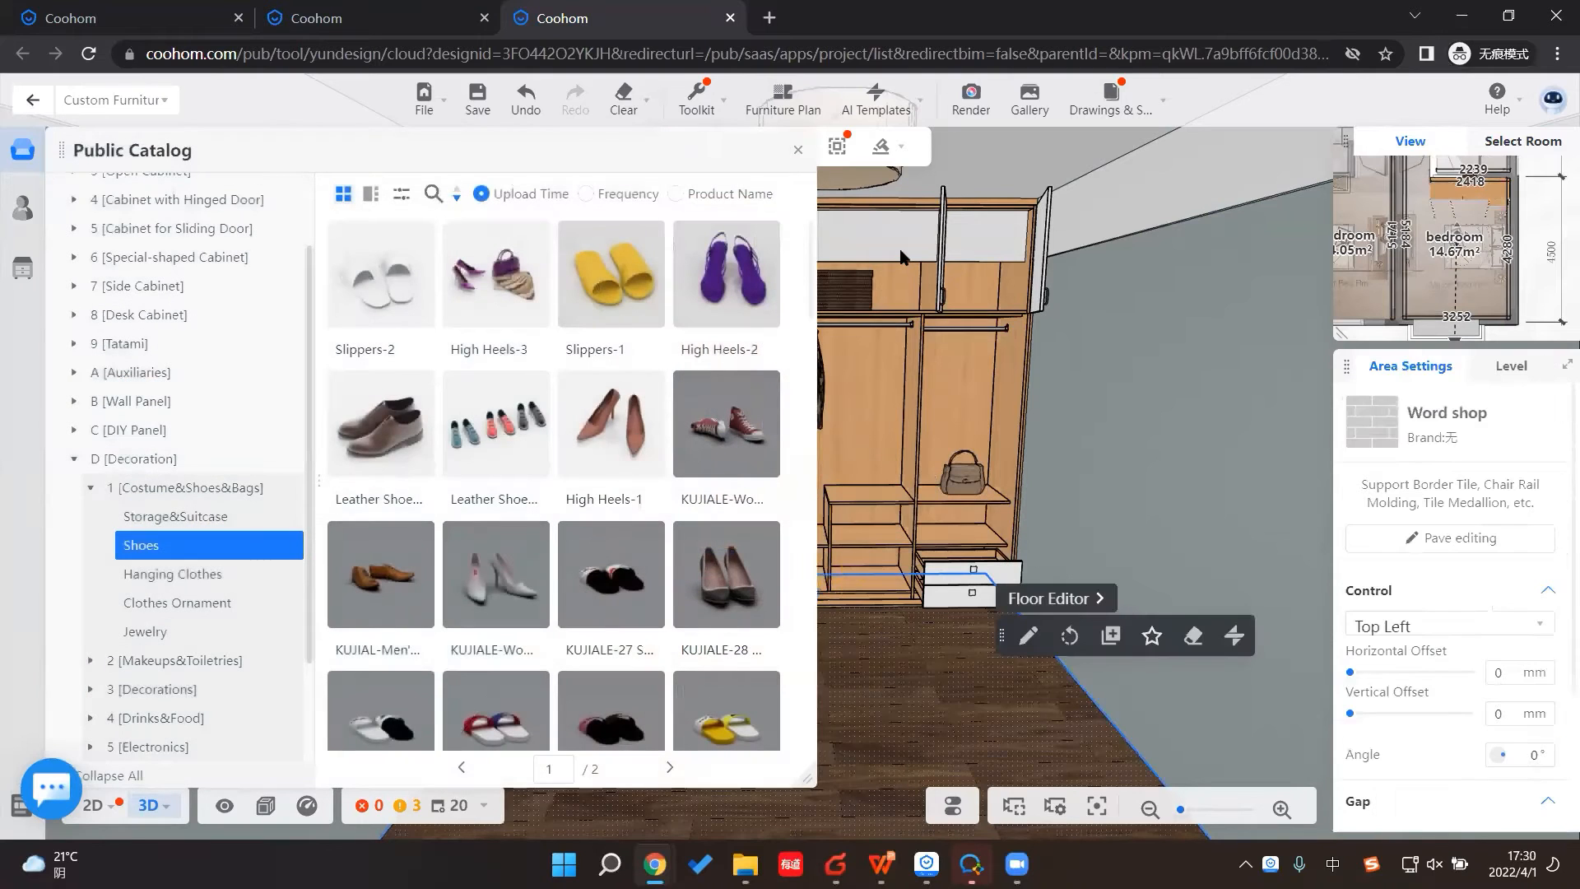
{"action": "left_click", "coordinate": [802, 150]}
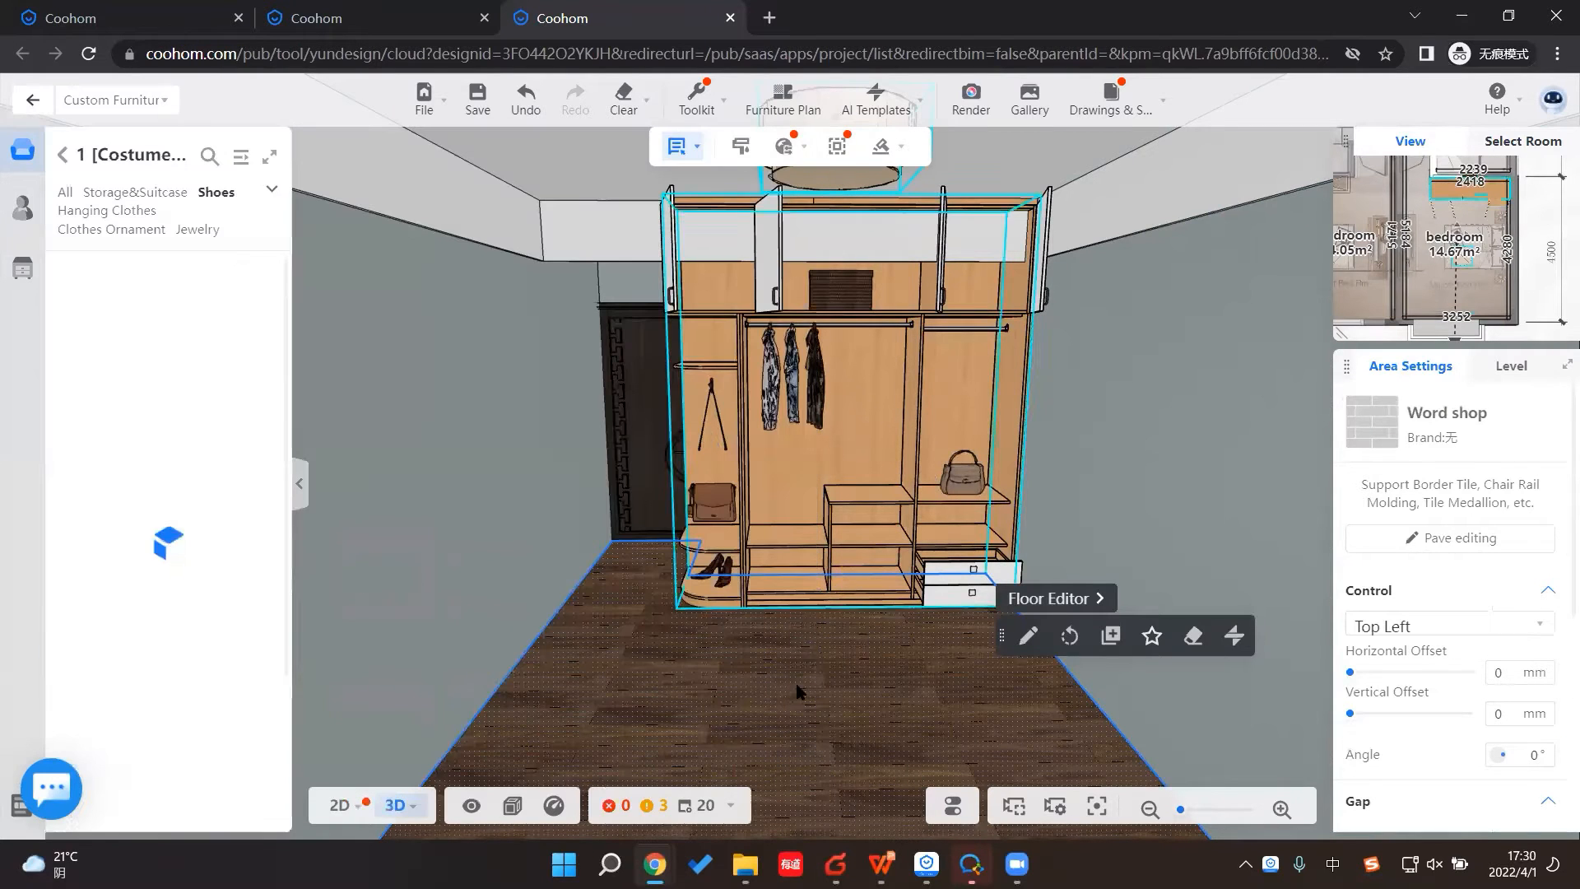
{"action": "left_click_drag", "start_coordinate": [787, 687], "coordinate": [795, 688]}
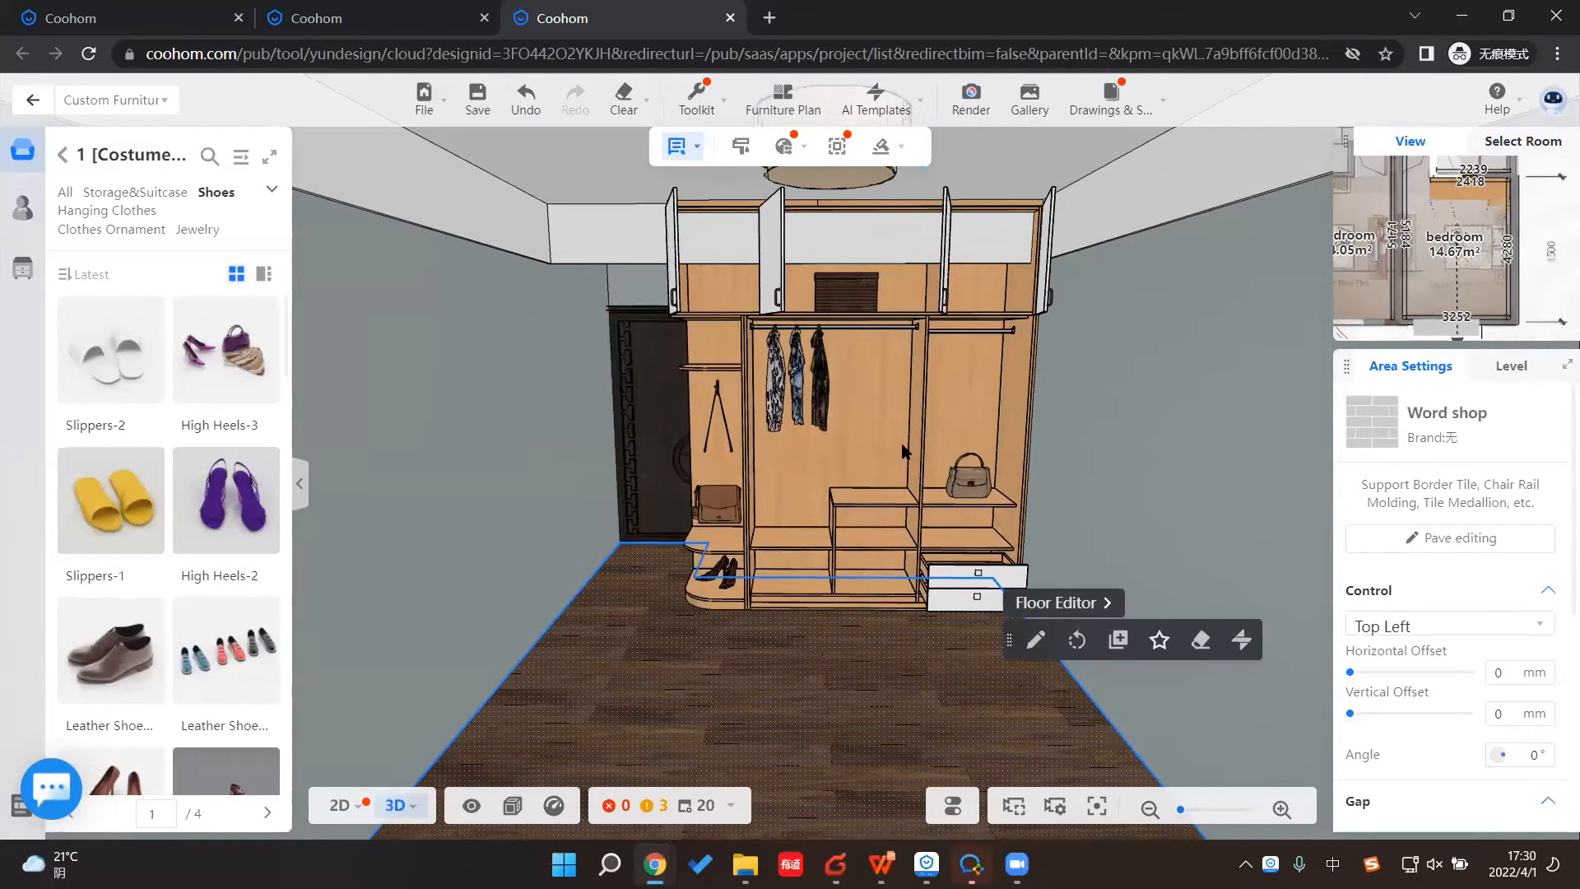
{"action": "left_click", "coordinate": [903, 450]}
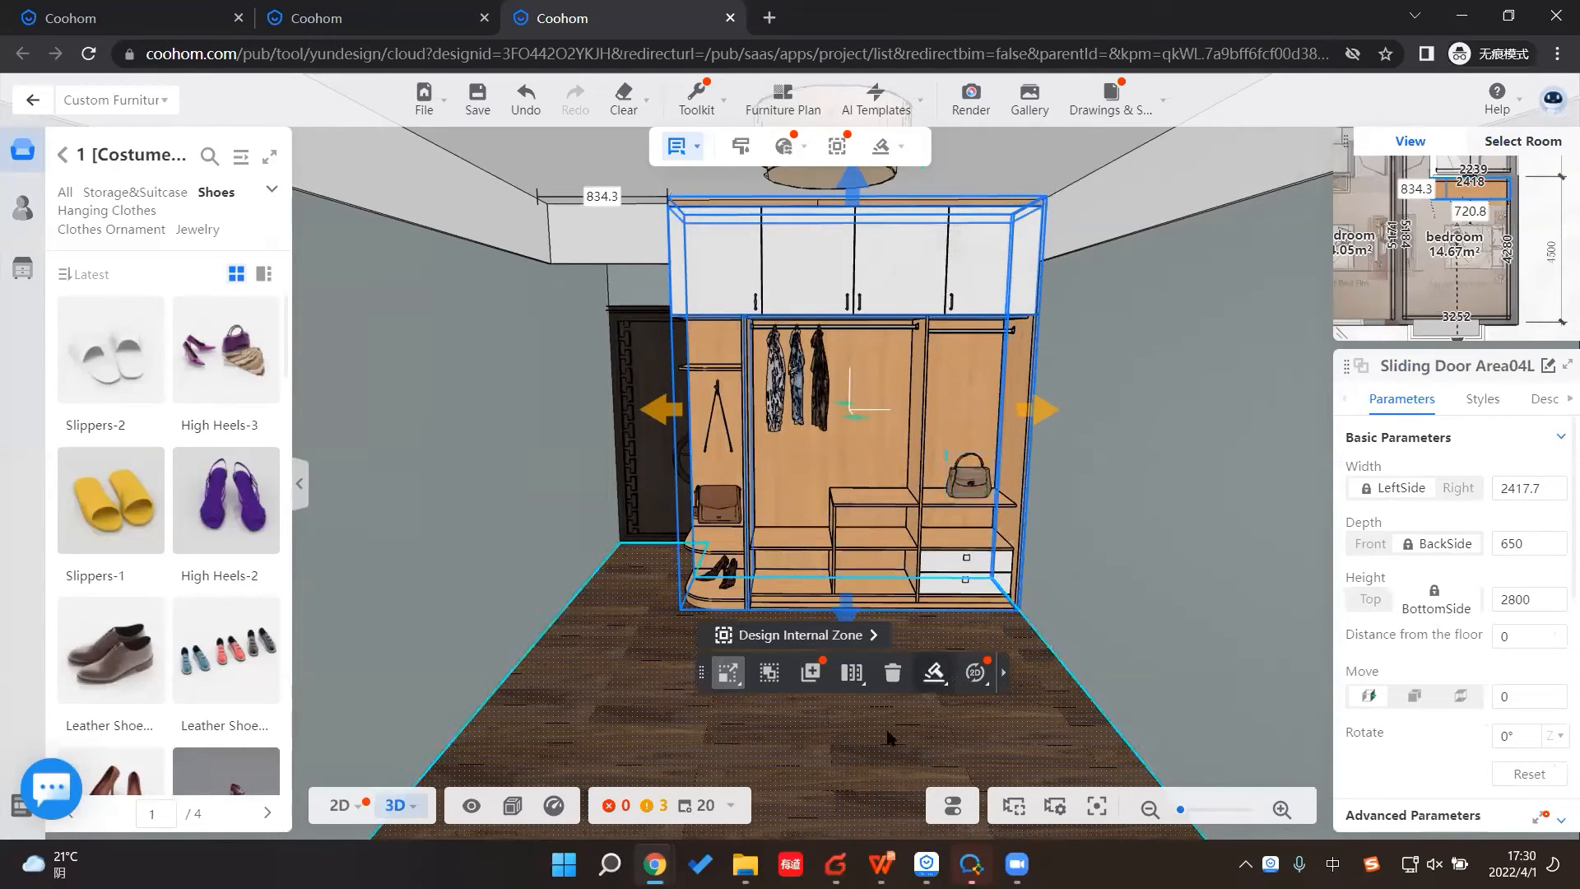
{"action": "left_click", "coordinate": [889, 742]}
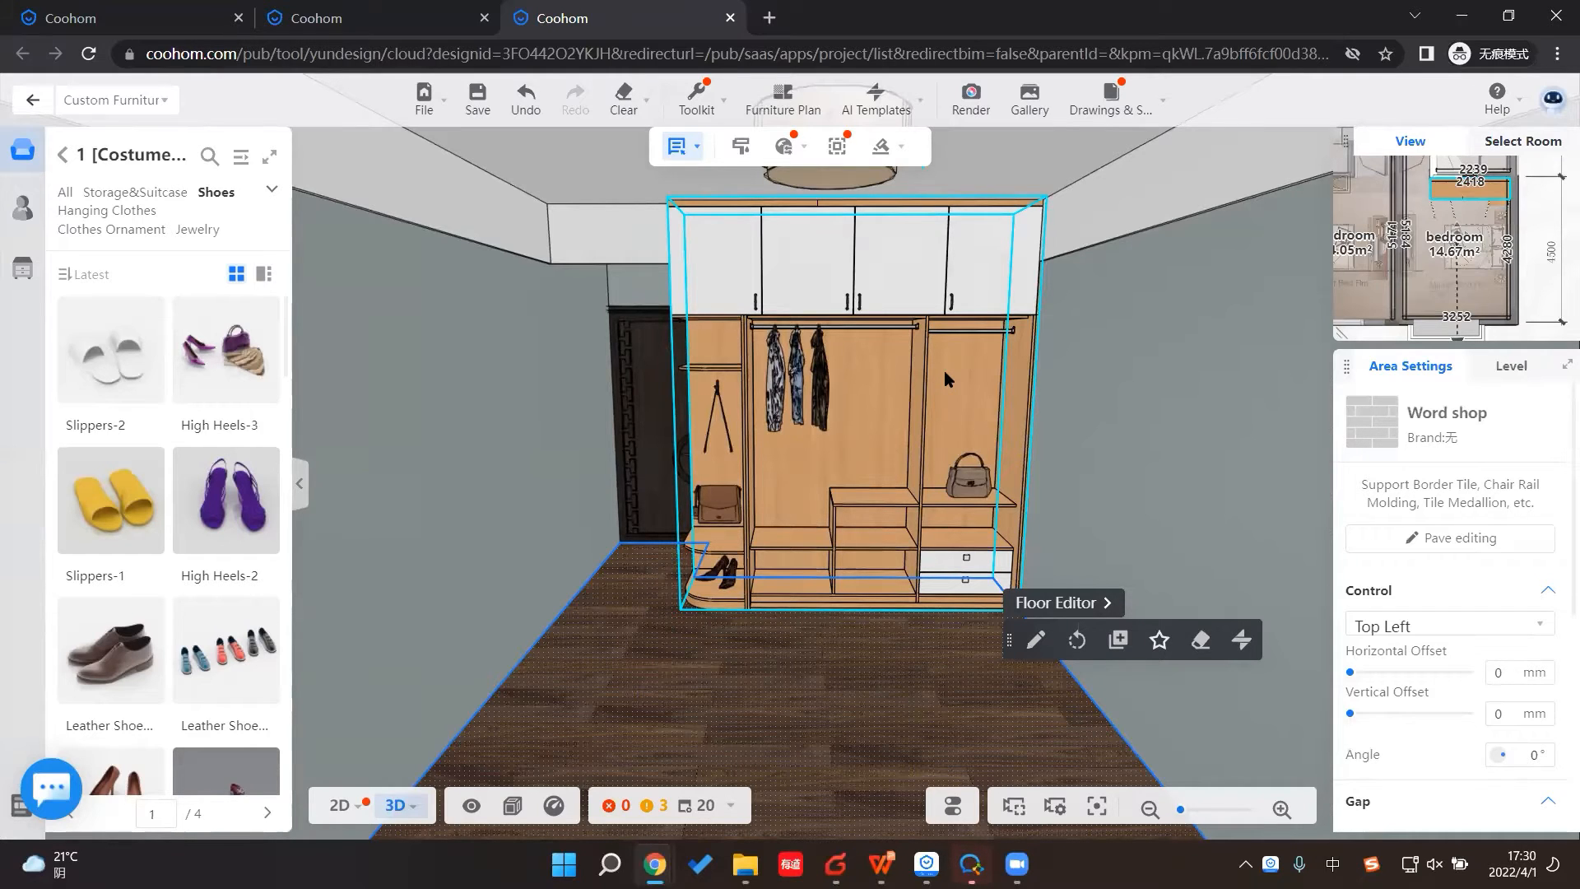
Step: Show the floor furniture in the 3D view and hide it again
{"action": "left_click", "coordinate": [472, 809]}
{"action": "mouse_move", "coordinate": [488, 531]}
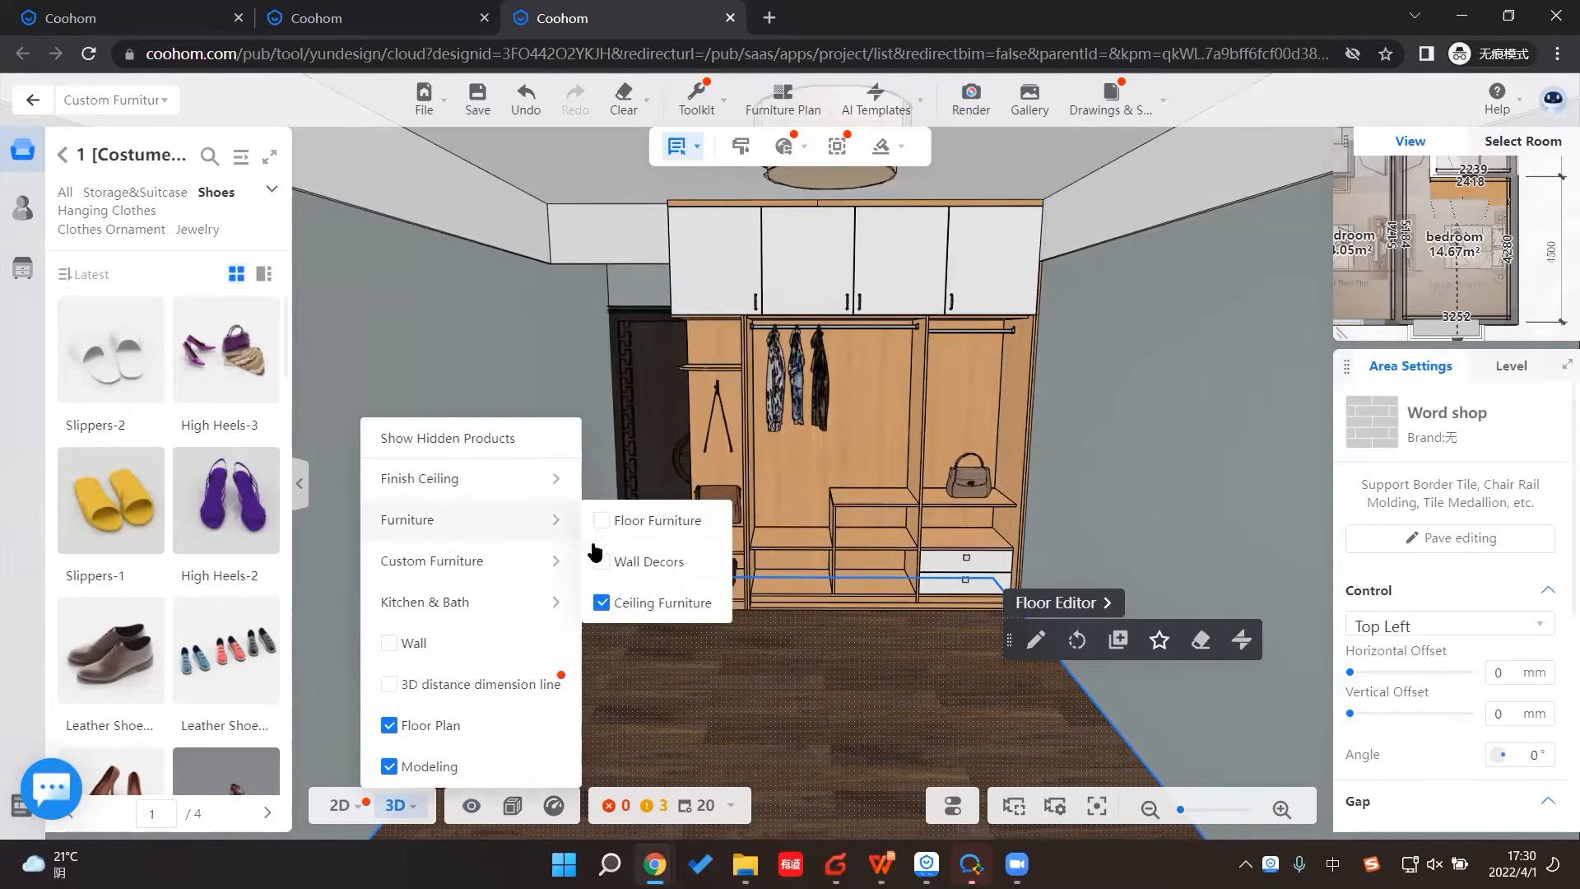
{"action": "left_click", "coordinate": [601, 520]}
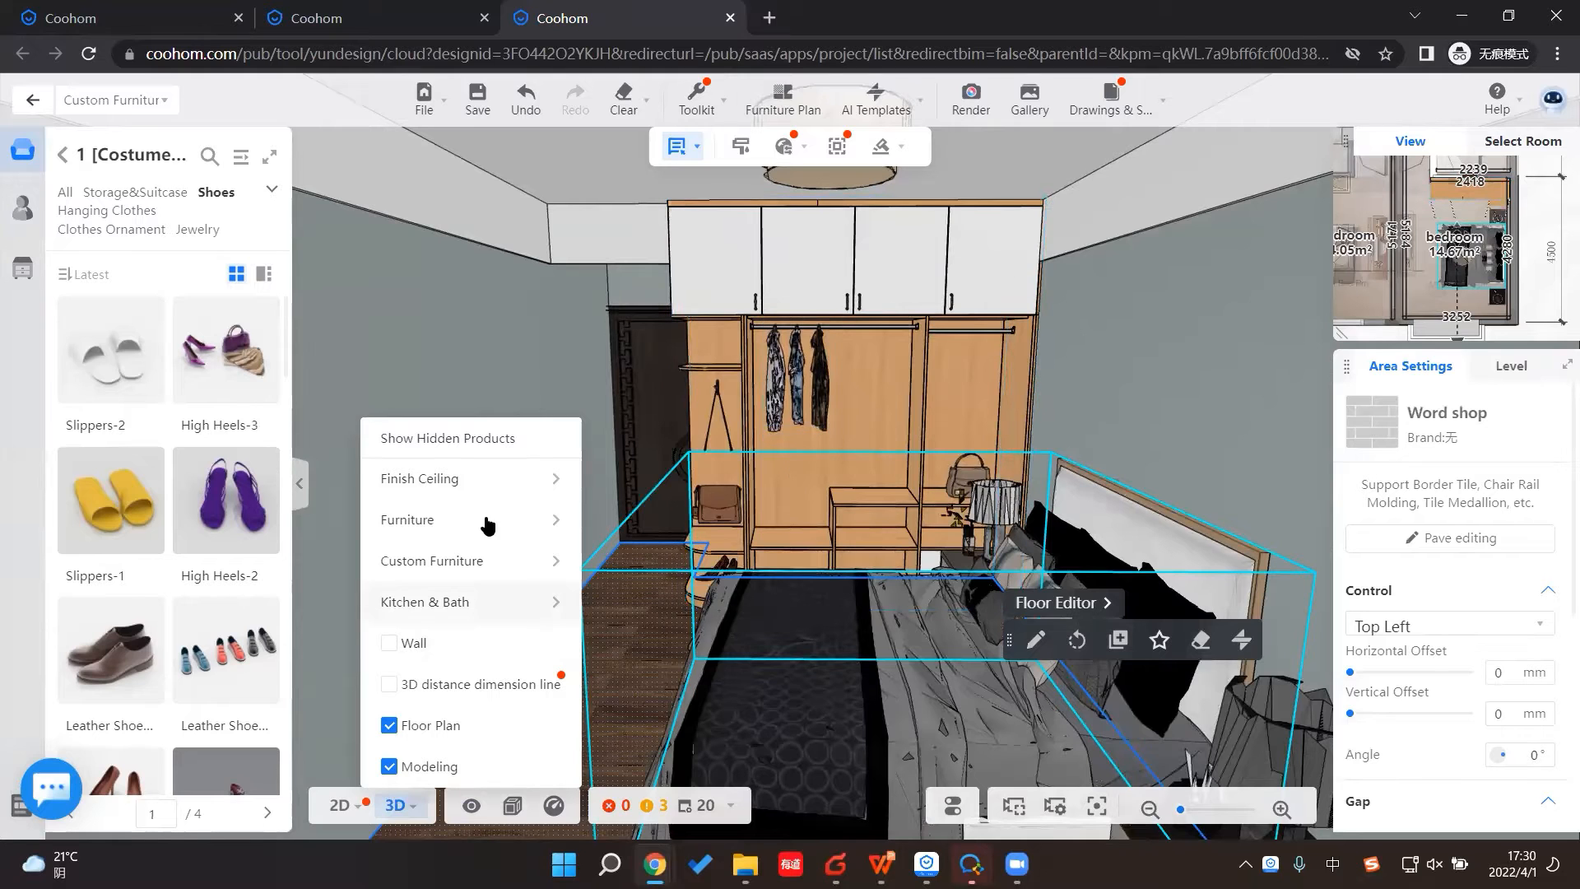
{"action": "mouse_move", "coordinate": [493, 521]}
{"action": "left_click", "coordinate": [602, 520]}
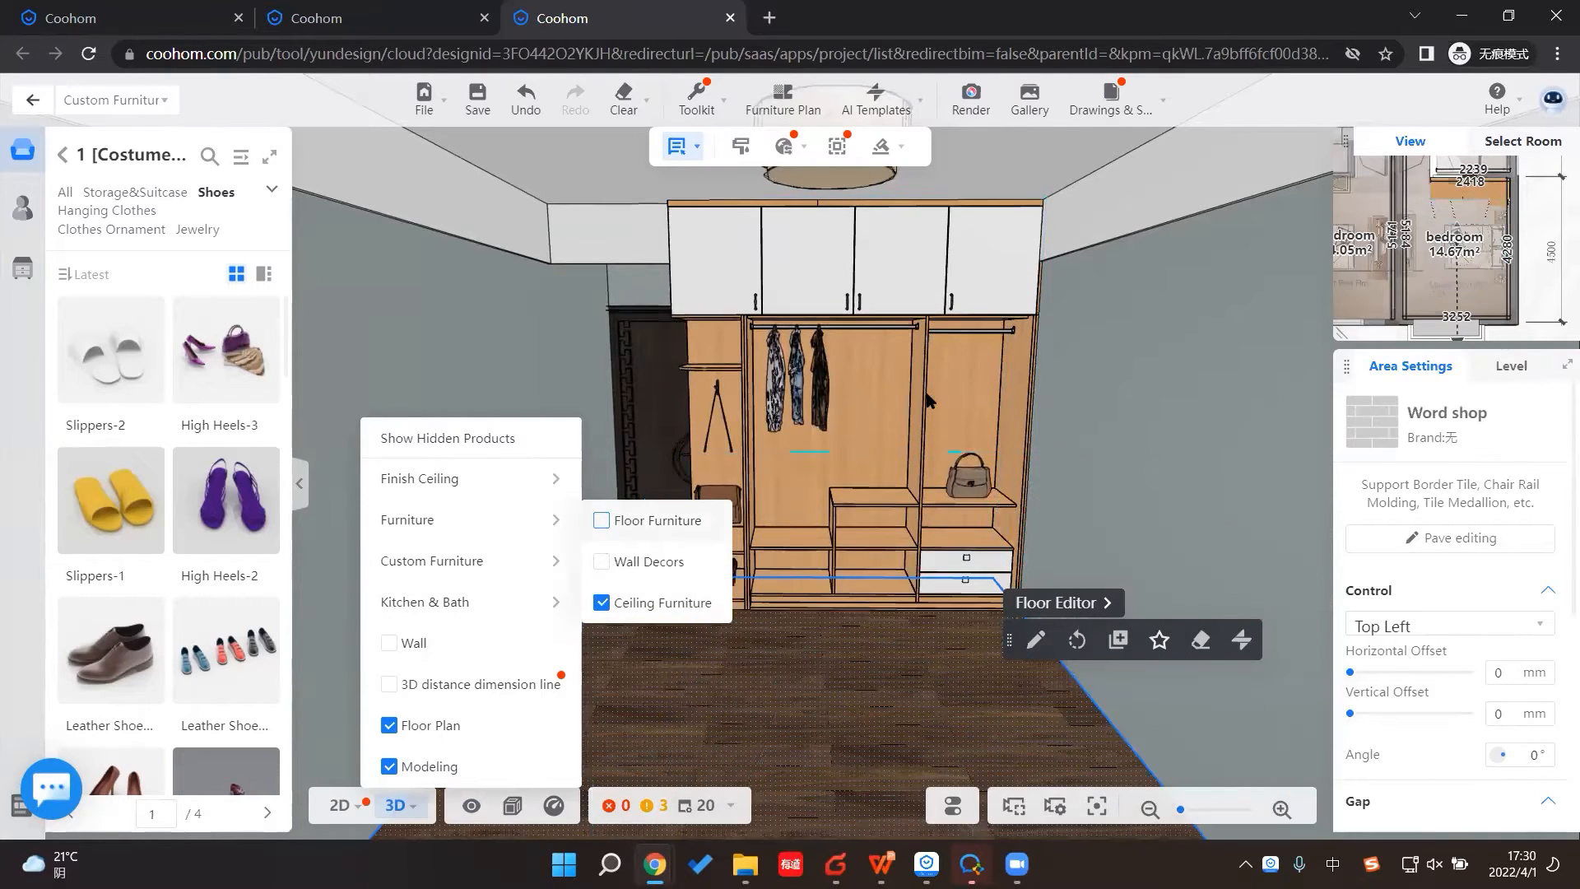
Step: Start a Sliding Door design for the wardrobe's lower cabinet
{"action": "left_click", "coordinate": [915, 471]}
{"action": "left_click", "coordinate": [772, 319]}
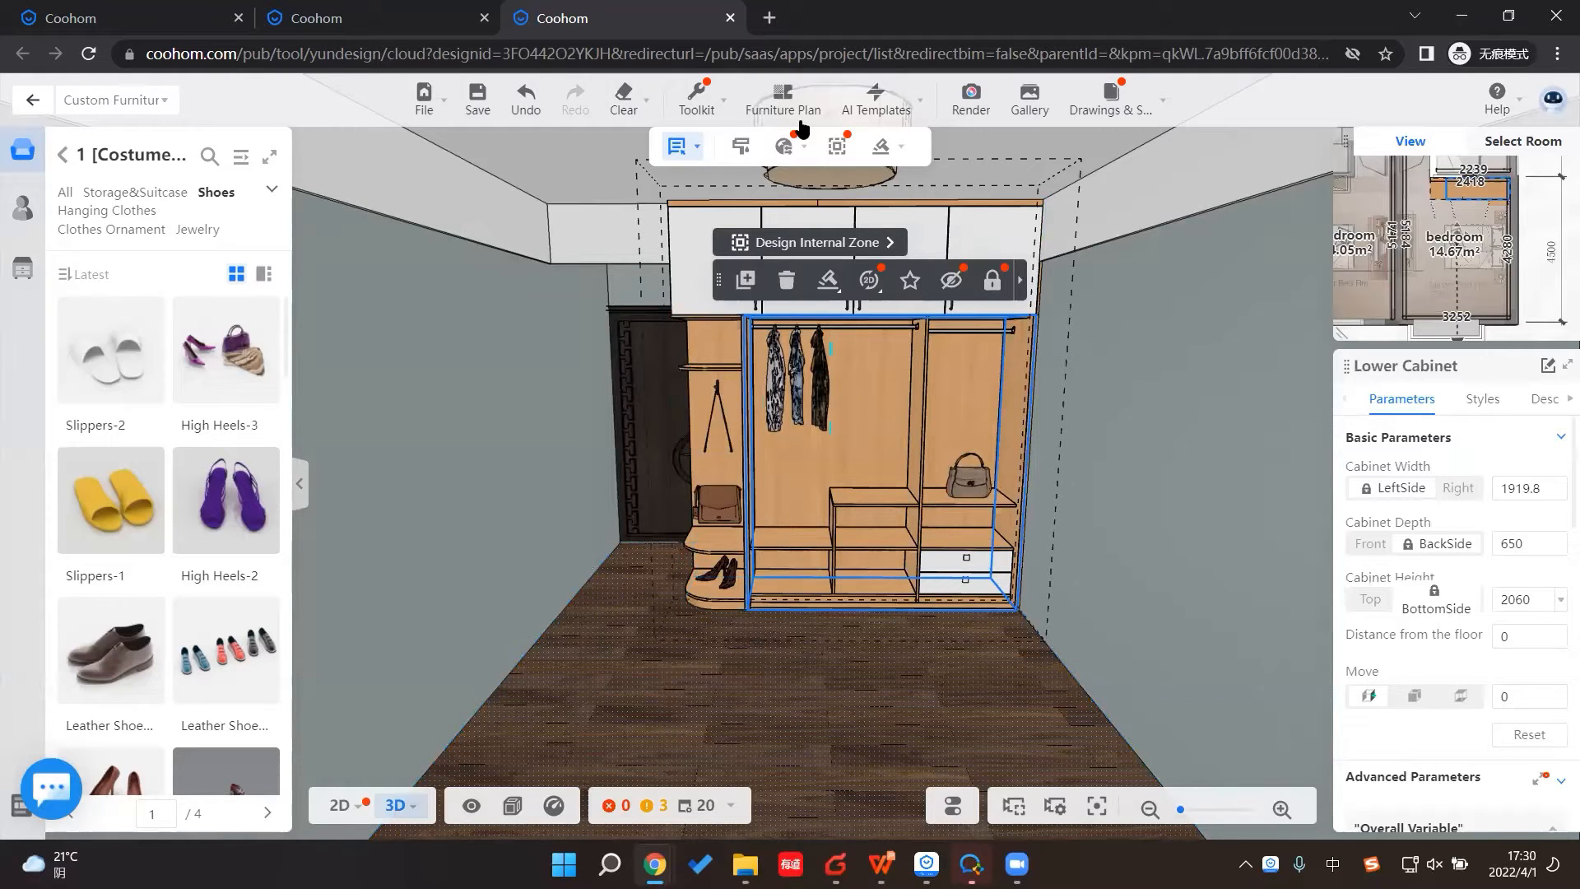
{"action": "left_click", "coordinate": [697, 100]}
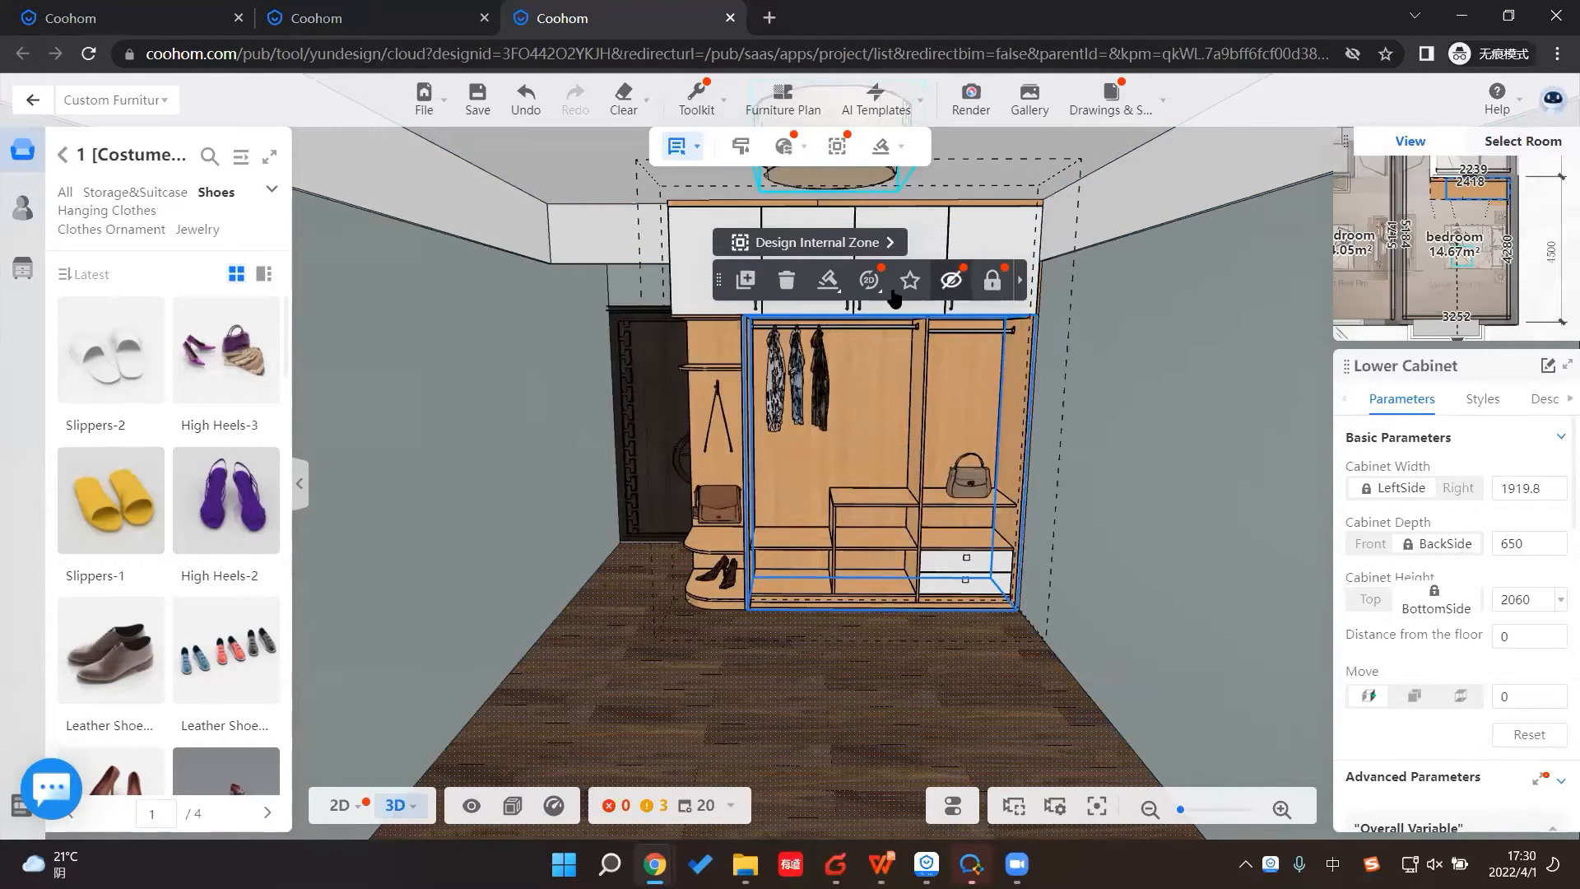
{"action": "left_click", "coordinate": [828, 280]}
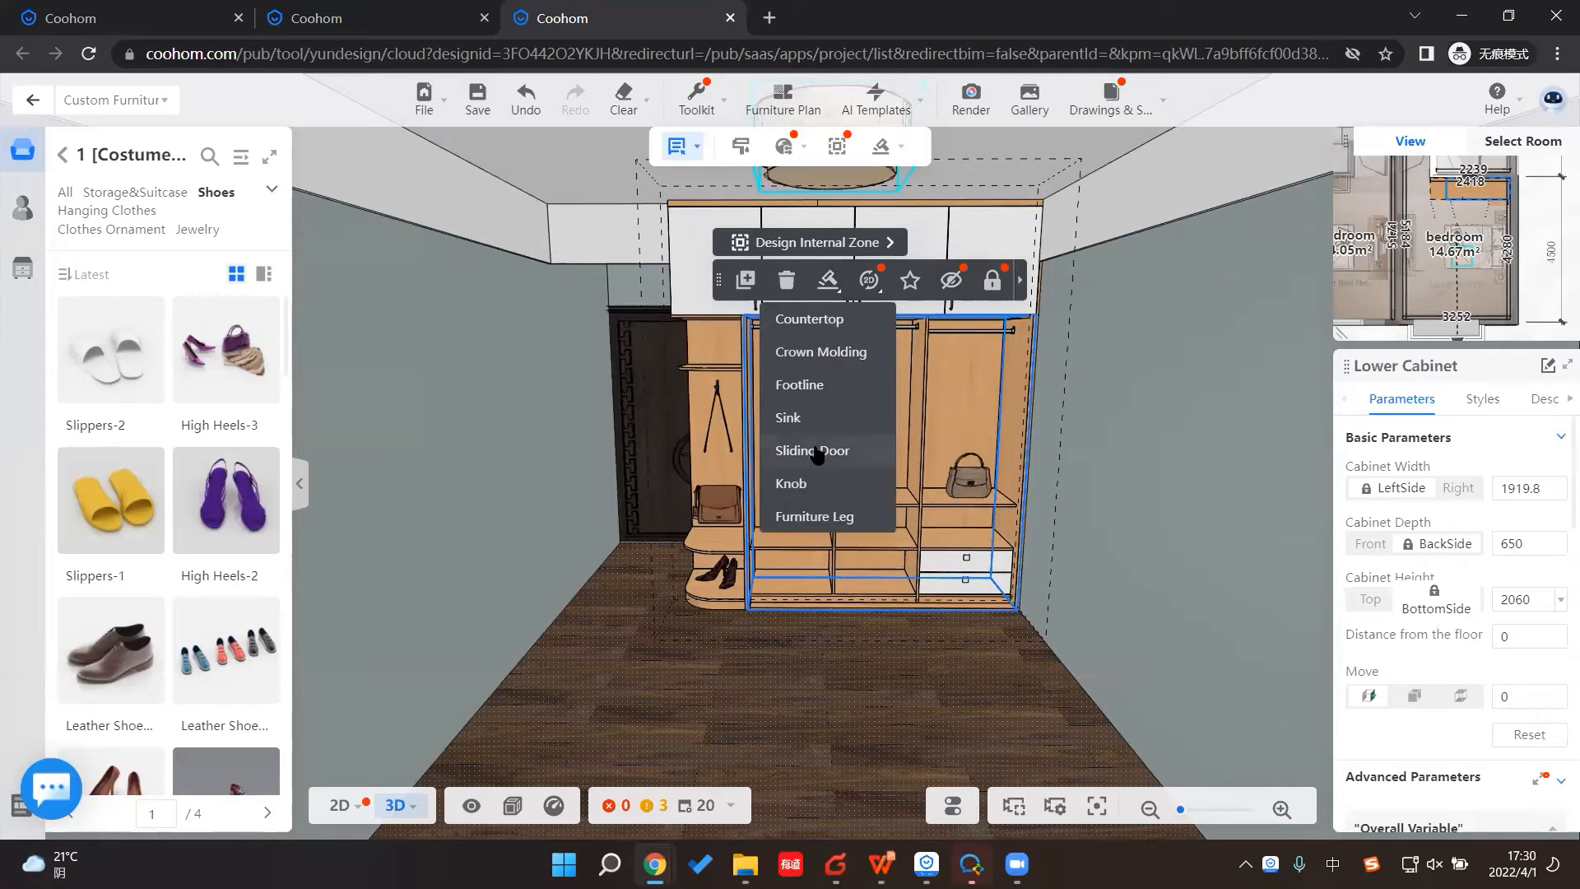
{"action": "left_click", "coordinate": [881, 145]}
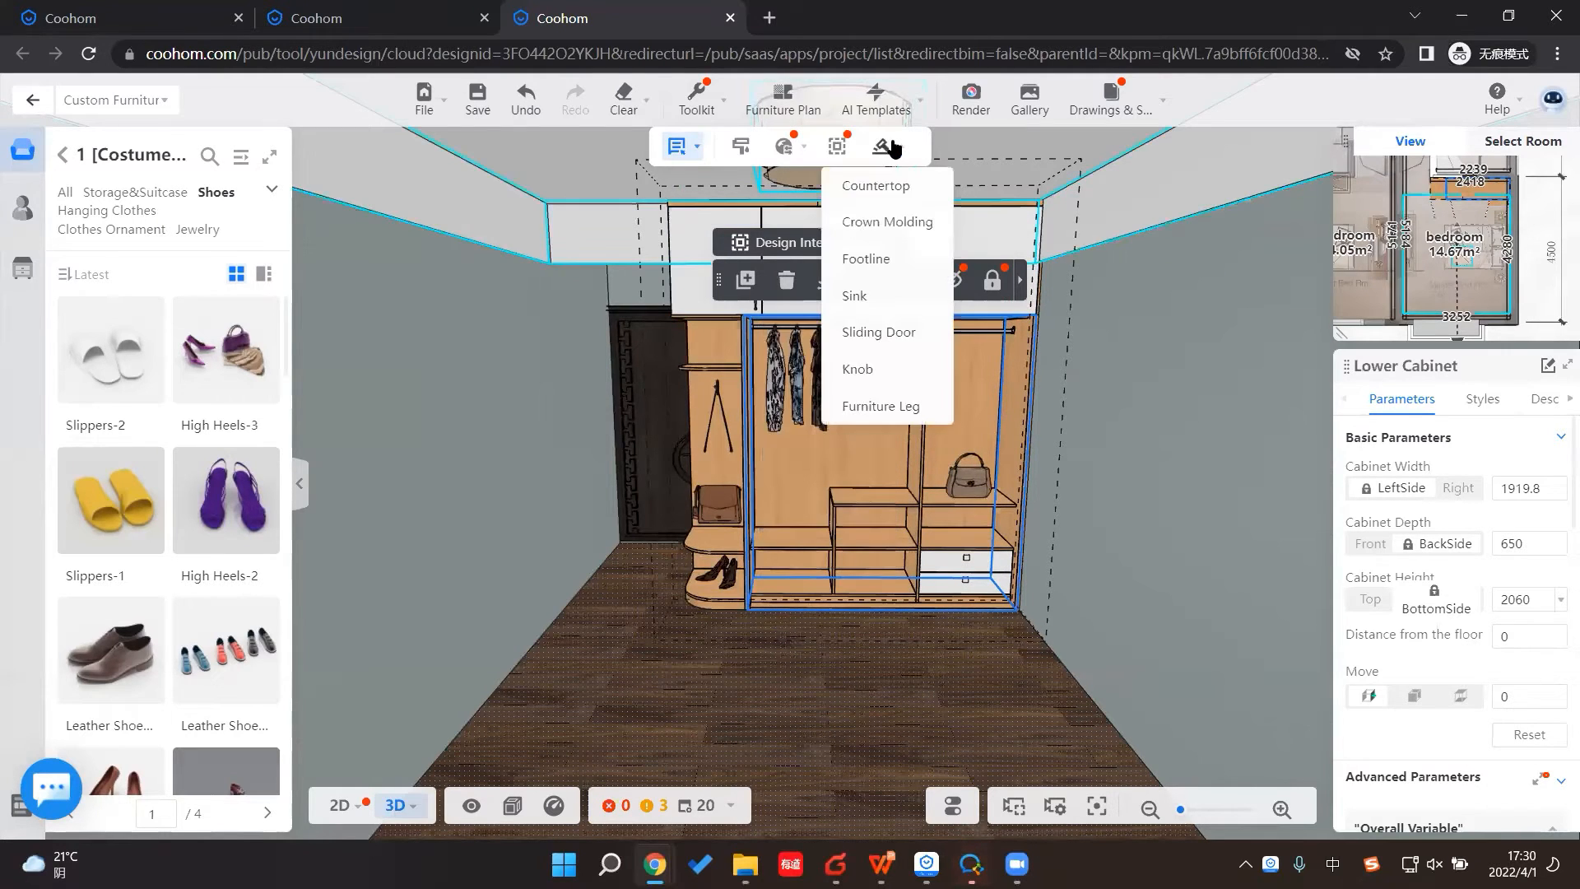
{"action": "left_click", "coordinate": [871, 339]}
{"action": "left_click", "coordinate": [828, 279]}
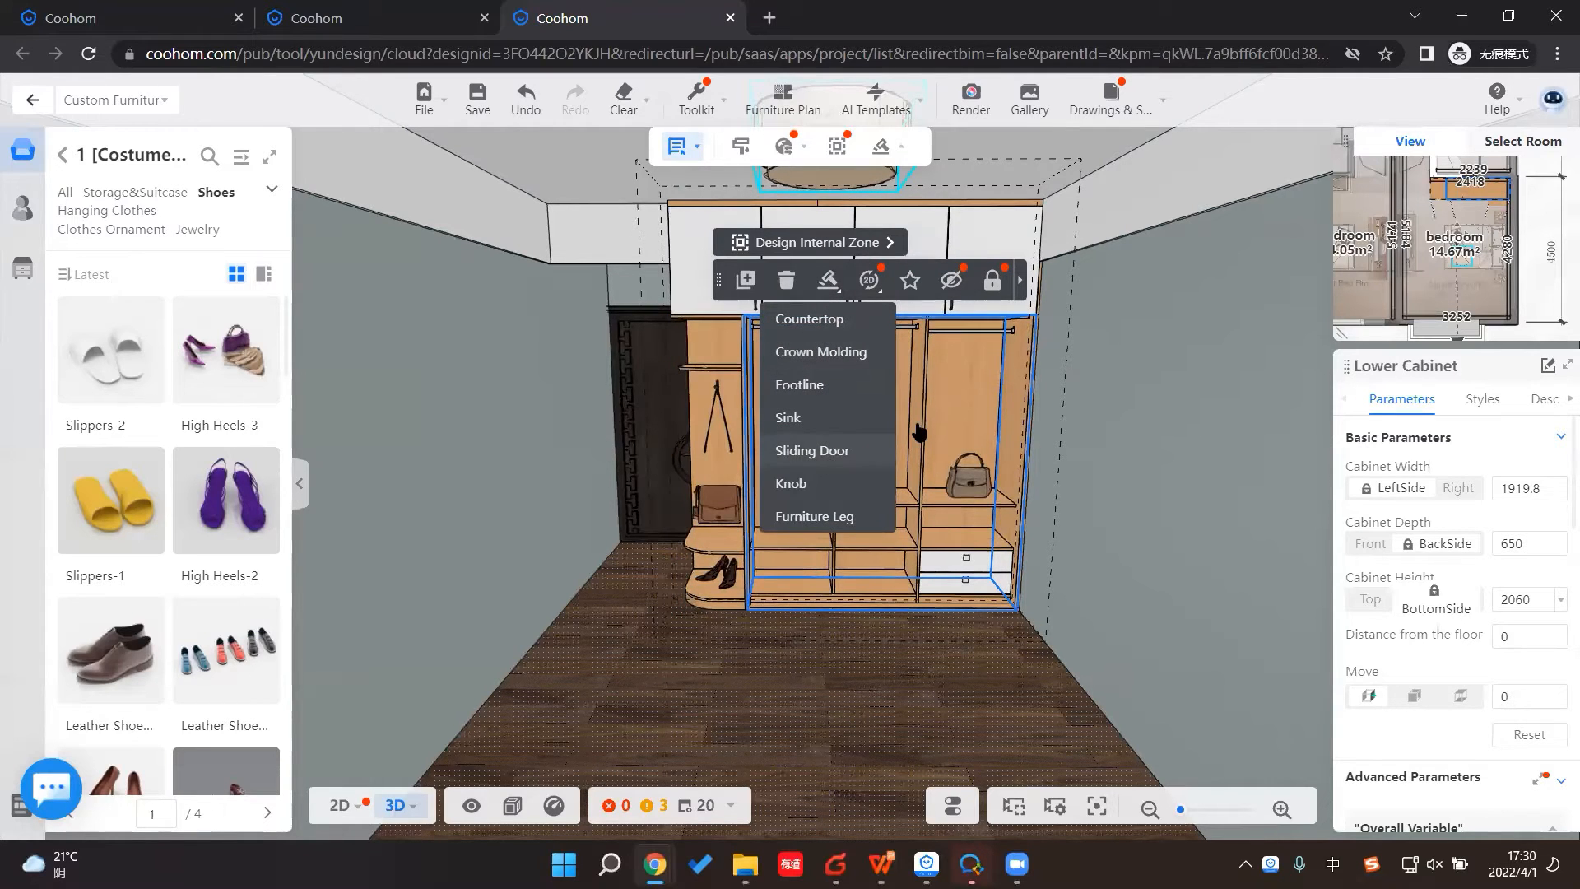
{"action": "left_click", "coordinate": [813, 450]}
Step: Assign Top Rail as the sliding door's top track style and Bottom Rail as its bottom track style
{"action": "scroll", "coordinate": [1427, 487], "scroll_direction": "down", "scroll_amount": 3}
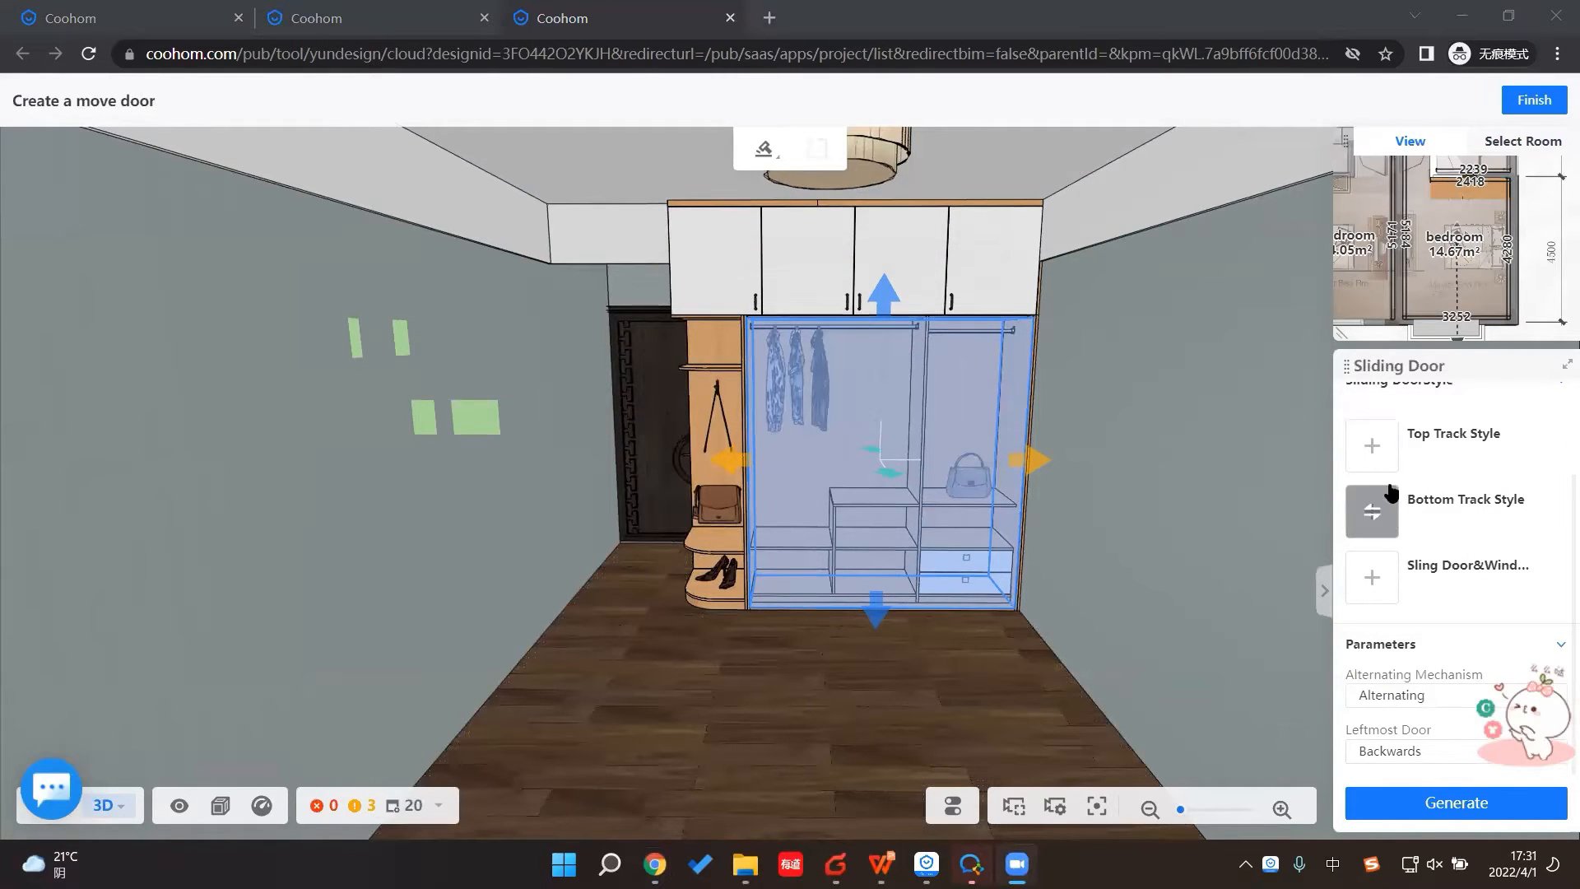
{"action": "left_click", "coordinate": [1373, 443]}
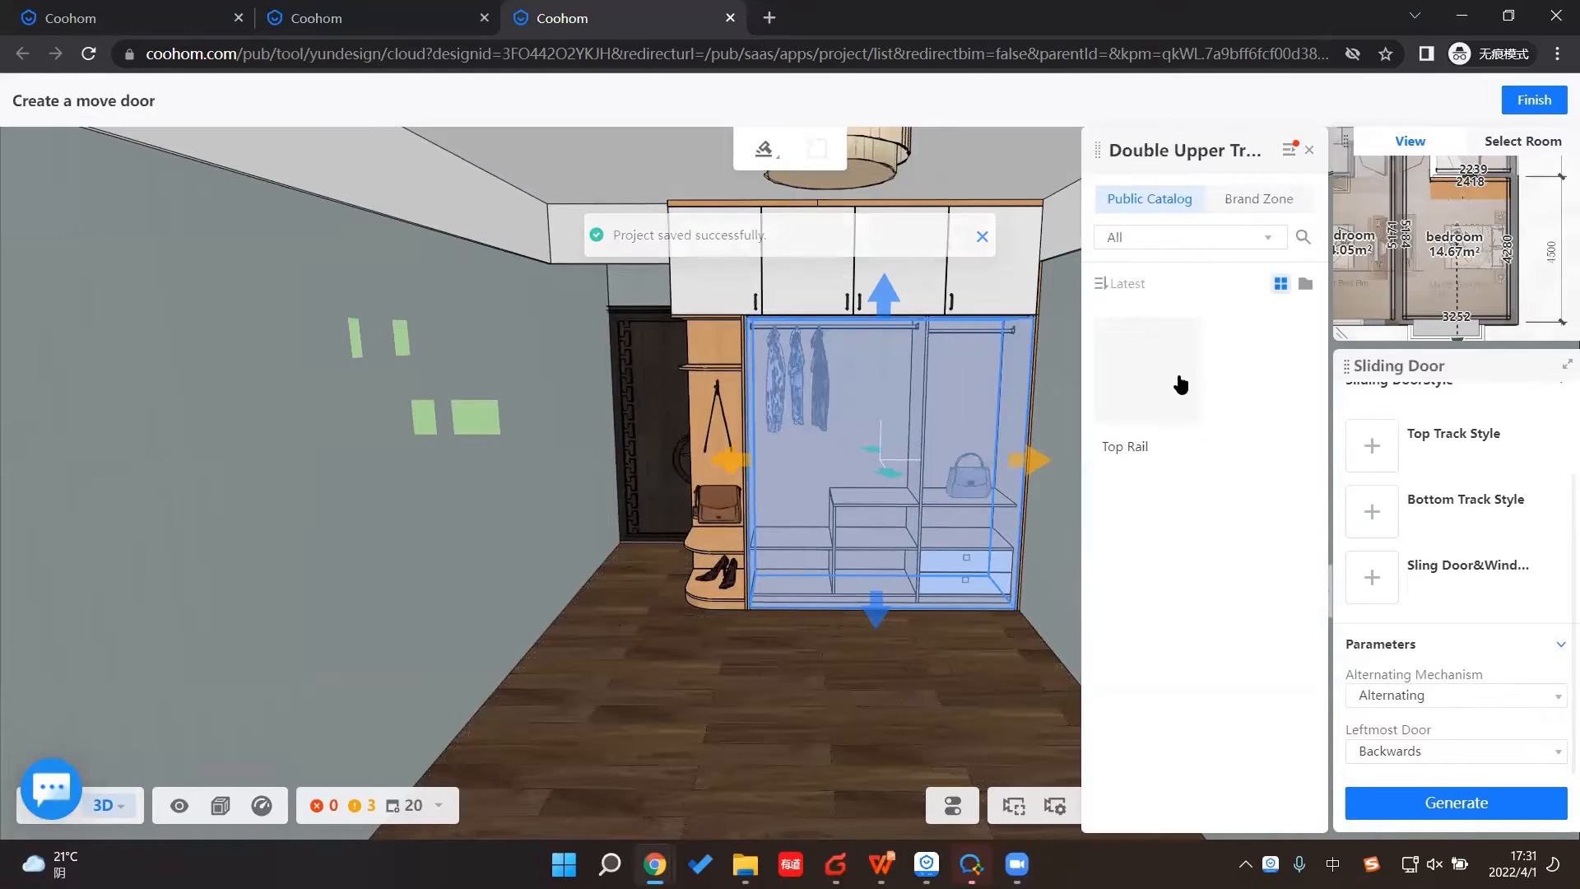
{"action": "left_click", "coordinate": [1181, 385]}
{"action": "left_click", "coordinate": [1370, 508]}
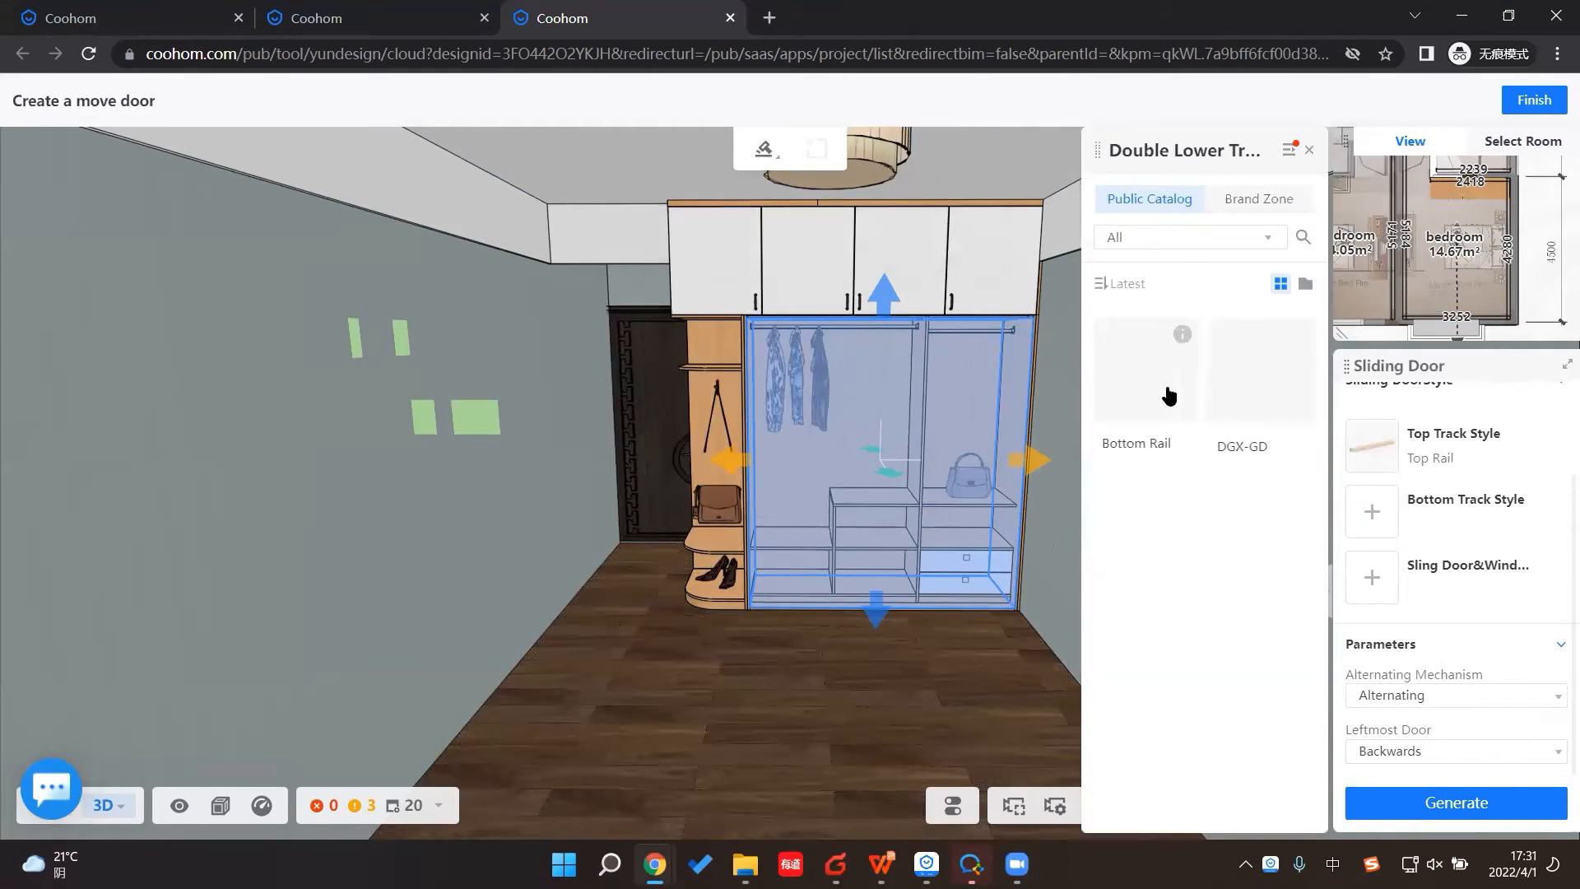
{"action": "left_click", "coordinate": [1171, 394]}
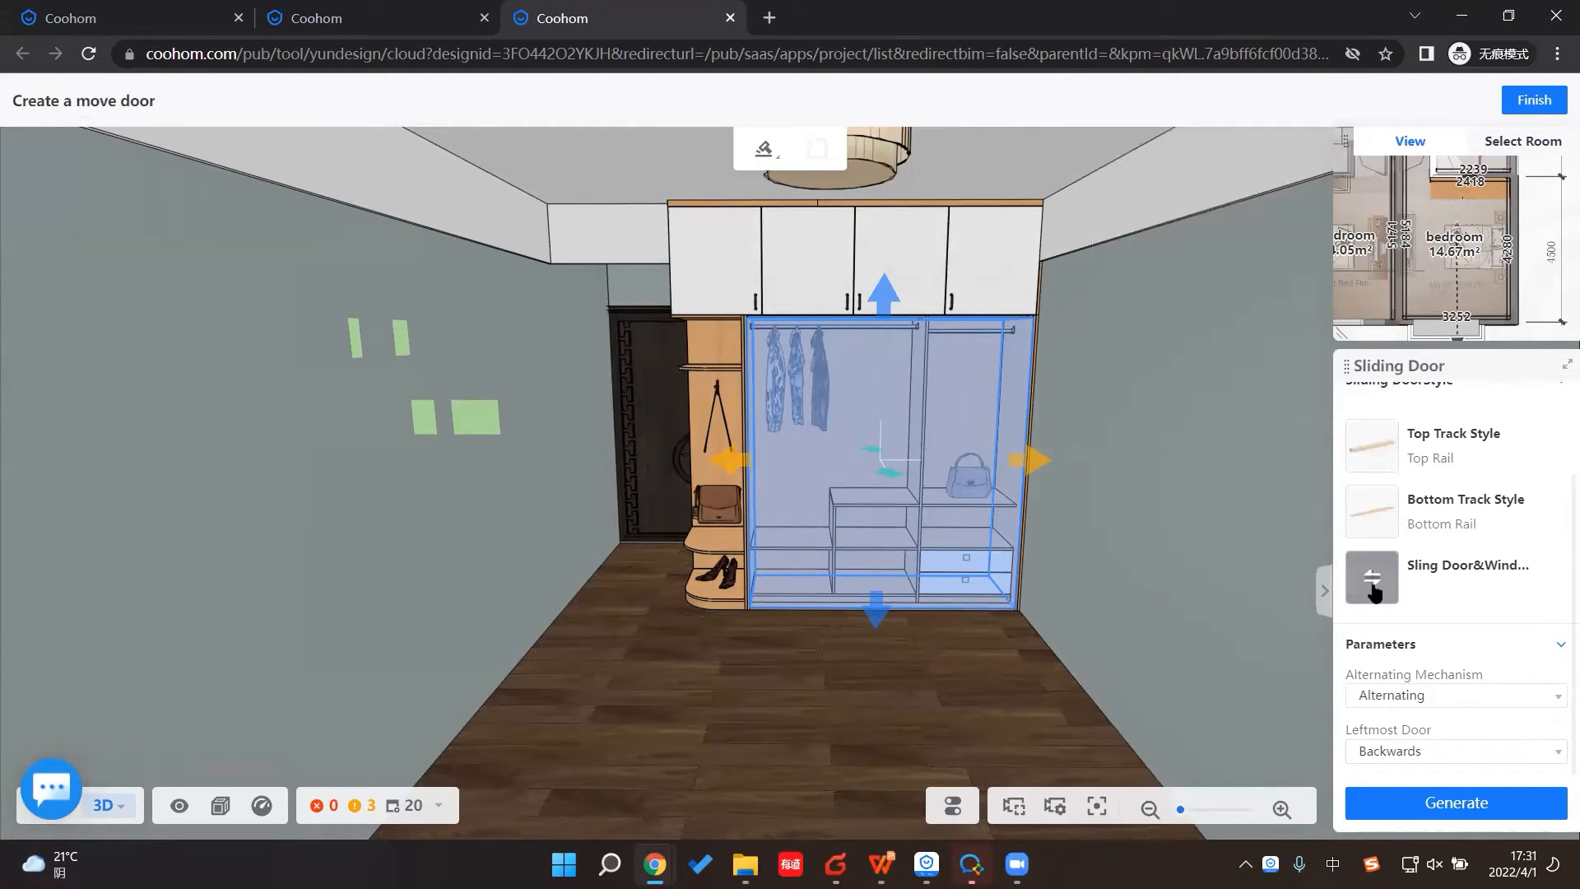
Step: Filter the sliding door styles to two-section doors and assign the TM2-C style
{"action": "left_click", "coordinate": [1373, 586]}
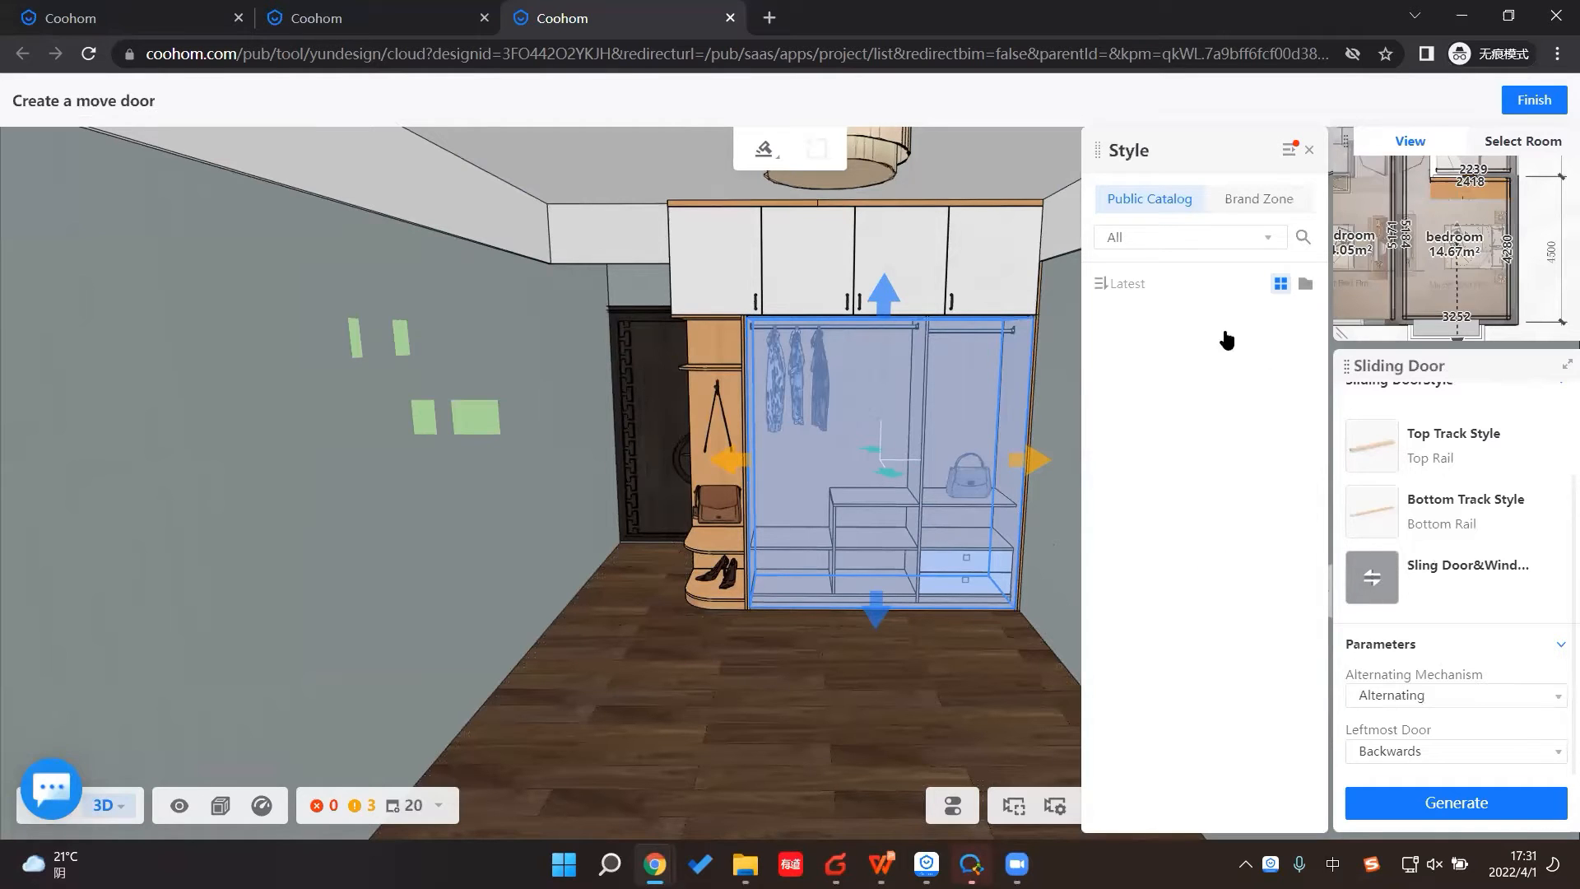
{"action": "left_click", "coordinate": [1179, 247]}
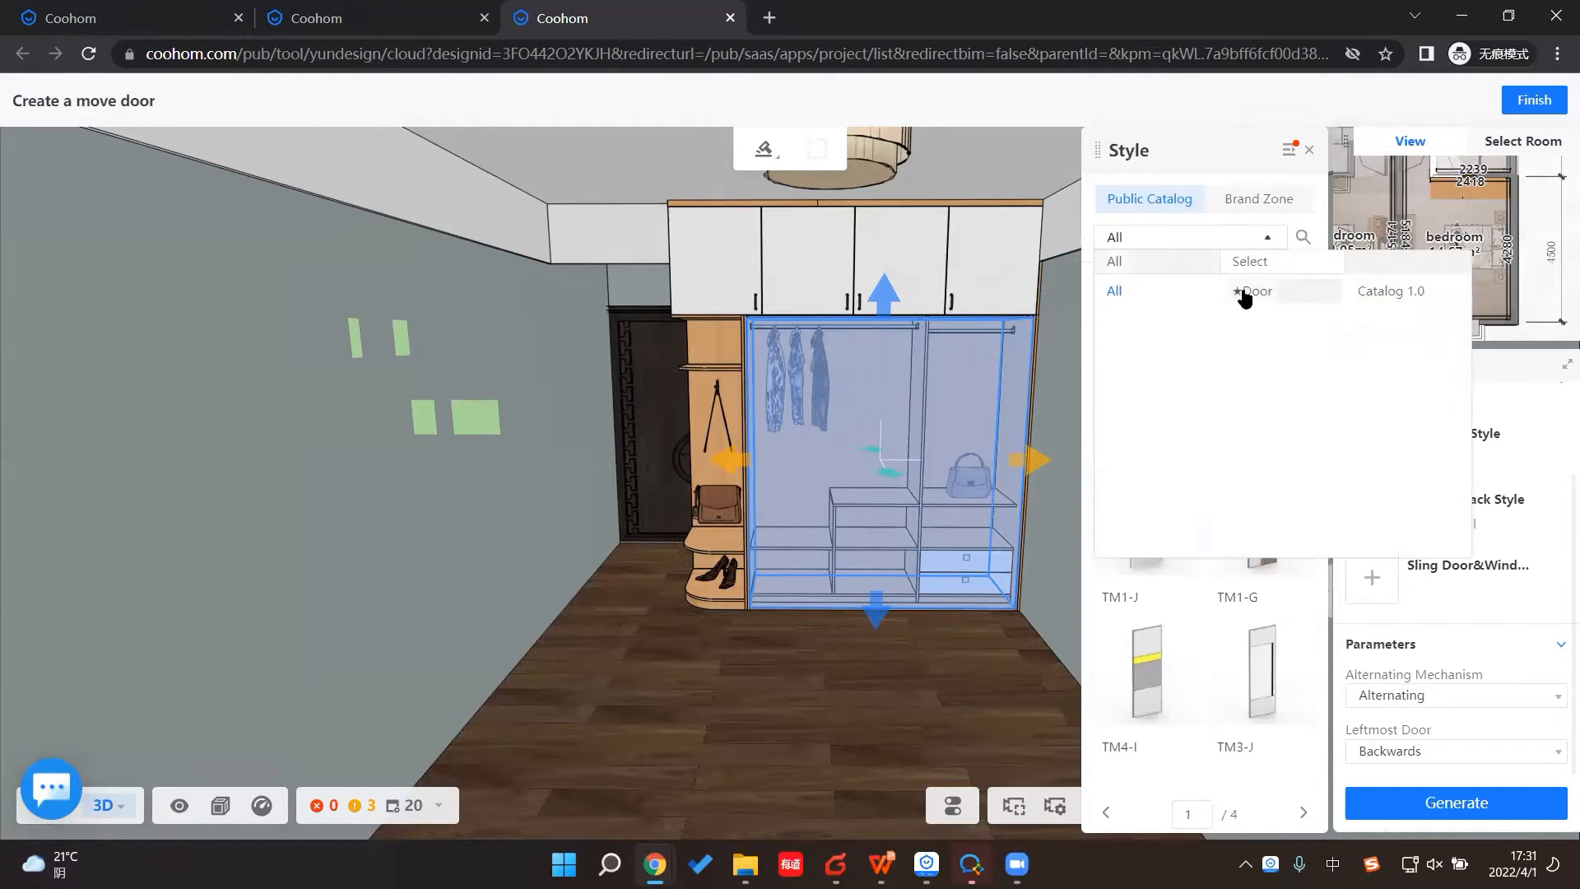
{"action": "left_click", "coordinate": [1251, 294]}
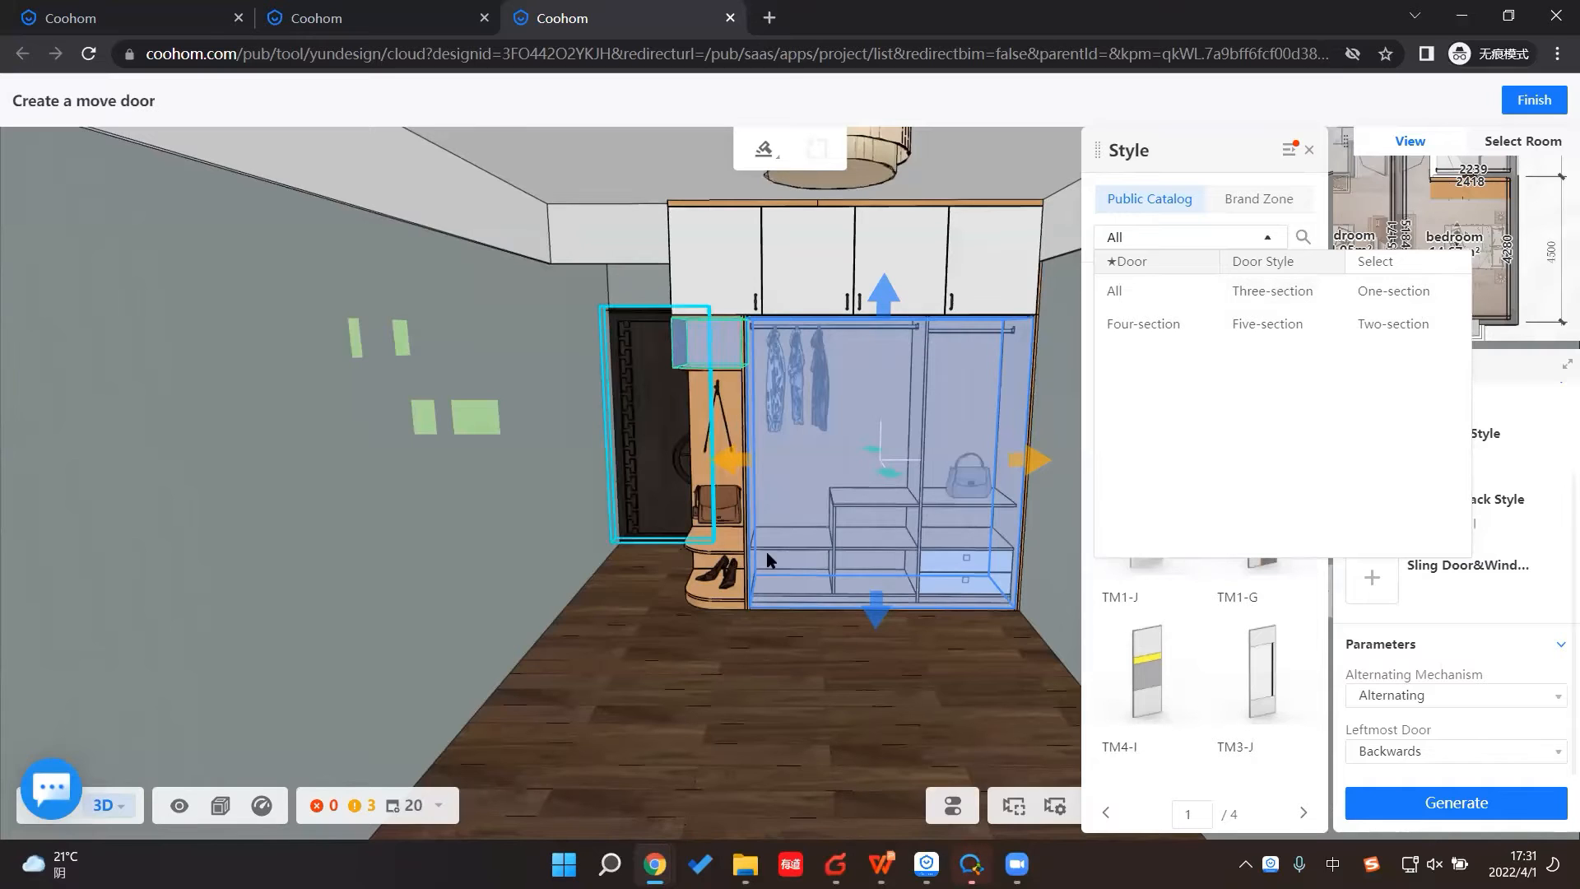
{"action": "left_click", "coordinate": [1413, 326]}
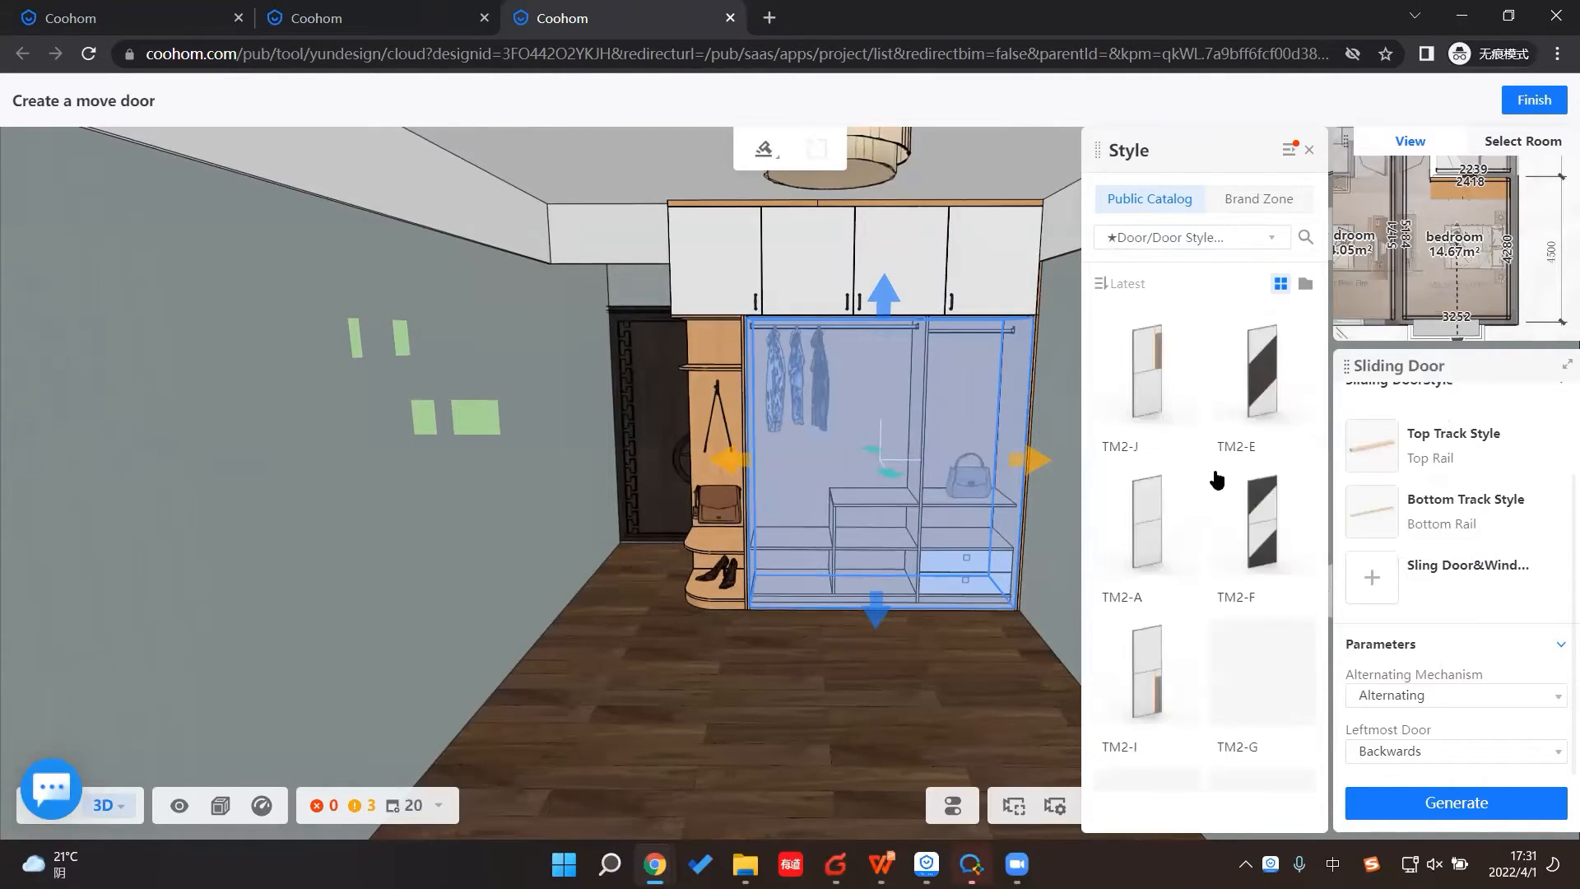
{"action": "scroll", "coordinate": [1219, 478], "scroll_direction": "down", "scroll_amount": 3}
{"action": "left_click", "coordinate": [1305, 543]}
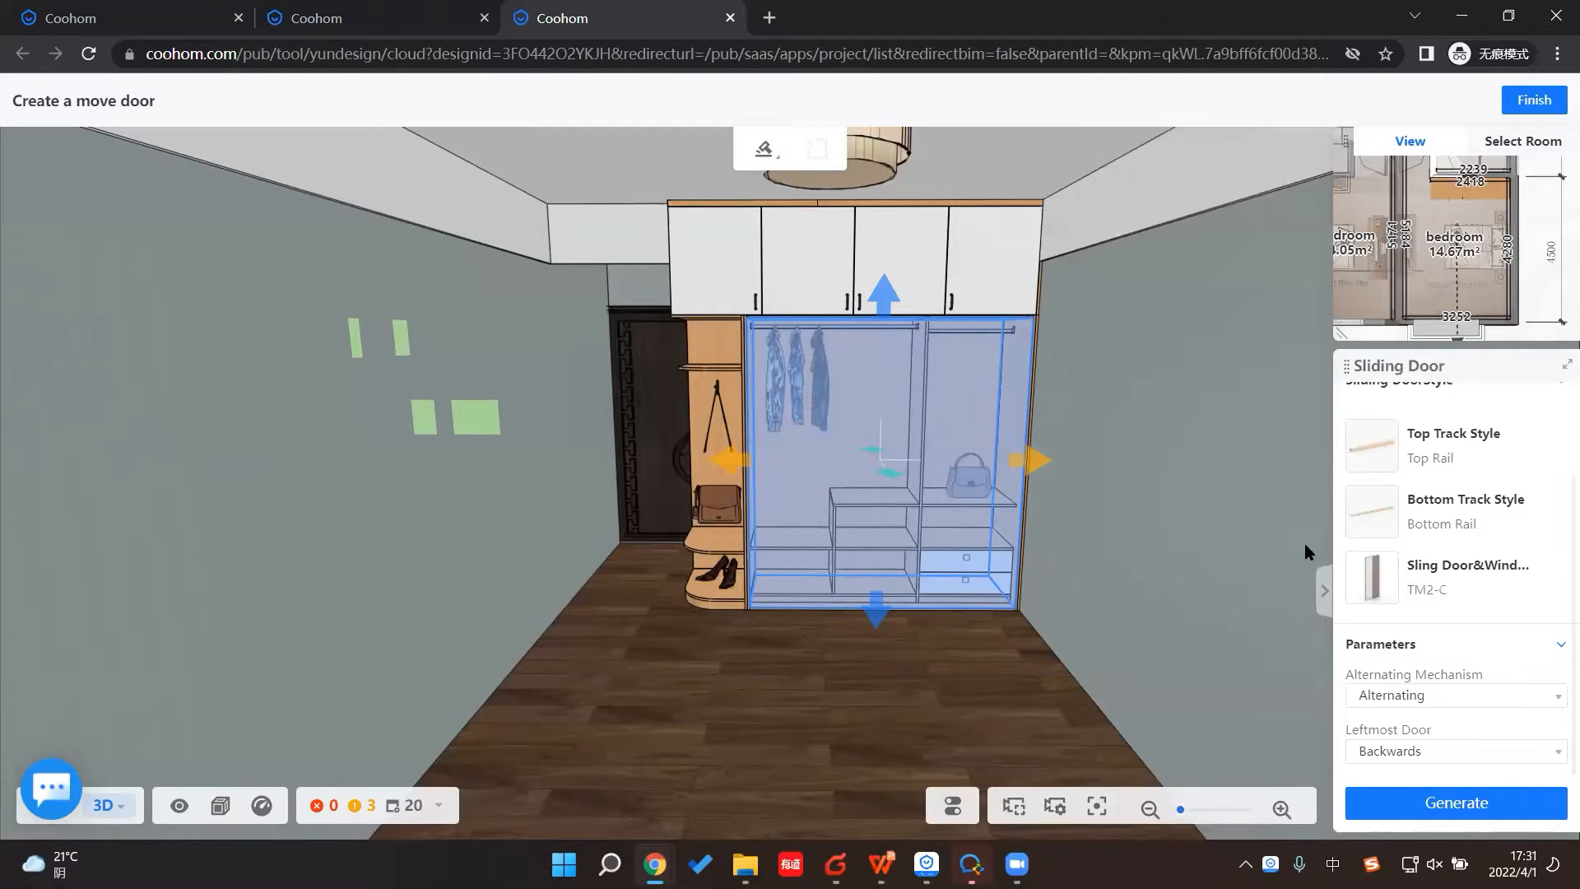
Step: Generate the sliding doors on the wardrobe's lower cabinet and open all cabinet doors to expose the interior
{"action": "left_click", "coordinate": [1461, 802]}
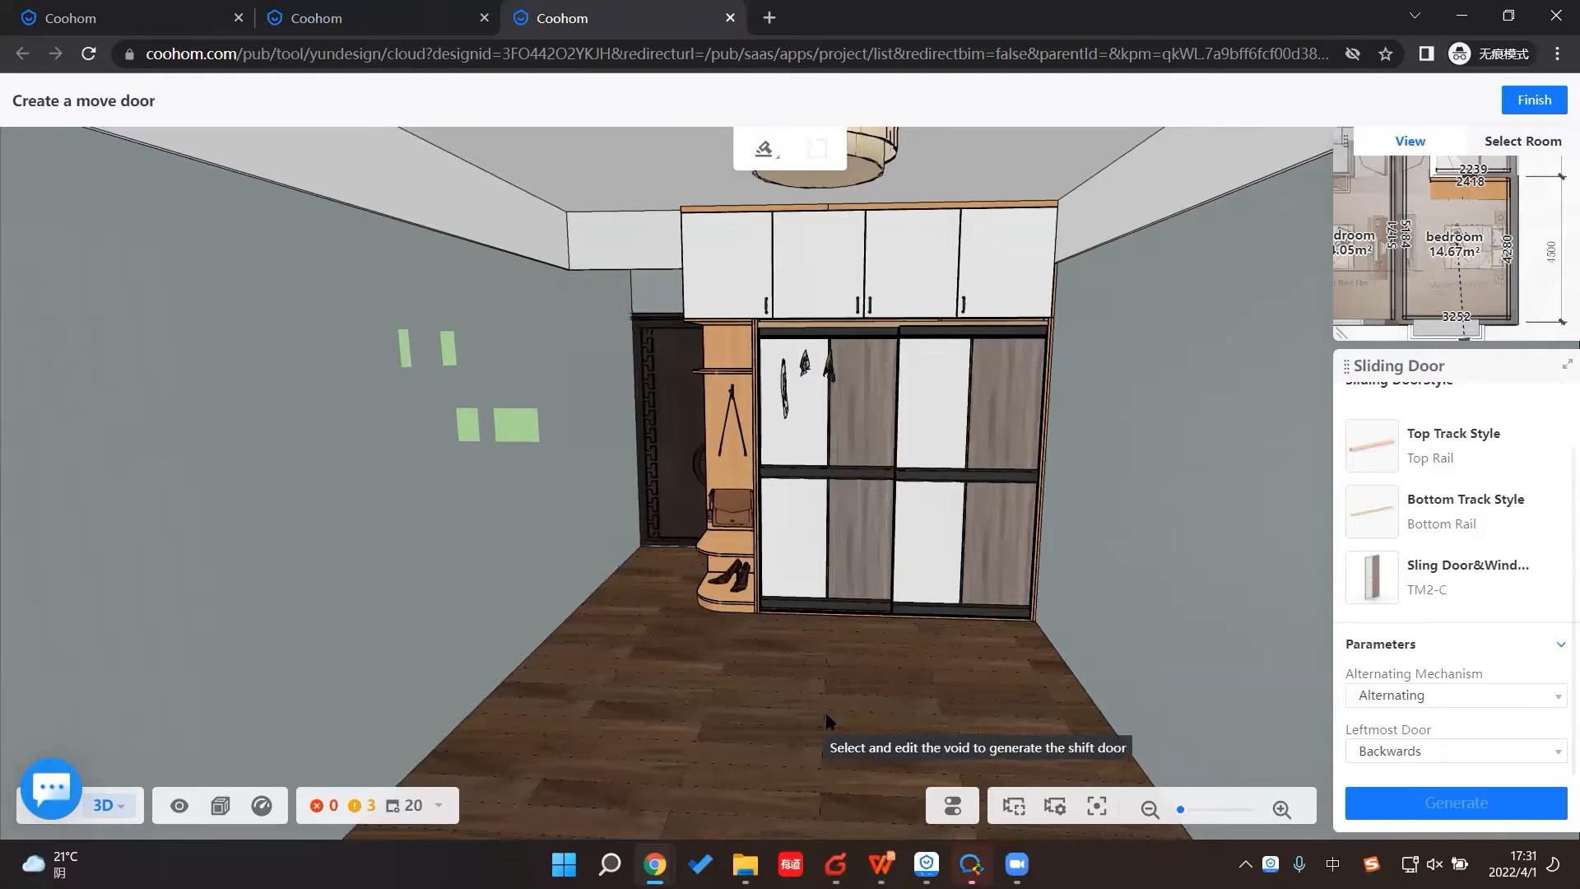
{"action": "left_click_drag", "start_coordinate": [818, 714], "coordinate": [826, 716]}
{"action": "key", "text": "o"}
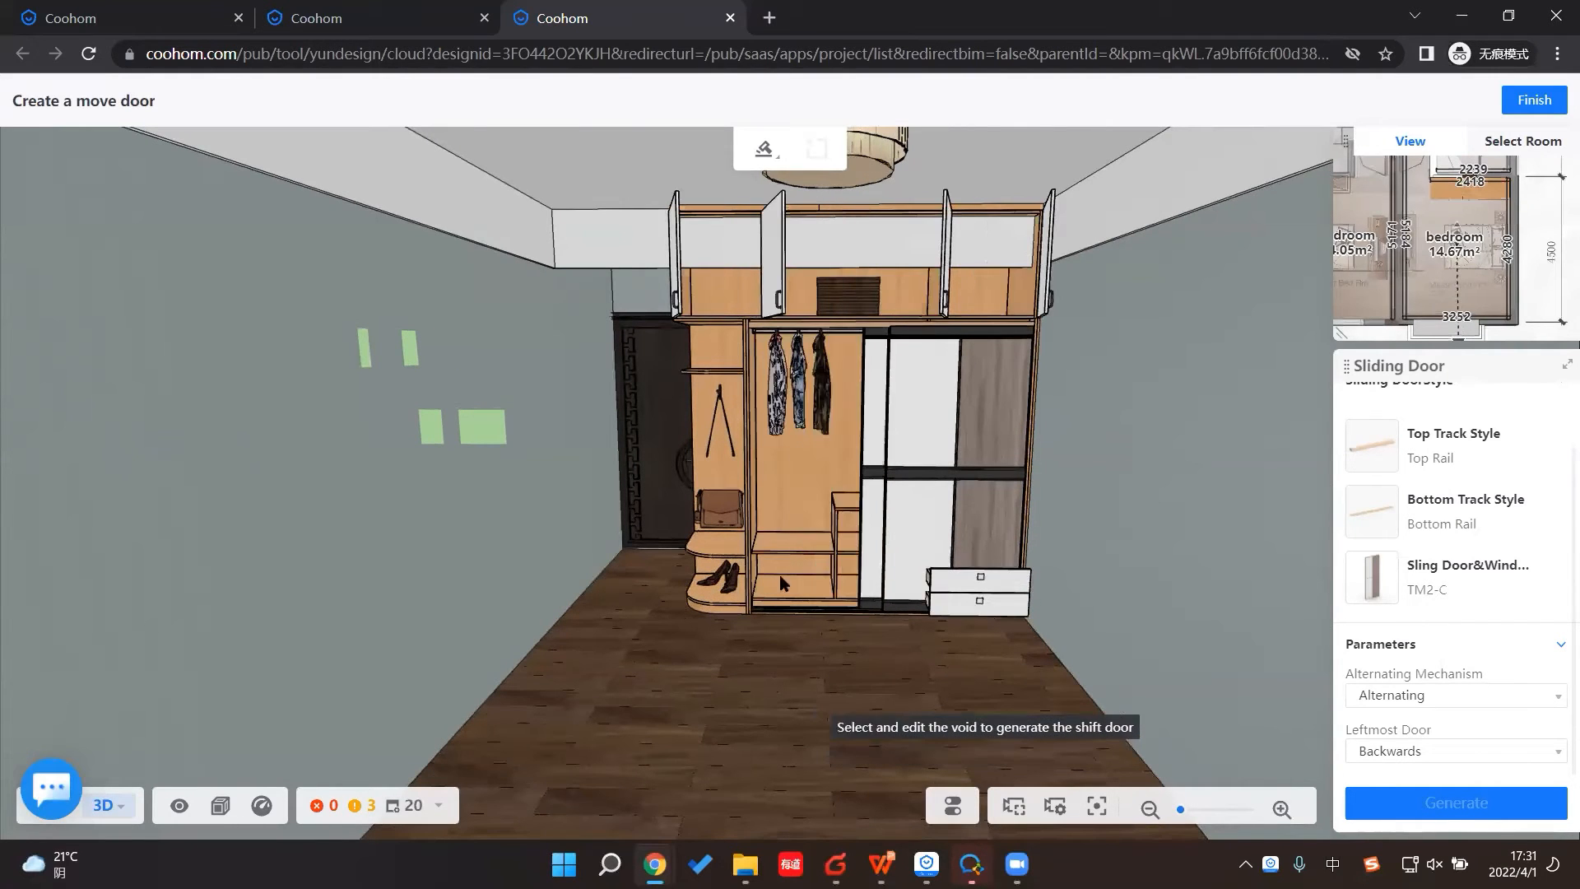
Step: Check from the side how the hanging clothes sit against the sliding doors and finish the sliding door design
{"action": "left_click", "coordinate": [782, 362]}
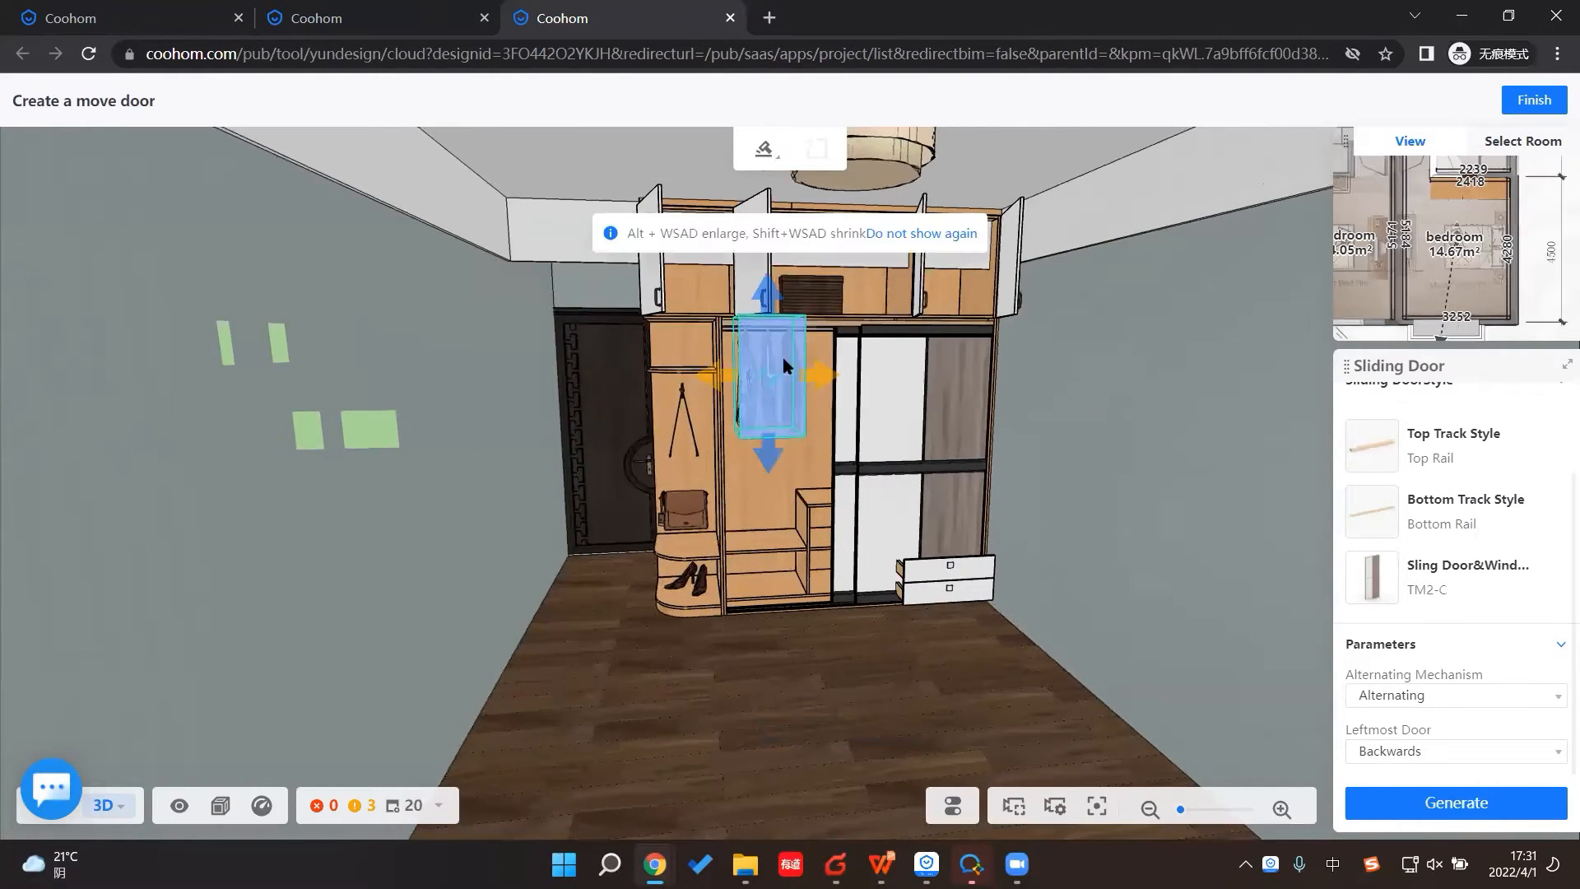
{"action": "left_click_drag", "start_coordinate": [768, 377], "coordinate": [761, 383]}
{"action": "left_click_drag", "start_coordinate": [953, 688], "coordinate": [1103, 724]}
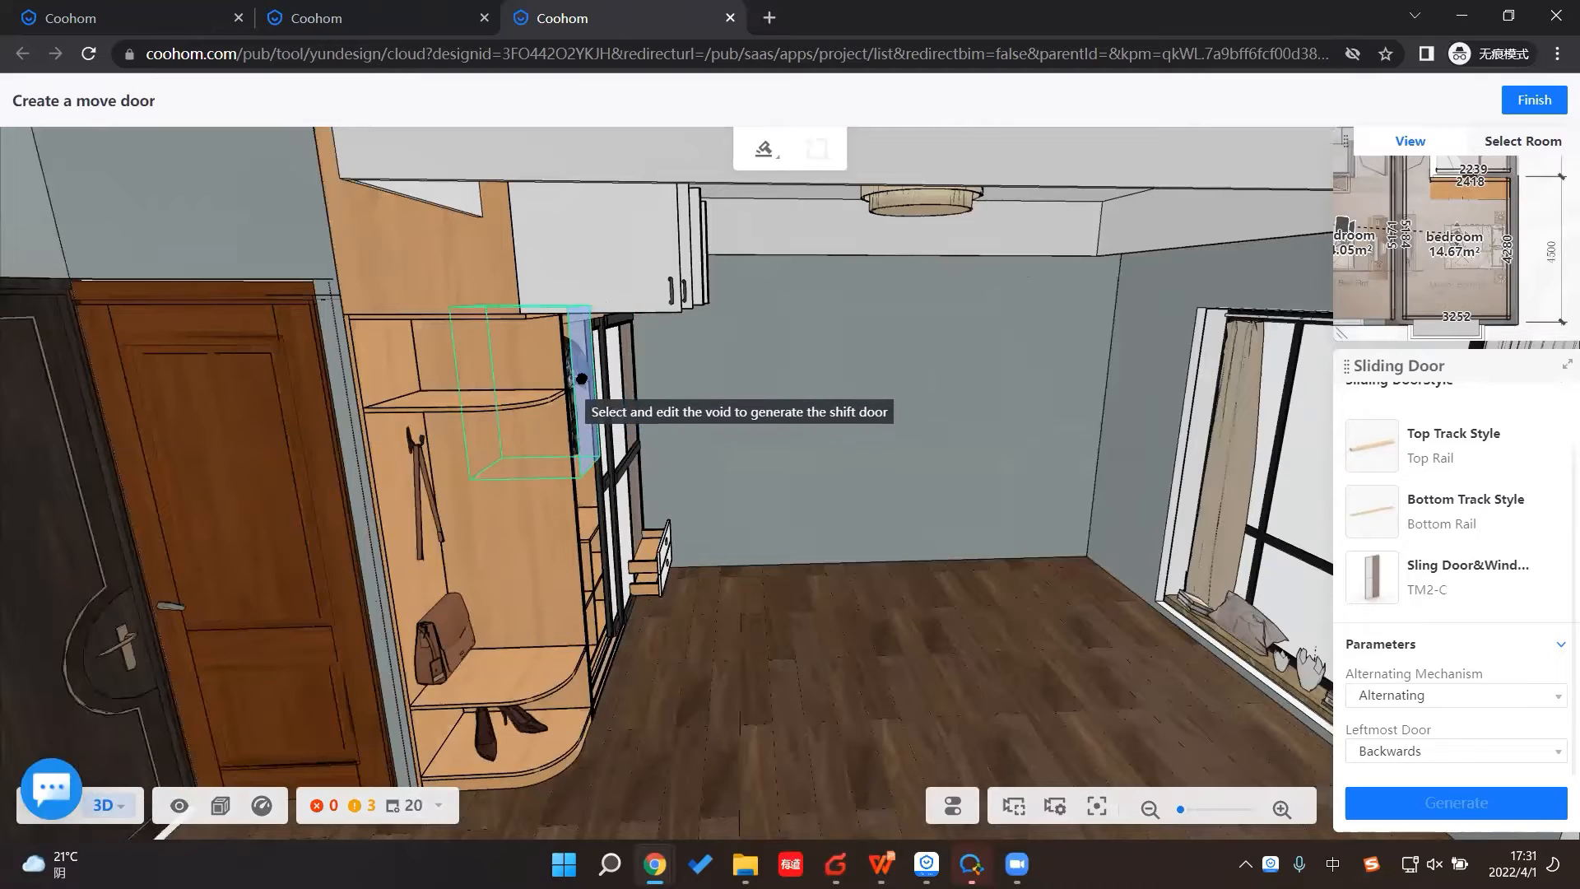
{"action": "left_click", "coordinate": [582, 386]}
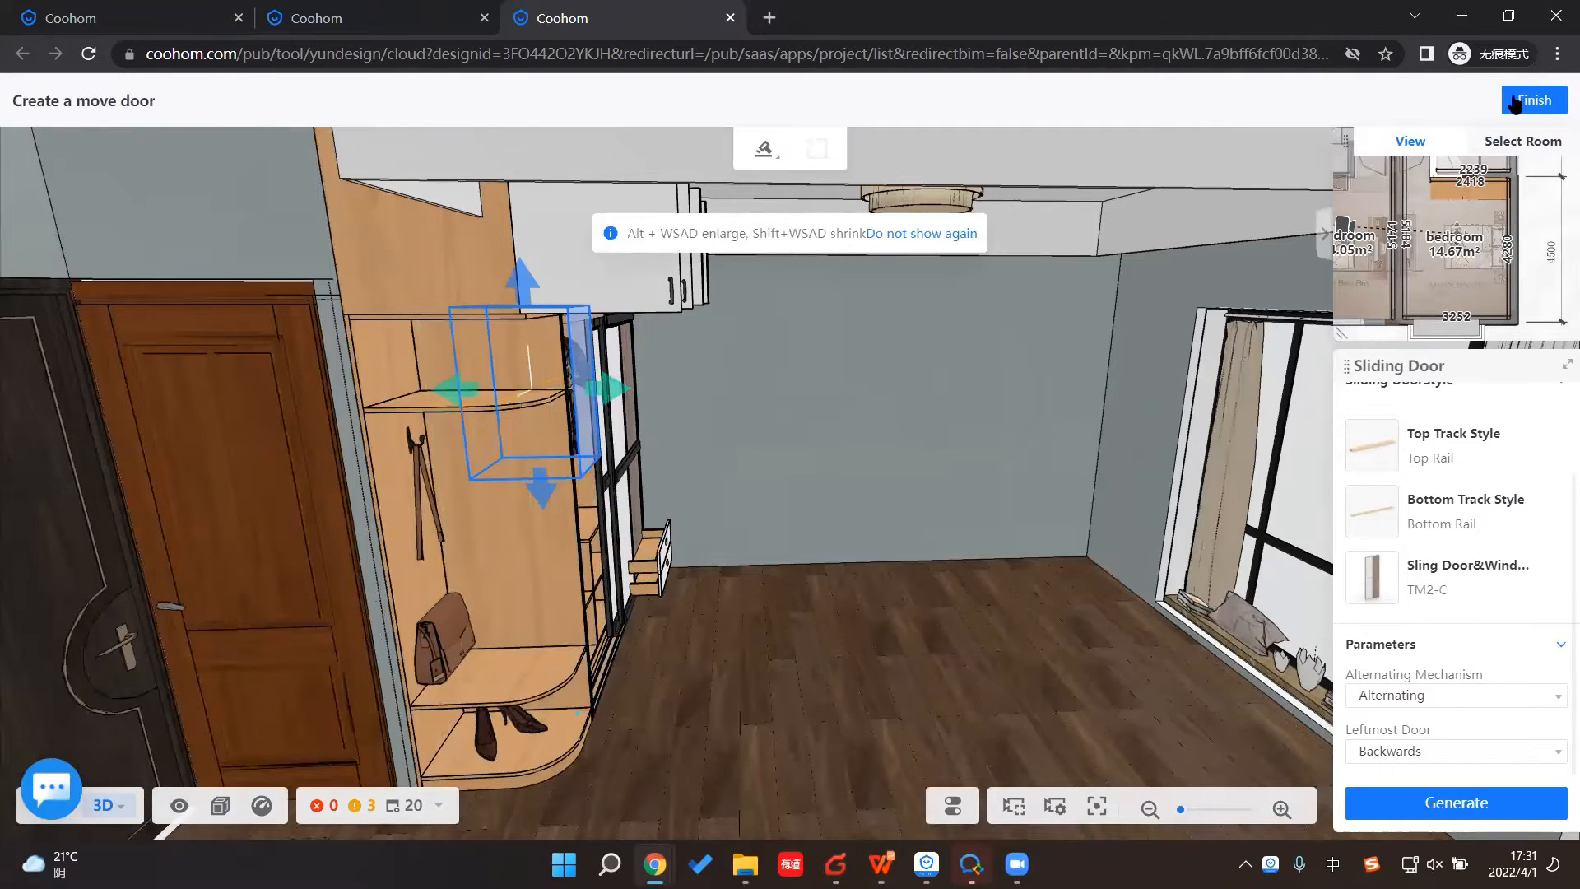
{"action": "left_click", "coordinate": [920, 568]}
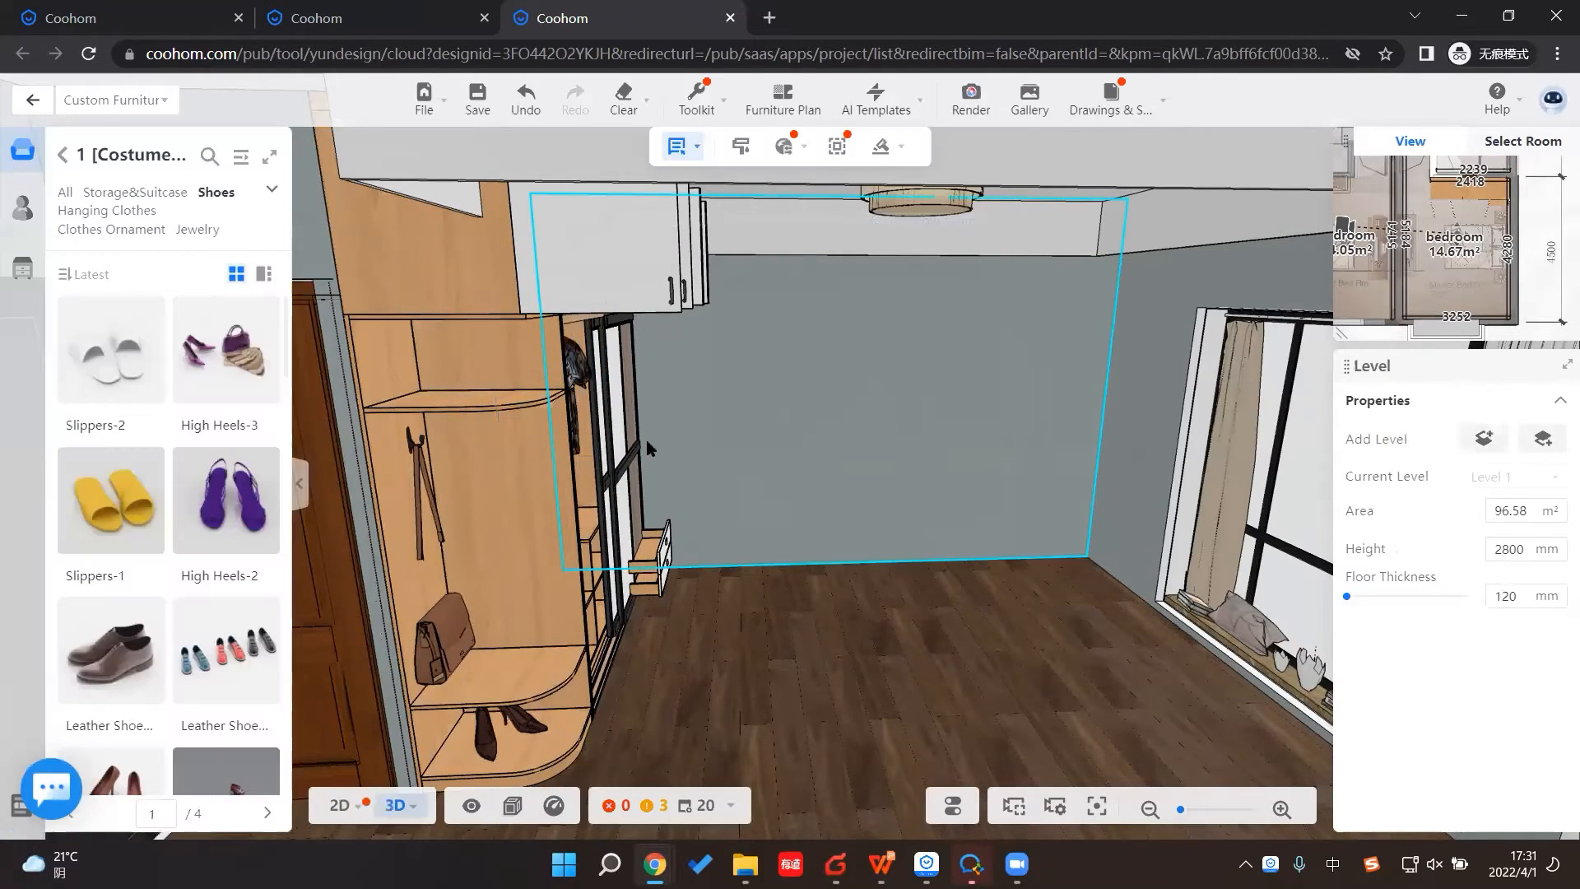
Step: Move the hanging clothes about 101 mm back into the wardrobe, away from the sliding doors, and close the cabinet doors
{"action": "double_click", "coordinate": [583, 379]}
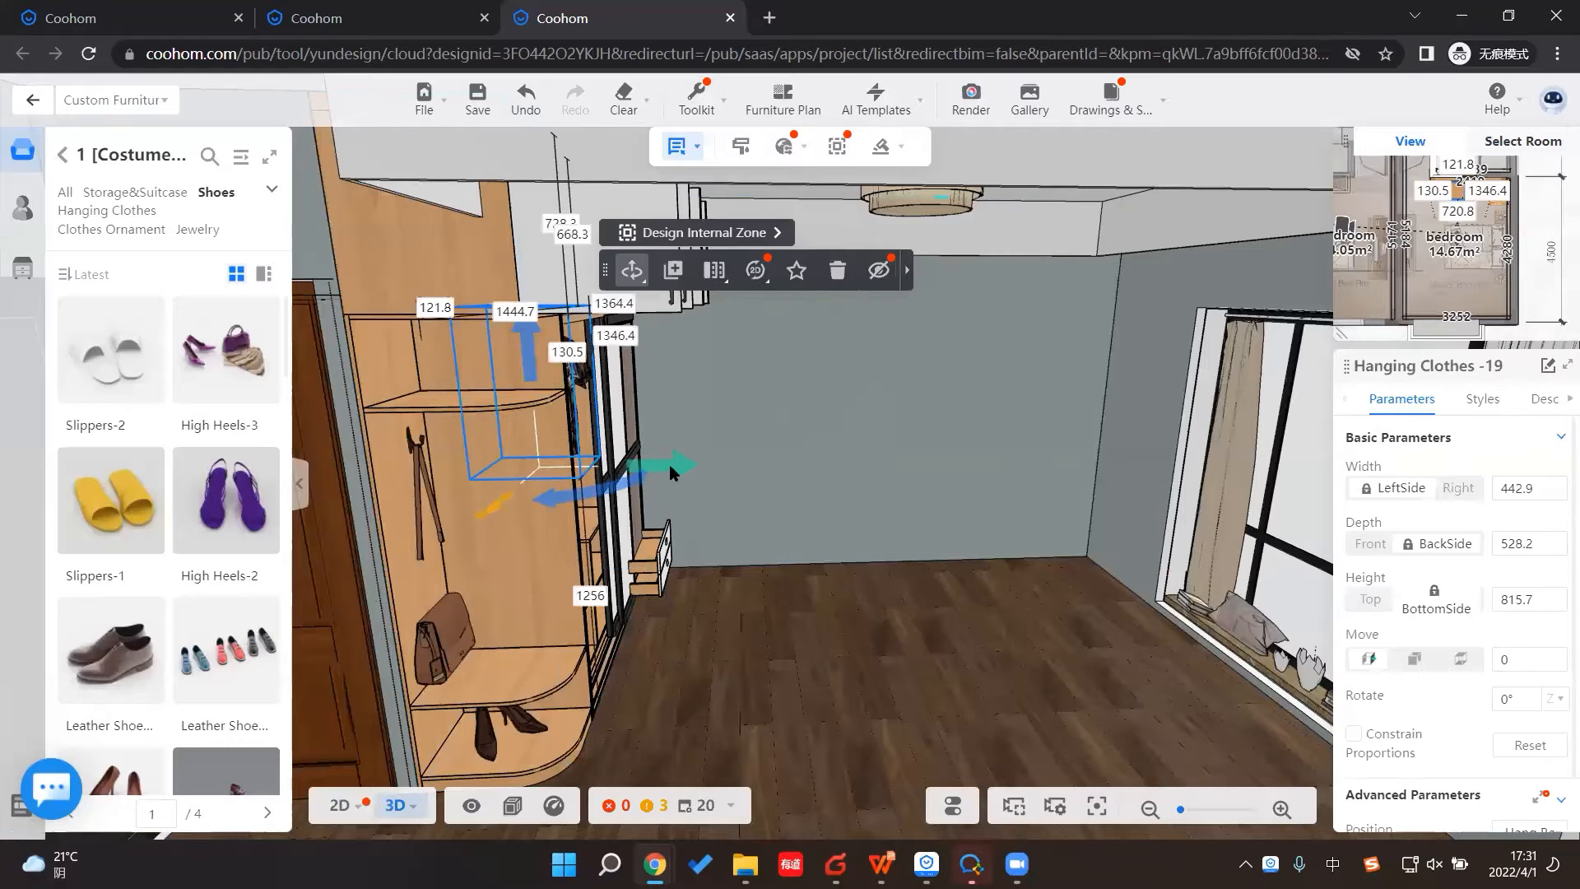
{"action": "left_click_drag", "start_coordinate": [662, 469], "coordinate": [625, 467]}
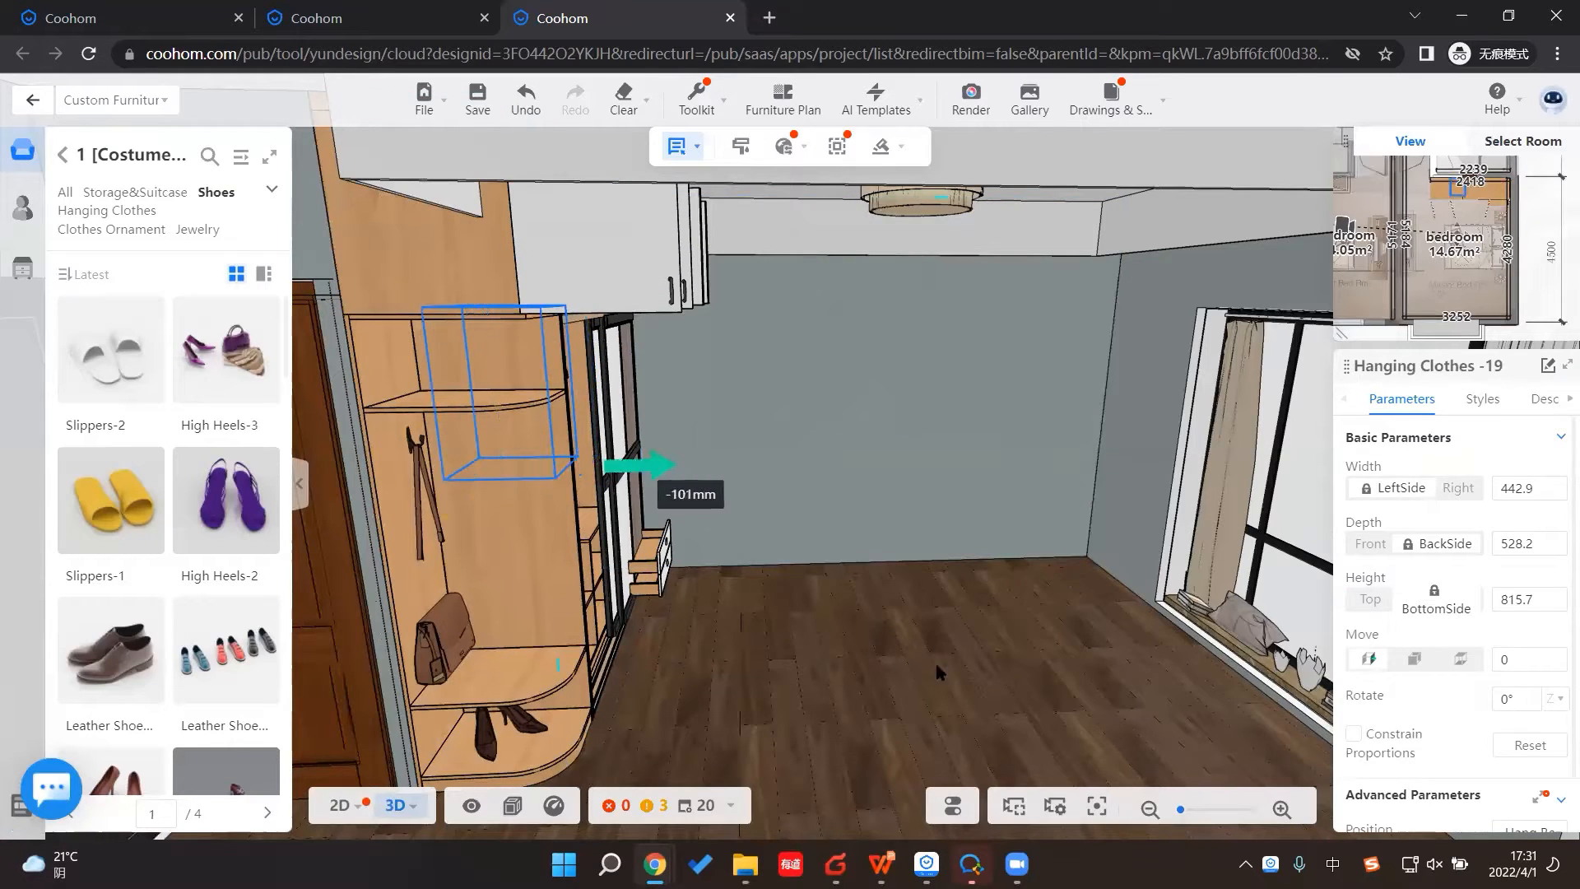
{"action": "left_click", "coordinate": [913, 642]}
{"action": "mouse_move", "coordinate": [847, 716]}
{"action": "left_mouse_down"}
{"action": "mouse_move", "coordinate": [738, 716]}
{"action": "mouse_move", "coordinate": [744, 649]}
{"action": "mouse_move", "coordinate": [757, 642]}
{"action": "mouse_move", "coordinate": [862, 729]}
{"action": "left_mouse_up"}
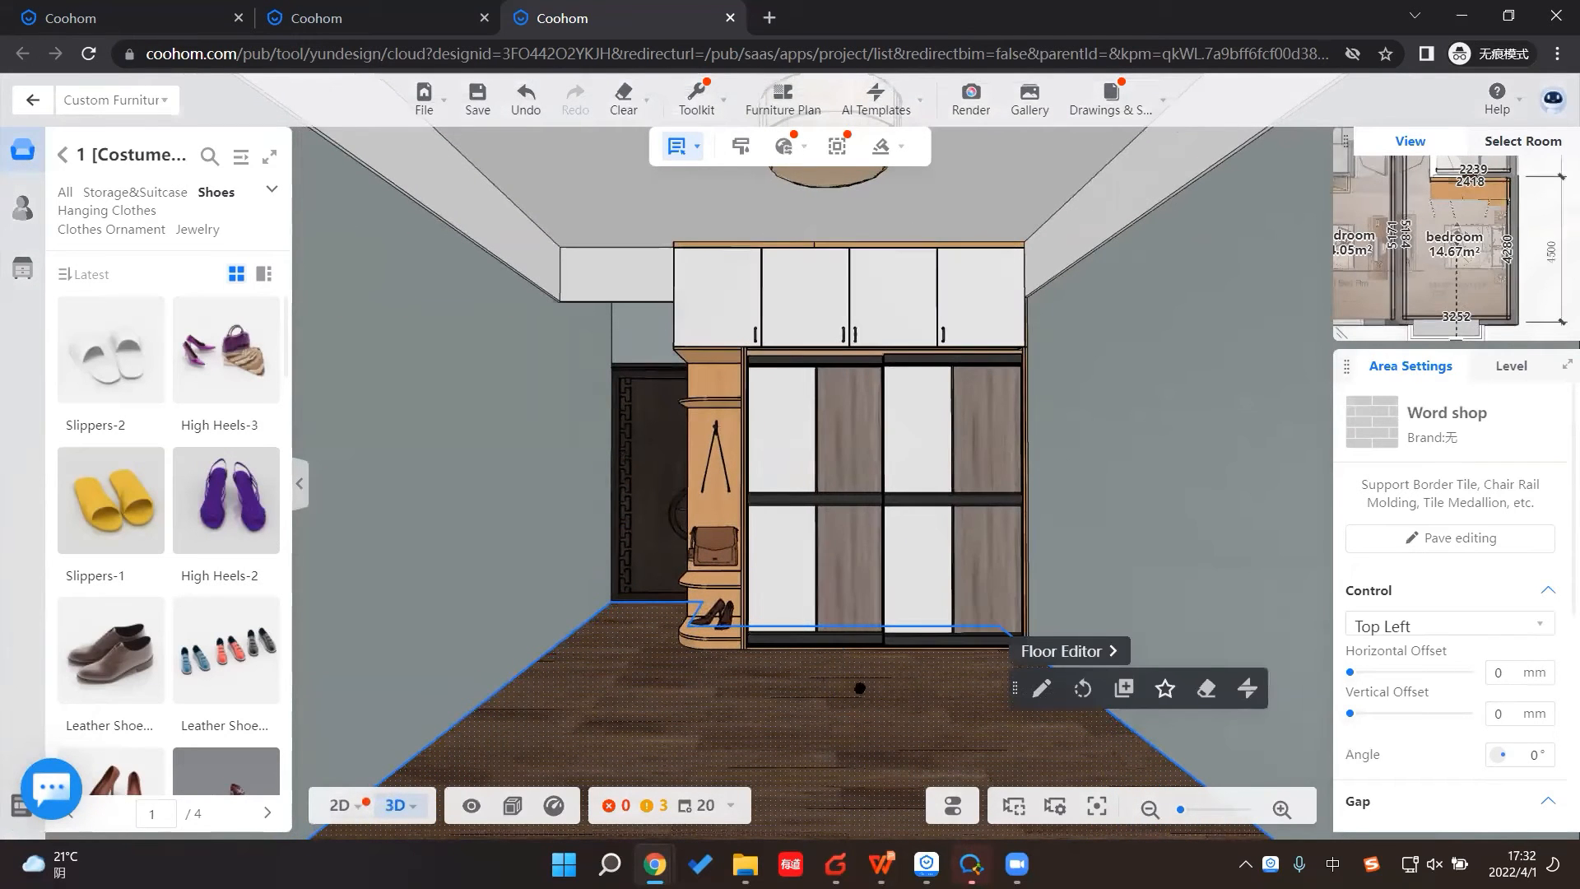
{"action": "scroll", "coordinate": [864, 705], "scroll_direction": "up", "scroll_amount": 1}
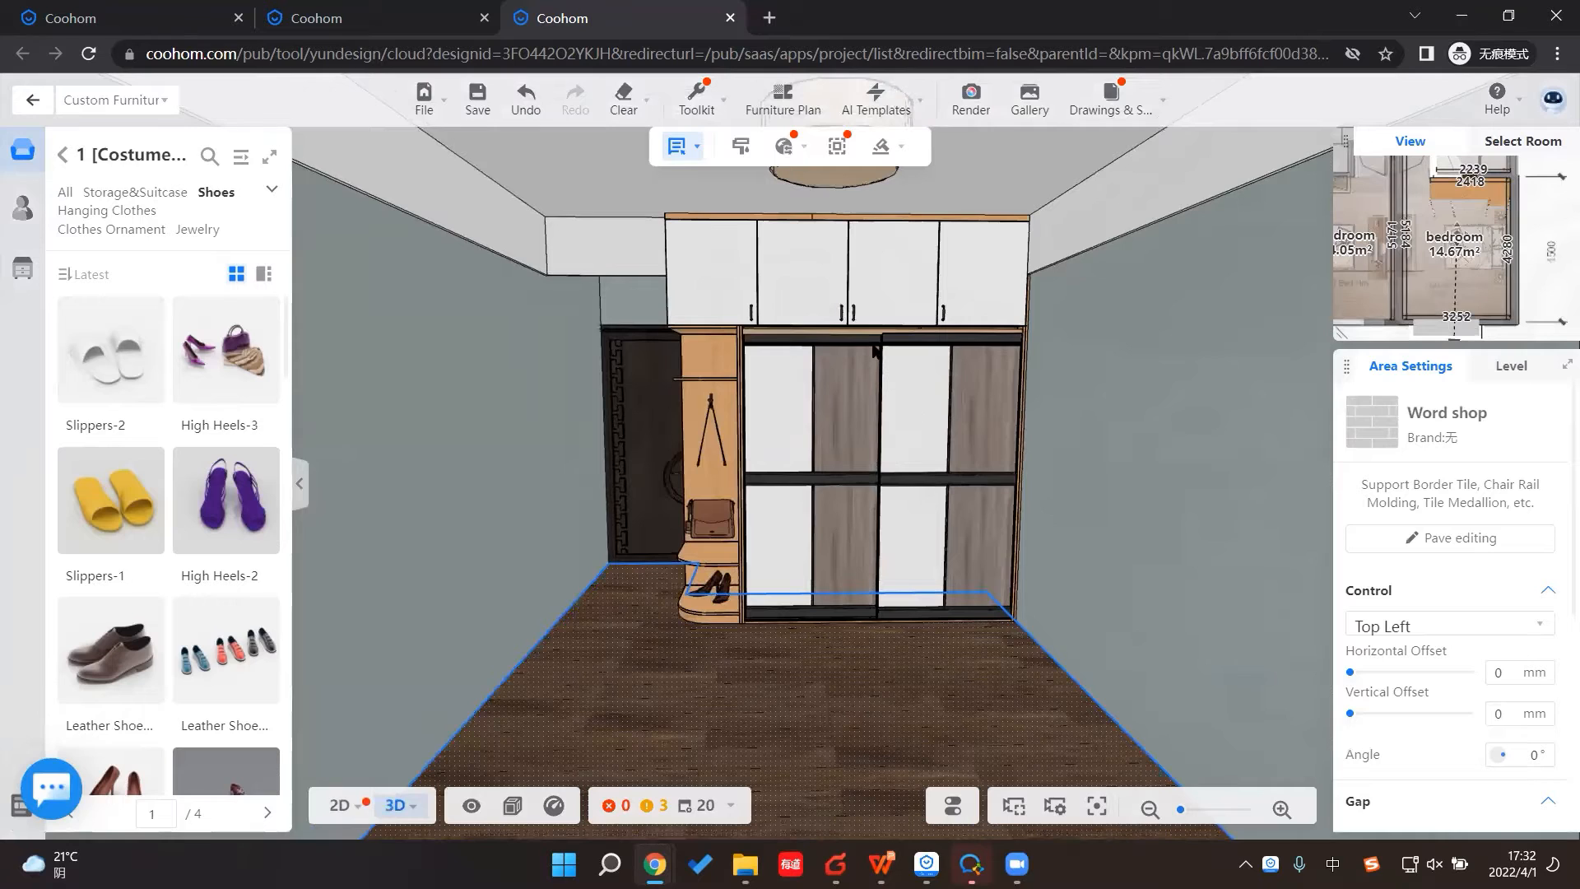
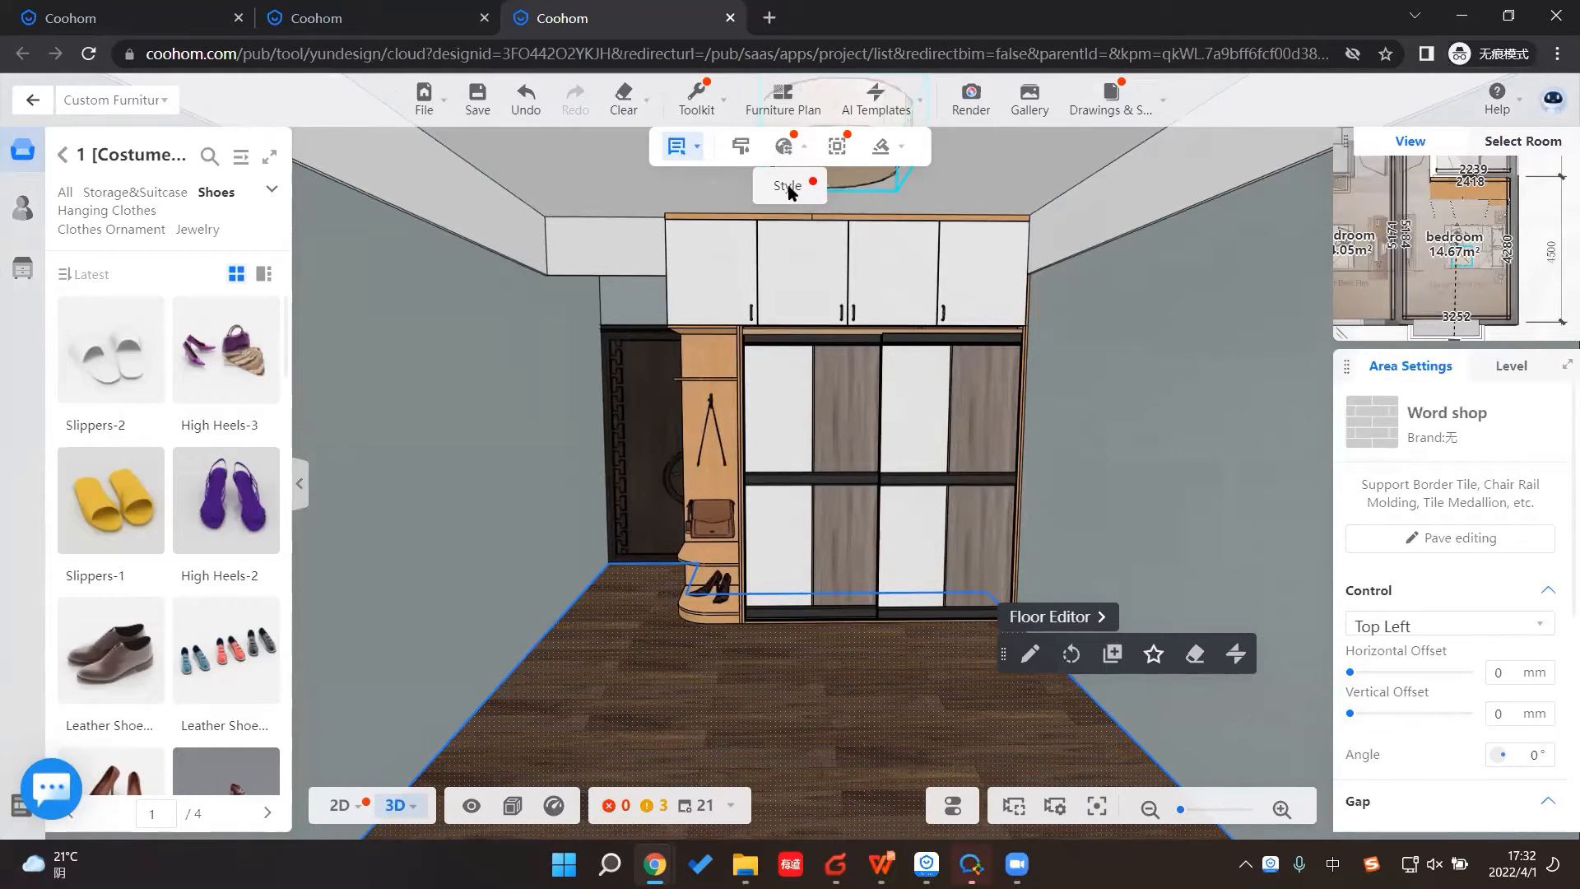
Step: Start batch editing the styles of all custom furniture models in the current room
{"action": "left_click", "coordinate": [788, 186]}
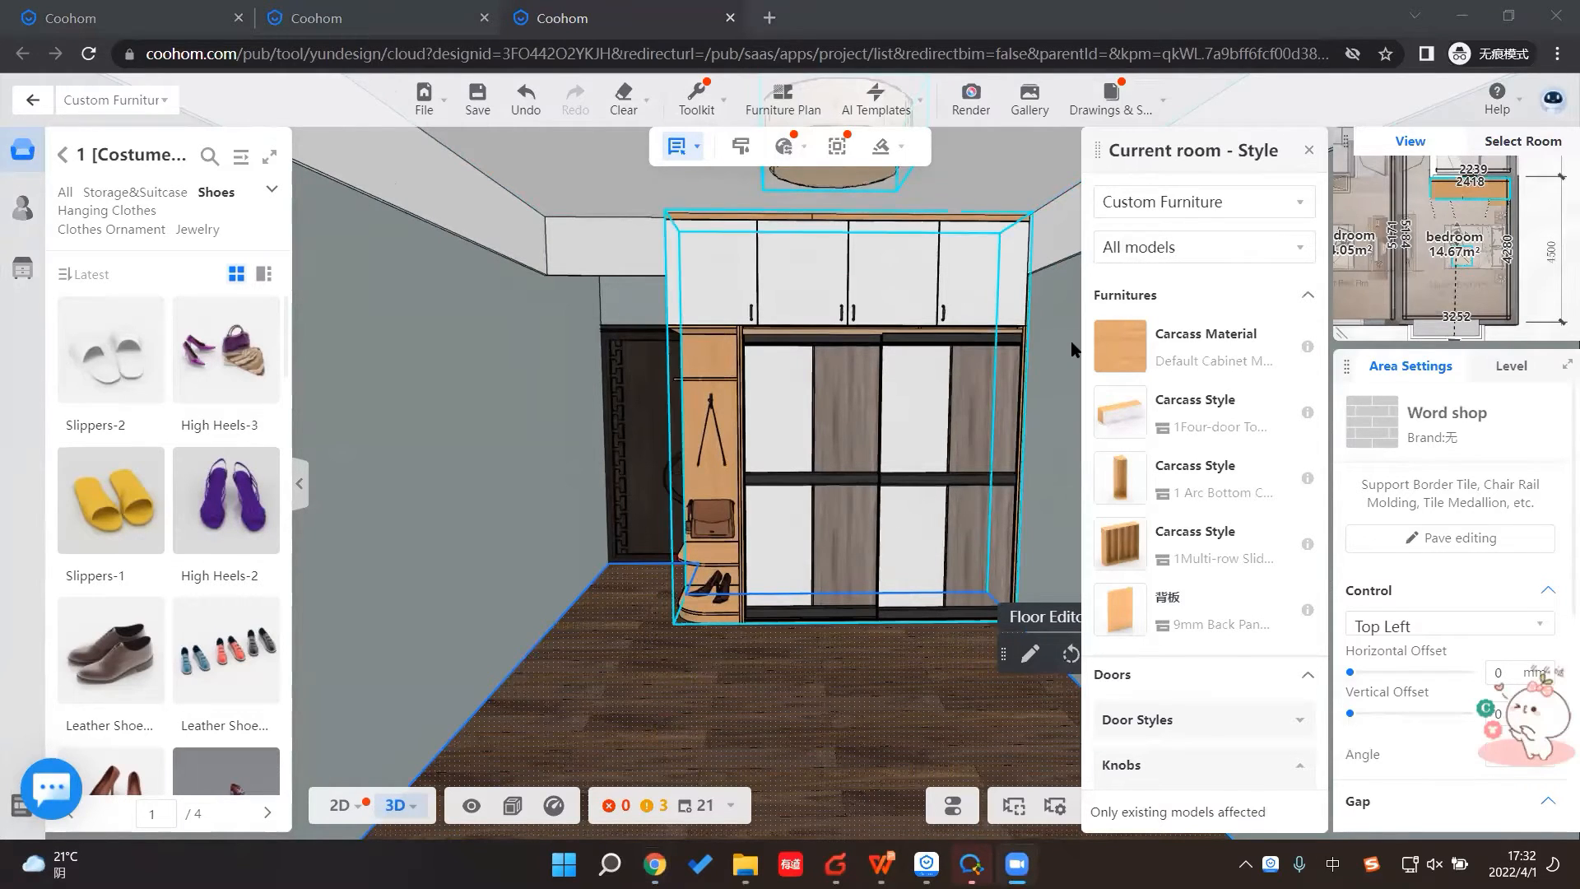
{"action": "left_click", "coordinate": [952, 470]}
{"action": "left_click", "coordinate": [953, 517]}
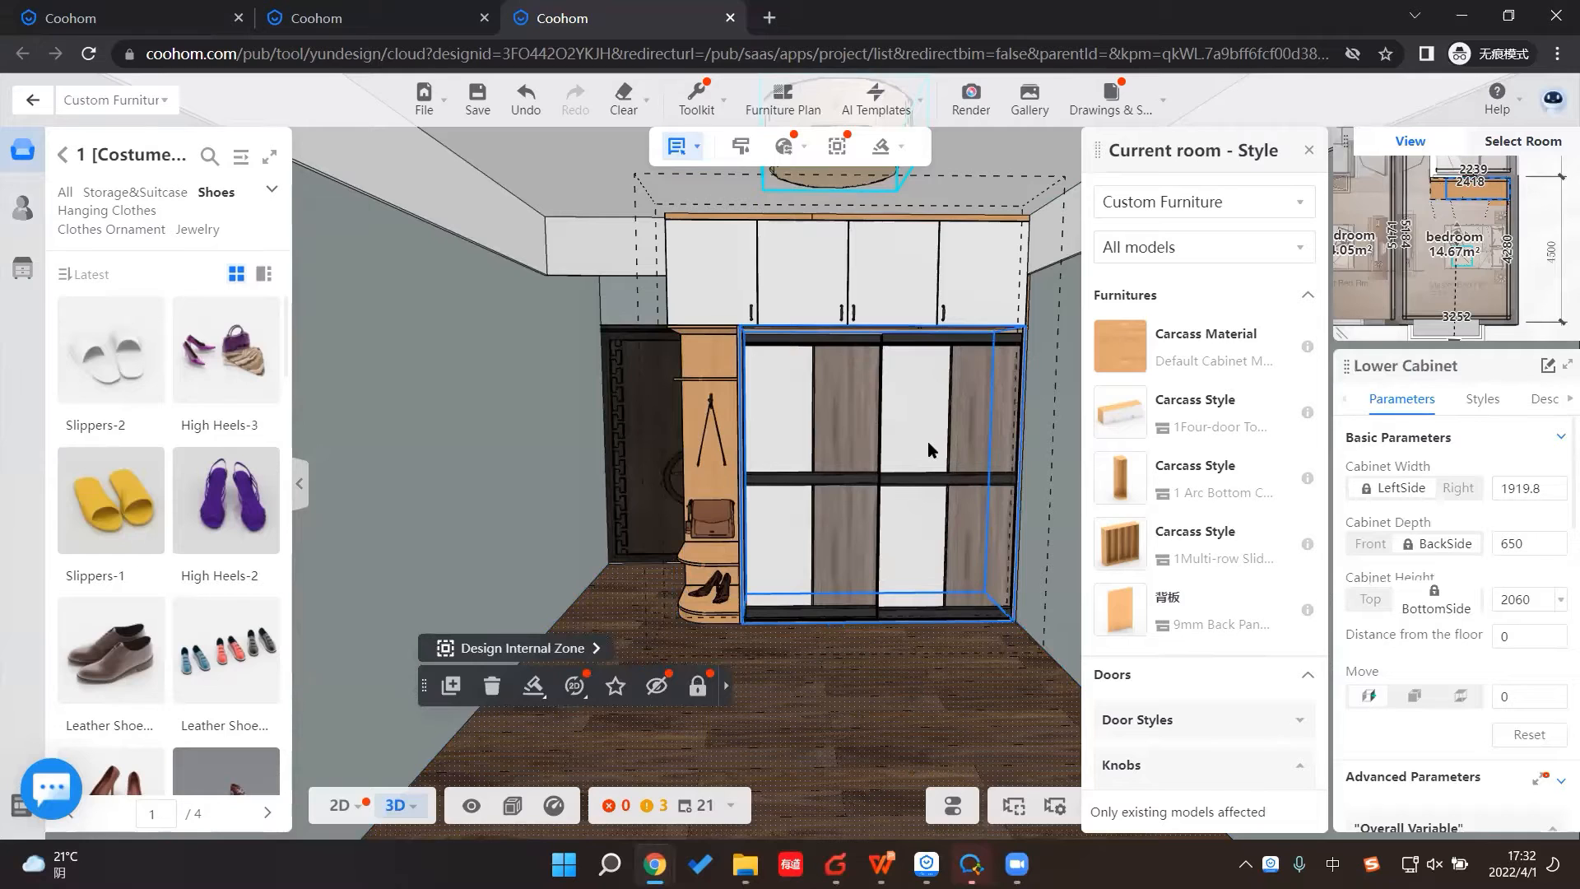
{"action": "left_click", "coordinate": [893, 700]}
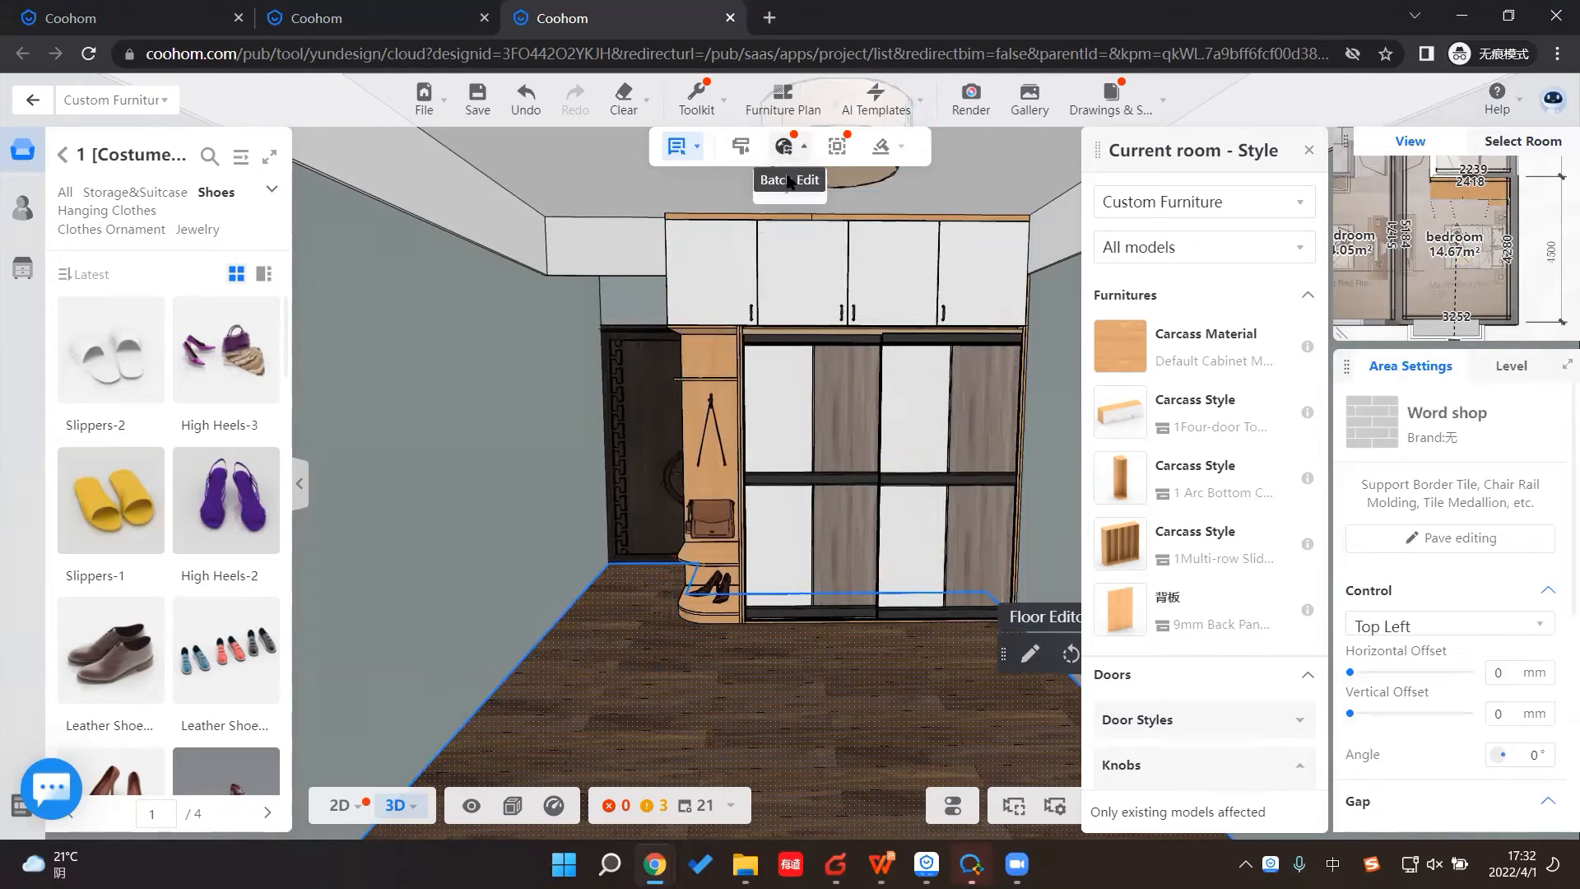
{"action": "mouse_move", "coordinate": [792, 200]}
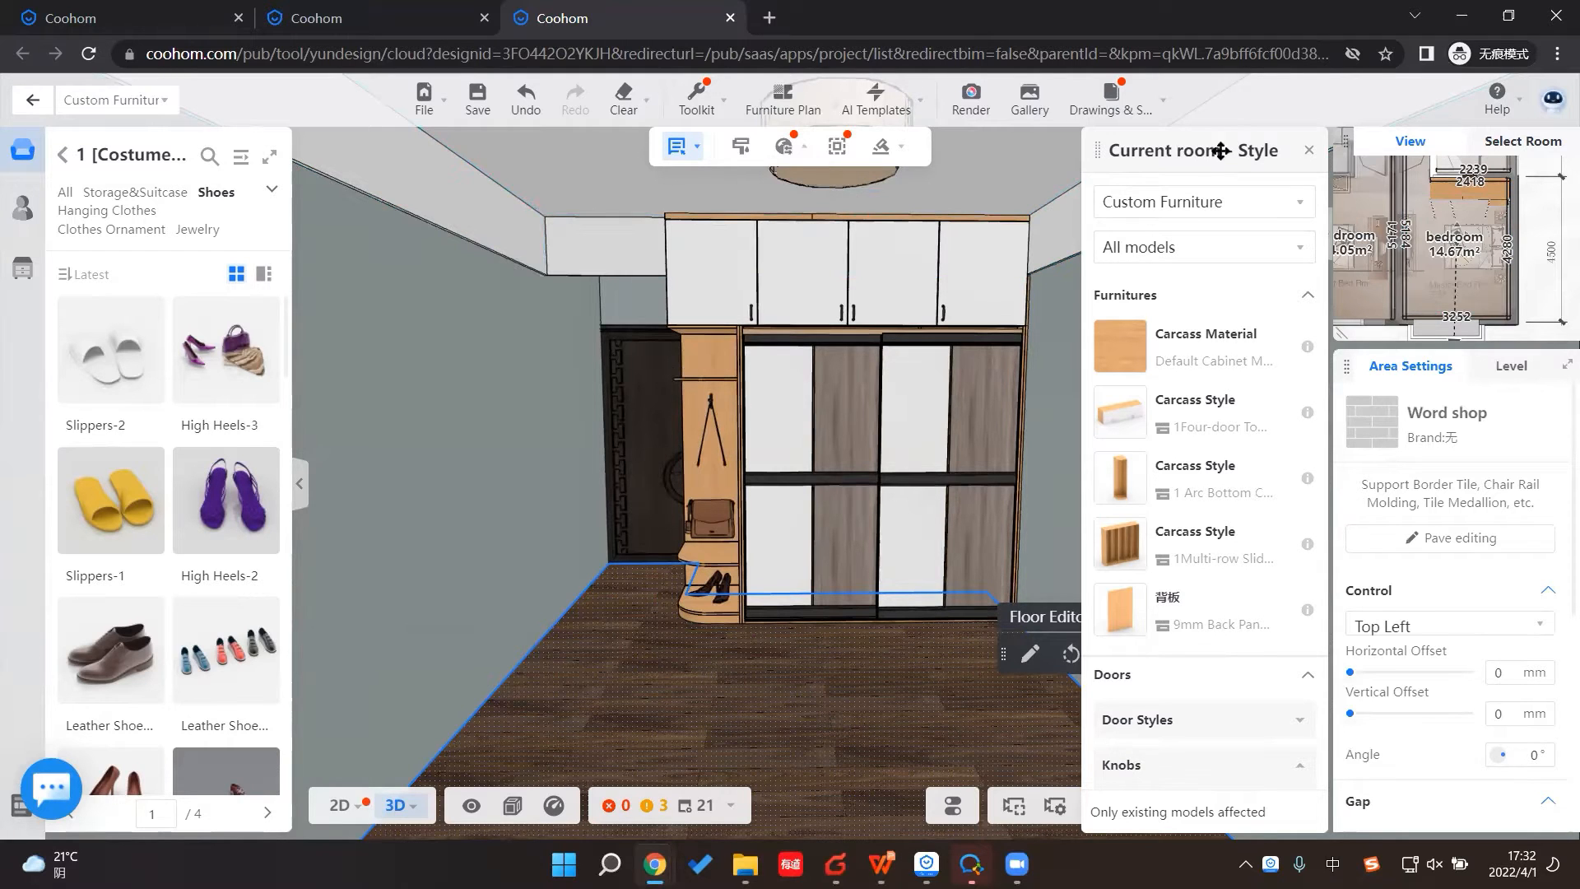
Step: Review the Furnitures, Doors and Drawers style groups available for the room's custom furniture and collapse them
{"action": "scroll", "coordinate": [1227, 332], "scroll_direction": "down", "scroll_amount": 5}
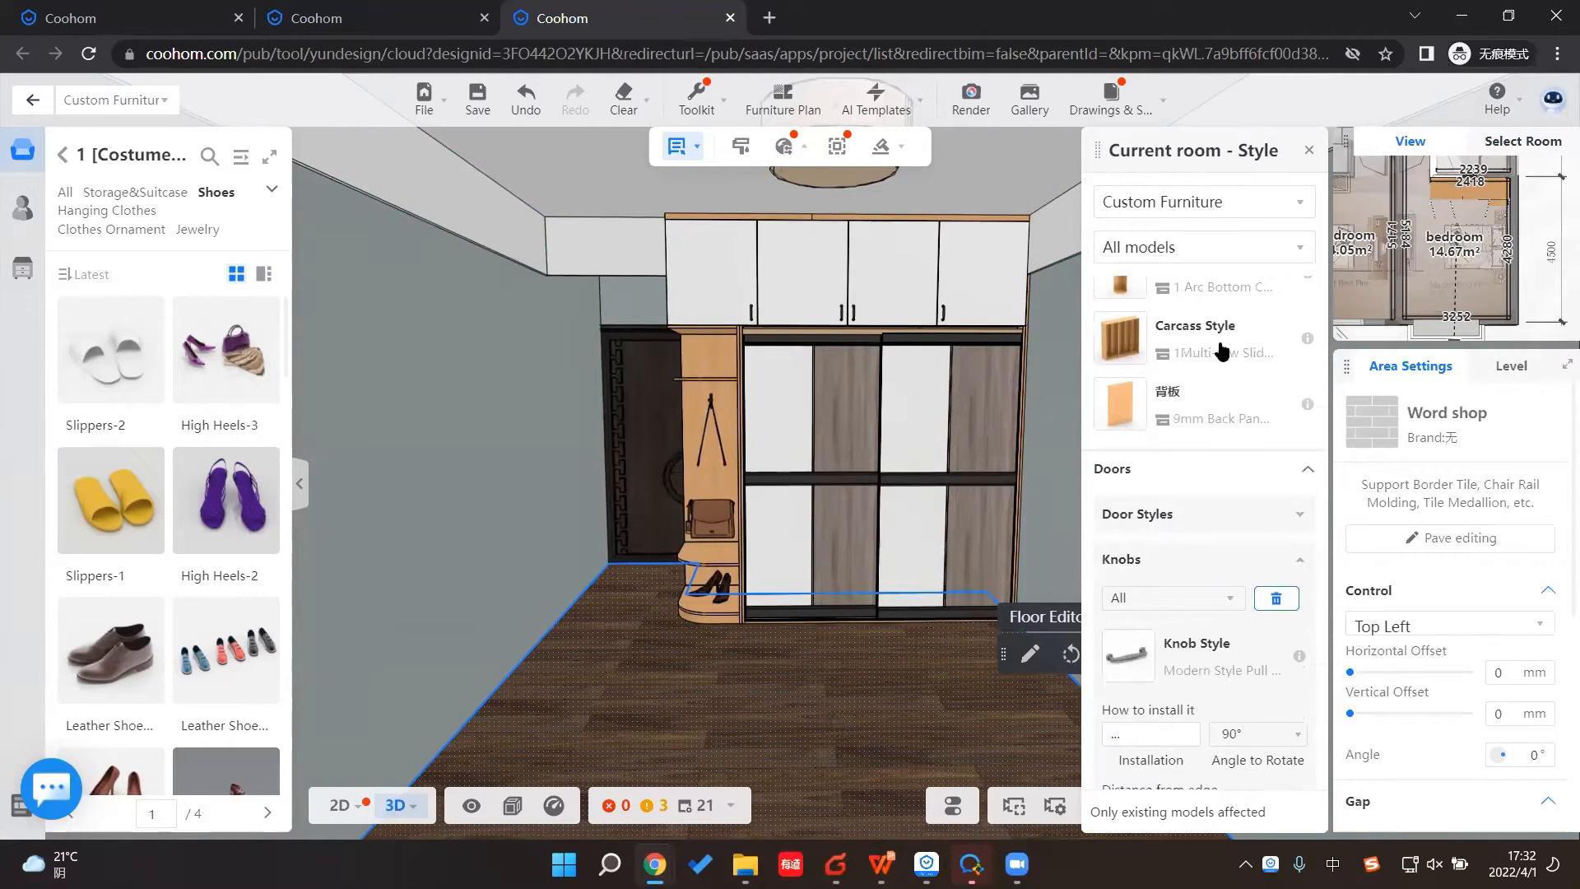
{"action": "scroll", "coordinate": [1222, 321], "scroll_direction": "up", "scroll_amount": 5}
{"action": "left_click", "coordinate": [1302, 298]}
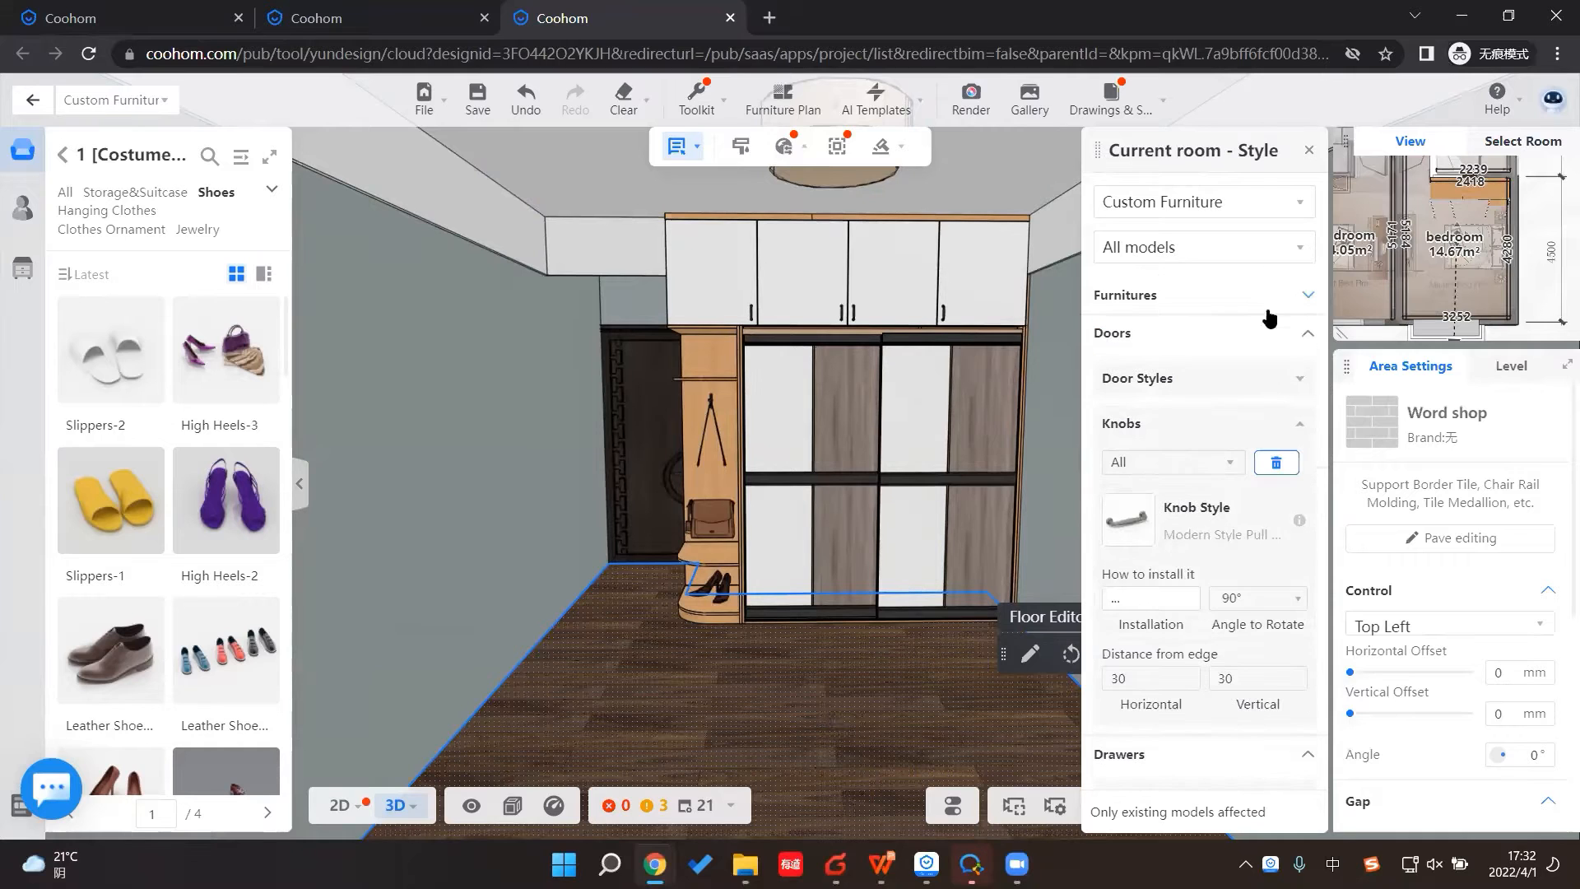
{"action": "left_click", "coordinate": [1144, 330]}
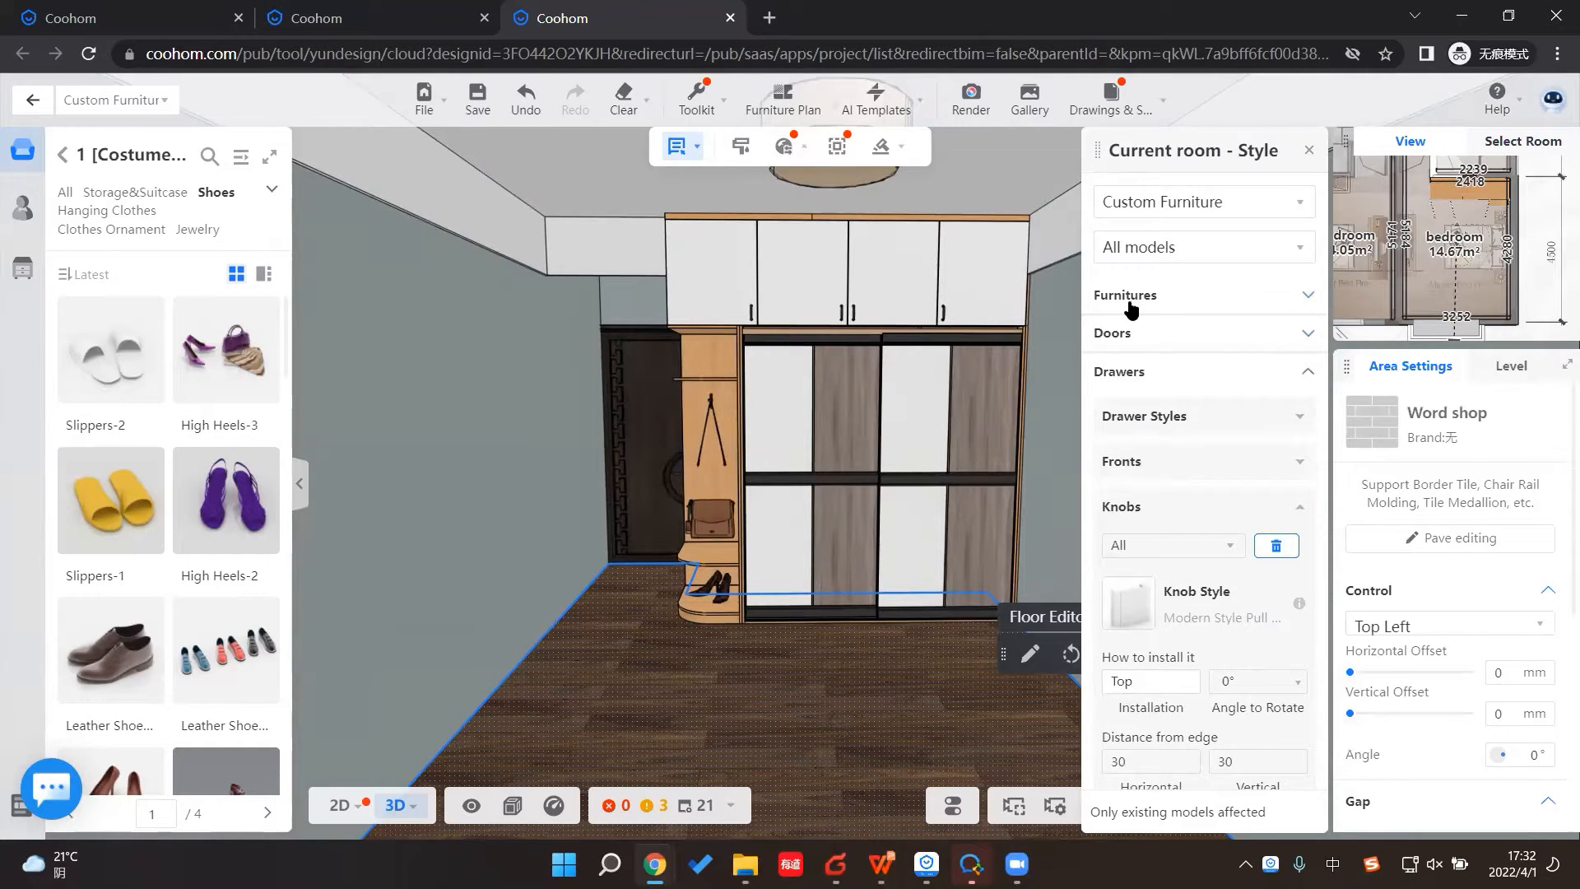
{"action": "left_click", "coordinate": [1125, 297]}
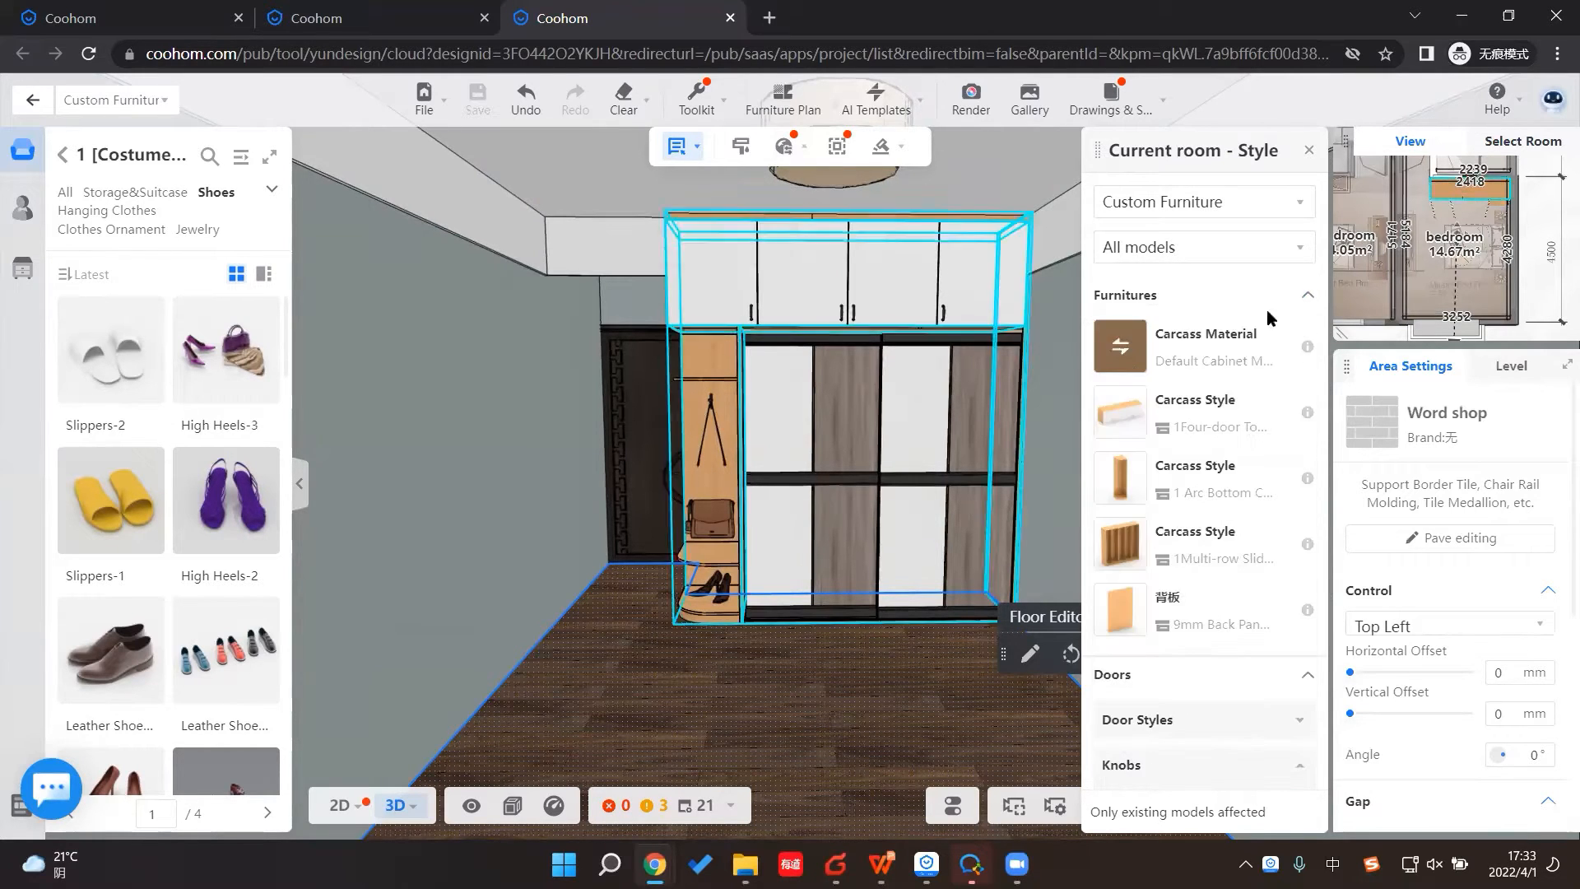
{"action": "left_click", "coordinate": [1309, 297]}
{"action": "left_click", "coordinate": [1311, 342]}
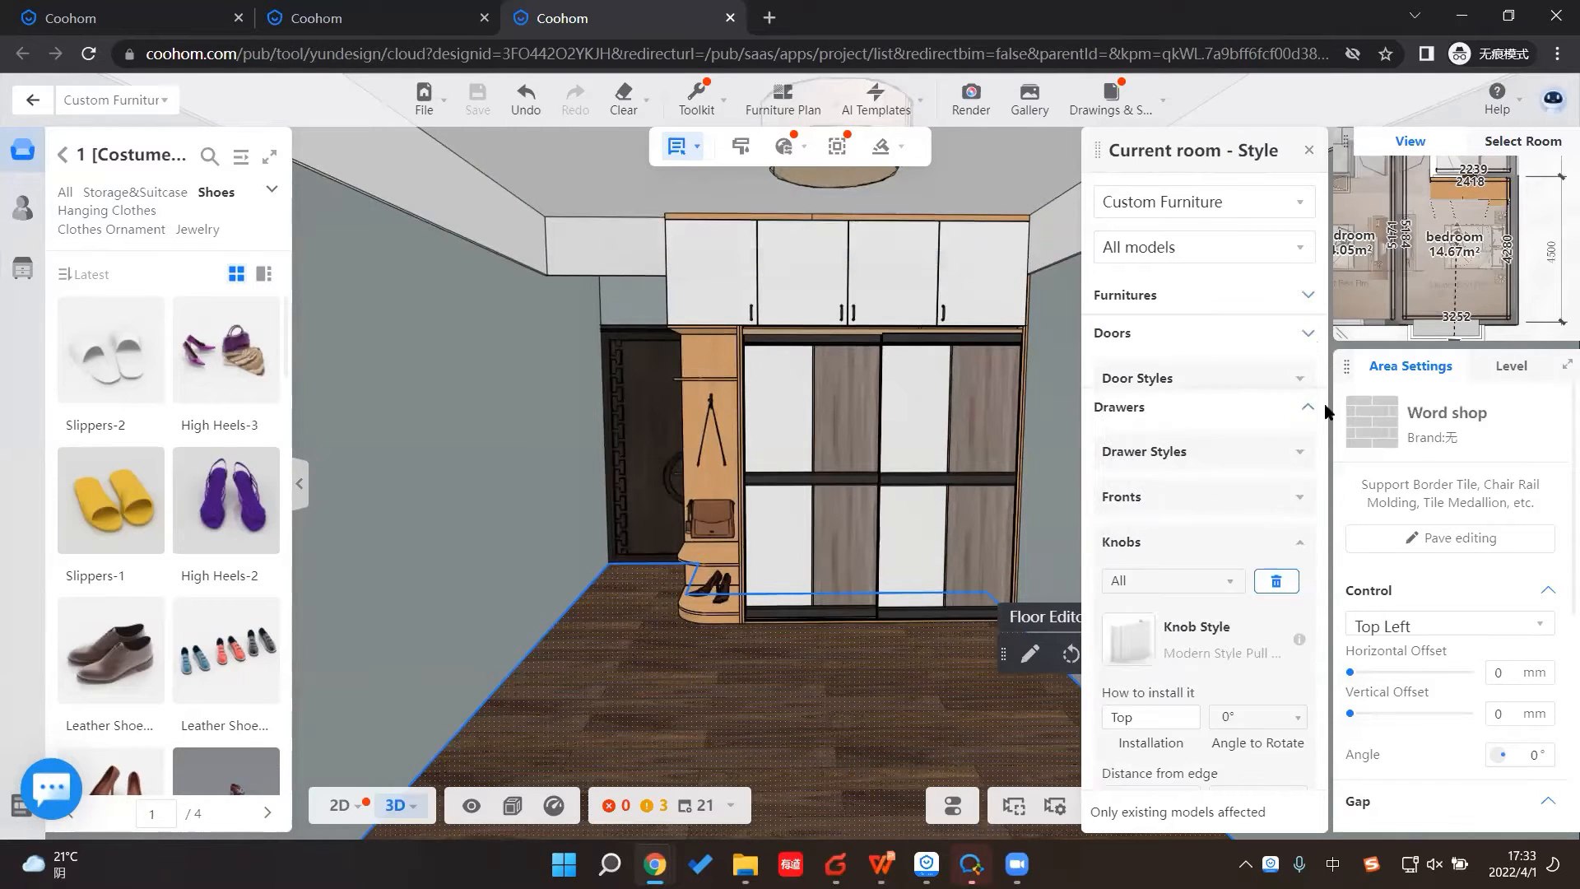
{"action": "left_click", "coordinate": [1308, 372]}
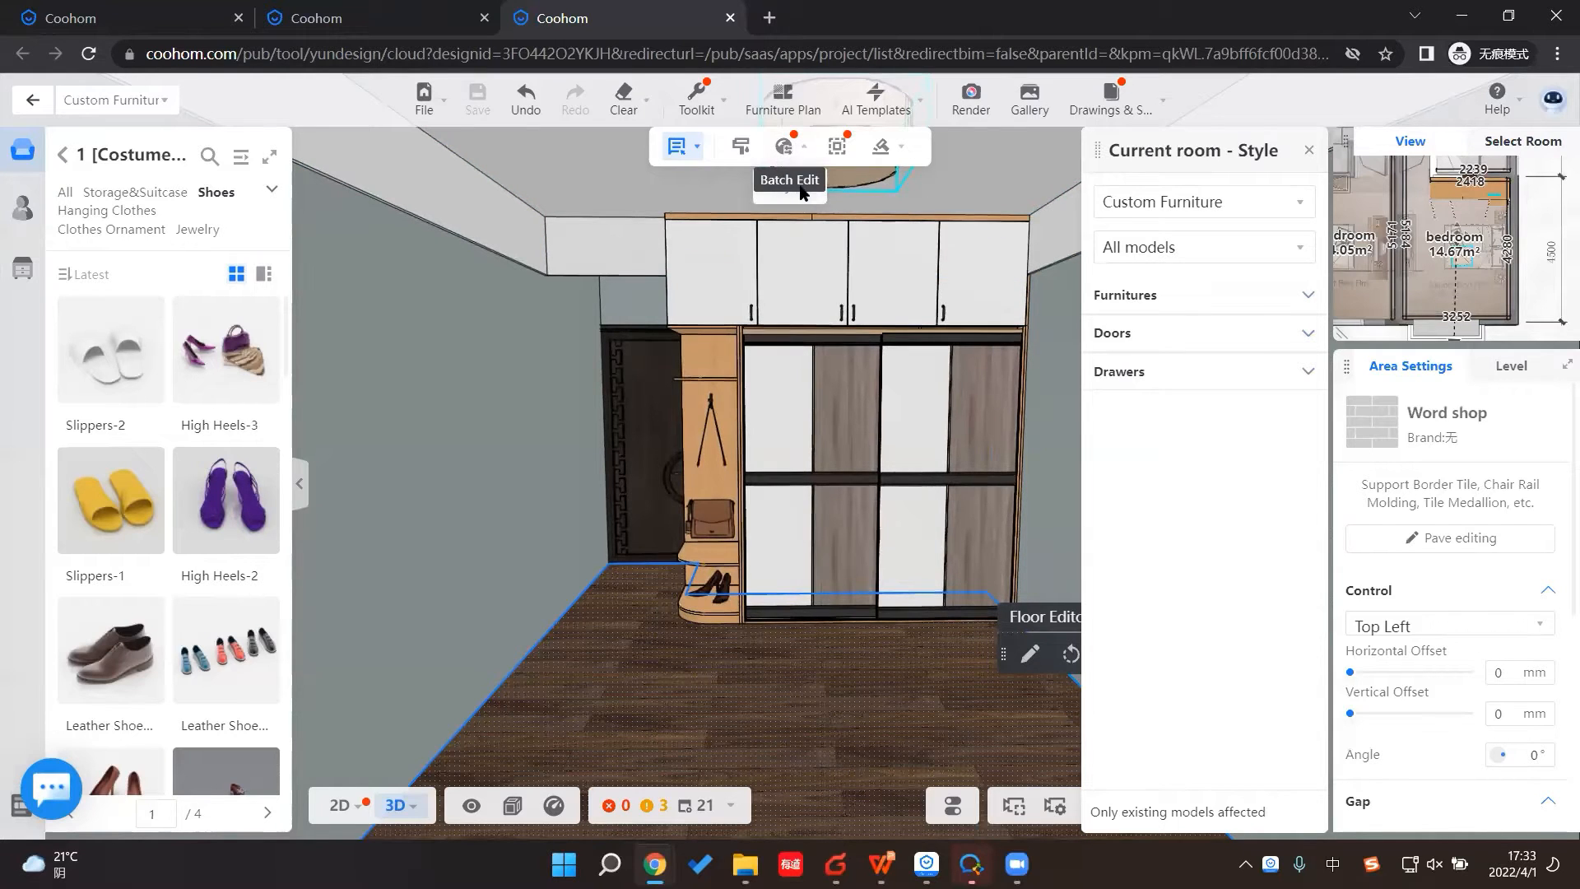
Step: Choose a replacement for the furniture's carcass material and filter the public catalog to Selected Panel, Veneer Sheet, Embossed Matte
{"action": "left_click", "coordinate": [1224, 297]}
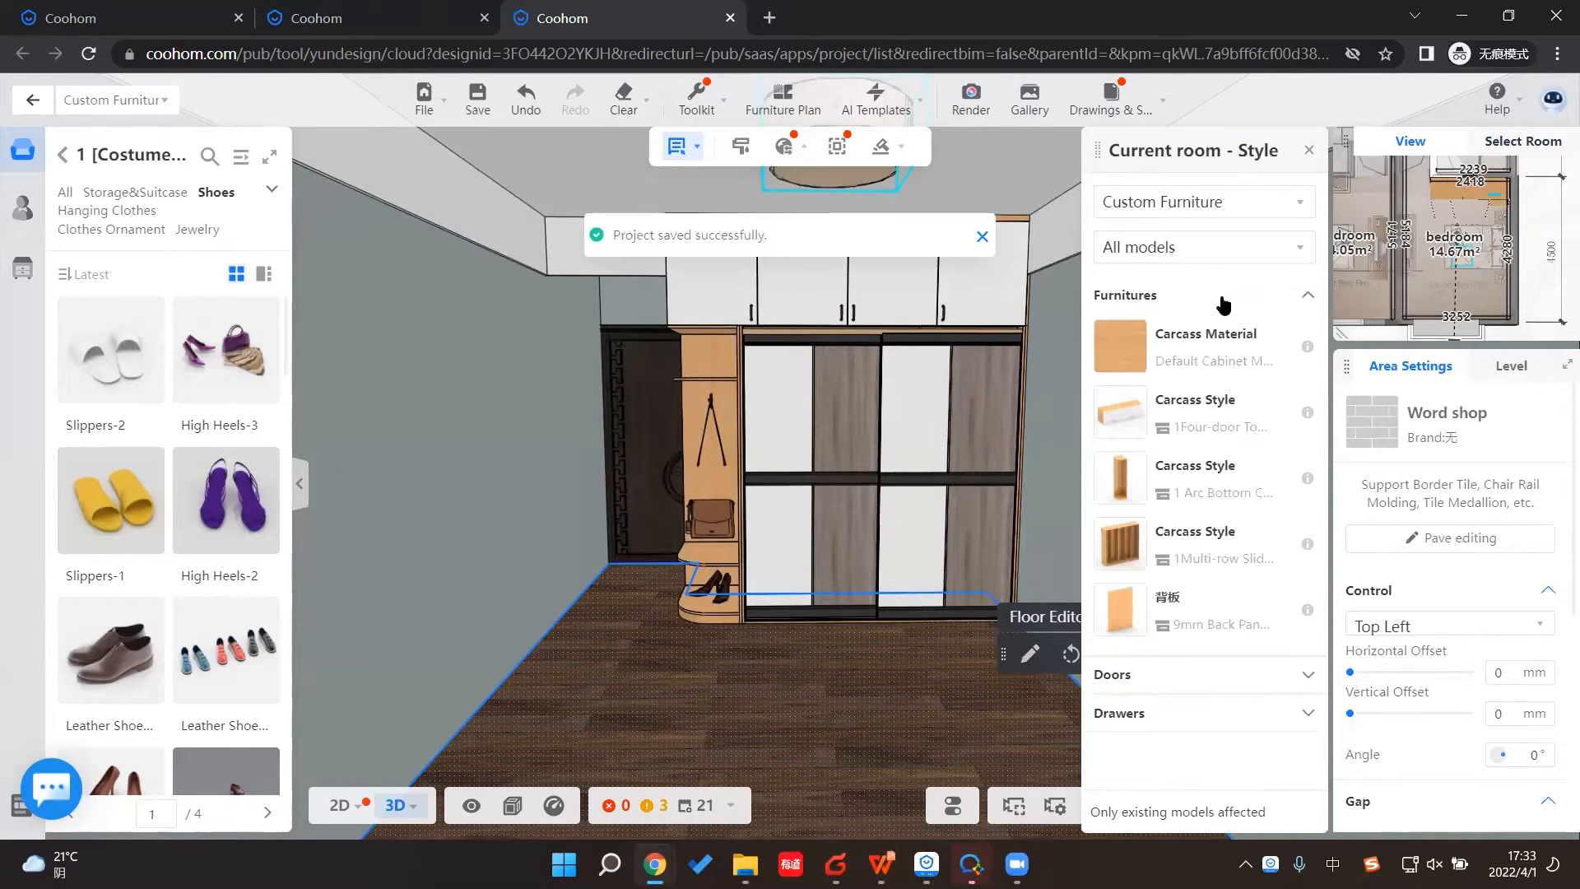
{"action": "left_click", "coordinate": [1126, 349]}
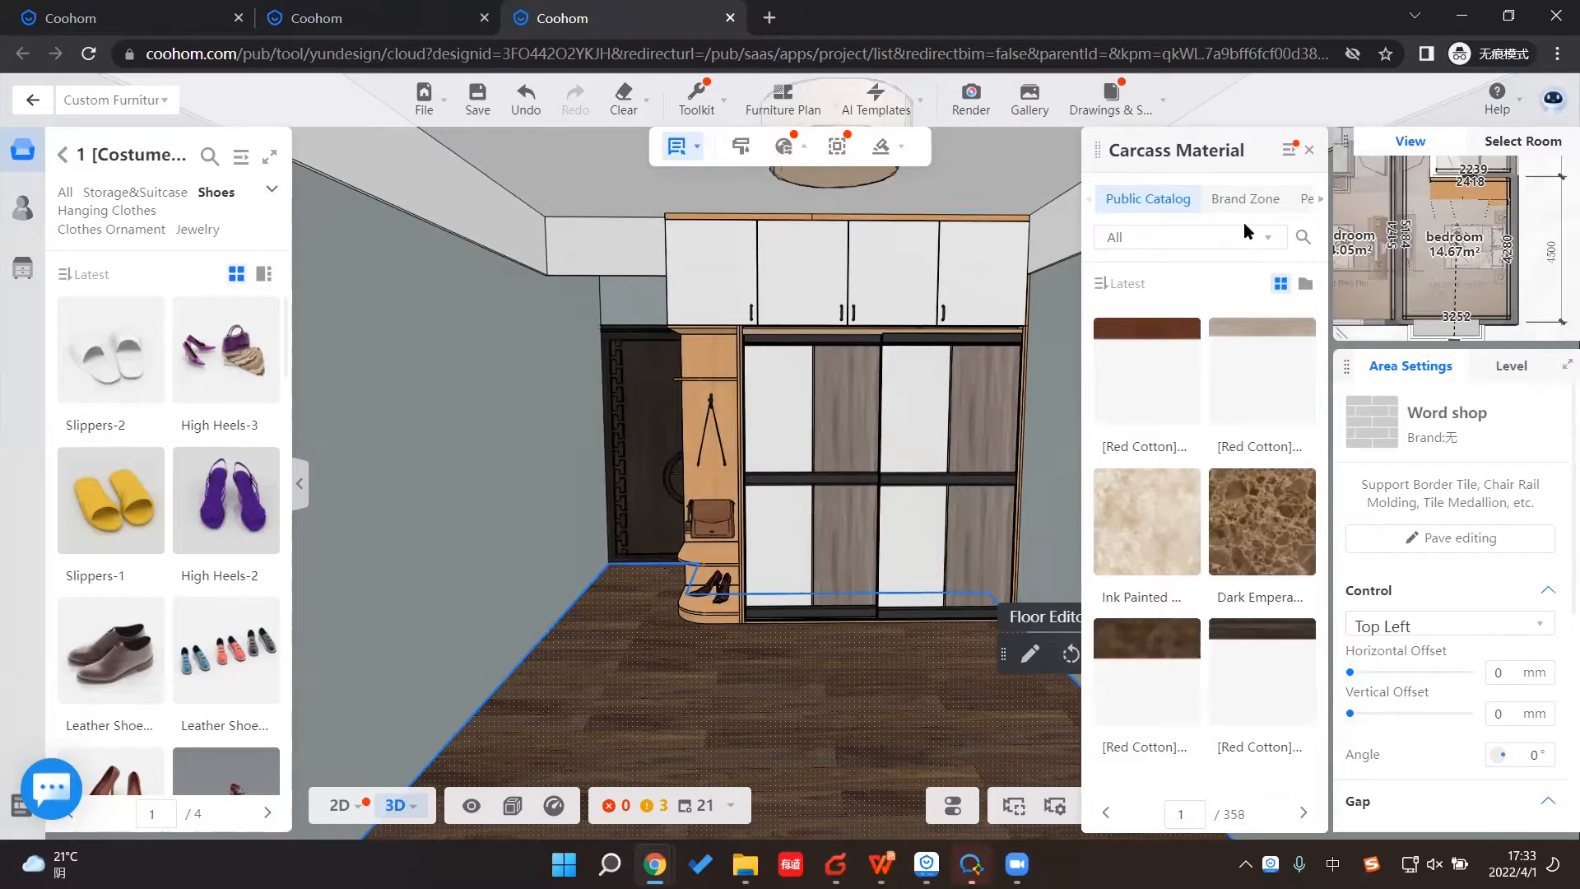
{"action": "left_click", "coordinate": [1179, 237]}
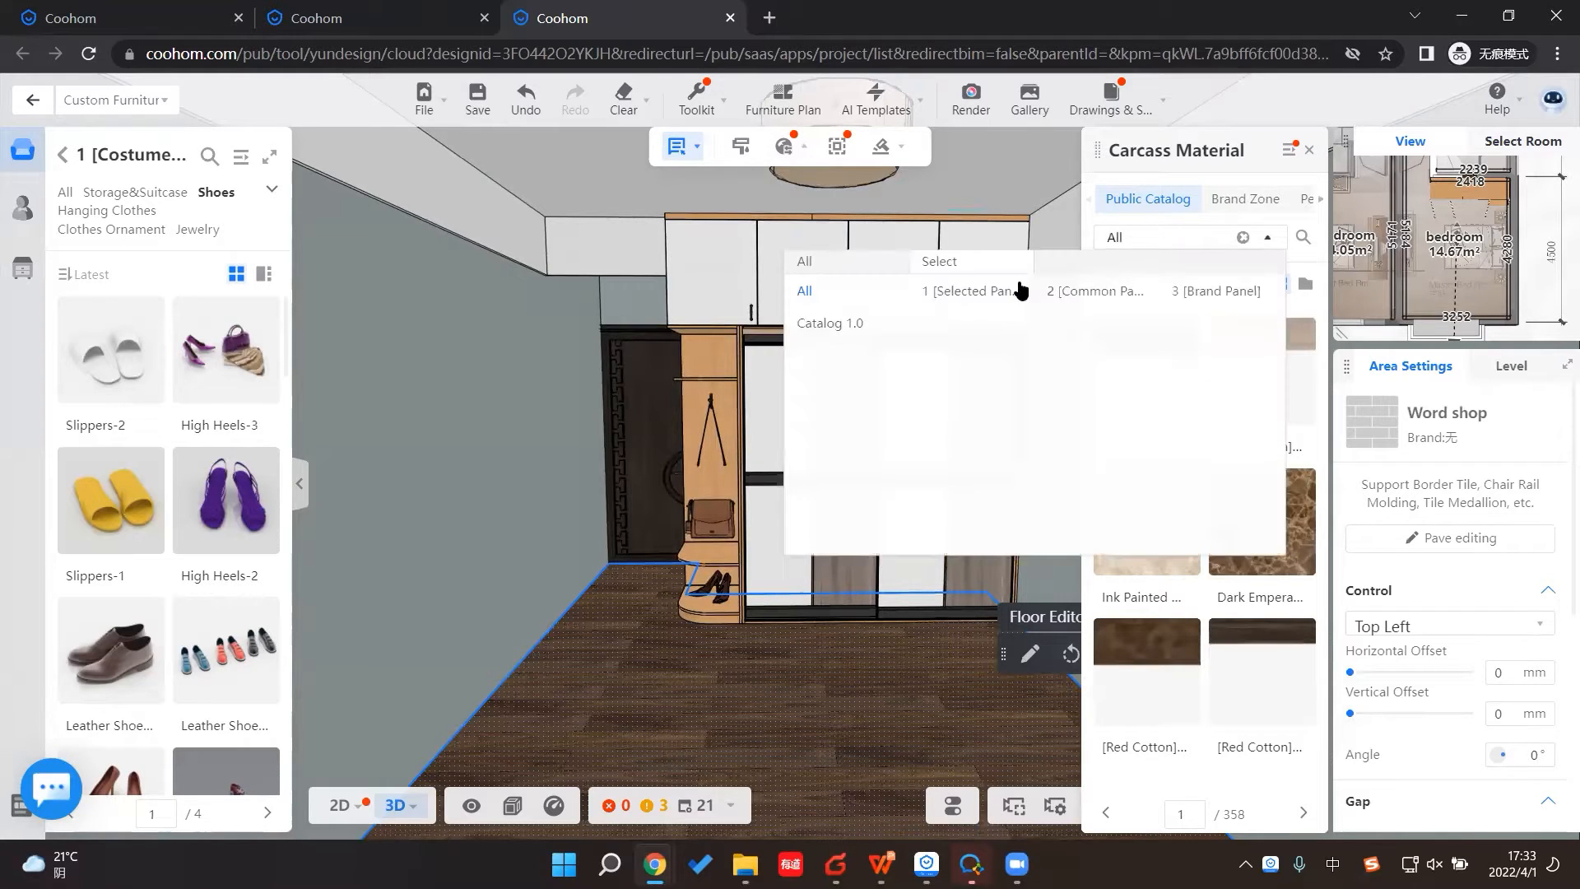
{"action": "left_click", "coordinate": [993, 298]}
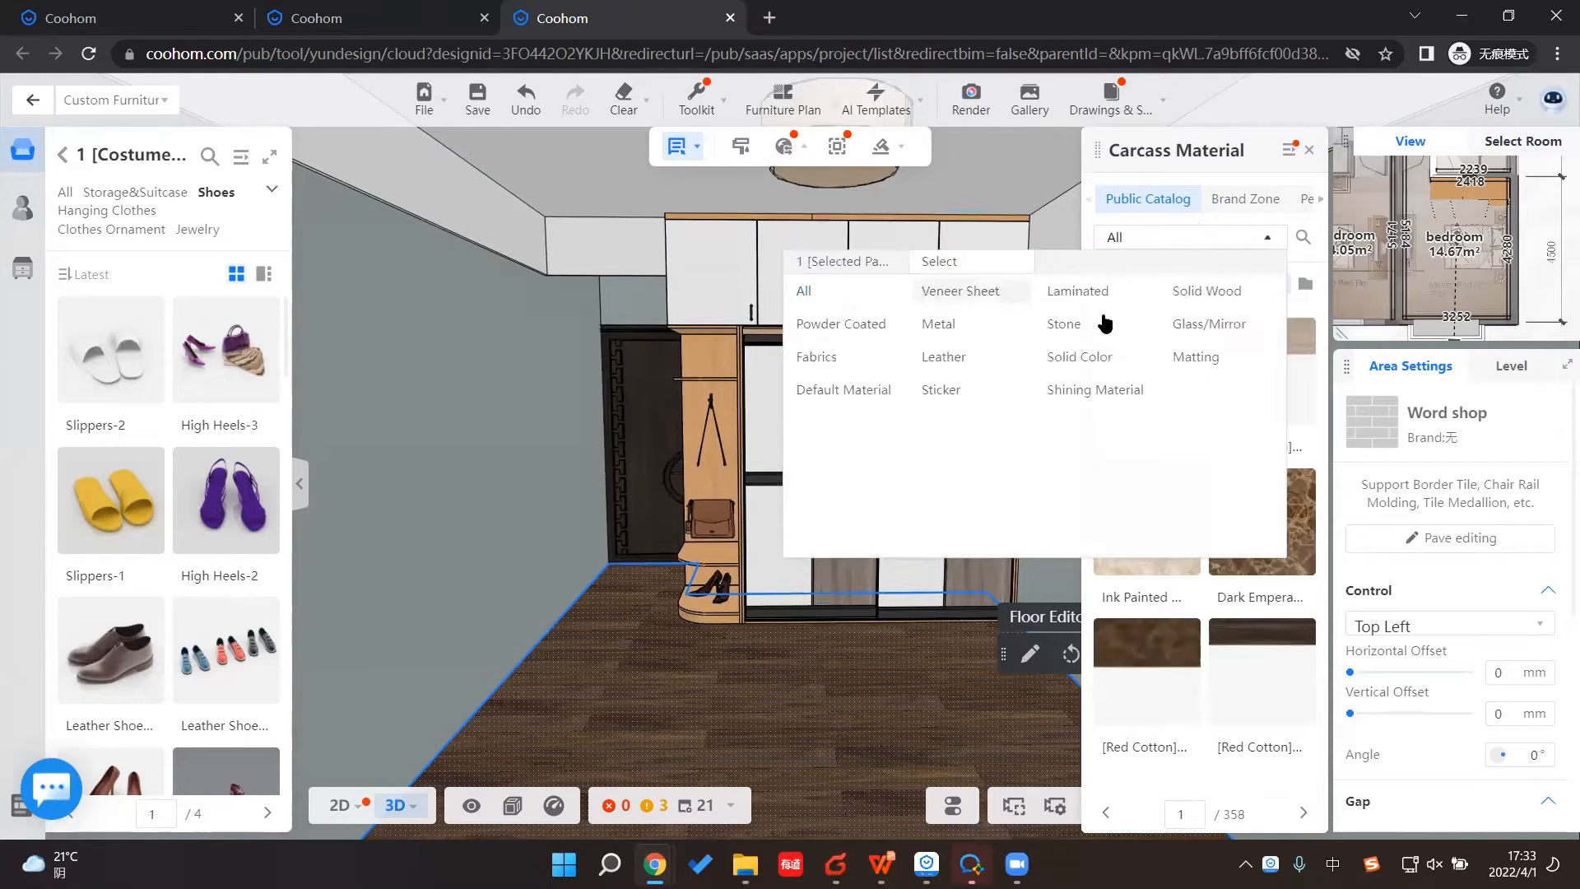
{"action": "left_click", "coordinate": [954, 307]}
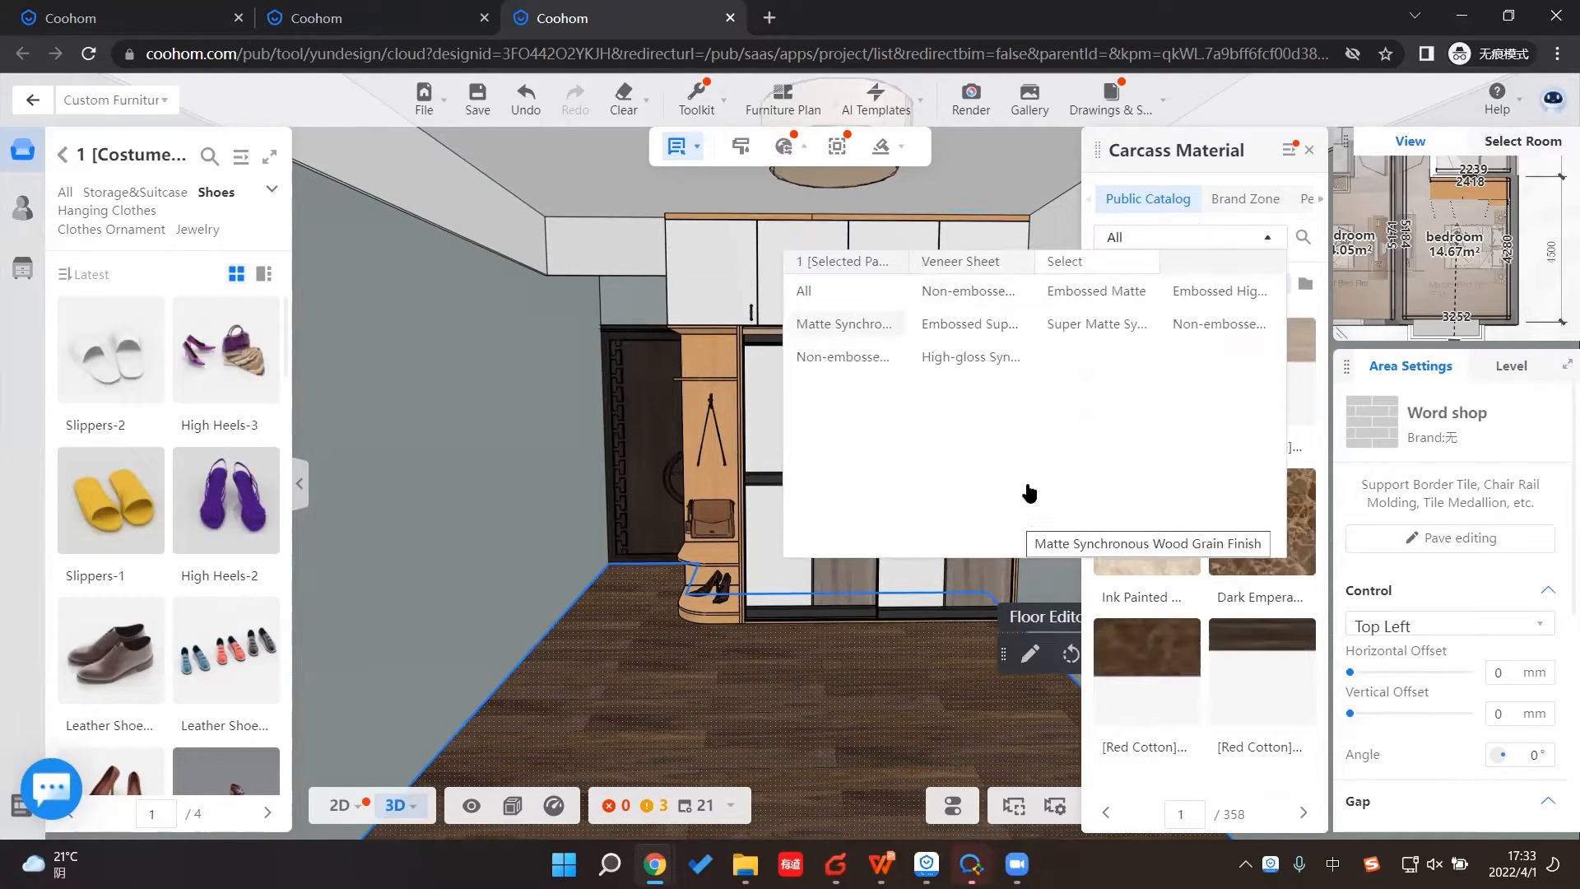
{"action": "left_click", "coordinate": [1083, 328]}
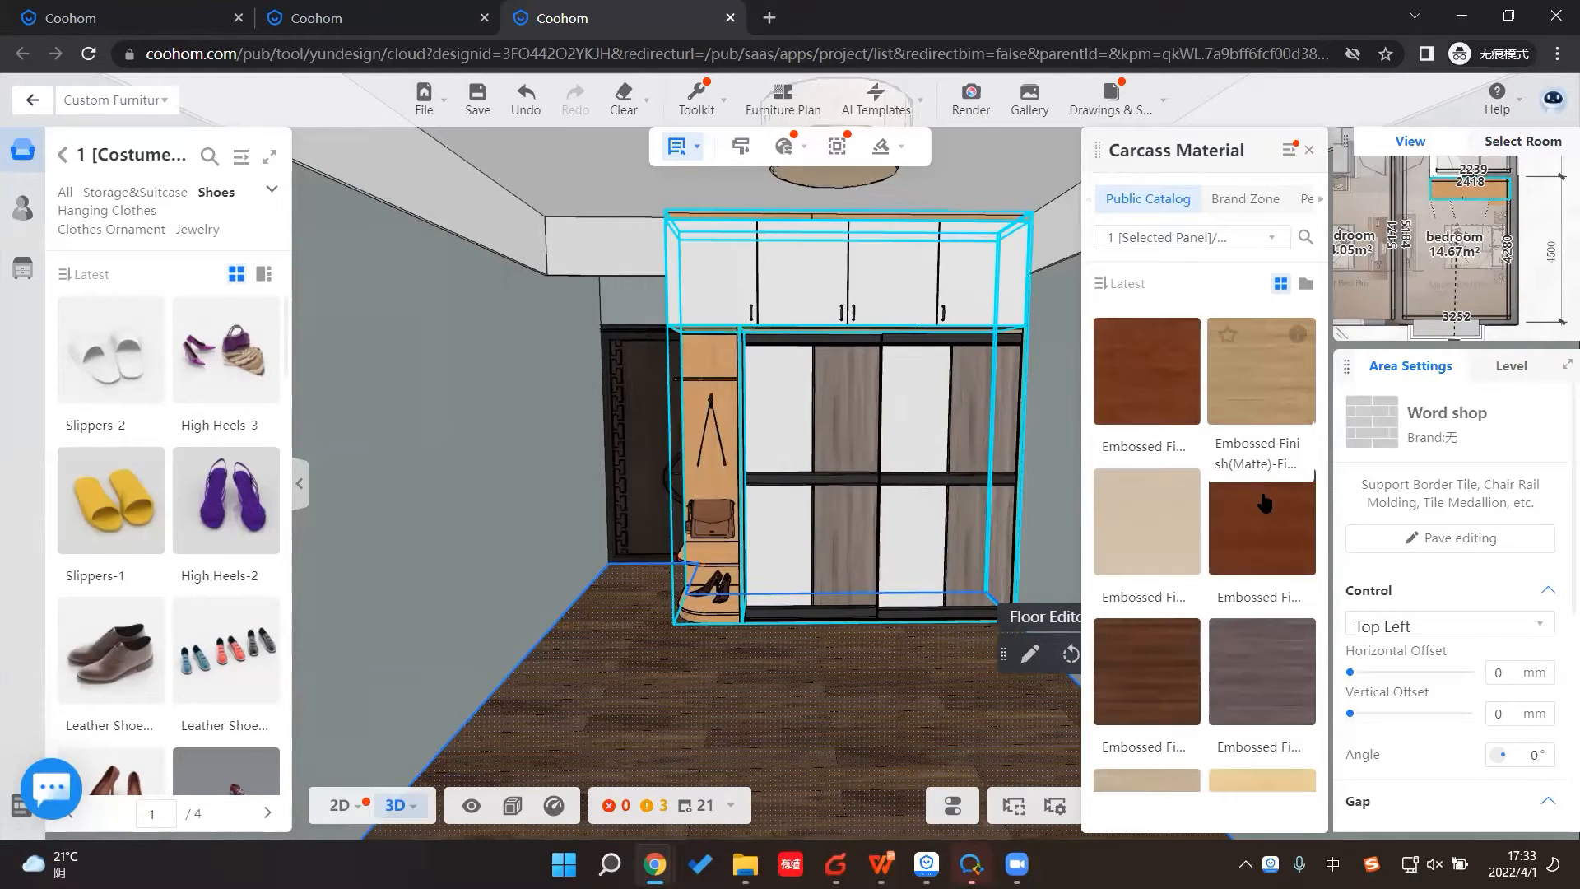
Step: Preview the matte embossed finishes and apply the light grey-brown wood grain to all wardrobe carcasses
{"action": "scroll", "coordinate": [1267, 518], "scroll_direction": "down", "scroll_amount": 1}
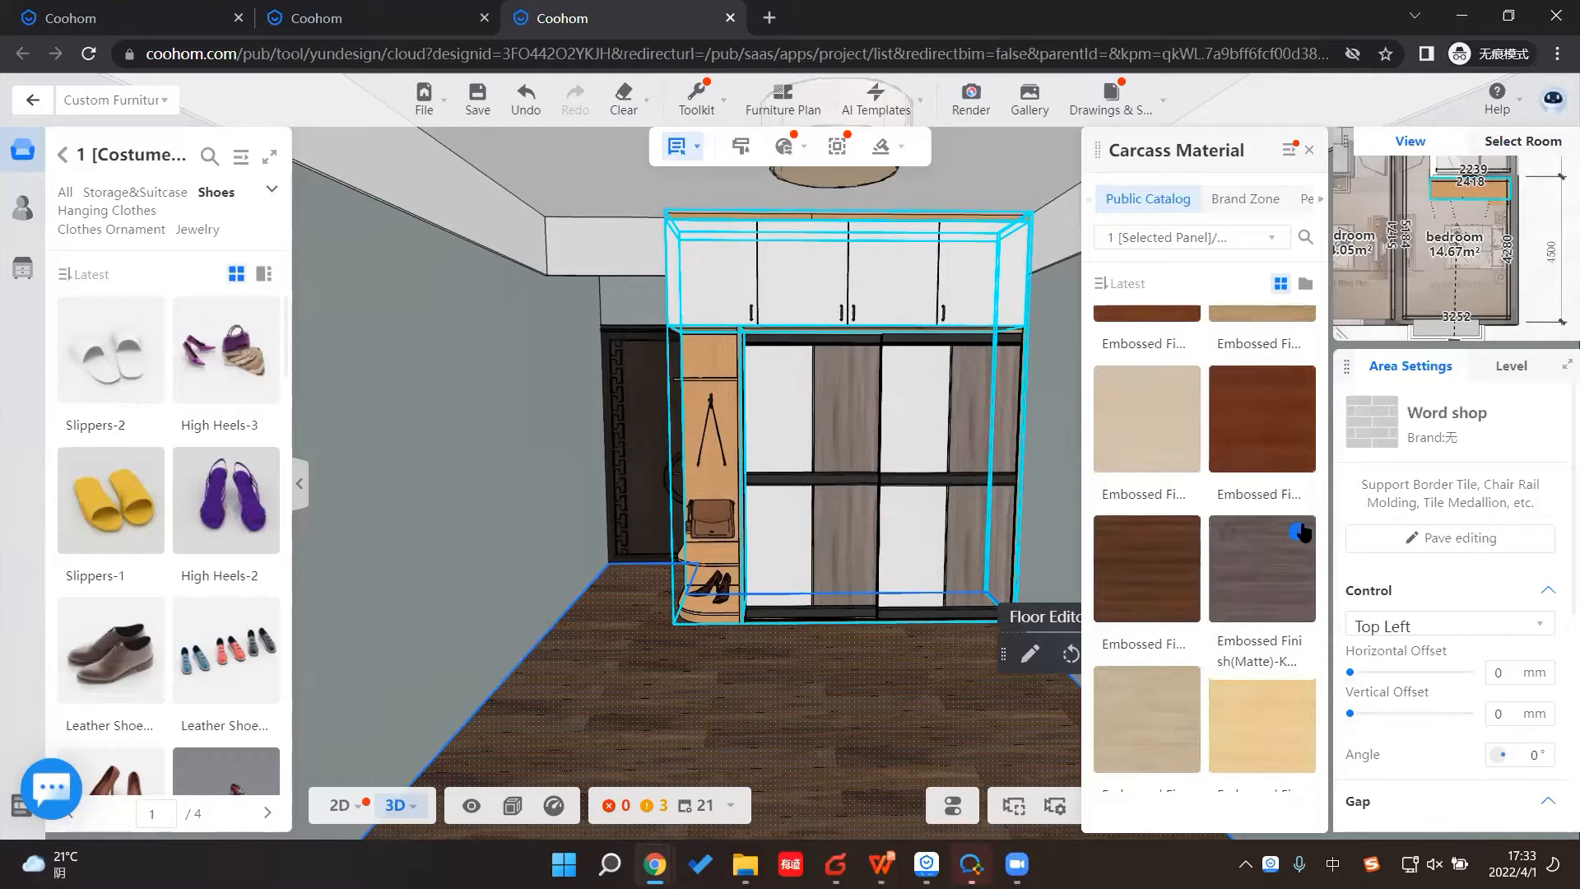
{"action": "mouse_move", "coordinate": [1301, 533]}
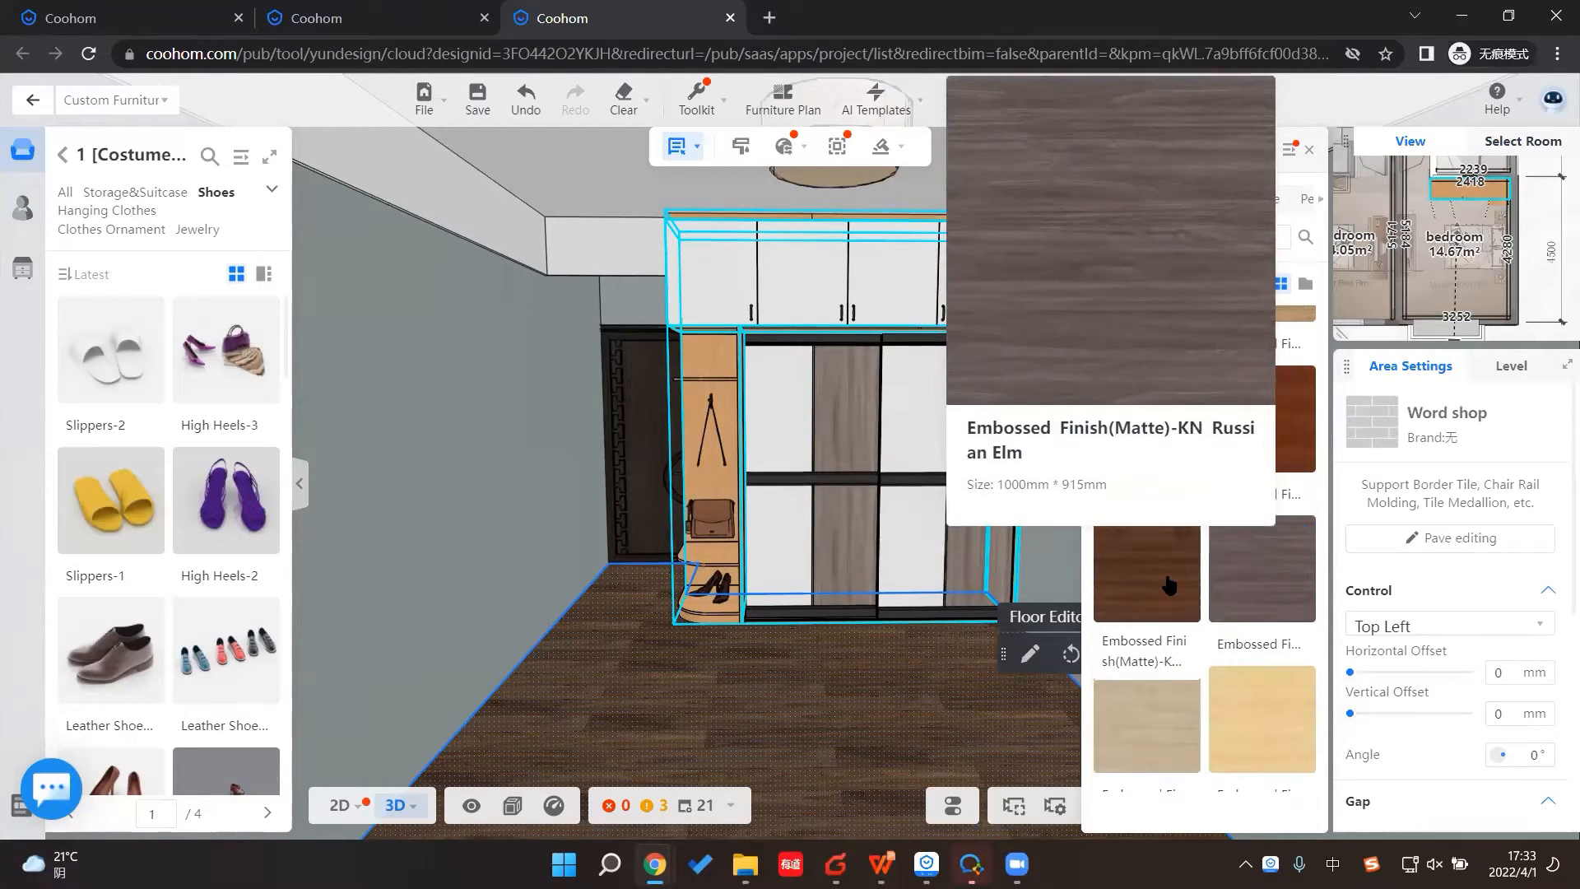
{"action": "scroll", "coordinate": [1259, 617], "scroll_direction": "down", "scroll_amount": 2}
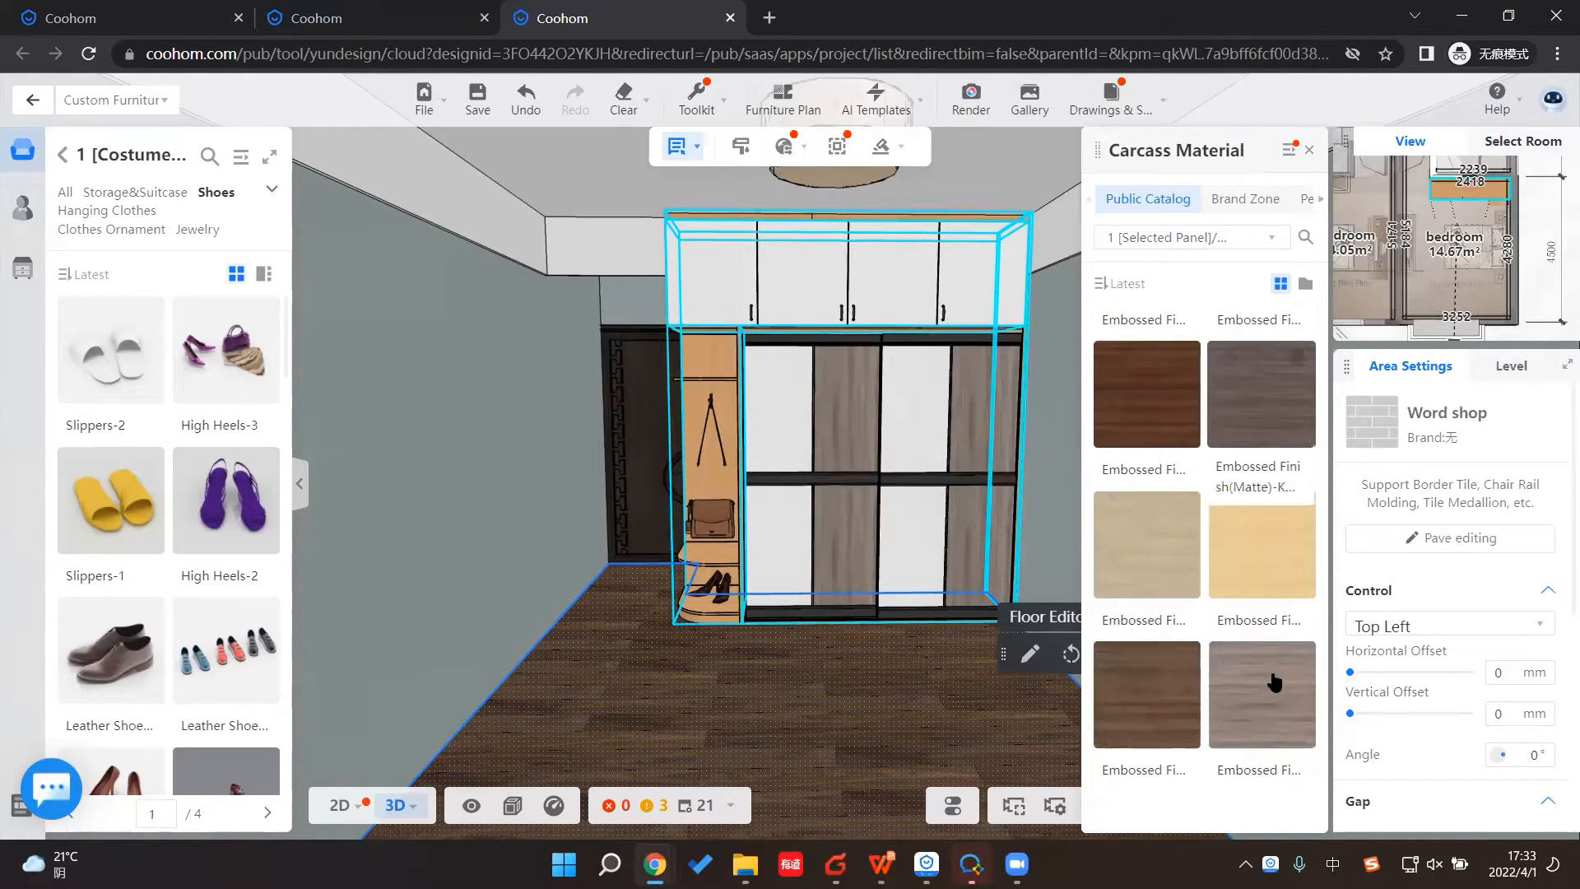
{"action": "scroll", "coordinate": [1297, 642], "scroll_direction": "down", "scroll_amount": 1}
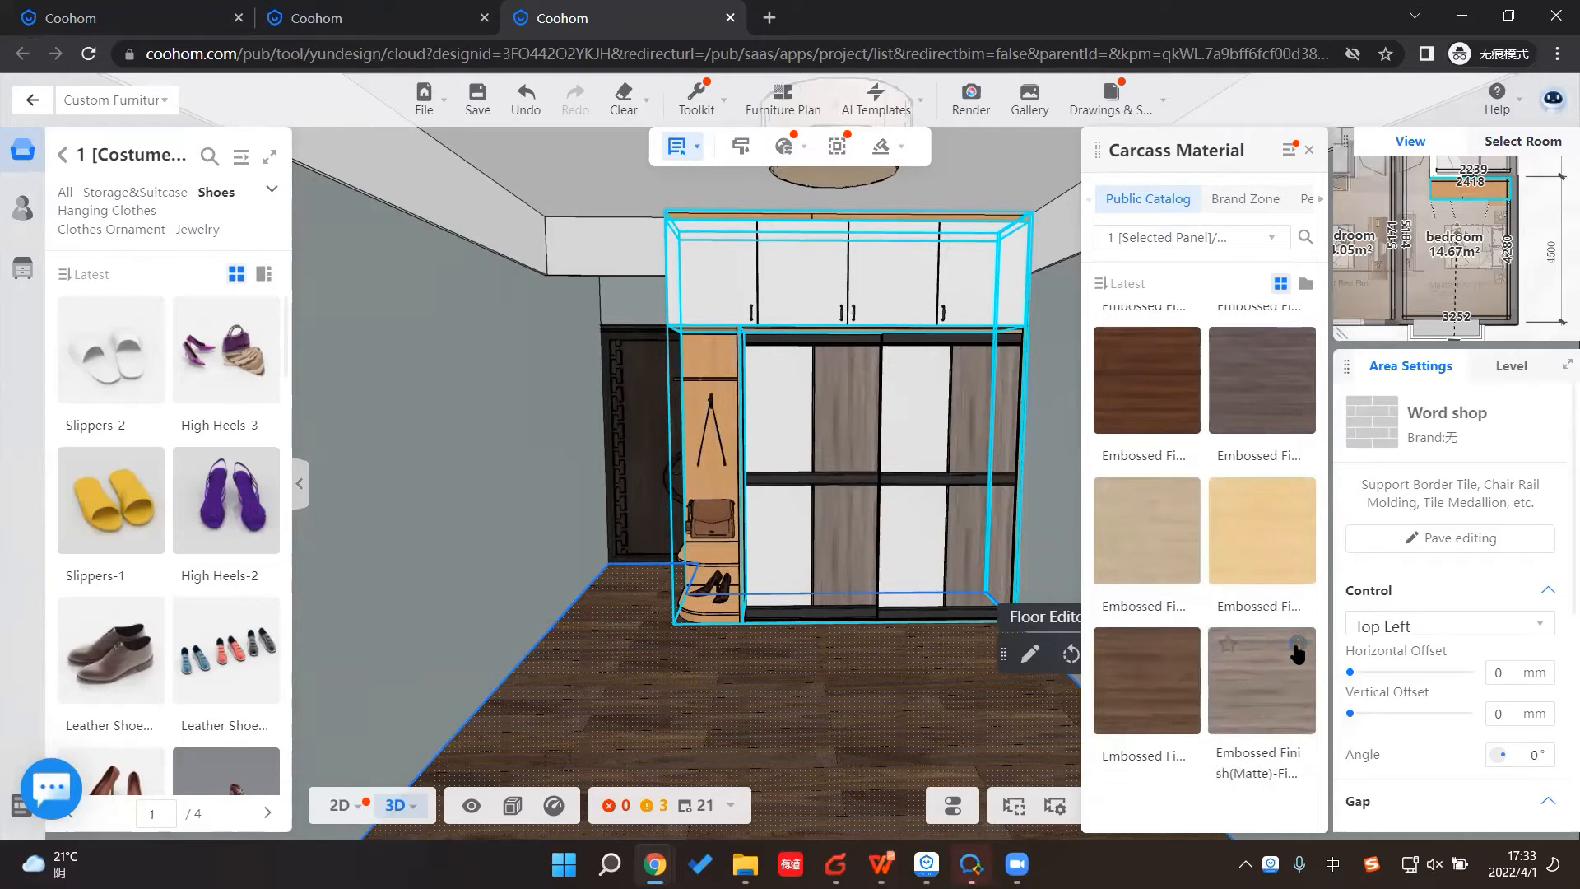
{"action": "left_click", "coordinate": [1283, 689]}
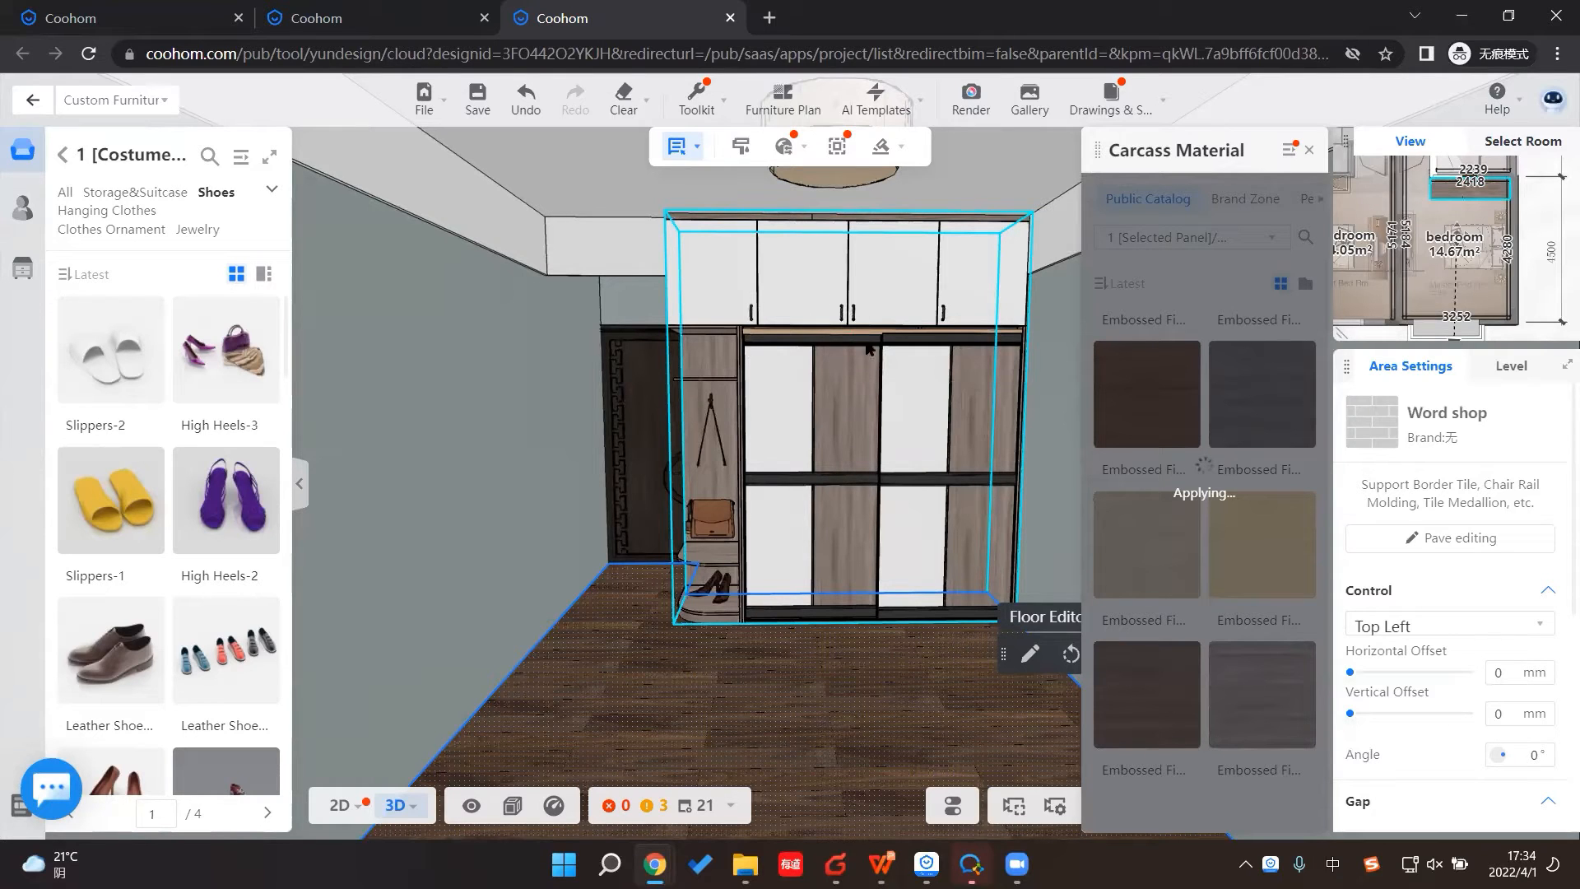
Step: Open the cabinet doors to inspect the wardrobe's new carcass finish and return to the room's style settings
{"action": "key", "text": "o"}
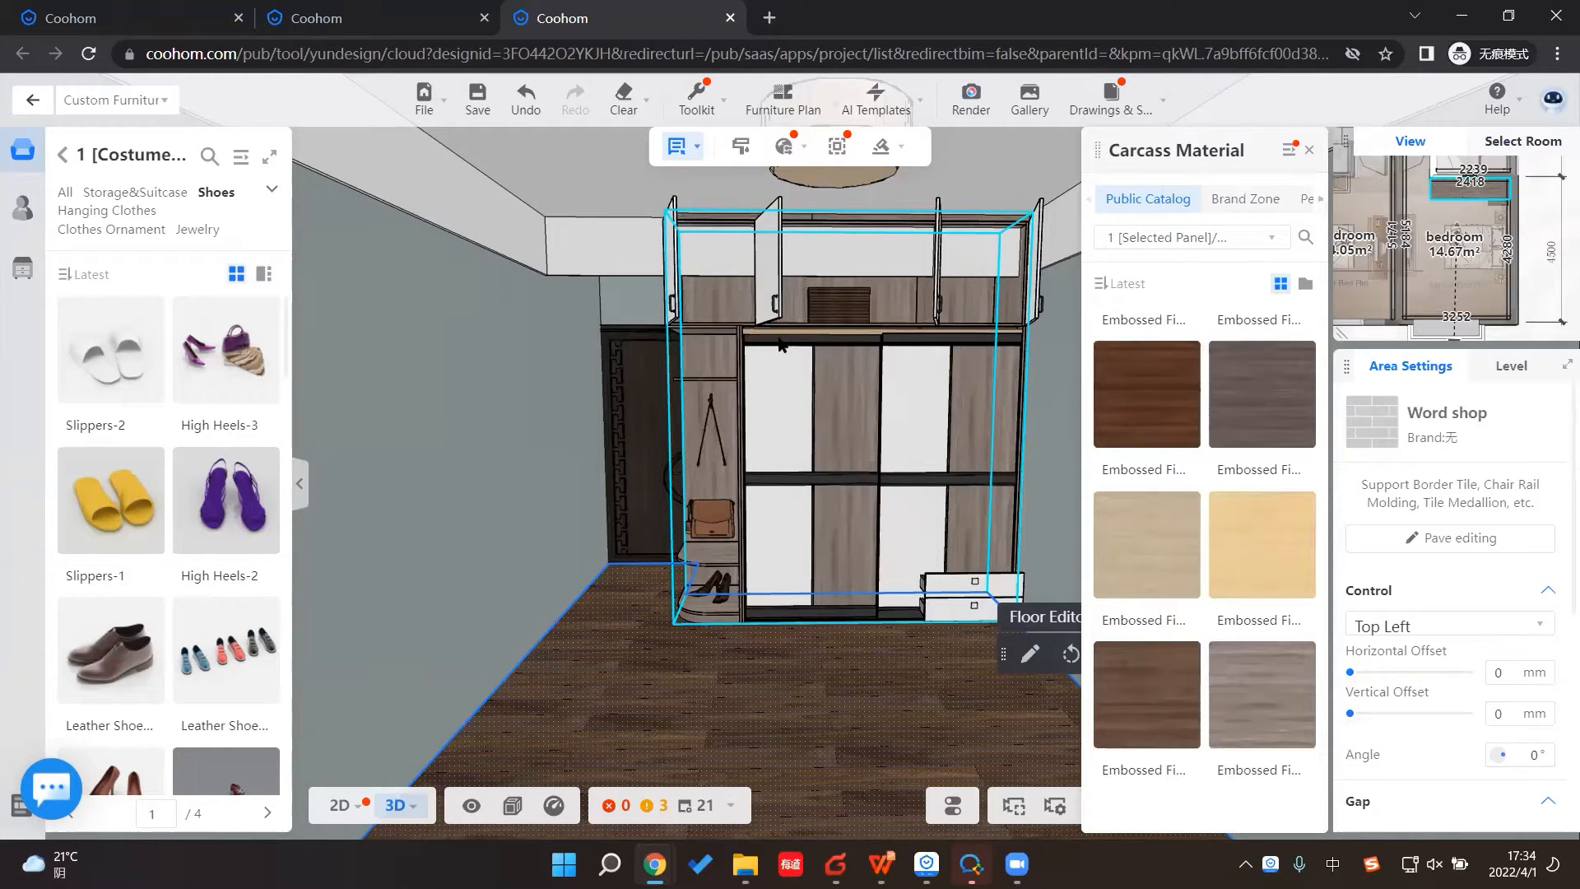
{"action": "left_click", "coordinate": [905, 418]}
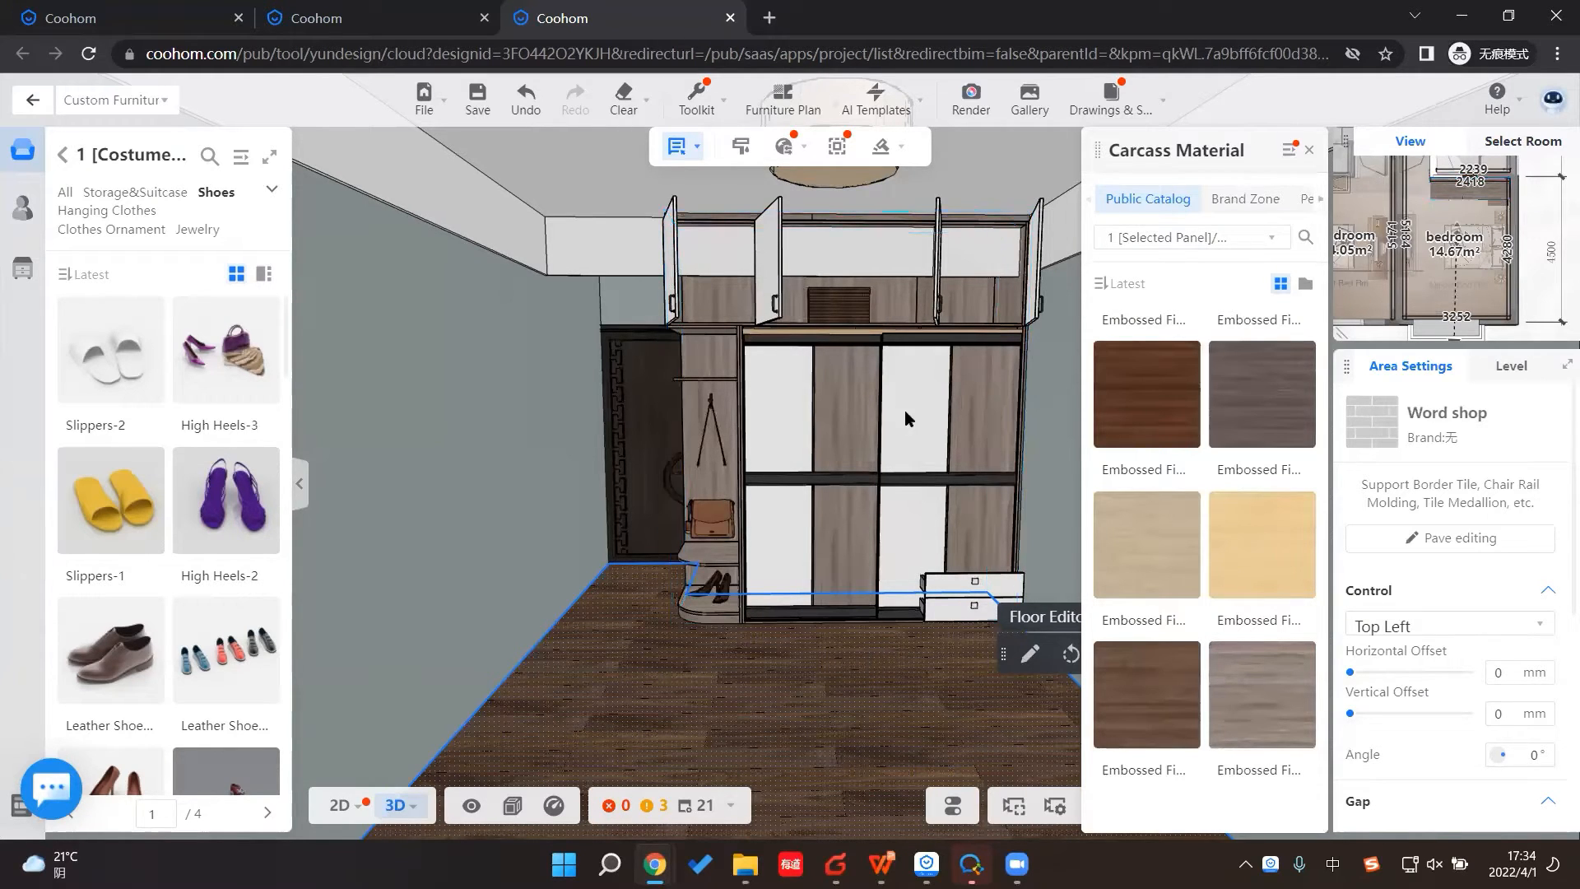
{"action": "left_click", "coordinate": [1309, 151]}
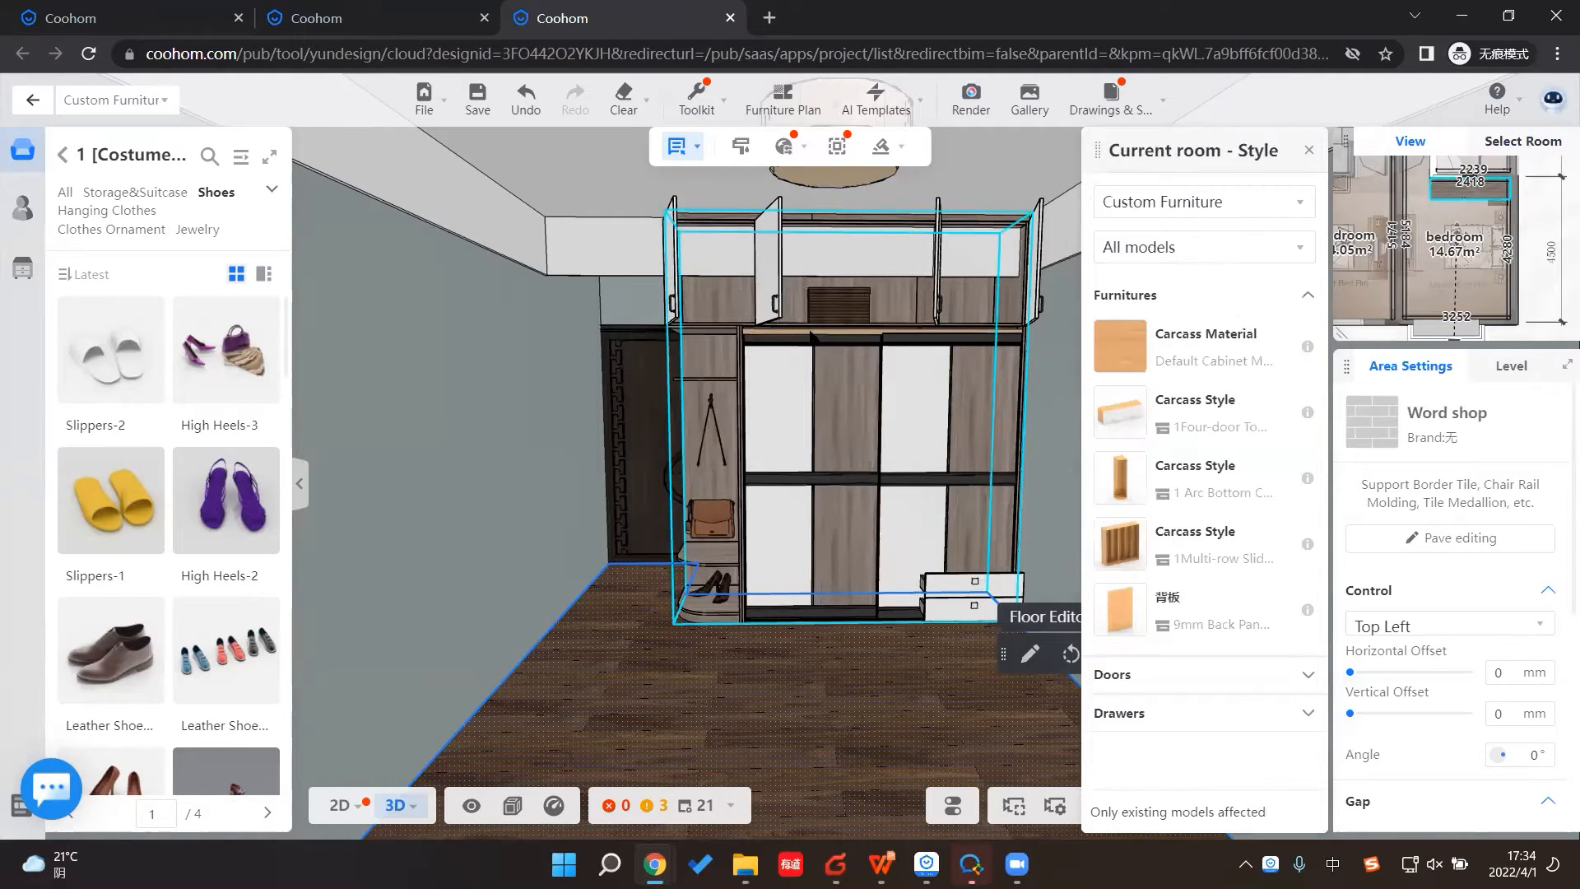
Step: Select the sliding door jamb inside the lower cabinet, close the room's style settings and inspect the closed wardrobe from different angles
{"action": "left_click", "coordinate": [813, 338]}
{"action": "left_click", "coordinate": [813, 338]}
{"action": "left_click", "coordinate": [813, 337]}
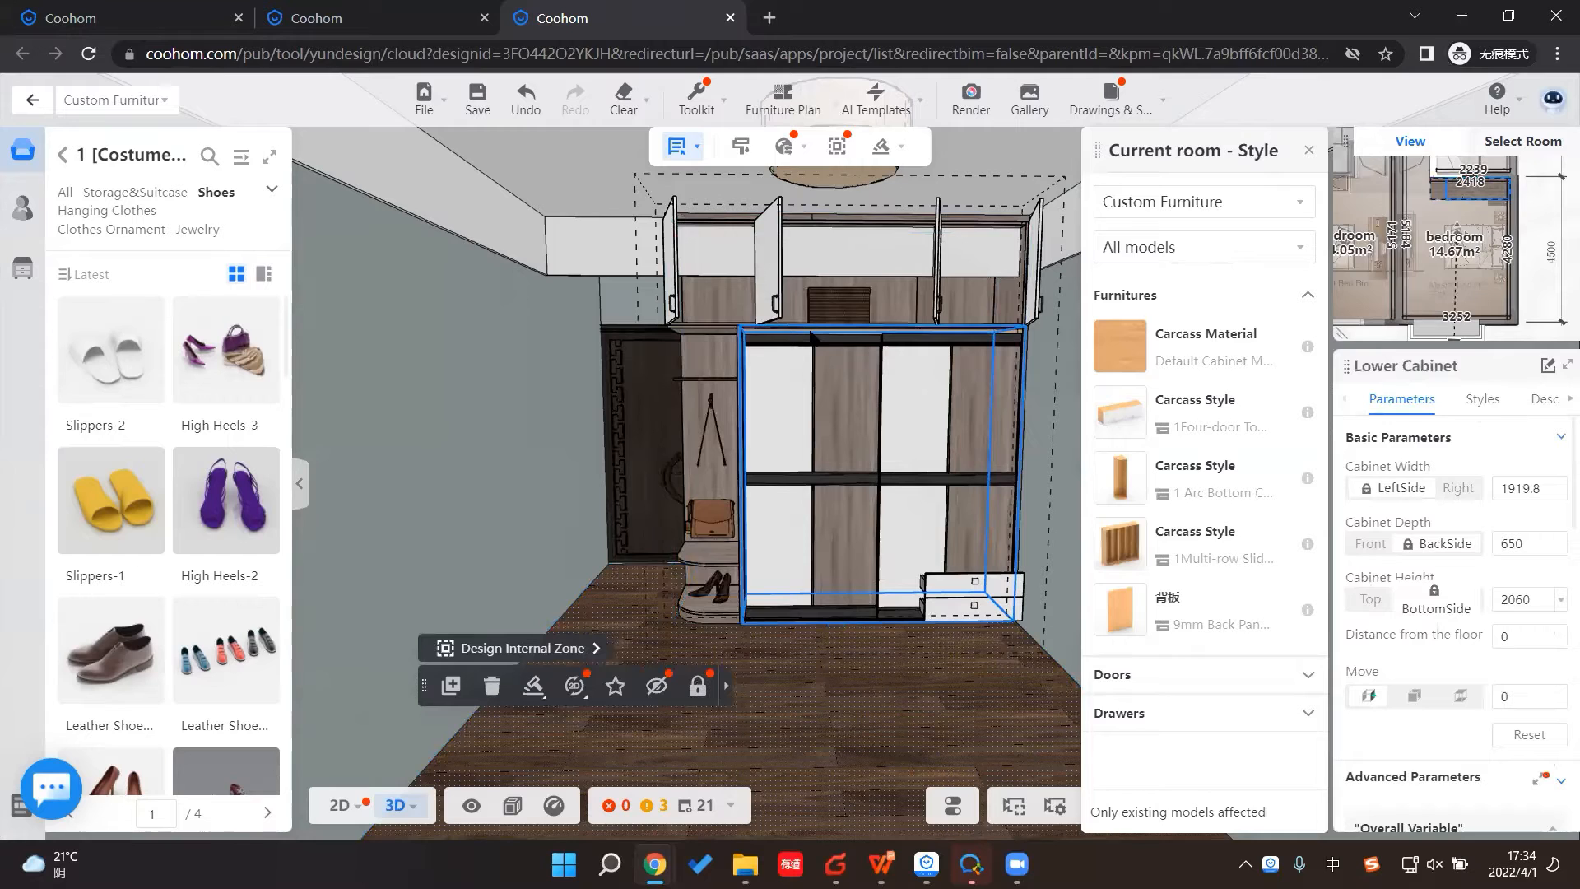
{"action": "left_click", "coordinate": [812, 336]}
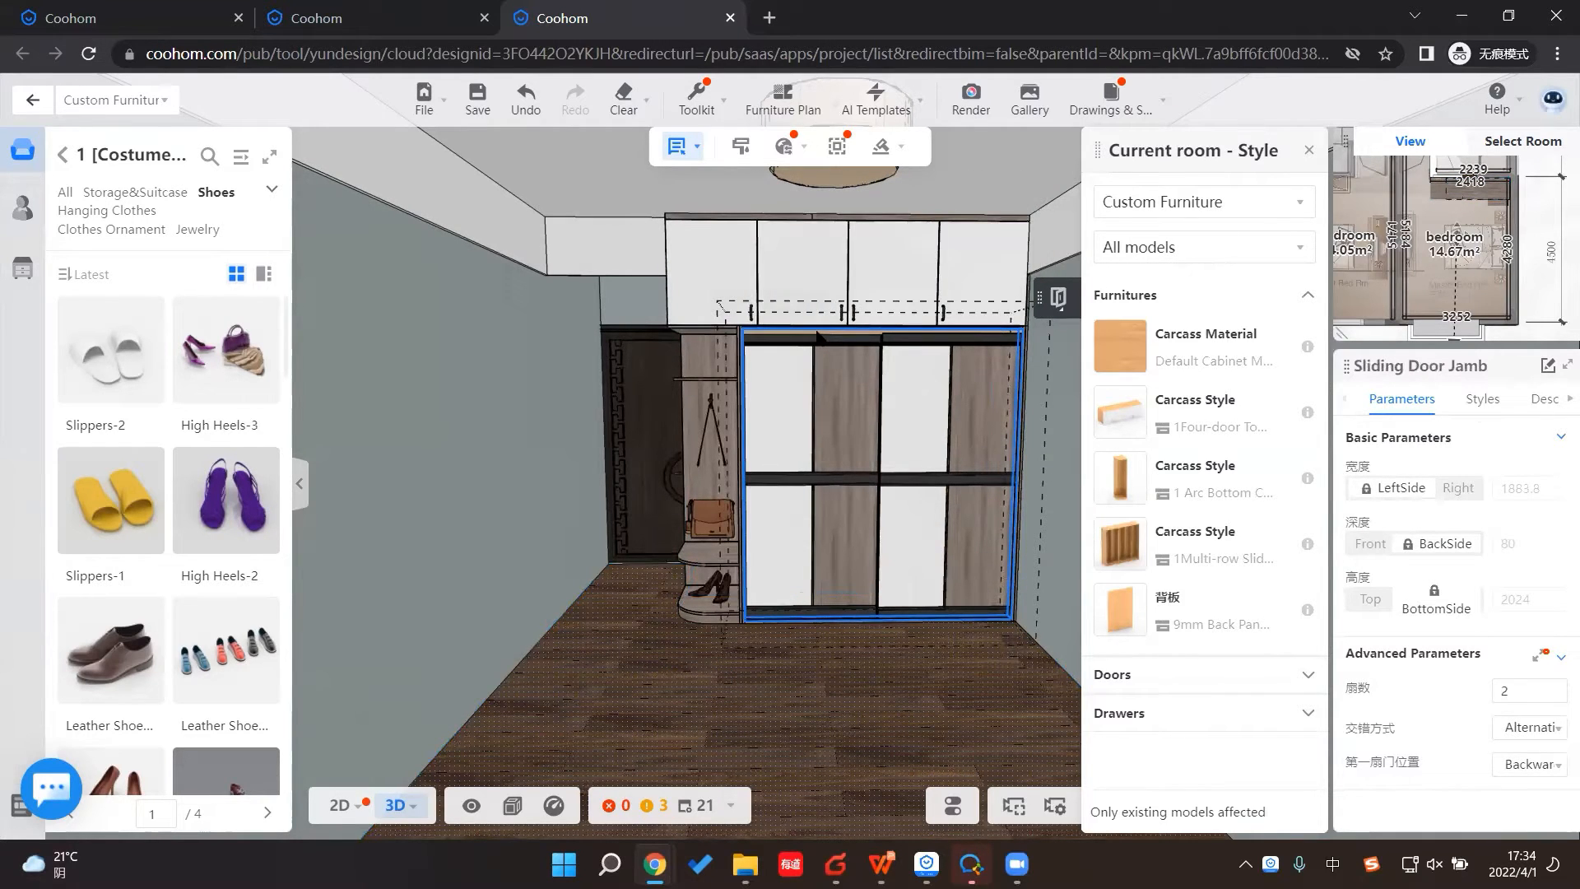
{"action": "left_click", "coordinate": [1308, 151]}
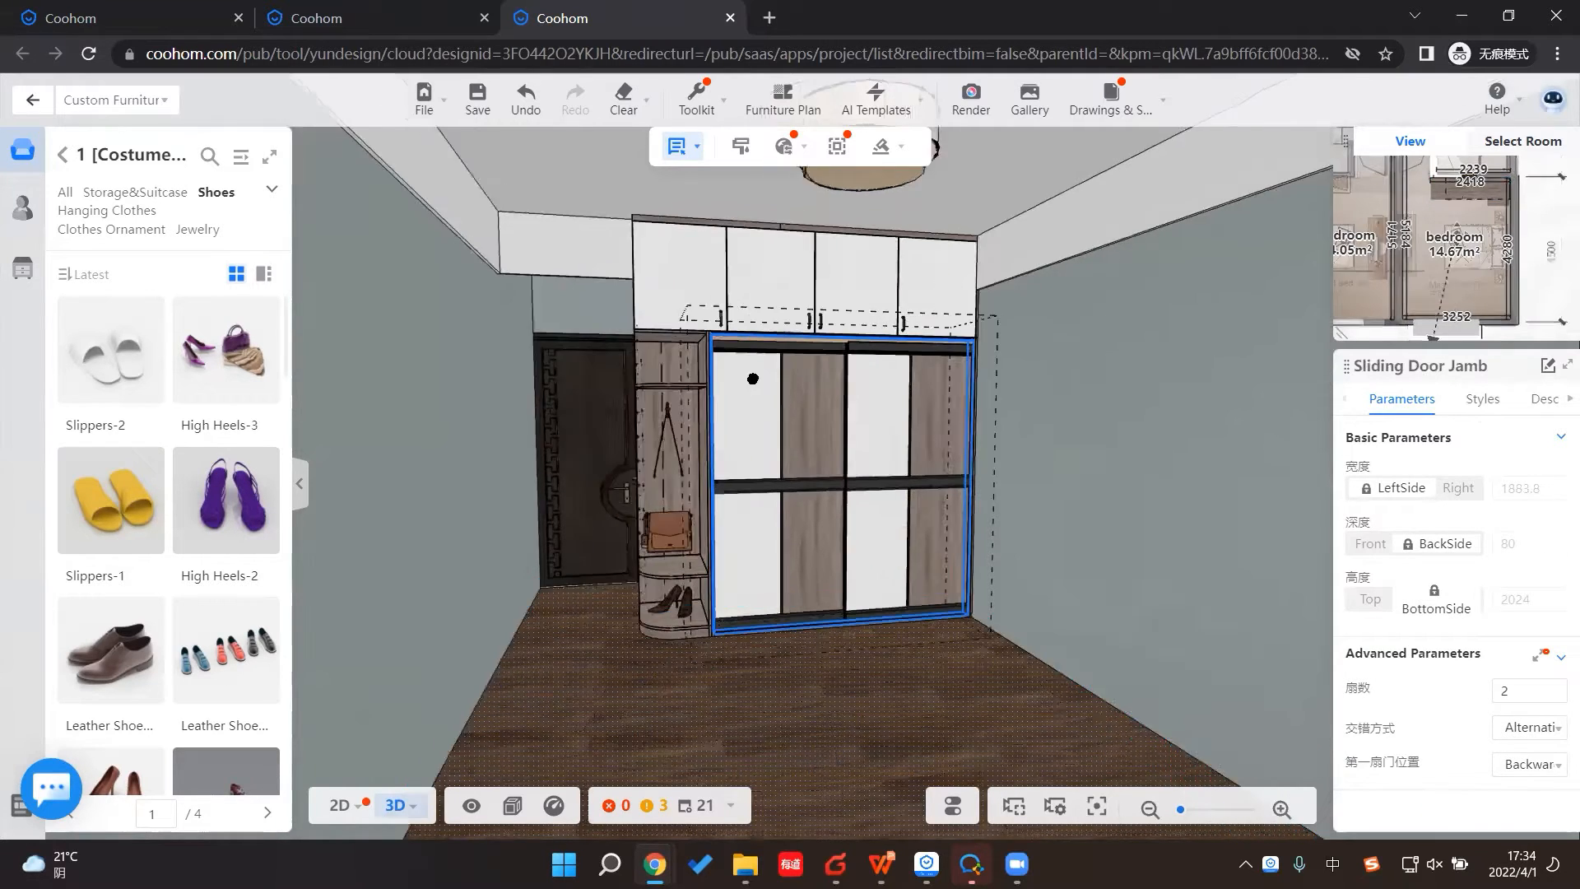
{"action": "right_click_drag", "start_coordinate": [752, 378], "coordinate": [724, 330]}
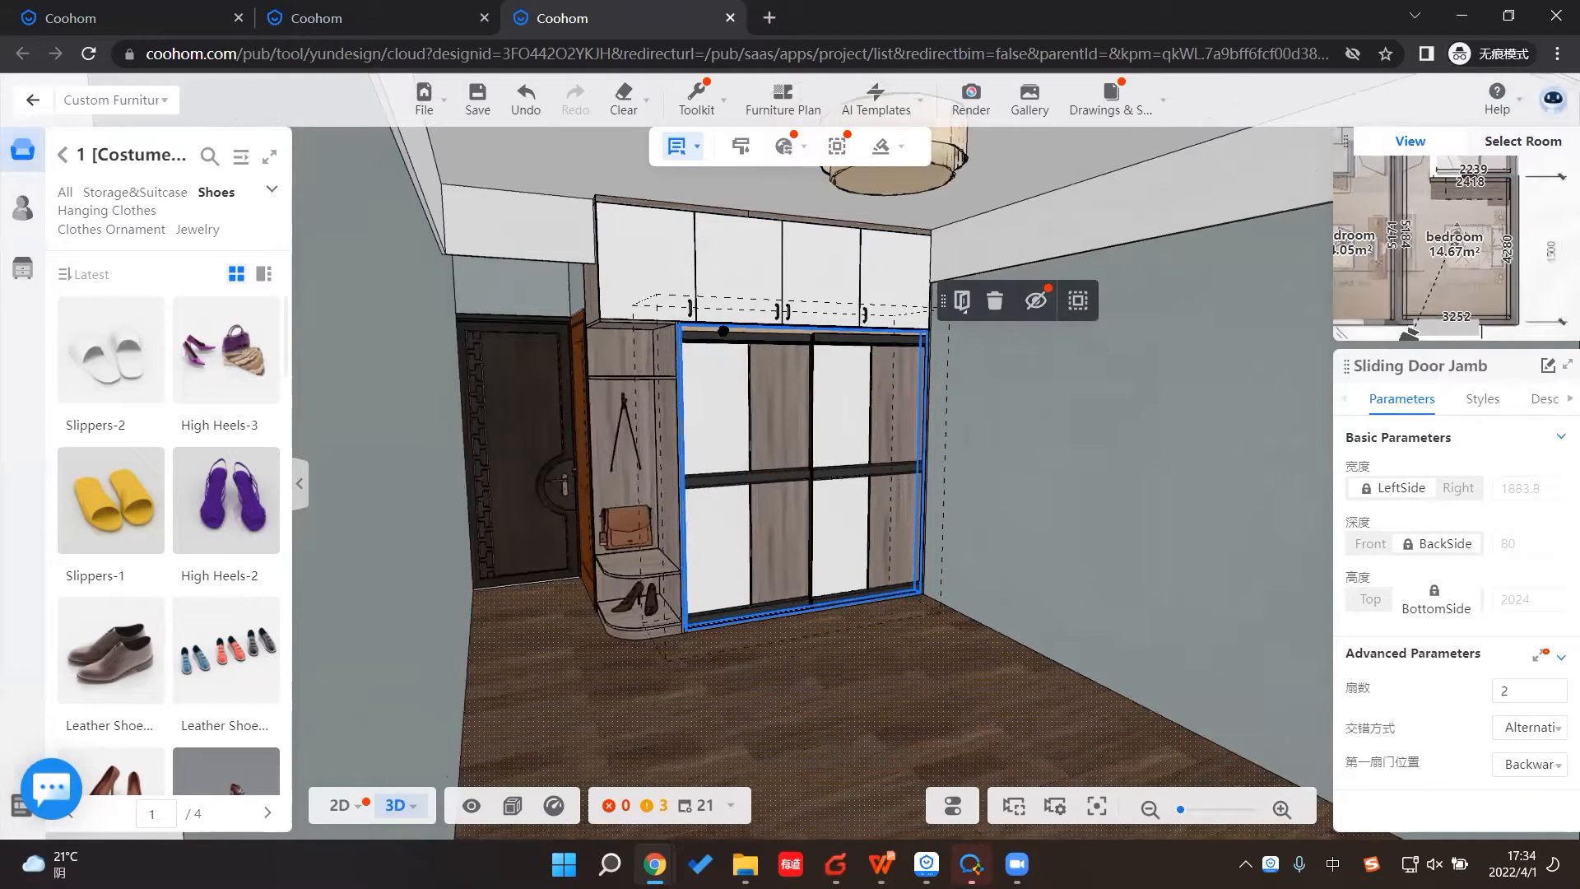
{"action": "right_click_drag", "start_coordinate": [723, 331], "coordinate": [978, 329]}
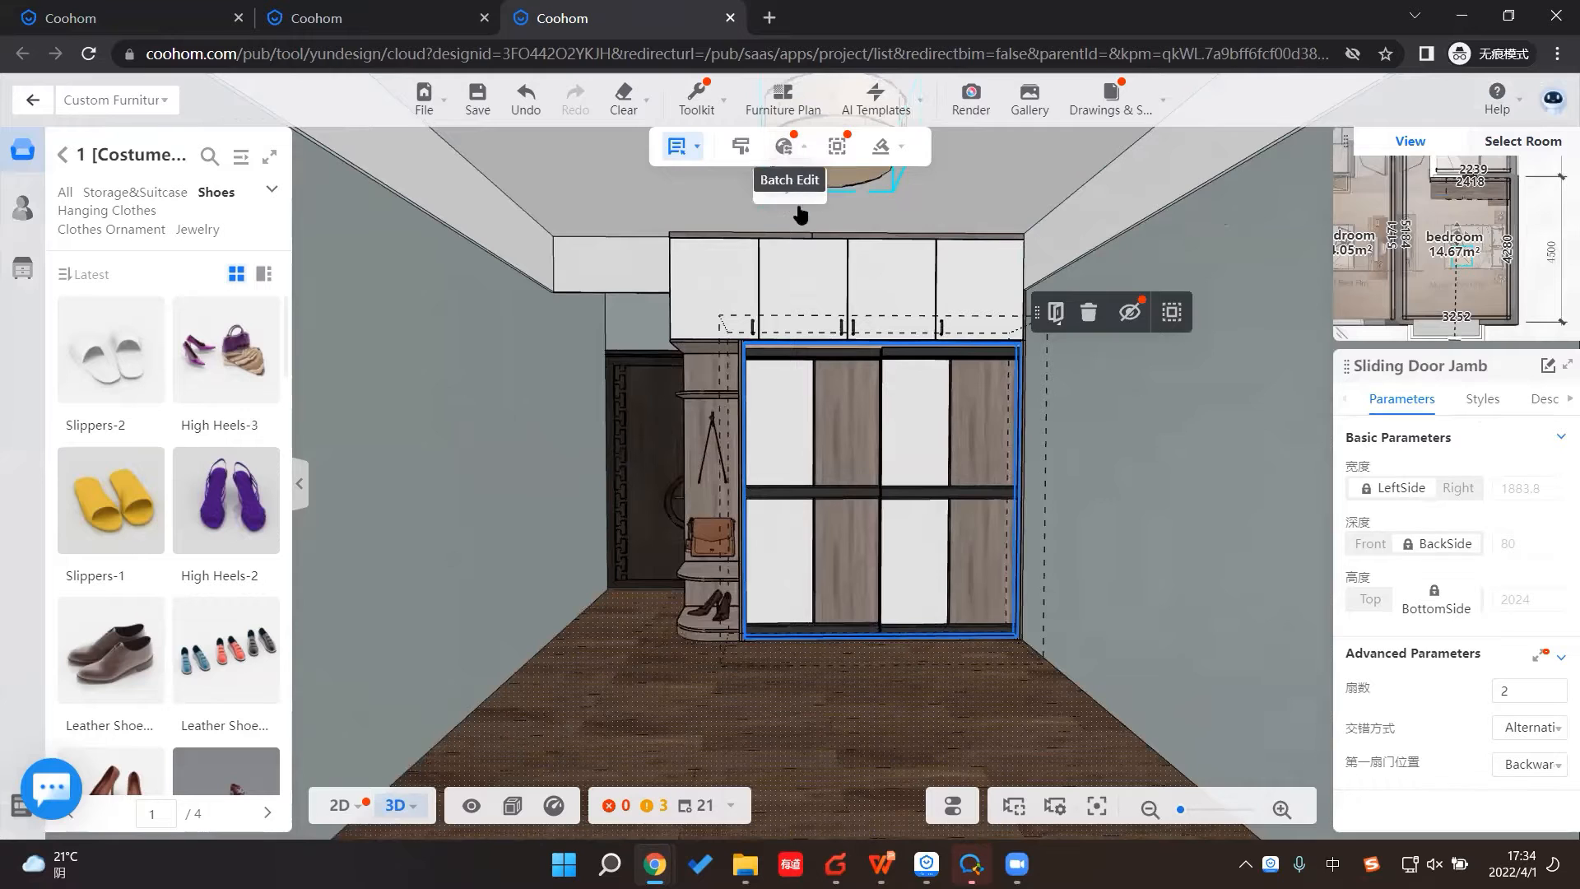
Step: Batch edit the room's custom furniture, replacing the door material with the brown [Red Cotton]YDH379 finish from the public catalog
{"action": "left_click", "coordinate": [783, 147]}
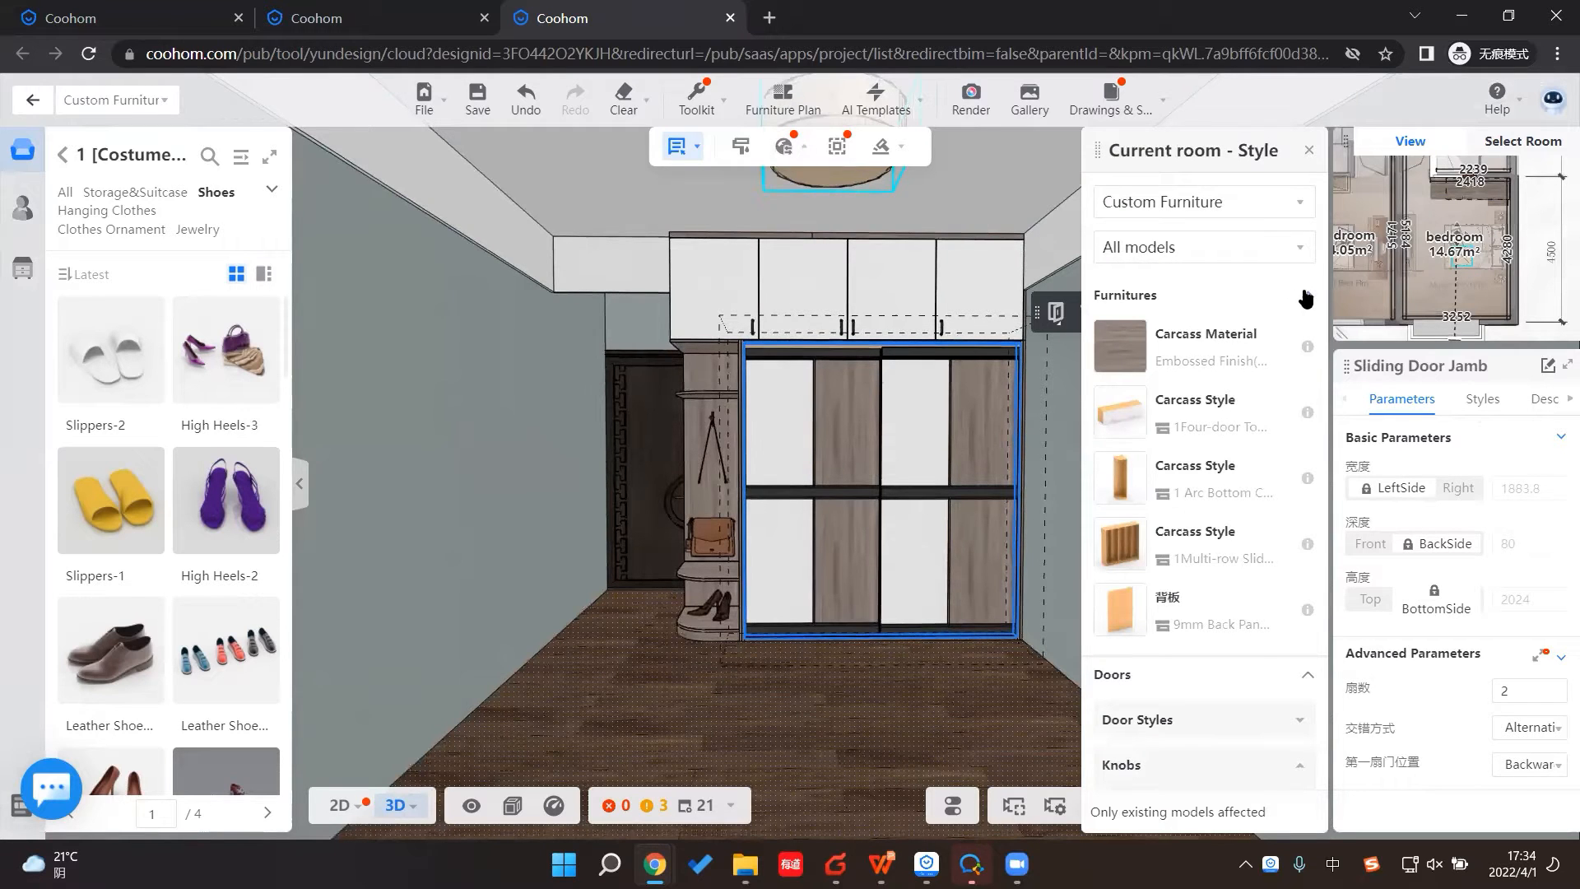
{"action": "left_click", "coordinate": [1306, 296]}
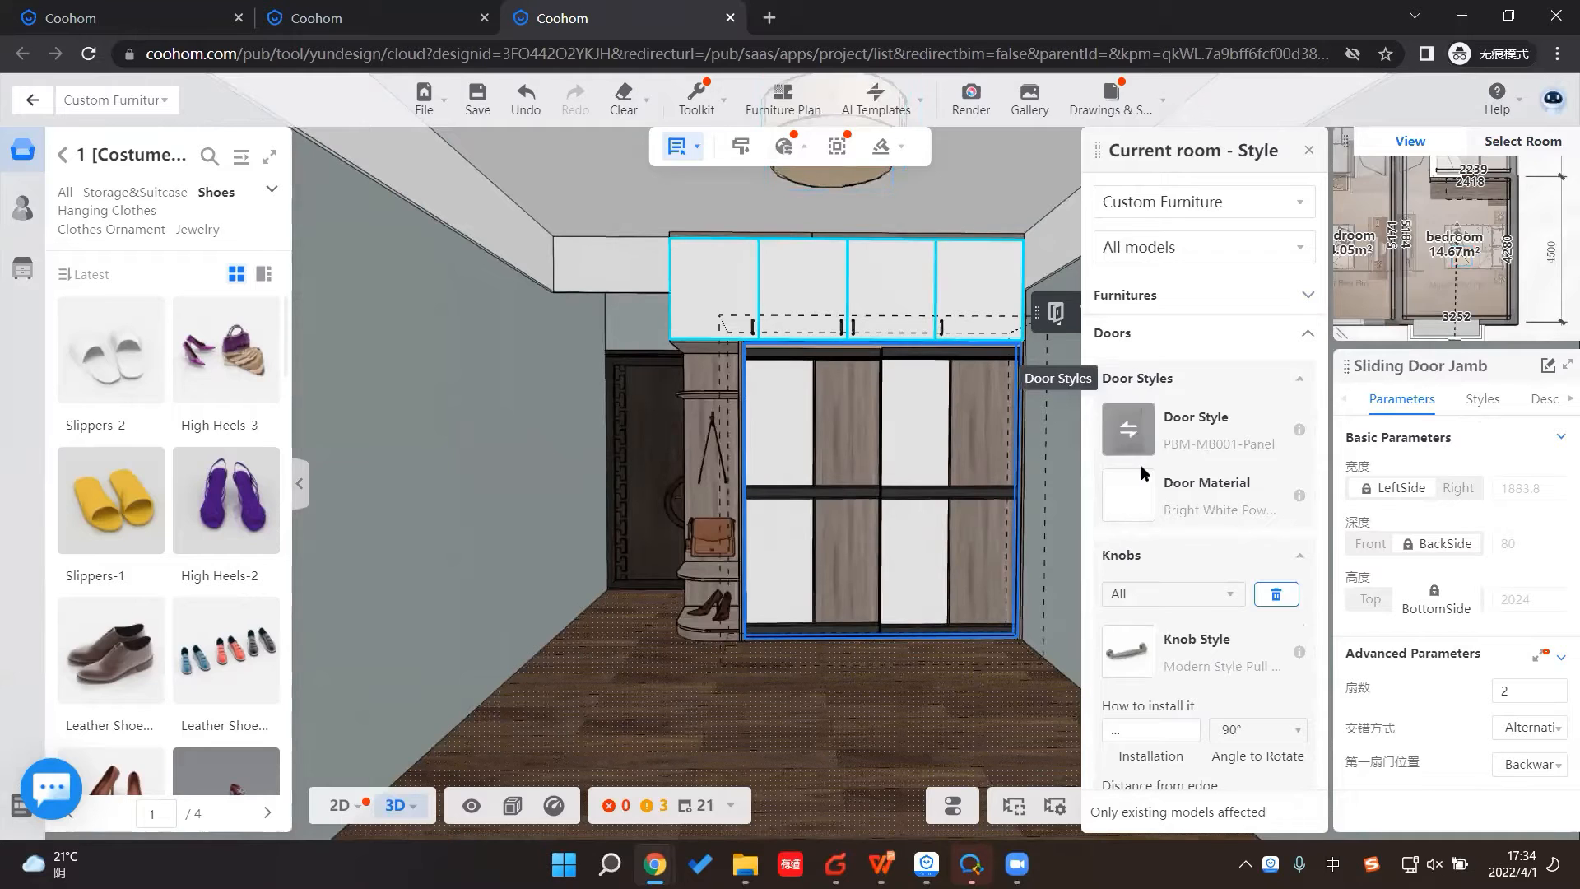
{"action": "left_click", "coordinate": [1129, 494]}
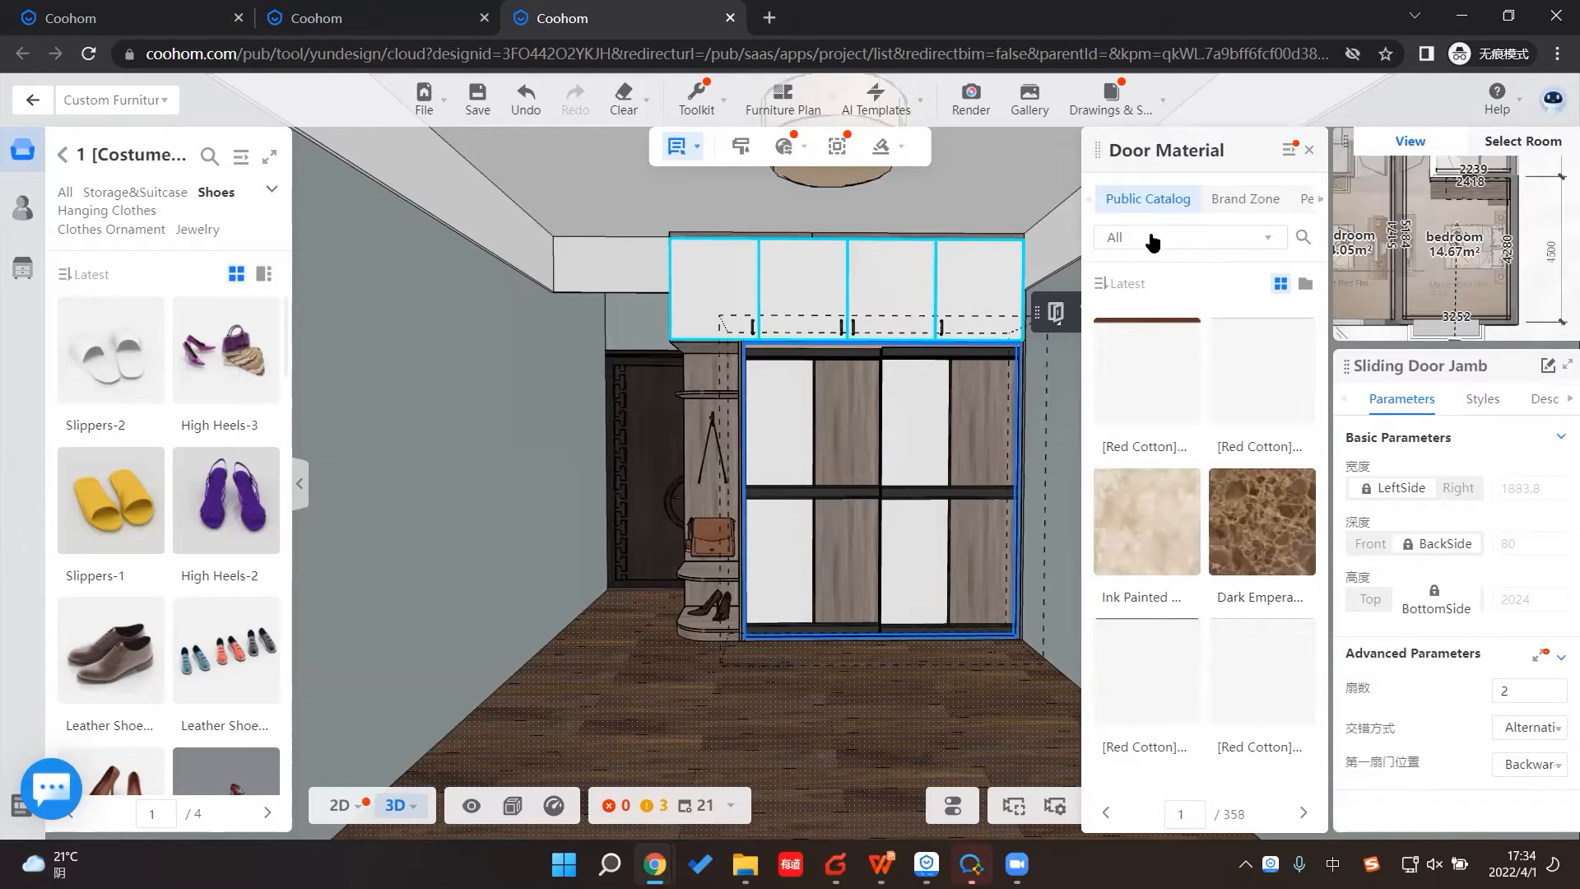
{"action": "scroll", "coordinate": [1152, 245], "scroll_direction": "down", "scroll_amount": 2}
{"action": "left_click", "coordinate": [1152, 247]}
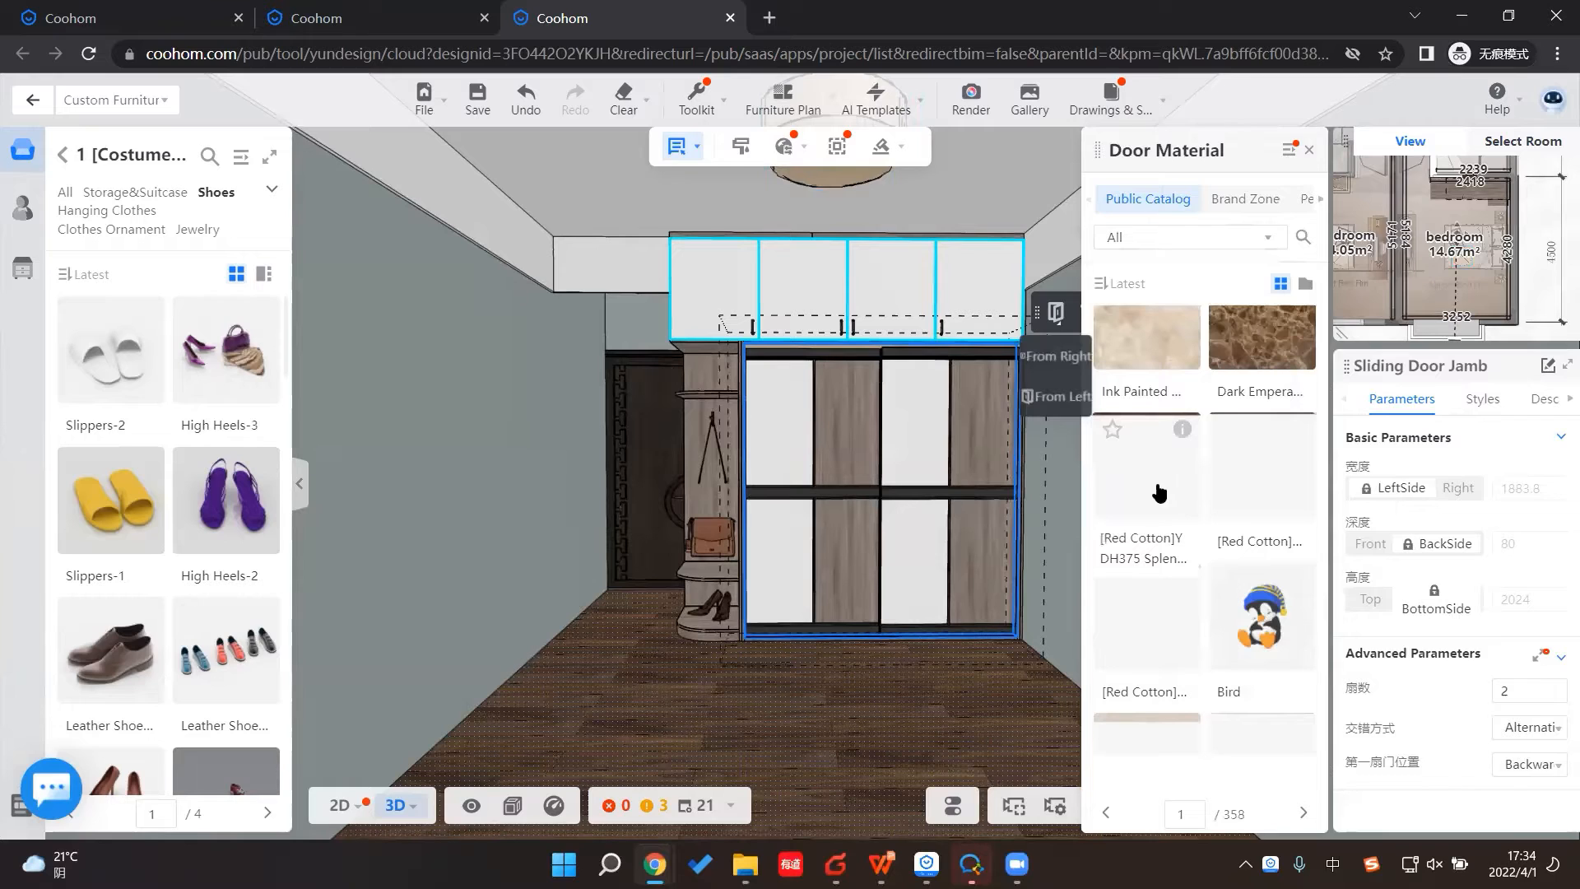
{"action": "scroll", "coordinate": [1148, 362], "scroll_direction": "down", "scroll_amount": 3}
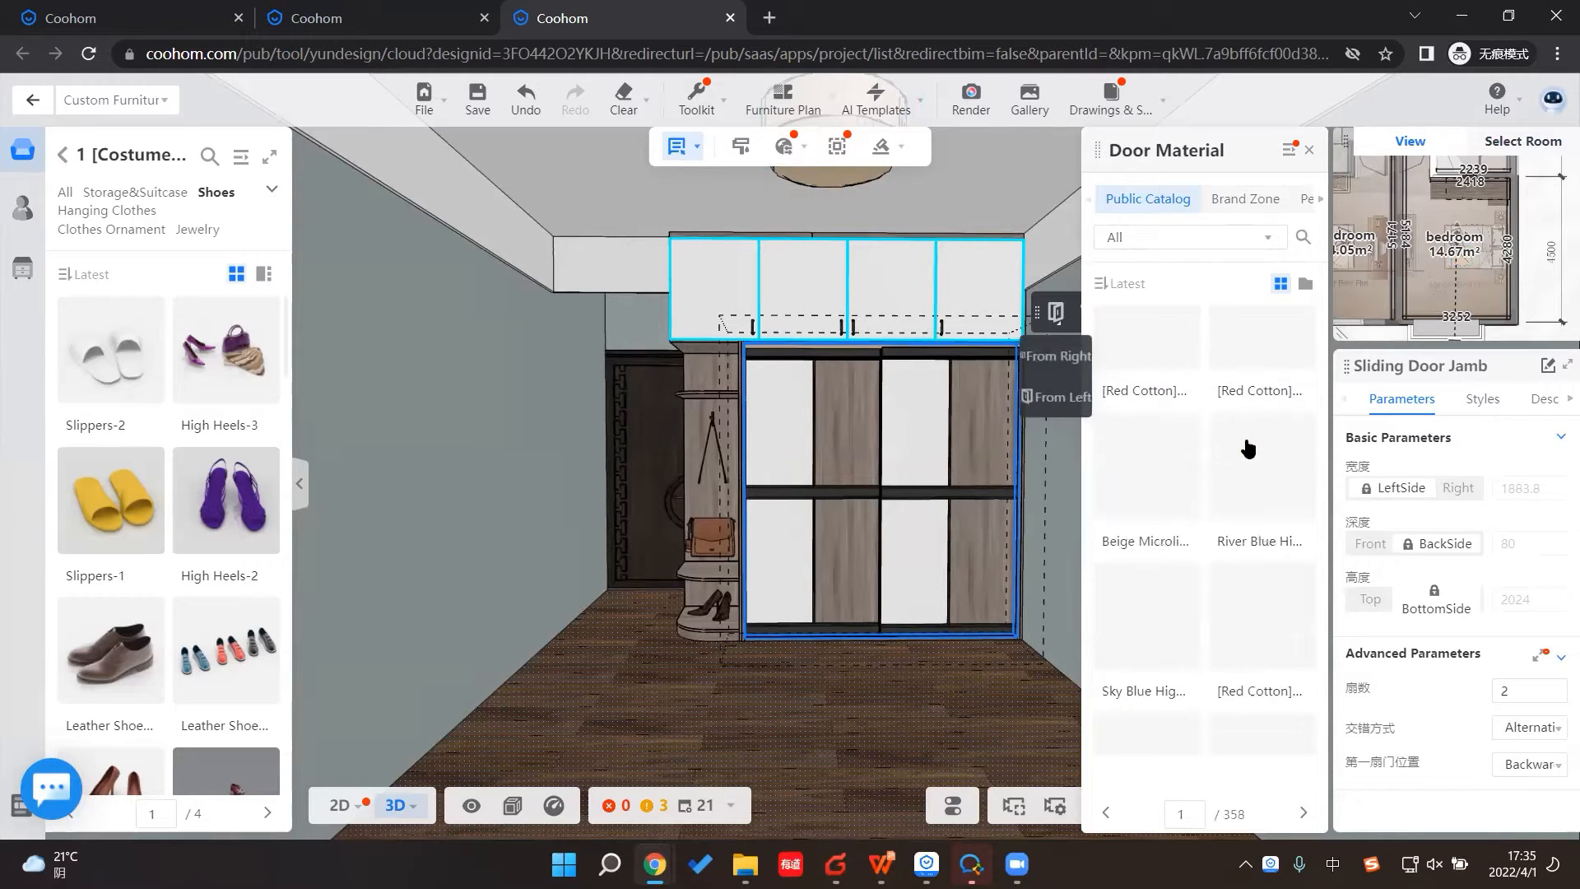
{"action": "scroll", "coordinate": [1255, 493], "scroll_direction": "down", "scroll_amount": 3}
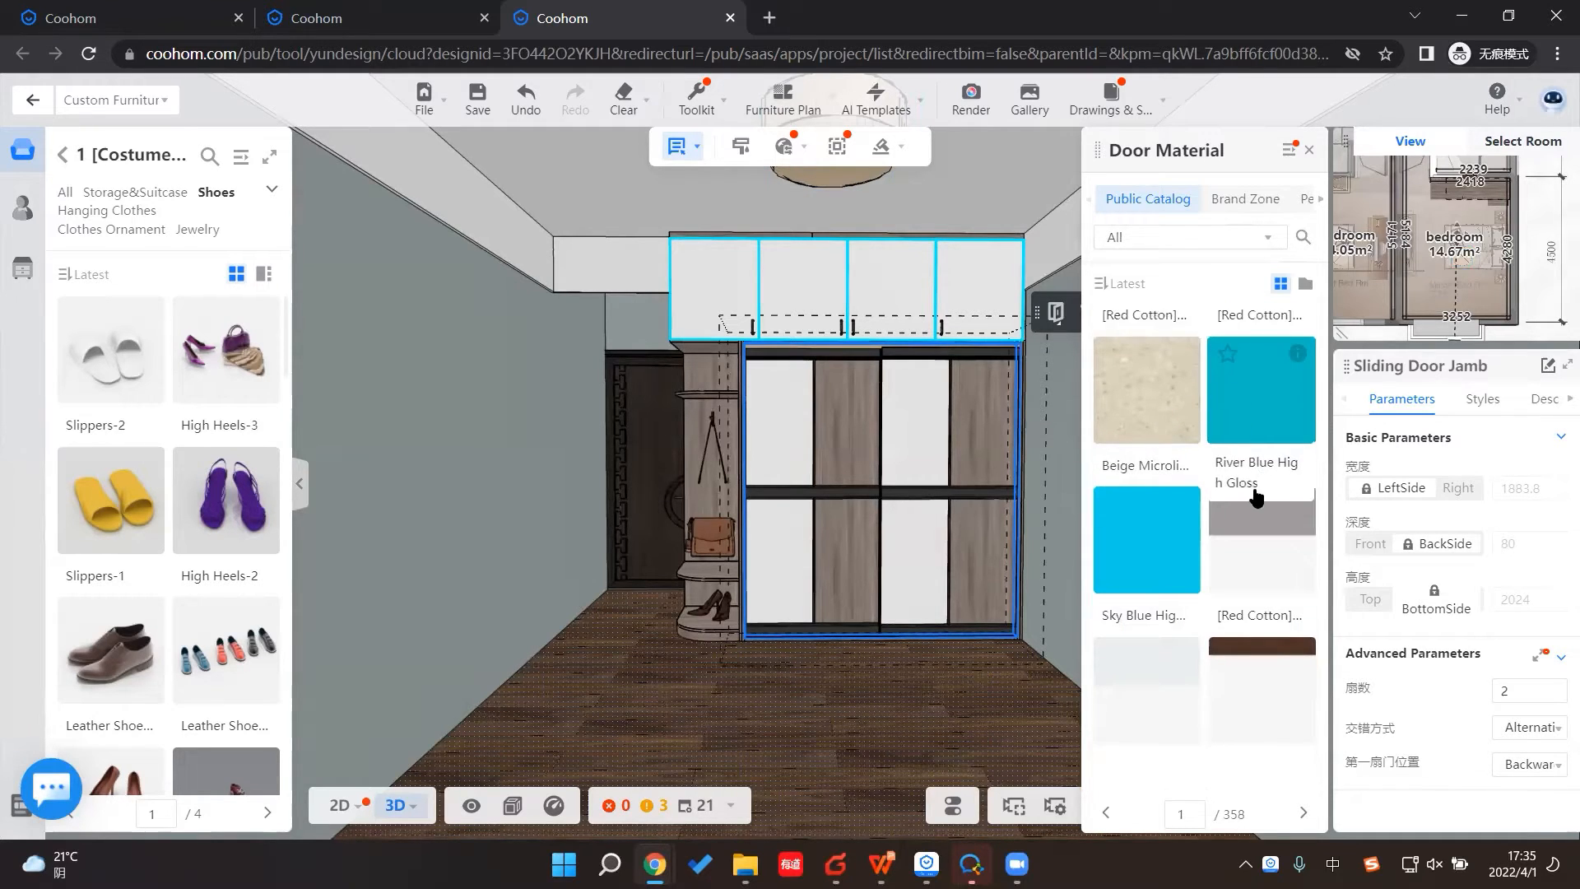
{"action": "scroll", "coordinate": [1272, 524], "scroll_direction": "down", "scroll_amount": 1}
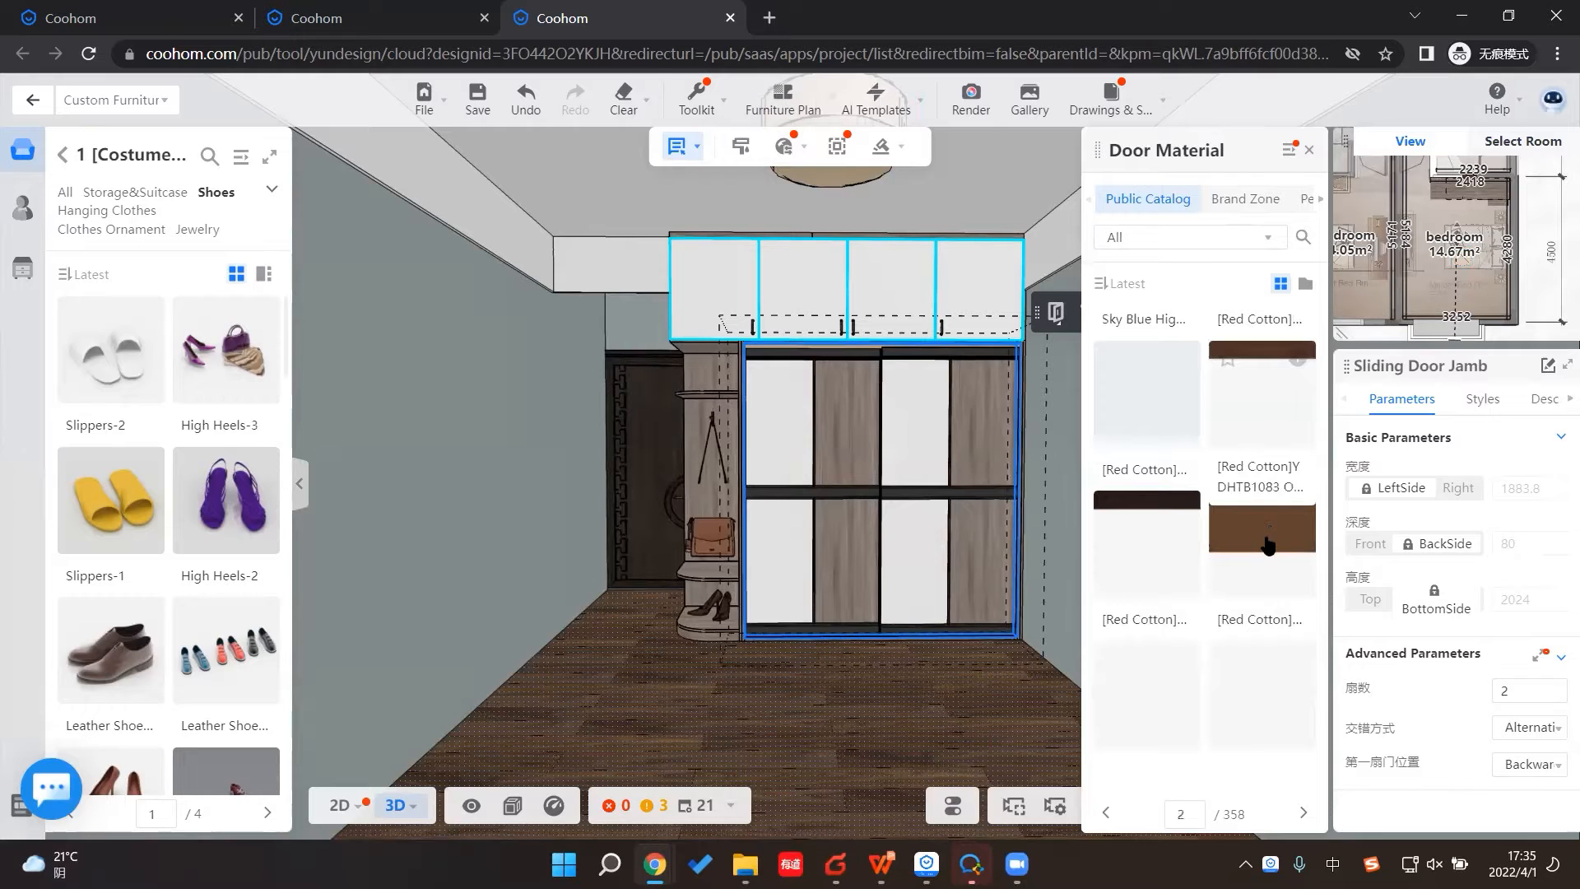
{"action": "left_click", "coordinate": [1269, 546]}
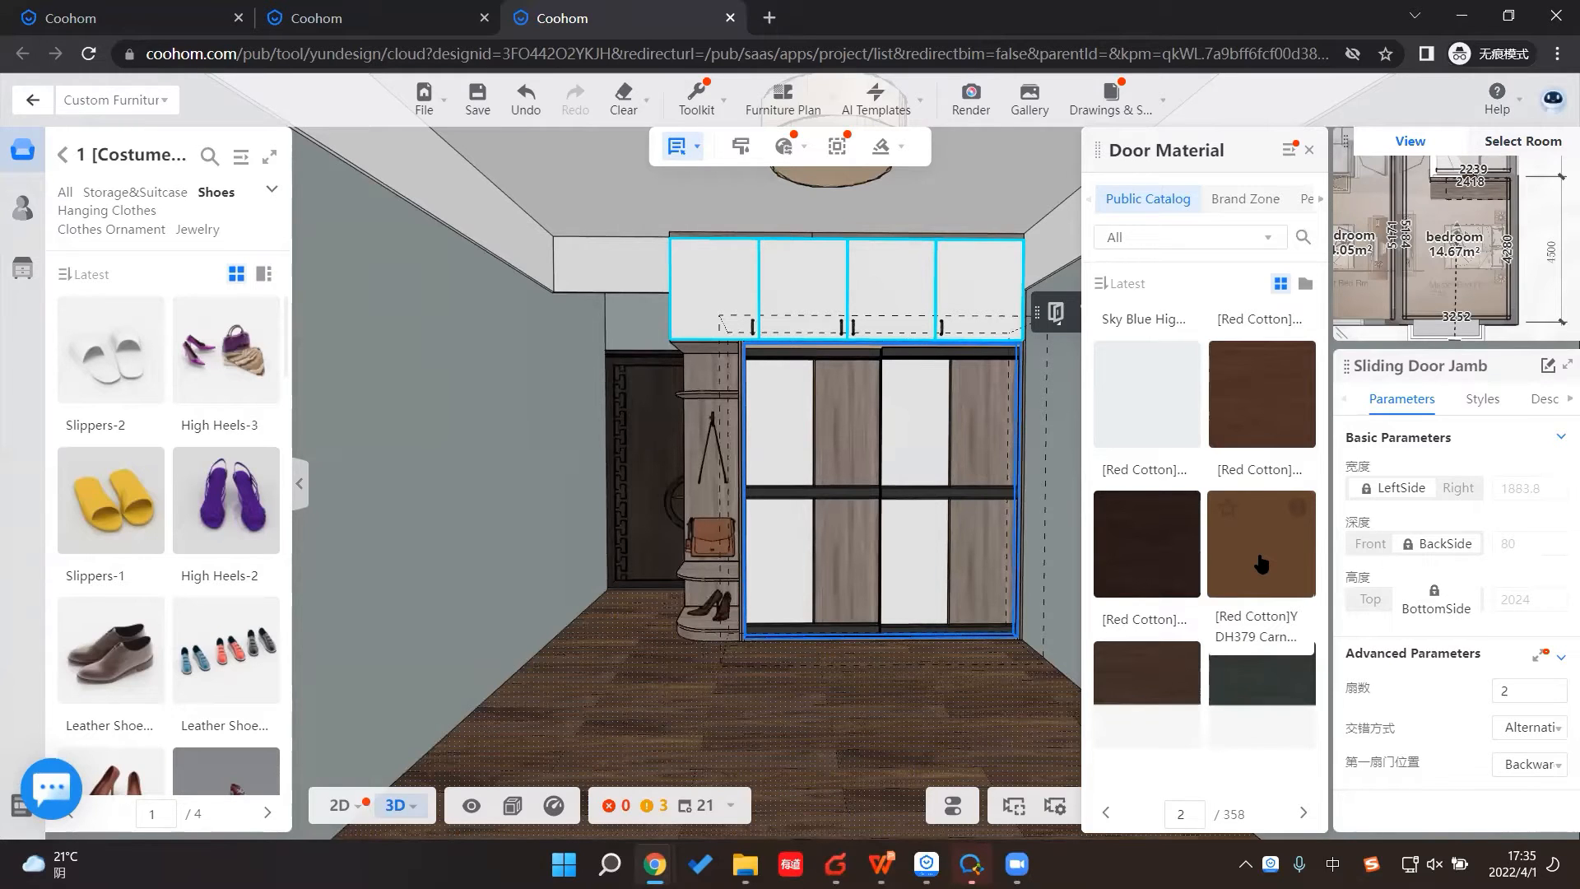
{"action": "left_click", "coordinate": [1262, 563]}
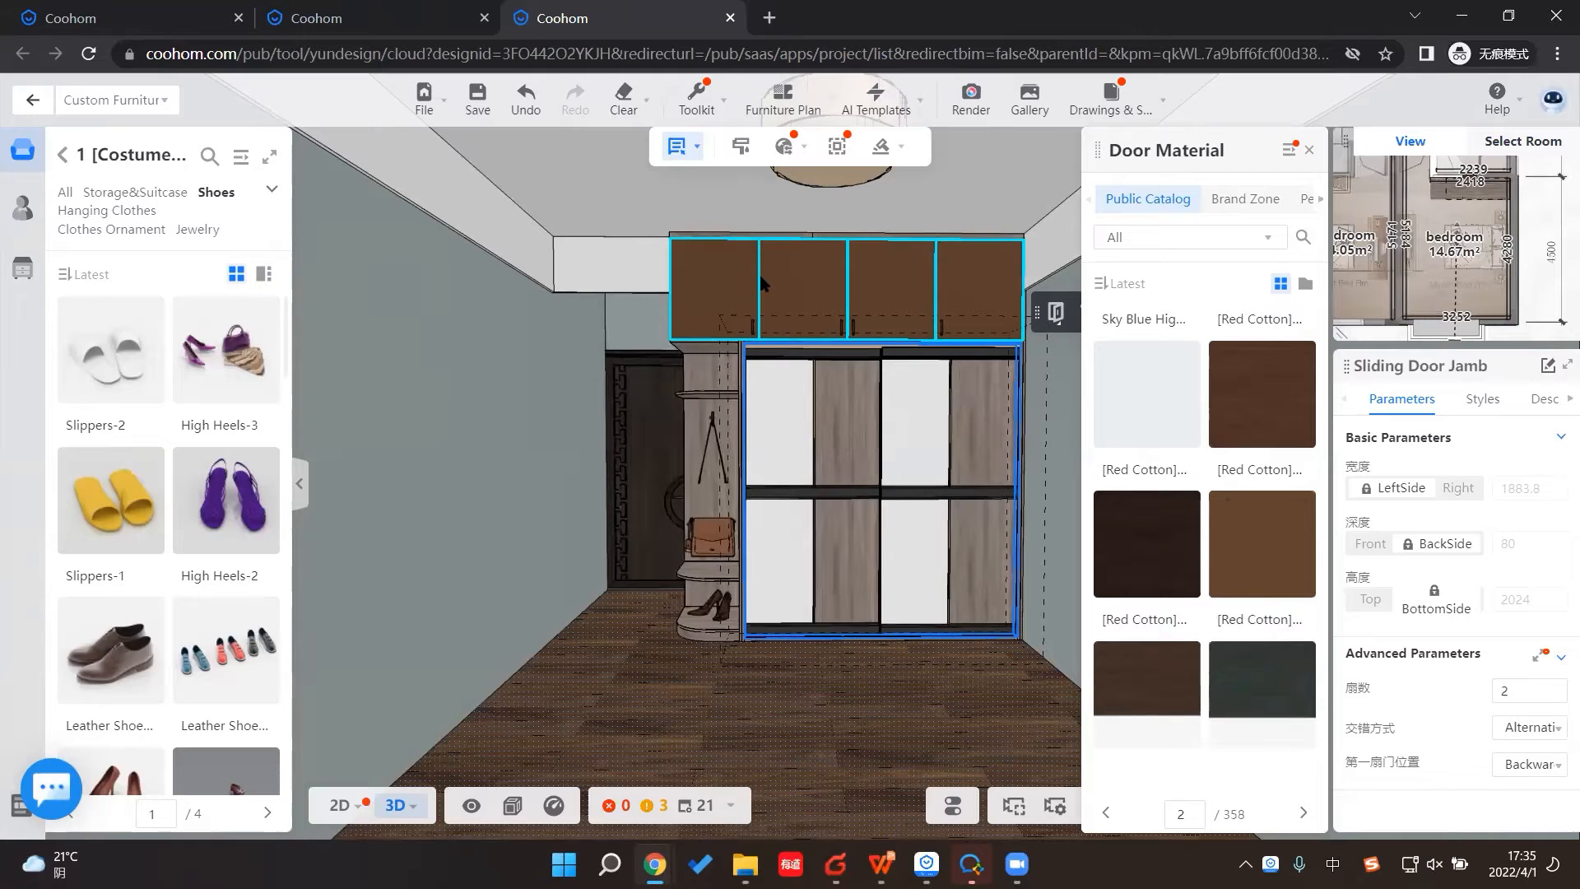
{"action": "left_click", "coordinate": [813, 325]}
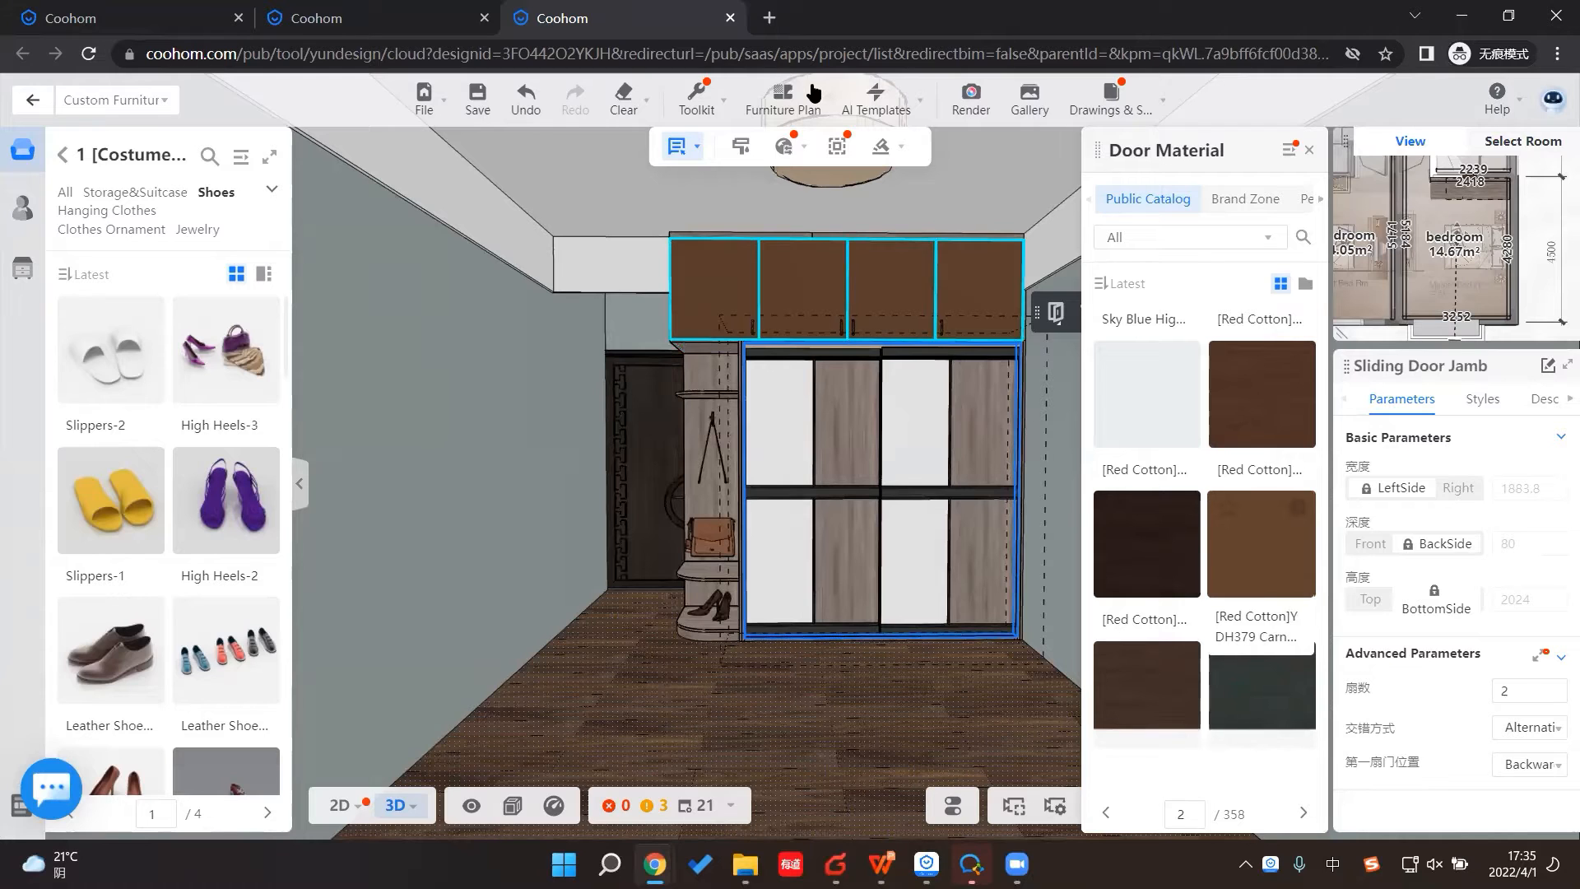
Step: Try to copy the carcass's grey-brown wood grain onto the four upper cabinet doors with the Material Brush
{"action": "left_click", "coordinate": [696, 103]}
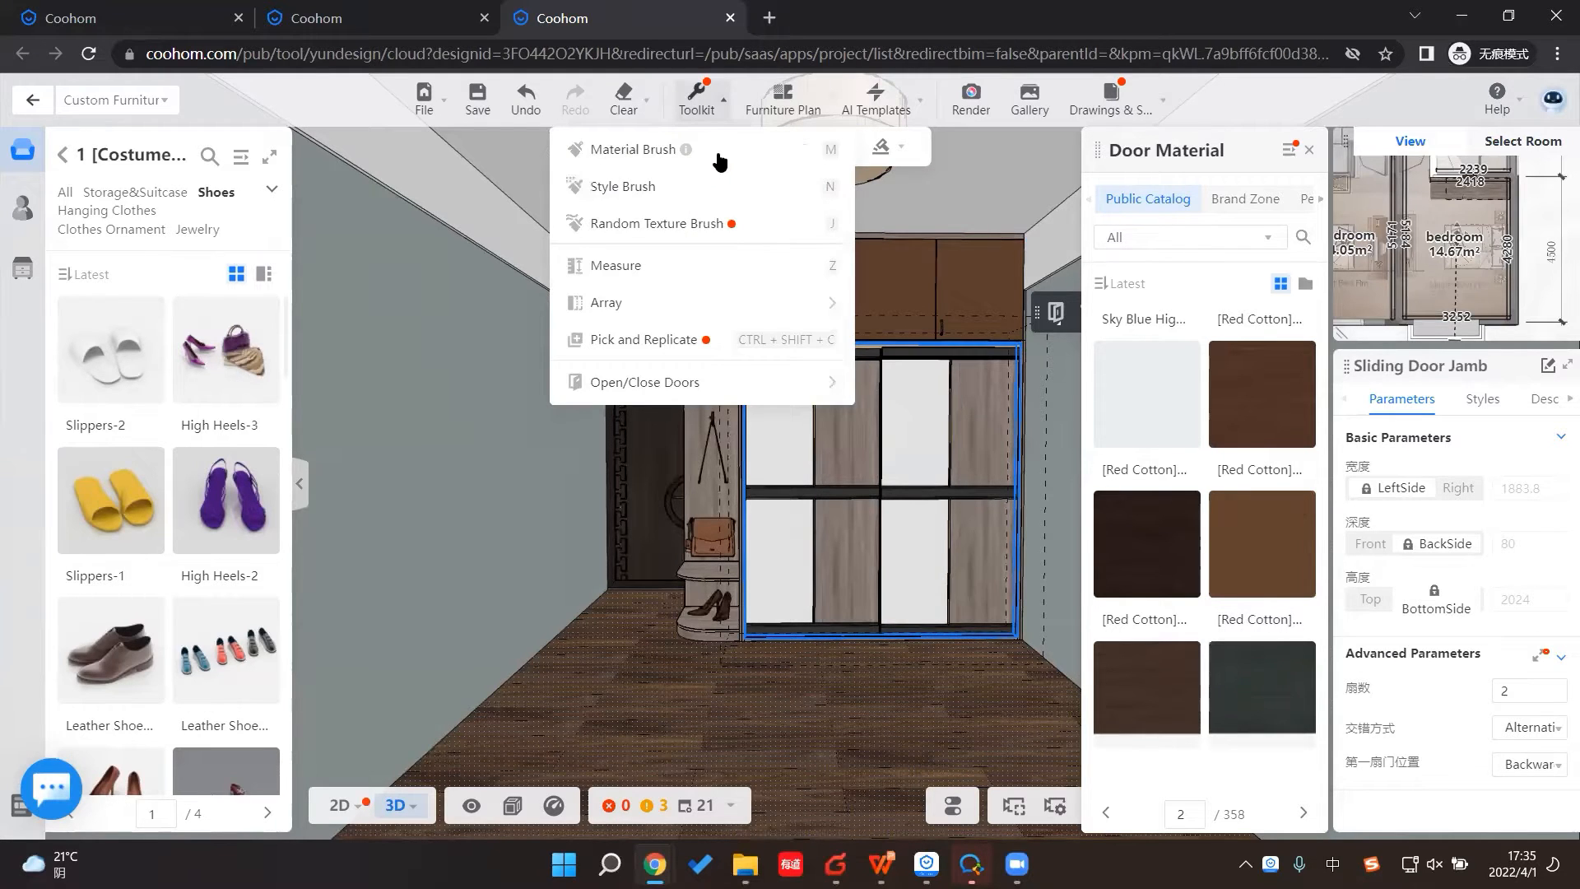
{"action": "left_click", "coordinate": [720, 153]}
{"action": "left_click", "coordinate": [703, 383]}
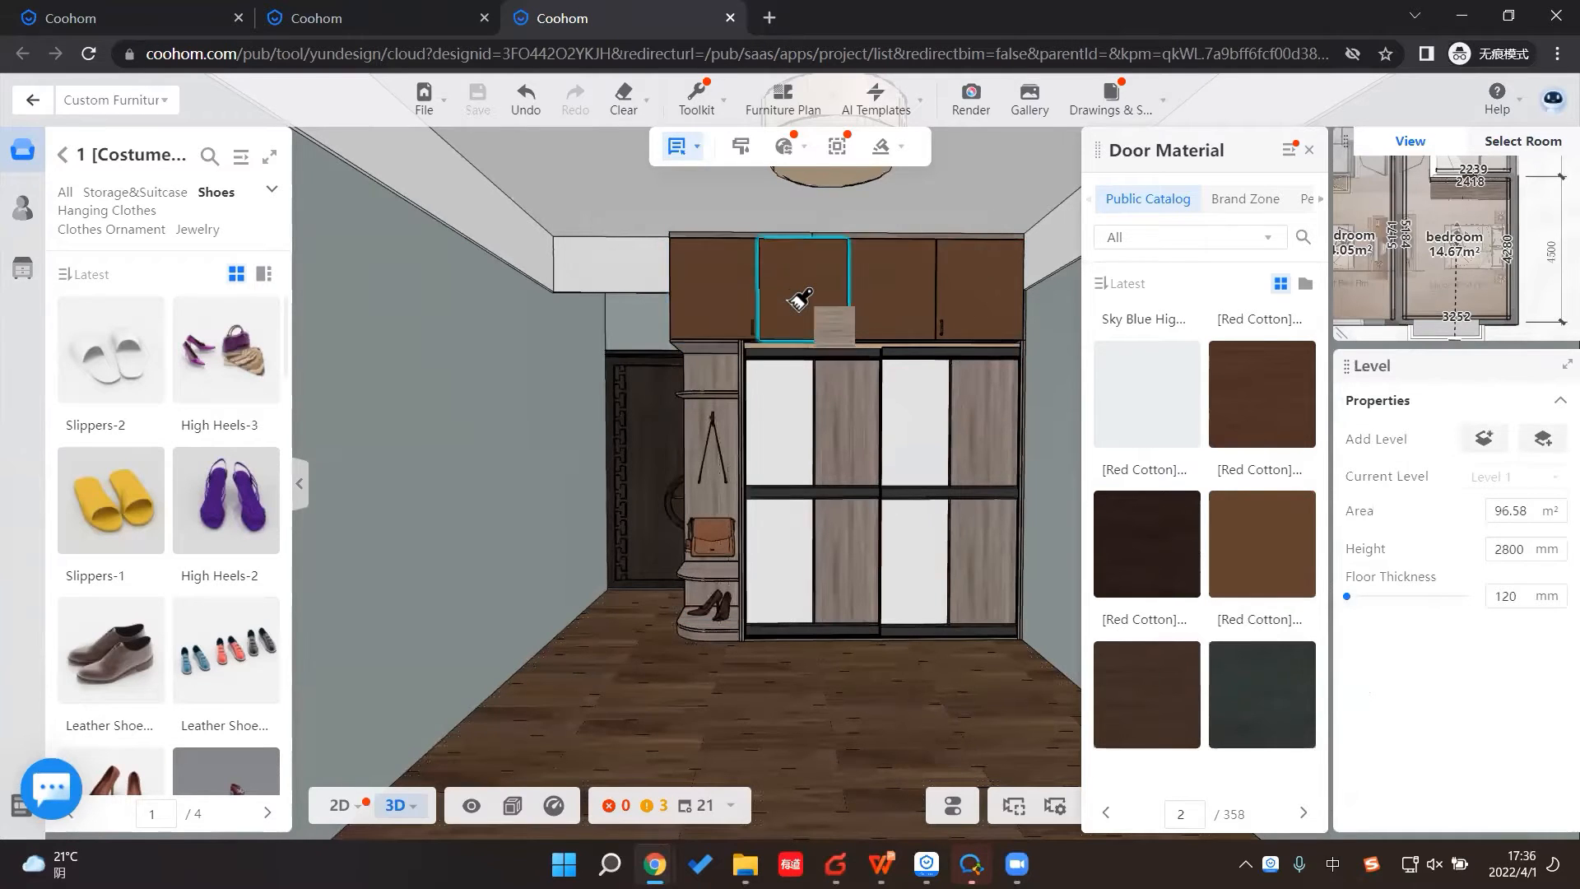
{"action": "left_click", "coordinate": [903, 306]}
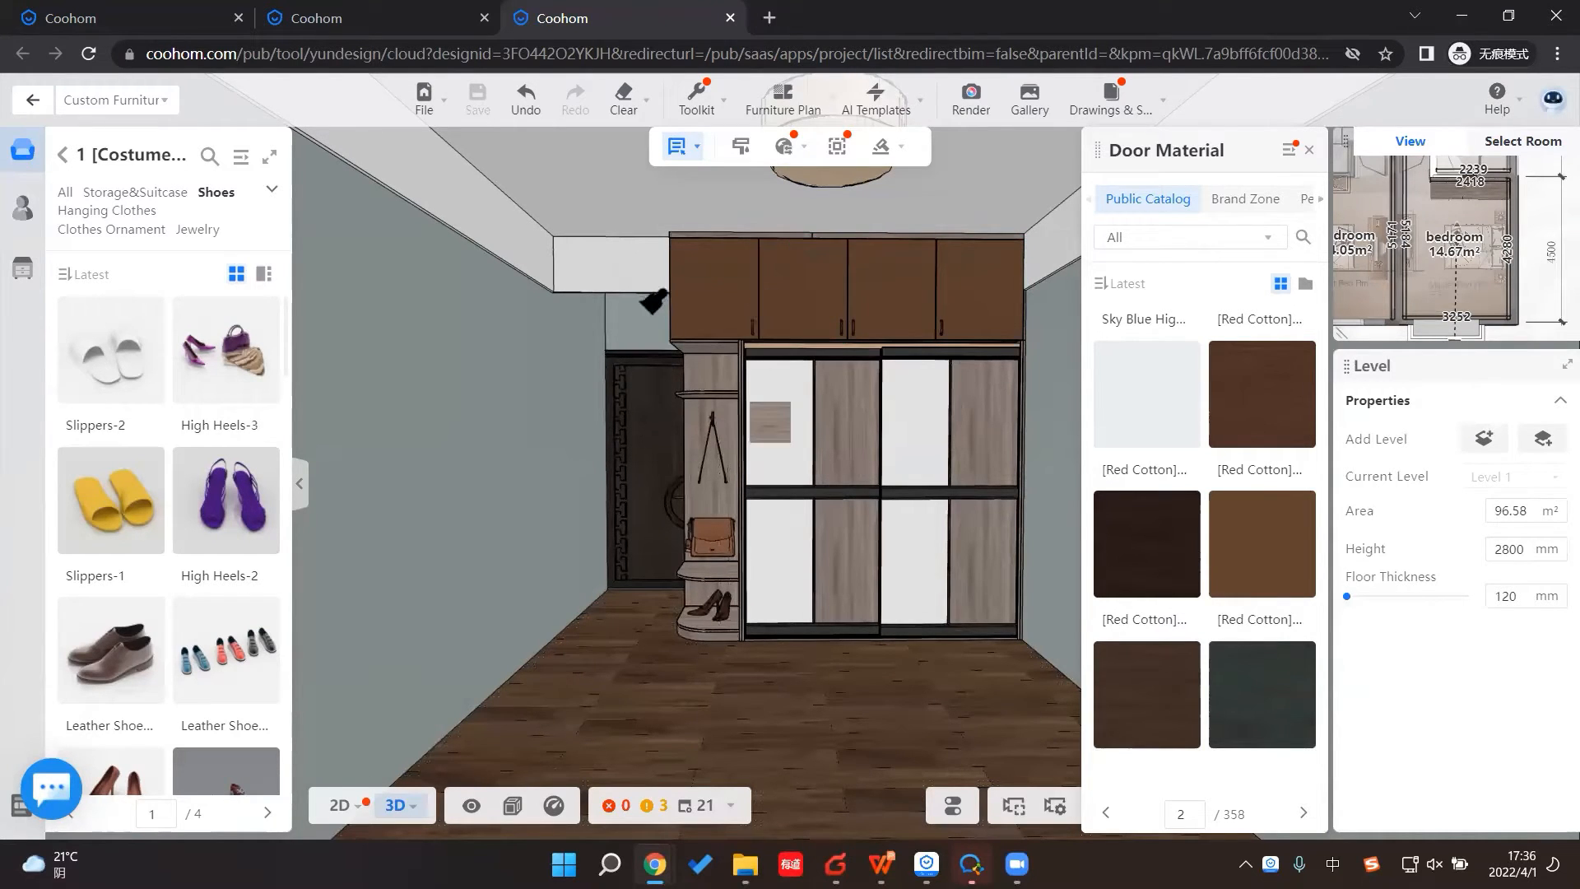
{"action": "left_click", "coordinate": [734, 275]}
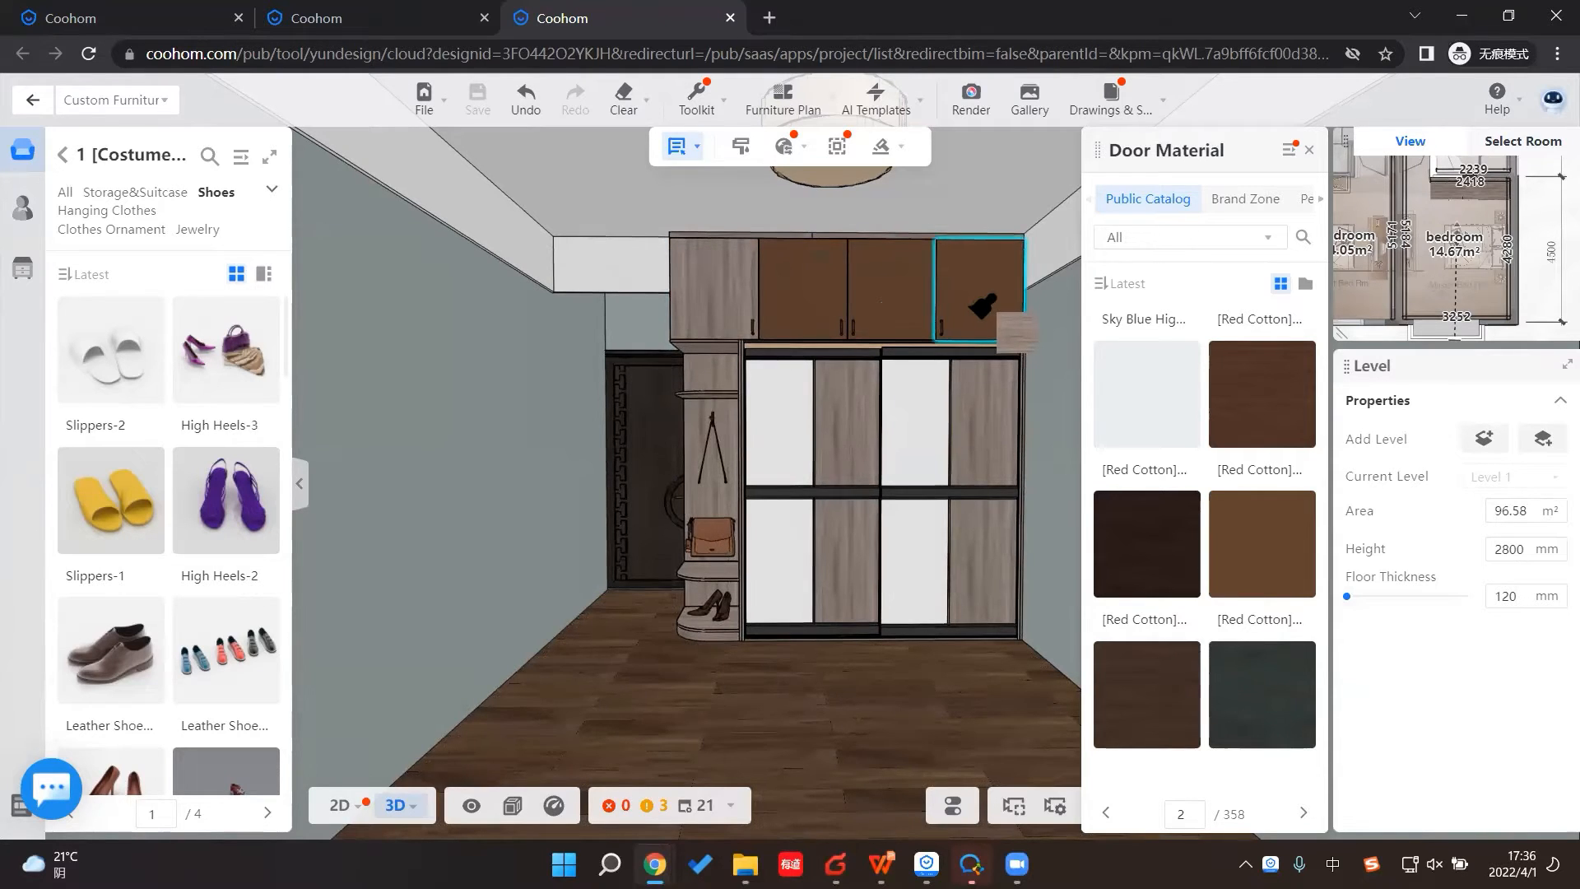
{"action": "left_click", "coordinate": [1310, 151]}
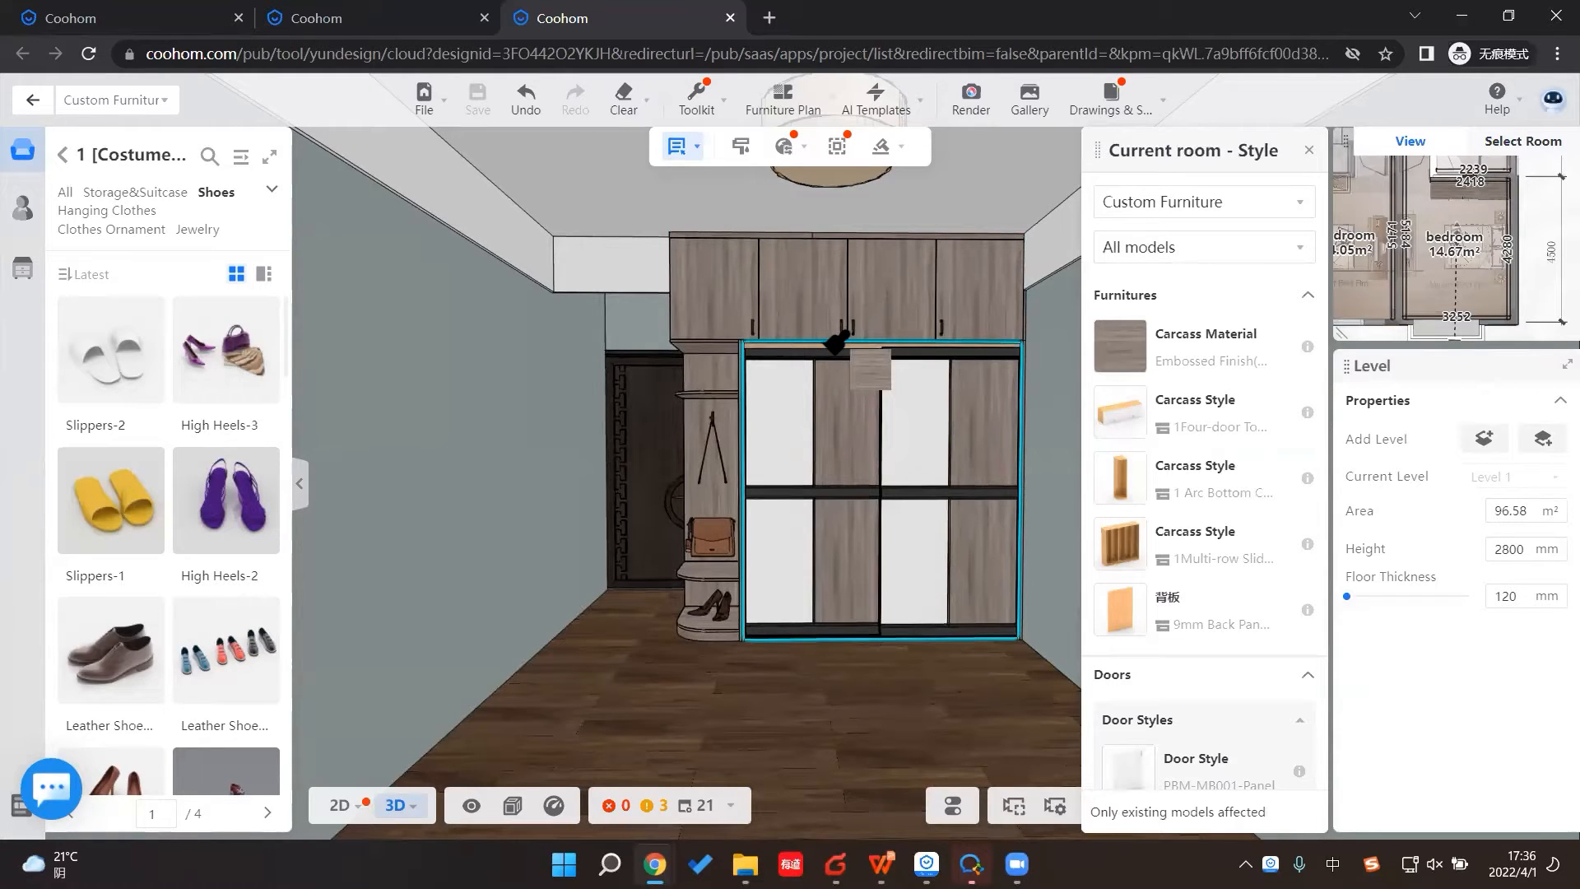
{"action": "key", "text": "Escape"}
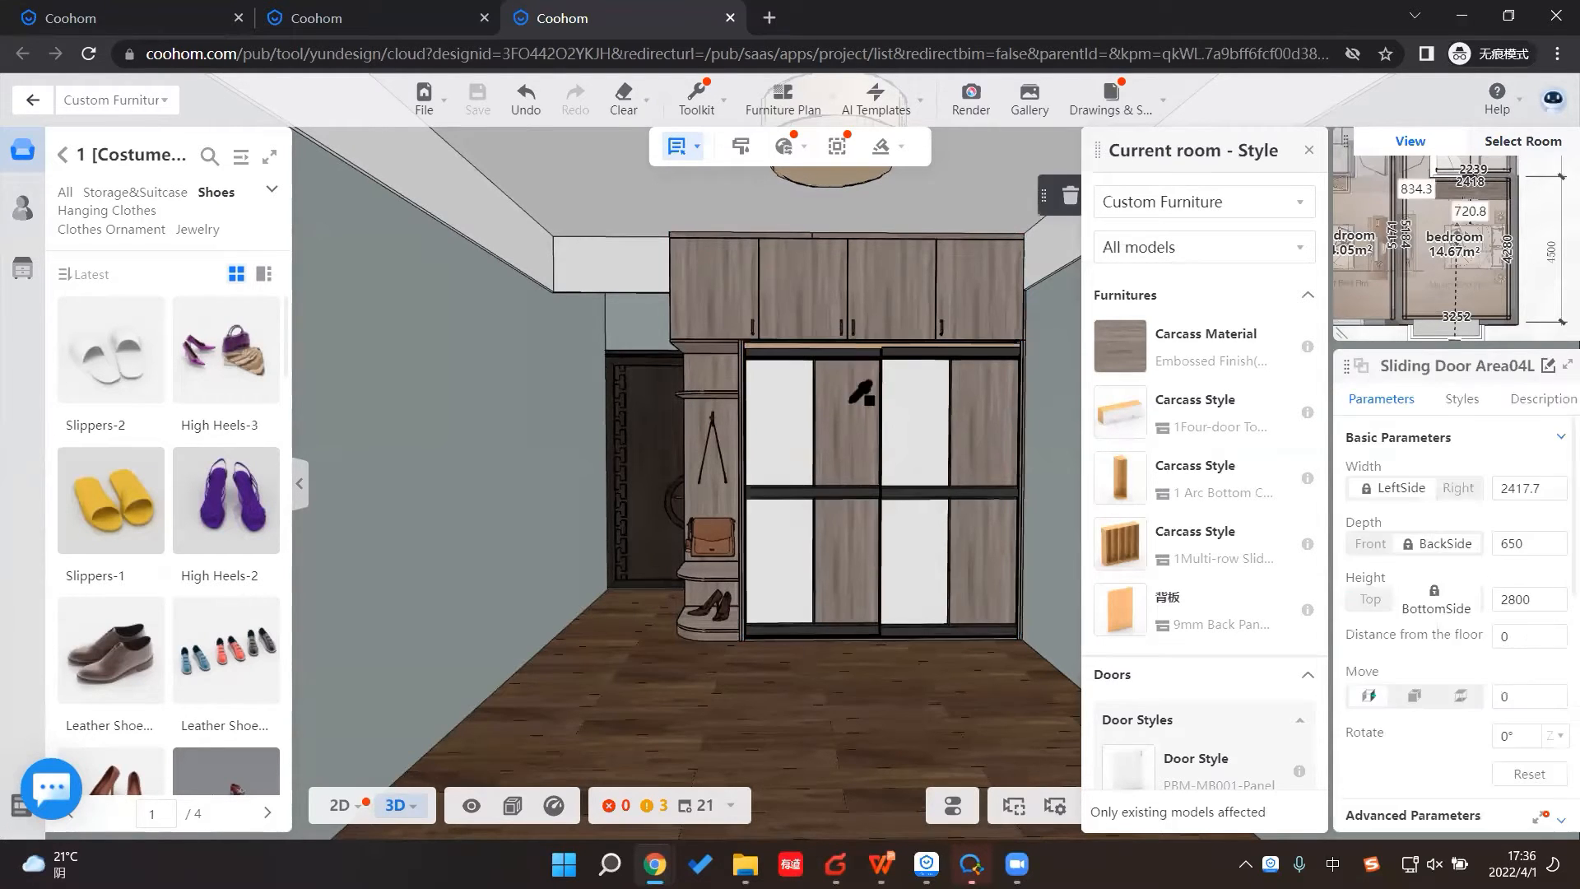
{"action": "left_click", "coordinate": [856, 443]}
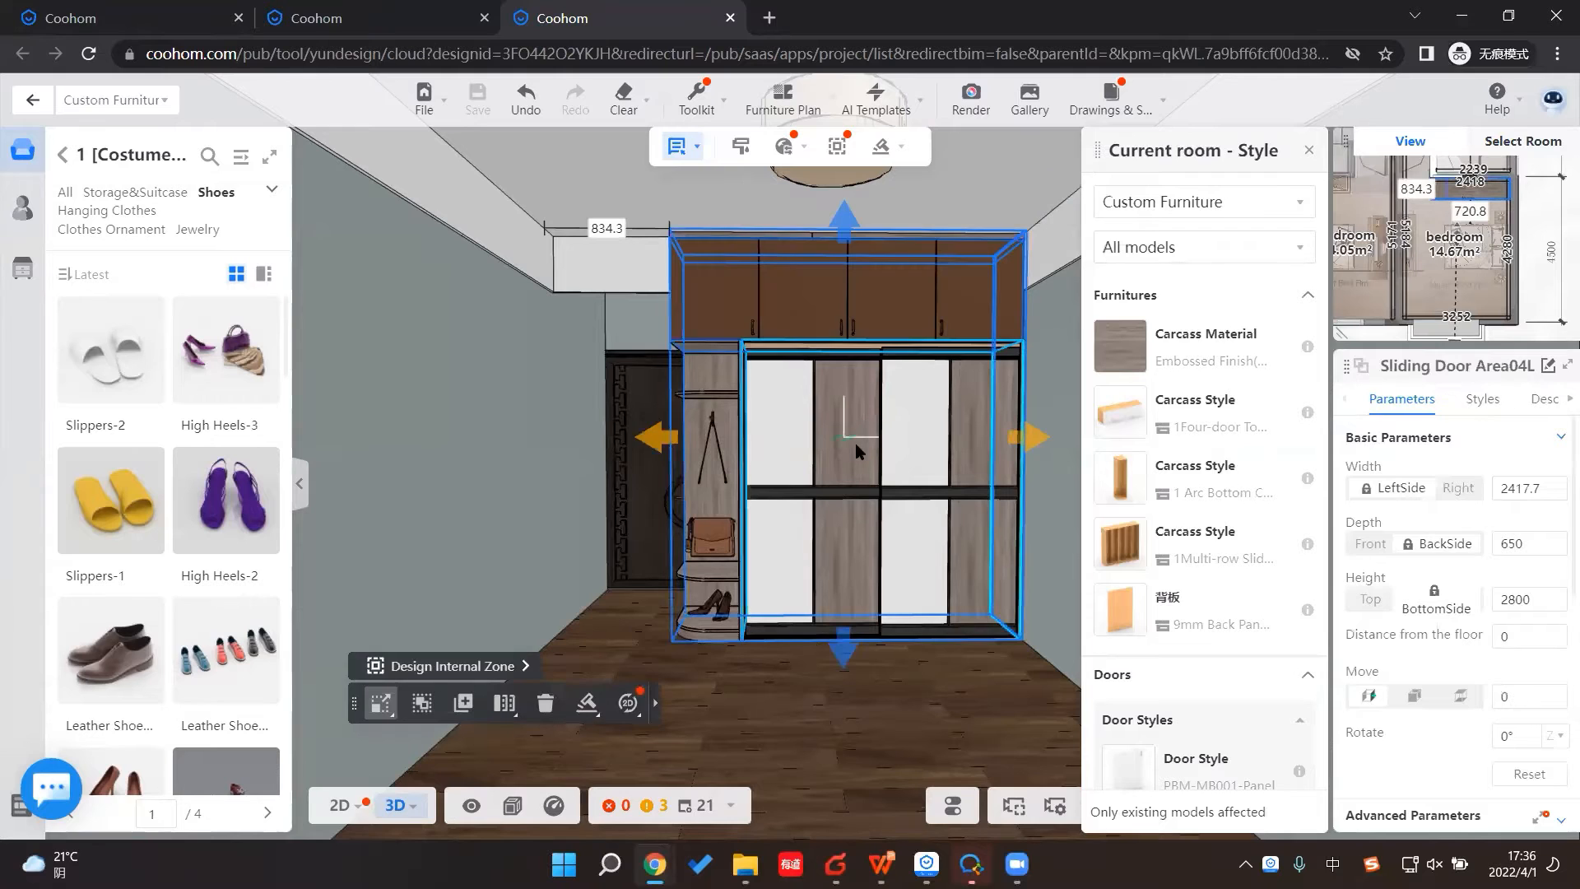
{"action": "left_click", "coordinate": [894, 714]}
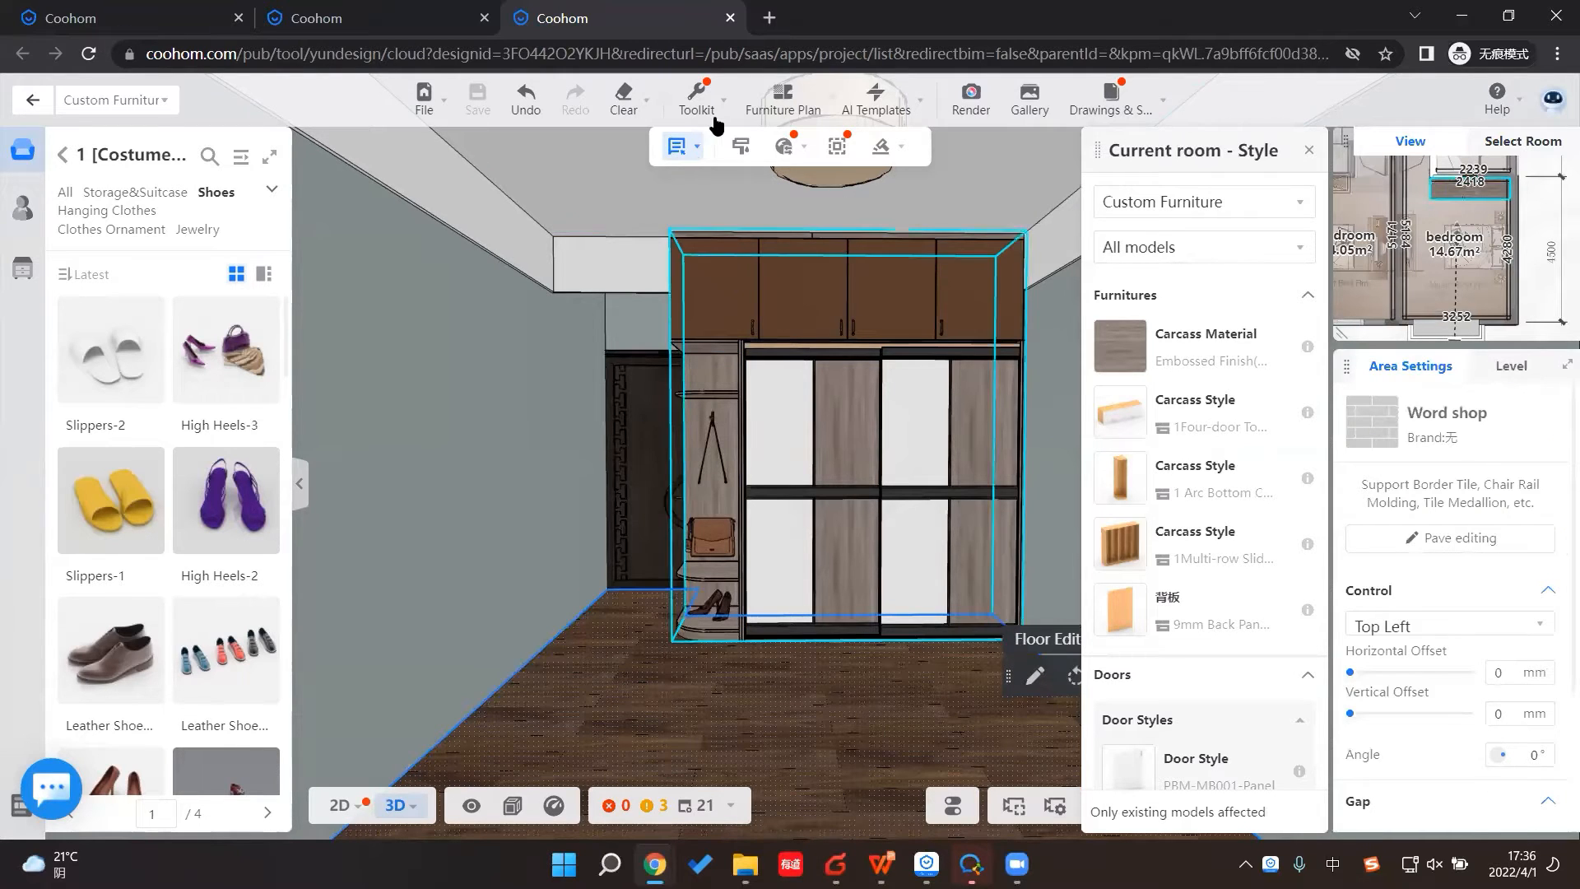
Step: Use the Material Brush again to paint the brown upper cabinet doors with the carcass's grey-brown wood grain
{"action": "left_click", "coordinate": [696, 100]}
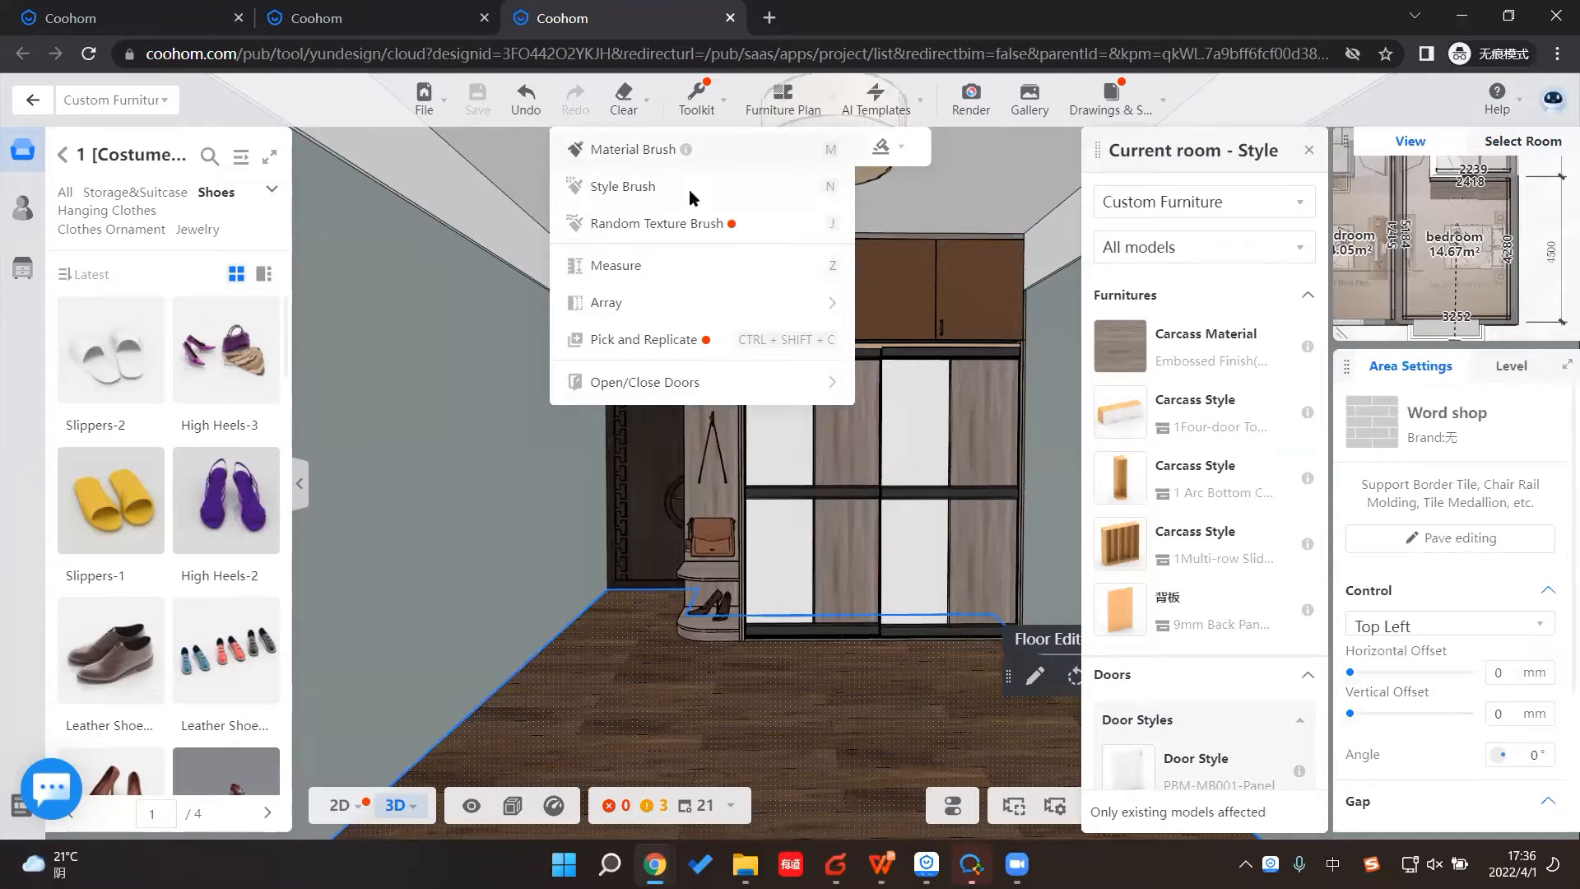
{"action": "left_click", "coordinate": [695, 158]}
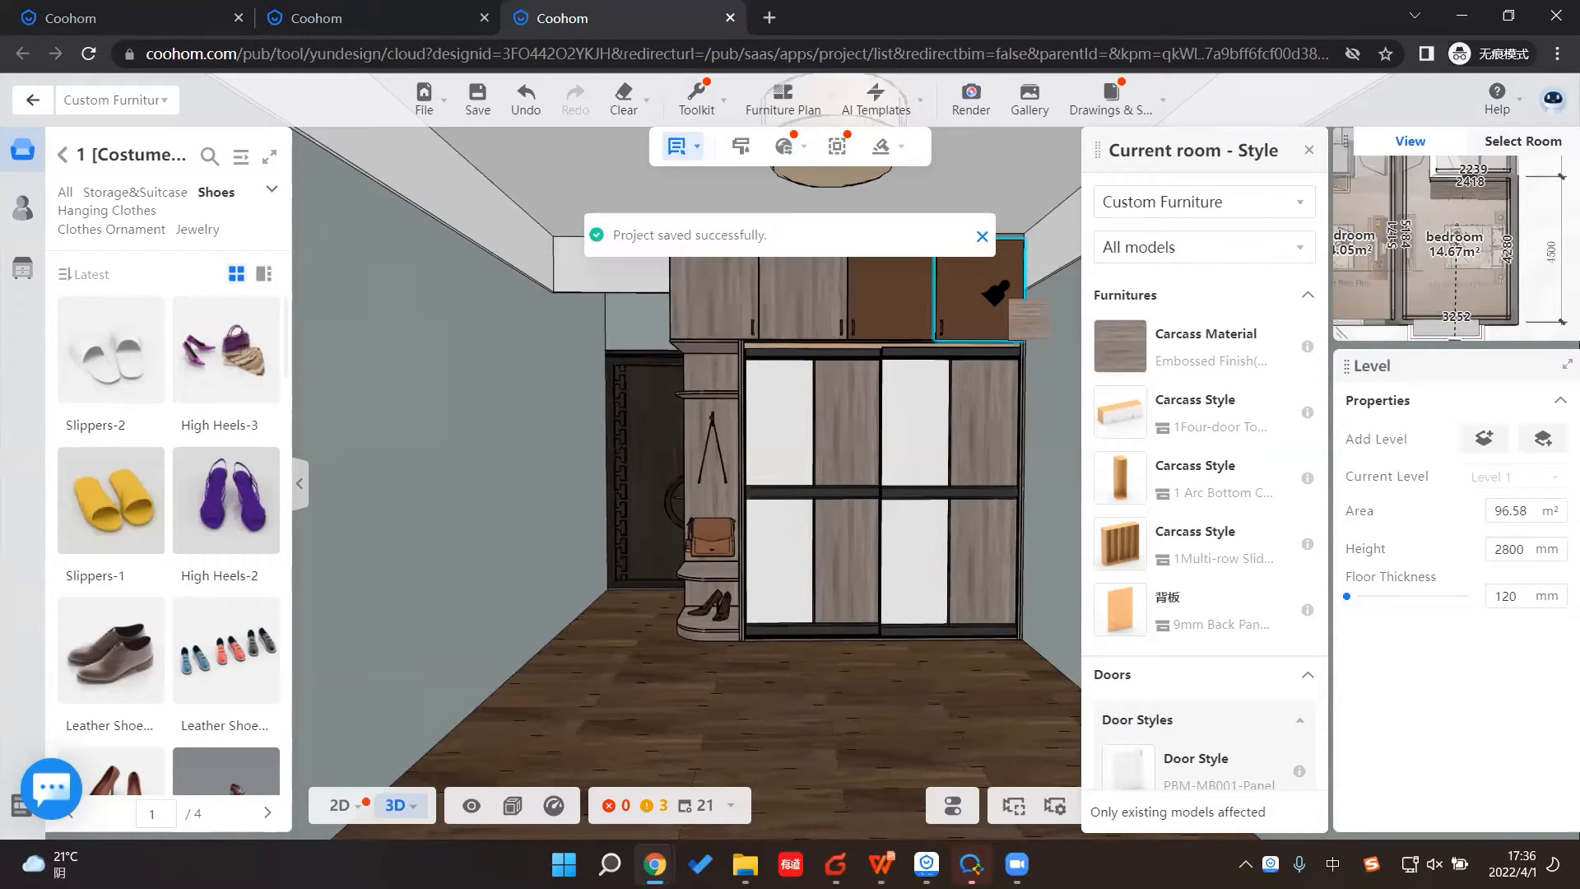
{"action": "left_click", "coordinate": [996, 293]}
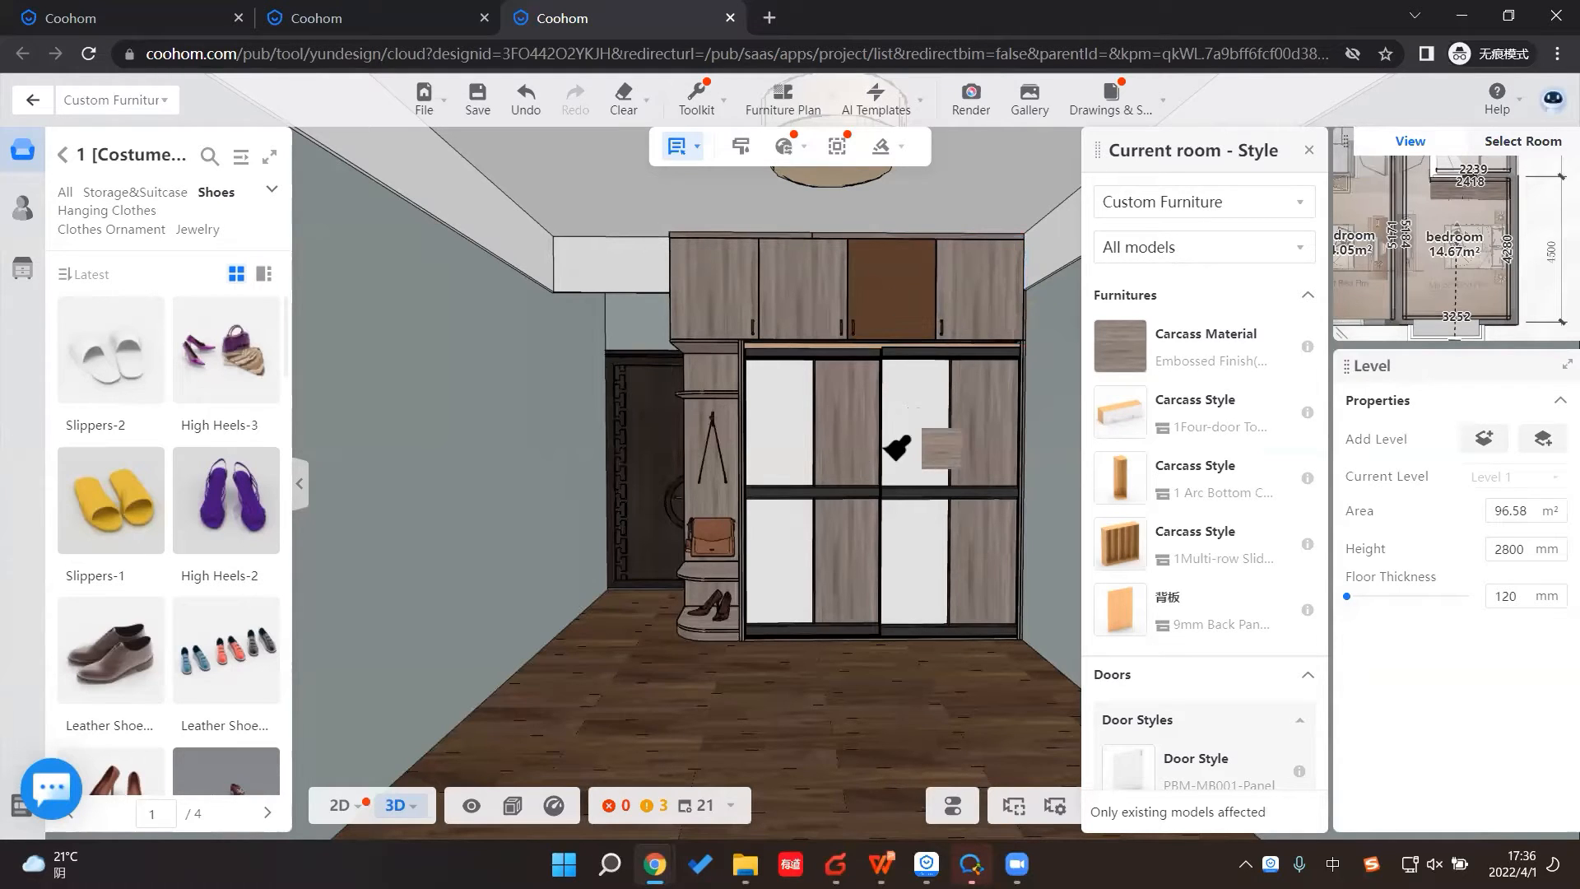
{"action": "left_click", "coordinate": [860, 517]}
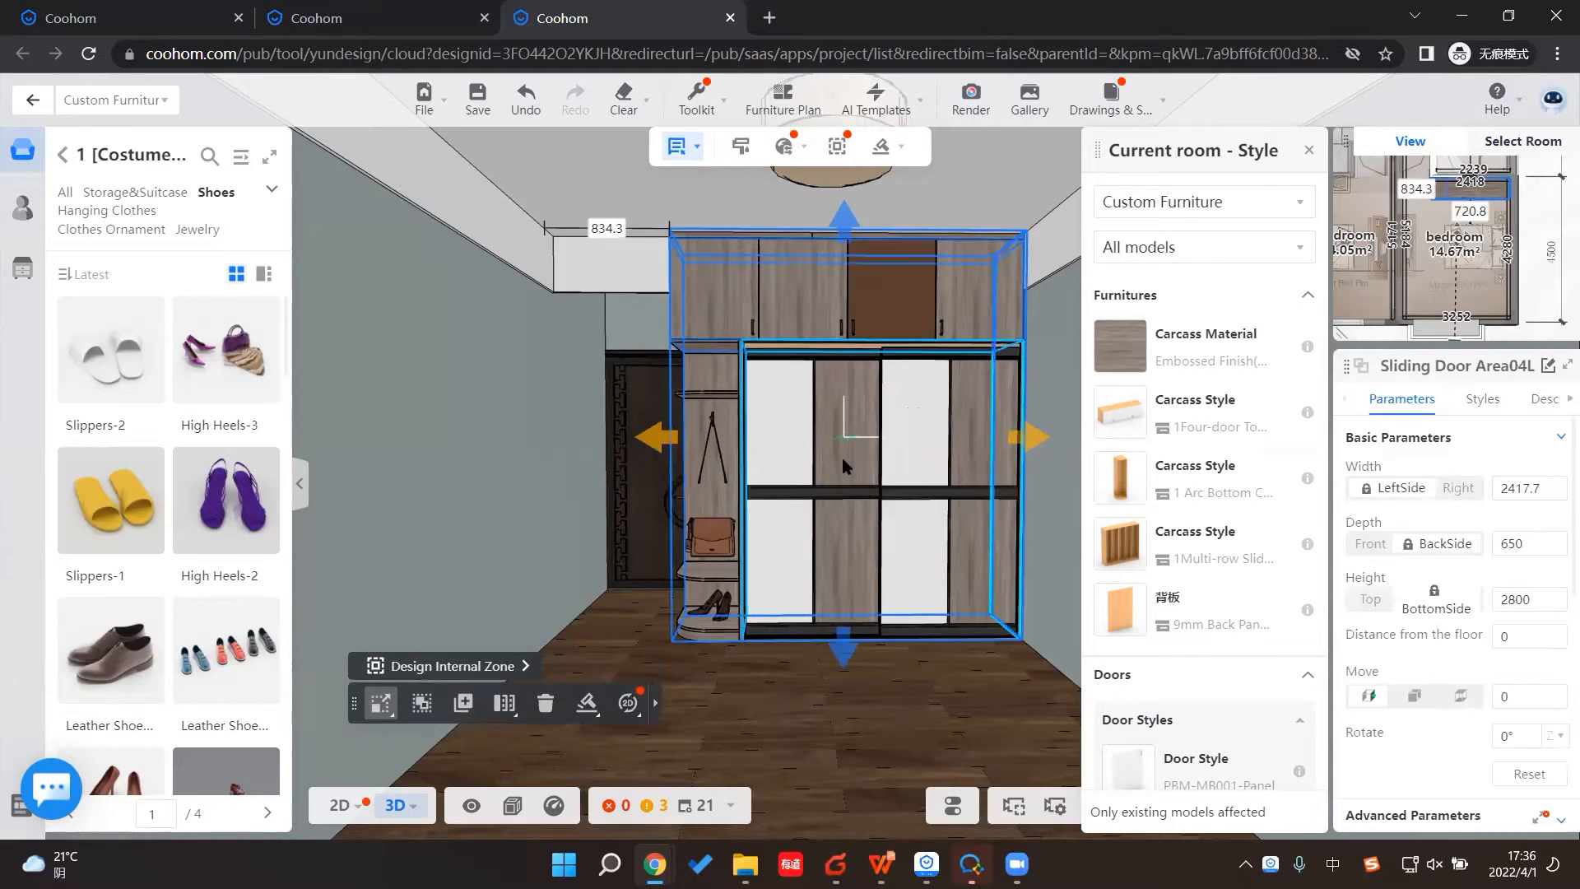
Step: Select the lower cabinet's sliding door jamb, close the room's style settings and bring up the jamb's own track styles
{"action": "left_click", "coordinate": [845, 466]}
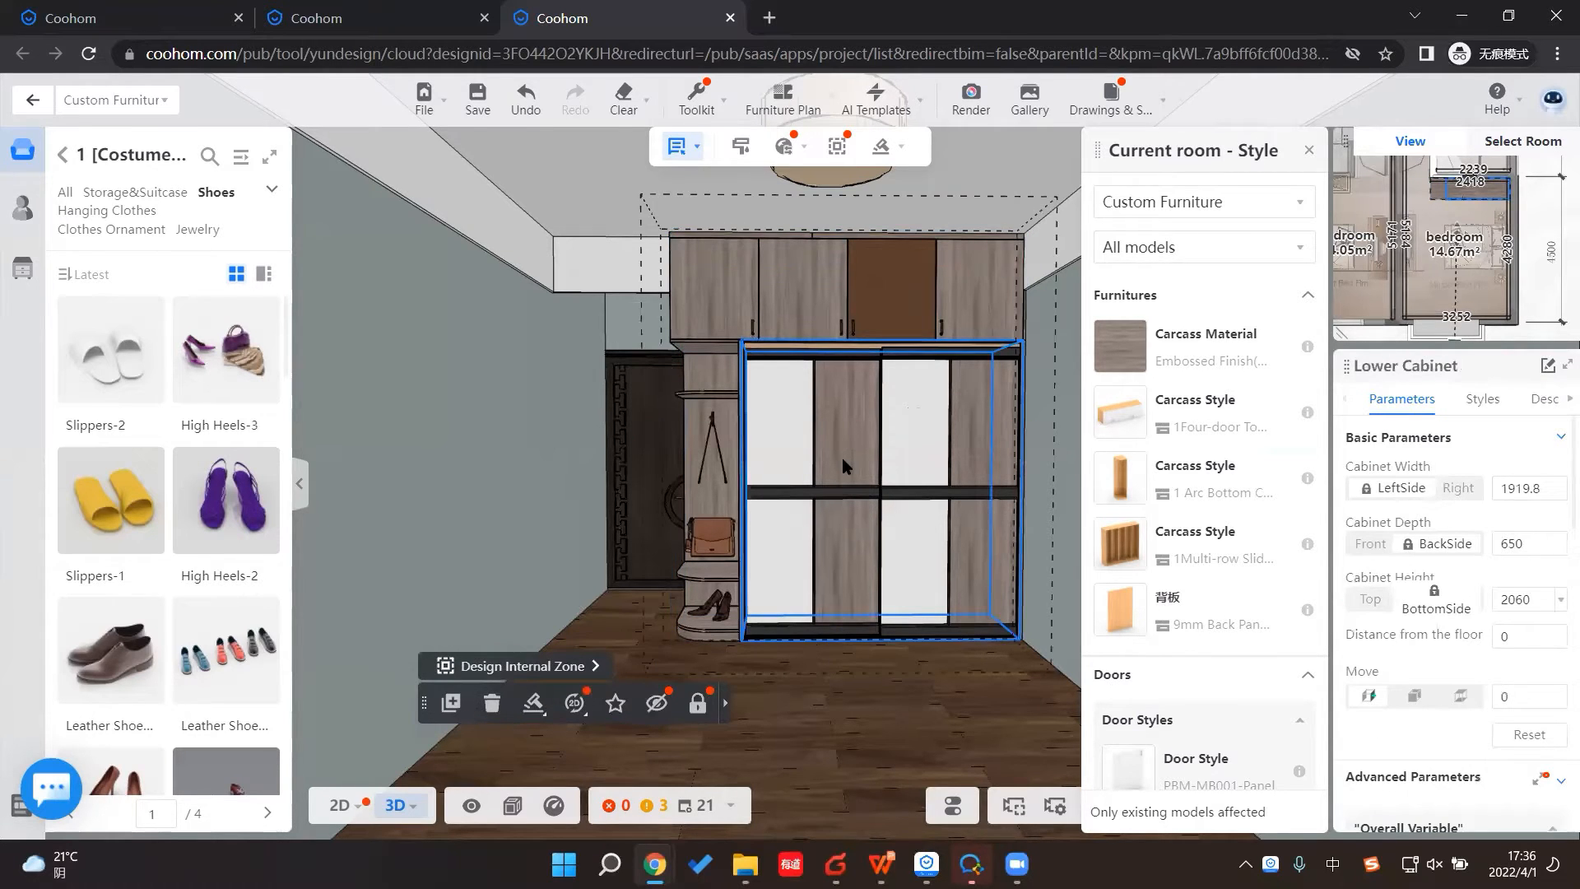
{"action": "left_click", "coordinate": [843, 460]}
{"action": "left_click", "coordinate": [1309, 150]}
{"action": "left_click", "coordinate": [1473, 401]}
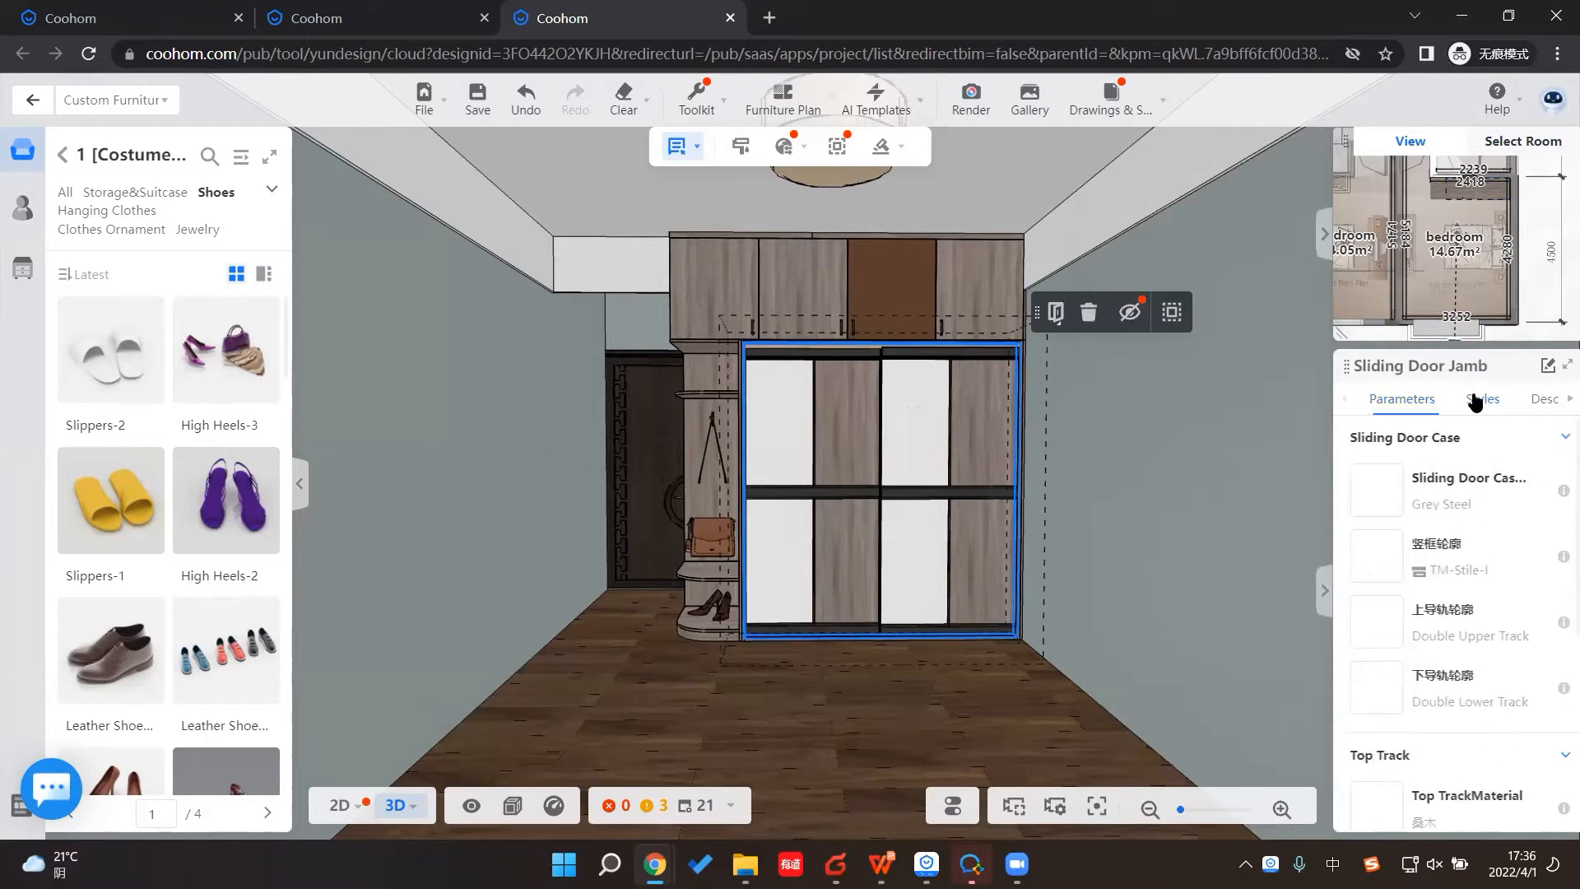
{"action": "scroll", "coordinate": [1513, 593], "scroll_direction": "down", "scroll_amount": 2}
{"action": "scroll", "coordinate": [1518, 601], "scroll_direction": "down", "scroll_amount": 4}
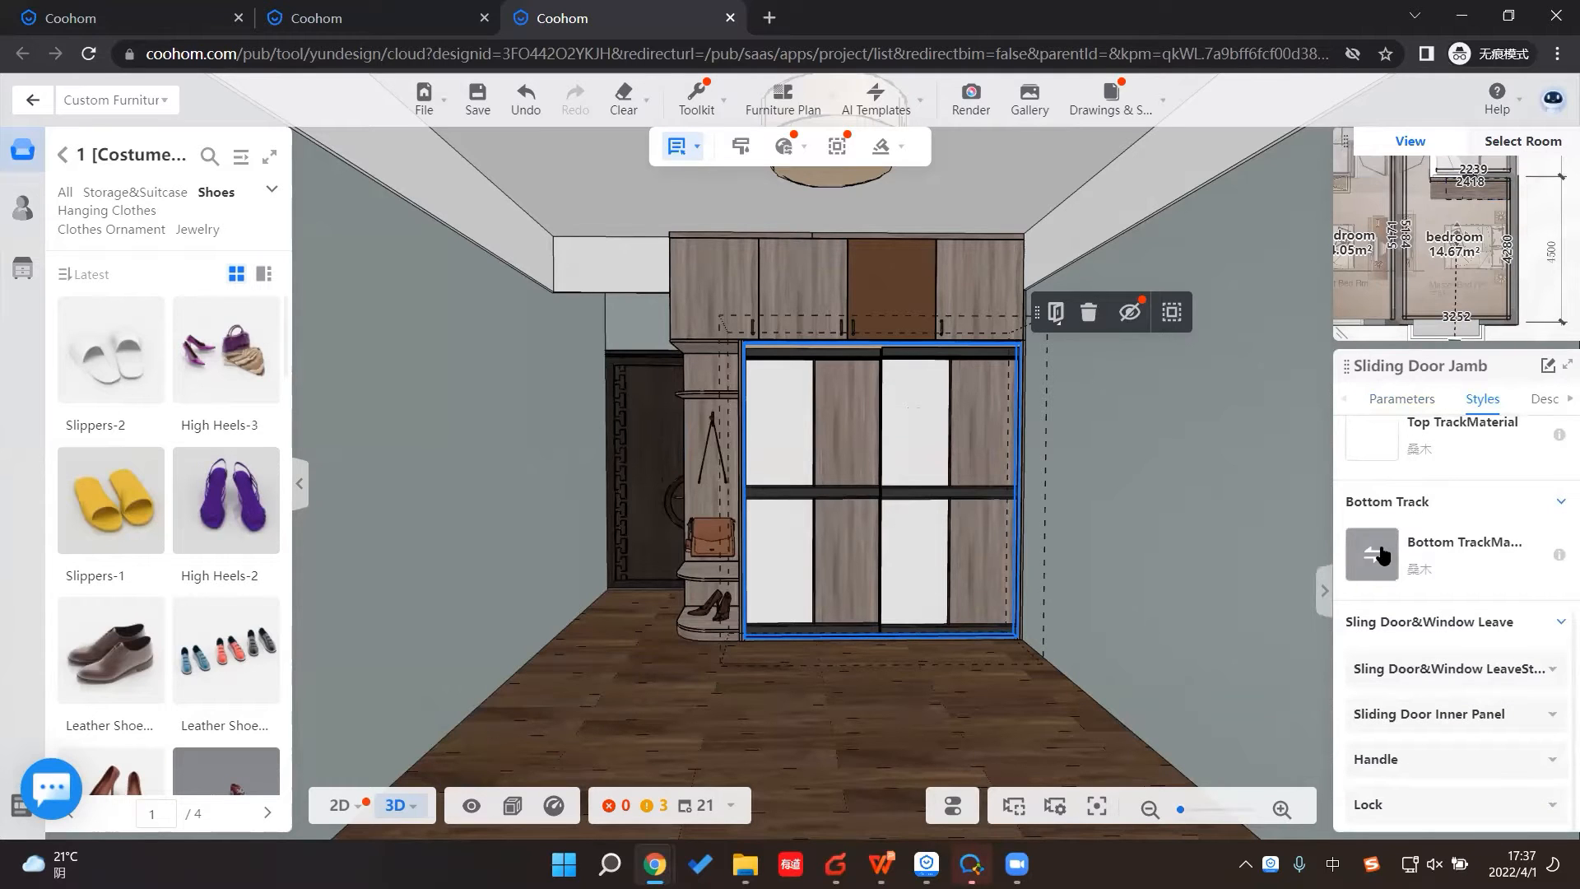
Step: Set the sliding door jamb's top track material to the light [Red Cotton]YDH247 wood grain from the public catalog
{"action": "left_click", "coordinate": [1382, 556]}
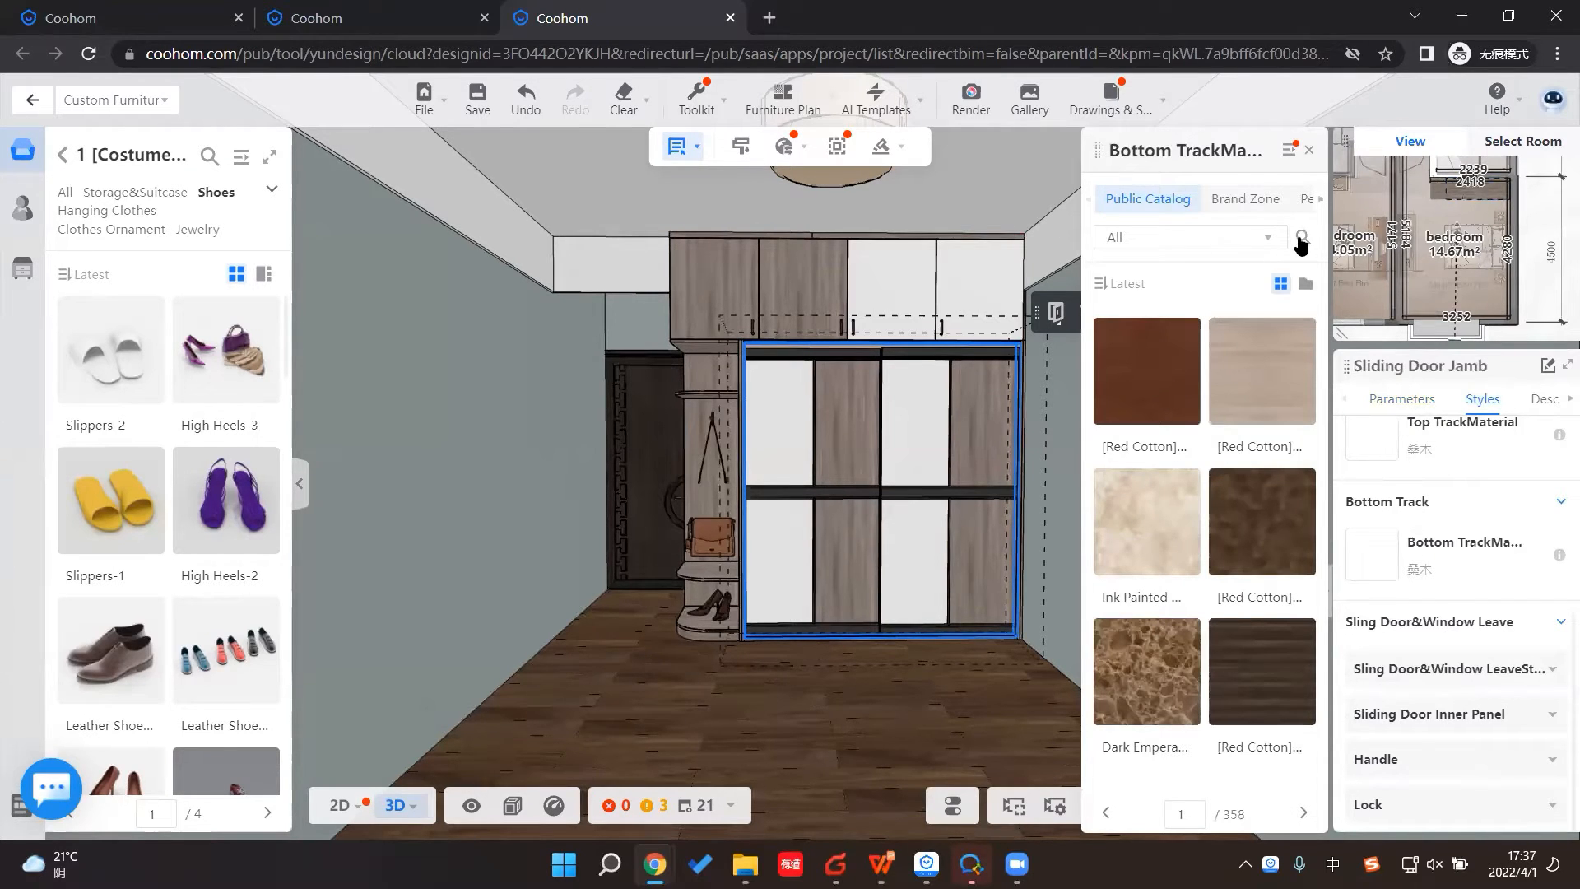
{"action": "left_click", "coordinate": [1271, 237]}
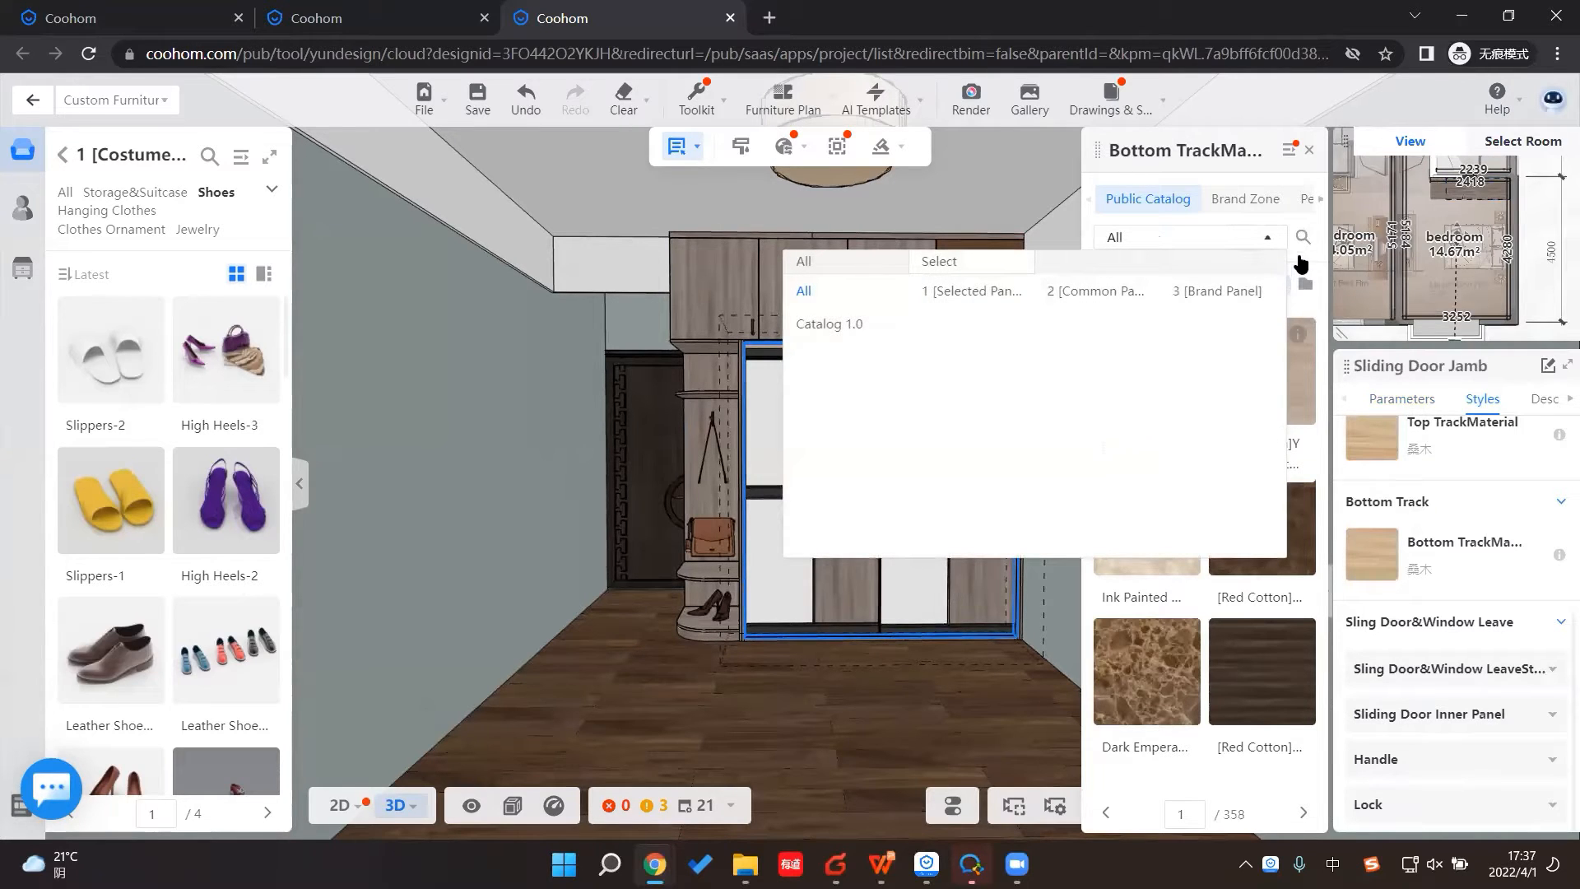
{"action": "left_click", "coordinate": [1379, 457]}
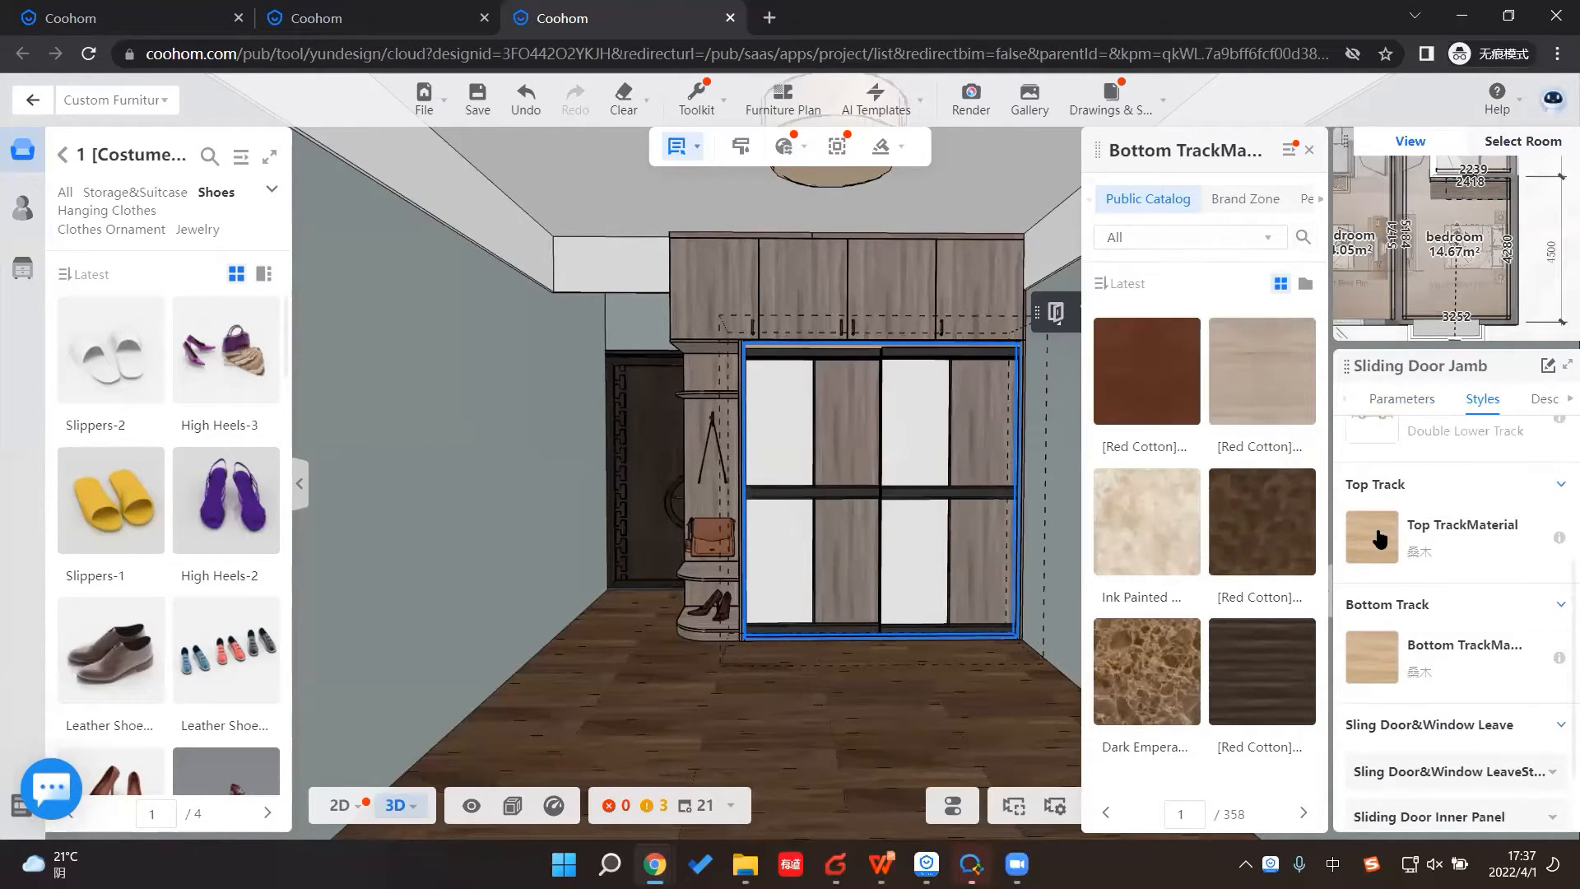
{"action": "left_click", "coordinate": [1371, 539]}
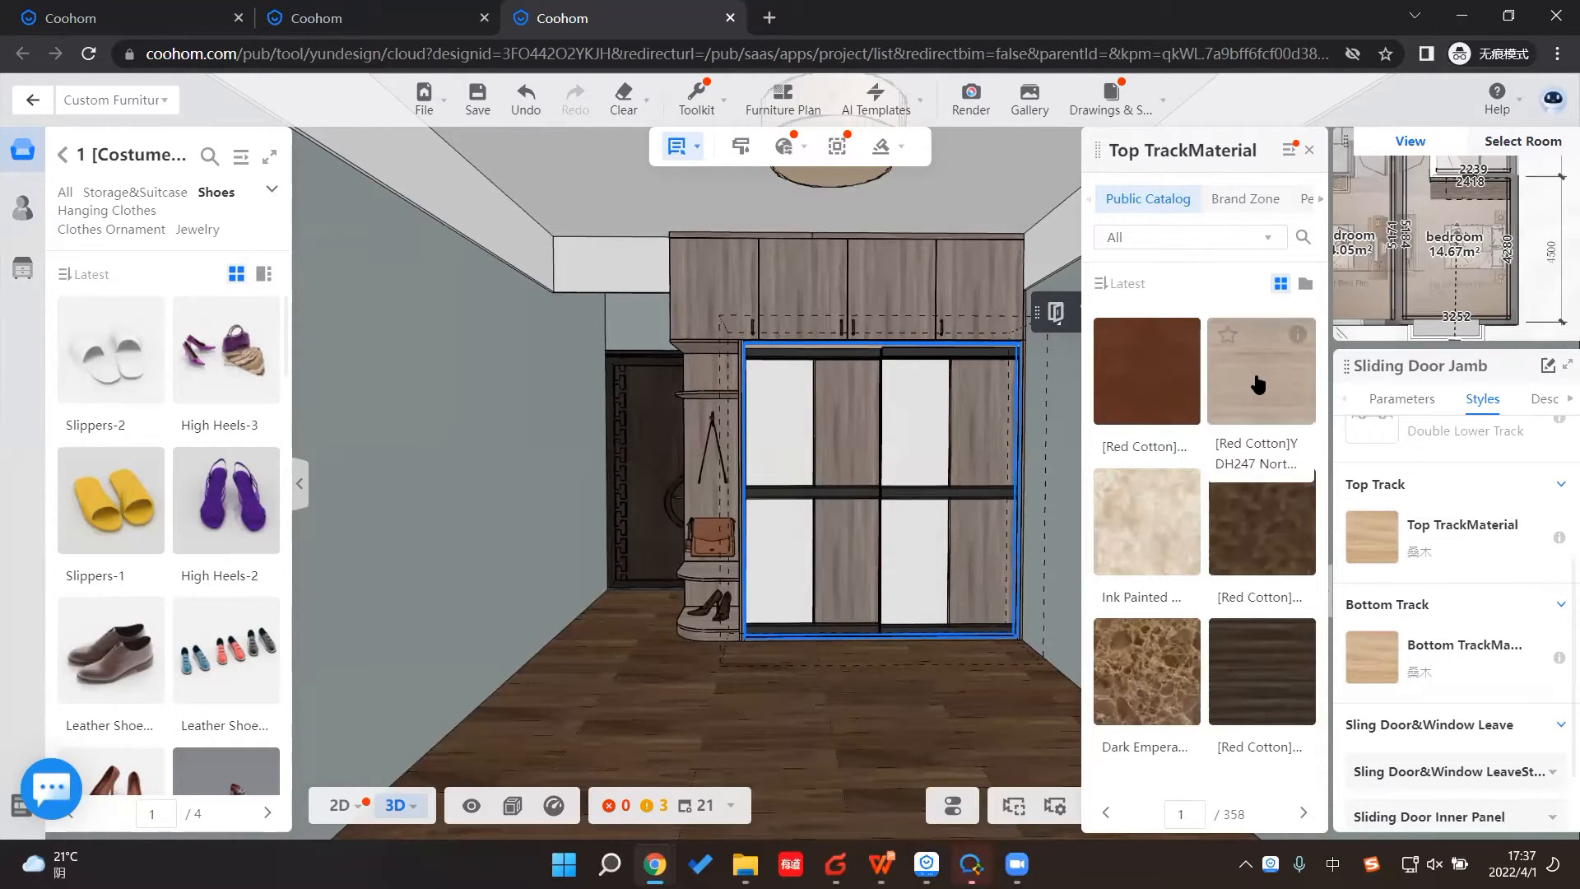
{"action": "left_click", "coordinate": [1258, 384]}
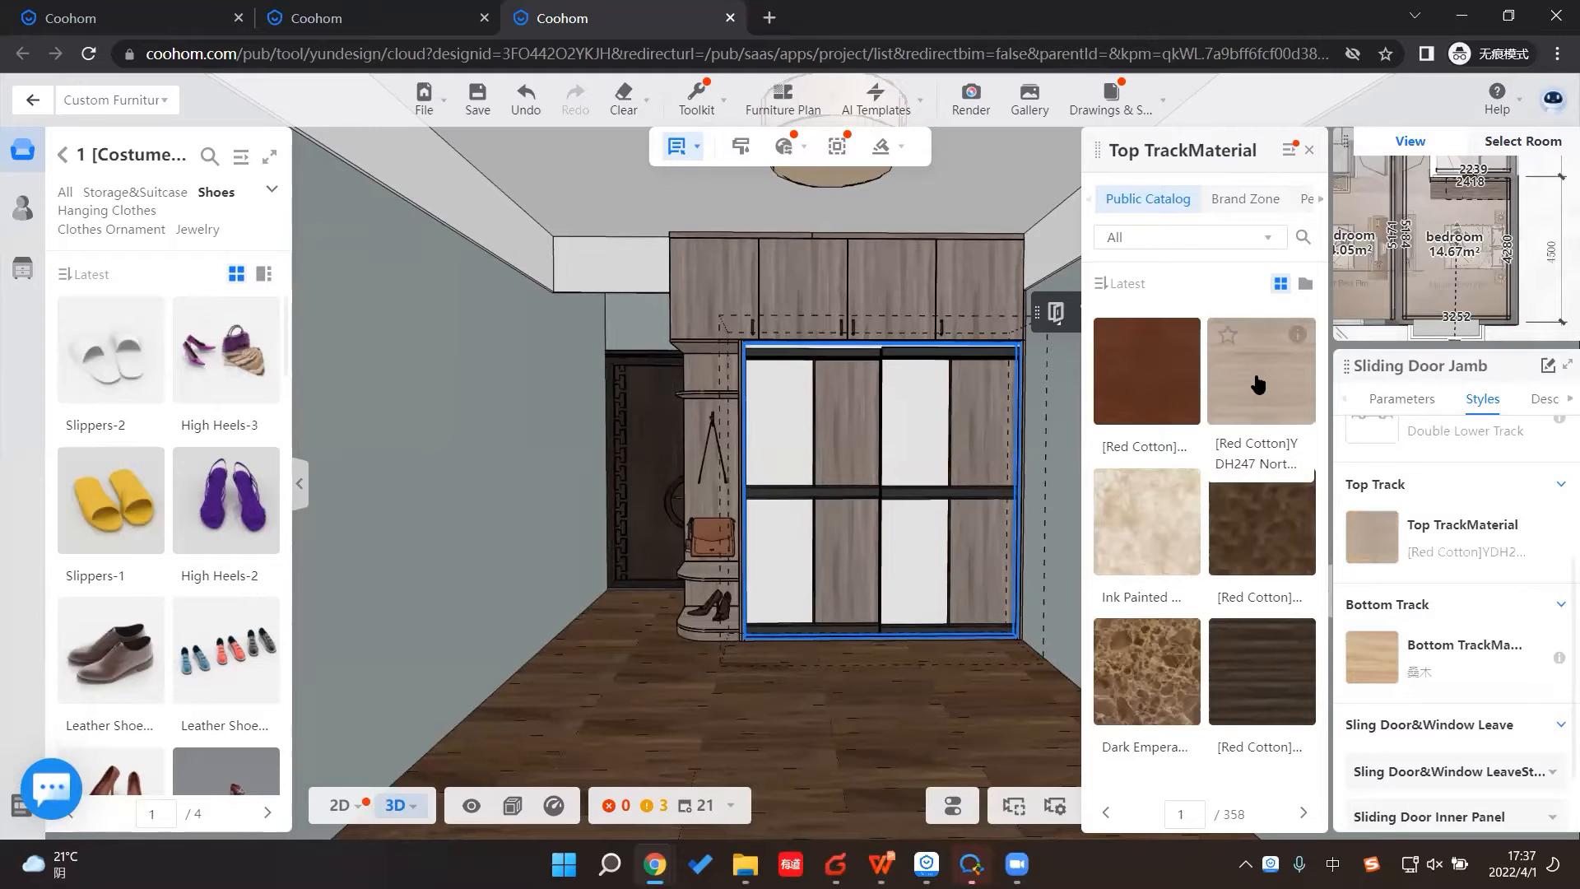
Step: Leave the sliding door's material selection, open all the cabinet doors to inspect the wardrobe interior, and close them again
{"action": "left_click", "coordinate": [911, 724]}
{"action": "left_click_drag", "start_coordinate": [853, 696], "coordinate": [838, 688]}
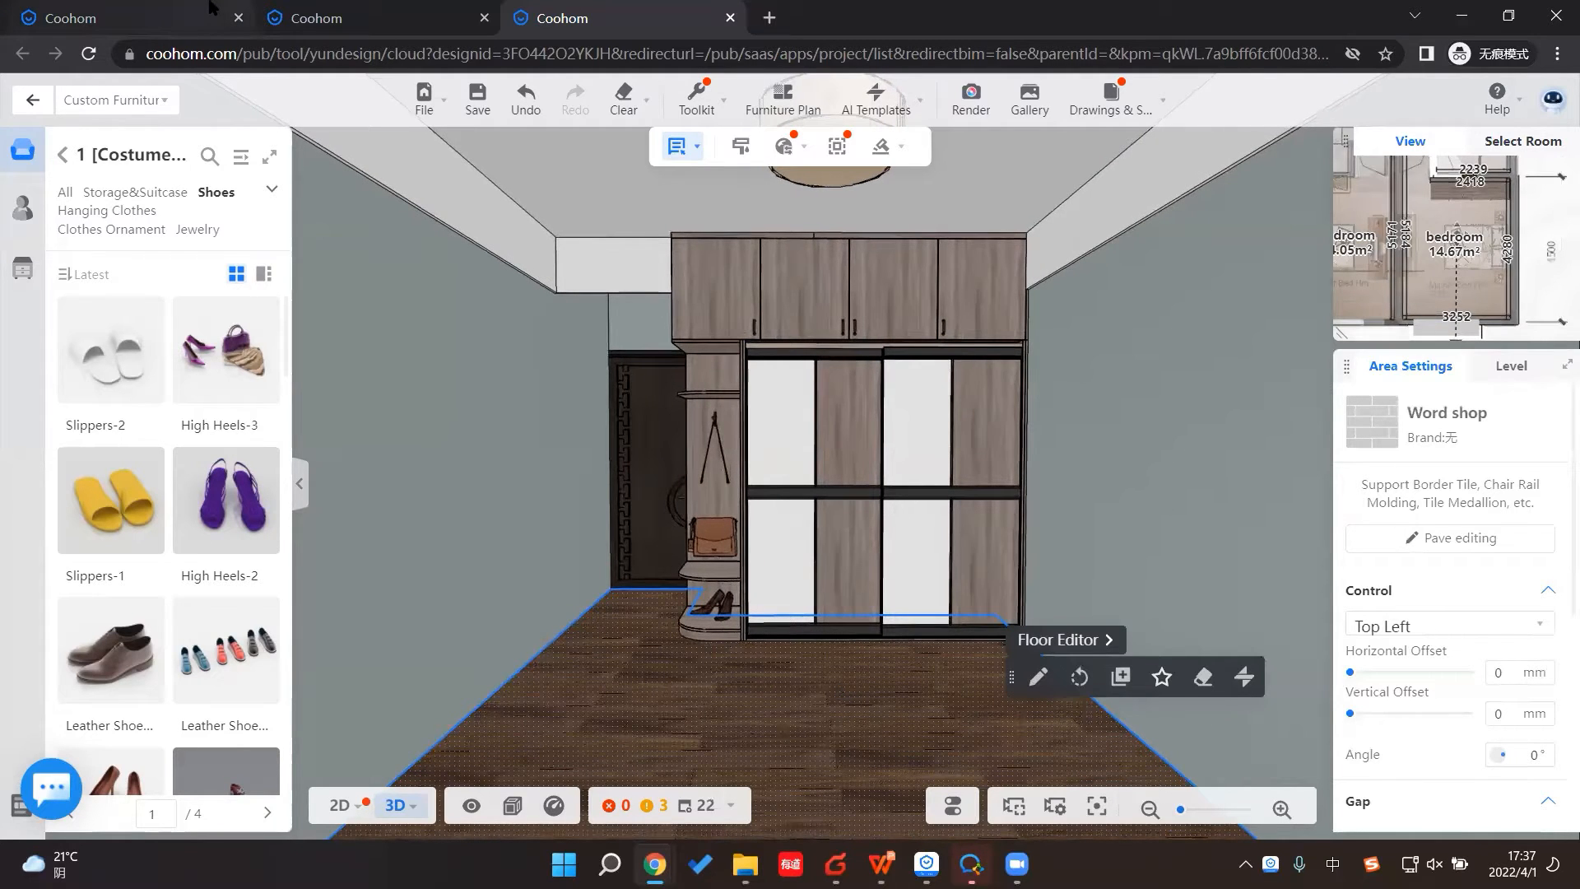
{"action": "left_click", "coordinate": [1481, 317]}
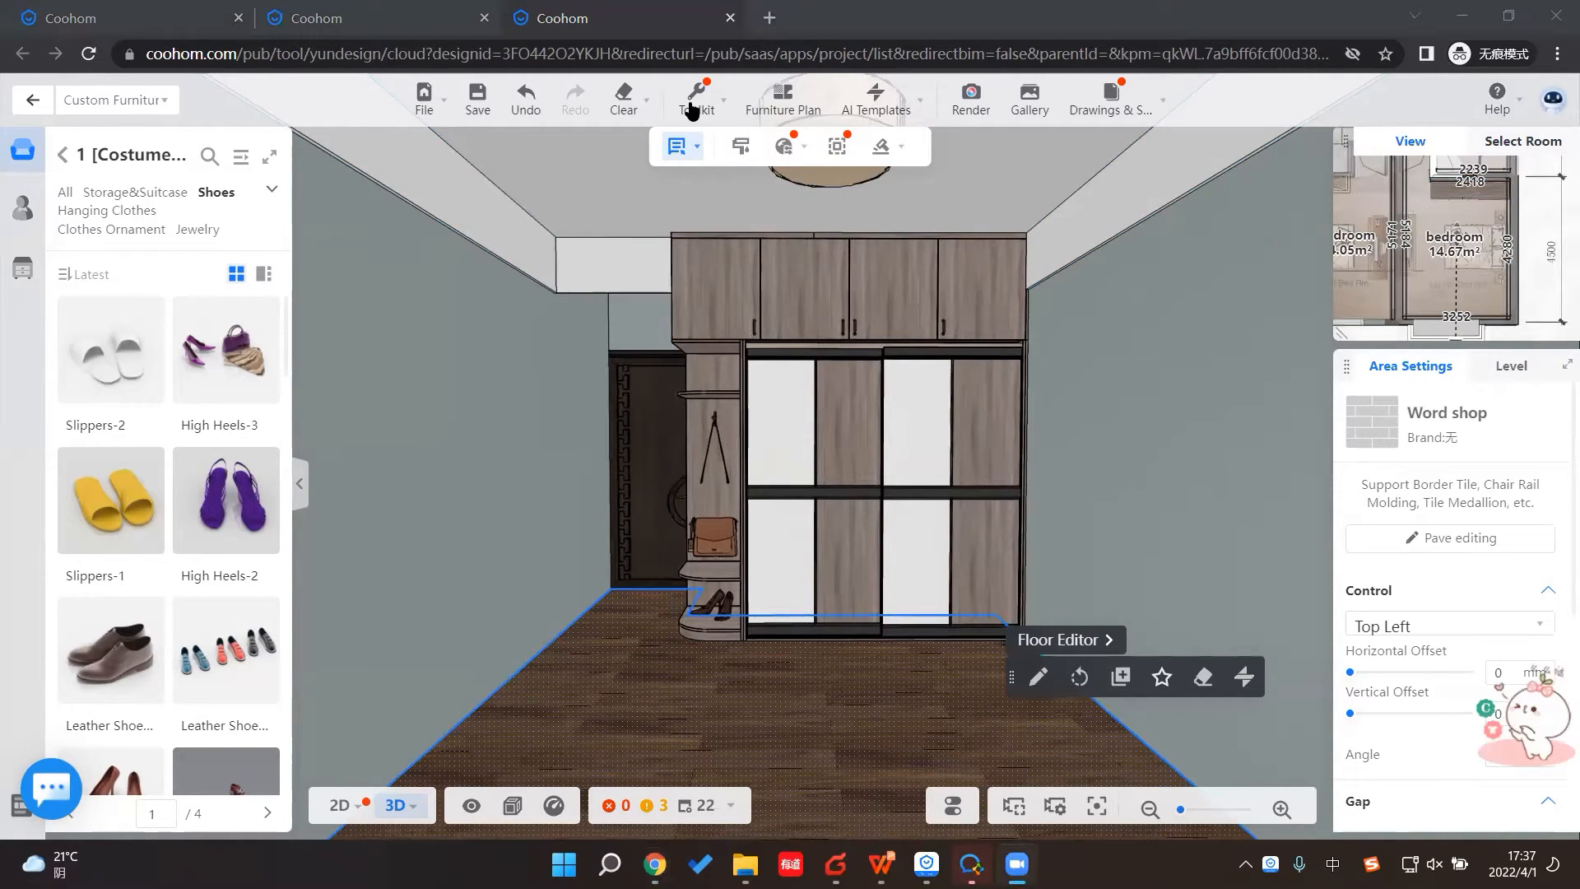
{"action": "mouse_move", "coordinate": [698, 124]}
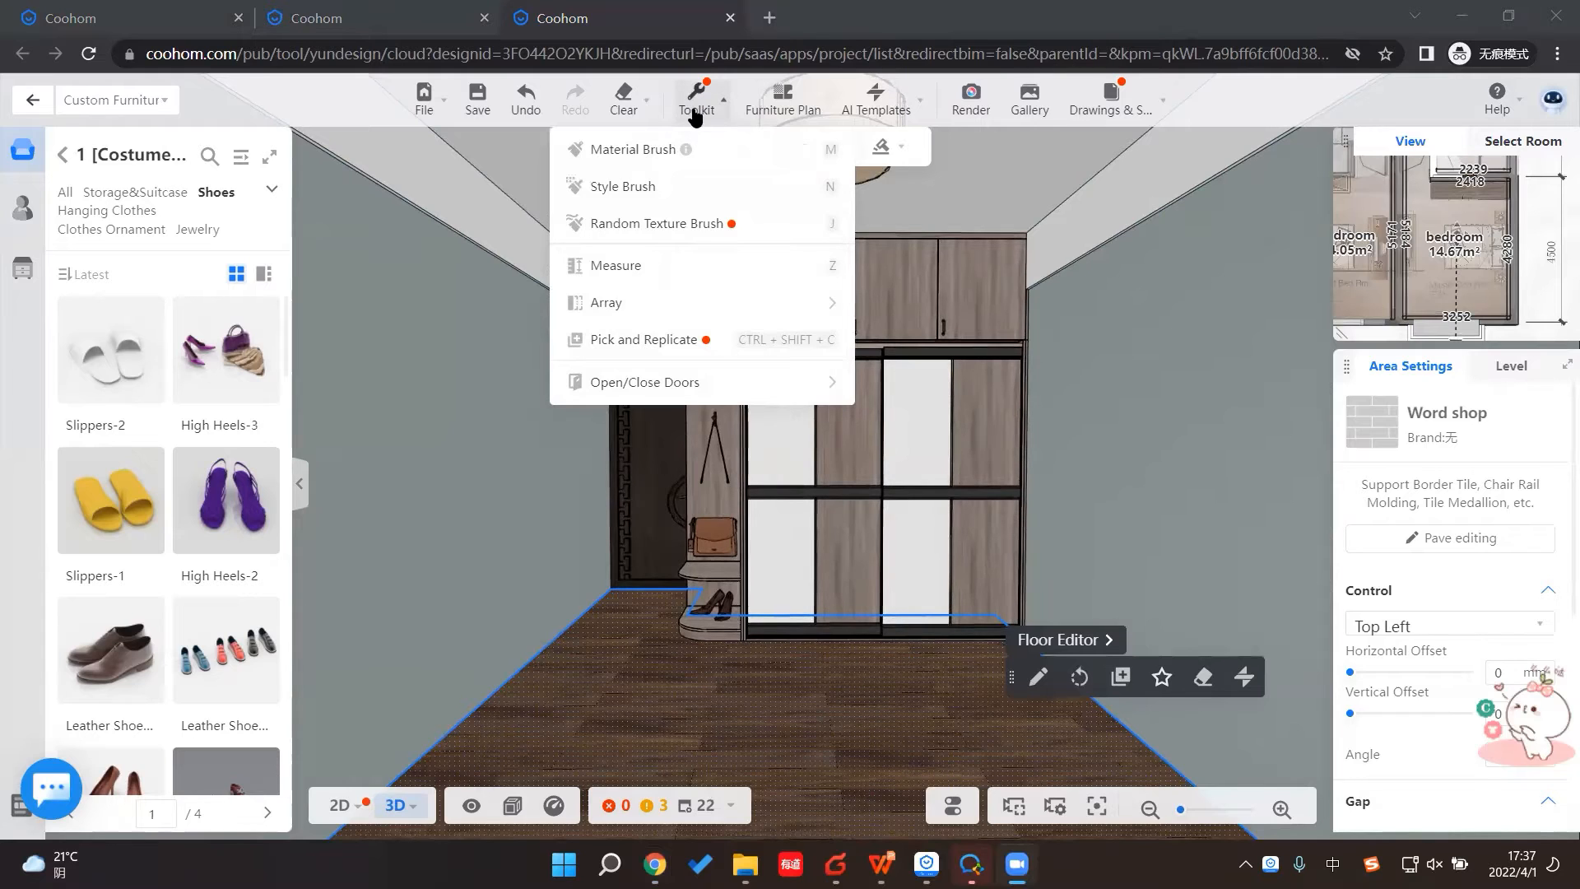
{"action": "mouse_move", "coordinate": [617, 388]}
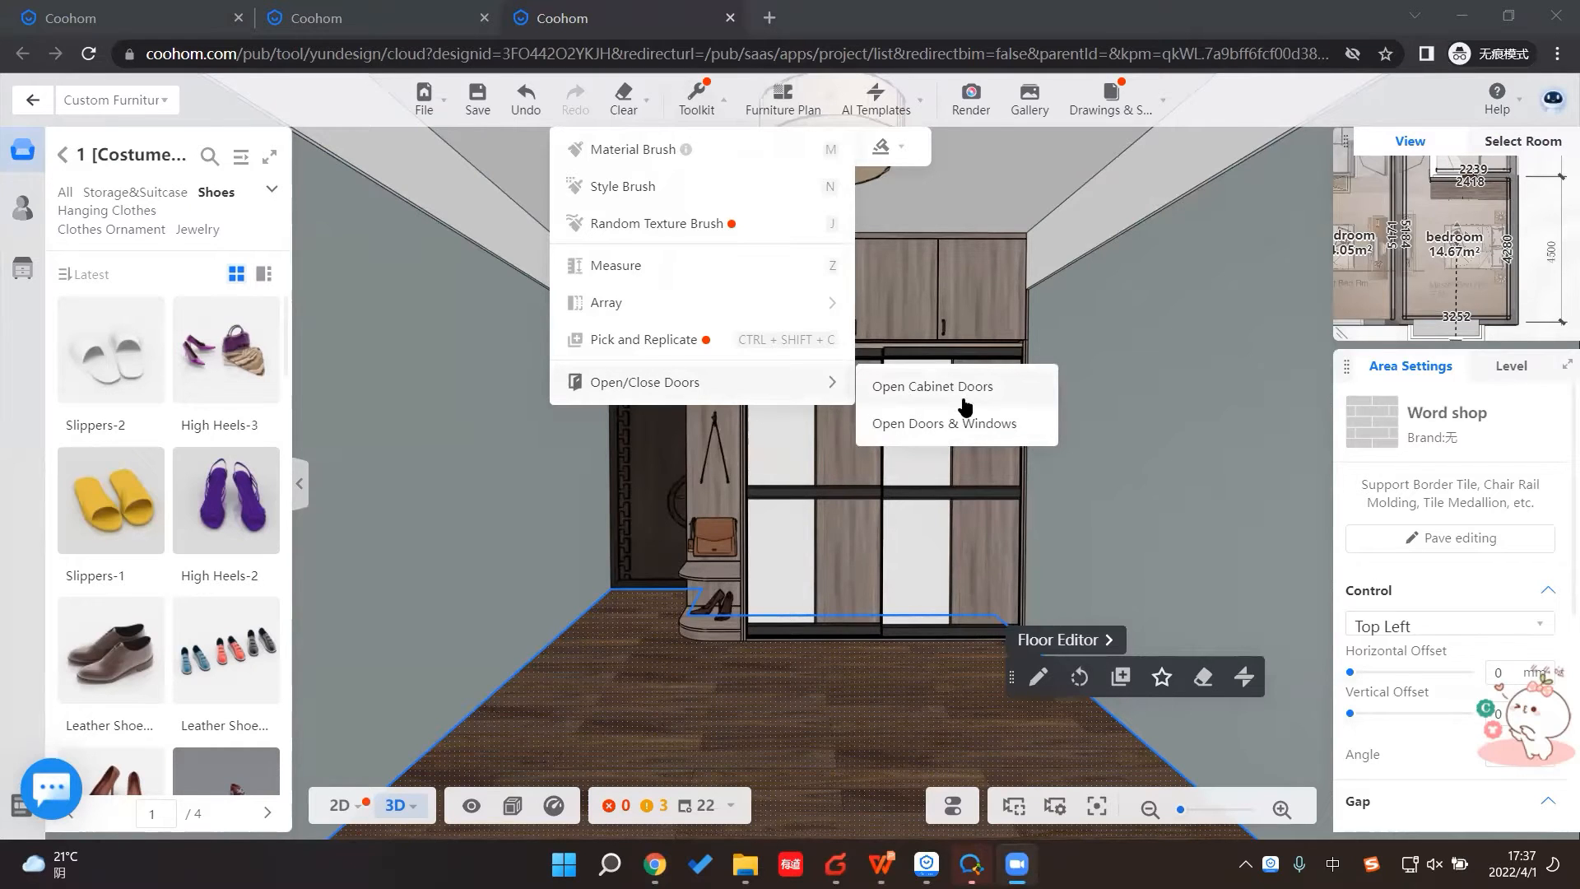
{"action": "left_click", "coordinate": [875, 434]}
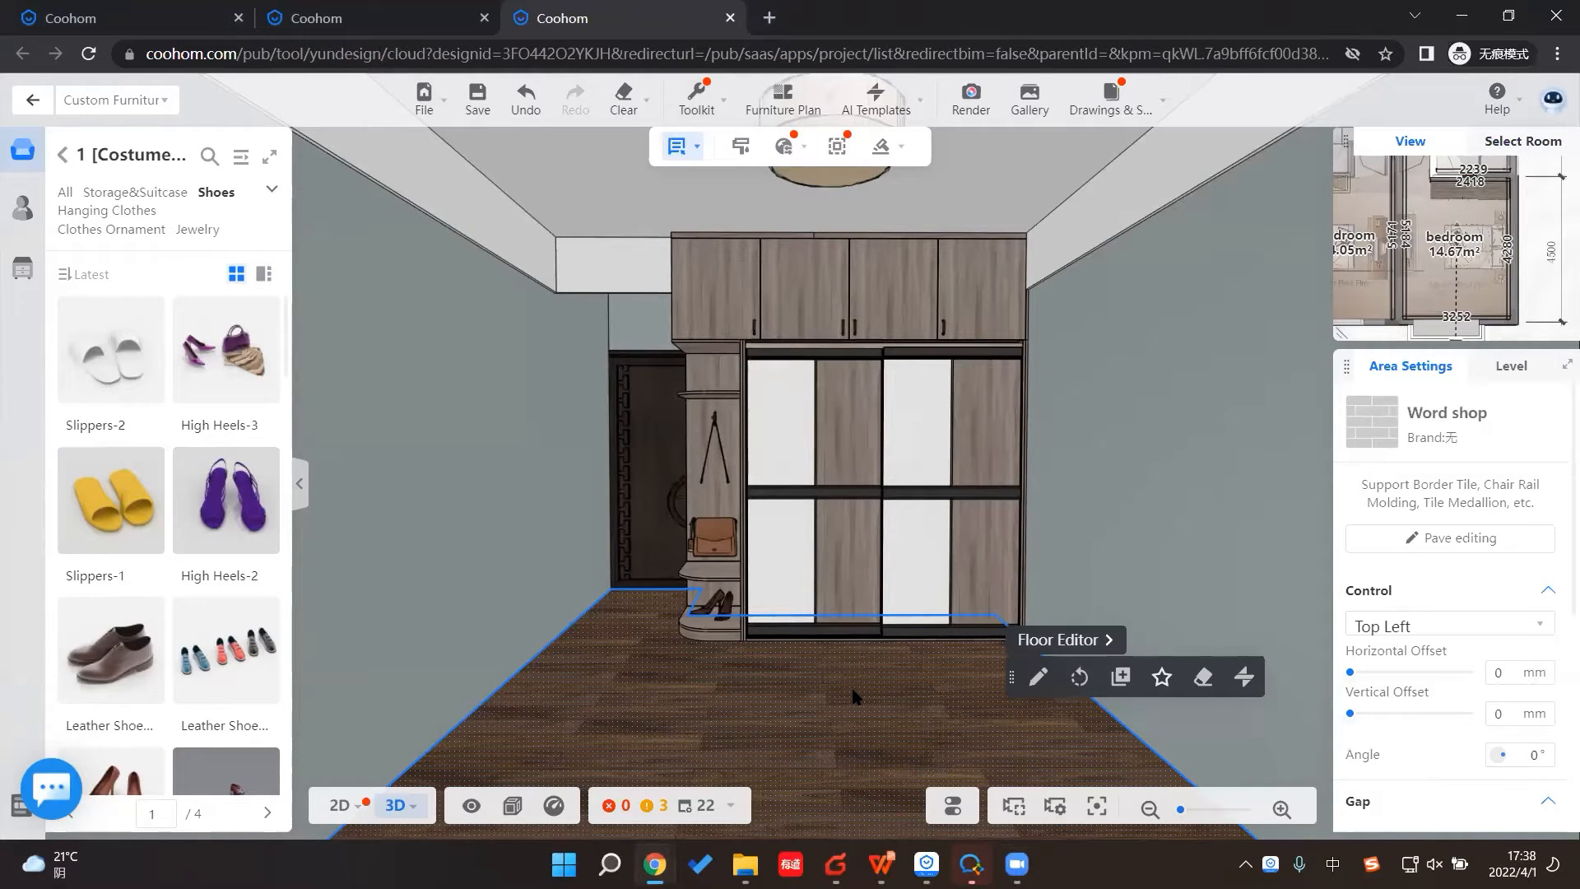
{"action": "key", "text": "o"}
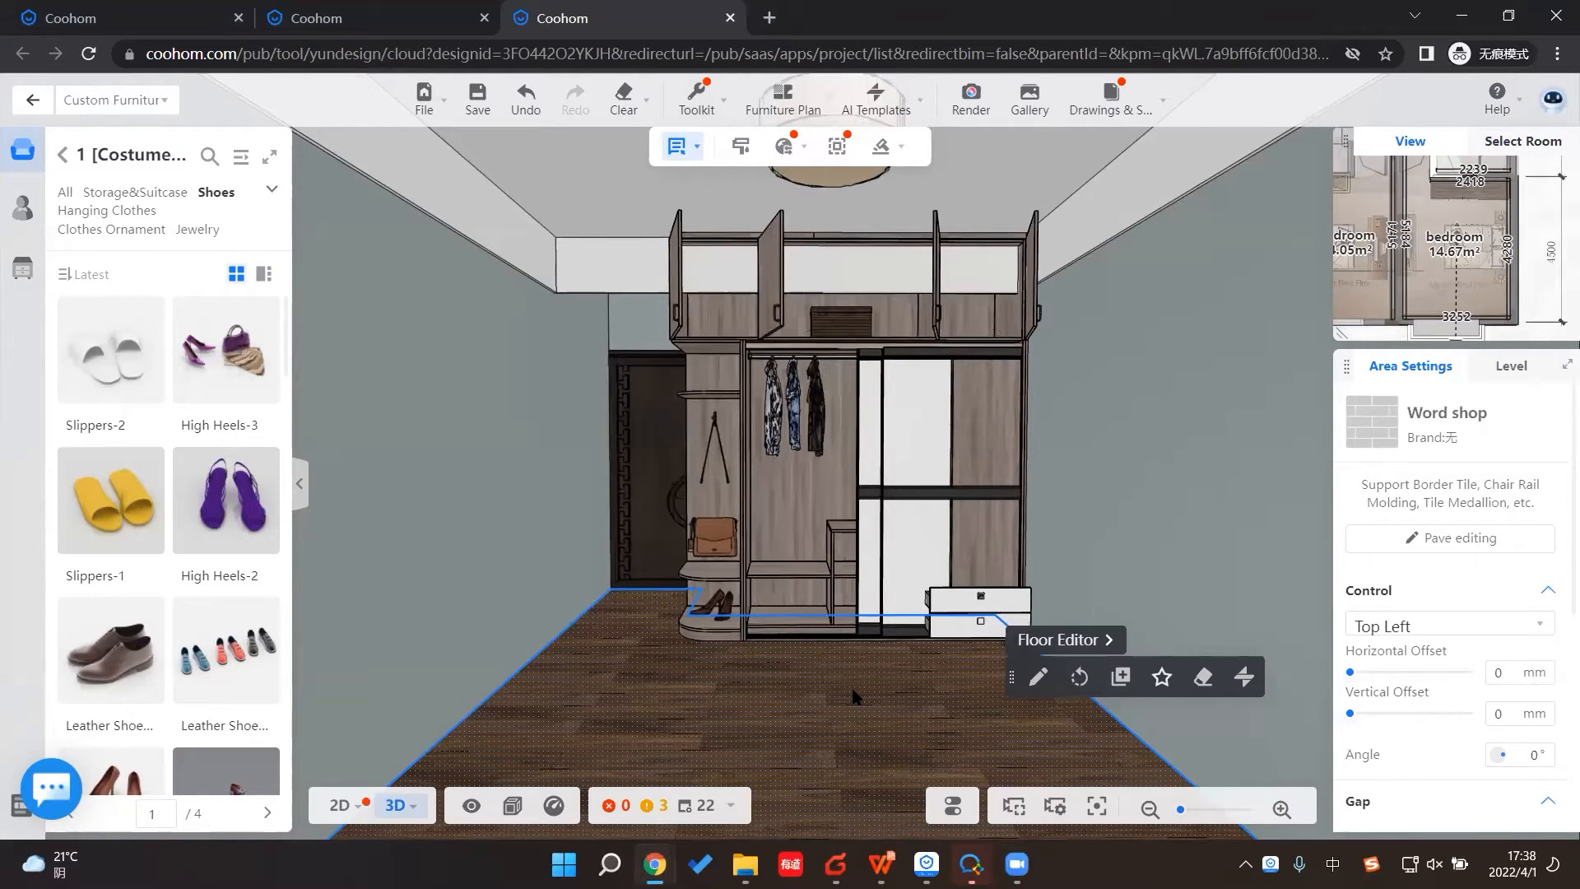
{"action": "key", "text": "o"}
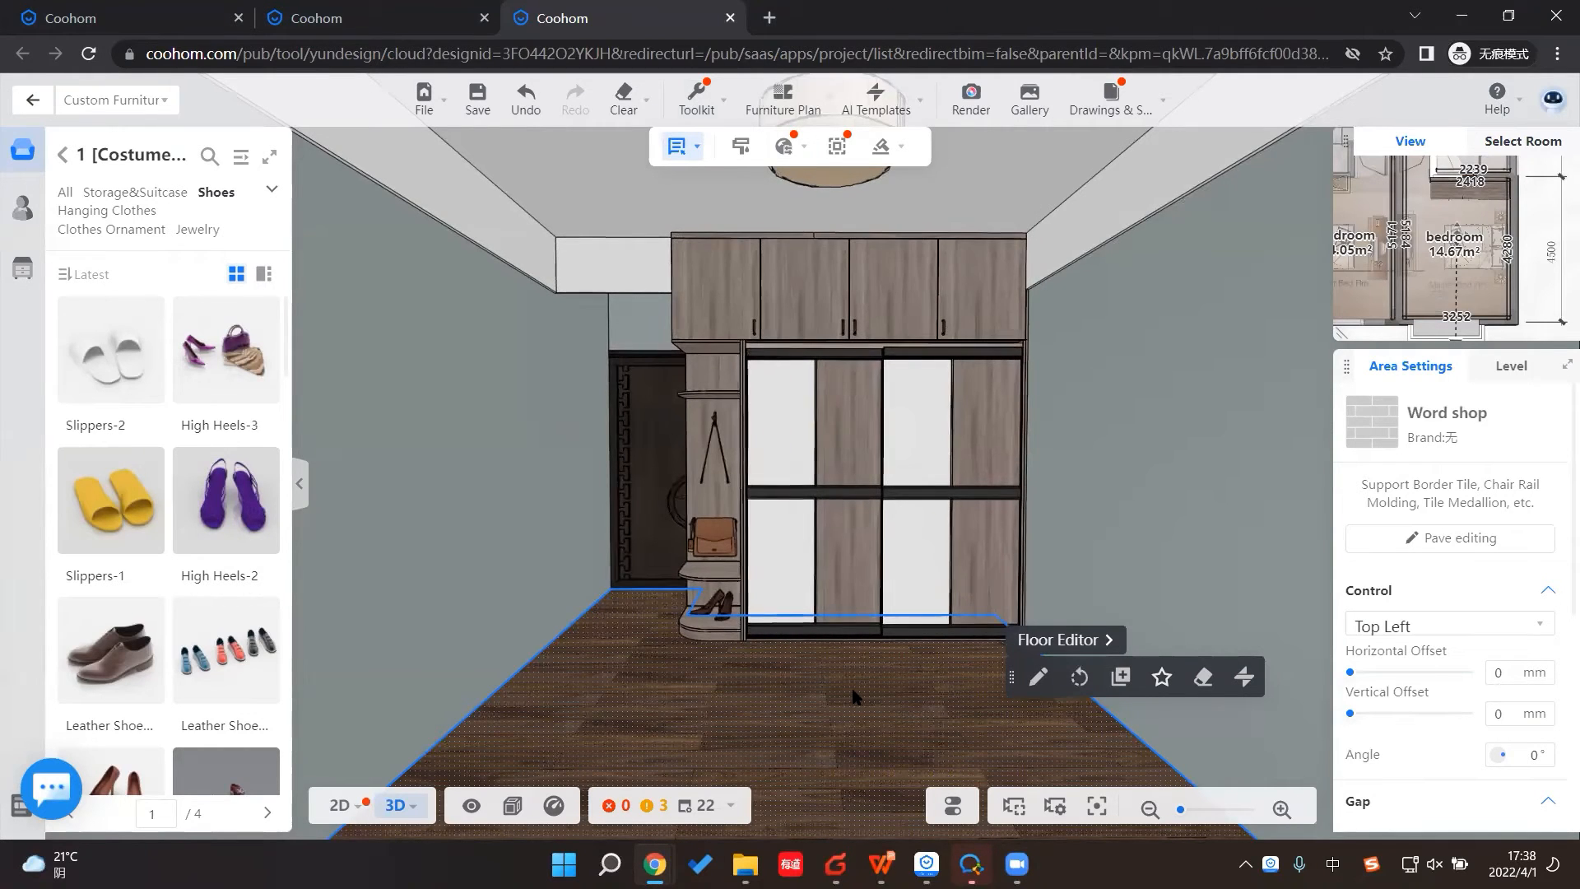
Step: Show the floor furniture and wall decors in the bedroom's 3D view
{"action": "left_click", "coordinate": [471, 806]}
{"action": "mouse_move", "coordinate": [490, 530]}
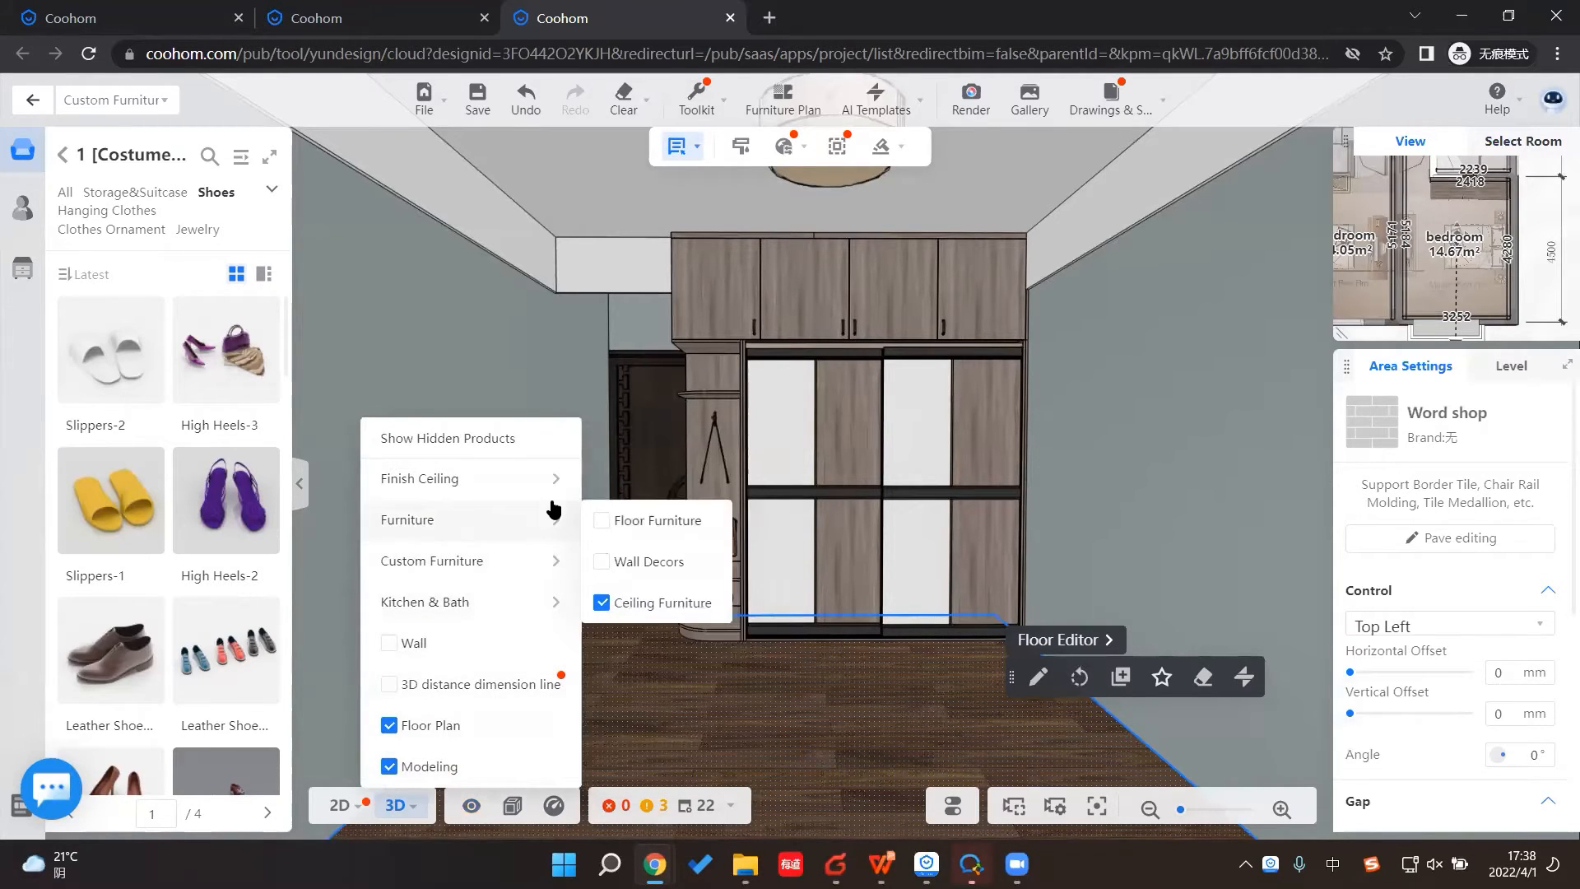
{"action": "left_click", "coordinate": [625, 520]}
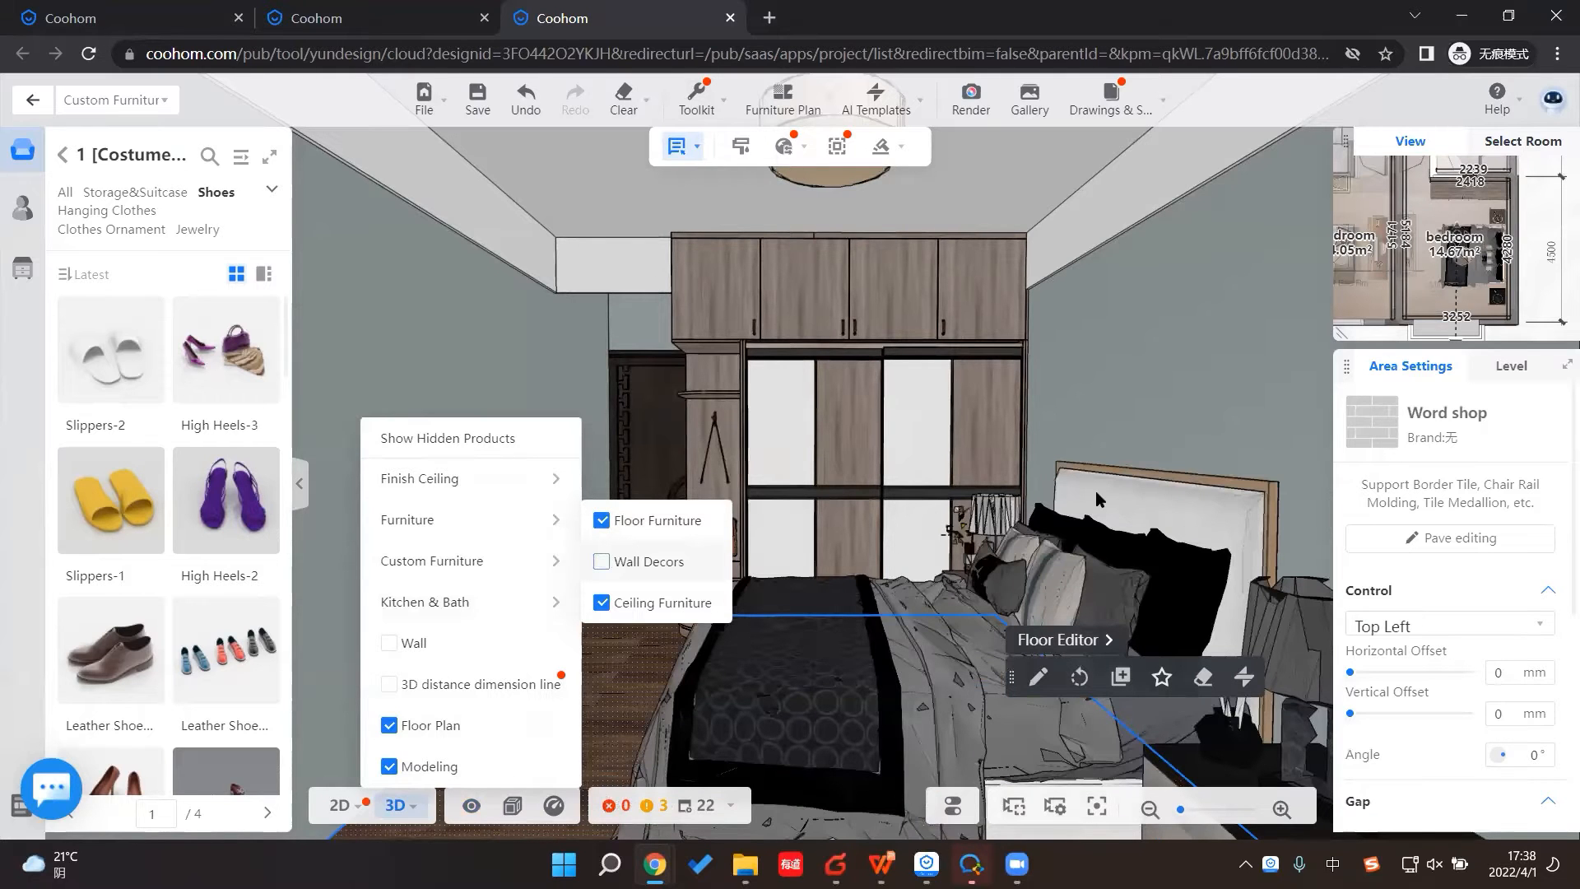
{"action": "scroll", "coordinate": [1094, 490], "scroll_direction": "up", "scroll_amount": 3}
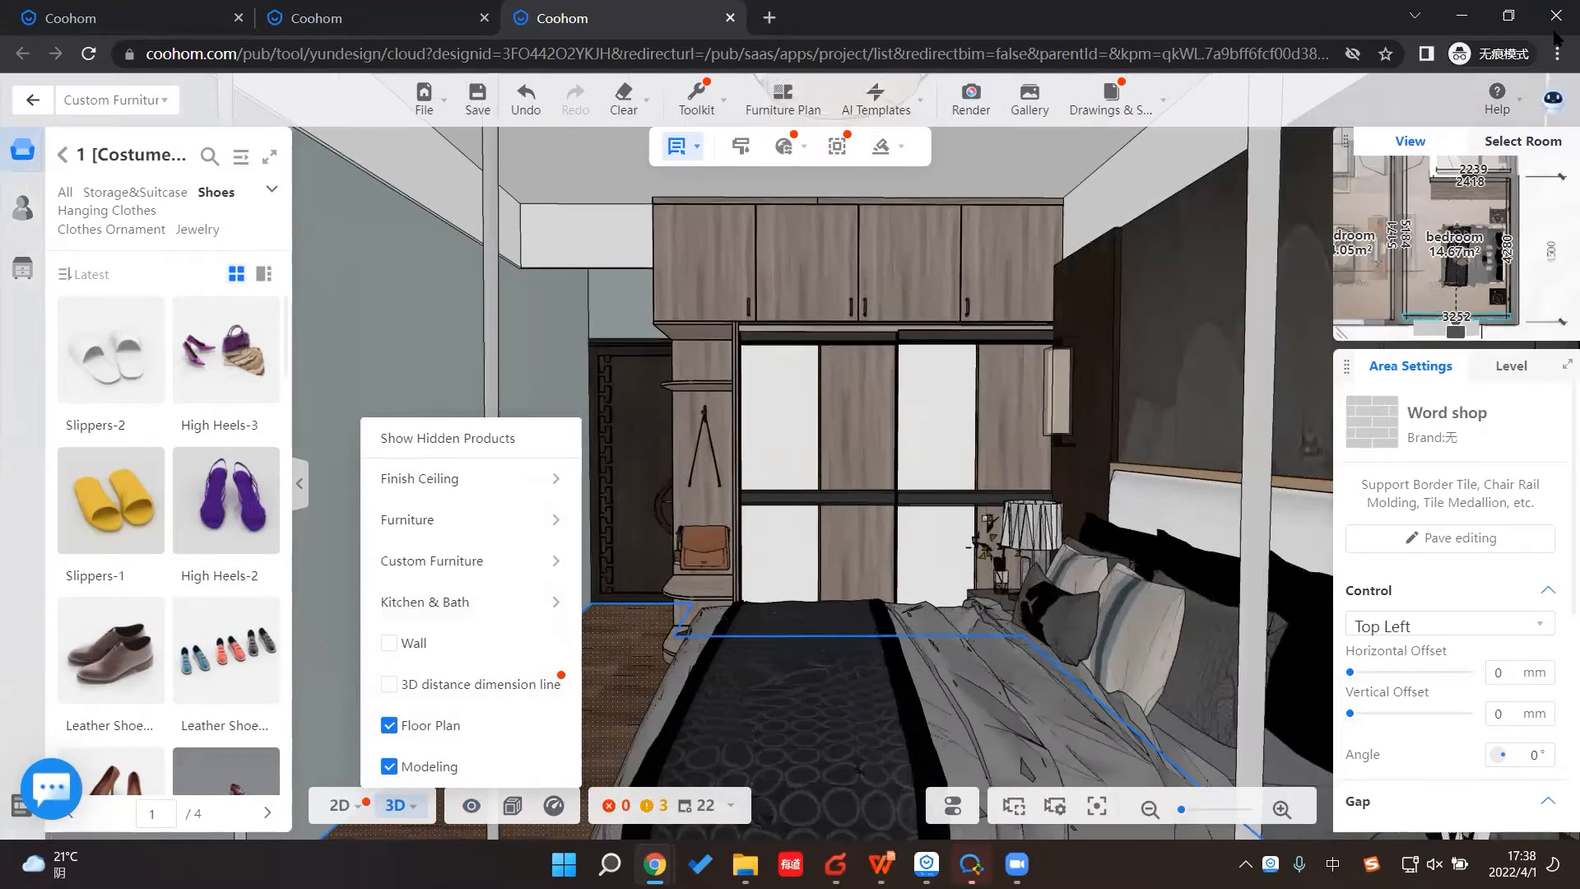
{"action": "left_click", "coordinate": [520, 661]}
{"action": "left_click_drag", "start_coordinate": [553, 695], "coordinate": [955, 95]}
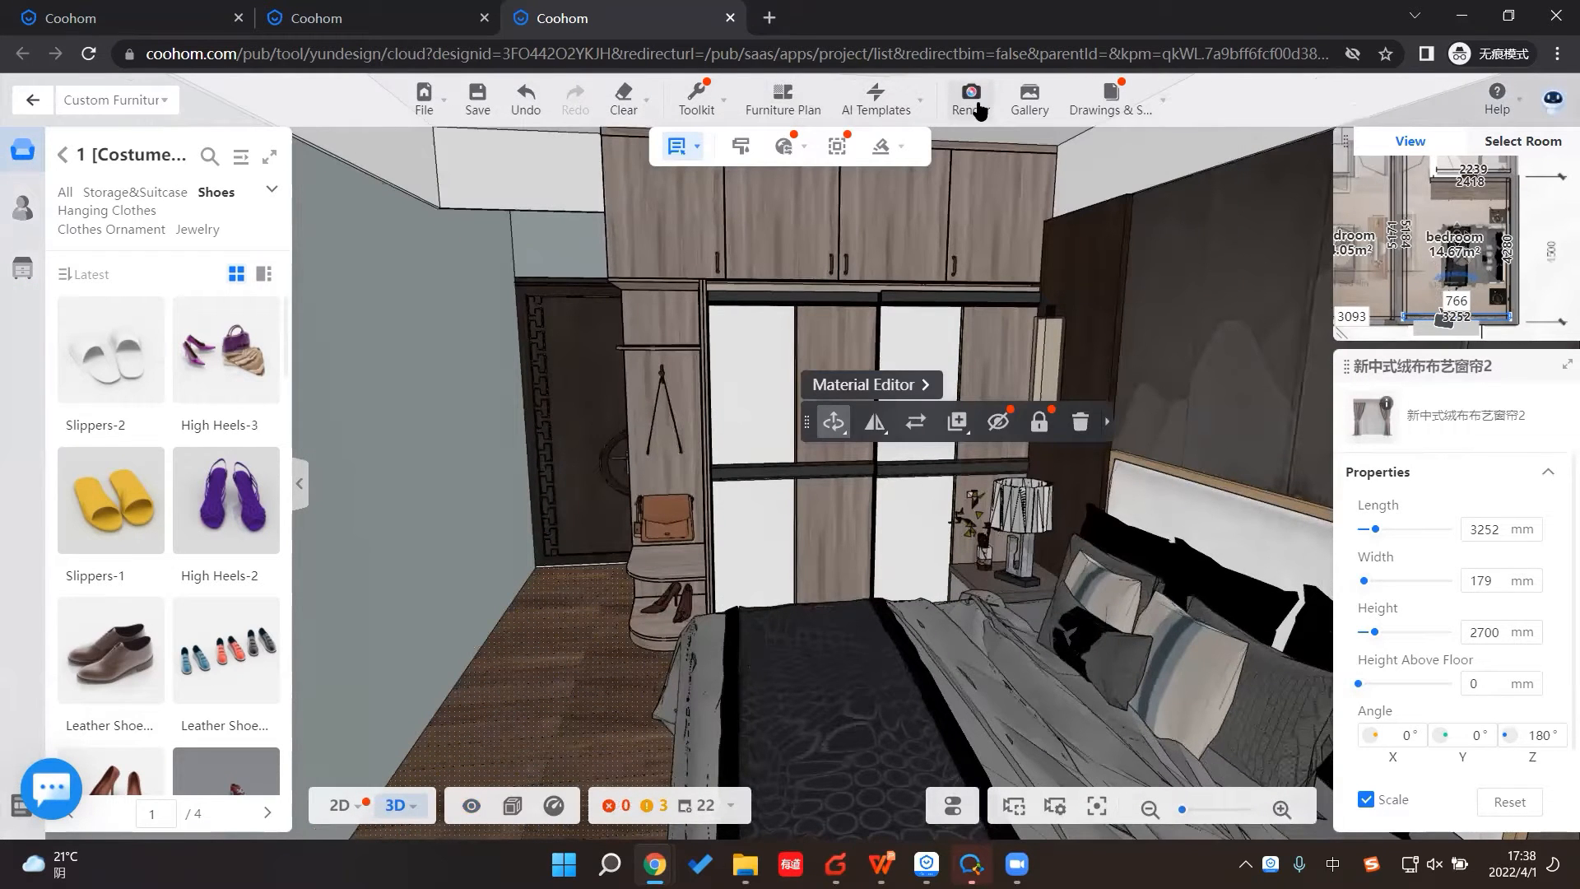
Step: Open the render setup in front view and pull the camera back until most of the wardrobe is in frame
{"action": "left_click", "coordinate": [697, 99]}
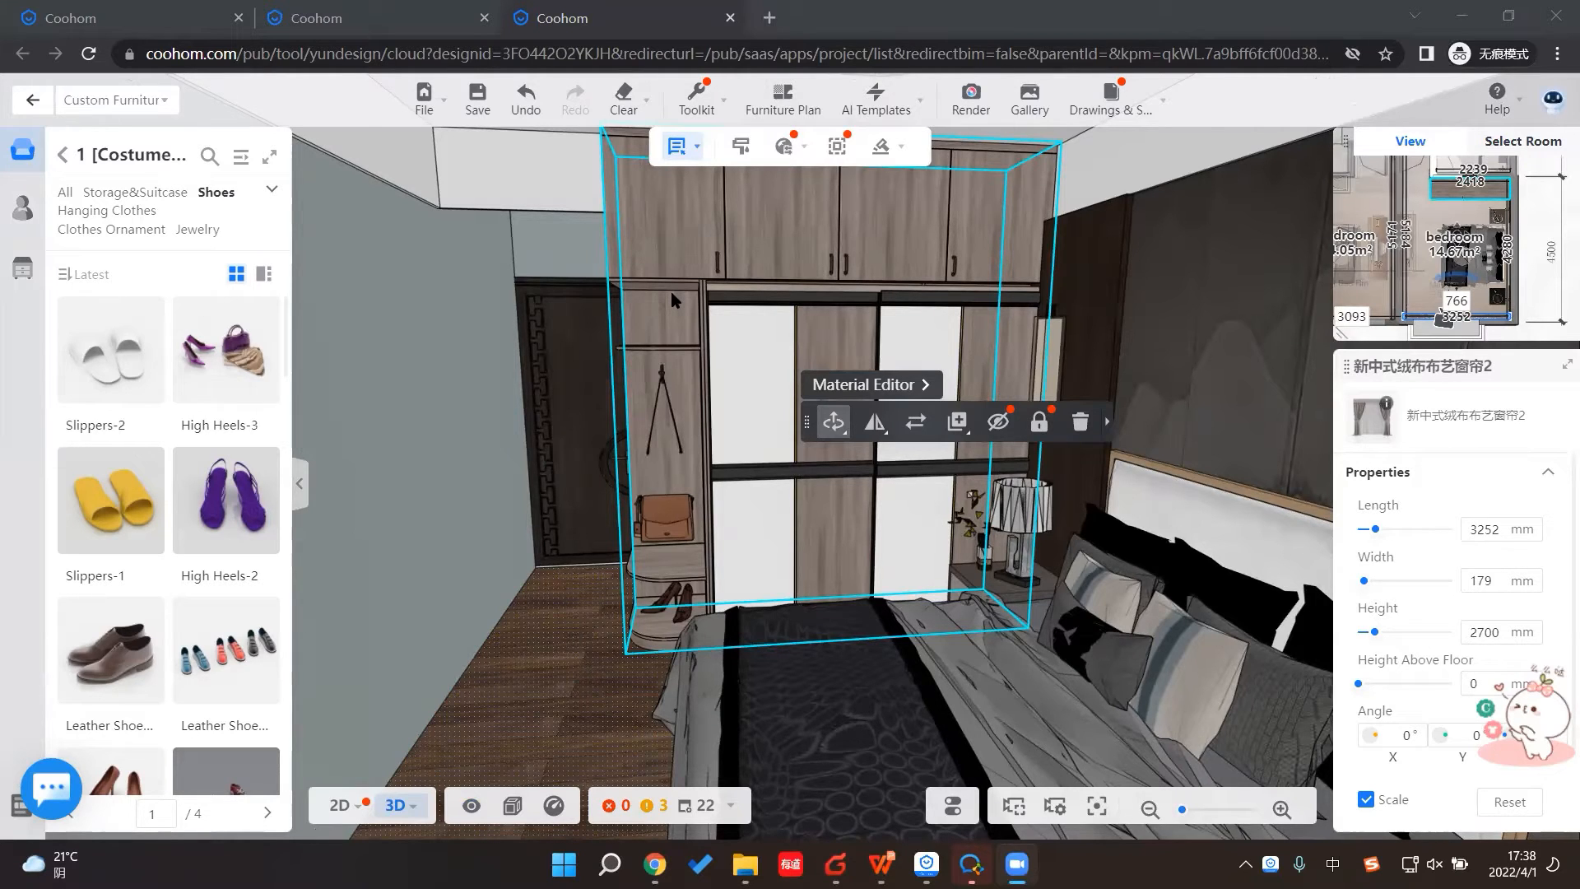
{"action": "left_click", "coordinate": [972, 99]}
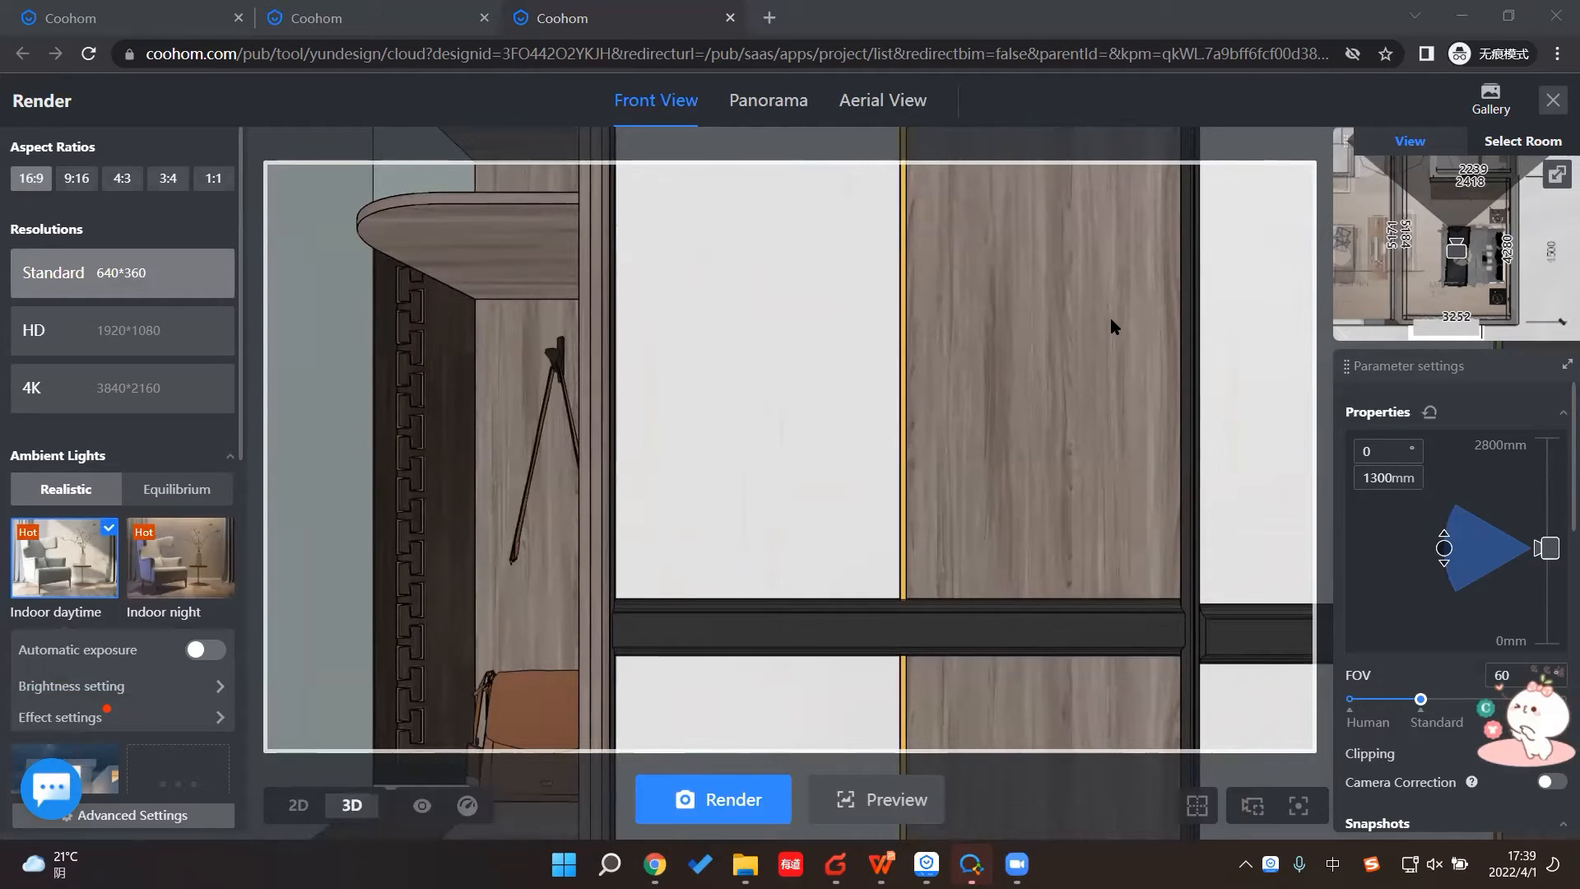
{"action": "scroll", "coordinate": [1040, 334], "scroll_direction": "down", "scroll_amount": 5}
{"action": "scroll", "coordinate": [1039, 352], "scroll_direction": "down", "scroll_amount": 3}
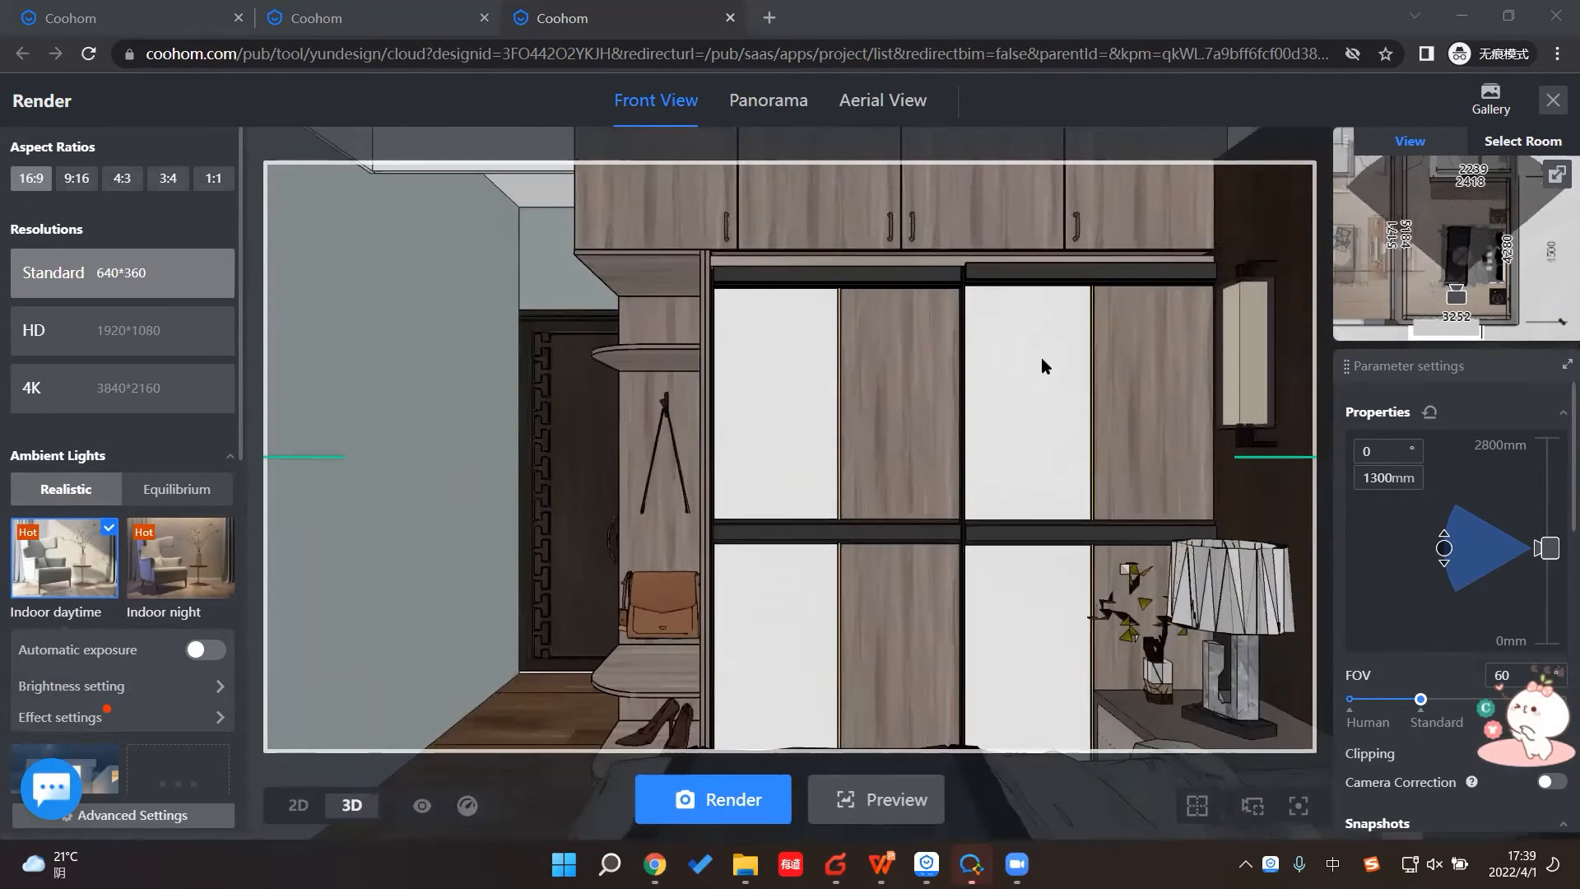
{"action": "scroll", "coordinate": [1041, 385], "scroll_direction": "down", "scroll_amount": 3}
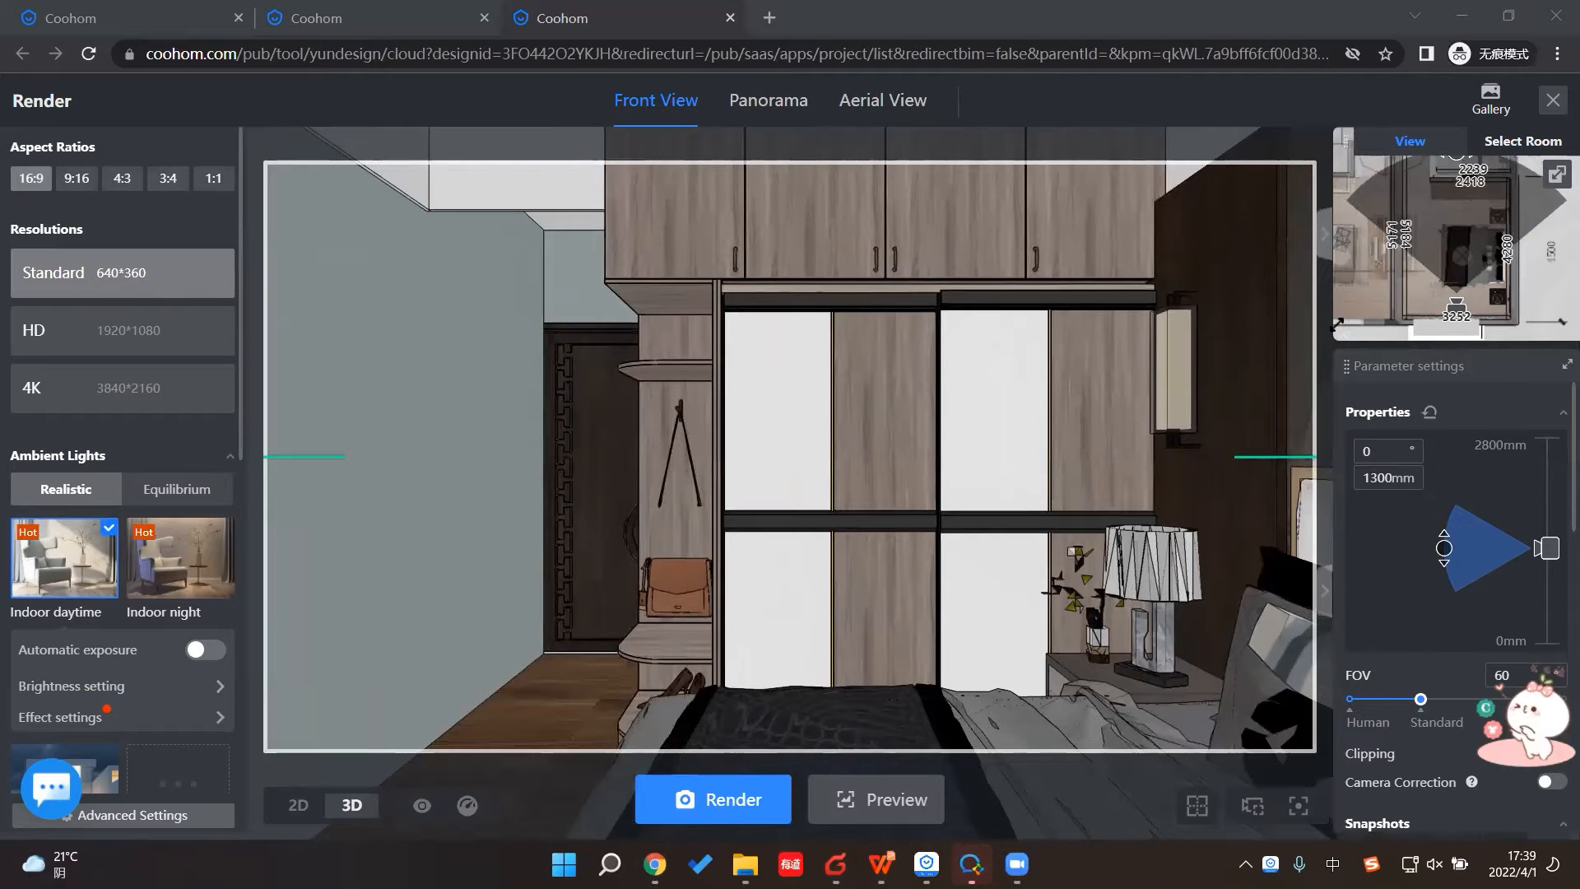
Step: Enlarge the floor plan preview and reposition the render camera near the window, aiming it at the wardrobe
{"action": "left_click_drag", "start_coordinate": [1334, 337], "coordinate": [1245, 417]}
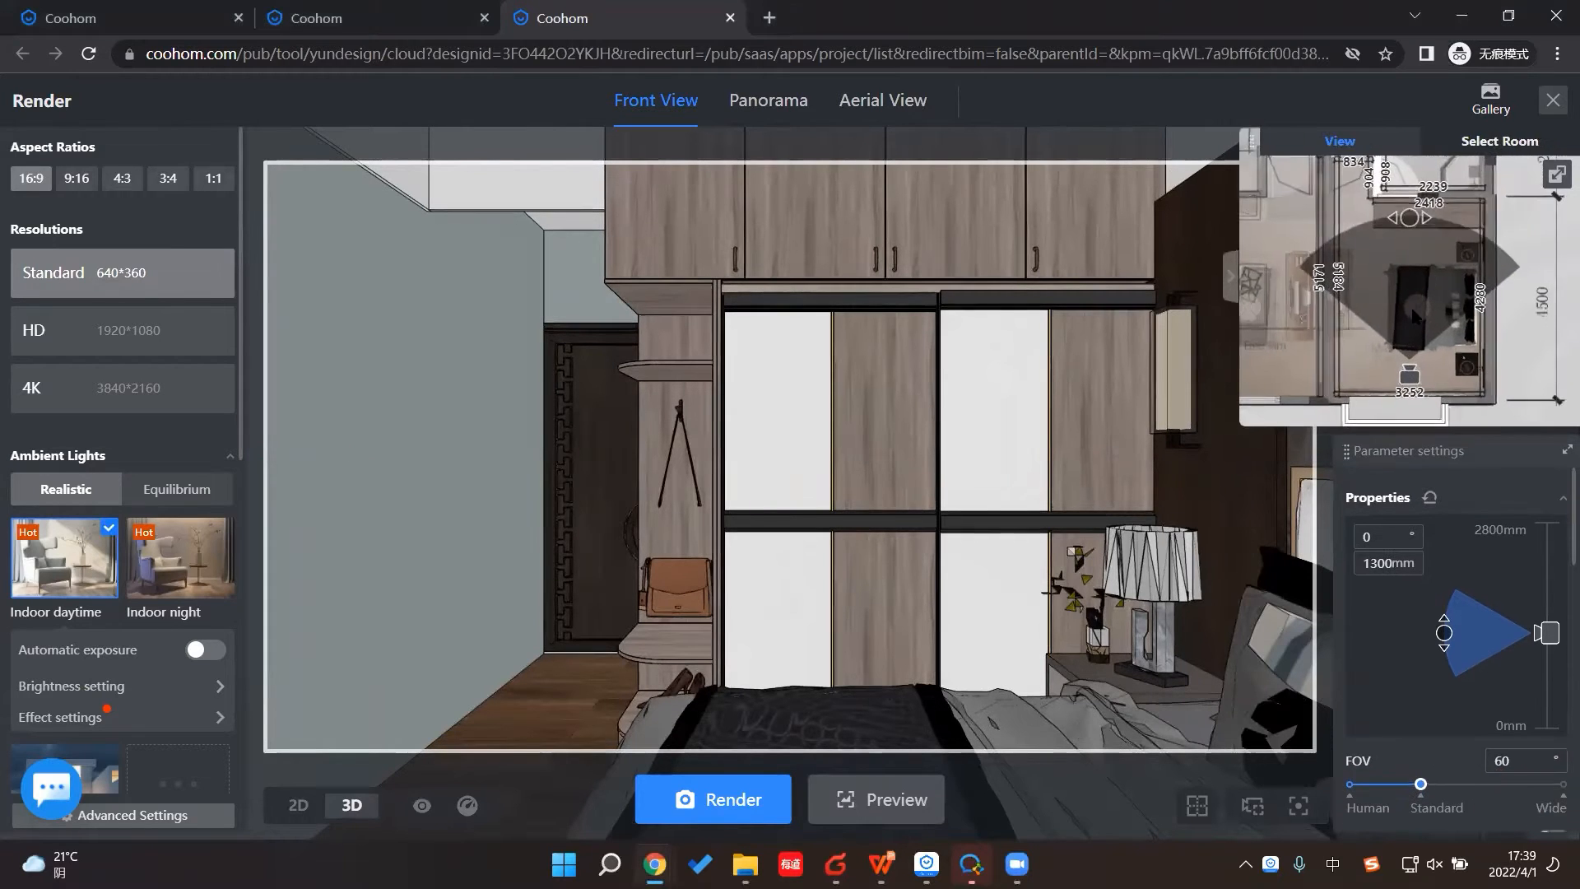
{"action": "left_click_drag", "start_coordinate": [1455, 294], "coordinate": [1461, 320]}
{"action": "left_click_drag", "start_coordinate": [876, 435], "coordinate": [874, 437]}
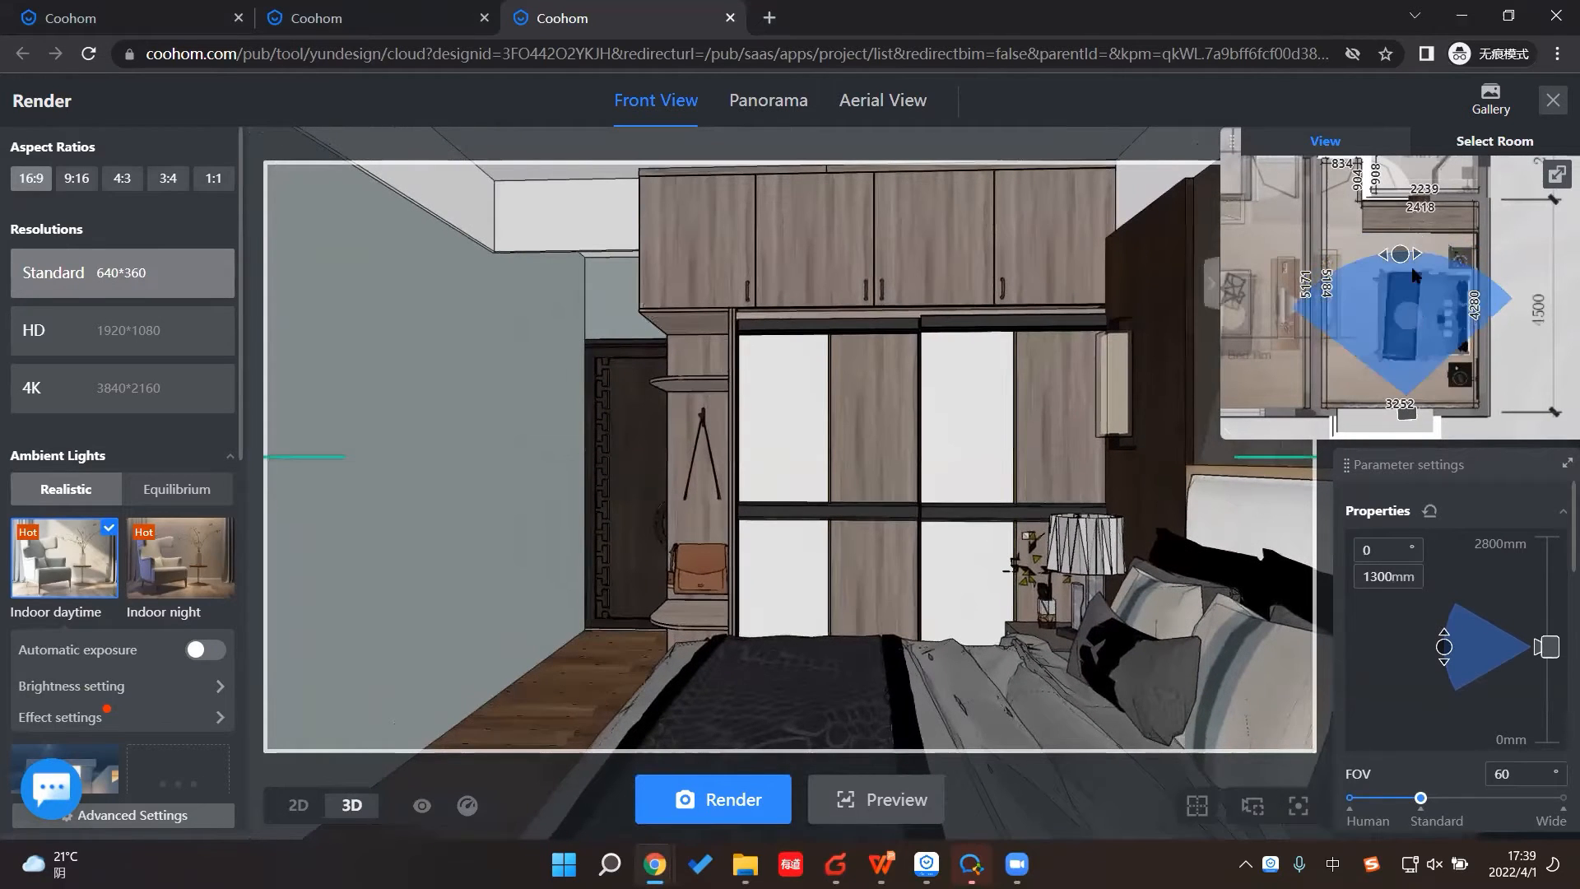
{"action": "mouse_move", "coordinate": [1416, 276]}
{"action": "left_mouse_down"}
{"action": "mouse_move", "coordinate": [1478, 305]}
{"action": "mouse_move", "coordinate": [1428, 265]}
{"action": "mouse_move", "coordinate": [1368, 262]}
{"action": "mouse_move", "coordinate": [1428, 258]}
{"action": "left_mouse_up"}
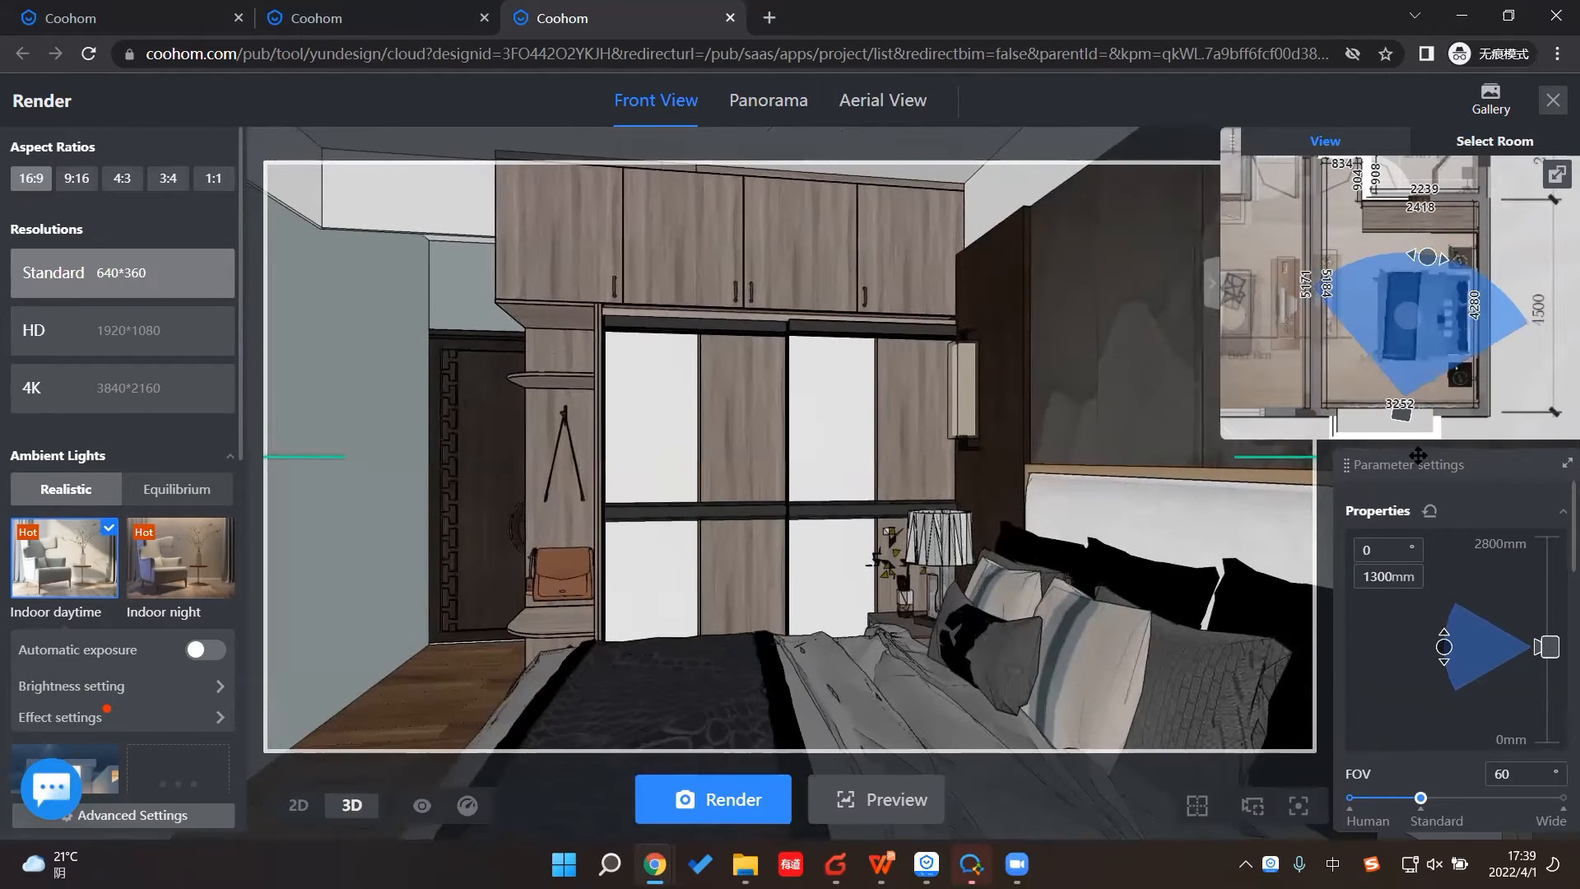
{"action": "left_click_drag", "start_coordinate": [1355, 316], "coordinate": [1306, 318]}
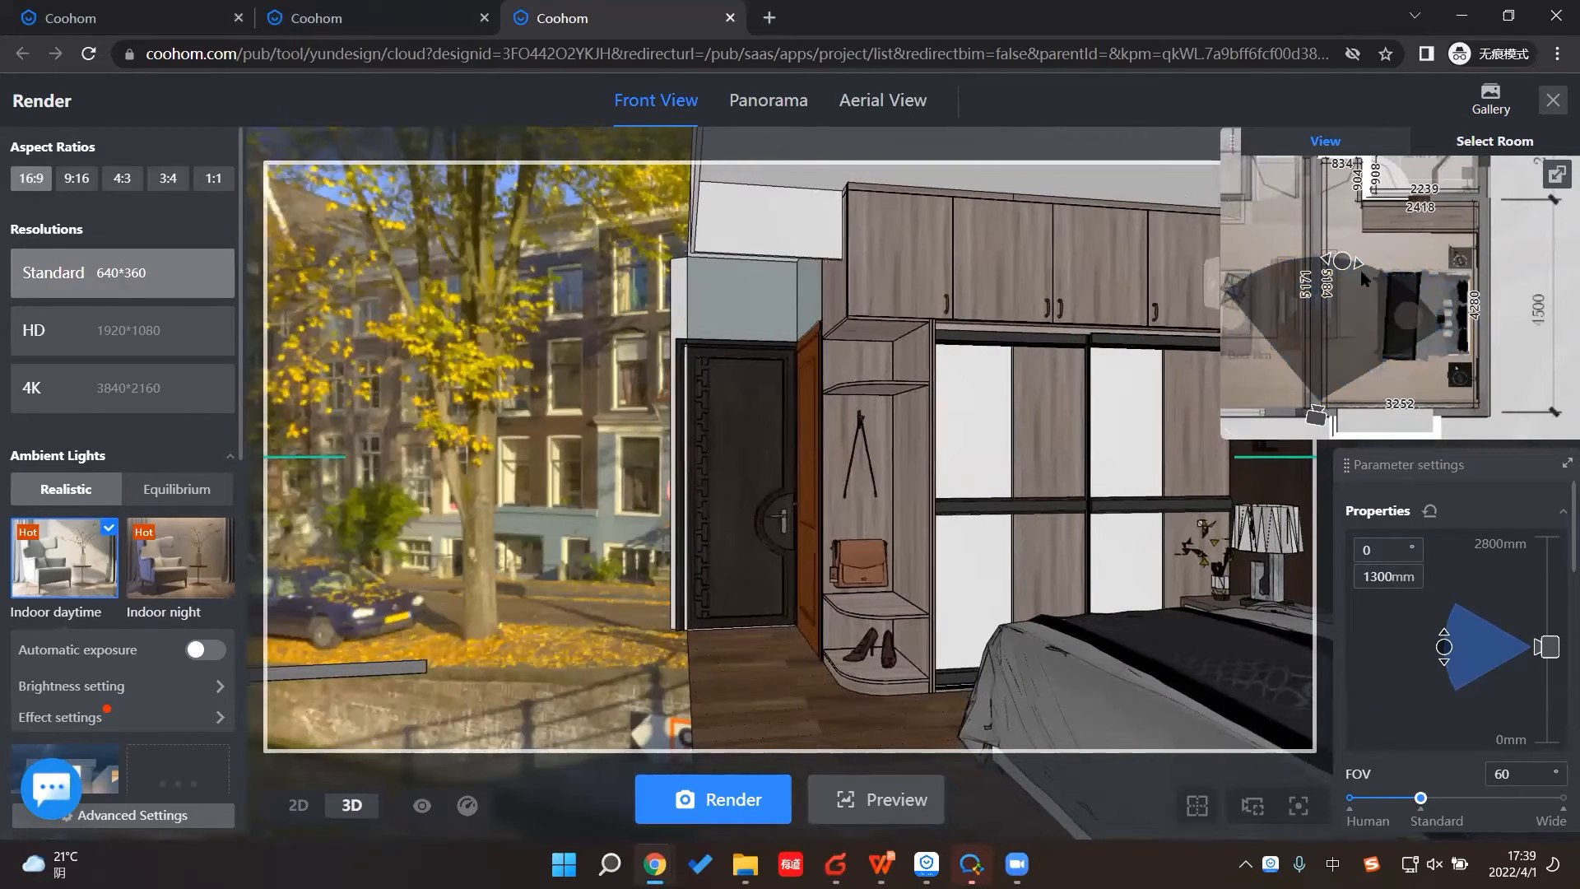
{"action": "left_click_drag", "start_coordinate": [1316, 414], "coordinate": [1358, 407]}
{"action": "left_click_drag", "start_coordinate": [1404, 314], "coordinate": [1411, 317]}
{"action": "mouse_move", "coordinate": [1410, 401]}
{"action": "left_mouse_down"}
{"action": "mouse_move", "coordinate": [1380, 397]}
{"action": "mouse_move", "coordinate": [1403, 407]}
{"action": "left_mouse_up"}
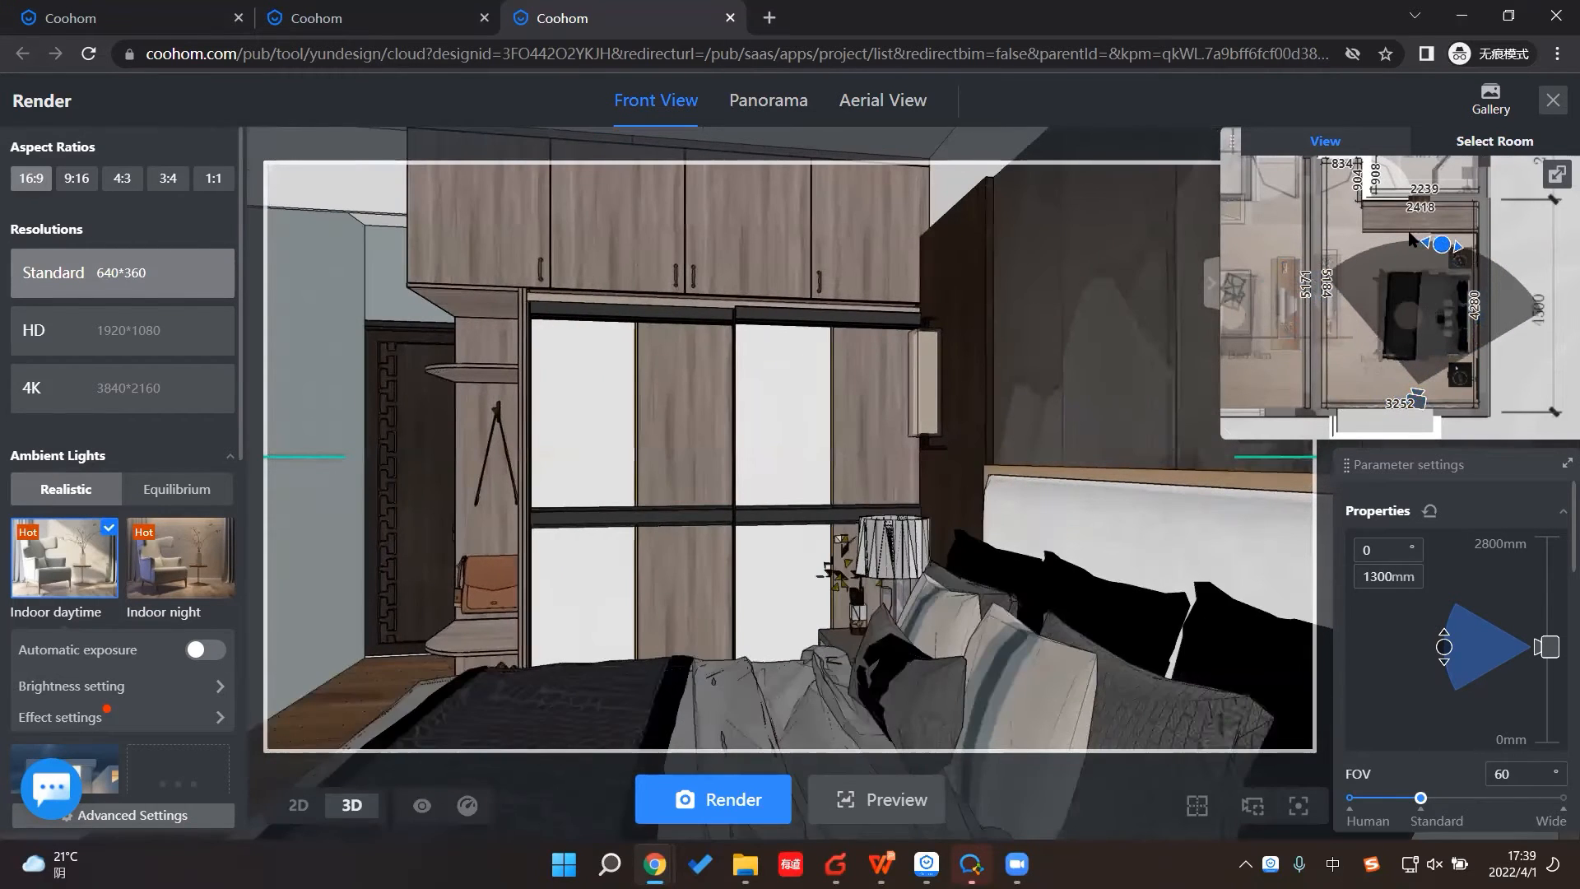
{"action": "left_click_drag", "start_coordinate": [1440, 244], "coordinate": [1419, 244]}
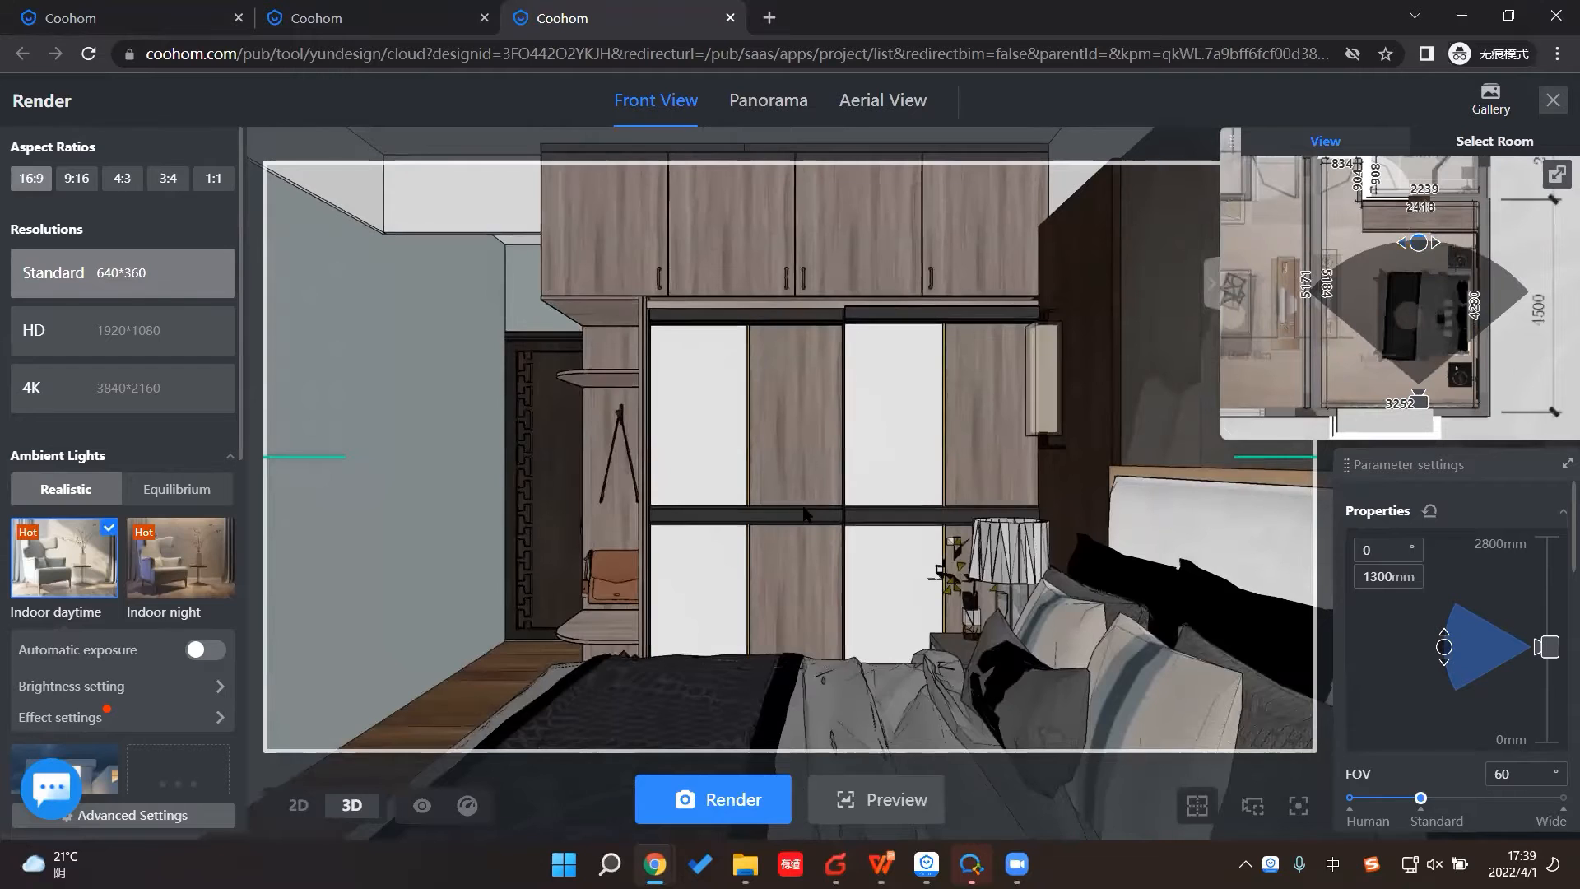
Step: Move the render camera back to the window, centre the wardrobe in the frame and shrink the floor plan preview
{"action": "scroll", "coordinate": [799, 502], "scroll_direction": "down", "scroll_amount": 2}
{"action": "mouse_move", "coordinate": [821, 507]}
{"action": "left_mouse_down"}
{"action": "mouse_move", "coordinate": [856, 505]}
{"action": "mouse_move", "coordinate": [823, 506]}
{"action": "left_mouse_up"}
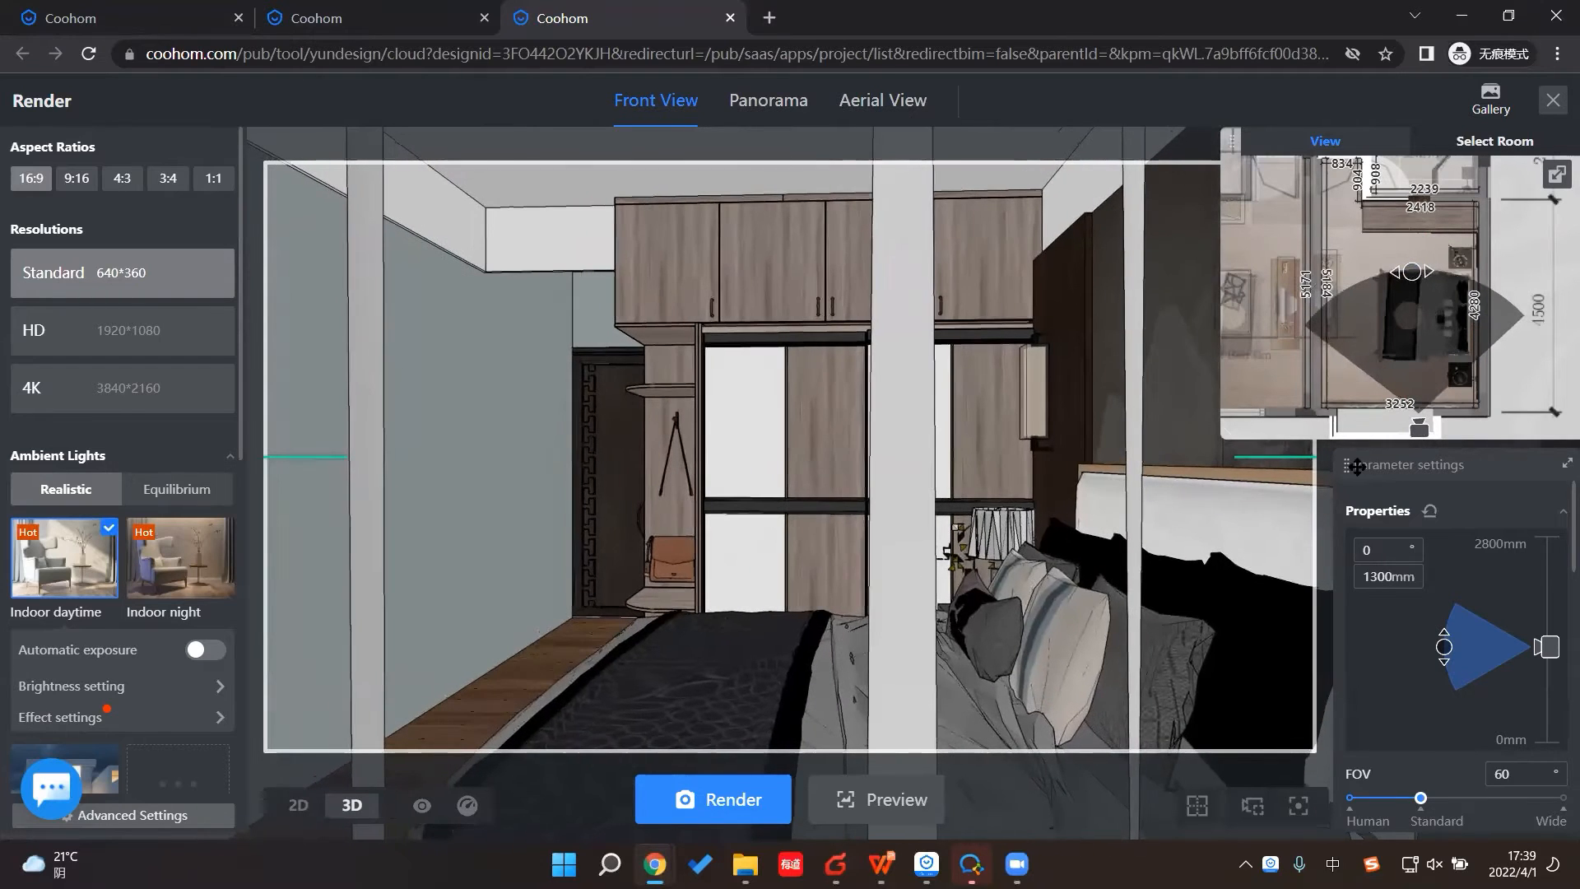
{"action": "left_click_drag", "start_coordinate": [1423, 440], "coordinate": [1417, 433]}
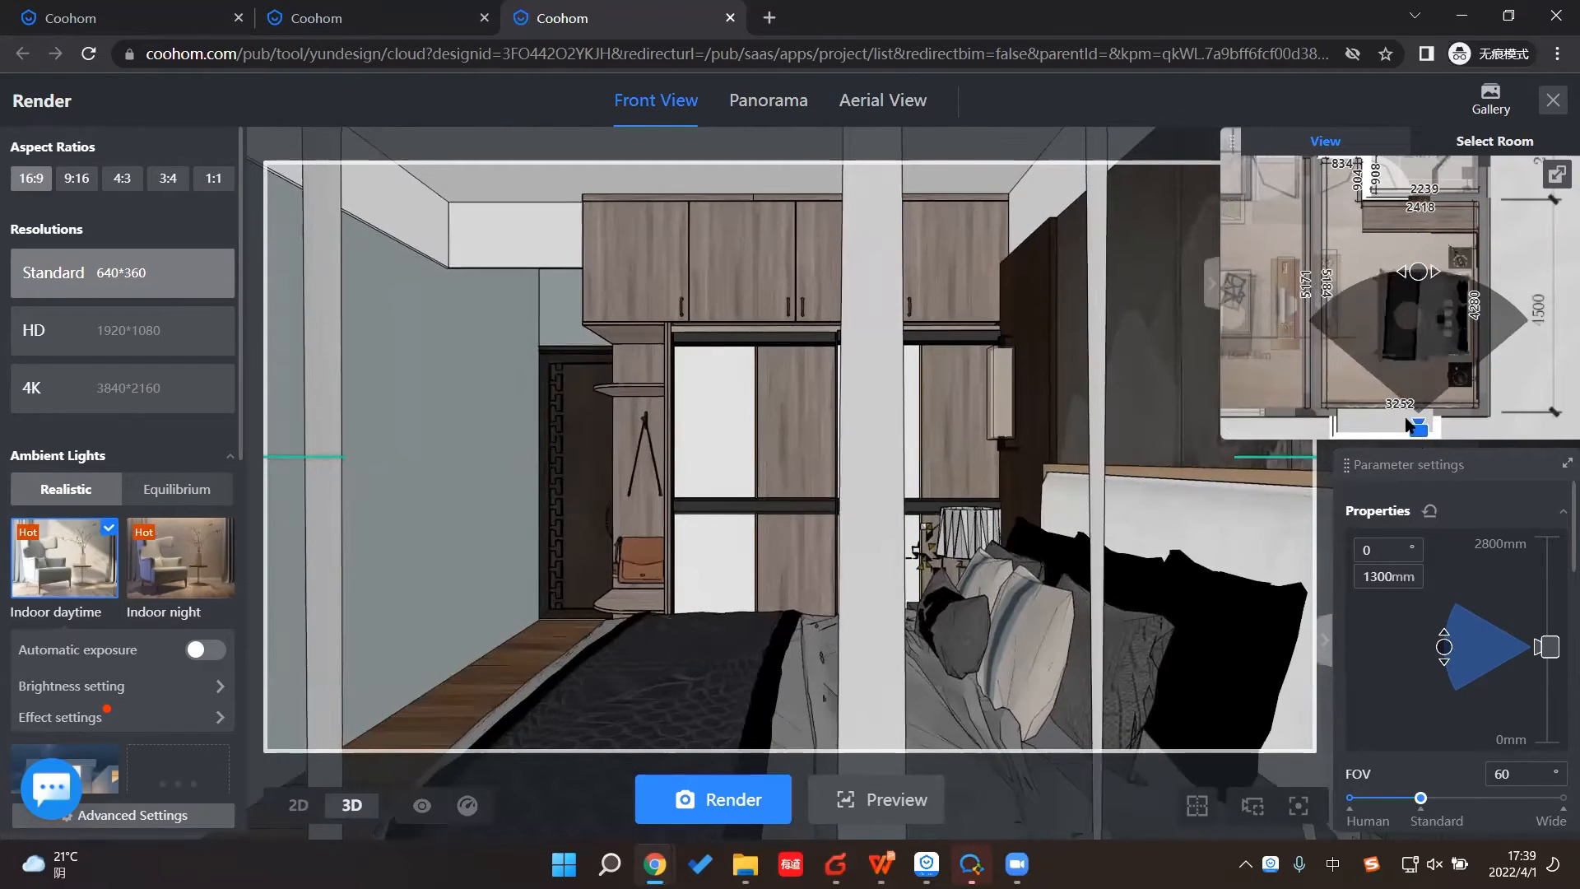
{"action": "left_click_drag", "start_coordinate": [1235, 438], "coordinate": [1321, 368]}
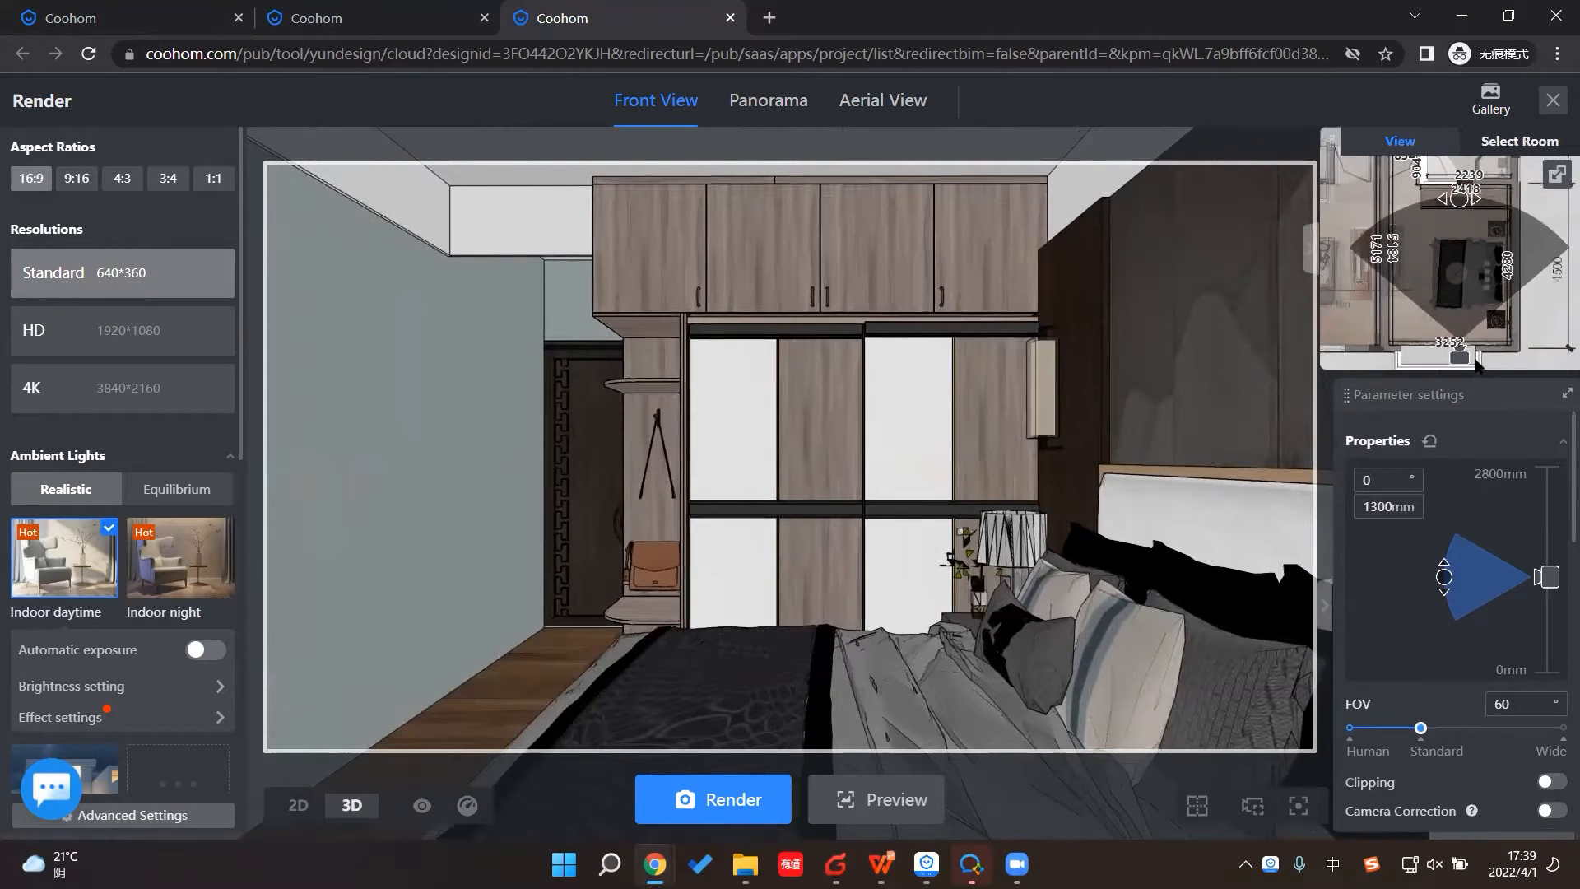
{"action": "left_click_drag", "start_coordinate": [1441, 360], "coordinate": [1435, 361]}
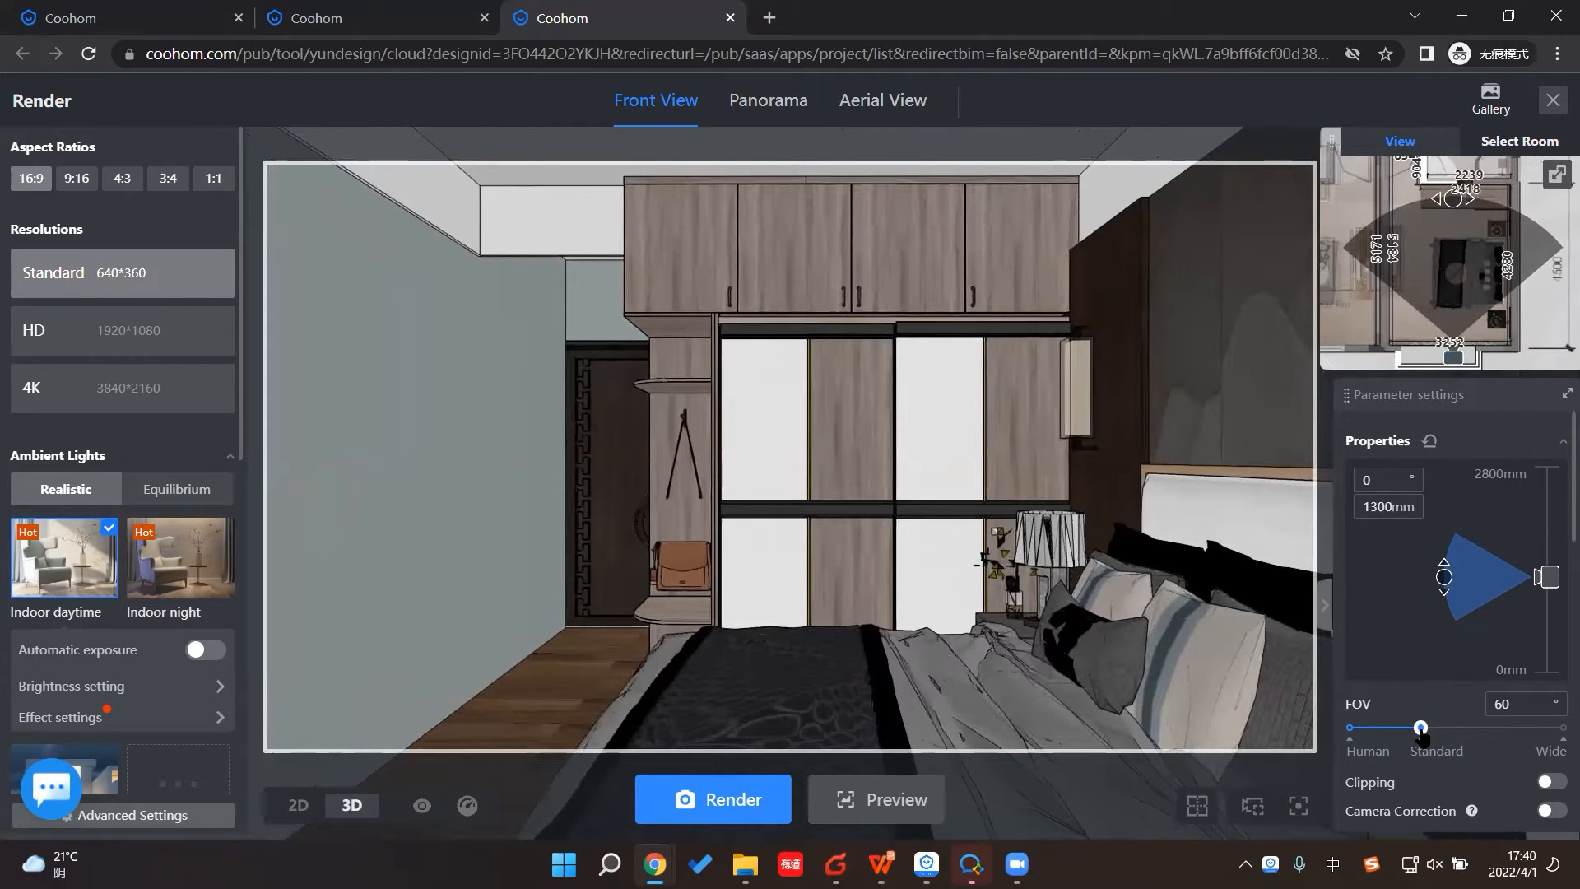
Step: Set the render camera's FOV to 62
{"action": "left_click_drag", "start_coordinate": [1429, 734], "coordinate": [1458, 737]}
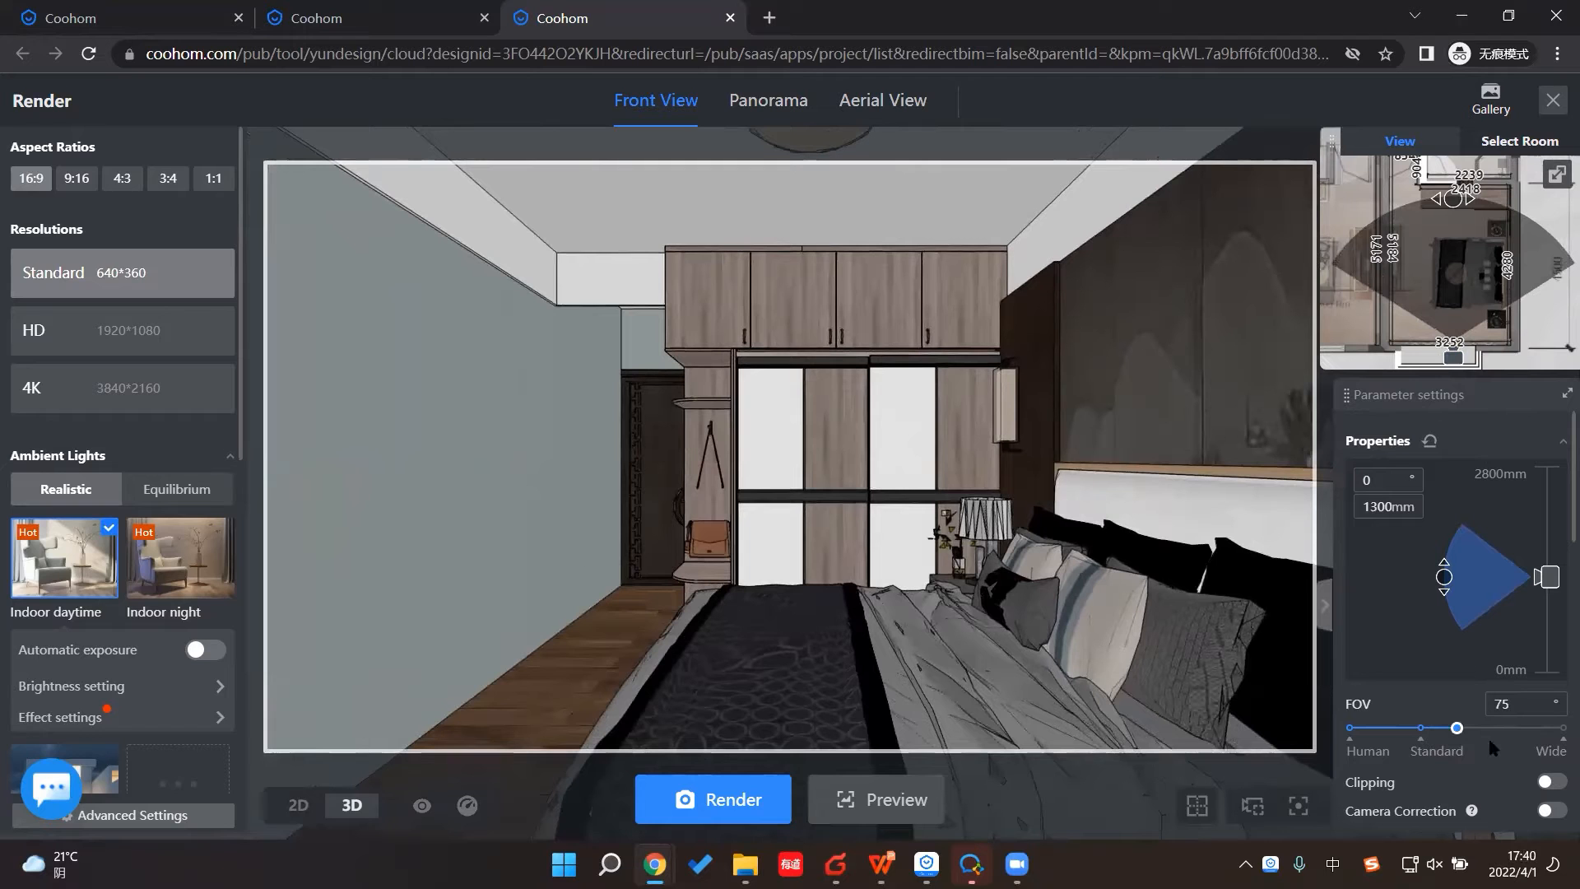
{"action": "left_click_drag", "start_coordinate": [1469, 733], "coordinate": [1465, 735]}
{"action": "left_click_drag", "start_coordinate": [1470, 733], "coordinate": [1424, 731]}
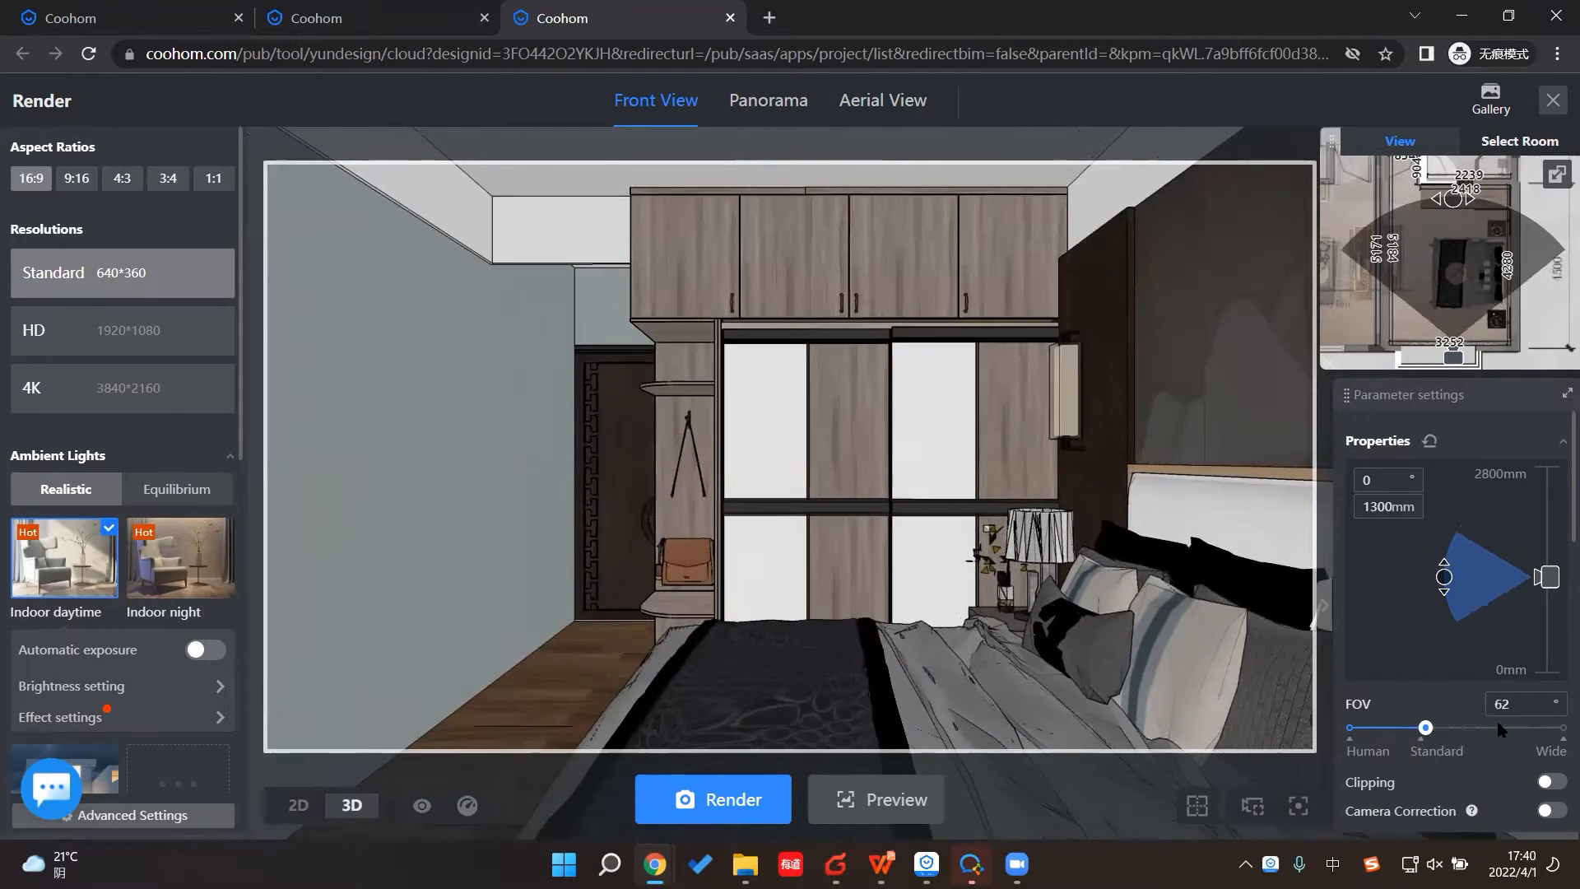
Step: Create a custom ambient light scheme based on the Realistic Indoor daytime template
{"action": "scroll", "coordinate": [1488, 775], "scroll_direction": "down", "scroll_amount": 2}
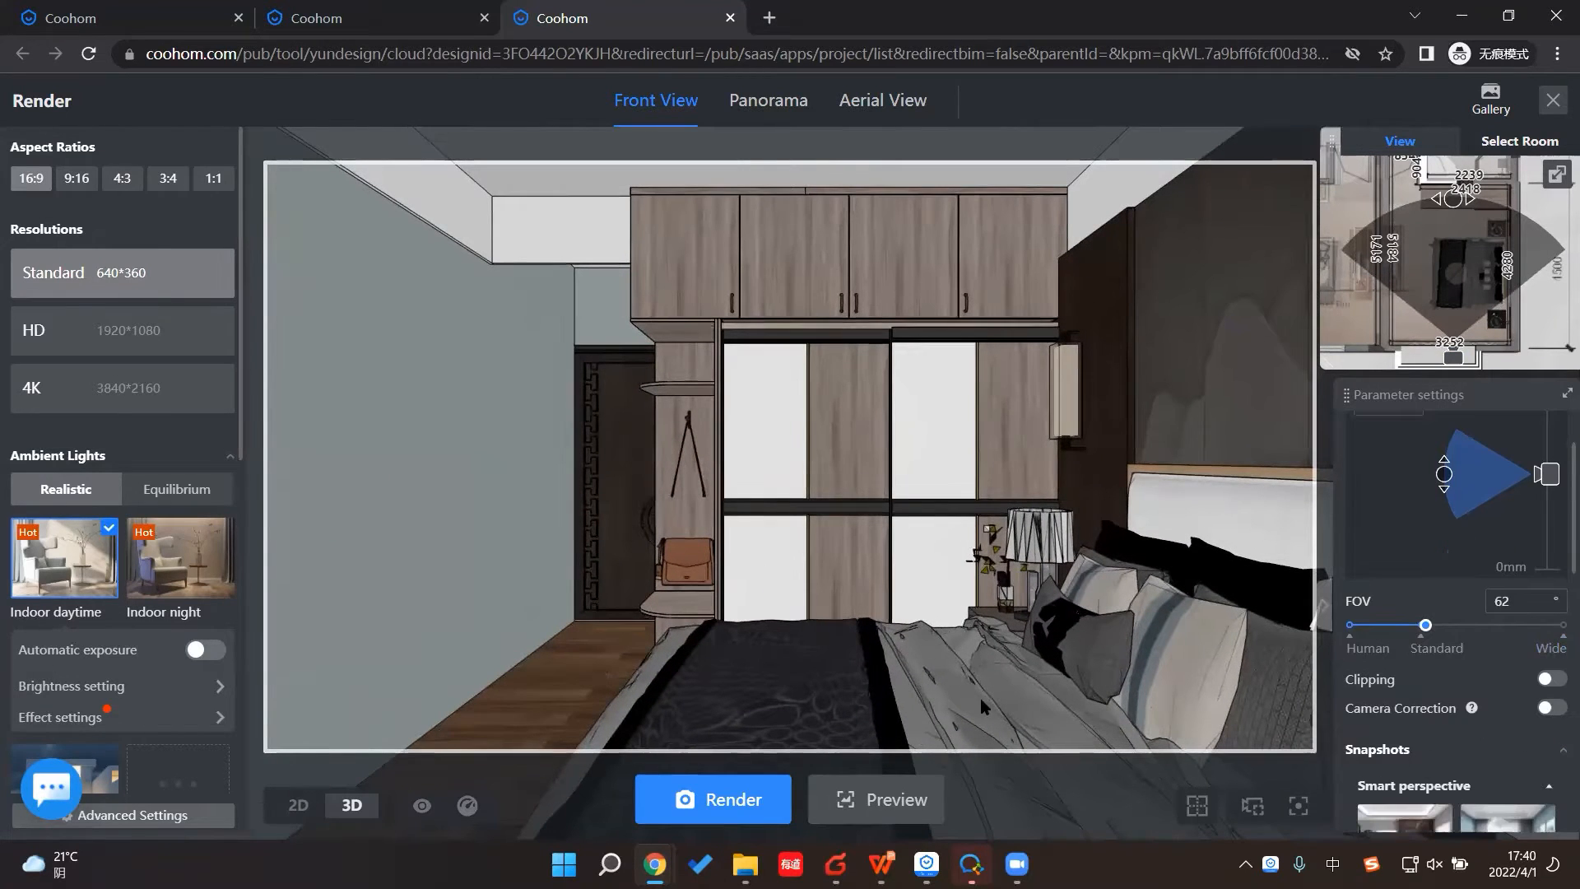
{"action": "scroll", "coordinate": [94, 516], "scroll_direction": "down", "scroll_amount": 1}
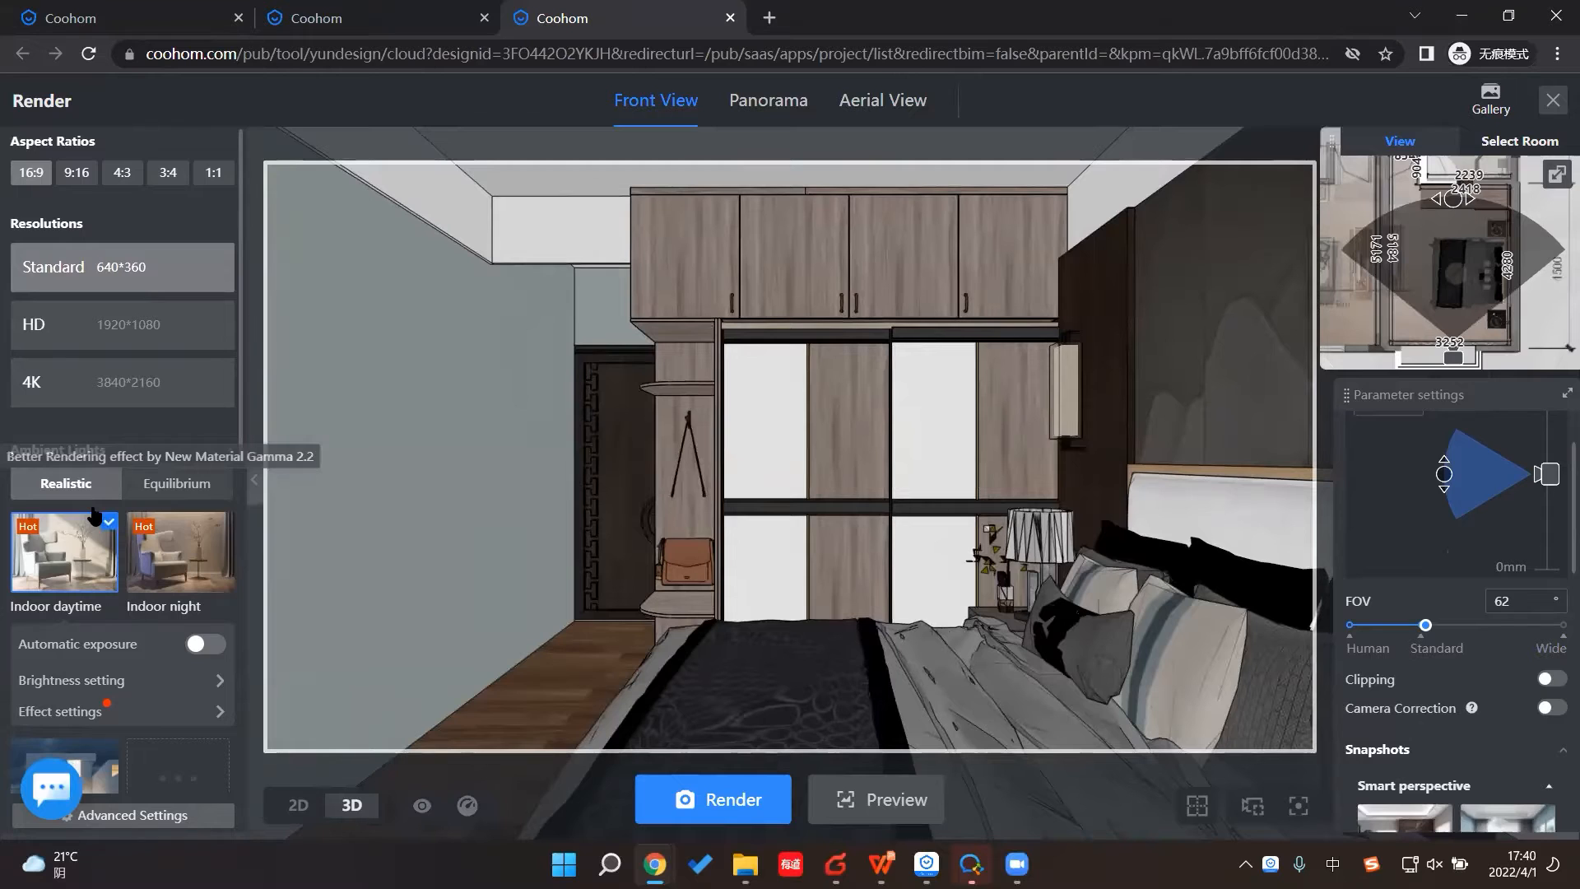
{"action": "scroll", "coordinate": [95, 516], "scroll_direction": "down", "scroll_amount": 1}
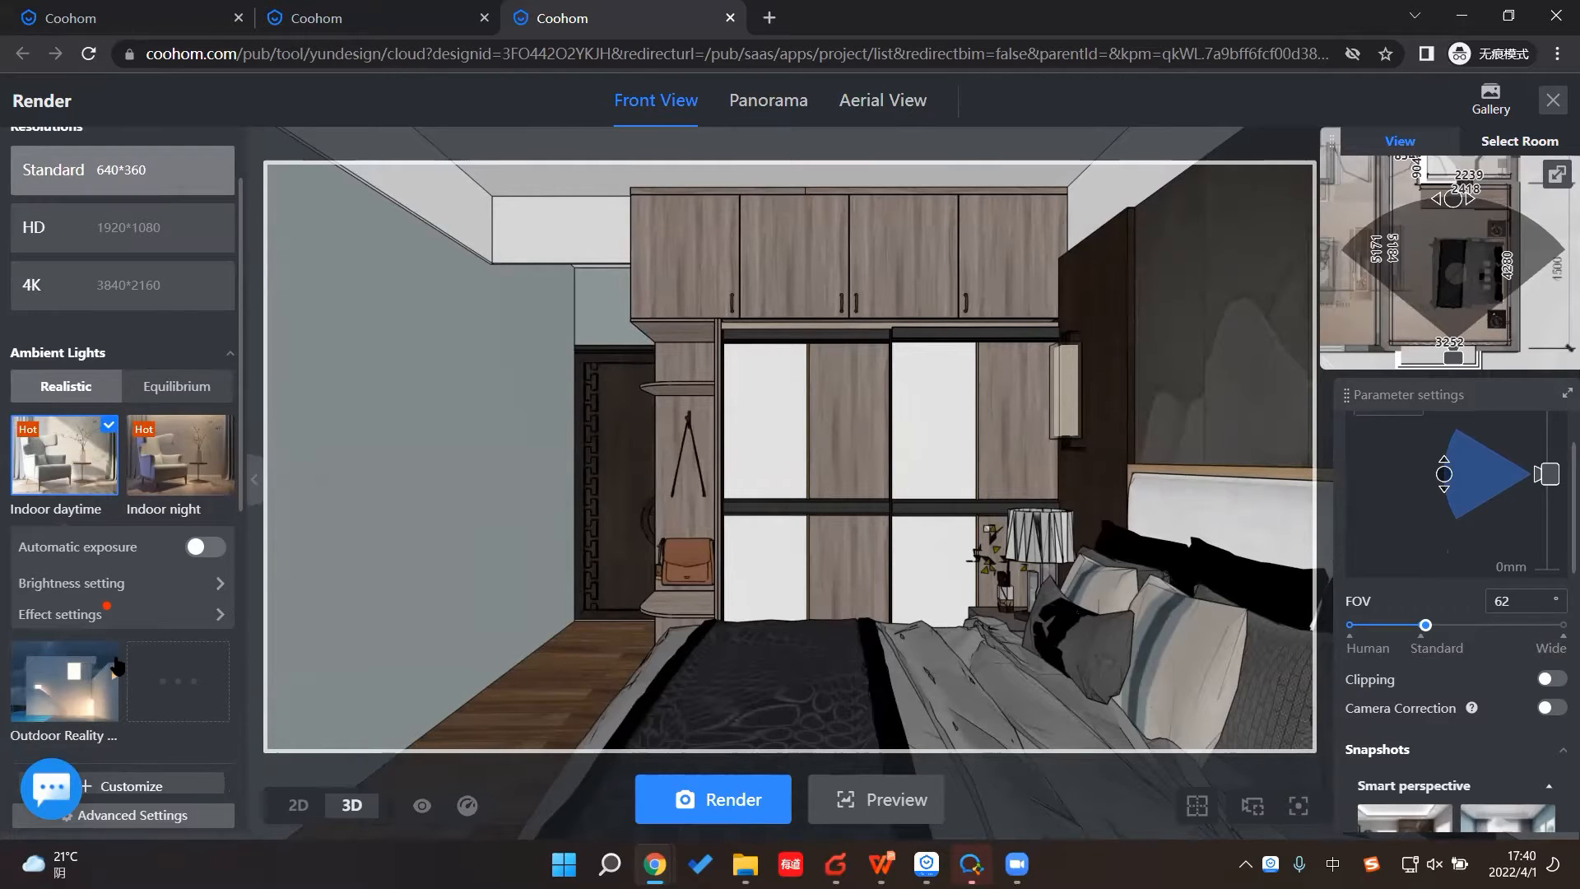
{"action": "scroll", "coordinate": [182, 659], "scroll_direction": "down", "scroll_amount": 3}
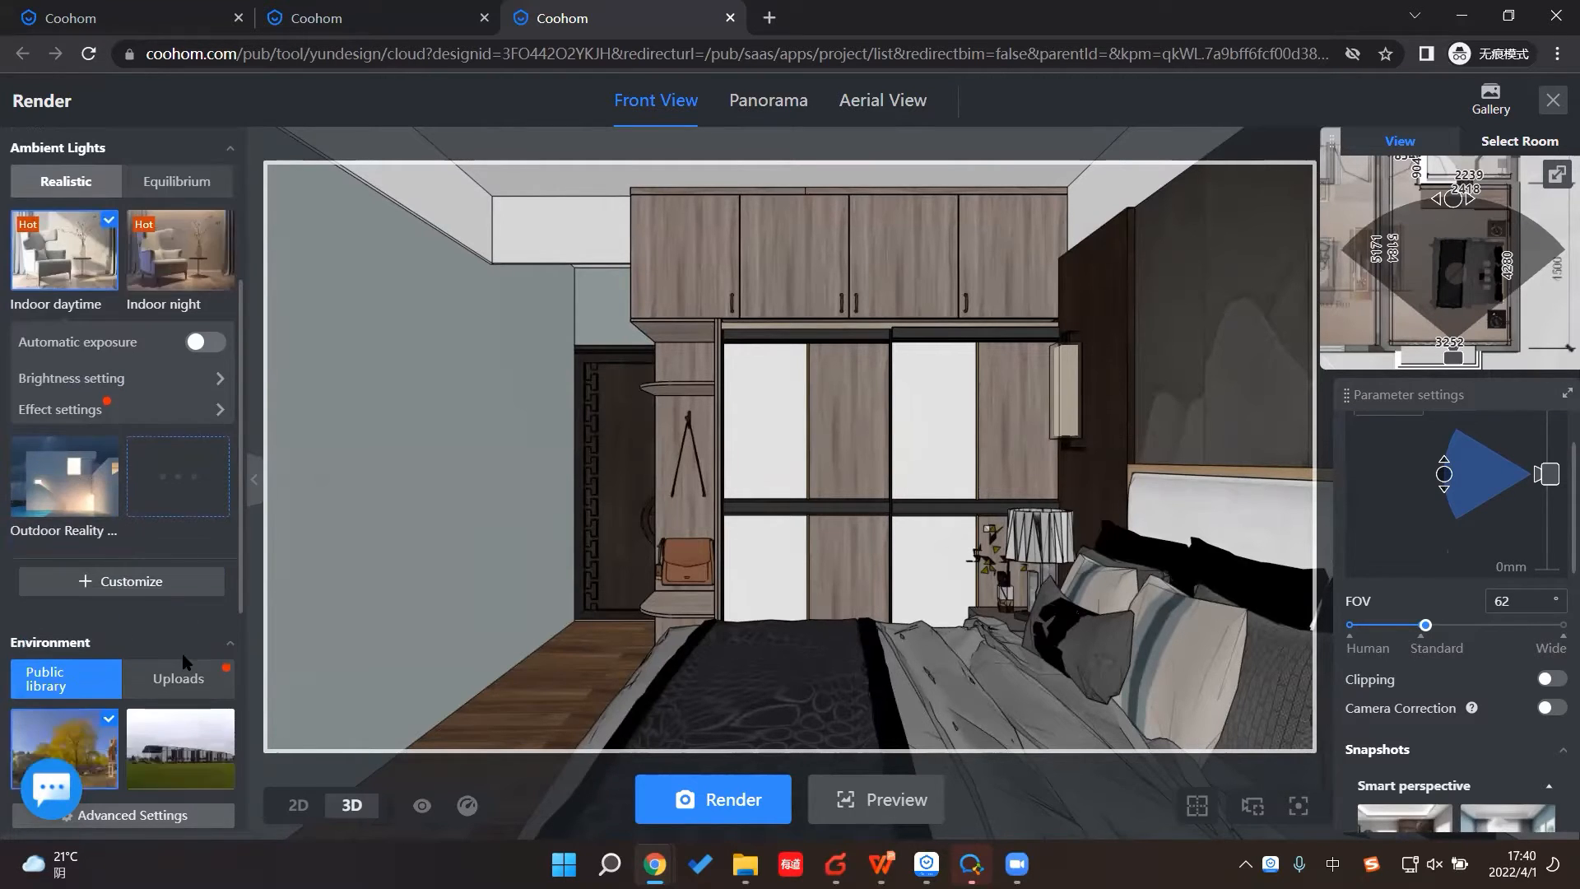
{"action": "left_click_drag", "start_coordinate": [856, 417], "coordinate": [827, 494]}
{"action": "scroll", "coordinate": [104, 380], "scroll_direction": "up", "scroll_amount": 3}
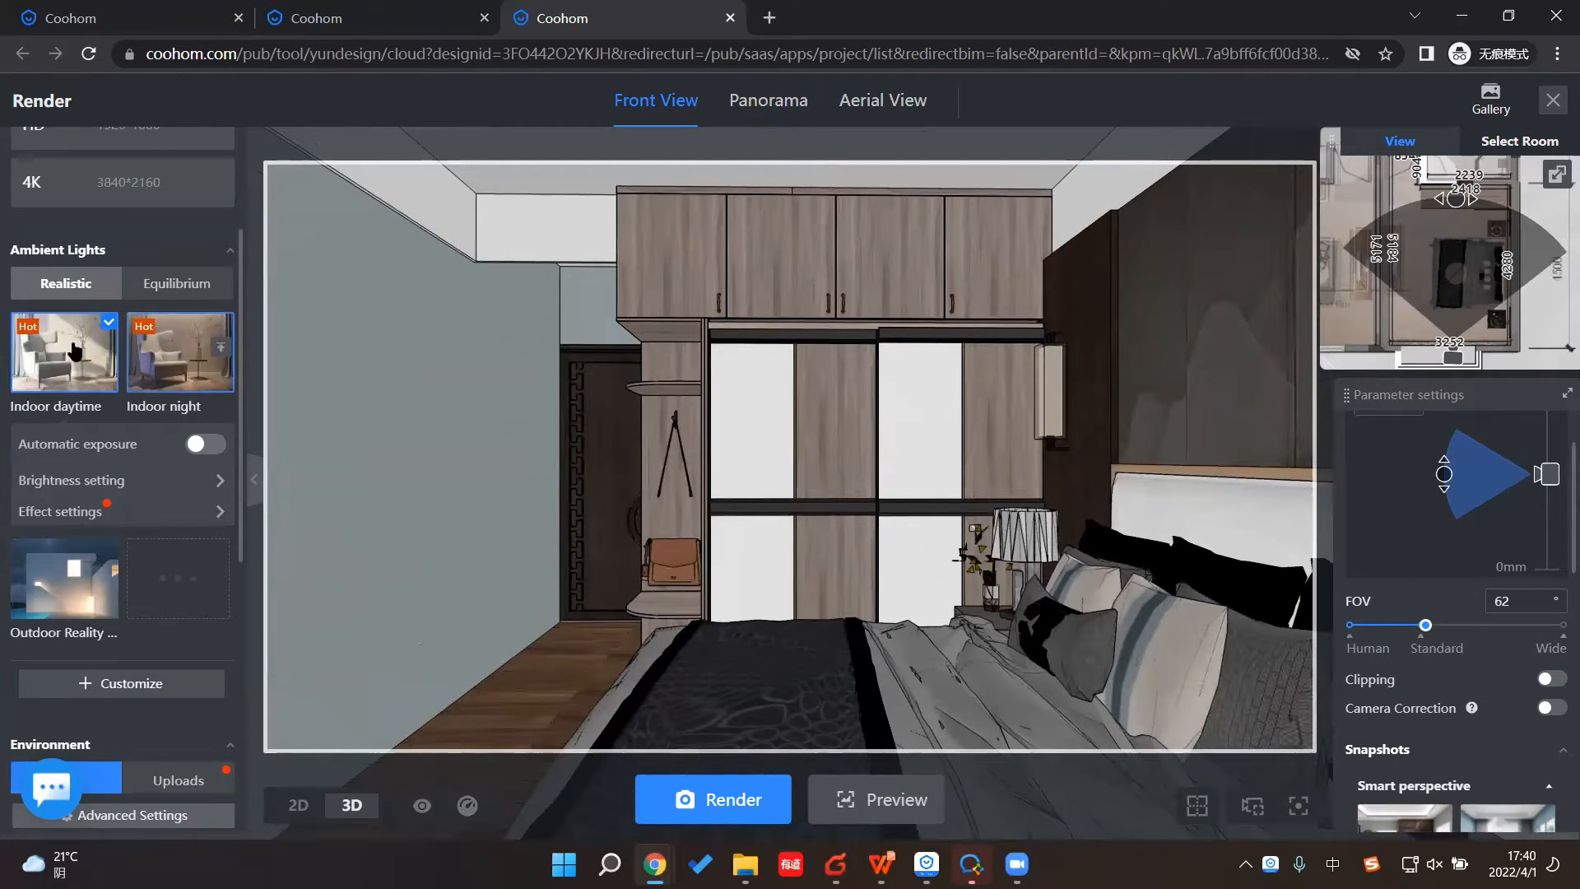
{"action": "left_click", "coordinate": [118, 689]}
{"action": "left_click", "coordinate": [556, 455]}
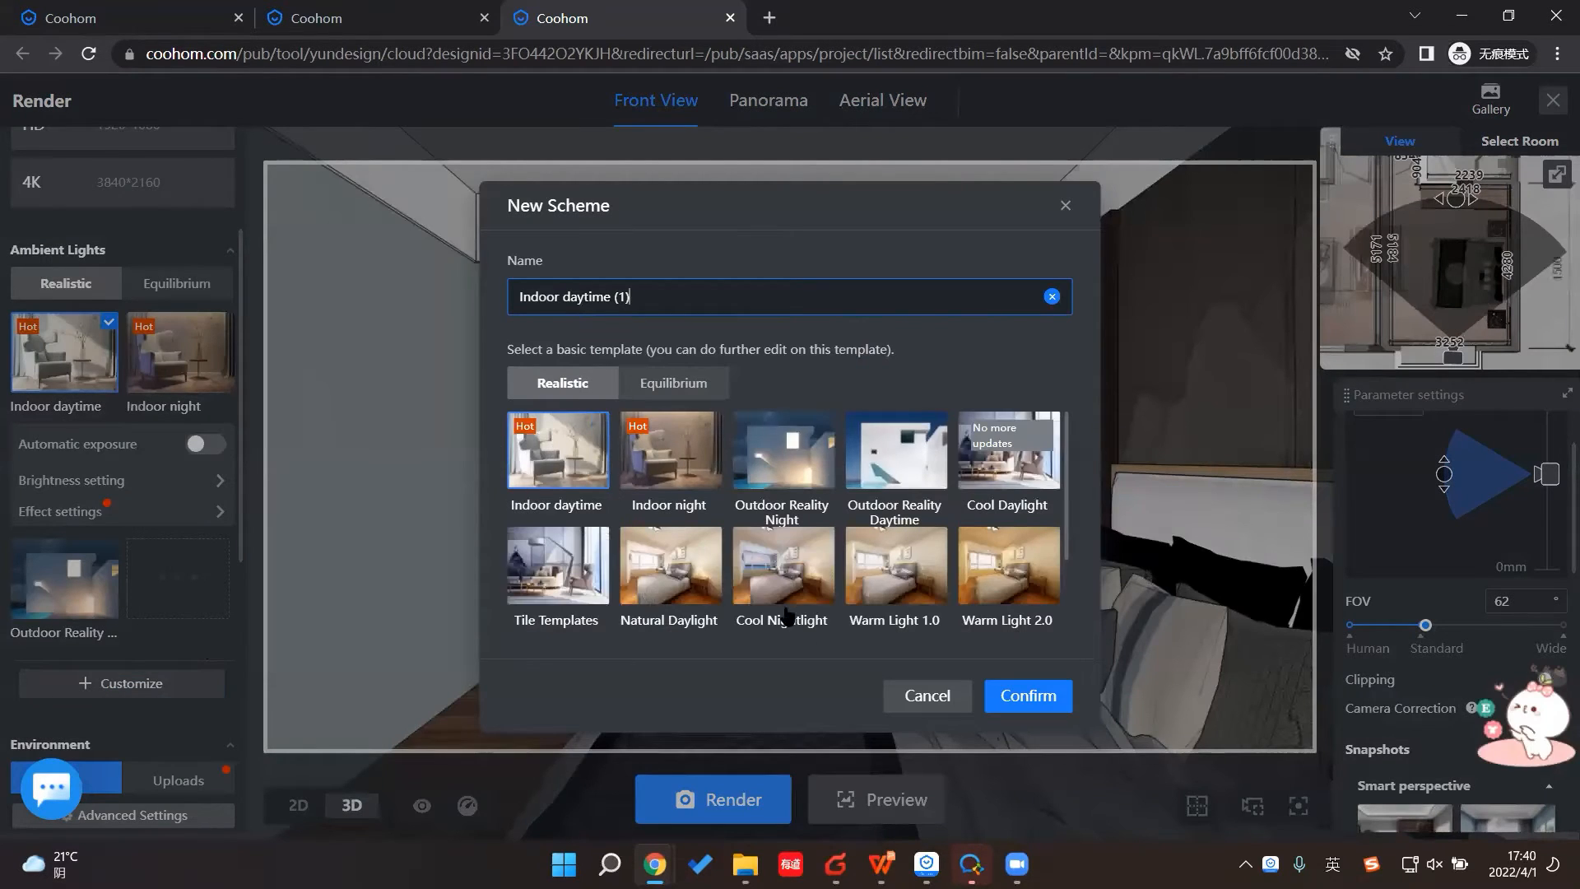
{"action": "left_click", "coordinate": [1014, 705]}
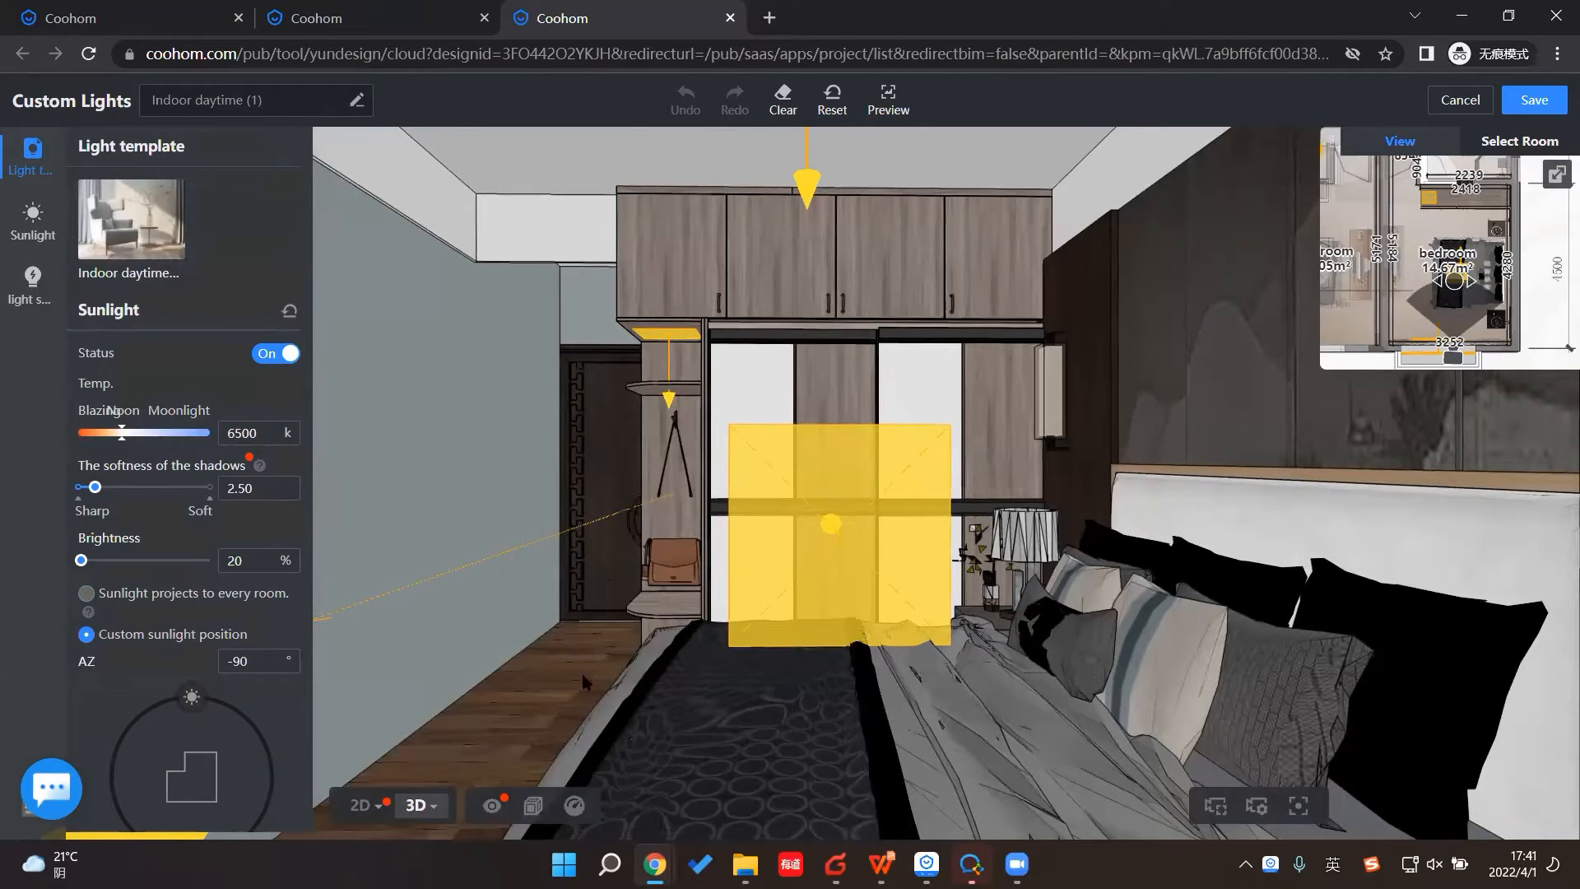
{"action": "left_click_drag", "start_coordinate": [684, 671], "coordinate": [707, 633]}
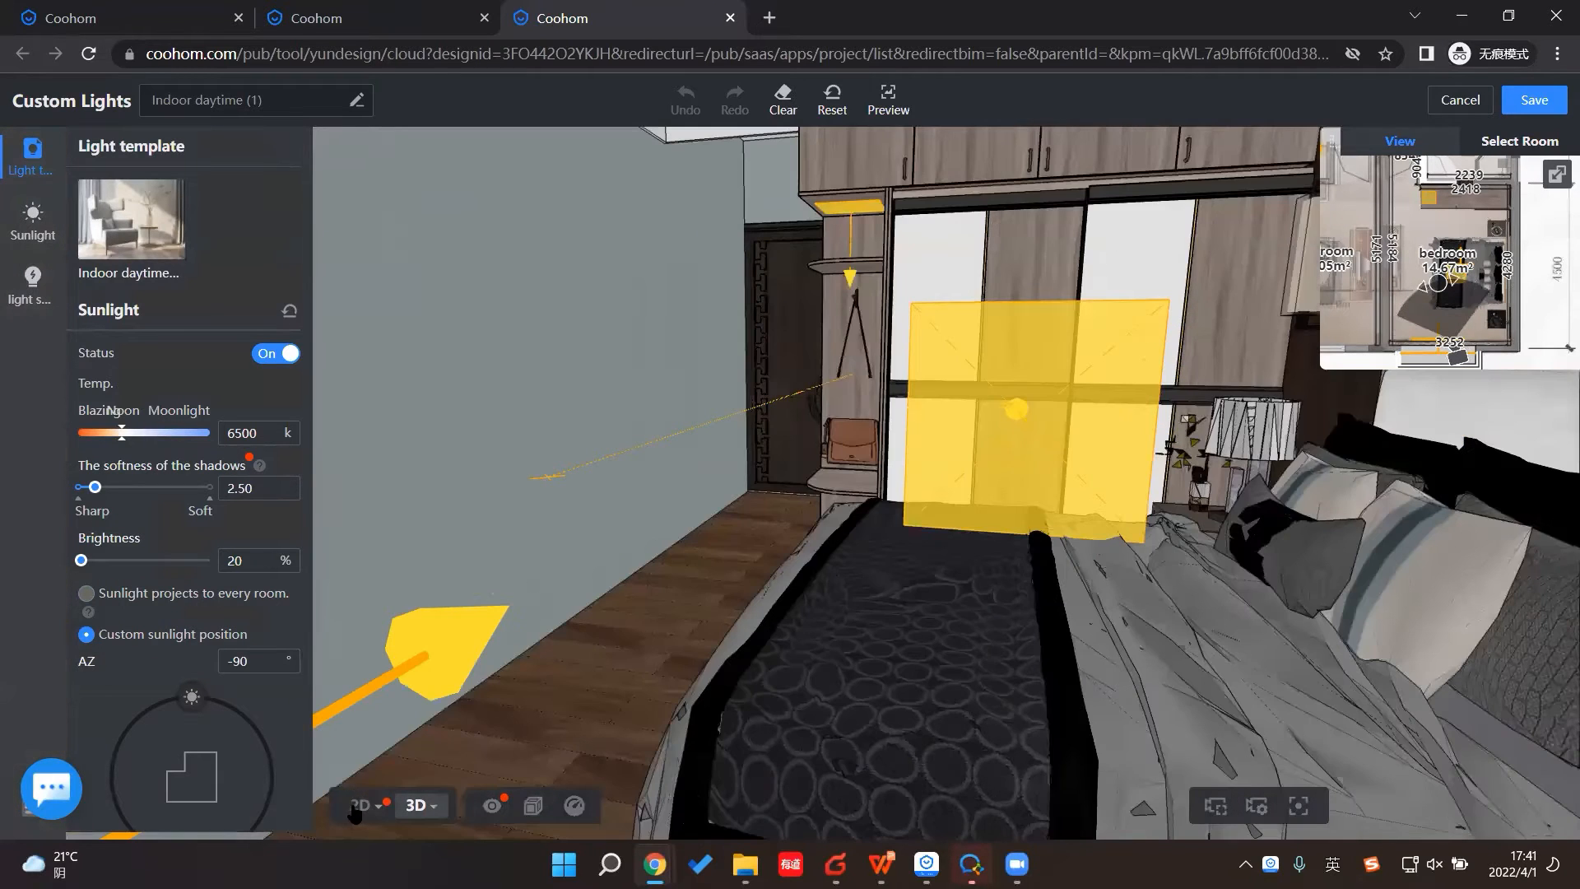
Step: Show the room in the 2D floor view and place an IES spotlight in the bedroom's entry passage above the wardrobe
{"action": "mouse_move", "coordinate": [348, 807]}
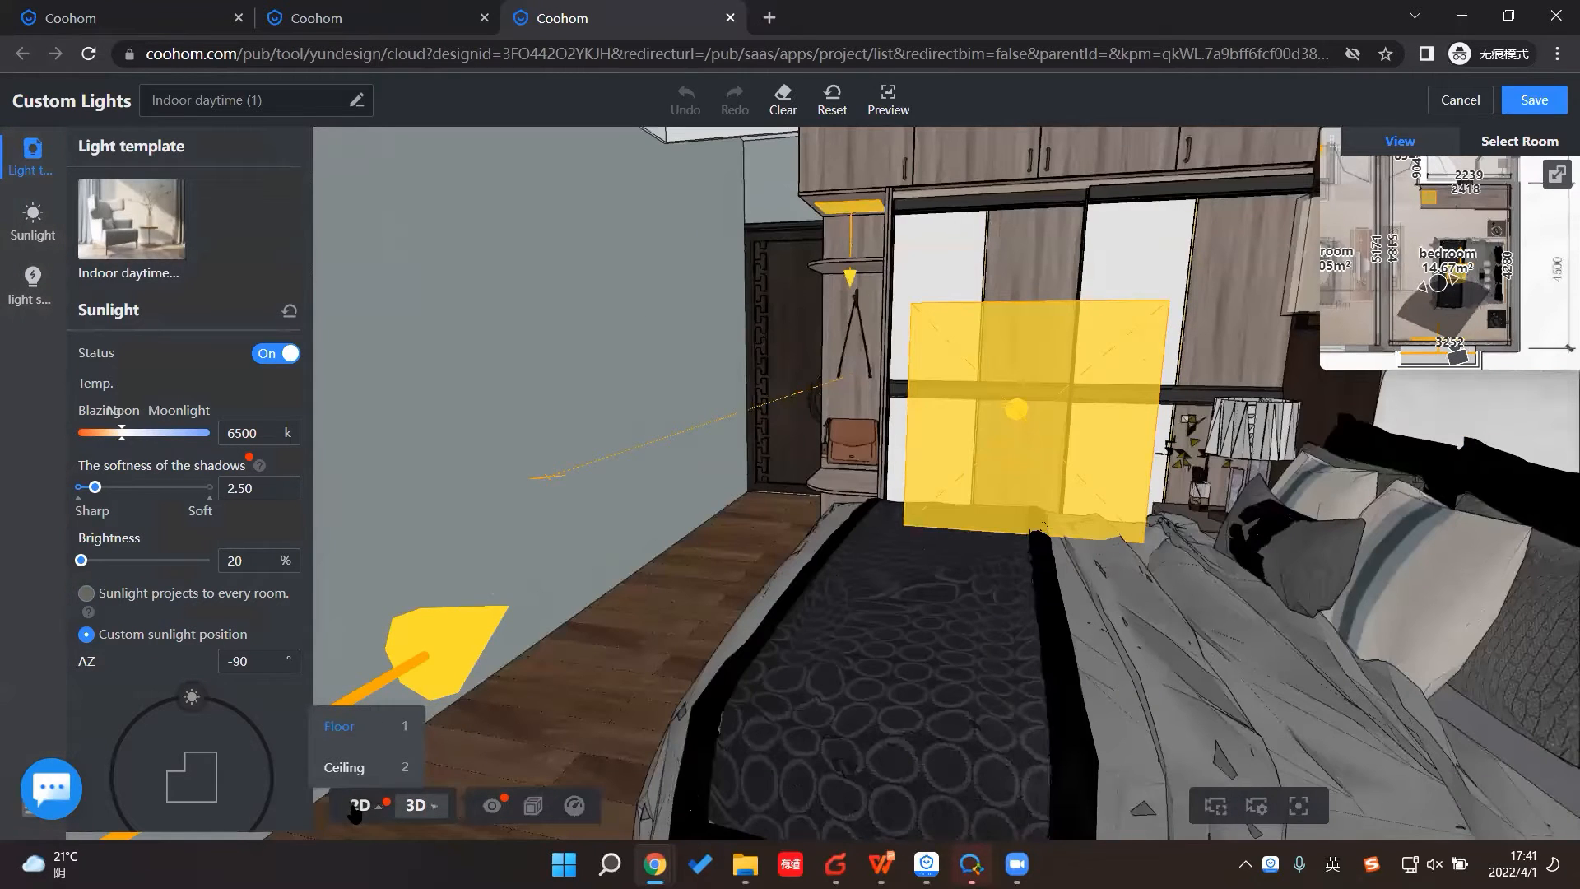
{"action": "key", "text": "1"}
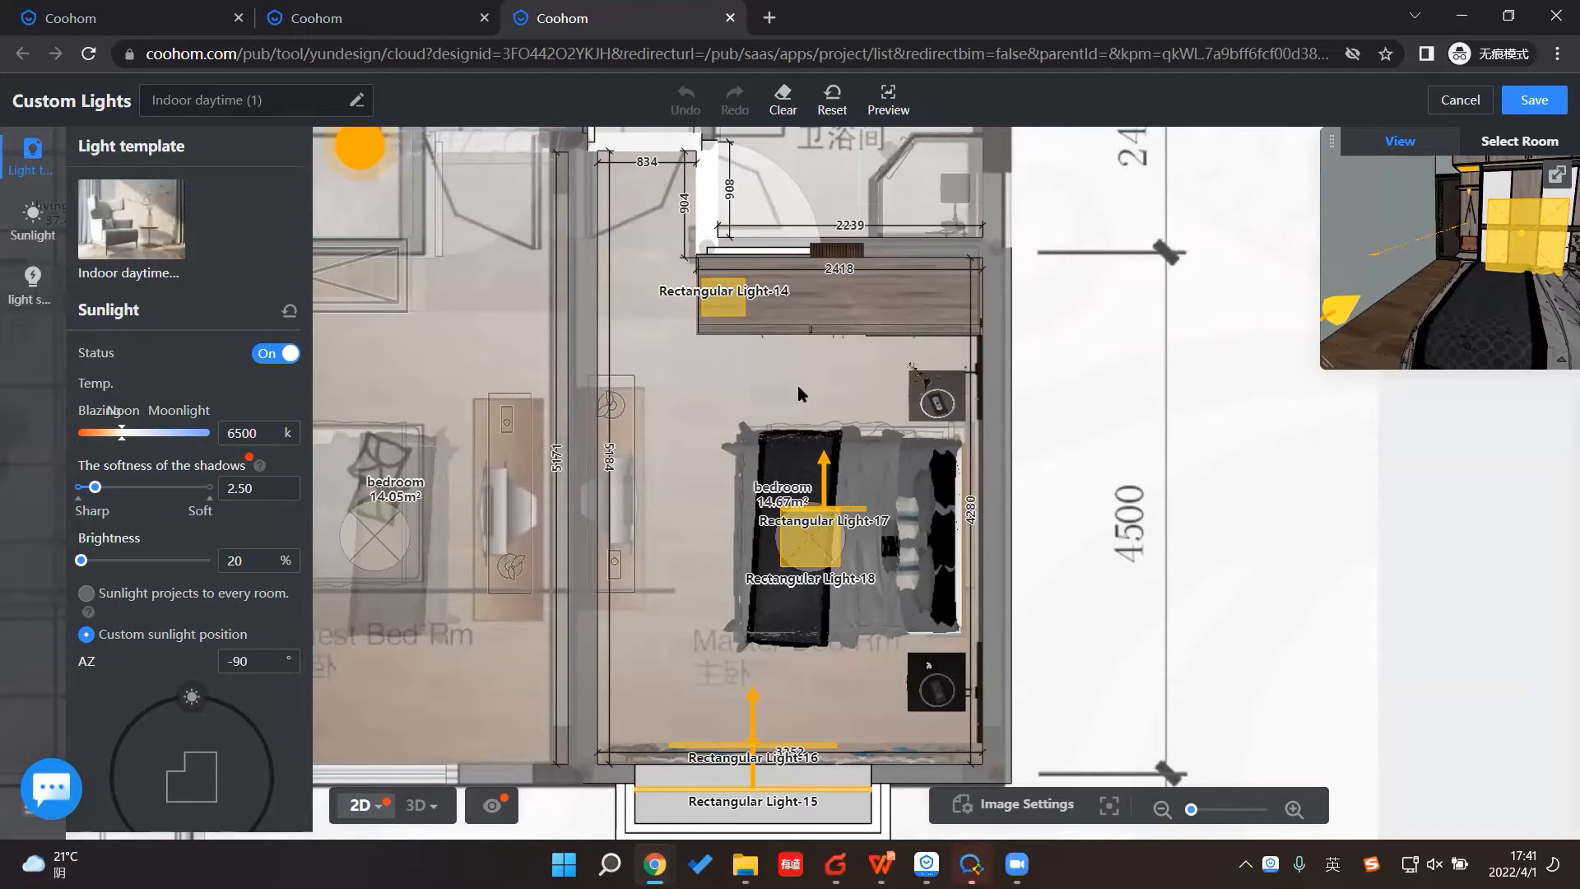
{"action": "left_click", "coordinate": [33, 284]}
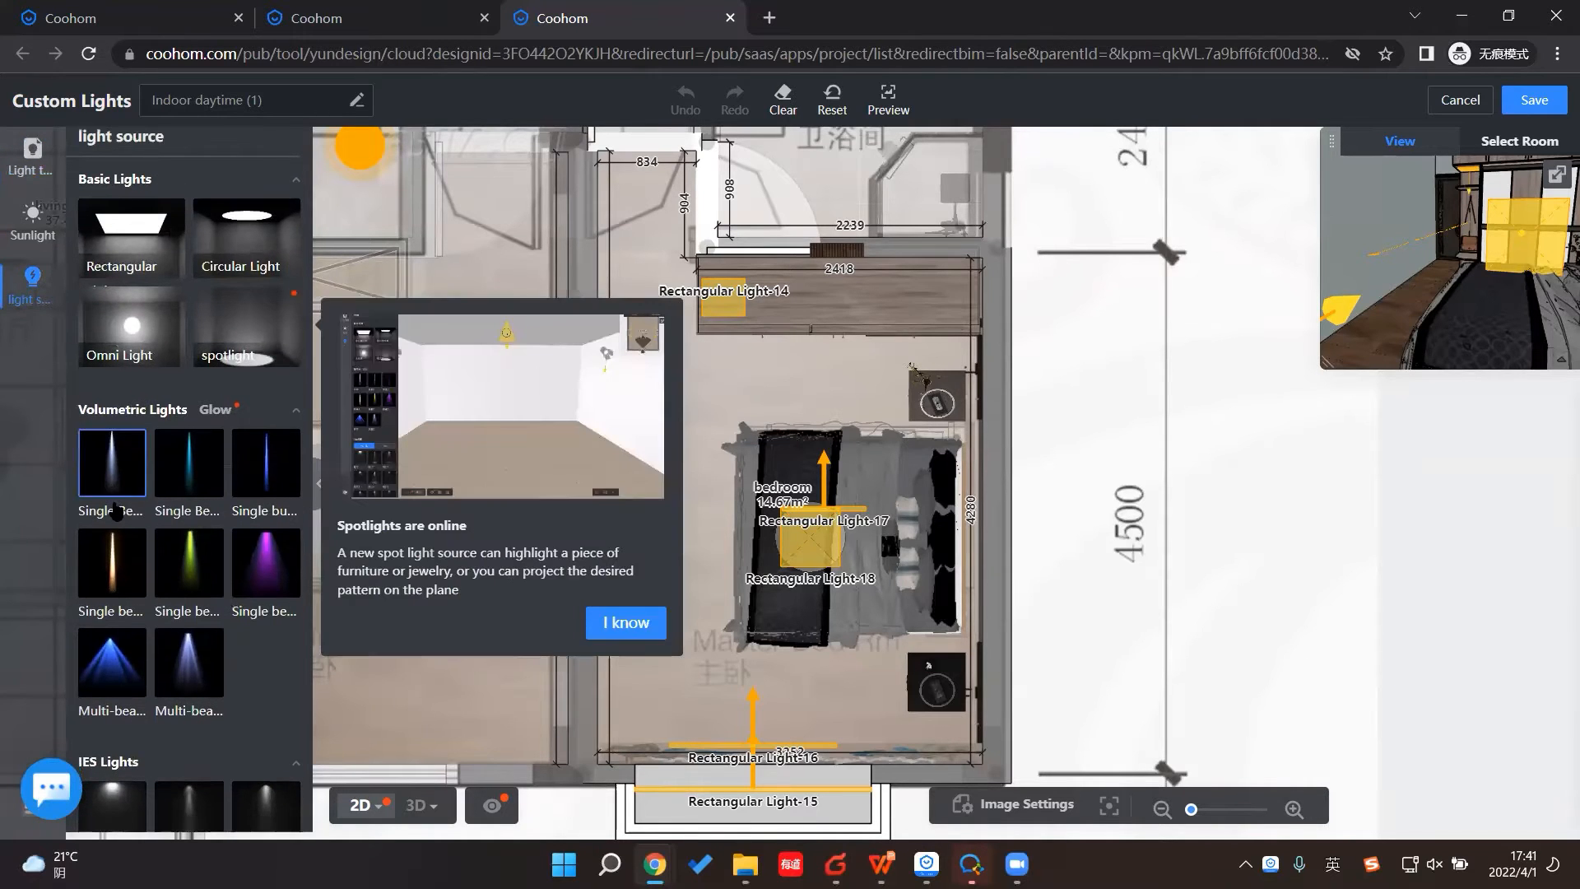
{"action": "scroll", "coordinate": [116, 513], "scroll_direction": "down", "scroll_amount": 5}
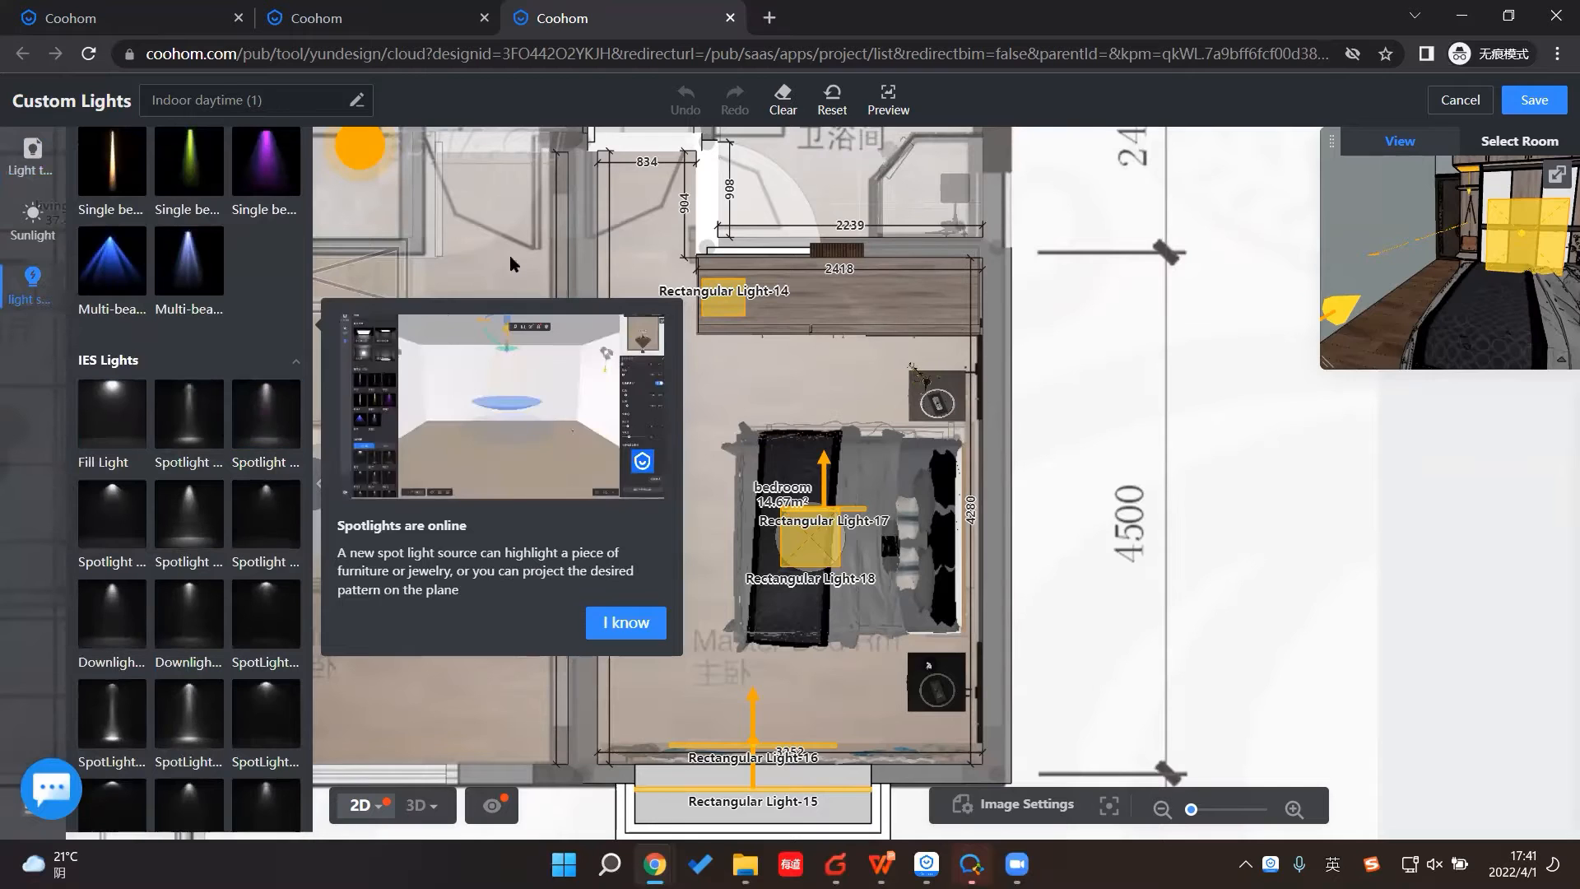
{"action": "left_click", "coordinate": [646, 227]}
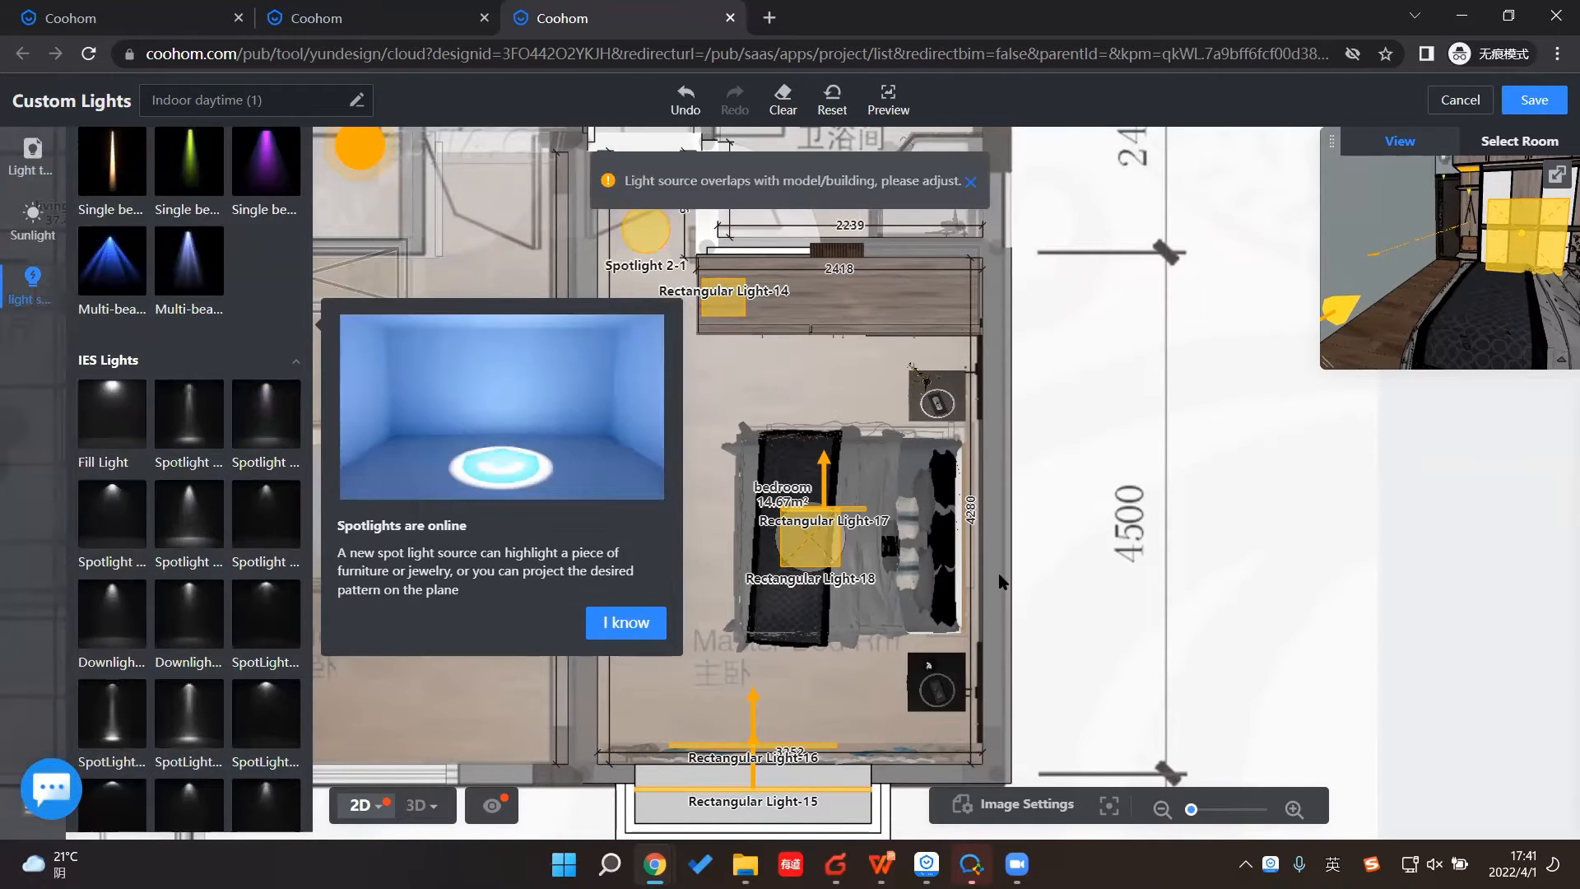
Step: Enlarge the rectangular face light above the bed to cover most of the mattress and save the custom light scheme
{"action": "left_click", "coordinate": [811, 551]}
{"action": "left_click_drag", "start_coordinate": [781, 566], "coordinate": [748, 614]}
{"action": "left_click_drag", "start_coordinate": [841, 507], "coordinate": [906, 458]}
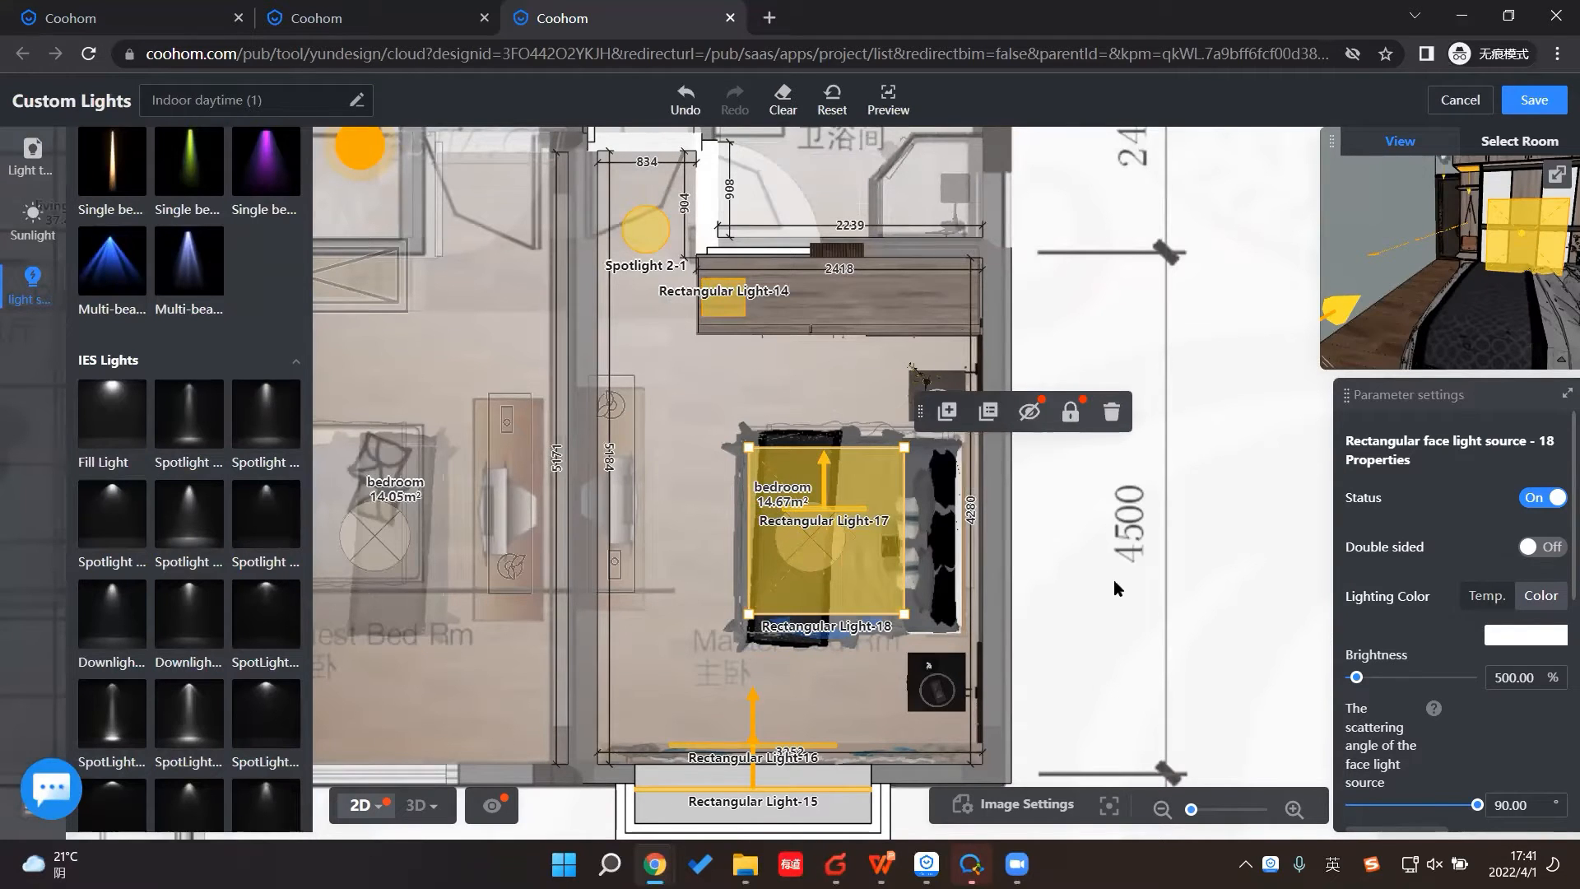
{"action": "left_click", "coordinate": [1534, 99]}
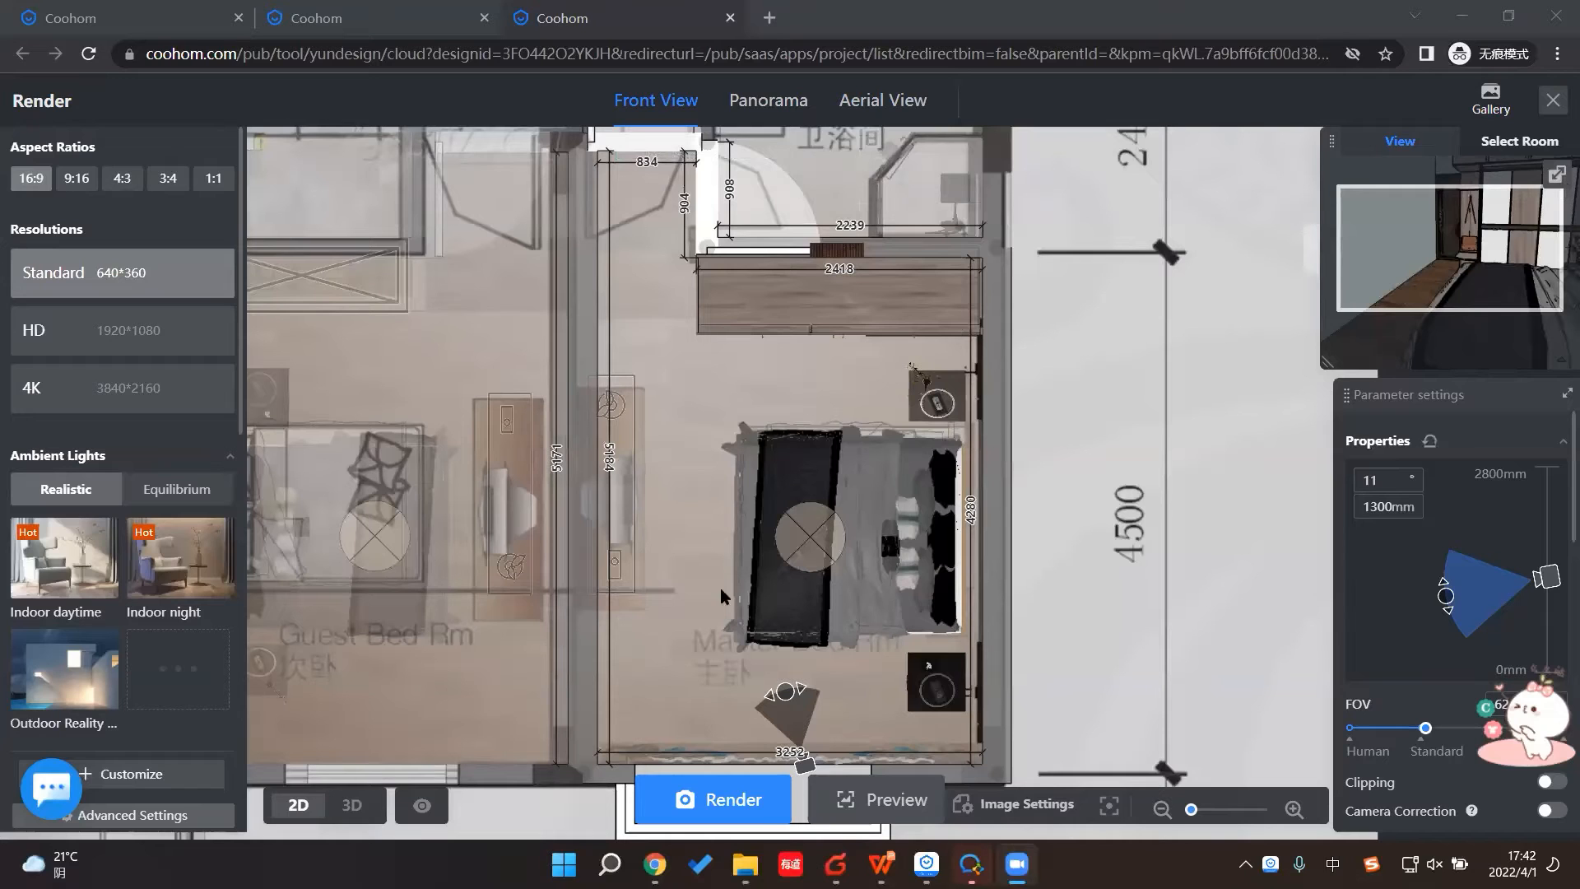
Step: Aim the 3D render camera level at 0° to frame the whole wardrobe, start the Standard render and exit render mode
{"action": "left_click", "coordinate": [351, 809]}
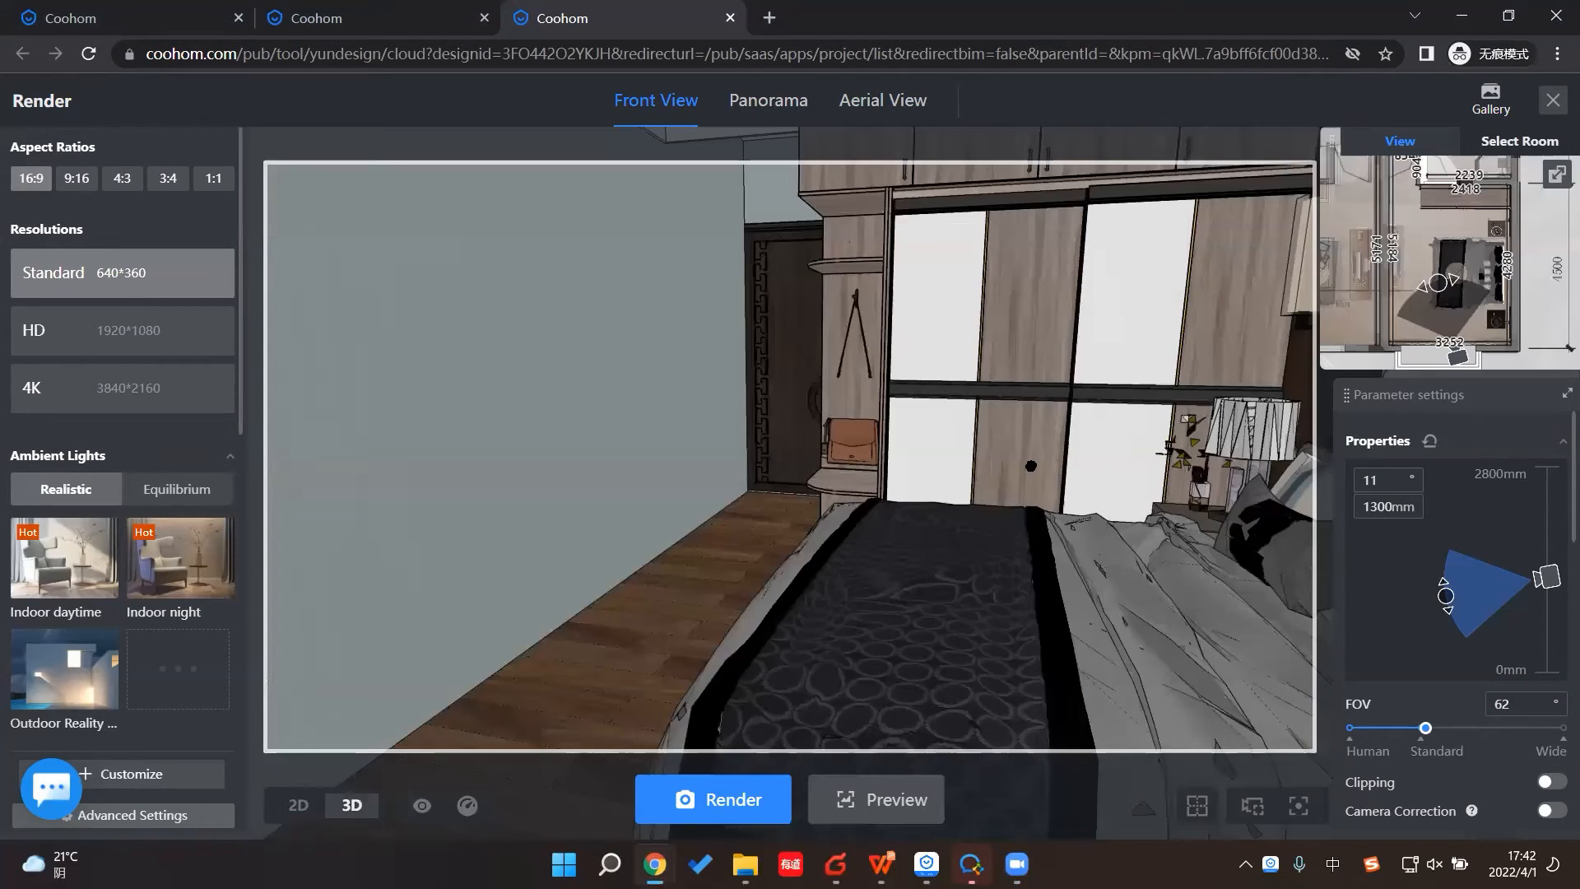
{"action": "left_click_drag", "start_coordinate": [1026, 460], "coordinate": [1009, 505]}
{"action": "scroll", "coordinate": [985, 500], "scroll_direction": "down", "scroll_amount": 1}
{"action": "scroll", "coordinate": [989, 503], "scroll_direction": "up", "scroll_amount": 1}
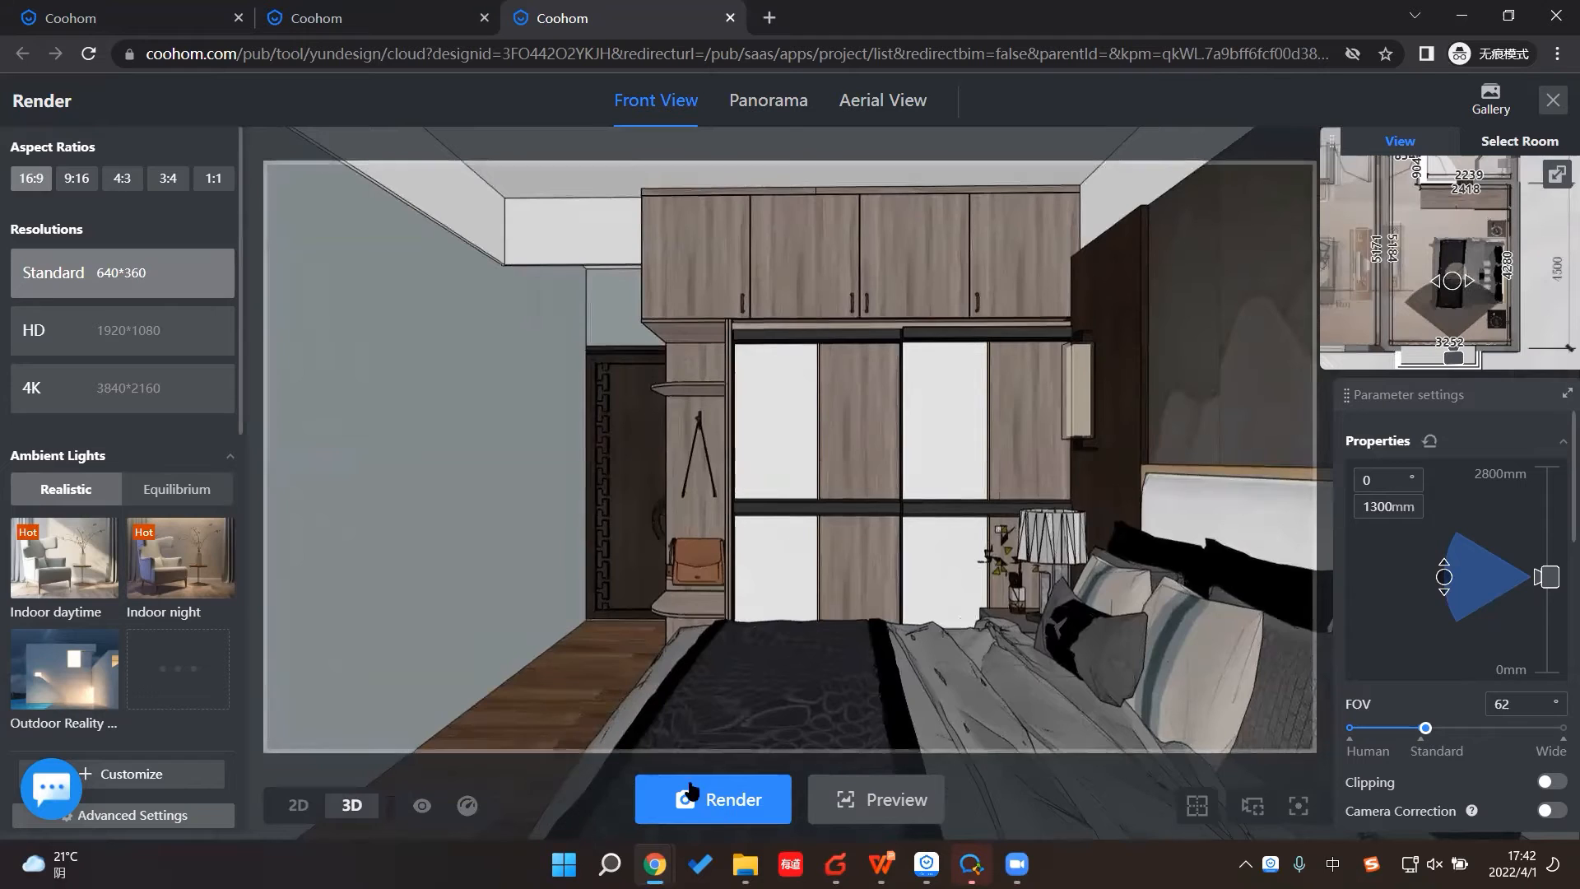
{"action": "mouse_move", "coordinate": [1500, 113]}
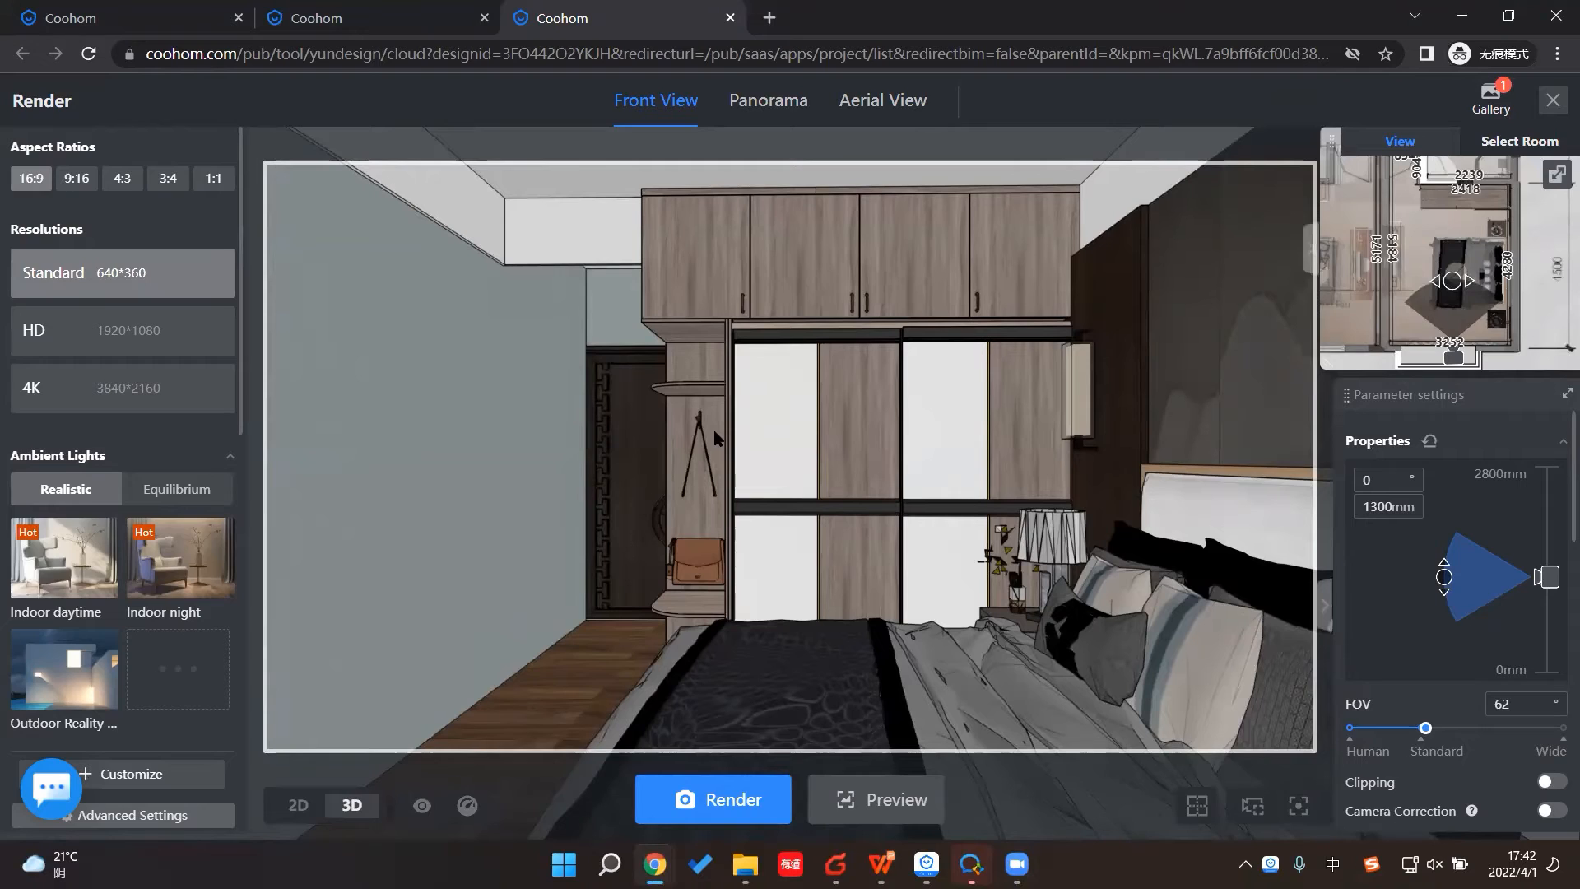
{"action": "key", "text": "Escape"}
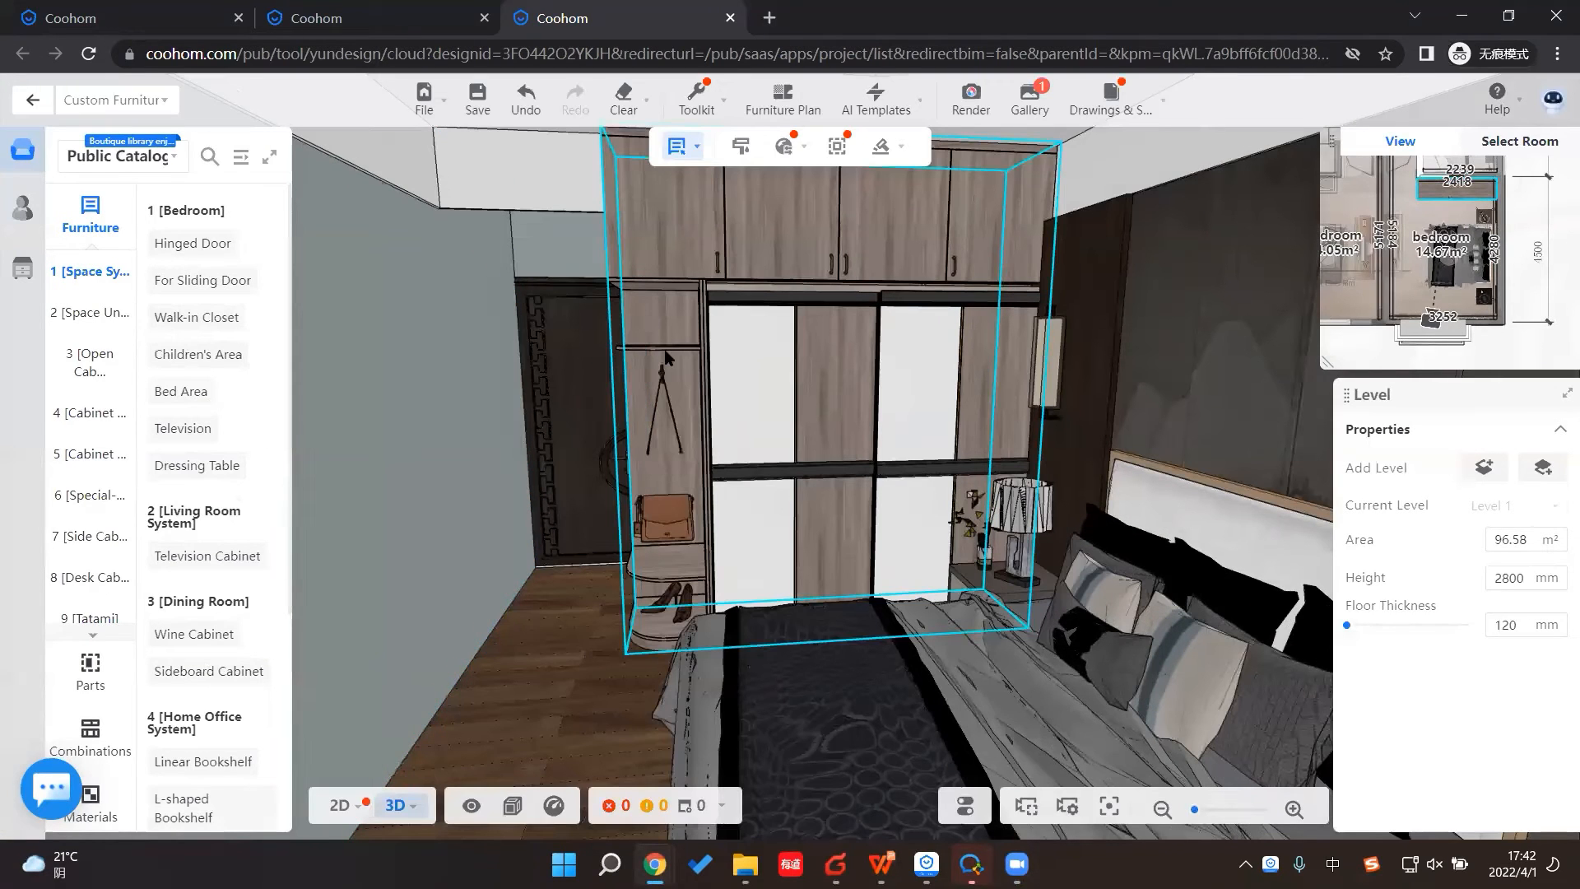
{"action": "left_click", "coordinate": [668, 355]}
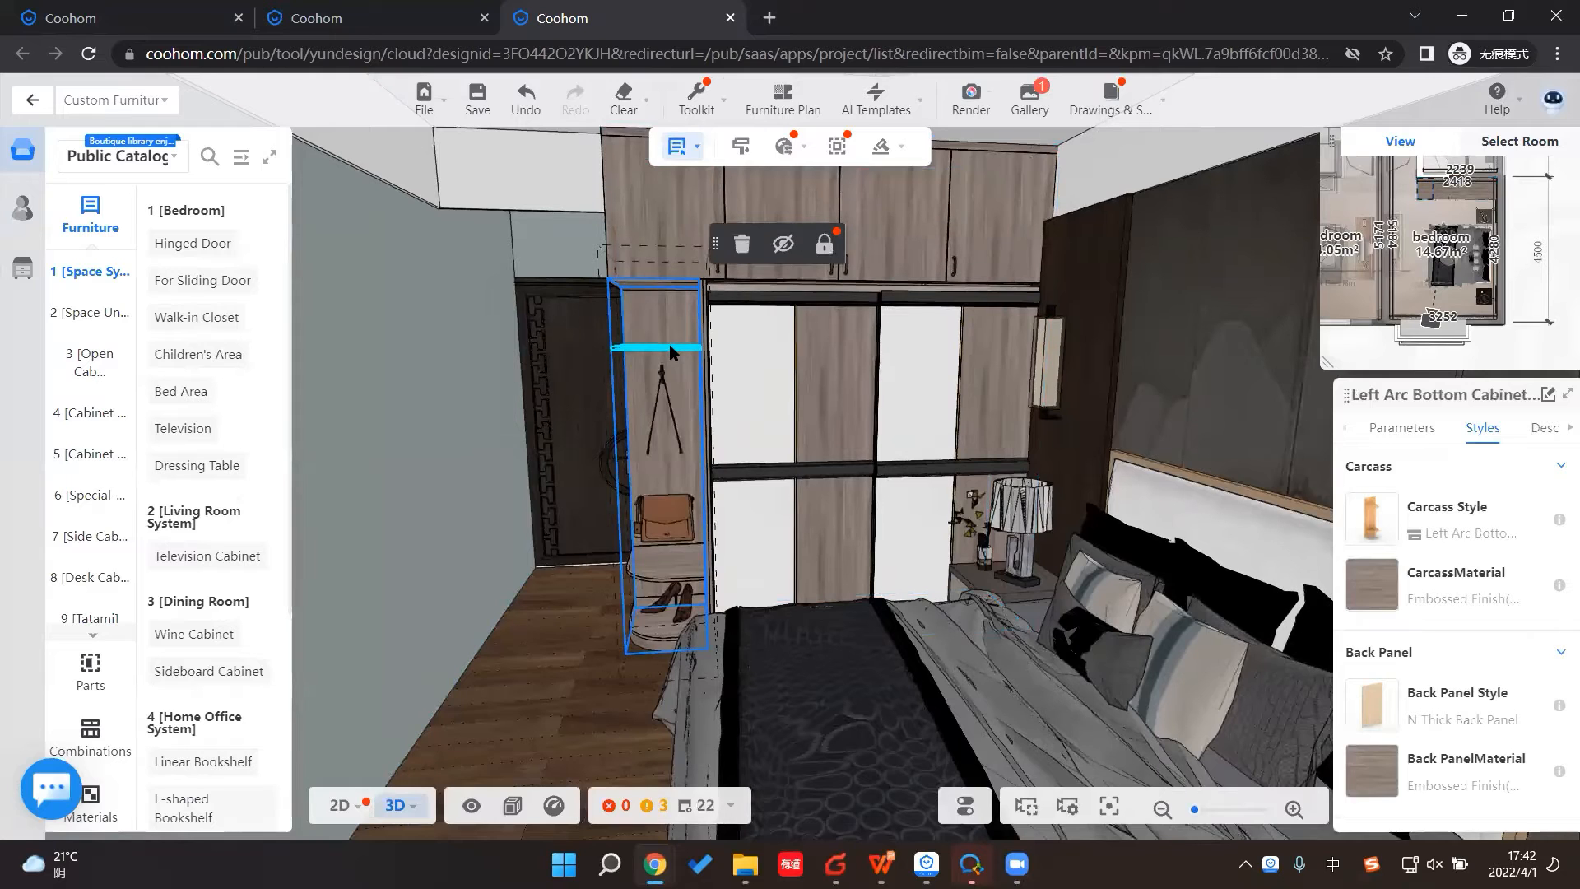
{"action": "key", "text": "Delete"}
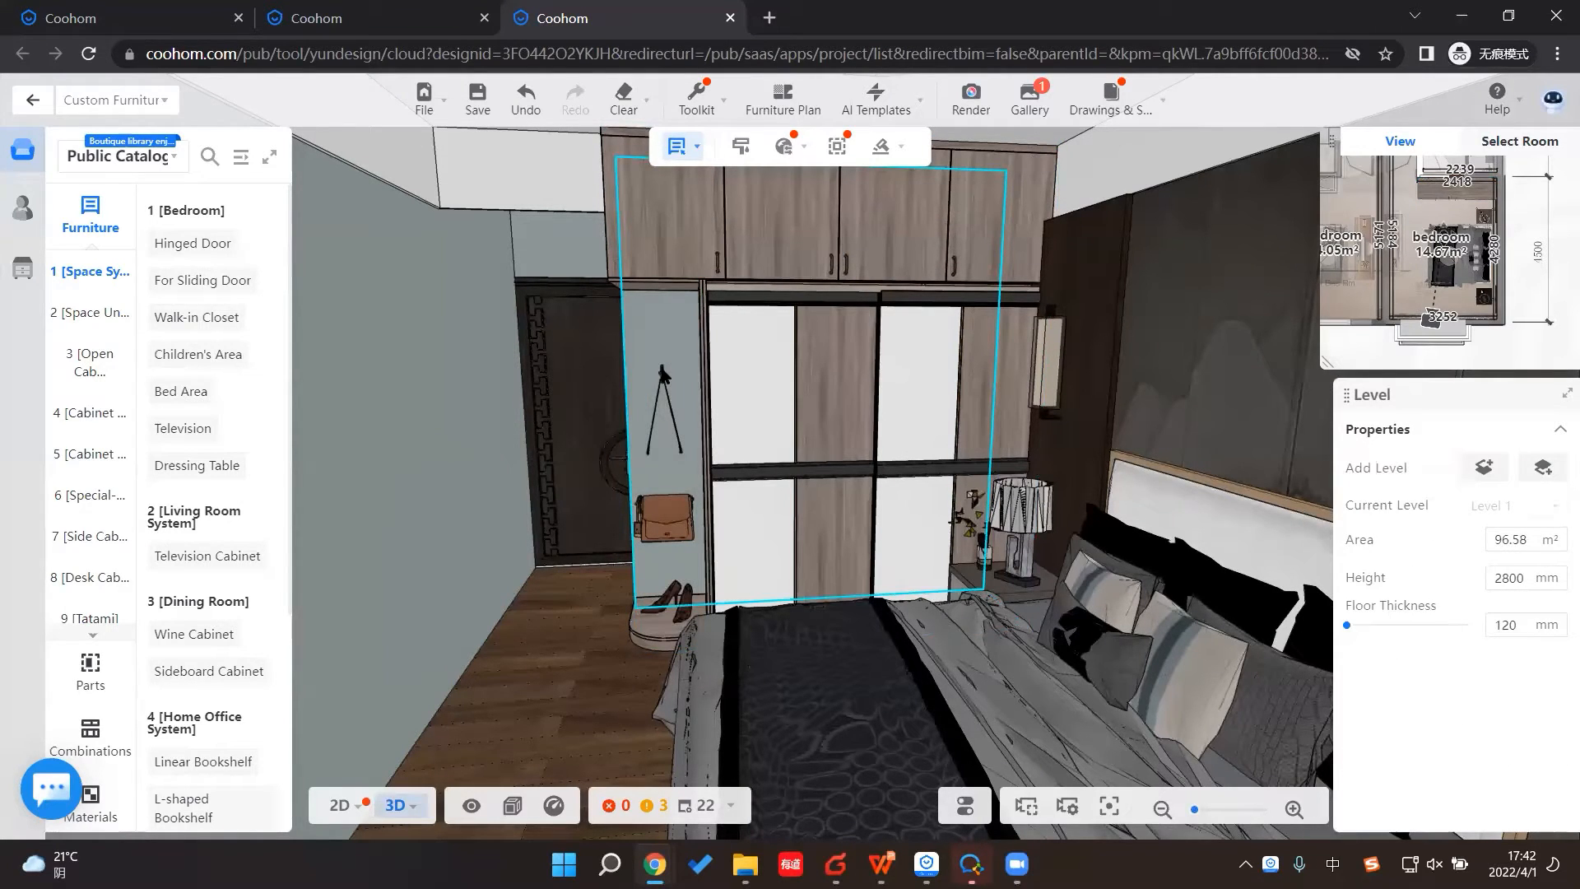
{"action": "key", "text": "ctrl+z"}
Step: Delete the upper shelf and the hanging bag ornament from the wardrobe's open arc end cabinet
{"action": "left_click", "coordinate": [677, 355]}
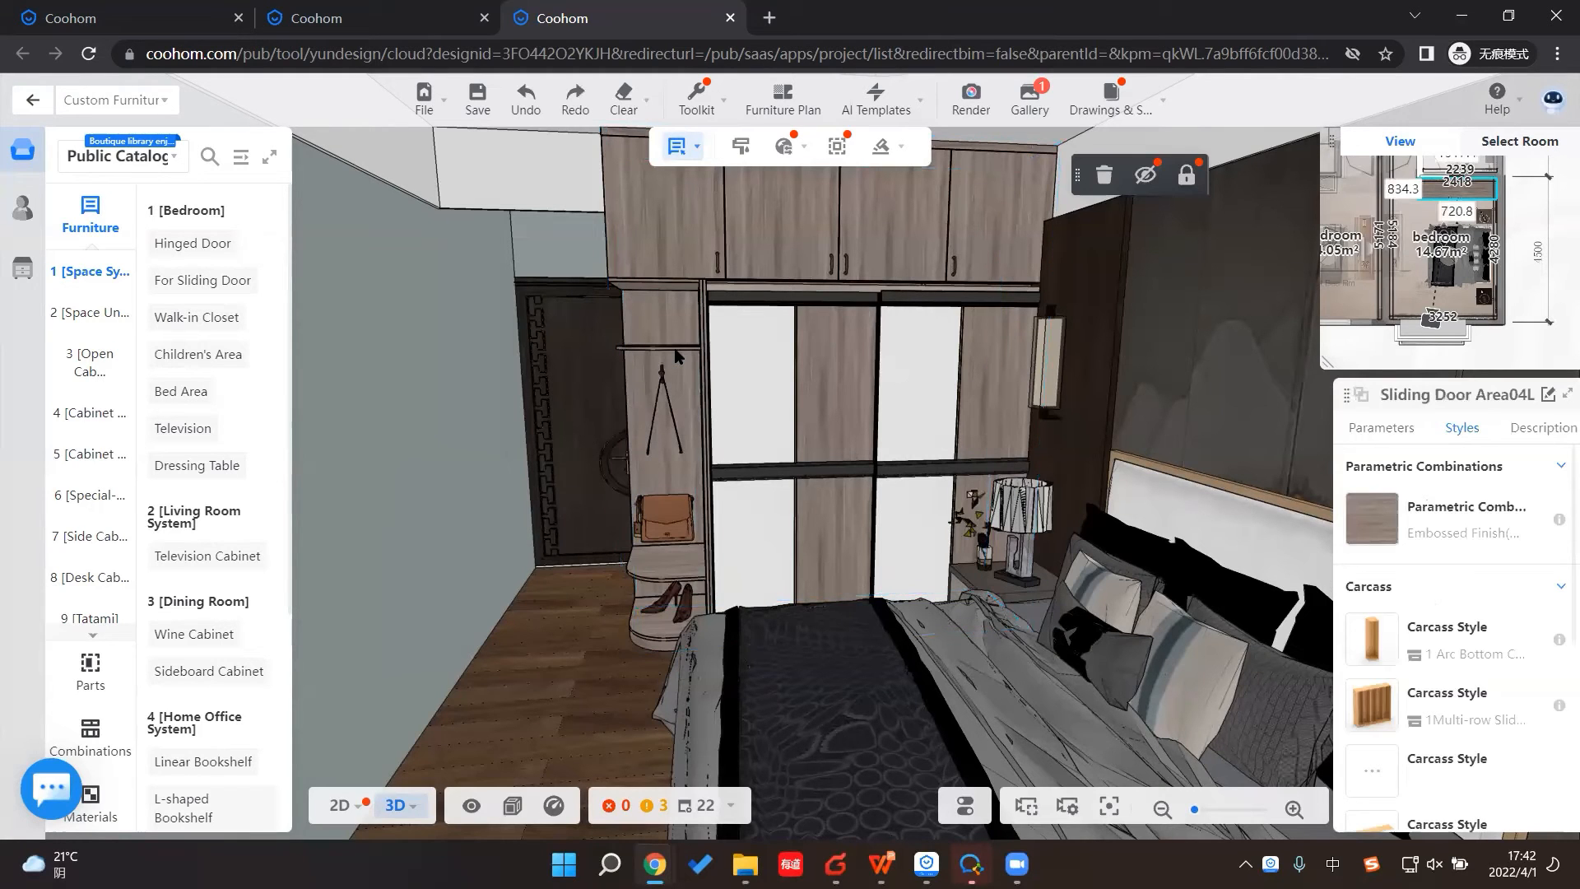
{"action": "left_click", "coordinate": [678, 355]}
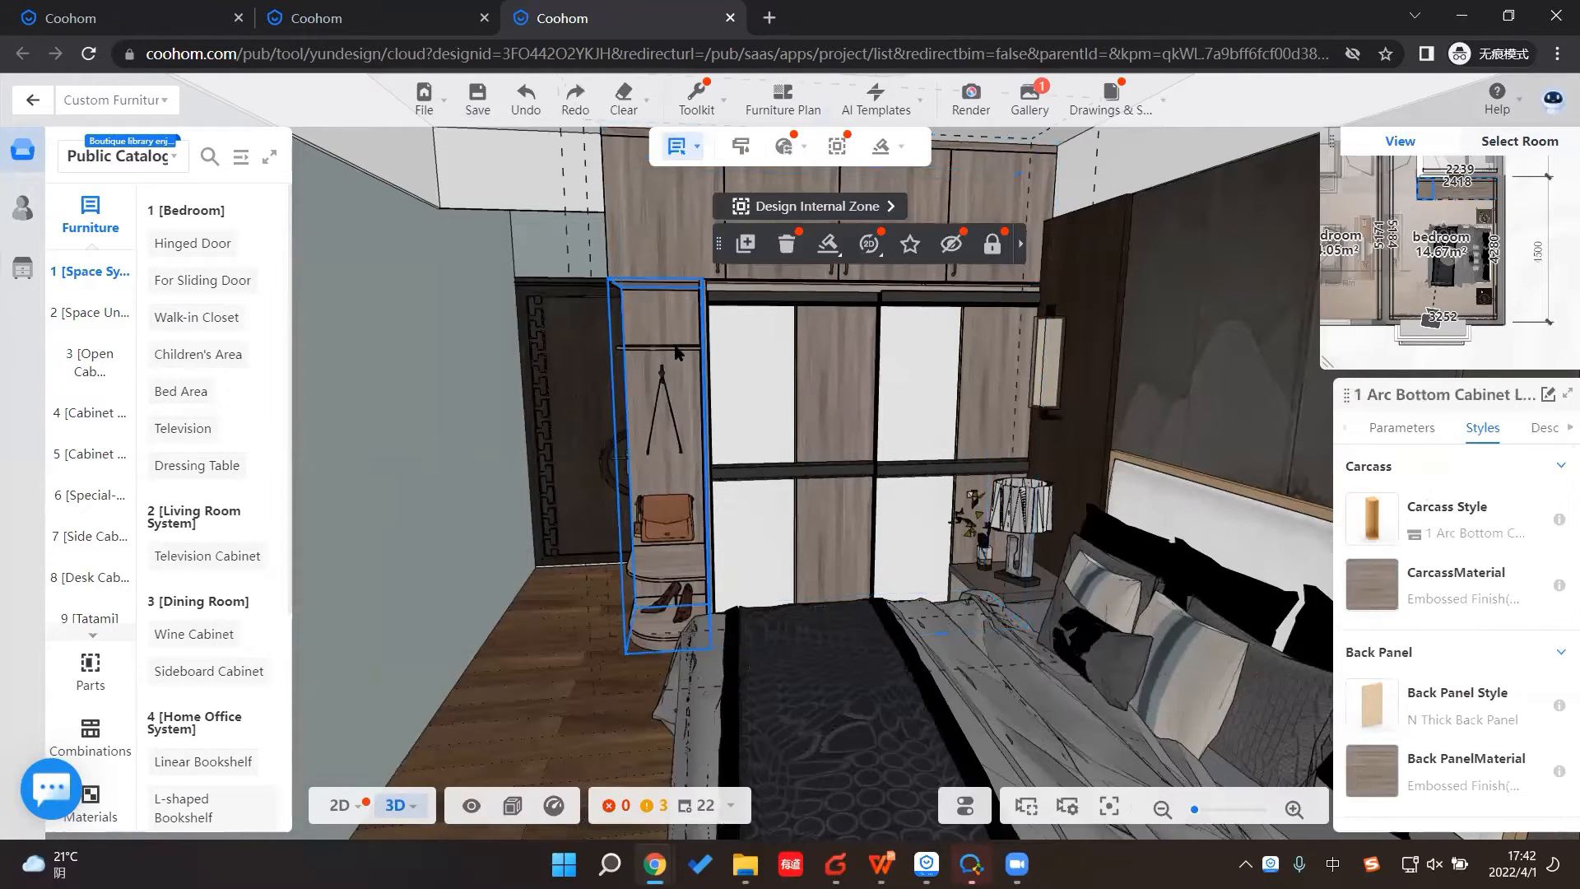
{"action": "left_click", "coordinate": [676, 349]}
{"action": "key", "text": "Delete"}
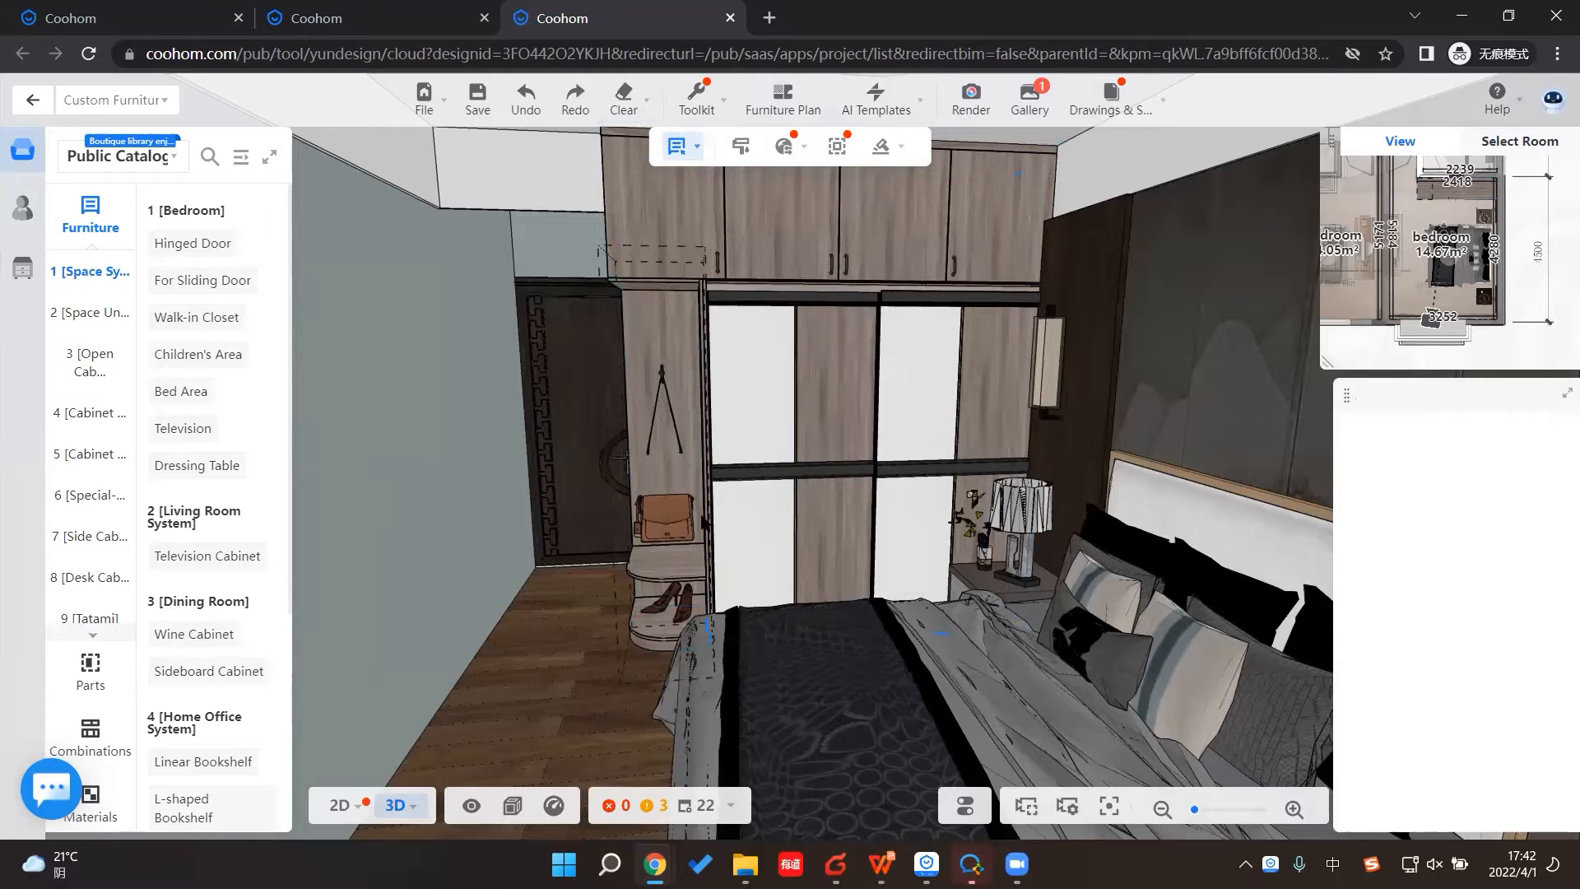
{"action": "left_click", "coordinate": [674, 520]}
{"action": "left_click", "coordinate": [674, 523]}
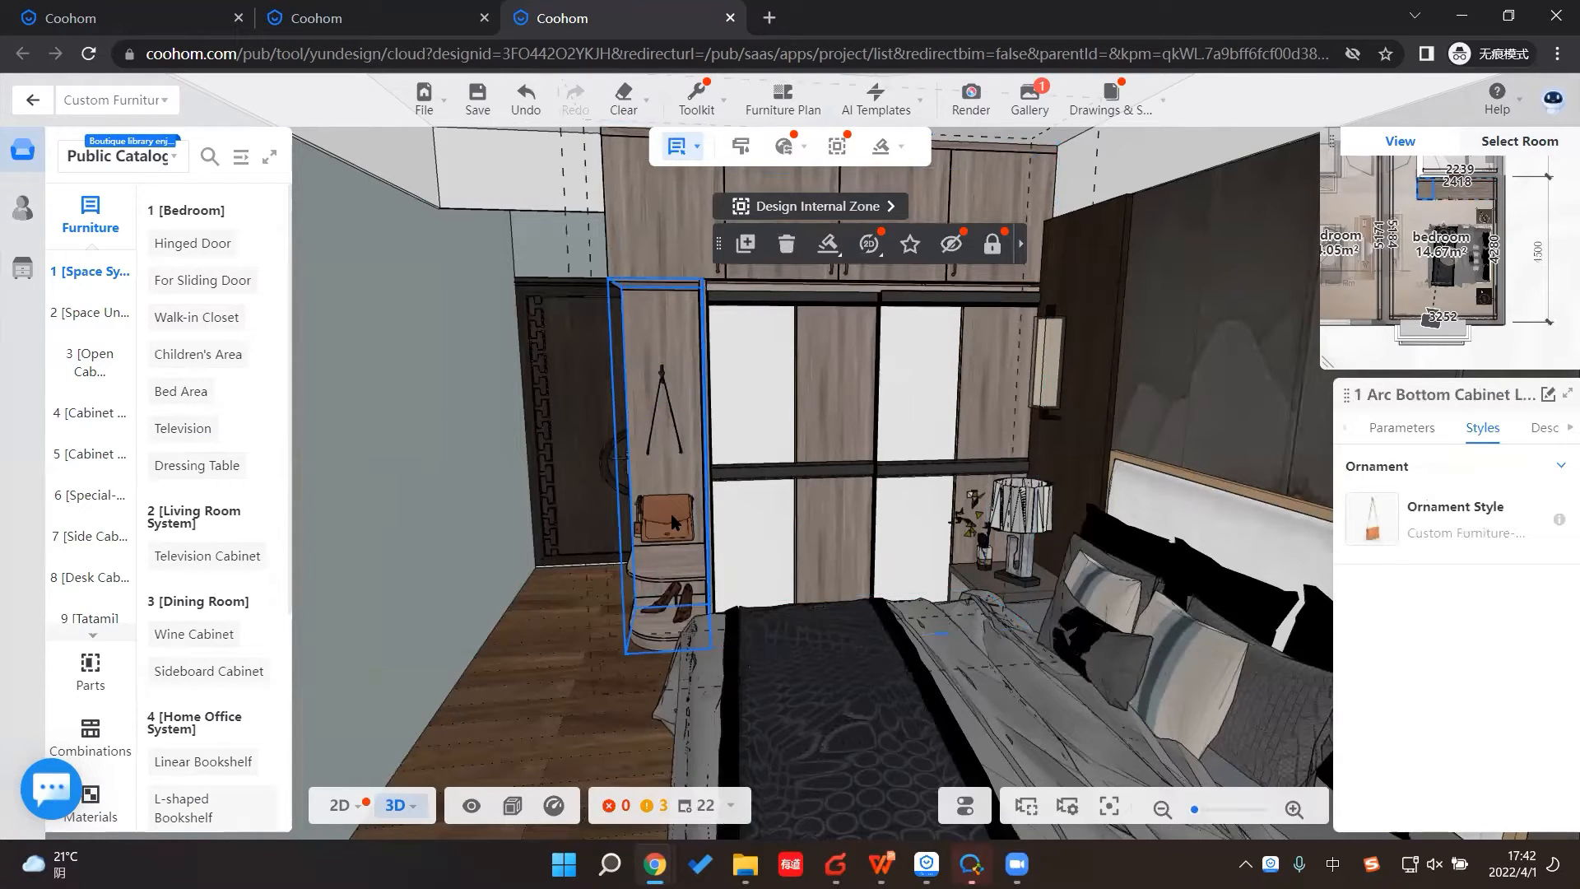
{"action": "key", "text": "Delete"}
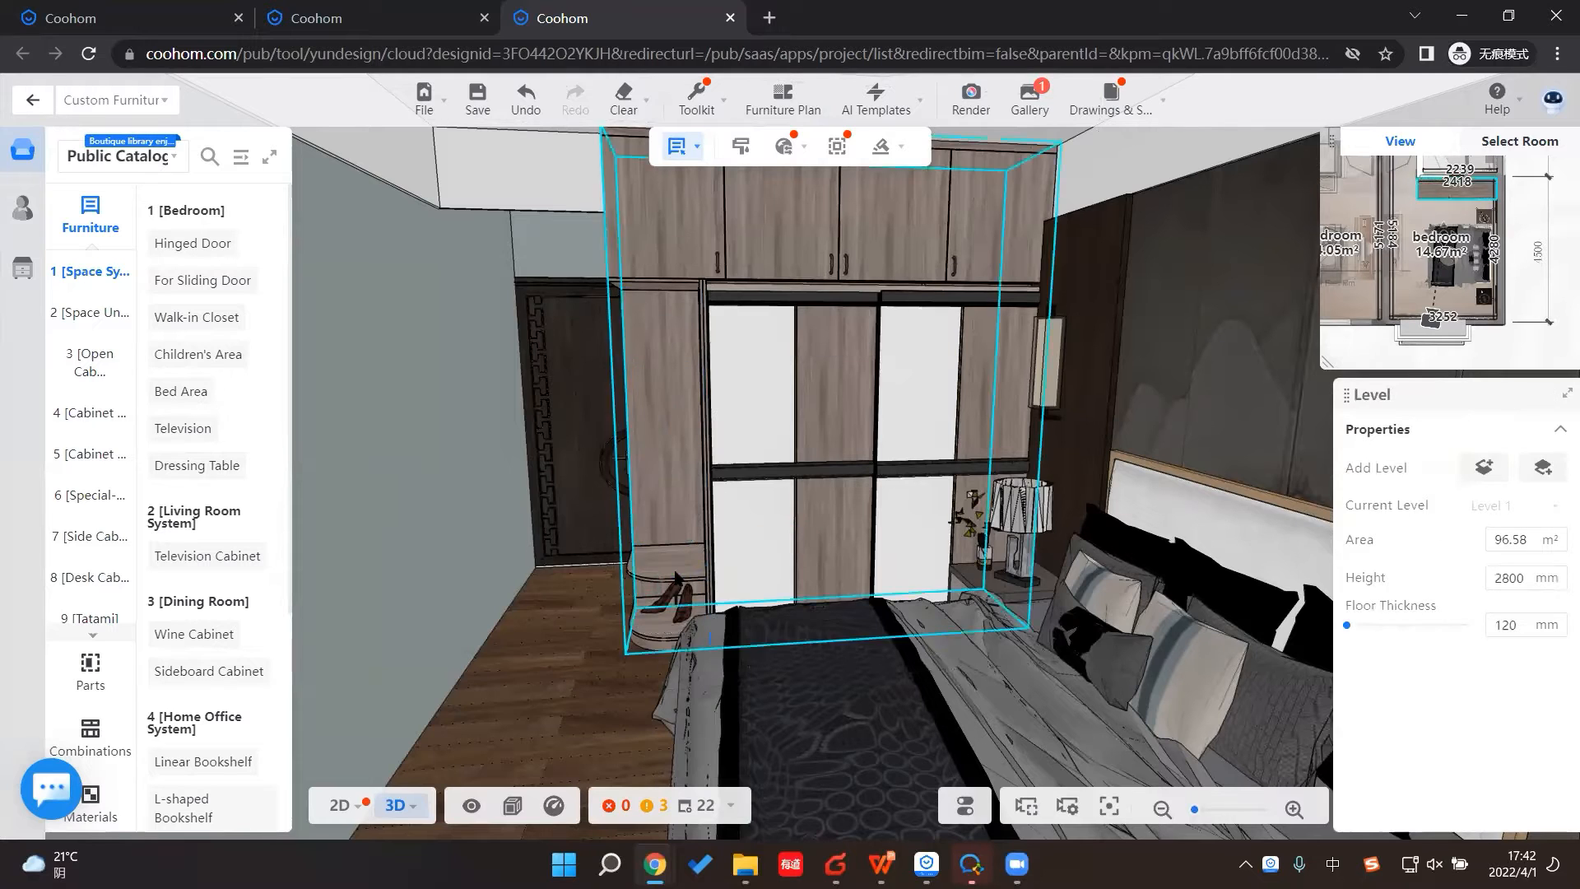
Step: Delete the lower arc shelf and the shoes from the wardrobe's open arc end cabinet
{"action": "left_click", "coordinate": [676, 571]}
{"action": "left_click", "coordinate": [676, 571]}
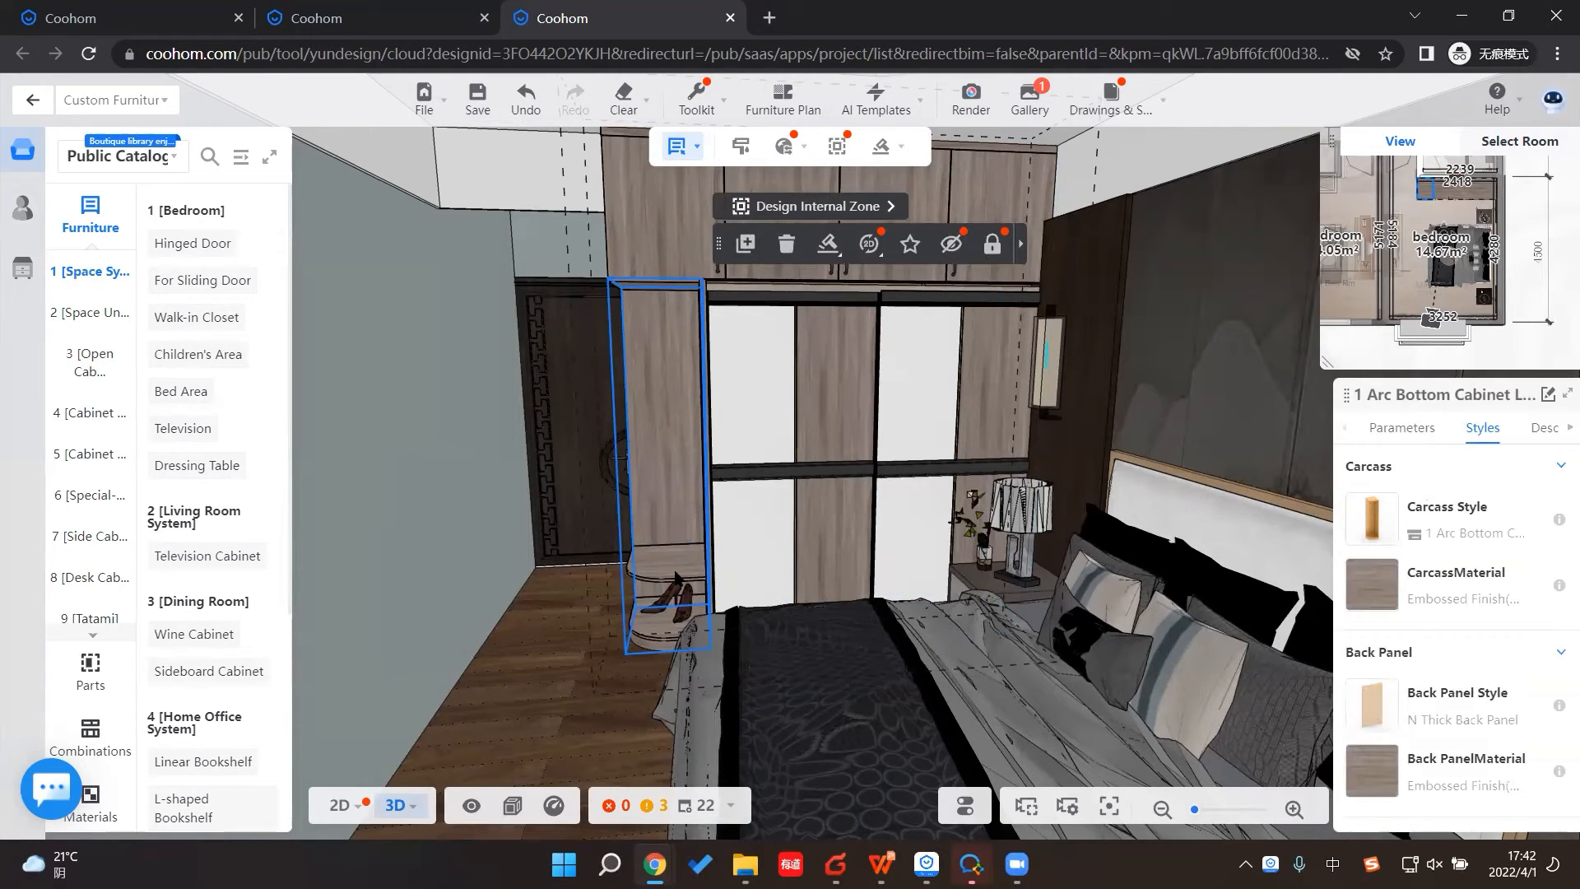
{"action": "left_click", "coordinate": [673, 580]}
{"action": "left_click", "coordinate": [669, 580]}
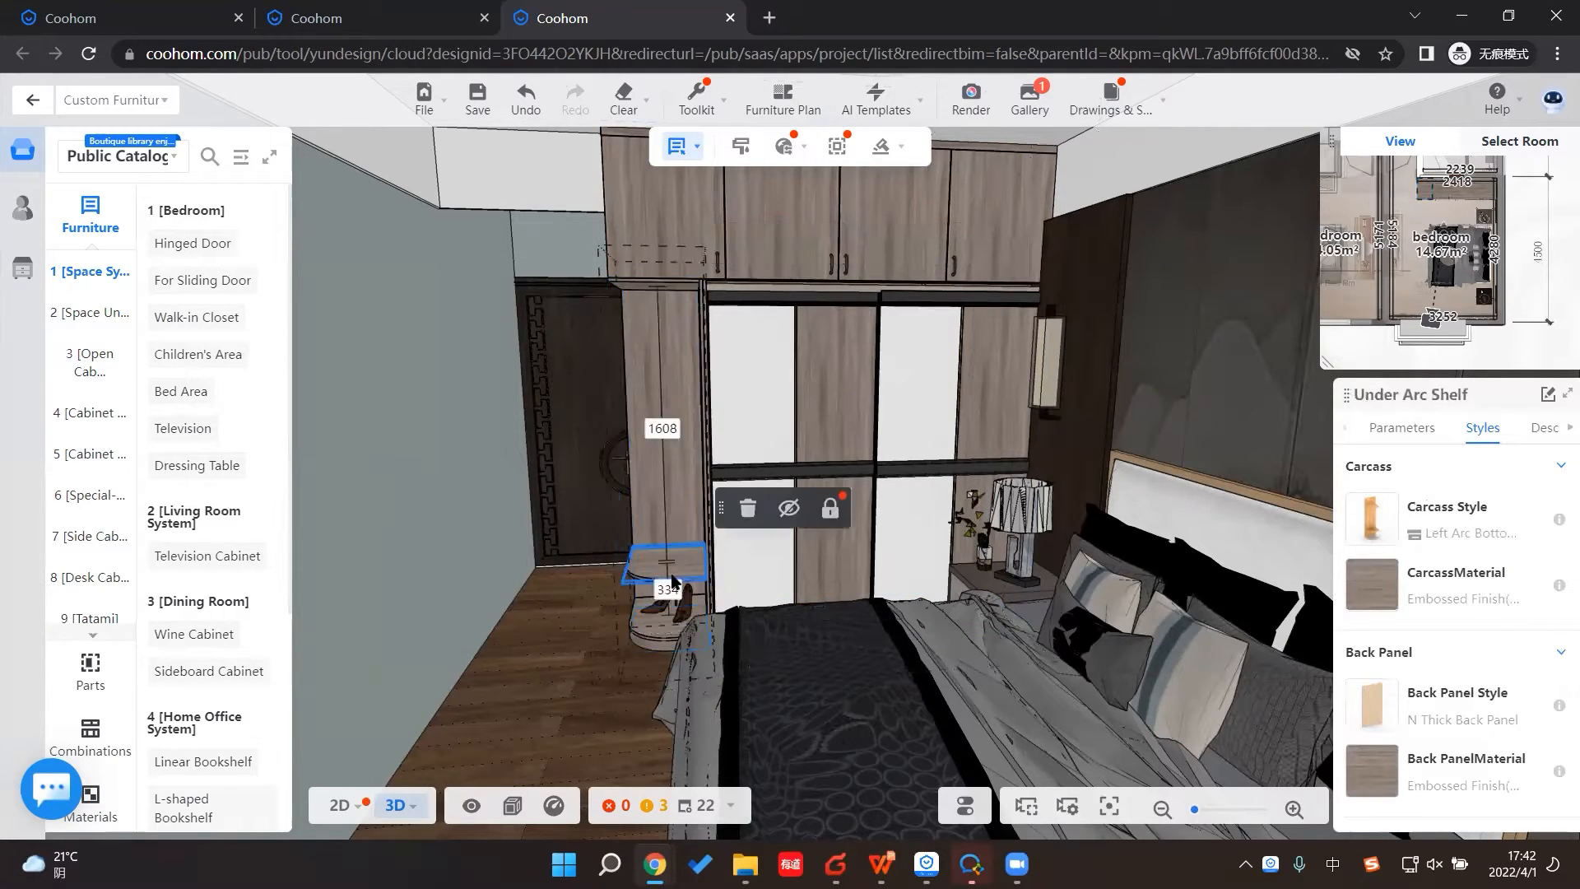
{"action": "key", "text": "Delete"}
{"action": "left_click", "coordinate": [670, 596]}
{"action": "key", "text": "Delete"}
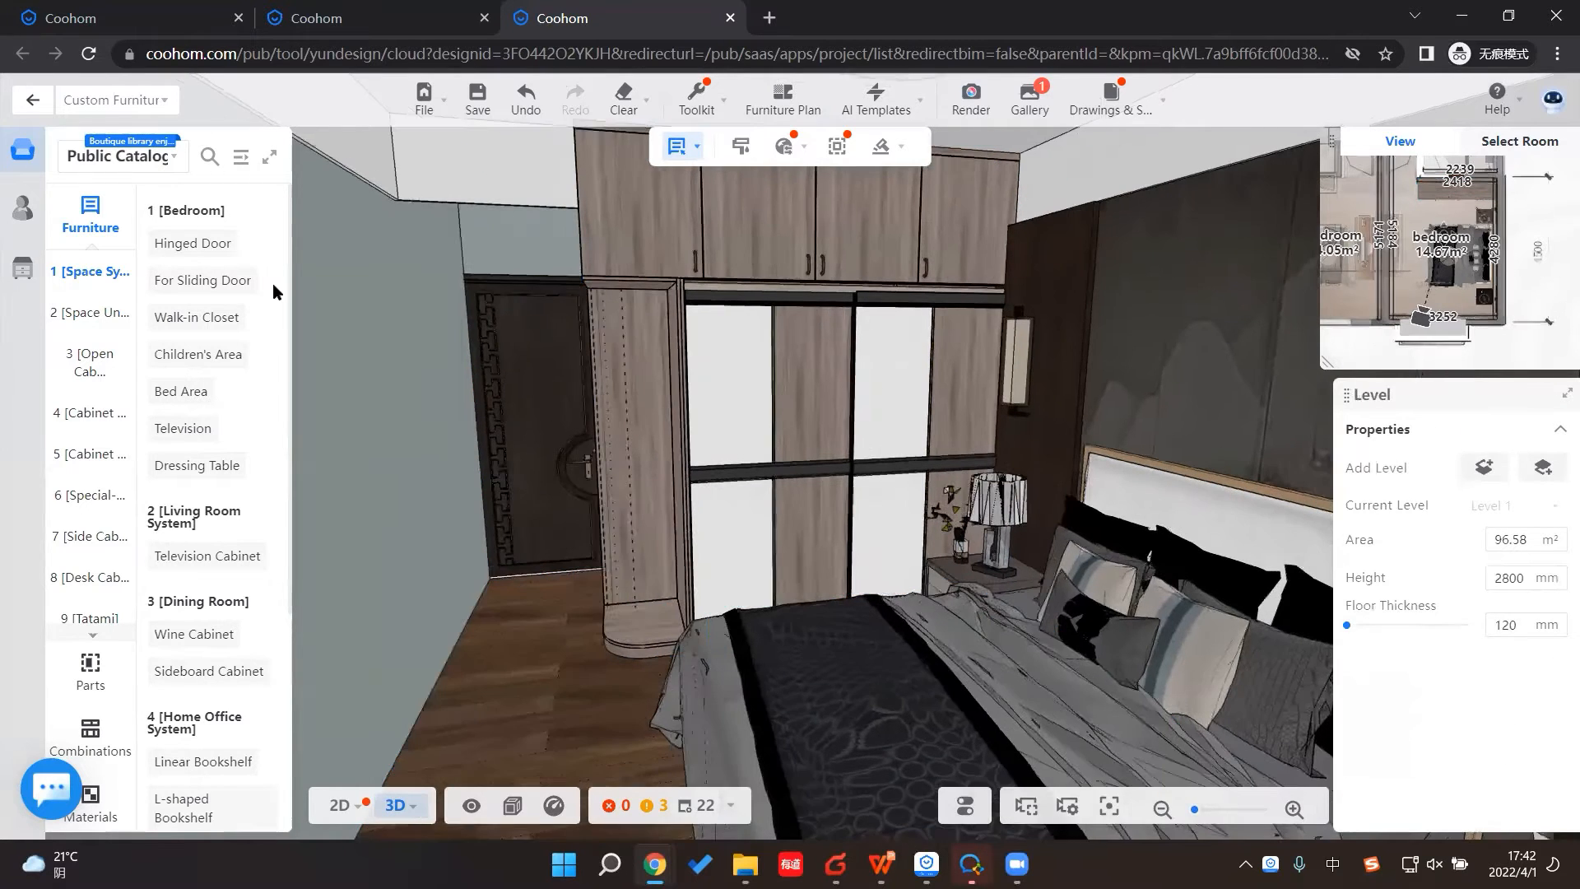
Step: Browse the Auxiliaries category, expand the public catalog and search all furniture for "shelf"
{"action": "left_click", "coordinate": [211, 156]}
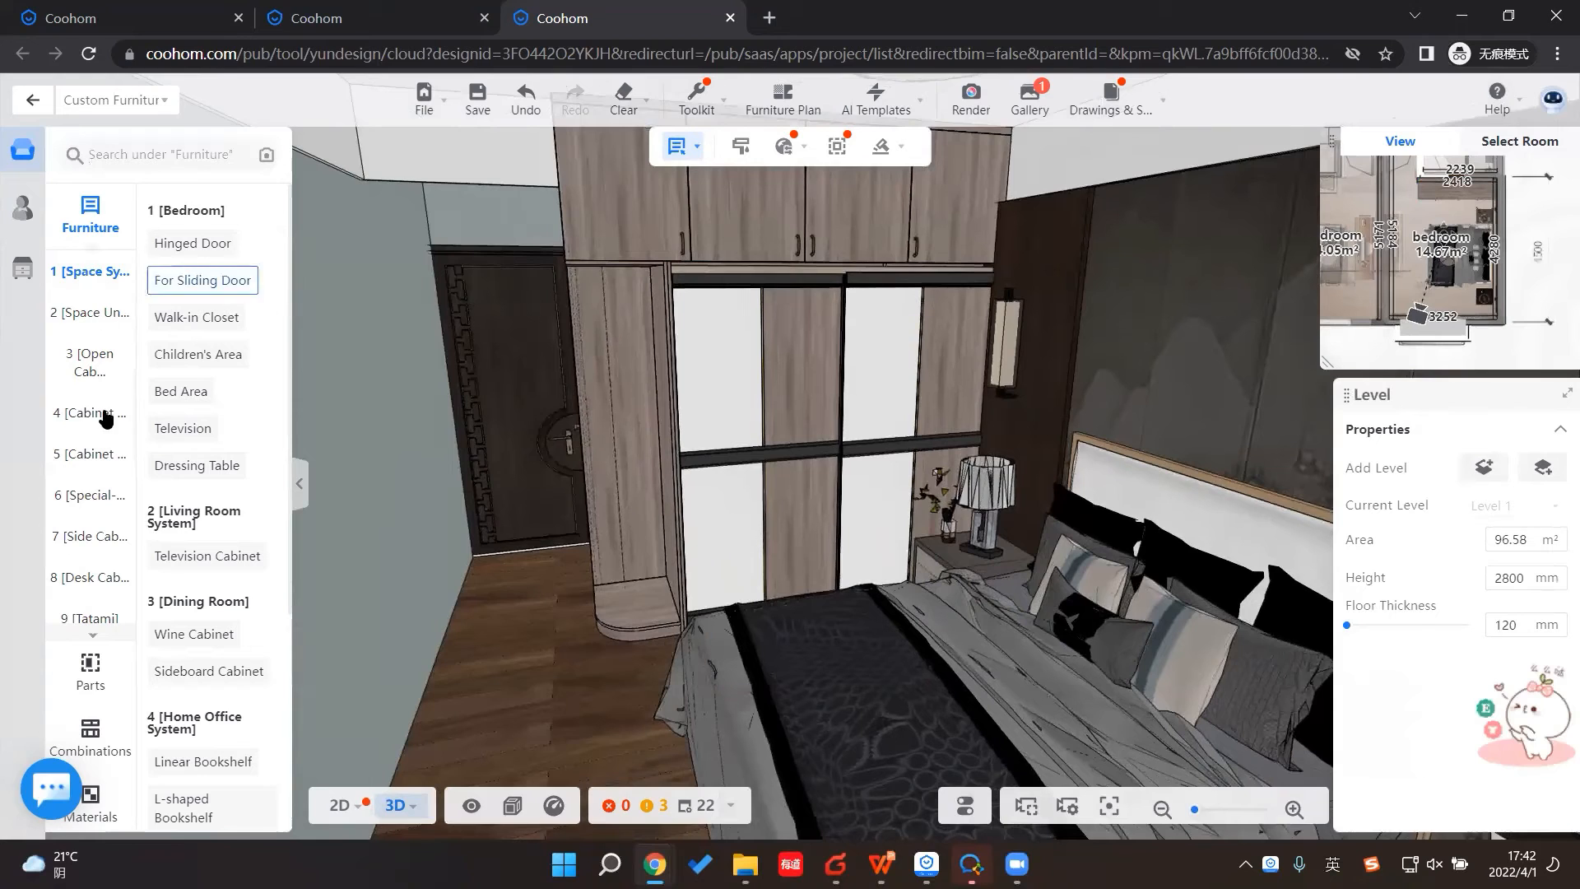
{"action": "scroll", "coordinate": [88, 444], "scroll_direction": "down", "scroll_amount": 3}
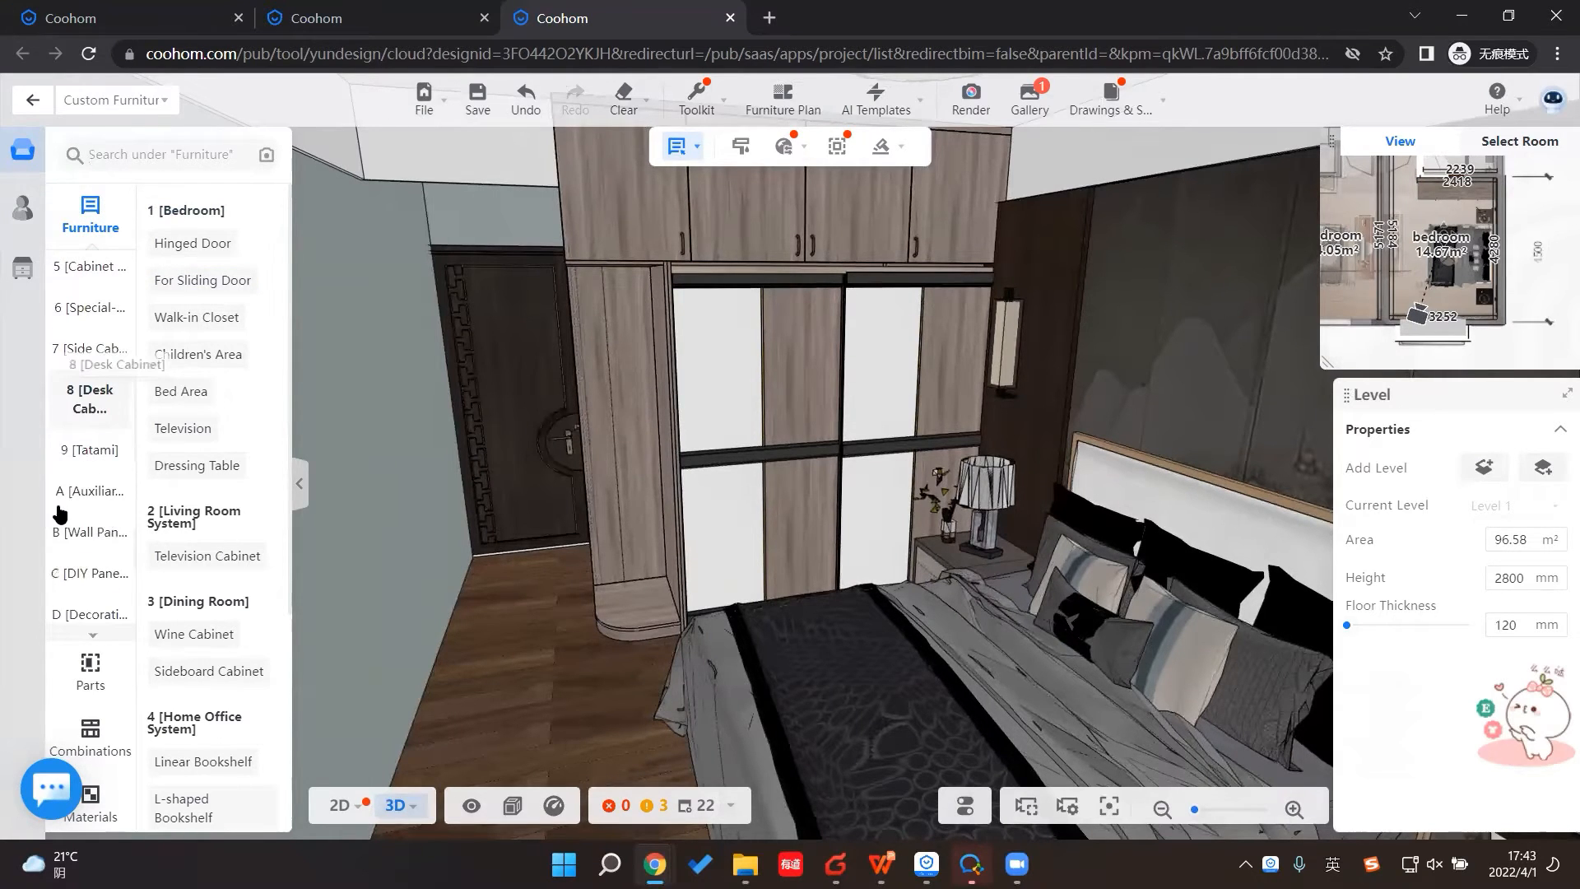
{"action": "left_click", "coordinate": [85, 484]}
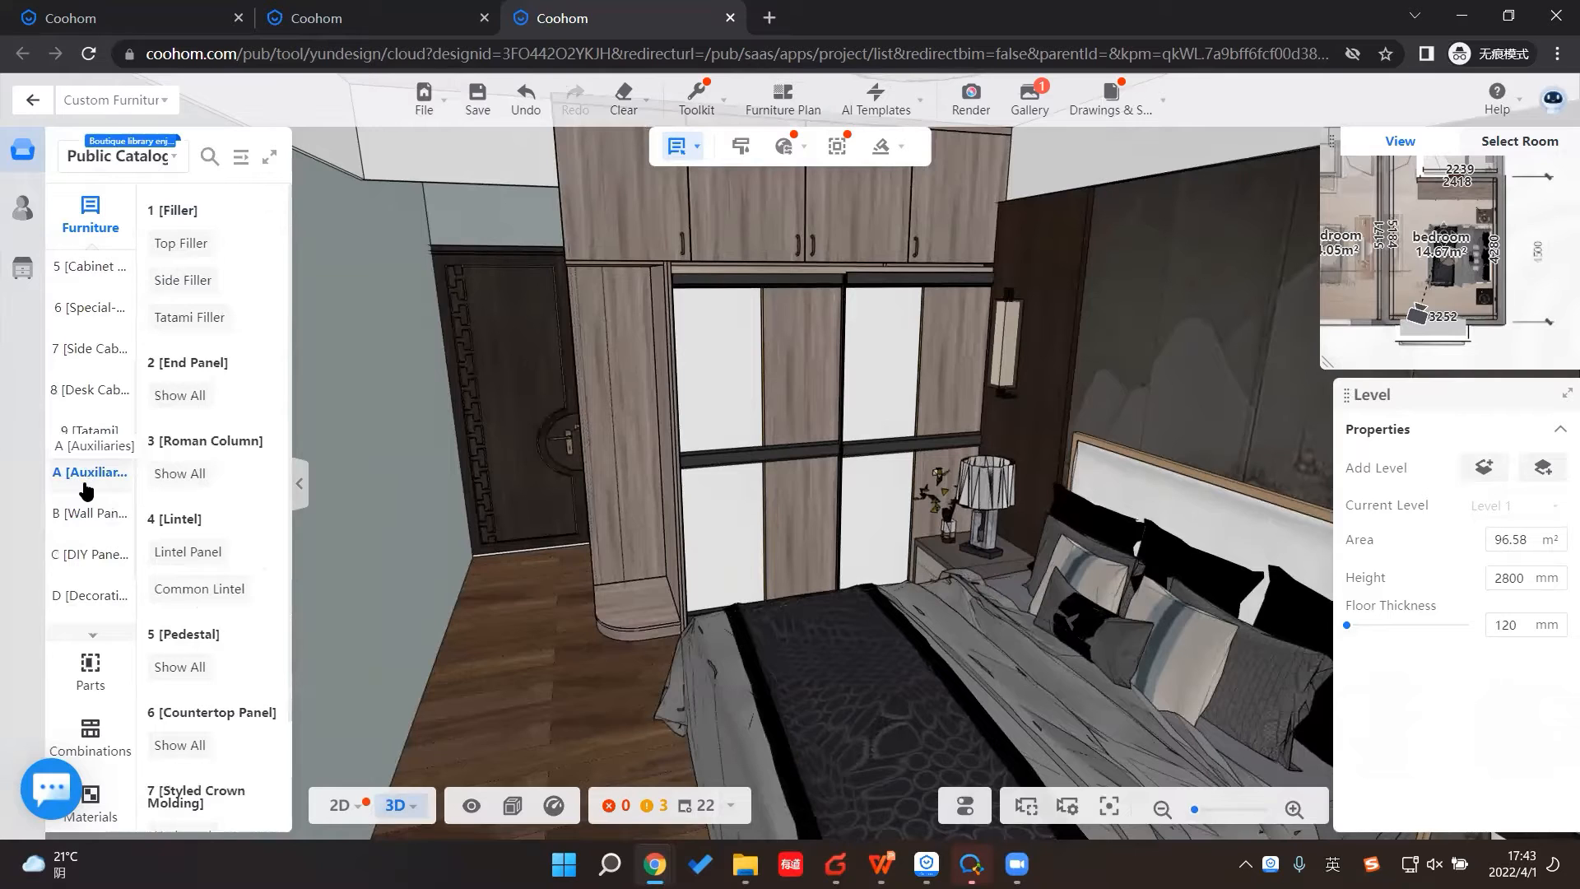
{"action": "scroll", "coordinate": [202, 451], "scroll_direction": "down", "scroll_amount": 1}
{"action": "scroll", "coordinate": [204, 456], "scroll_direction": "down", "scroll_amount": 1}
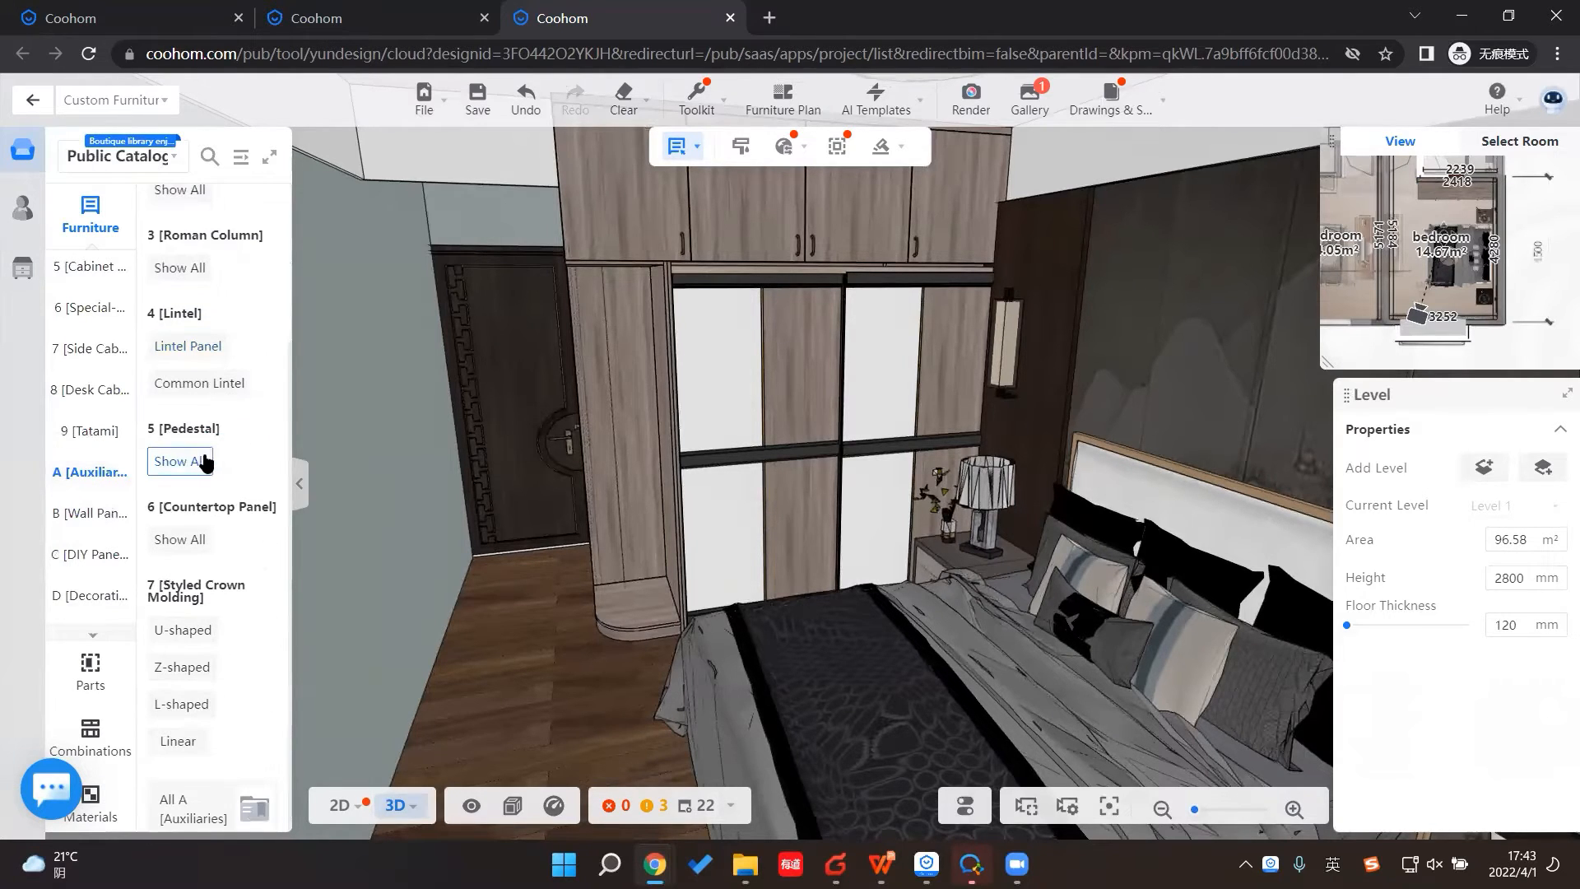
{"action": "scroll", "coordinate": [241, 252], "scroll_direction": "up", "scroll_amount": 2}
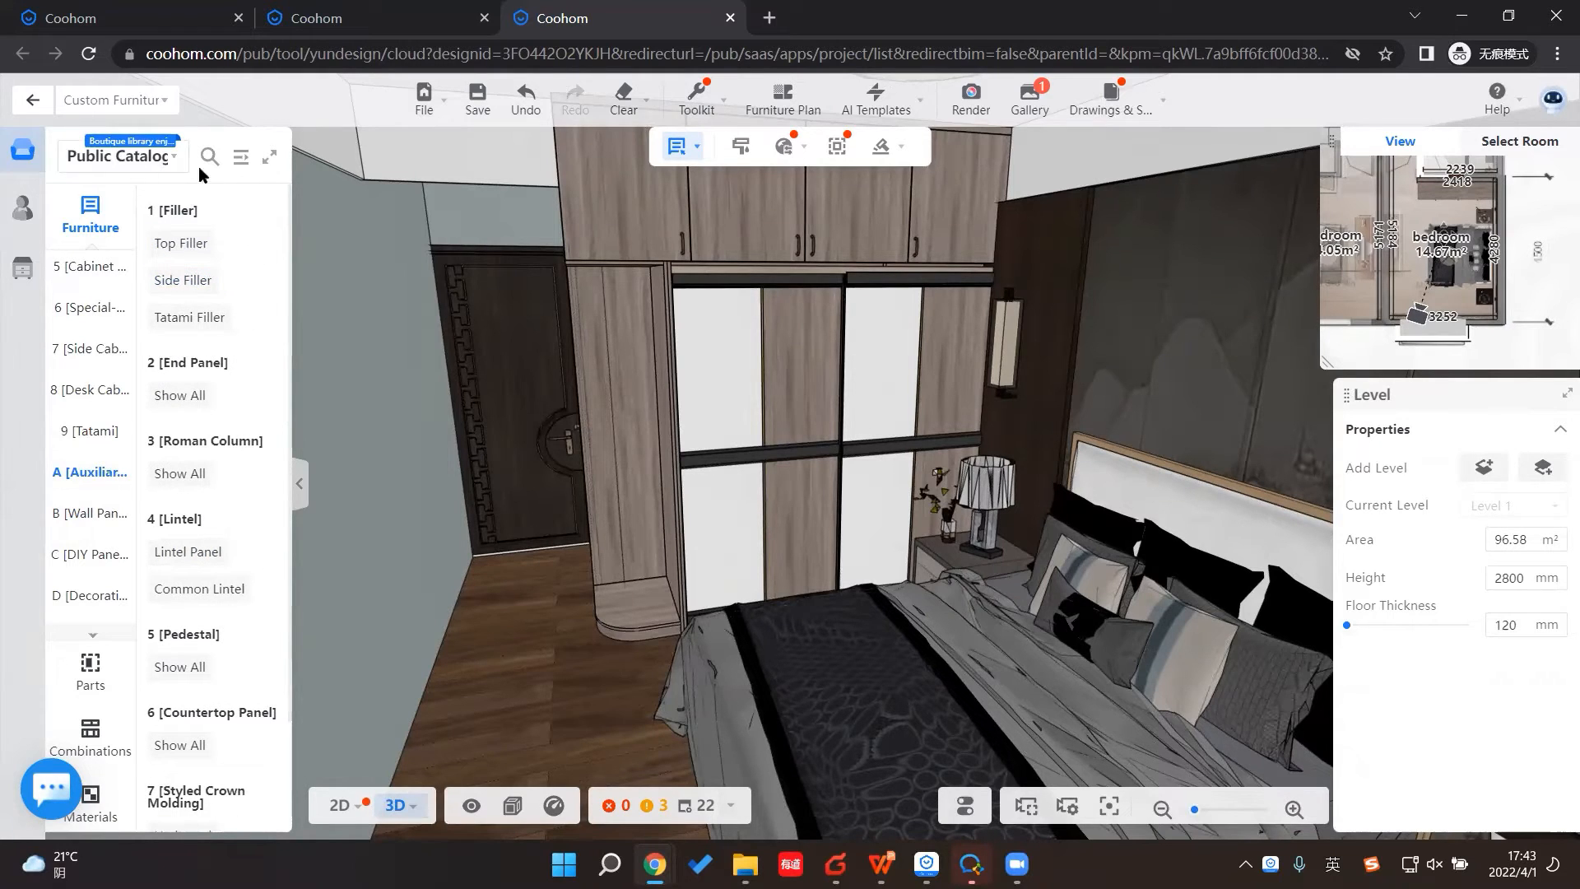
{"action": "left_click", "coordinate": [240, 157]}
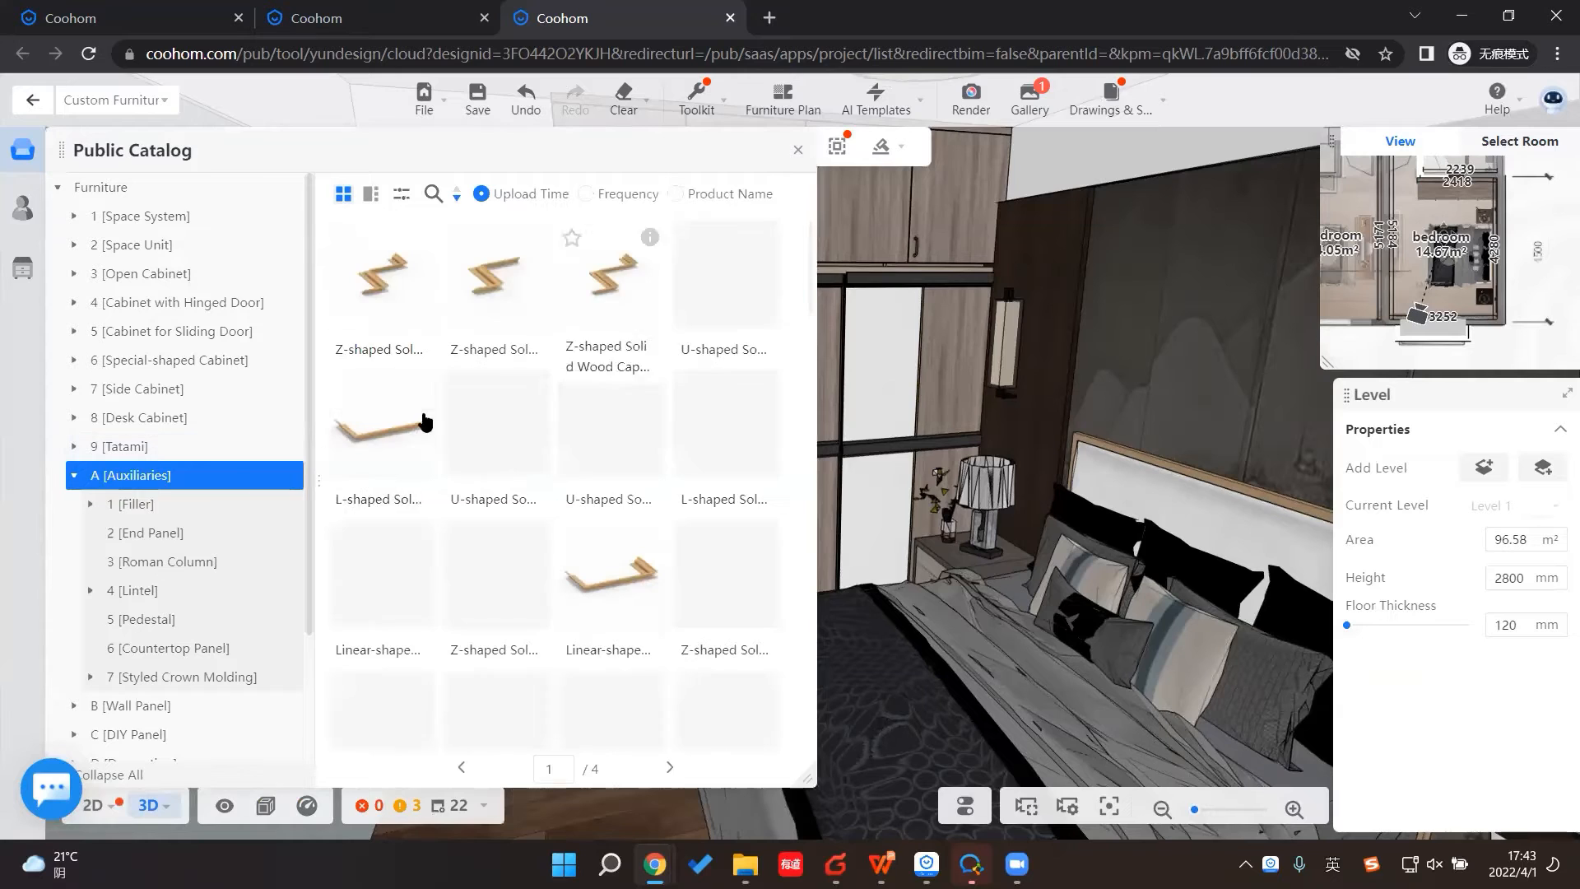
{"action": "left_click", "coordinate": [103, 198]}
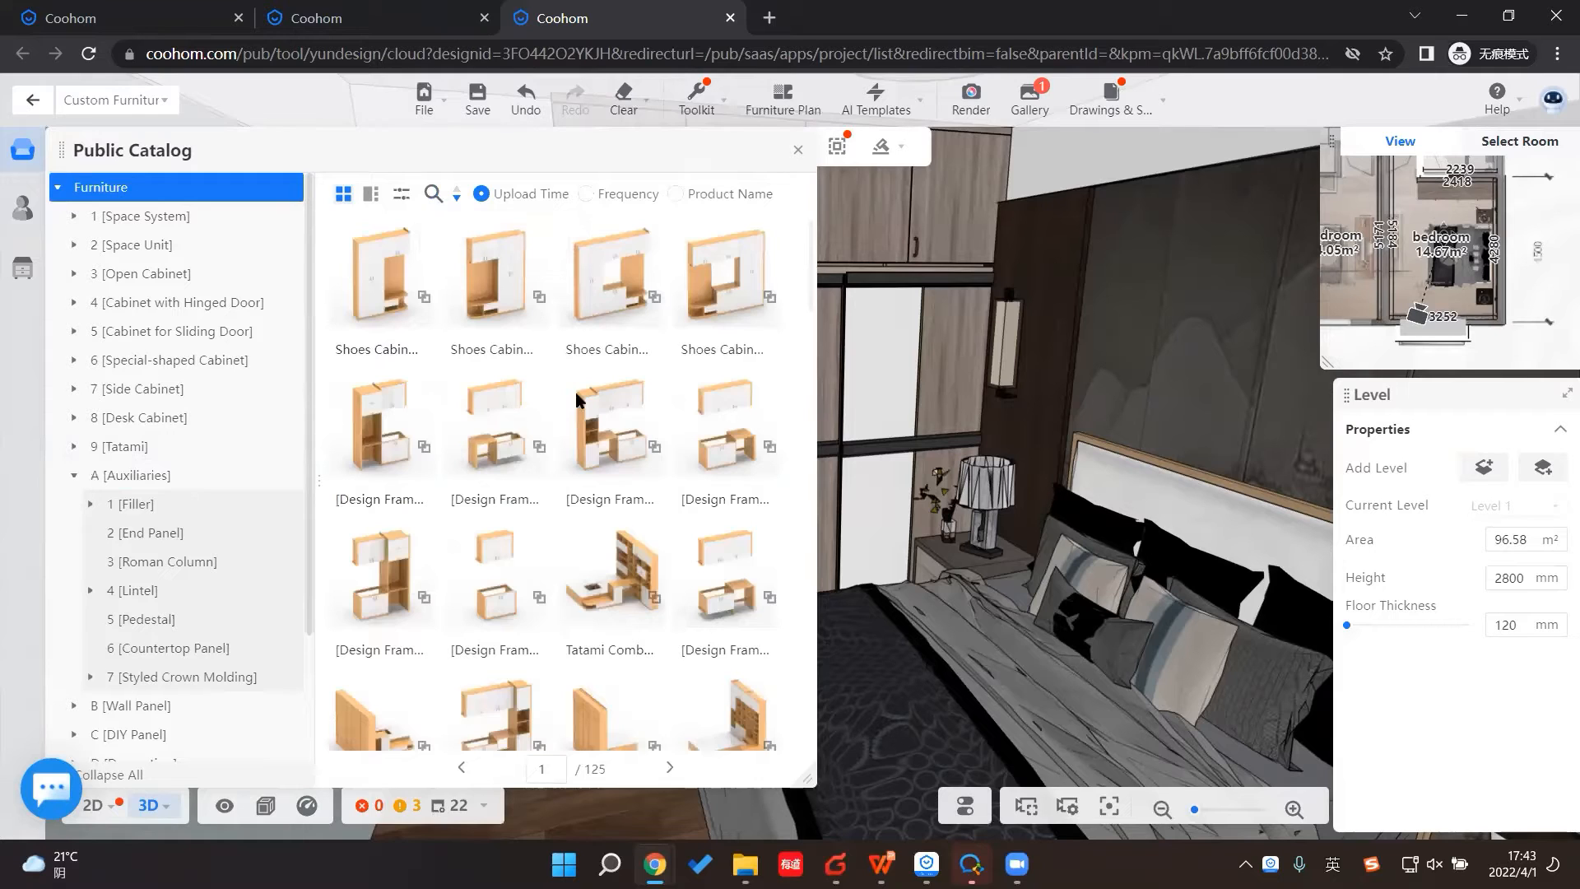
{"action": "left_click", "coordinate": [429, 193]}
{"action": "type", "text": "shelf"}
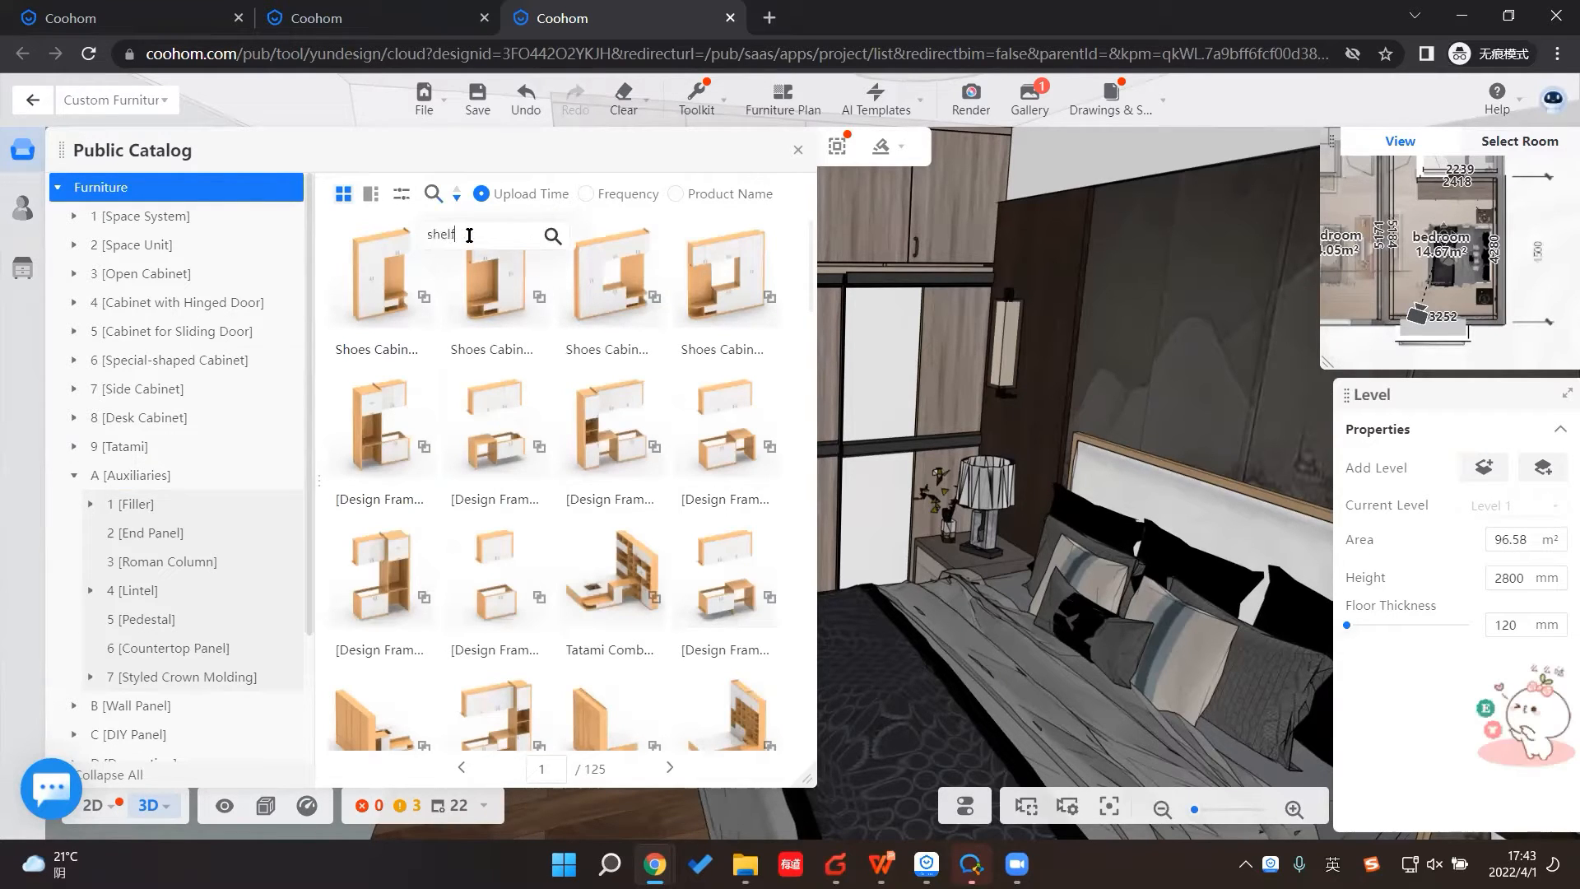
{"action": "key", "text": "Return"}
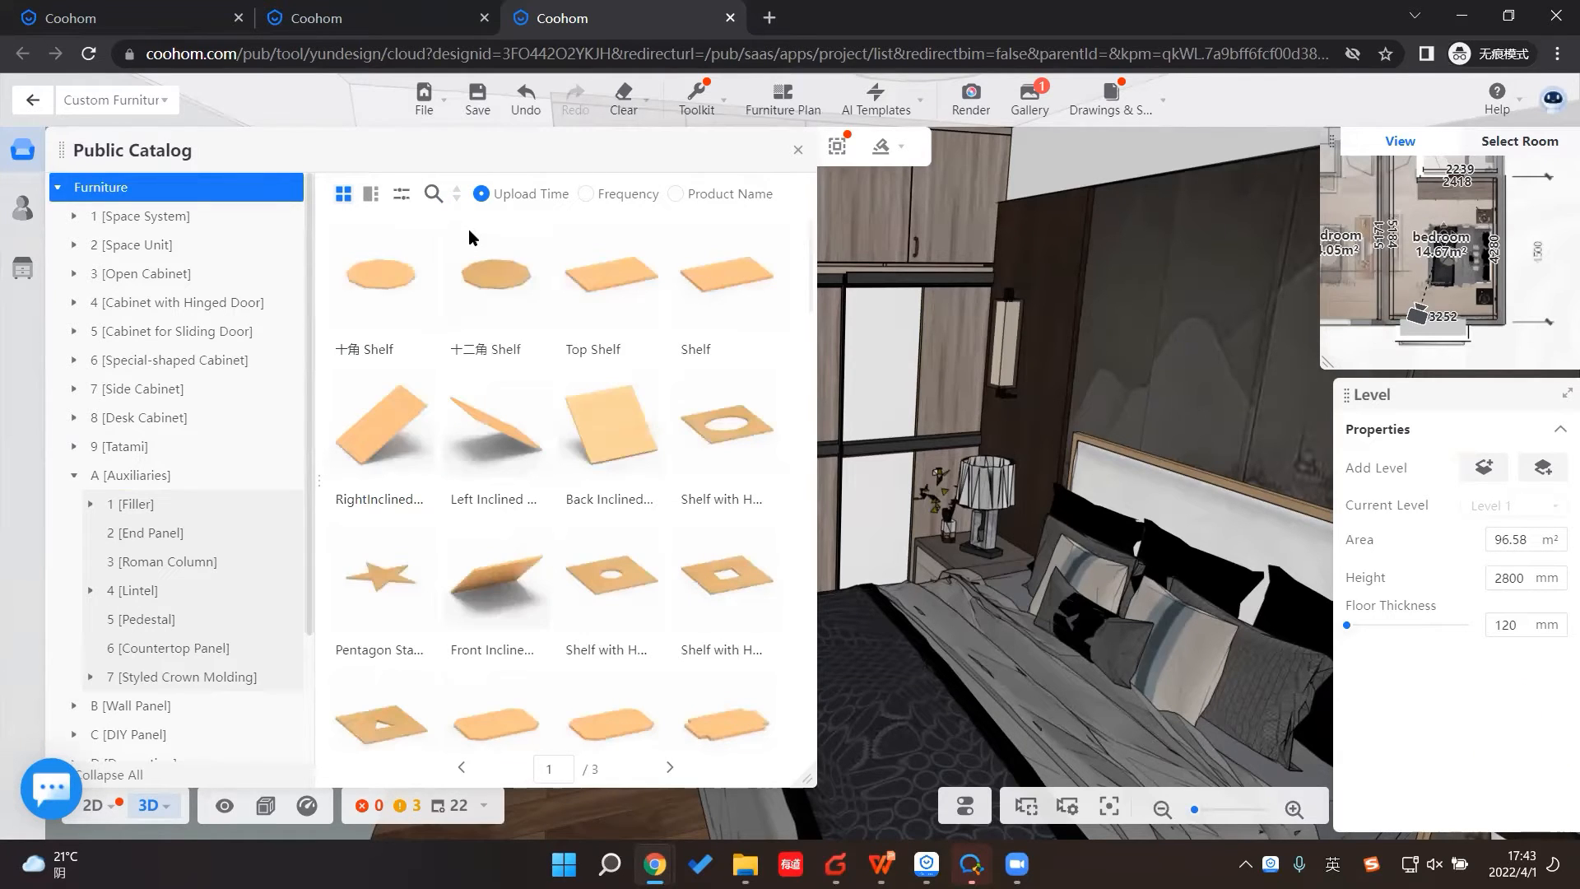
Step: Add an Arc Shelf-Left Front from the shelf search results and place it near the foot of the wardrobe's open end cabinet
{"action": "scroll", "coordinate": [568, 444], "scroll_direction": "down", "scroll_amount": 5}
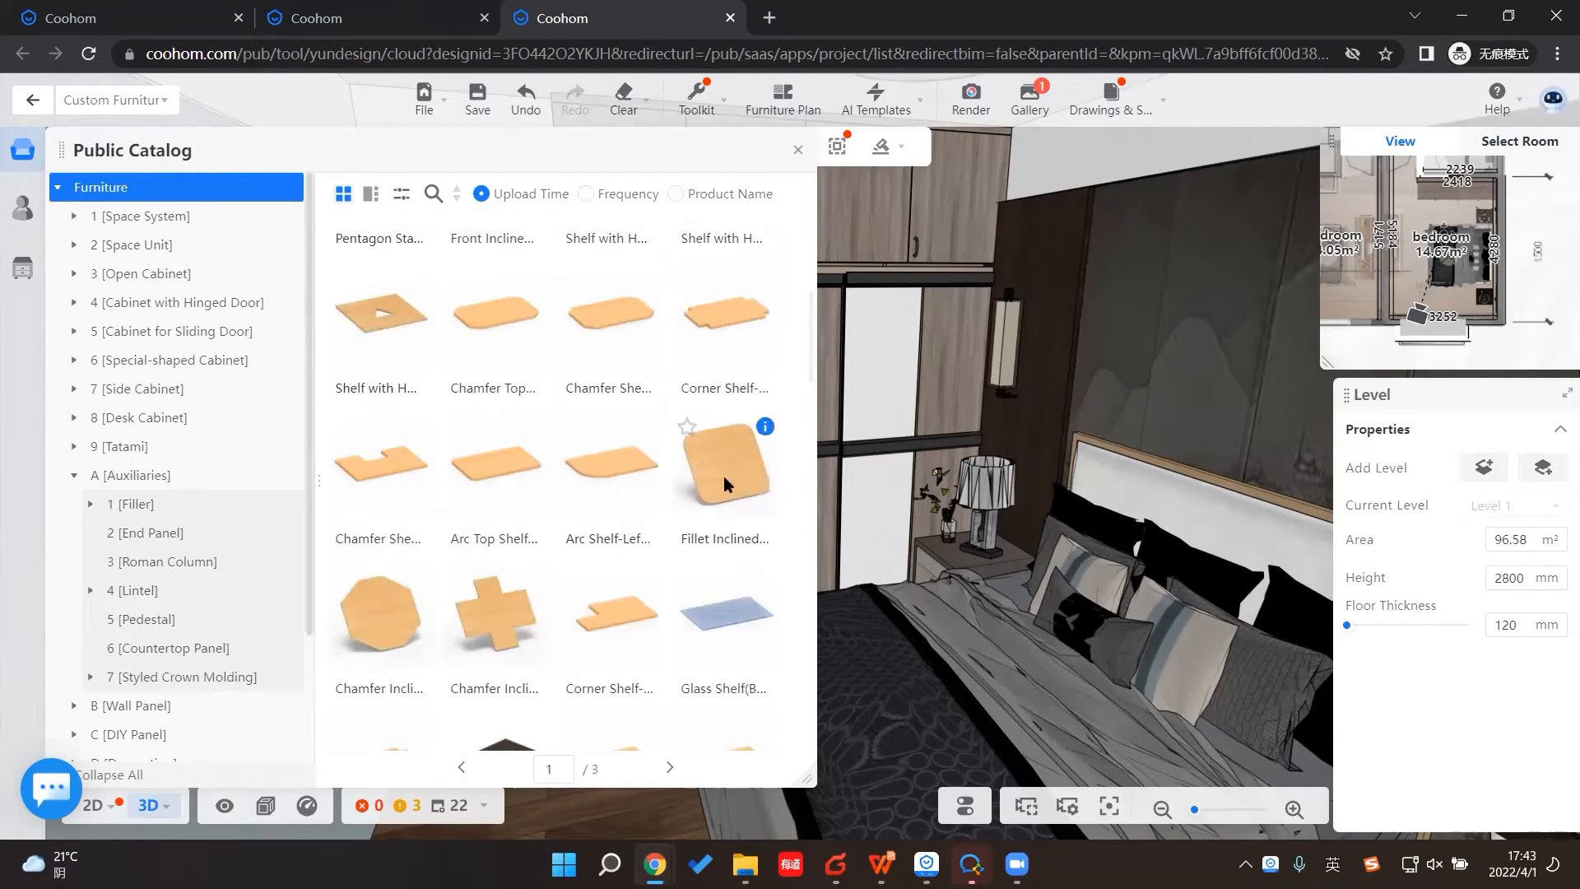
{"action": "left_click", "coordinate": [623, 466]}
{"action": "left_click", "coordinate": [630, 377]}
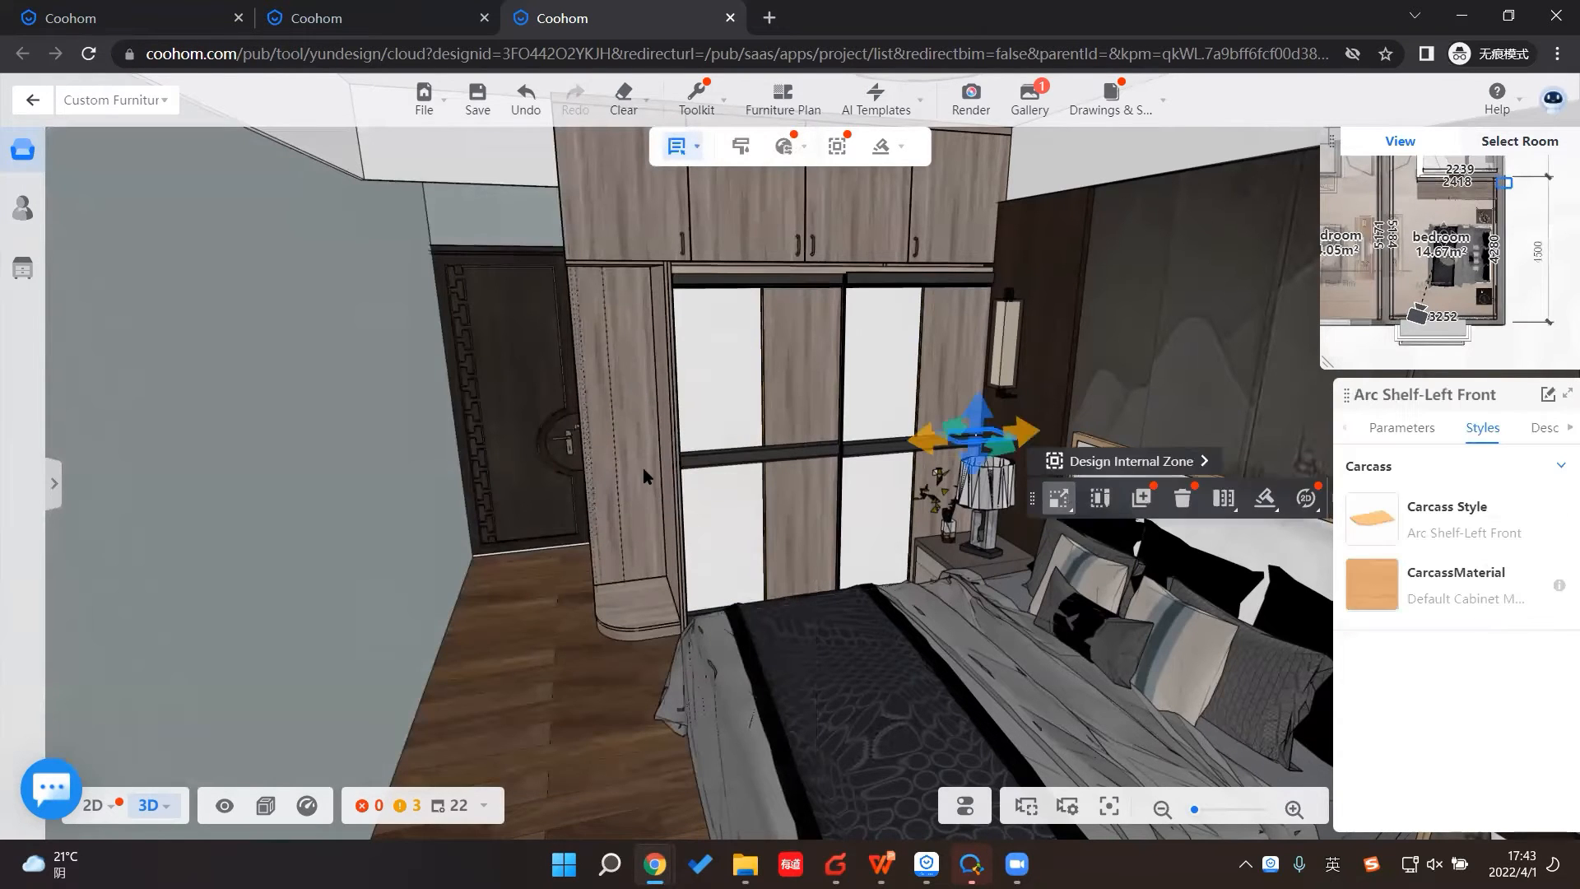
{"action": "left_click", "coordinate": [554, 488]}
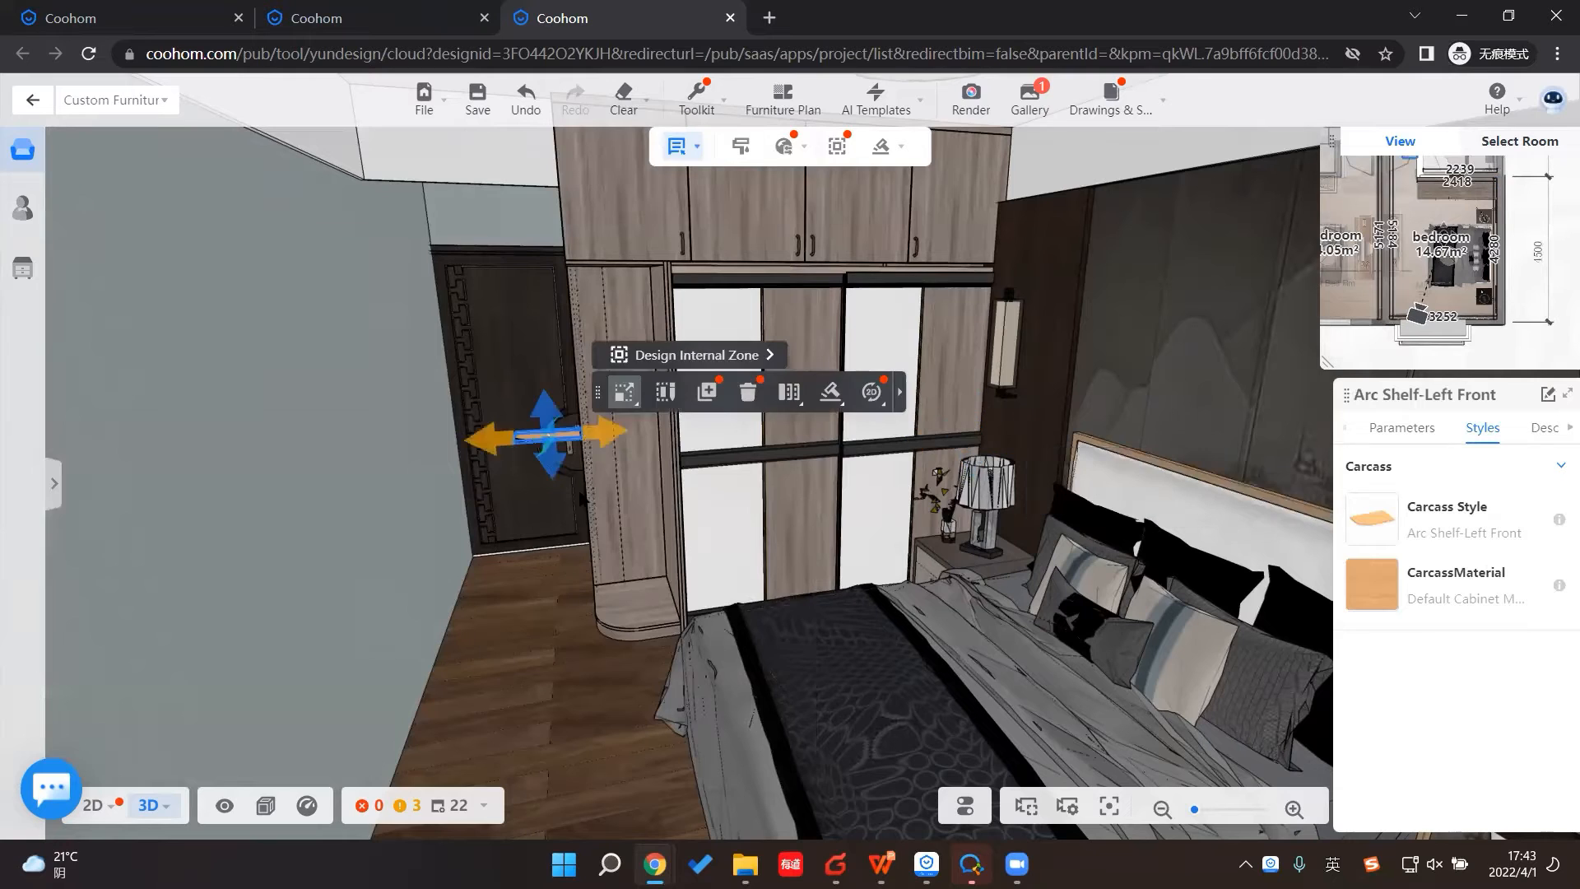
{"action": "left_click", "coordinate": [619, 586]}
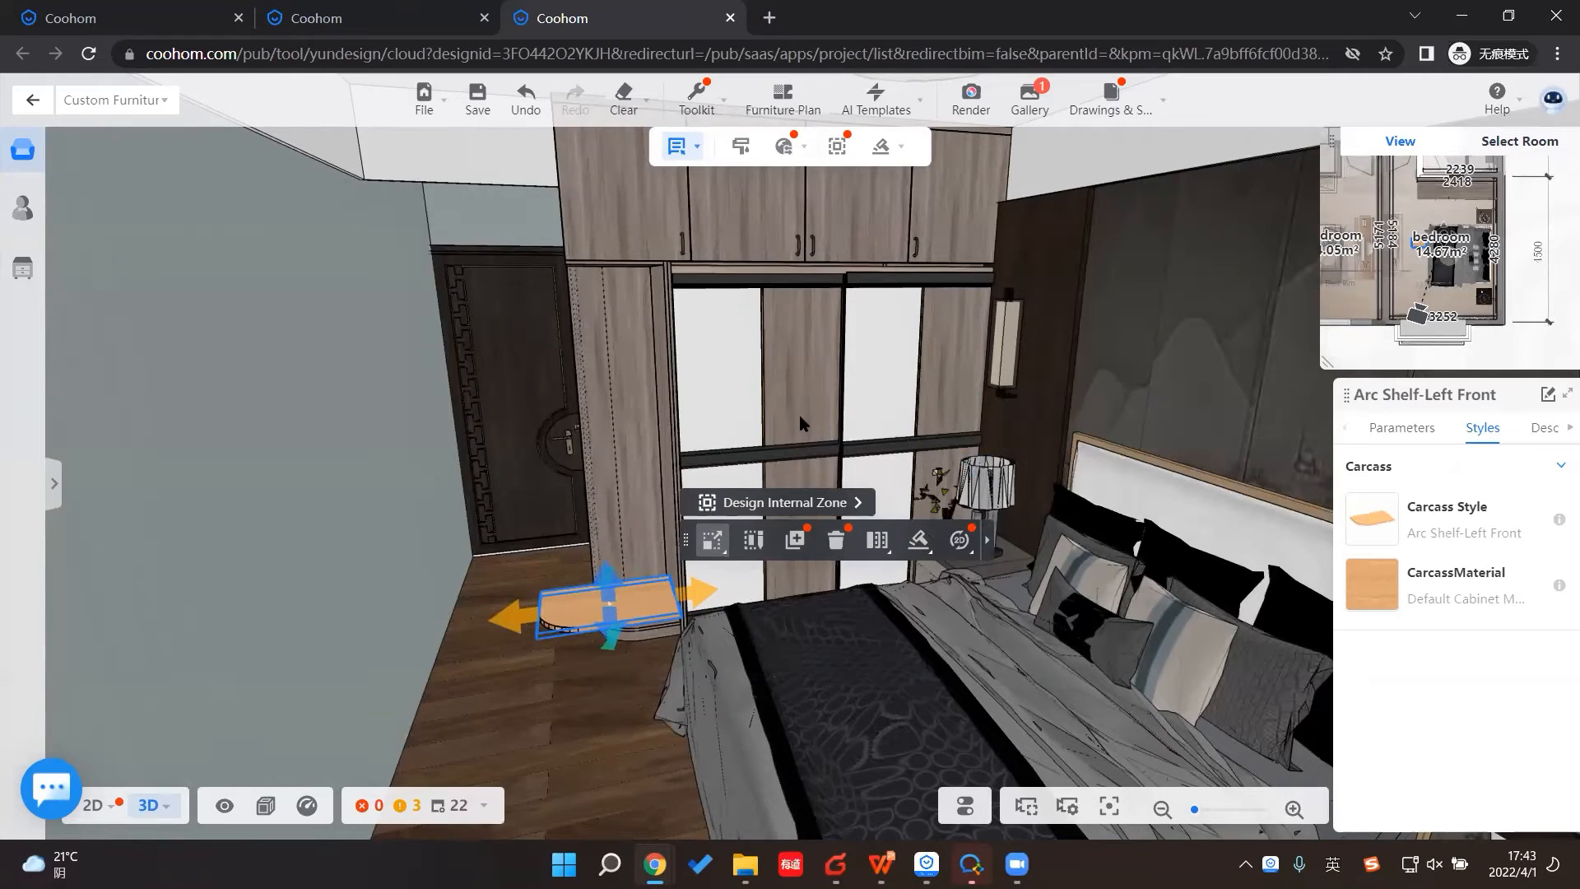
Step: Look through the remaining shelf models on all three pages of the public catalog results and close the catalog
{"action": "scroll", "coordinate": [665, 411], "scroll_direction": "down", "scroll_amount": 4}
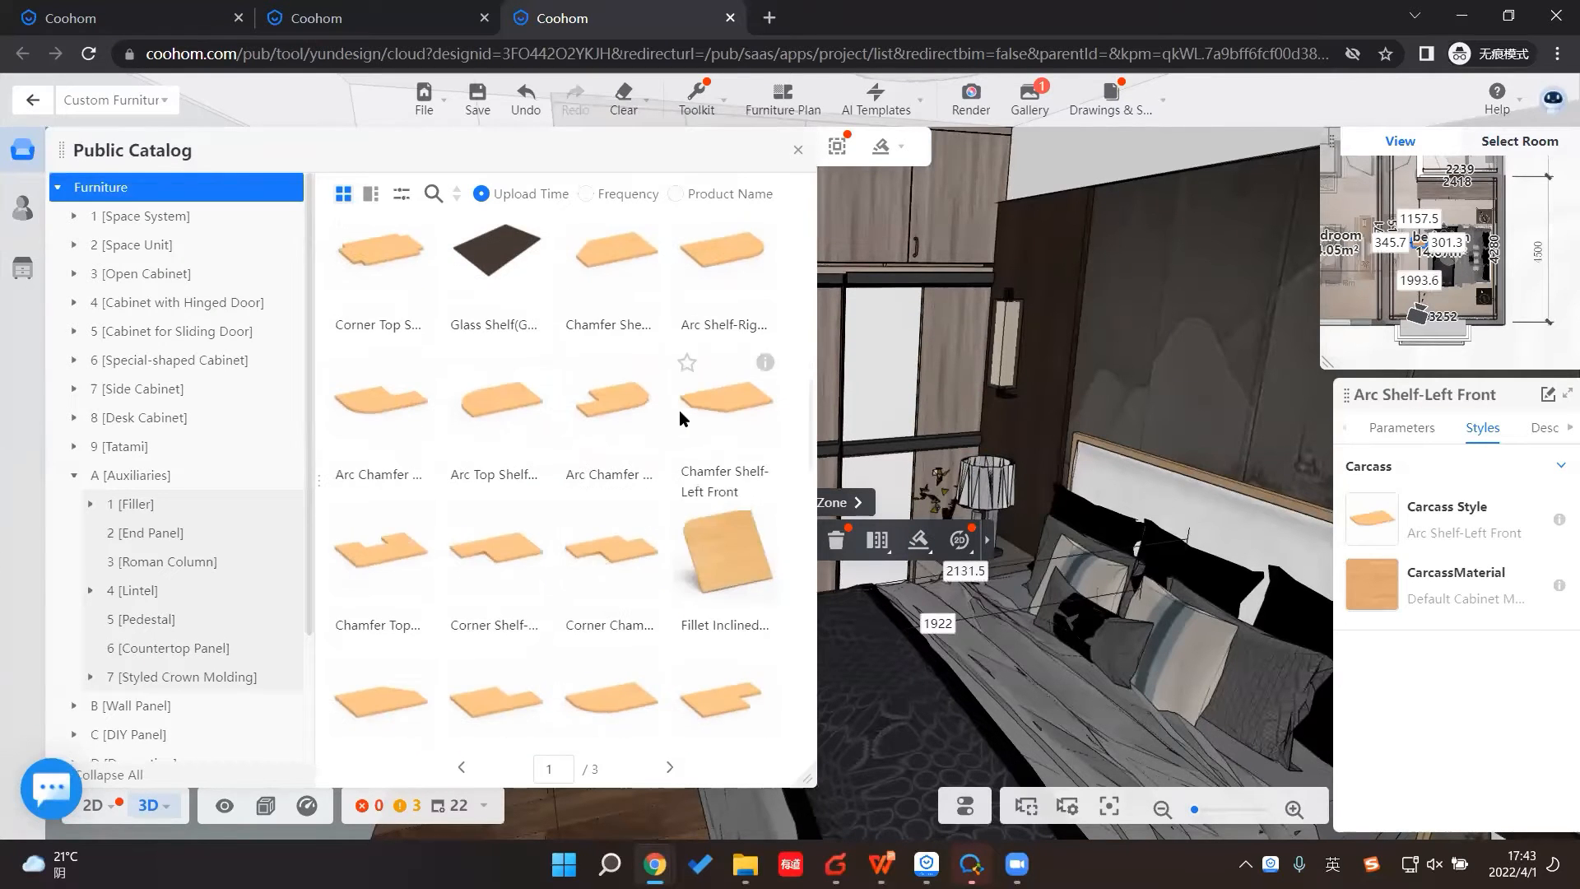
{"action": "scroll", "coordinate": [679, 409], "scroll_direction": "down", "scroll_amount": 2}
{"action": "scroll", "coordinate": [680, 409], "scroll_direction": "down", "scroll_amount": 5}
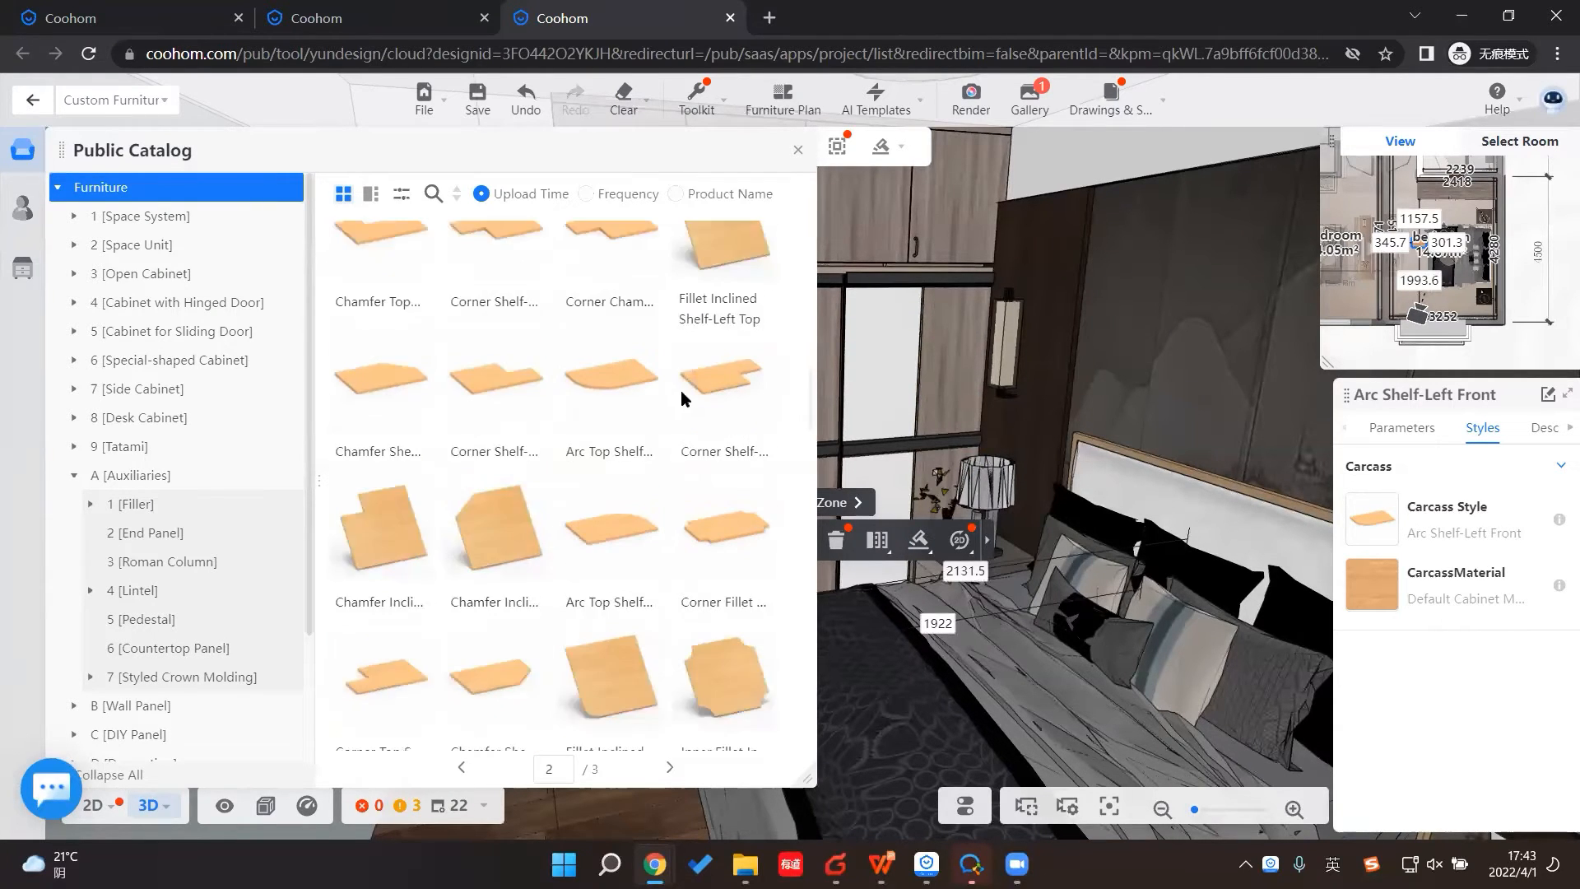
{"action": "scroll", "coordinate": [681, 361], "scroll_direction": "down", "scroll_amount": 3}
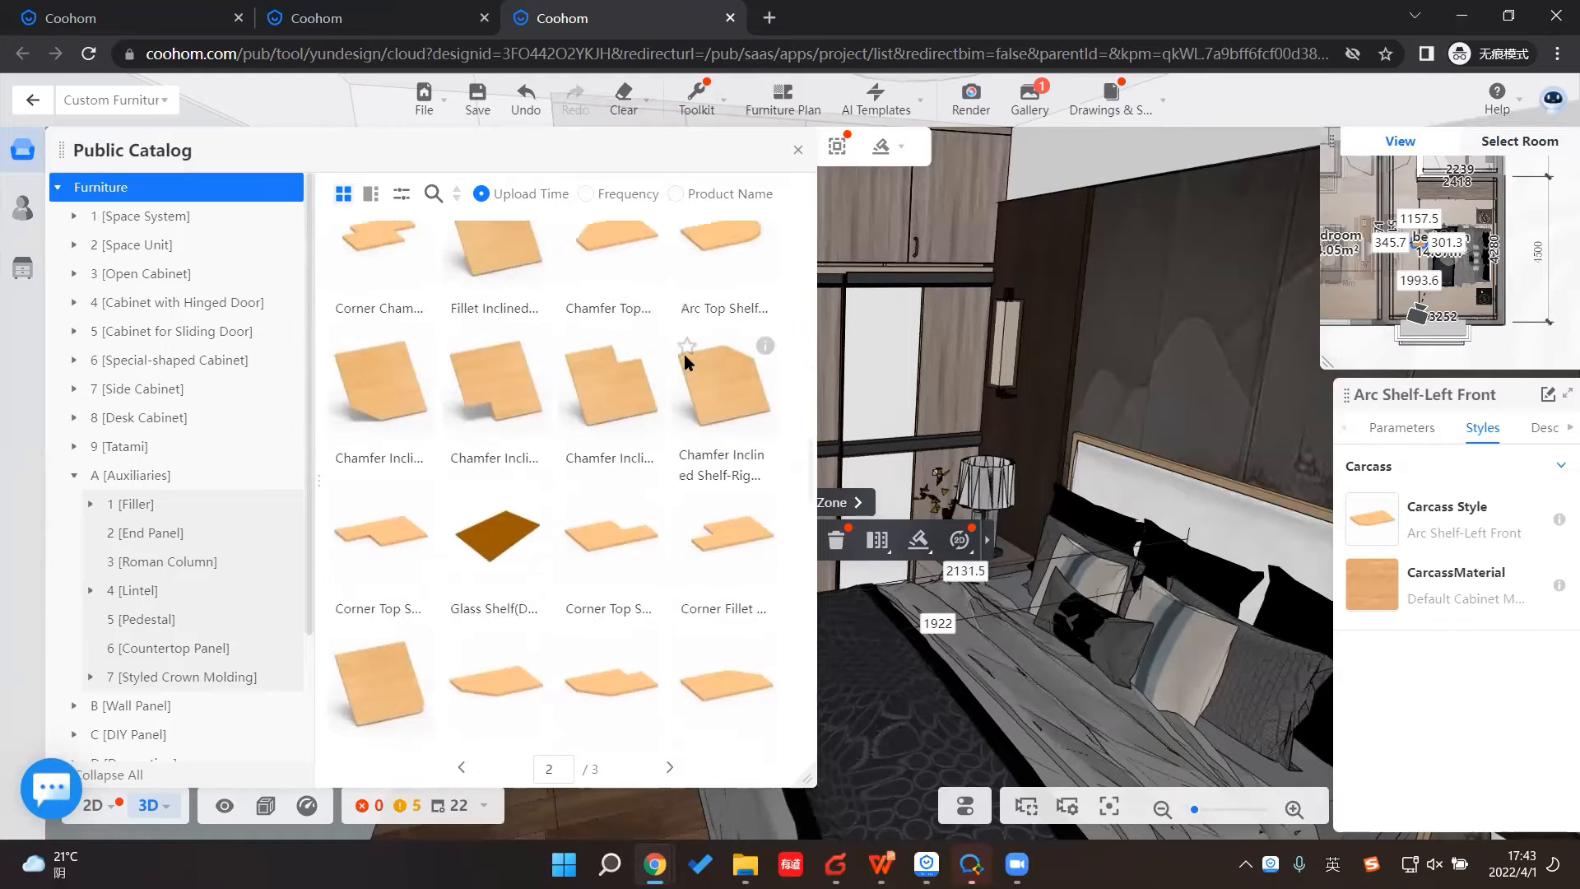
{"action": "scroll", "coordinate": [681, 359], "scroll_direction": "down", "scroll_amount": 3}
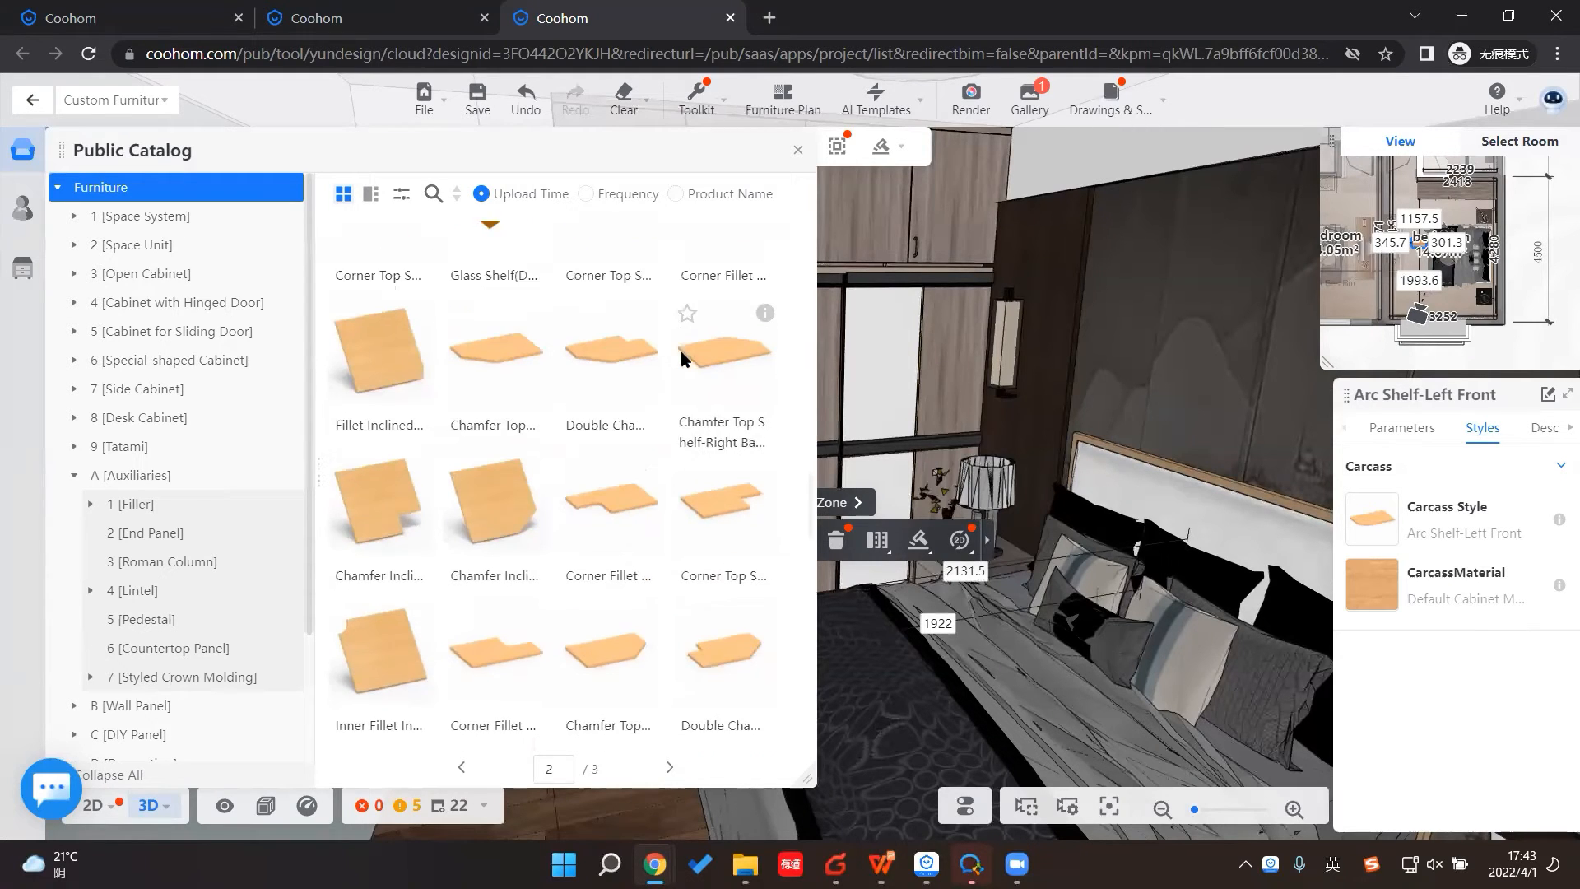
{"action": "scroll", "coordinate": [682, 359], "scroll_direction": "down", "scroll_amount": 3}
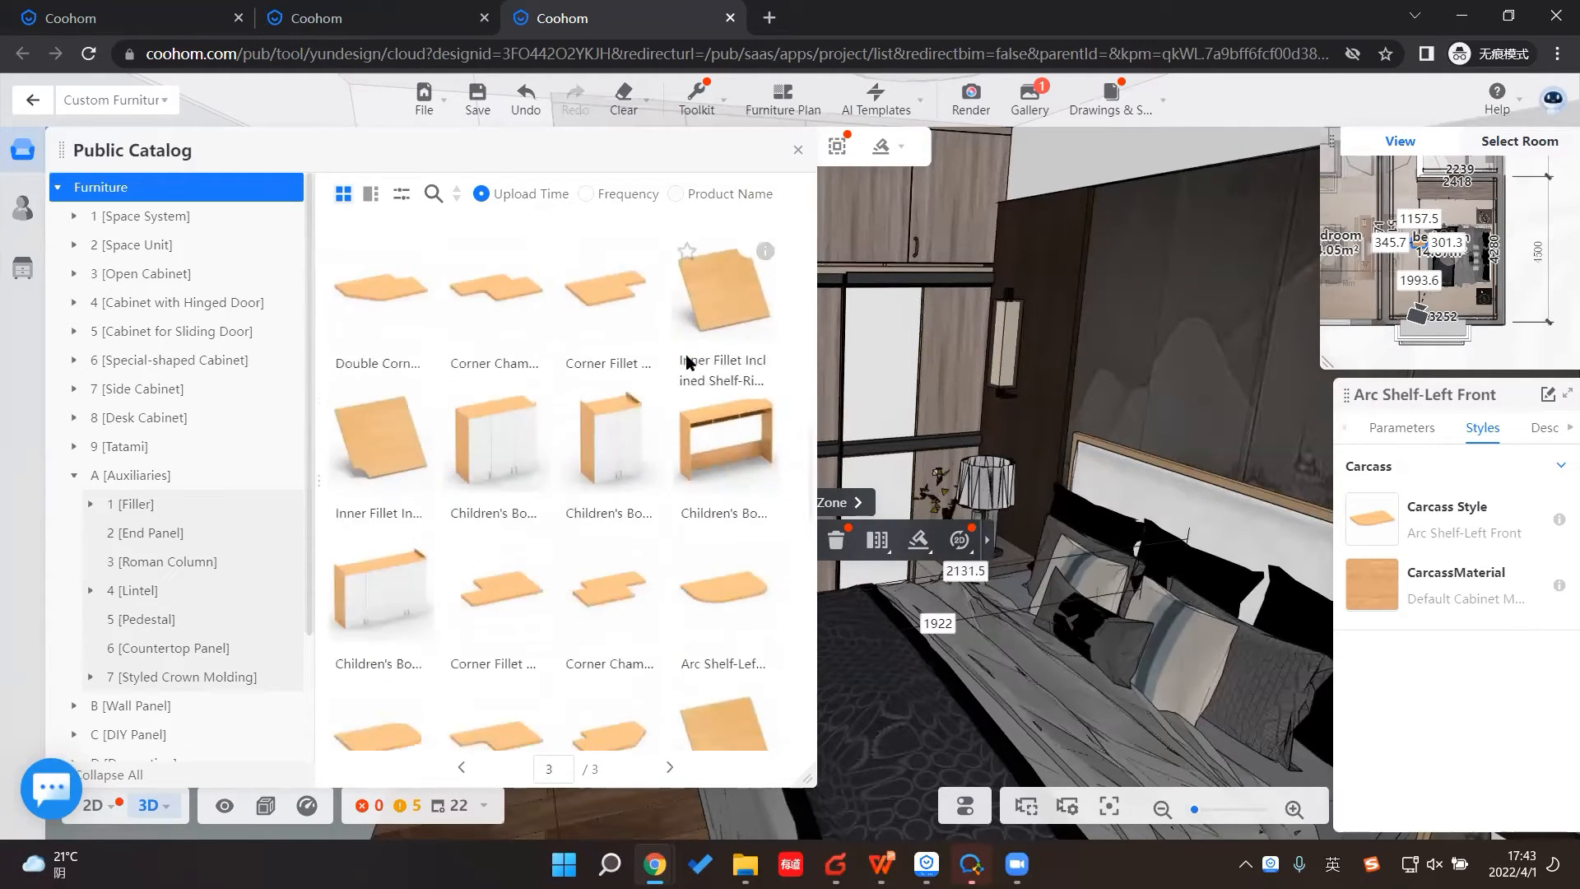
{"action": "left_click", "coordinate": [798, 150]}
Step: Switch the arc shelf's control to 3D Move & Rotate and move it off the bed to the wardrobe's open end cabinet
{"action": "left_click_drag", "start_coordinate": [718, 731], "coordinate": [944, 597]}
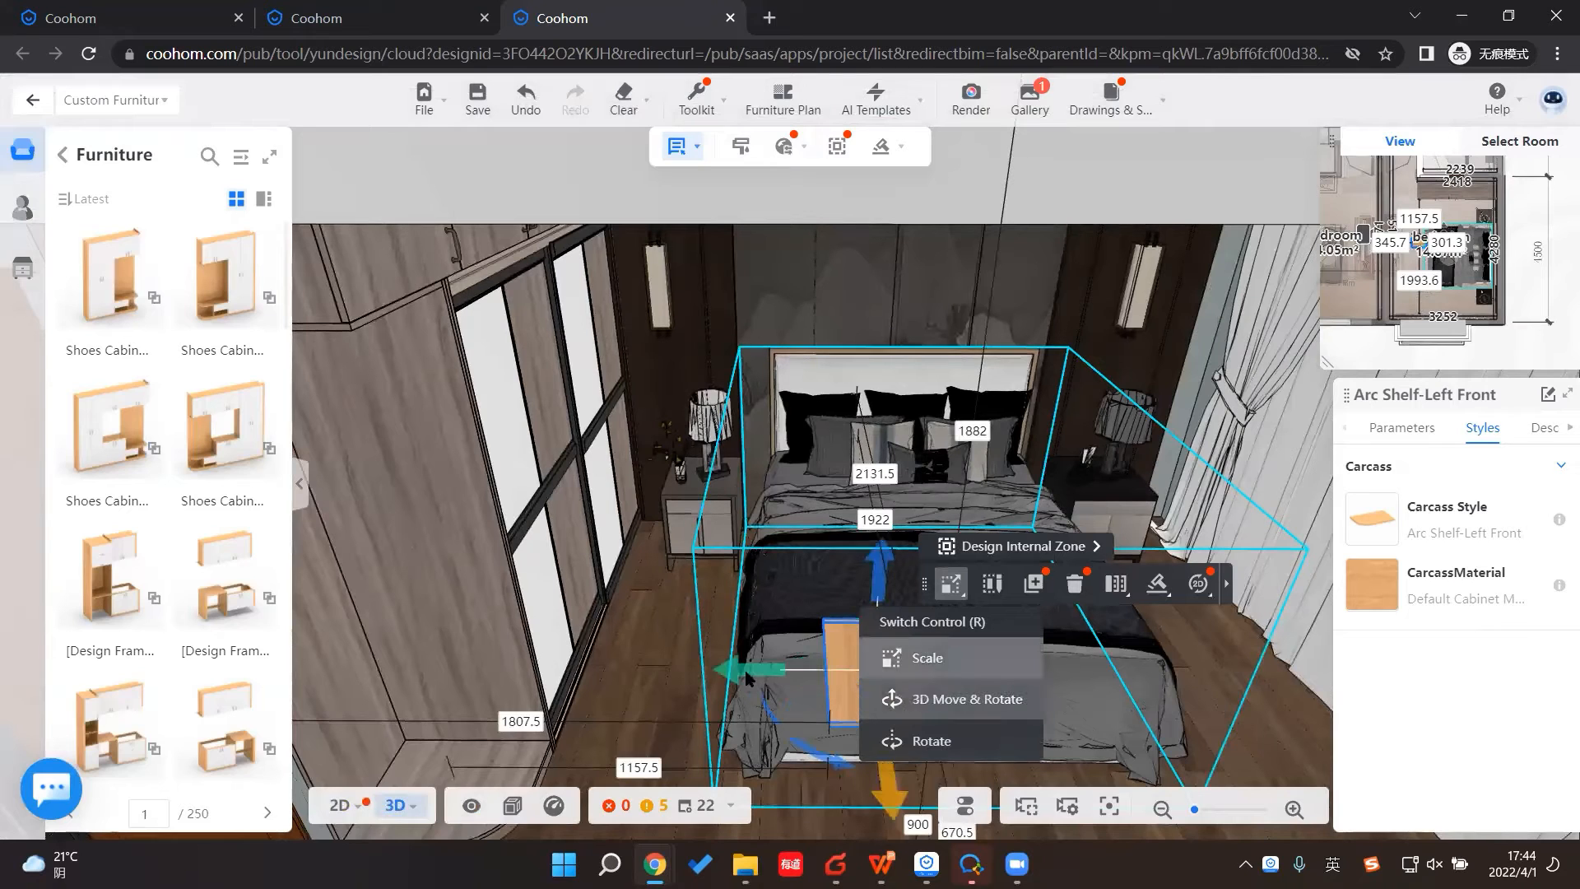
{"action": "left_click_drag", "start_coordinate": [747, 677], "coordinate": [271, 638]}
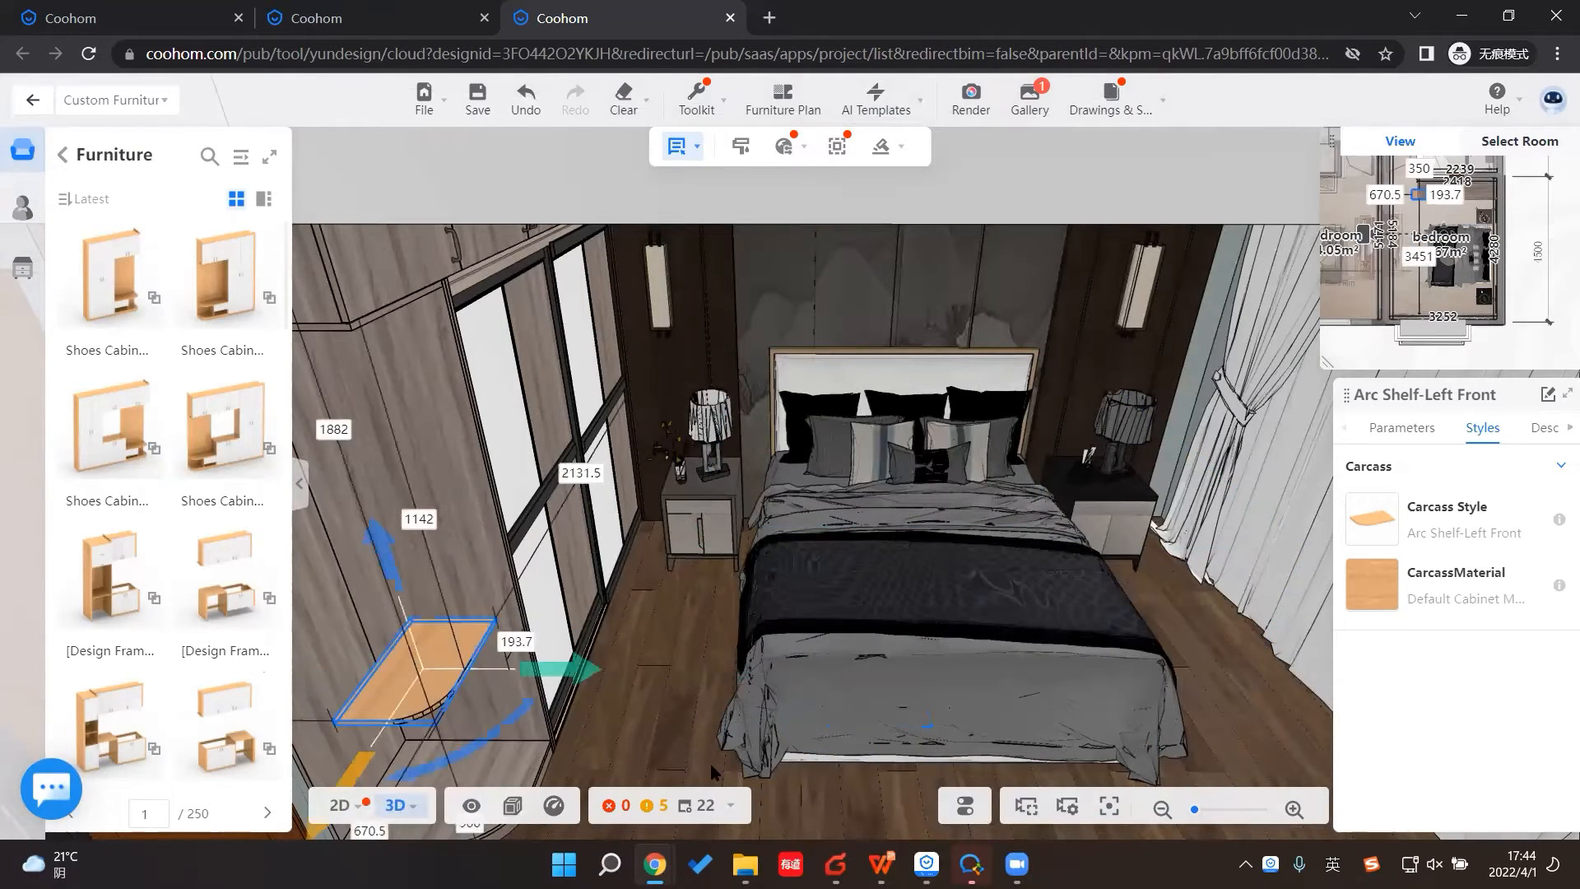
{"action": "scroll", "coordinate": [432, 634], "scroll_direction": "up", "scroll_amount": 4}
Step: Select the arc shelf's panel and look through the public catalog of panel styles available for it
{"action": "left_click", "coordinate": [428, 635]}
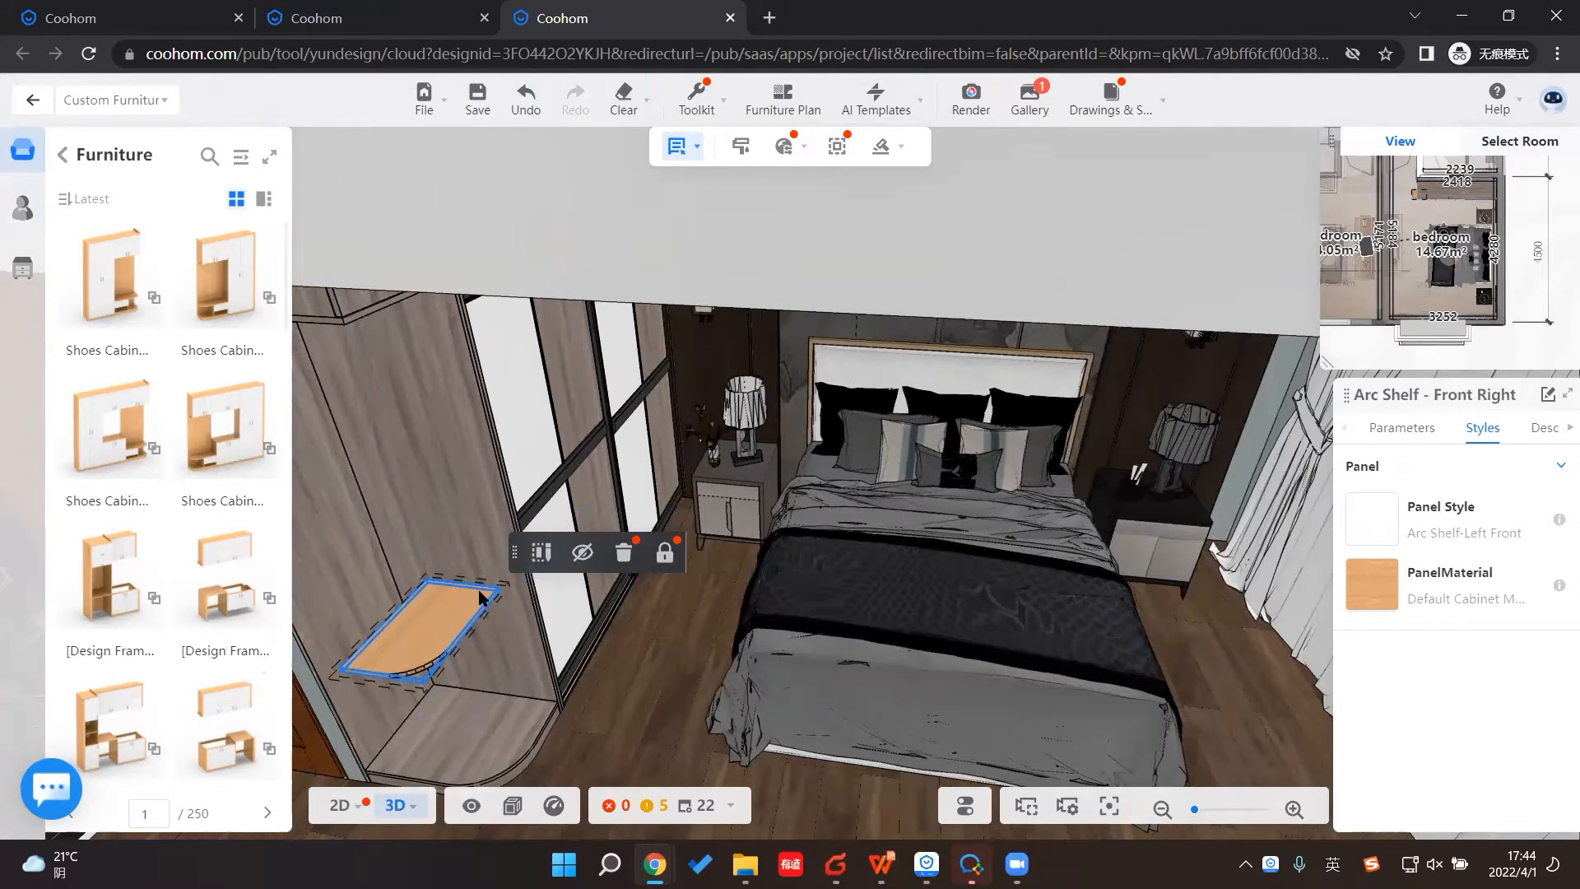
{"action": "left_click_drag", "start_coordinate": [583, 525], "coordinate": [503, 533]}
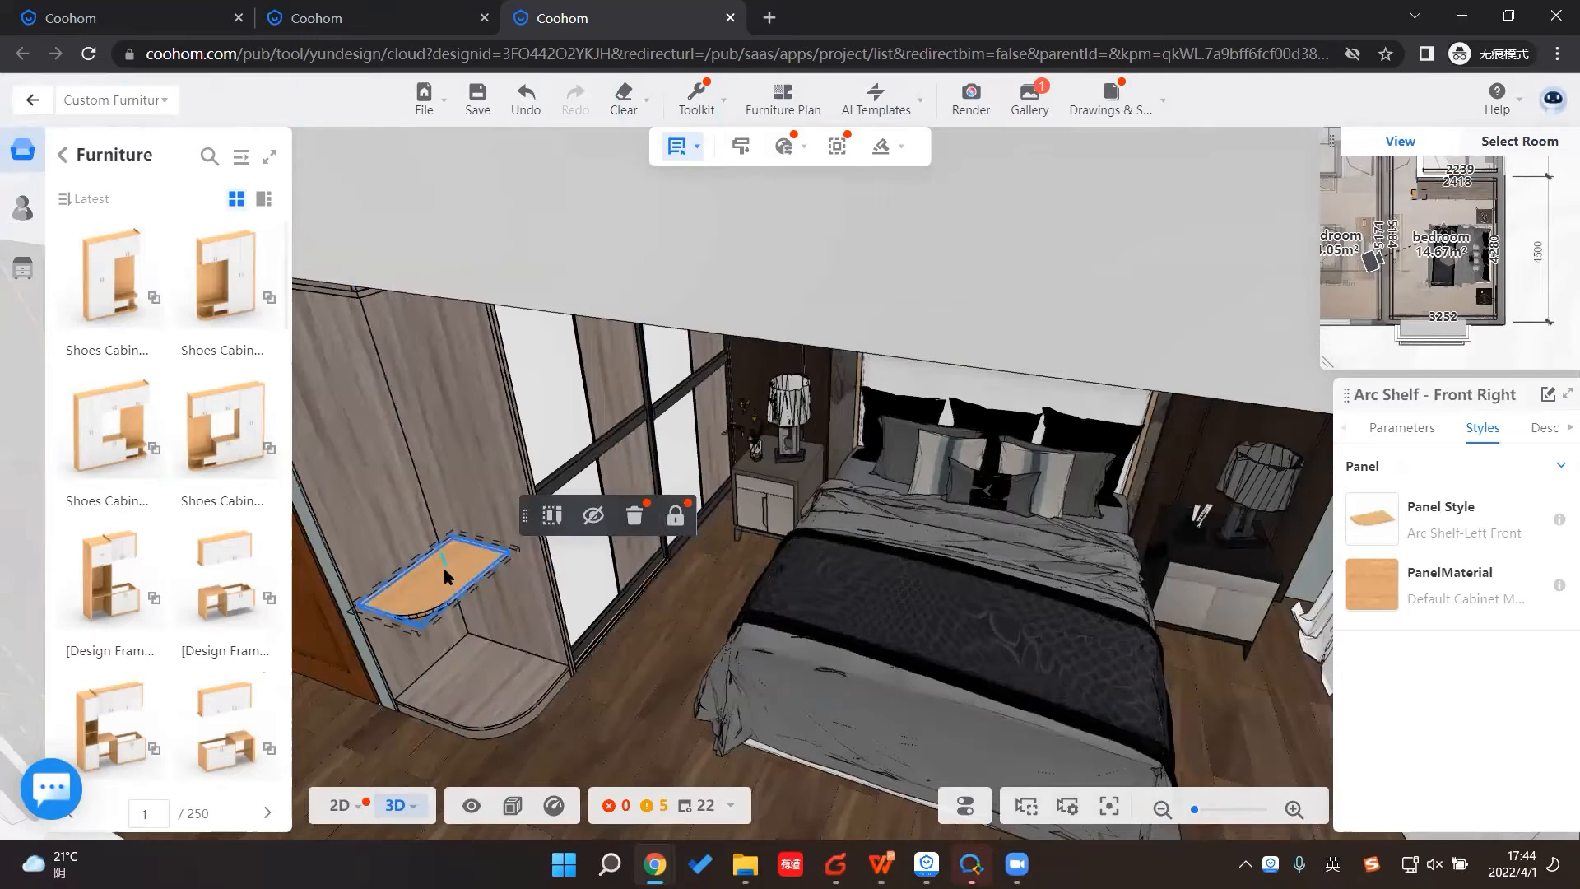
{"action": "left_click", "coordinate": [1356, 505]}
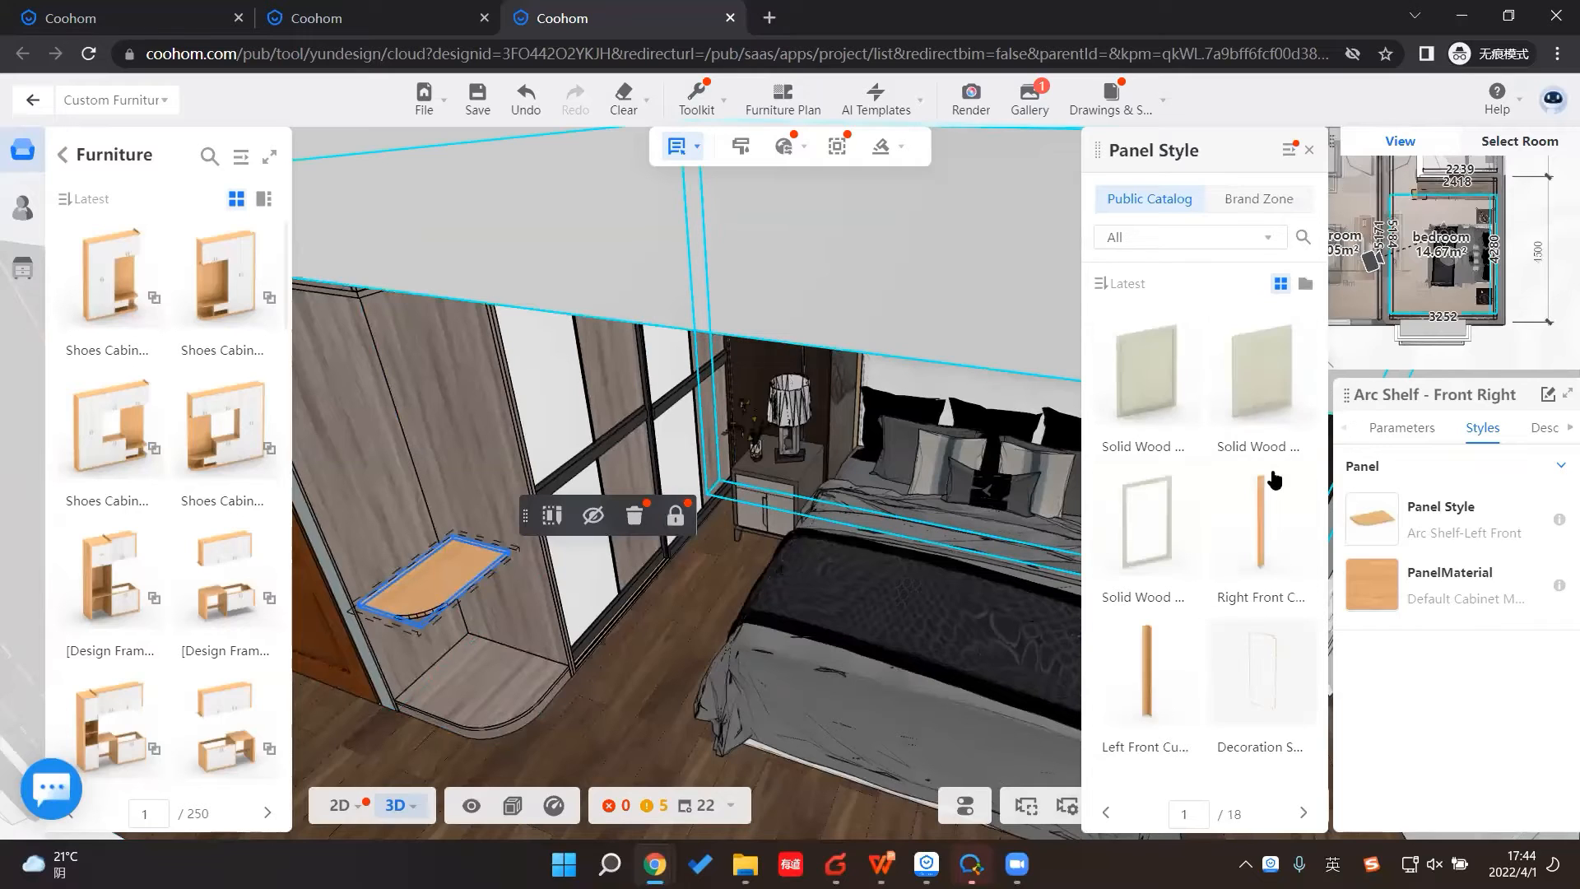
{"action": "scroll", "coordinate": [1276, 481], "scroll_direction": "down", "scroll_amount": 1}
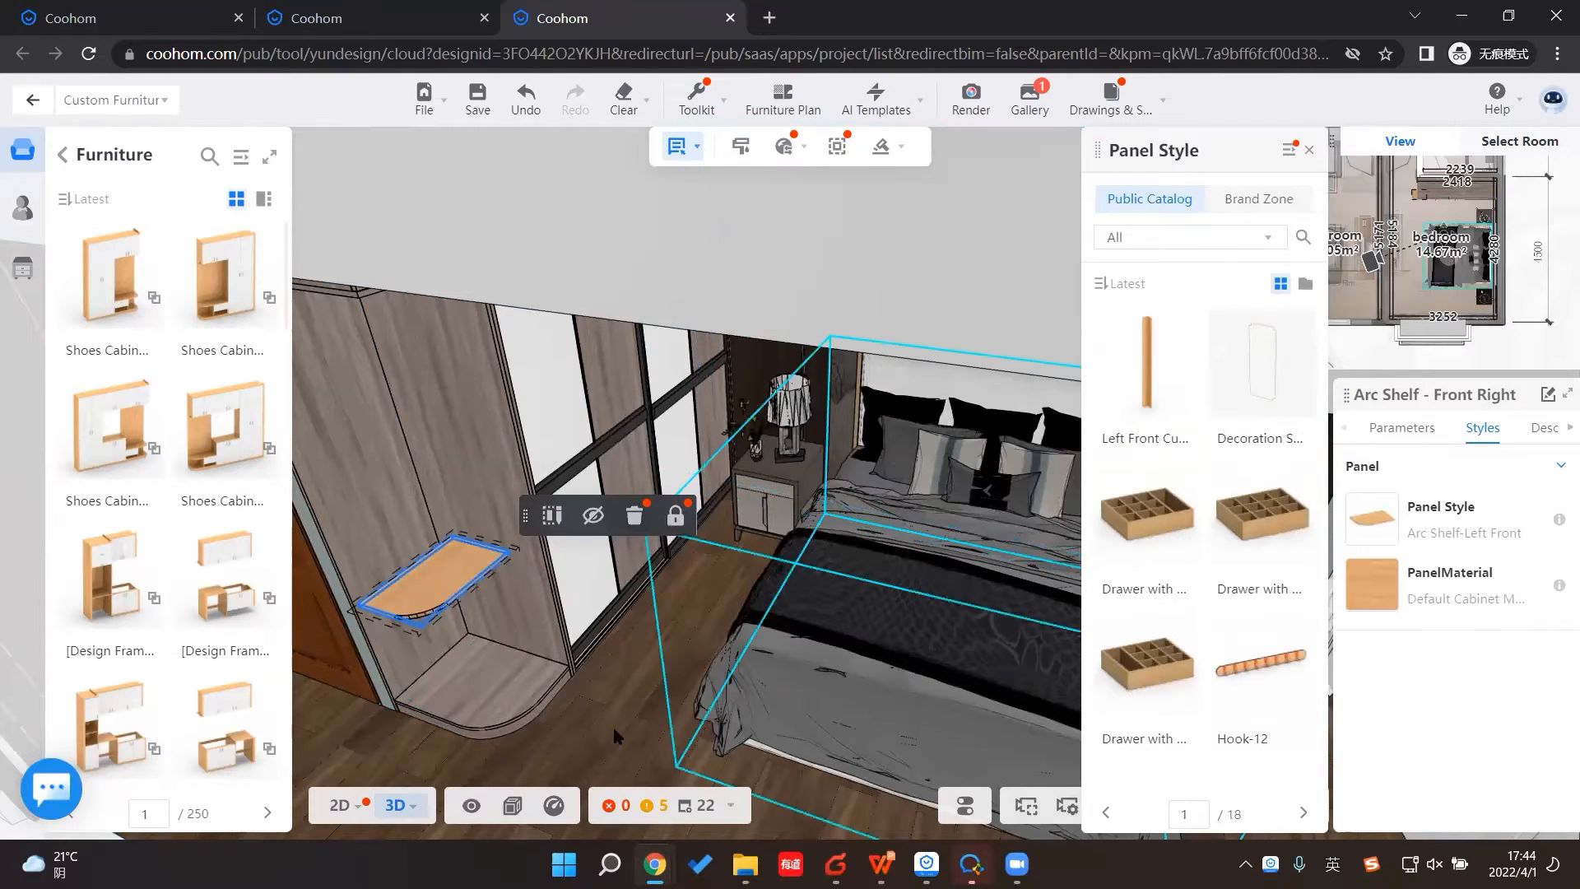
{"action": "left_click", "coordinate": [449, 593]}
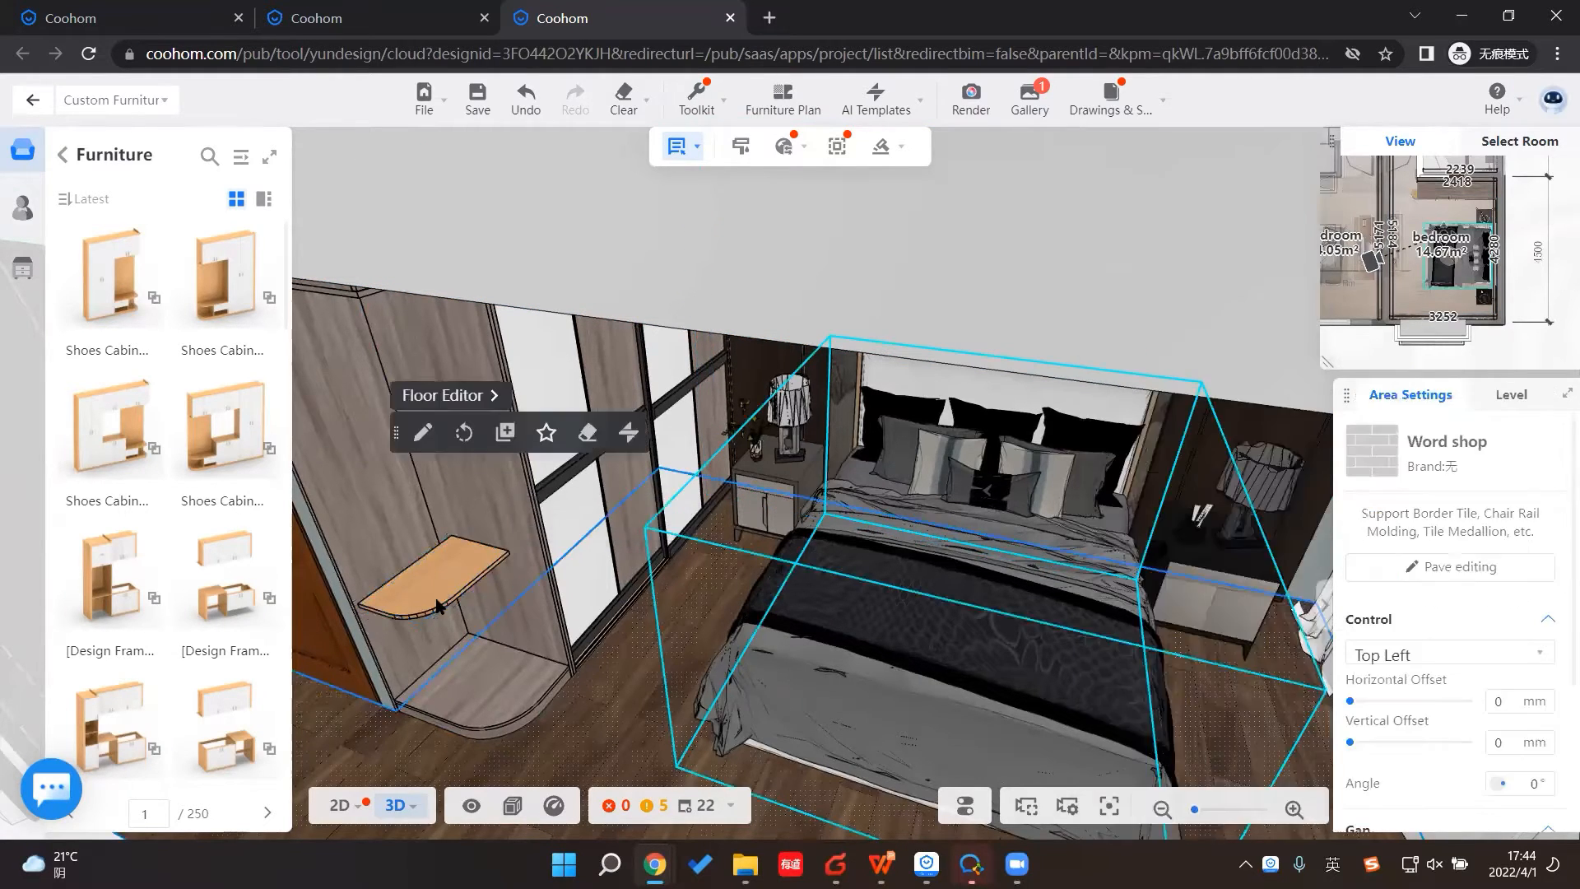
Step: Reselect the whole arc shelf and shift it into position inside the wardrobe's open end cabinet
{"action": "left_click", "coordinate": [531, 606]}
{"action": "left_click", "coordinate": [547, 611]}
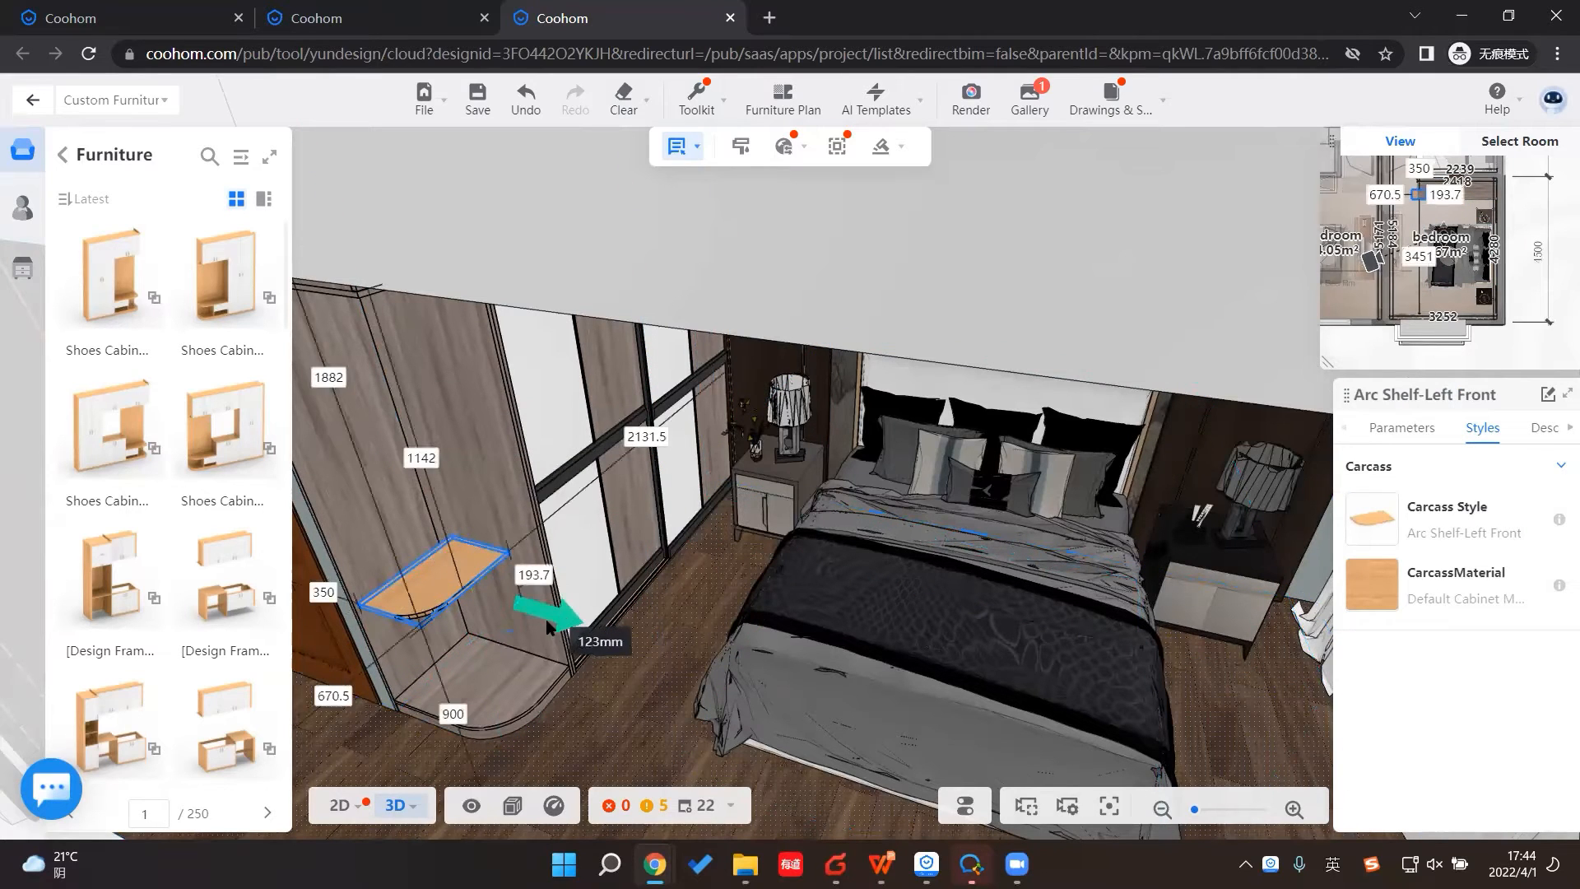
{"action": "left_click_drag", "start_coordinate": [357, 647], "coordinate": [397, 621]}
{"action": "left_click_drag", "start_coordinate": [566, 581], "coordinate": [516, 512]}
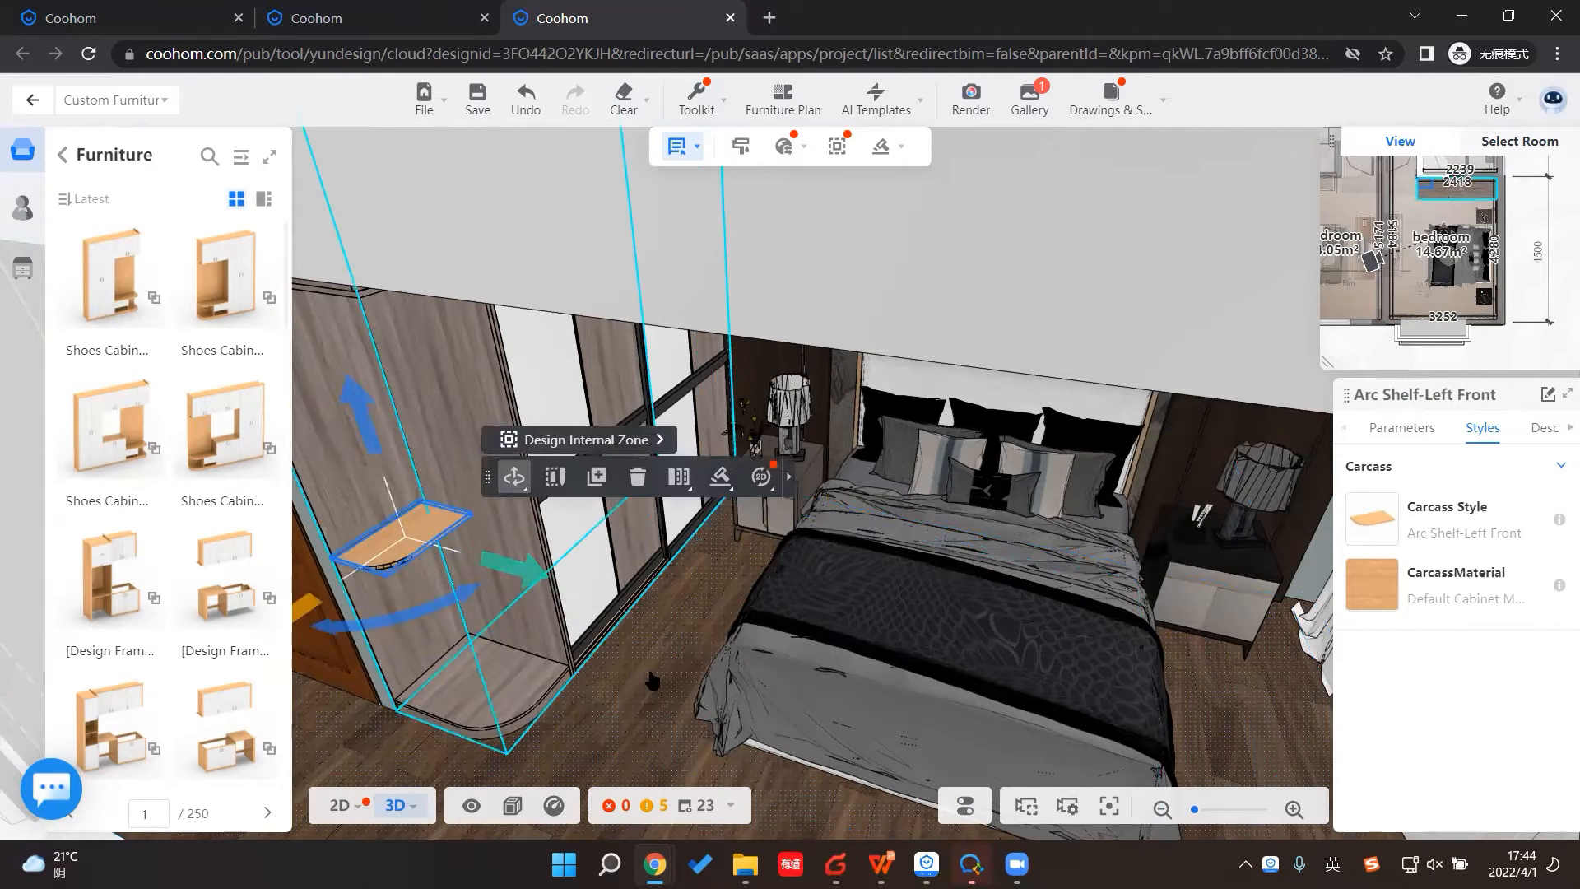
{"action": "right_click_drag", "start_coordinate": [533, 571], "coordinate": [418, 477]}
{"action": "left_click_drag", "start_coordinate": [415, 484], "coordinate": [426, 480]}
Step: Switch the arc shelf's control to Scale and stretch the shelf to fit the open end cabinet's width and depth
{"action": "mouse_move", "coordinate": [645, 514]}
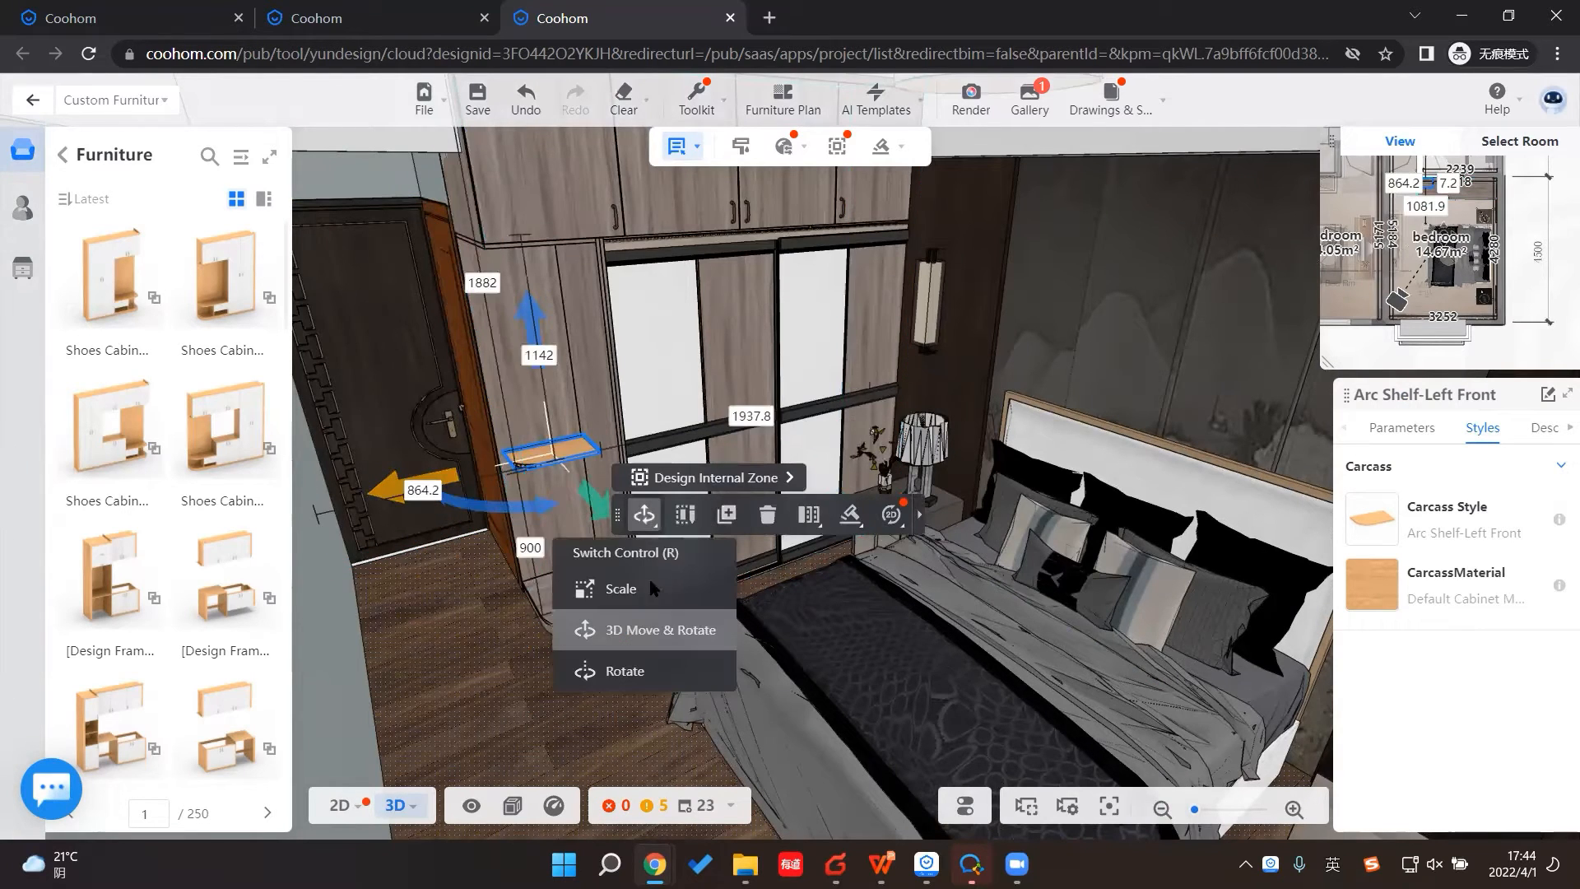
{"action": "left_click", "coordinate": [621, 589]}
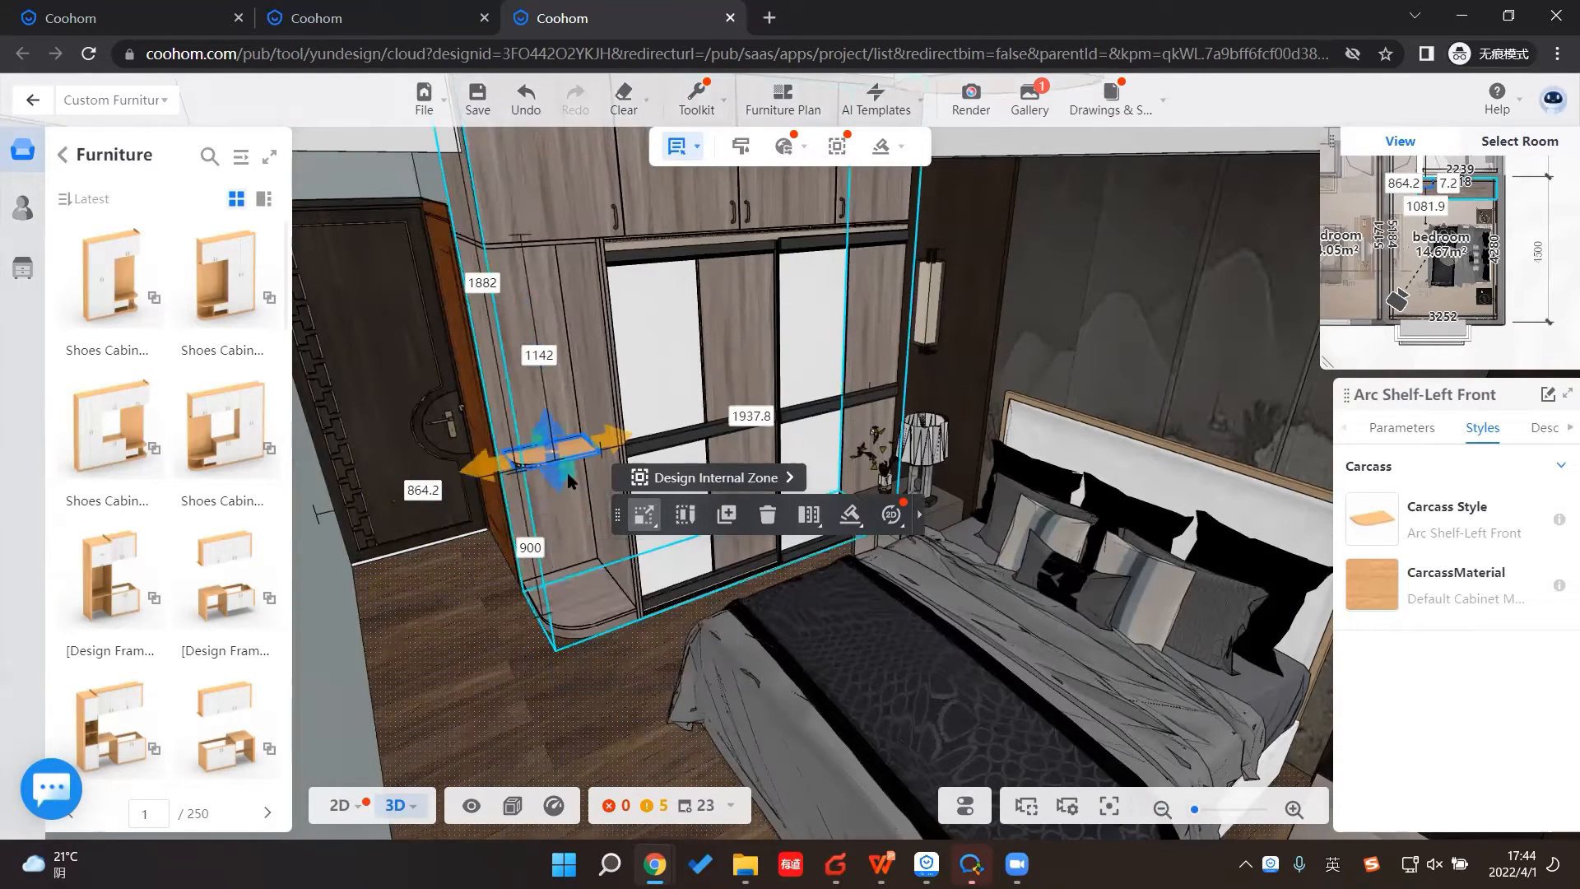
{"action": "right_click_drag", "start_coordinate": [598, 501], "coordinate": [560, 586]}
{"action": "left_click_drag", "start_coordinate": [448, 532], "coordinate": [531, 560]}
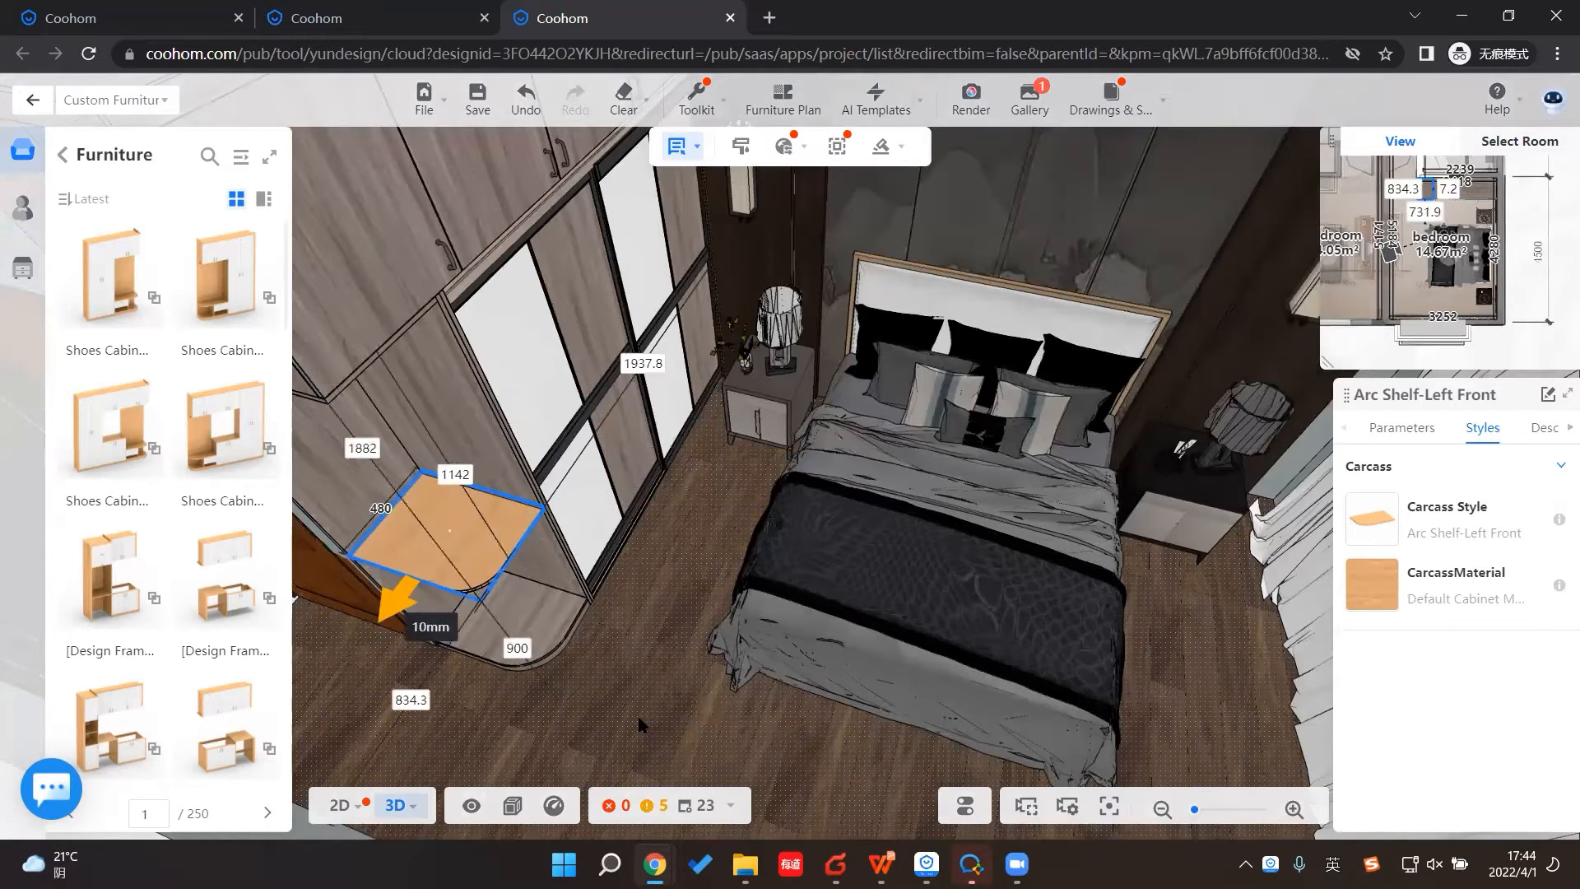
{"action": "left_click", "coordinate": [565, 695]}
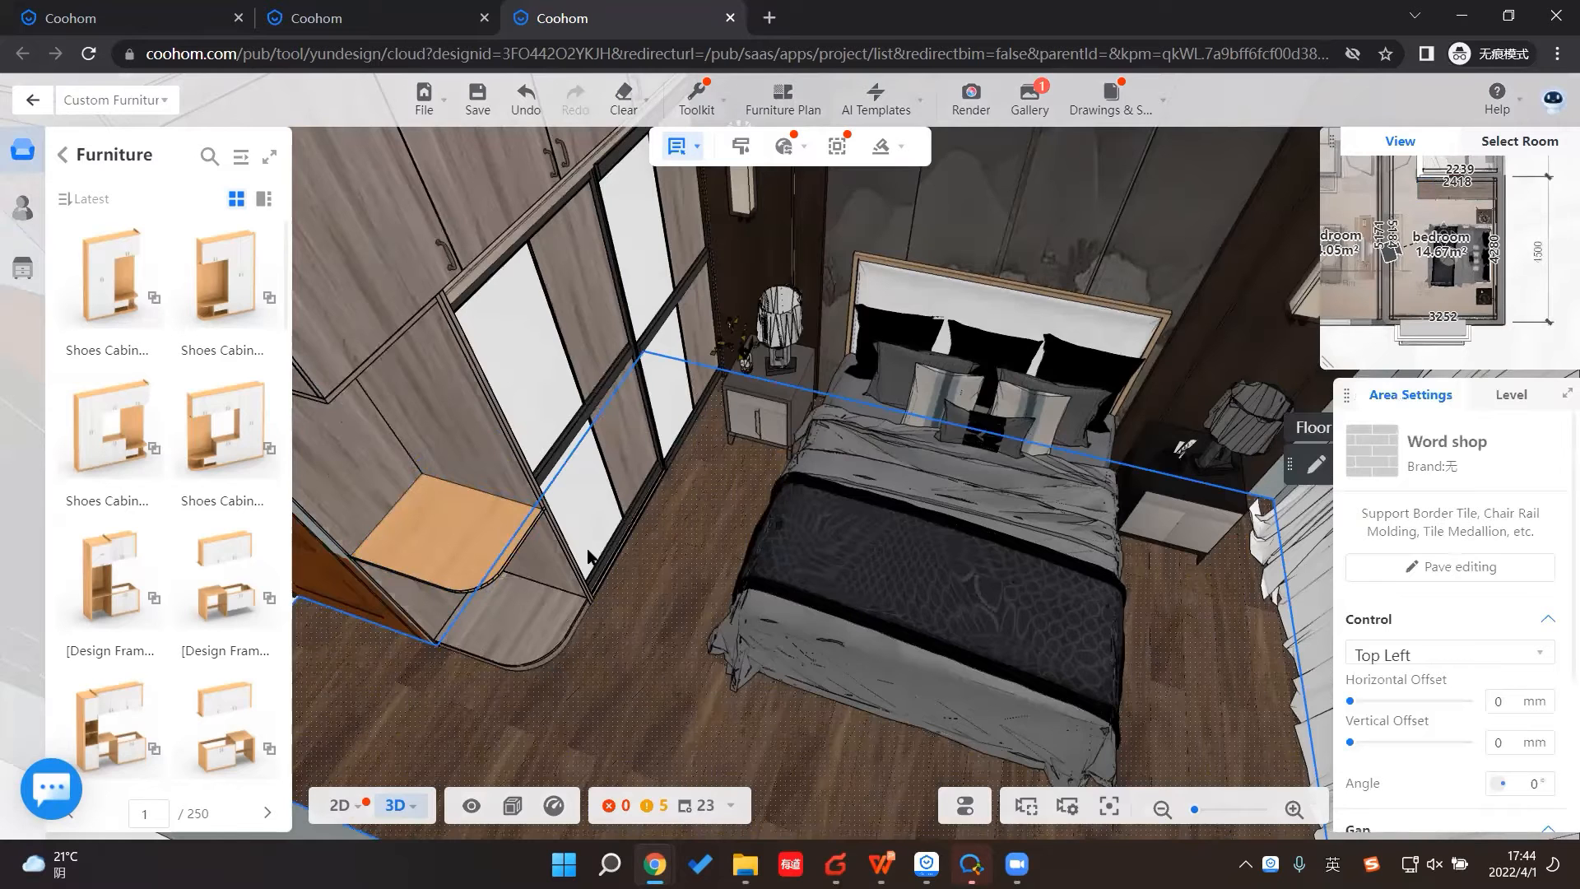
Step: Try to repeat the arc shelf vertically in the open end cabinet with a fixed-pitch Linear Array of 5
{"action": "right_click_drag", "start_coordinate": [589, 553], "coordinate": [749, 153]}
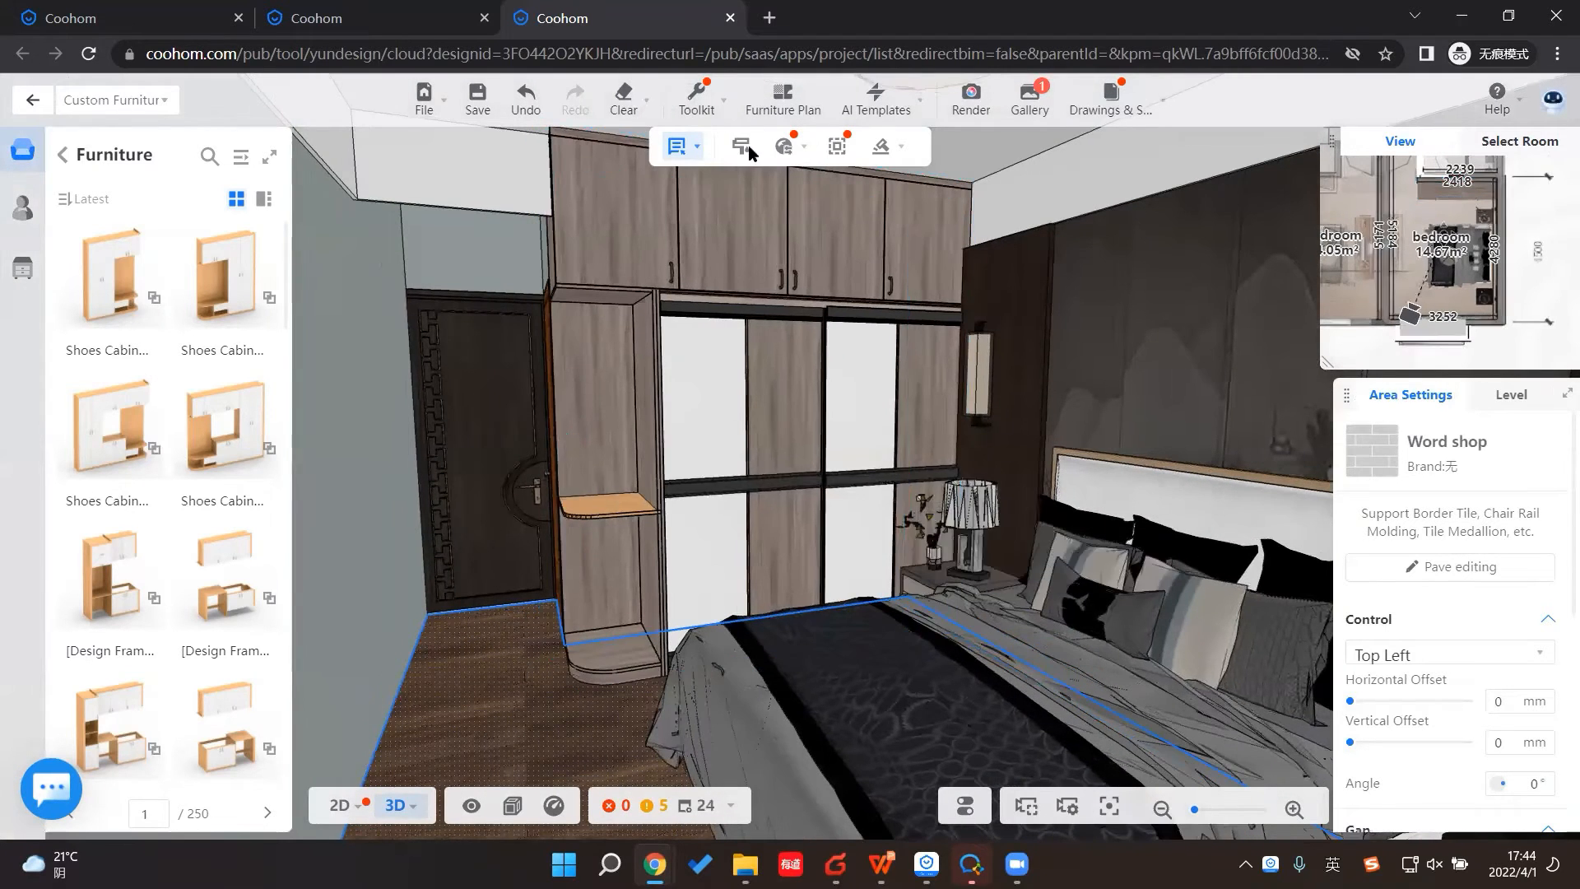
{"action": "left_click", "coordinate": [698, 103]}
{"action": "mouse_move", "coordinate": [722, 311]}
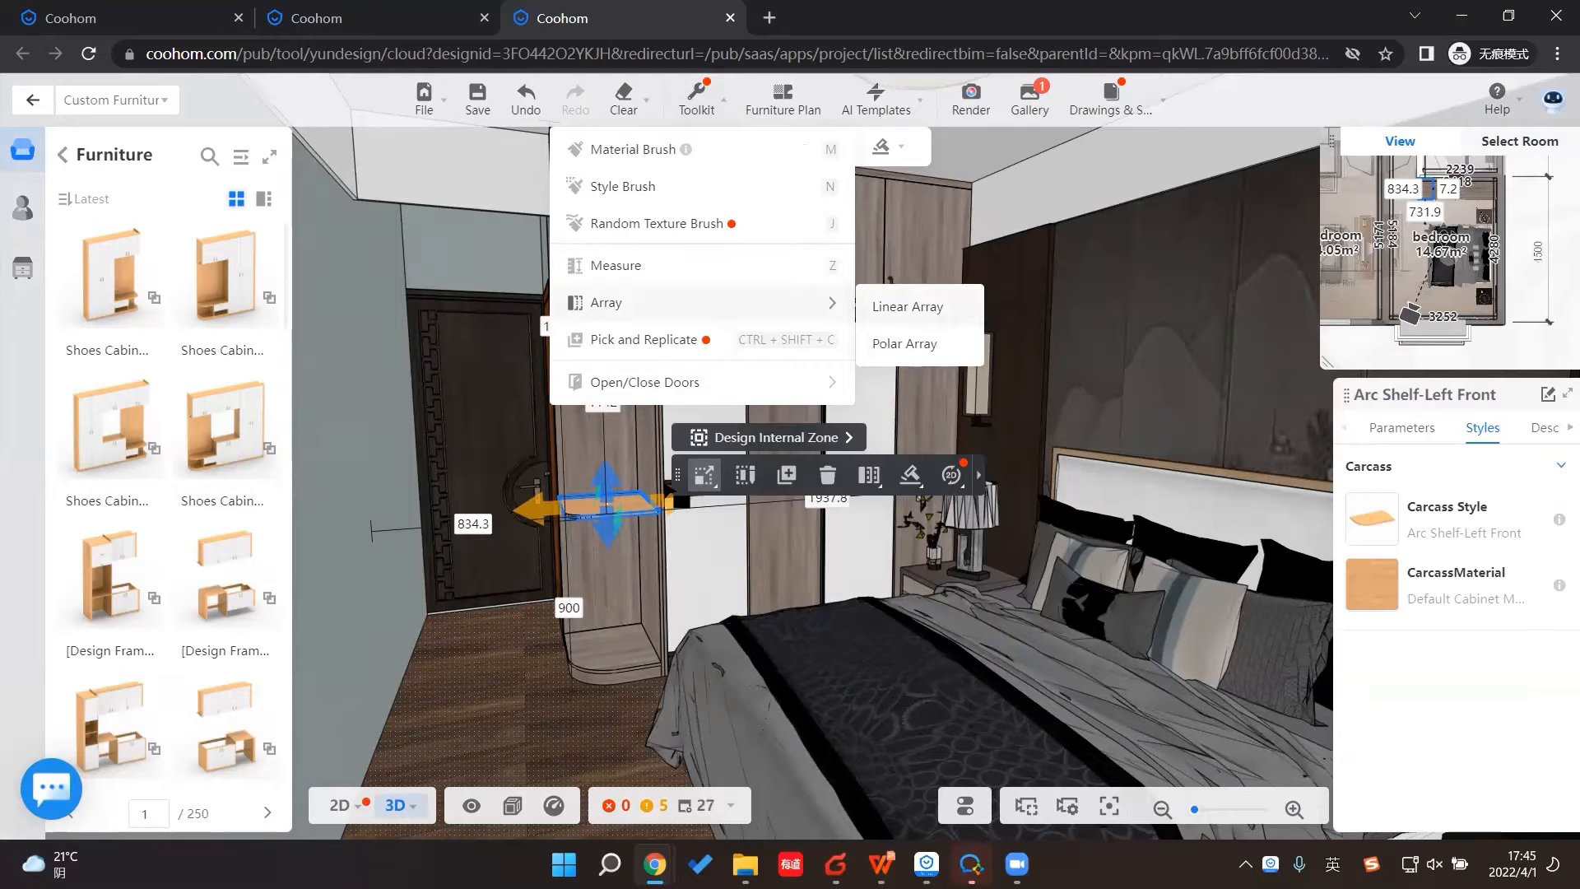
{"action": "left_click_drag", "start_coordinate": [668, 493], "coordinate": [606, 434]}
{"action": "left_click", "coordinate": [607, 432]}
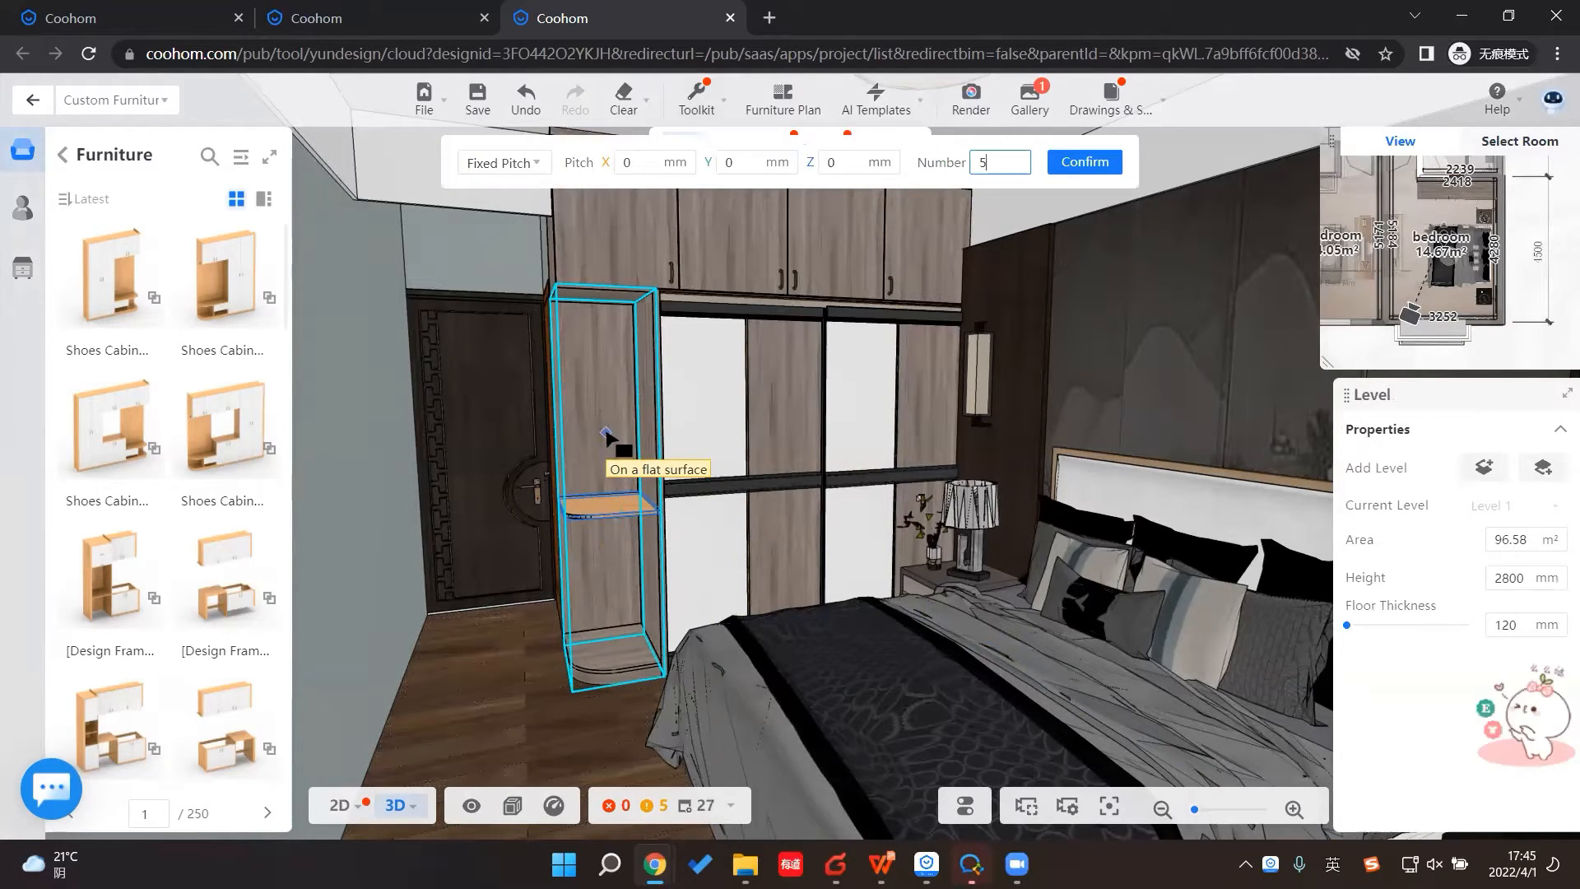
{"action": "left_click", "coordinate": [611, 498]}
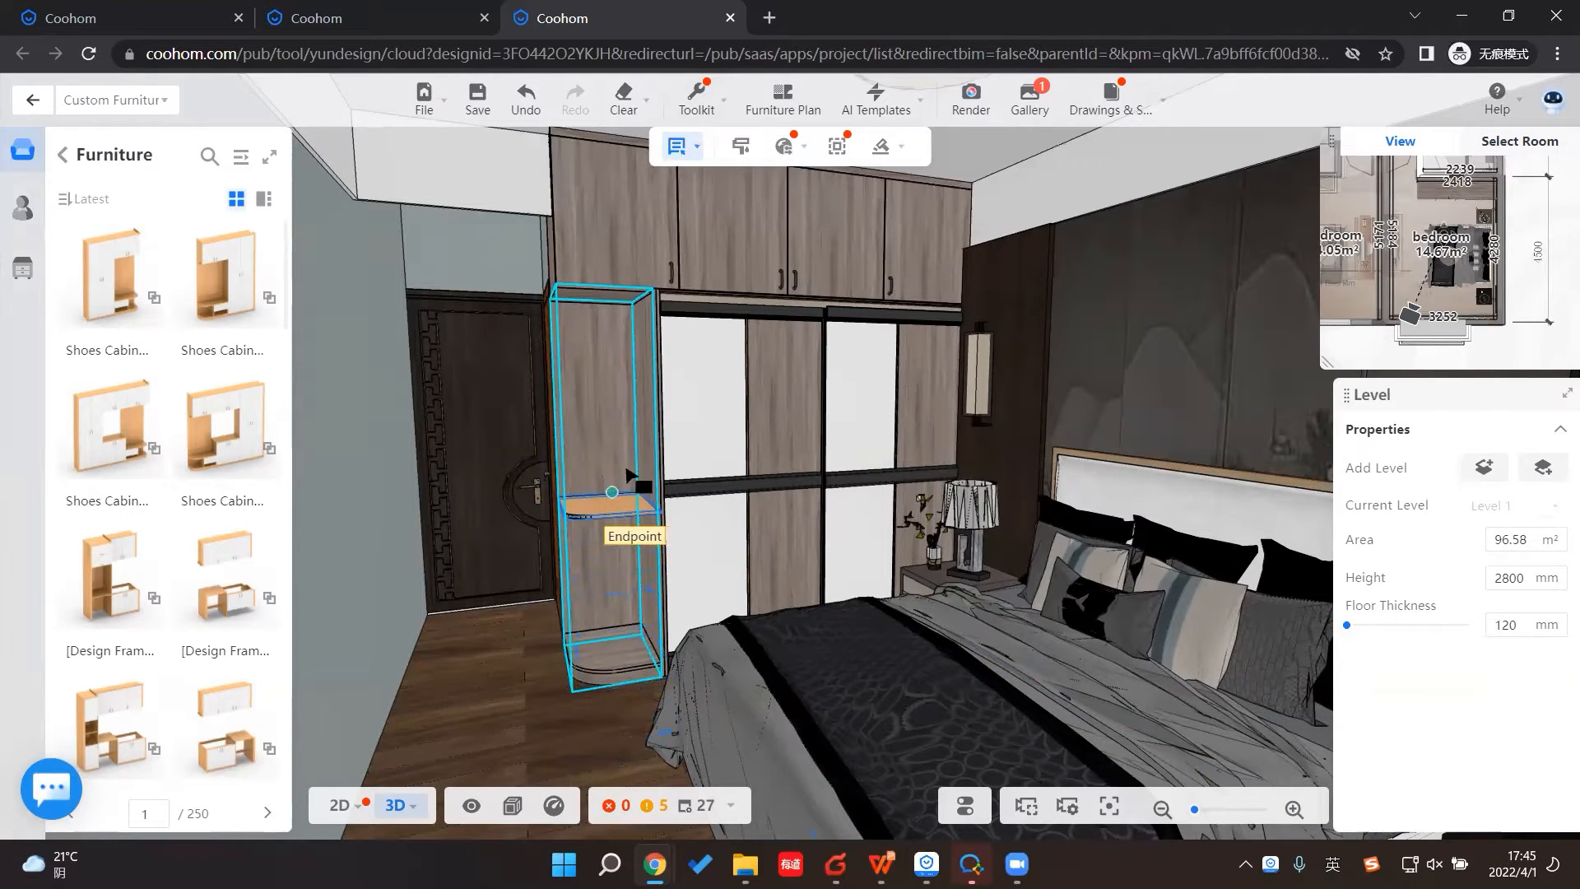
{"action": "left_click", "coordinate": [591, 305]}
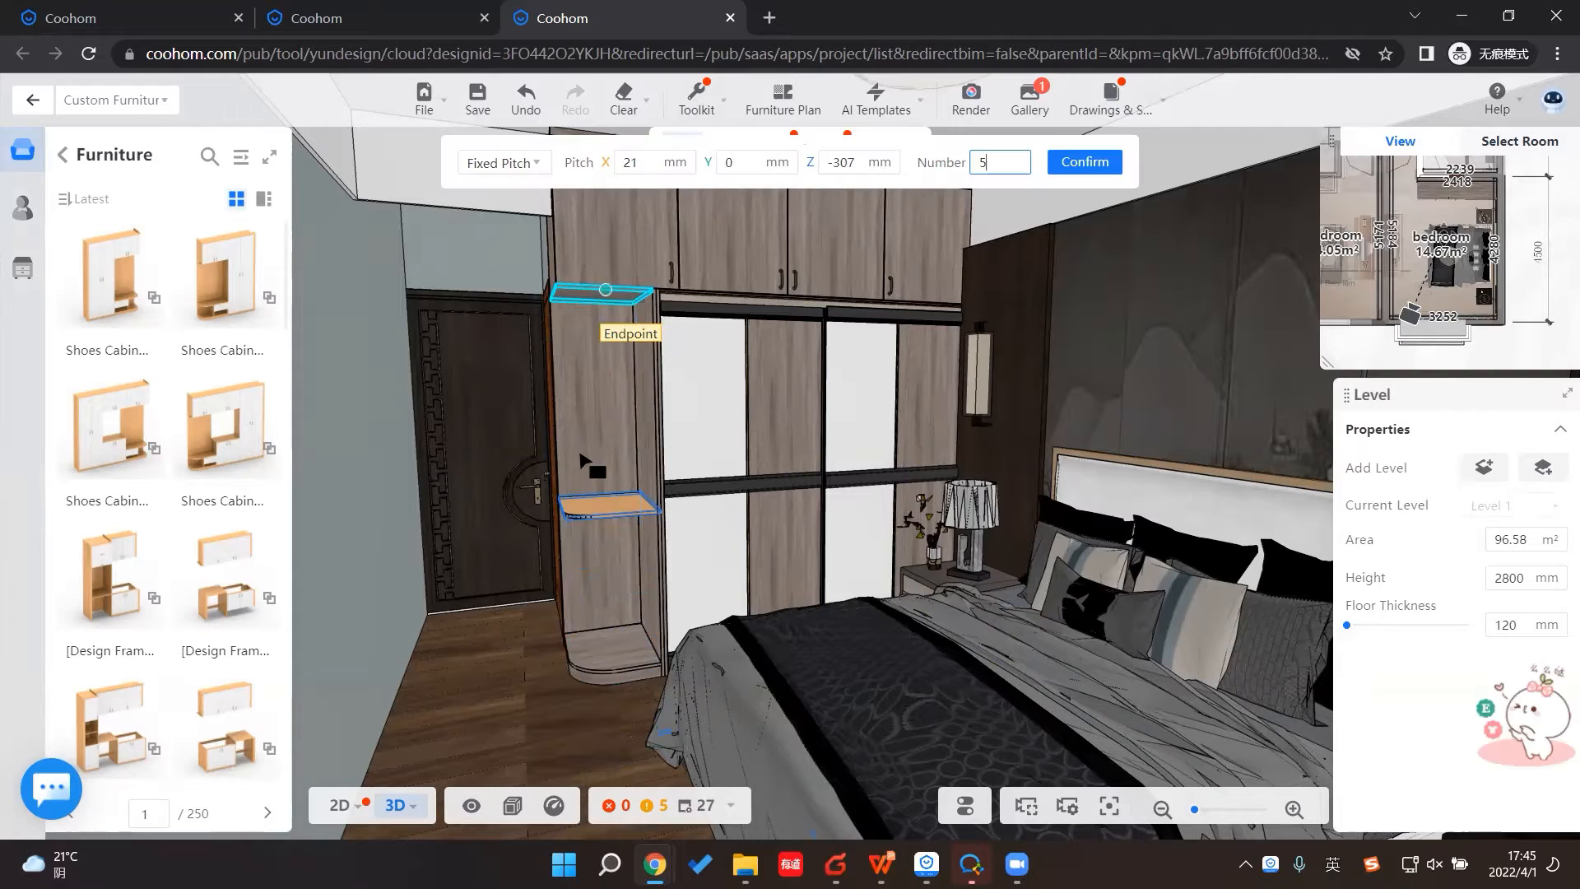
{"action": "left_click", "coordinate": [607, 350]}
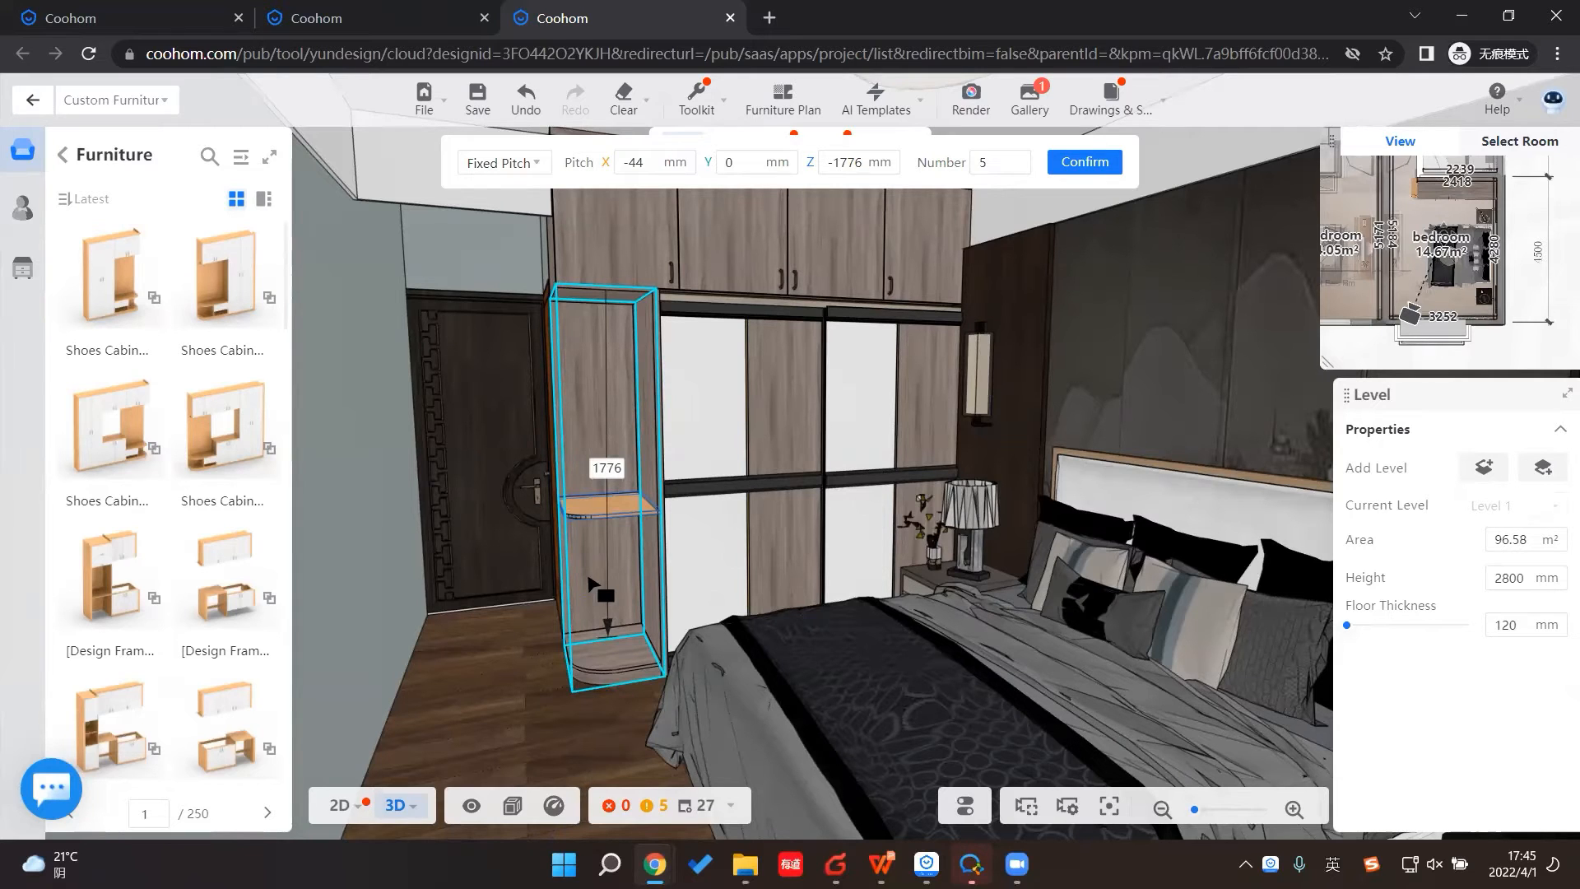
{"action": "key", "text": "Escape"}
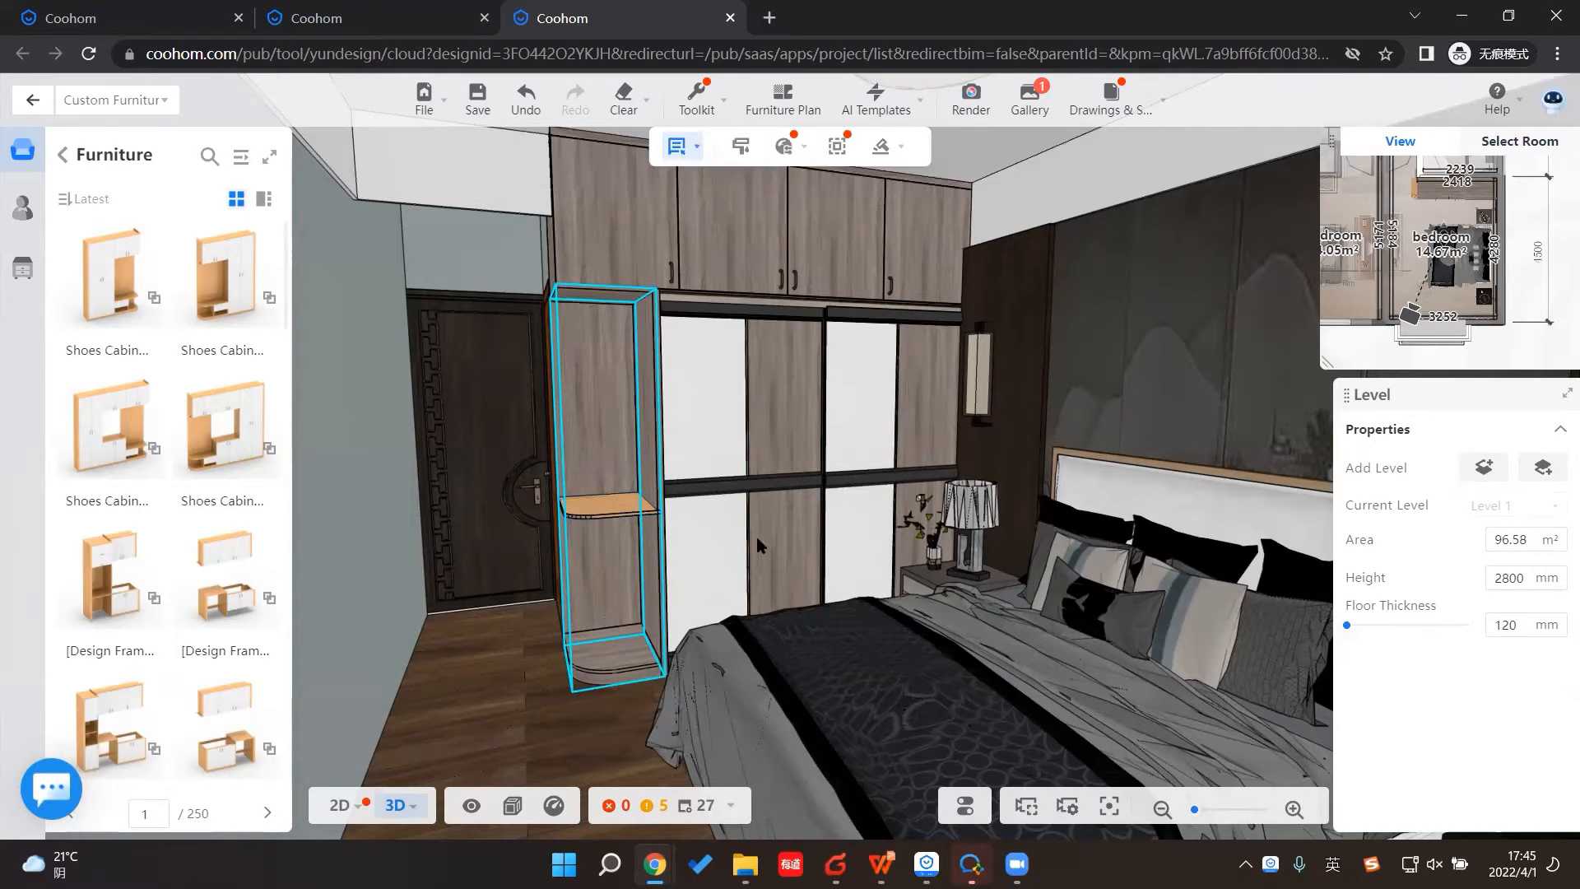
Step: Delete the placed arc shelf from the wardrobe's open end cabinet
{"action": "left_click", "coordinate": [340, 806]}
{"action": "left_click", "coordinate": [393, 815]}
{"action": "left_click", "coordinate": [593, 518]}
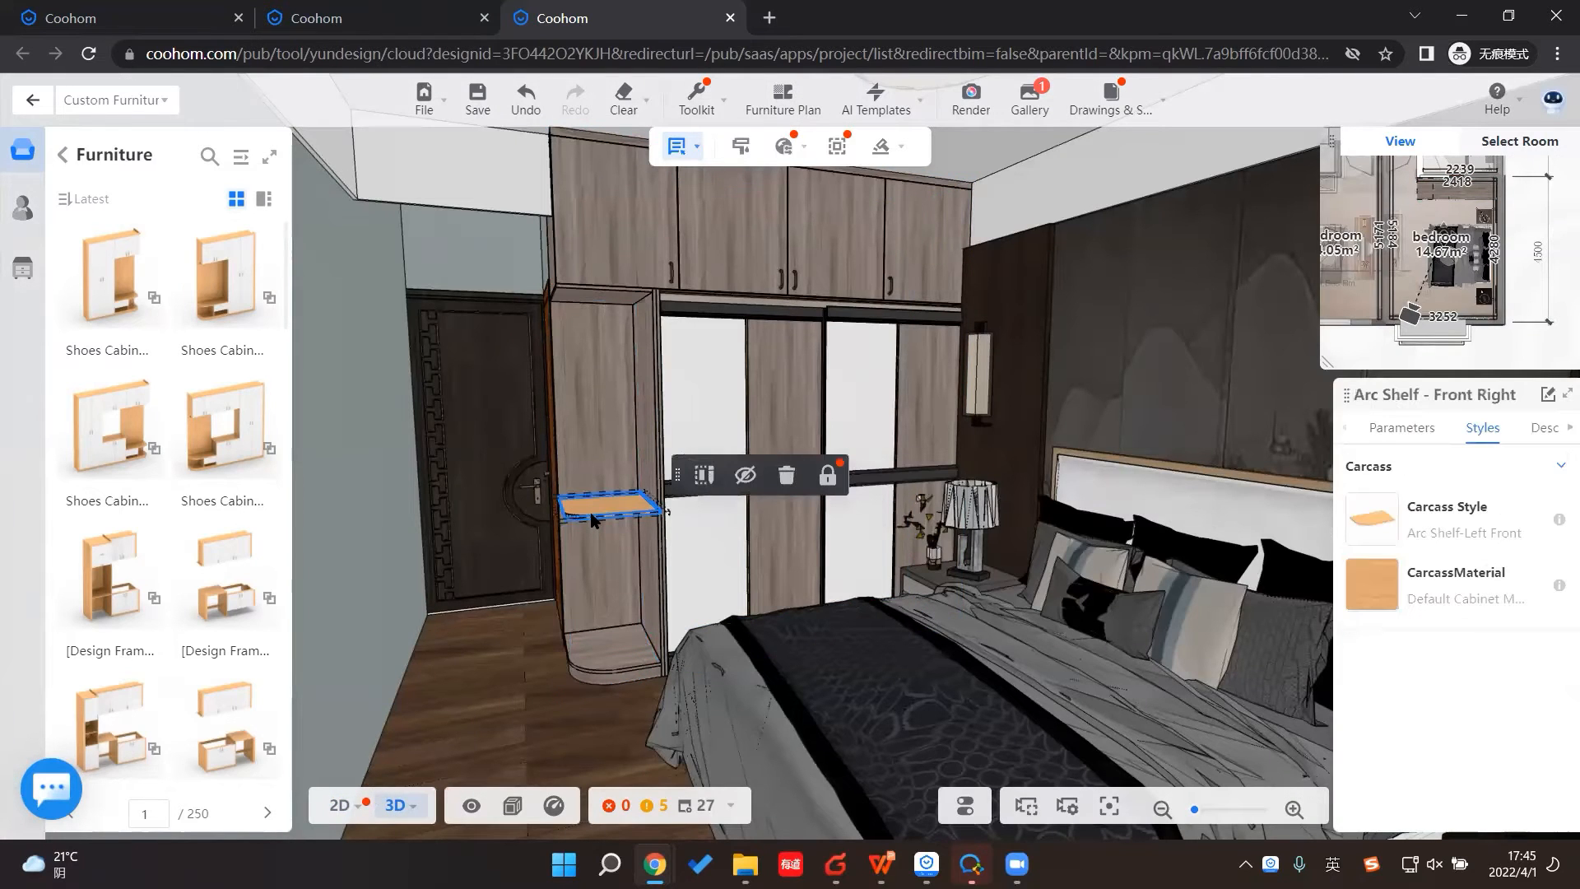
{"action": "key", "text": "Delete"}
Step: Select the left arc bottom cabinet within the wardrobe's end unit and apply the public catalog's first carcass style, with upper and lower arc shelves
{"action": "left_click", "coordinate": [591, 519]}
{"action": "left_click", "coordinate": [591, 519]}
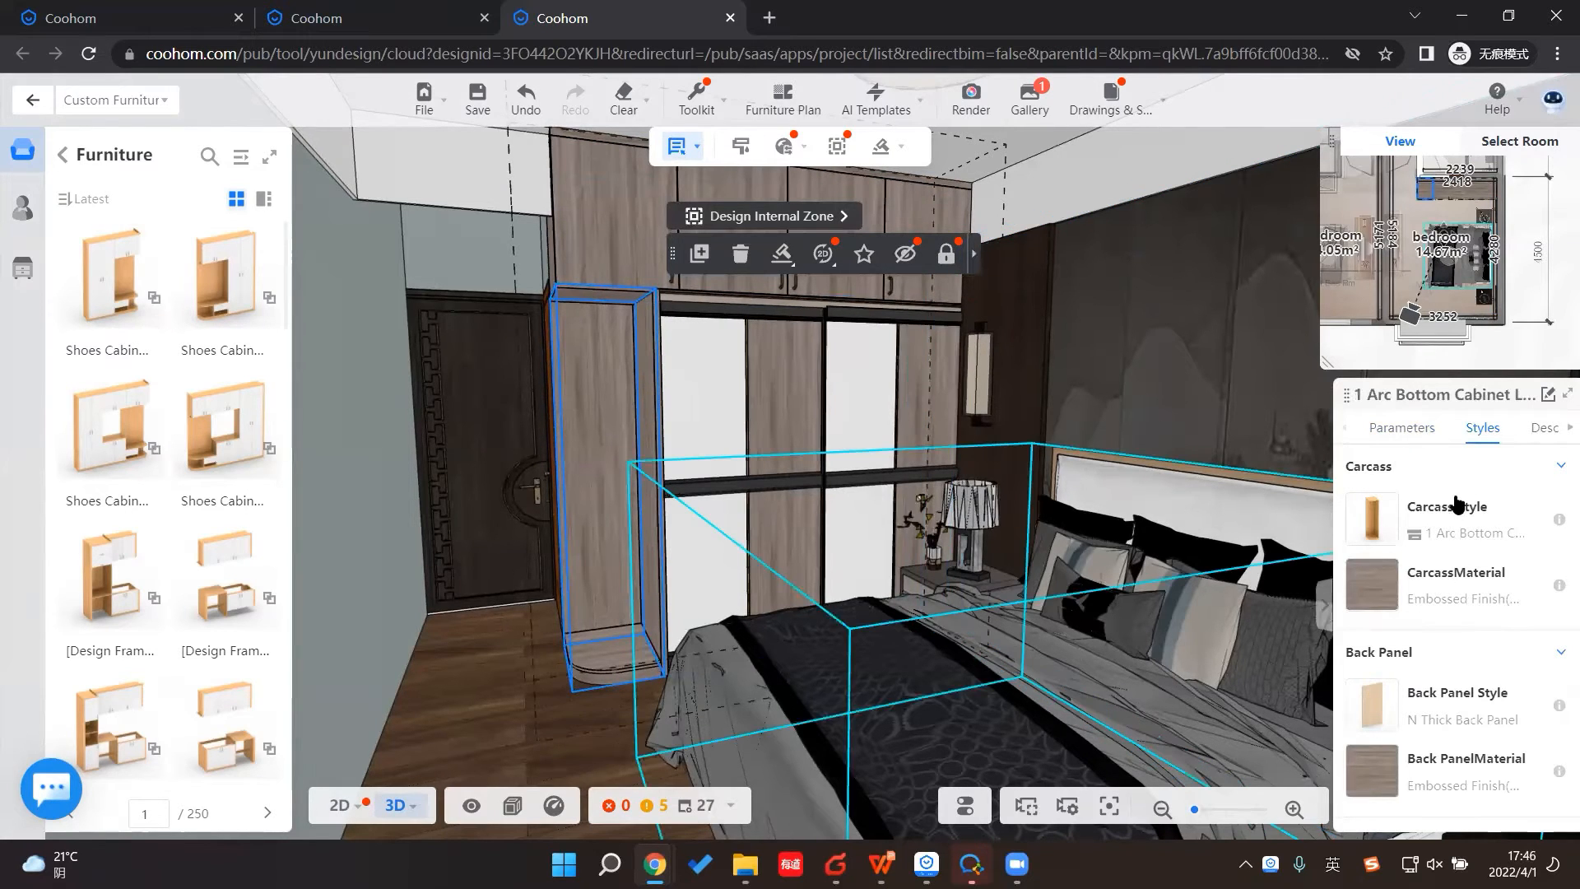
{"action": "left_click", "coordinate": [1373, 518]}
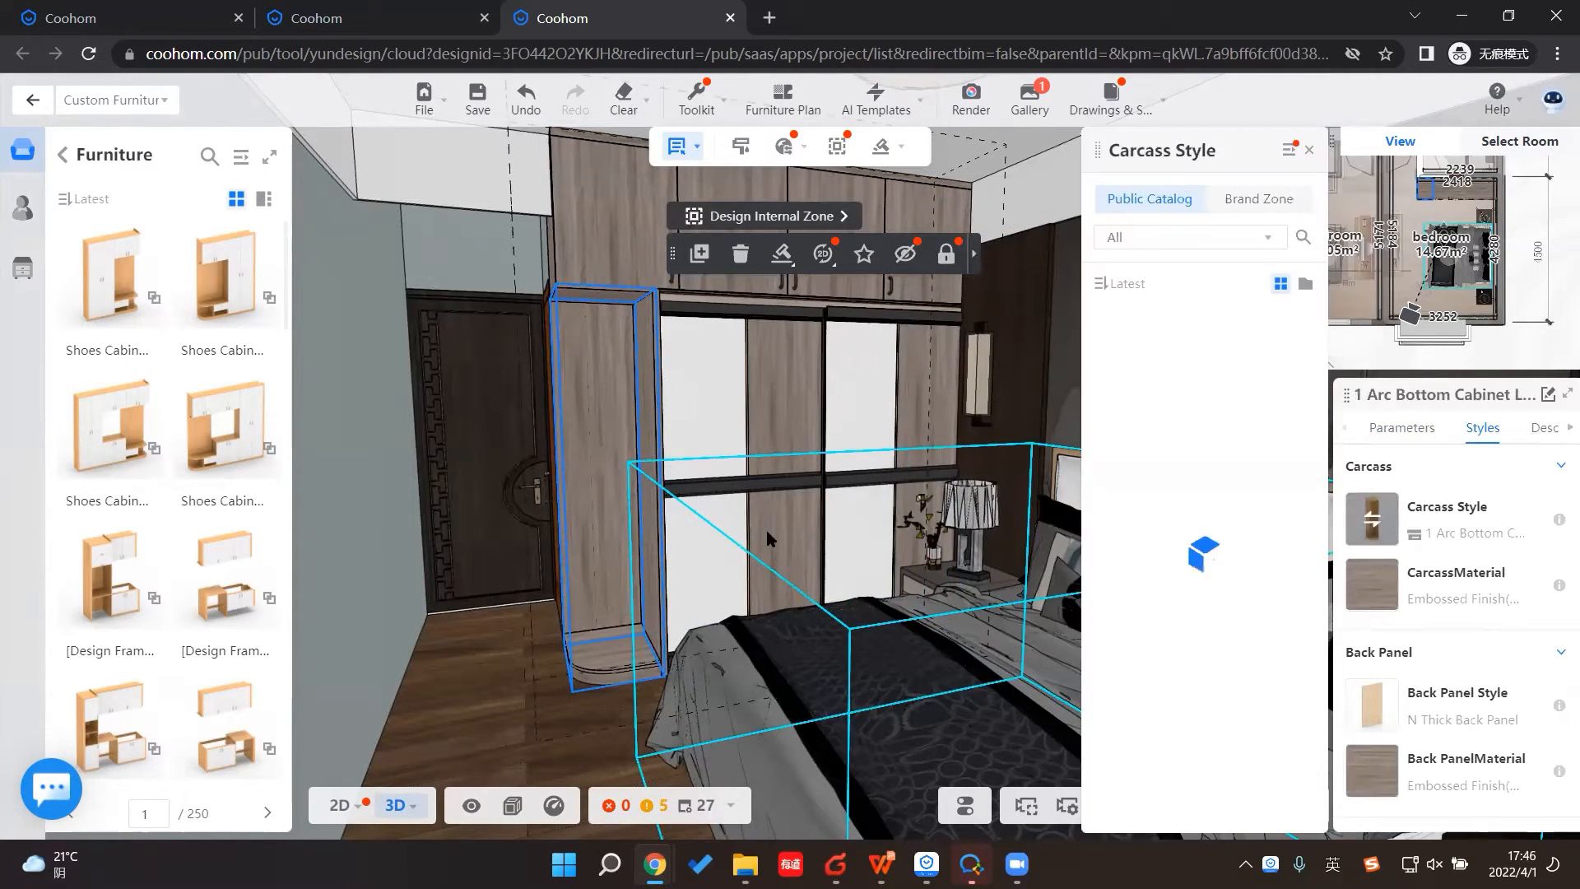
{"action": "left_click", "coordinate": [591, 525]}
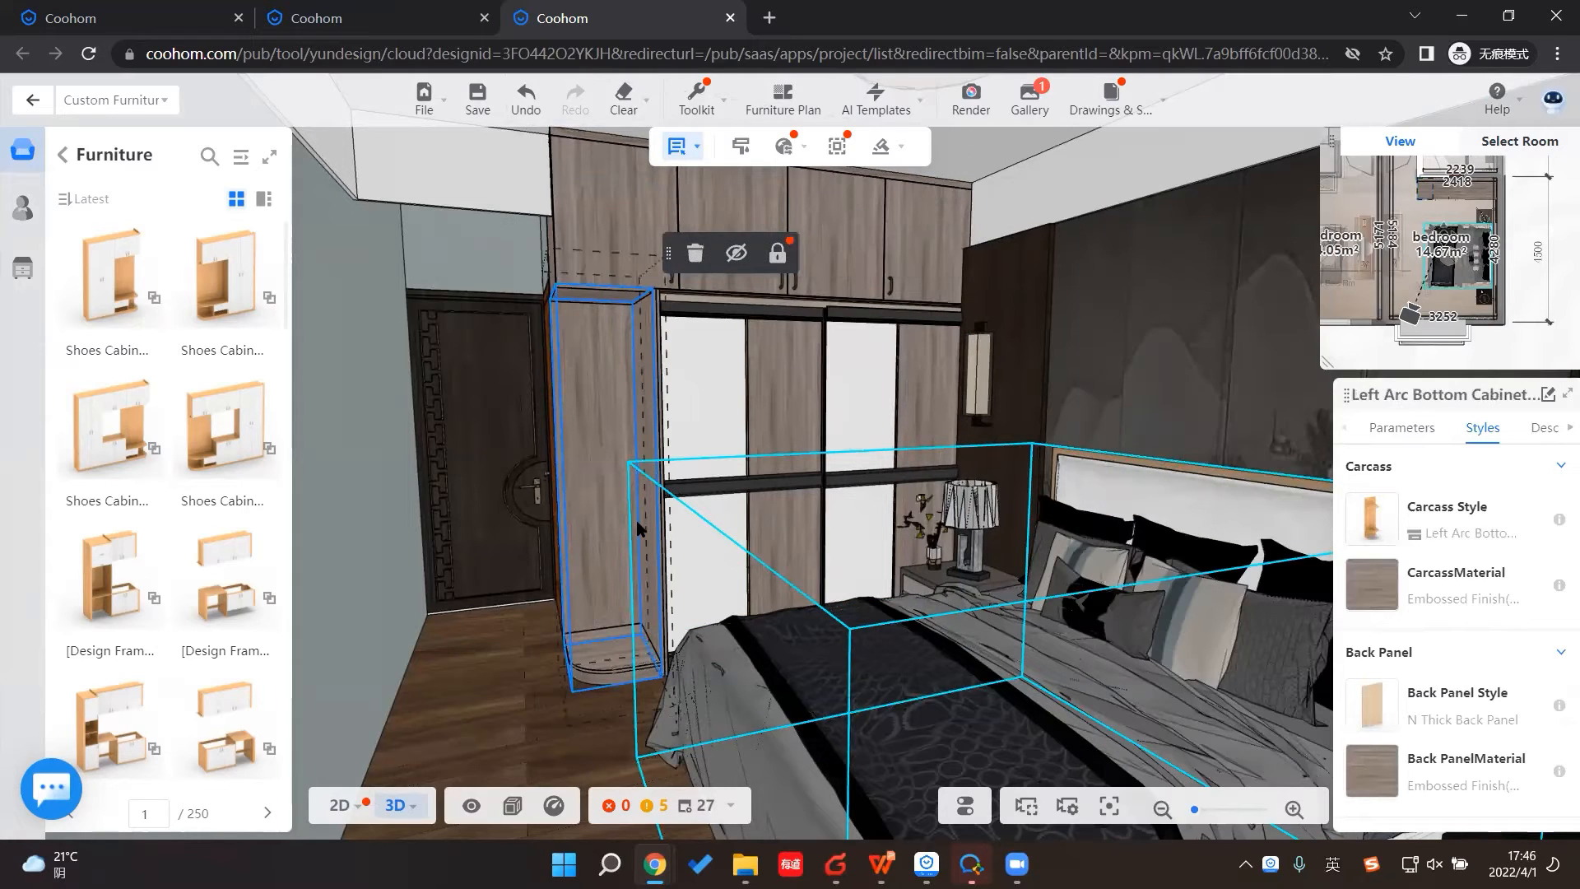
{"action": "left_click", "coordinate": [1373, 518]}
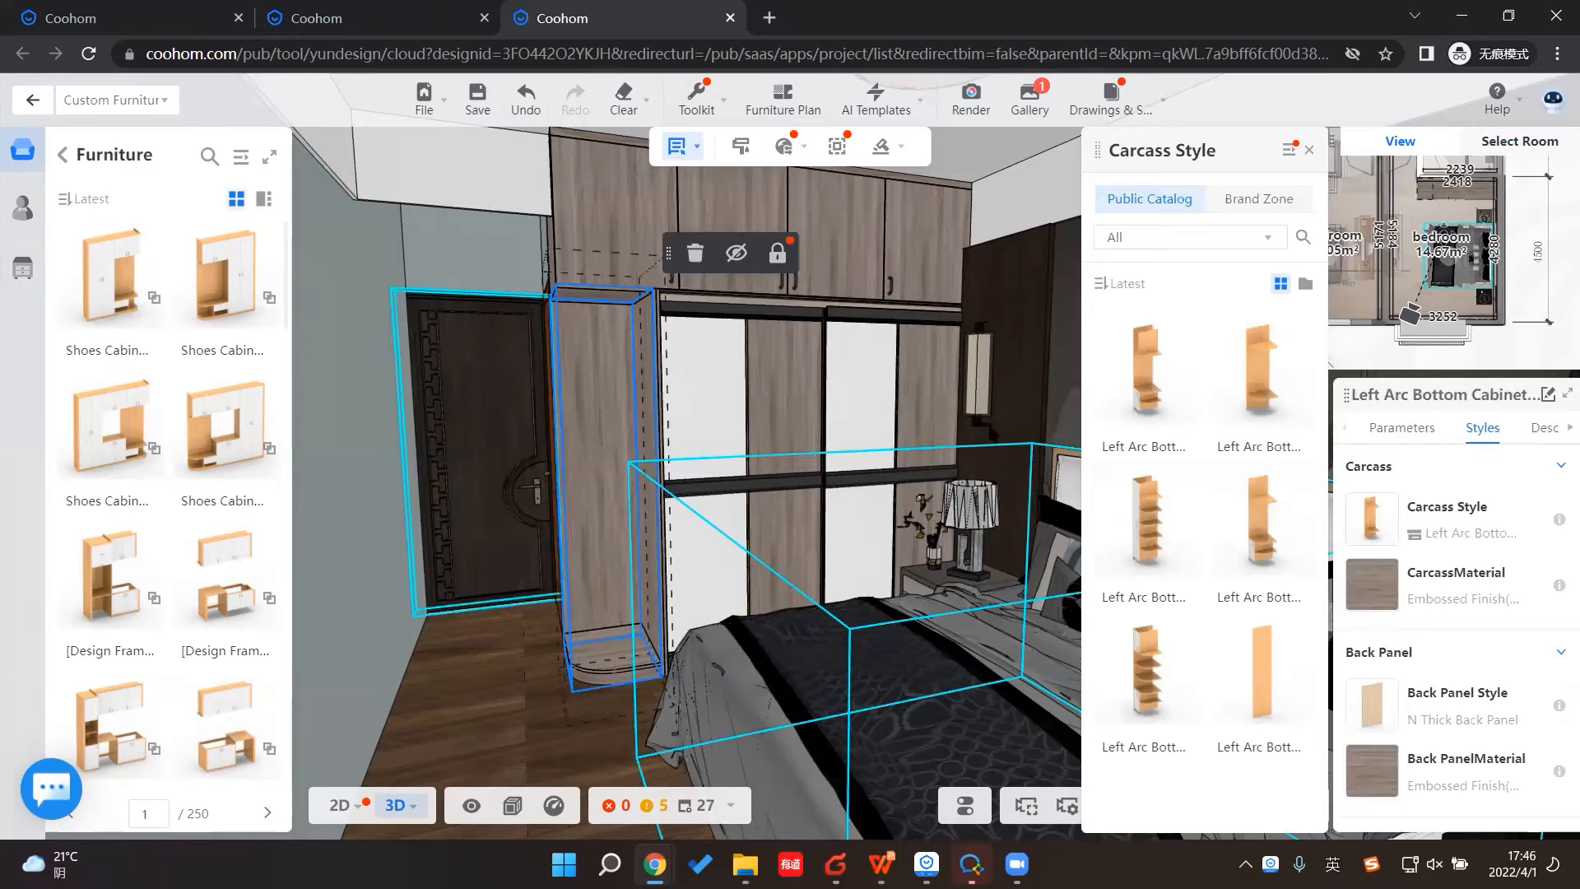
{"action": "left_click", "coordinate": [1167, 362]}
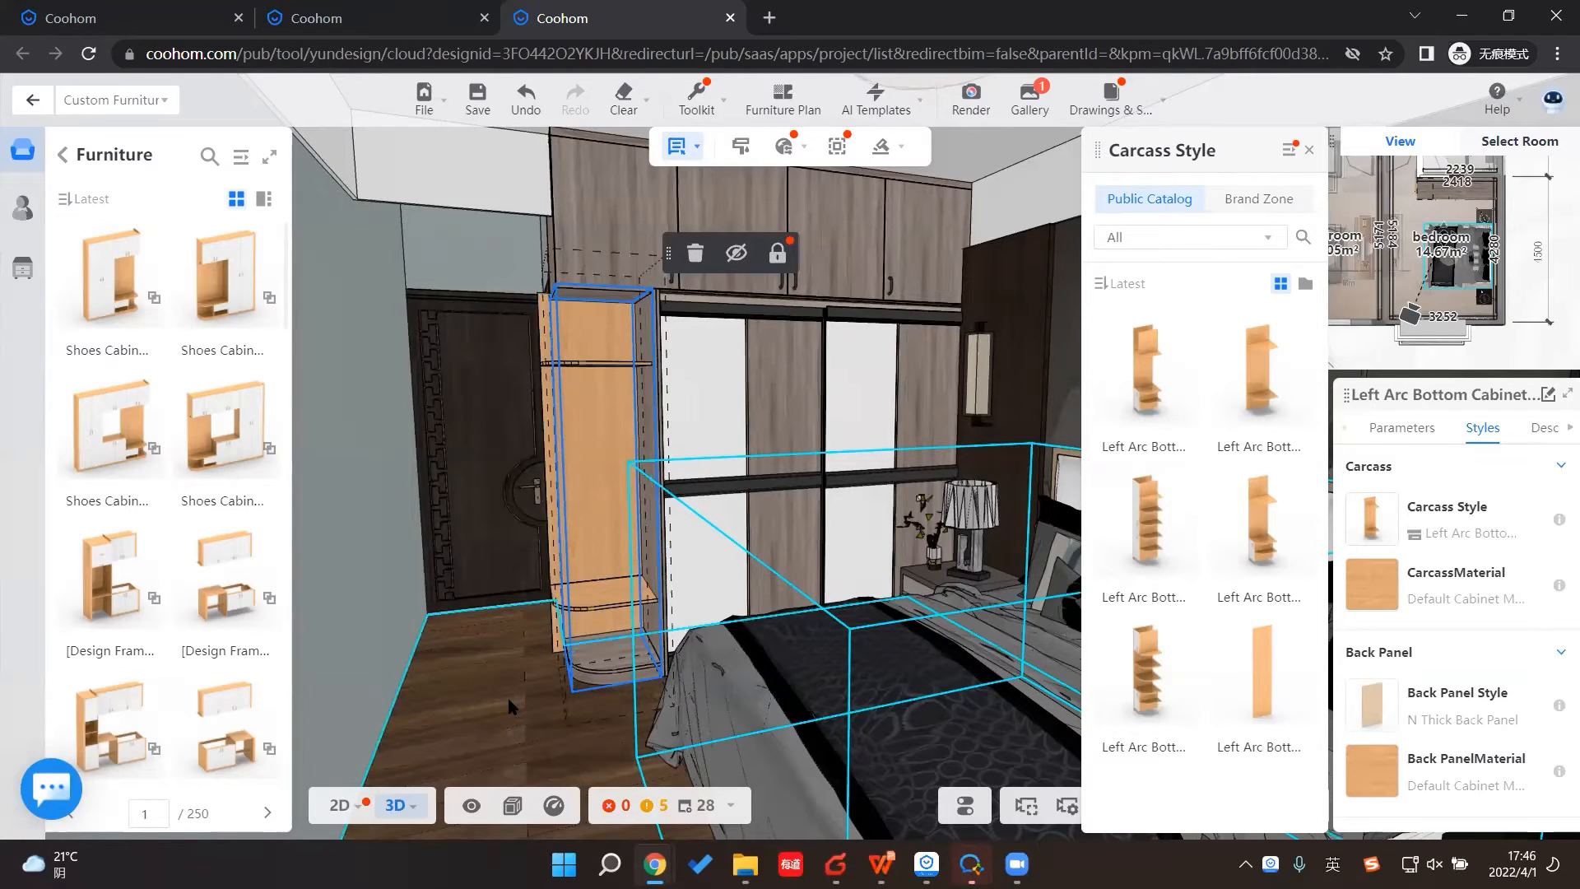
Step: Repeat the end cabinet's upper arc shelf downward with a fixed-pitch Linear Array of 5 at a Z pitch of about -369 mm
{"action": "left_click", "coordinate": [486, 718]}
{"action": "right_click_drag", "start_coordinate": [825, 539], "coordinate": [796, 535]}
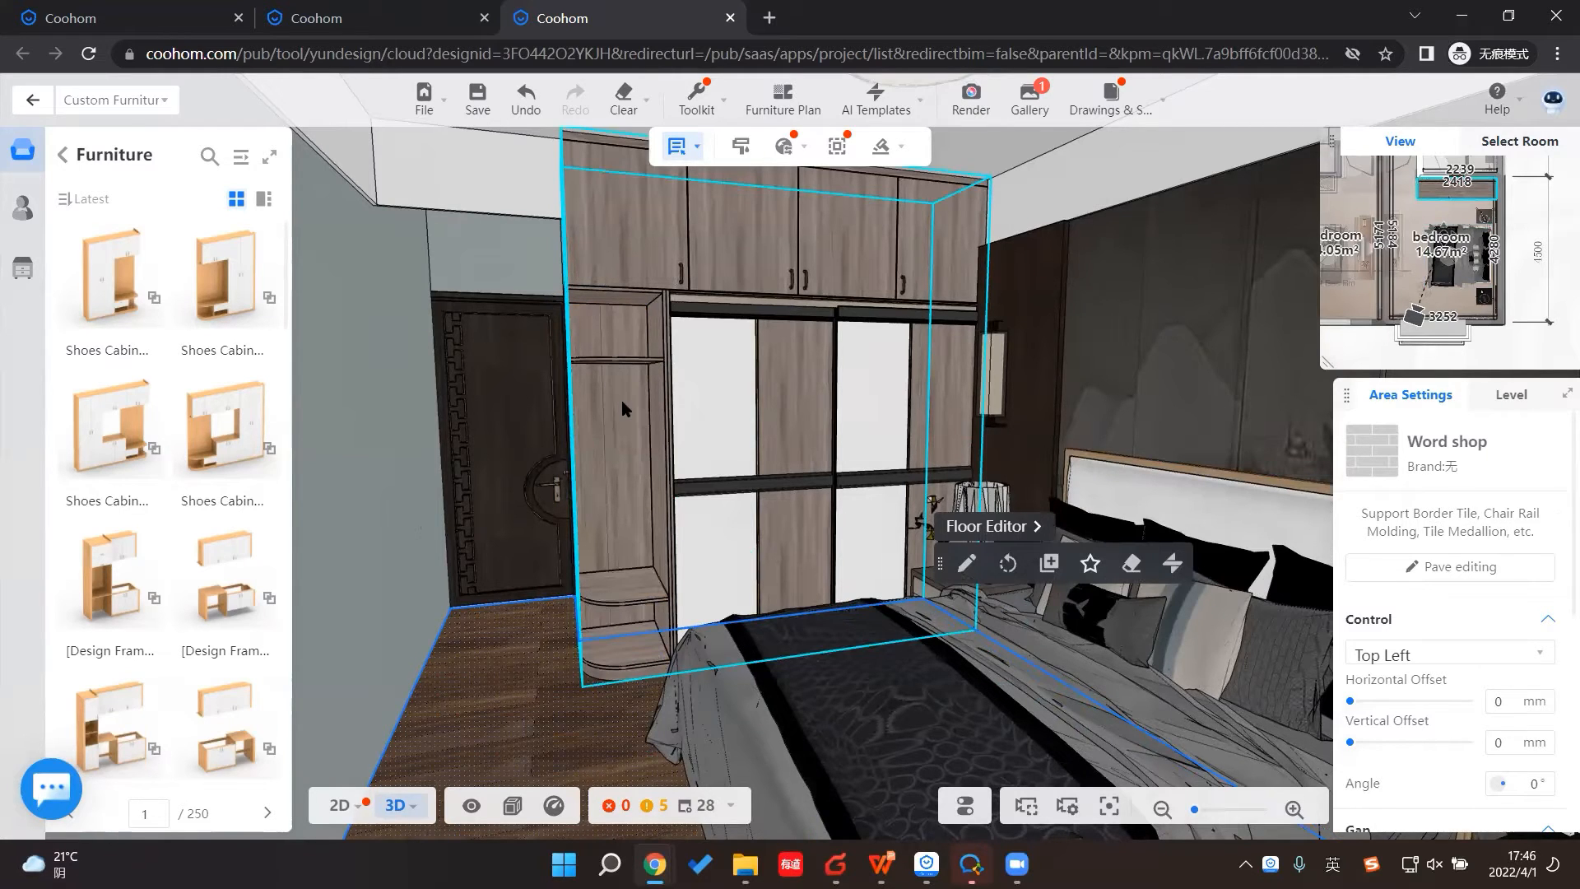
{"action": "double_click", "coordinate": [621, 400]}
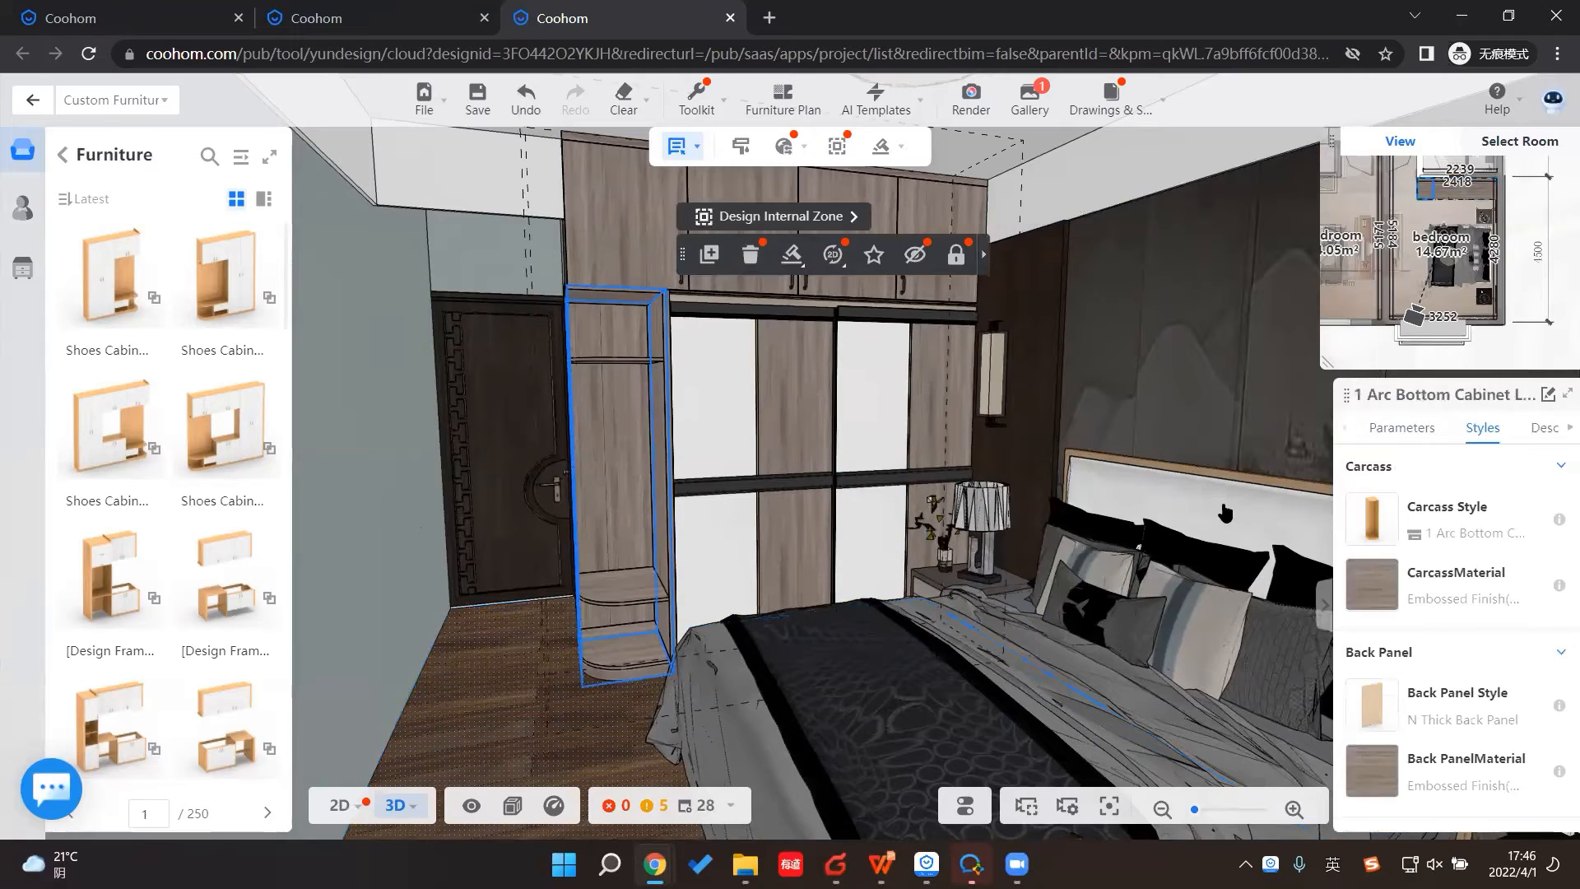
{"action": "double_click", "coordinate": [622, 364]}
{"action": "double_click", "coordinate": [626, 366]}
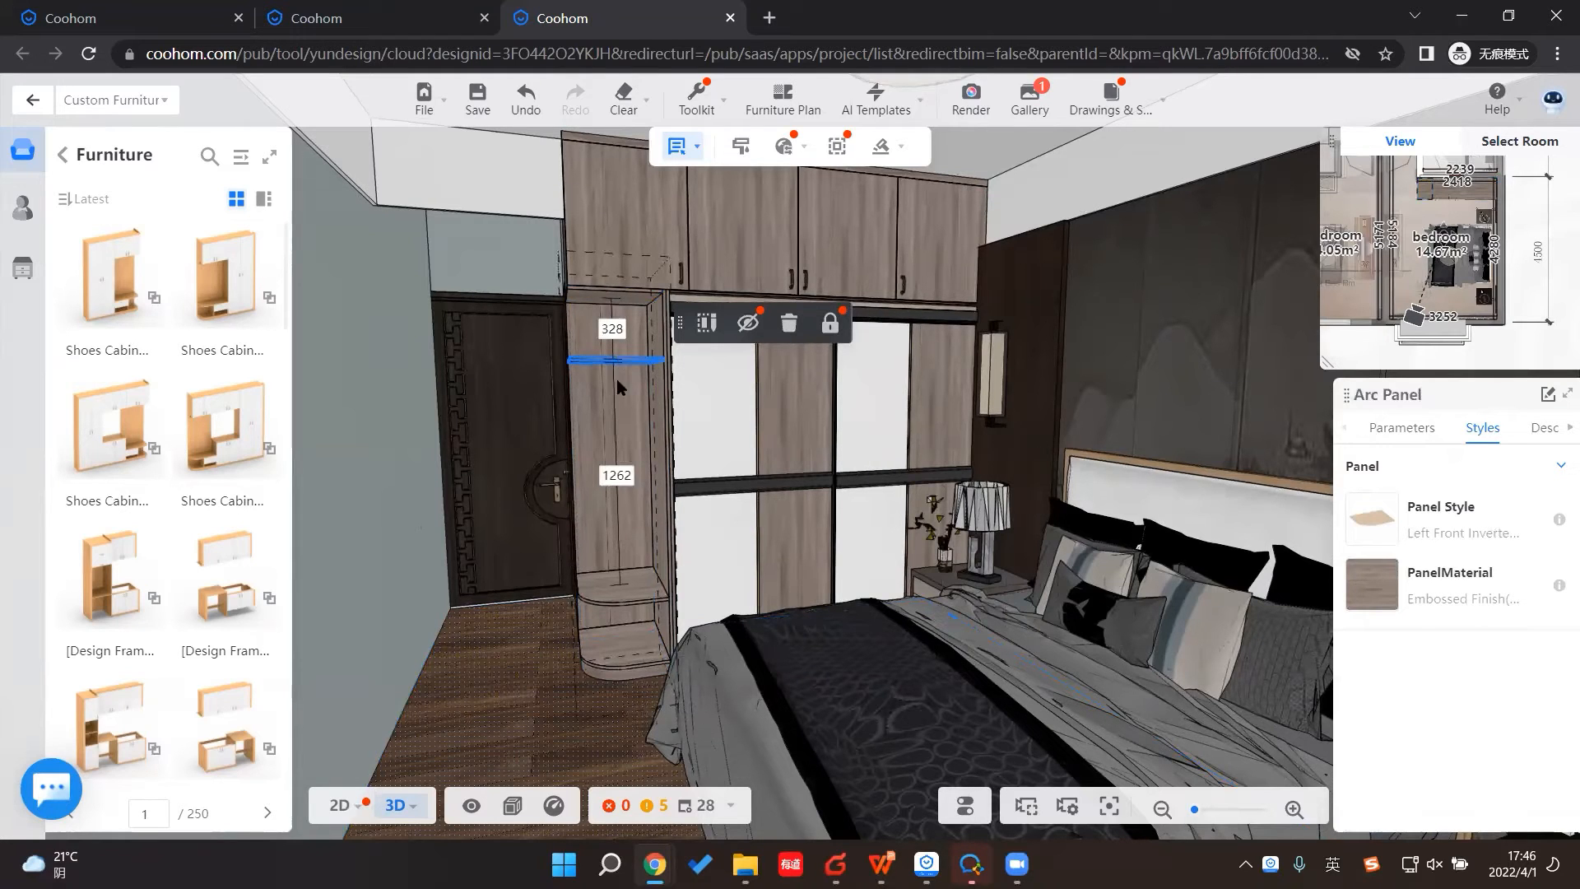
{"action": "left_click", "coordinate": [696, 101]}
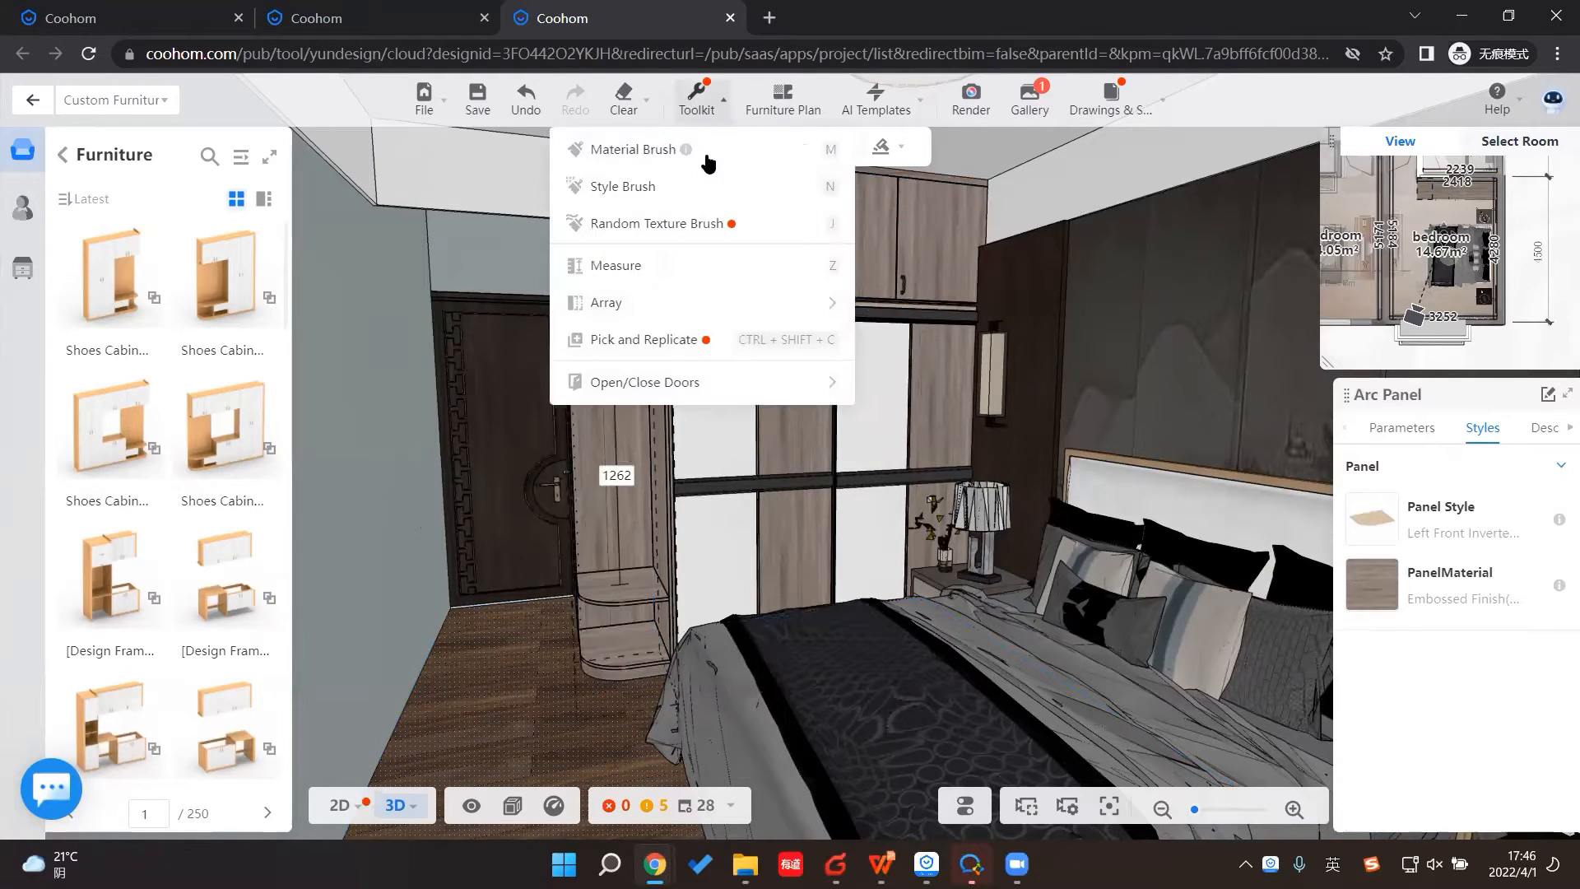
{"action": "mouse_move", "coordinate": [823, 302]}
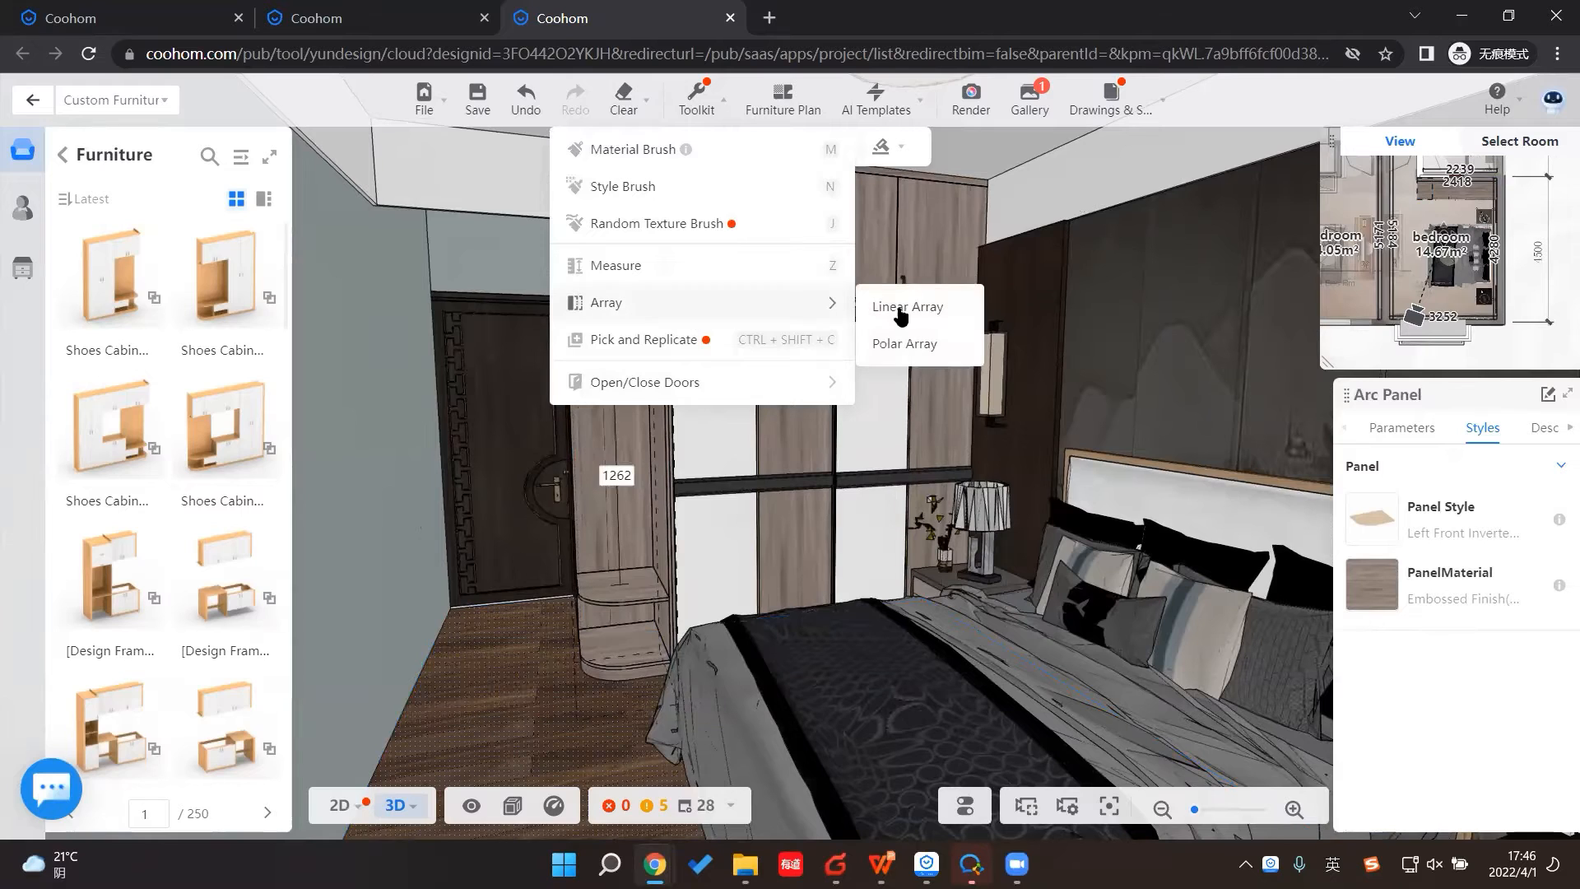
{"action": "left_click", "coordinate": [620, 474]}
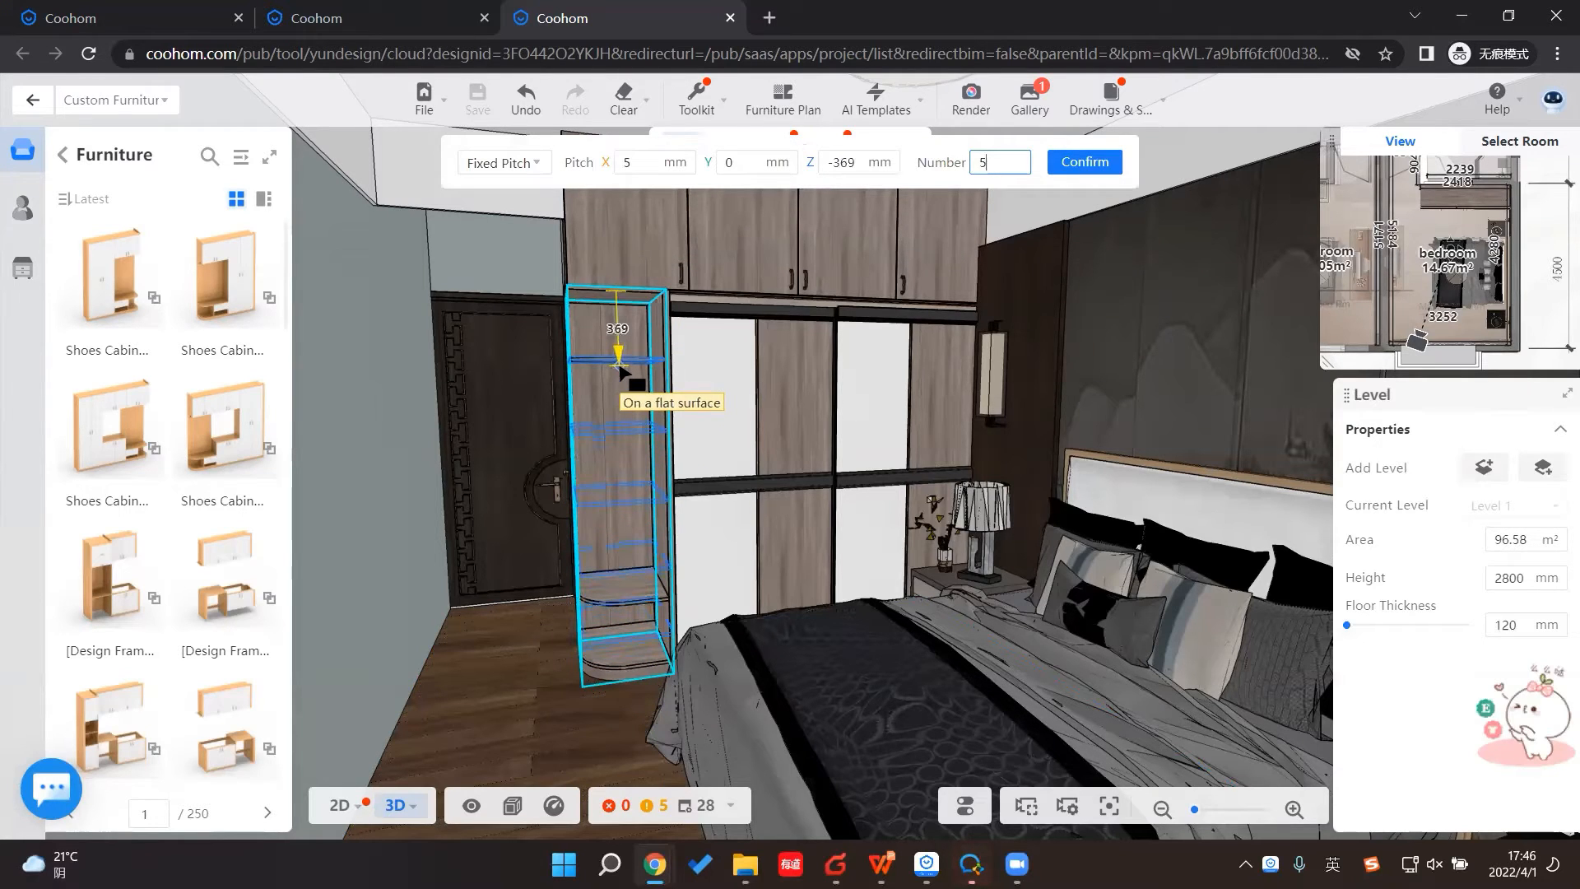
{"action": "left_click", "coordinate": [619, 372]}
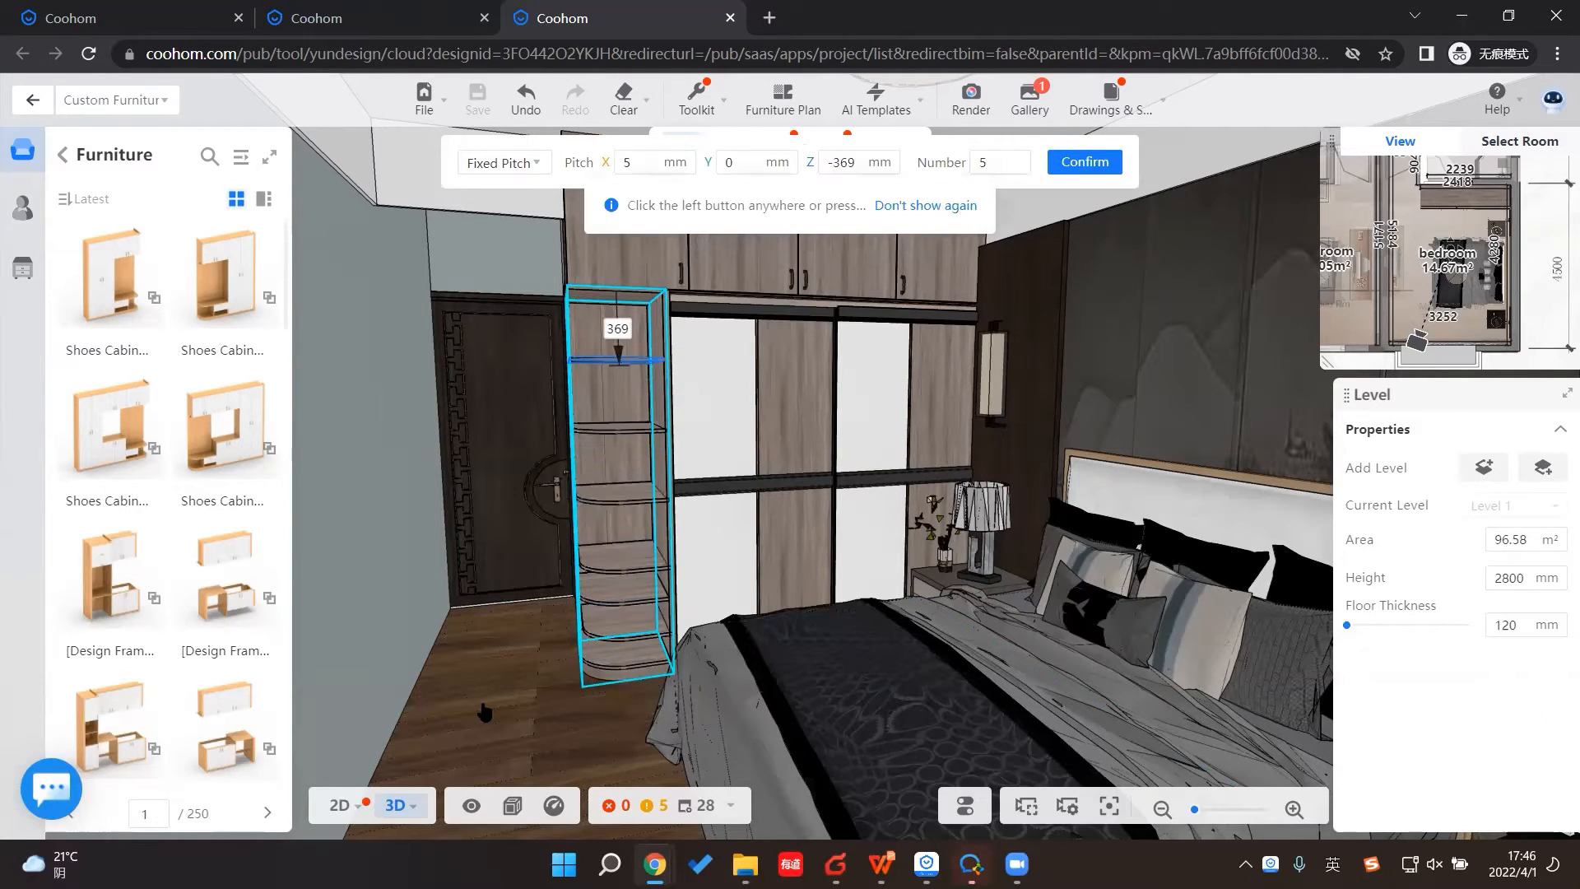
{"action": "left_click", "coordinate": [540, 588]}
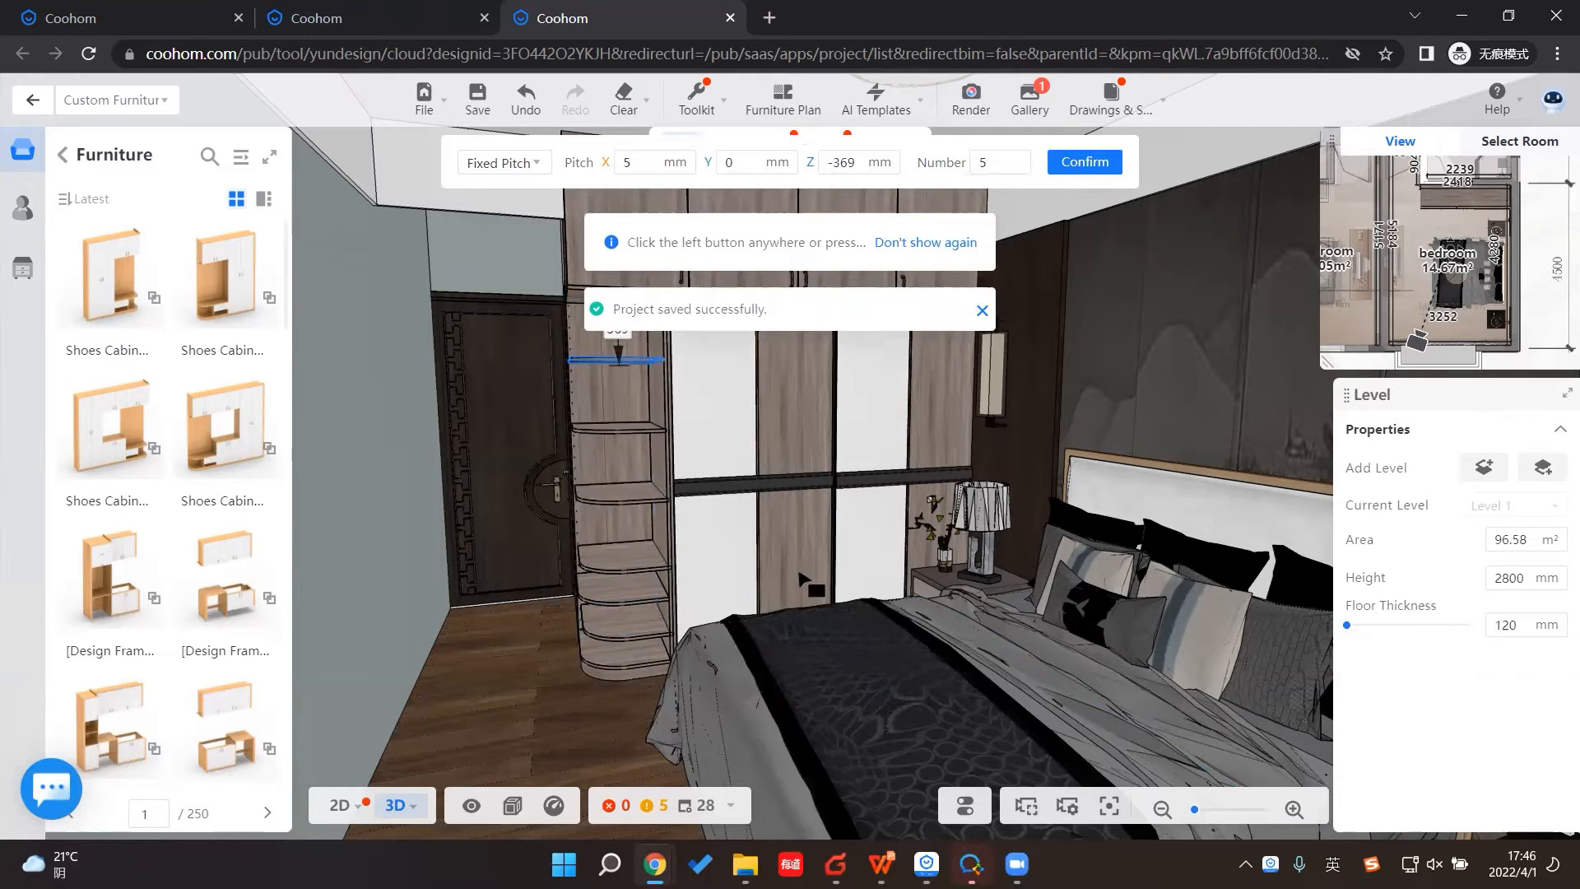
Step: Open the render gallery and view the finished bedroom picture at large size
{"action": "mouse_move", "coordinate": [1039, 116]}
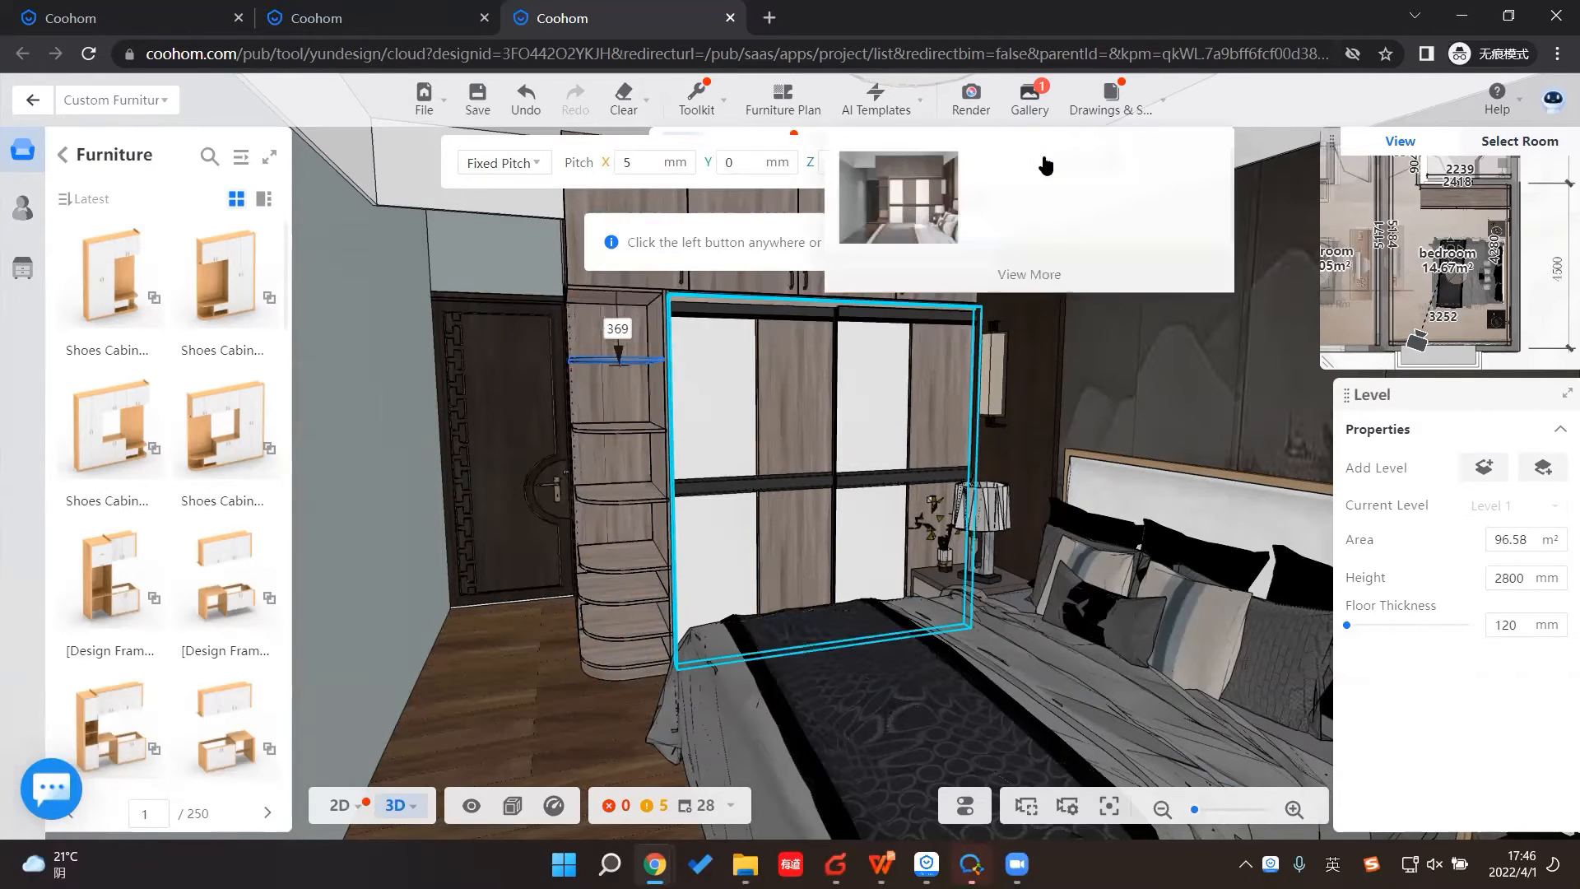
{"action": "left_click", "coordinate": [1133, 104]}
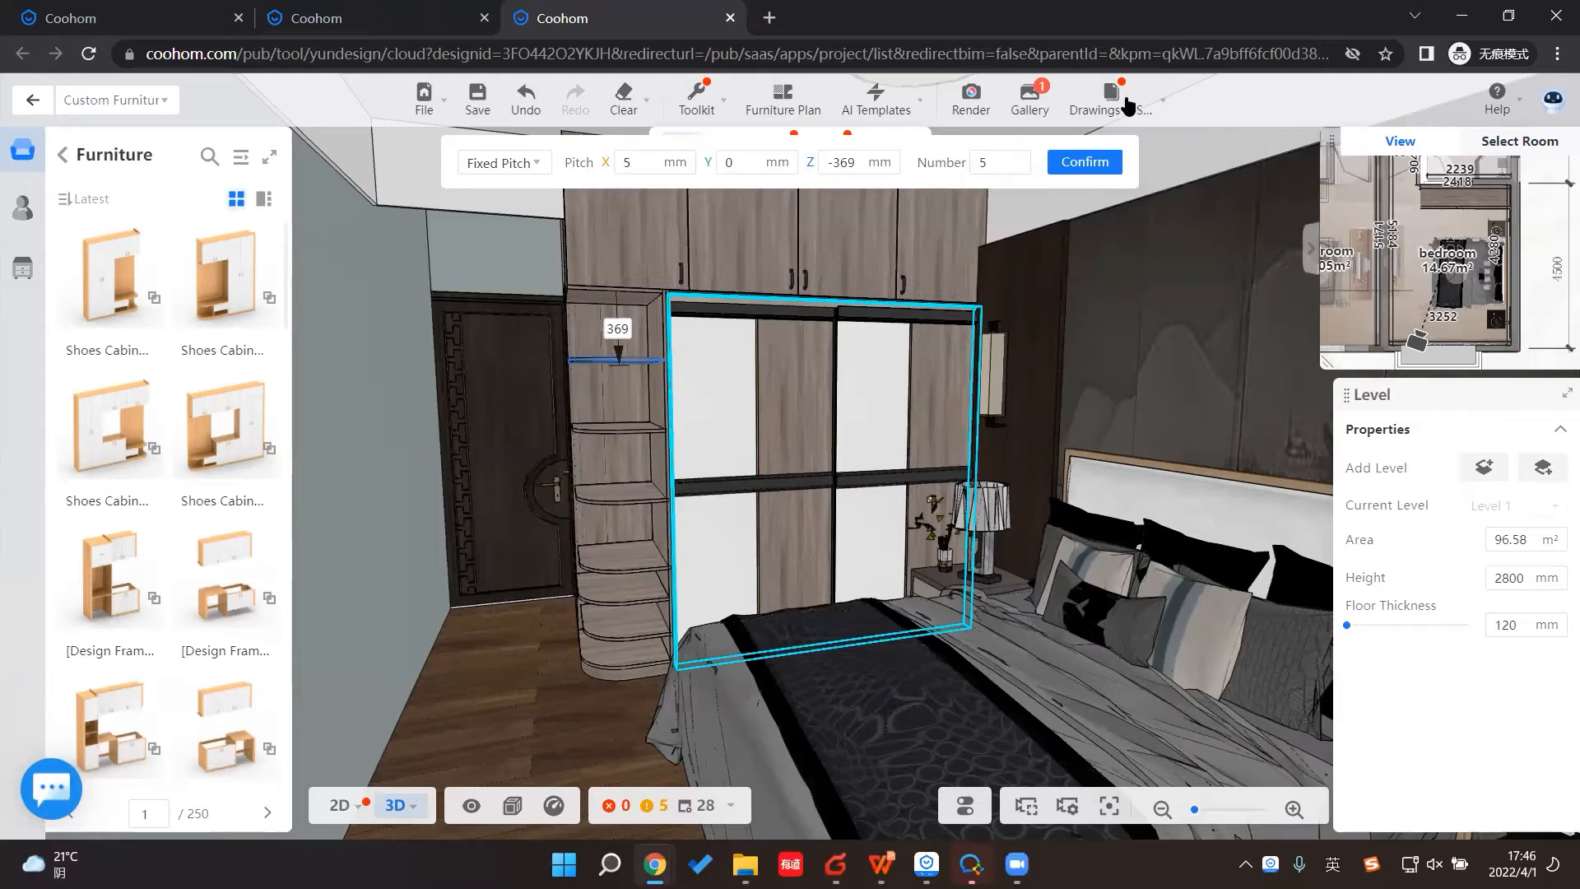
{"action": "left_click", "coordinate": [1035, 113]}
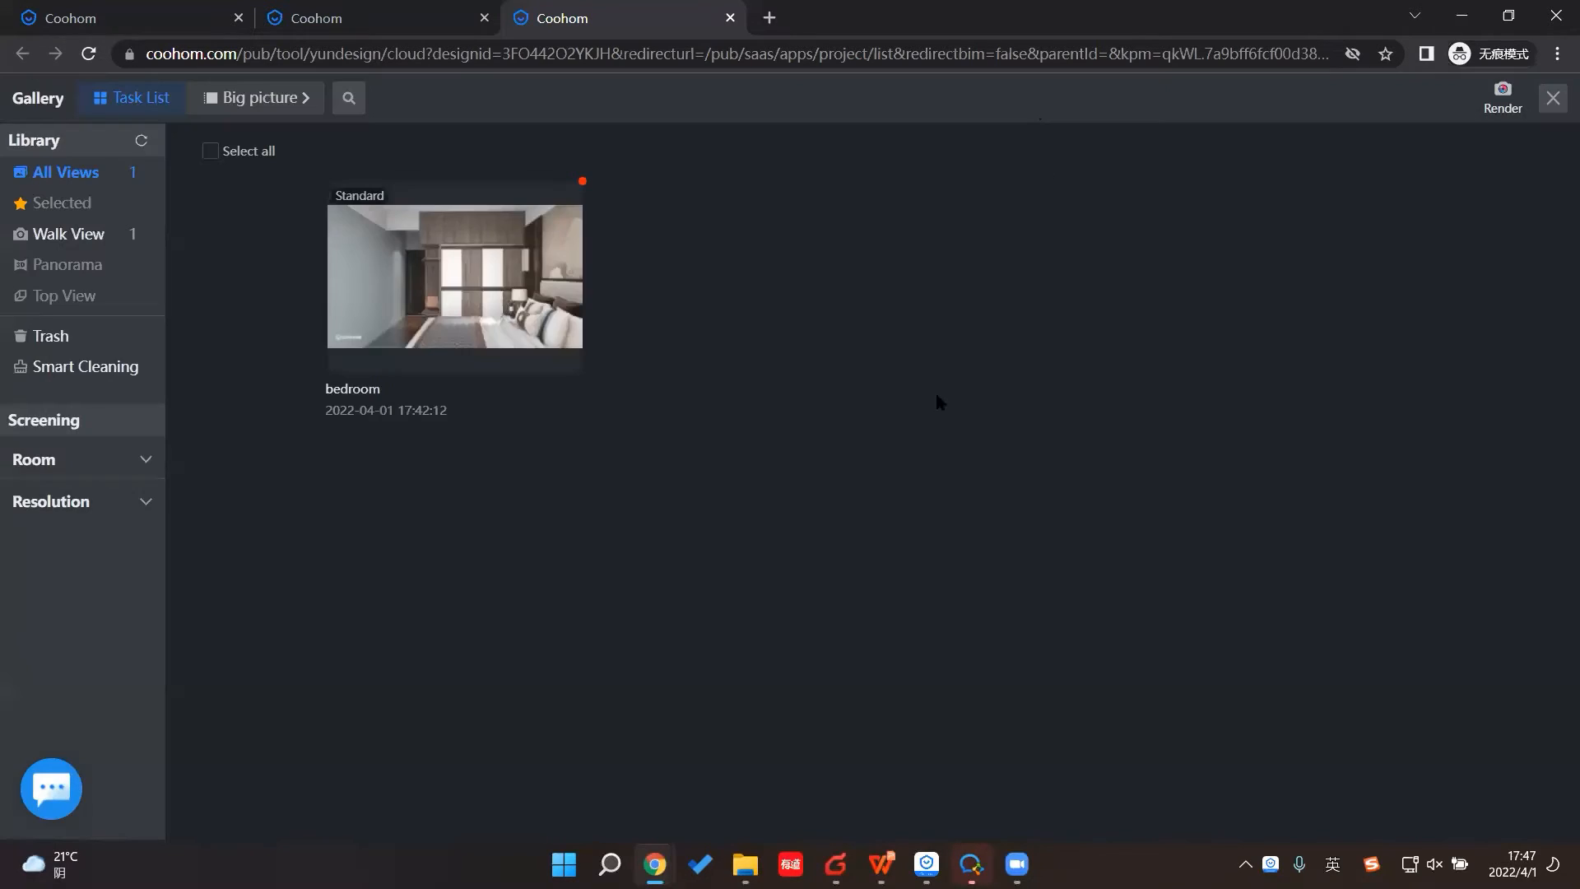
{"action": "left_click", "coordinate": [384, 221]}
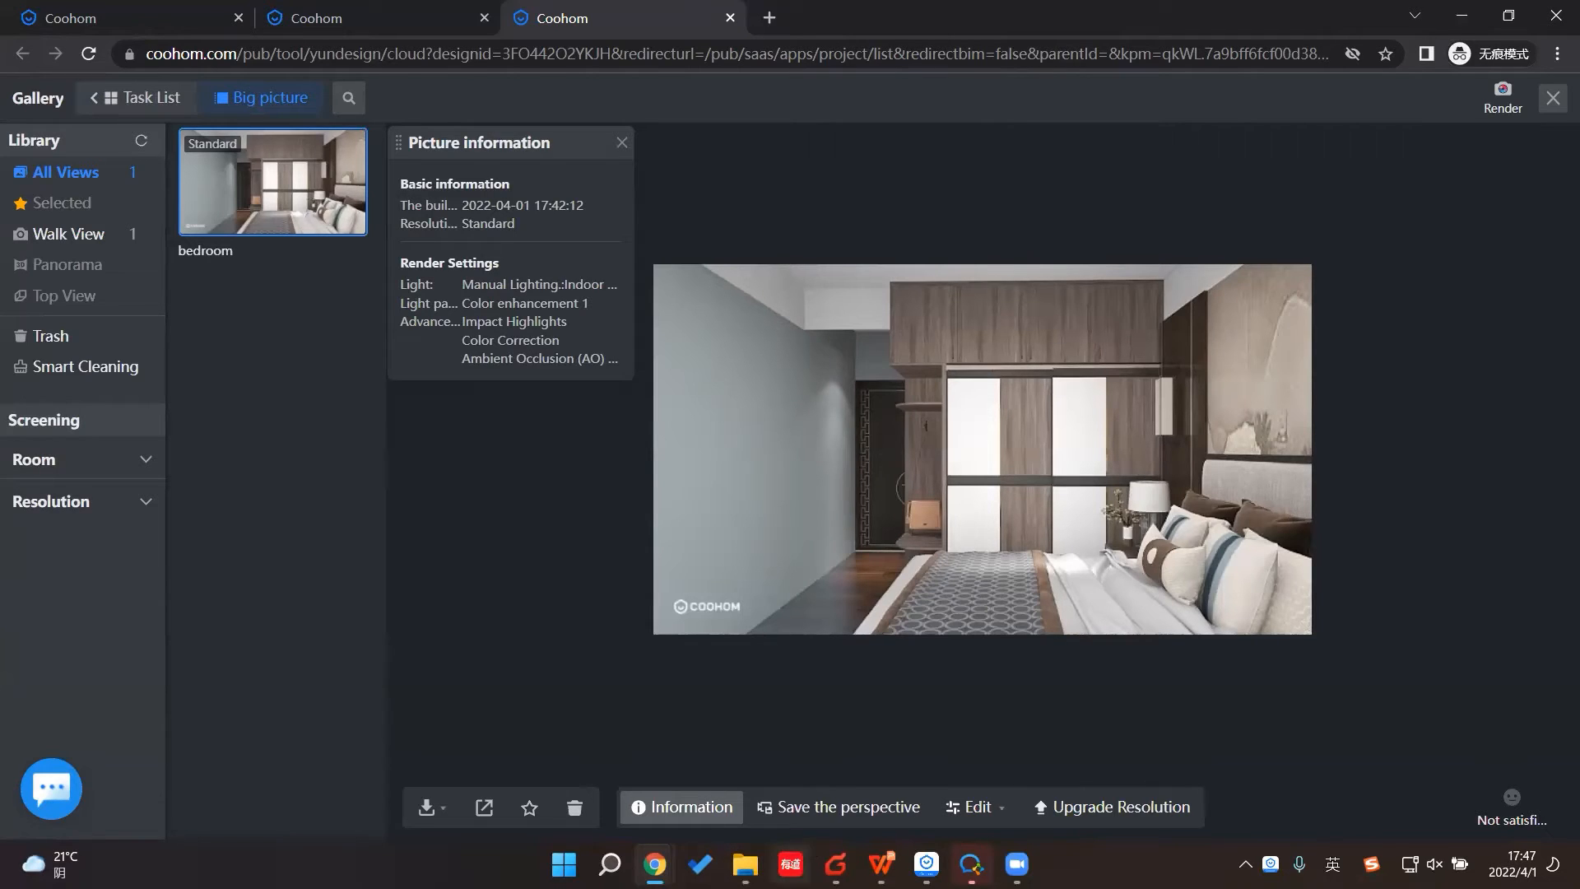
Step: Switch to the WPS presentation and review the Modern Wardrobe Cabinets and No-handle Style Kitchen Cabinets slides
{"action": "left_click", "coordinate": [881, 864]}
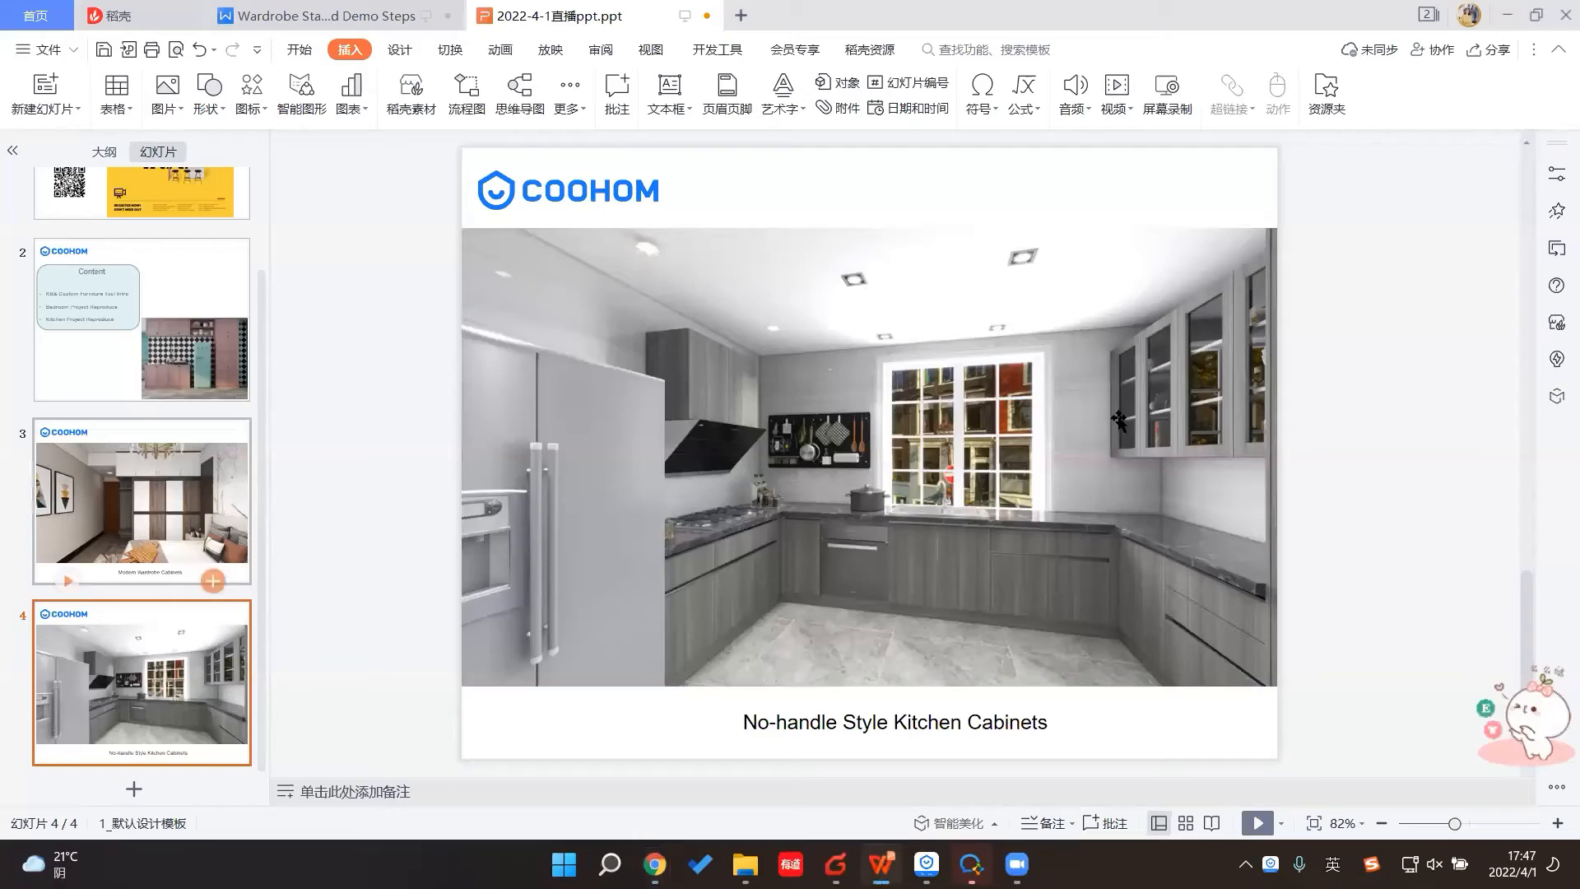
{"action": "scroll", "coordinate": [1119, 373], "scroll_direction": "up", "scroll_amount": 1}
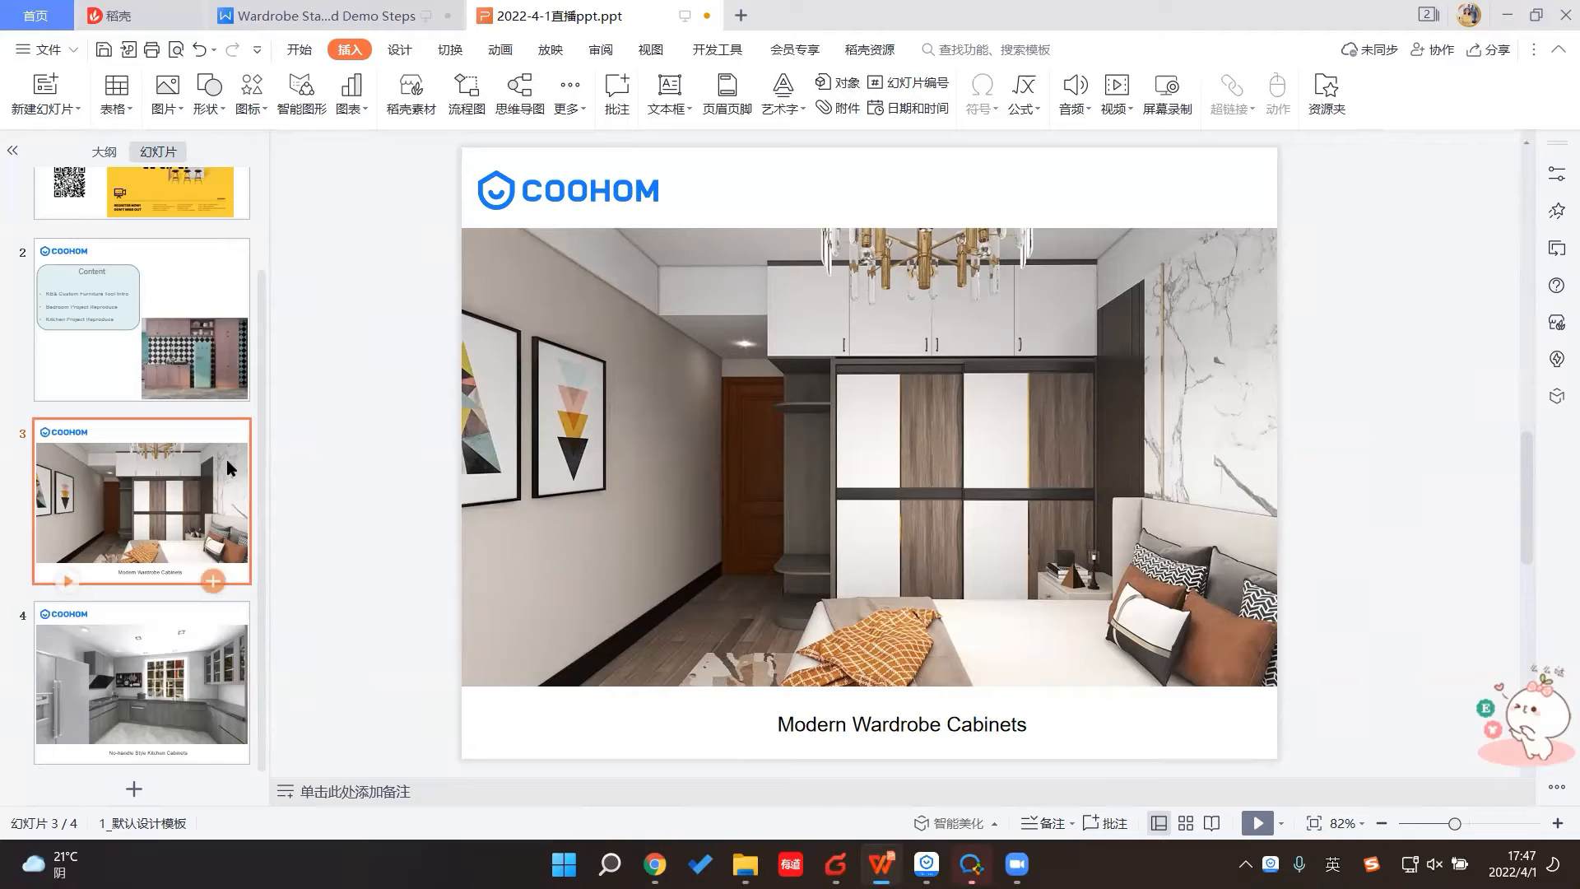
{"action": "left_click", "coordinate": [117, 720]}
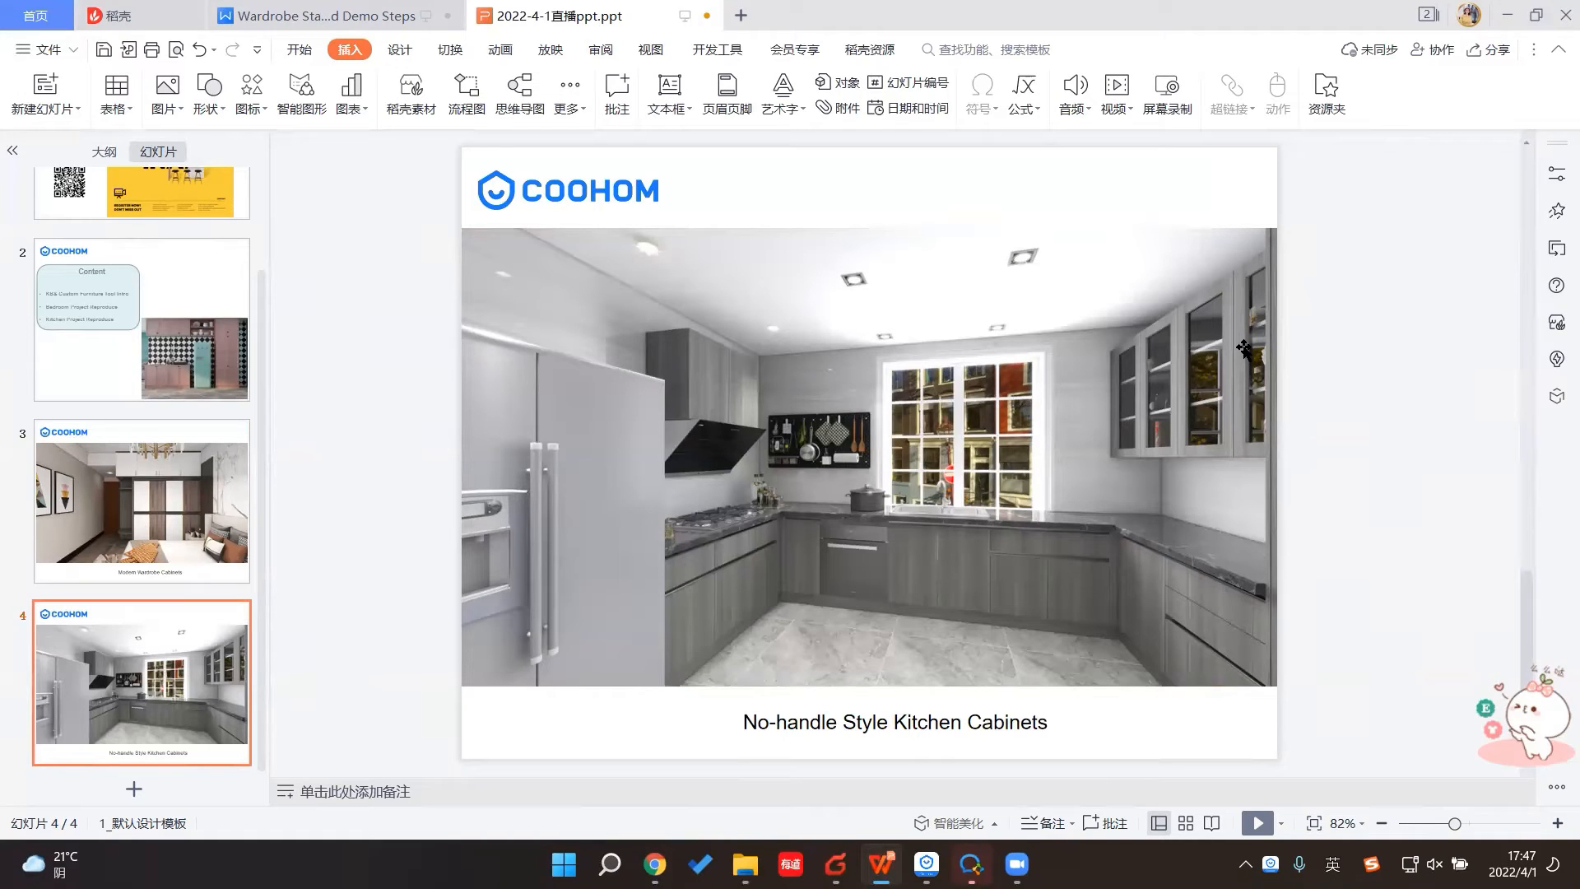
{"action": "left_click", "coordinate": [1500, 16]}
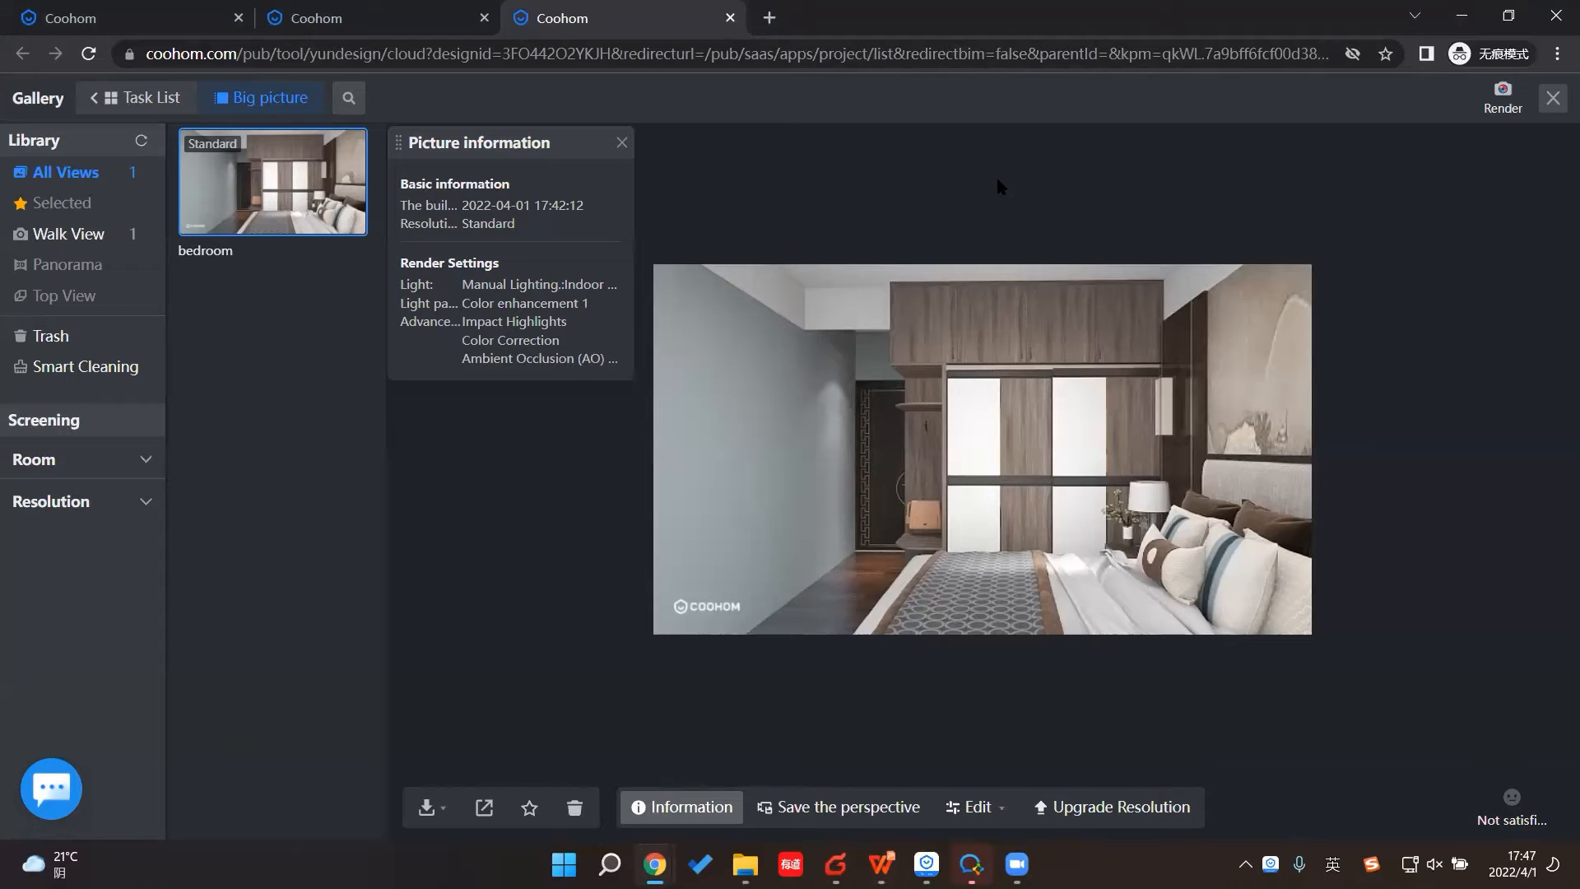
Step: Close the bedroom project and return to the Coohom project list in a full-size browser window
{"action": "left_click", "coordinate": [1509, 16]}
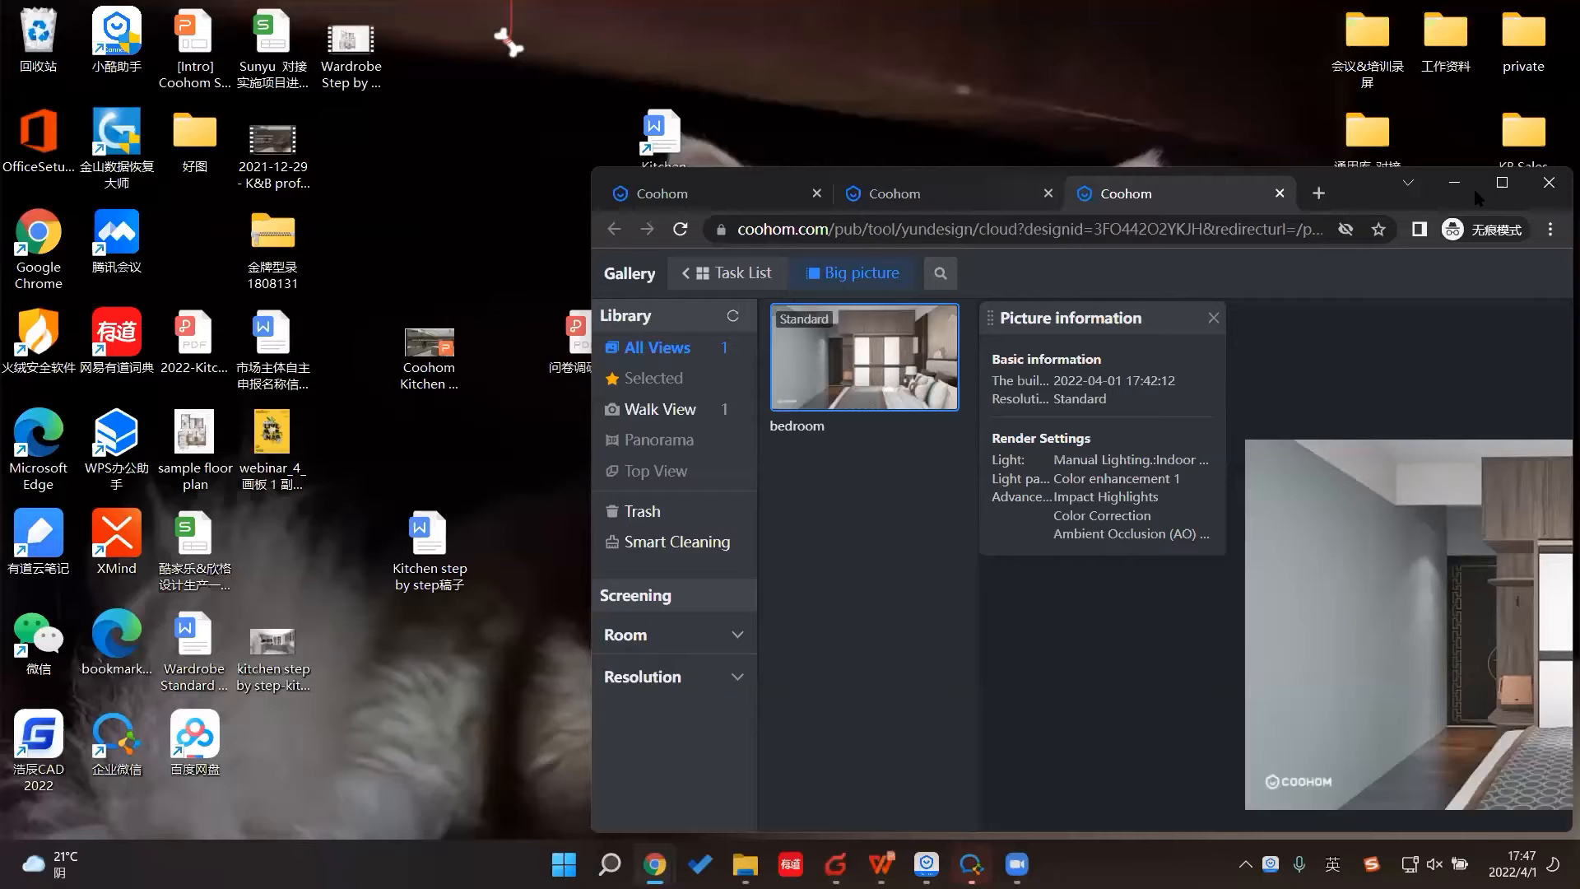
{"action": "left_click", "coordinate": [1280, 196]}
{"action": "left_click", "coordinate": [1500, 186]}
{"action": "double_click", "coordinate": [452, 34]}
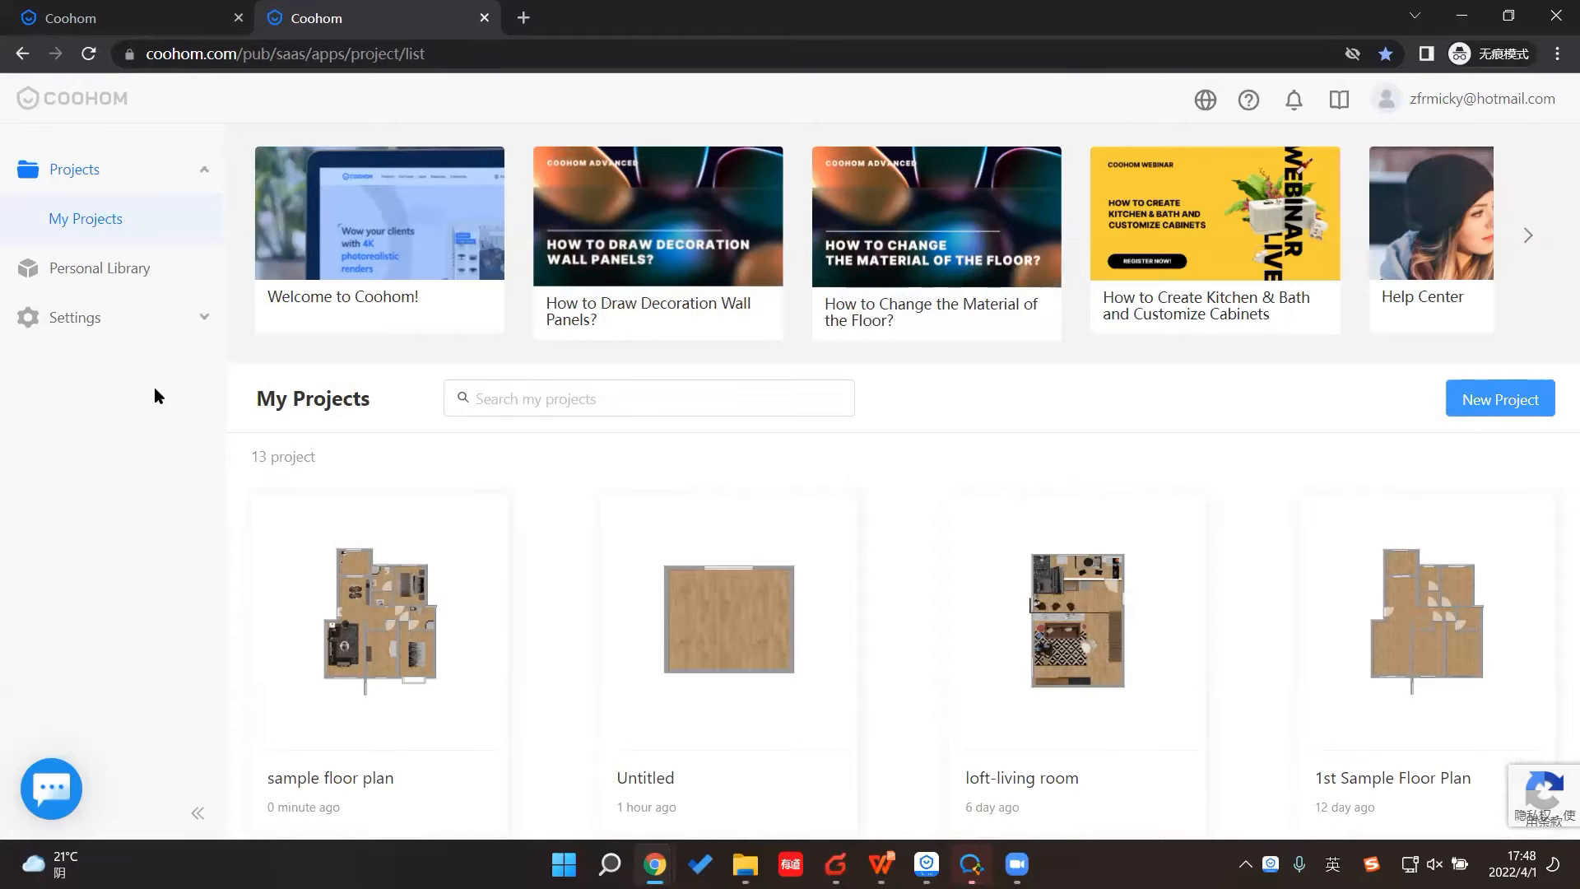
Step: Start a new project with a blank drawing and sketch a rectangular room about 4821 by 3184 mm with 240 mm walls
{"action": "left_click", "coordinate": [1501, 399]}
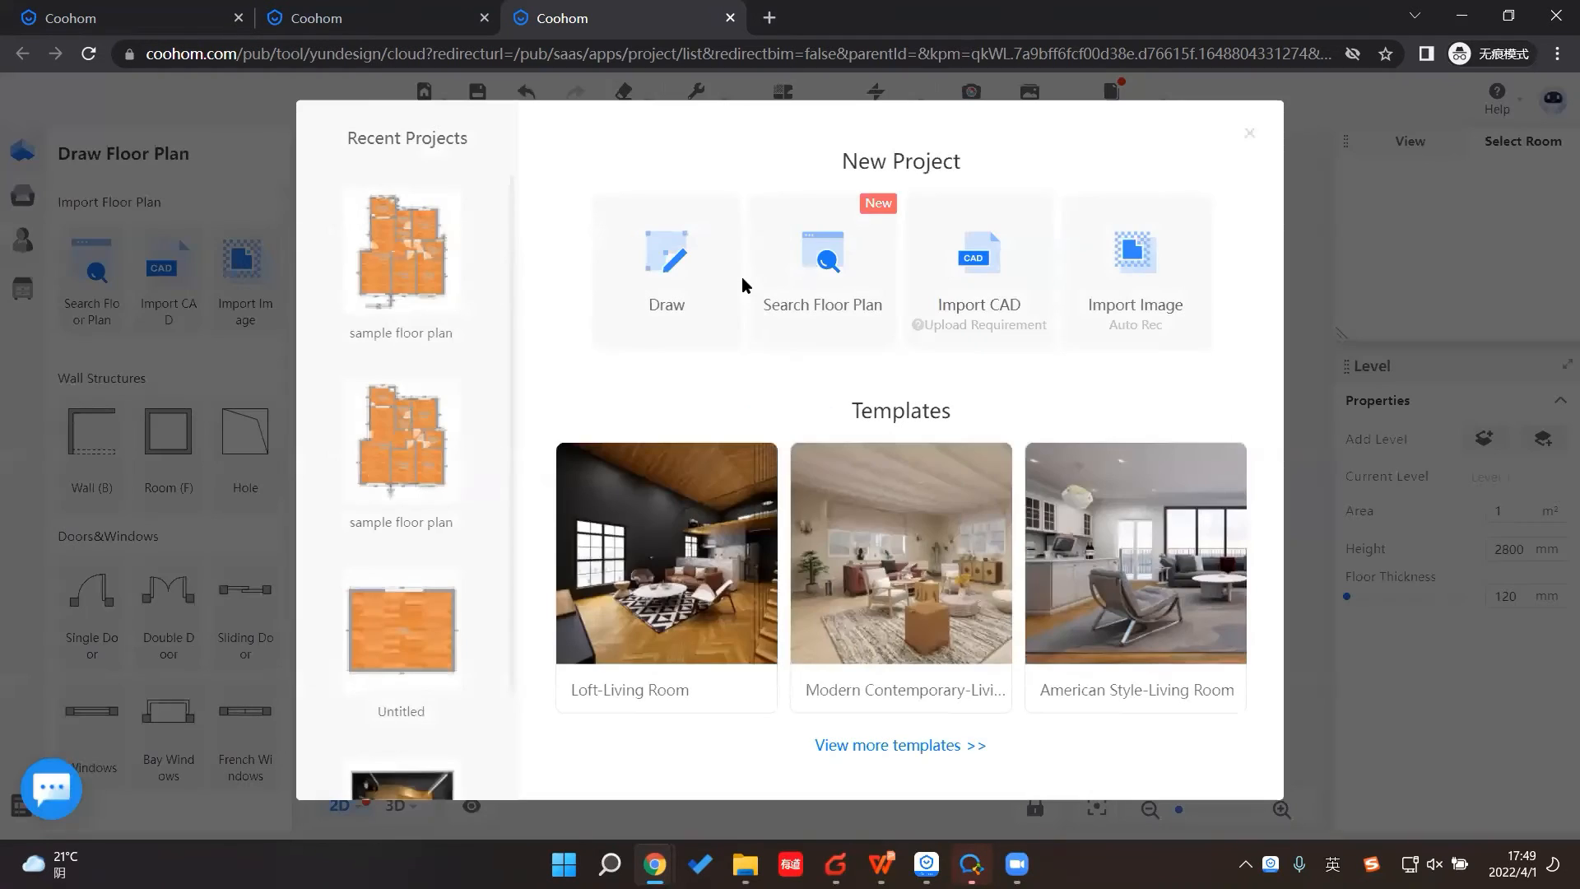
{"action": "left_click", "coordinate": [681, 270]}
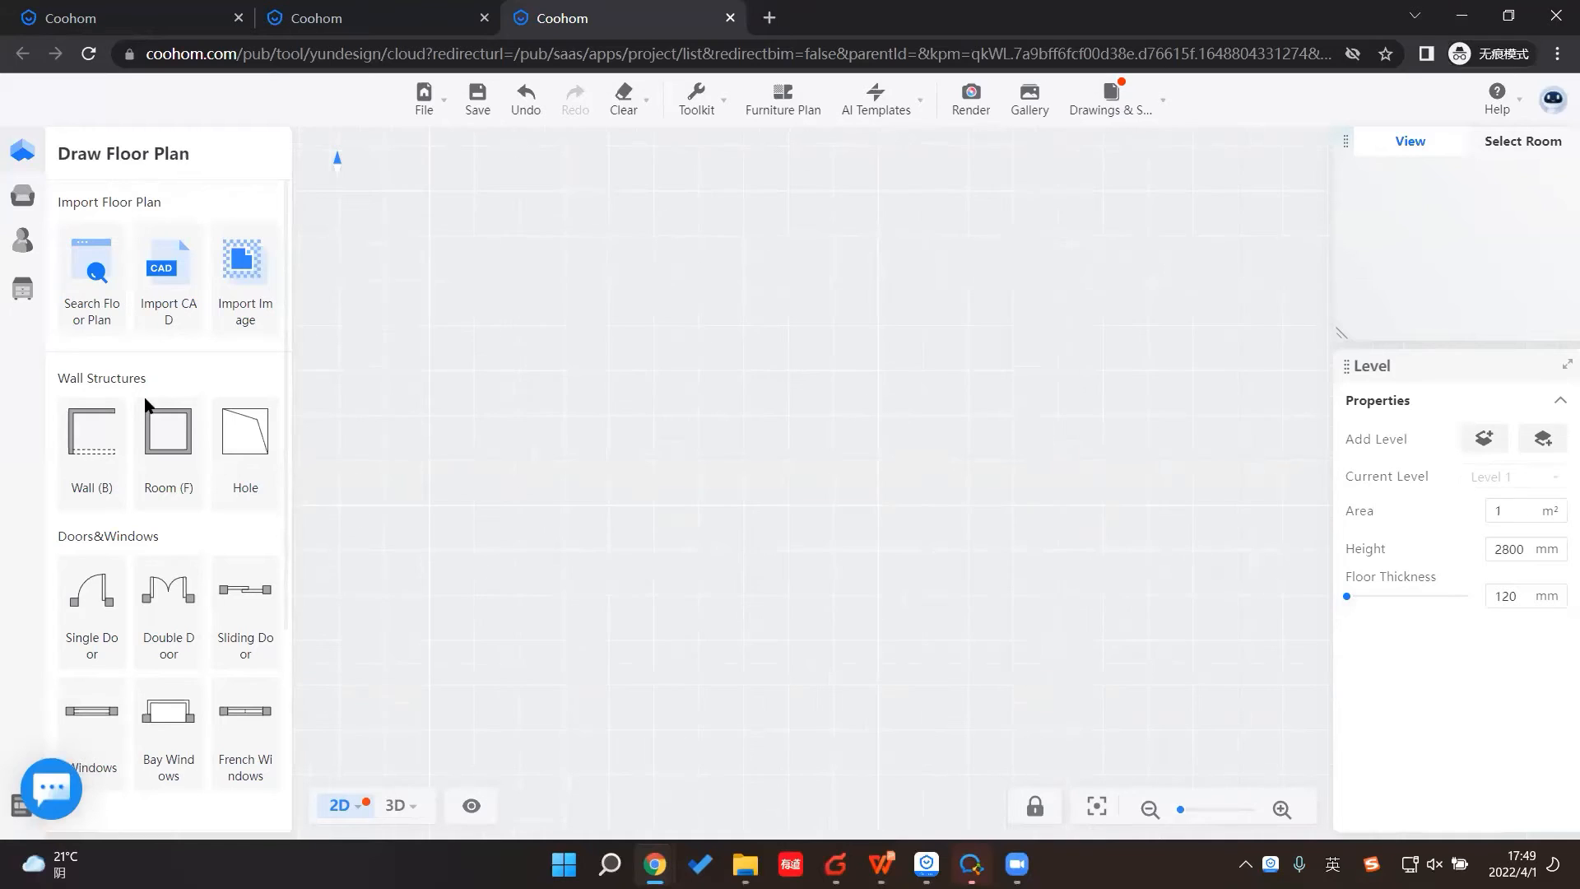
{"action": "left_click", "coordinate": [161, 424]}
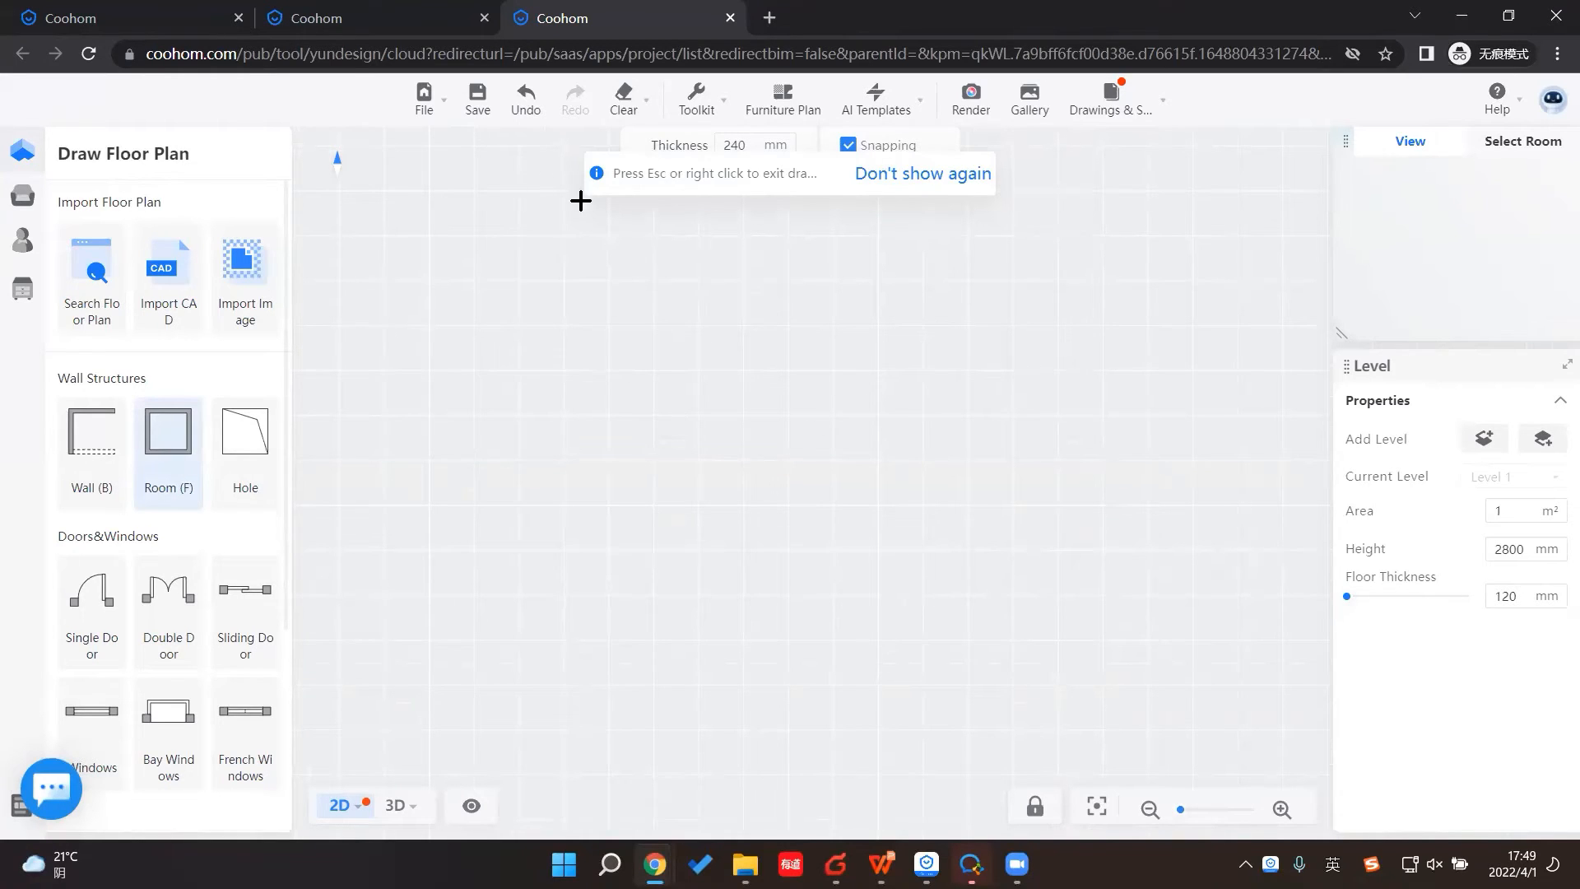
{"action": "left_click", "coordinate": [528, 294]}
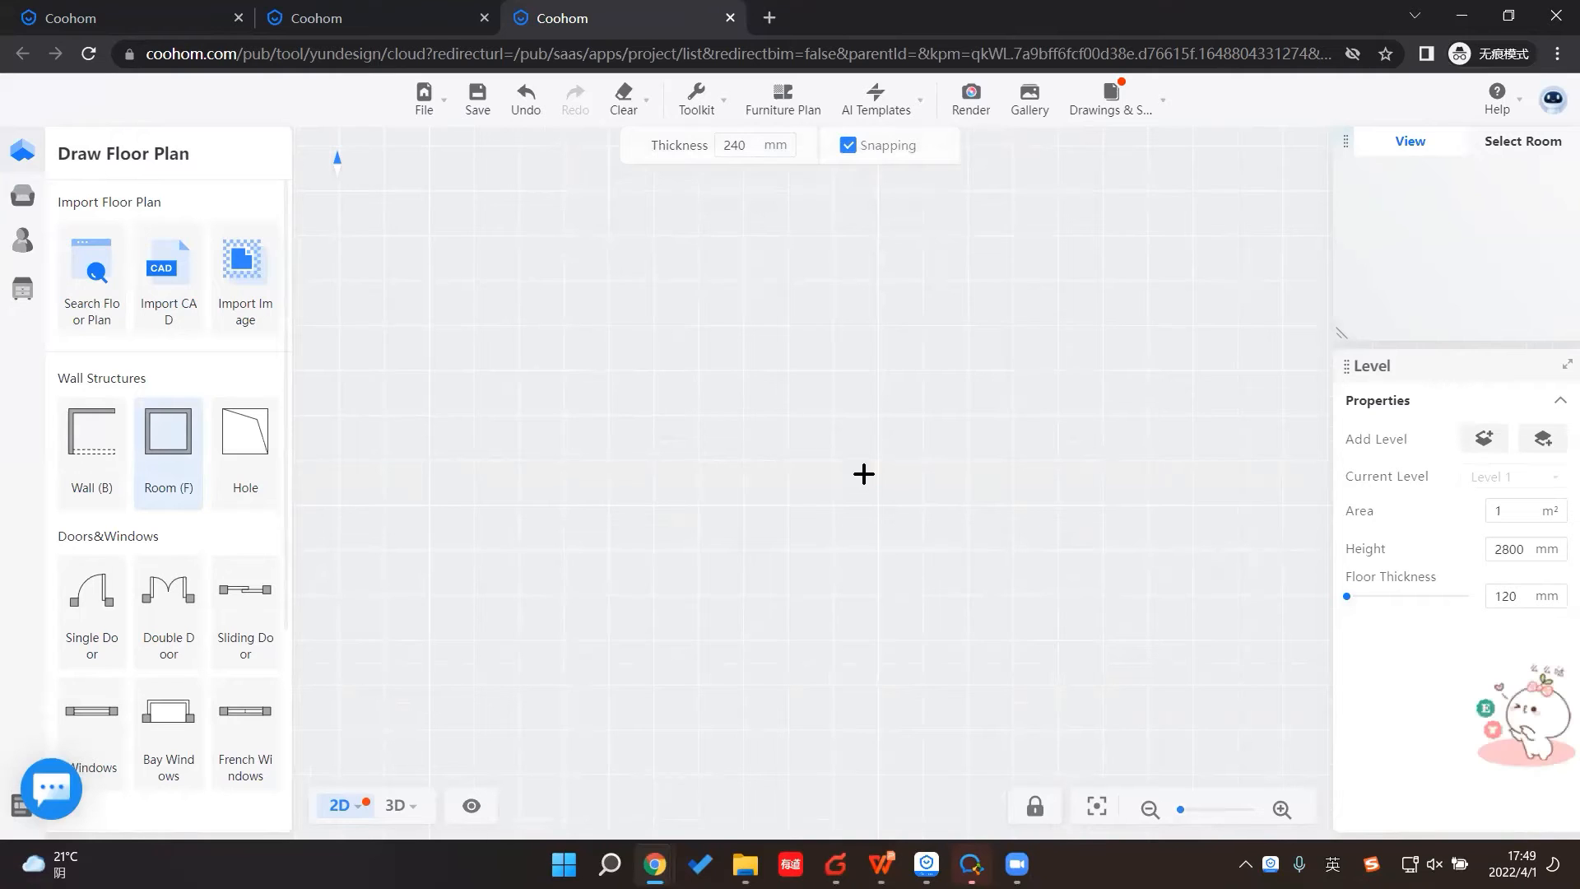
{"action": "left_click", "coordinate": [981, 601]}
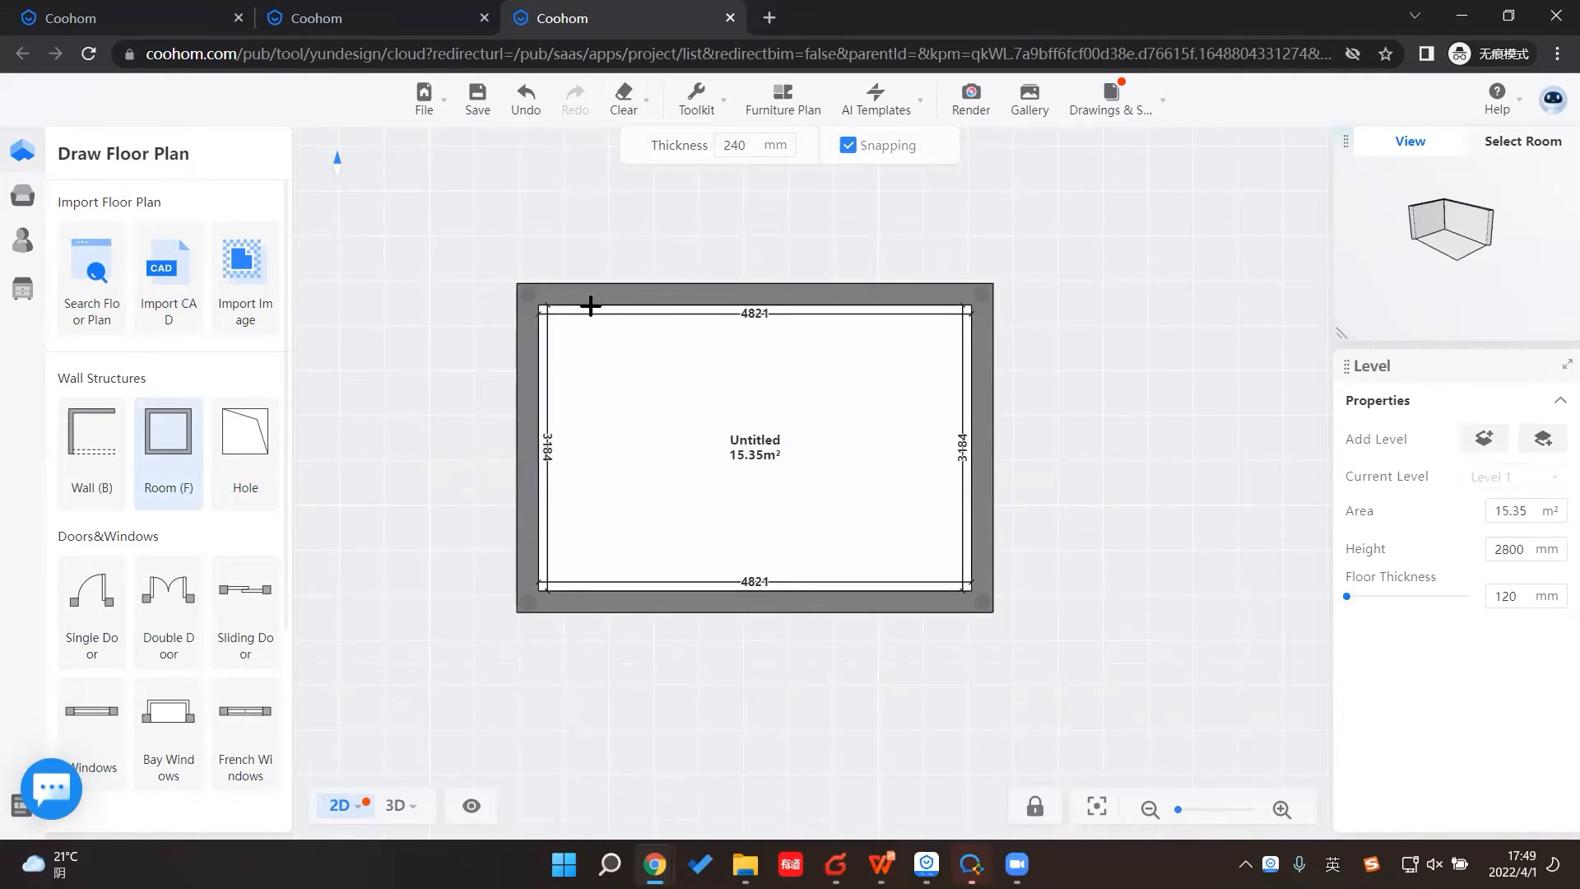
{"action": "key", "text": "Escape"}
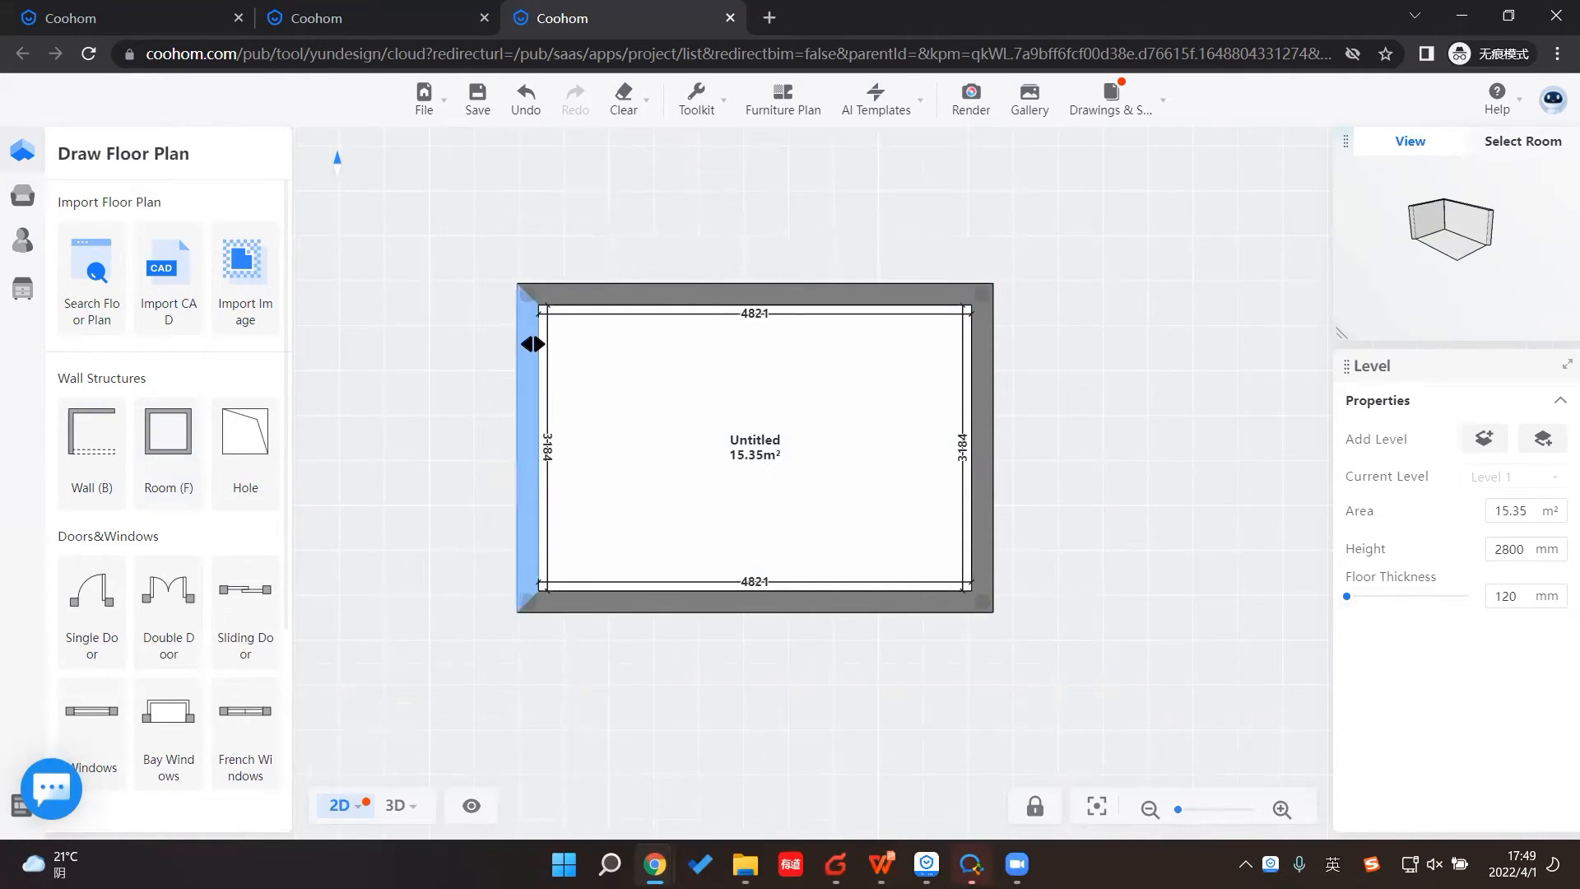
Step: Set the room's inner width to 3900 mm by its left wall and its inner depth to 2900 mm by its lower wall
{"action": "left_click", "coordinate": [536, 344]}
{"action": "left_click", "coordinate": [744, 313]}
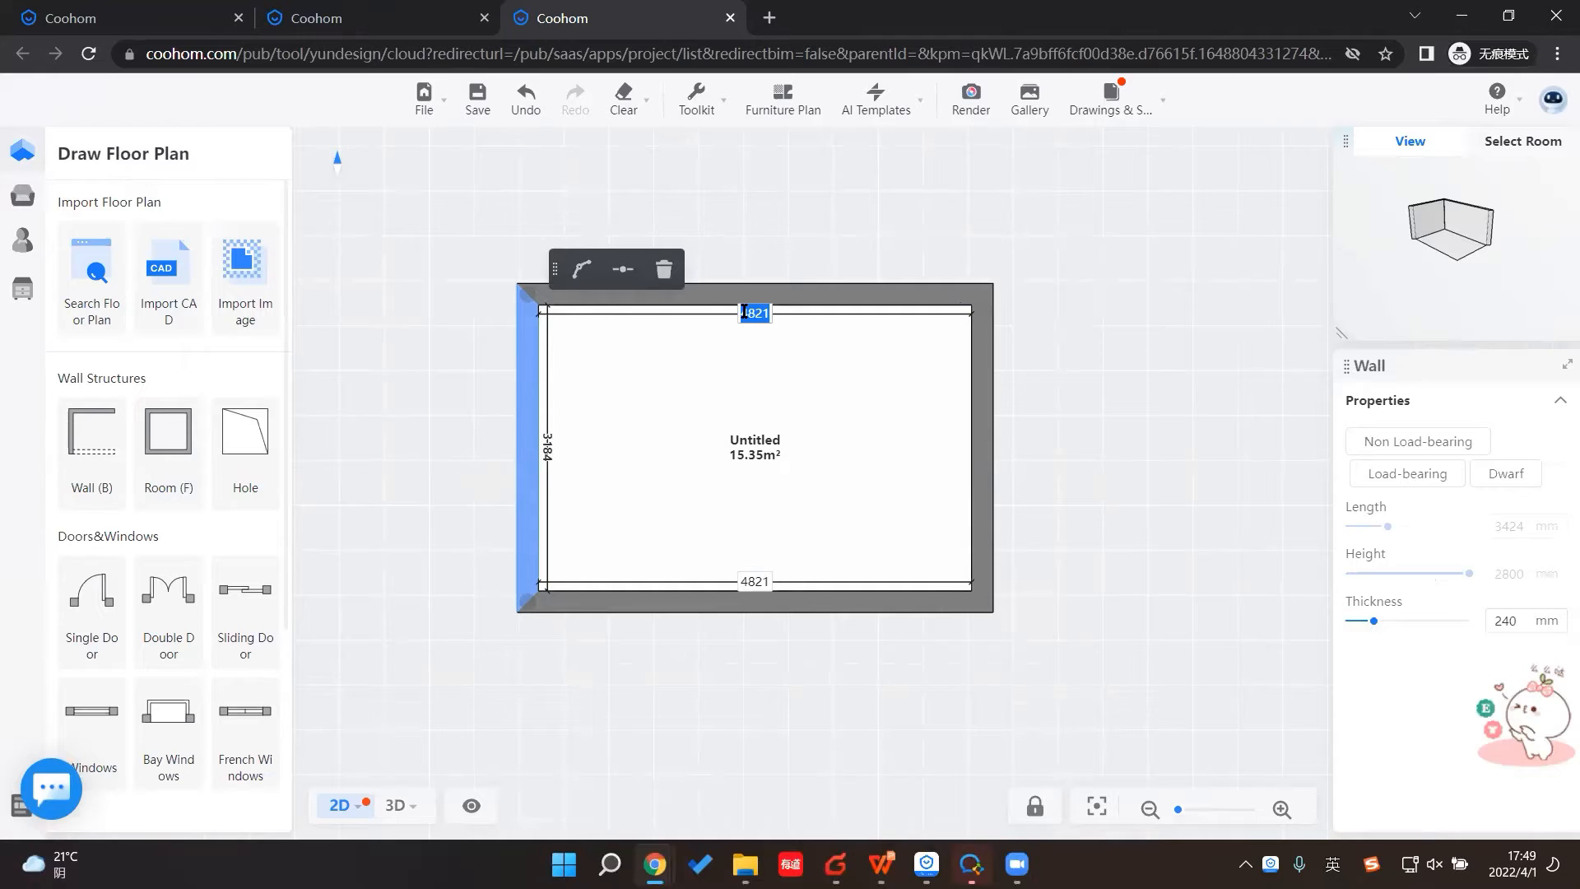
{"action": "type", "text": "3900"}
{"action": "key", "text": "Return"}
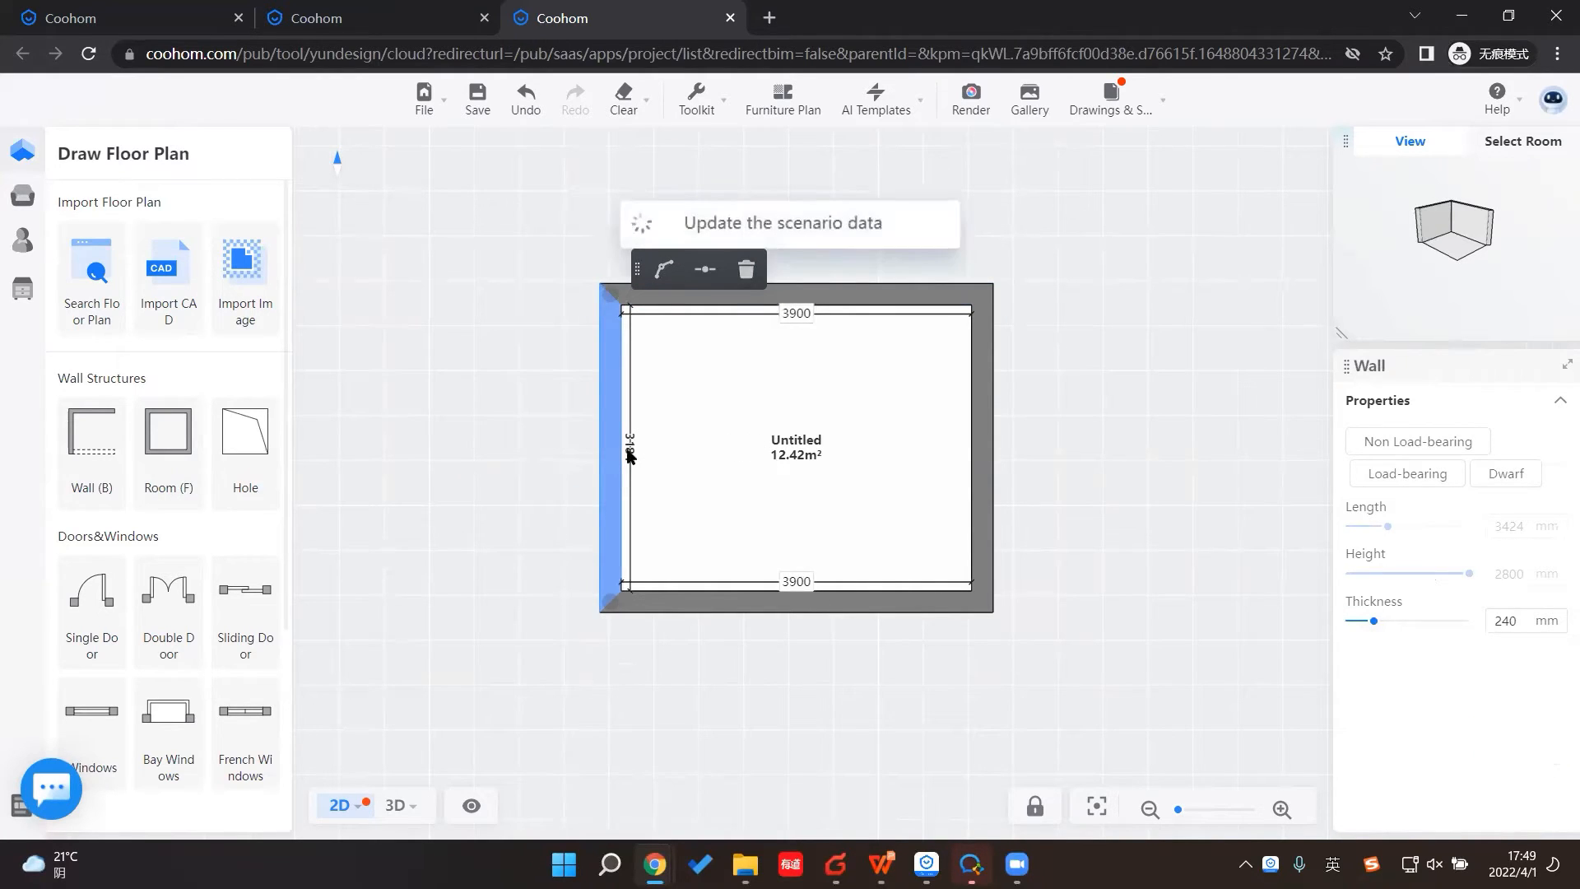
{"action": "left_click", "coordinate": [718, 603]}
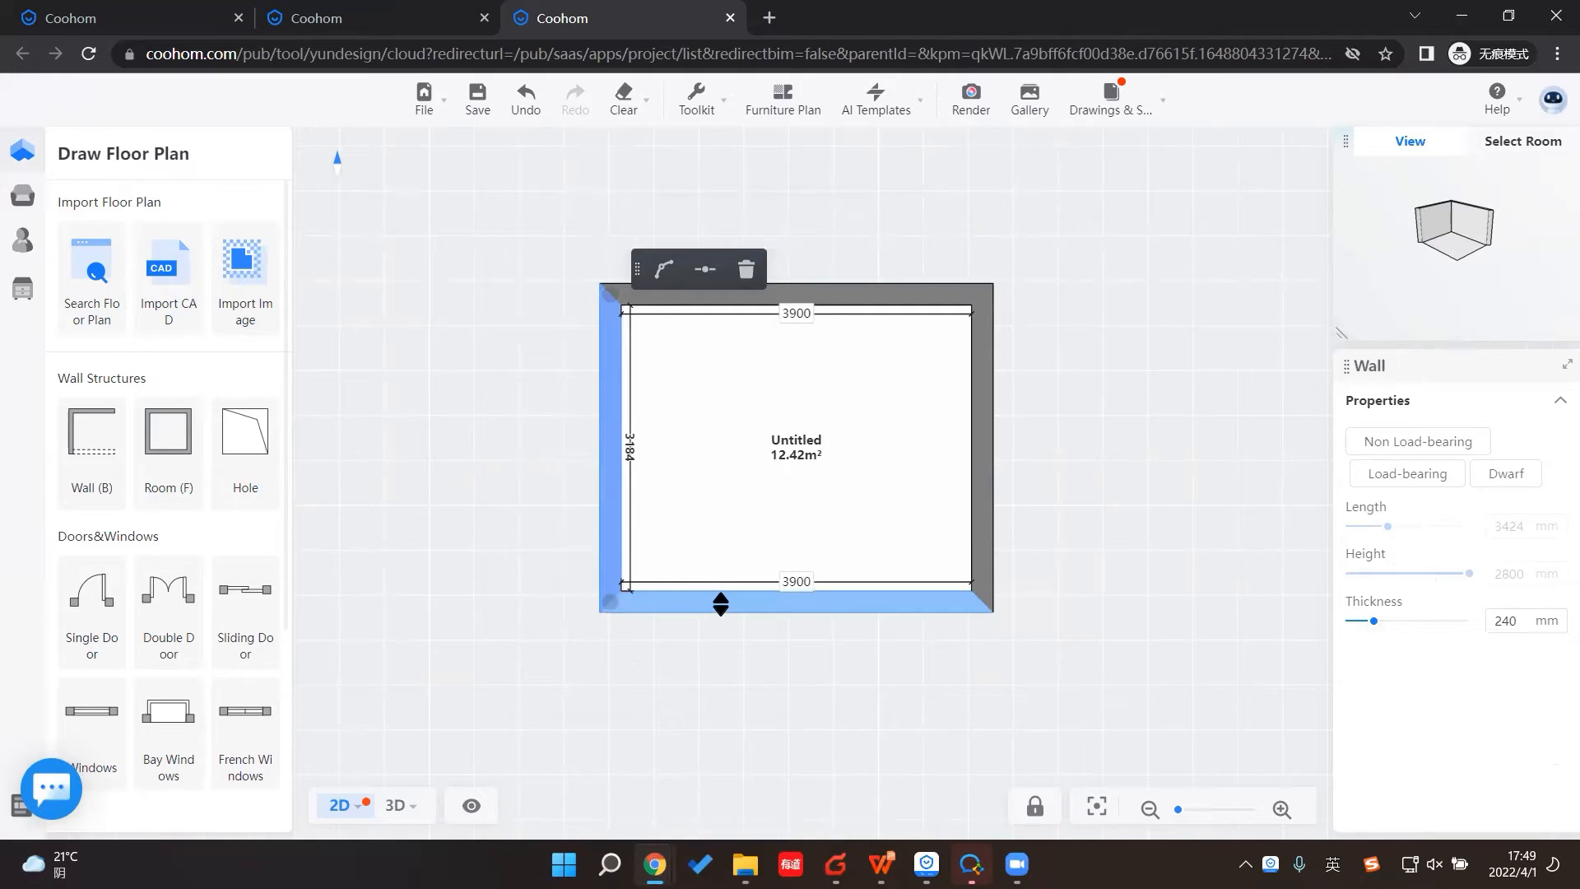
{"action": "left_click", "coordinate": [632, 455]}
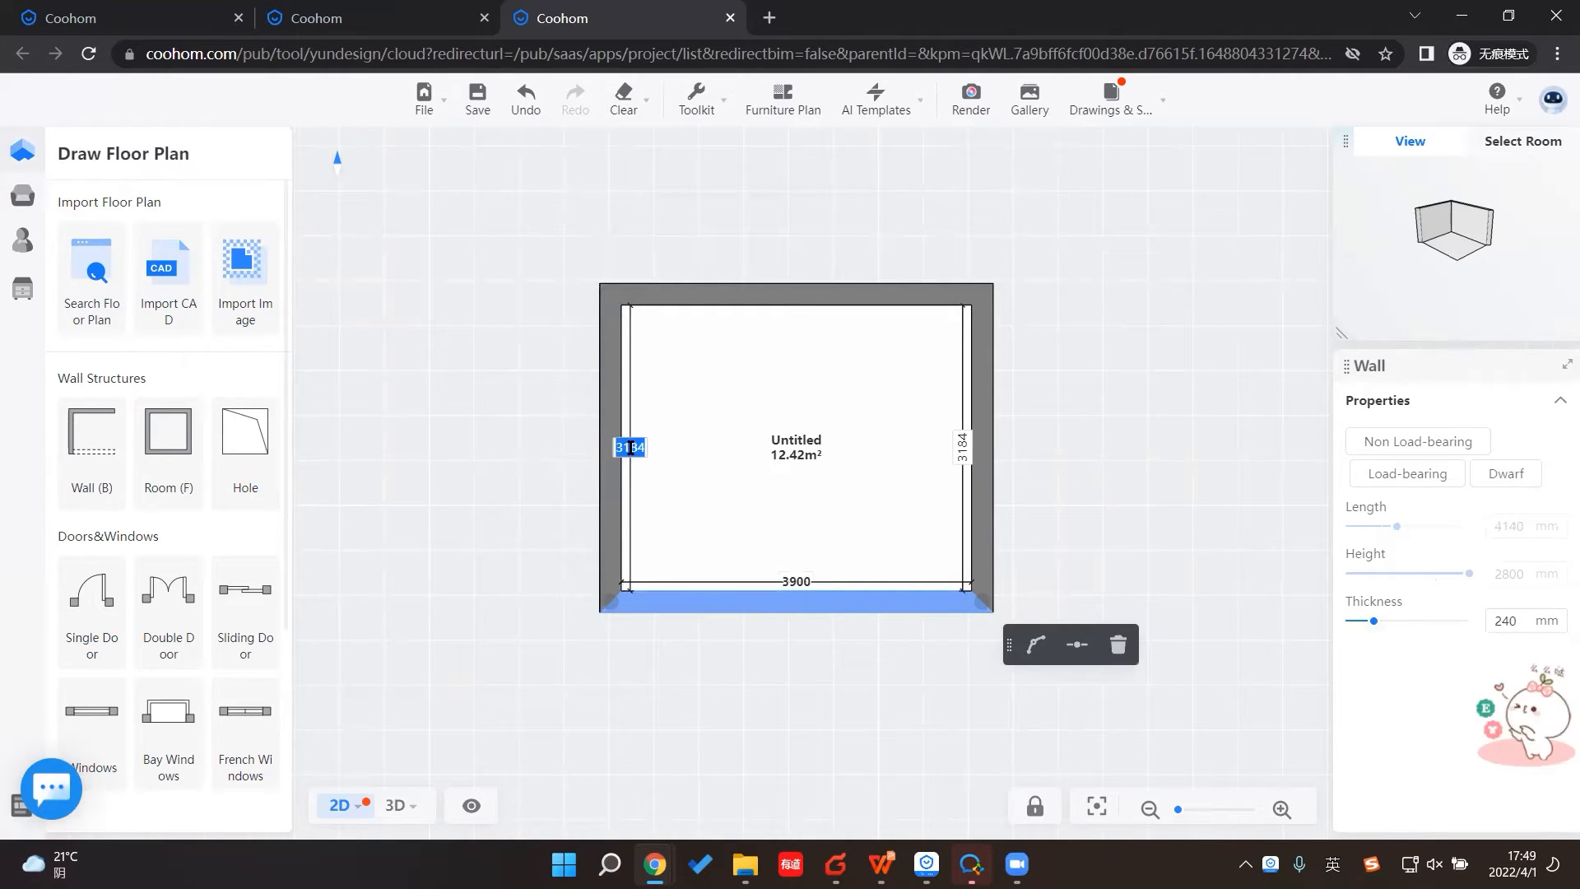
{"action": "type", "text": "2900"}
{"action": "key", "text": "Return"}
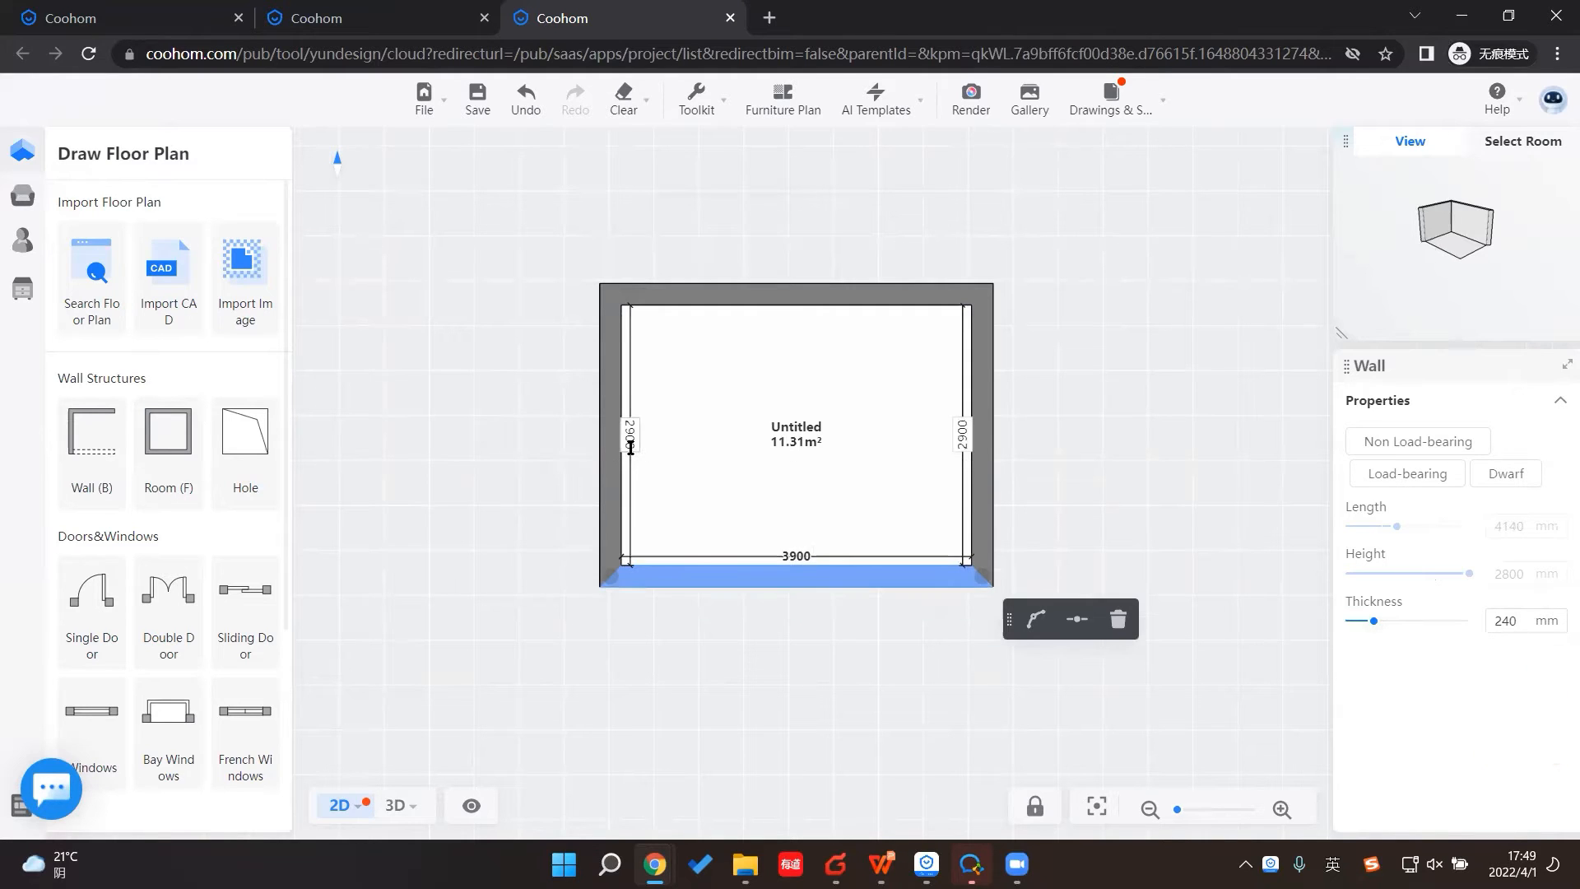
Step: Place a 1500 mm French window in the room's upper wall, about 1313 mm from the left inner corner
{"action": "scroll", "coordinate": [871, 497], "scroll_direction": "up", "scroll_amount": 1}
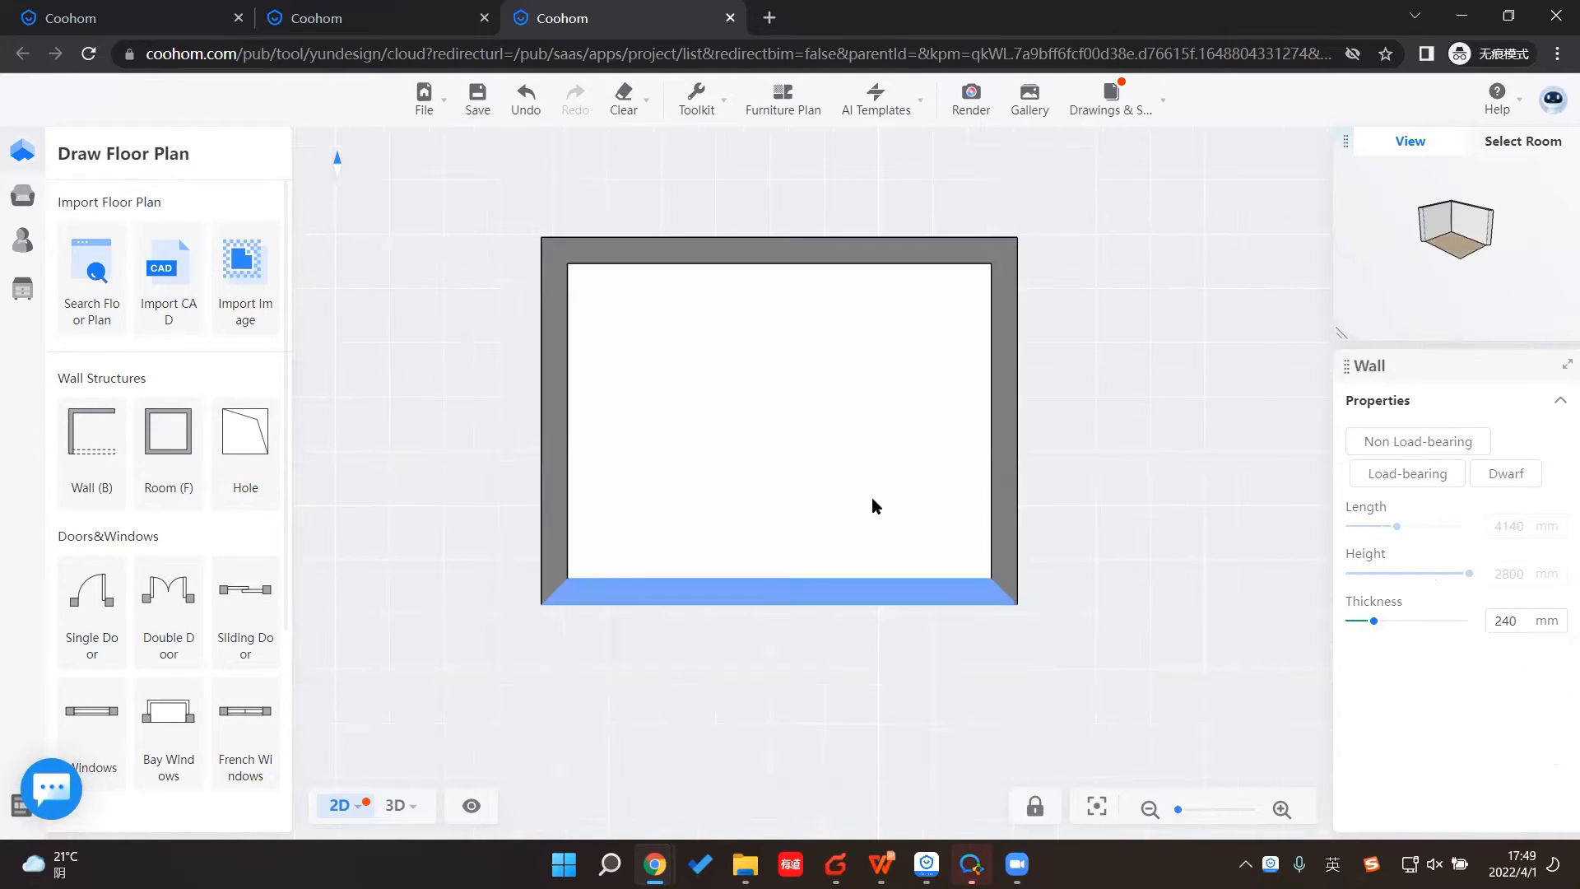
{"action": "scroll", "coordinate": [871, 497], "scroll_direction": "up", "scroll_amount": 1}
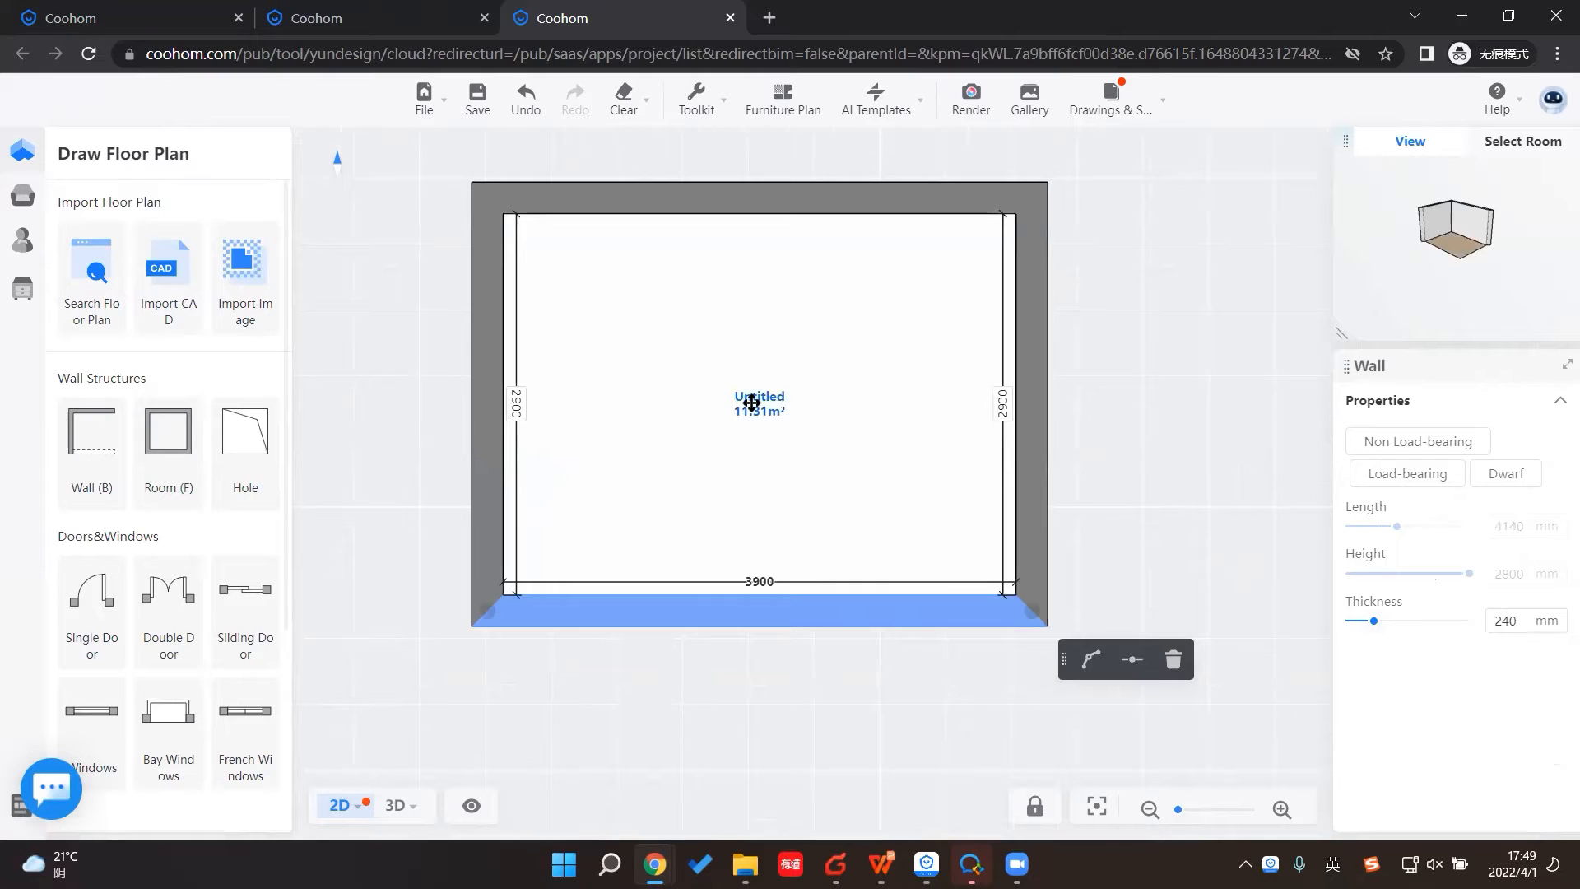
{"action": "left_click", "coordinate": [752, 403]}
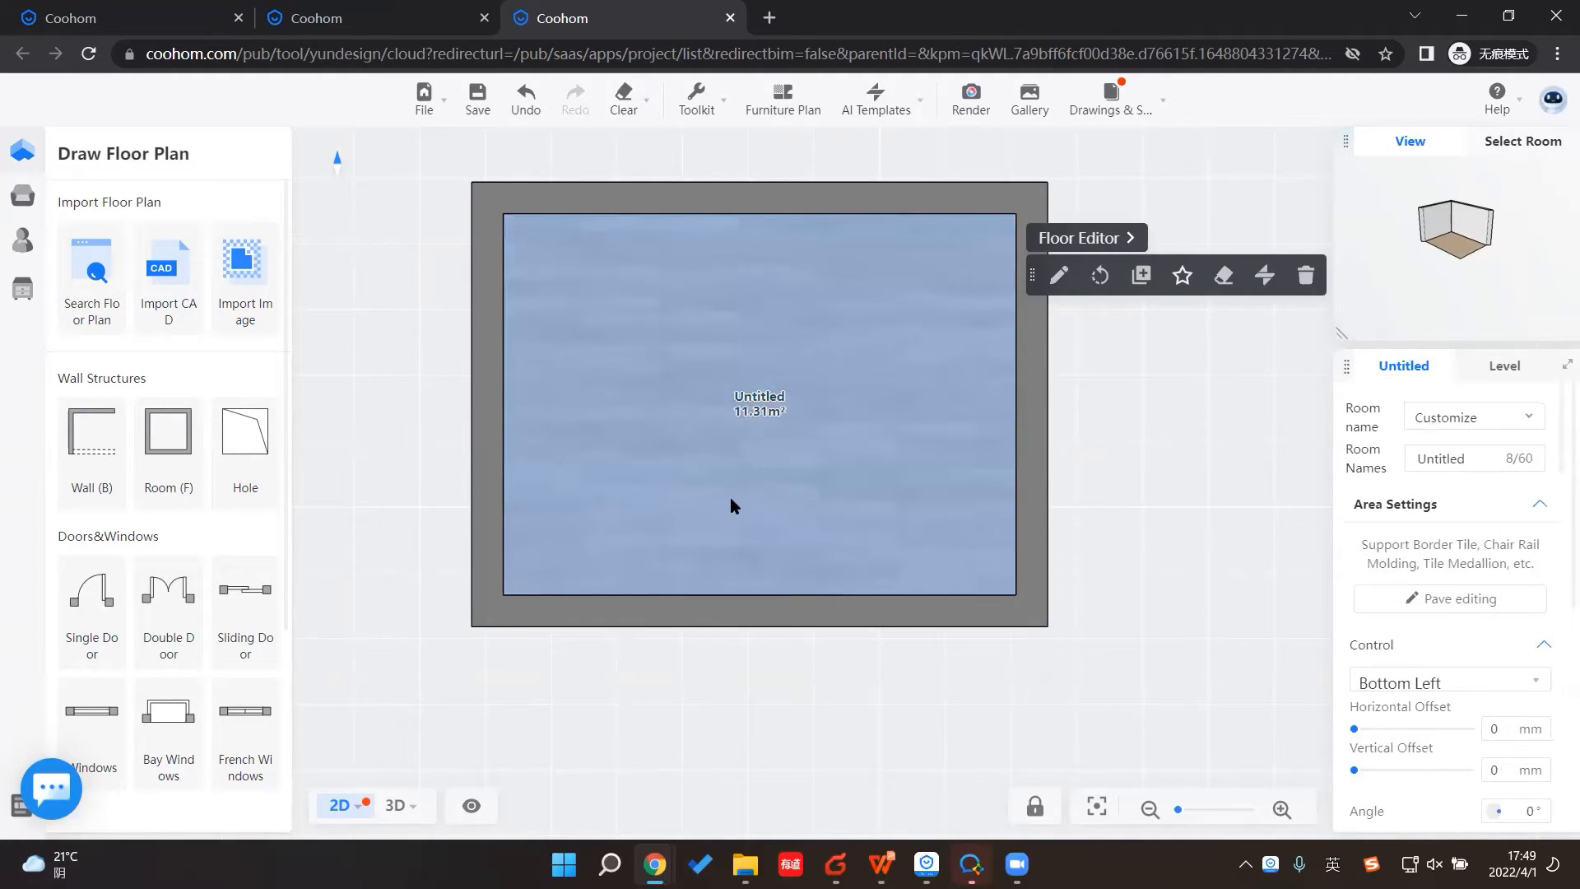
{"action": "left_click_drag", "start_coordinate": [1137, 461], "coordinate": [1178, 570]}
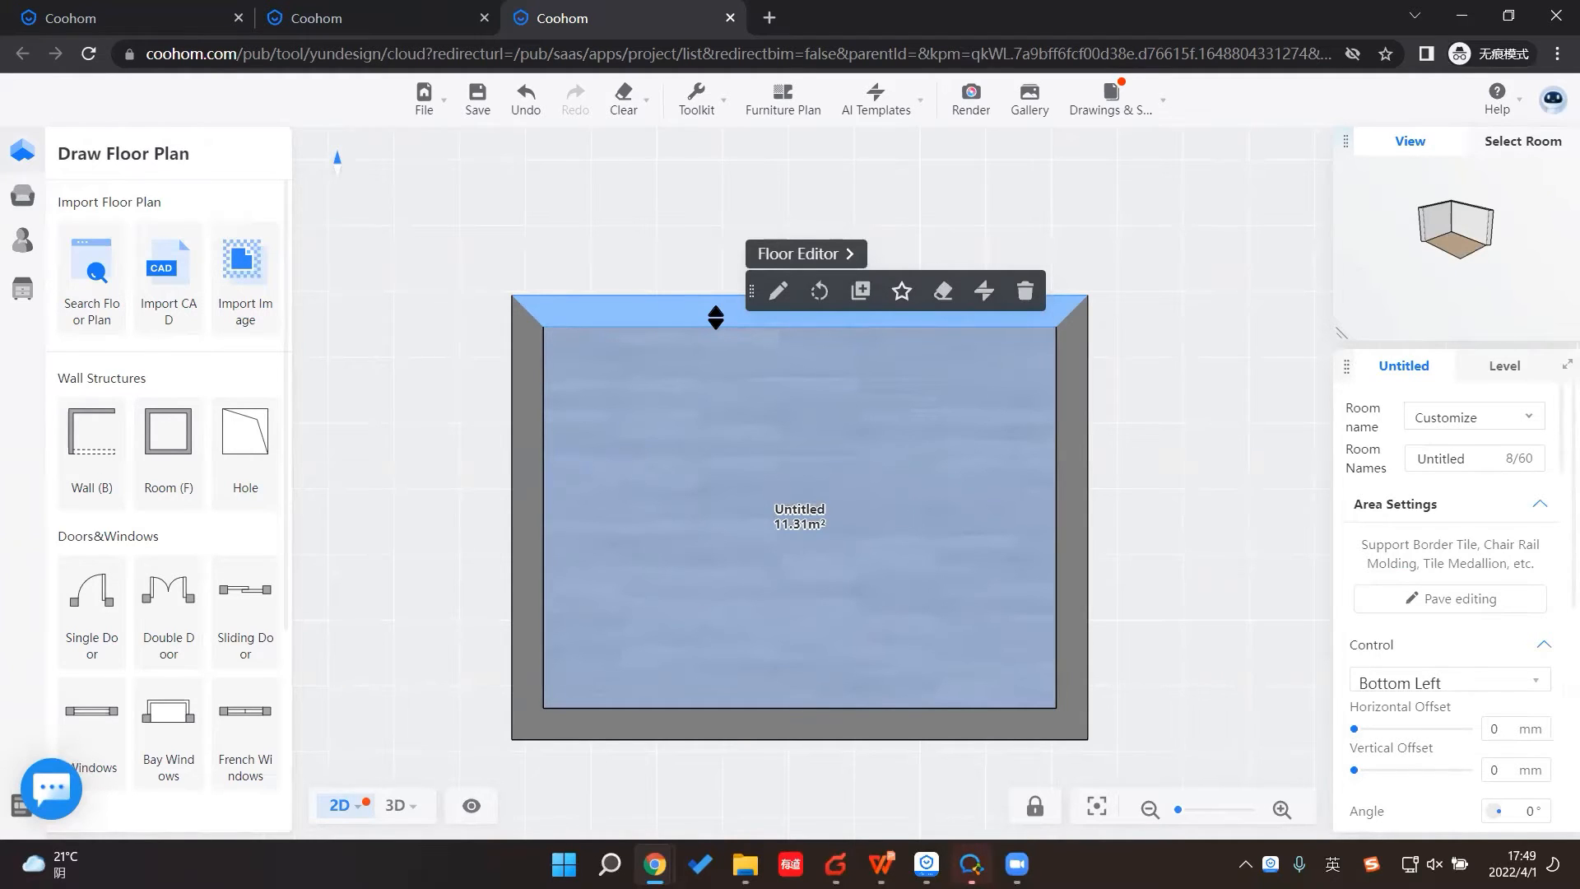
{"action": "scroll", "coordinate": [240, 623], "scroll_direction": "down", "scroll_amount": 1}
{"action": "left_click", "coordinate": [239, 623]}
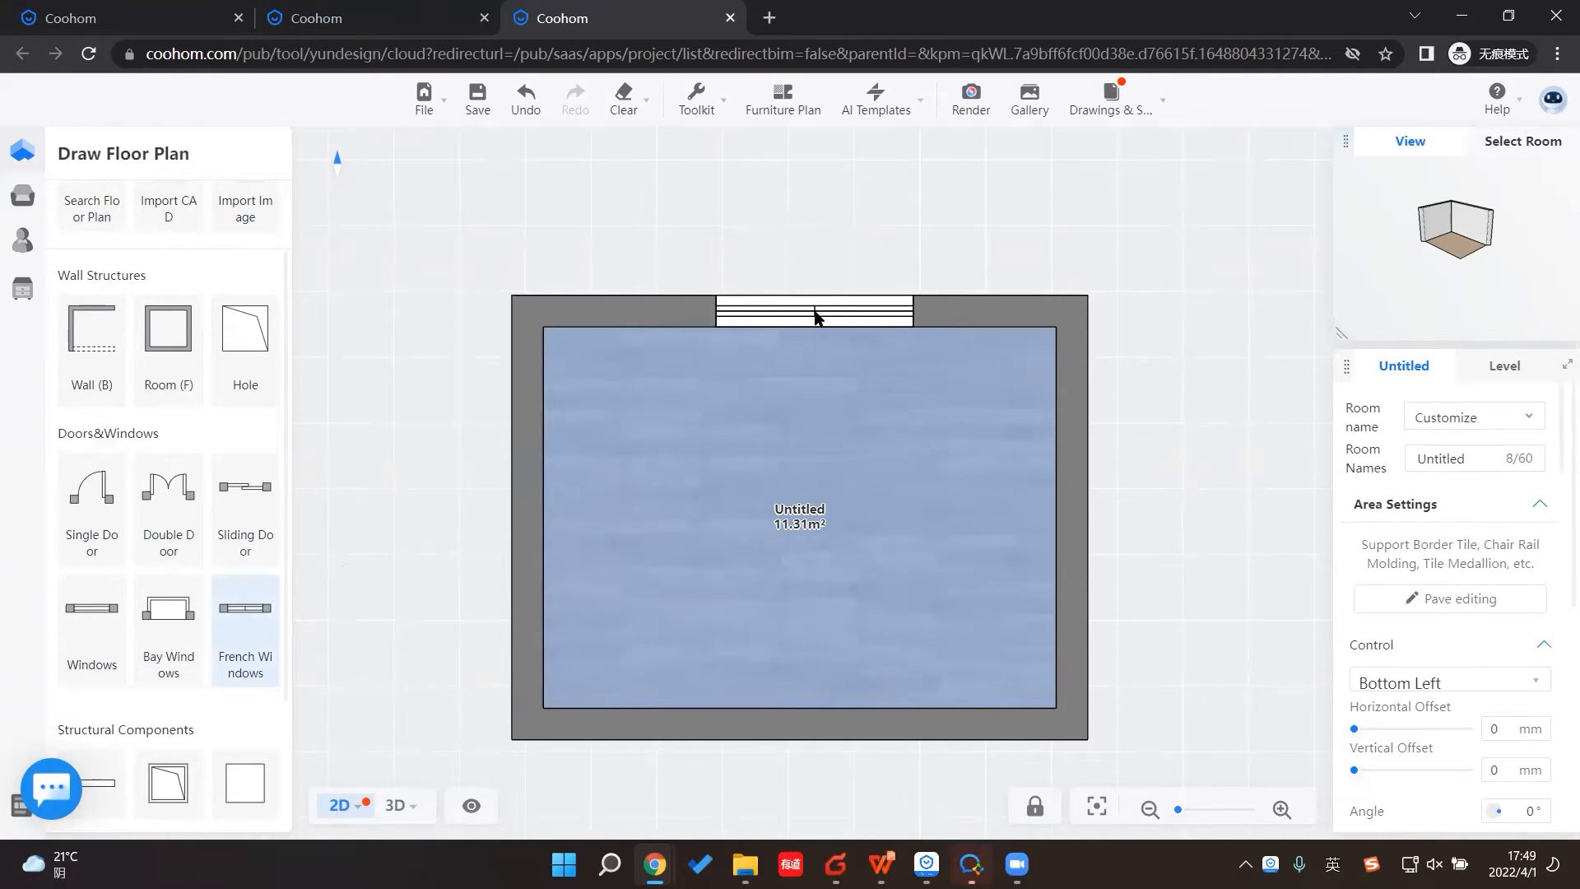
{"action": "left_click", "coordinate": [817, 315]}
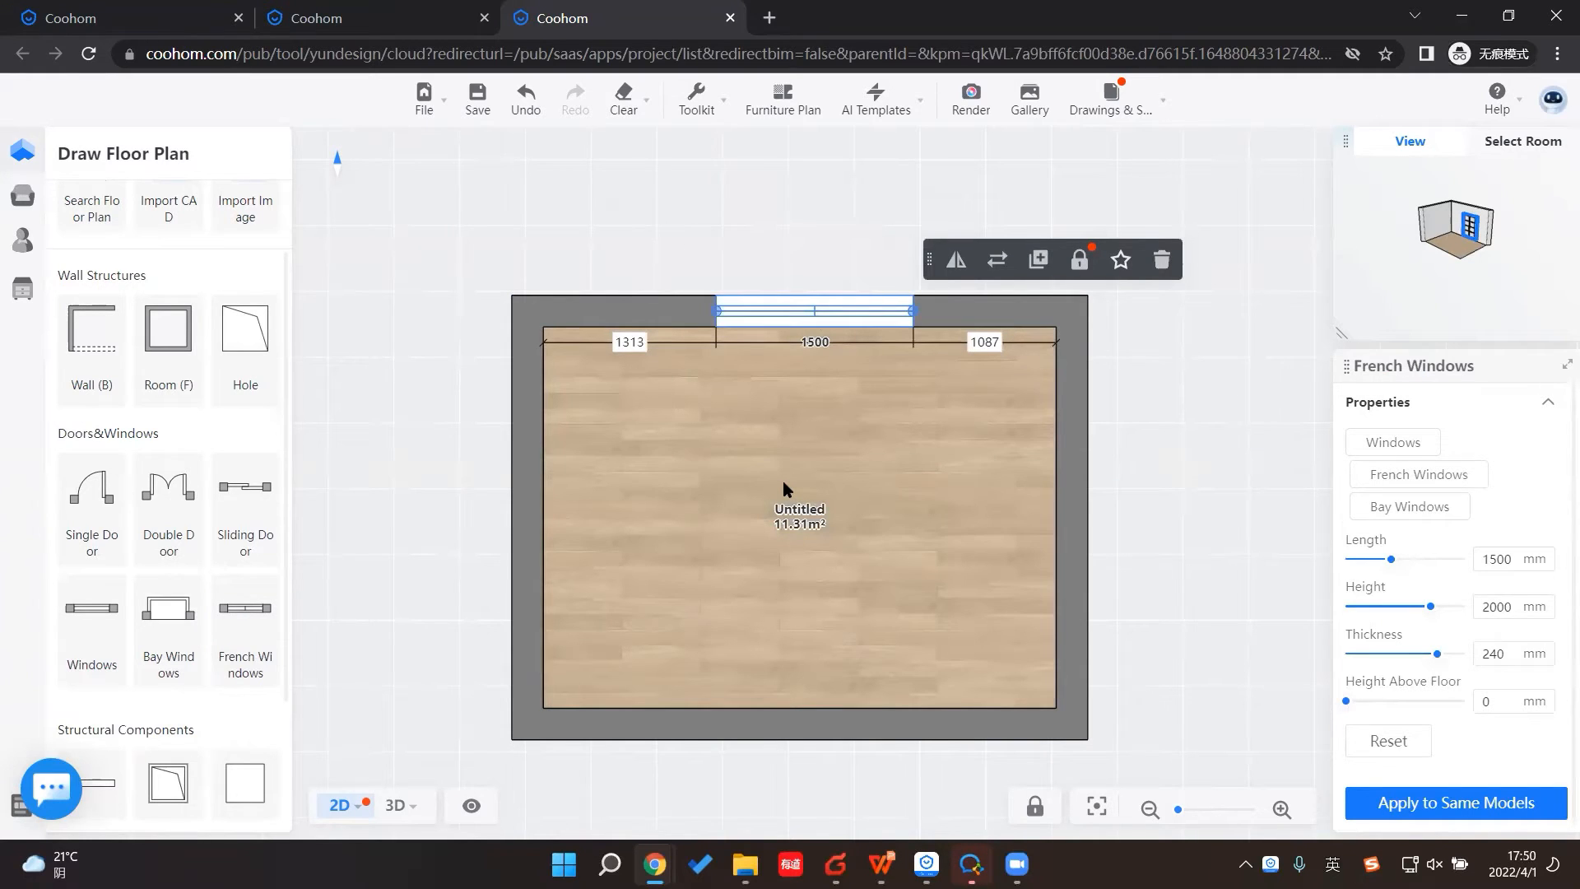
Step: In the 3D view, set the French window's distance from the ceiling to 500 mm
{"action": "left_click", "coordinate": [424, 813]}
{"action": "left_click_drag", "start_coordinate": [689, 624], "coordinate": [847, 625]}
{"action": "scroll", "coordinate": [848, 626], "scroll_direction": "up", "scroll_amount": 3}
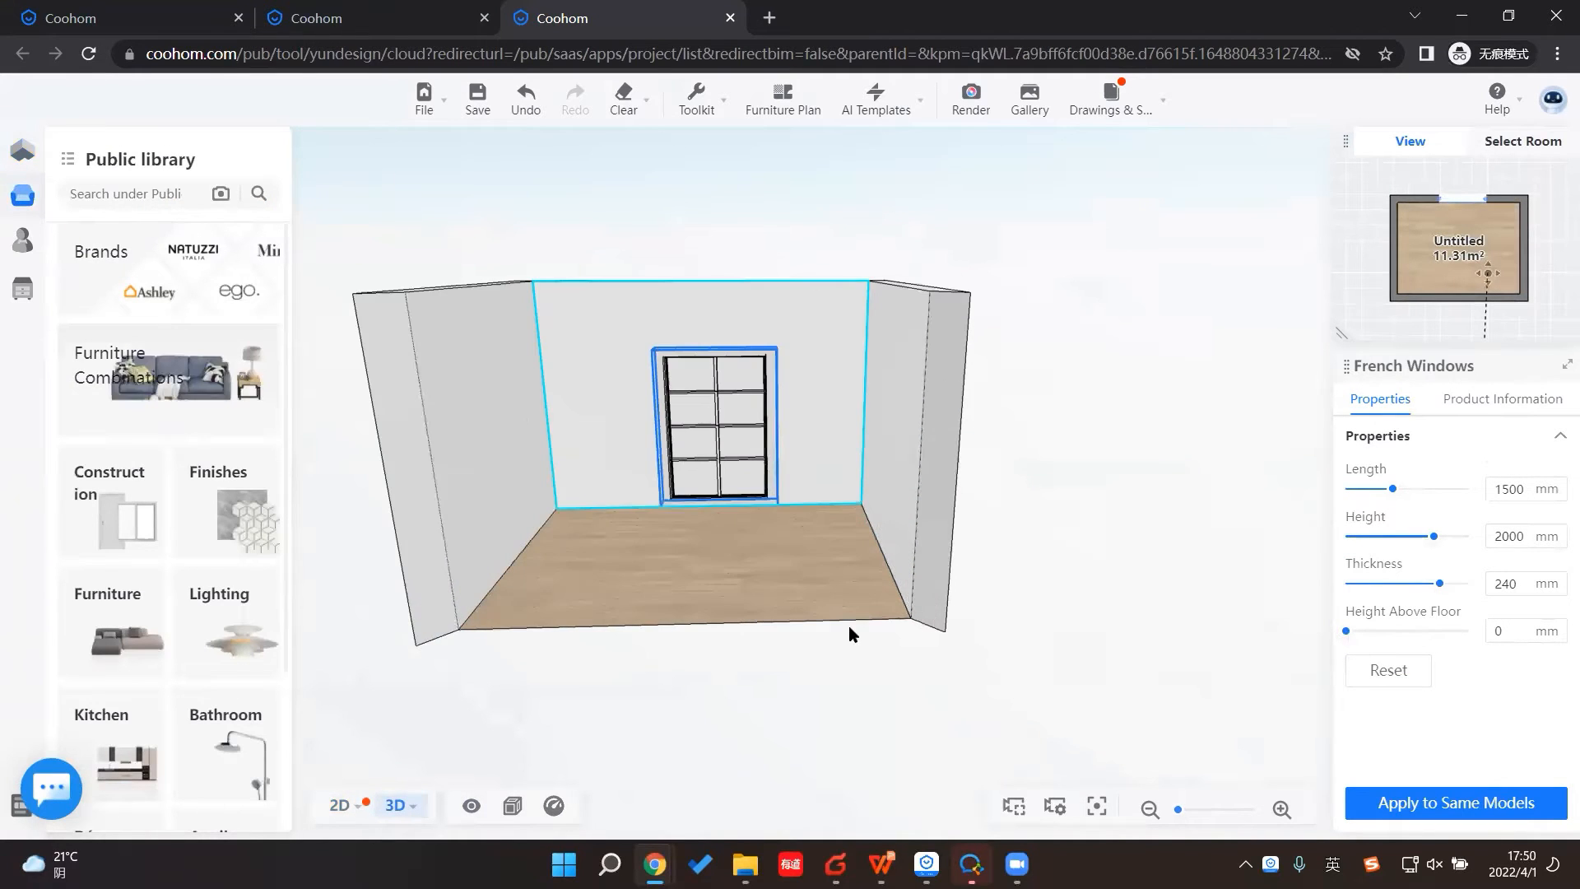
{"action": "scroll", "coordinate": [849, 630], "scroll_direction": "up", "scroll_amount": 3}
{"action": "left_click", "coordinate": [694, 295]}
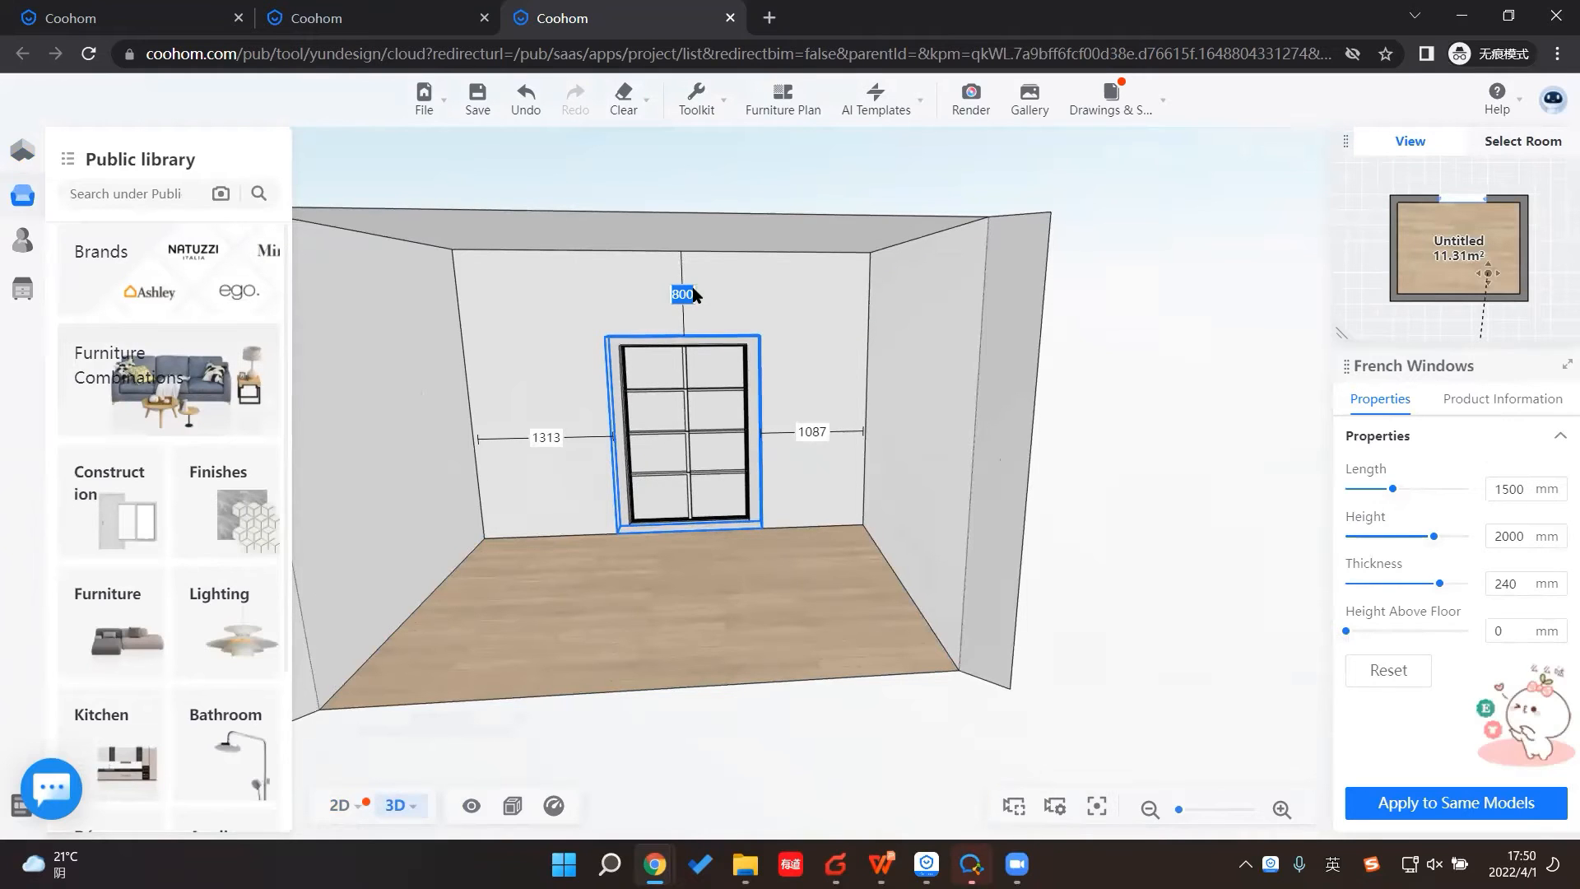
{"action": "type", "text": "500"}
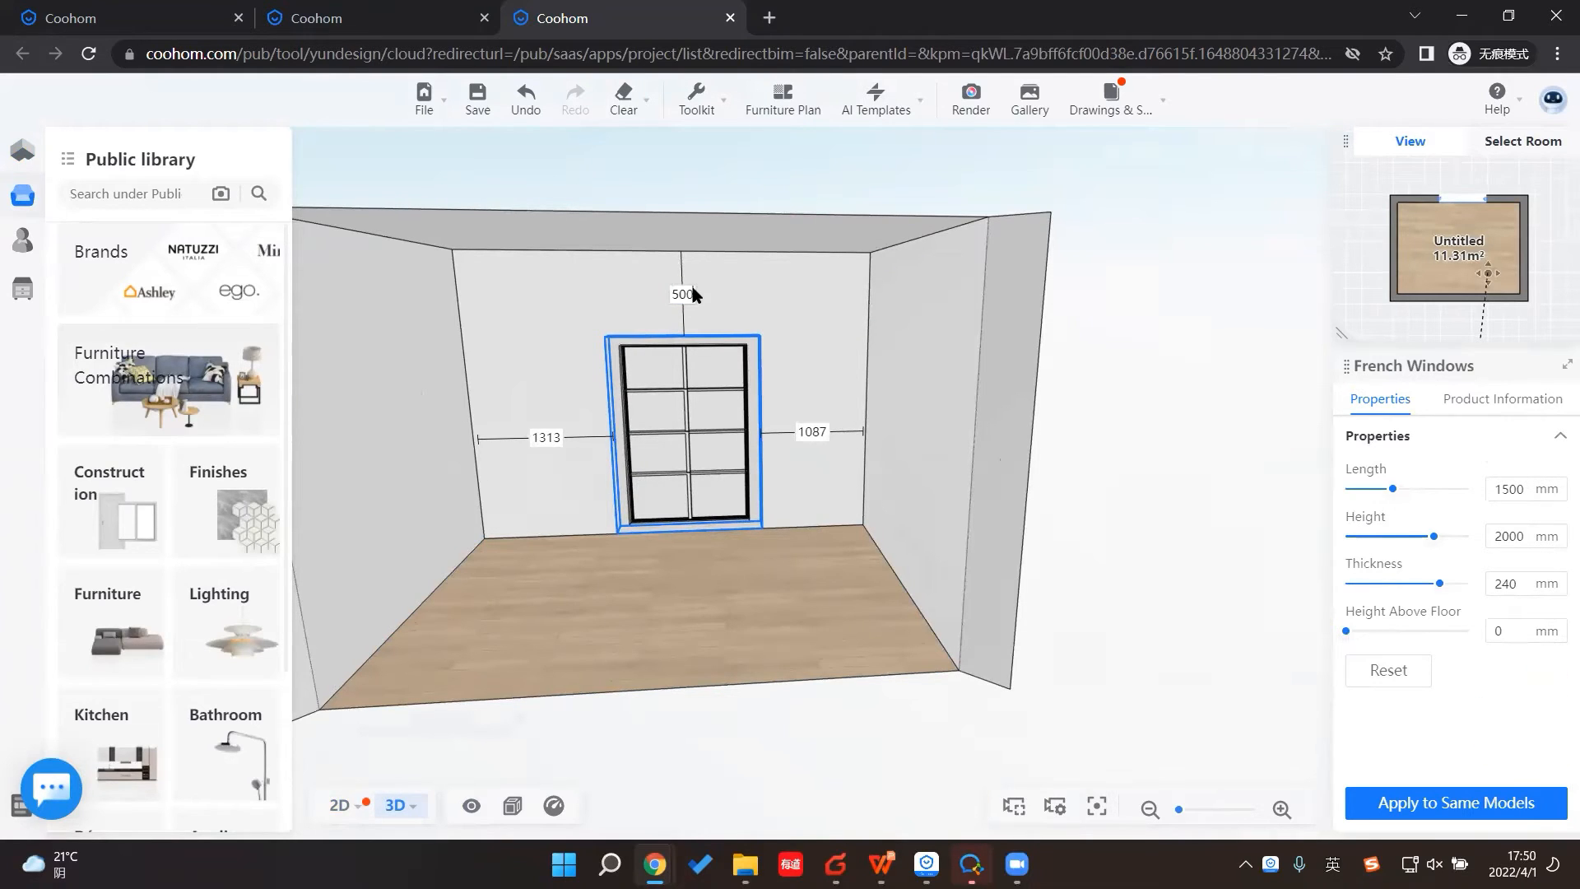
{"action": "key", "text": "Return"}
{"action": "left_click", "coordinate": [734, 688]}
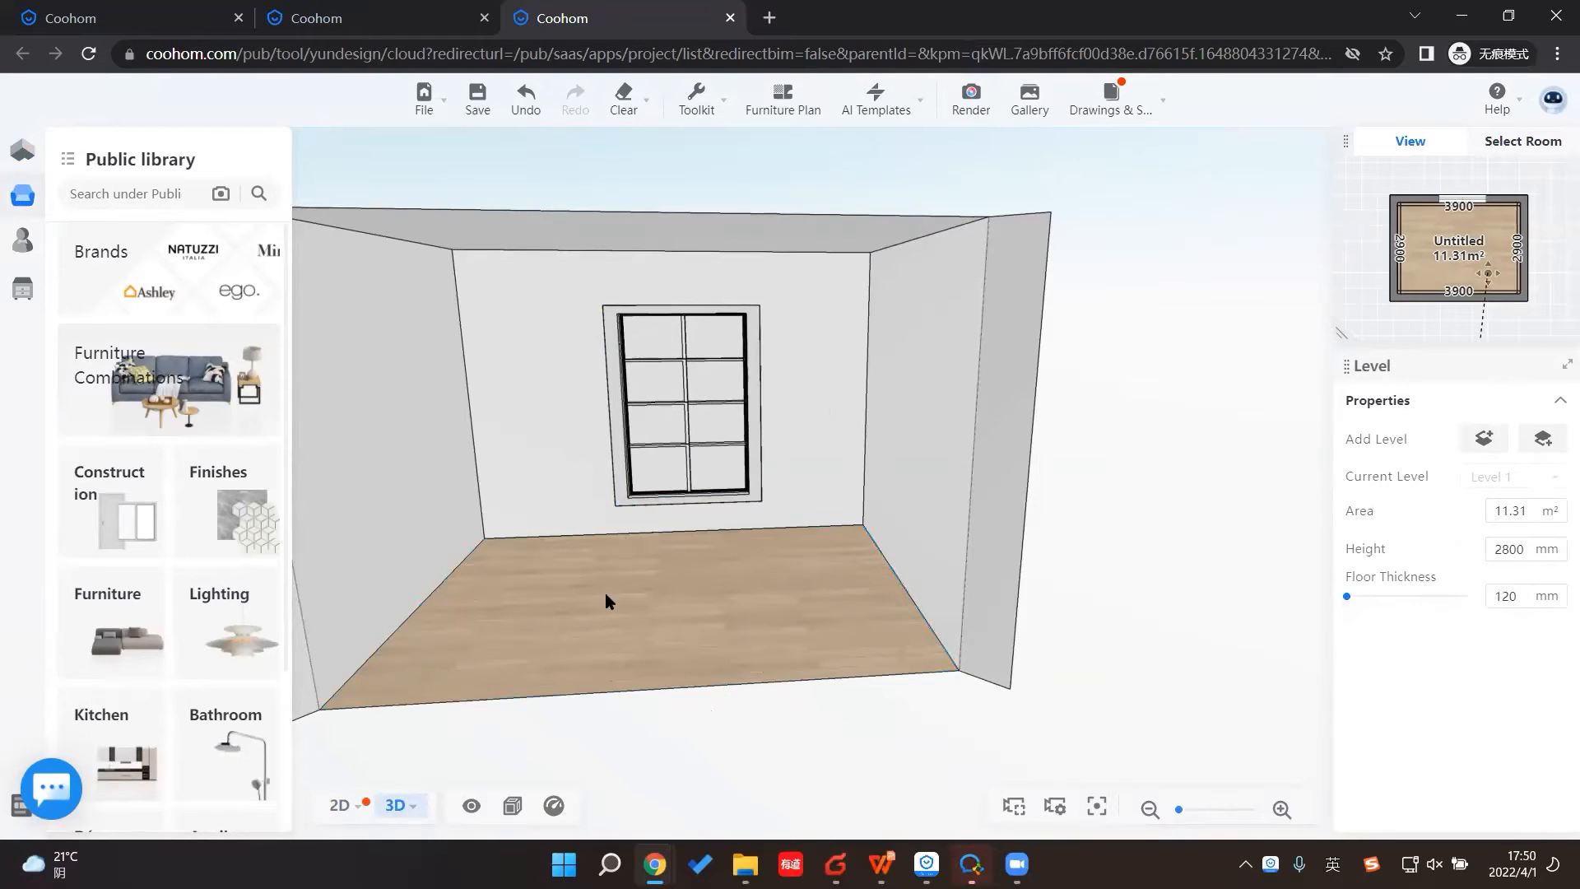
Step: Open the single-room AI templates and filter them to the Kitchen room type
{"action": "left_click_drag", "start_coordinate": [610, 604], "coordinate": [887, 140]}
{"action": "mouse_move", "coordinate": [882, 111]}
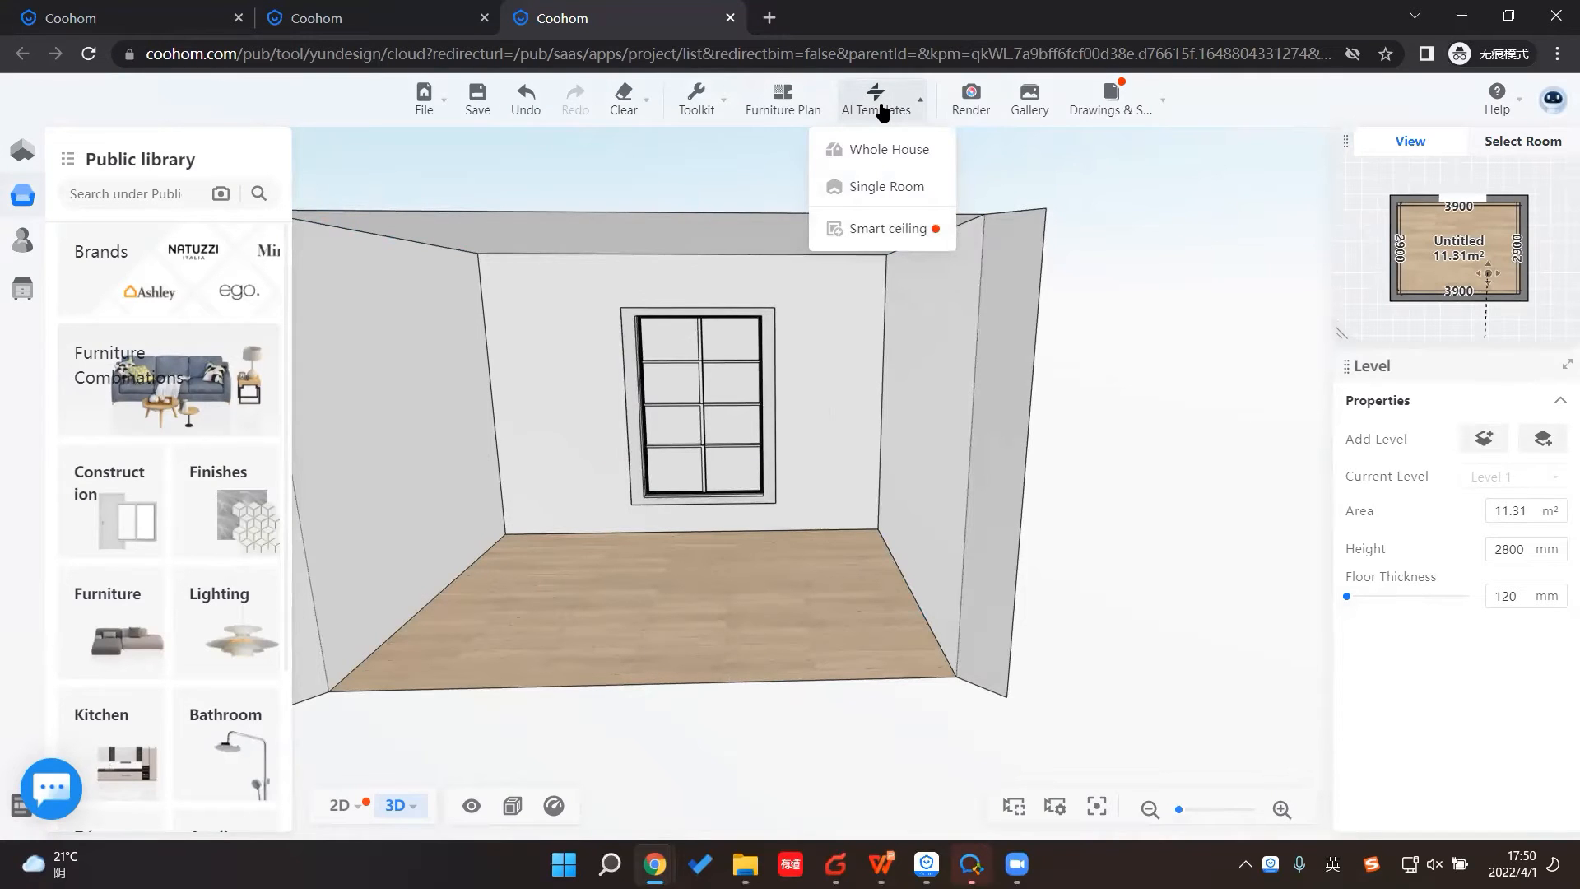
{"action": "left_click", "coordinate": [766, 592]}
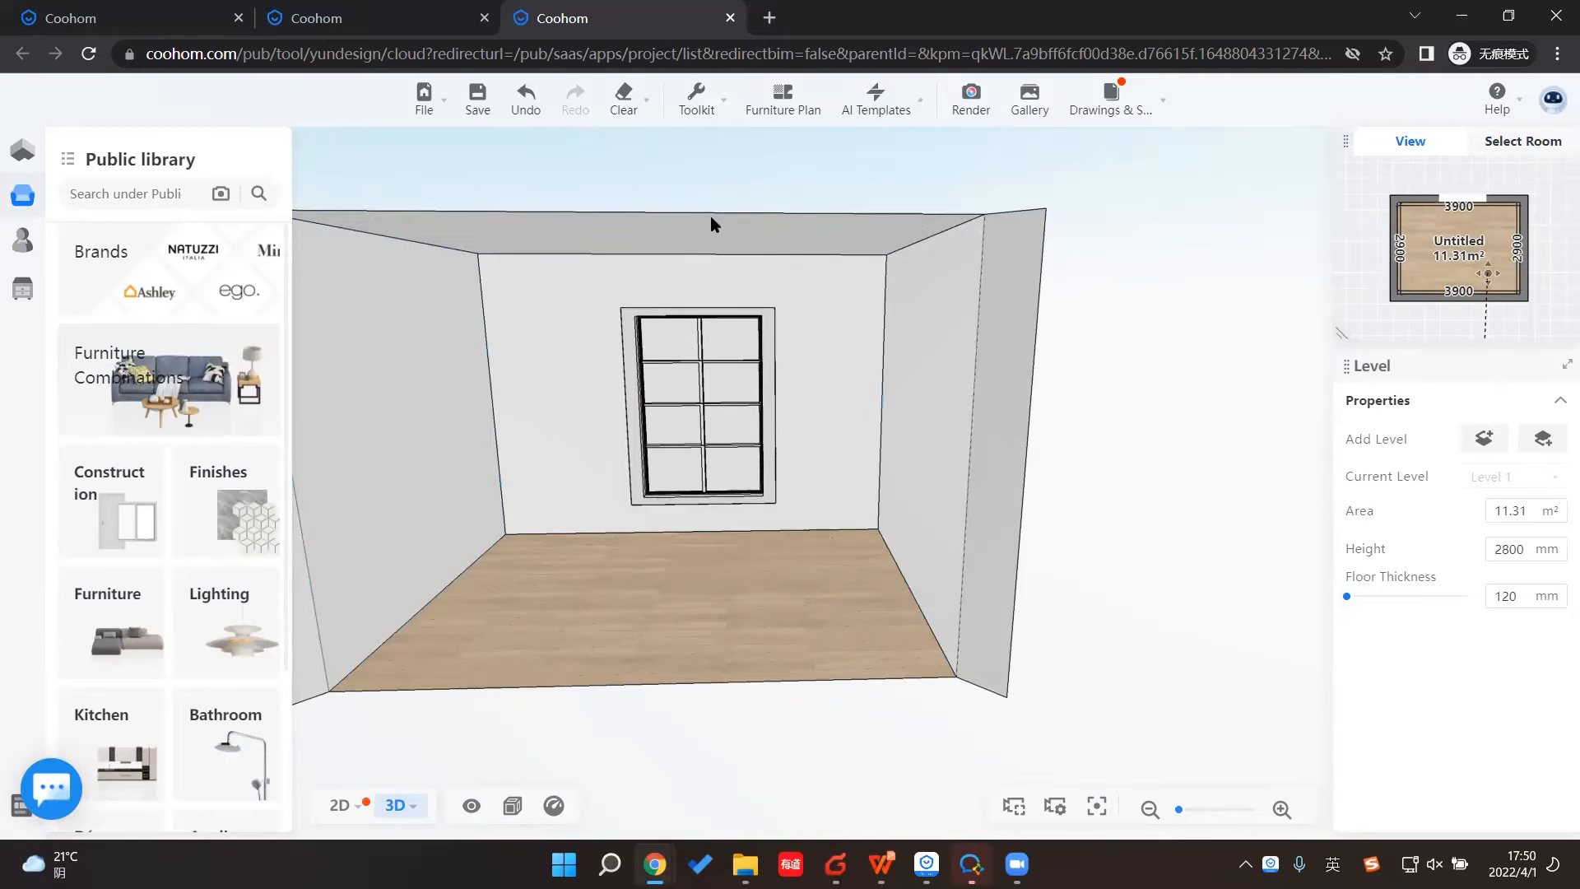
{"action": "left_click", "coordinate": [874, 104]}
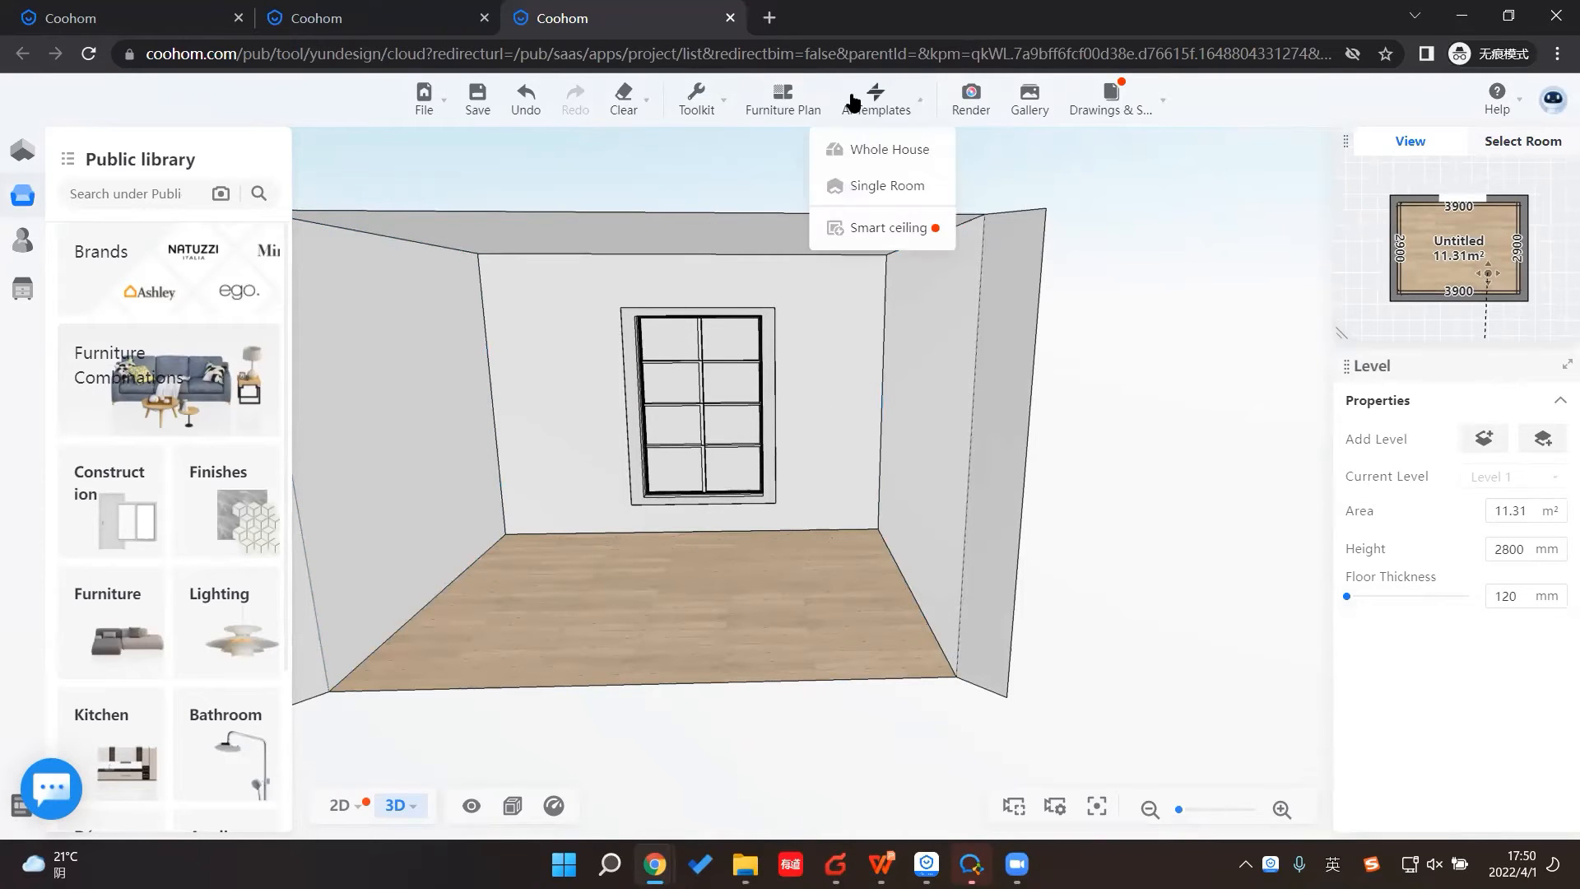
{"action": "left_click", "coordinate": [869, 188]}
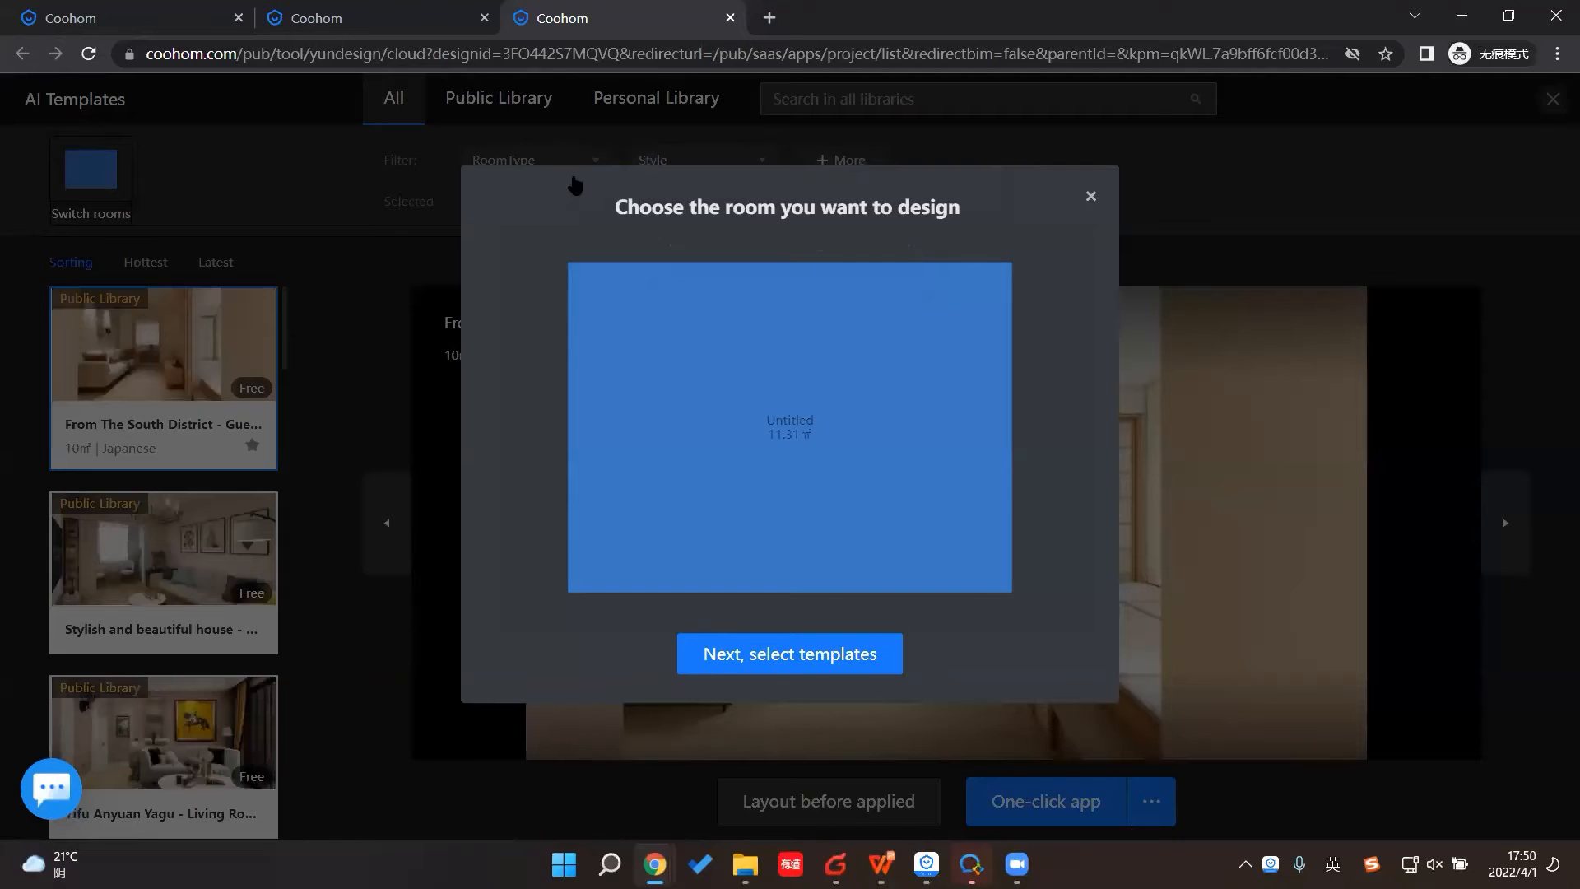
{"action": "left_click", "coordinate": [569, 158]}
{"action": "left_click", "coordinate": [536, 278]}
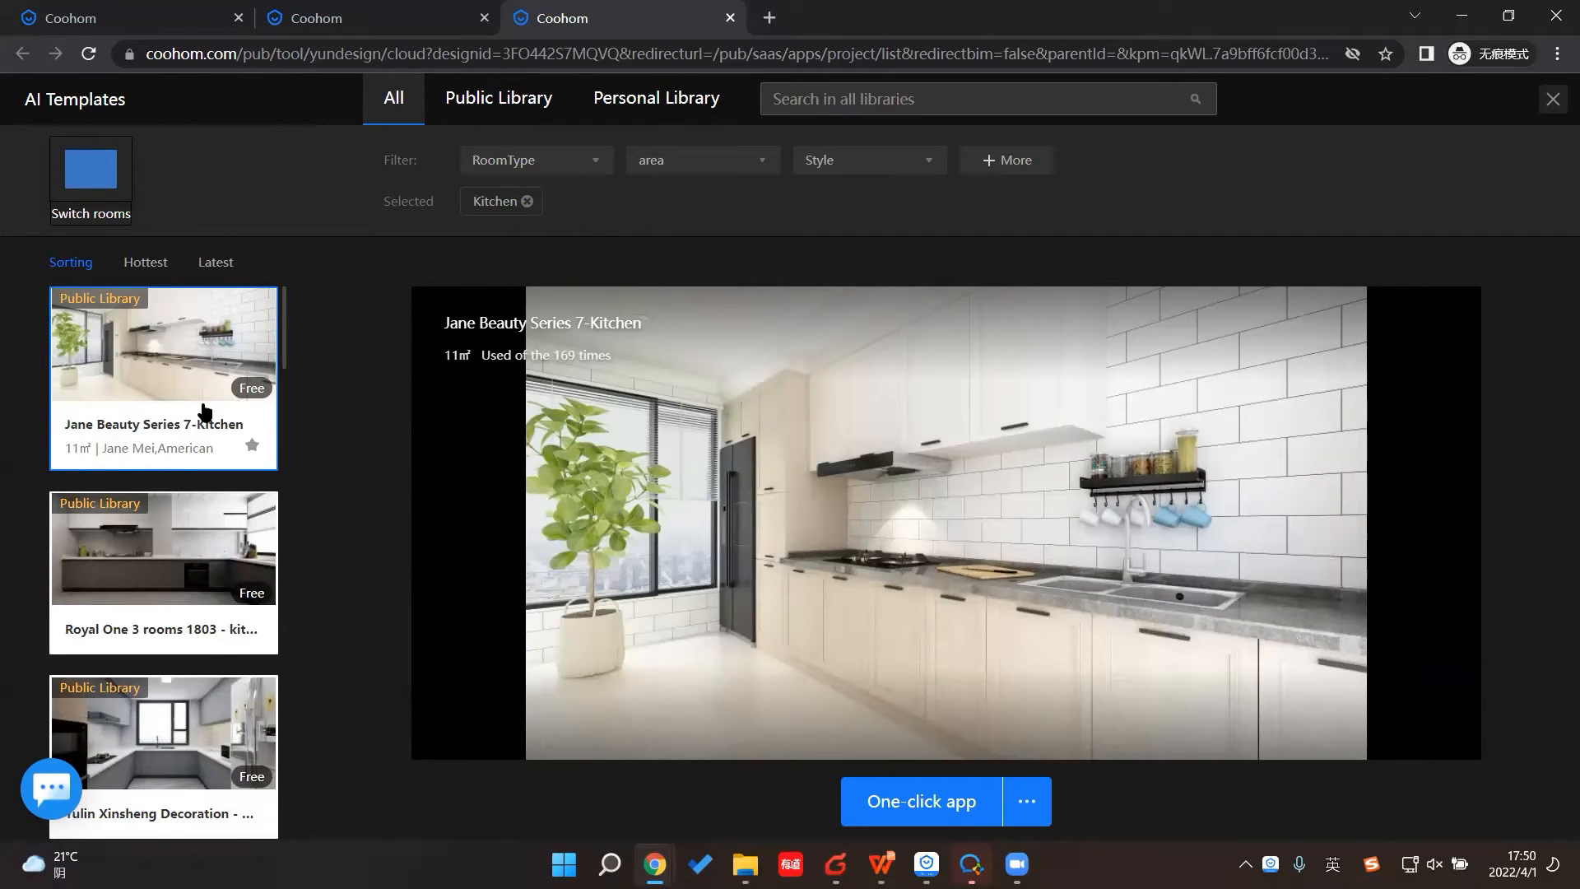
Step: Apply the "Yulin Xinsheng Decoration - Desert Spring D-House - Kitchen" template to the room
{"action": "scroll", "coordinate": [203, 408], "scroll_direction": "down", "scroll_amount": 5}
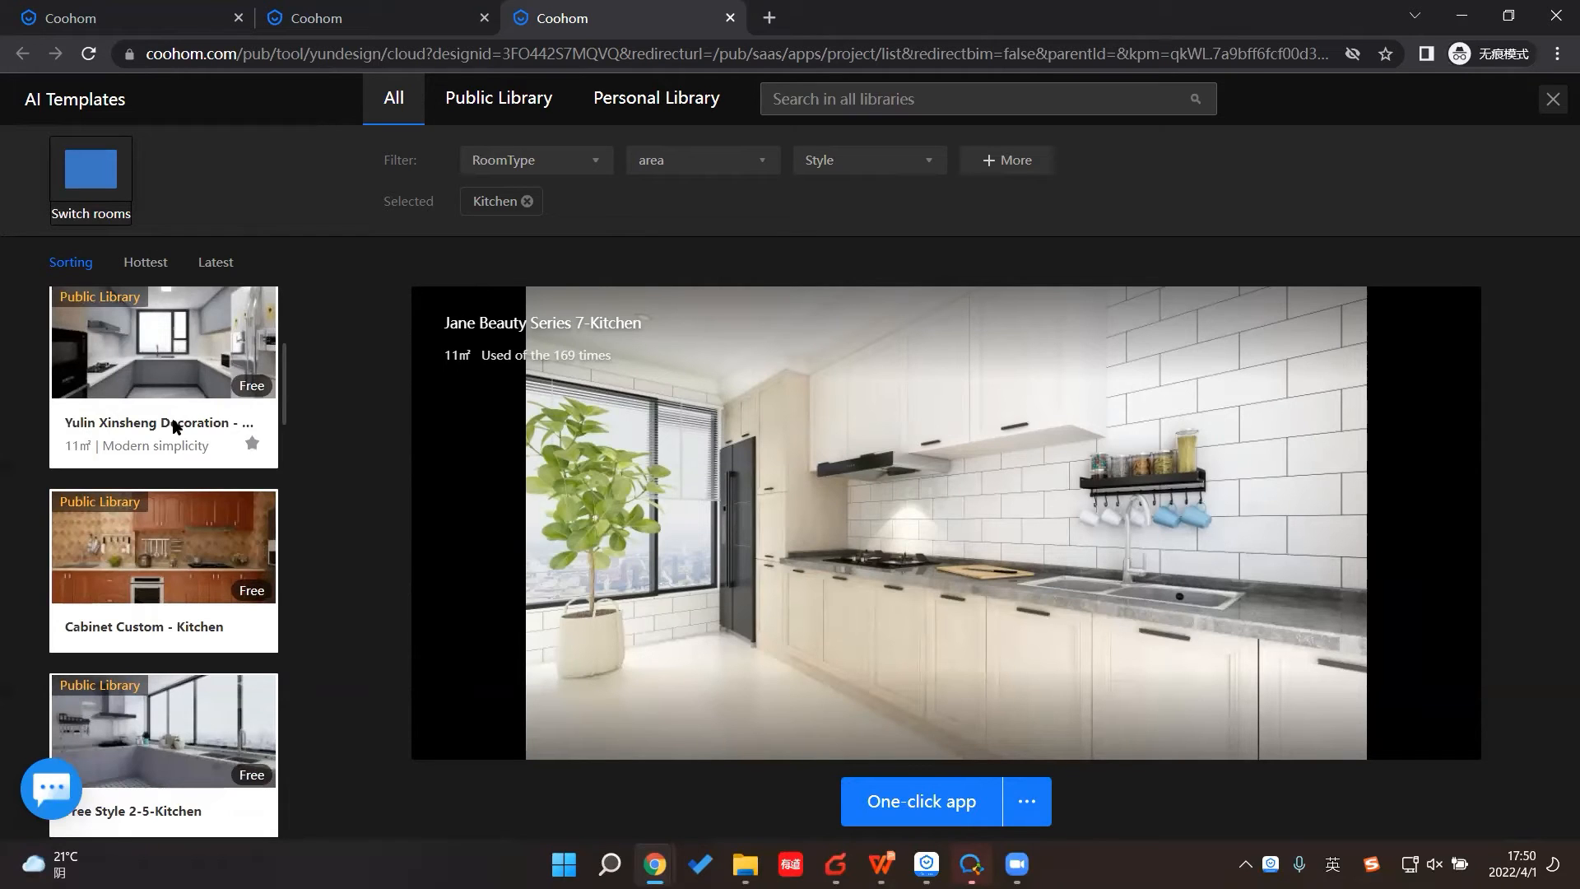
{"action": "scroll", "coordinate": [169, 388], "scroll_direction": "up", "scroll_amount": 1}
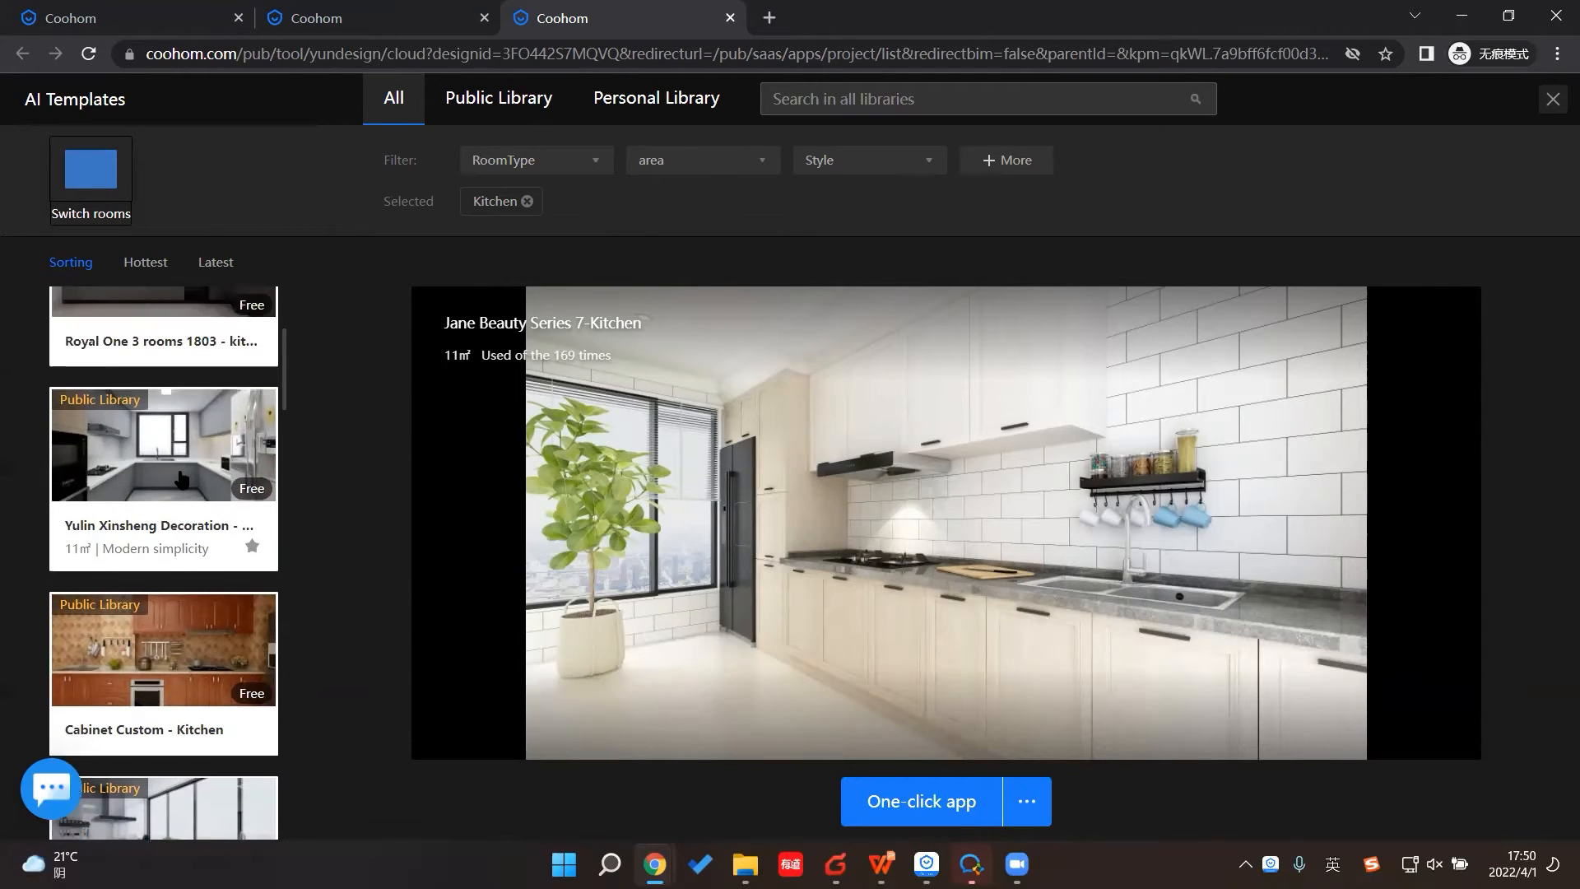
{"action": "left_click", "coordinate": [181, 480]}
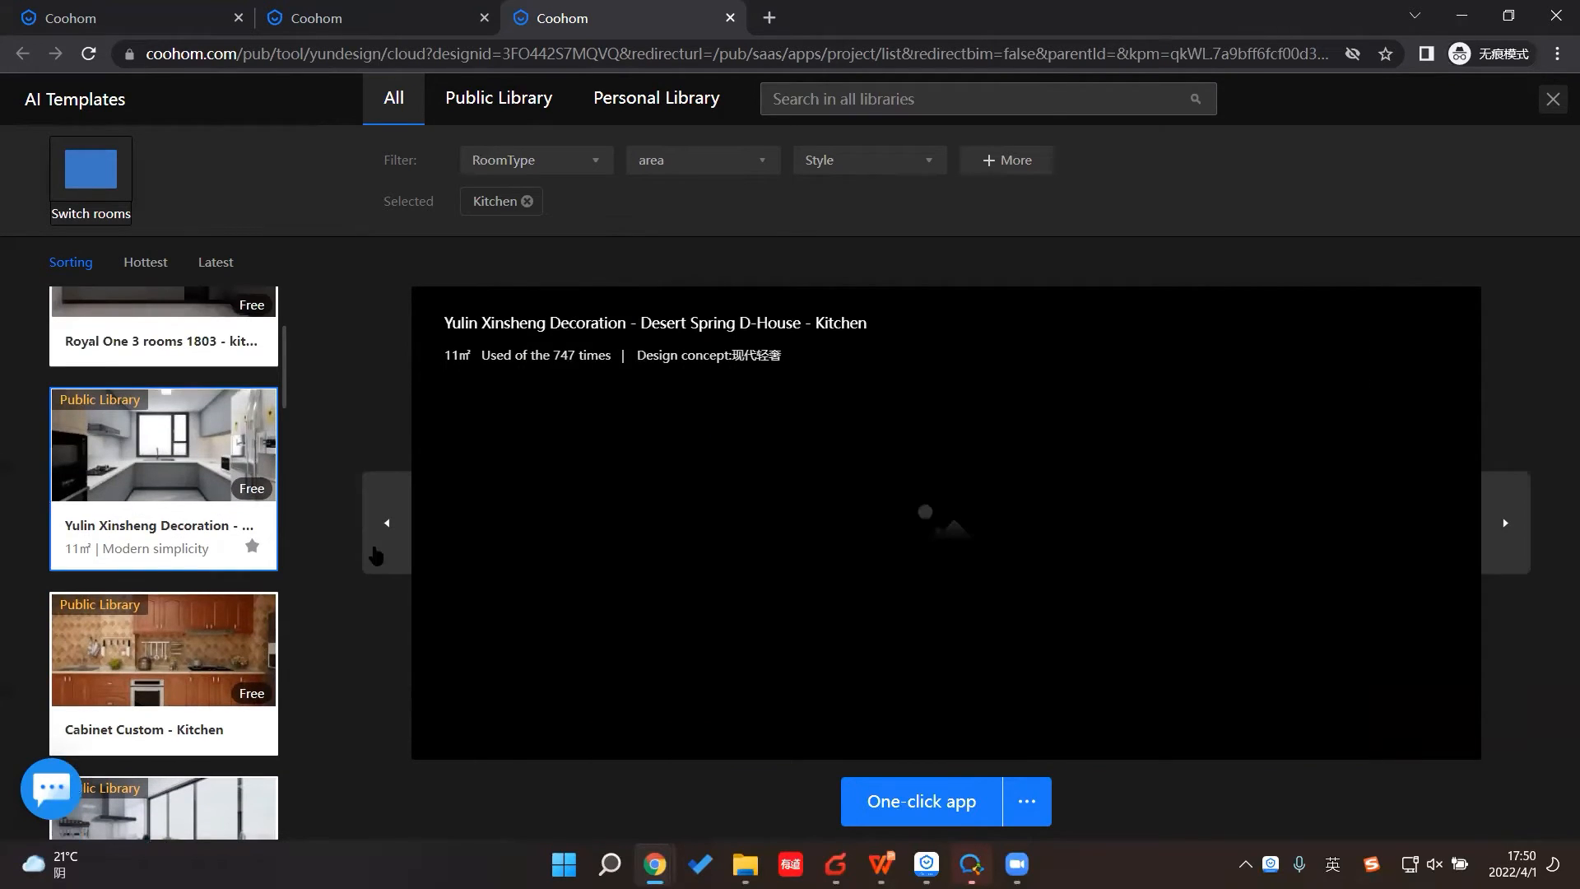
{"action": "left_click", "coordinate": [924, 805]}
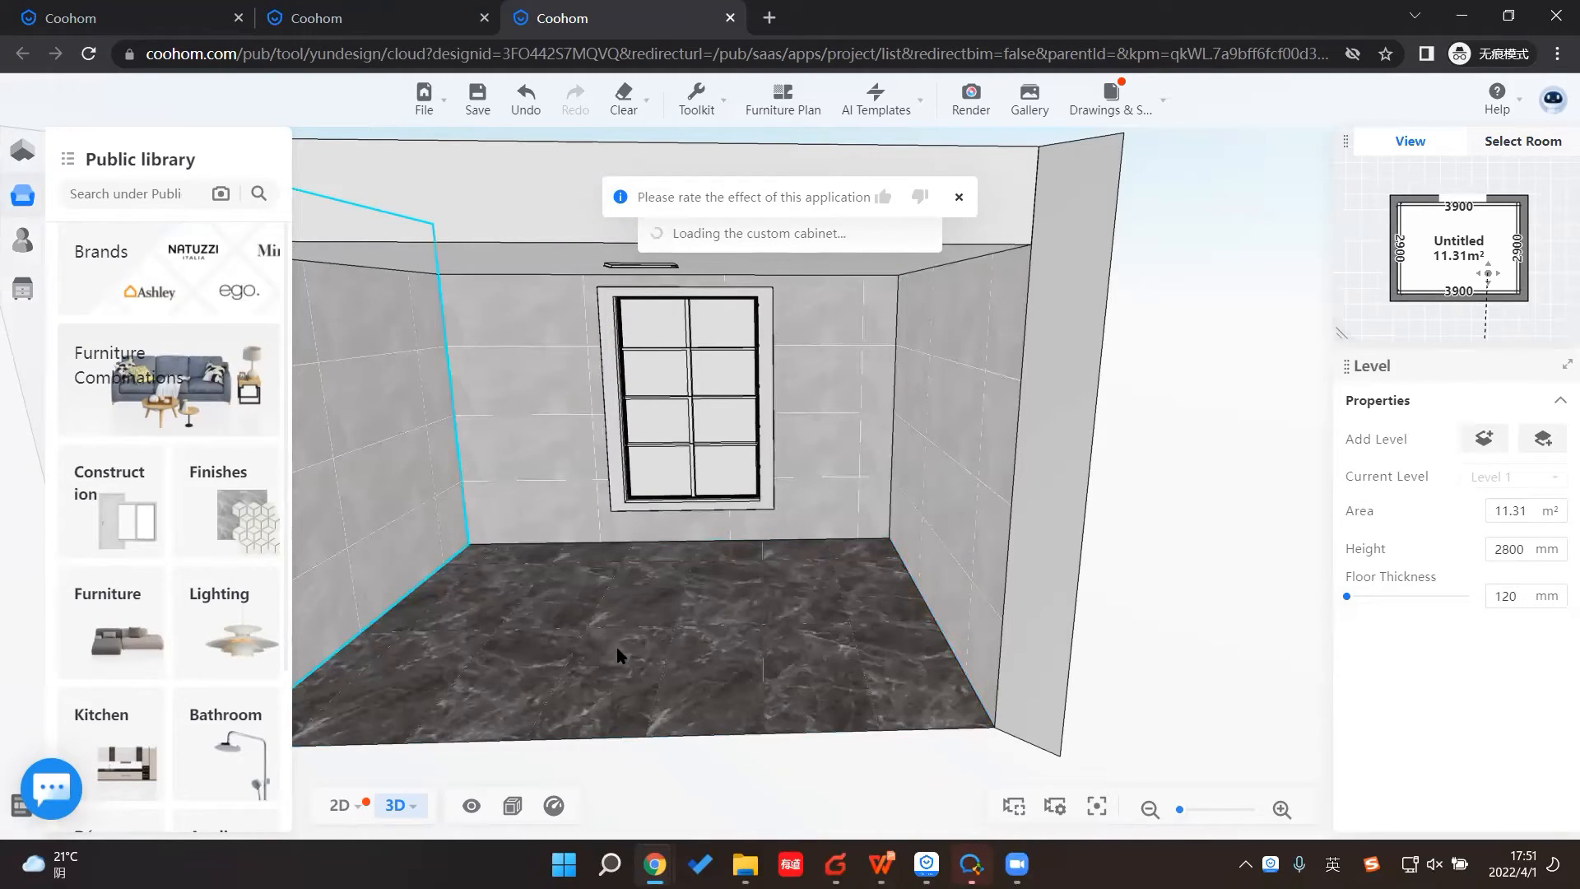
Step: Clear only the template's Kitchen & Bath custom products from the room, keeping its finishes
{"action": "left_click_drag", "start_coordinate": [779, 621], "coordinate": [1139, 589]}
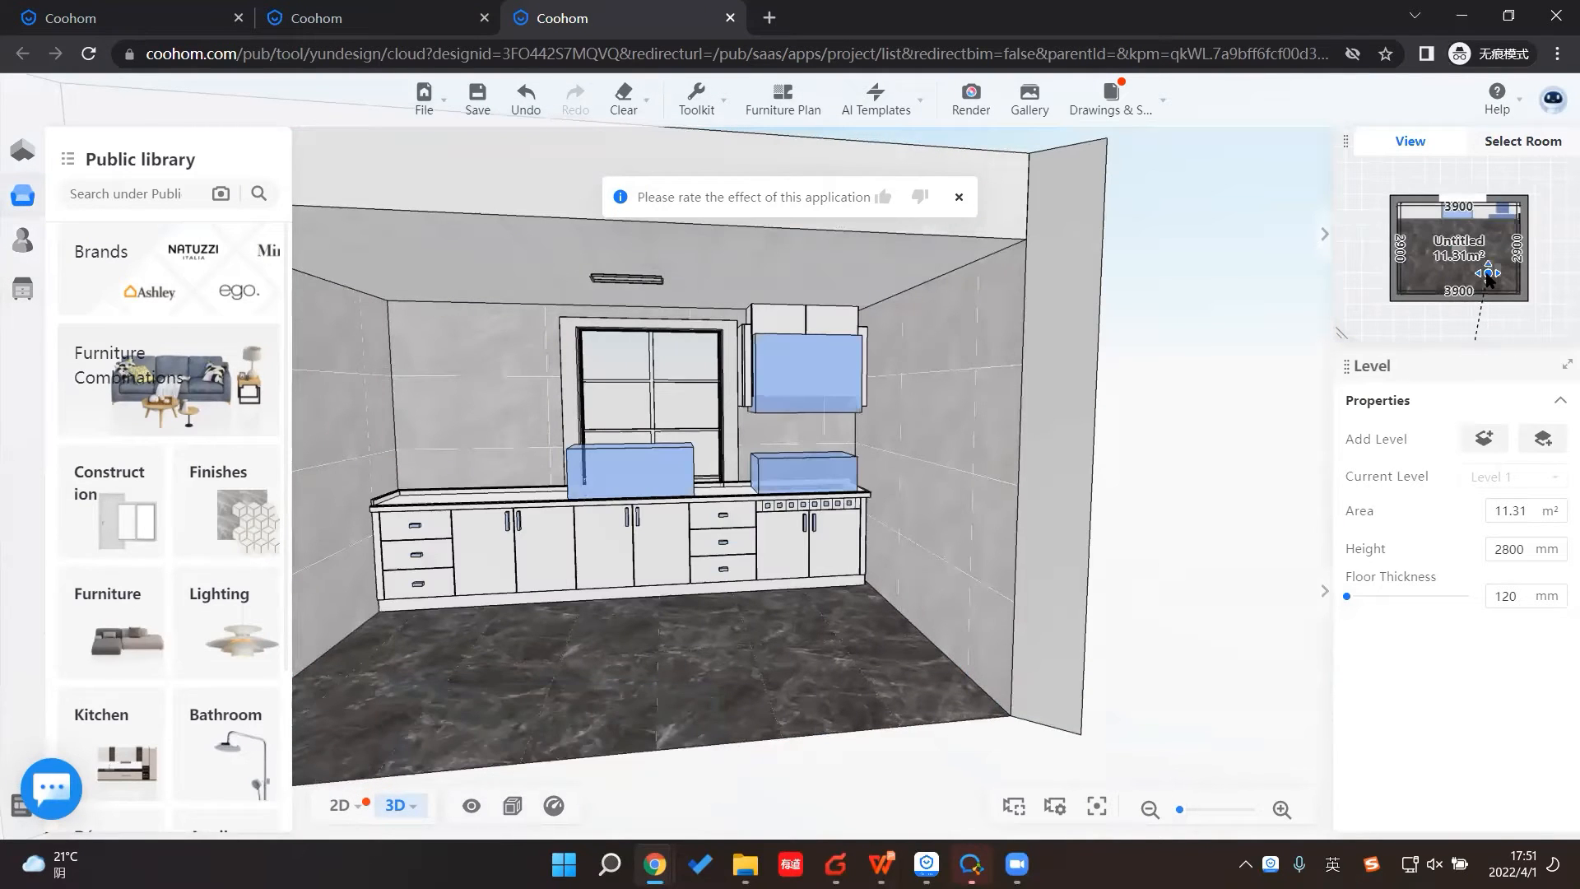
{"action": "left_click_drag", "start_coordinate": [1281, 449], "coordinate": [728, 723]}
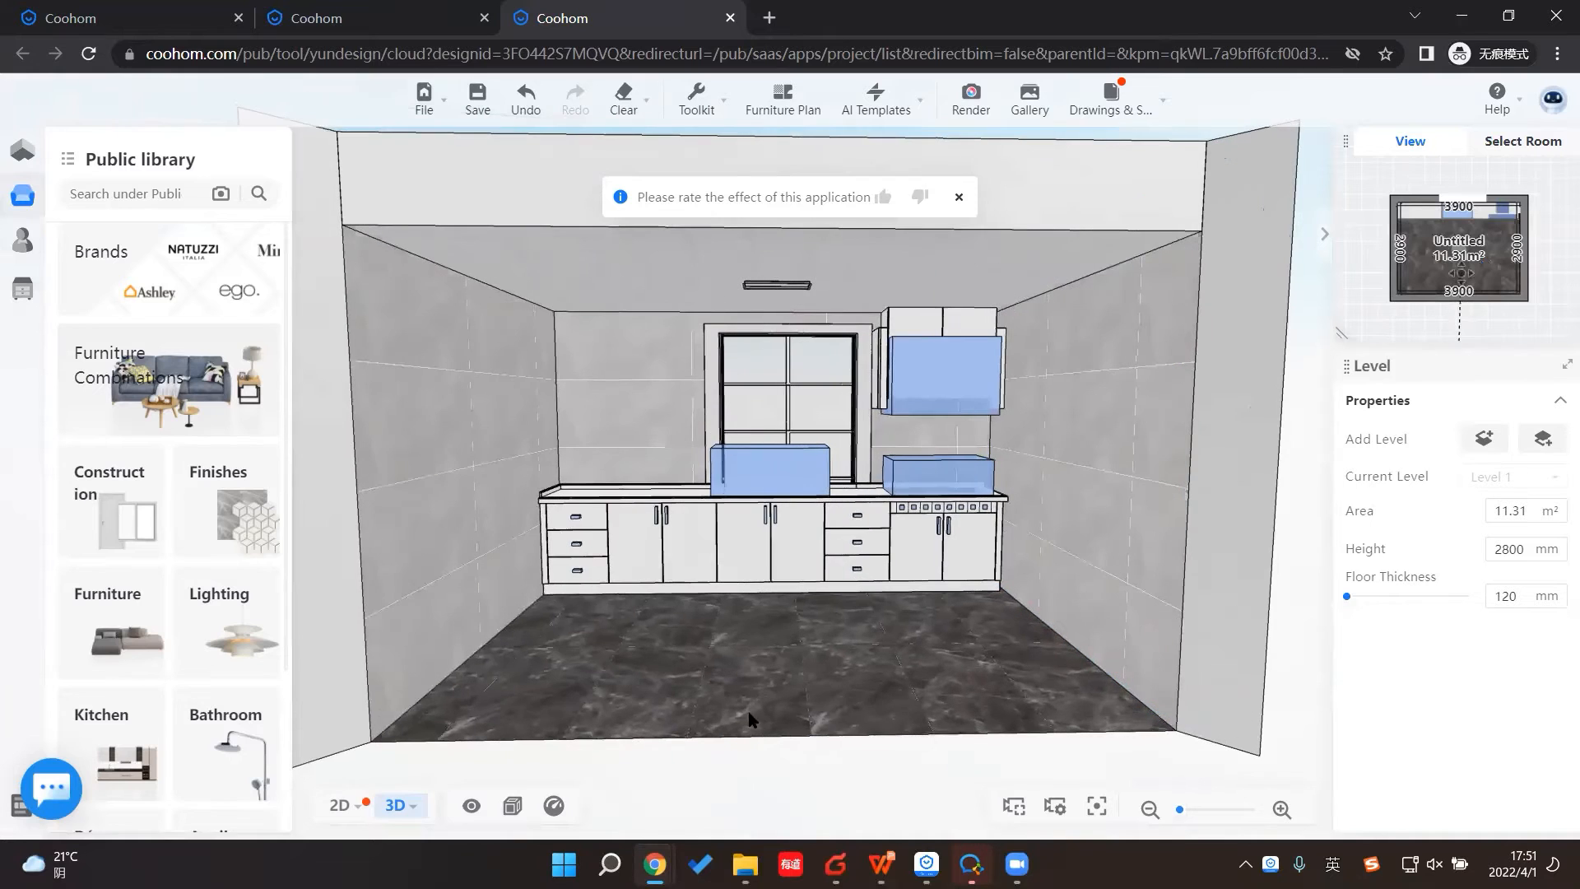
{"action": "scroll", "coordinate": [850, 546], "scroll_direction": "up", "scroll_amount": 1}
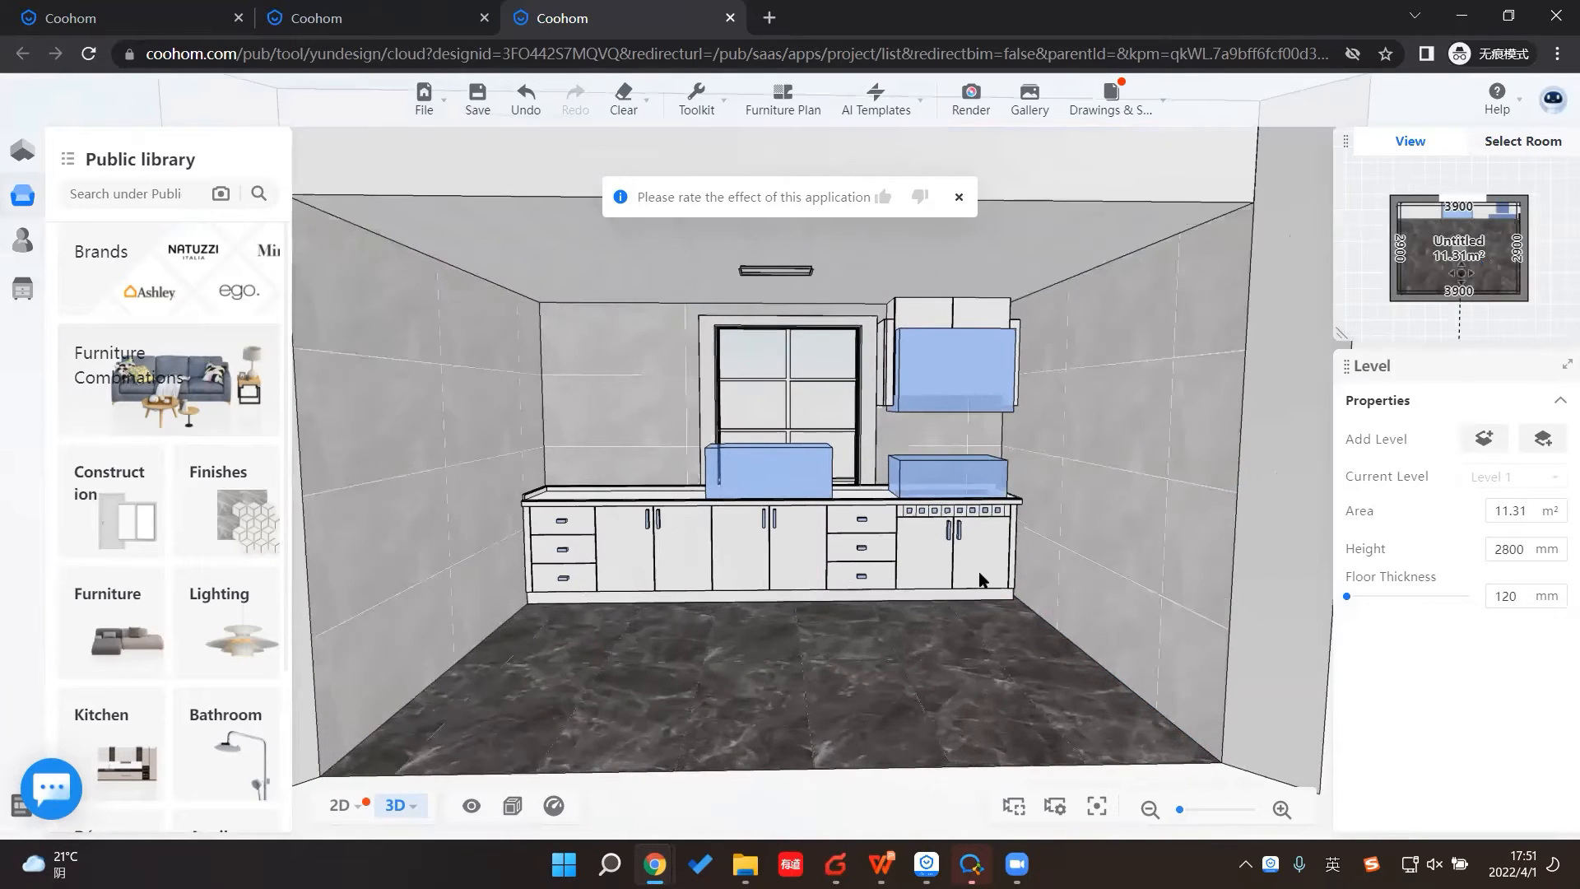
{"action": "scroll", "coordinate": [979, 580], "scroll_direction": "up", "scroll_amount": 1}
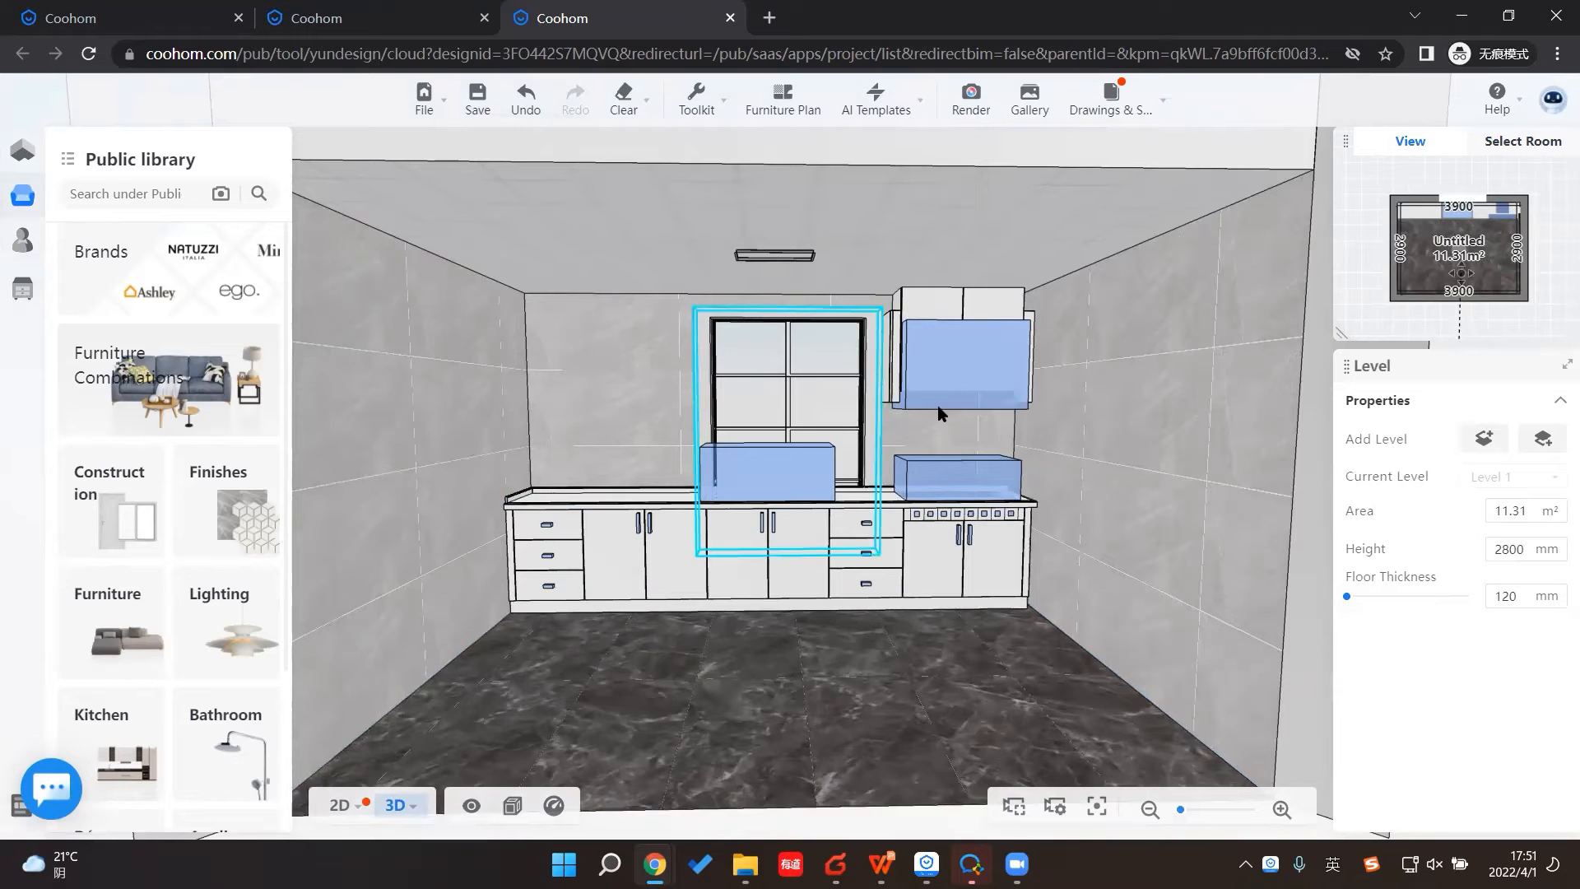
{"action": "scroll", "coordinate": [794, 556], "scroll_direction": "down", "scroll_amount": 1}
{"action": "left_click_drag", "start_coordinate": [945, 702], "coordinate": [588, 672]}
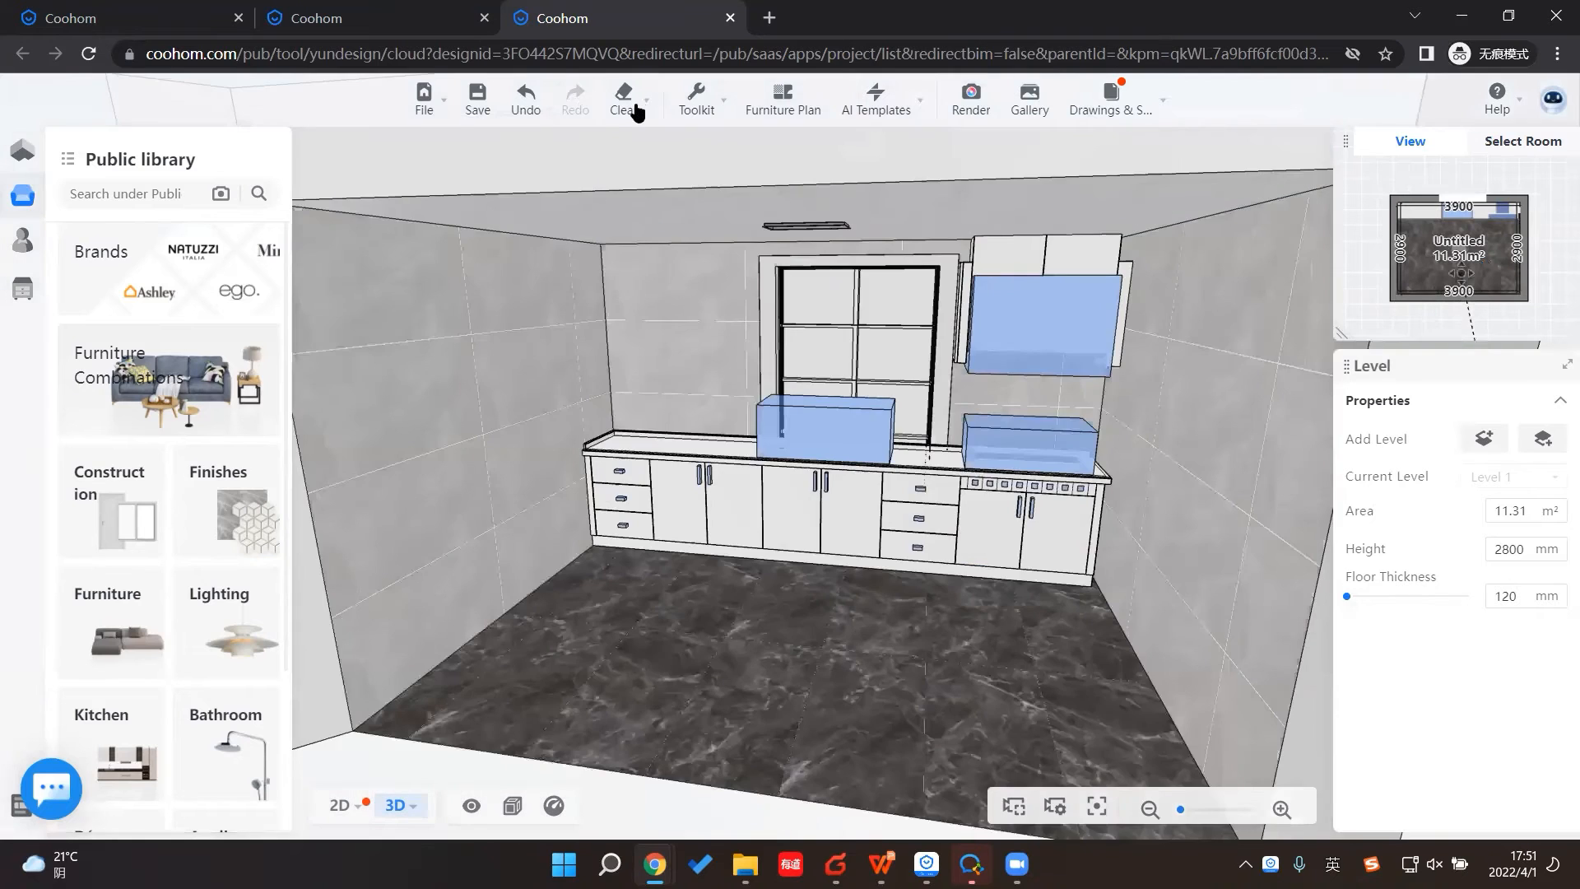
{"action": "left_click", "coordinate": [636, 112]}
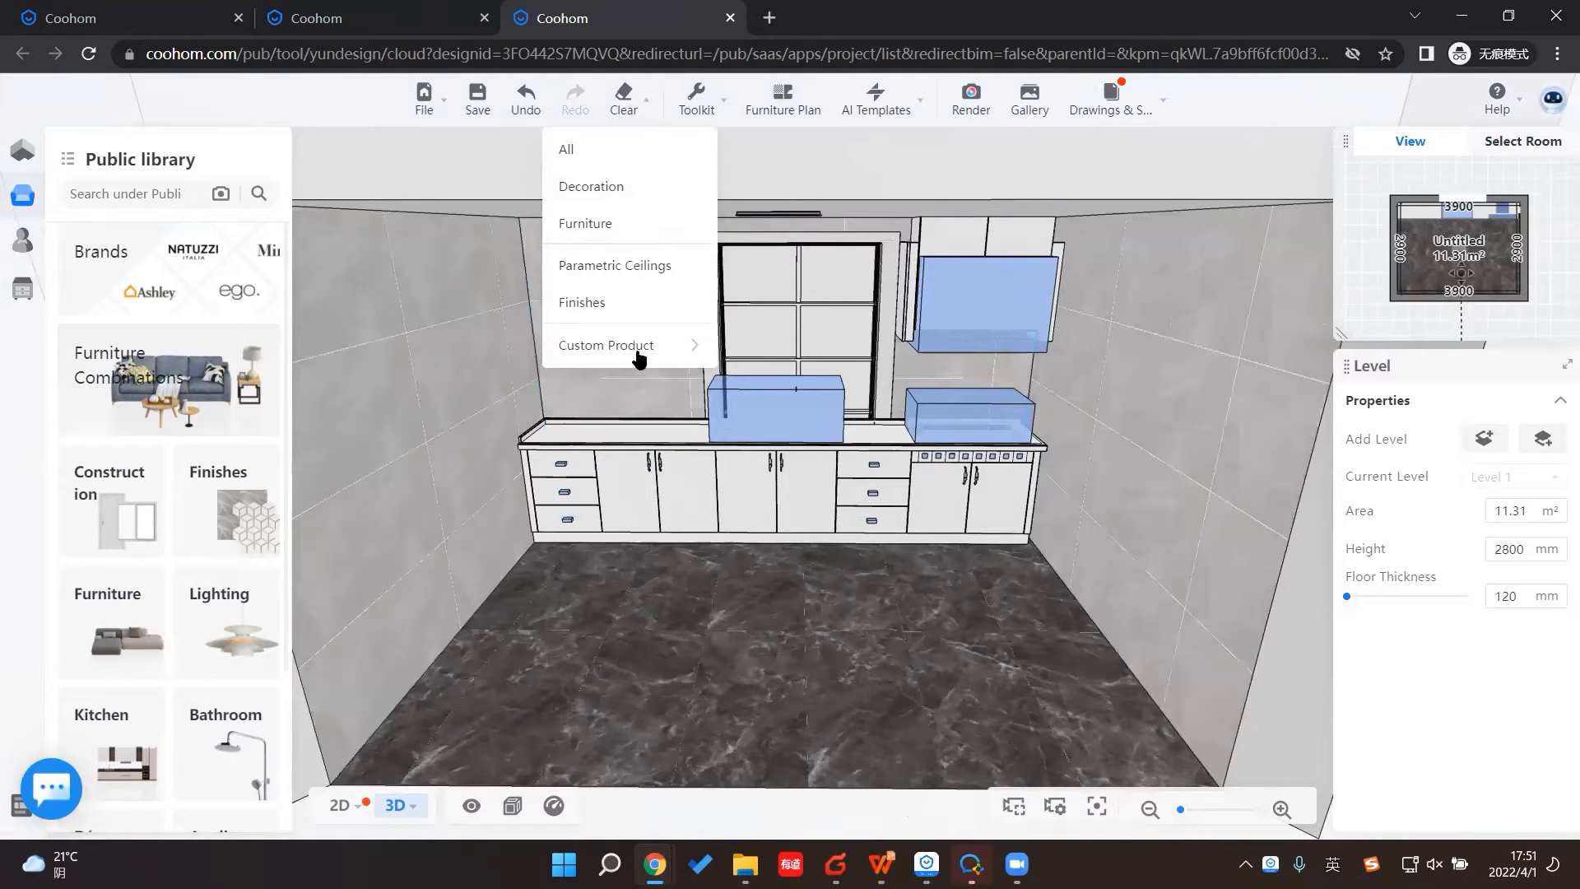
{"action": "mouse_move", "coordinate": [623, 345]}
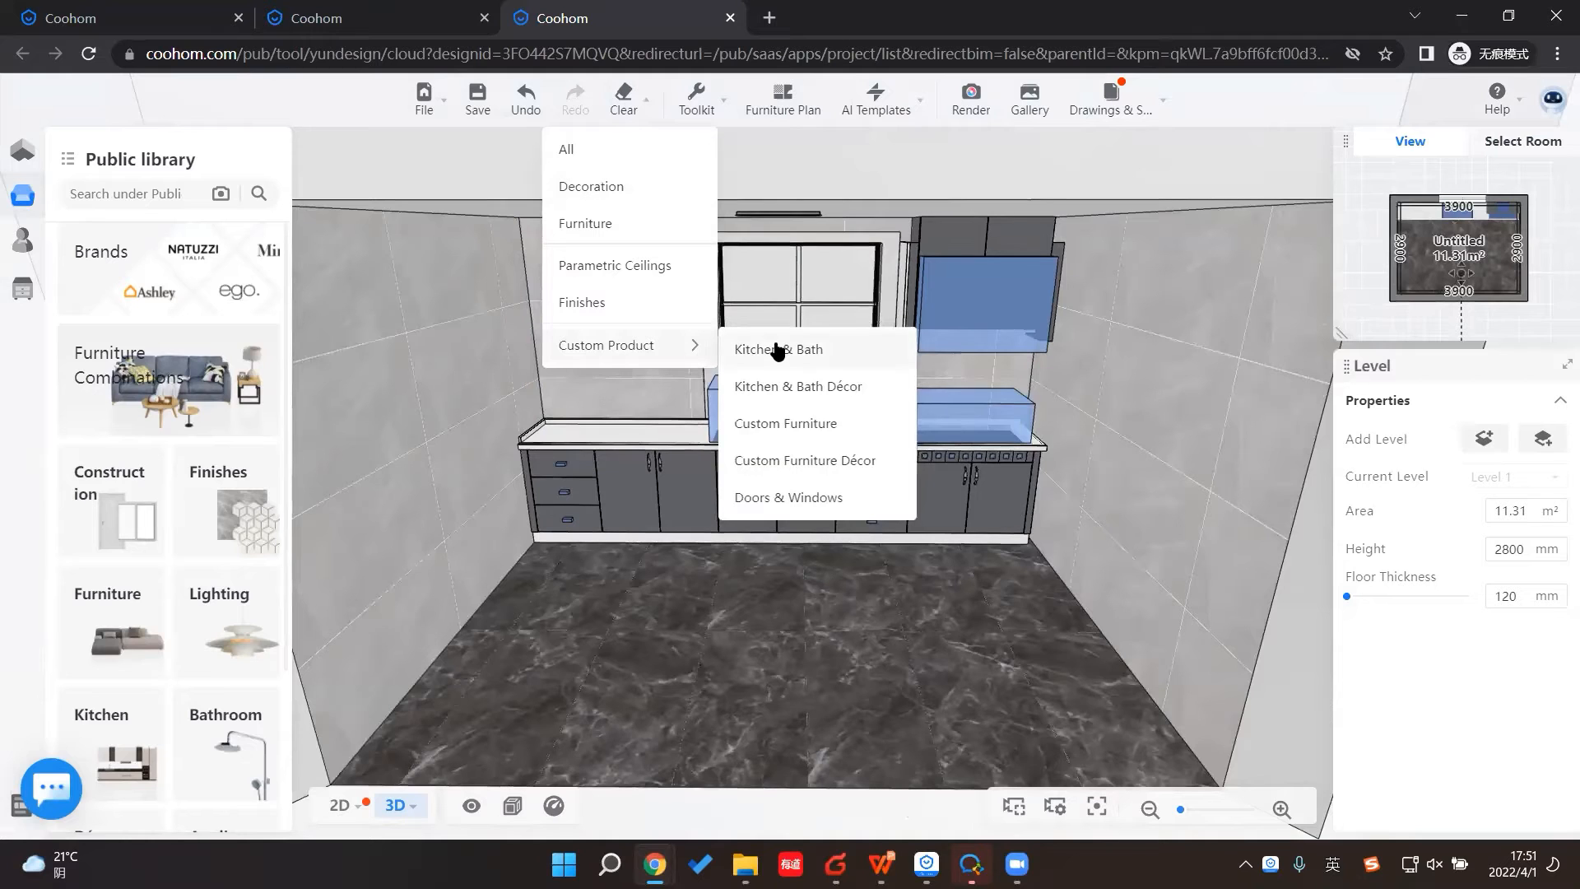
{"action": "left_click_drag", "start_coordinate": [778, 351], "coordinate": [774, 329]}
{"action": "left_click", "coordinate": [774, 339]}
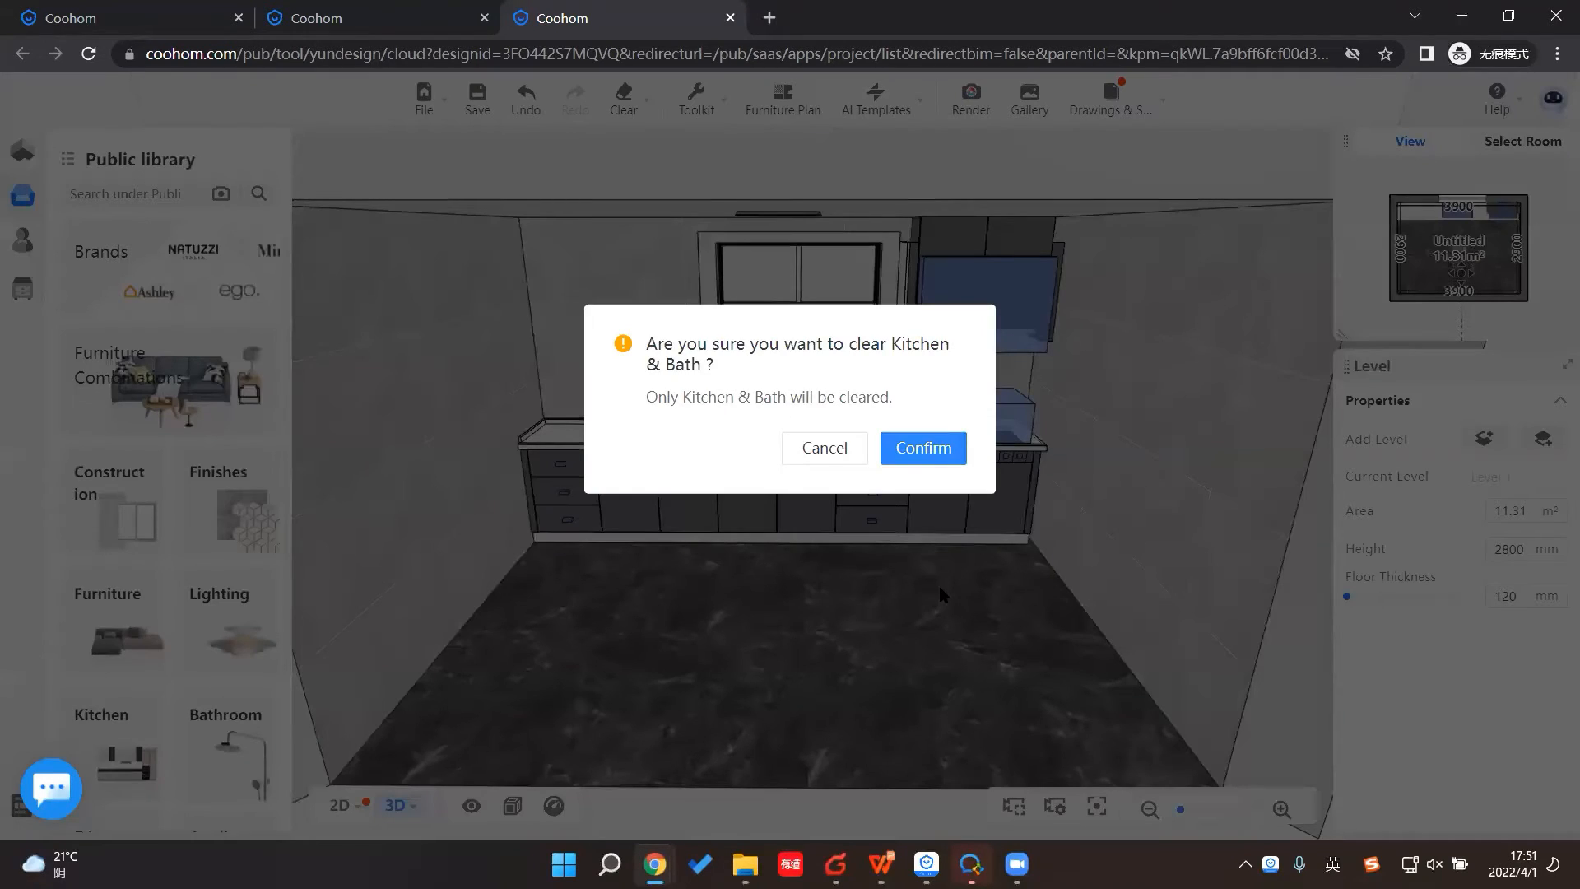
{"action": "key", "text": "Return"}
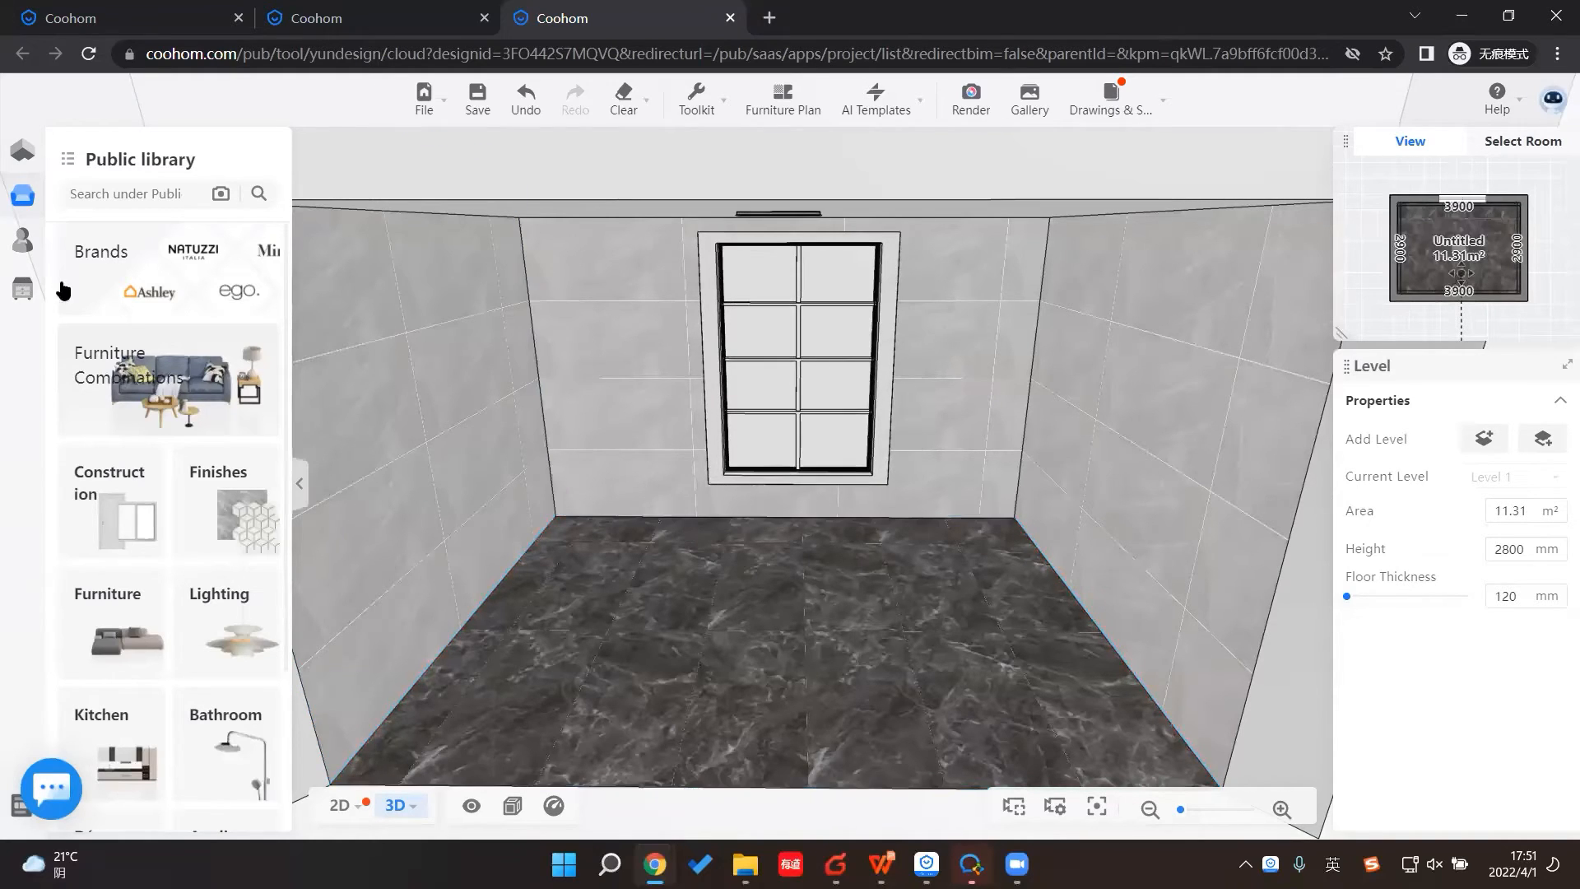
Step: Enter the Kitchen & Bath design tool and show the Public Catalog's furniture categories in the enlarged catalog window
{"action": "left_click", "coordinate": [23, 288]}
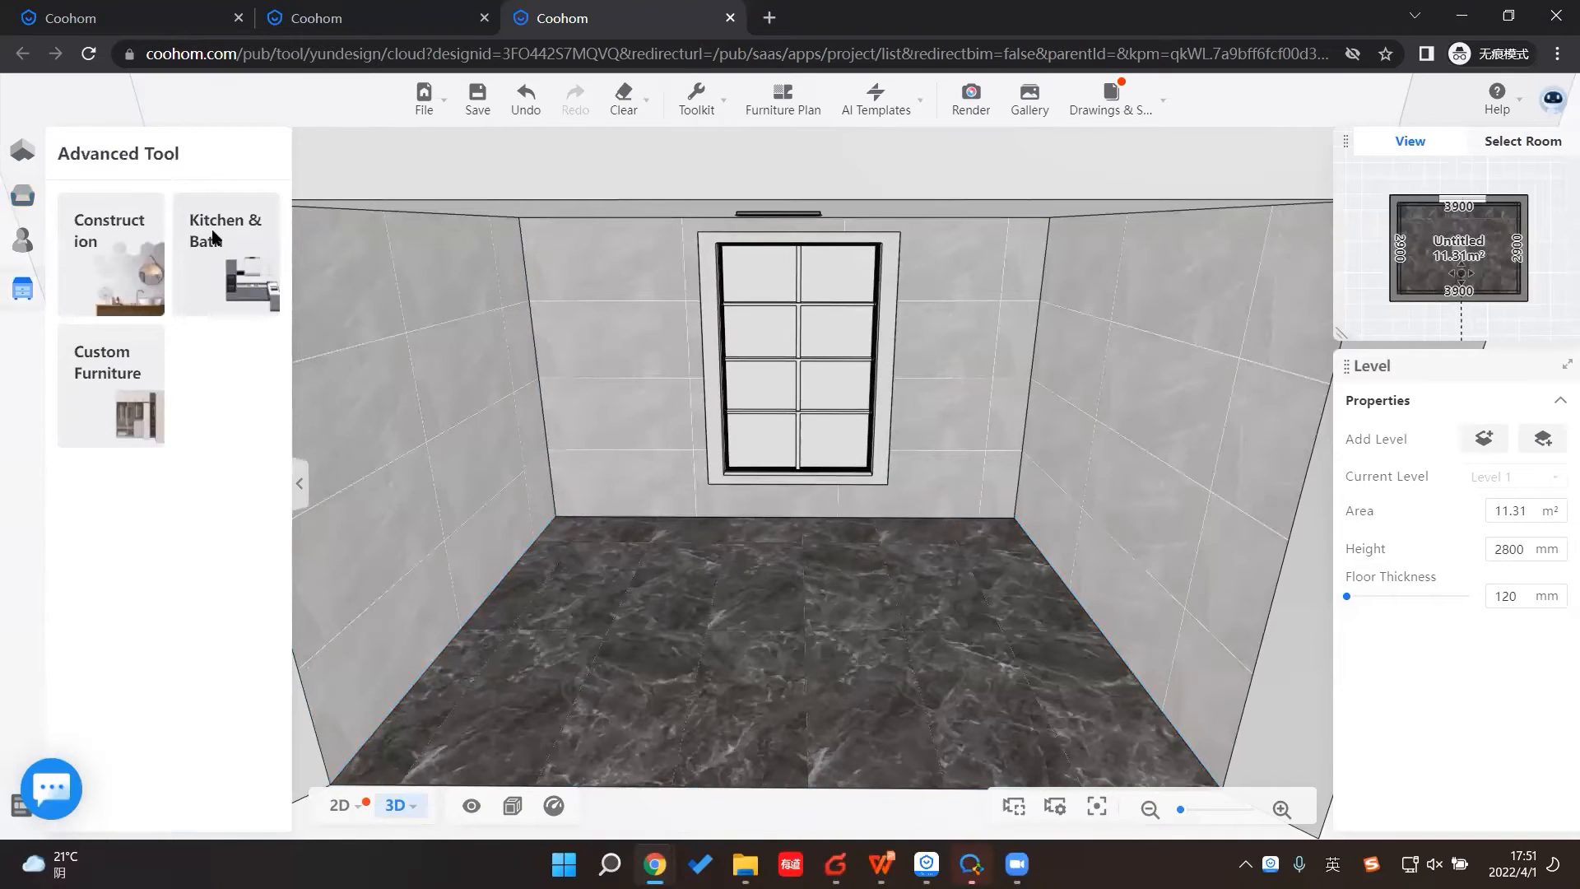
{"action": "left_click", "coordinate": [216, 237]}
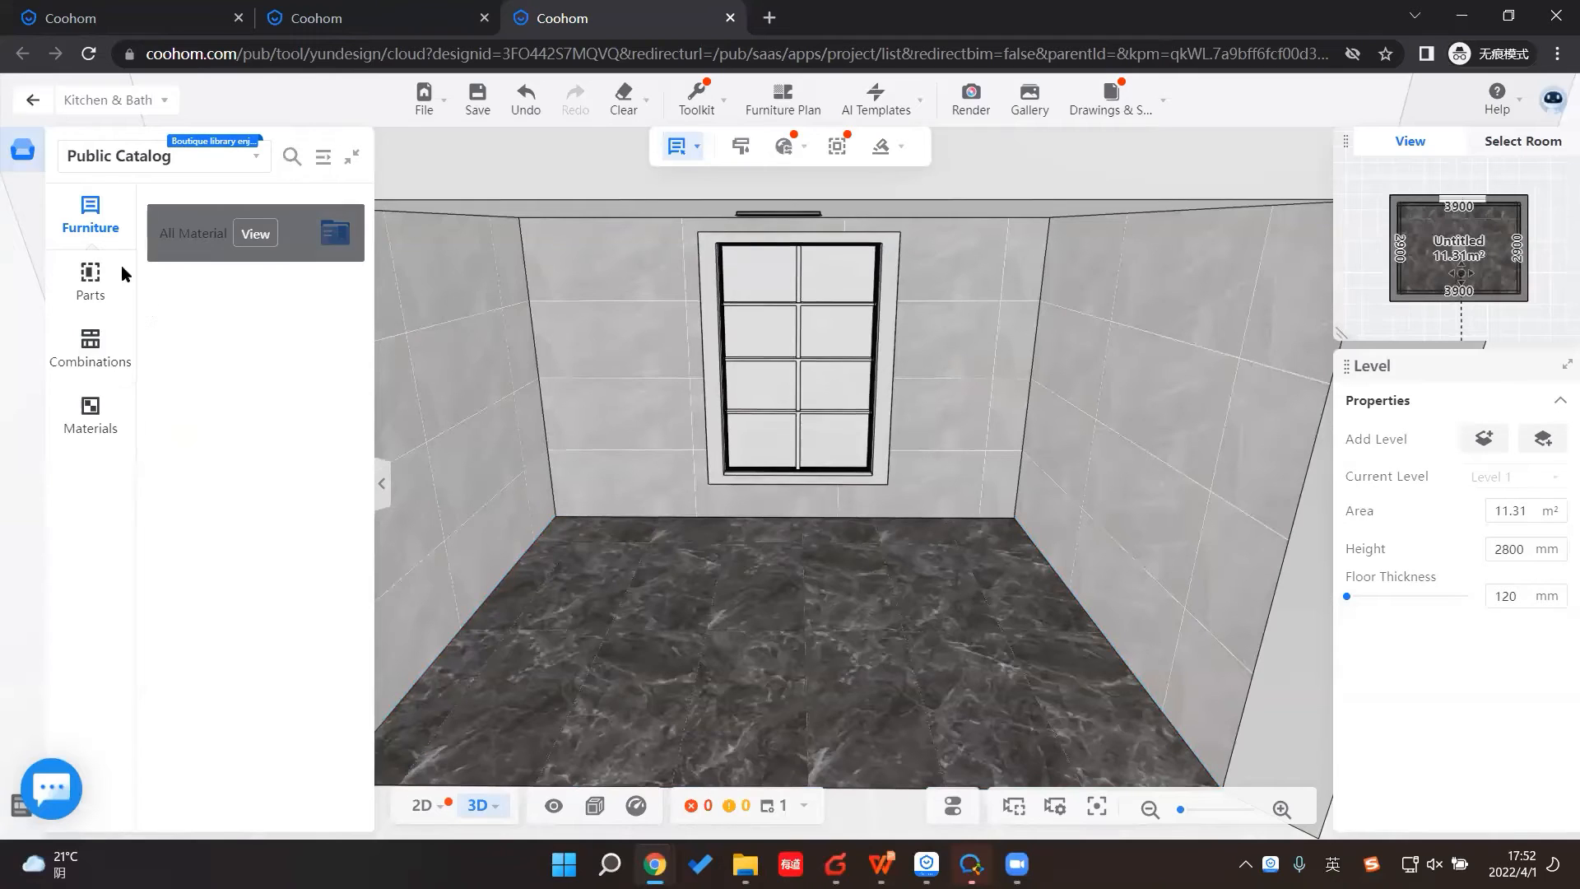
{"action": "left_click", "coordinate": [142, 156]}
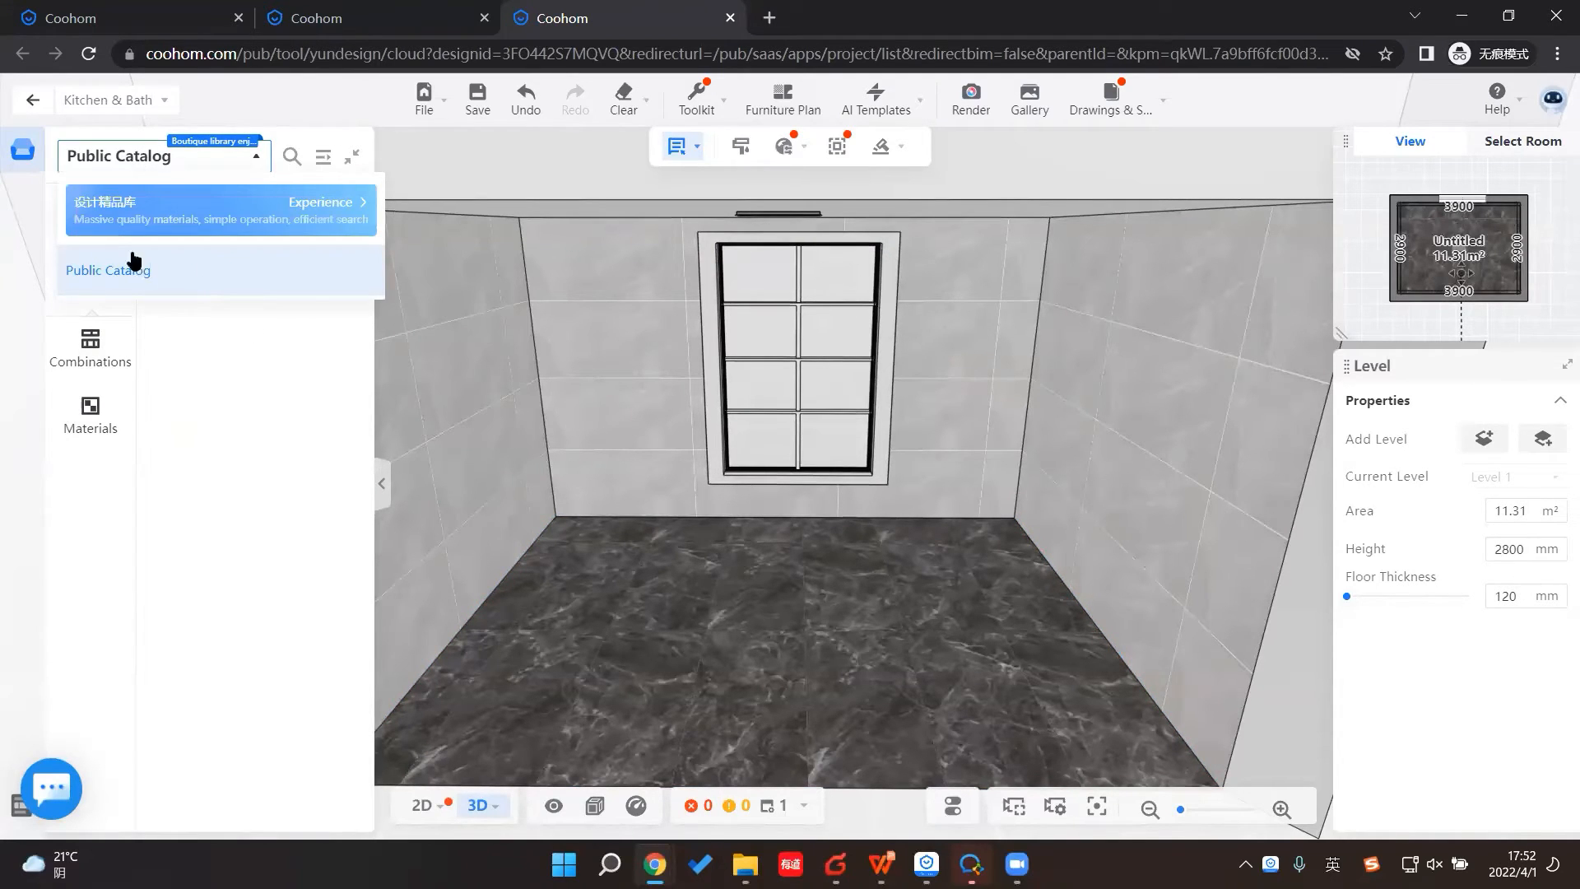
{"action": "left_click", "coordinate": [147, 274]}
{"action": "left_click", "coordinate": [109, 222]}
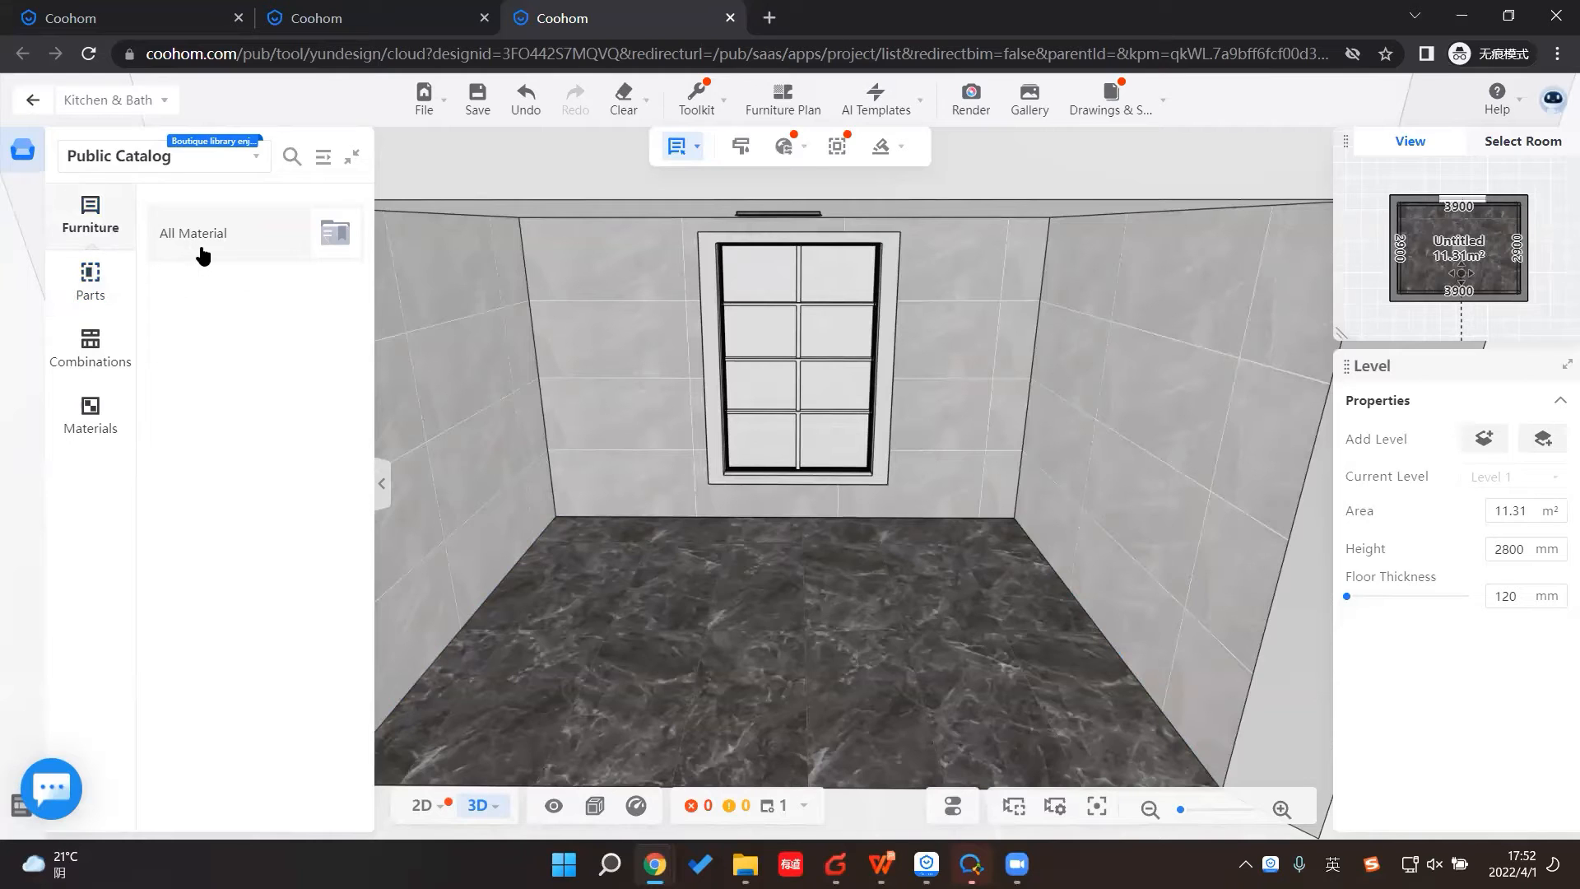
{"action": "left_click", "coordinate": [203, 247]}
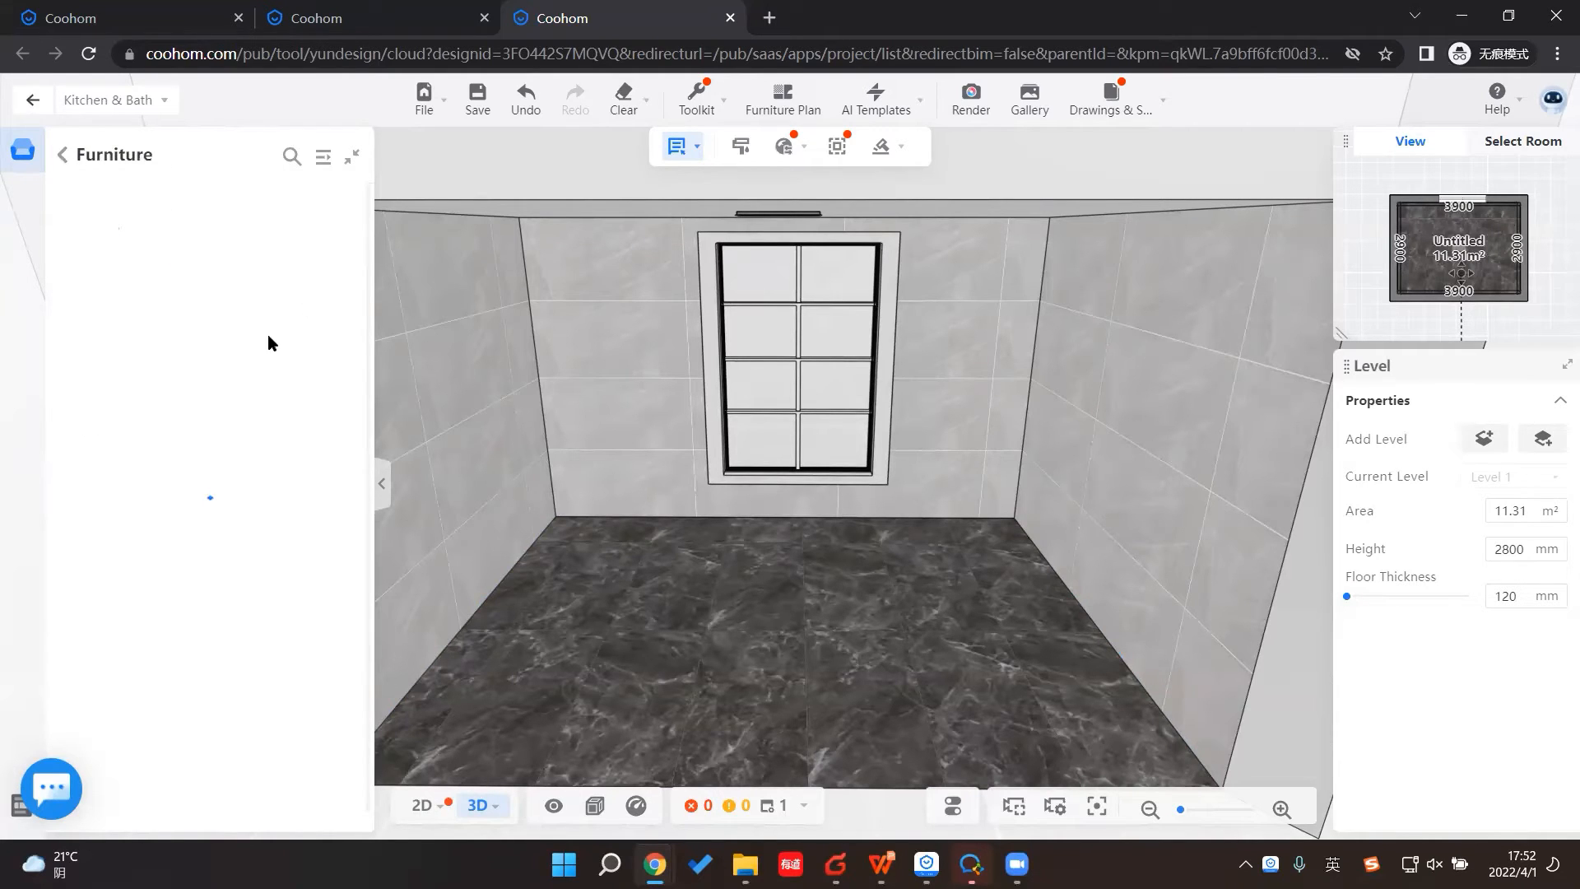
{"action": "left_click", "coordinate": [326, 163]}
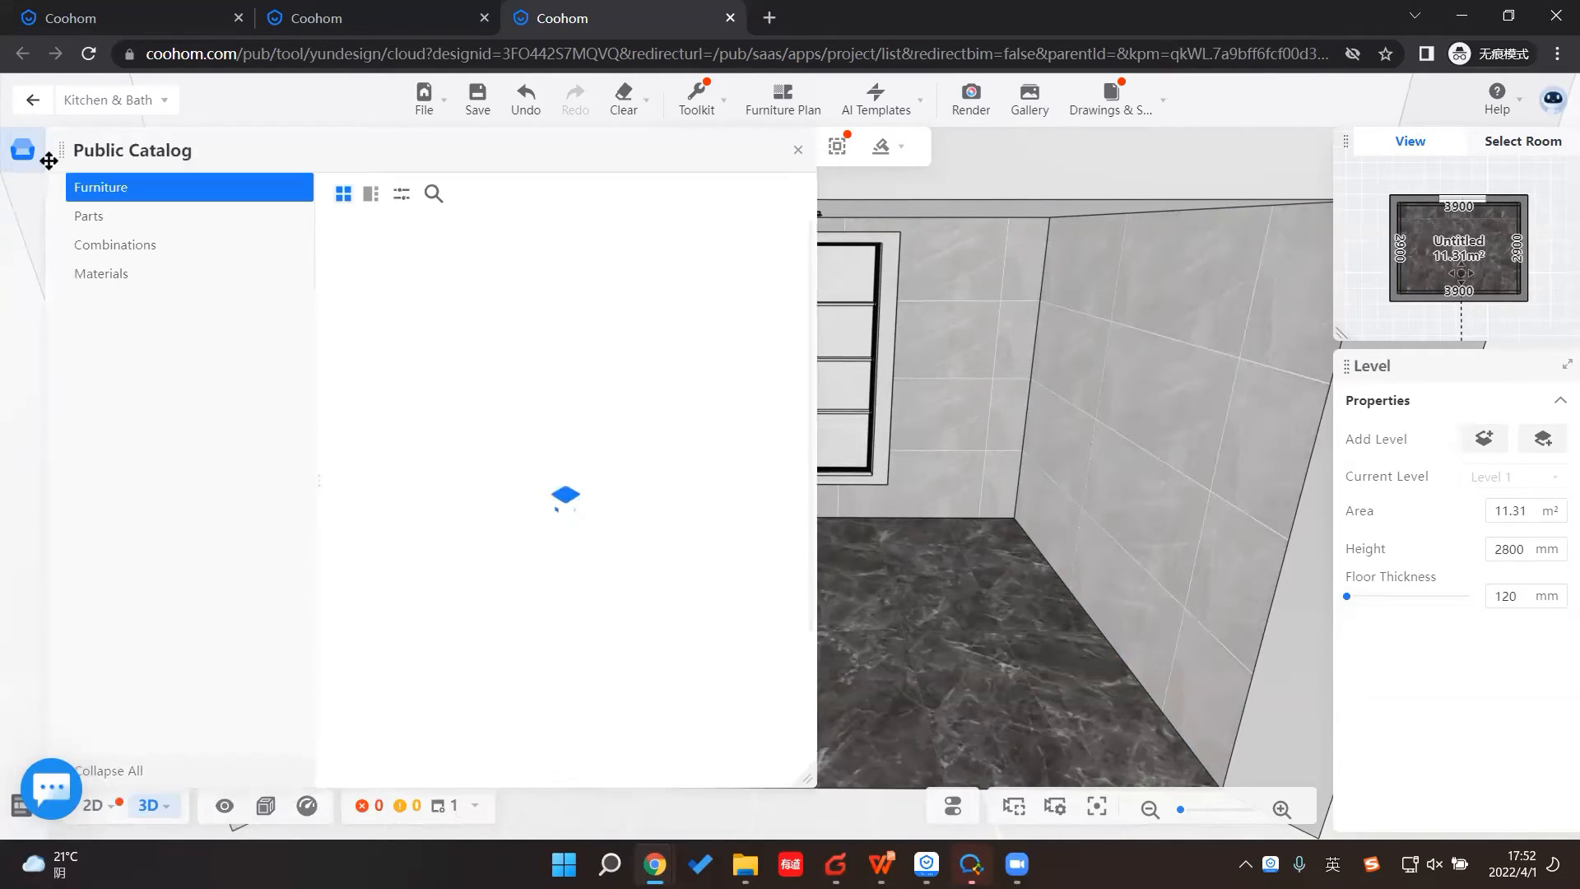
{"action": "left_click", "coordinate": [30, 288]}
{"action": "left_click", "coordinate": [259, 247]}
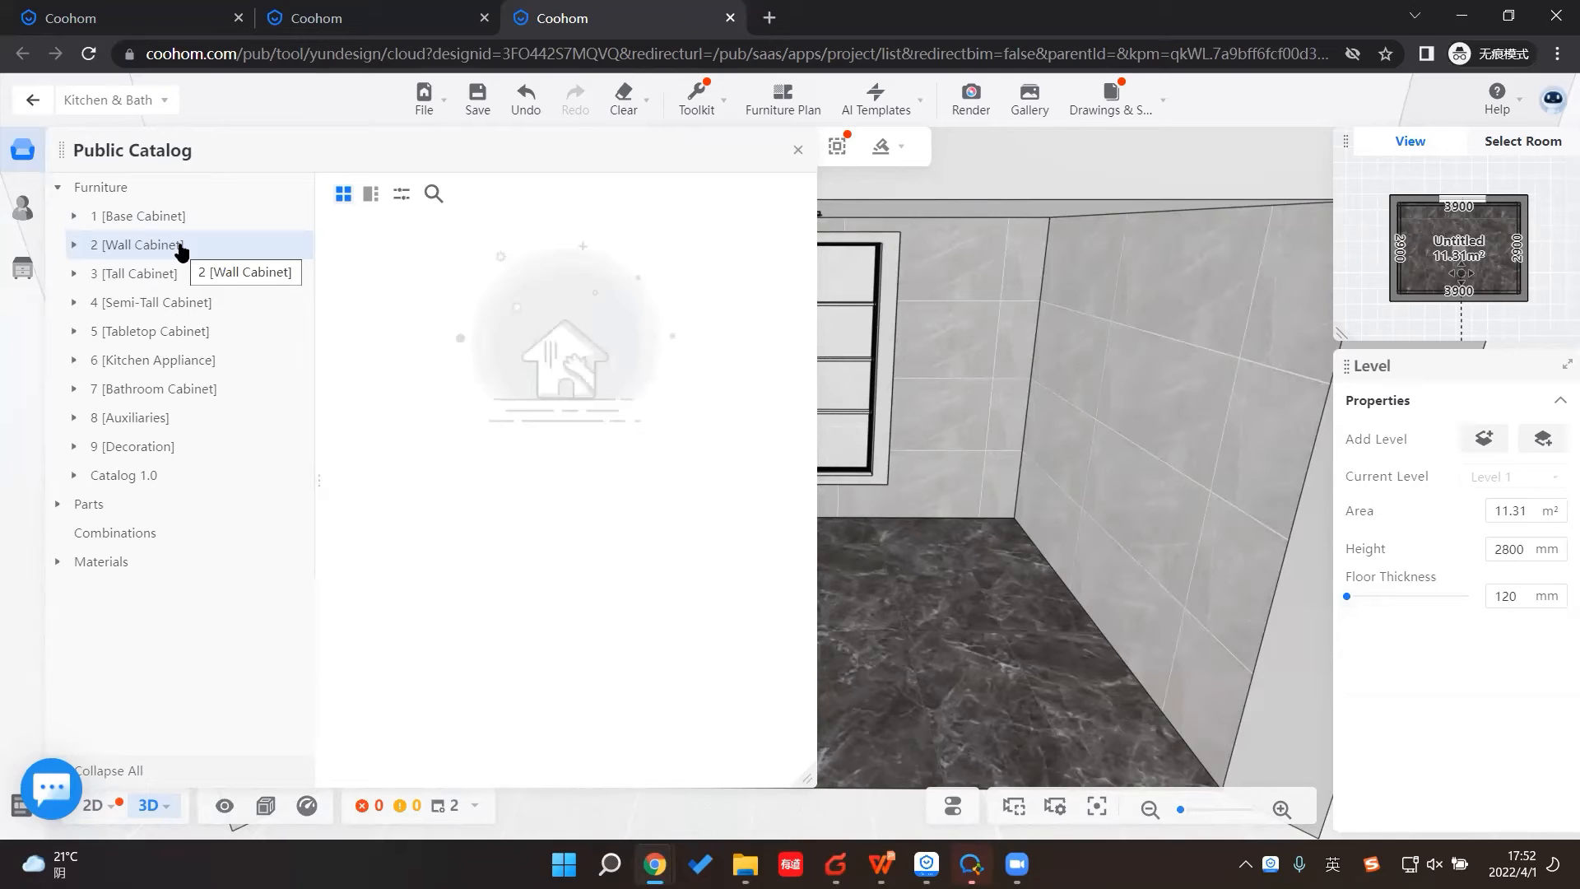
Step: List the catalog's base cabinets and look through the subcategories of Bathroom Cabinet, Auxiliaries and Decoration
{"action": "left_click", "coordinate": [173, 216]}
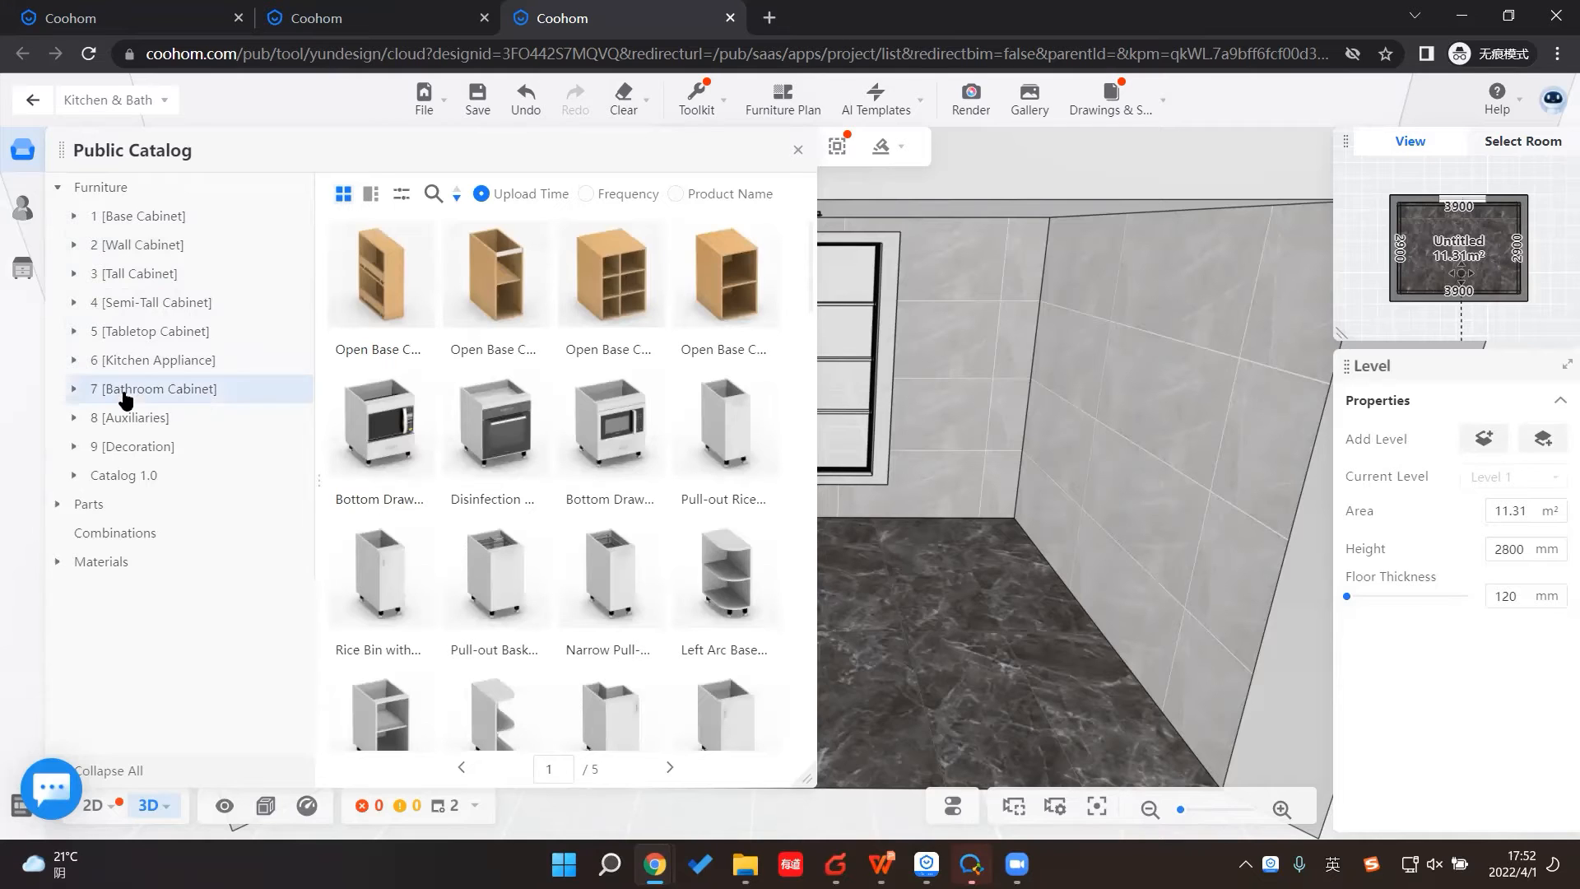
{"action": "left_click", "coordinate": [73, 392]}
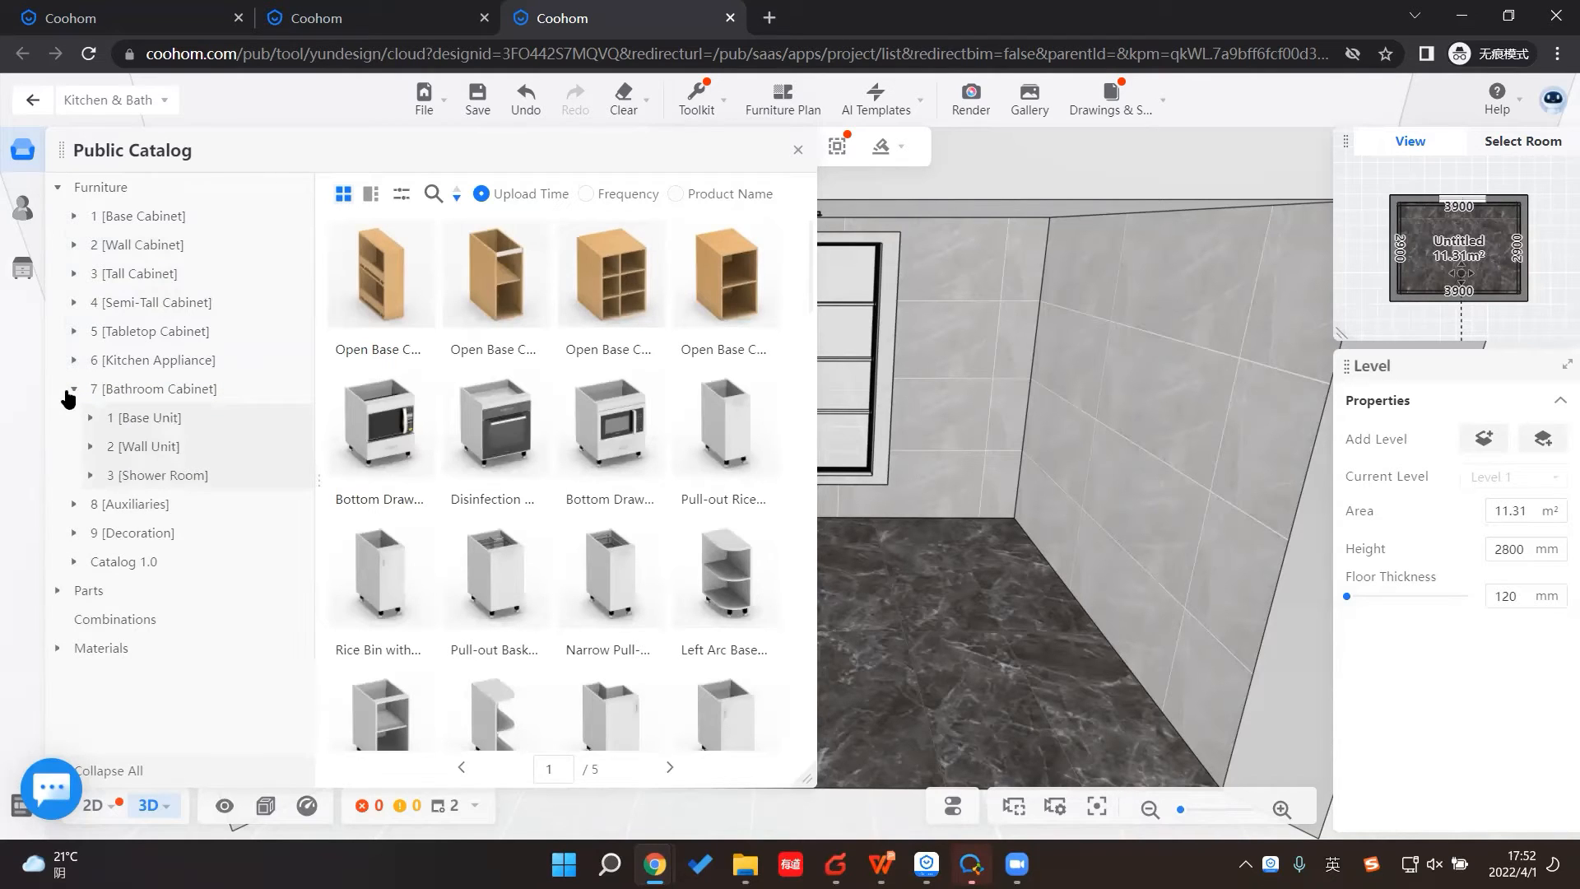
{"action": "left_click", "coordinate": [72, 390]}
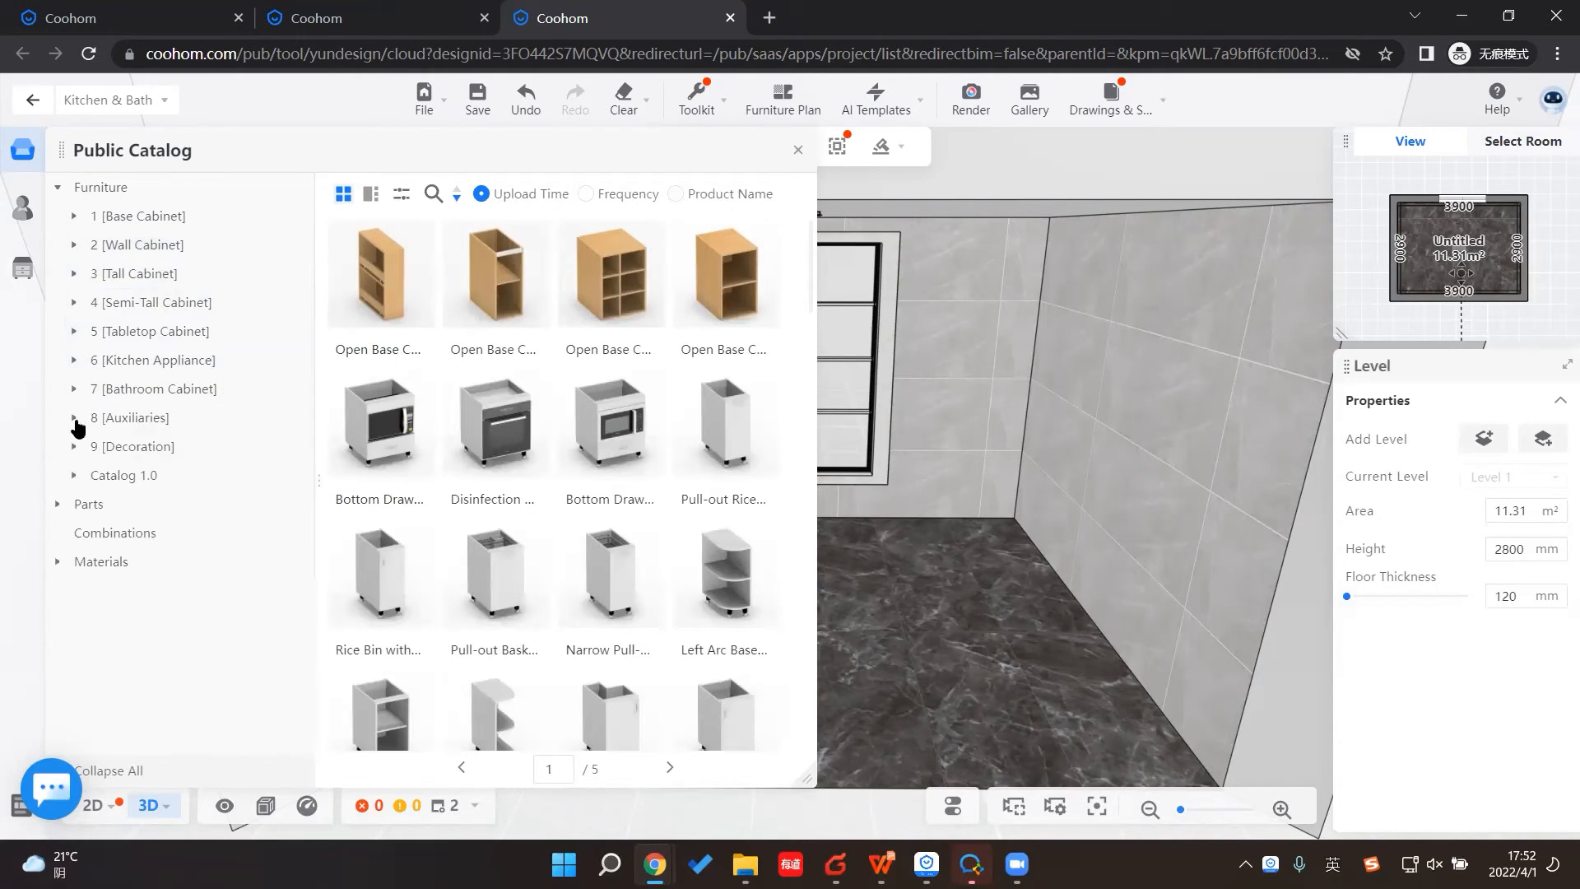
{"action": "left_click", "coordinate": [75, 419]}
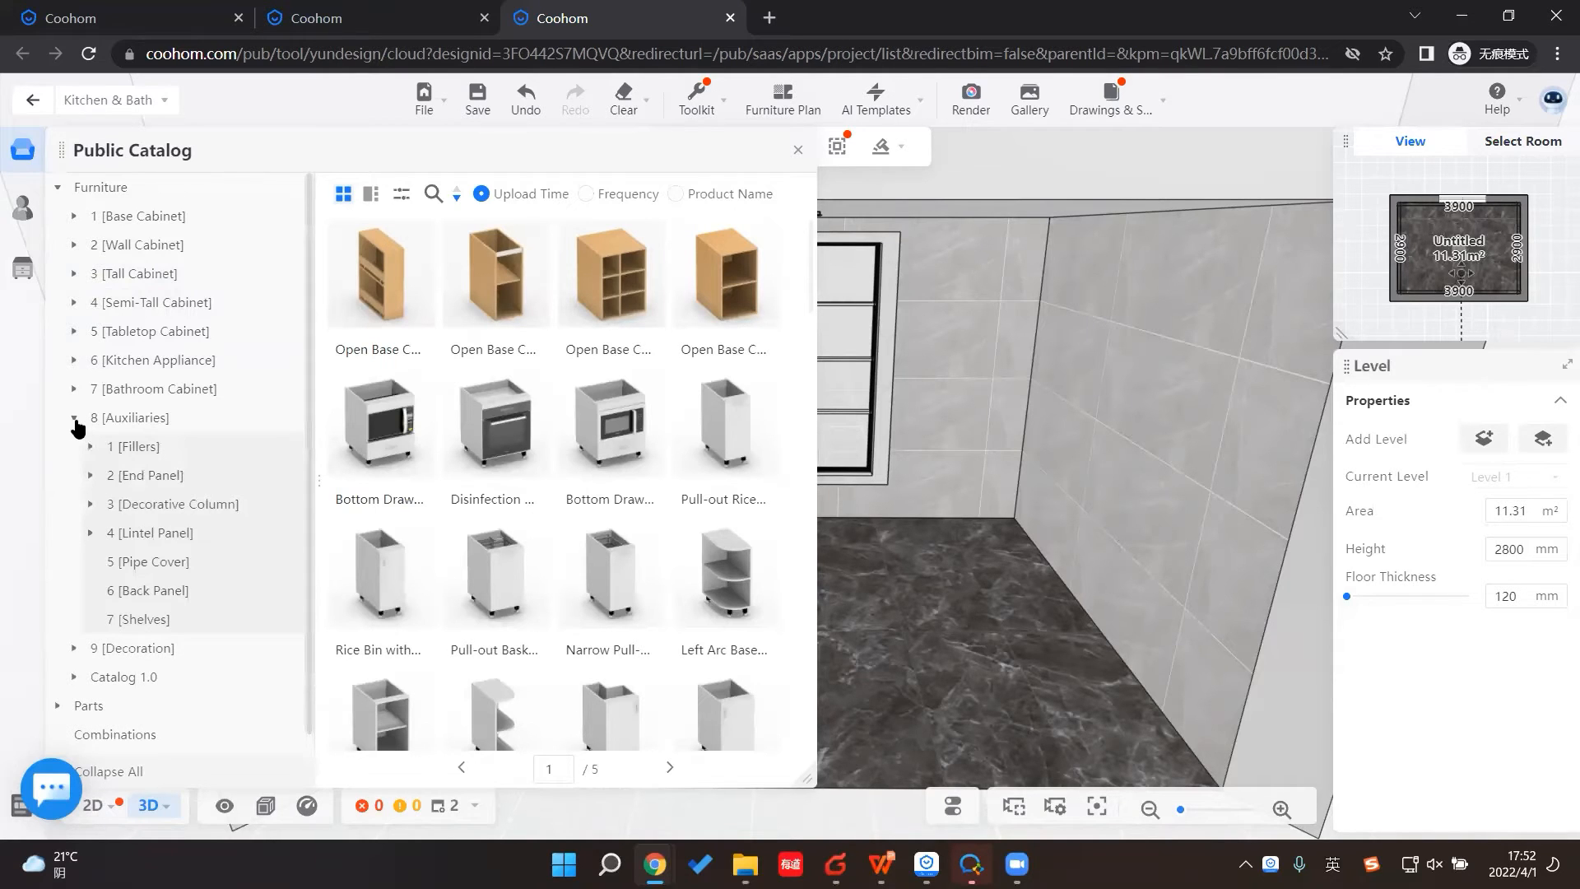
{"action": "left_click", "coordinate": [75, 419]}
{"action": "left_click", "coordinate": [74, 446]}
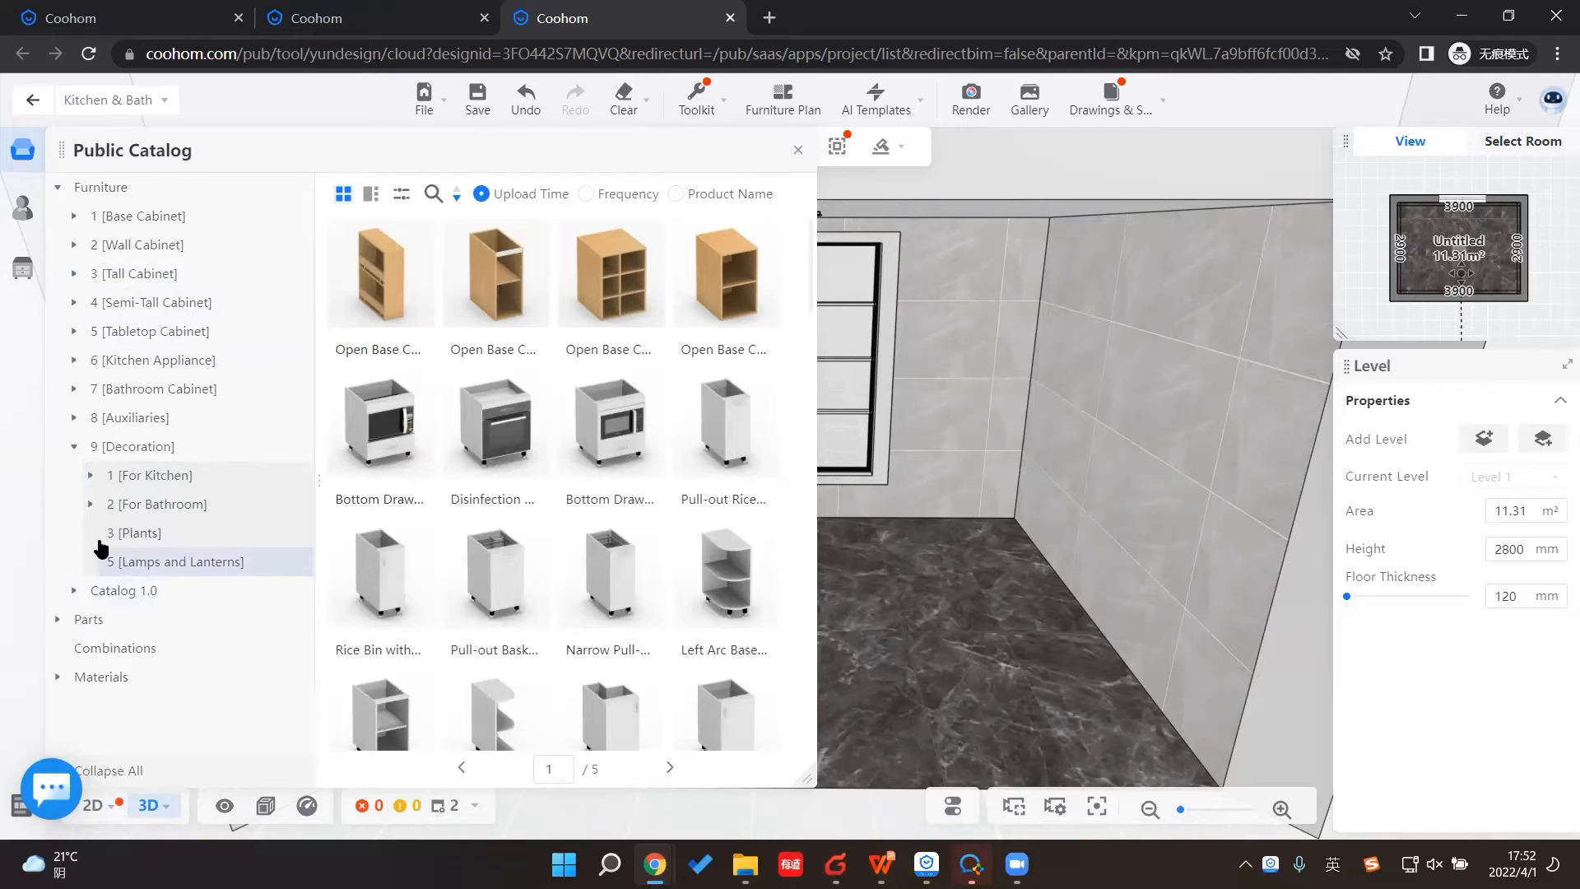
{"action": "left_click", "coordinate": [75, 446]}
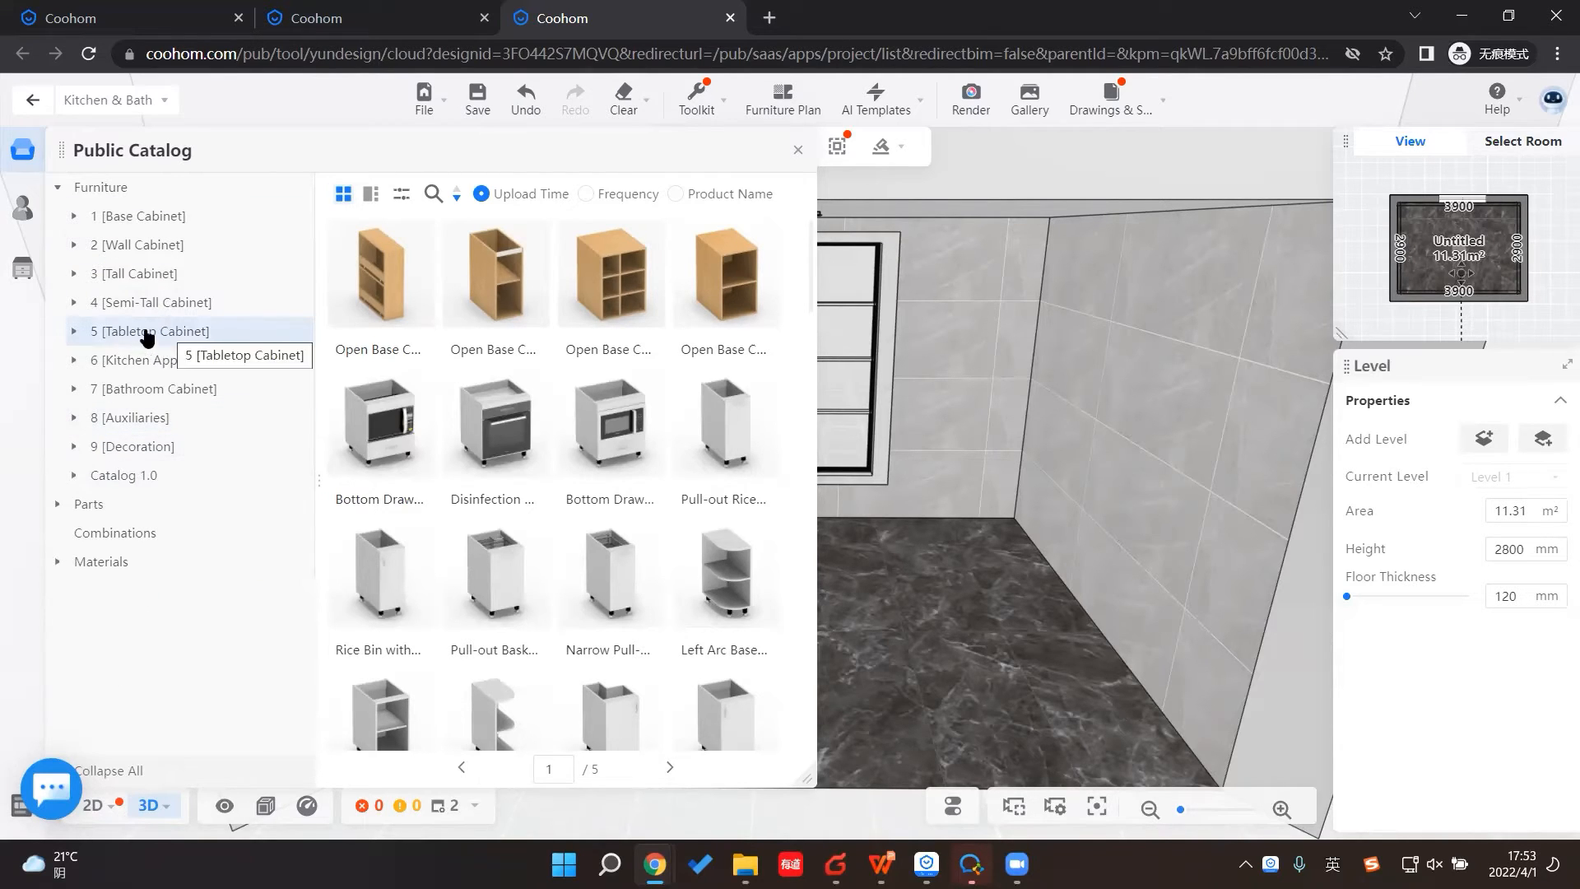
Step: Look through the catalog's subcategories of Tall Cabinet, Wall Cabinet and Base Cabinet, including the base cabinets' Common Unit
{"action": "left_click", "coordinate": [76, 276]}
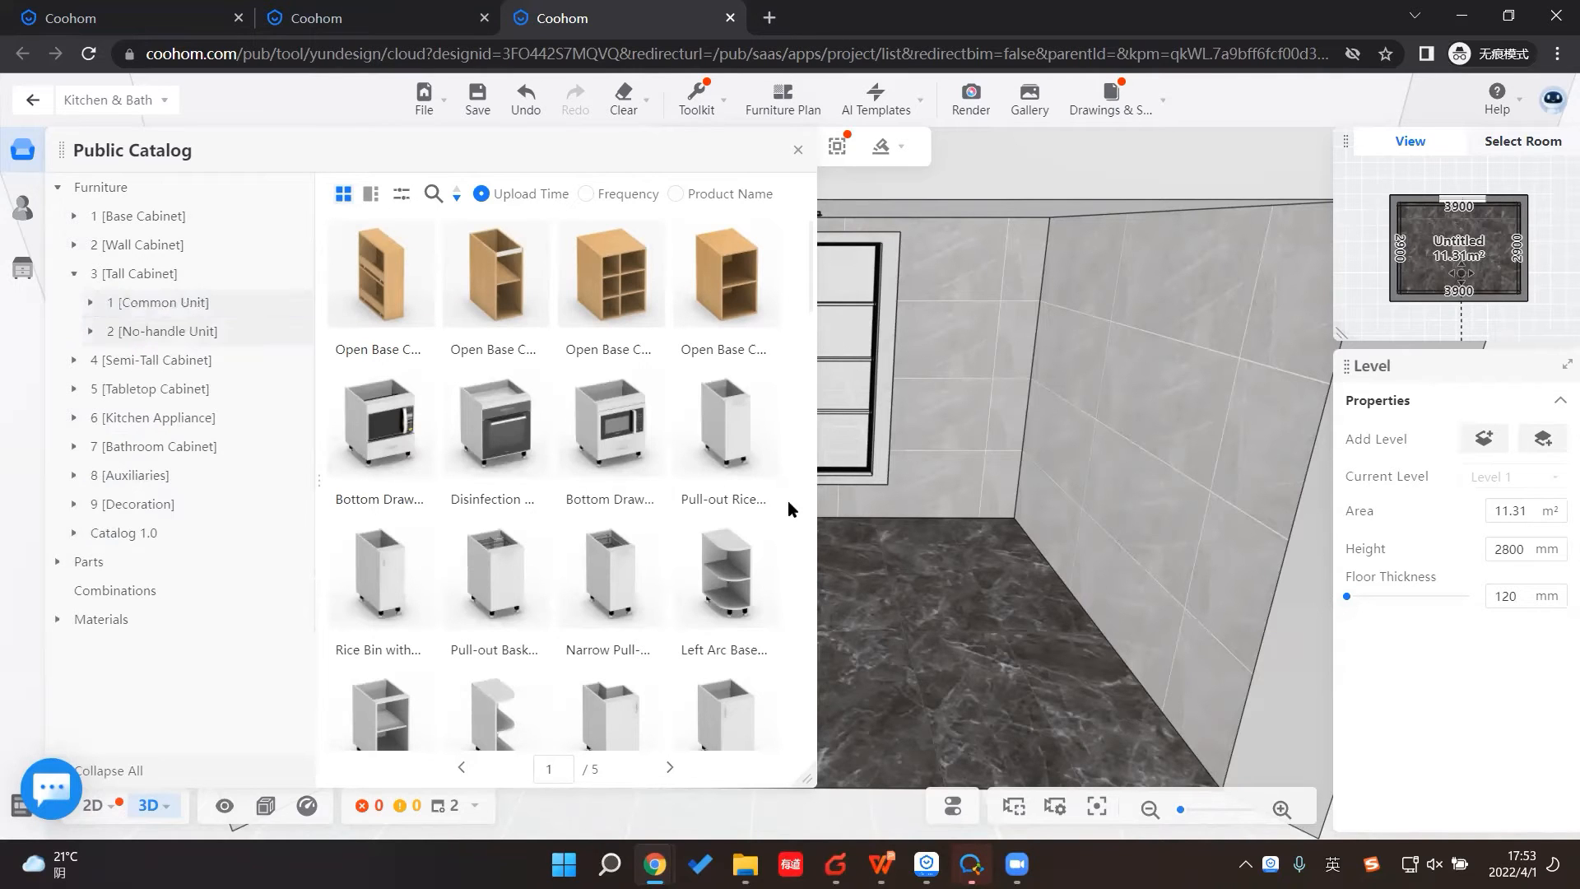
{"action": "left_click_drag", "start_coordinate": [961, 744], "coordinate": [1135, 527]}
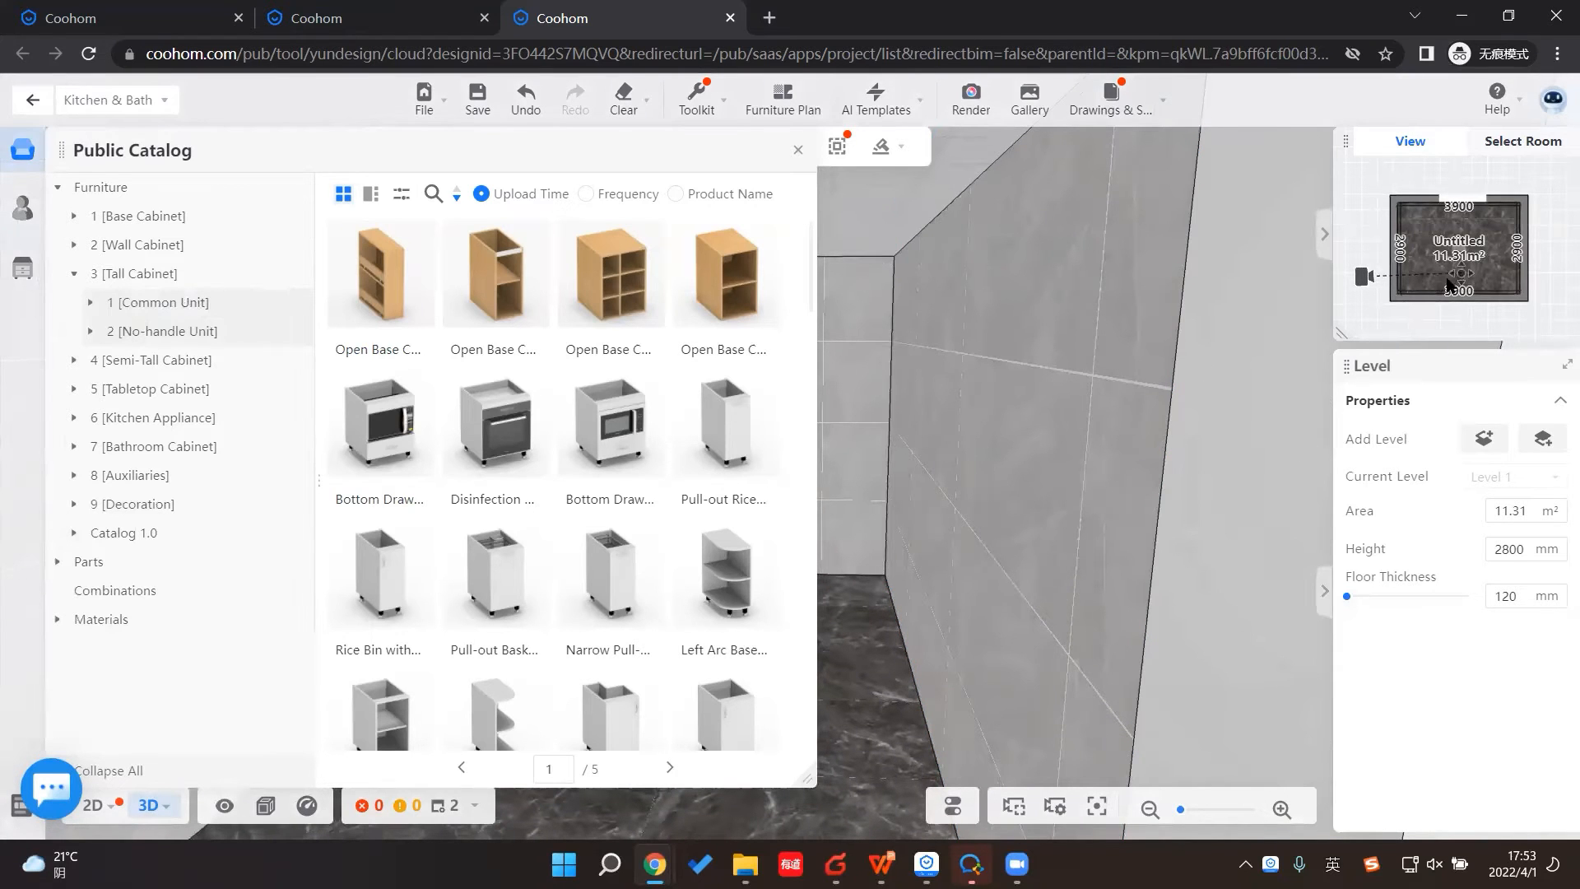
{"action": "left_click_drag", "start_coordinate": [1461, 272], "coordinate": [1441, 234]}
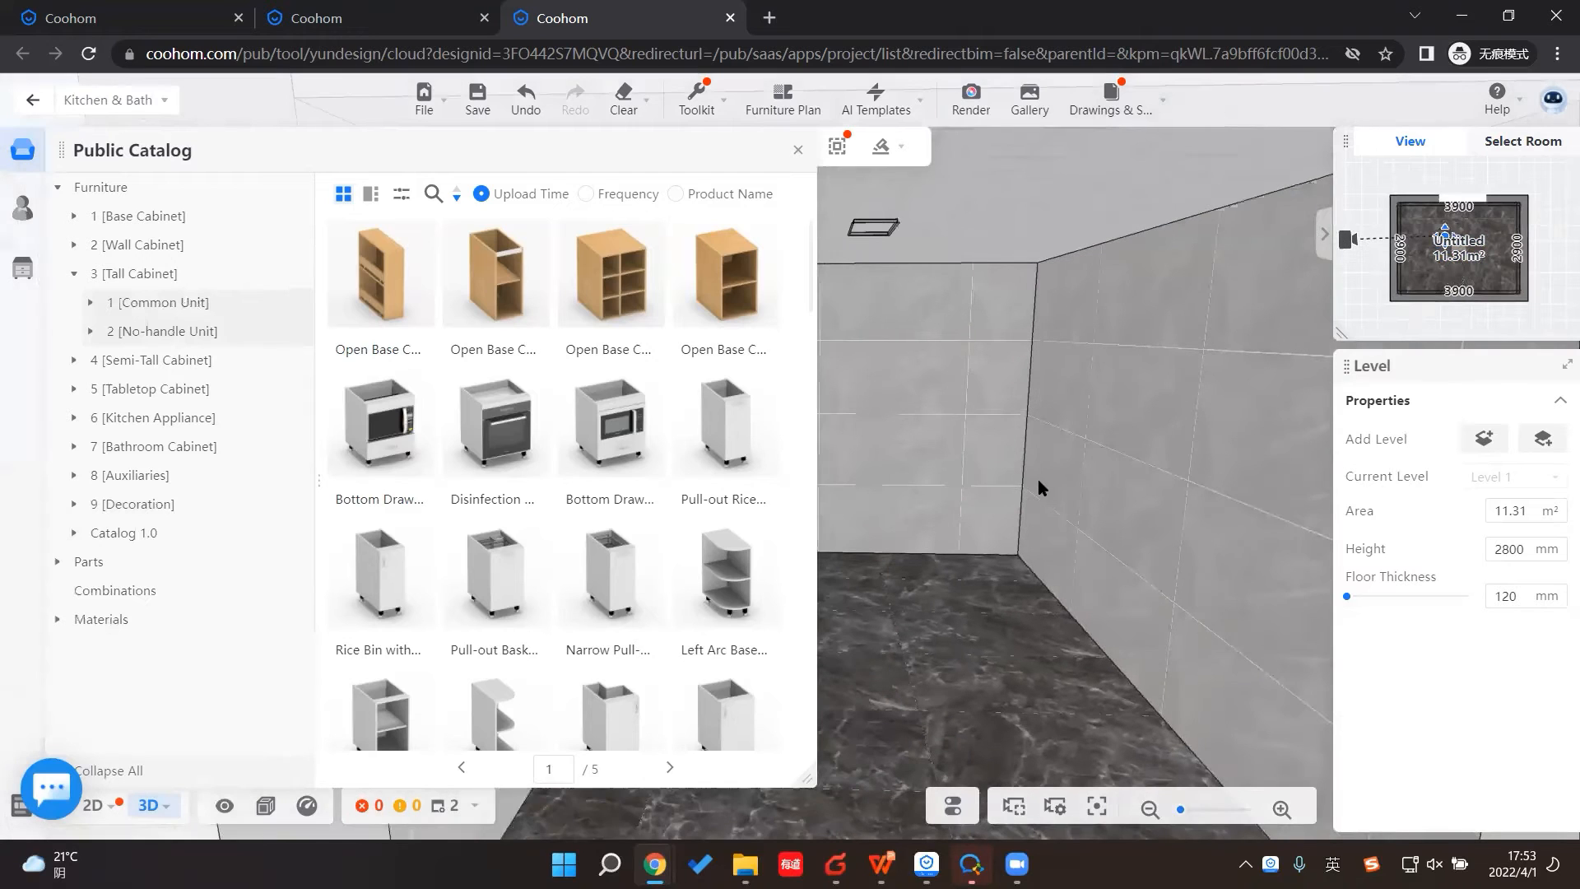
{"action": "left_click", "coordinate": [86, 278]}
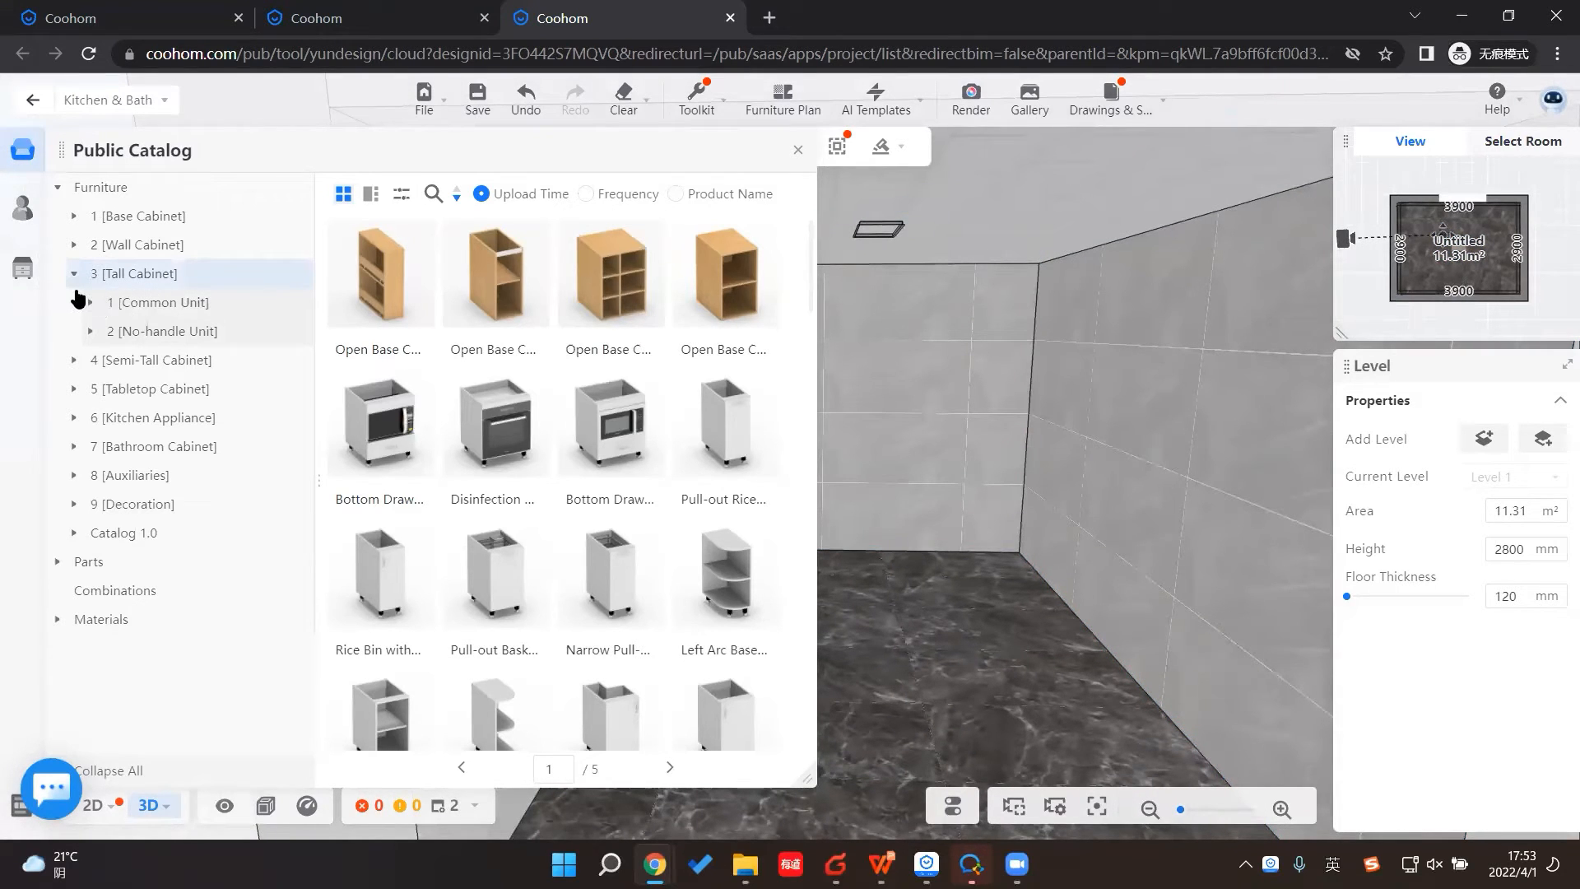
{"action": "left_click", "coordinate": [74, 243]}
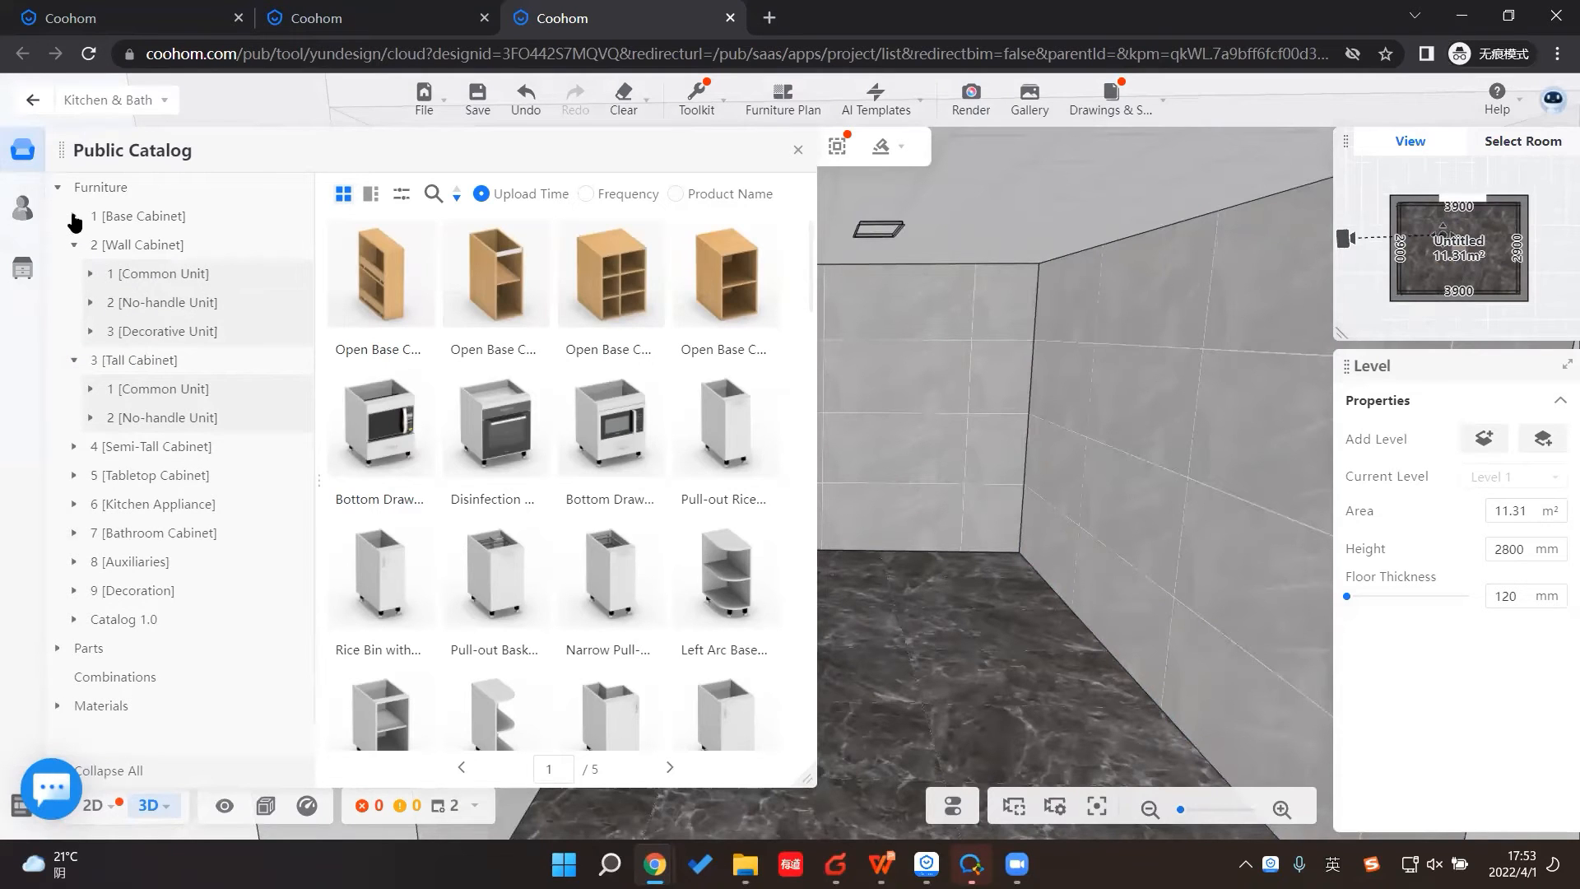
{"action": "left_click", "coordinate": [74, 221]}
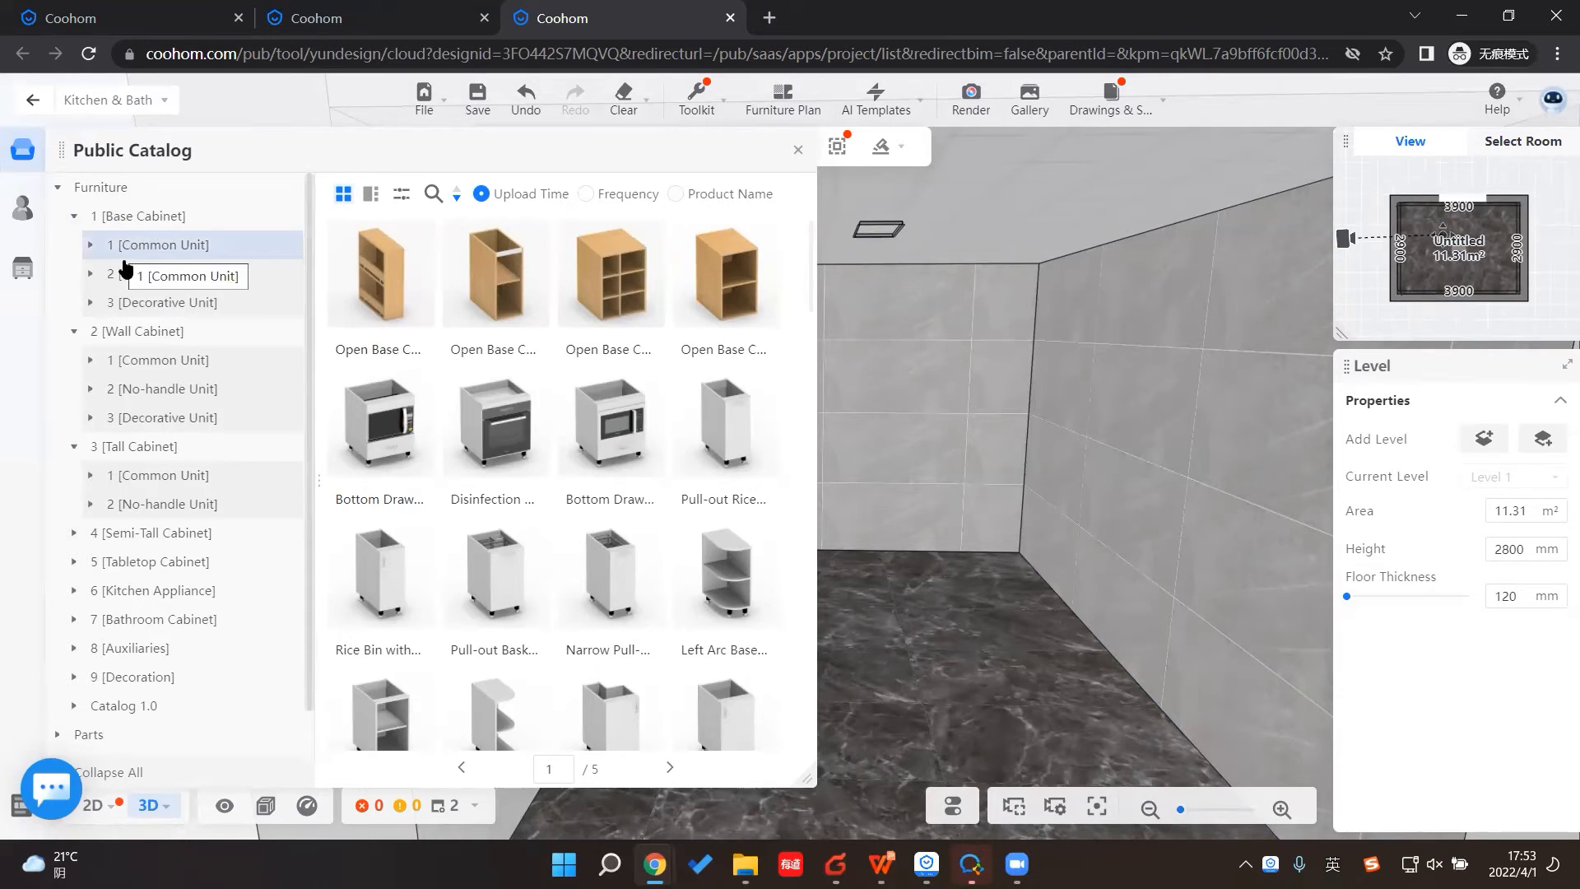
{"action": "left_click", "coordinate": [91, 247]}
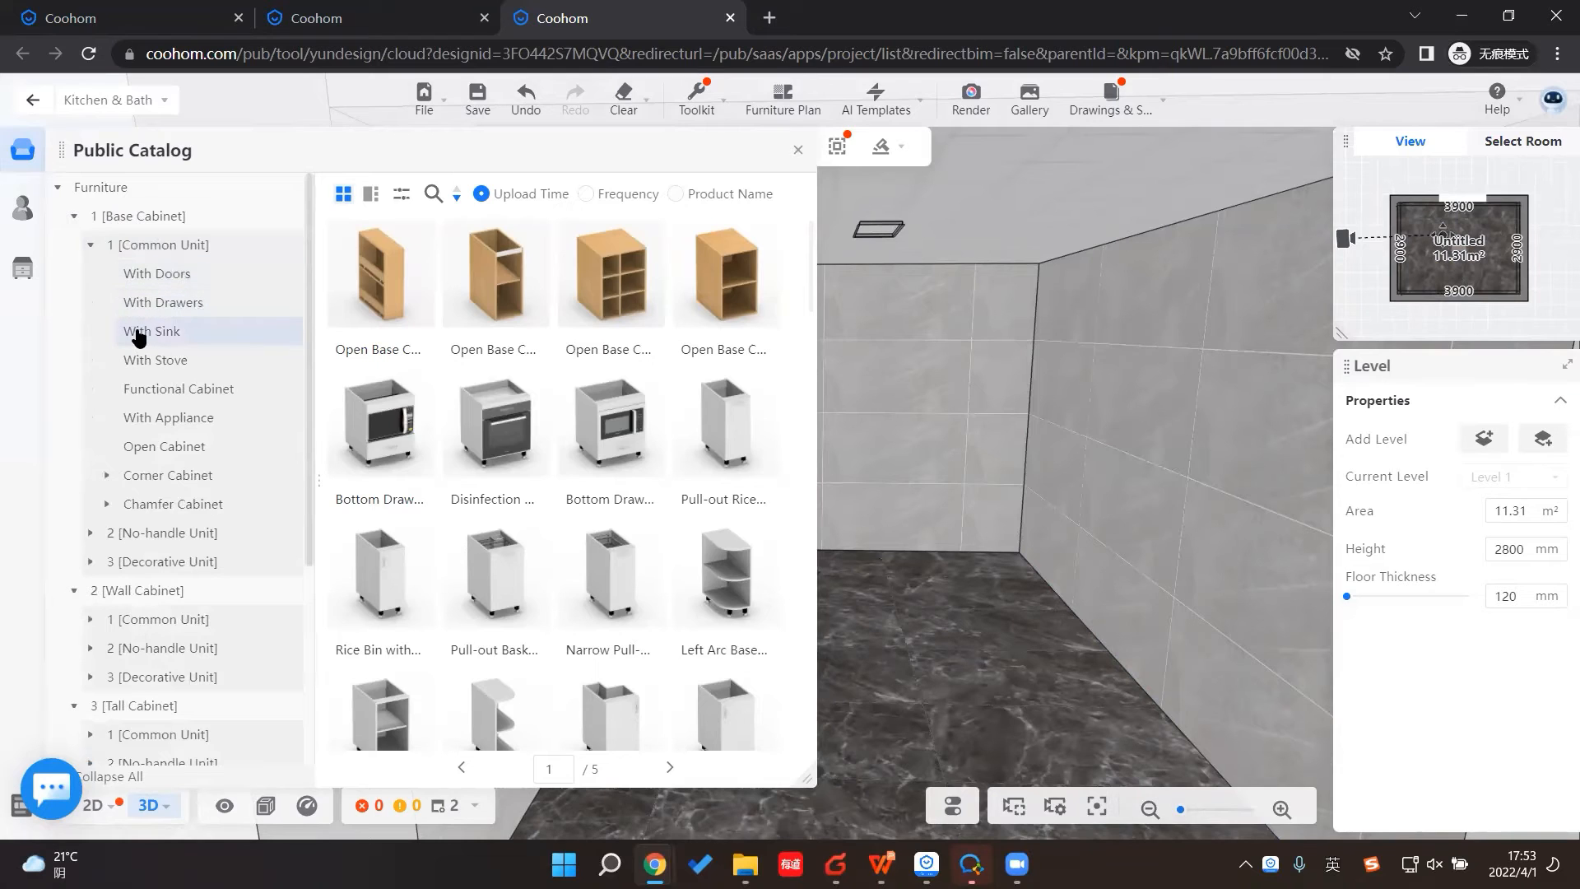
{"action": "left_click", "coordinate": [97, 245]}
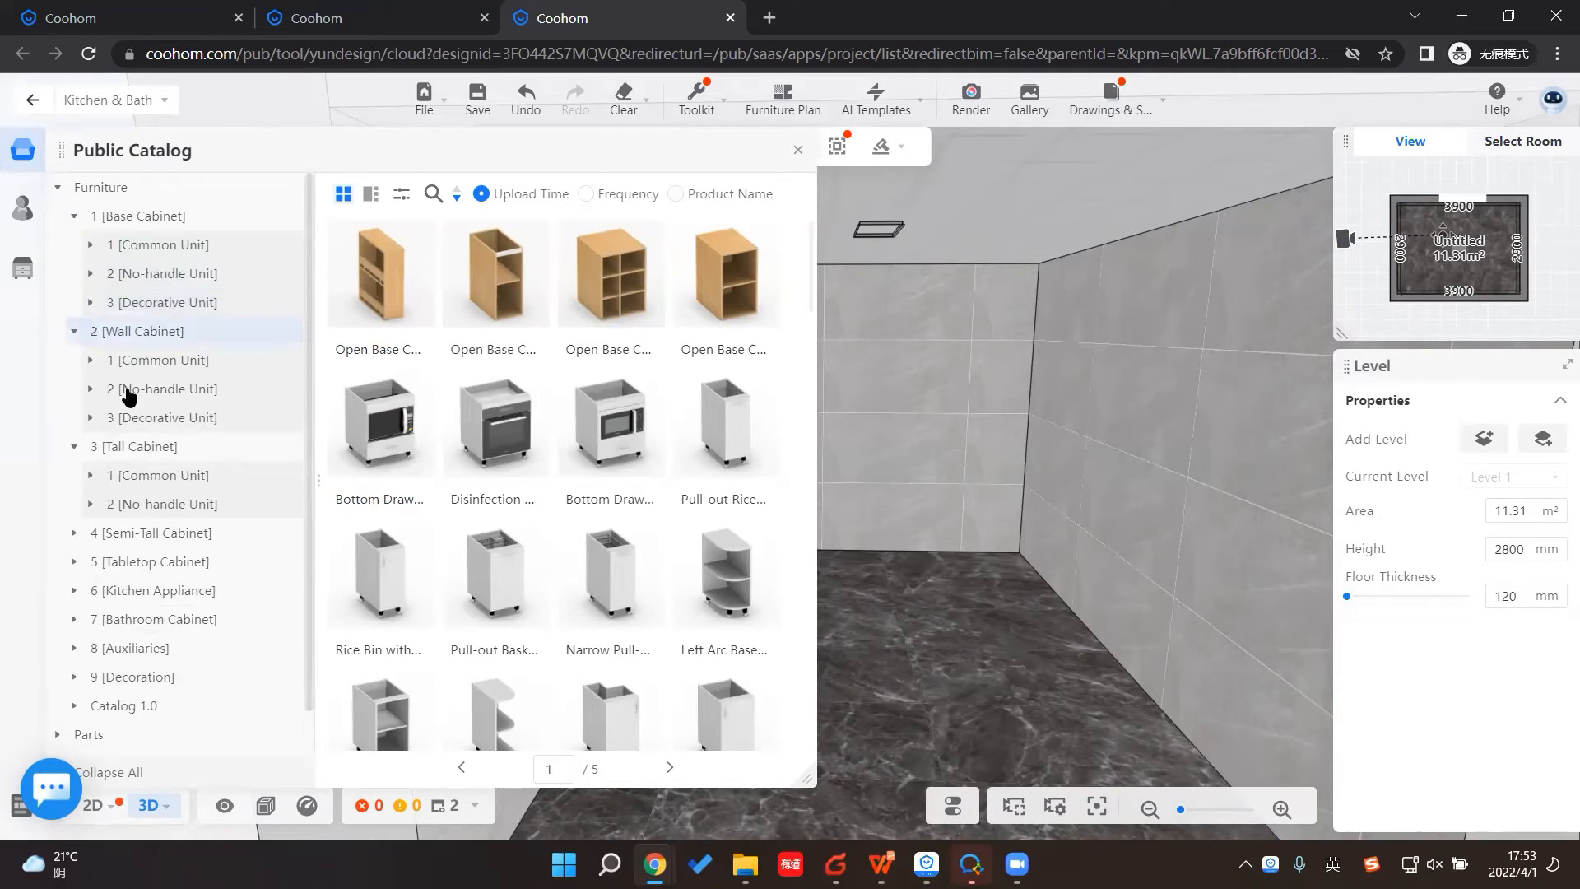
{"action": "left_click", "coordinate": [79, 246]}
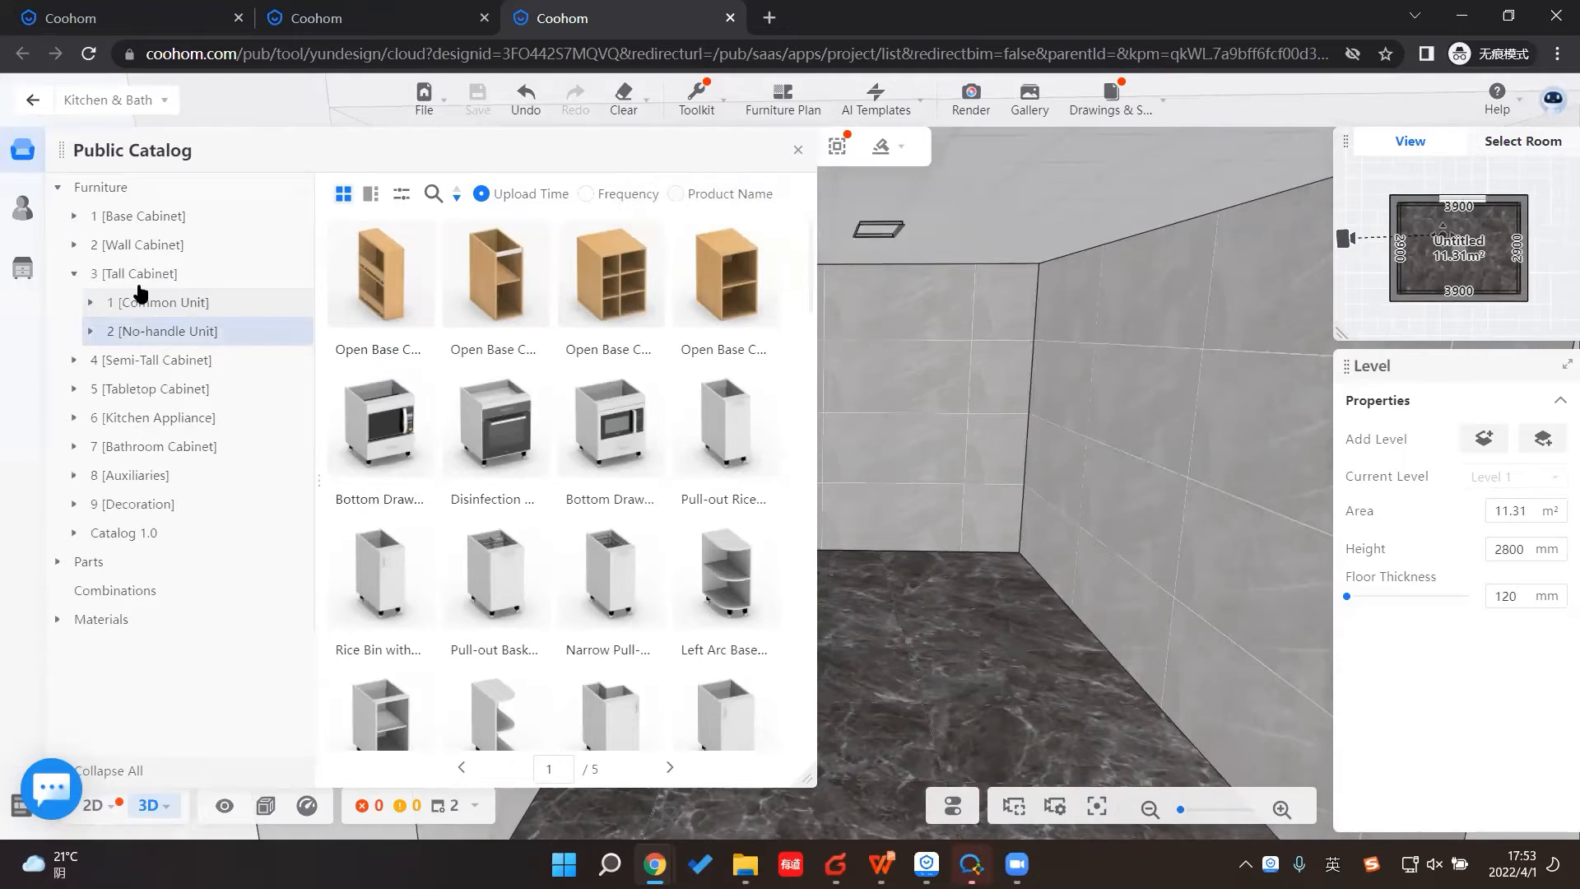
{"action": "left_click", "coordinate": [137, 299]}
{"action": "left_click", "coordinate": [132, 275]}
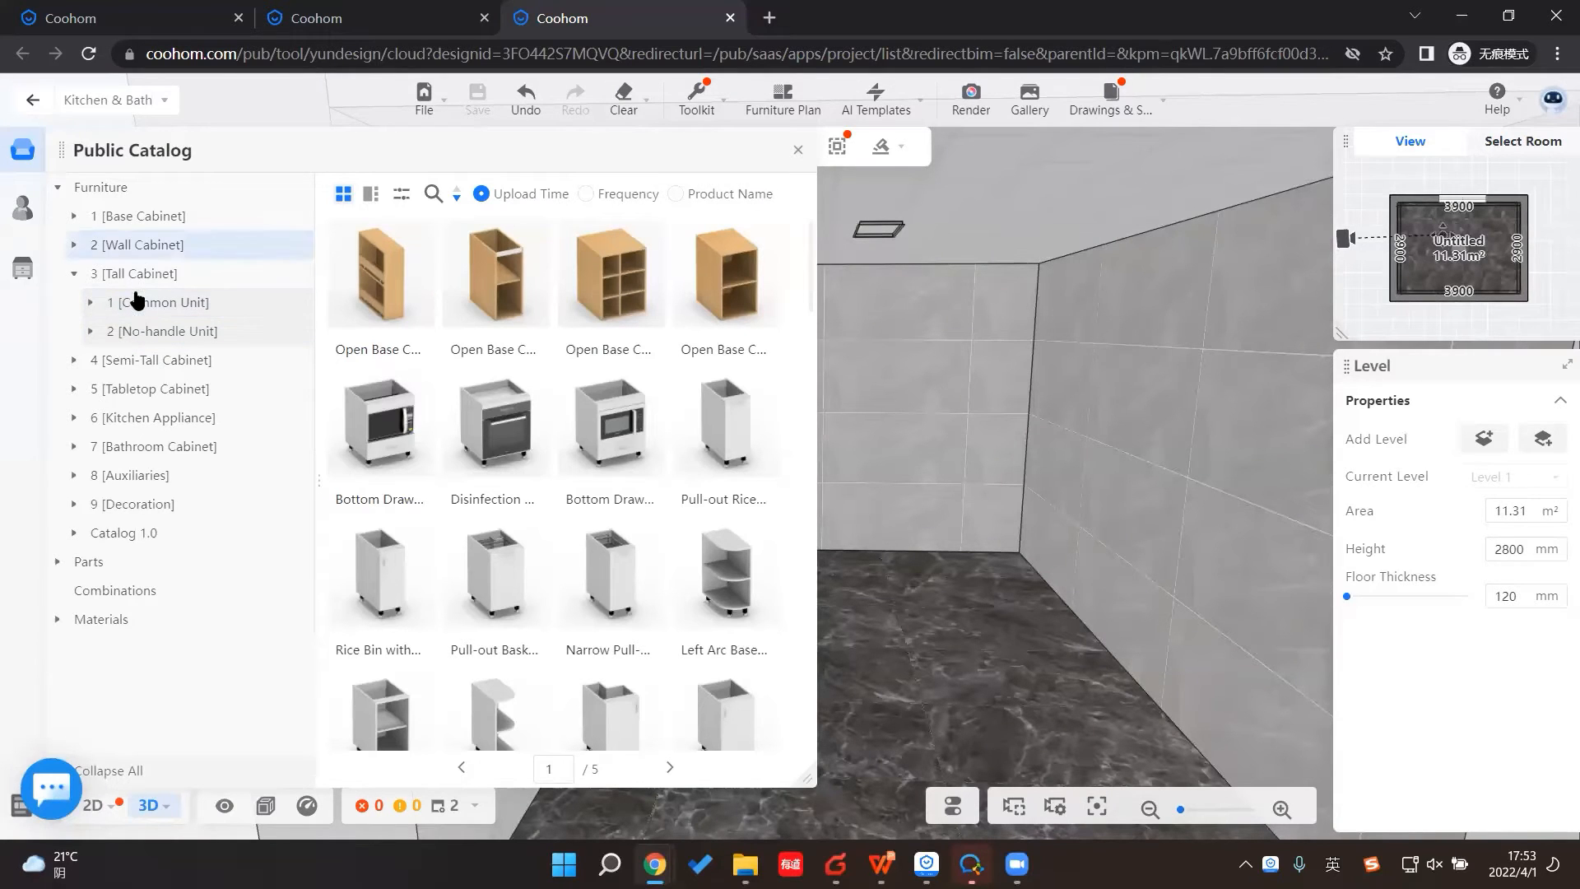
{"action": "left_click", "coordinate": [135, 338]}
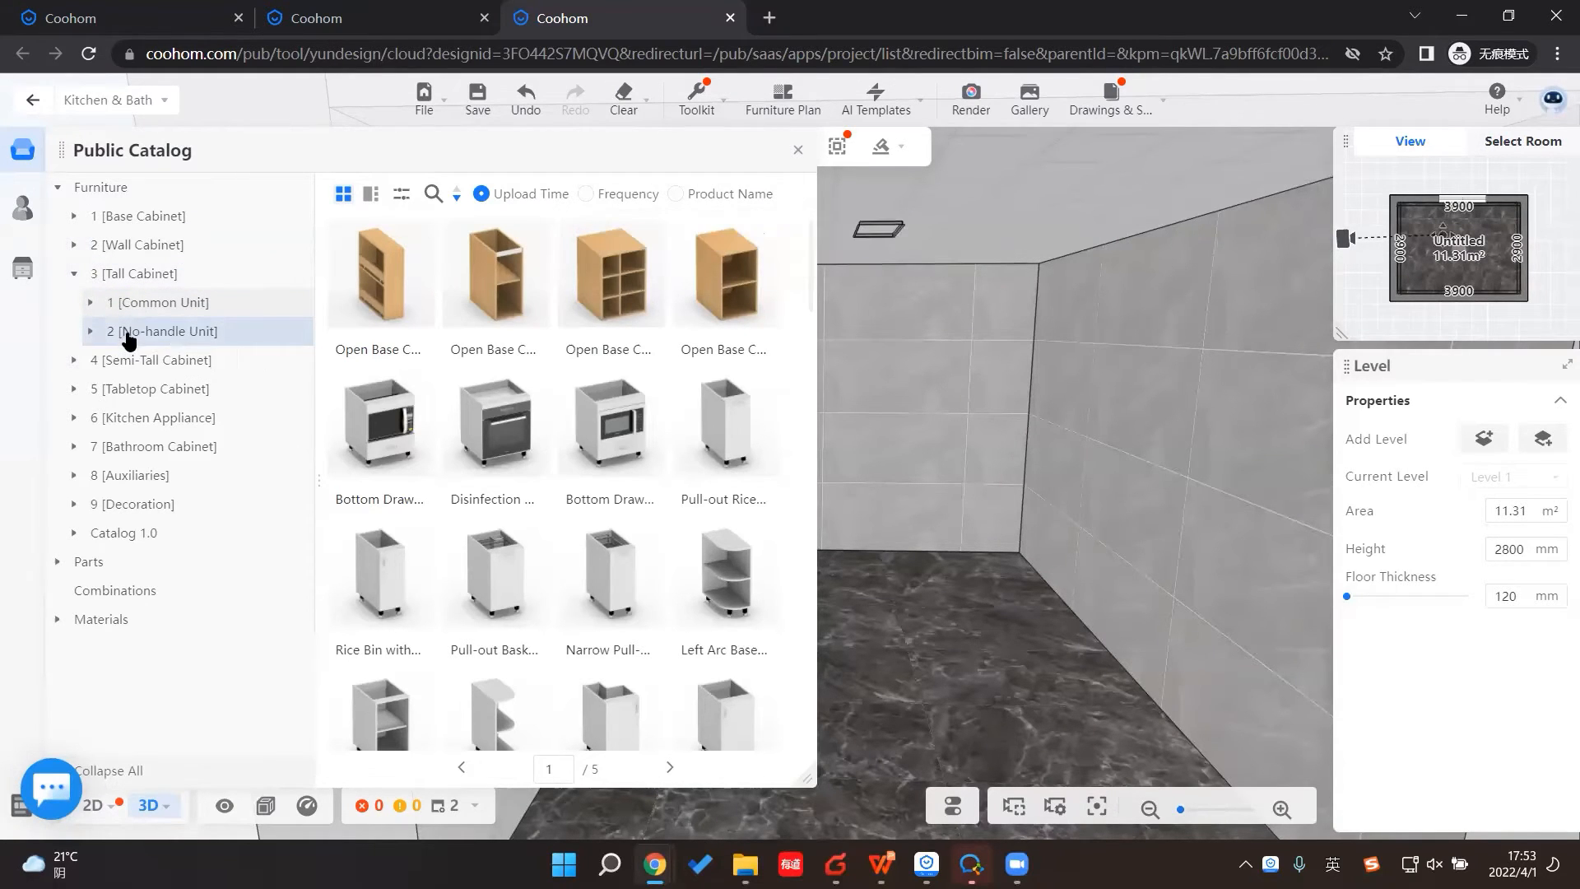
Step: Place the right-handed pull-out basket tall cabinet from the no-handle Functional Cabinet category in the room's far corner opposite the window
{"action": "left_click", "coordinate": [129, 337]}
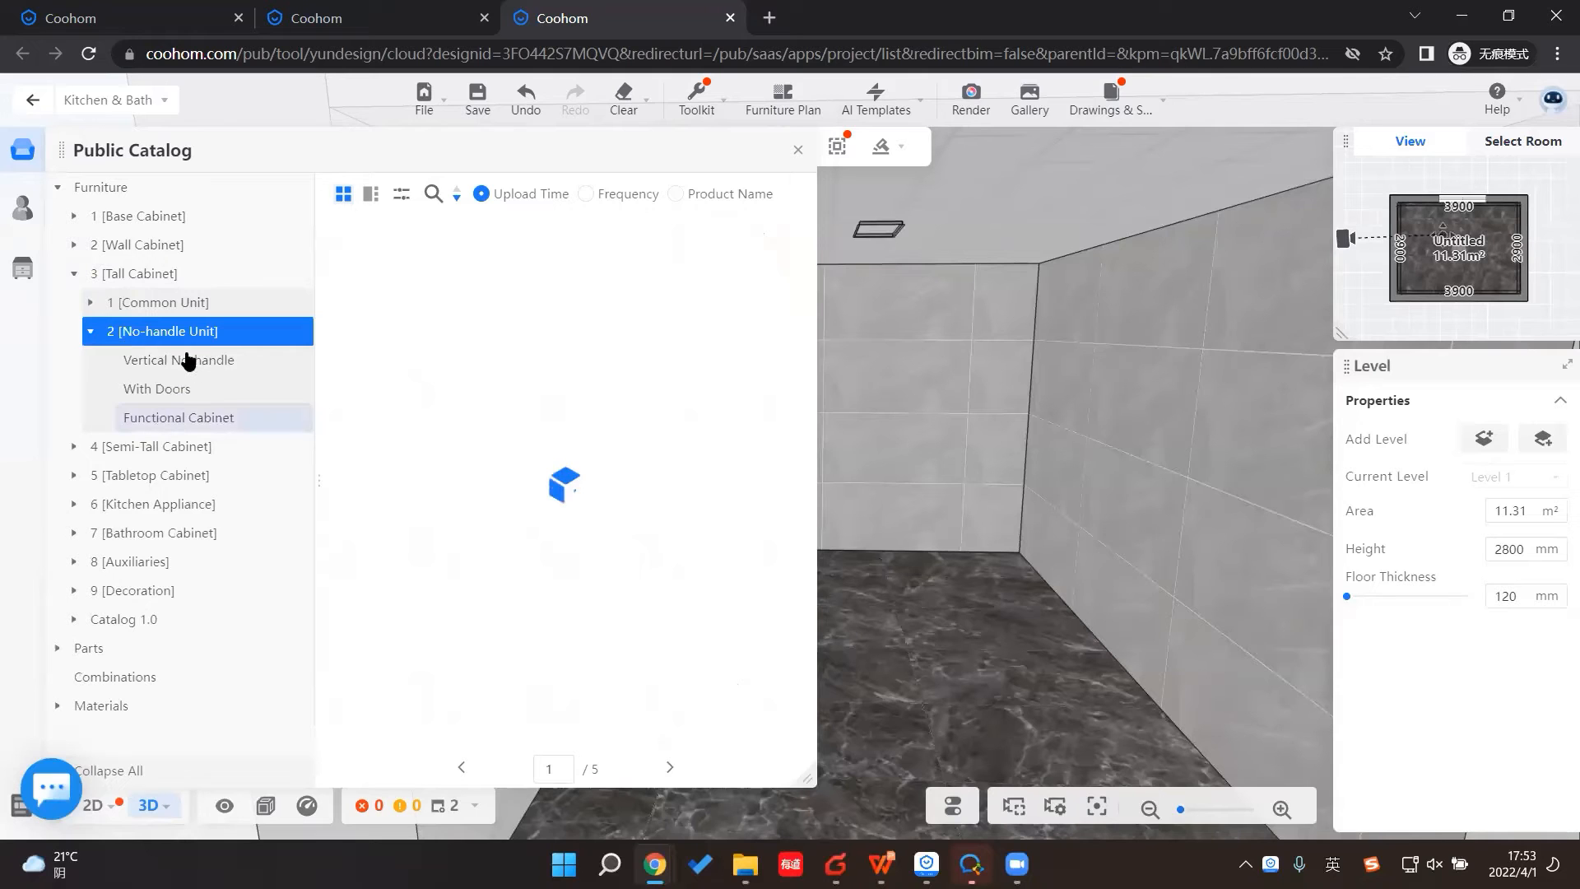
{"action": "left_click", "coordinate": [188, 420]}
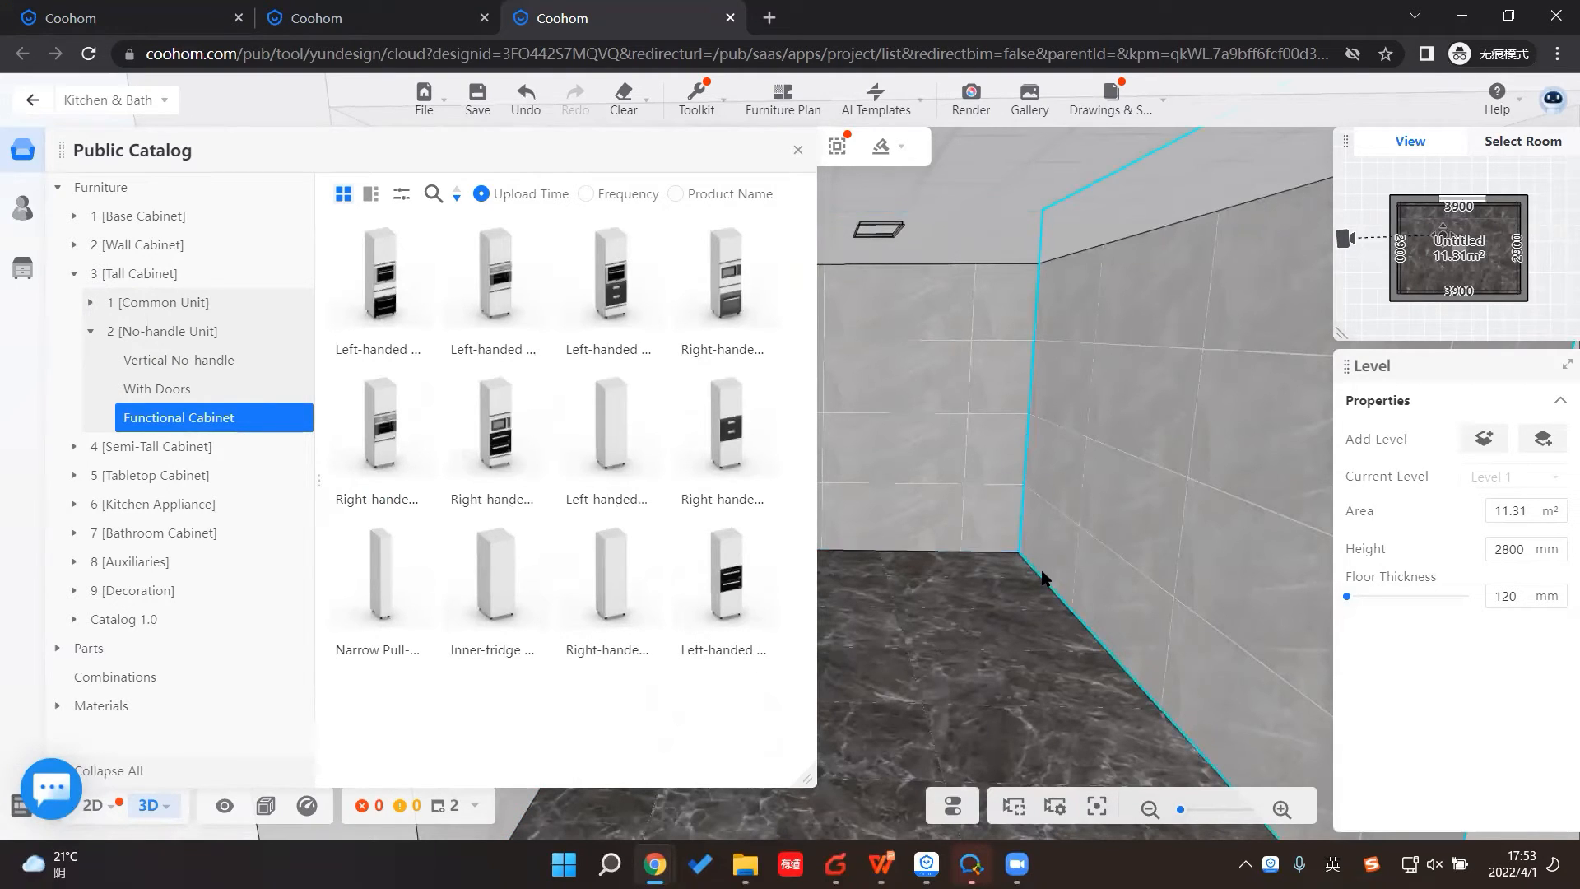
{"action": "left_click", "coordinate": [634, 604]}
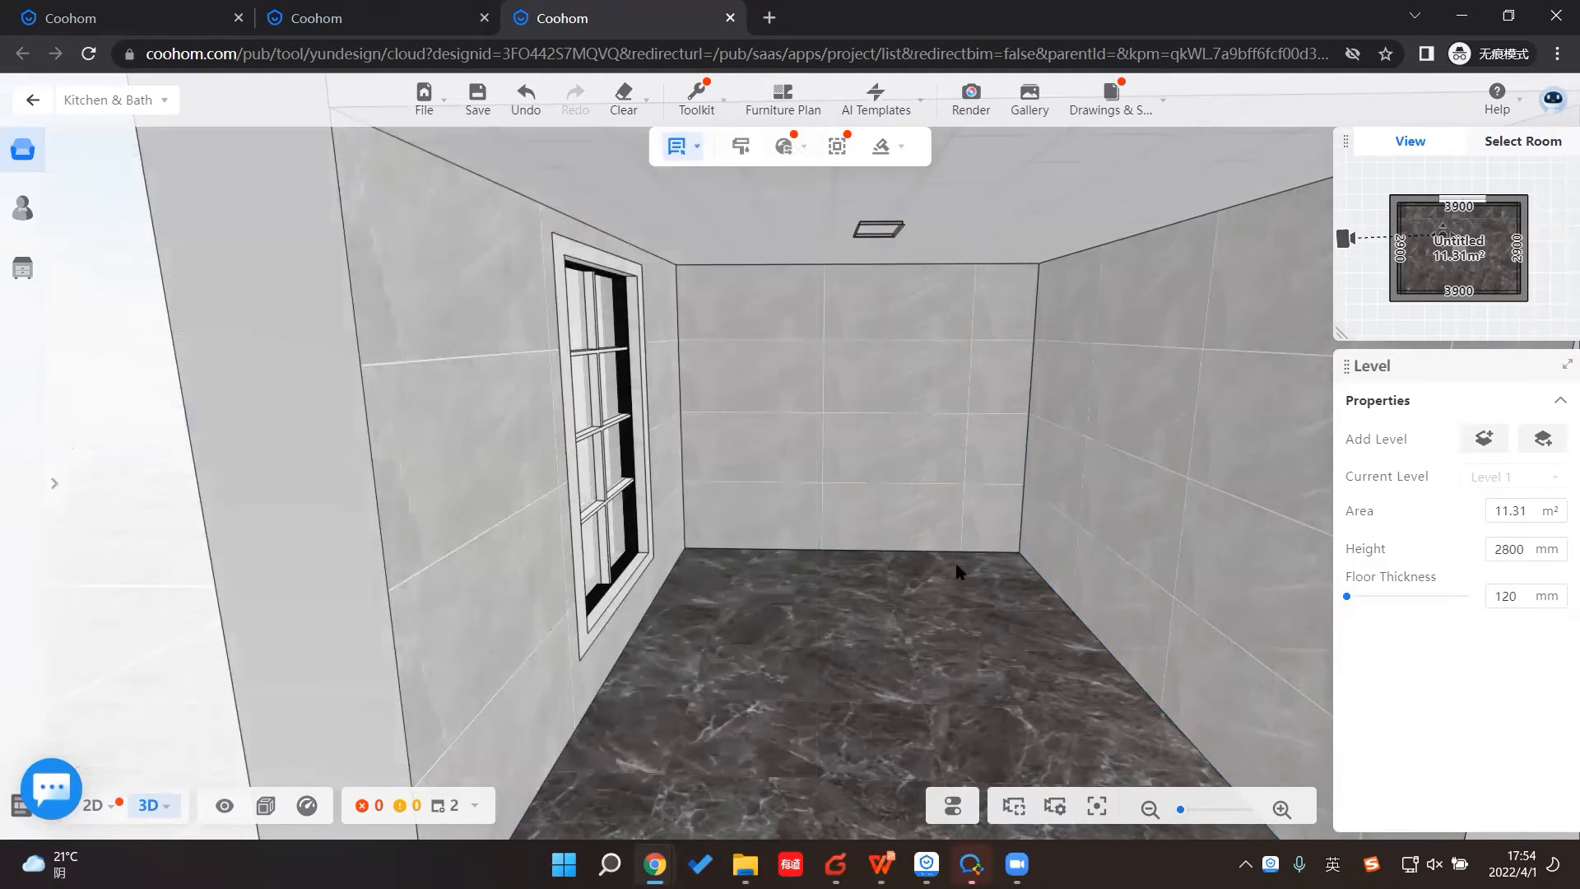
{"action": "left_click", "coordinate": [1021, 425]}
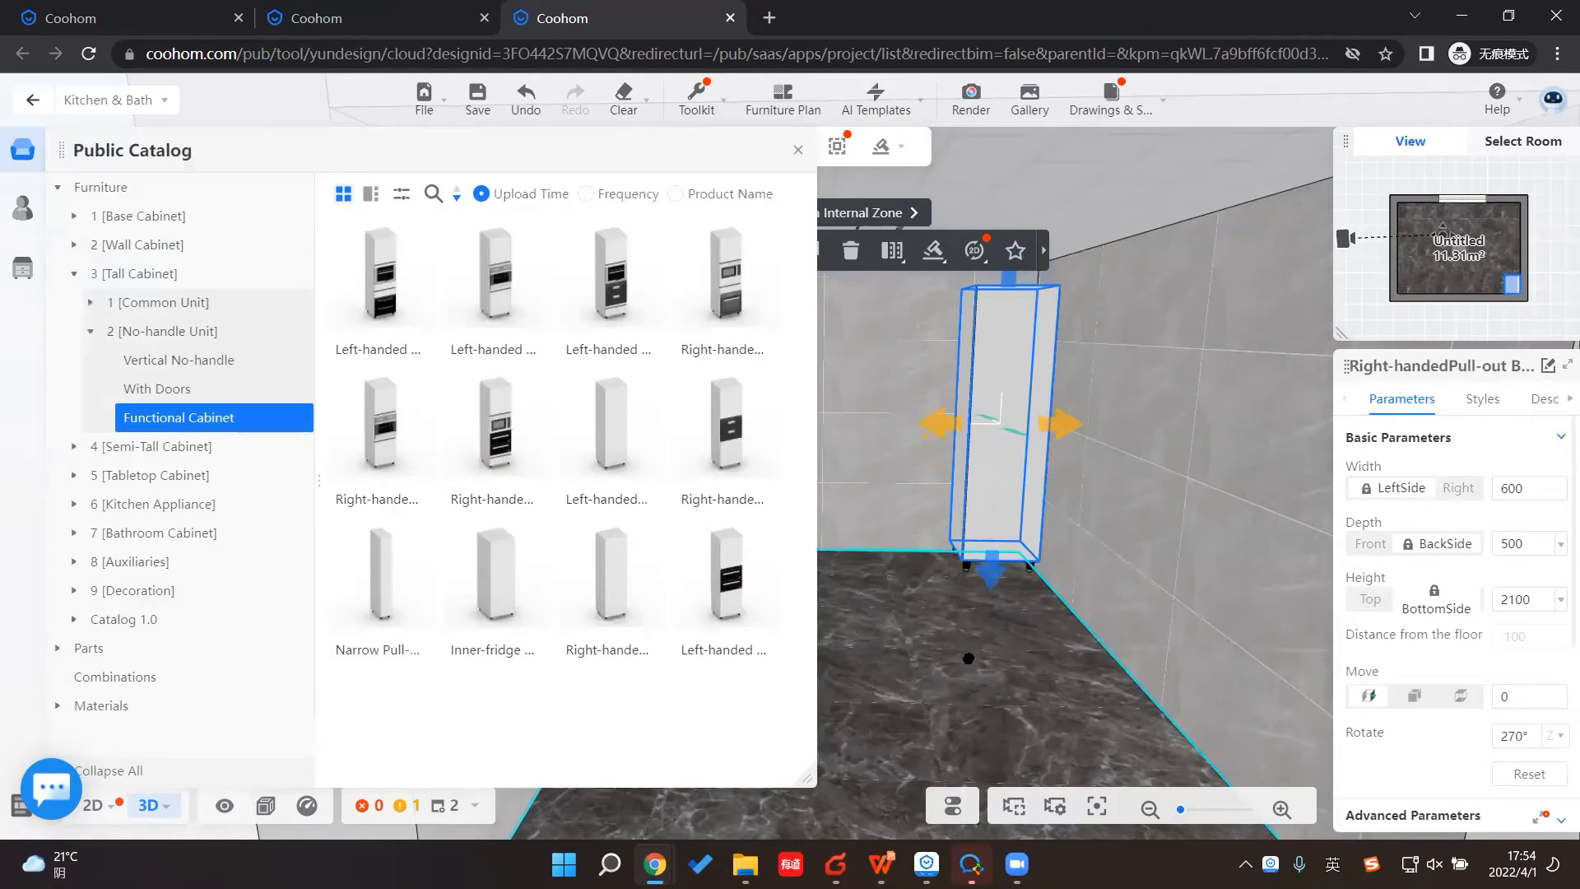
{"action": "left_click", "coordinate": [971, 658]}
{"action": "left_click", "coordinate": [956, 670]}
{"action": "scroll", "coordinate": [957, 673], "scroll_direction": "up", "scroll_amount": 3}
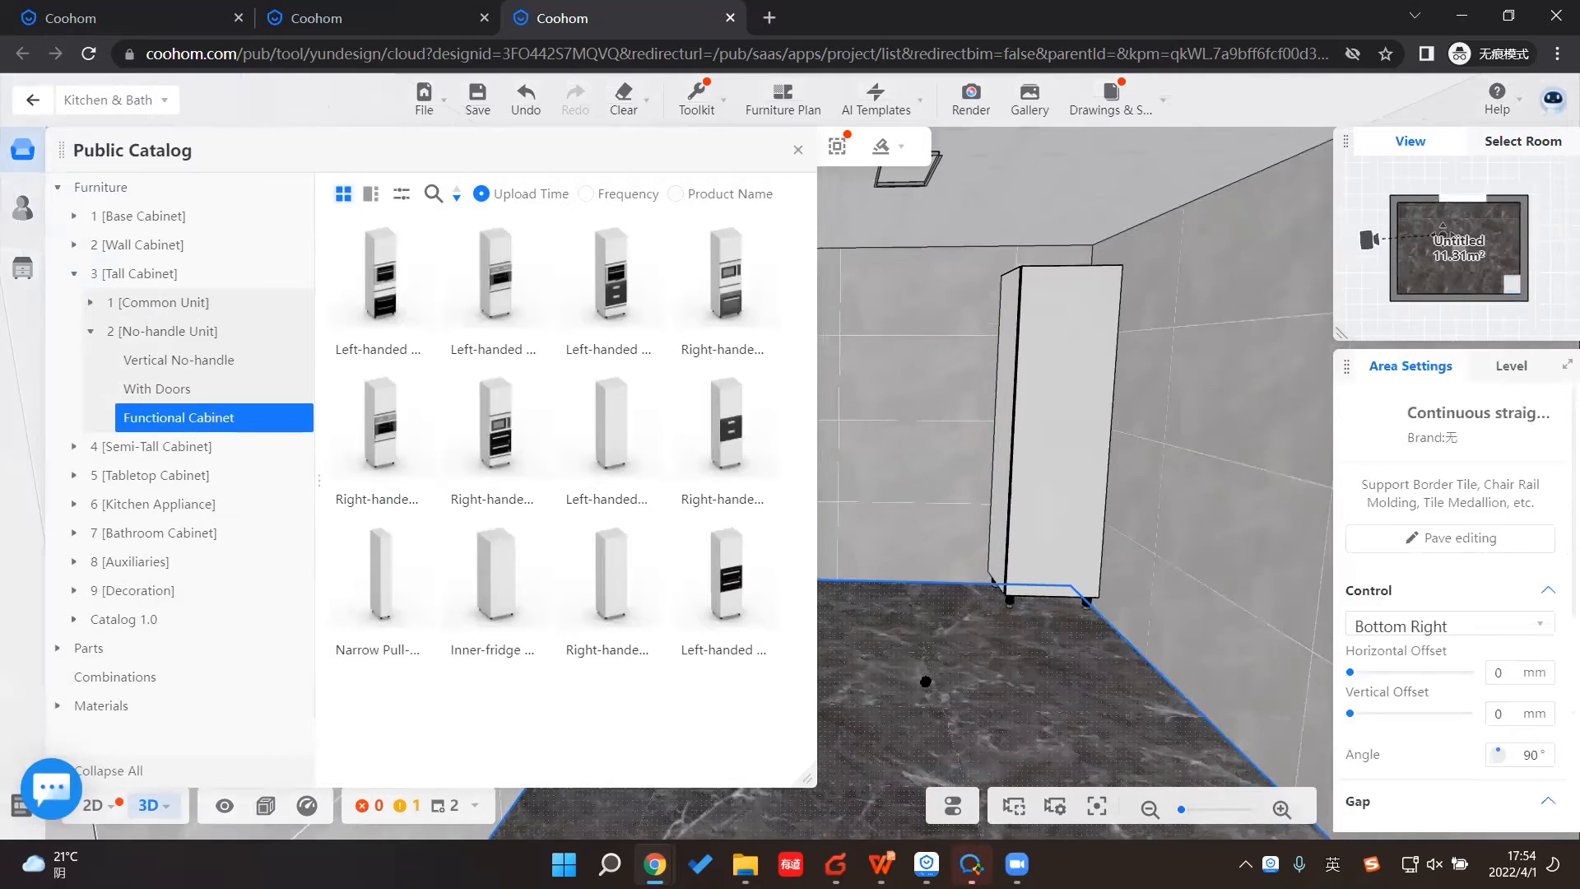
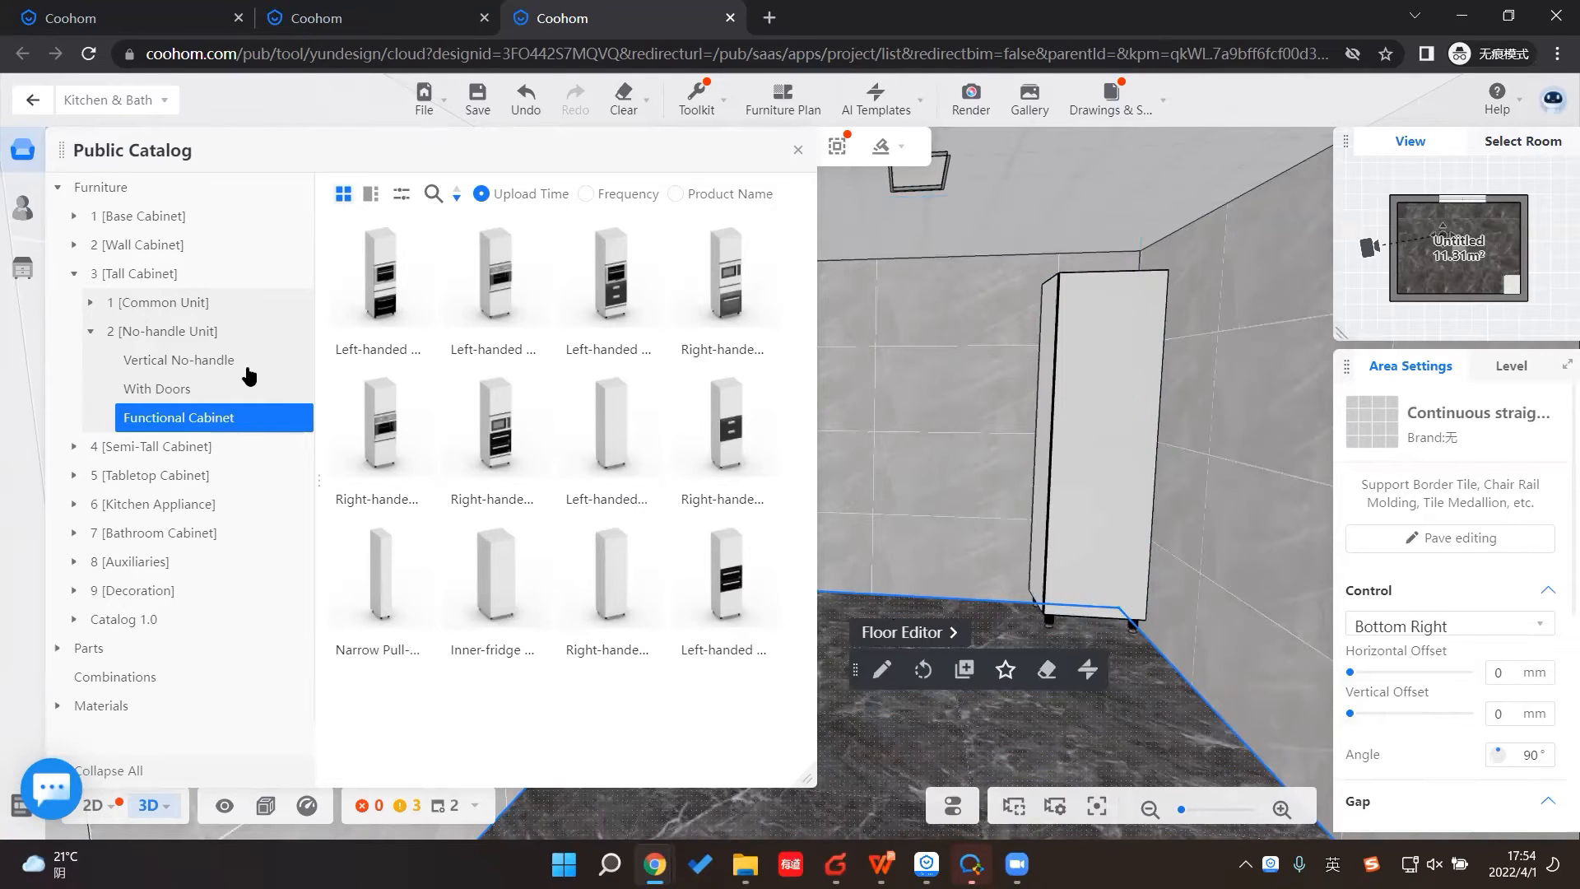
Step: List the Vertical No-handle profiles for tall cabinets and view the details of No-handle-Middle (Bilateral Vertical Mounting)
{"action": "left_click", "coordinate": [196, 368]}
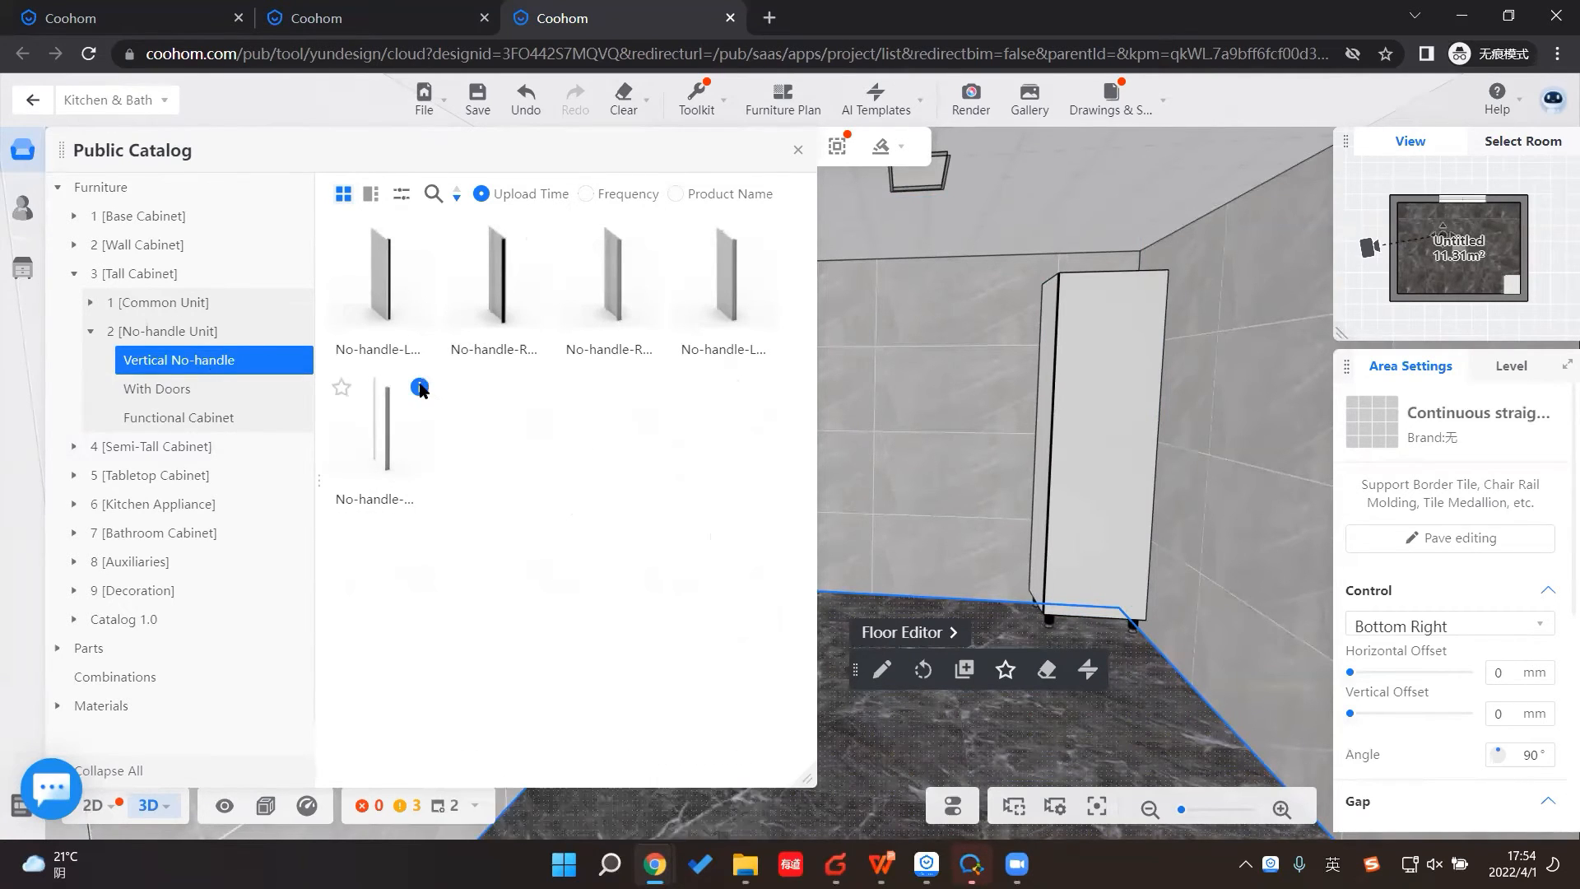
{"action": "mouse_move", "coordinate": [420, 388]}
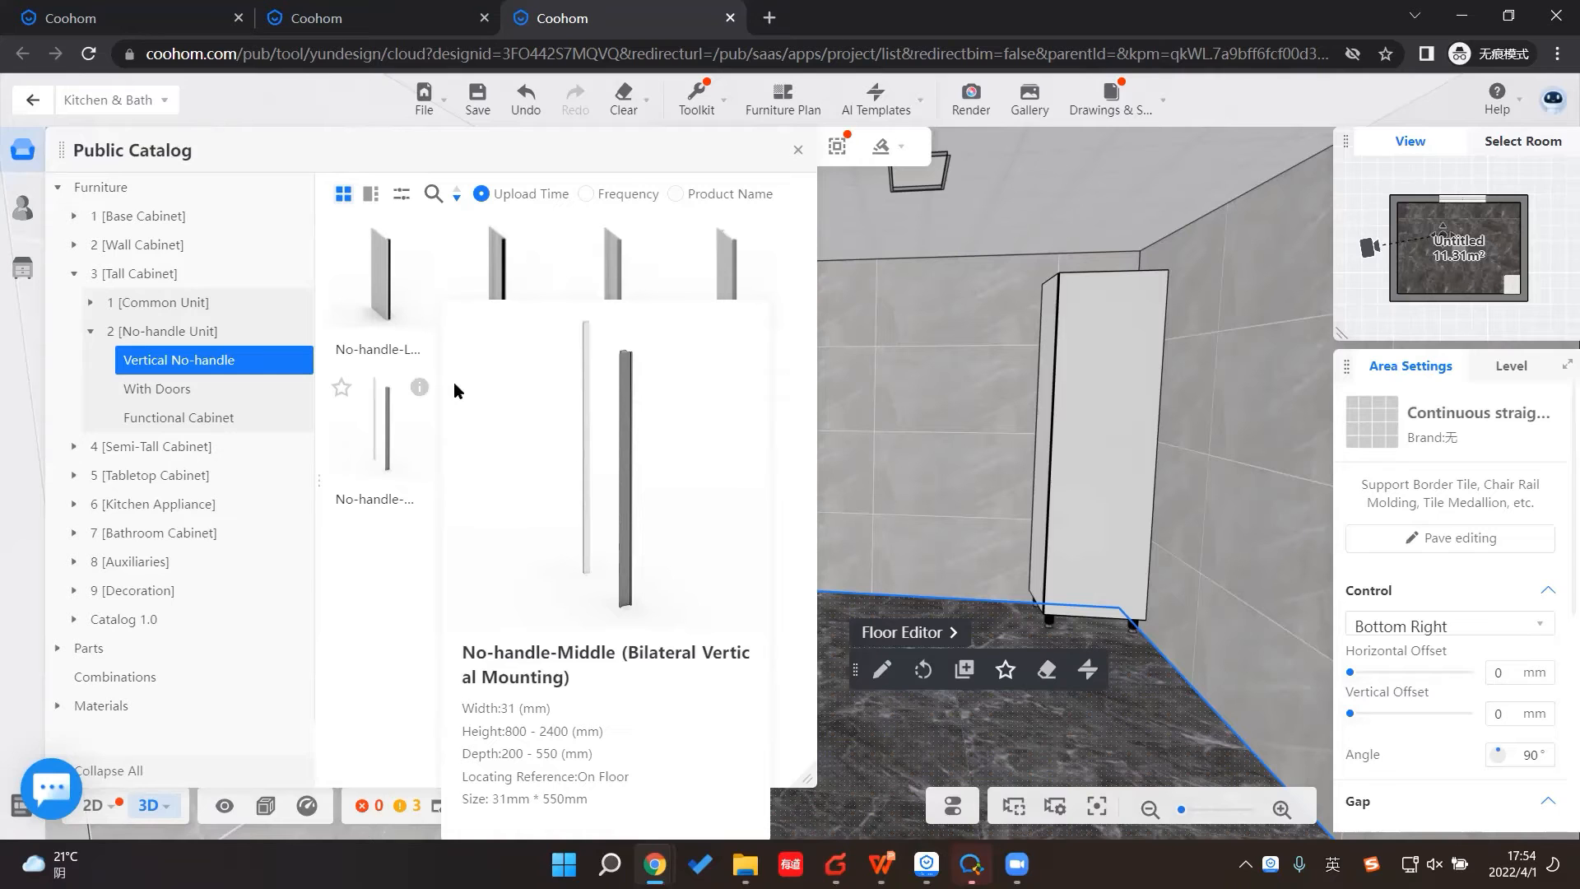
{"action": "left_click", "coordinate": [793, 463]}
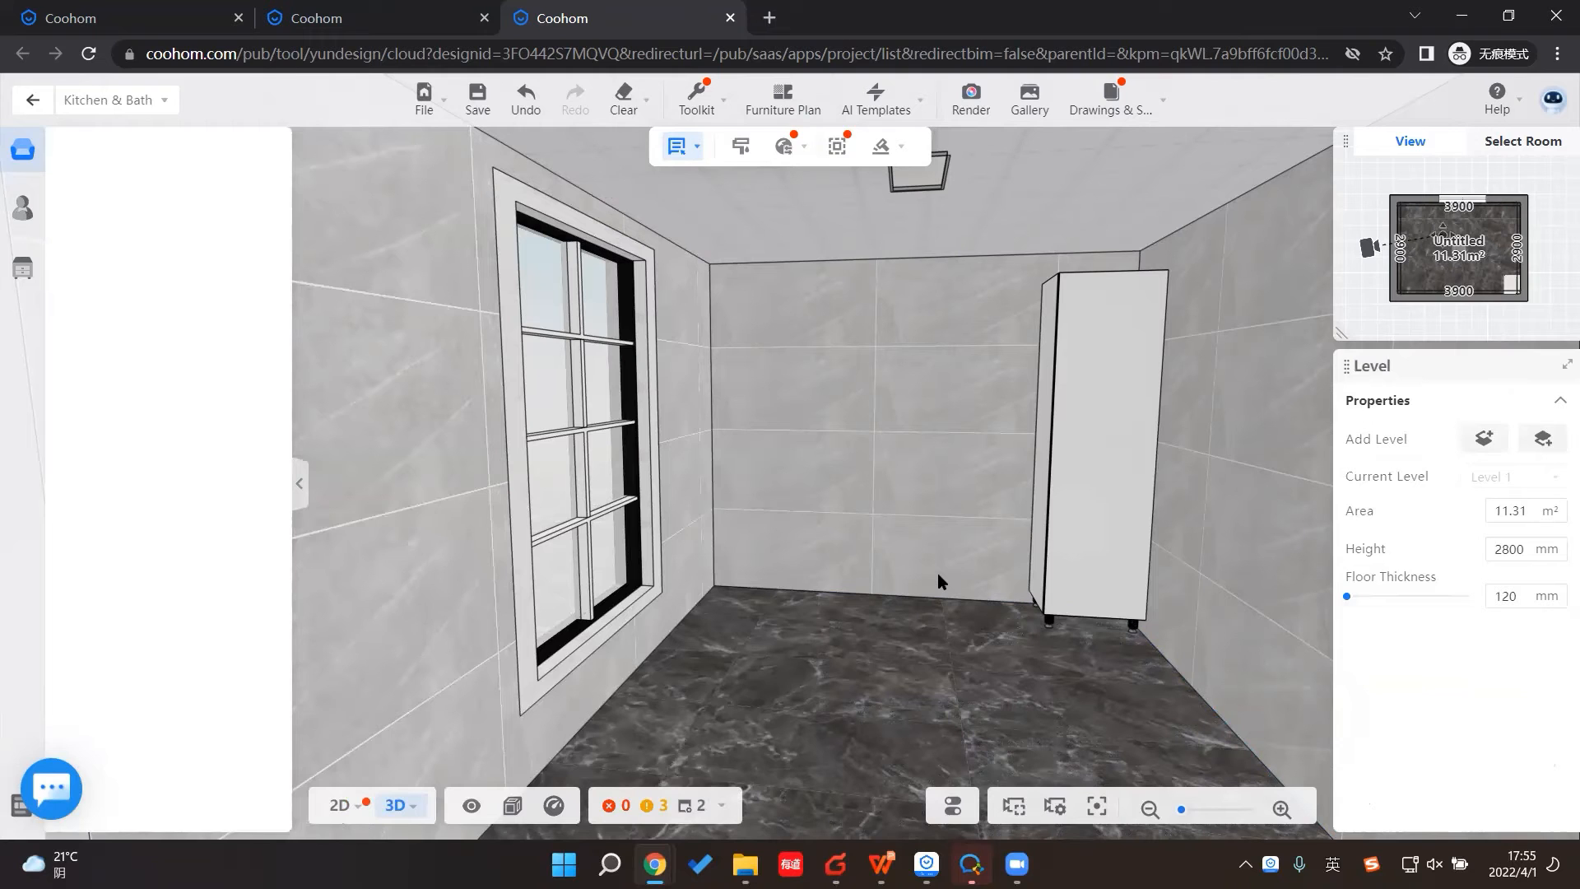
{"action": "scroll", "coordinate": [937, 573], "scroll_direction": "down", "scroll_amount": 2}
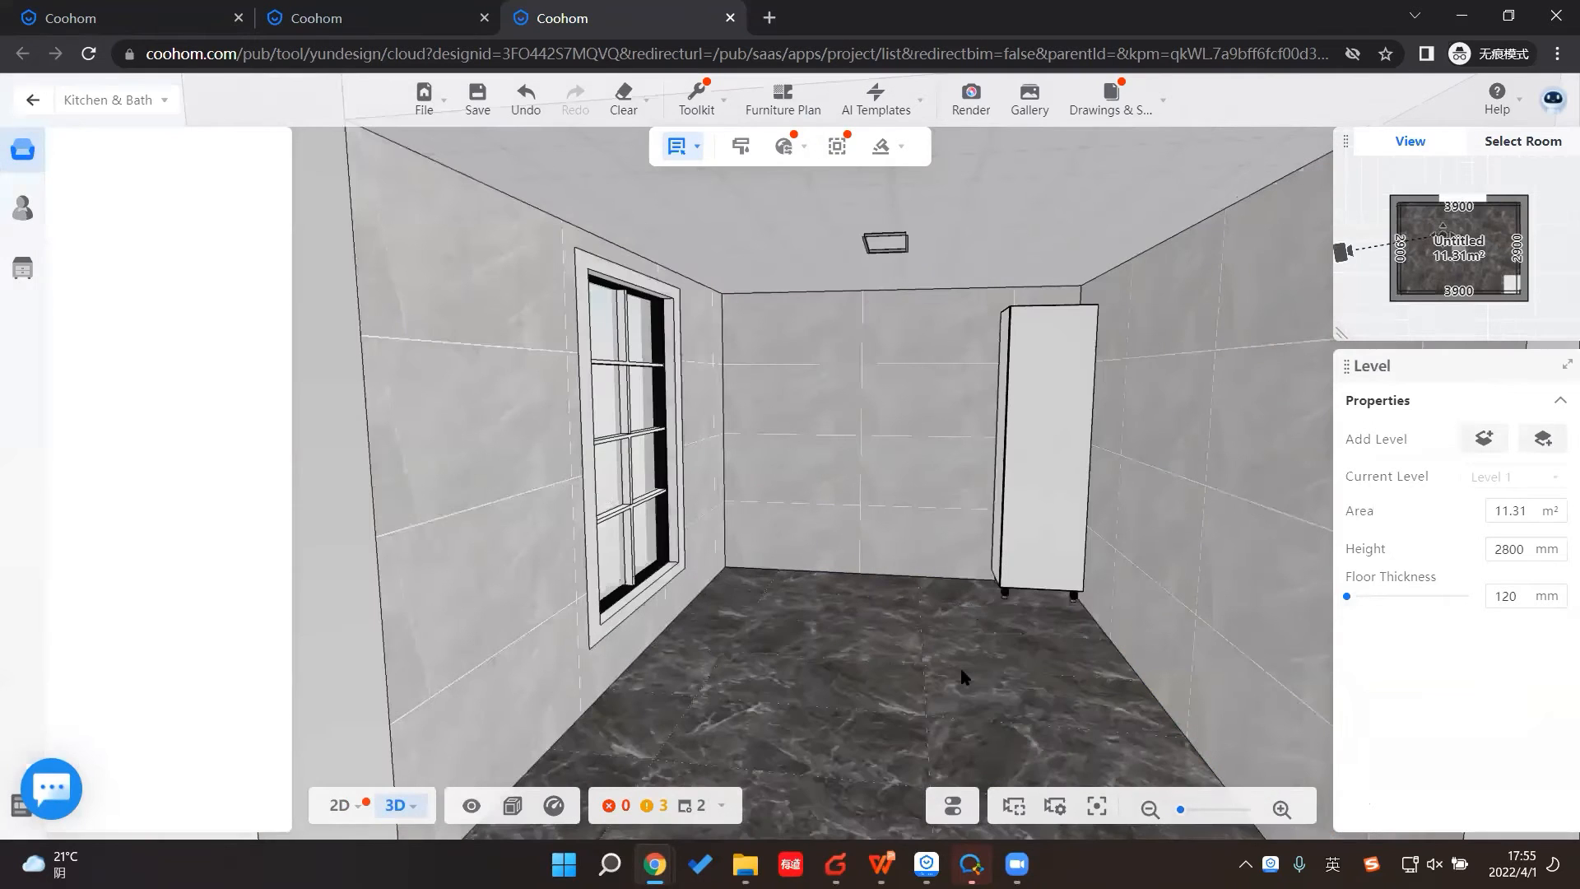
{"action": "scroll", "coordinate": [987, 680], "scroll_direction": "up", "scroll_amount": 2}
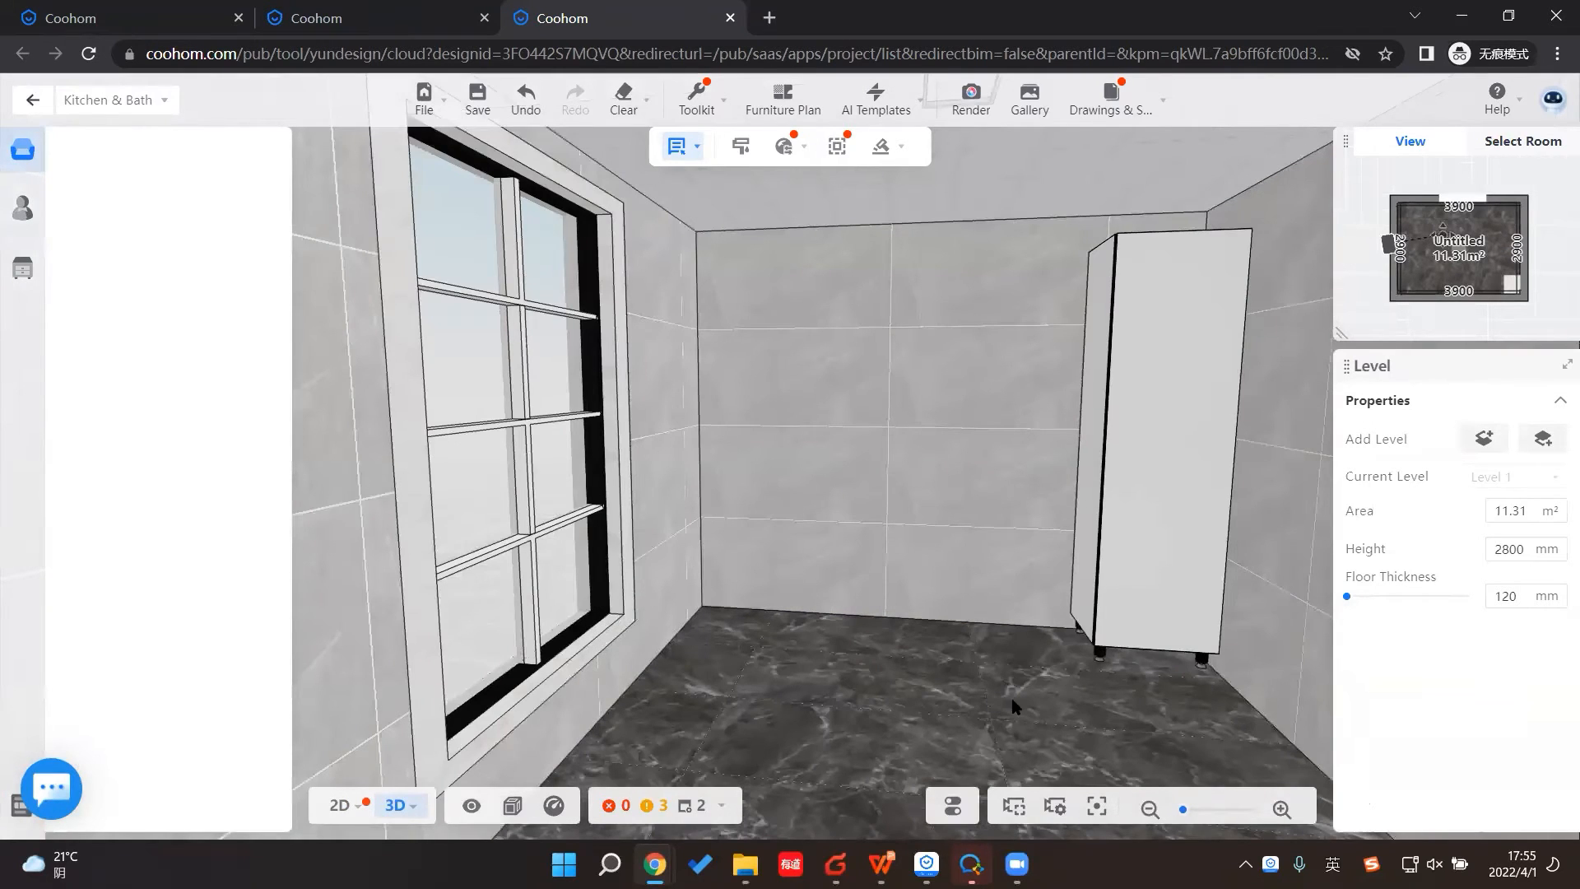
Step: Place the No-handle-Middle (Bilateral Vertical Mounting) profile from the Kitchen & Bath catalog against the back wall, near the tall cabinet
{"action": "left_click", "coordinate": [25, 270]}
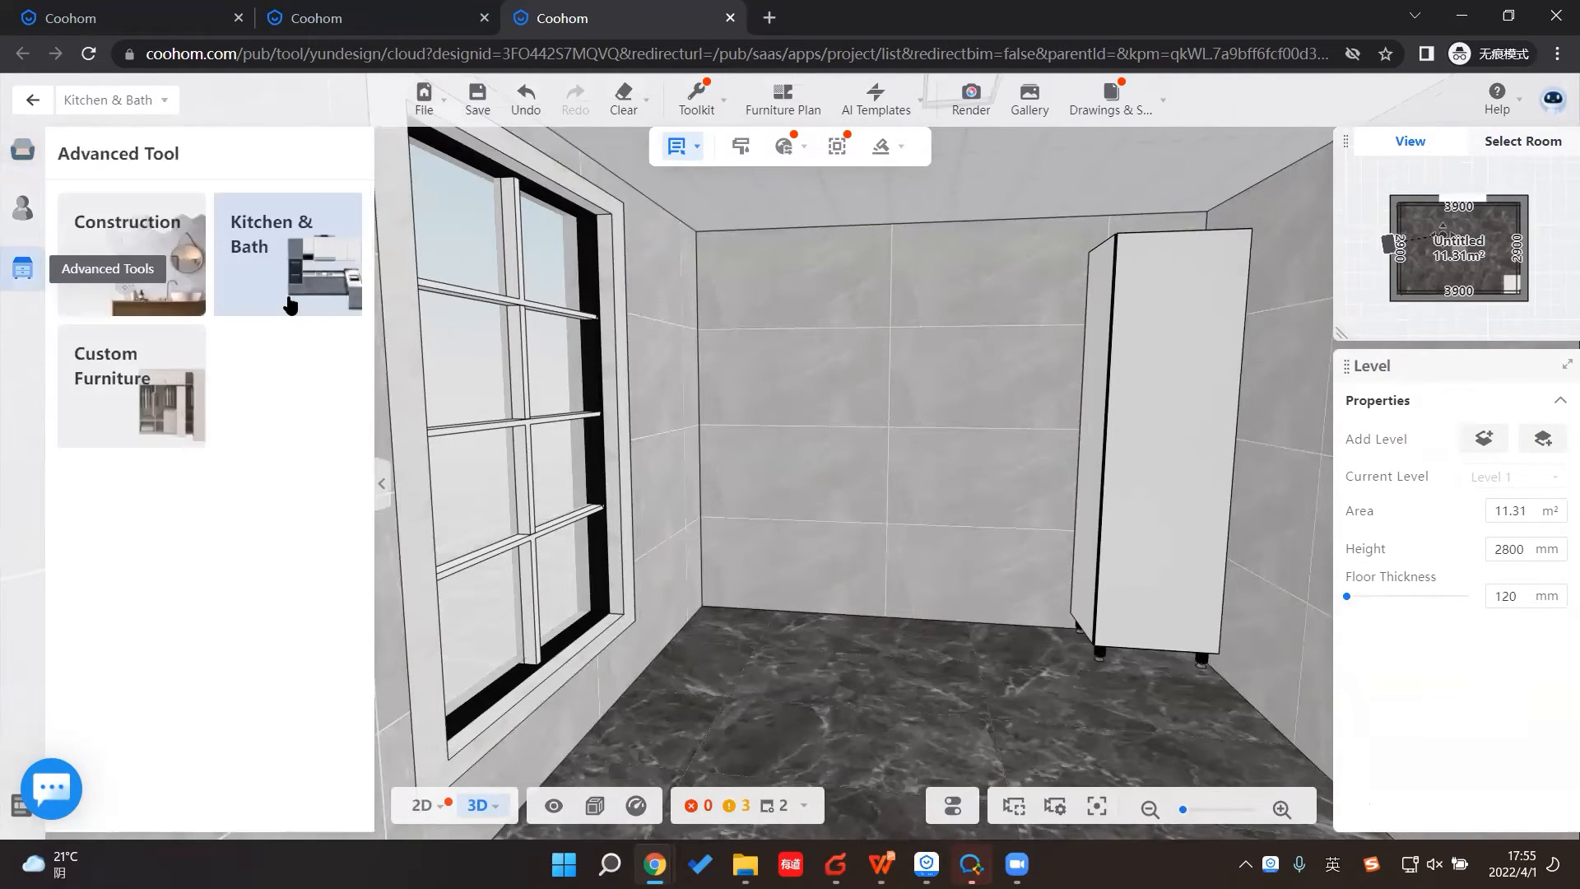
{"action": "left_click", "coordinate": [290, 306]}
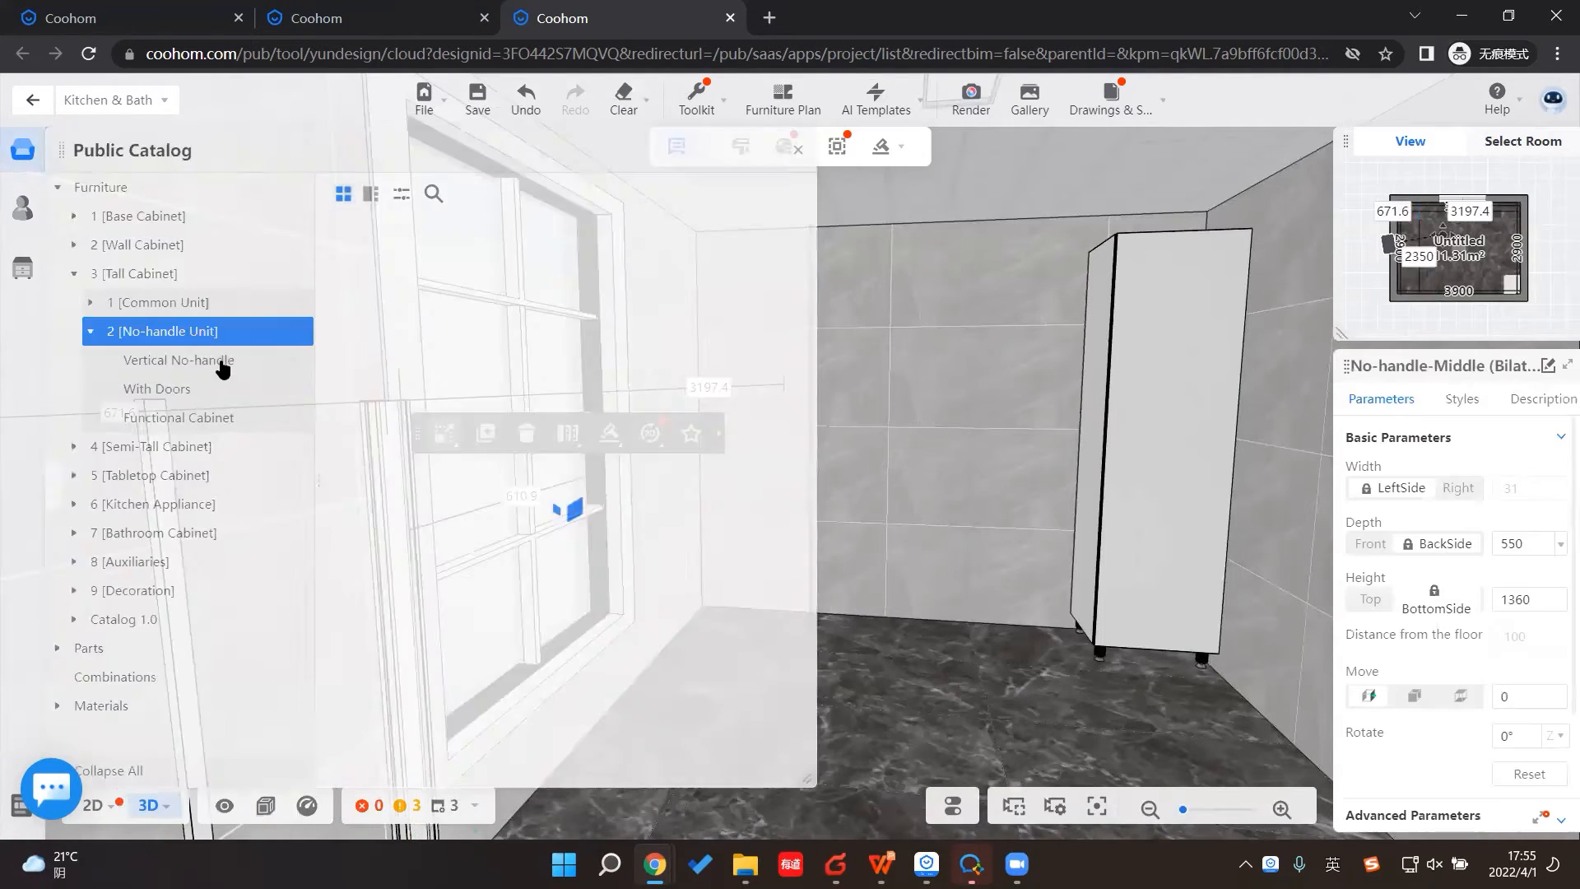
{"action": "left_click", "coordinate": [220, 362]}
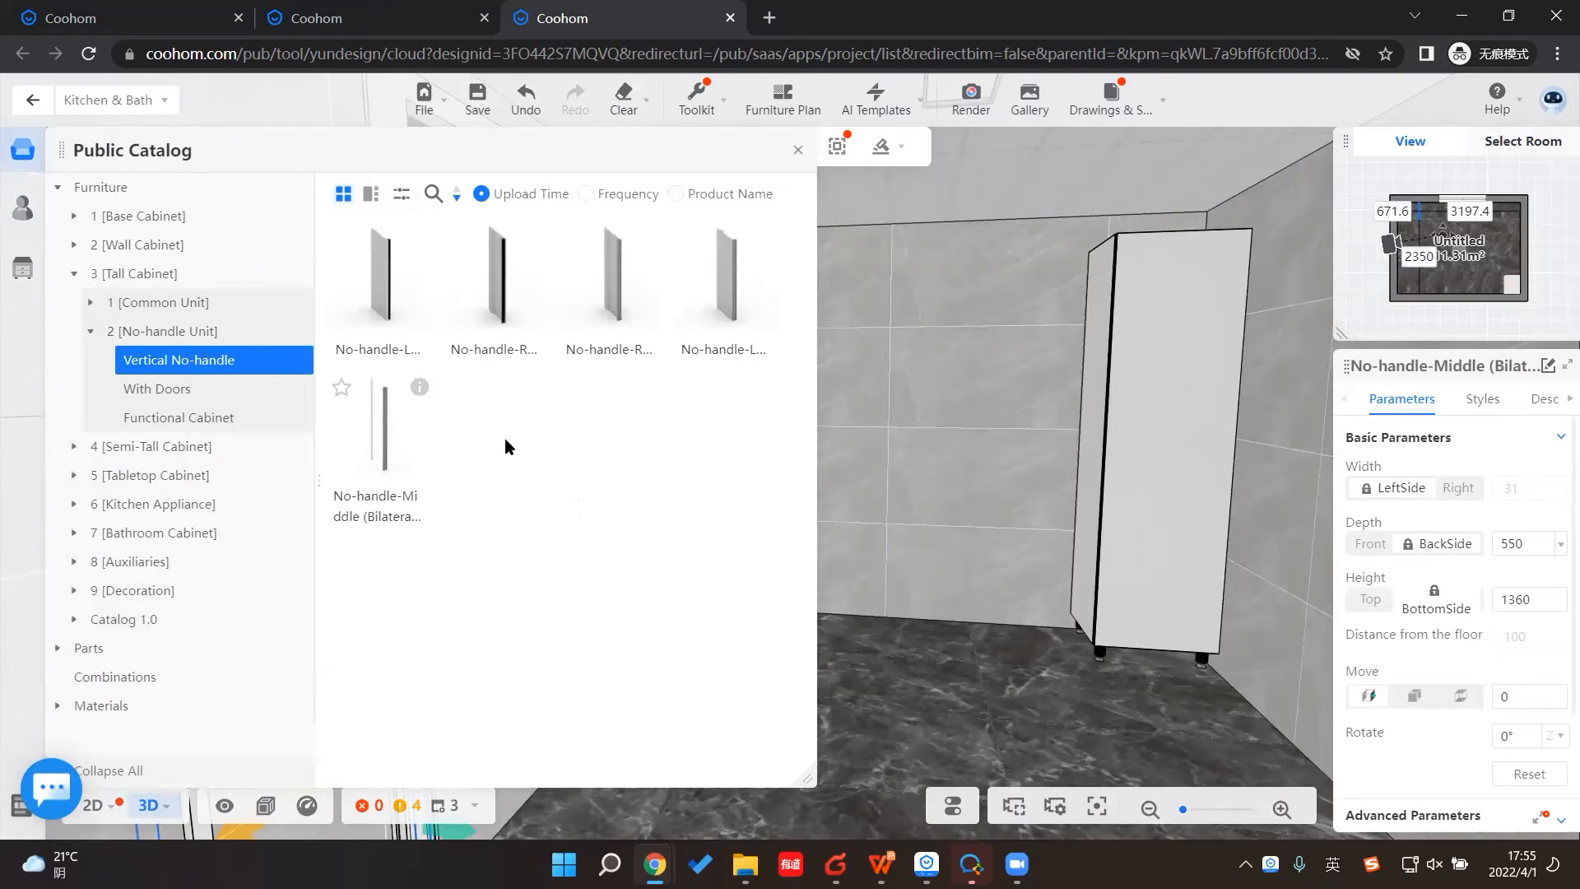
{"action": "left_click", "coordinate": [1054, 409]}
{"action": "left_click_drag", "start_coordinate": [1053, 398], "coordinate": [901, 412]}
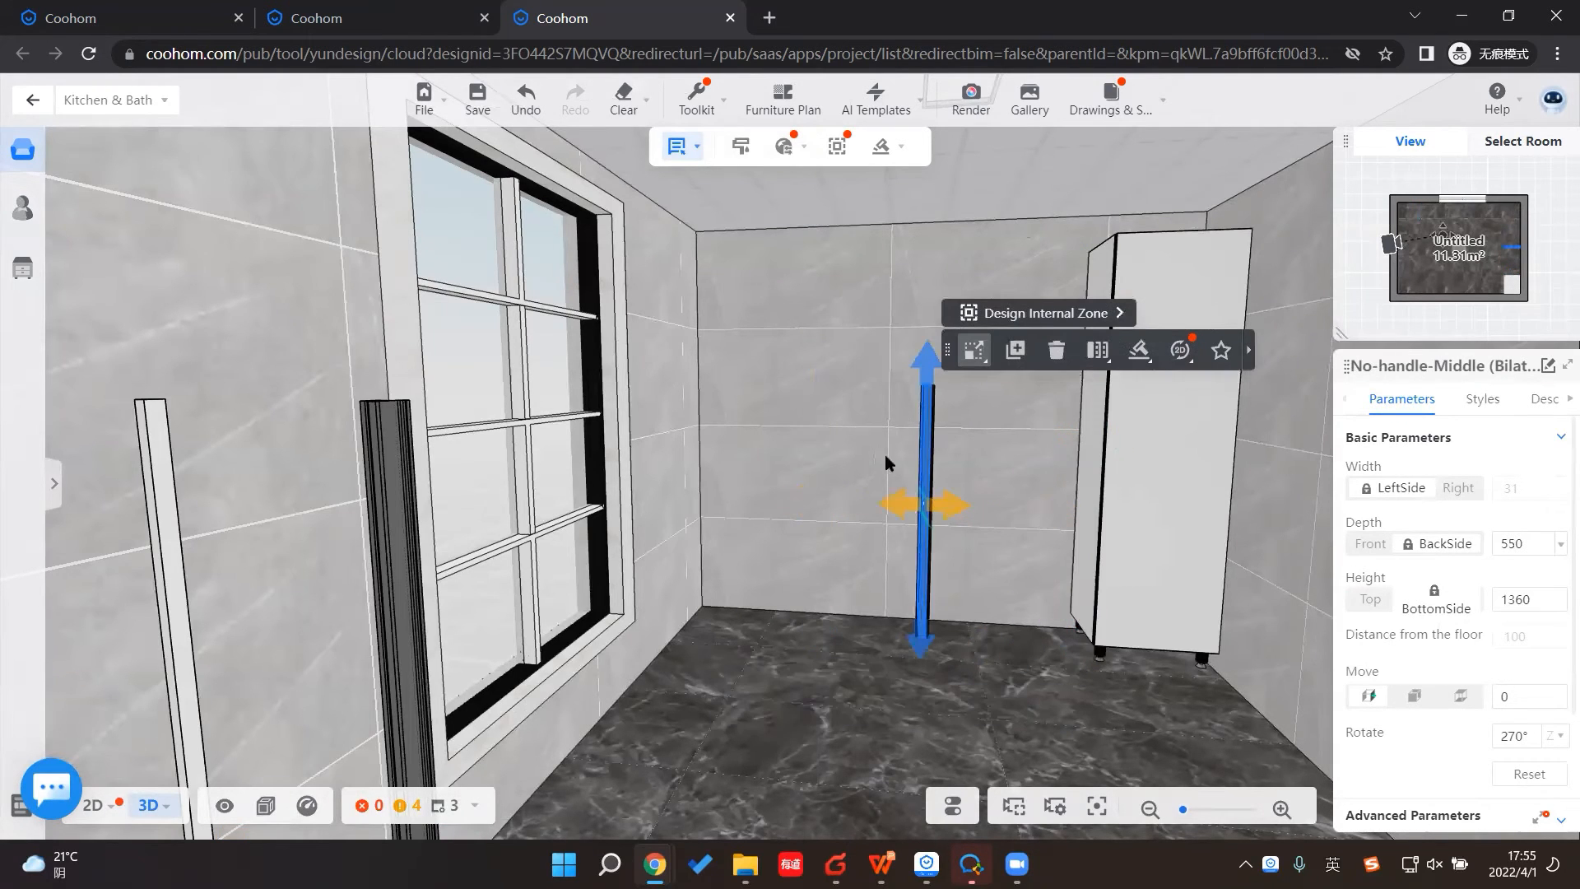
Step: Move the no-handle profile against the tall cabinet's side and fit it to a depth of 500 mm and a height of 2100 mm
{"action": "left_click_drag", "start_coordinate": [923, 457], "coordinate": [1119, 392]}
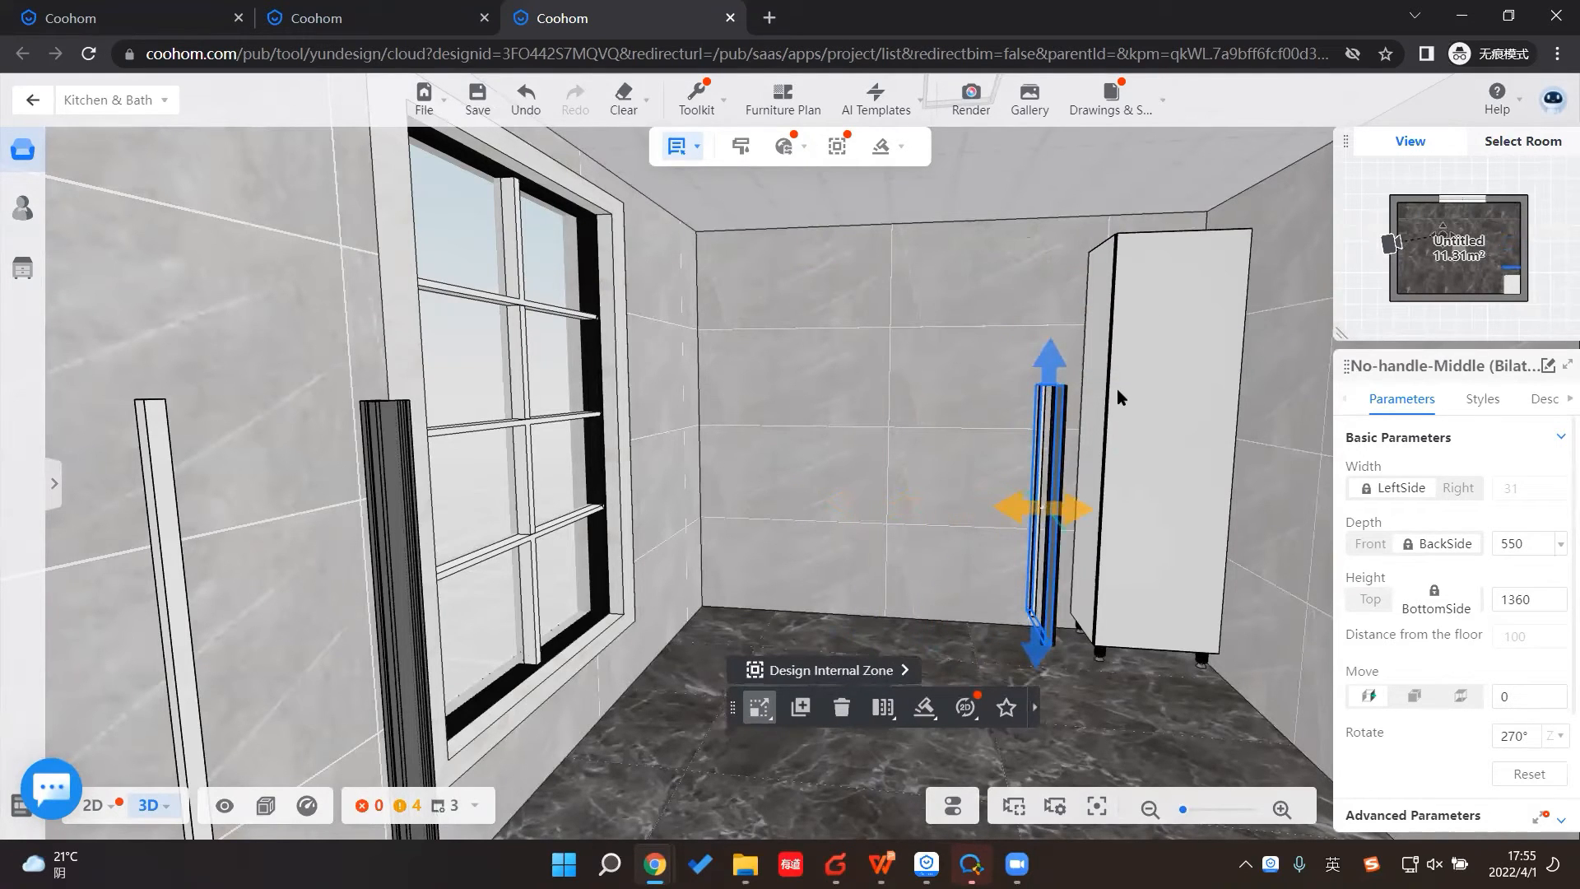
{"action": "key", "text": "space"}
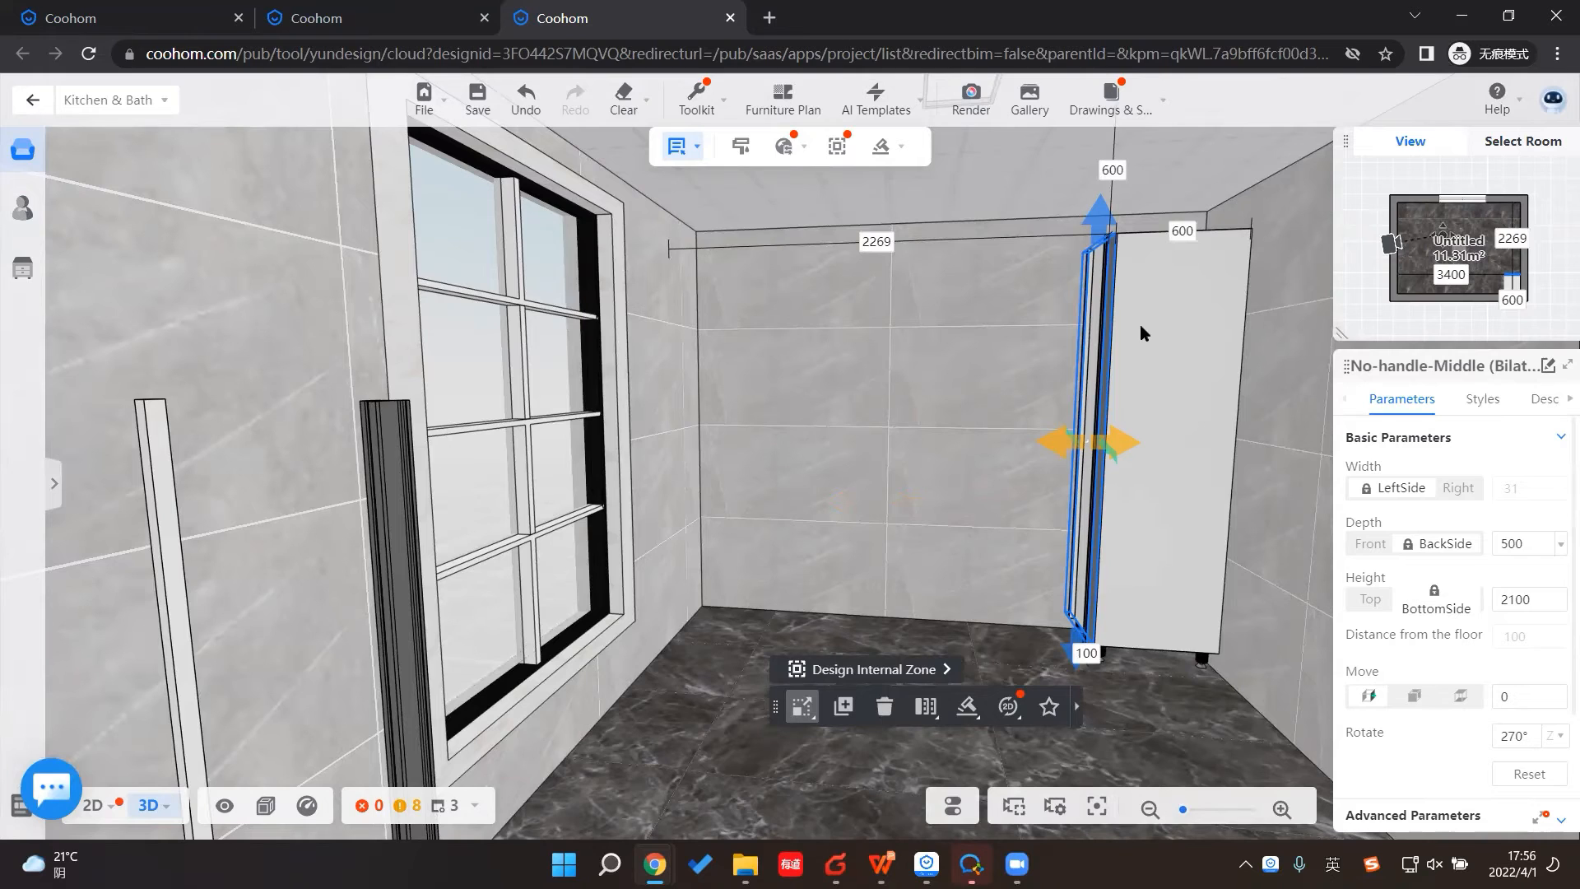
{"action": "key", "text": "space"}
Step: Place the left-handed pull-out basket tall cabinet from the no-handle Functional Cabinet category on the other side of the vertical profile
{"action": "left_click", "coordinate": [188, 419]}
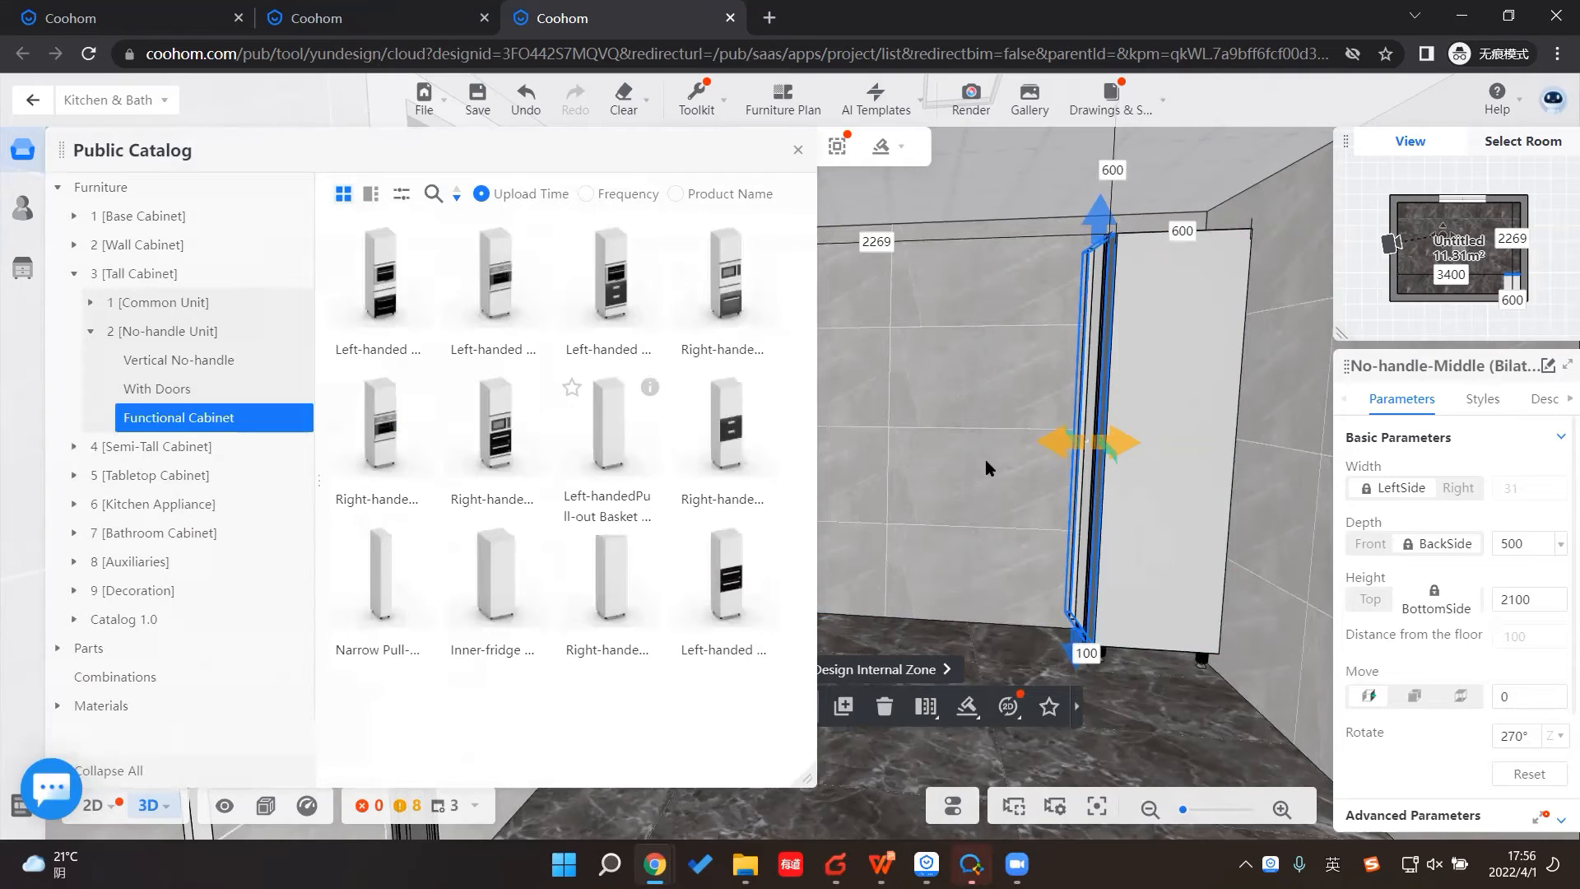
{"action": "left_click", "coordinate": [1017, 470]}
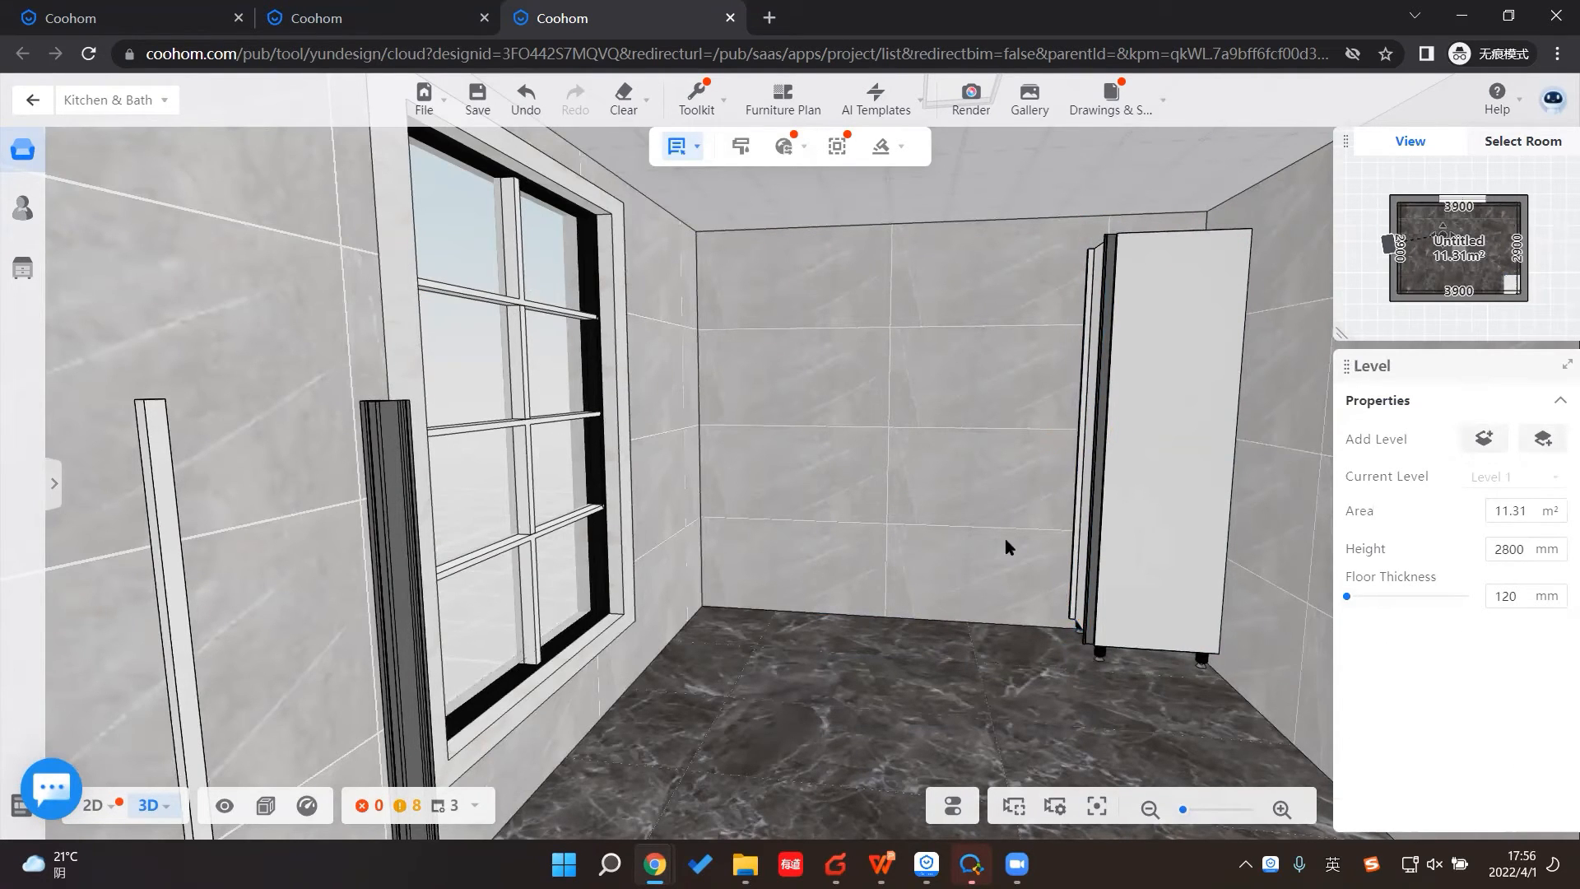
{"action": "left_click", "coordinate": [911, 561]}
{"action": "left_click", "coordinate": [1040, 508]}
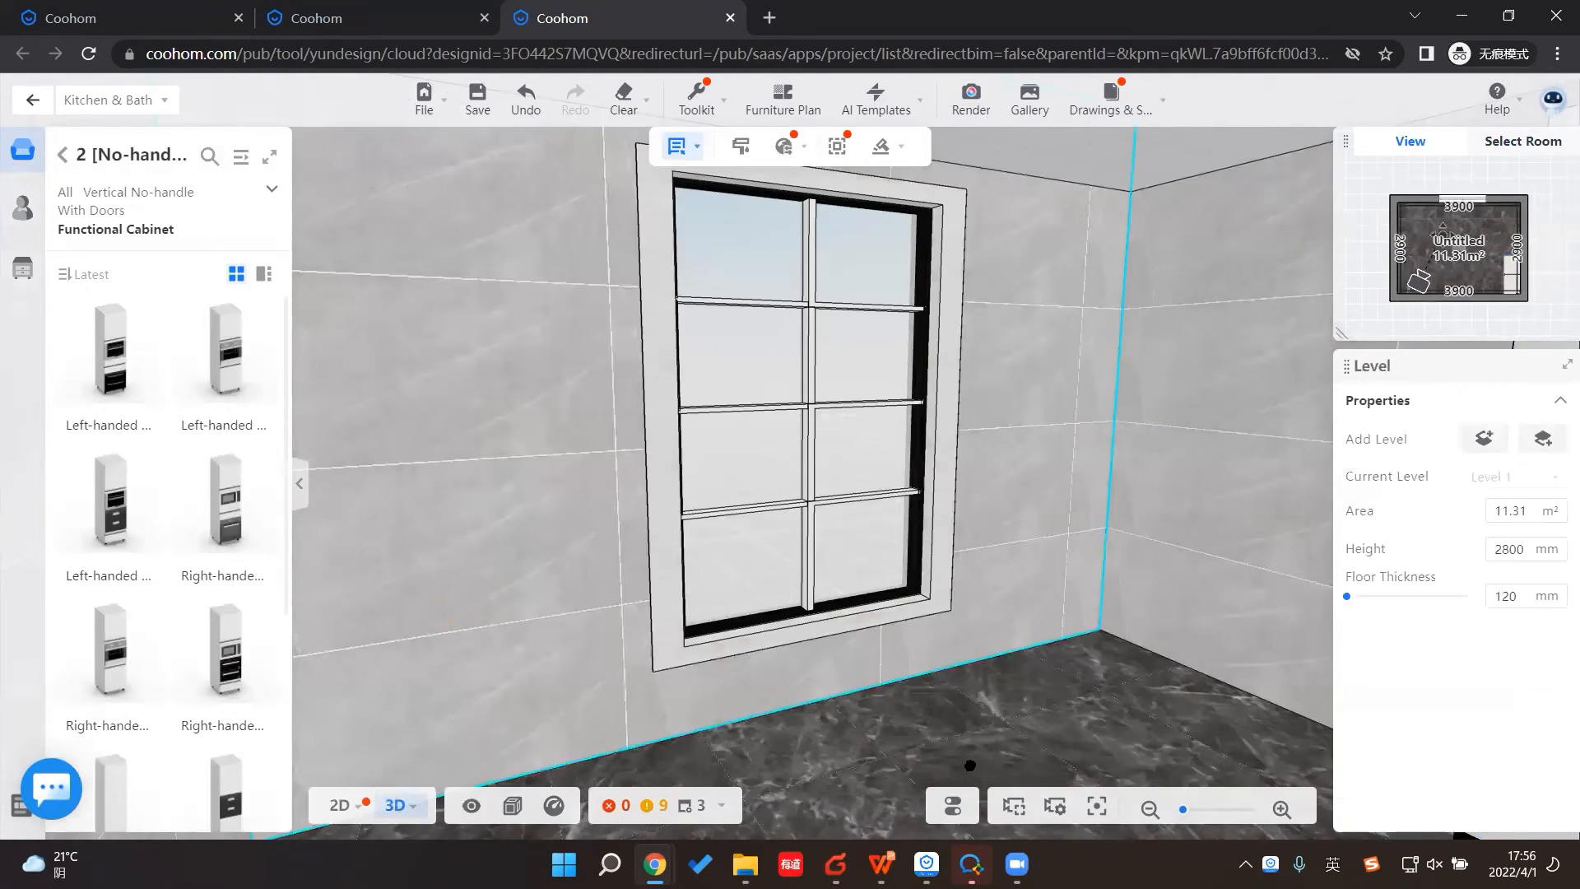
Step: Examine the joint between the two tall cabinets and the vertical no-handle profile from the front and from above
{"action": "left_click_drag", "start_coordinate": [971, 765], "coordinate": [1064, 655]}
{"action": "left_click", "coordinate": [1426, 238]}
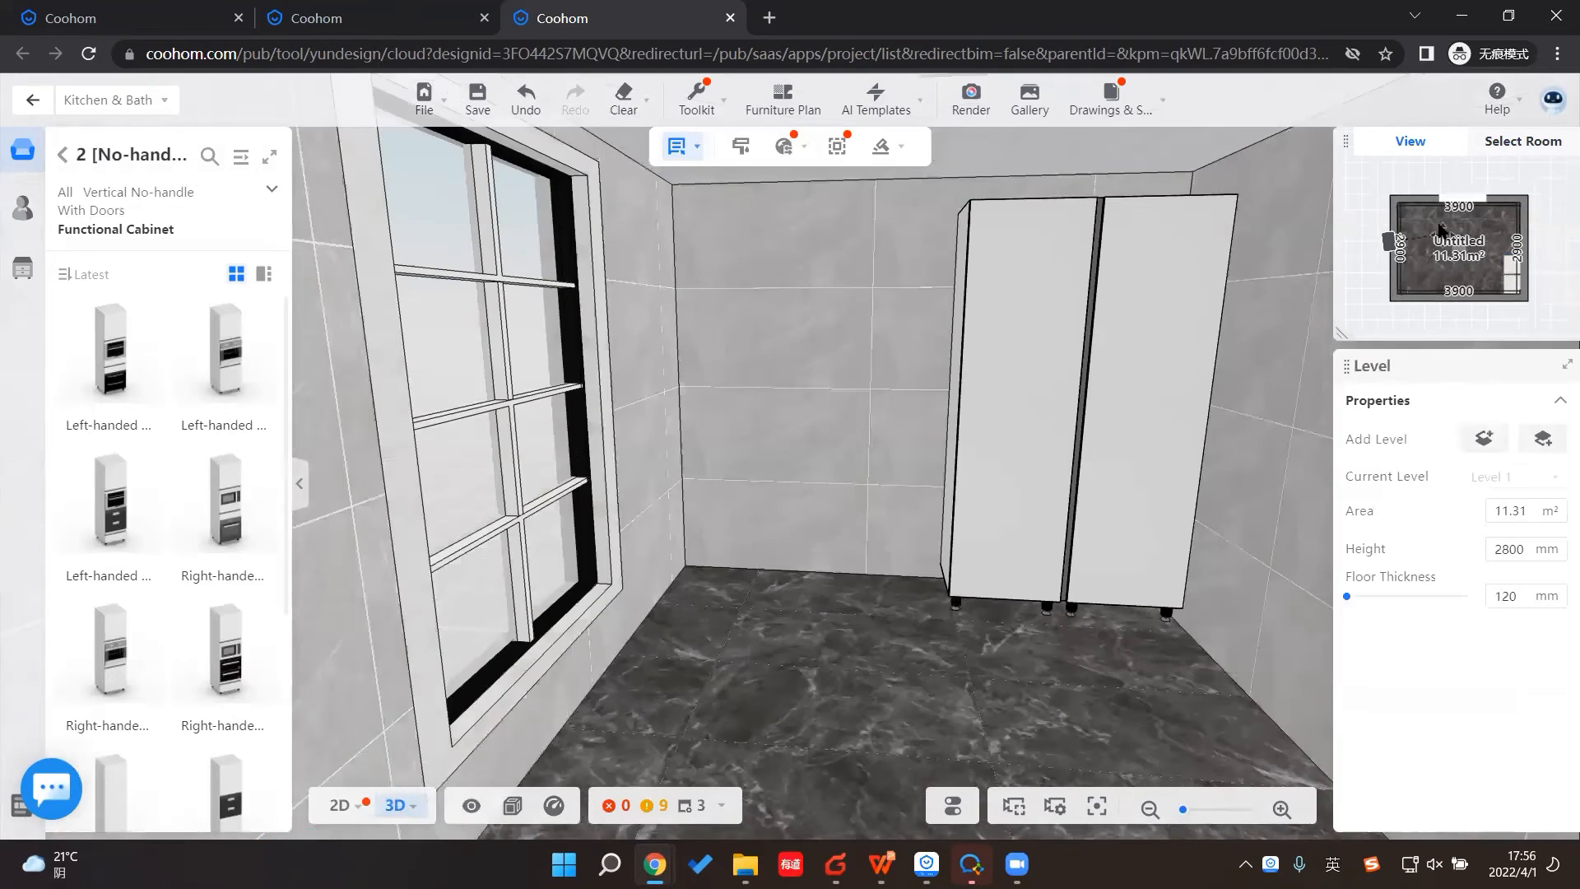
{"action": "left_click", "coordinate": [1487, 279]}
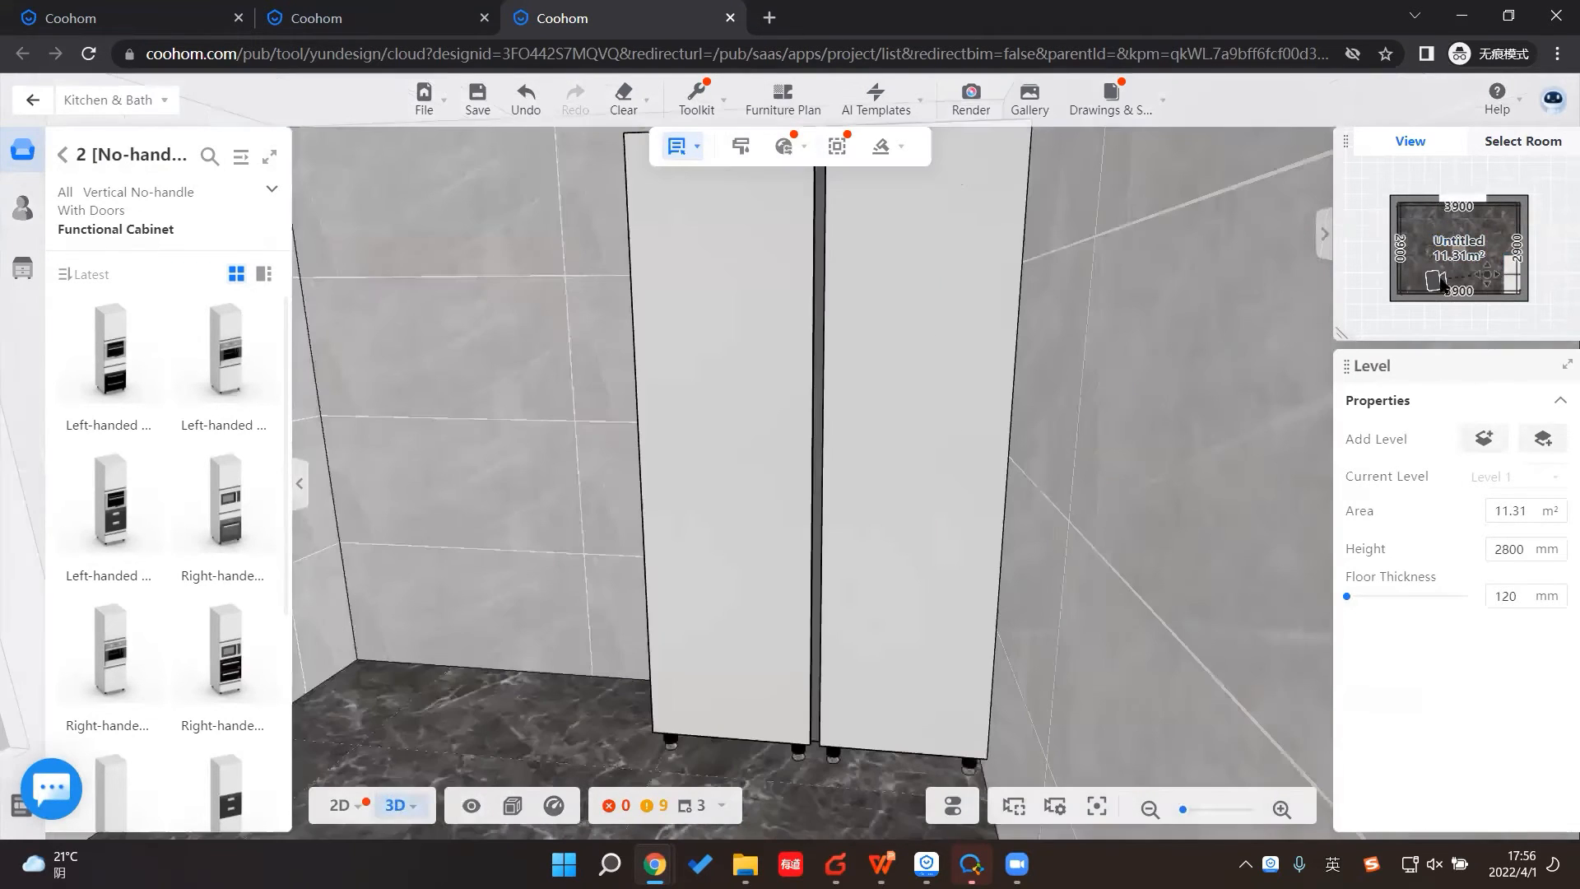
{"action": "left_click_drag", "start_coordinate": [1437, 280], "coordinate": [1442, 277]}
{"action": "left_click", "coordinate": [896, 433]}
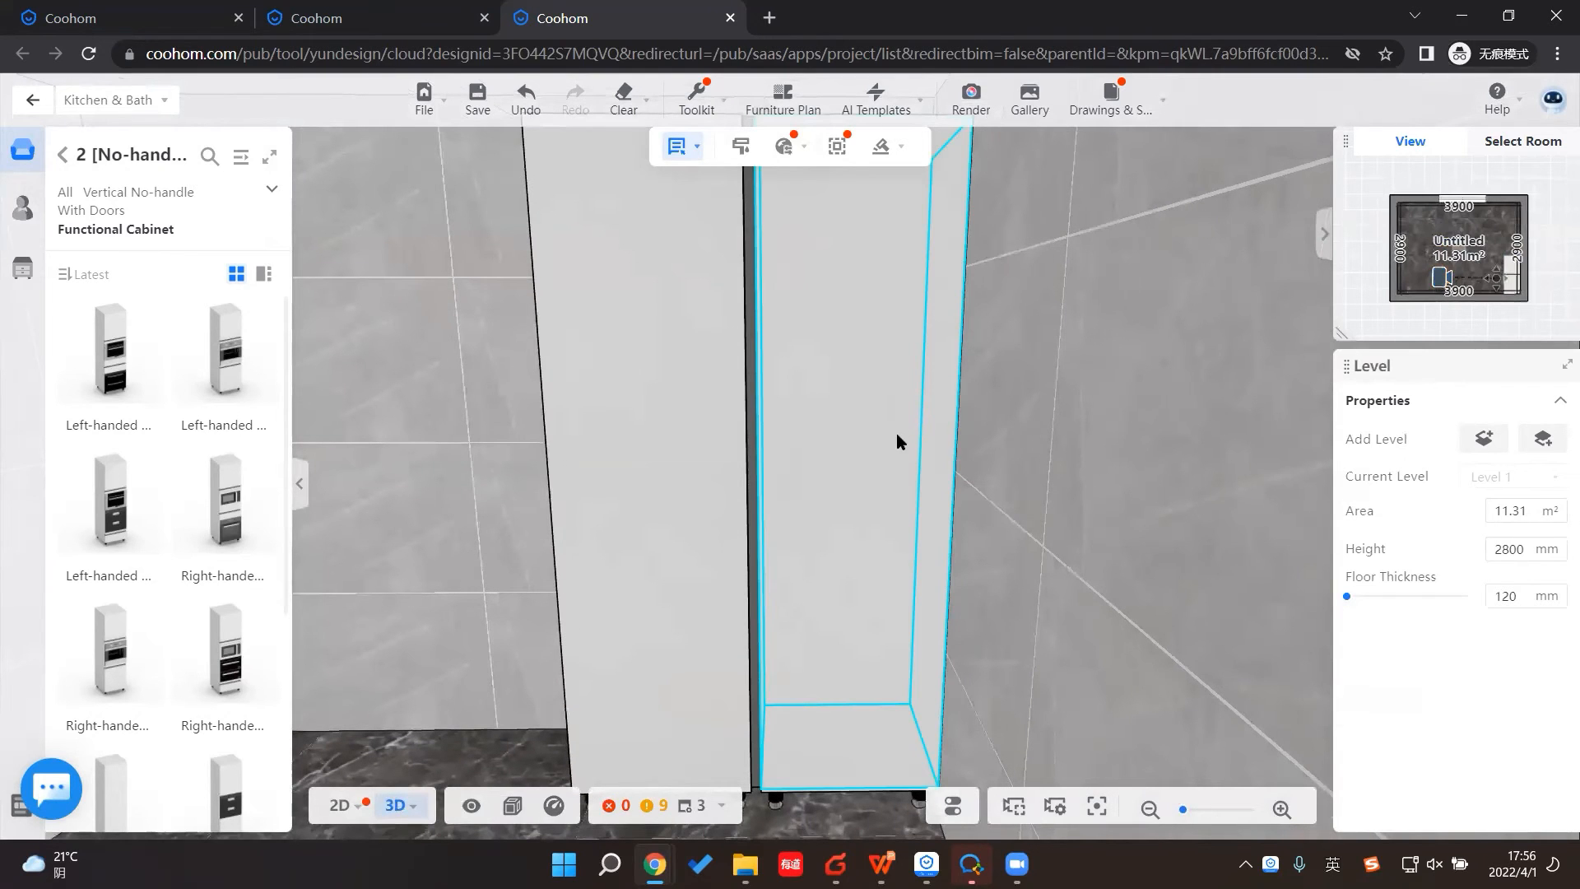
{"action": "left_click_drag", "start_coordinate": [977, 335], "coordinate": [989, 564]}
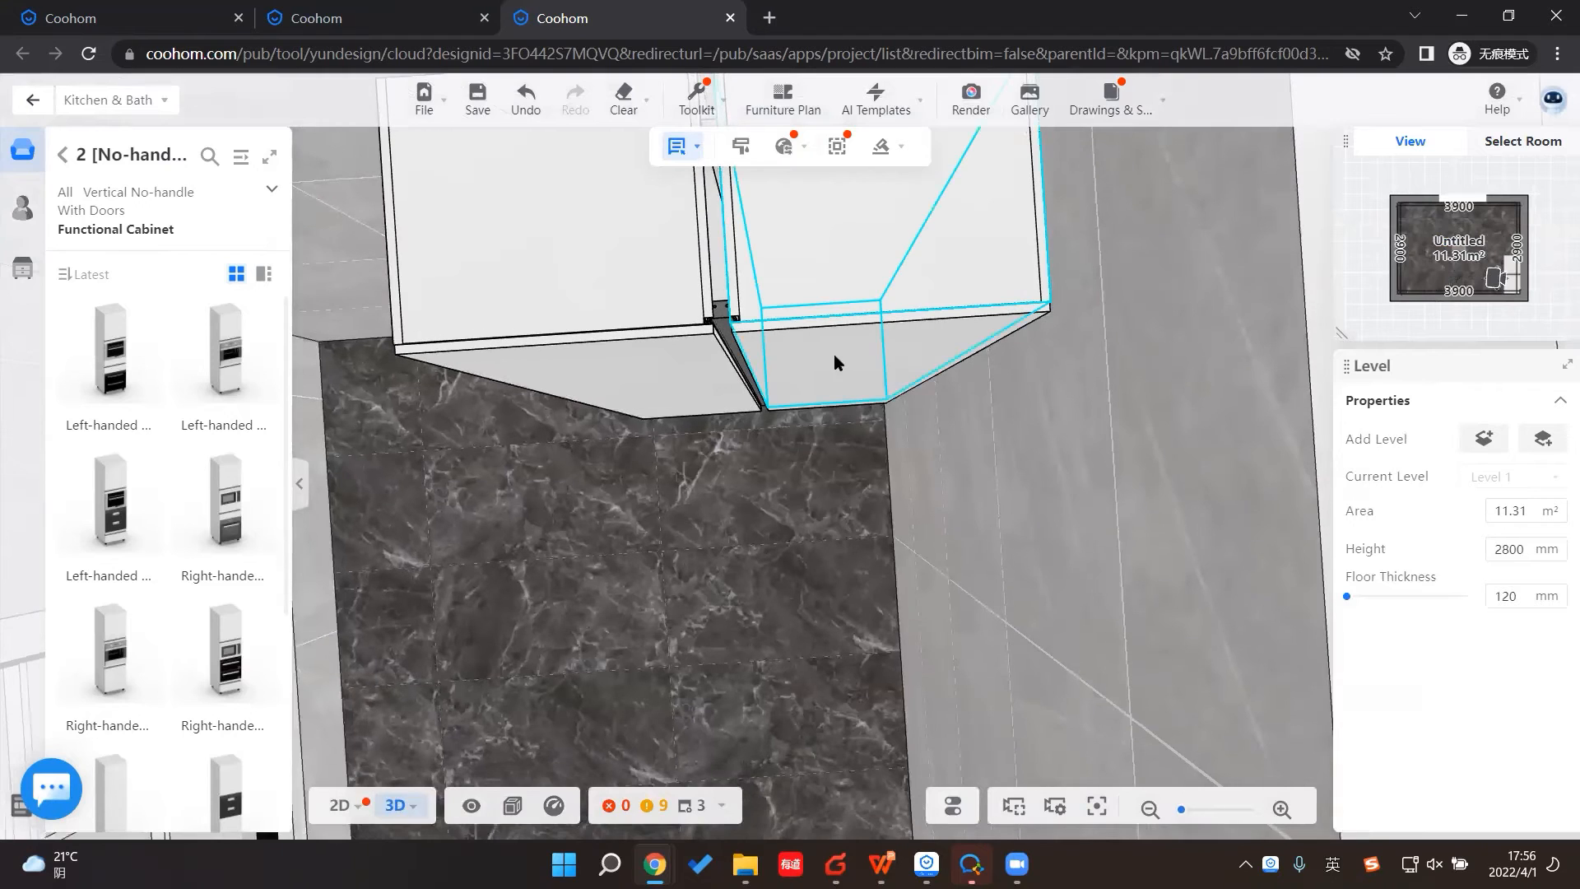
Step: Mark the vertical no-handle profile's shape in red on a screen capture of the tall cabinet joint and discard the capture
{"action": "scroll", "coordinate": [764, 318], "scroll_direction": "up", "scroll_amount": 3}
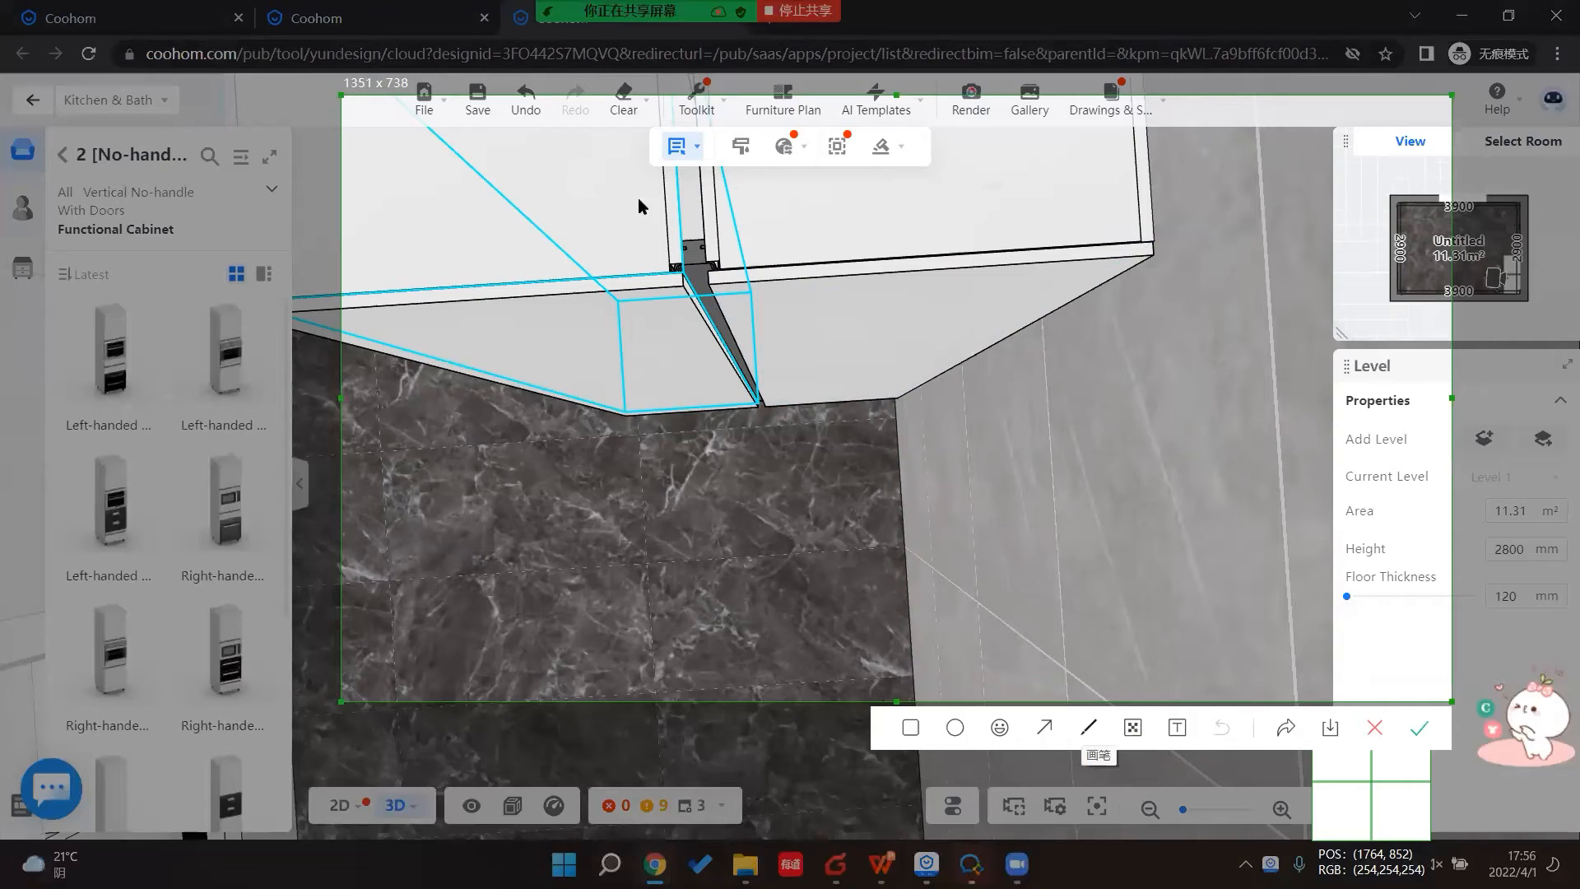
{"action": "mouse_move", "coordinate": [676, 266]}
{"action": "left_mouse_down"}
{"action": "mouse_move", "coordinate": [697, 279]}
{"action": "mouse_move", "coordinate": [673, 306]}
{"action": "mouse_move", "coordinate": [708, 265]}
{"action": "mouse_move", "coordinate": [702, 302]}
{"action": "mouse_move", "coordinate": [727, 313]}
{"action": "left_mouse_up"}
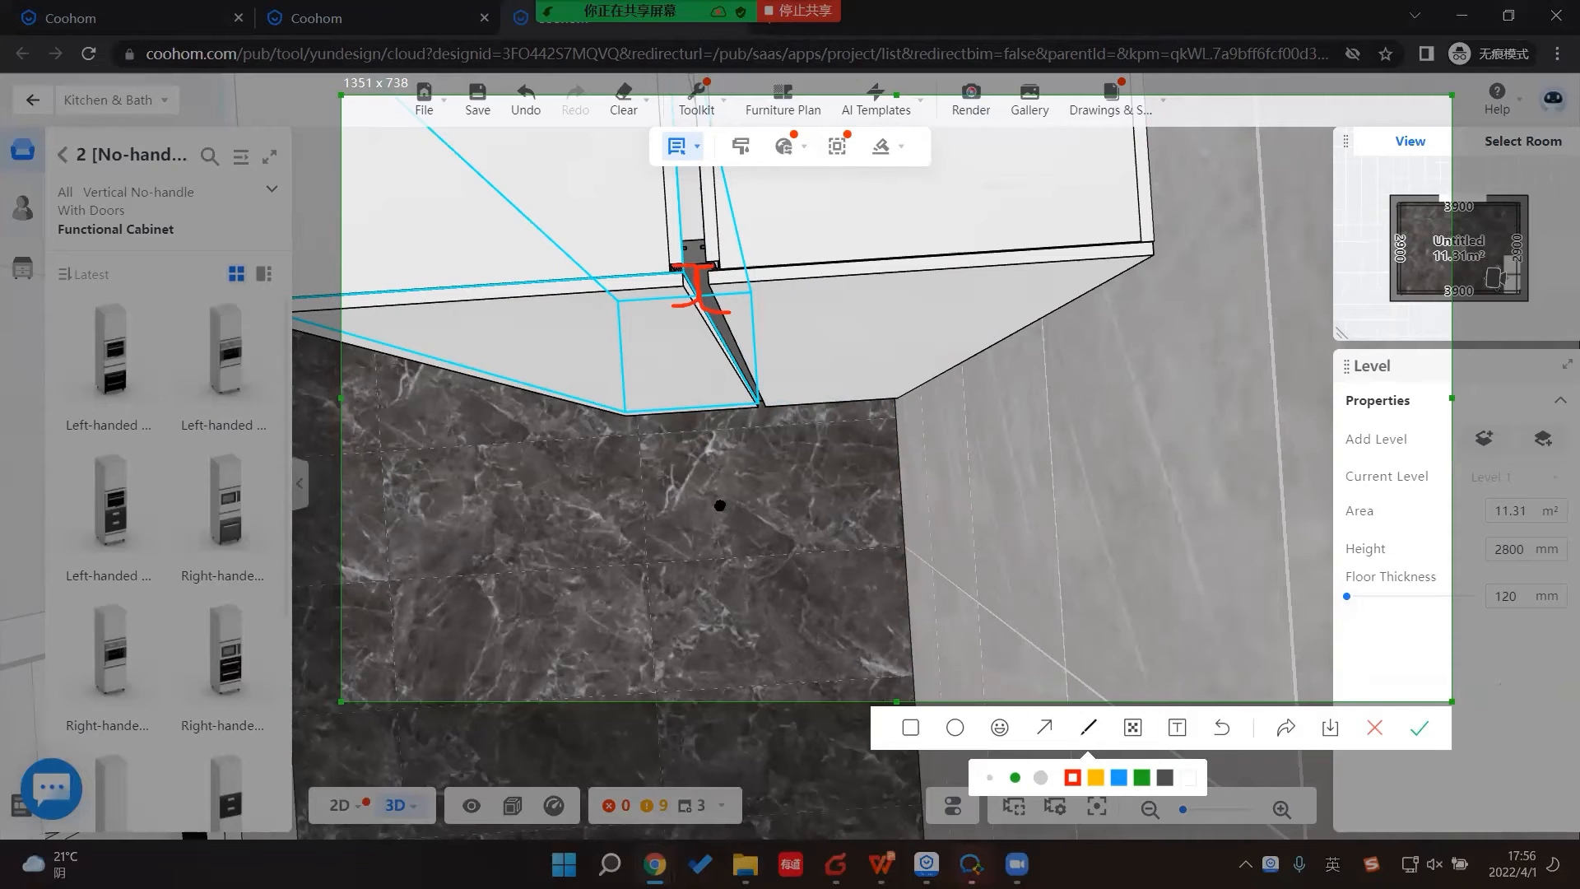
{"action": "key", "text": "Escape"}
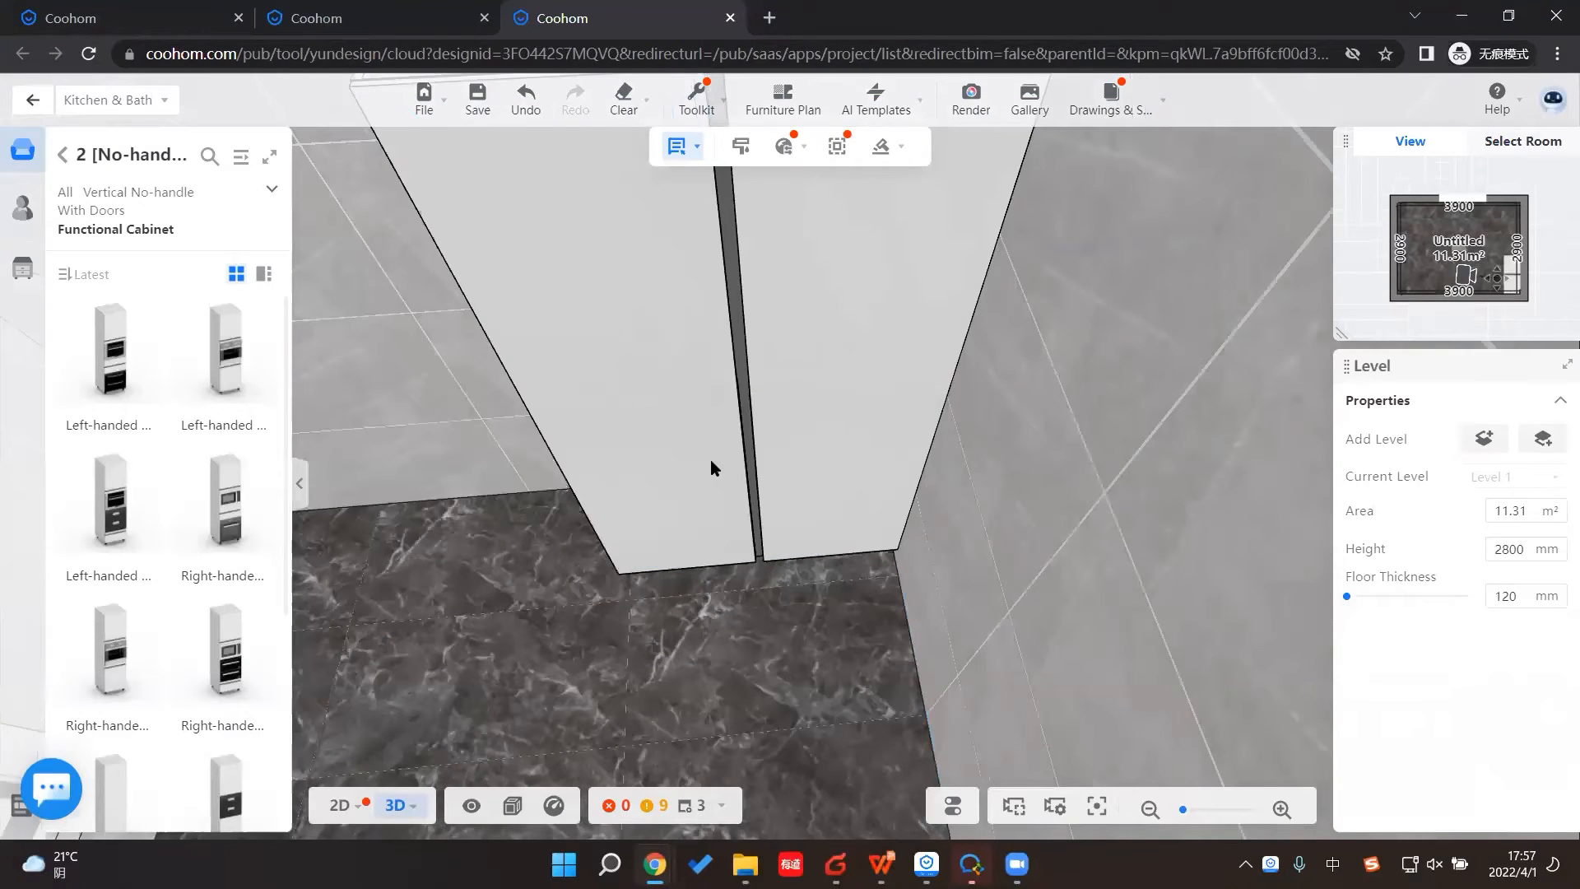
Step: Open the tall cabinets' doors to inspect the pull-out baskets beside the vertical profile, and close them again
{"action": "scroll", "coordinate": [710, 459], "scroll_direction": "down", "scroll_amount": 3}
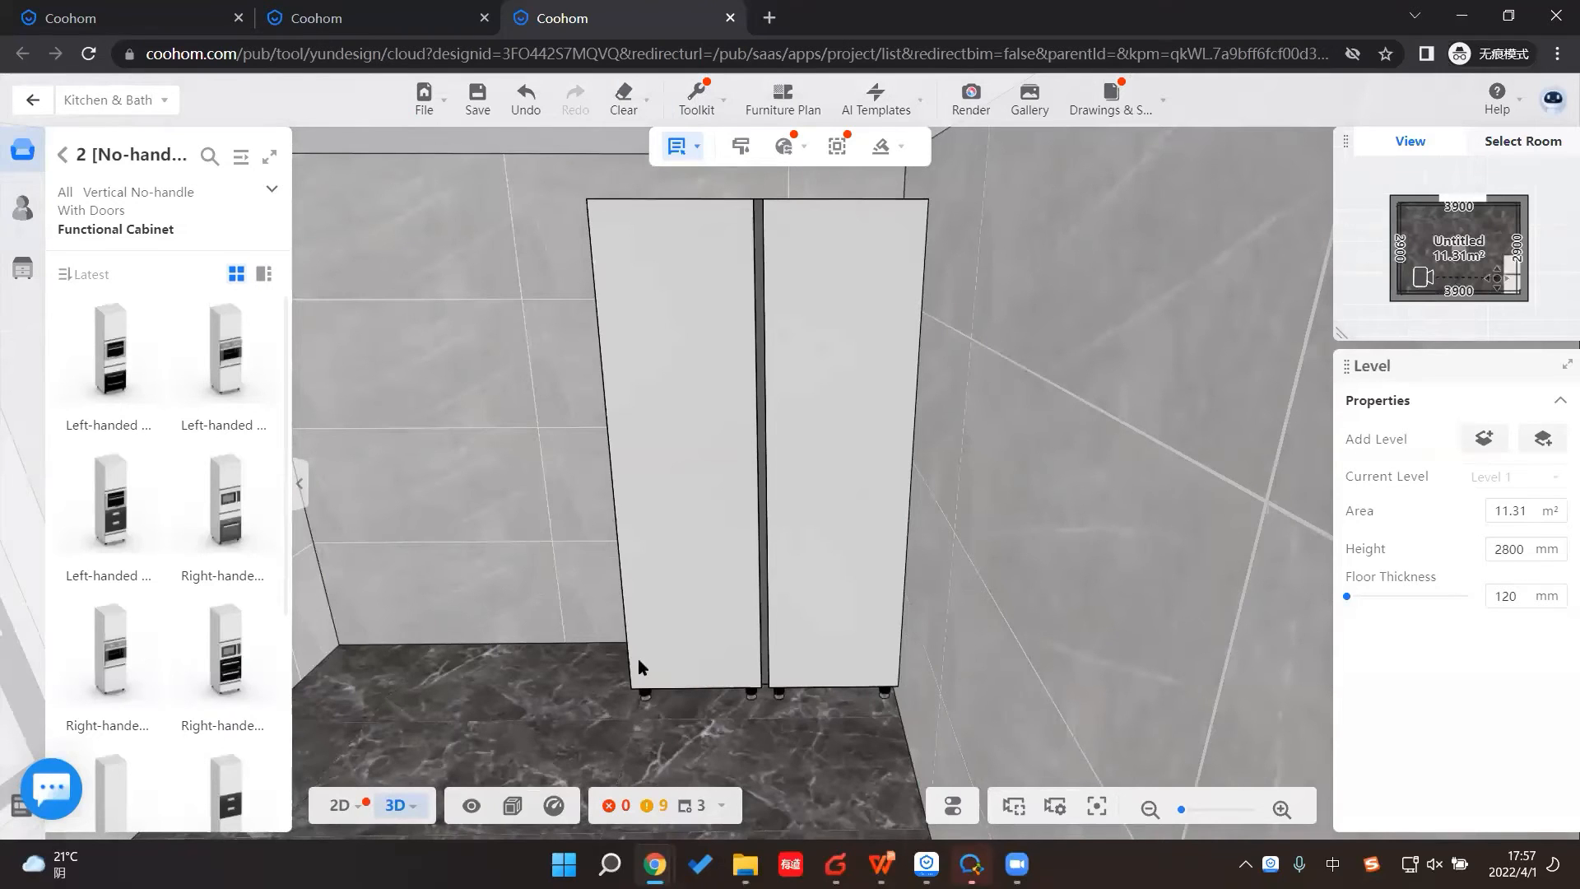
{"action": "left_click", "coordinate": [757, 567]}
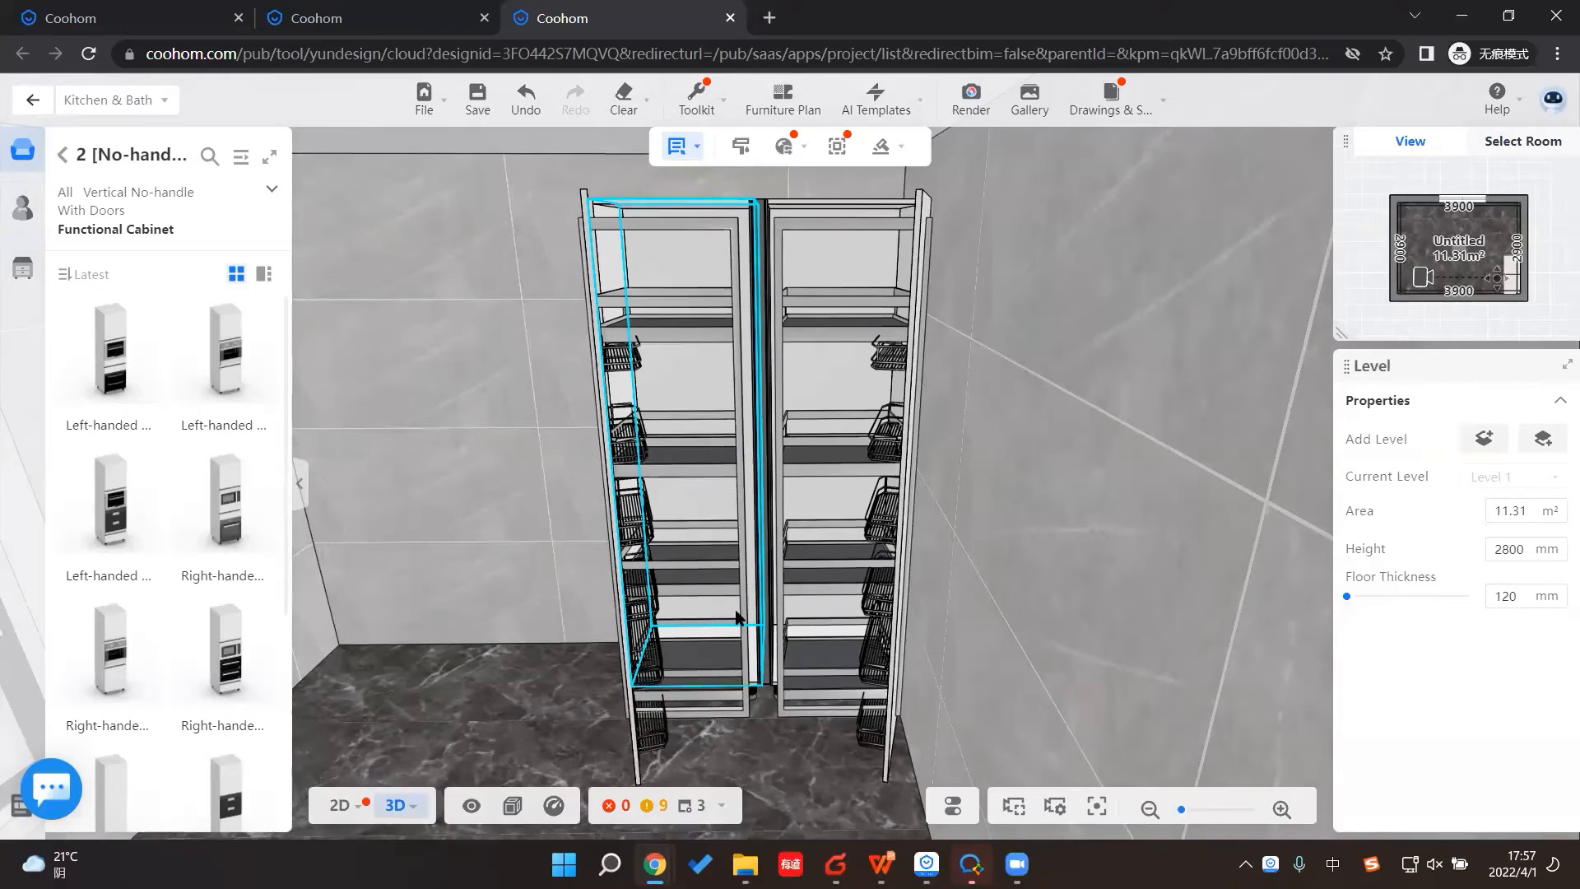
{"action": "key", "text": "o"}
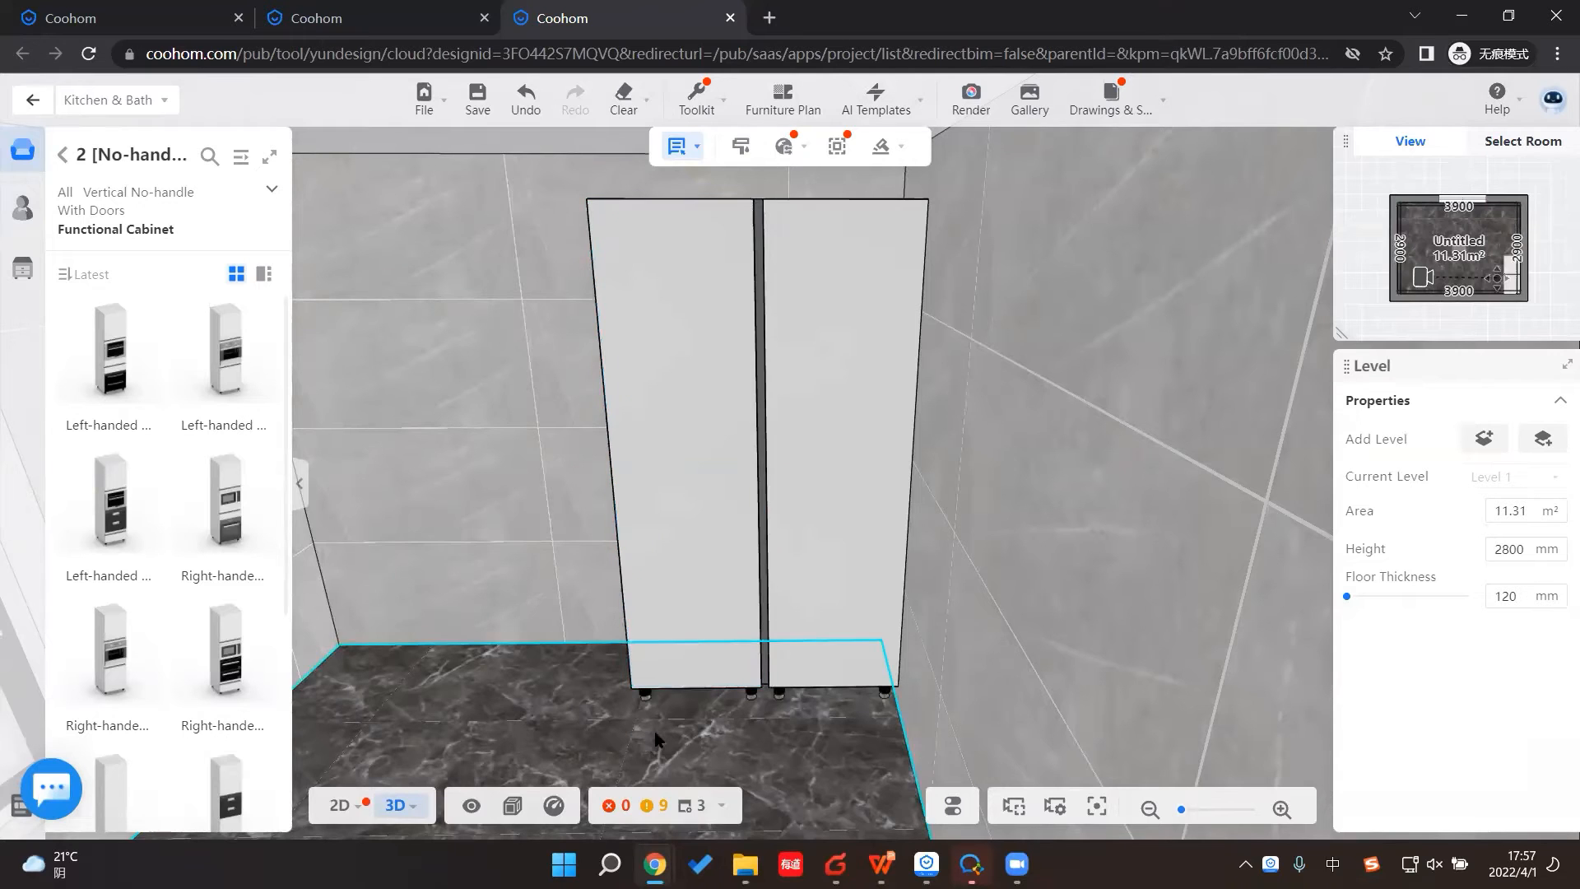
Step: Place the High Cabinet End Panel (Left) from the Auxiliaries tall end panels against the exposed side of the tall cabinets
{"action": "scroll", "coordinate": [488, 671], "scroll_direction": "down", "scroll_amount": 3}
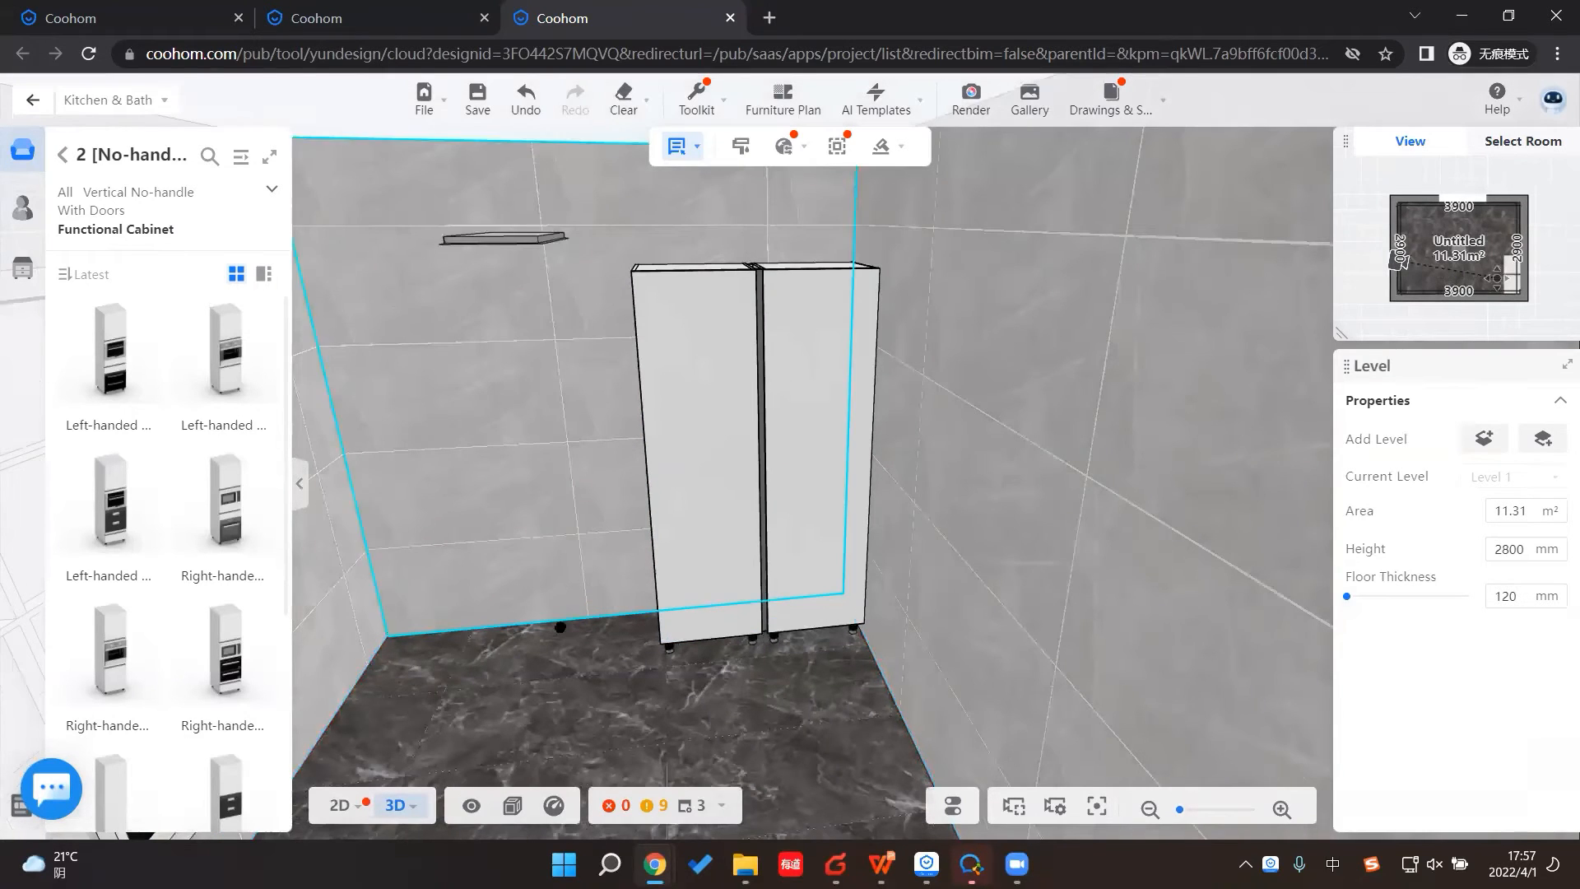
{"action": "left_click_drag", "start_coordinate": [489, 637], "coordinate": [478, 608]}
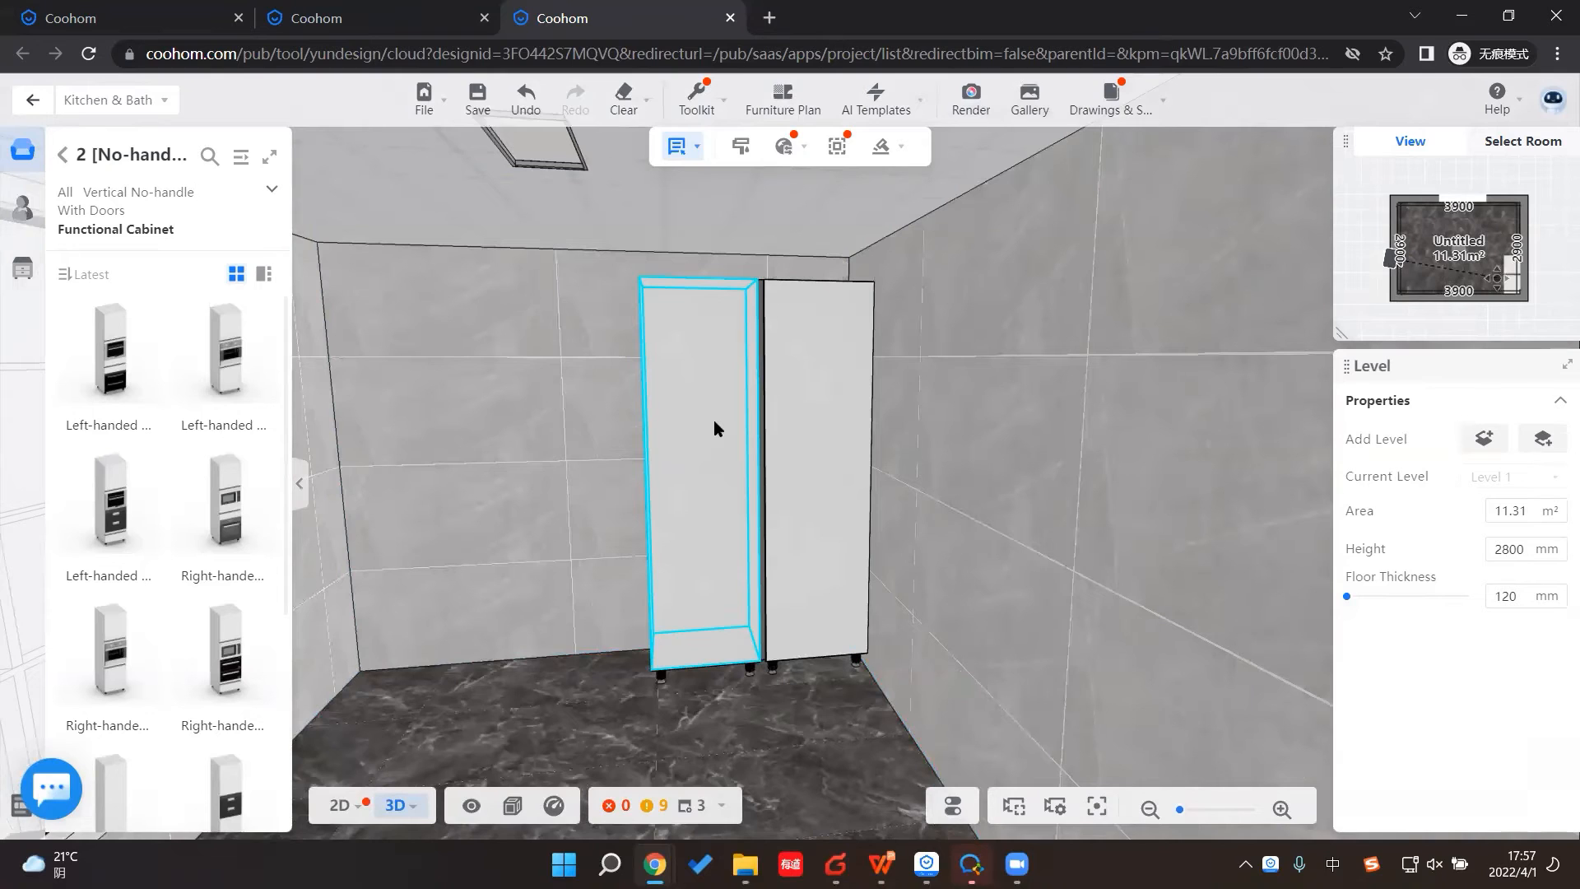
{"action": "left_click", "coordinate": [63, 155]}
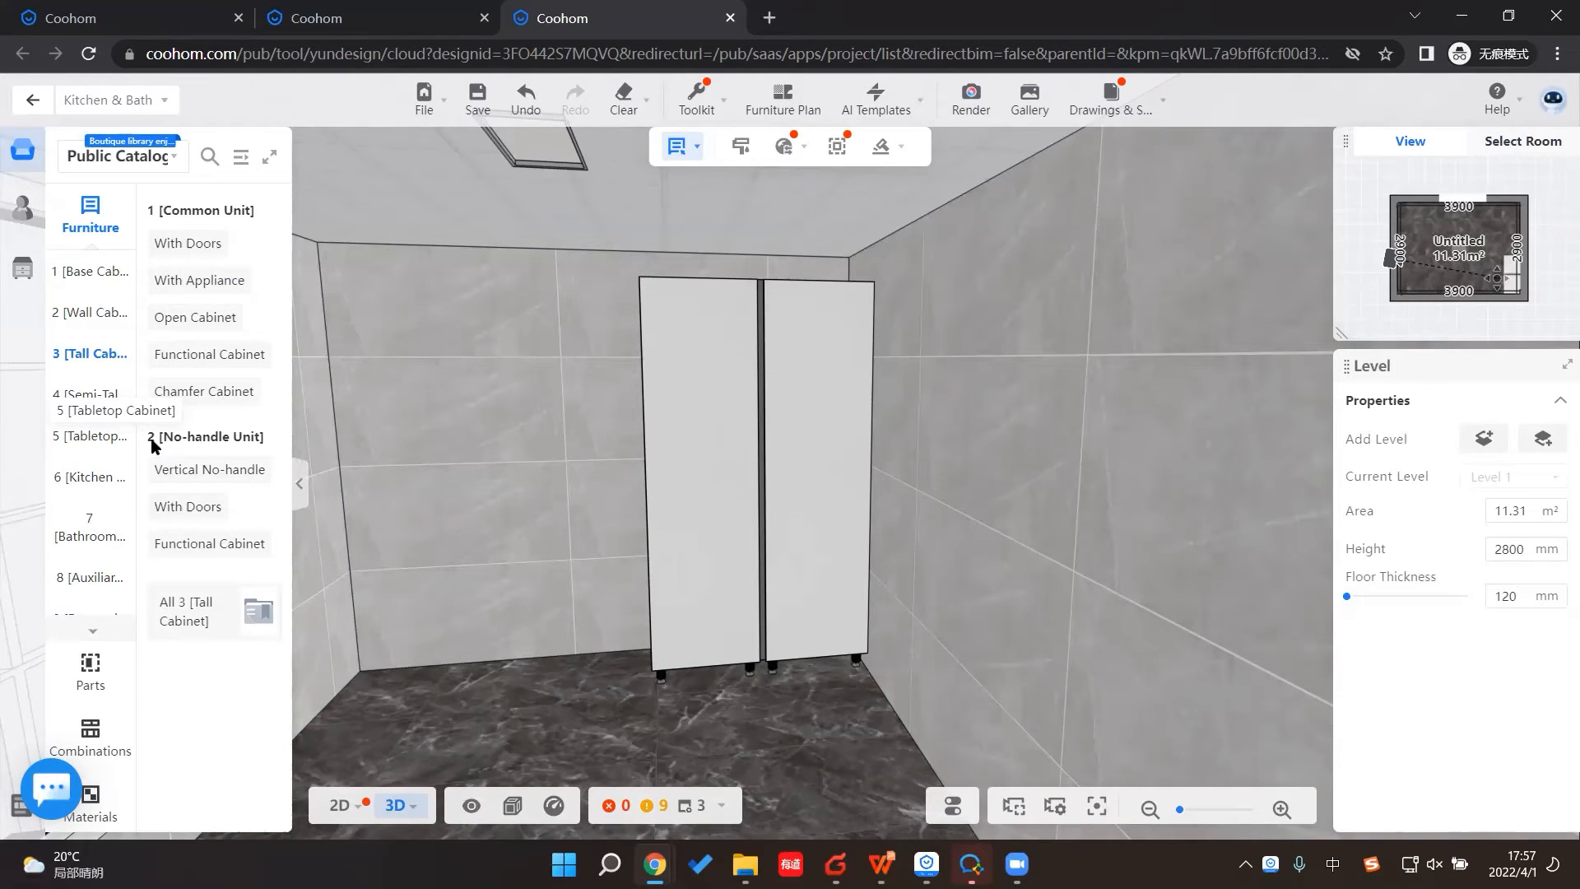
{"action": "left_click", "coordinate": [89, 581]}
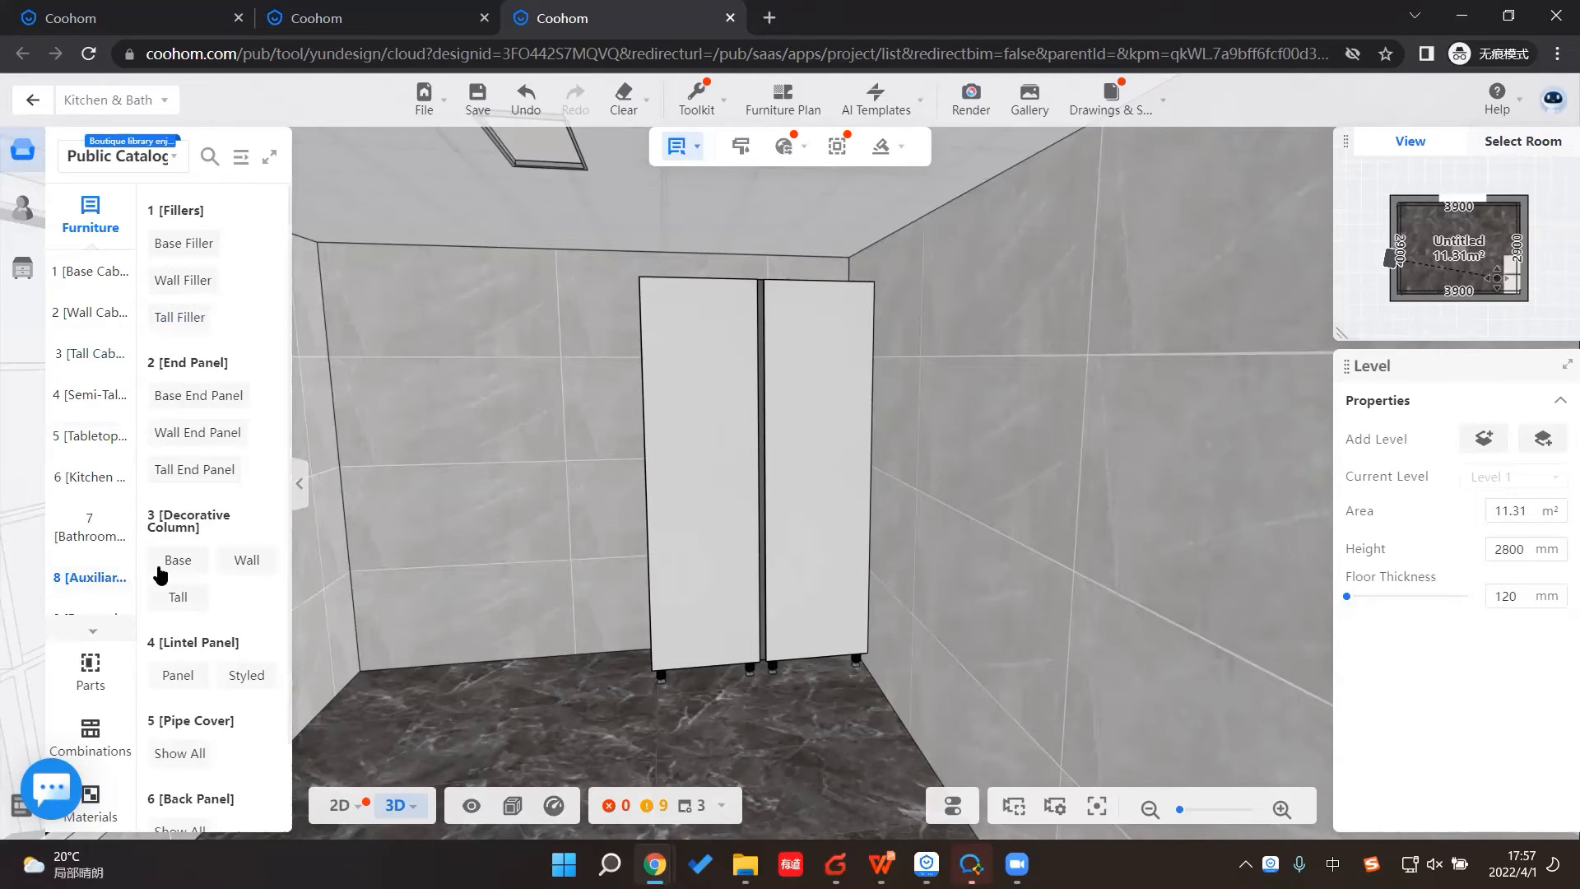
{"action": "left_click", "coordinate": [116, 573]}
{"action": "left_click", "coordinate": [126, 474]}
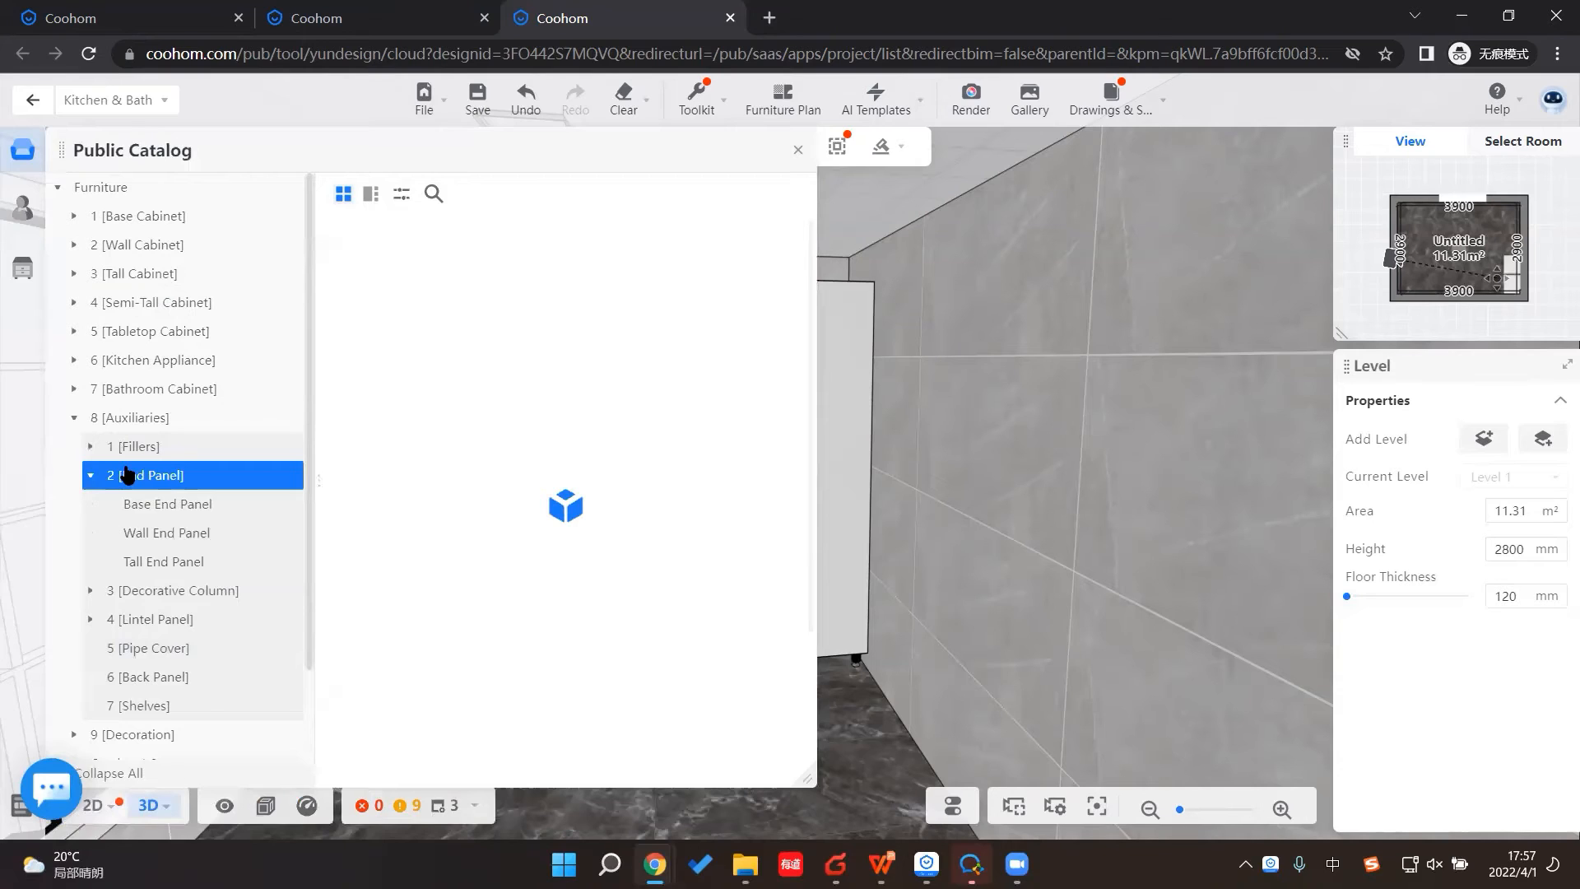
{"action": "left_click", "coordinate": [167, 566]}
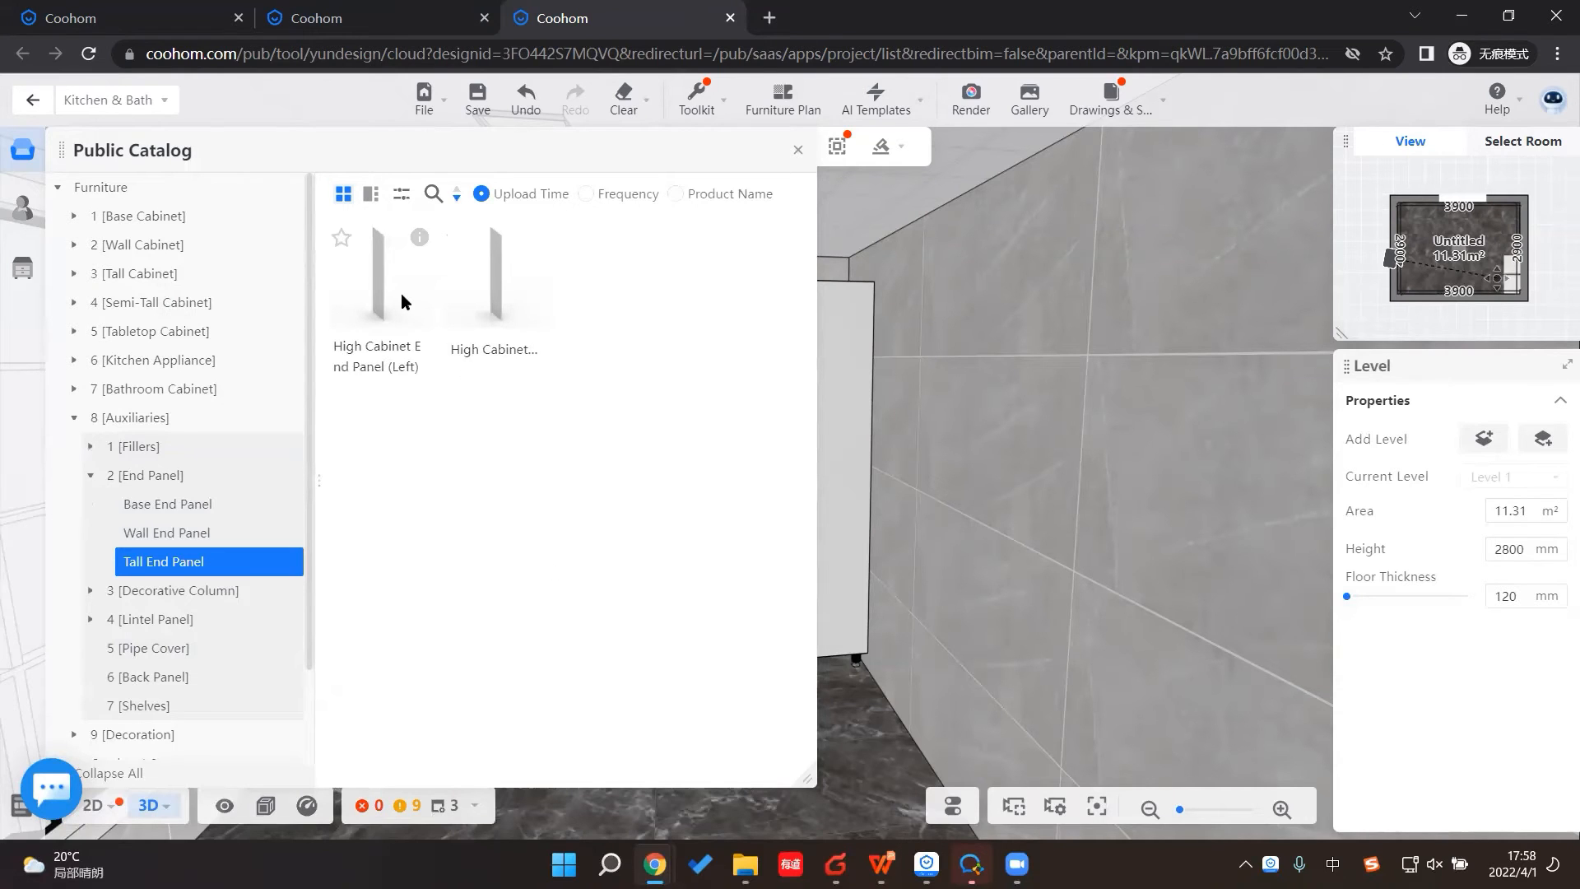
{"action": "left_click", "coordinate": [371, 285]}
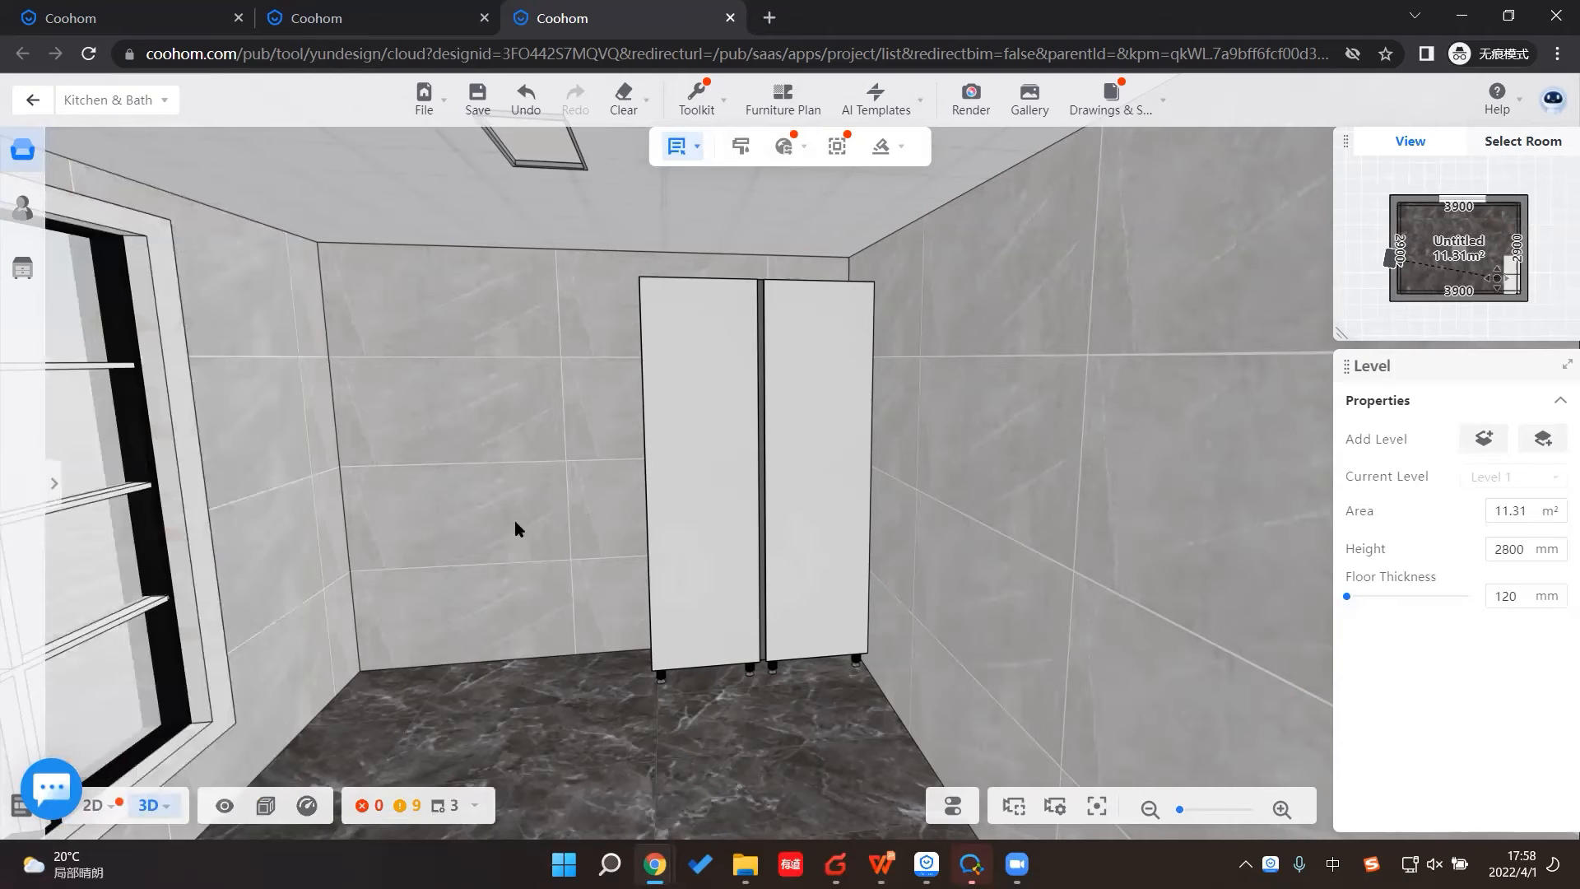
{"action": "left_click", "coordinate": [613, 531]}
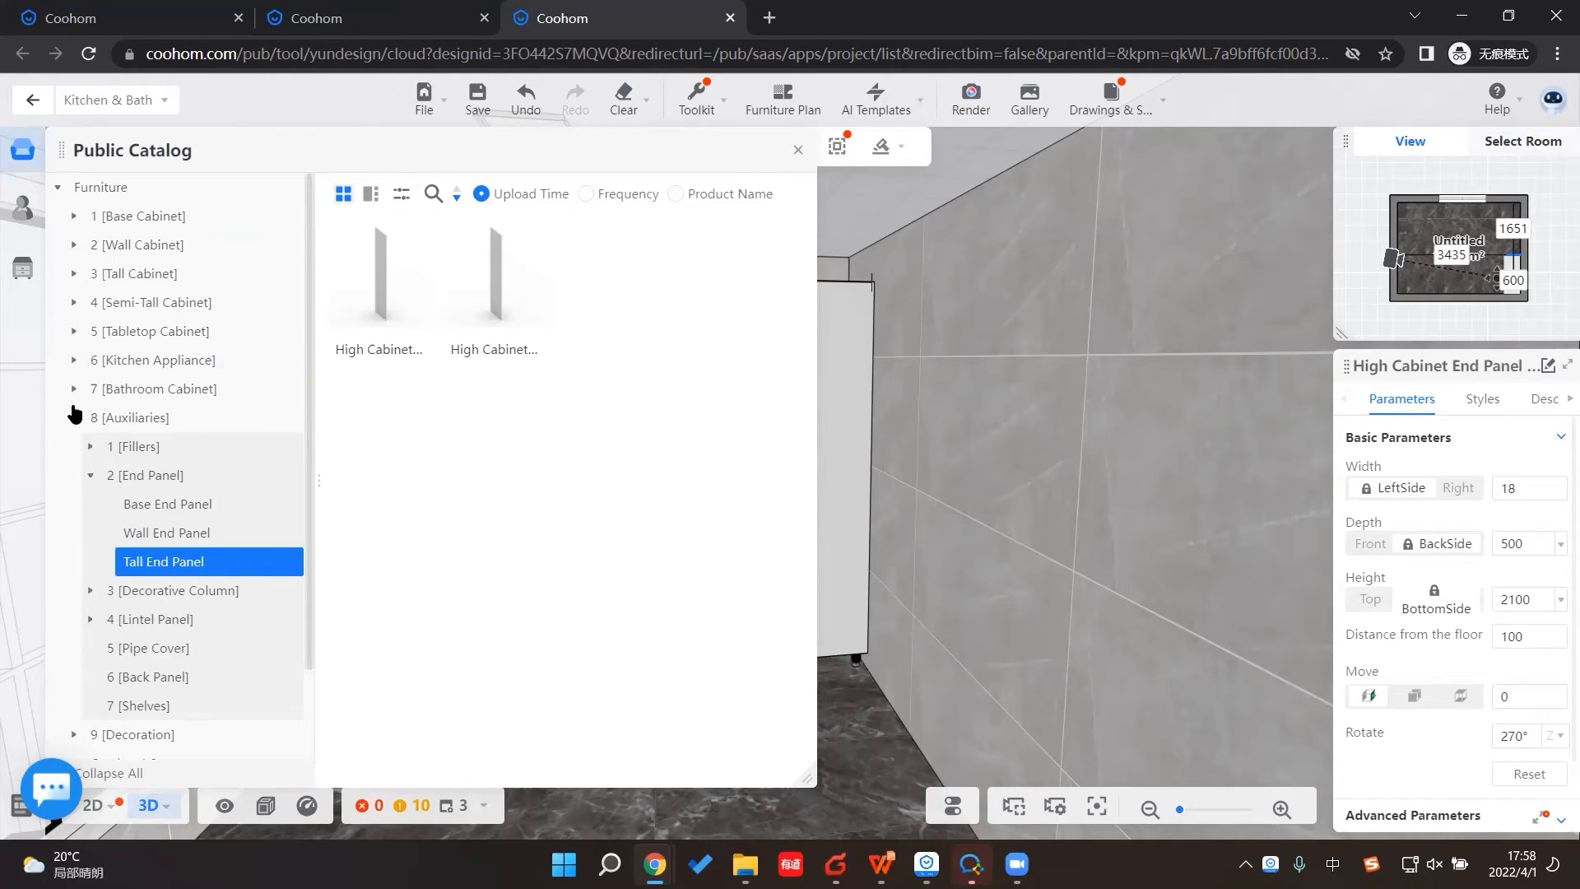
Step: Place a 600 mm wide three-drawer base cabinet from the no-handle With Drawers category beside the tall end panel
{"action": "left_click", "coordinate": [150, 221]}
{"action": "left_click", "coordinate": [74, 215]}
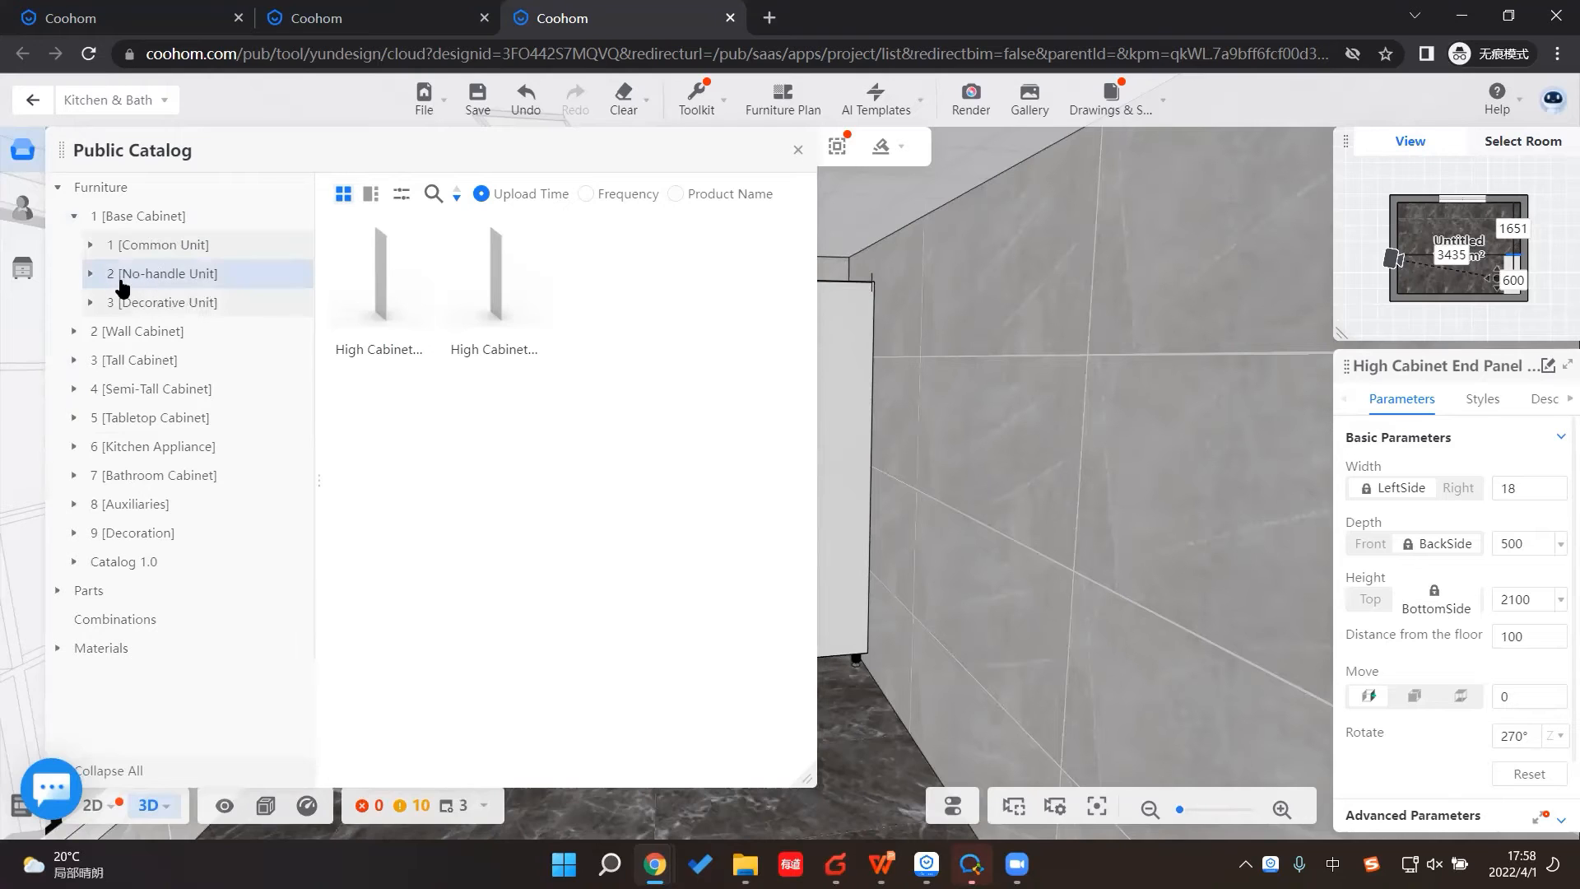
{"action": "left_click", "coordinate": [92, 275]}
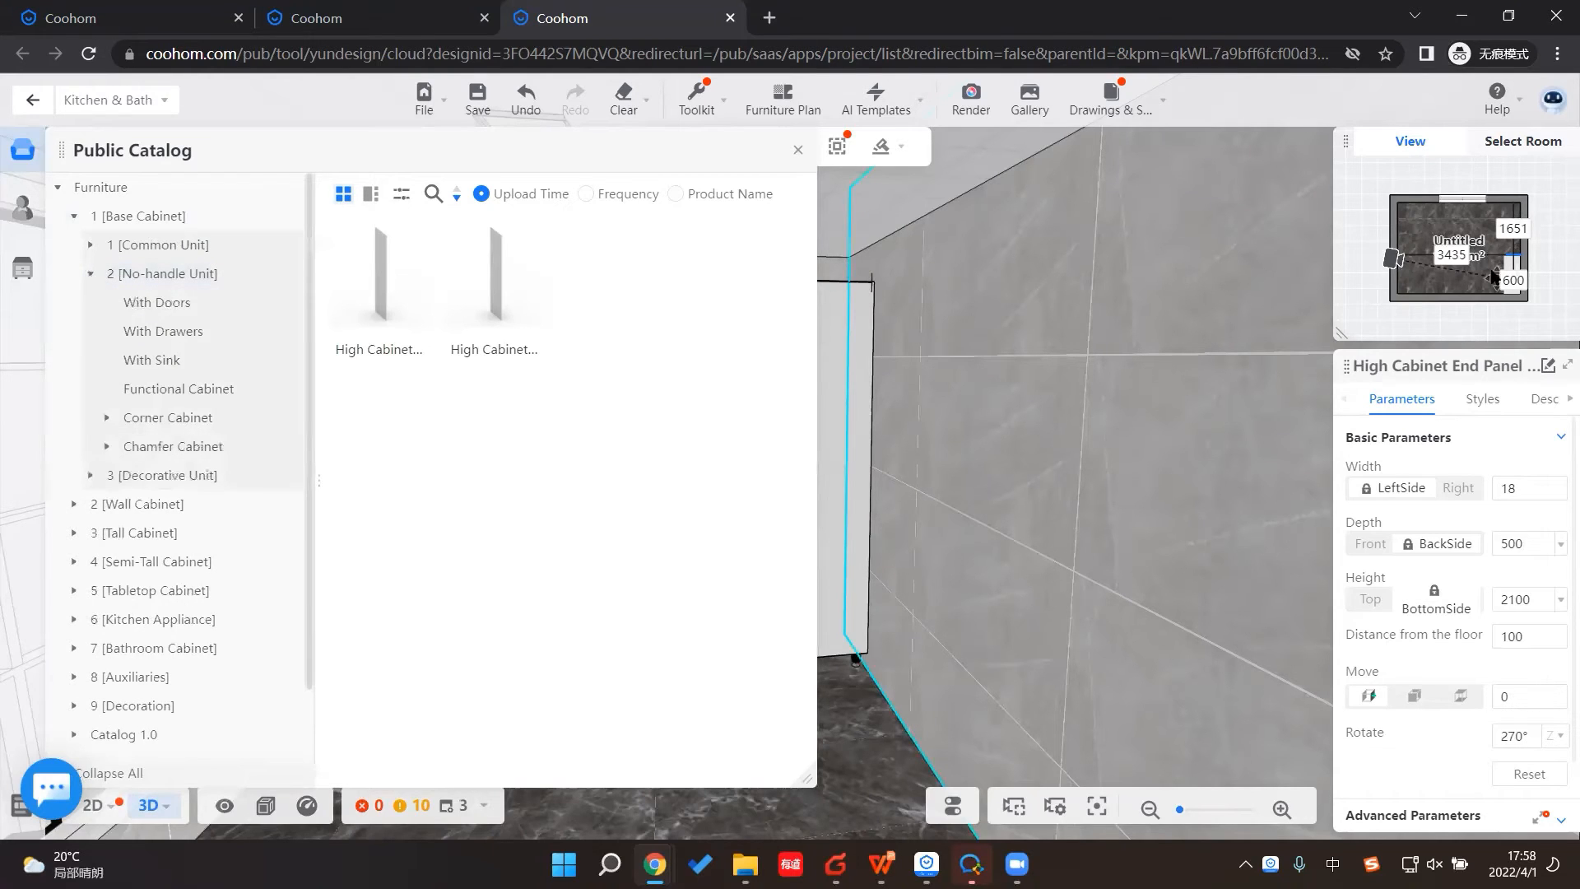
{"action": "left_click", "coordinate": [1473, 222]}
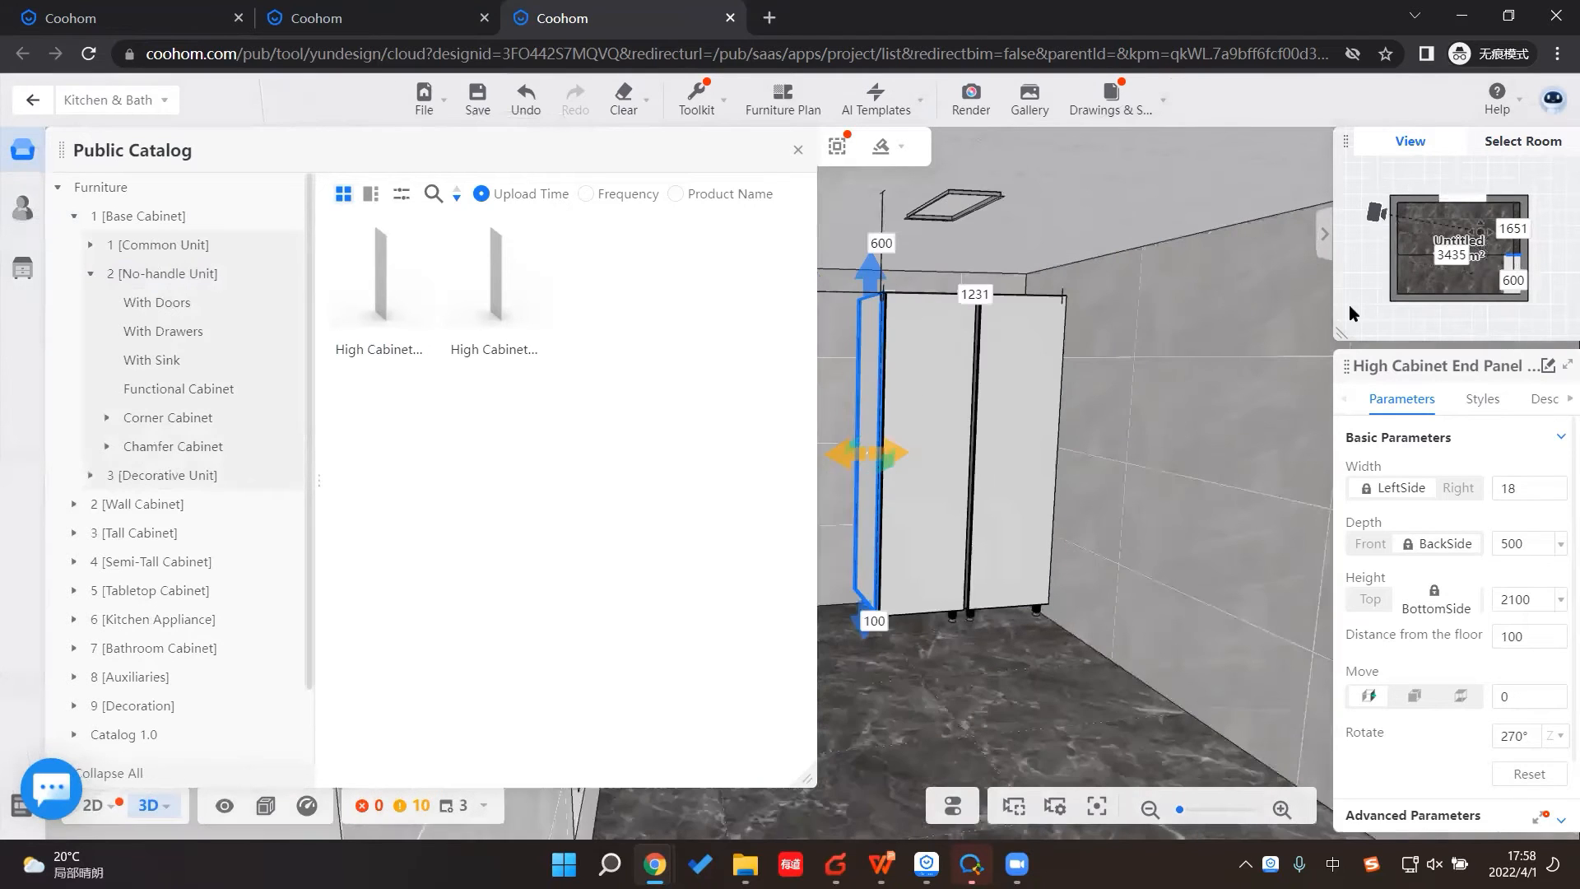
{"action": "left_click_drag", "start_coordinate": [1039, 471], "coordinate": [905, 511]}
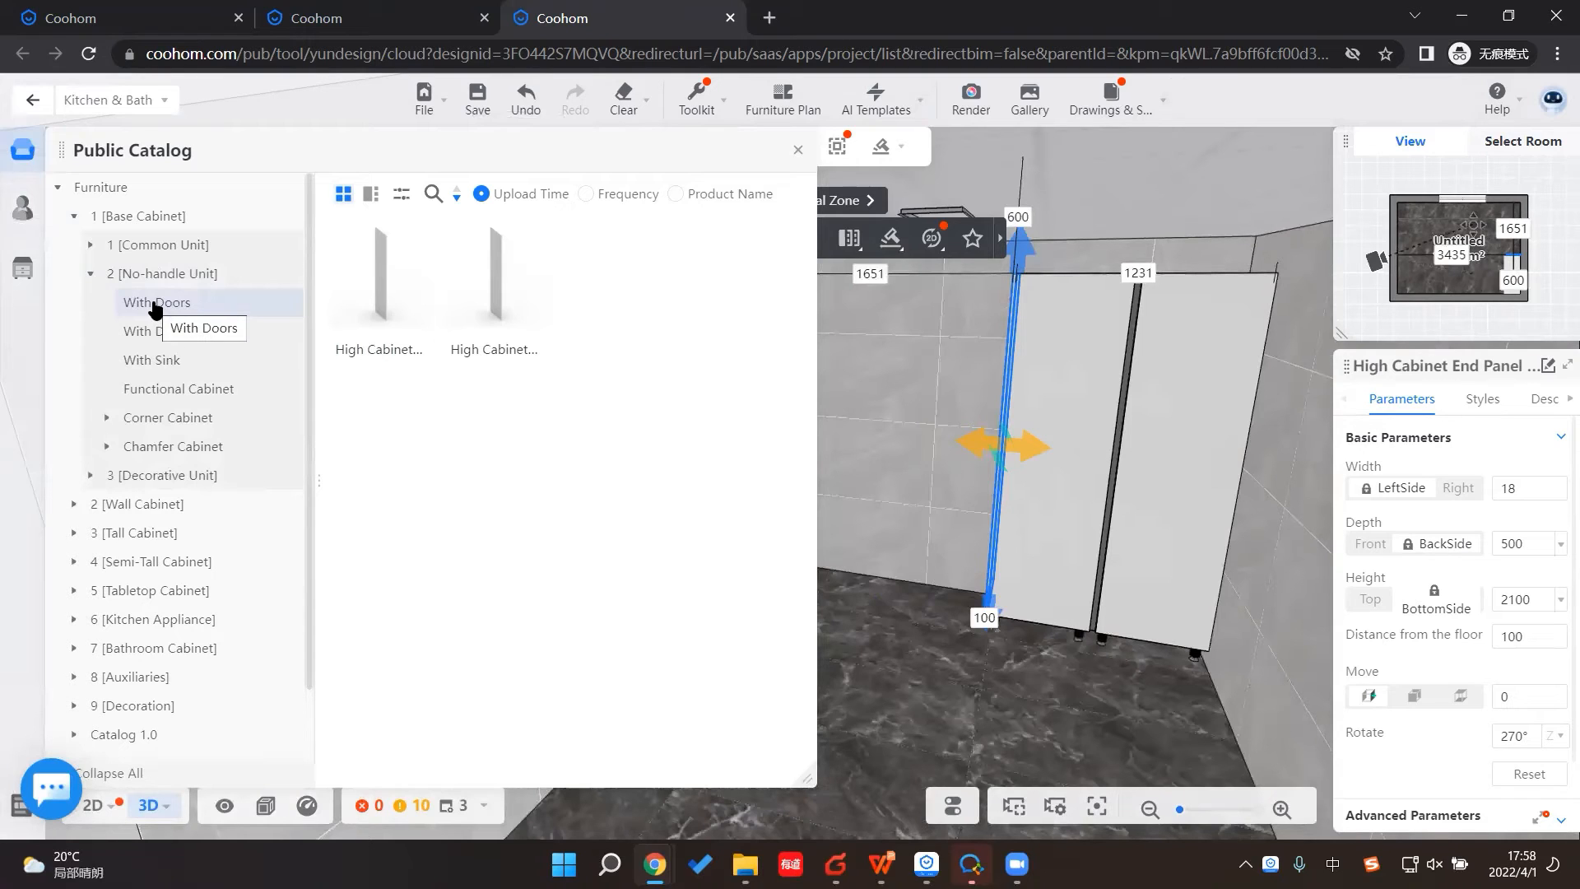
{"action": "left_click", "coordinate": [161, 331]}
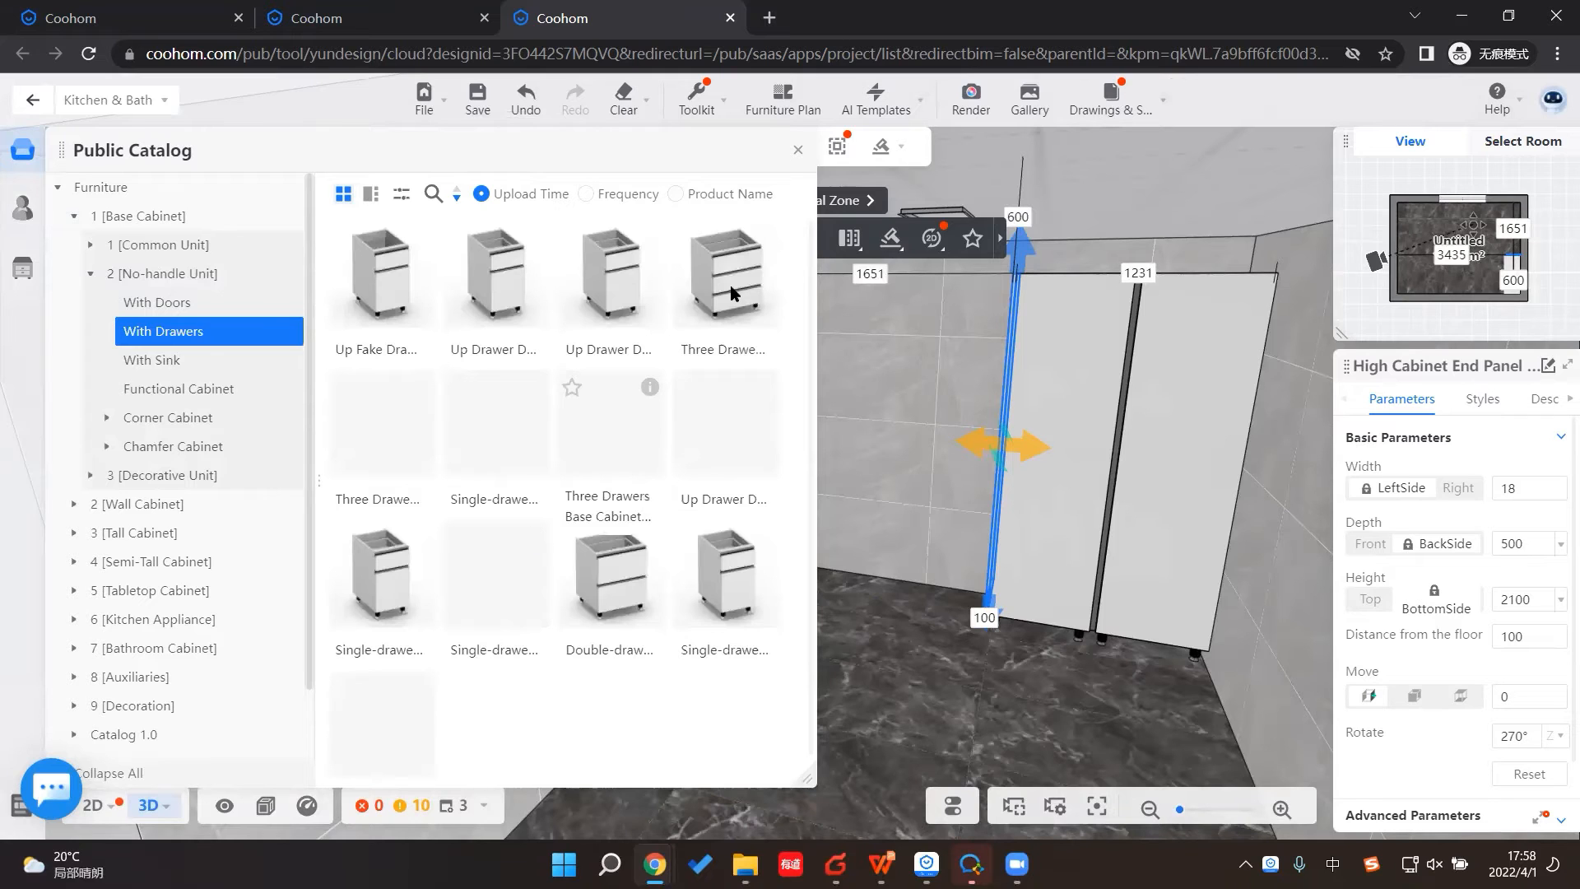
{"action": "left_click", "coordinate": [956, 563]}
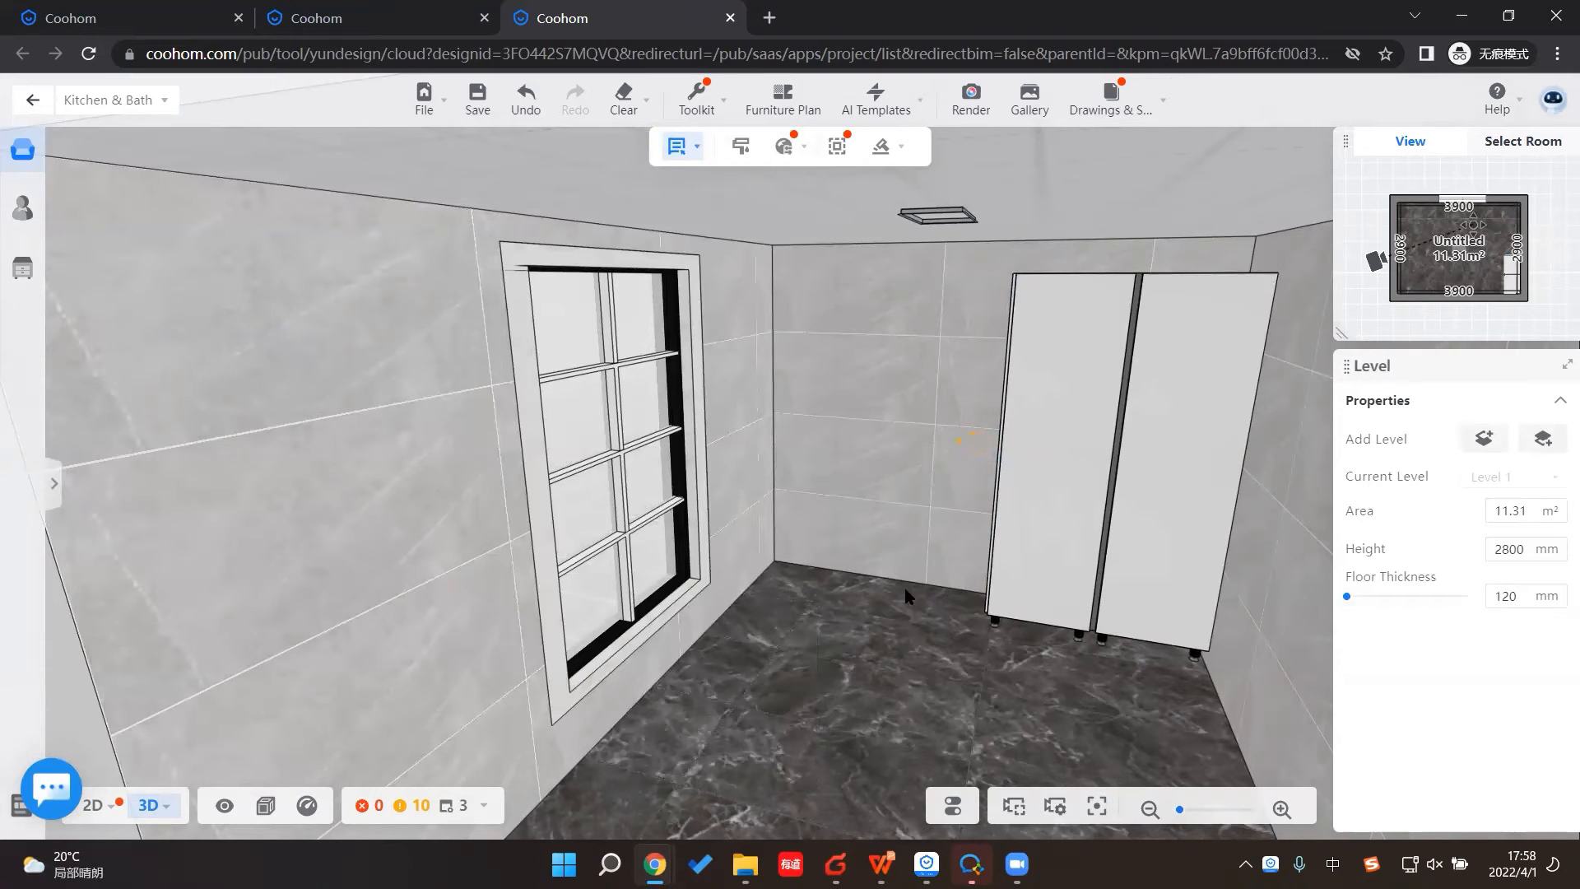
{"action": "scroll", "coordinate": [905, 590], "scroll_direction": "down", "scroll_amount": 5}
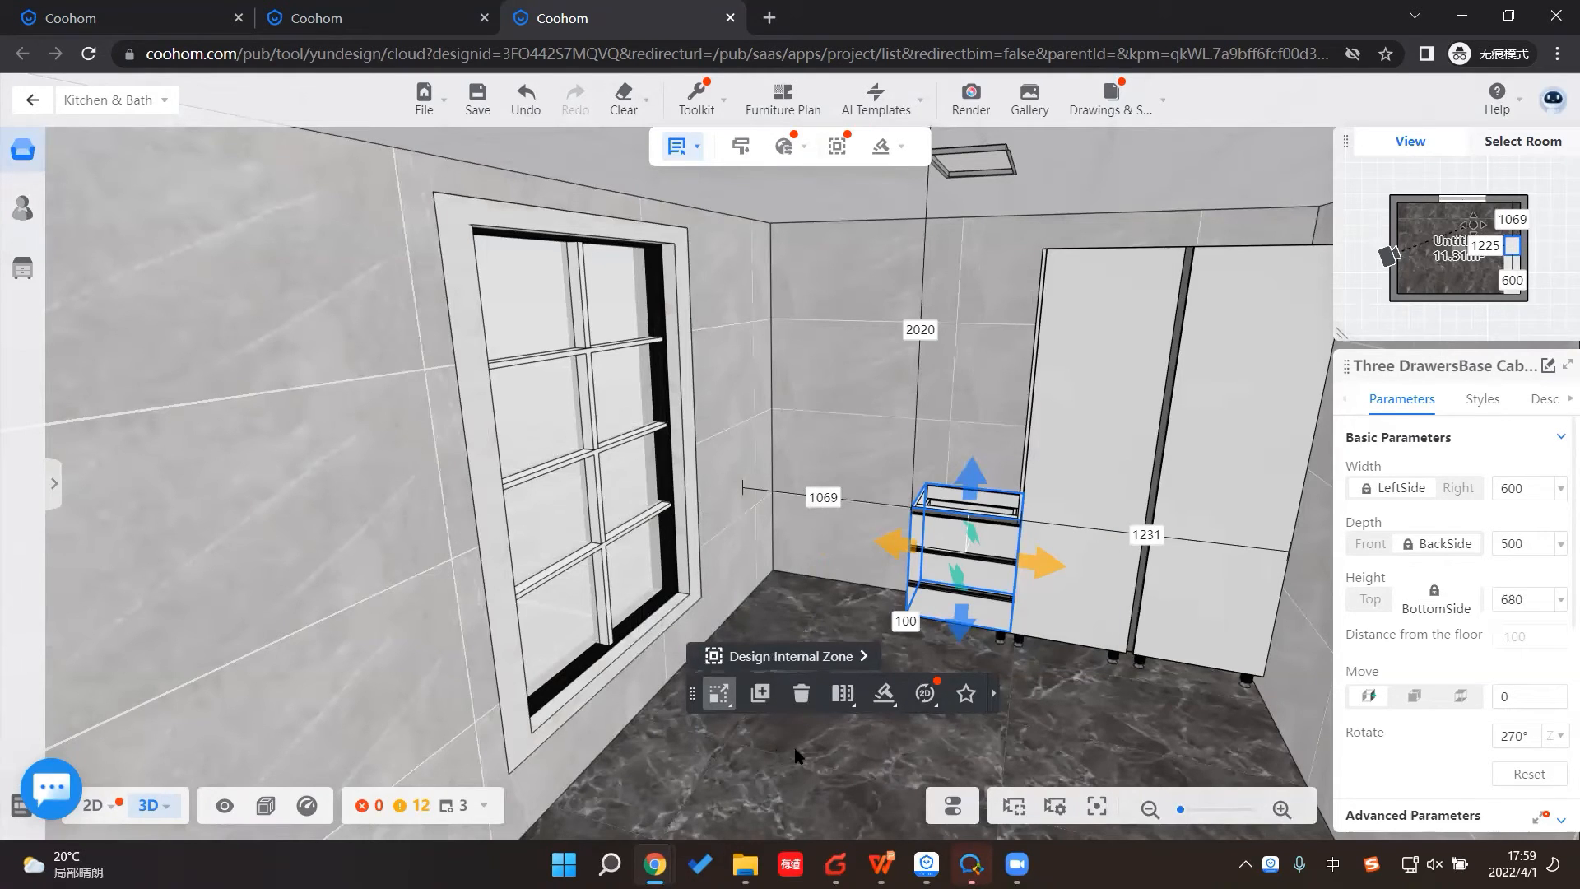
Step: Move the three-drawer base cabinet flush against the outer face of the tall end panel and close the expanded catalog
{"action": "scroll", "coordinate": [1070, 708], "scroll_direction": "down", "scroll_amount": 3}
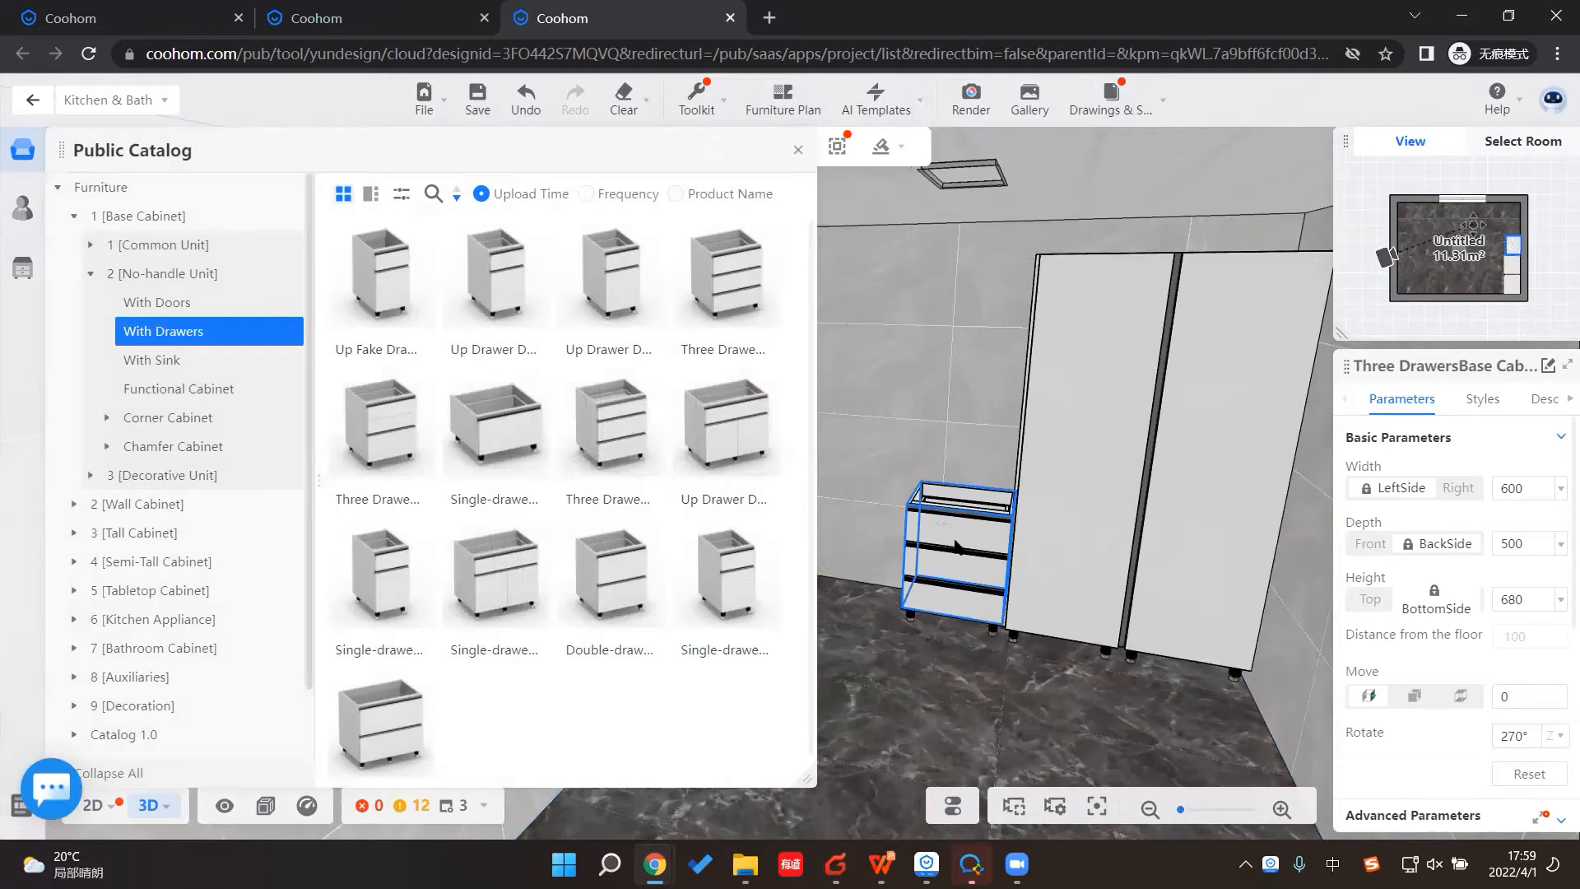
{"action": "left_click_drag", "start_coordinate": [957, 537], "coordinate": [925, 533]}
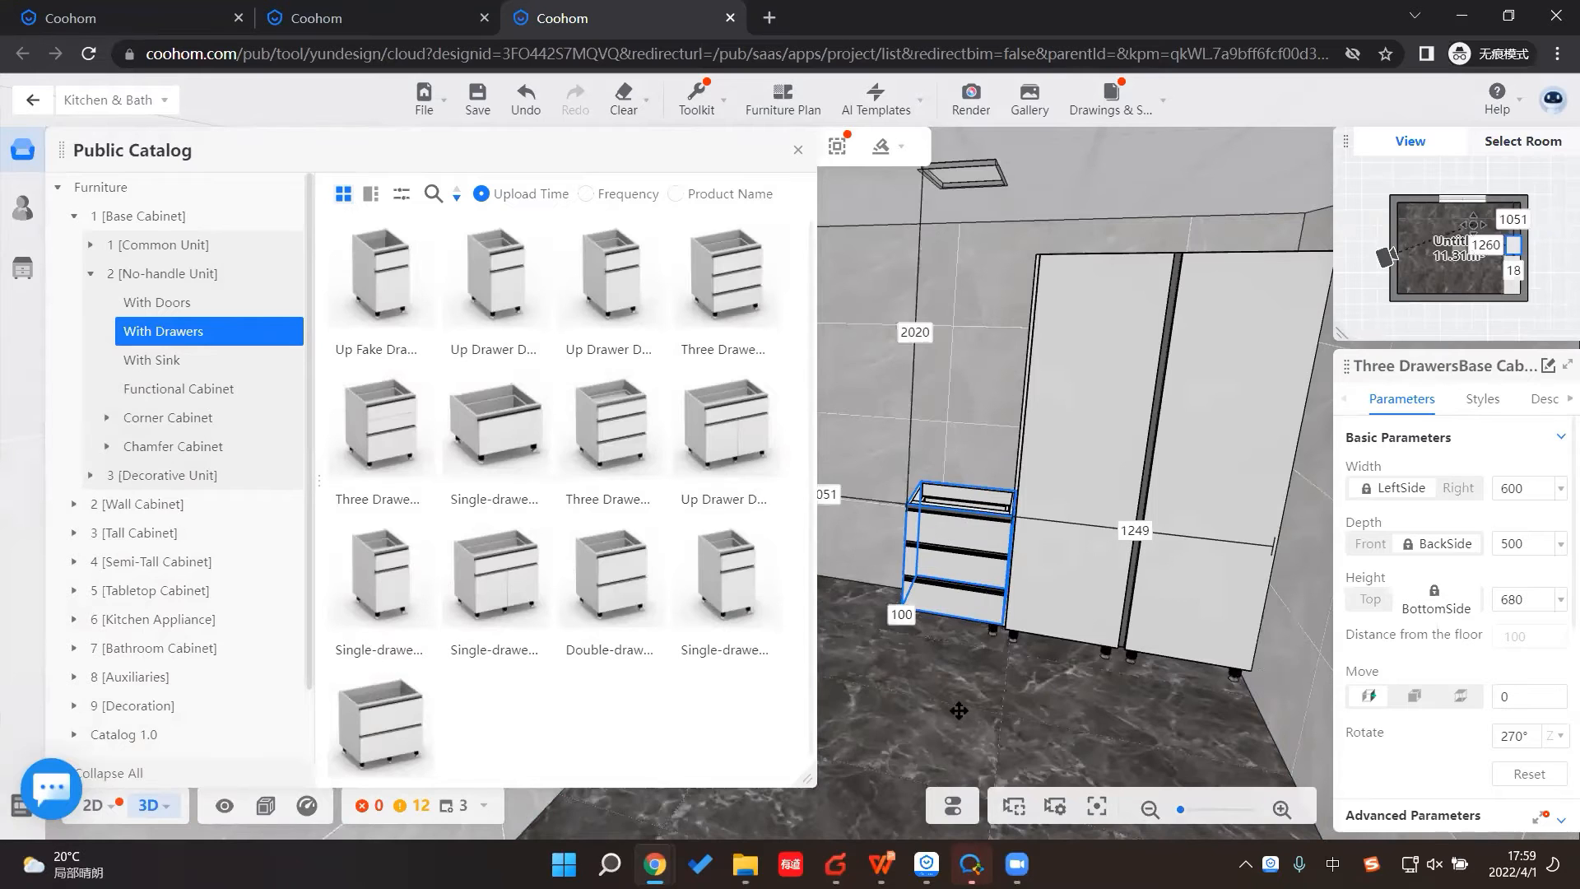
{"action": "left_click", "coordinate": [1016, 707]}
{"action": "left_click_drag", "start_coordinate": [1026, 693], "coordinate": [917, 221]}
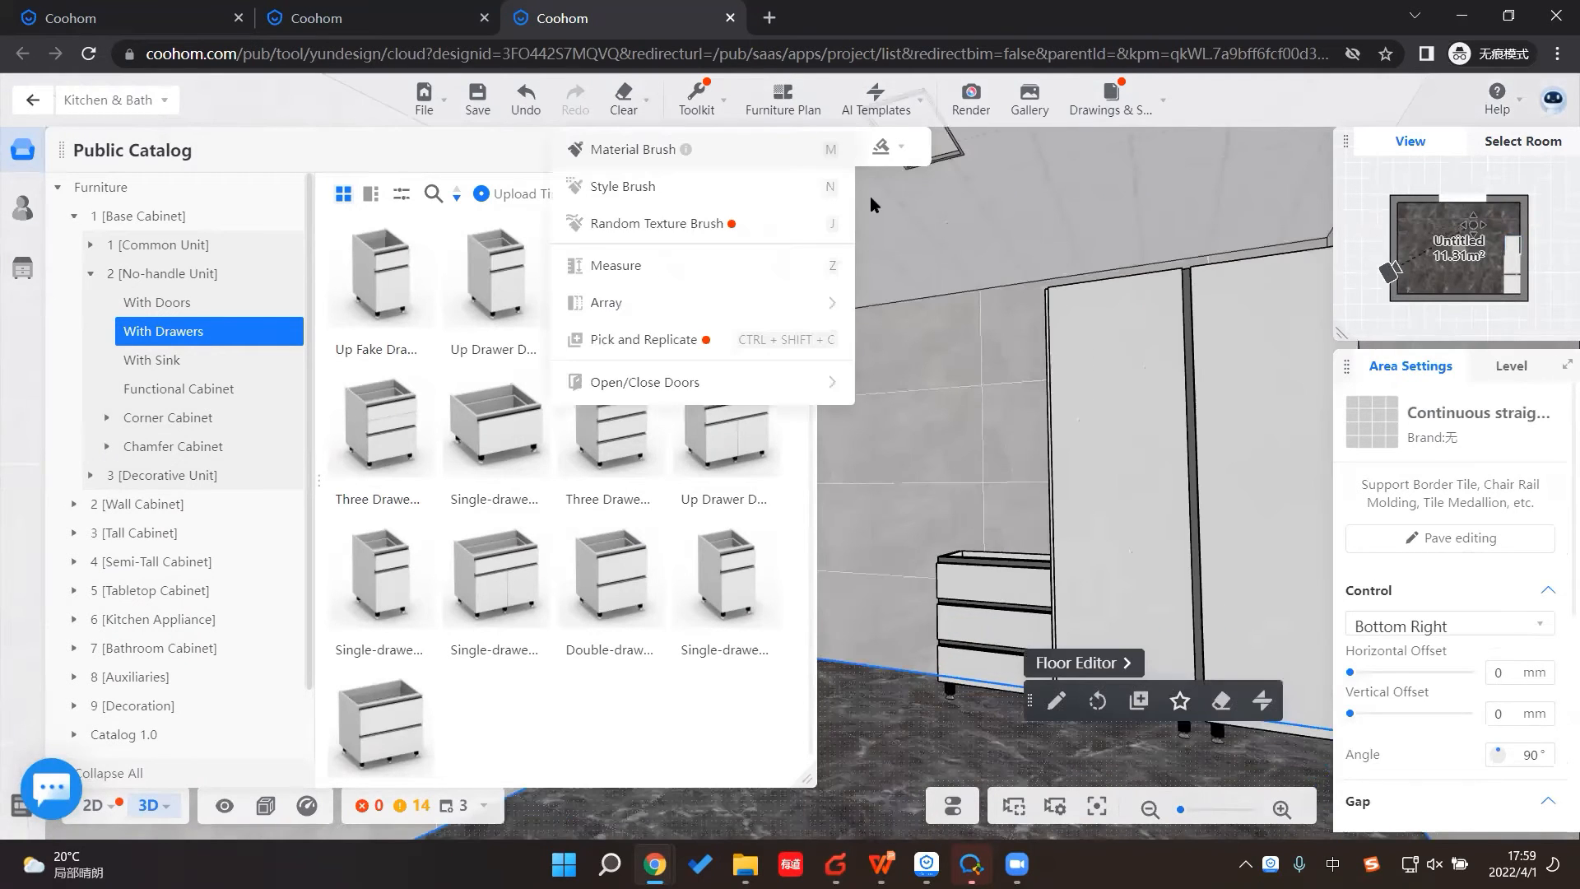
{"action": "left_click", "coordinate": [800, 149]}
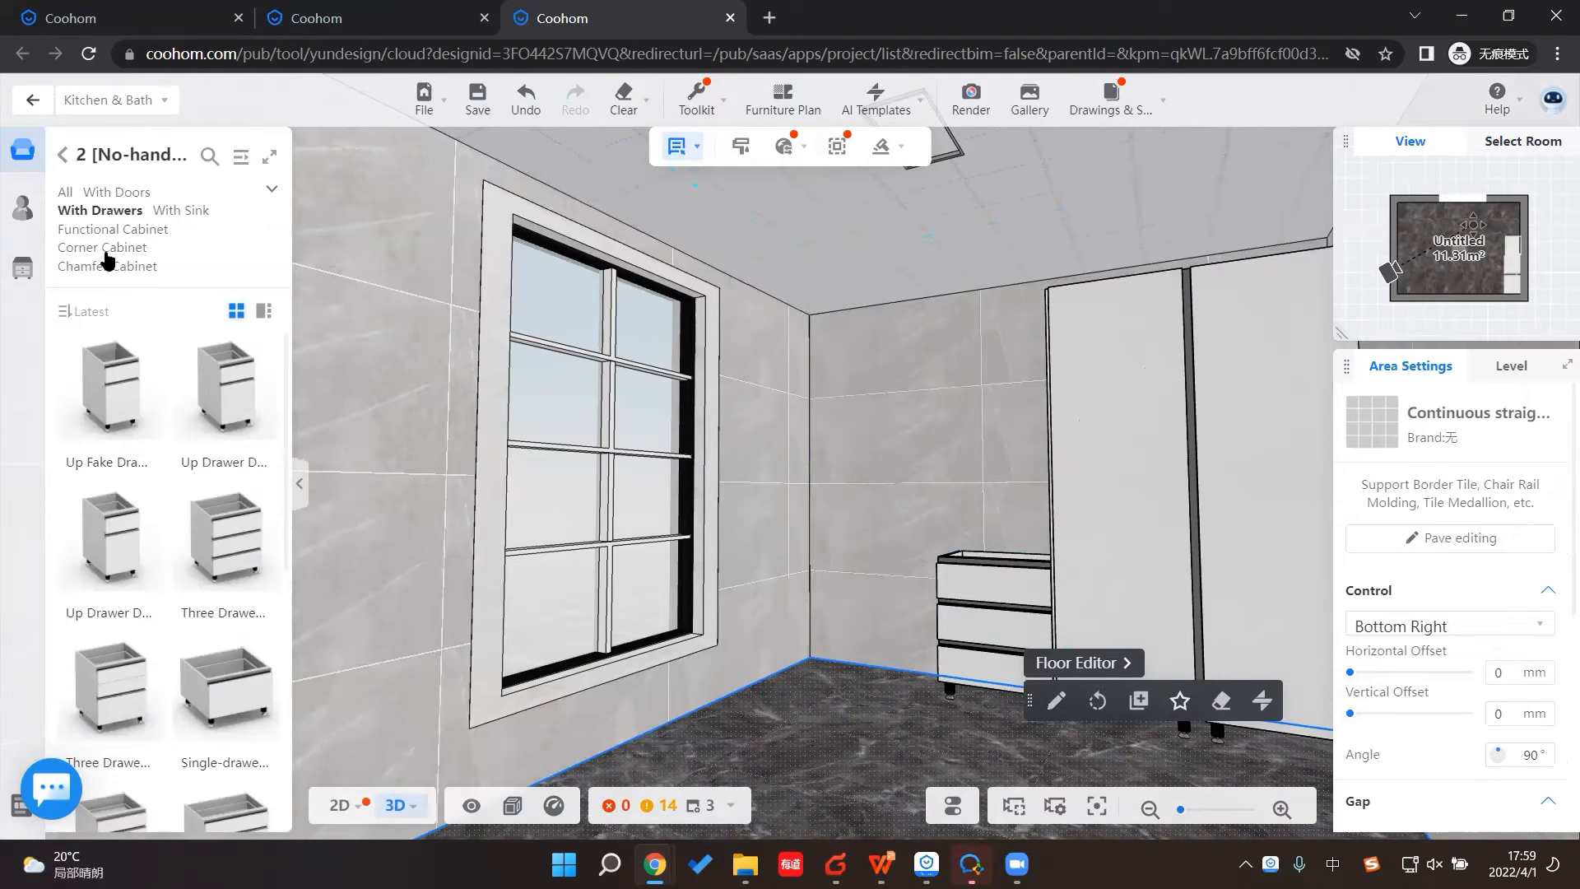
Step: Place the left corner single-door base cabinet from the no-handle Corner Cabinet category in the corner by the window wall
{"action": "left_click", "coordinate": [106, 251]}
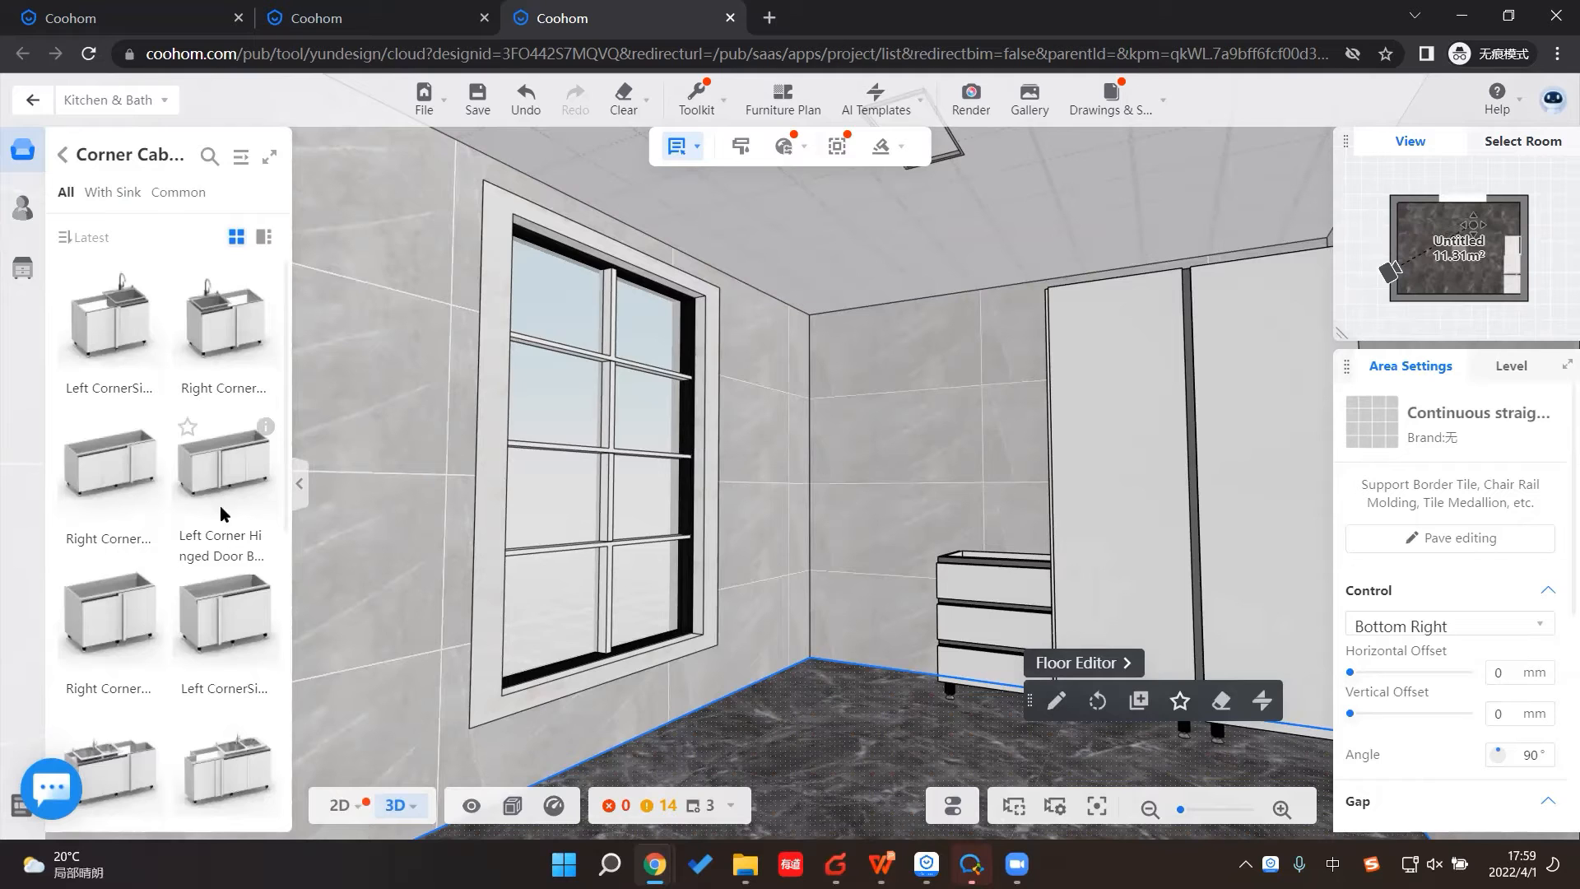
{"action": "scroll", "coordinate": [229, 514], "scroll_direction": "down", "scroll_amount": 1}
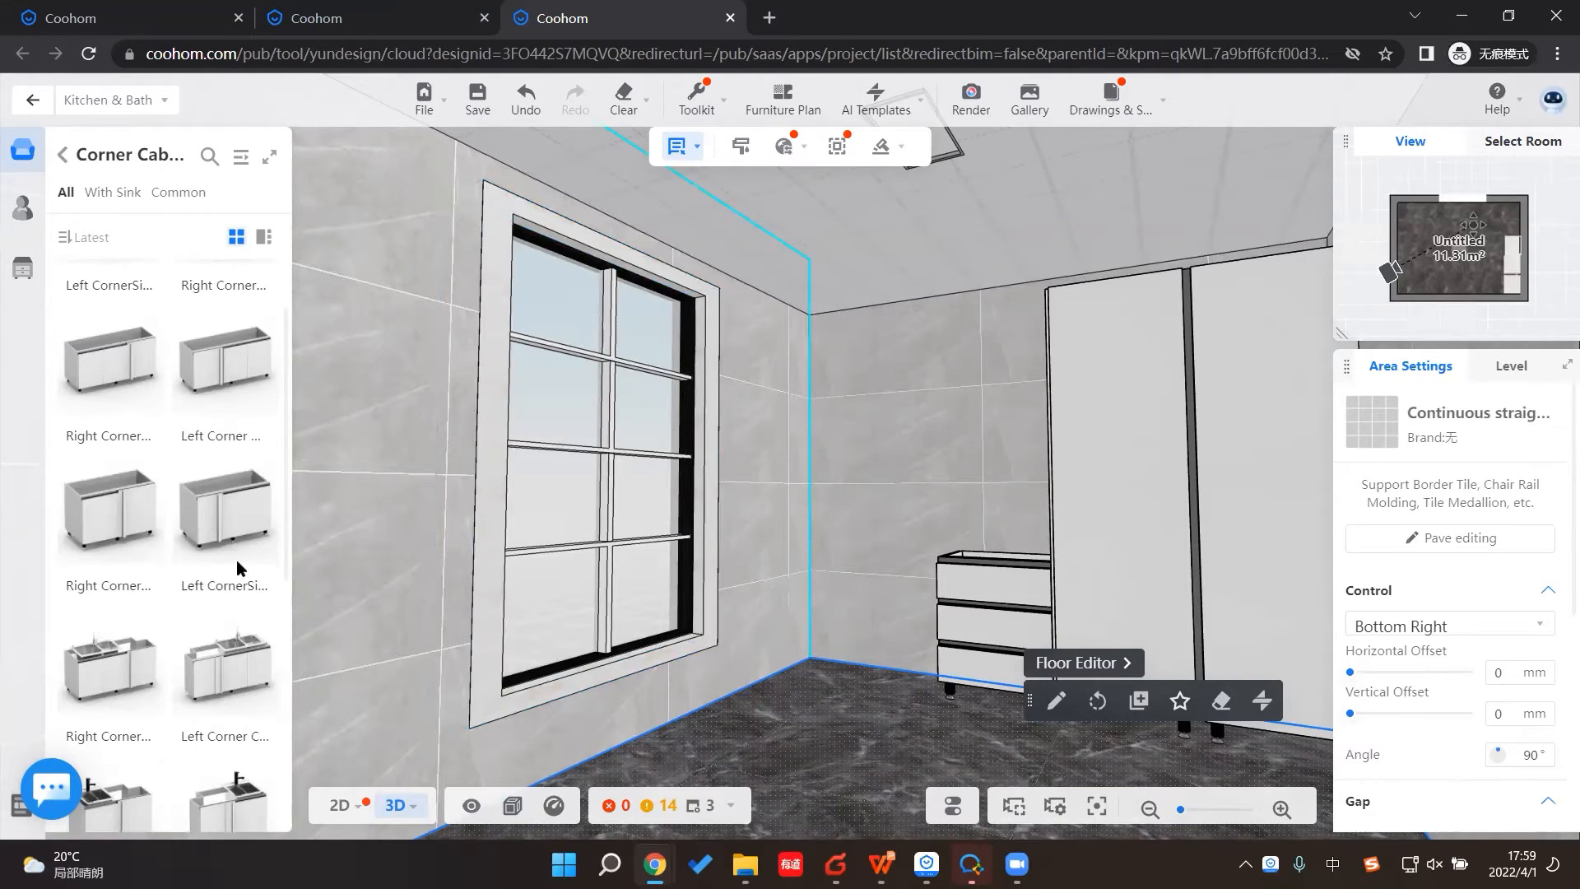
{"action": "left_click", "coordinate": [216, 527]}
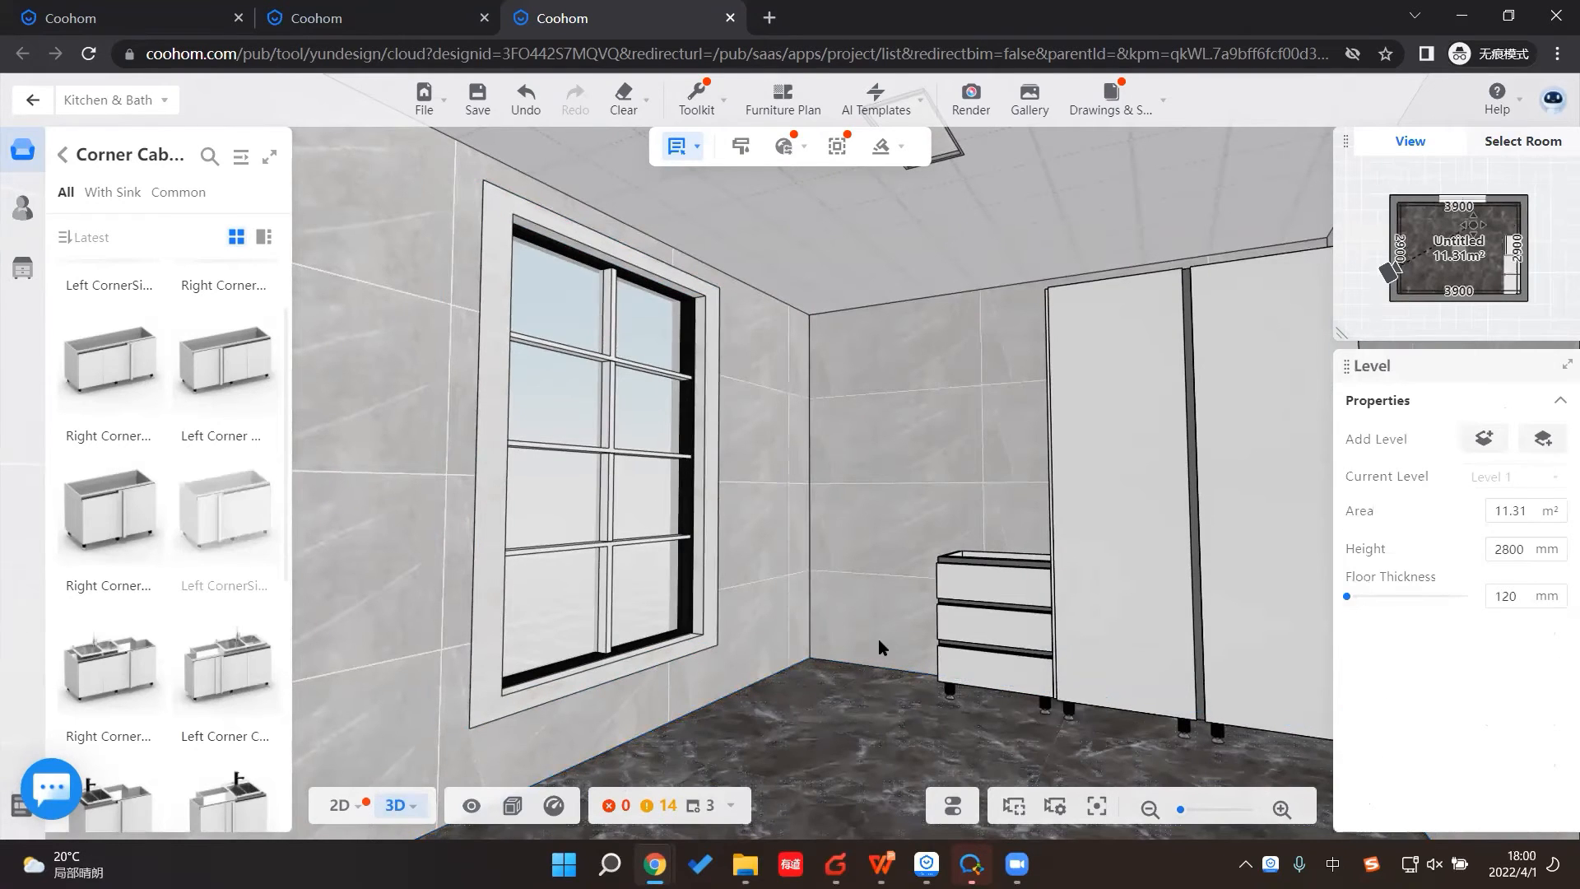
{"action": "left_click", "coordinate": [845, 659]}
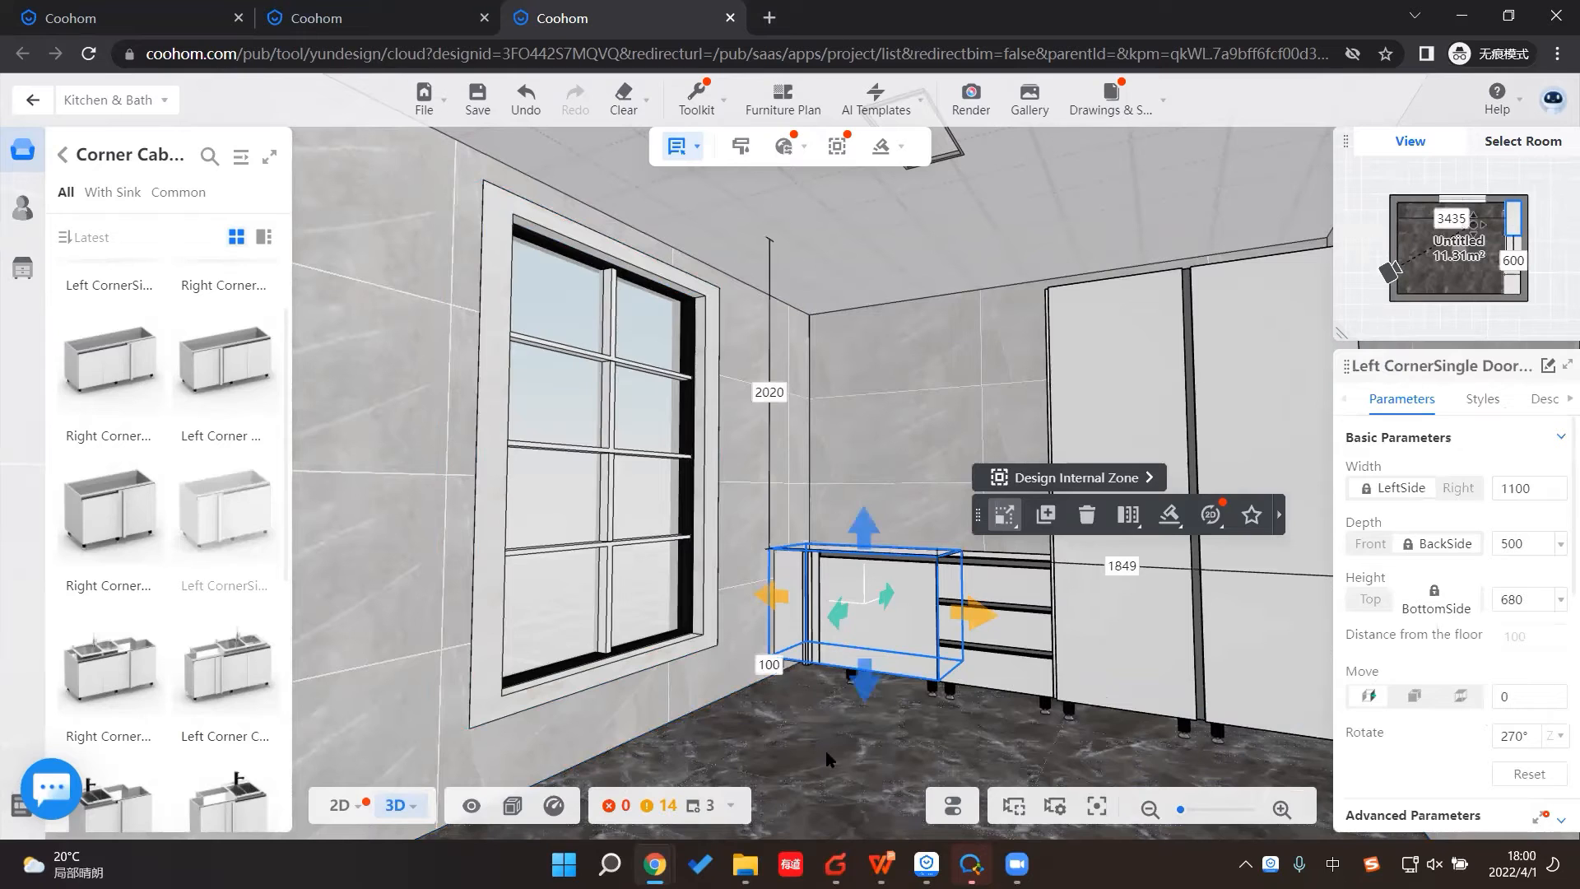
{"action": "right_click_drag", "start_coordinate": [897, 762], "coordinate": [744, 732]}
{"action": "left_click", "coordinate": [750, 731]}
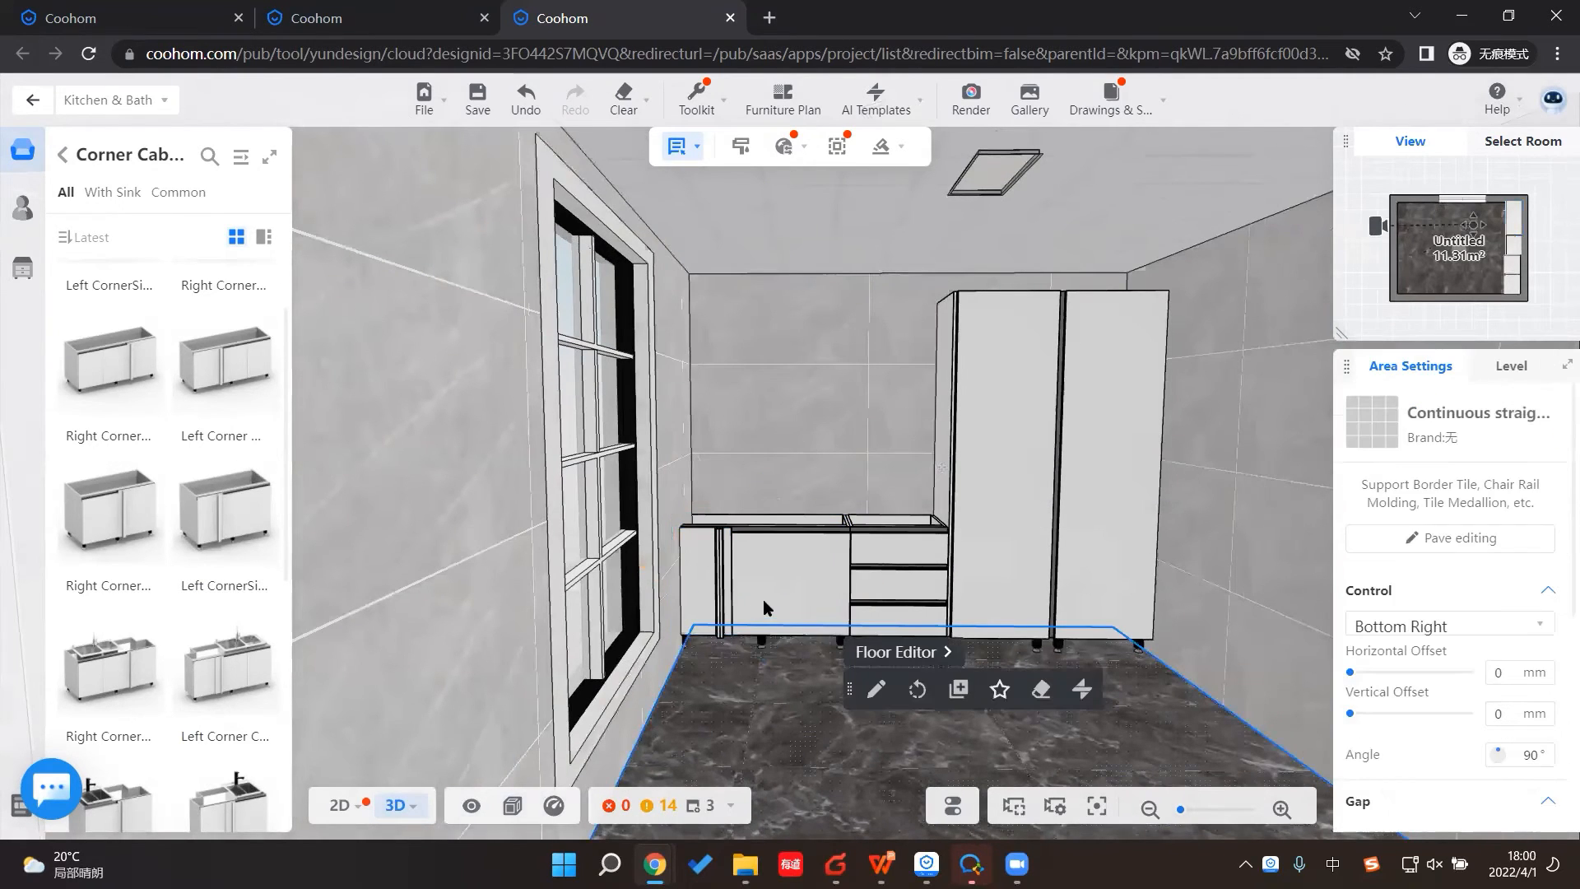
Step: Resize the left corner base cabinet to a width of 1051 mm so it fits between the window wall and the drawer cabinet
{"action": "left_click", "coordinate": [693, 596]}
{"action": "left_click_drag", "start_coordinate": [658, 575], "coordinate": [674, 575]}
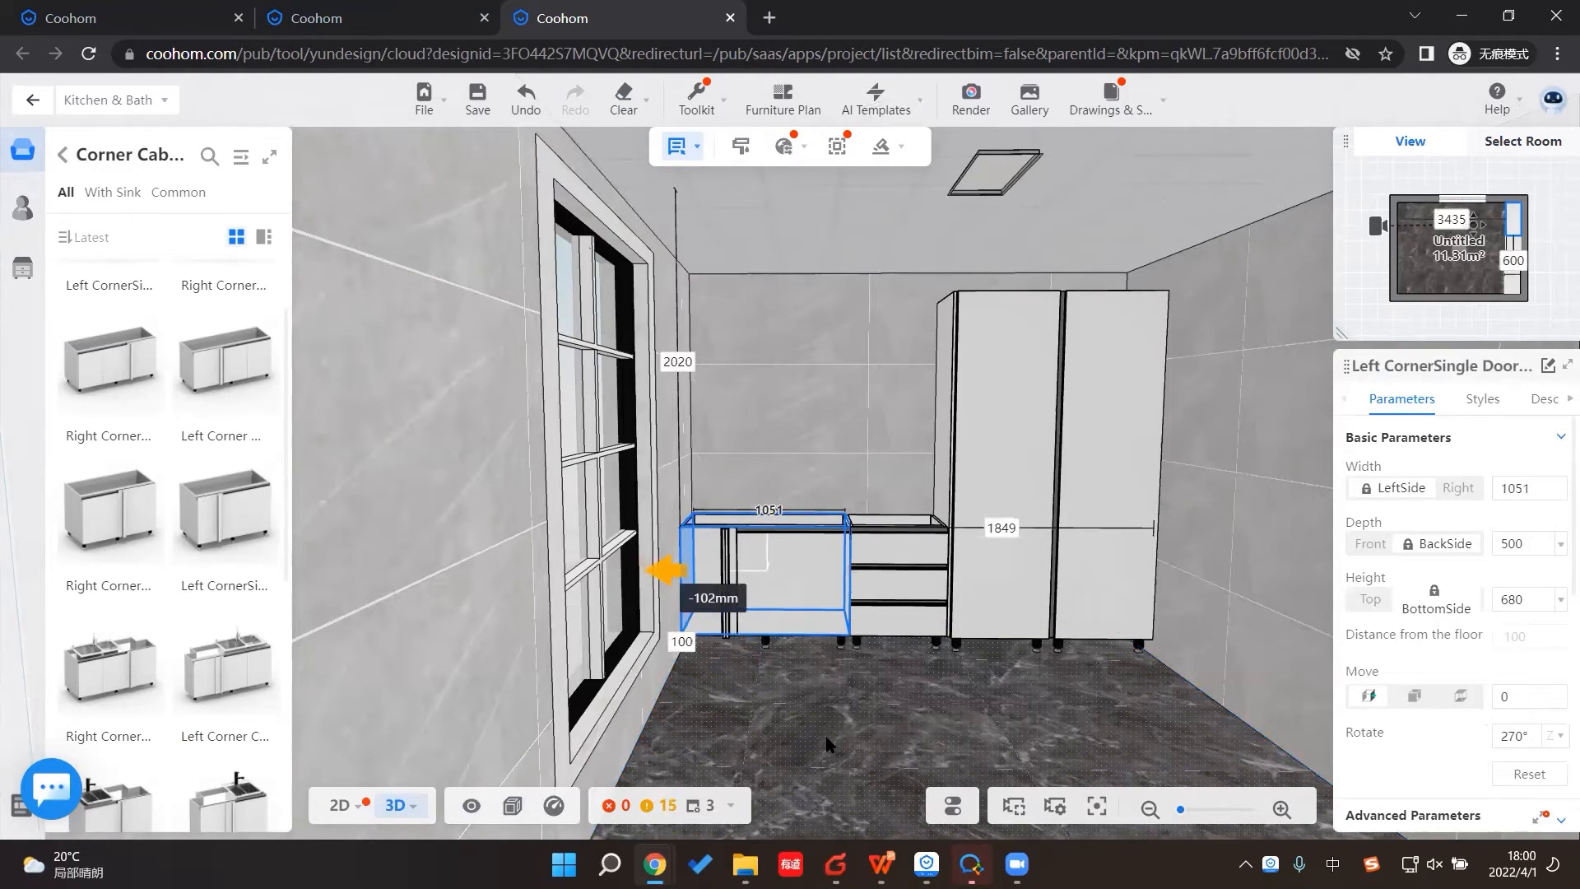
{"action": "left_click_drag", "start_coordinate": [838, 716], "coordinate": [817, 632]}
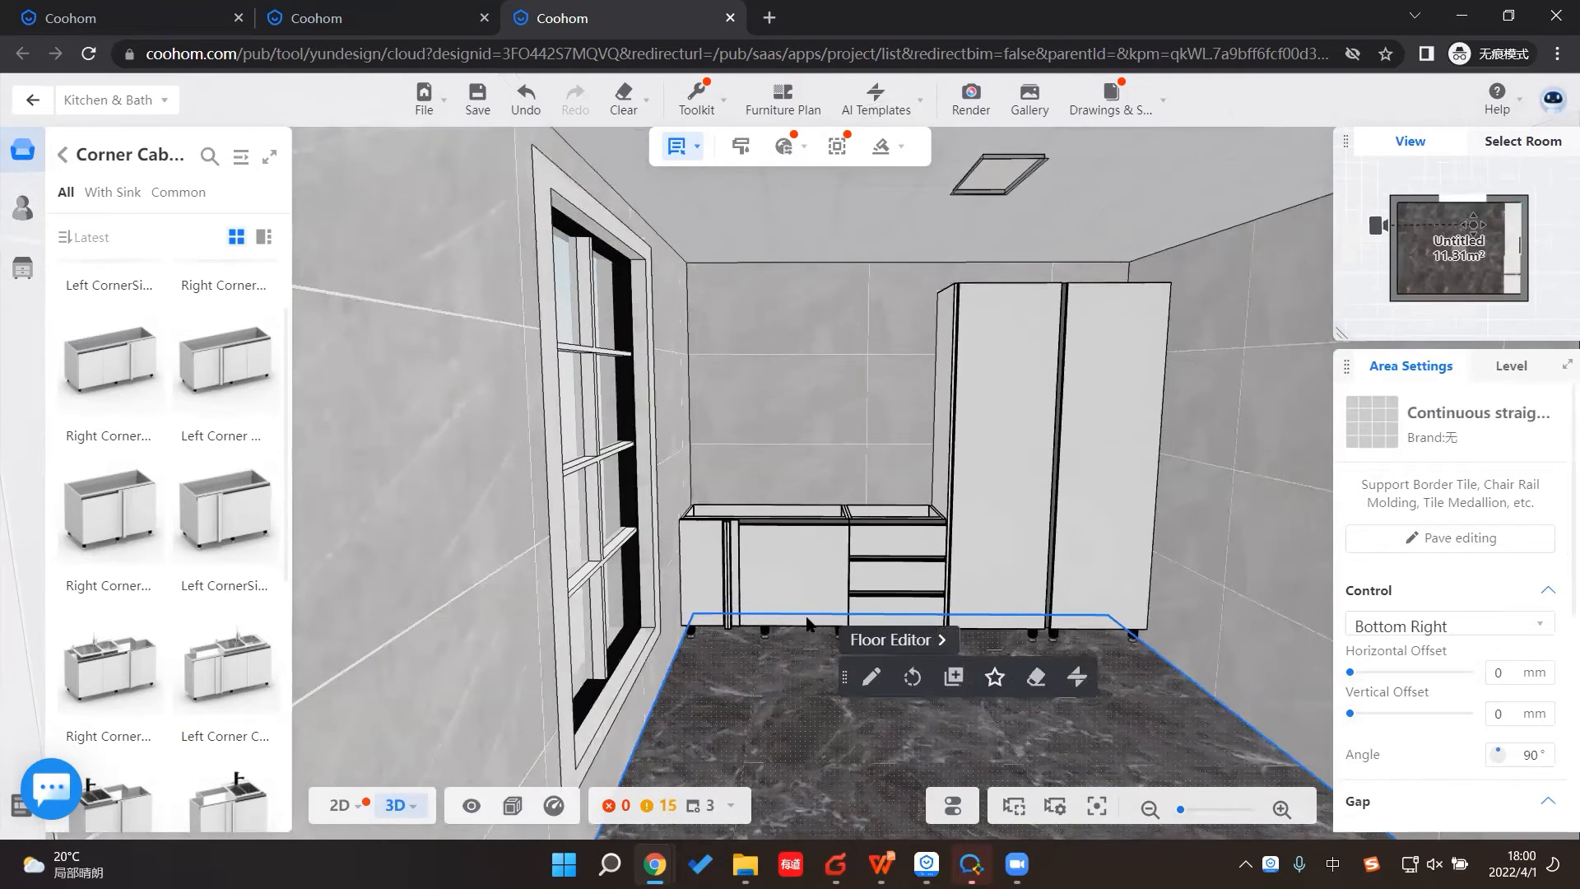
{"action": "scroll", "coordinate": [798, 619], "scroll_direction": "up", "scroll_amount": 1}
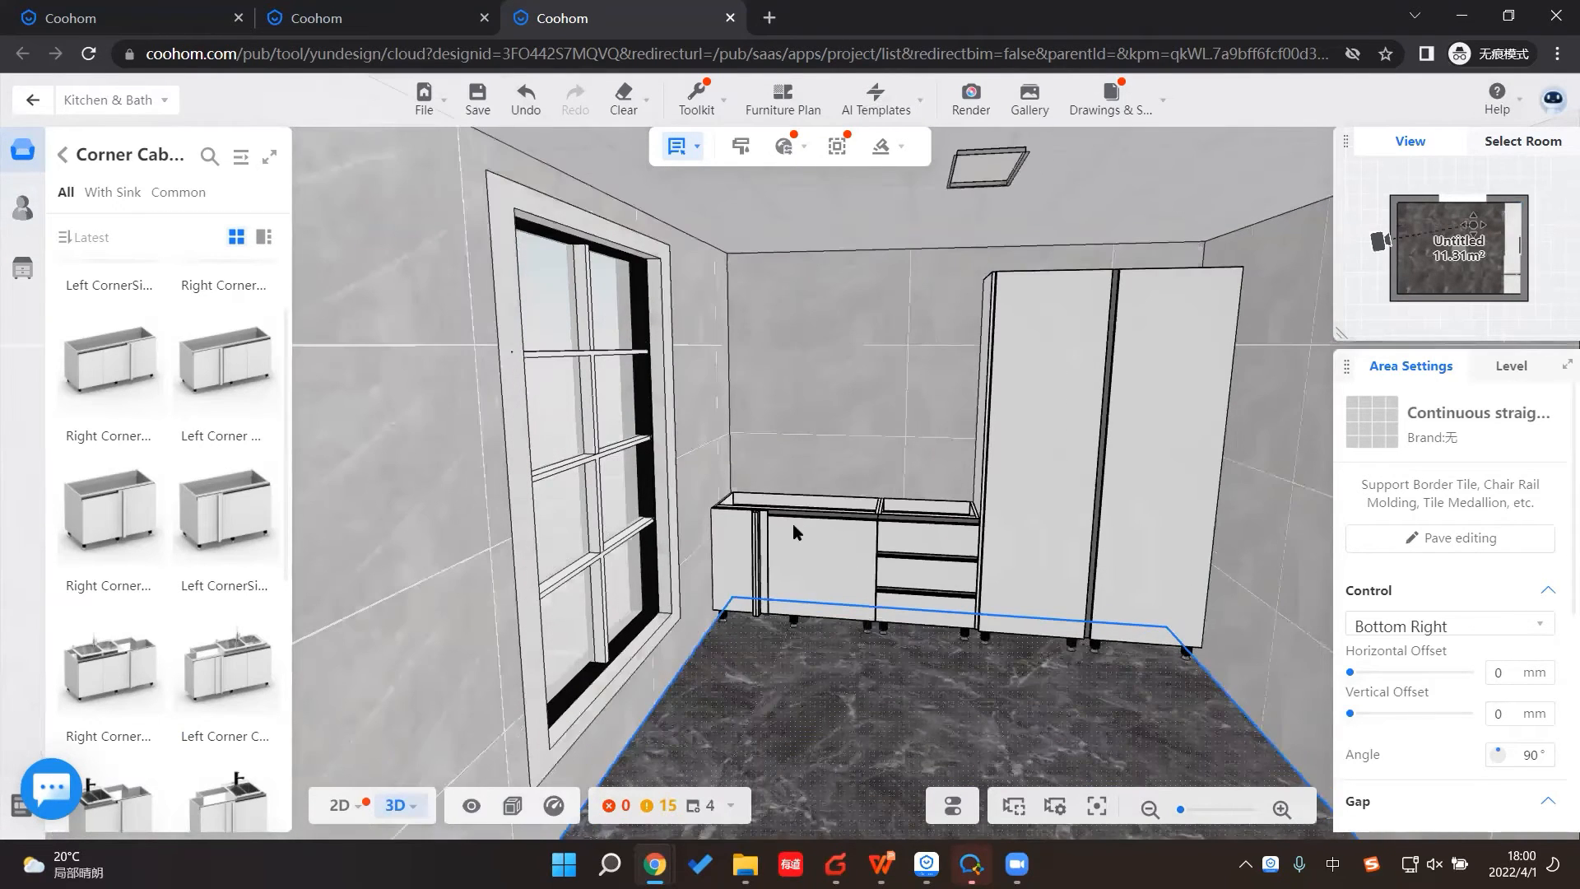
{"action": "left_click_drag", "start_coordinate": [856, 574], "coordinate": [813, 514]}
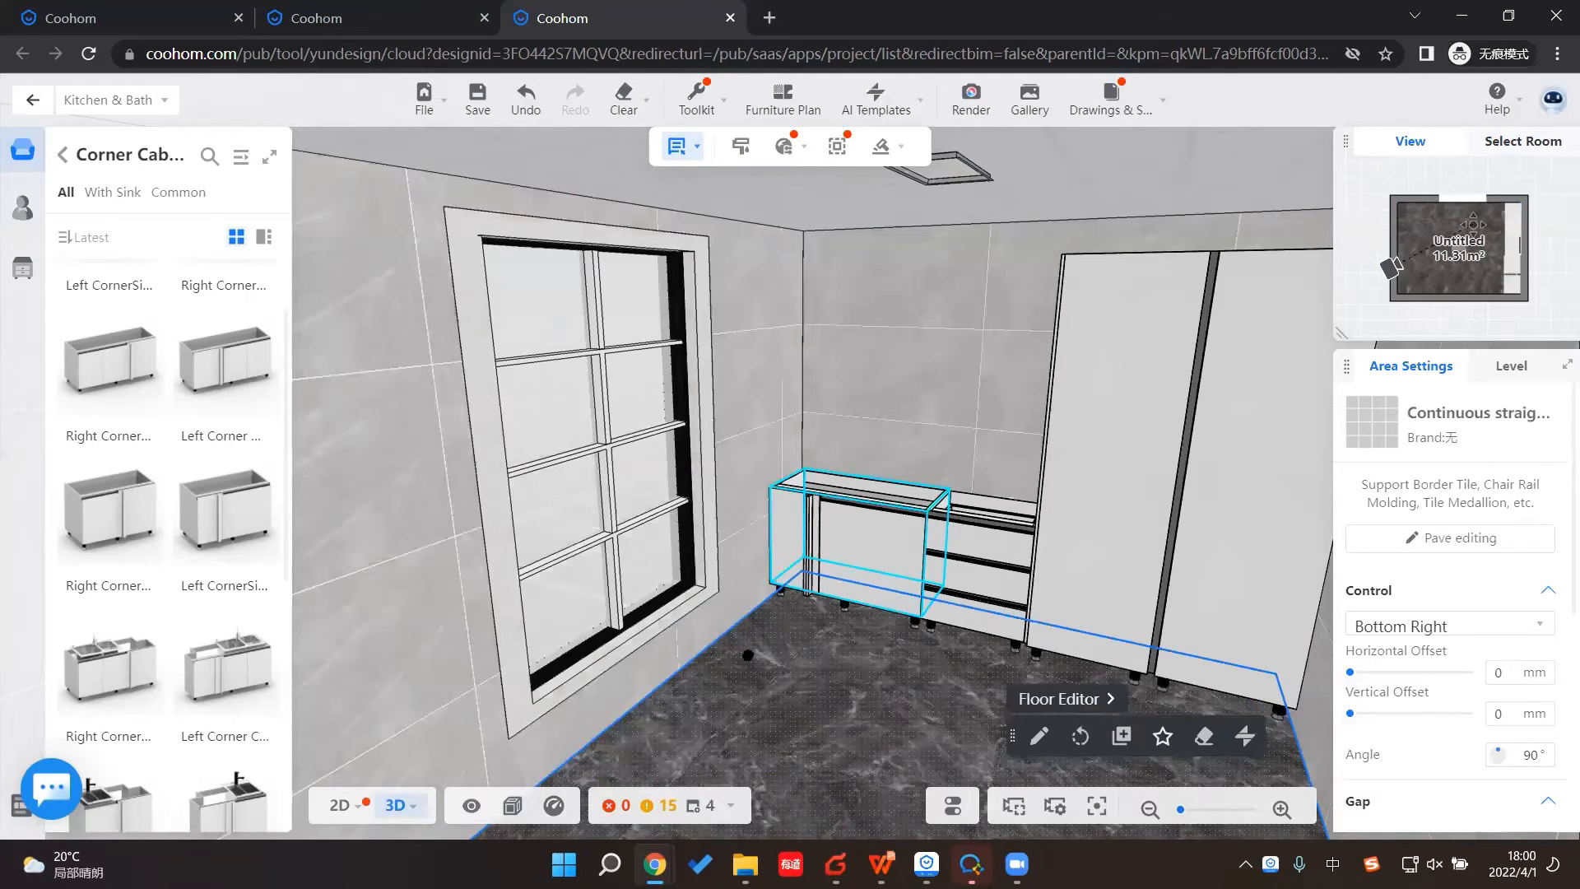
{"action": "left_click", "coordinate": [877, 543]}
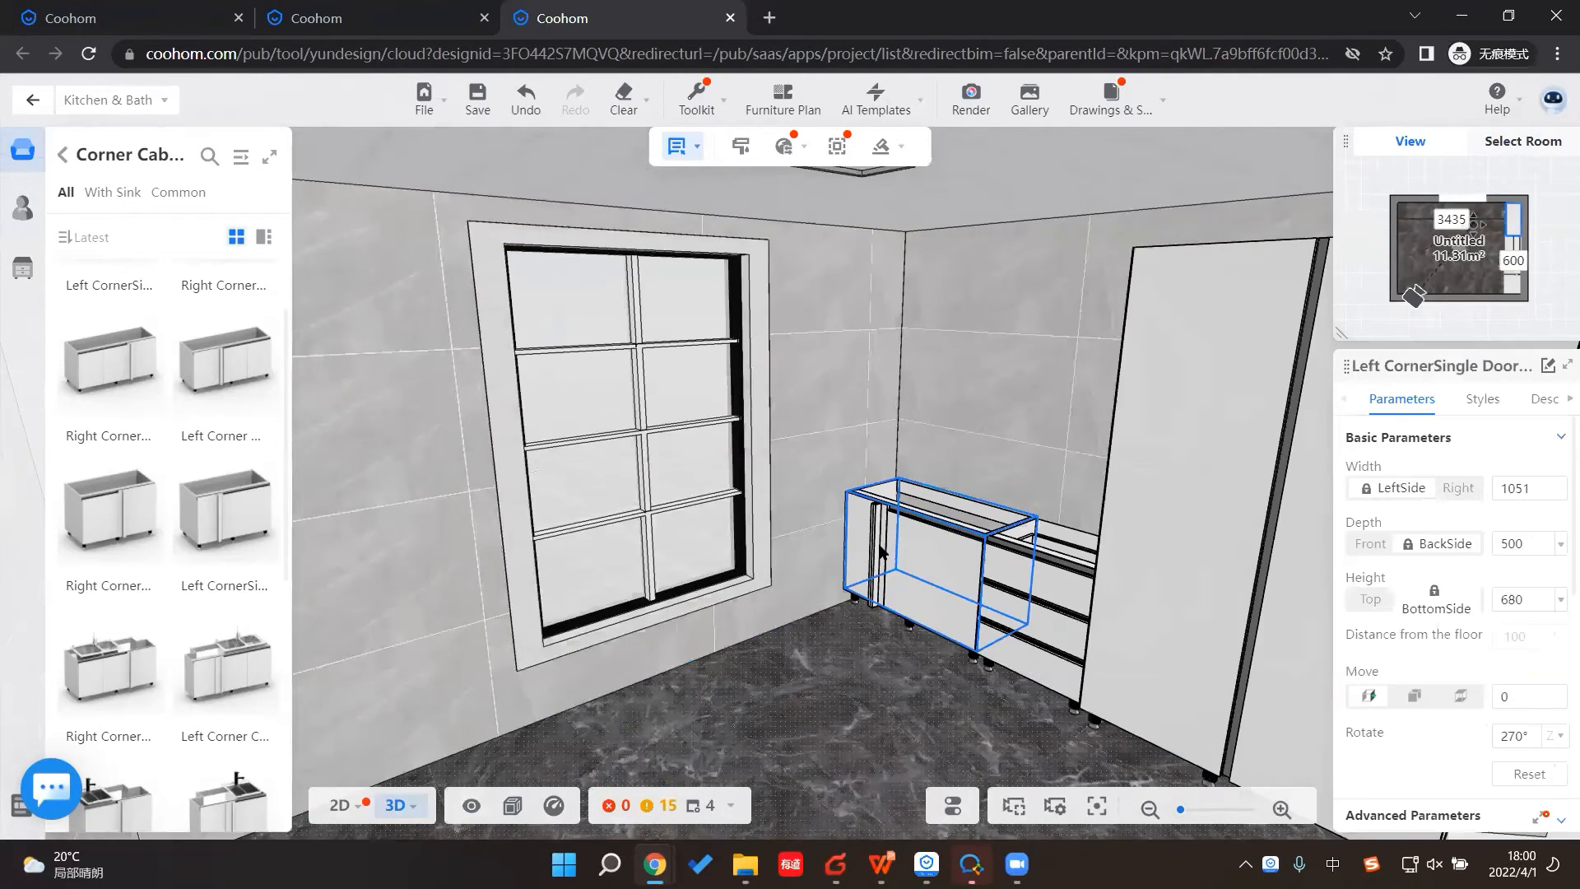
Step: Inspect the corner base cabinet's seal panel by the window wall and compare it with the depth of the three-drawer base cabinet
{"action": "left_click_drag", "start_coordinate": [1025, 564], "coordinate": [991, 543]}
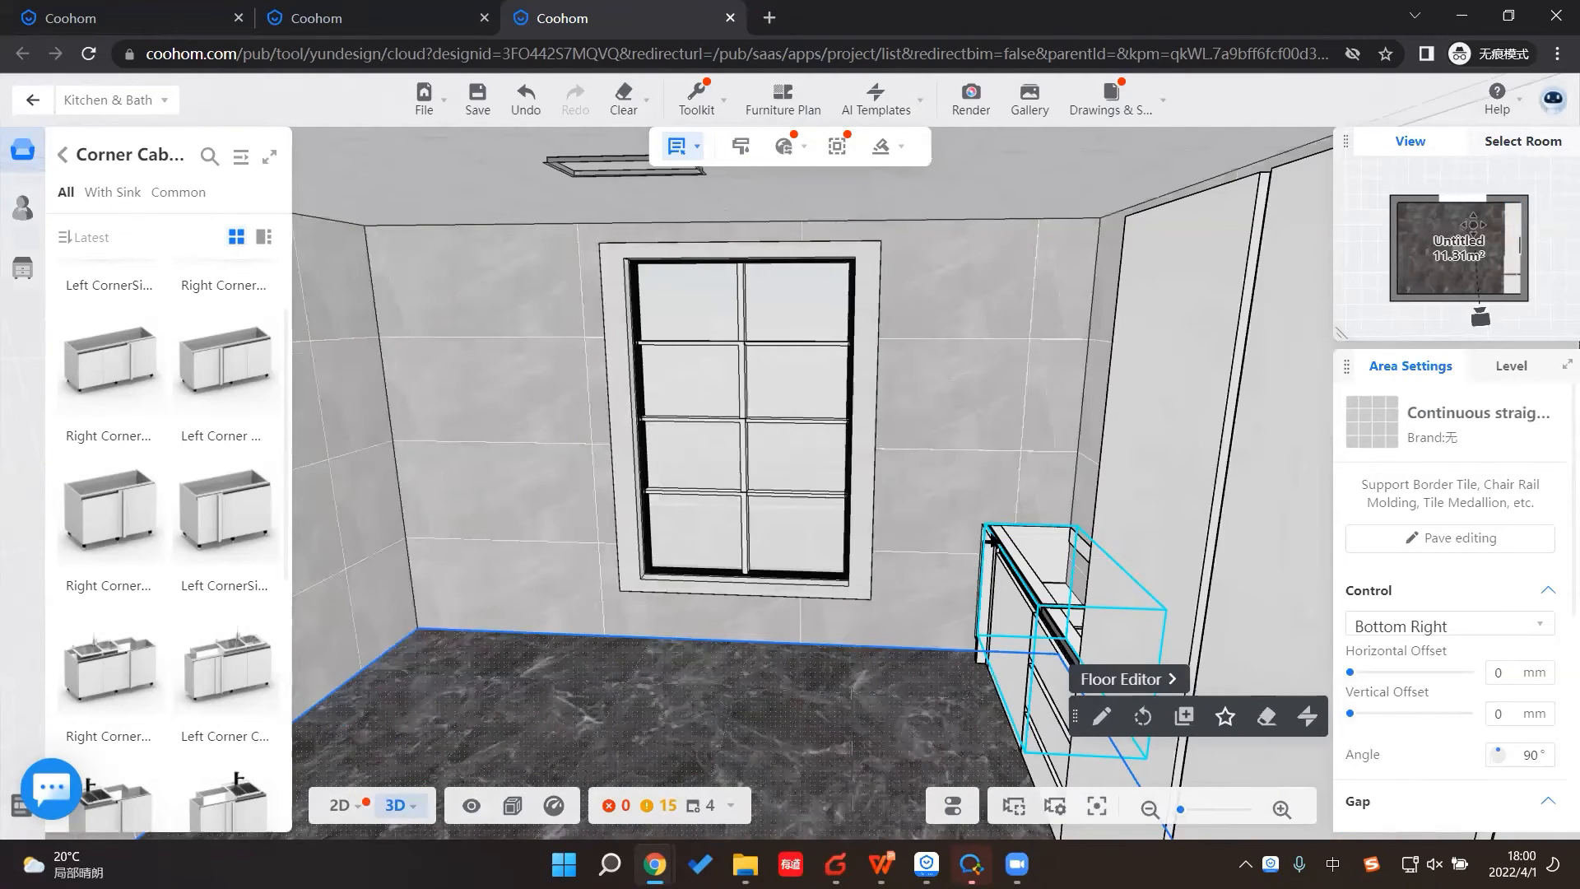
{"action": "left_click", "coordinate": [992, 542]}
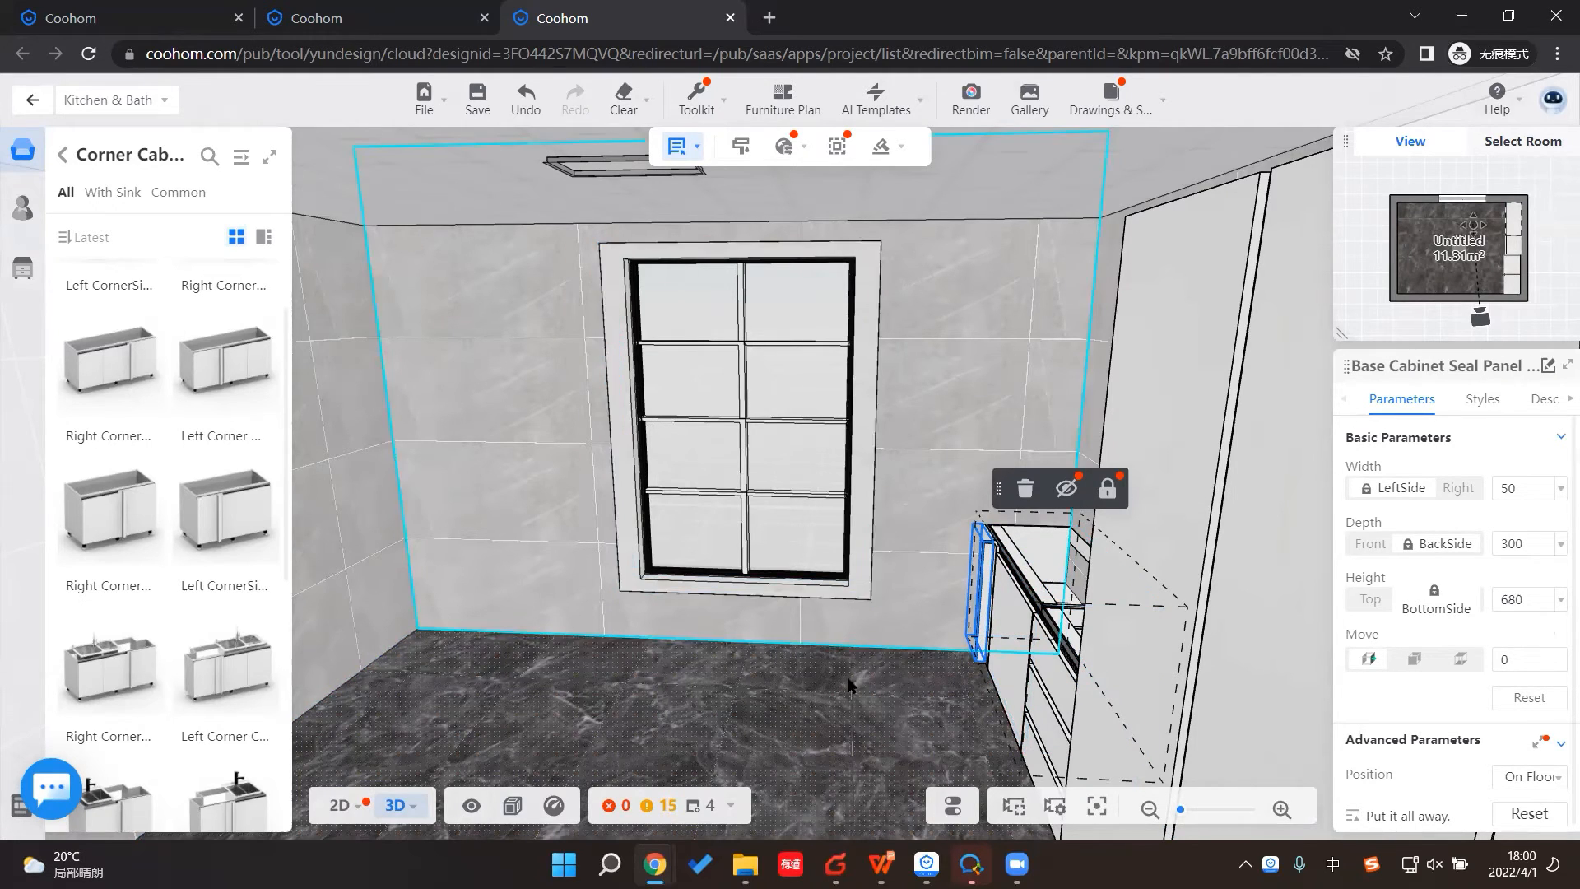
{"action": "left_click", "coordinate": [881, 720]}
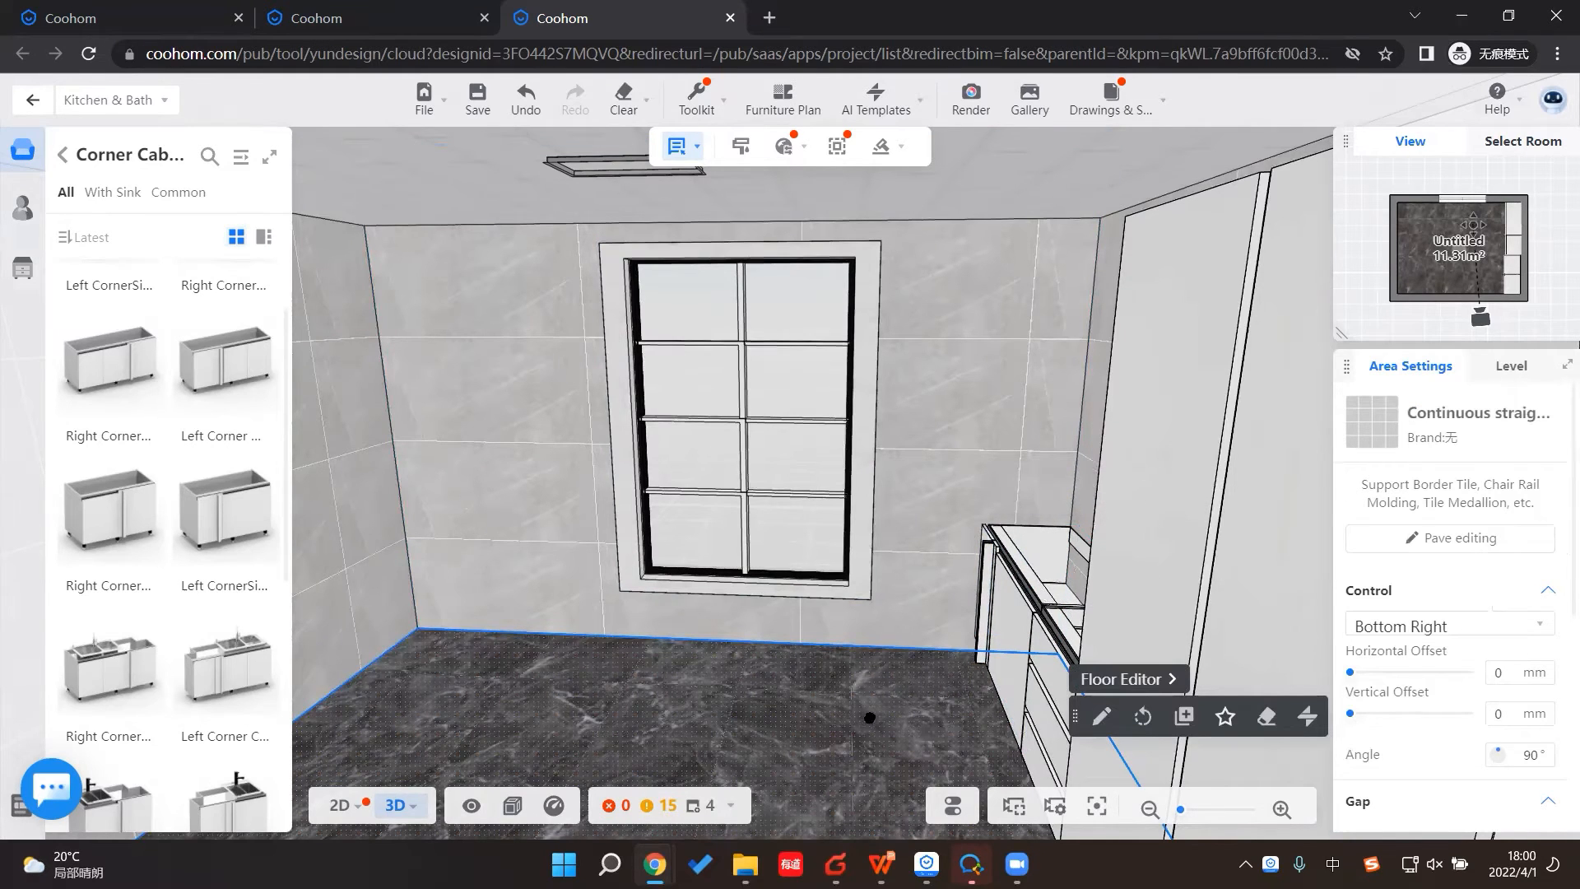
{"action": "right_click_drag", "start_coordinate": [1028, 639], "coordinate": [1401, 548]}
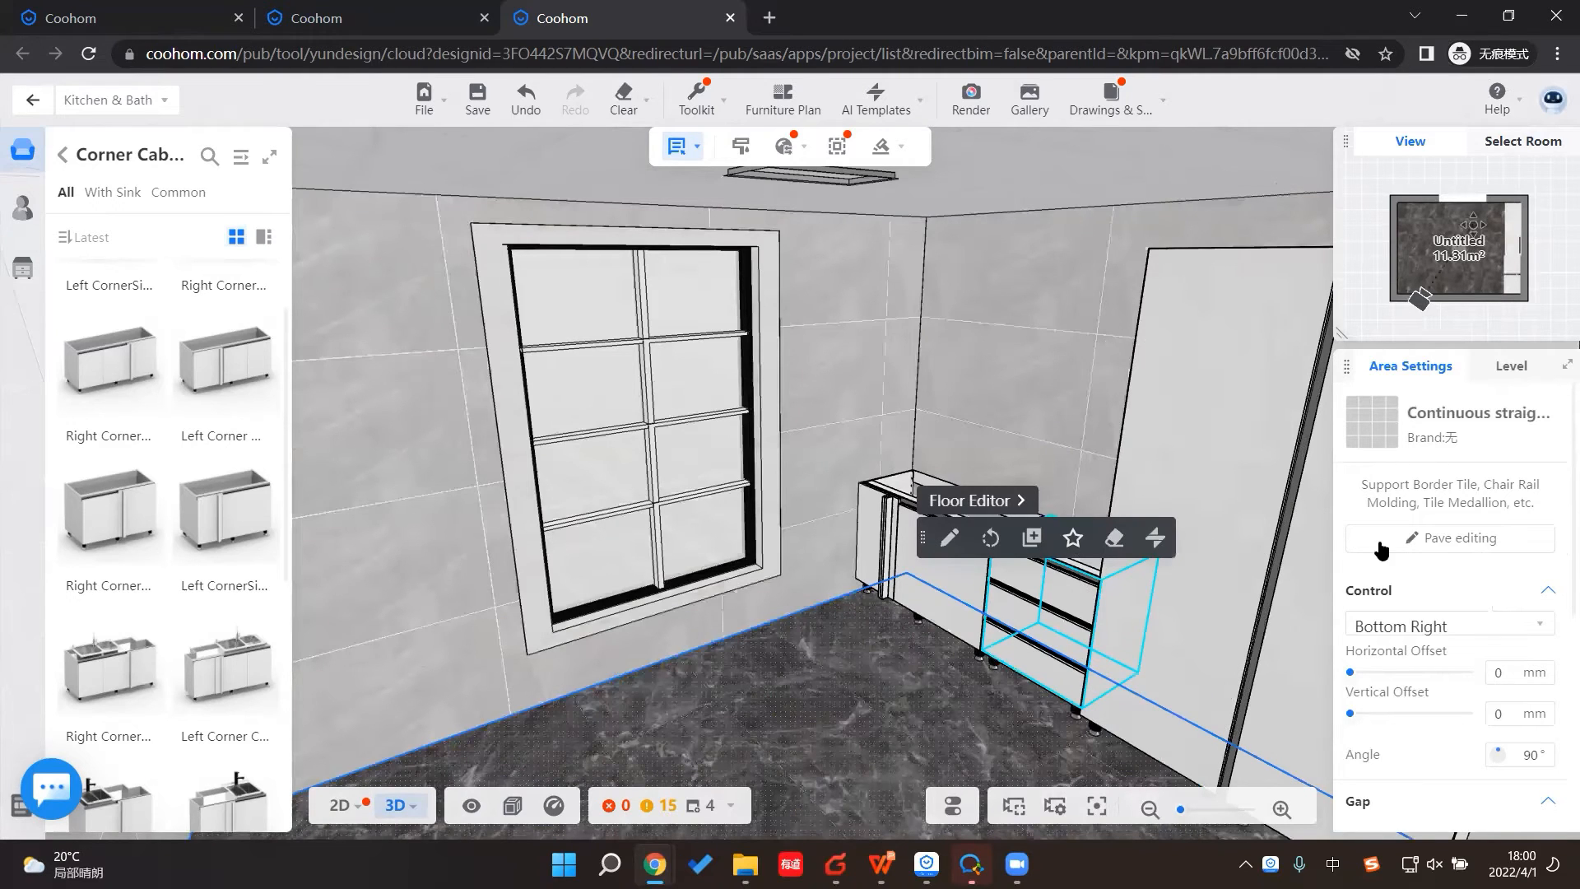
{"action": "left_click", "coordinate": [1045, 598]}
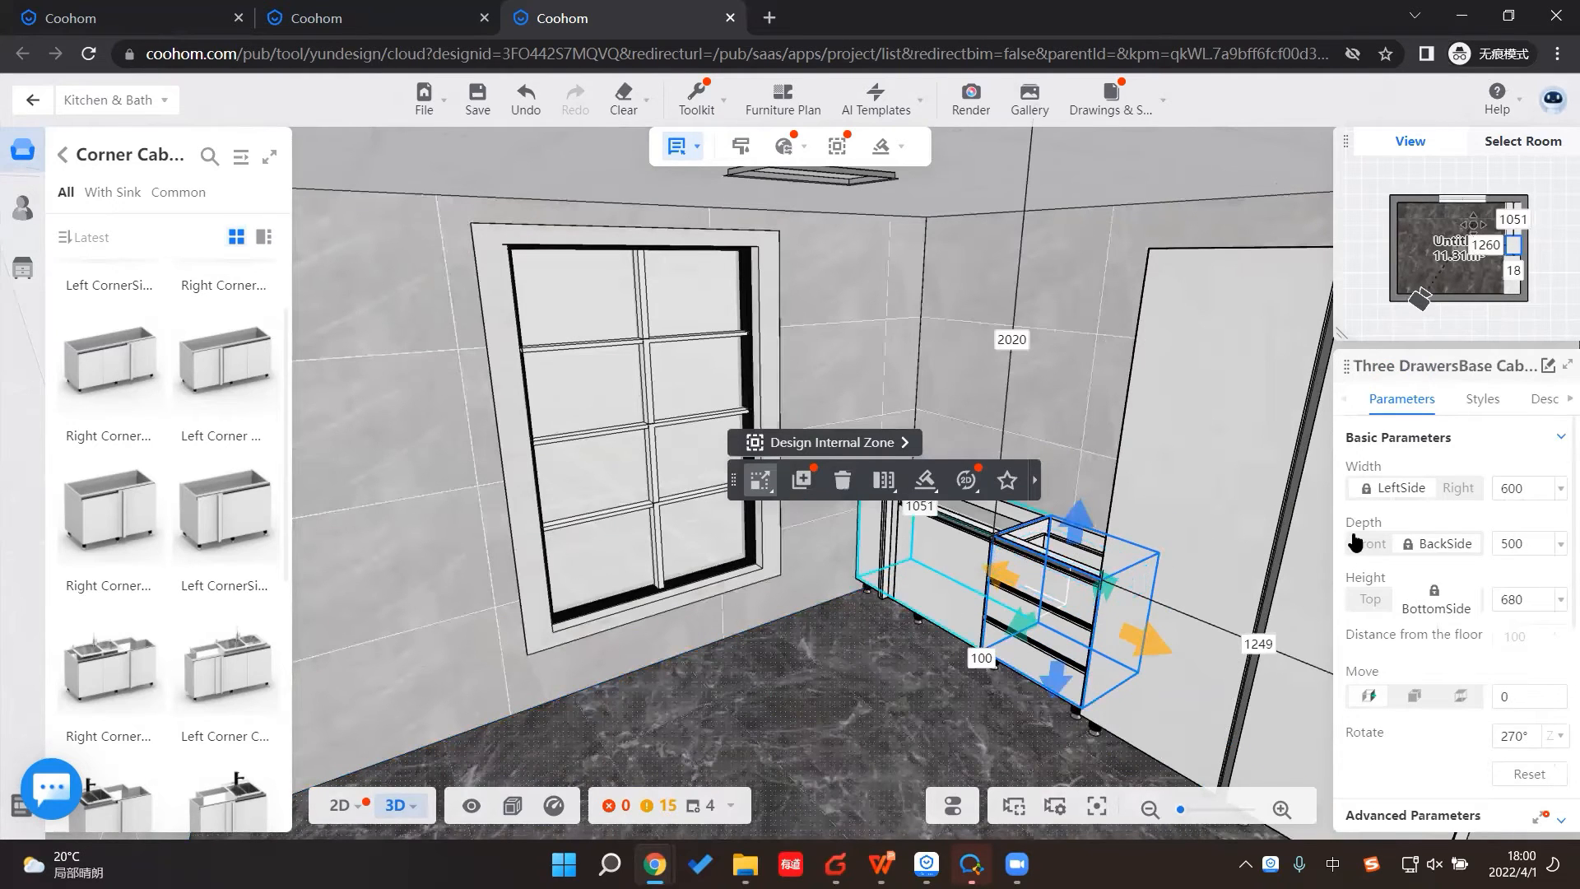
{"action": "left_click", "coordinate": [1522, 544]}
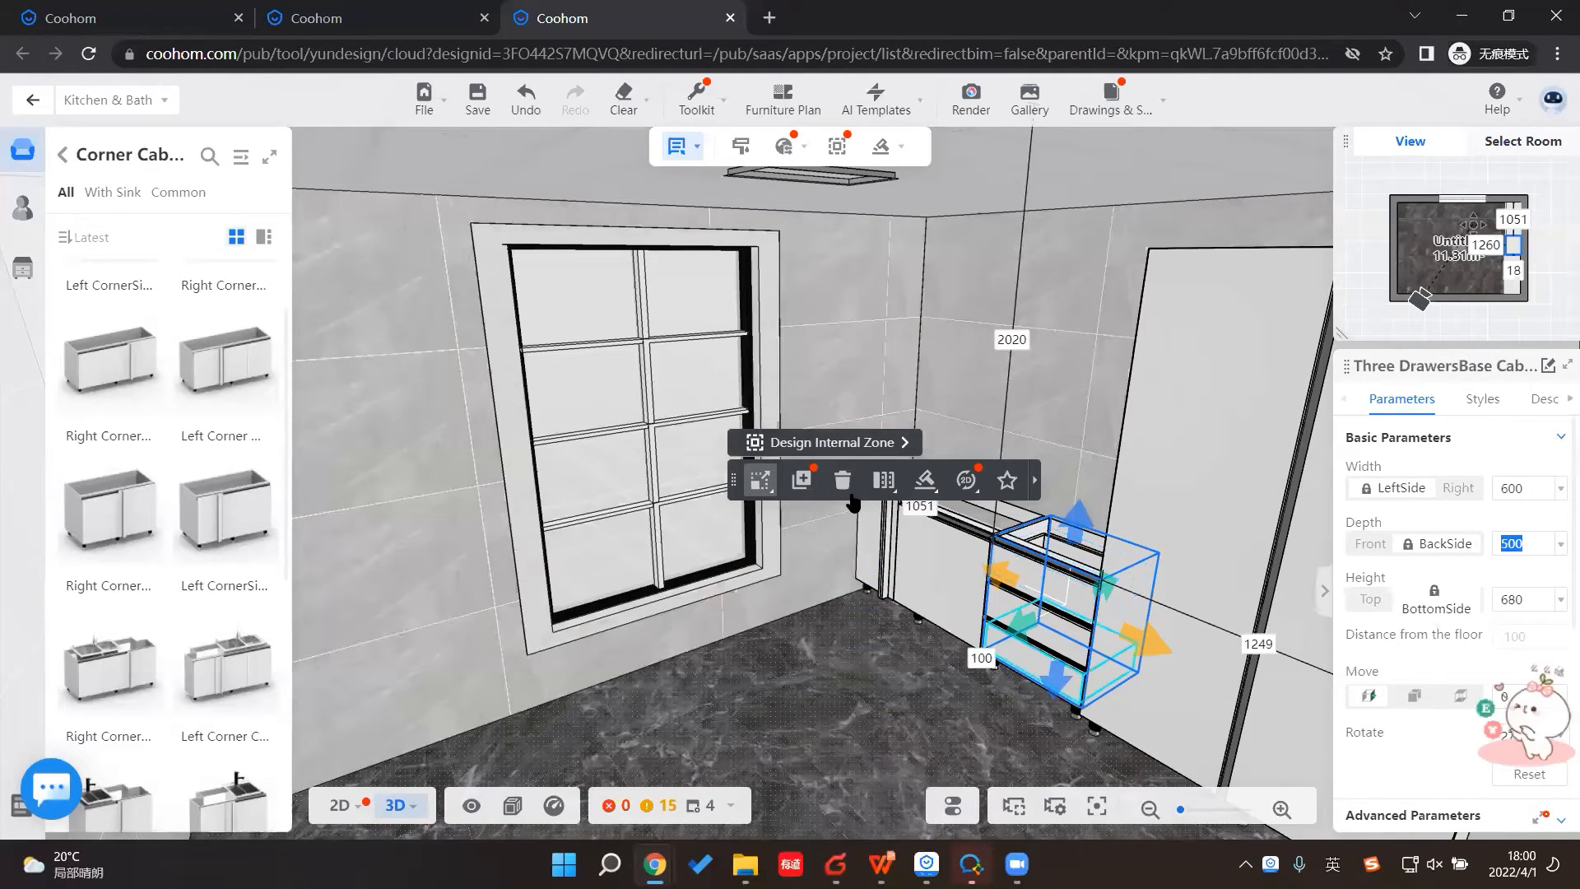
{"action": "left_click_drag", "start_coordinate": [356, 636], "coordinate": [953, 514]}
{"action": "left_click", "coordinate": [950, 517]}
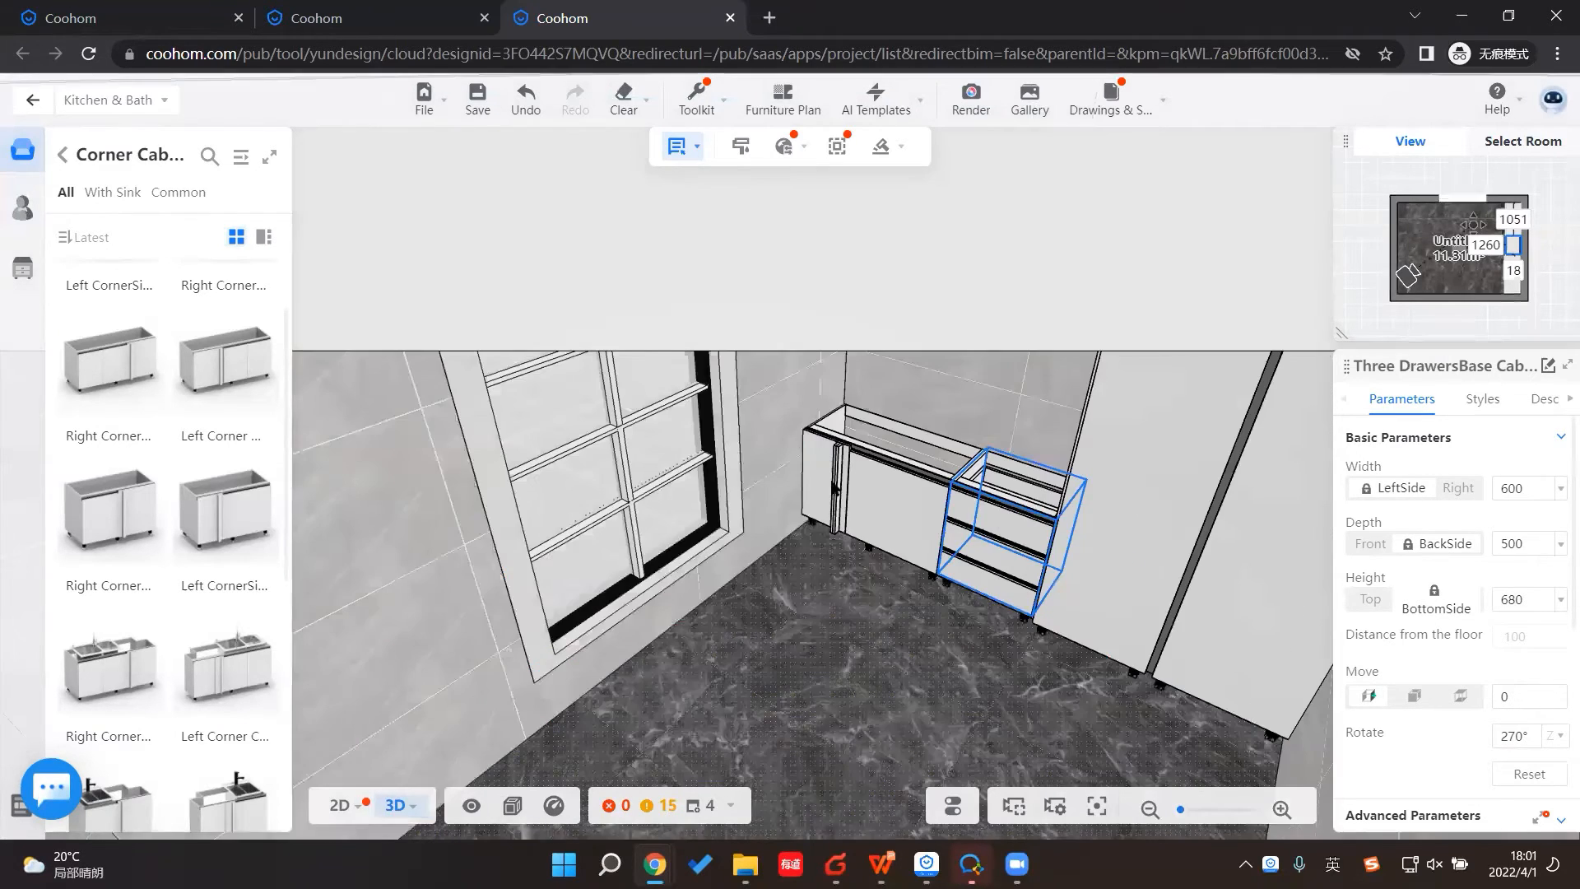
Step: Set the side seal panel depth of the left corner single-door base cabinet to 500 mm
{"action": "left_click", "coordinate": [838, 477]}
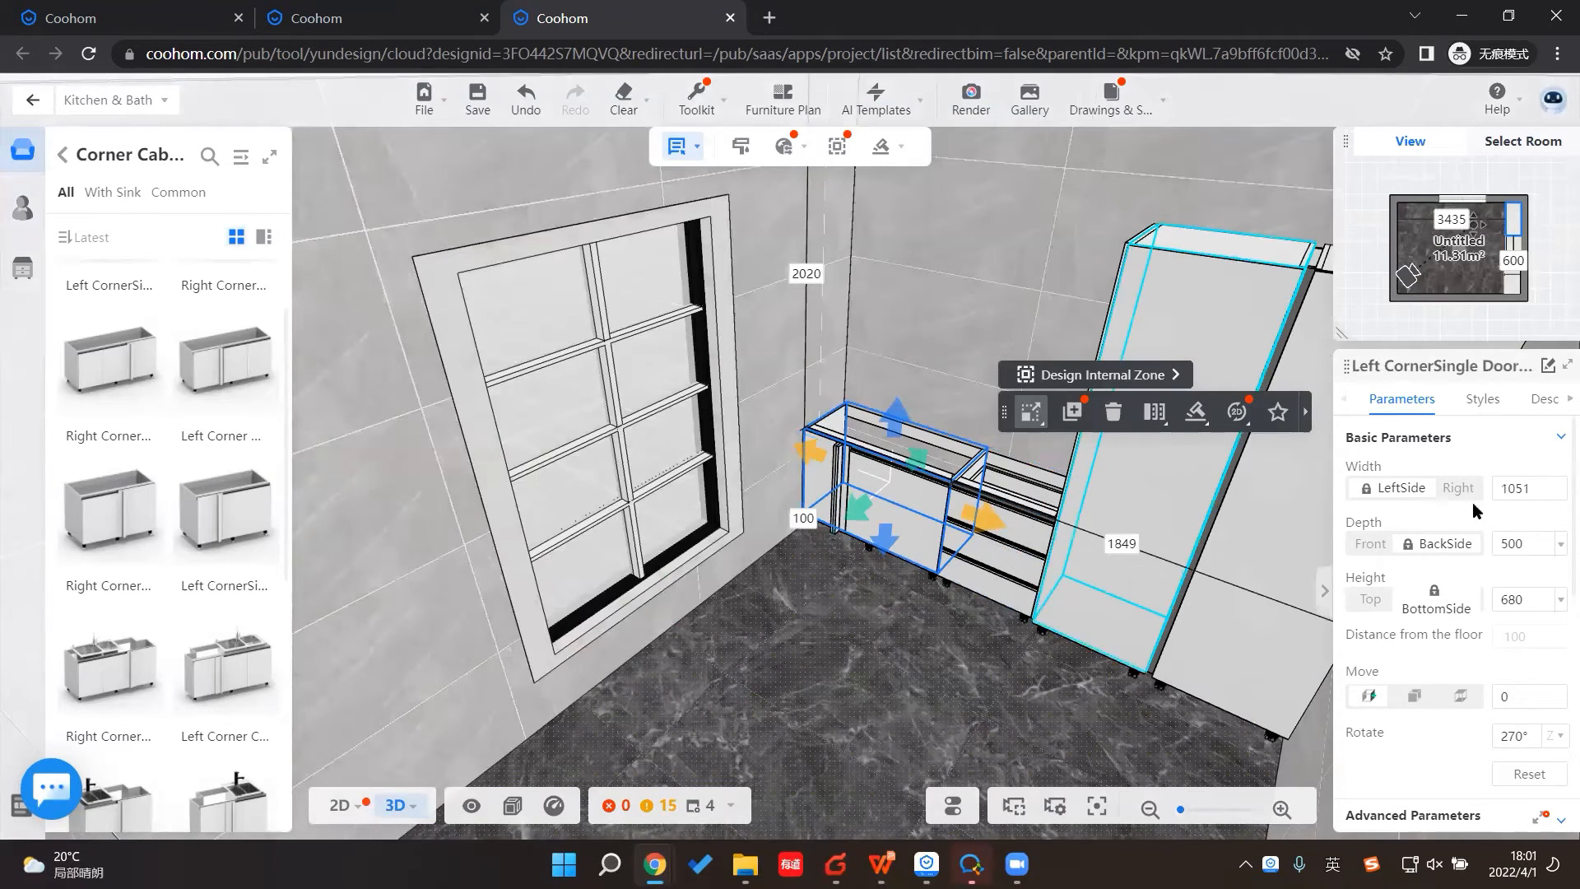
{"action": "scroll", "coordinate": [1482, 510], "scroll_direction": "down", "scroll_amount": 3}
{"action": "scroll", "coordinate": [1483, 514], "scroll_direction": "down", "scroll_amount": 1}
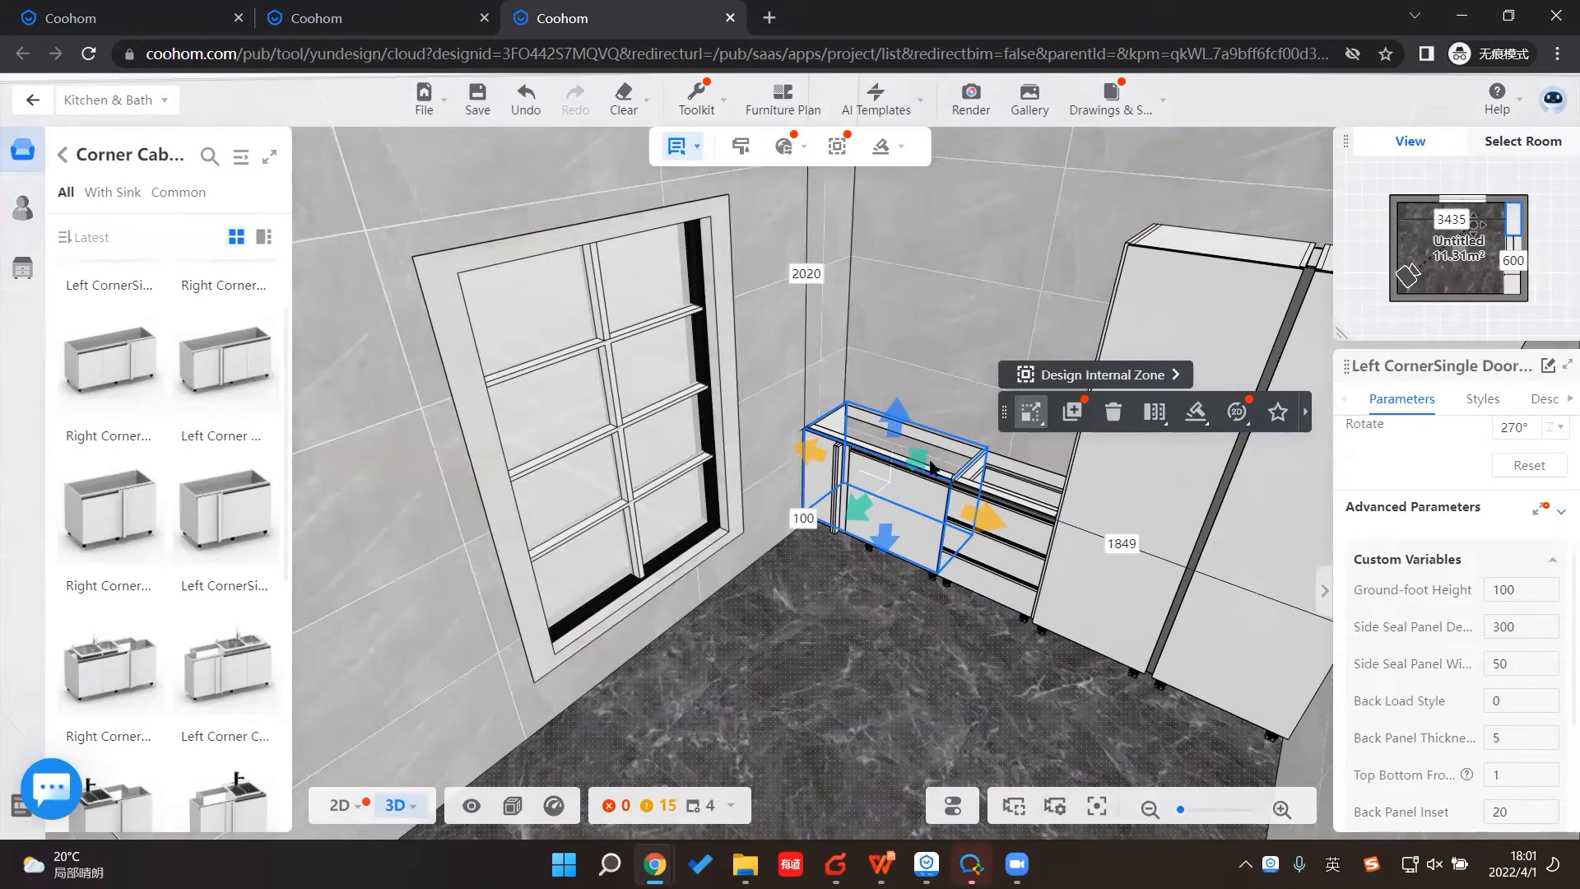
{"action": "double_click", "coordinate": [1495, 626]}
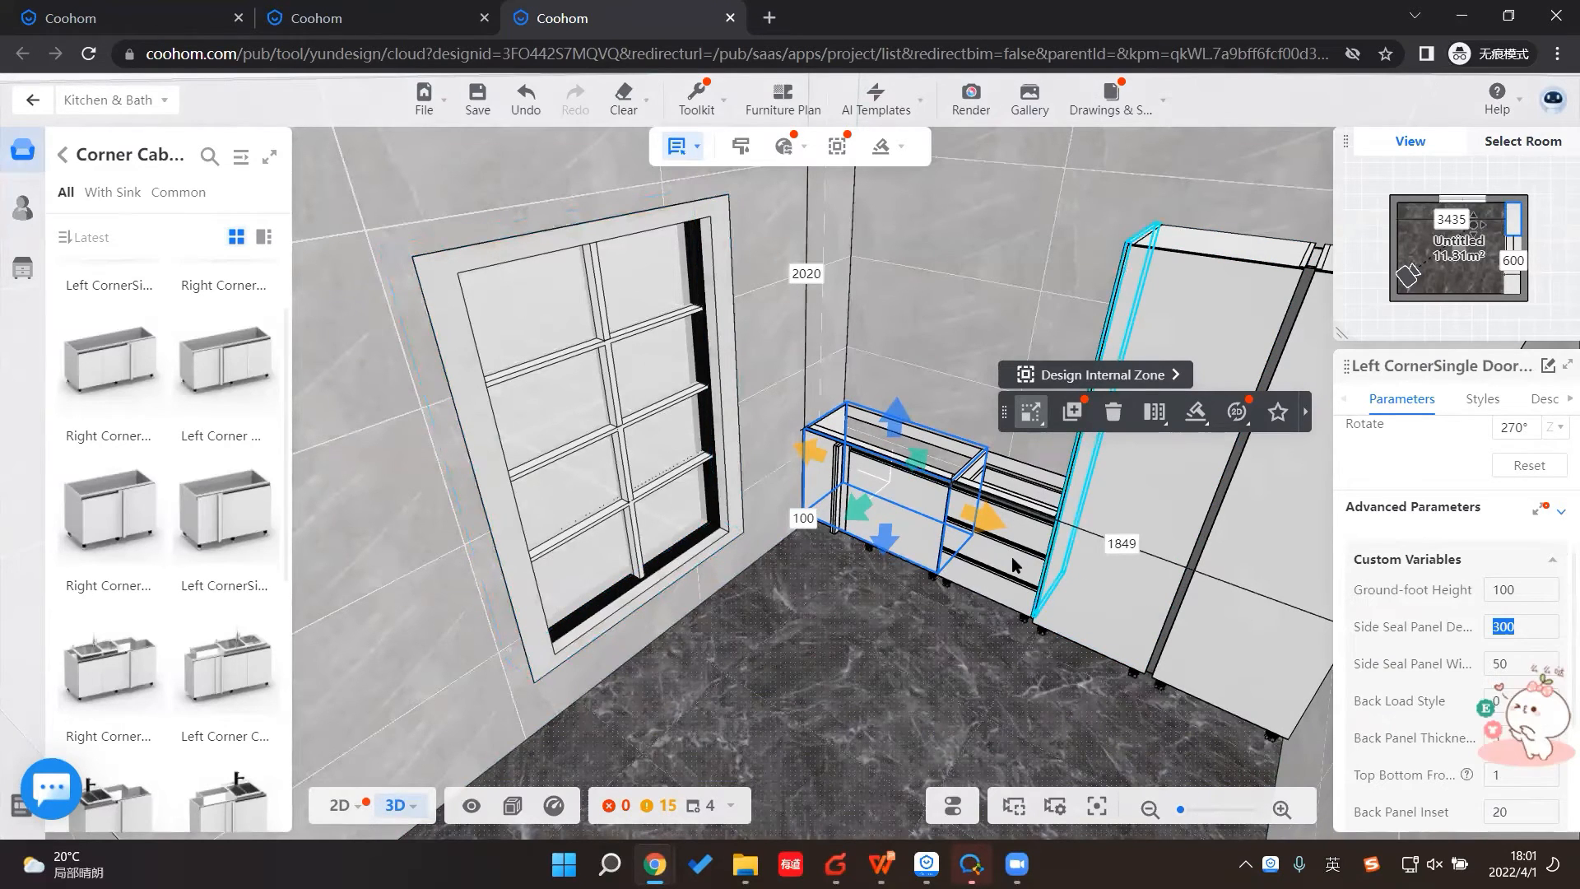
{"action": "left_click", "coordinate": [1506, 627]}
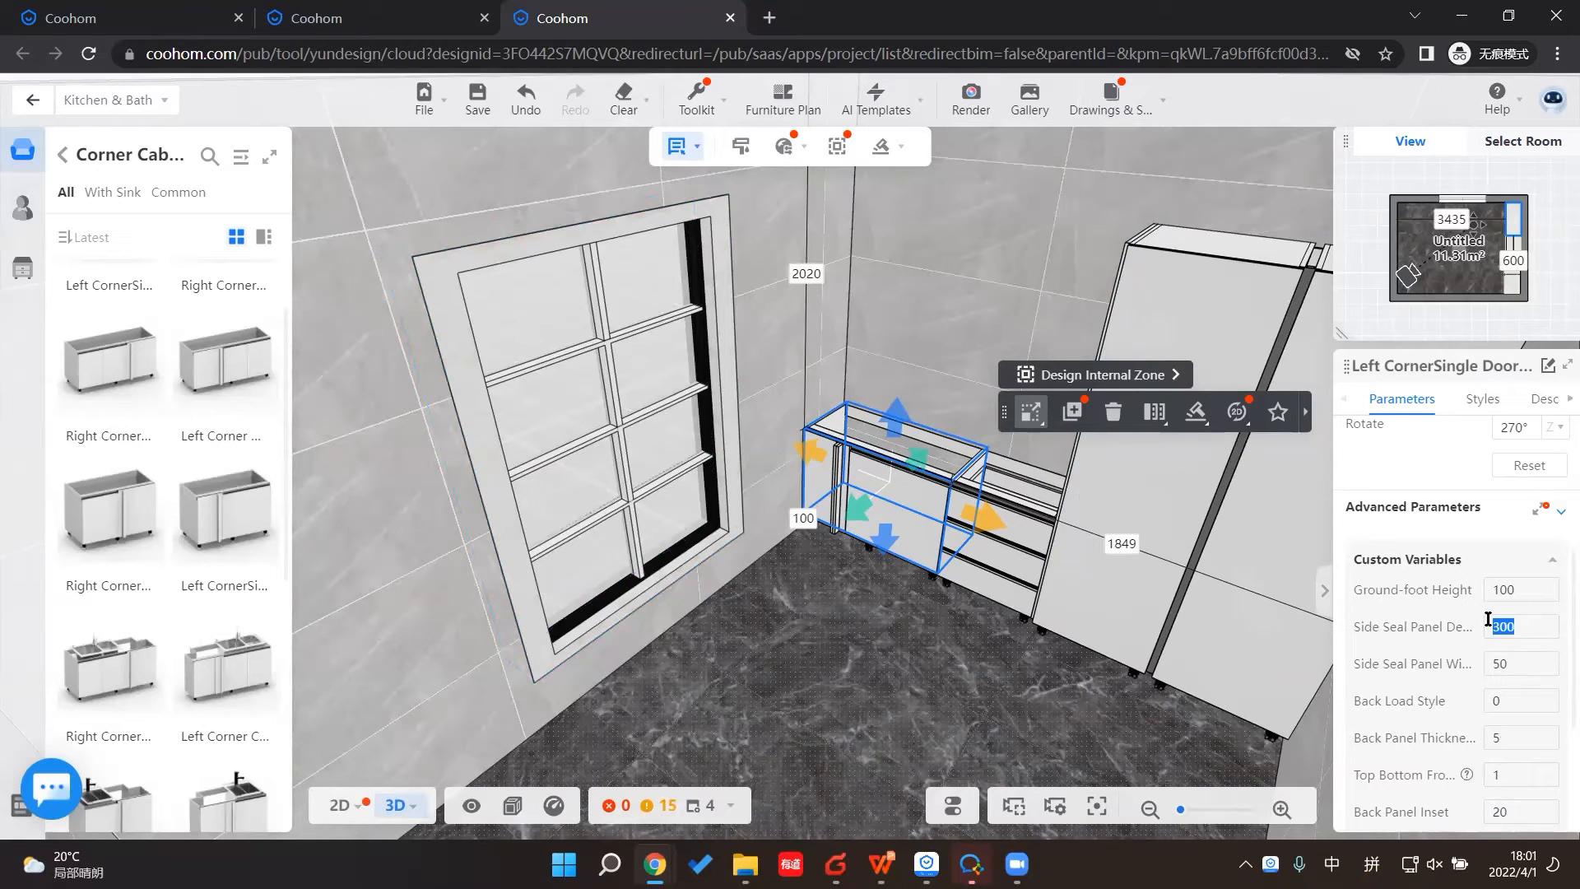
{"action": "type", "text": "500"}
{"action": "key", "text": "Return"}
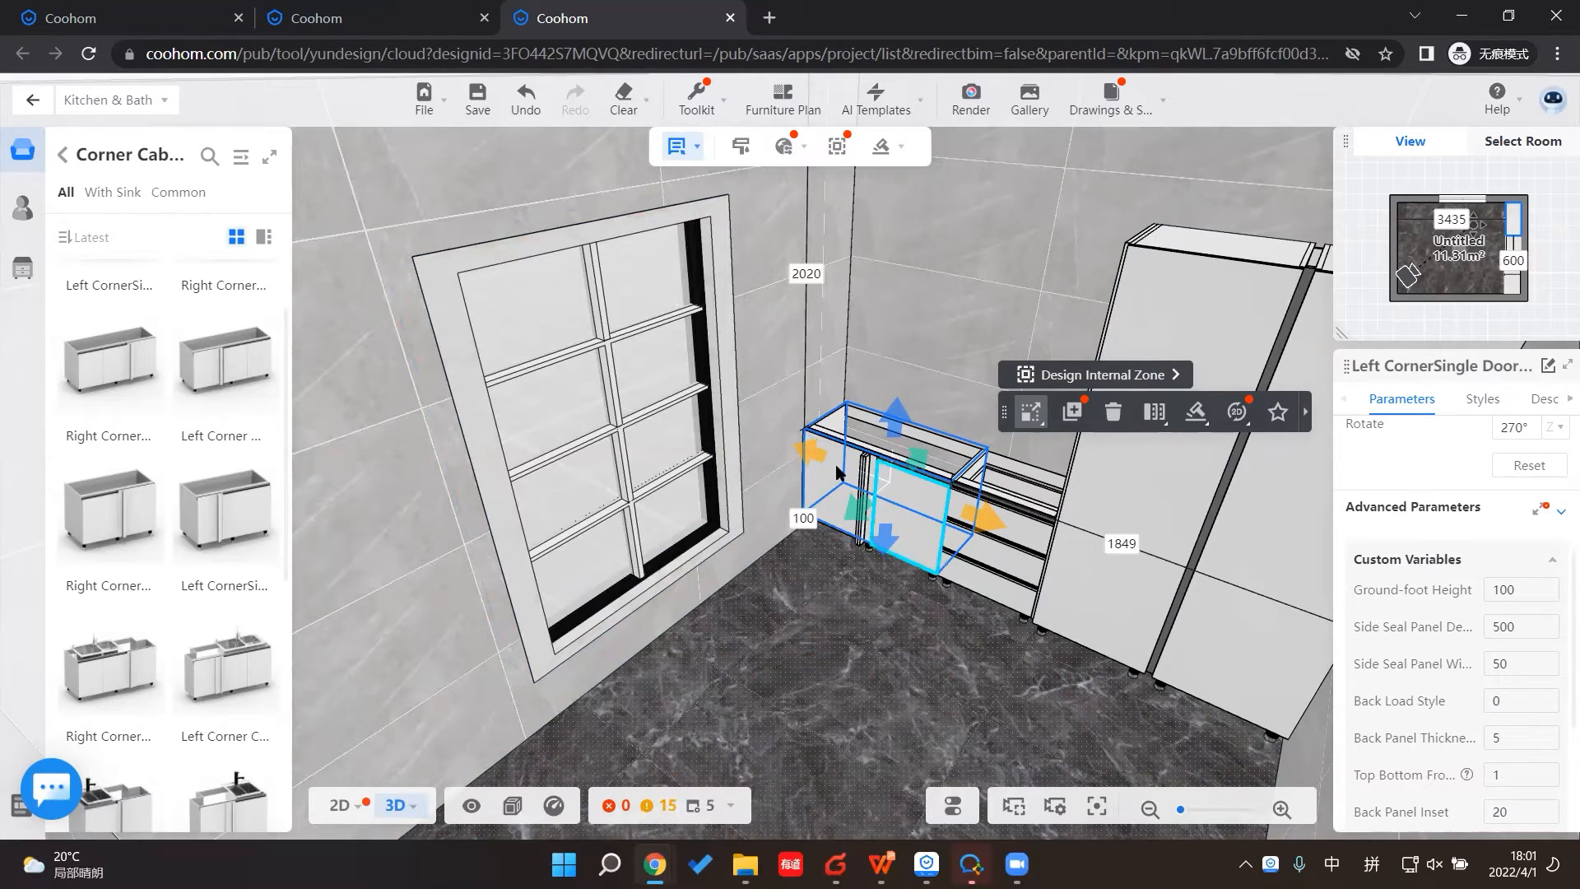
Step: Place an 800 mm wide two-door base cabinet with upper fake drawer from the no-handle With Doors category along the window wall beside the corner cabinet
{"action": "left_click_drag", "start_coordinate": [766, 688], "coordinate": [716, 684]}
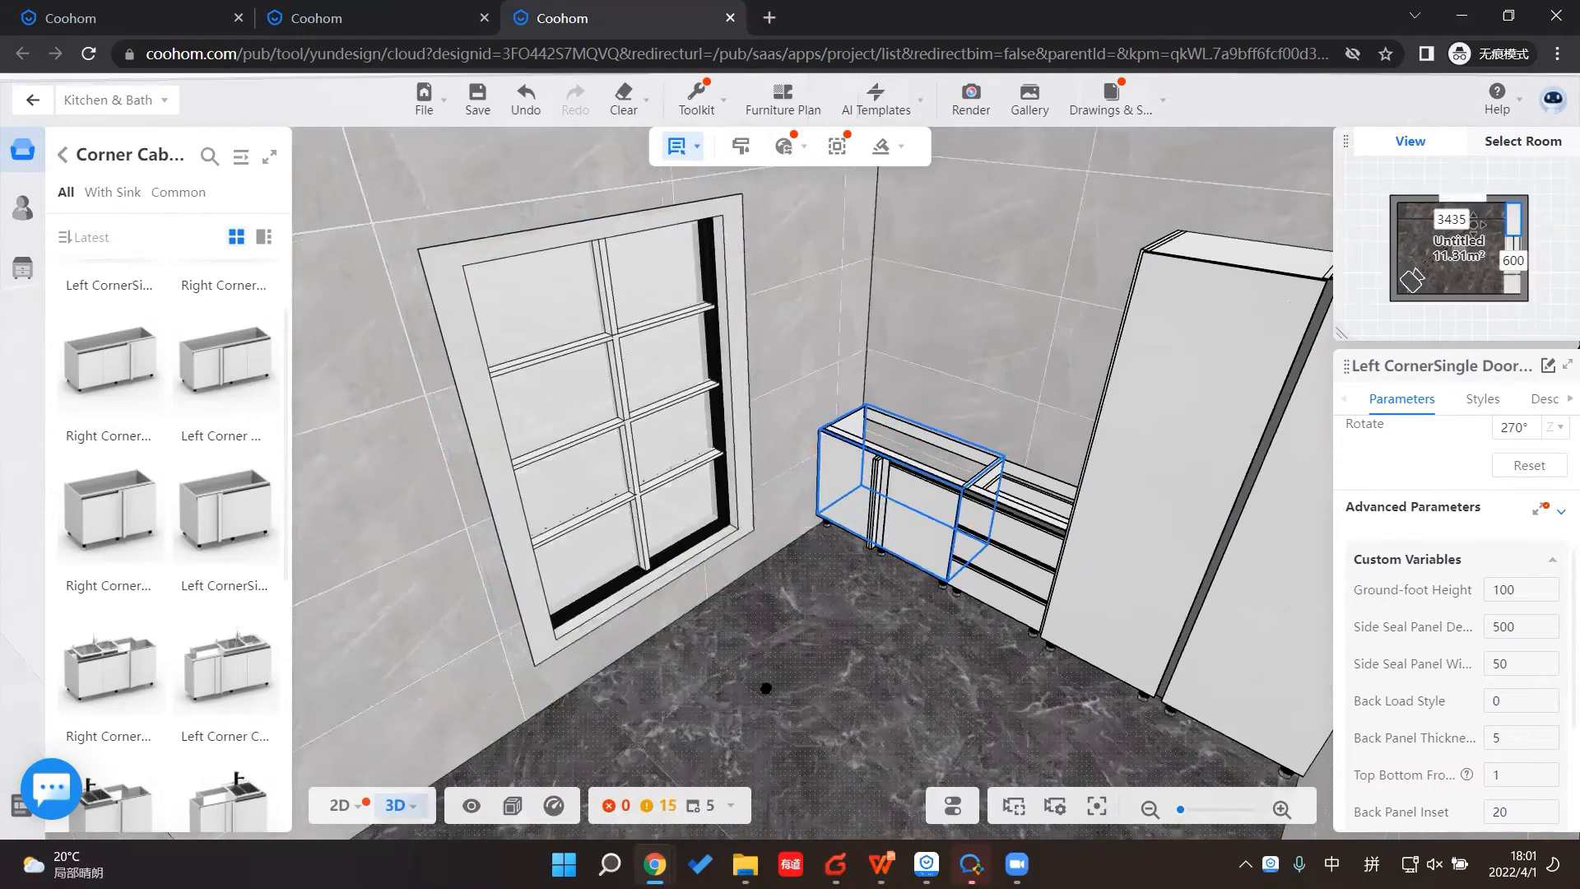
{"action": "left_click_drag", "start_coordinate": [266, 290], "coordinate": [62, 163]}
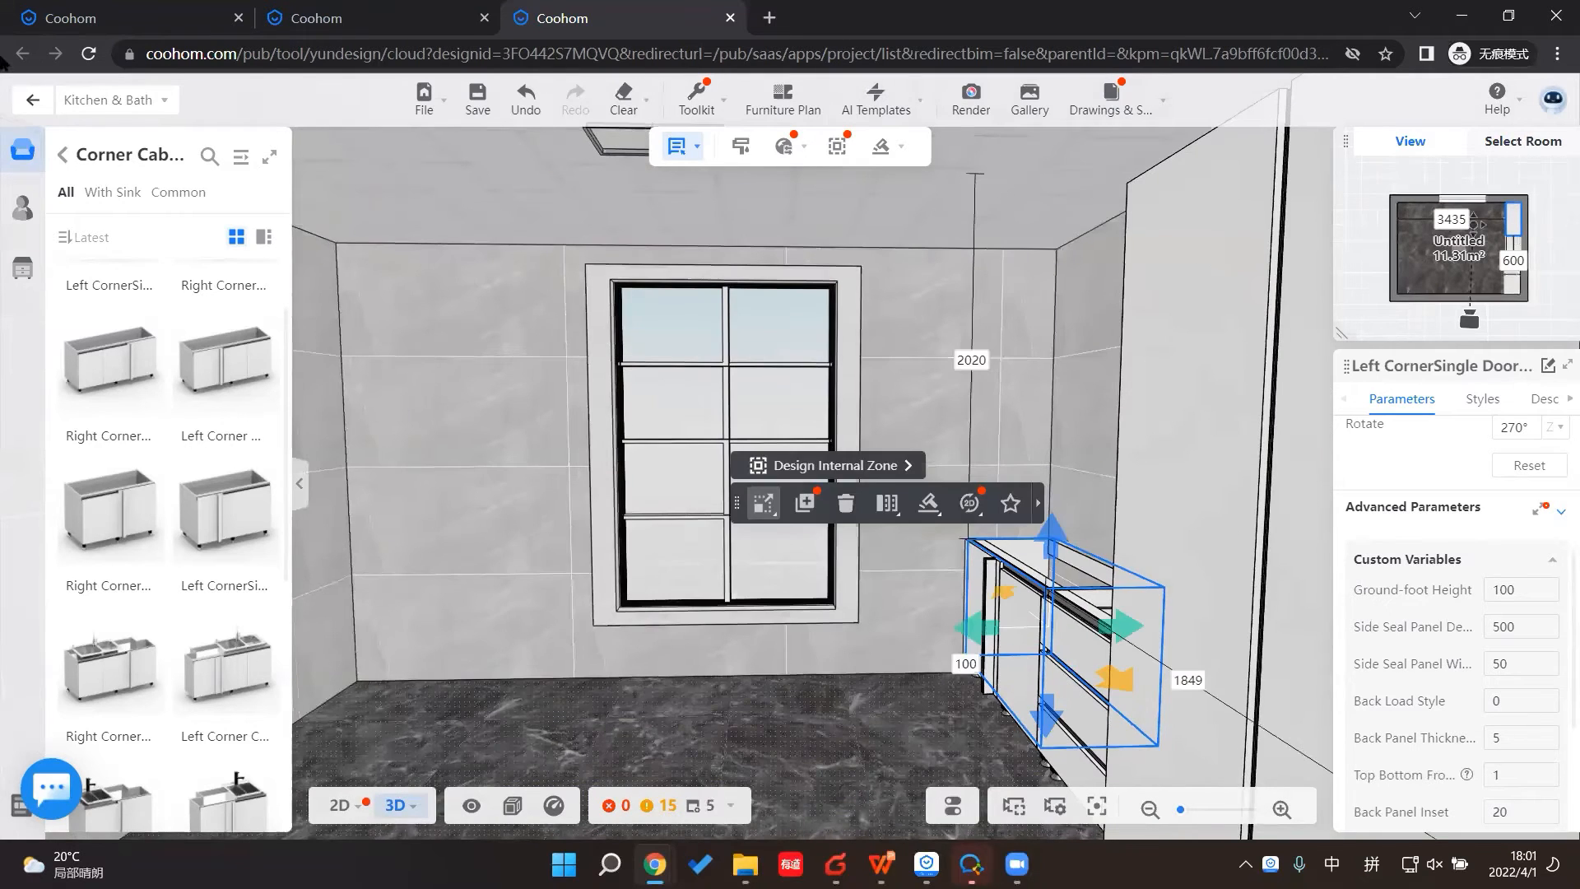
{"action": "left_click", "coordinate": [64, 154]}
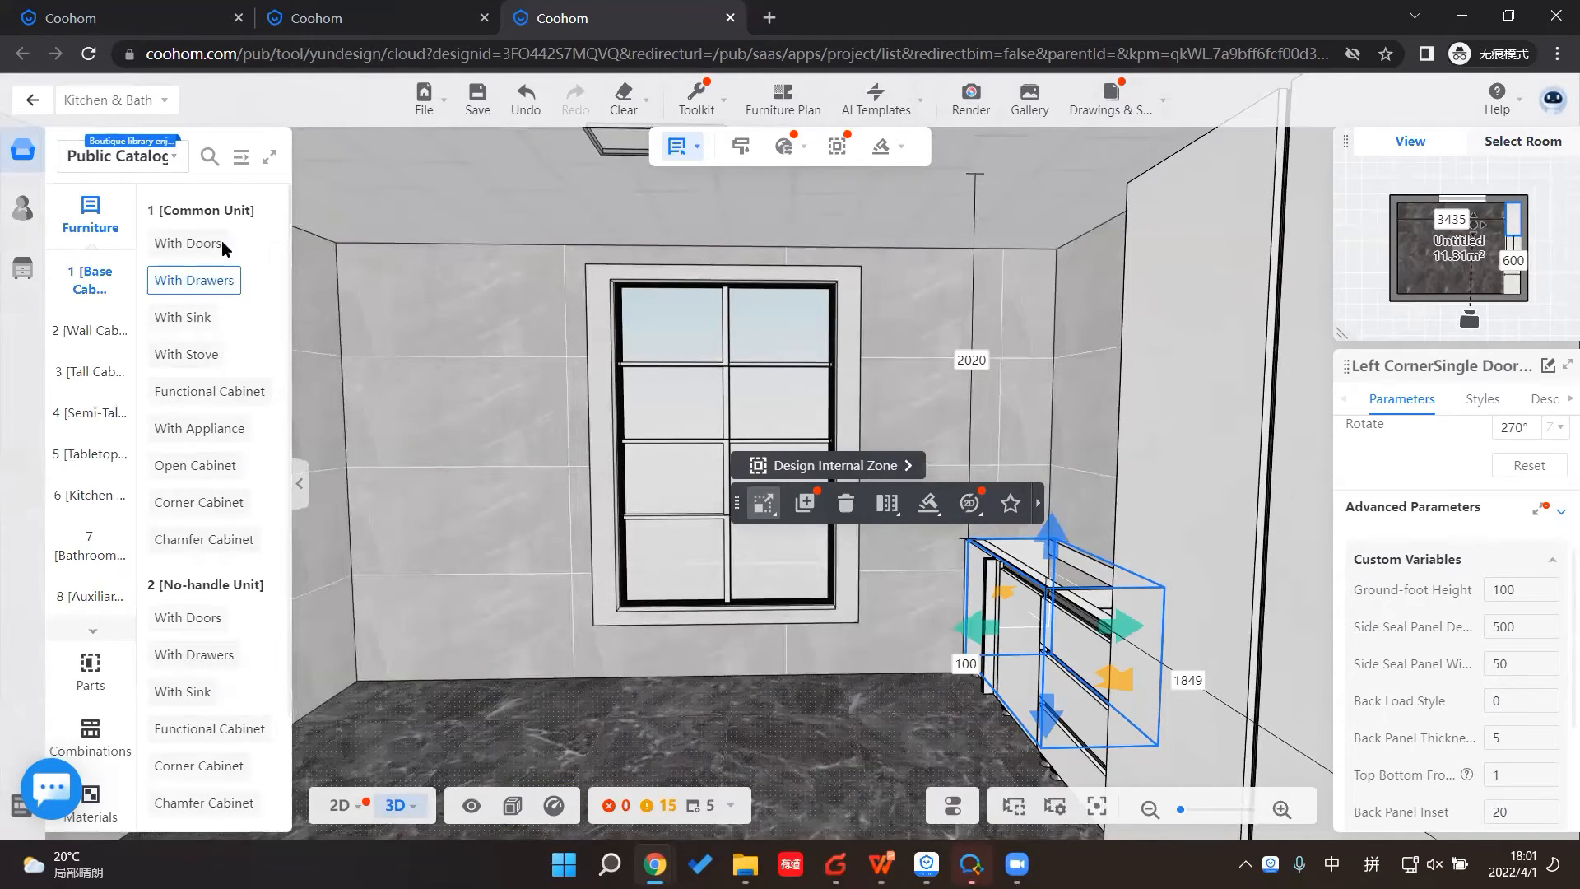
{"action": "left_click", "coordinate": [204, 622]}
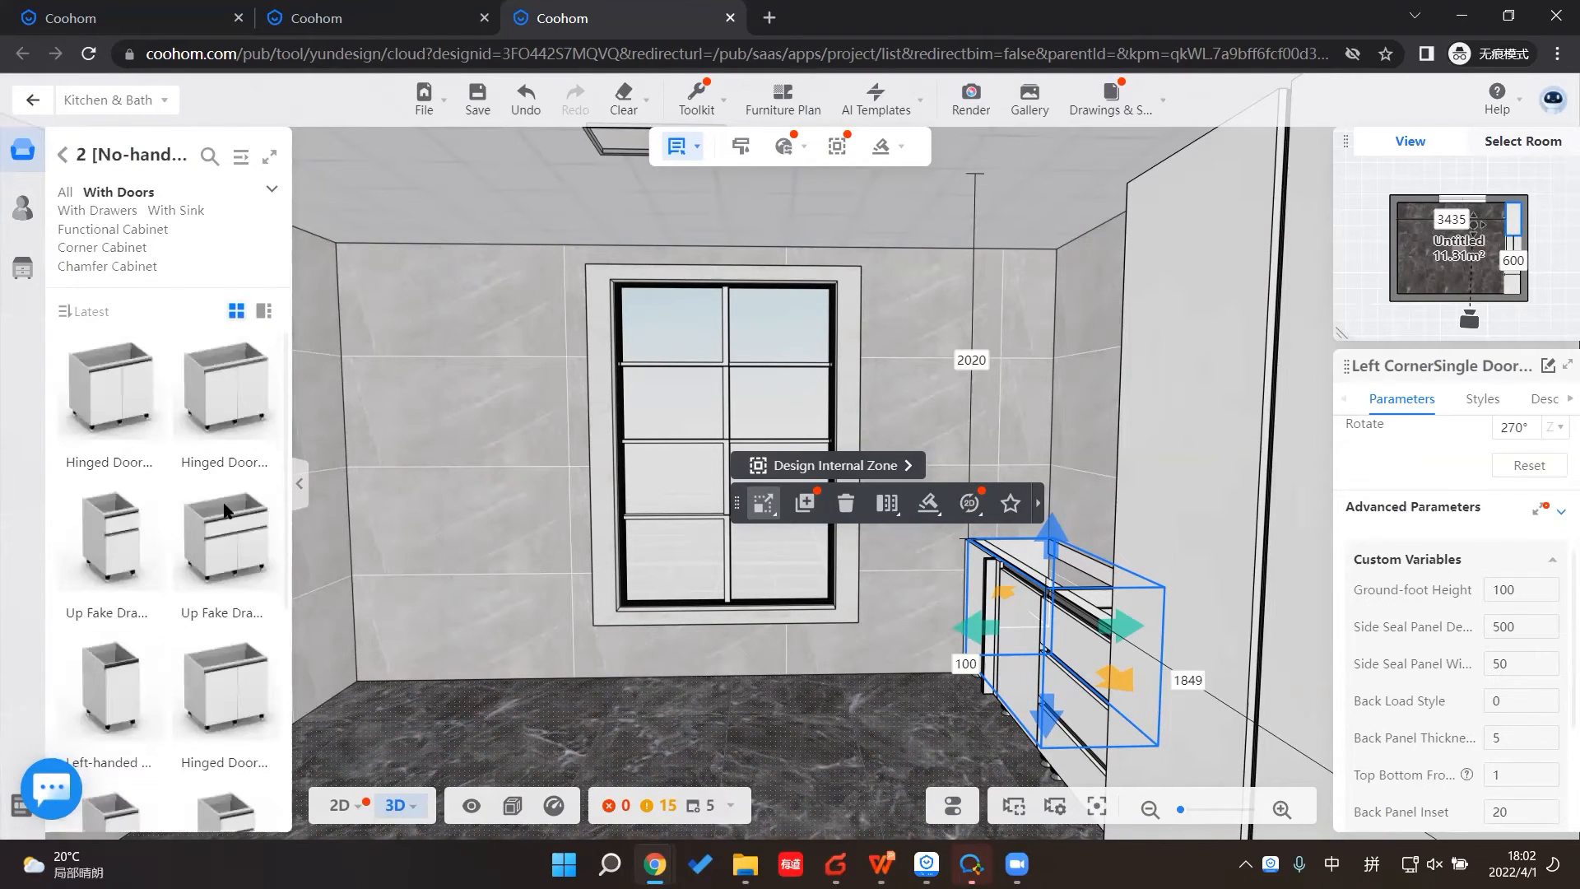
{"action": "left_click", "coordinate": [210, 538]}
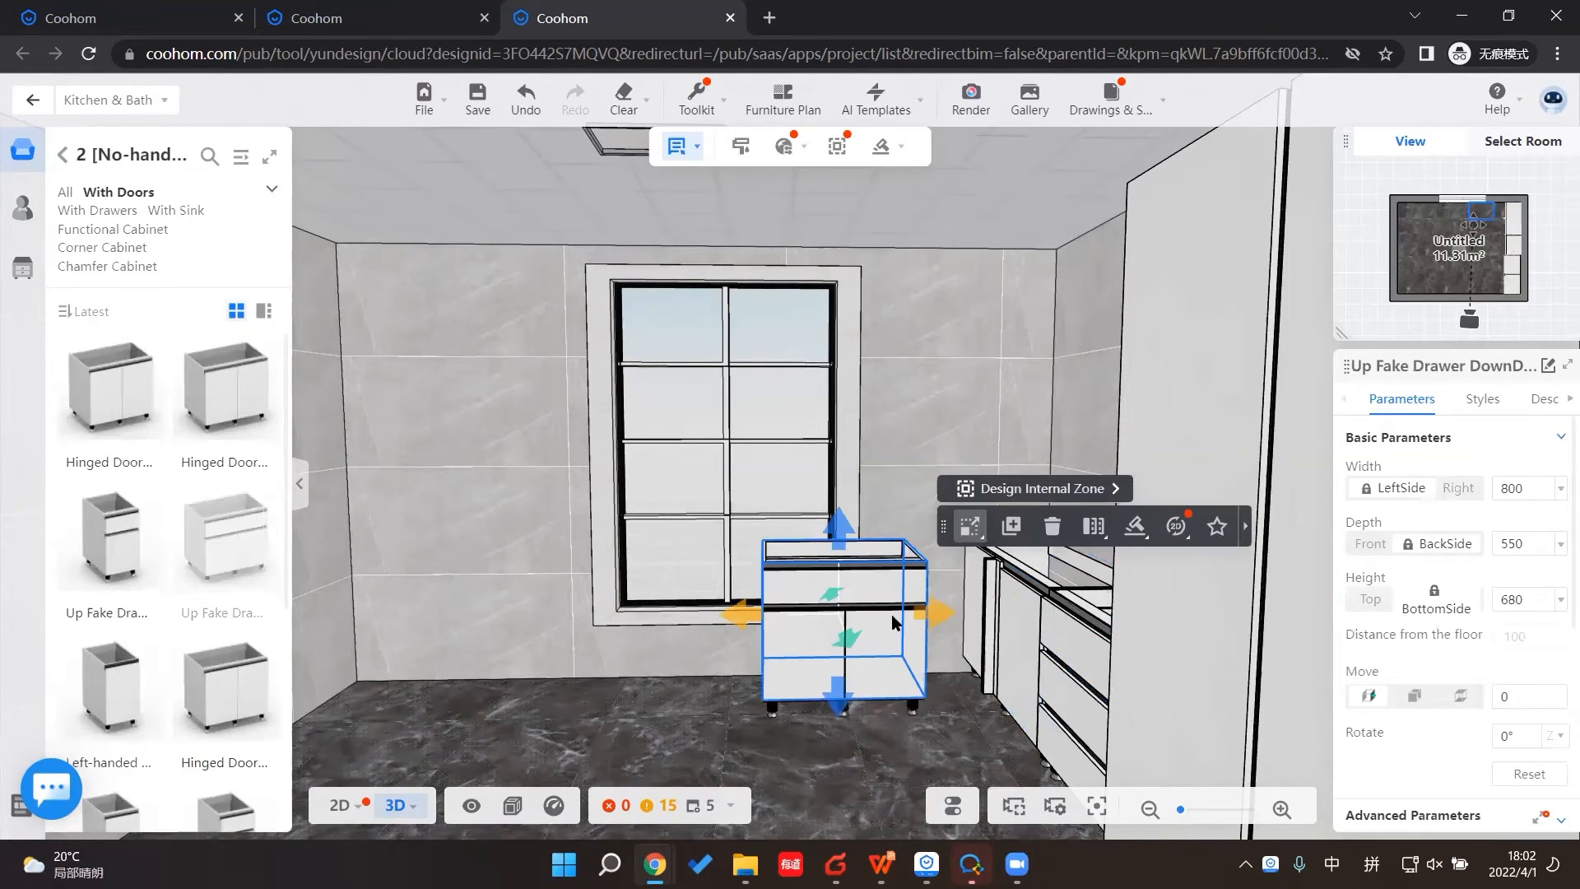
{"action": "left_click", "coordinate": [952, 628]}
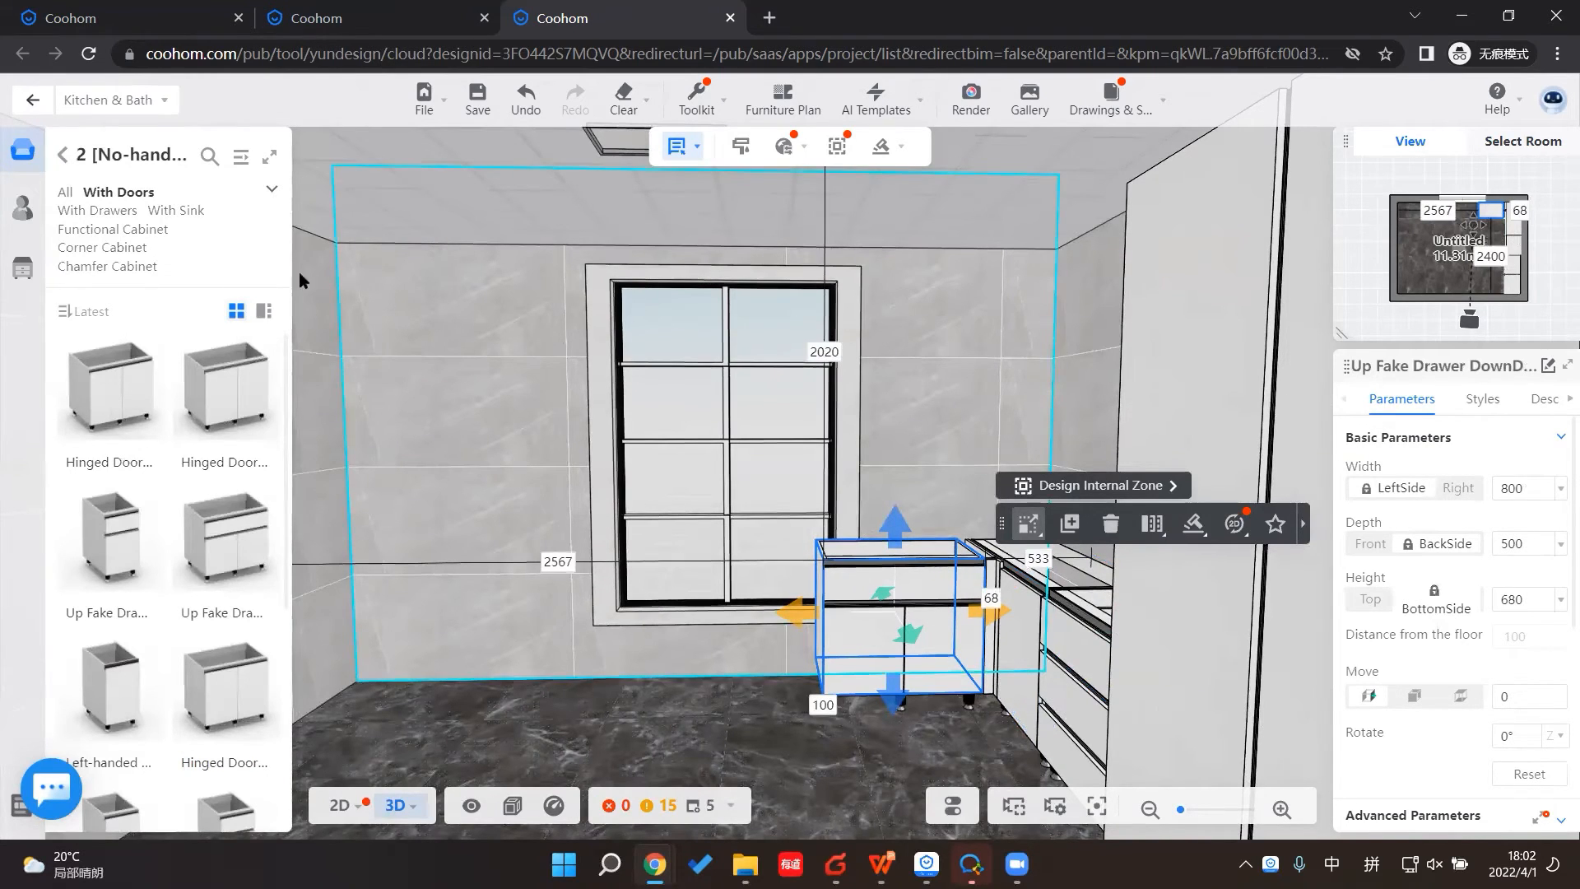
Step: Place an 800 mm wide double-door sink base cabinet from the no-handle With Sink category beside the fake-drawer cabinet under the window
{"action": "left_click", "coordinate": [174, 210]}
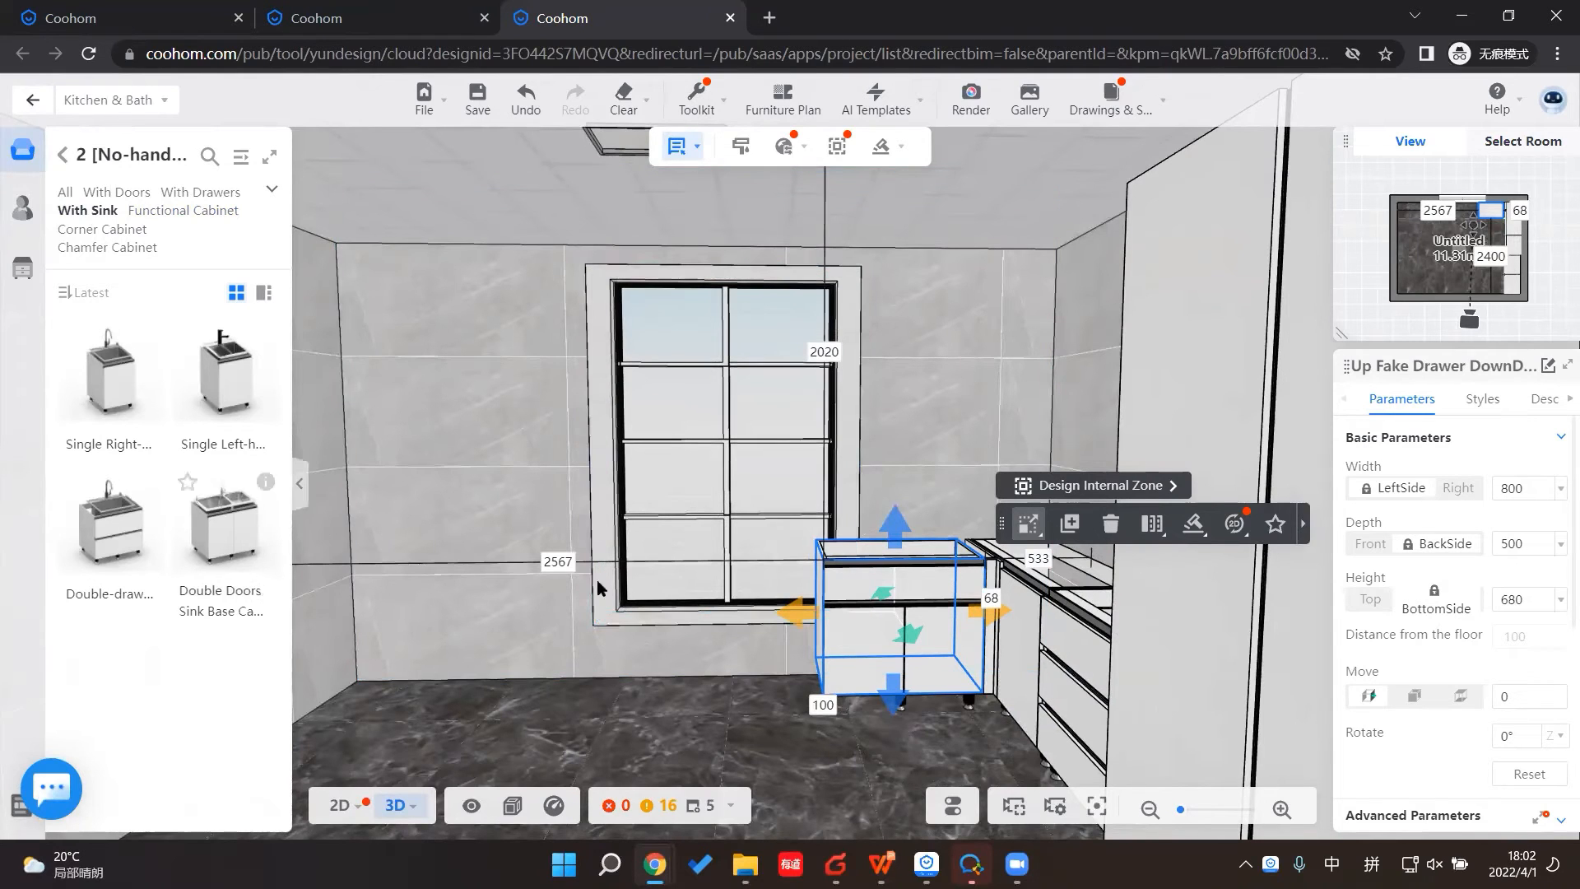
{"action": "left_click", "coordinate": [714, 647]}
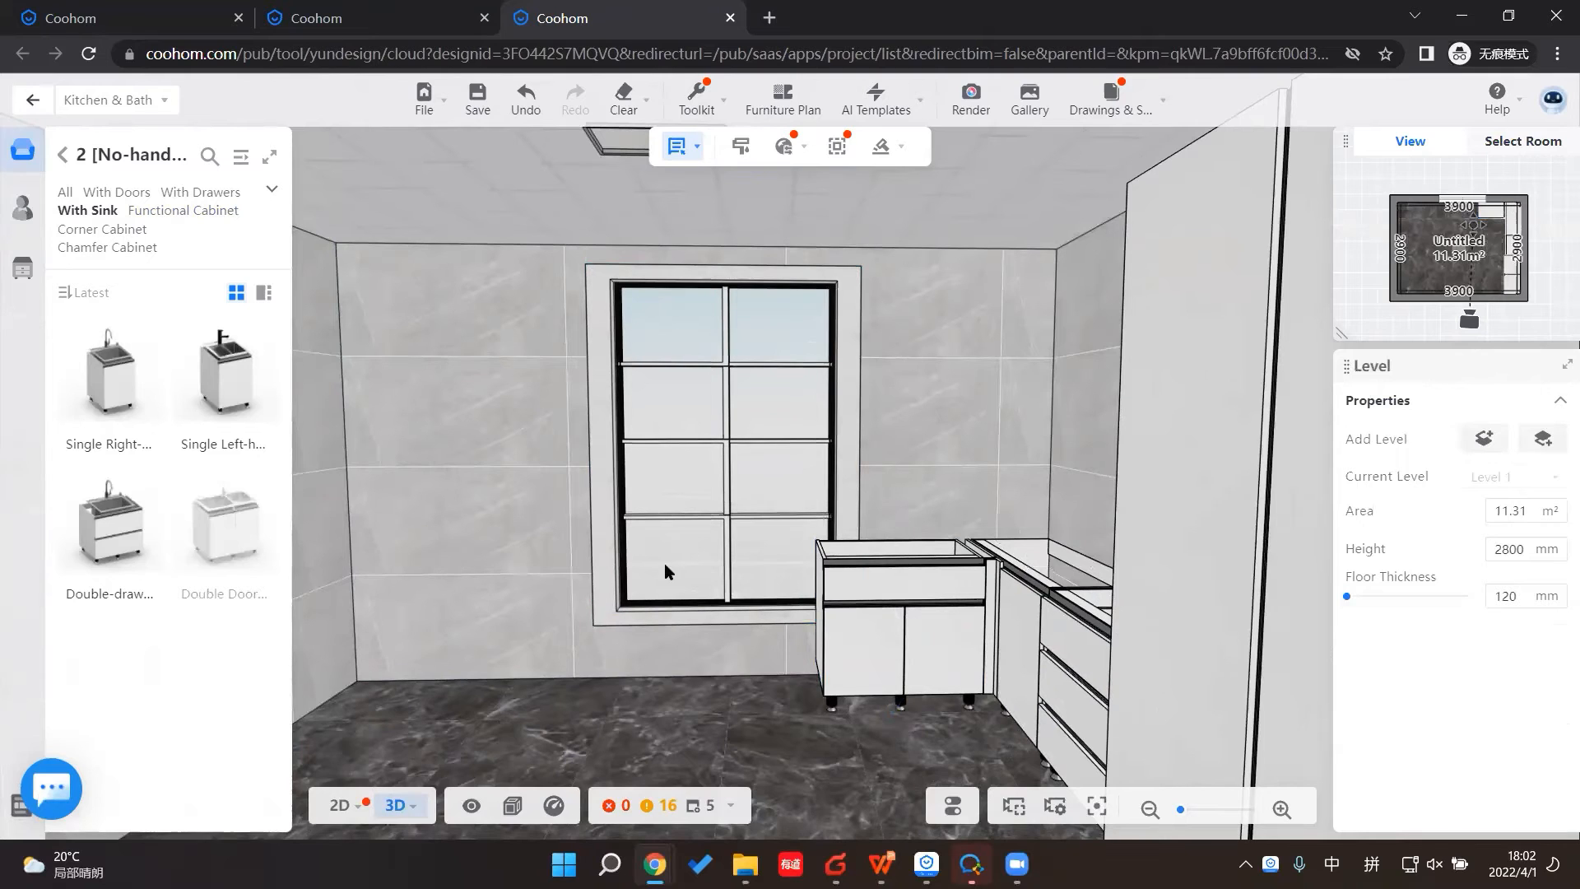
{"action": "left_click", "coordinate": [841, 611]}
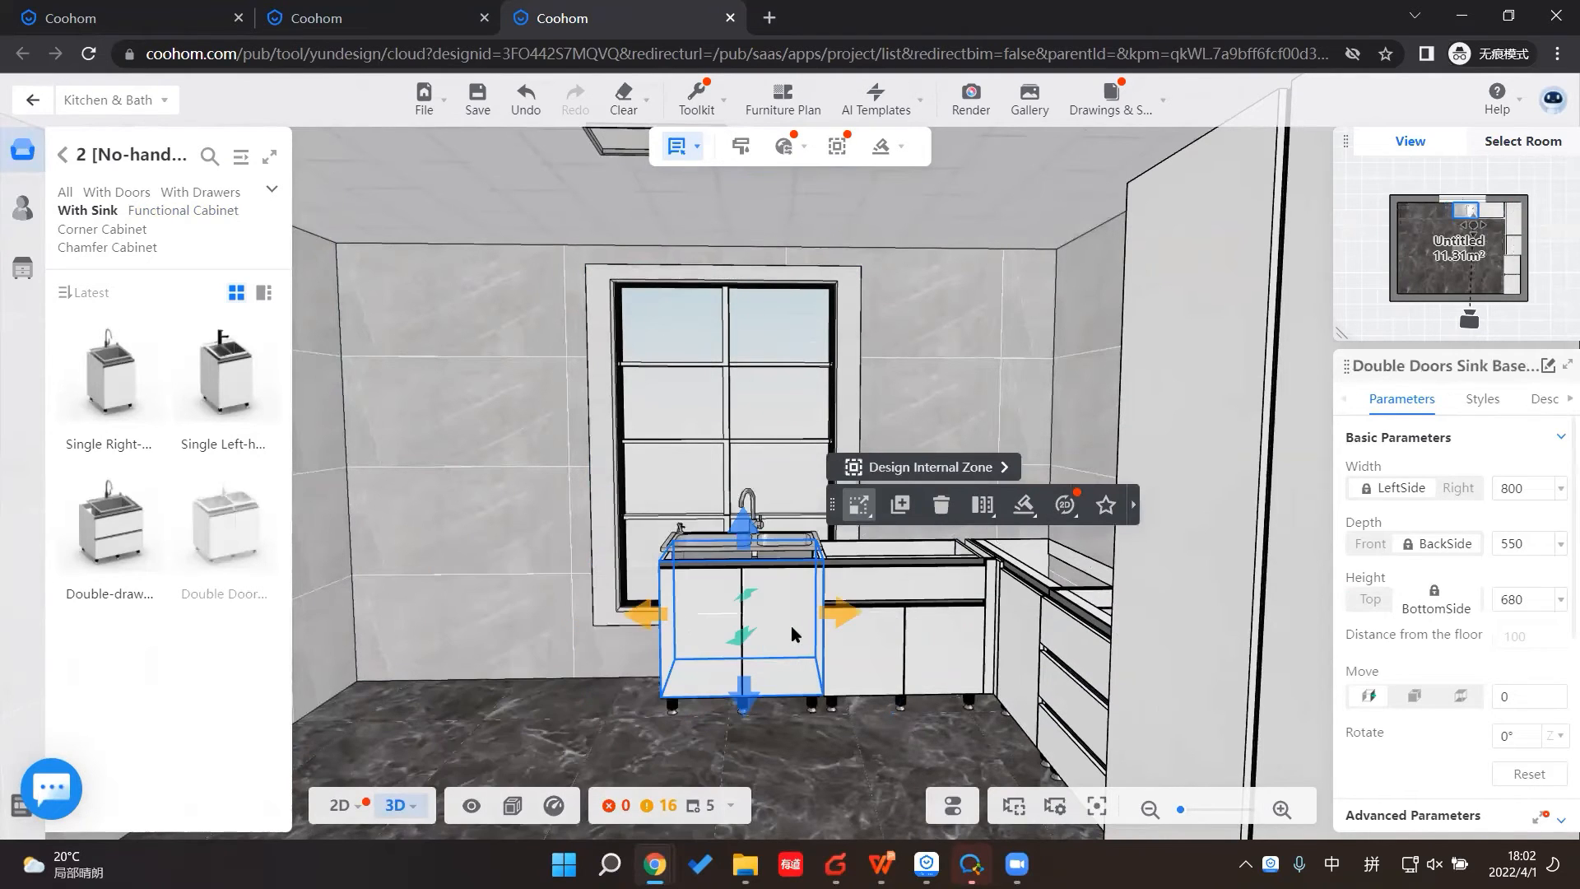
{"action": "left_click", "coordinate": [697, 527]}
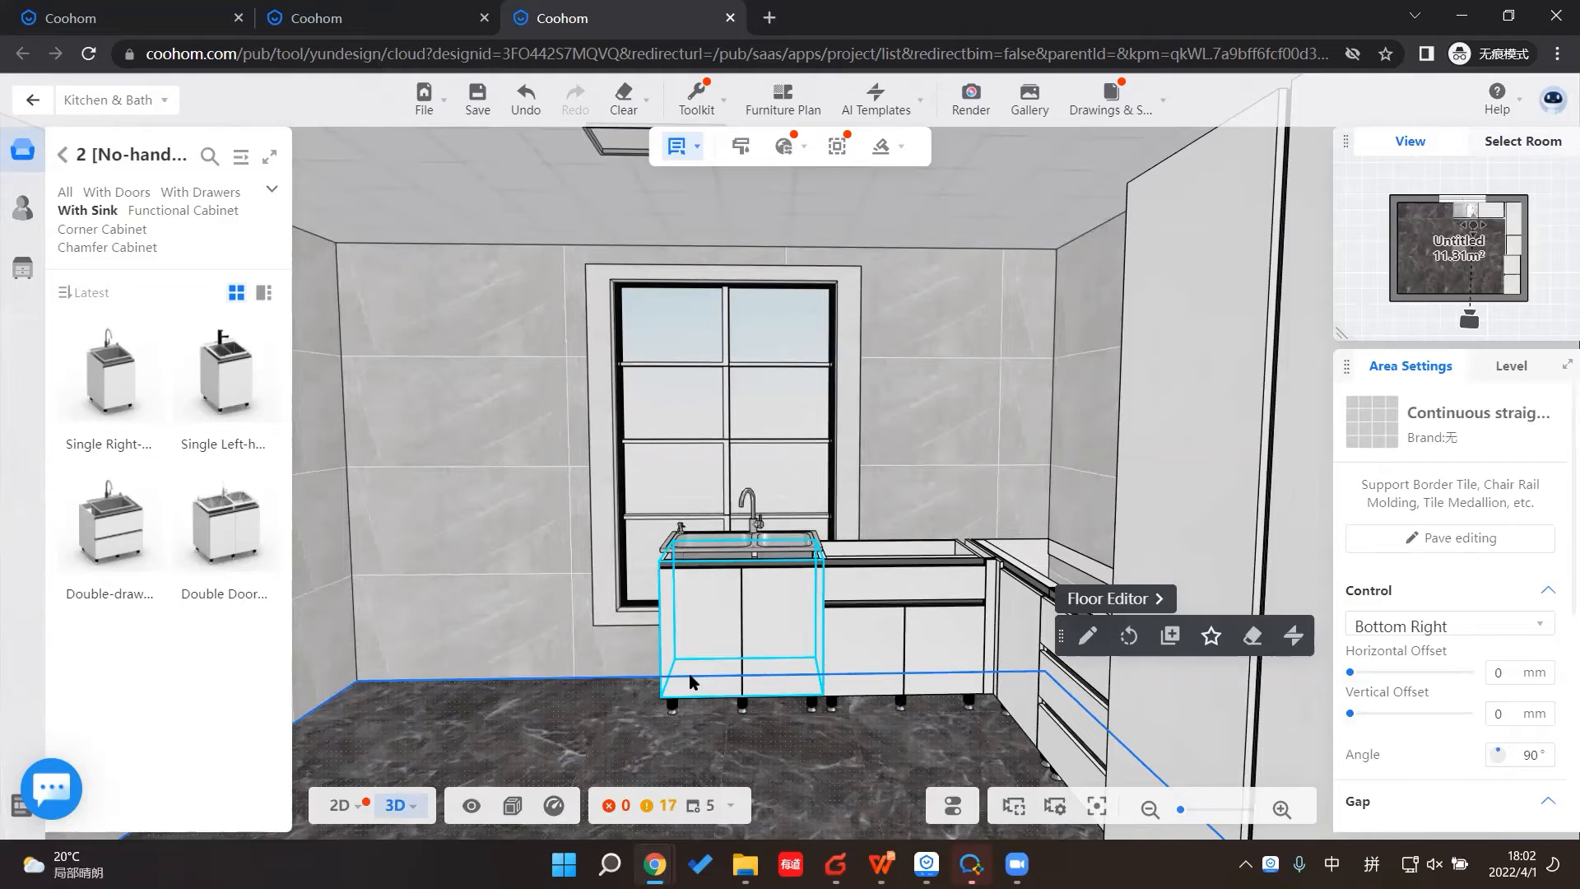
Step: Place a 600 mm wide steam oven base cabinet from the common-unit With Appliance category on the free side of the sink cabinet
{"action": "left_click", "coordinate": [64, 163]}
{"action": "left_click", "coordinate": [200, 272]}
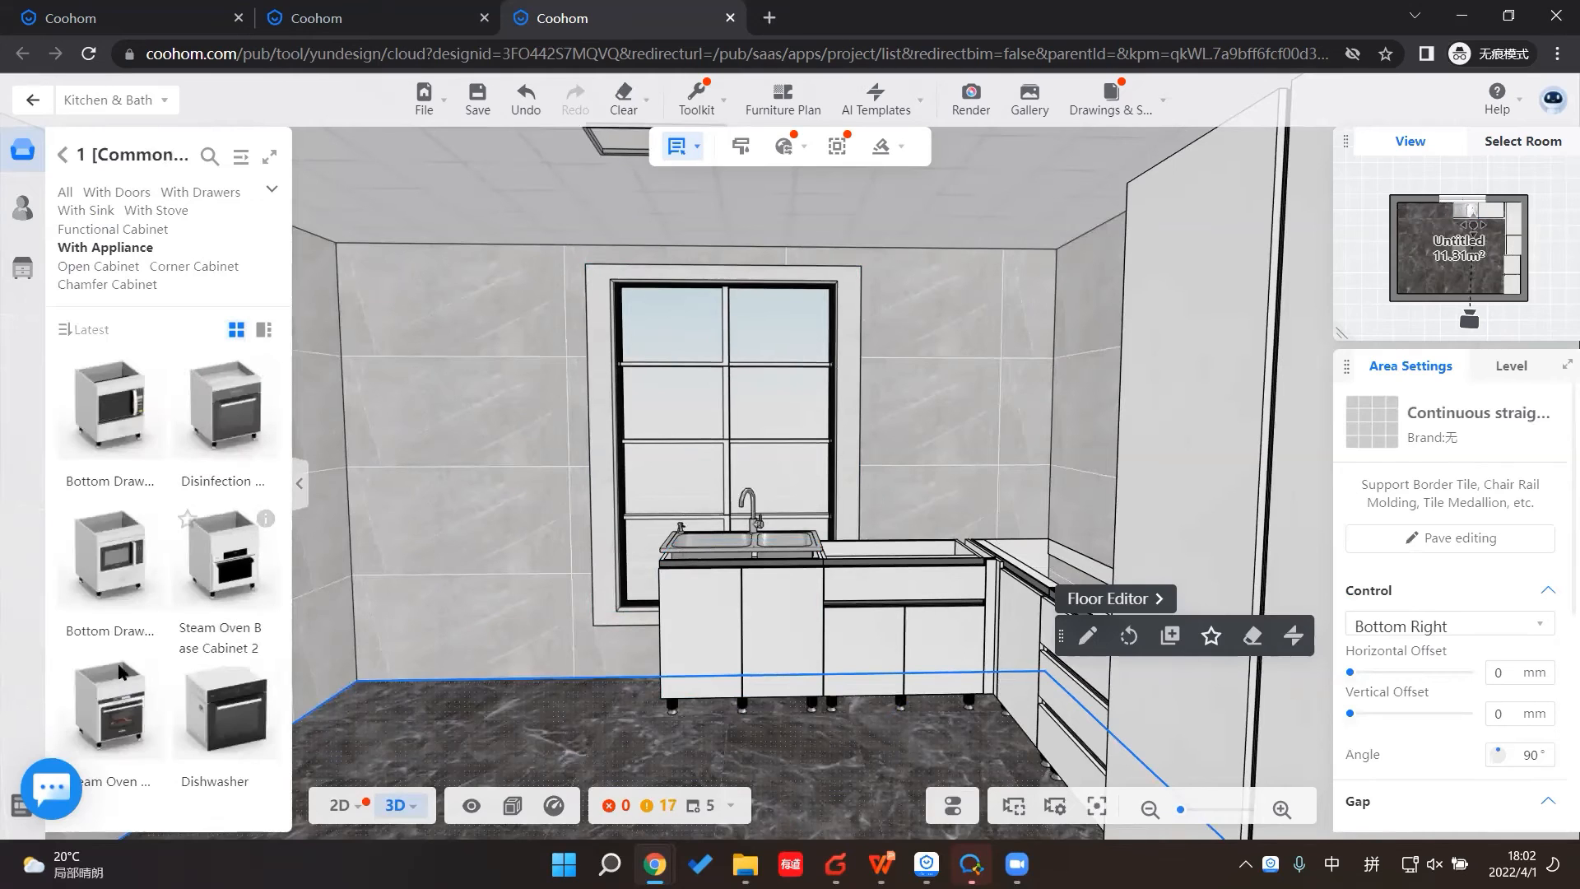
{"action": "left_click", "coordinate": [640, 629]}
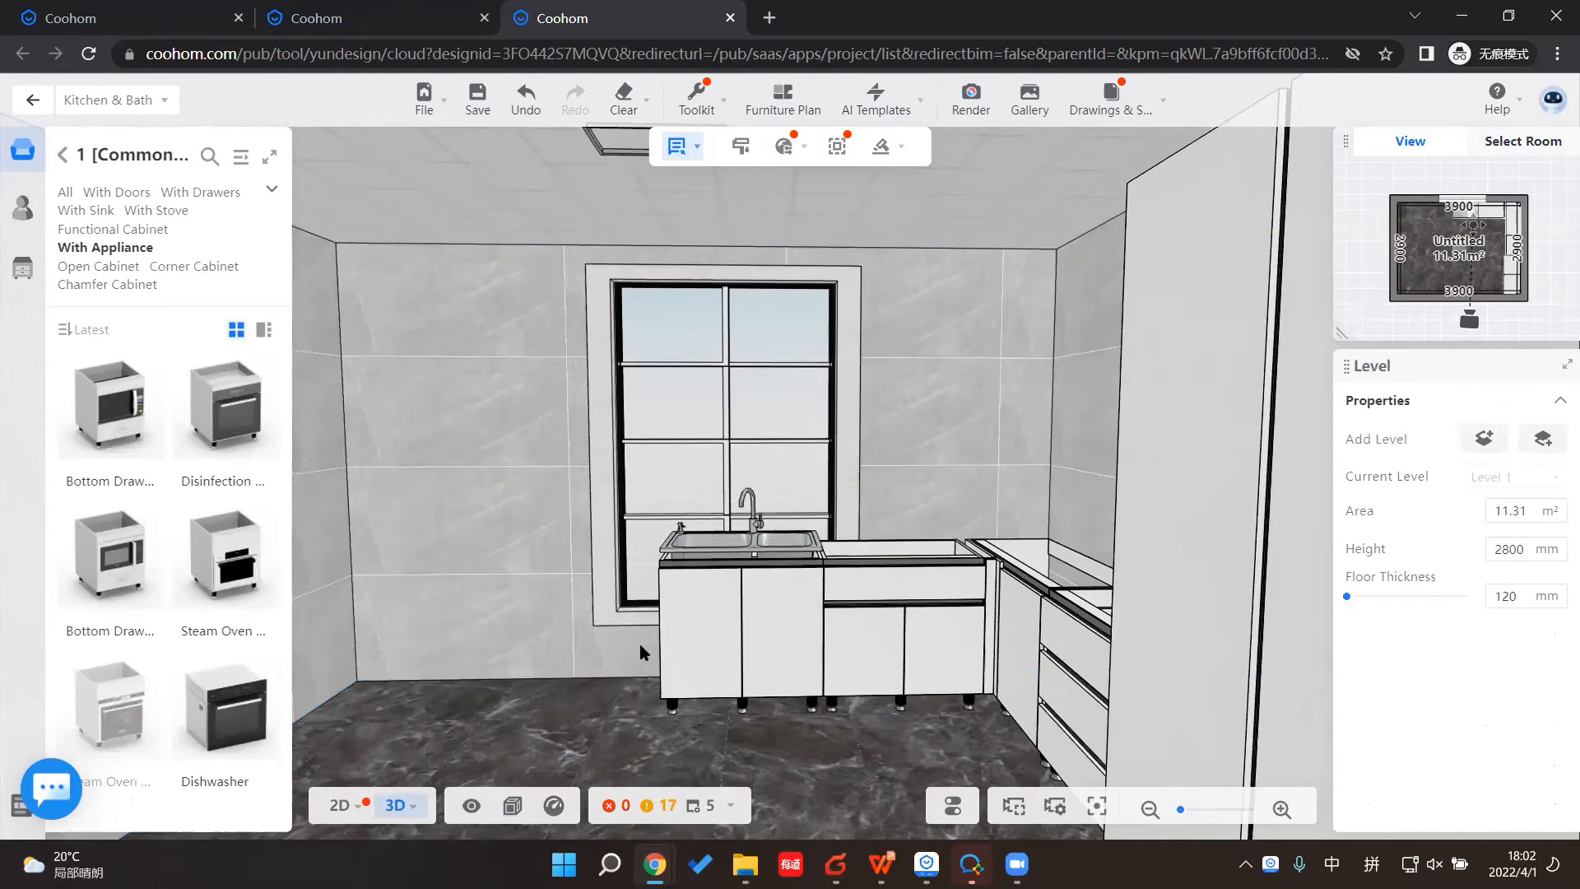
{"action": "left_click", "coordinate": [639, 645]}
{"action": "left_click", "coordinate": [665, 778]}
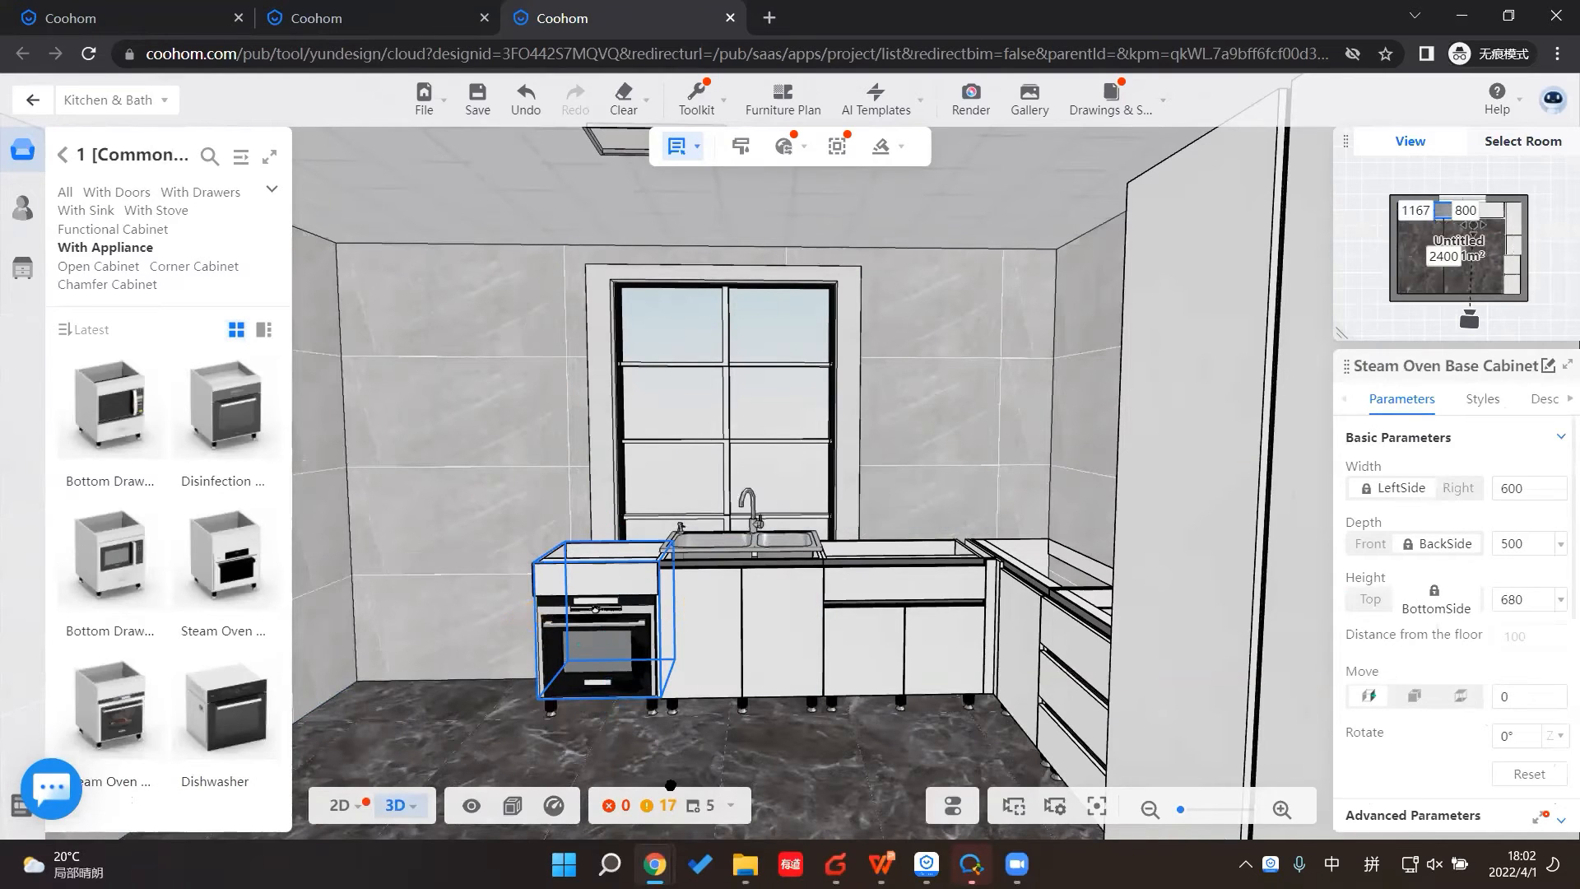
{"action": "left_click_drag", "start_coordinate": [714, 770], "coordinate": [680, 802]}
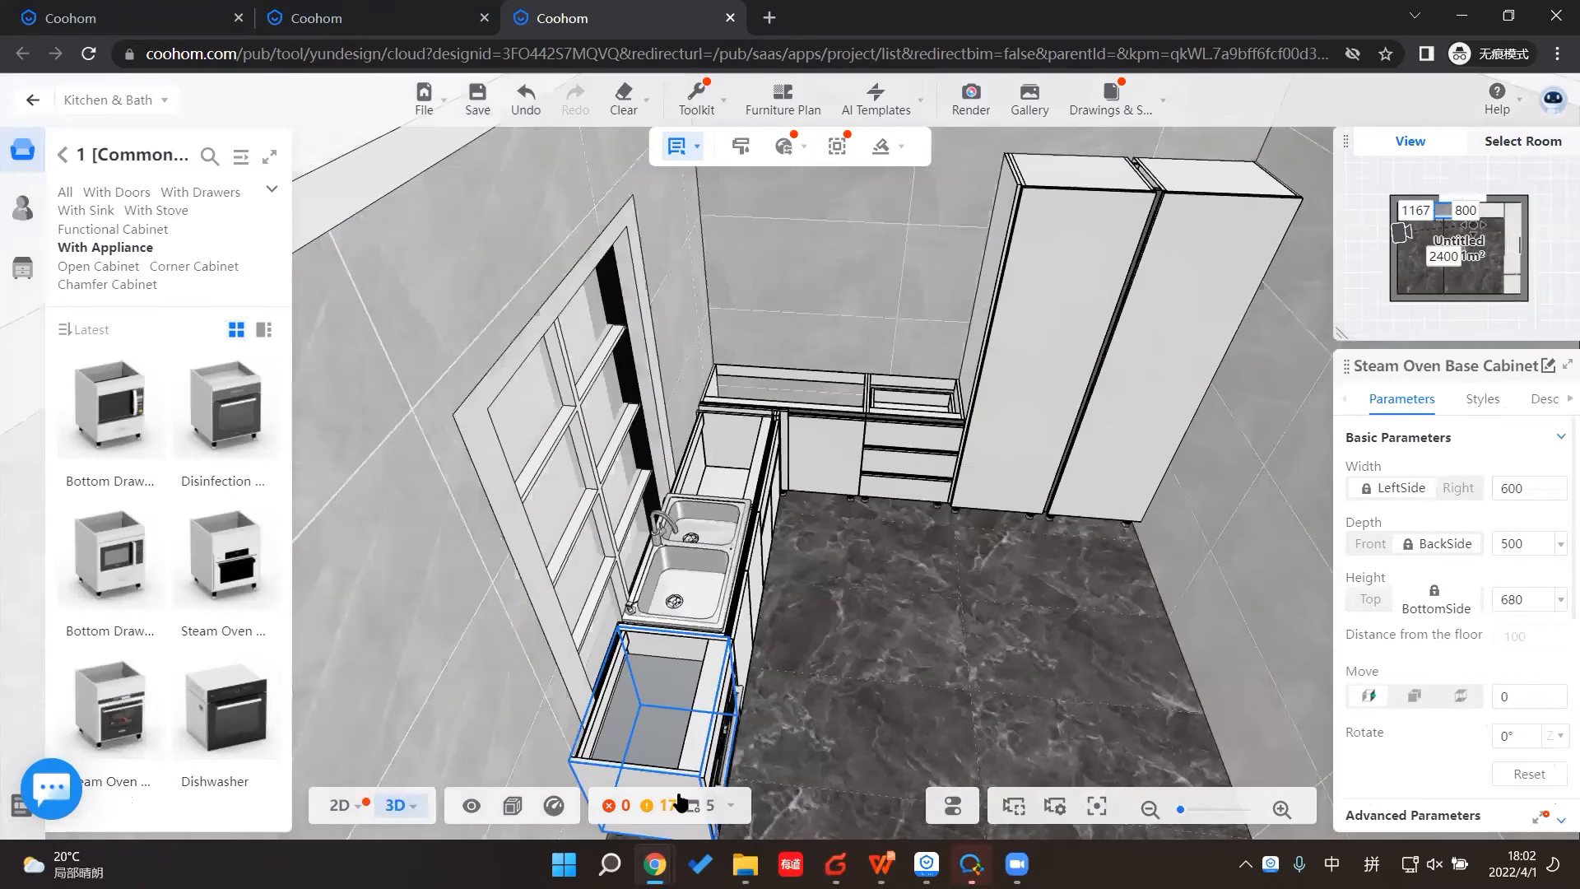
{"action": "left_click_drag", "start_coordinate": [351, 692], "coordinate": [861, 221]}
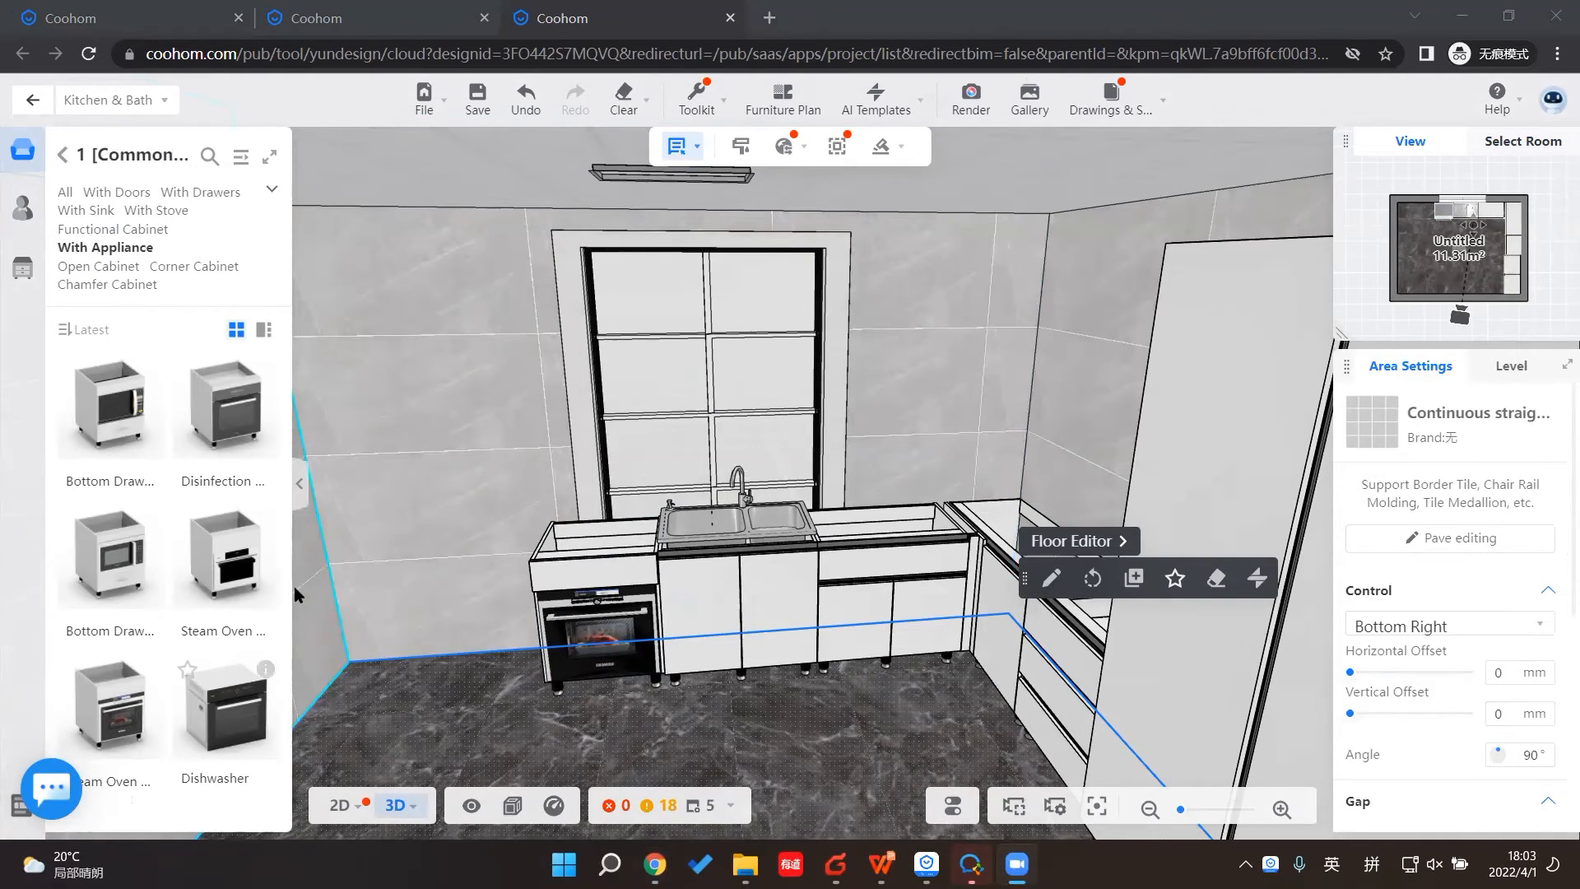
{"action": "right_click_drag", "start_coordinate": [339, 717], "coordinate": [762, 619]}
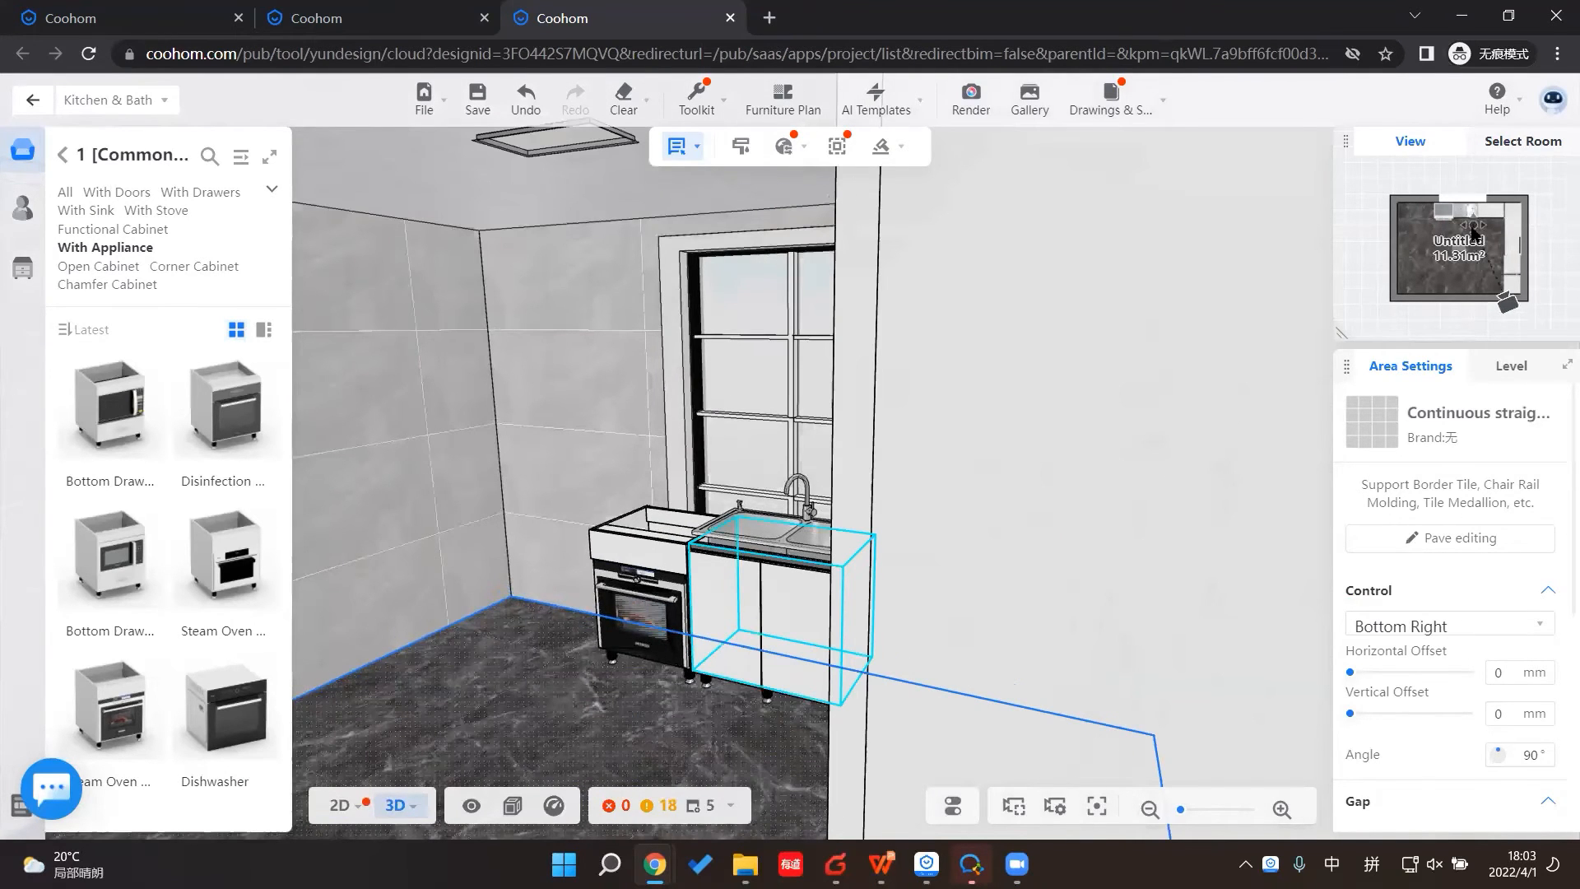
{"action": "scroll", "coordinate": [1472, 228], "scroll_direction": "up", "scroll_amount": 1}
{"action": "scroll", "coordinate": [1422, 234], "scroll_direction": "up", "scroll_amount": 1}
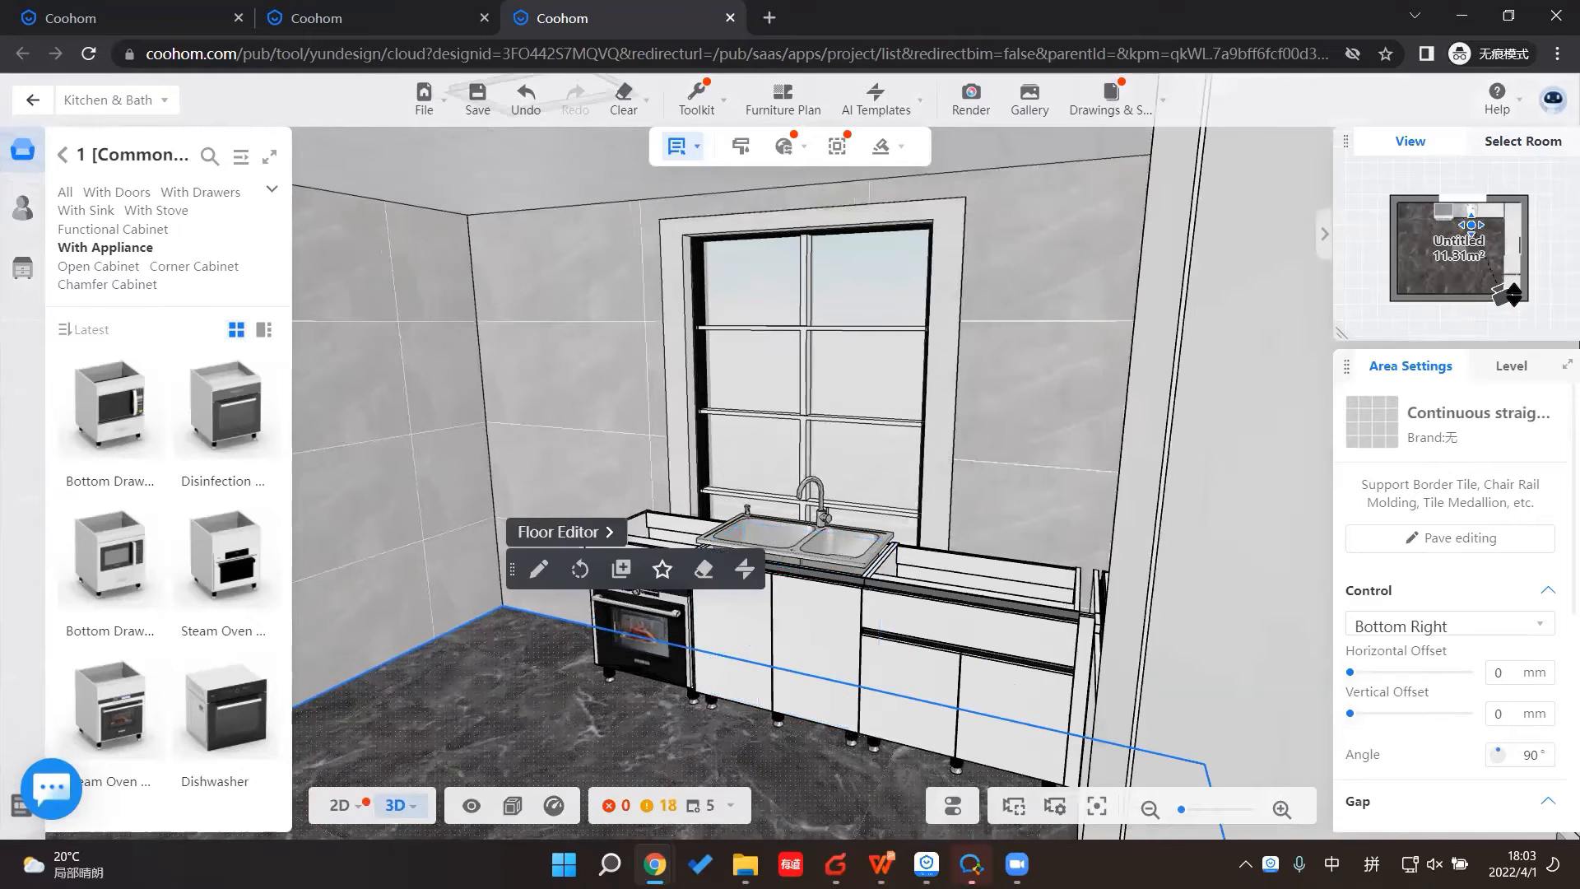
{"action": "left_click_drag", "start_coordinate": [1499, 297], "coordinate": [1461, 298]}
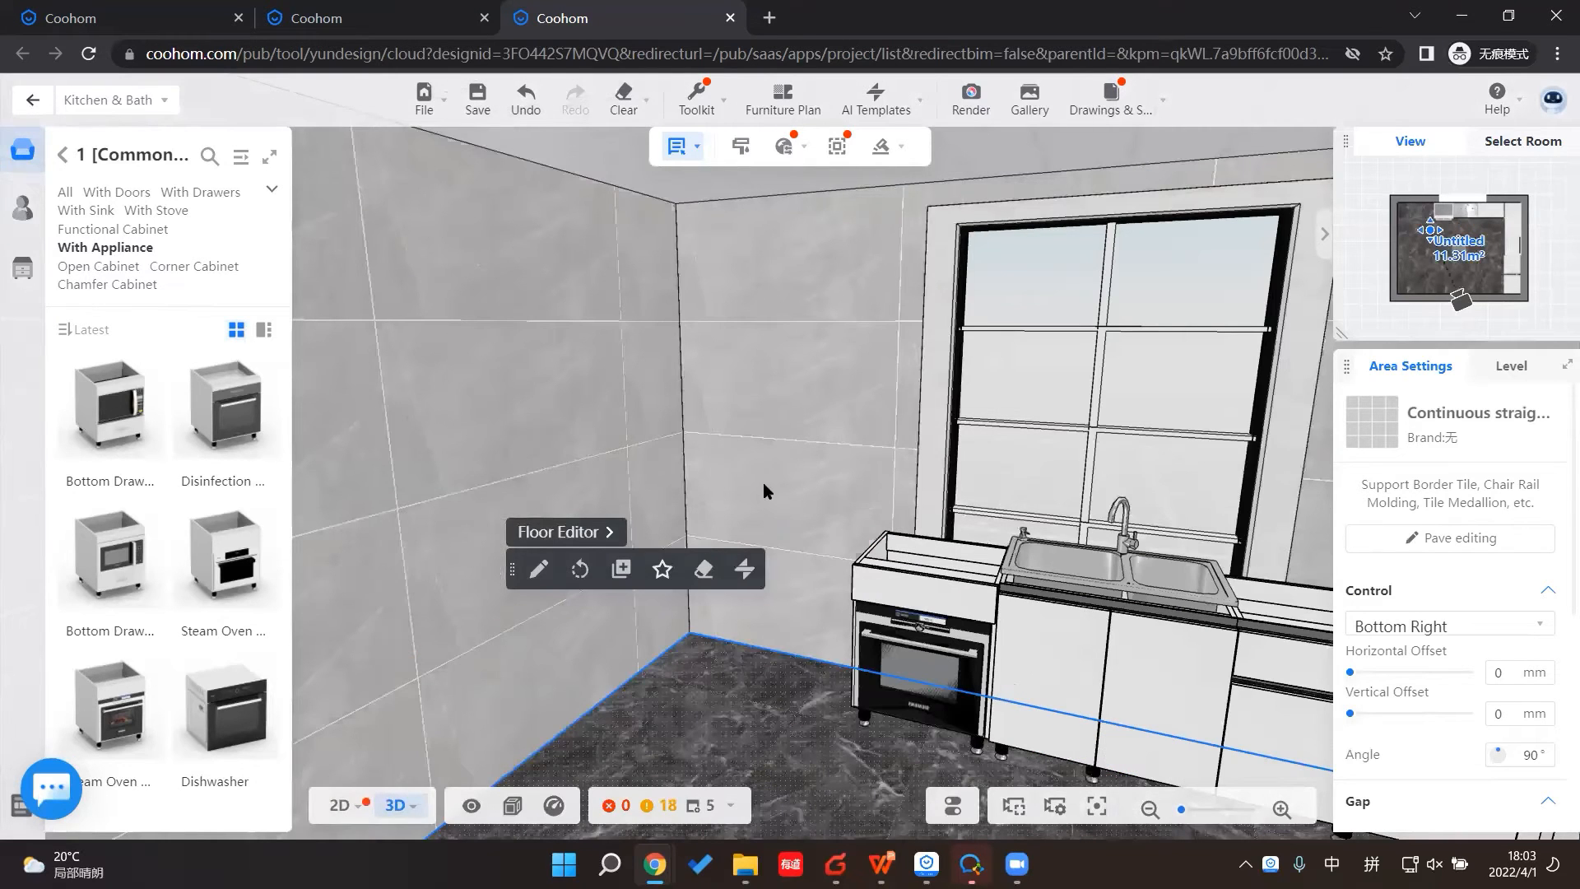
{"action": "left_click_drag", "start_coordinate": [895, 602], "coordinate": [770, 577]}
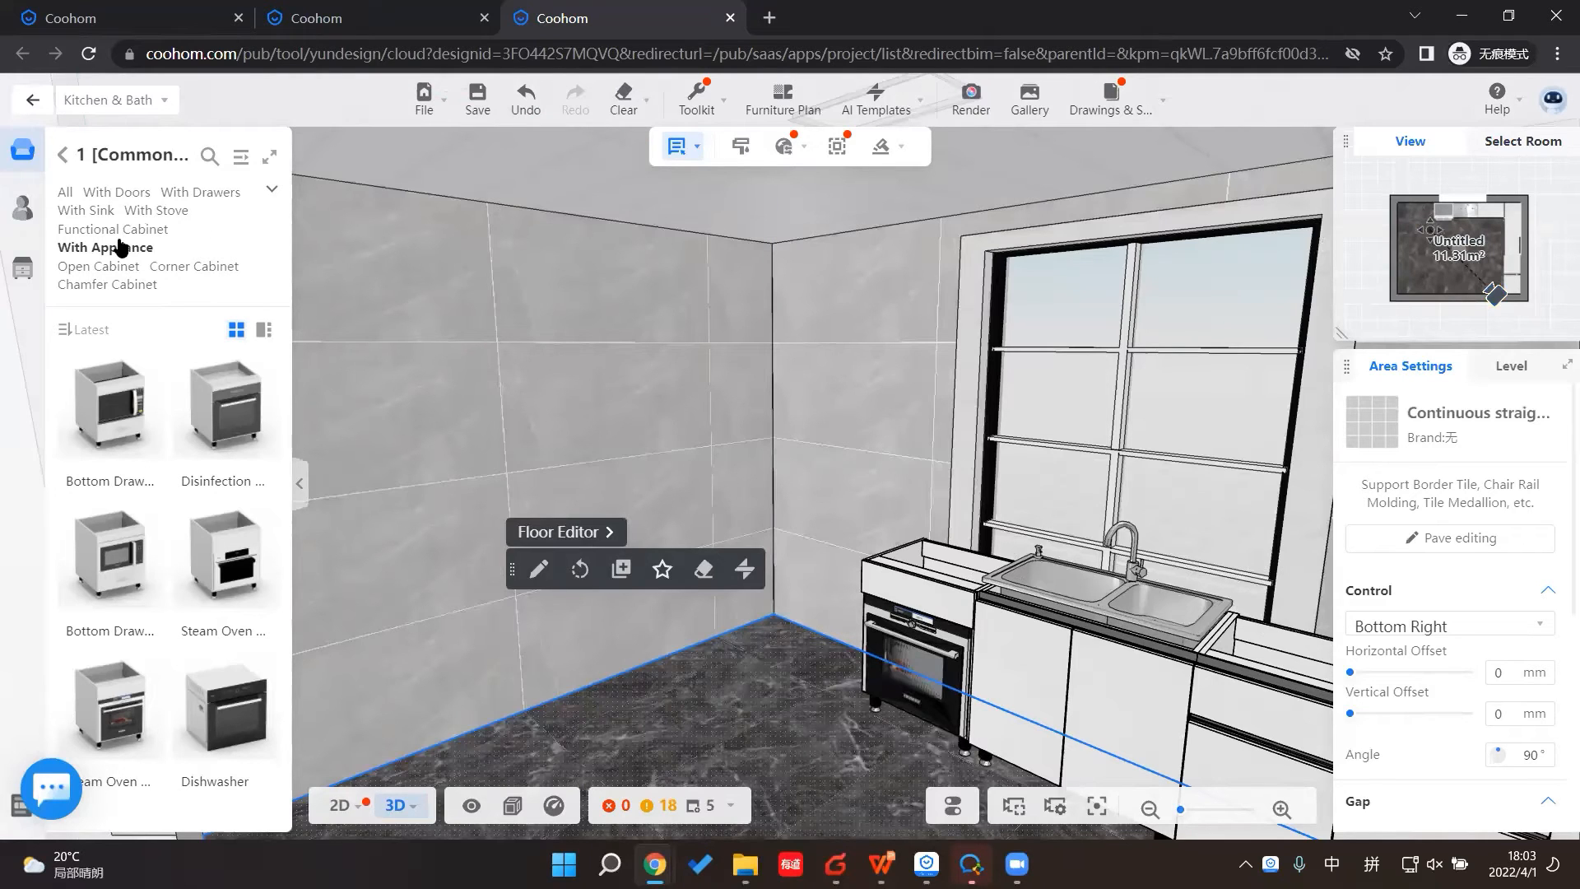
{"action": "left_click", "coordinate": [176, 266]}
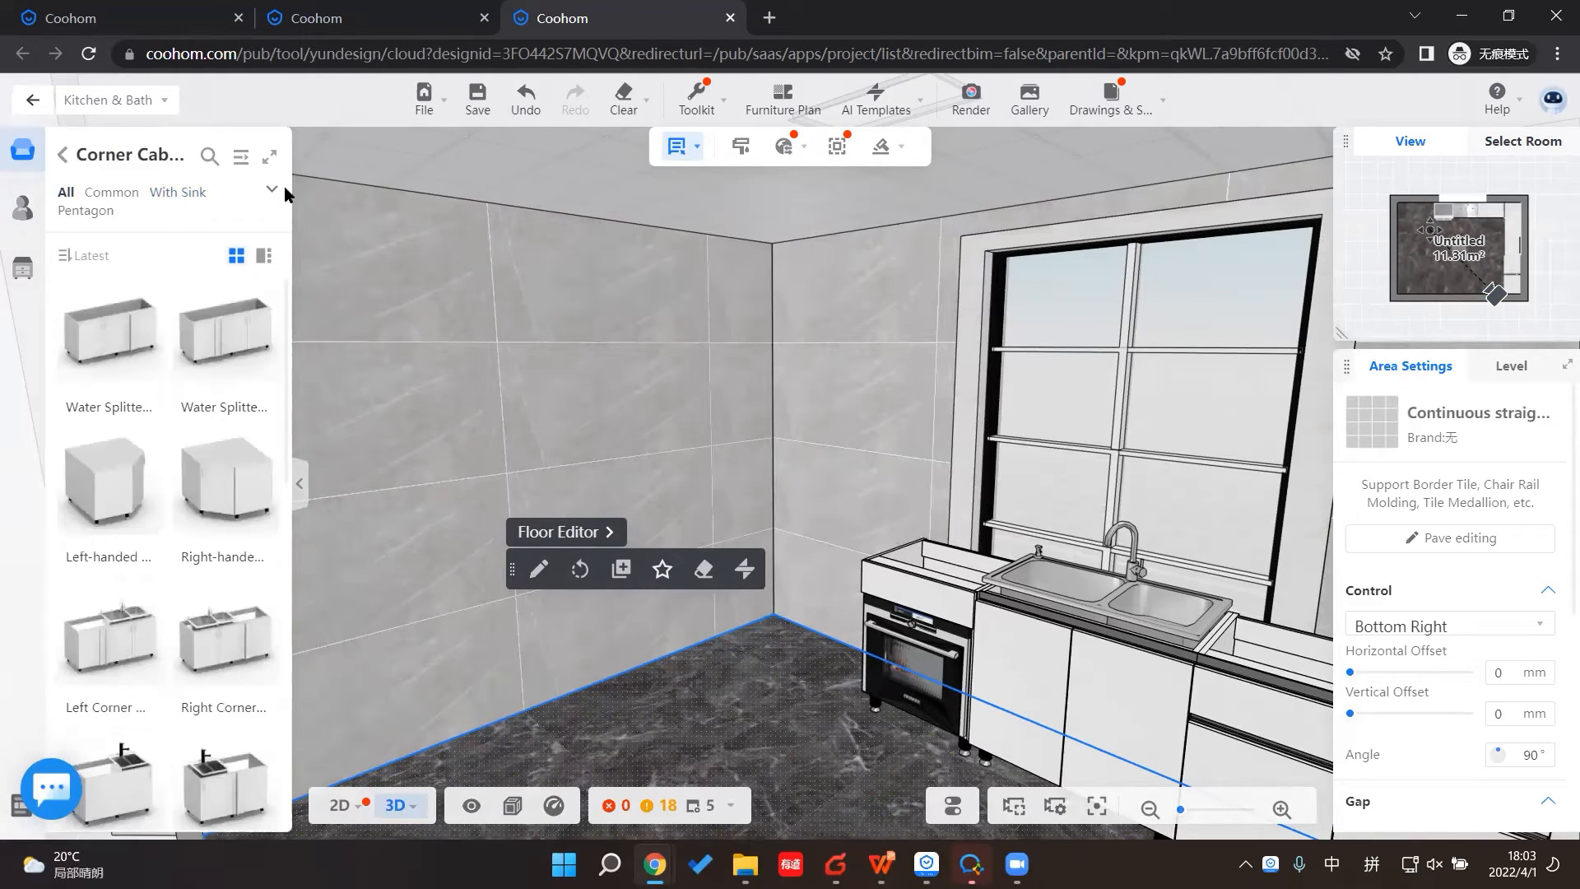
{"action": "scroll", "coordinate": [197, 613], "scroll_direction": "down", "scroll_amount": 4}
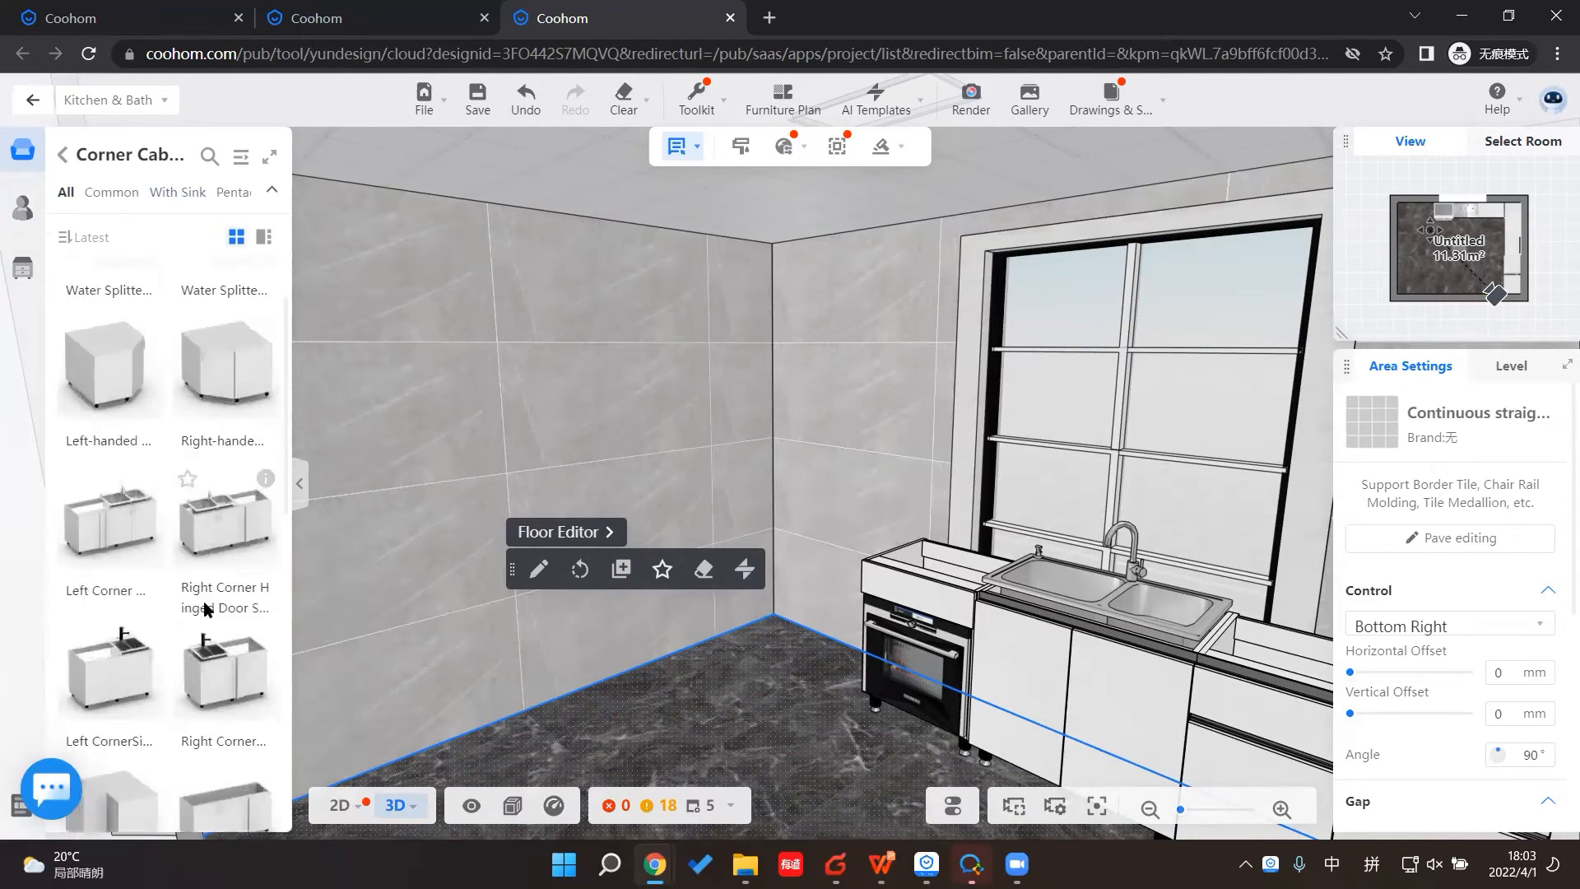
{"action": "scroll", "coordinate": [205, 586], "scroll_direction": "up", "scroll_amount": 4}
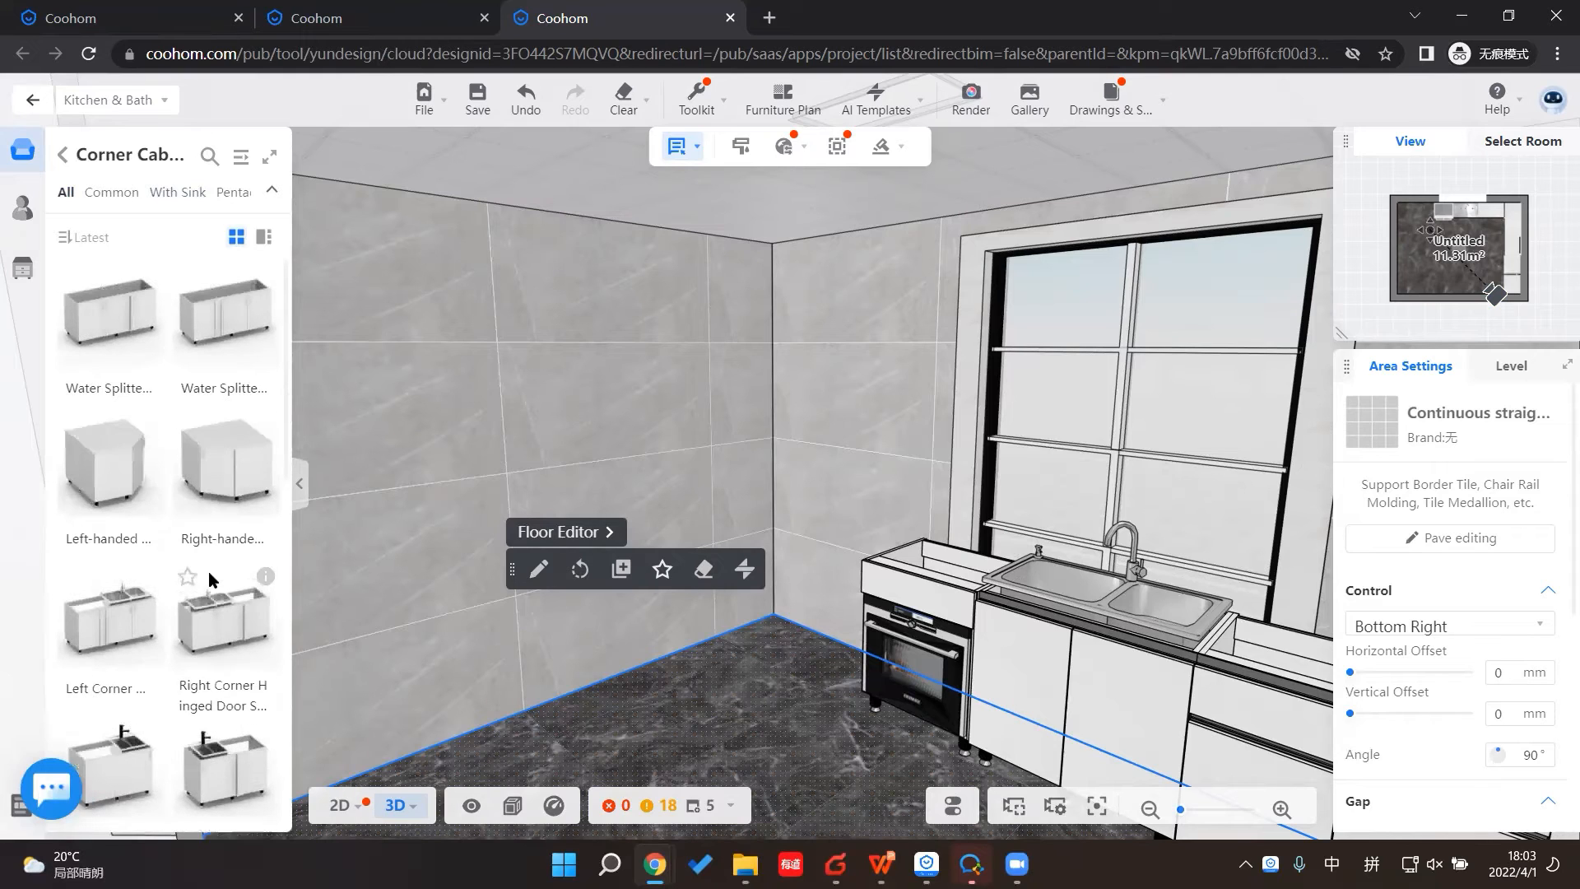
Step: Place a left corner single-door base cabinet from the no-handle Corner Cabinet category between the oven cabinet and the side wall
{"action": "left_click", "coordinate": [63, 155]}
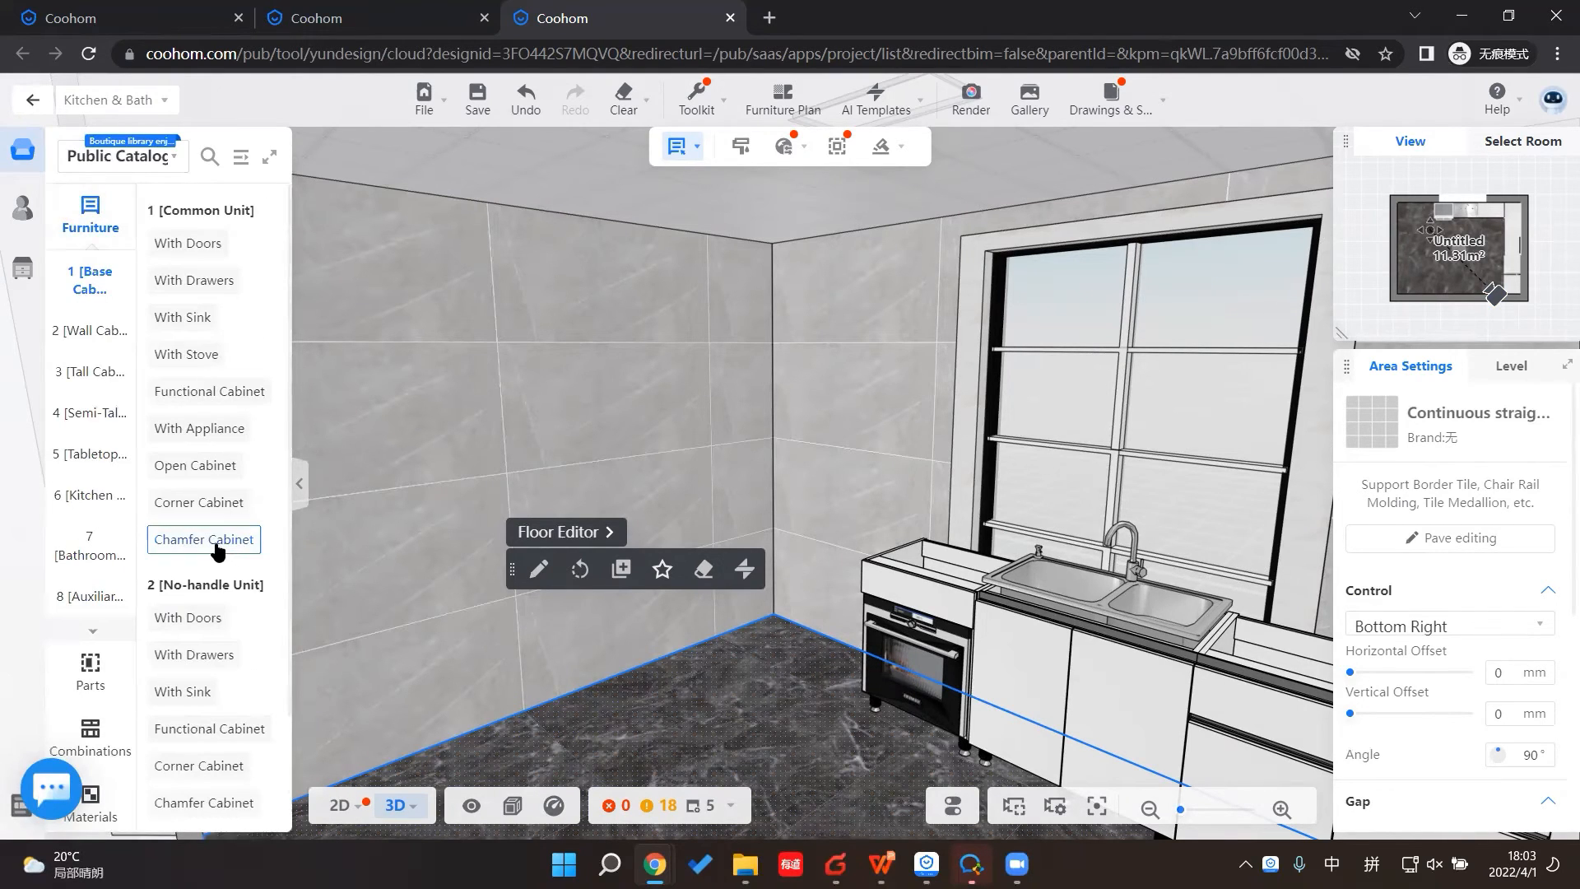
{"action": "scroll", "coordinate": [219, 550], "scroll_direction": "down", "scroll_amount": 2}
{"action": "left_click", "coordinate": [202, 654]}
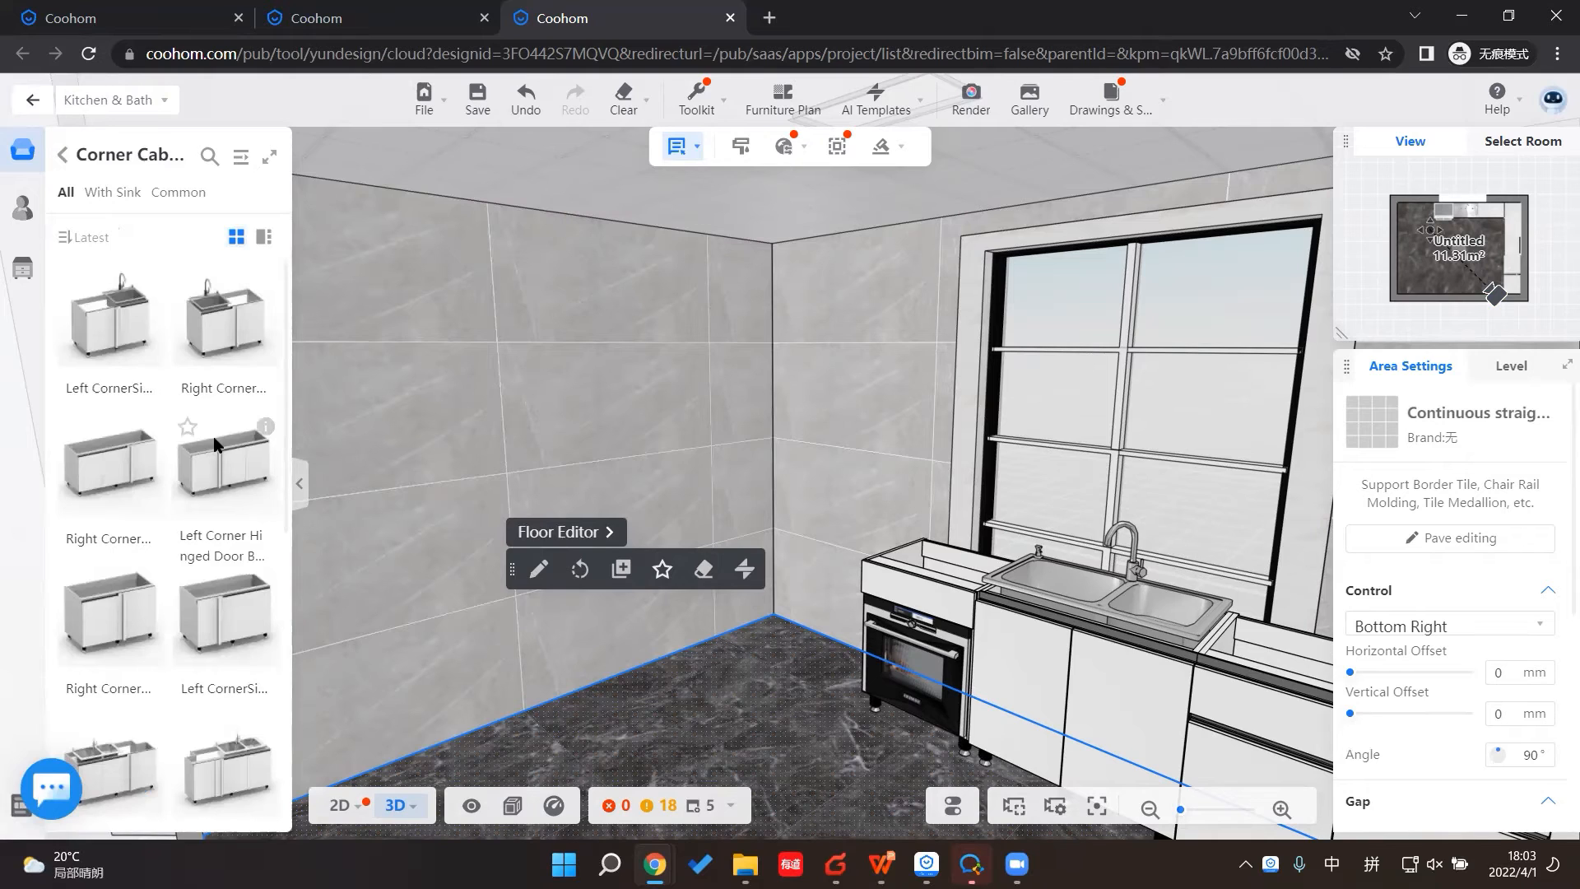
{"action": "scroll", "coordinate": [221, 502], "scroll_direction": "down", "scroll_amount": 1}
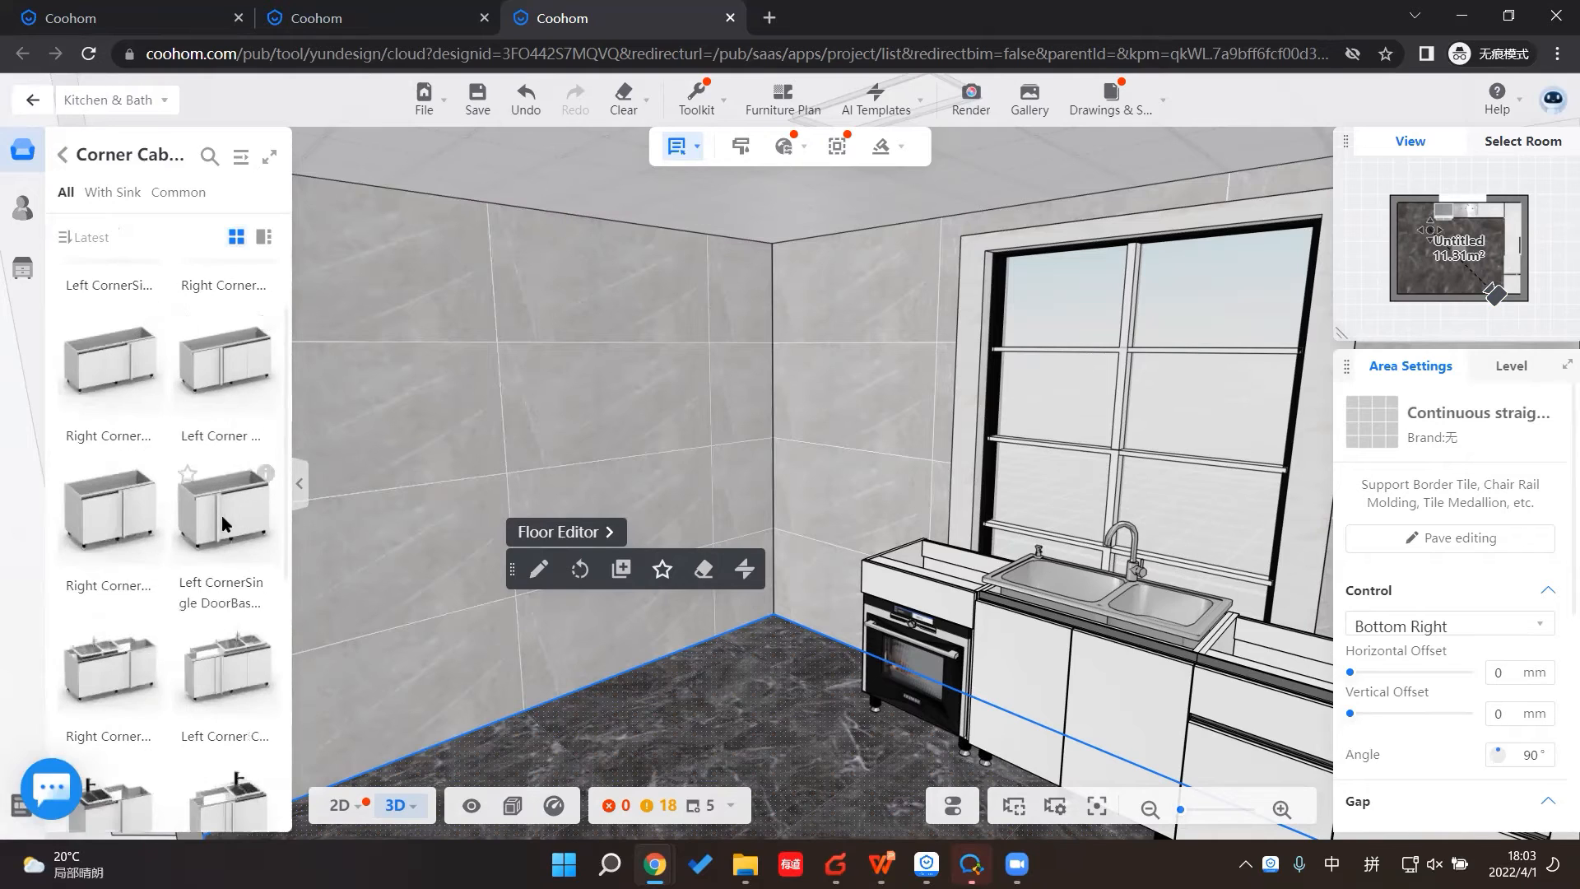
{"action": "left_click", "coordinate": [807, 641]}
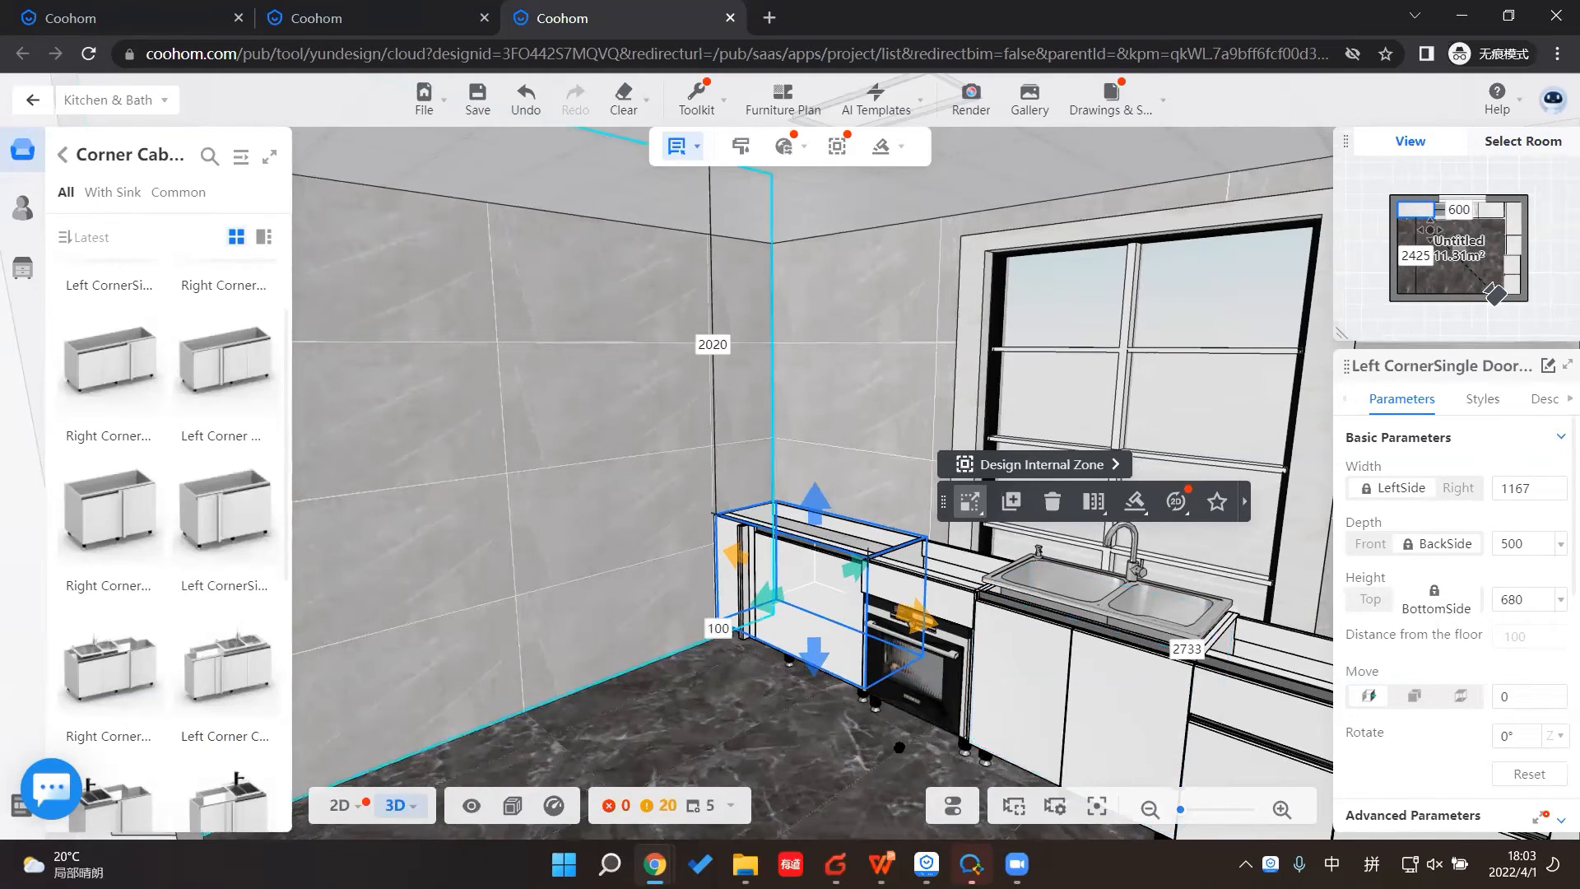
Step: Delete the new corner cabinet and place a fresh 1167 mm wide, 500 mm deep left corner single-door base cabinet in the same spot
{"action": "left_click_drag", "start_coordinate": [899, 747], "coordinate": [715, 599]}
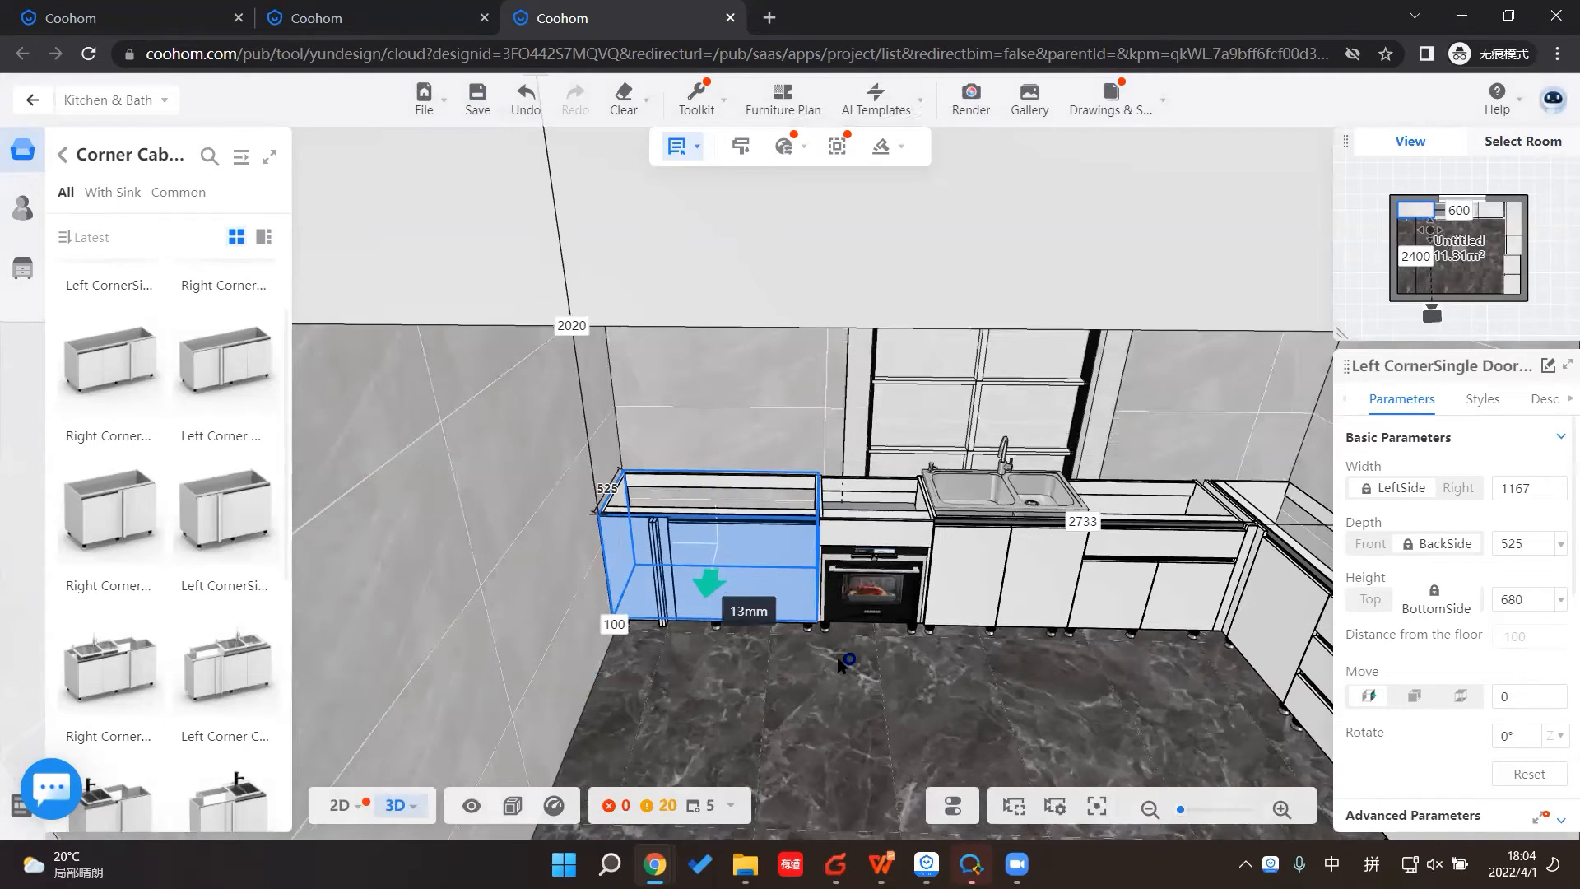
{"action": "key", "text": "Delete"}
{"action": "left_click", "coordinate": [220, 511]}
{"action": "left_click", "coordinate": [750, 573]}
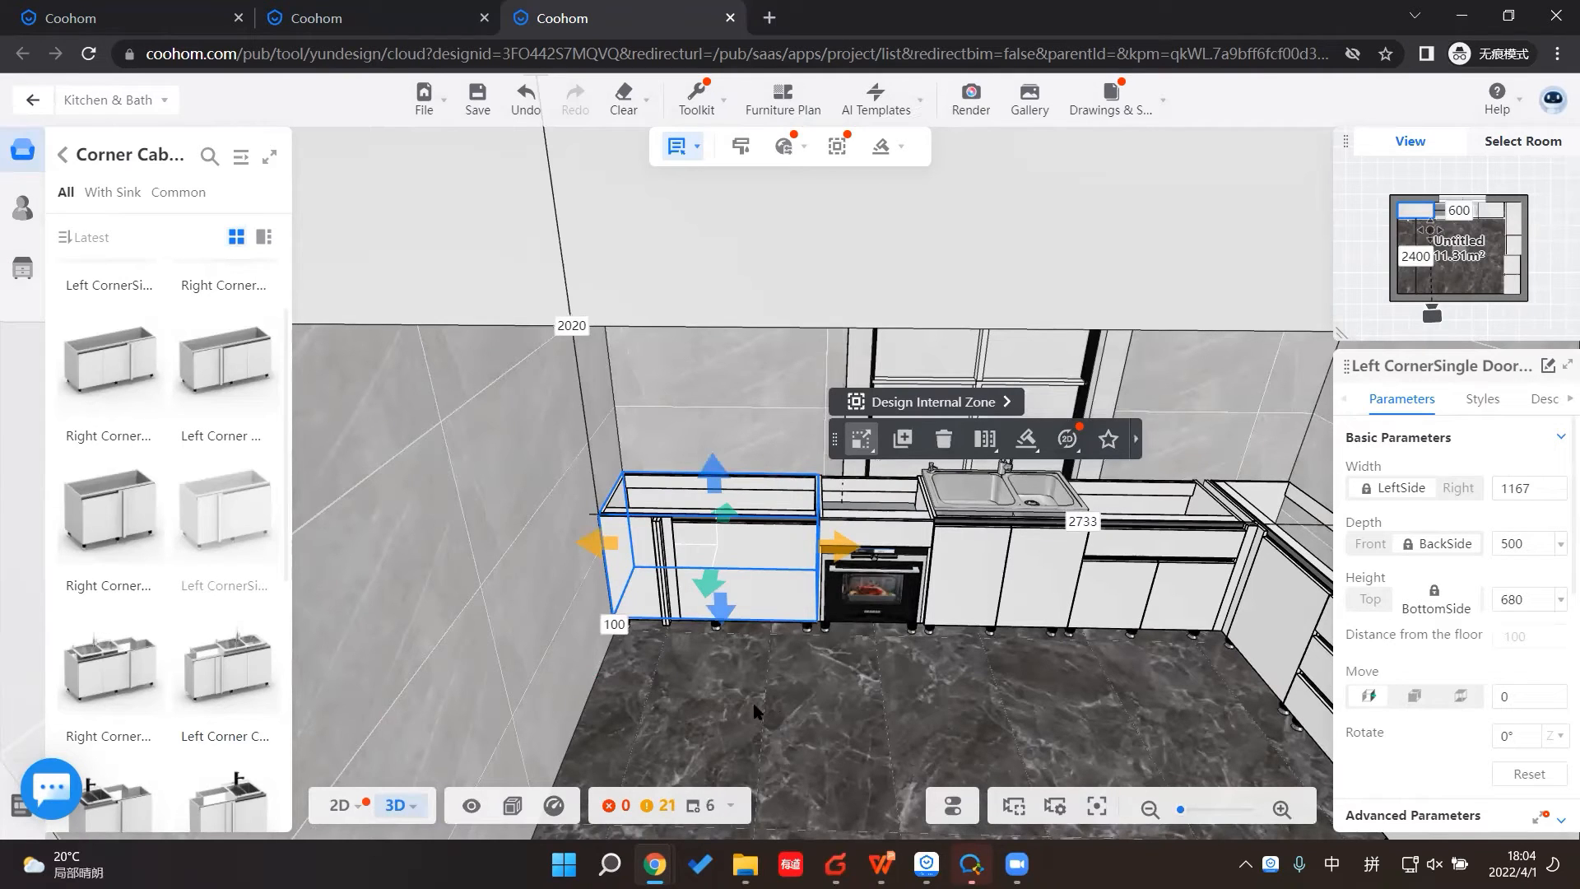
Step: Set the side seal panel depth of the corner cabinet beside the oven to 500 mm
{"action": "left_click_drag", "start_coordinate": [753, 696], "coordinate": [632, 613]}
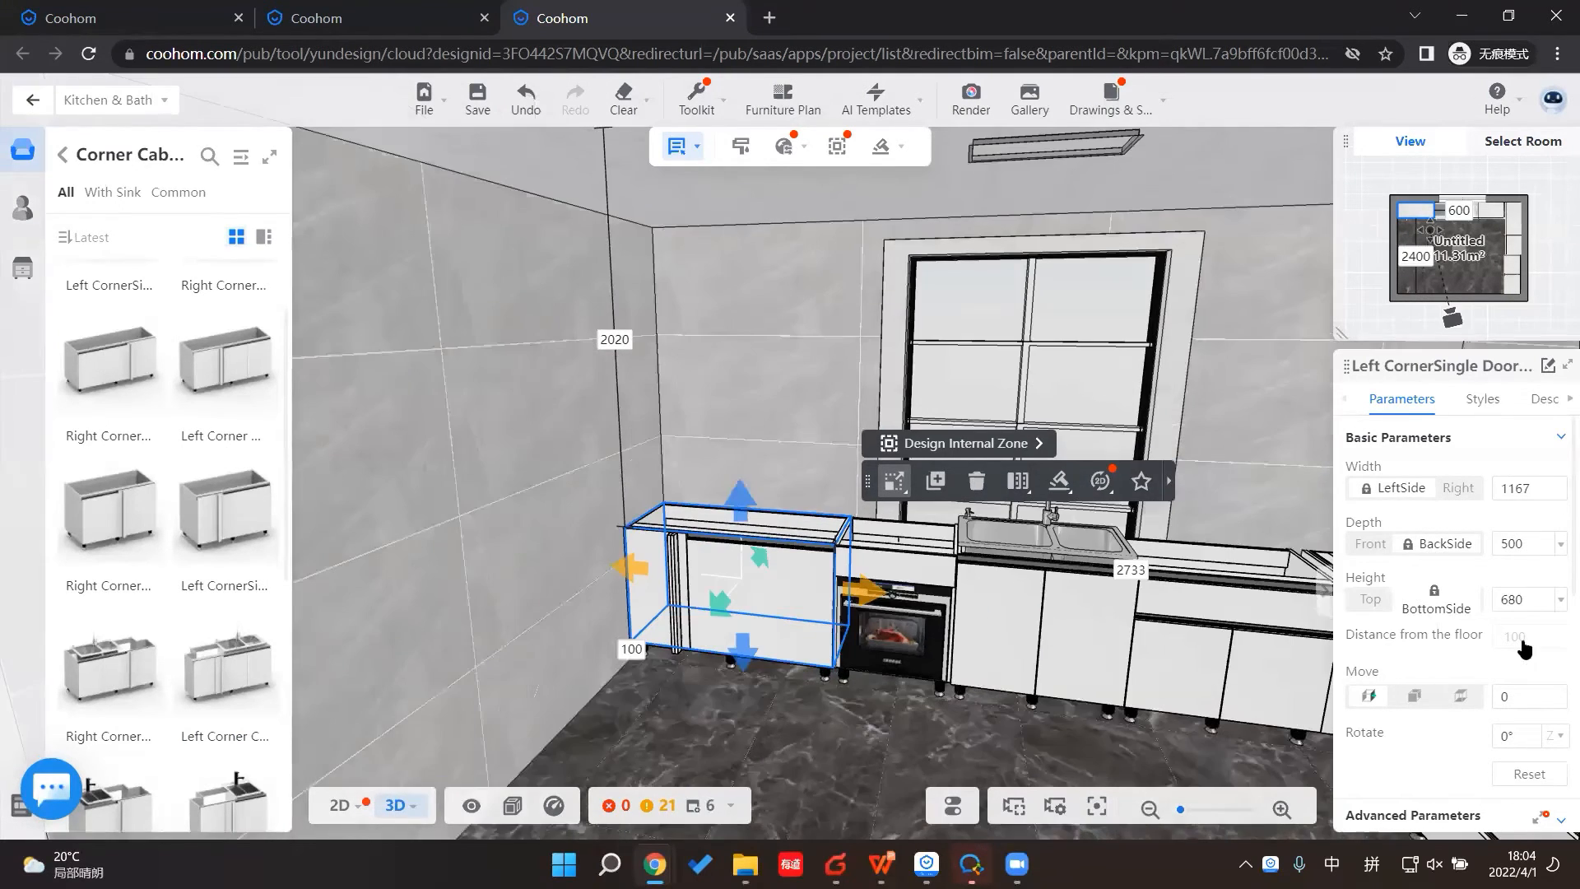
{"action": "scroll", "coordinate": [1419, 679], "scroll_direction": "down", "scroll_amount": 3}
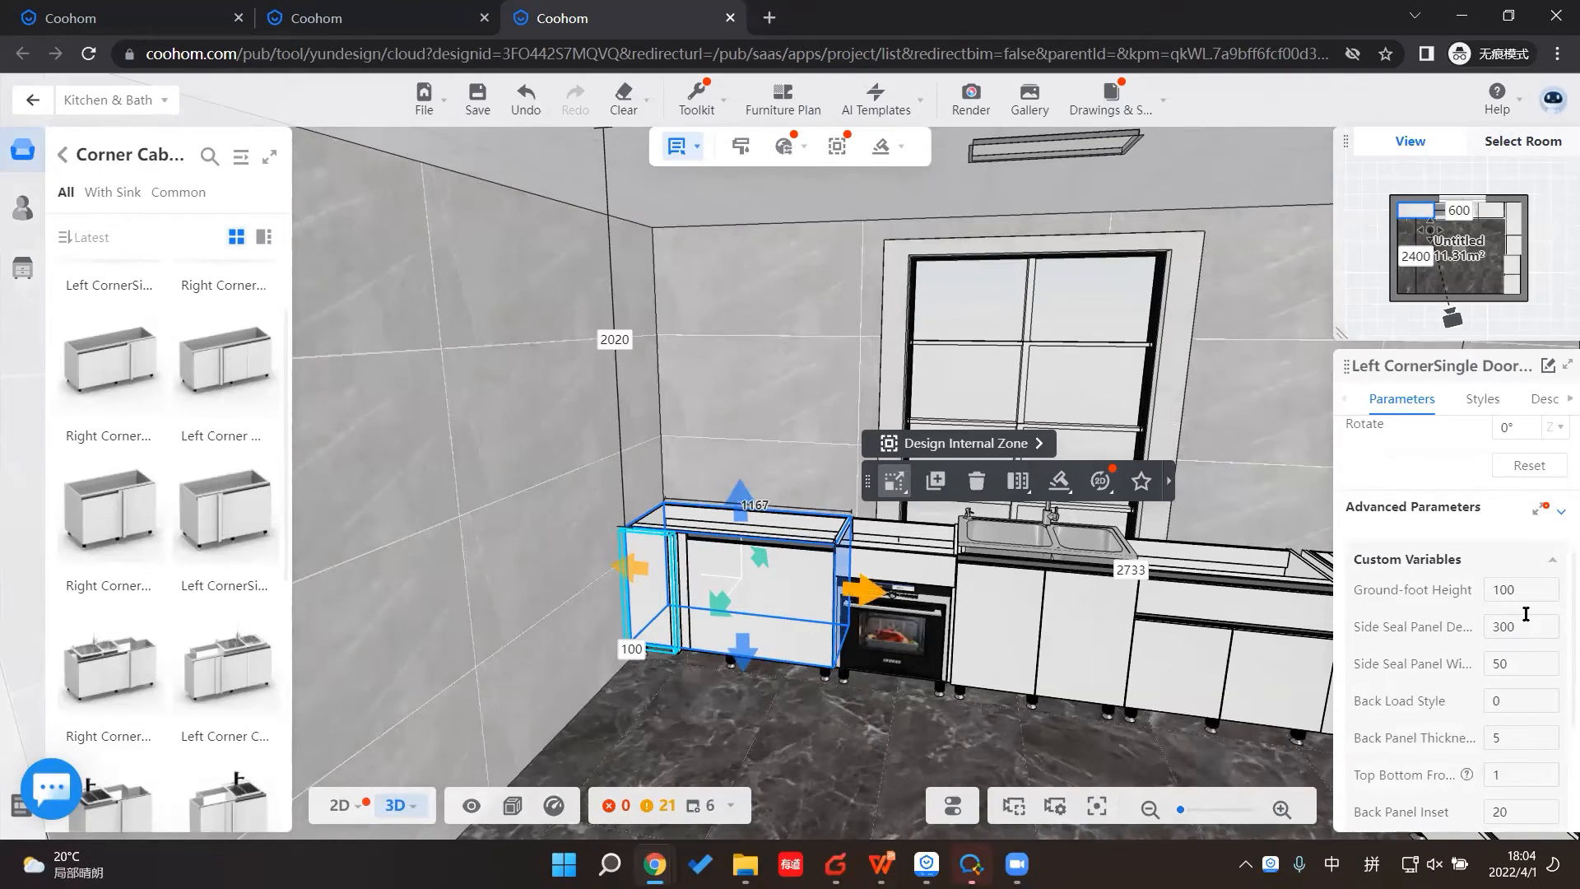
{"action": "left_click", "coordinate": [1474, 621]}
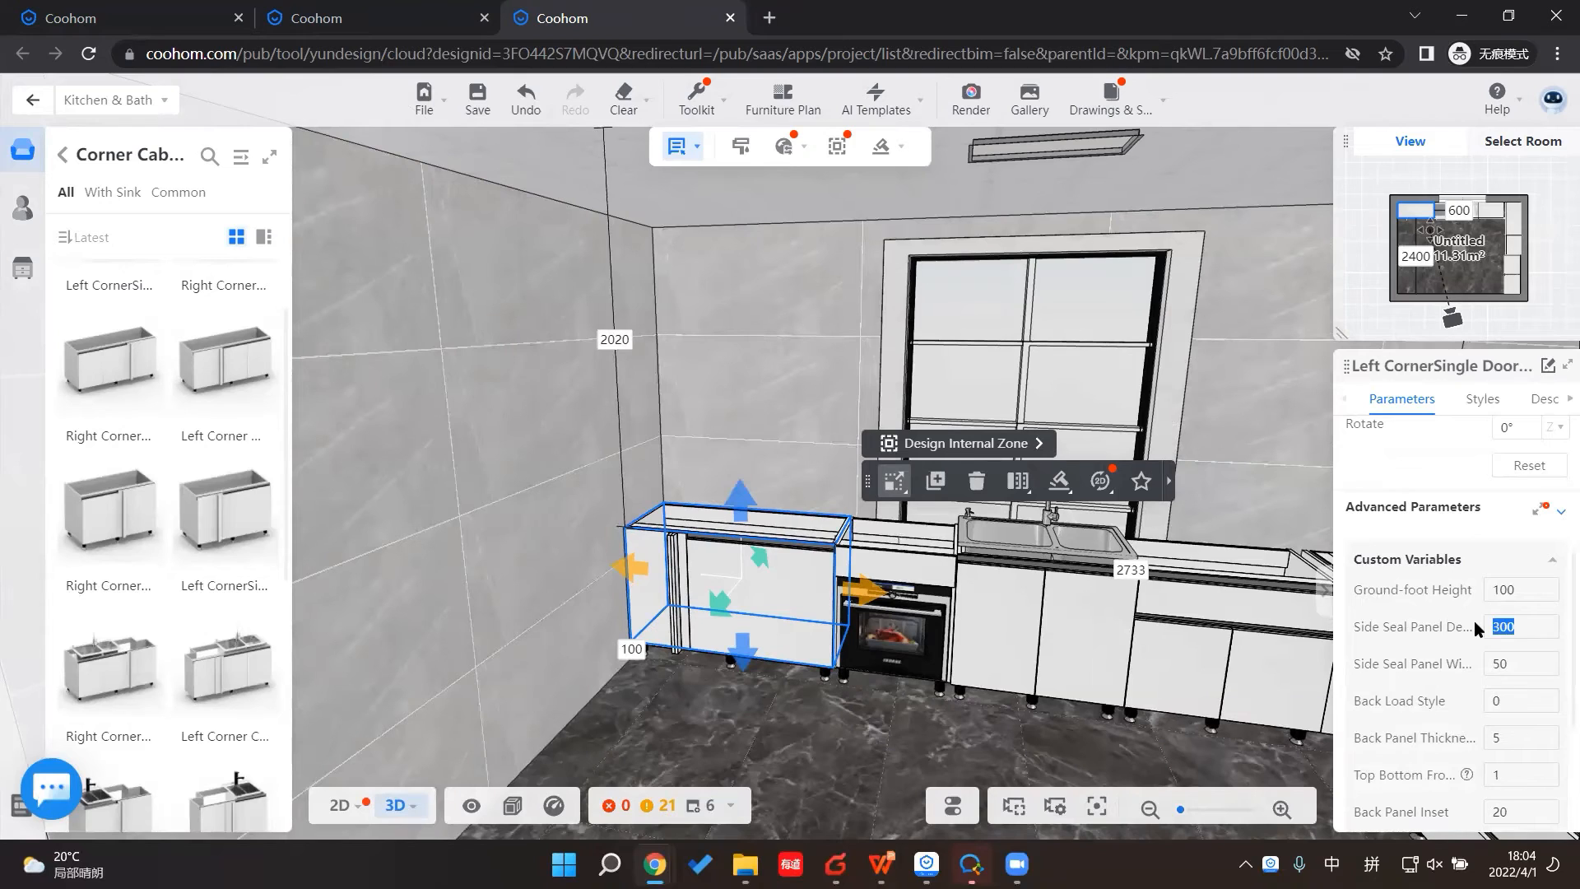
{"action": "type", "text": "5"}
{"action": "key", "text": "Return"}
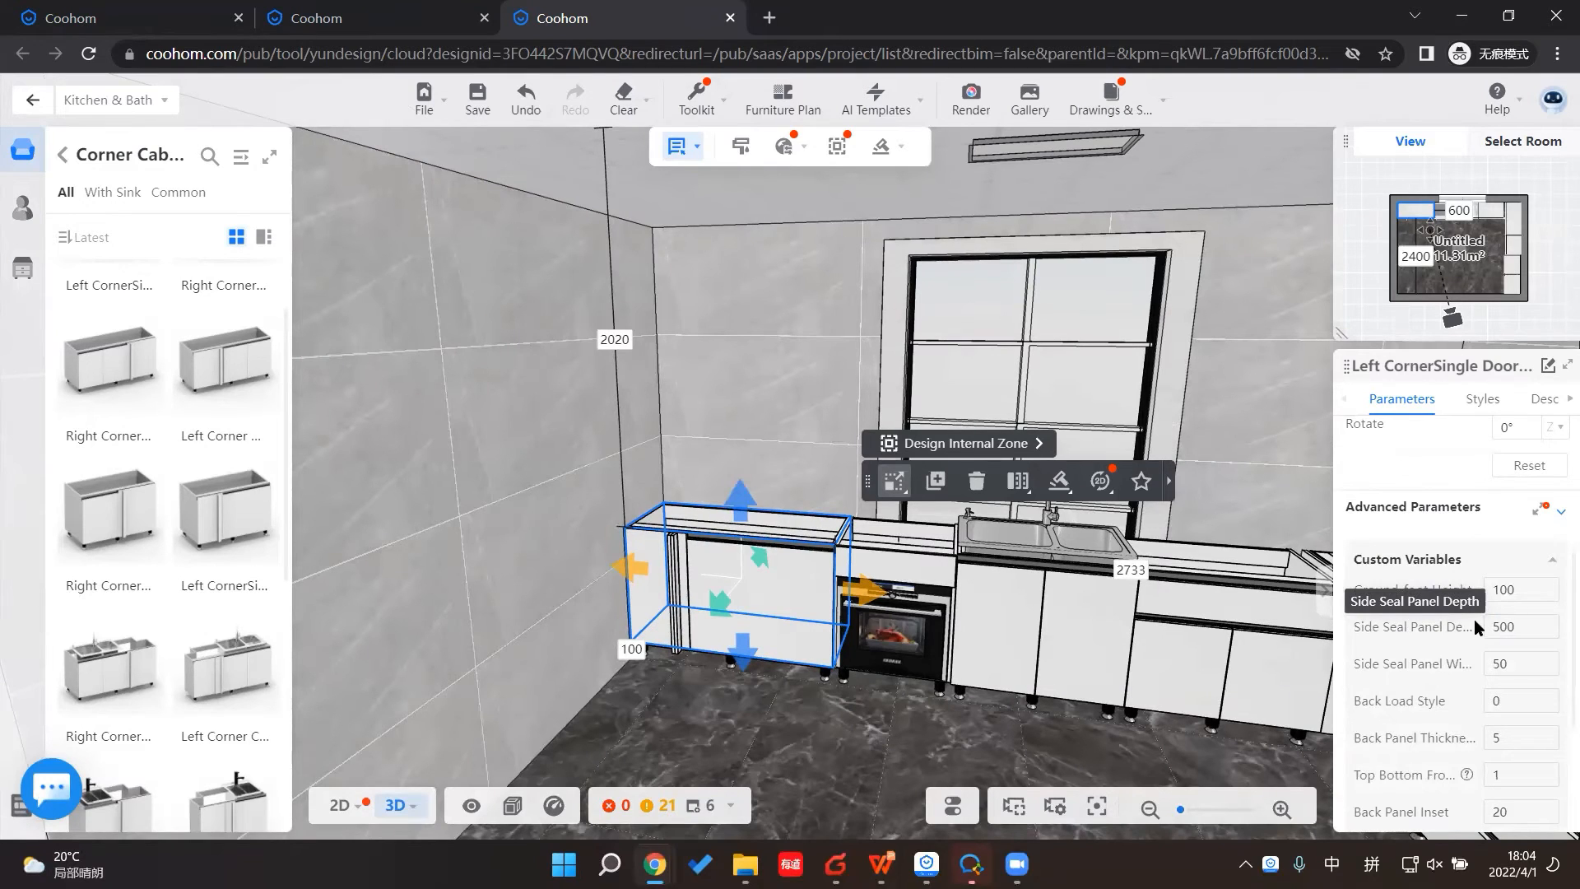
{"action": "left_click", "coordinate": [851, 775]}
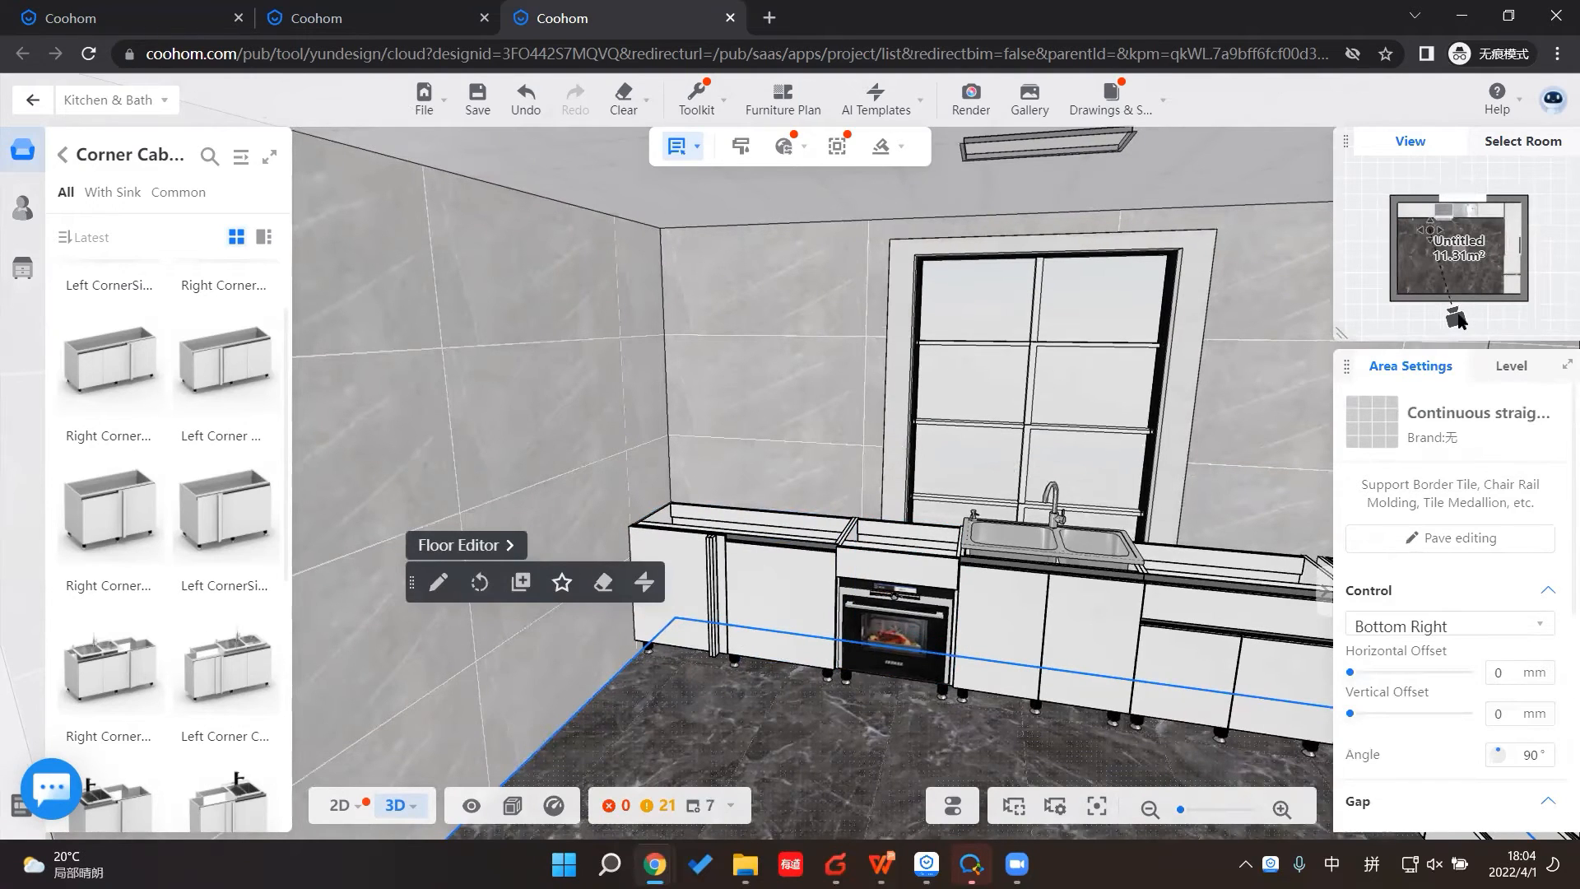
Step: Place an 800 mm wide two-door hinged base cabinet from the no-handle With Doors category along the empty side wall beside the corner cabinet
{"action": "left_click_drag", "start_coordinate": [1546, 248], "coordinate": [1395, 259]}
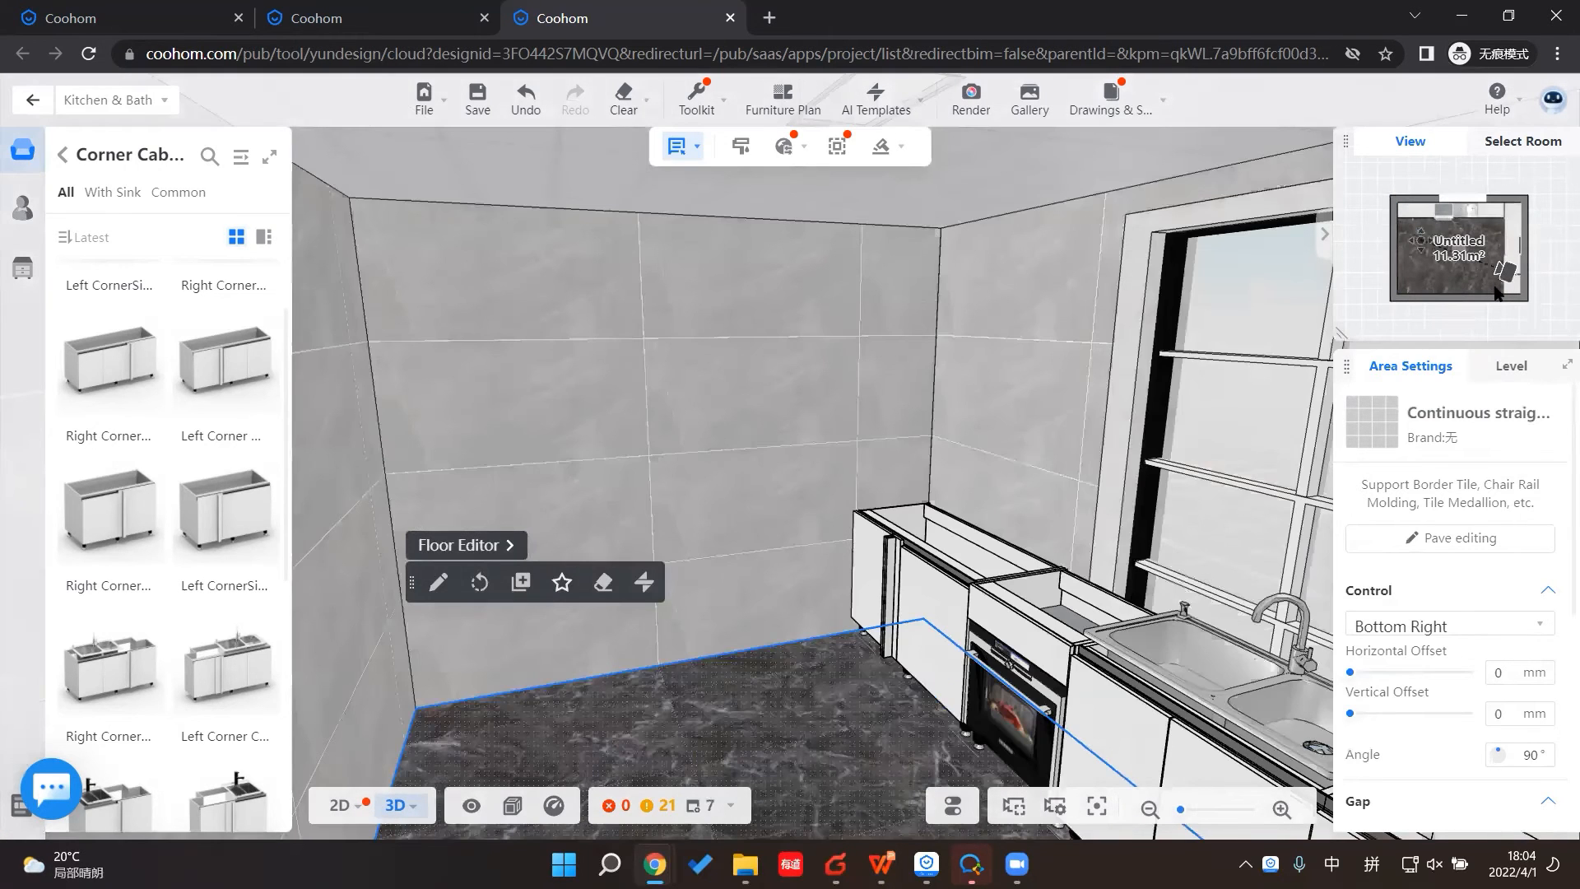
{"action": "left_click_drag", "start_coordinate": [1502, 276], "coordinate": [1494, 288]}
{"action": "left_click_drag", "start_coordinate": [843, 707], "coordinate": [848, 723]}
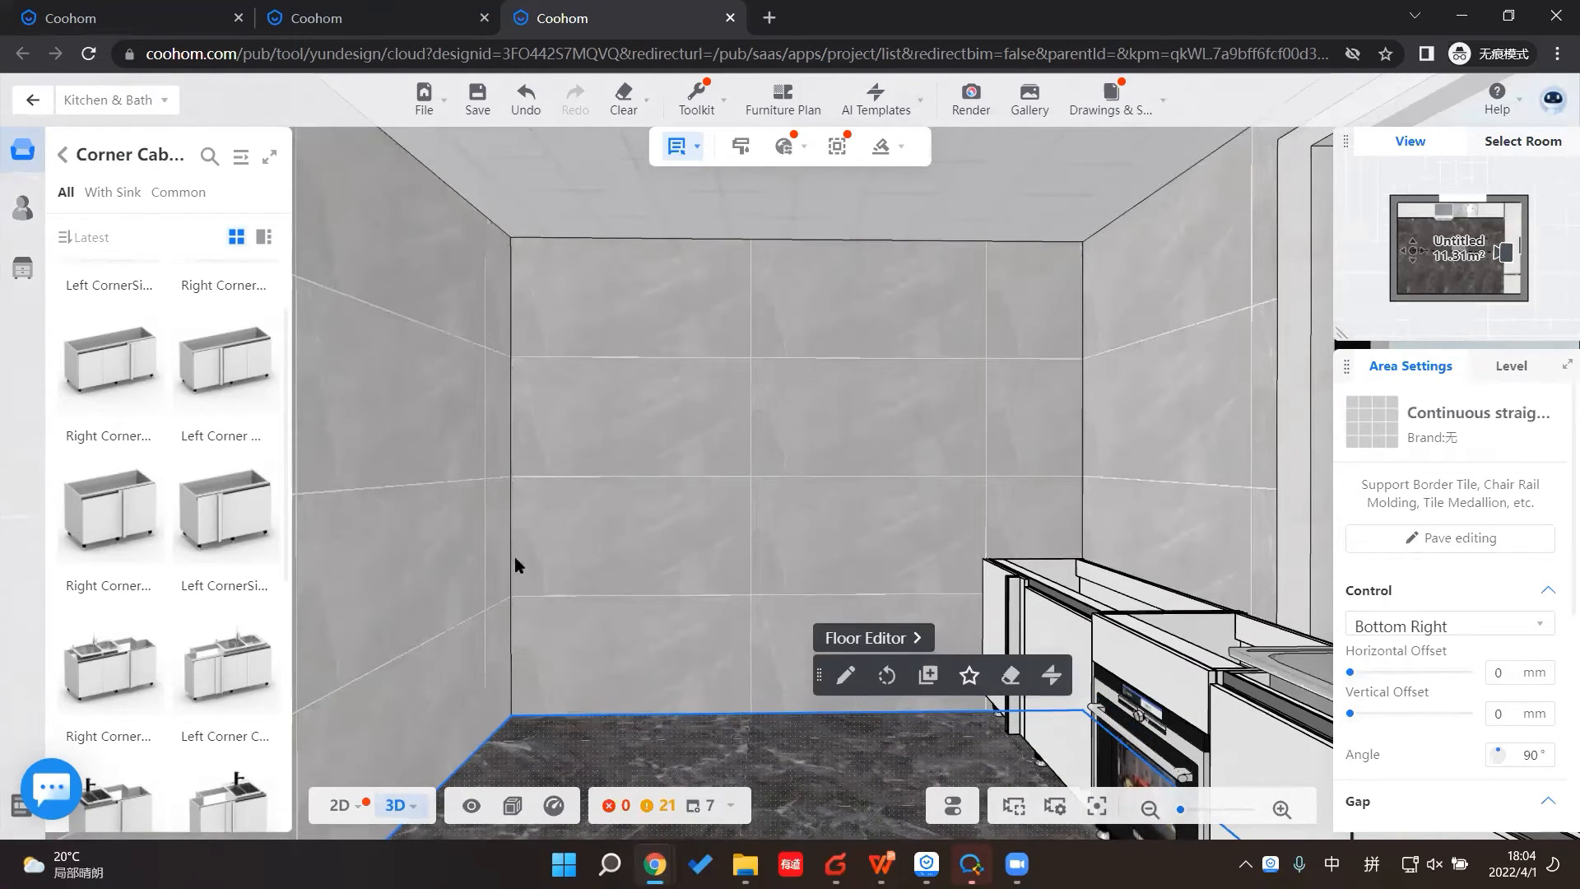
{"action": "left_click", "coordinate": [62, 156]}
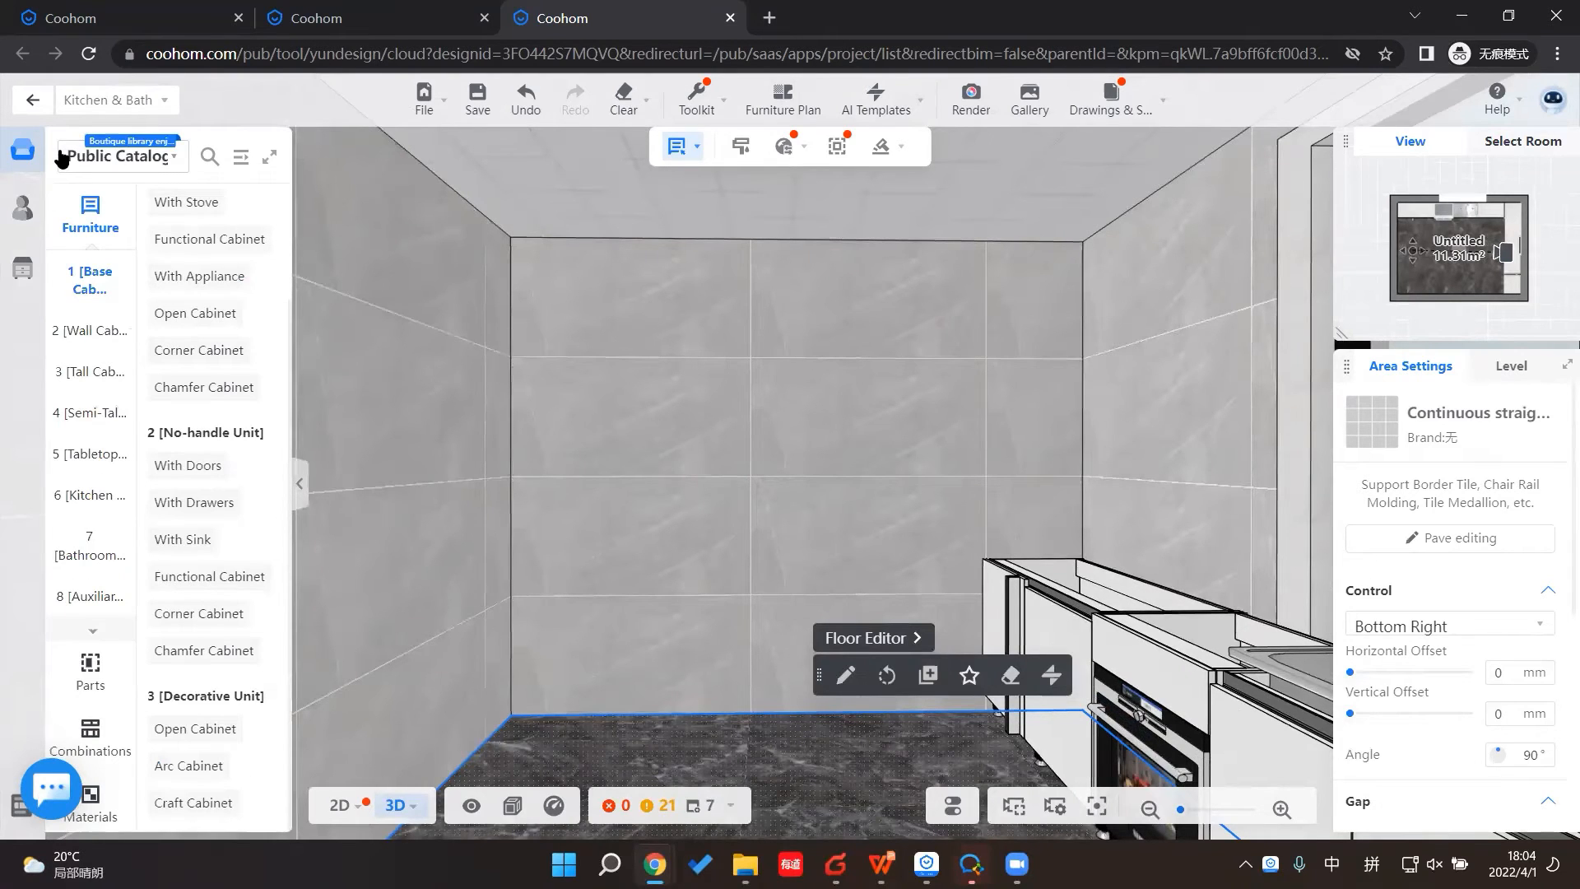
{"action": "left_click", "coordinate": [188, 466]}
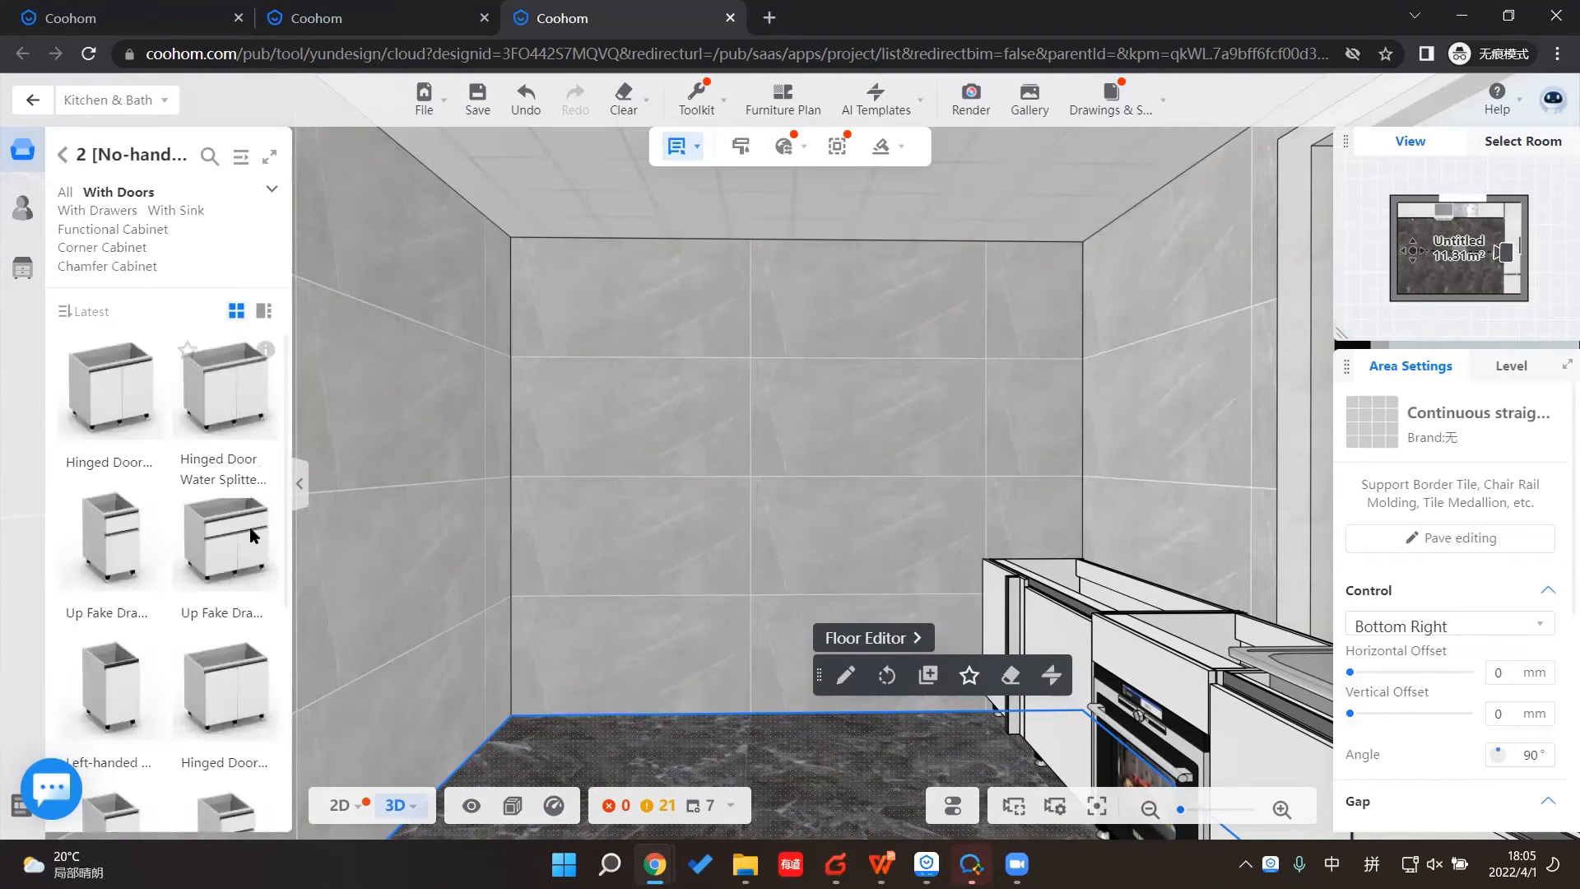
{"action": "left_click", "coordinate": [748, 707]}
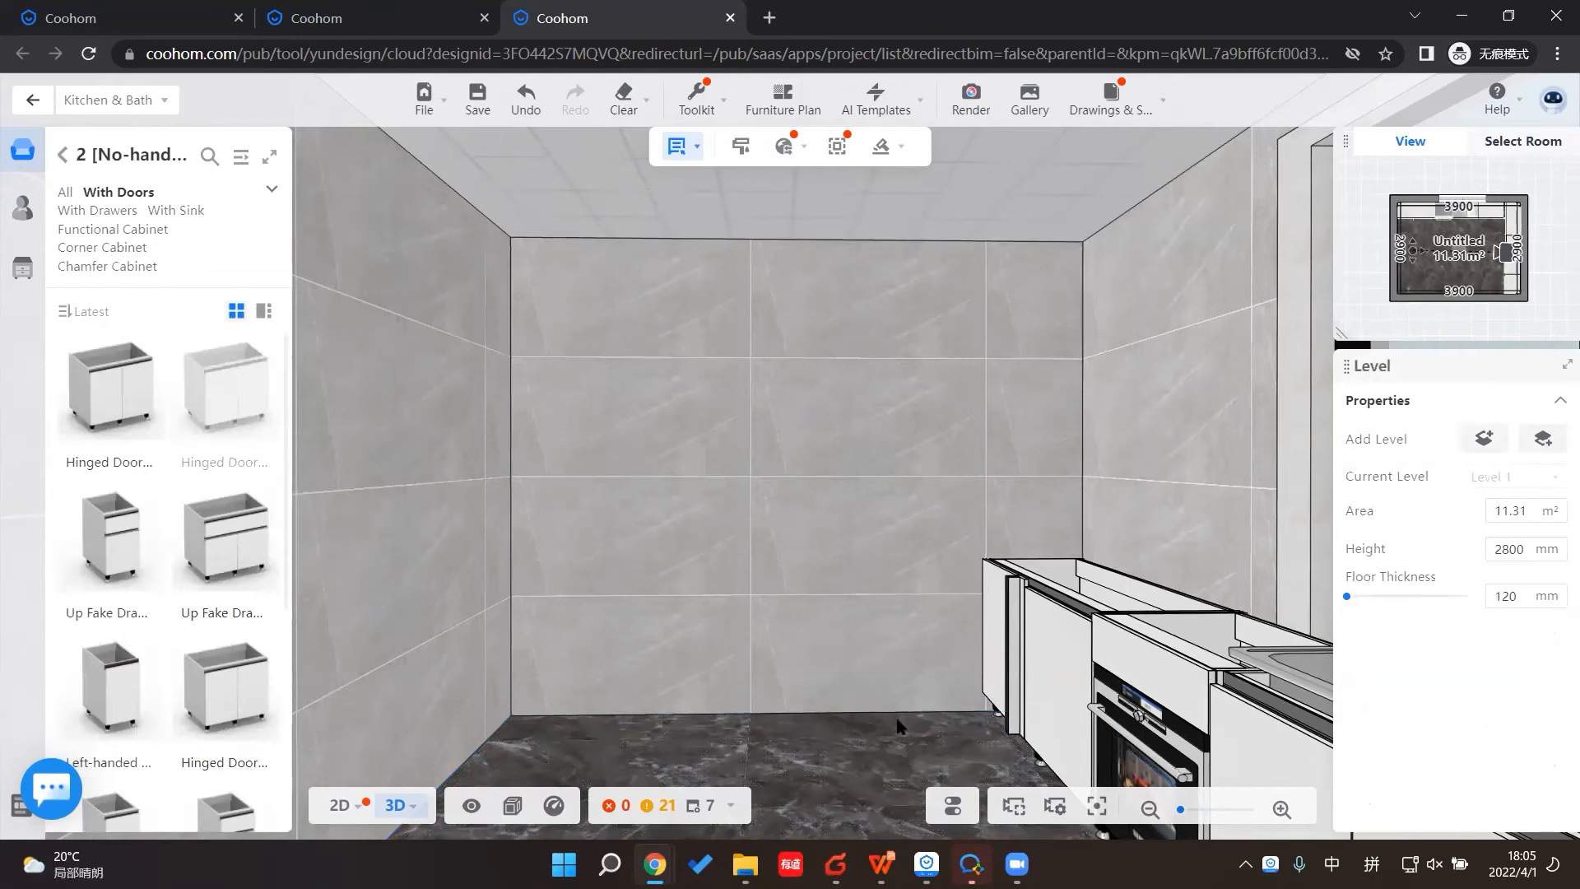
{"action": "left_click", "coordinate": [911, 660]}
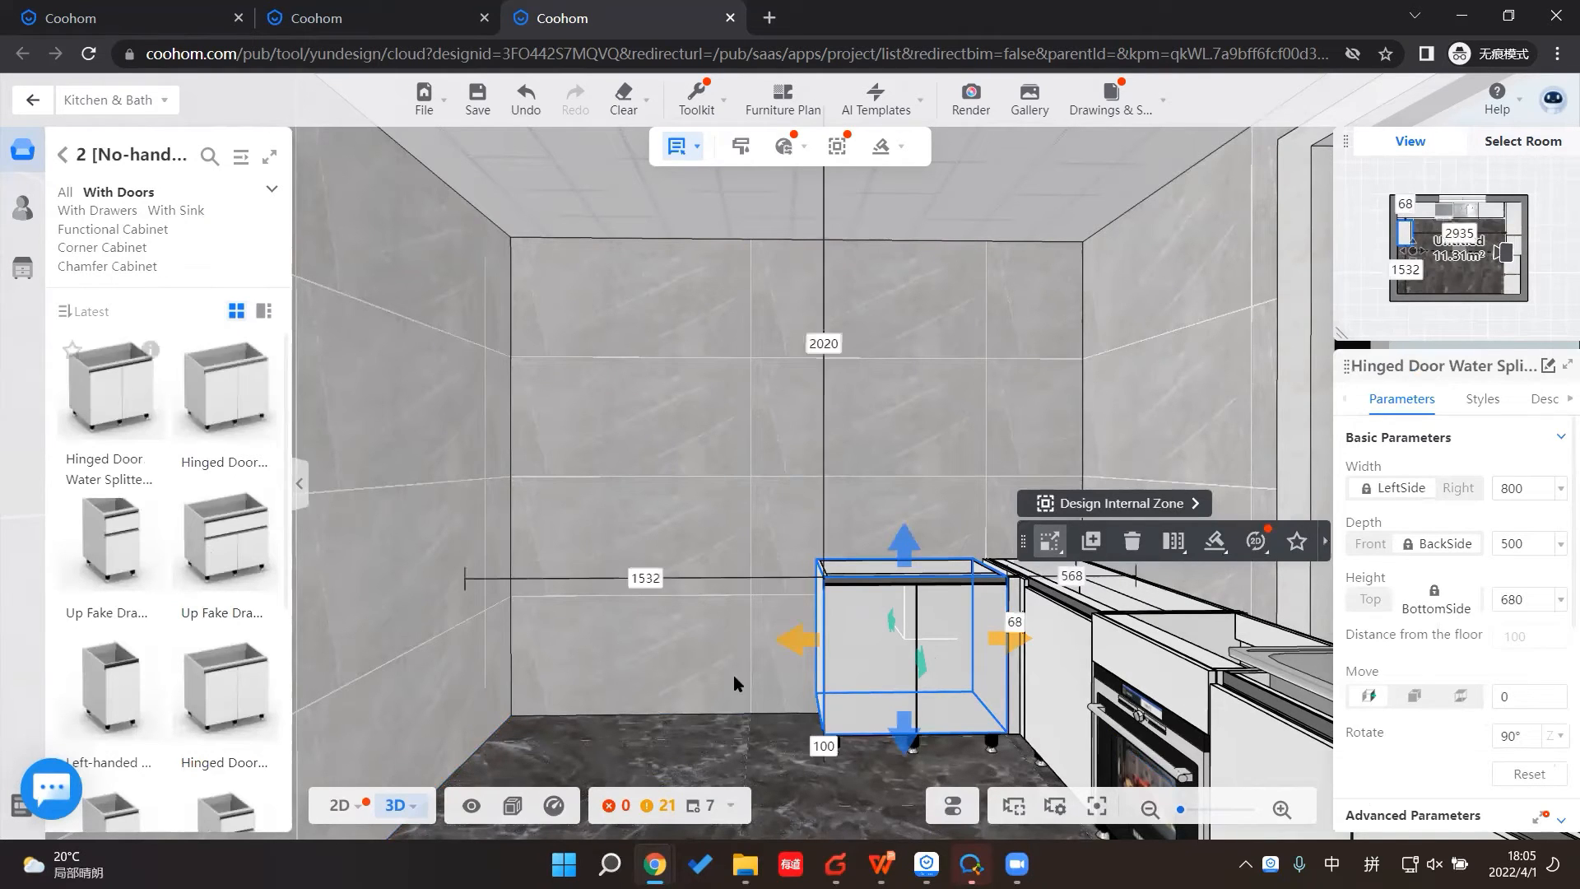
Step: Place a 400 mm wide single-door base cabinet with upper fake drawer against the free side of the 800 mm hinged-door cabinet
{"action": "left_click", "coordinate": [764, 682]}
{"action": "left_click", "coordinate": [764, 693]}
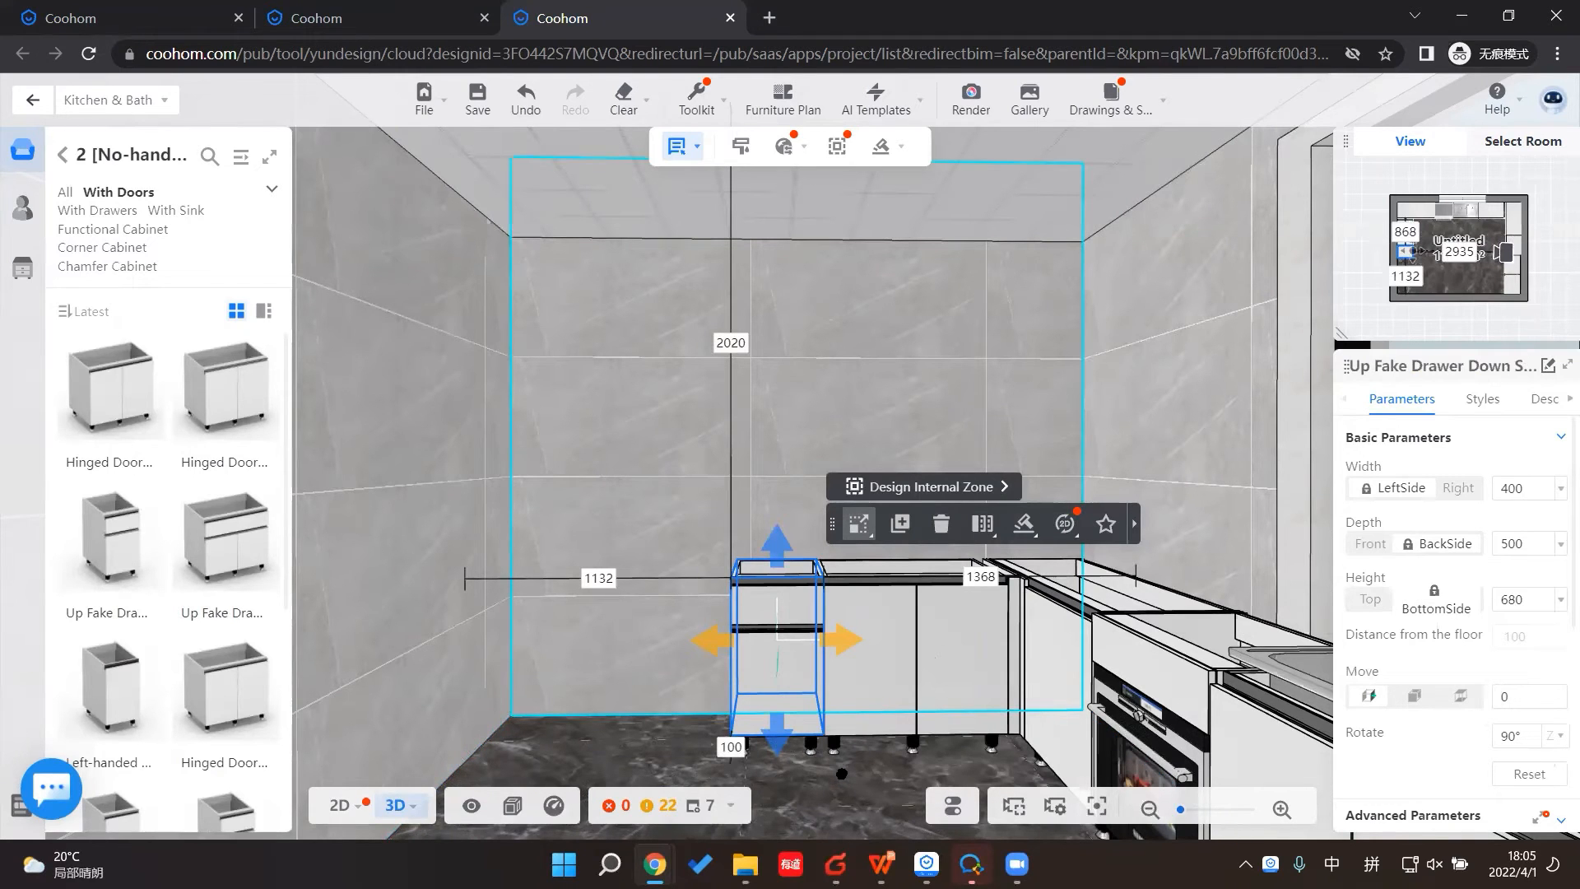
{"action": "right_click_drag", "start_coordinate": [780, 754], "coordinate": [607, 728]}
{"action": "right_click_drag", "start_coordinate": [959, 774], "coordinate": [794, 772]}
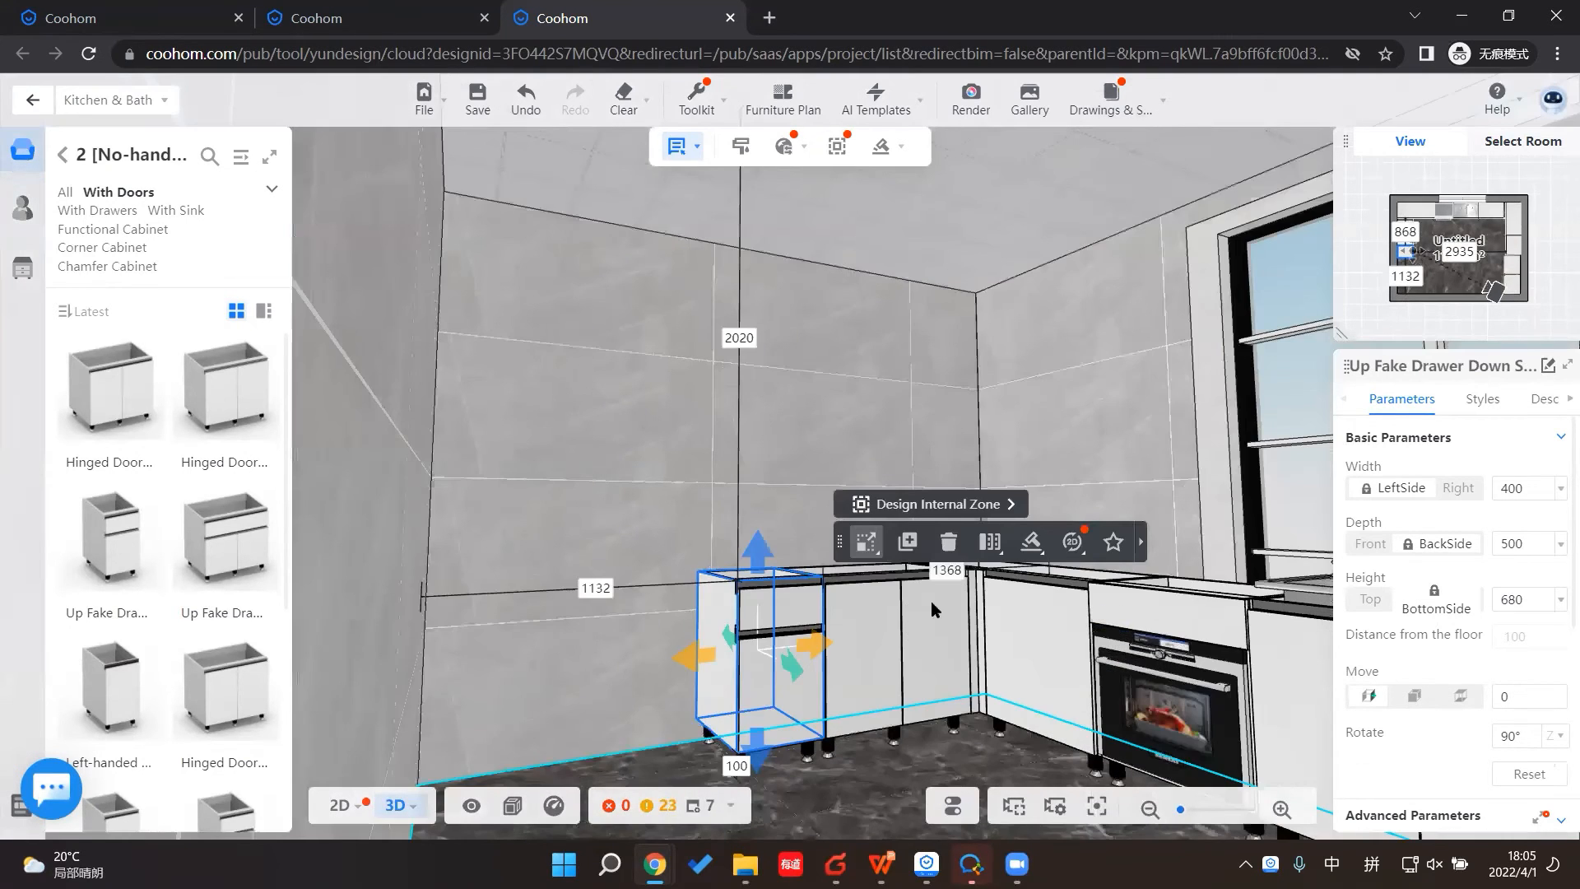
{"action": "right_click_drag", "start_coordinate": [925, 617], "coordinate": [857, 571]}
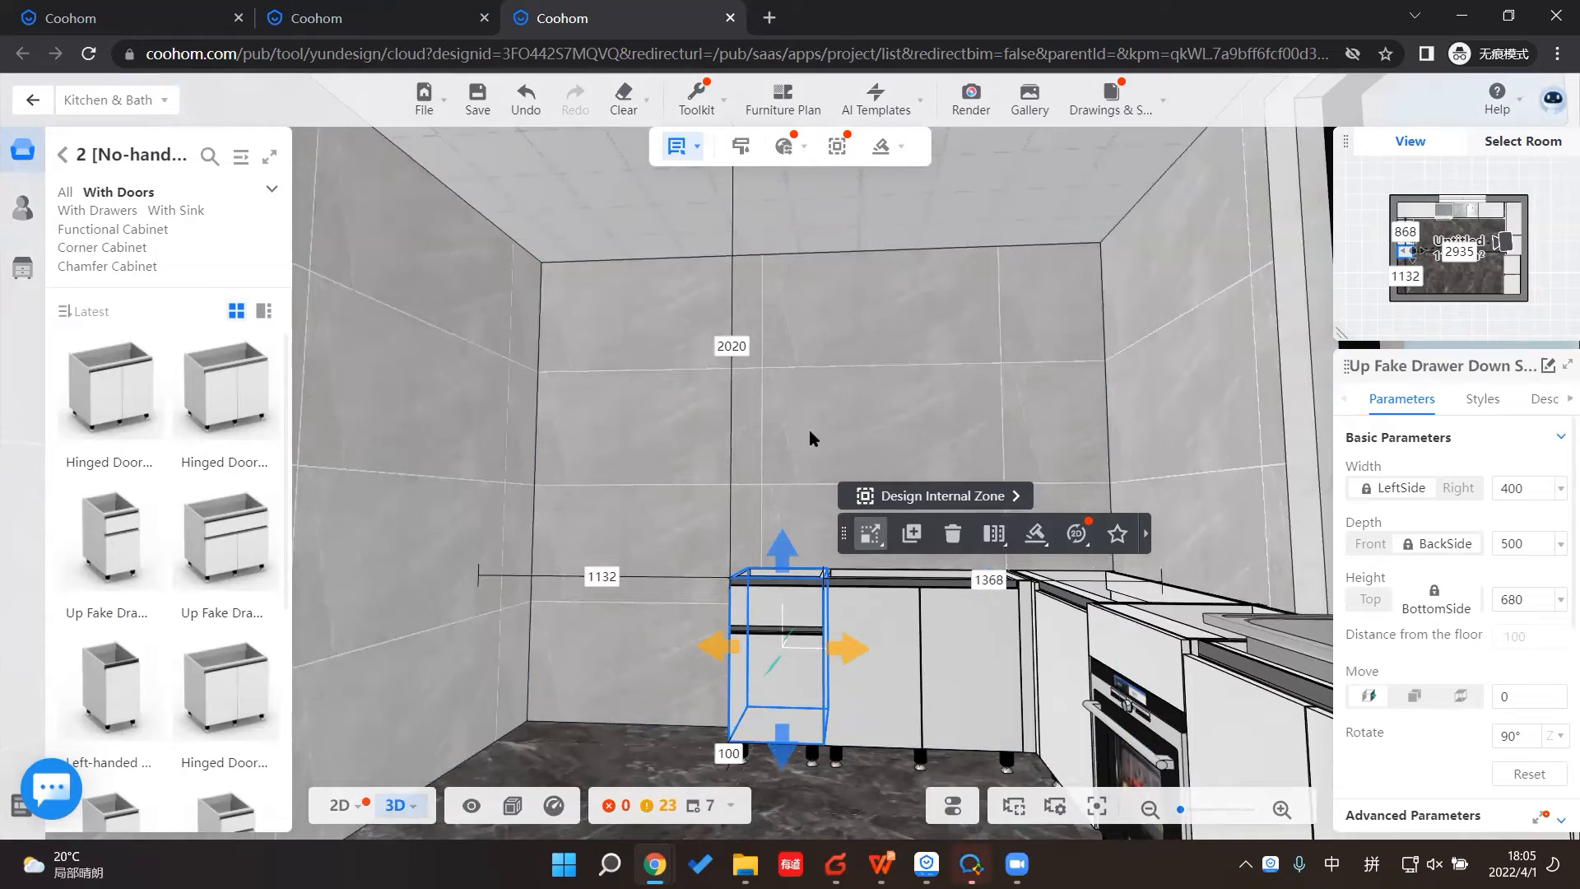
Step: Examine the base cabinet run along the side wall and window wall from several viewing angles
{"action": "left_click", "coordinate": [730, 153]}
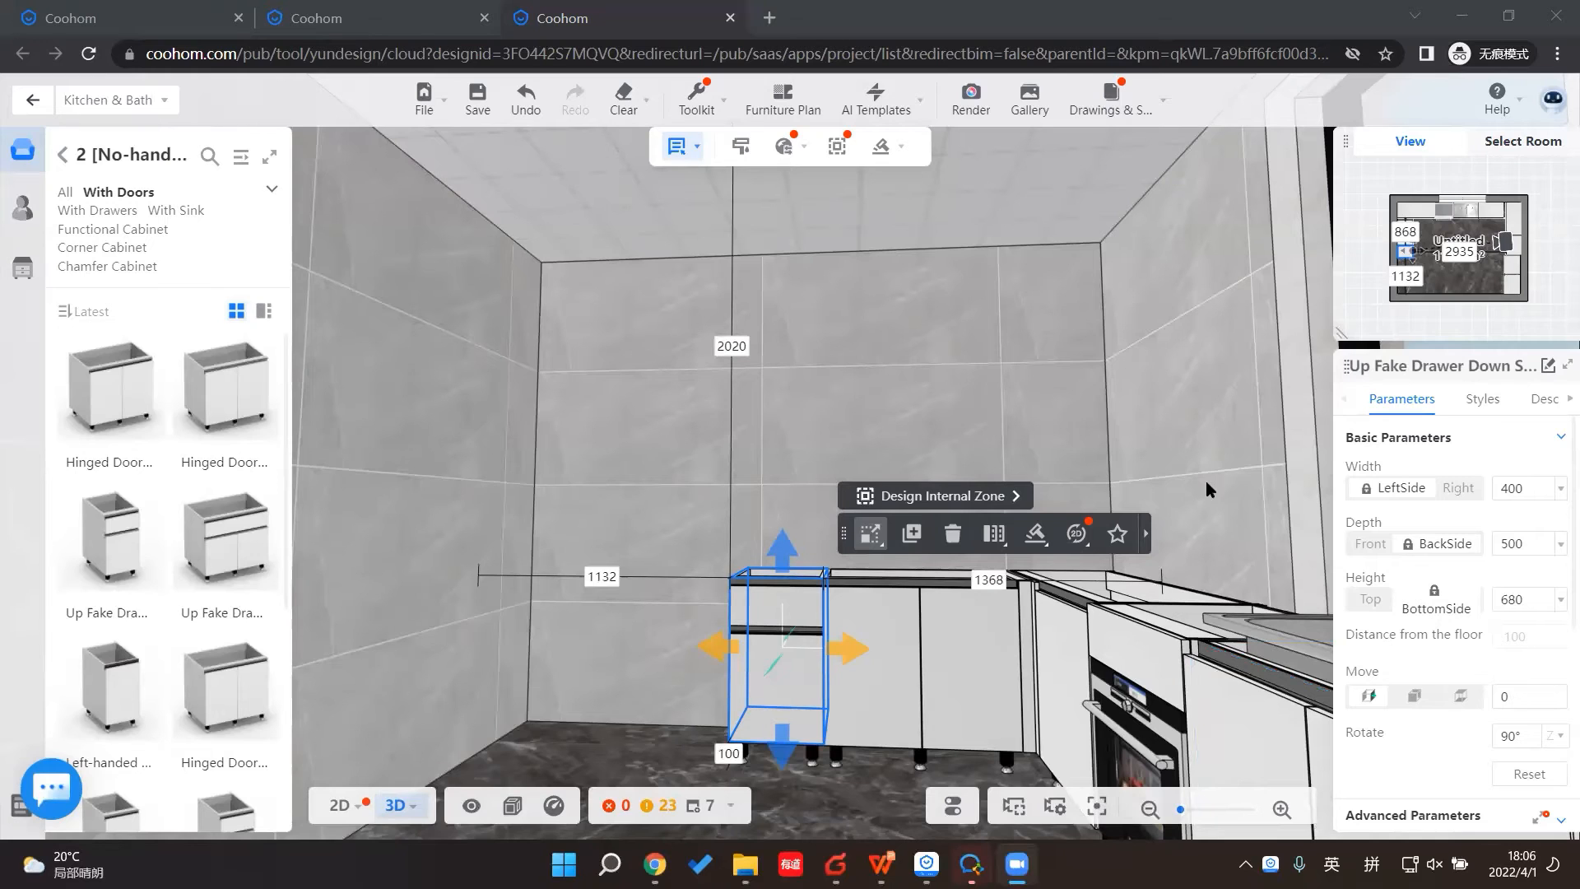
{"action": "left_click_drag", "start_coordinate": [757, 771], "coordinate": [895, 792]}
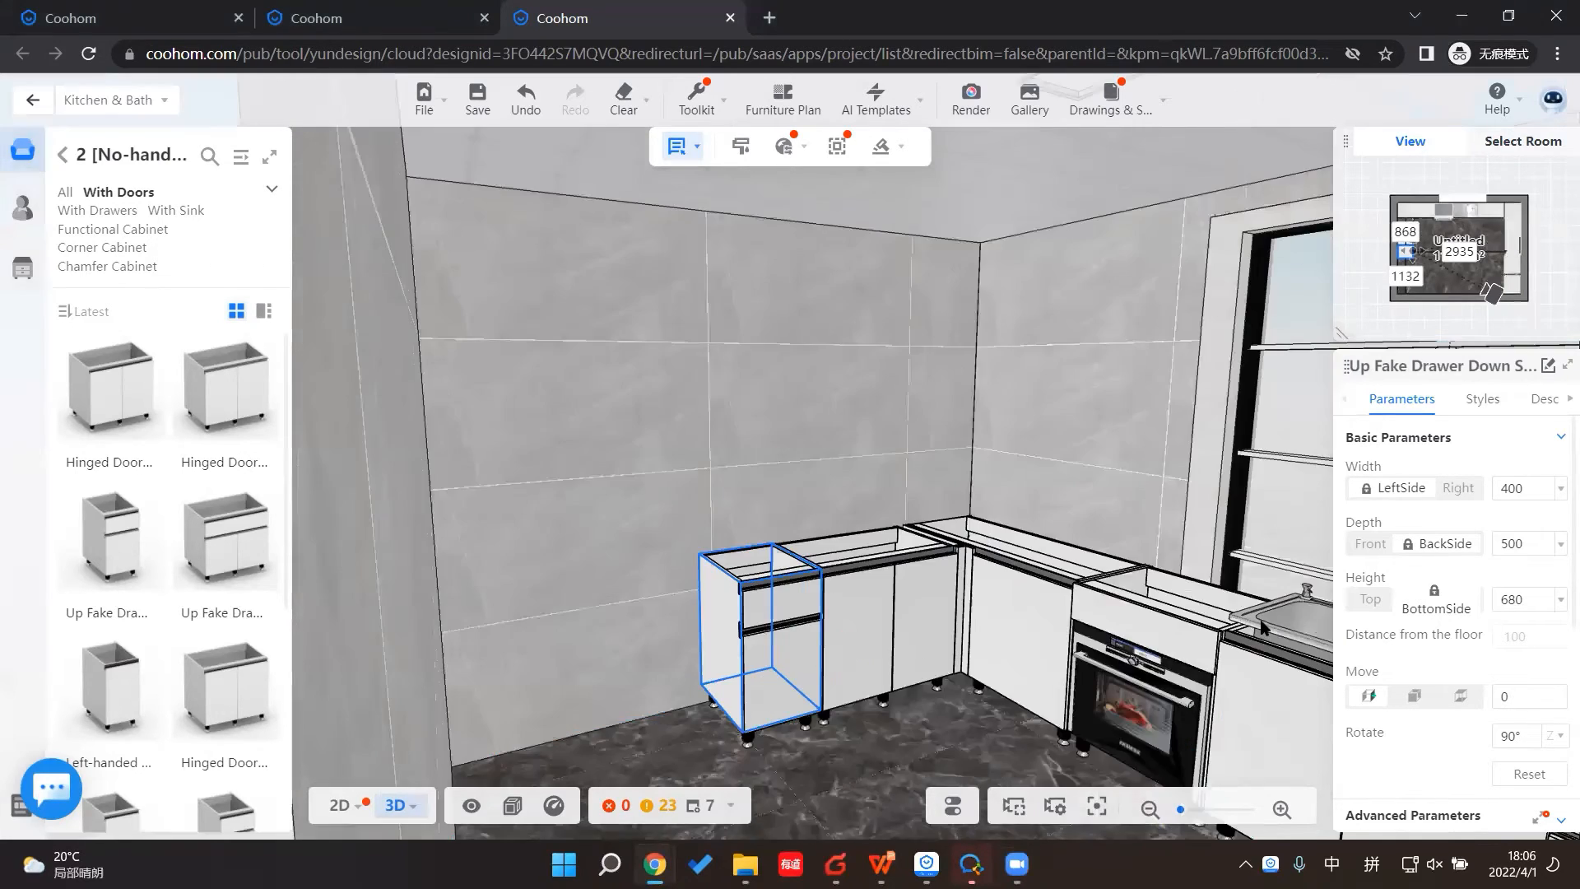
{"action": "left_click_drag", "start_coordinate": [1053, 429], "coordinate": [1169, 555]}
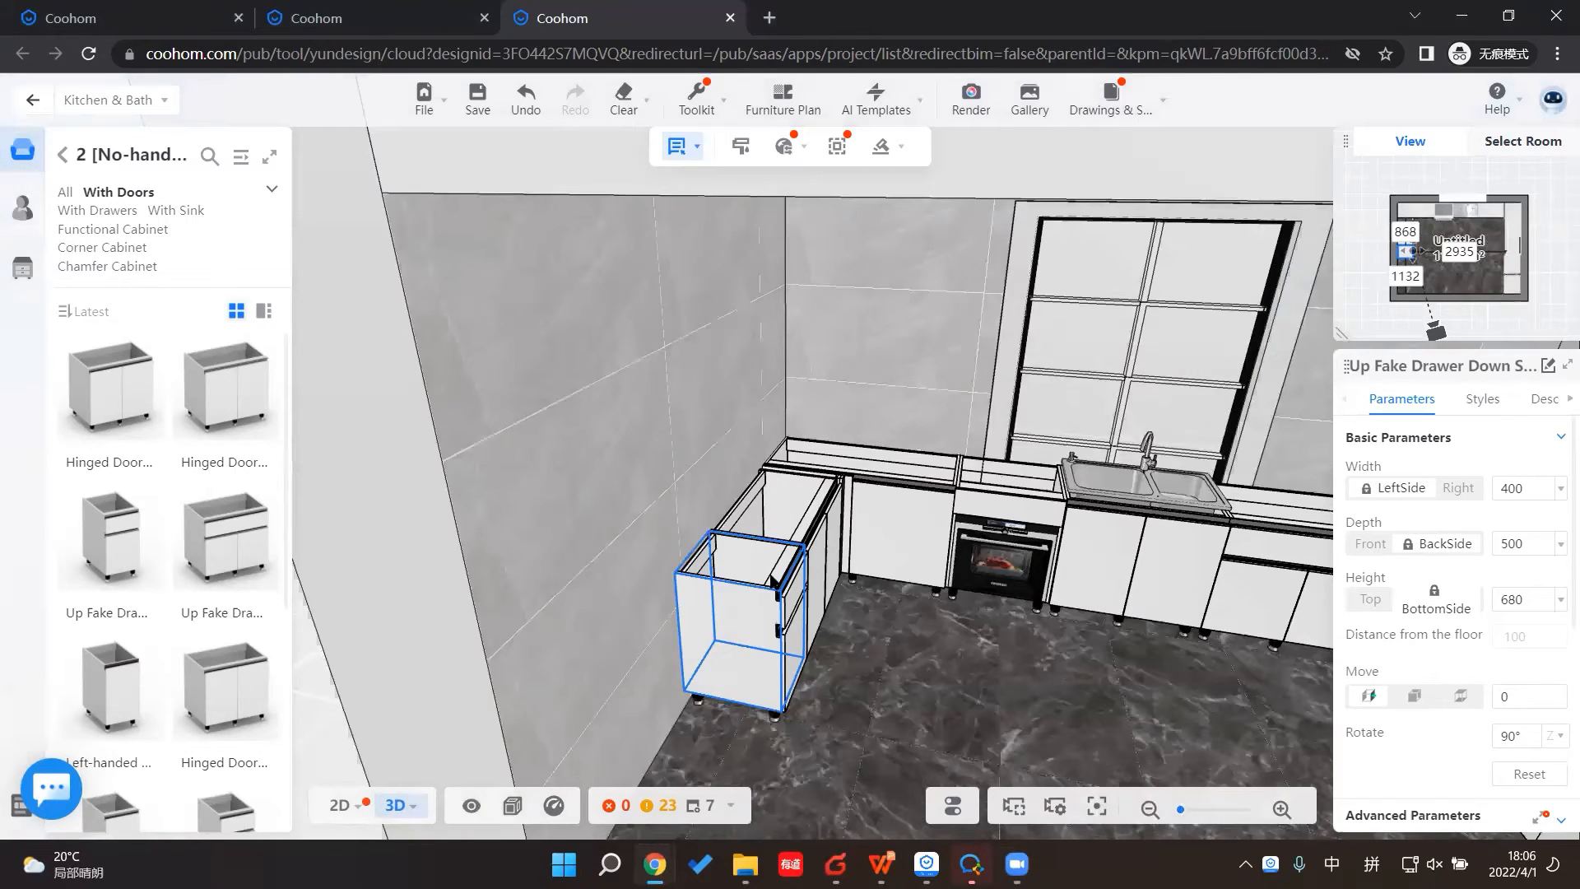
{"action": "left_click_drag", "start_coordinate": [1044, 604], "coordinate": [1080, 624]}
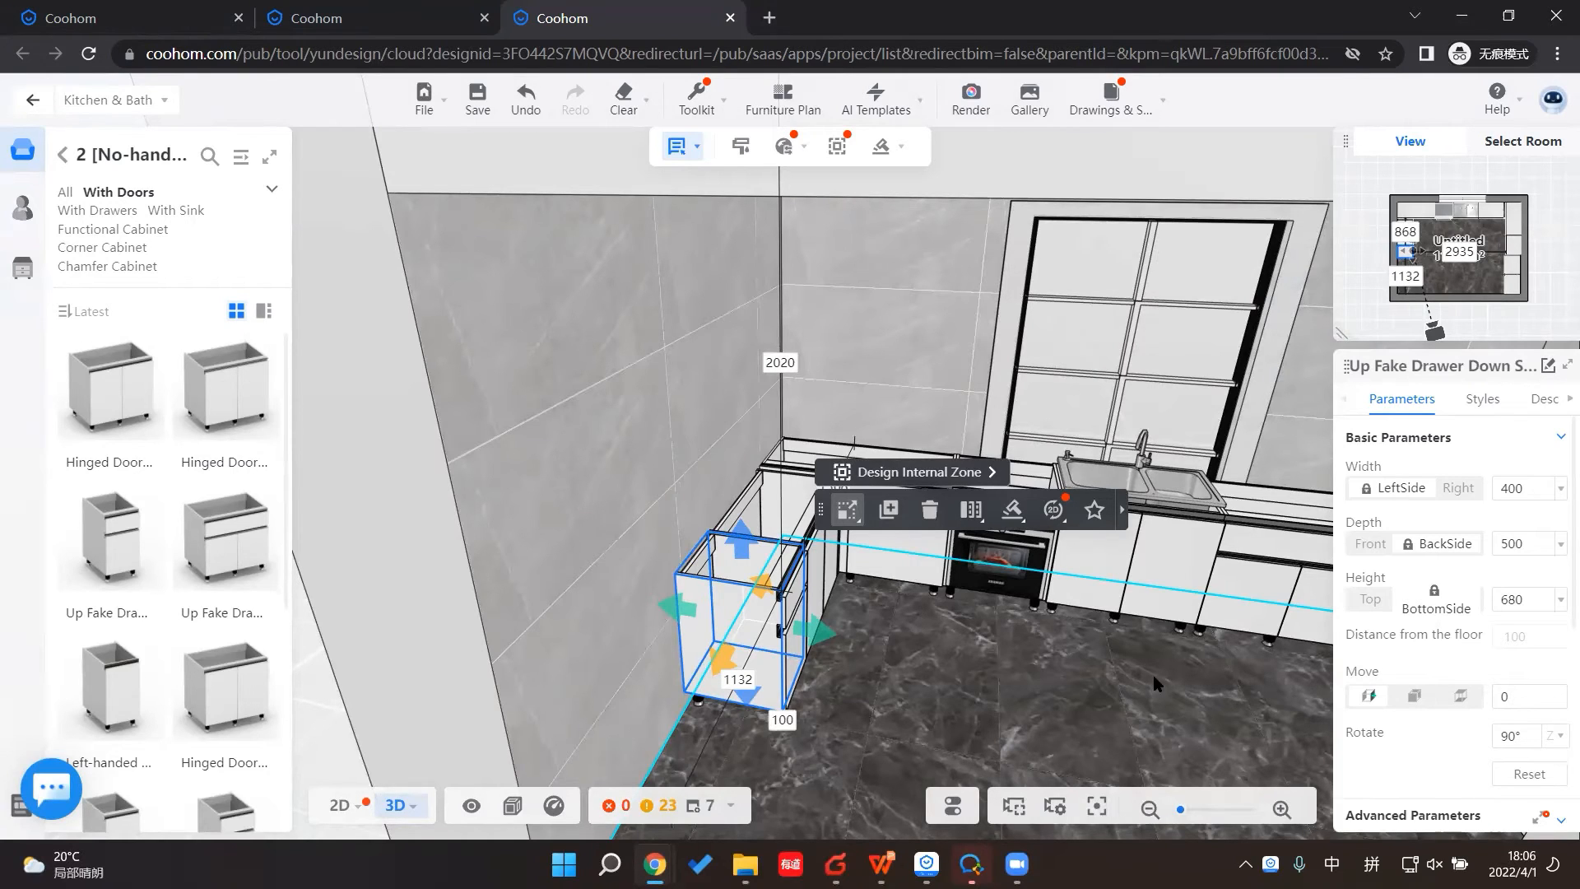
{"action": "right_click_drag", "start_coordinate": [1048, 699], "coordinate": [1277, 543]}
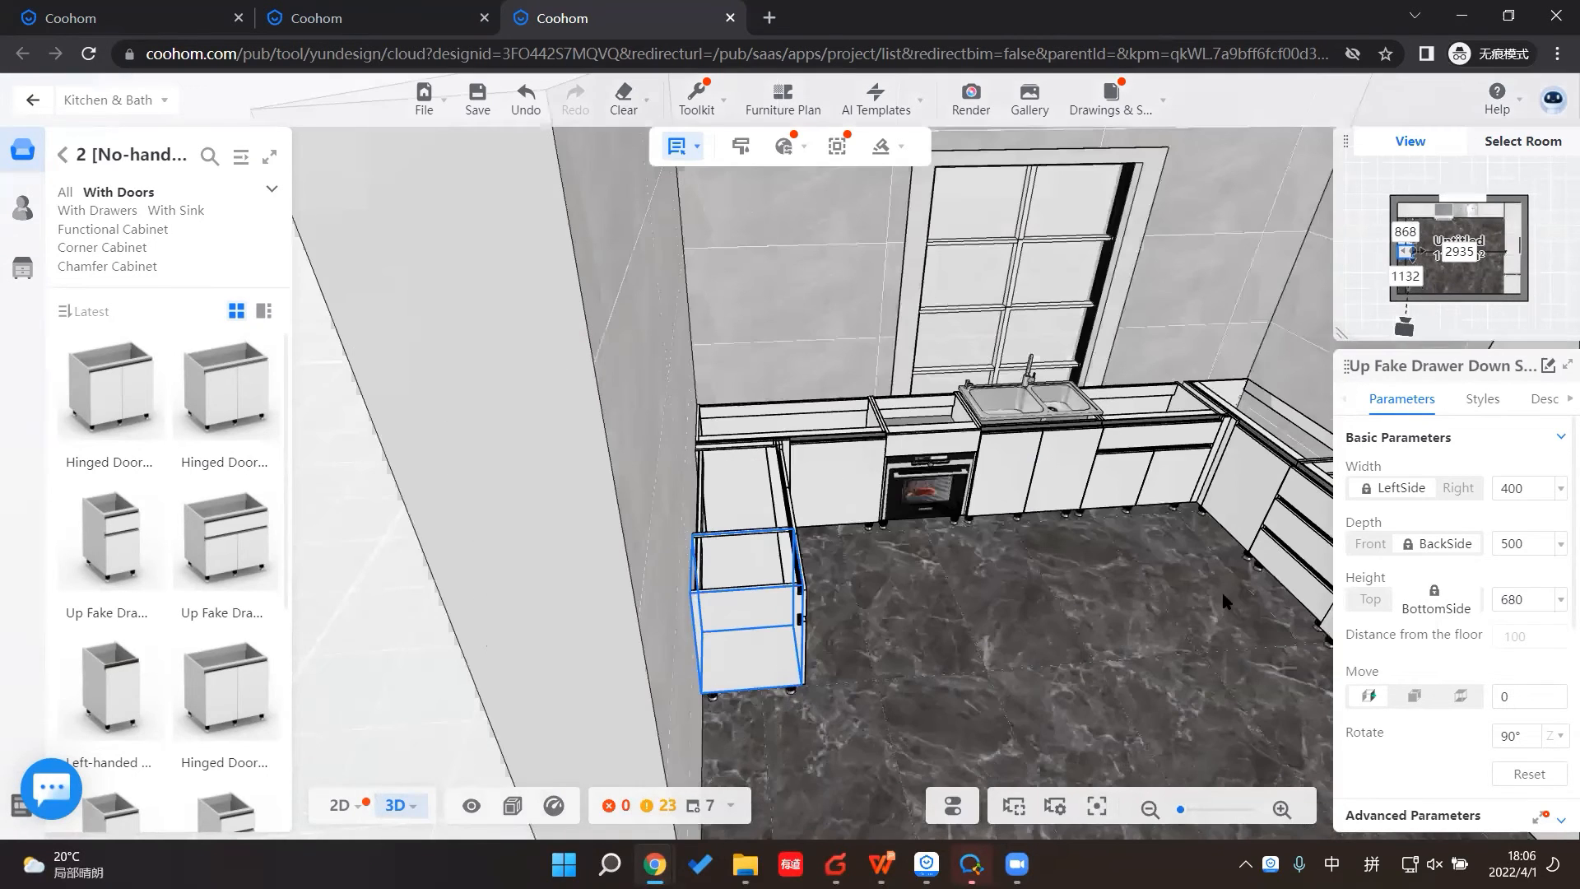
{"action": "right_click_drag", "start_coordinate": [1221, 590], "coordinate": [1009, 741]}
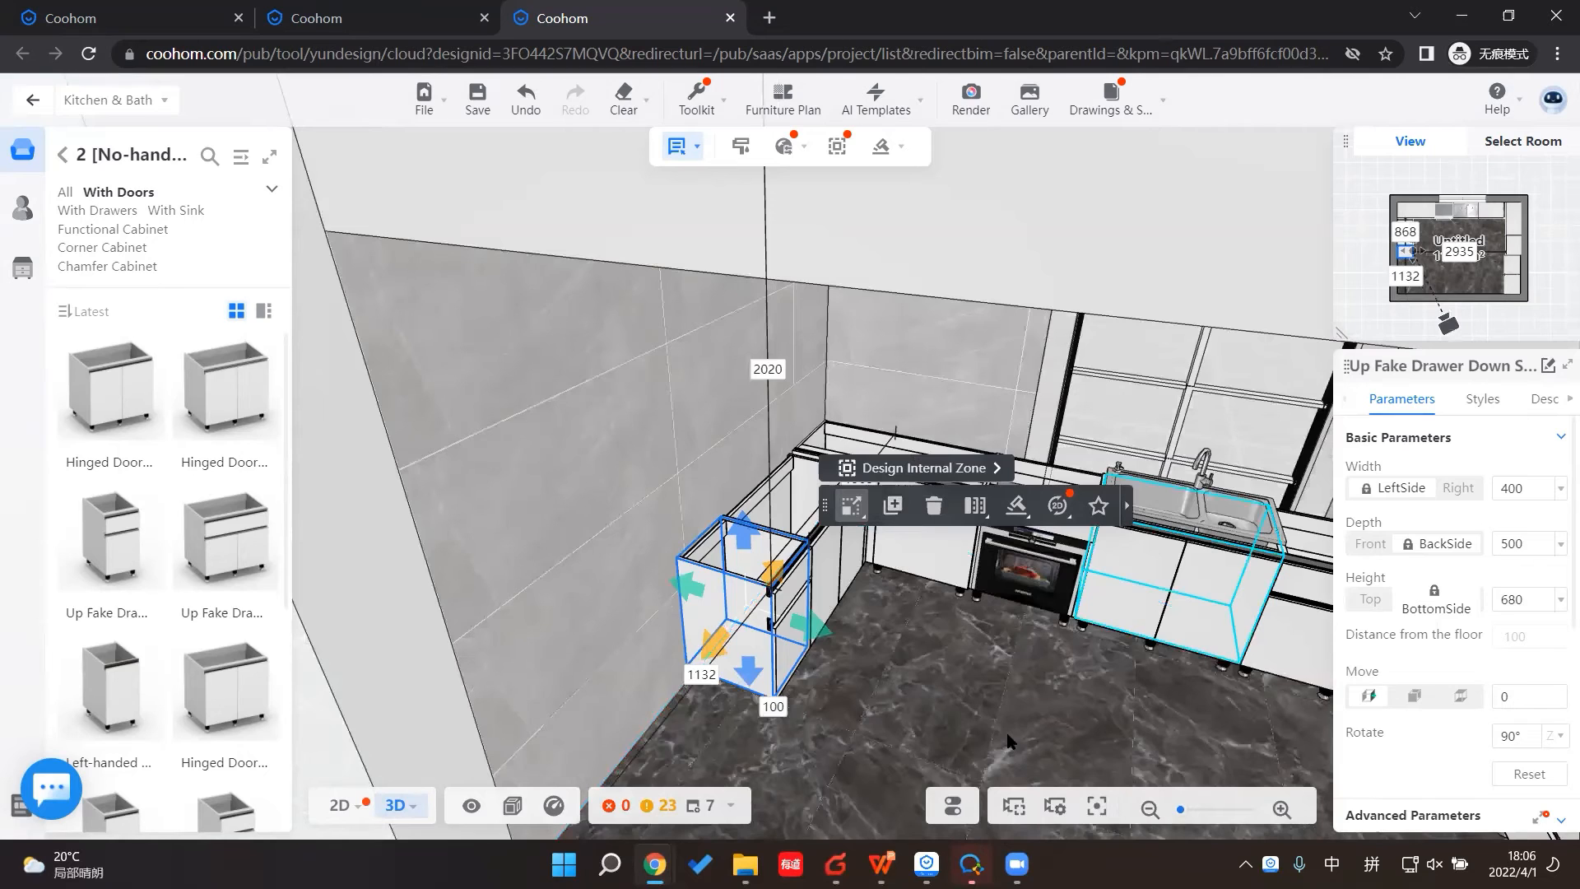
{"action": "left_click", "coordinate": [1099, 805]}
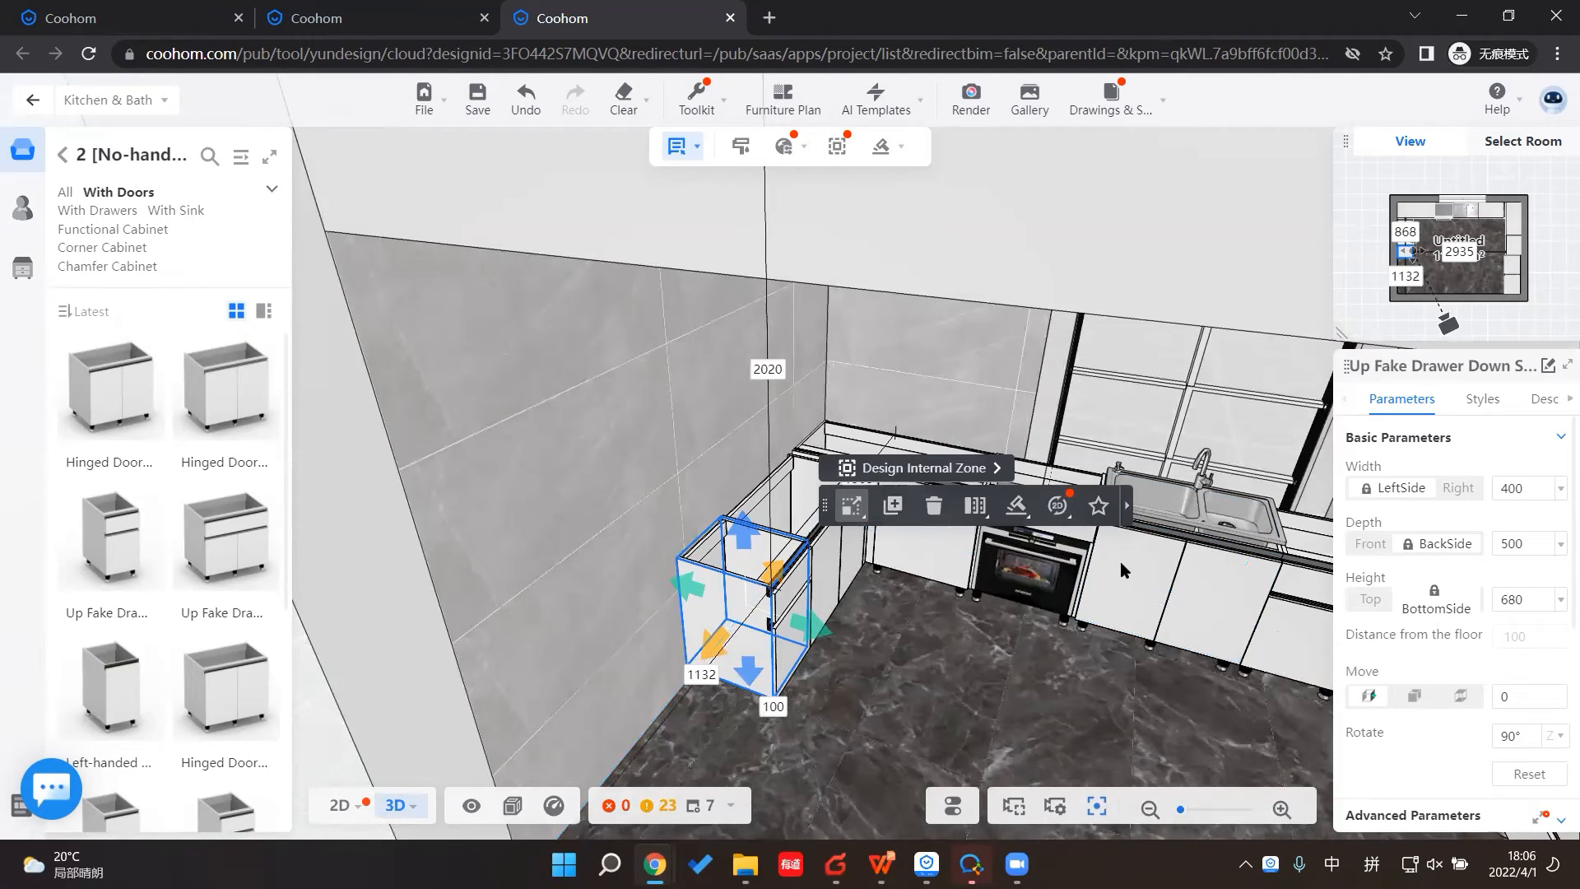
{"action": "right_click_drag", "start_coordinate": [905, 693], "coordinate": [922, 788]}
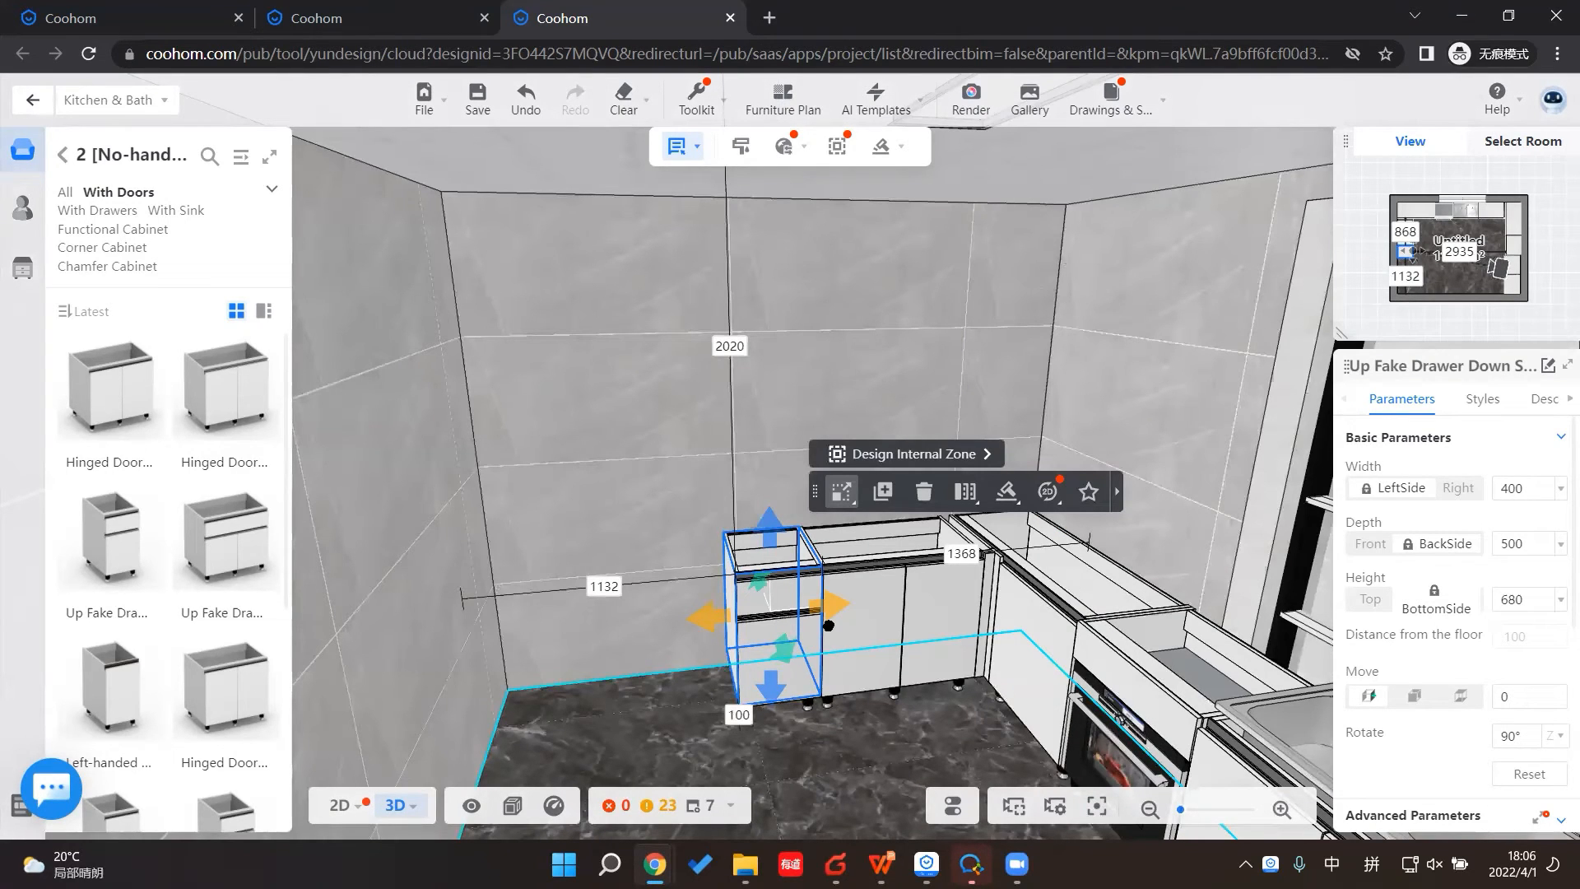
Step: Deselect the drawer base cabinet and show the Functional Cabinet category of the no-handle wall cabinets in the public catalog
{"action": "right_click_drag", "start_coordinate": [828, 626], "coordinate": [803, 619]}
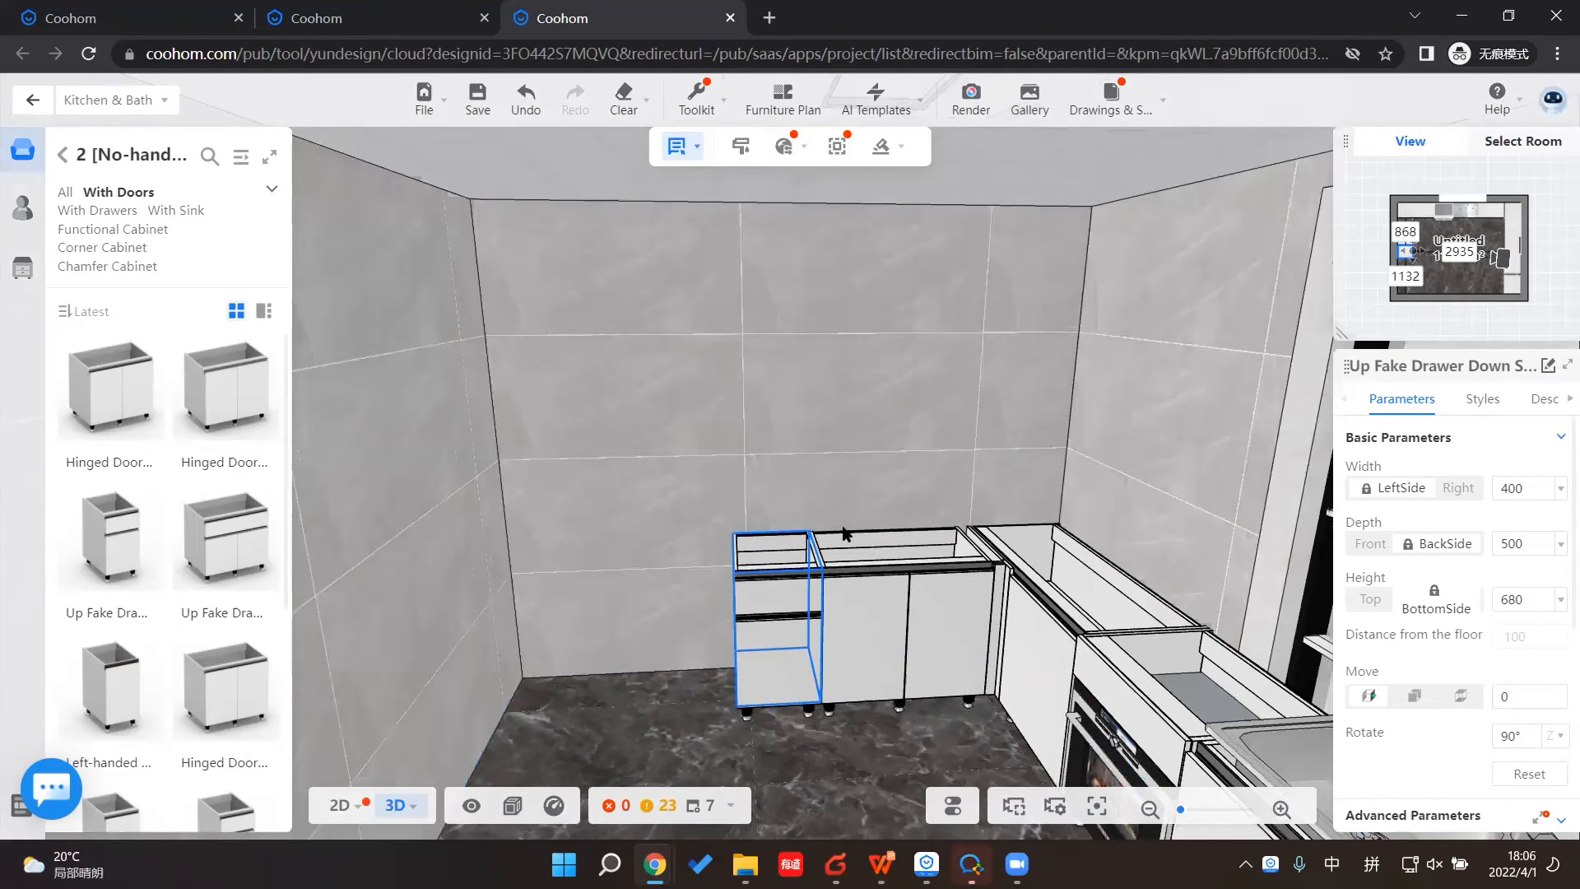
{"action": "right_click_drag", "start_coordinate": [834, 735], "coordinate": [834, 735]}
{"action": "left_click", "coordinate": [834, 735]}
{"action": "left_click", "coordinate": [247, 160]}
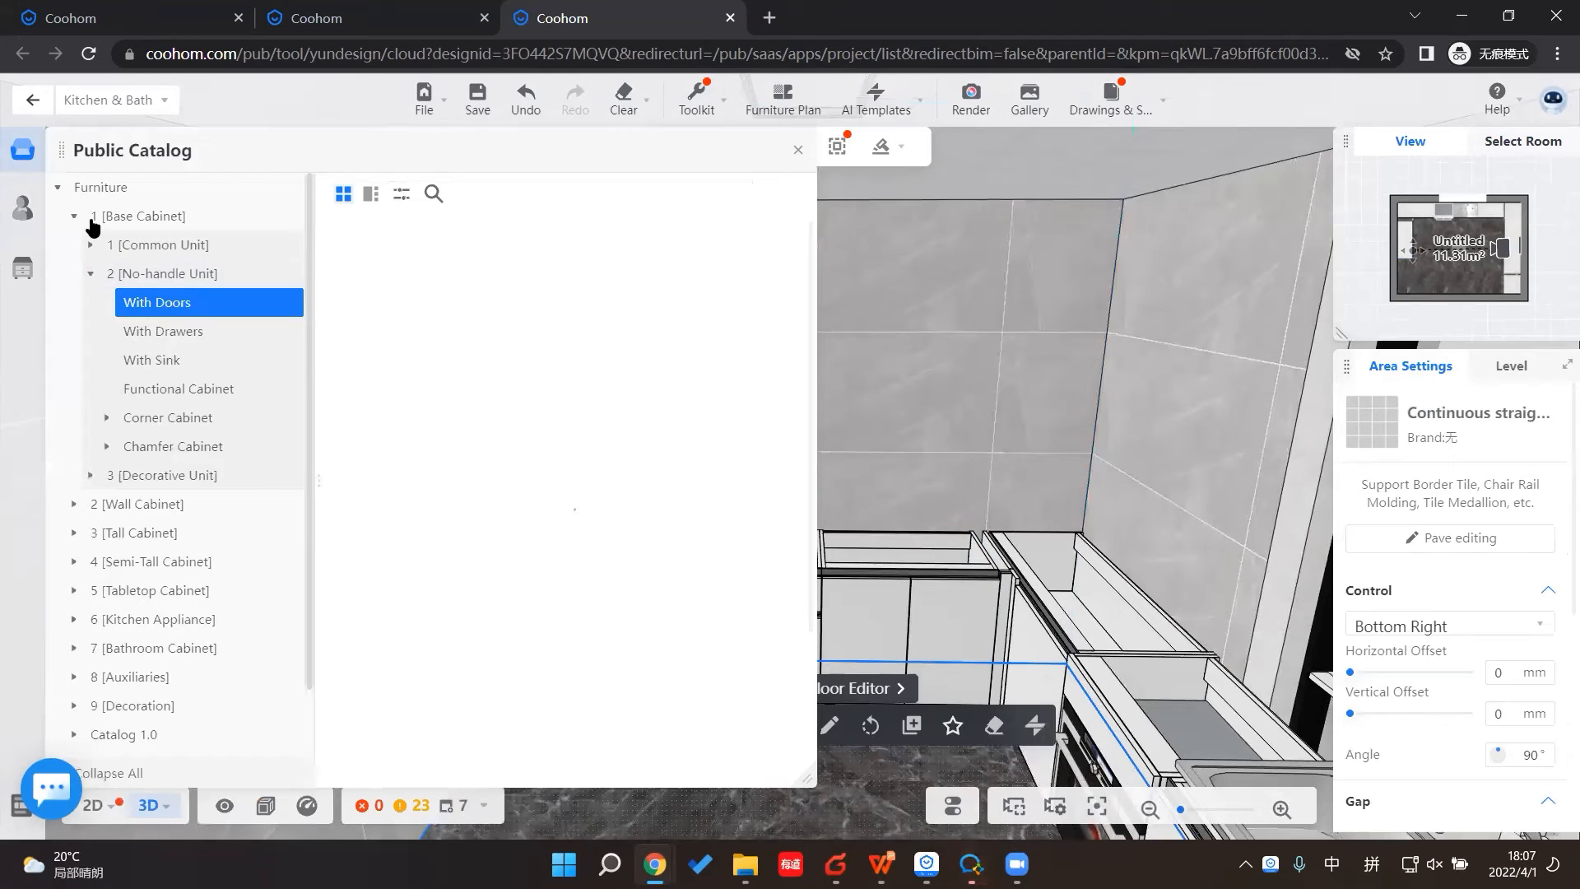
{"action": "left_click", "coordinate": [75, 260]}
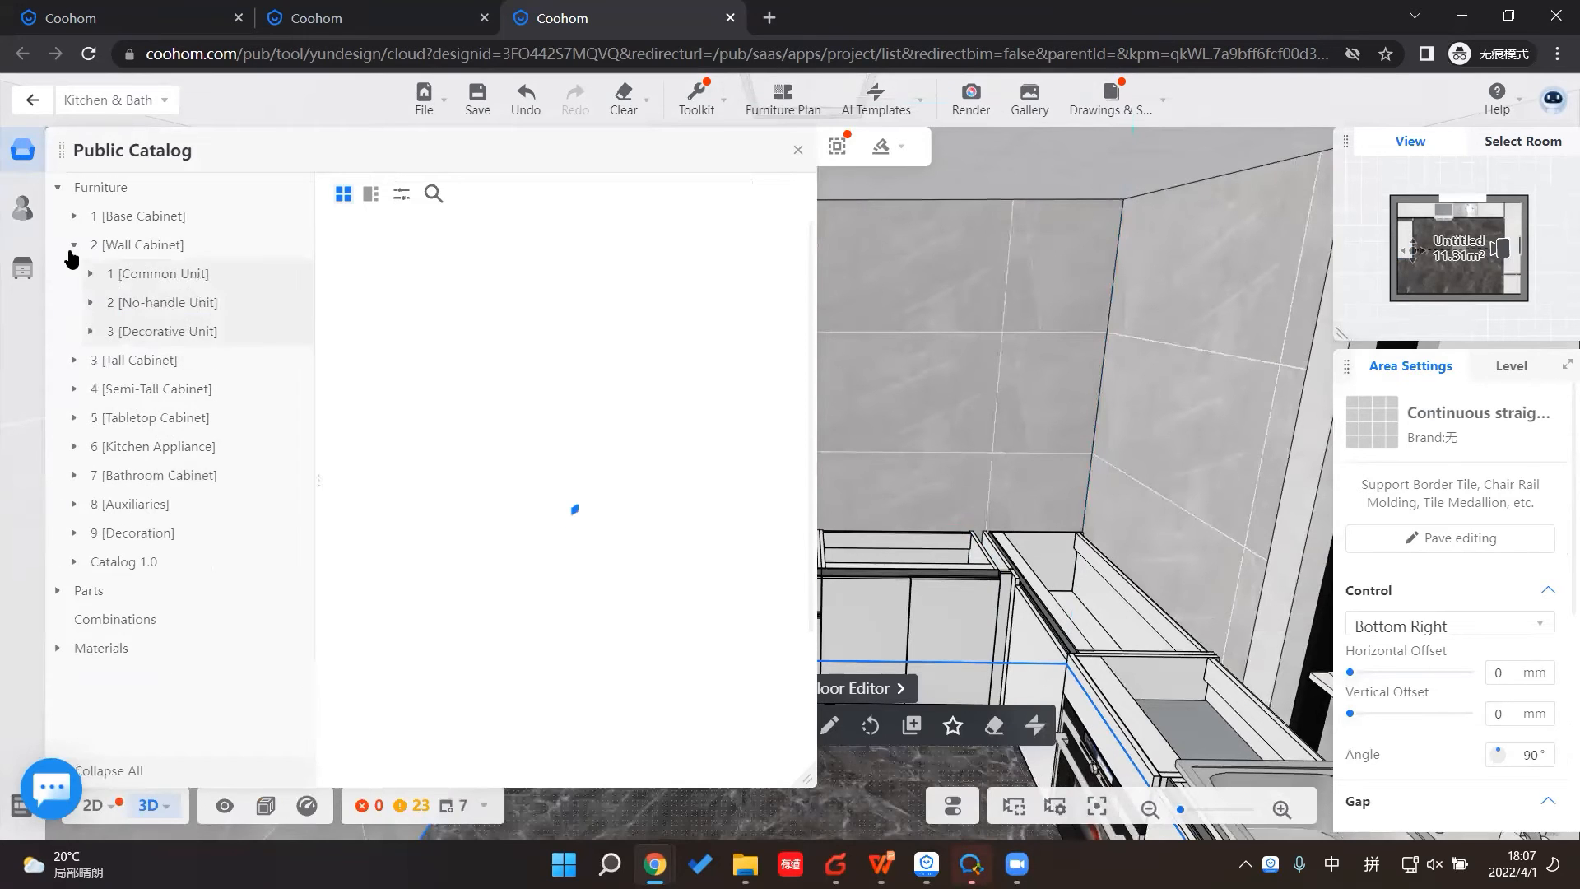
{"action": "left_click", "coordinate": [90, 303]}
{"action": "left_click", "coordinate": [161, 360]}
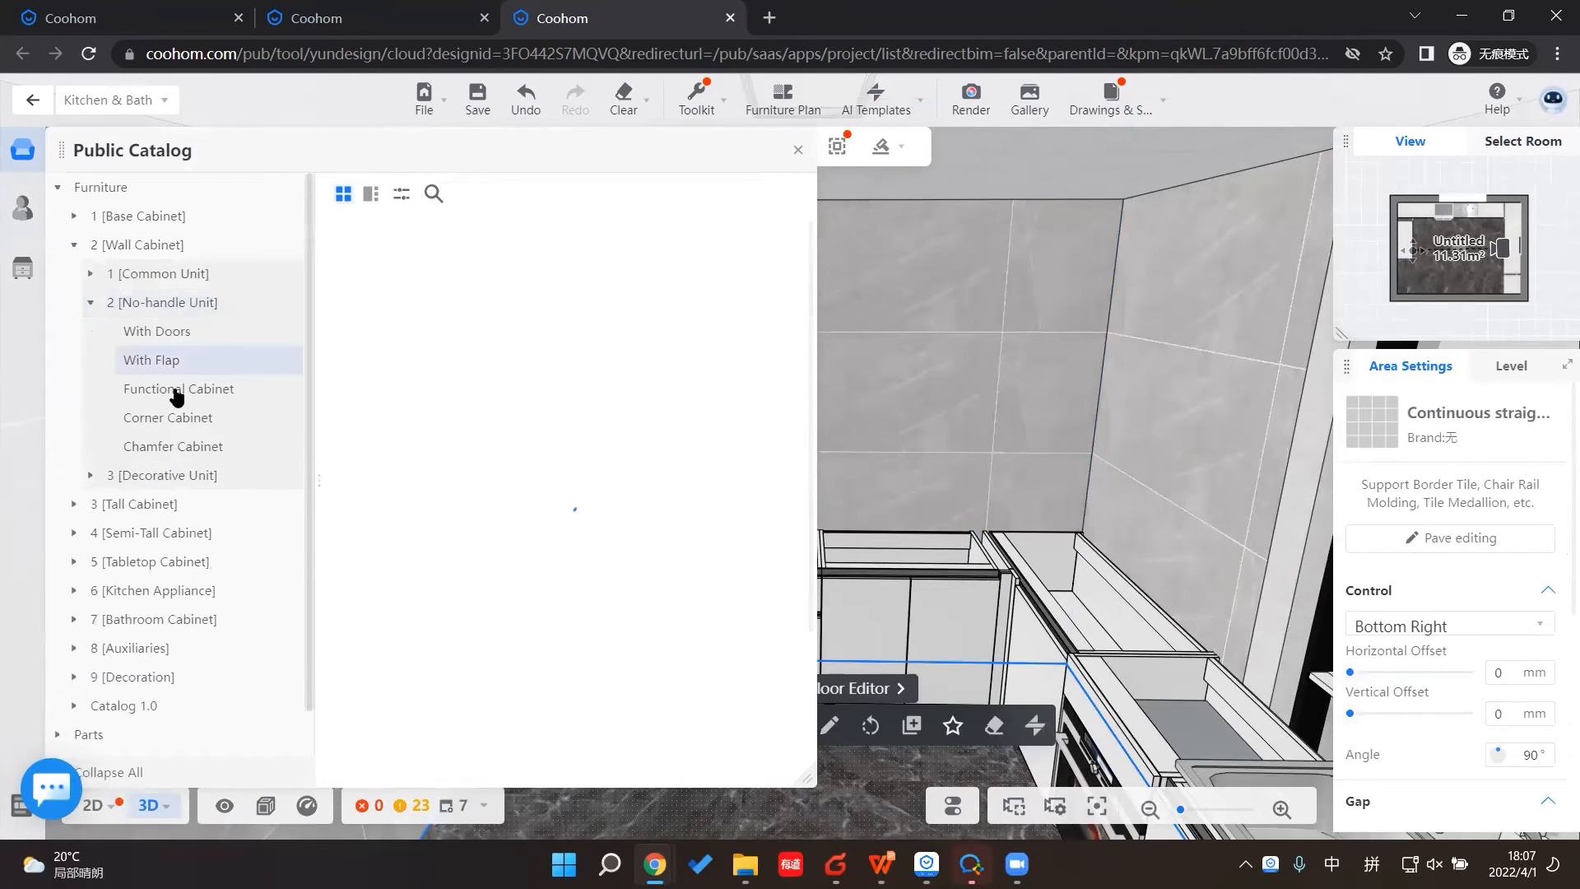
{"action": "left_click", "coordinate": [177, 390]}
{"action": "left_click", "coordinate": [176, 397]}
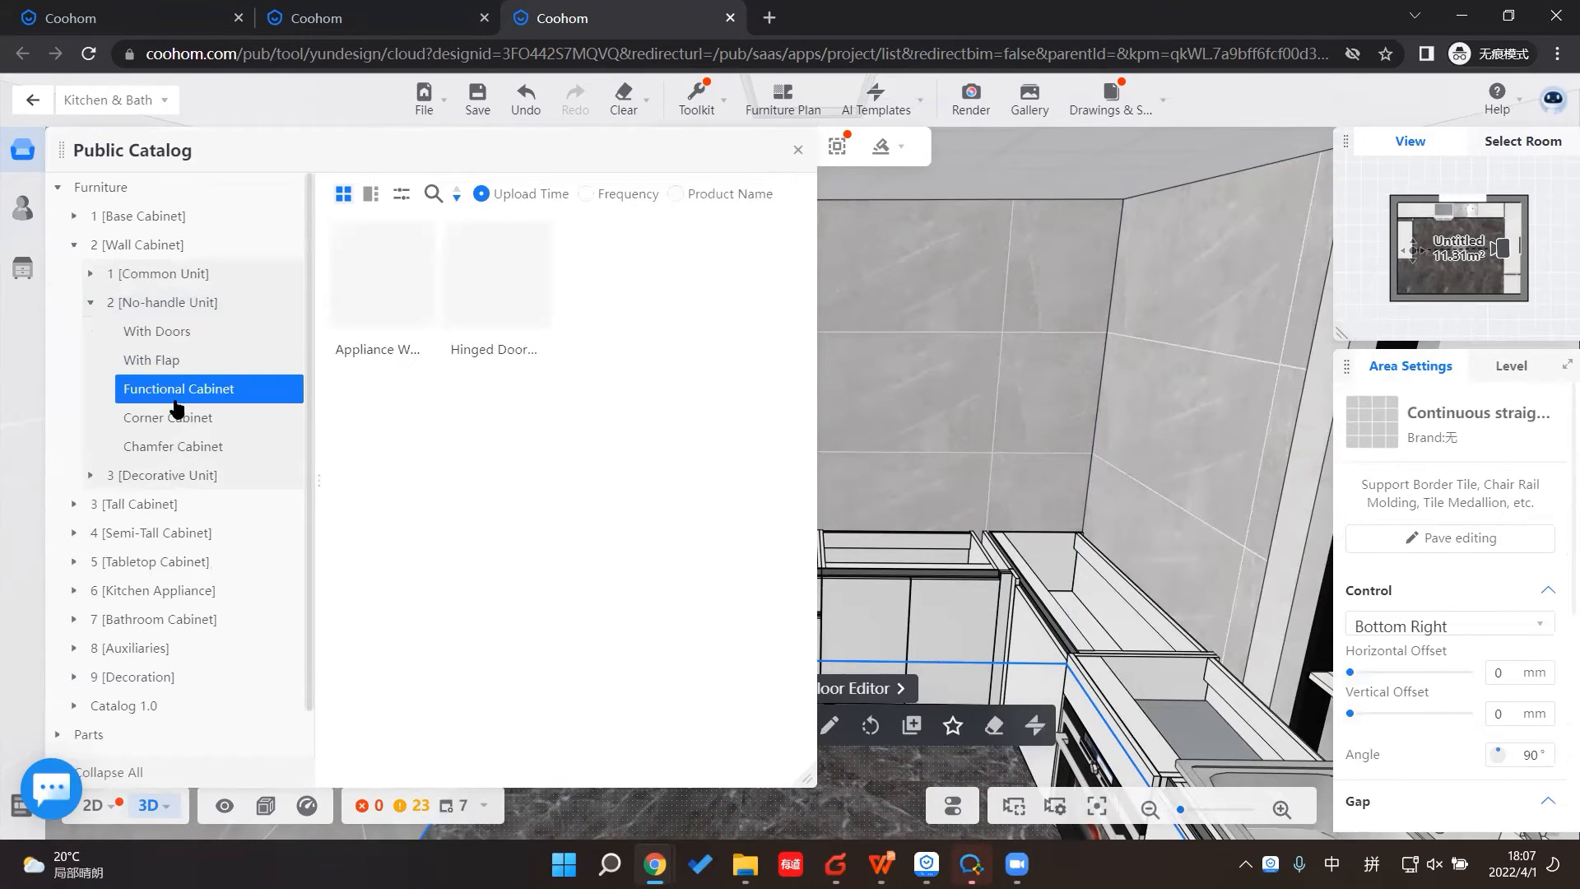
Step: Place an 800 mm wide Hinged Door Chimney Hood Wall Cabinet on the side wall above the two-door base cabinet
{"action": "mouse_move", "coordinate": [521, 278]}
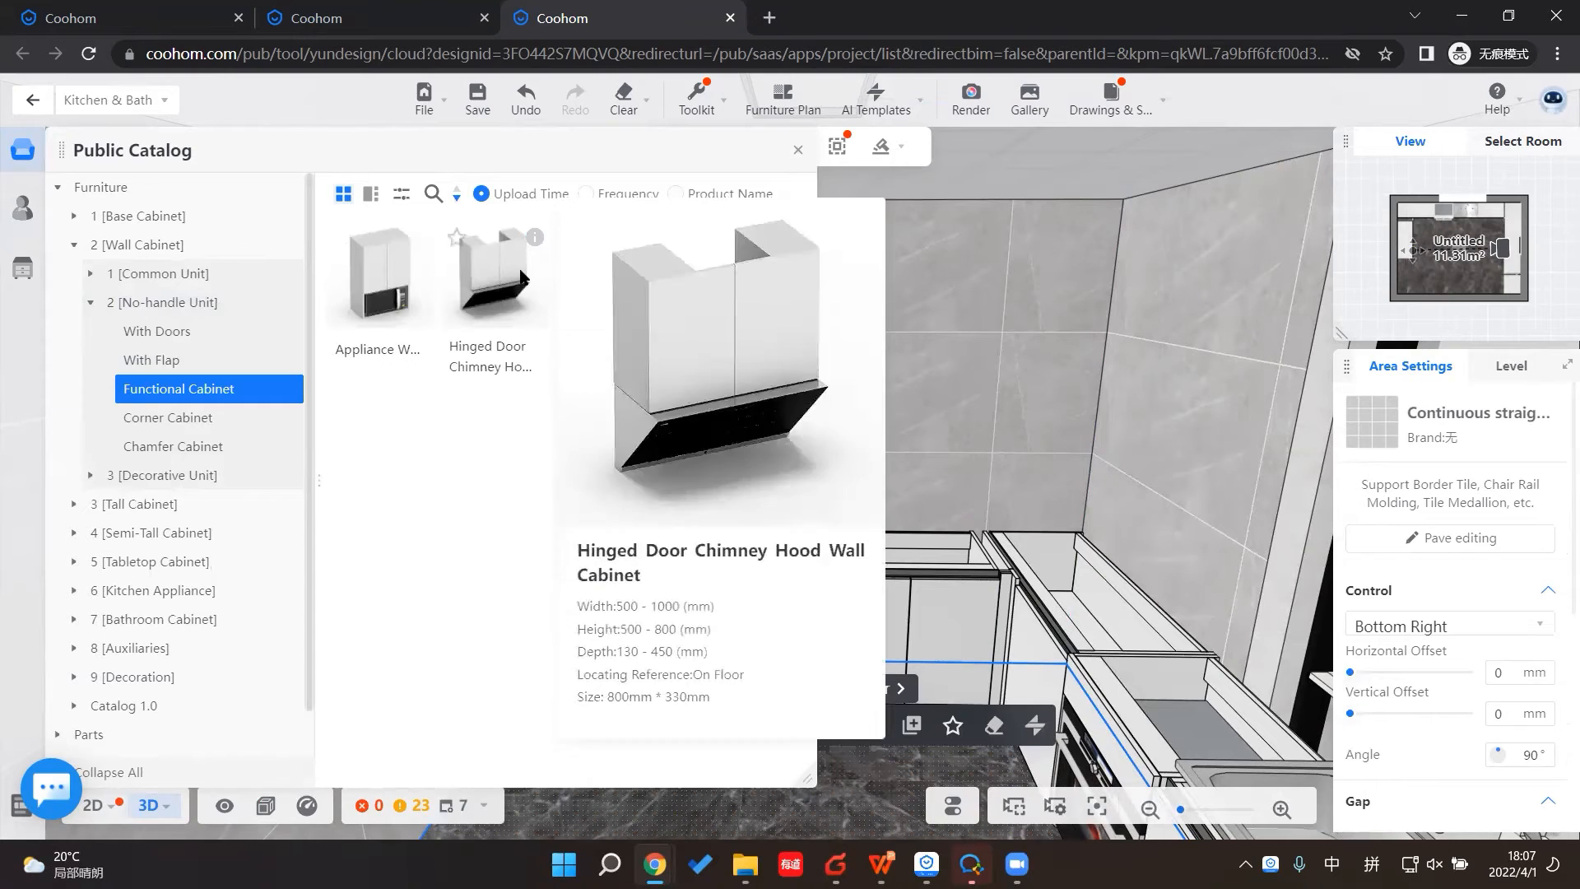
{"action": "left_click", "coordinate": [980, 456]}
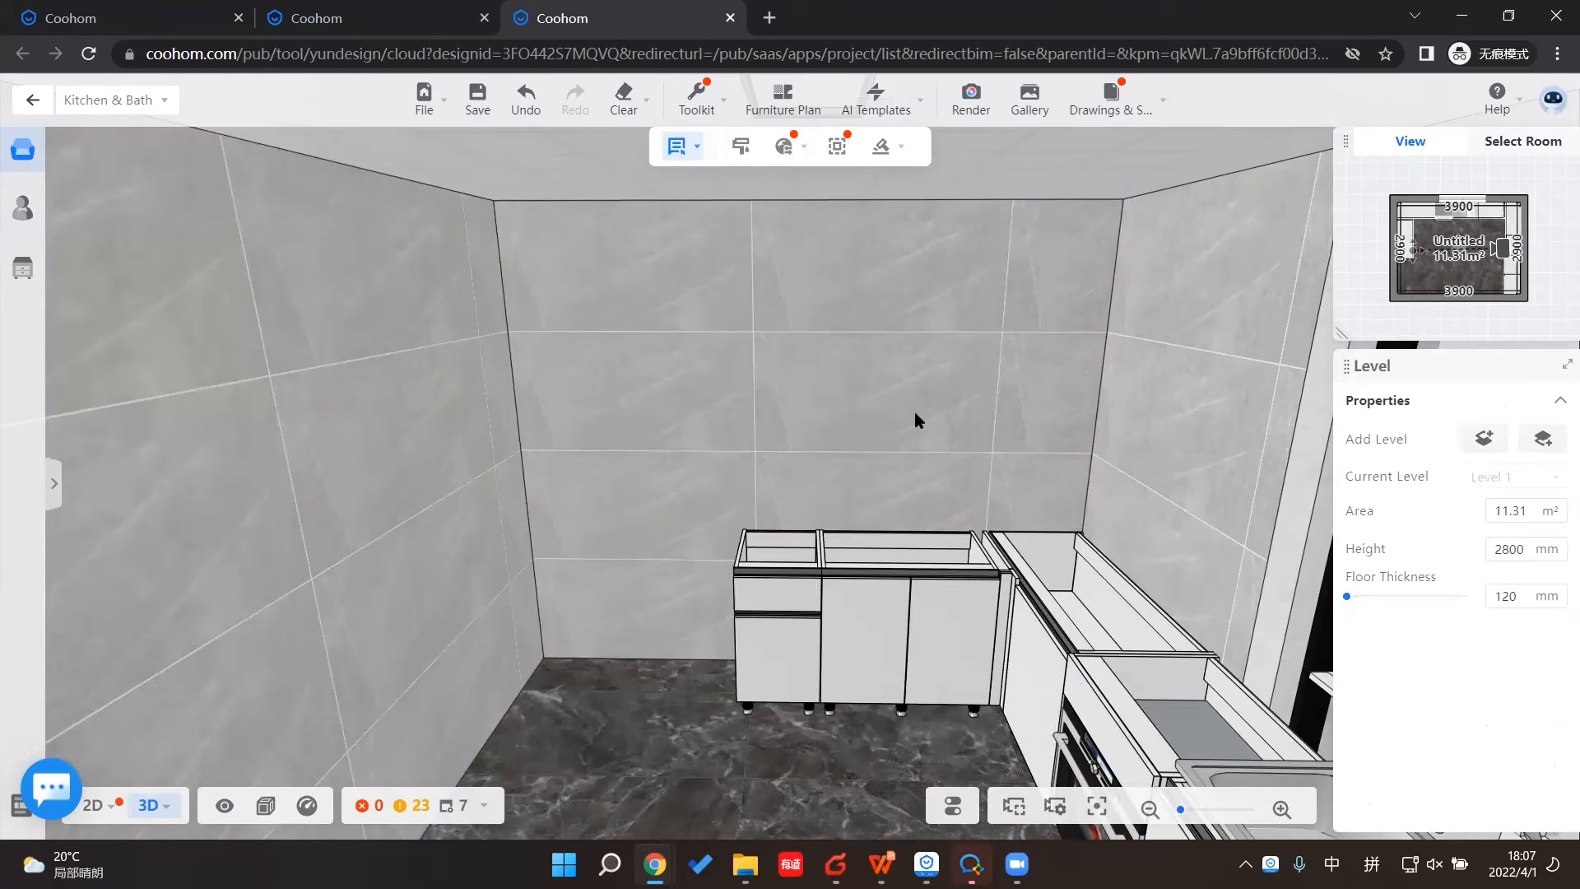
{"action": "left_click", "coordinate": [915, 412]}
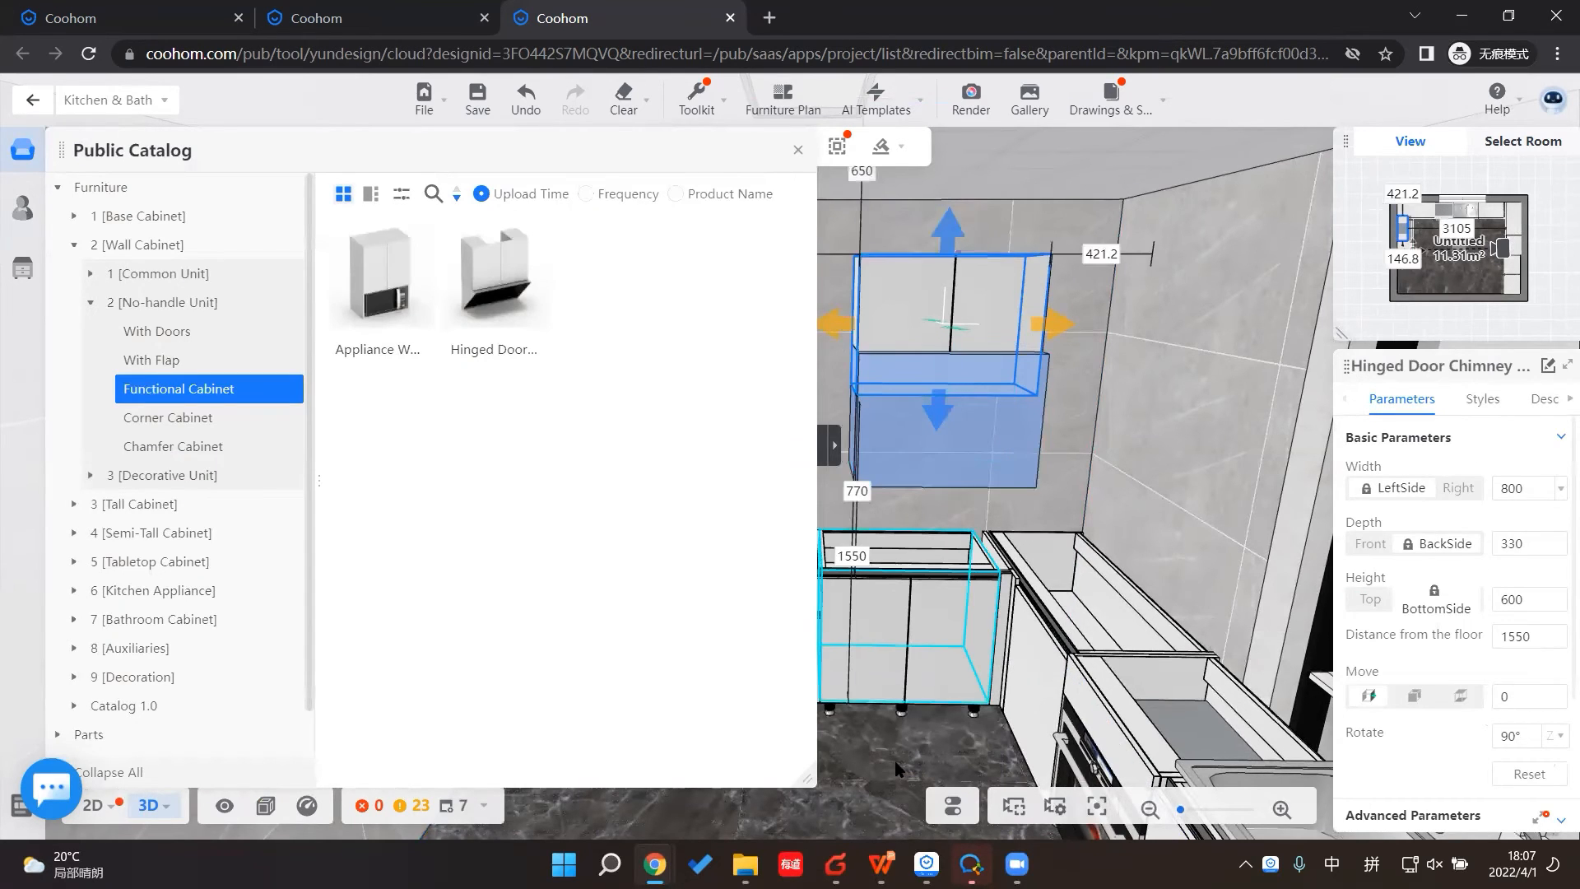
Step: Try to replace the chimney hood below the two-door wall cabinet with Range Hood - 129 from the public catalog
{"action": "right_click_drag", "start_coordinate": [959, 405], "coordinate": [1044, 398]}
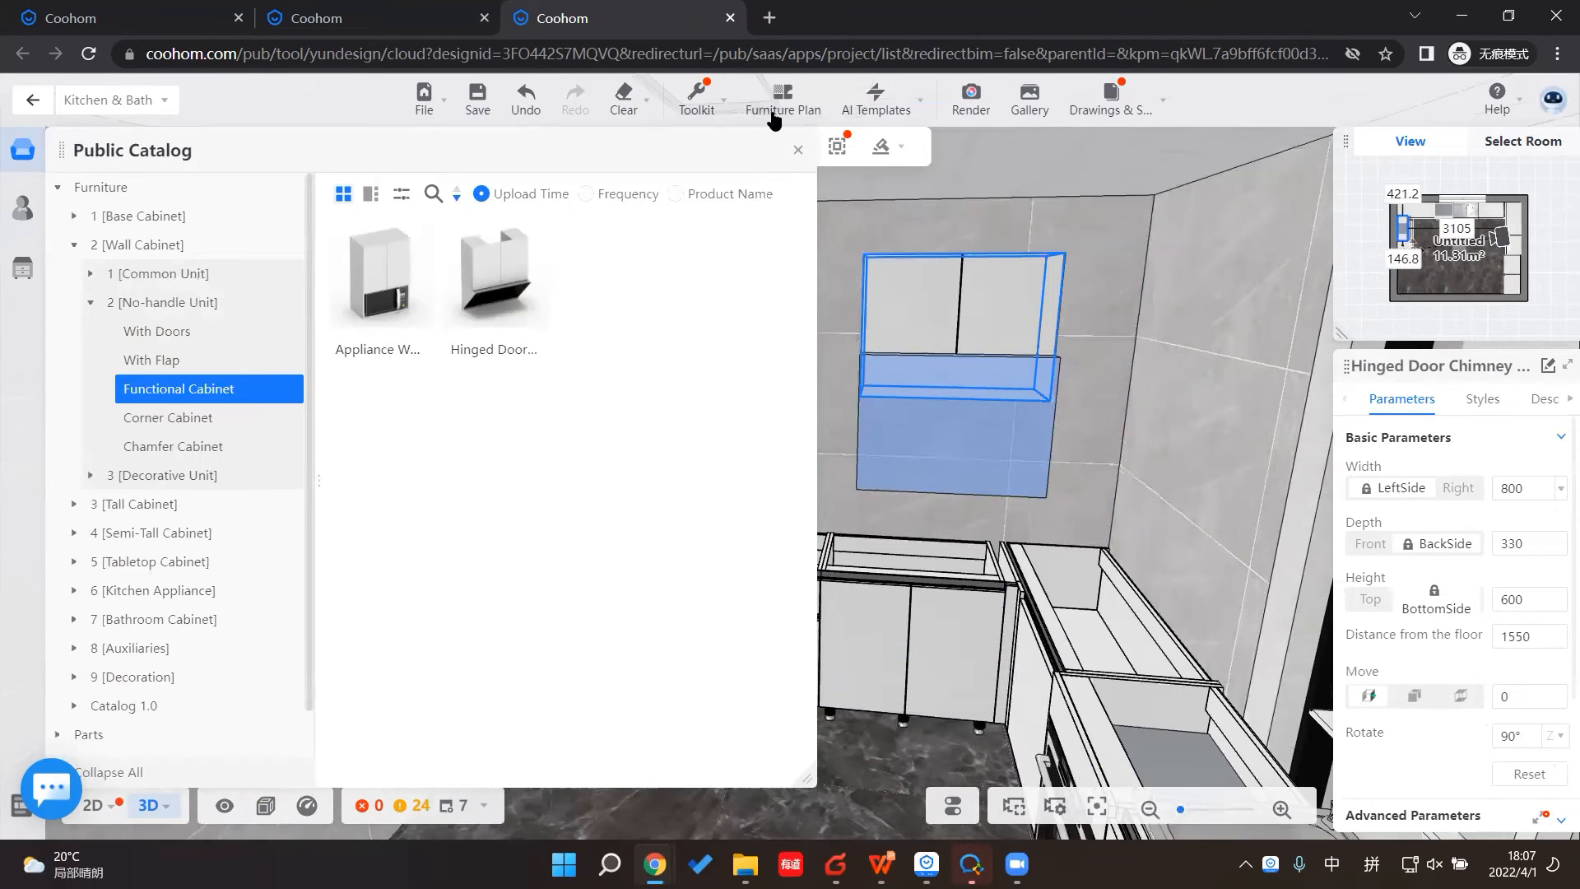
{"action": "left_click", "coordinate": [976, 456]}
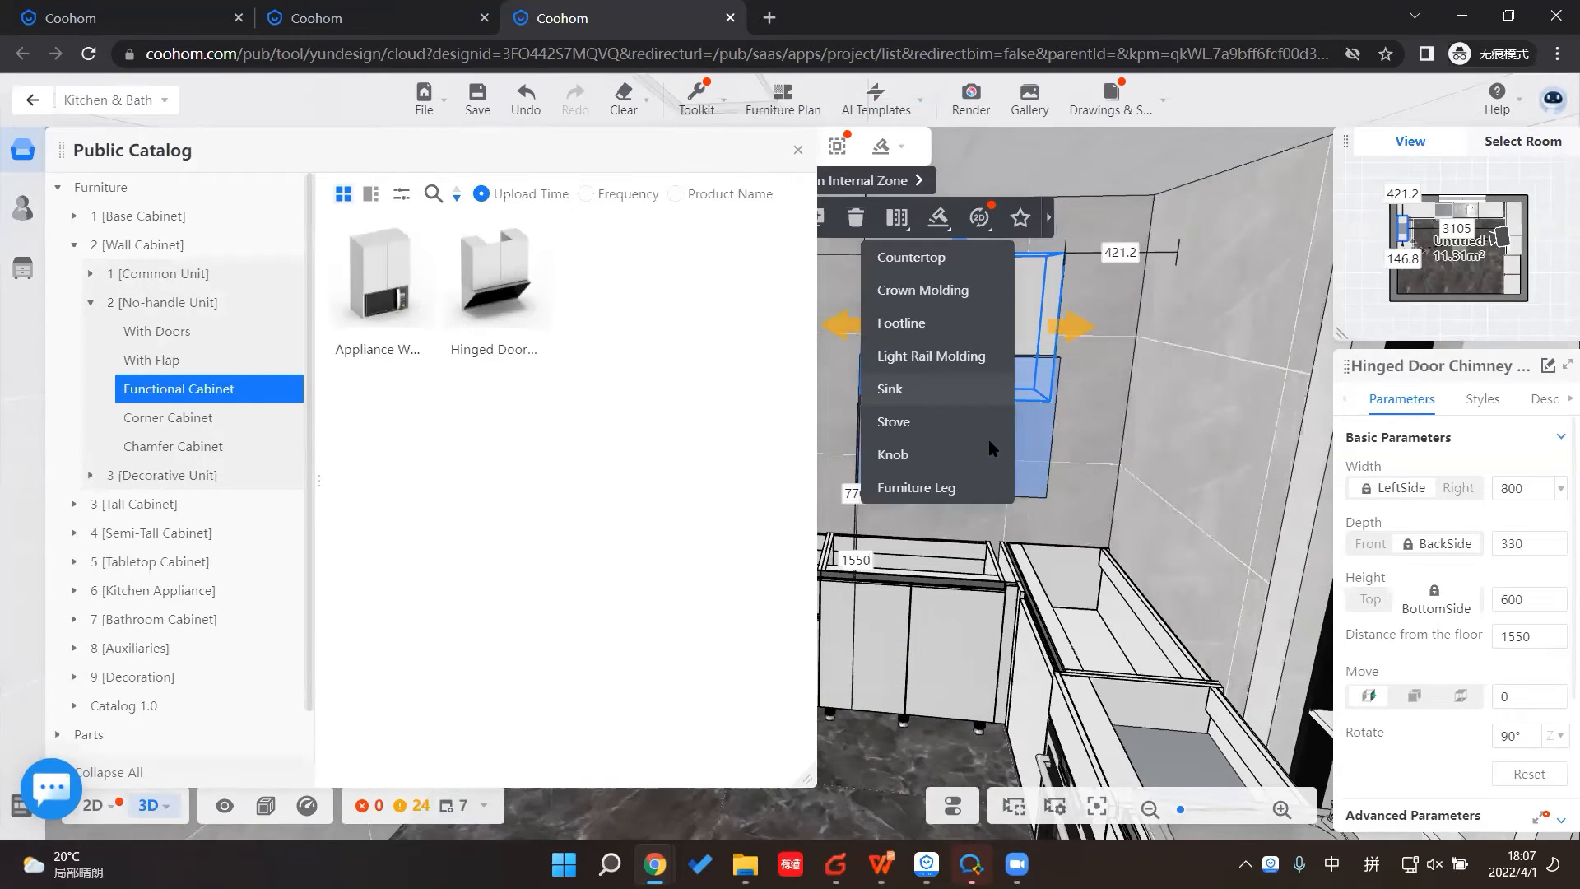
{"action": "left_click", "coordinate": [991, 451]}
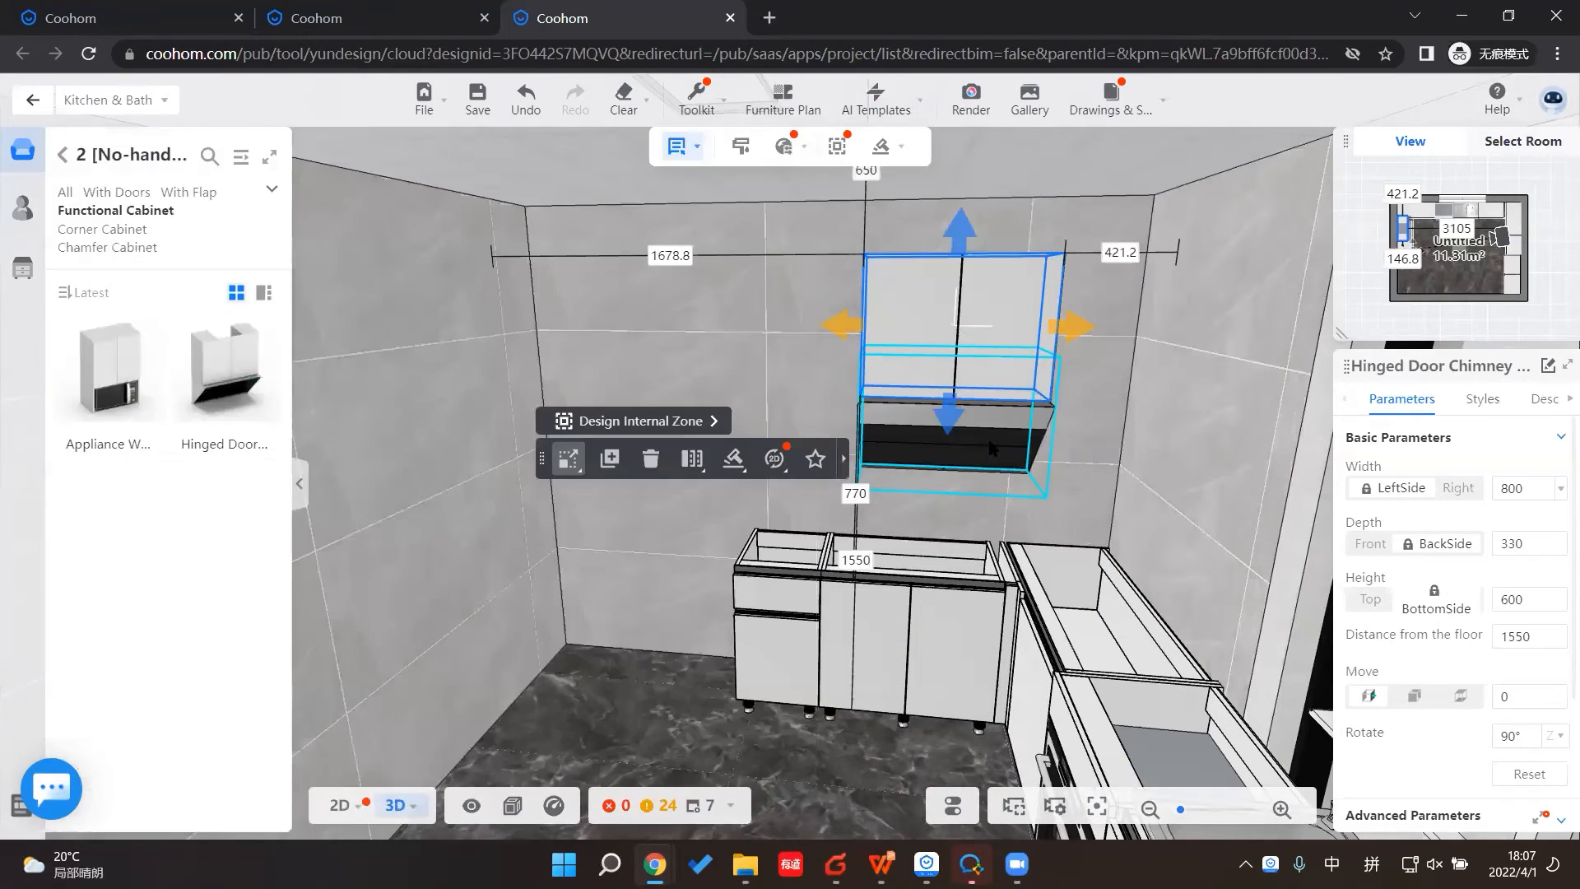
{"action": "left_click", "coordinate": [1482, 400]}
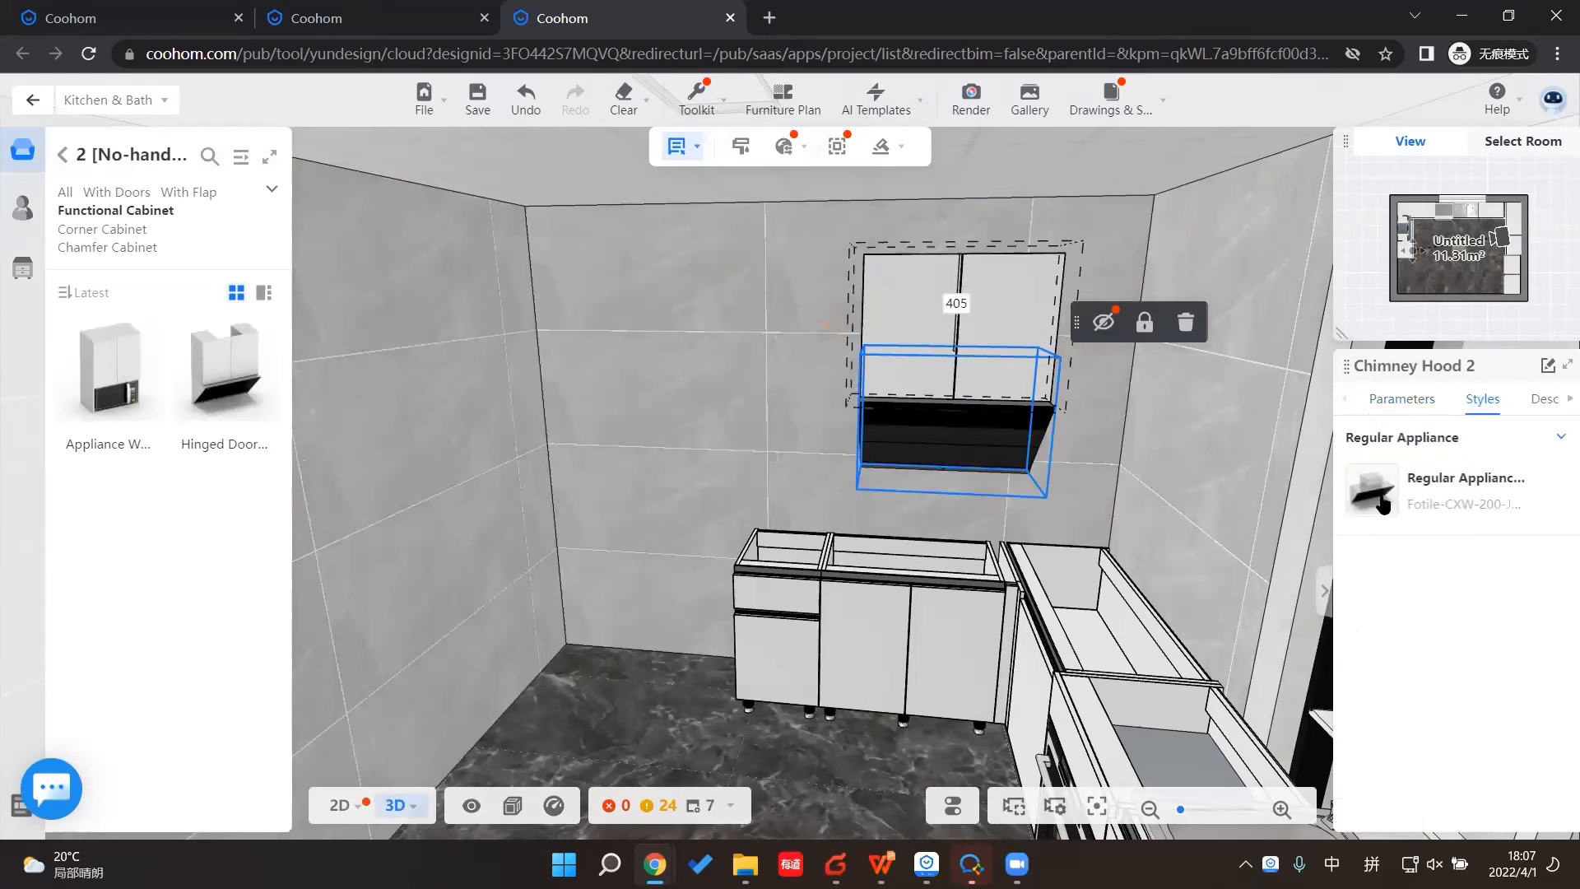
{"action": "left_click", "coordinate": [1383, 498]}
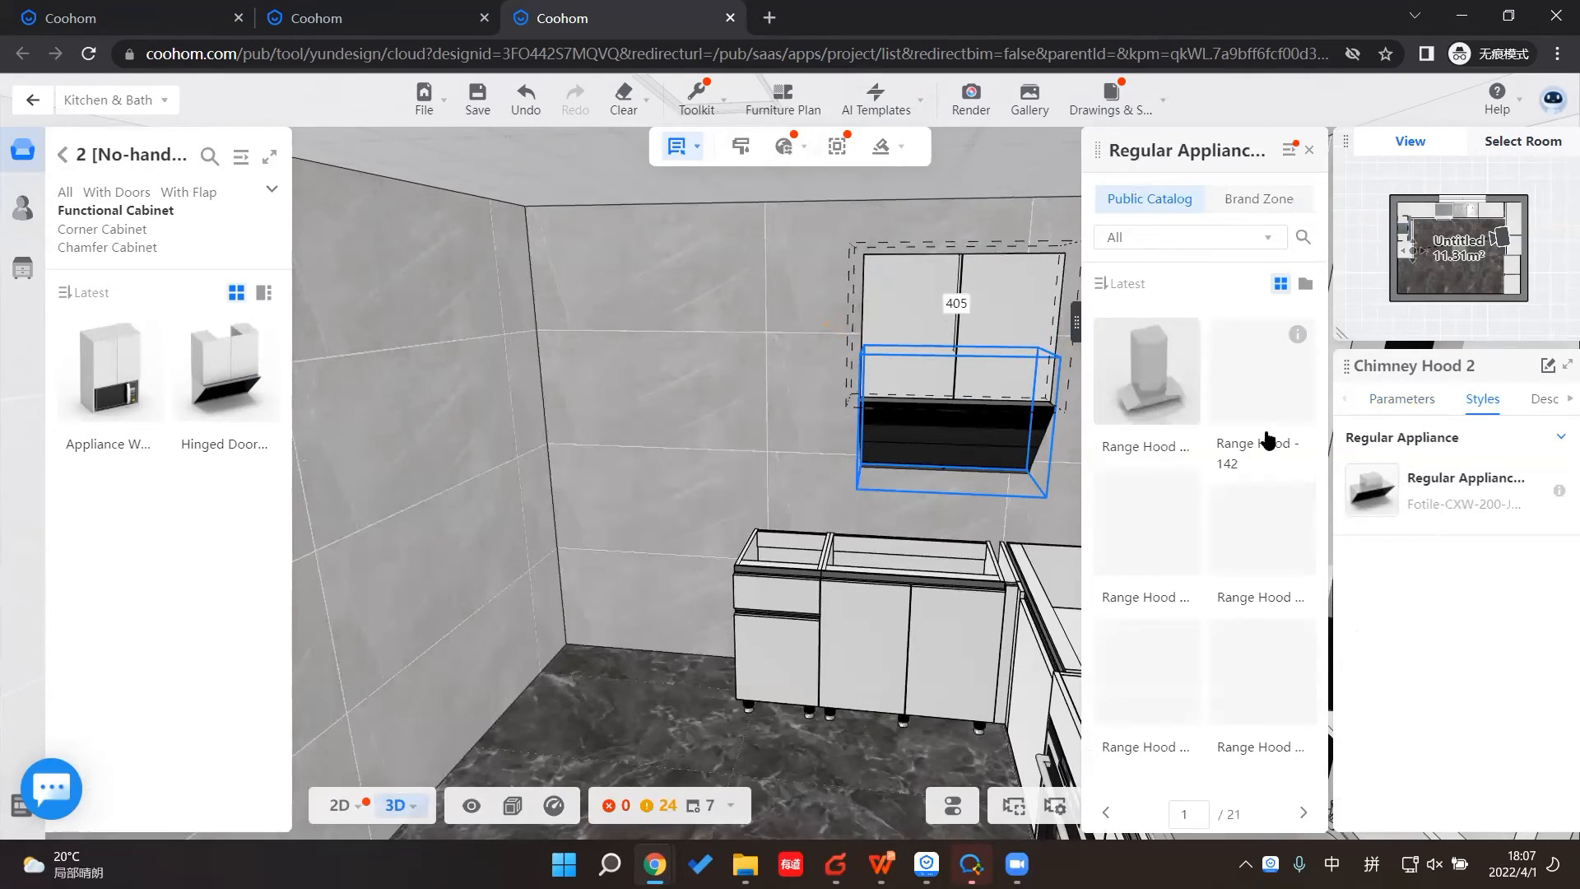
{"action": "scroll", "coordinate": [1136, 535], "scroll_direction": "down", "scroll_amount": 3}
{"action": "scroll", "coordinate": [1148, 519], "scroll_direction": "down", "scroll_amount": 3}
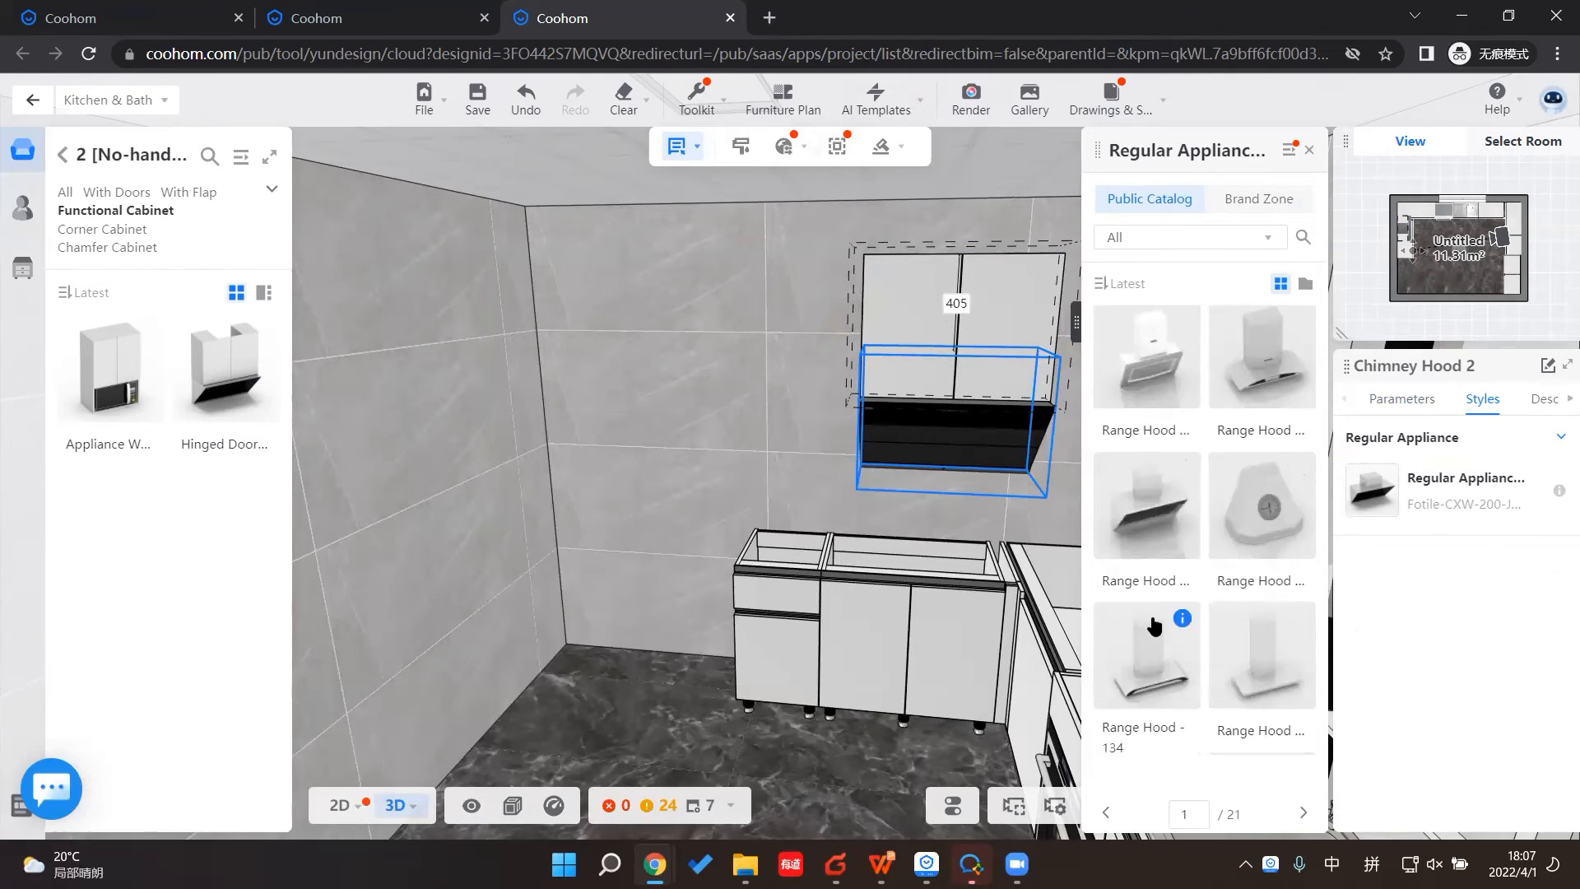
{"action": "scroll", "coordinate": [1155, 627], "scroll_direction": "down", "scroll_amount": 2}
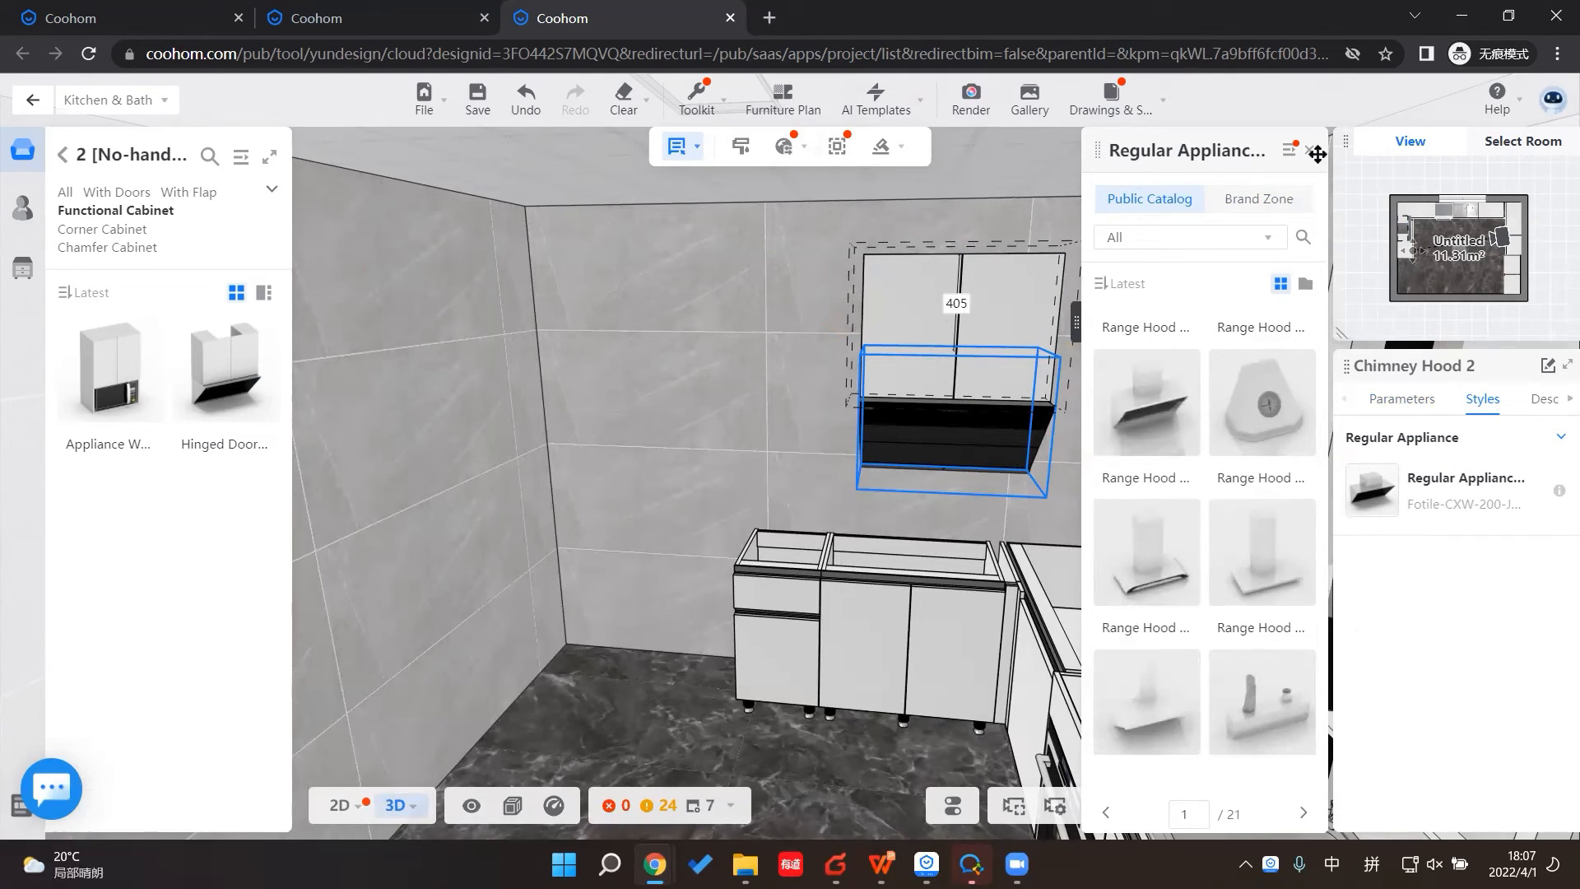
{"action": "scroll", "coordinate": [1149, 527], "scroll_direction": "down", "scroll_amount": 3}
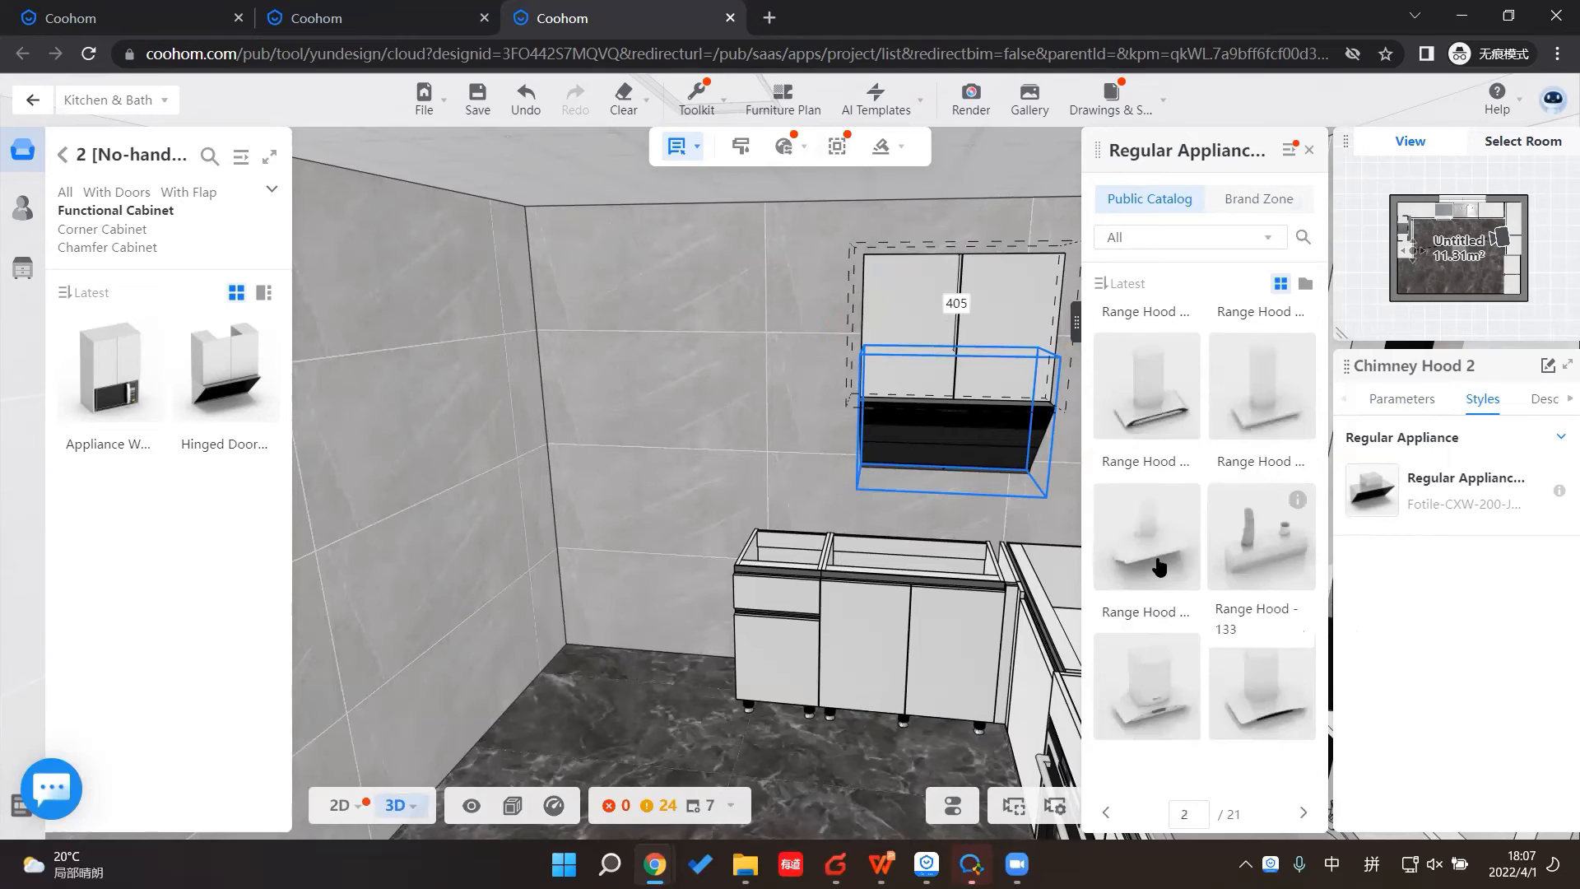
{"action": "left_click", "coordinate": [1152, 504]}
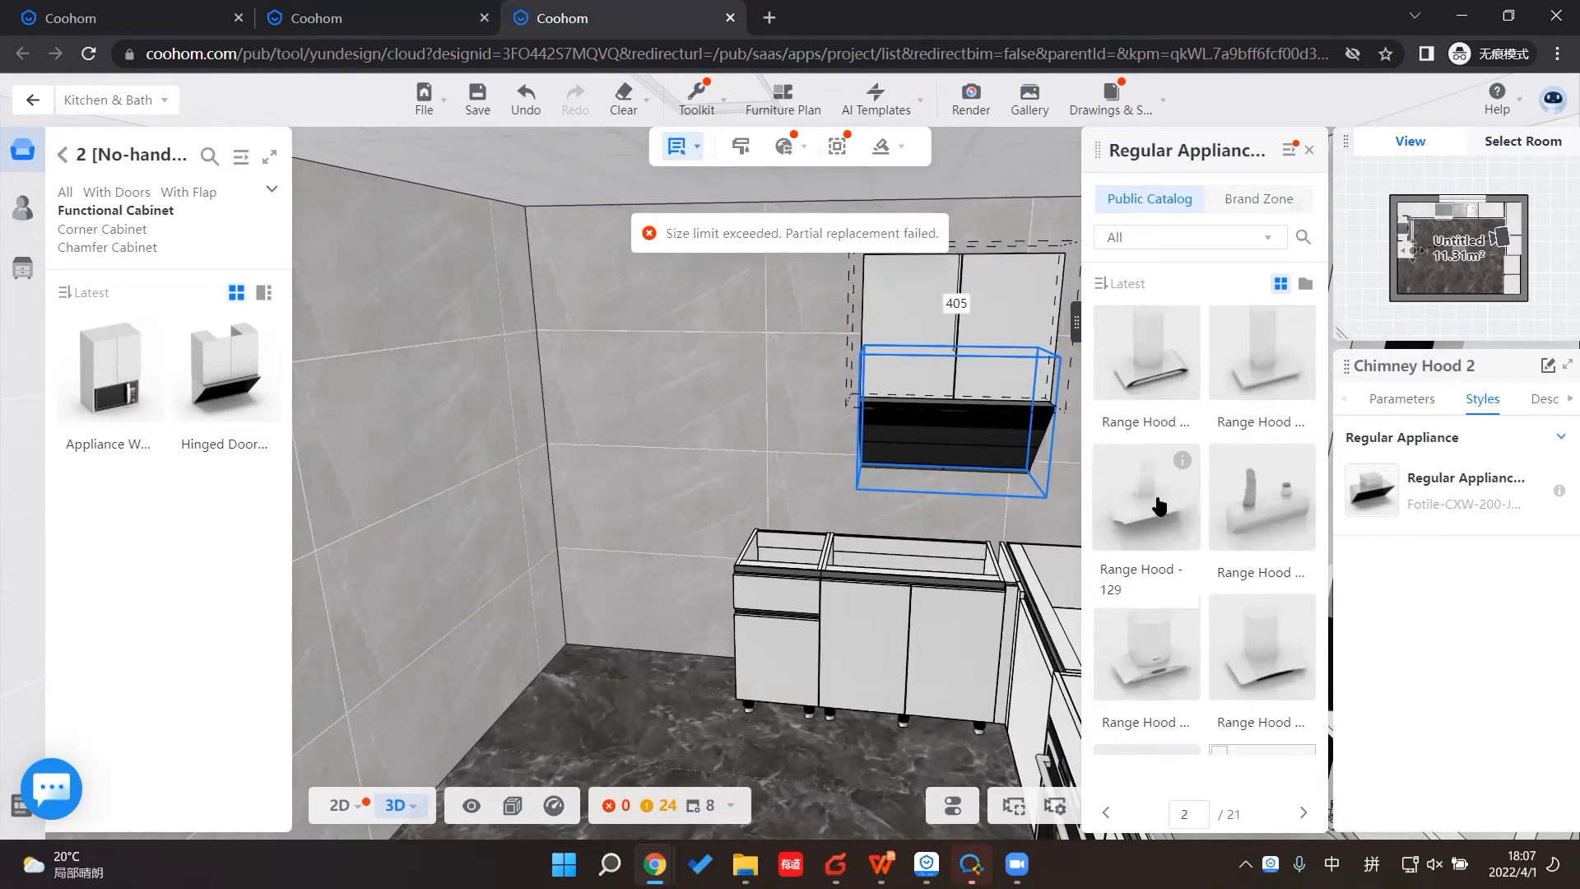
{"action": "scroll", "coordinate": [1213, 527], "scroll_direction": "down", "scroll_amount": 2}
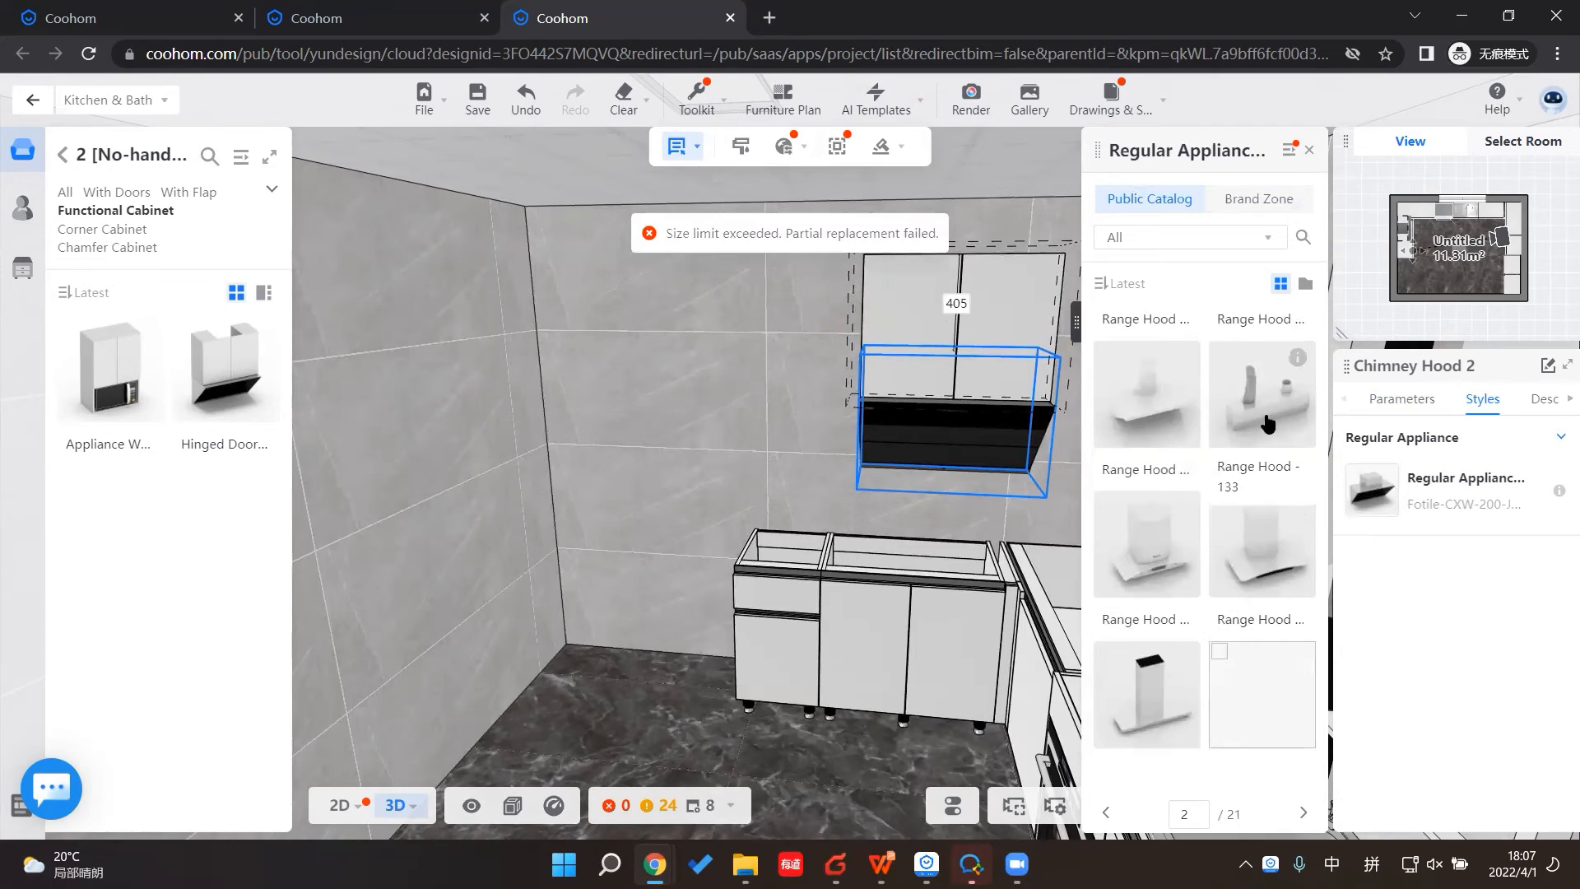
{"action": "scroll", "coordinate": [1225, 543], "scroll_direction": "down", "scroll_amount": 1}
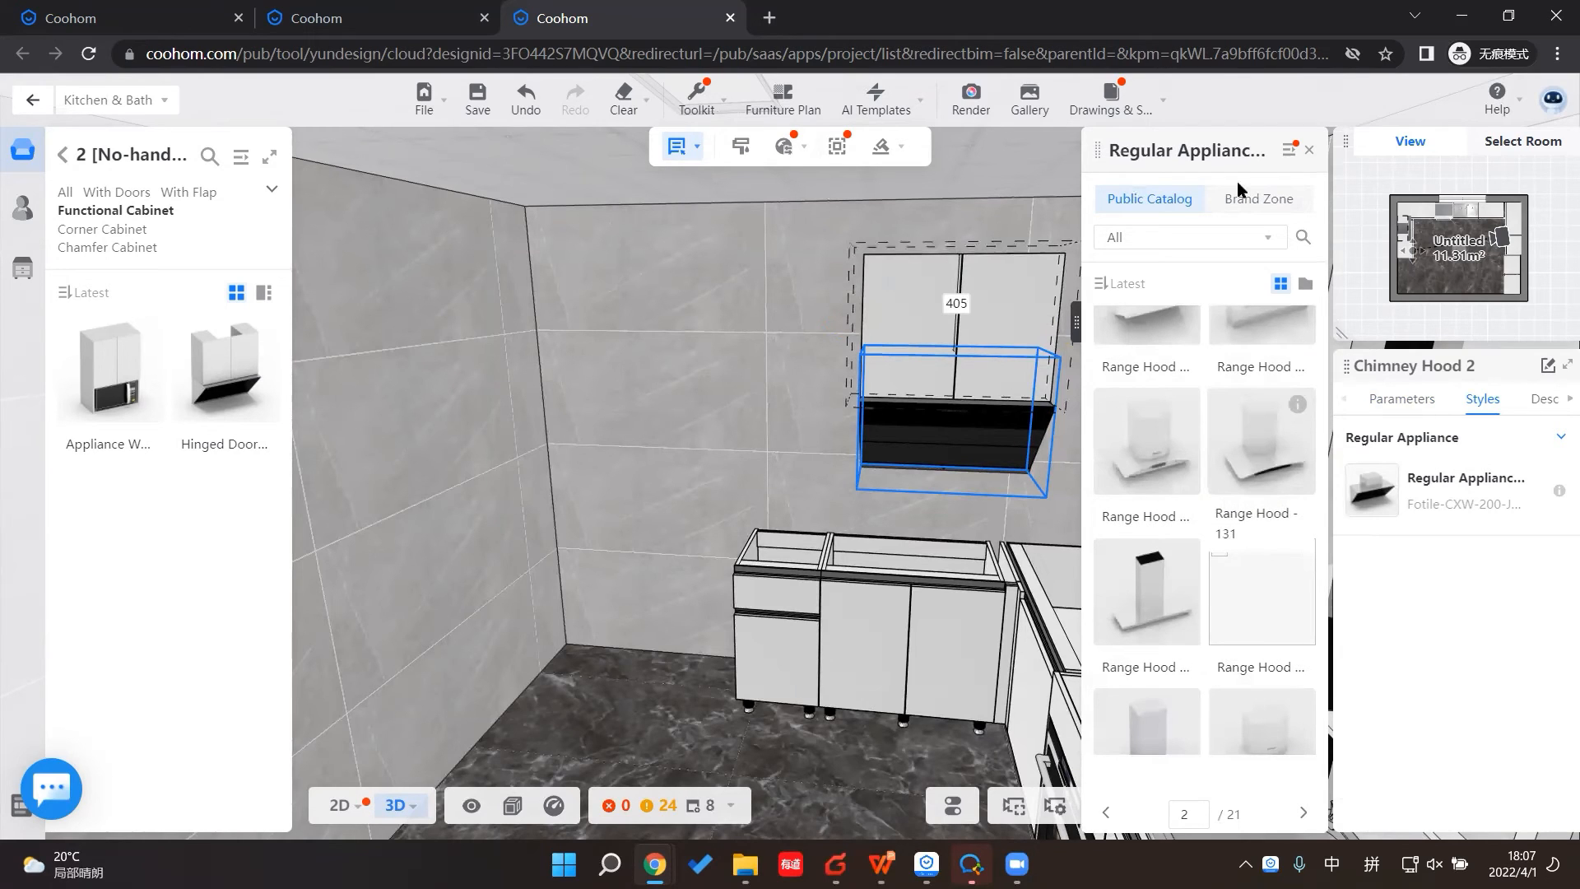
{"action": "scroll", "coordinate": [1222, 559], "scroll_direction": "down", "scroll_amount": 1}
{"action": "left_click", "coordinate": [1310, 150]}
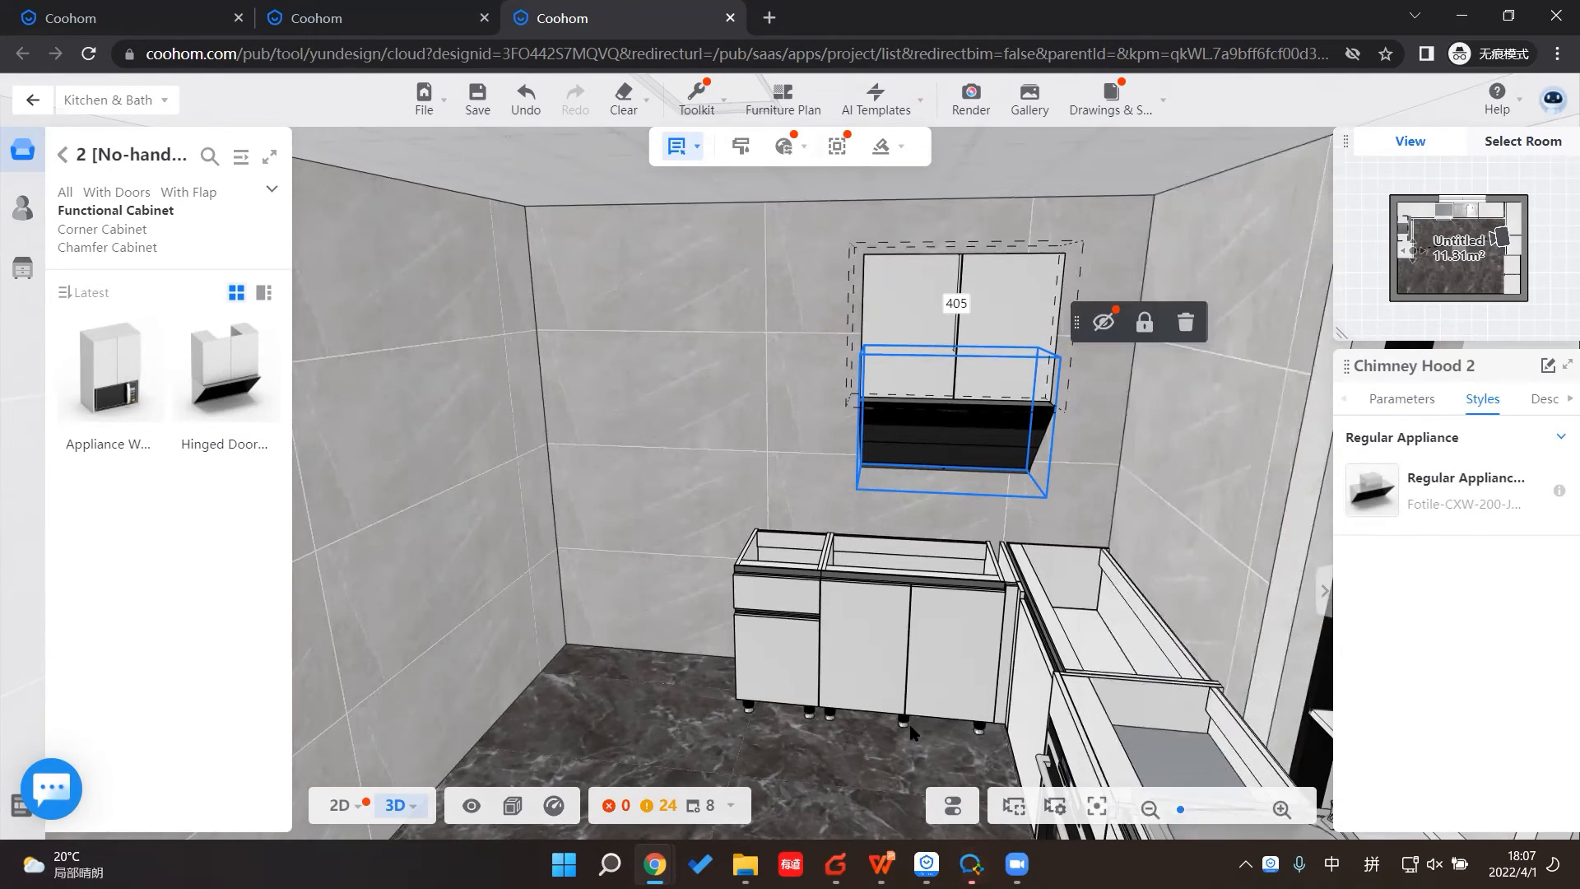
Step: Try to align the two-door base cabinet with the chimney wall cabinet above it using Center on X-axis
{"action": "left_click_drag", "start_coordinate": [912, 752], "coordinate": [930, 365]}
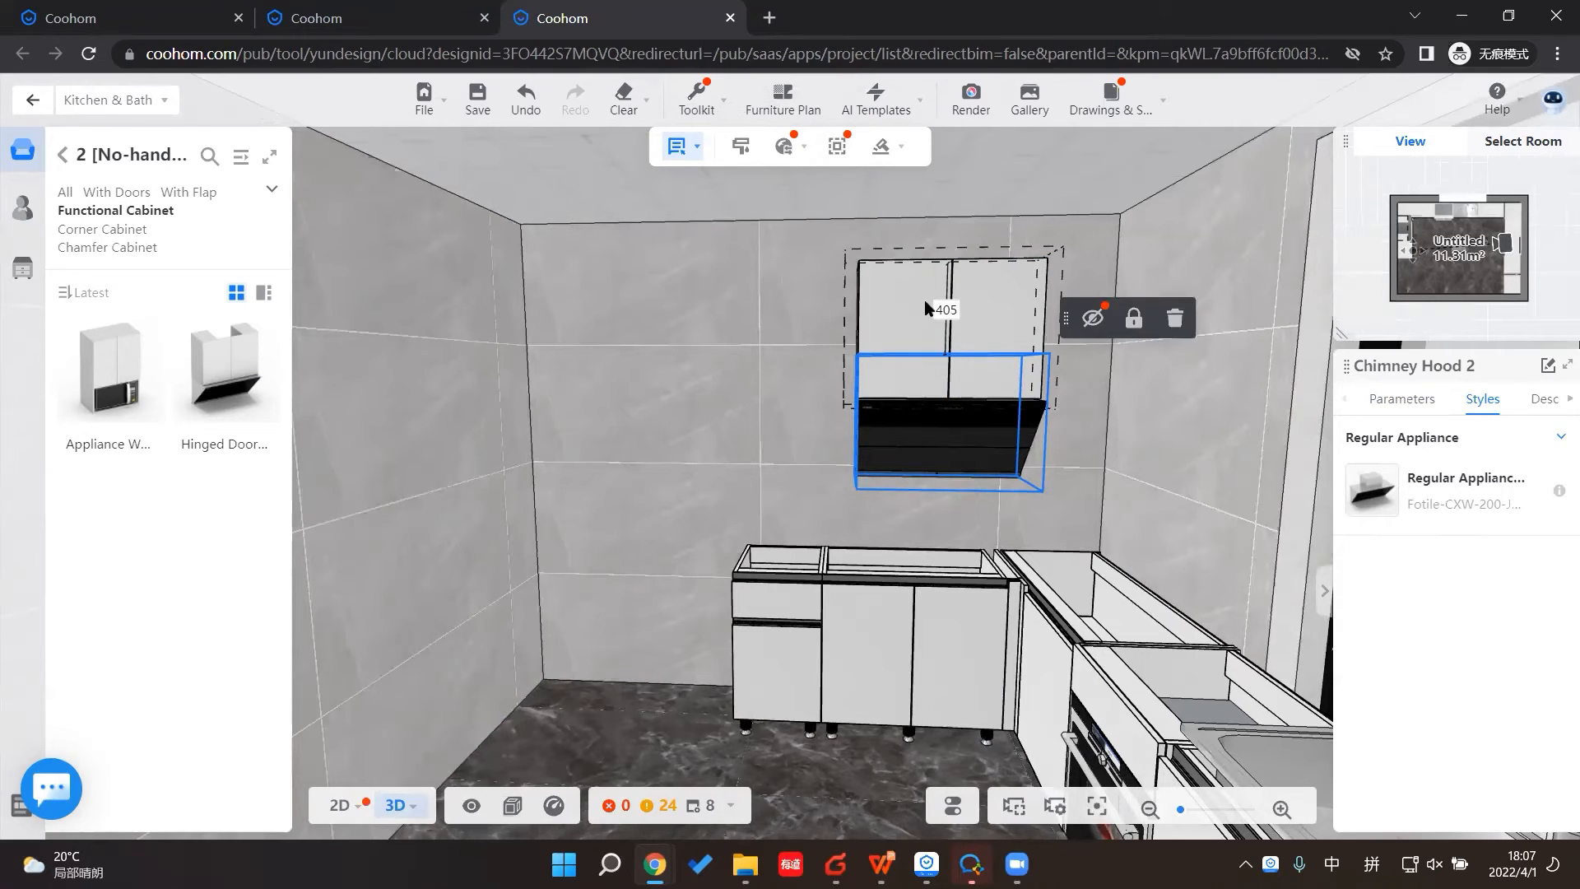
{"action": "left_click", "coordinate": [912, 623], "text": "ctrl"}
{"action": "left_click", "coordinate": [912, 341], "text": "ctrl"}
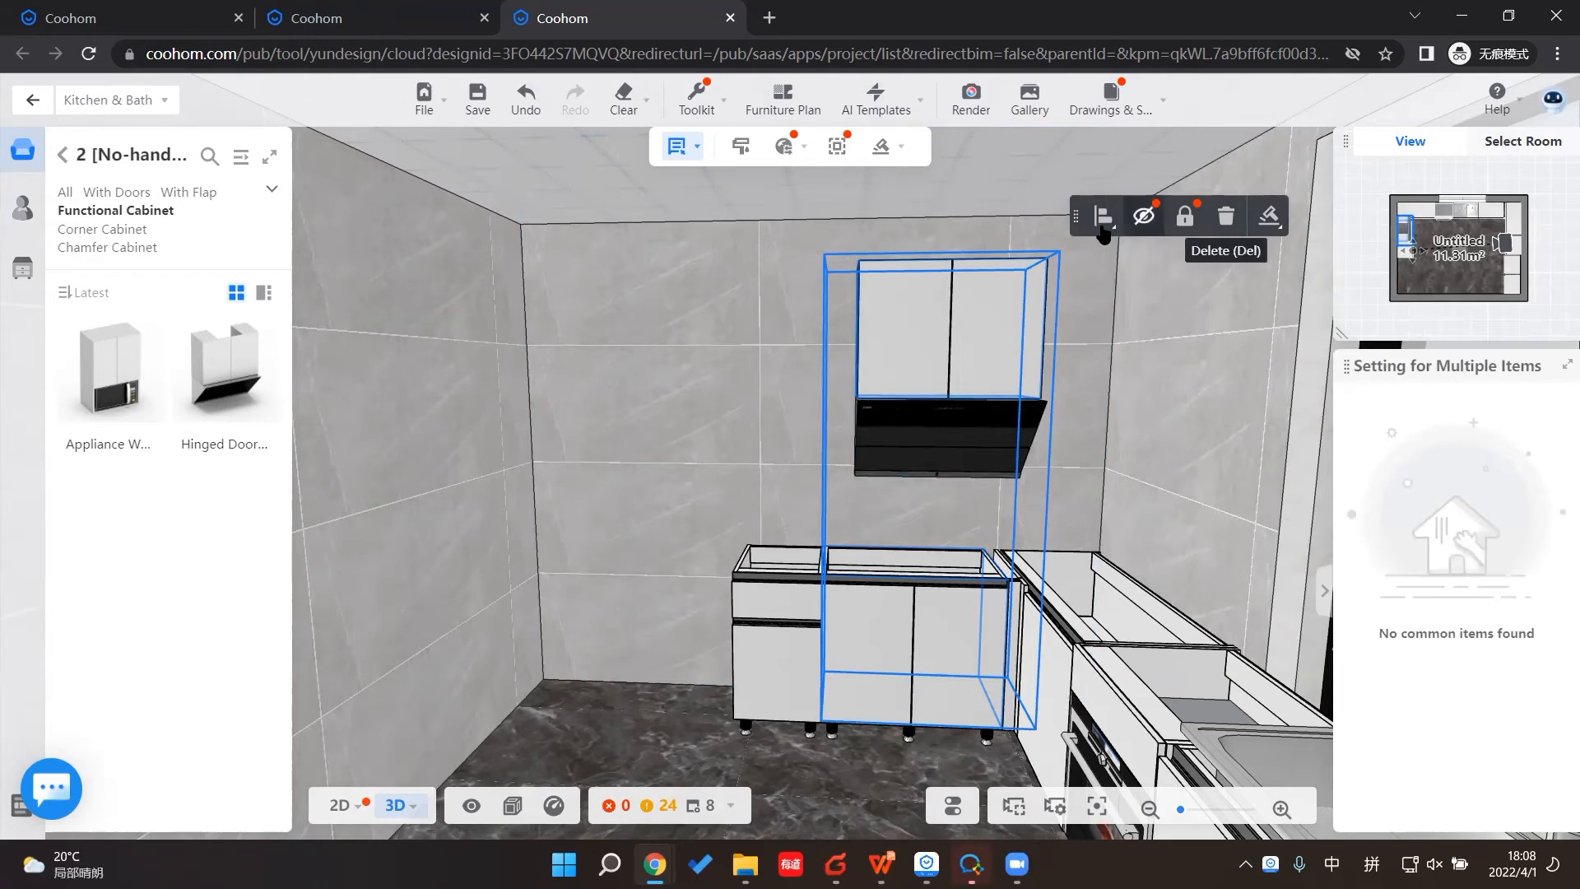
{"action": "mouse_move", "coordinate": [1103, 218]}
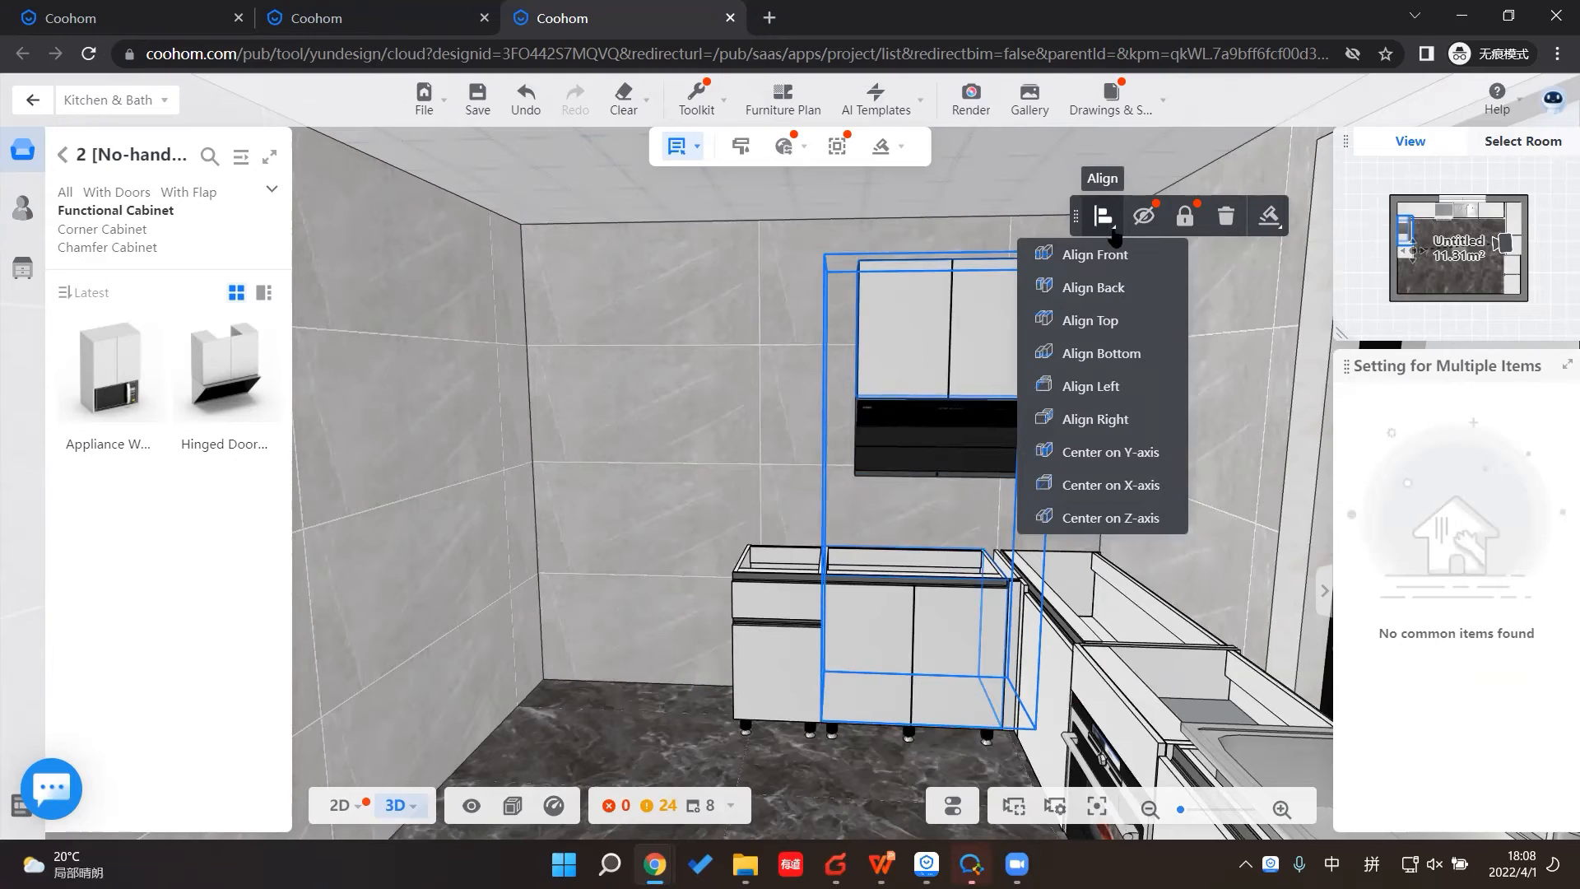
{"action": "left_click", "coordinate": [1125, 493]}
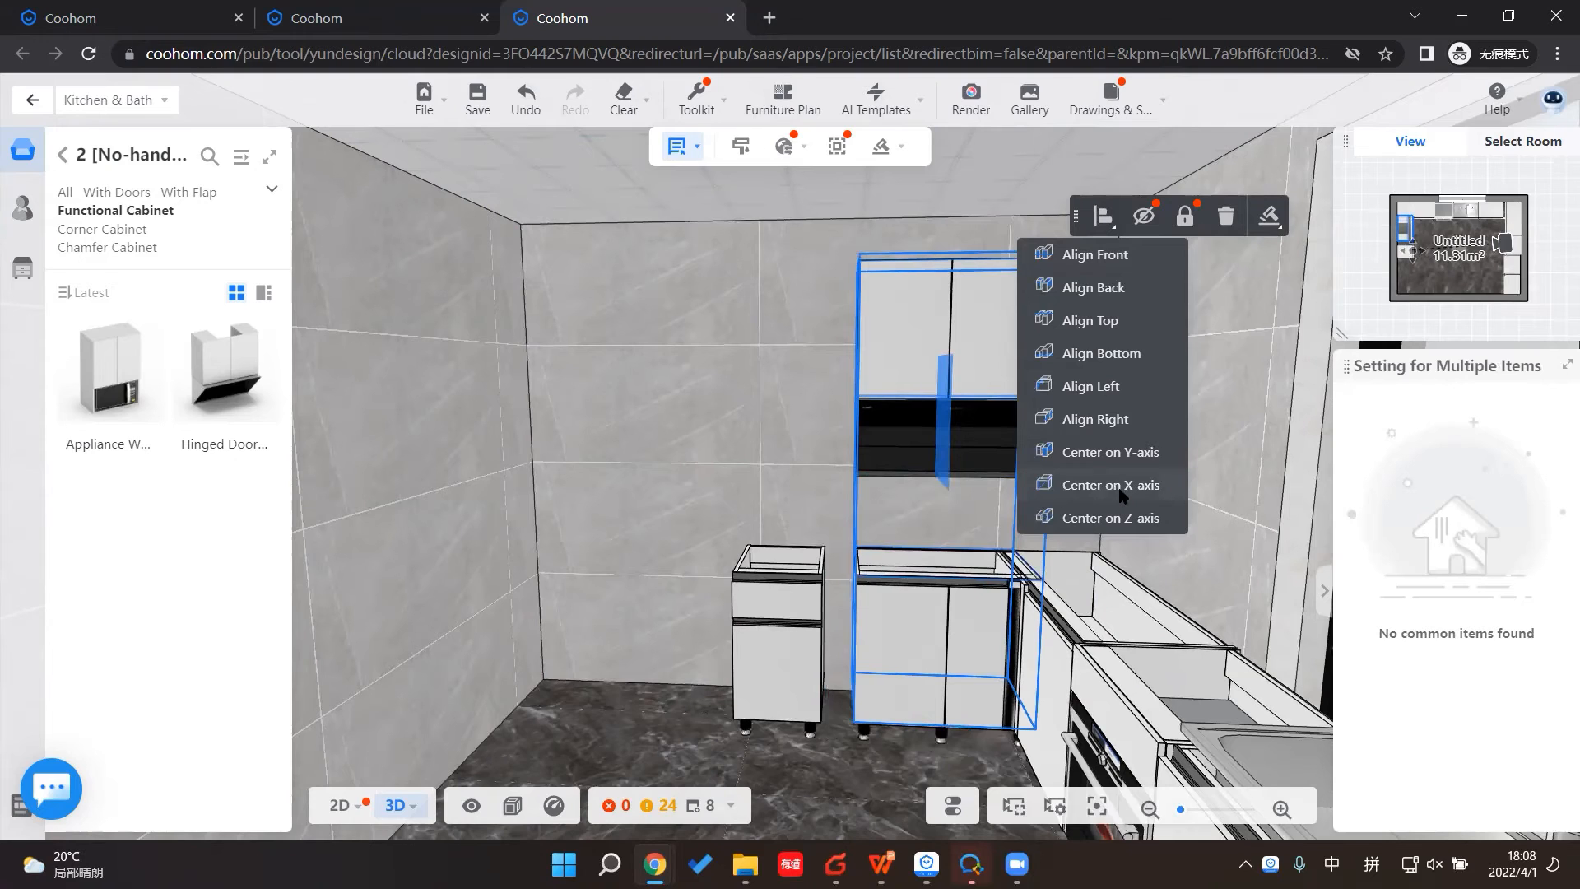
Step: Undo the centering of the two cabinets, moving back and forth through the recent edits
{"action": "key", "text": "ctrl+z"}
{"action": "key", "text": "ctrl+z"}
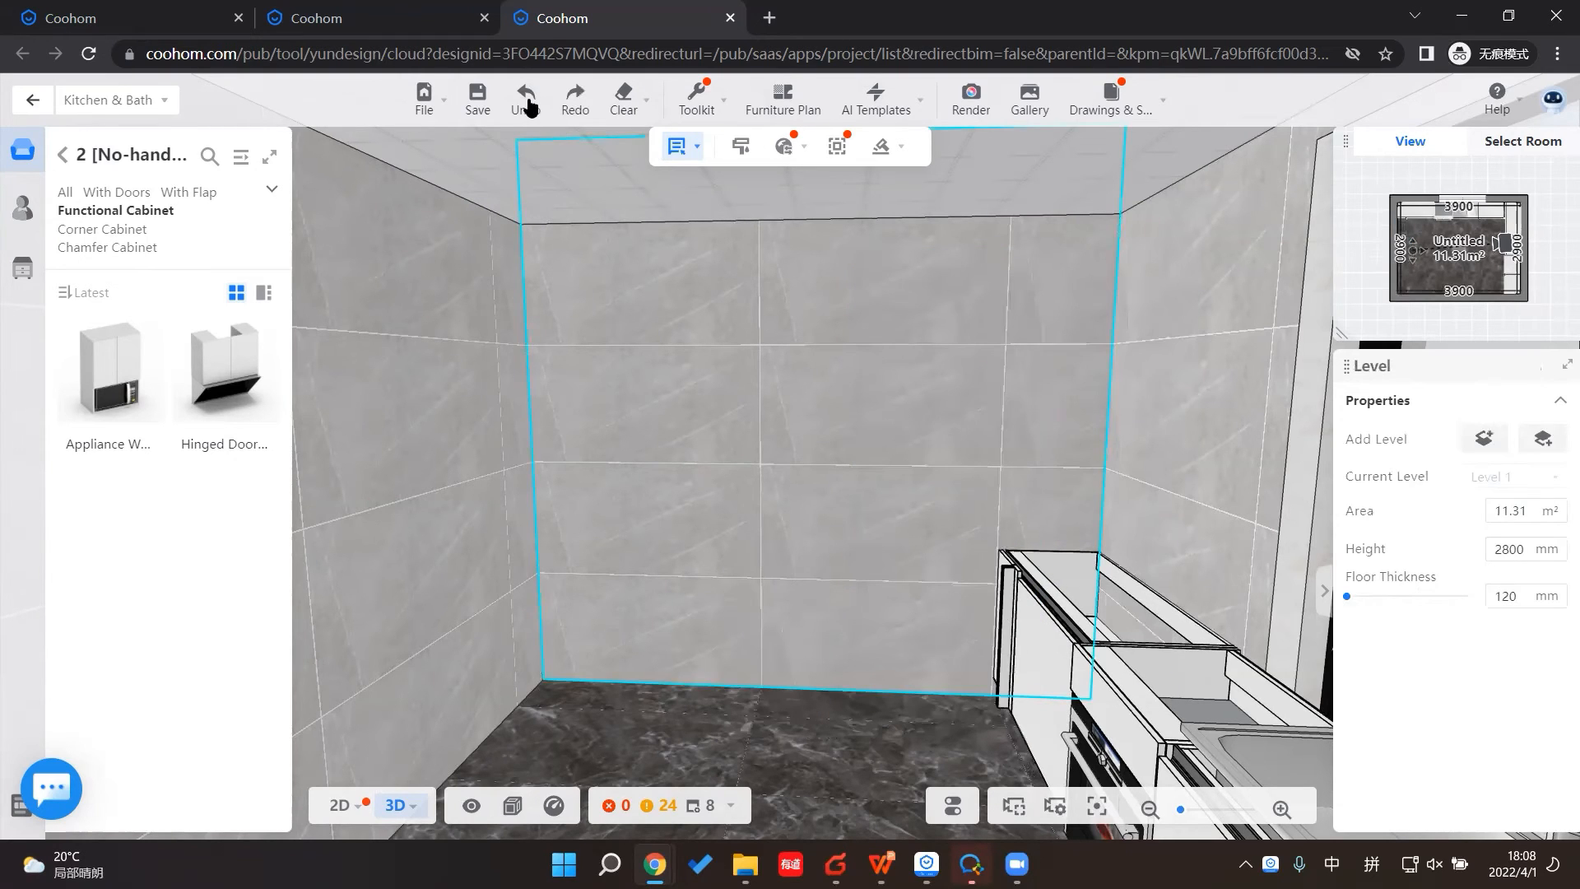
{"action": "left_click", "coordinate": [528, 104]}
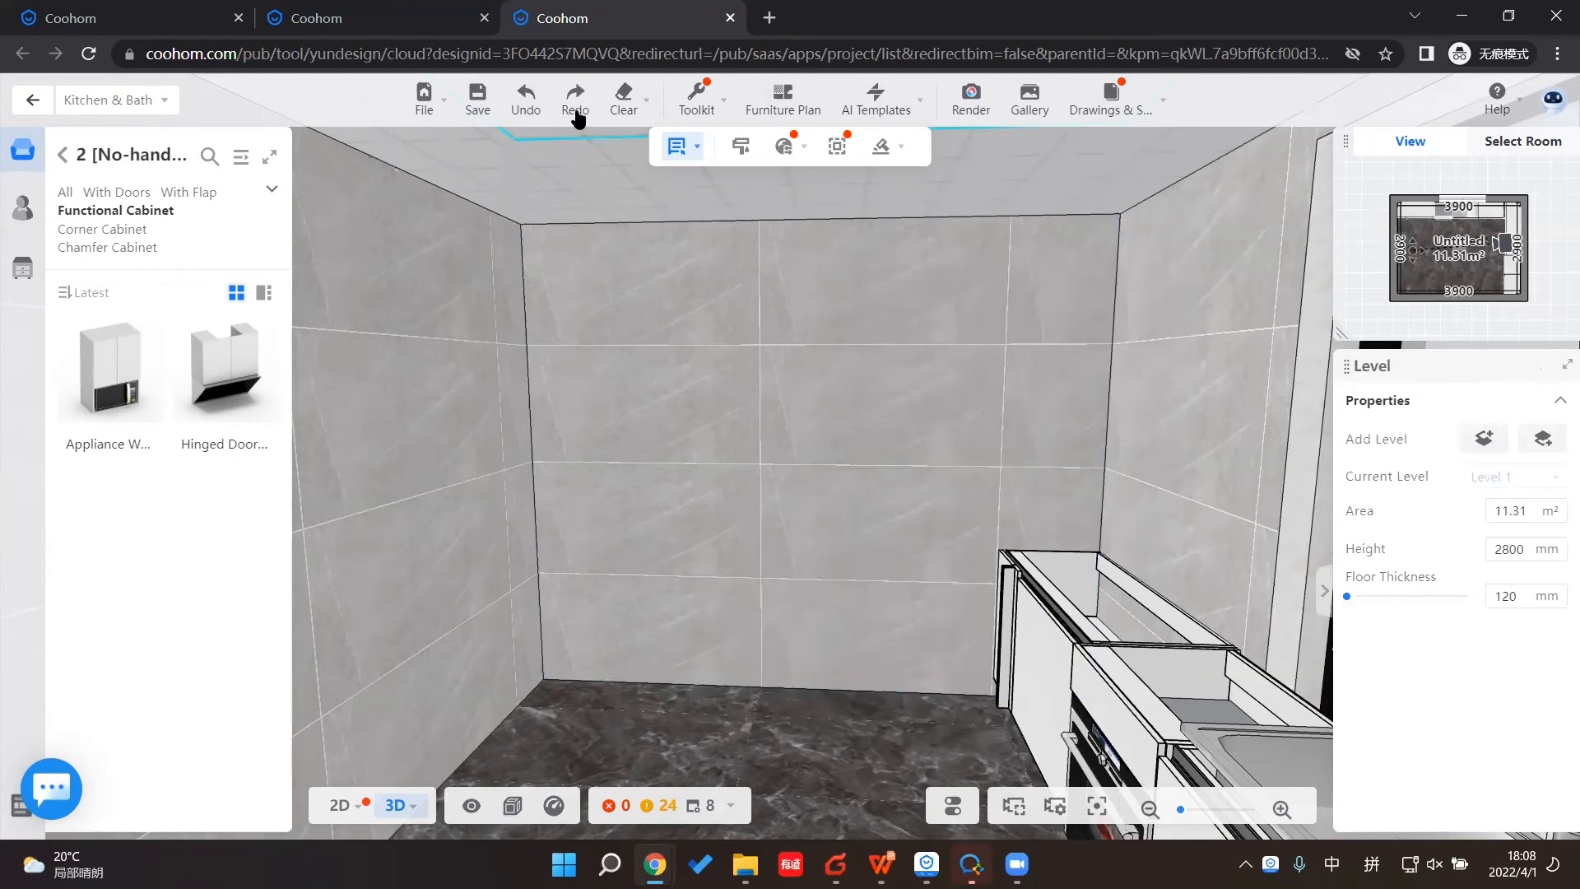
{"action": "left_click", "coordinate": [577, 109]}
{"action": "left_click", "coordinate": [577, 110]}
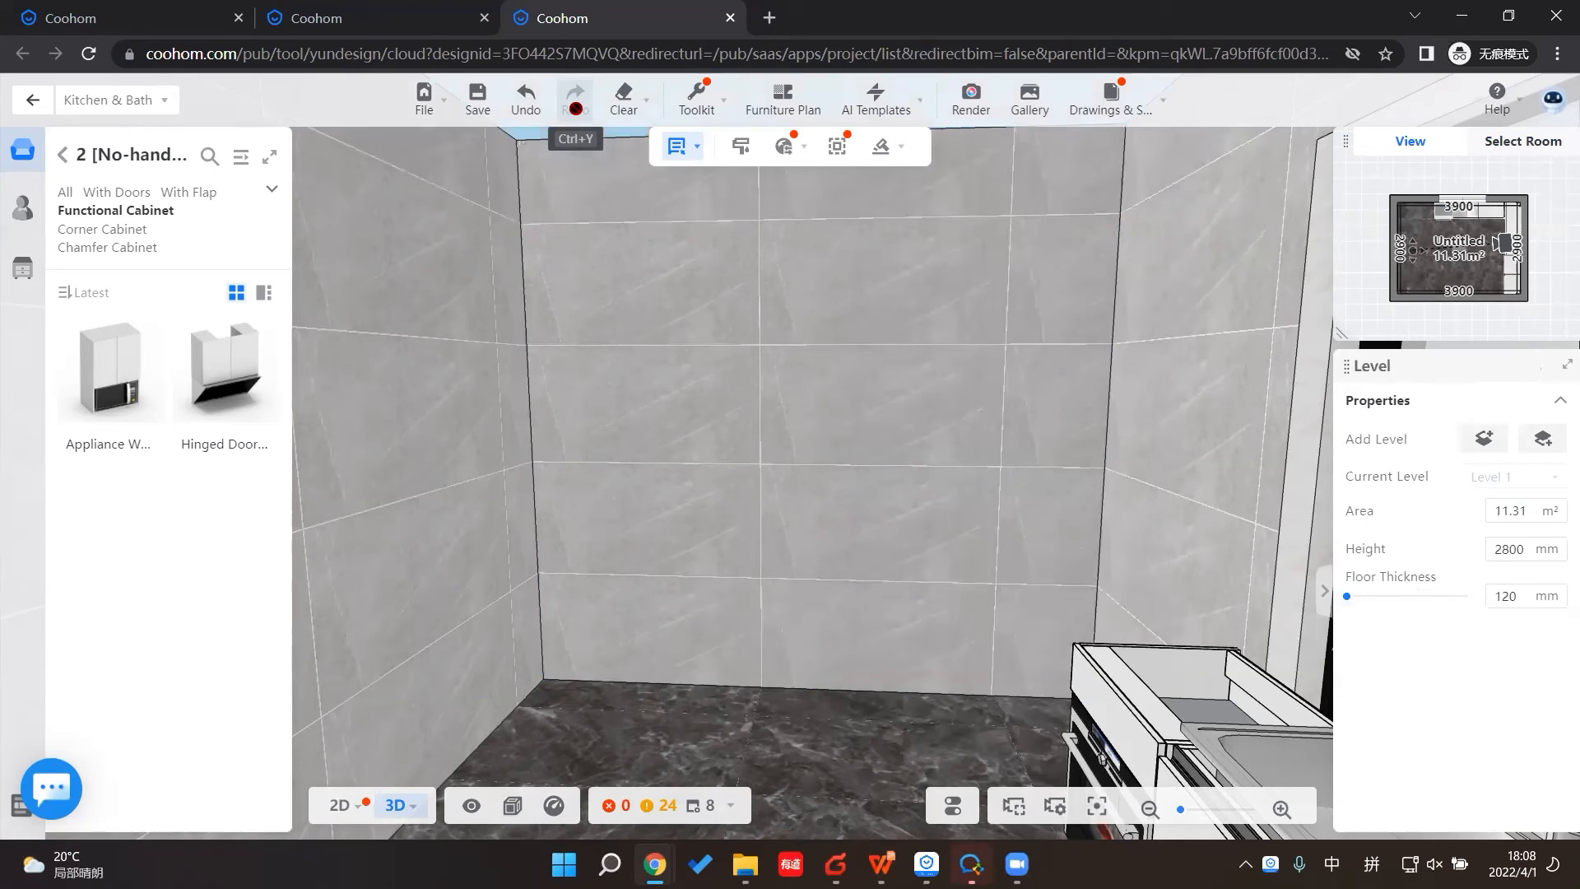
{"action": "left_click", "coordinate": [66, 157]}
{"action": "left_click", "coordinate": [523, 106]}
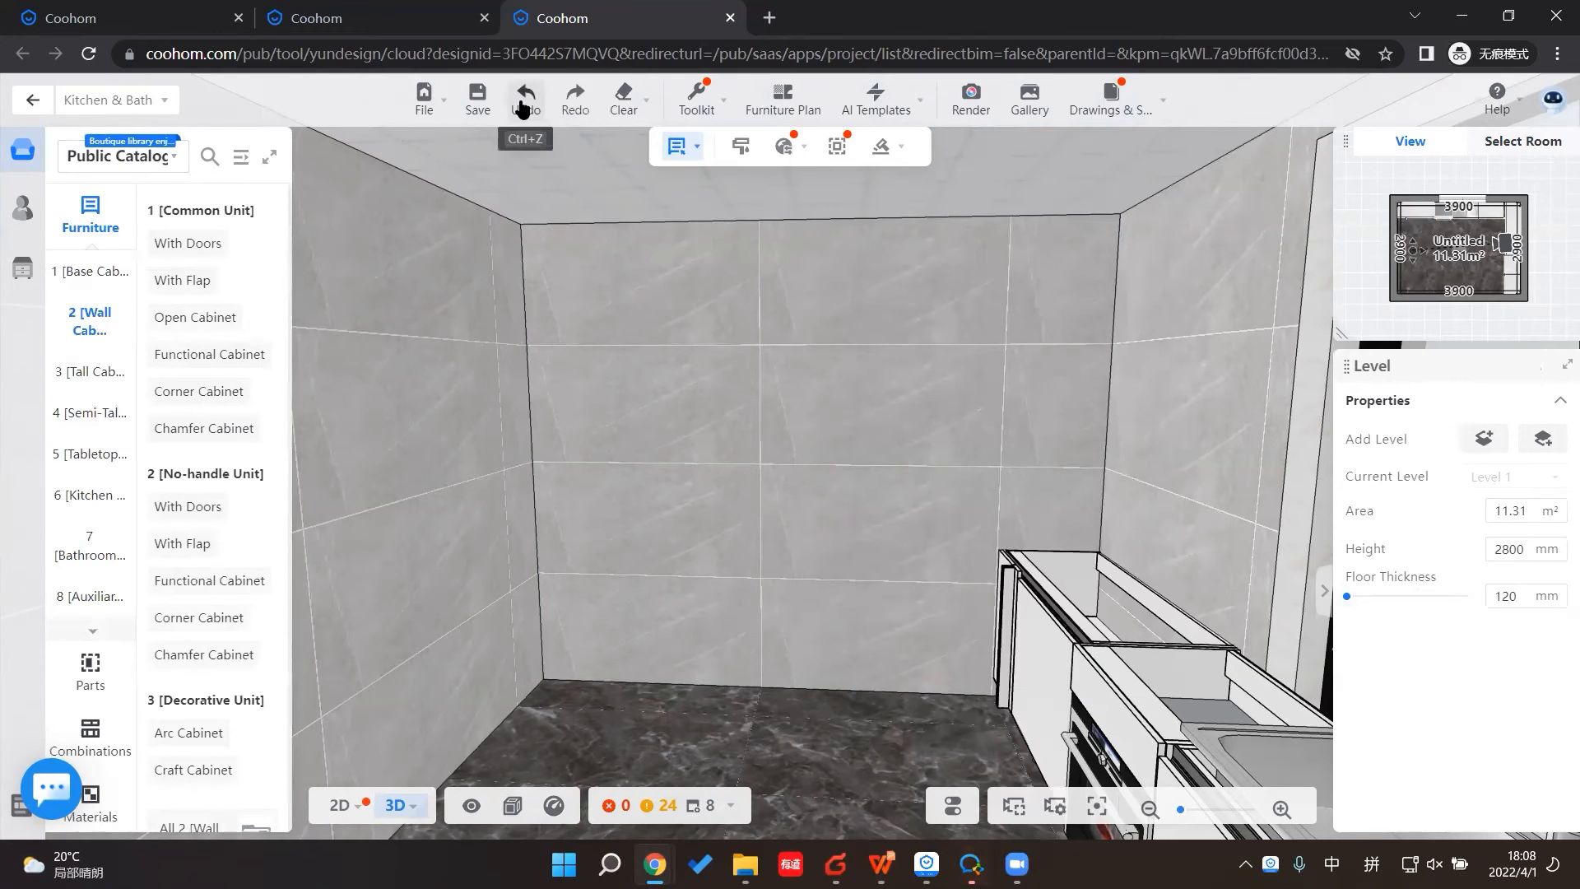
{"action": "left_click", "coordinate": [524, 105]}
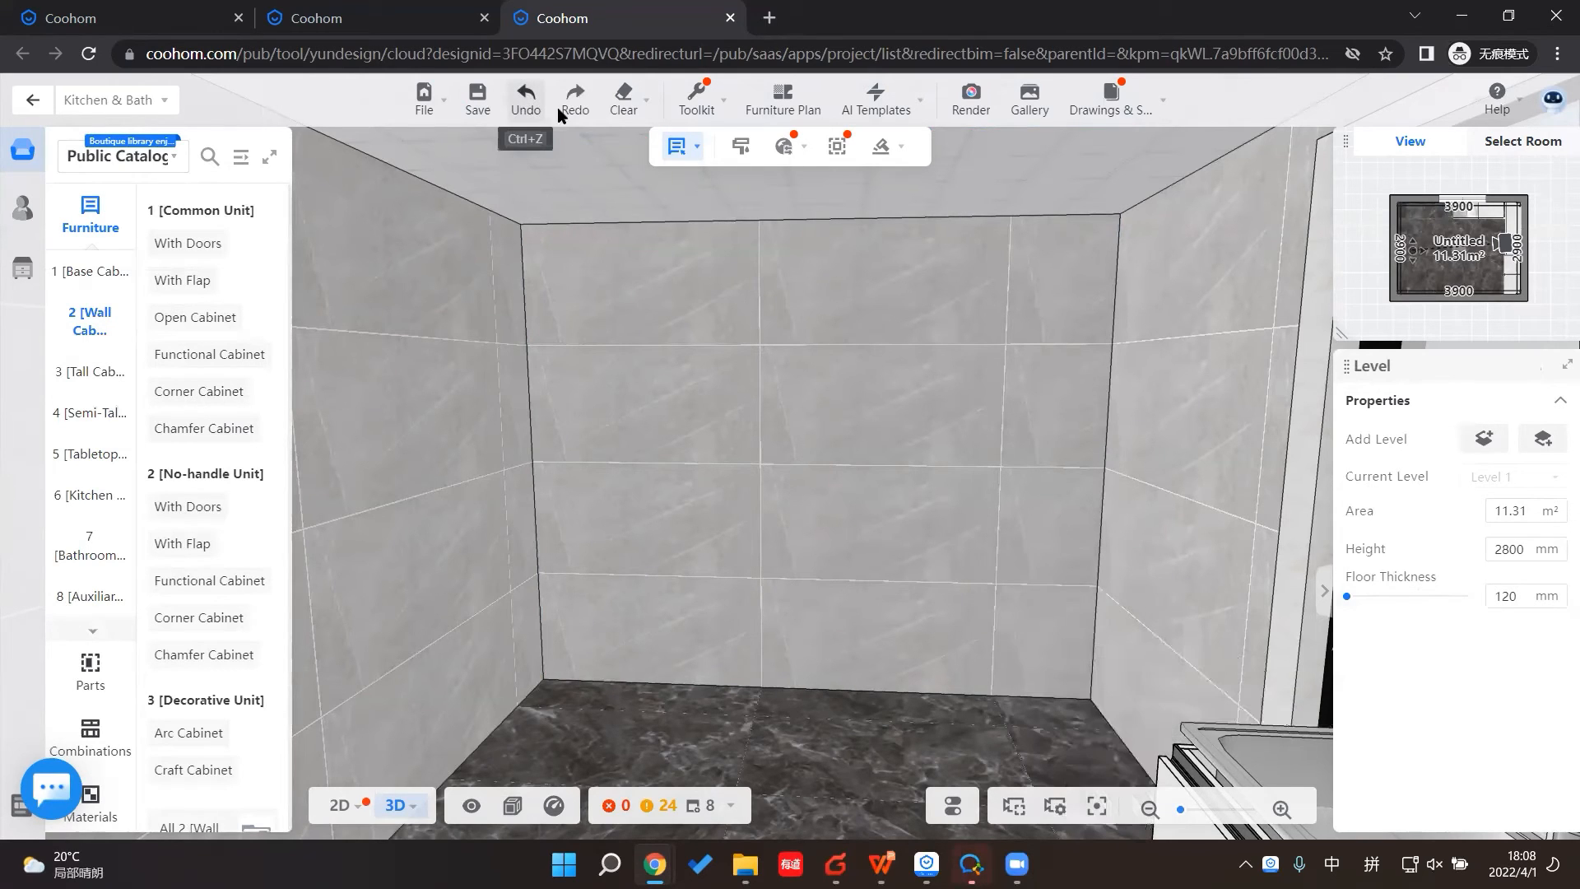
{"action": "left_click", "coordinate": [574, 111]}
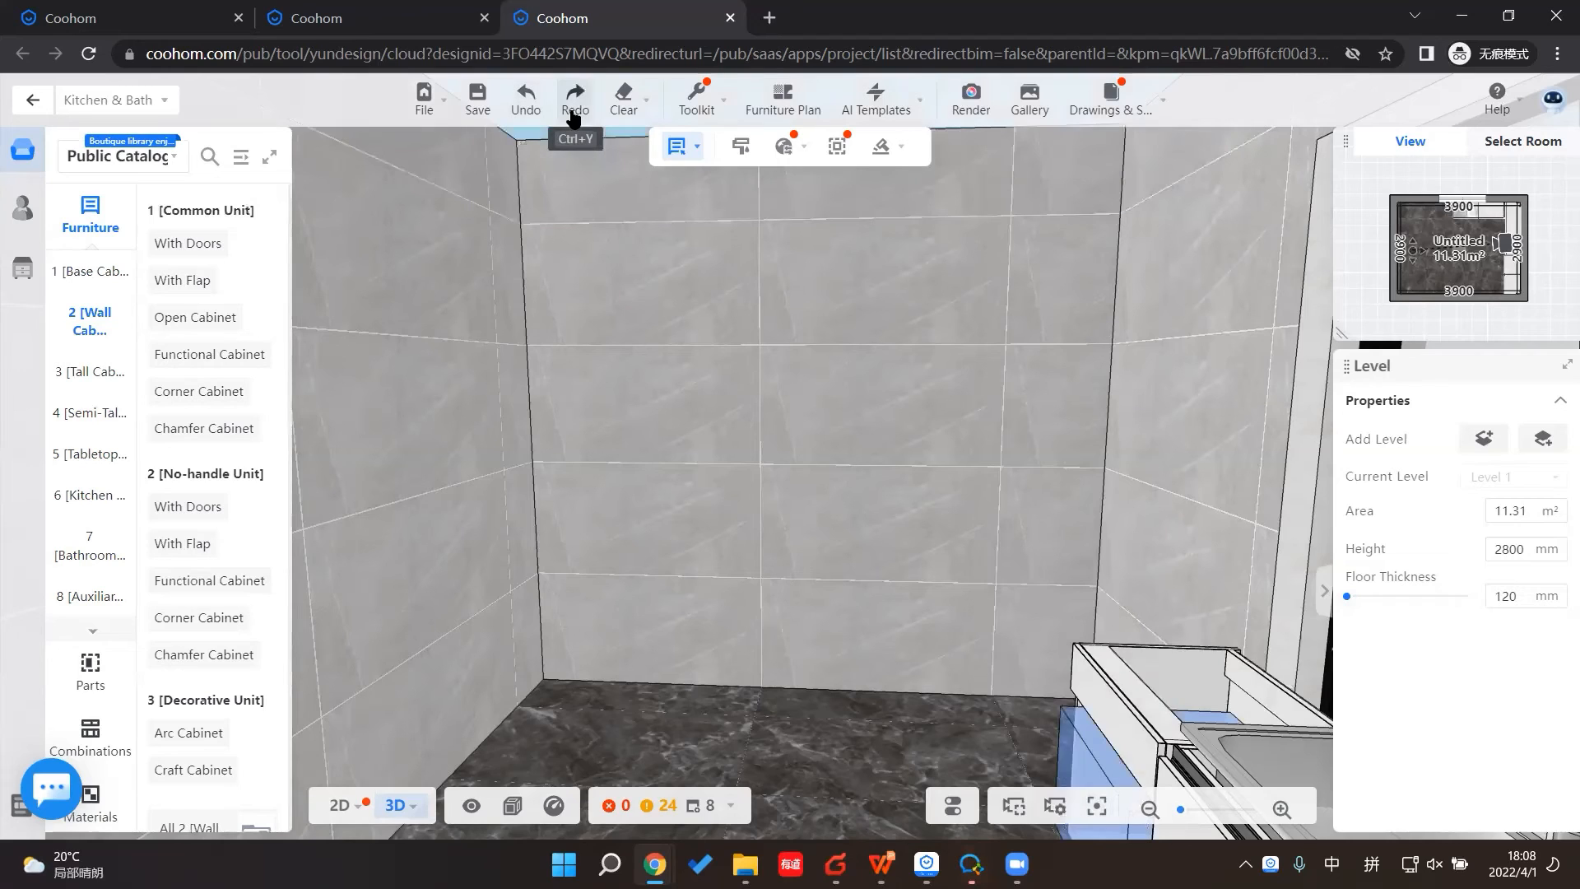
Step: Open the With Doors models of the no-handle base cabinets in the public catalog
{"action": "left_click", "coordinate": [91, 269]}
{"action": "scroll", "coordinate": [212, 544], "scroll_direction": "down", "scroll_amount": 2}
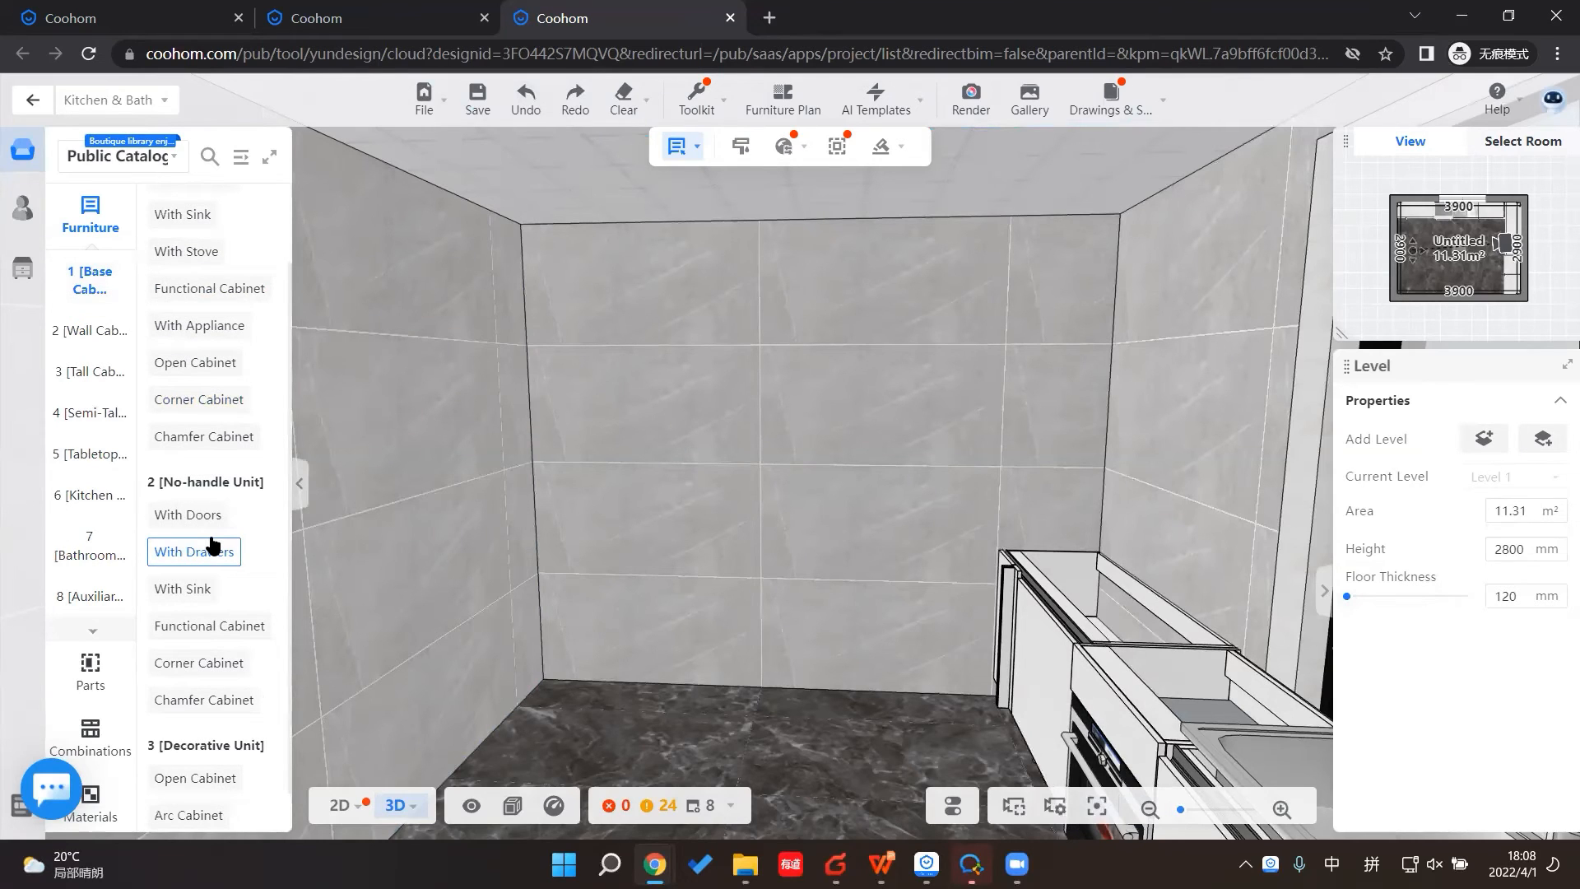
{"action": "left_click", "coordinate": [210, 515]}
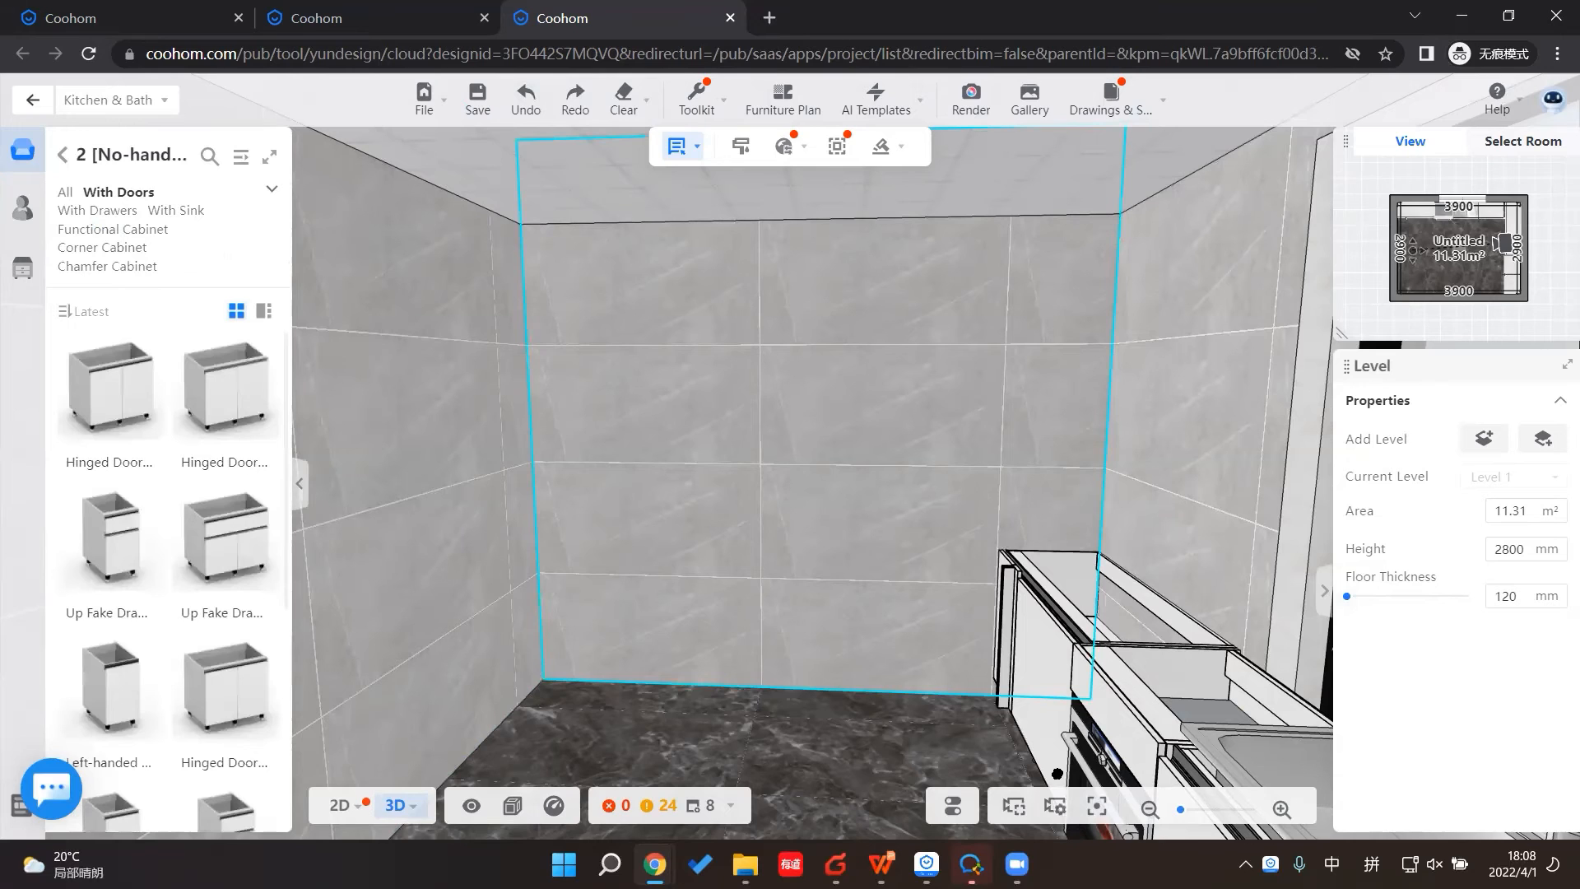
Step: Set the side seal panel depth of the left corner single-door base cabinet to 500 mm
{"action": "left_click_drag", "start_coordinate": [916, 629], "coordinate": [1367, 632]}
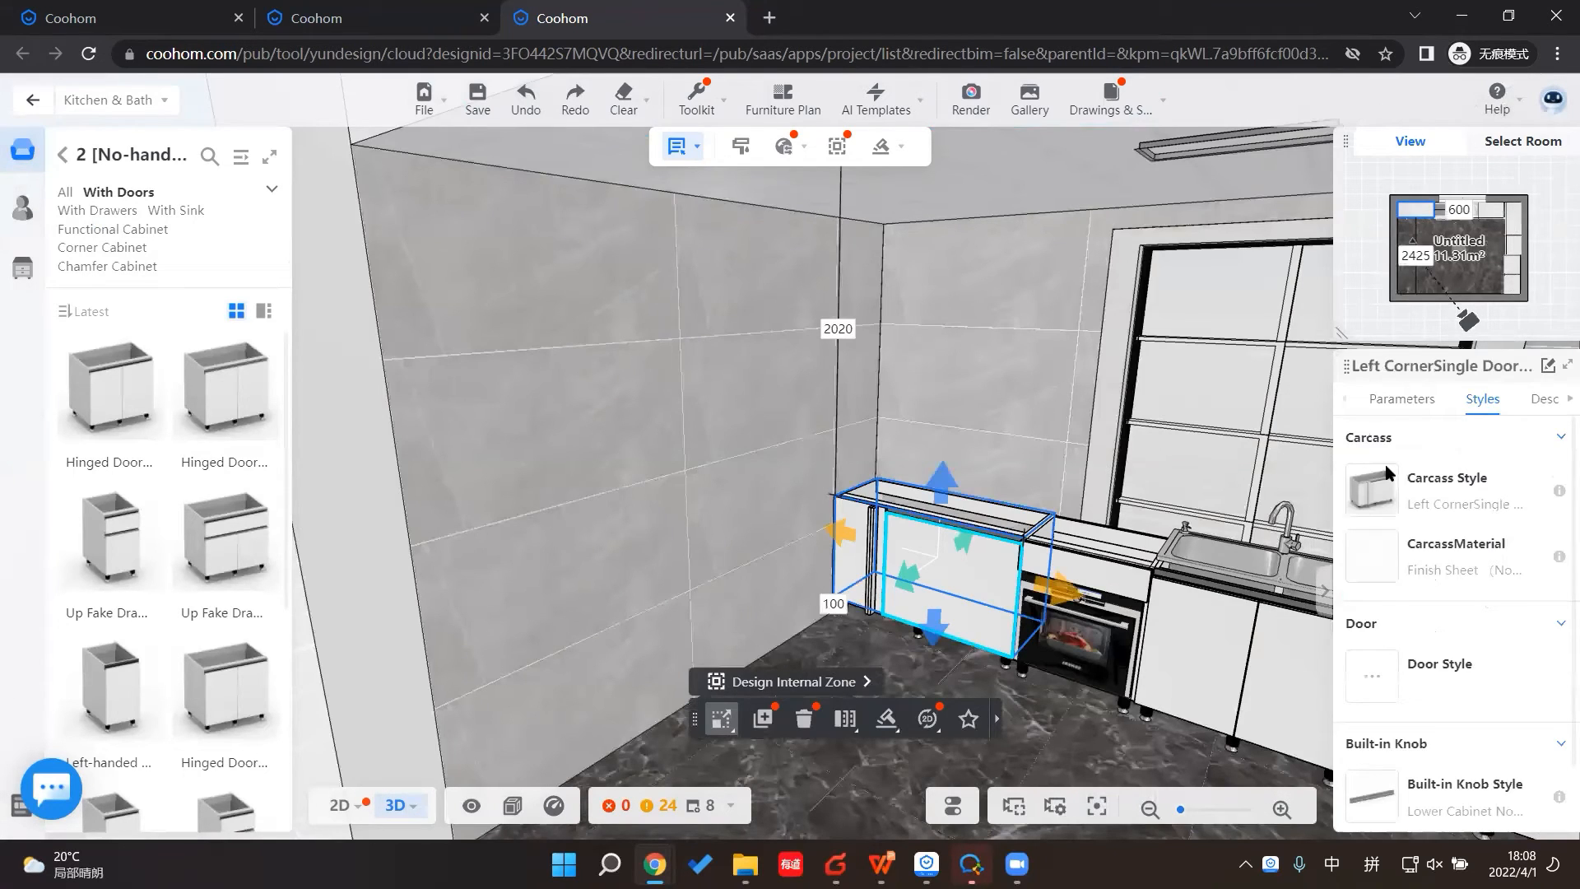
{"action": "scroll", "coordinate": [1545, 698], "scroll_direction": "down", "scroll_amount": 1}
{"action": "scroll", "coordinate": [1526, 650], "scroll_direction": "down", "scroll_amount": 5}
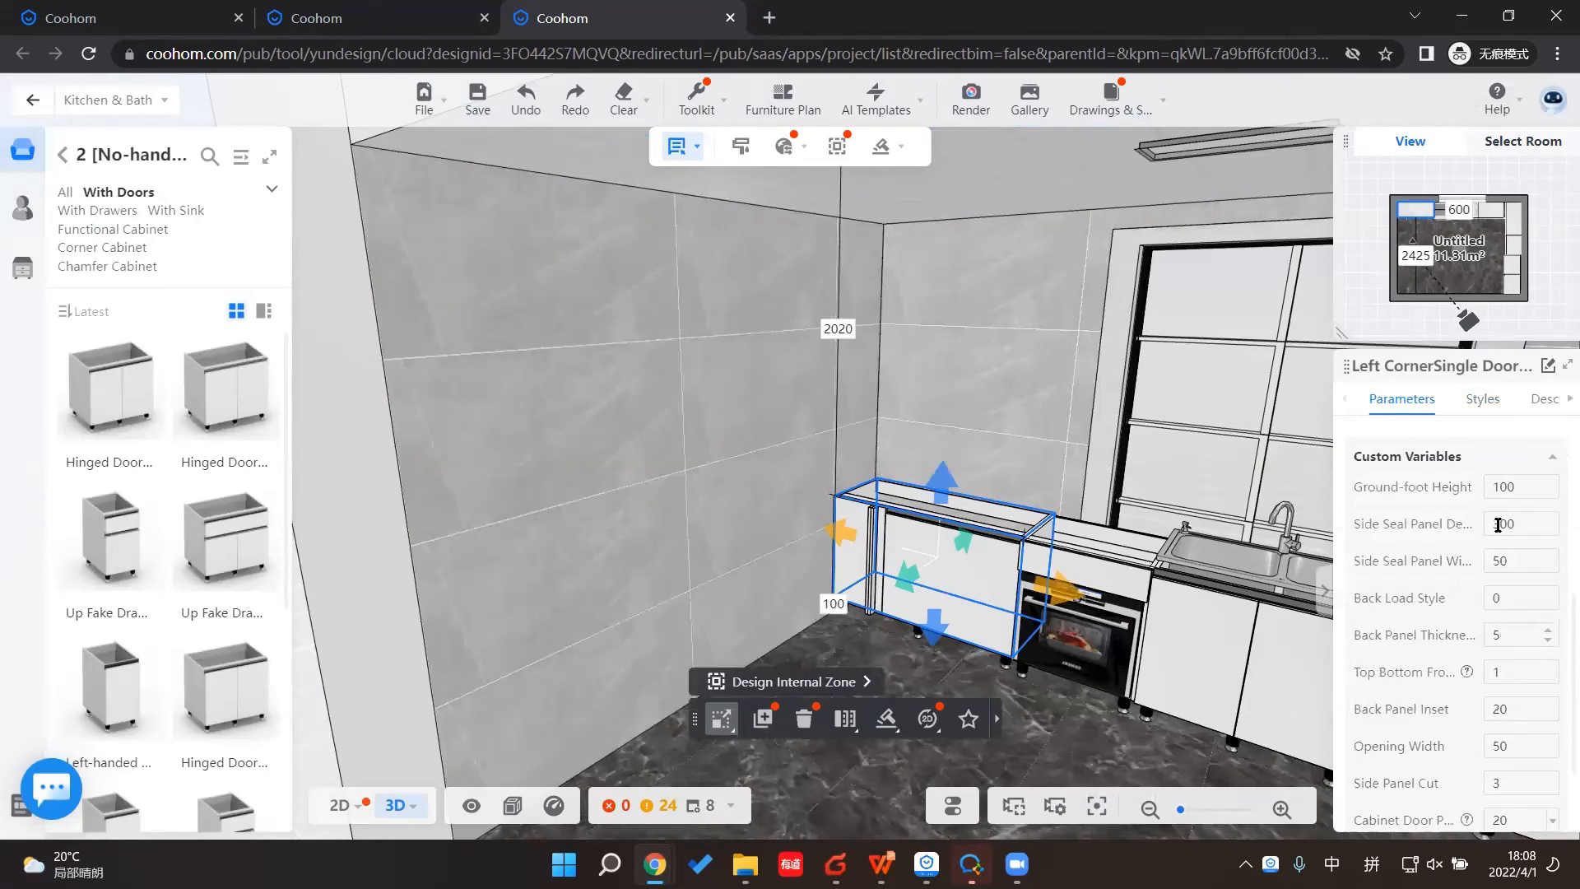
{"action": "key", "text": "shift"}
{"action": "left_click", "coordinate": [1498, 524]}
{"action": "key", "text": "Return"}
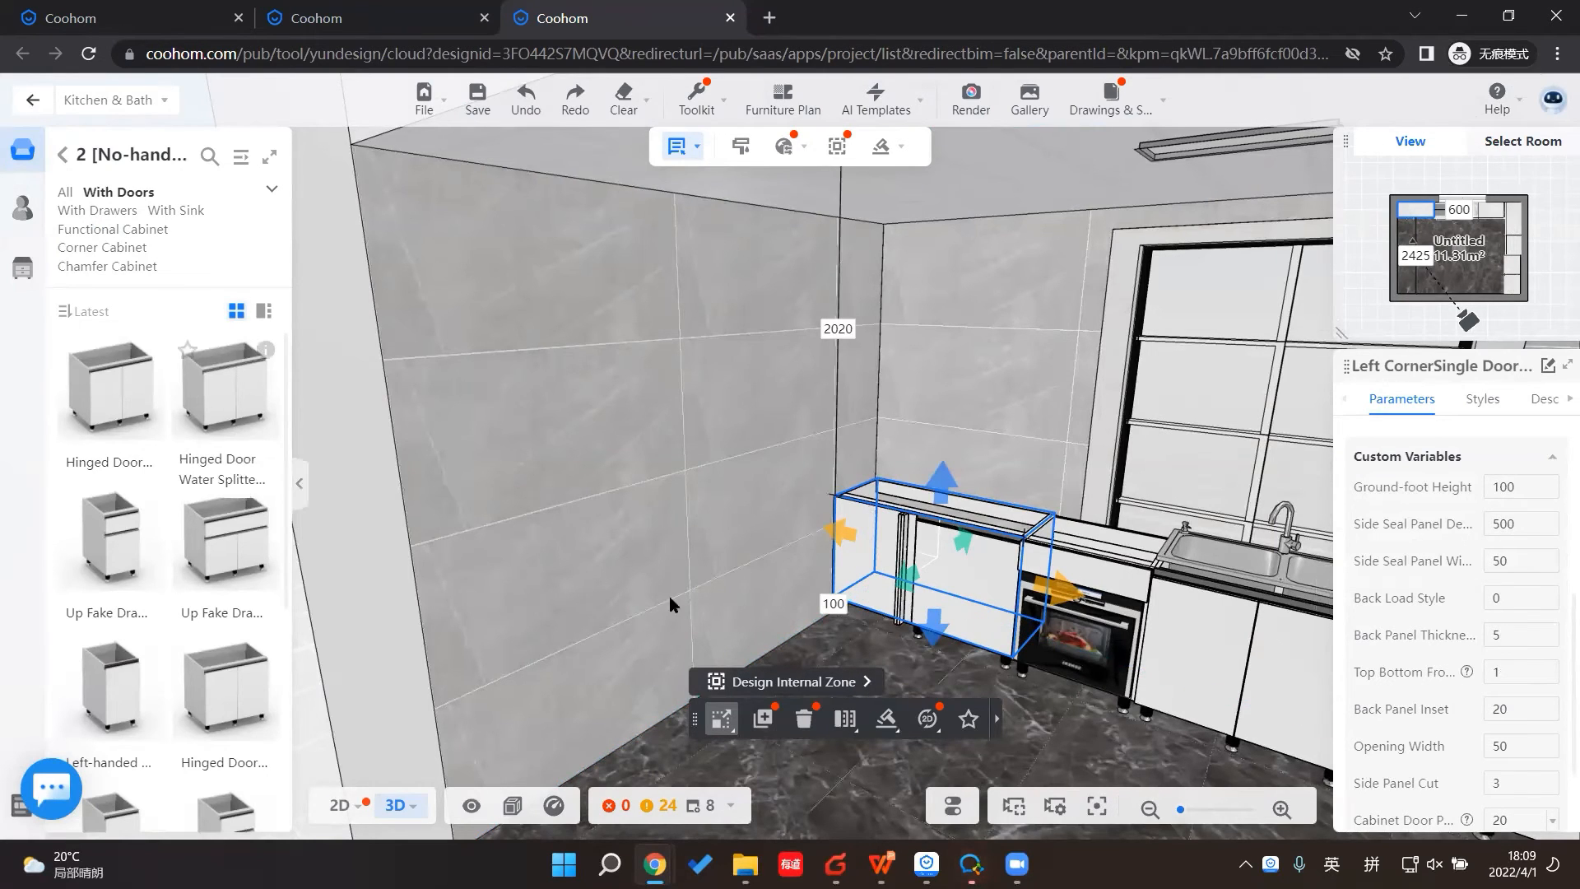
Step: Place a Hinged Door Water Splitter base cabinet beside the corner cabinet and an Up Fake Drawer Down Single Door cabinet next to it
{"action": "left_click", "coordinate": [752, 598]}
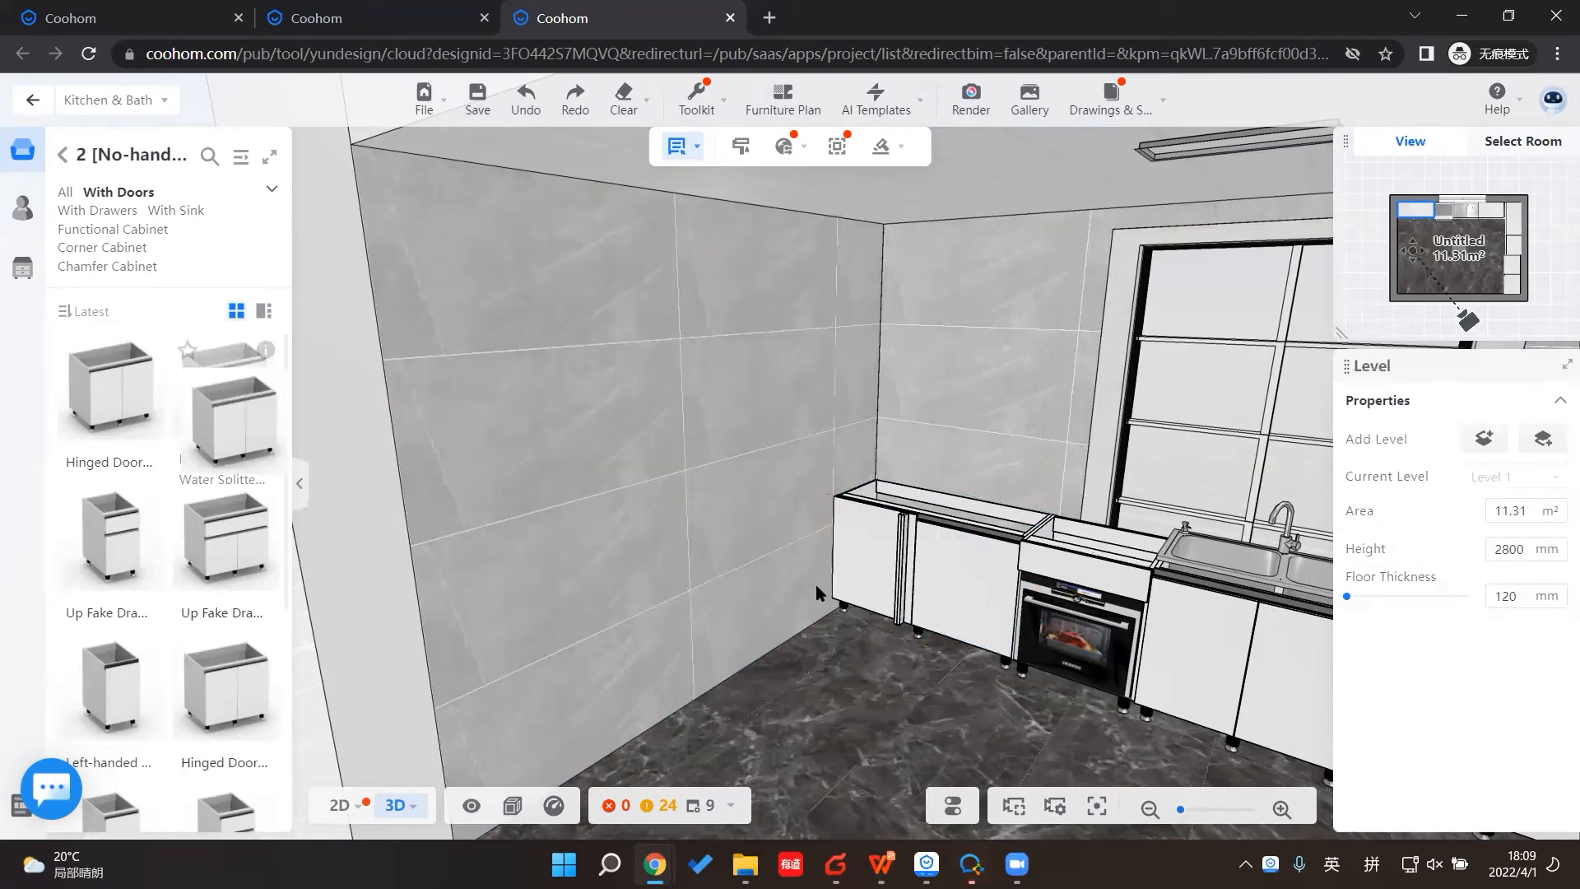
{"action": "left_click", "coordinate": [817, 586]}
{"action": "left_click", "coordinate": [110, 543]}
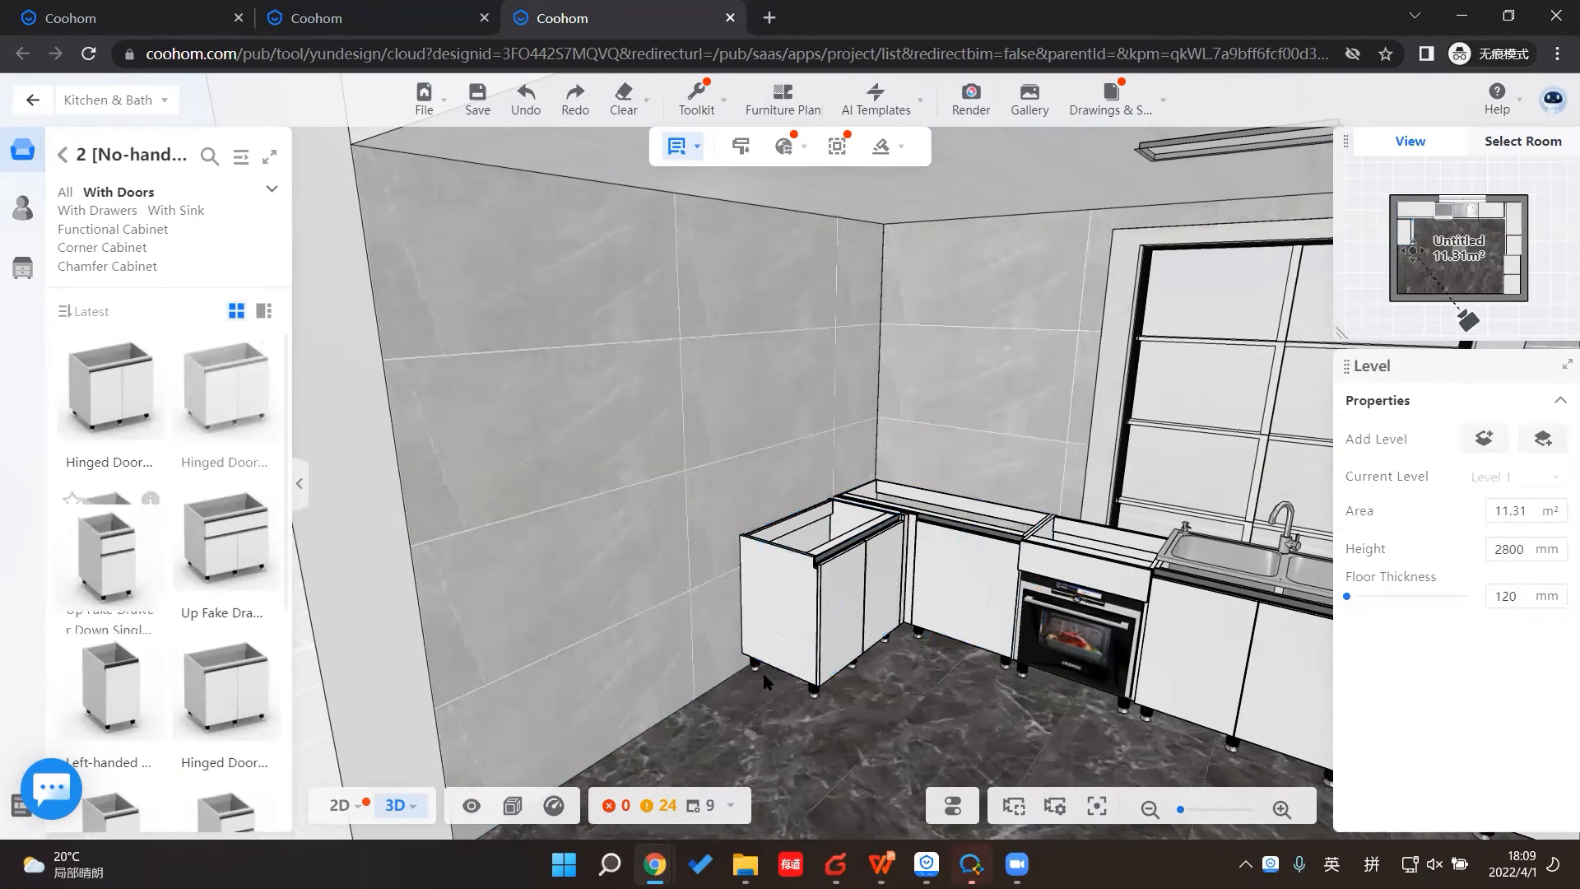
{"action": "left_click", "coordinate": [110, 531]}
{"action": "left_click", "coordinate": [702, 679]}
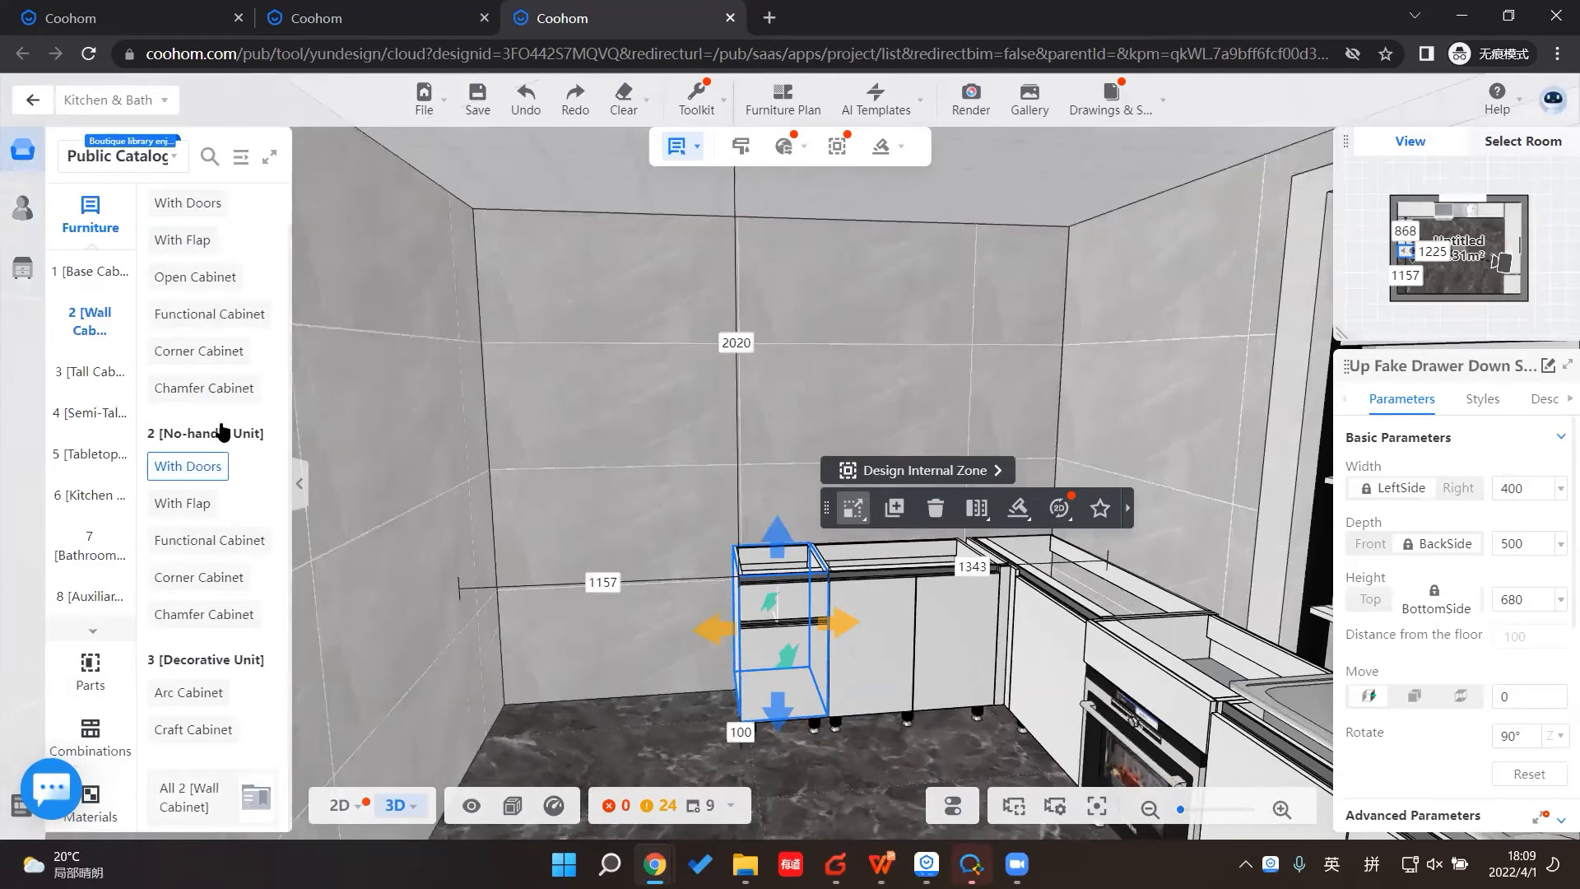
Step: Place a no-handle functional Hinged Door Chimney wall cabinet on the wall above the two-door base cabinet
{"action": "left_click", "coordinate": [201, 541]}
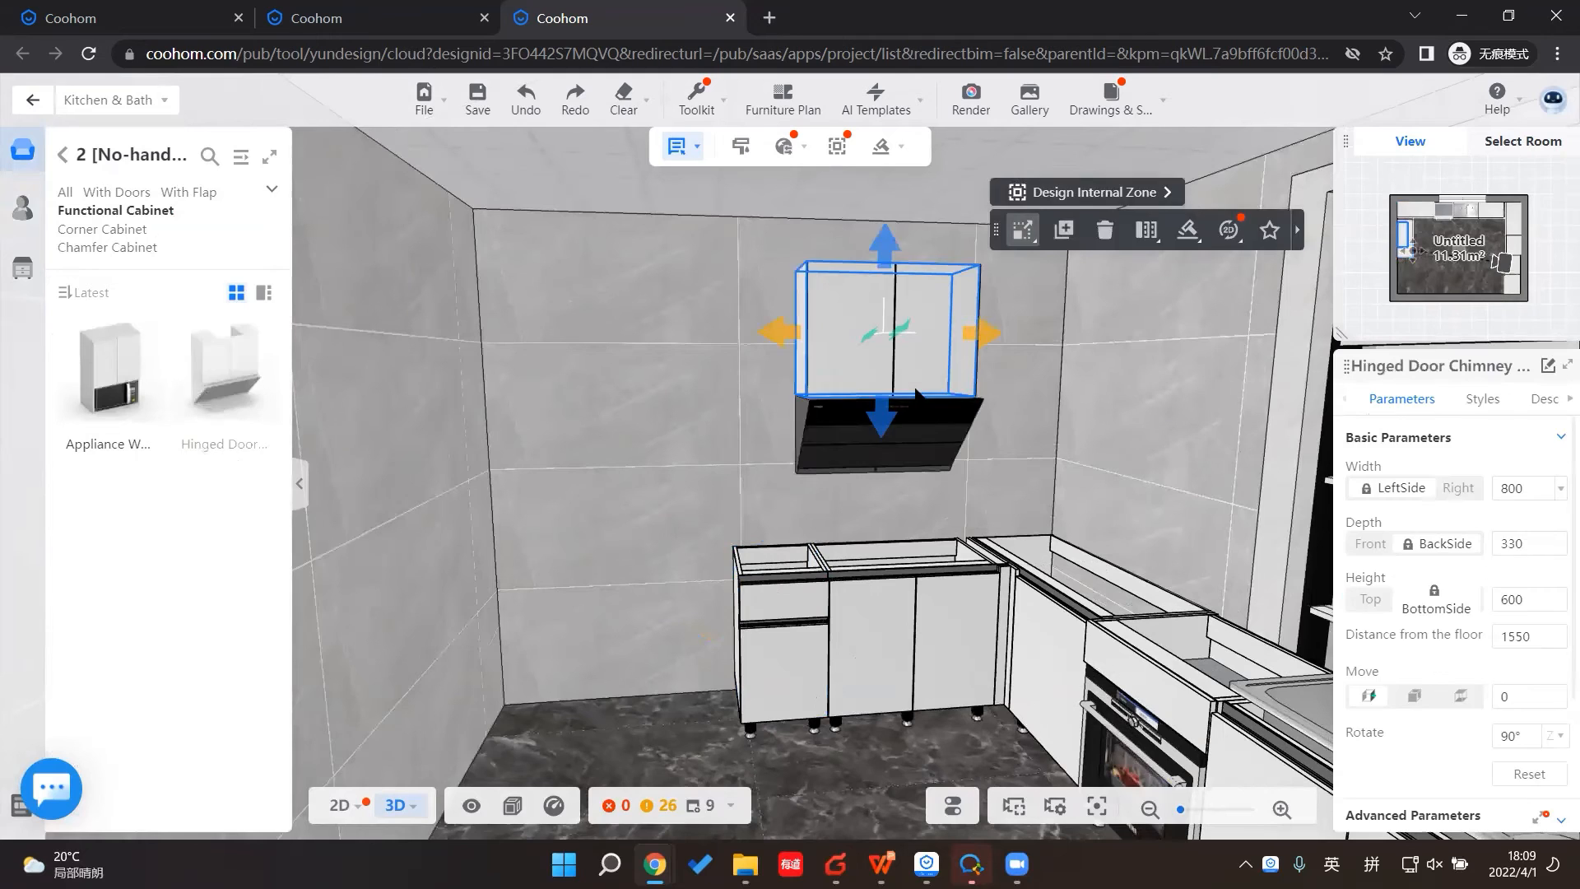
{"action": "left_click", "coordinate": [925, 404]}
{"action": "left_click", "coordinate": [925, 344]}
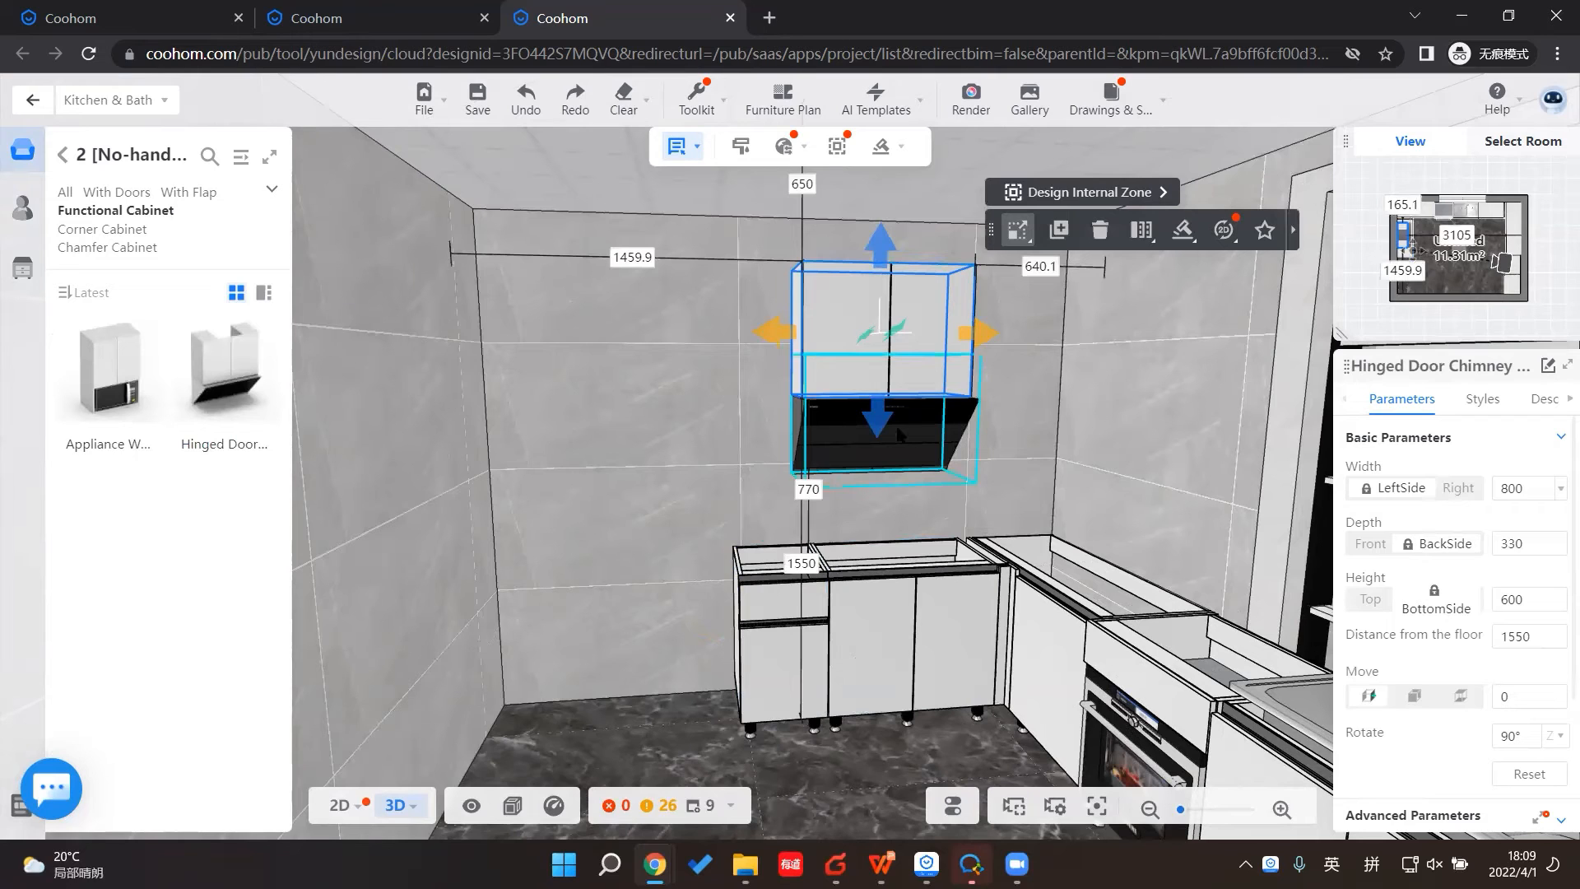
Step: Align the two-door base cabinet with the chimney wall cabinet above it
{"action": "key", "text": "Escape"}
{"action": "left_click", "coordinate": [900, 653]}
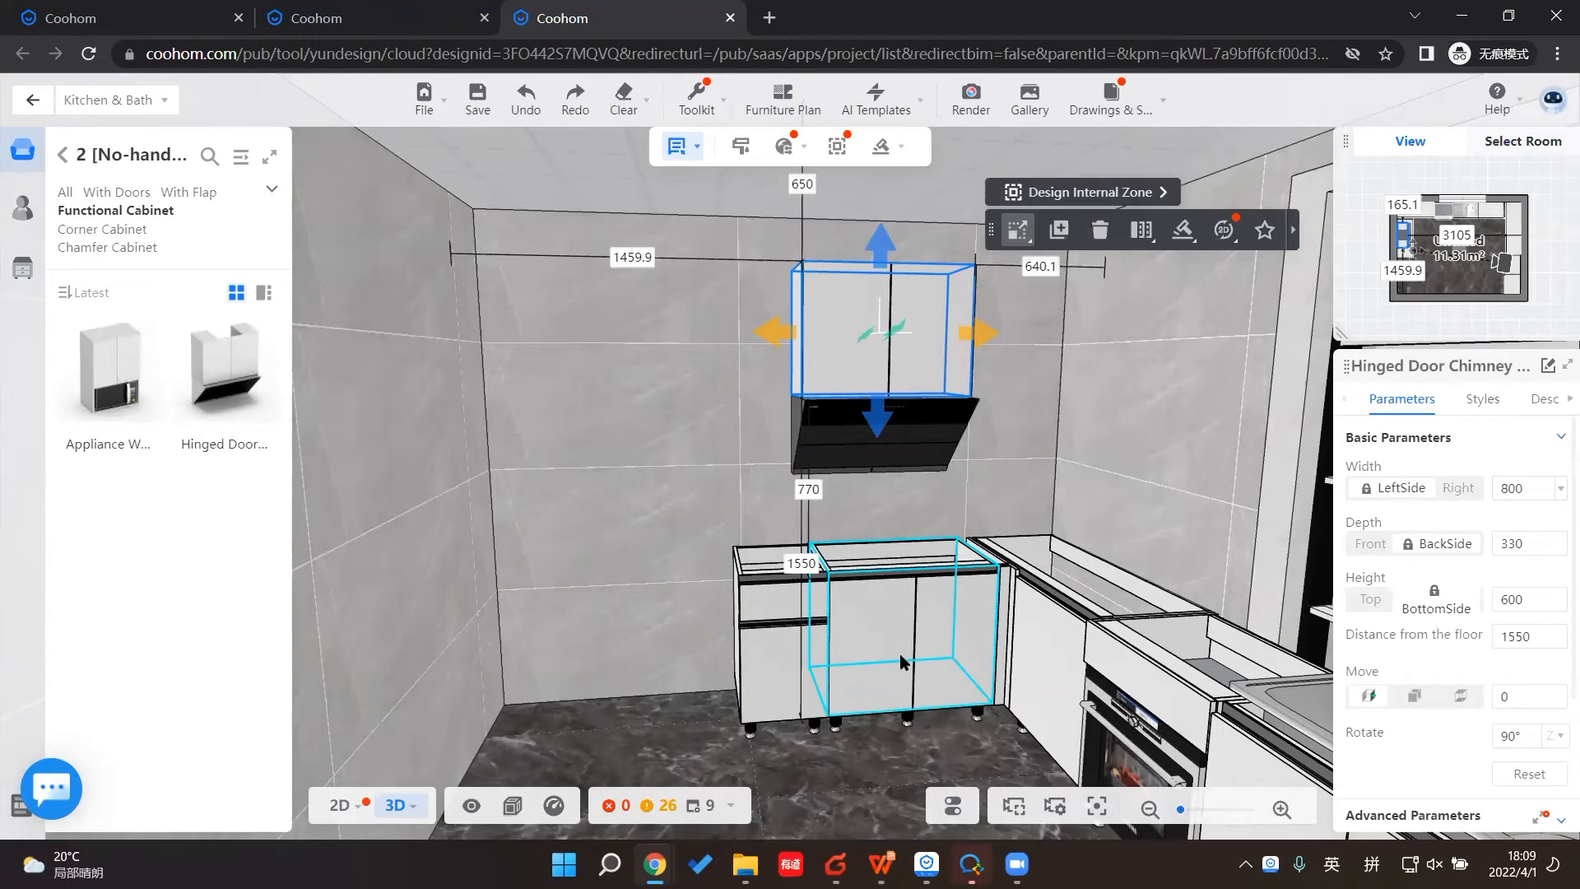
{"action": "left_click", "coordinate": [901, 654], "text": "ctrl"}
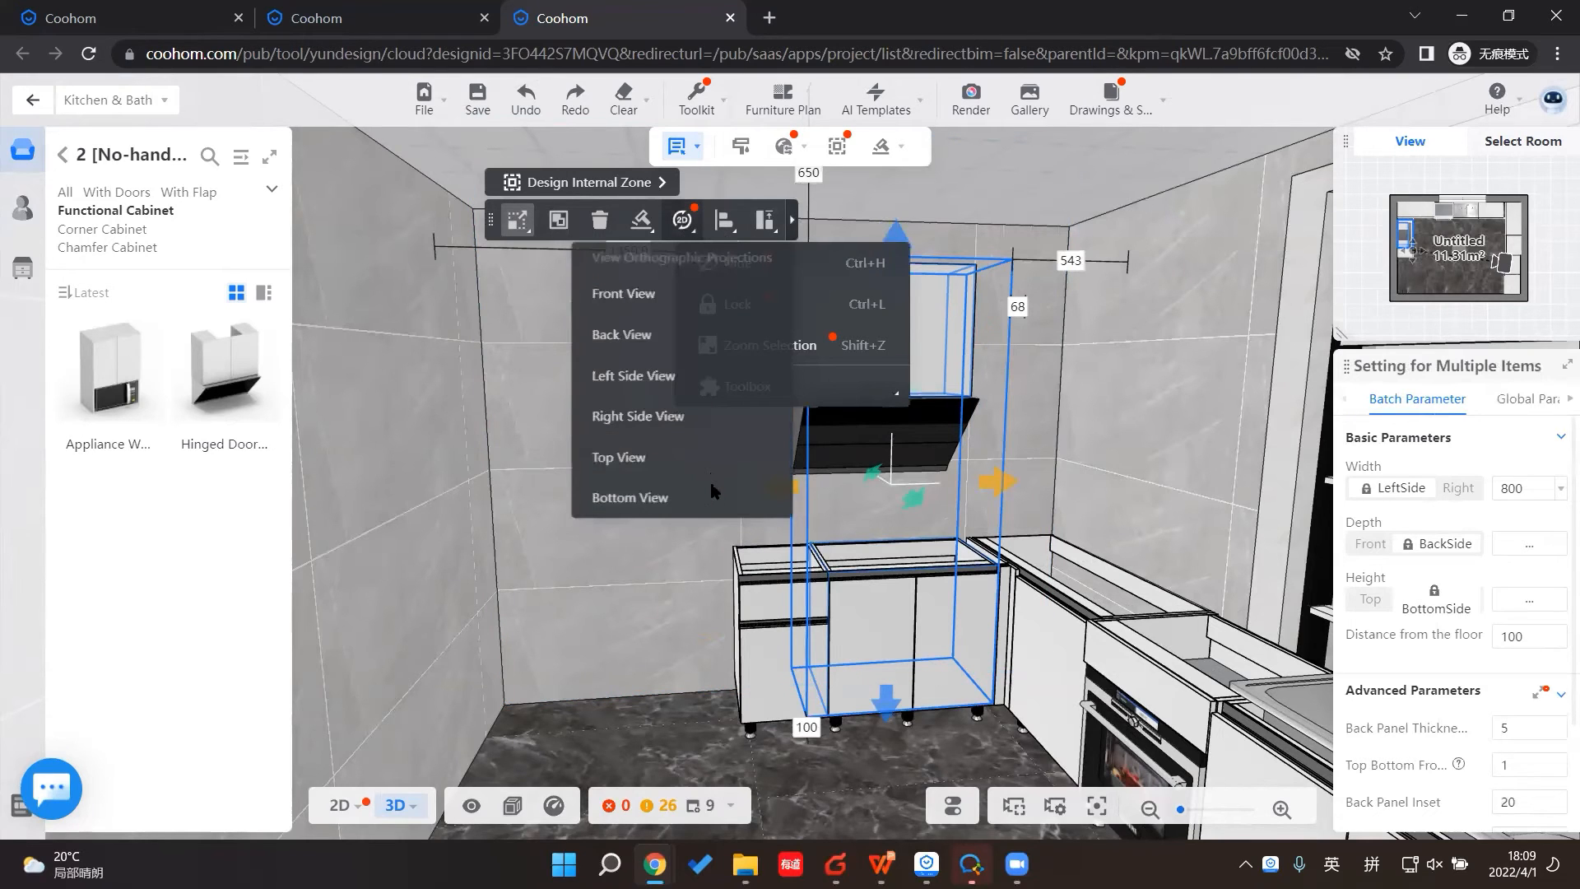
{"action": "left_click", "coordinate": [713, 490]}
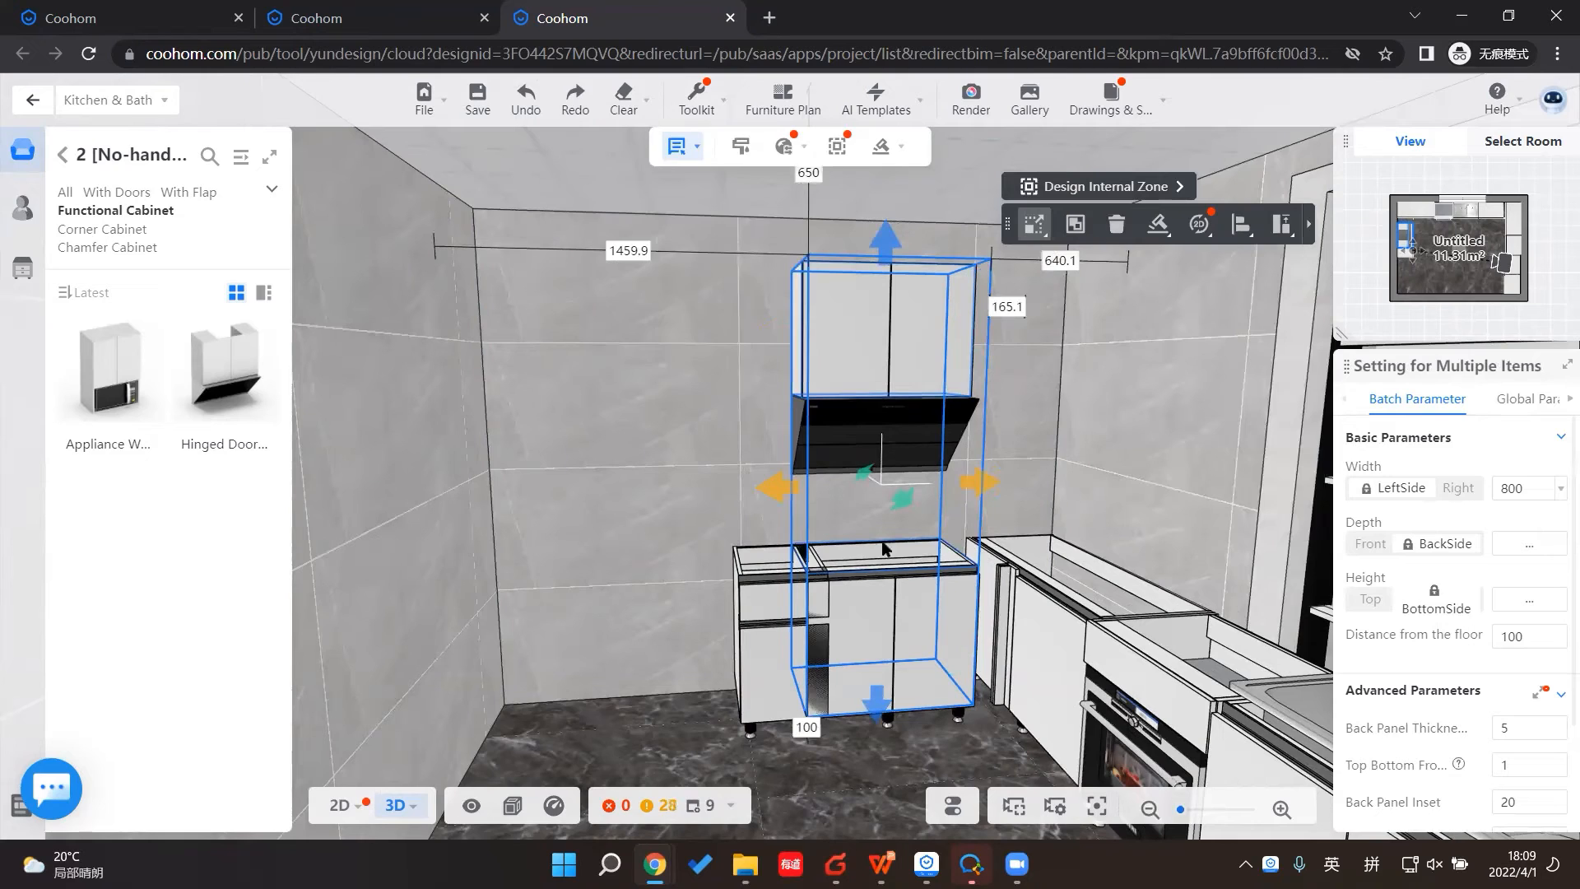
Step: Undo the cabinet alignment and the placement of the chimney wall cabinet and the two base cabinets beside the corner cabinet
{"action": "mouse_move", "coordinate": [1240, 240]}
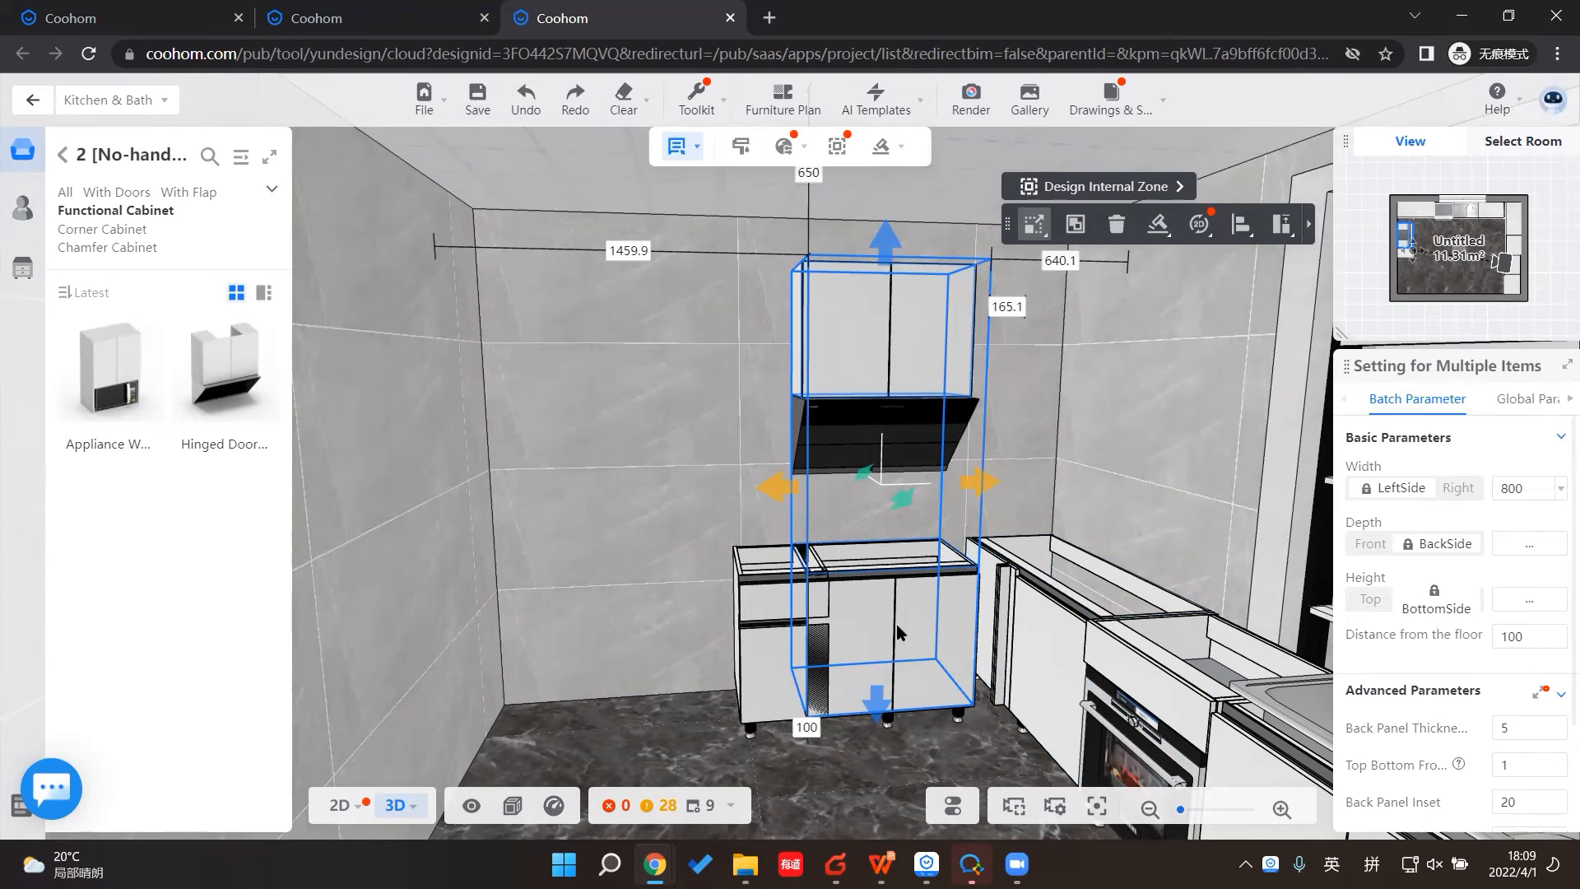
{"action": "left_click", "coordinate": [940, 626]}
{"action": "key", "text": "ctrl+z"}
{"action": "key", "text": "ctrl+z"}
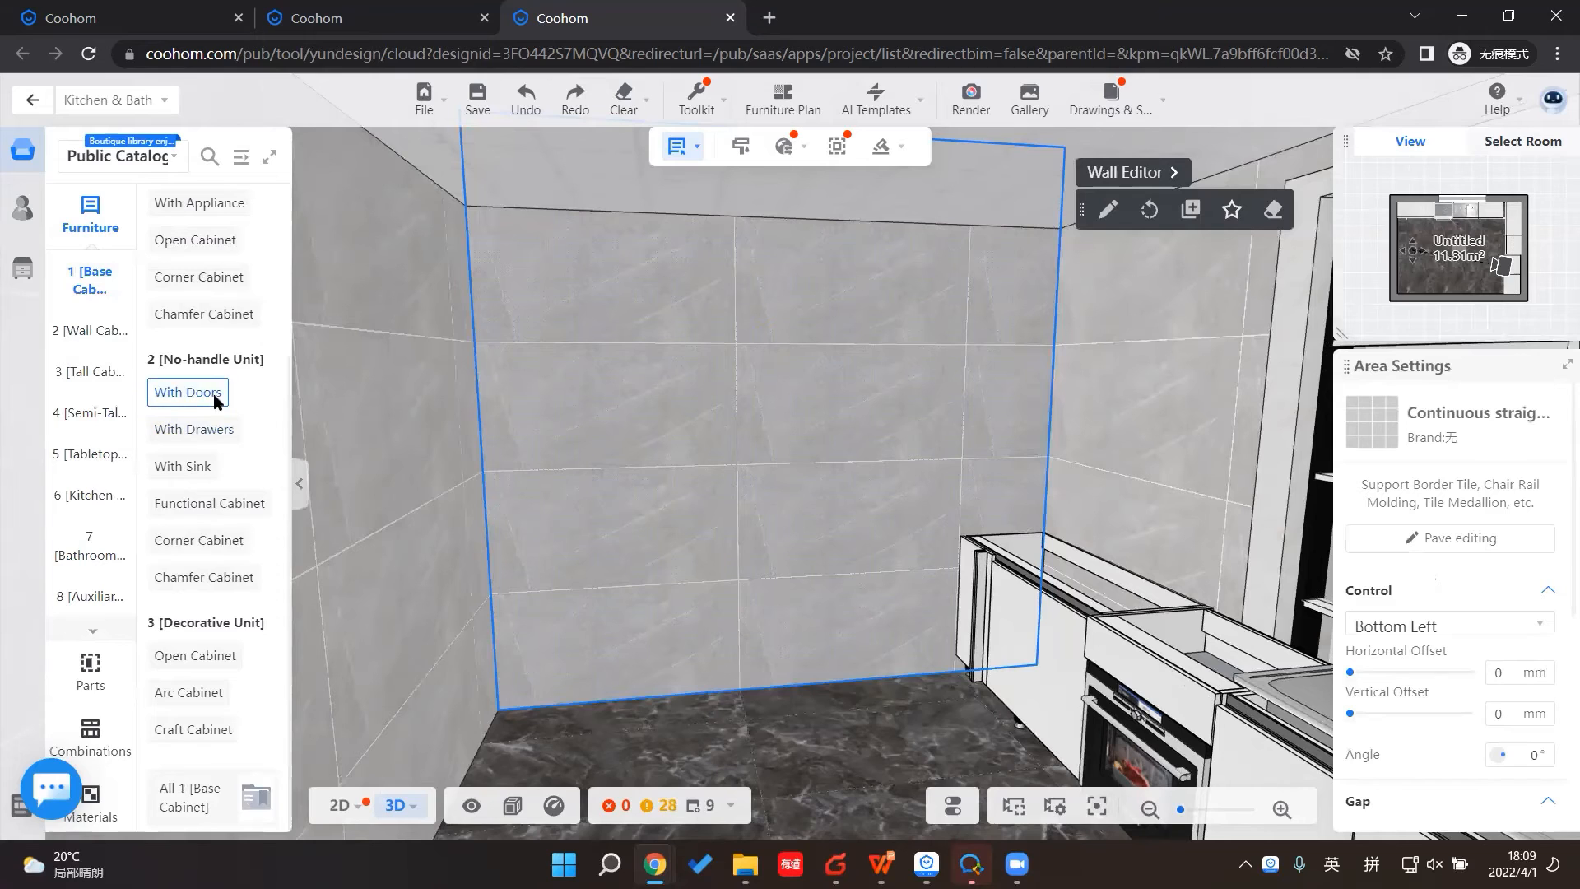
Step: Try a no-handle Hinged Door Water Splitter base cabinet along the empty wall and remove it
{"action": "left_click", "coordinate": [200, 393]}
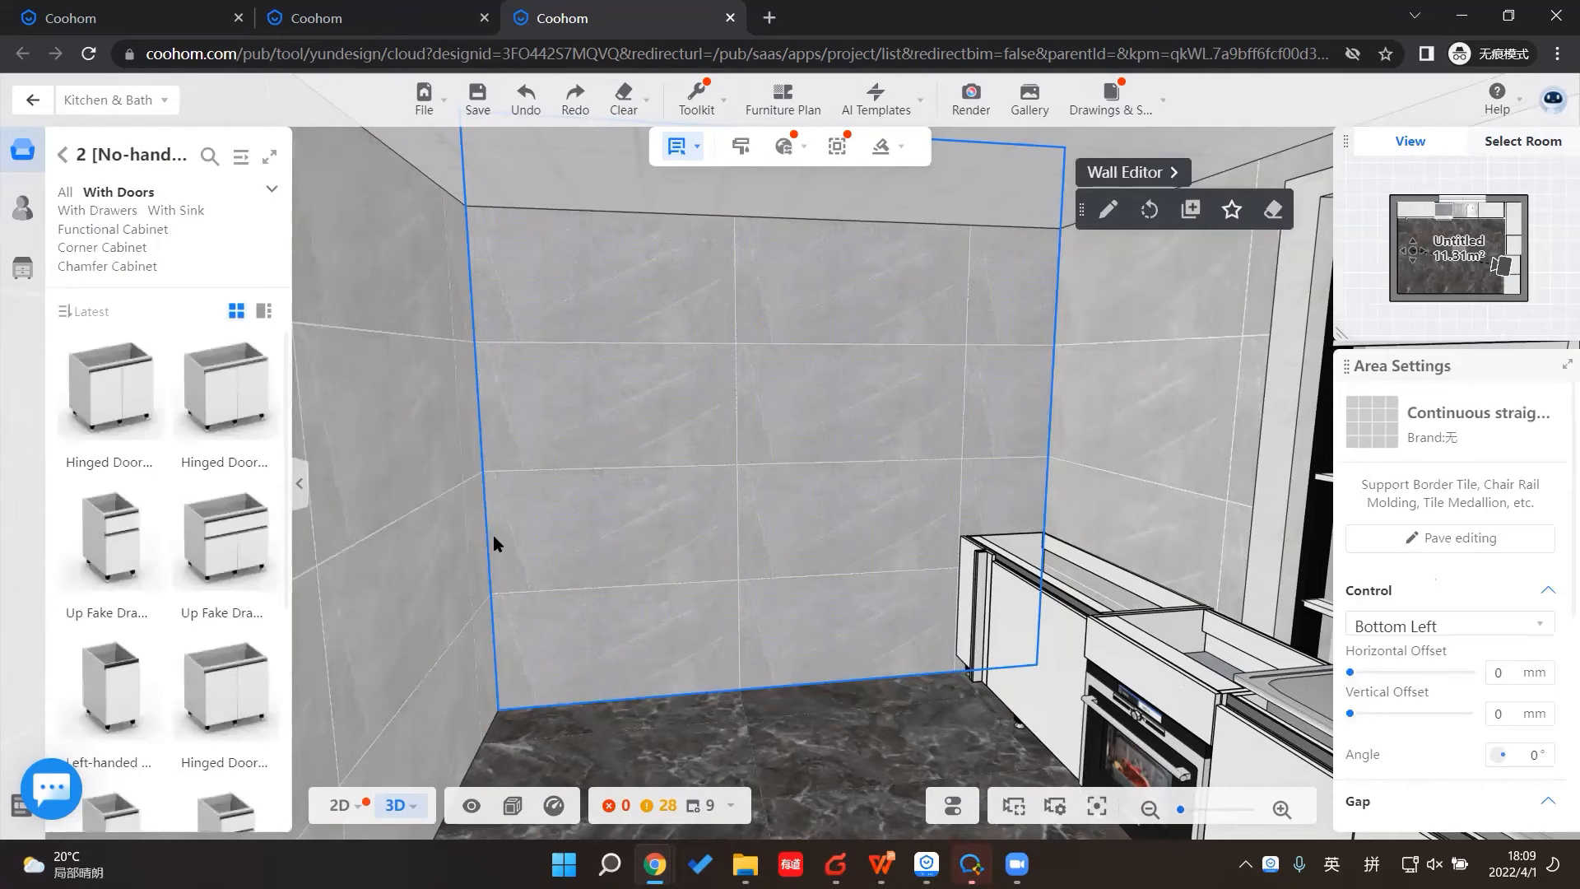
{"action": "left_click", "coordinate": [196, 374]}
{"action": "left_click", "coordinate": [581, 696]}
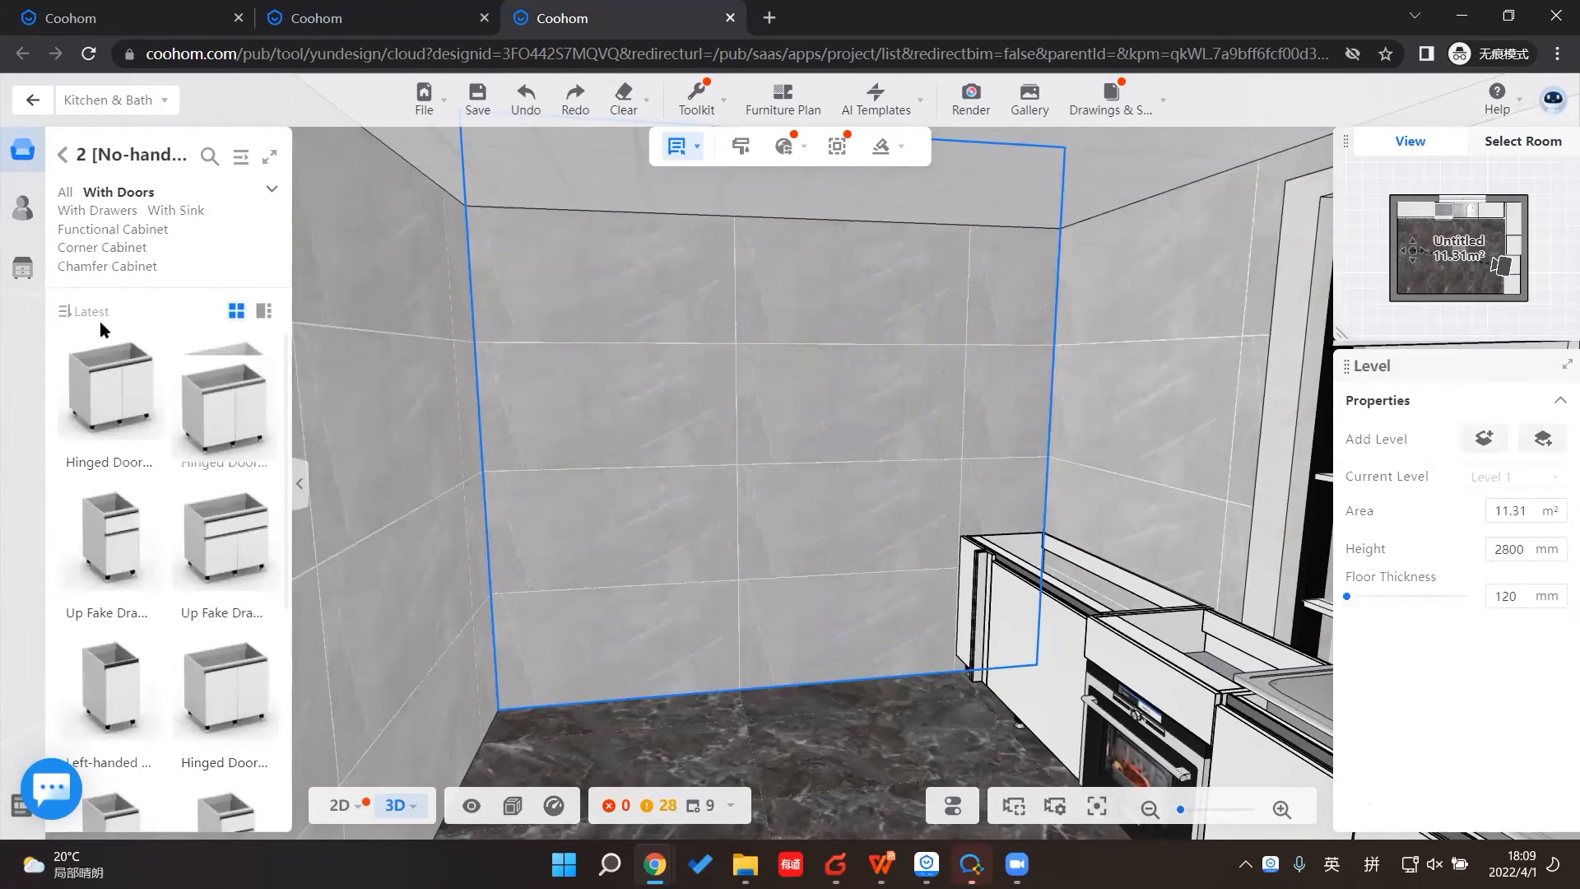
{"action": "key", "text": "Delete"}
Step: Try to place an Up Fake Drawer Down Double Door base cabinet on the empty wall against the corner cabinet
{"action": "left_click", "coordinate": [314, 441]}
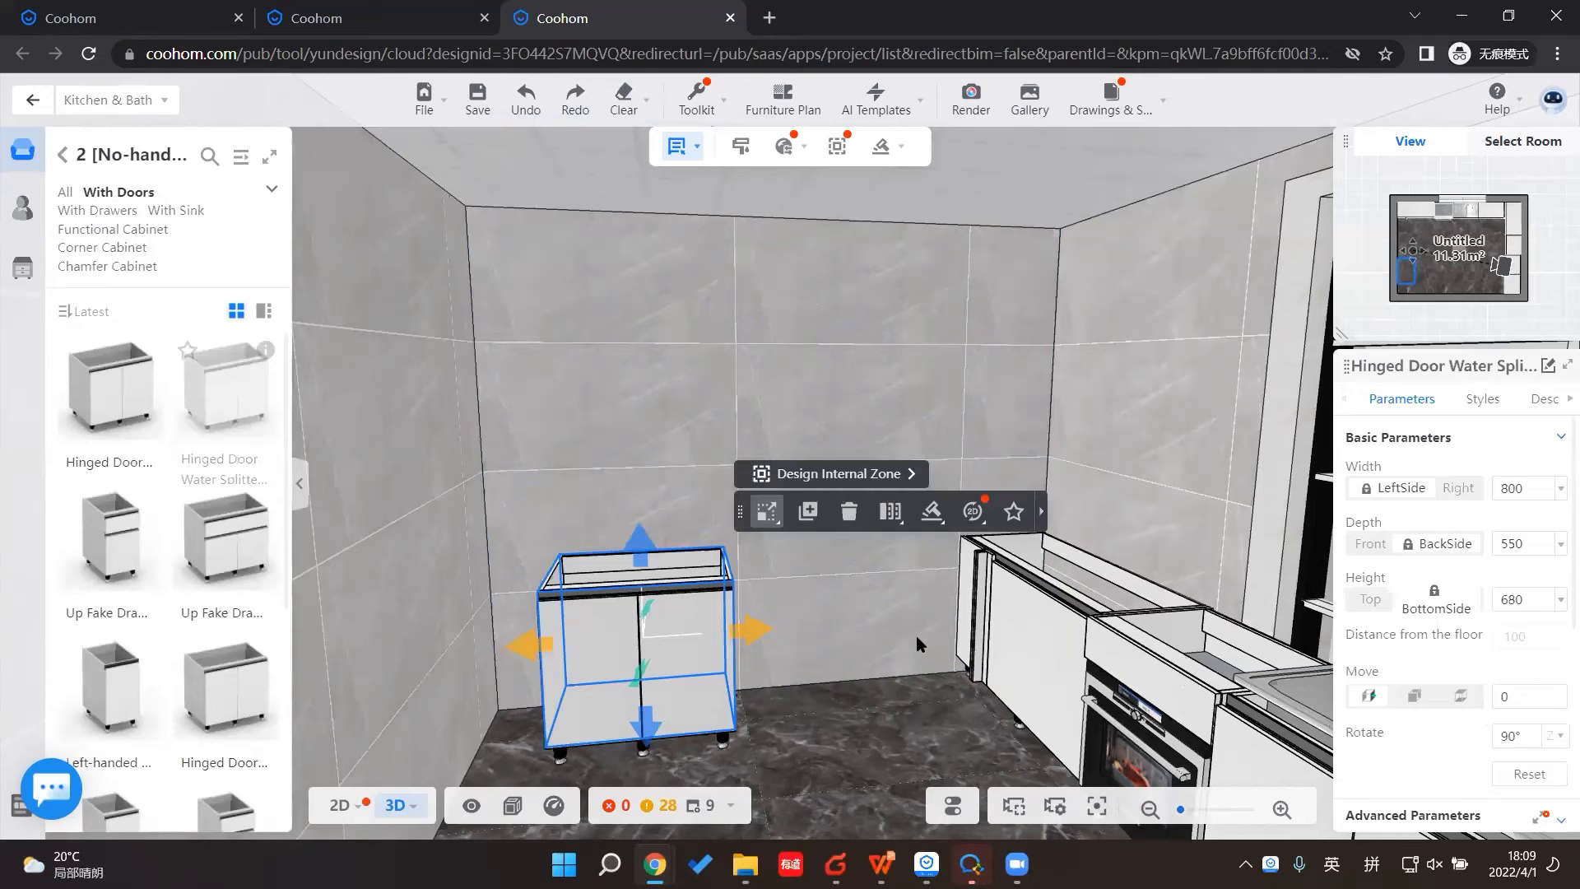
{"action": "left_click", "coordinate": [936, 628]}
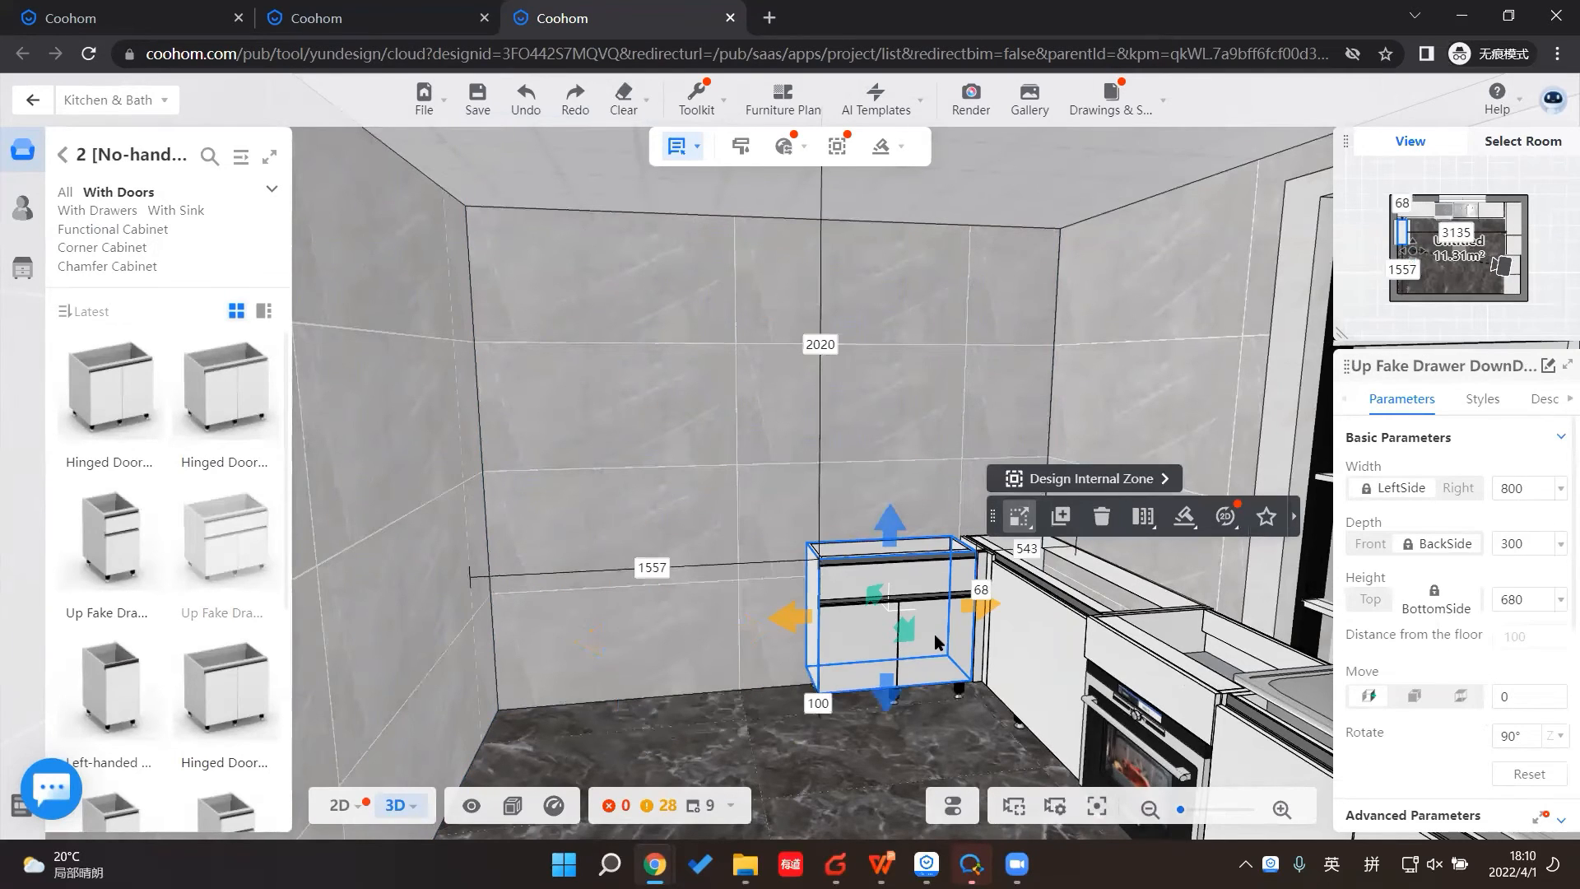
{"action": "key", "text": "ctrl+z"}
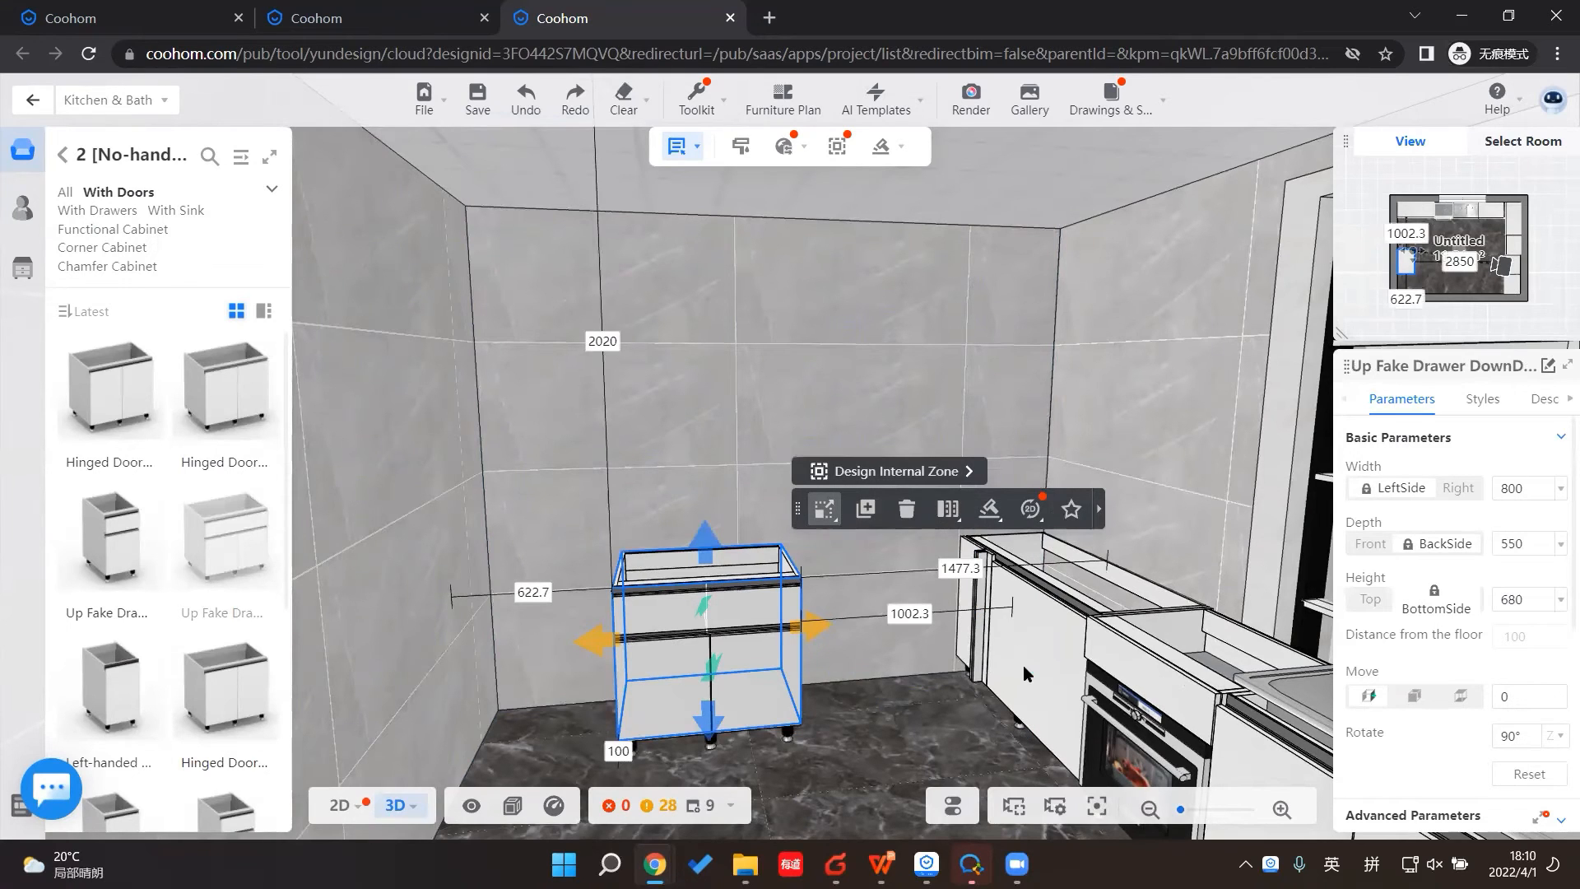
Step: Set the side seal panel depth of the left corner single-door base cabinet to 500 mm
{"action": "left_click", "coordinate": [1103, 618]}
{"action": "key", "text": "ctrl+z"}
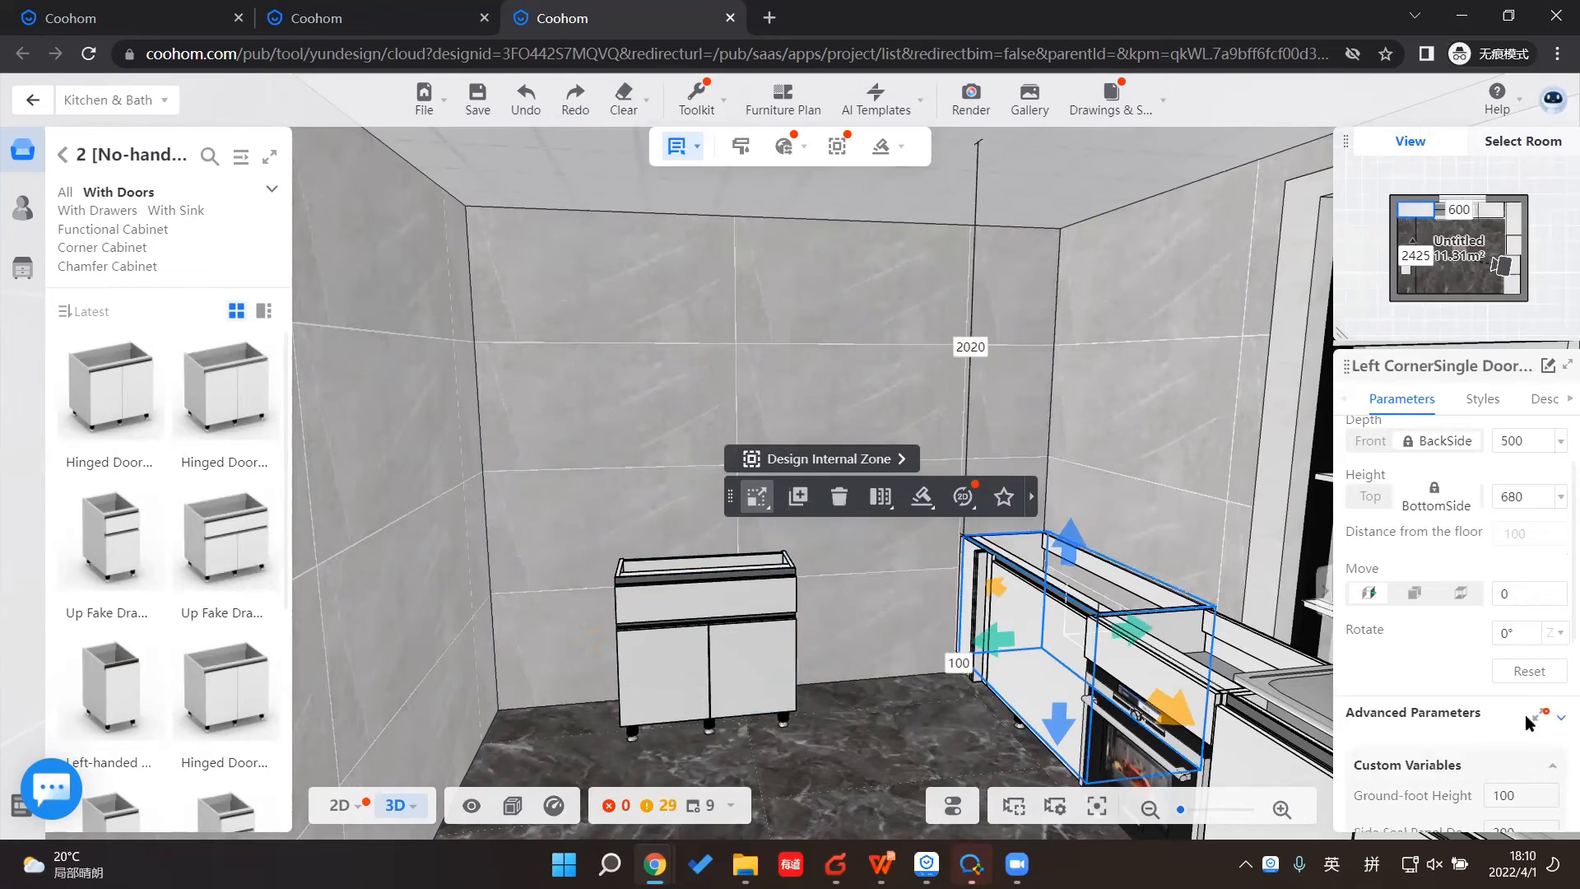
{"action": "scroll", "coordinate": [1502, 644], "scroll_direction": "down", "scroll_amount": 3}
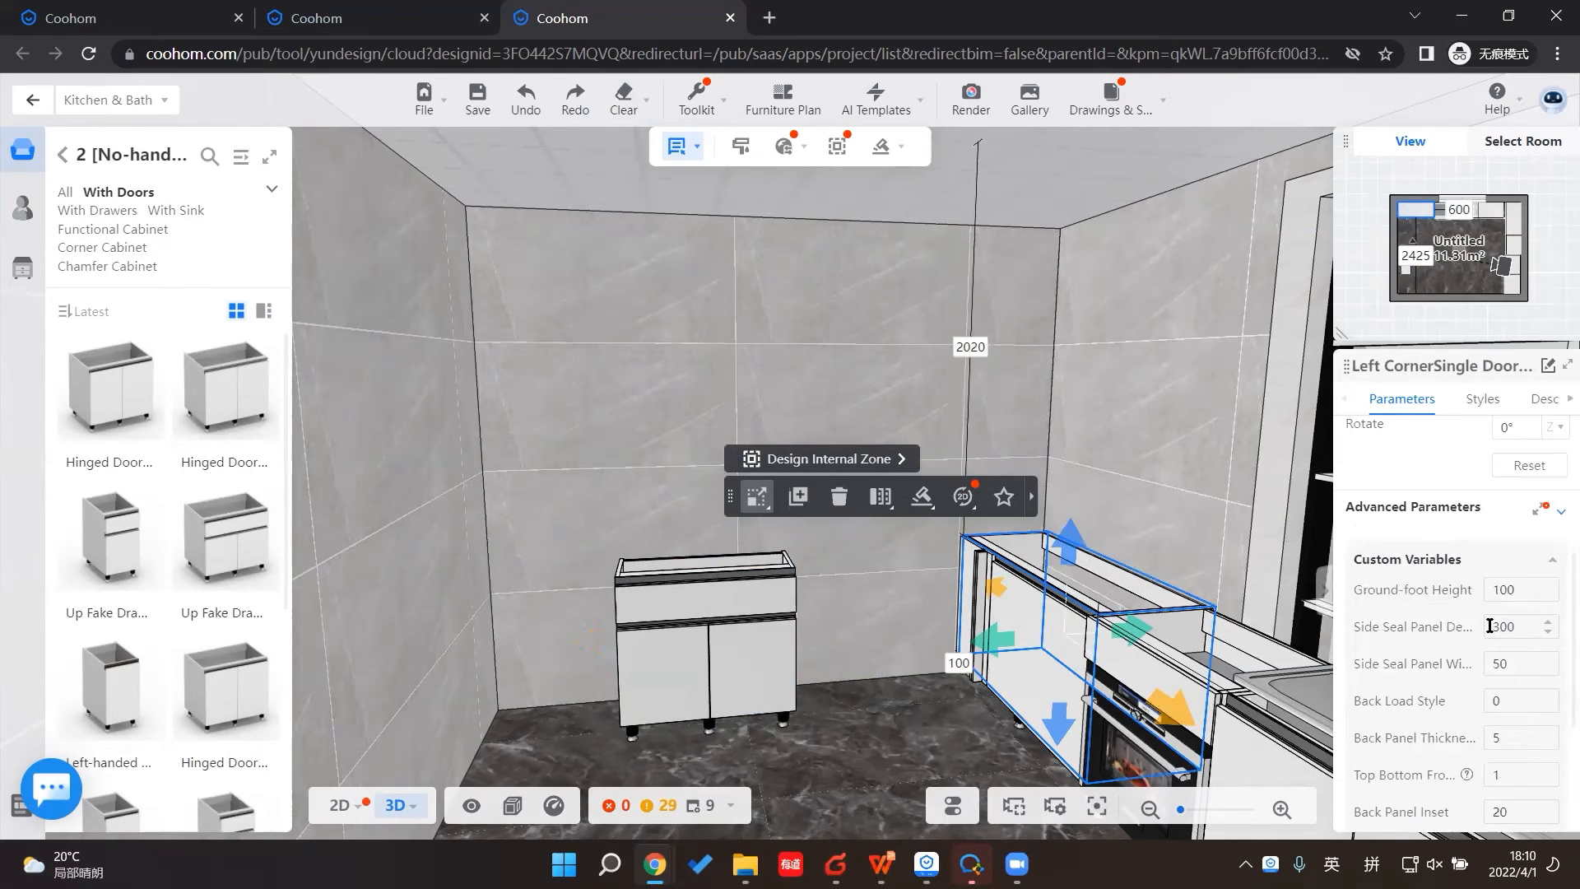
{"action": "double_click", "coordinate": [1490, 626]}
{"action": "type", "text": "500"}
{"action": "key", "text": "Return"}
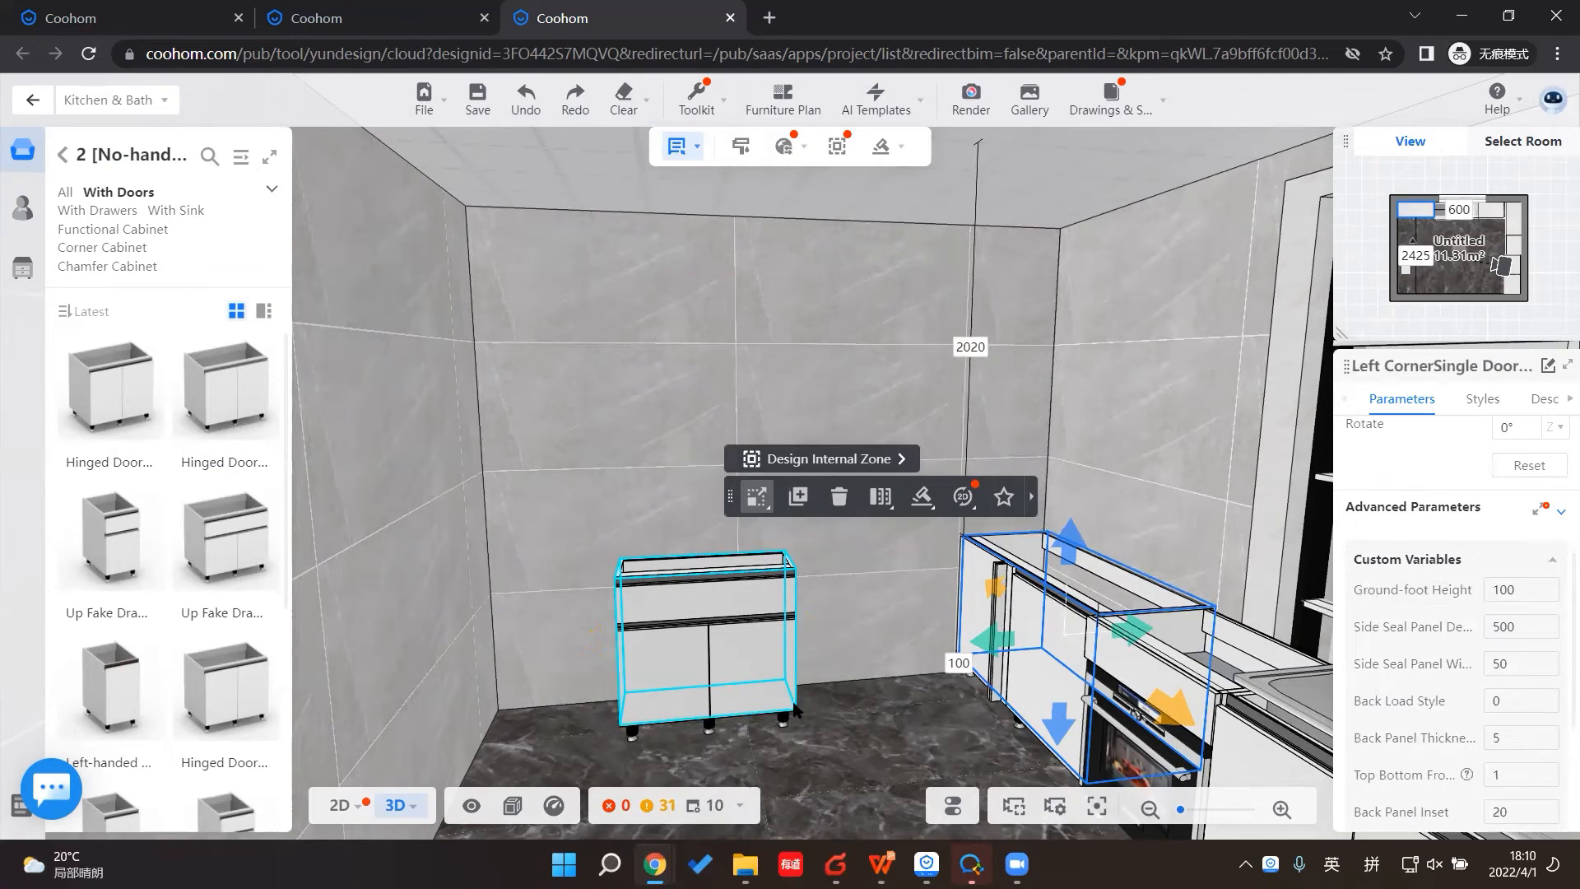
Step: Delete the freestanding double-door base cabinet and try placing a new Up Fake Drawer Down Double Door cabinet beside the corner cabinet
{"action": "left_click", "coordinate": [723, 633]}
{"action": "key", "text": "Delete"}
{"action": "left_click", "coordinate": [243, 537]}
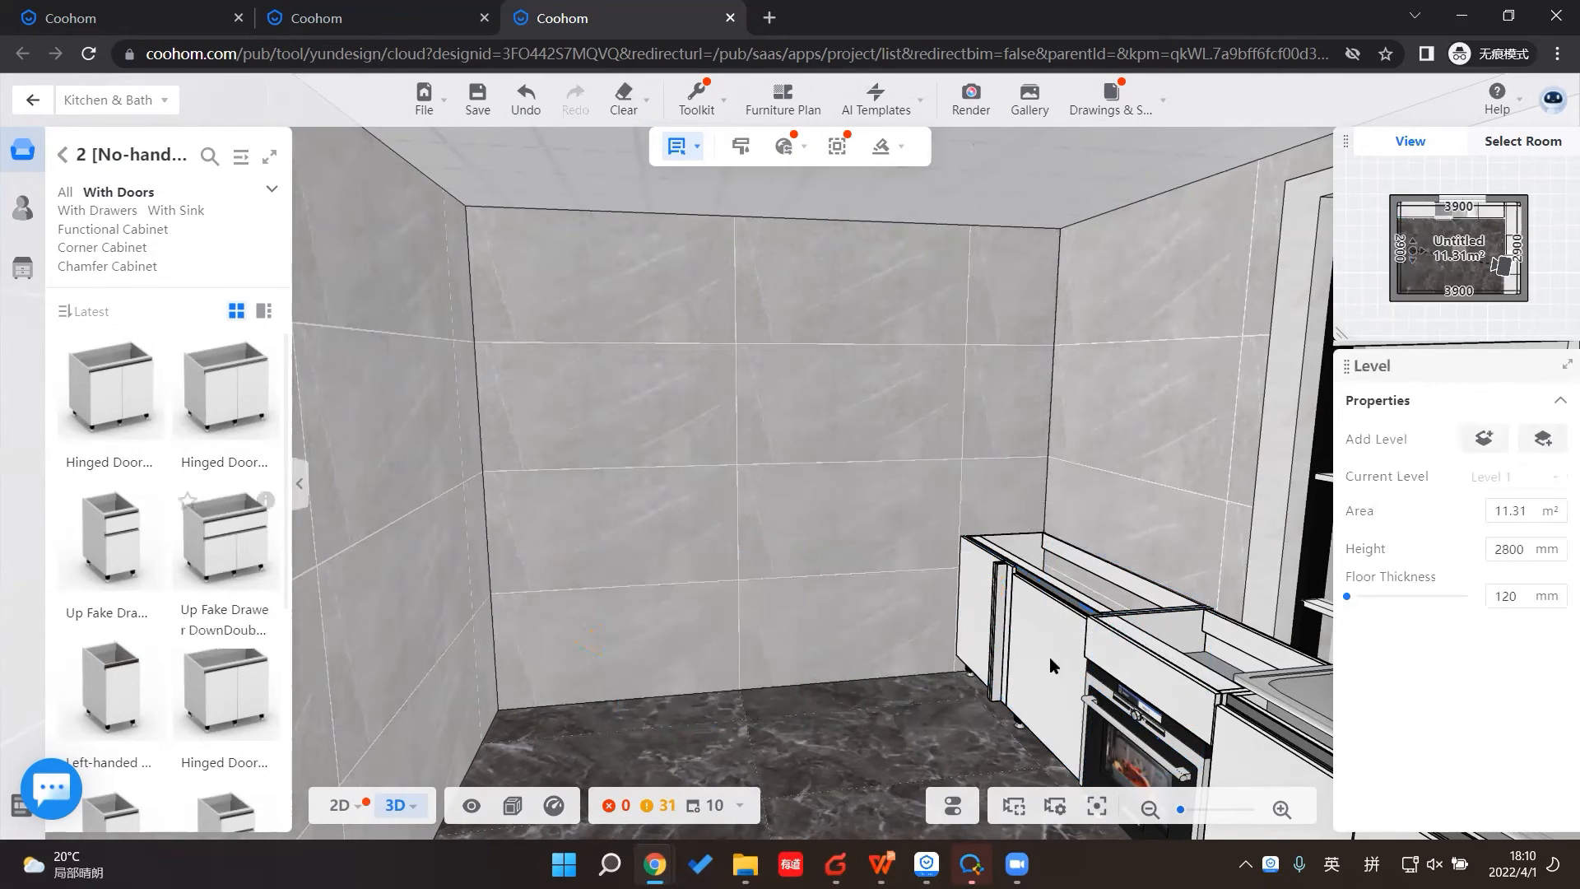
{"action": "left_click", "coordinate": [905, 634]}
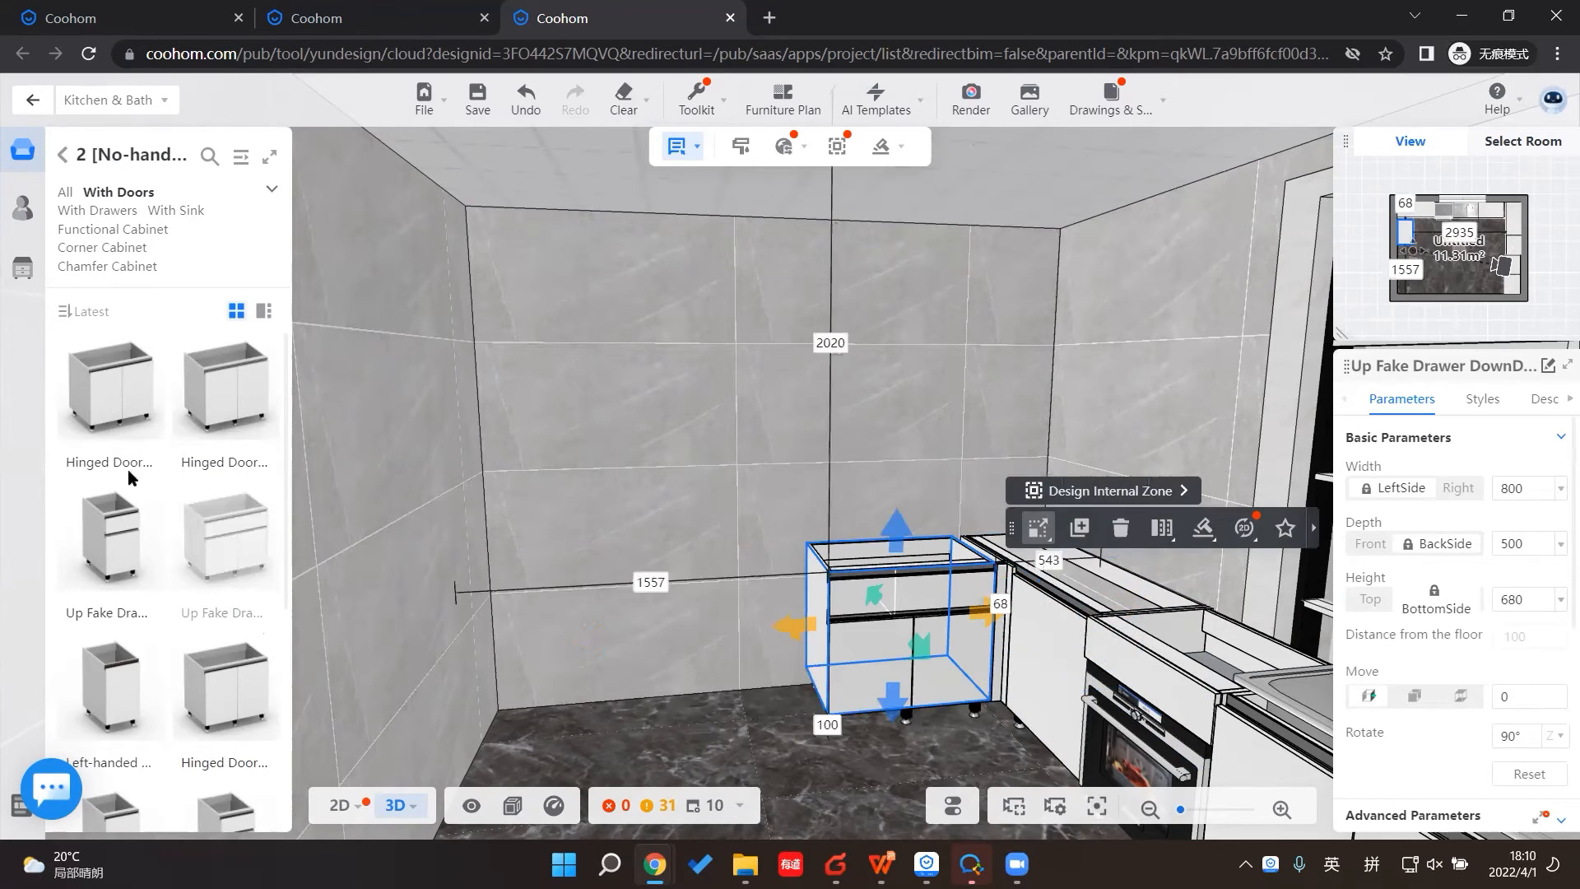
{"action": "key", "text": "Delete"}
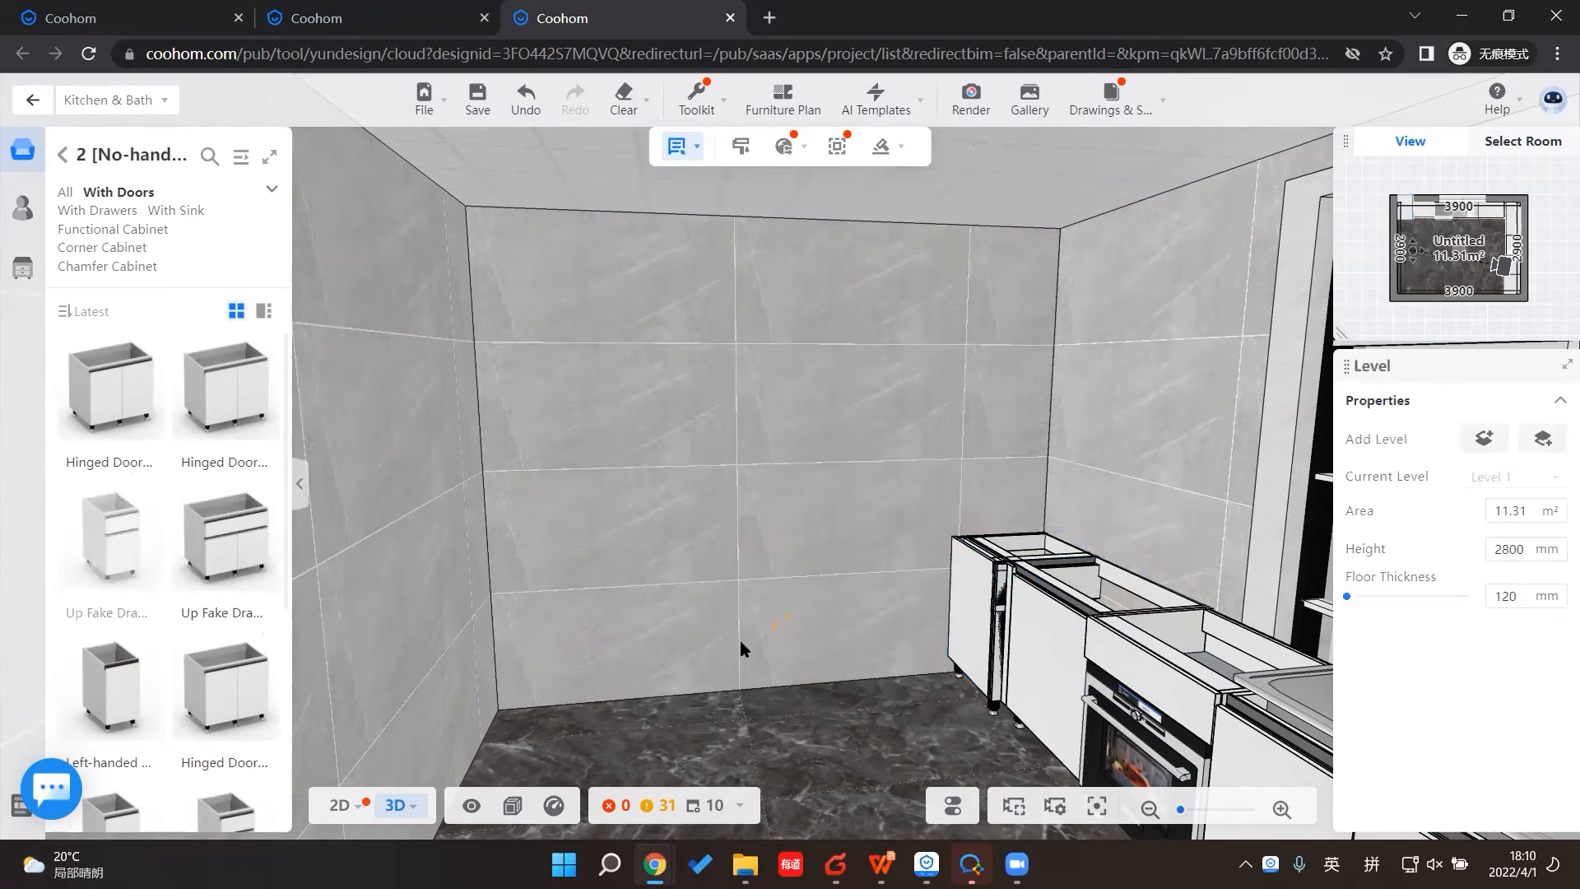
{"action": "left_click", "coordinate": [667, 210]}
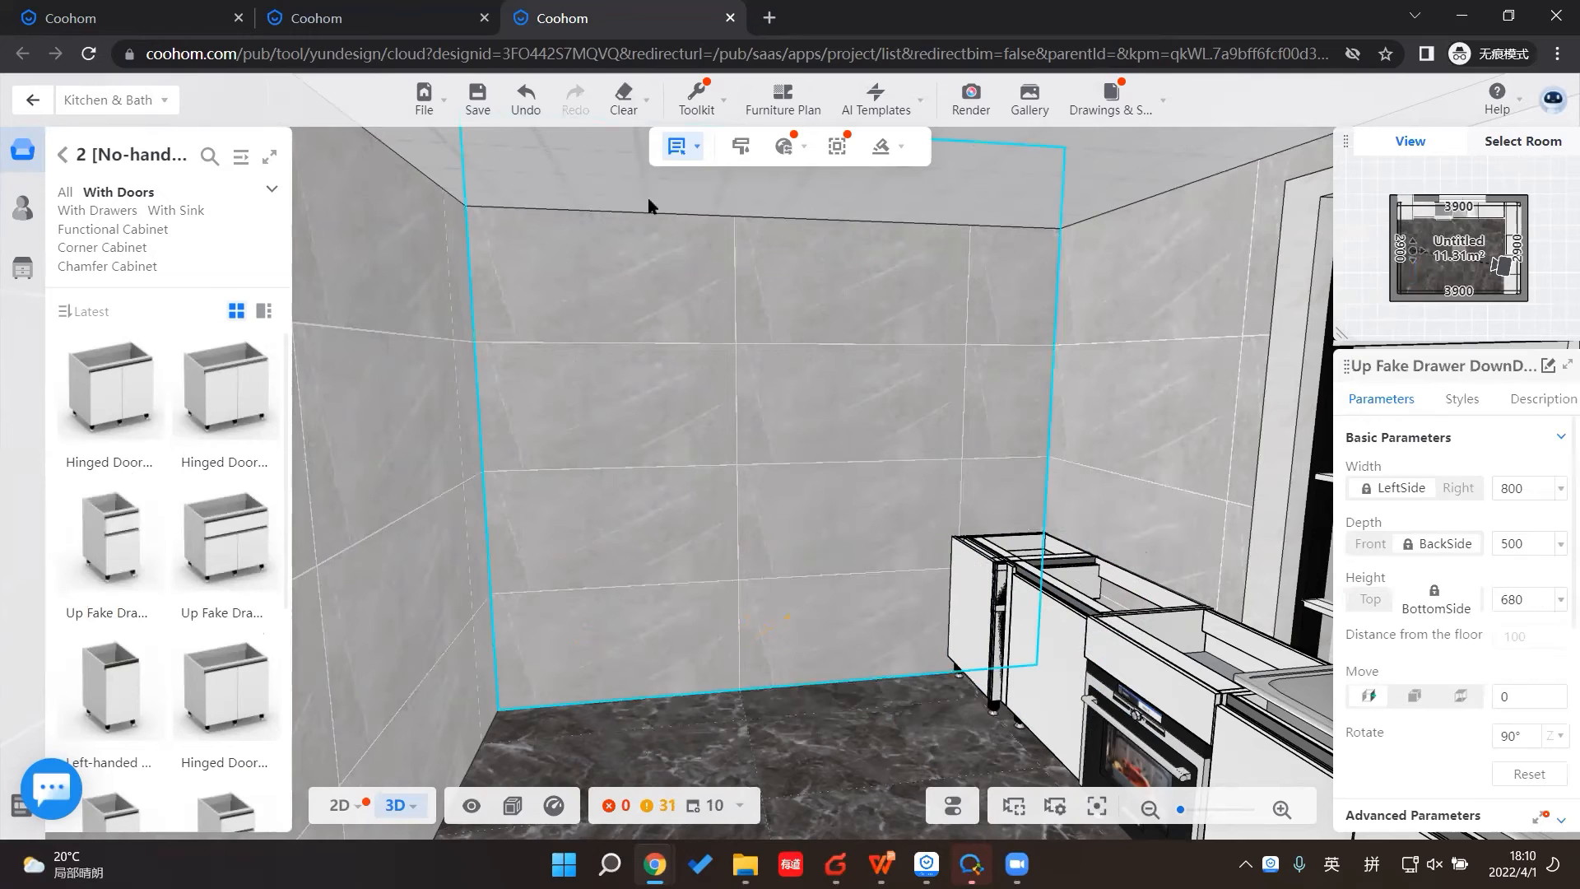
{"action": "left_click", "coordinate": [620, 367]}
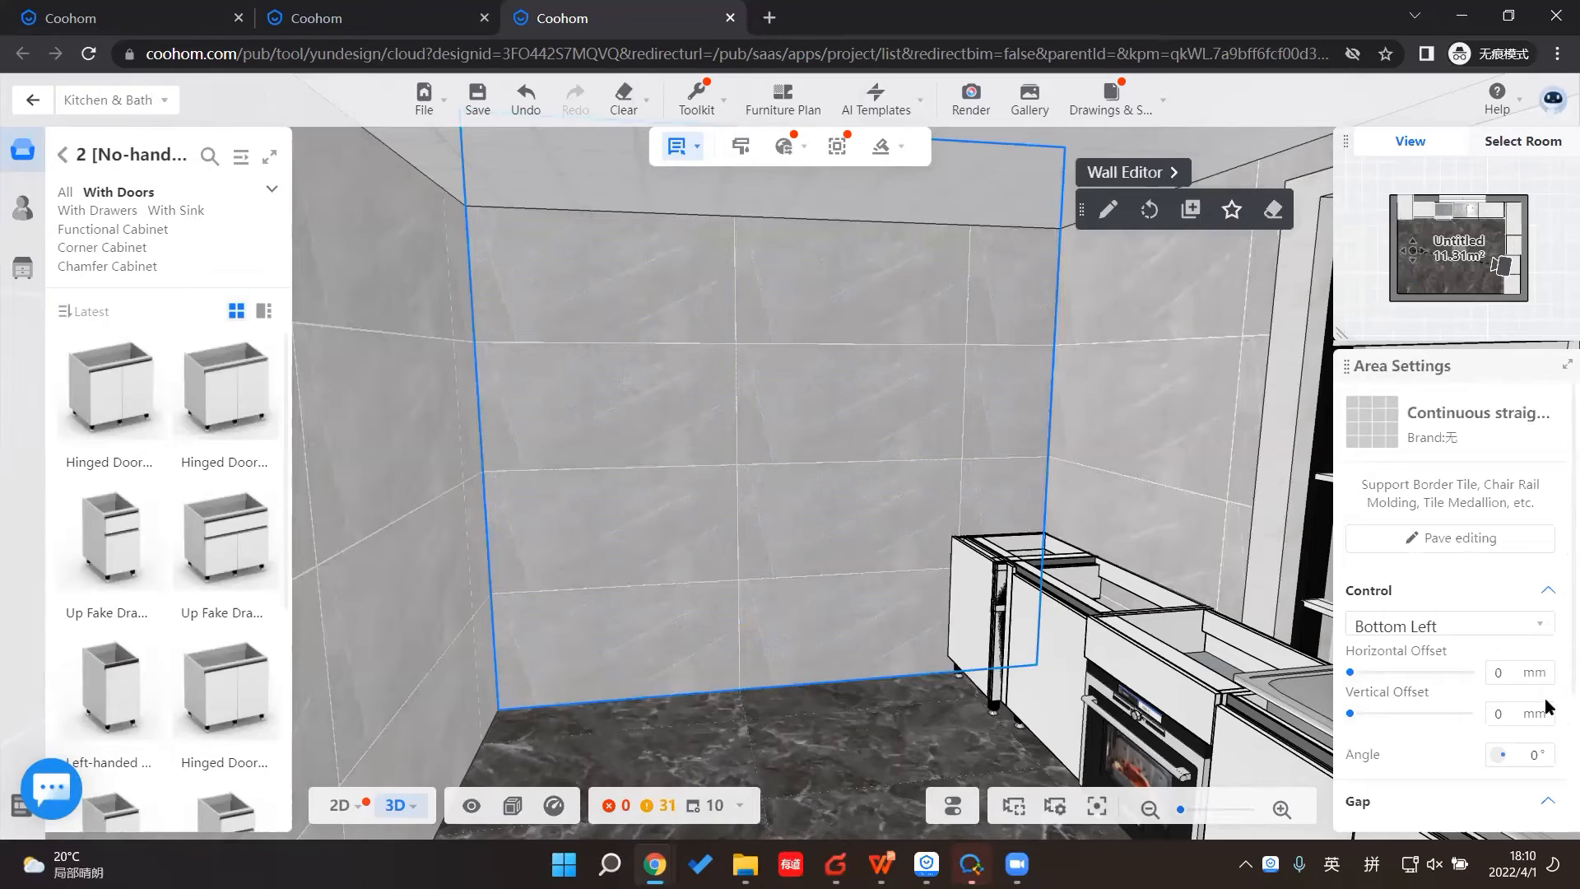
{"action": "key", "text": "ctrl+z"}
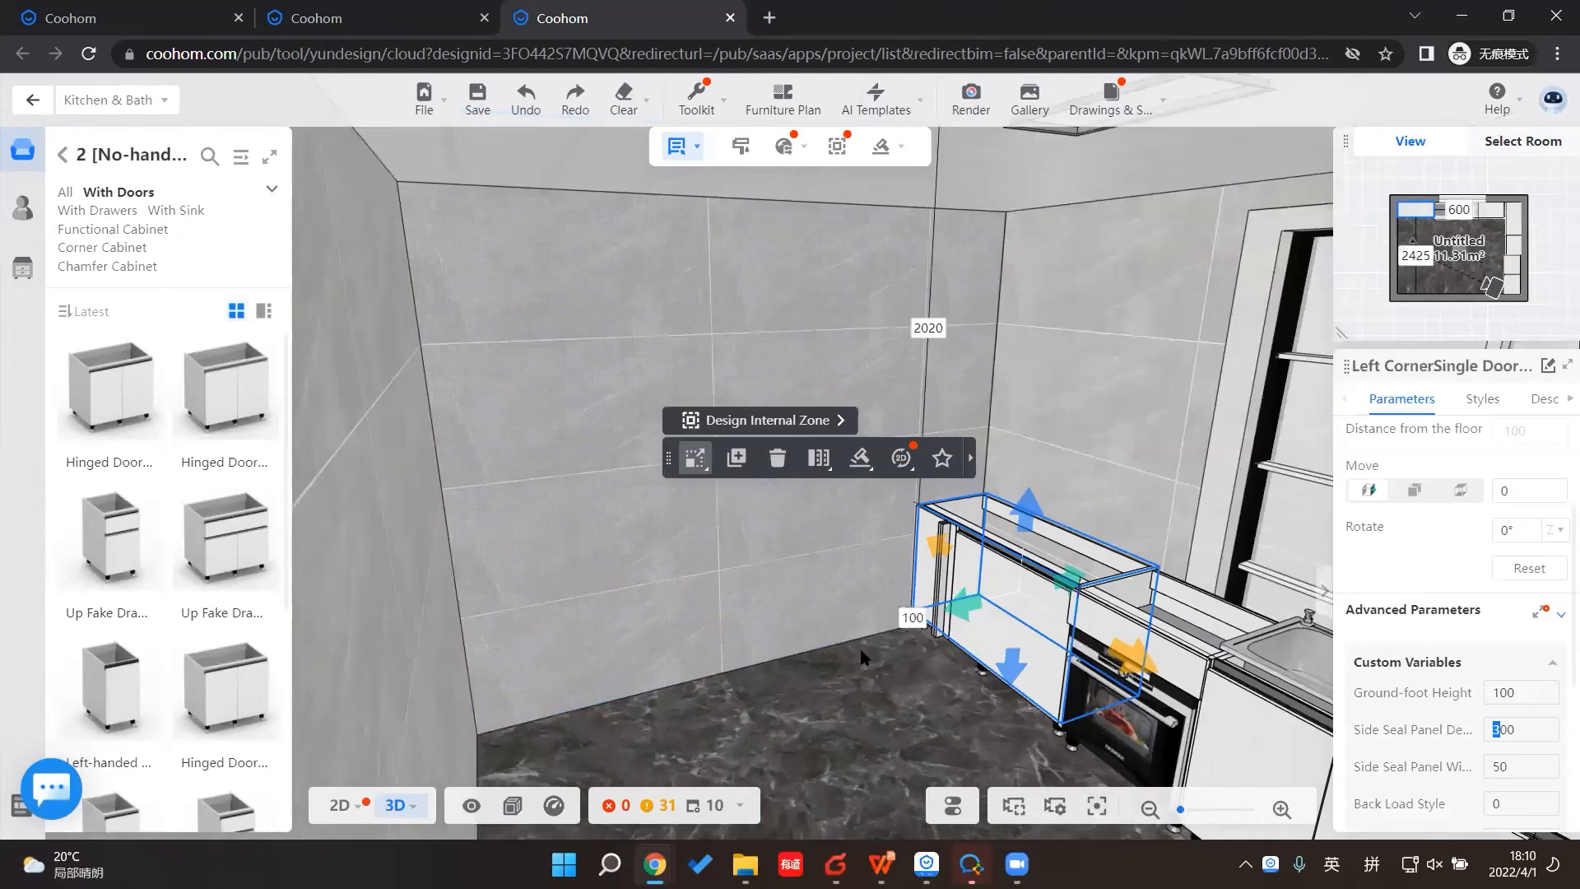
Step: Place an 800 mm wide Up Fake Drawer Down Double Door base cabinet on the empty wall, against the corner cabinet
{"action": "left_click", "coordinate": [866, 646]}
{"action": "left_click_drag", "start_coordinate": [226, 543], "coordinate": [890, 599]}
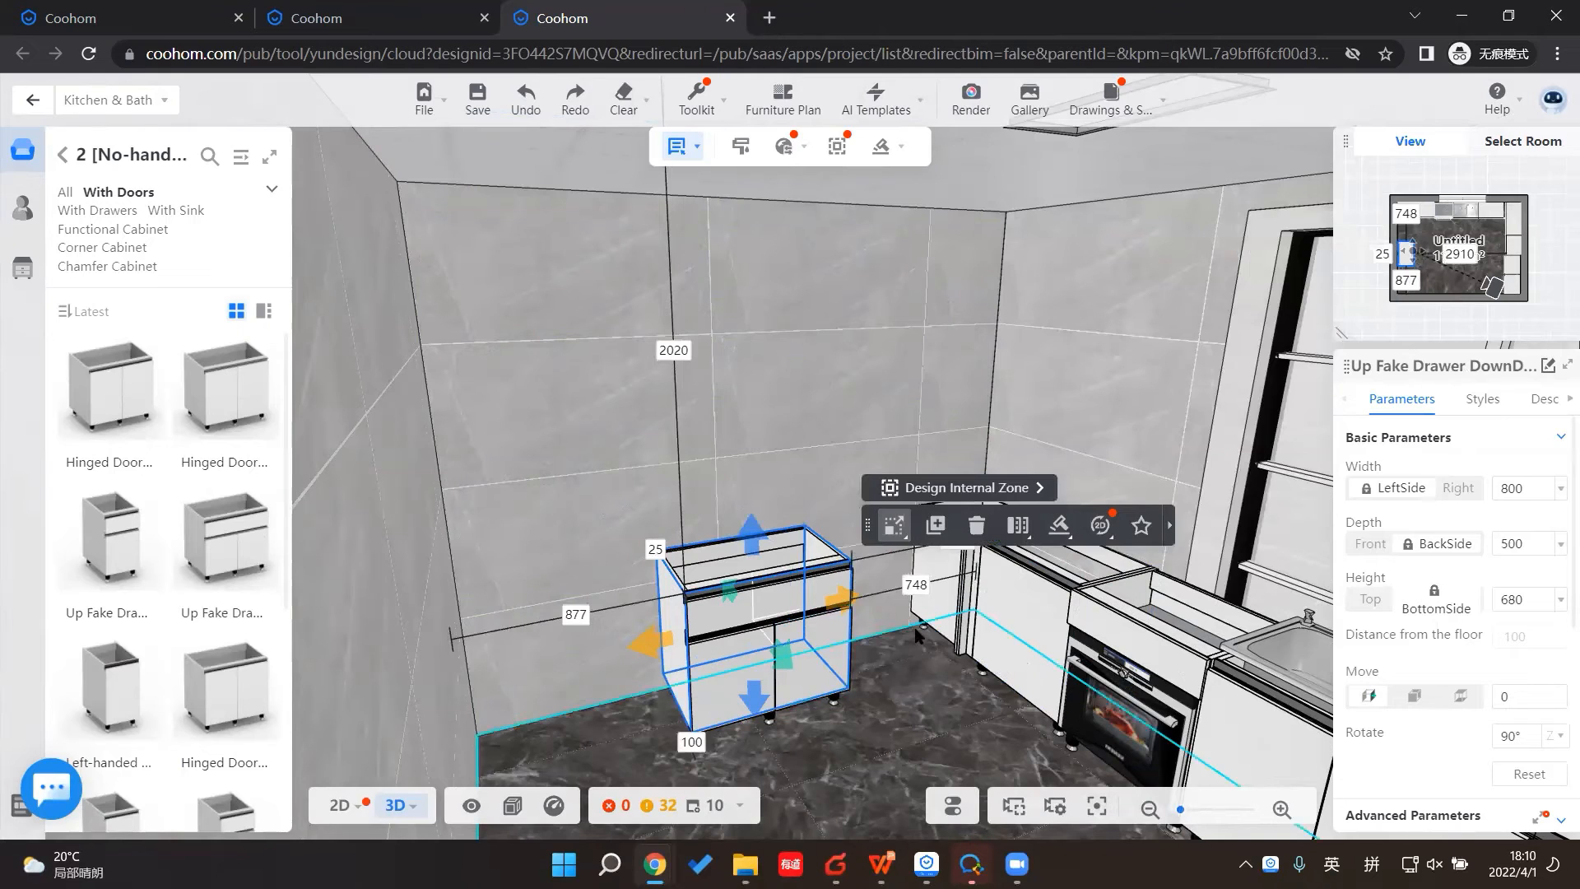
{"action": "left_click_drag", "start_coordinate": [764, 657], "coordinate": [877, 621]}
Step: Place a 400 mm wide Up Fake Drawer Down Single Door base cabinet against the free side of the double-door base cabinet
{"action": "left_click_drag", "start_coordinate": [103, 550], "coordinate": [783, 655]}
{"action": "left_click_drag", "start_coordinate": [905, 767], "coordinate": [129, 525]}
{"action": "left_click_drag", "start_coordinate": [624, 647], "coordinate": [786, 640]}
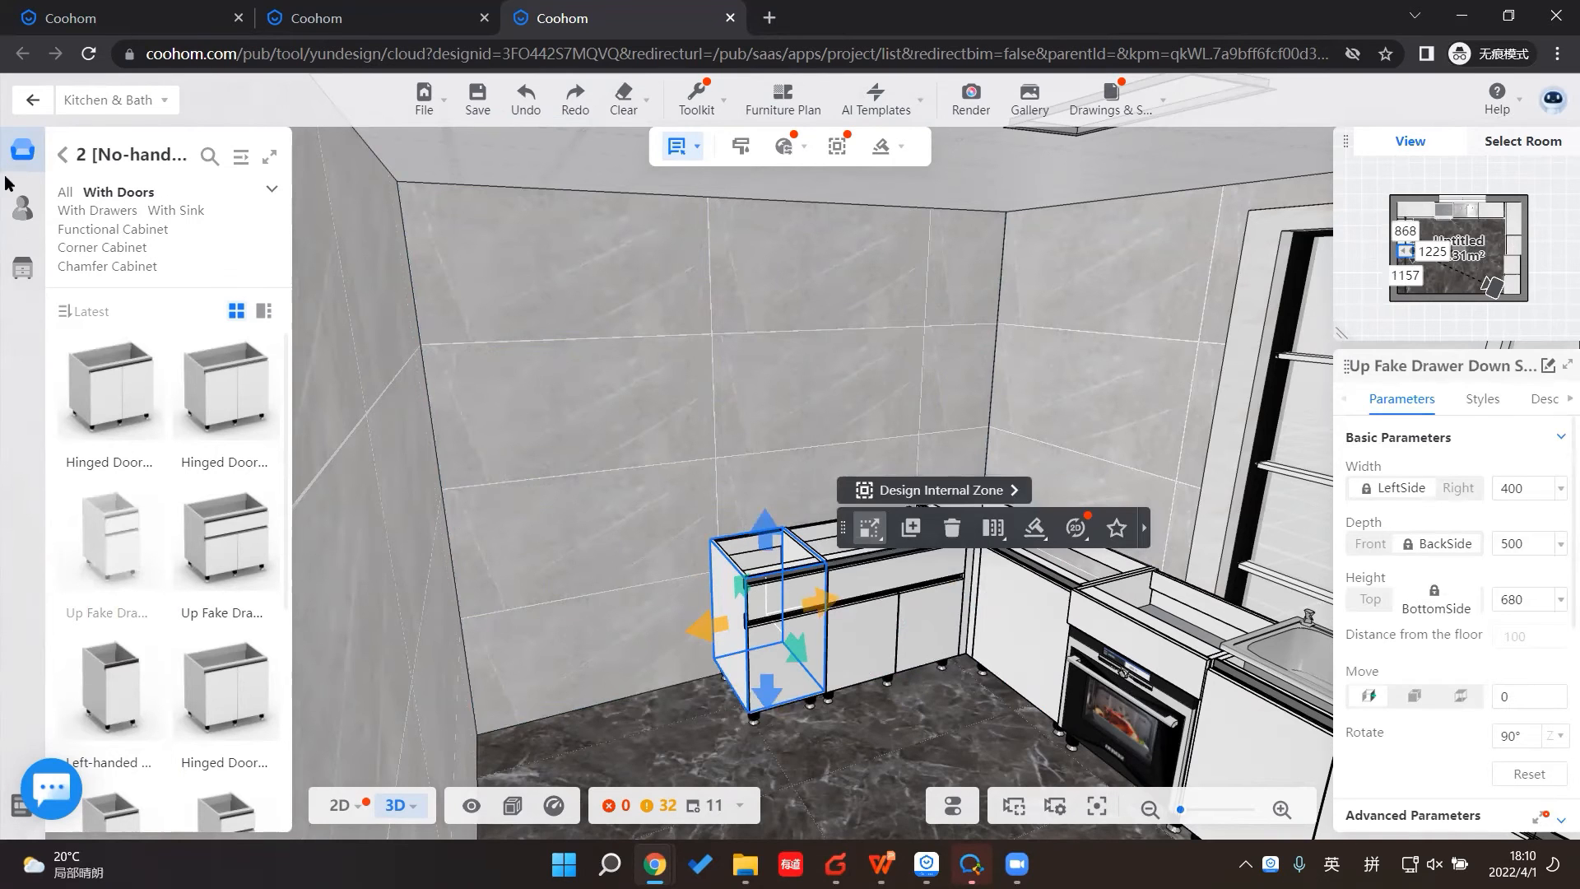
Step: Place a no-handle functional Hinged Door Chimney wall cabinet on the wall above the double-door base cabinet
{"action": "left_click", "coordinate": [104, 333]}
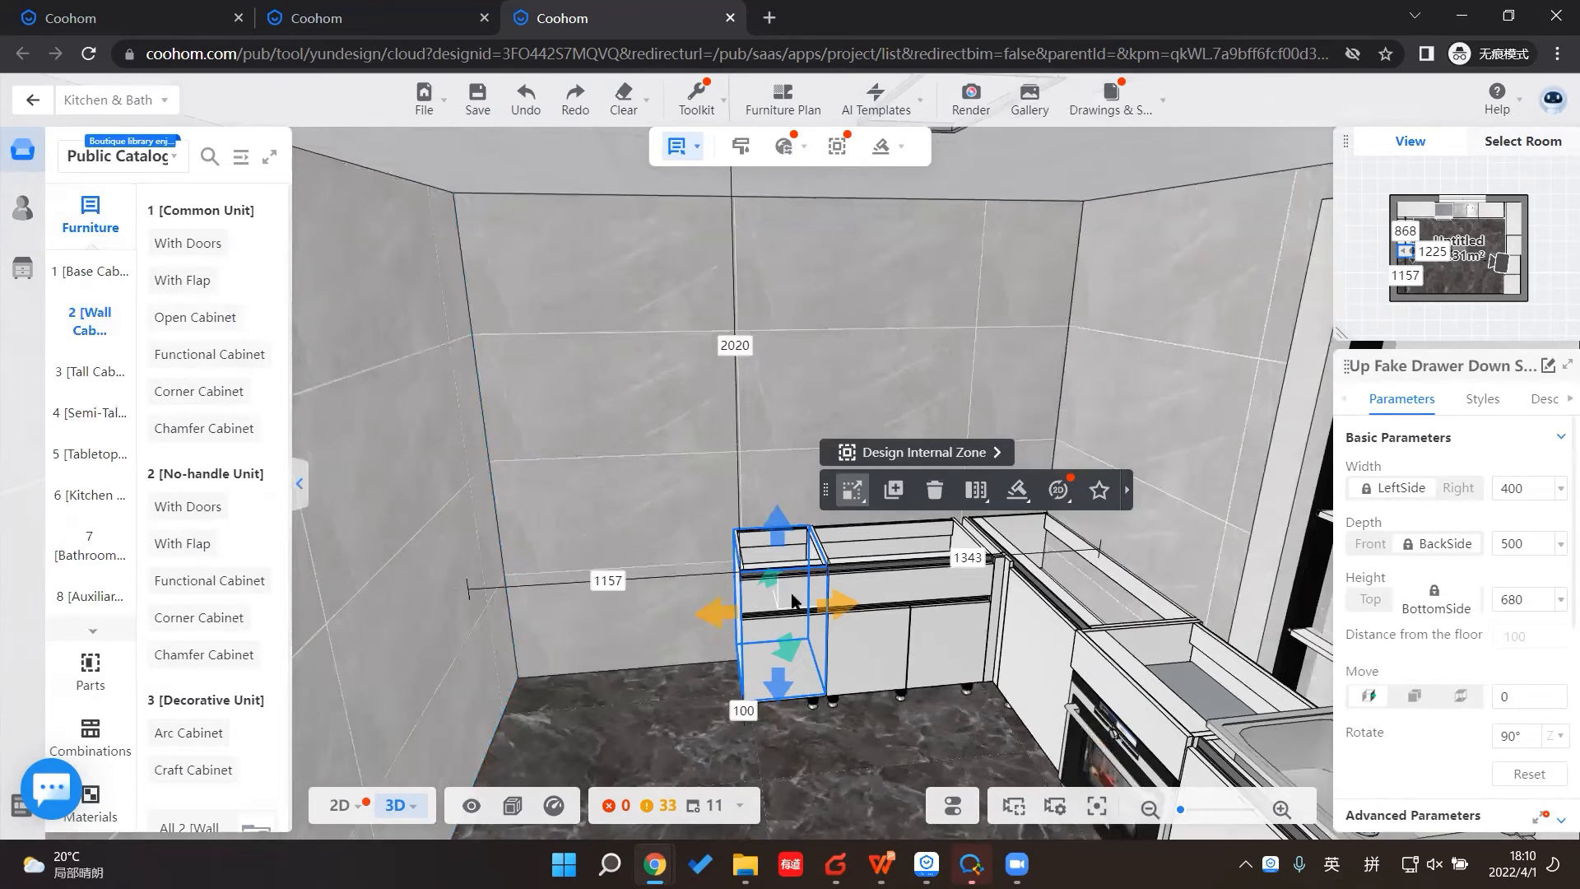
{"action": "left_click", "coordinate": [207, 355]}
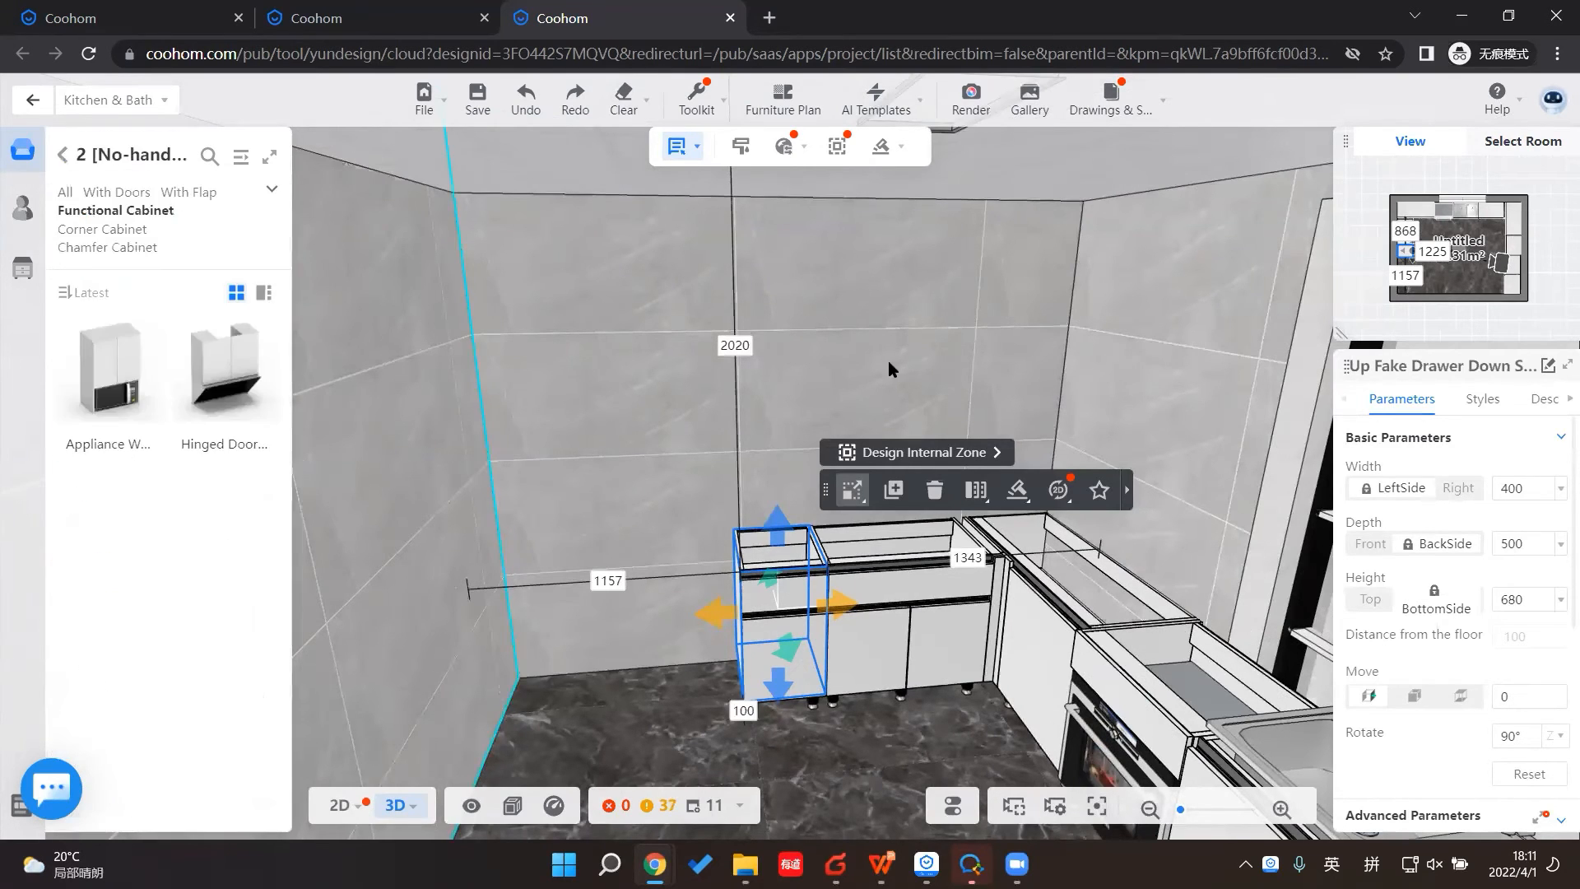
{"action": "left_click", "coordinate": [909, 362]}
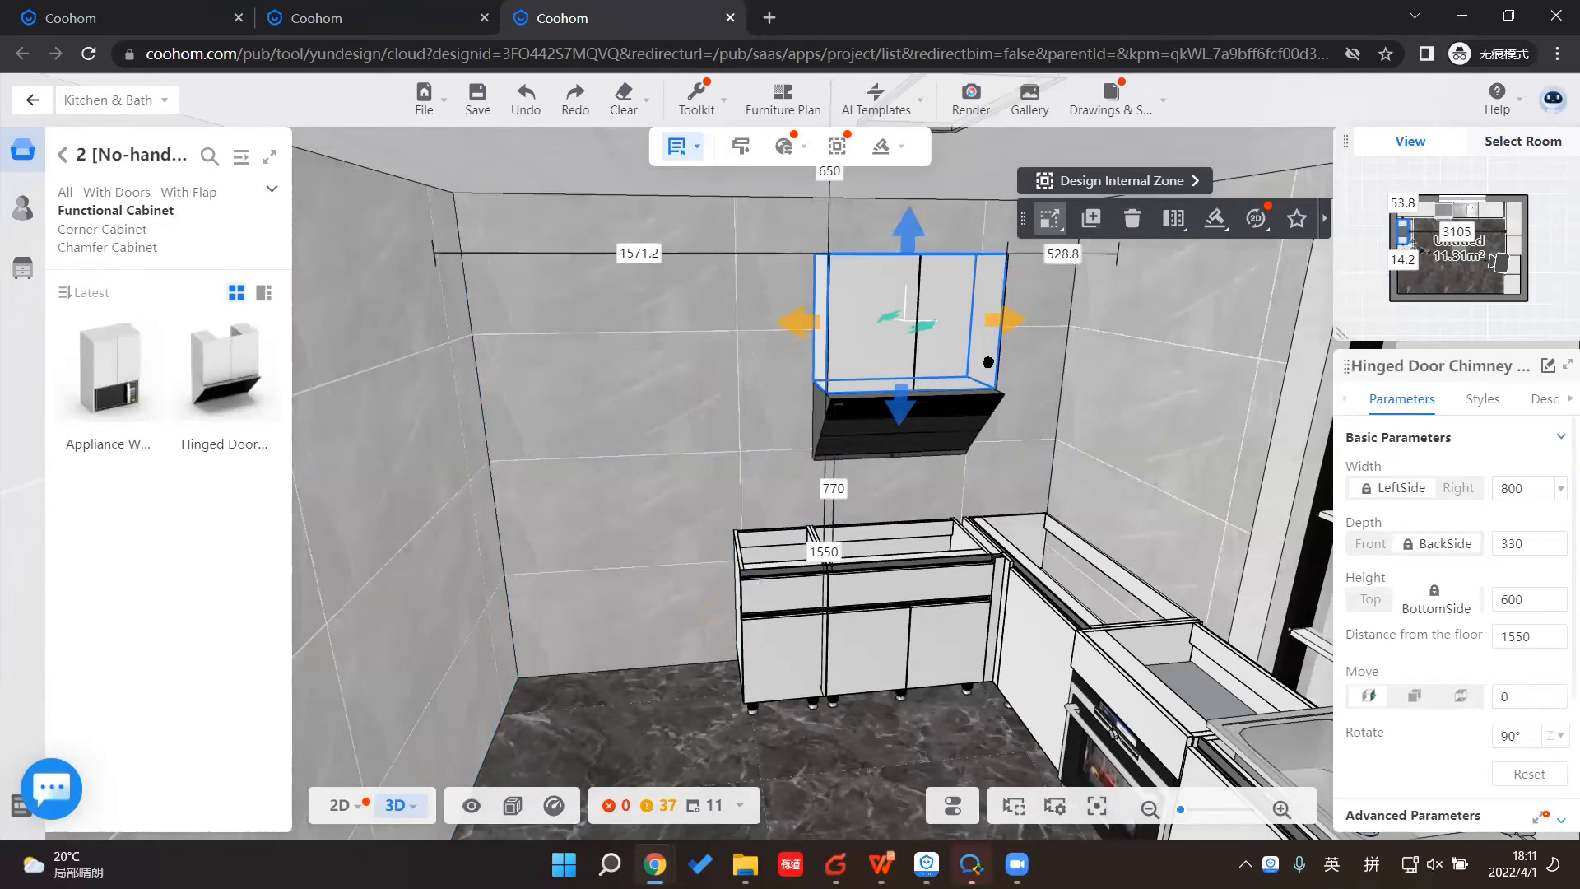
{"action": "left_click_drag", "start_coordinate": [985, 418], "coordinate": [987, 362]}
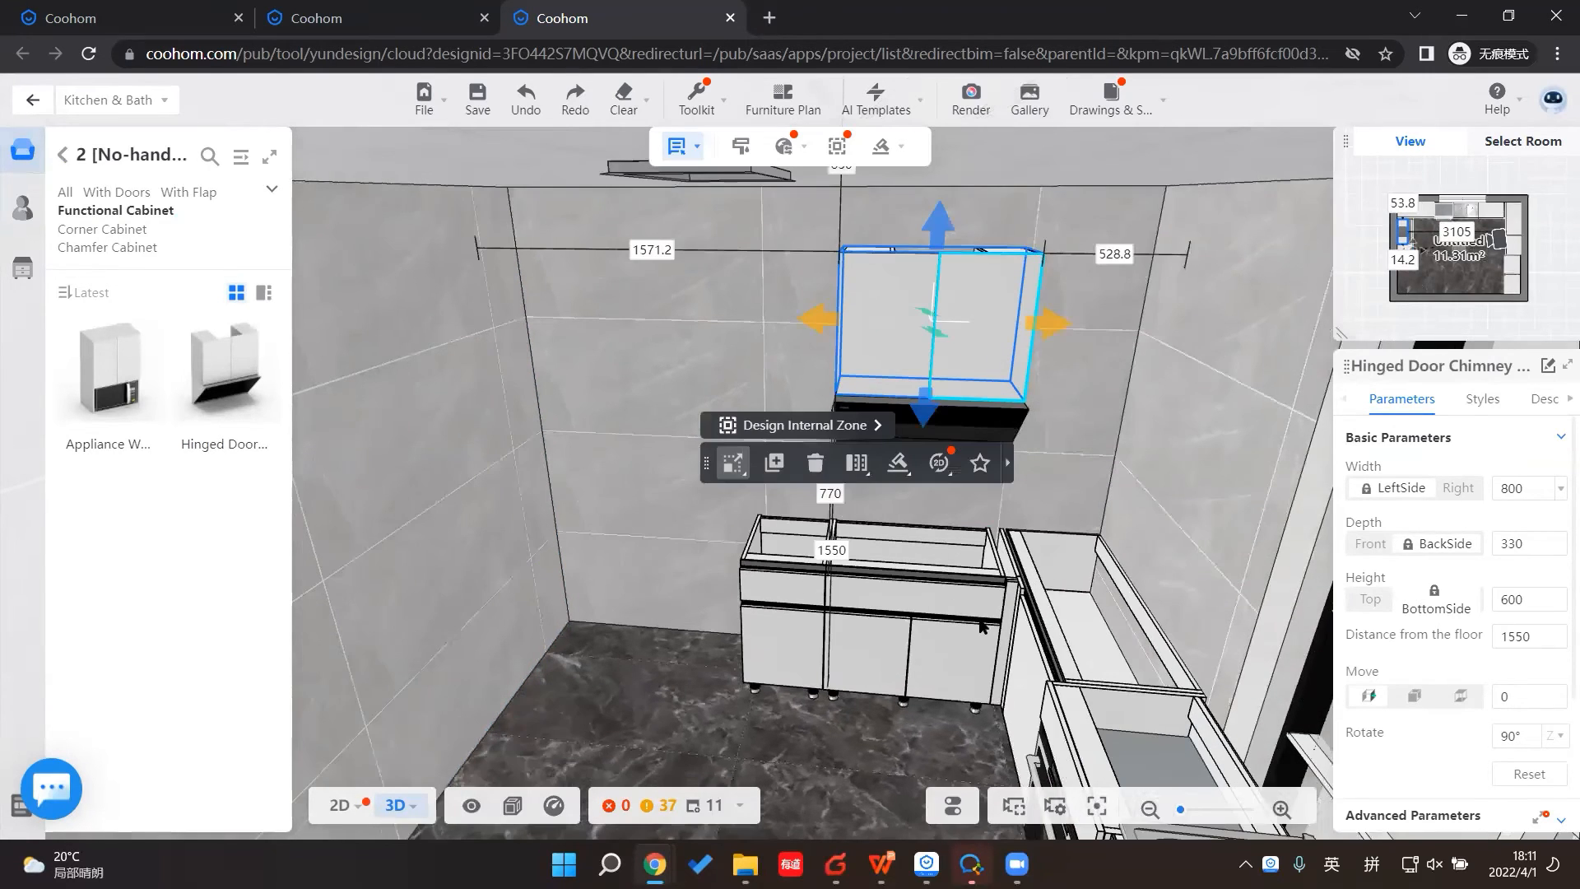
Step: Align the chimney wall cabinet with the double-door base cabinet beneath it
{"action": "left_click", "coordinate": [979, 623], "text": "ctrl"}
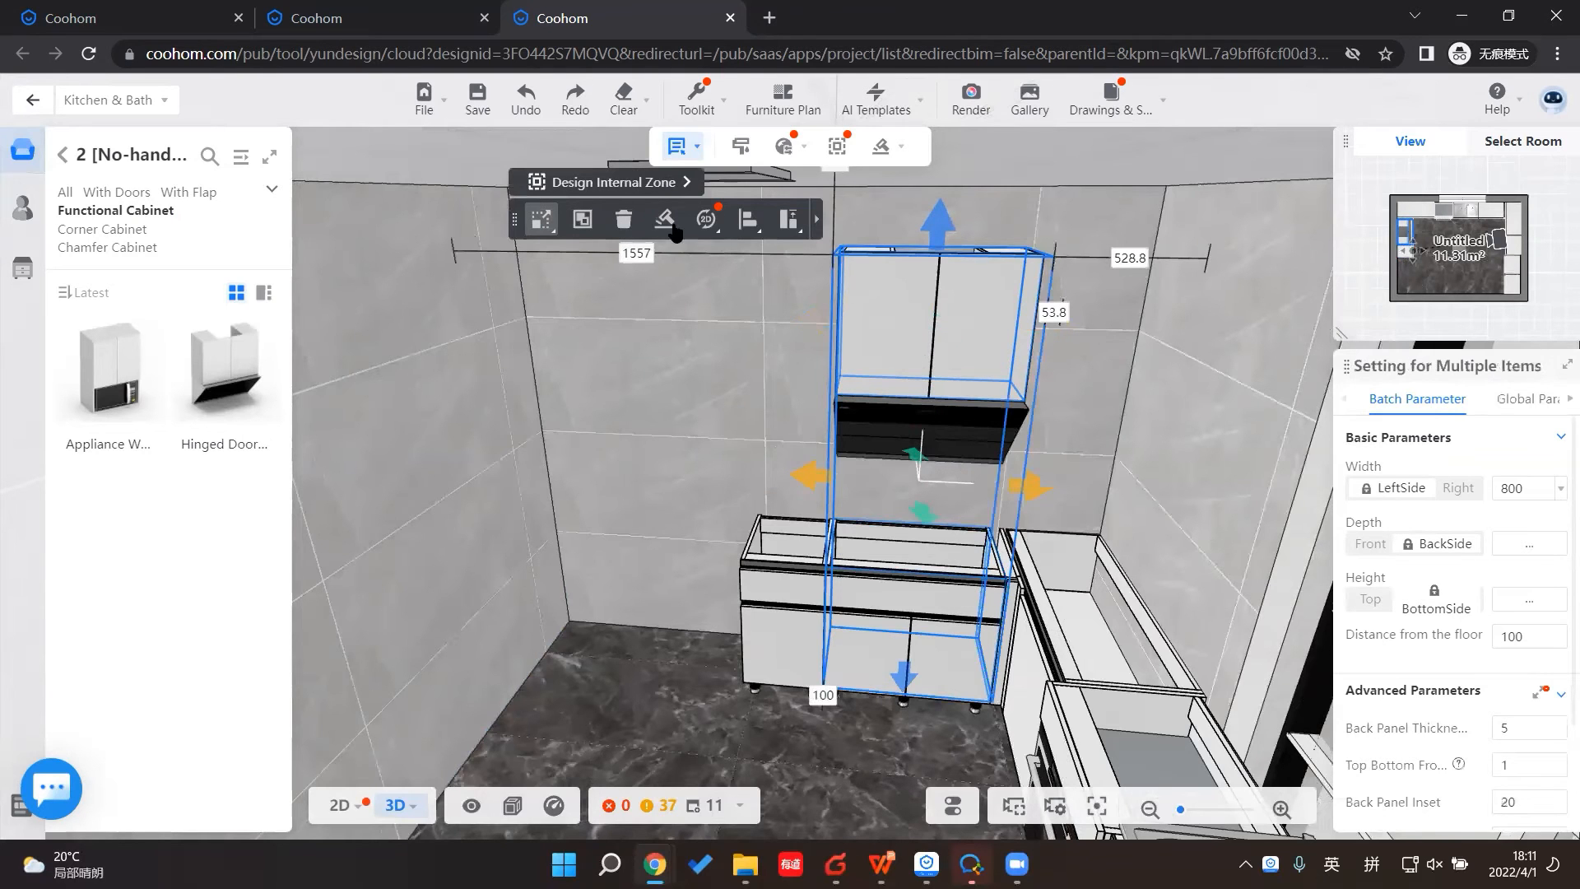
{"action": "left_click", "coordinate": [945, 628]}
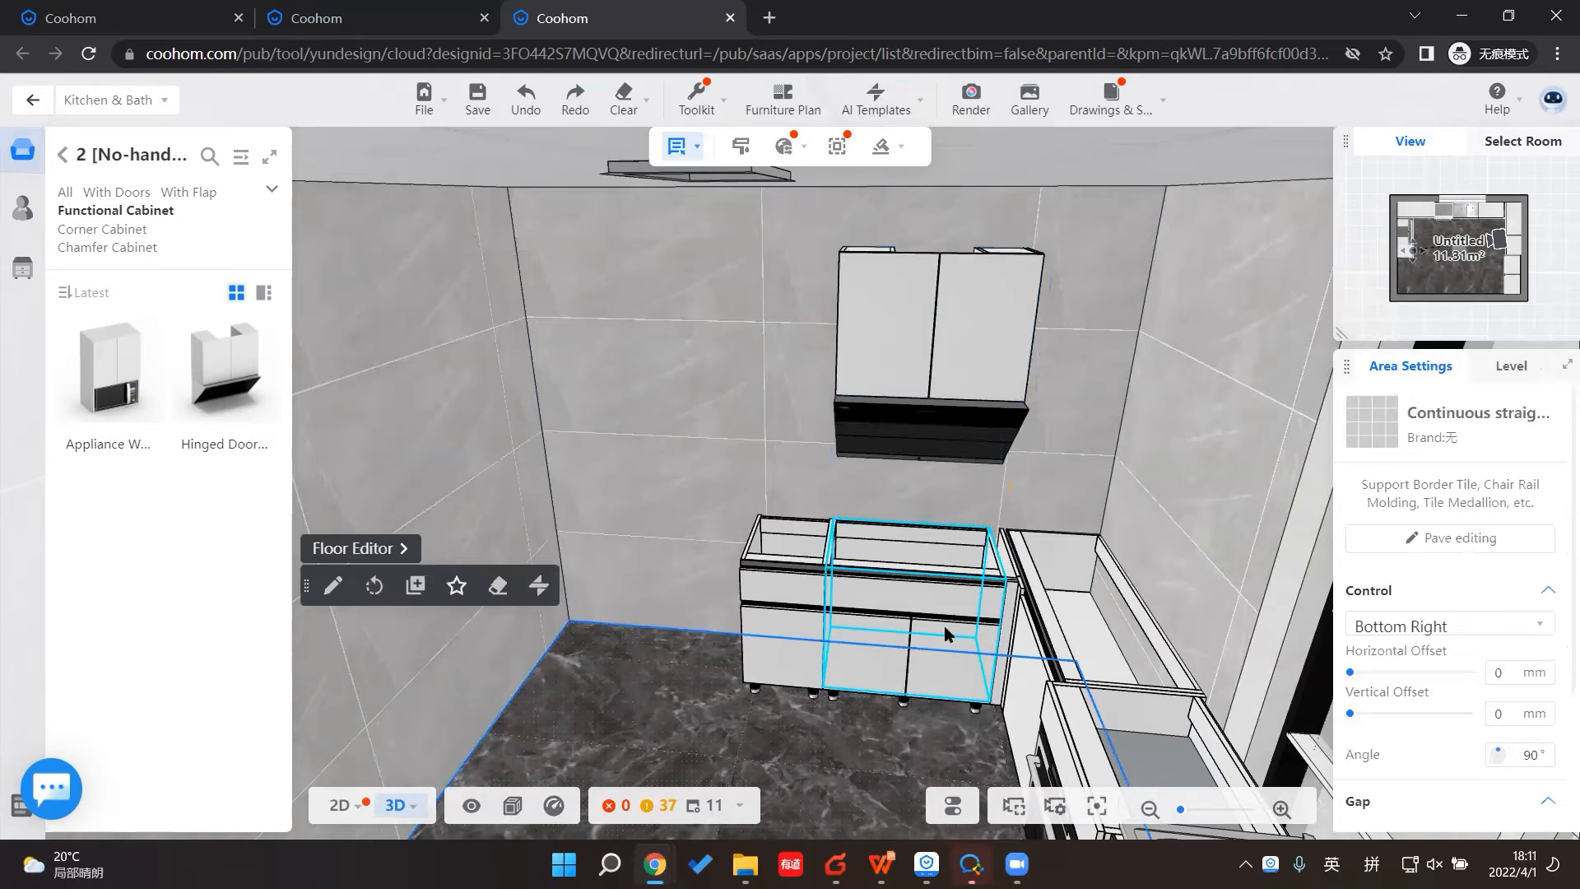
{"action": "left_click", "coordinate": [945, 628]}
{"action": "left_click", "coordinate": [922, 387], "text": "ctrl"}
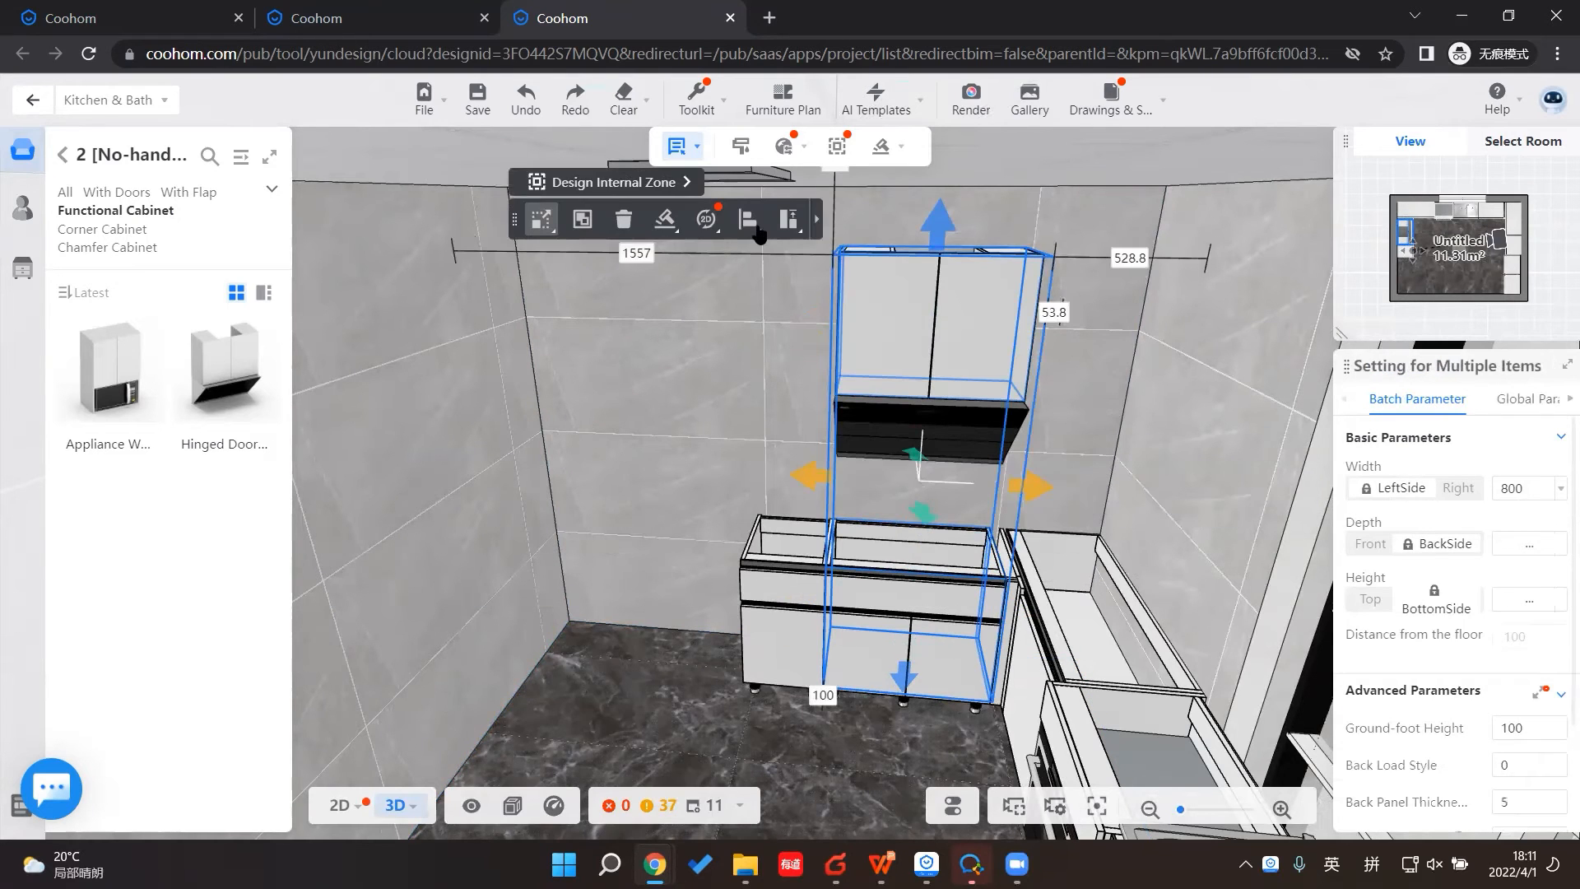
{"action": "mouse_move", "coordinate": [749, 224]}
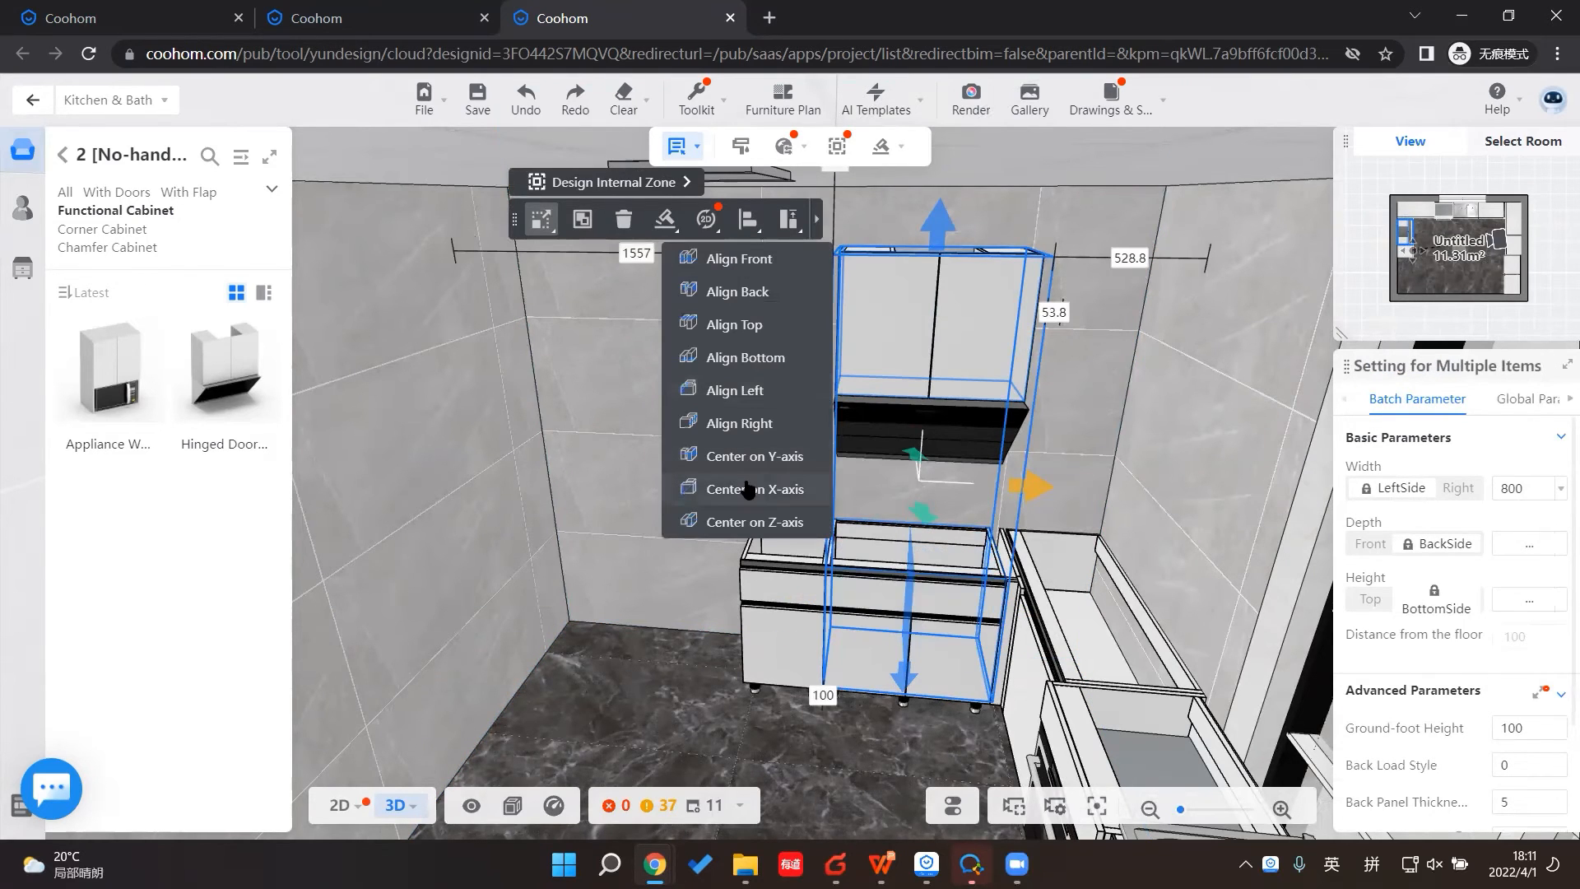
{"action": "left_click", "coordinate": [675, 718]}
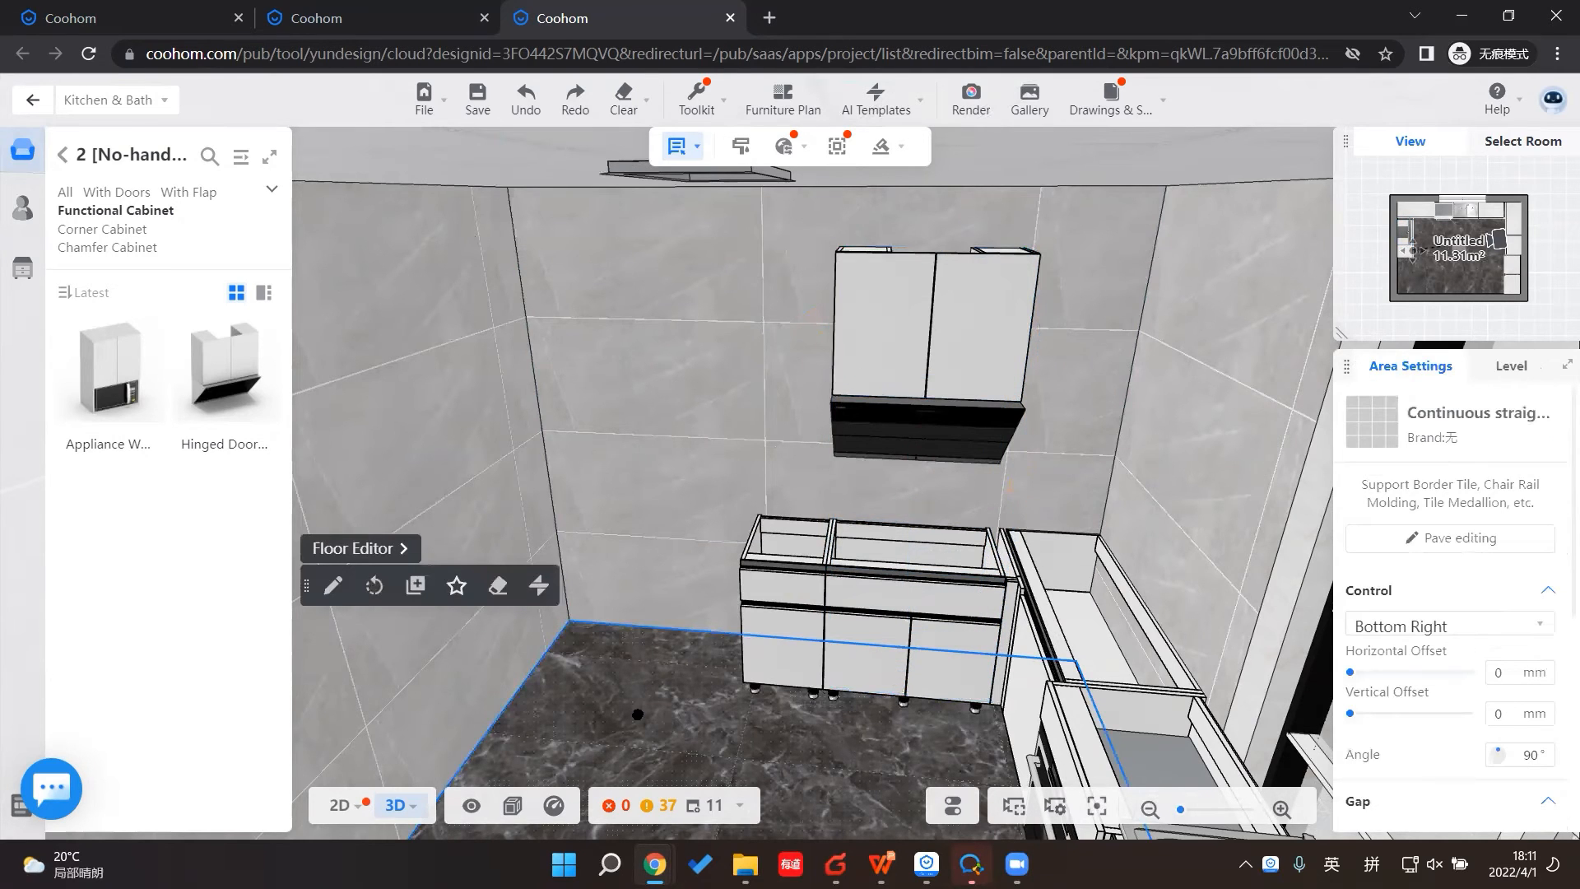
Step: Place a no-handle Hinged Door Wood Frame wall cabinet with glass doors above the drawer base cabinet, next to the tall cabinets
{"action": "left_click_drag", "start_coordinate": [701, 724], "coordinate": [1209, 718]}
{"action": "left_click_drag", "start_coordinate": [1047, 491], "coordinate": [1177, 550]}
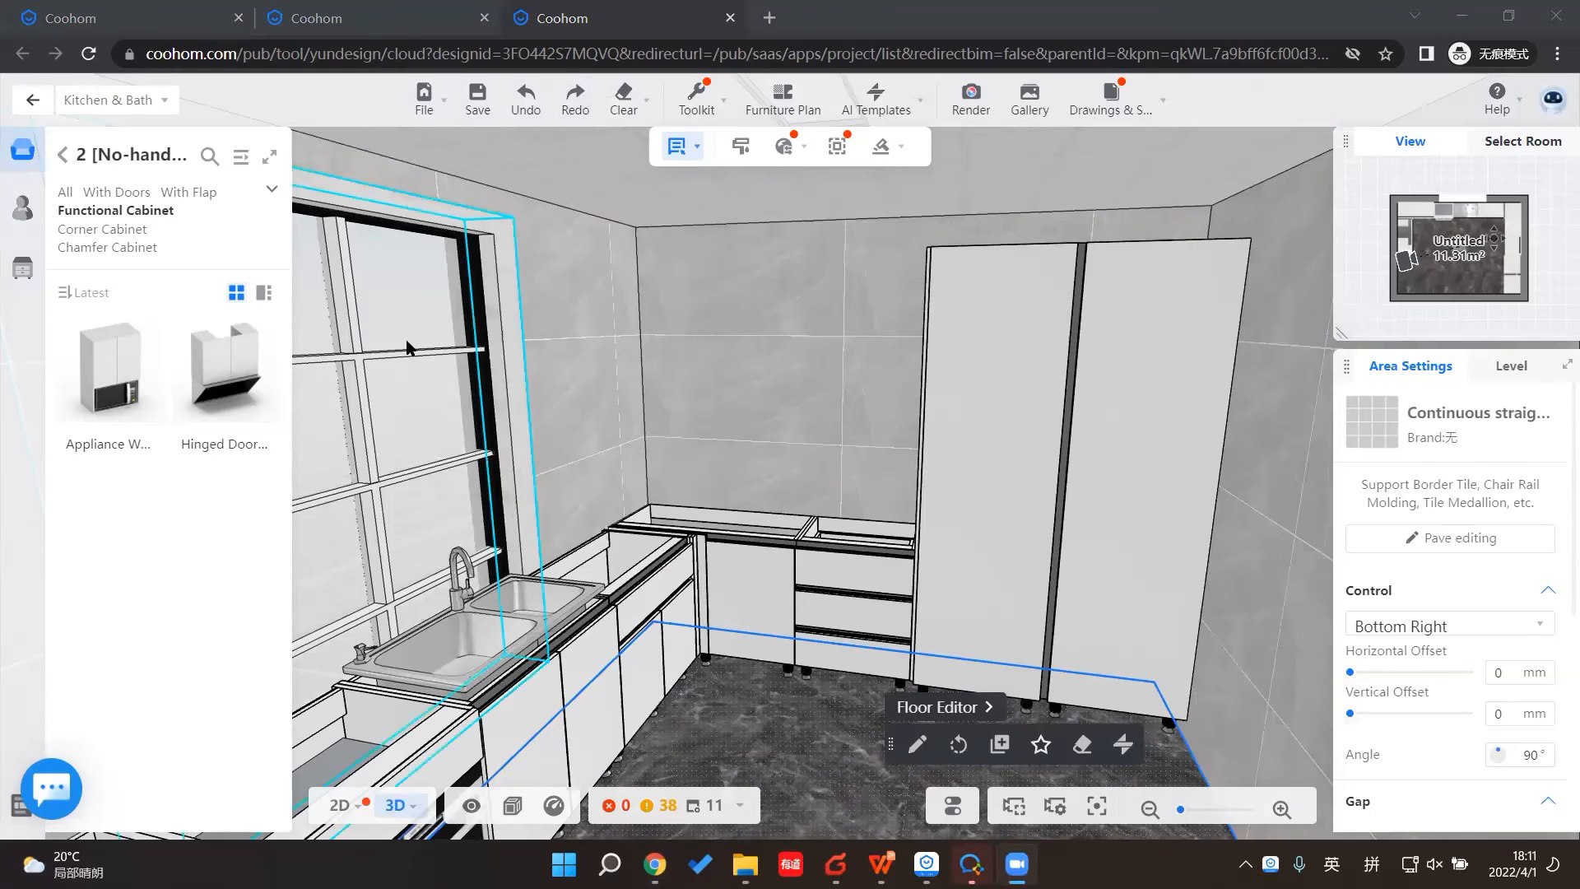
{"action": "left_click", "coordinate": [62, 155]}
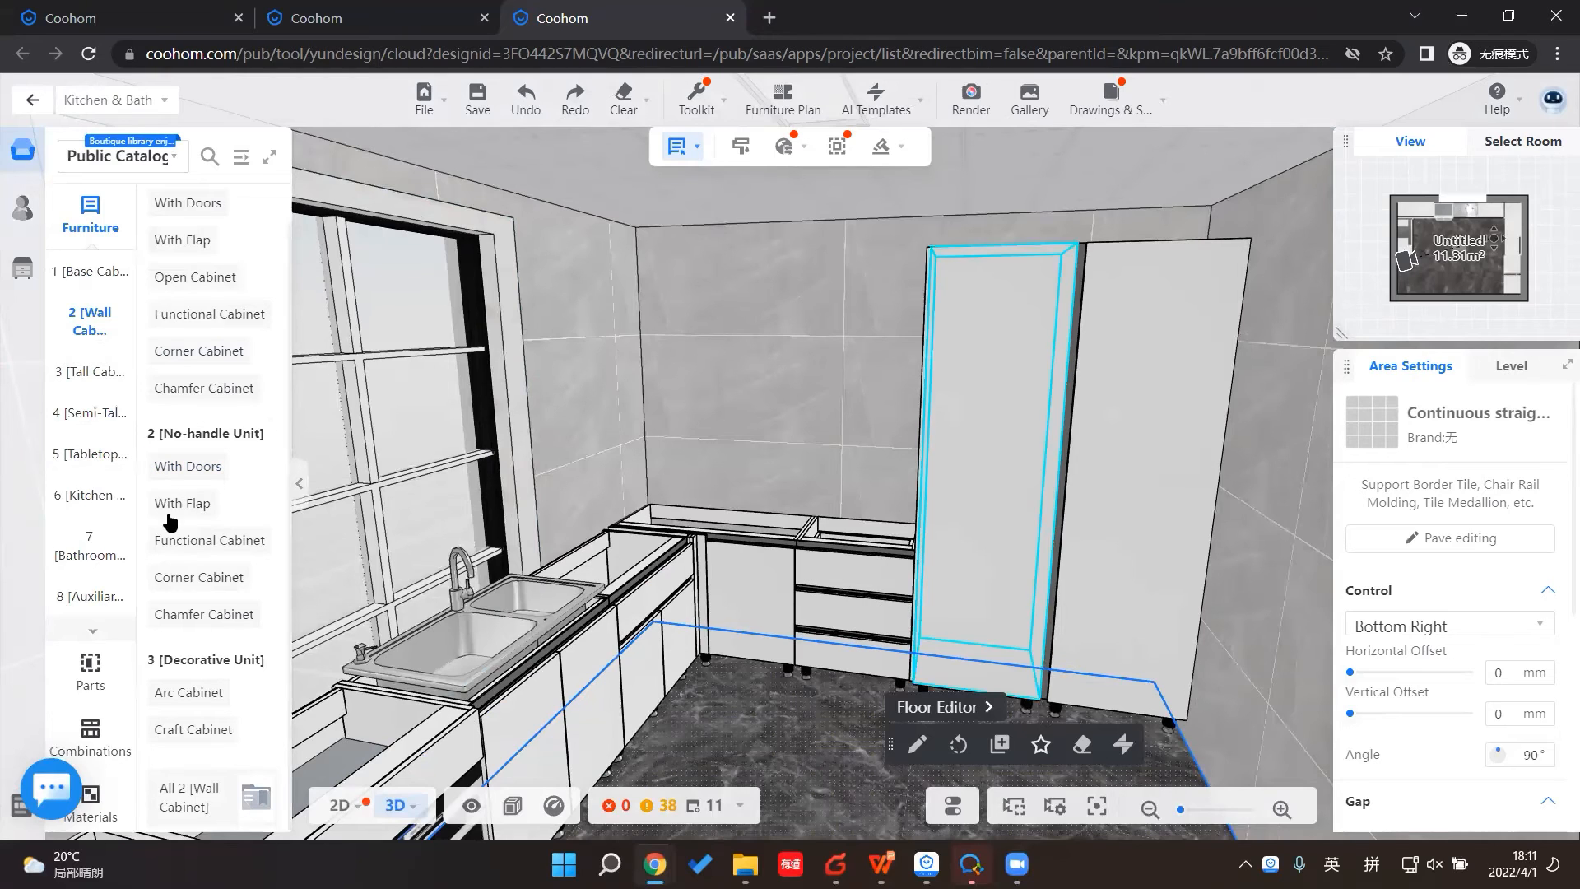
{"action": "left_click", "coordinate": [187, 468]}
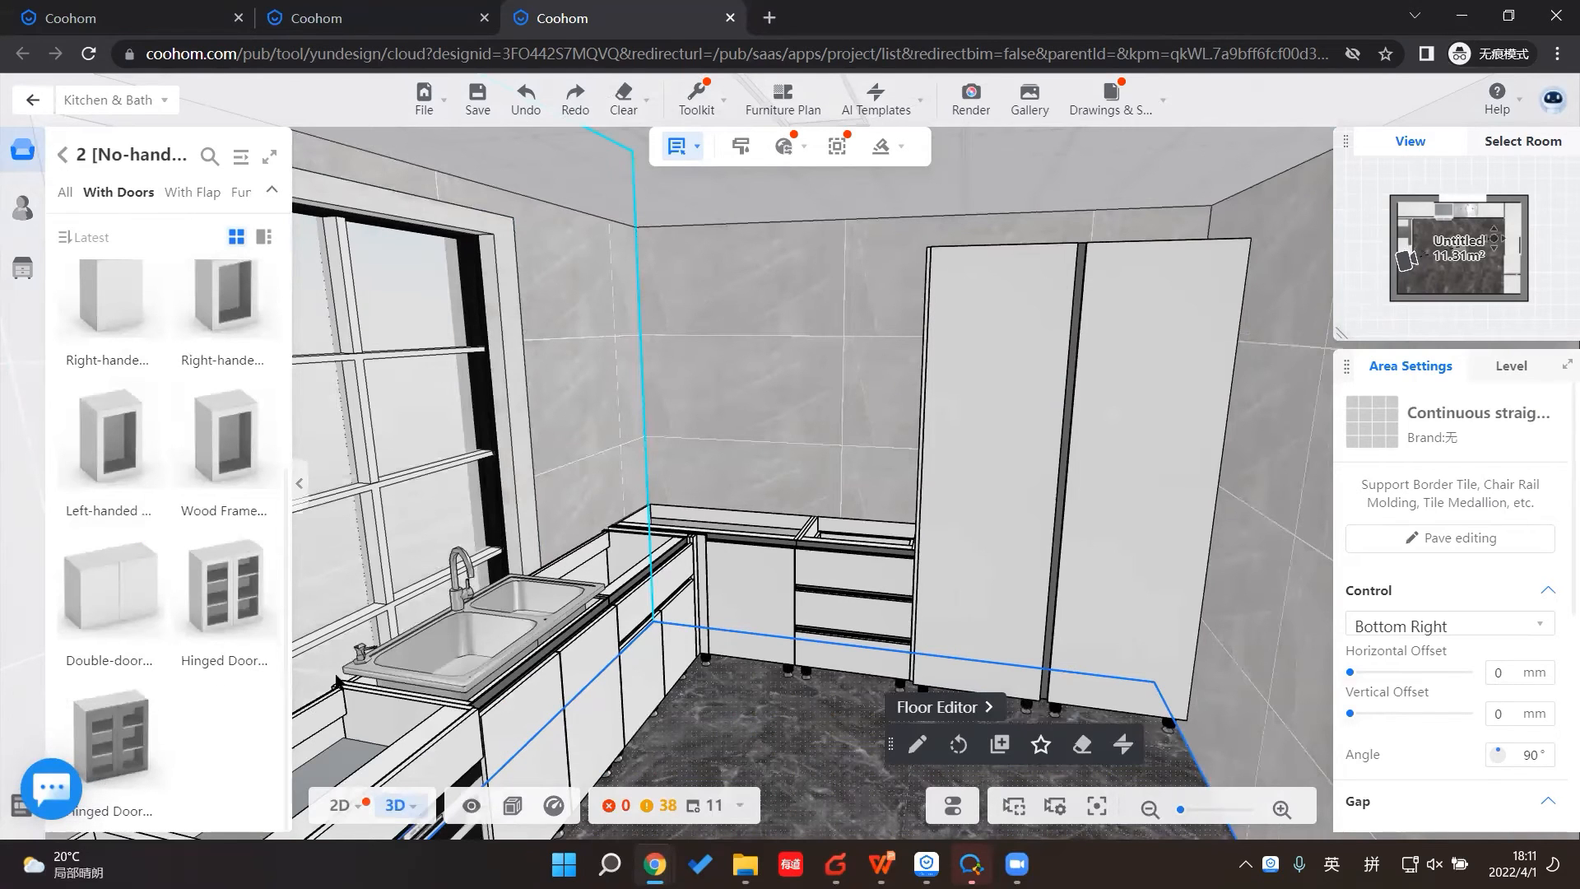
{"action": "left_click", "coordinate": [247, 607]}
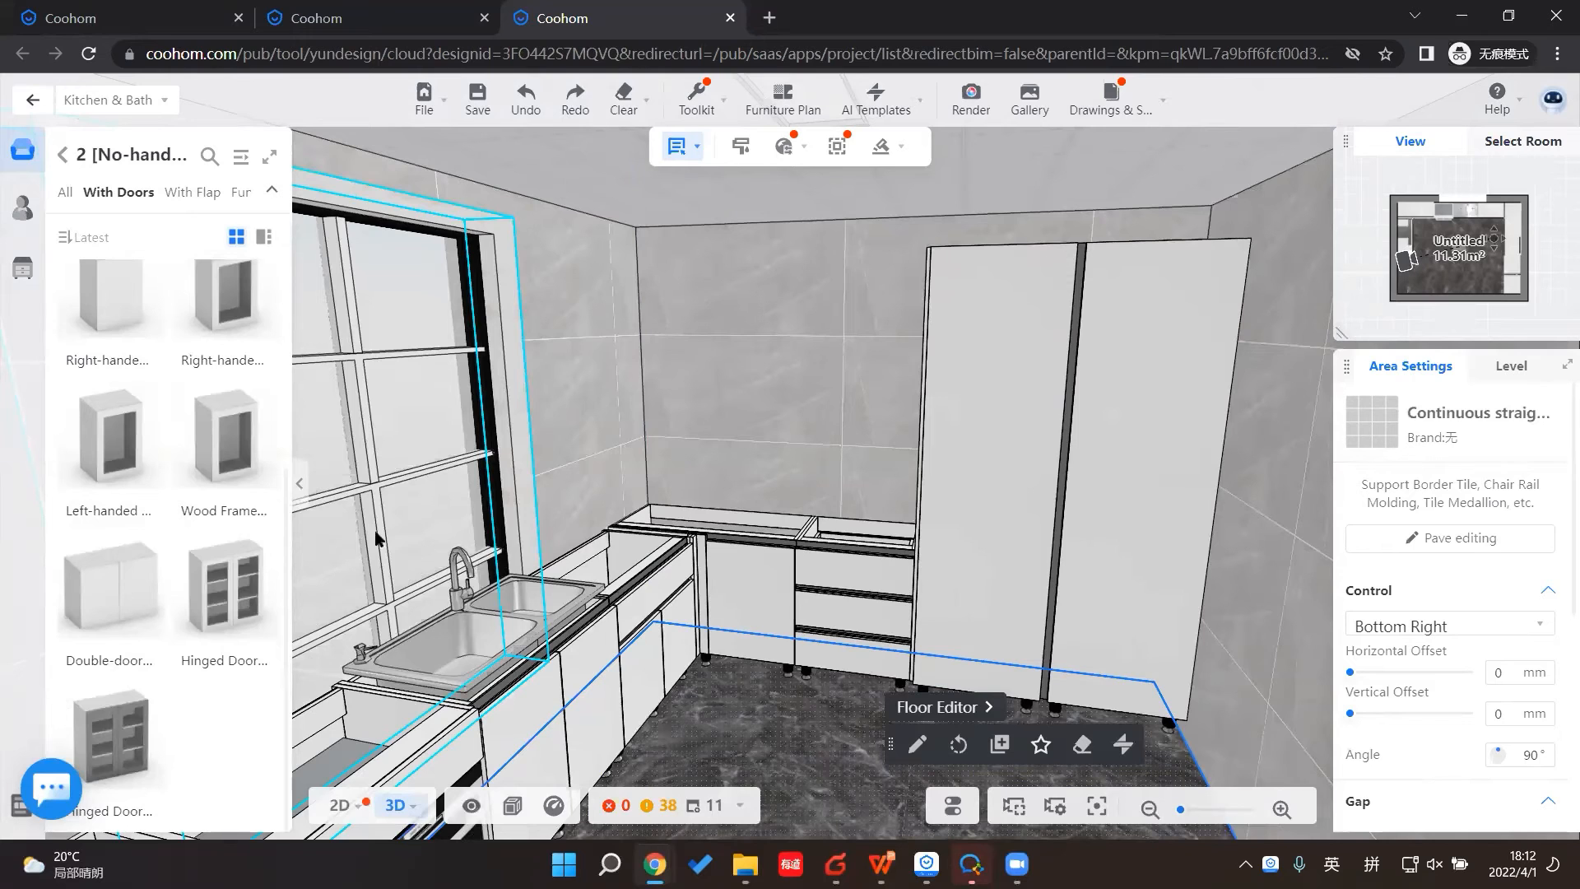
{"action": "left_click", "coordinate": [861, 375]}
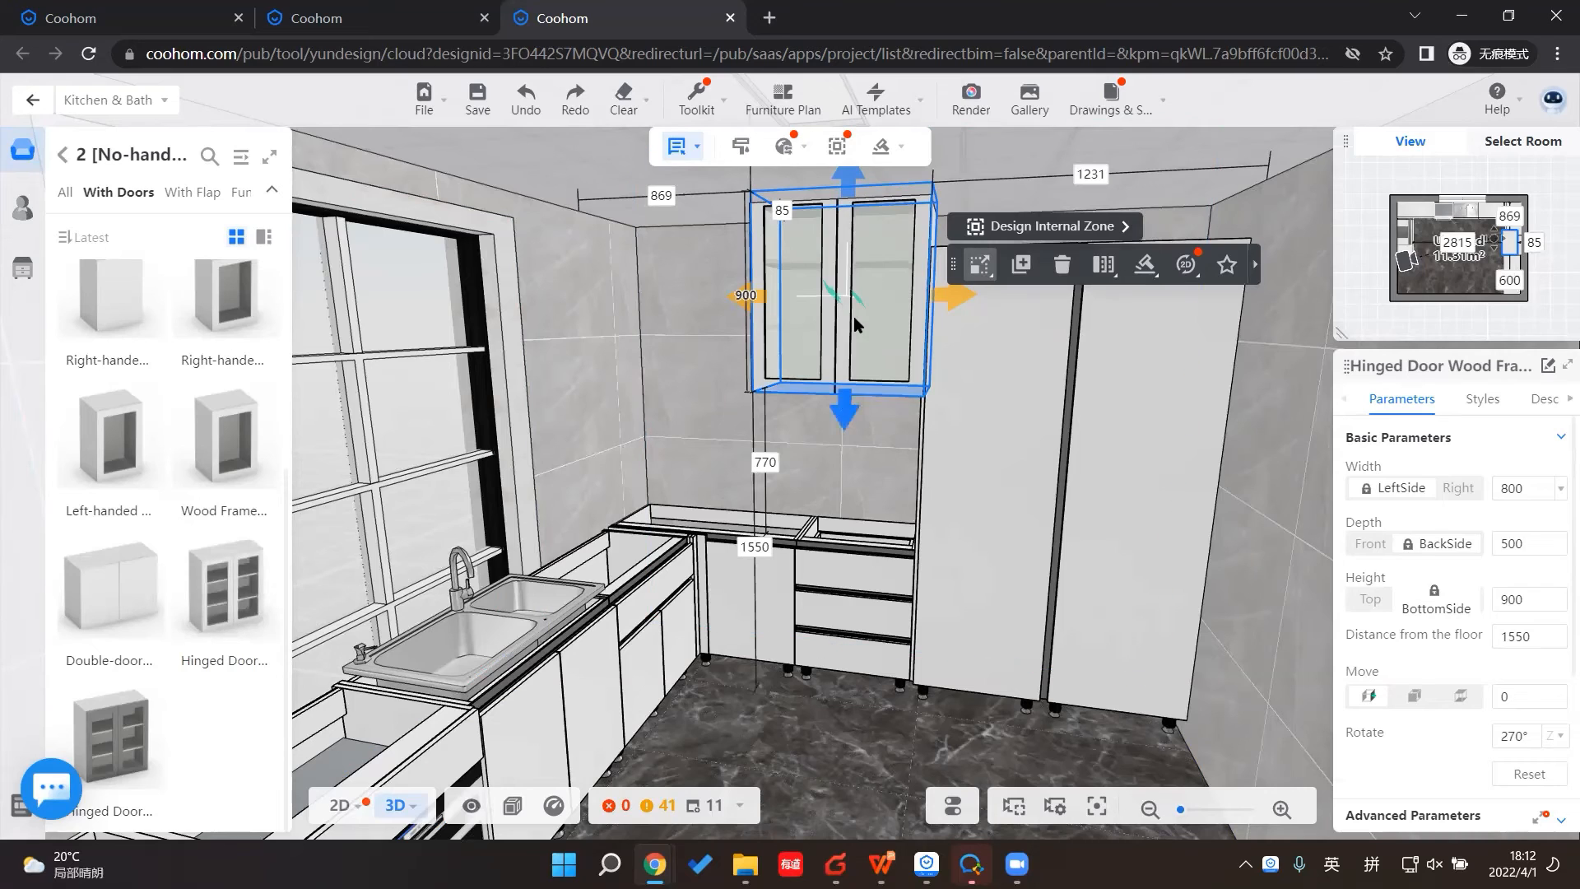
Step: Move the glass-door wall cabinet back against the wall and switch its control to 3D Move & Rotate
{"action": "mouse_move", "coordinate": [857, 356]}
{"action": "left_mouse_down"}
{"action": "mouse_move", "coordinate": [862, 428]}
{"action": "mouse_move", "coordinate": [851, 379]}
{"action": "left_mouse_up"}
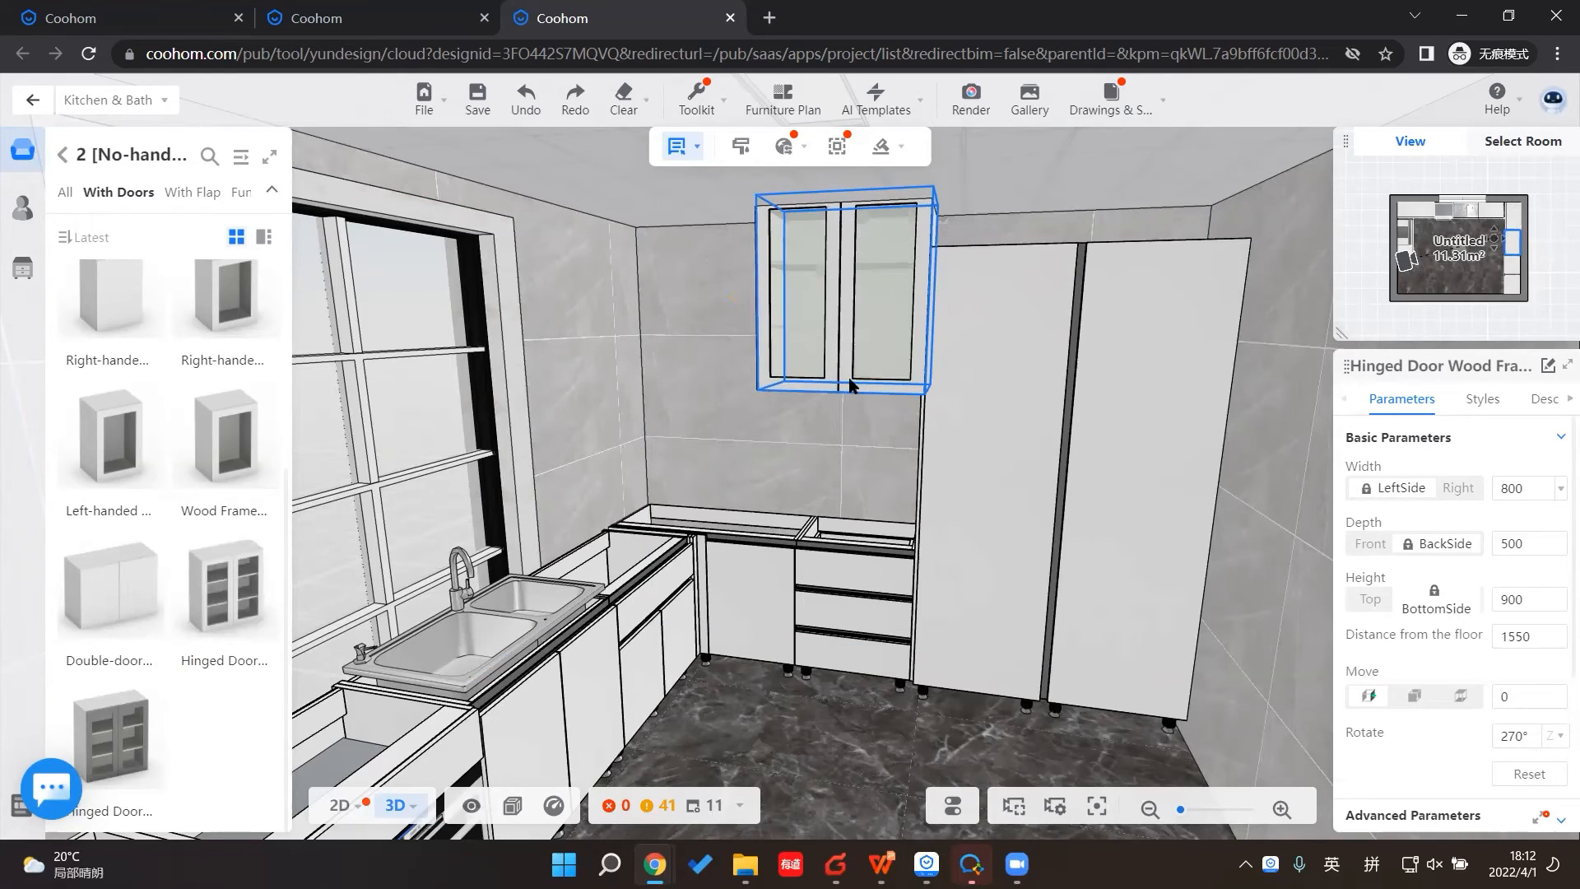
{"action": "mouse_move", "coordinate": [984, 280]}
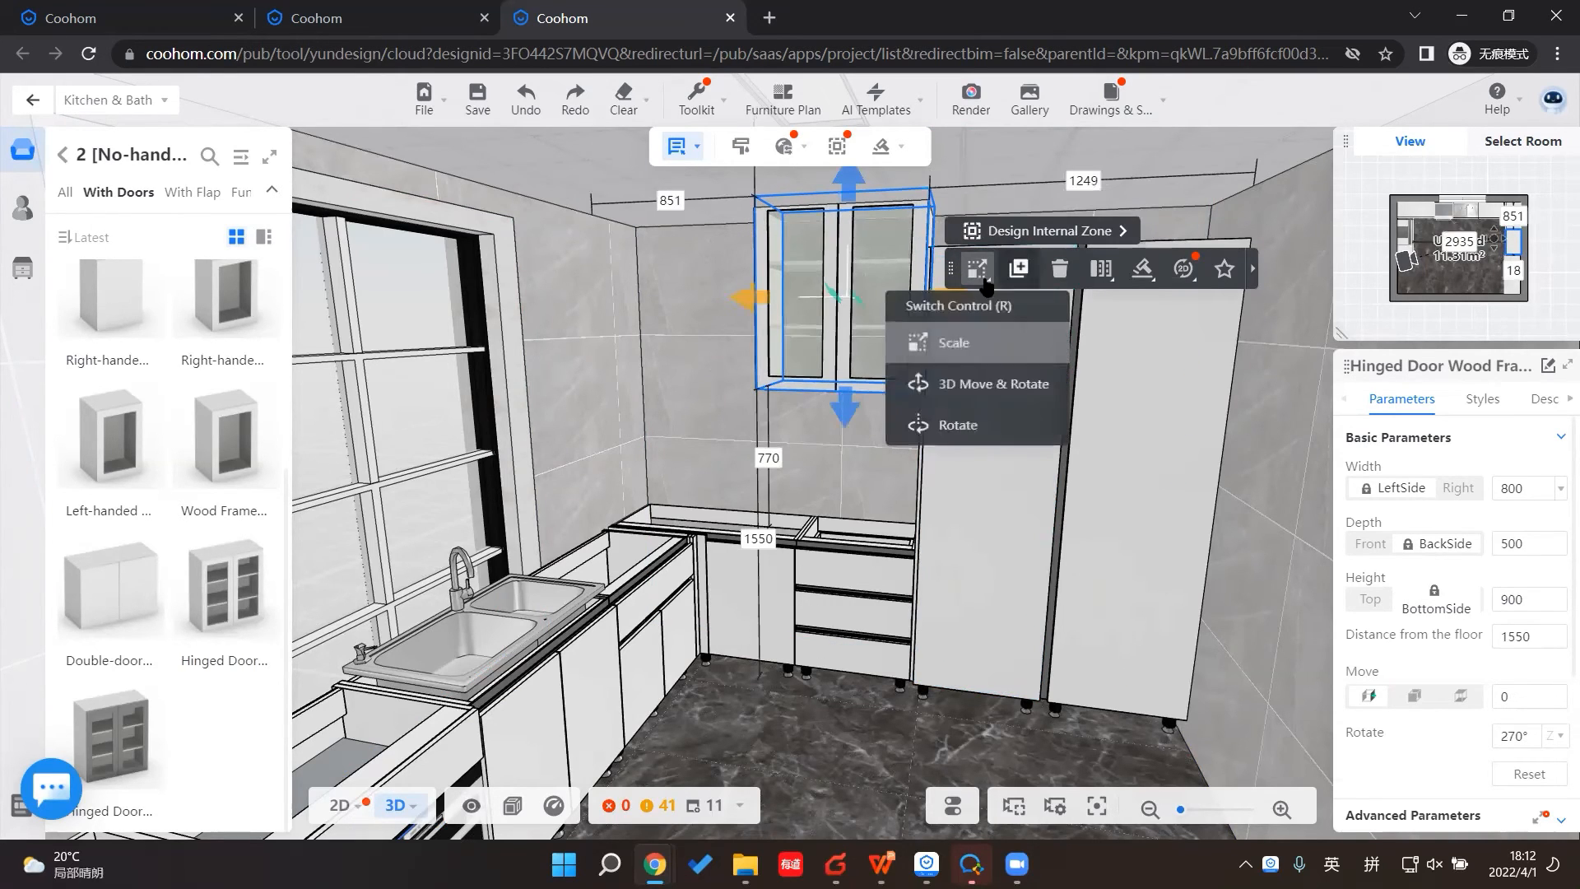
{"action": "left_click", "coordinate": [946, 384]}
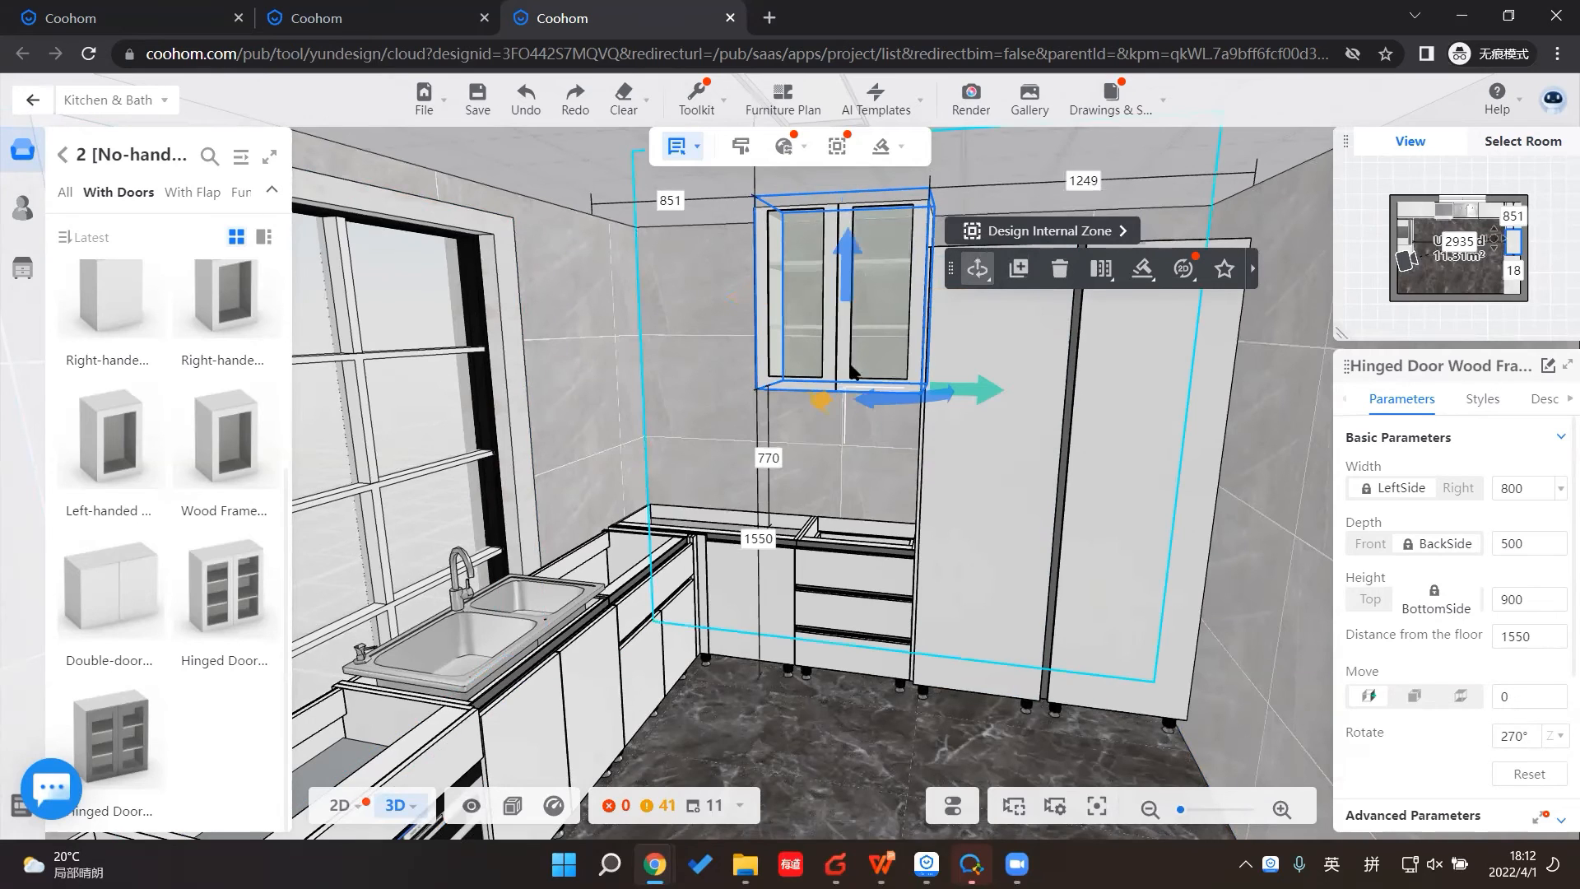
Step: Set the glass-door wall cabinet's distance from the ceiling to 600 mm
{"action": "left_click_drag", "start_coordinate": [855, 280], "coordinate": [856, 479]}
{"action": "right_click_drag", "start_coordinate": [852, 473], "coordinate": [861, 282]}
{"action": "right_click_drag", "start_coordinate": [840, 507], "coordinate": [876, 586]}
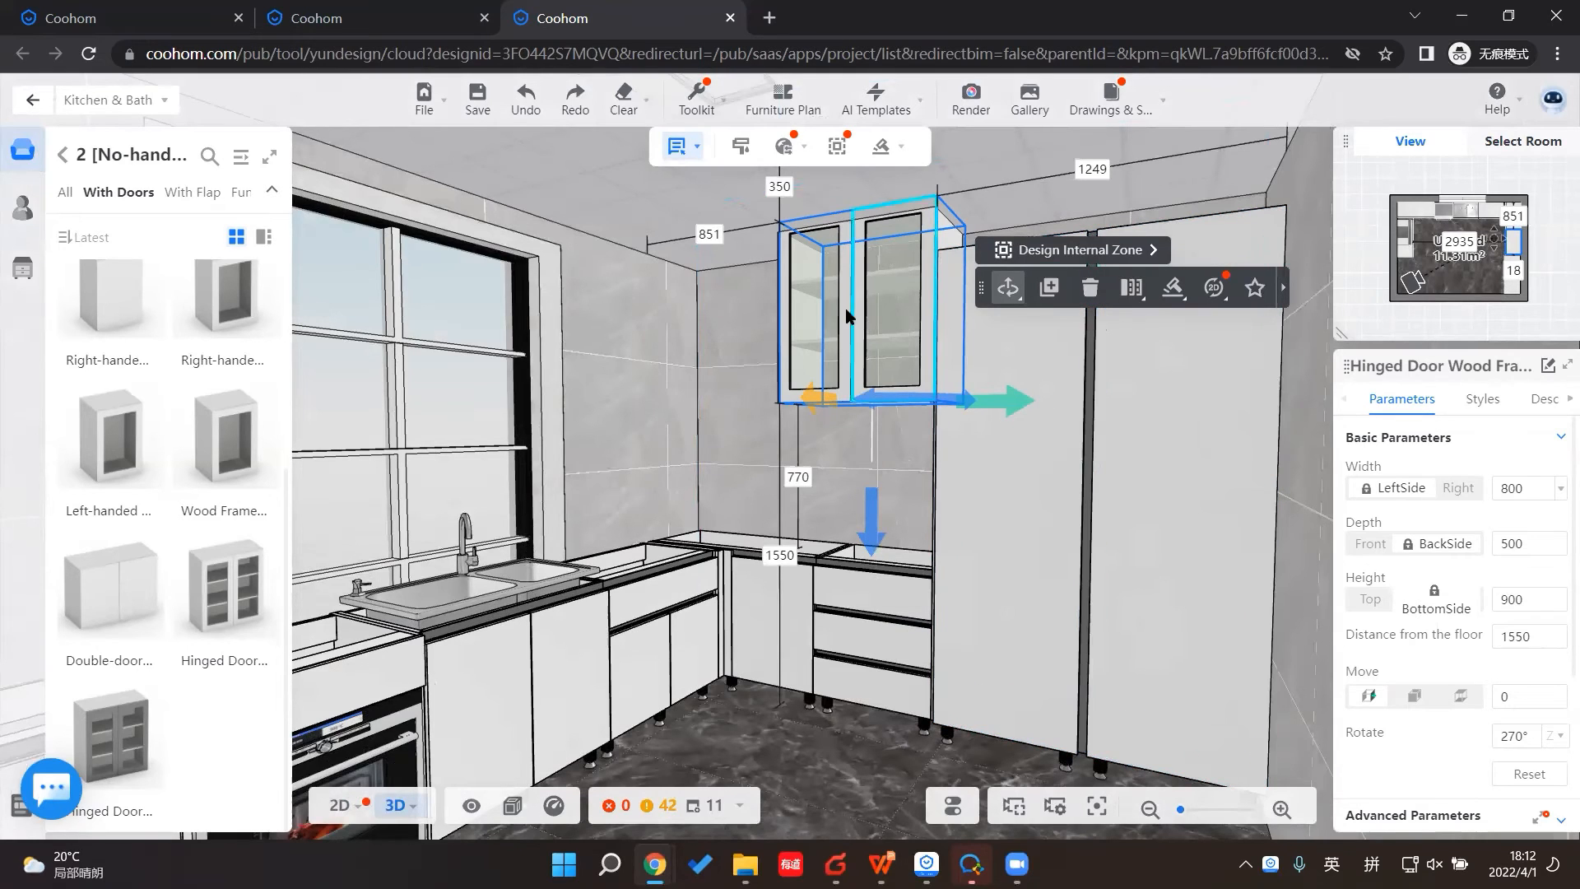
{"action": "left_click", "coordinate": [780, 187]}
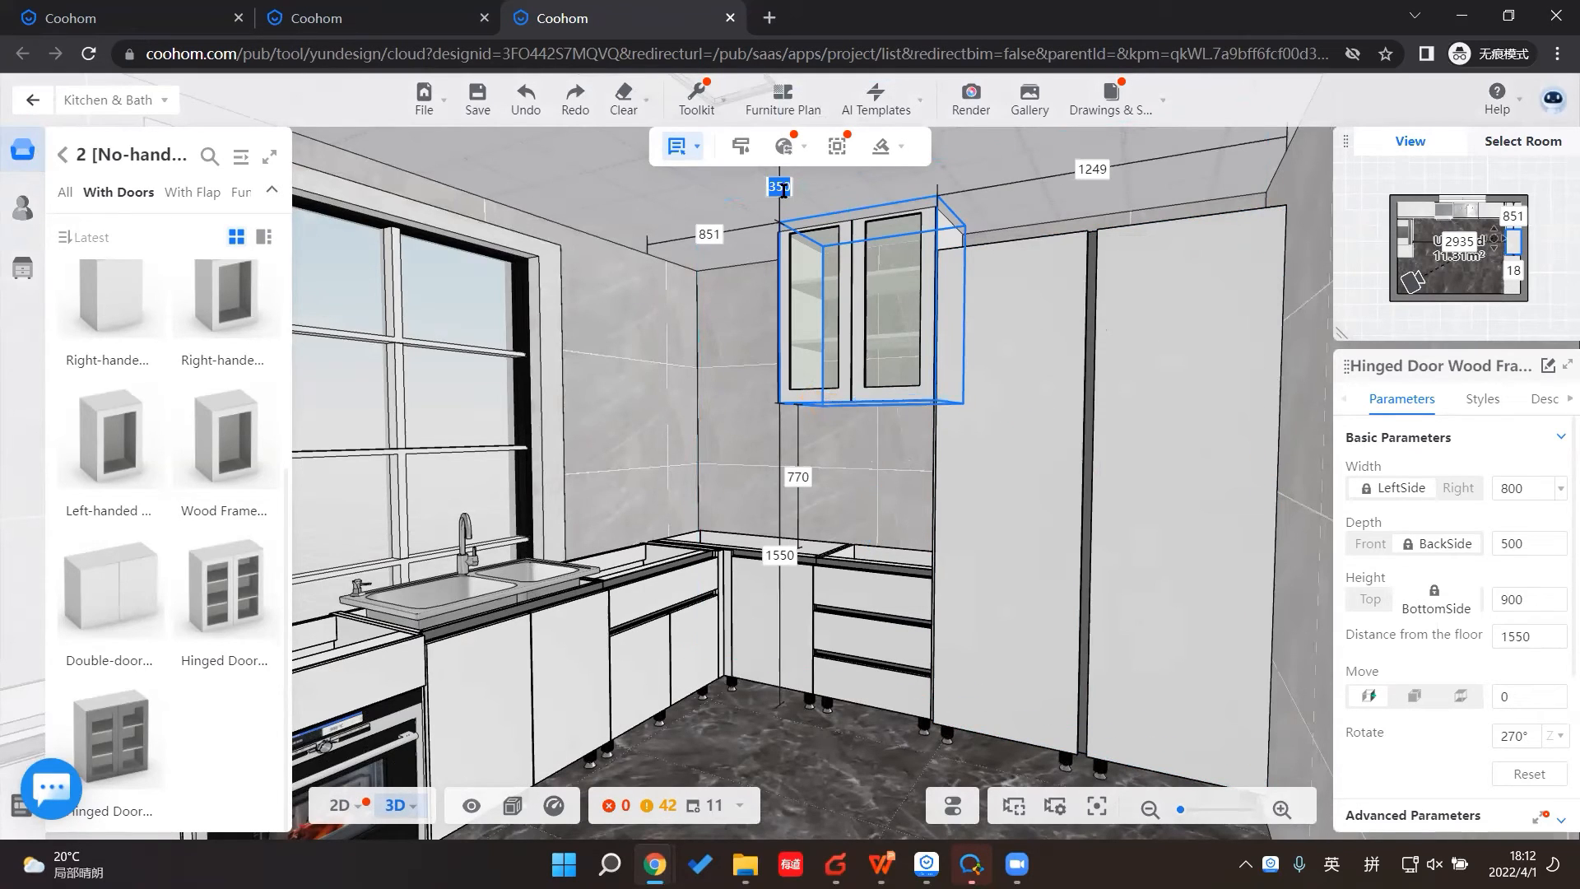
{"action": "type", "text": "600"}
{"action": "key", "text": "Return"}
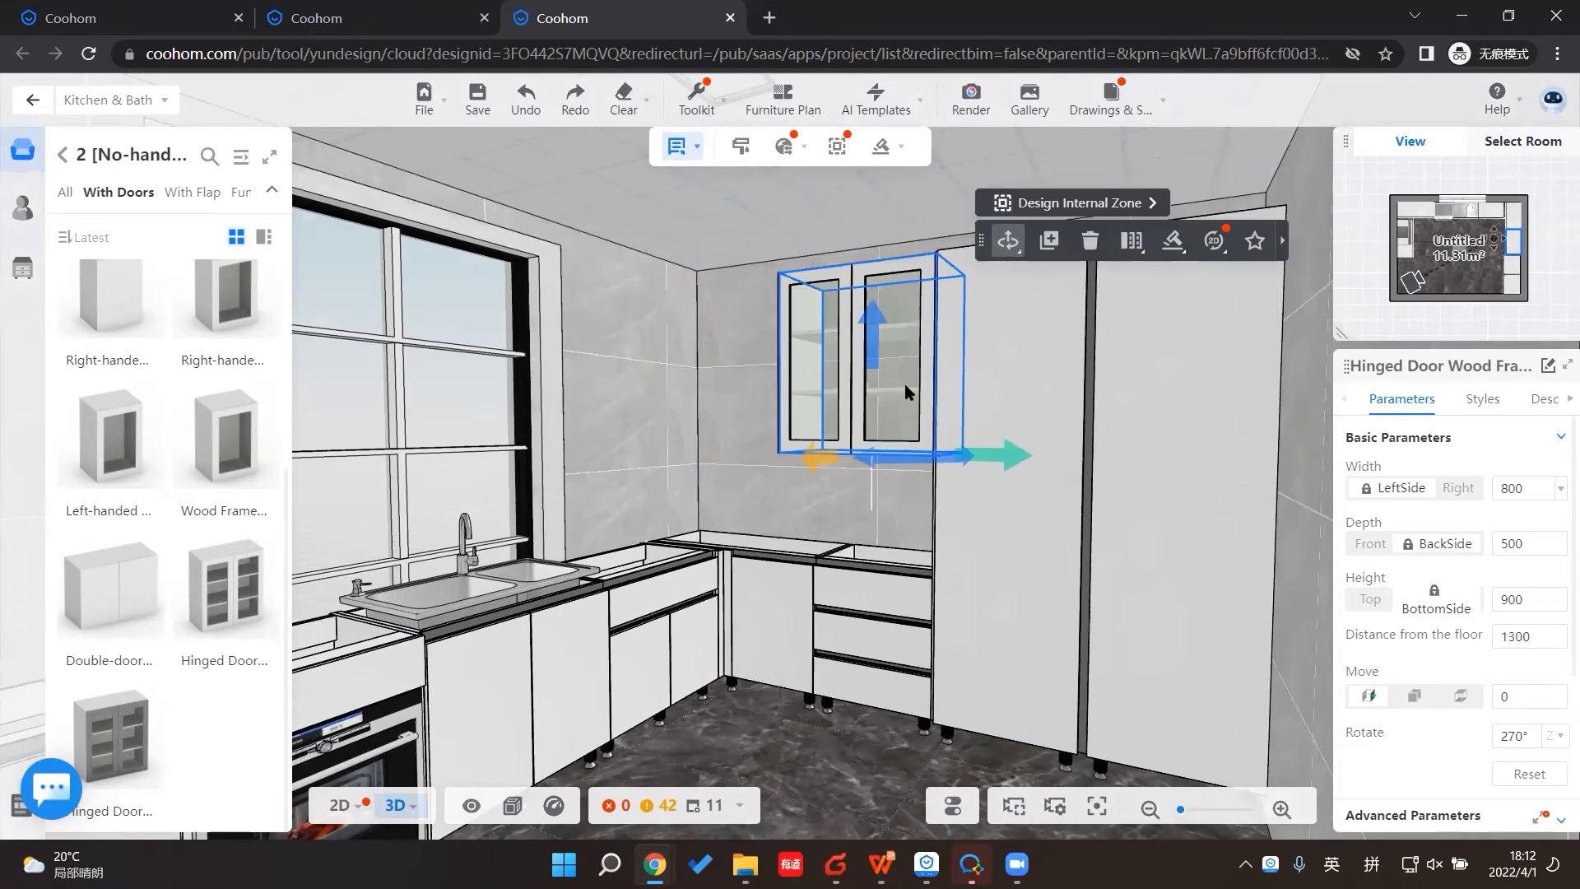
{"action": "left_click_drag", "start_coordinate": [829, 818], "coordinate": [640, 255]}
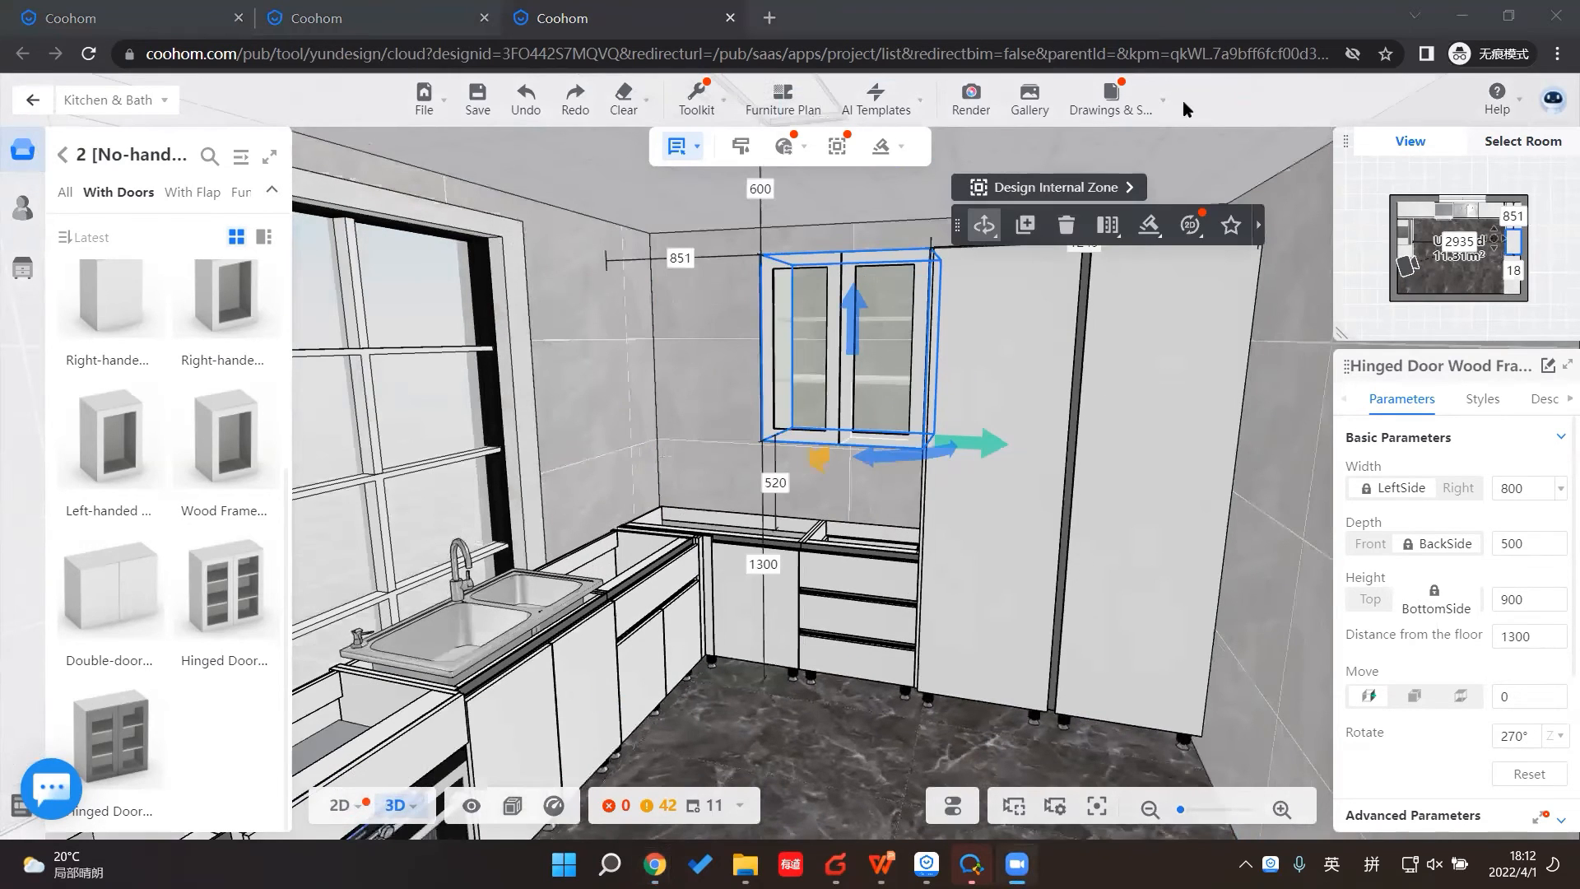
{"action": "mouse_move", "coordinate": [1184, 103]}
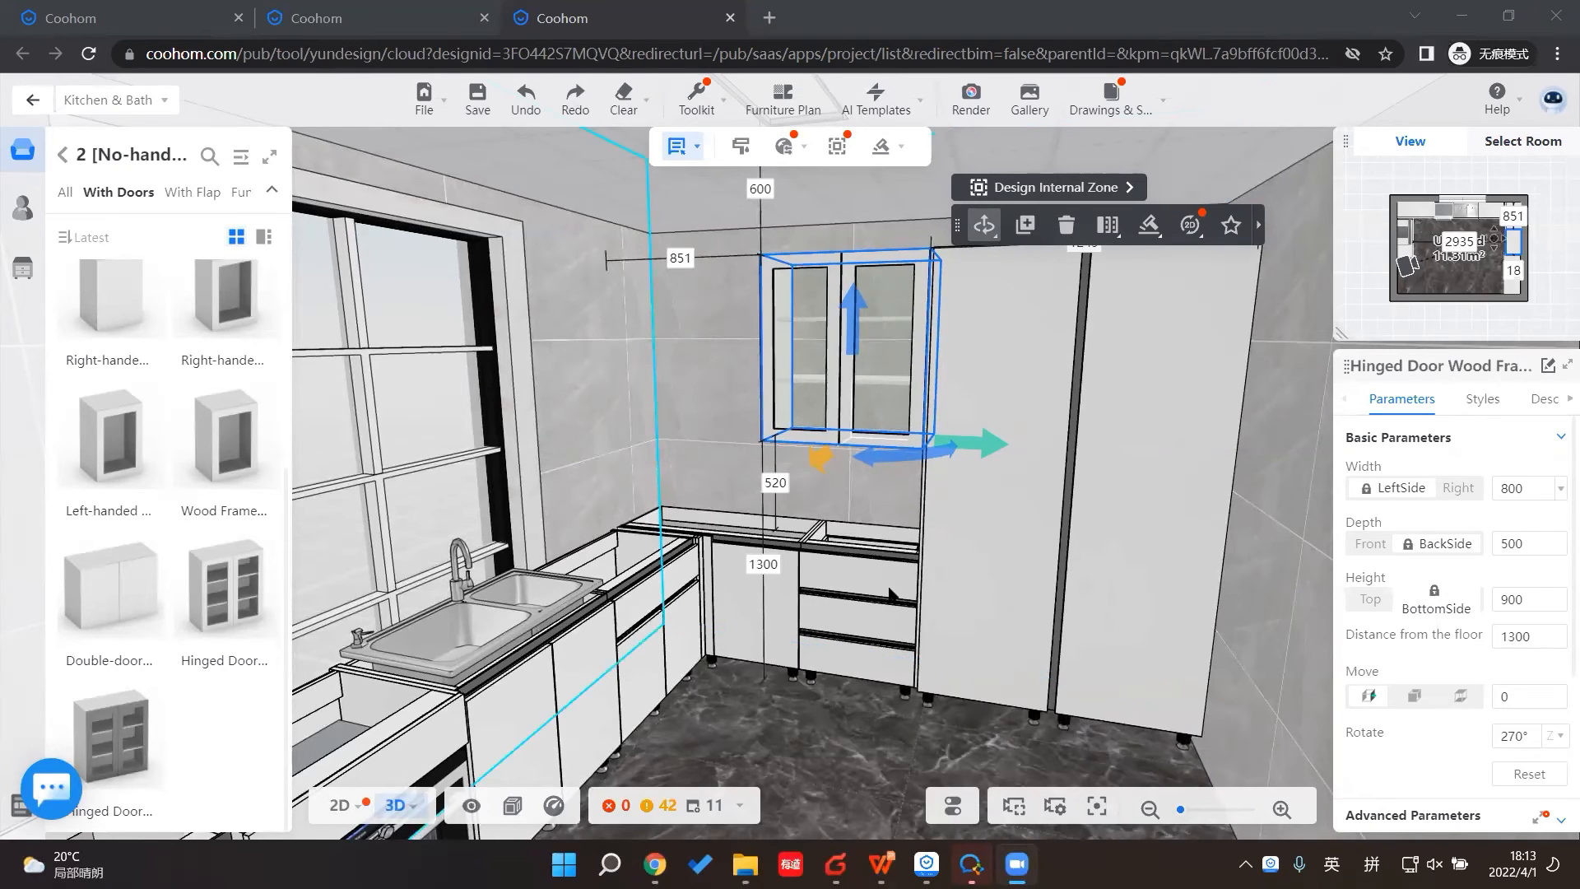
Step: Duplicate the glass-door wall cabinet and place the copy flush beside it, on the side toward the window wall
{"action": "mouse_move", "coordinate": [913, 774]}
{"action": "left_mouse_down"}
{"action": "mouse_move", "coordinate": [971, 772]}
{"action": "mouse_move", "coordinate": [893, 769]}
{"action": "left_mouse_up"}
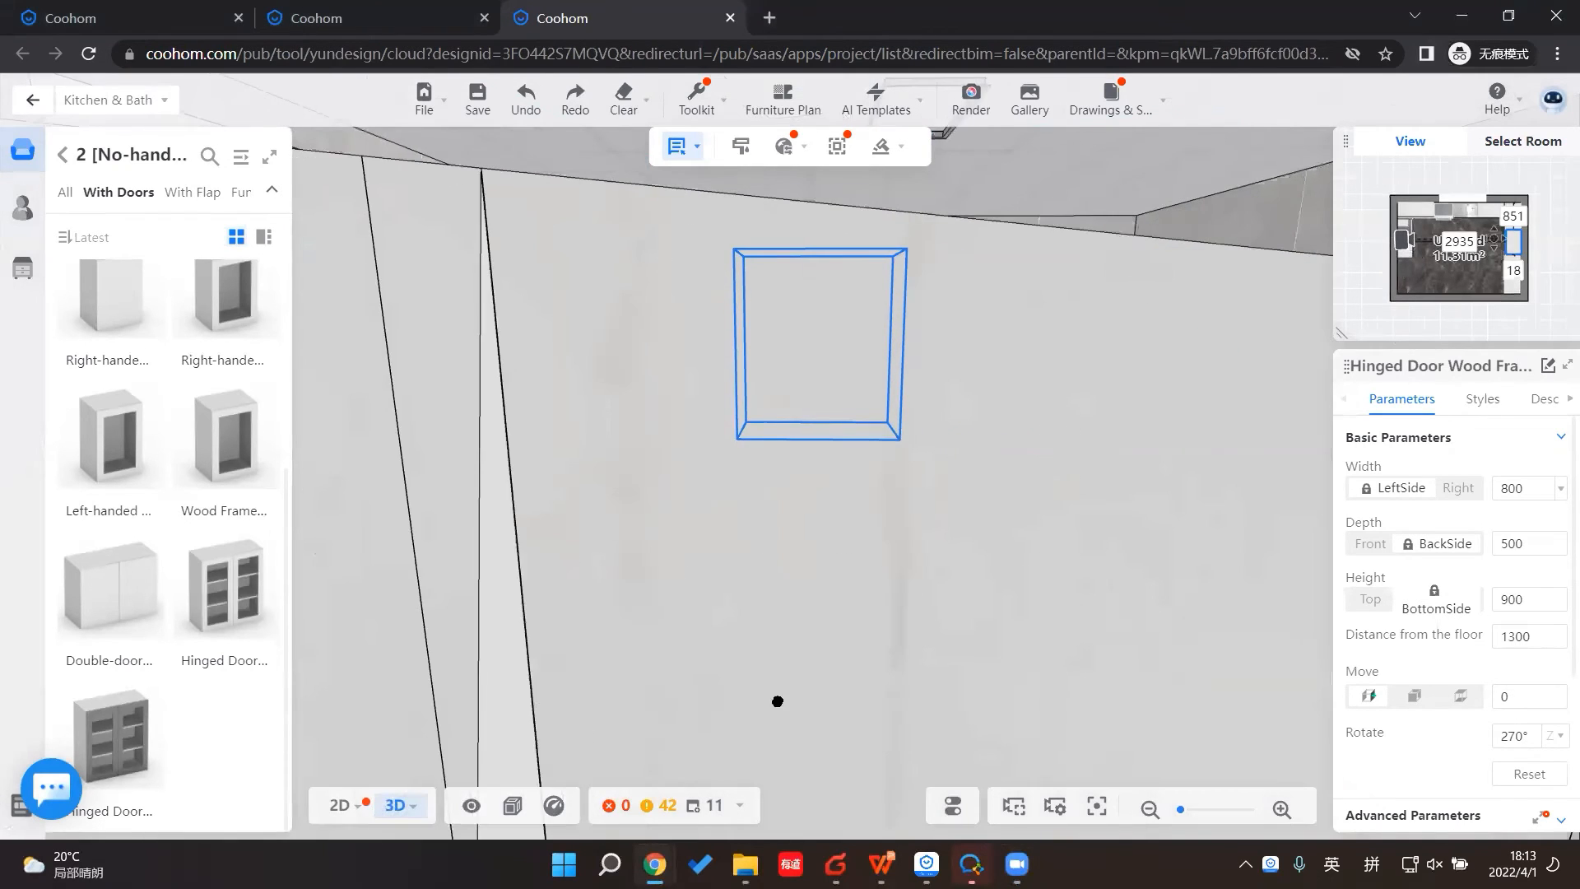
{"action": "scroll", "coordinate": [786, 359], "scroll_direction": "up", "scroll_amount": 4}
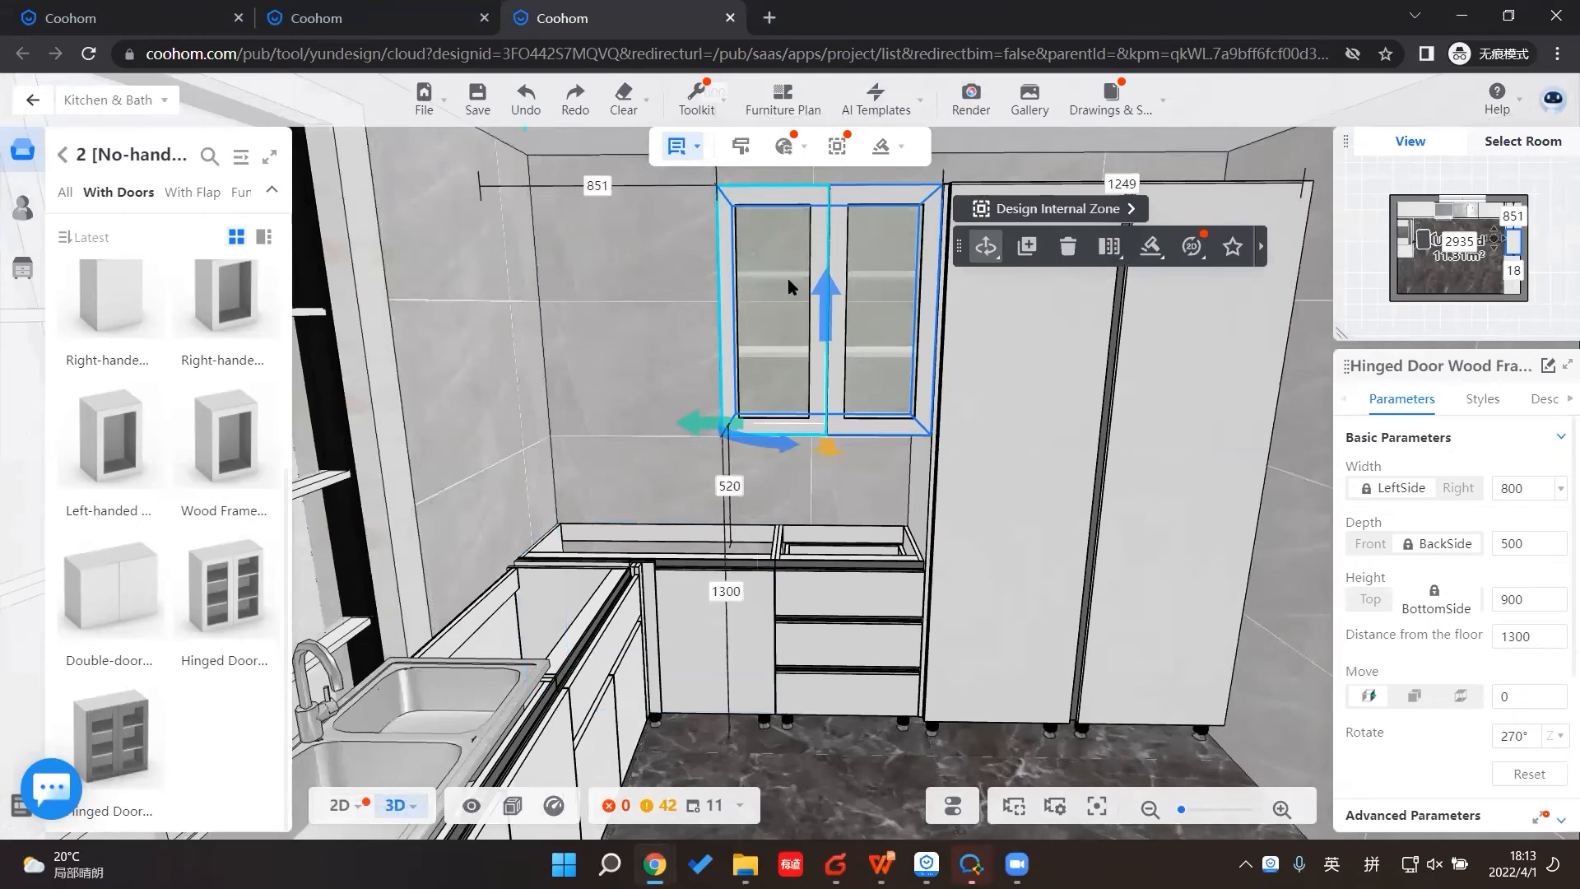
{"action": "left_click", "coordinate": [1027, 247]}
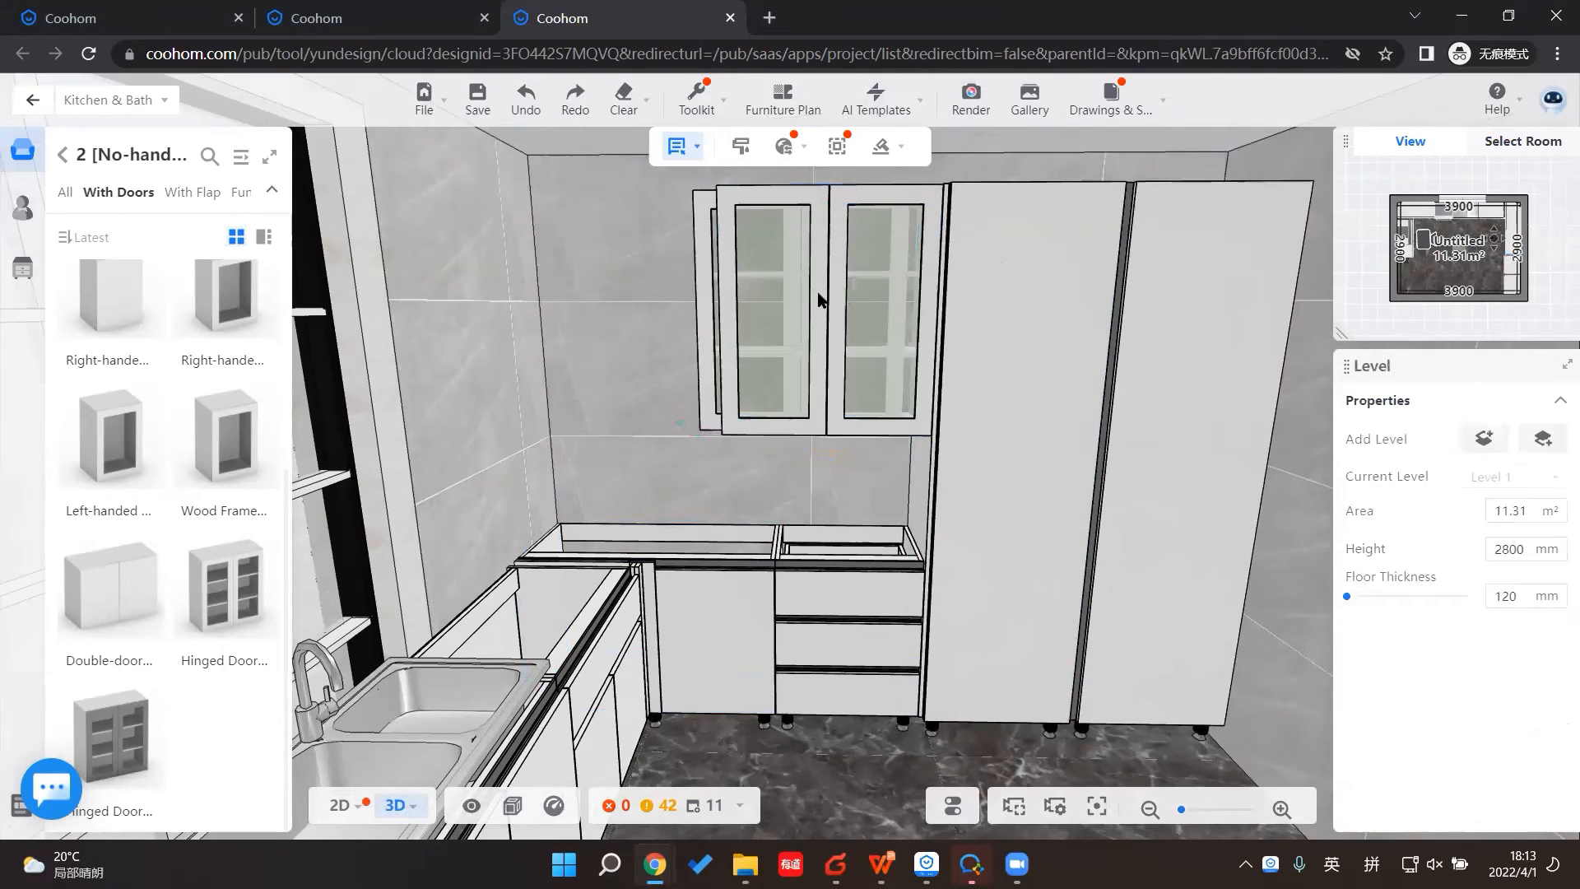
{"action": "left_click", "coordinate": [627, 293]}
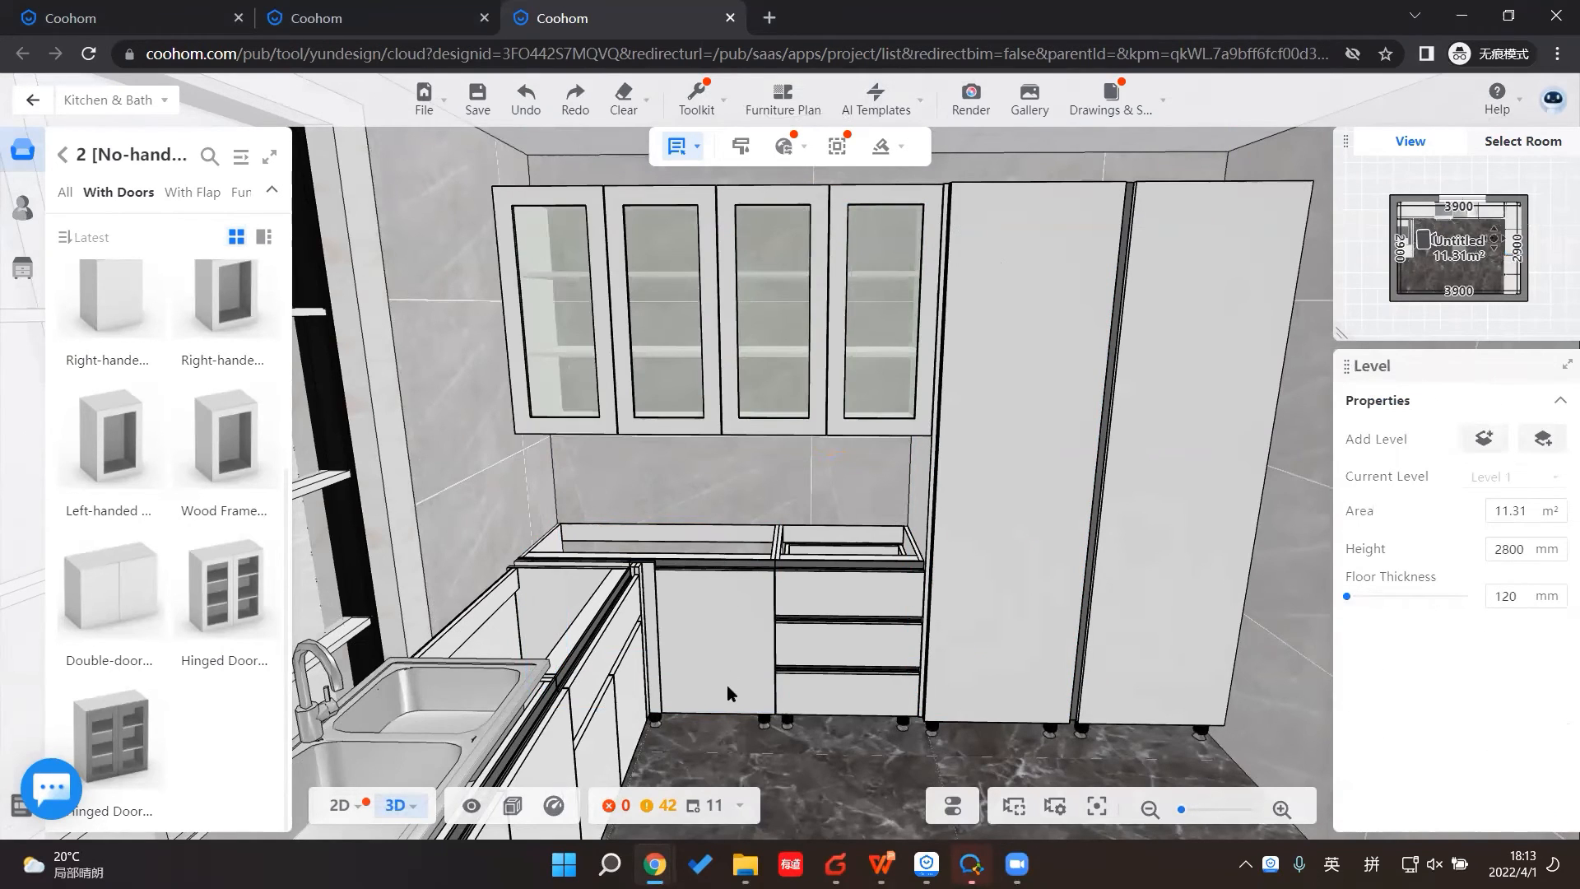
{"action": "right_click_drag", "start_coordinate": [759, 747], "coordinate": [853, 754]}
{"action": "left_click", "coordinate": [492, 353]}
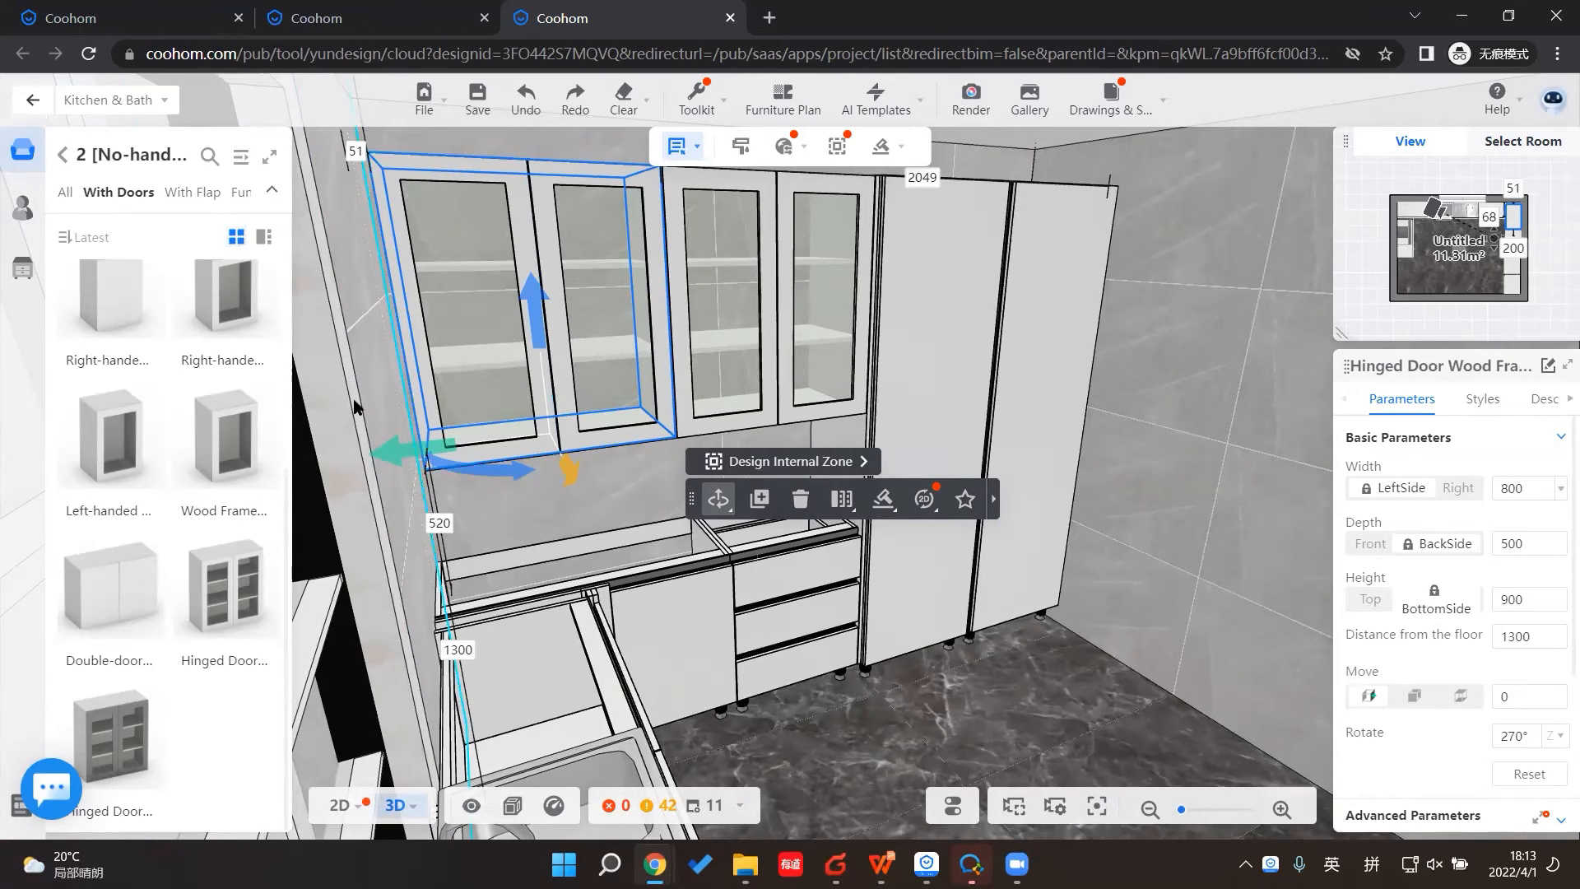
Step: Place a Wall Cabinet Flat Filler from the auxiliaries in the gap between the copied glass-door cabinet and the window wall
{"action": "left_click", "coordinate": [59, 159]}
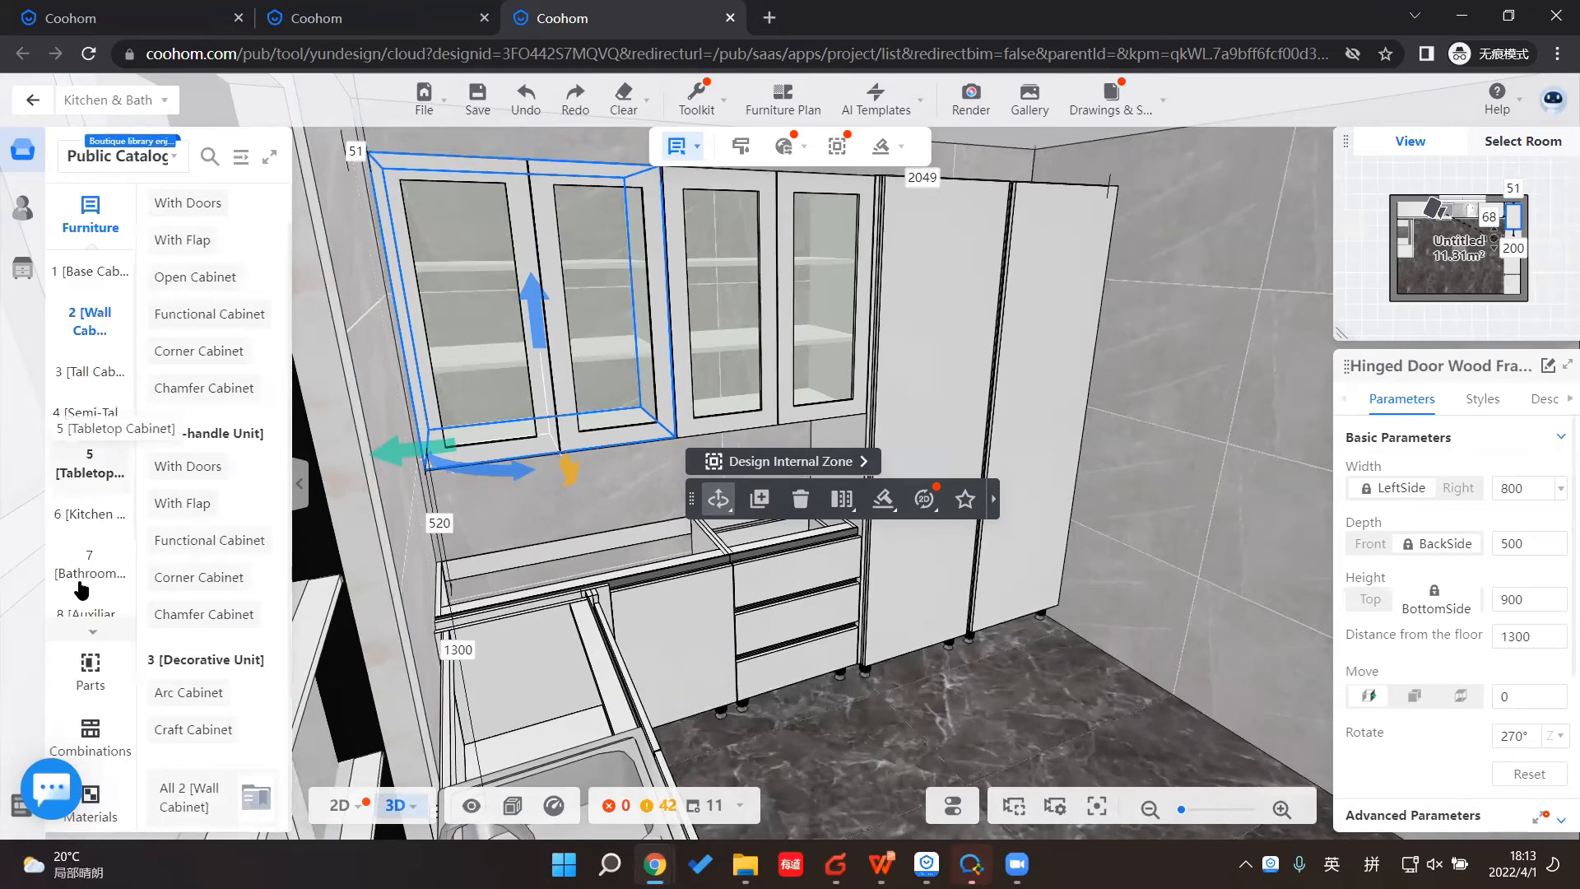
{"action": "left_click", "coordinate": [85, 600]}
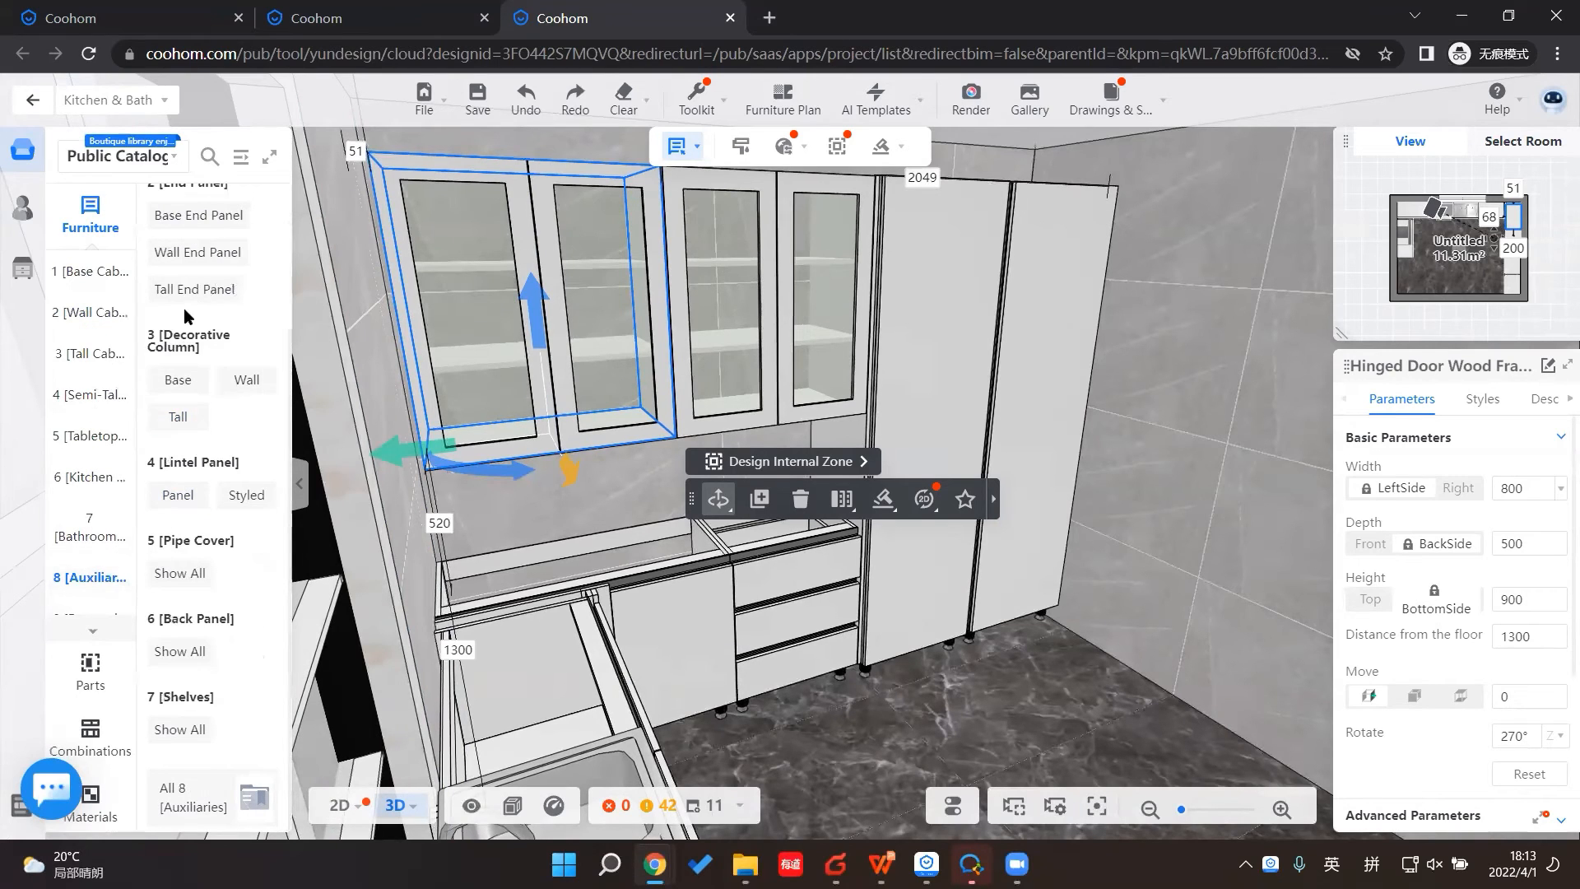
{"action": "scroll", "coordinate": [210, 360], "scroll_direction": "up", "scroll_amount": 3}
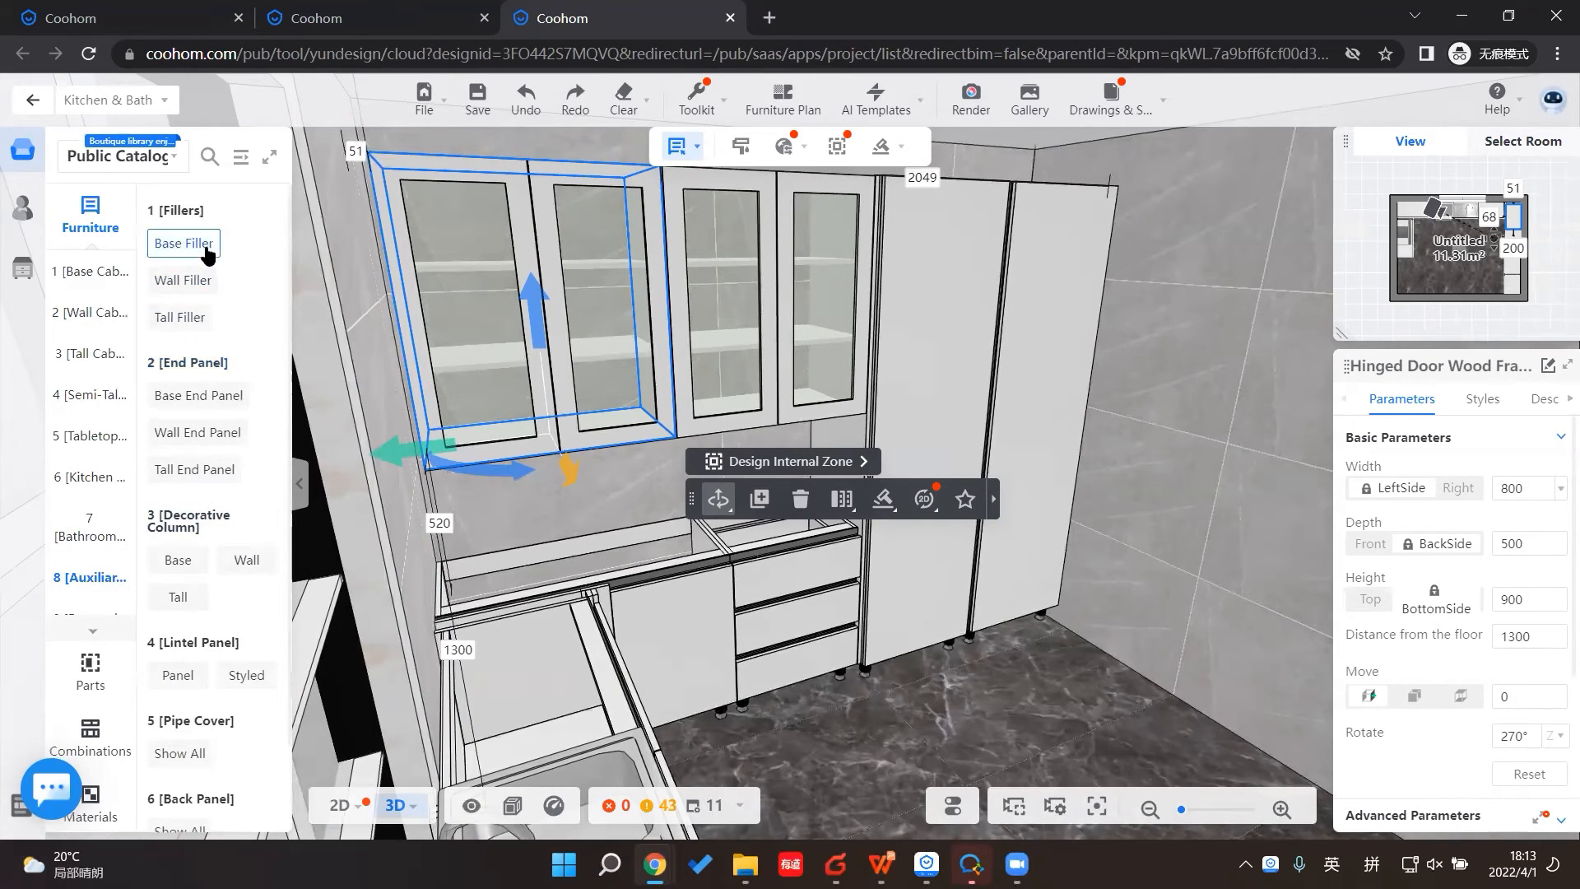
{"action": "left_click", "coordinate": [196, 287]}
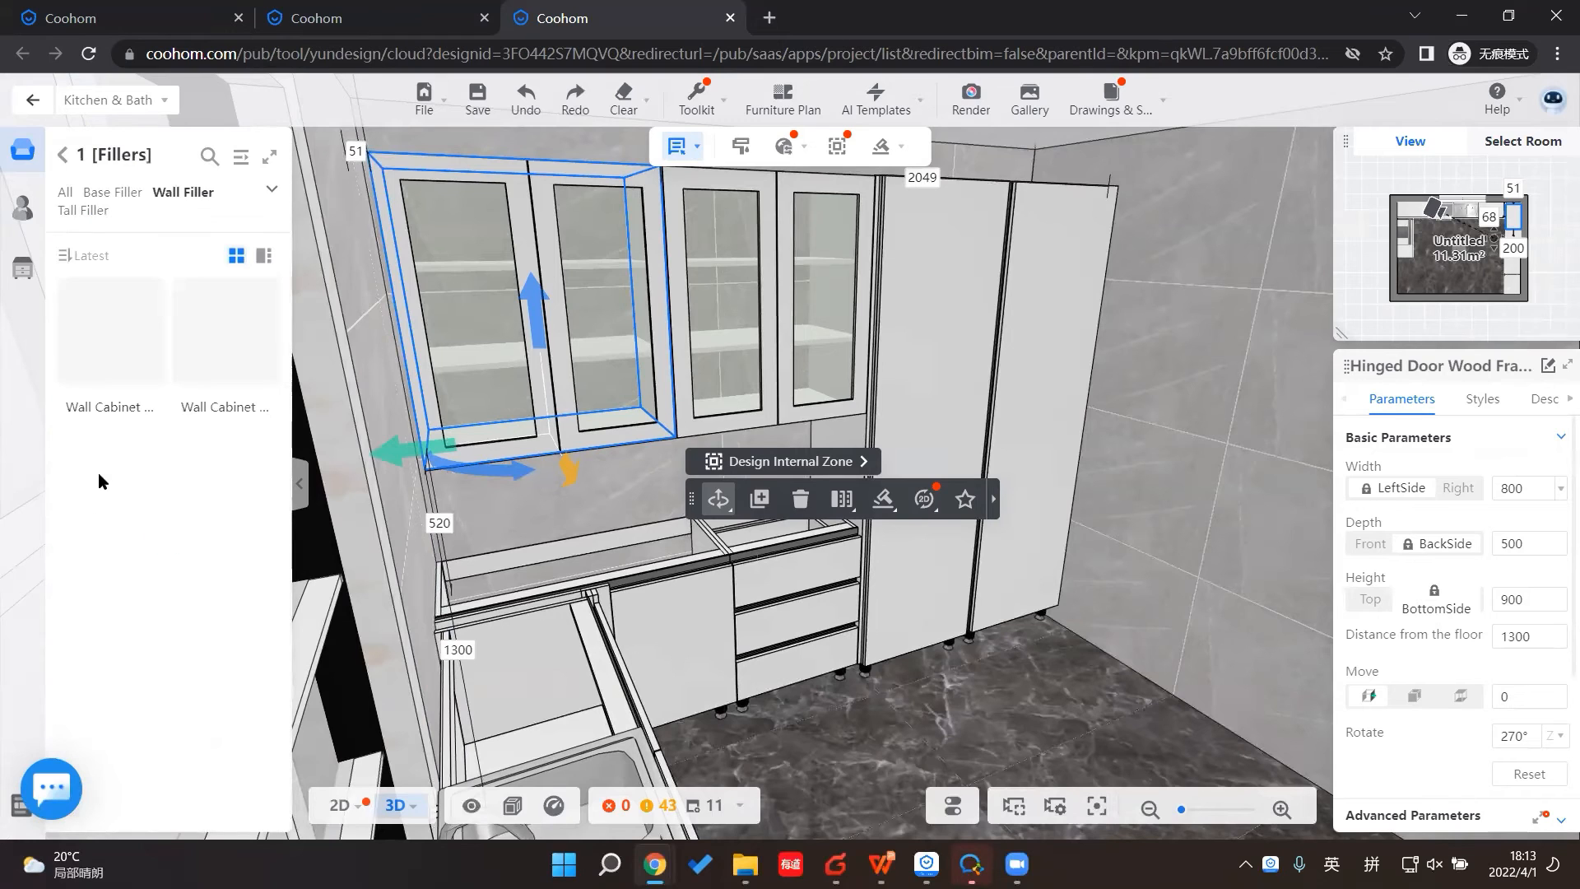
{"action": "left_click", "coordinate": [111, 343]}
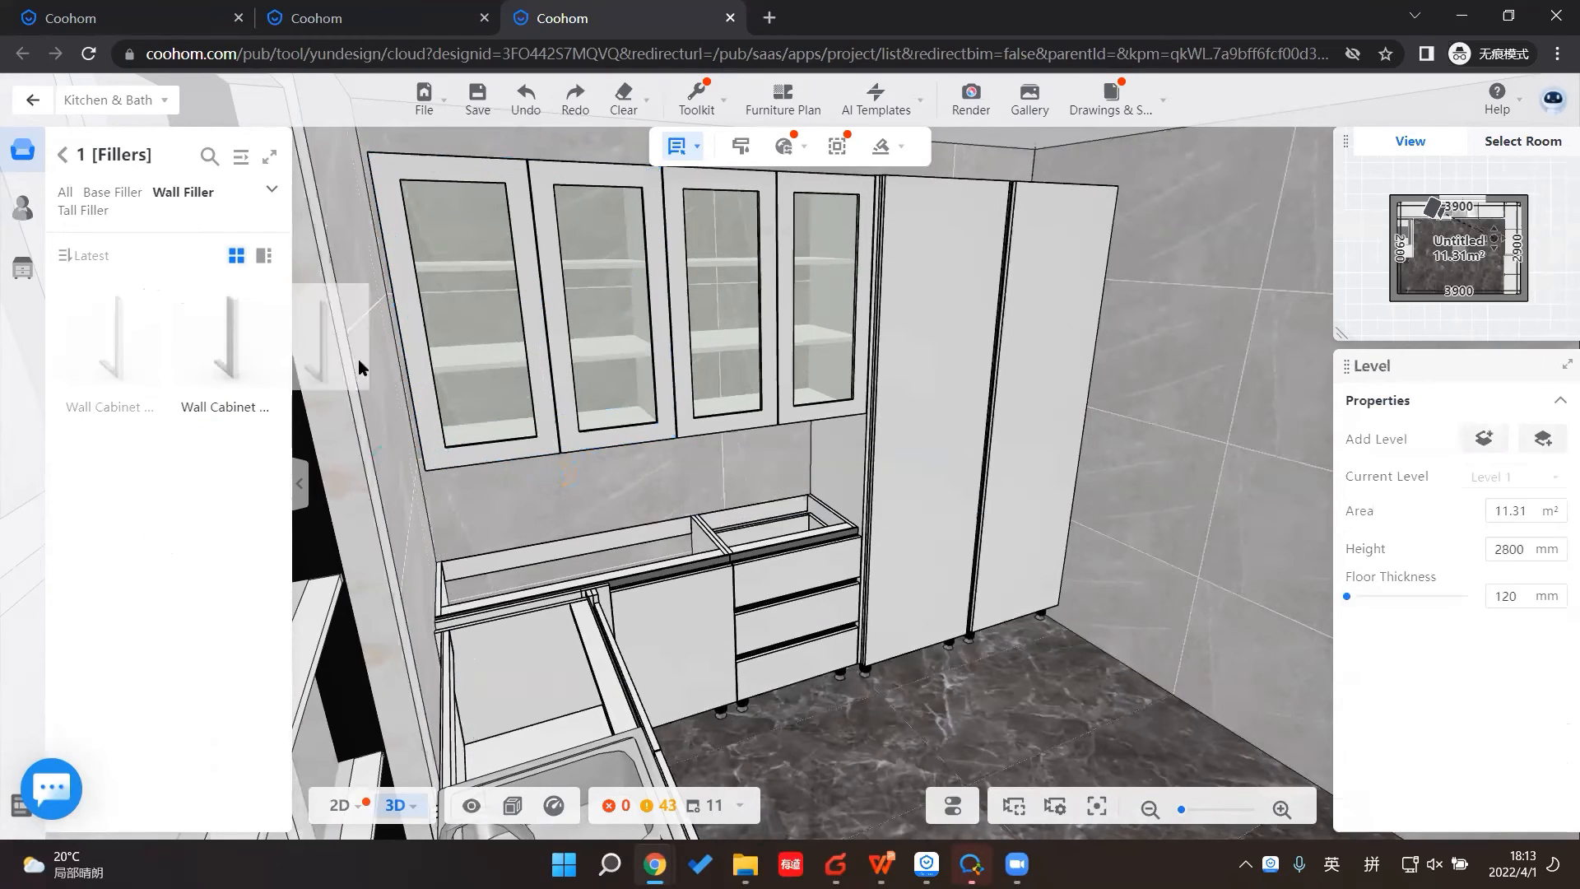
{"action": "left_click", "coordinate": [394, 402]}
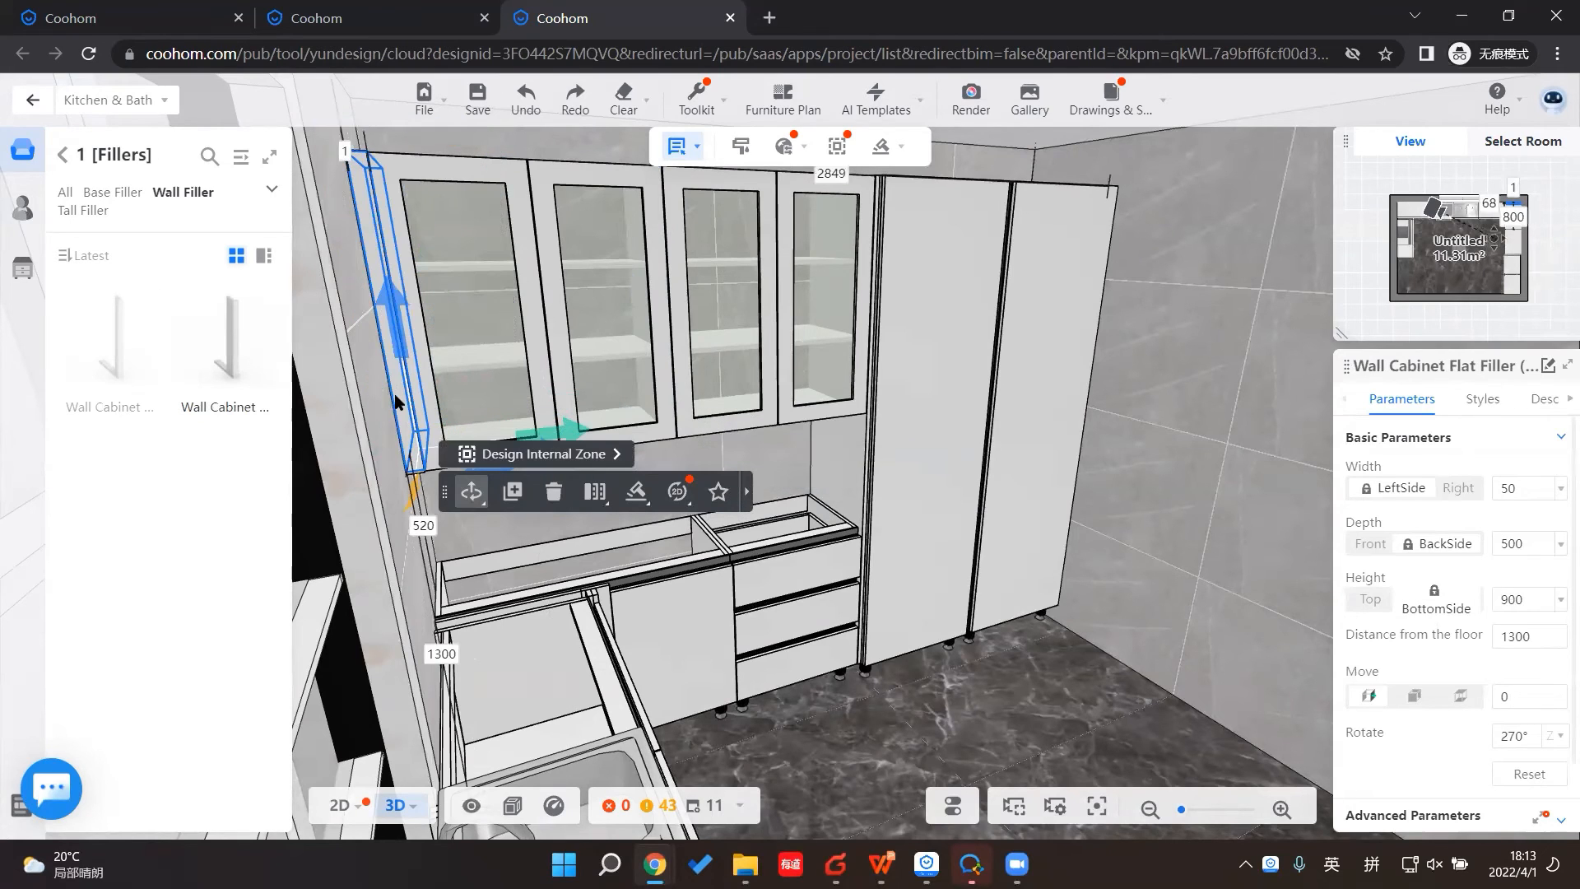
Step: Start building a stove on the double-door base cabinet beneath the range hood
{"action": "left_click", "coordinate": [946, 735]}
{"action": "left_click_drag", "start_coordinate": [945, 735], "coordinate": [800, 541]}
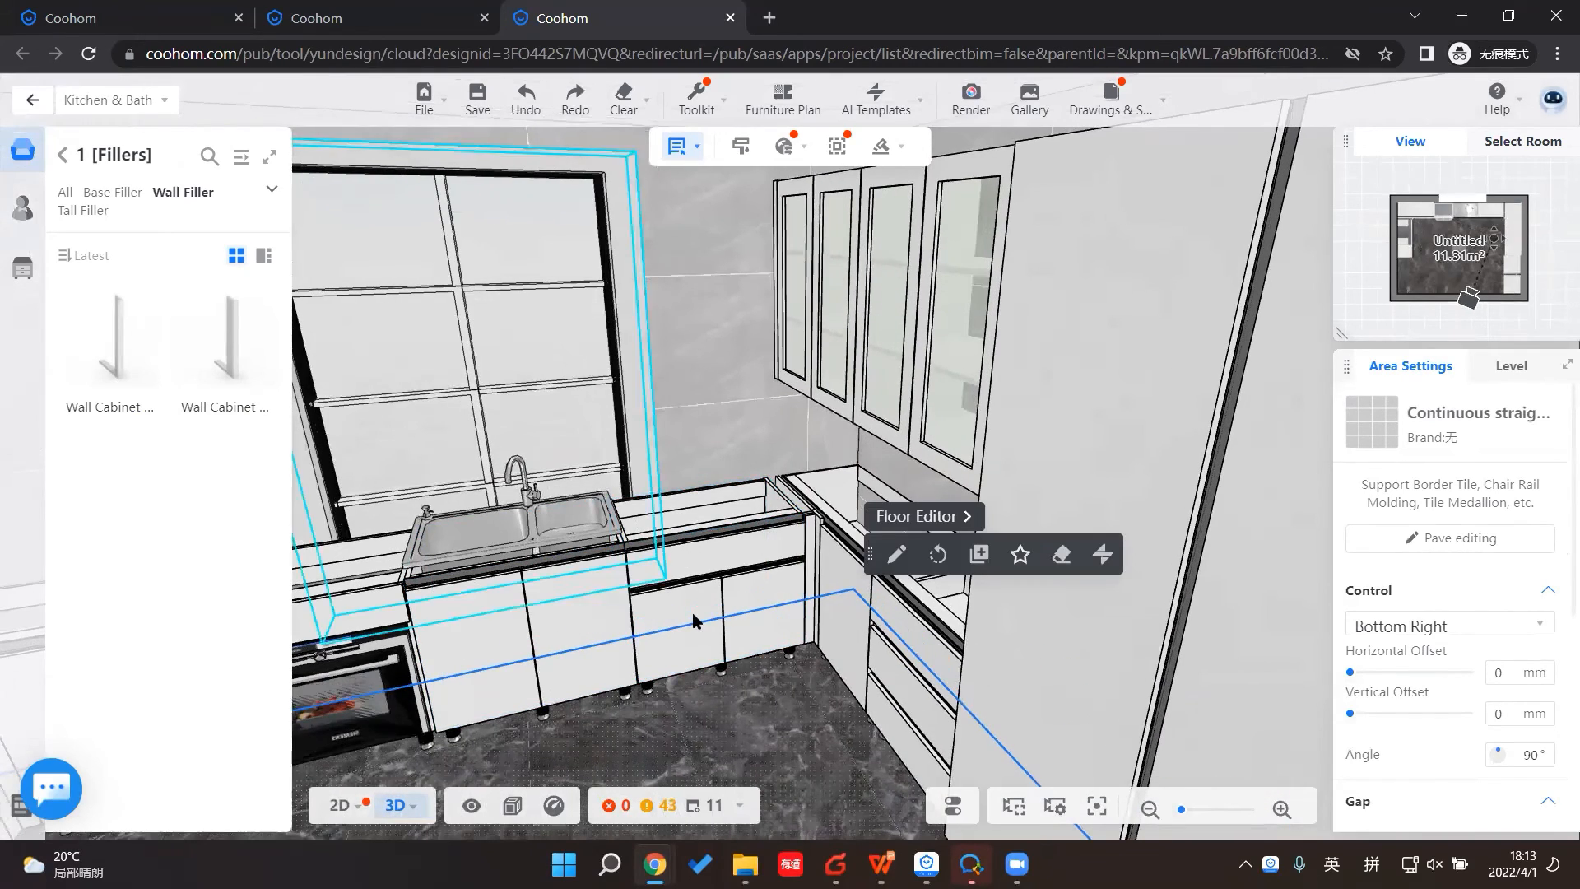
{"action": "left_click_drag", "start_coordinate": [762, 734], "coordinate": [577, 665]}
{"action": "scroll", "coordinate": [627, 607], "scroll_direction": "up", "scroll_amount": 5}
{"action": "scroll", "coordinate": [628, 592], "scroll_direction": "up", "scroll_amount": 5}
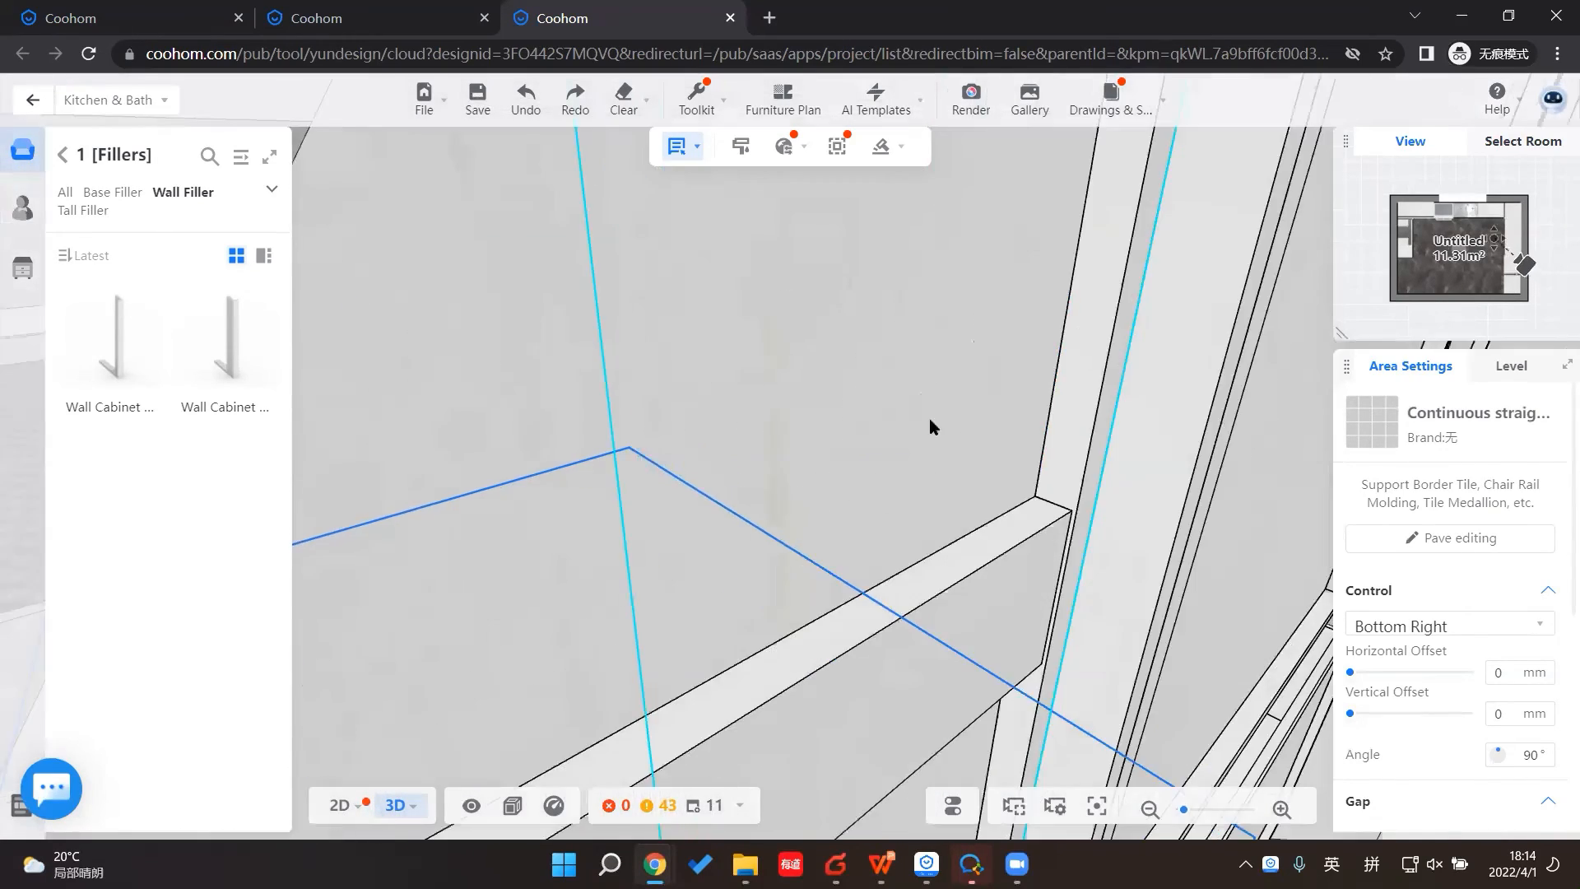
{"action": "mouse_move", "coordinate": [1422, 248]}
{"action": "left_mouse_down"}
{"action": "mouse_move", "coordinate": [1500, 271]}
{"action": "mouse_move", "coordinate": [1486, 270]}
{"action": "left_mouse_up"}
{"action": "left_click_drag", "start_coordinate": [940, 771], "coordinate": [743, 161]}
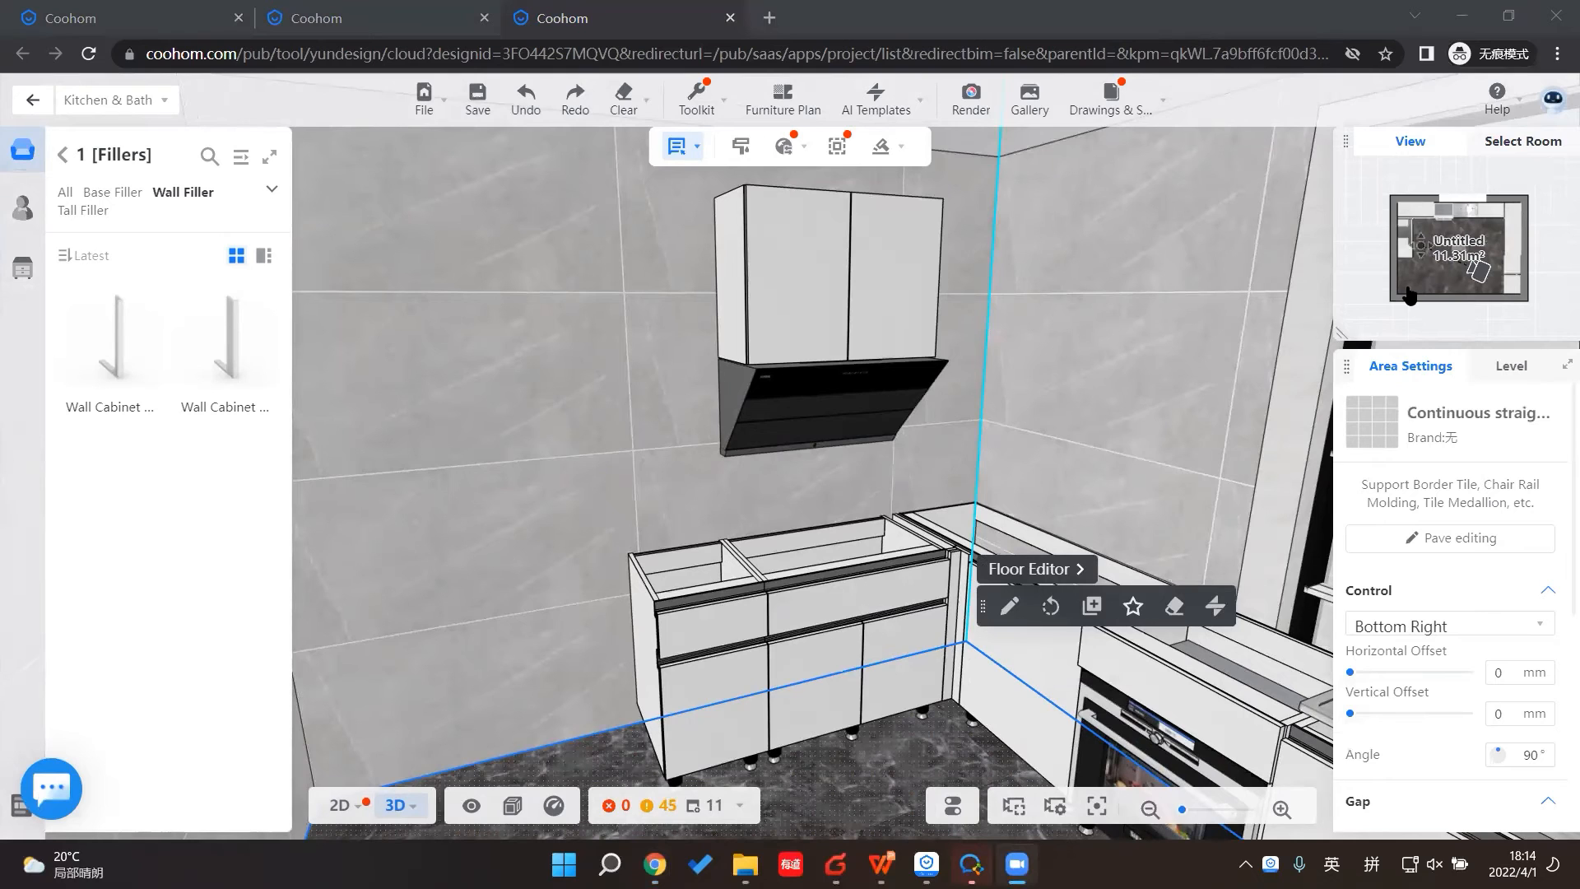
{"action": "left_click", "coordinate": [877, 99]}
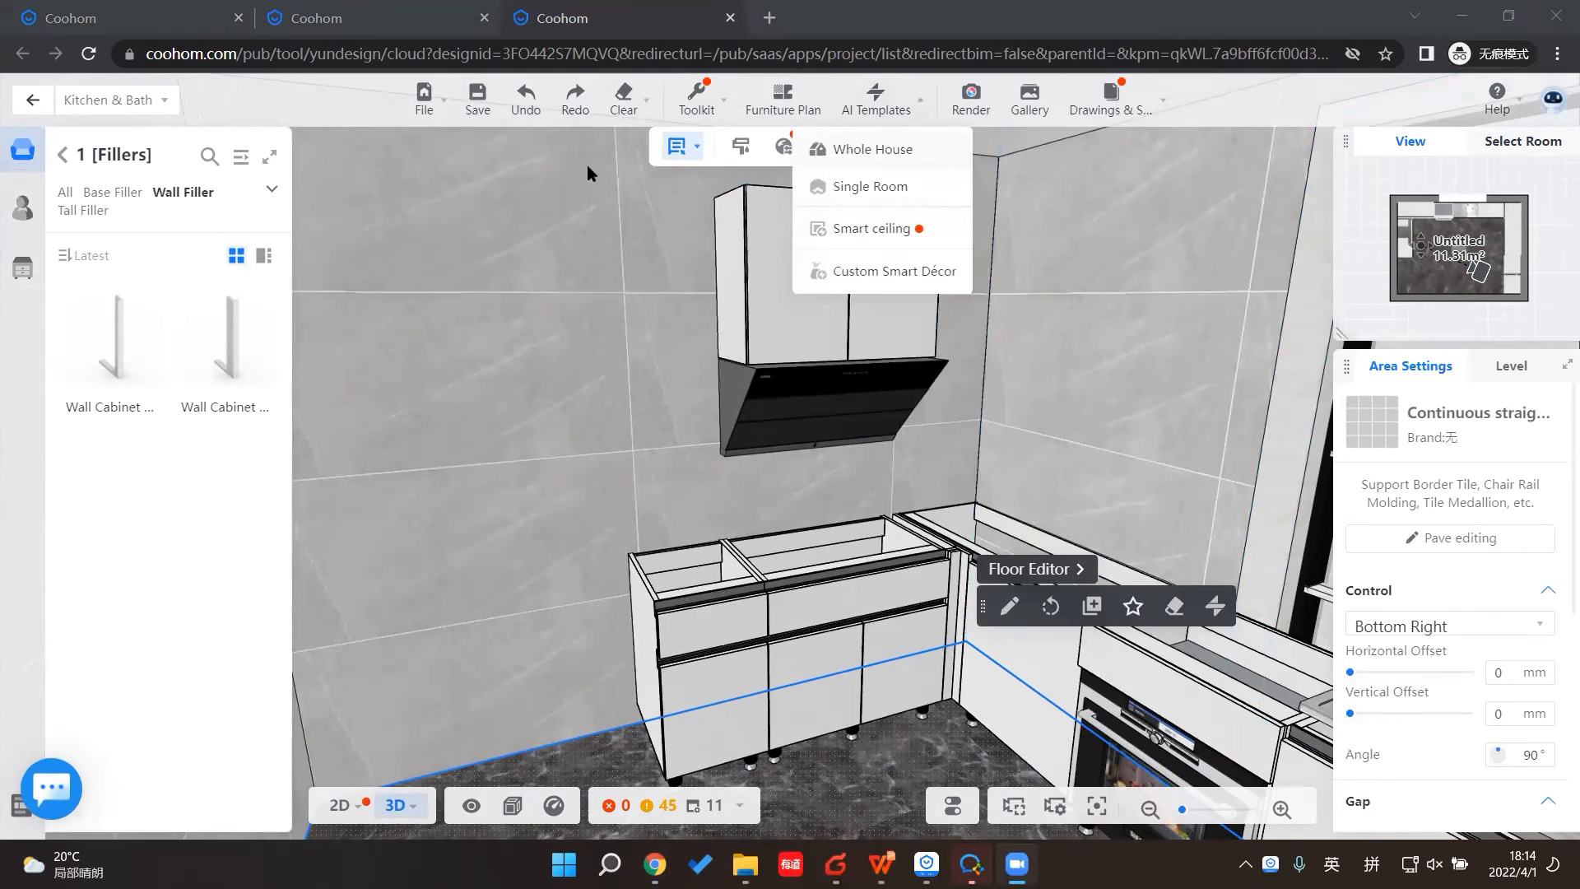
{"action": "mouse_move", "coordinate": [885, 152]}
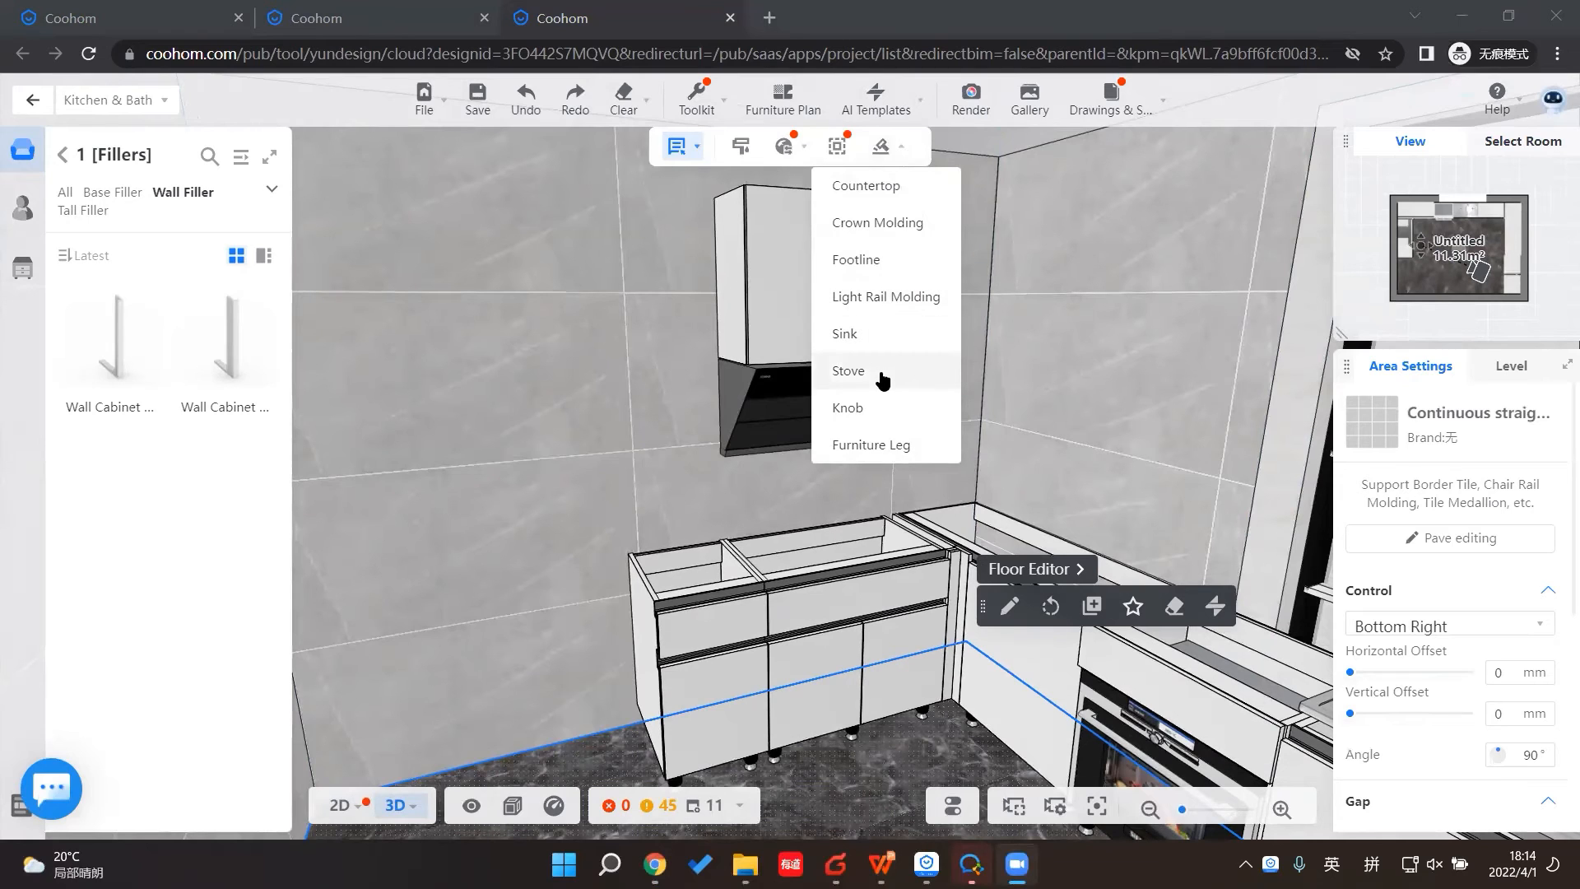
{"action": "left_click", "coordinate": [848, 370]}
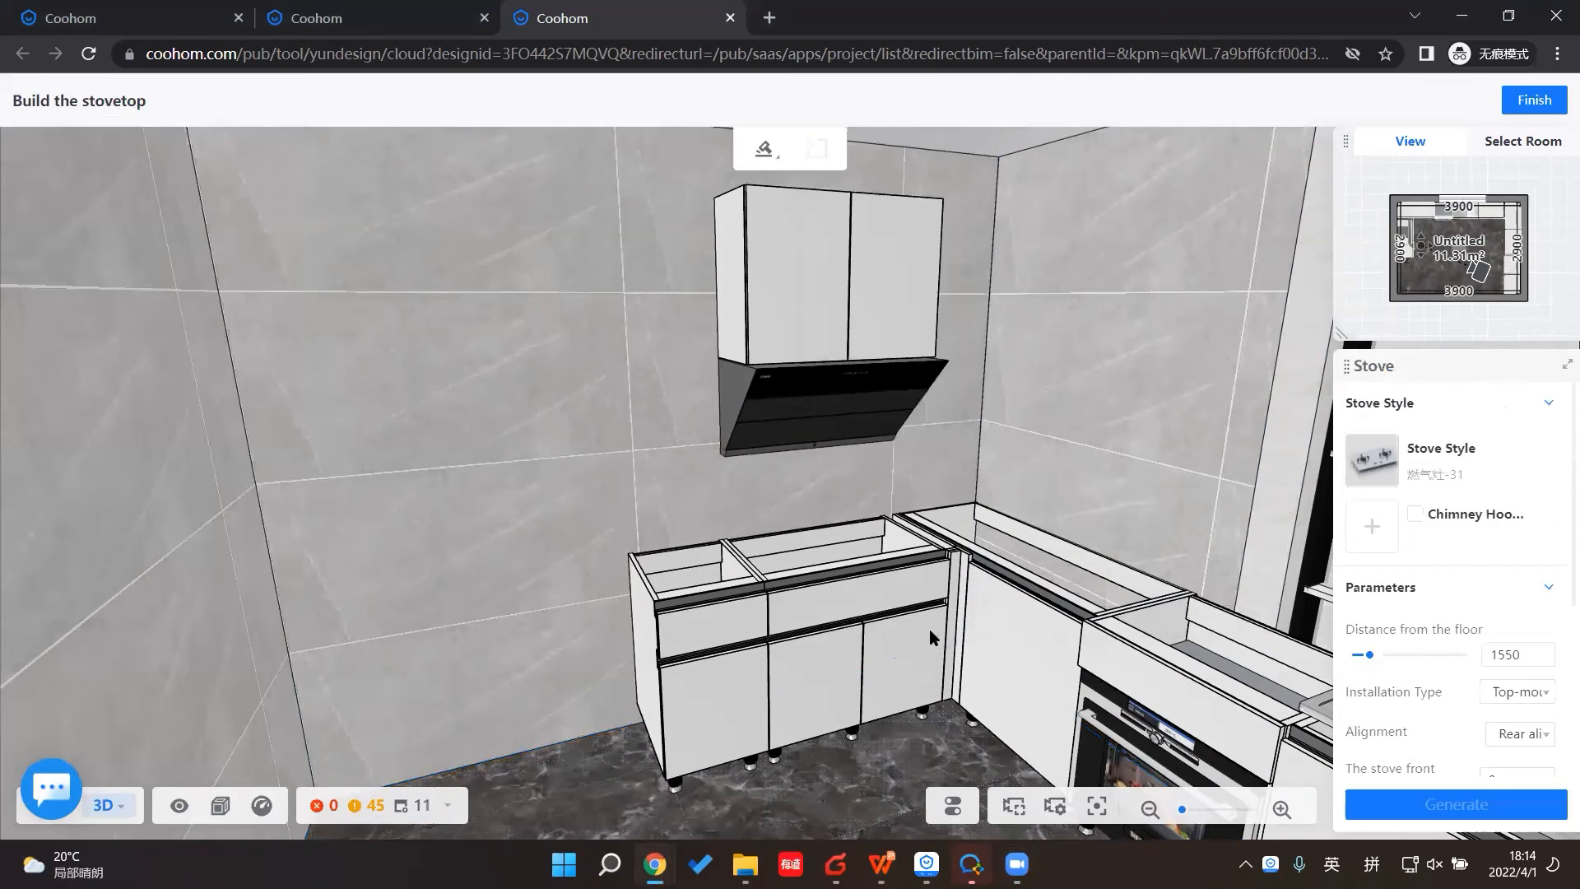
{"action": "left_click", "coordinate": [860, 634]}
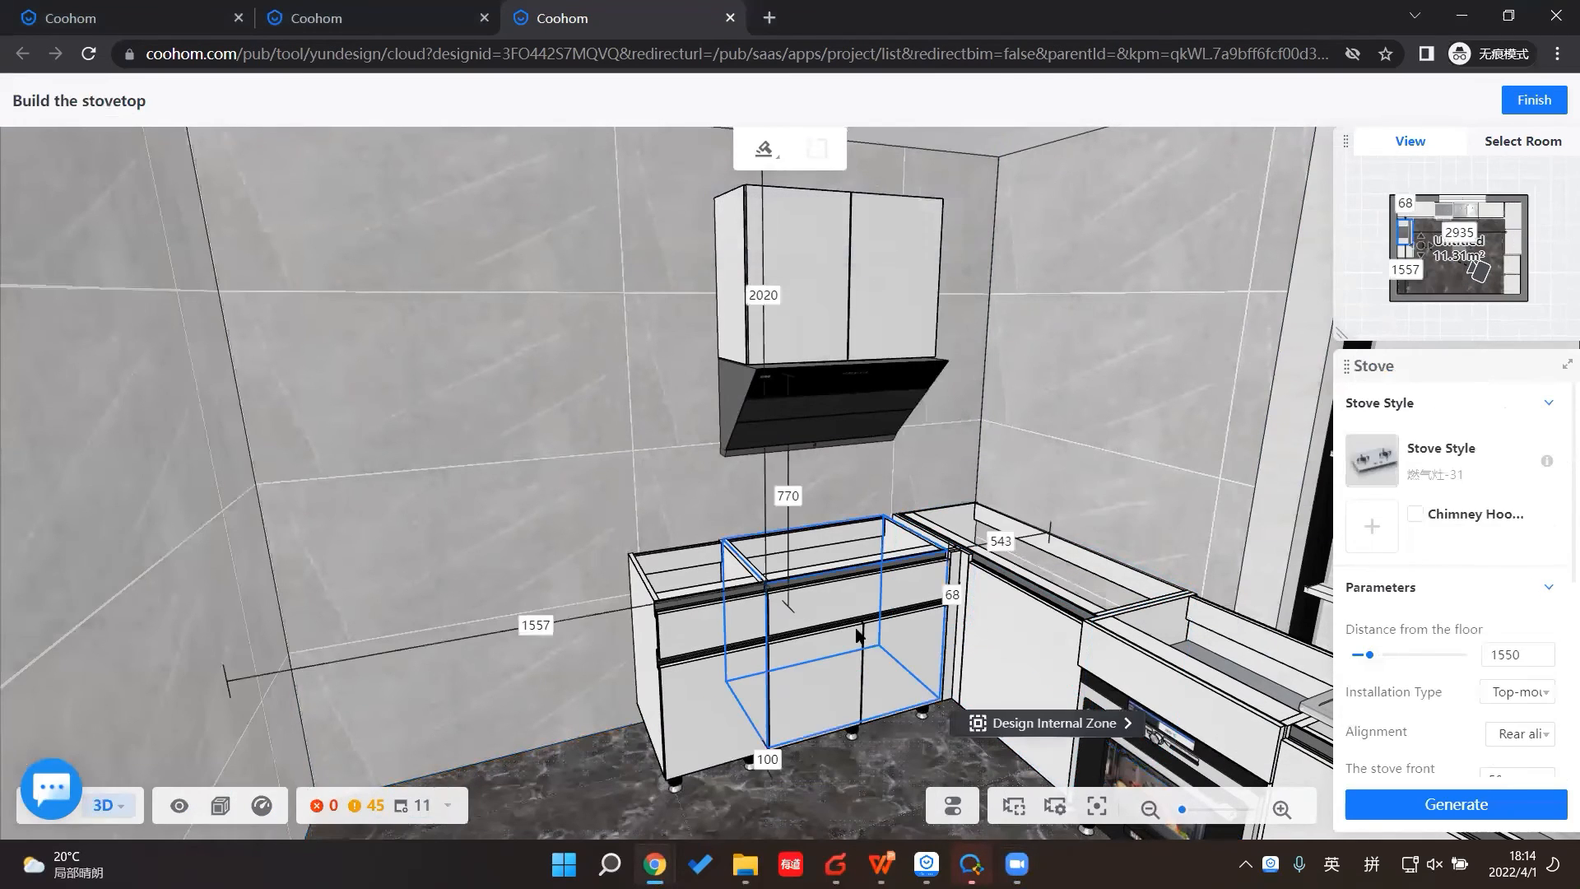
Step: Browse the public catalog of stove styles and choose Gas Range-3
{"action": "left_click", "coordinate": [1370, 462]}
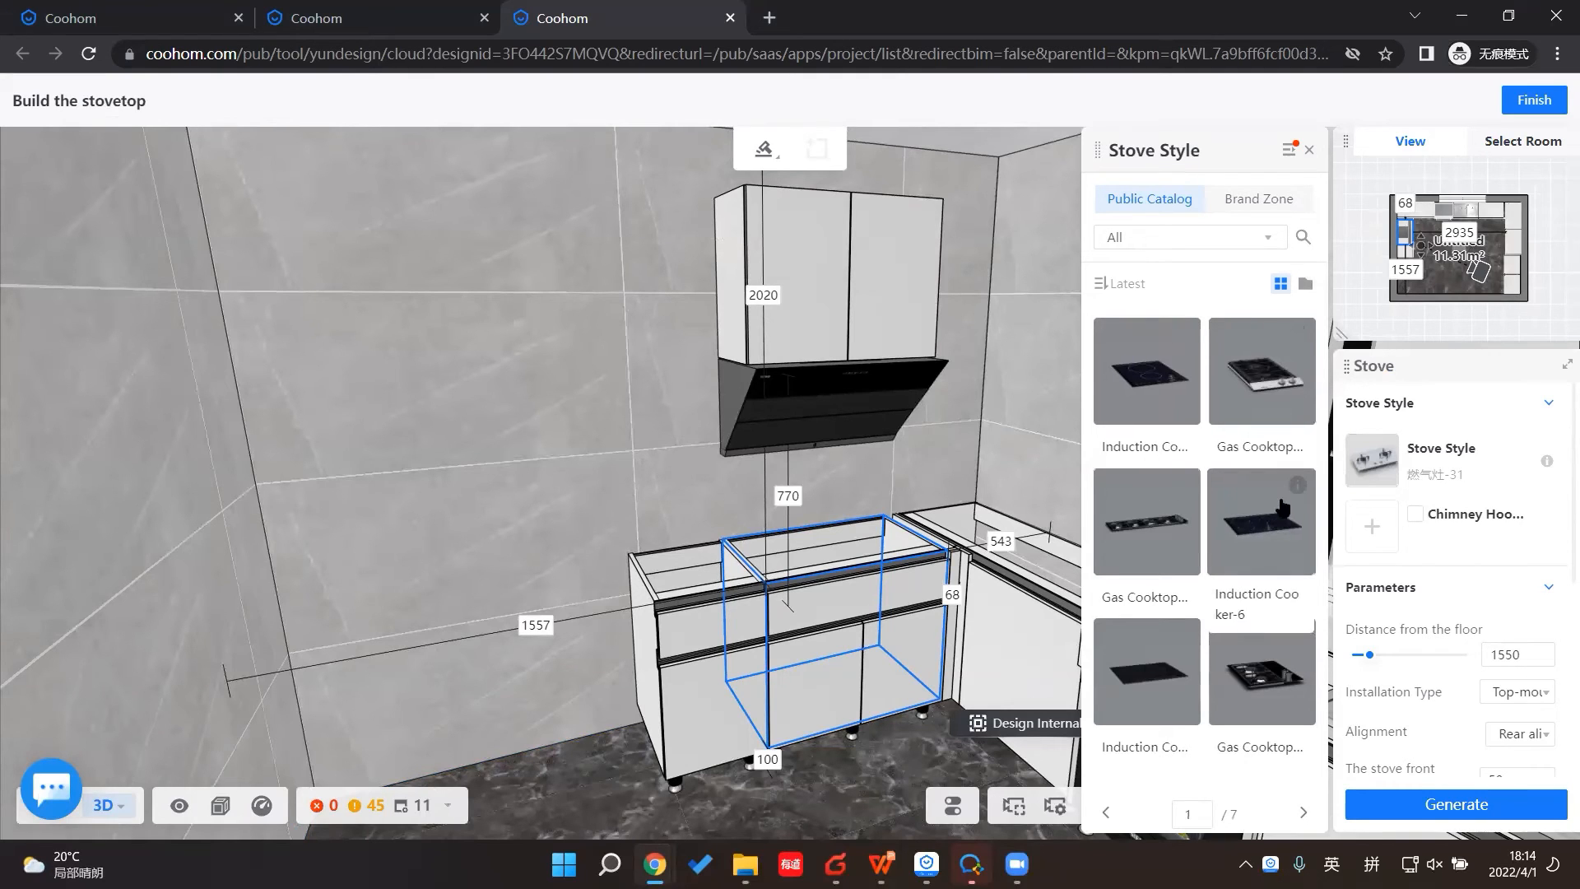
{"action": "mouse_move", "coordinate": [1297, 492]}
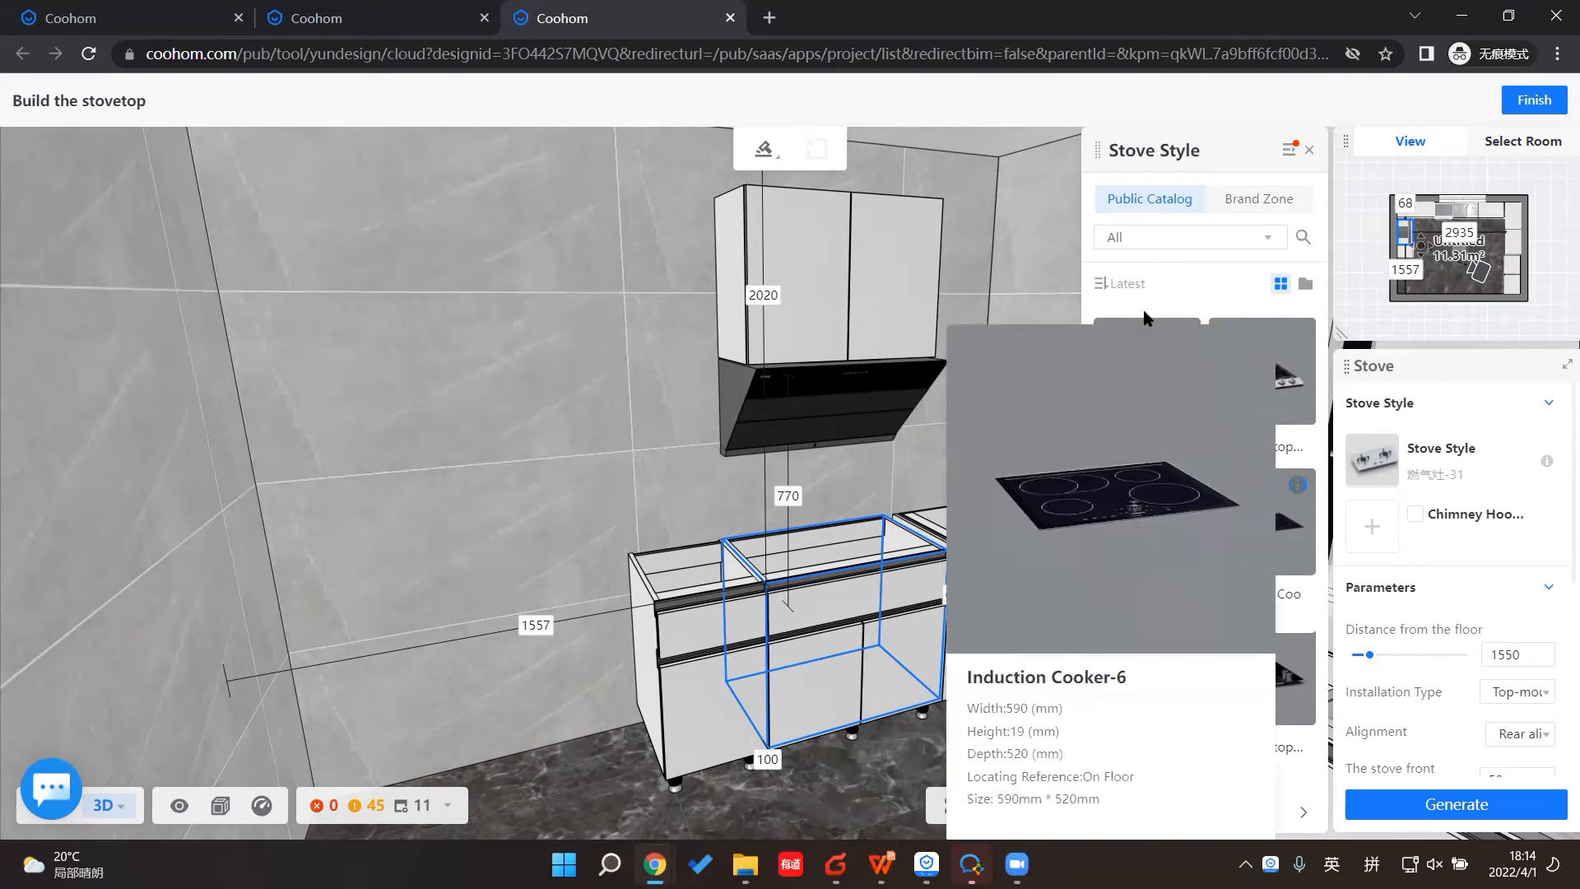
{"action": "scroll", "coordinate": [1169, 535], "scroll_direction": "down", "scroll_amount": 2}
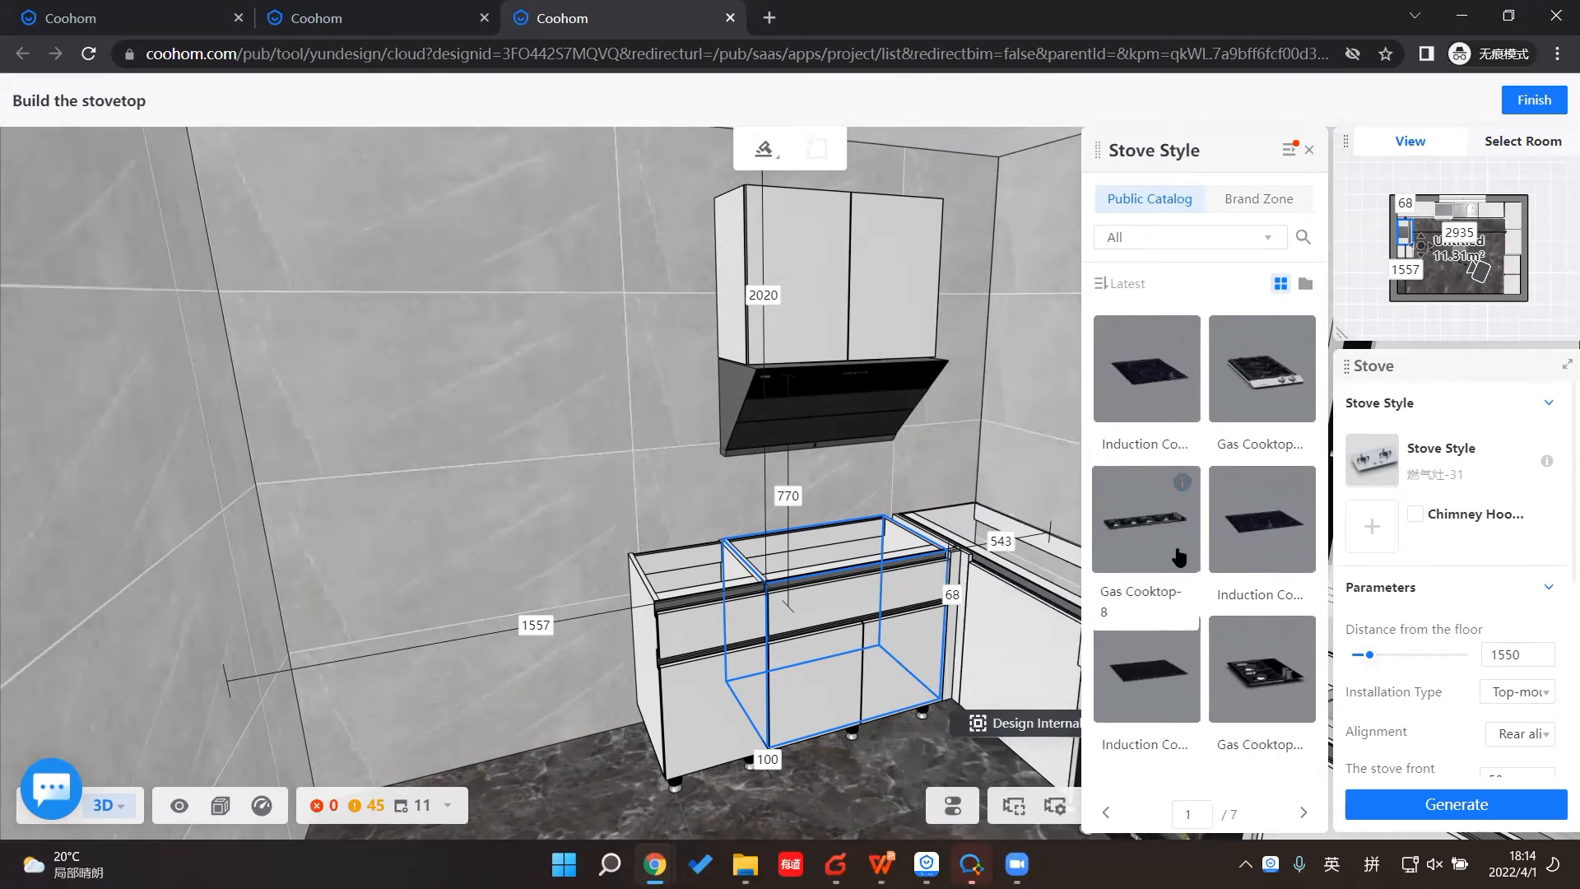
{"action": "scroll", "coordinate": [1174, 570], "scroll_direction": "down", "scroll_amount": 2}
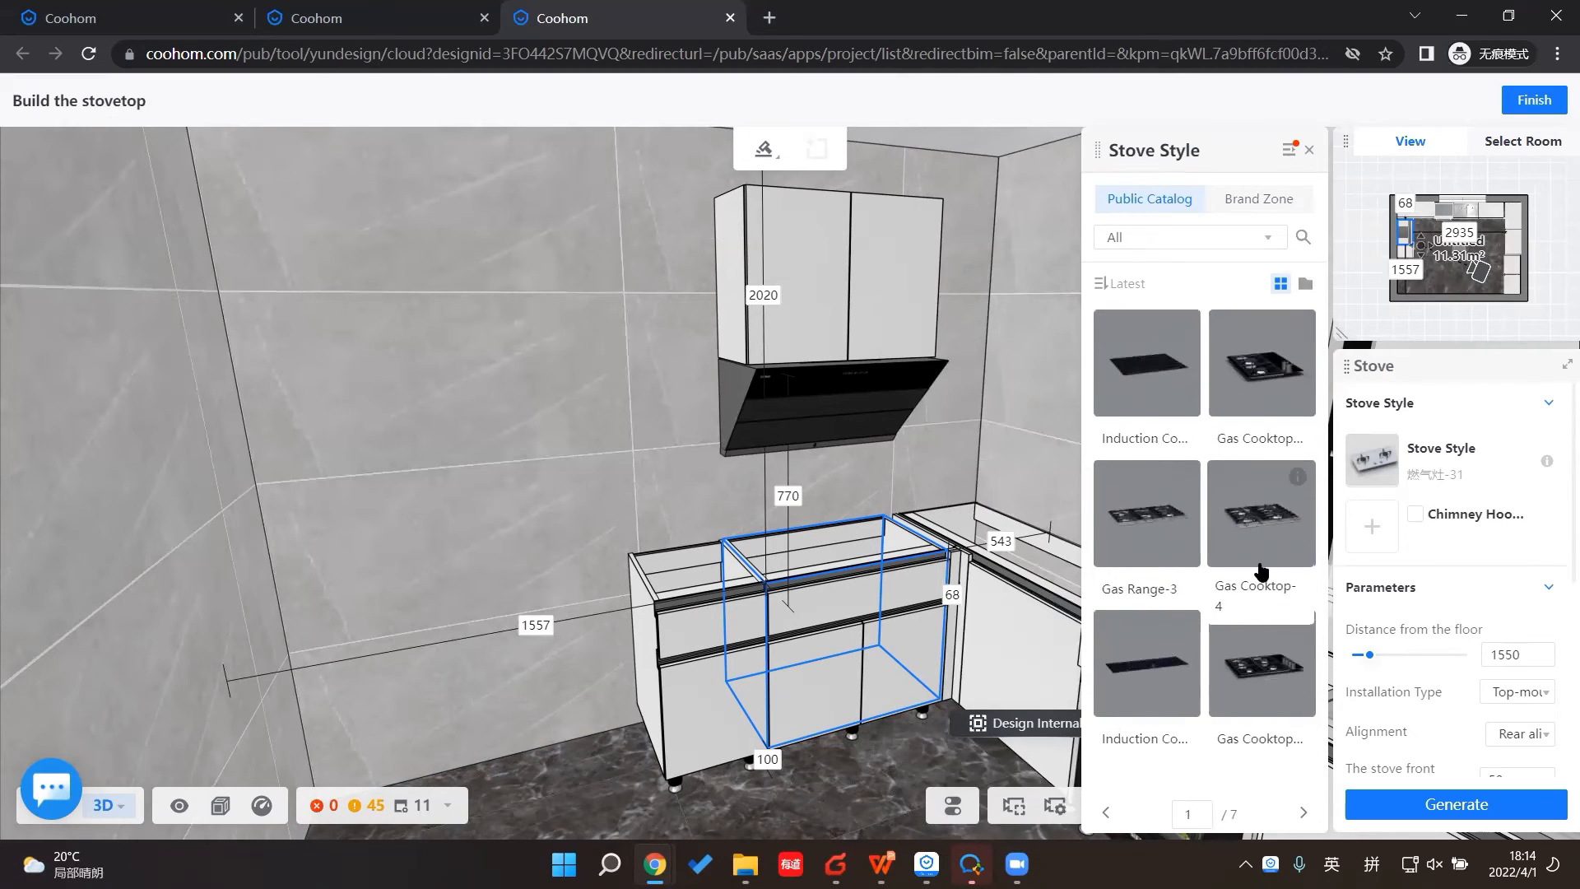
{"action": "scroll", "coordinate": [1277, 593], "scroll_direction": "down", "scroll_amount": 3}
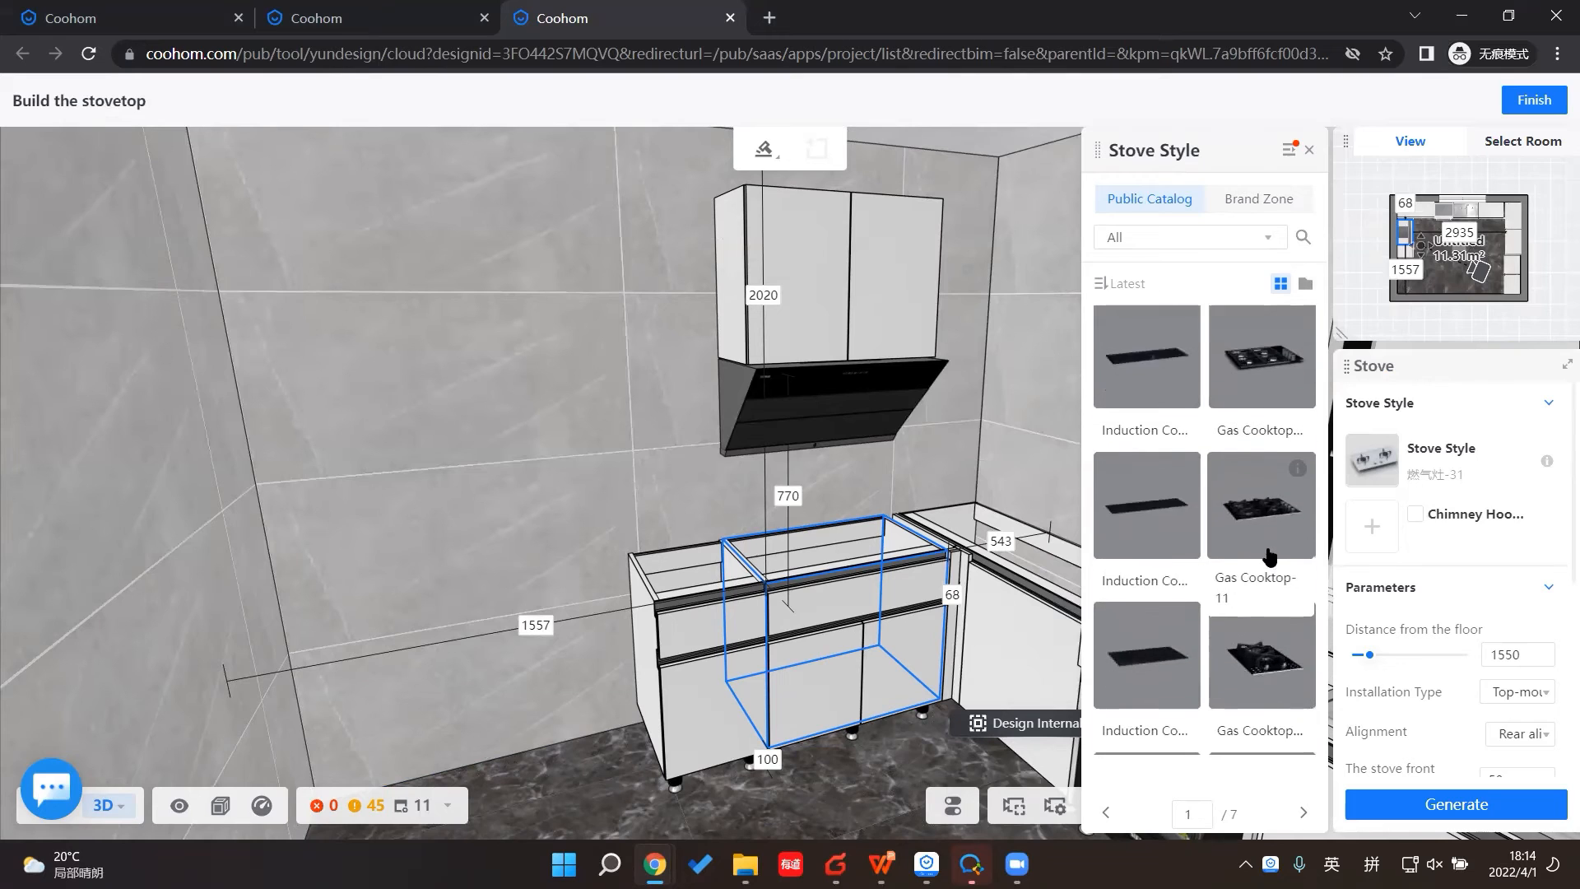
{"action": "scroll", "coordinate": [1270, 558], "scroll_direction": "down", "scroll_amount": 1}
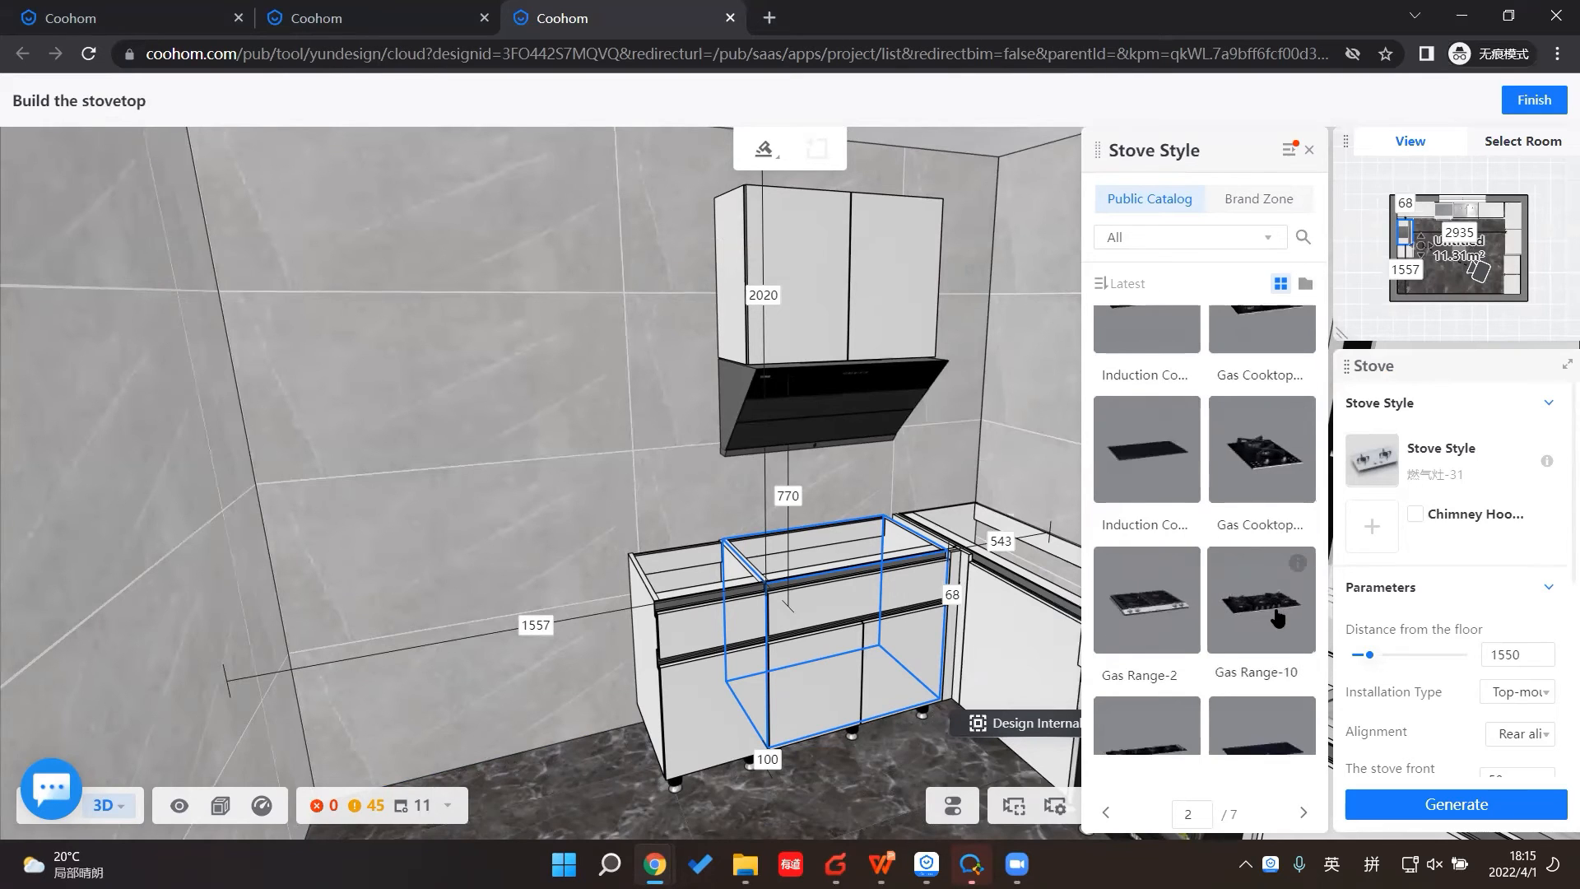
{"action": "scroll", "coordinate": [1275, 613], "scroll_direction": "down", "scroll_amount": 2}
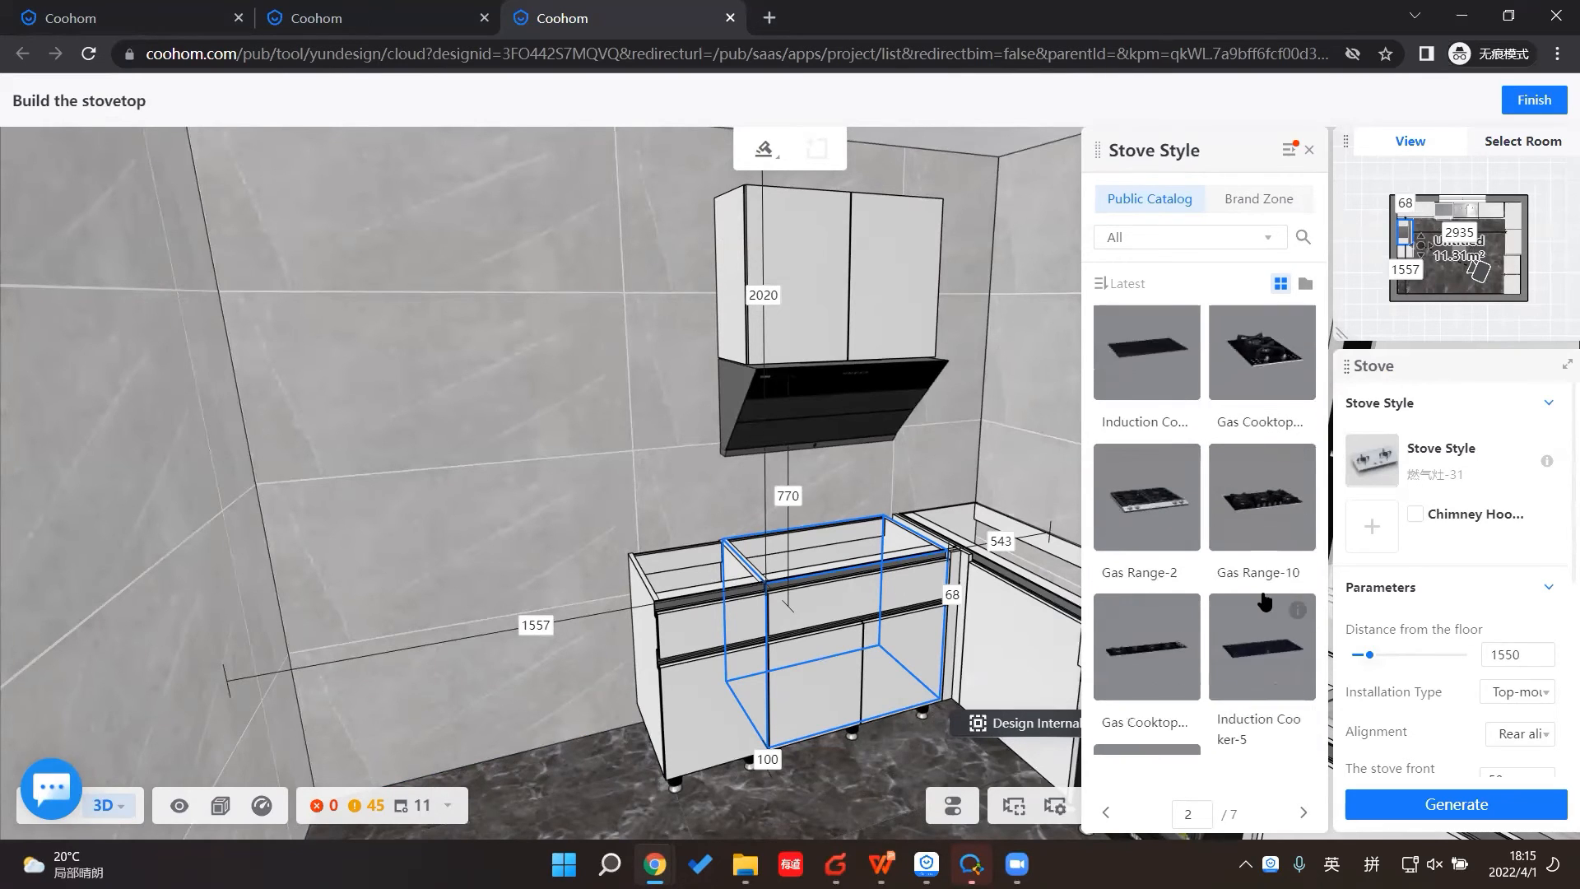
{"action": "scroll", "coordinate": [1265, 601], "scroll_direction": "down", "scroll_amount": 1}
{"action": "scroll", "coordinate": [1257, 543], "scroll_direction": "down", "scroll_amount": 1}
{"action": "scroll", "coordinate": [1251, 551], "scroll_direction": "up", "scroll_amount": 5}
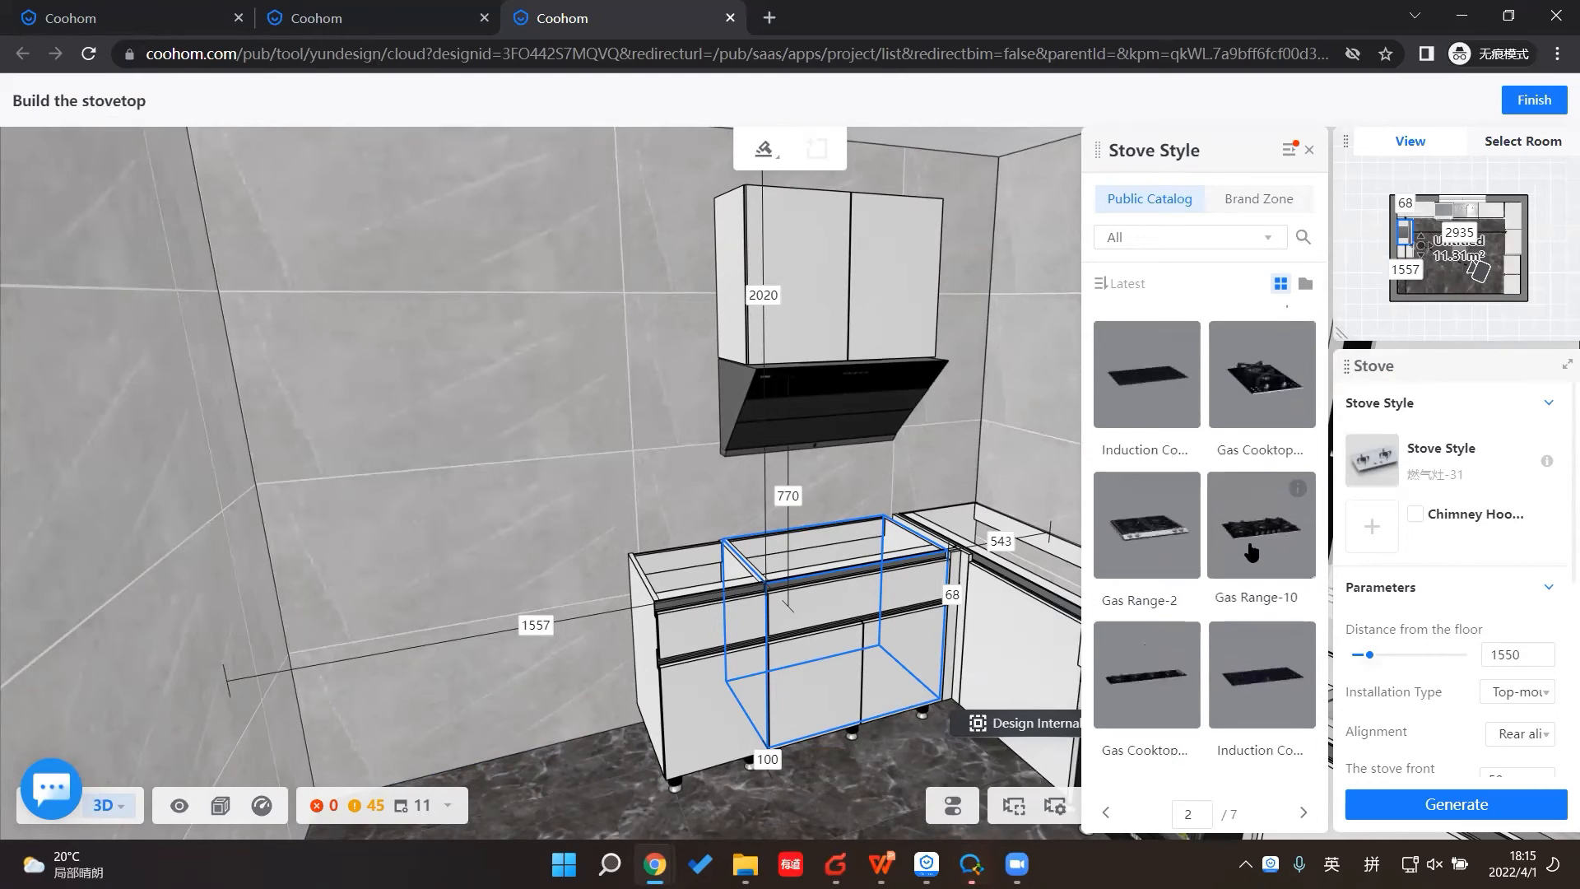
{"action": "scroll", "coordinate": [1230, 586], "scroll_direction": "down", "scroll_amount": 1}
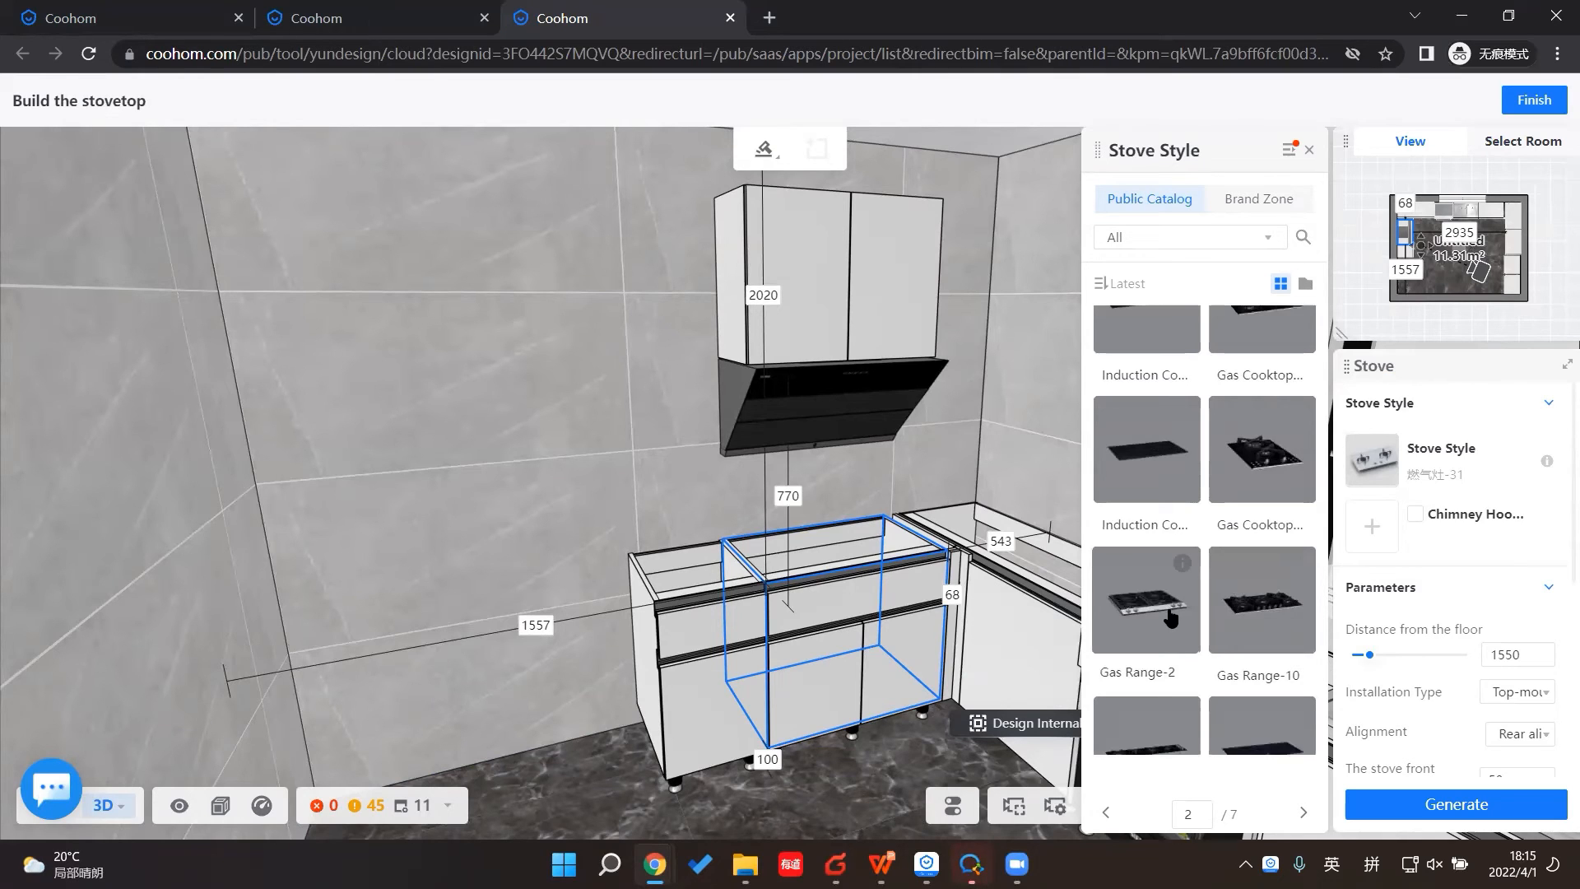
{"action": "scroll", "coordinate": [1169, 593], "scroll_direction": "up", "scroll_amount": 3}
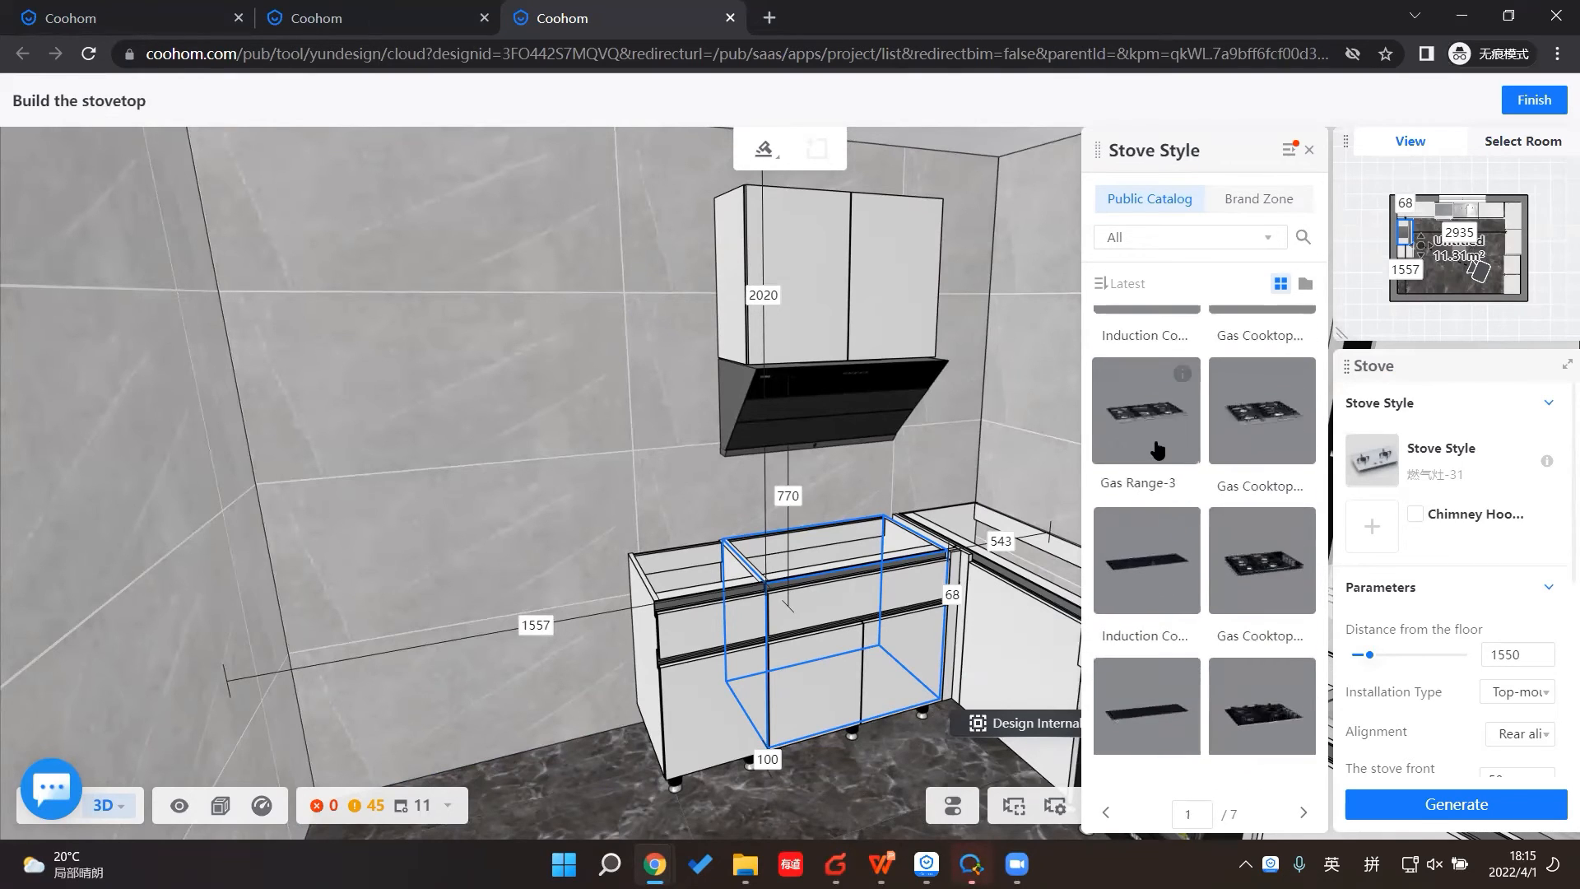
{"action": "mouse_move", "coordinate": [1179, 385]}
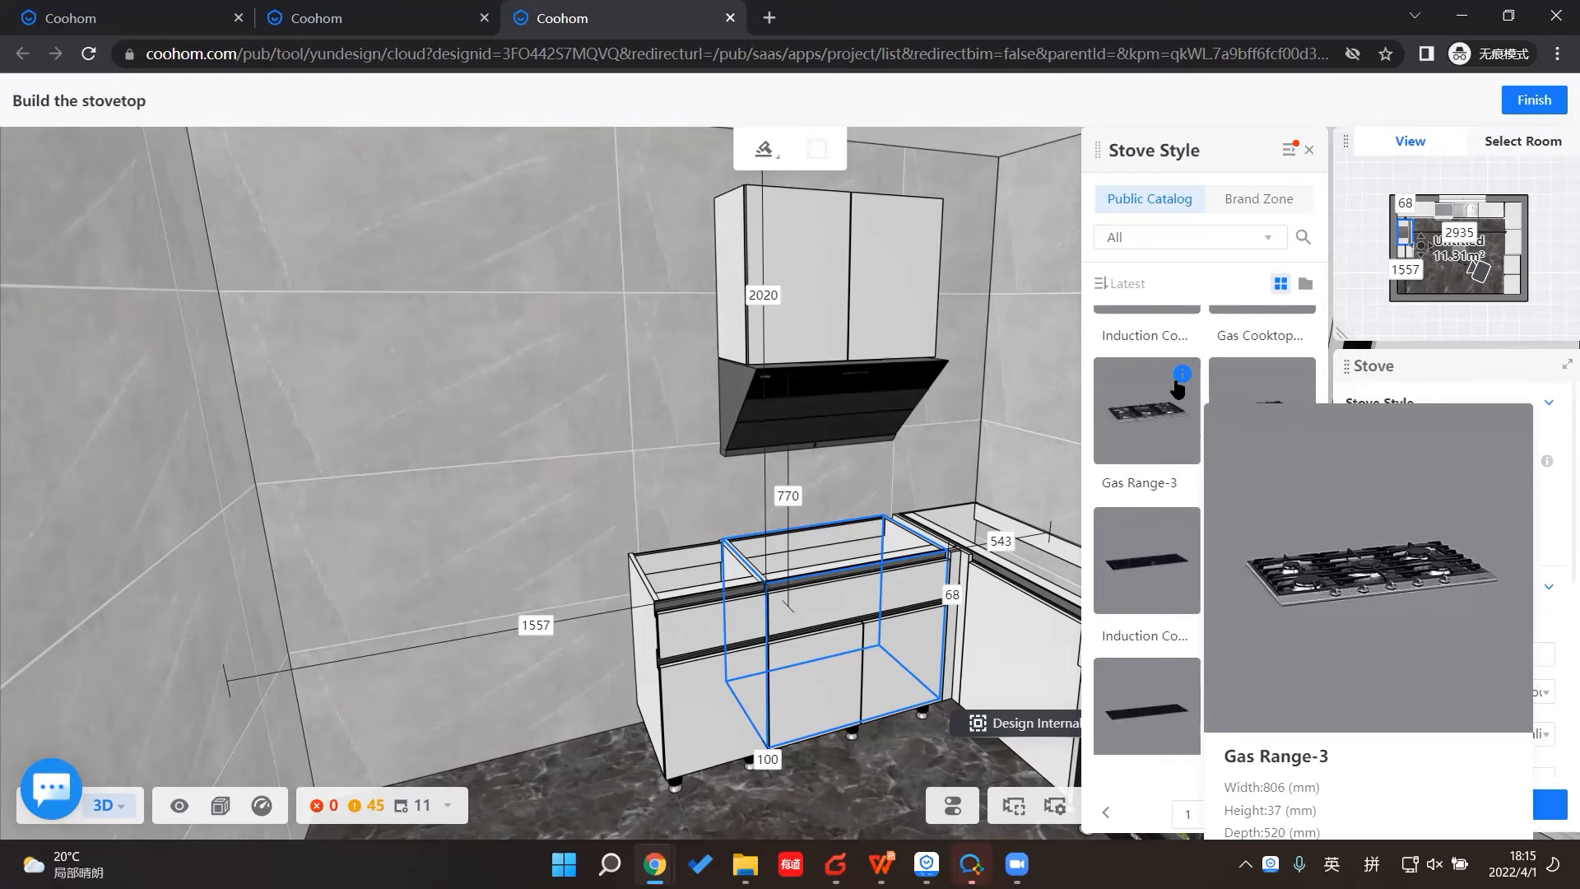
{"action": "left_click", "coordinate": [1176, 389]}
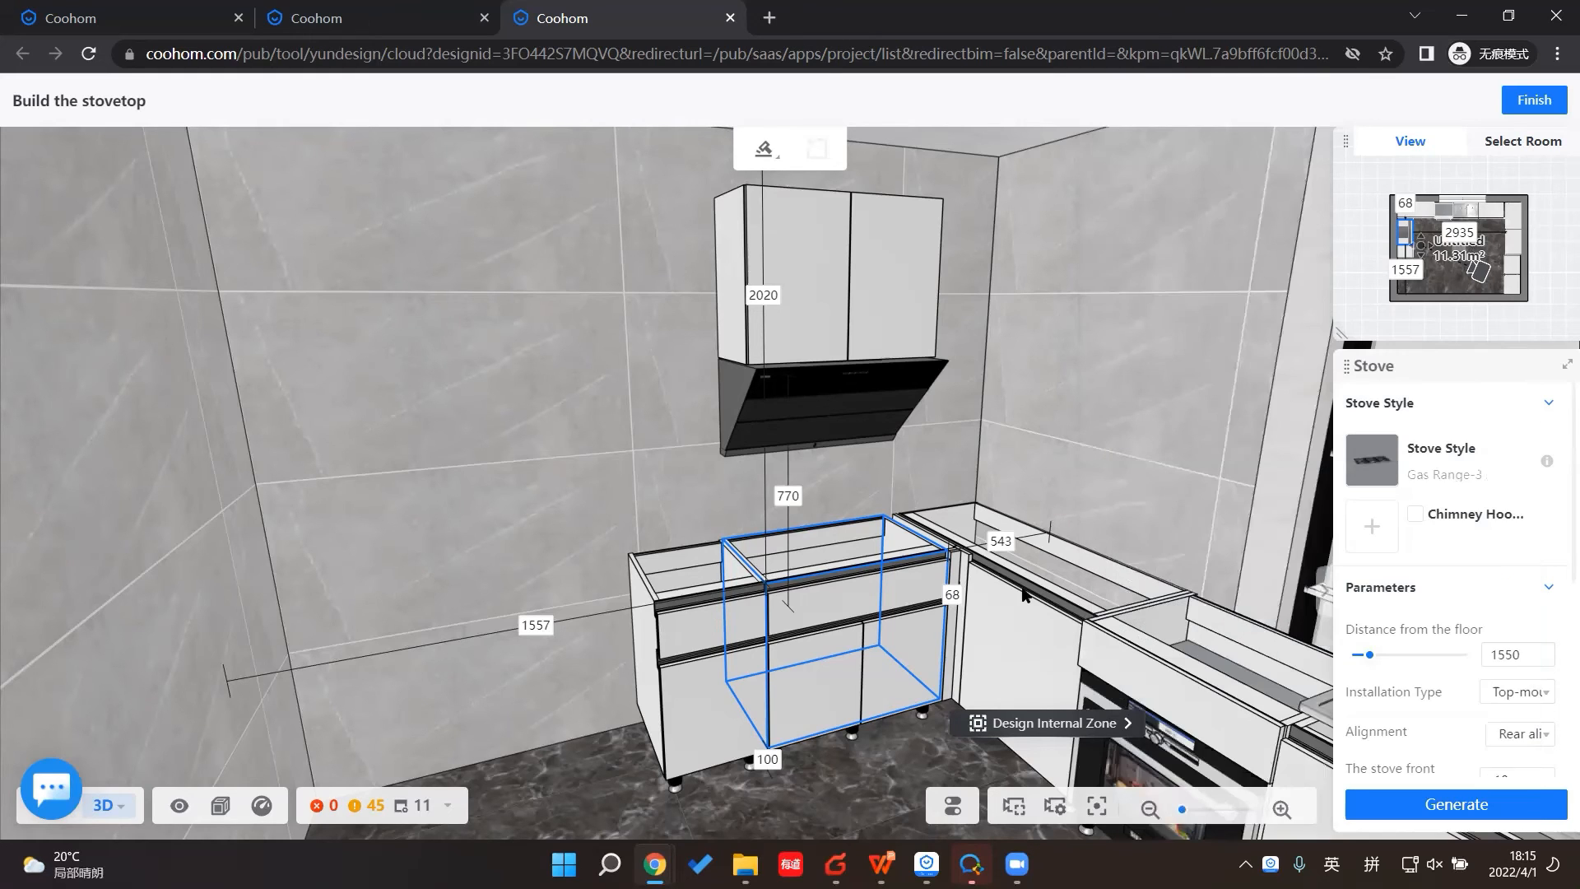
Step: Generate the Gas Range-3 stove on the double-door base cabinet beneath the range hood and finish building the stovetop
{"action": "left_click", "coordinate": [1454, 813]}
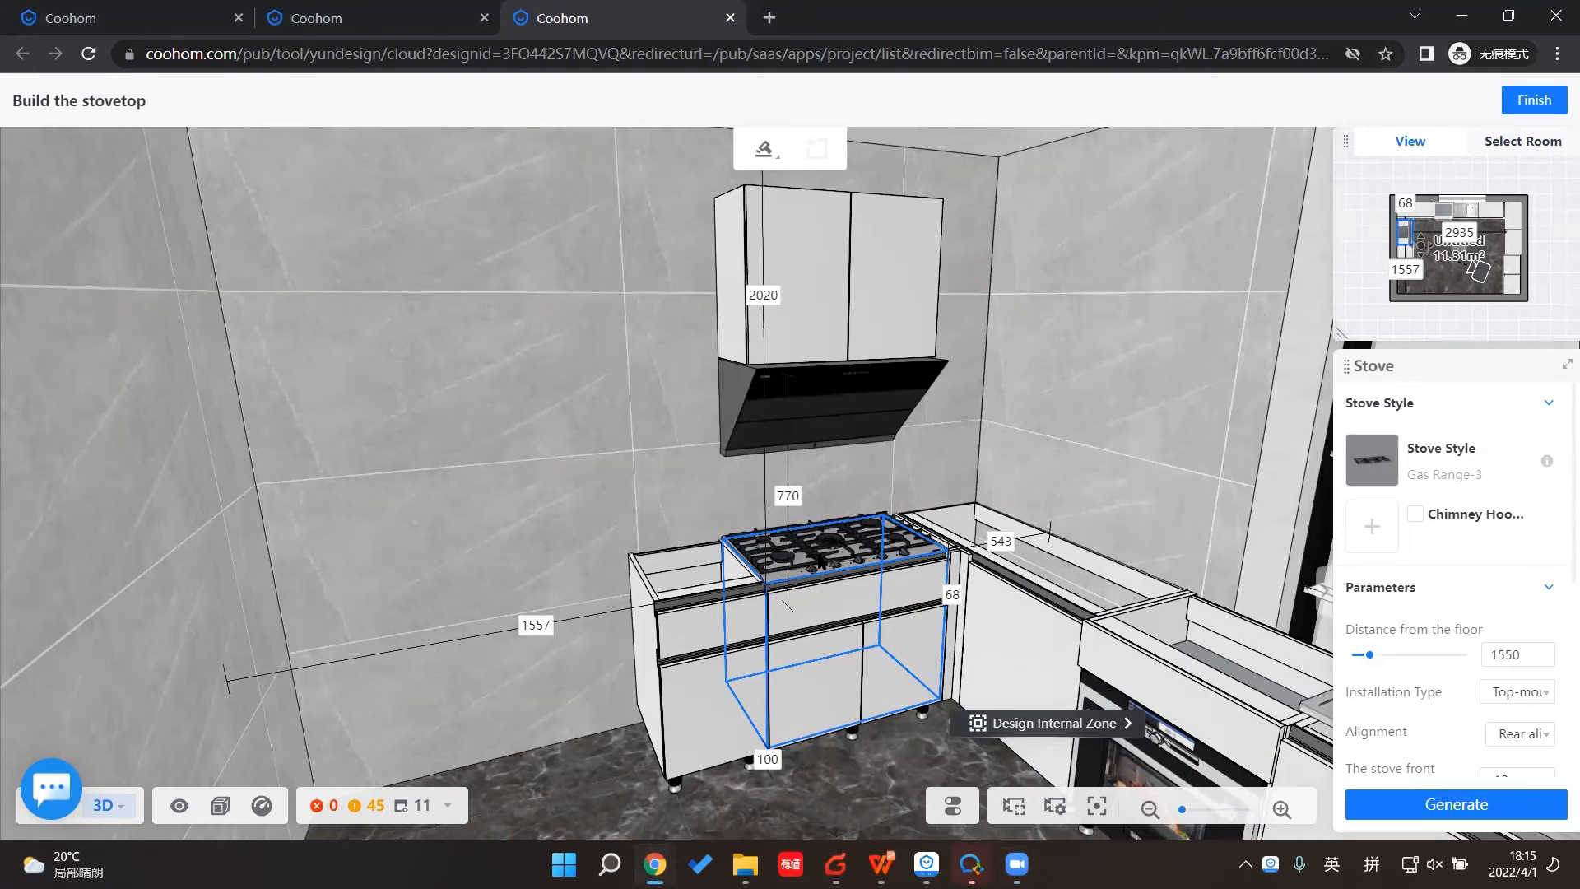
{"action": "left_click", "coordinate": [1534, 100]}
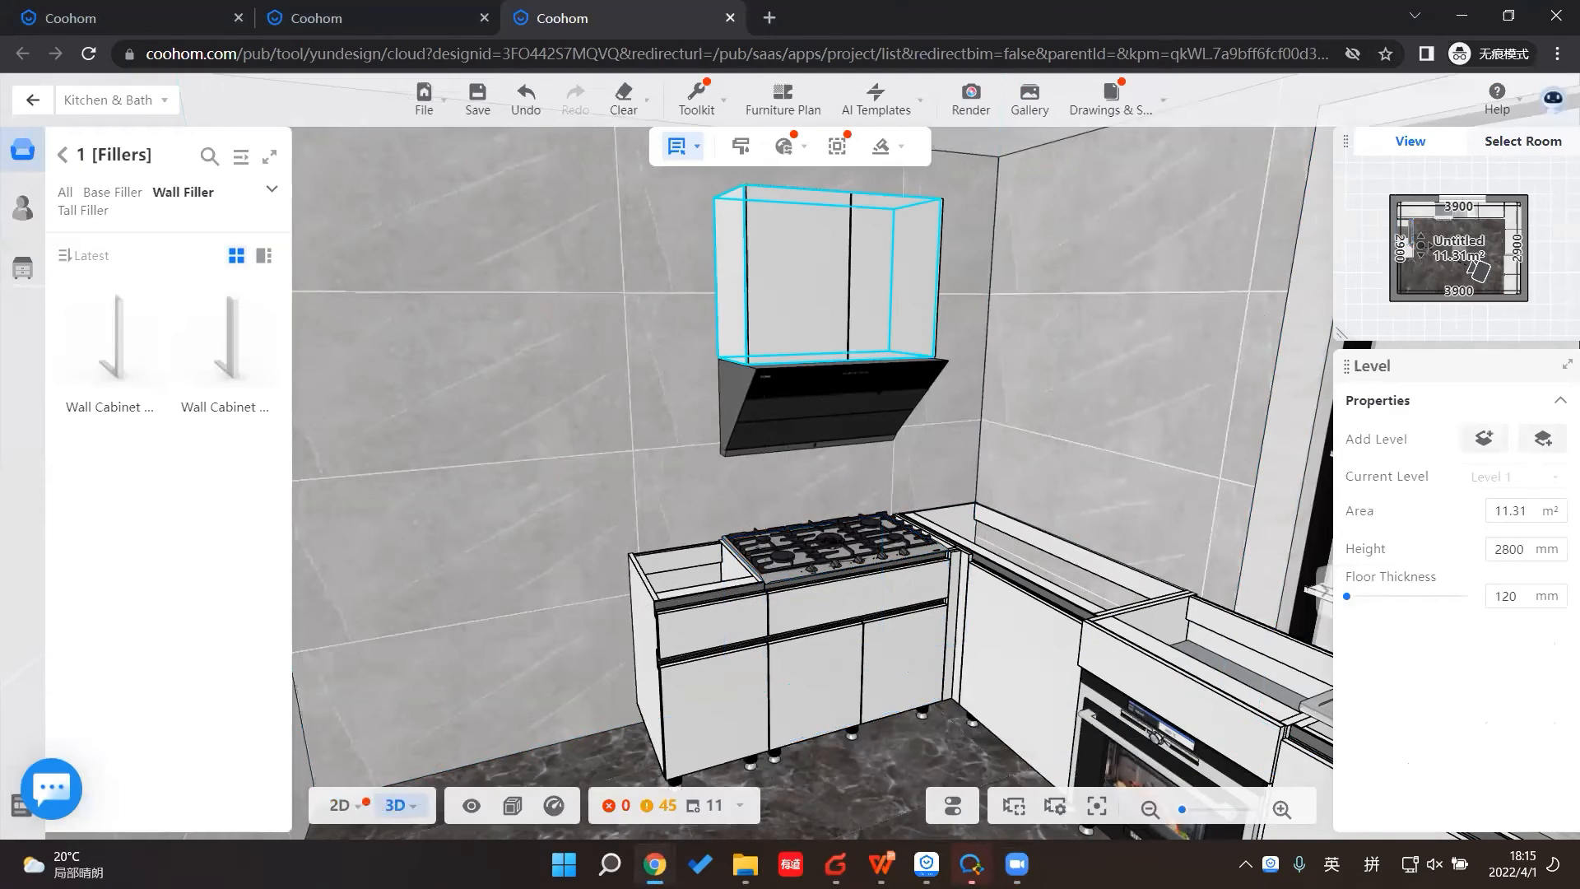
Step: Reopen stove building and select the double-door base cabinet beneath the range hood as its target
{"action": "left_click_drag", "start_coordinate": [885, 795], "coordinate": [949, 728]}
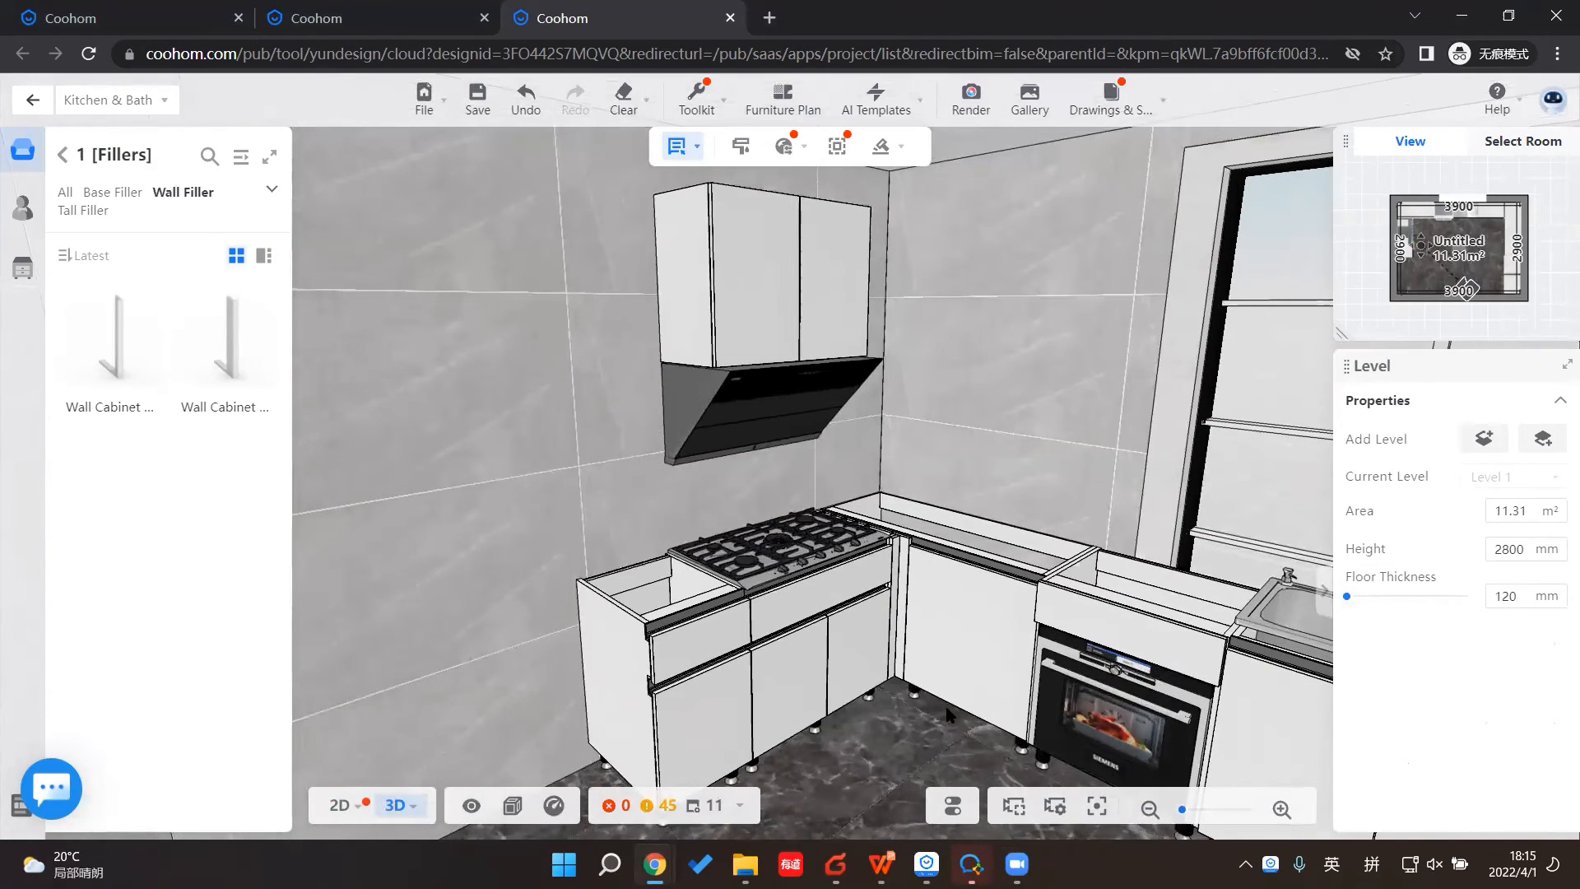
{"action": "left_click", "coordinate": [970, 603]}
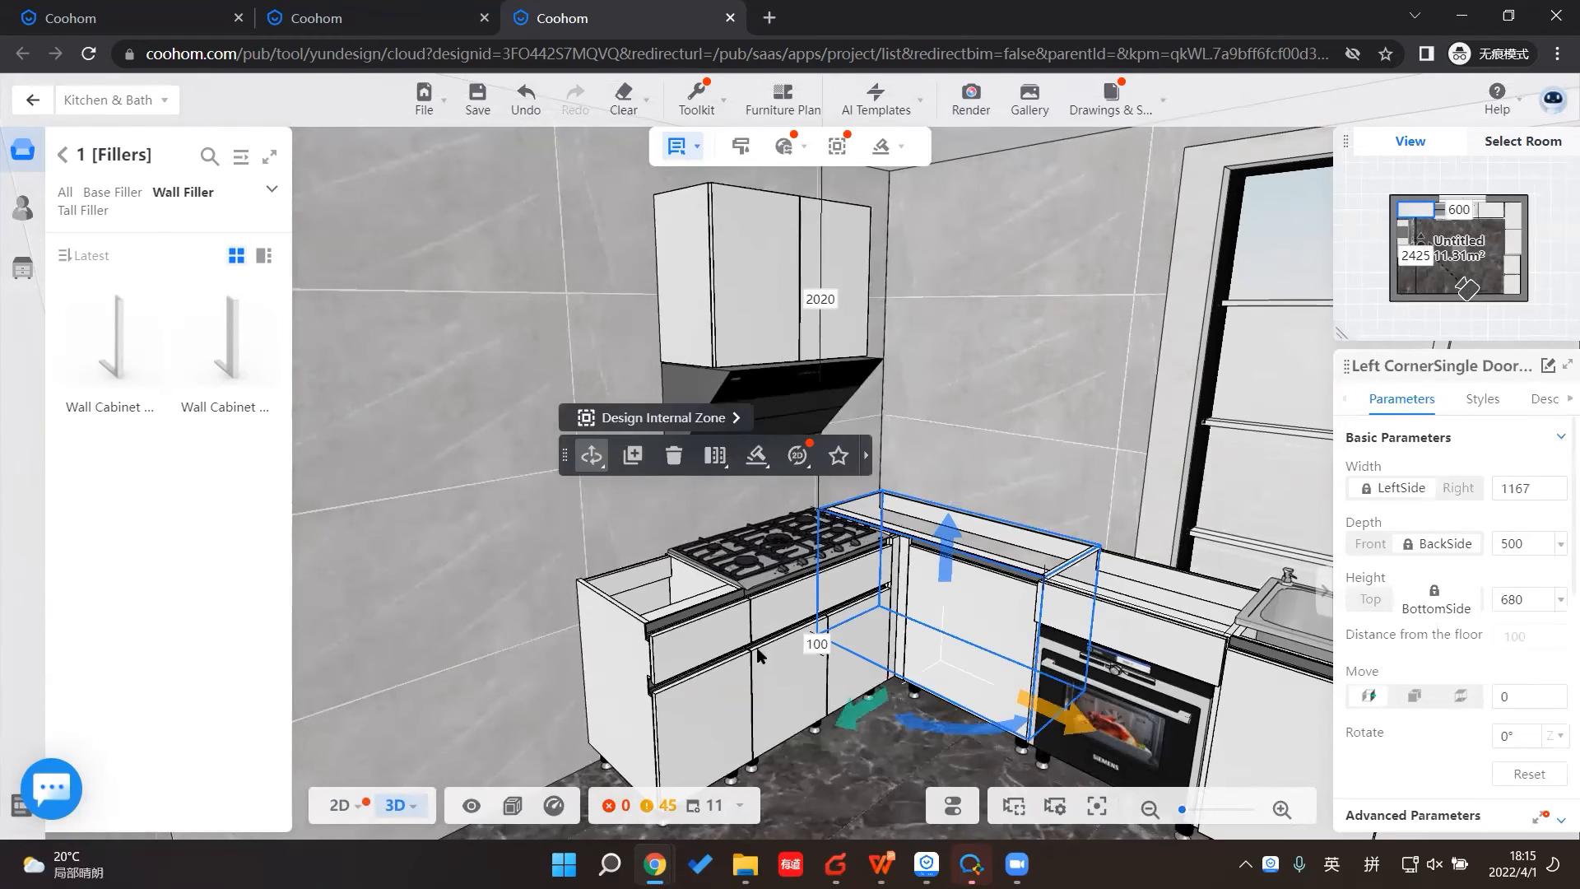
{"action": "left_click", "coordinate": [787, 659]}
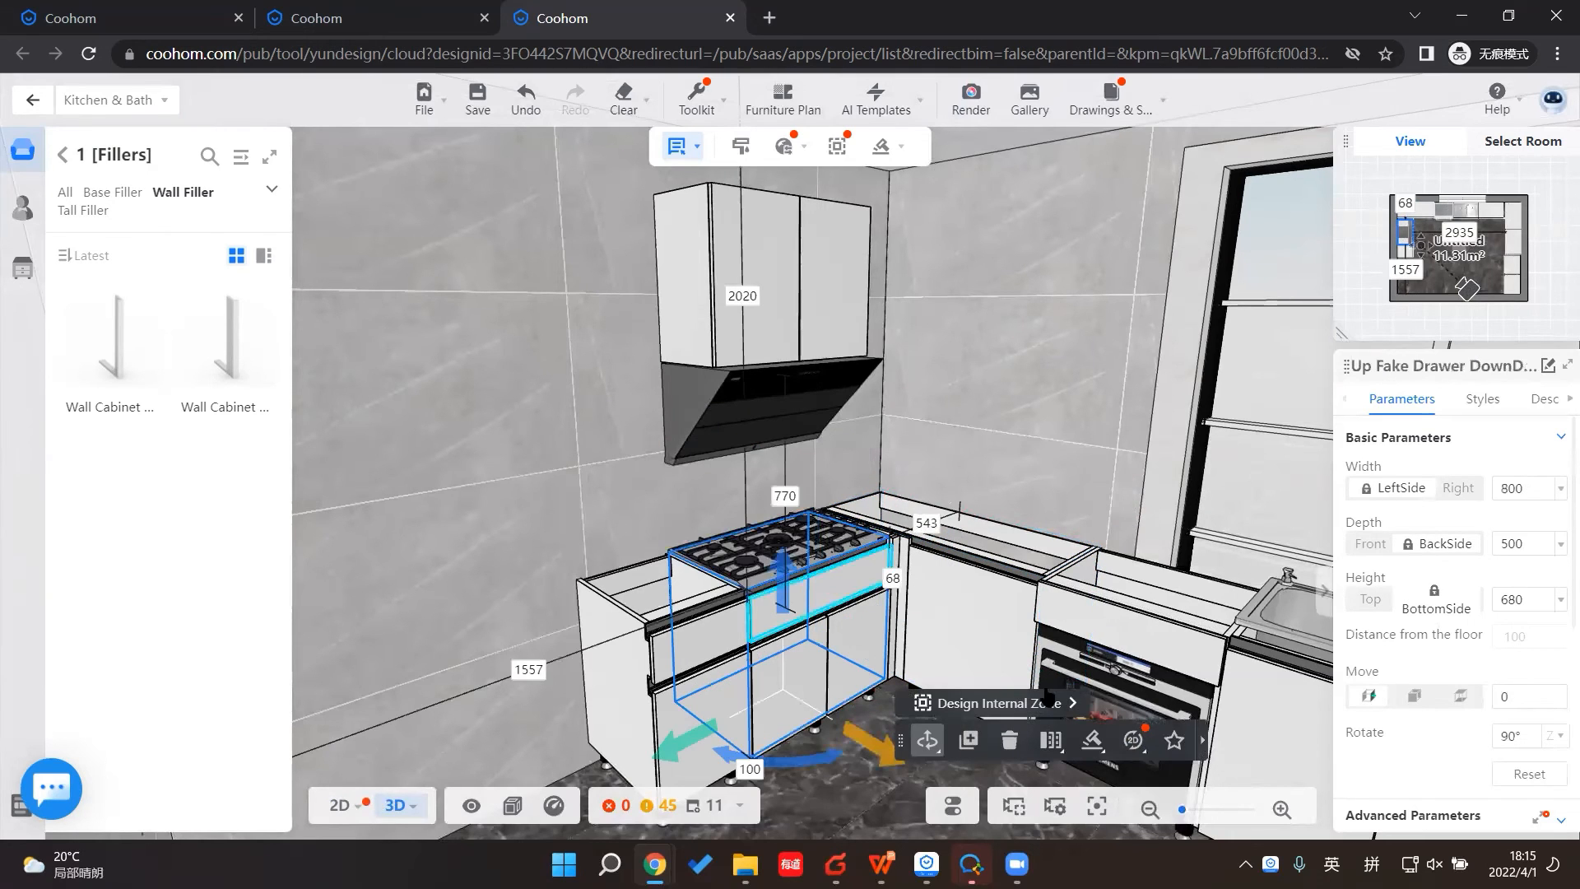
{"action": "left_click", "coordinate": [1092, 740]}
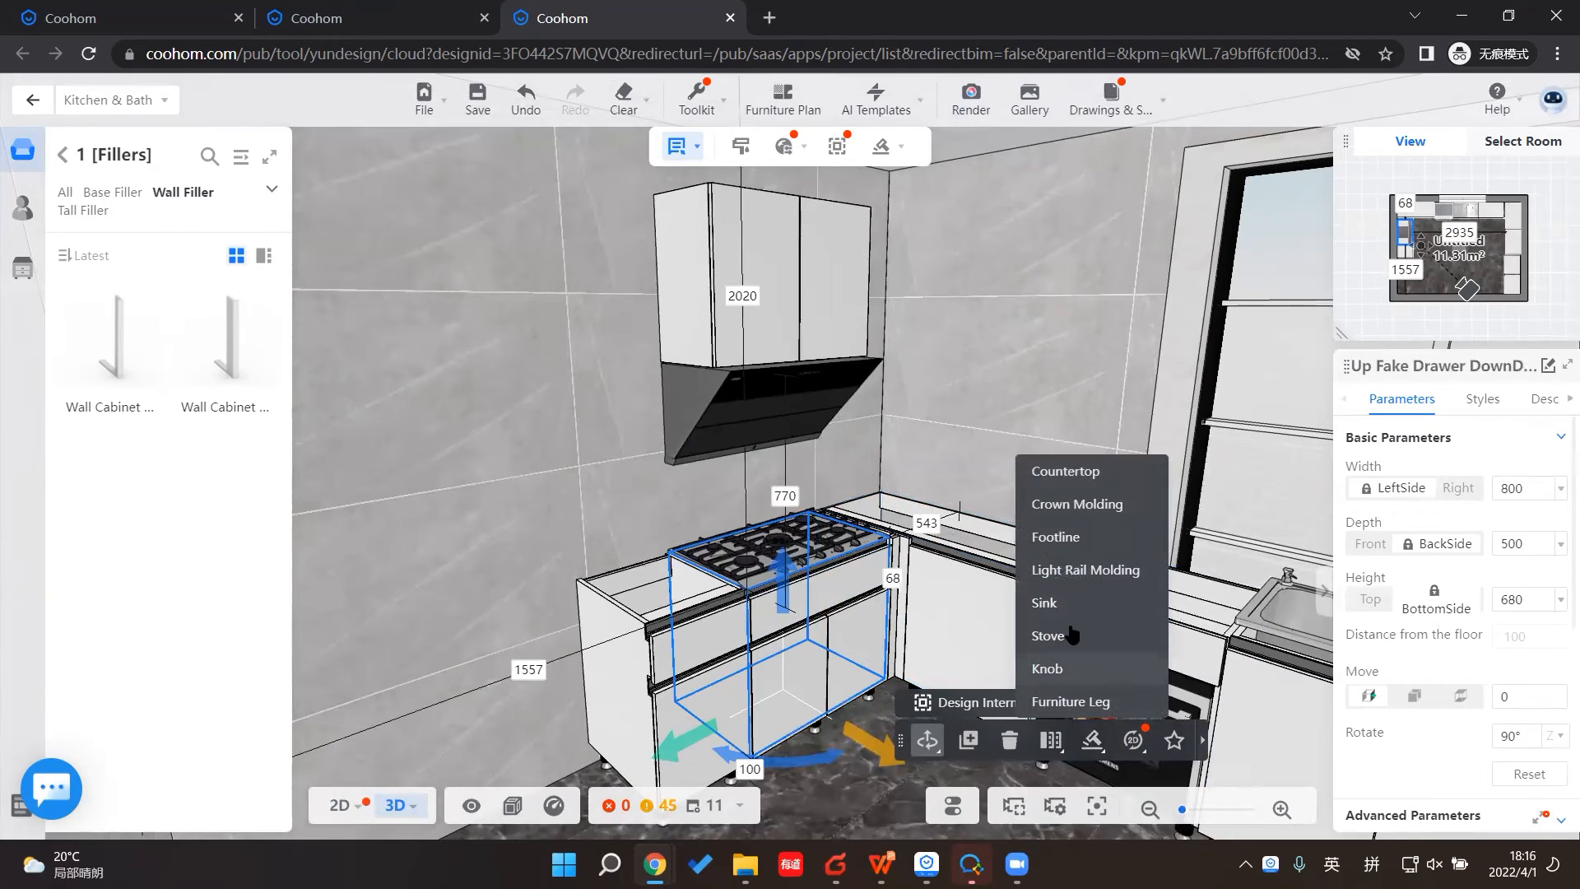
{"action": "left_click", "coordinate": [879, 152]}
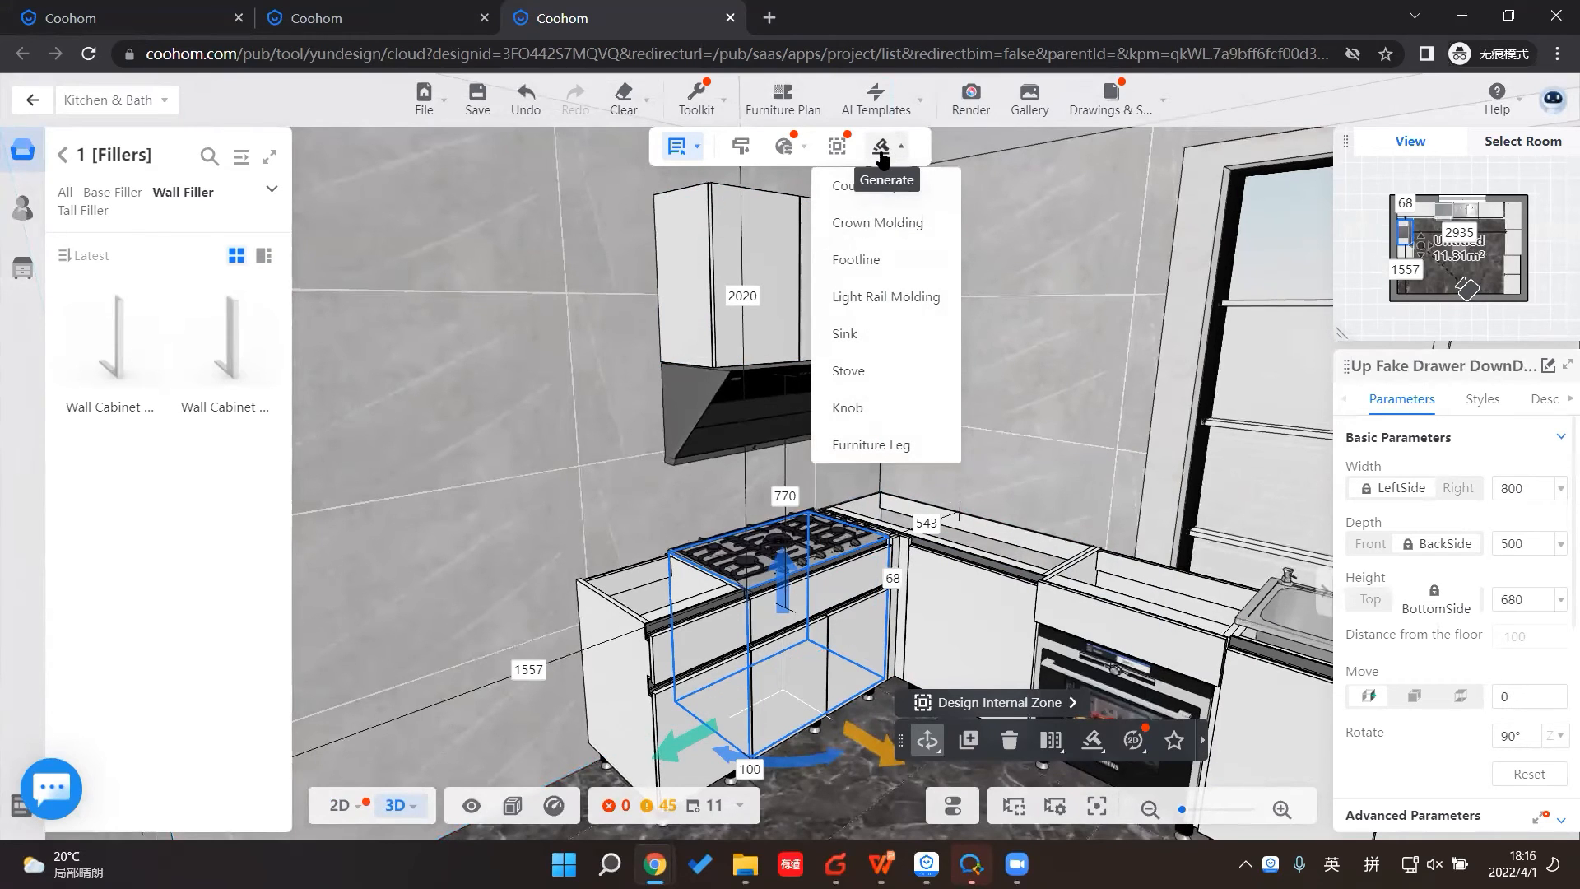
{"action": "left_click", "coordinate": [857, 374]}
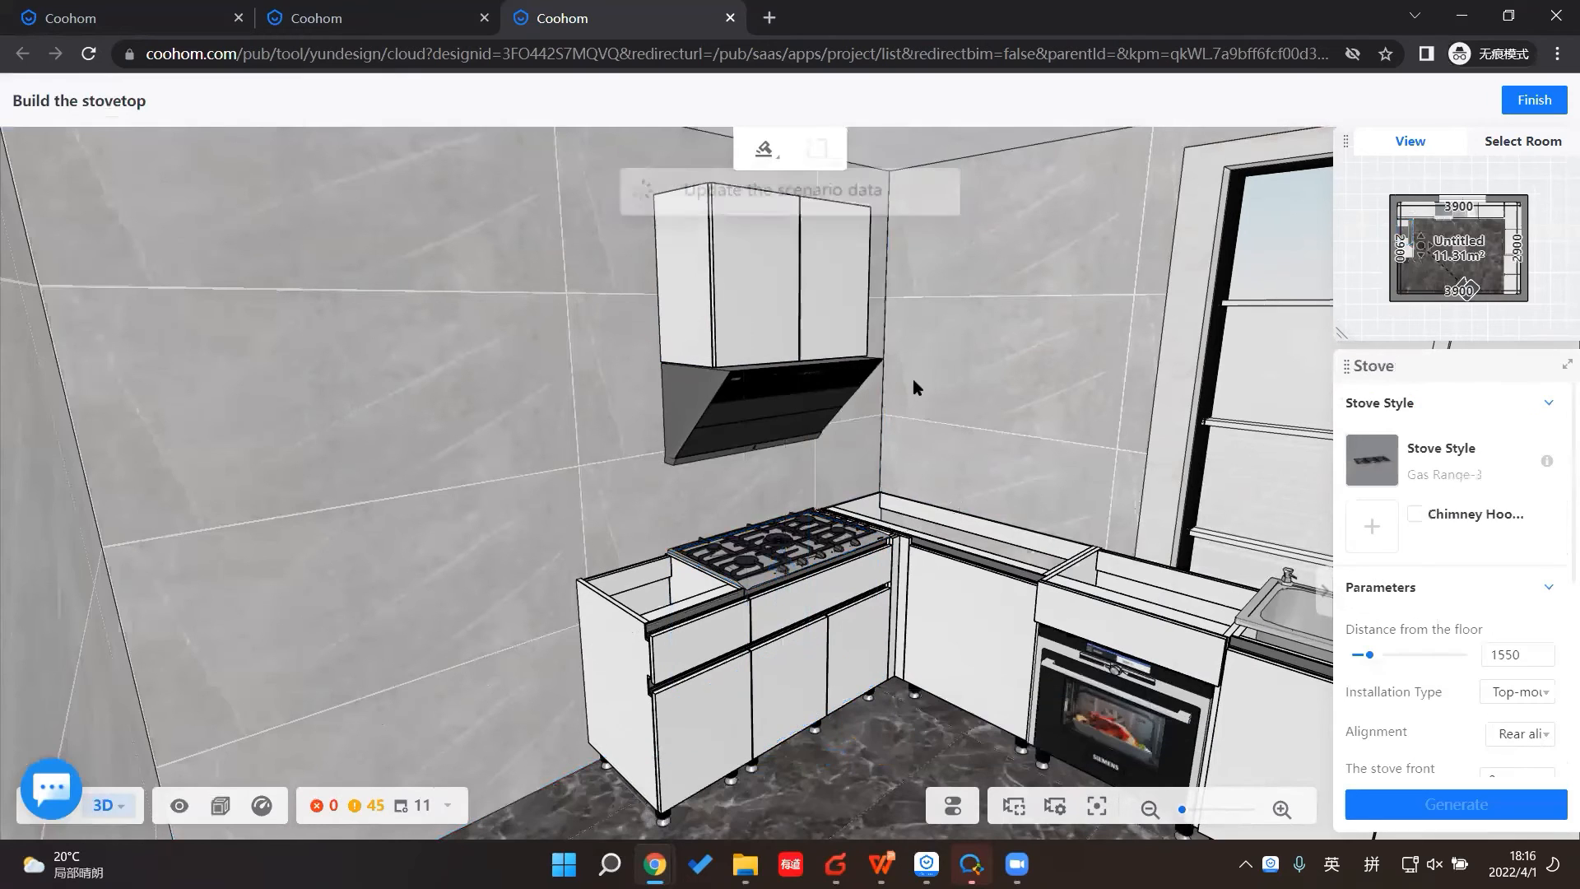
{"action": "left_click_drag", "start_coordinate": [840, 759], "coordinate": [845, 606]}
{"action": "left_click", "coordinate": [845, 606]}
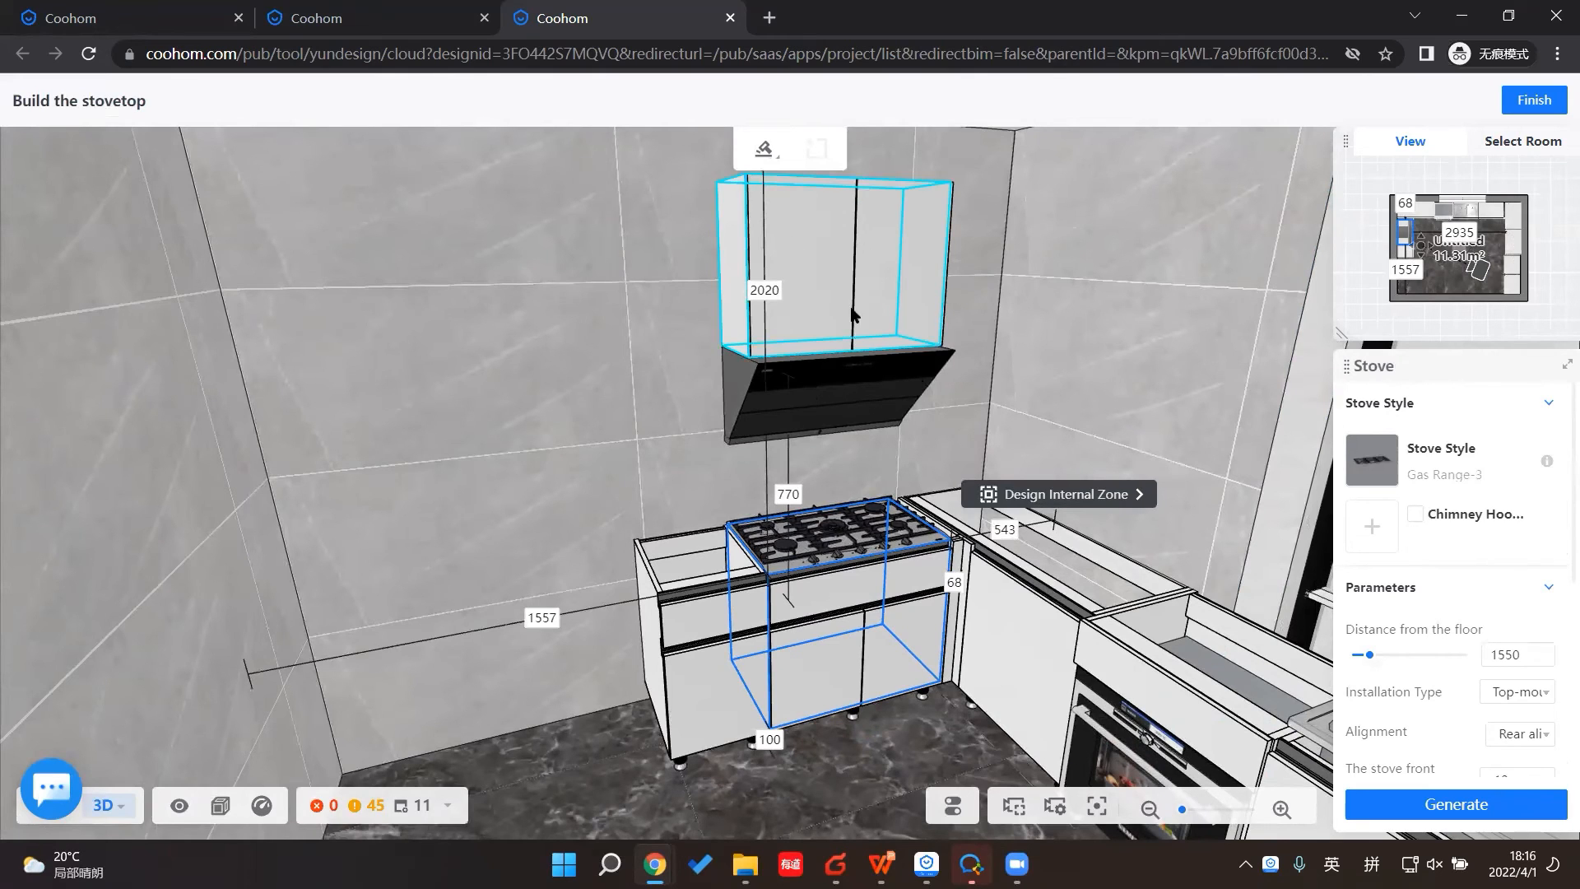
Step: Regenerate the Gas Range-3 stove with the chimney hood option left off, finish building, and save the design
{"action": "left_click", "coordinate": [1415, 514]}
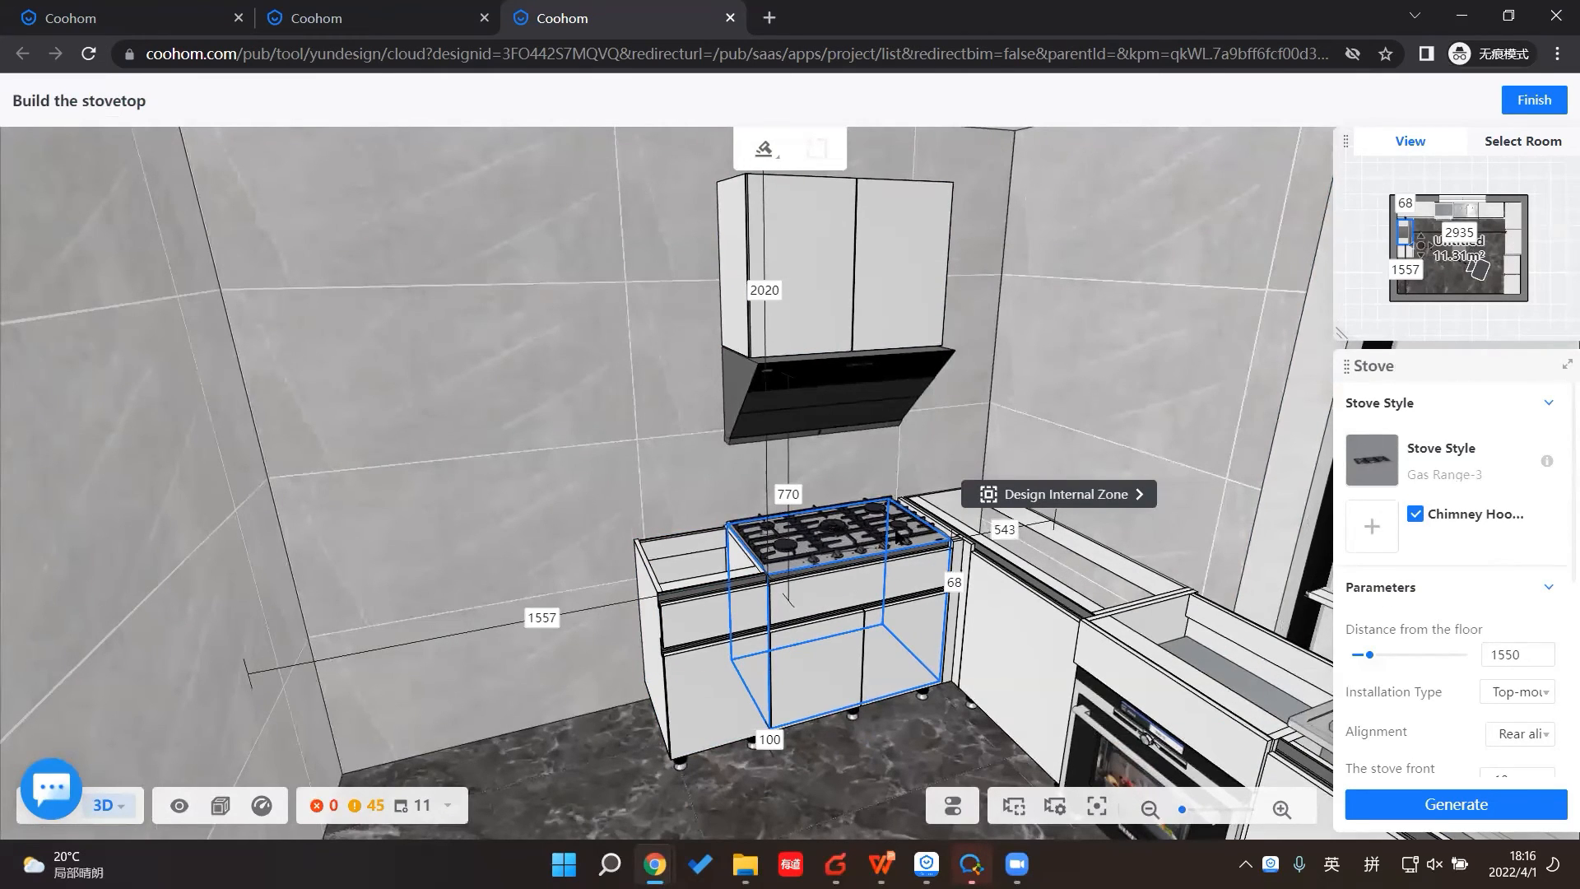
{"action": "left_click", "coordinate": [1416, 513]}
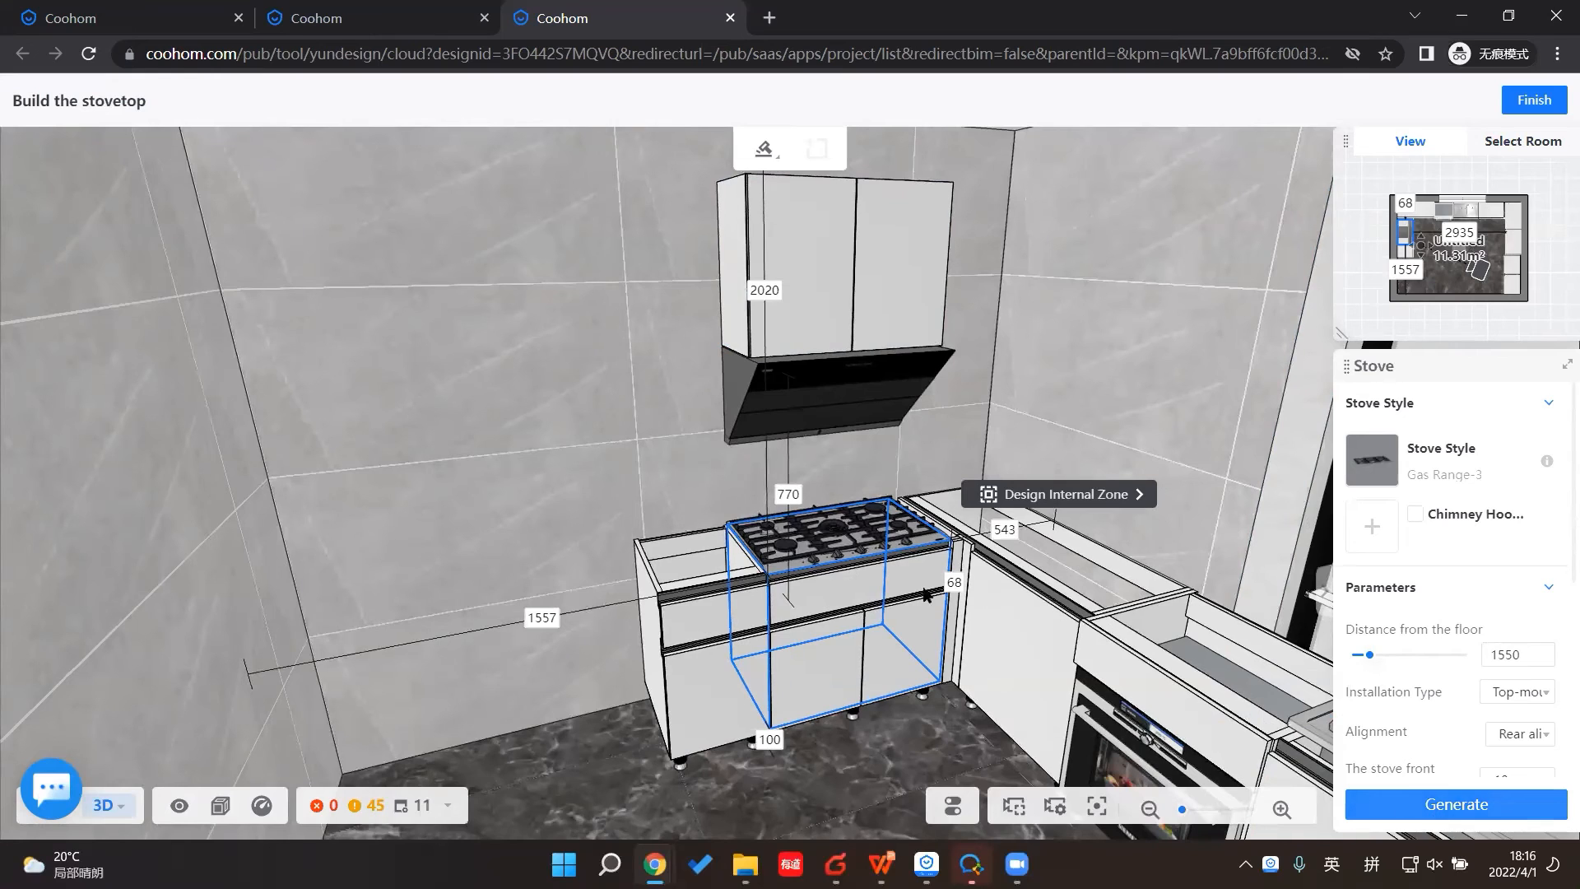
{"action": "left_click", "coordinate": [1466, 808]}
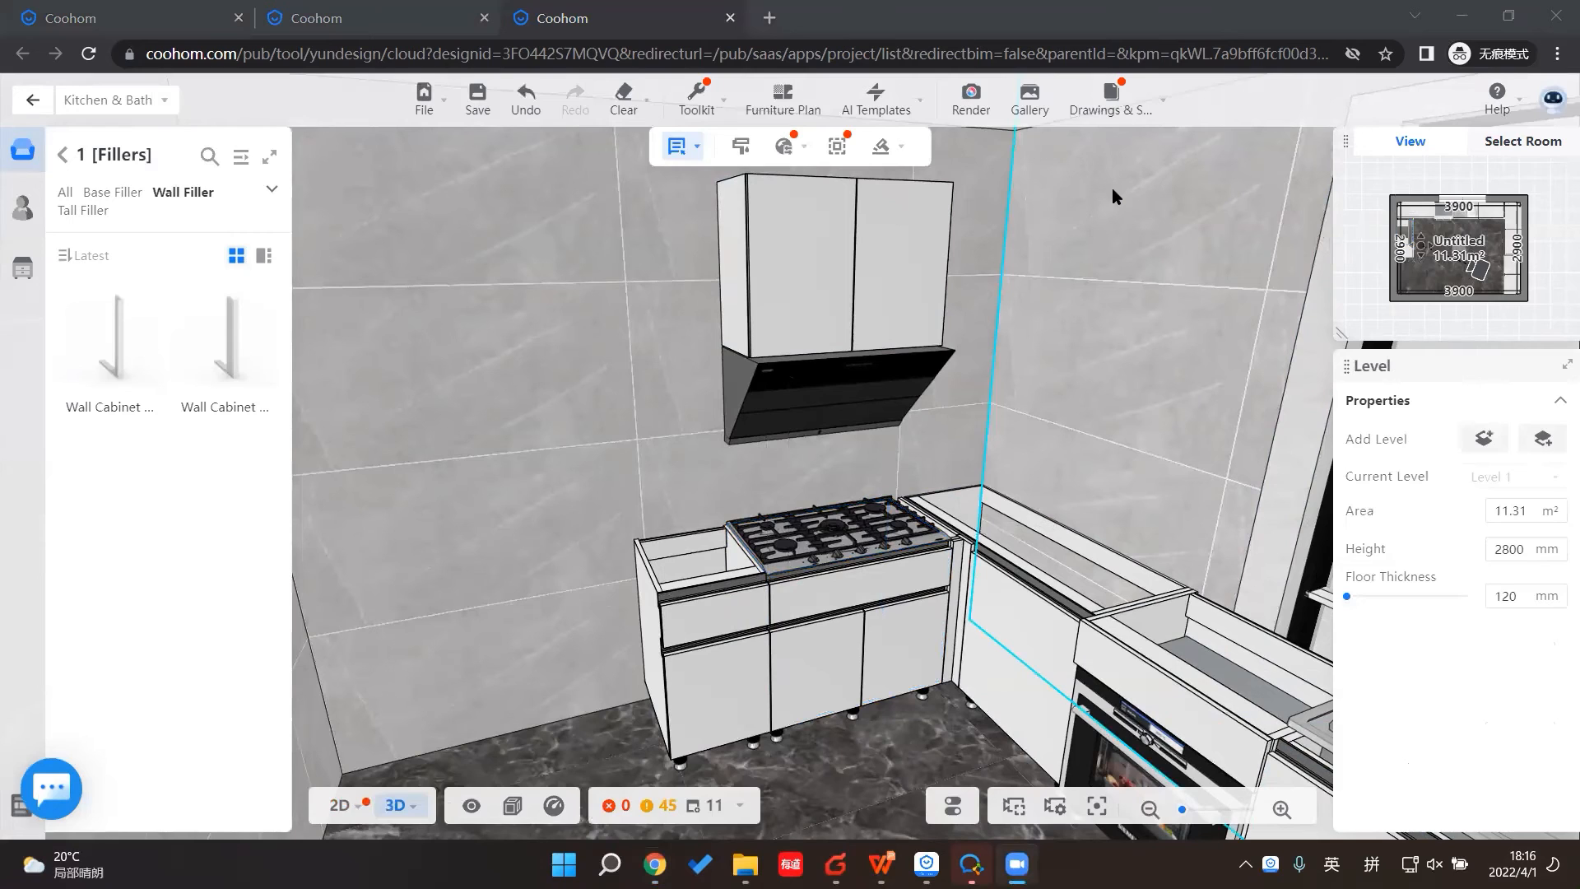
{"action": "key", "text": "ctrl+s"}
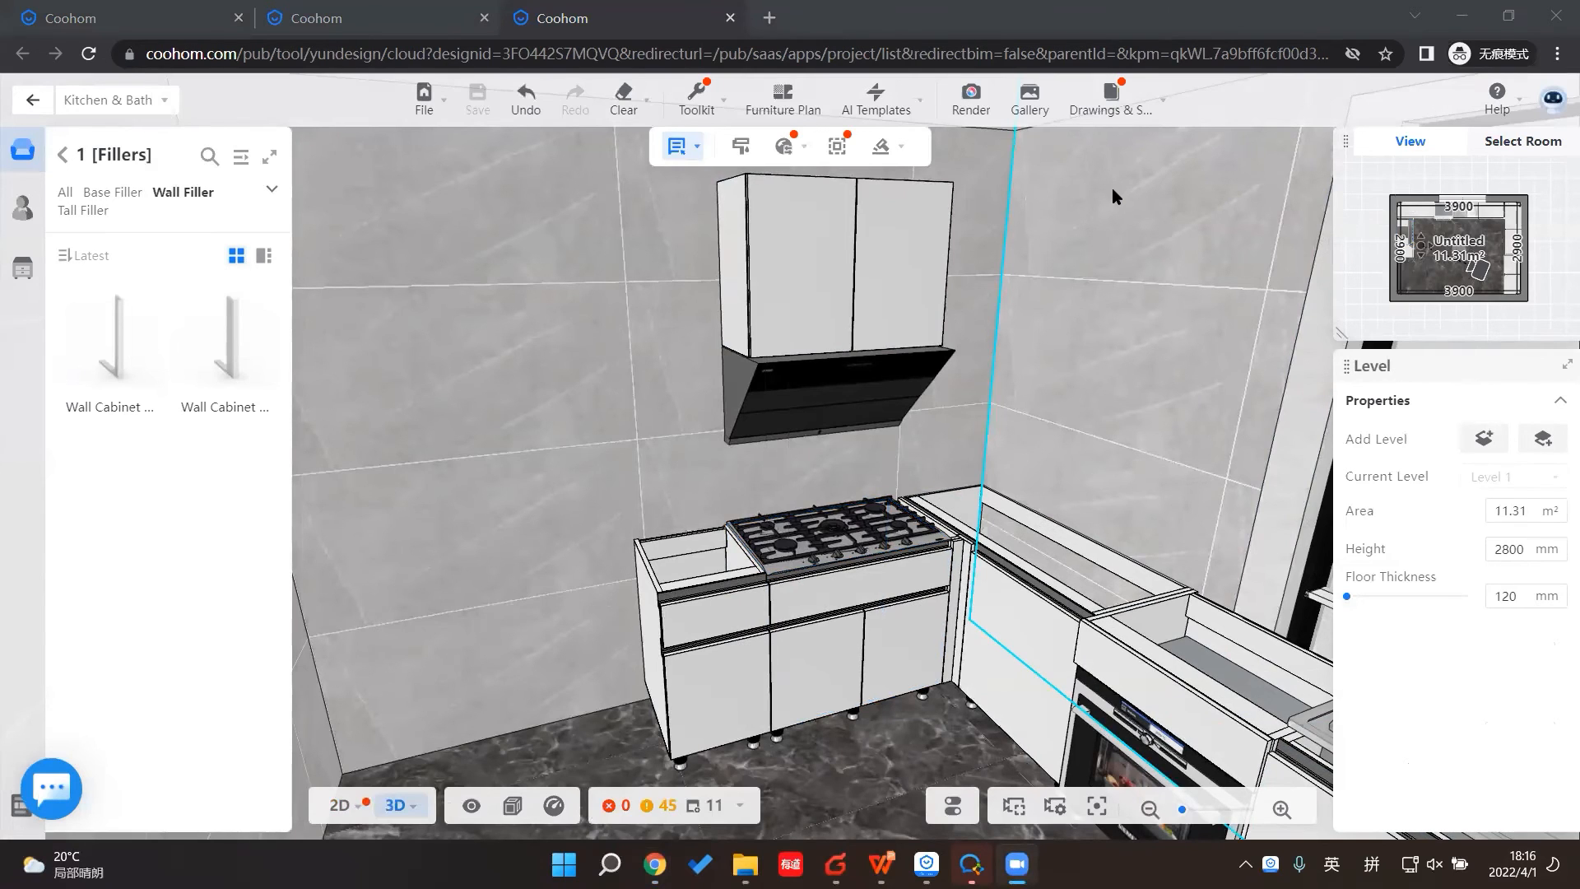
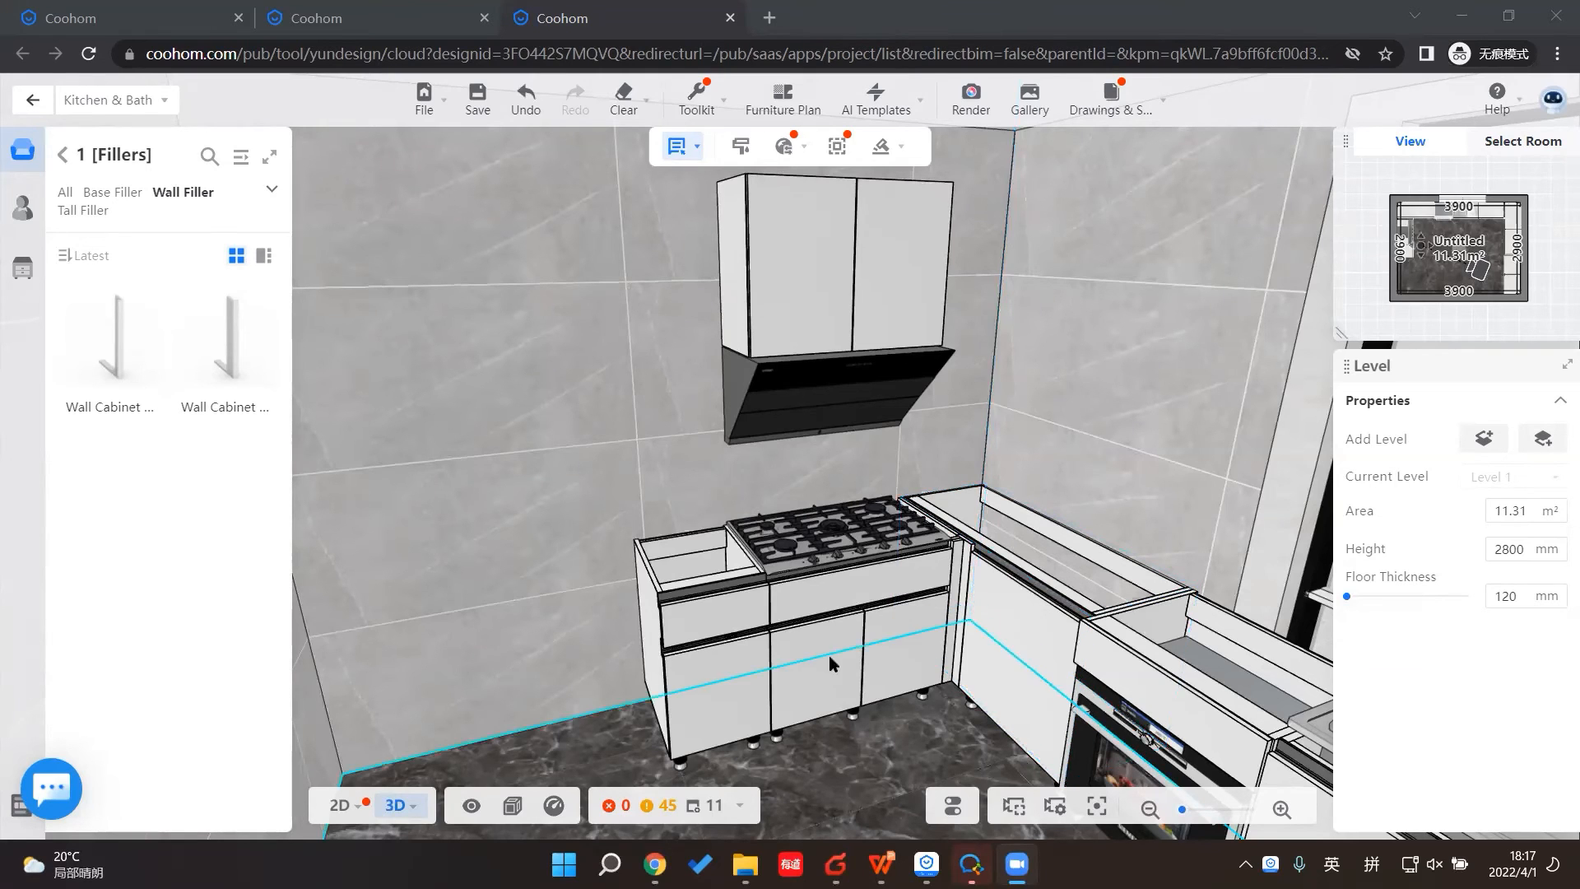
Step: Move the 400 mm wide single-door base cabinet along the wall, leaving a gap of about 218 mm to the stove cabinet
{"action": "left_click", "coordinate": [1096, 807]}
{"action": "left_click_drag", "start_coordinate": [1020, 576], "coordinate": [1233, 586]}
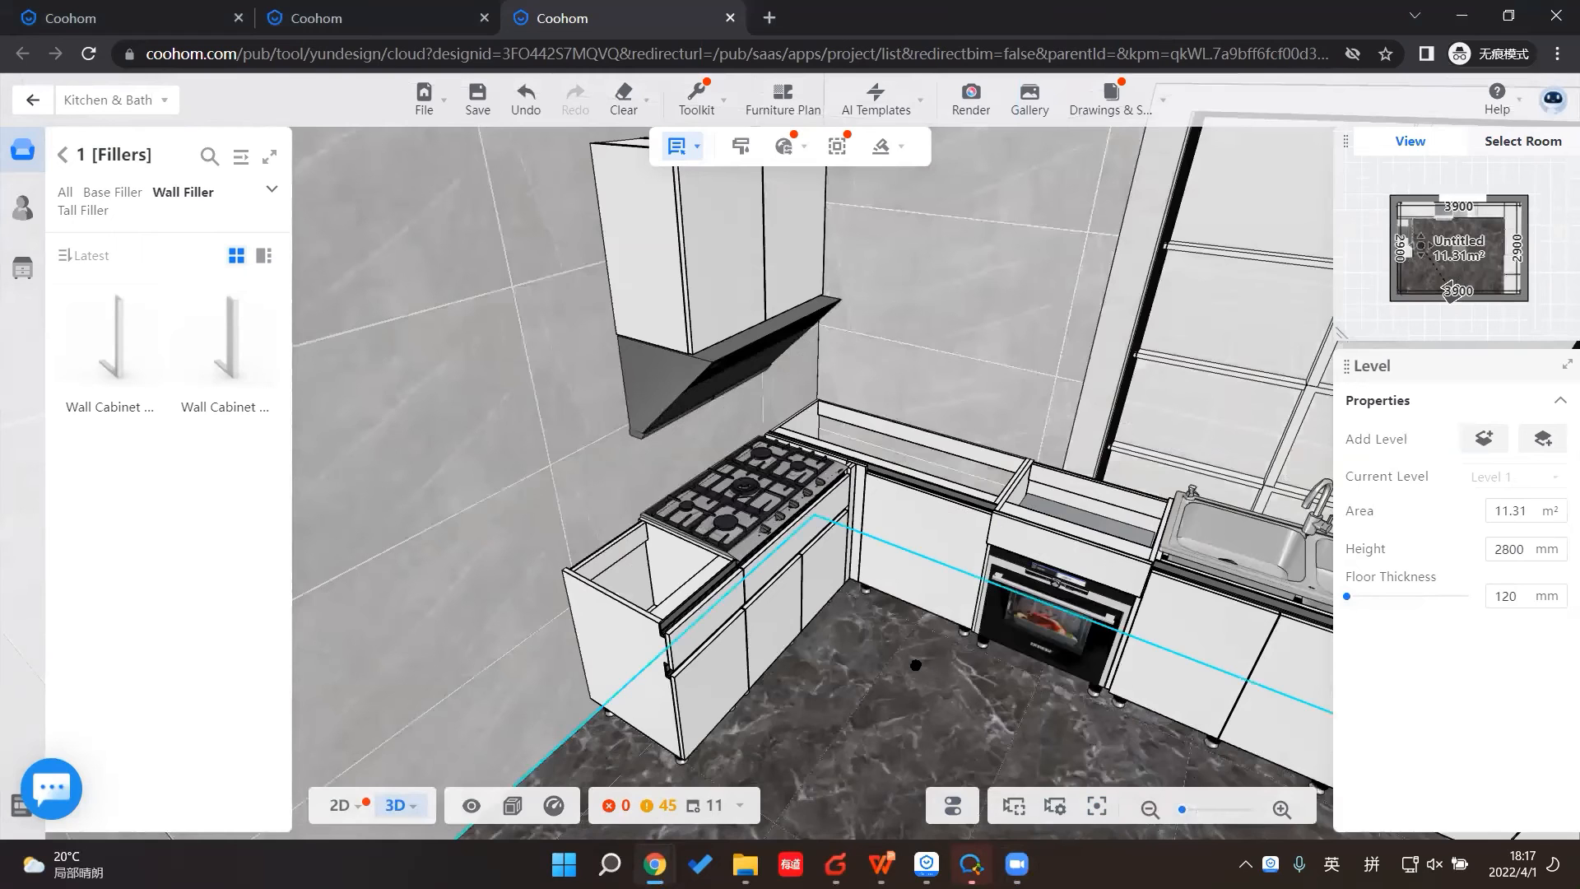
{"action": "left_click_drag", "start_coordinate": [852, 669], "coordinate": [962, 679]}
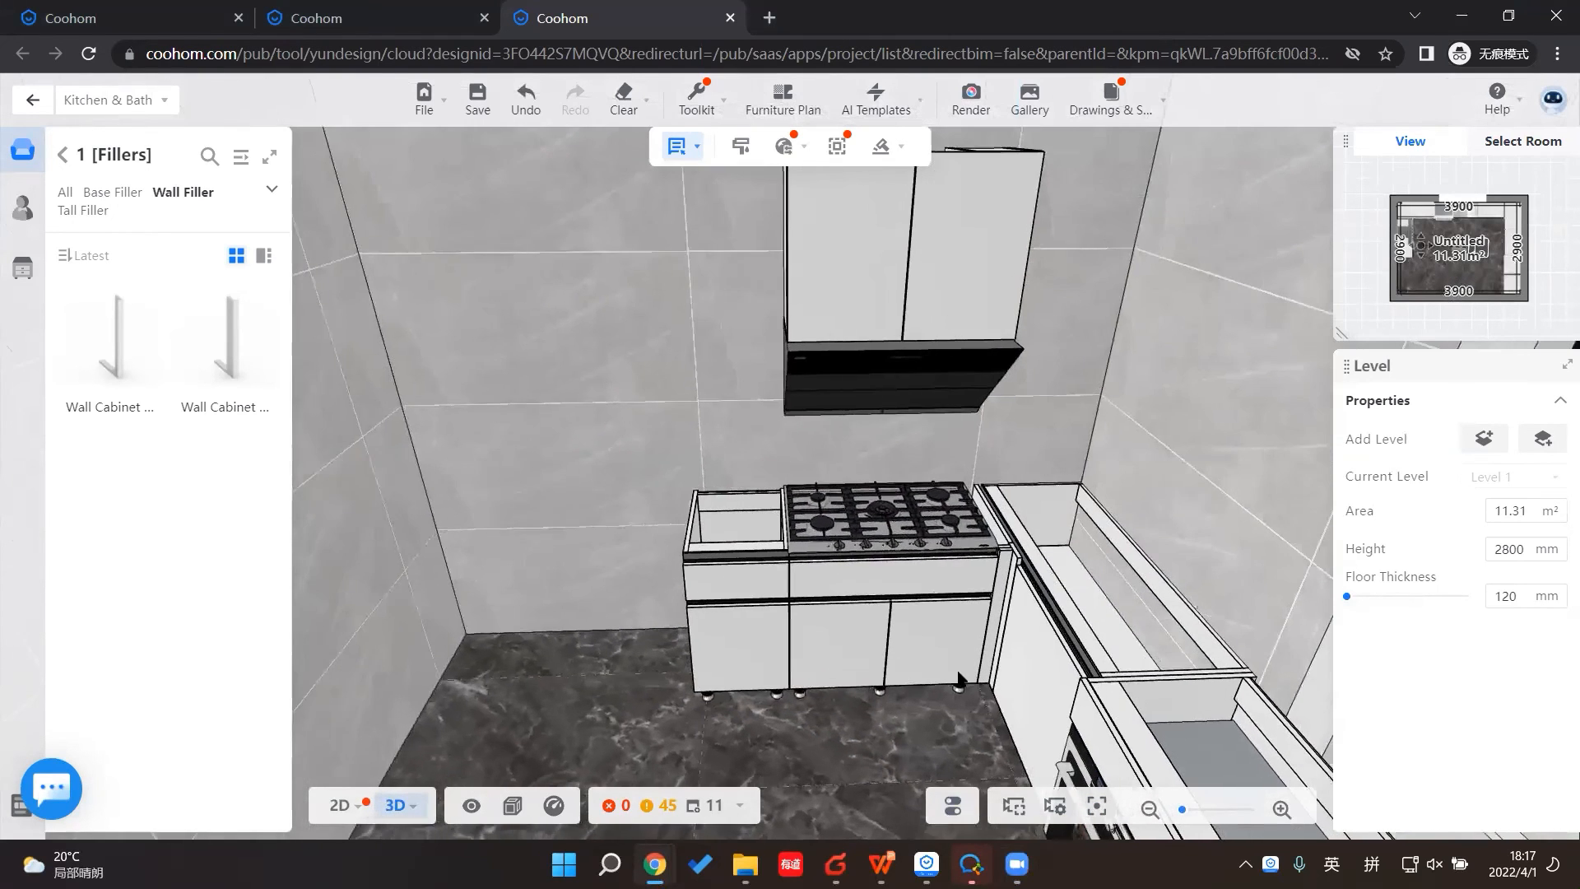
{"action": "scroll", "coordinate": [971, 710], "scroll_direction": "down", "scroll_amount": 3}
{"action": "left_click_drag", "start_coordinate": [831, 743], "coordinate": [872, 659]}
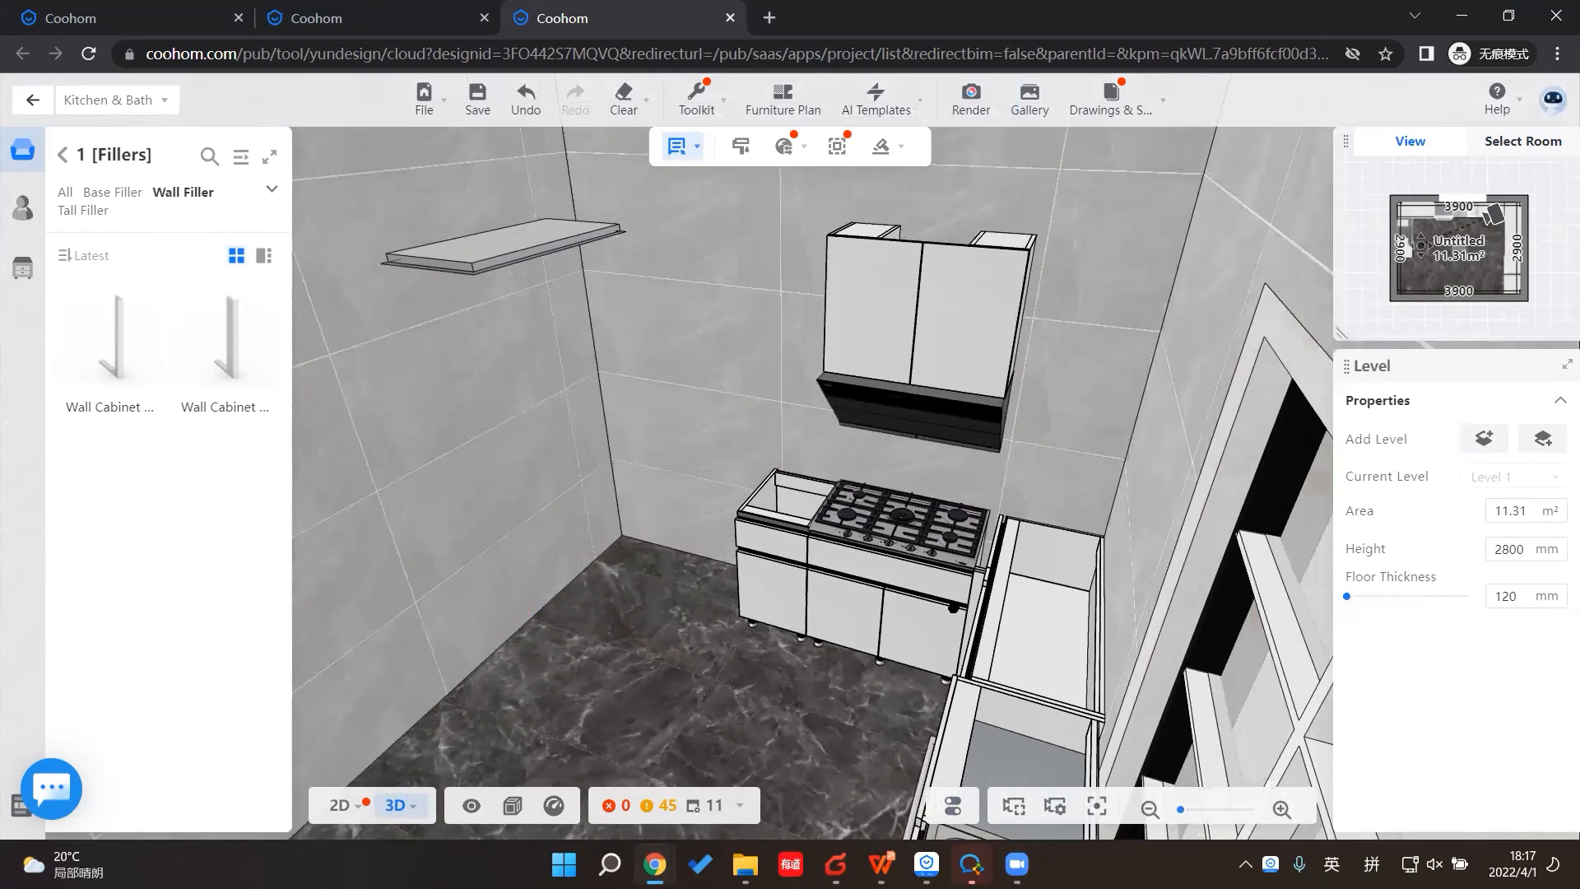
{"action": "left_click", "coordinate": [999, 632]}
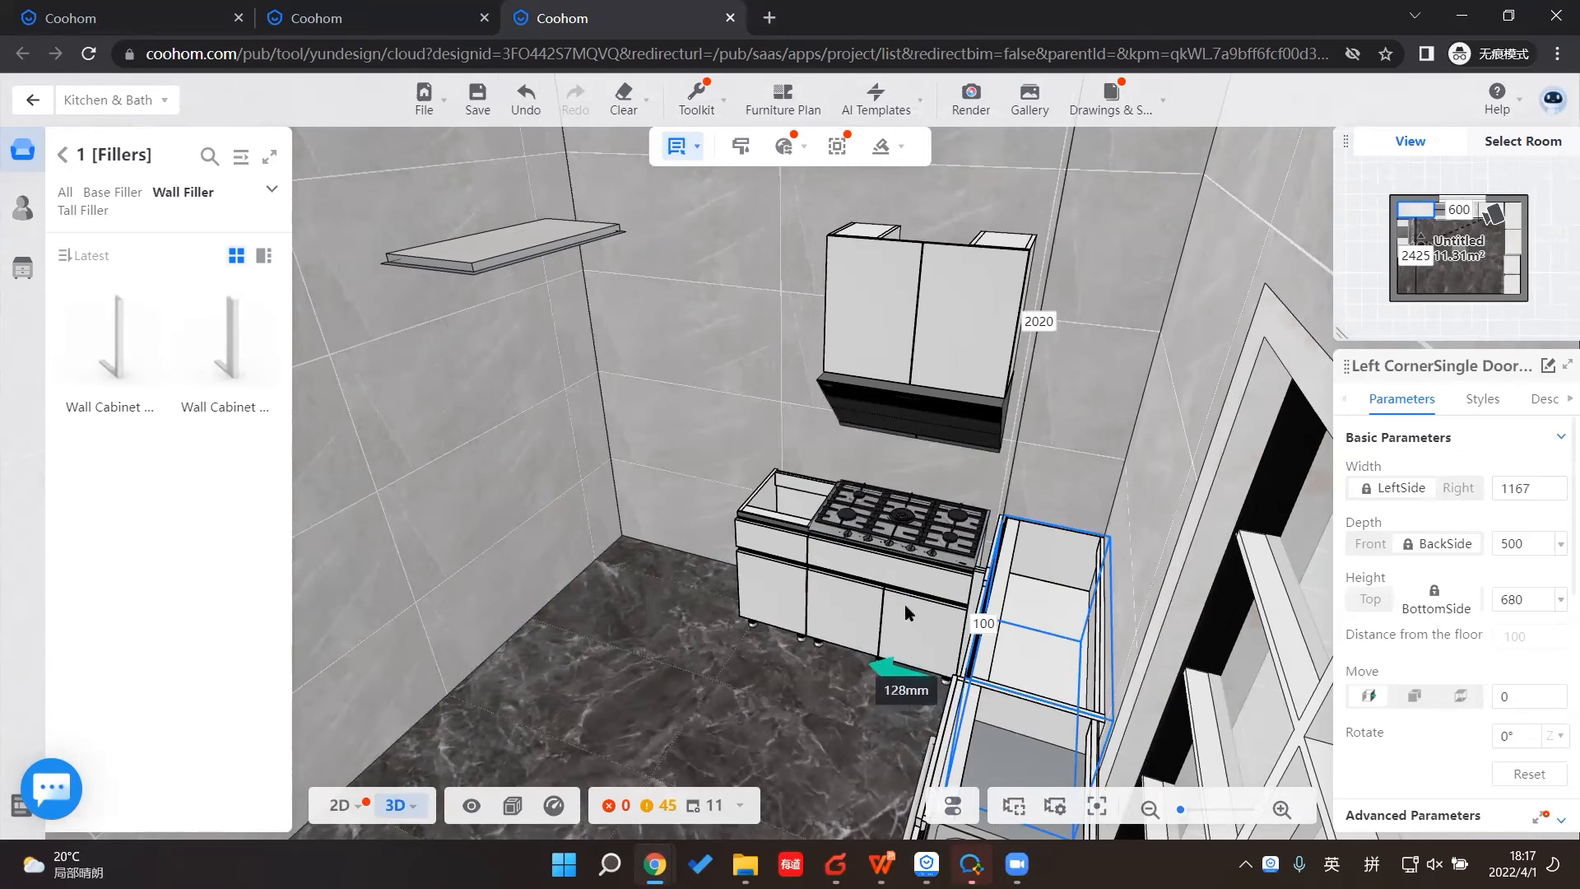
{"action": "left_click", "coordinate": [780, 596]}
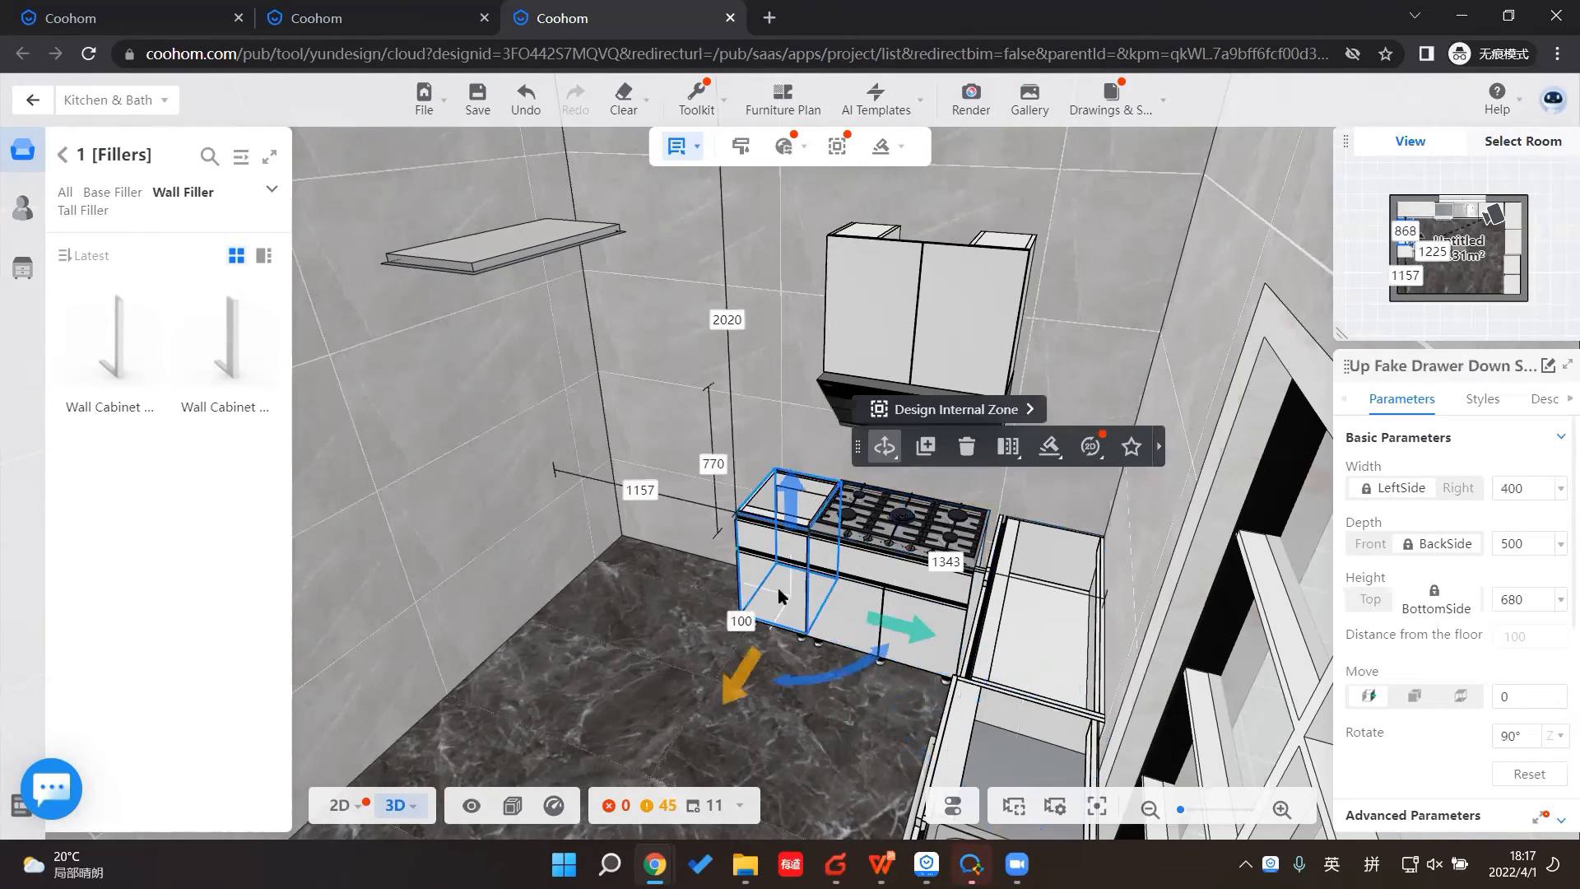
{"action": "left_click_drag", "start_coordinate": [773, 594], "coordinate": [732, 497]}
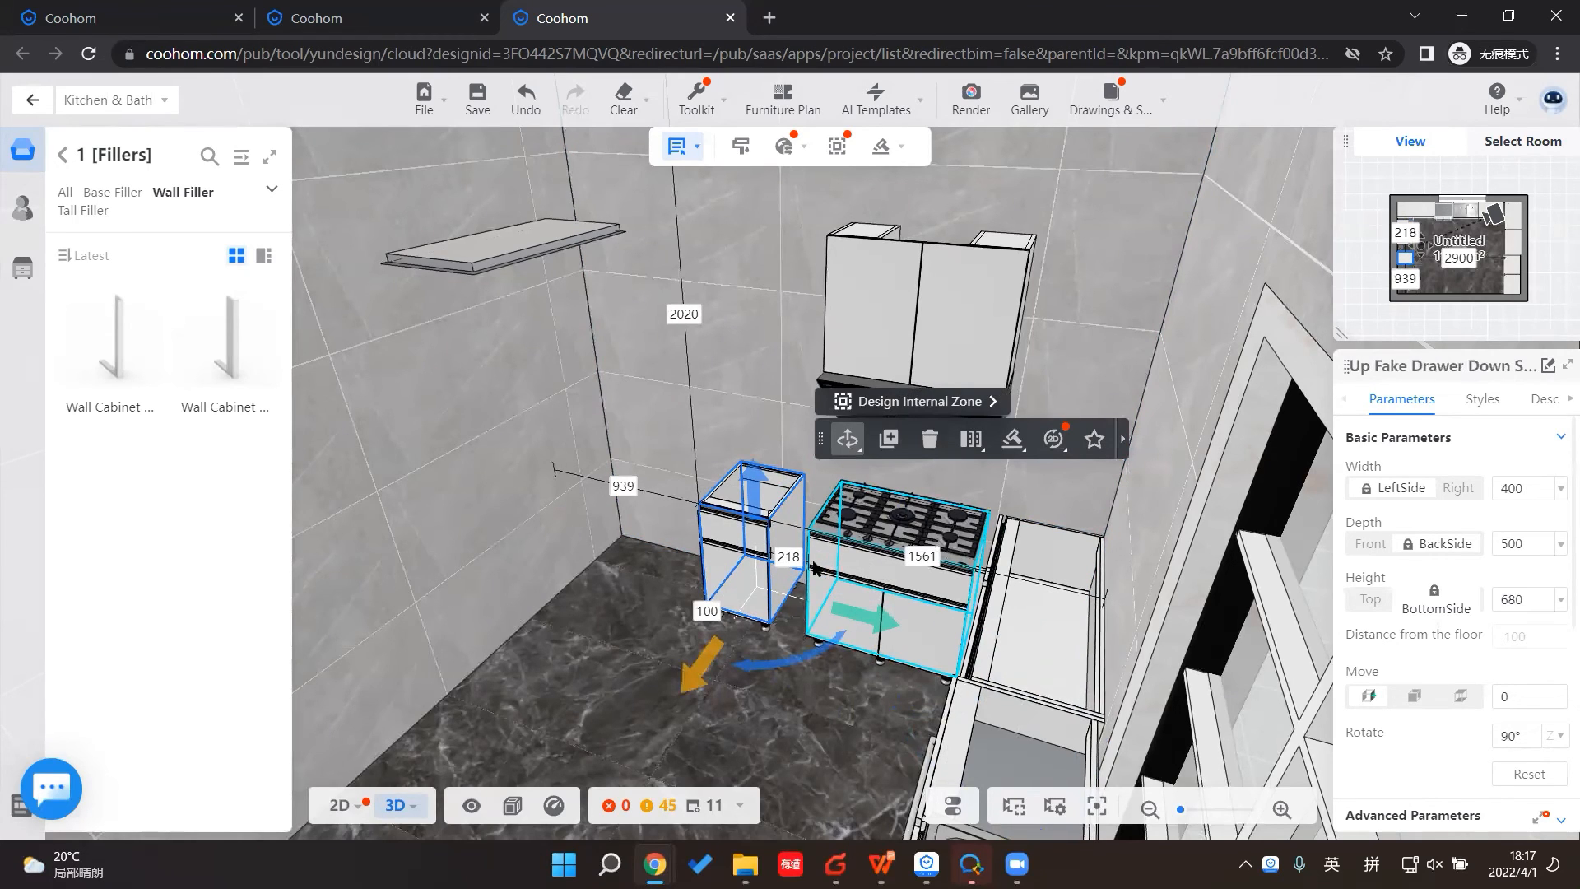
Step: Try to slide the stove base cabinet along the wall toward the narrow single-door base cabinet
{"action": "left_click", "coordinate": [914, 601]}
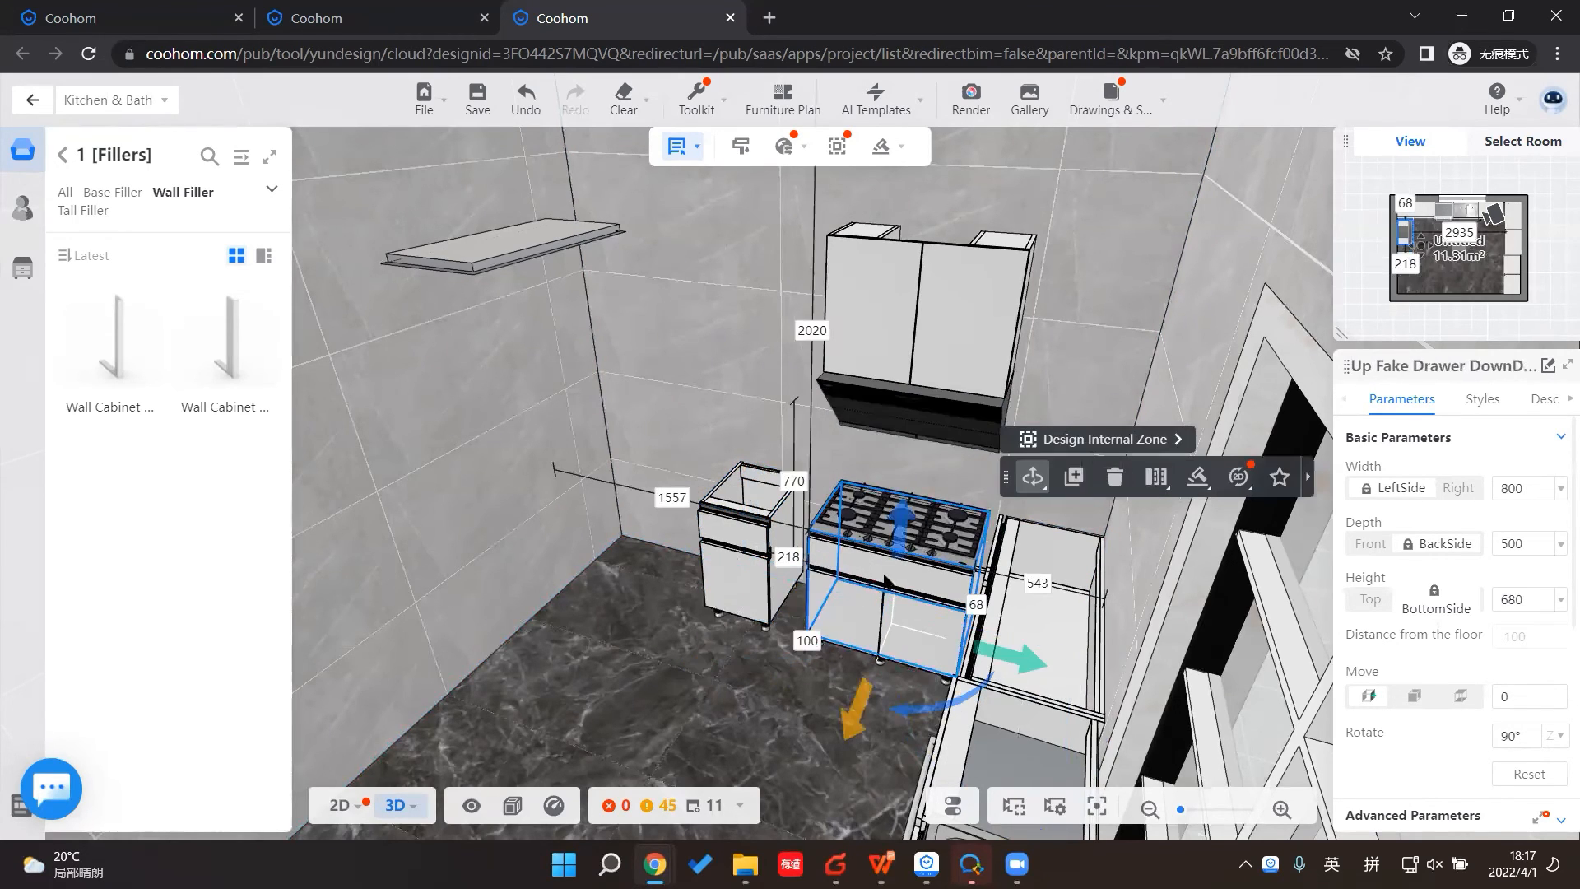
{"action": "left_click_drag", "start_coordinate": [817, 568], "coordinate": [790, 567]}
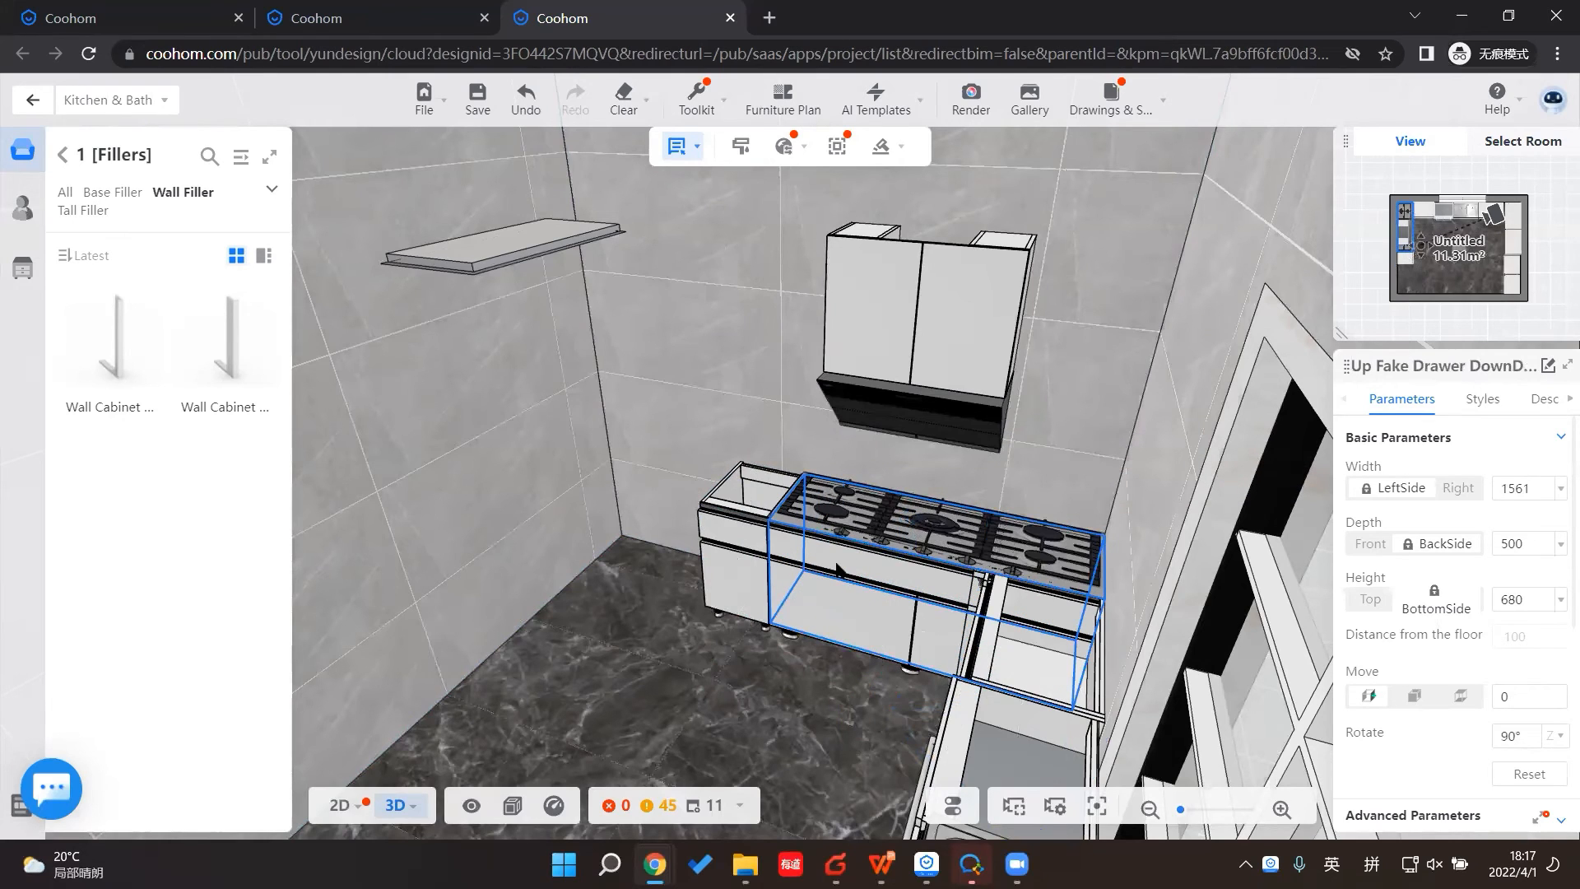
{"action": "left_click_drag", "start_coordinate": [921, 589], "coordinate": [930, 590]}
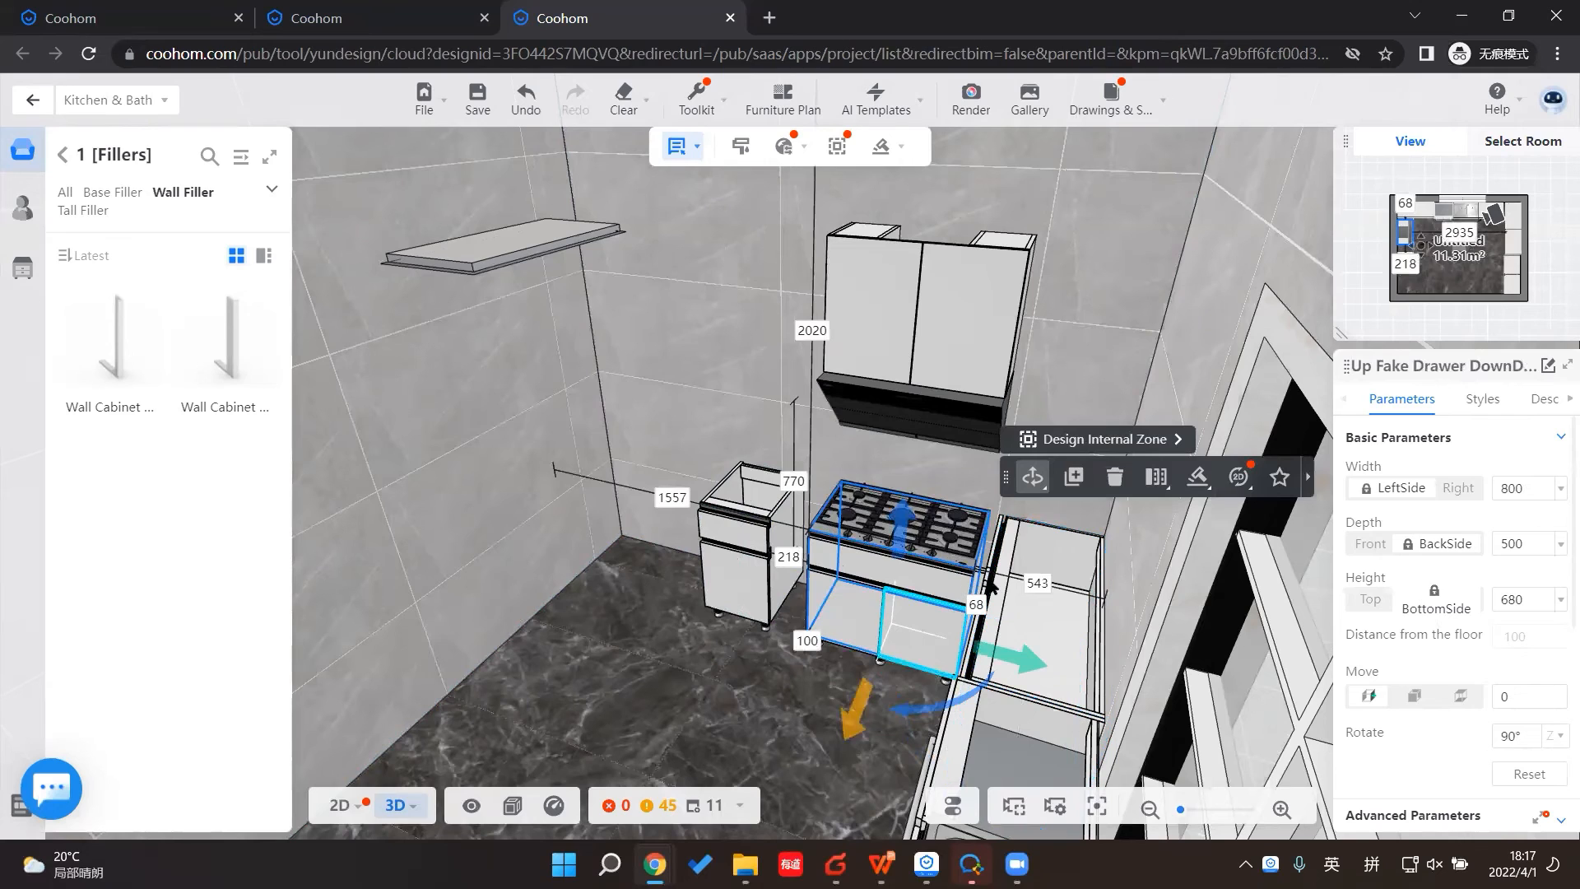
Step: Shift the stove base cabinet slightly out of its place beside the corner base cabinet
{"action": "left_click", "coordinate": [1018, 631]}
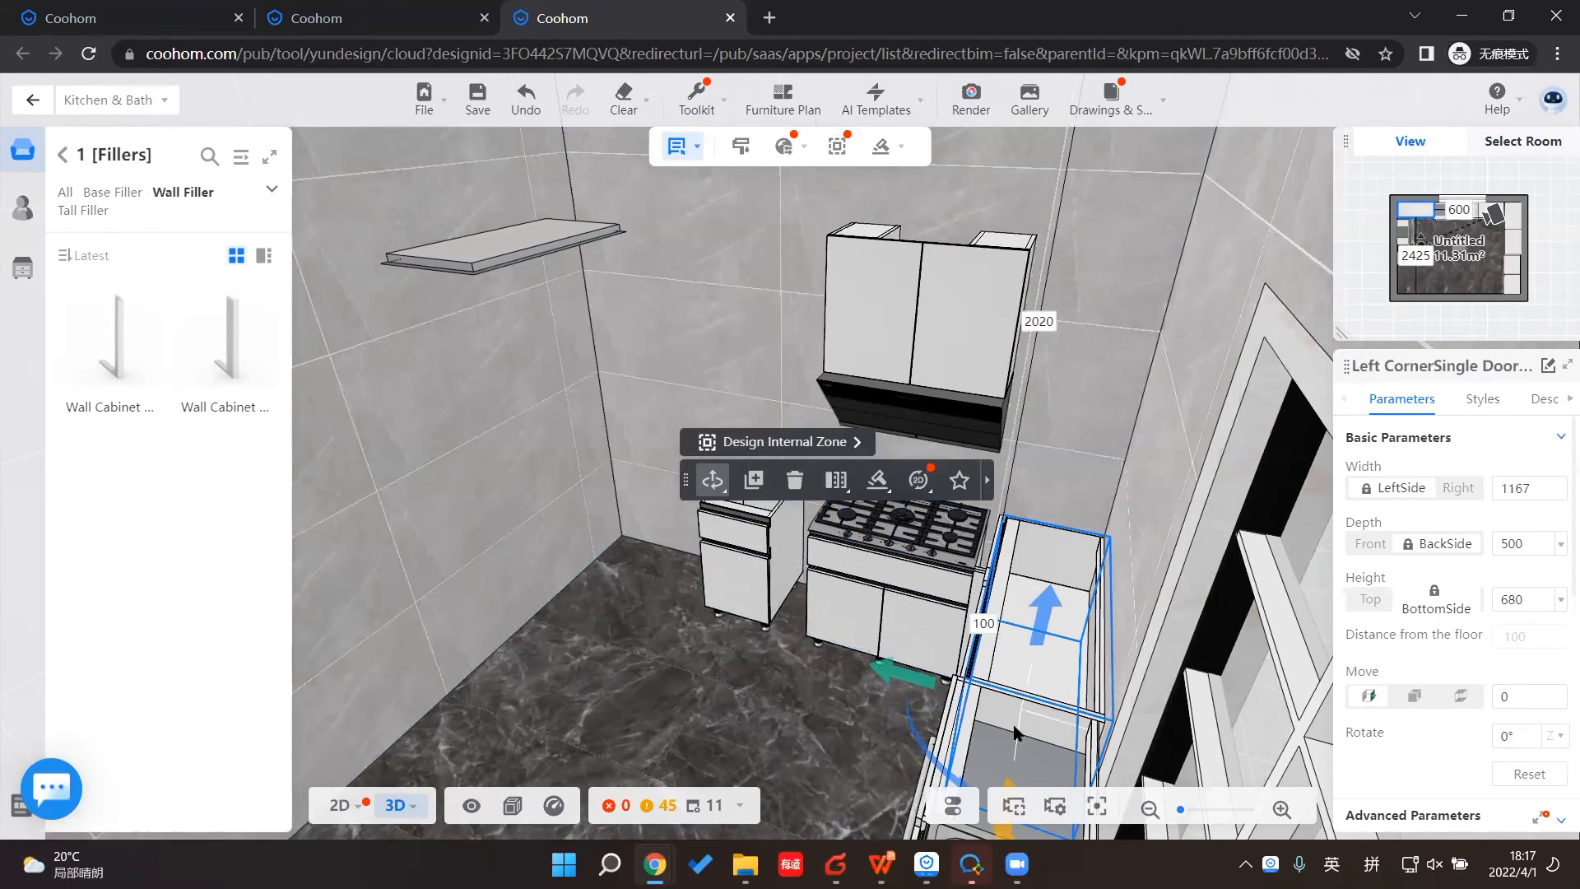
{"action": "left_click", "coordinate": [1041, 658]}
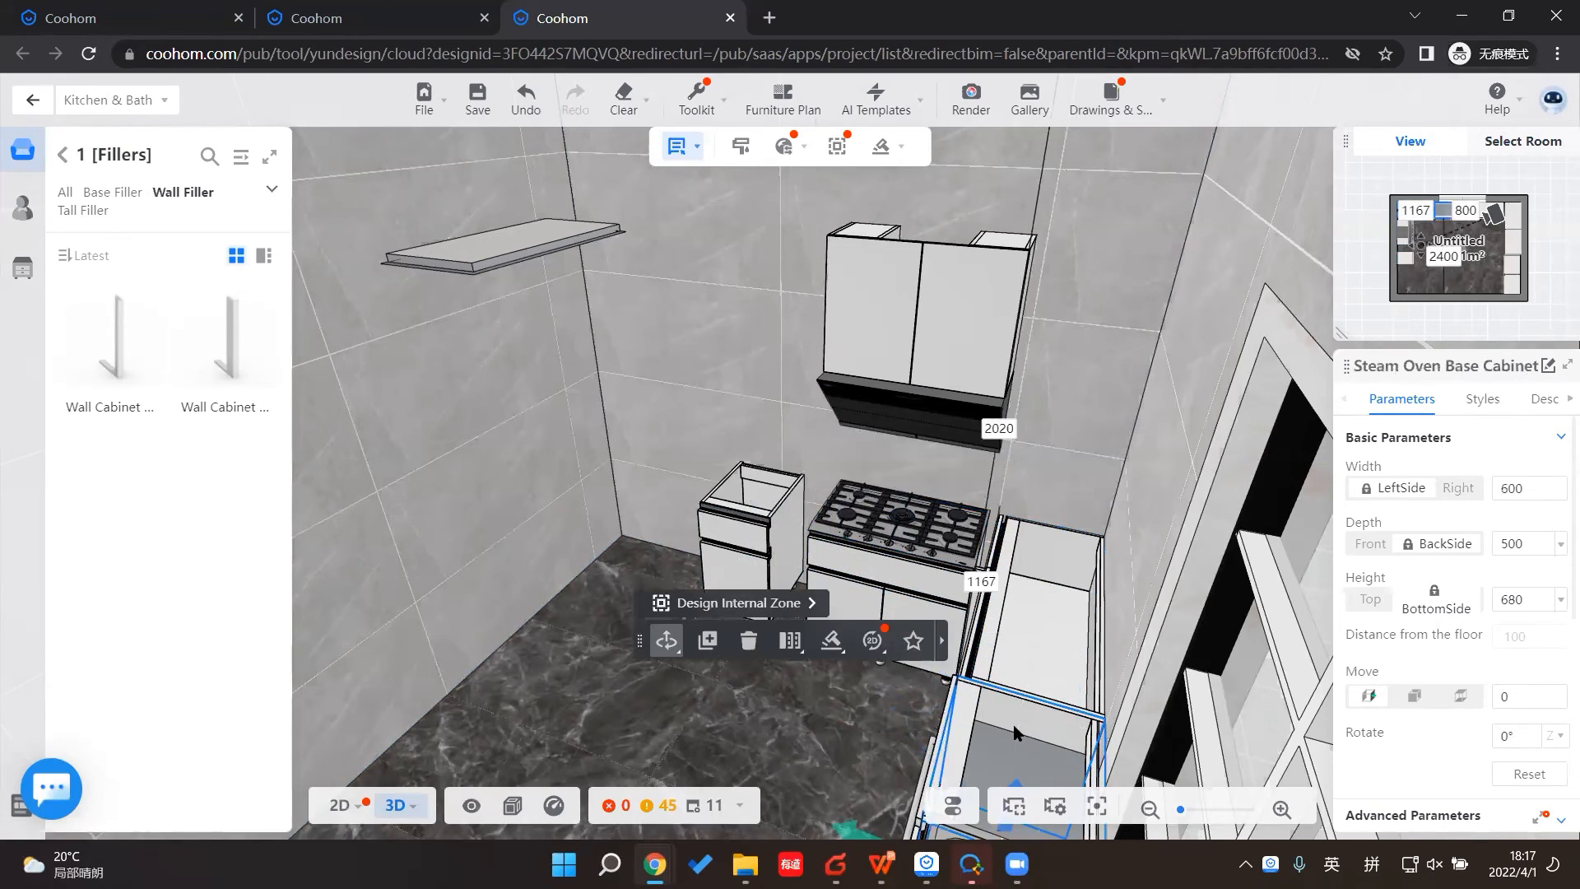
{"action": "left_click", "coordinate": [1041, 650]}
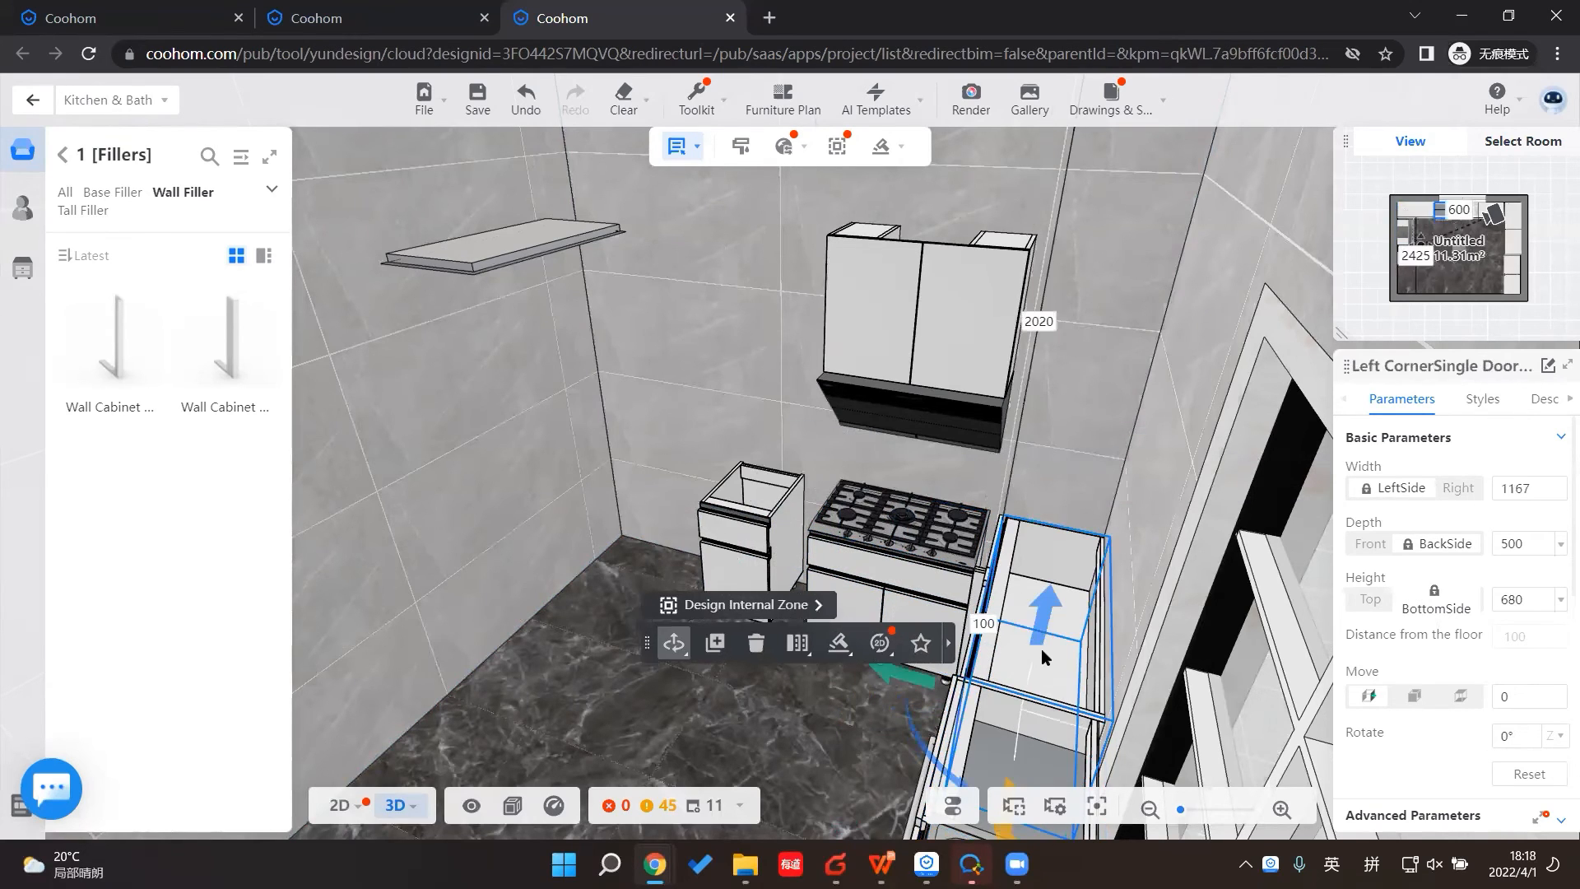
{"action": "left_click", "coordinate": [846, 566]}
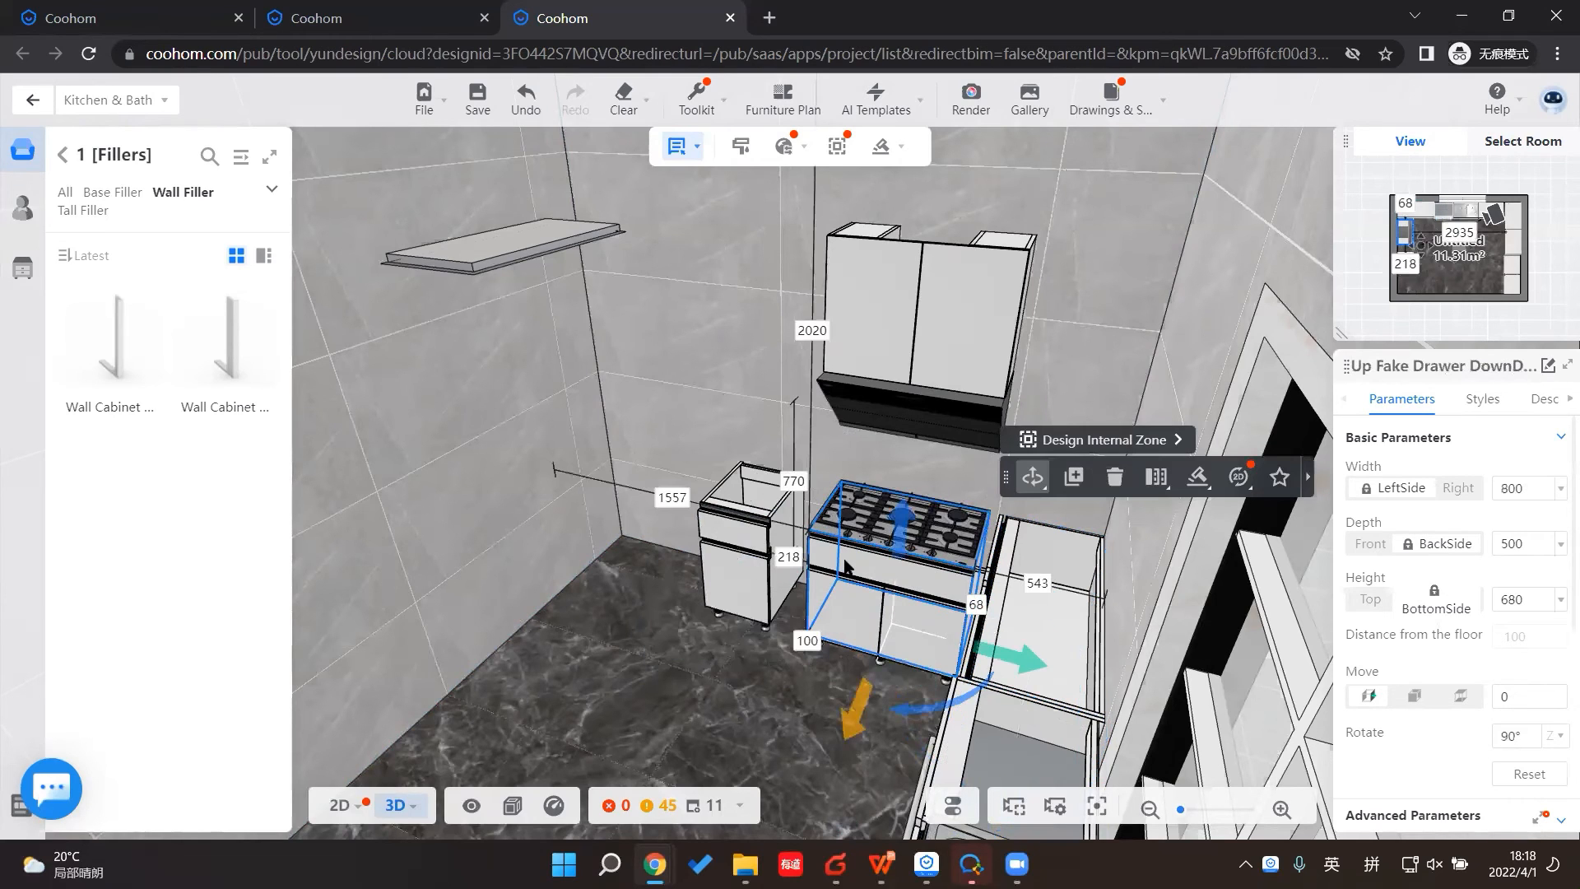
Step: Switch the corner base cabinet's control from 3D Move & Rotate to Scale and try to adjust its depth toward the room
{"action": "left_click", "coordinate": [1064, 602]}
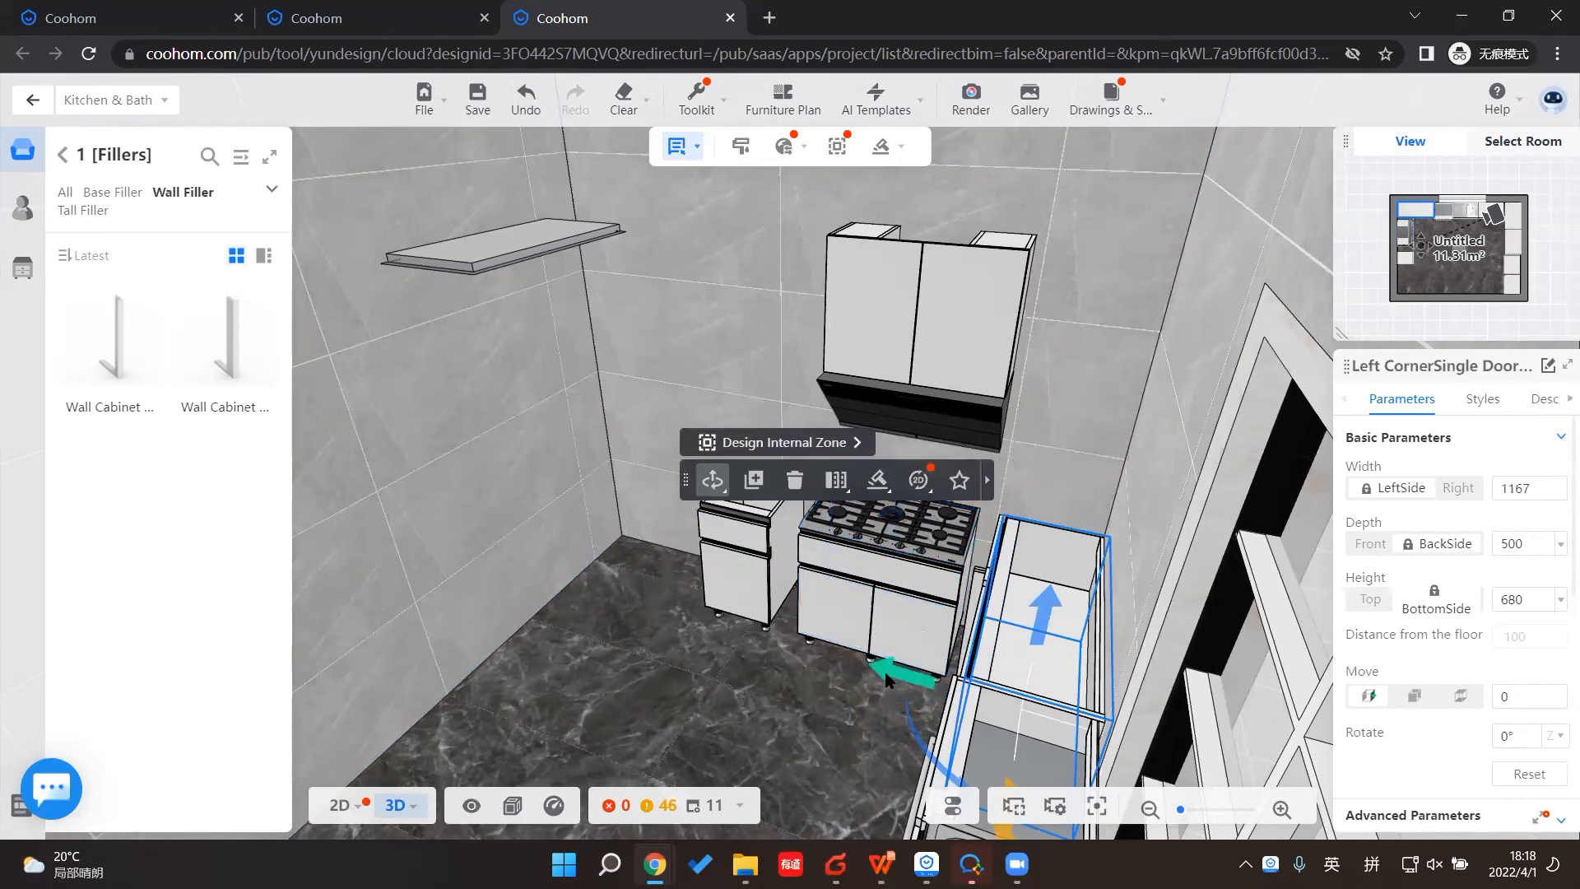
{"action": "left_click_drag", "start_coordinate": [885, 674], "coordinate": [872, 675]}
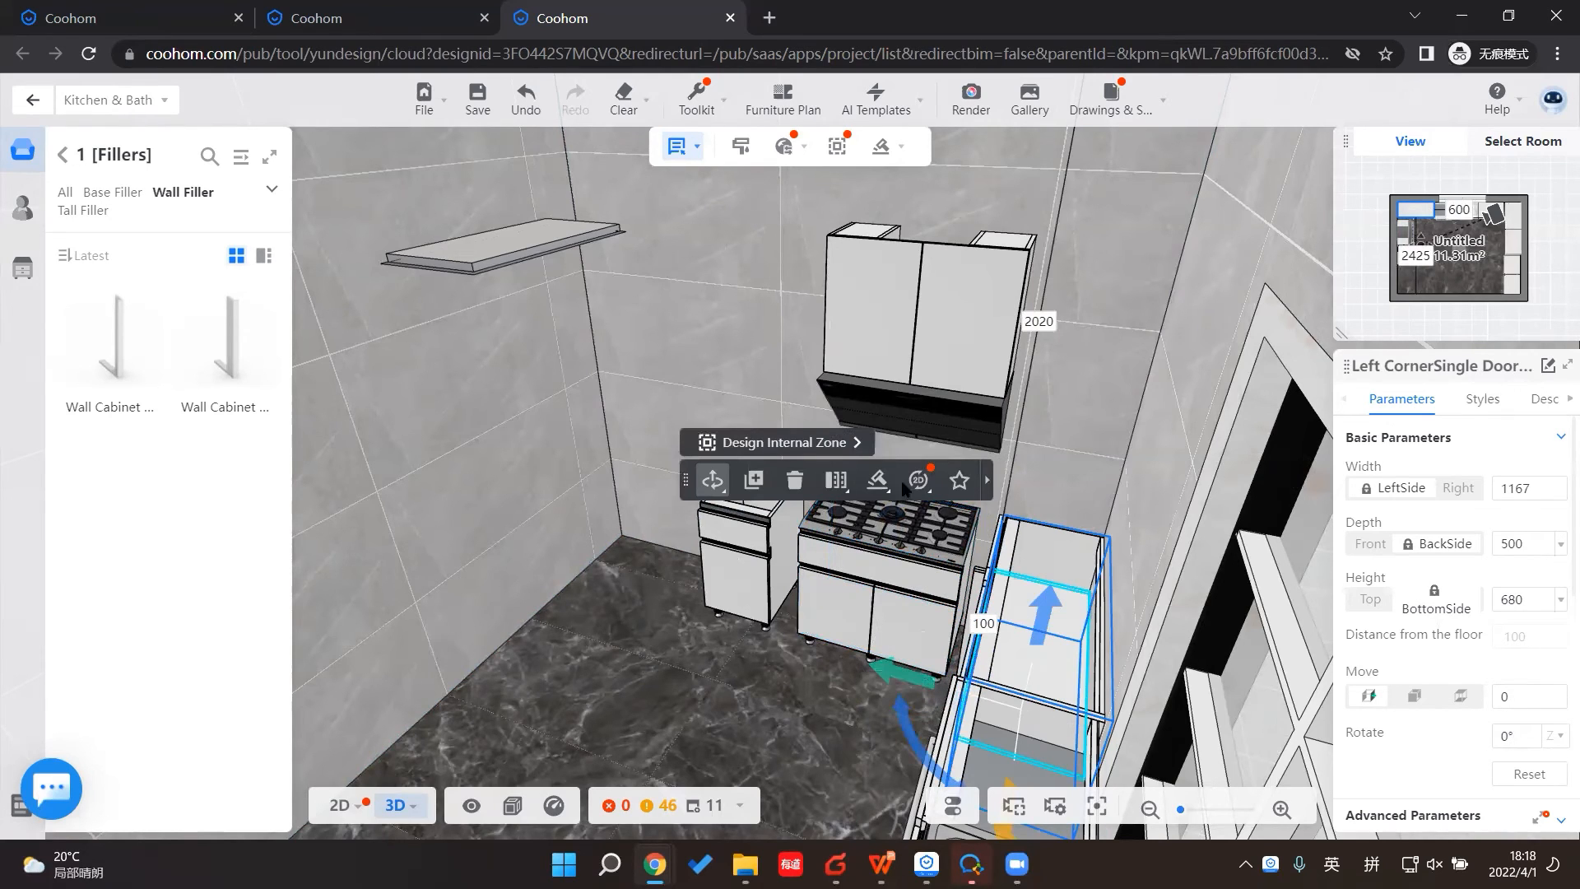
{"action": "mouse_move", "coordinate": [713, 481]}
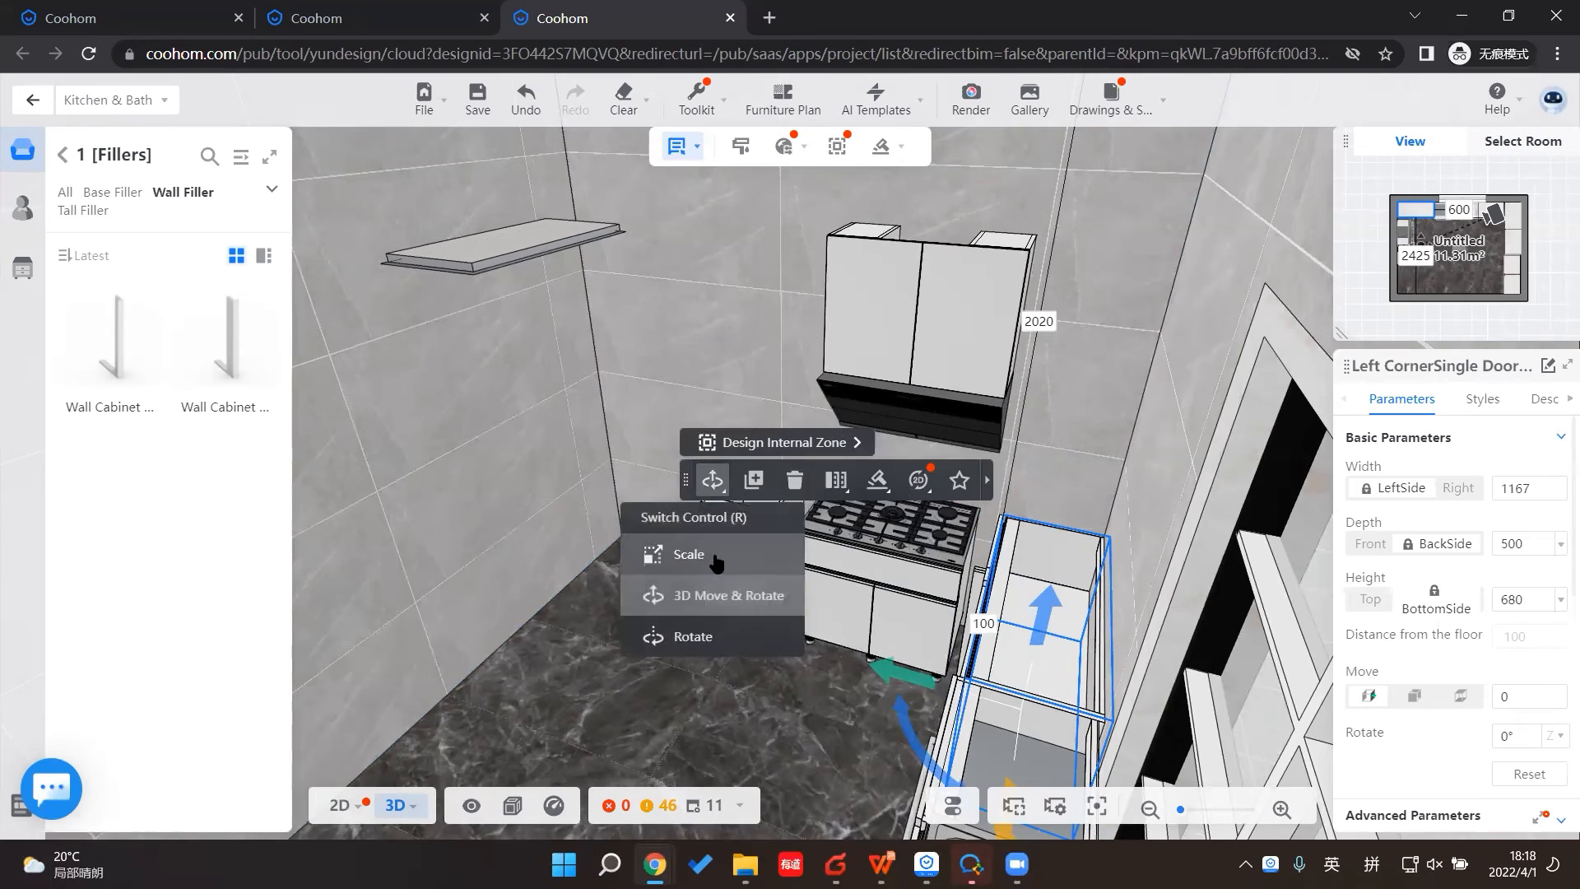
{"action": "key", "text": "r"}
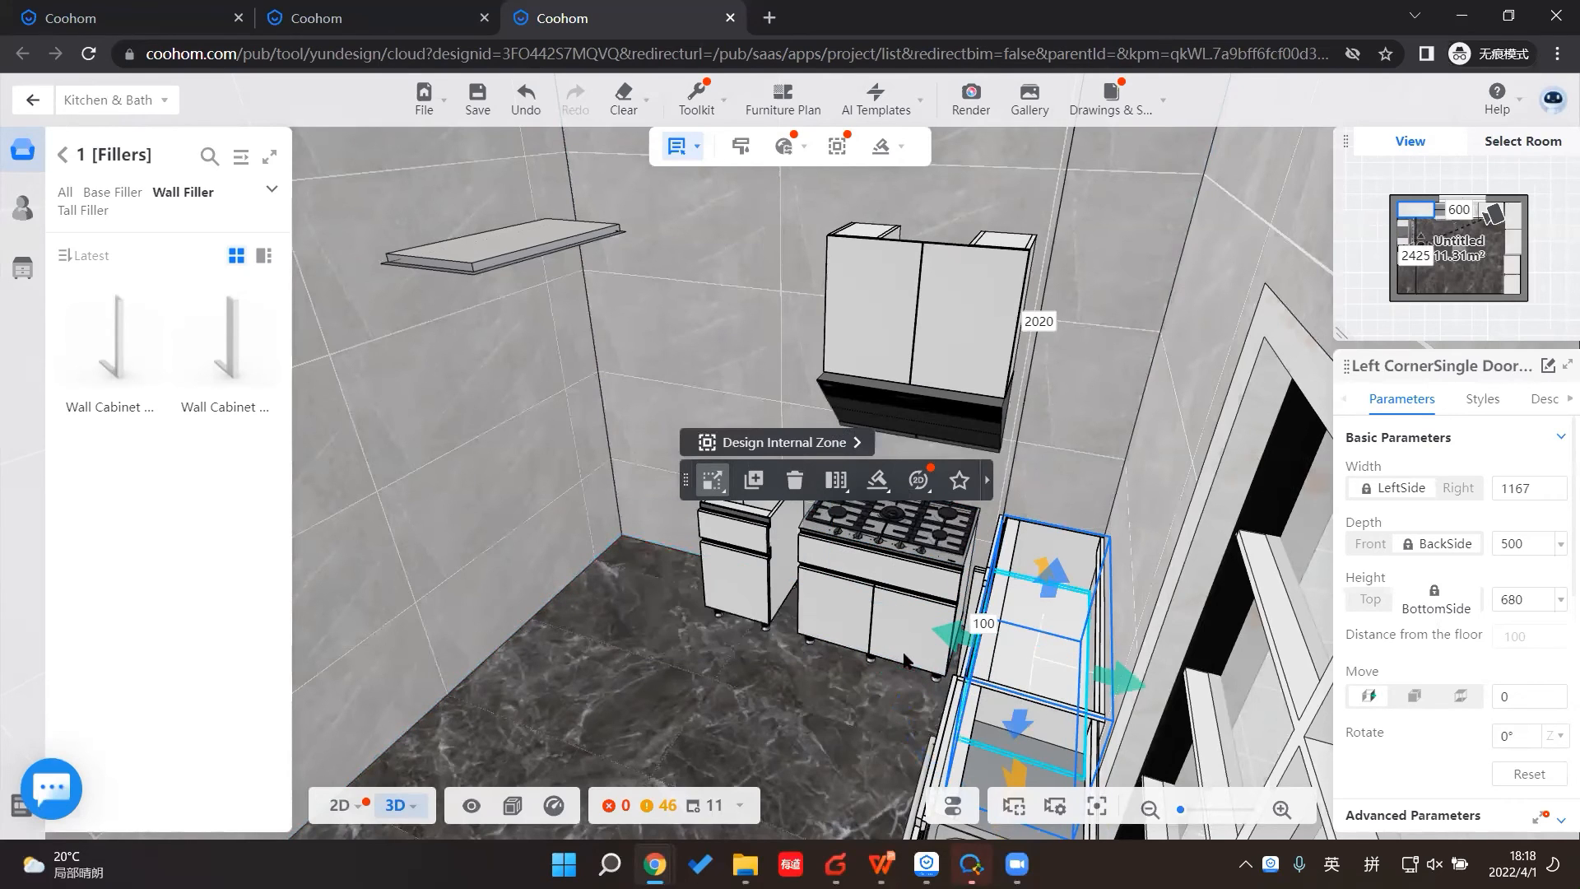
{"action": "mouse_move", "coordinate": [938, 648]}
{"action": "left_mouse_down"}
{"action": "mouse_move", "coordinate": [899, 637]}
{"action": "mouse_move", "coordinate": [947, 642]}
{"action": "left_mouse_up"}
Step: Reposition the left corner single-door base cabinet in the room corner beside the steam oven base cabinet
{"action": "left_click_drag", "start_coordinate": [866, 744], "coordinate": [981, 741]}
{"action": "left_click_drag", "start_coordinate": [979, 482], "coordinate": [853, 515]}
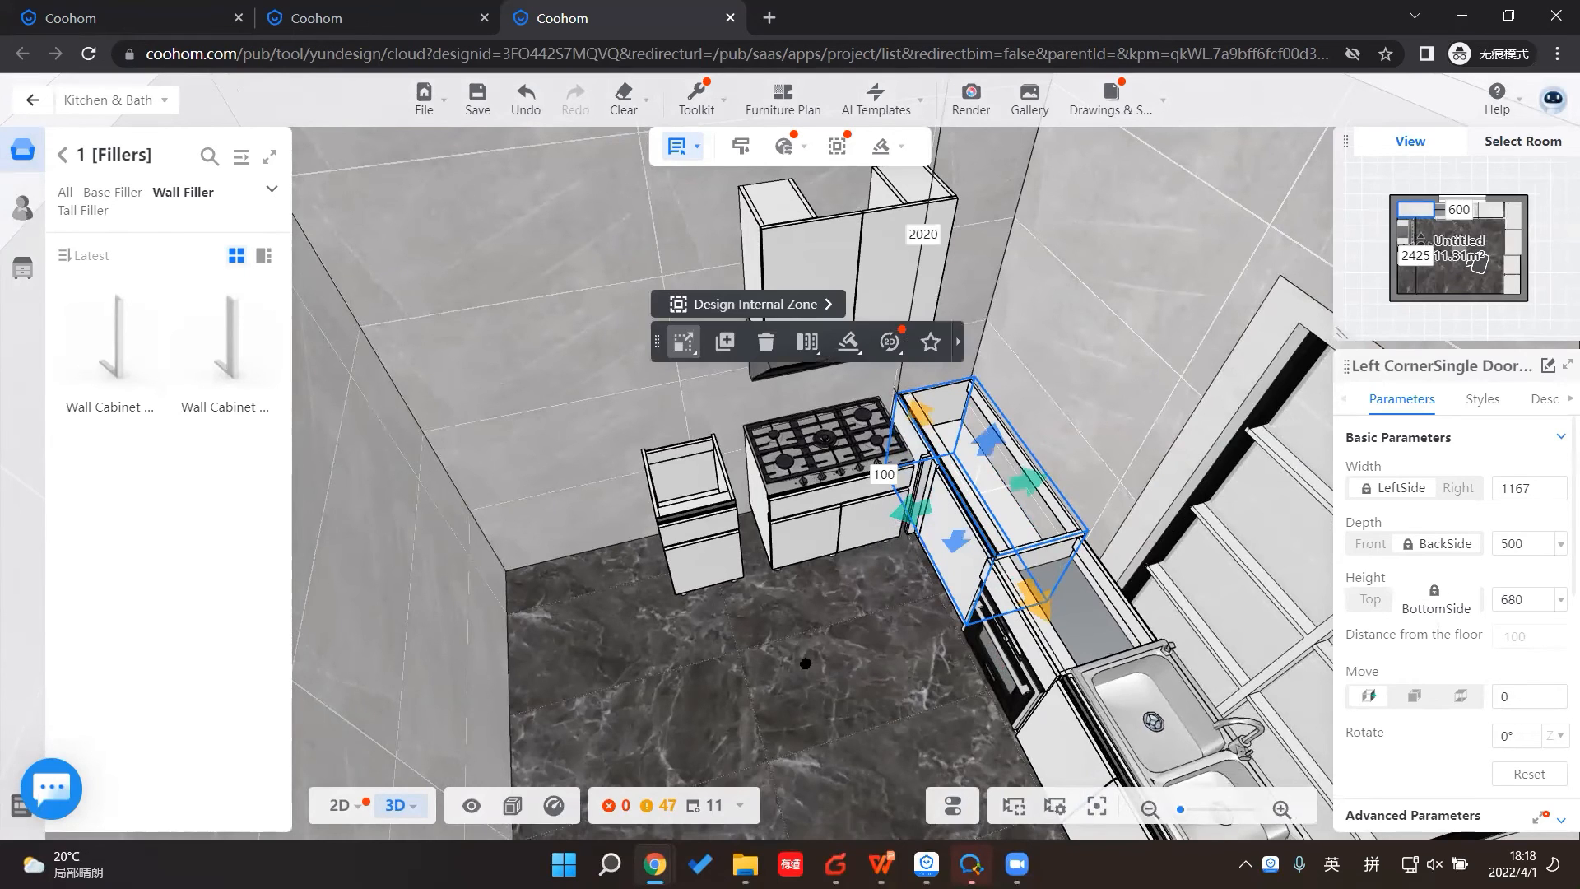
{"action": "left_click_drag", "start_coordinate": [769, 640], "coordinate": [774, 649]}
{"action": "scroll", "coordinate": [762, 721], "scroll_direction": "down", "scroll_amount": 2}
{"action": "left_click_drag", "start_coordinate": [766, 737], "coordinate": [776, 735]}
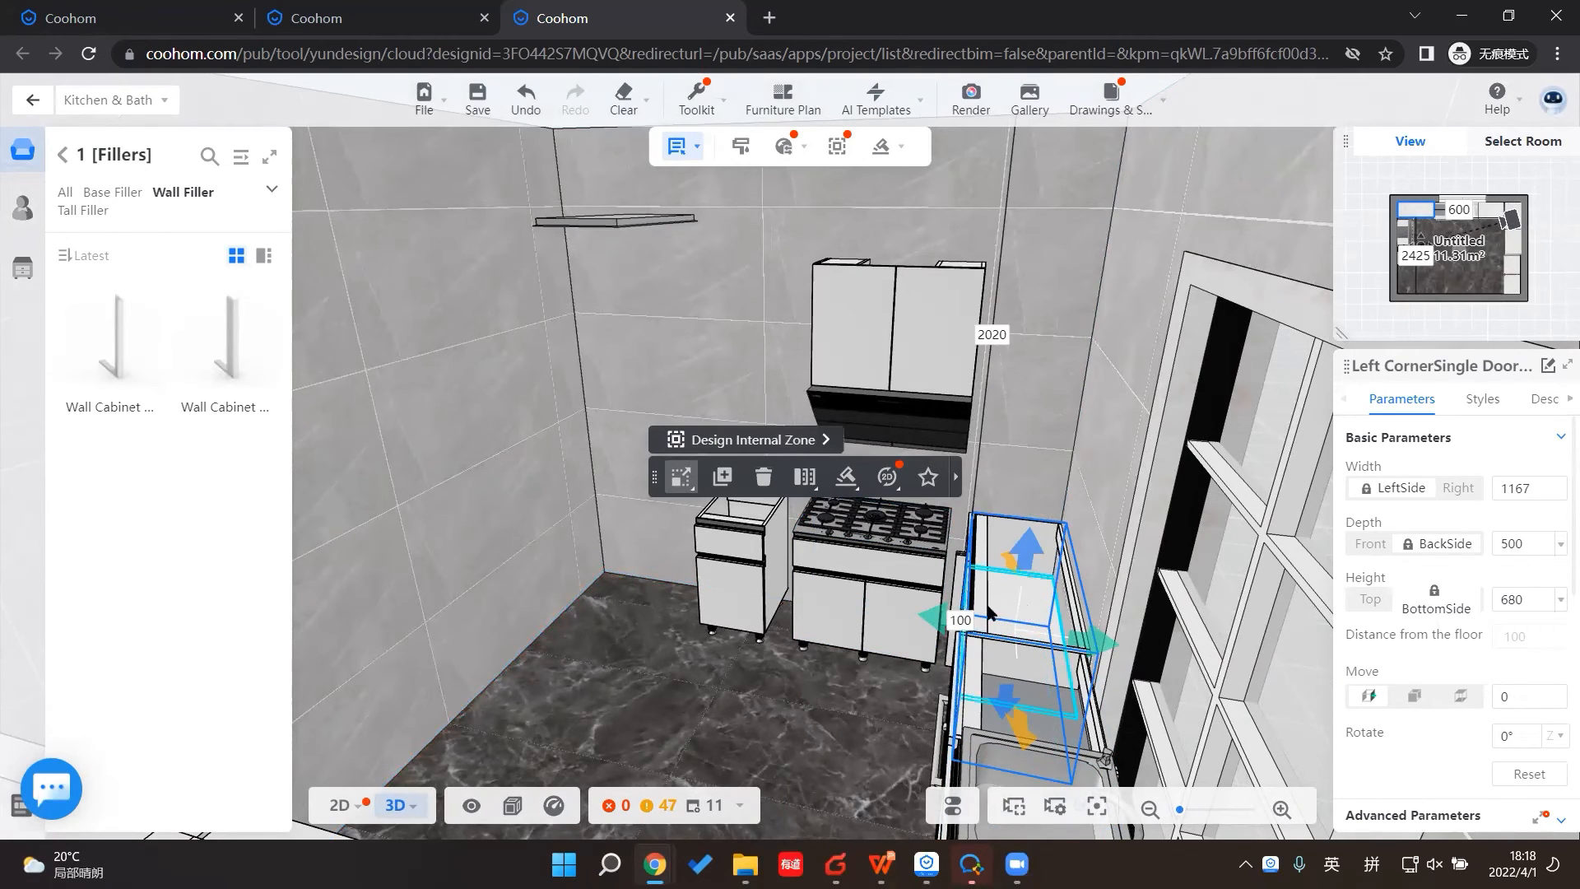
{"action": "left_click_drag", "start_coordinate": [910, 600], "coordinate": [913, 599]}
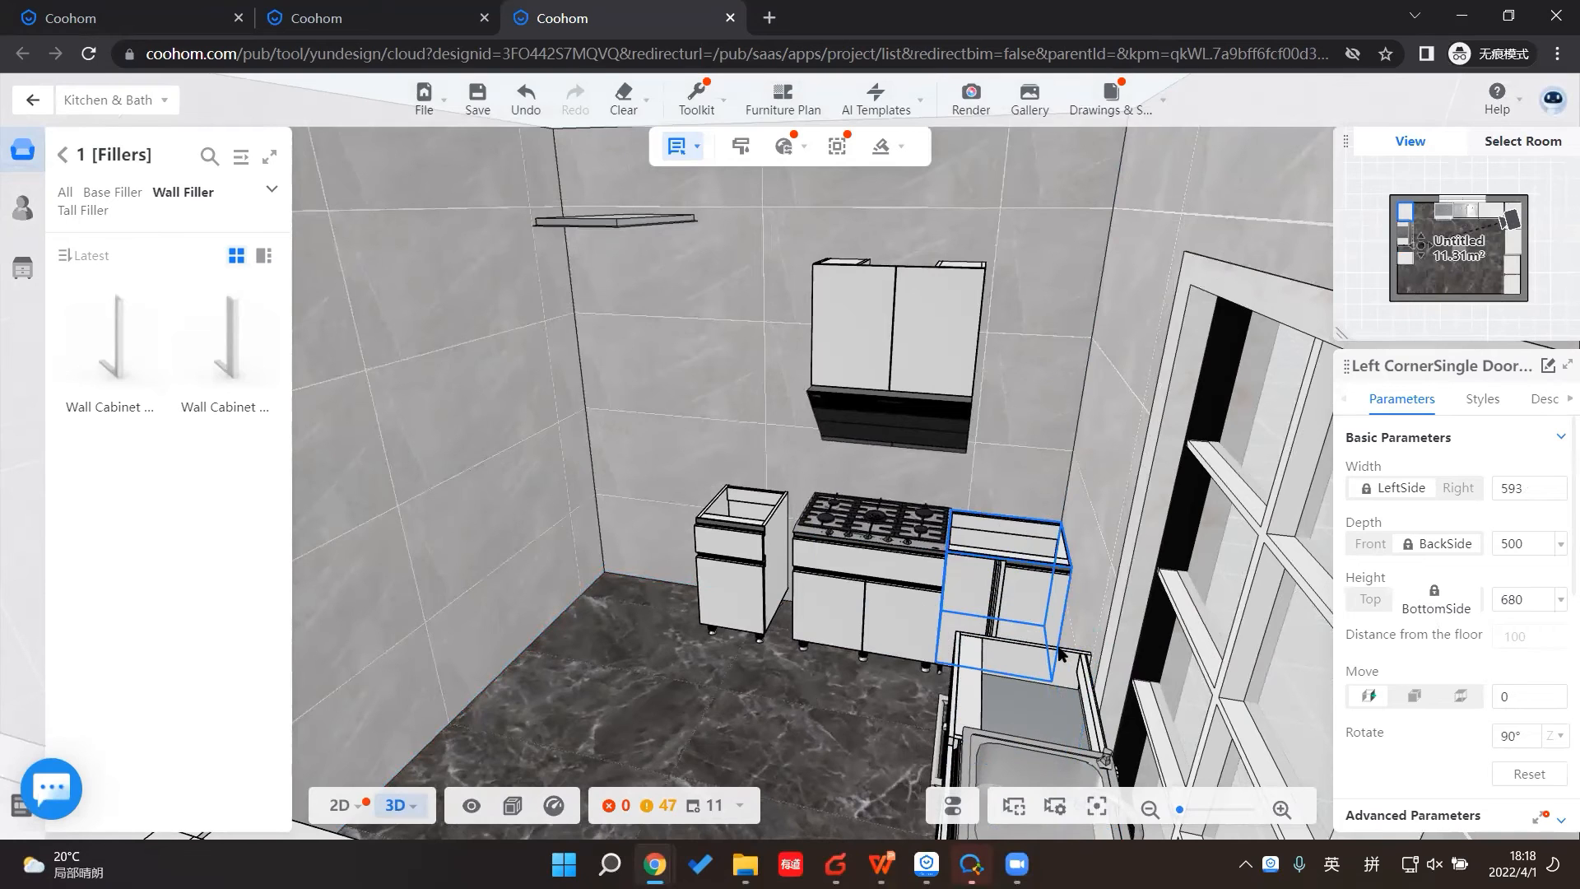
{"action": "left_click", "coordinate": [848, 751]}
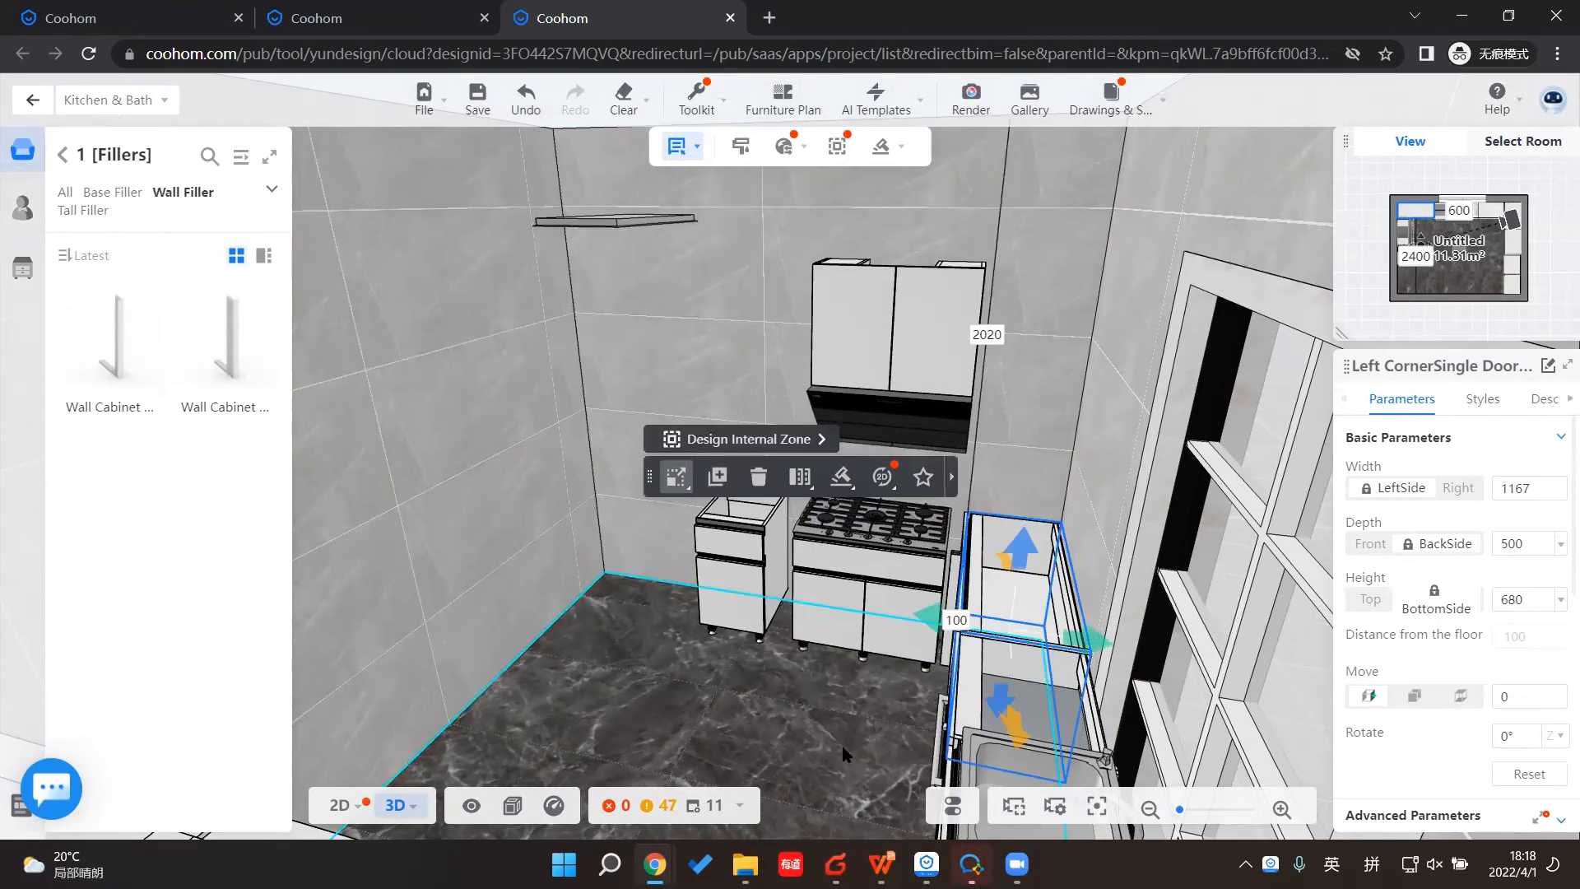
Step: Slide the narrow single-door base cabinet along the wall until it sits flush against the stove base cabinet
{"action": "left_click", "coordinate": [846, 607]}
{"action": "right_click_drag", "start_coordinate": [868, 607], "coordinate": [875, 606]}
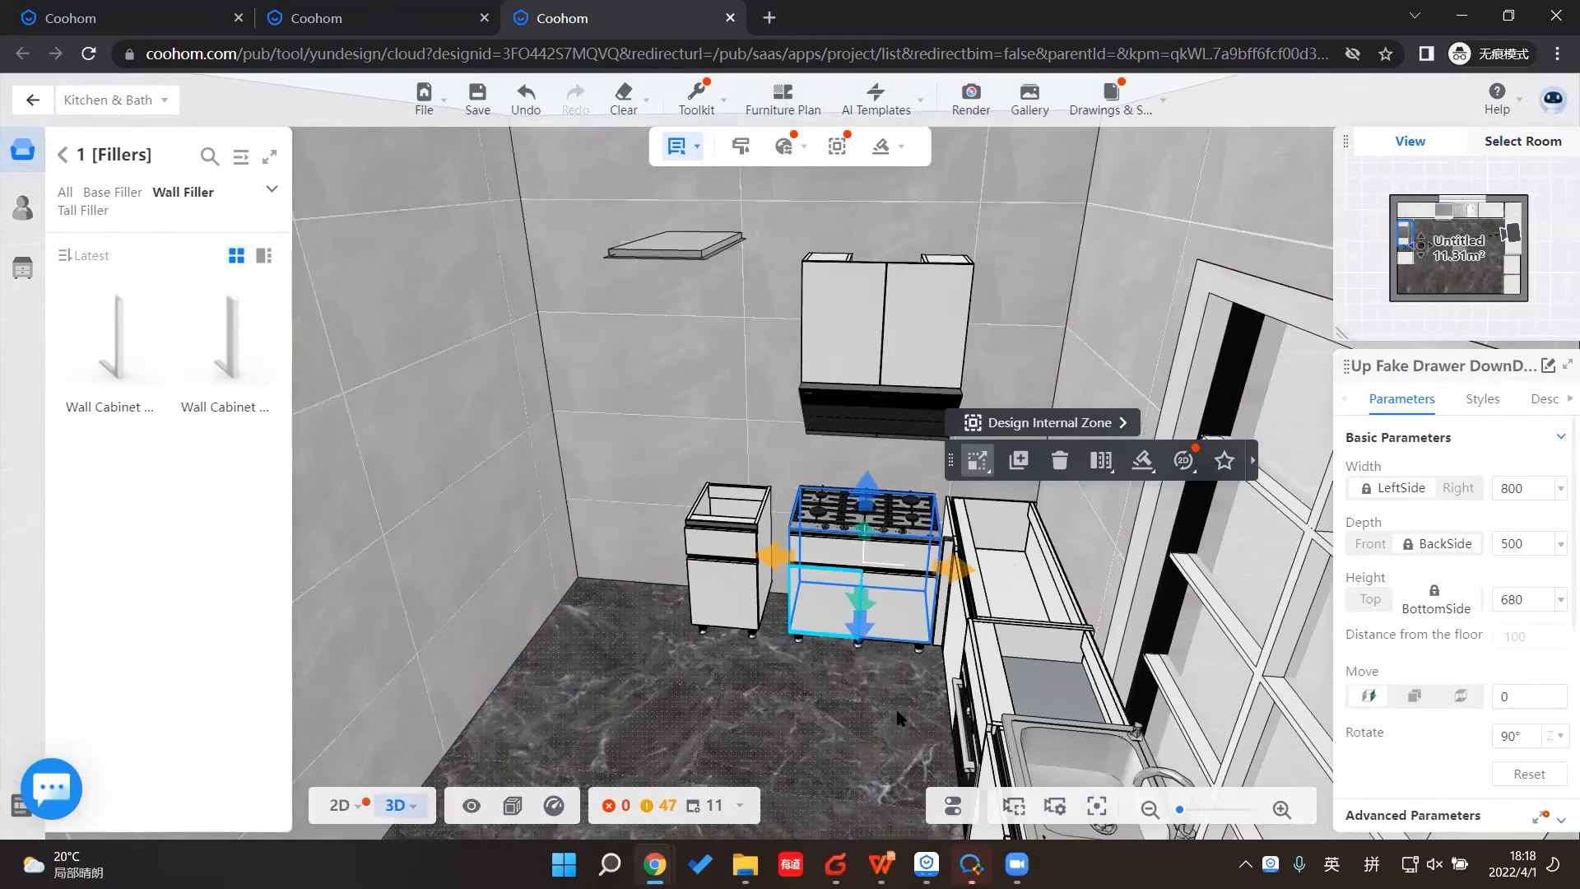
{"action": "right_click_drag", "start_coordinate": [887, 725], "coordinate": [869, 727]}
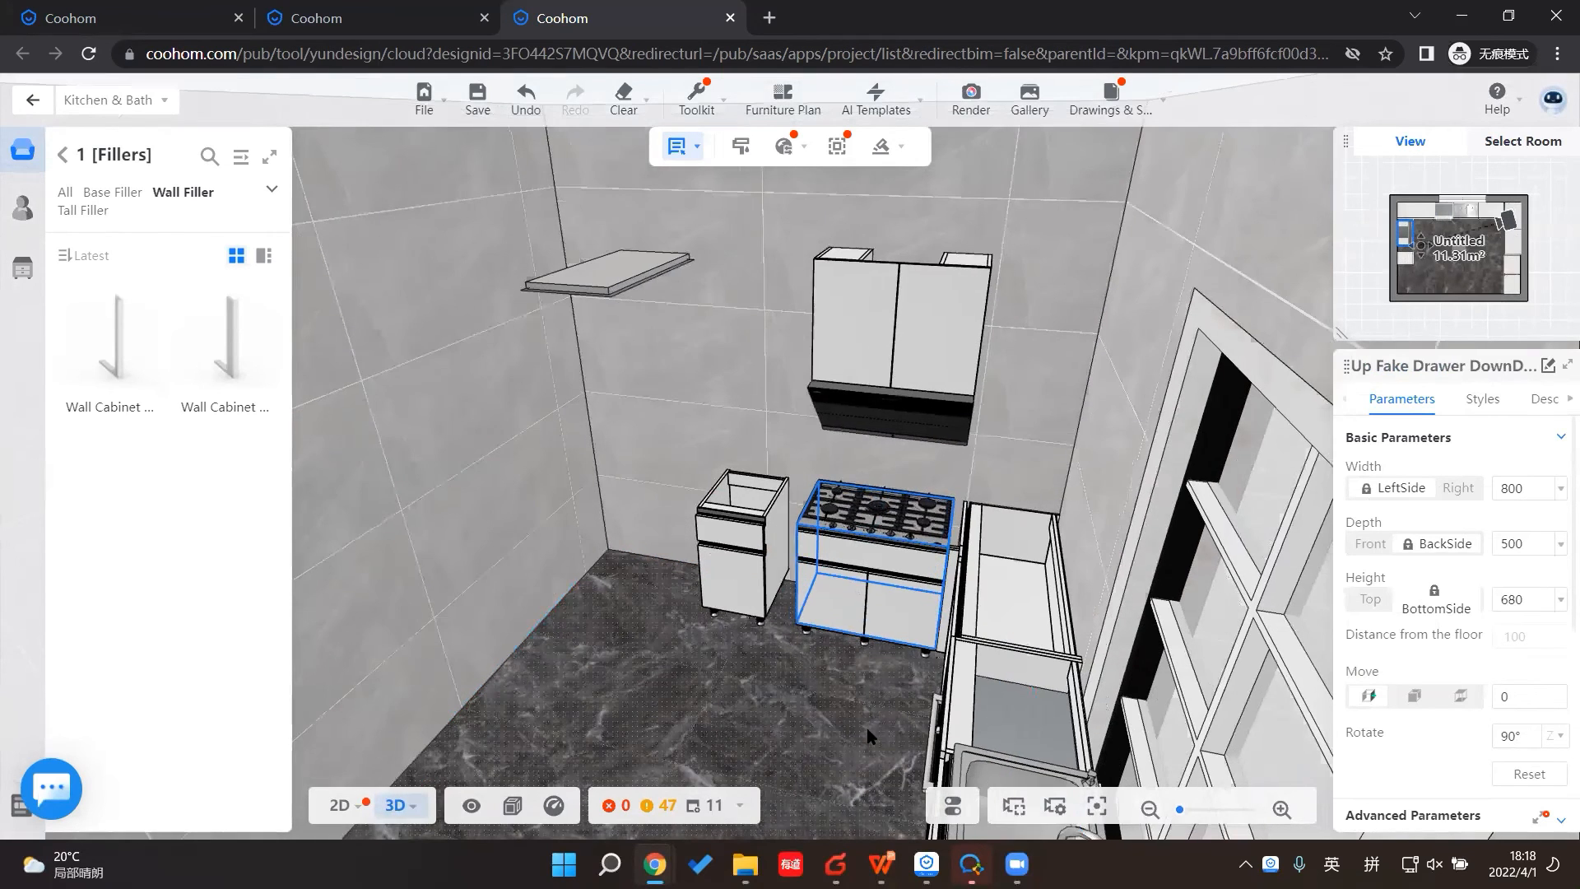
{"action": "left_click", "coordinate": [875, 726]}
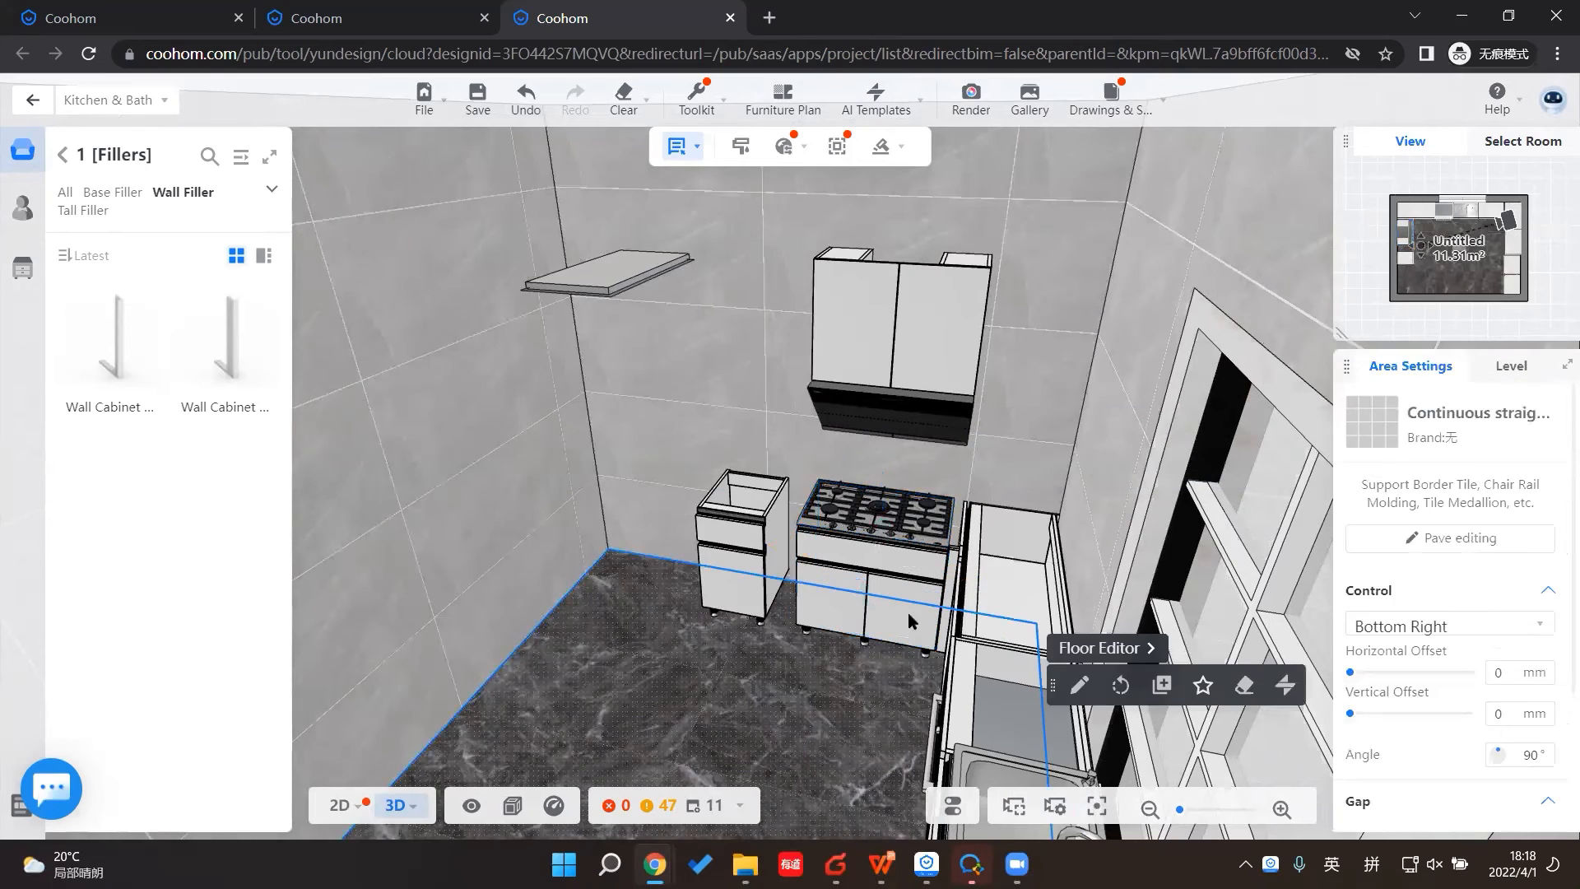
{"action": "left_click", "coordinate": [730, 568]}
{"action": "right_click_drag", "start_coordinate": [764, 571], "coordinate": [784, 578]}
{"action": "left_click_drag", "start_coordinate": [745, 550], "coordinate": [805, 549]}
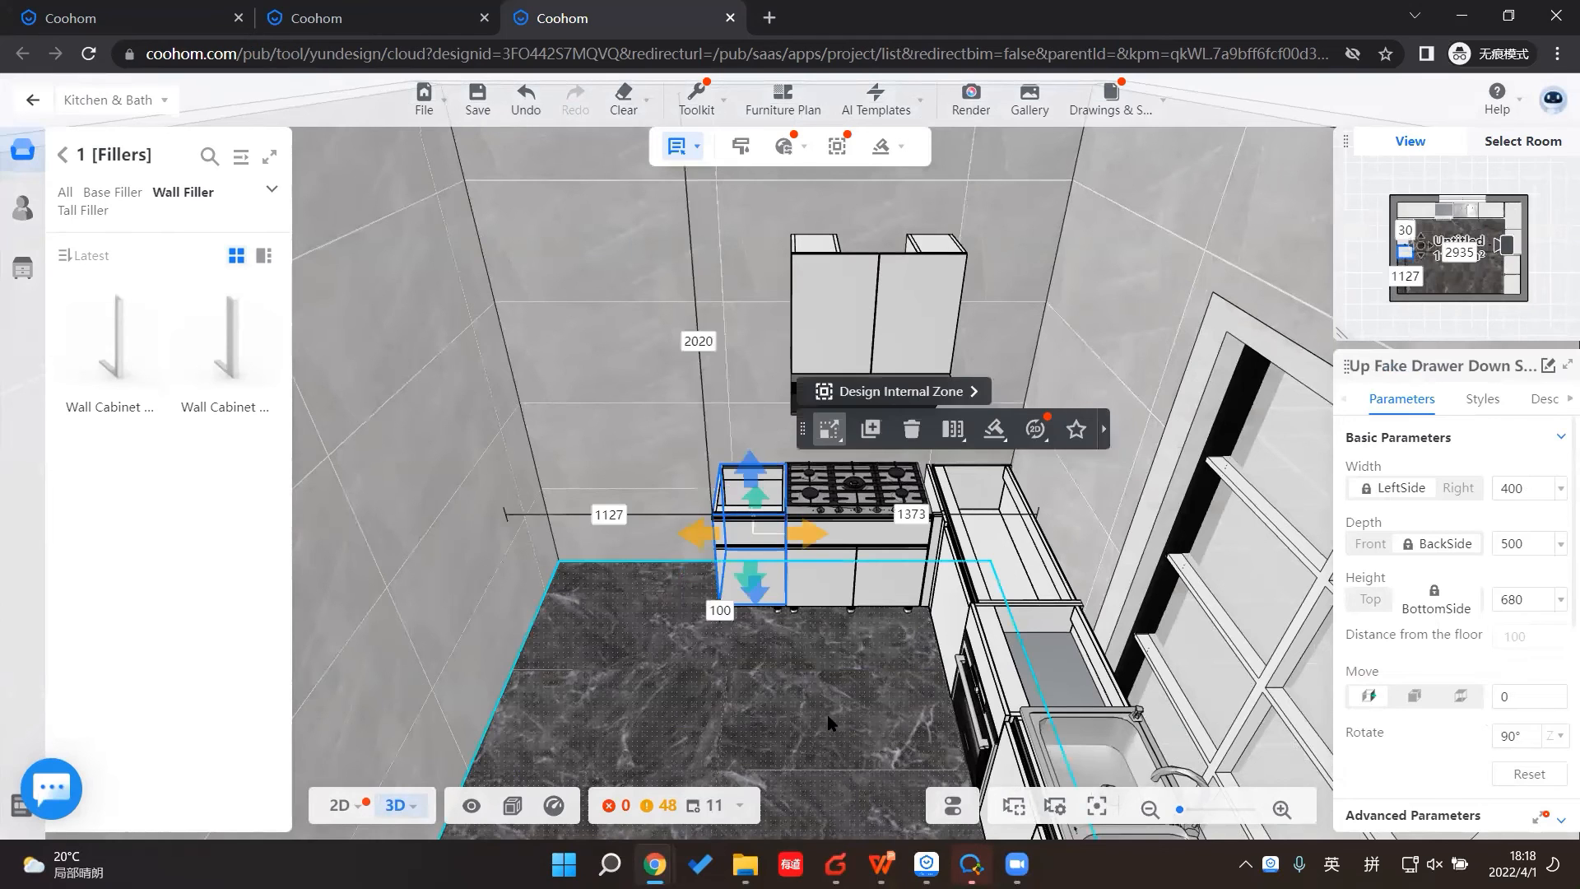
{"action": "left_click", "coordinate": [799, 700]}
Step: Start generating a countertop for the base cabinets and dismiss the manual drawing hint
{"action": "scroll", "coordinate": [774, 670], "scroll_direction": "up", "scroll_amount": 5}
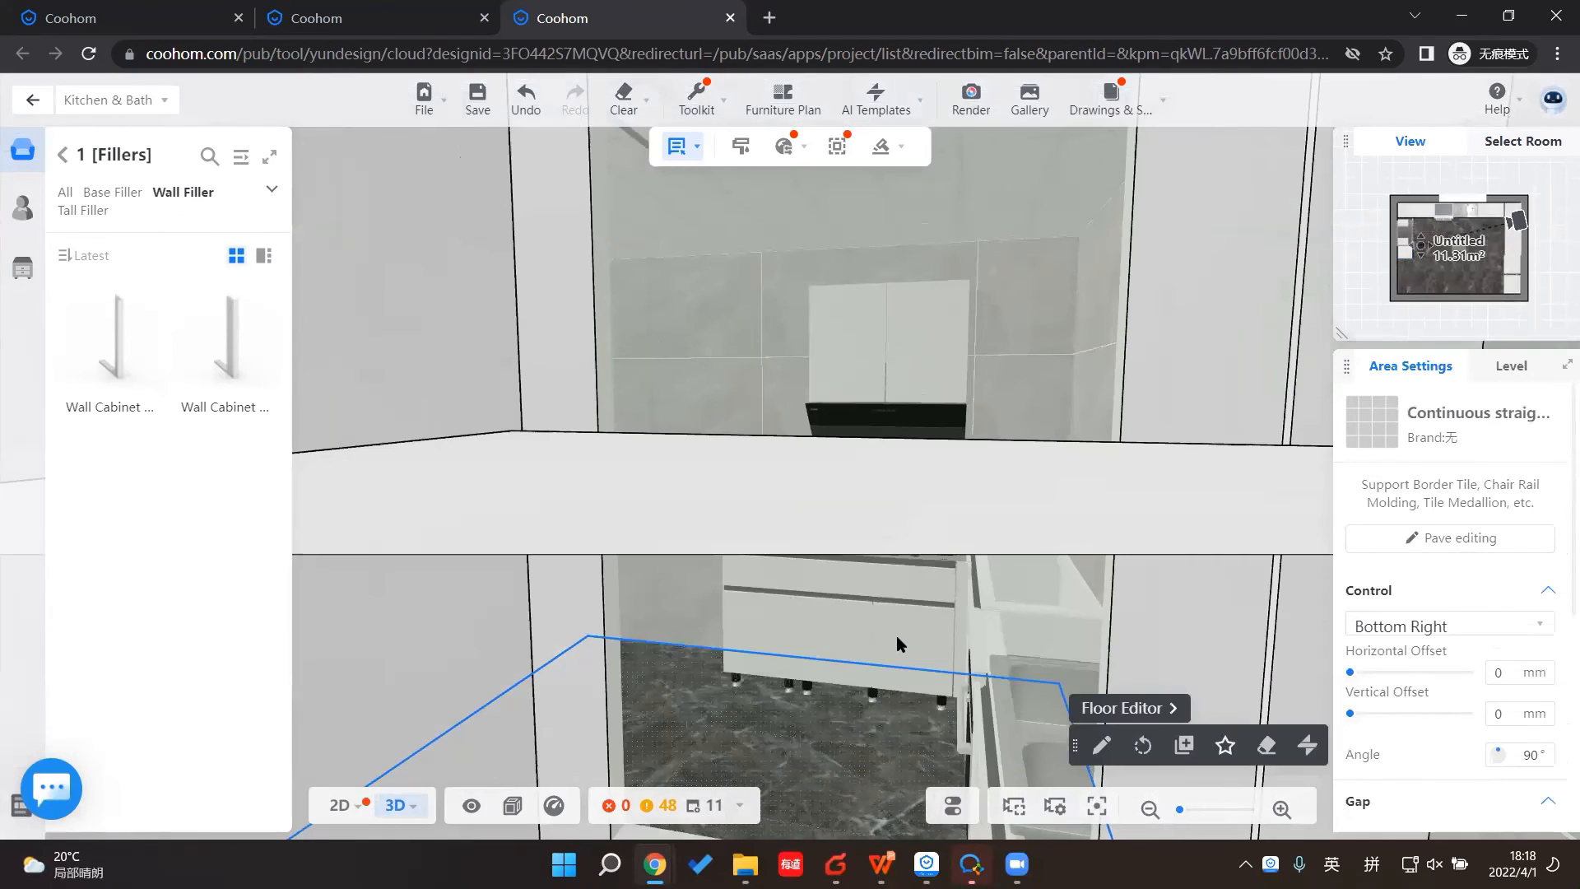
{"action": "left_click", "coordinate": [896, 639]}
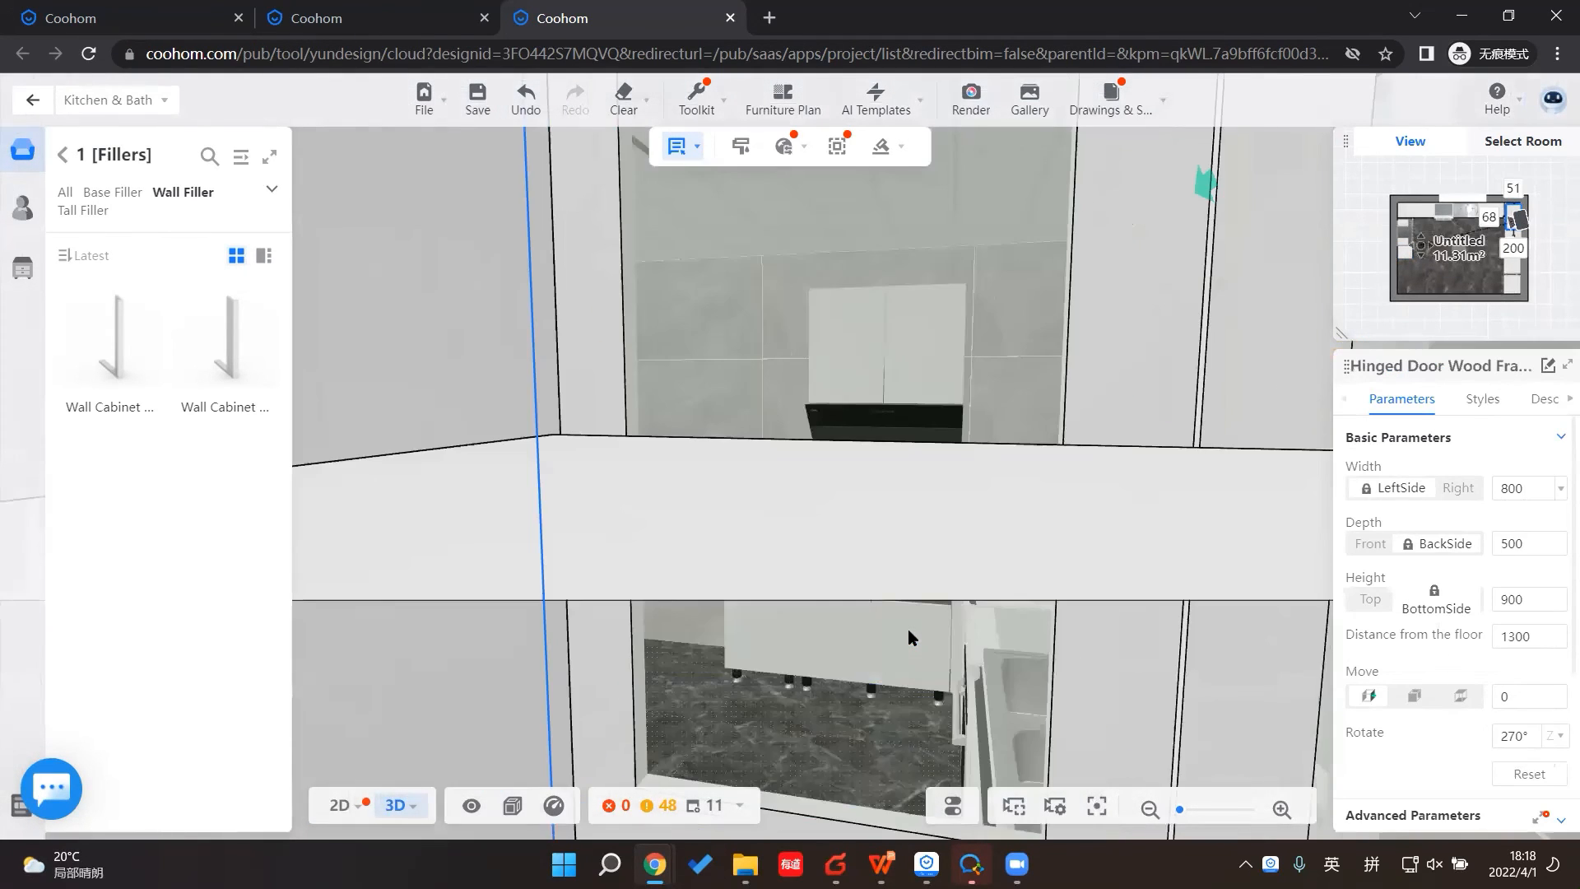
{"action": "scroll", "coordinate": [910, 638], "scroll_direction": "down", "scroll_amount": 5}
{"action": "left_click_drag", "start_coordinate": [691, 708], "coordinate": [1192, 716]}
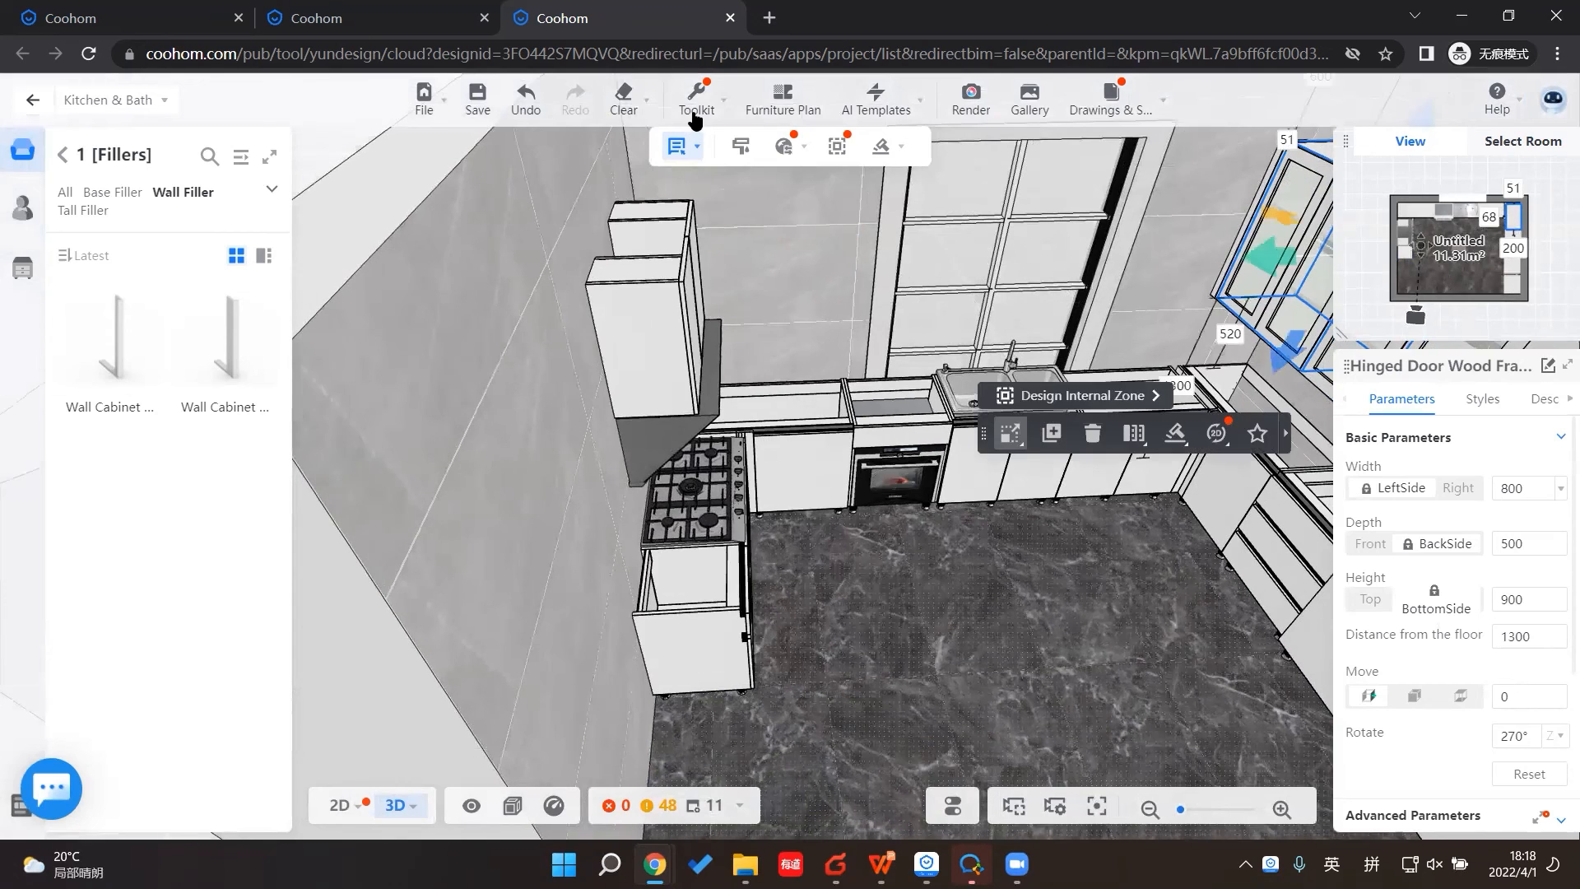
{"action": "mouse_move", "coordinate": [885, 151]}
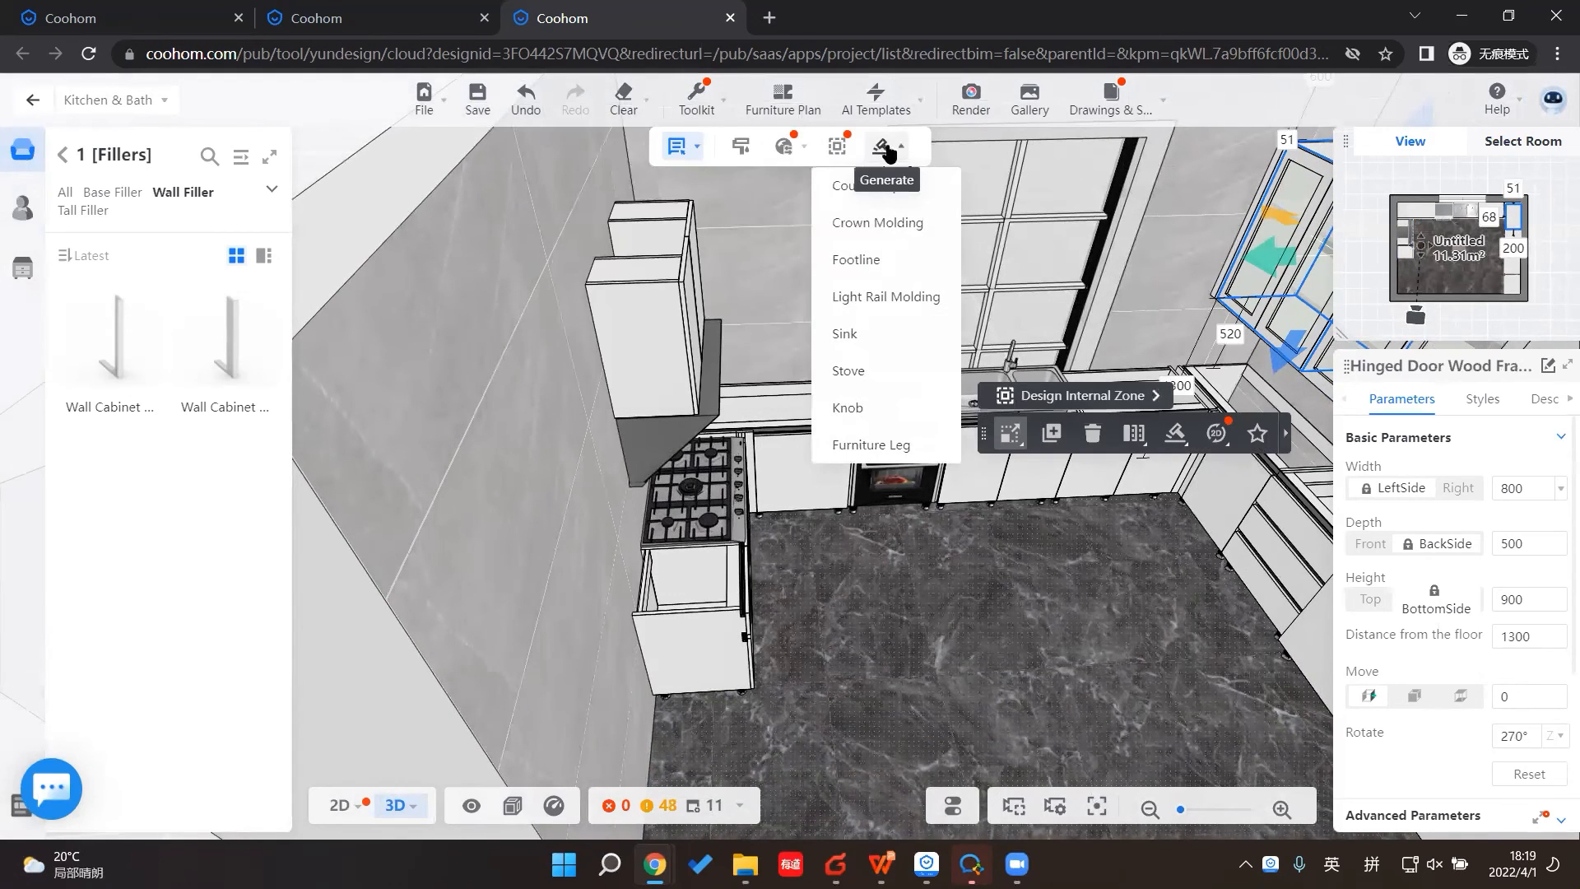
{"action": "left_click", "coordinate": [925, 187]}
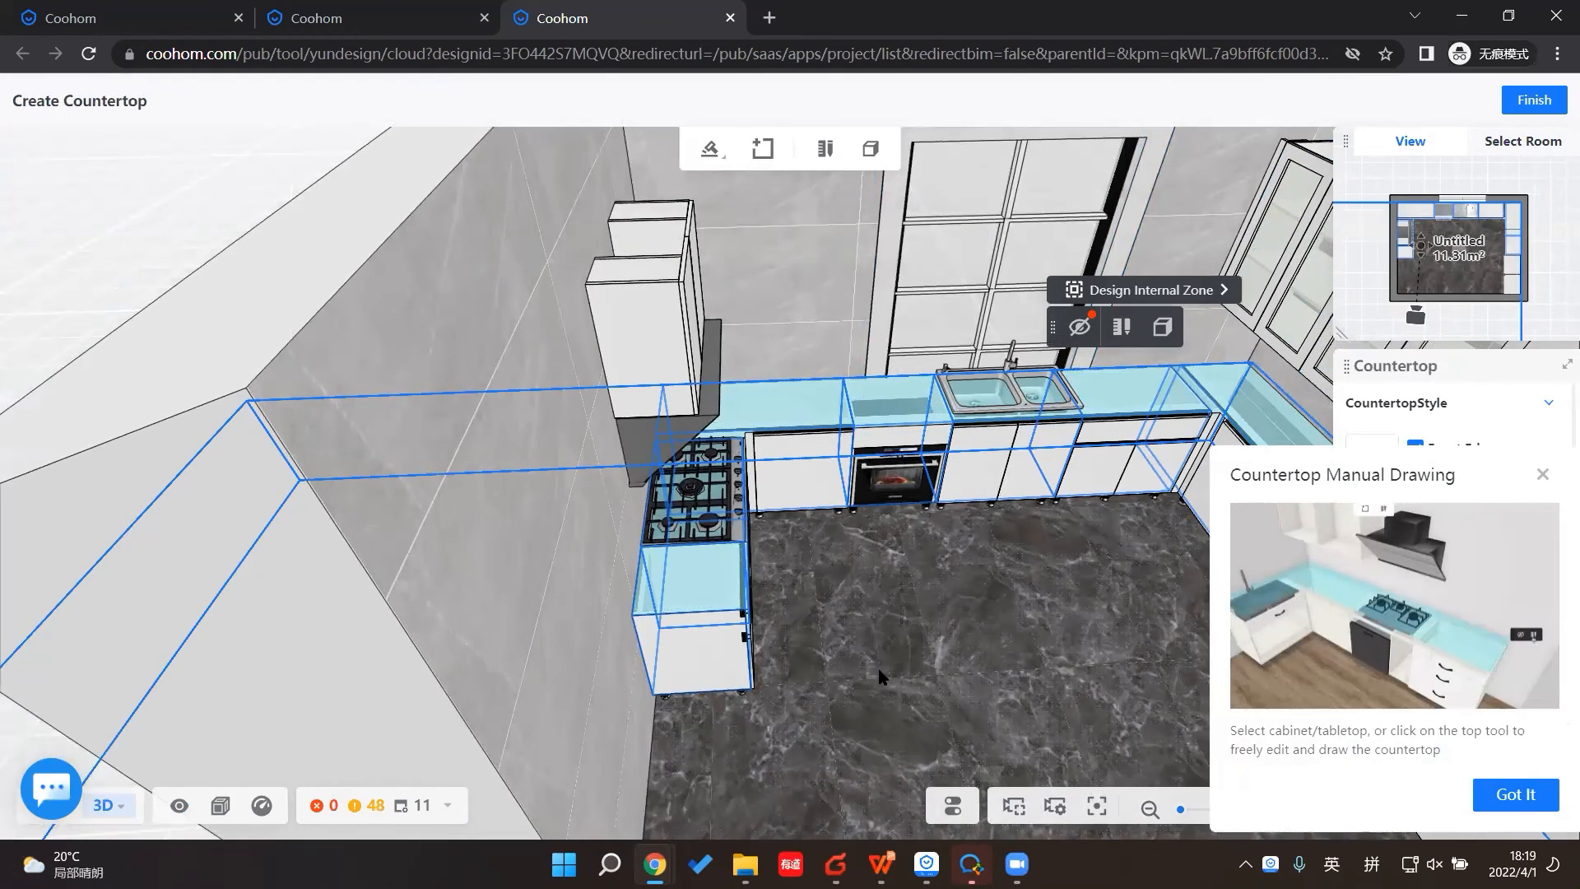
{"action": "left_click_drag", "start_coordinate": [934, 659], "coordinate": [699, 634]}
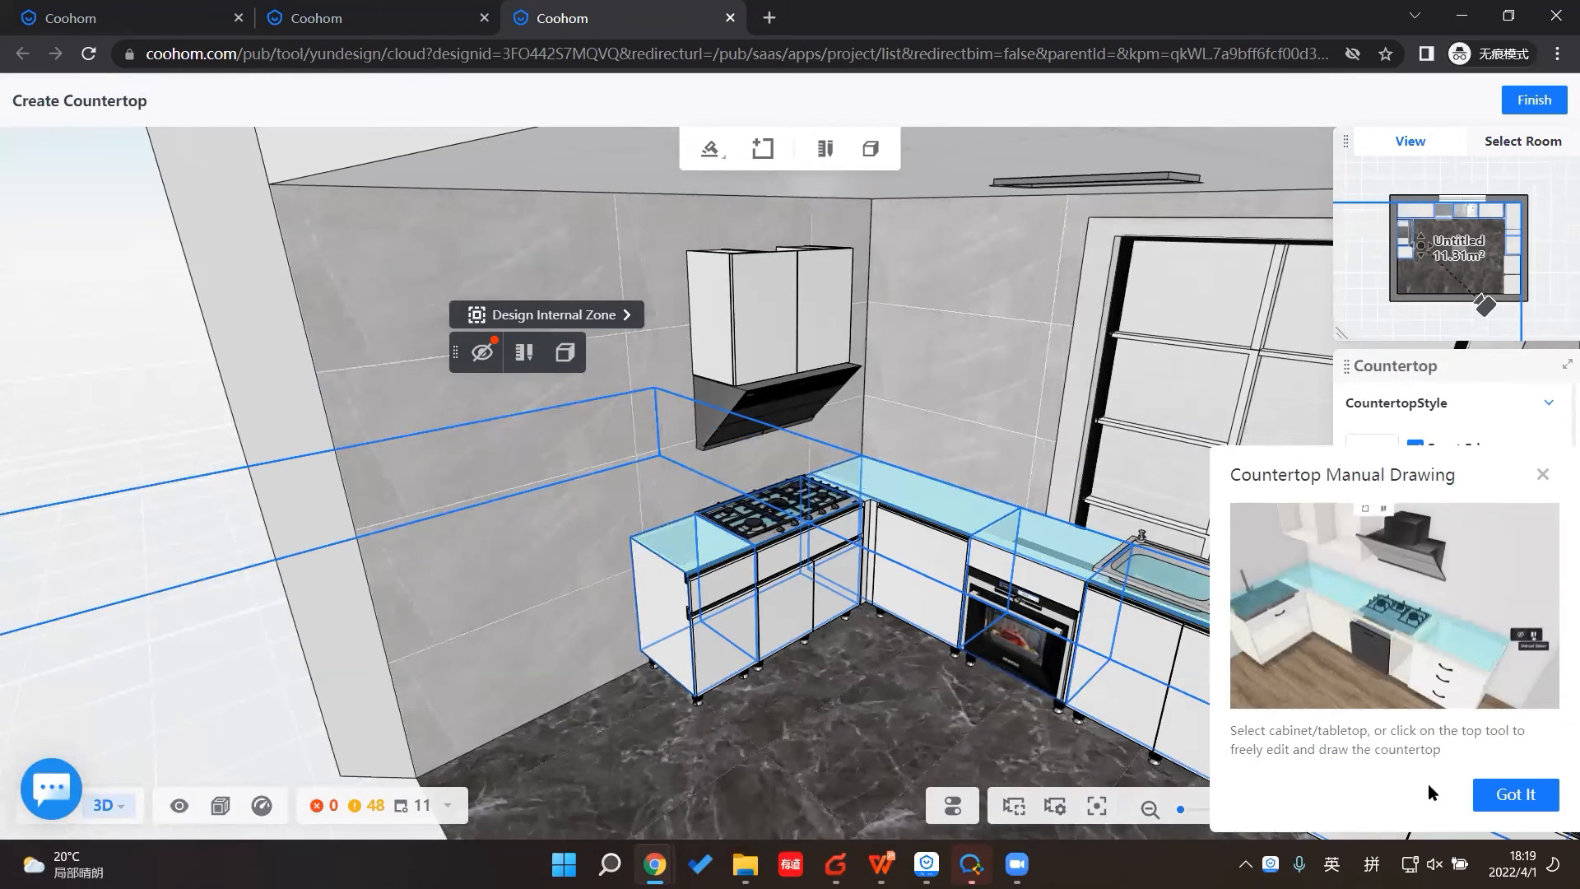
{"action": "left_click", "coordinate": [1543, 475]}
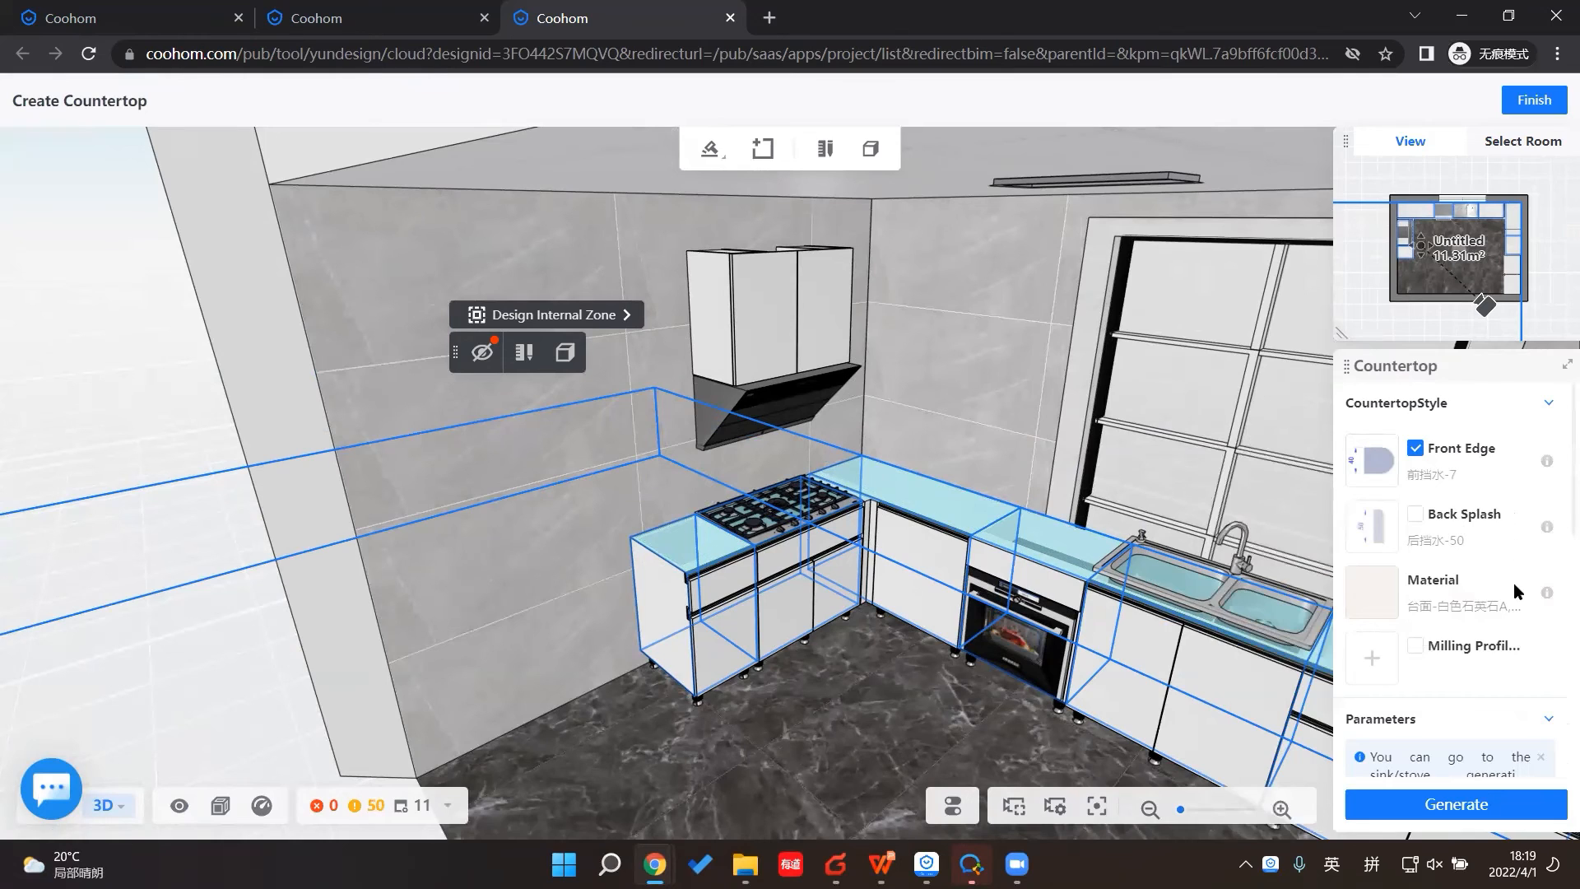
Step: Set the countertop material to Marble-Stone Grain from the Marble category of the selected stone materials
{"action": "left_click", "coordinate": [1382, 593]}
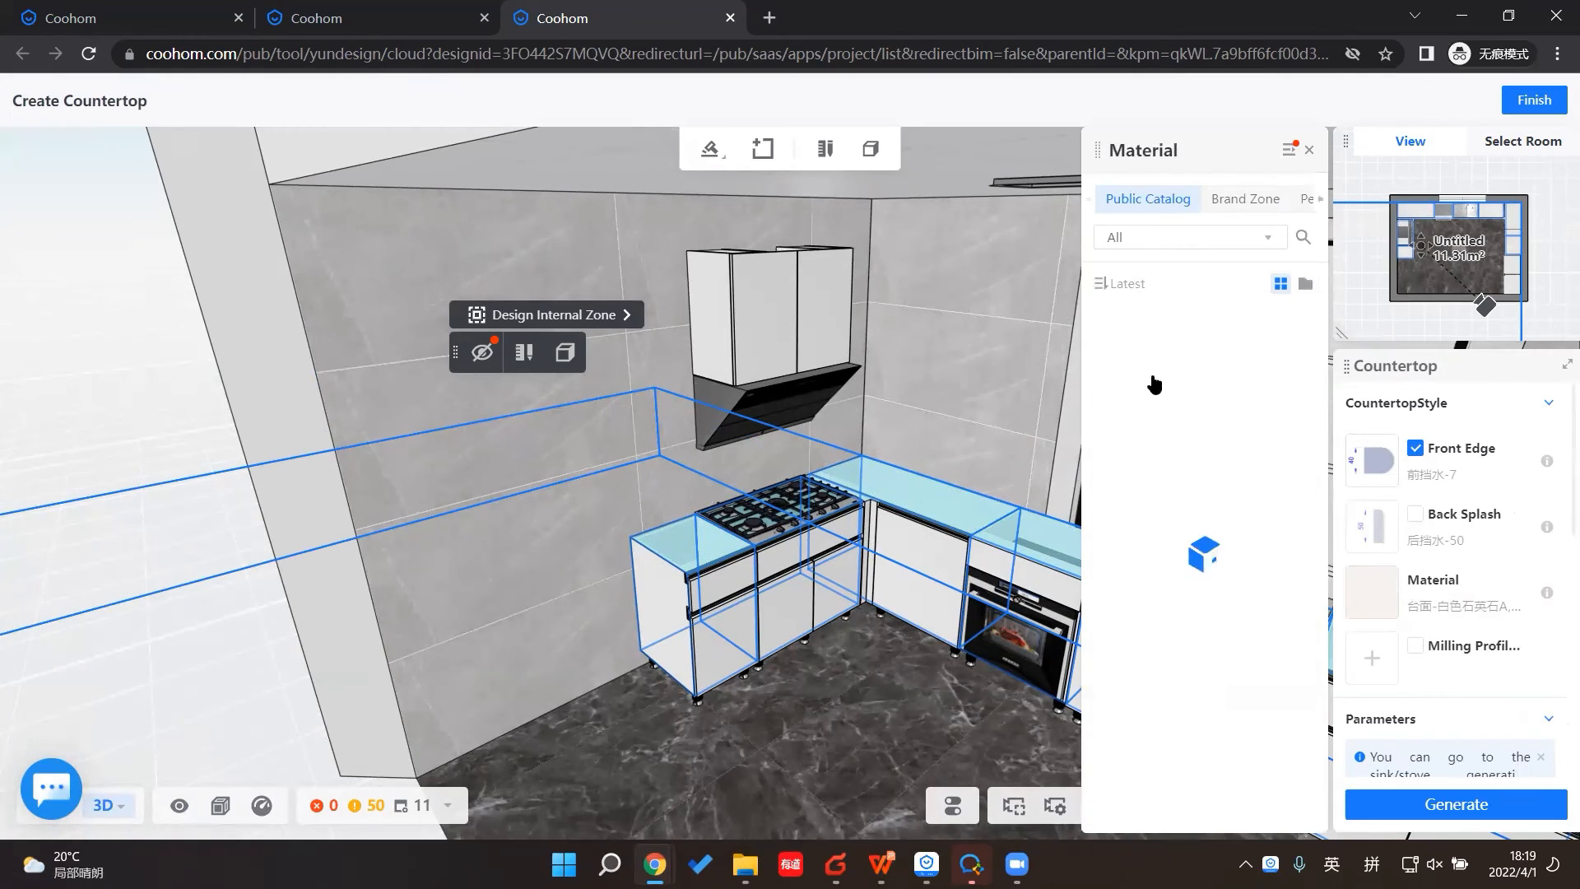
{"action": "left_click", "coordinate": [1183, 237]}
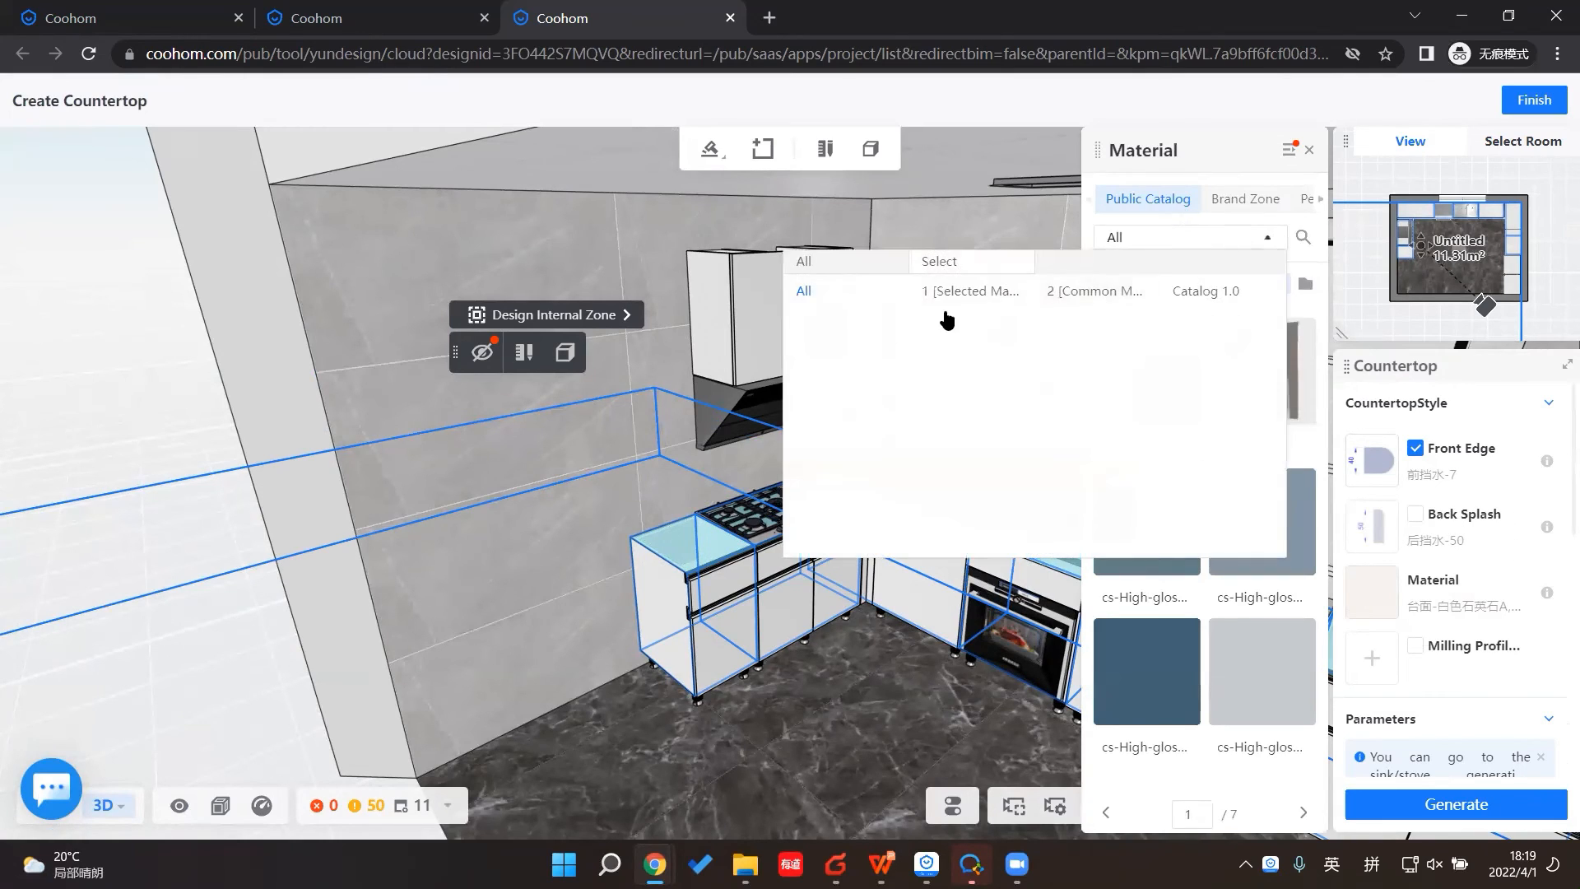
{"action": "left_click", "coordinate": [946, 293]}
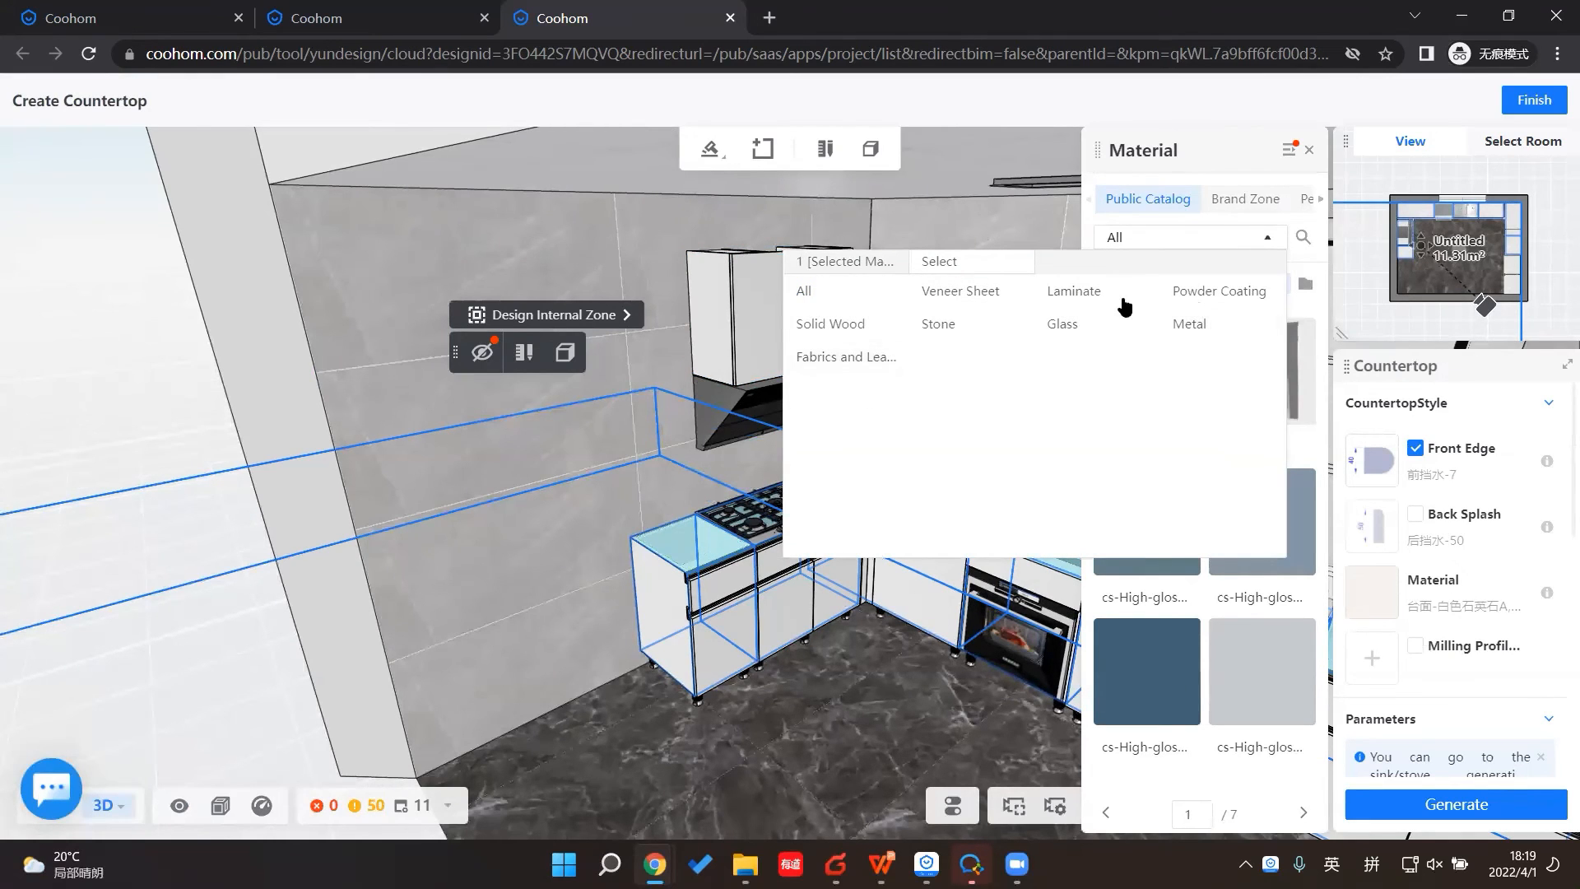
{"action": "left_click", "coordinate": [959, 294]}
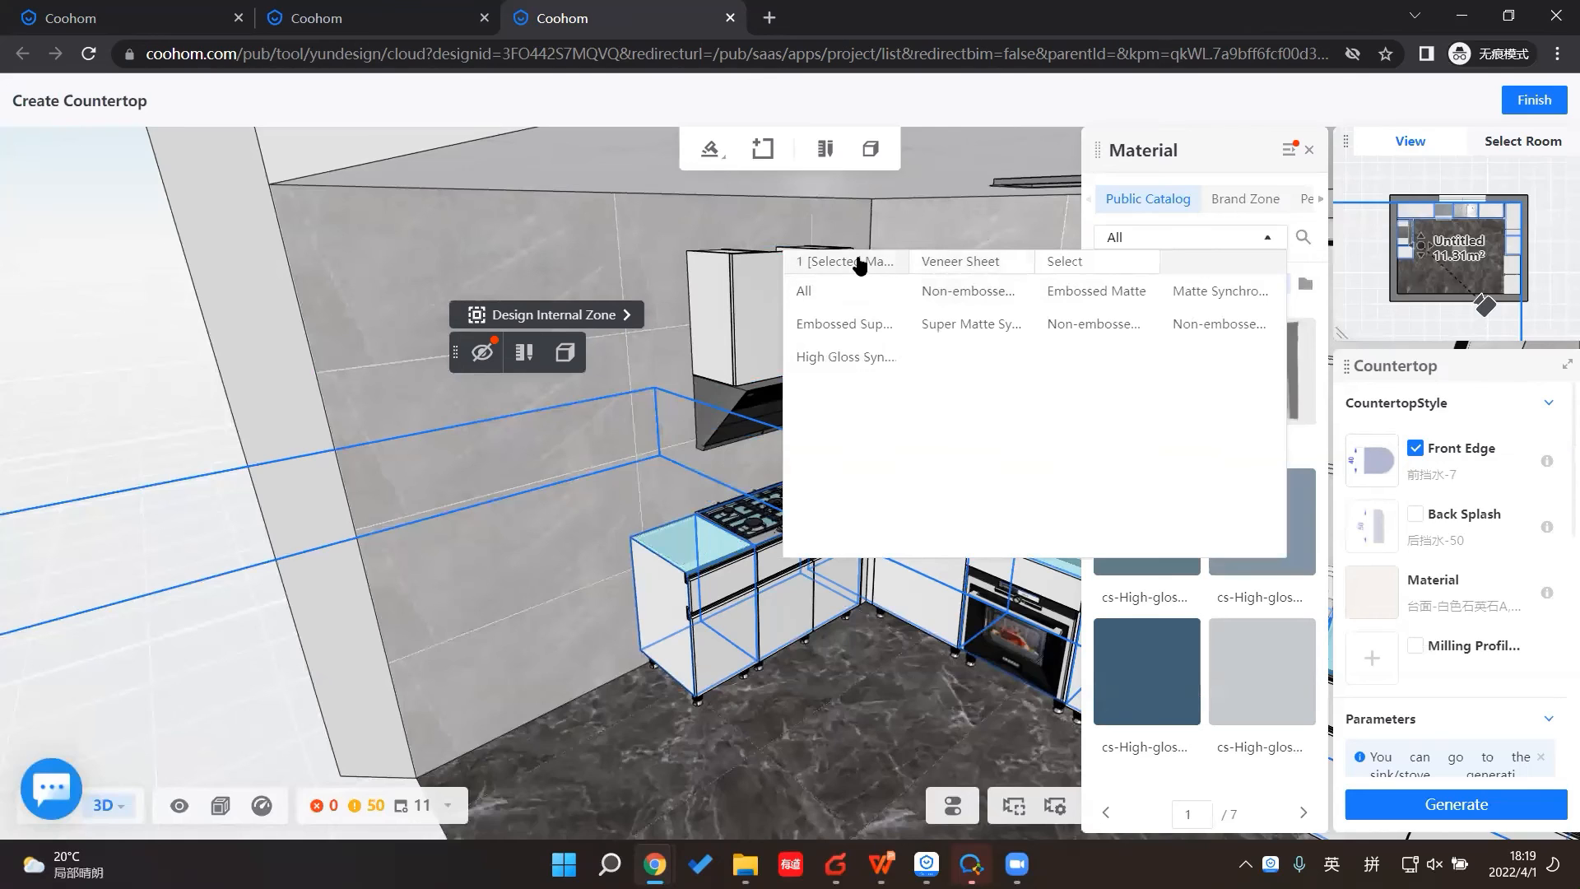
{"action": "left_click", "coordinate": [897, 261]}
{"action": "left_click", "coordinate": [992, 293]}
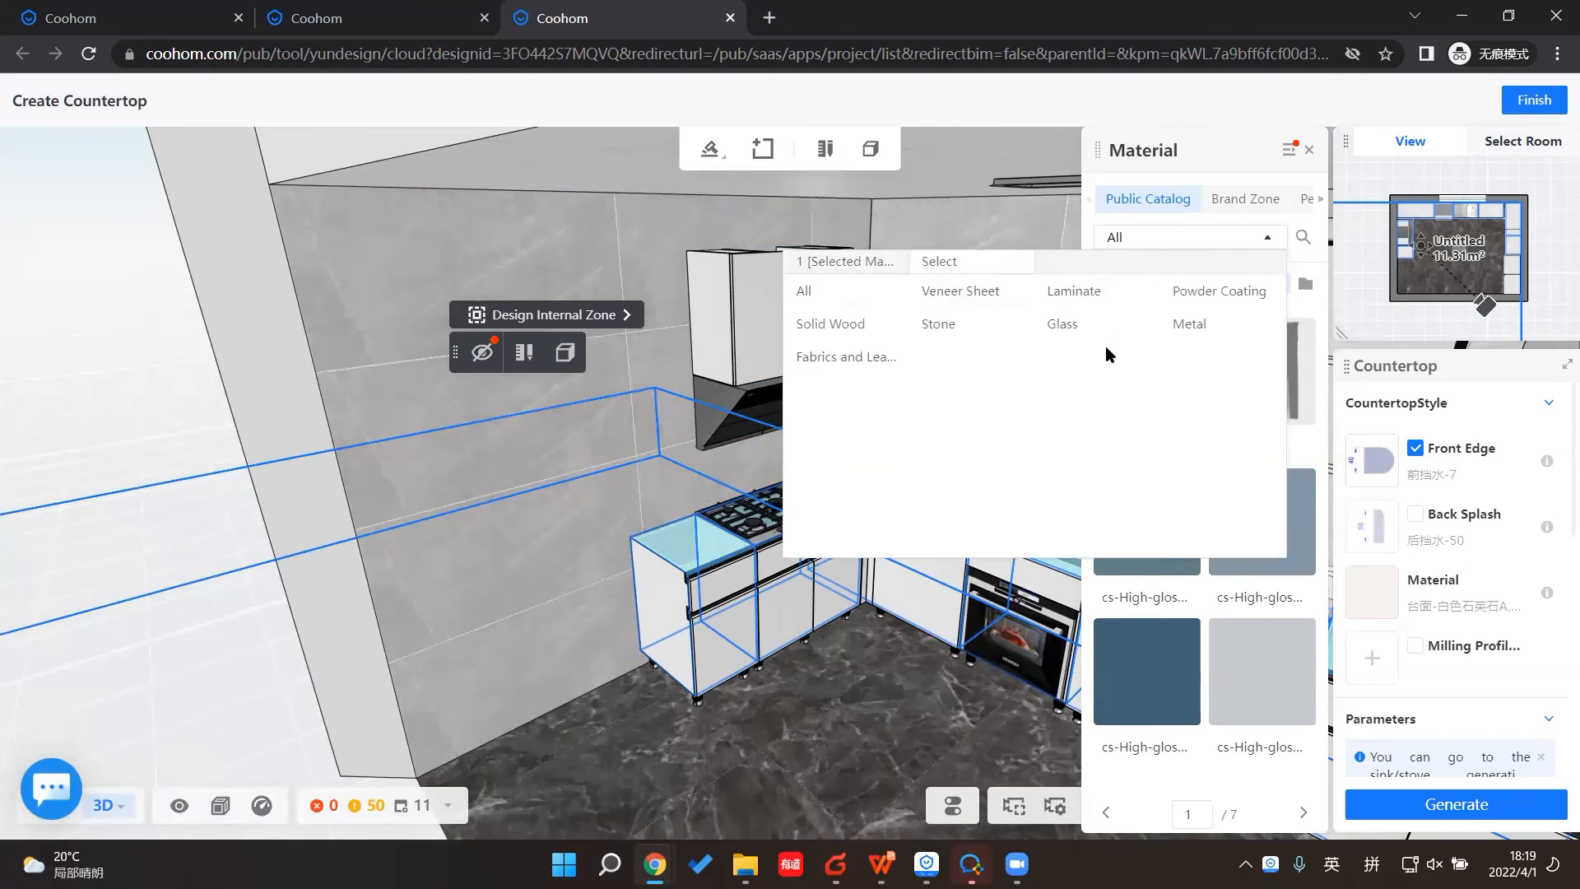
{"action": "left_click", "coordinate": [937, 326]}
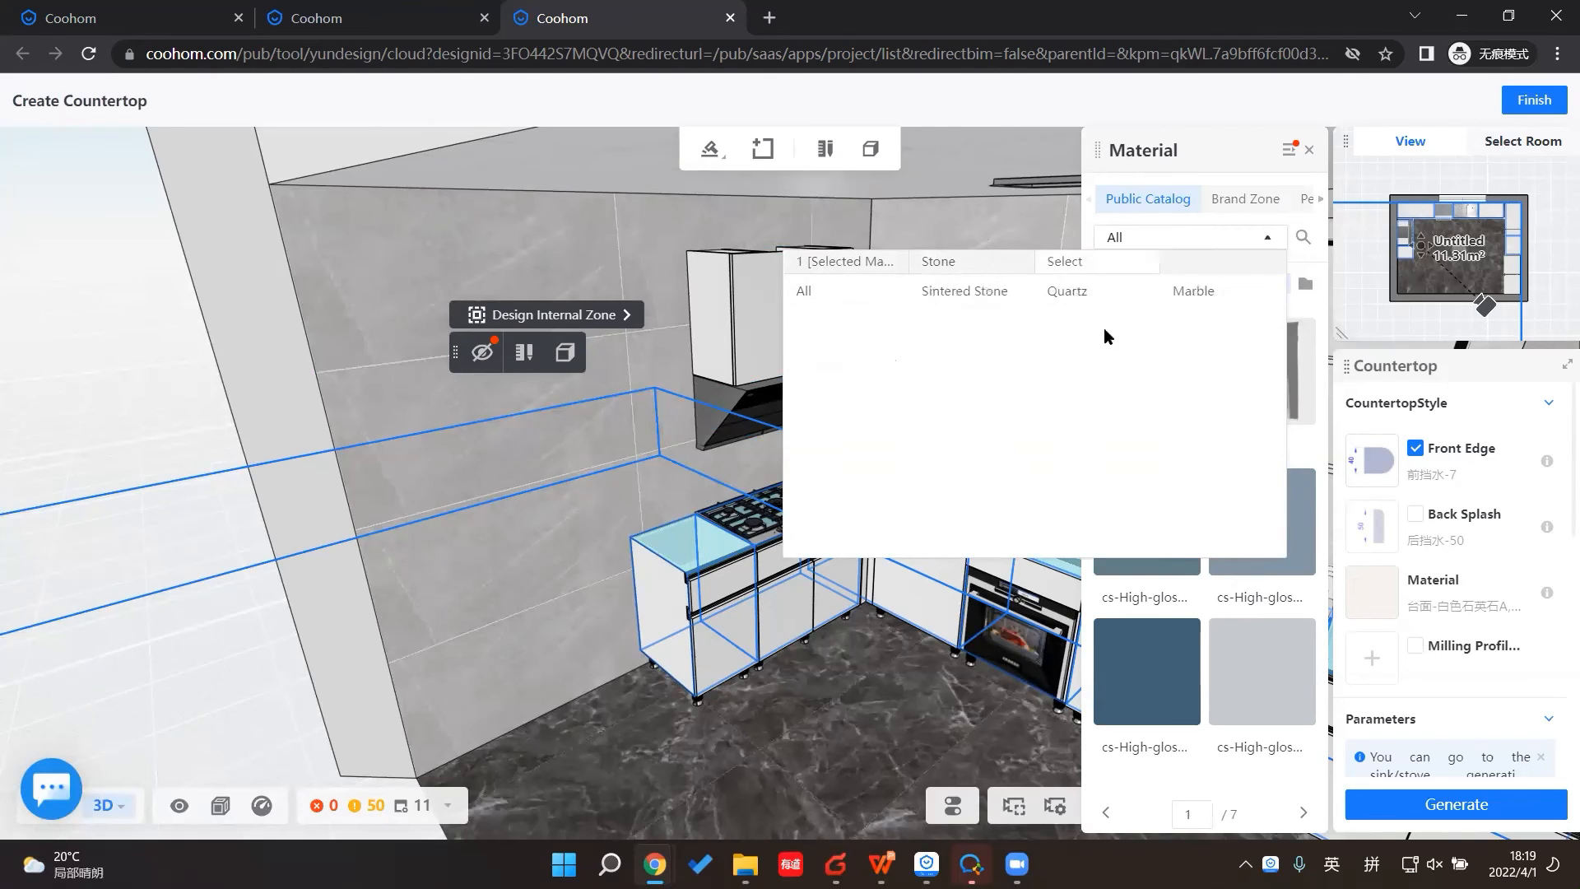
{"action": "left_click", "coordinate": [1177, 293]}
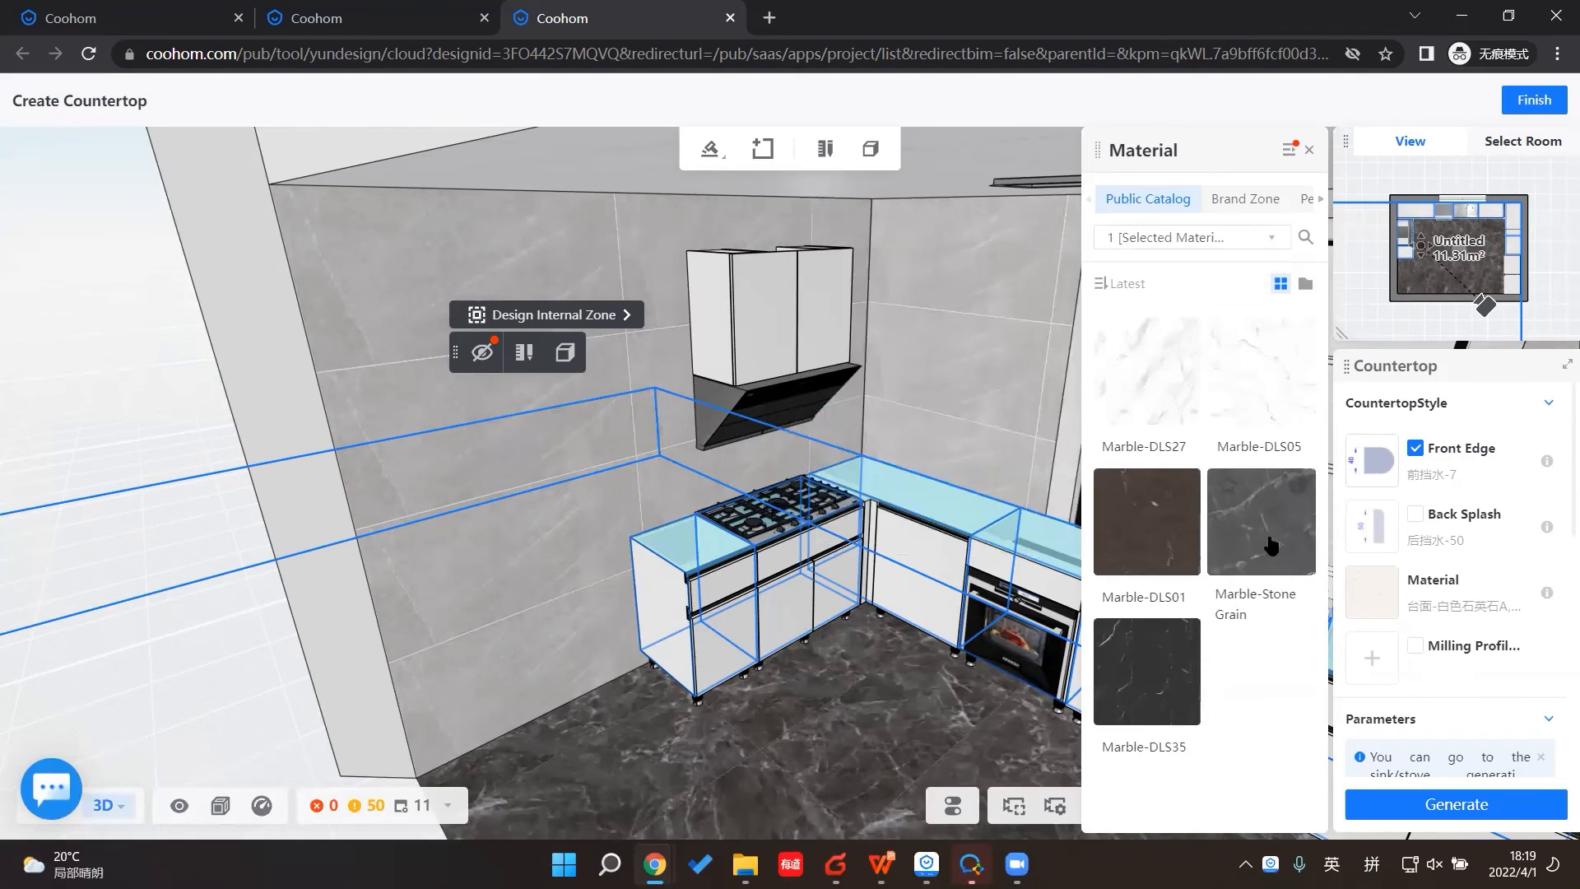
{"action": "left_click", "coordinate": [1272, 527]}
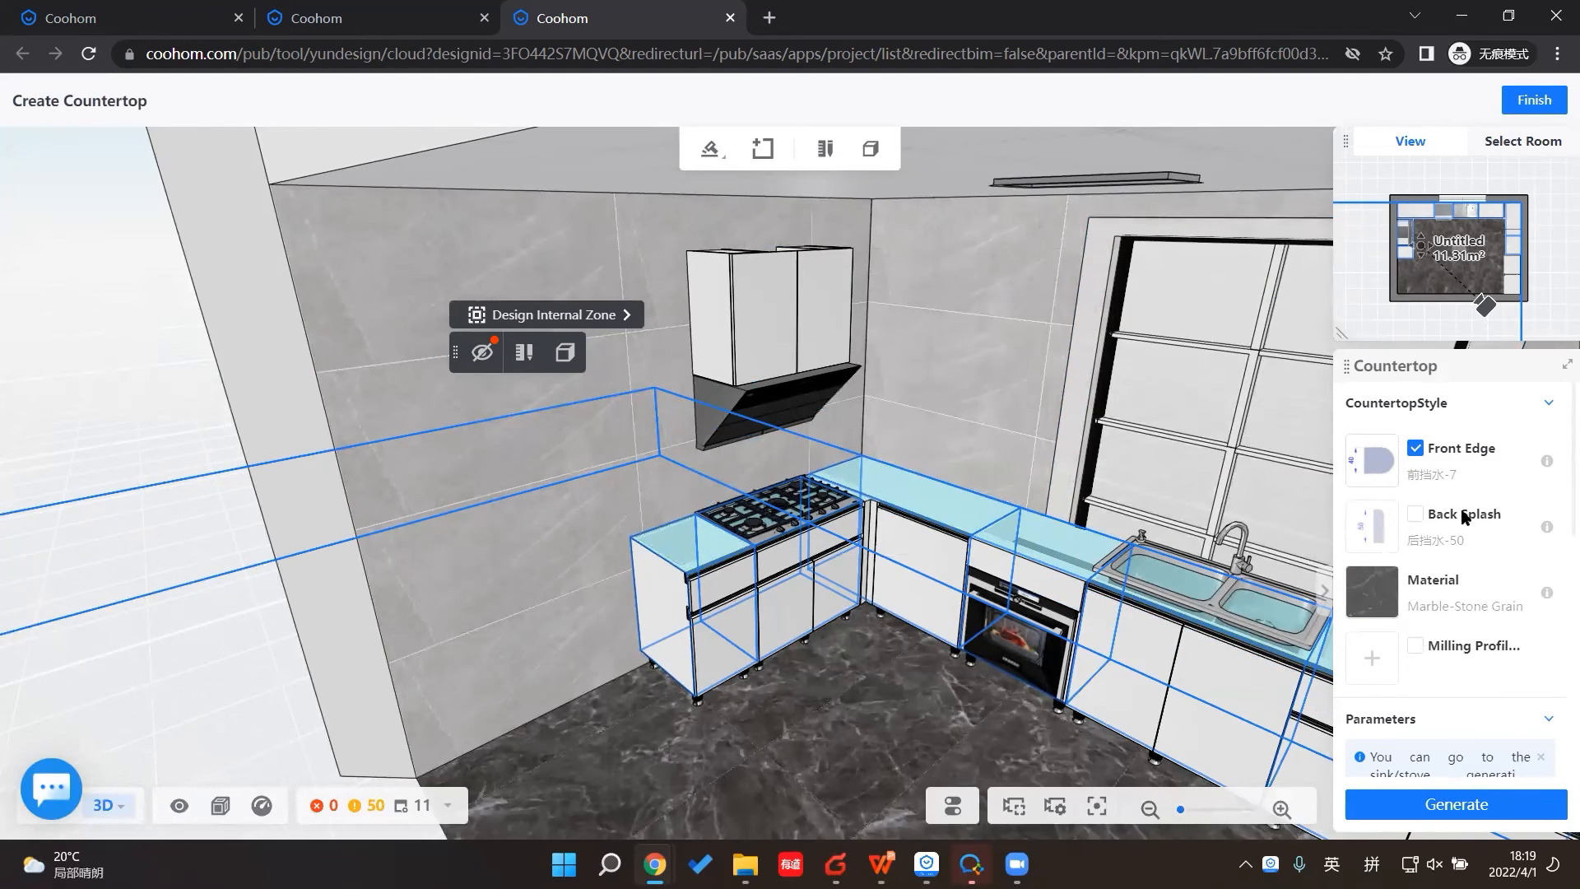
Step: Generate the countertop over the base cabinets and leave the countertop editor
{"action": "left_click", "coordinate": [1418, 803]}
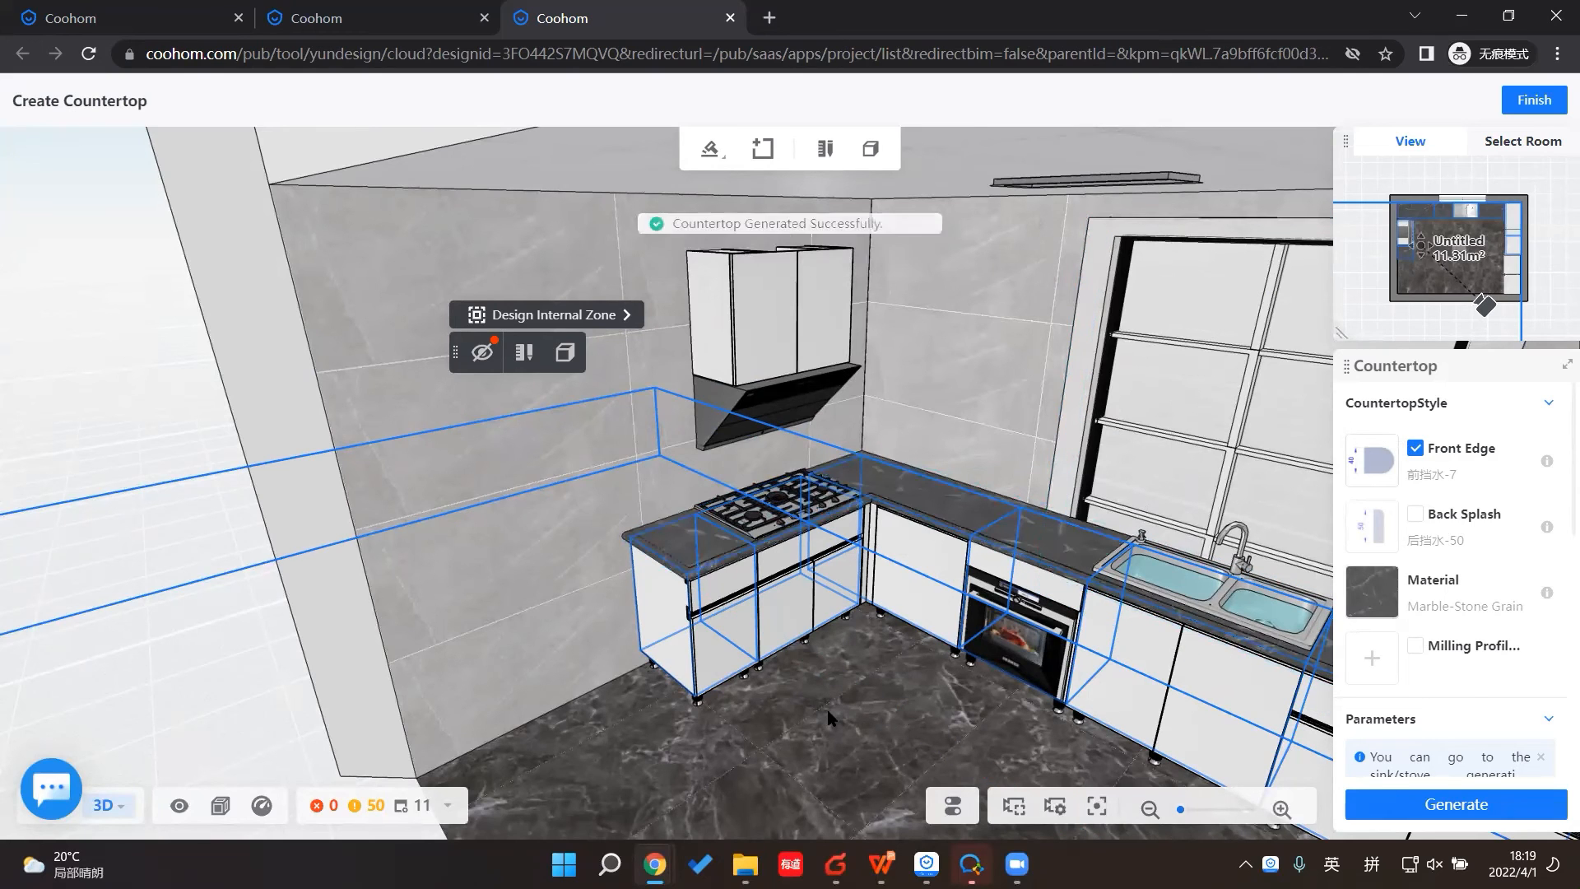
{"action": "left_click_drag", "start_coordinate": [844, 723], "coordinate": [1313, 481]}
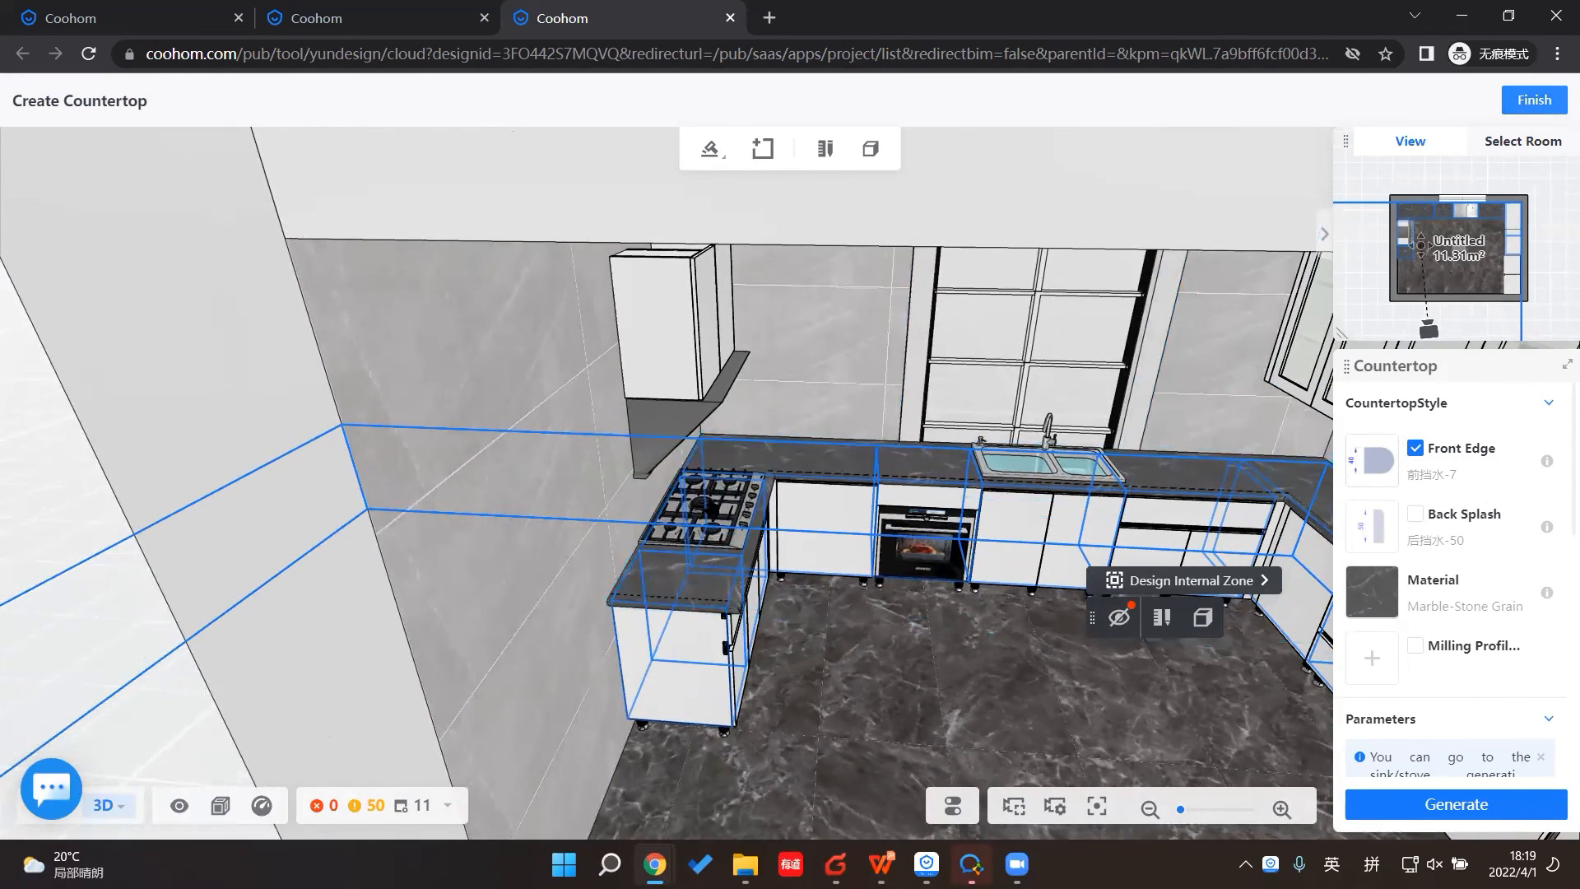
{"action": "key", "text": "Escape"}
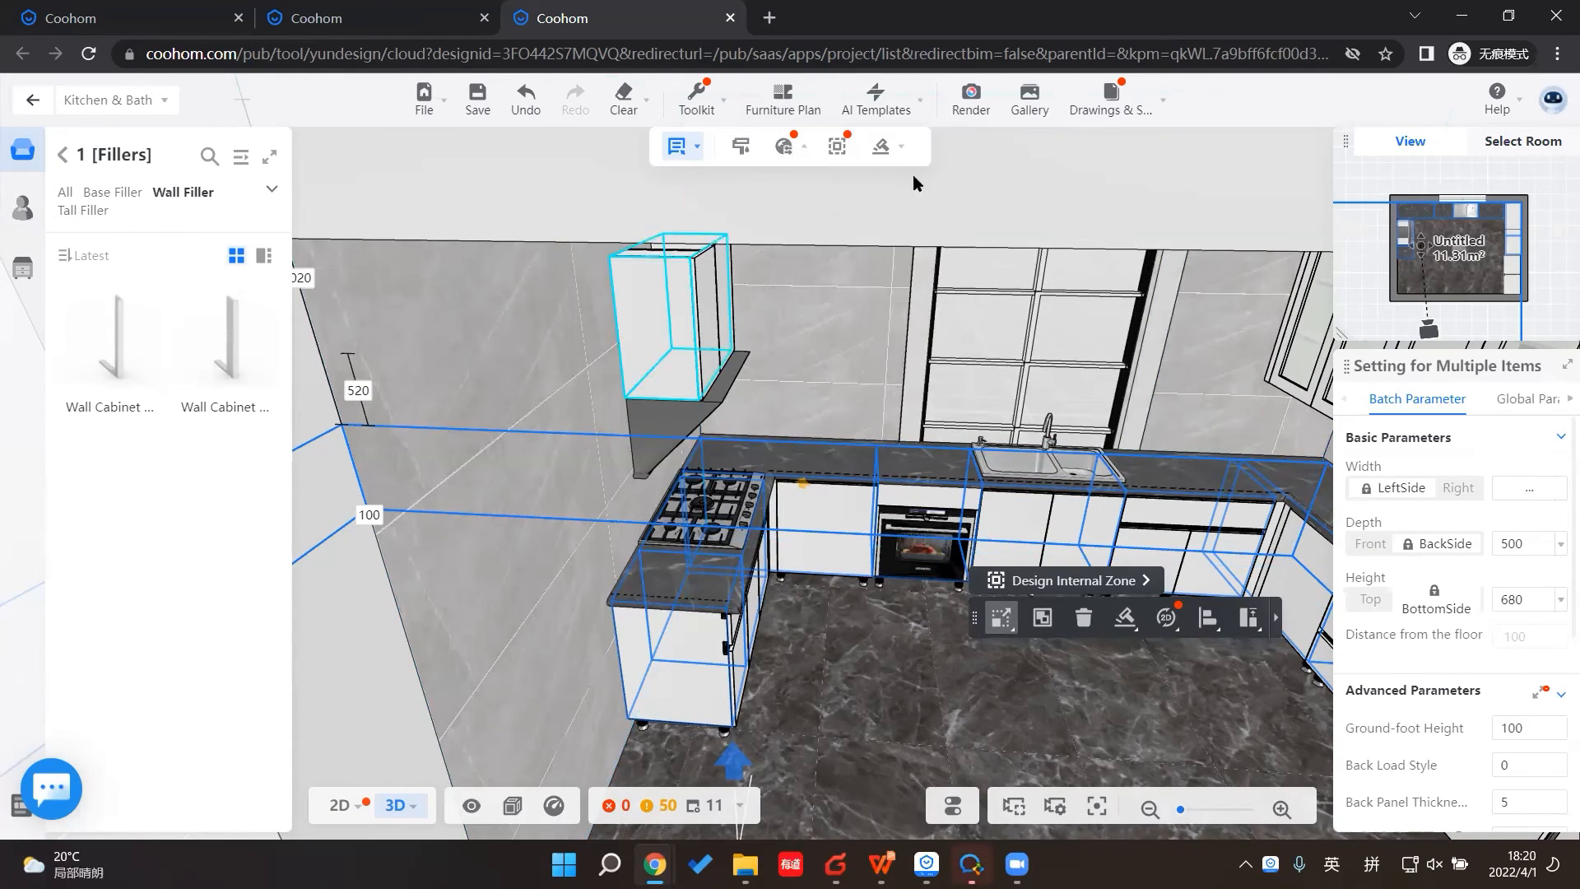
Step: Start generating a footline for the base cabinets and choose Toekick Molding 7 as its style
{"action": "mouse_move", "coordinate": [887, 148]}
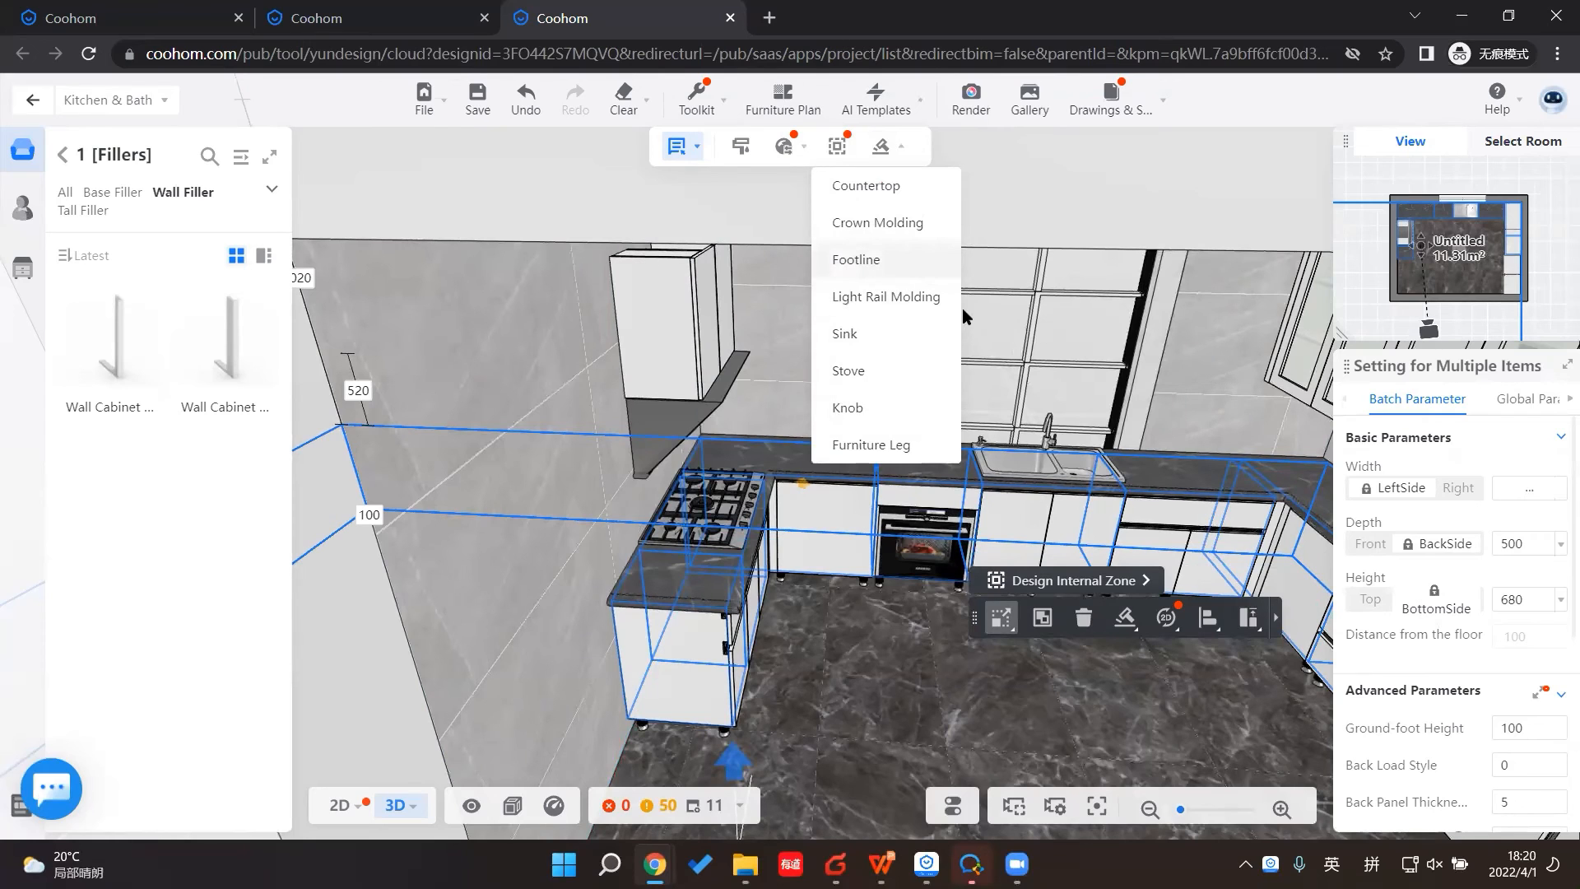
{"action": "left_click", "coordinate": [867, 260]}
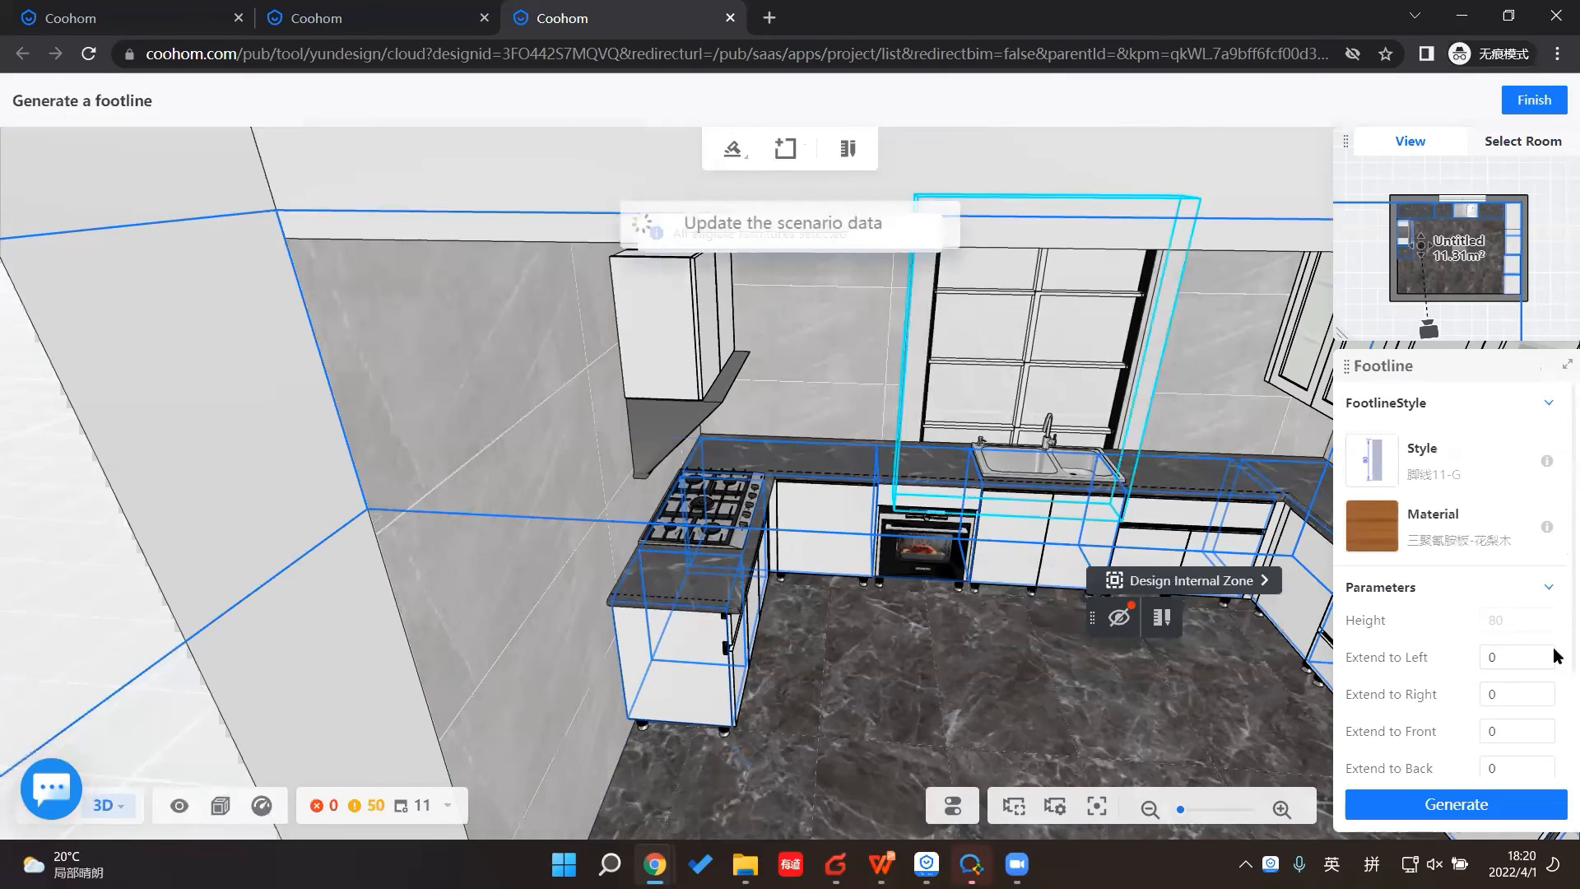
{"action": "mouse_move", "coordinate": [1371, 539]}
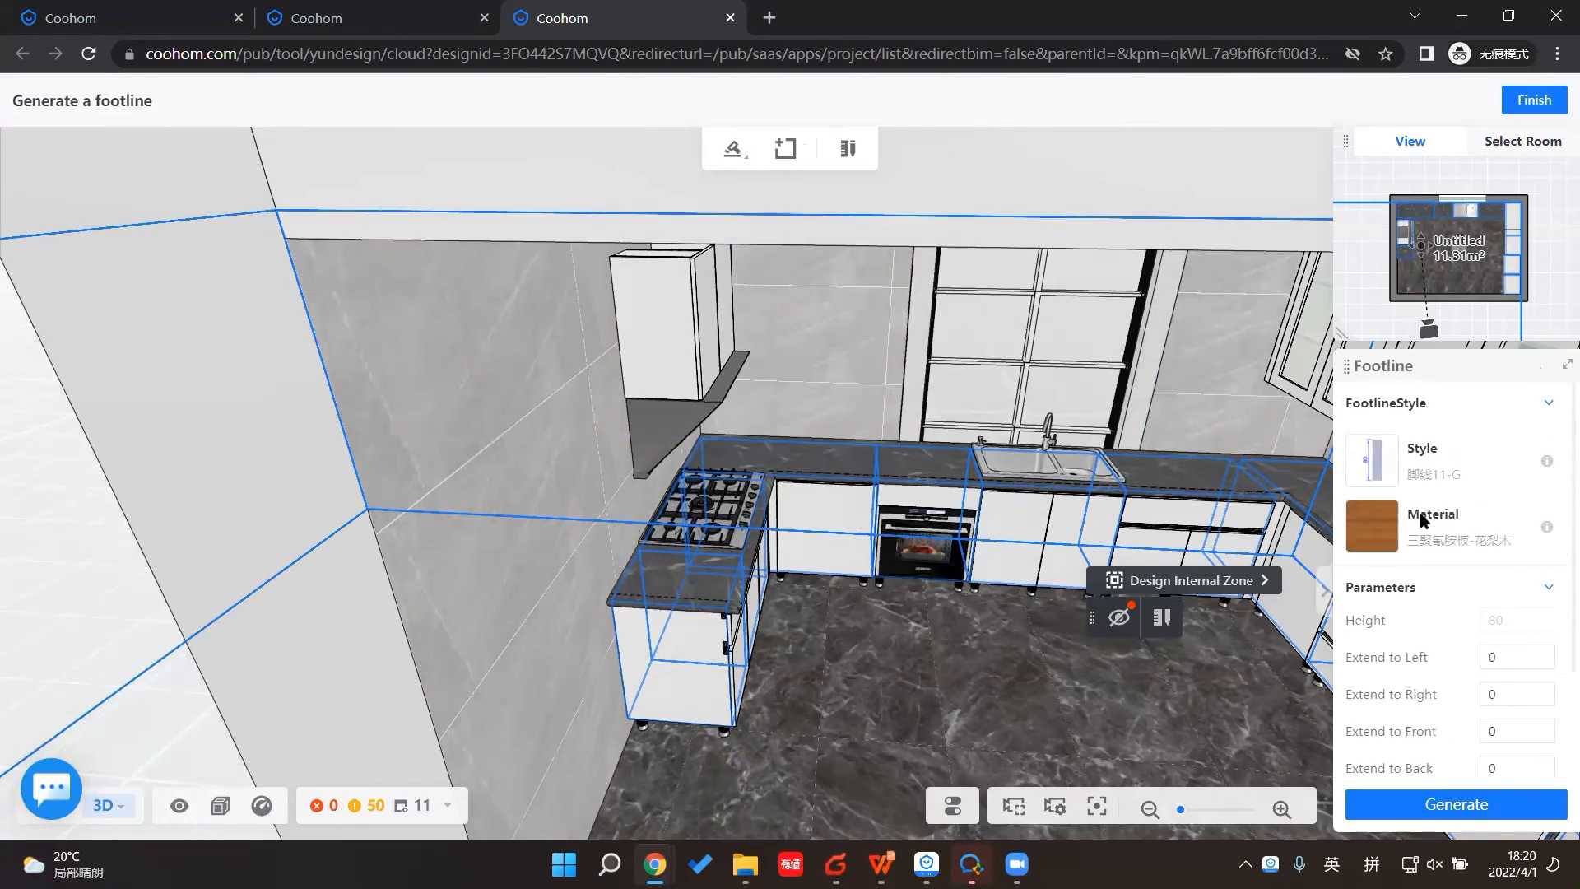
{"action": "left_click", "coordinate": [1376, 469]}
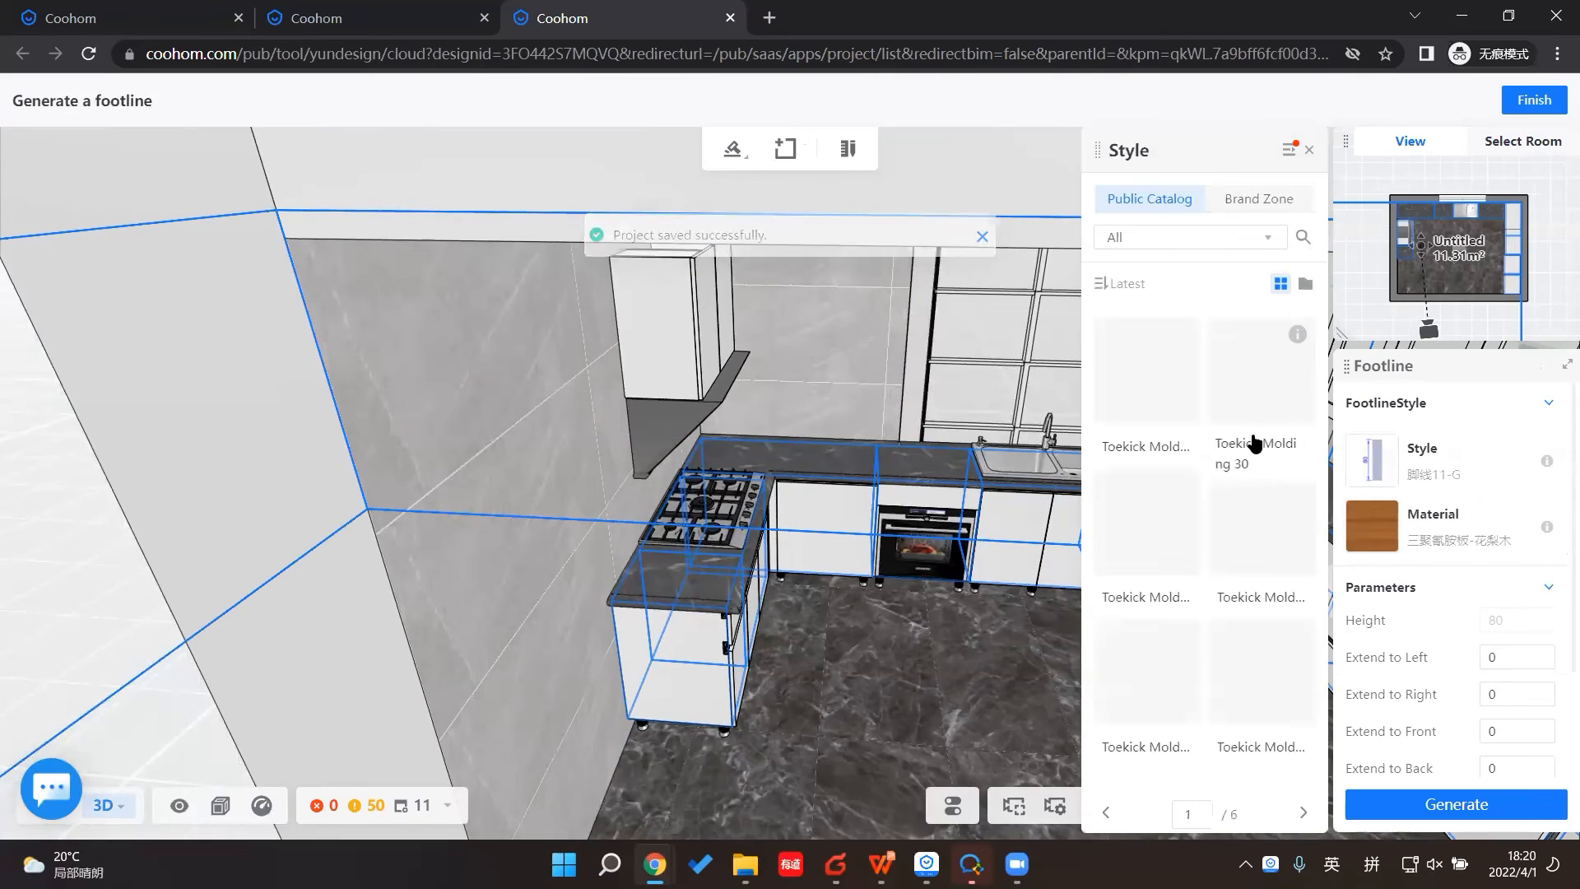
{"action": "scroll", "coordinate": [1183, 531], "scroll_direction": "down", "scroll_amount": 1}
{"action": "scroll", "coordinate": [1183, 537], "scroll_direction": "down", "scroll_amount": 1}
{"action": "mouse_move", "coordinate": [1383, 536]}
{"action": "scroll", "coordinate": [1284, 543], "scroll_direction": "down", "scroll_amount": 2}
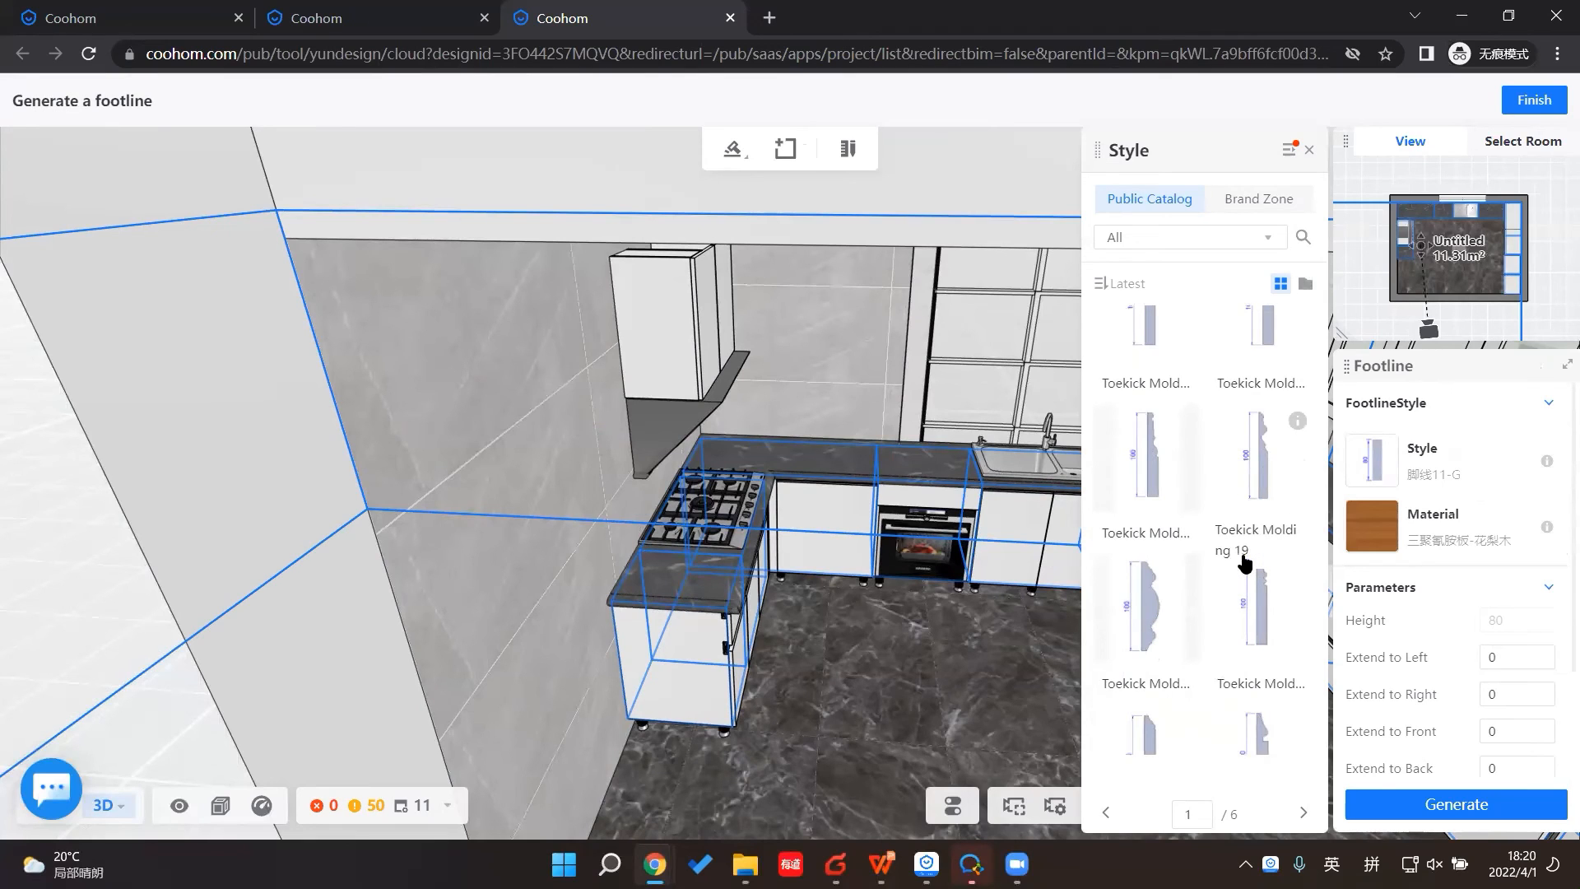
{"action": "scroll", "coordinate": [1264, 568], "scroll_direction": "down", "scroll_amount": 3}
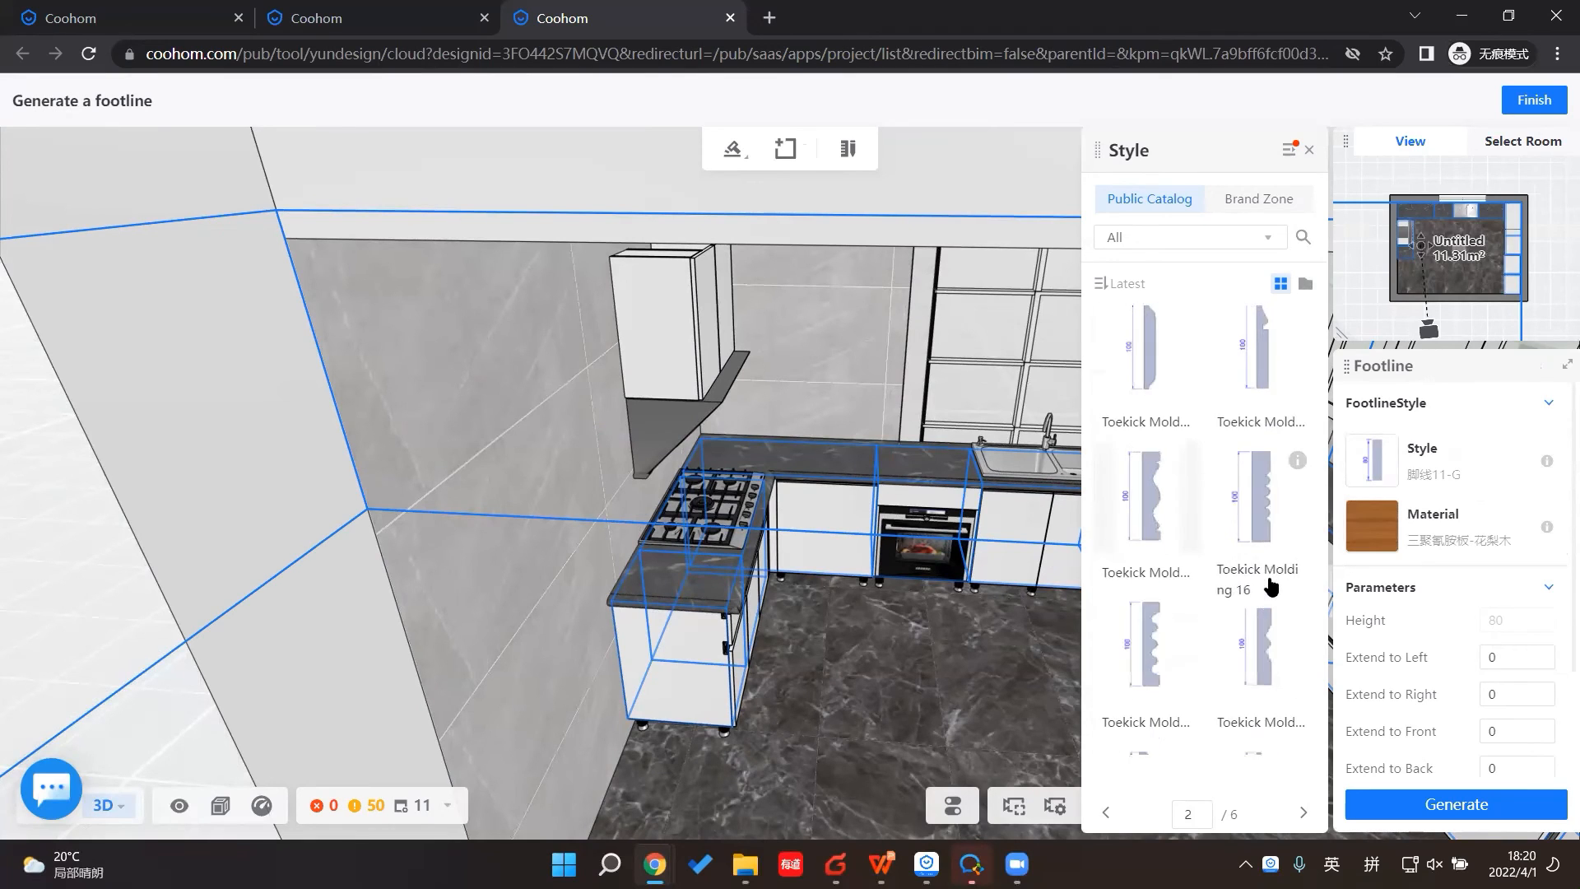
{"action": "scroll", "coordinate": [1275, 535], "scroll_direction": "down", "scroll_amount": 4}
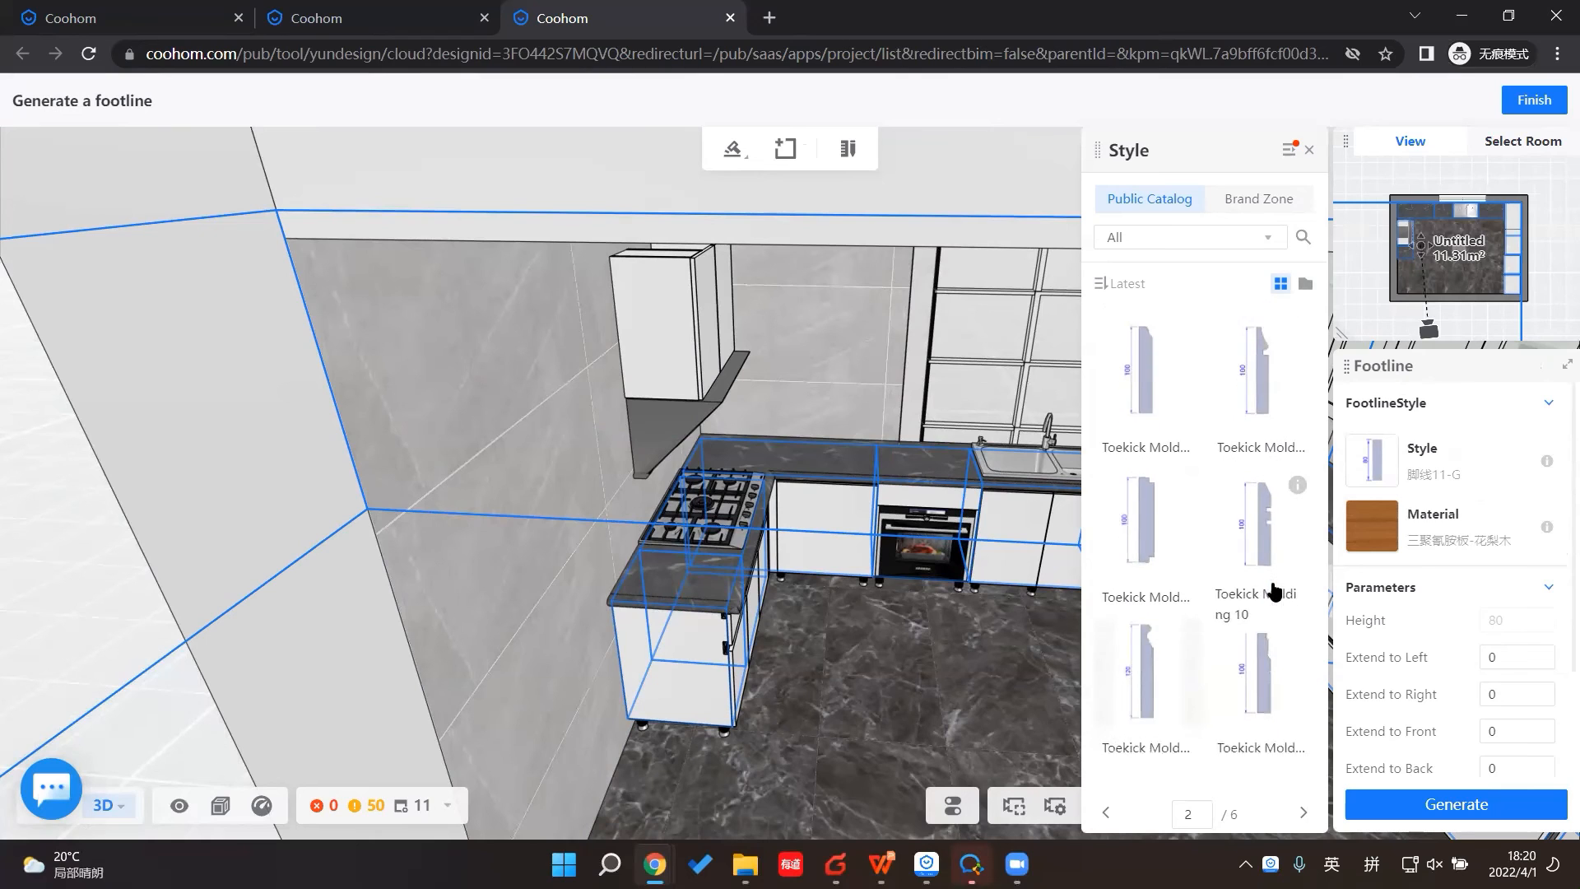
{"action": "left_click", "coordinate": [1156, 358]}
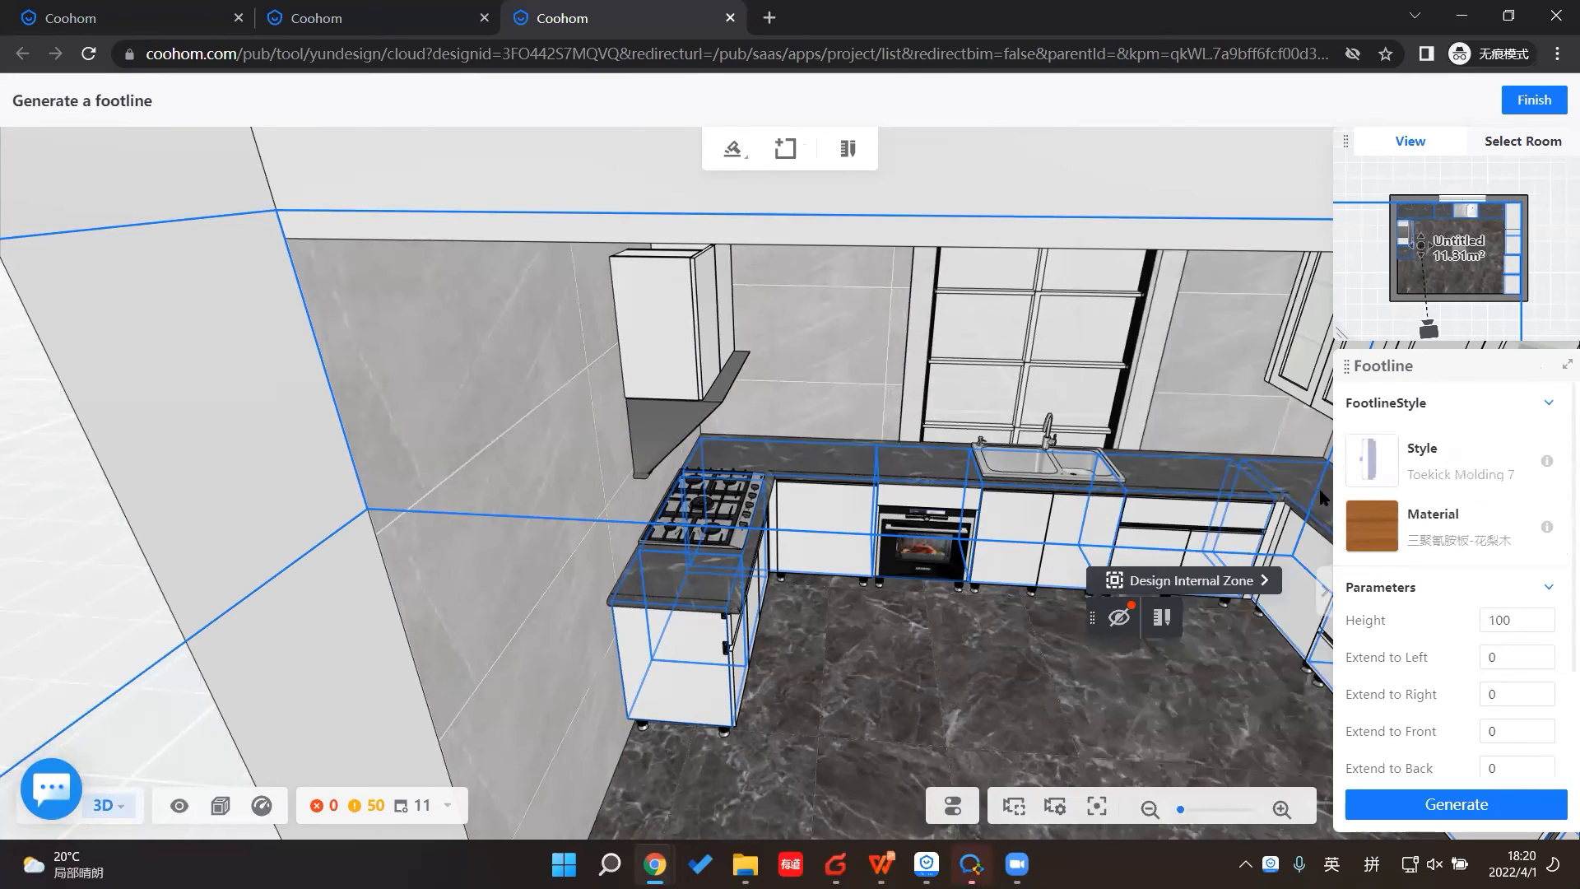
Step: Set the footline material to Mirror, generate the footline beneath the base cabinets, and finish the footline editor
{"action": "left_click", "coordinate": [1372, 525]}
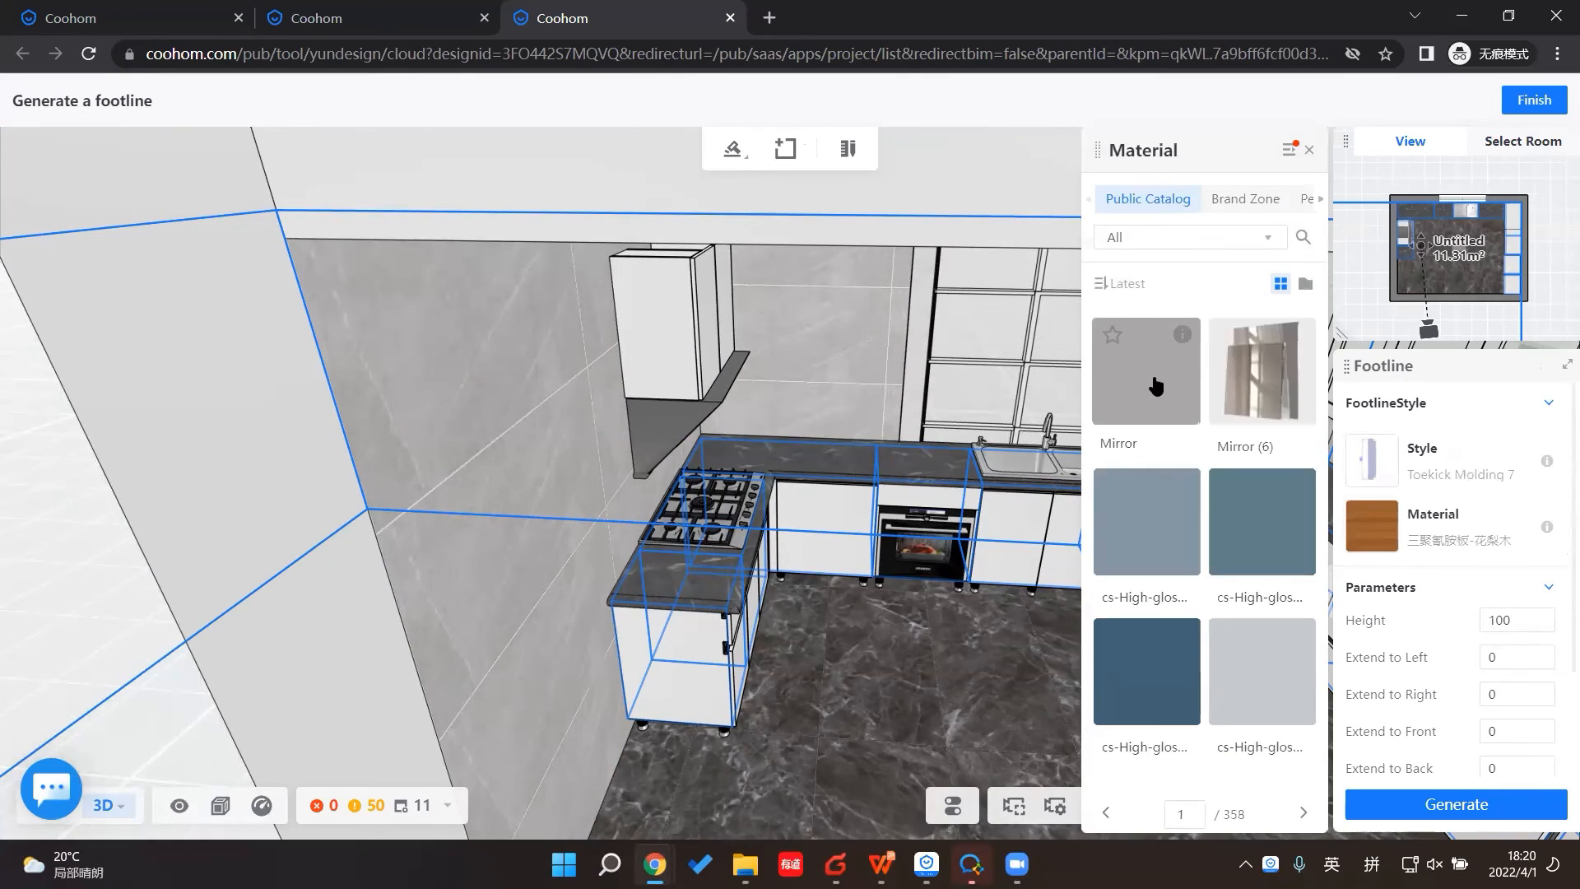
{"action": "left_click", "coordinate": [1153, 375]}
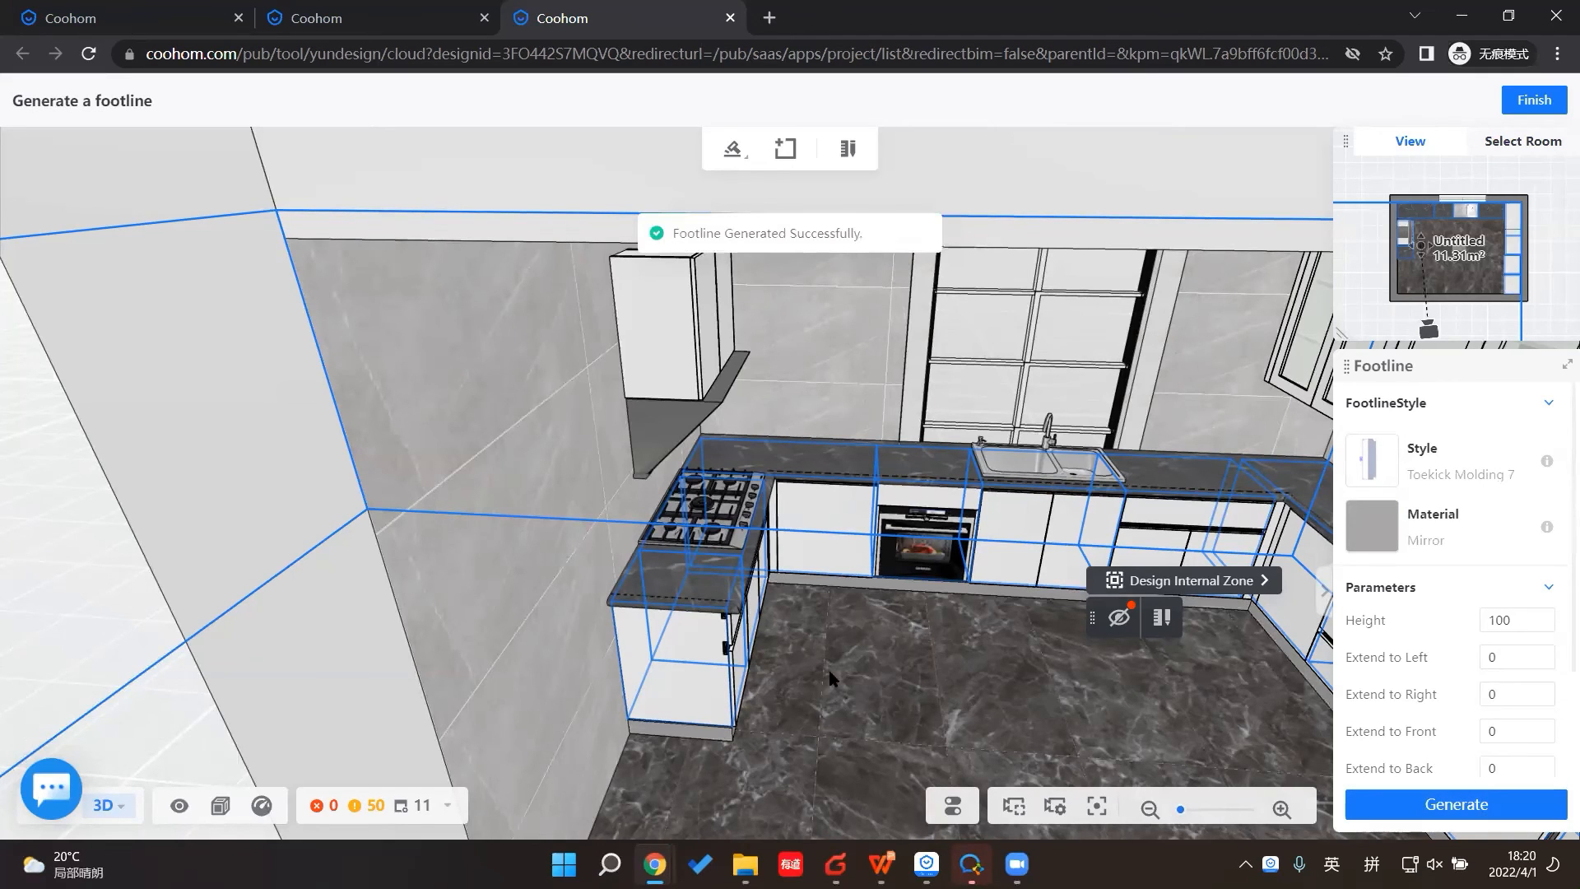
{"action": "left_click_drag", "start_coordinate": [848, 636], "coordinate": [703, 321]}
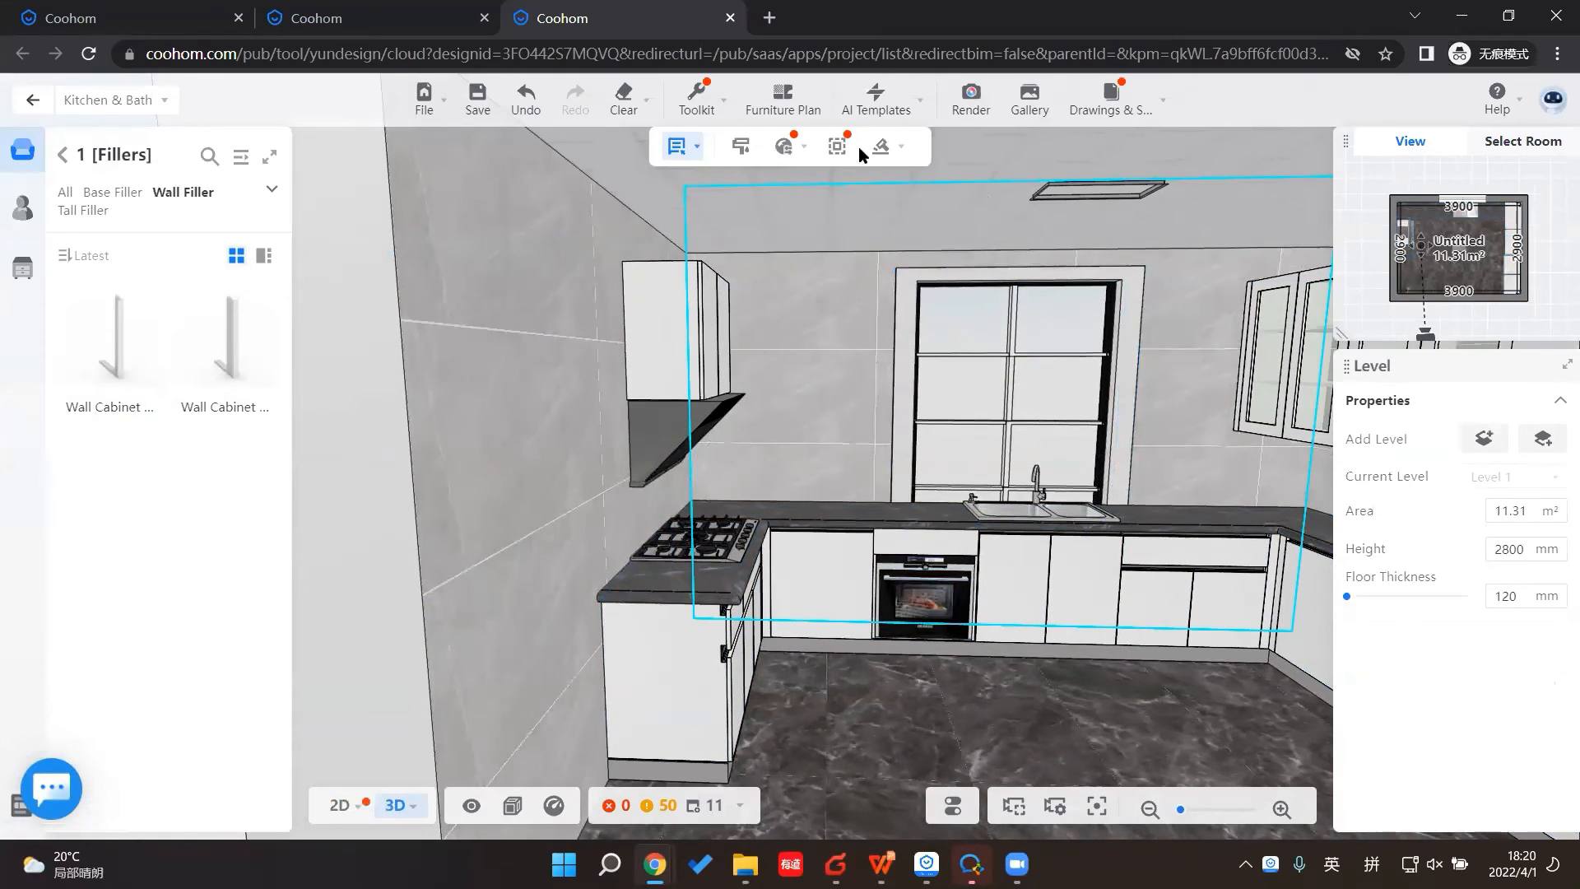
Step: Start generating a crown molding for the cabinets and choose European top line 02 as its style
{"action": "left_click", "coordinate": [888, 148]}
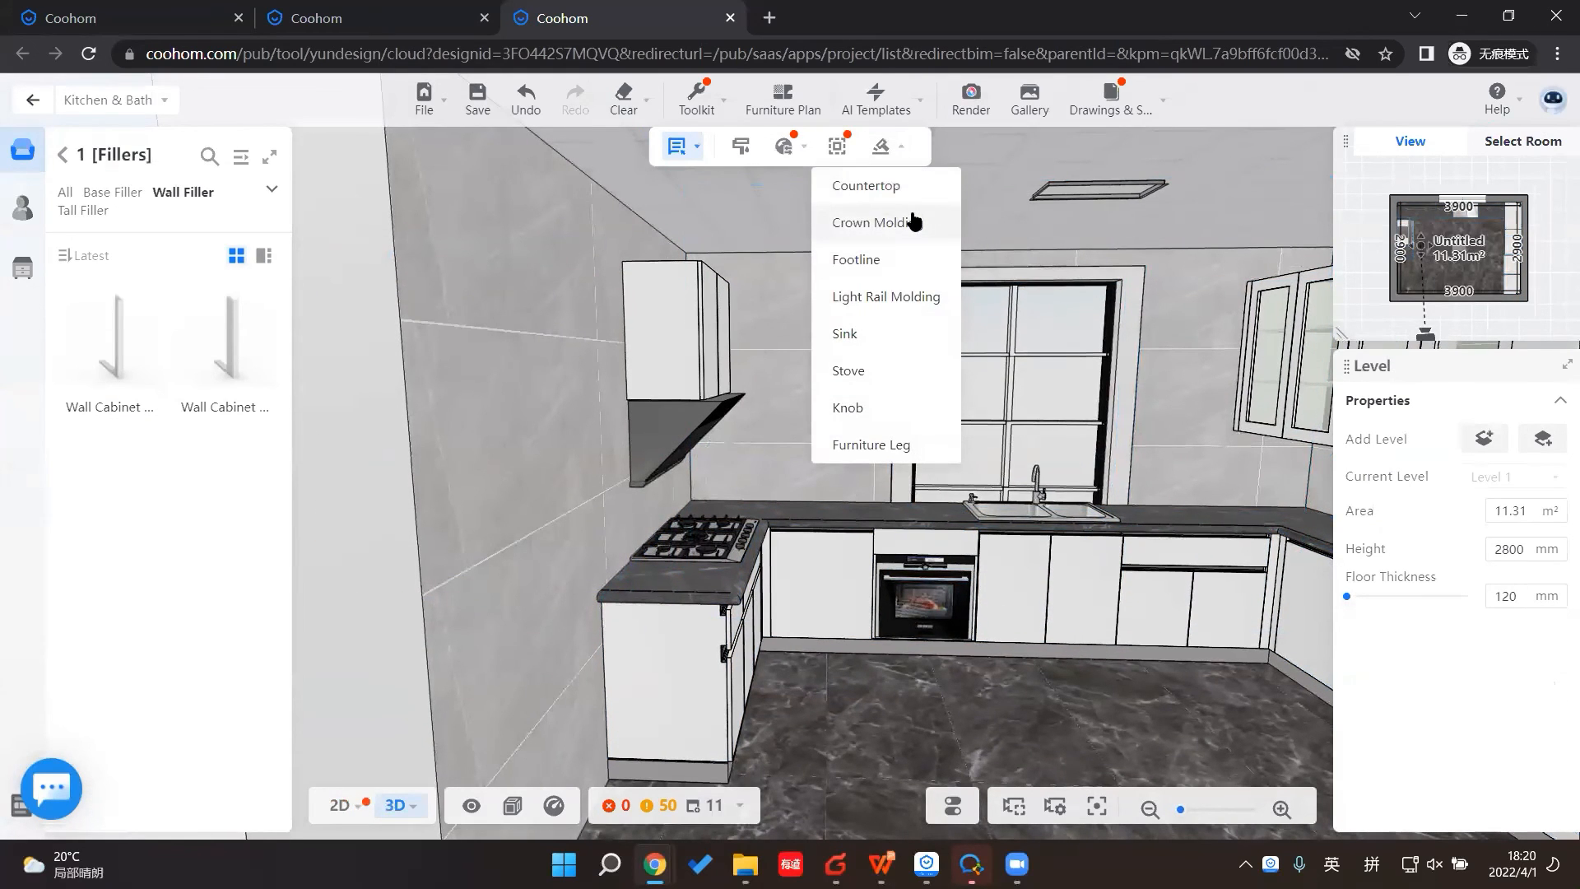
{"action": "left_click", "coordinate": [870, 223]}
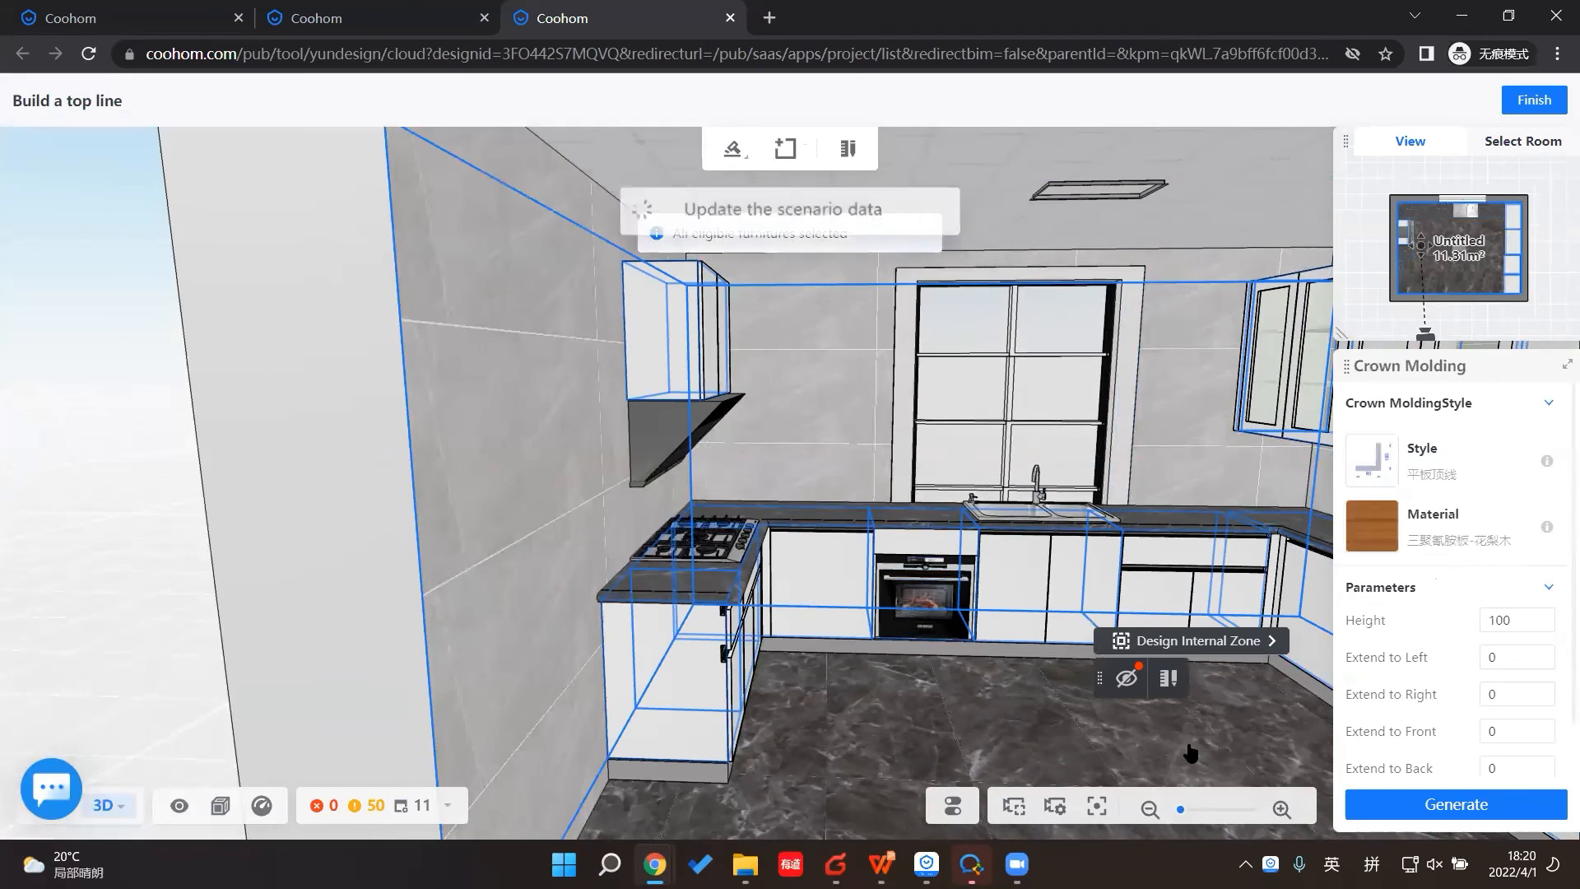
{"action": "left_click", "coordinate": [1372, 462]}
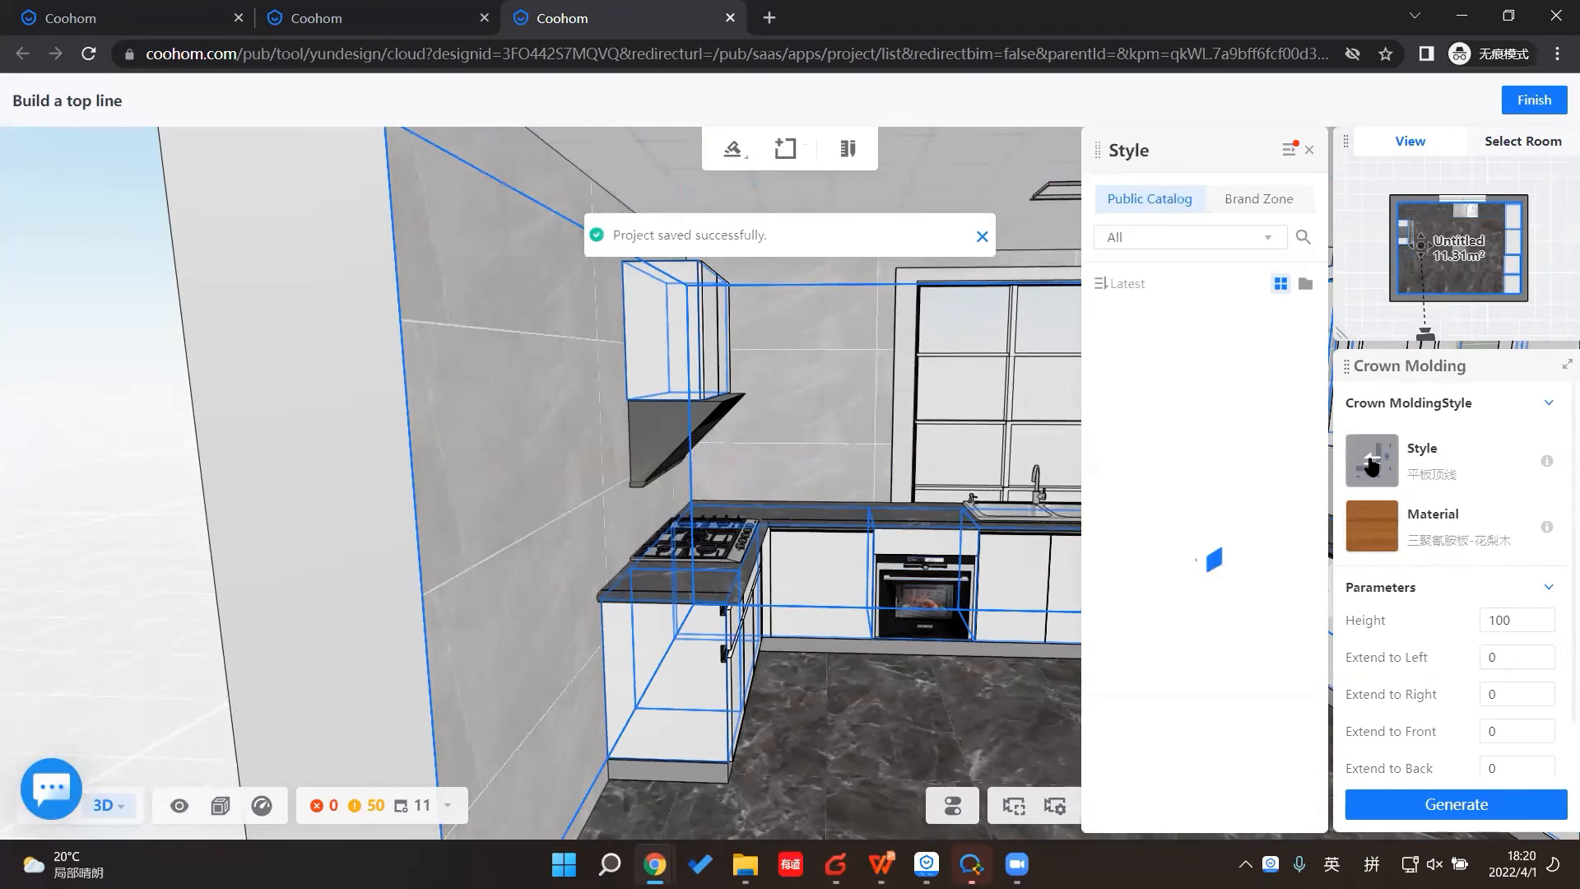
{"action": "scroll", "coordinate": [1222, 543], "scroll_direction": "down", "scroll_amount": 3}
{"action": "scroll", "coordinate": [1219, 560], "scroll_direction": "down", "scroll_amount": 5}
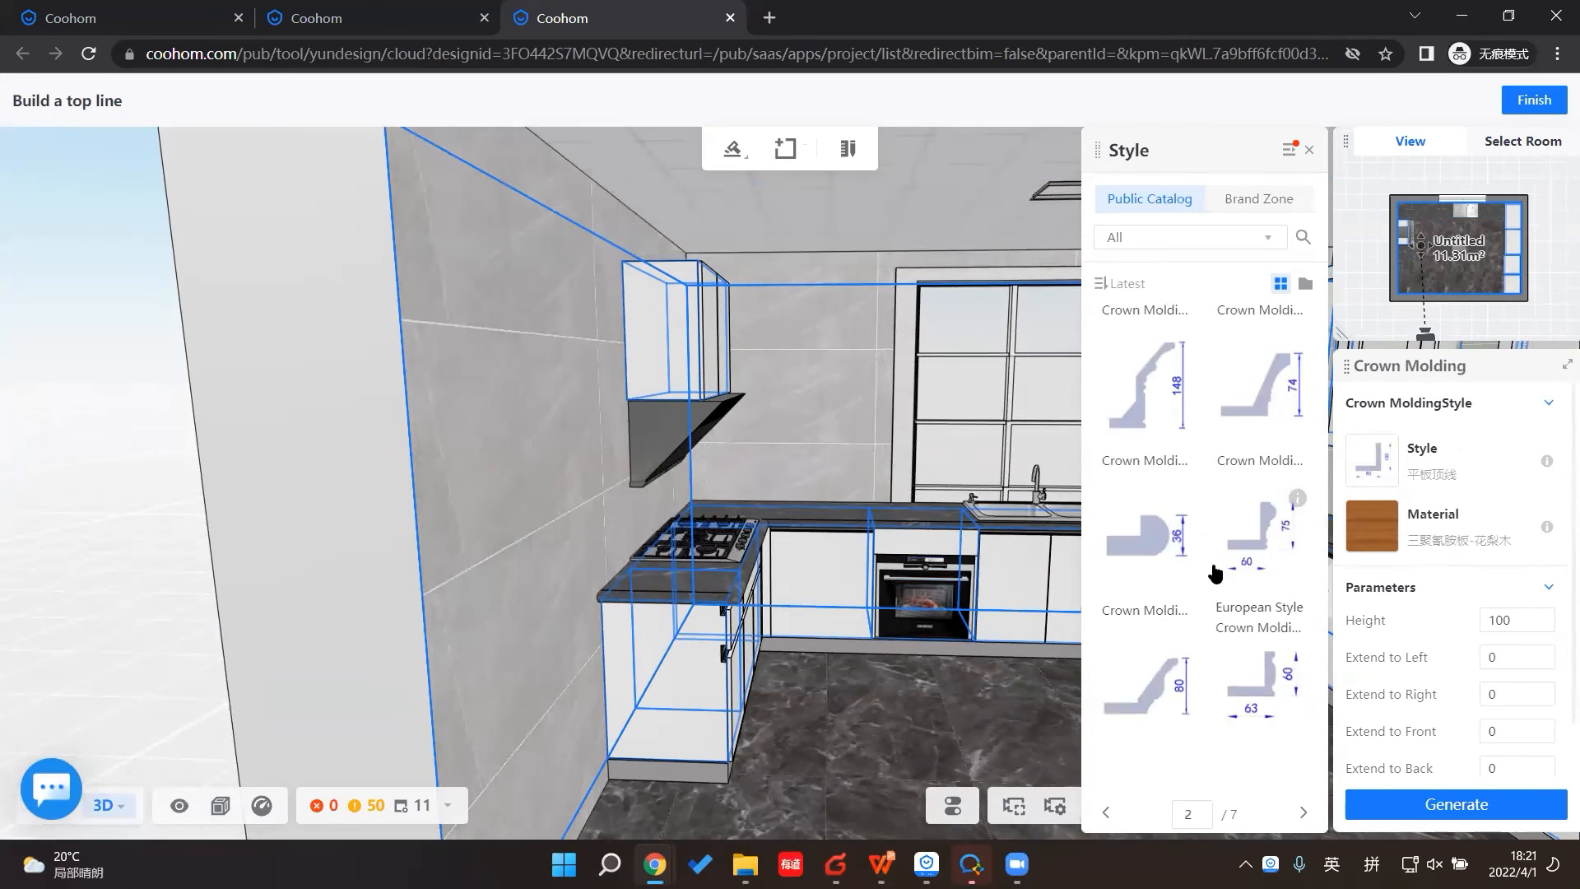
{"action": "scroll", "coordinate": [1211, 582], "scroll_direction": "down", "scroll_amount": 2}
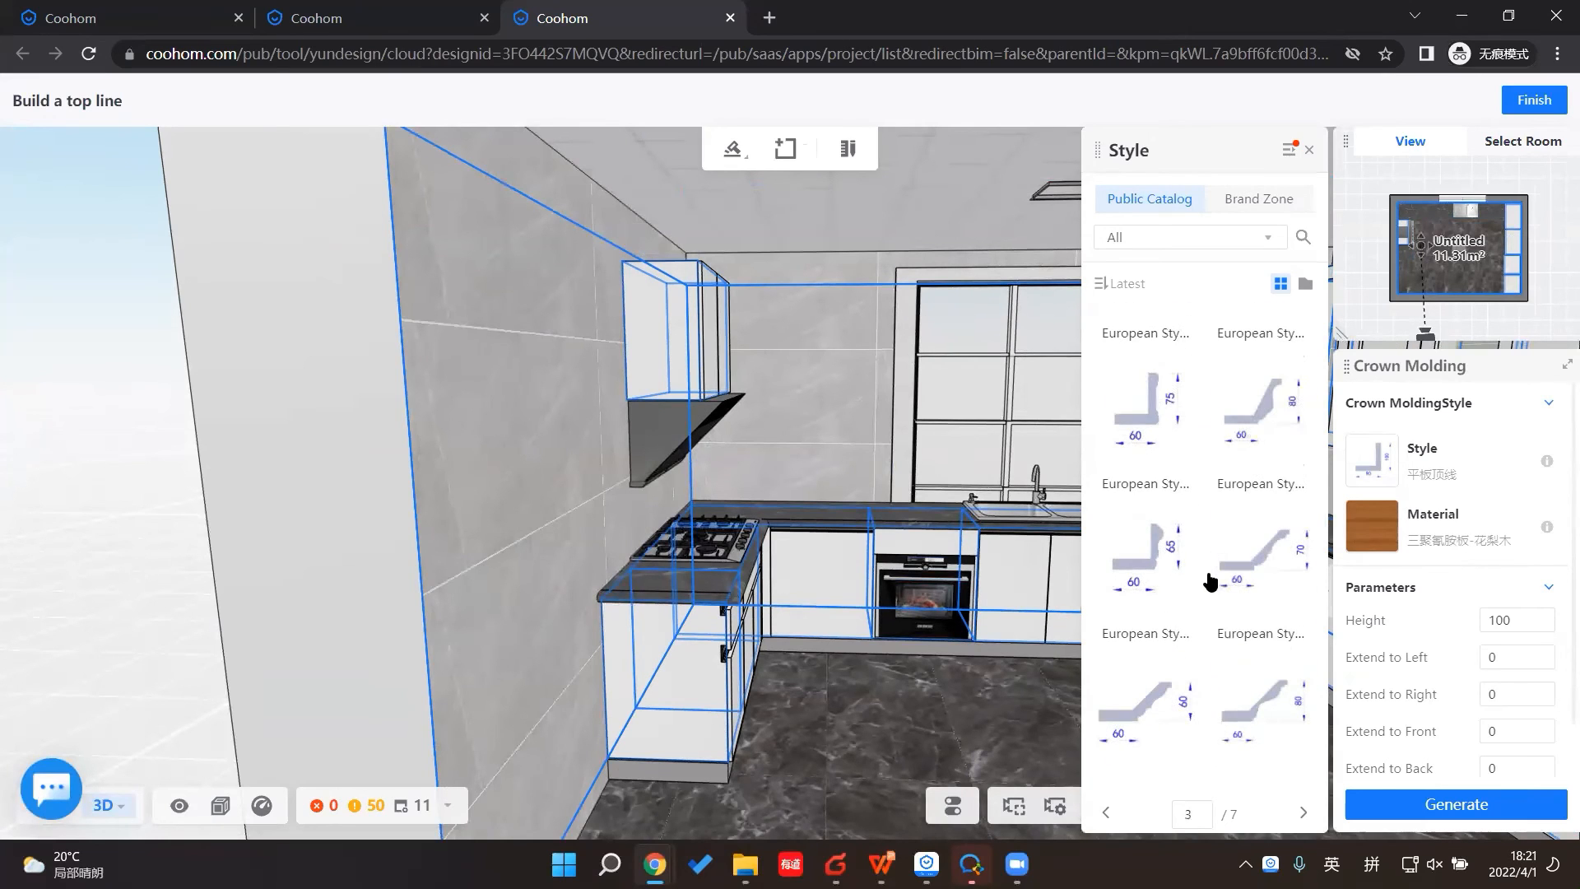
{"action": "scroll", "coordinate": [1210, 582], "scroll_direction": "down", "scroll_amount": 5}
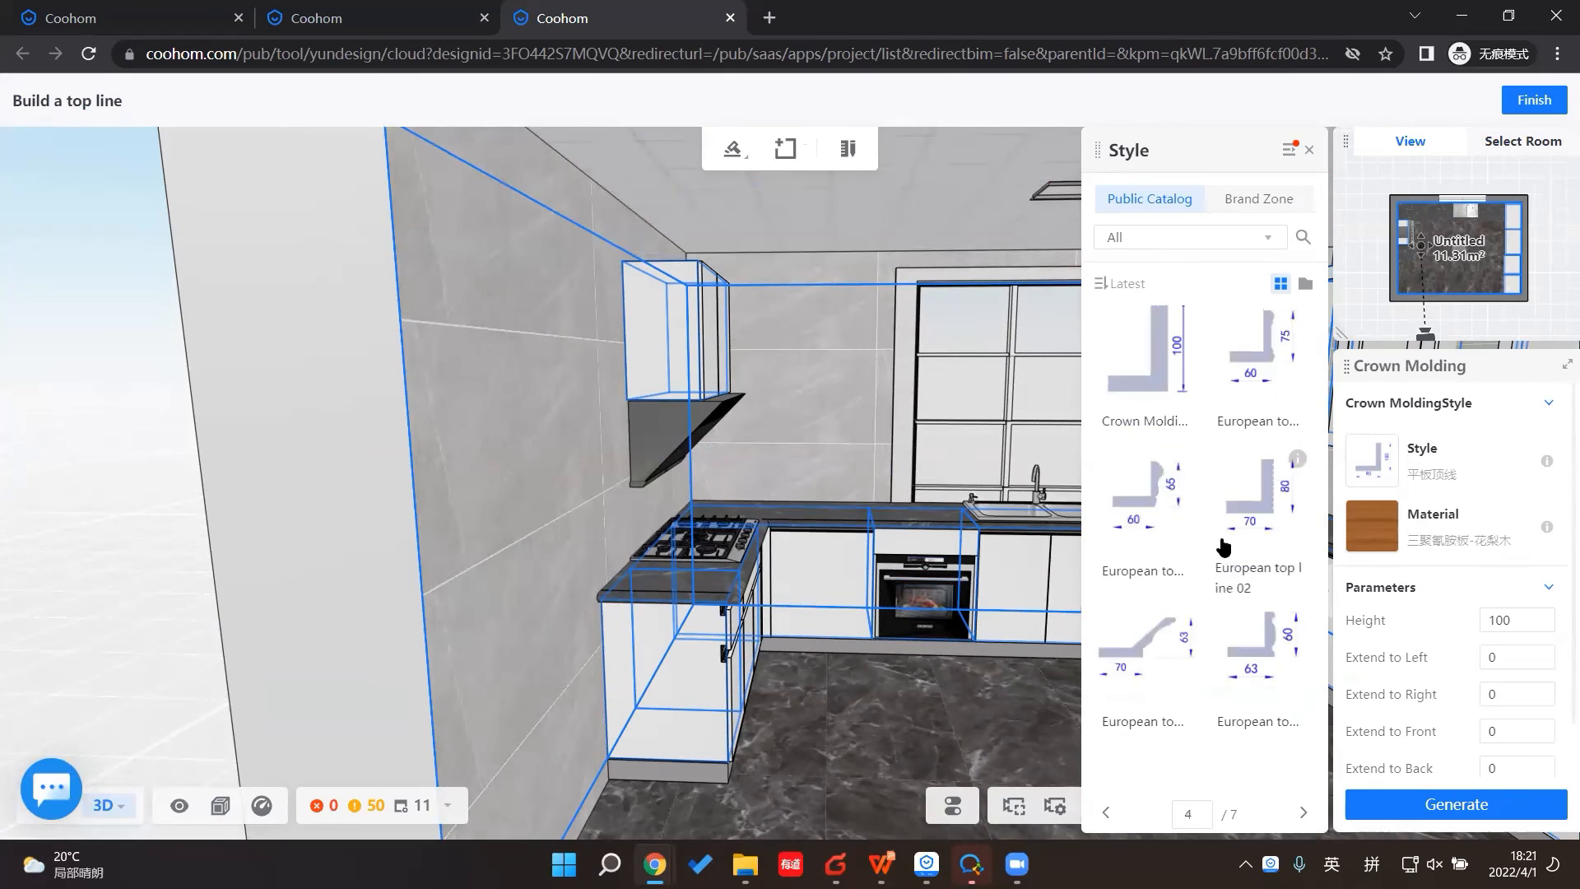
{"action": "left_click", "coordinate": [1236, 494]}
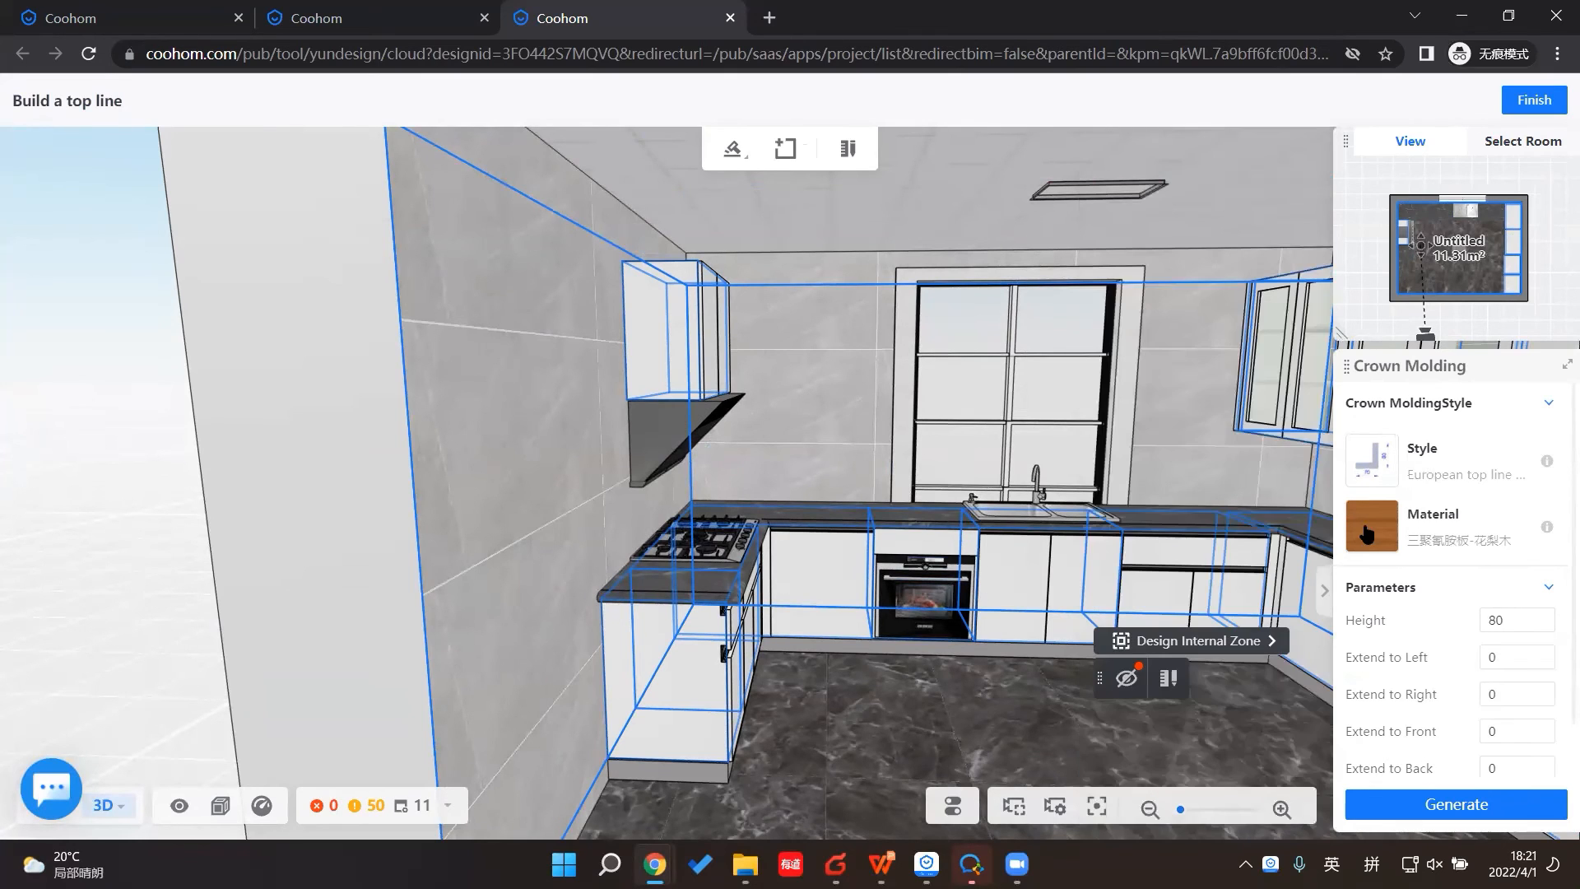
Step: Set the crown molding material to Mirror, generate the molding above the cabinets, and finish the crown molding editor
{"action": "left_click", "coordinate": [1372, 527]}
{"action": "left_click", "coordinate": [1144, 367]}
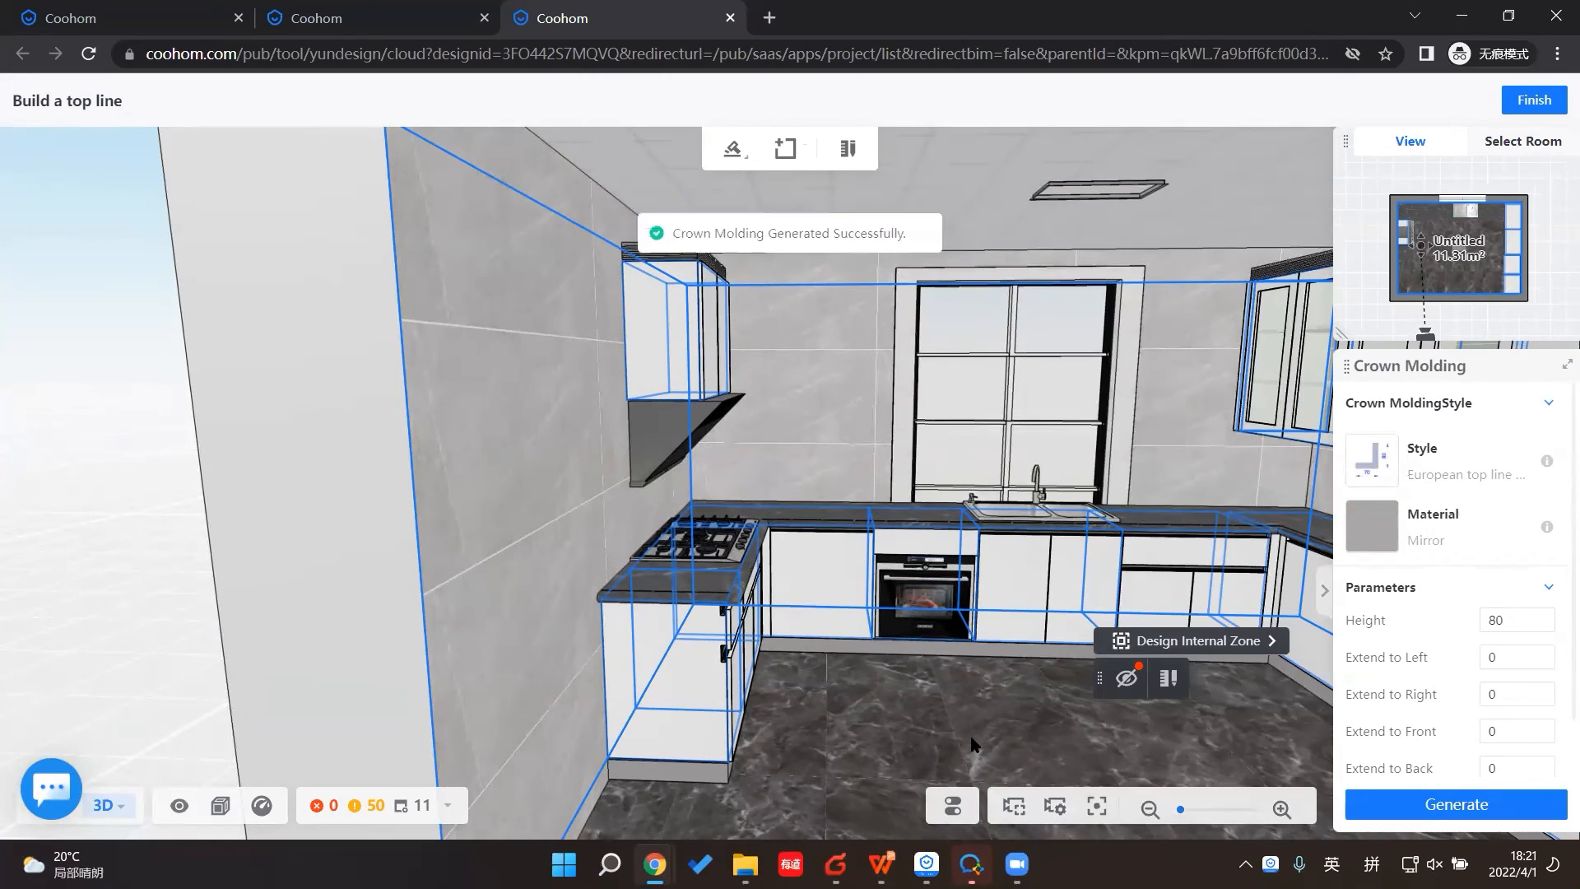
{"action": "left_click_drag", "start_coordinate": [958, 710], "coordinate": [793, 733]}
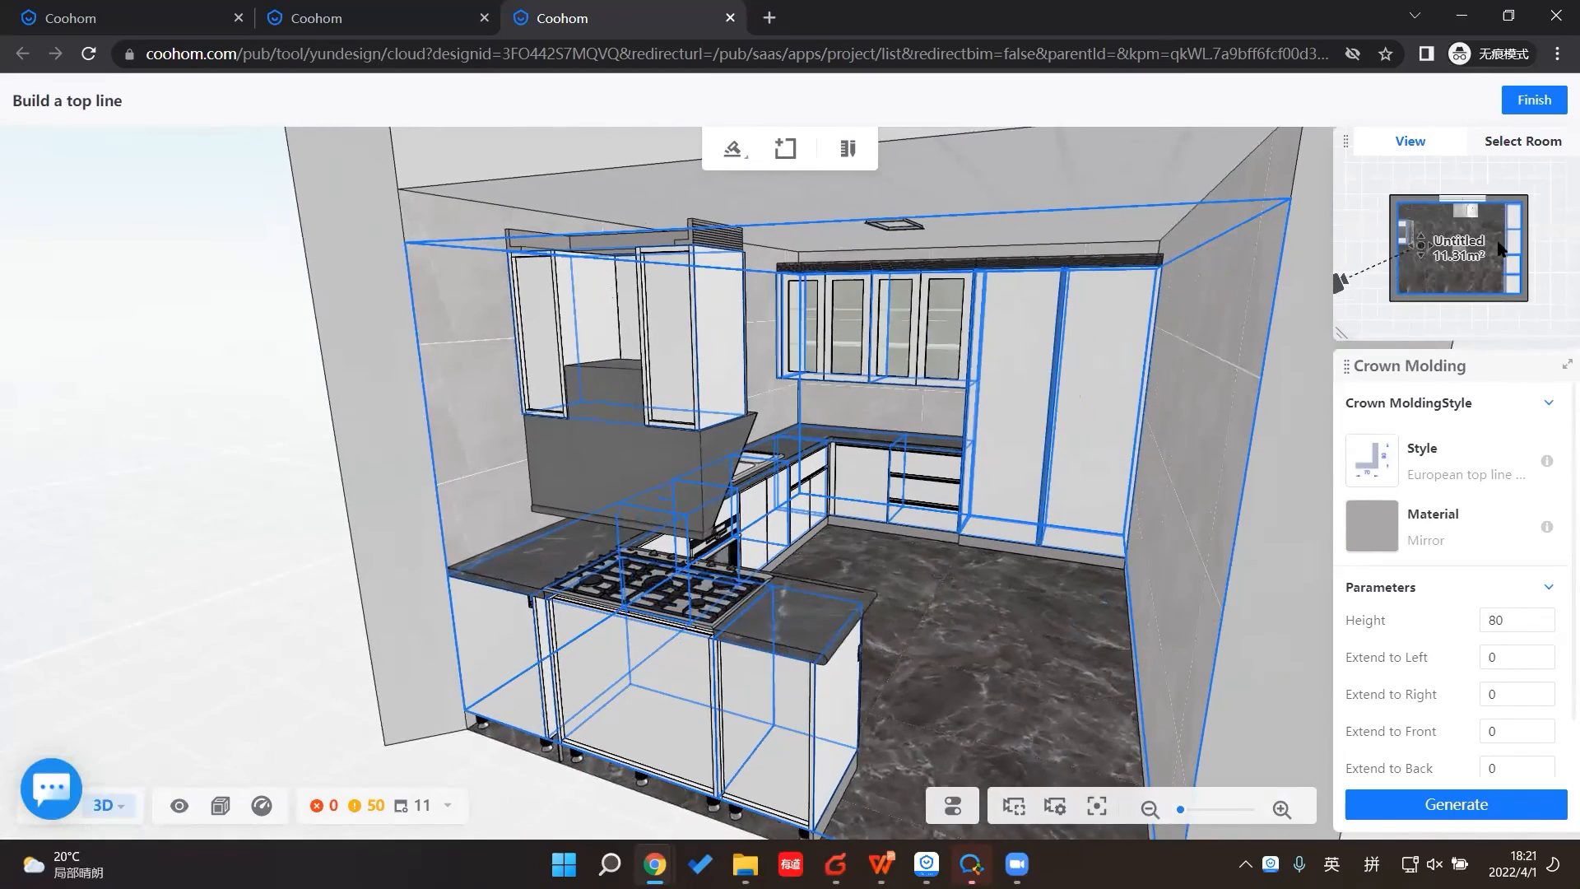
{"action": "left_click_drag", "start_coordinate": [972, 716], "coordinate": [864, 712]}
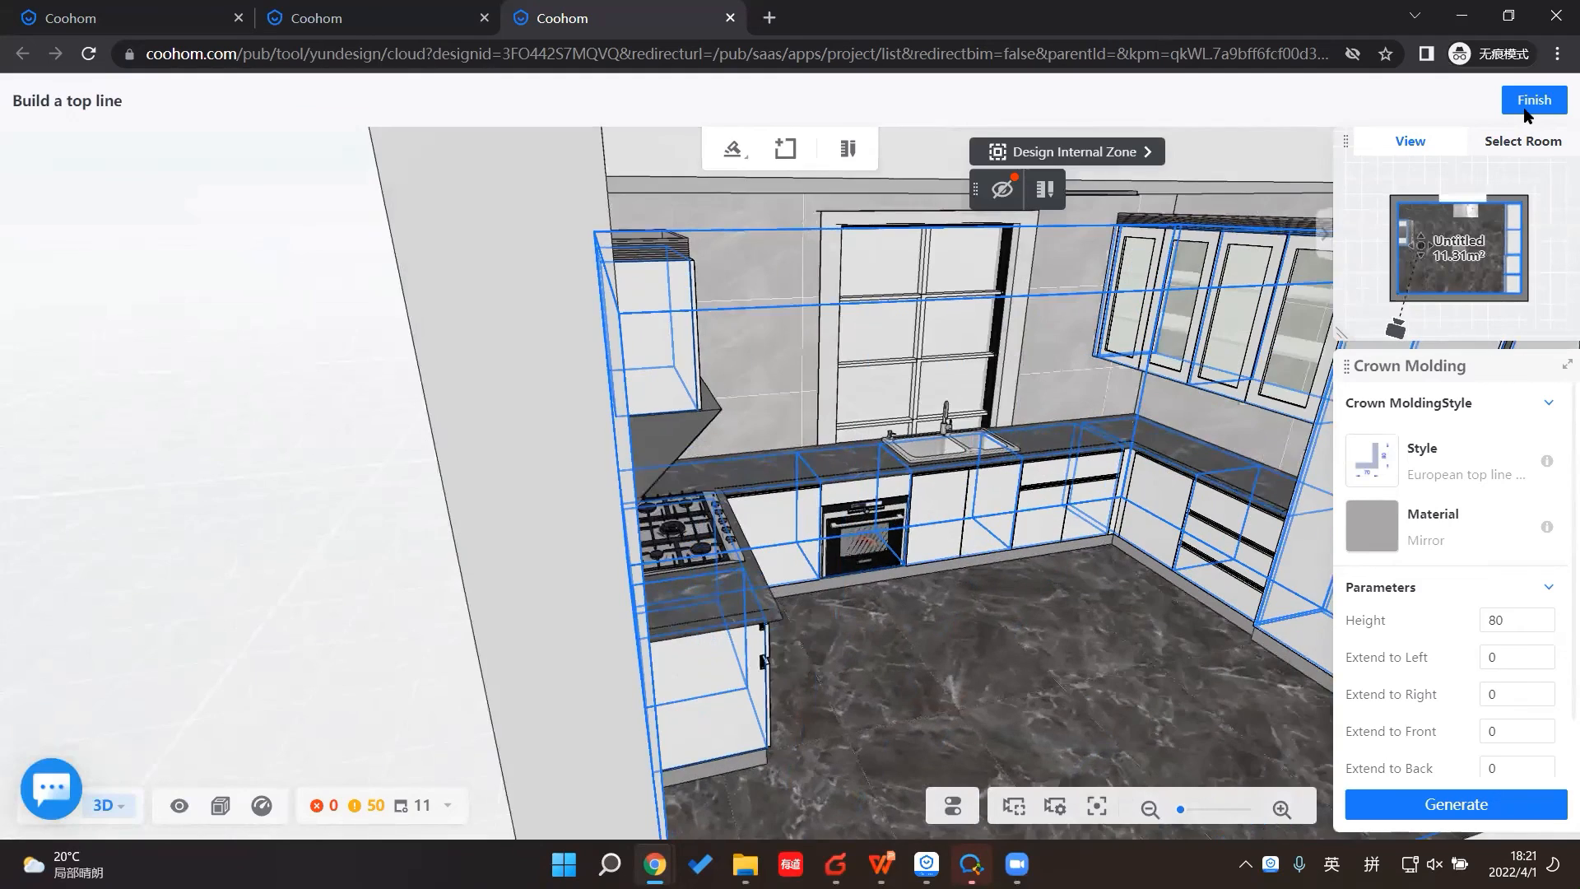
{"action": "left_click", "coordinate": [1531, 102]}
Step: Open the whole-house style batch edit and filter the carcass materials to the embossed super matte category of Veneer Sheet
{"action": "left_click_drag", "start_coordinate": [1052, 664], "coordinate": [767, 601]}
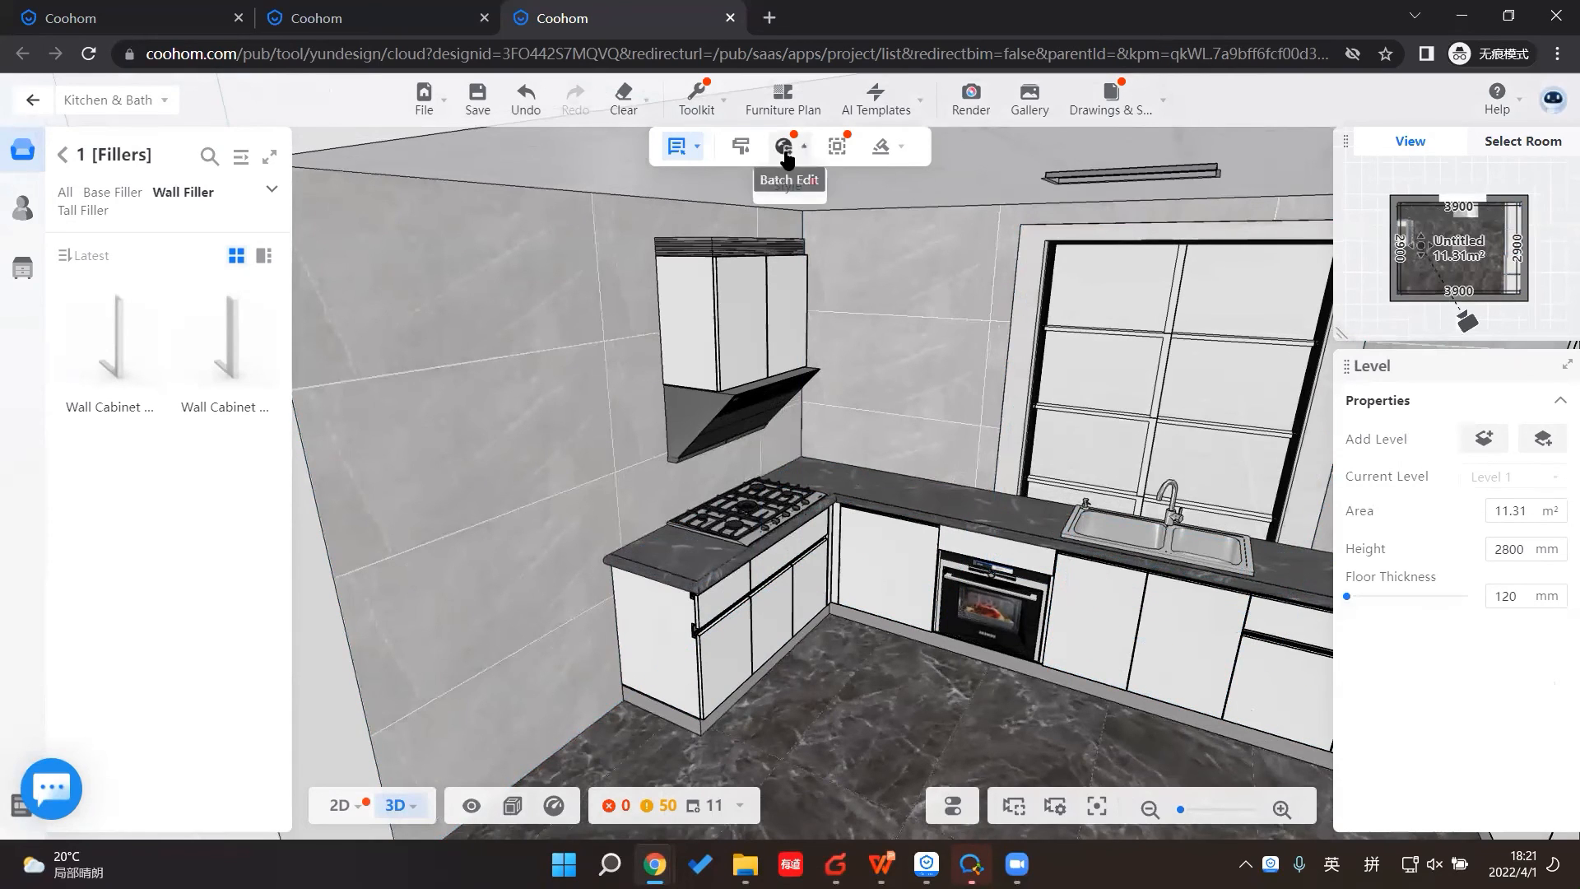
{"action": "left_click", "coordinate": [786, 196]}
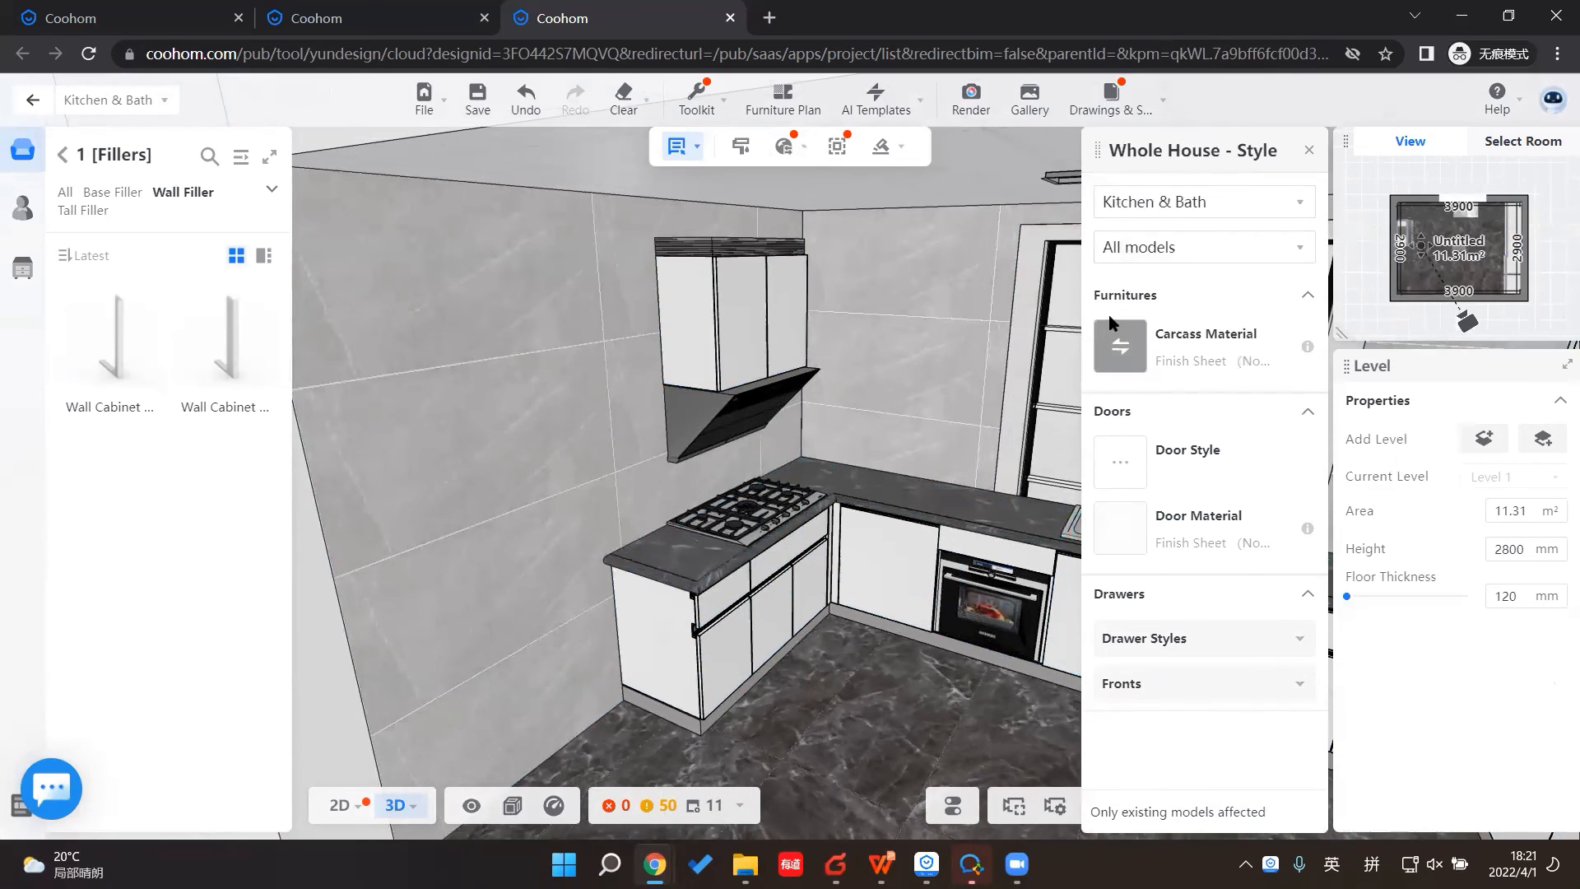
{"action": "left_click", "coordinate": [1121, 351]}
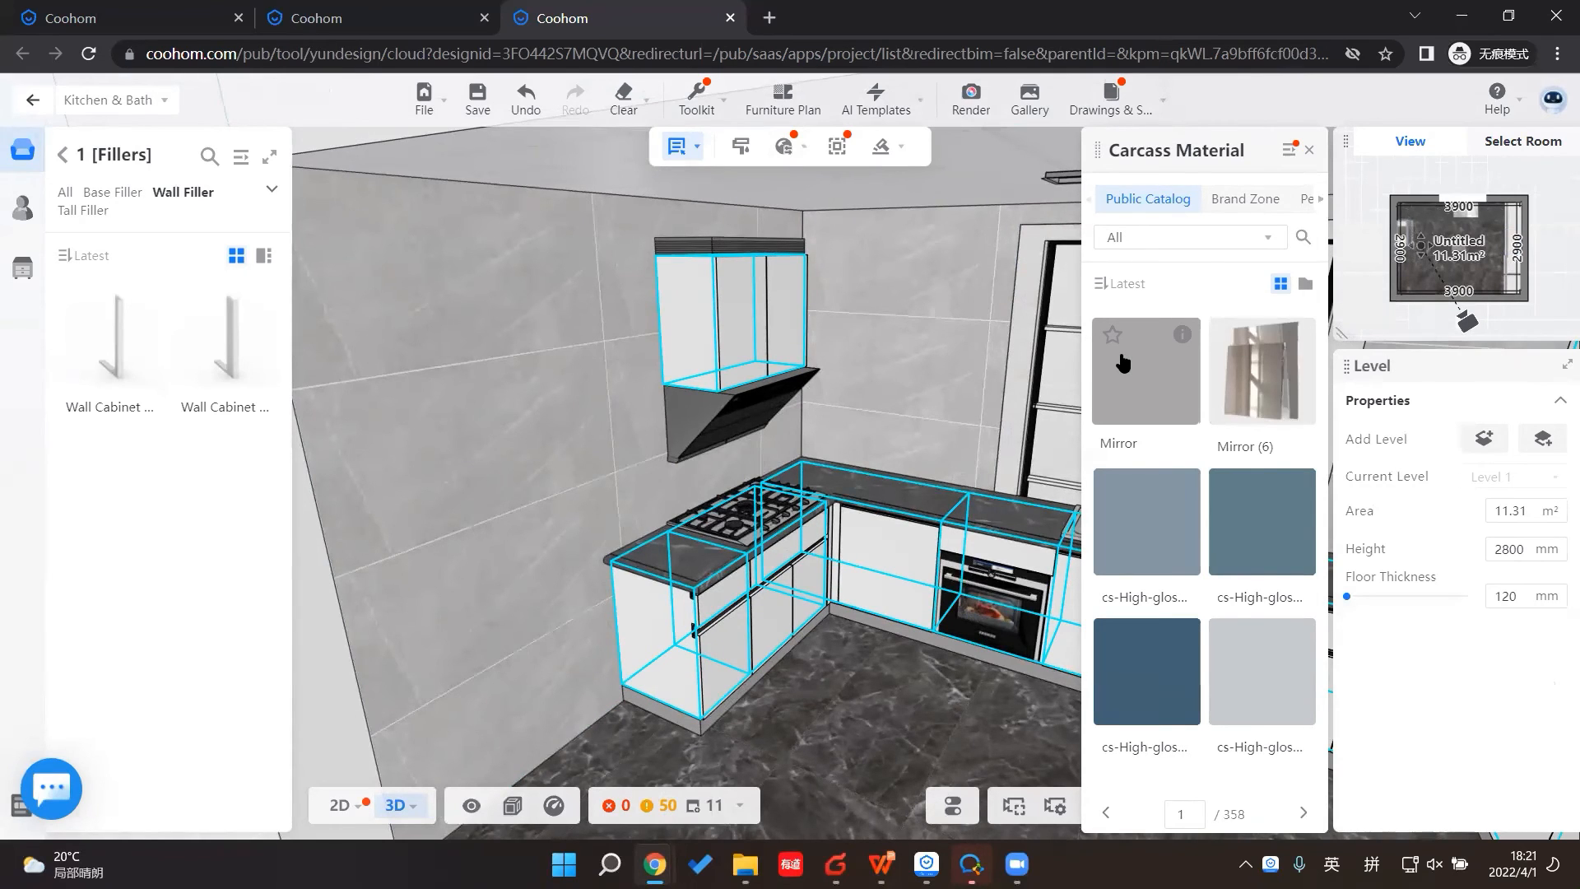
{"action": "left_click", "coordinate": [1148, 247]}
{"action": "left_click", "coordinate": [971, 290]}
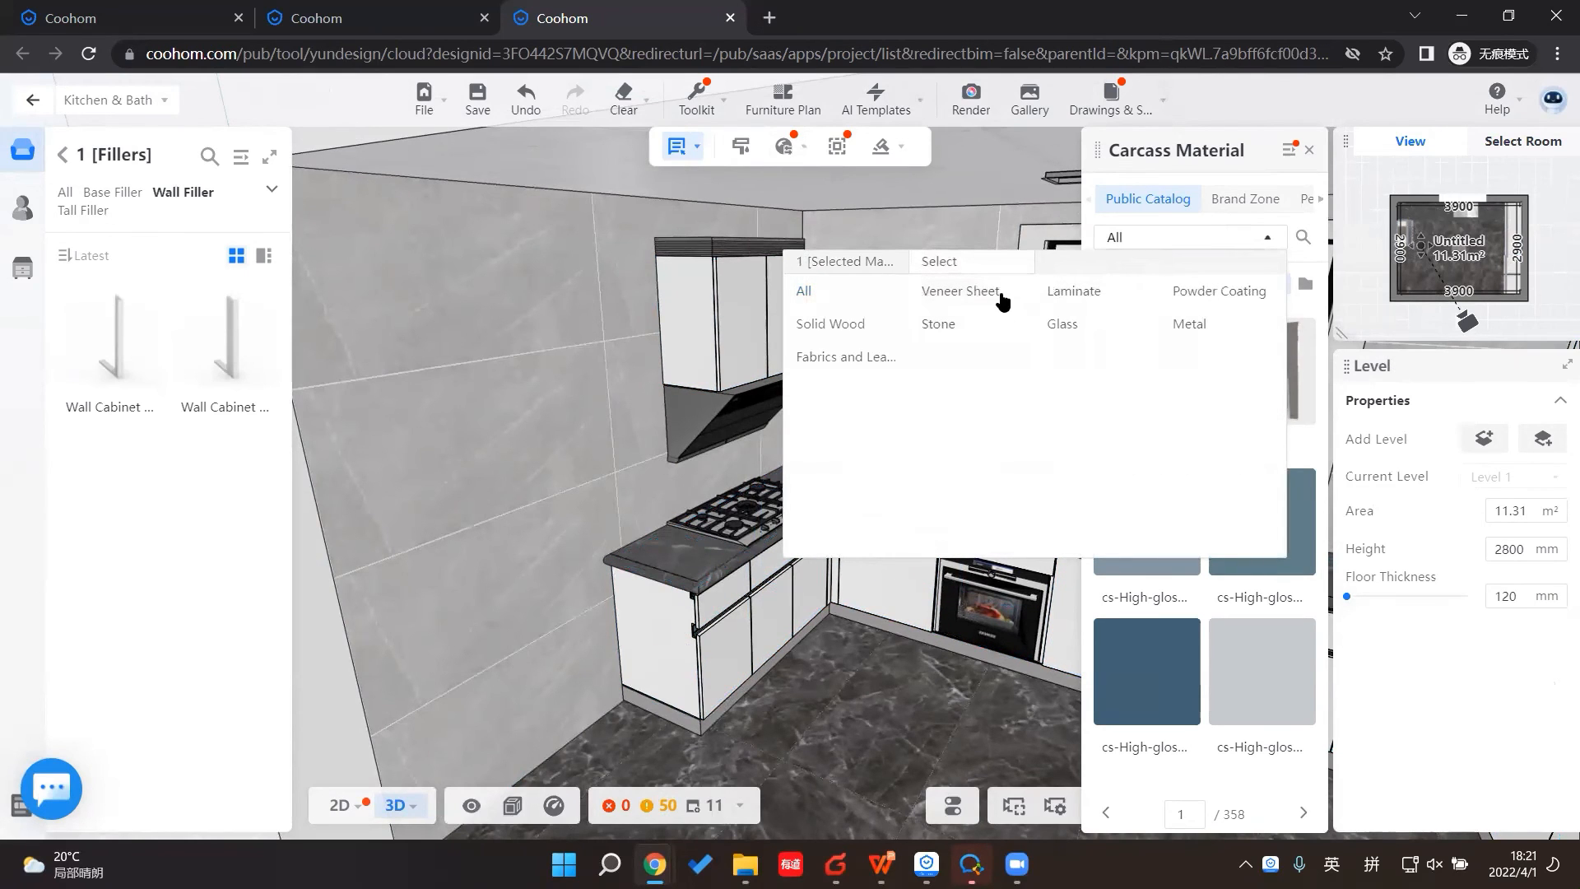
{"action": "left_click", "coordinate": [1002, 296]}
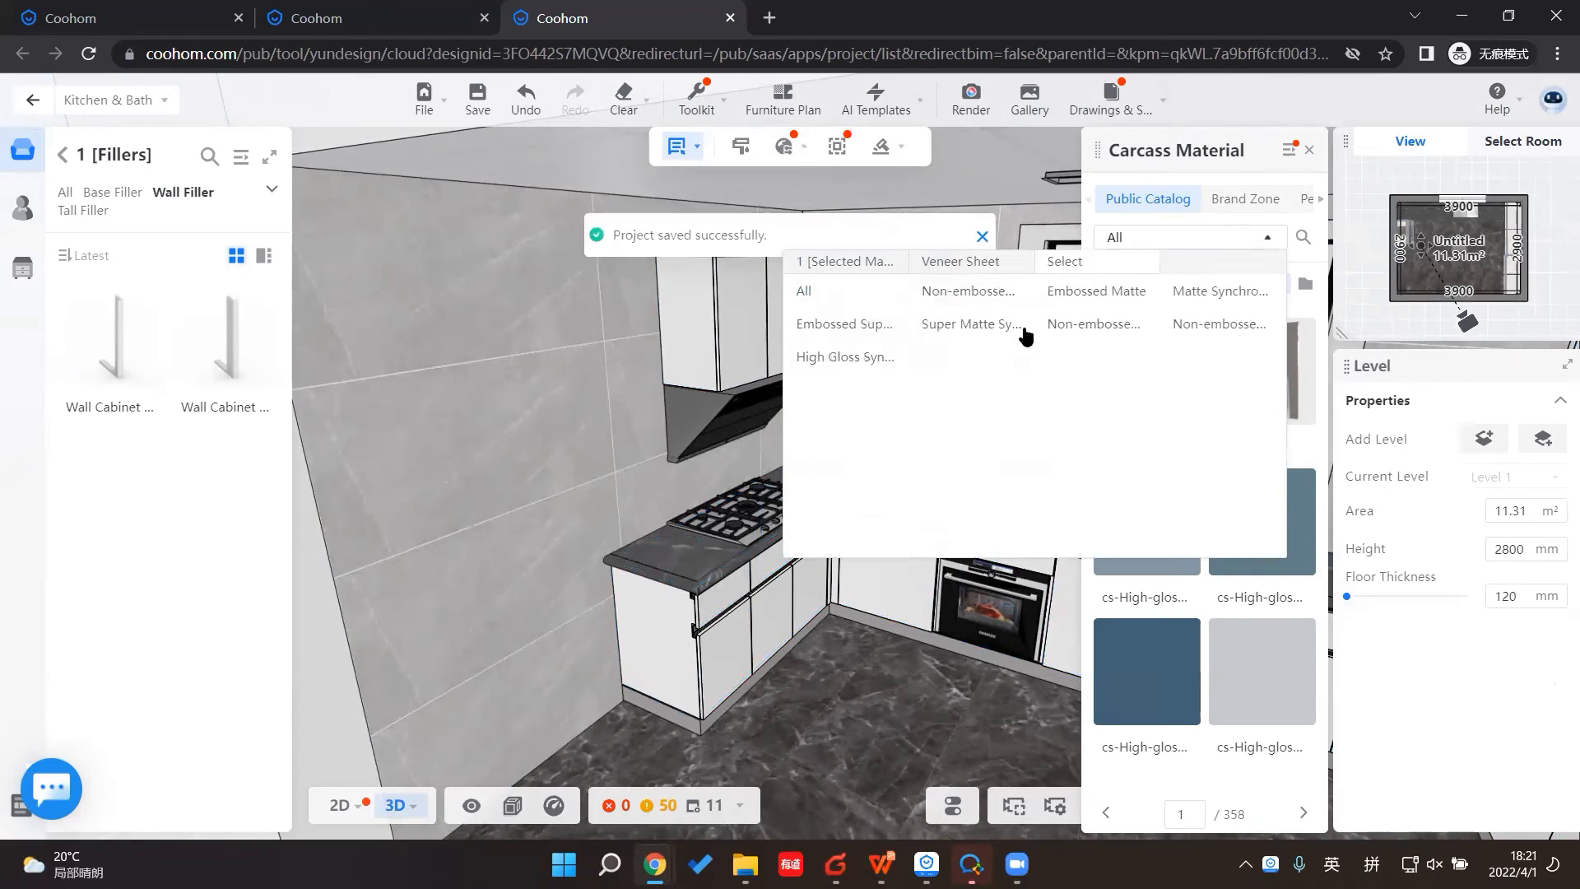
{"action": "left_click", "coordinate": [852, 328]}
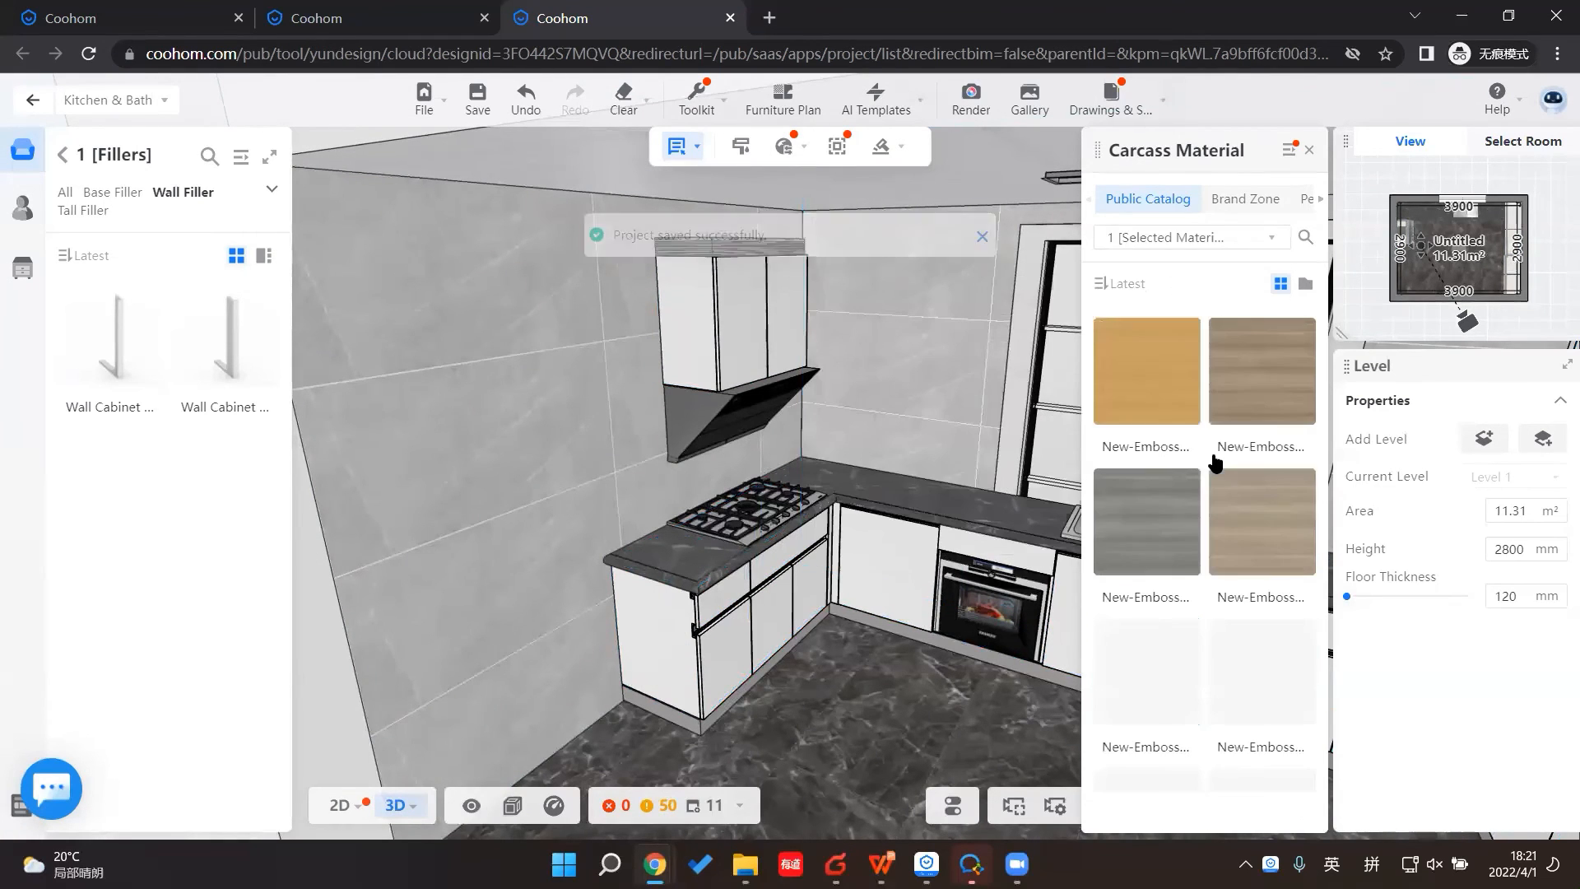
Step: Apply a light wood-grain New-Embossed Super Matte sheet as the carcass material of all Kitchen & Bath models
{"action": "scroll", "coordinate": [1282, 414], "scroll_direction": "down", "scroll_amount": 1}
{"action": "scroll", "coordinate": [1284, 407], "scroll_direction": "up", "scroll_amount": 1}
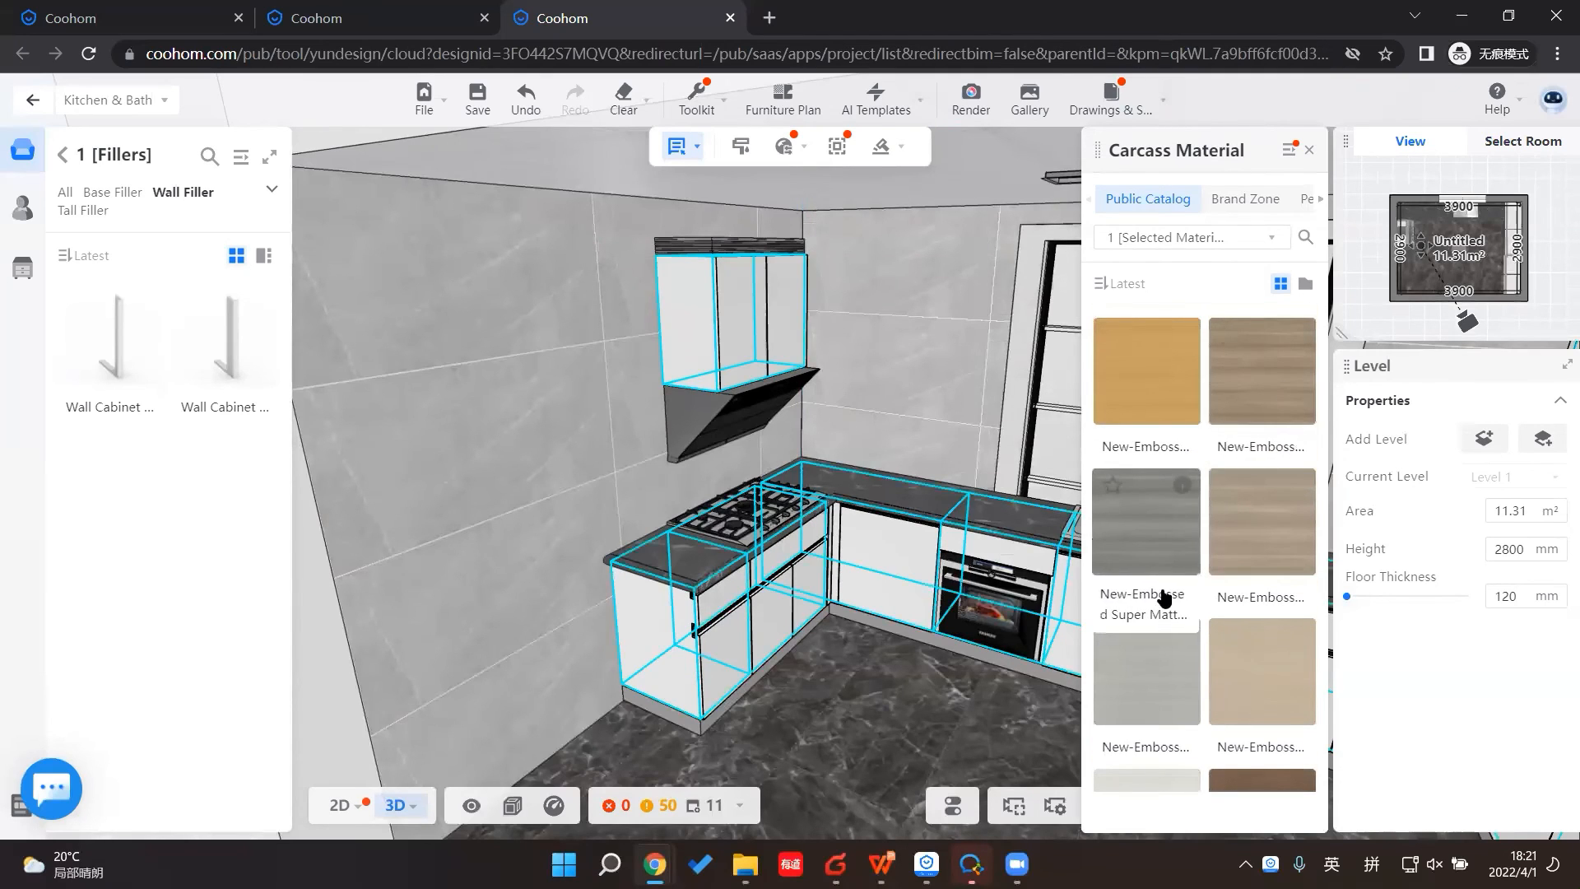
{"action": "scroll", "coordinate": [1169, 616], "scroll_direction": "down", "scroll_amount": 1}
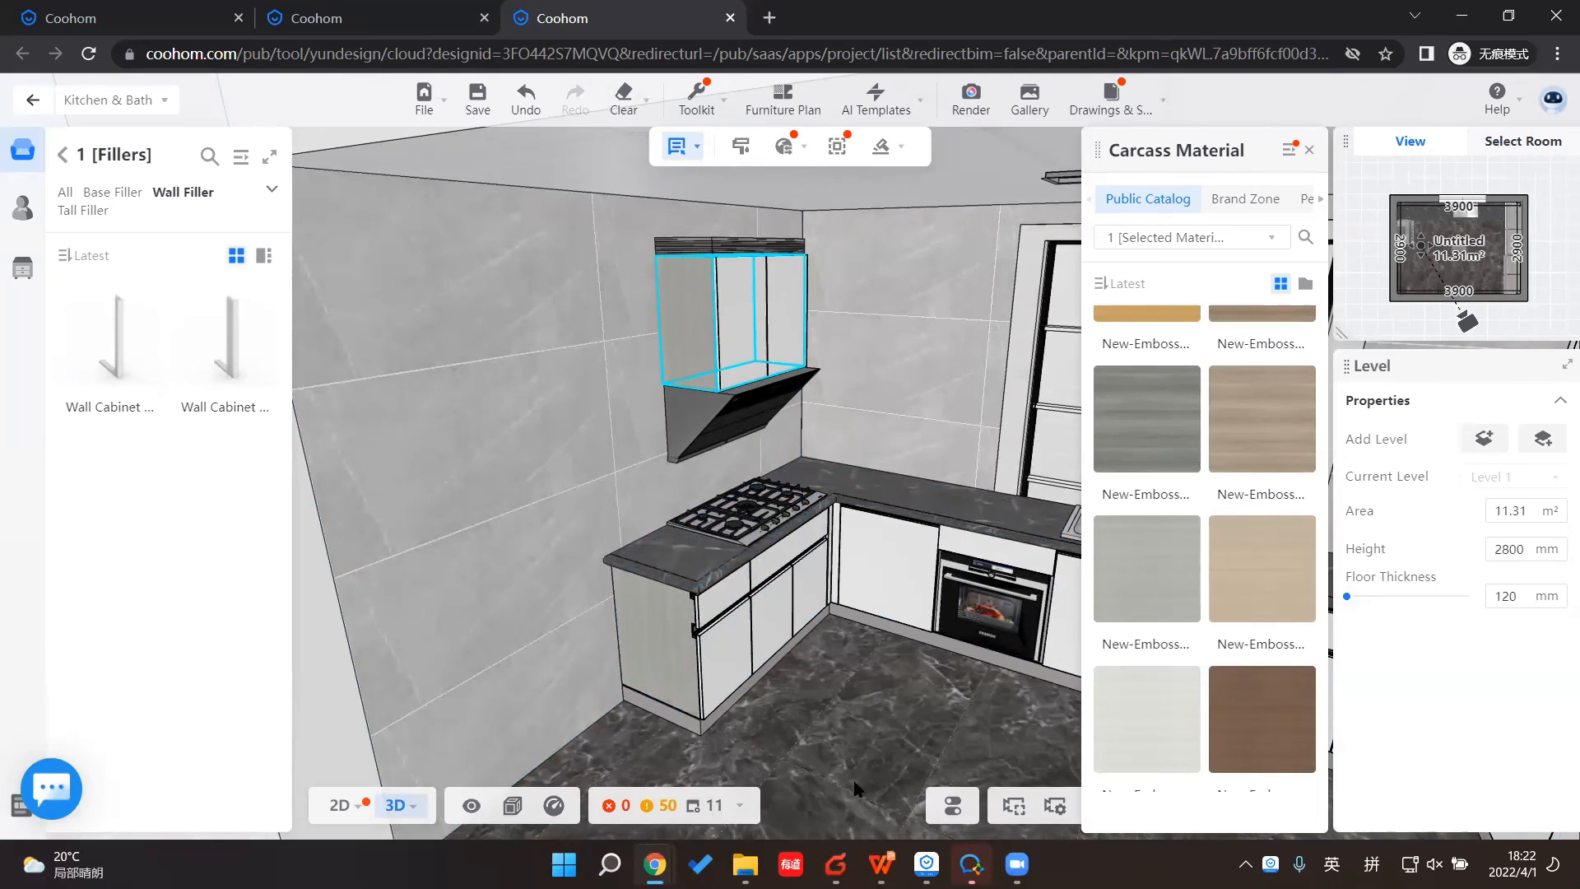
{"action": "left_click_drag", "start_coordinate": [1000, 802], "coordinate": [1084, 674]}
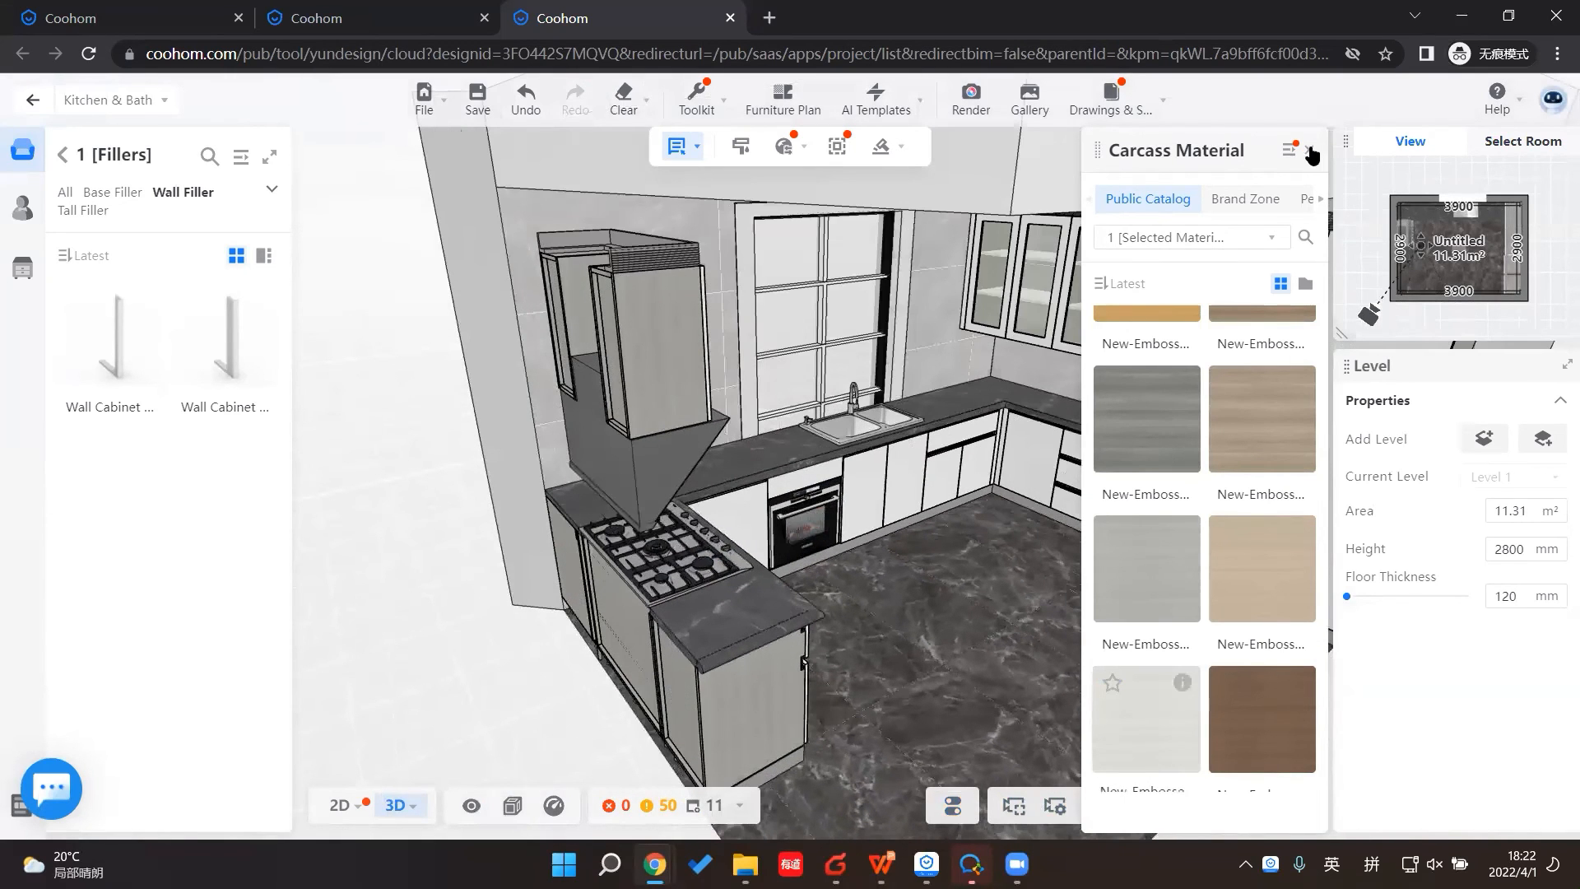
{"action": "left_click", "coordinate": [1310, 151]}
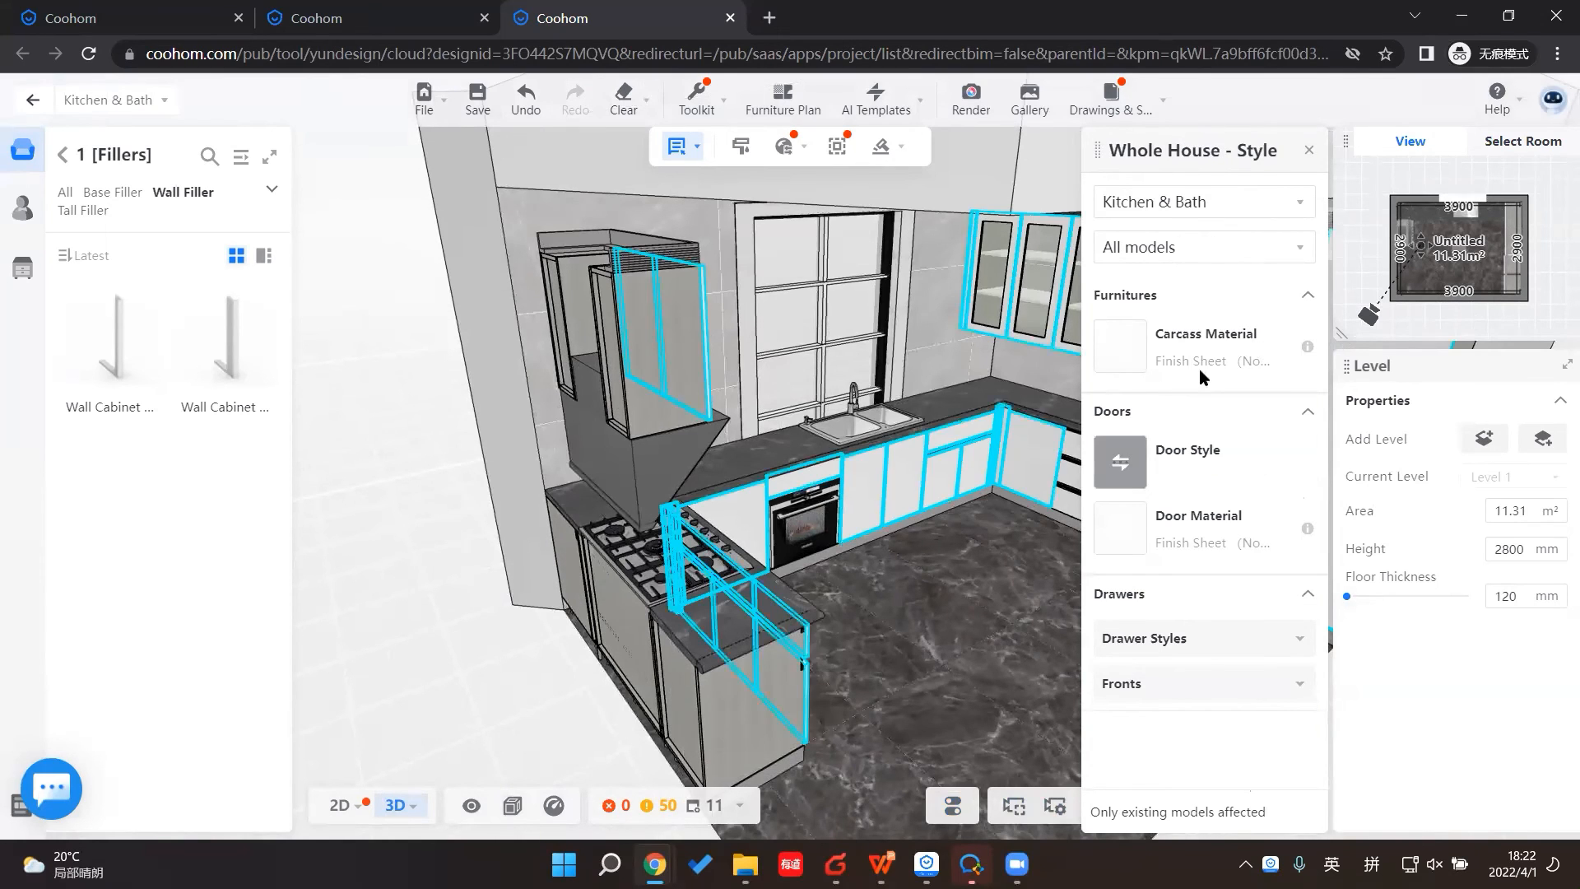
Step: Copy the material name Finish Sheet (Non-embossed) Matte-Finish Sheet pvc12, search for it among the door materials, and apply the first result to all doors
{"action": "mouse_move", "coordinate": [1309, 349]}
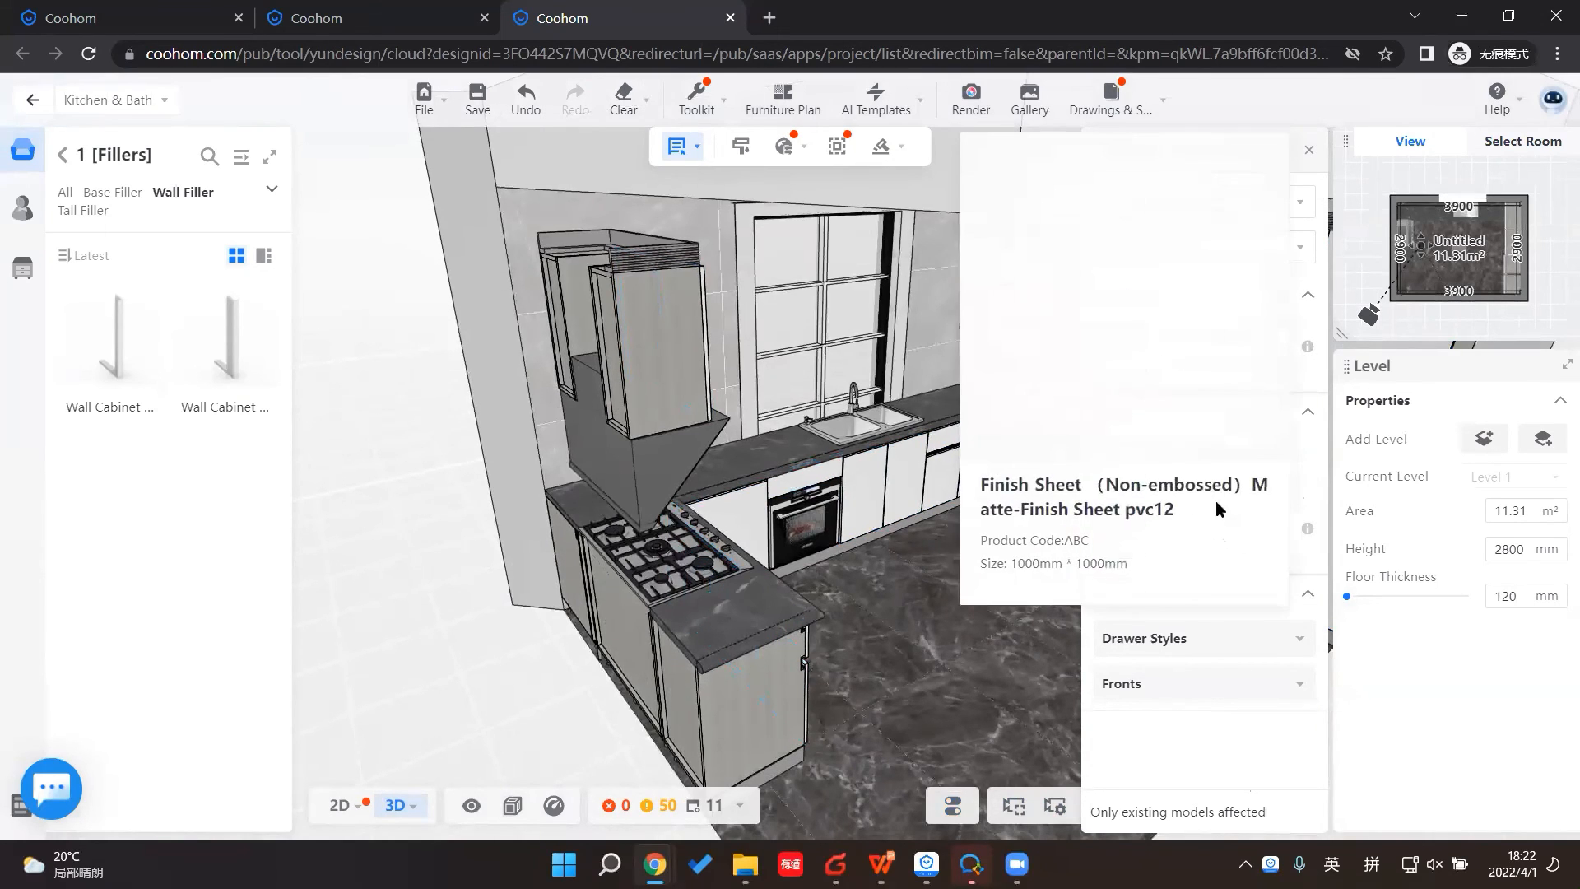
{"action": "left_click_drag", "start_coordinate": [1175, 512], "coordinate": [980, 484]}
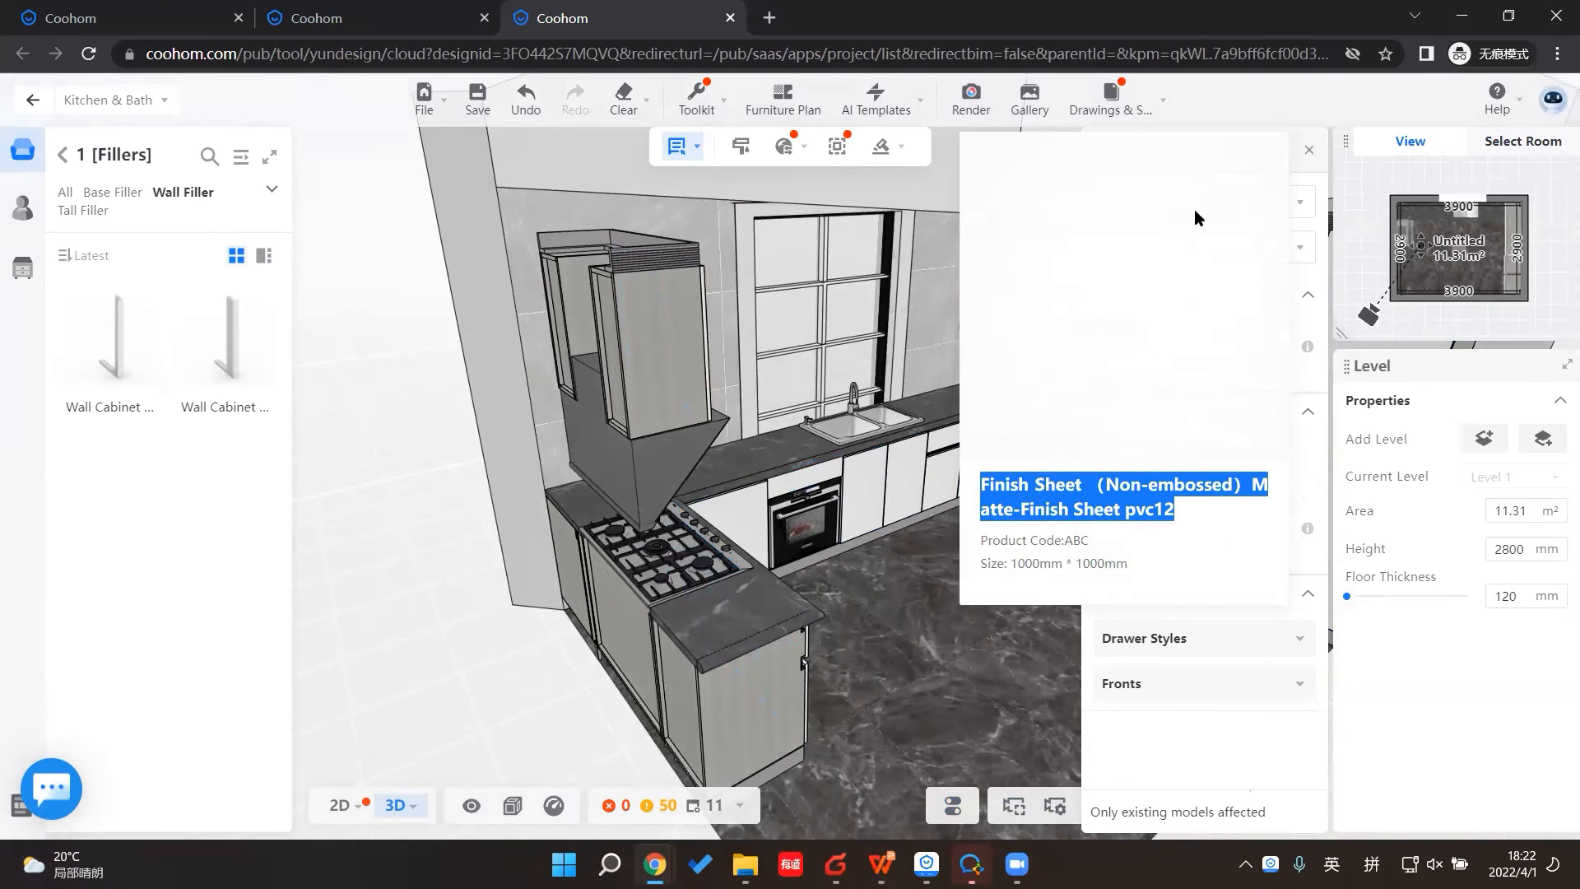
{"action": "mouse_move", "coordinate": [1131, 477]}
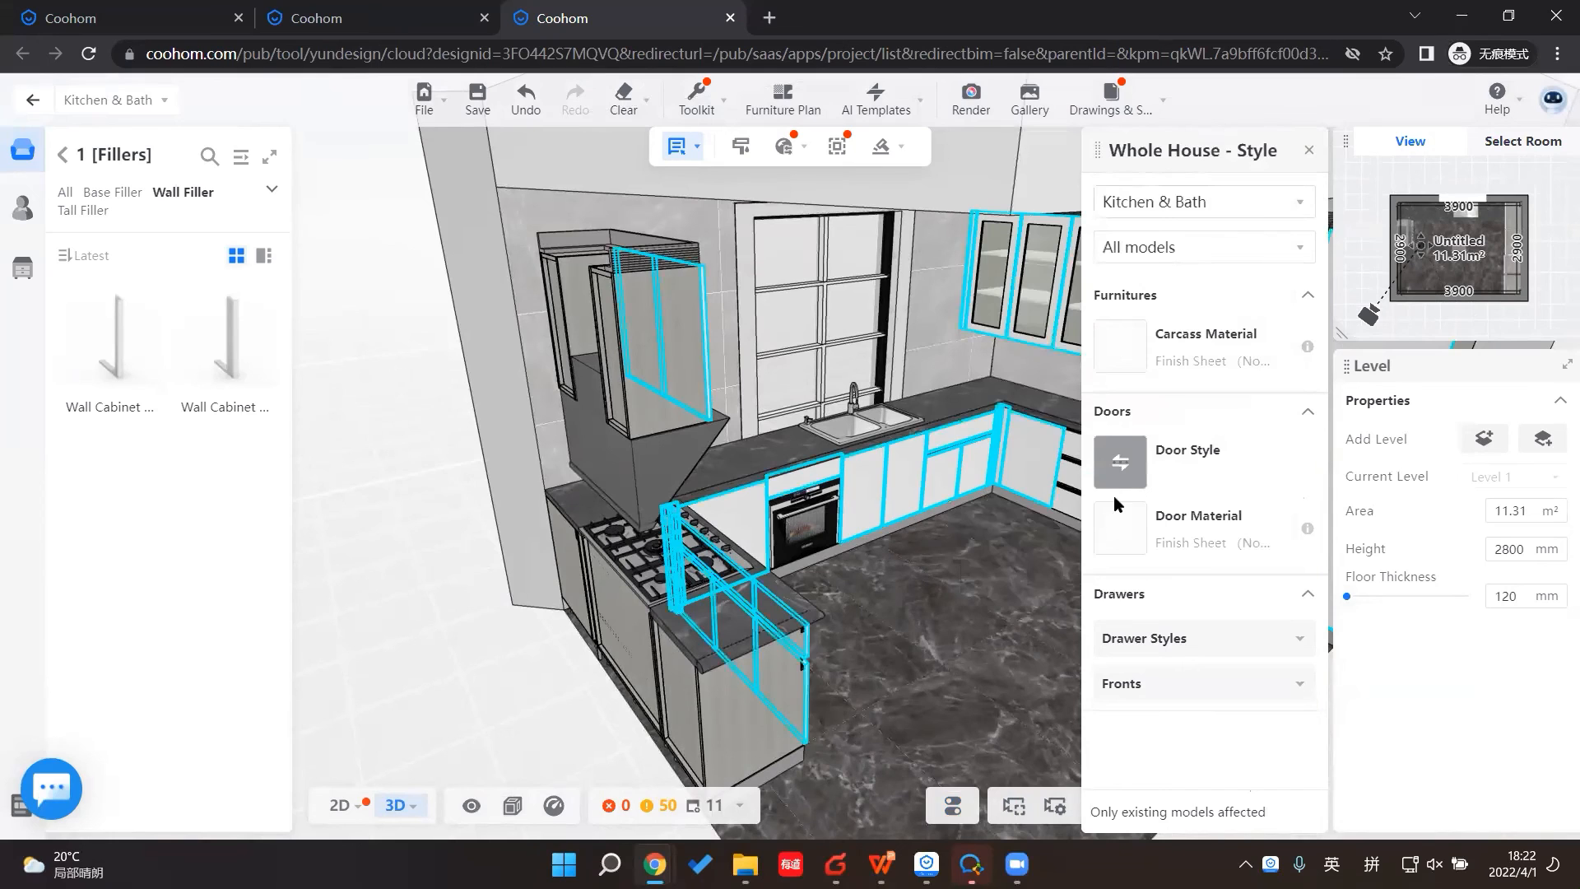
{"action": "left_click", "coordinate": [1114, 534]}
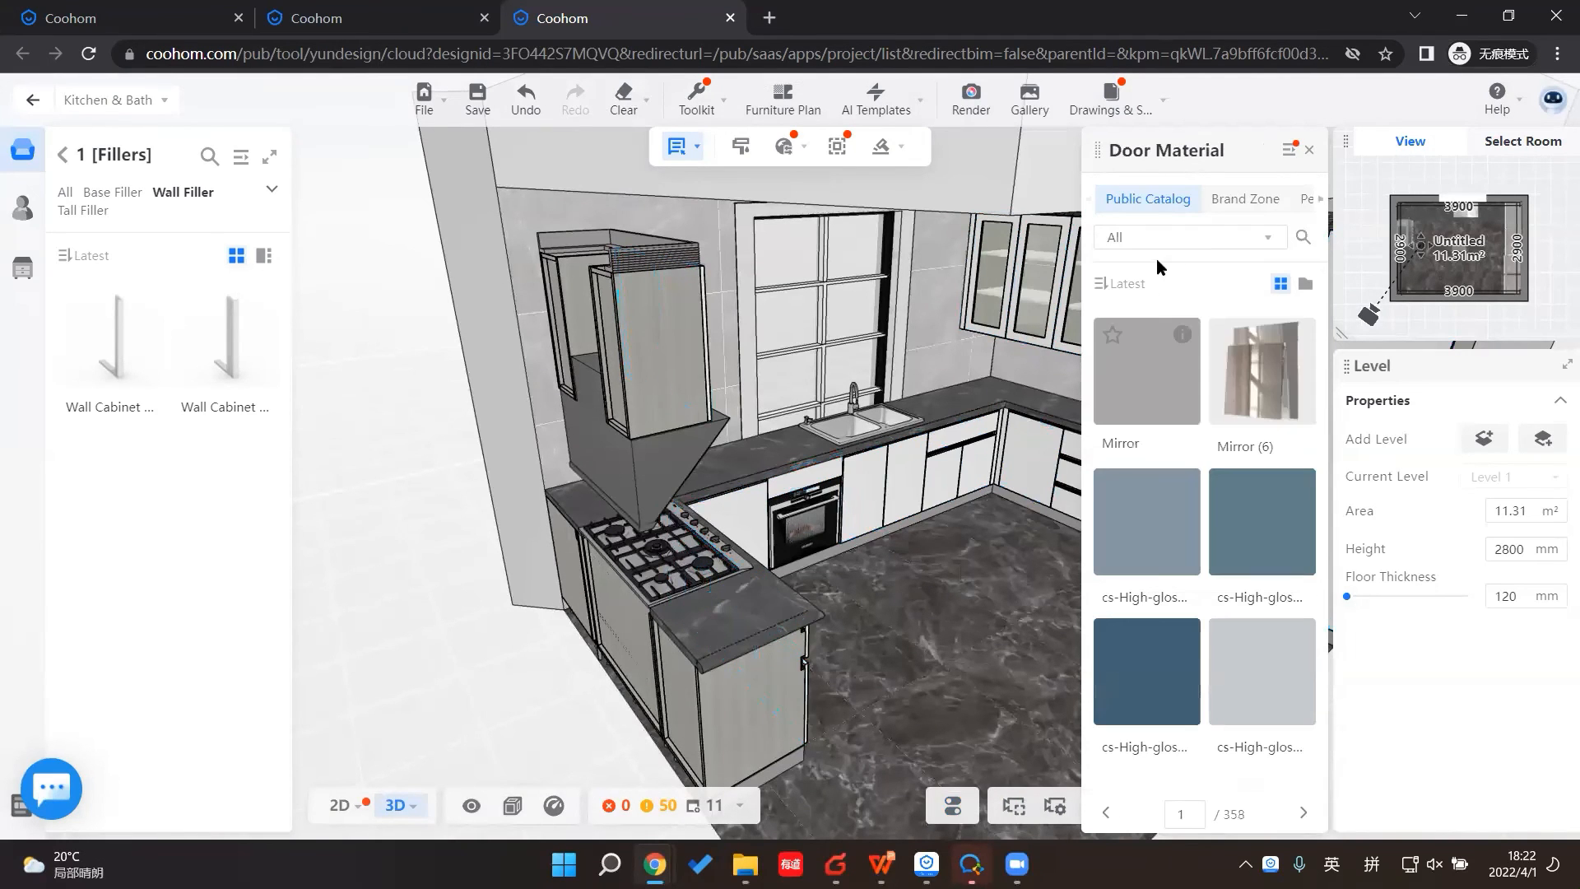
{"action": "left_click", "coordinate": [1301, 238]}
{"action": "type", "text": "Matte-Finish Sheet pvc12"}
{"action": "key", "text": "Return"}
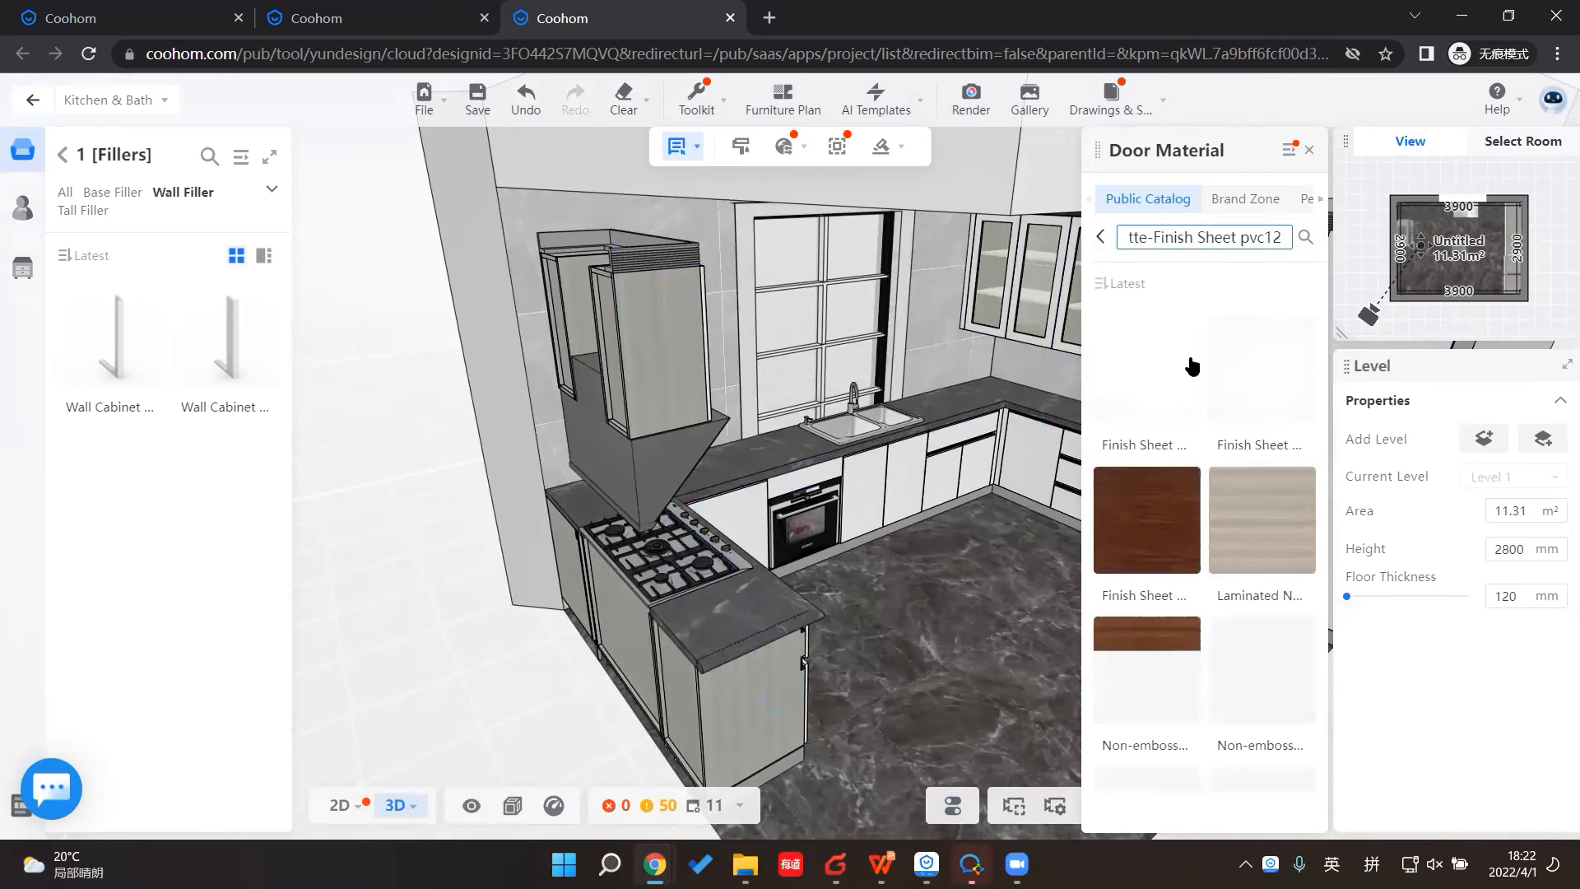
{"action": "mouse_move", "coordinate": [1168, 386]}
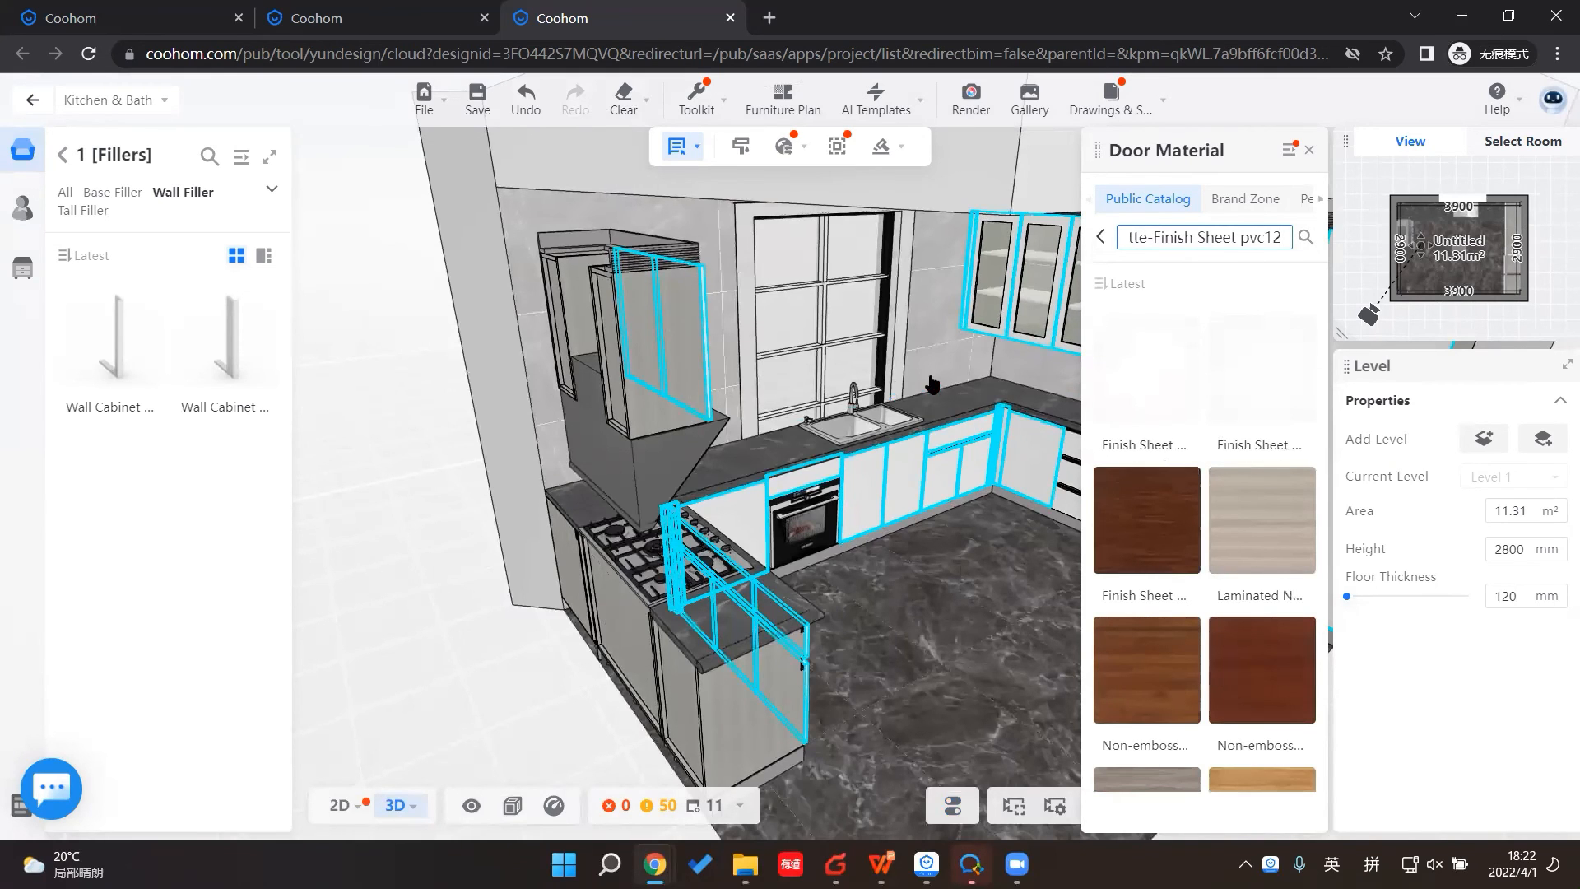
{"action": "left_click", "coordinate": [1134, 377]}
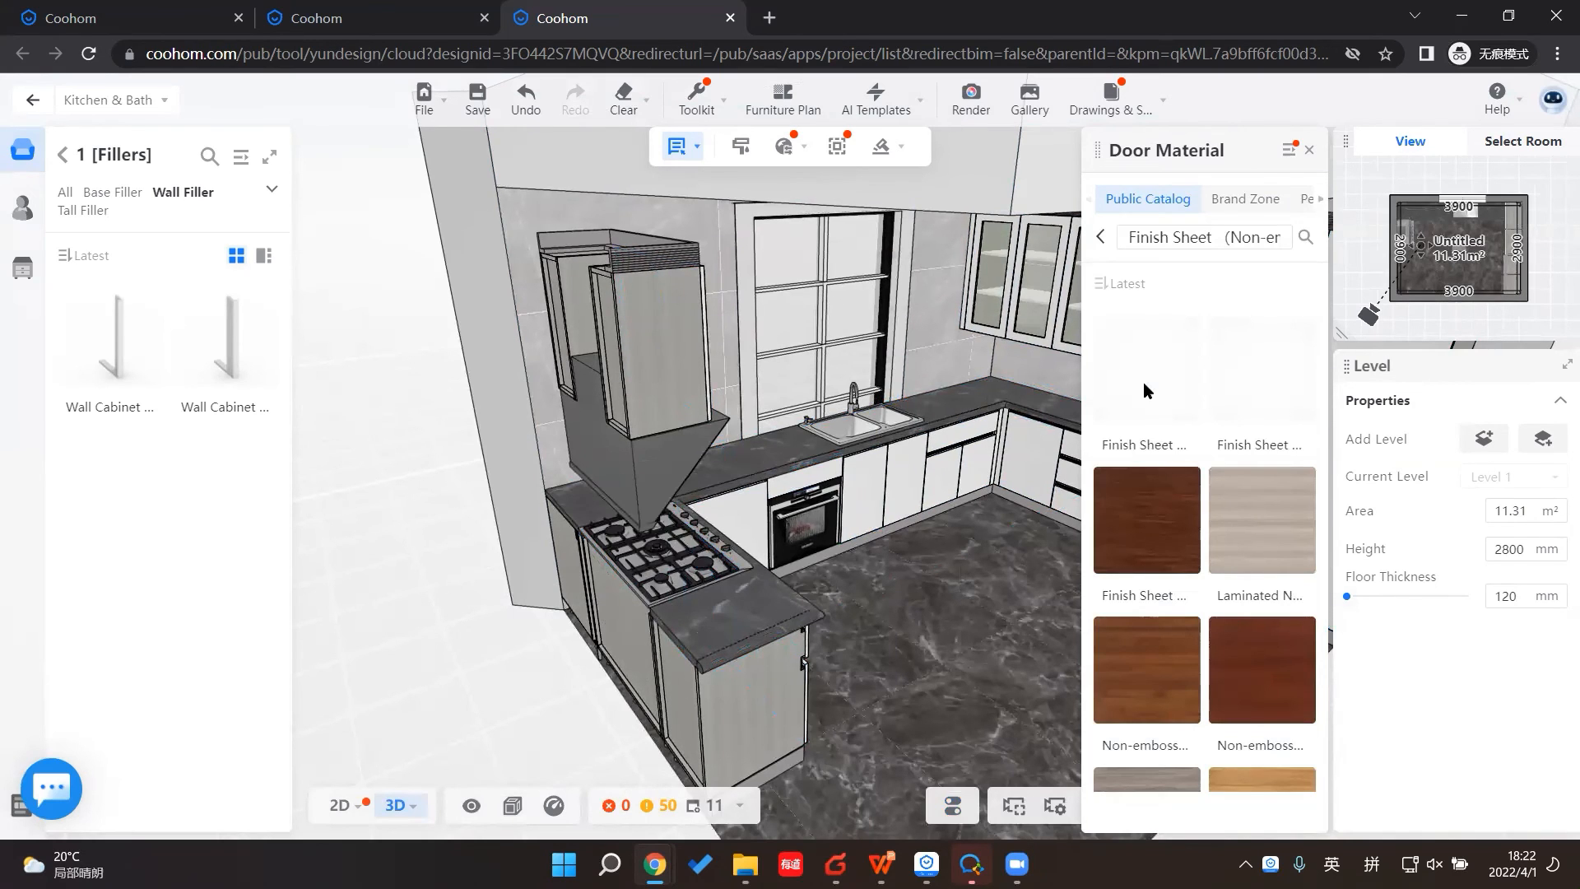
{"action": "left_click", "coordinate": [1309, 150]}
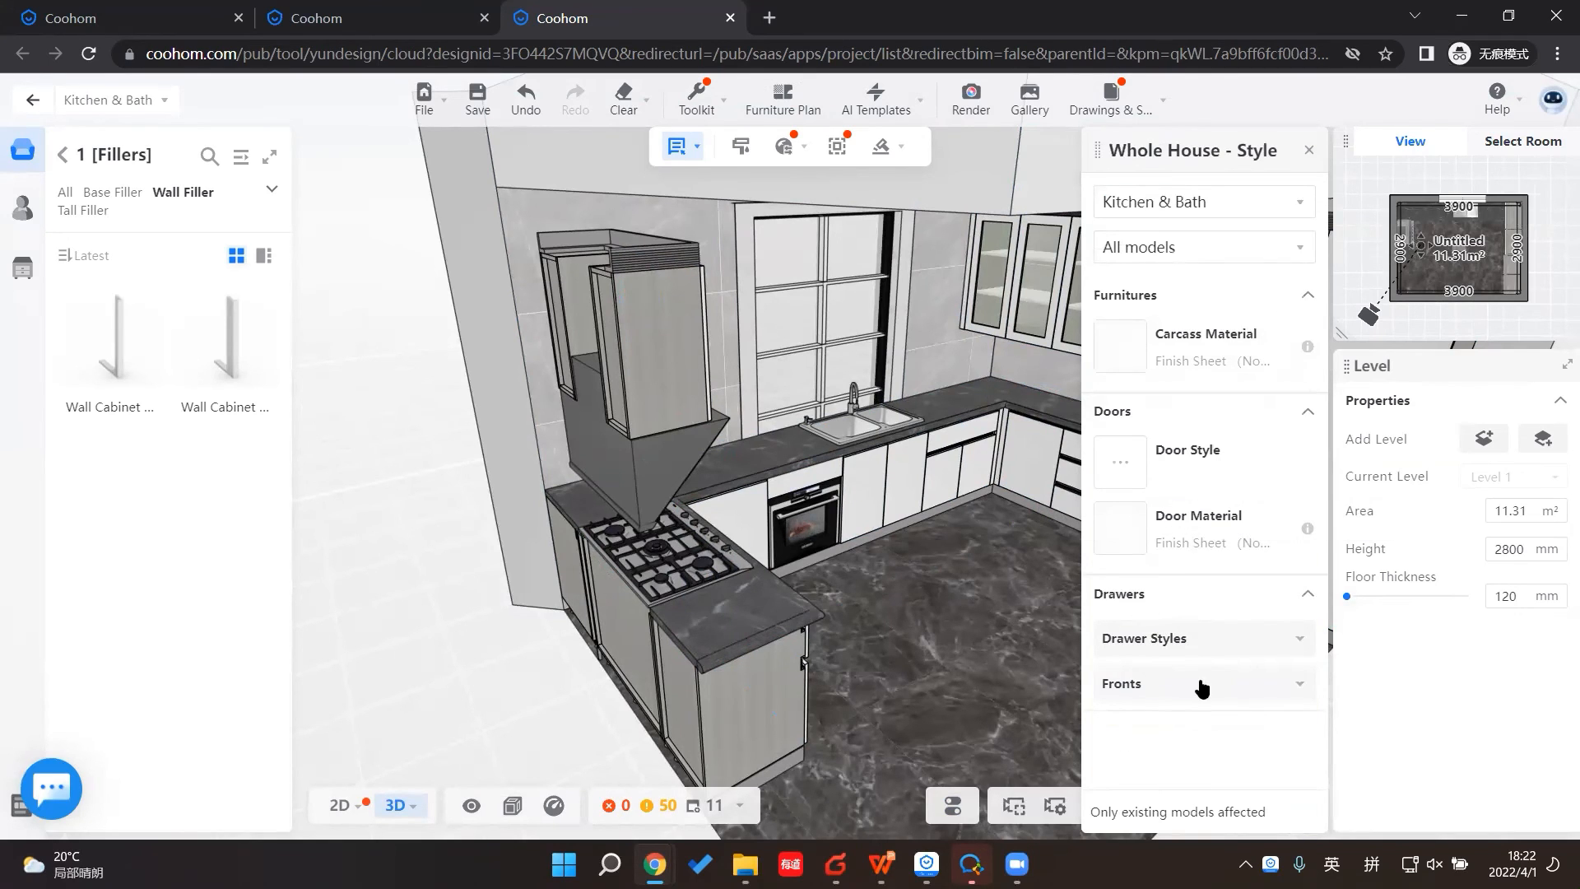
Step: Set the drawer fronts' door material to Finish Sheet (Non-embossed) Matte-Finish Sheet pvc12, found by its copied name, and return to the whole-house style settings
{"action": "left_click", "coordinate": [1169, 688]}
{"action": "scroll", "coordinate": [1175, 639], "scroll_direction": "down", "scroll_amount": 1}
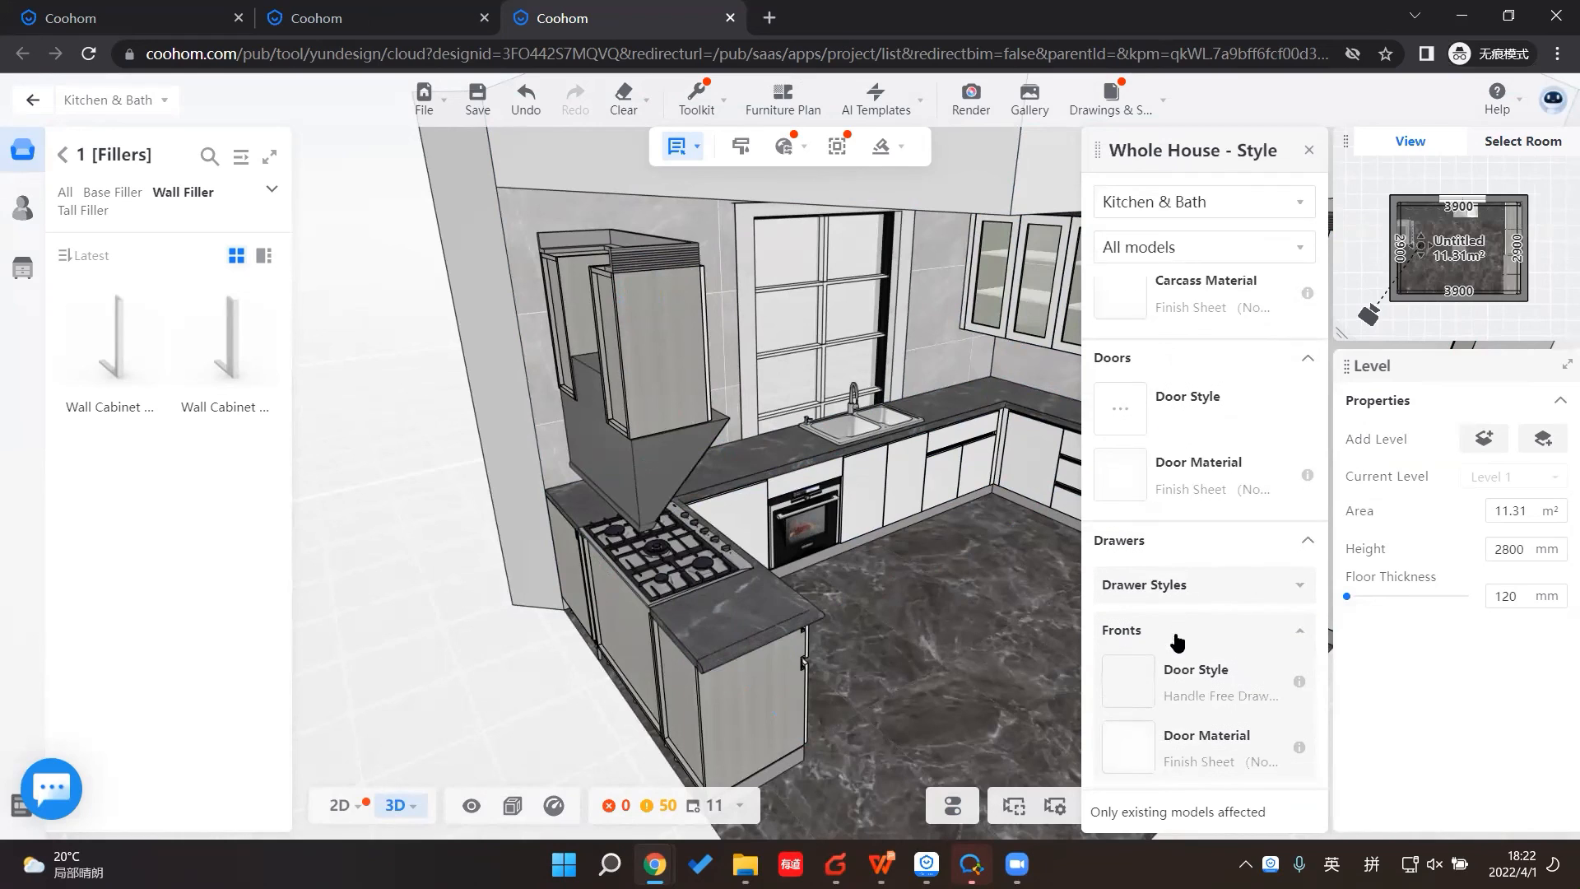
{"action": "left_click", "coordinate": [1156, 735]}
{"action": "left_click", "coordinate": [1298, 241]}
{"action": "left_click", "coordinate": [1151, 242]}
{"action": "key", "text": "ctrl+v"}
{"action": "key", "text": "Return"}
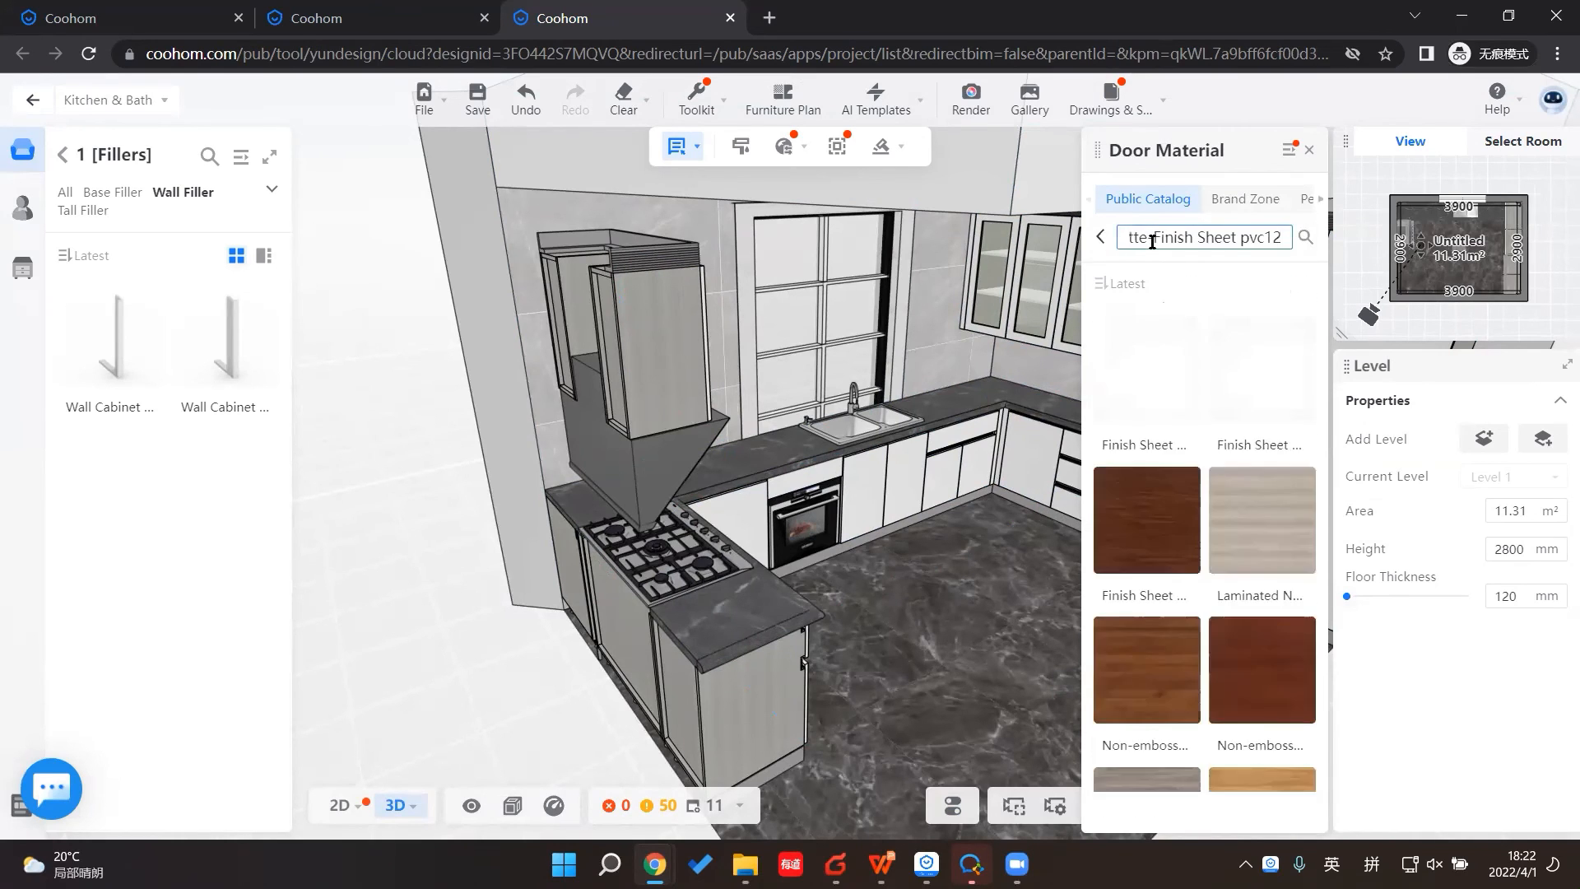
{"action": "left_click", "coordinate": [1153, 389]}
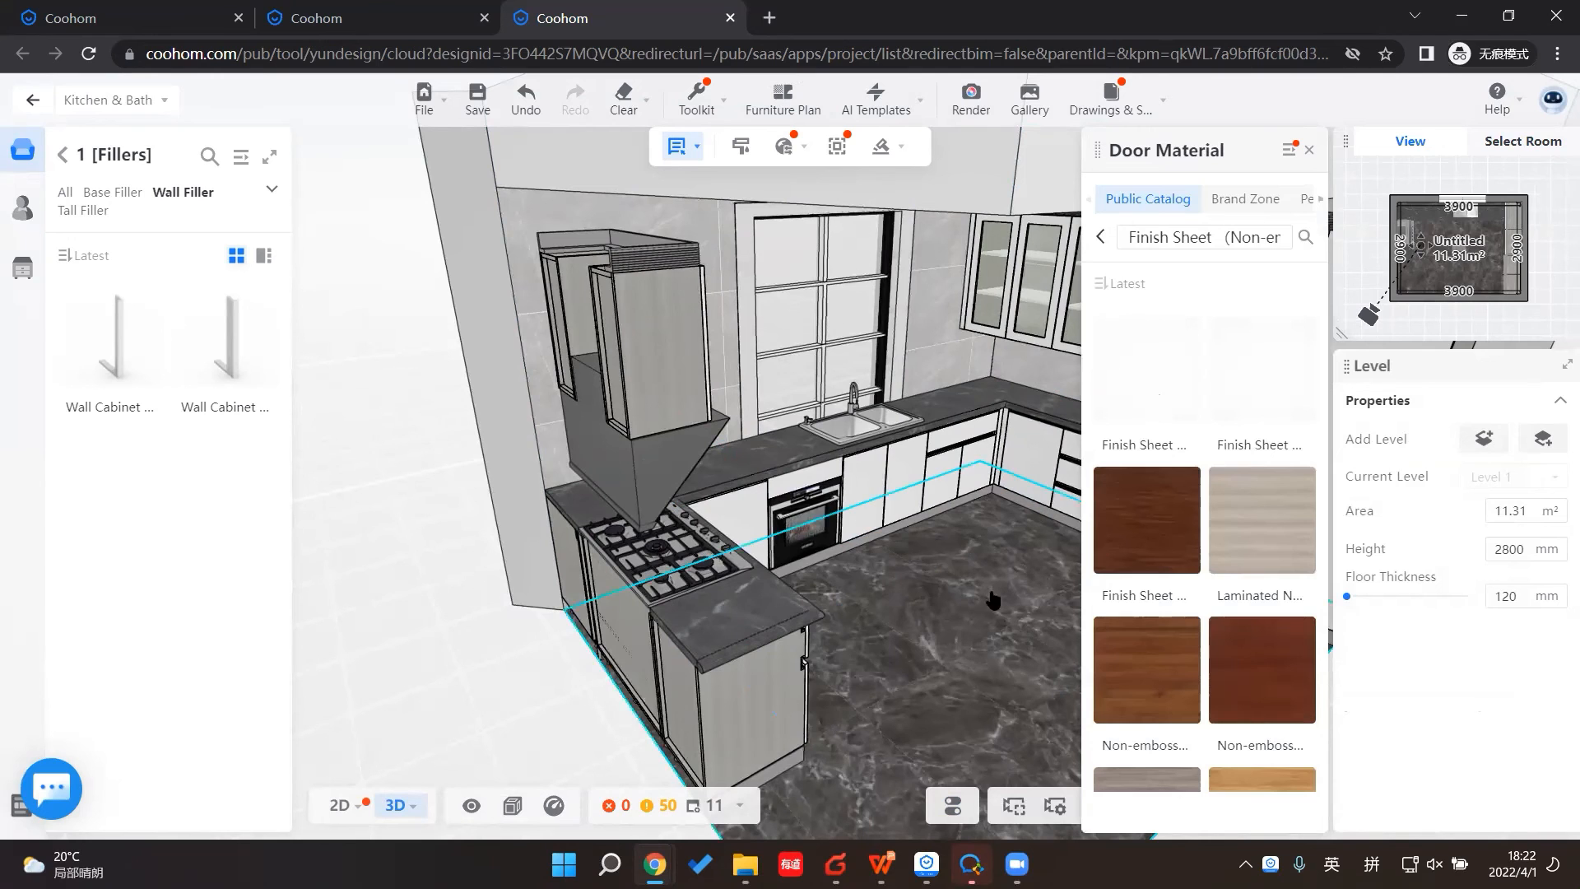
{"action": "left_click_drag", "start_coordinate": [937, 614], "coordinate": [761, 603]}
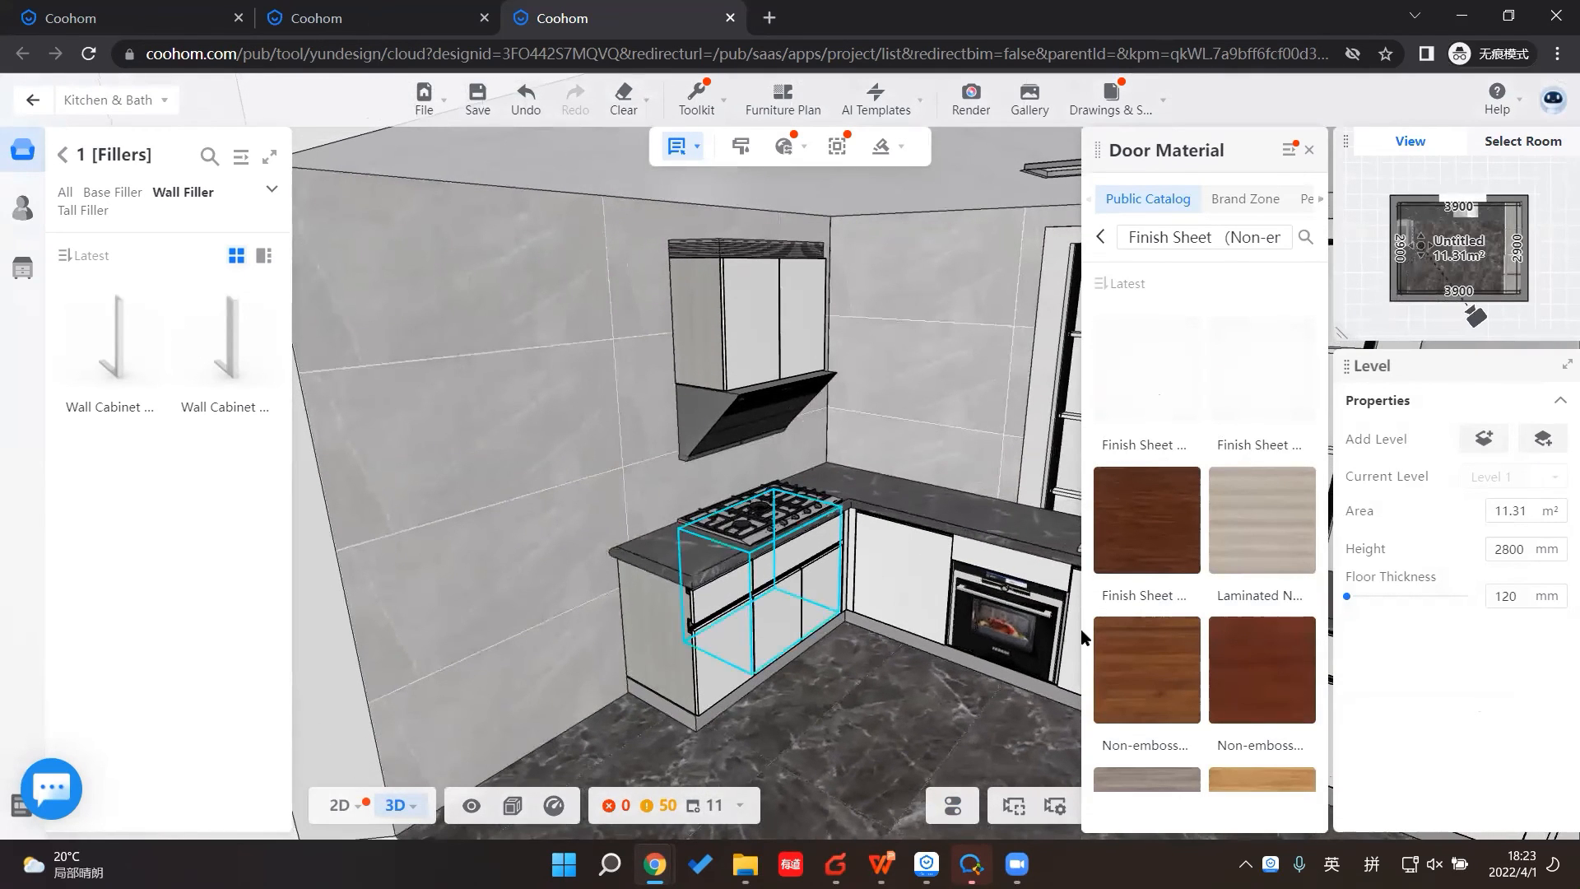
{"action": "left_click", "coordinate": [1134, 344]}
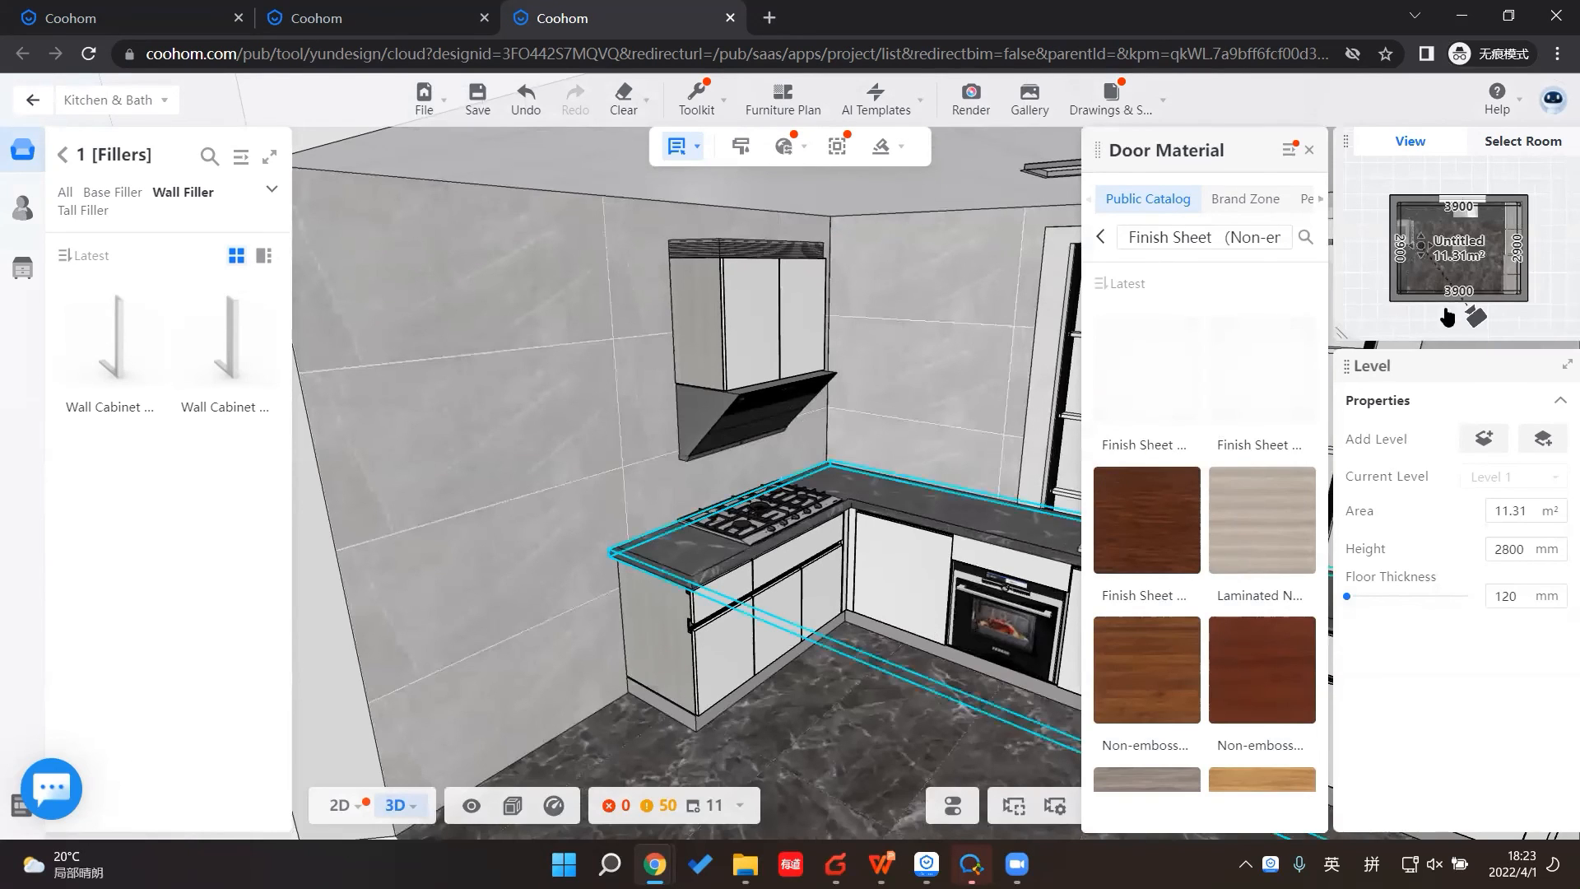
{"action": "left_click_drag", "start_coordinate": [1389, 309], "coordinate": [1469, 251]}
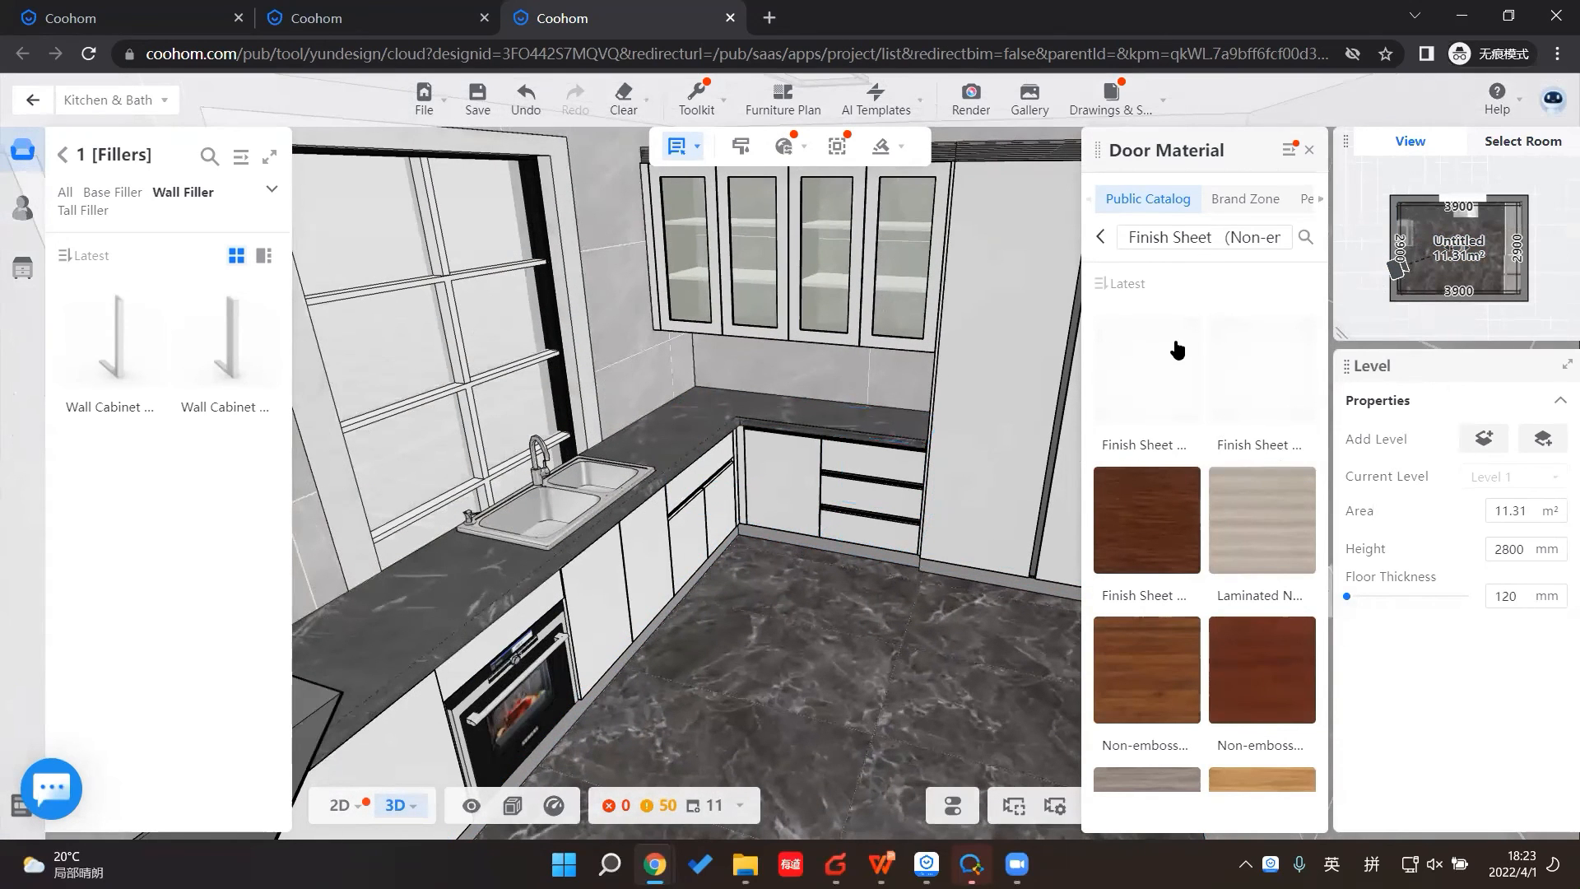
{"action": "left_click", "coordinate": [1289, 149]}
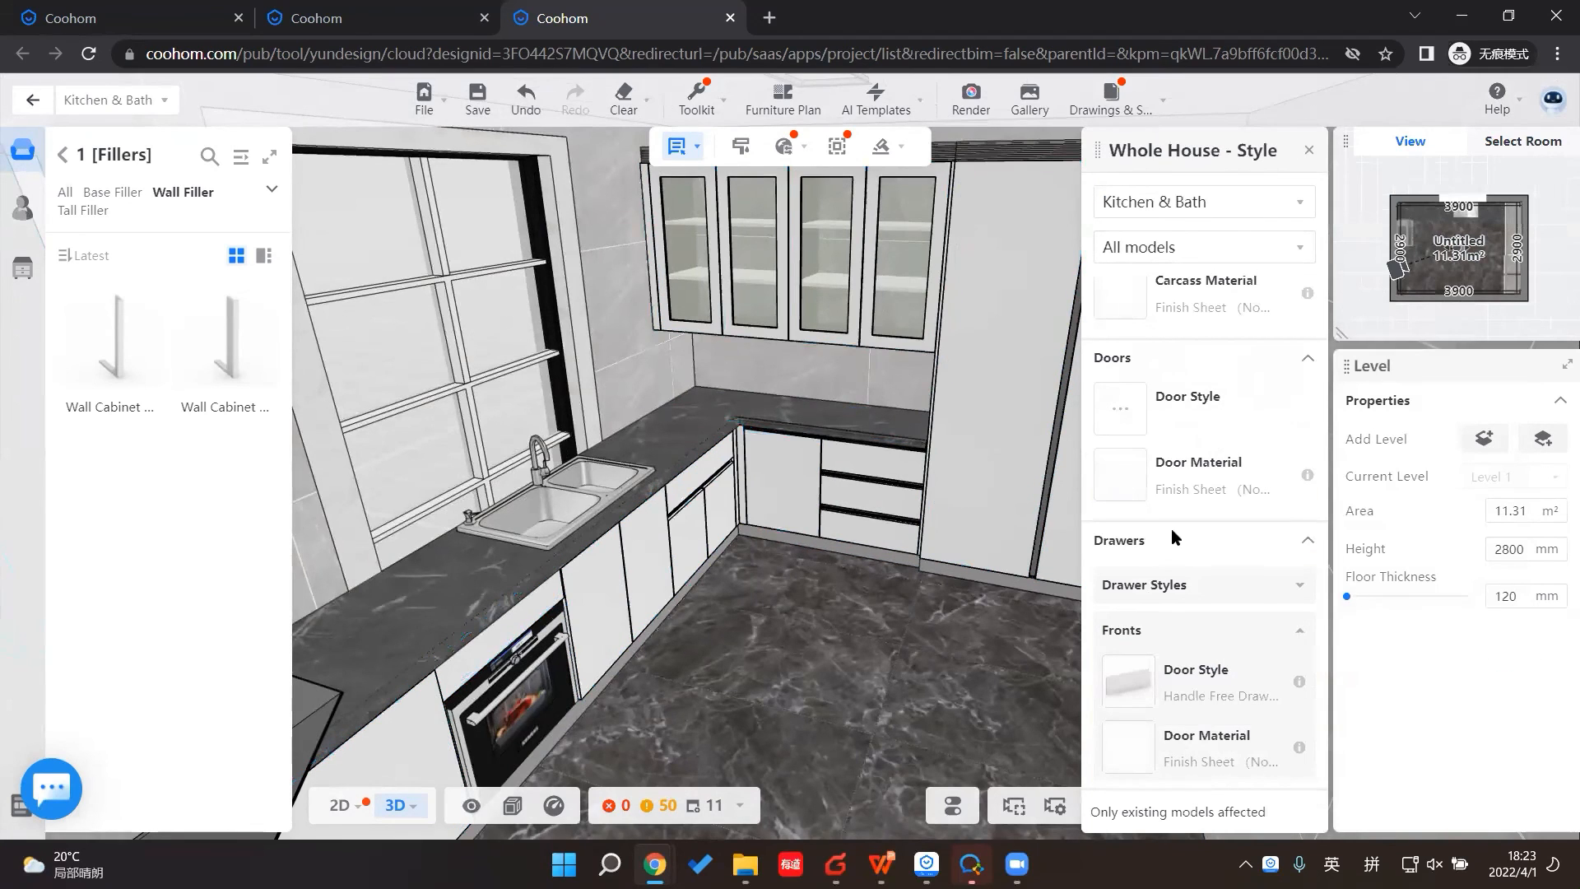
Step: Use the Material Brush to copy the range-hood wall cabinets' wood-grain finish onto the base cabinet fronts beside the corner
{"action": "scroll", "coordinate": [1172, 537], "scroll_direction": "up", "scroll_amount": 2}
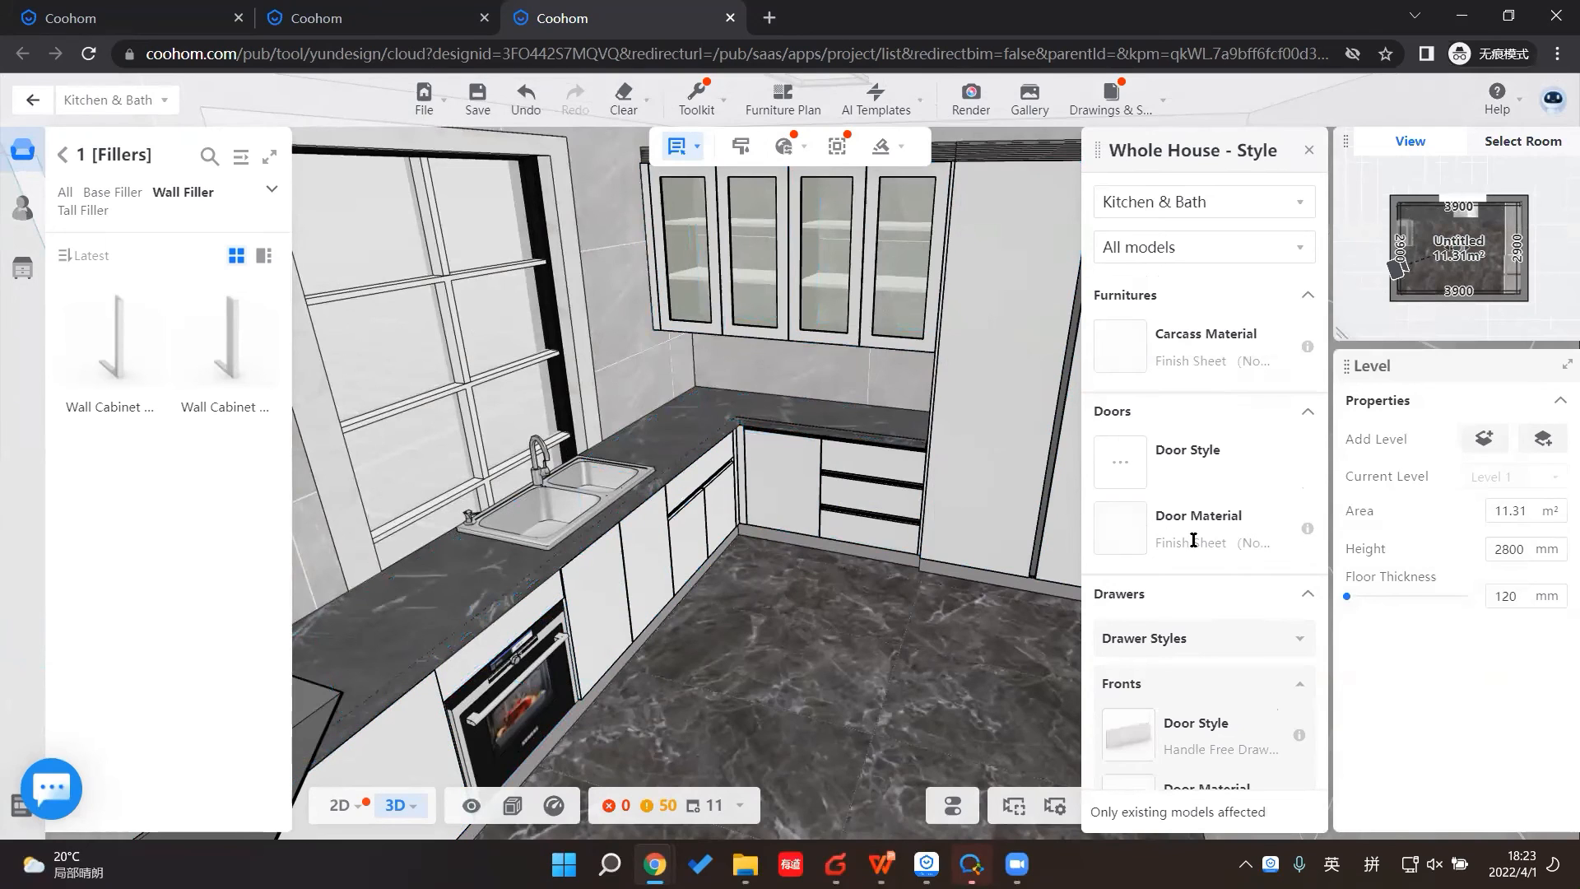
{"action": "mouse_move", "coordinate": [1103, 455]}
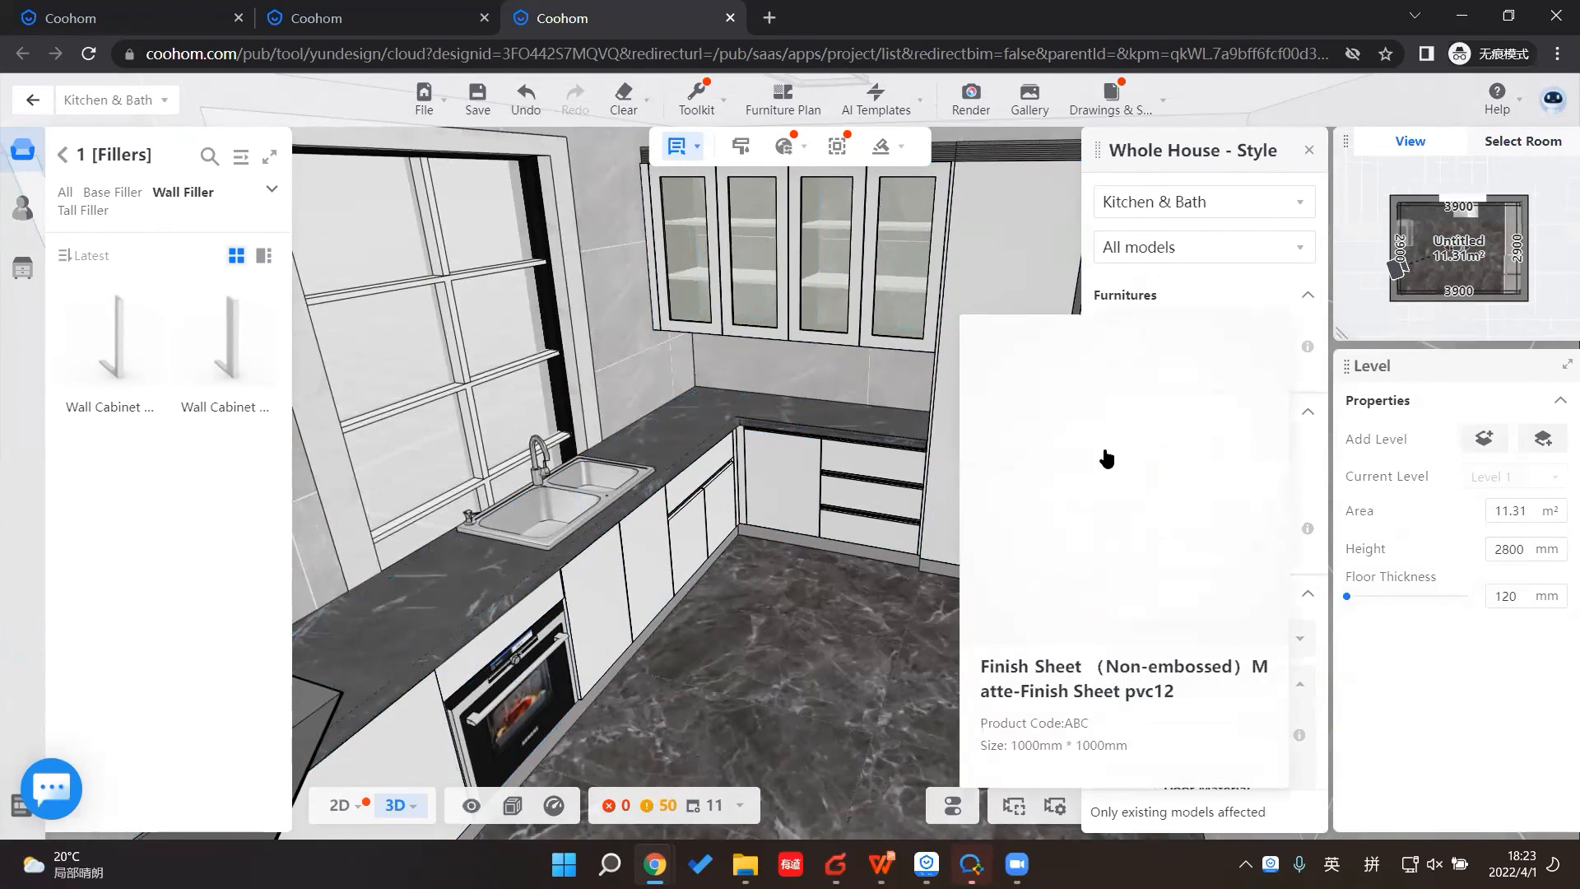
{"action": "left_click", "coordinate": [697, 99]}
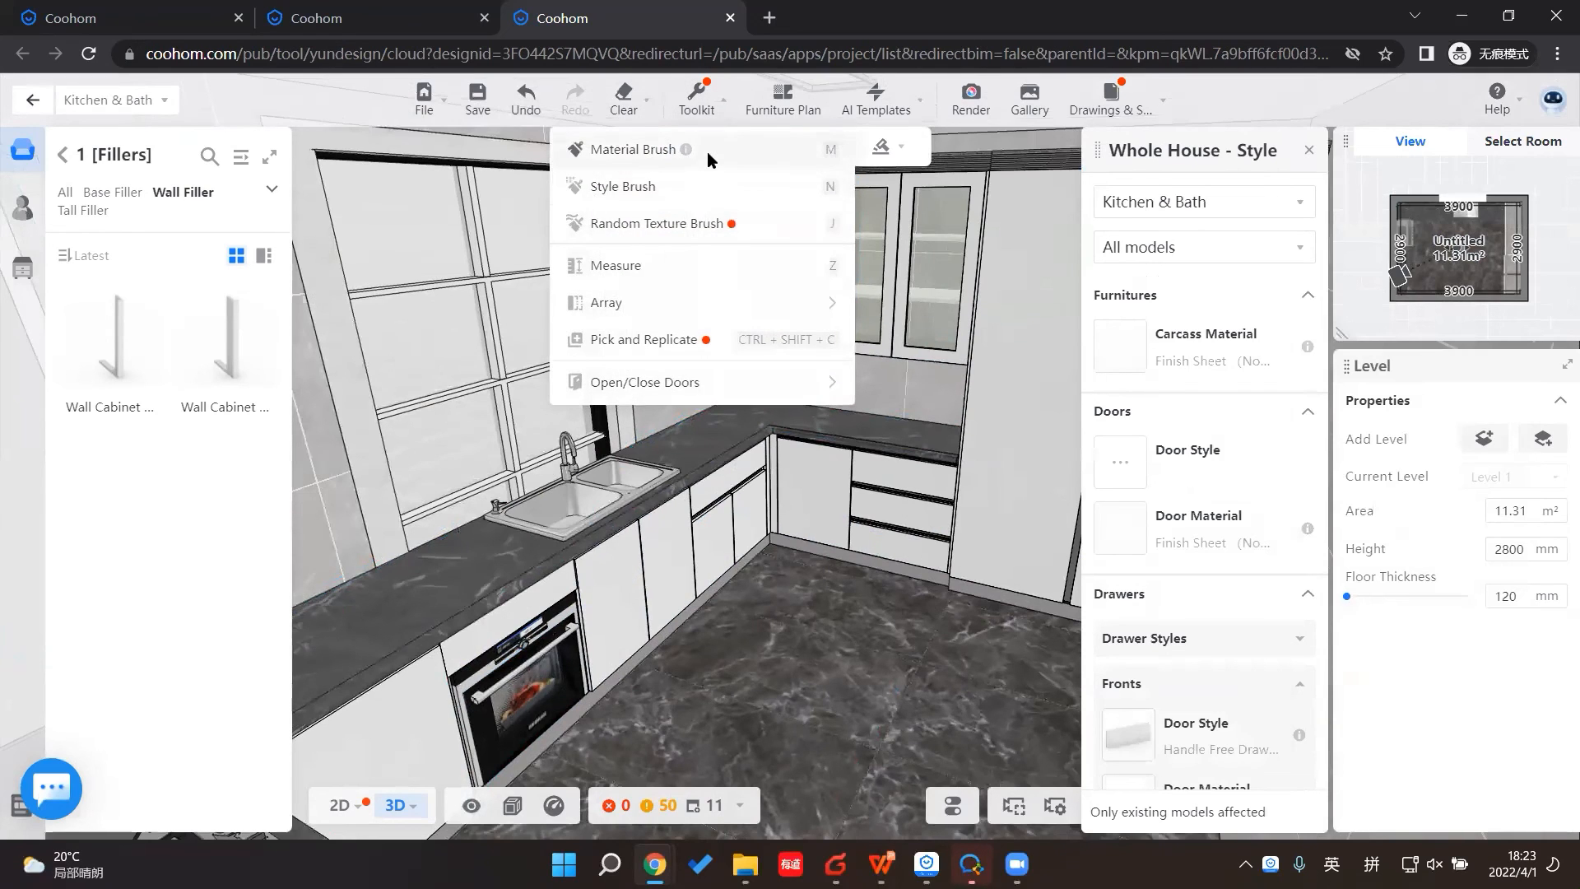
{"action": "left_click", "coordinate": [688, 156]}
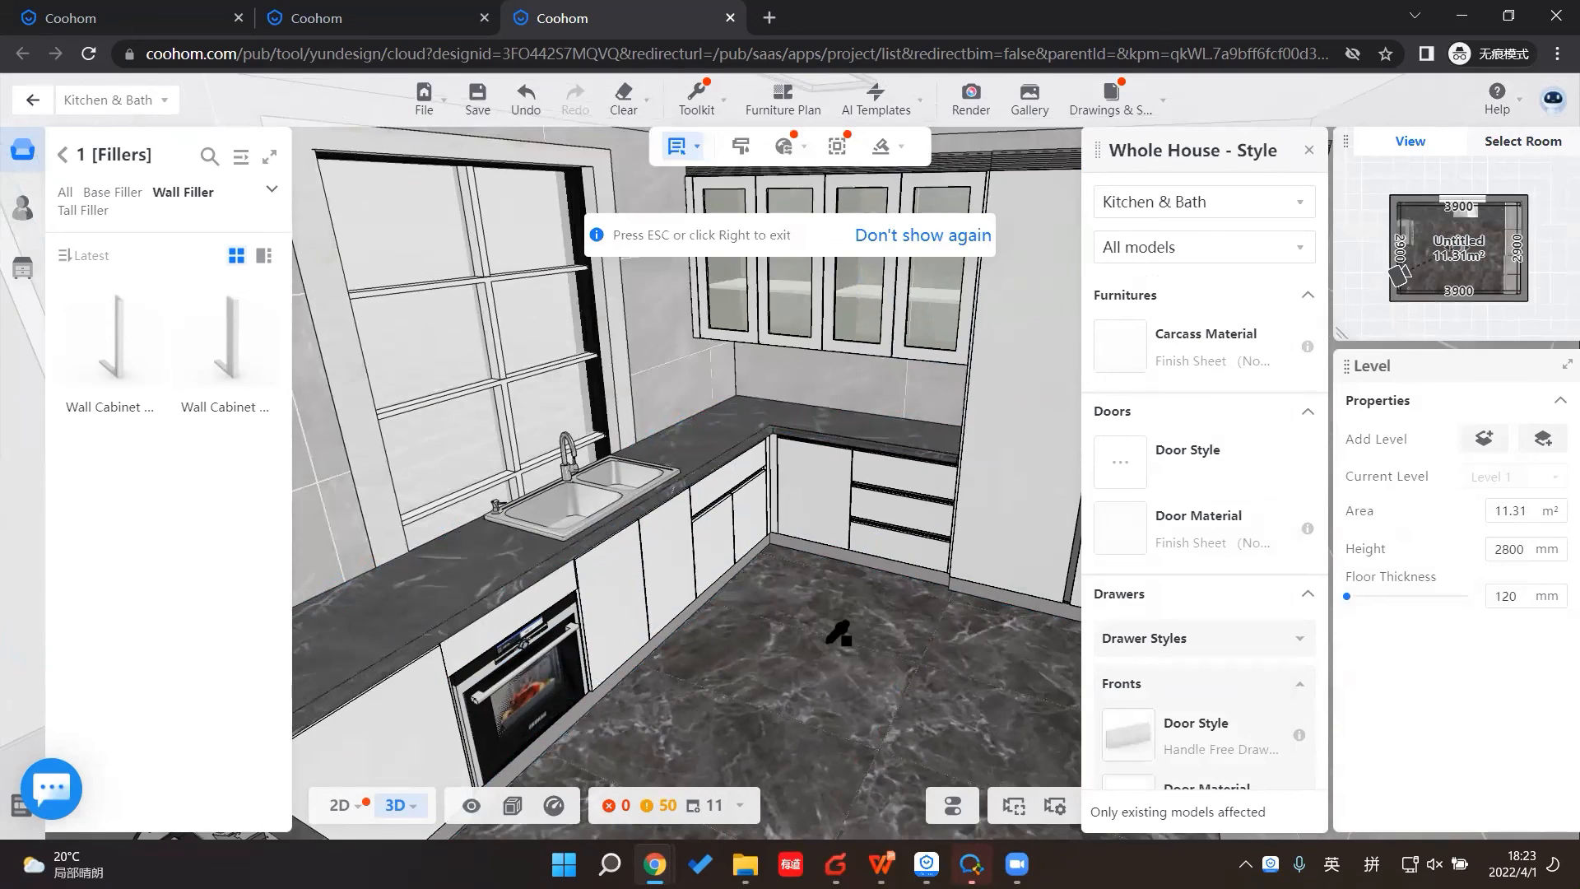
{"action": "scroll", "coordinate": [838, 635], "scroll_direction": "down", "scroll_amount": 5}
{"action": "left_click", "coordinate": [529, 466]}
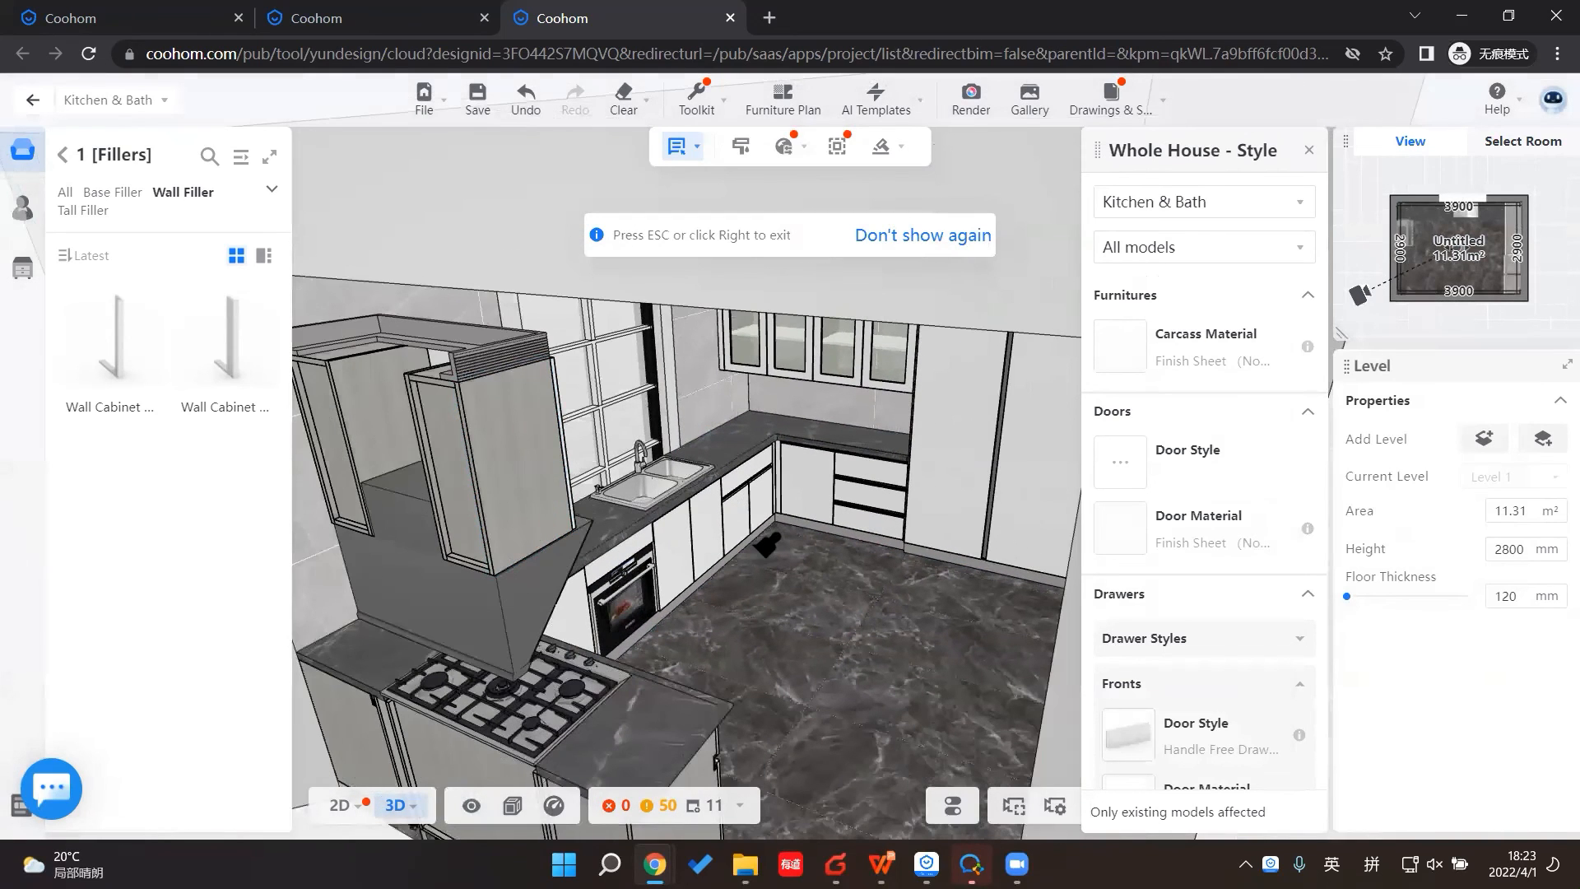
{"action": "scroll", "coordinate": [726, 514], "scroll_direction": "up", "scroll_amount": 5}
{"action": "left_click", "coordinate": [725, 514]}
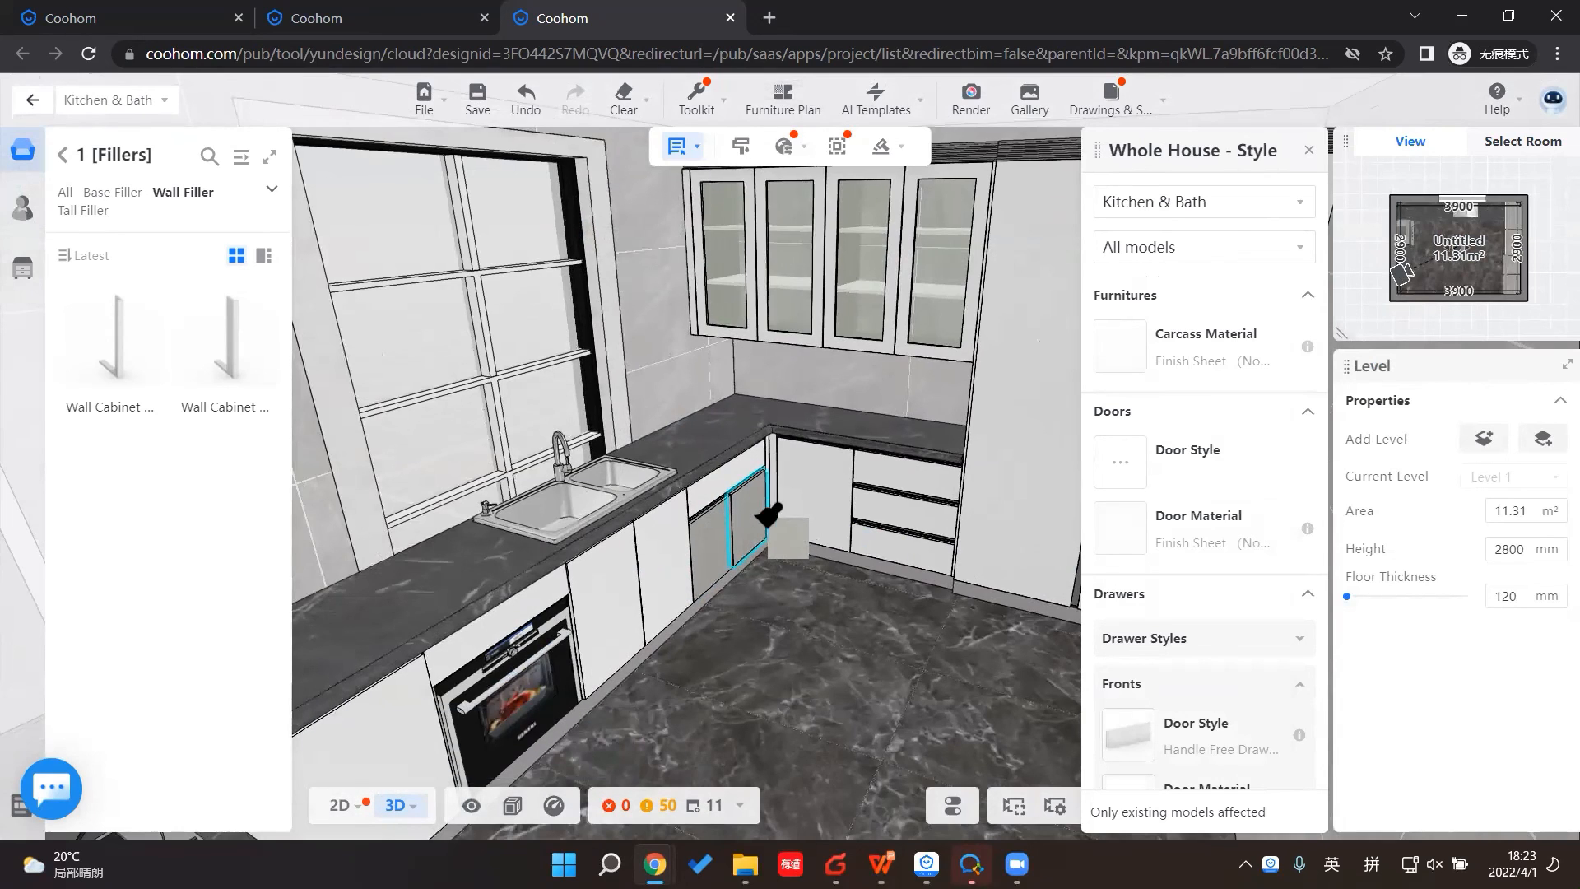
{"action": "left_click", "coordinate": [805, 512]}
{"action": "key", "text": "Escape"}
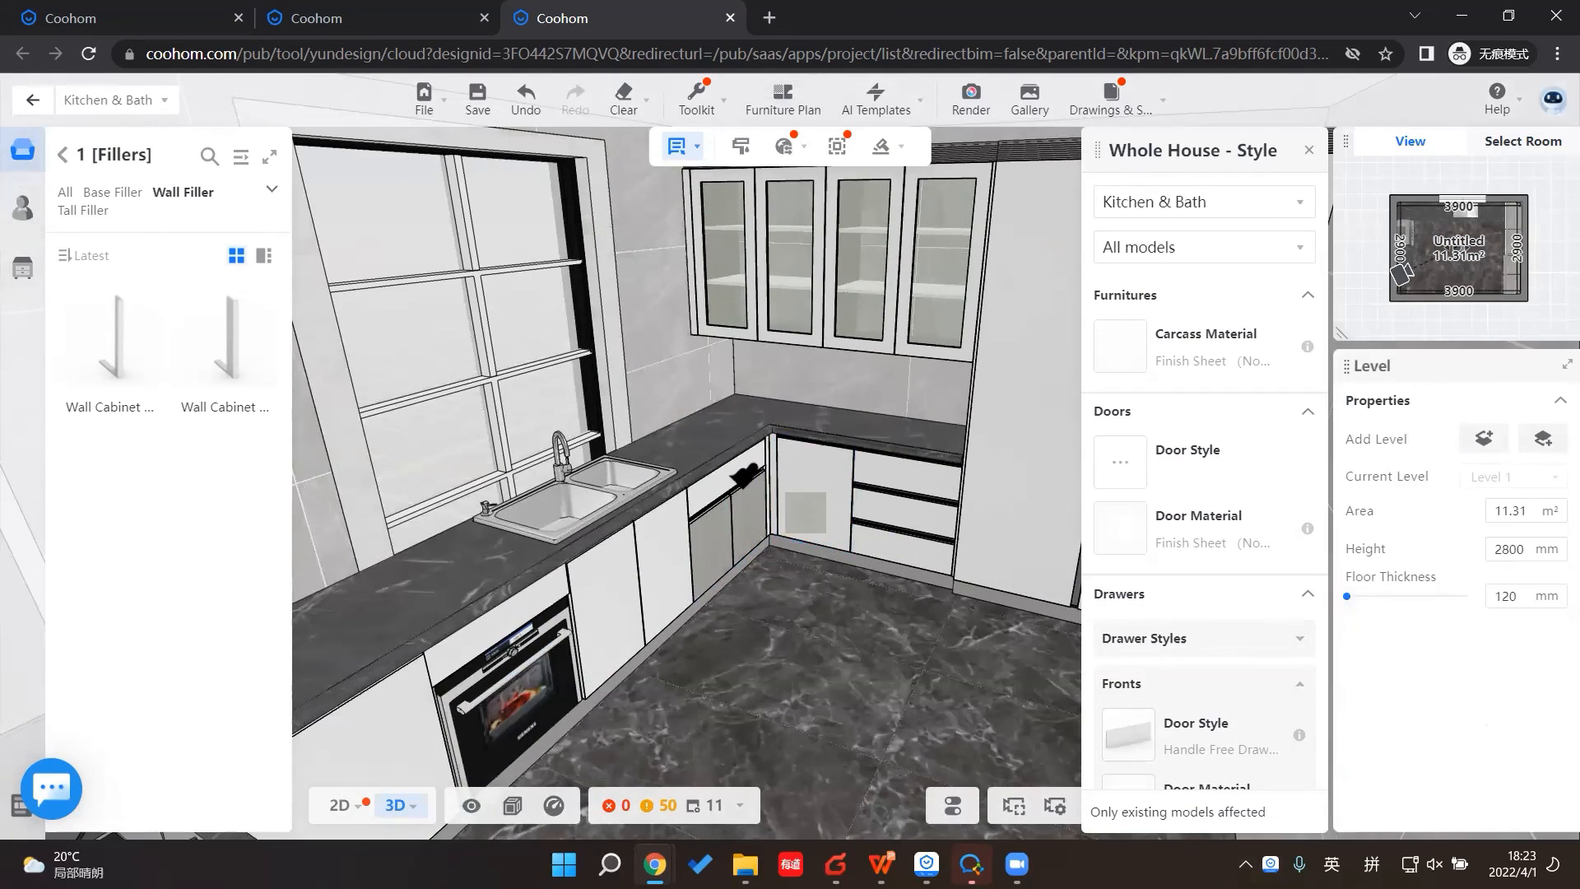
{"action": "left_click", "coordinate": [806, 494]}
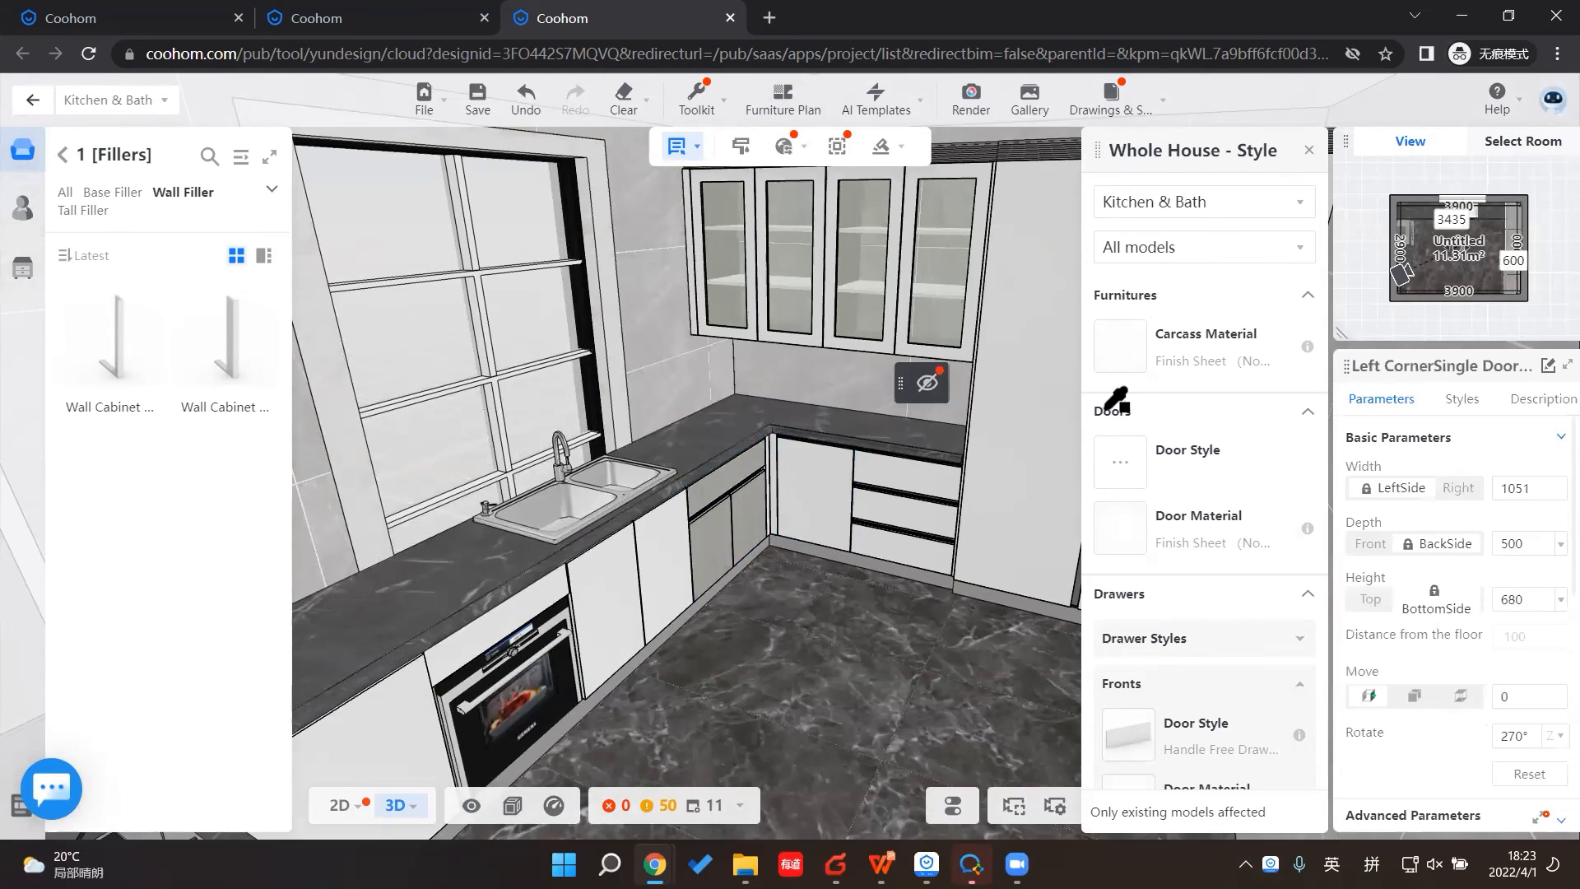
Step: Apply the dark grey New-Embossed Super Matte Finish-Finish Sheet PVC71 from the Veneer Sheet embossed super matte category as carcass material
{"action": "left_click", "coordinate": [1121, 345]}
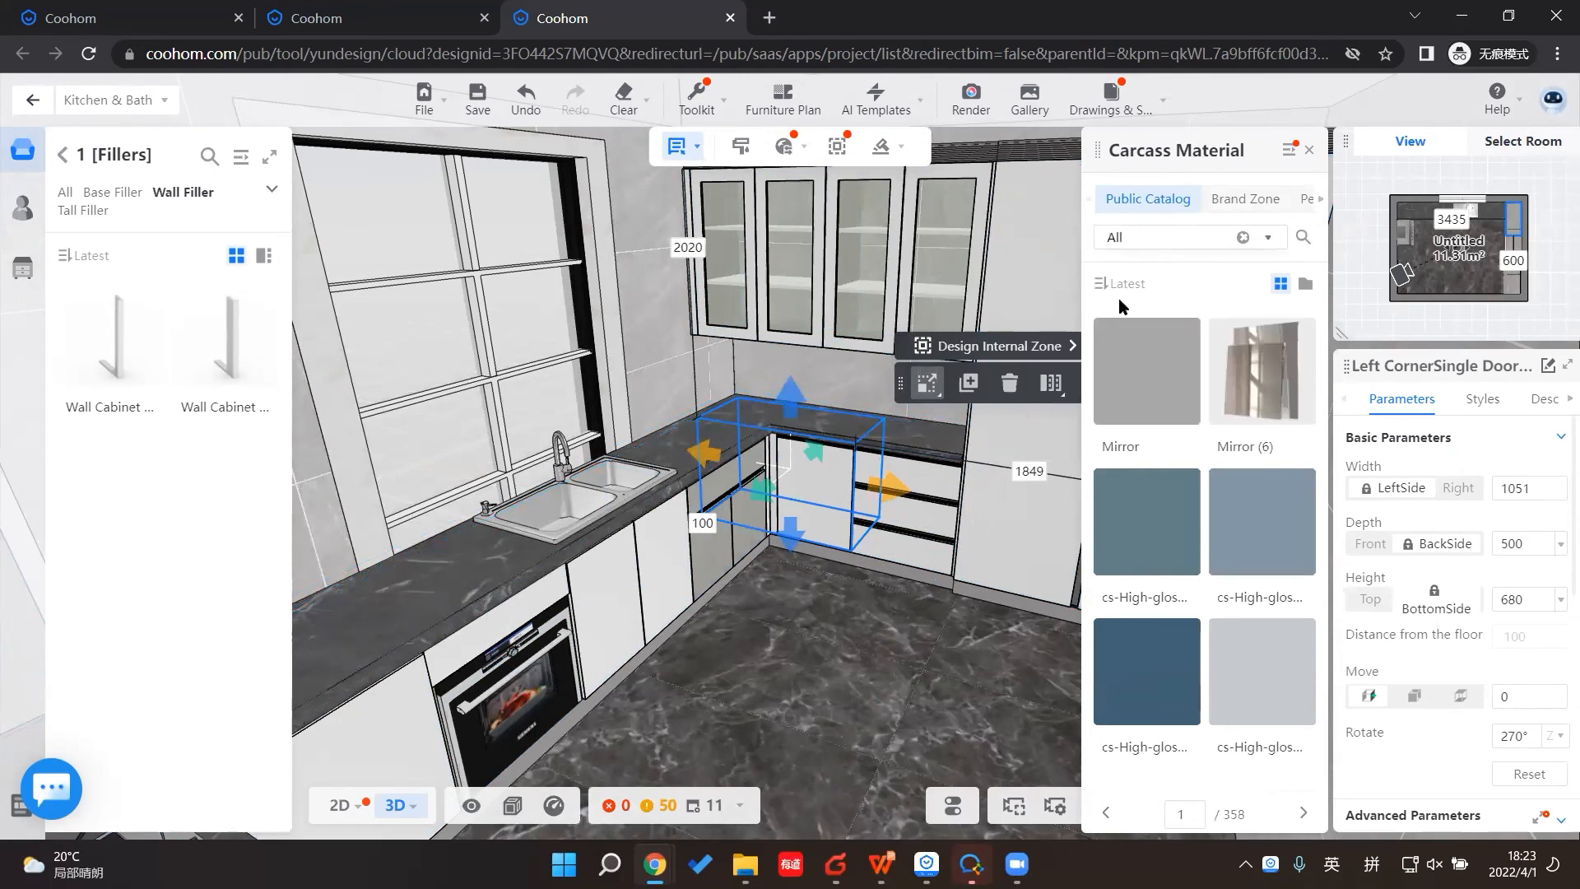
{"action": "left_click", "coordinate": [1152, 237]}
{"action": "left_click", "coordinate": [970, 292]}
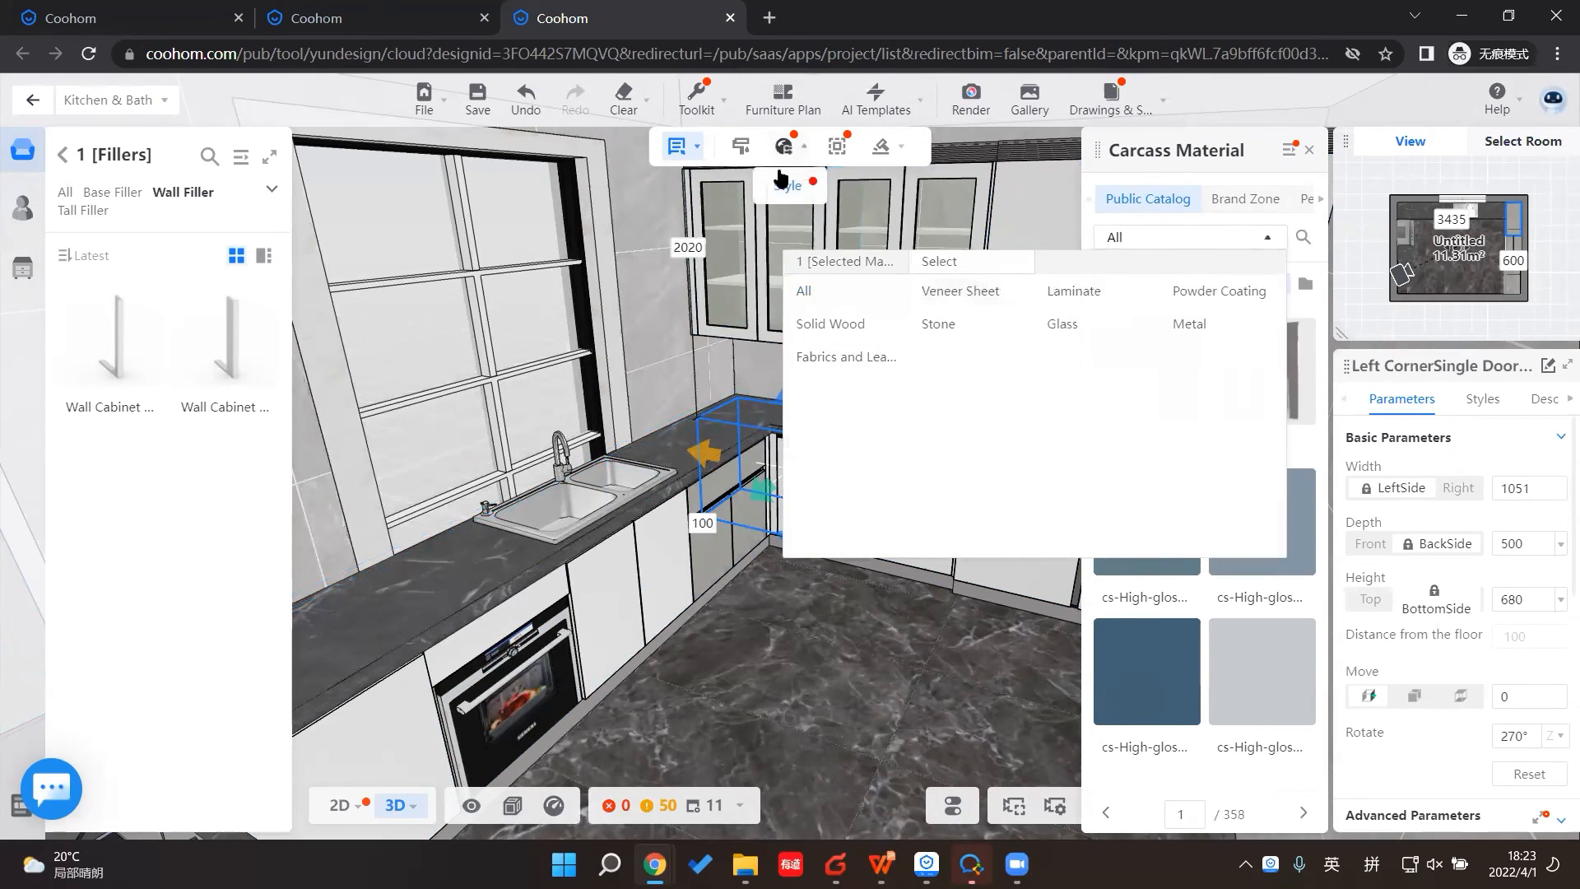
{"action": "left_click", "coordinate": [947, 296]}
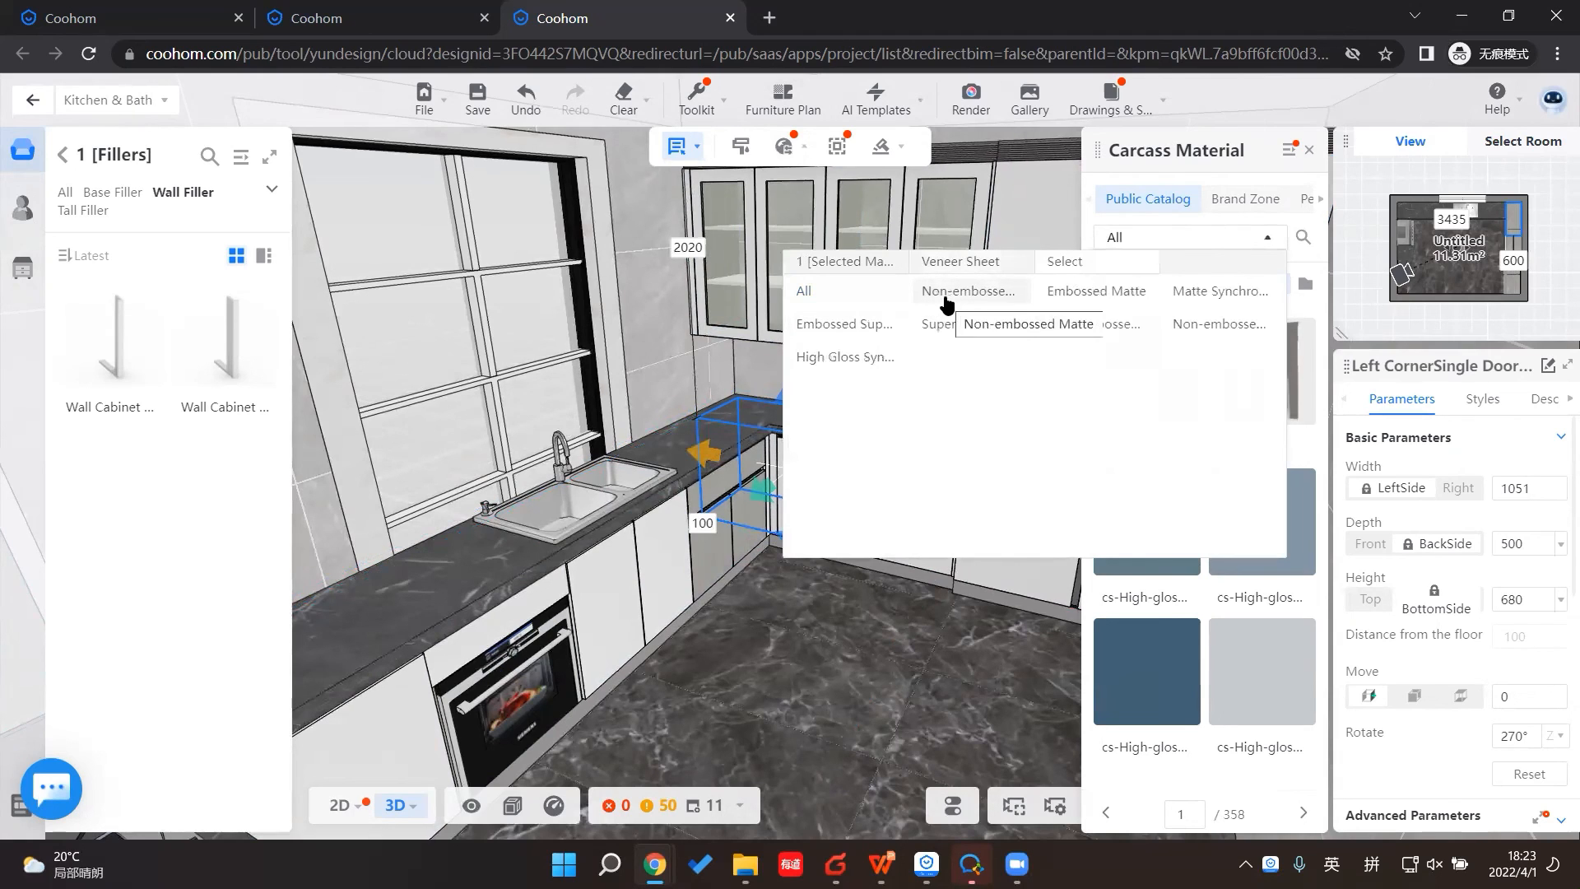
{"action": "left_click", "coordinate": [845, 325]}
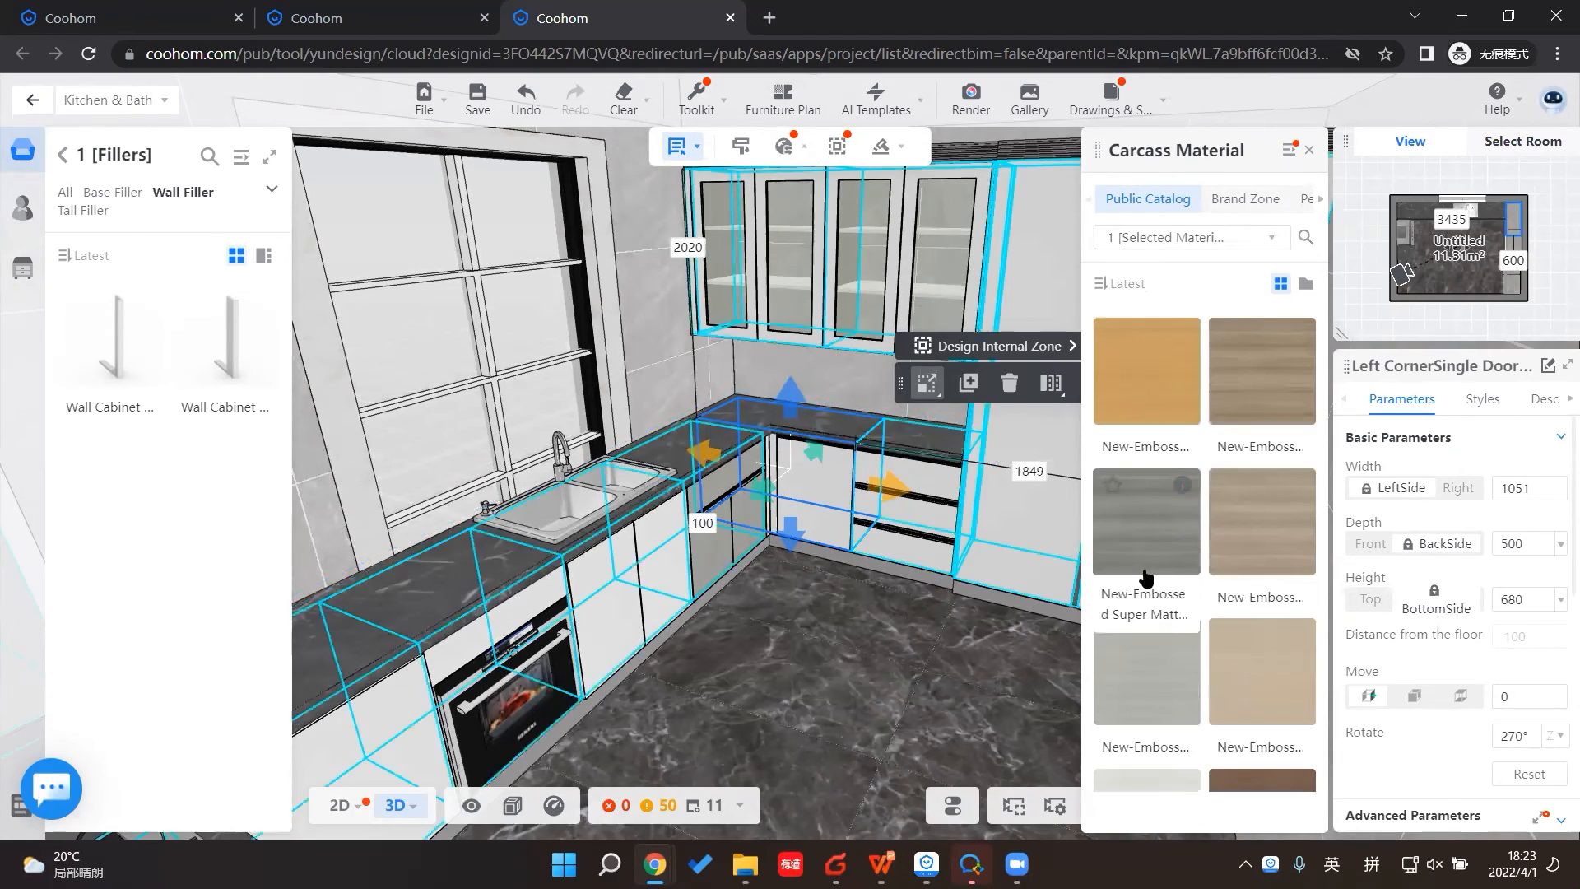
{"action": "left_click", "coordinate": [1143, 563]}
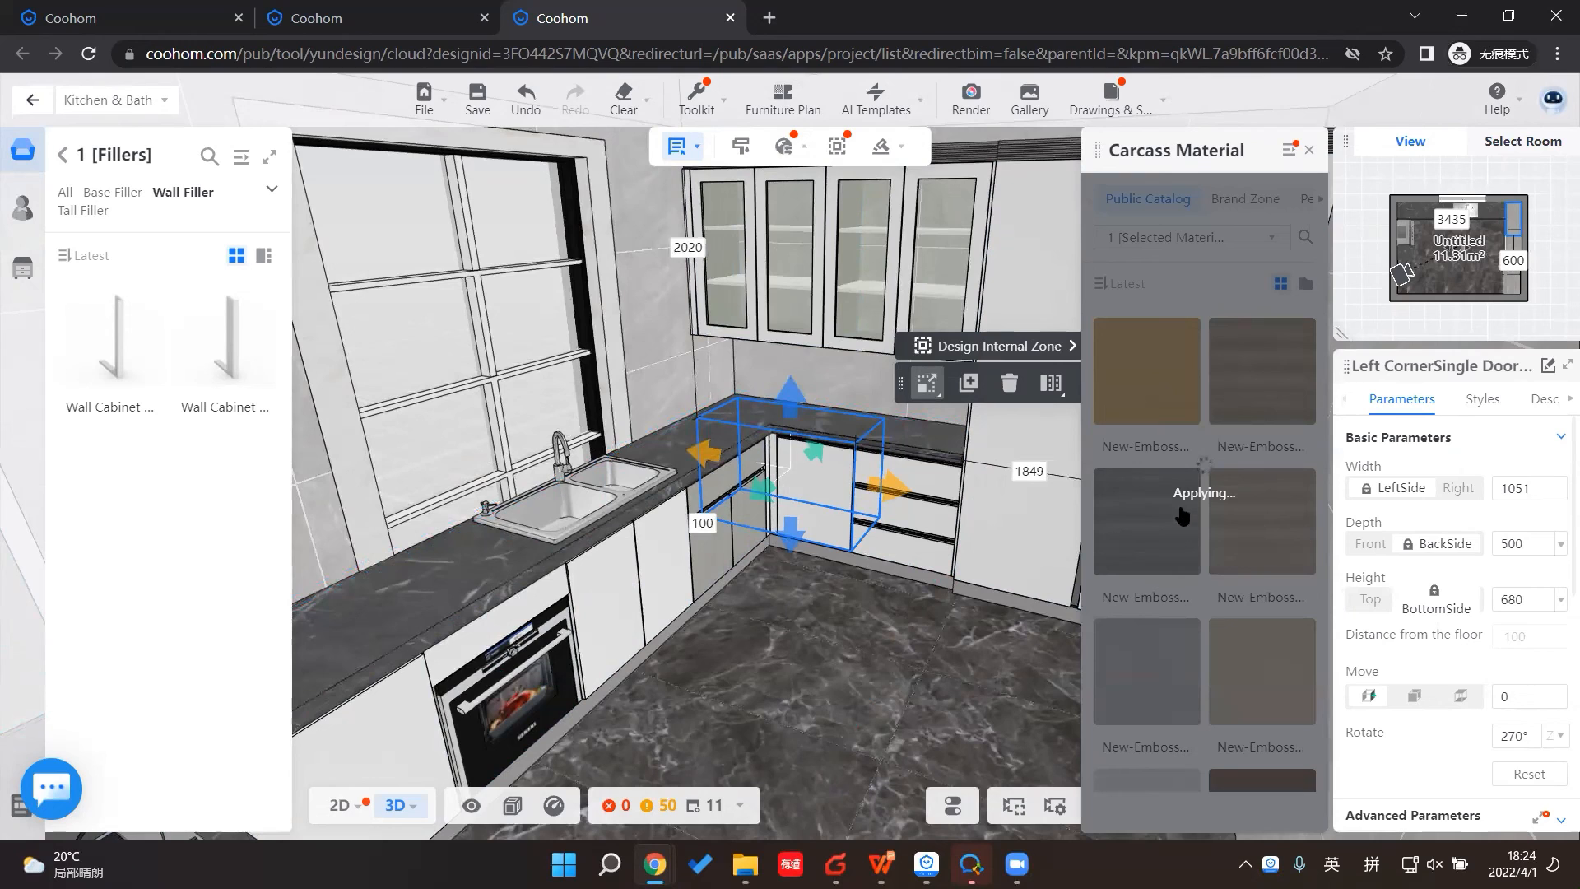
Step: Copy the material name New-Embossed Super Matte Finish-Finish Sheet PVC71 from its details and return to the whole-house style settings
{"action": "mouse_move", "coordinate": [1193, 494]}
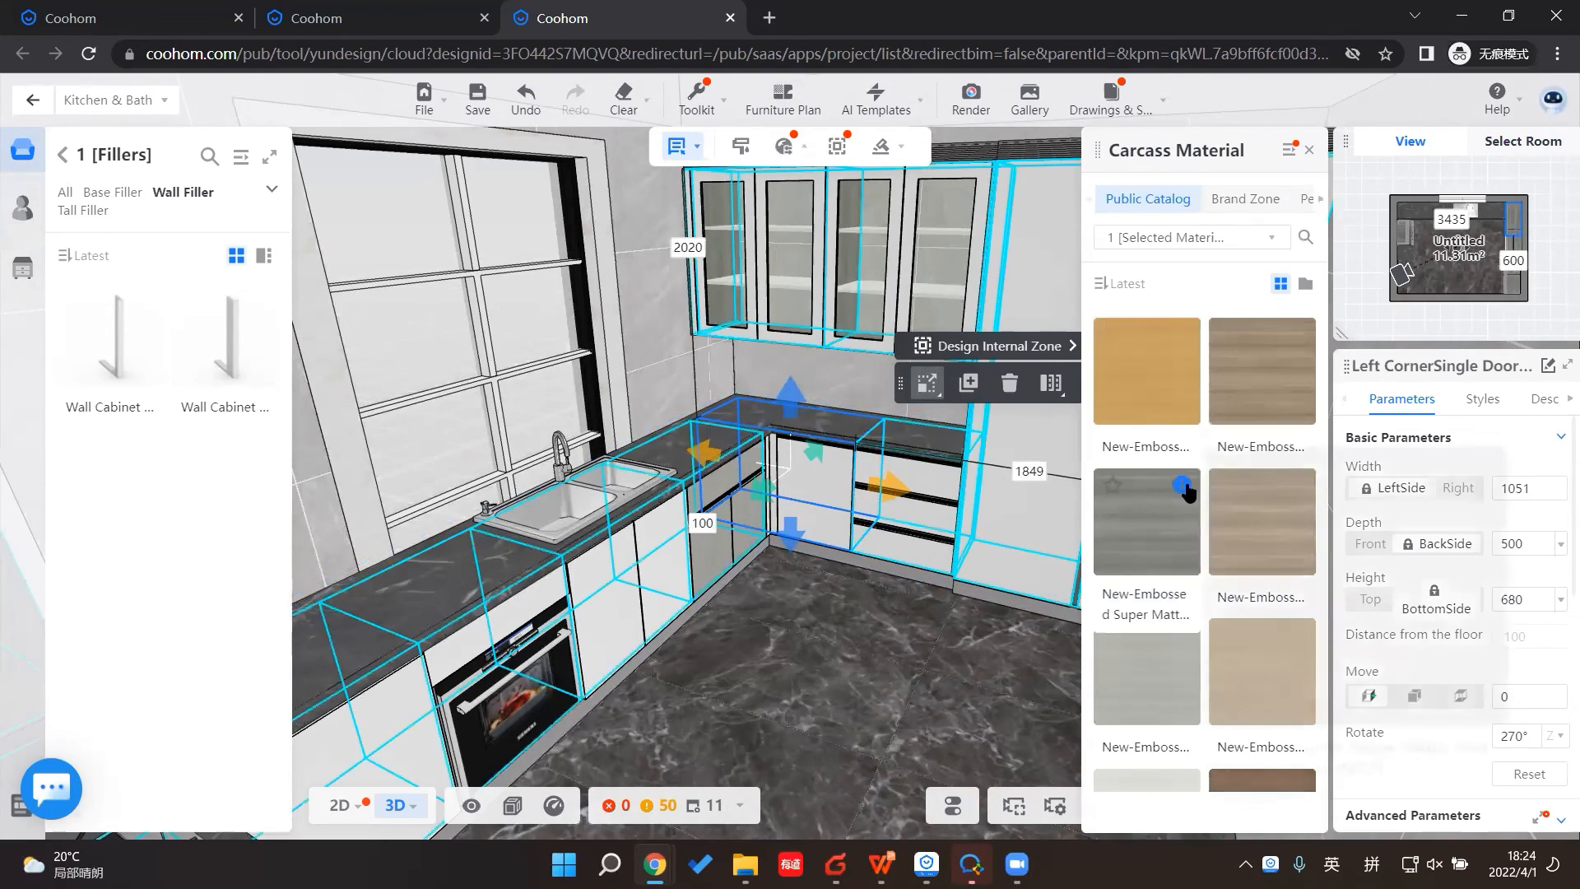
{"action": "left_click_drag", "start_coordinate": [1403, 790], "coordinate": [1224, 772]}
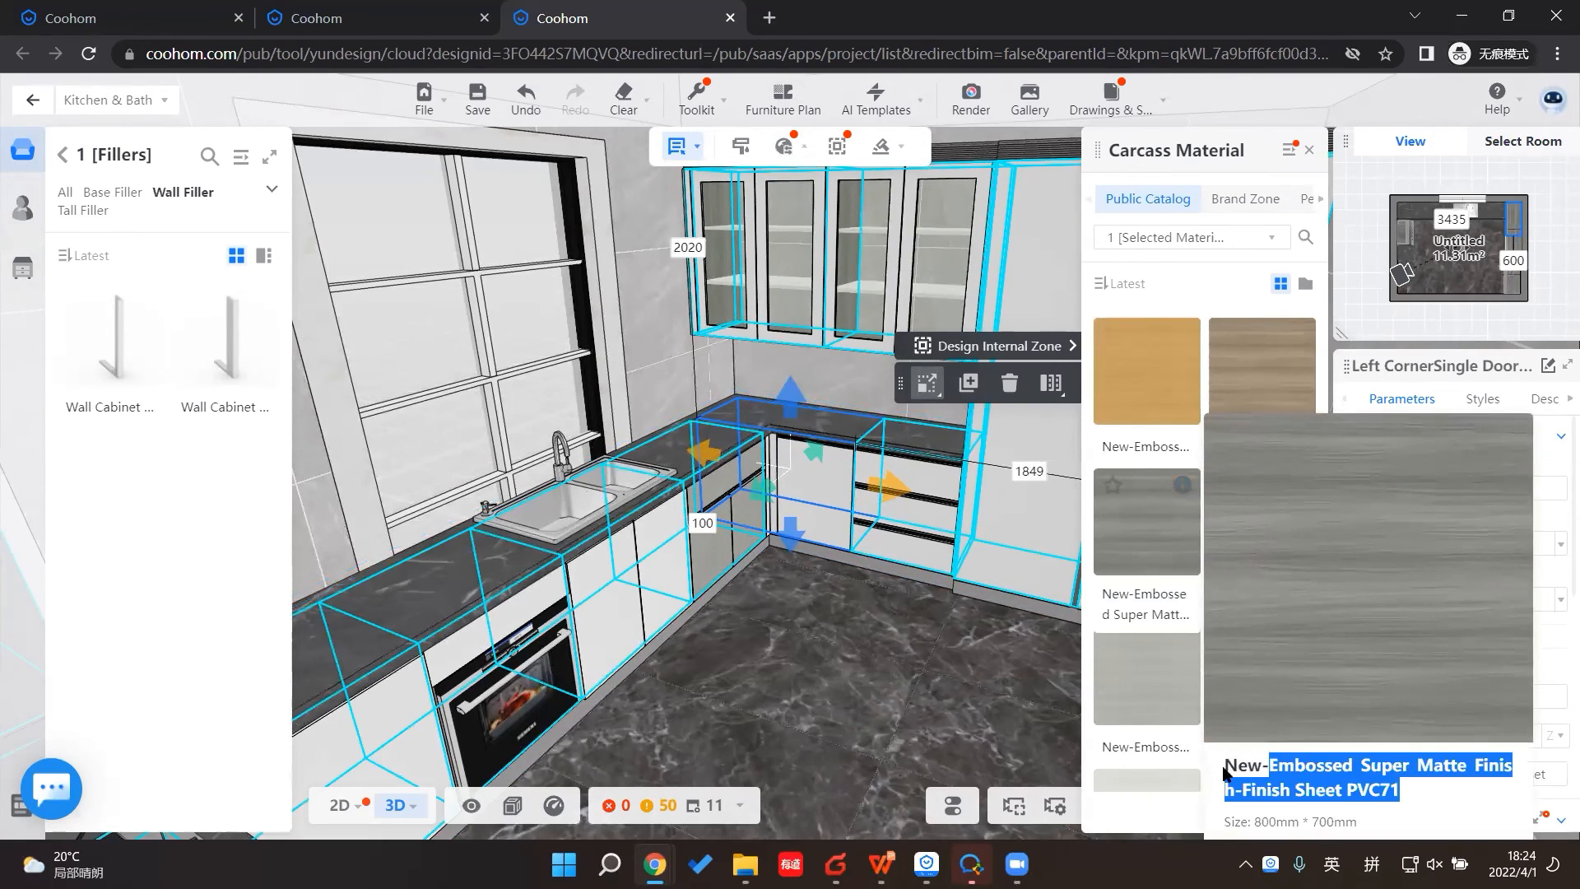
{"action": "left_click", "coordinate": [1189, 237]}
{"action": "left_click_drag", "start_coordinate": [751, 595], "coordinate": [908, 669]}
{"action": "scroll", "coordinate": [907, 668], "scroll_direction": "up", "scroll_amount": 5}
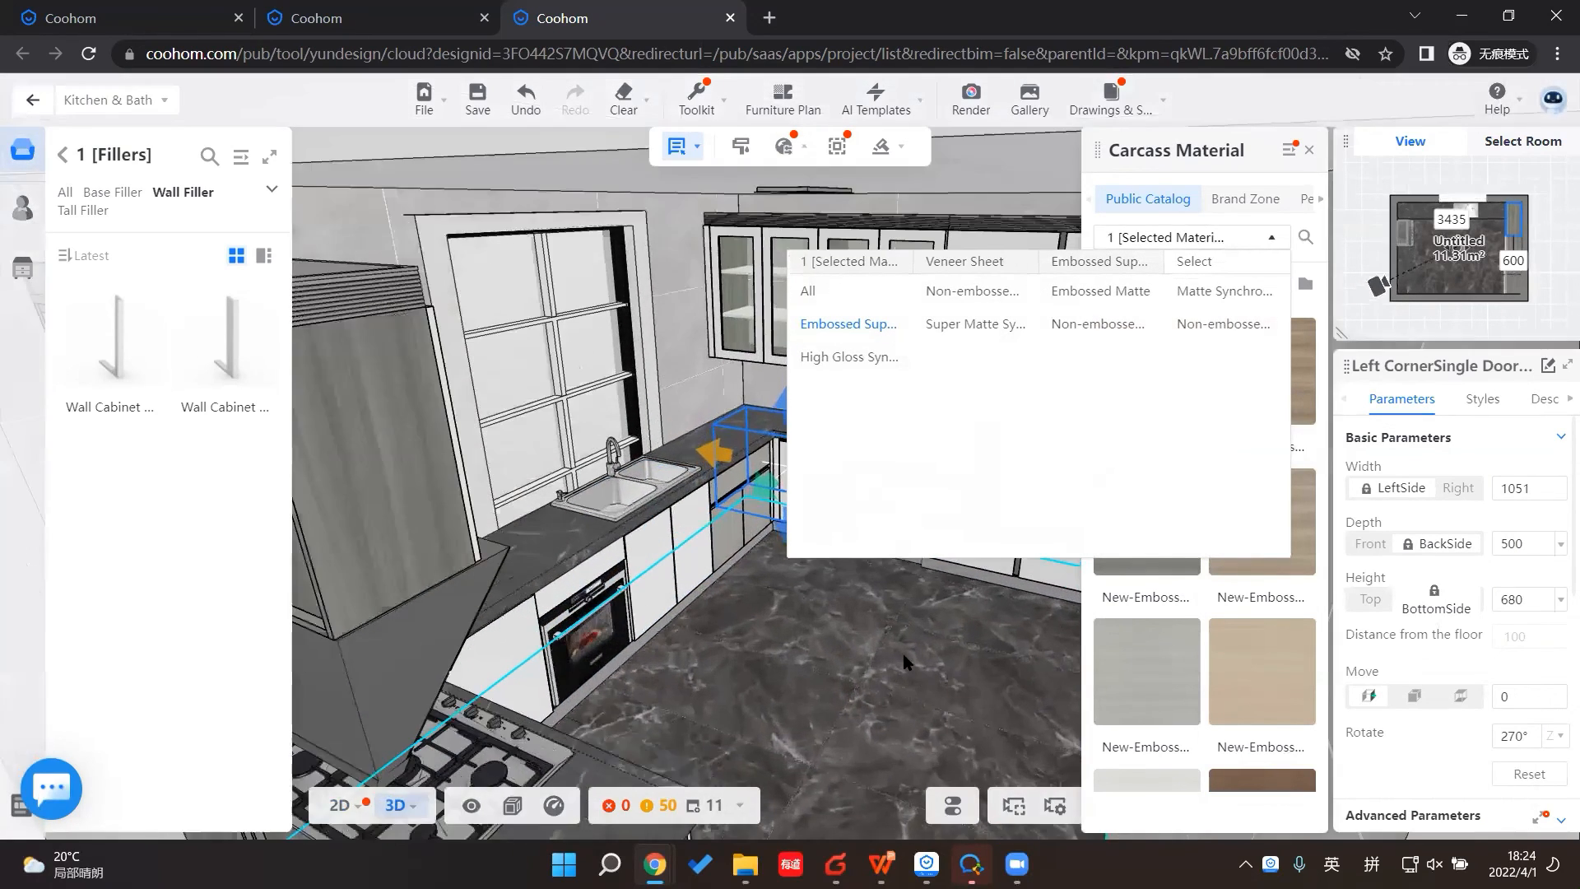
{"action": "left_click", "coordinate": [1308, 152]}
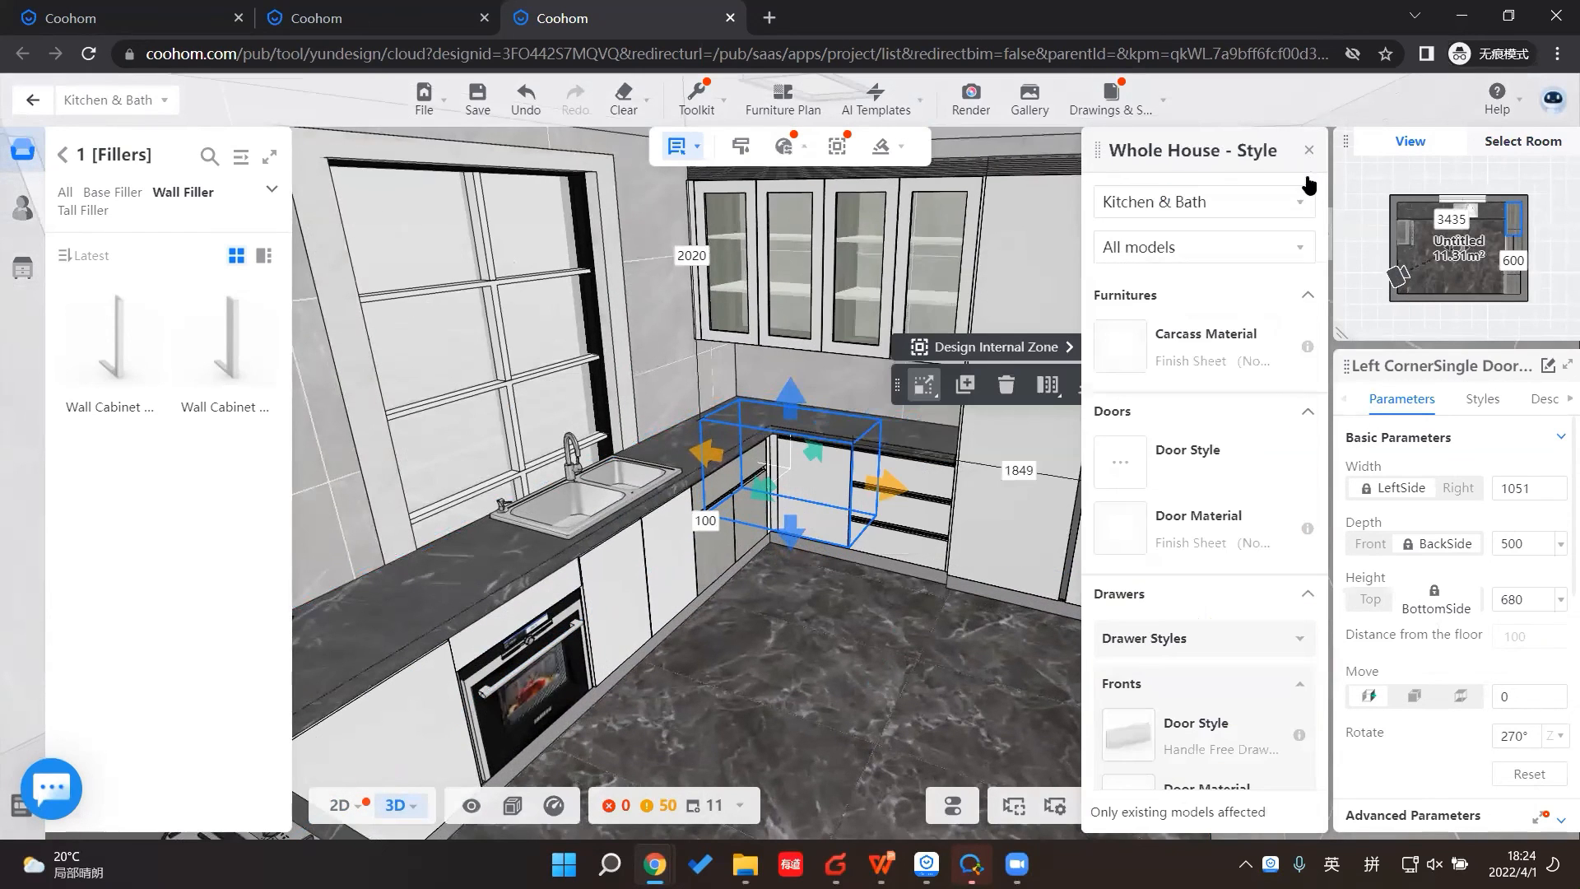
Step: Search the door materials for the copied PVC71 sheet name and apply the matching material to all Kitchen & Bath doors
{"action": "left_click", "coordinate": [1141, 531]}
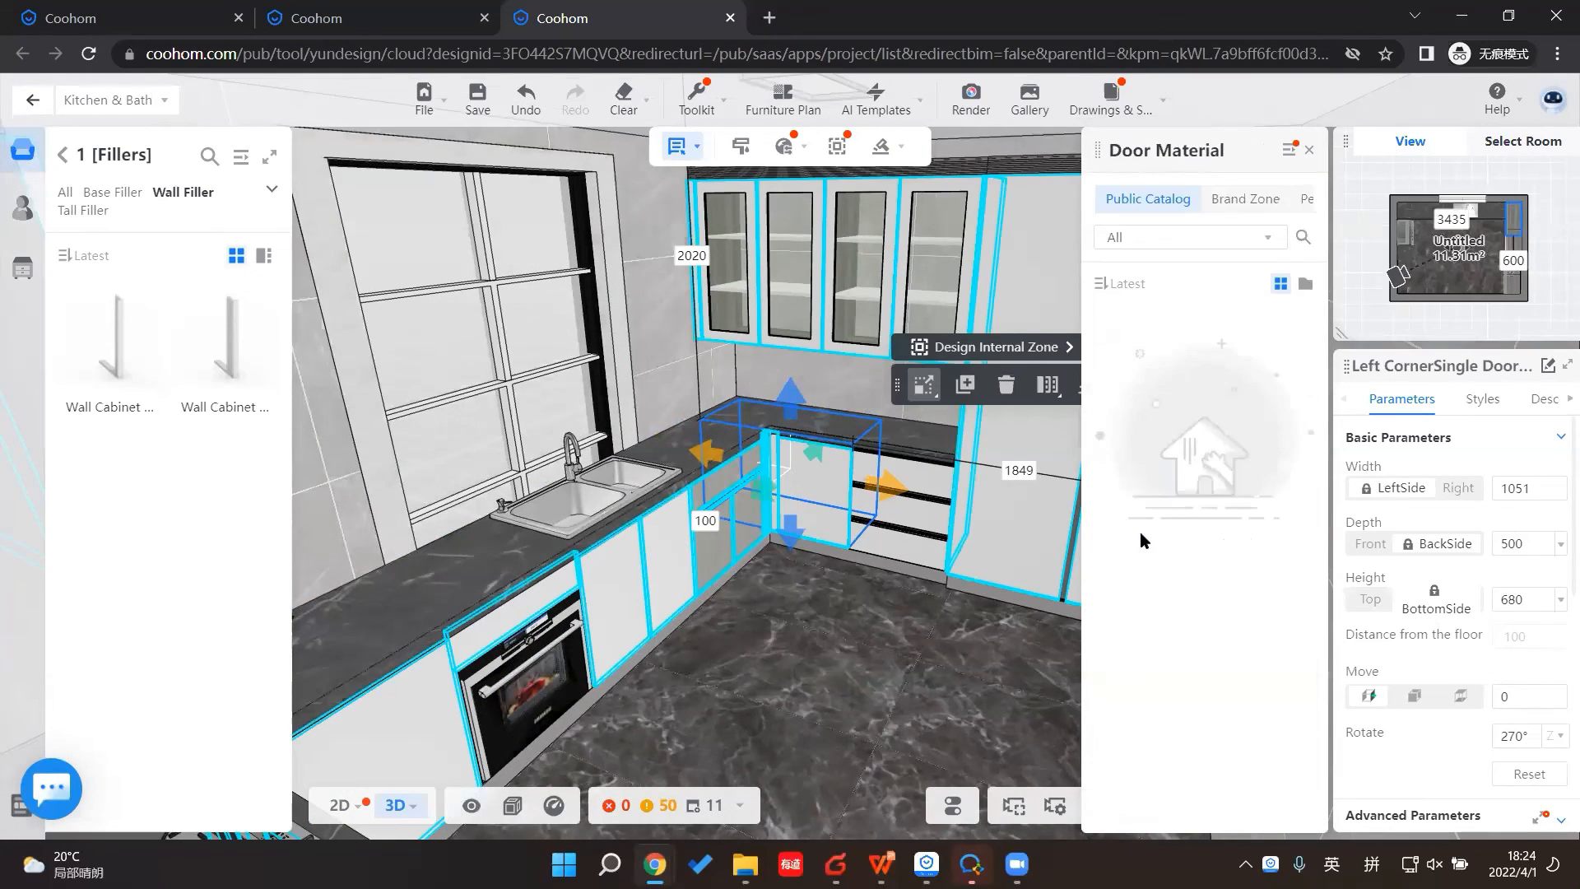
{"action": "left_click", "coordinate": [1302, 237]}
{"action": "type", "text": "sh-Finish Sheet PVC71"}
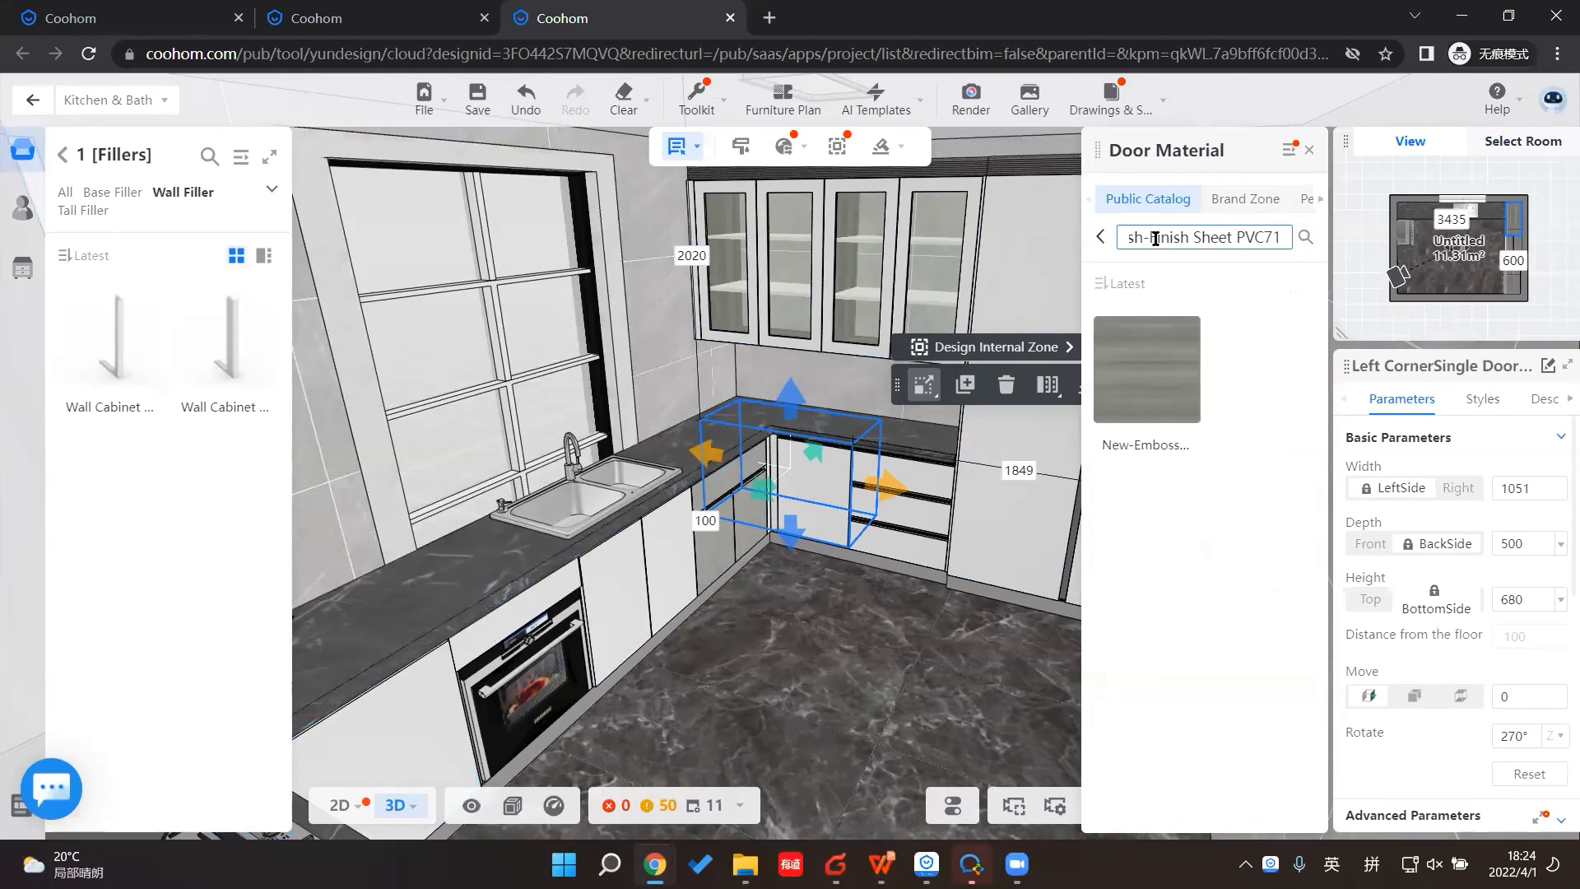
{"action": "left_click", "coordinate": [1161, 401]}
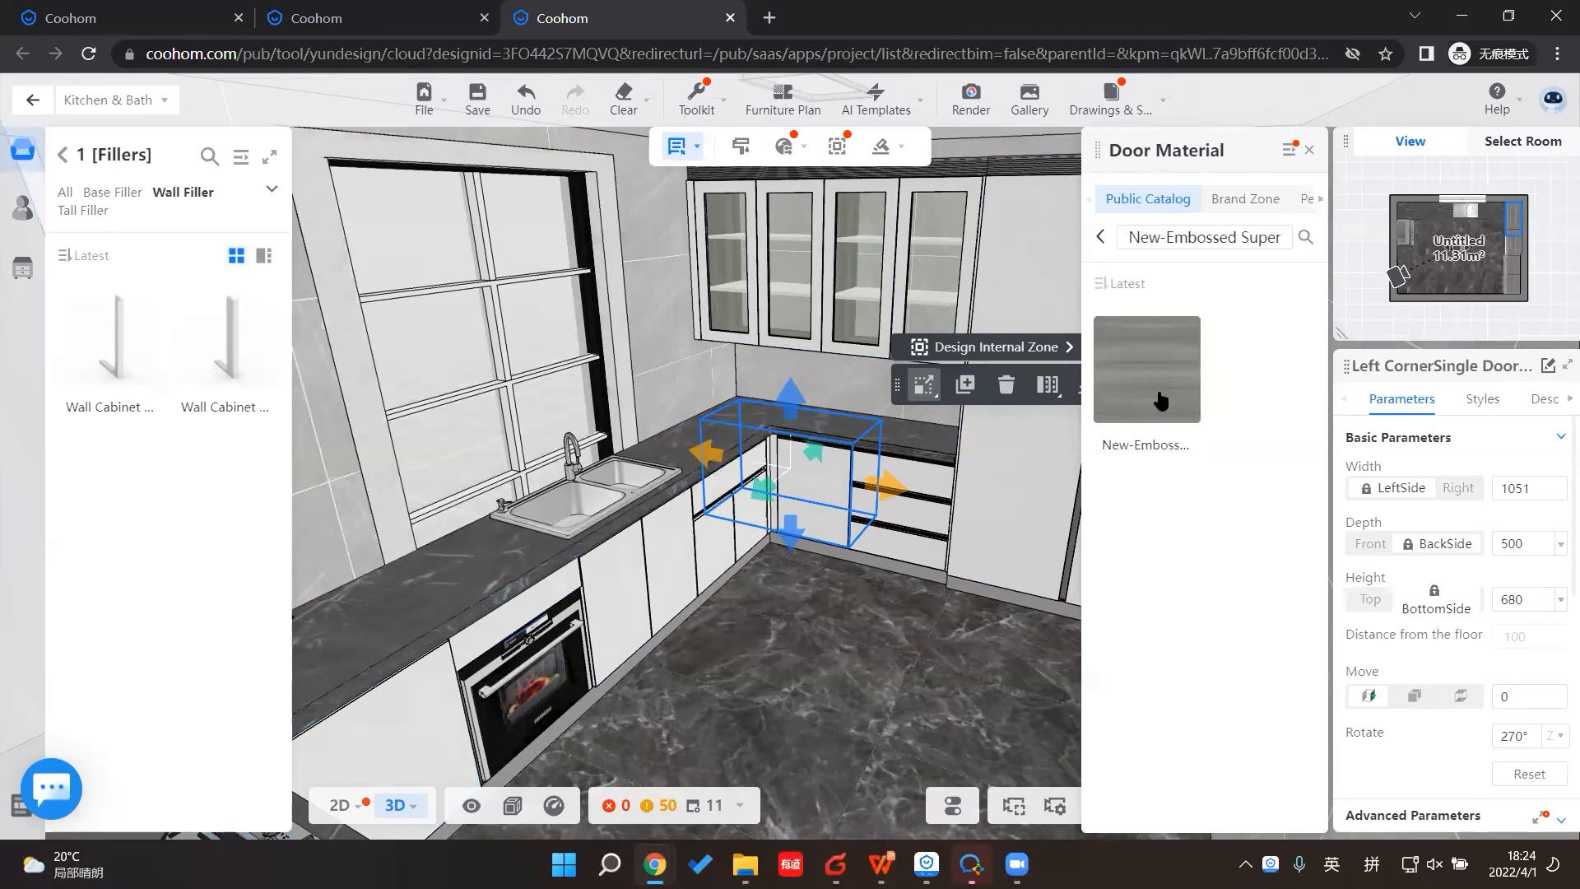
{"action": "left_click", "coordinate": [1102, 239]}
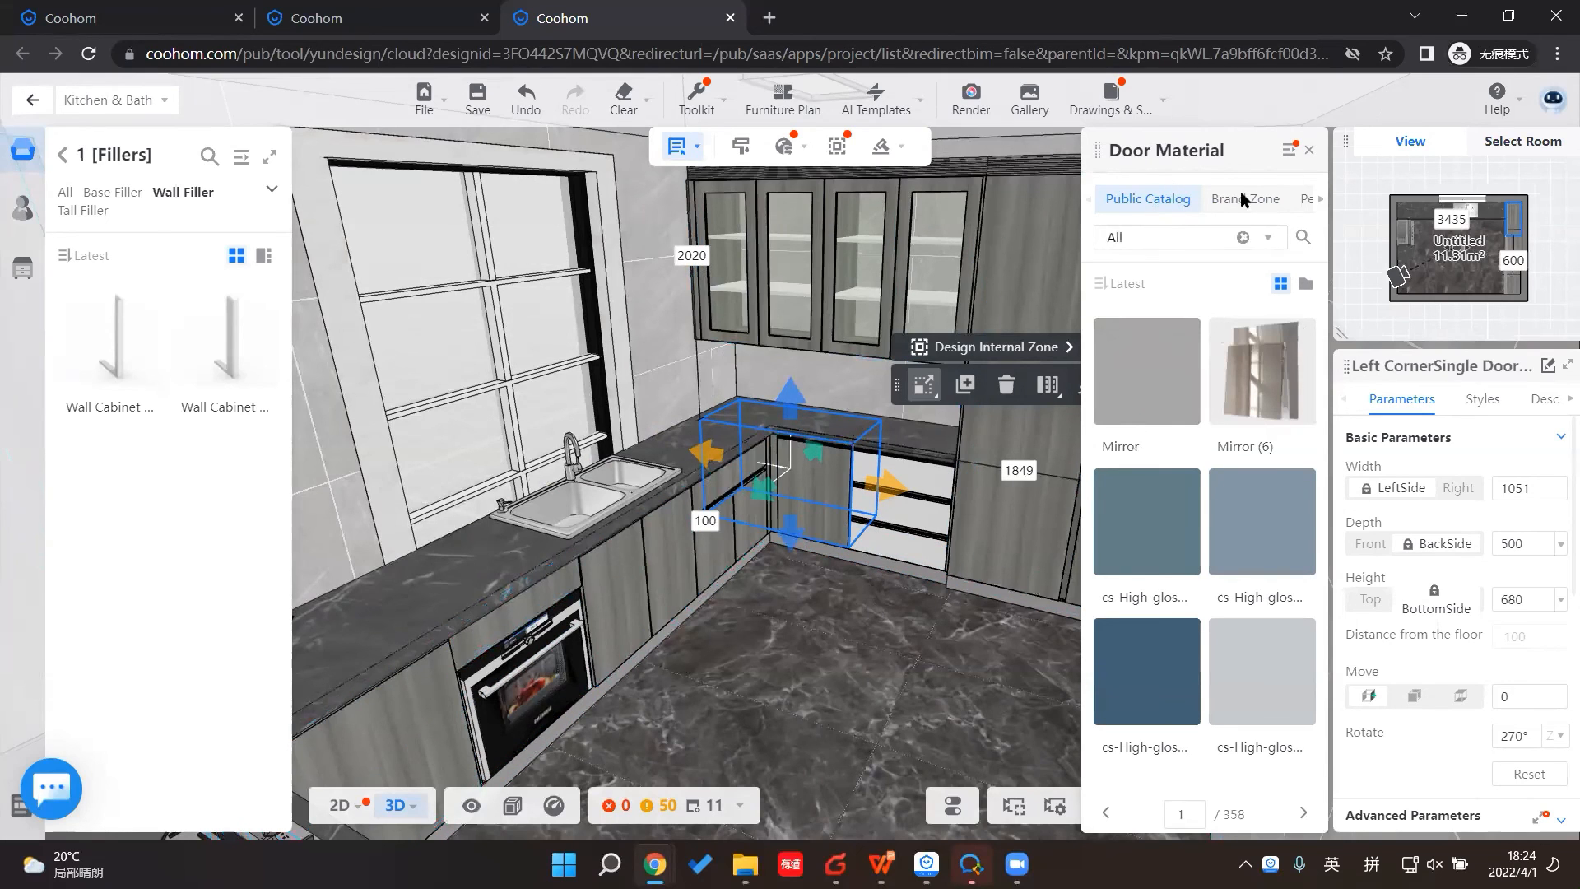
{"action": "left_click", "coordinate": [1309, 151]}
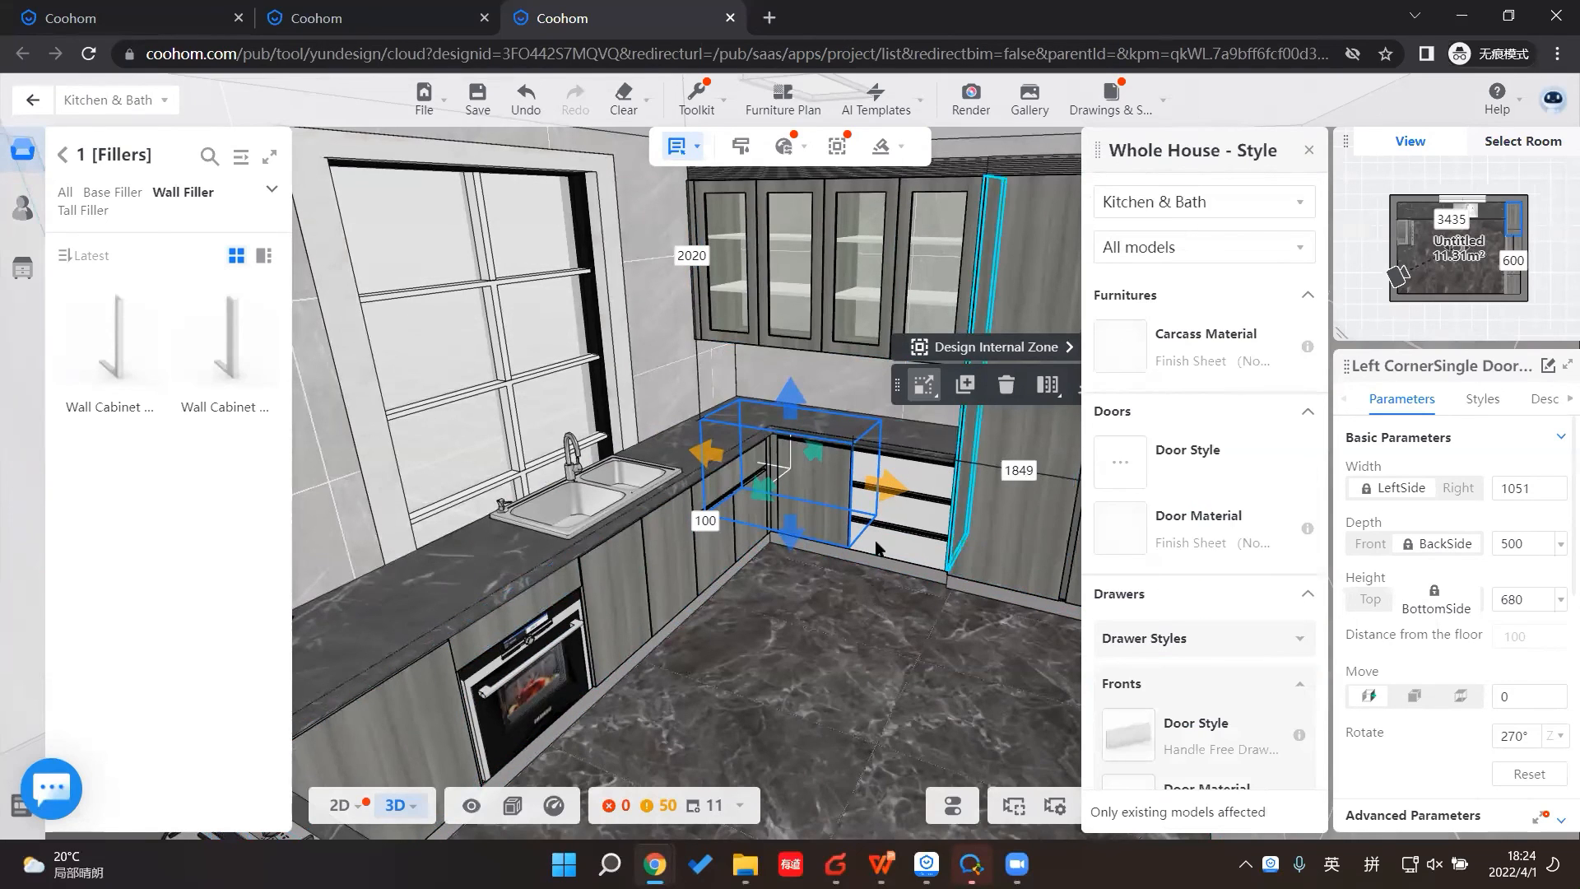
Step: Set the drawer fronts' door material to New-Embossed Super Matte Finish-Finish Sheet PVC71 by its copied name, and close the whole-house style settings
{"action": "scroll", "coordinate": [1185, 675], "scroll_direction": "down", "scroll_amount": 1}
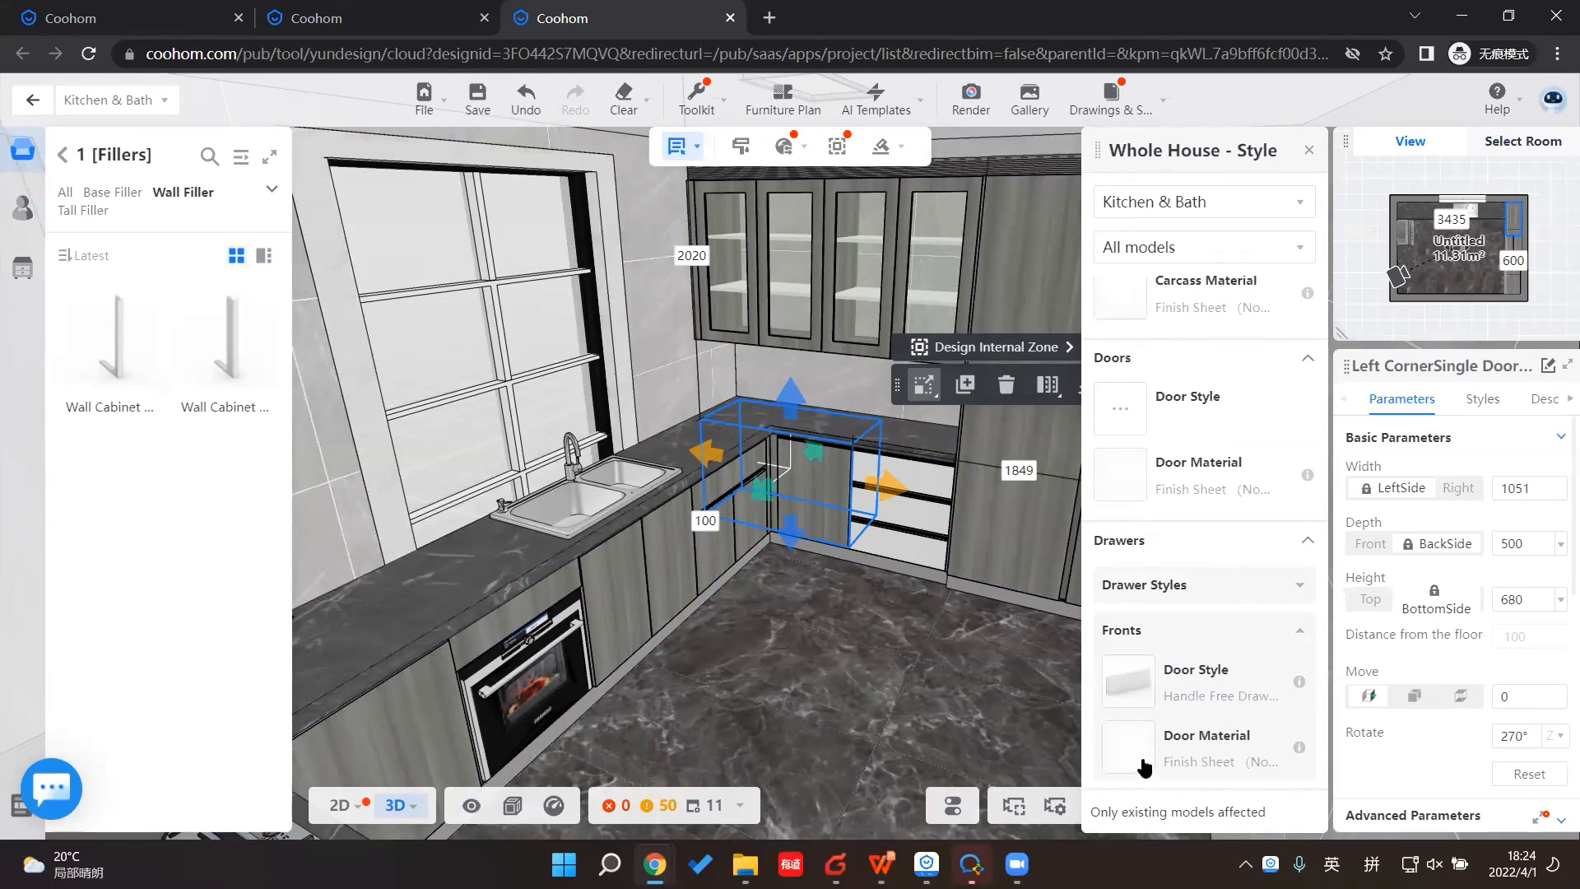
{"action": "left_click", "coordinate": [1151, 749]}
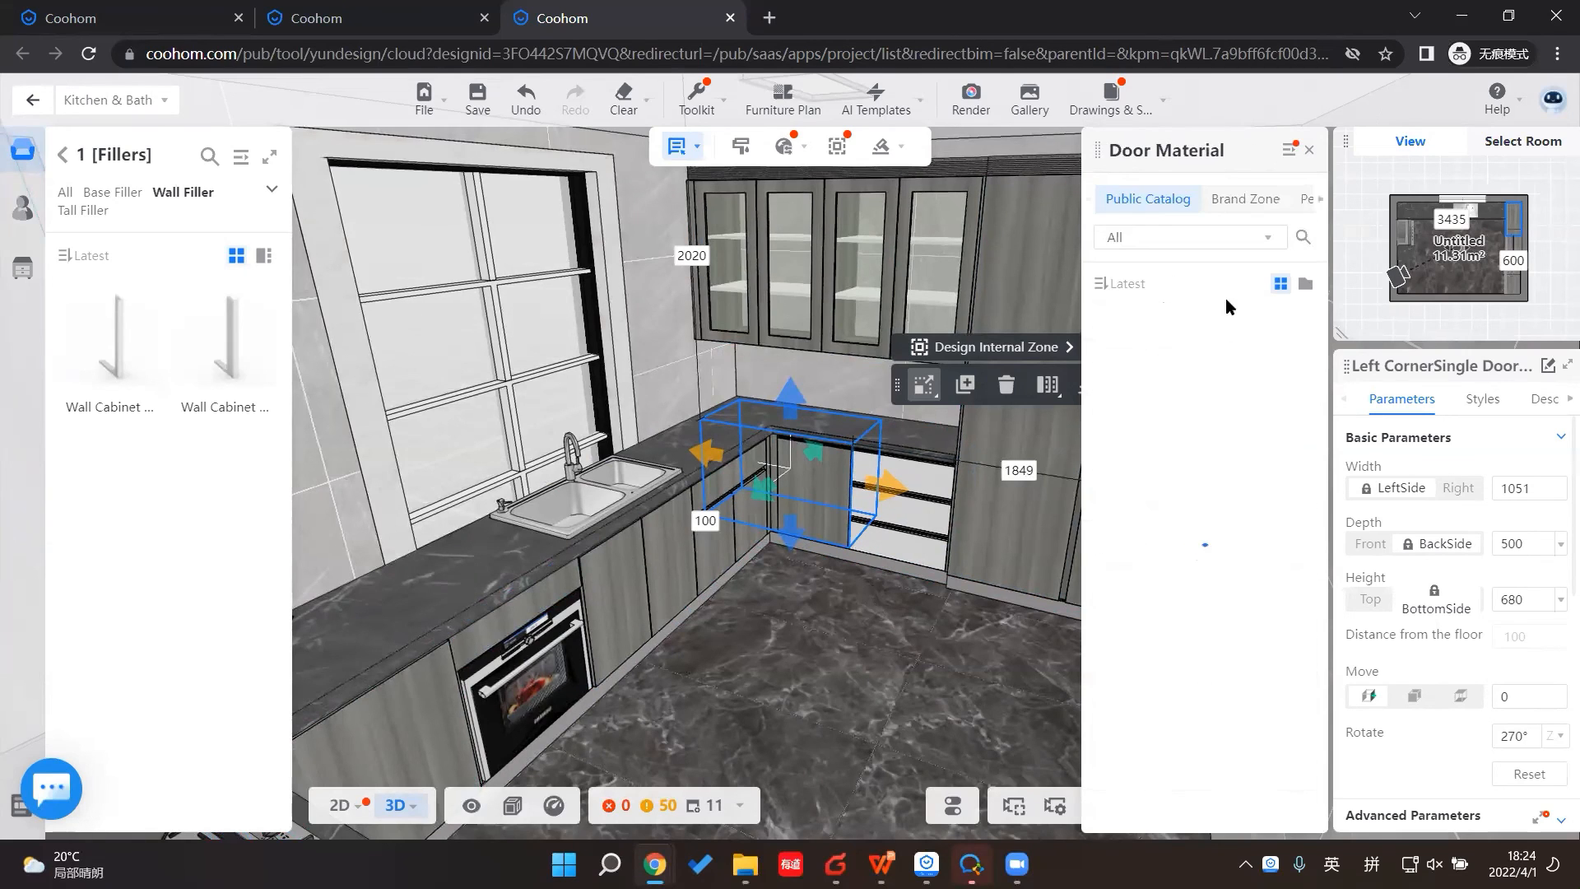
{"action": "left_click", "coordinate": [1303, 238]}
{"action": "key", "text": "ctrl+v"}
{"action": "key", "text": "Return"}
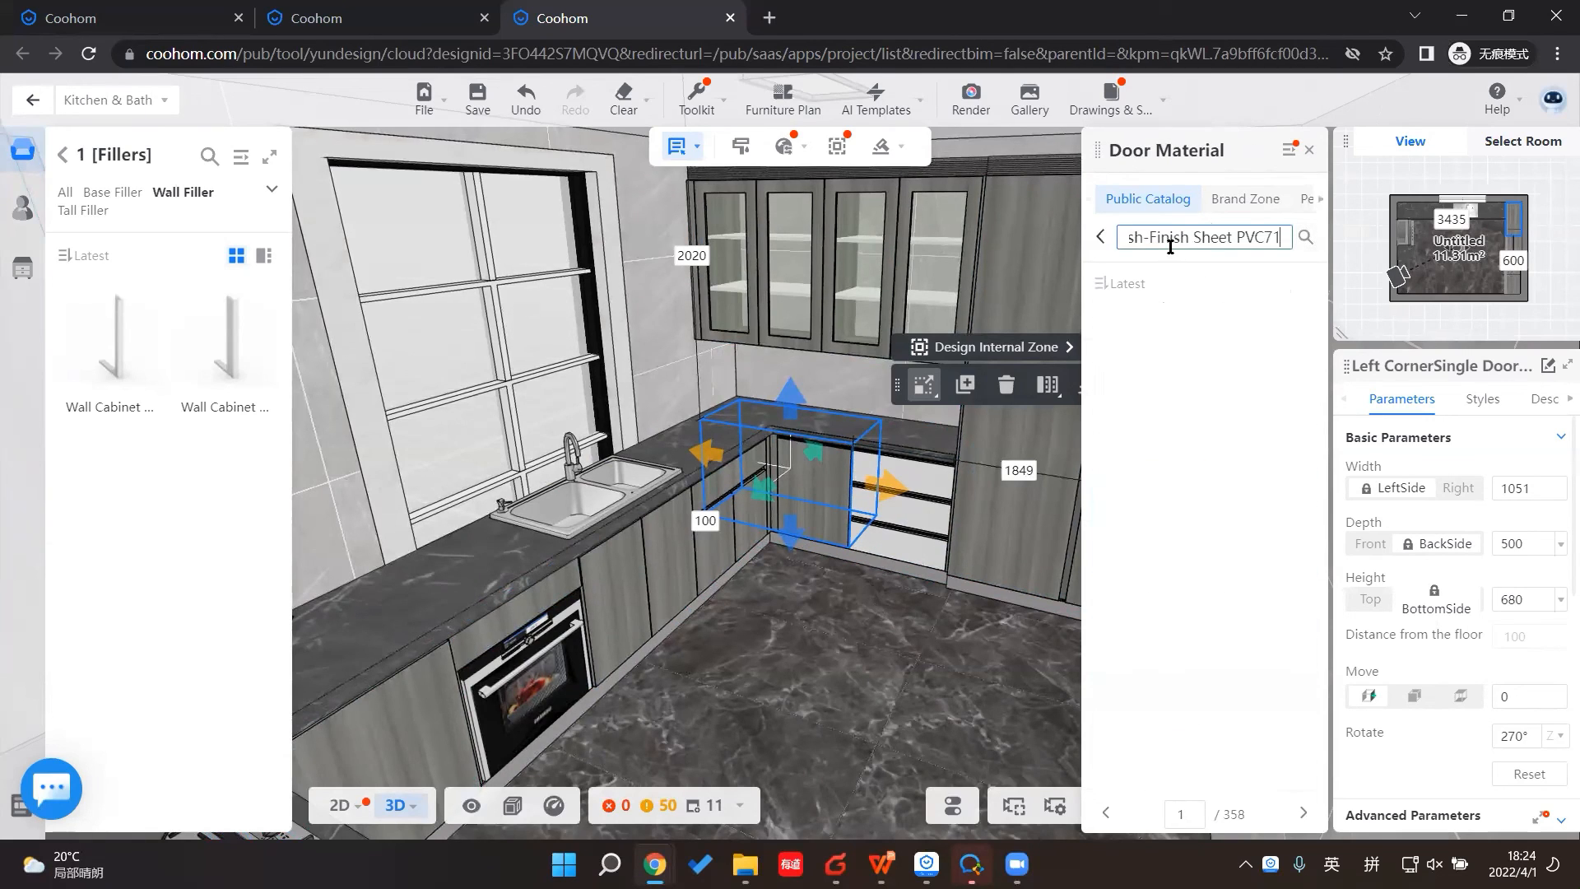
{"action": "left_click", "coordinate": [1148, 377]}
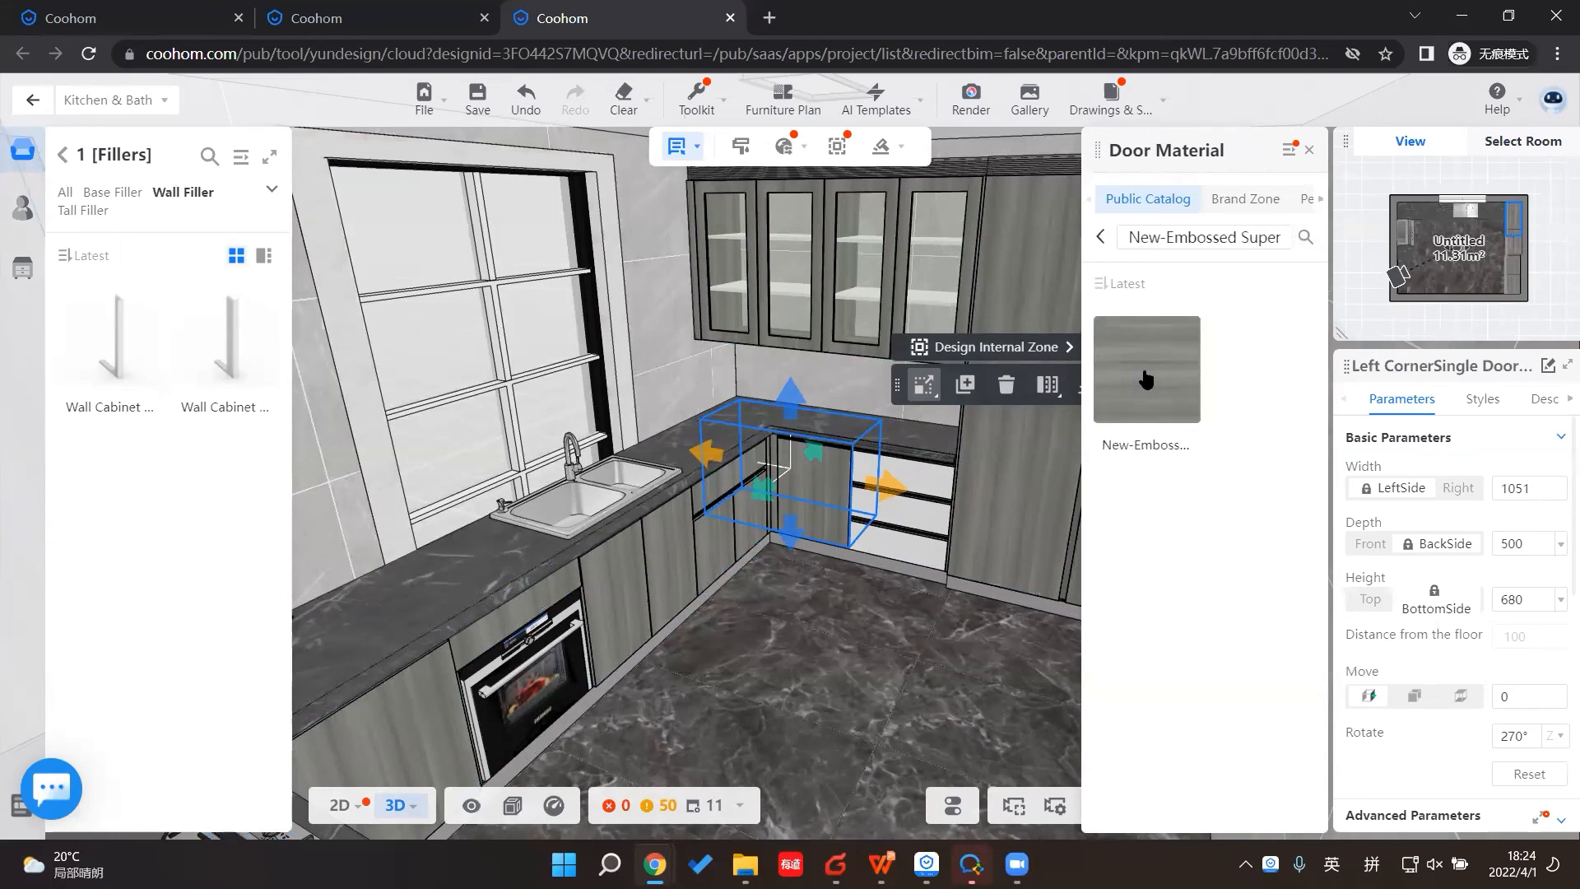
{"action": "left_click_drag", "start_coordinate": [861, 719], "coordinate": [953, 636]}
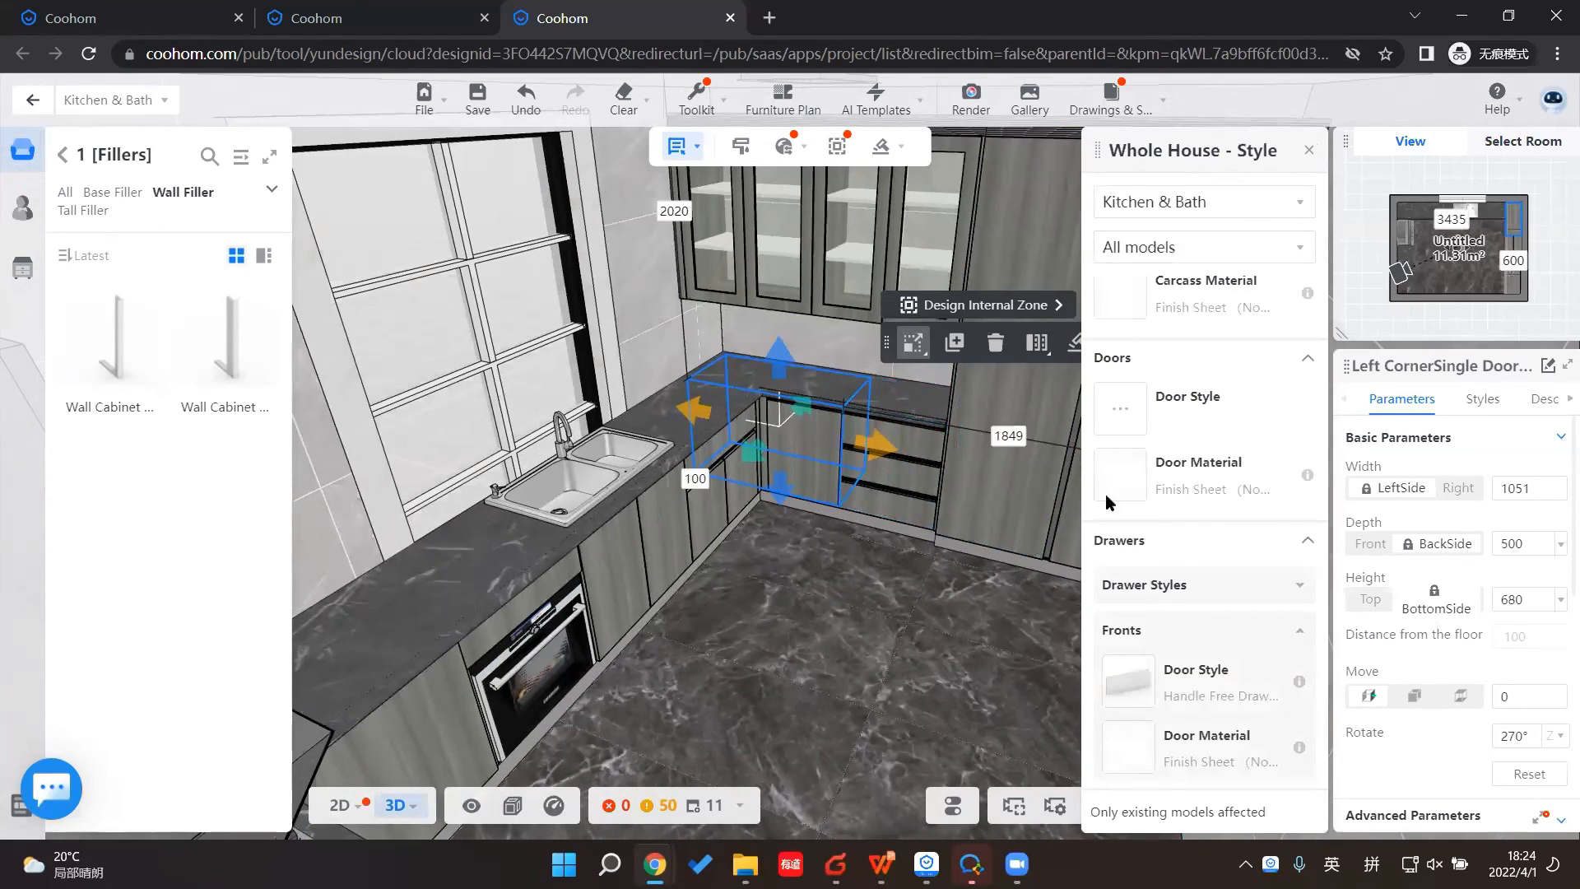
{"action": "left_click", "coordinate": [1313, 151]}
Step: Pick up the grey wood-grain finish with the Material Brush and try it on the kitchen floor
{"action": "left_click_drag", "start_coordinate": [944, 617], "coordinate": [684, 448]}
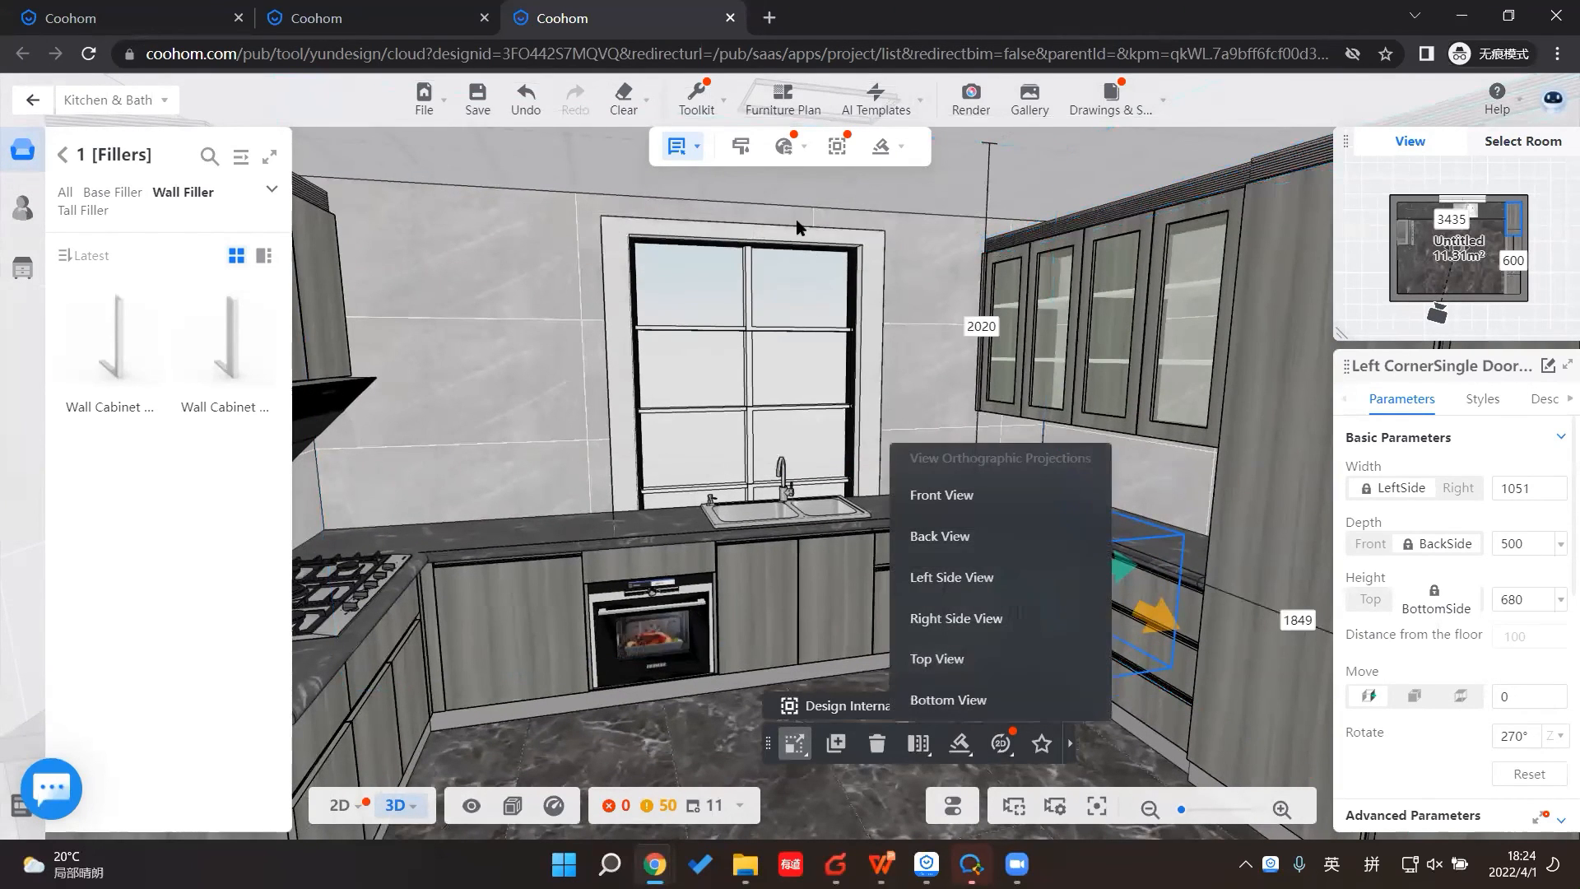
{"action": "left_click", "coordinate": [695, 103]}
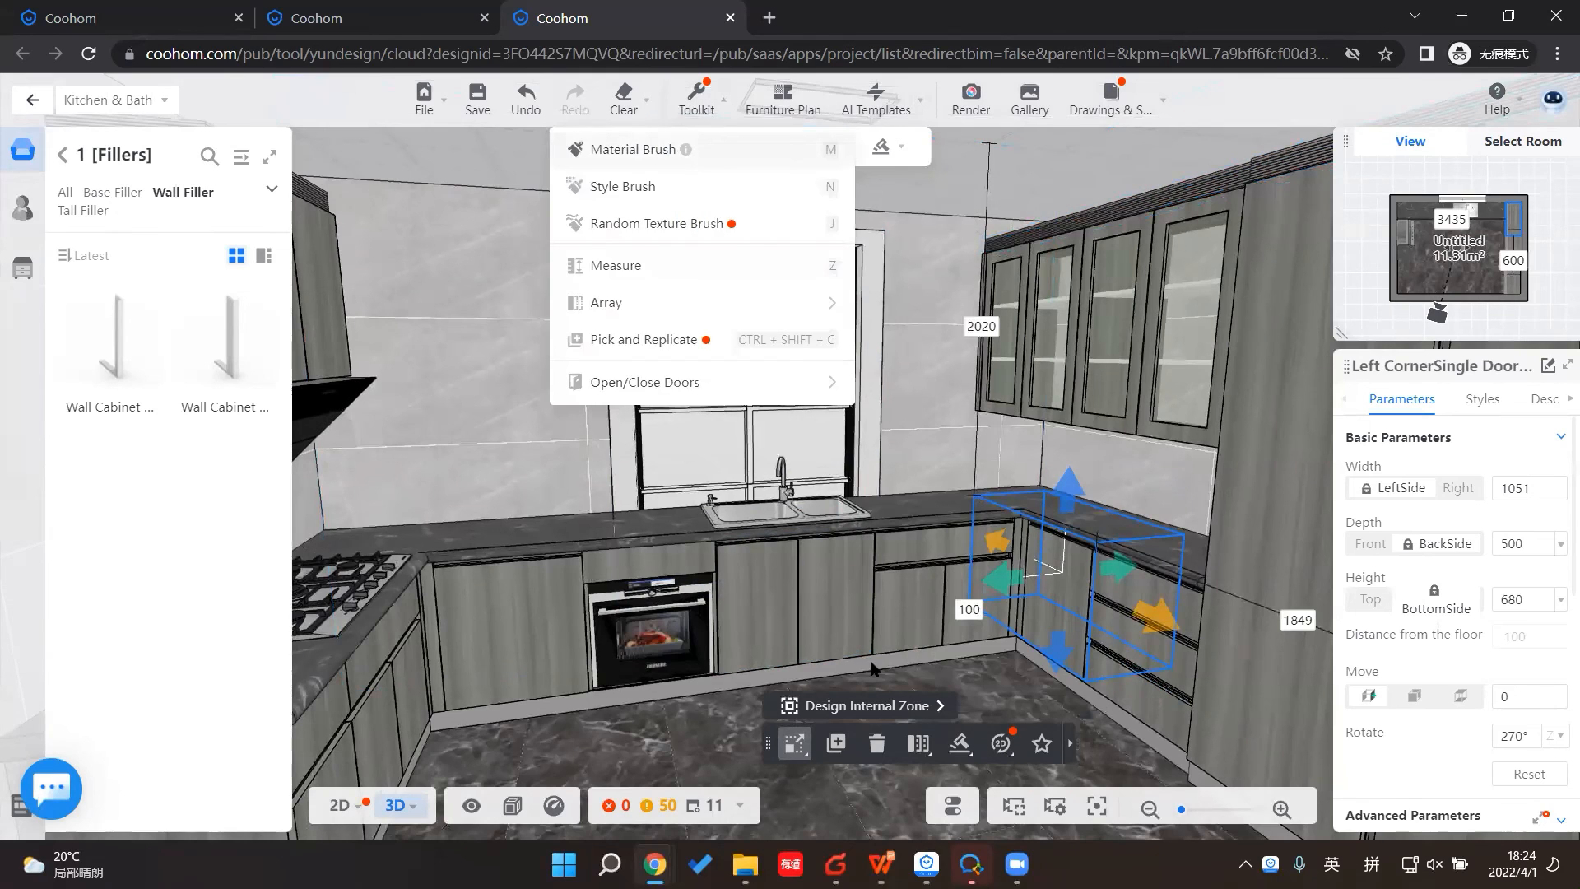
{"action": "left_click", "coordinate": [706, 152]}
{"action": "left_click", "coordinate": [853, 673]}
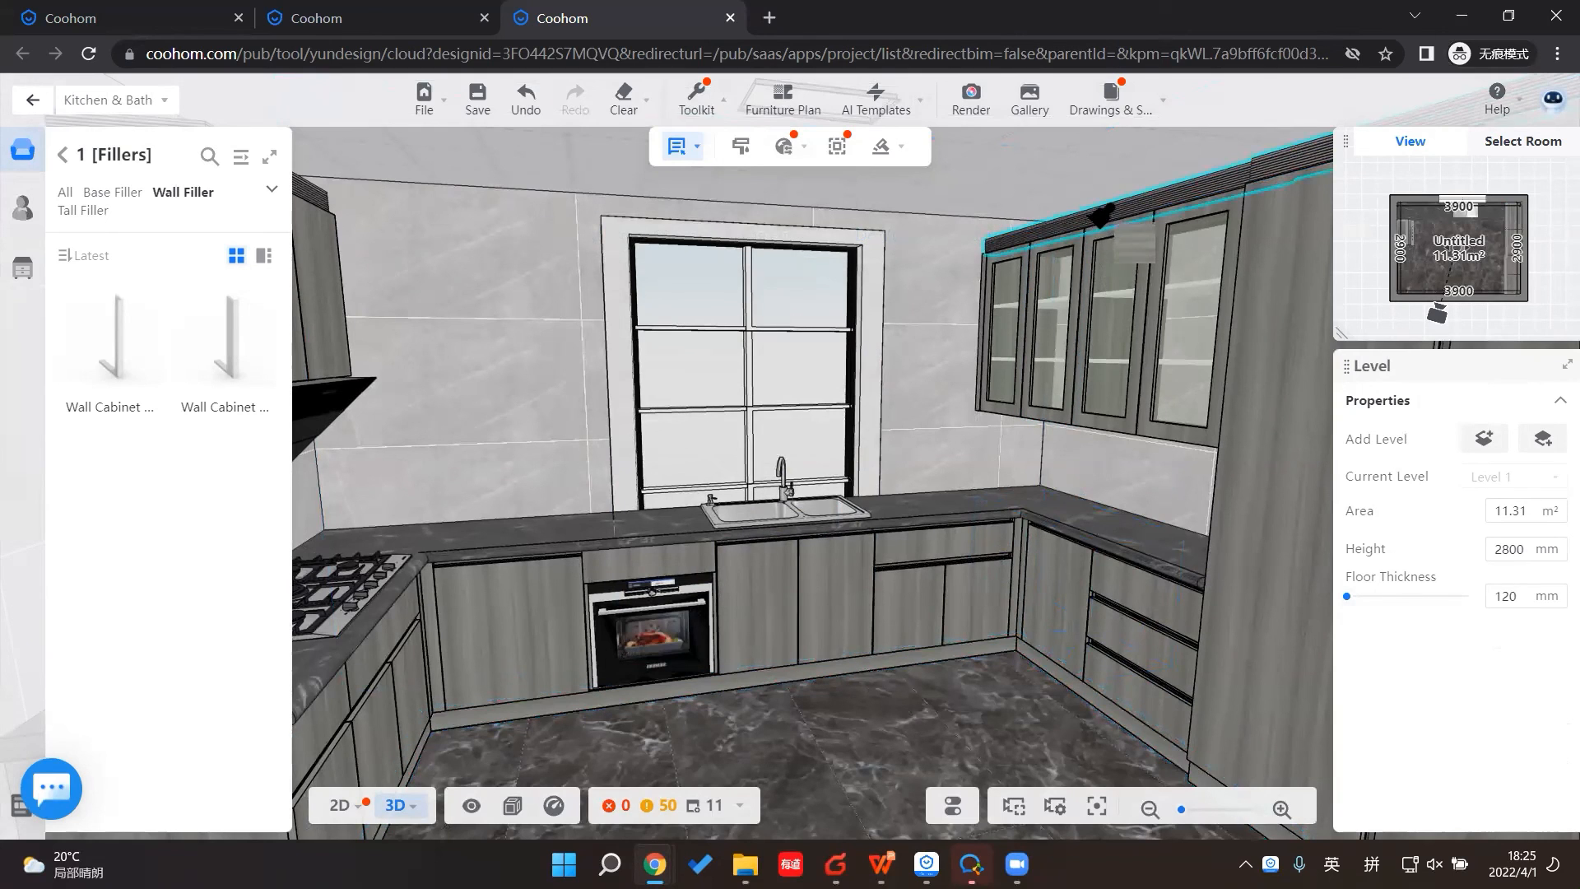
{"action": "left_click", "coordinate": [958, 714]}
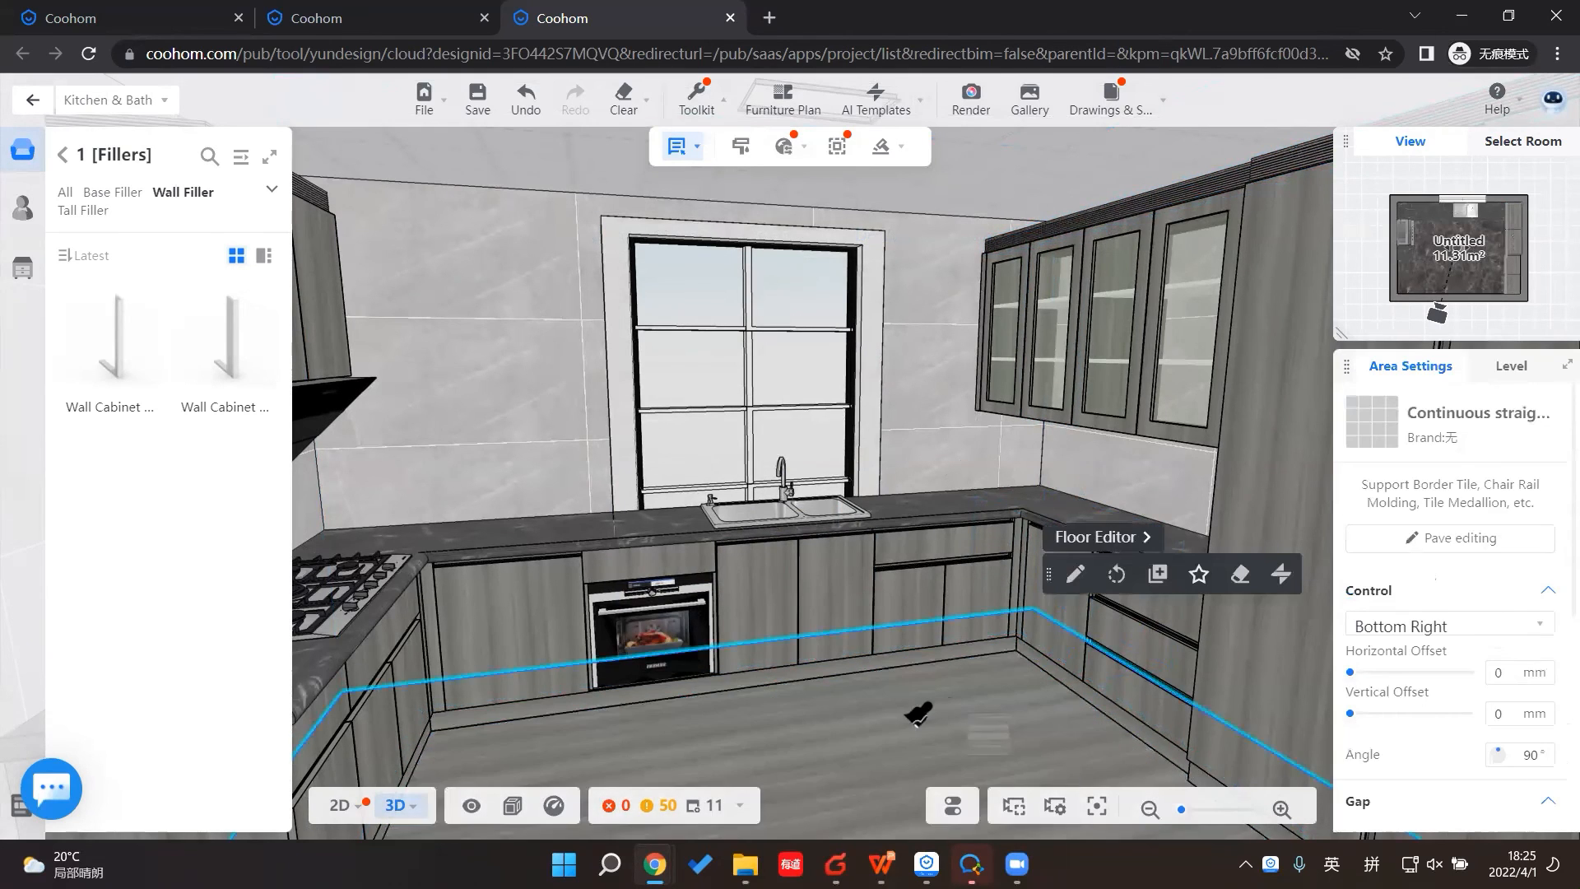
{"action": "left_click_drag", "start_coordinate": [860, 719], "coordinate": [761, 715]}
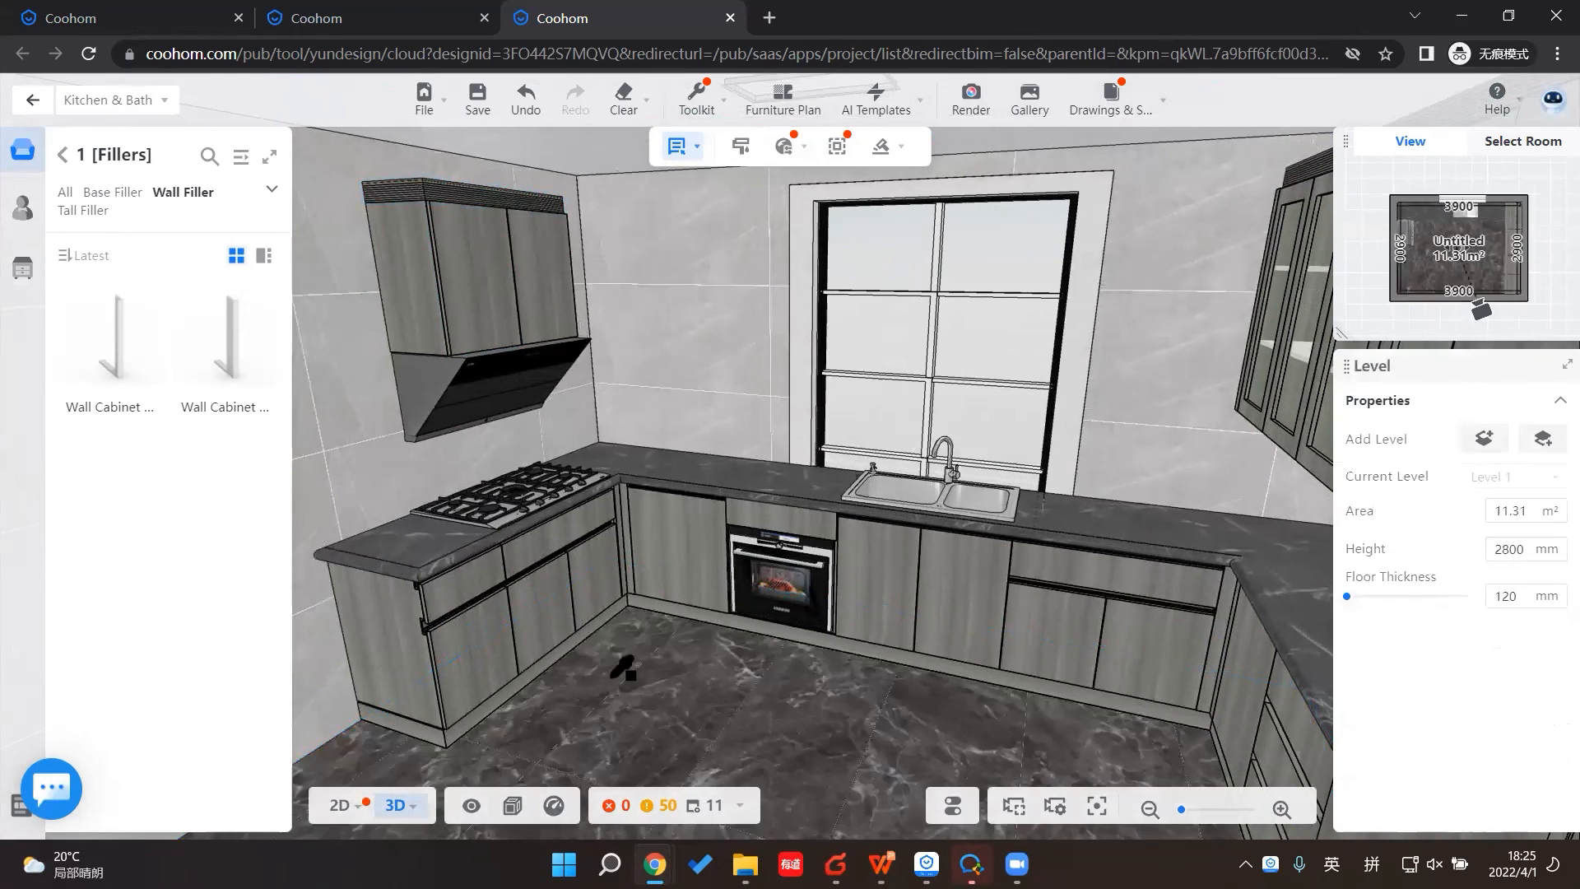
Step: Select the kitchen countertop, dismiss its recommended styles, and inspect the cabinets along the range-hood wall
{"action": "left_click", "coordinate": [651, 459]}
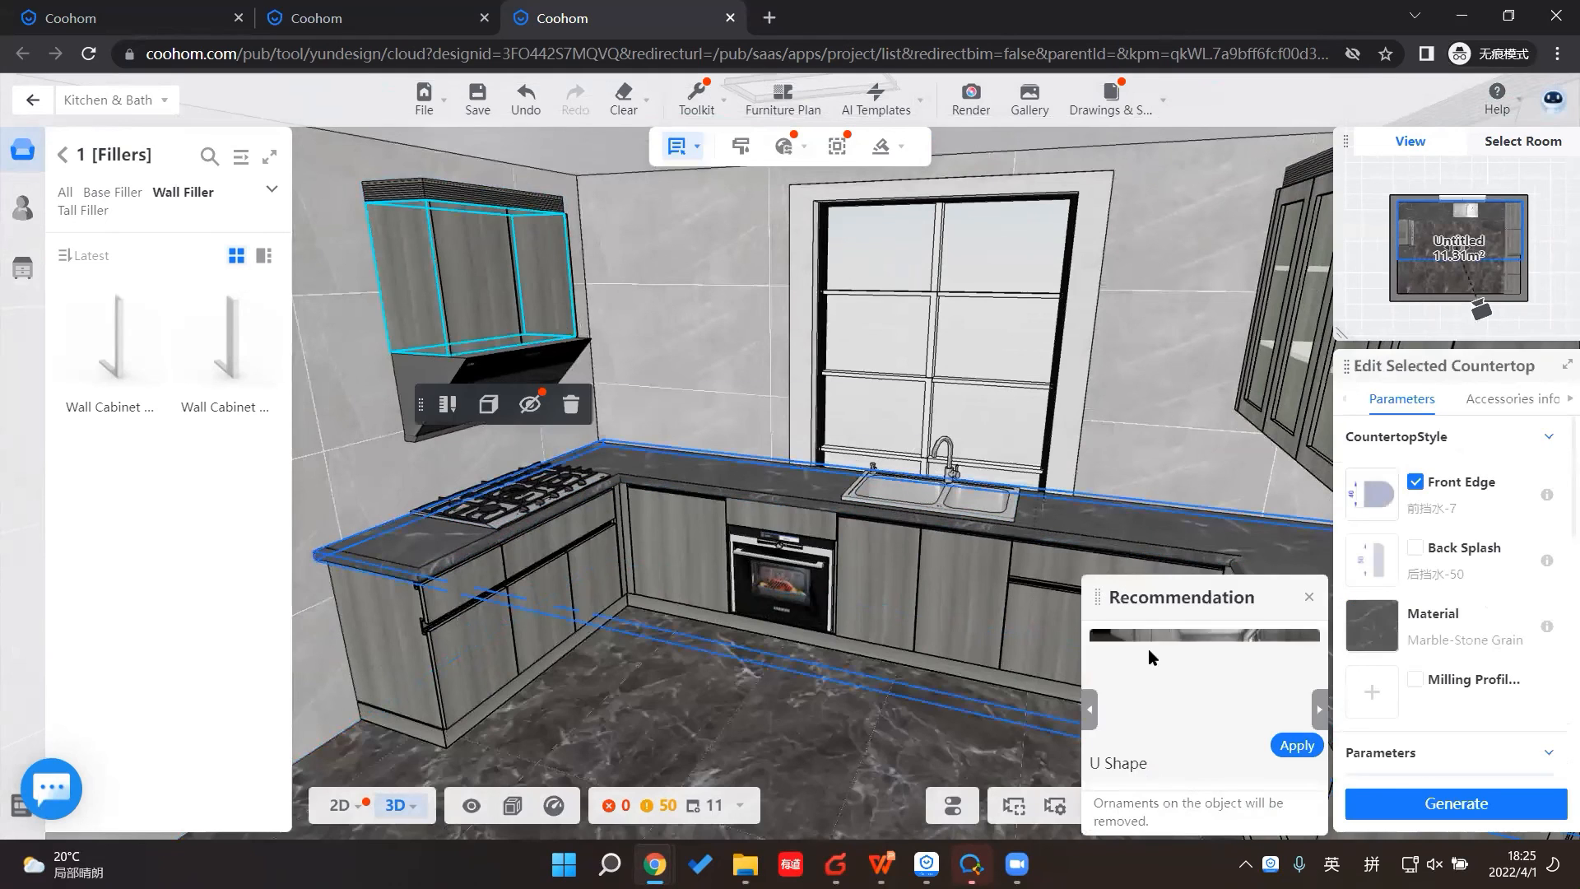
{"action": "left_click", "coordinate": [1310, 597]}
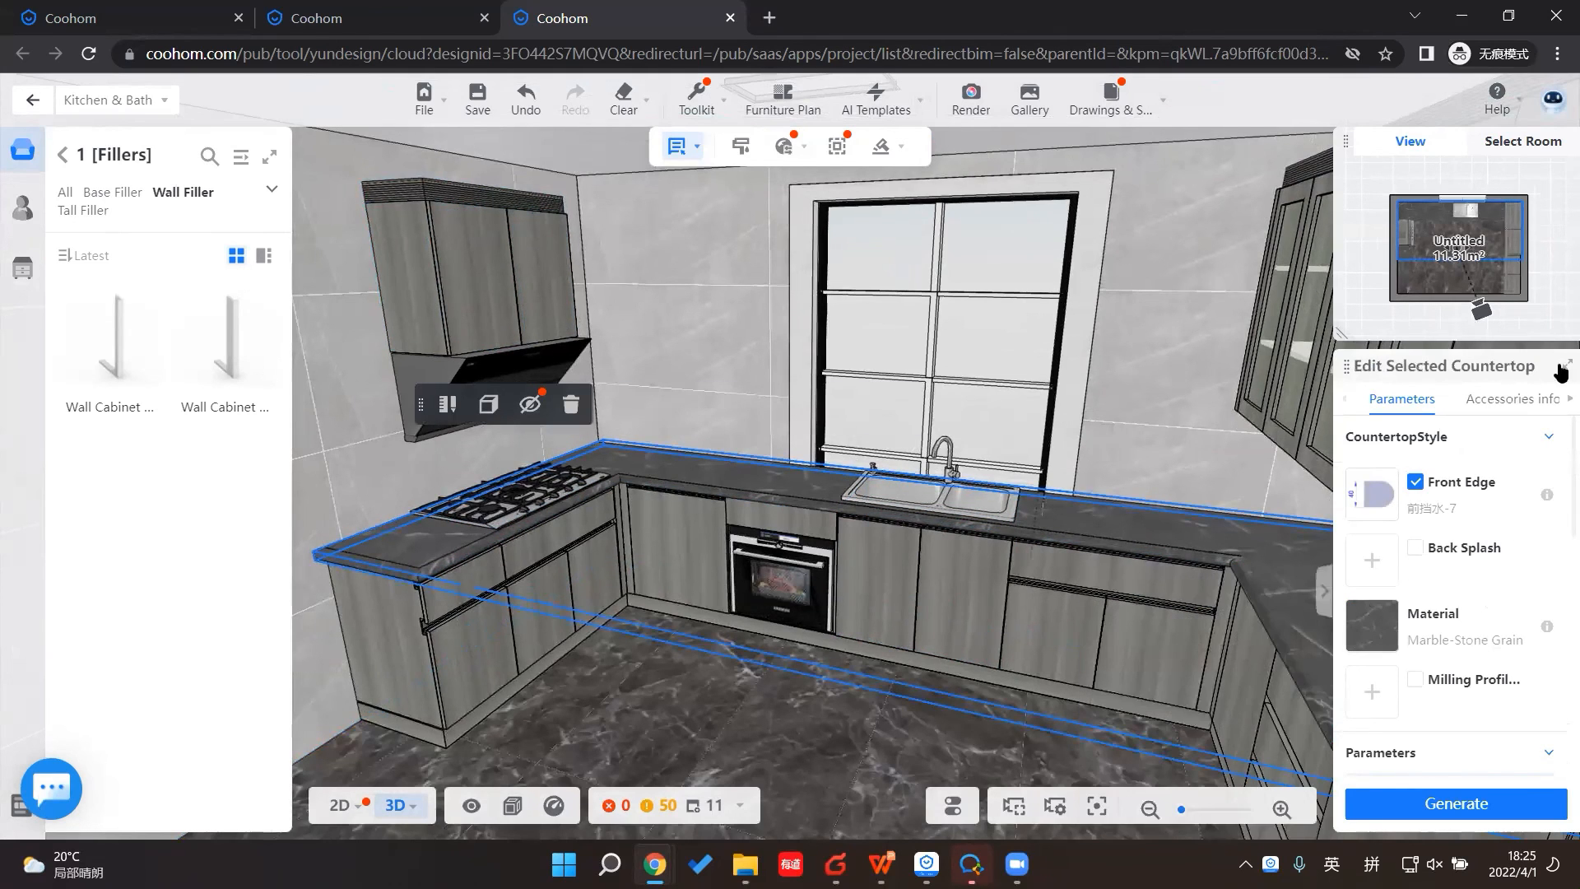
{"action": "left_click_drag", "start_coordinate": [779, 751], "coordinate": [968, 558]}
{"action": "left_click_drag", "start_coordinate": [818, 739], "coordinate": [606, 564]}
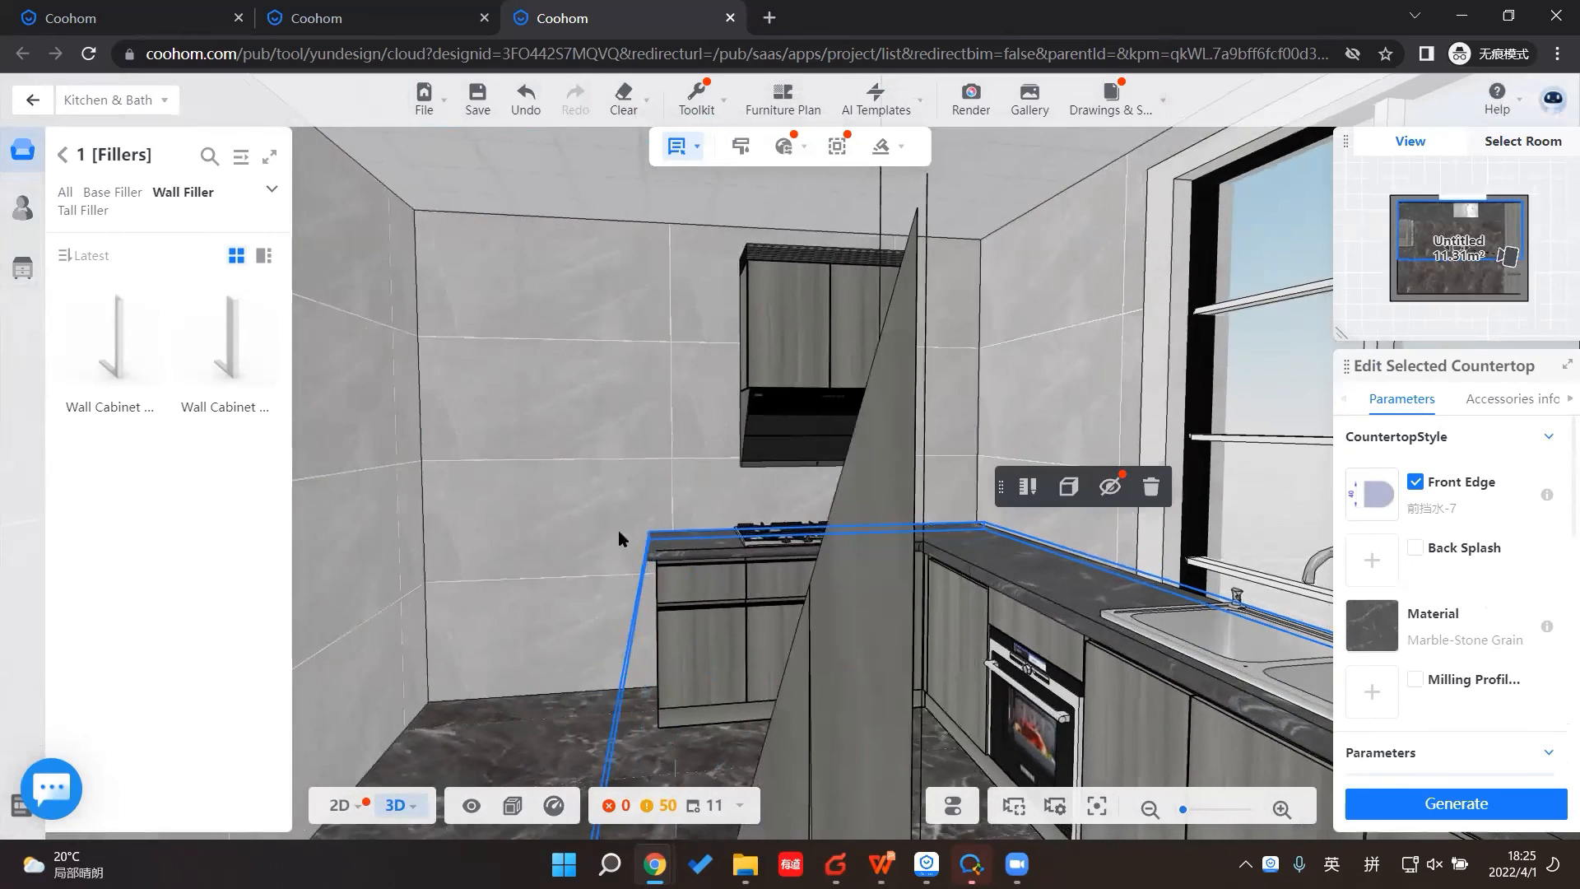
Step: Return to the Auxiliaries catalog and reposition the camera in the plan view to face the cooktop and range-hood wall
{"action": "left_click", "coordinate": [62, 154]}
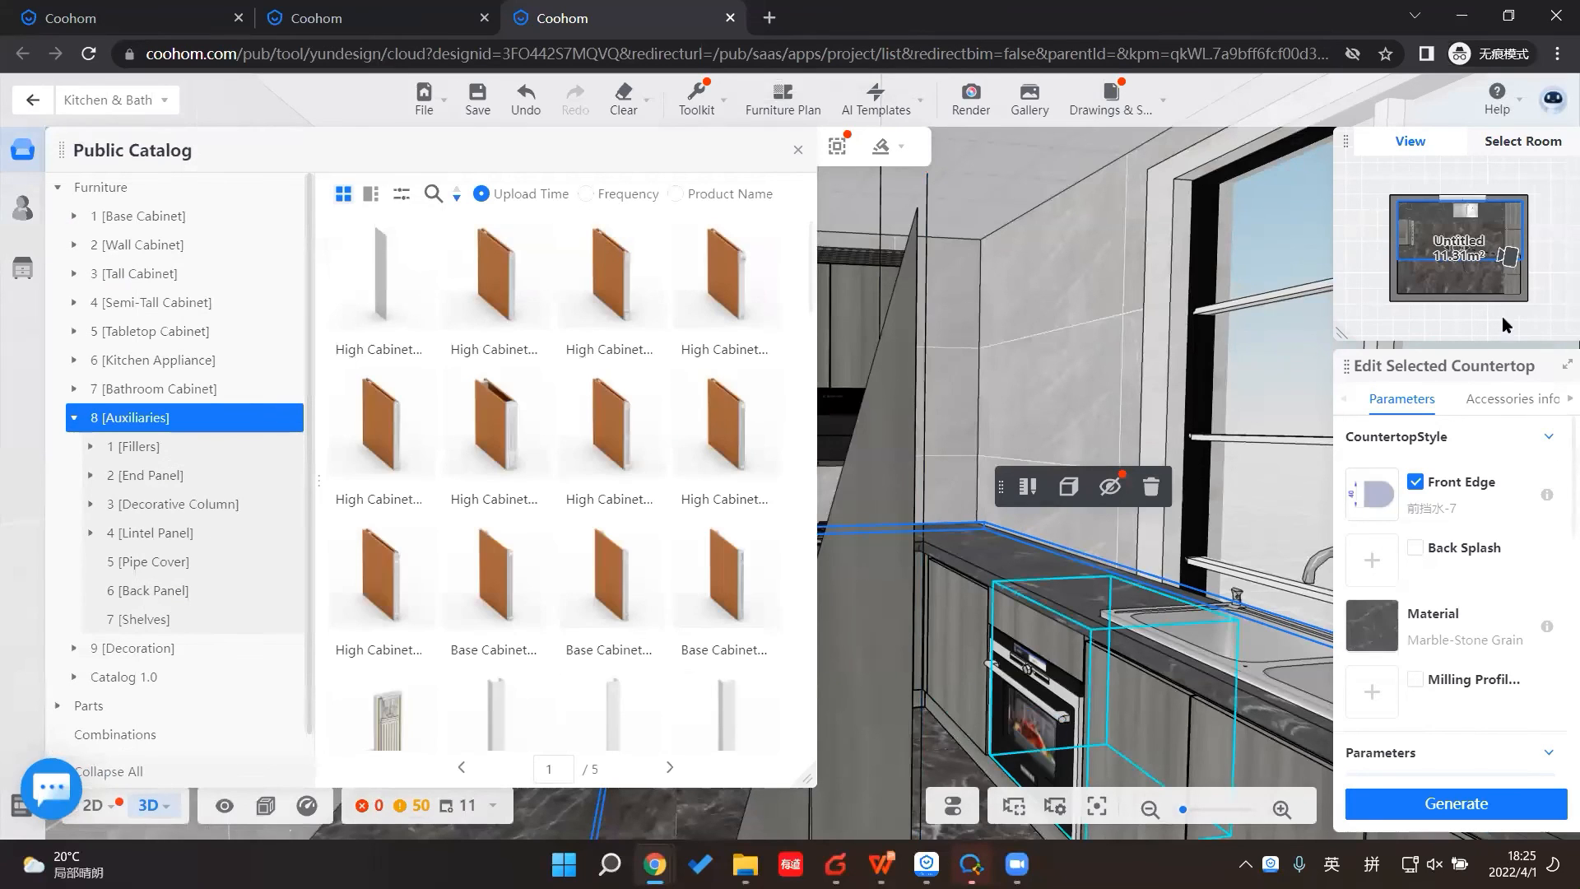
{"action": "left_click_drag", "start_coordinate": [1480, 257], "coordinate": [1459, 245]}
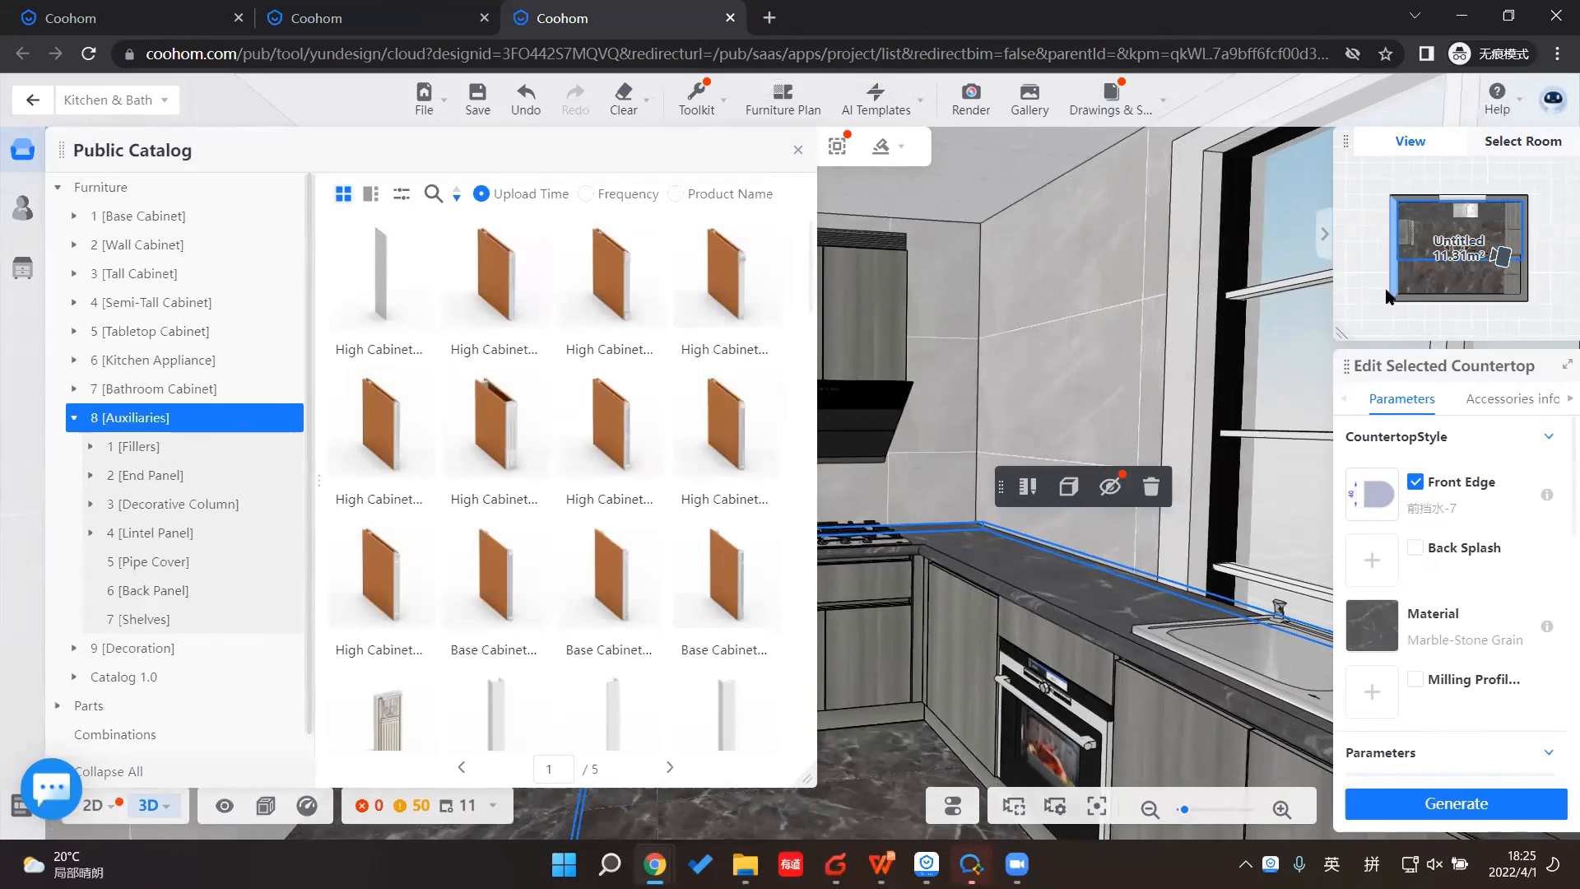
{"action": "left_click", "coordinate": [1295, 376]}
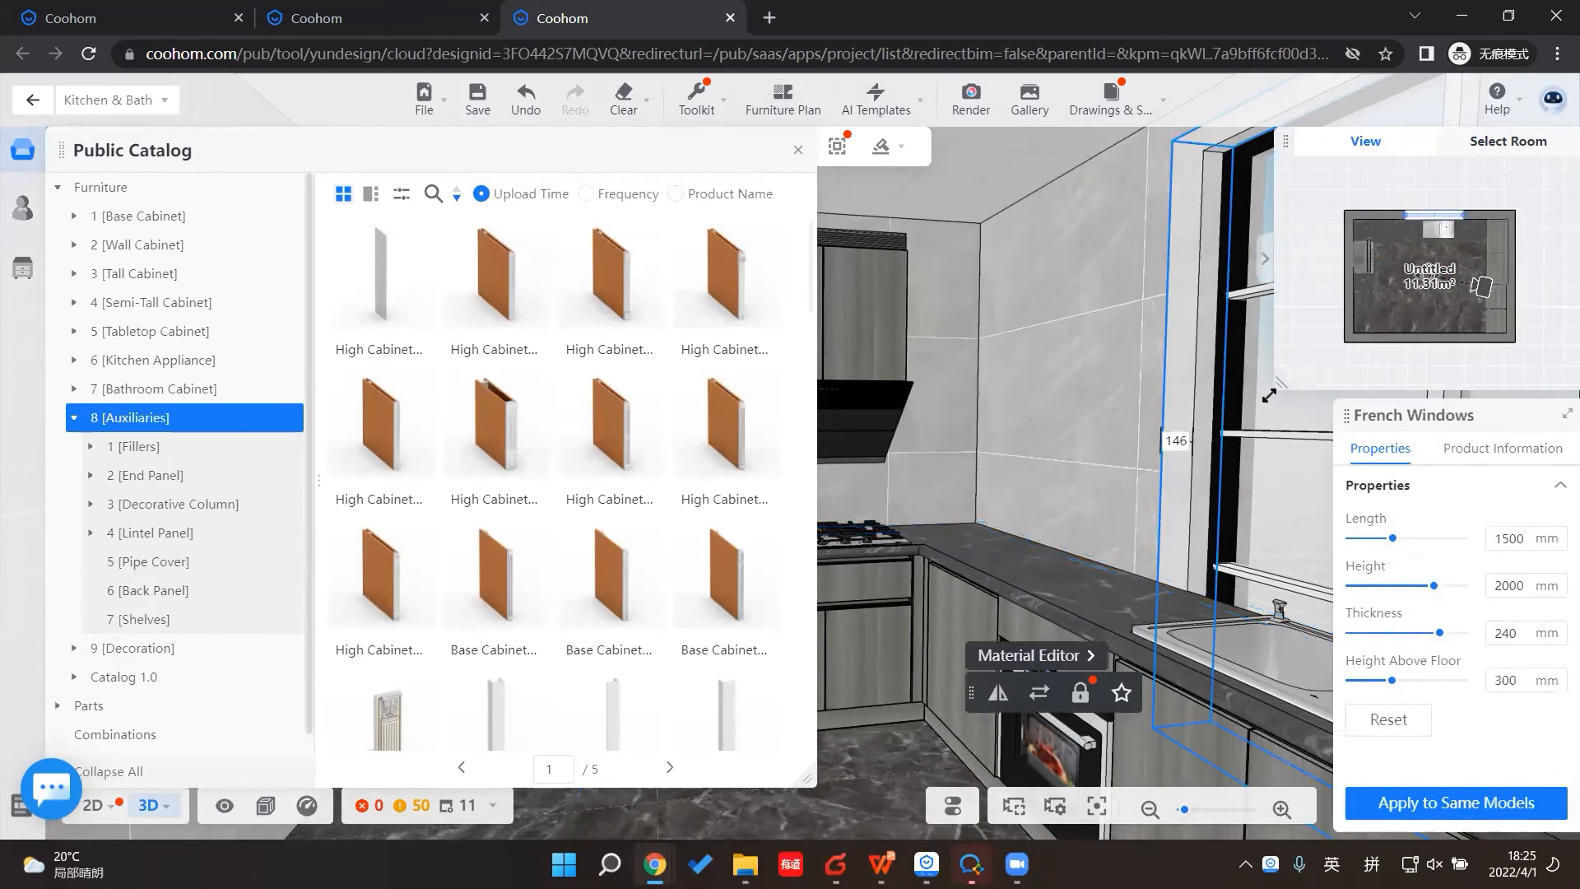
{"action": "left_click", "coordinate": [1402, 319]}
{"action": "scroll", "coordinate": [1402, 318], "scroll_direction": "up", "scroll_amount": 2}
{"action": "left_click_drag", "start_coordinate": [1403, 303], "coordinate": [1366, 330]}
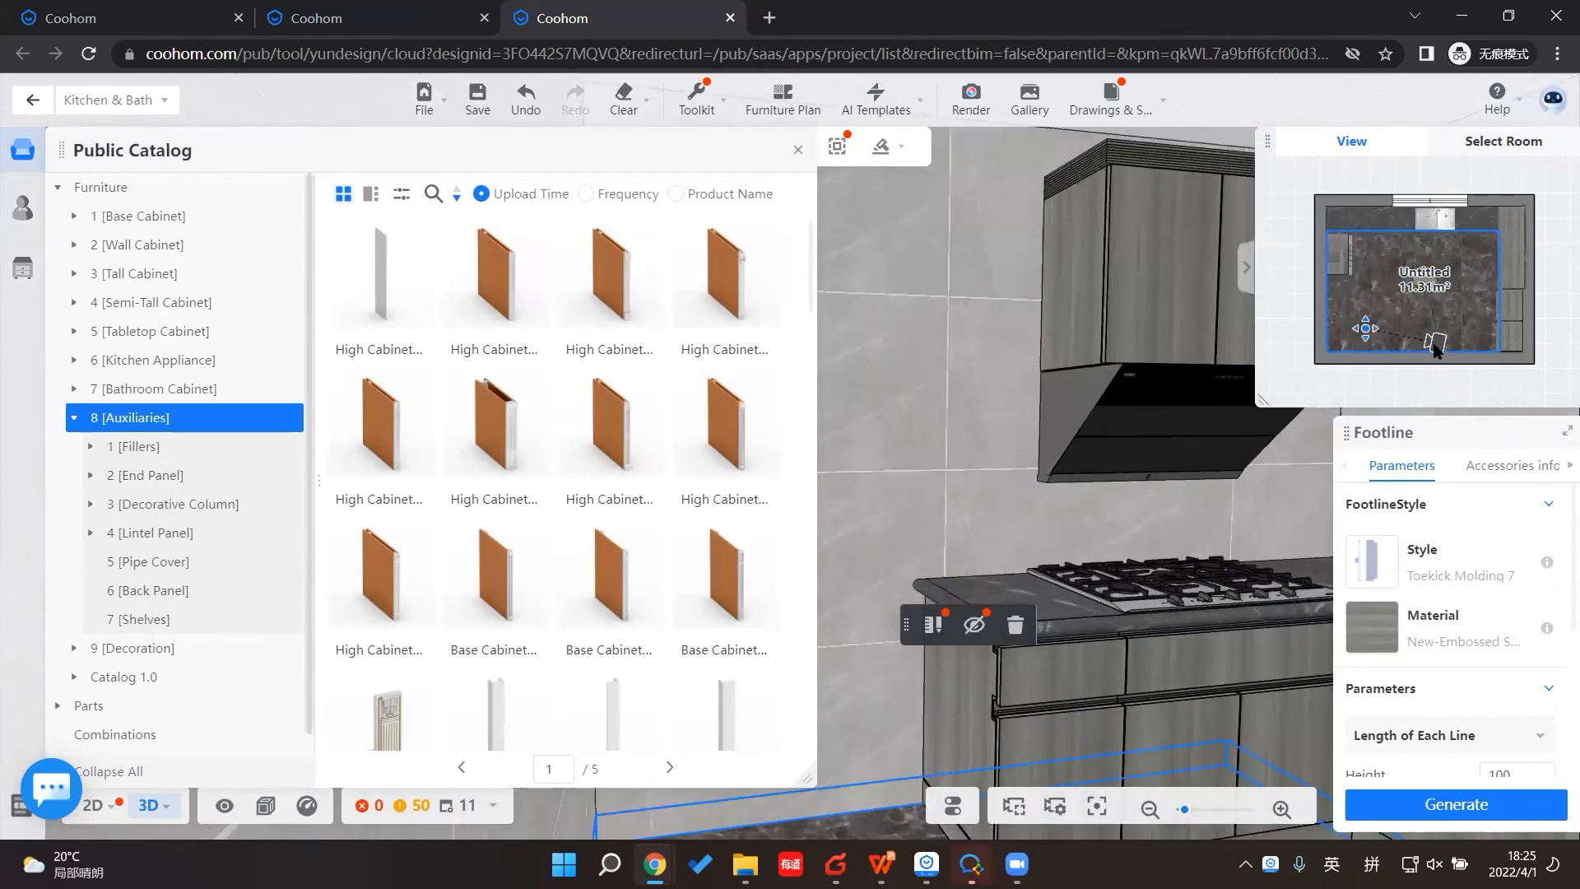
{"action": "mouse_move", "coordinate": [1449, 296]}
{"action": "left_mouse_down"}
{"action": "mouse_move", "coordinate": [1468, 275]}
{"action": "mouse_move", "coordinate": [1479, 303]}
{"action": "left_mouse_up"}
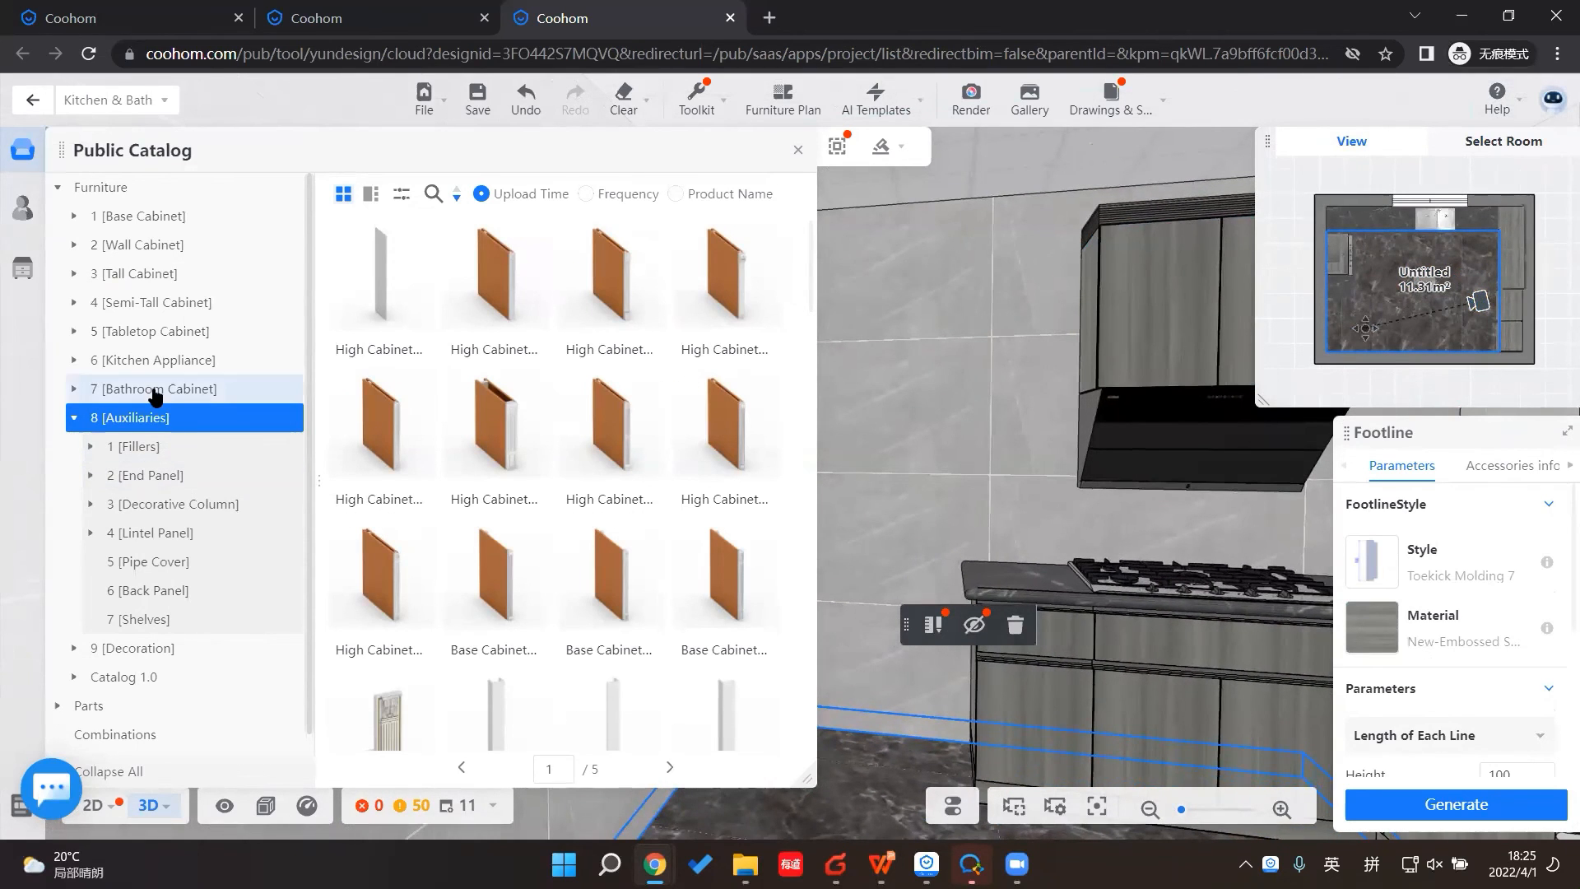
Step: Browse the induction and gas models under Cook Tops in the Kitchen Appliance catalog
{"action": "left_click", "coordinate": [73, 418]}
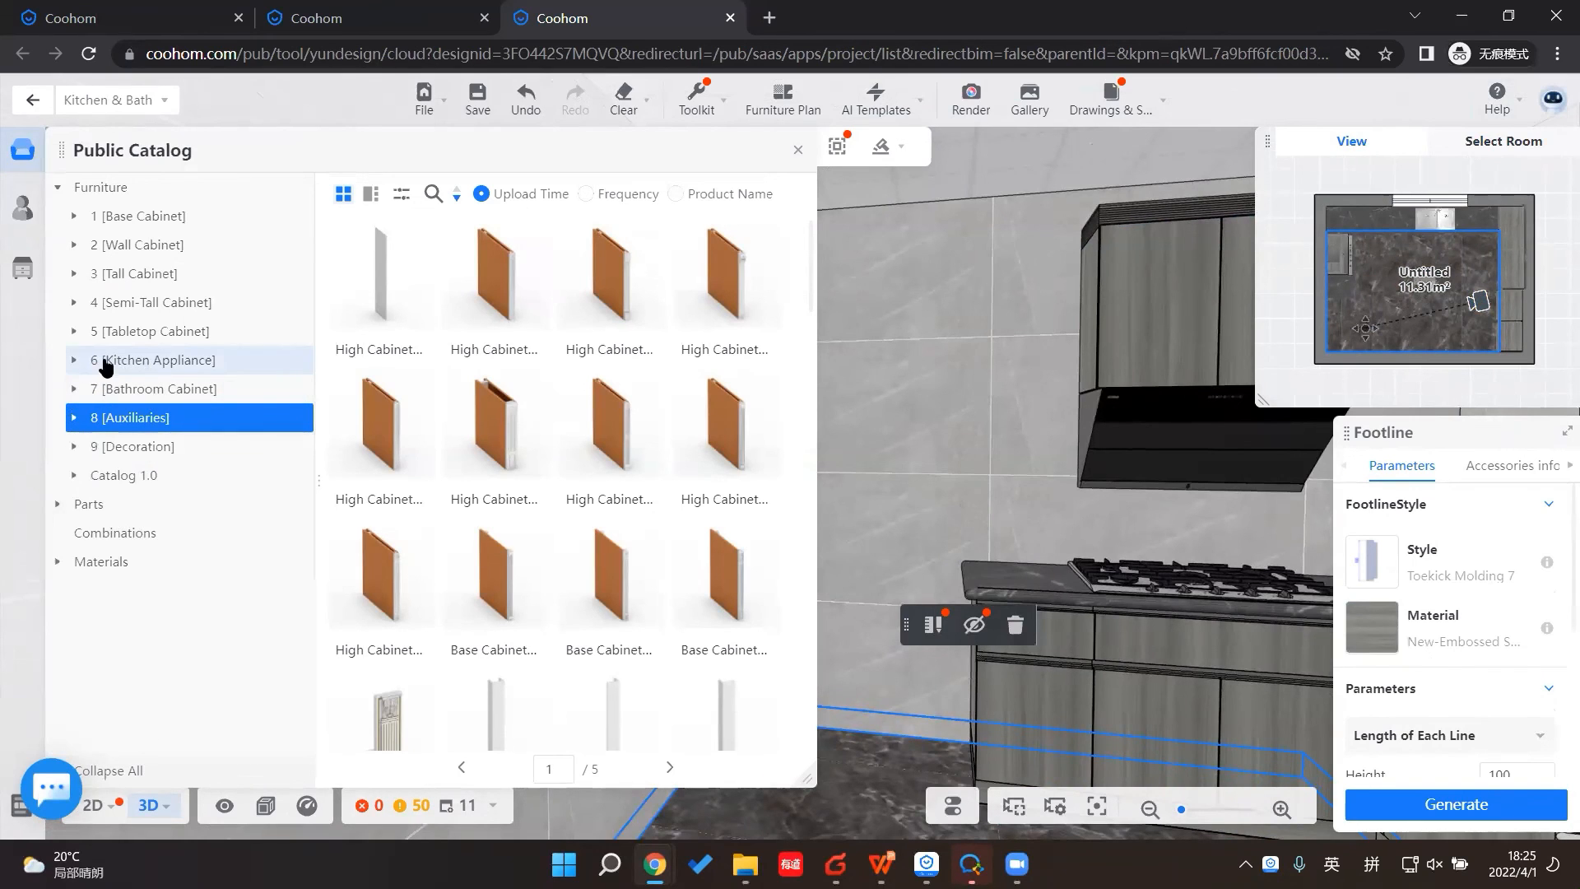
{"action": "left_click", "coordinate": [75, 362]}
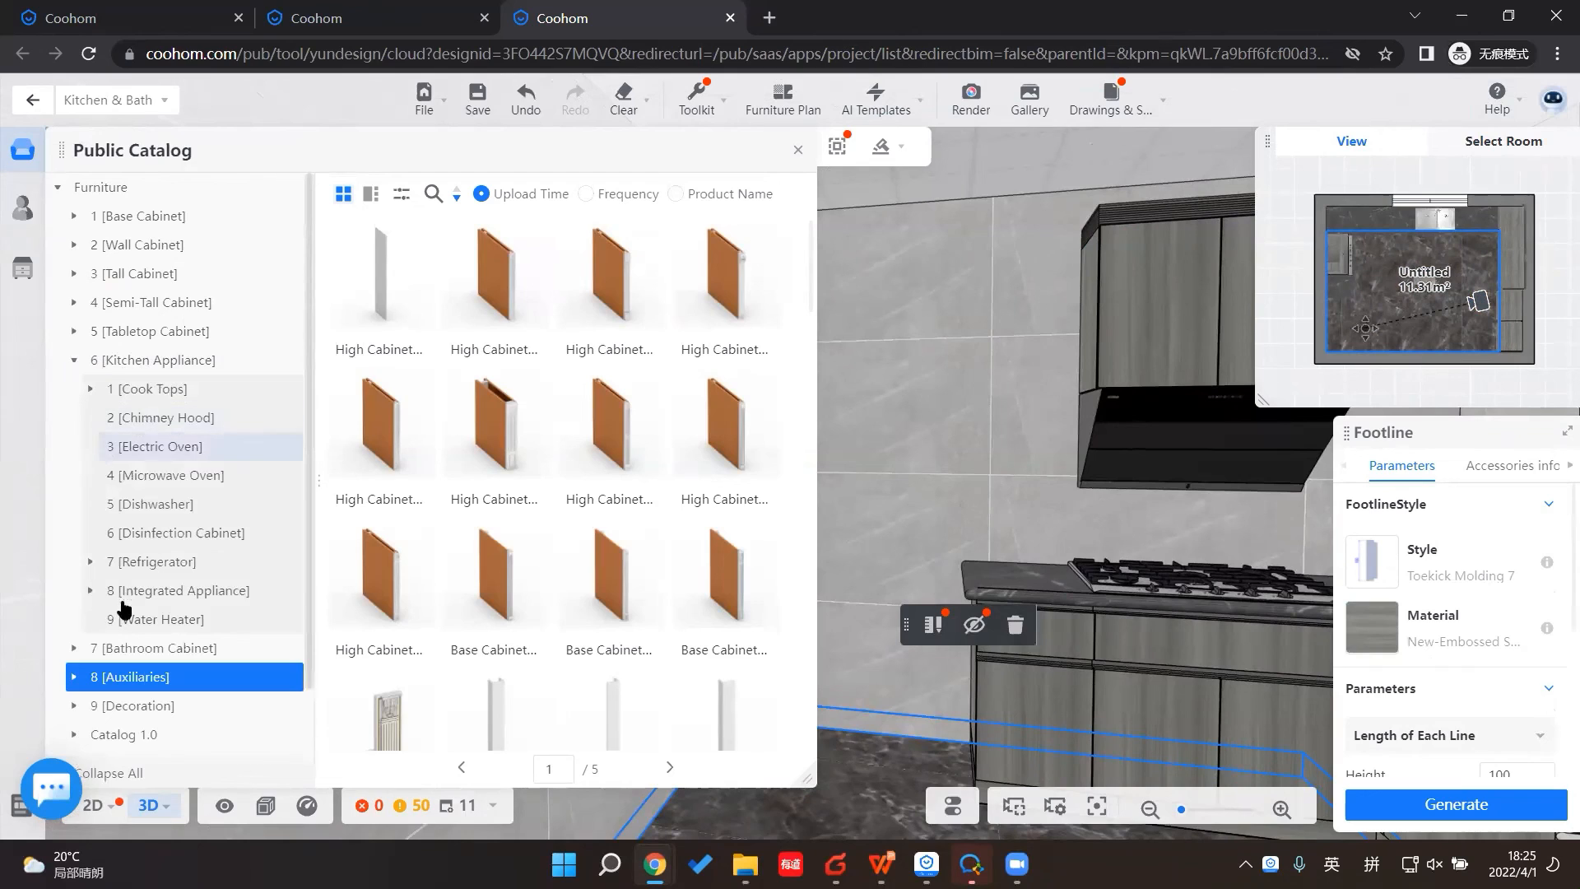
{"action": "left_click", "coordinate": [92, 394]}
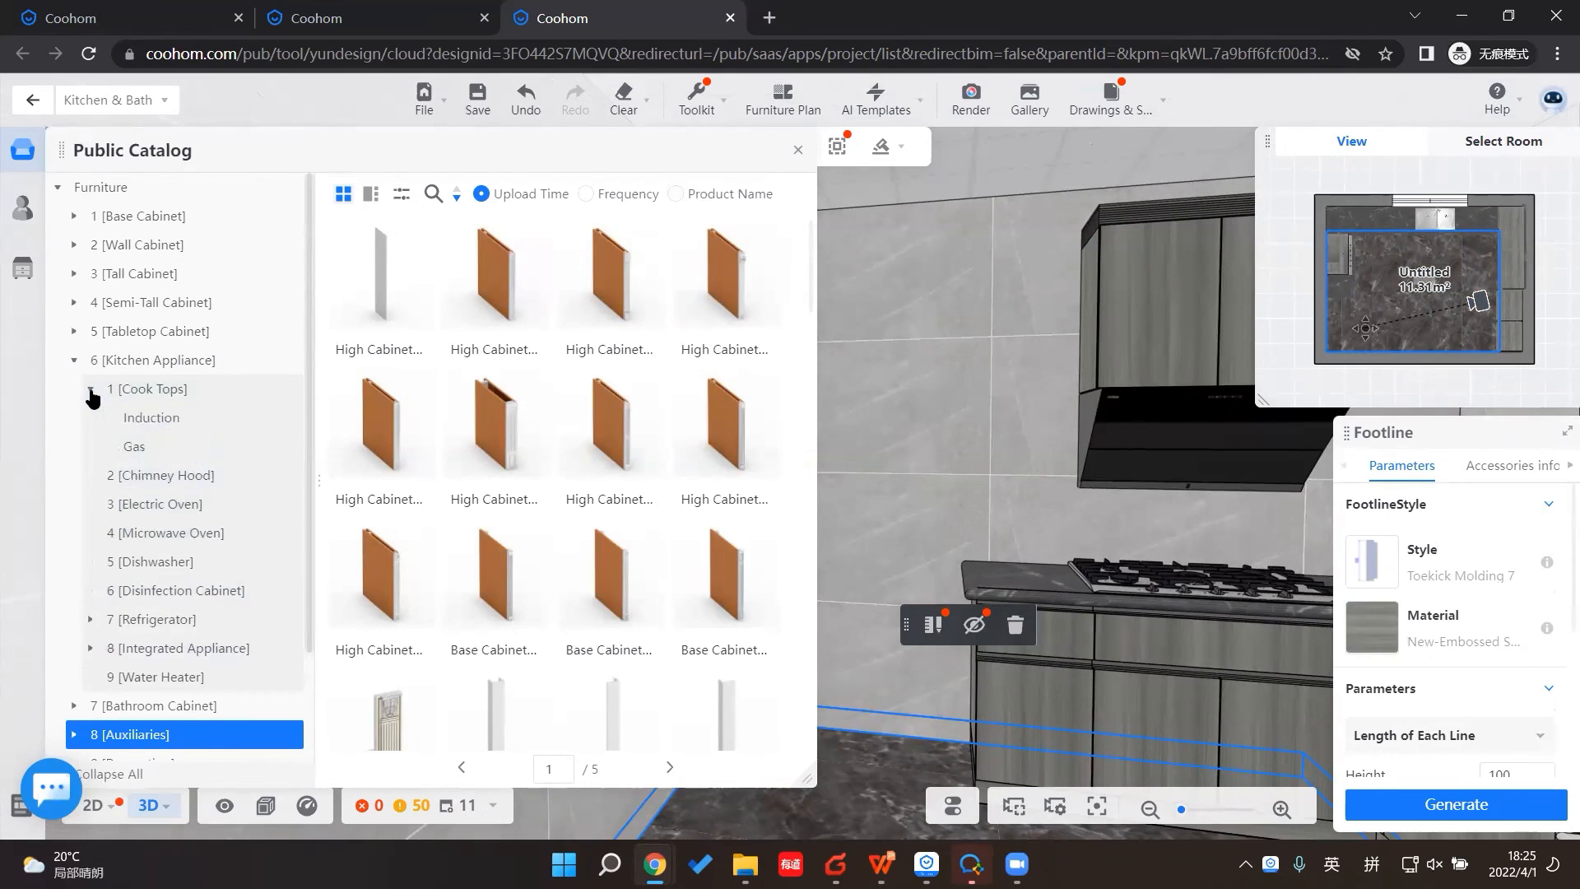
{"action": "left_click", "coordinate": [153, 419]}
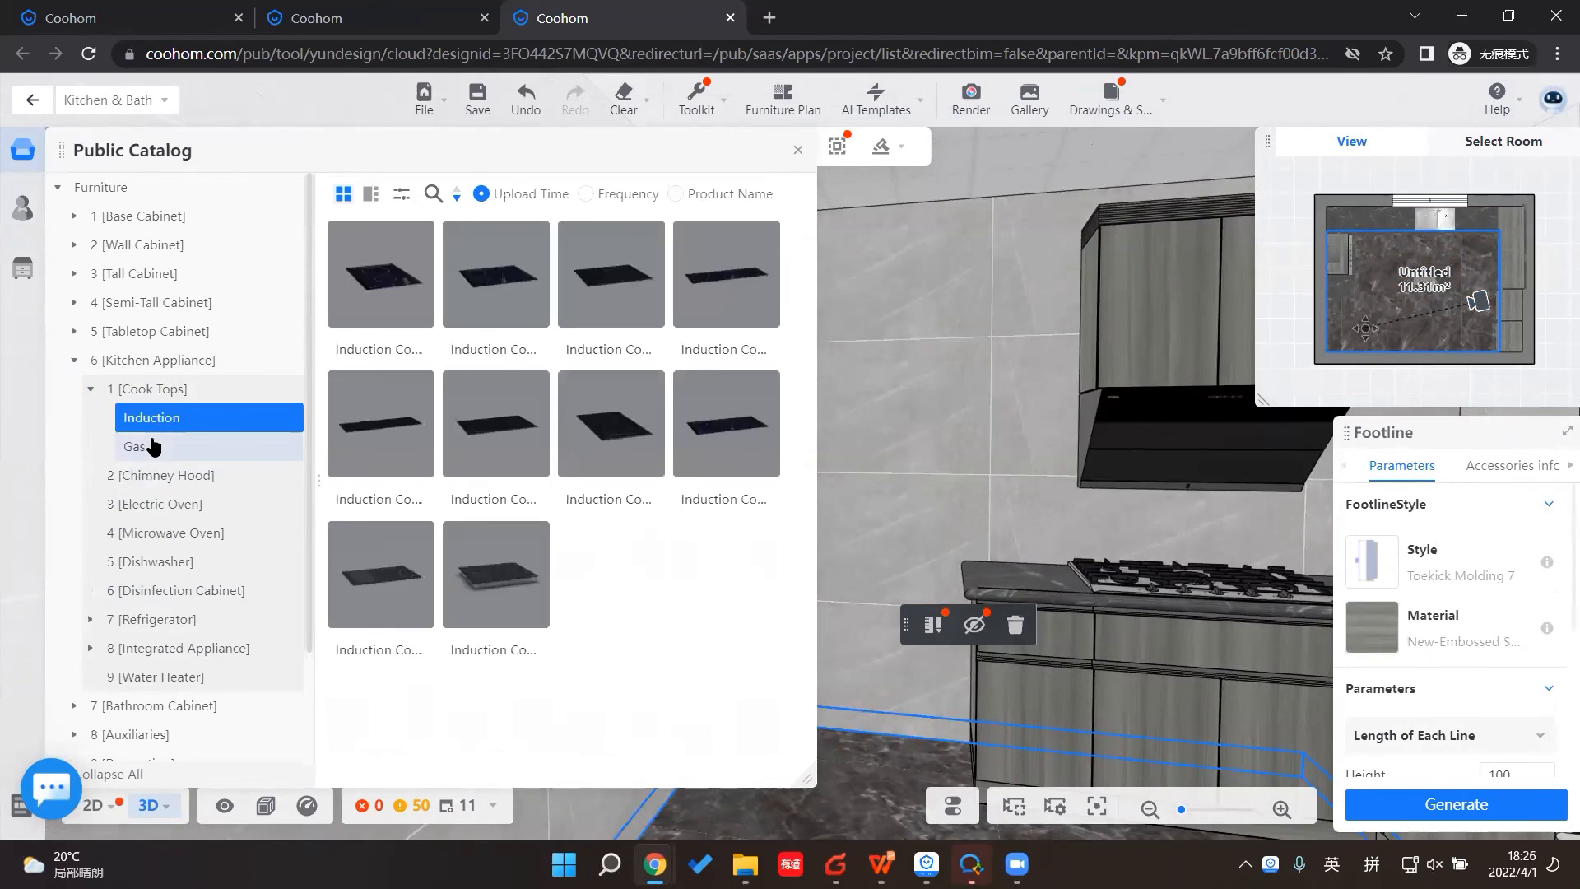
{"action": "left_click", "coordinate": [153, 446]}
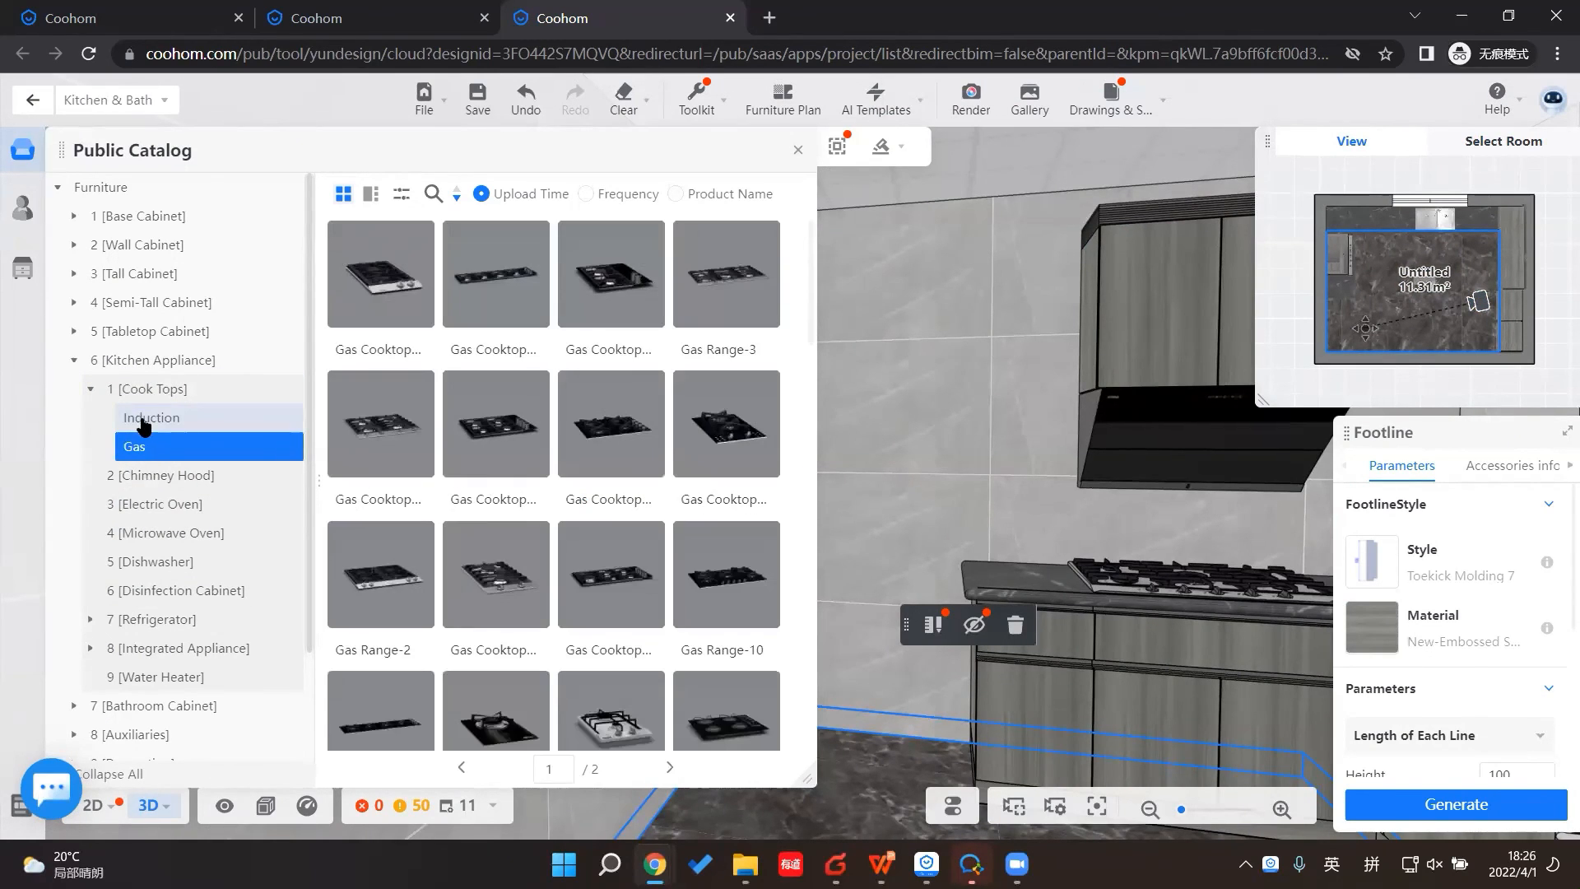
{"action": "left_click", "coordinate": [146, 418]}
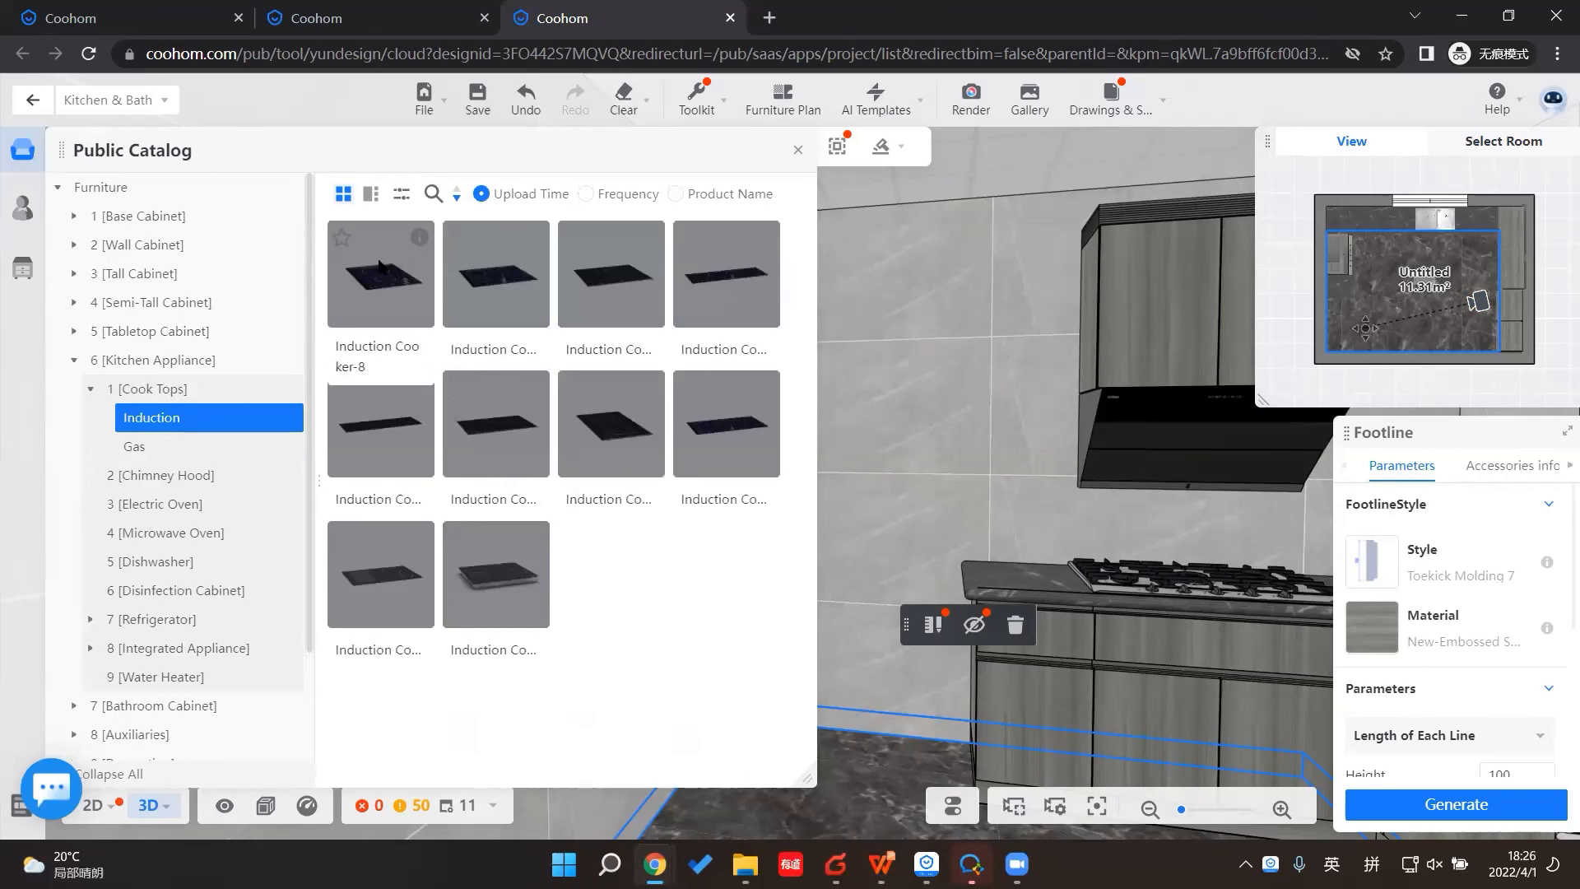
{"action": "left_click", "coordinate": [136, 447]}
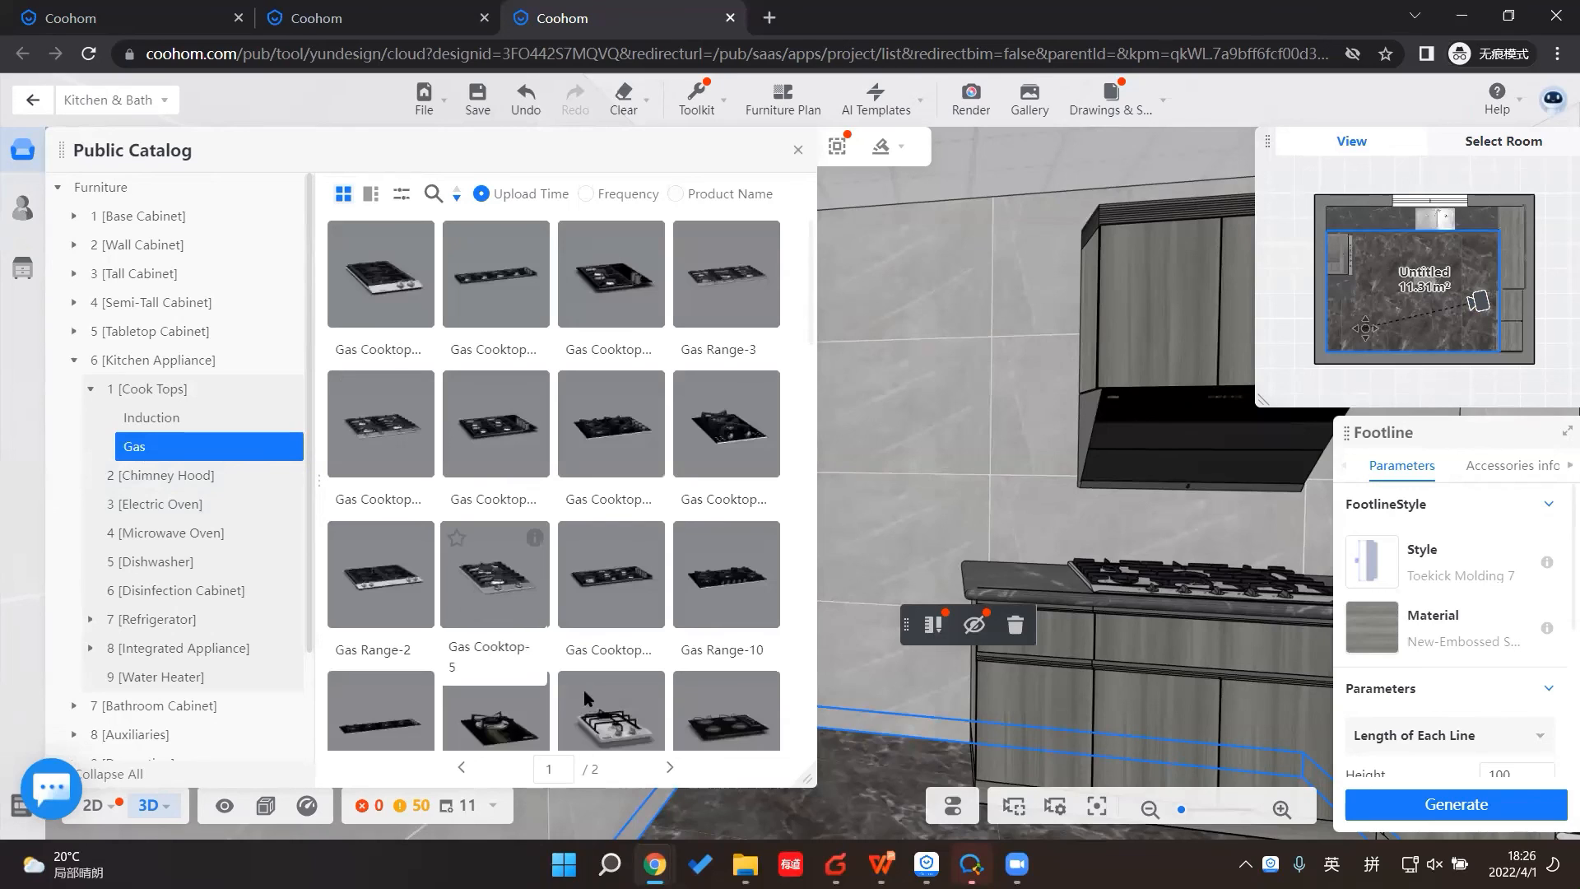
{"action": "left_click", "coordinate": [91, 389]}
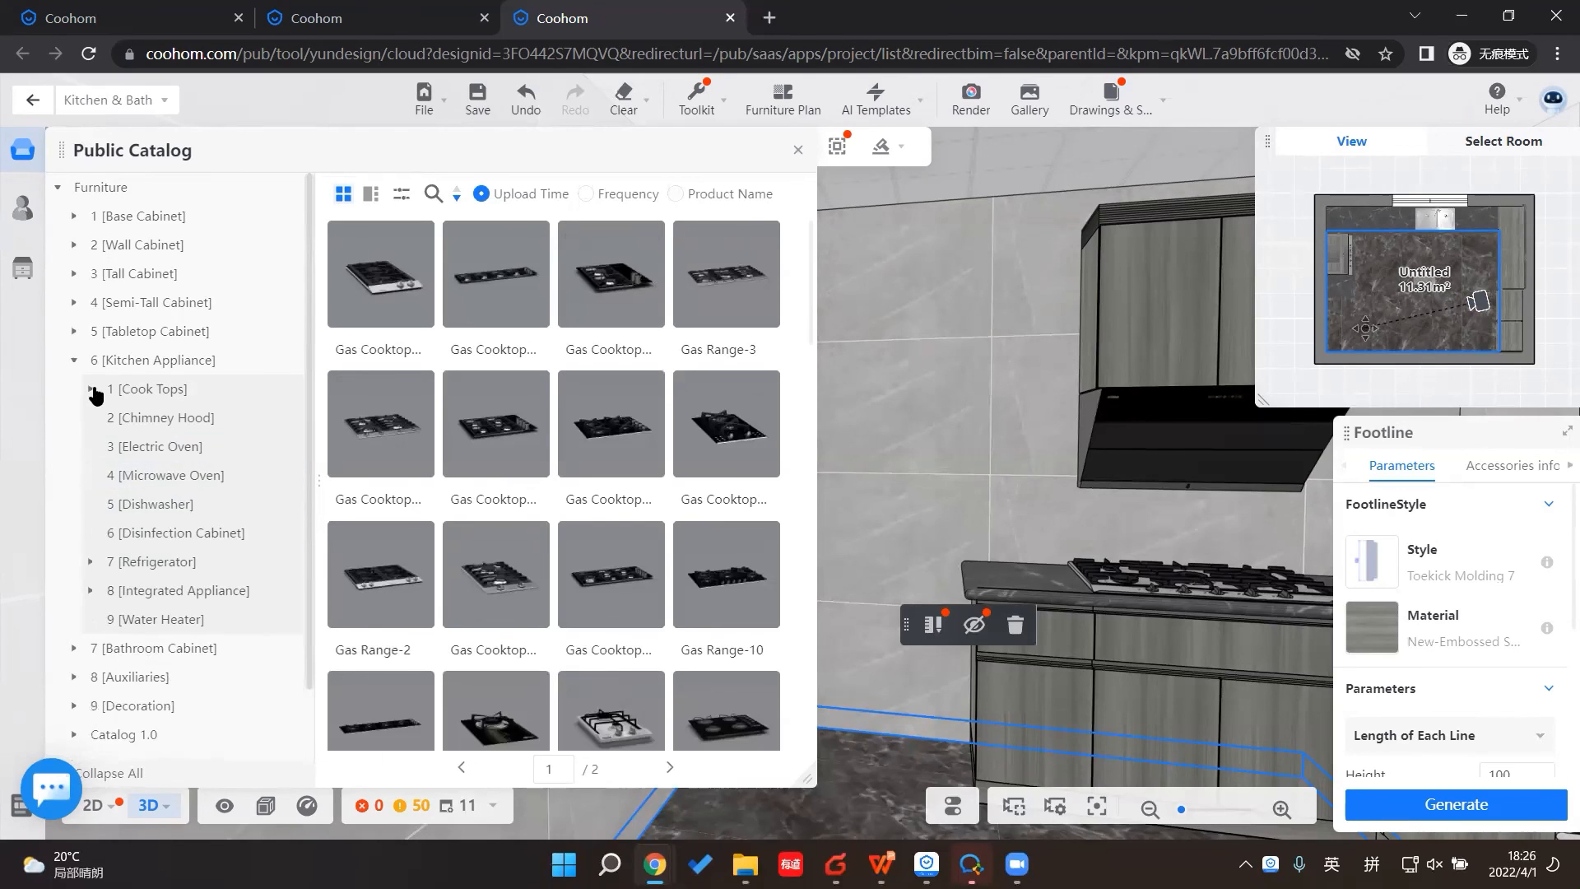
Step: Place the side-by-side refrigerator model double doors-154 in the empty corner beside the cooktop cabinets
{"action": "left_click", "coordinate": [92, 562]}
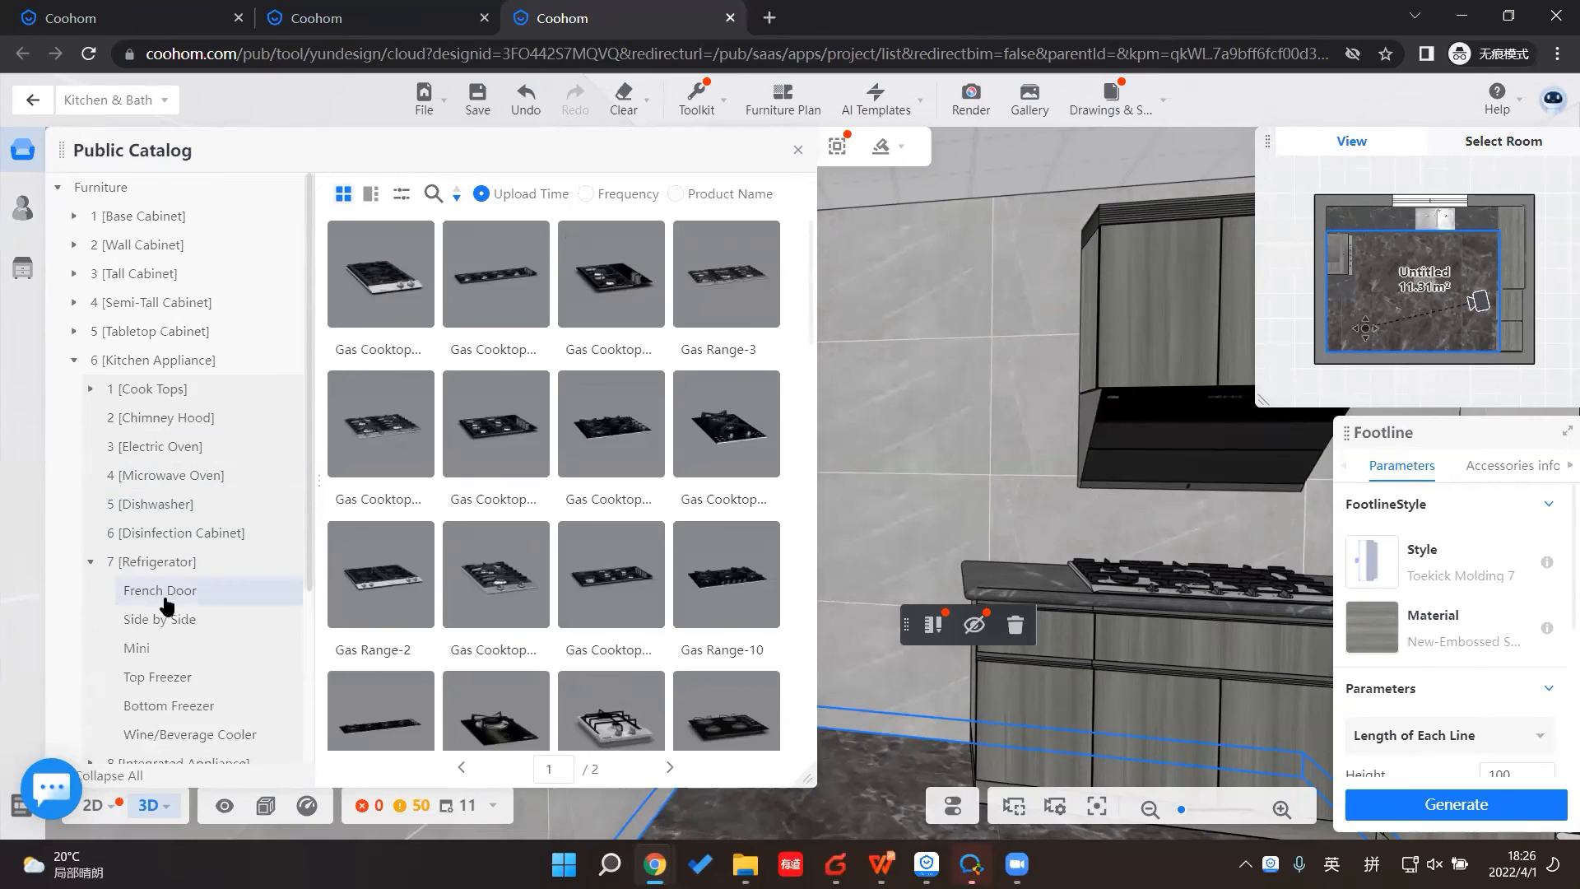
{"action": "scroll", "coordinate": [167, 607], "scroll_direction": "down", "scroll_amount": 2}
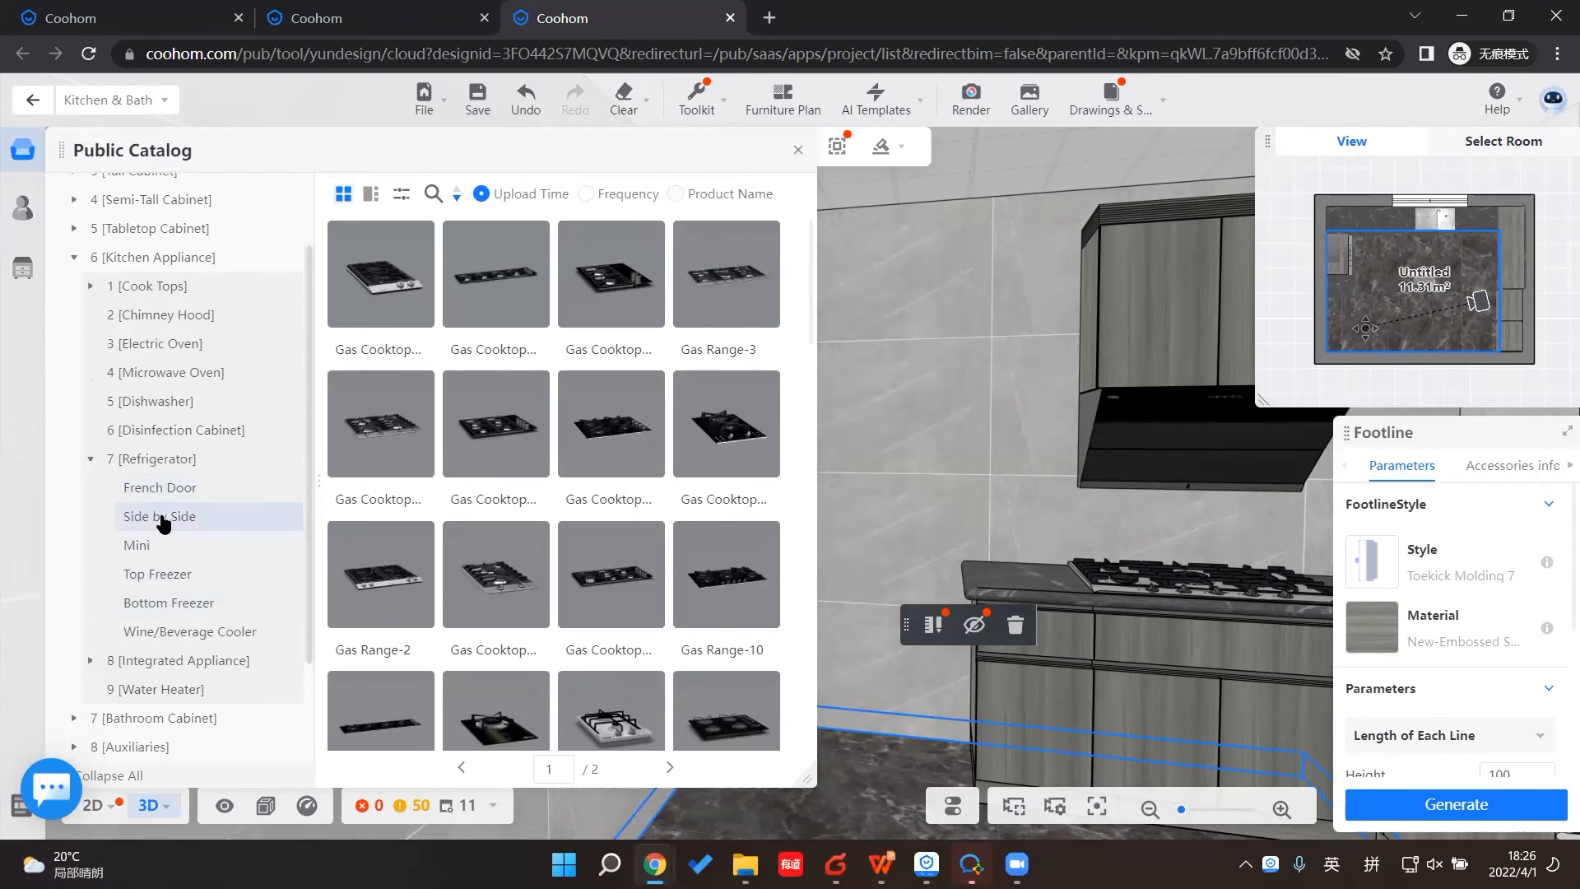
{"action": "left_click", "coordinate": [164, 518]}
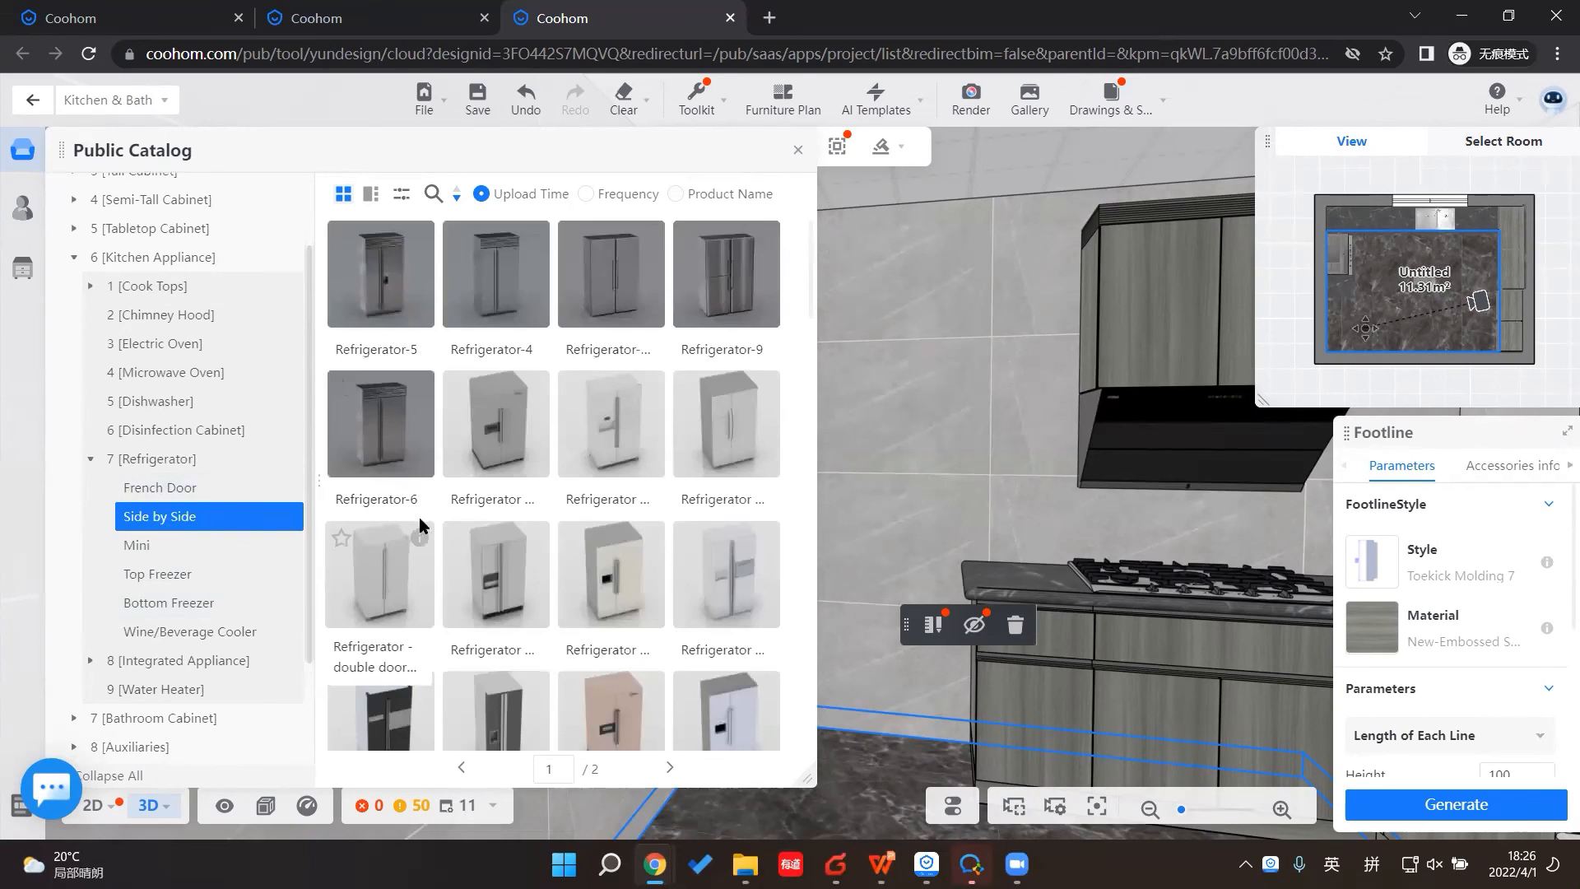
{"action": "scroll", "coordinate": [412, 535], "scroll_direction": "down", "scroll_amount": 3}
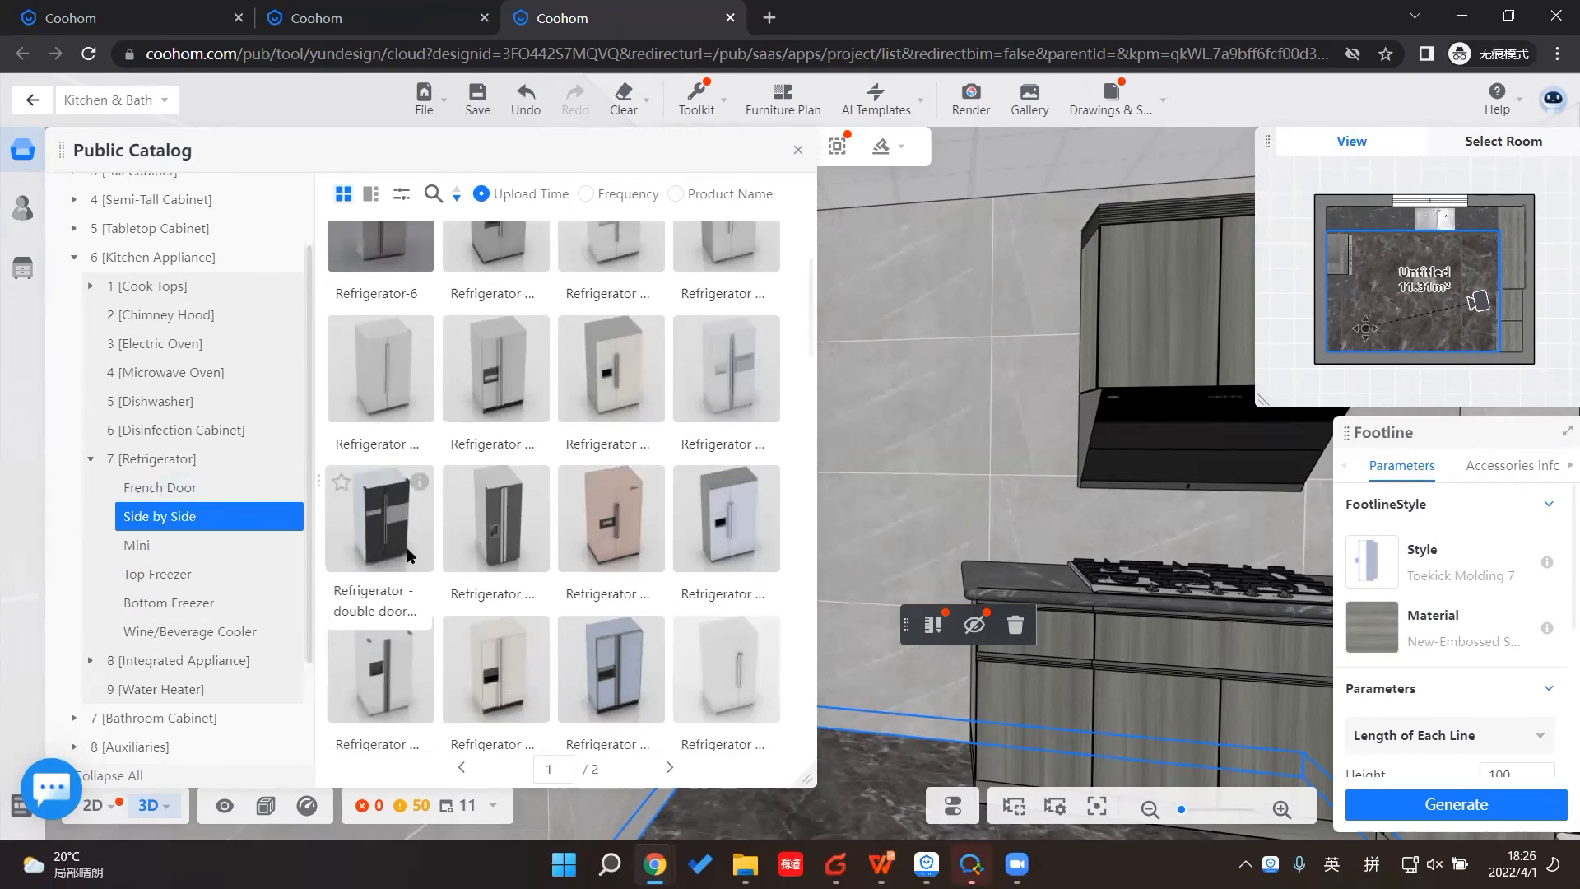
{"action": "mouse_move", "coordinate": [422, 484]}
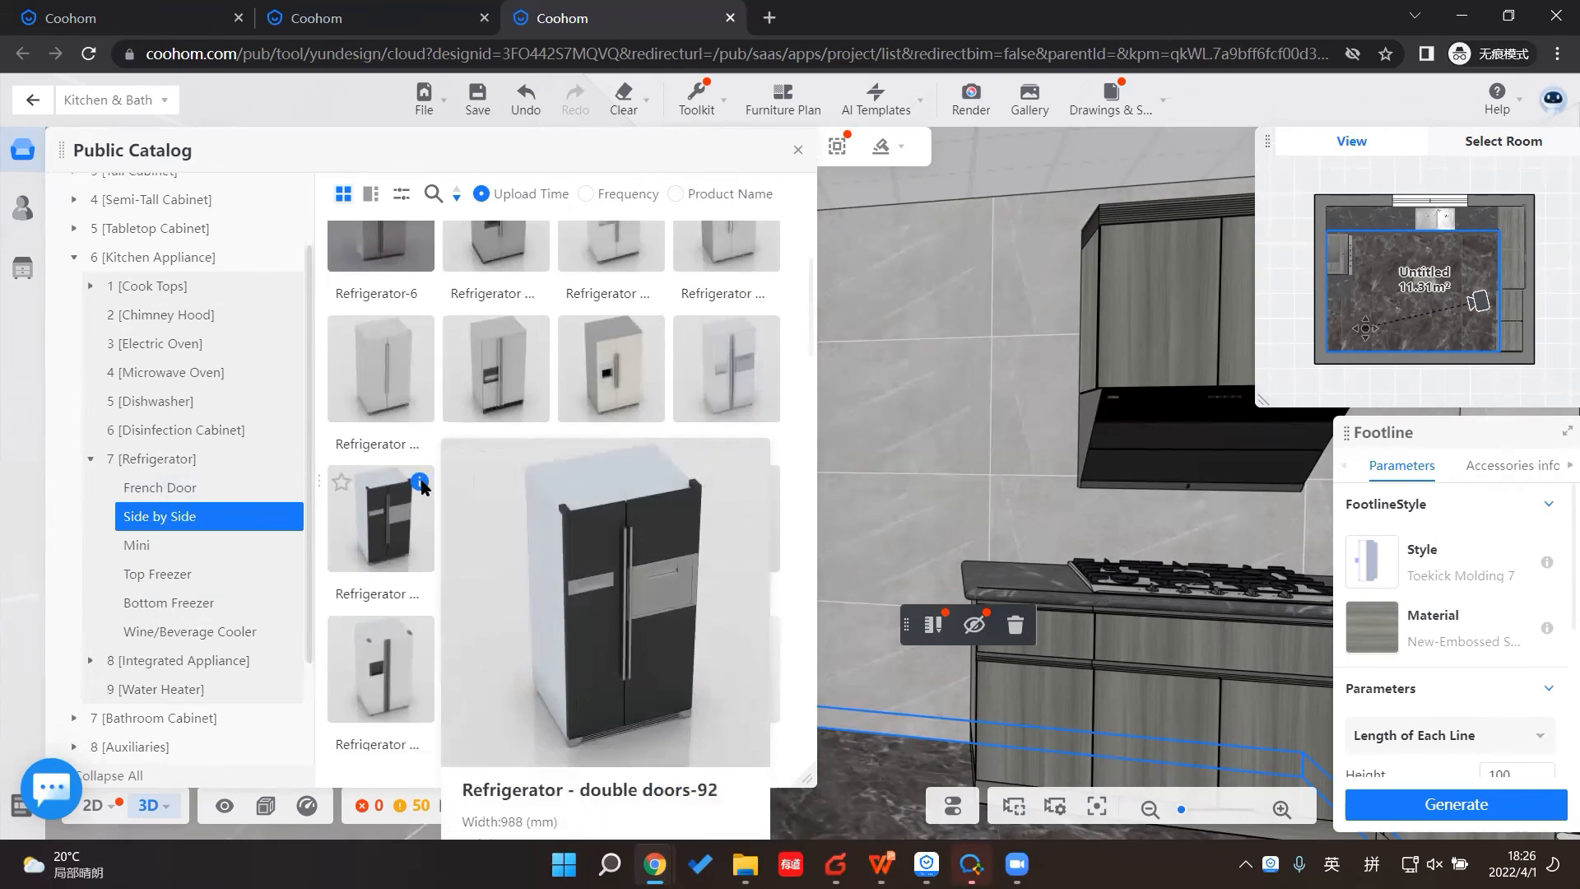
{"action": "scroll", "coordinate": [422, 486], "scroll_direction": "down", "scroll_amount": 1}
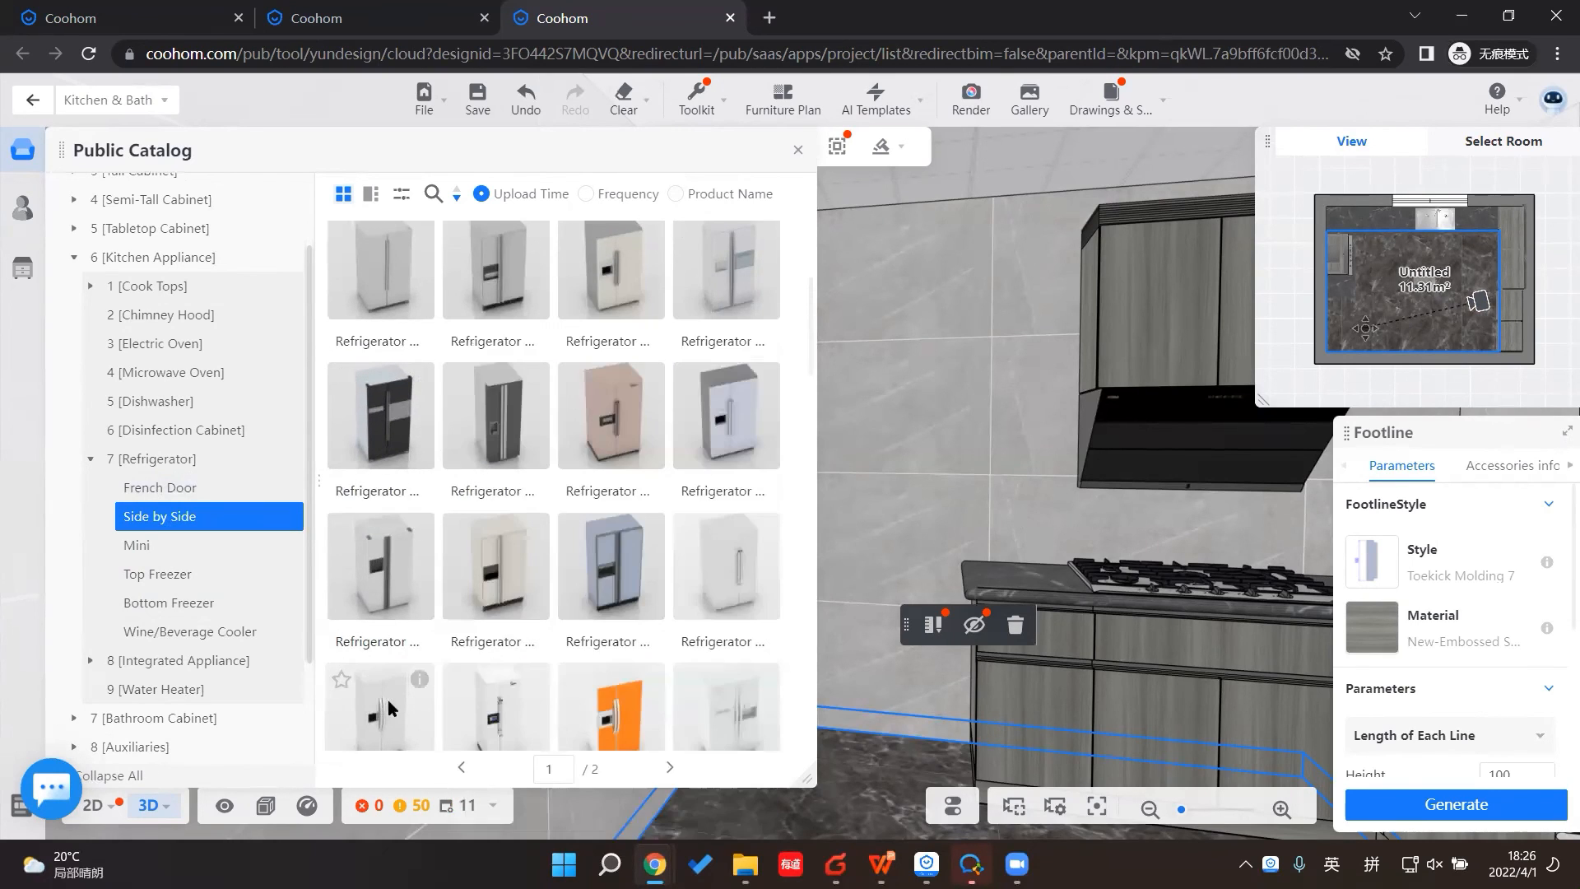
{"action": "scroll", "coordinate": [403, 697], "scroll_direction": "down", "scroll_amount": 1}
{"action": "mouse_move", "coordinate": [420, 580]}
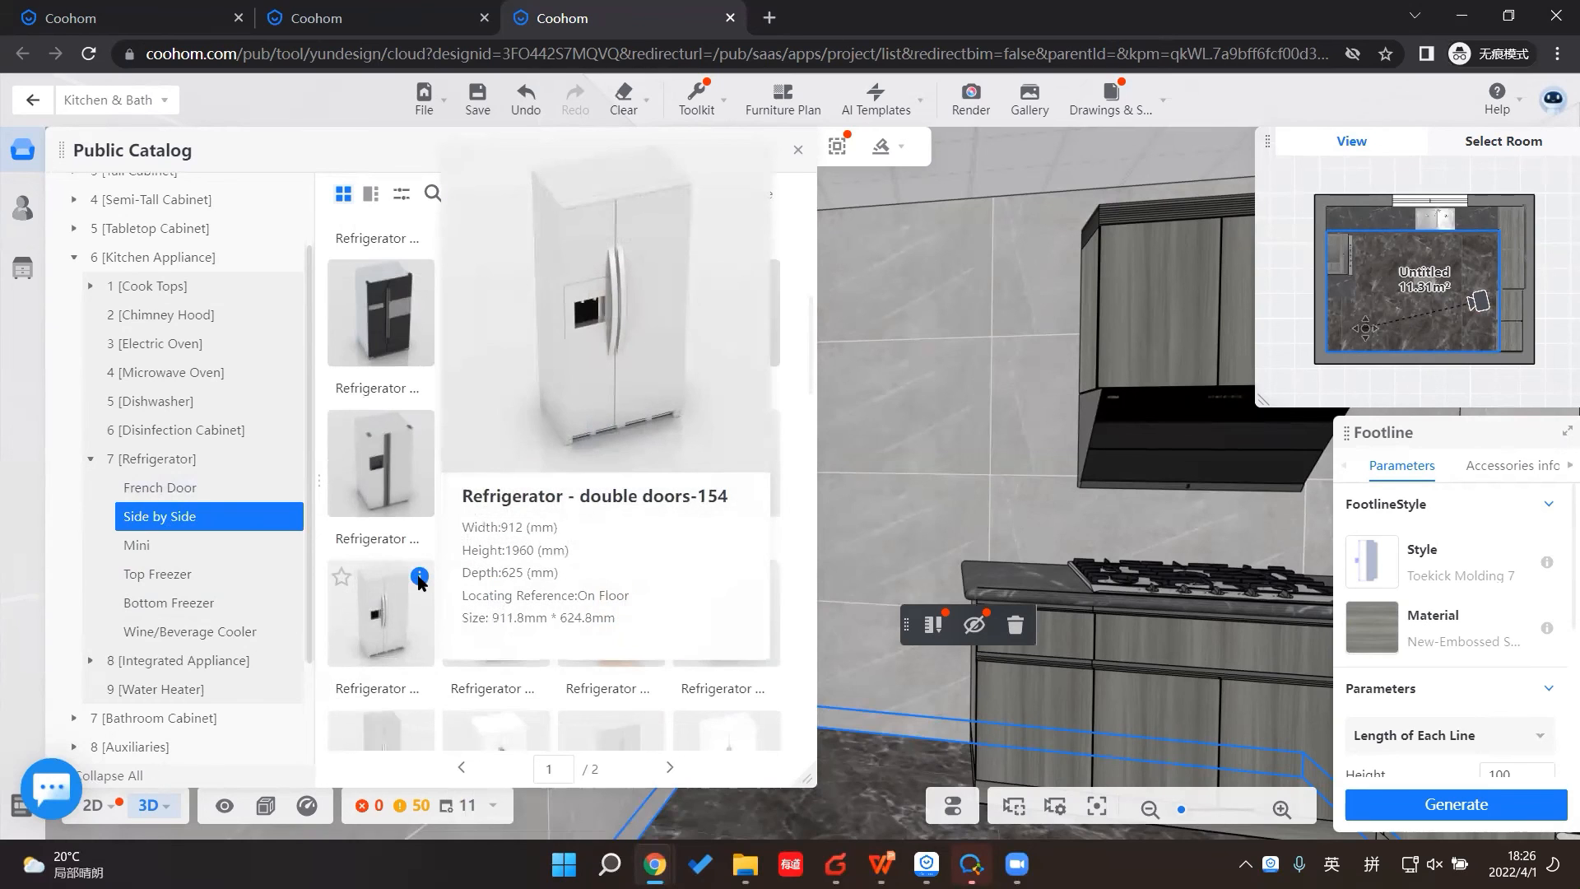
{"action": "left_click_drag", "start_coordinate": [403, 607], "coordinate": [846, 611]}
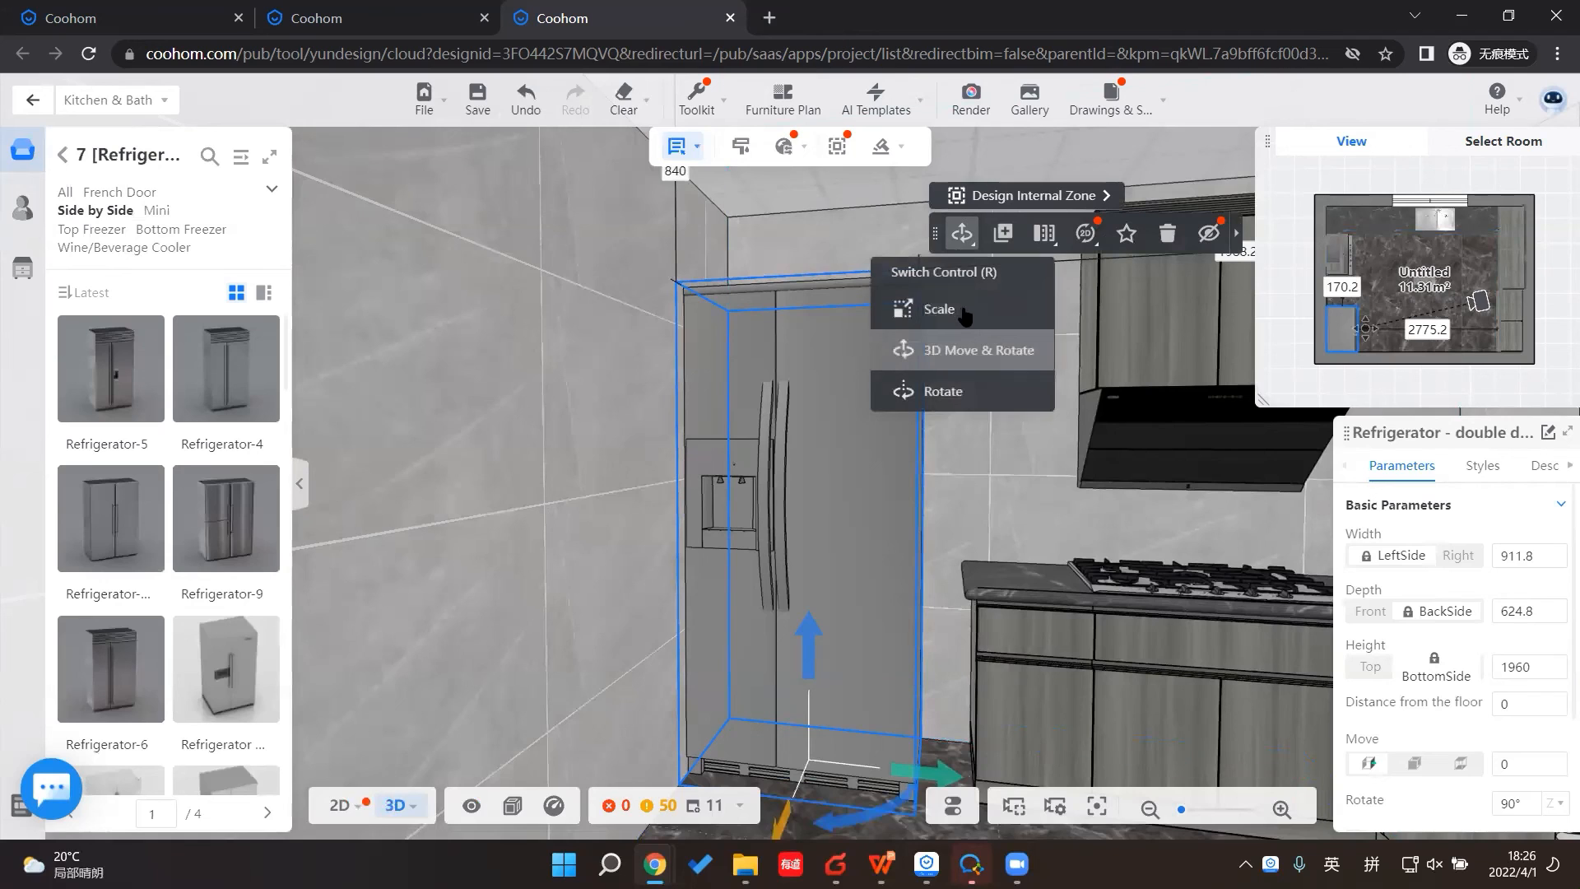
Step: Switch the refrigerator to the Scale control and try to adjust it between the side wall and the cooktop cabinets
{"action": "left_click", "coordinate": [963, 238]}
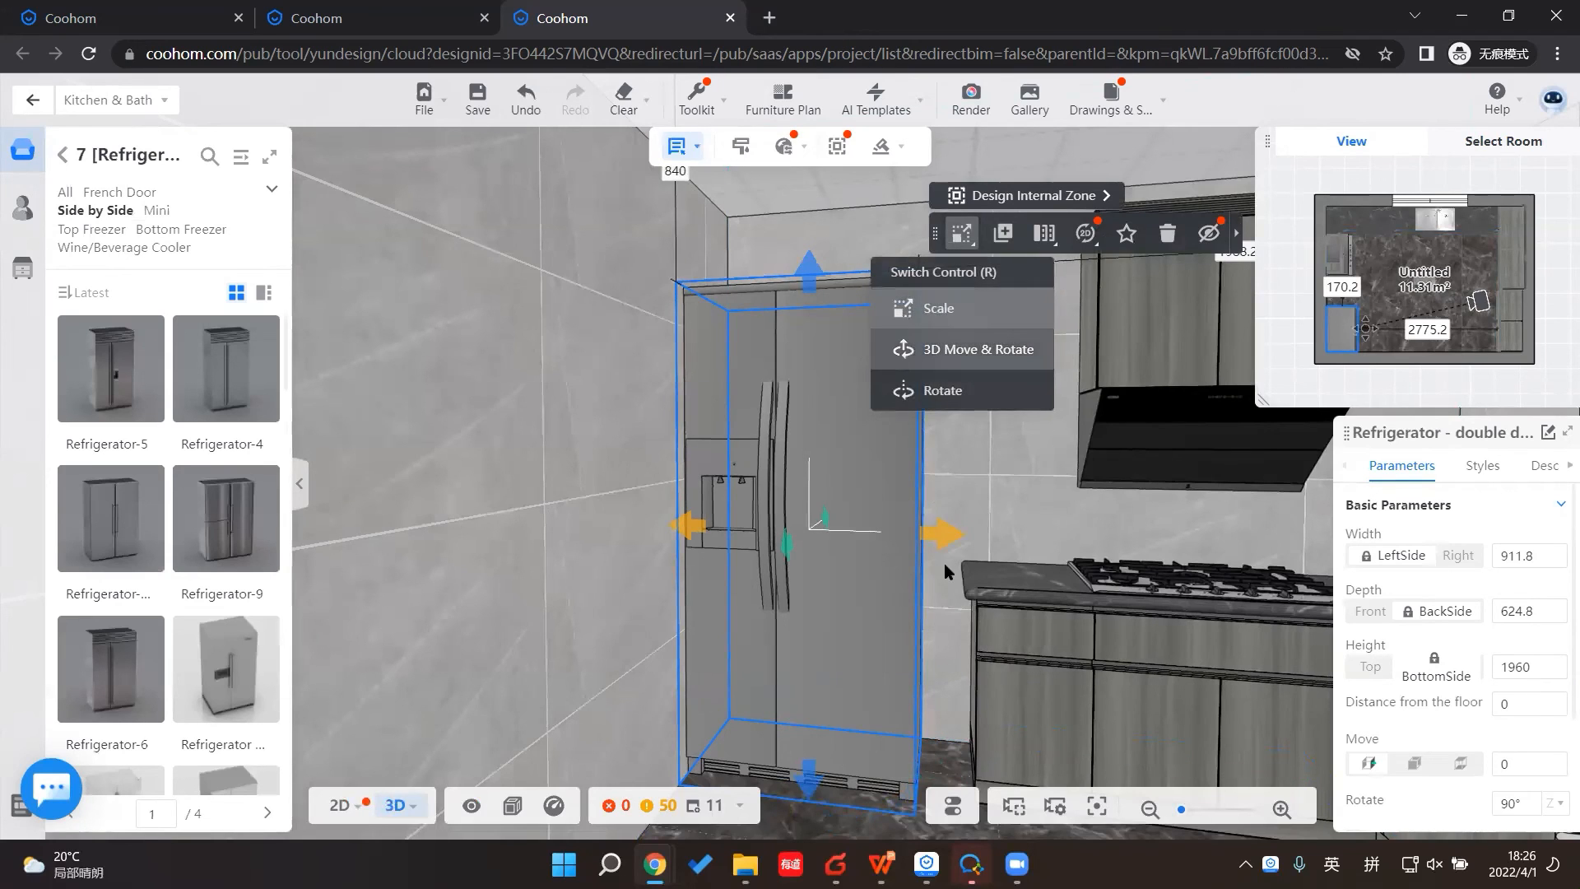
{"action": "left_click_drag", "start_coordinate": [969, 537], "coordinate": [848, 540]}
{"action": "left_click", "coordinate": [885, 542]}
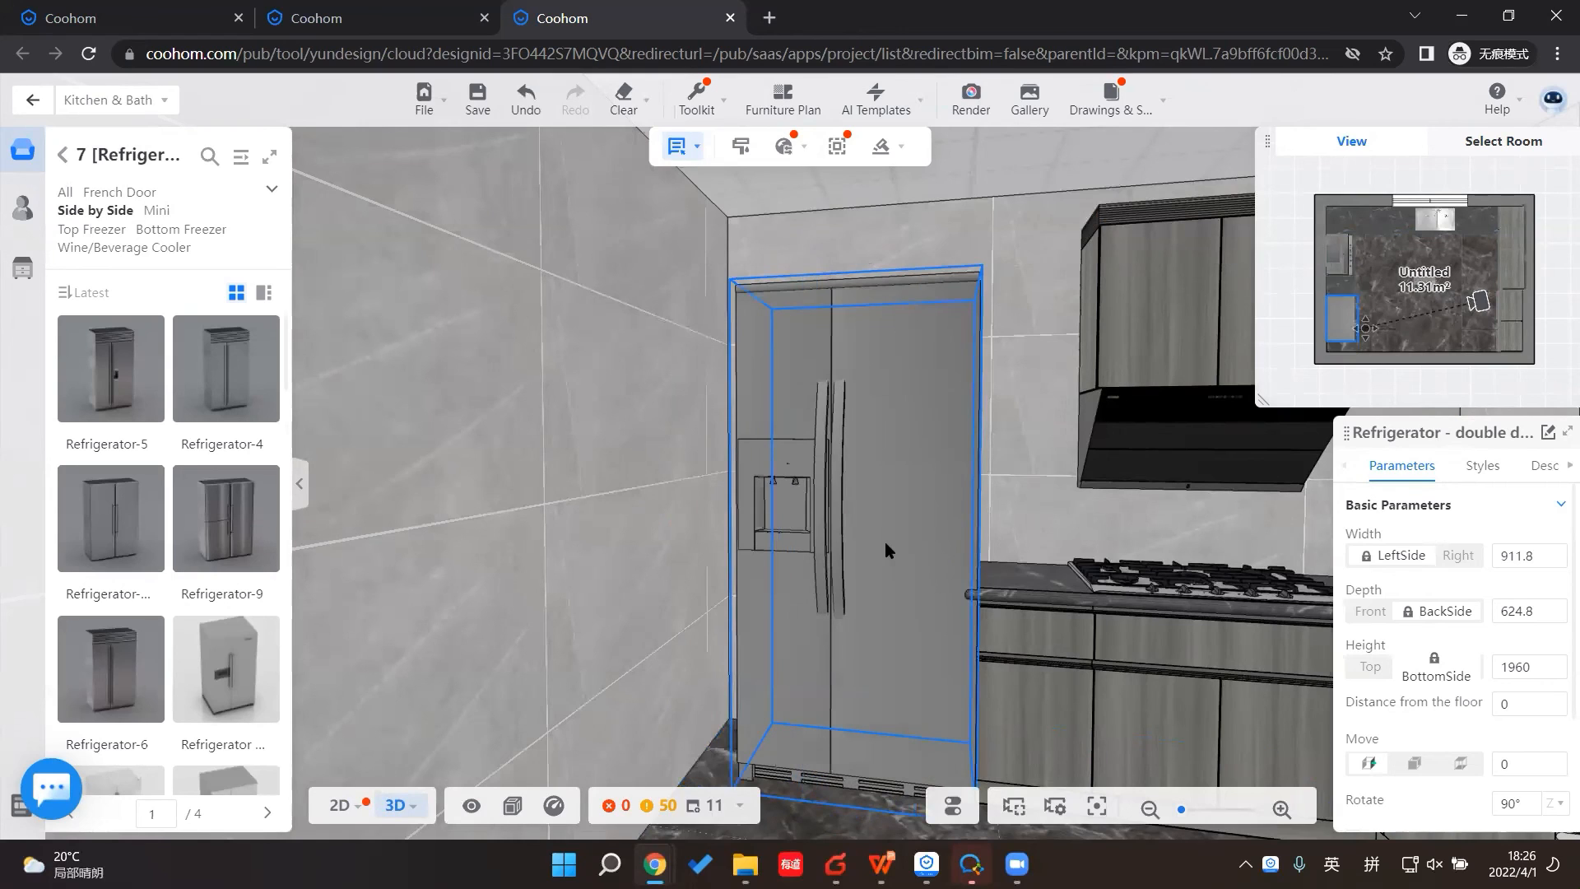
{"action": "left_click", "coordinate": [816, 539]}
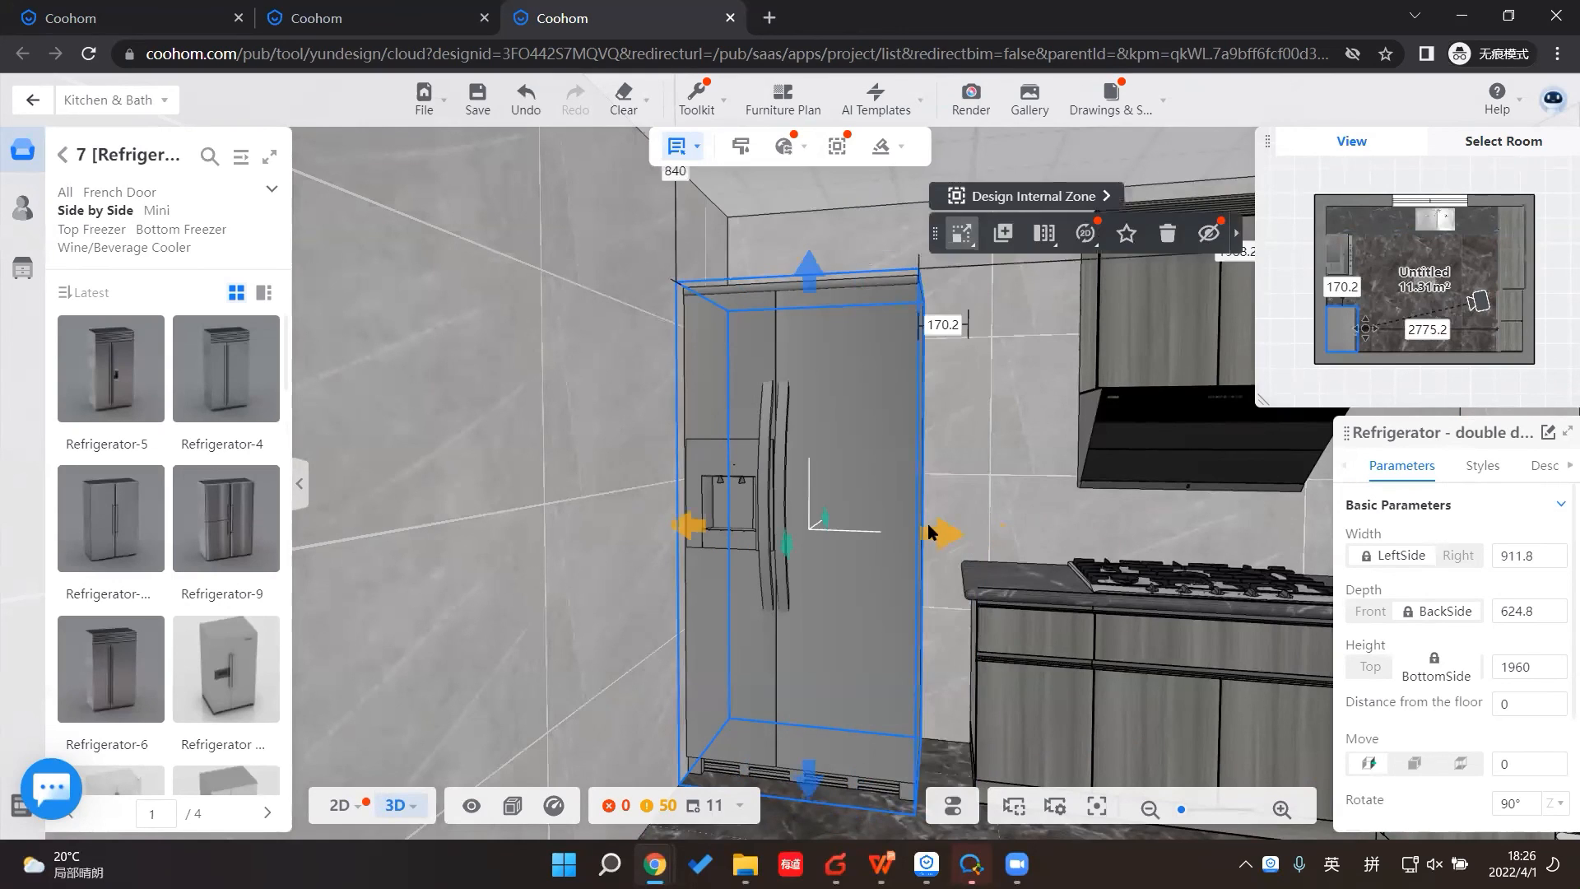
{"action": "left_click_drag", "start_coordinate": [939, 533], "coordinate": [982, 557]}
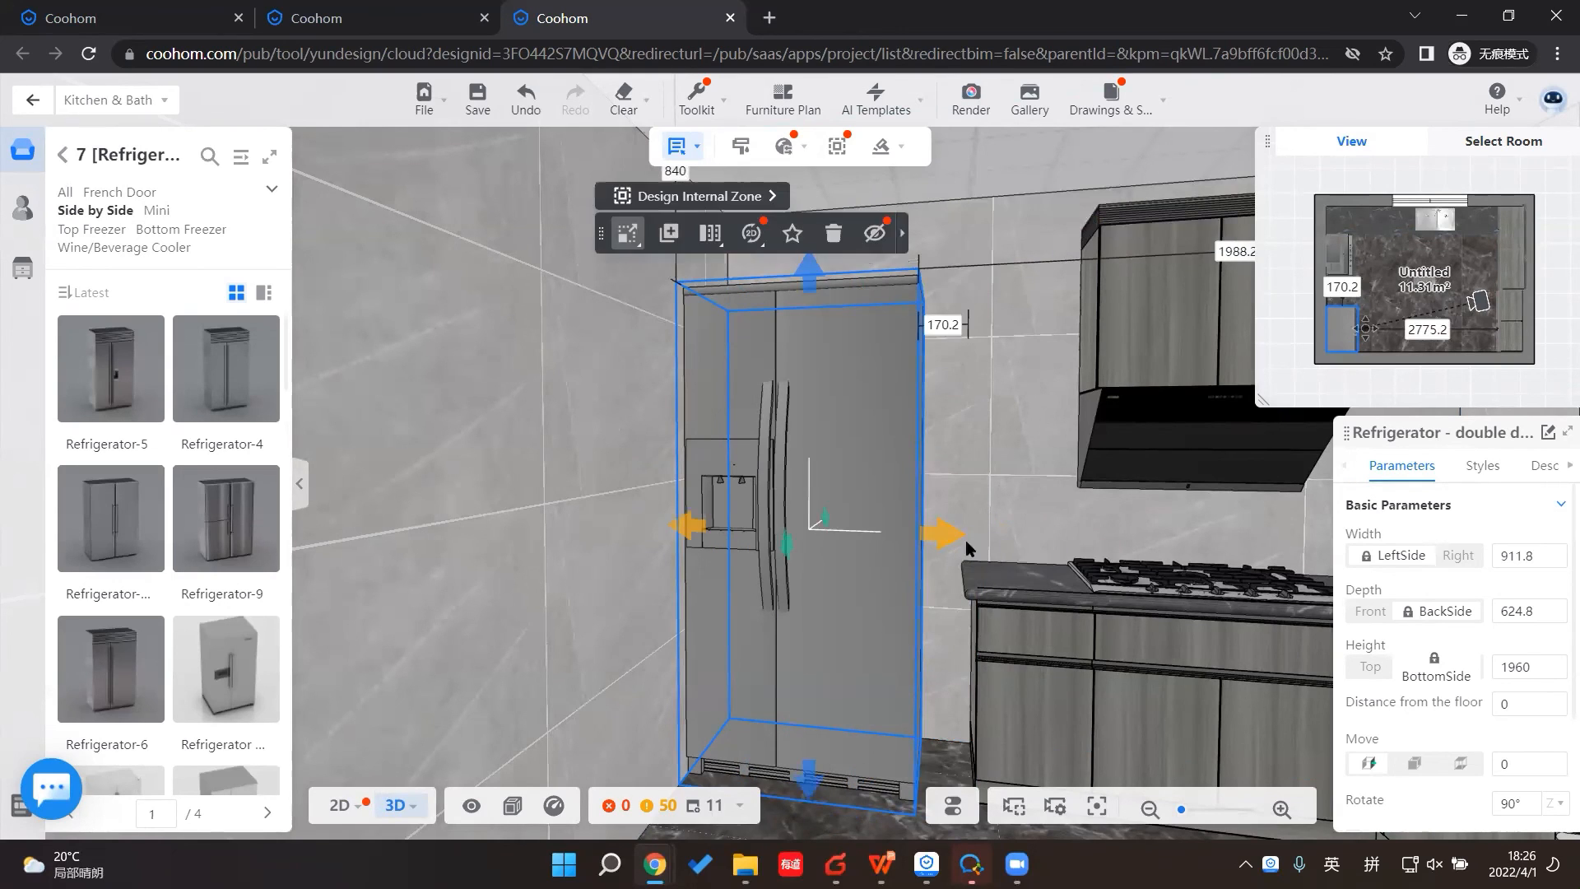
{"action": "scroll", "coordinate": [981, 665], "scroll_direction": "up", "scroll_amount": 3}
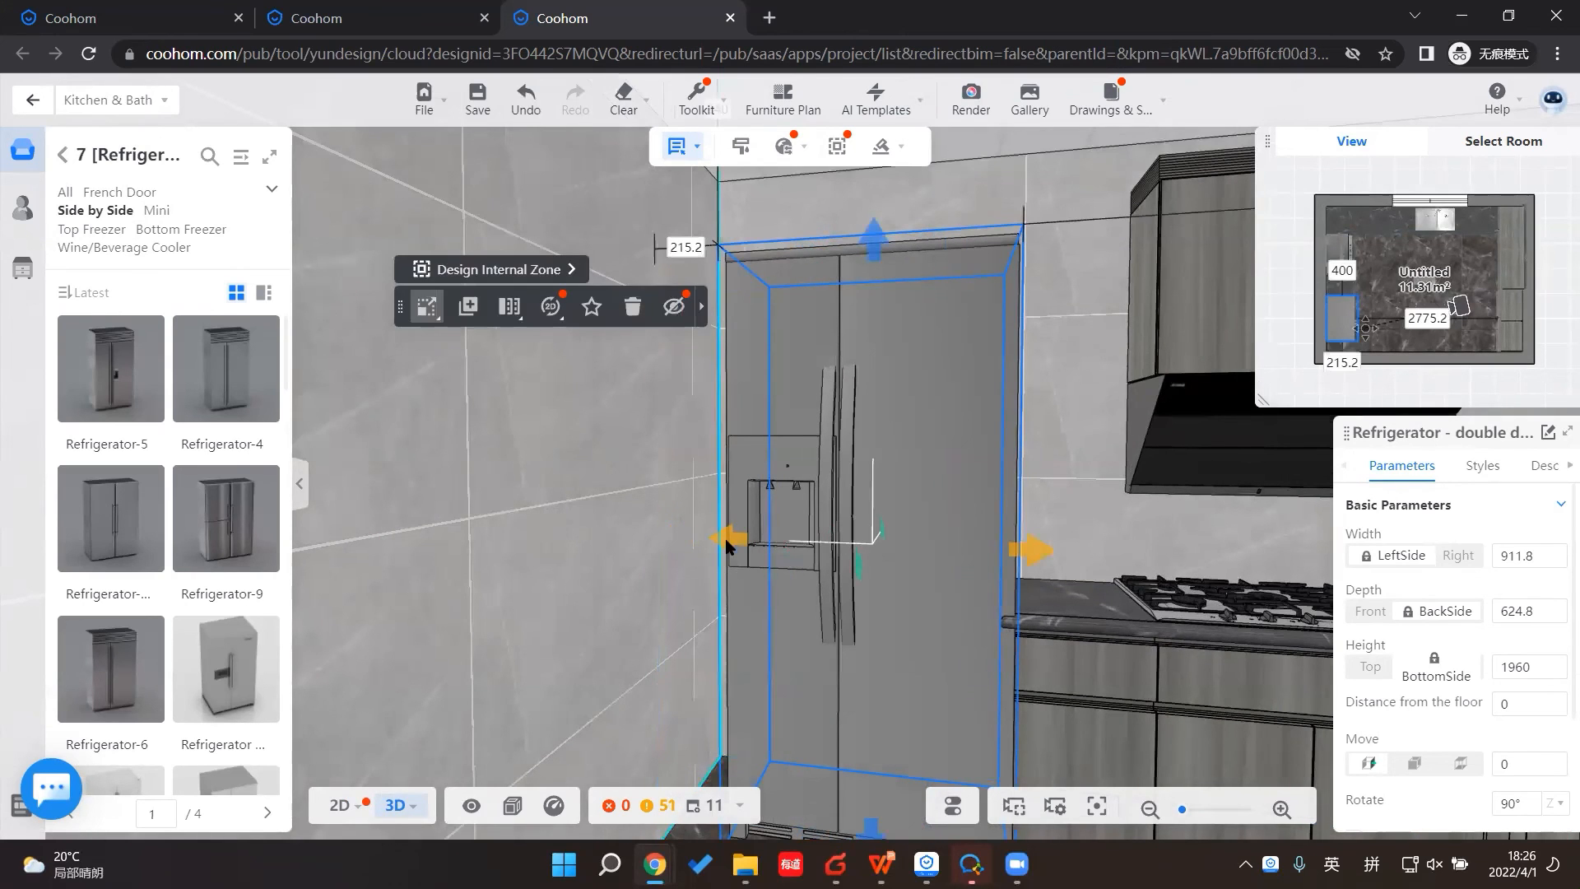
{"action": "left_click_drag", "start_coordinate": [699, 540], "coordinate": [654, 530]}
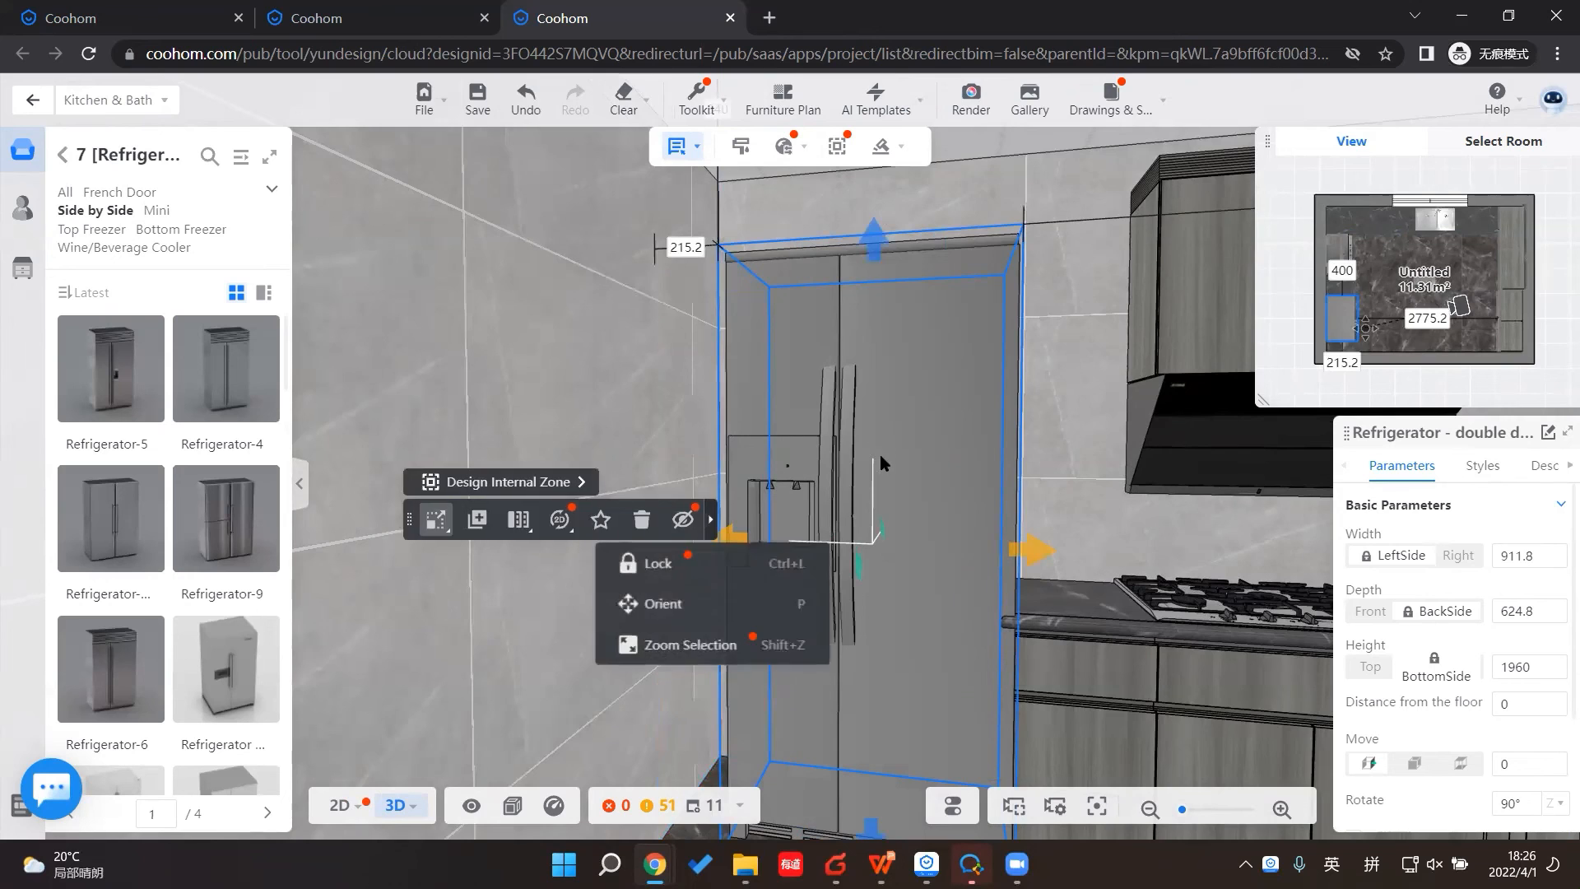
Step: Check the refrigerator from several viewpoints and delete it from the kitchen
{"action": "scroll", "coordinate": [902, 678], "scroll_direction": "down", "scroll_amount": 3}
{"action": "scroll", "coordinate": [873, 724], "scroll_direction": "up", "scroll_amount": 5}
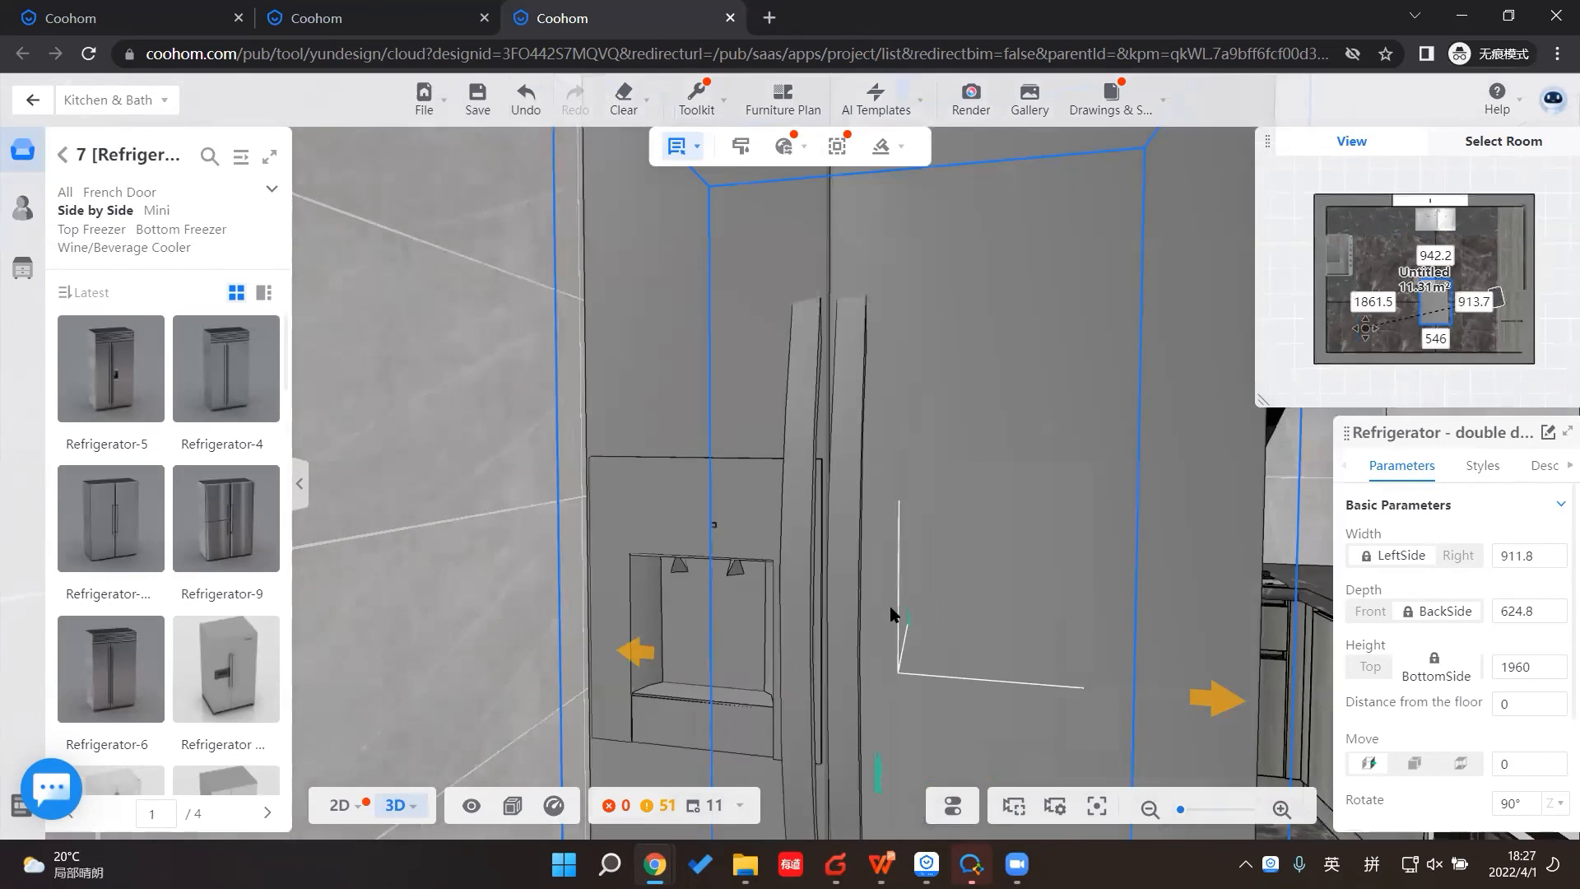
{"action": "scroll", "coordinate": [905, 601], "scroll_direction": "down", "scroll_amount": 5}
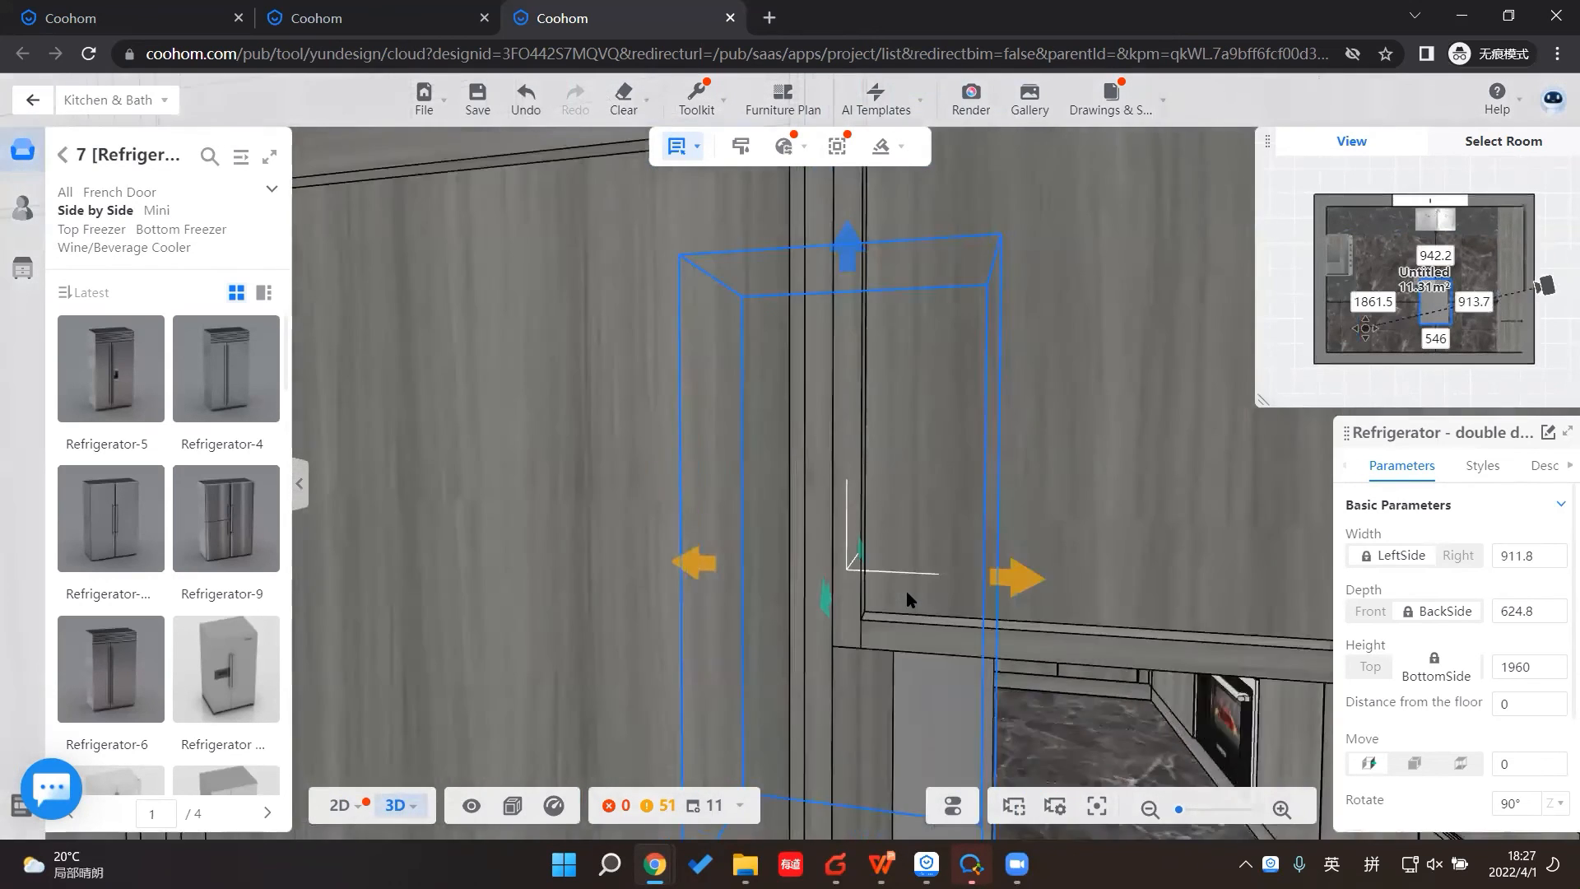
{"action": "scroll", "coordinate": [908, 599], "scroll_direction": "up", "scroll_amount": 5}
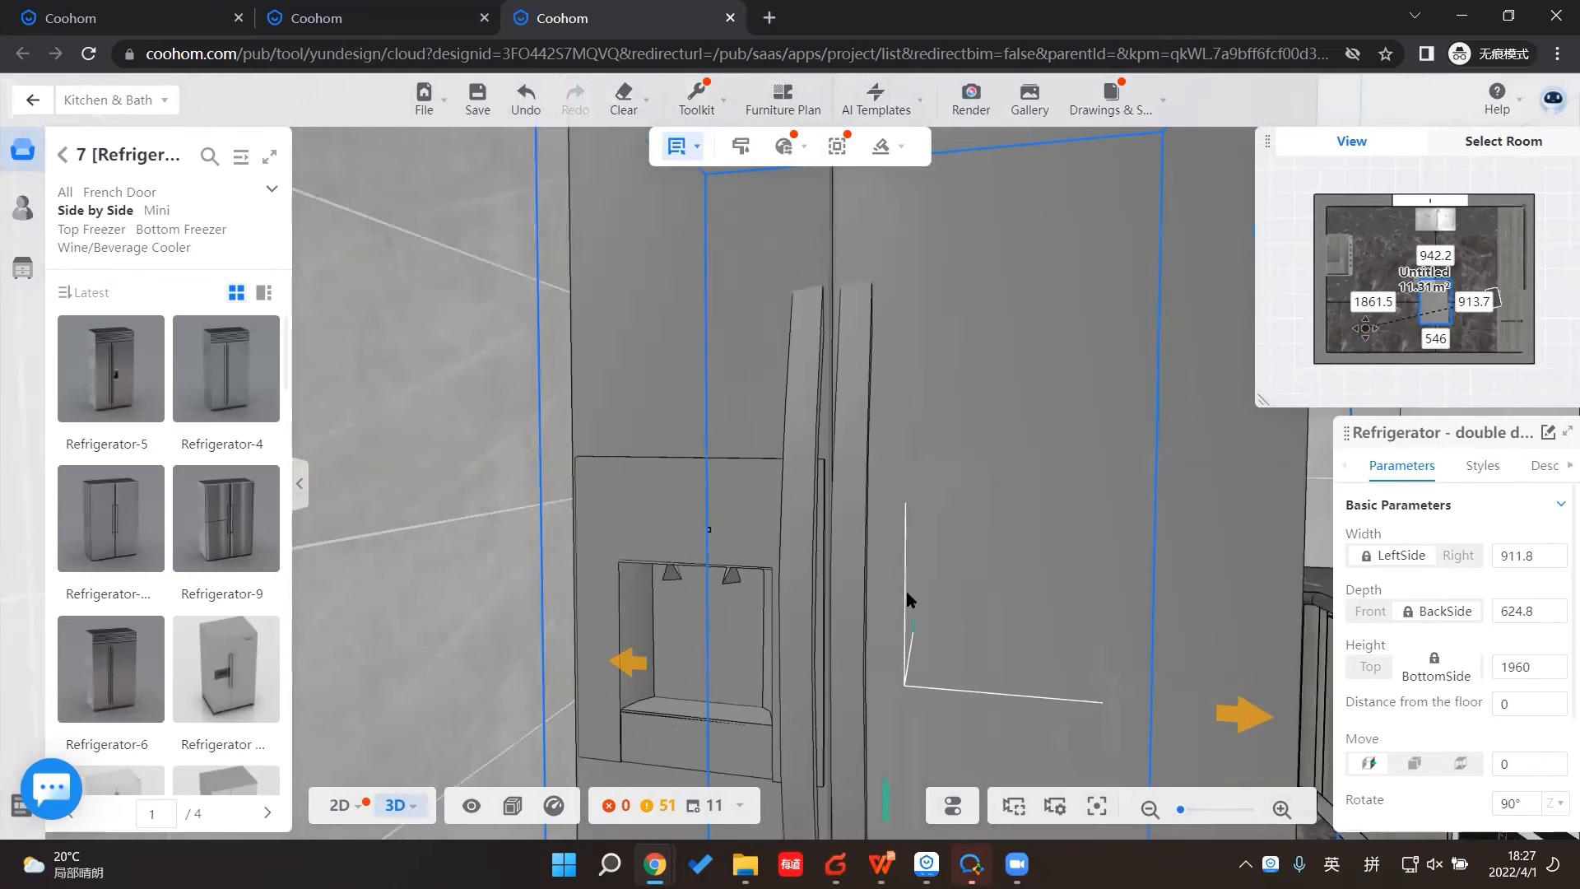
{"action": "scroll", "coordinate": [908, 599], "scroll_direction": "up", "scroll_amount": 3}
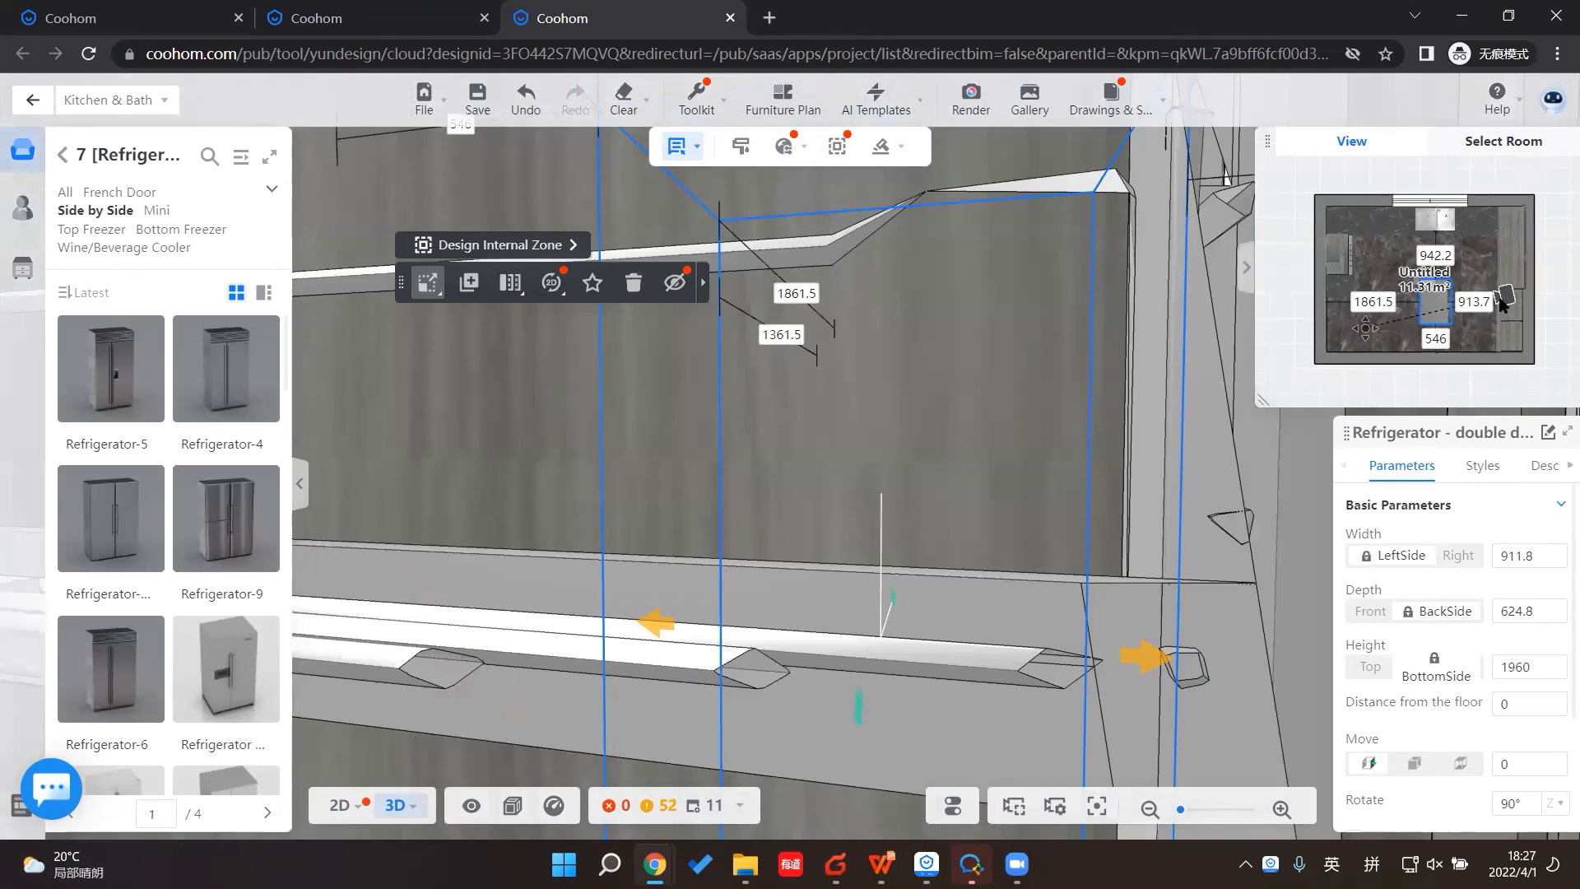
{"action": "left_click", "coordinate": [1484, 324]}
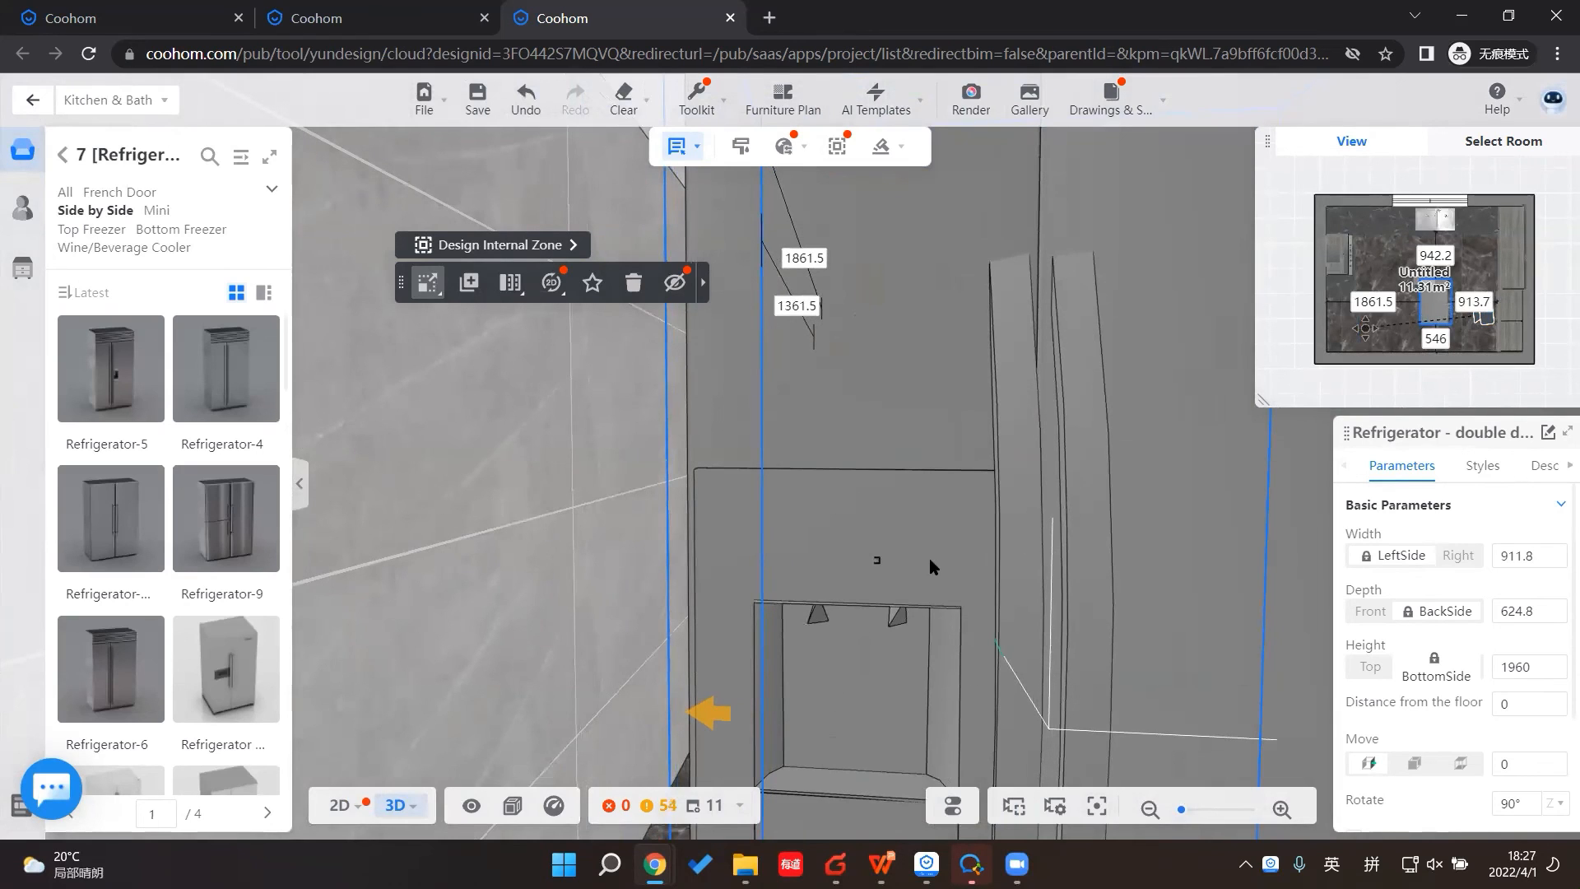
{"action": "key", "text": "Delete"}
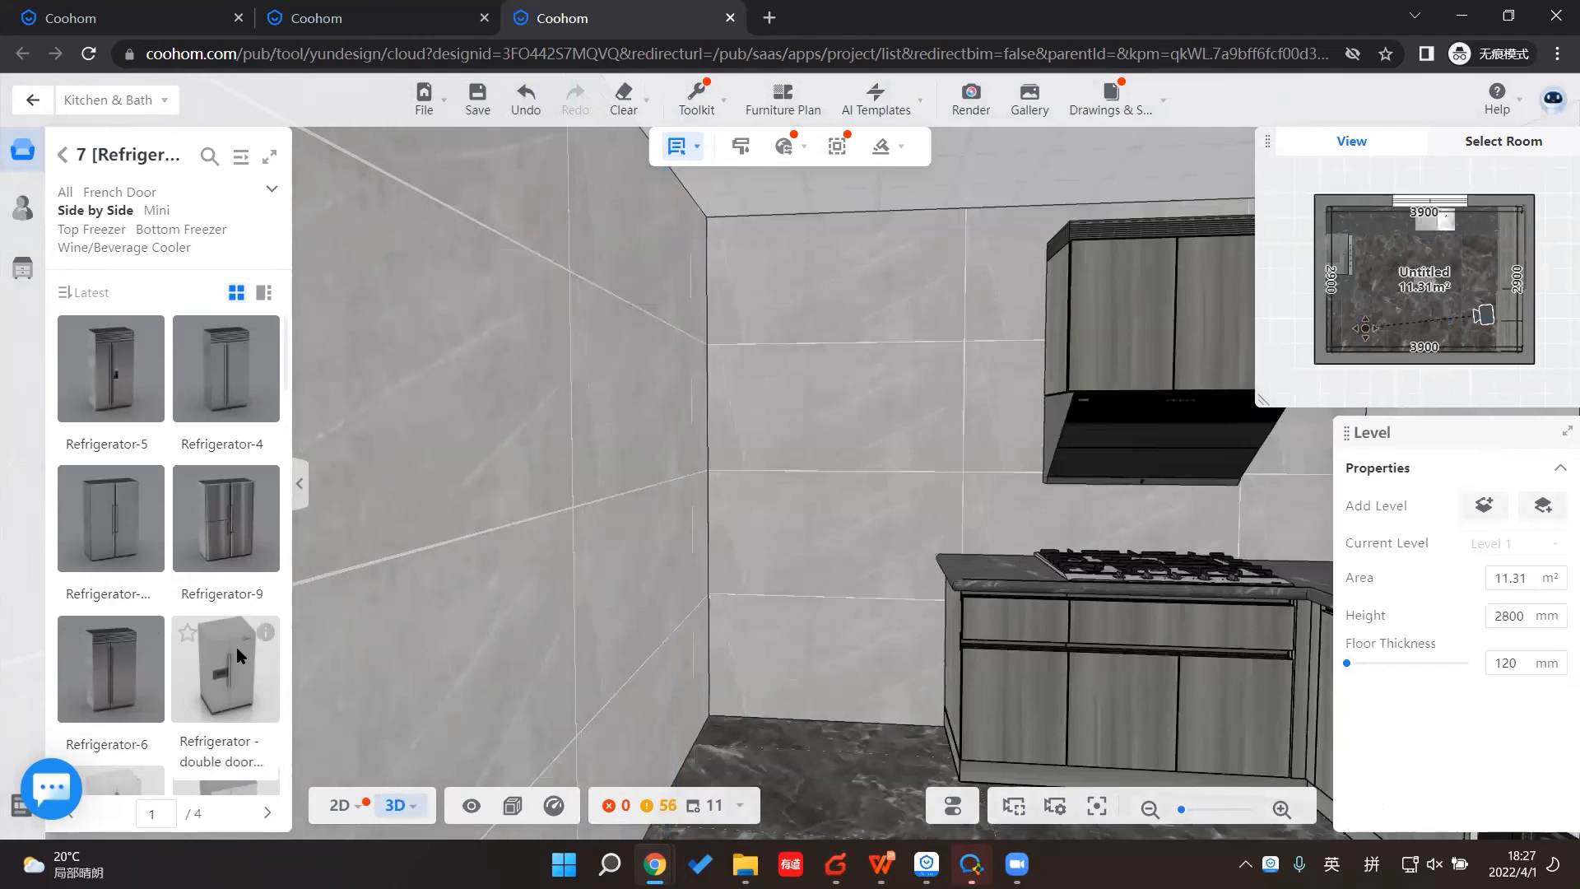
Step: Try a different side-by-side refrigerator in the same corner, delete it, and look through further models
{"action": "left_click_drag", "start_coordinate": [235, 646], "coordinate": [769, 632]}
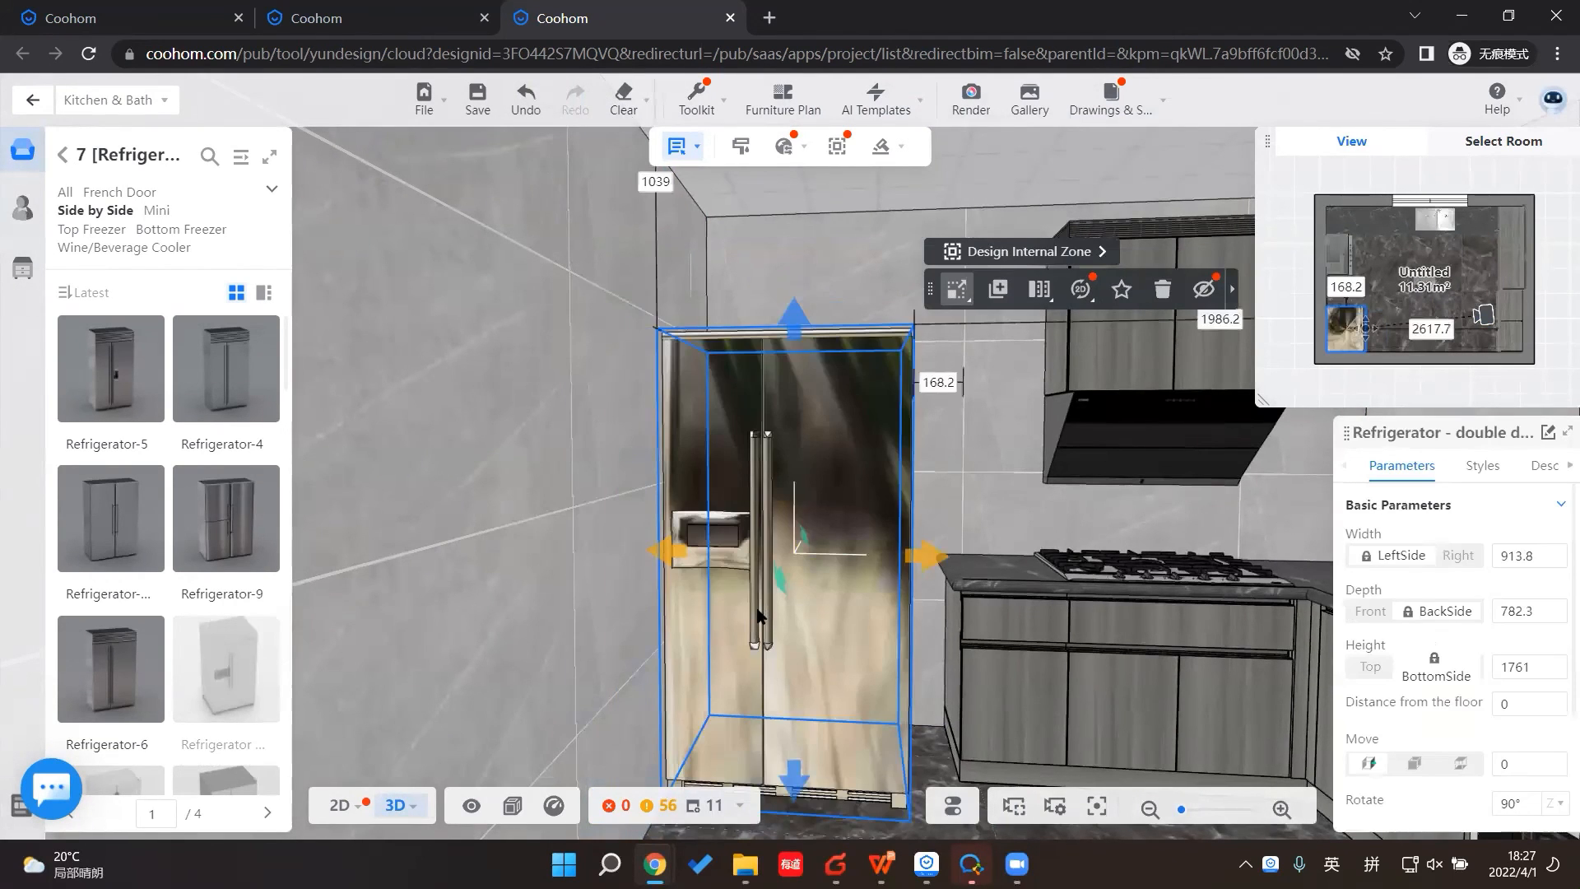
{"action": "key", "text": "Delete"}
{"action": "scroll", "coordinate": [169, 600], "scroll_direction": "down", "scroll_amount": 5}
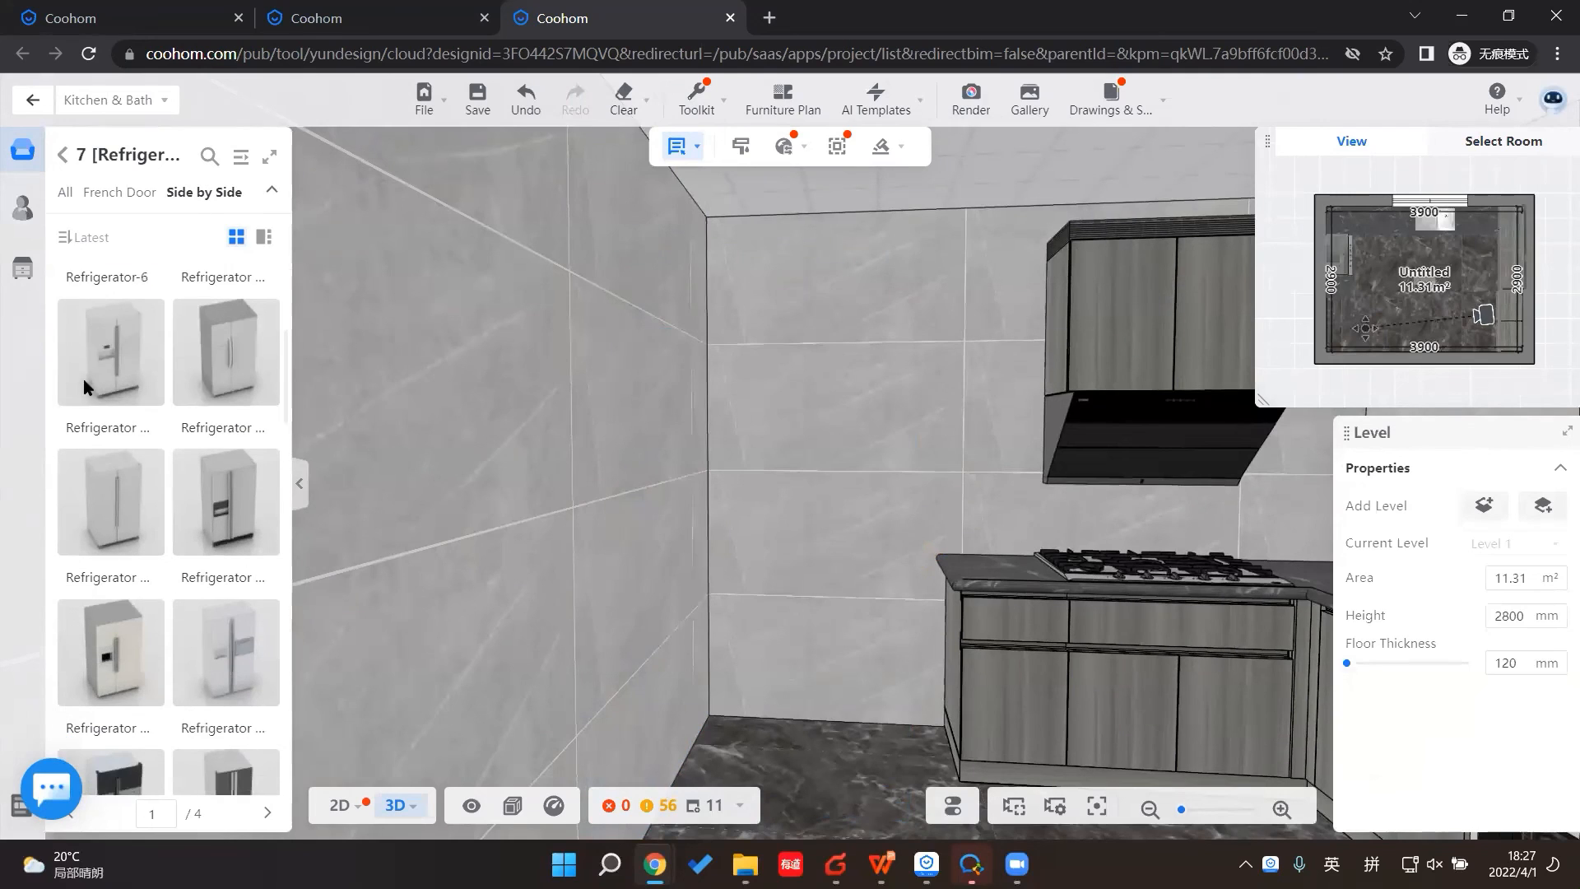
Step: Browse the side-by-side refrigerators and place double doors-154 in the empty corner, against the side wall
{"action": "mouse_move", "coordinate": [144, 320]}
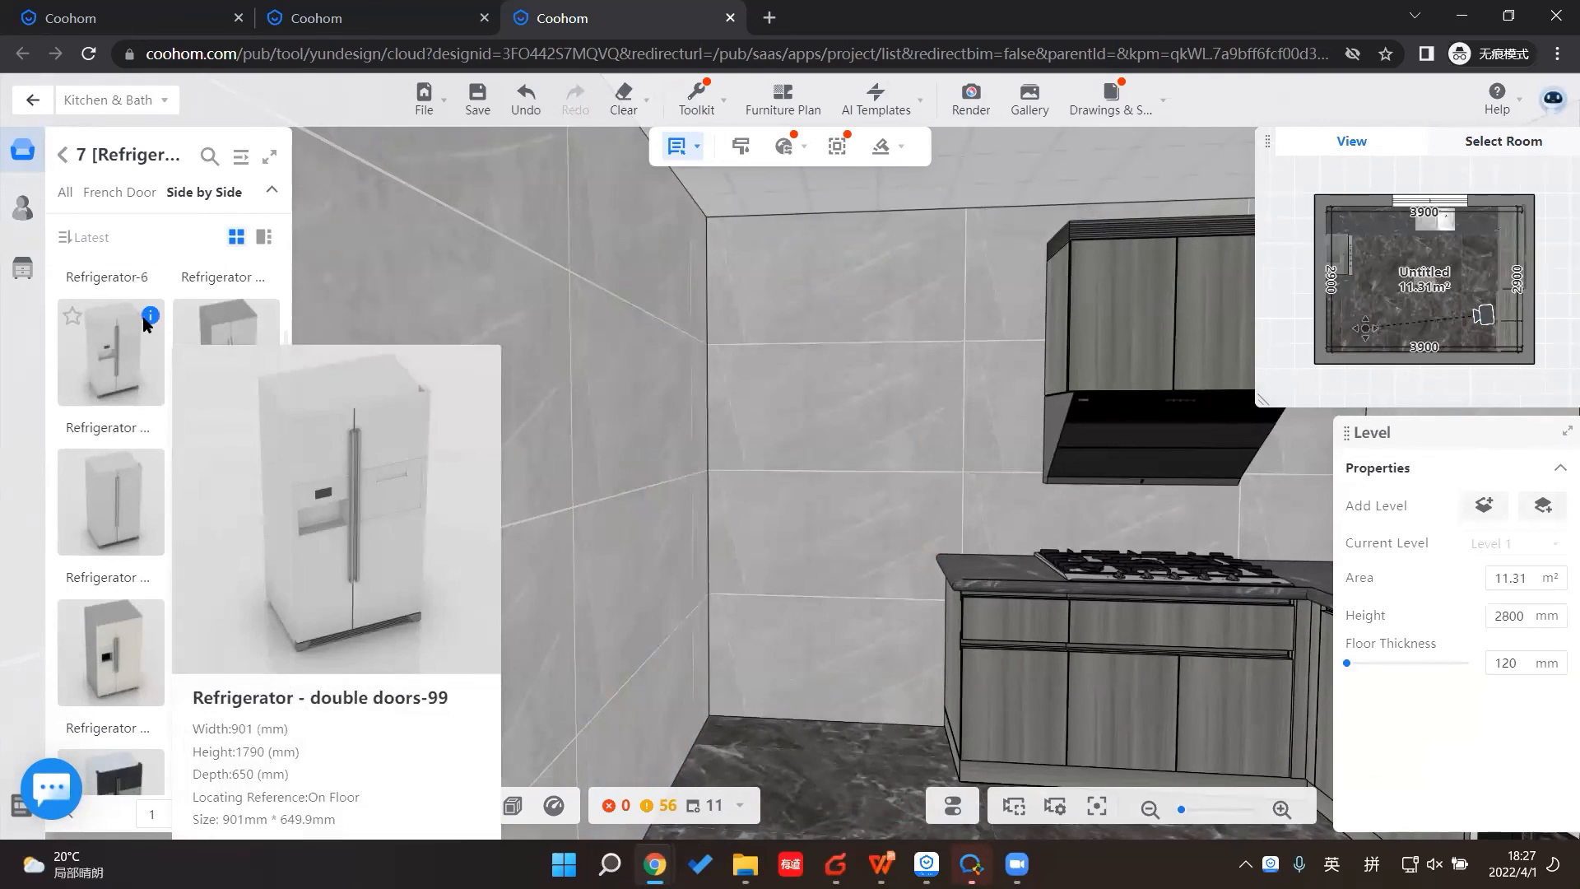
{"action": "scroll", "coordinate": [144, 321], "scroll_direction": "down", "scroll_amount": 1}
{"action": "mouse_move", "coordinate": [146, 372]}
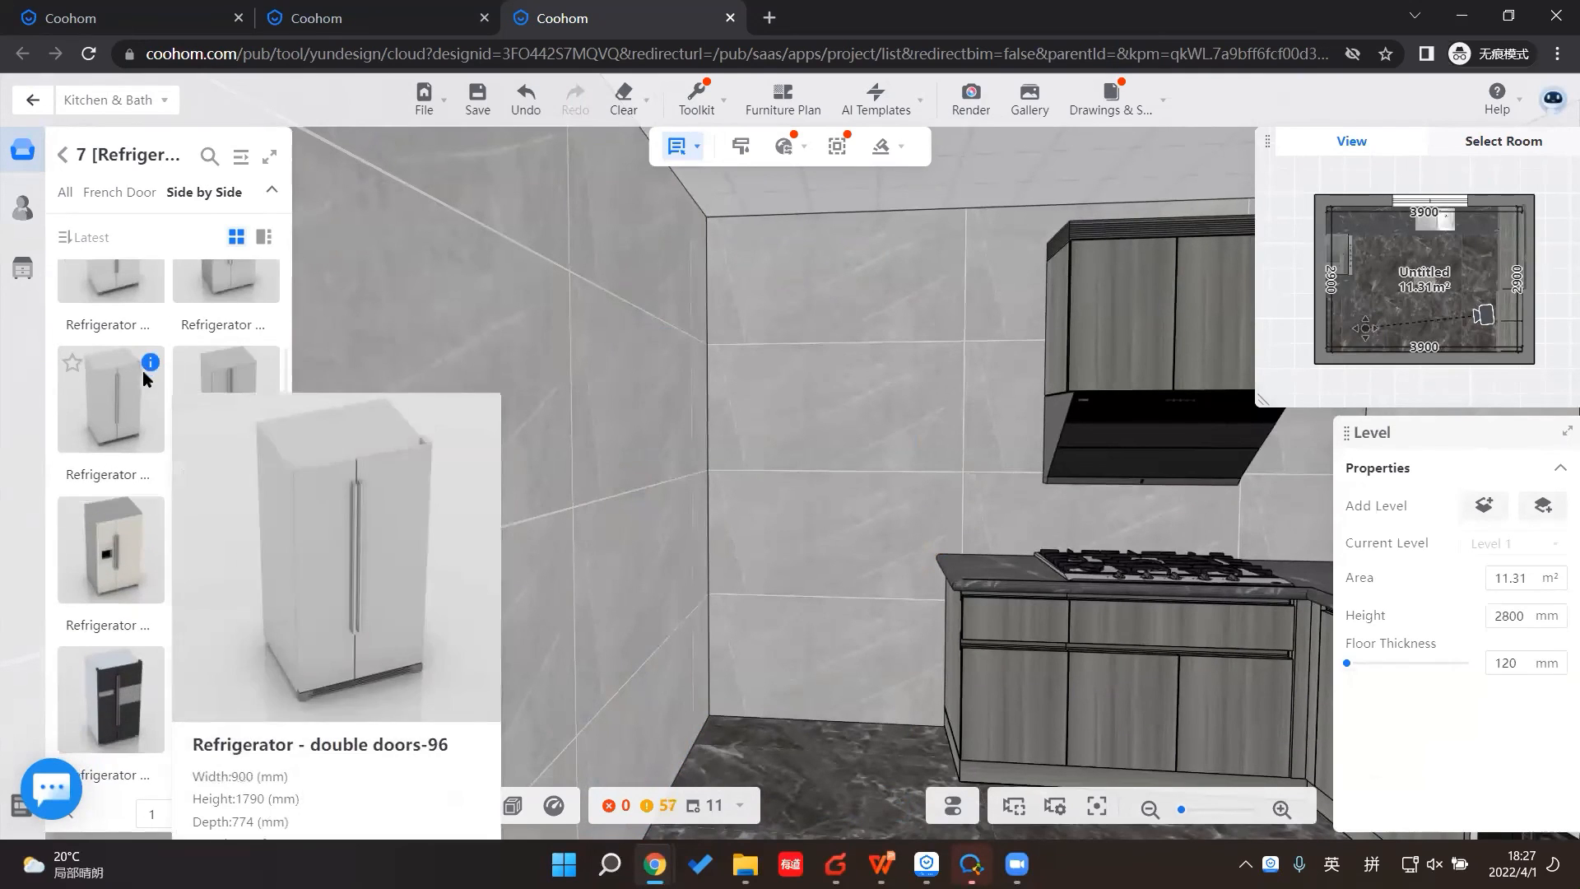
{"action": "scroll", "coordinate": [112, 518], "scroll_direction": "down", "scroll_amount": 3}
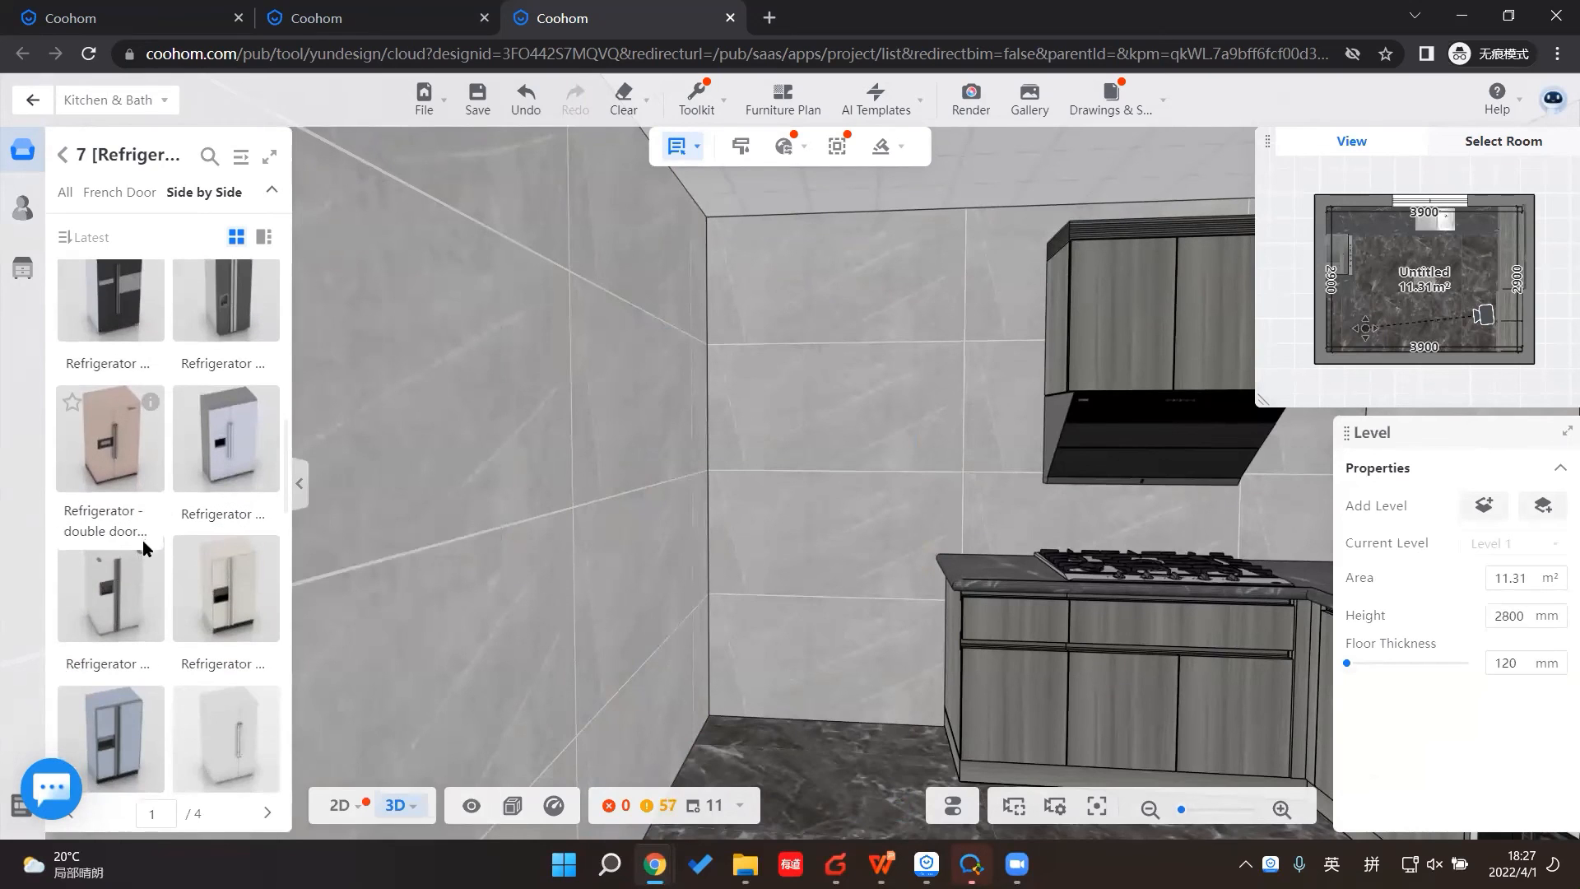
{"action": "scroll", "coordinate": [141, 568], "scroll_direction": "down", "scroll_amount": 2}
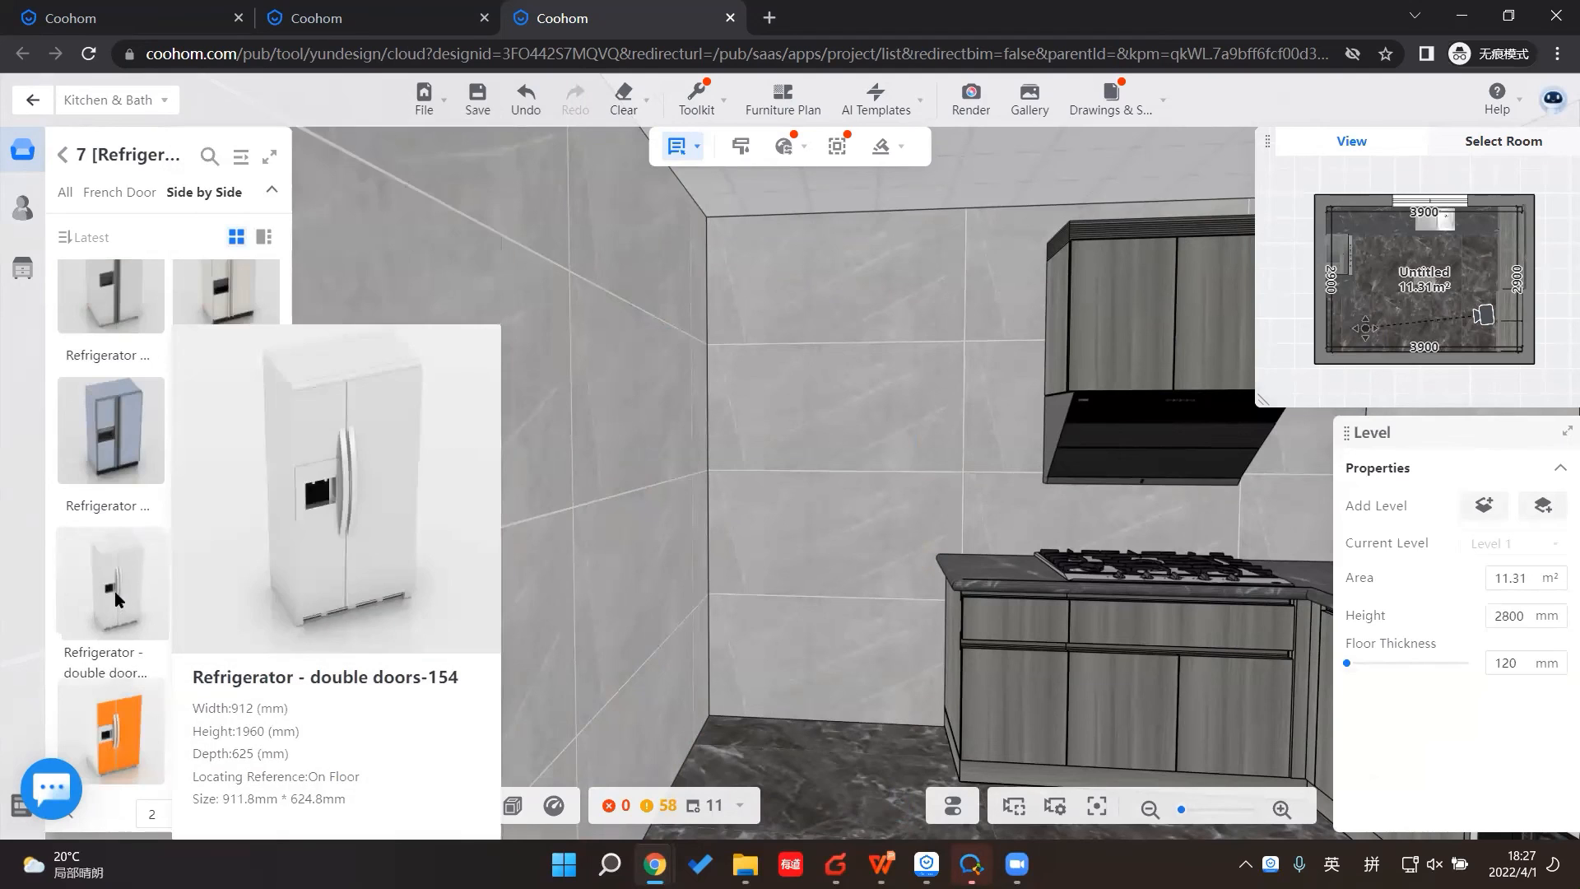
{"action": "left_click", "coordinate": [111, 591]}
{"action": "left_click", "coordinate": [878, 692]}
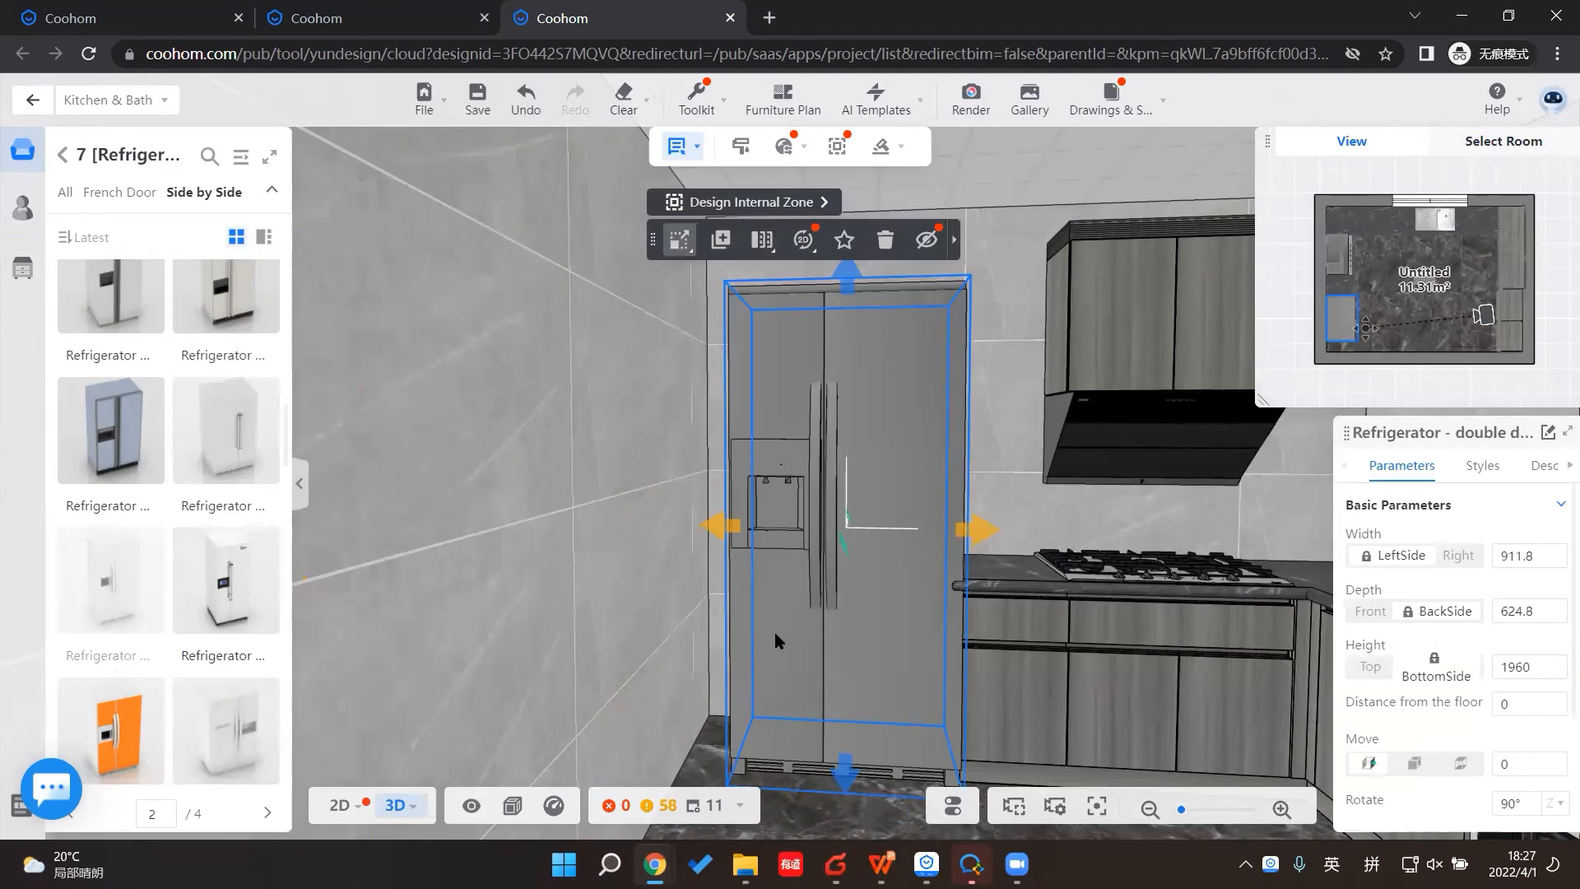
{"action": "left_click_drag", "start_coordinate": [777, 634], "coordinate": [713, 624]}
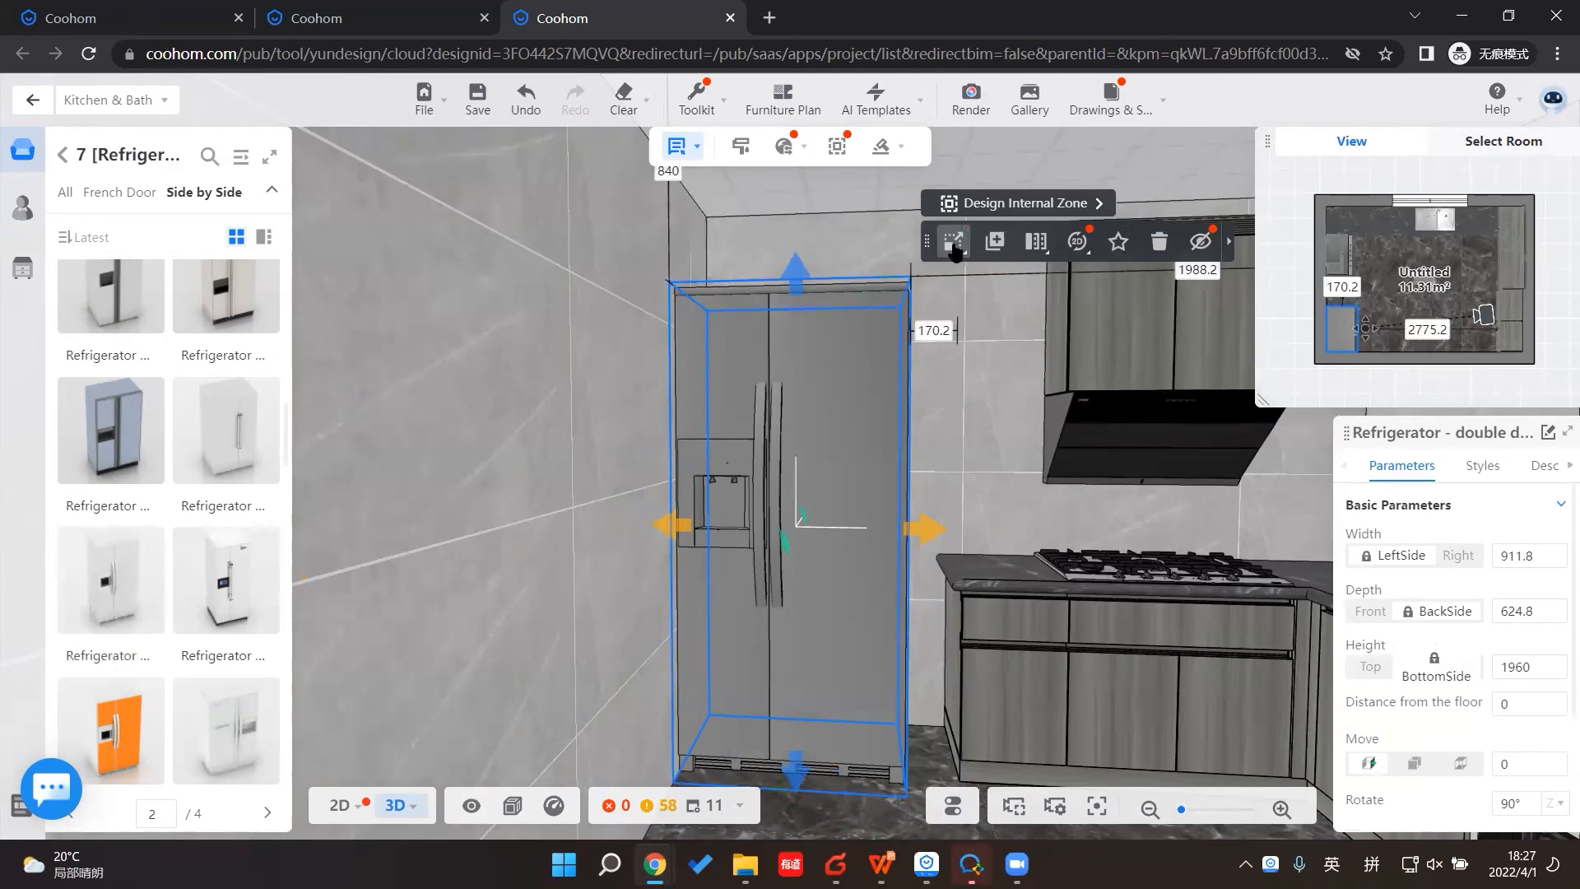
Step: Widen the refrigerator in the 2D plan, first to 1000 mm and finally to 1100 mm
{"action": "mouse_move", "coordinate": [954, 249]}
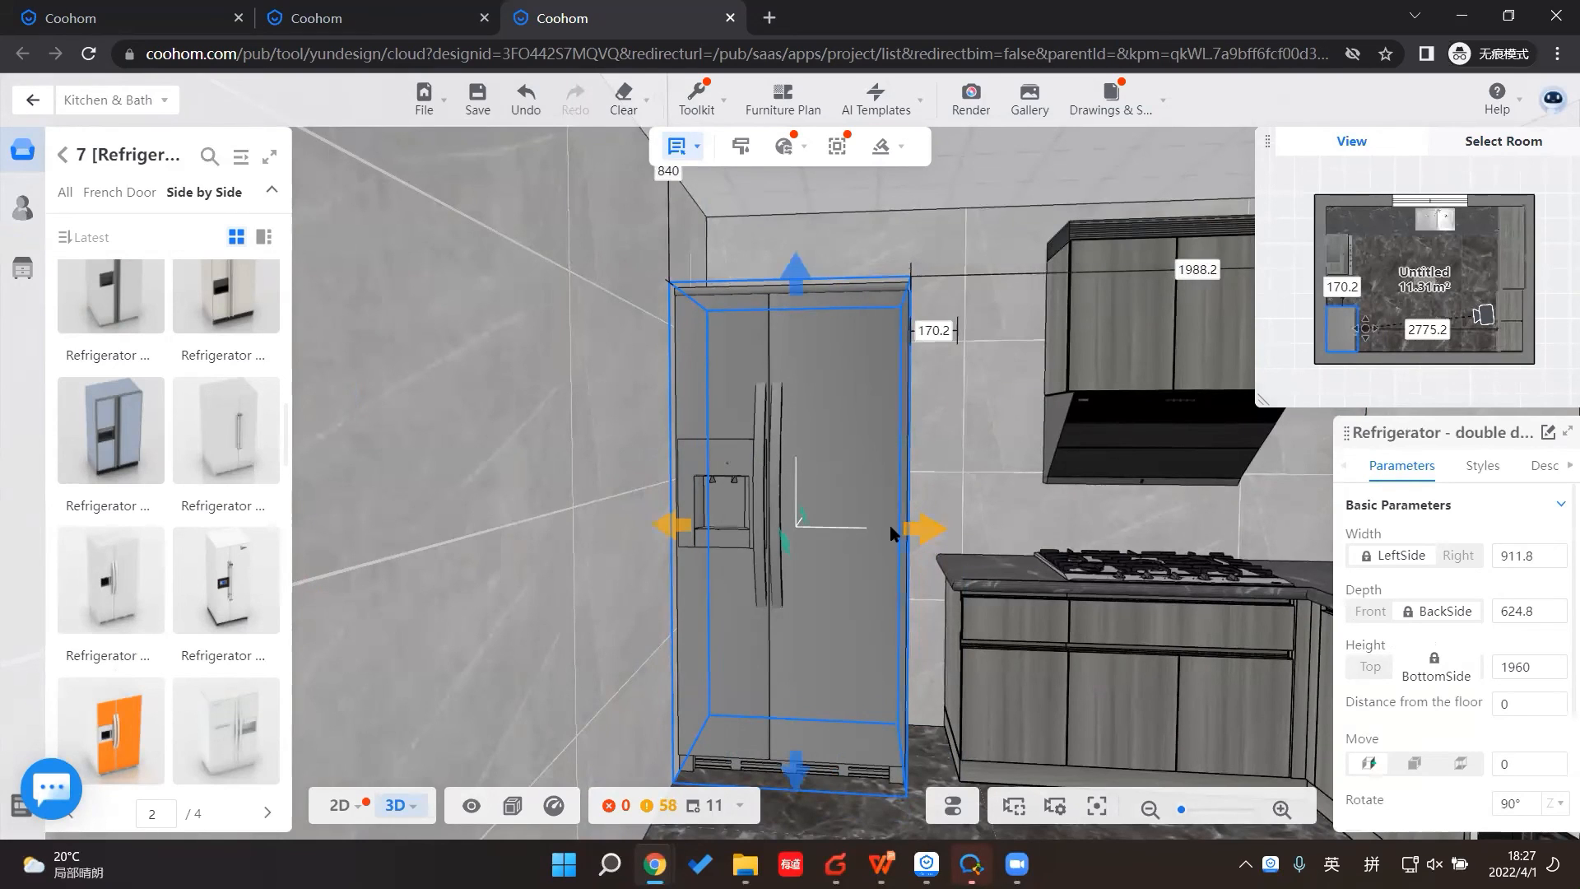
{"action": "left_click_drag", "start_coordinate": [938, 530], "coordinate": [962, 535]}
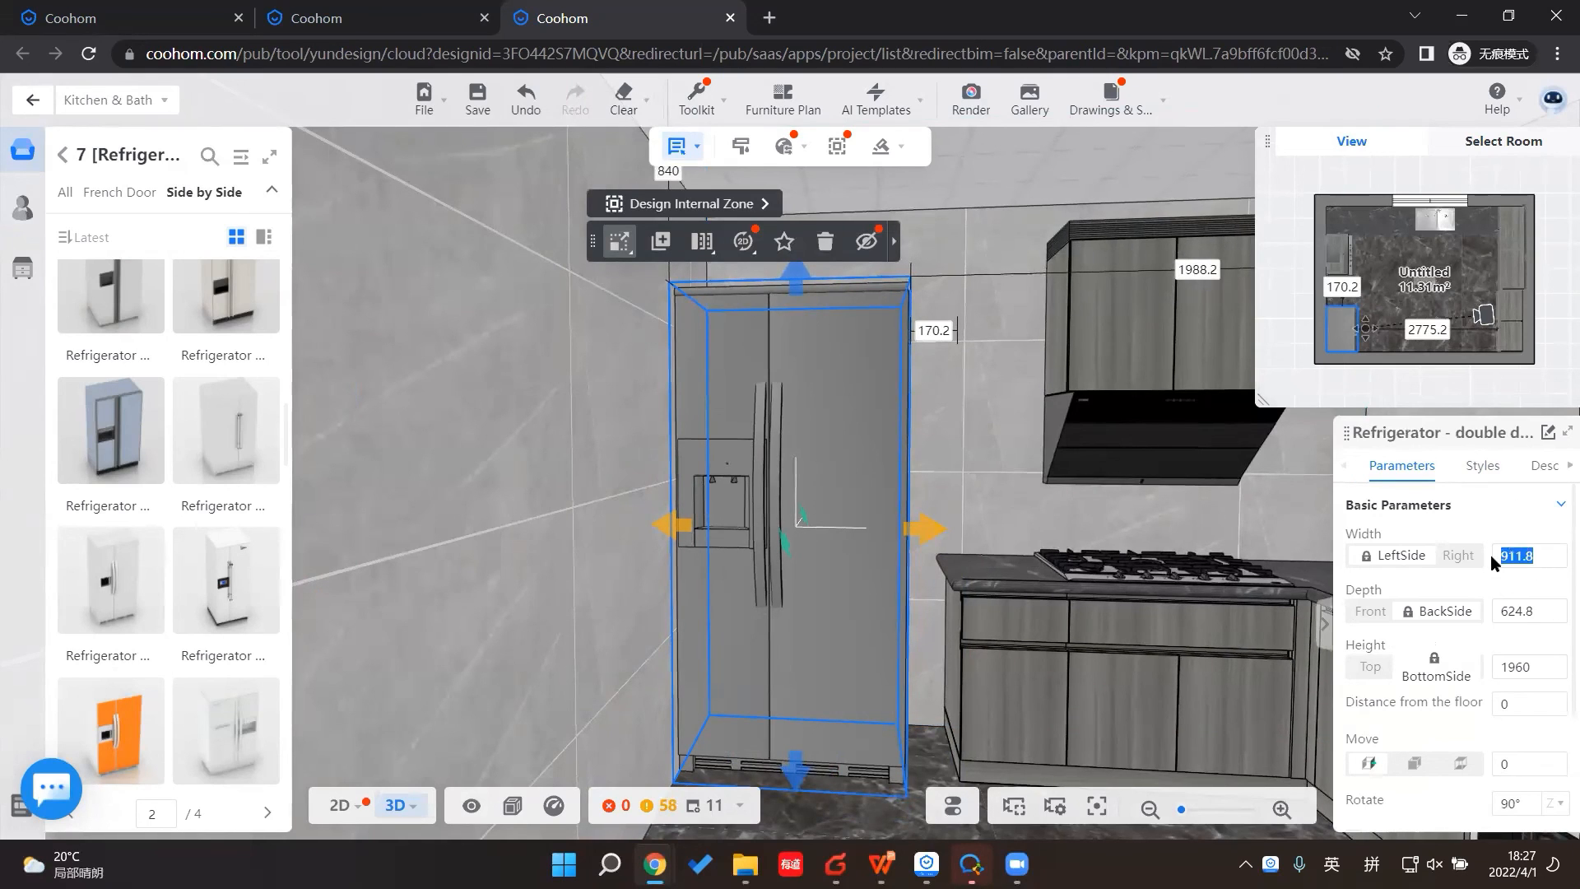
{"action": "key", "text": "1"}
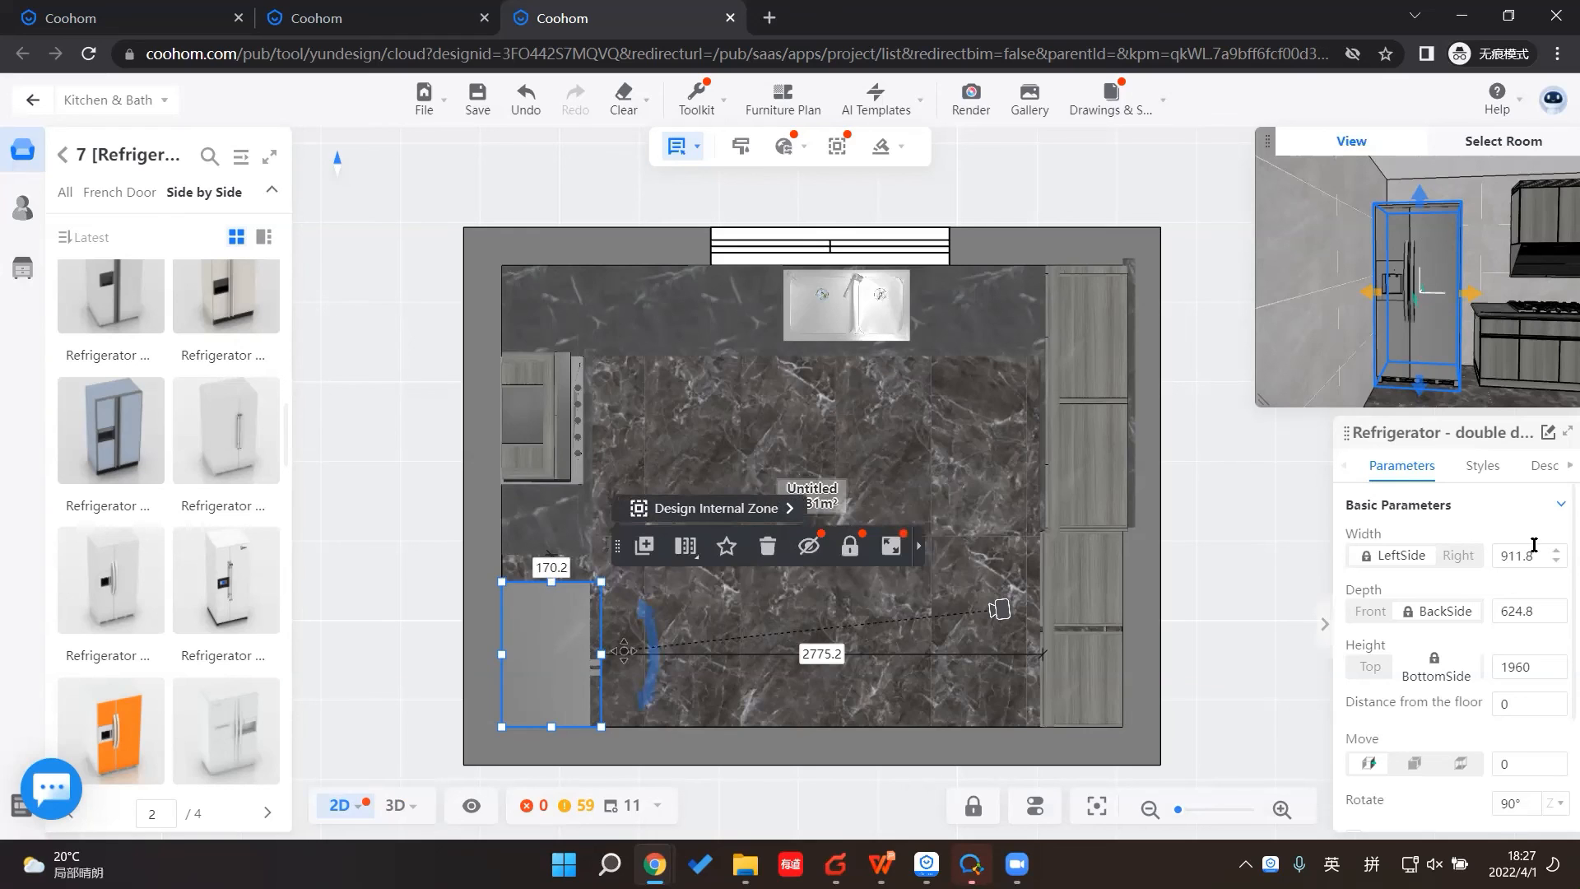
{"action": "type", "text": "1000"}
{"action": "key", "text": "Return"}
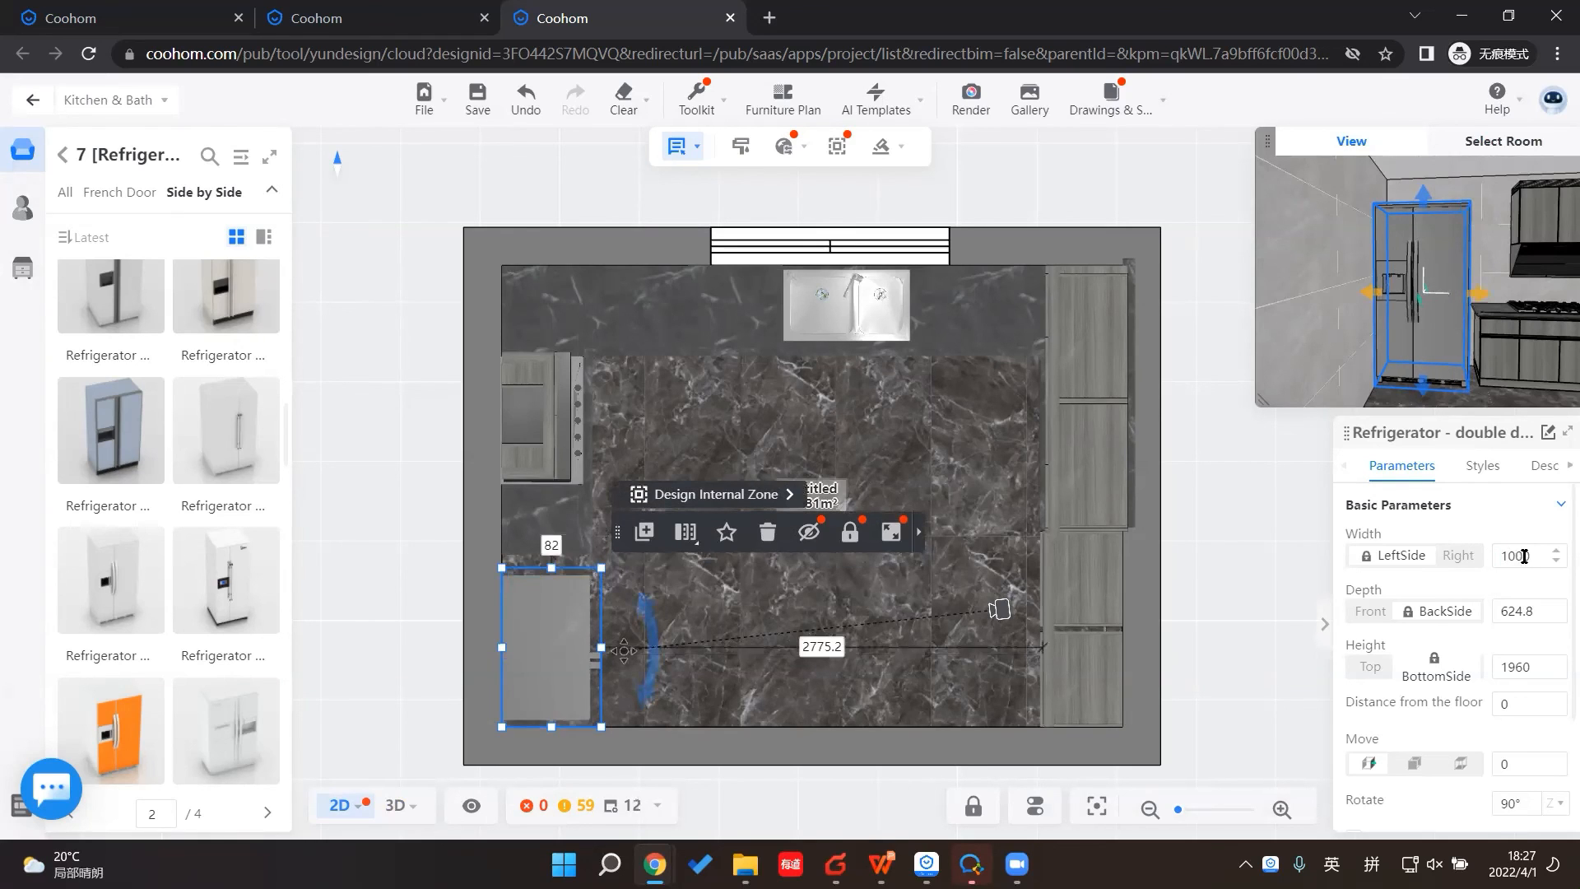
{"action": "key", "text": "Return"}
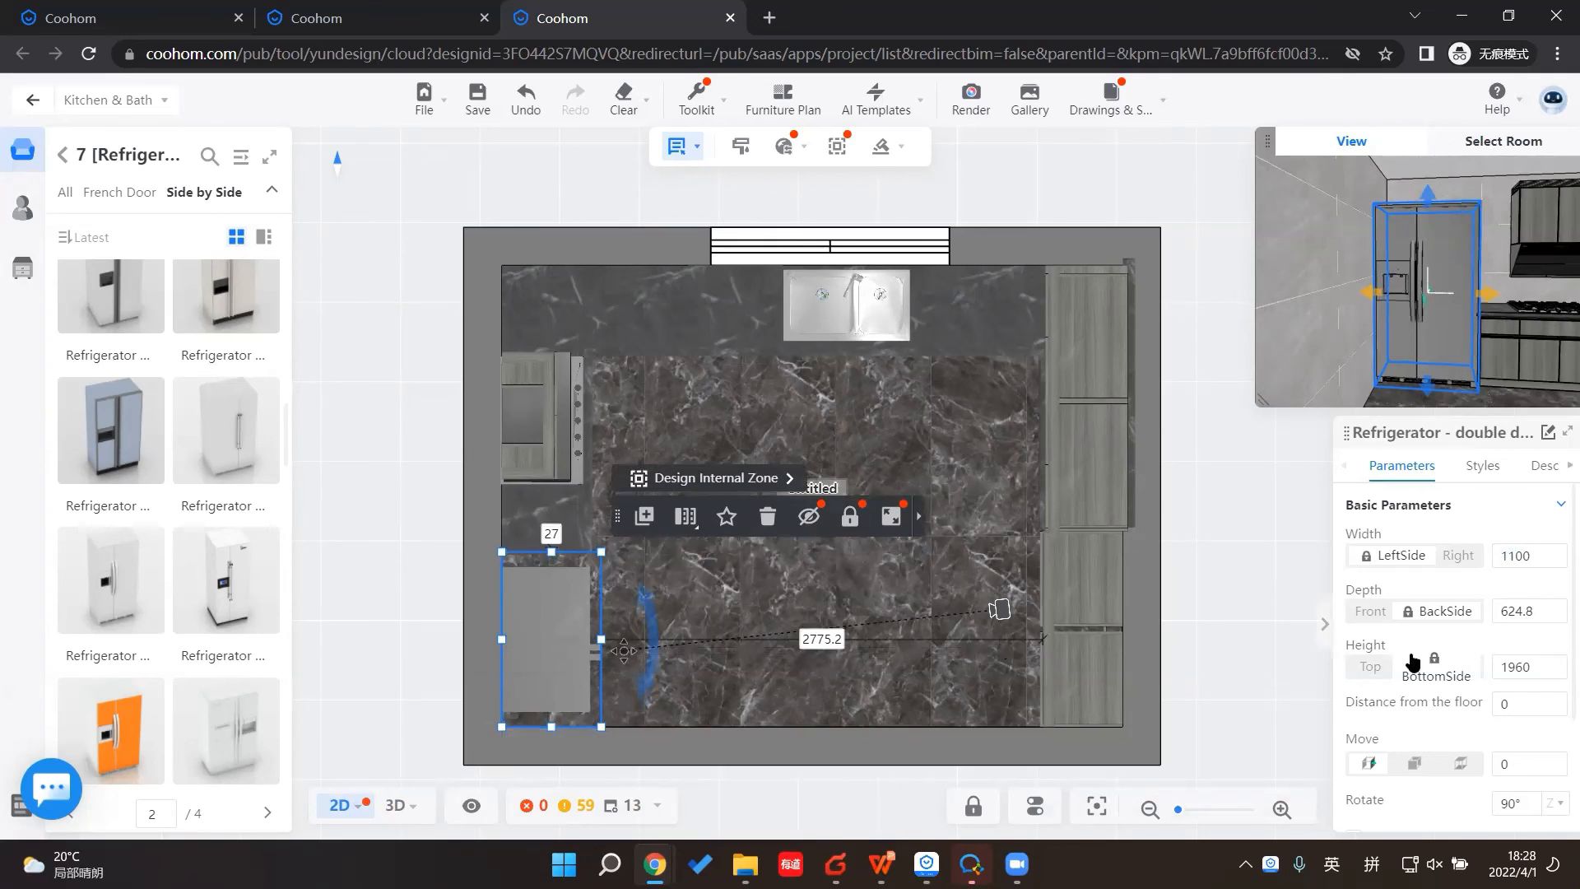
Step: In the 3D view, move the refrigerator up against the cooktop cabinets and set its width to 1000 mm
{"action": "mouse_move", "coordinate": [394, 815]}
{"action": "key", "text": "3"}
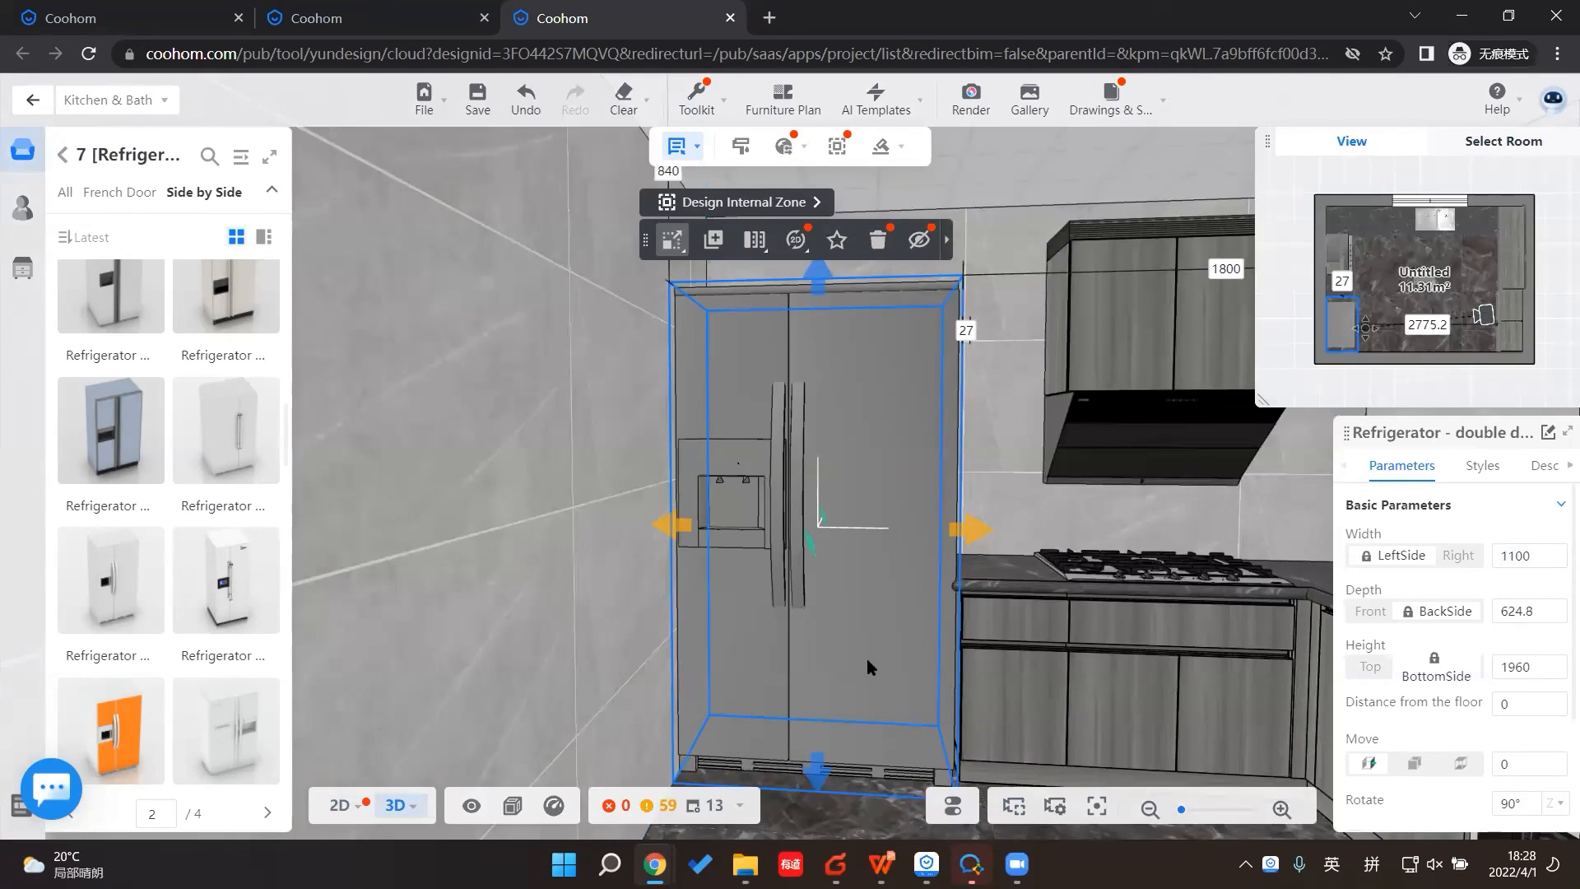
{"action": "left_click_drag", "start_coordinate": [857, 656], "coordinate": [864, 659]}
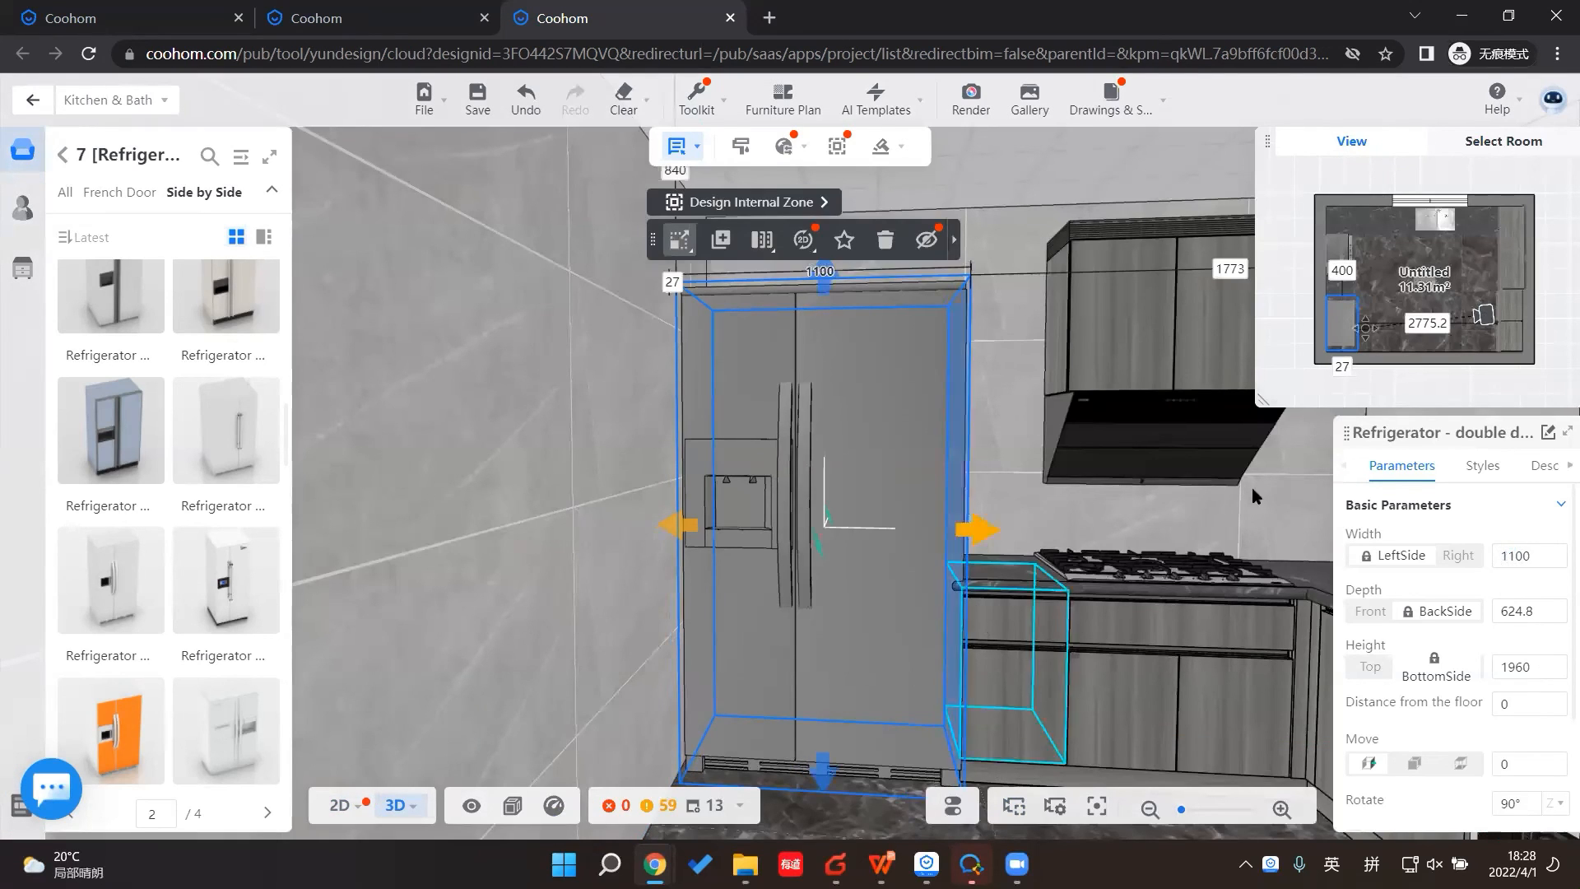
{"action": "left_click_drag", "start_coordinate": [1524, 560], "coordinate": [1506, 556]}
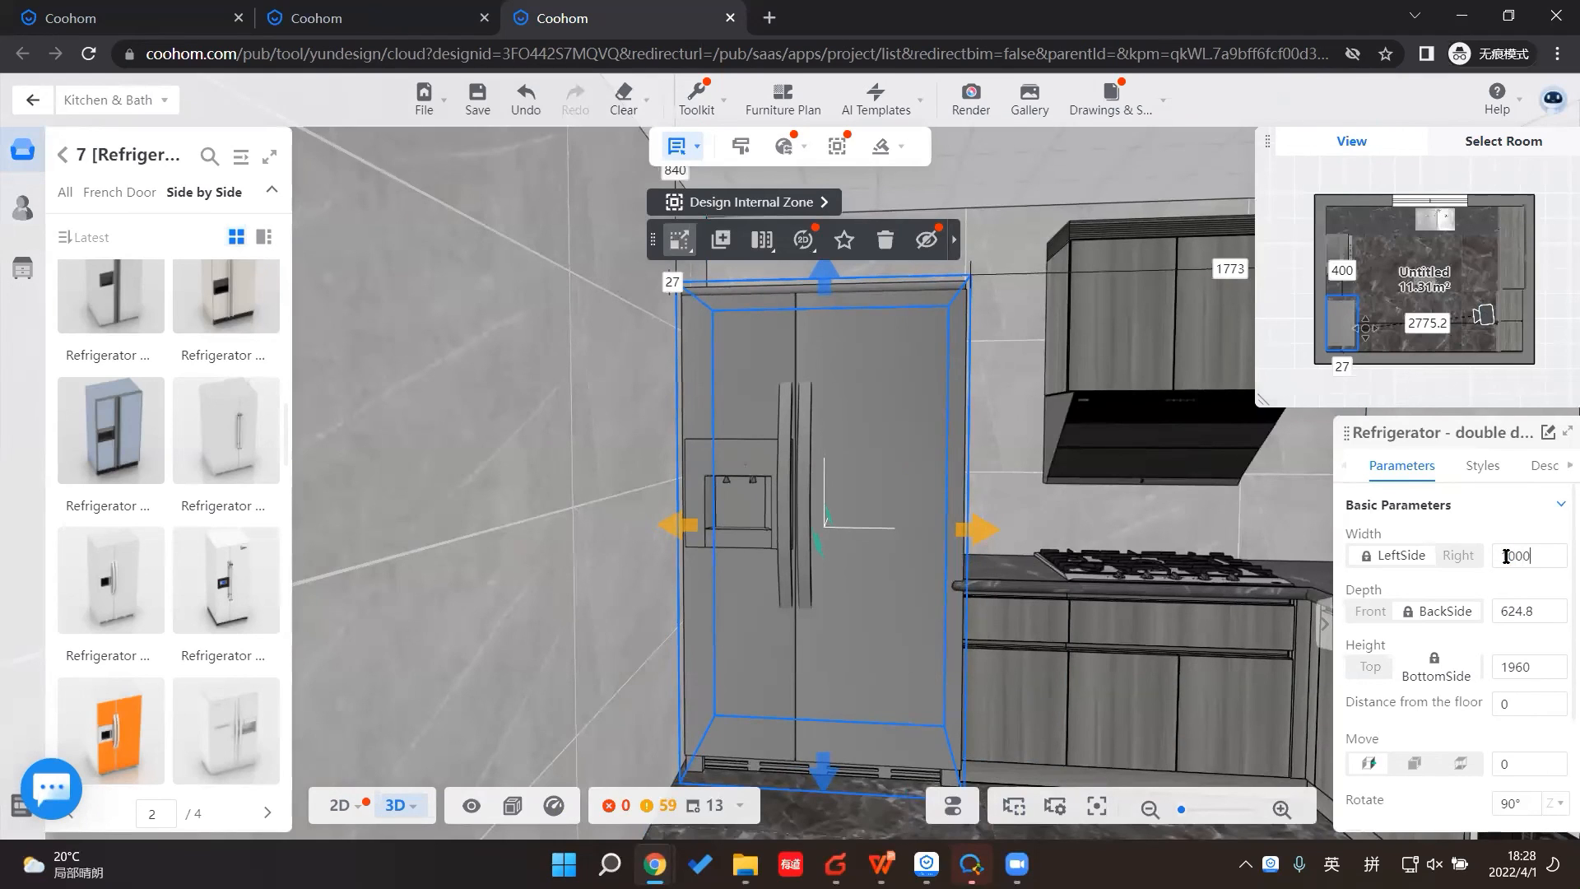
{"action": "key", "text": "Return"}
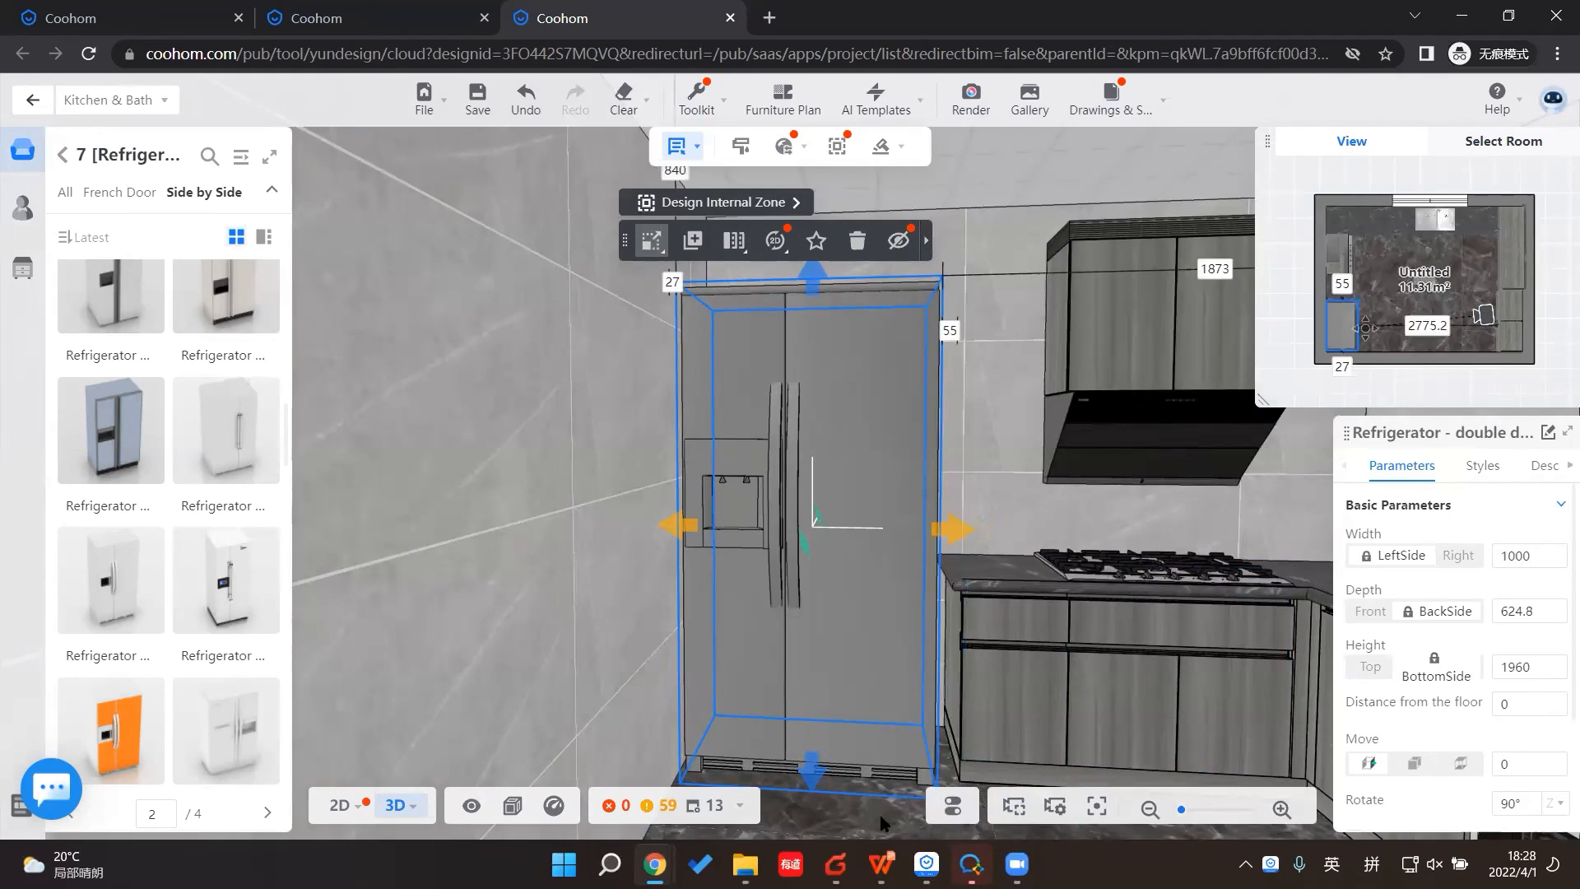
{"action": "left_click_drag", "start_coordinate": [876, 814], "coordinate": [868, 637]}
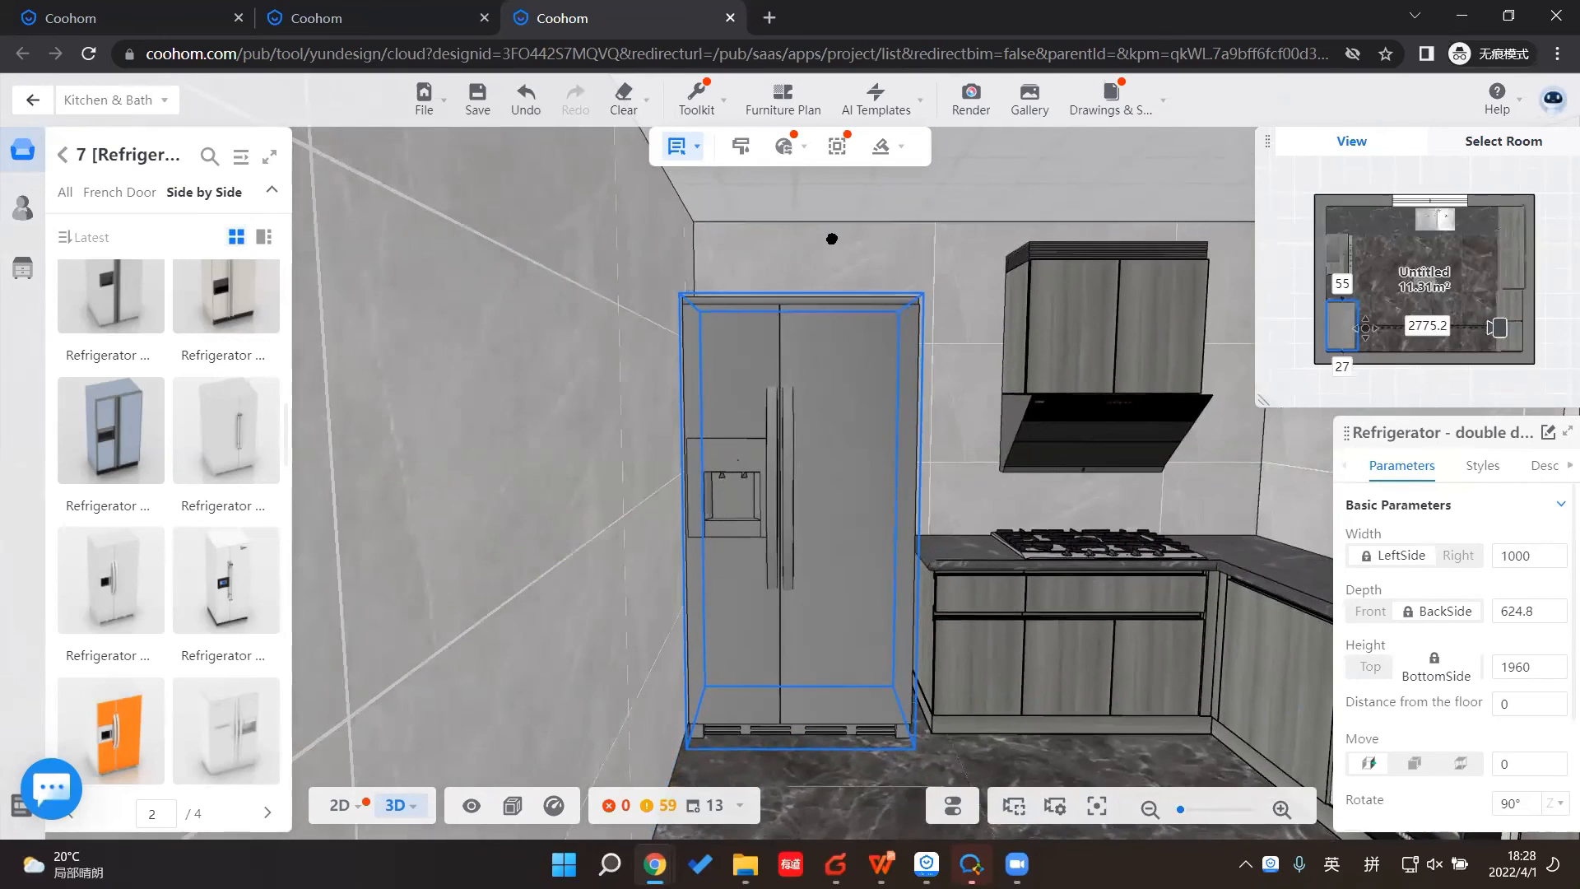
Step: Apply a Kitchen & Bath set with Custom Smart Décor to the cabinets and countertops, and finish the decorating mode
{"action": "left_click", "coordinate": [817, 240]}
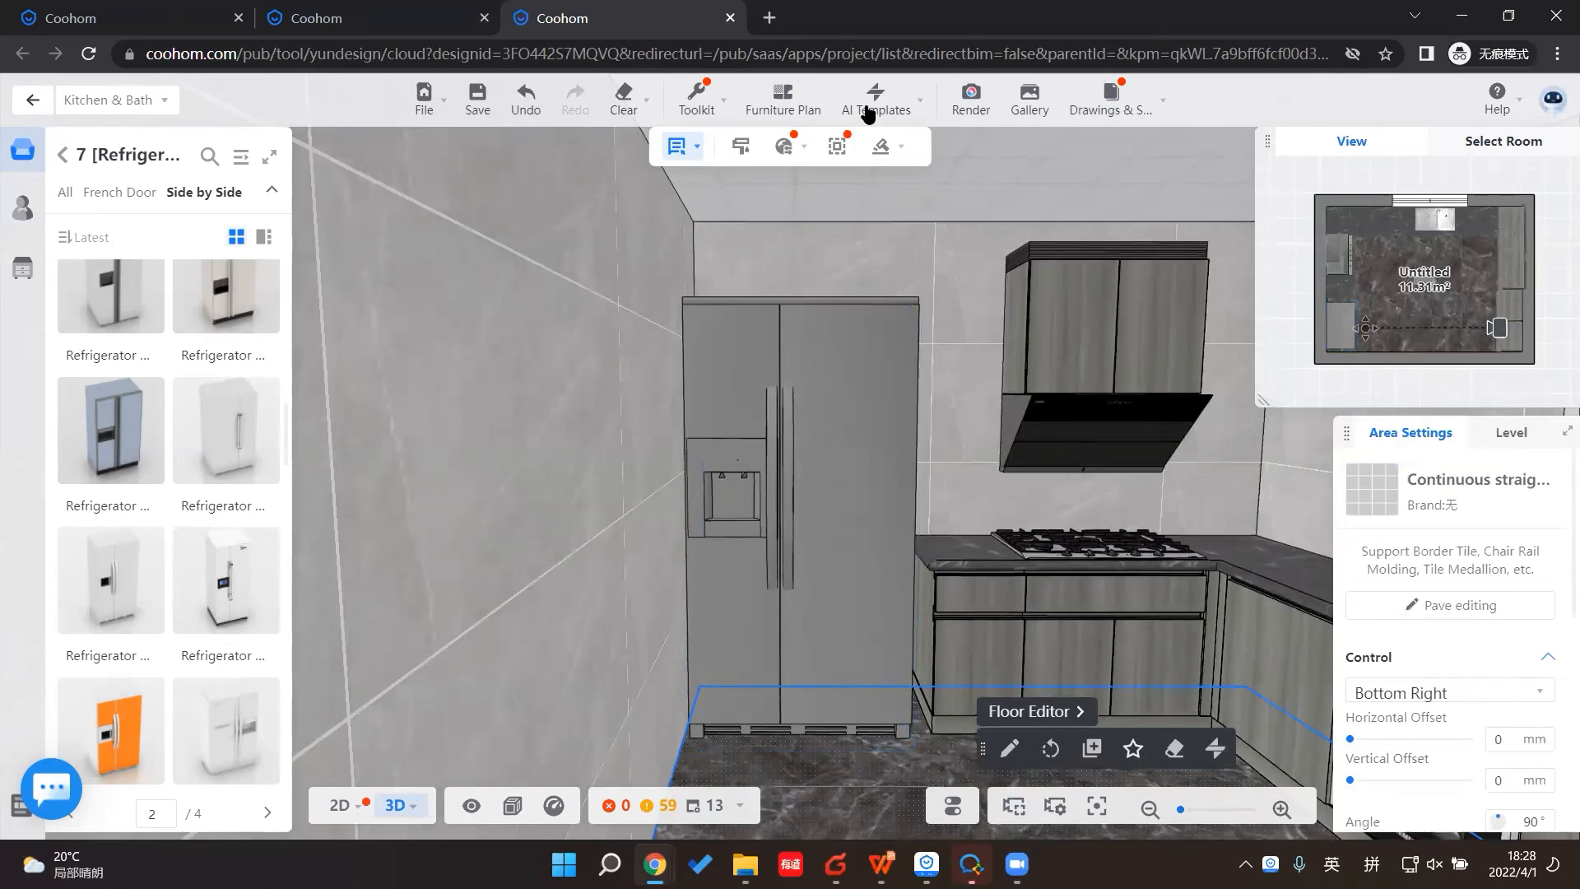
{"action": "mouse_move", "coordinate": [868, 113]}
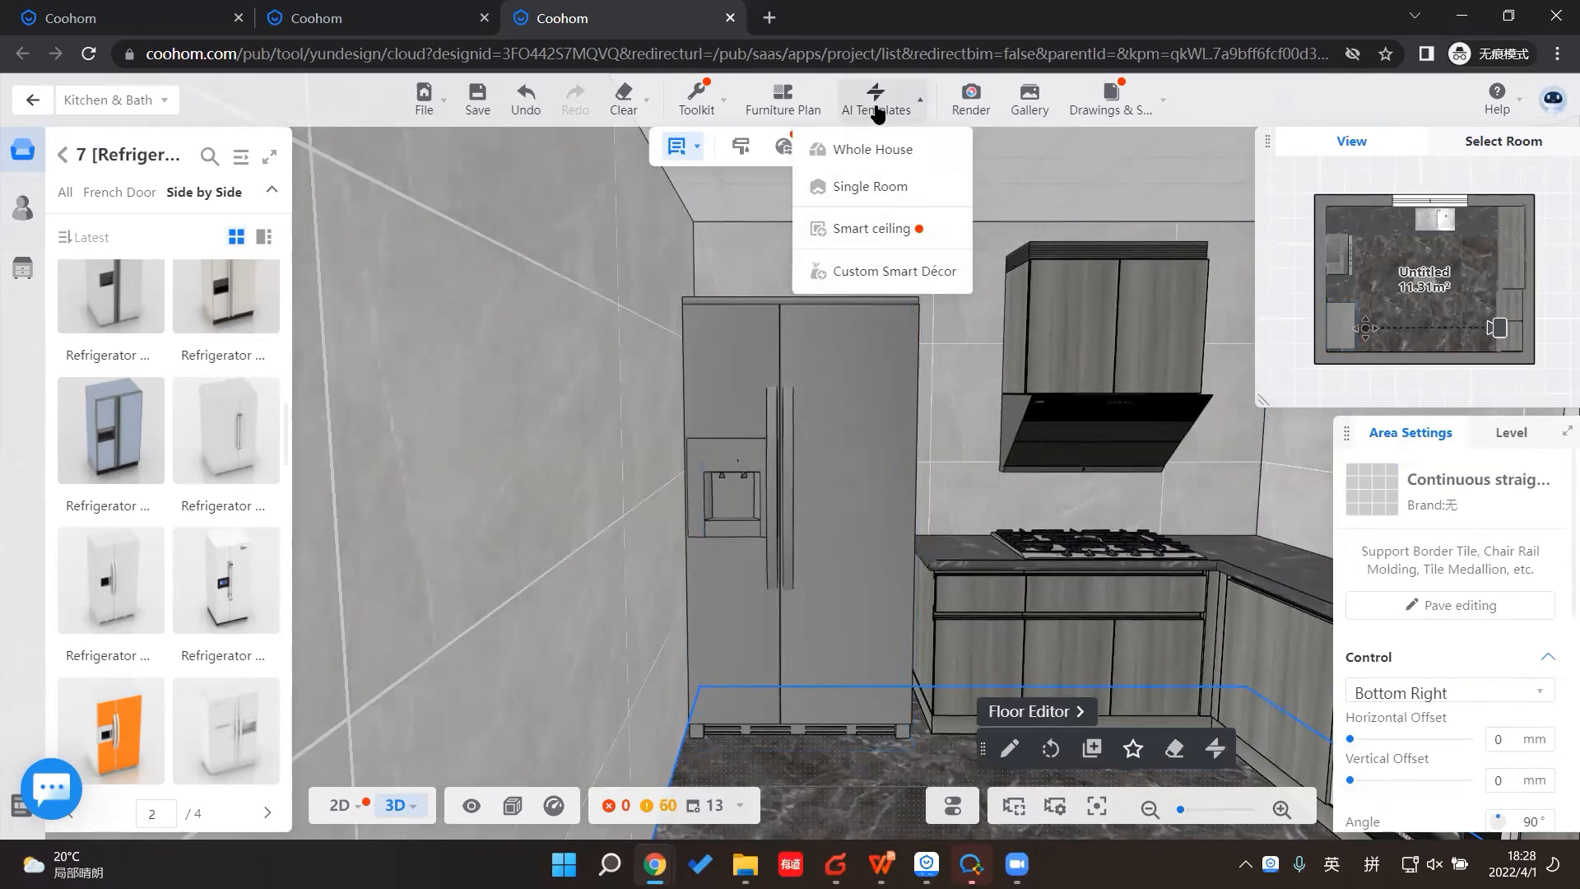
{"action": "left_click", "coordinate": [875, 275]}
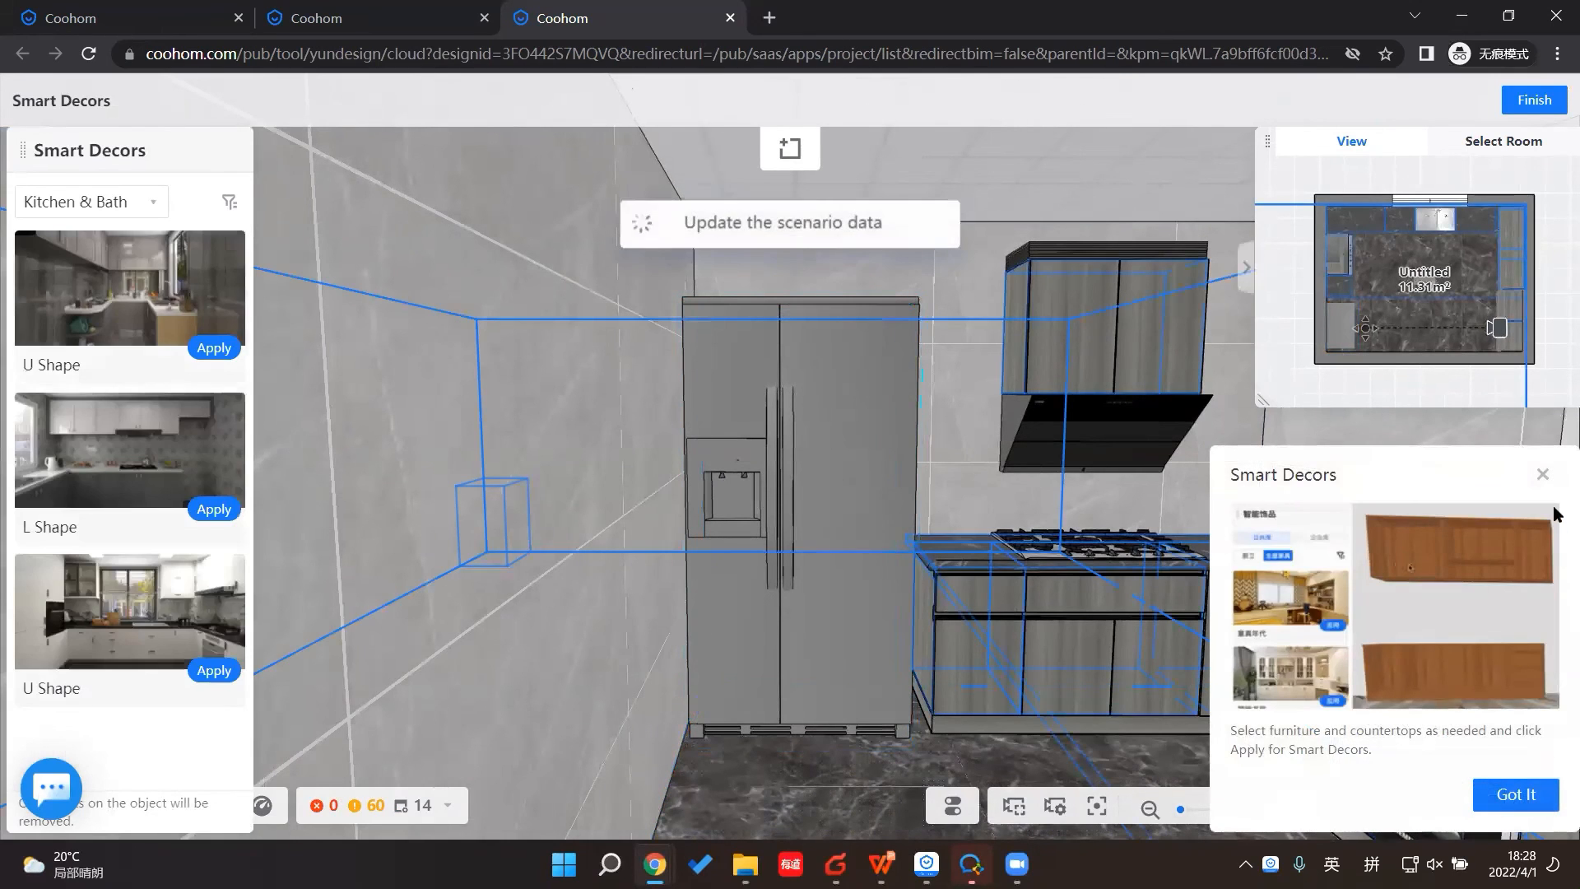
{"action": "left_click", "coordinate": [1544, 474]}
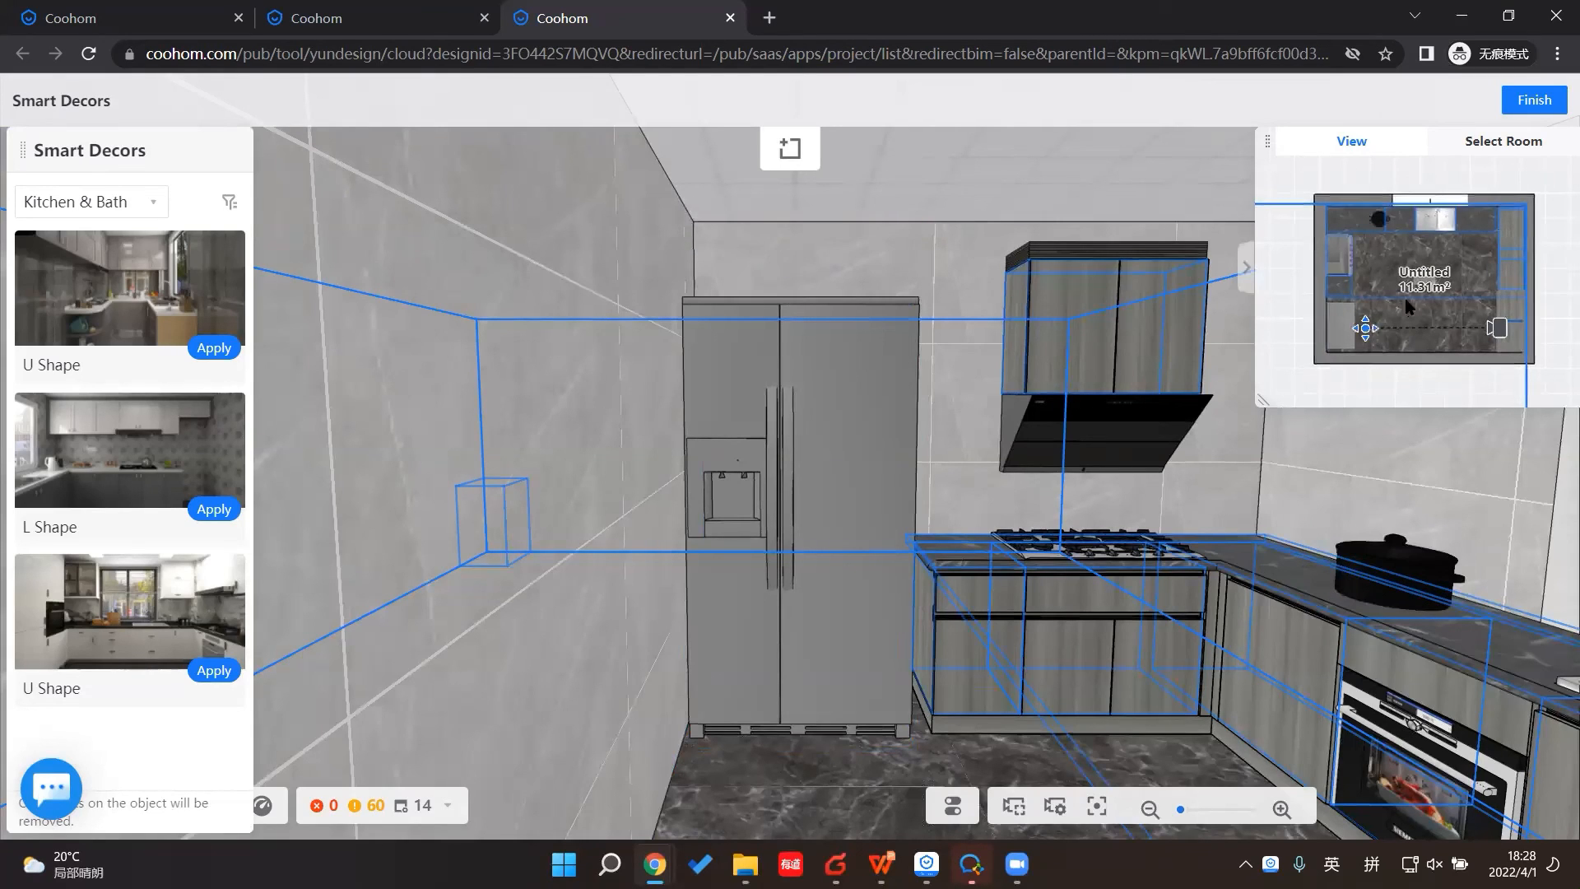
{"action": "left_click_drag", "start_coordinate": [1367, 329], "coordinate": [1404, 300]}
{"action": "left_click_drag", "start_coordinate": [1449, 387], "coordinate": [1389, 391]}
{"action": "mouse_move", "coordinate": [1022, 686]}
{"action": "left_mouse_down"}
{"action": "mouse_move", "coordinate": [1046, 696]}
{"action": "mouse_move", "coordinate": [1119, 673]}
{"action": "left_mouse_up"}
{"action": "left_click_drag", "start_coordinate": [987, 160], "coordinate": [1051, 174]}
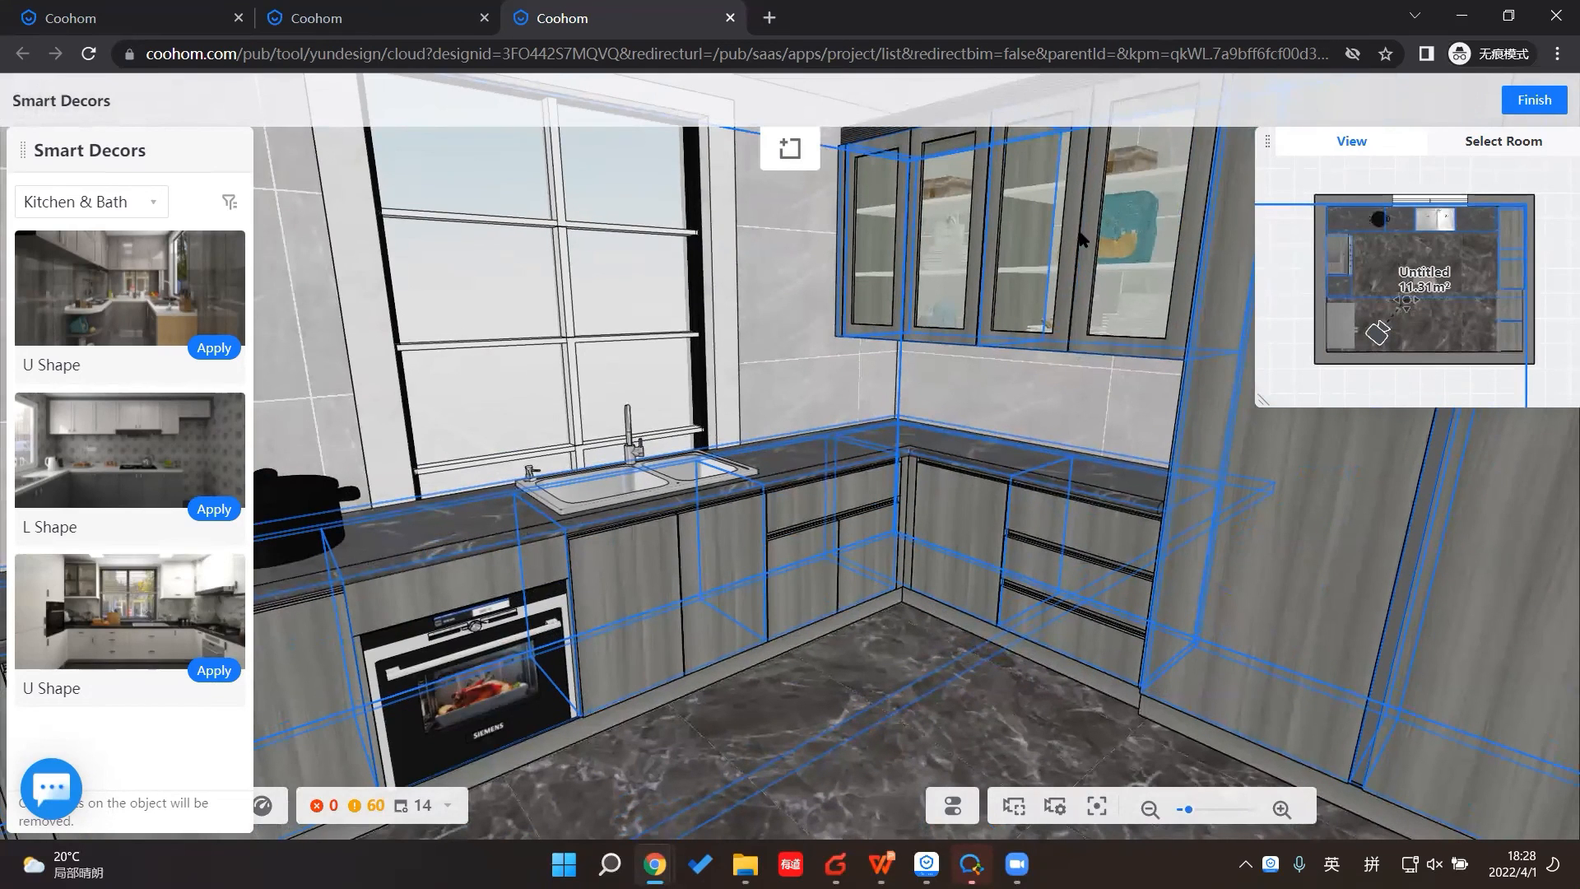
{"action": "left_click_drag", "start_coordinate": [922, 708], "coordinate": [800, 696]}
{"action": "left_click", "coordinate": [800, 697]}
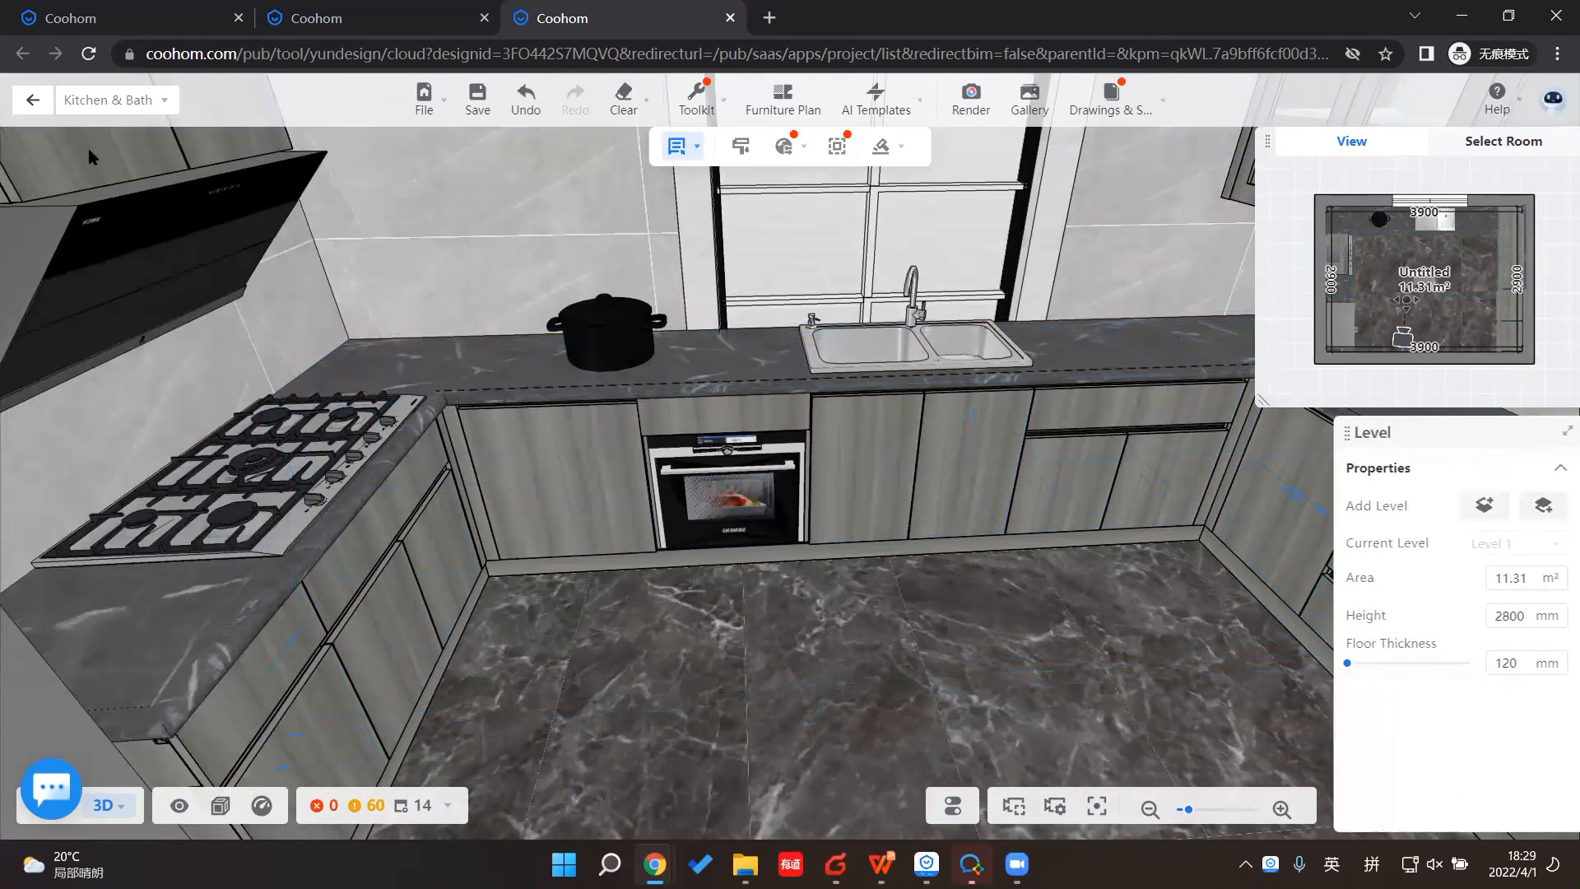
Step: Expand the full Public Catalog and show the Racks models among the kitchen decorations
{"action": "left_click", "coordinate": [58, 164]}
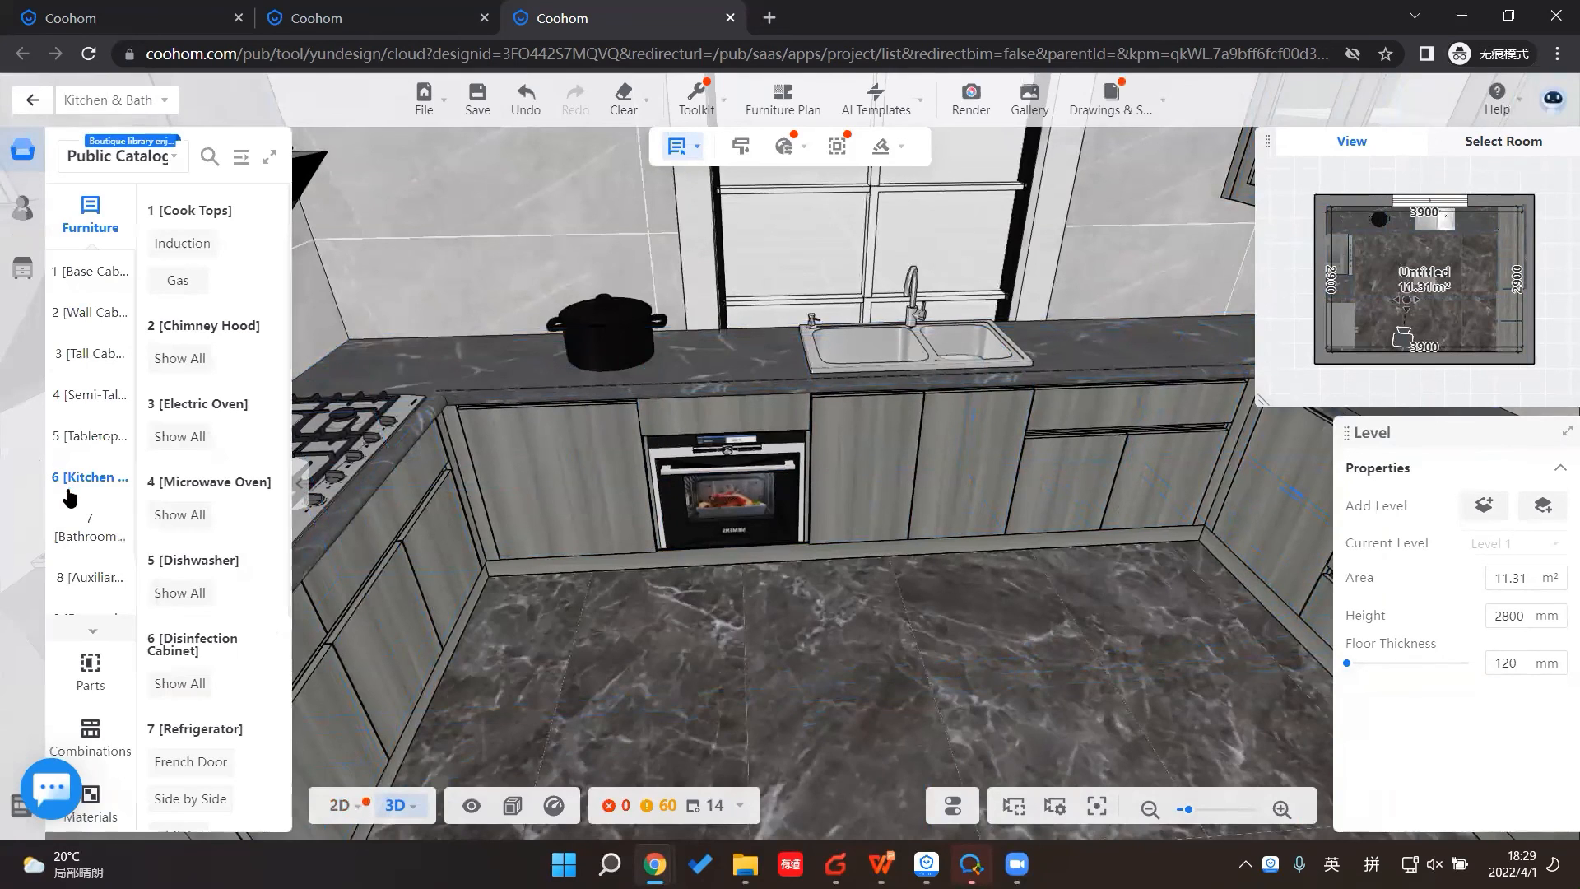
{"action": "left_click", "coordinate": [240, 158]}
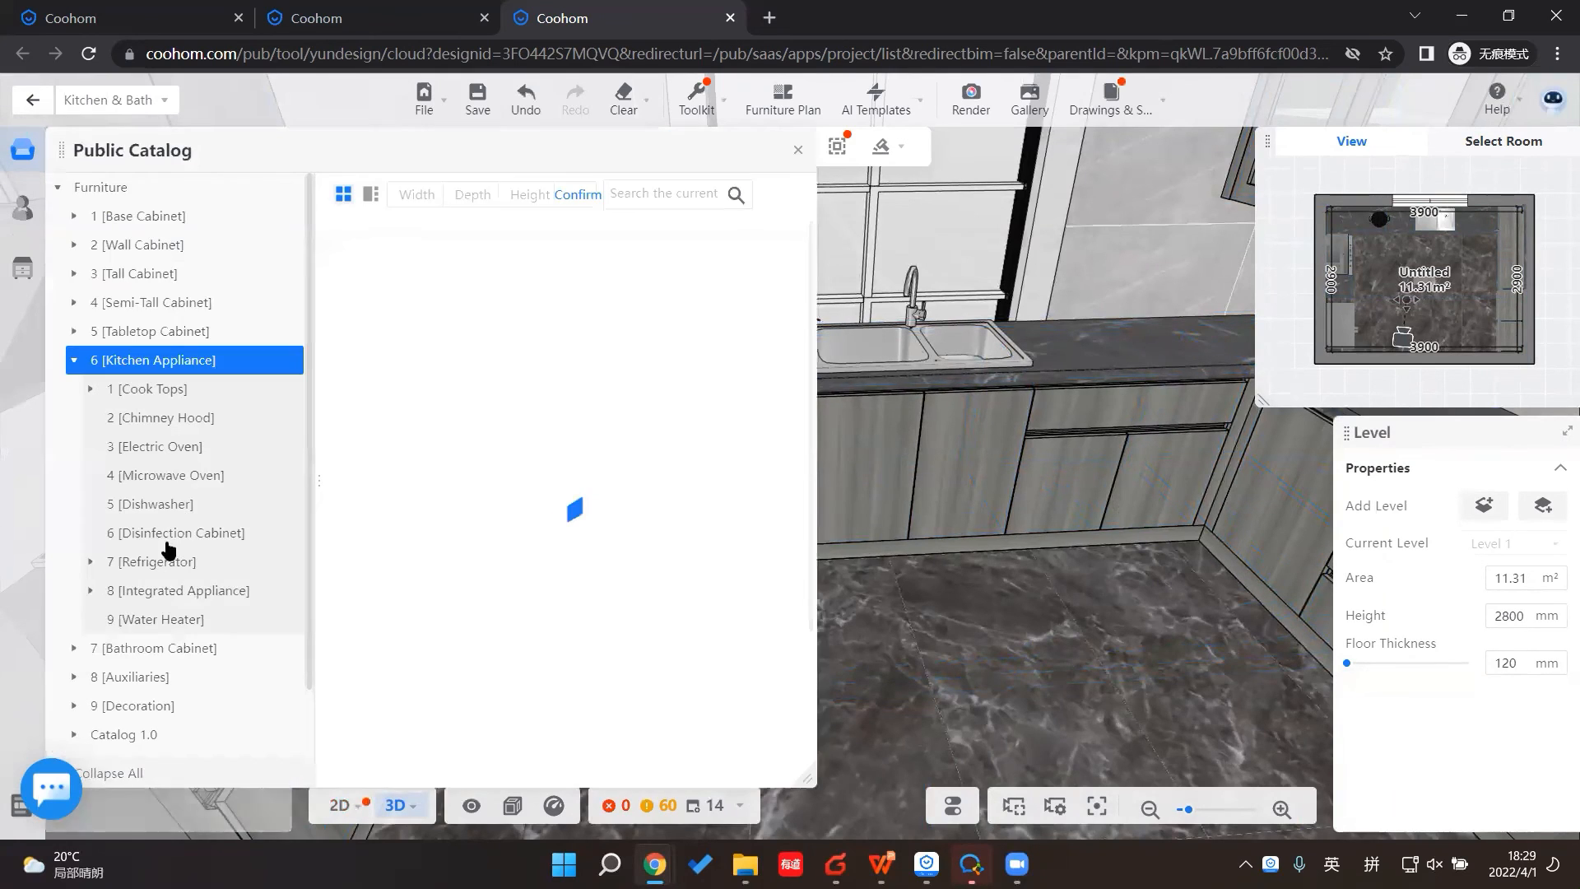
{"action": "left_click", "coordinate": [75, 362]}
{"action": "left_click", "coordinate": [74, 446]}
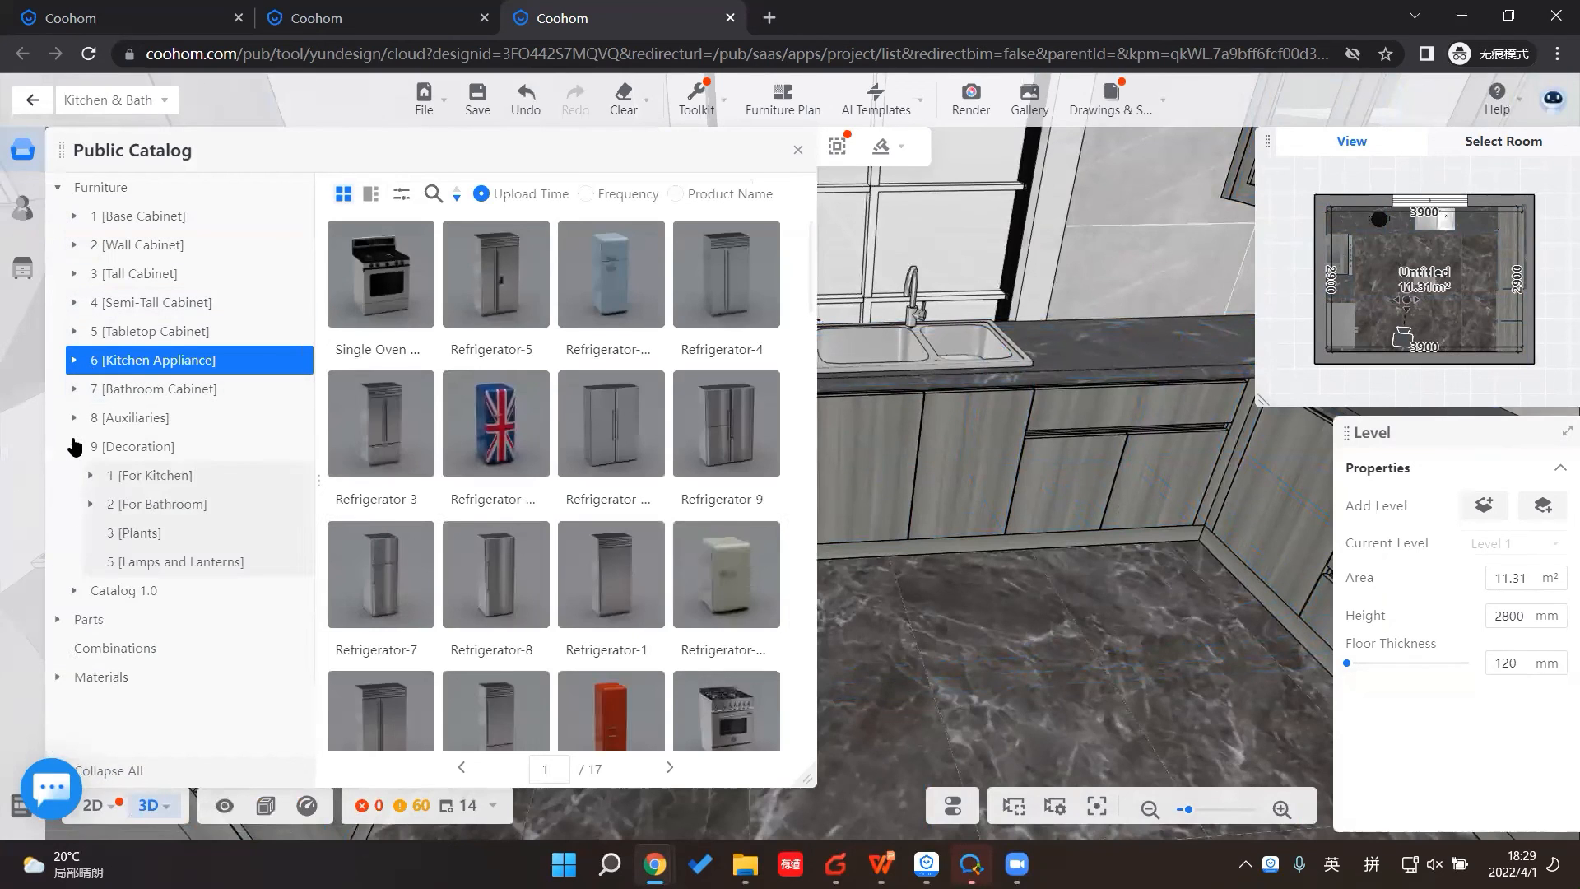
{"action": "left_click", "coordinate": [91, 478]}
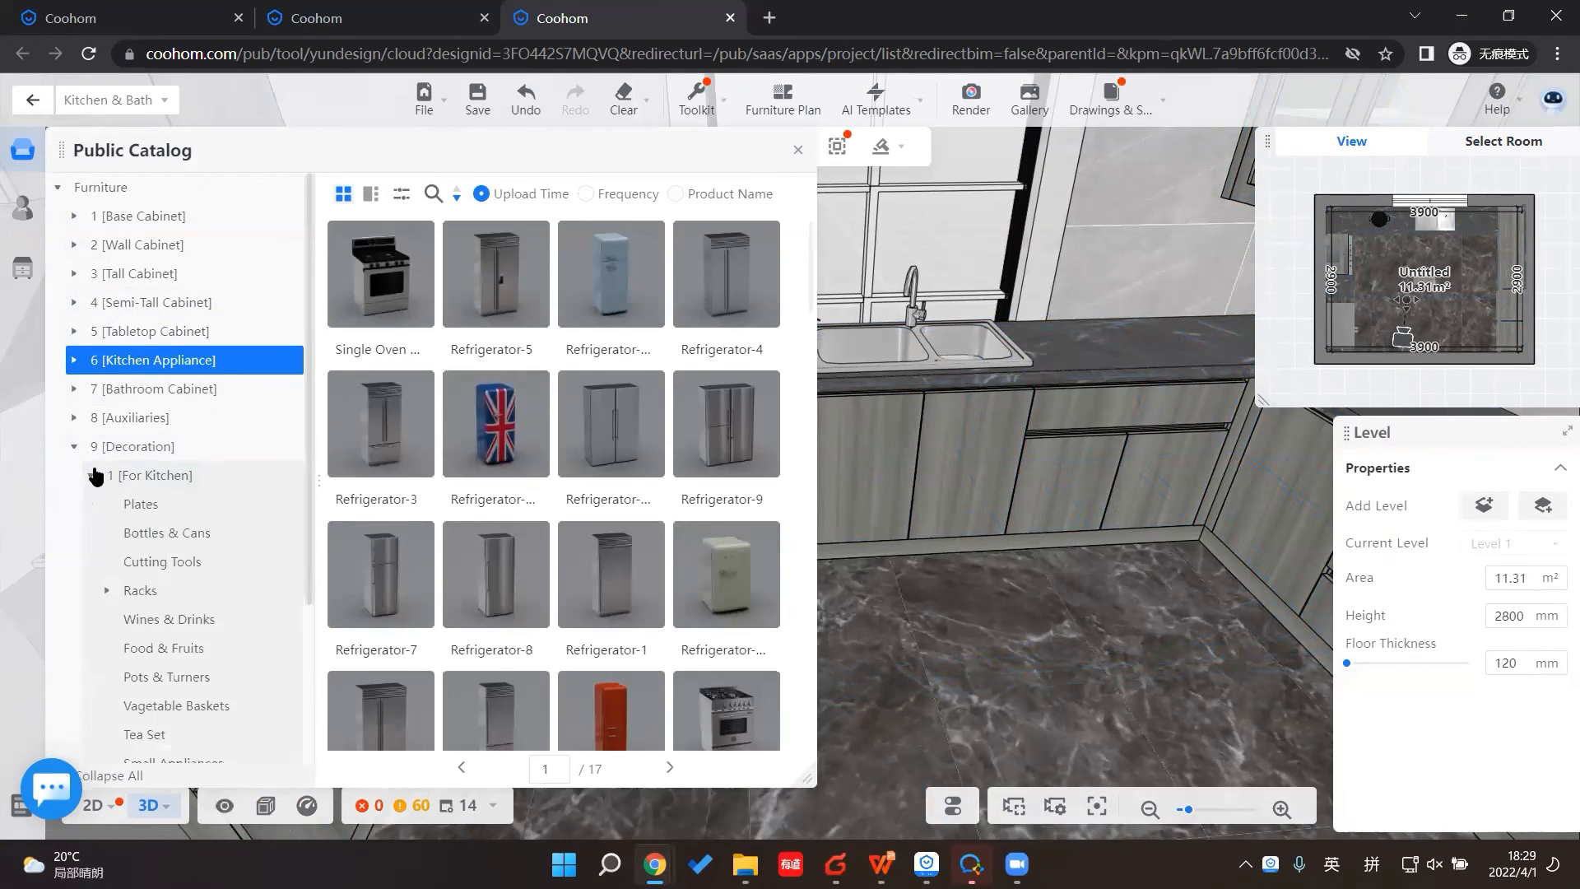
{"action": "left_click", "coordinate": [142, 543]}
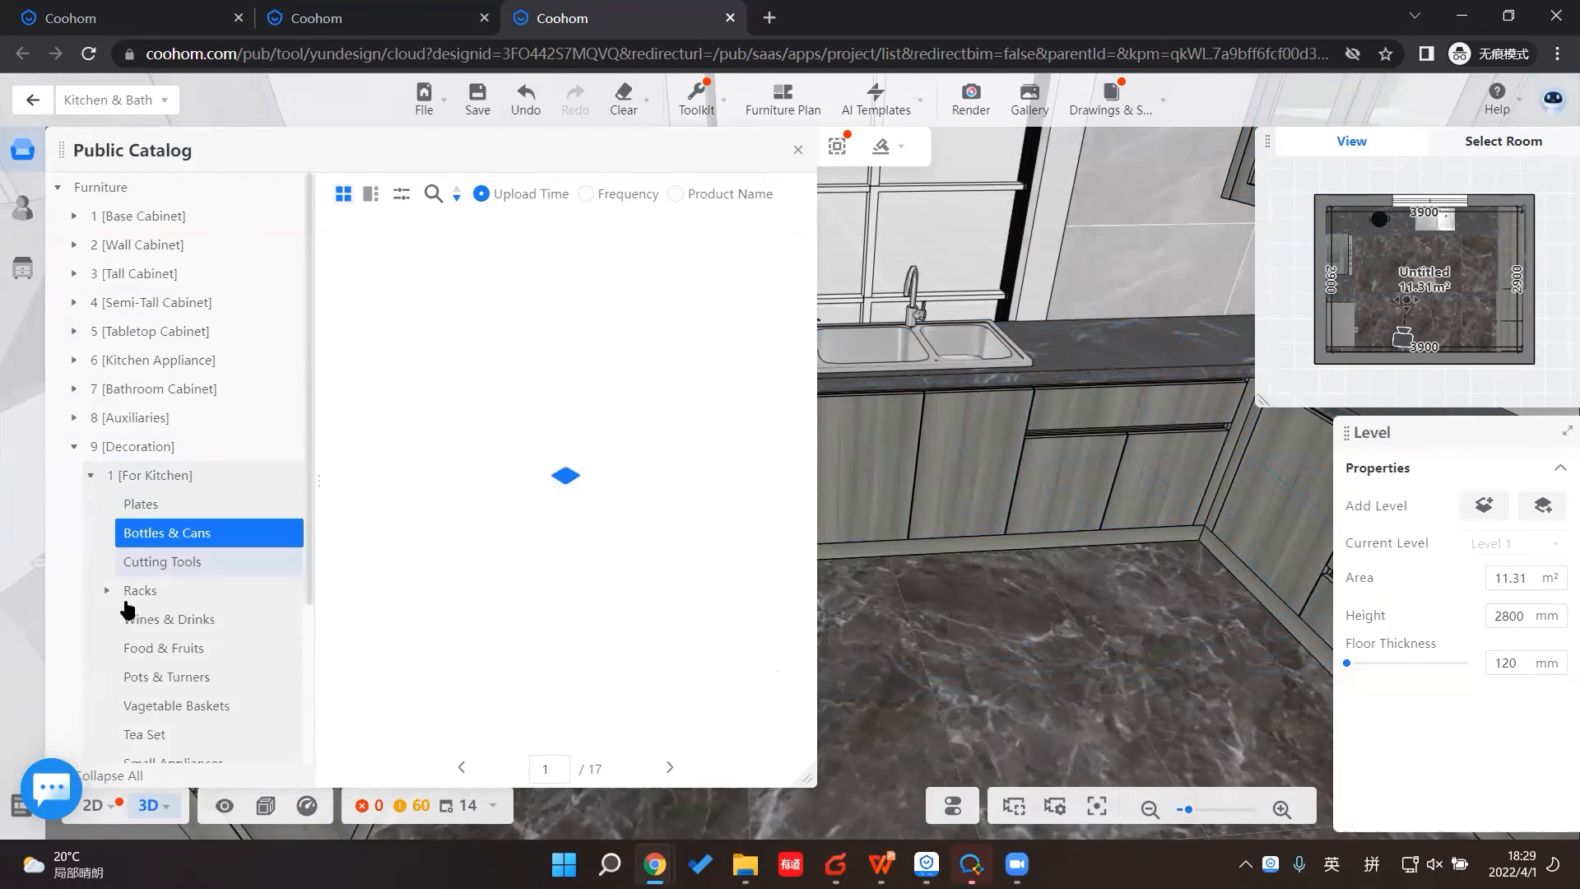
{"action": "left_click", "coordinate": [130, 594]}
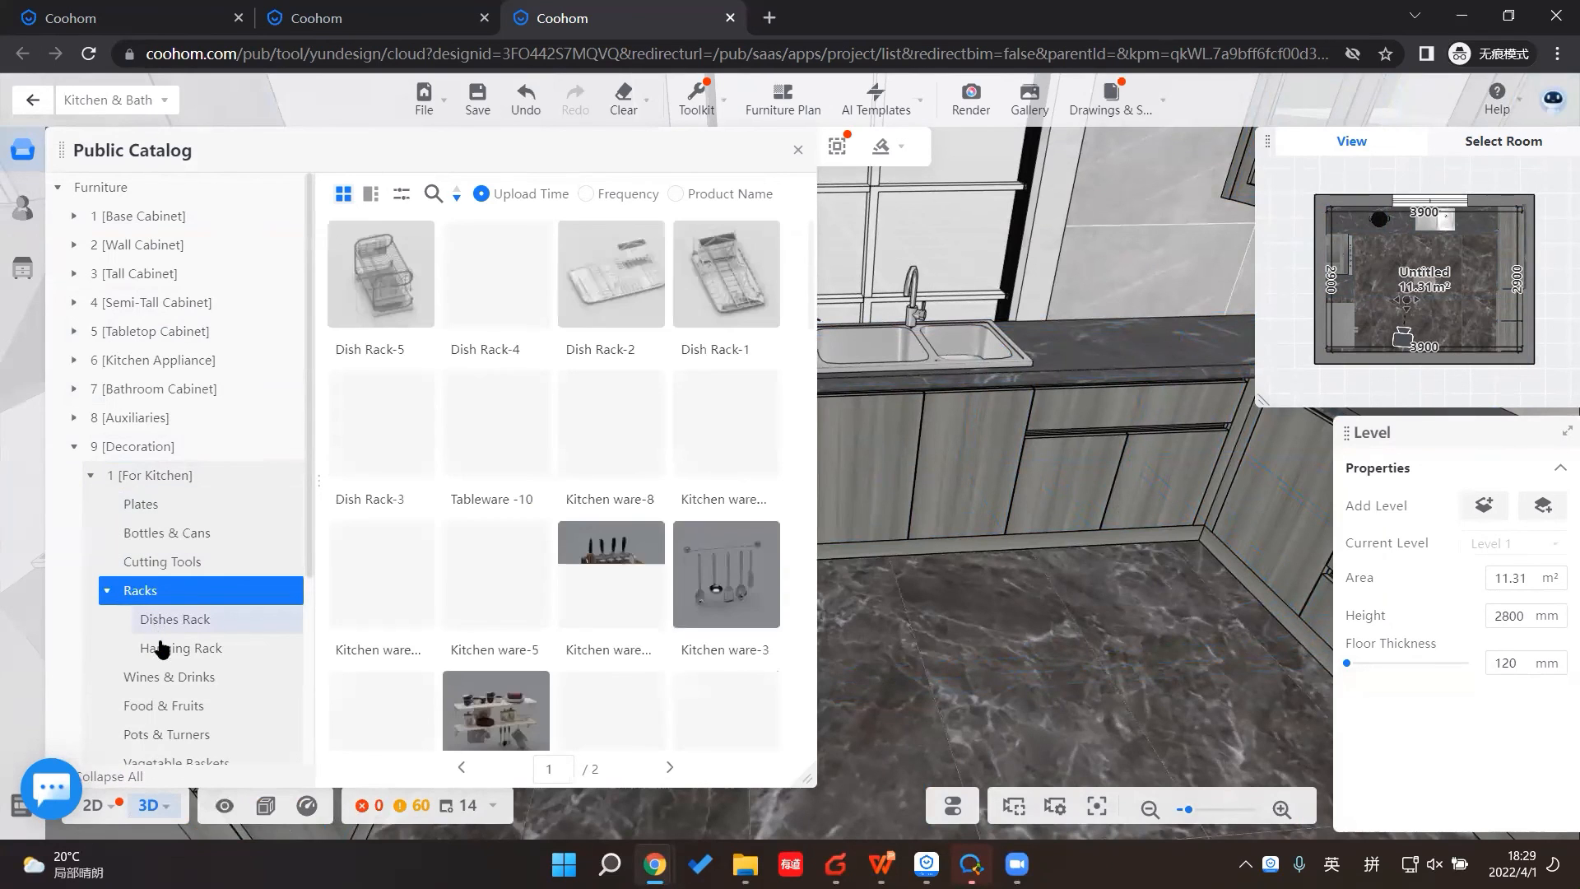
Step: Hang the Kitchen ware-8 rack on the wall between the range hood and the window, and close the expanded catalog
{"action": "left_click_drag", "start_coordinate": [907, 646], "coordinate": [792, 626]}
{"action": "left_click_drag", "start_coordinate": [623, 431], "coordinate": [837, 303]}
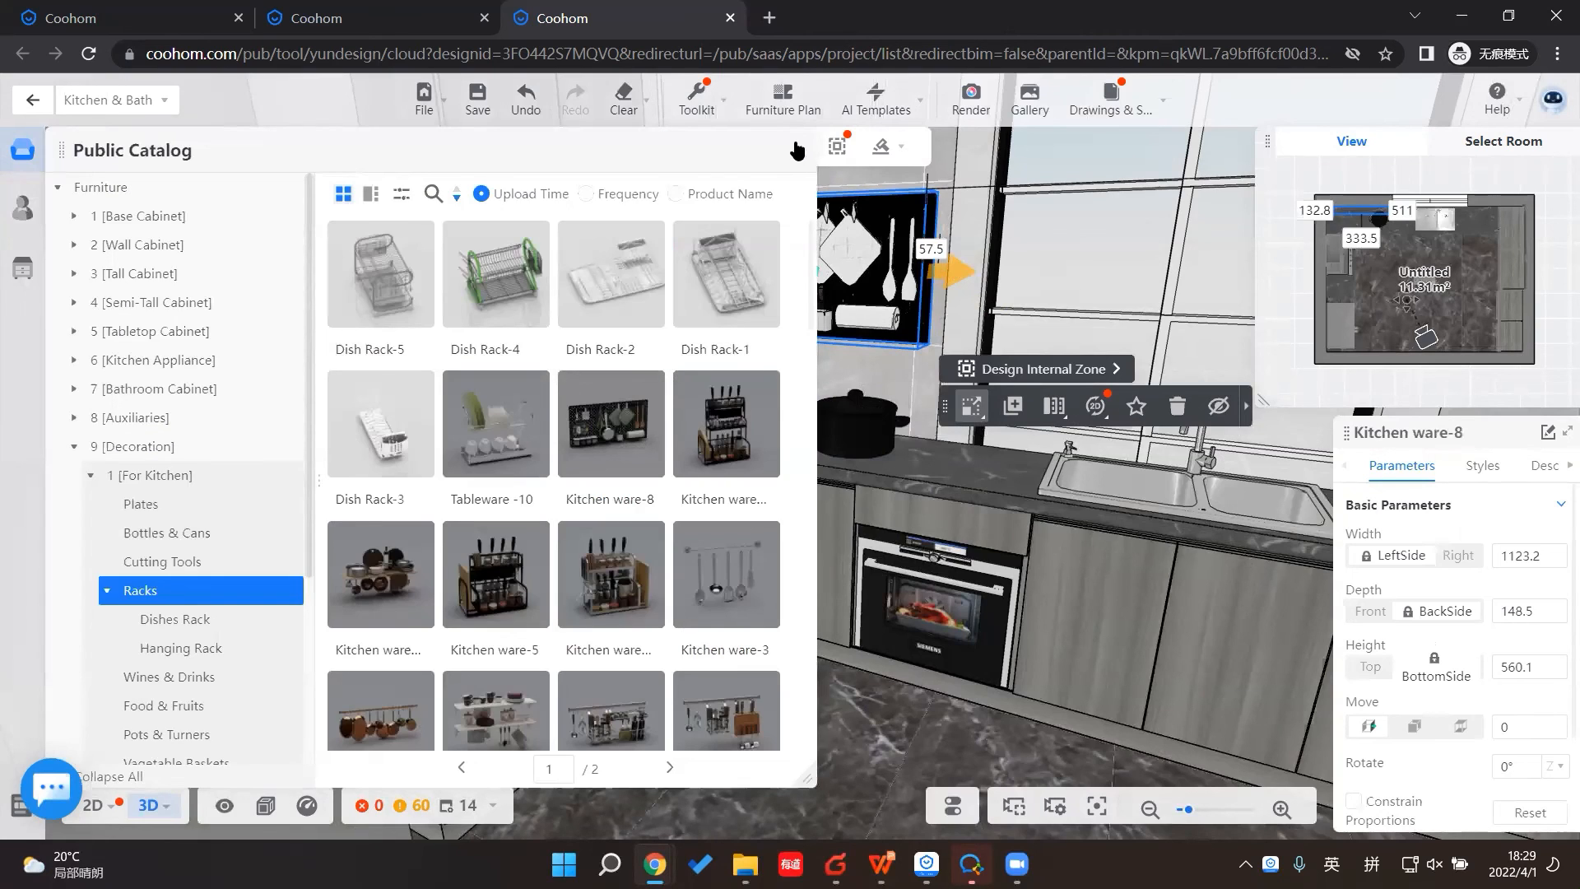
{"action": "left_click", "coordinate": [797, 150]}
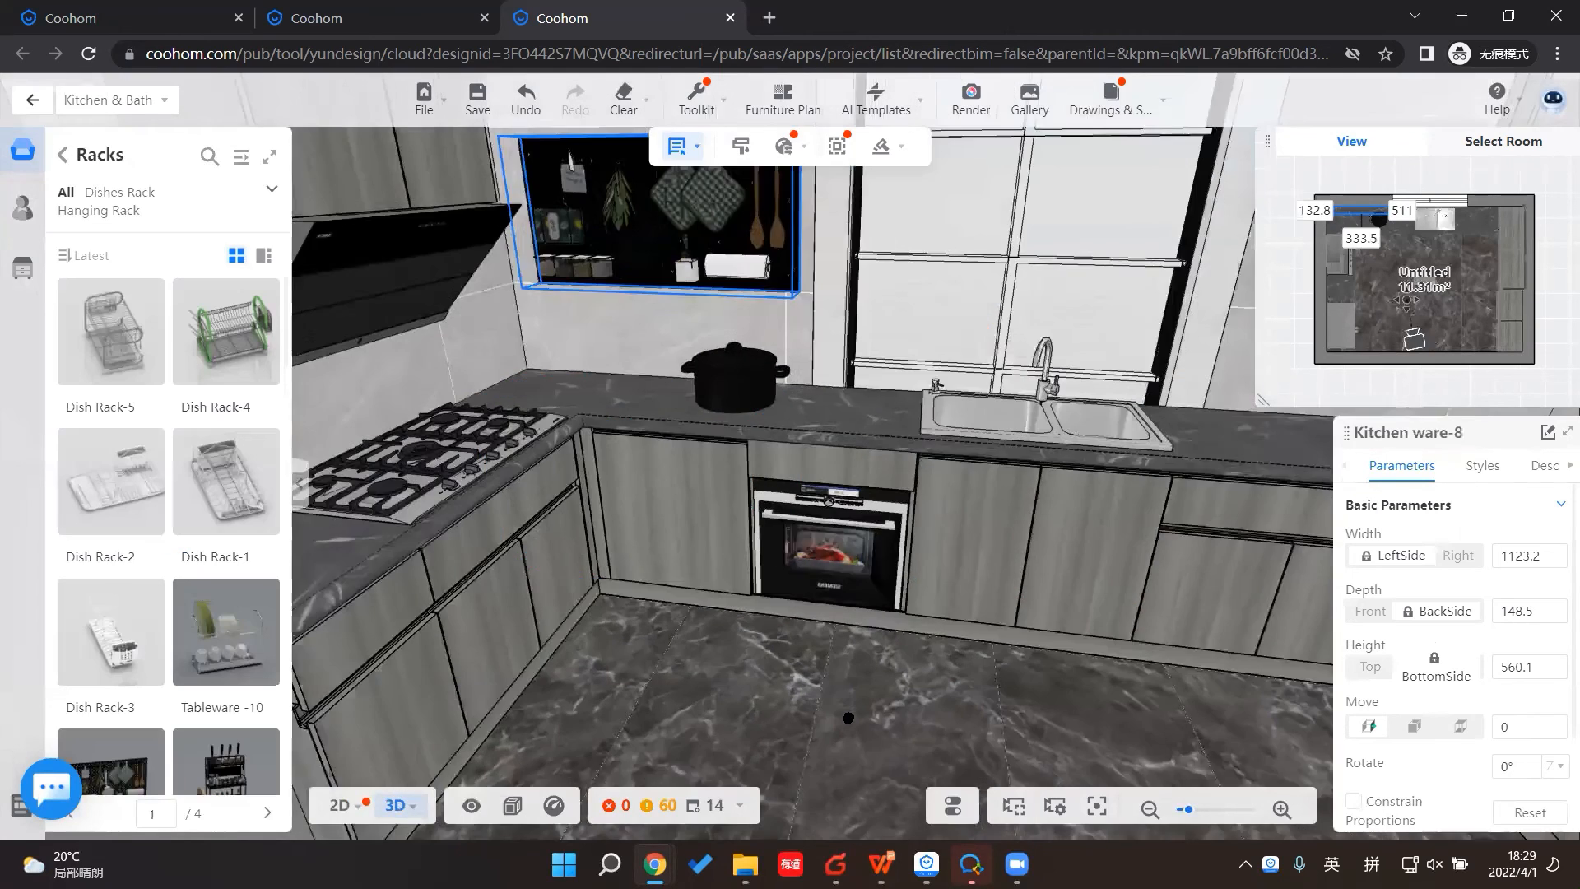
{"action": "left_click_drag", "start_coordinate": [848, 718], "coordinate": [905, 642]}
{"action": "scroll", "coordinate": [933, 527], "scroll_direction": "down", "scroll_amount": 2}
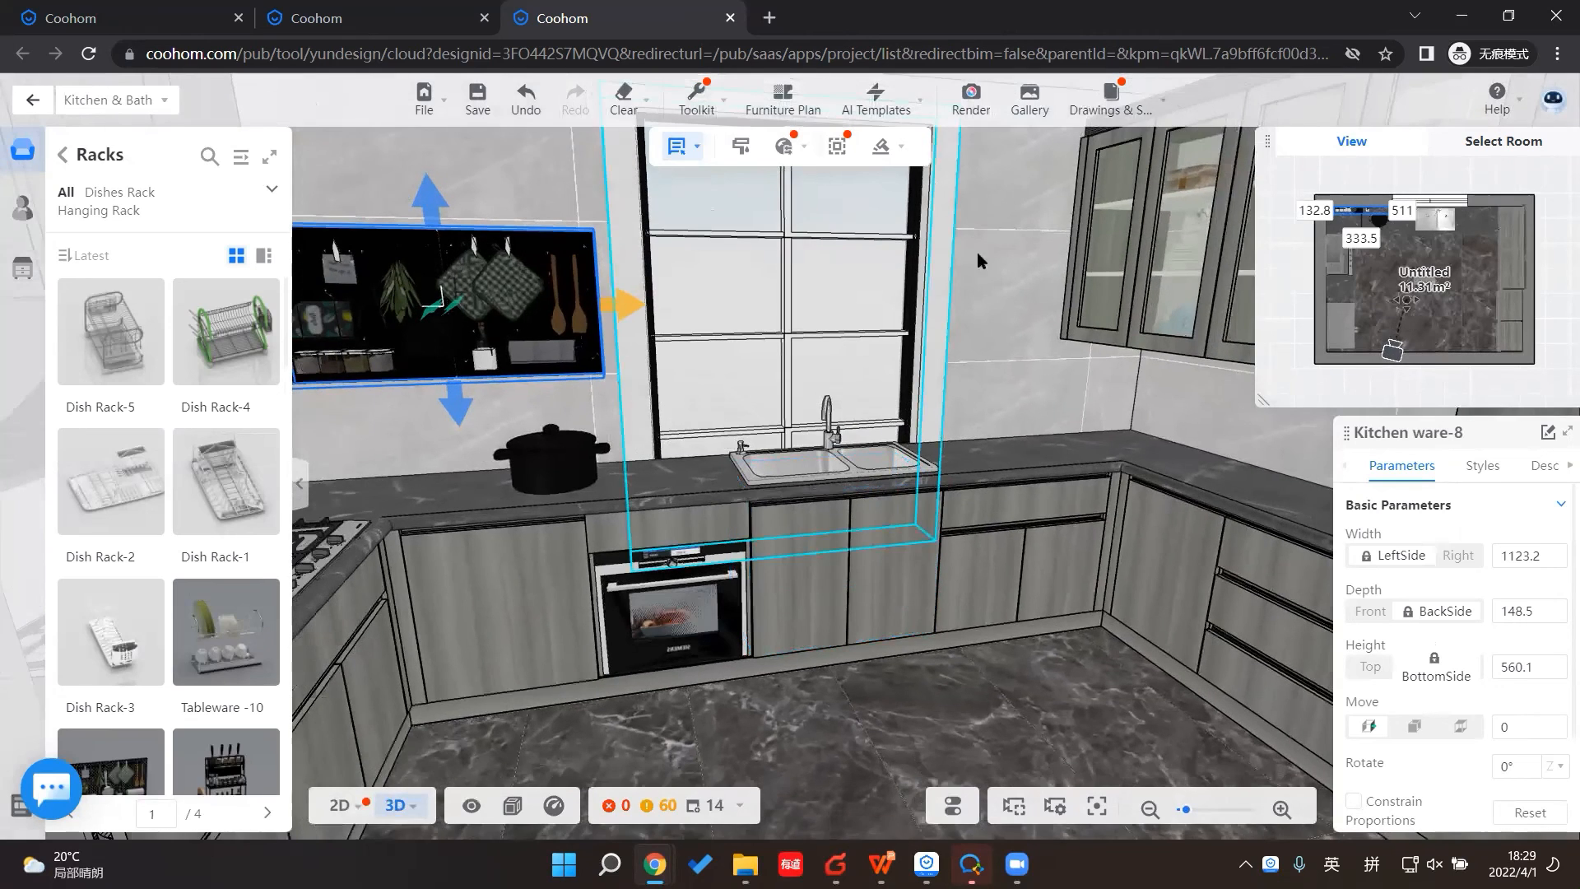
{"action": "scroll", "coordinate": [1049, 311], "scroll_direction": "down", "scroll_amount": 2}
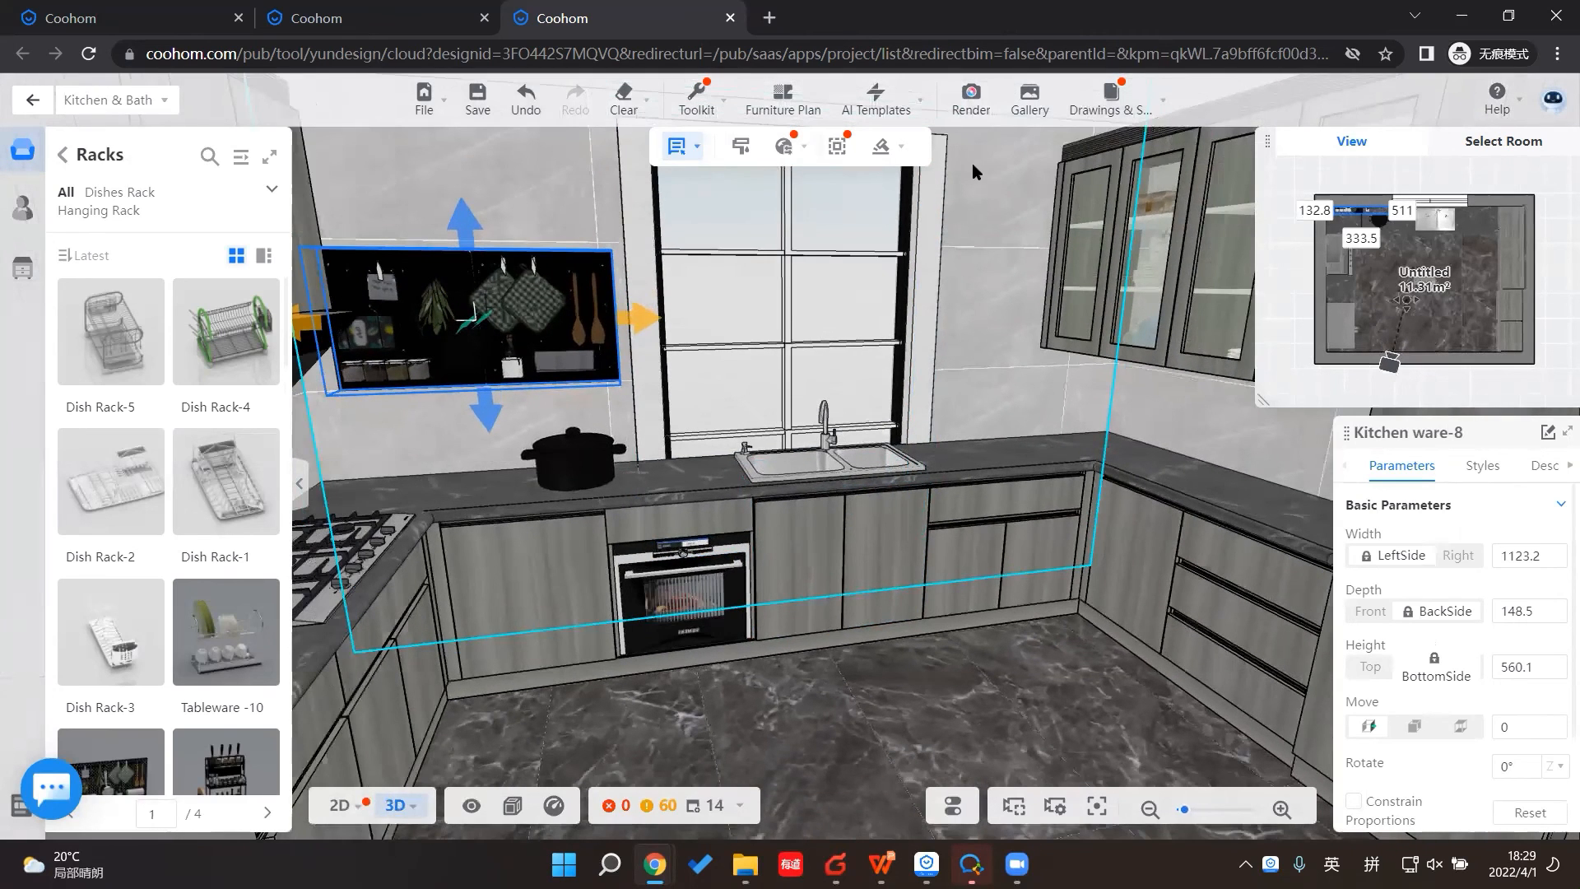